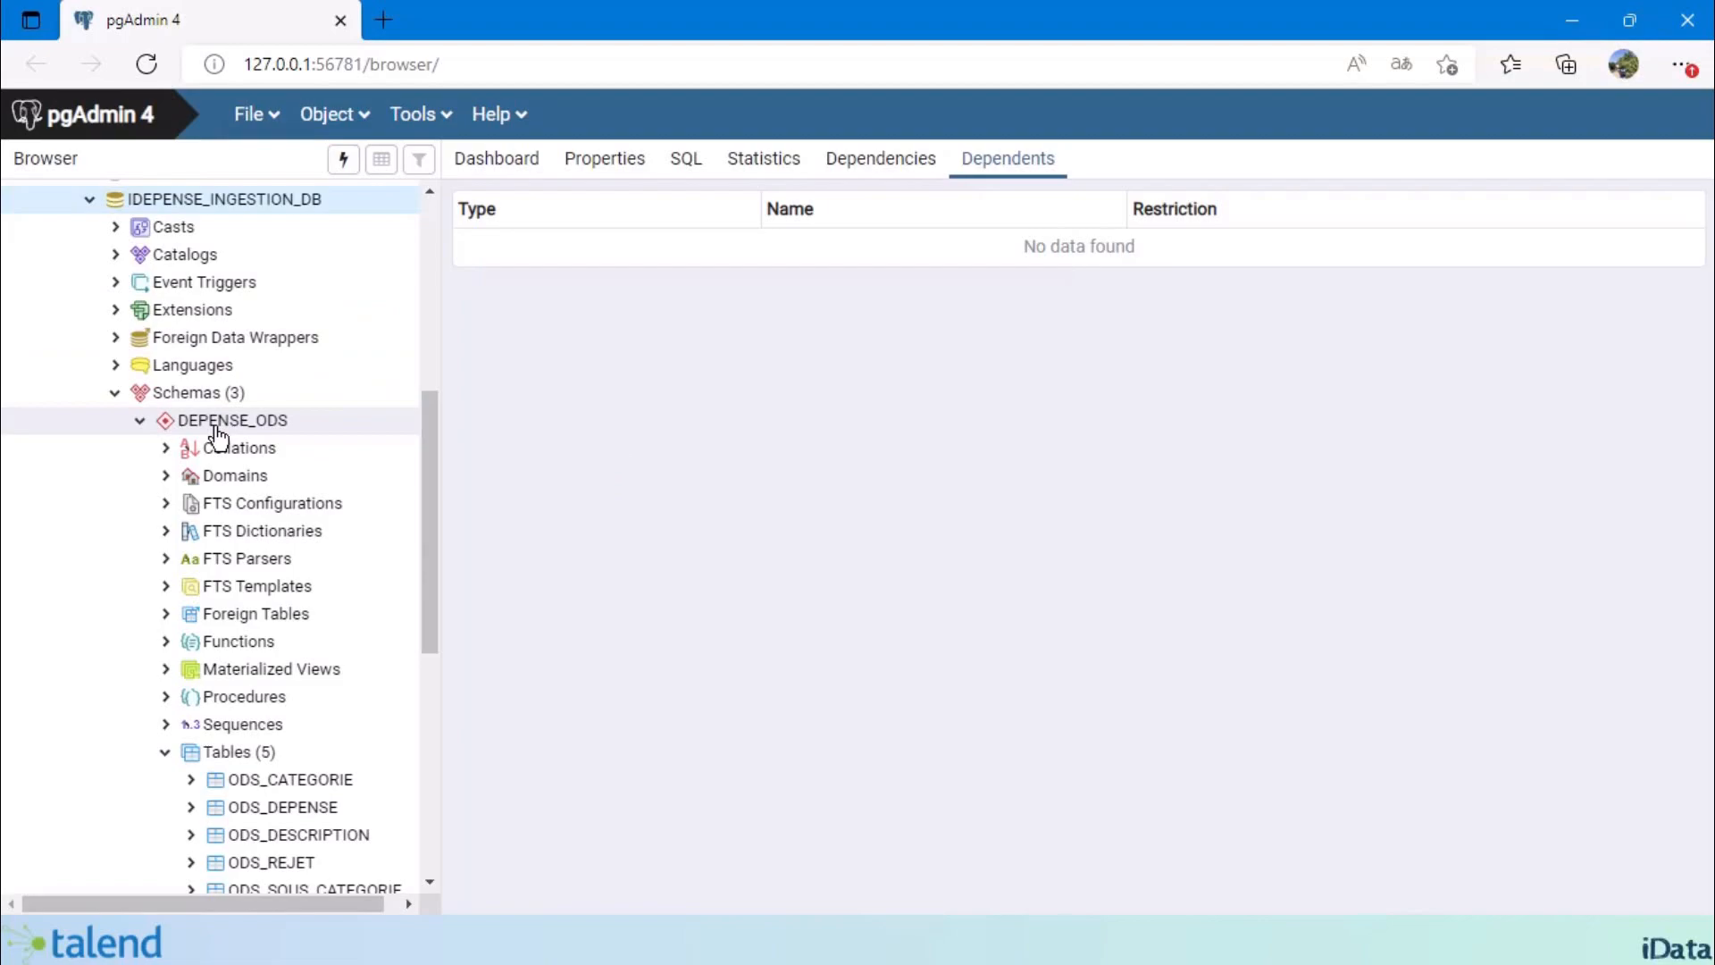
Open a query editor on the IDEPENSE_INGESTION_DB database and load the script 1-script_create_schema_dwh.sql.
right_click(250, 202)
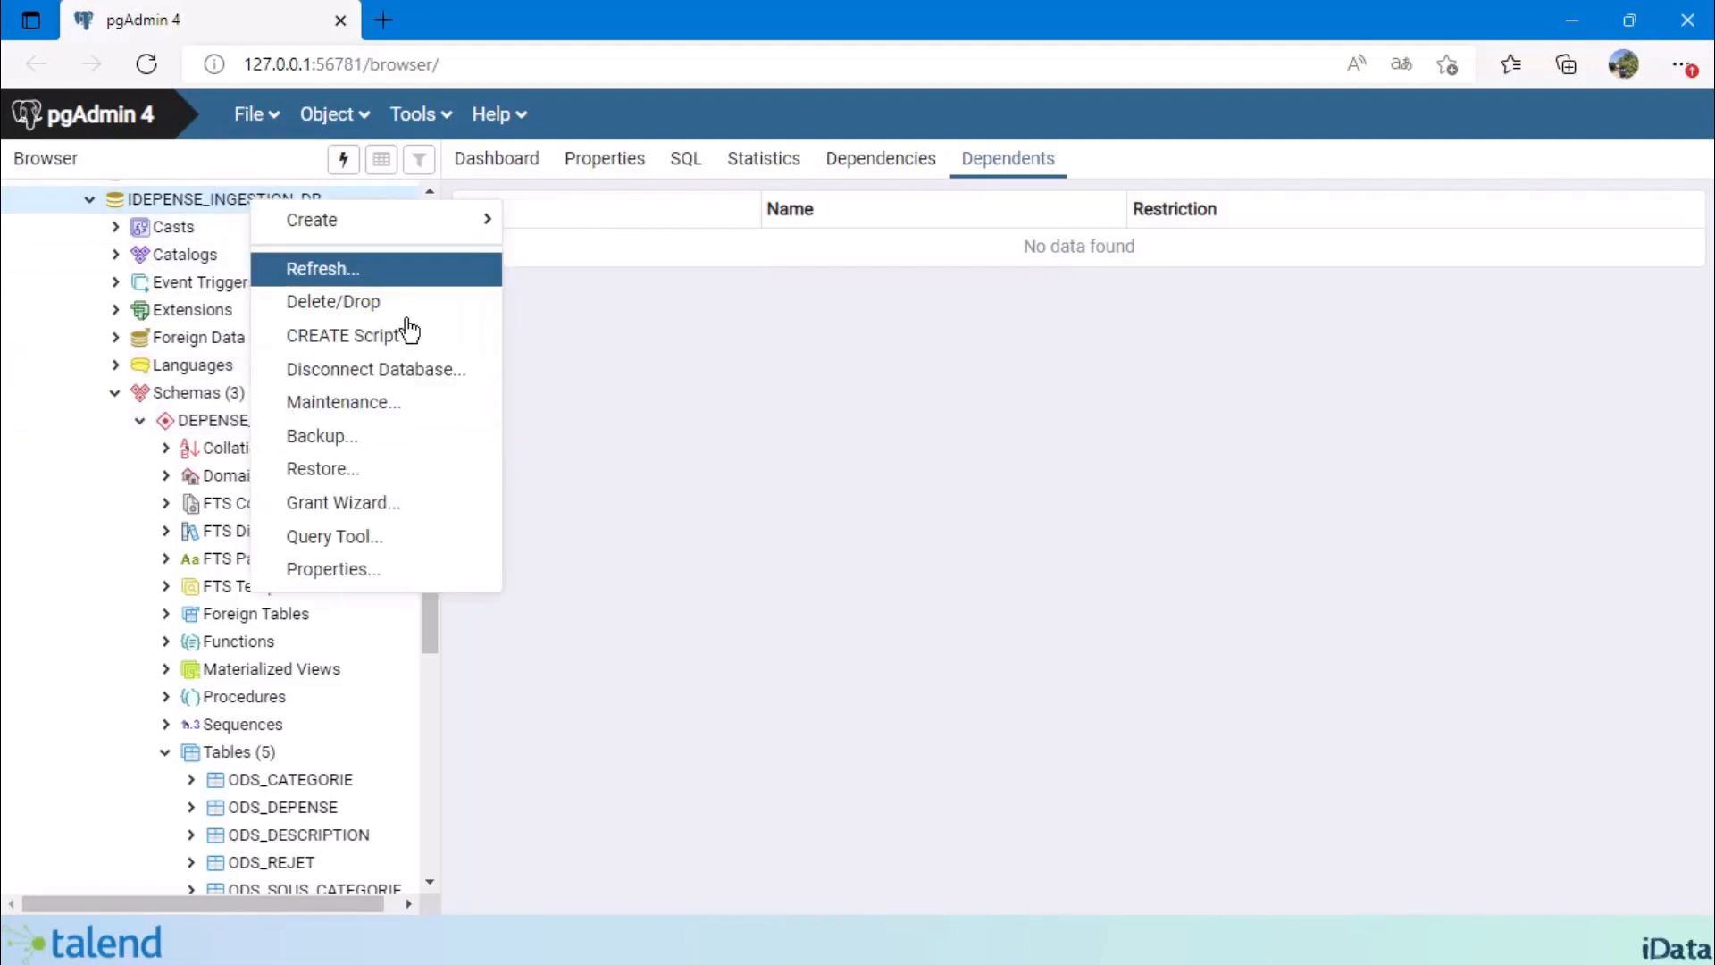
left_click(381, 545)
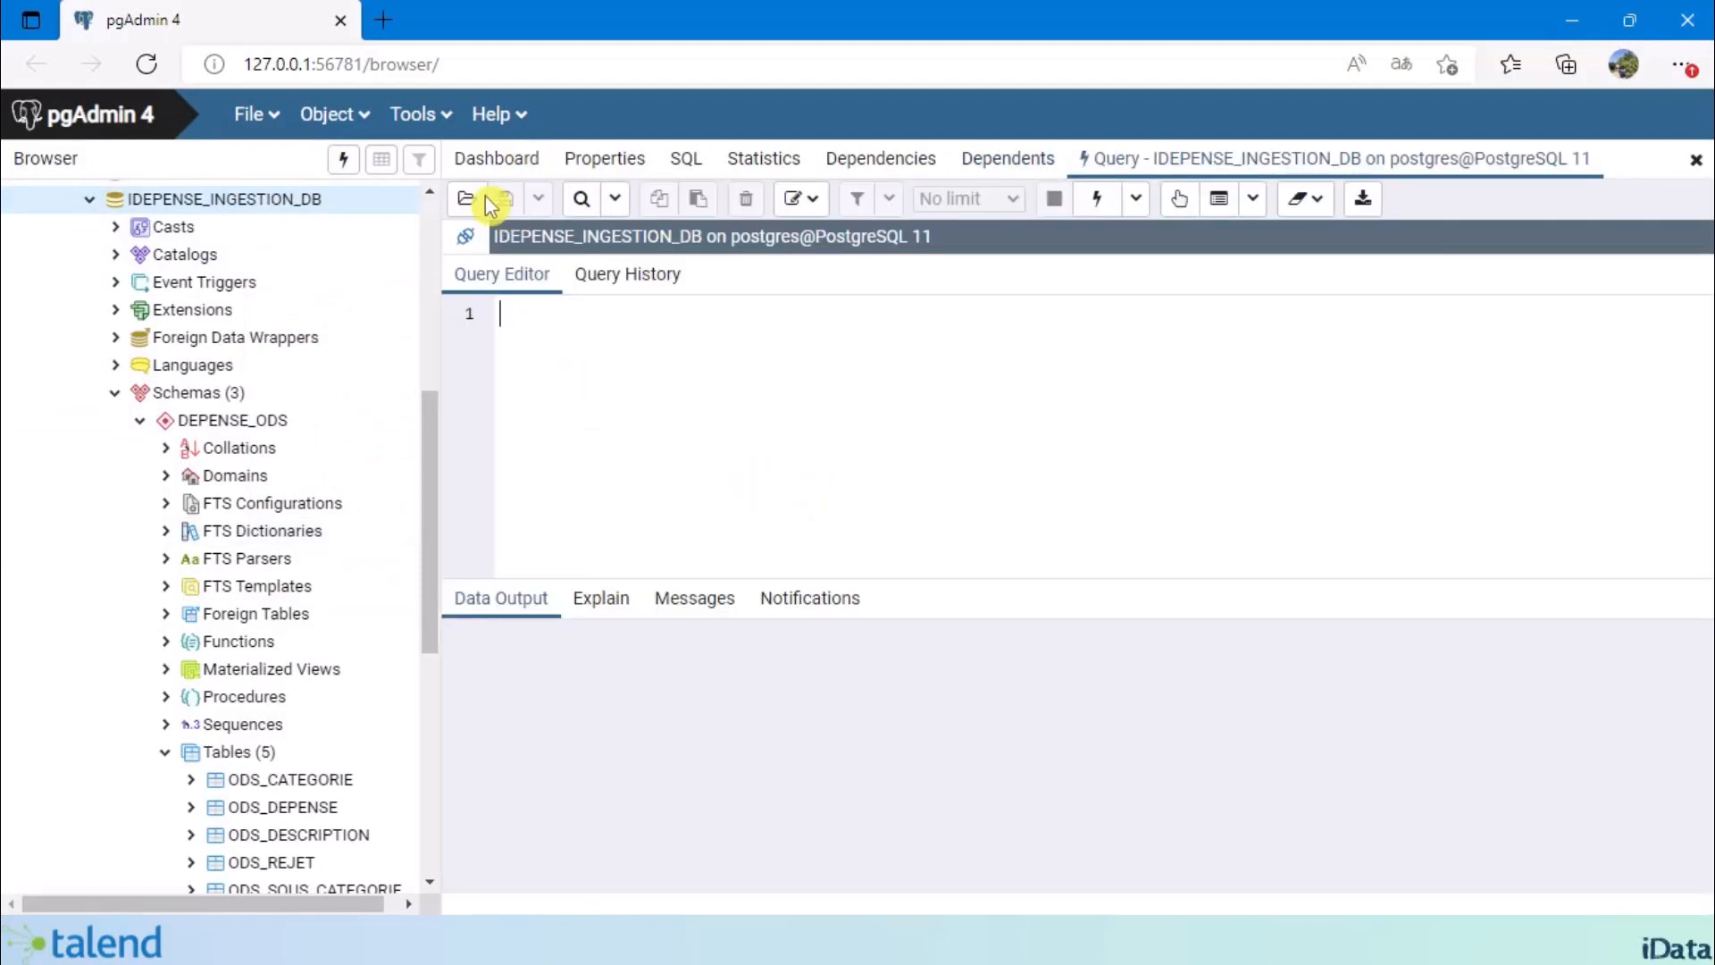
left_click(468, 212)
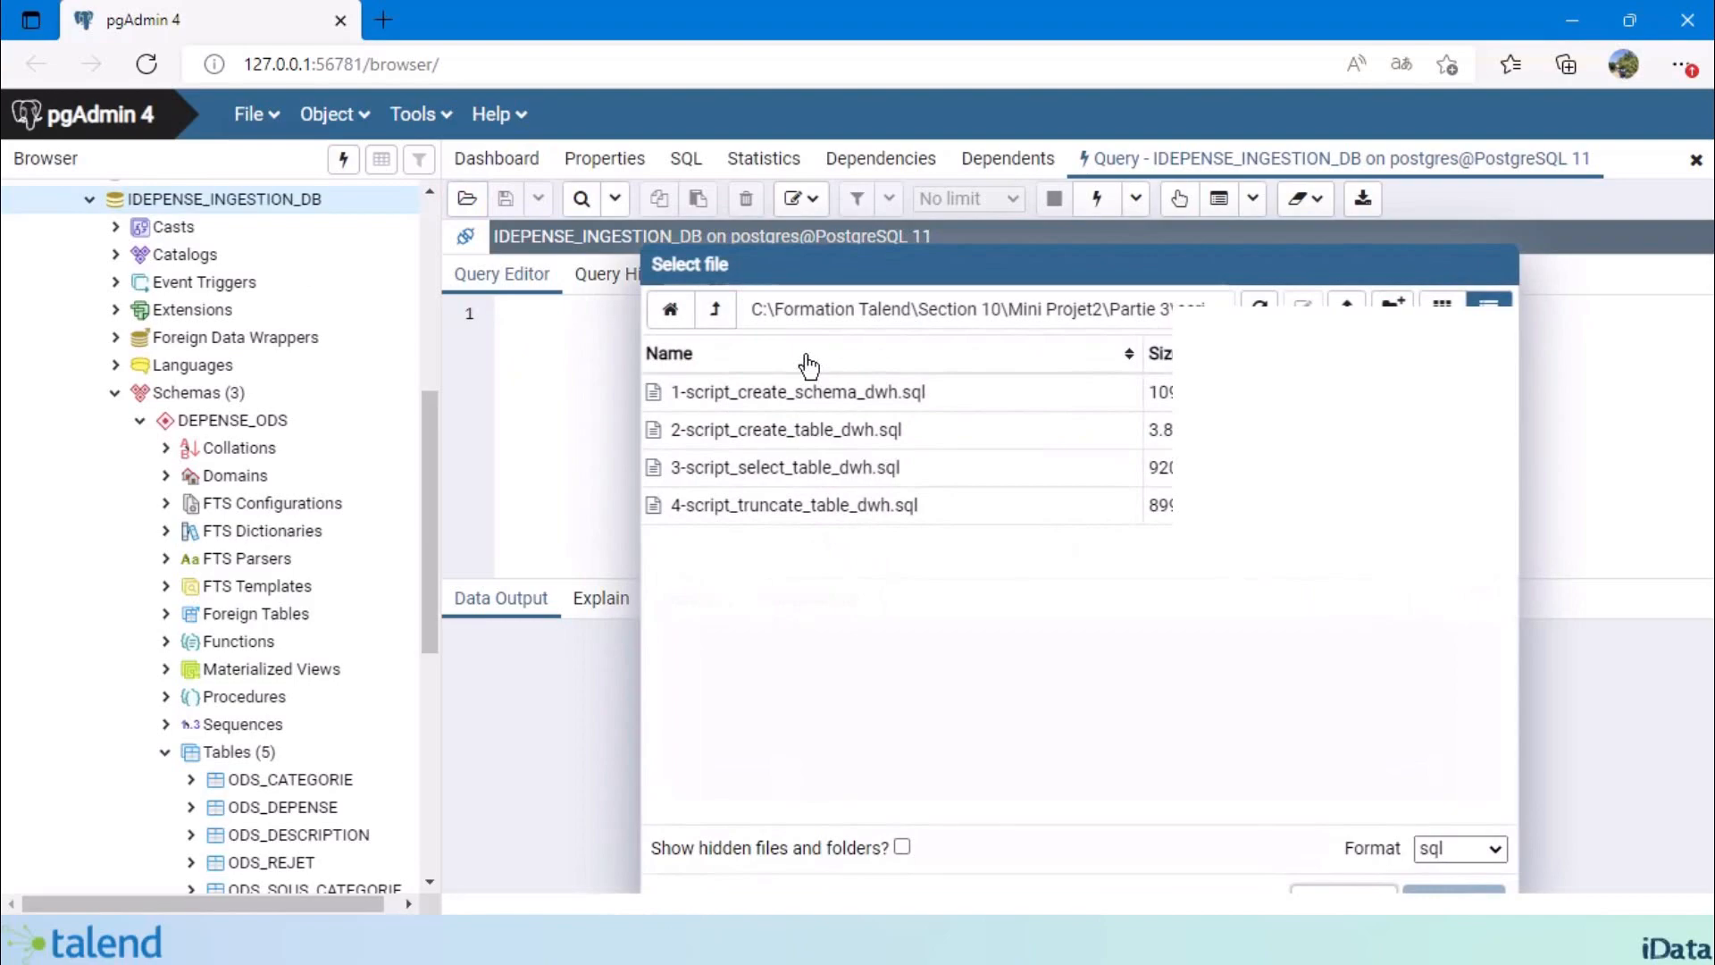
left_click_drag(956, 272, 849, 204)
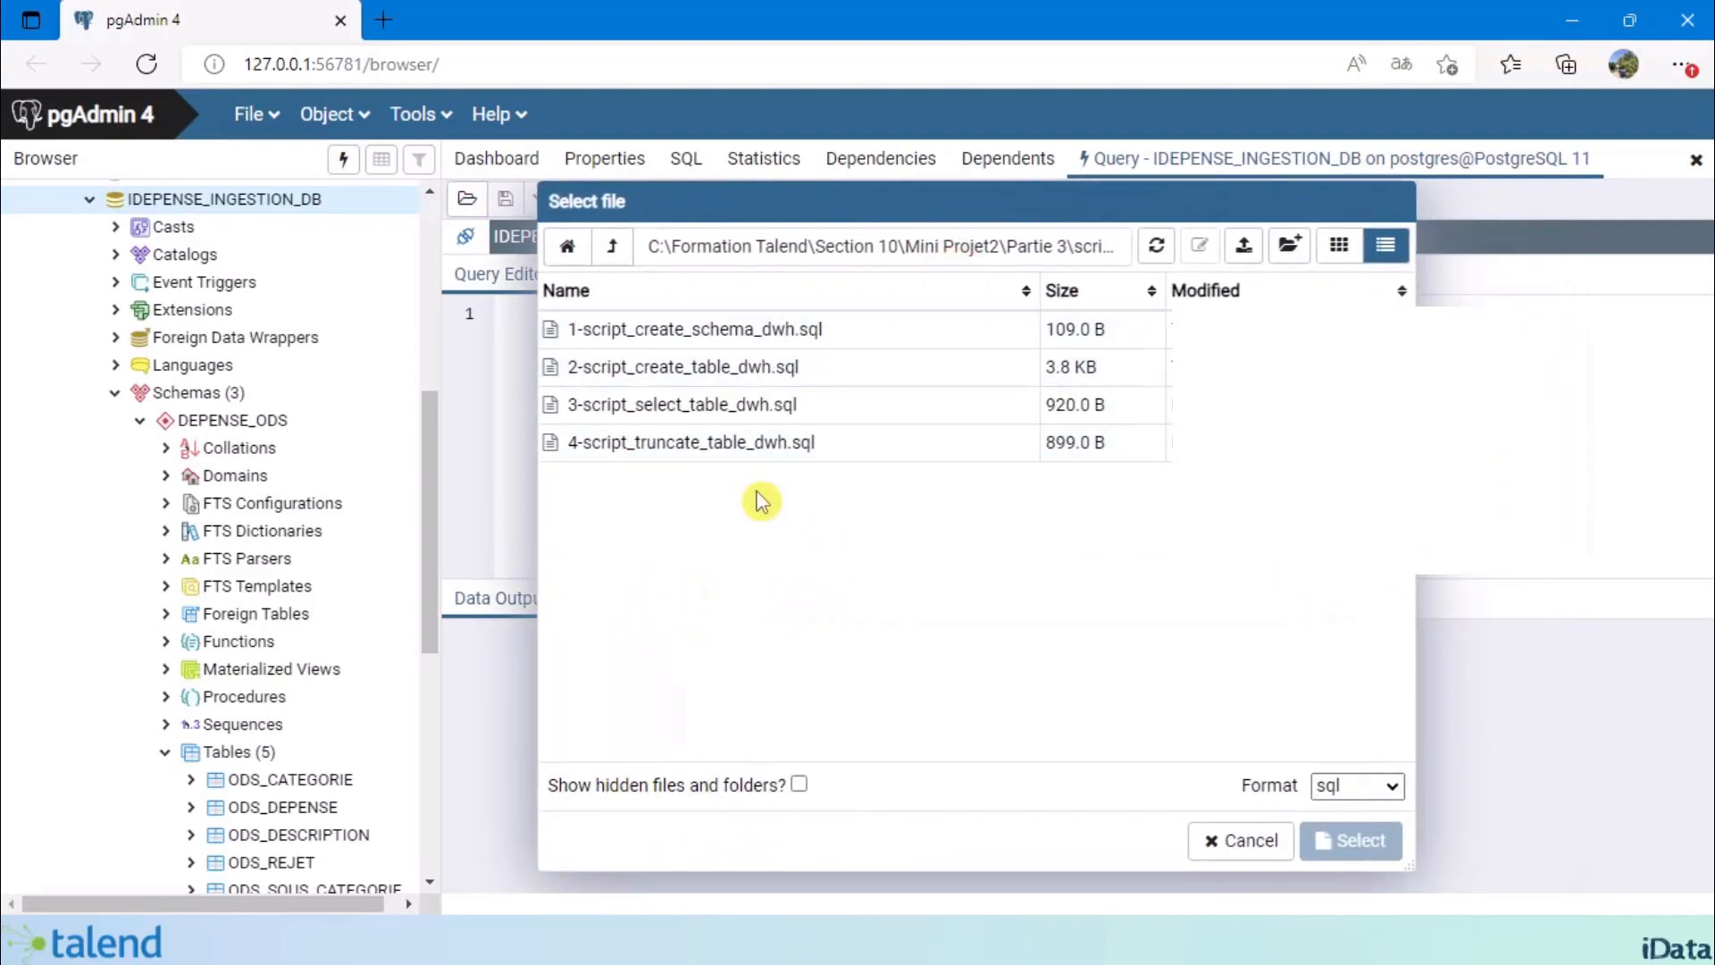
left_click(703, 342)
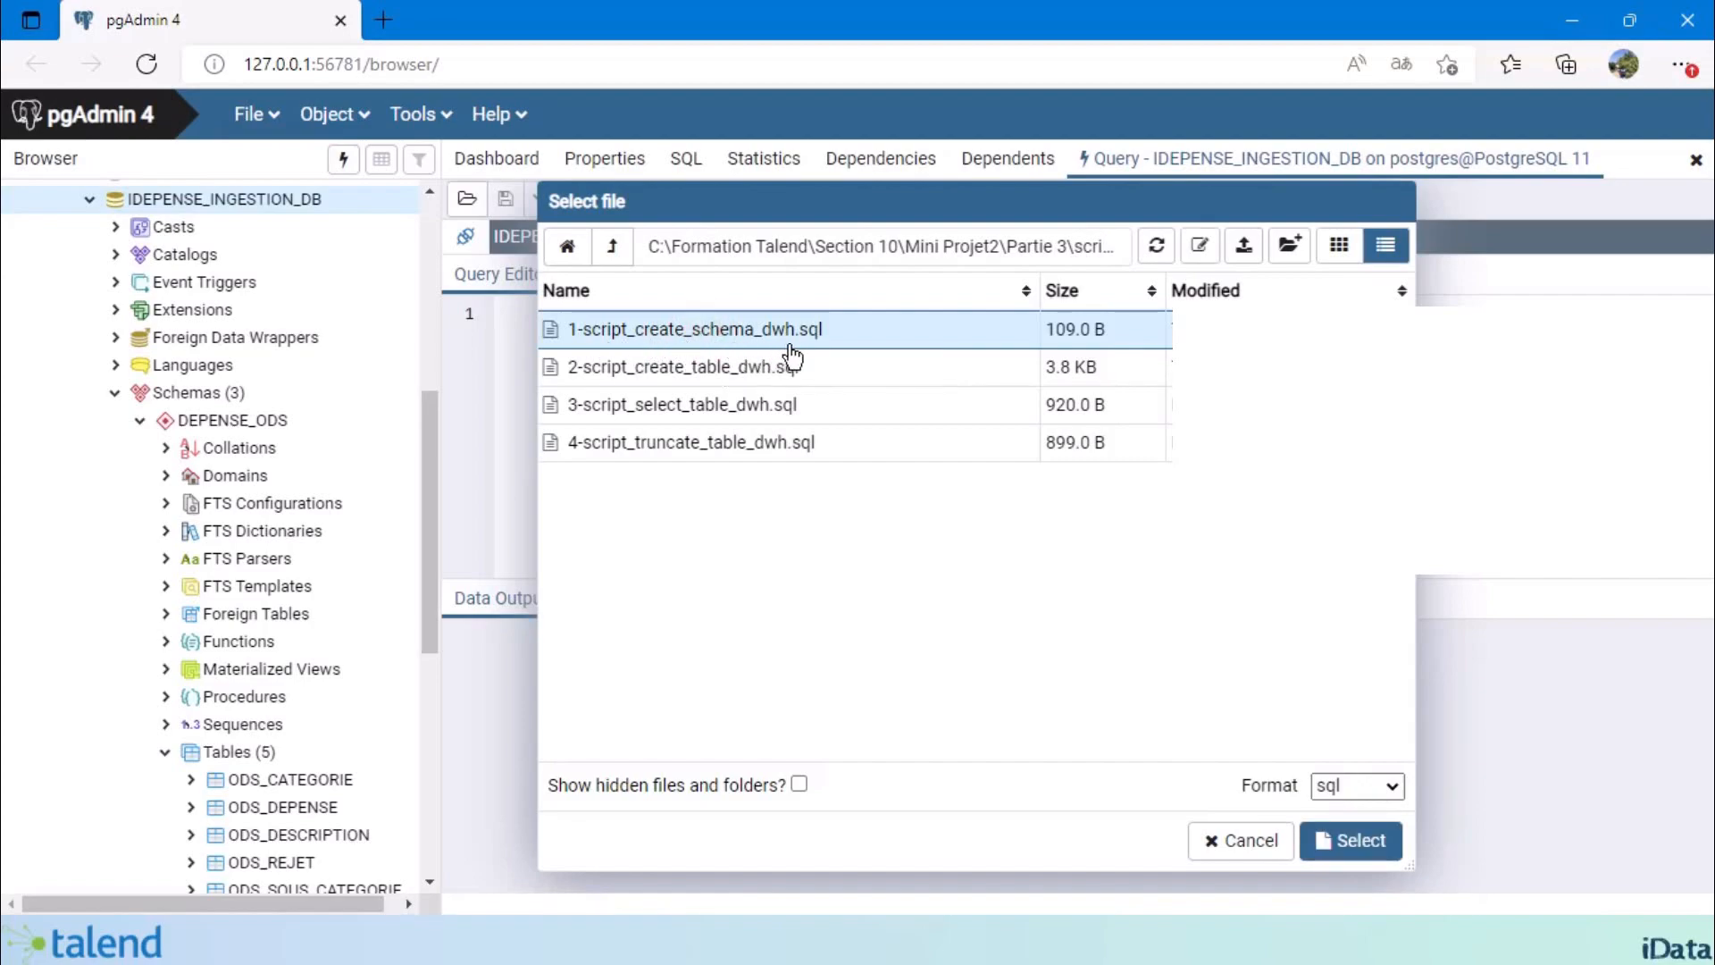
double_click(731, 339)
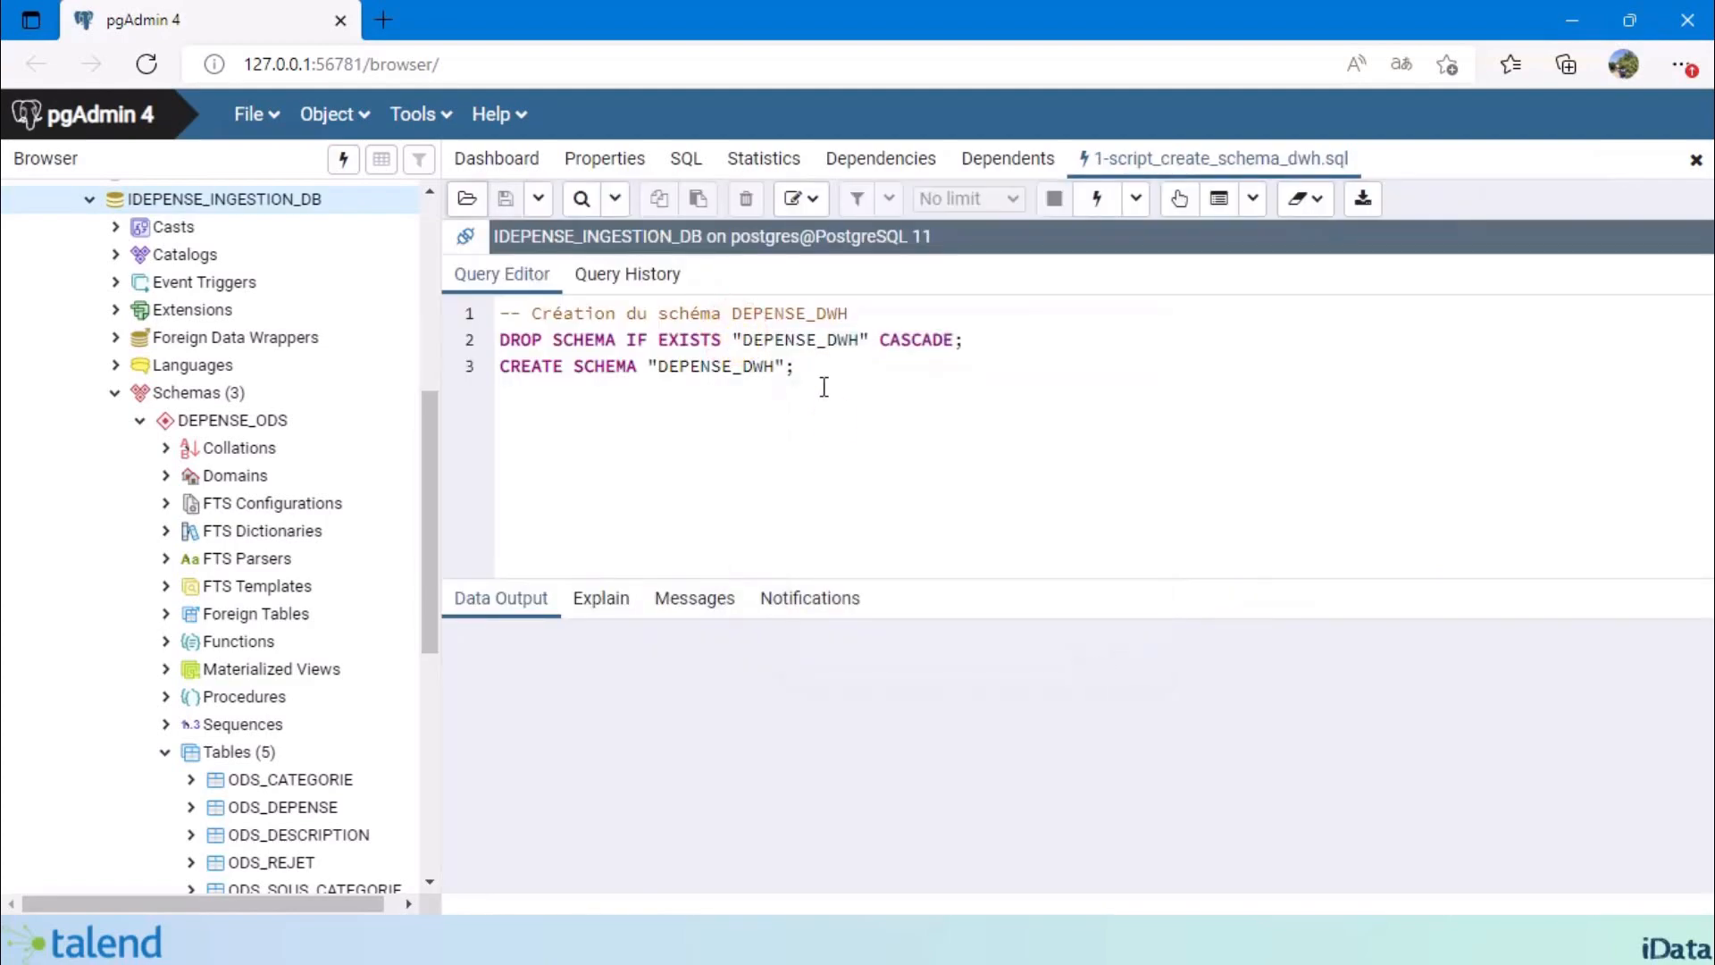
Execute only the CREATE SCHEMA "DEPENSE_DWH" statement, then refresh the database's schemas and select DEPENSE_DWH.
left_click_drag(802, 376, 477, 371)
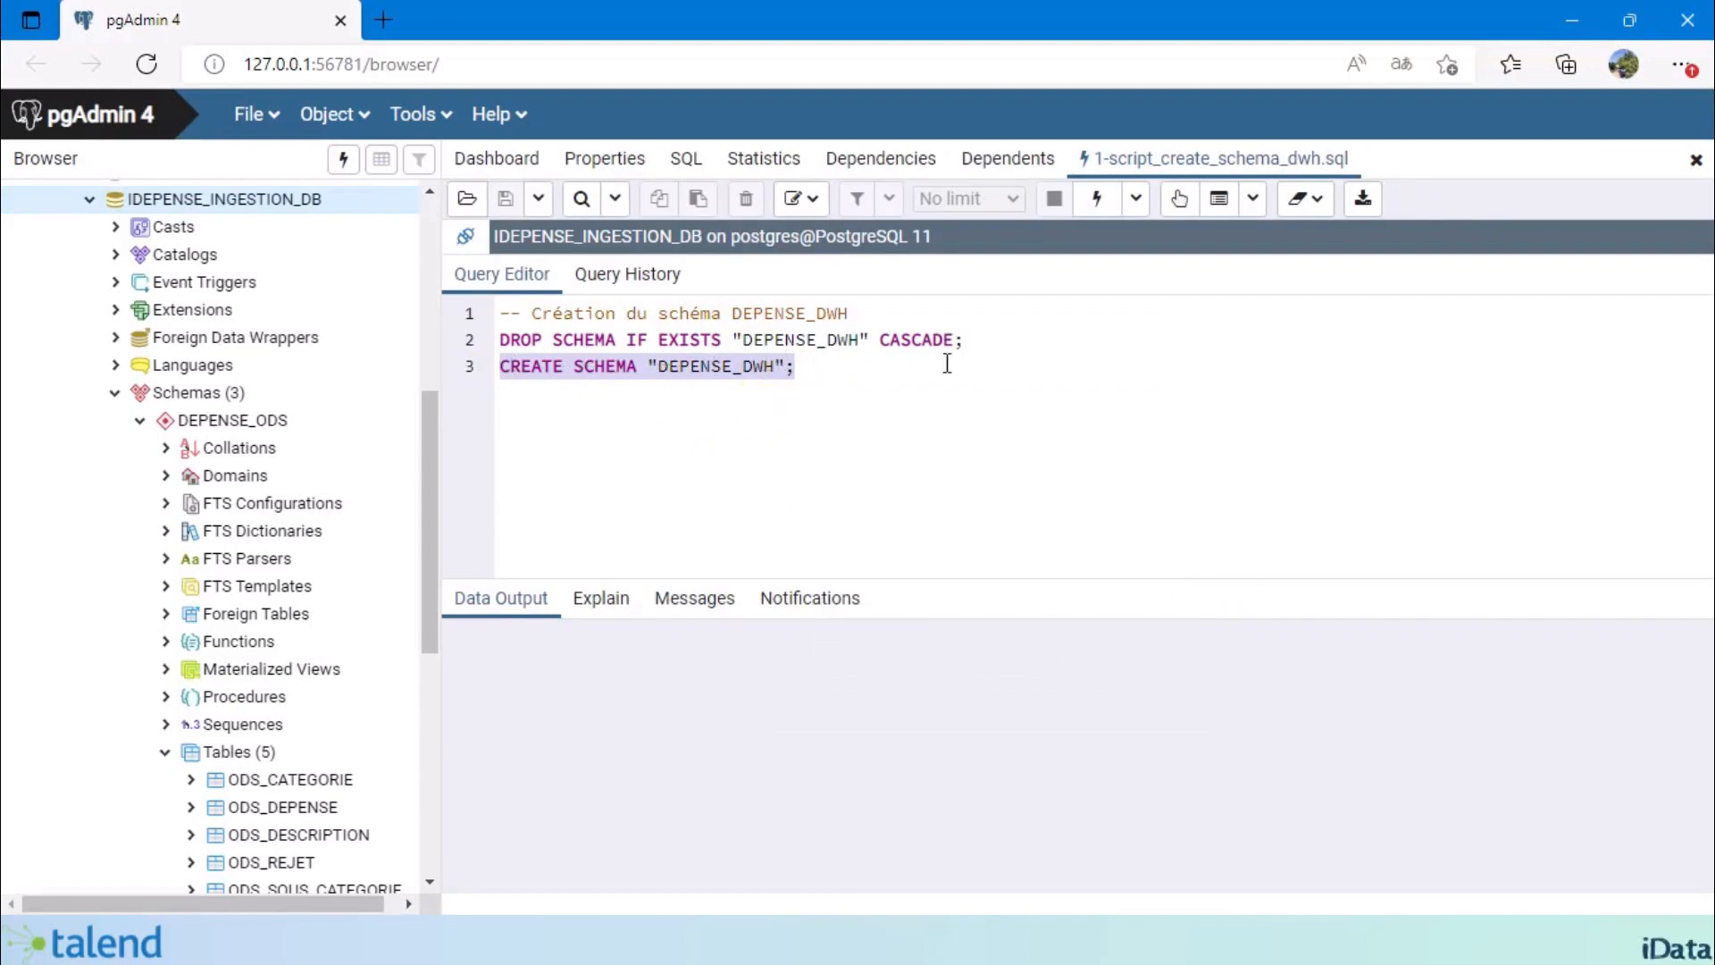
left_click(1101, 203)
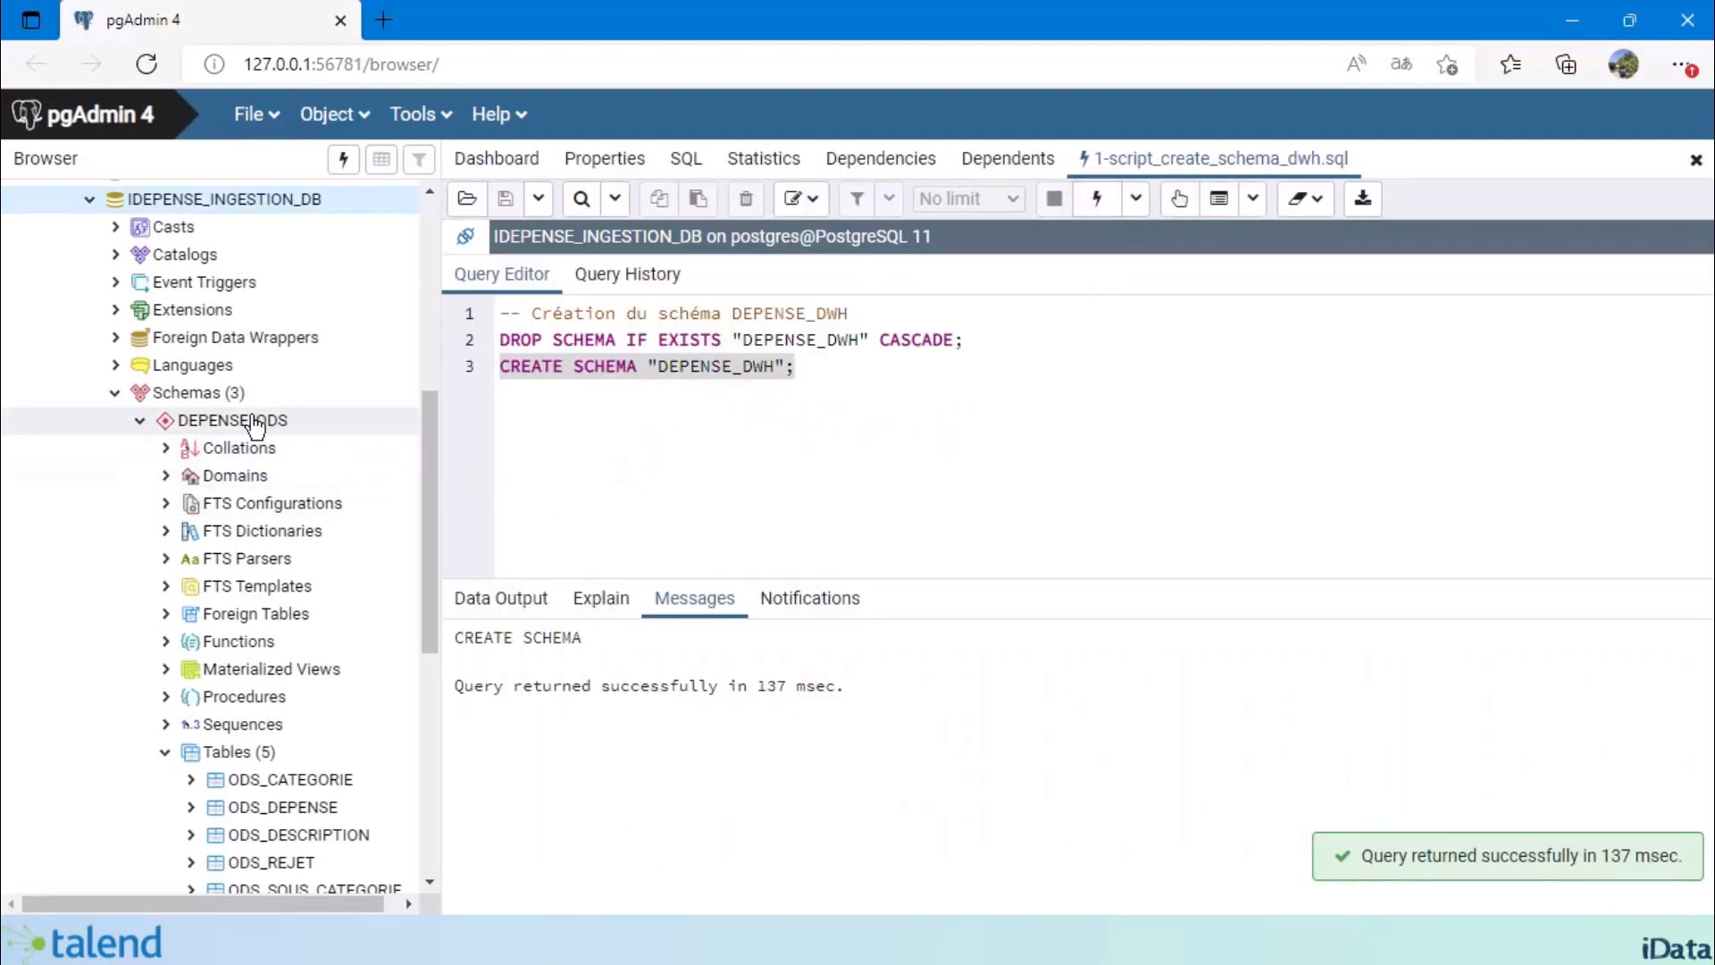
left_click(209, 395)
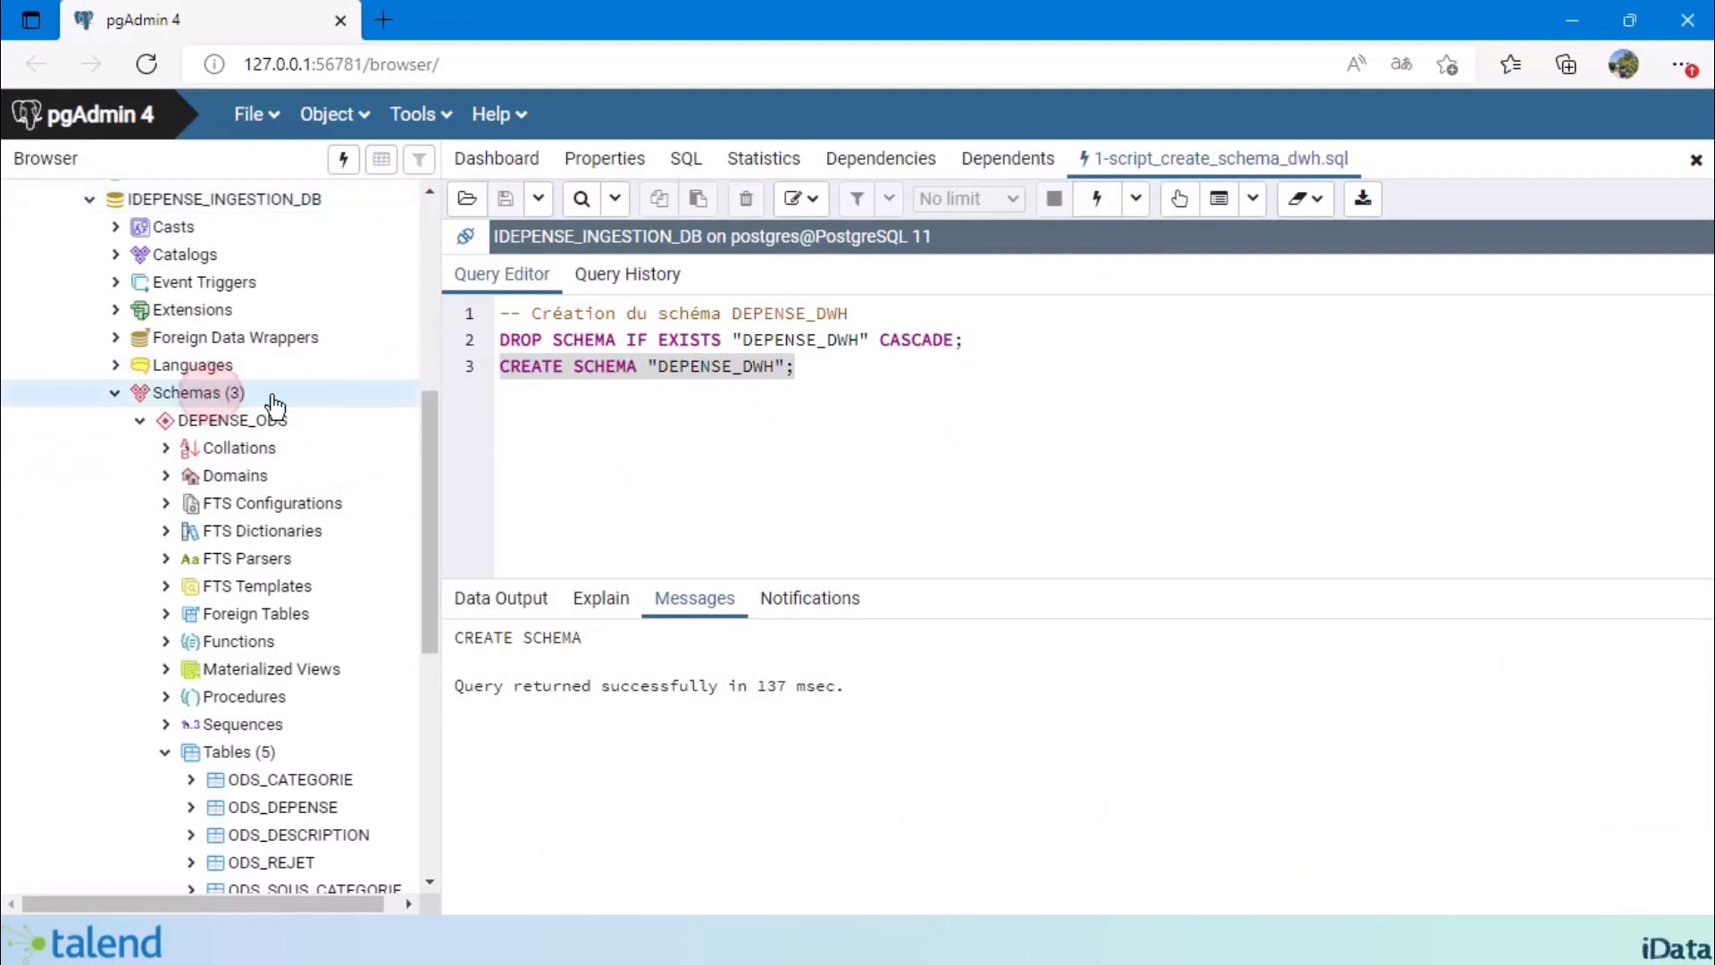
right_click(225, 397)
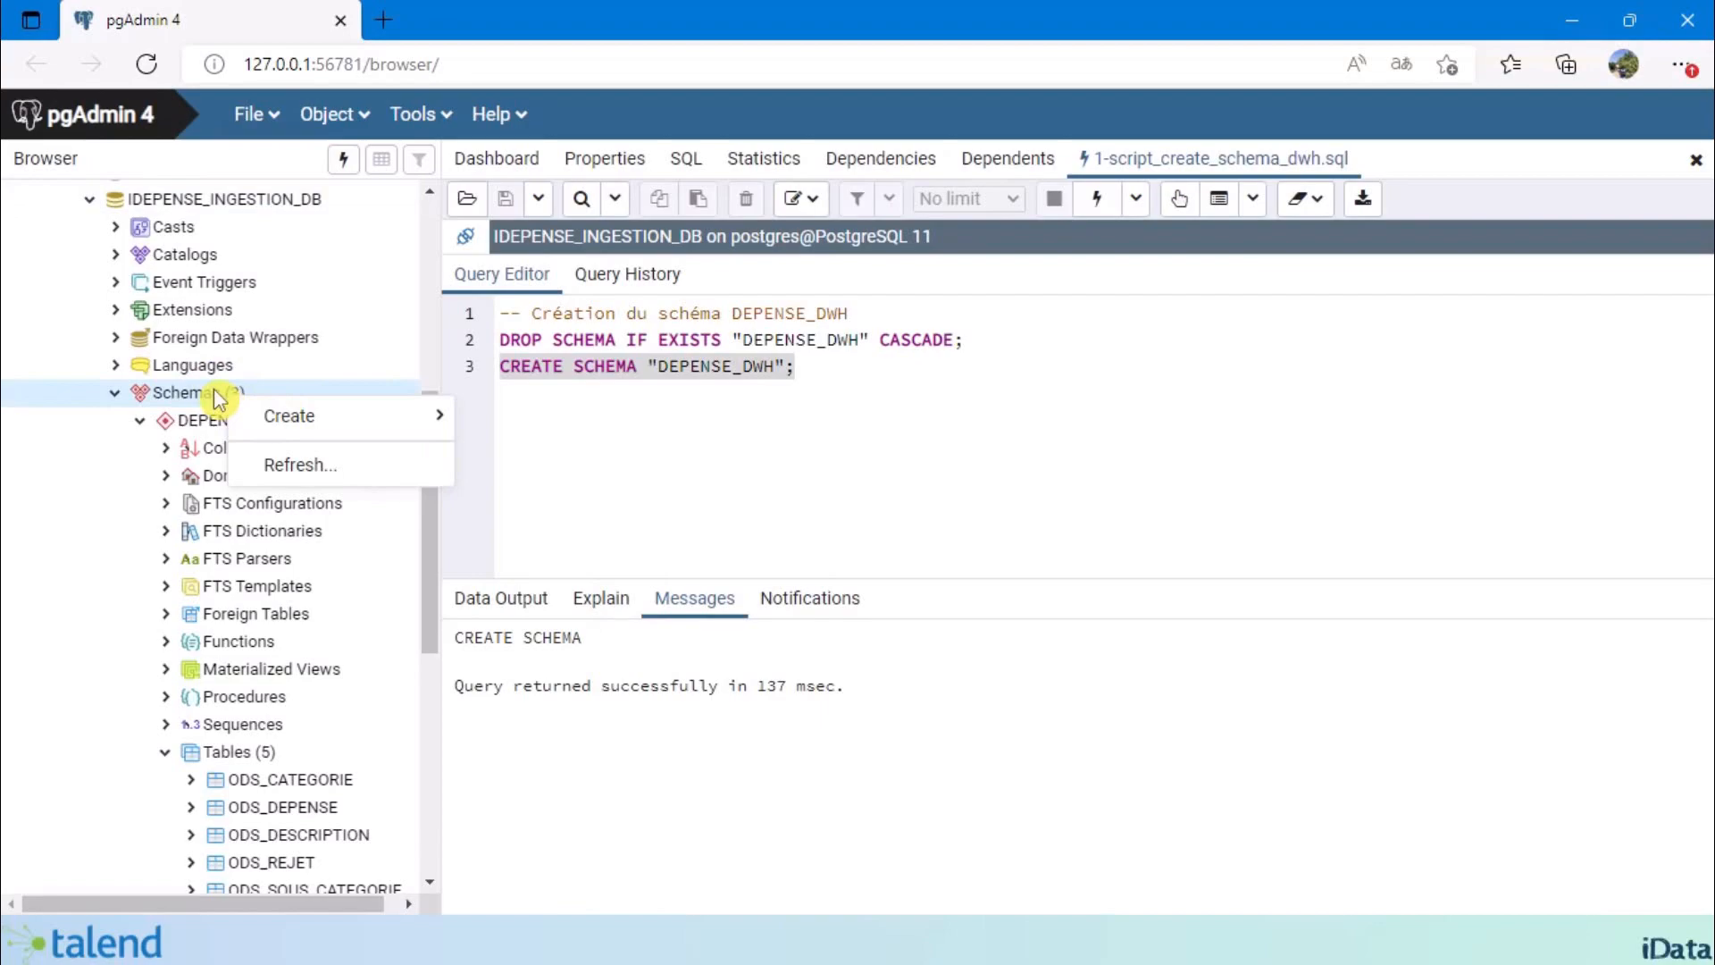
left_click(361, 466)
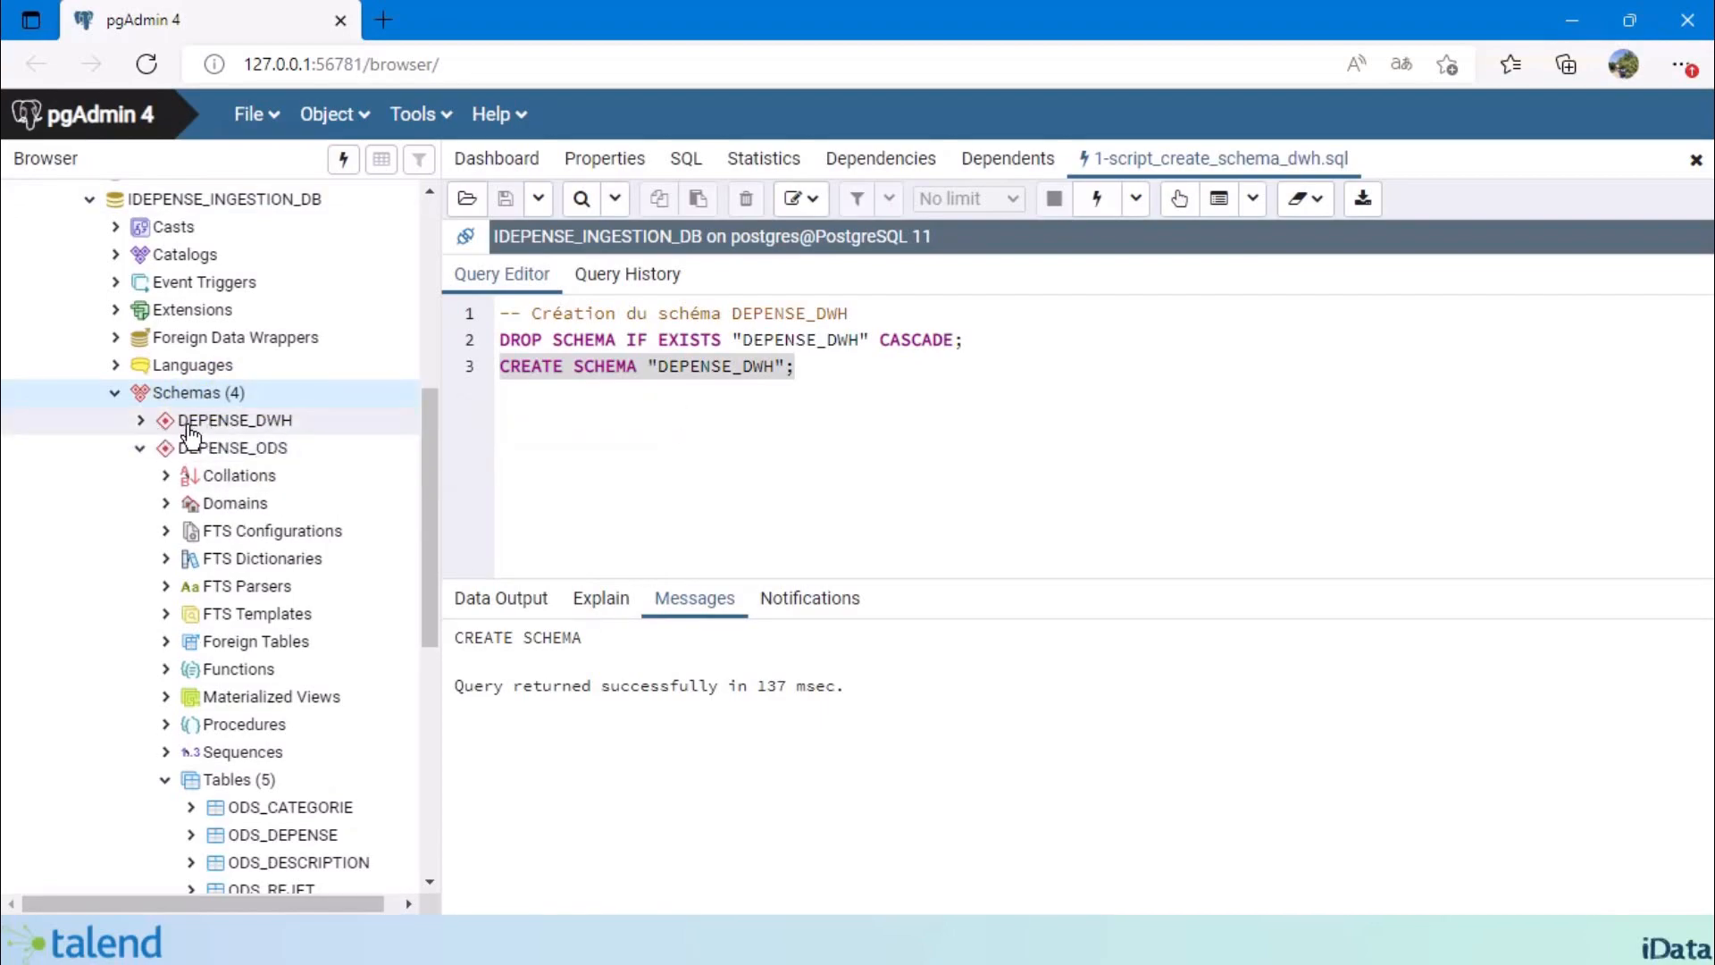
left_click(188, 421)
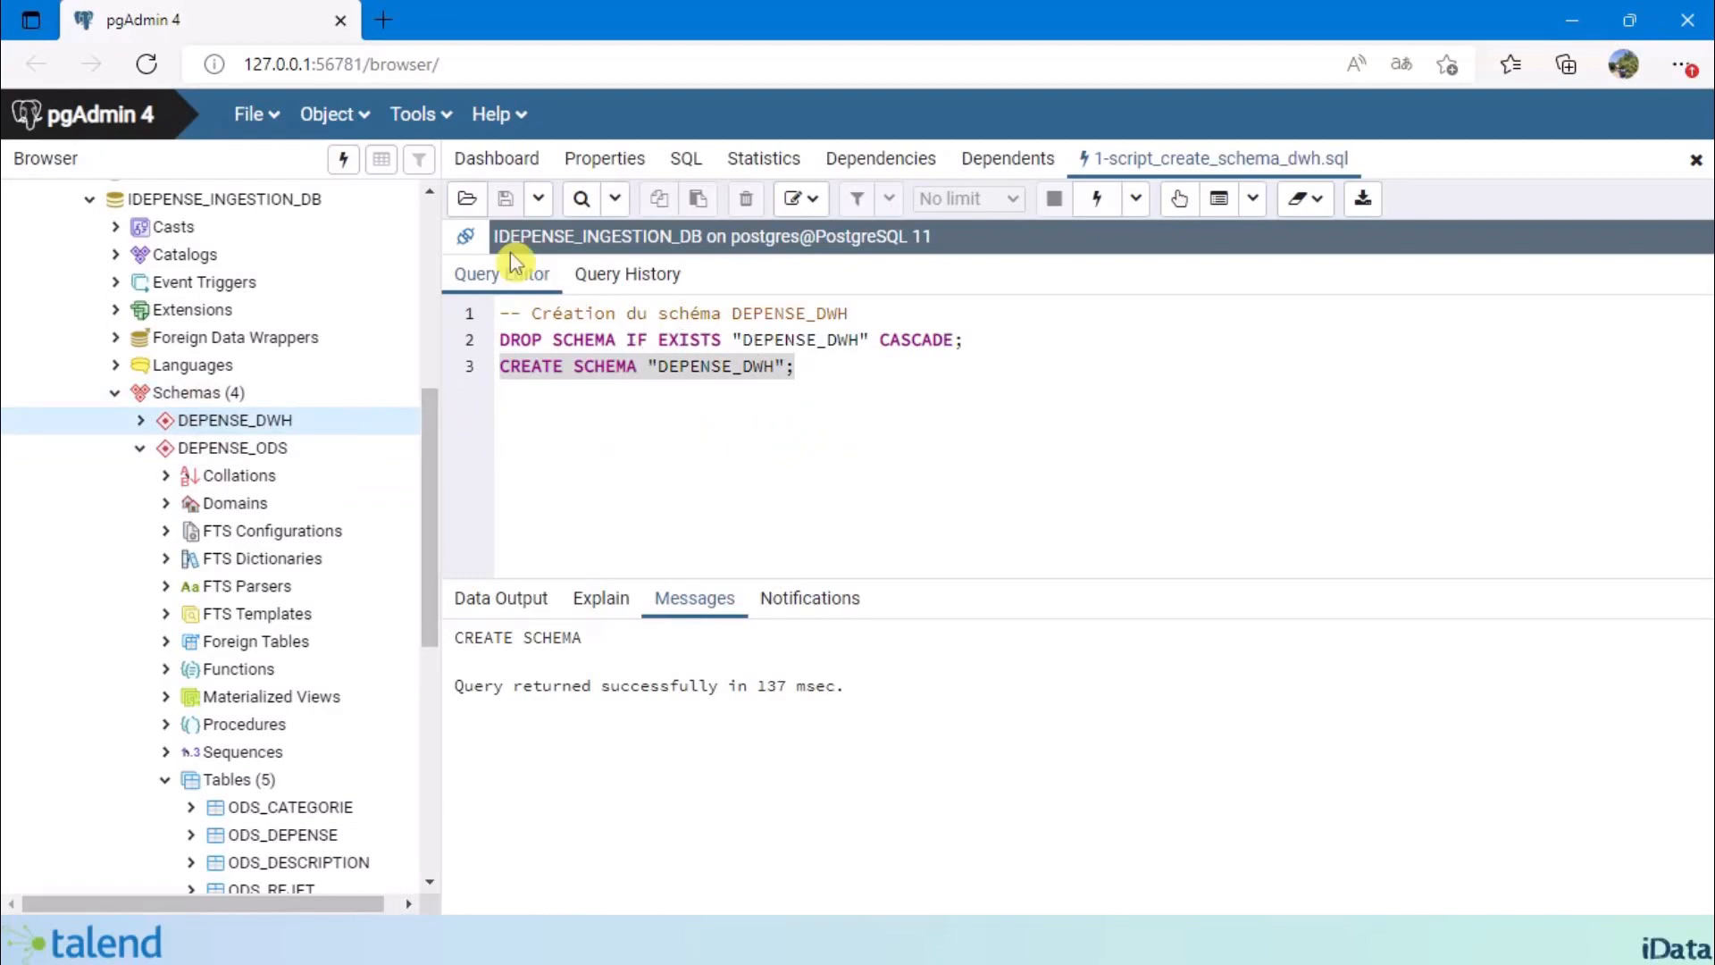
Load the script 2-script_create_table_dwh.sql into the query editor.
left_click(467, 206)
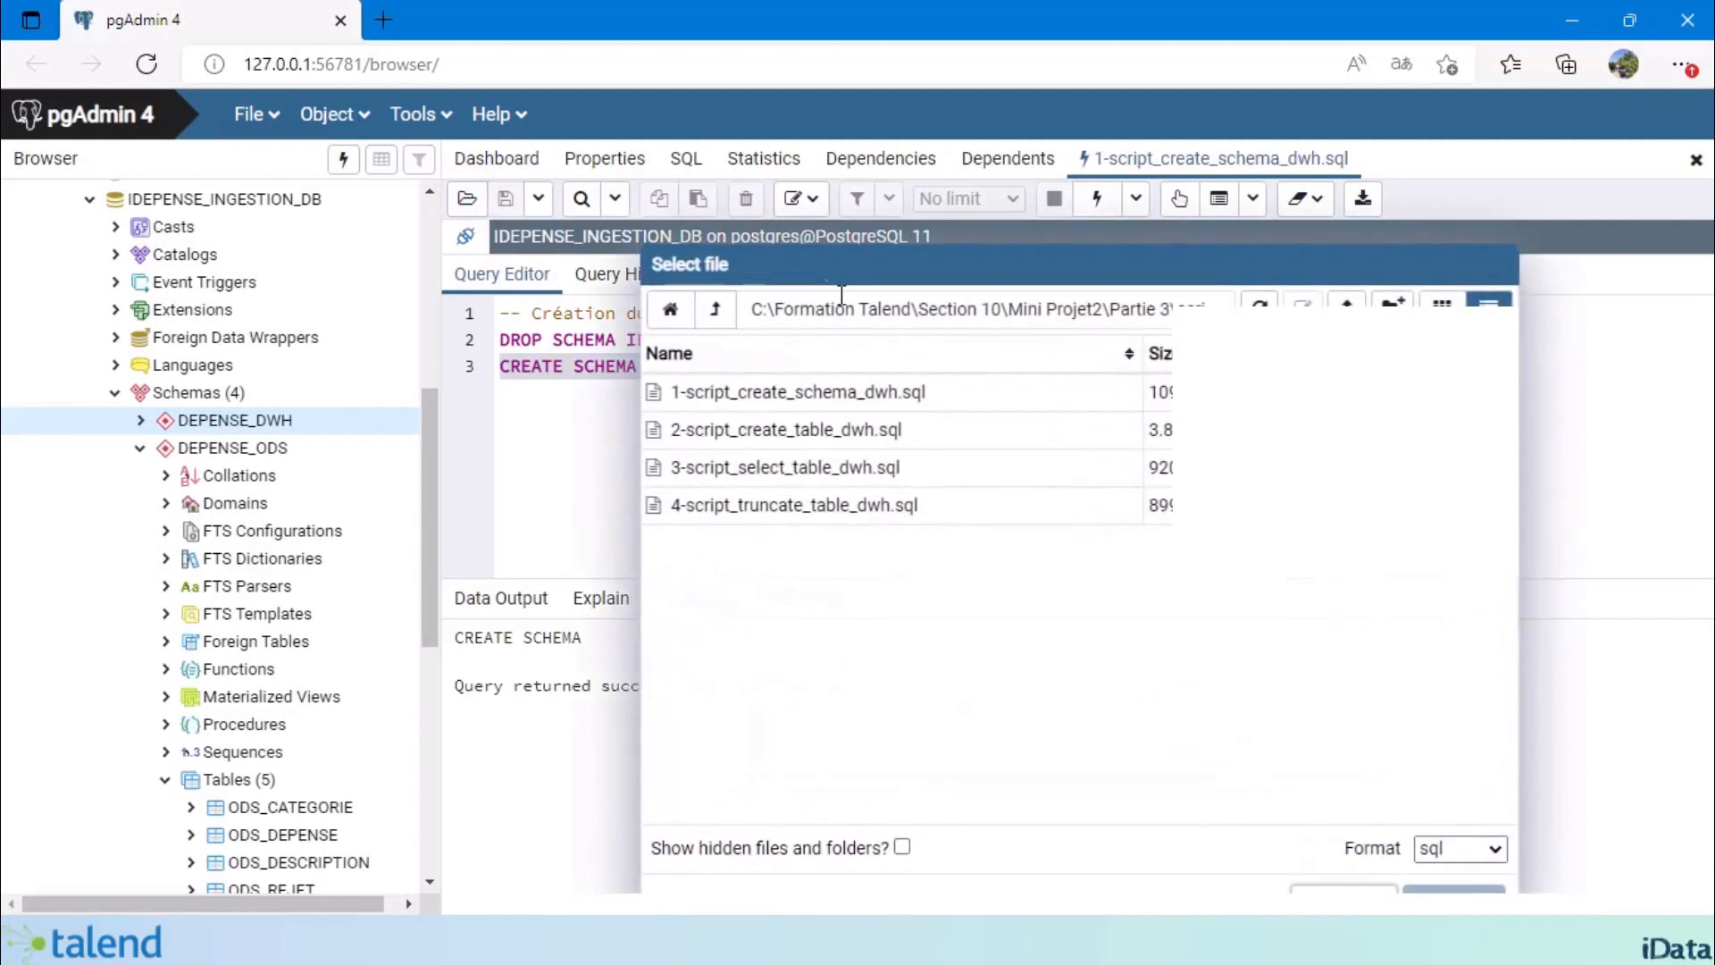
left_click(871, 433)
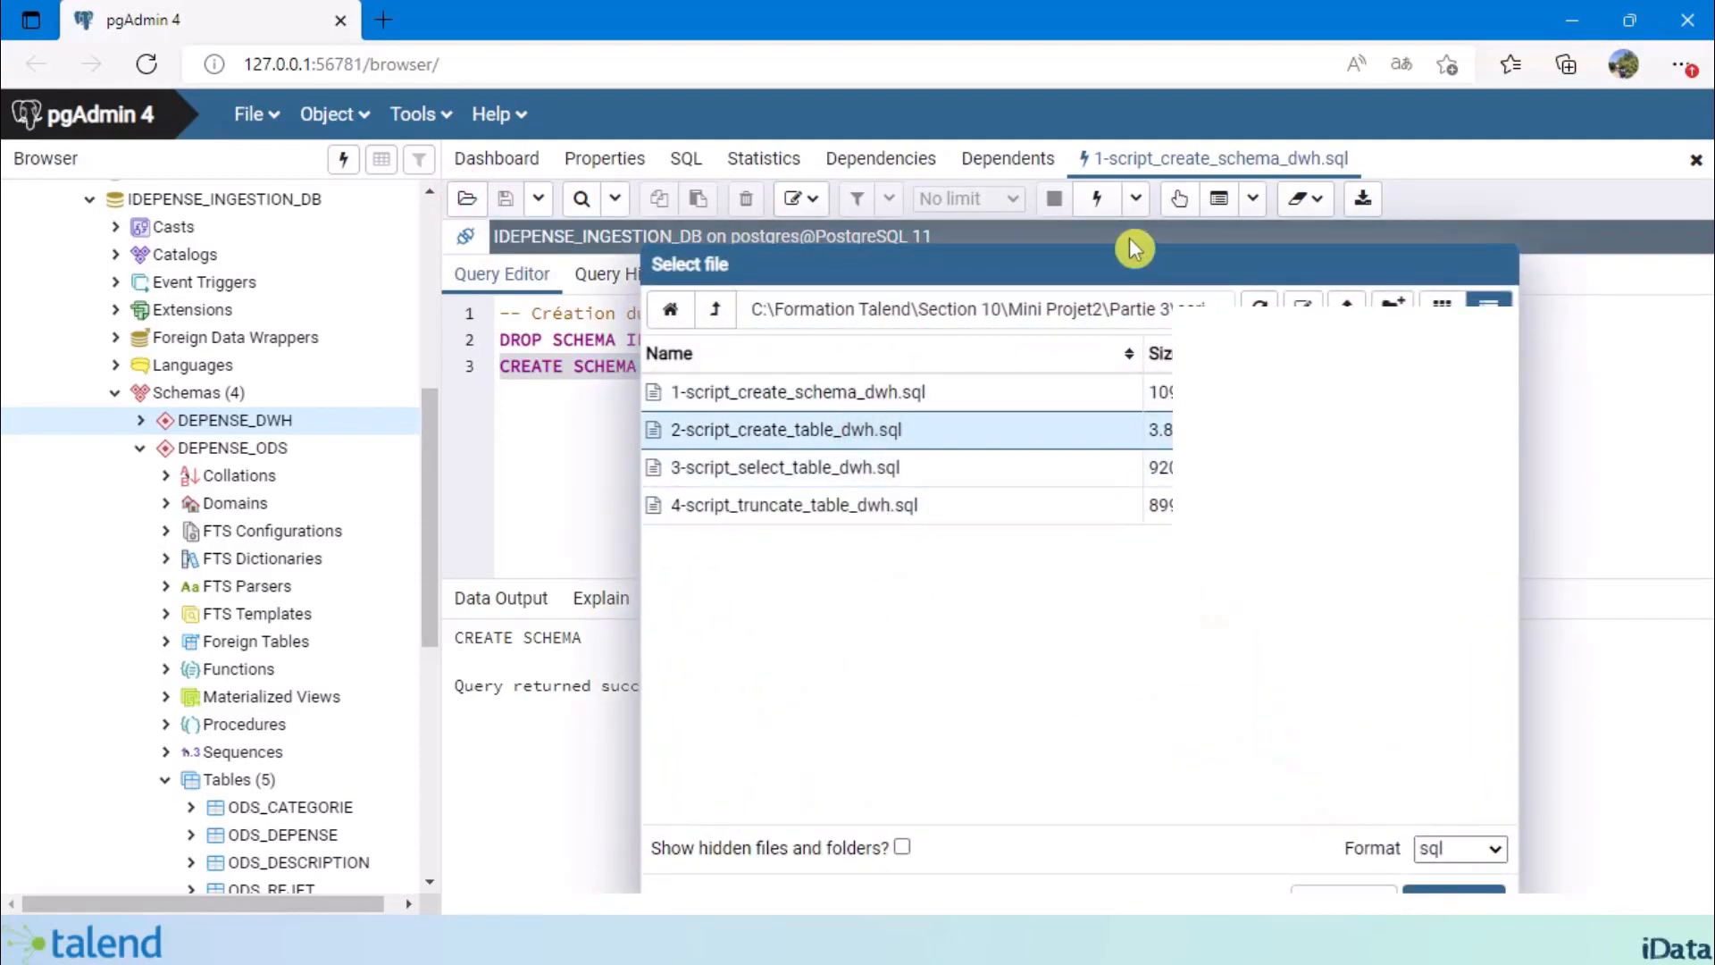
left_click_drag(1078, 262, 1027, 198)
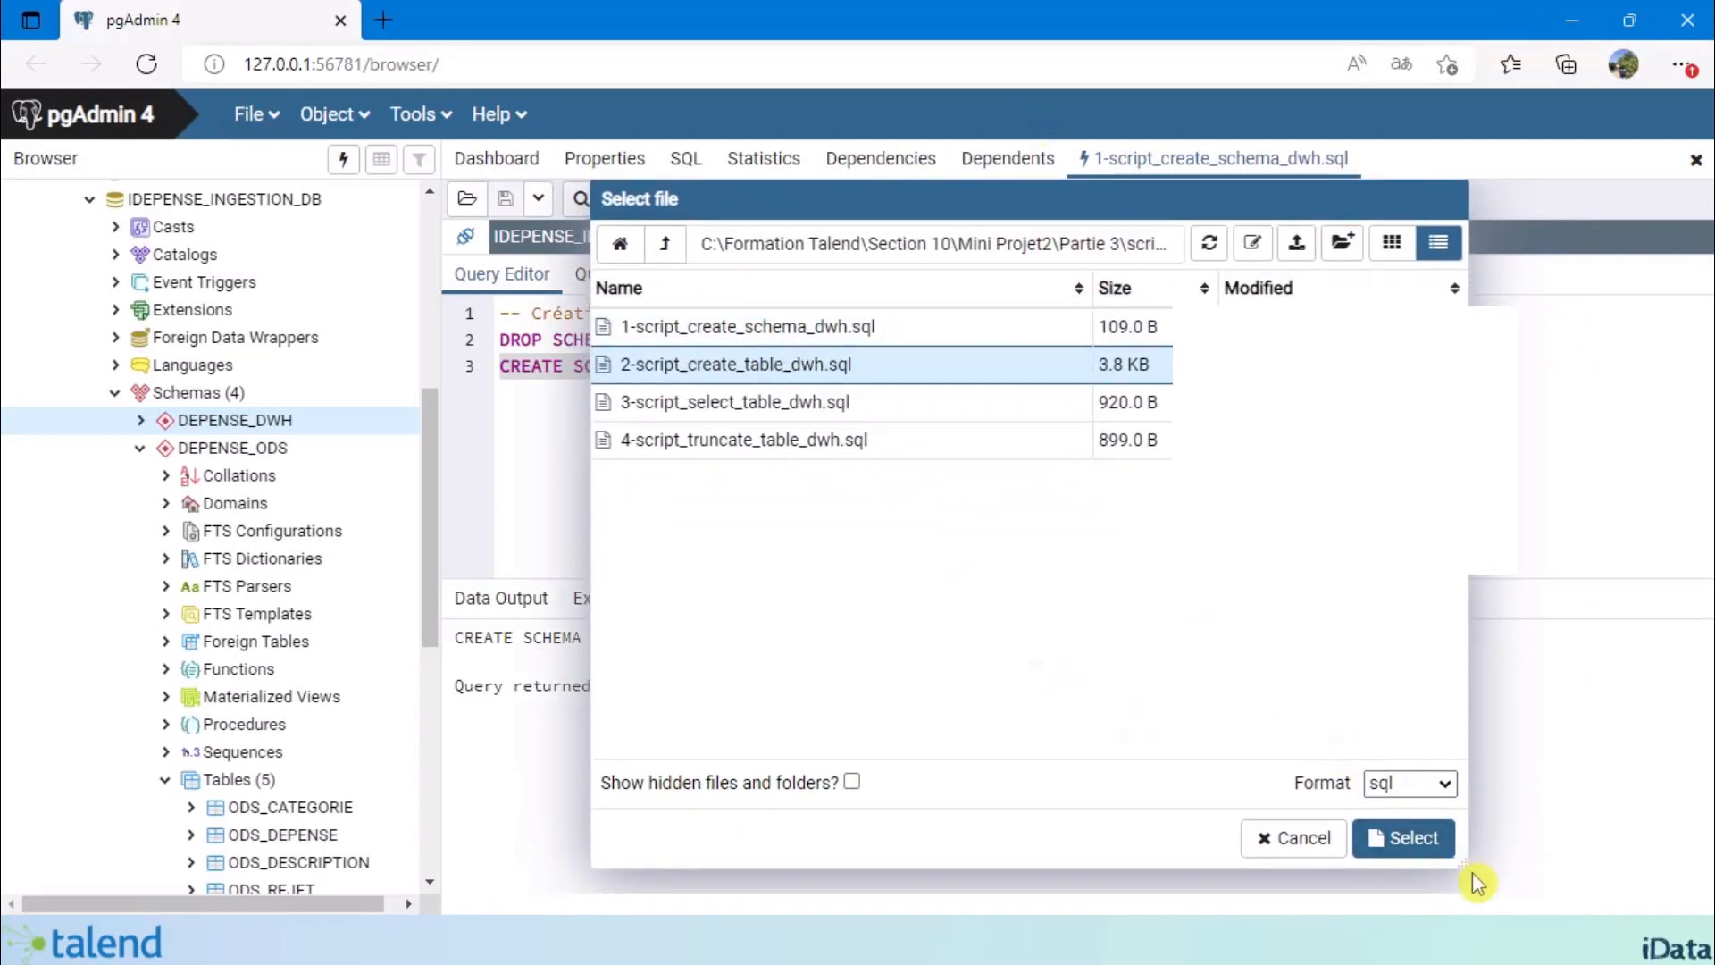
left_click(1420, 855)
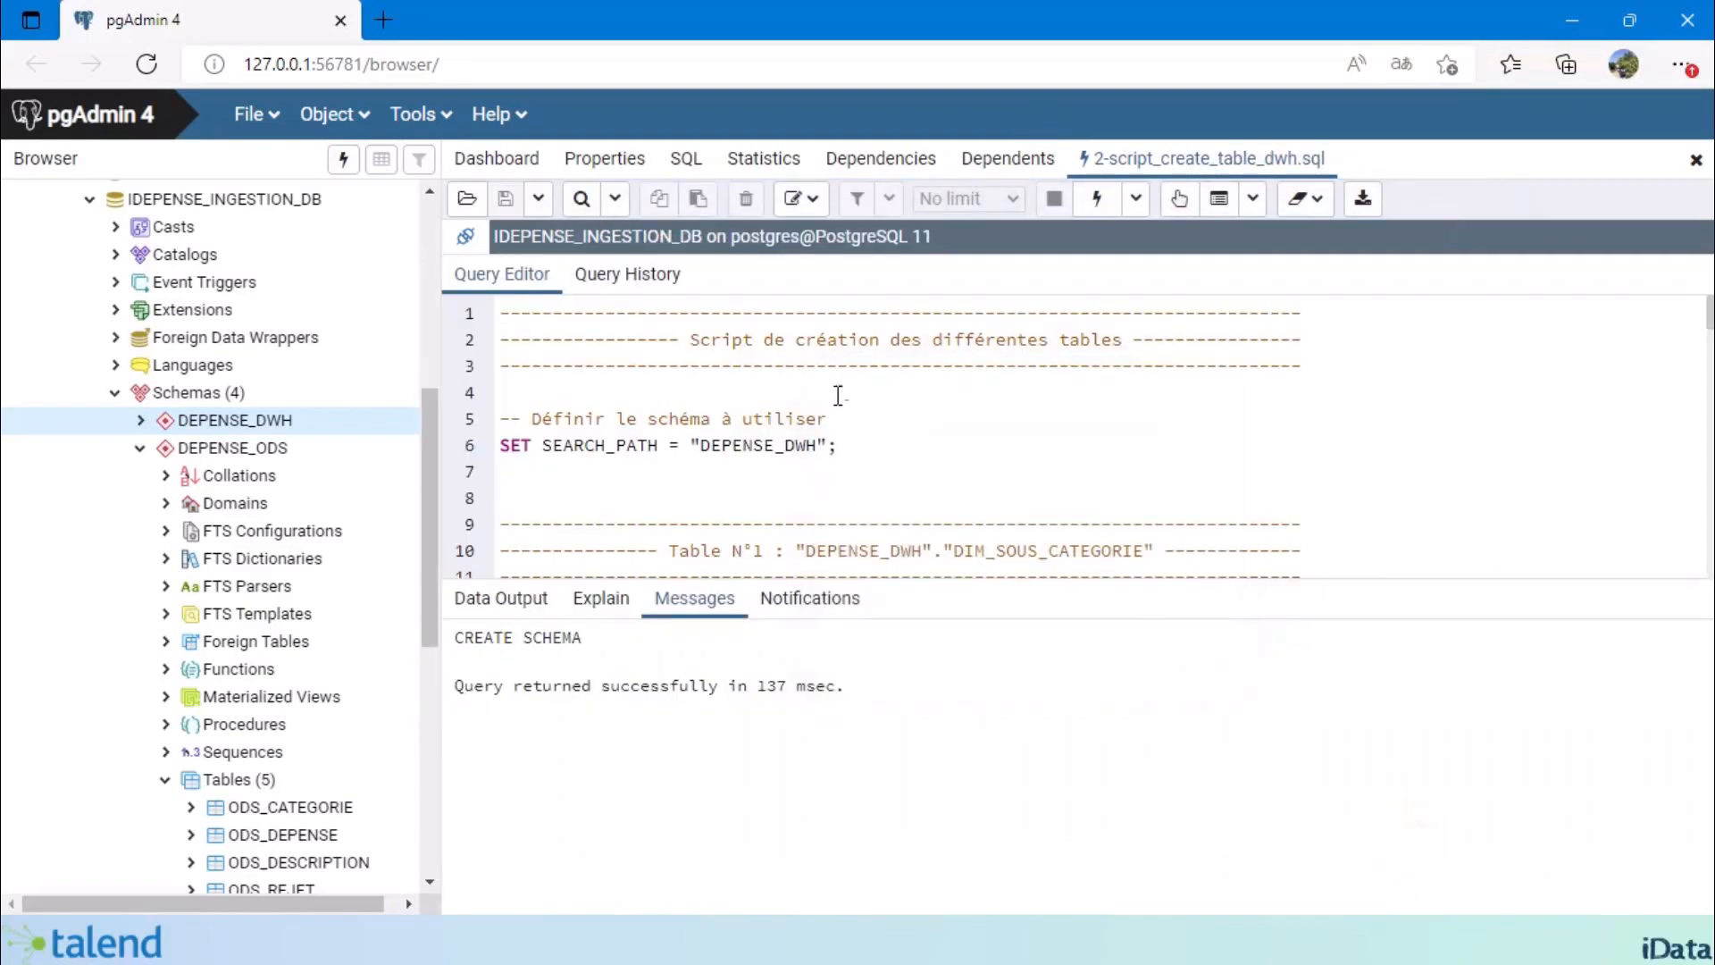
Execute only the SET SEARCH_PATH = "DEPENSE_DWH" statement of the table creation script.
left_click_drag(855, 442, 480, 457)
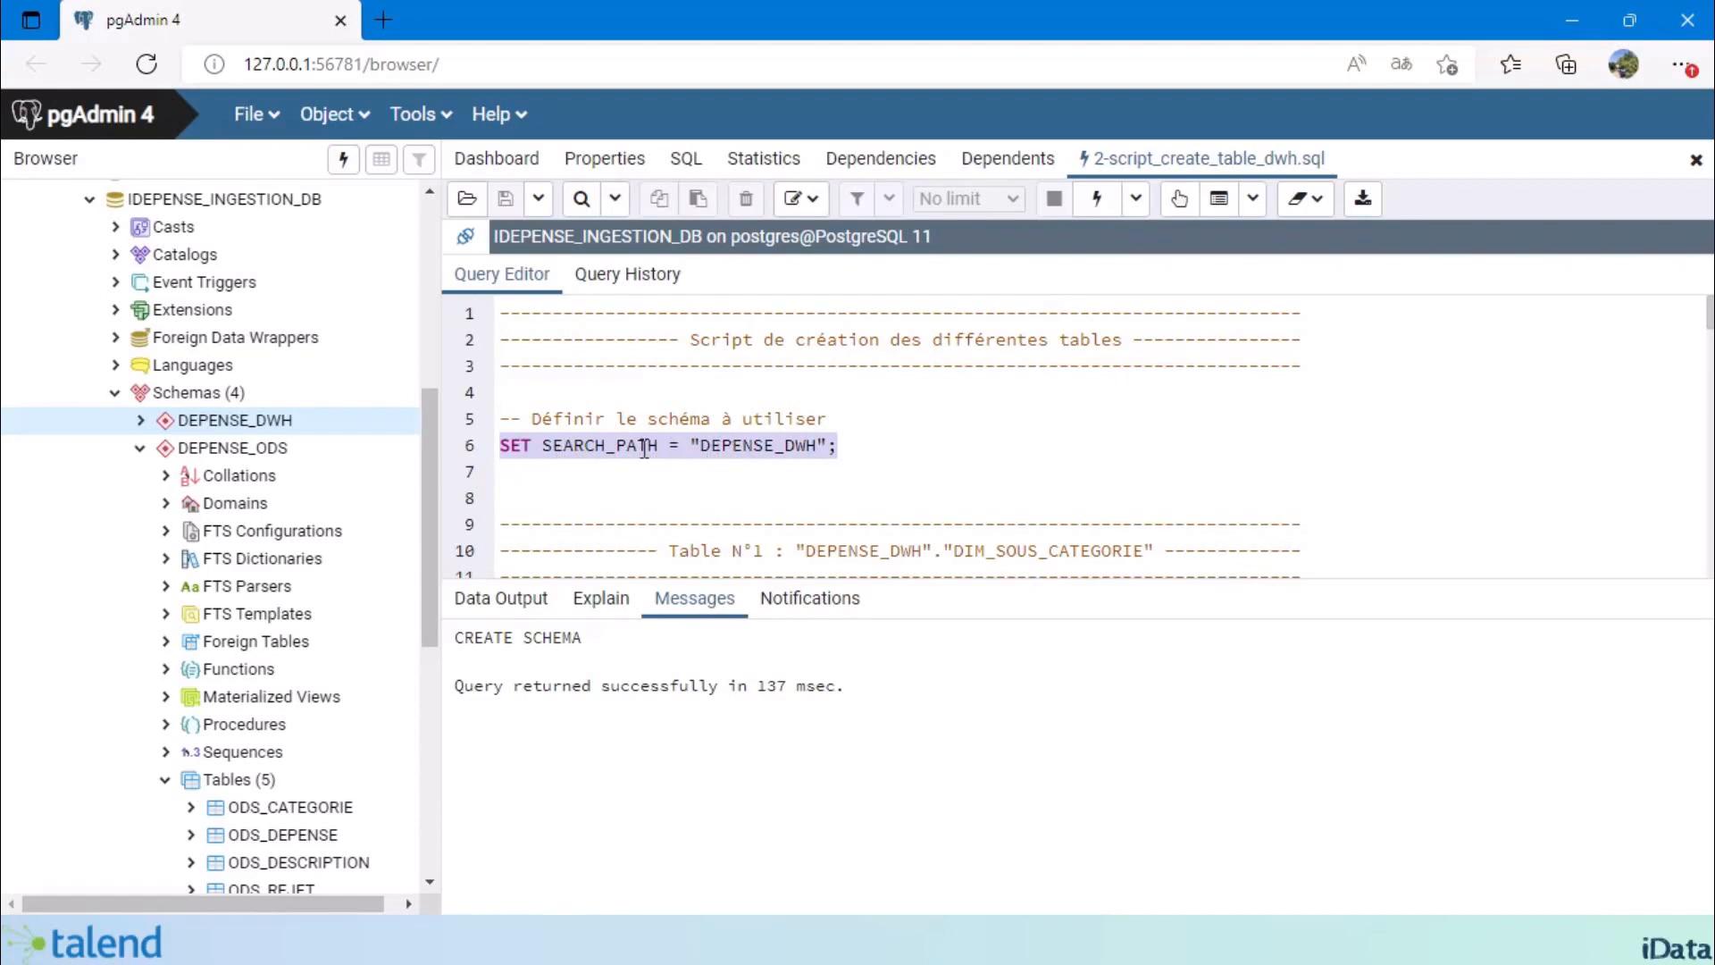
double_click(779, 444)
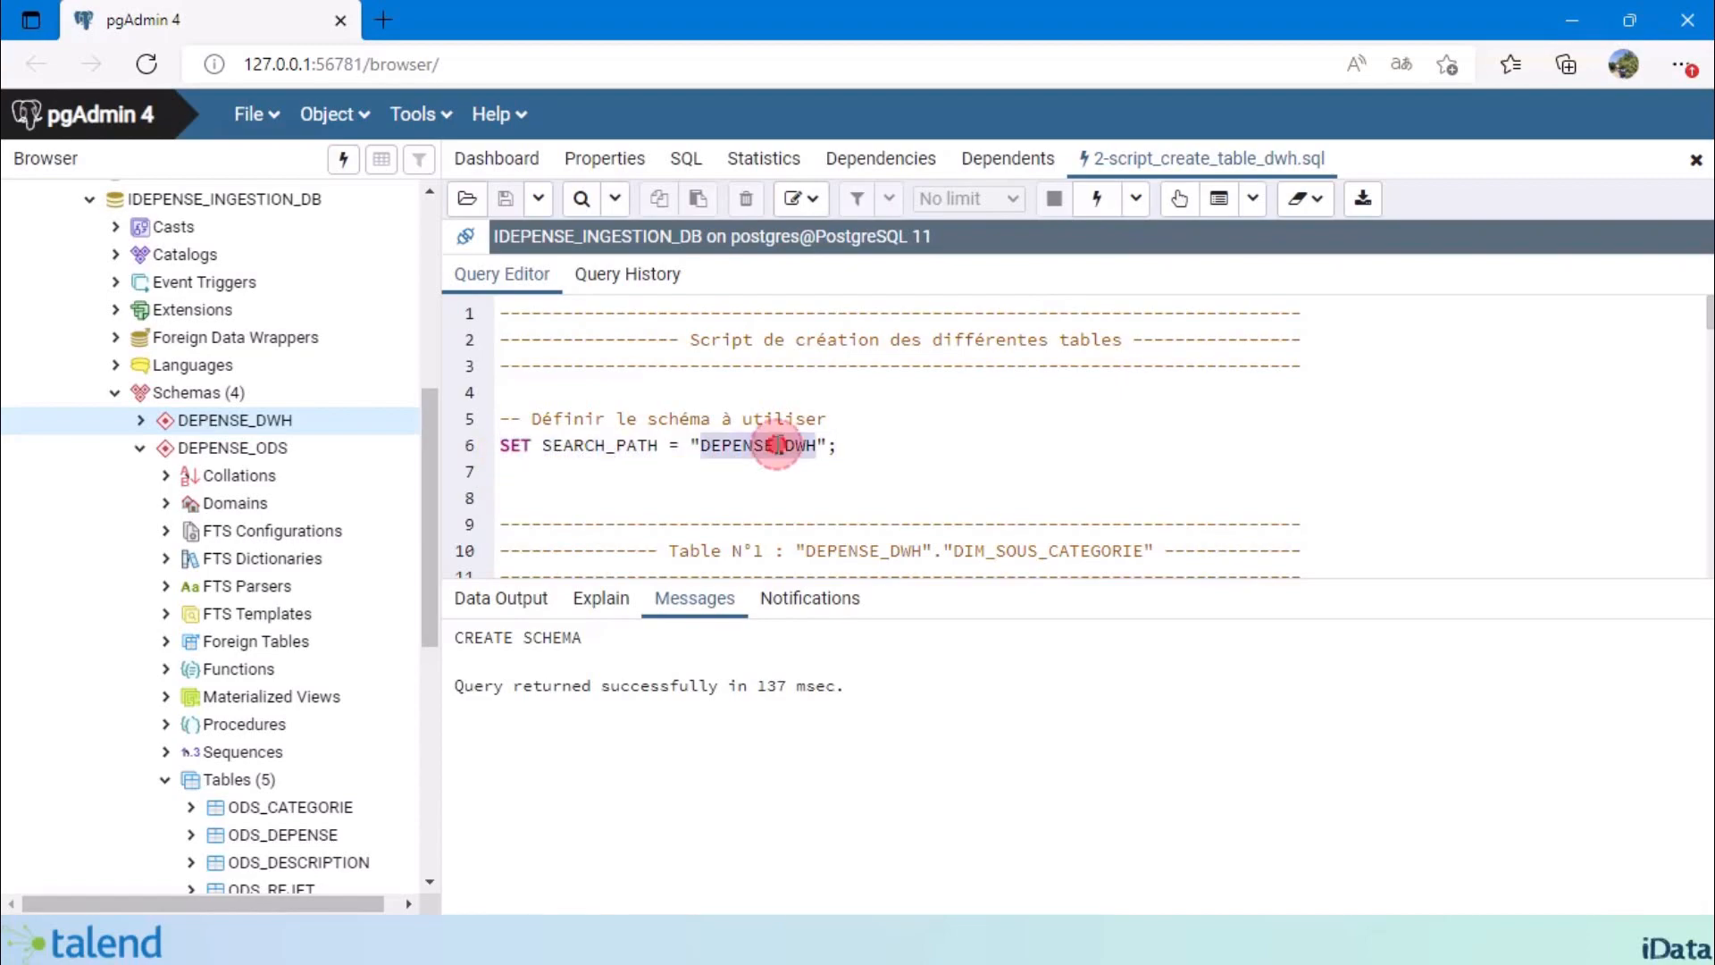
left_click_drag(869, 444, 496, 445)
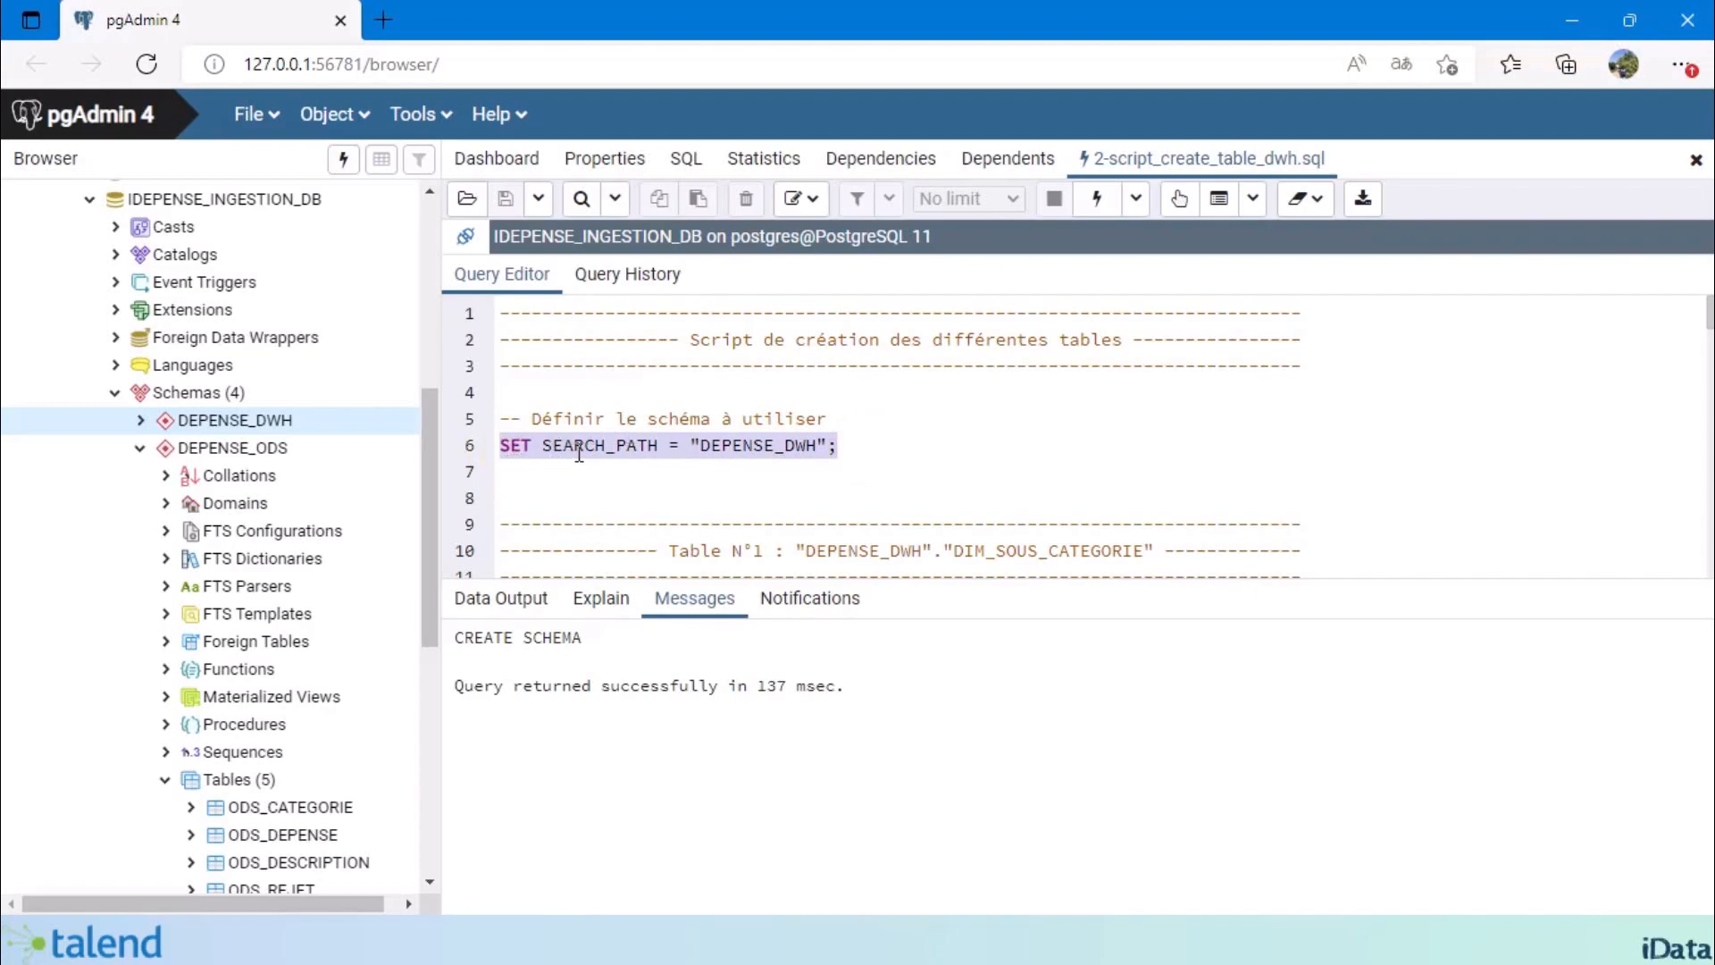
left_click(1099, 201)
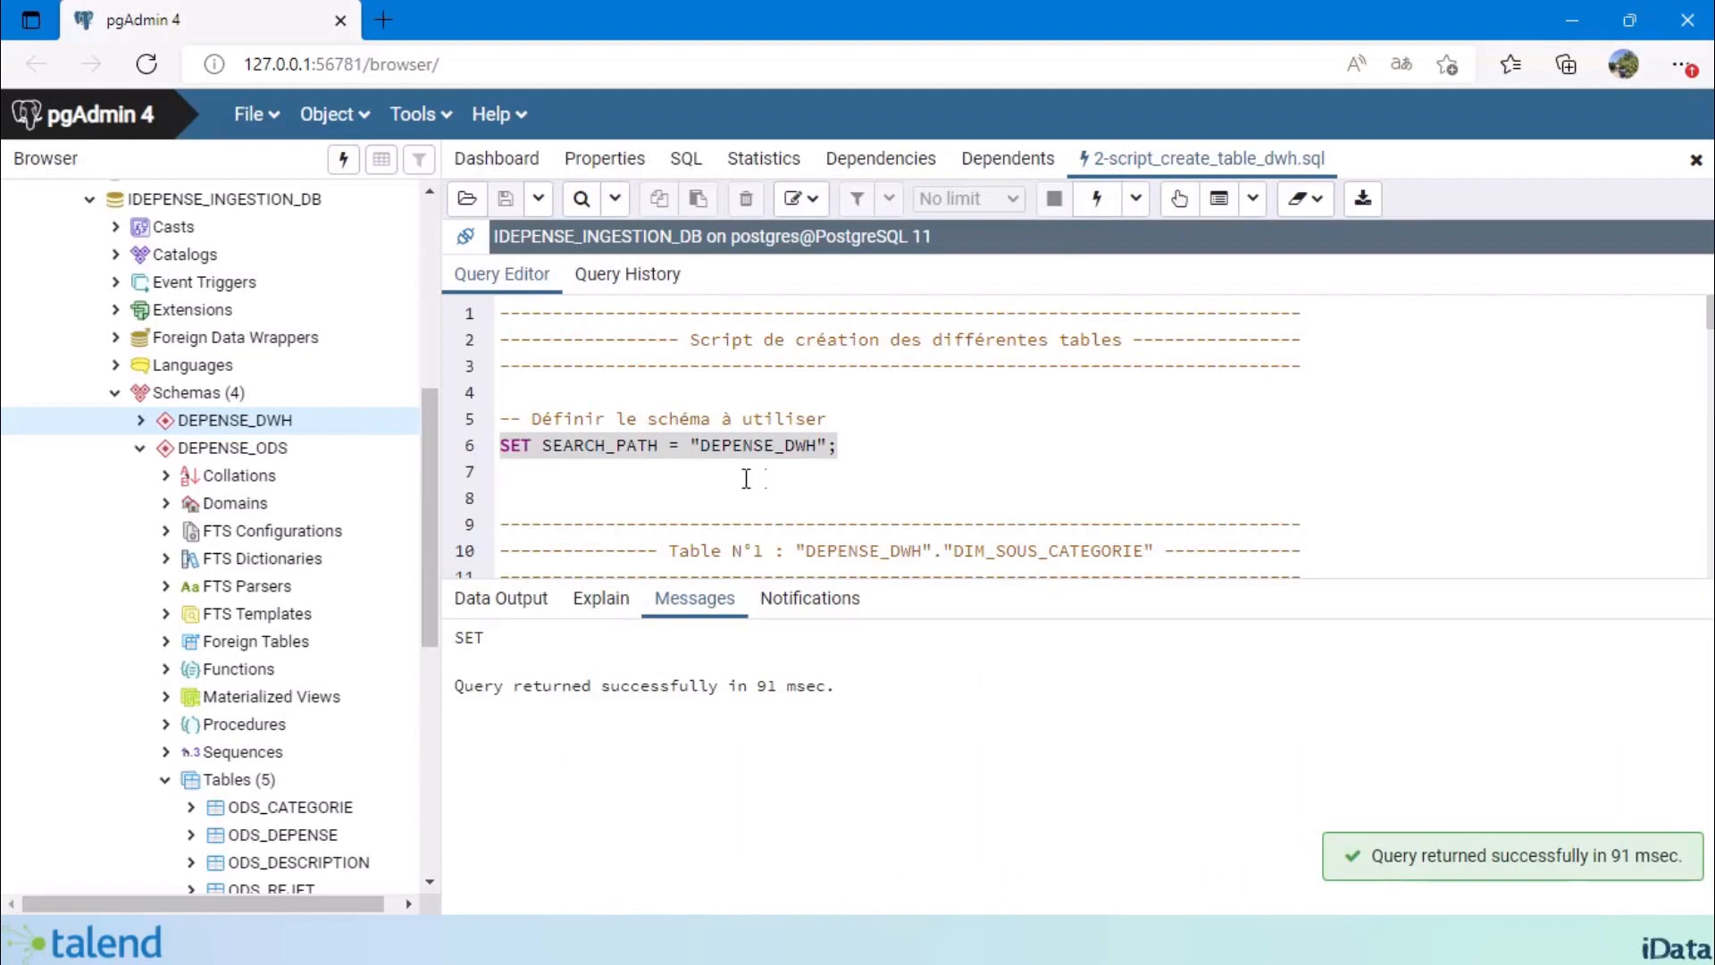
left_click_drag(861, 444, 471, 448)
Enlarge the query editor area and examine the DIM_SOUS_CATEGORIE table definition, including its identifier, label and technical columns and its primary key constraint.
scroll(764, 392, "down", 1)
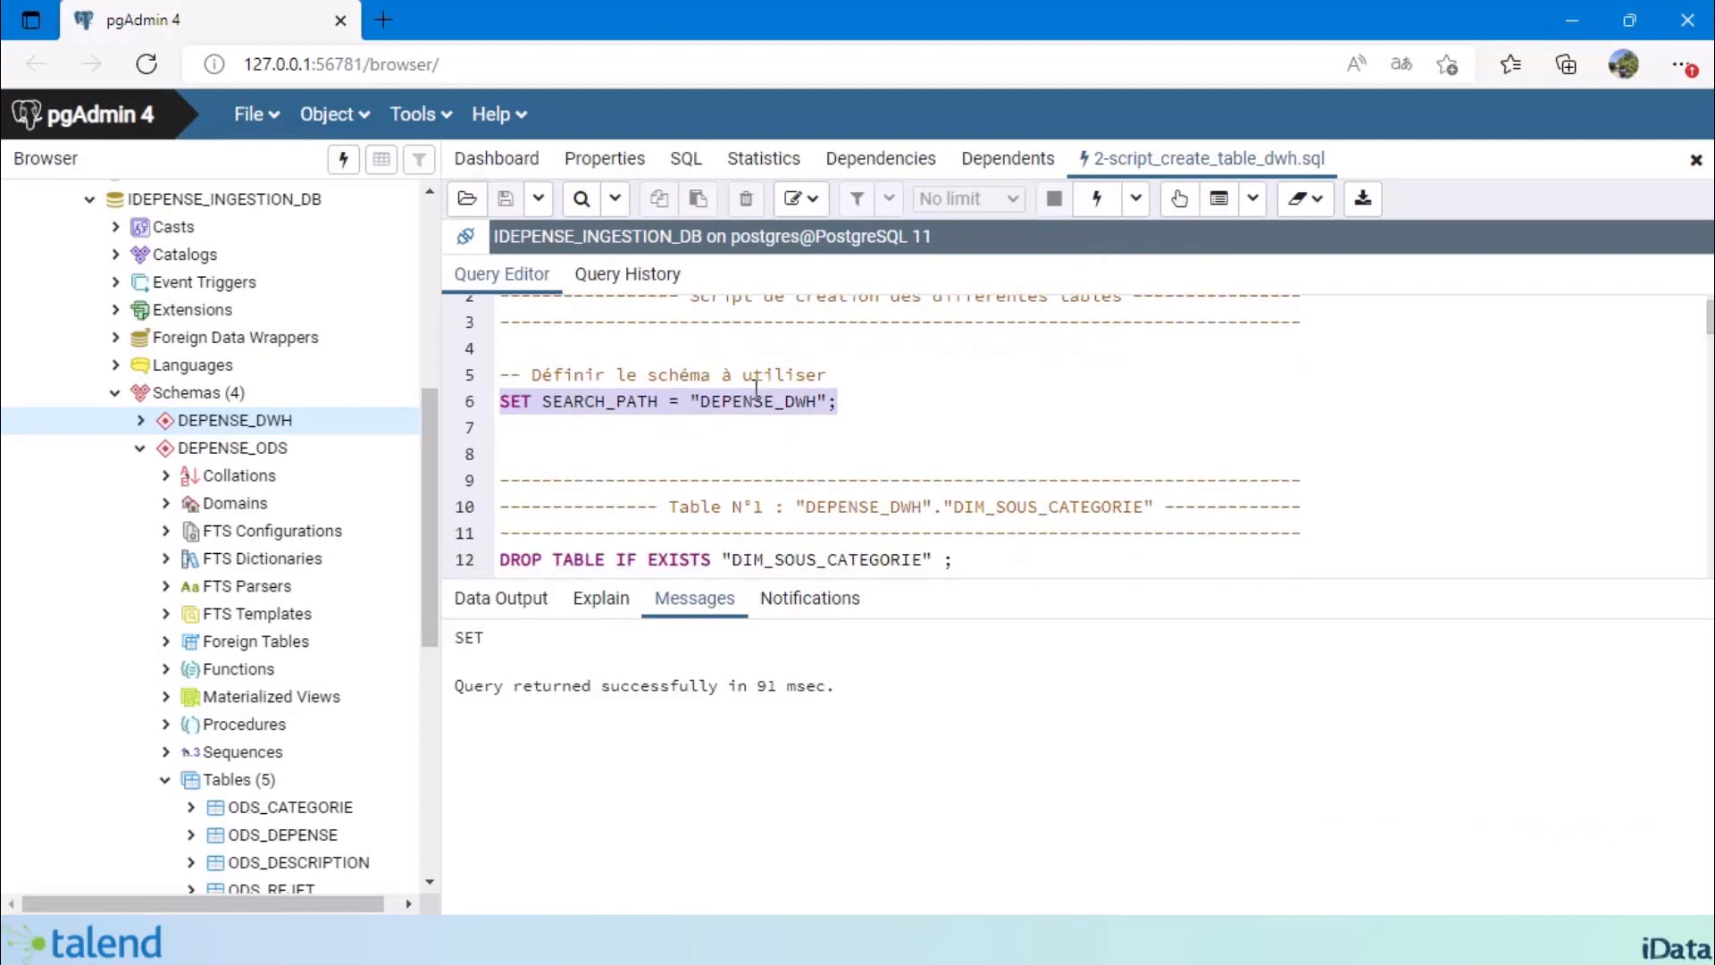
scroll(773, 376, "down", 1)
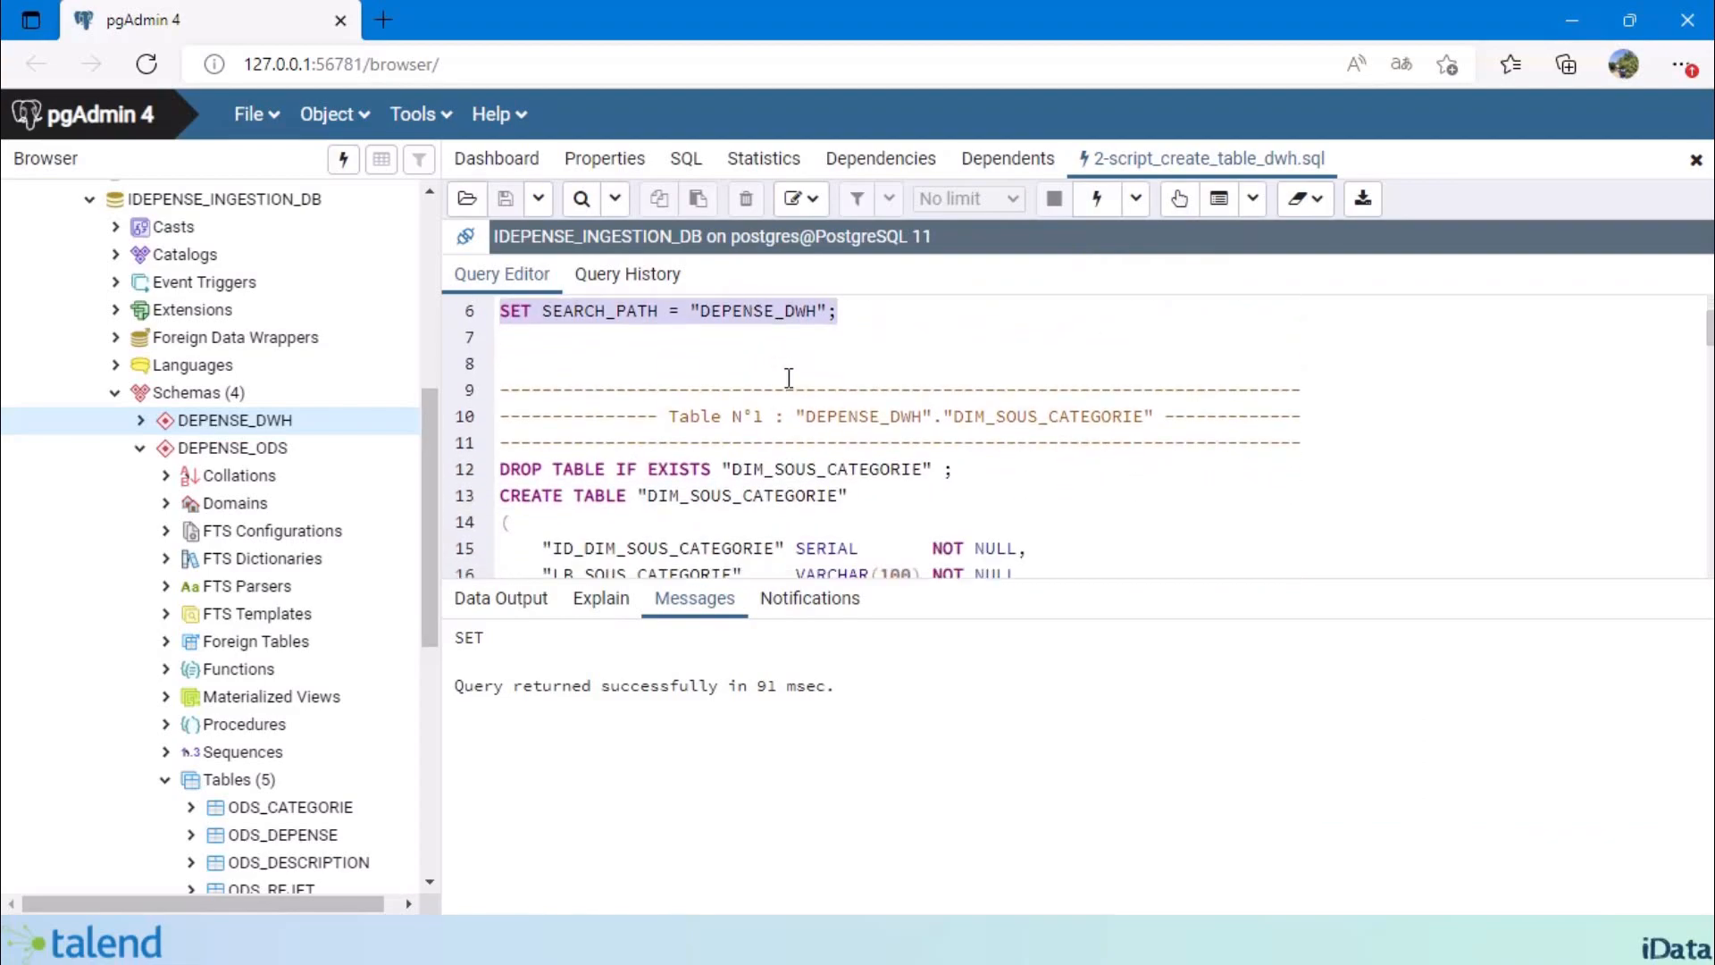
double_click(1028, 413)
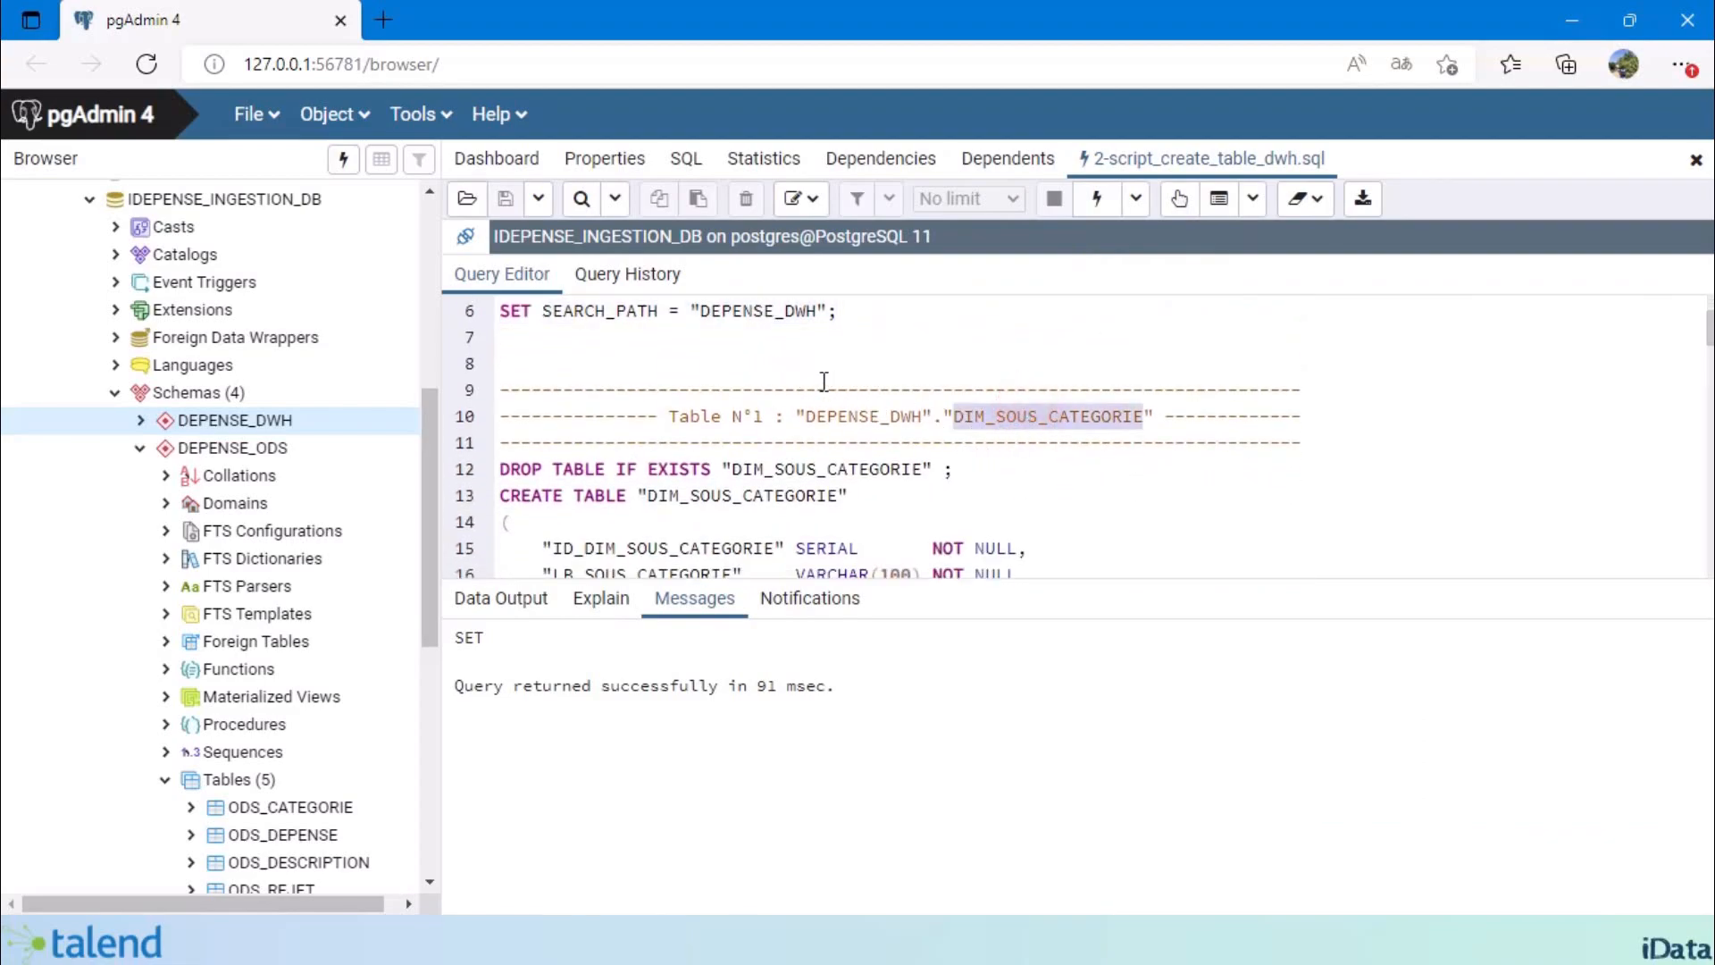
scroll(823, 382, "down", 1)
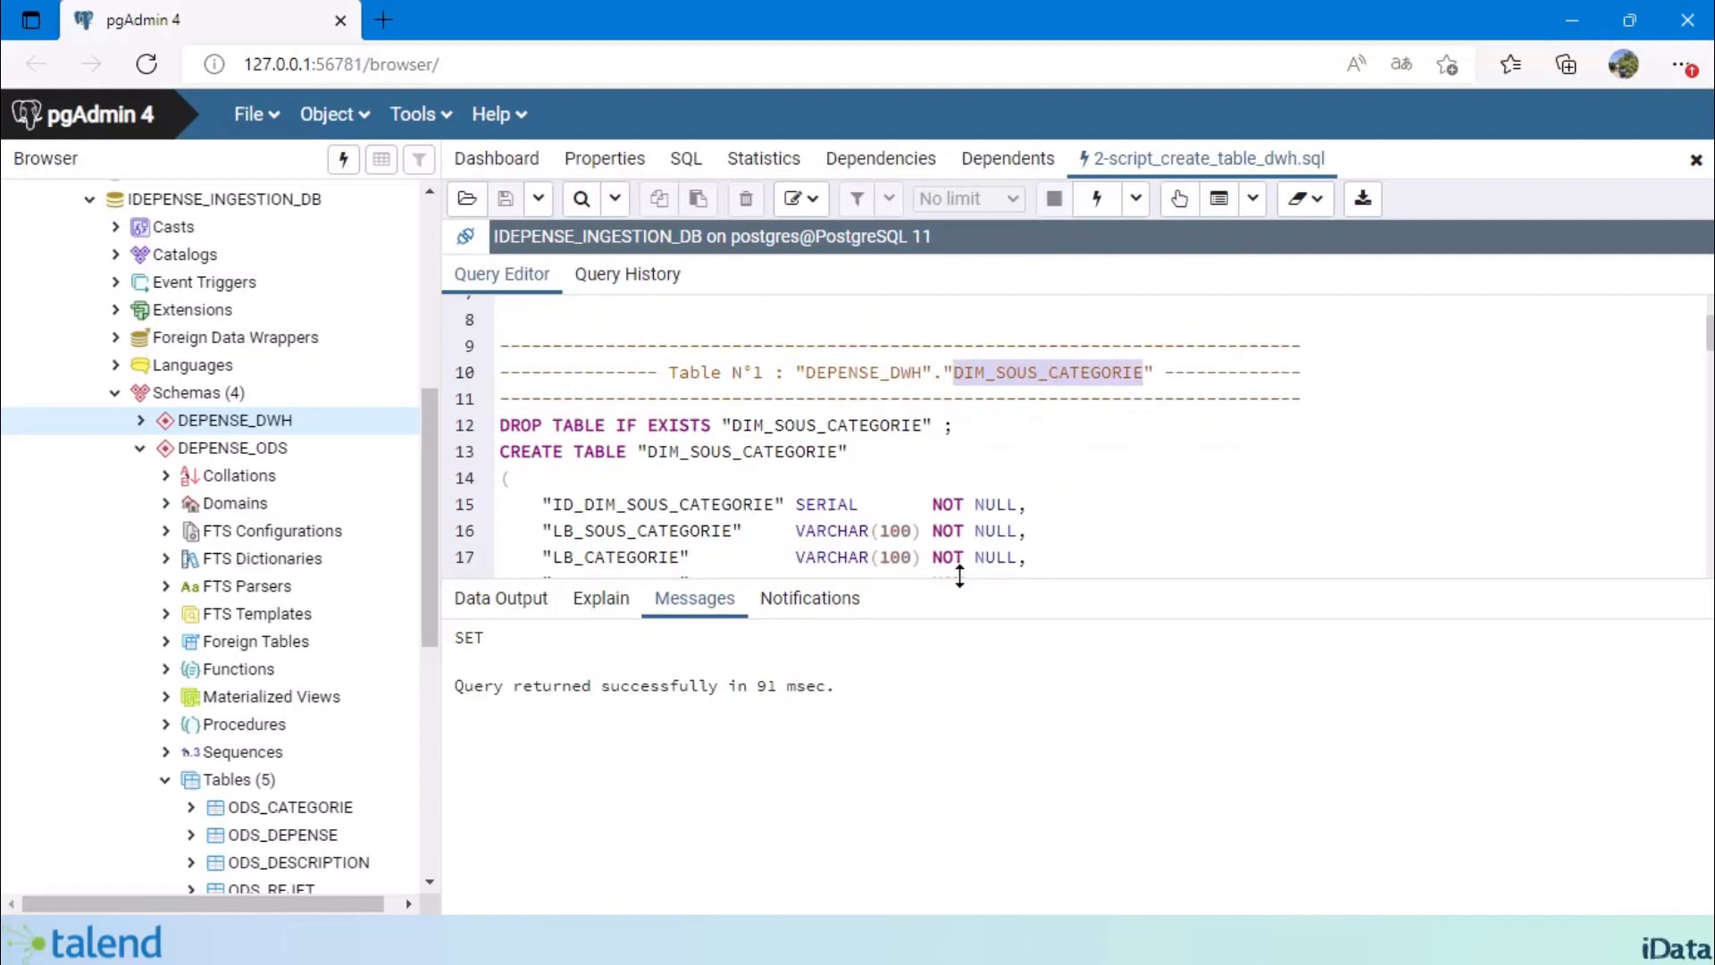
left_click_drag(959, 581, 980, 761)
scroll(981, 500, "down", 3)
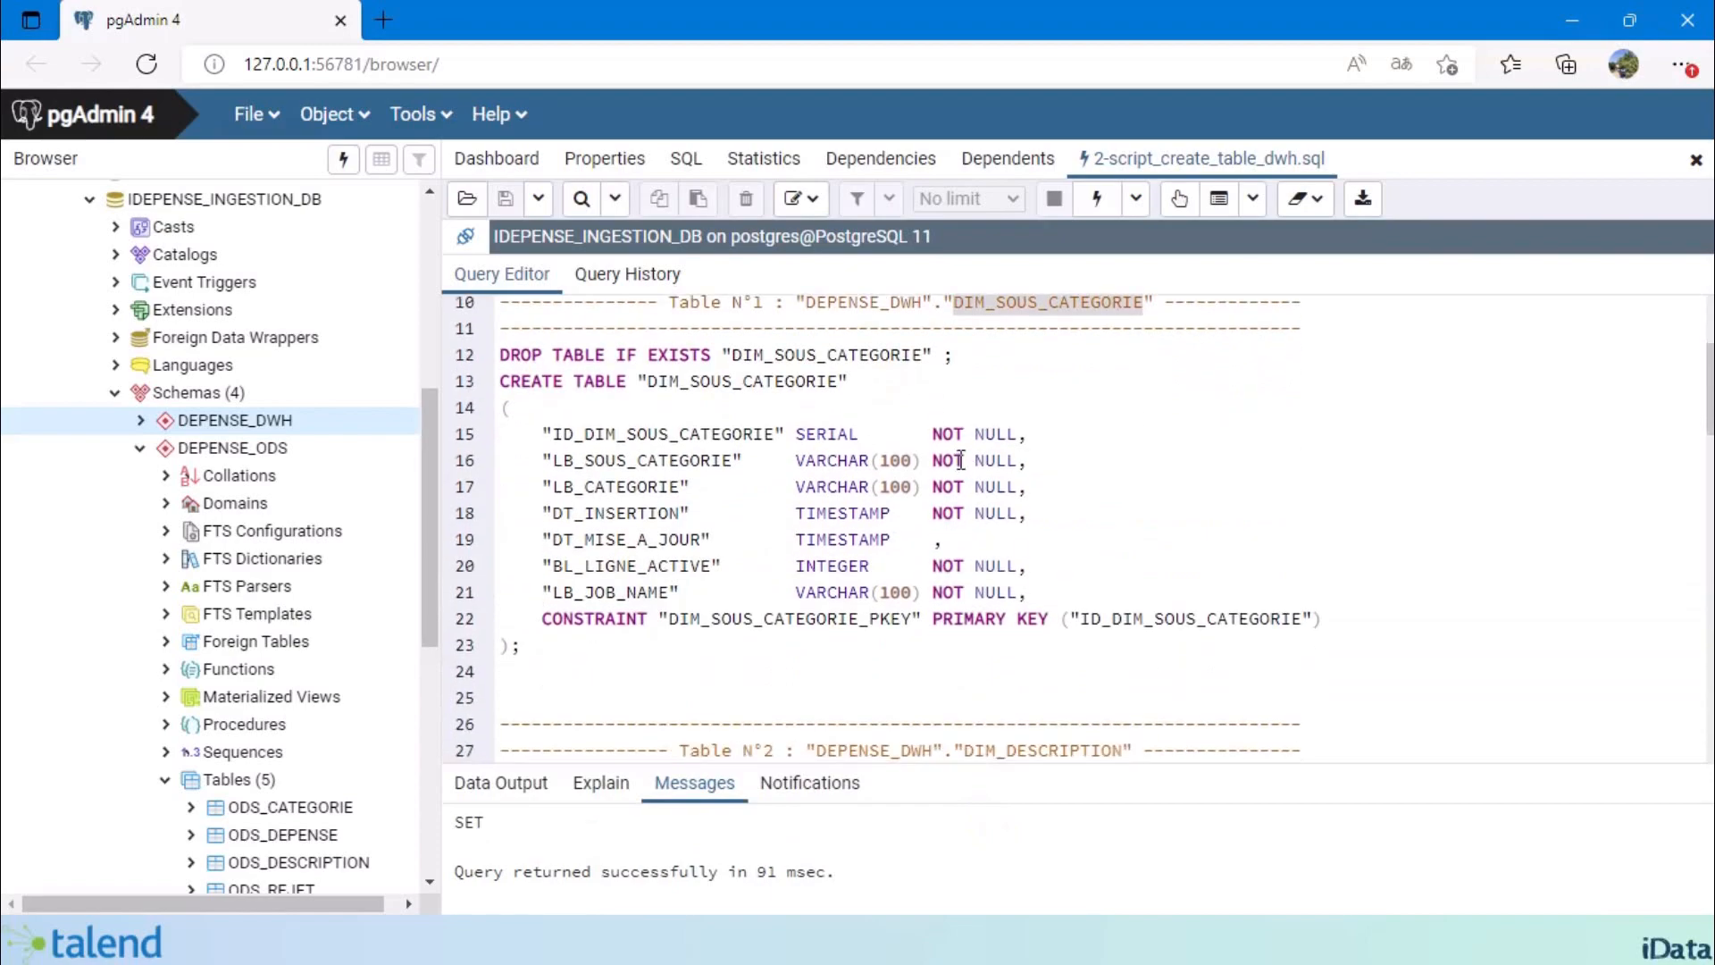
scroll(728, 439, "up", 1)
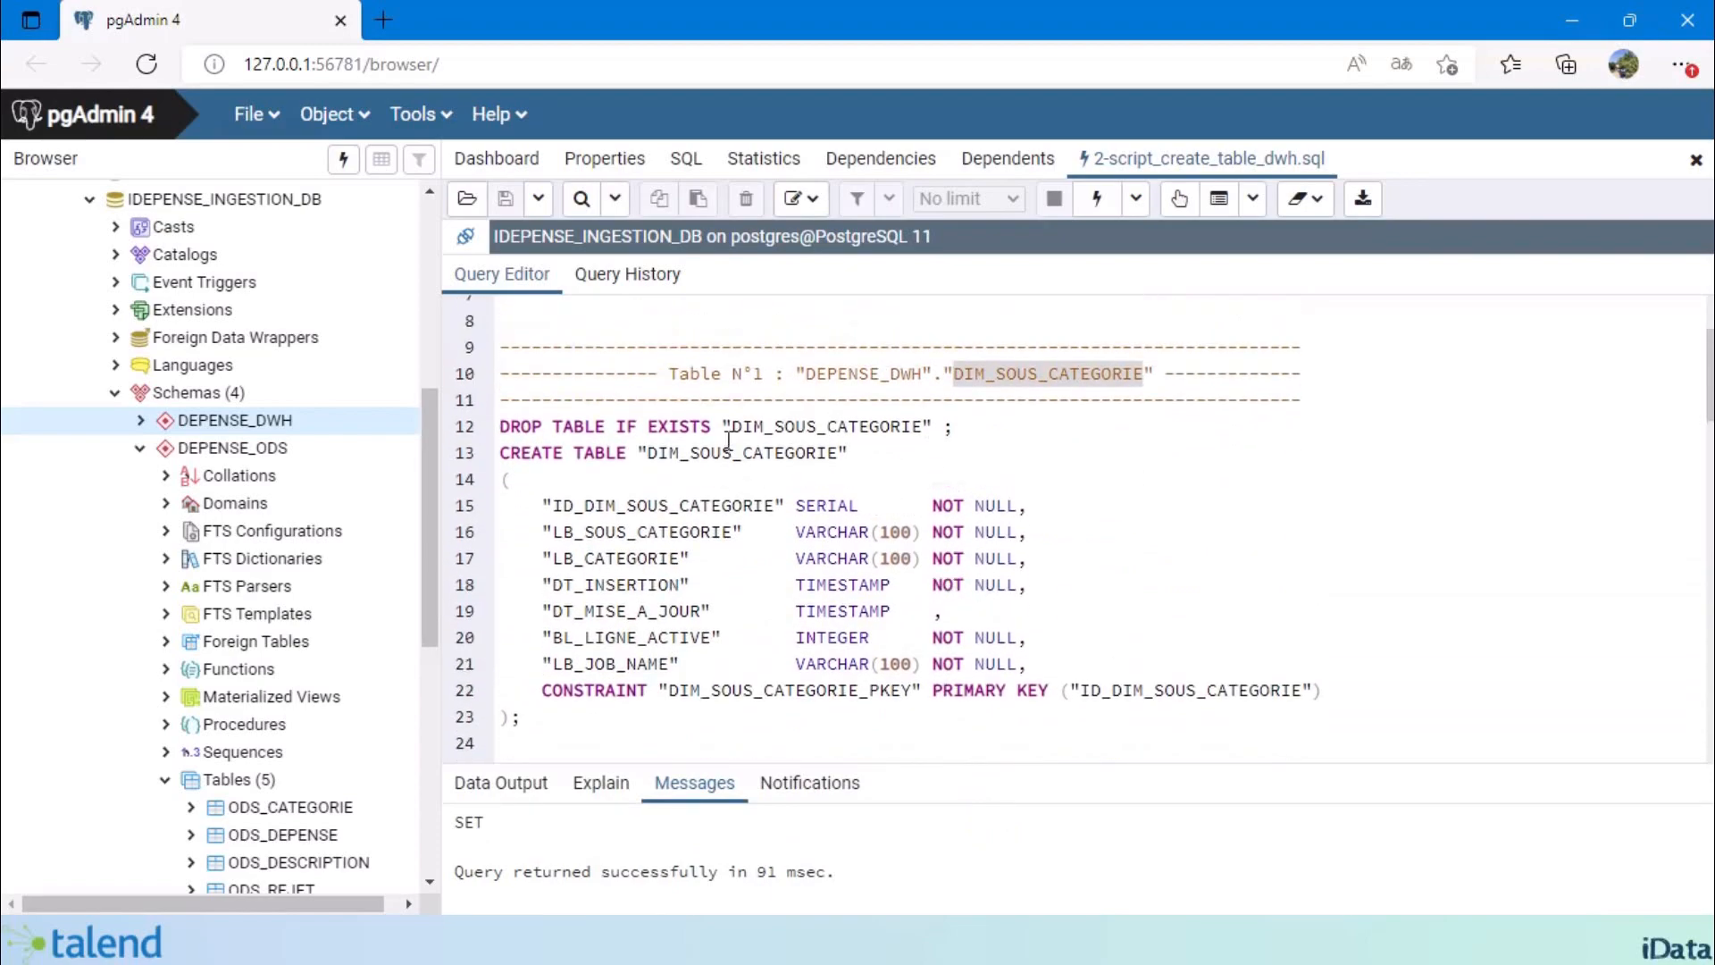
double_click(638, 505)
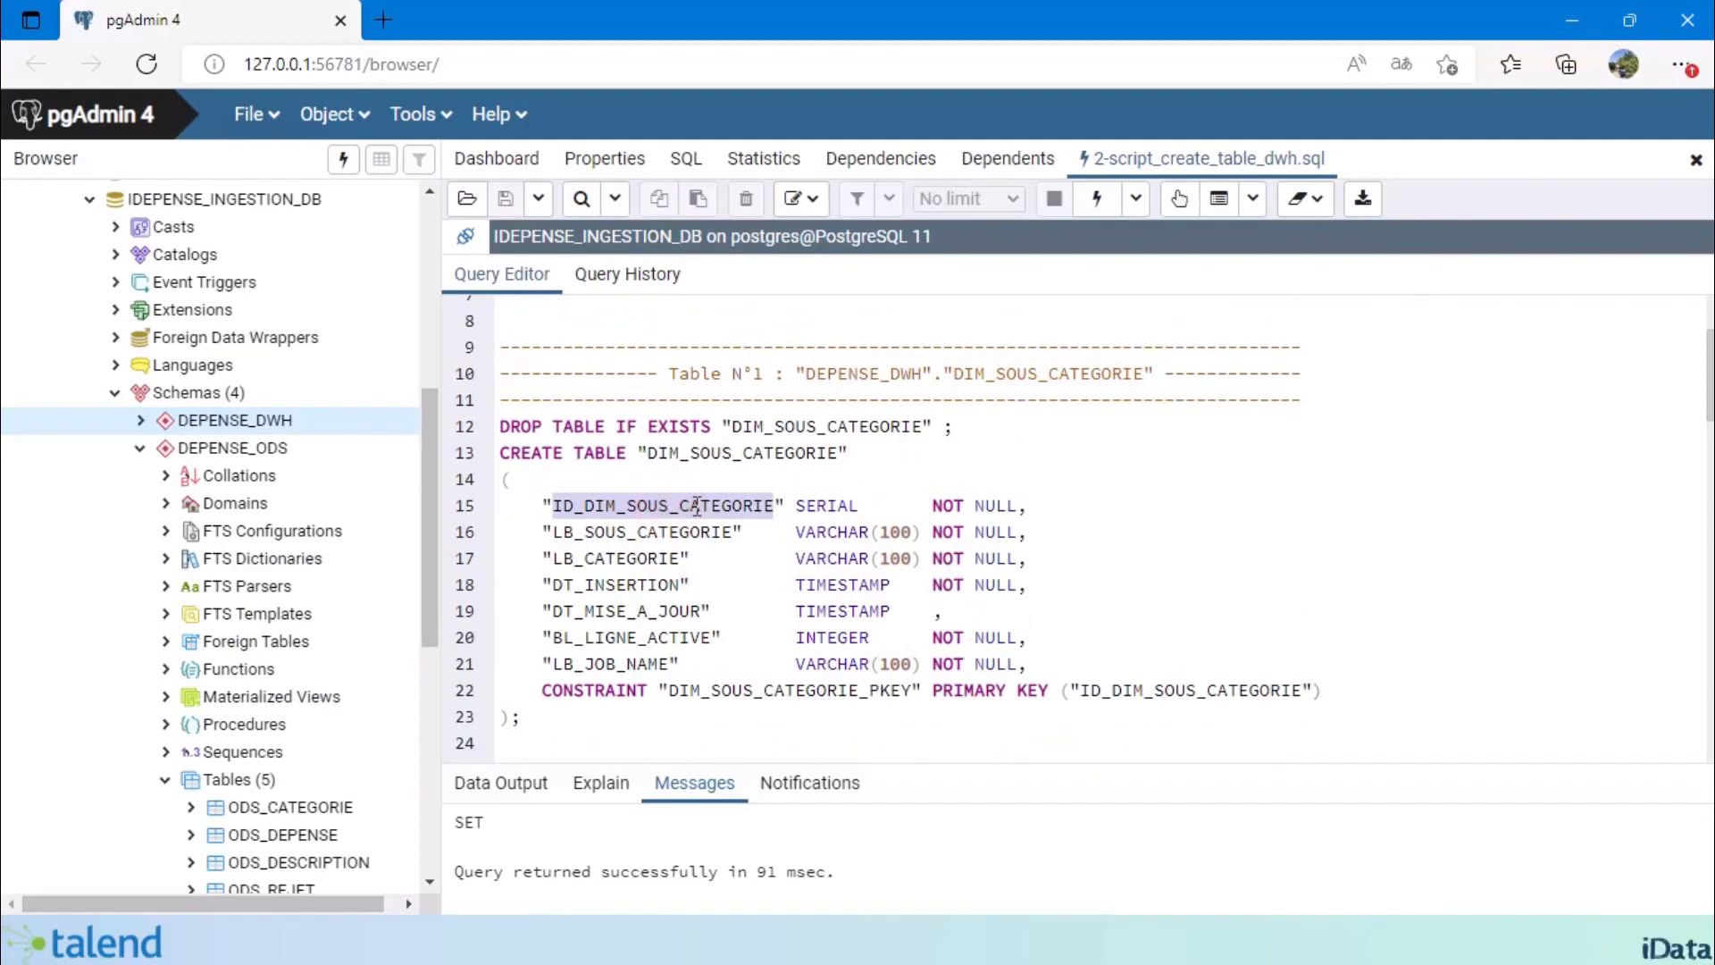
double_click(658, 533)
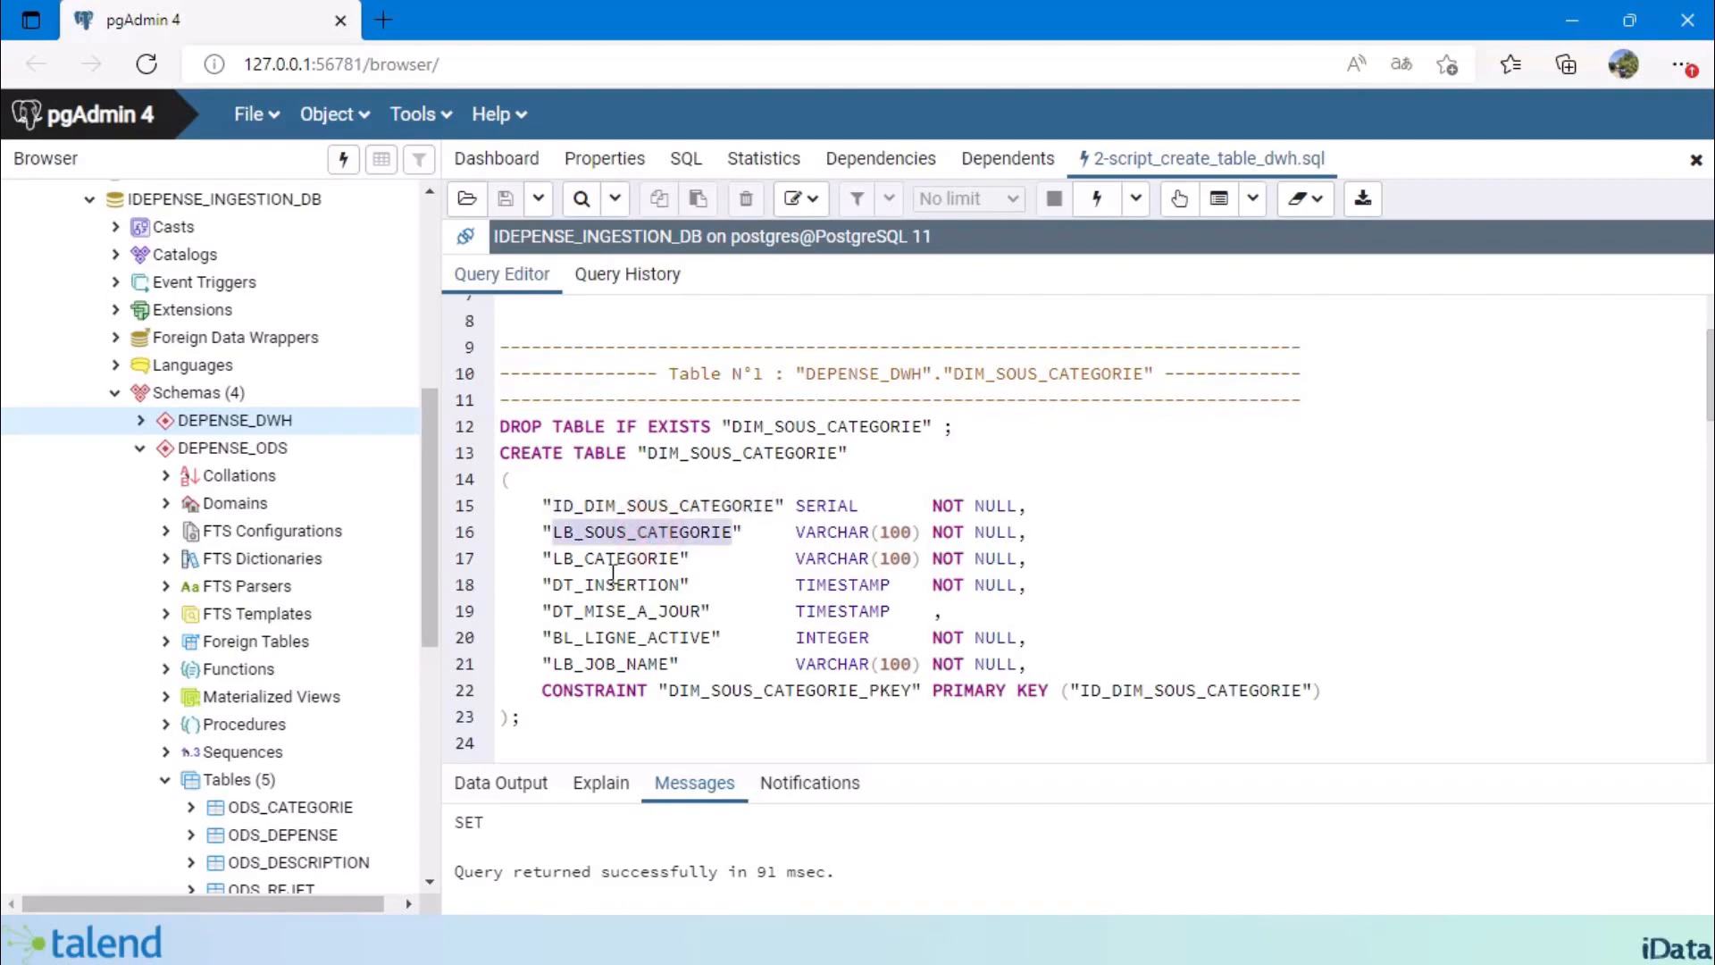
double_click(622, 559)
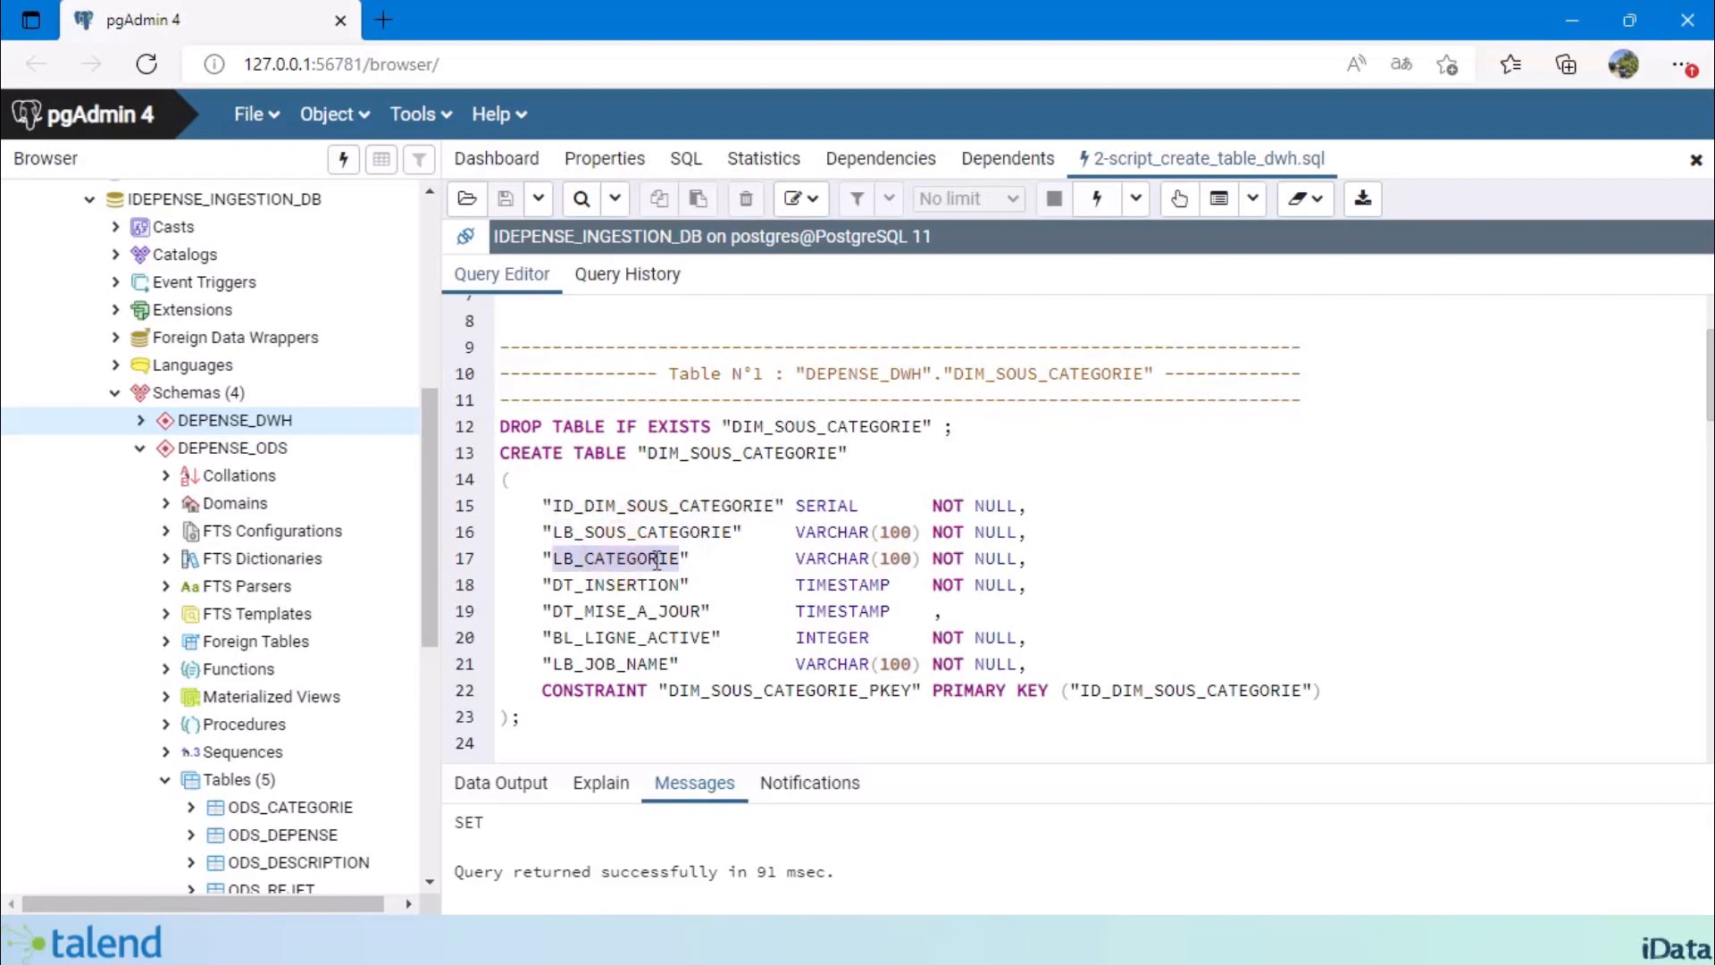
left_click_drag(1028, 558, 467, 534)
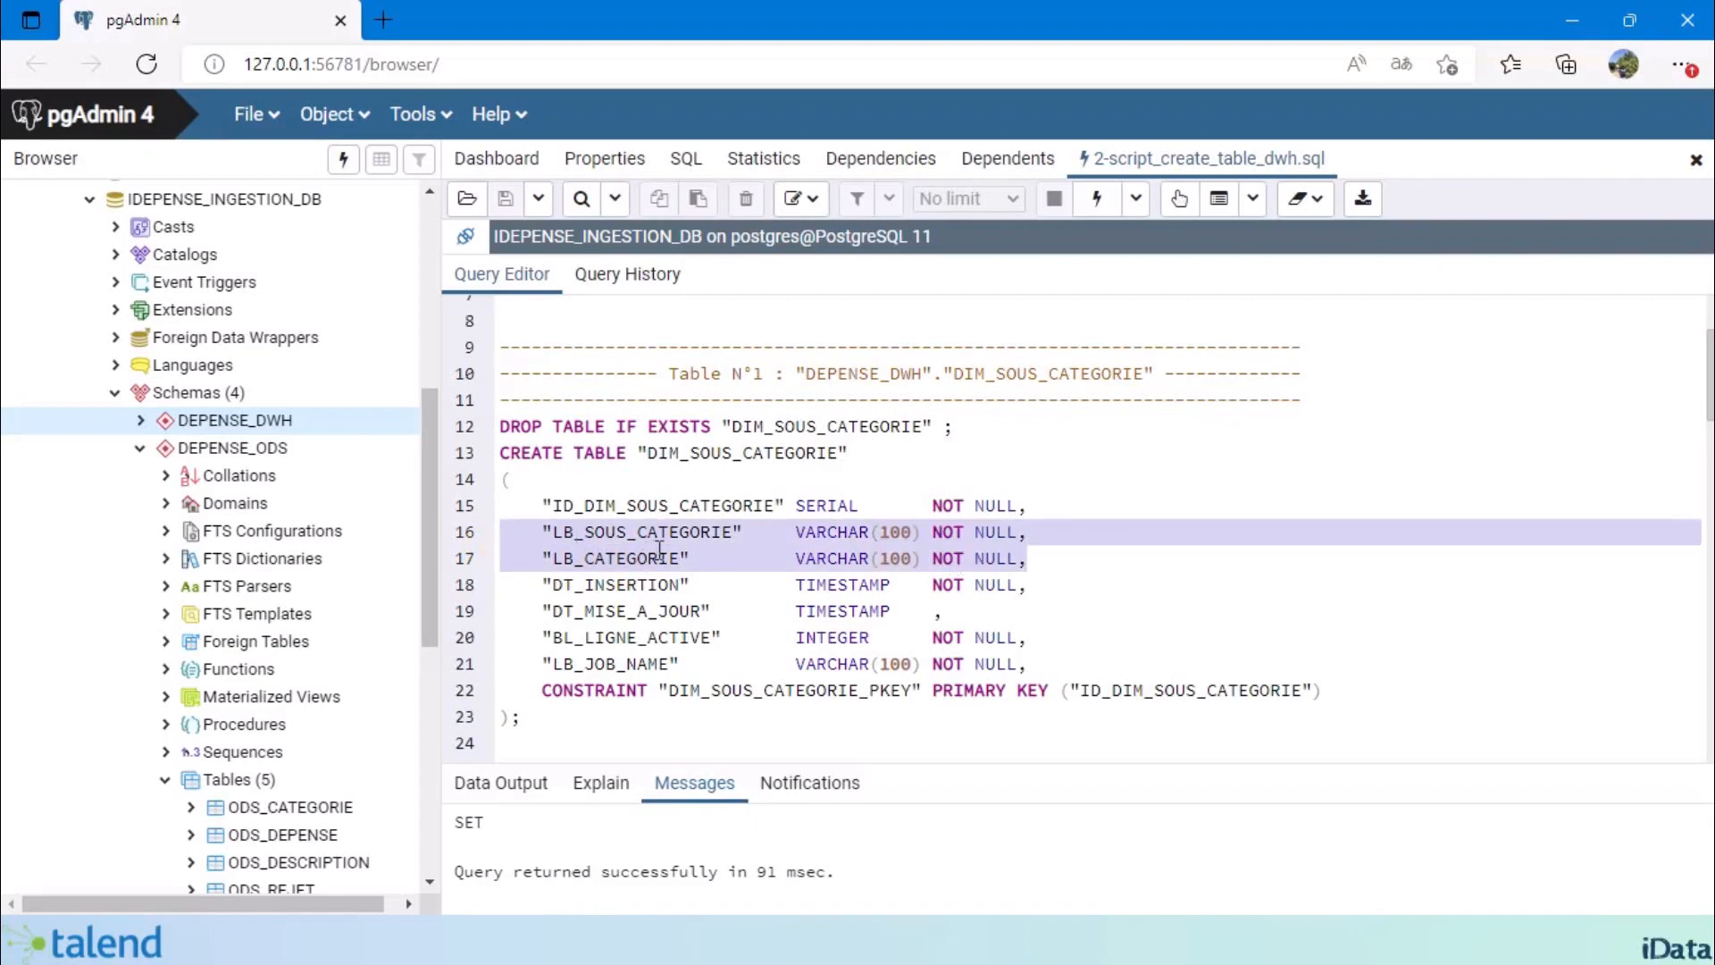
left_click_drag(541, 584, 1064, 661)
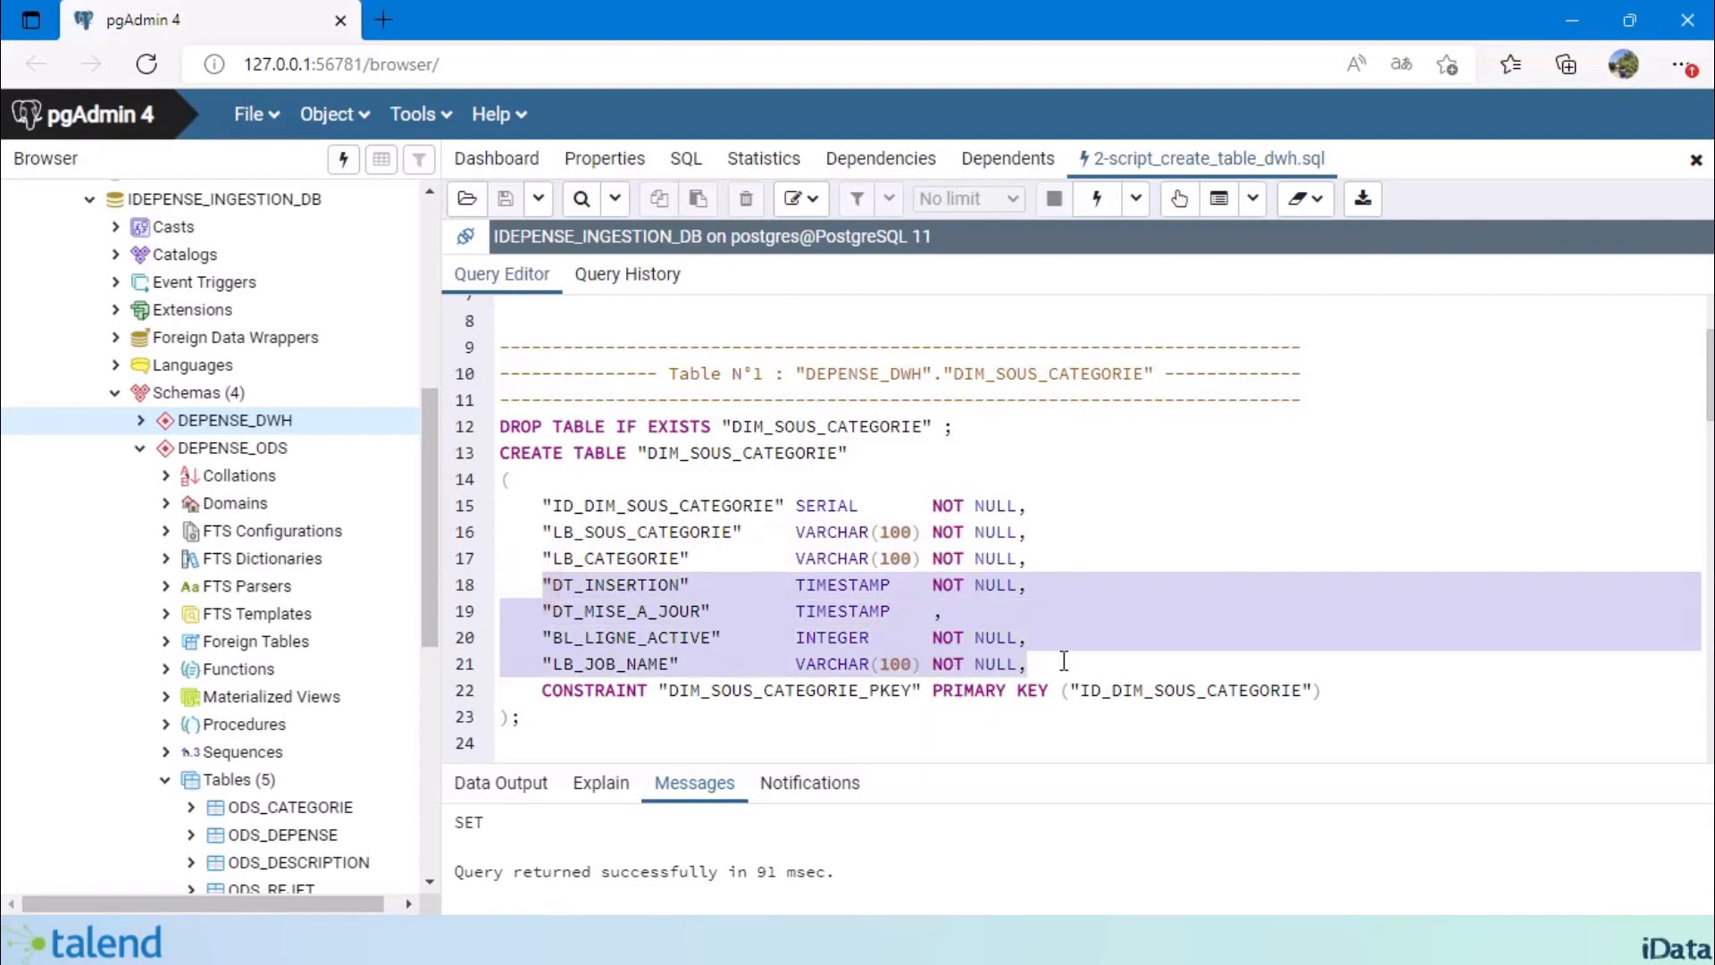
left_click(582, 719)
double_click(797, 692)
double_click(1234, 692)
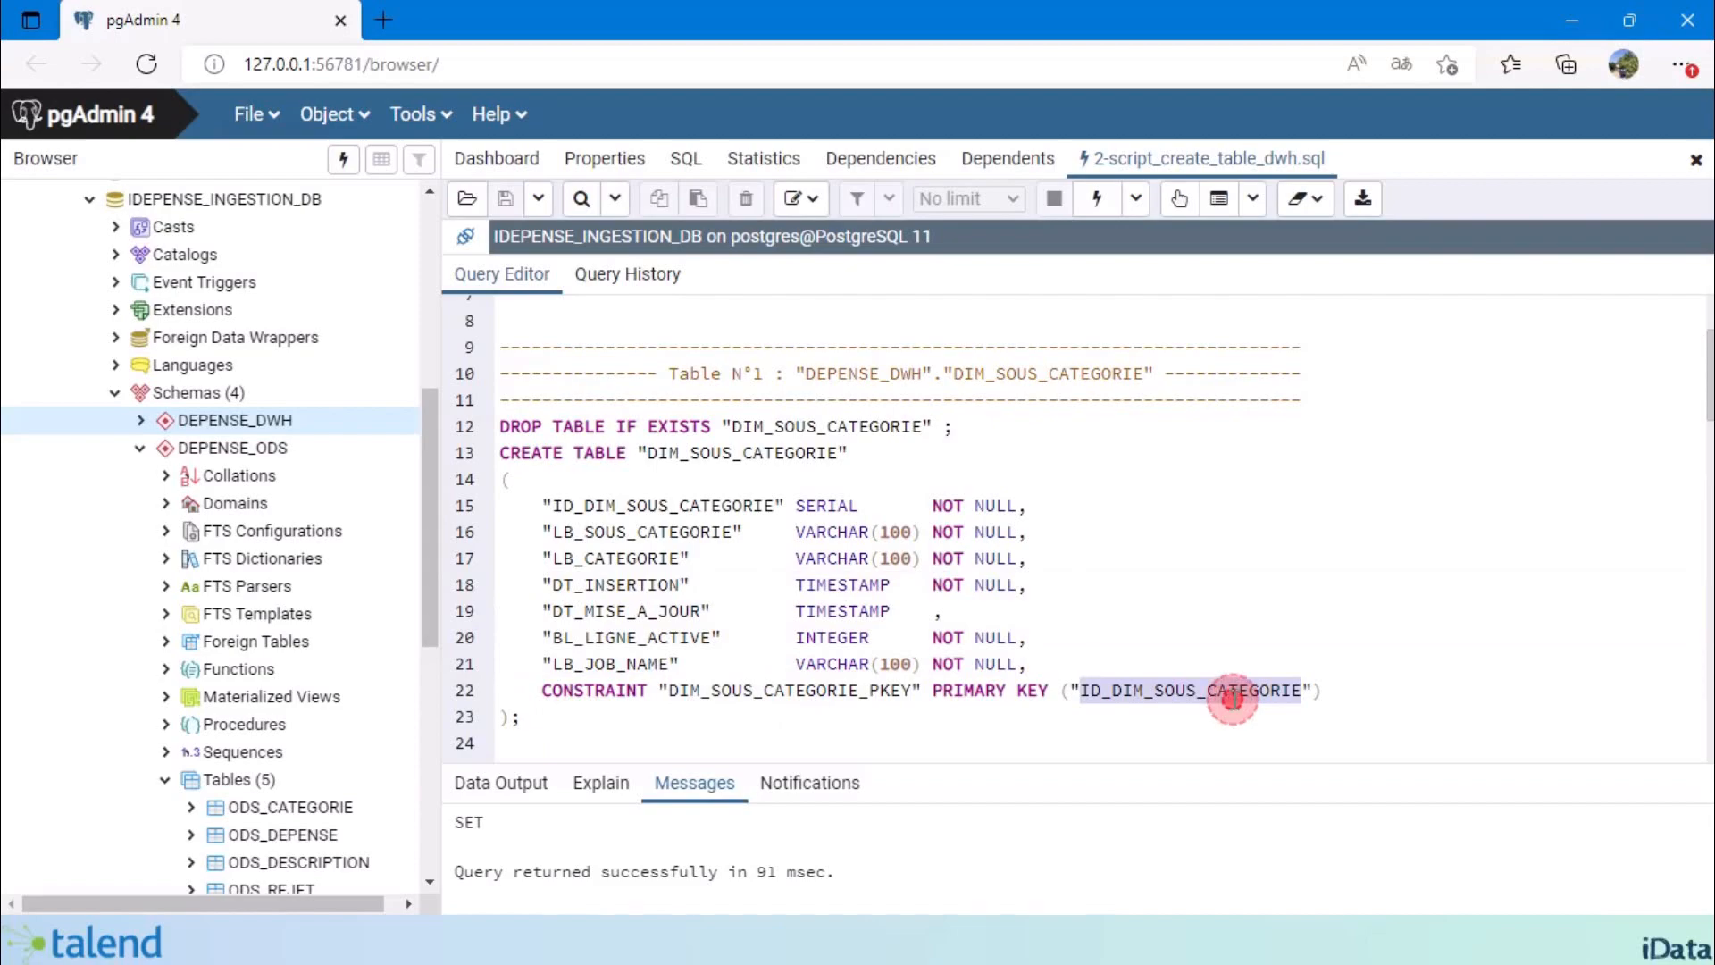
double_click(633, 508)
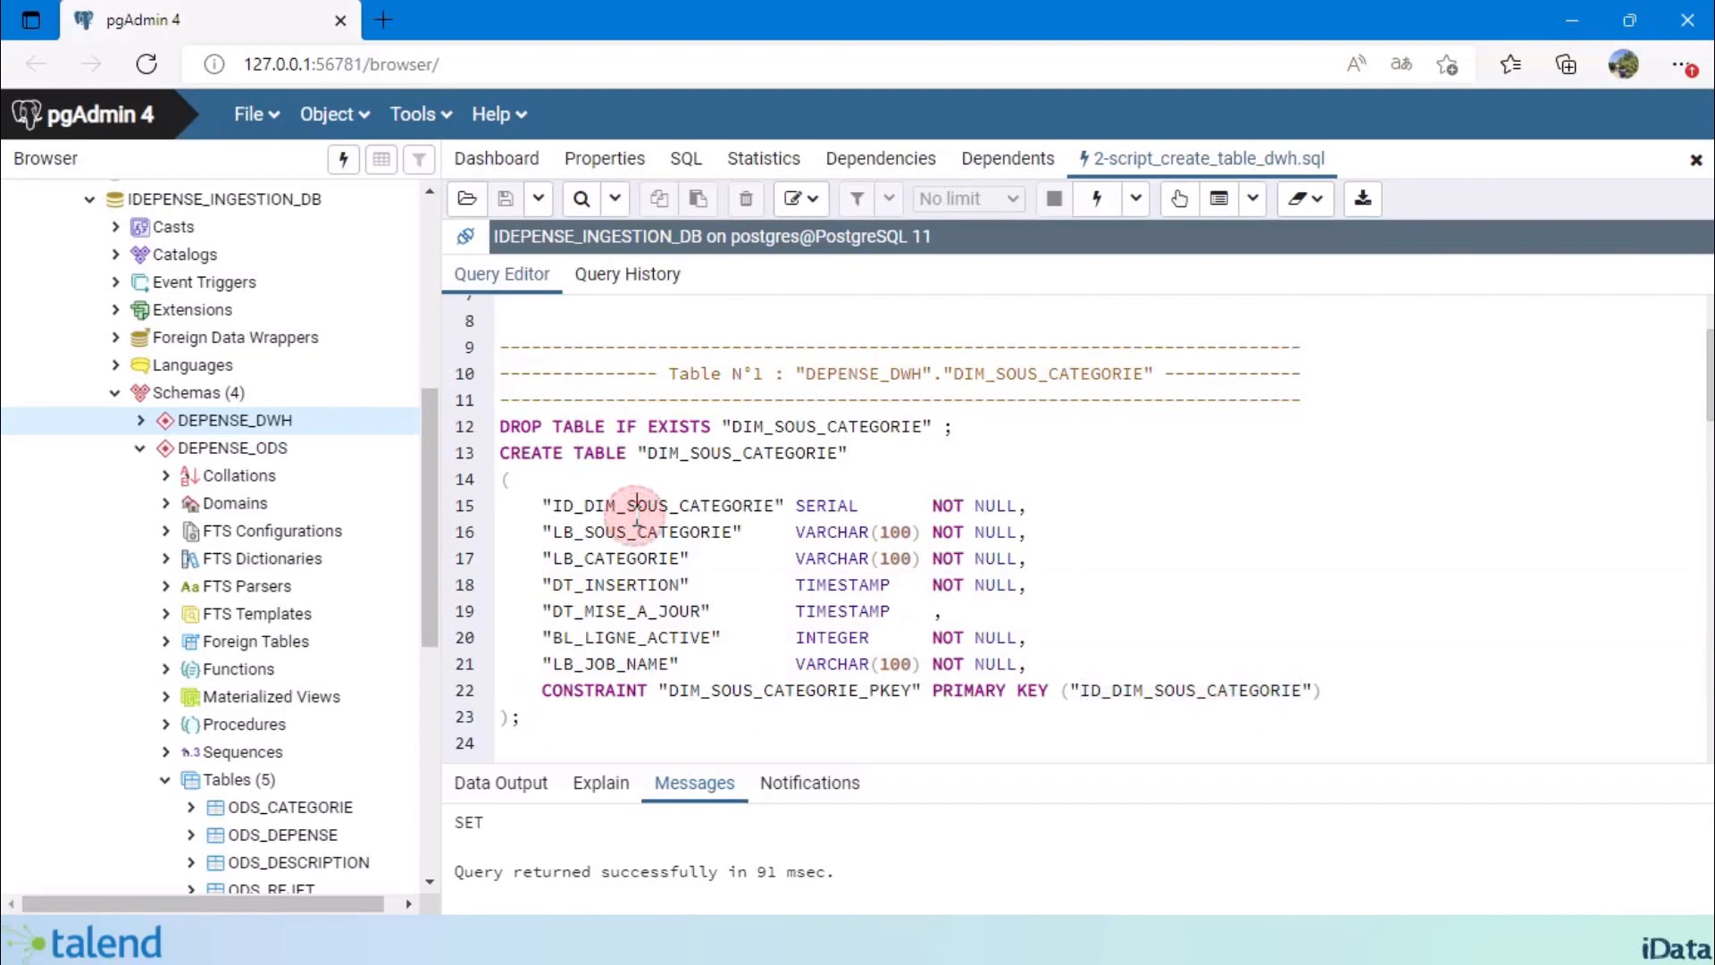
Execute only the complete CREATE TABLE "DIM_SOUS_CATEGORIE" statement, without the DROP TABLE line above it.
left_click(537, 728)
left_click_drag(527, 719, 491, 452)
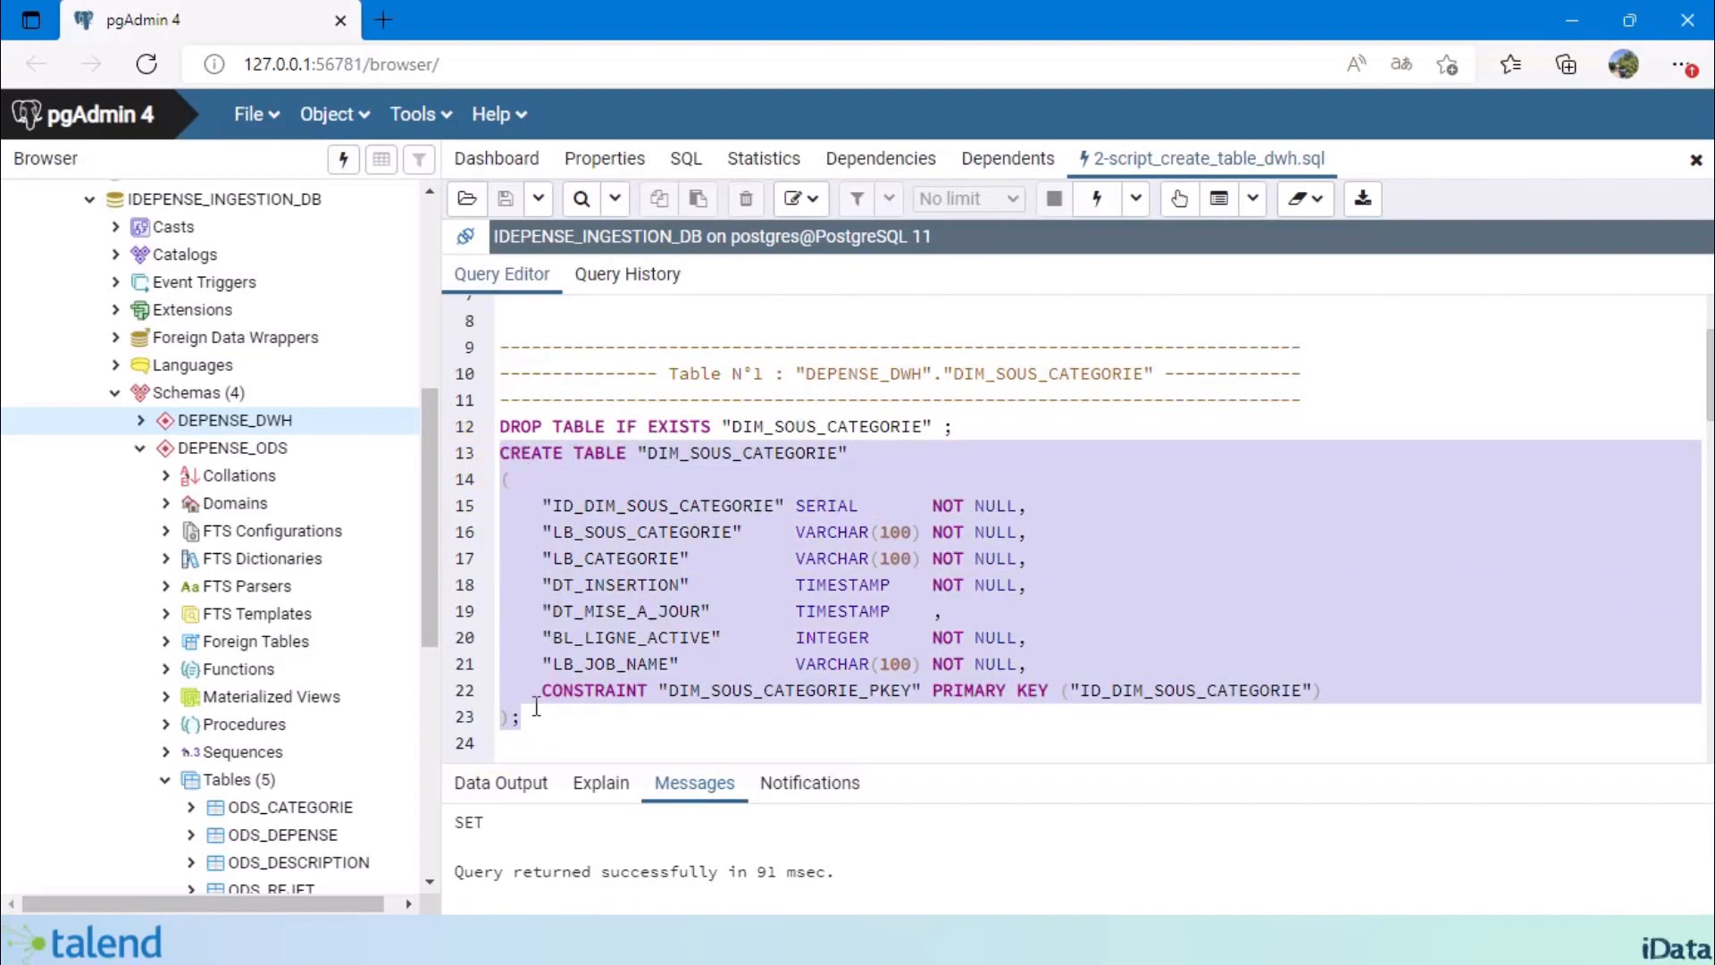
left_click(1099, 203)
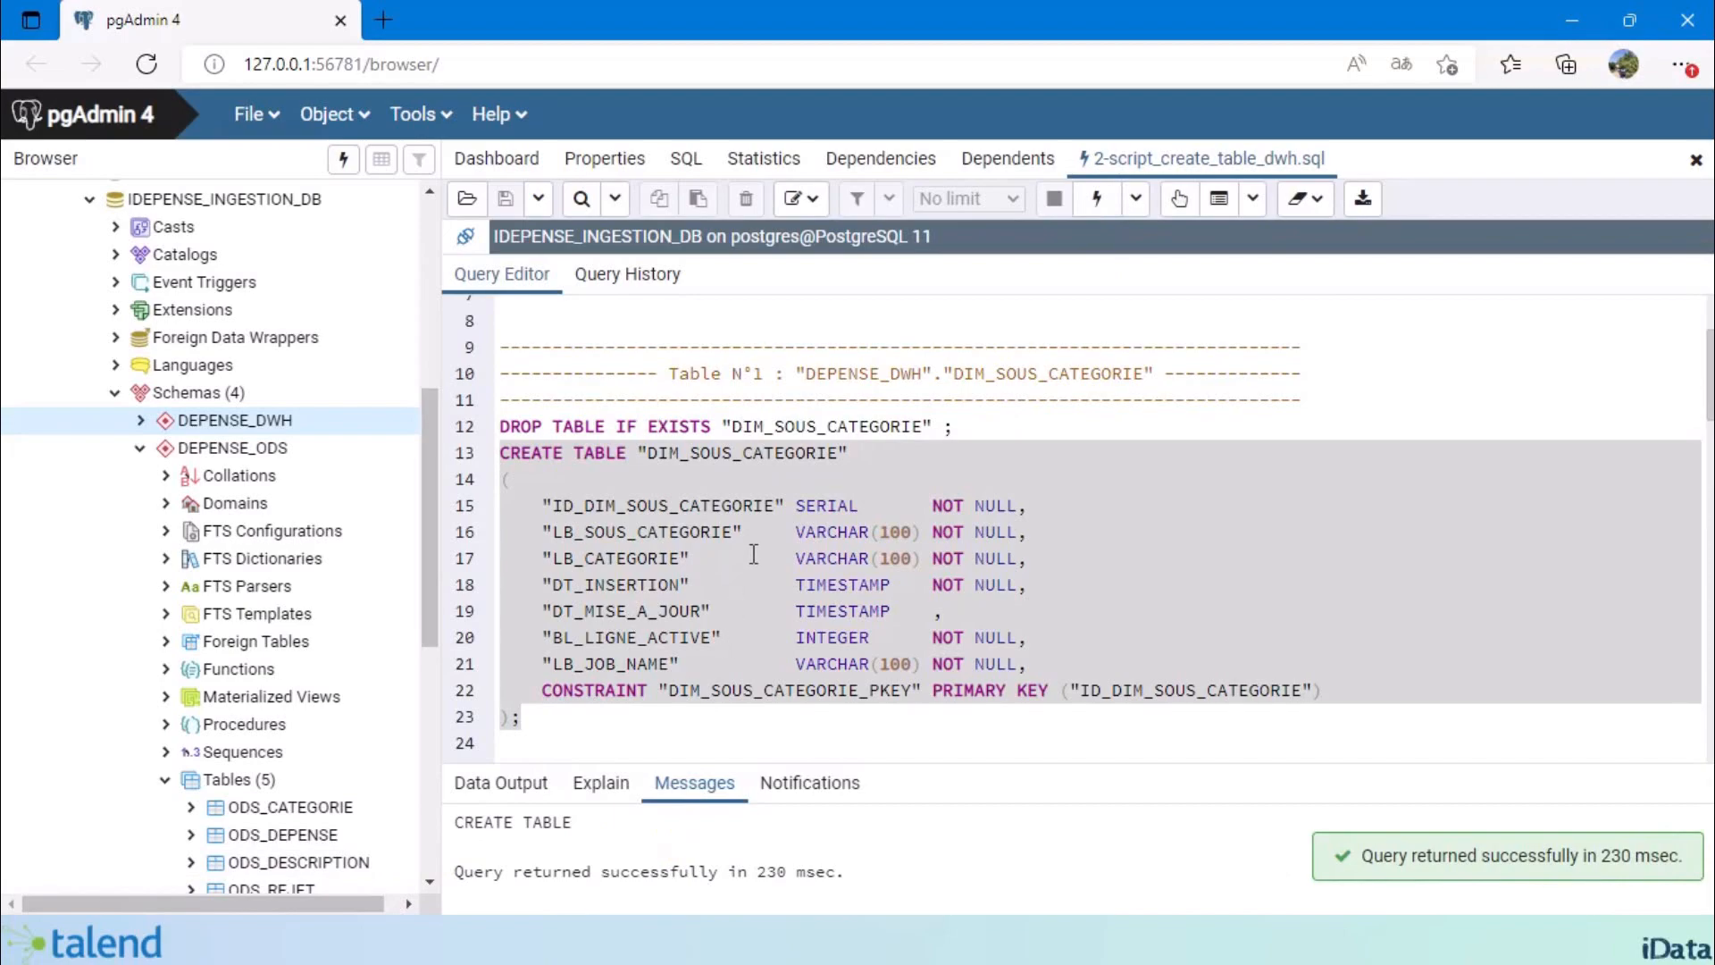
Execute only the complete CREATE TABLE "DIM_DESCRIPTION" statement, leaving out the DROP TABLE line above it.
scroll(746, 562, "down", 3)
scroll(710, 469, "down", 3)
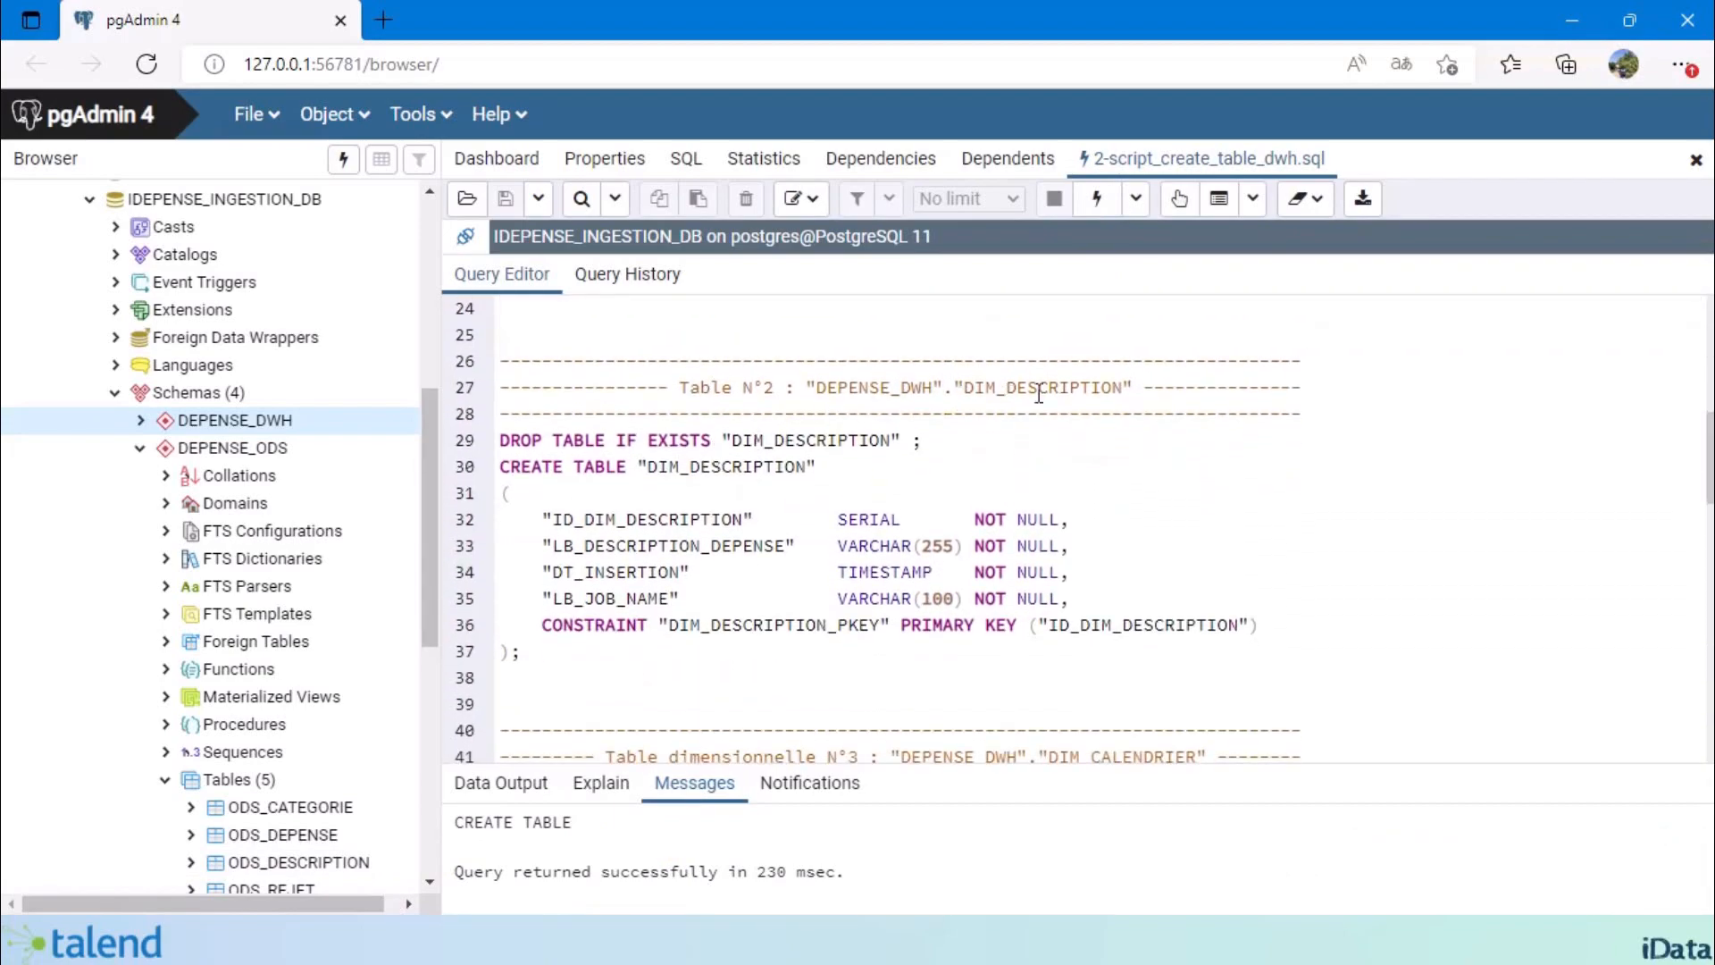
double_click(998, 388)
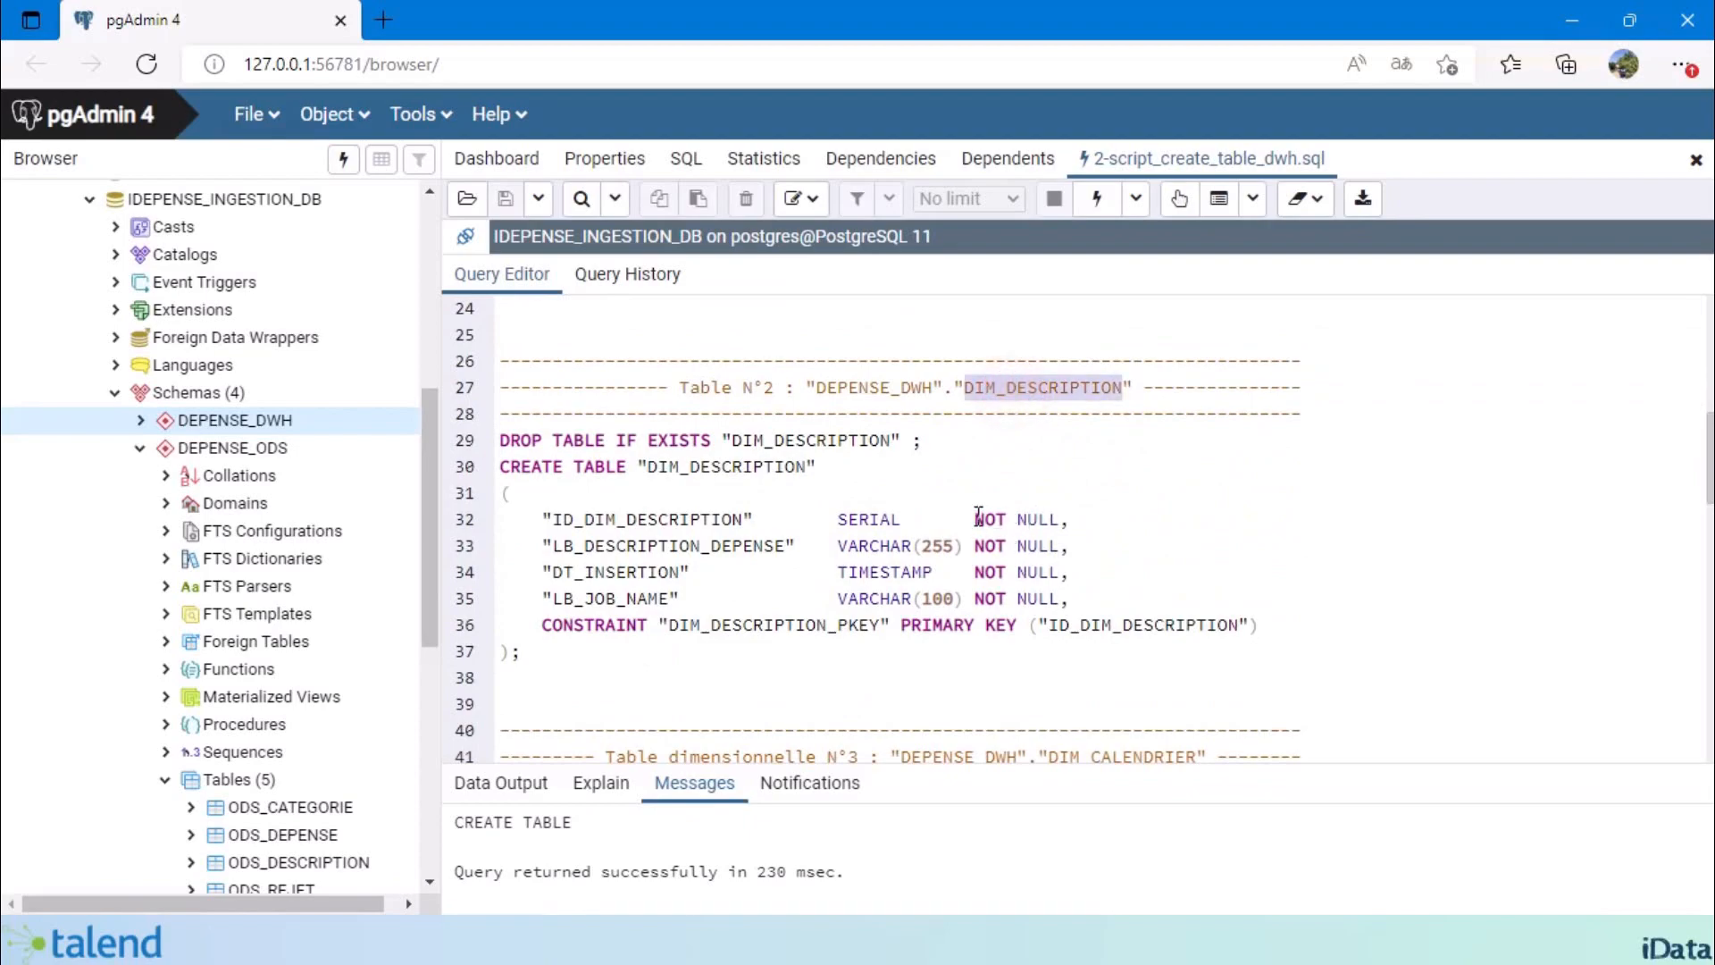
double_click(637, 522)
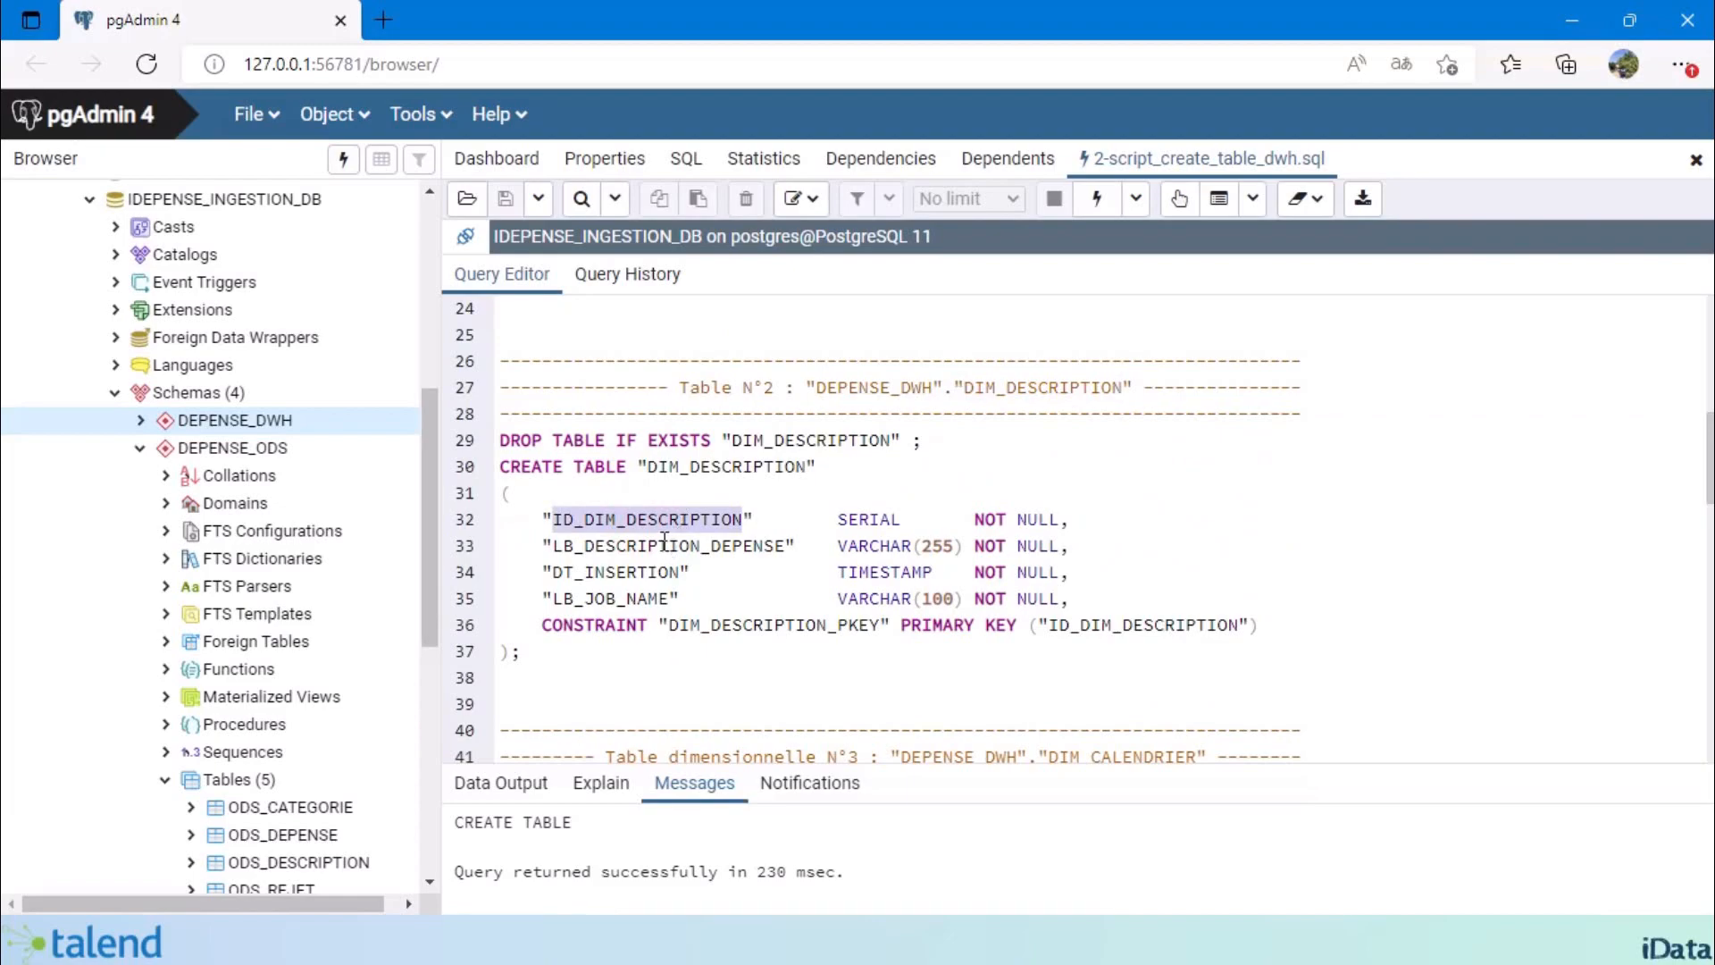
double_click(661, 545)
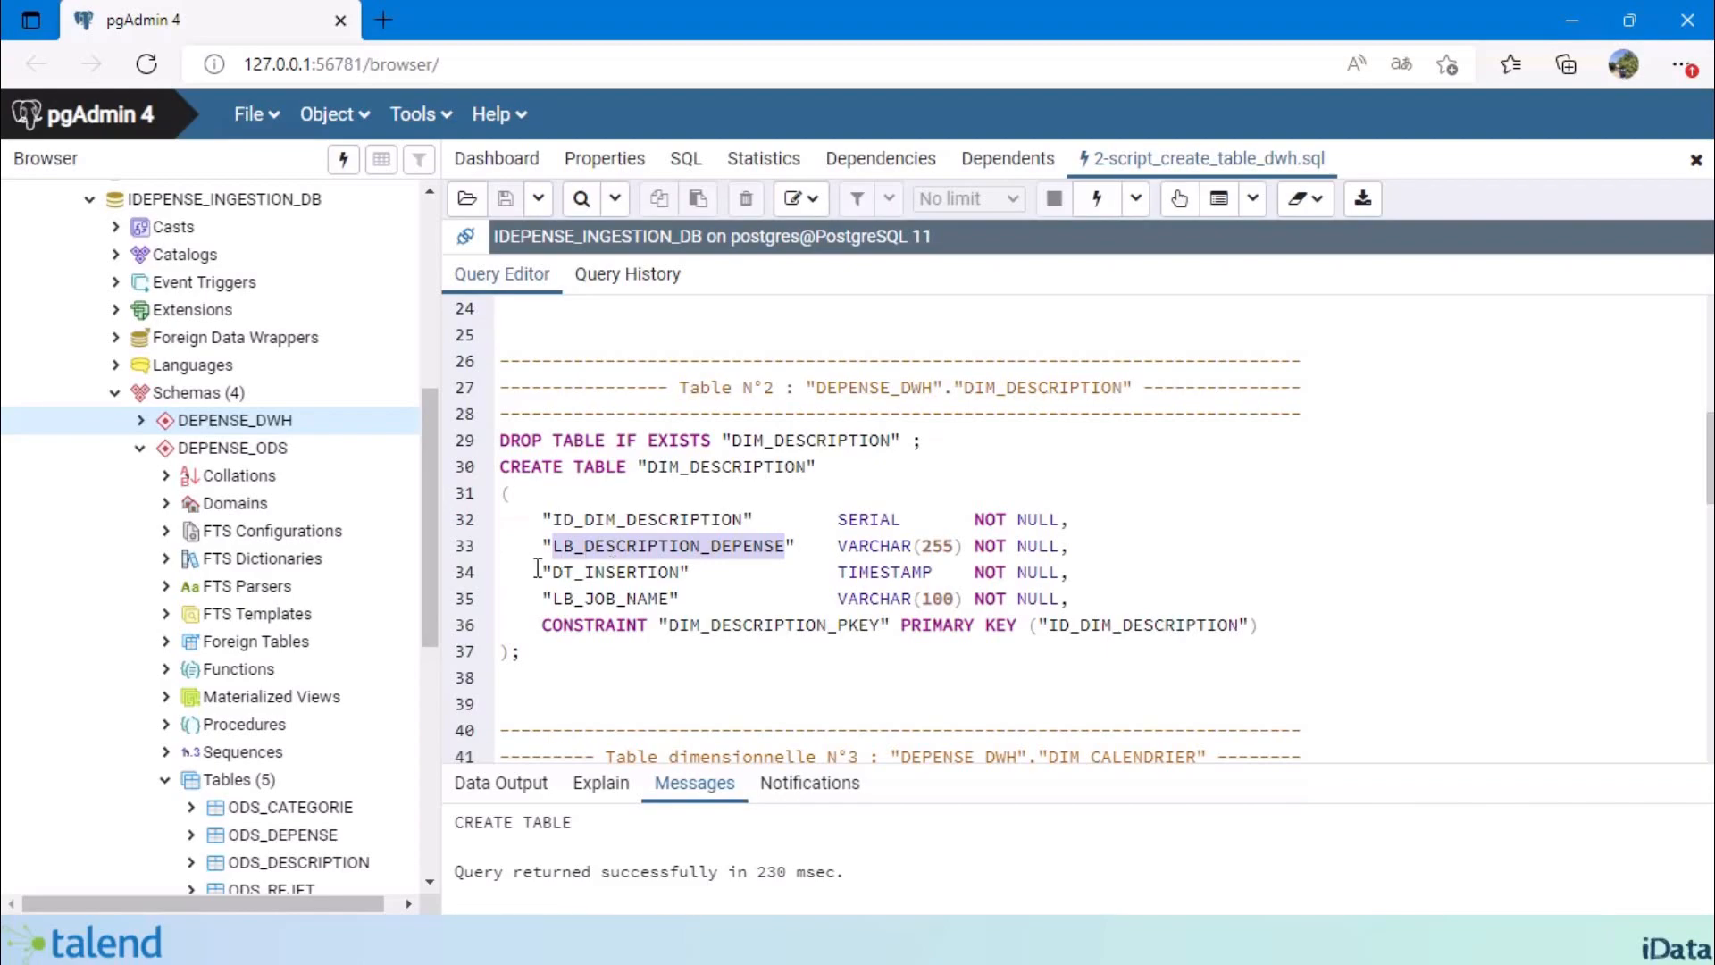
left_click_drag(521, 572, 1163, 603)
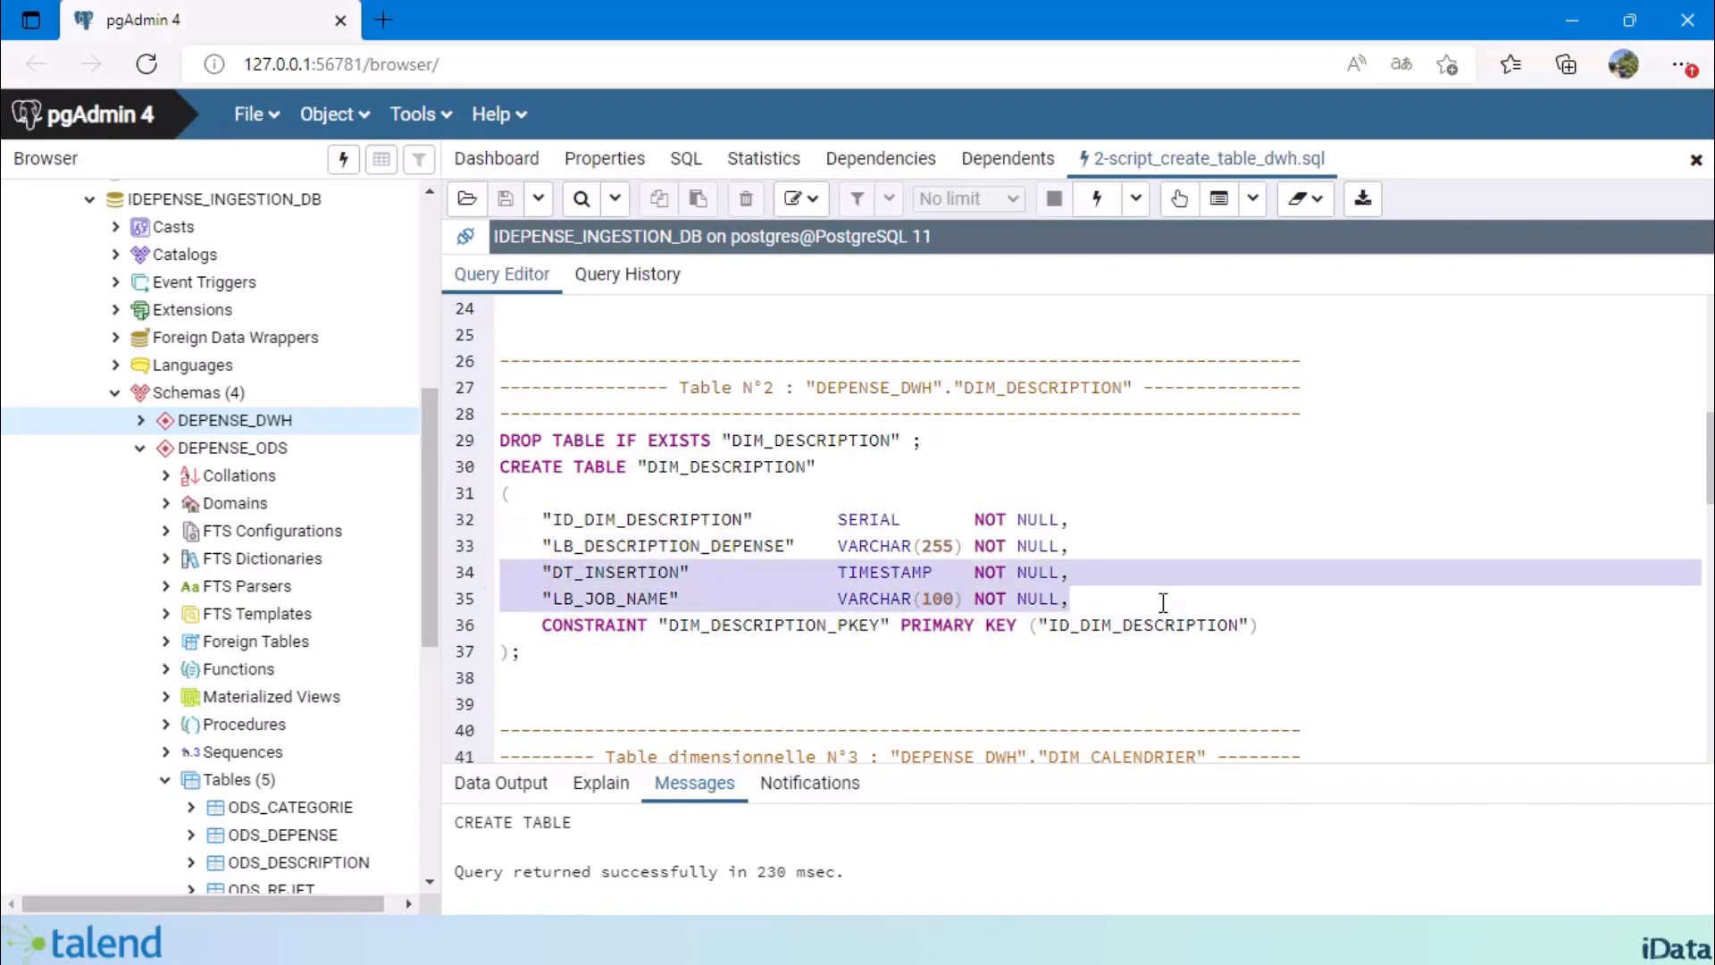
double_click(706, 468)
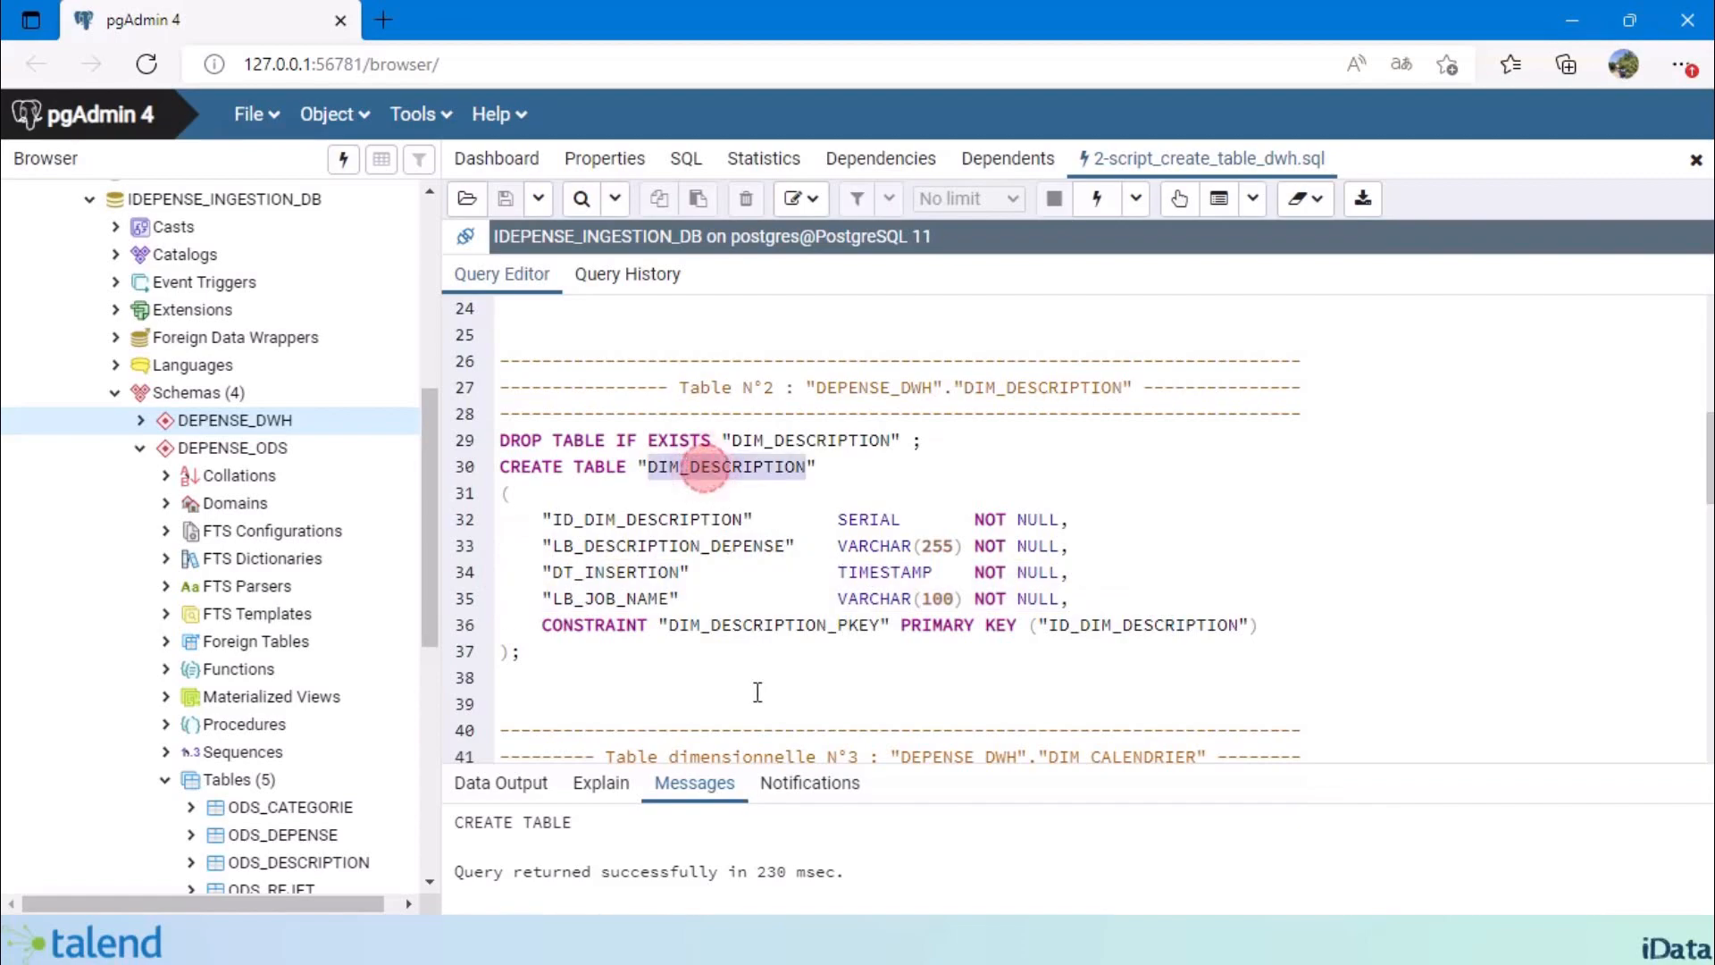
left_click_drag(521, 653, 497, 468)
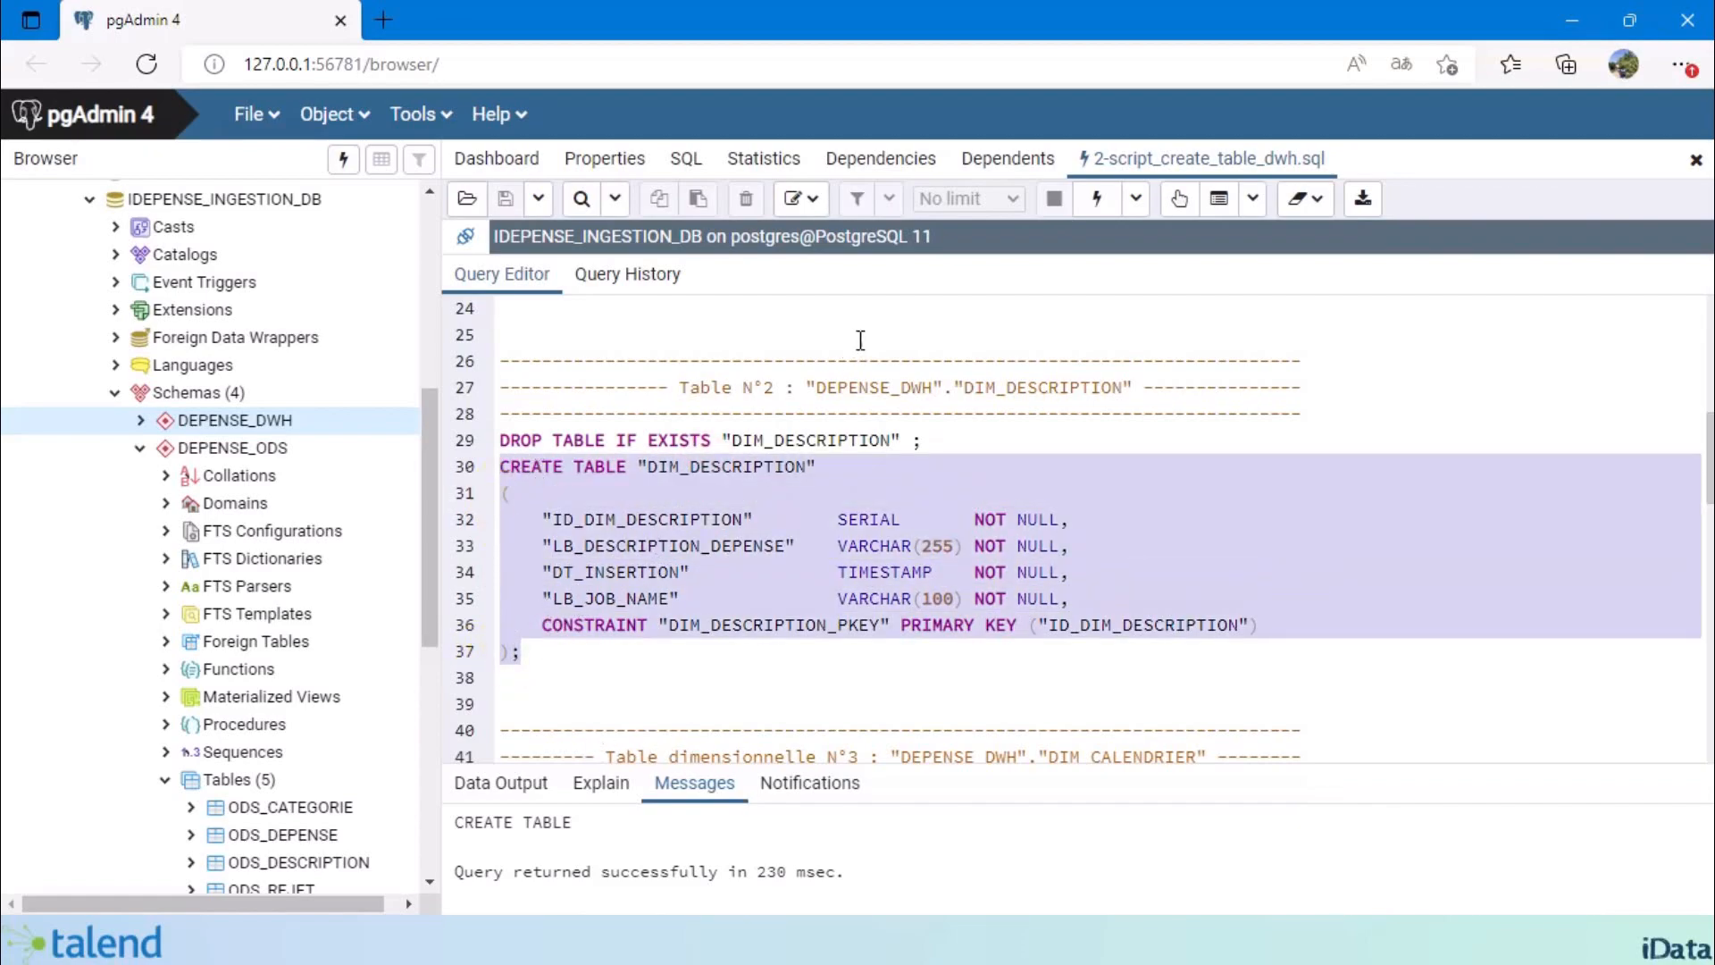
left_click(1096, 198)
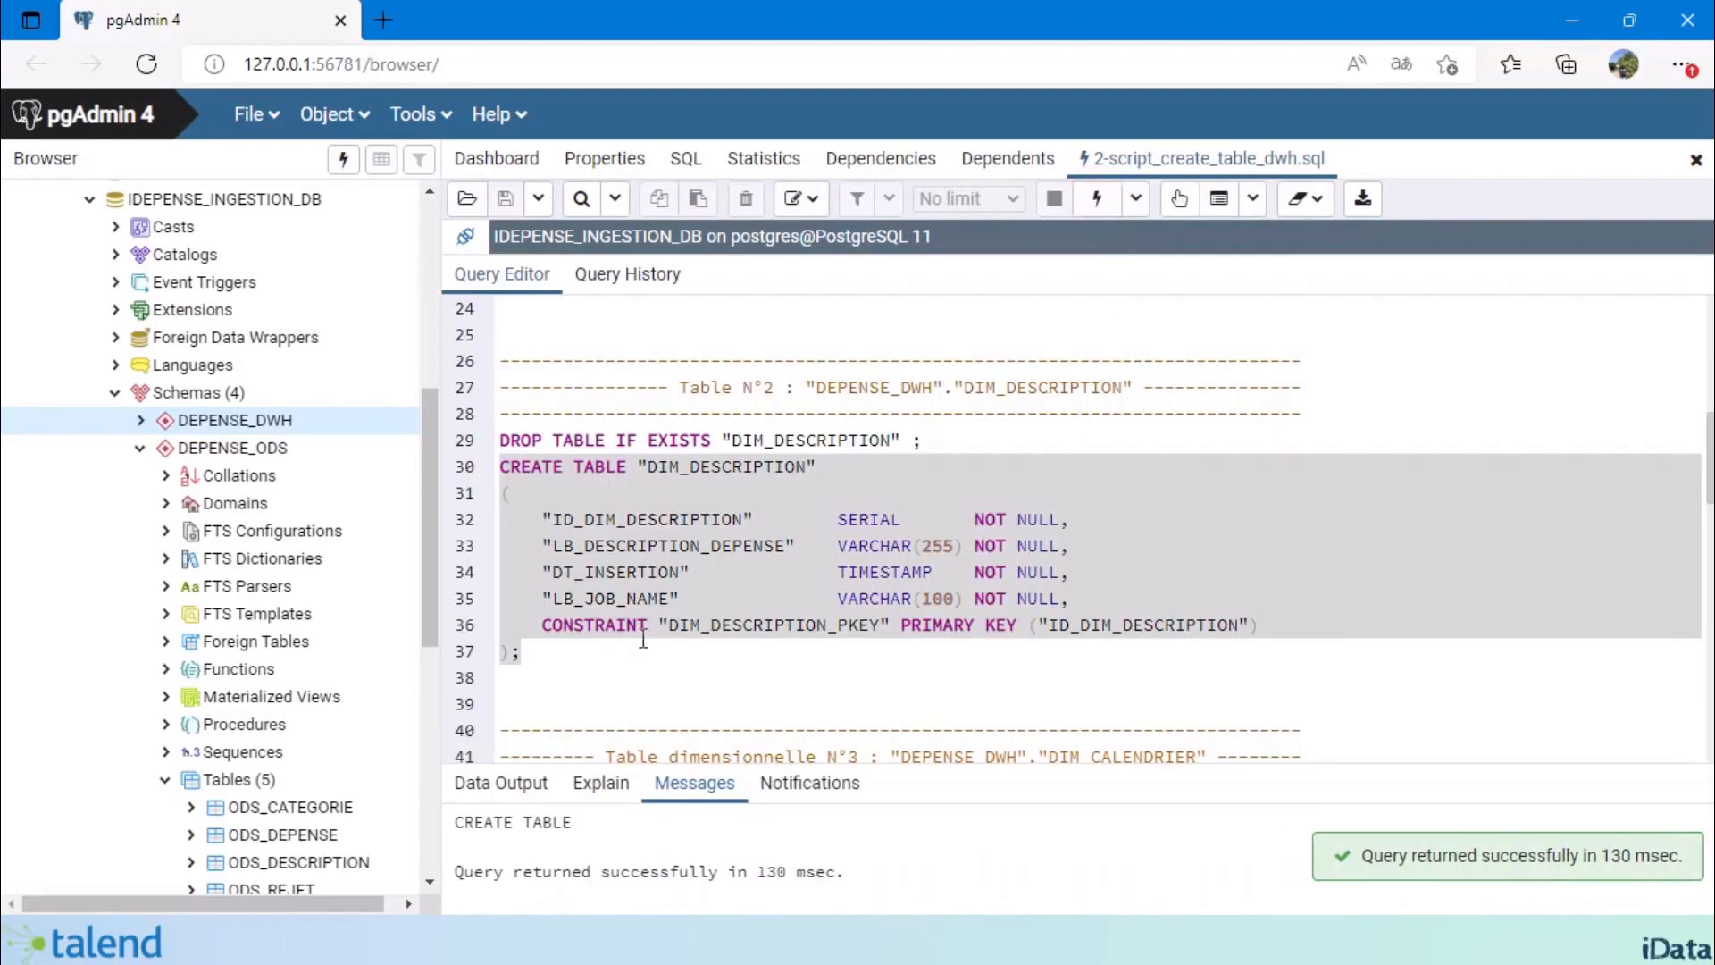
Execute only the complete CREATE TABLE "DIM_CALENDRIER" statement, from its CREATE TABLE line through the primary key constraint and closing parenthesis.
scroll(670, 639, "down", 1)
scroll(718, 601, "down", 3)
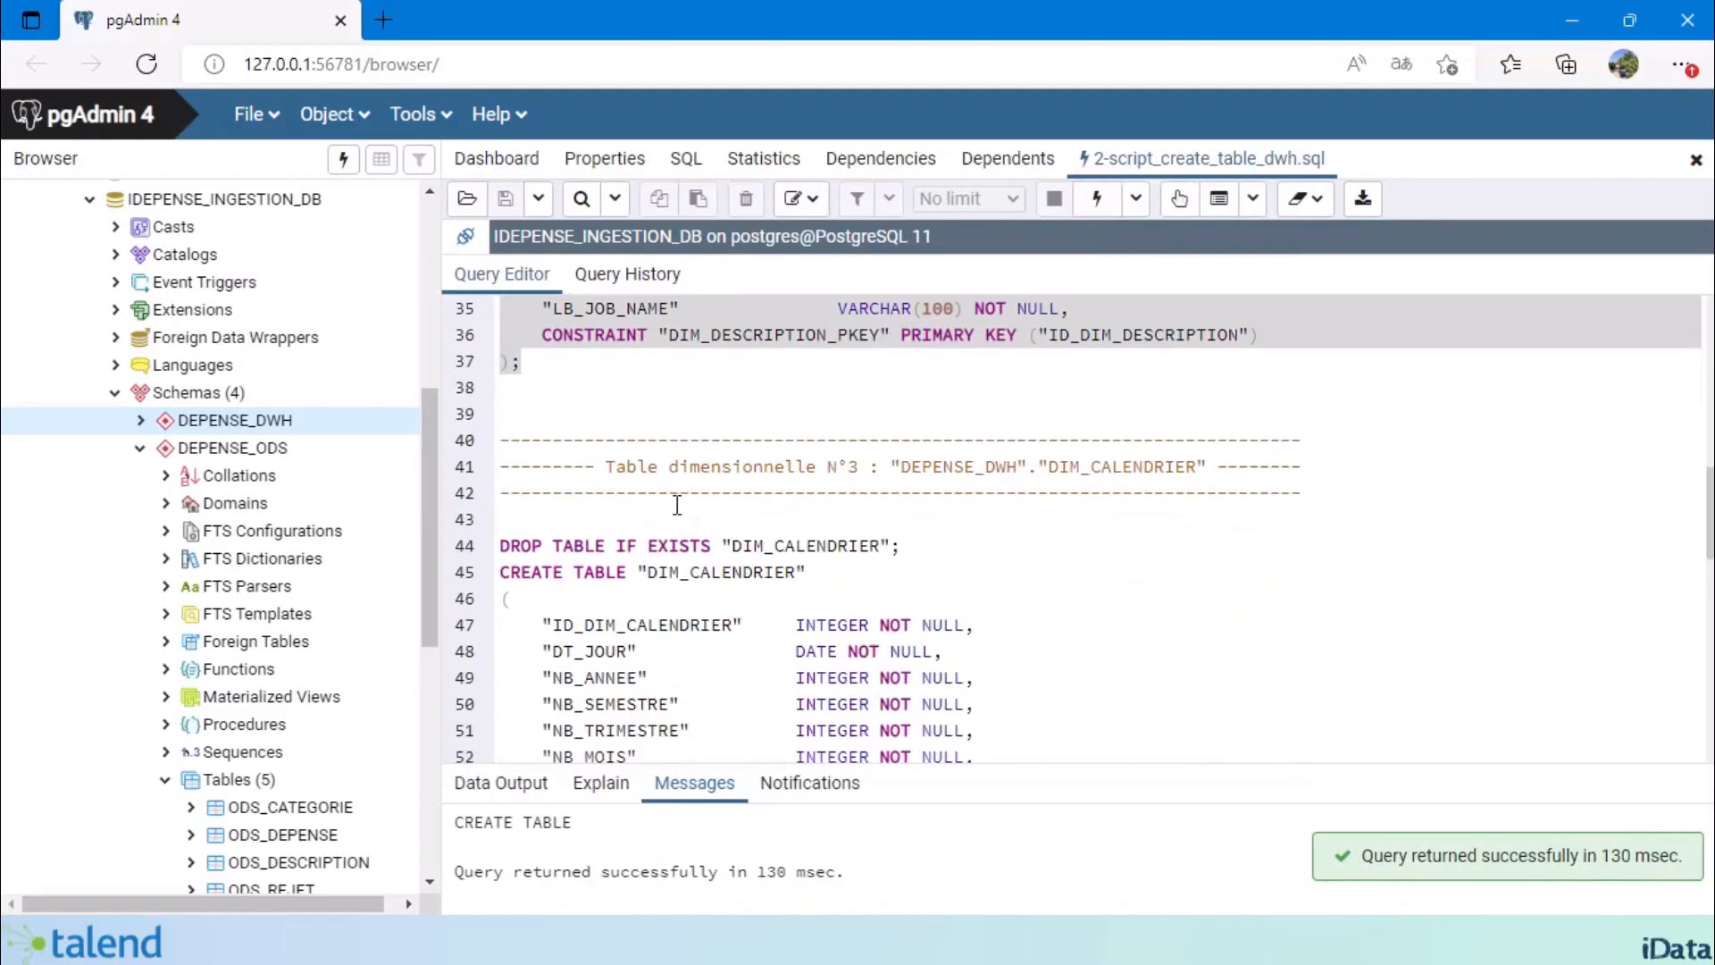
left_click(498, 574)
scroll(777, 519, "down", 1)
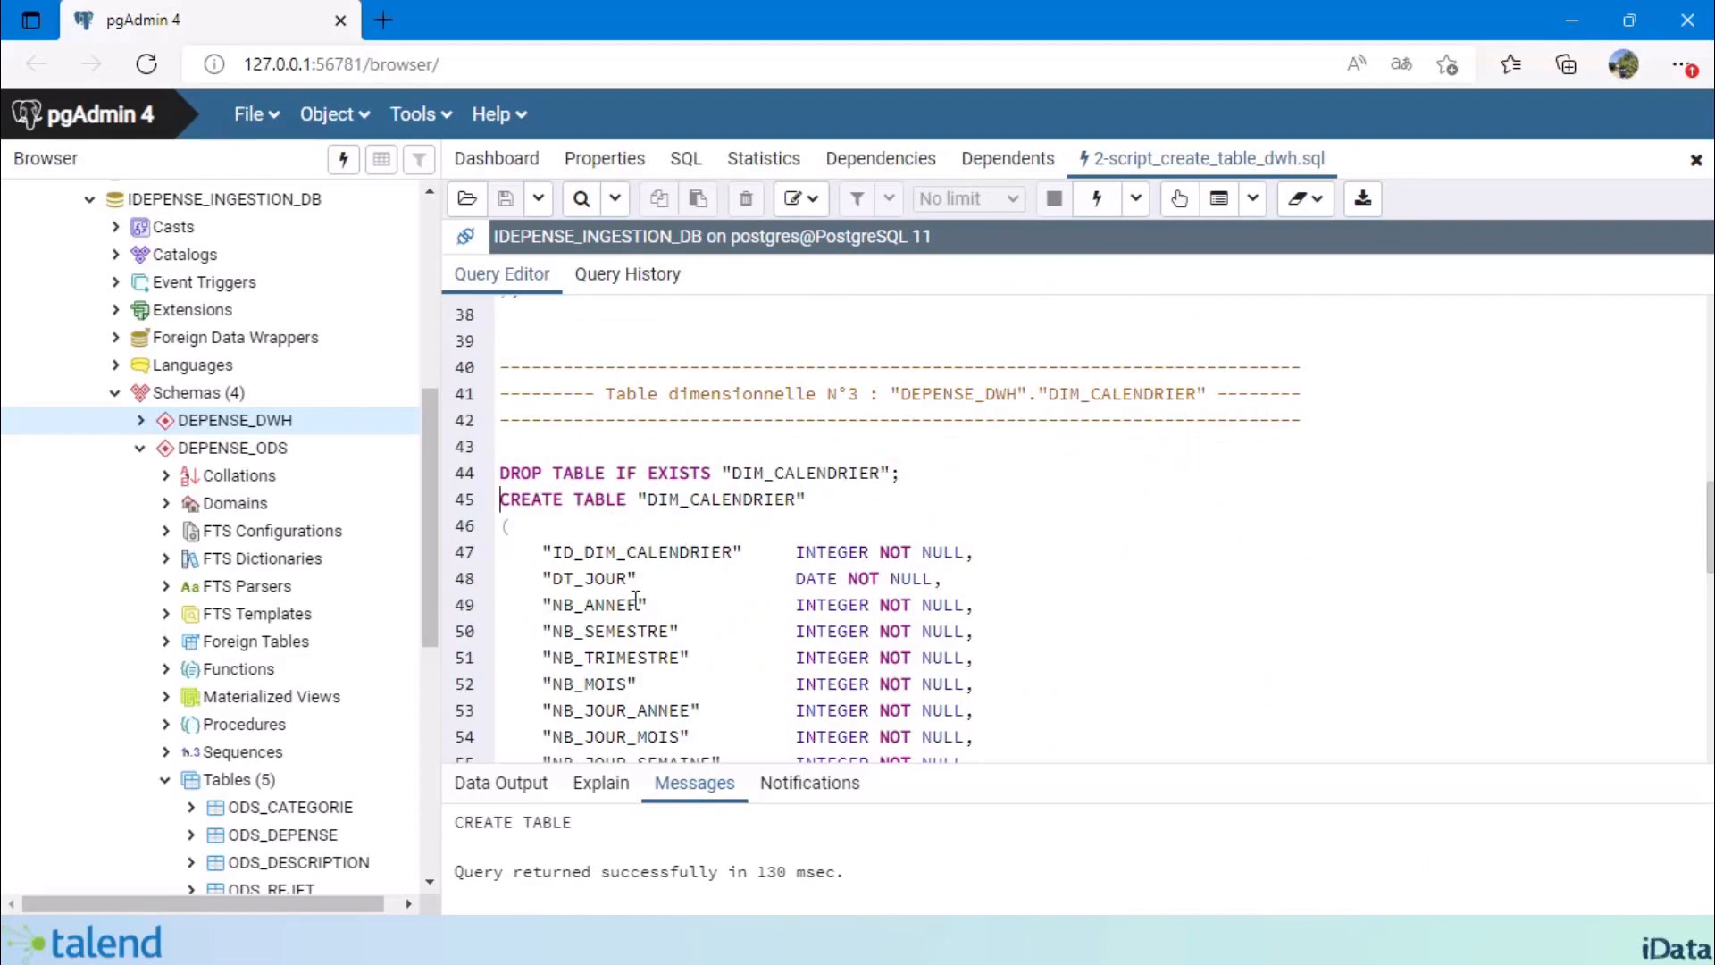
scroll(666, 593, "down", 2)
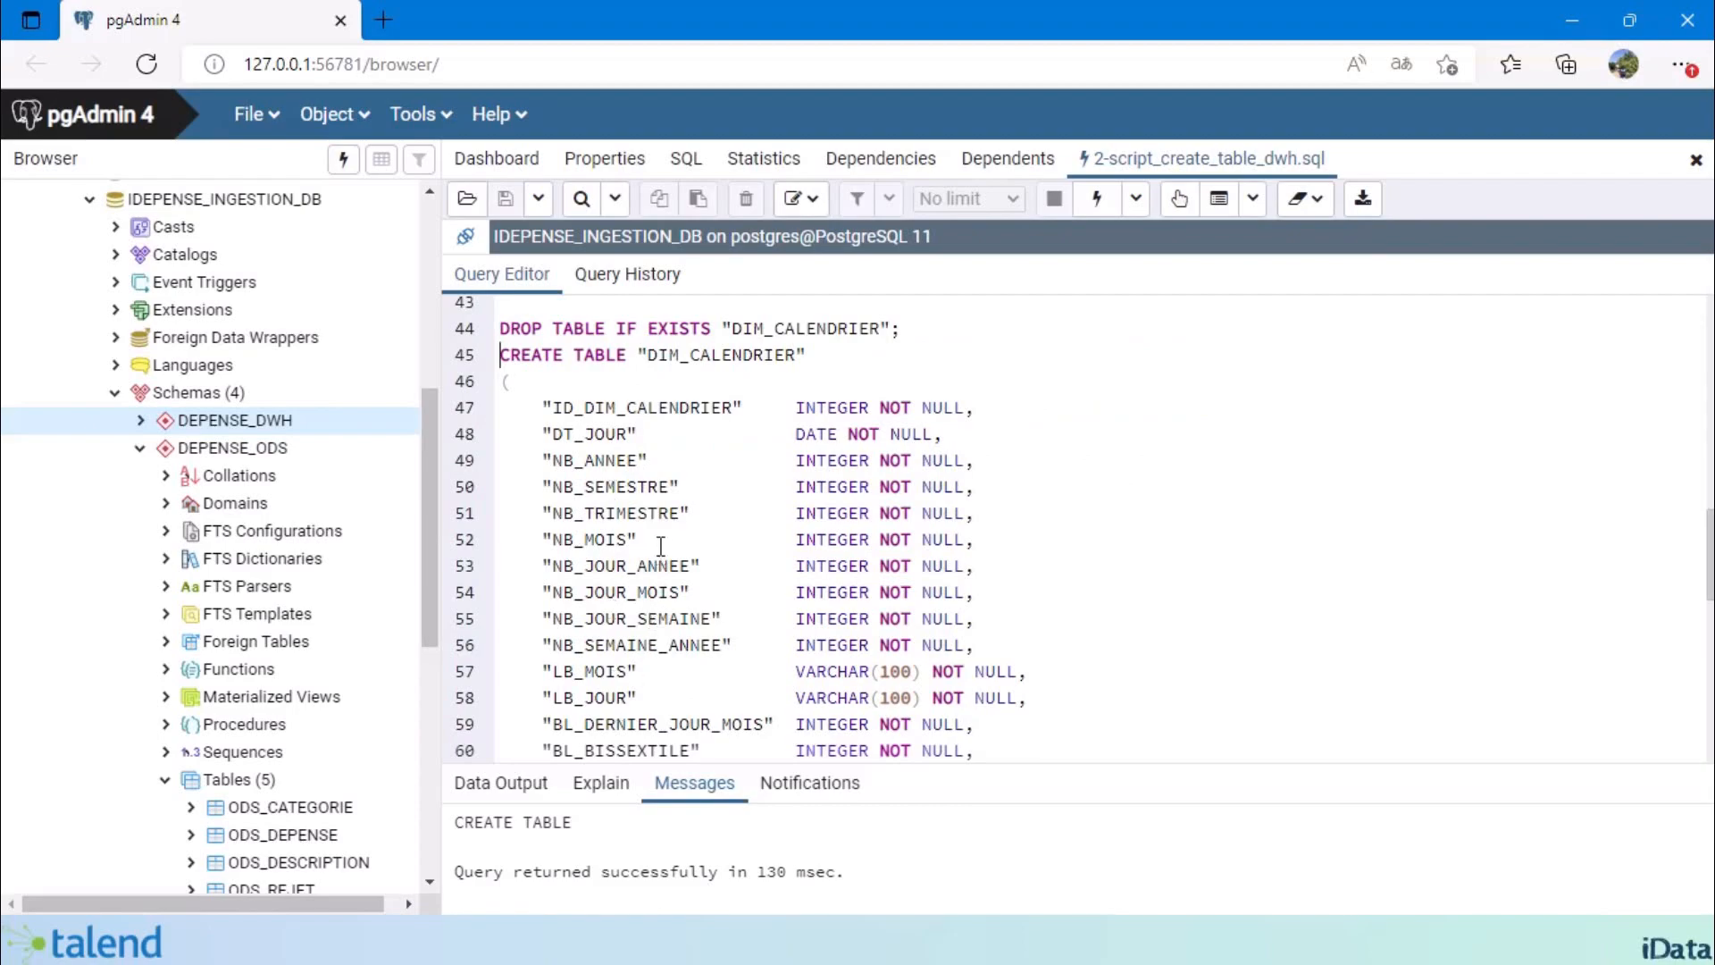
double_click(613, 407)
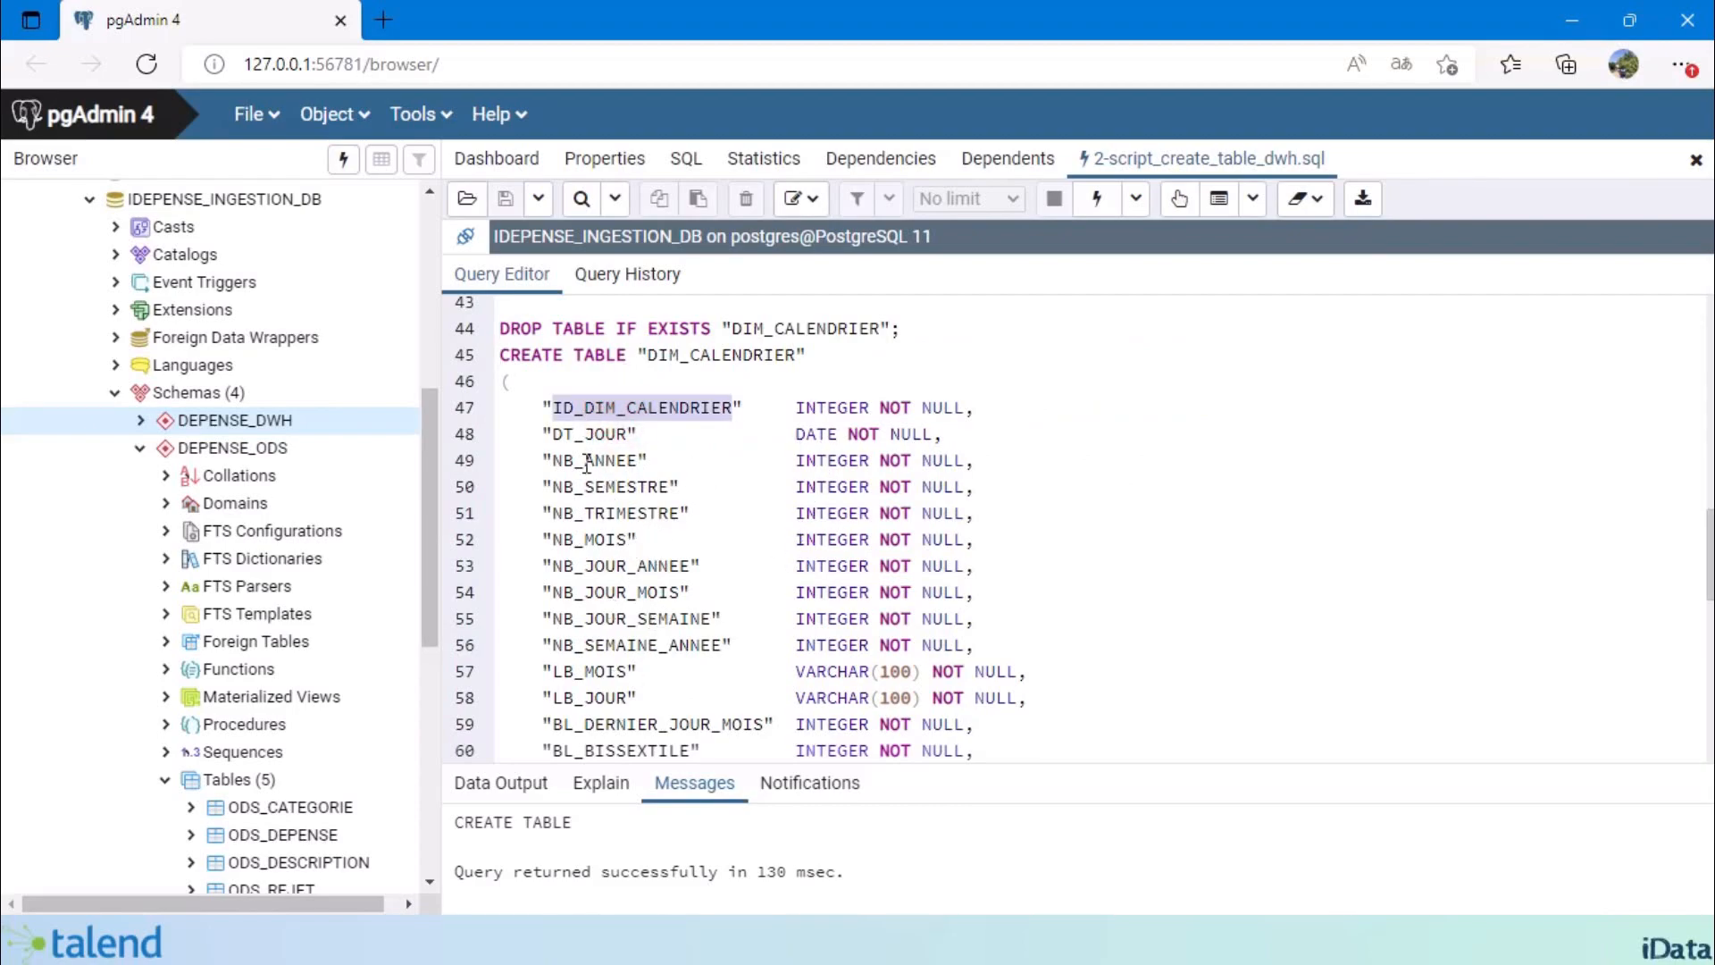
left_click(504, 357)
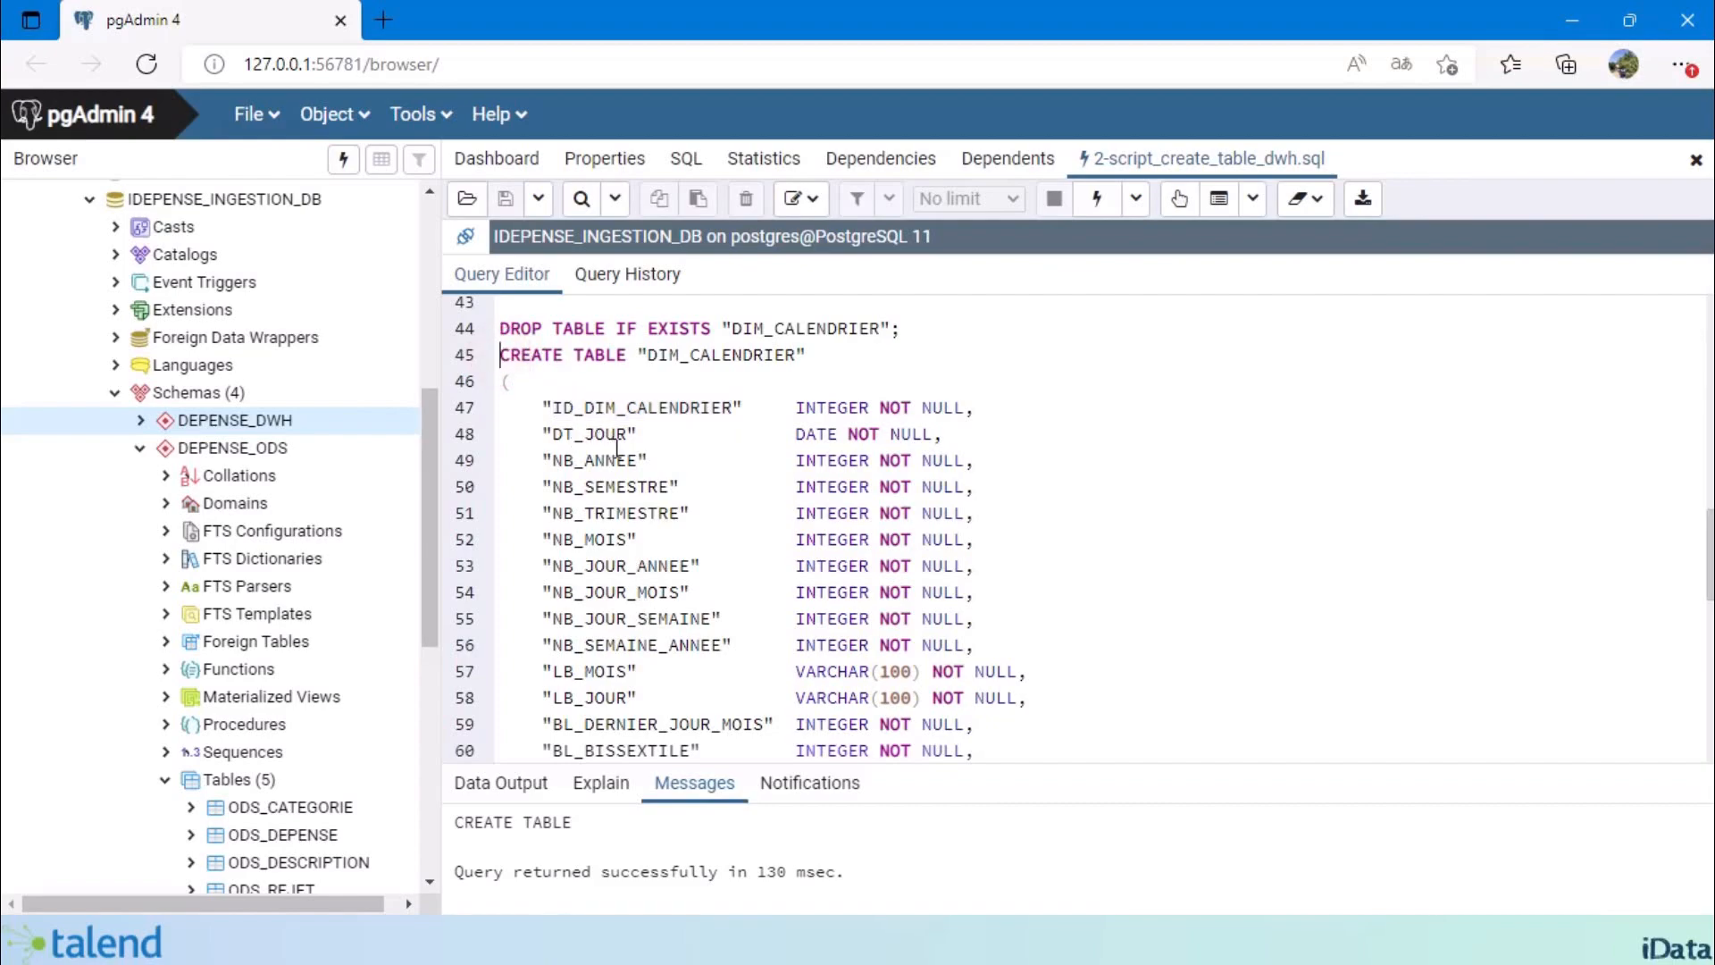
scroll(616, 447, "down", 3)
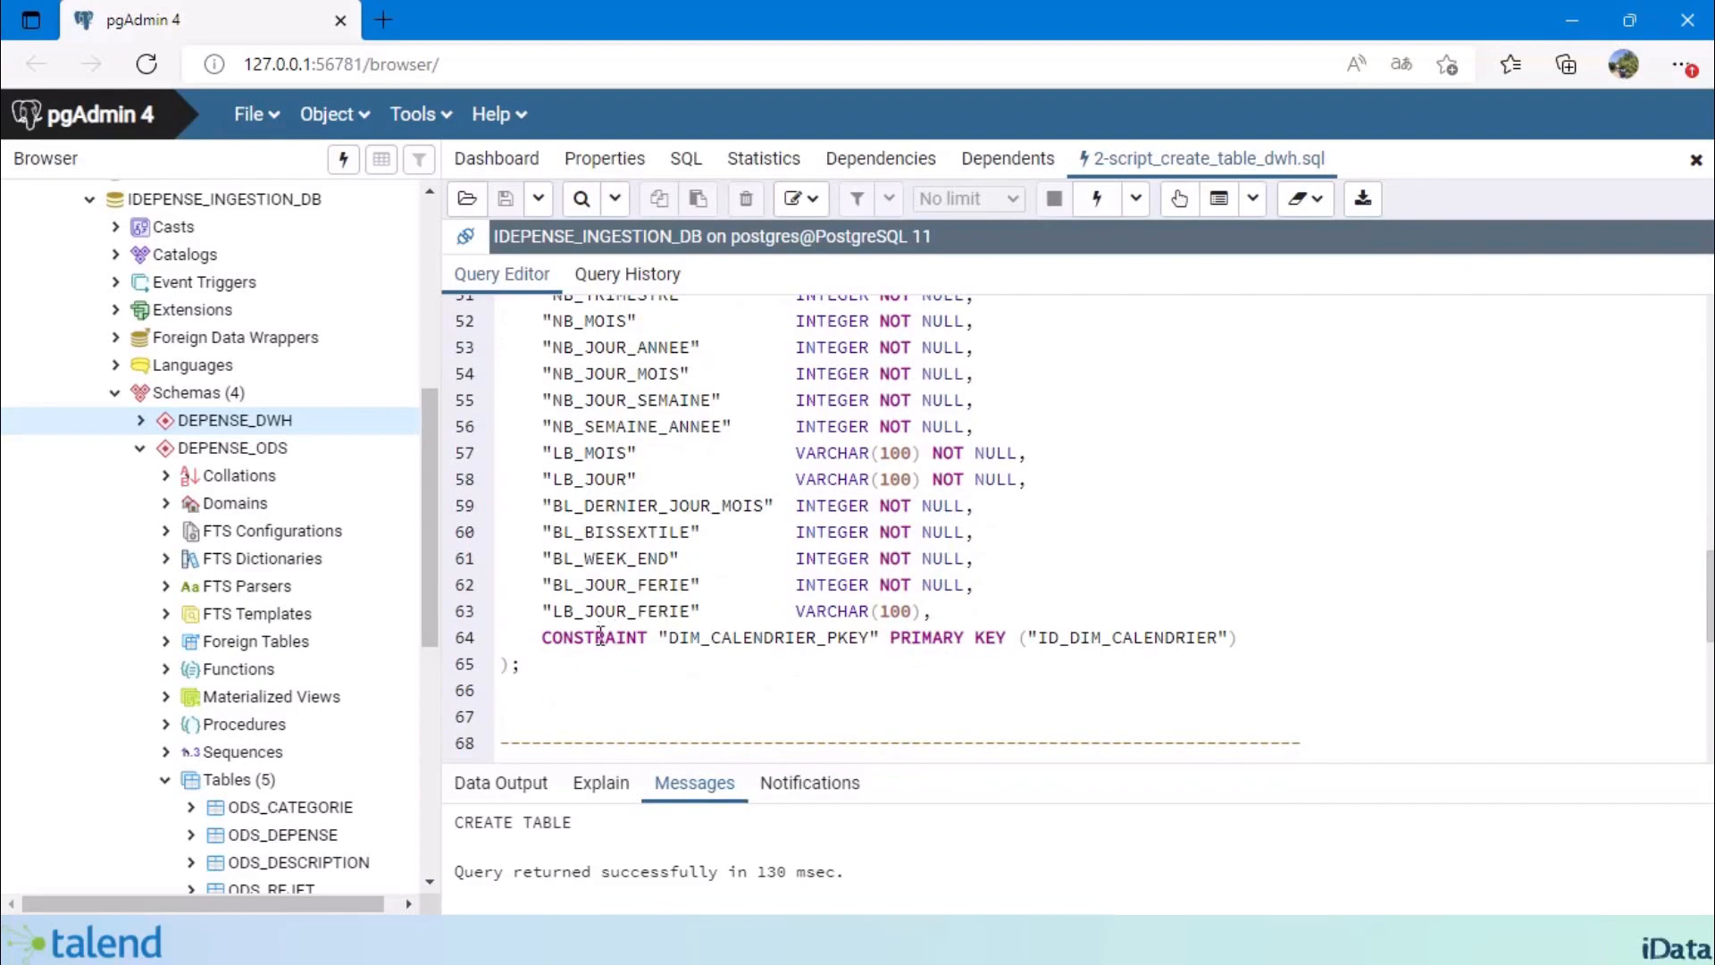
left_click(539, 672, "shift")
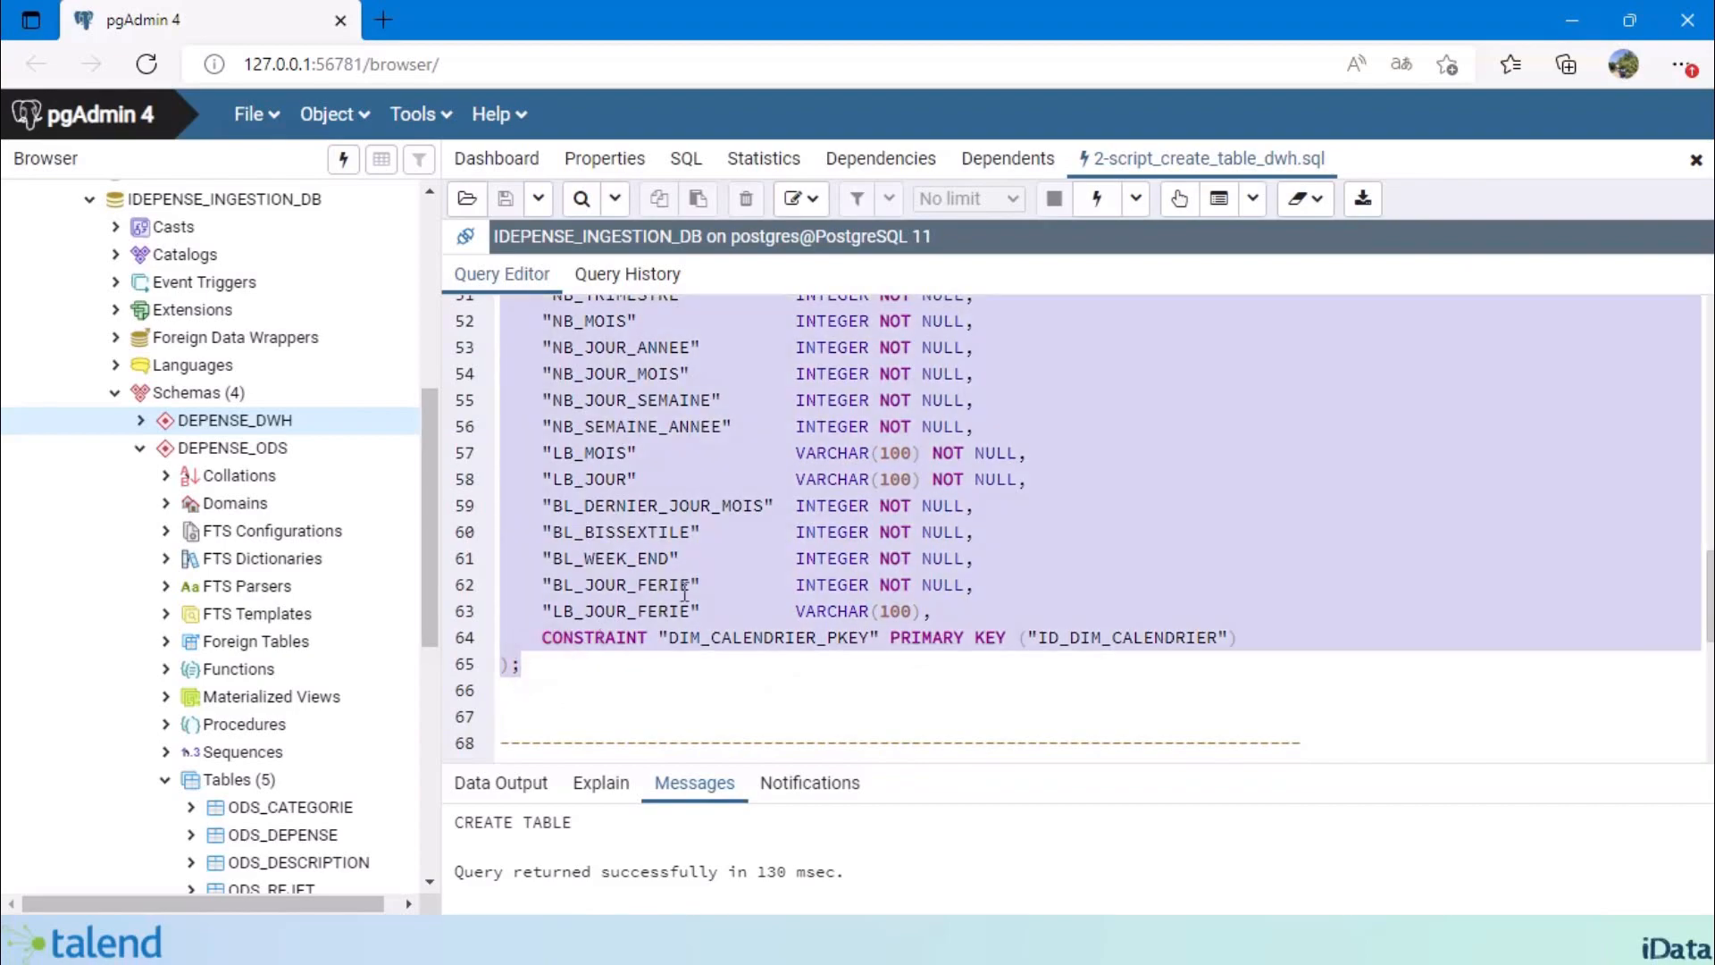
scroll(540, 672, "up", 4)
left_click(1096, 198)
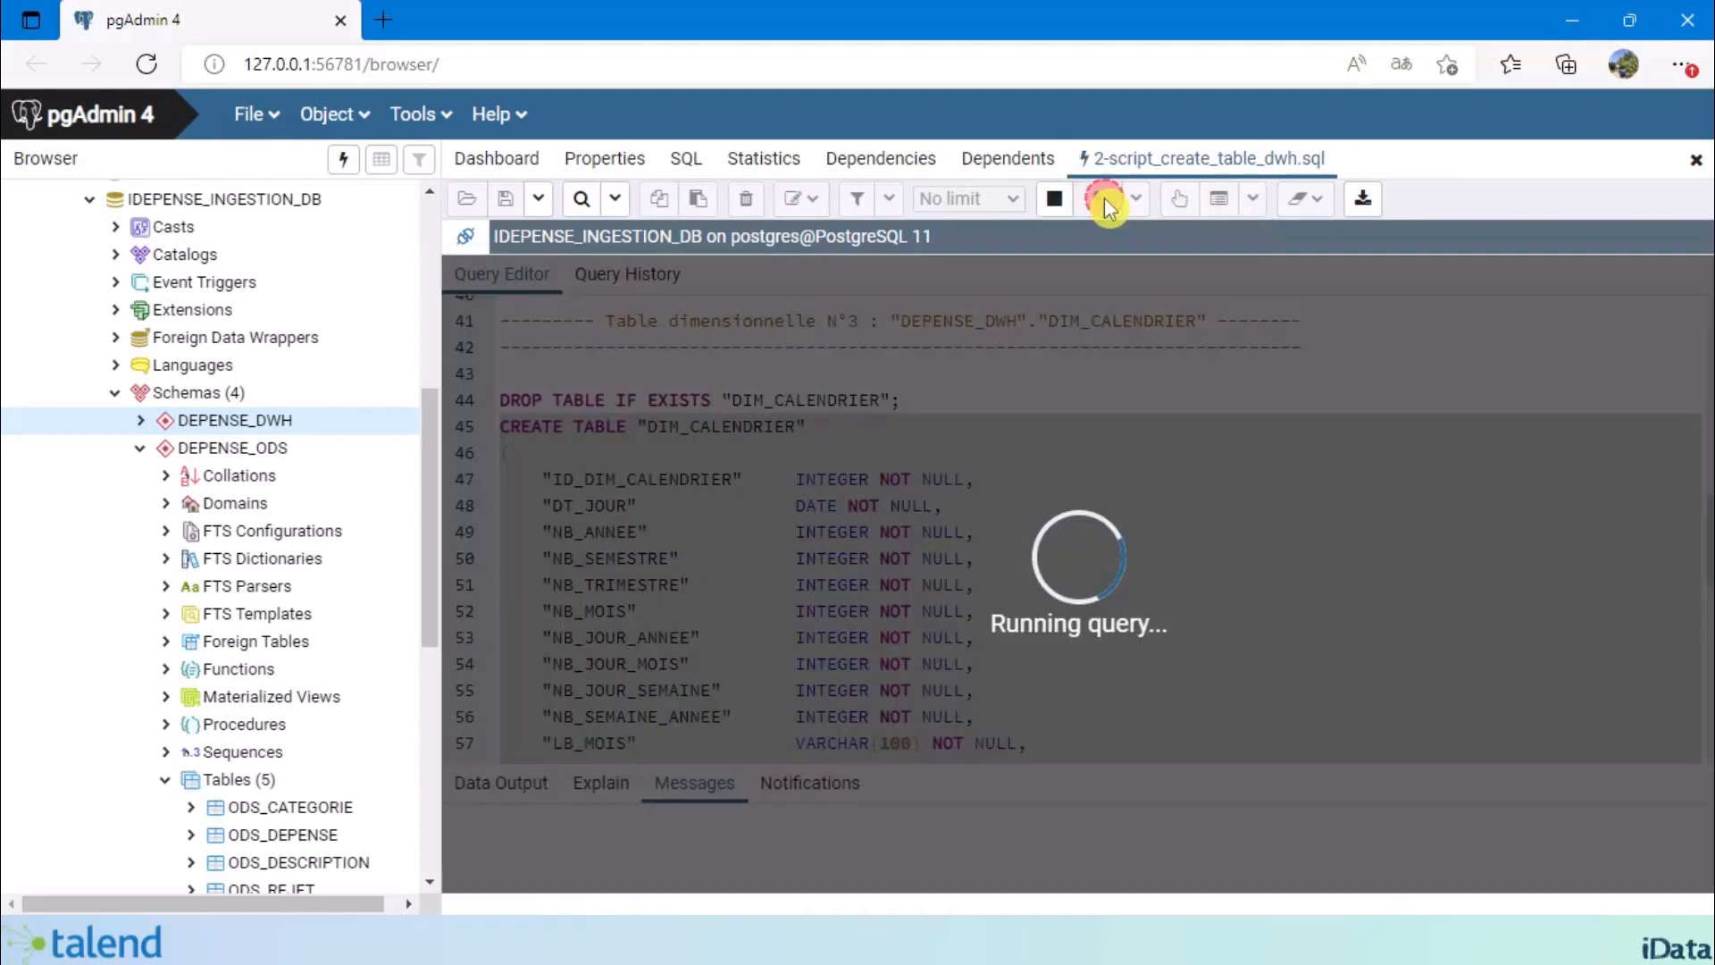
Examine the FAIT_DEPENSE table definition, including its dimension identifiers, expense number, amount and count columns, and technical columns.
scroll(797, 529, "down", 8)
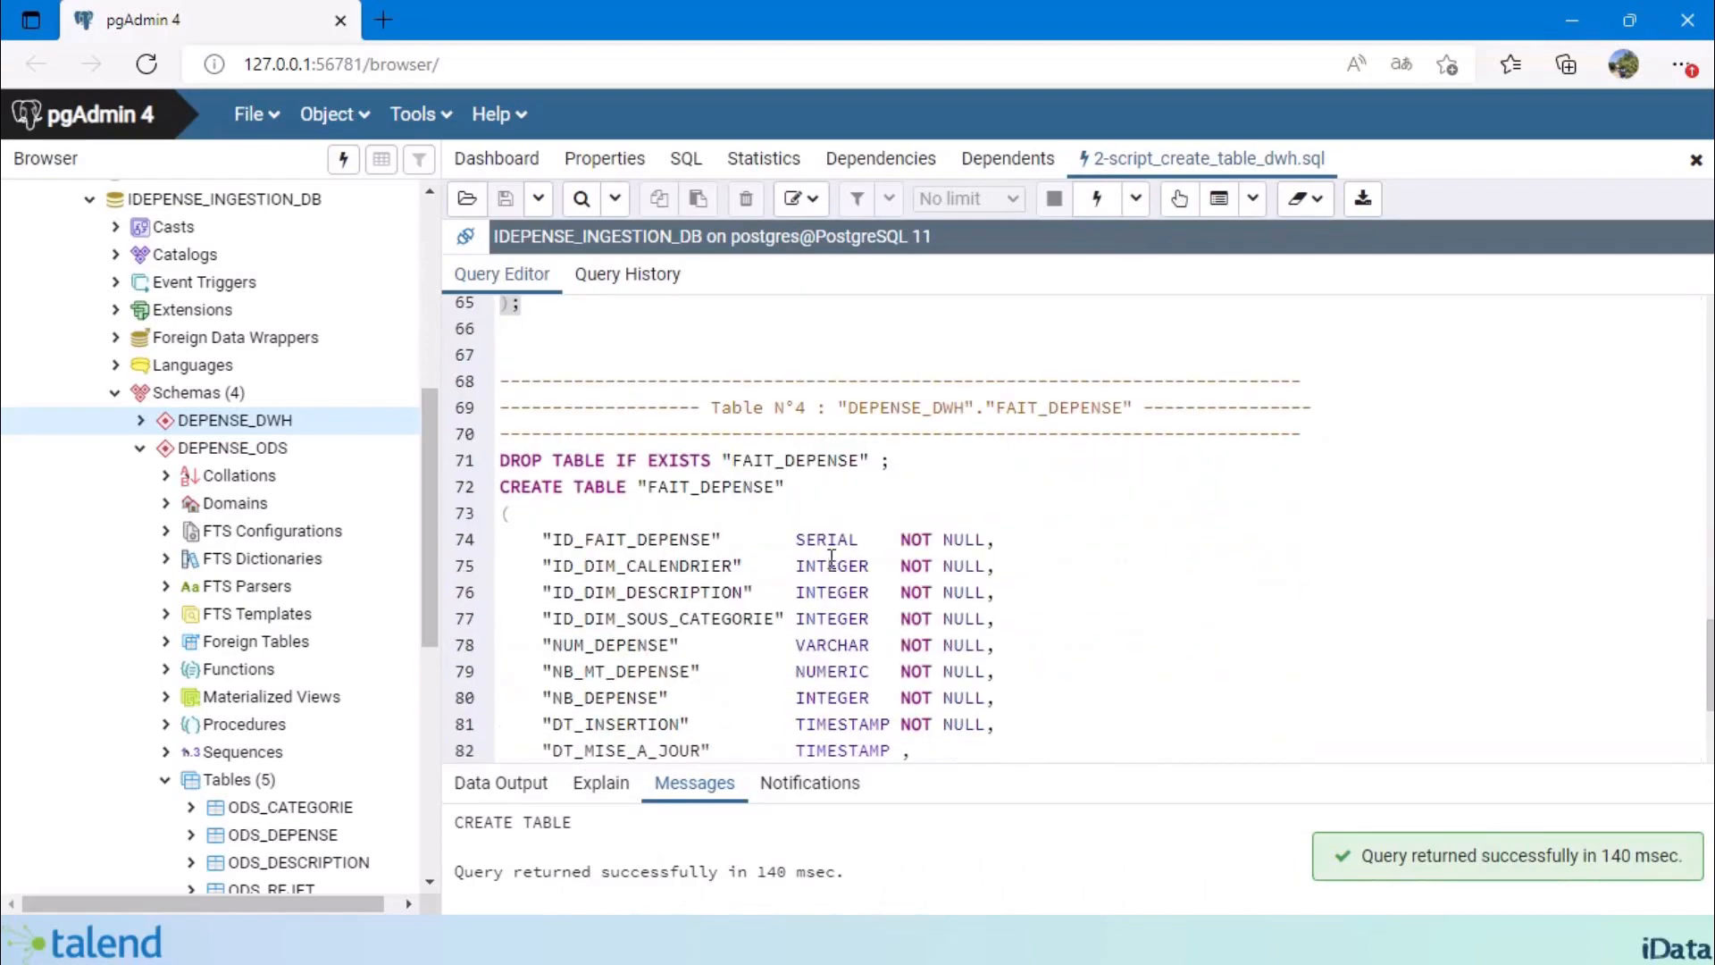
double_click(725, 486)
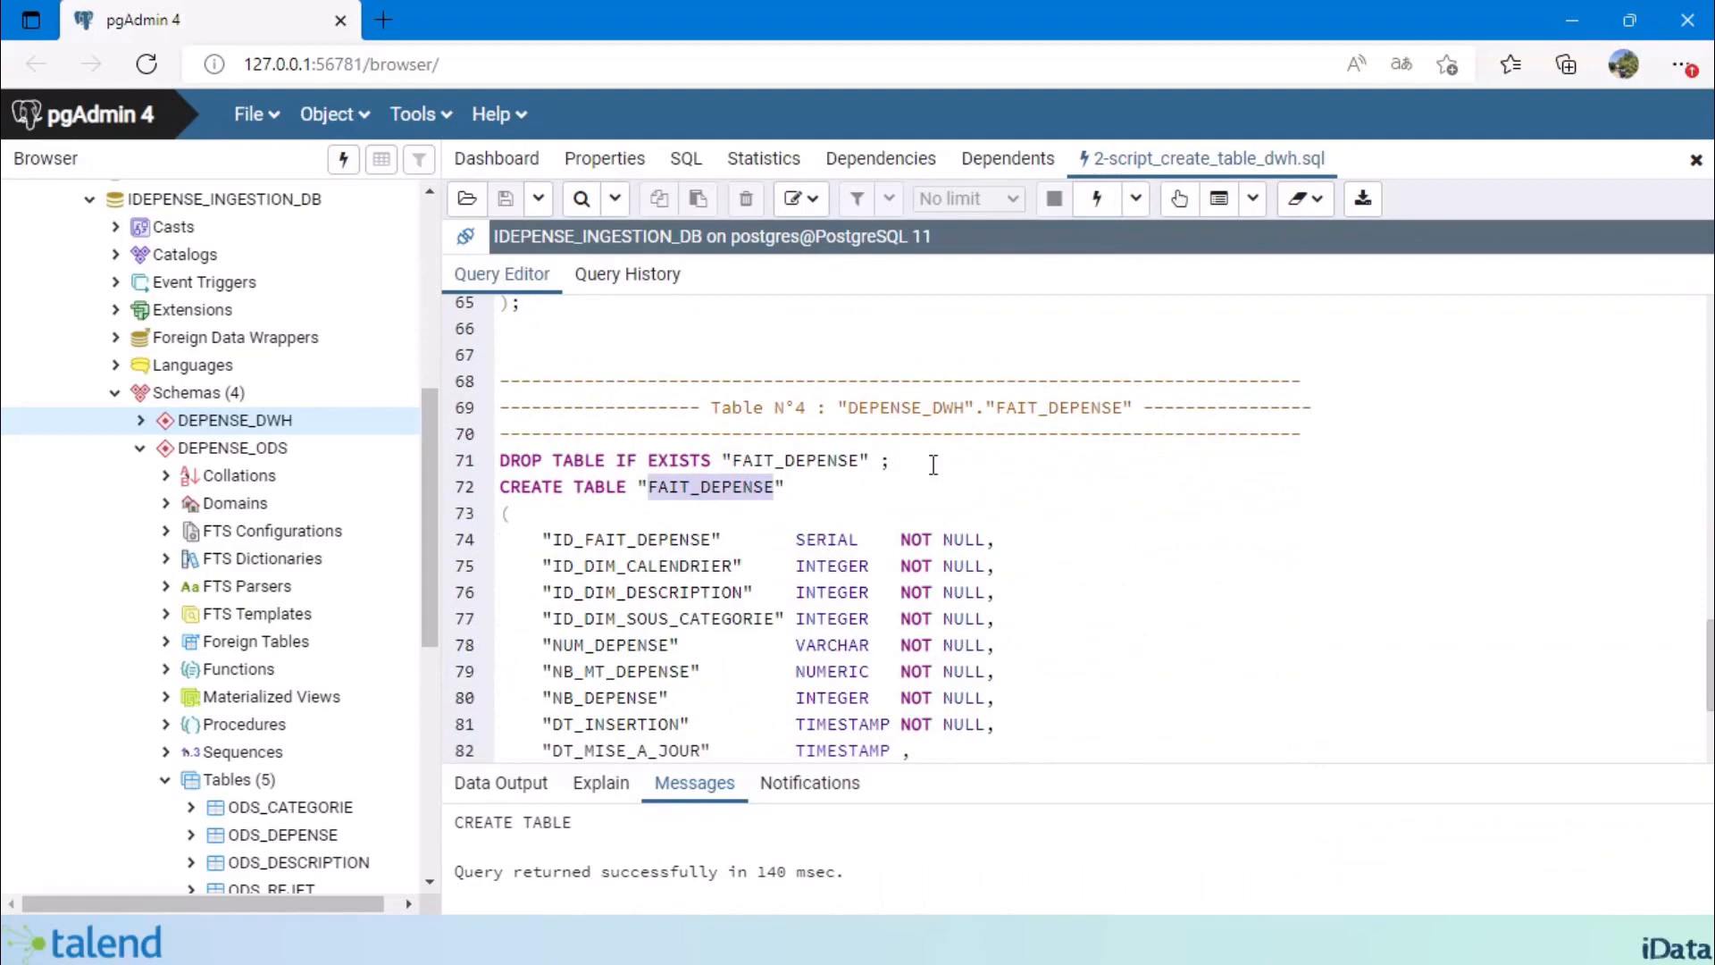
scroll(933, 465, "down", 1)
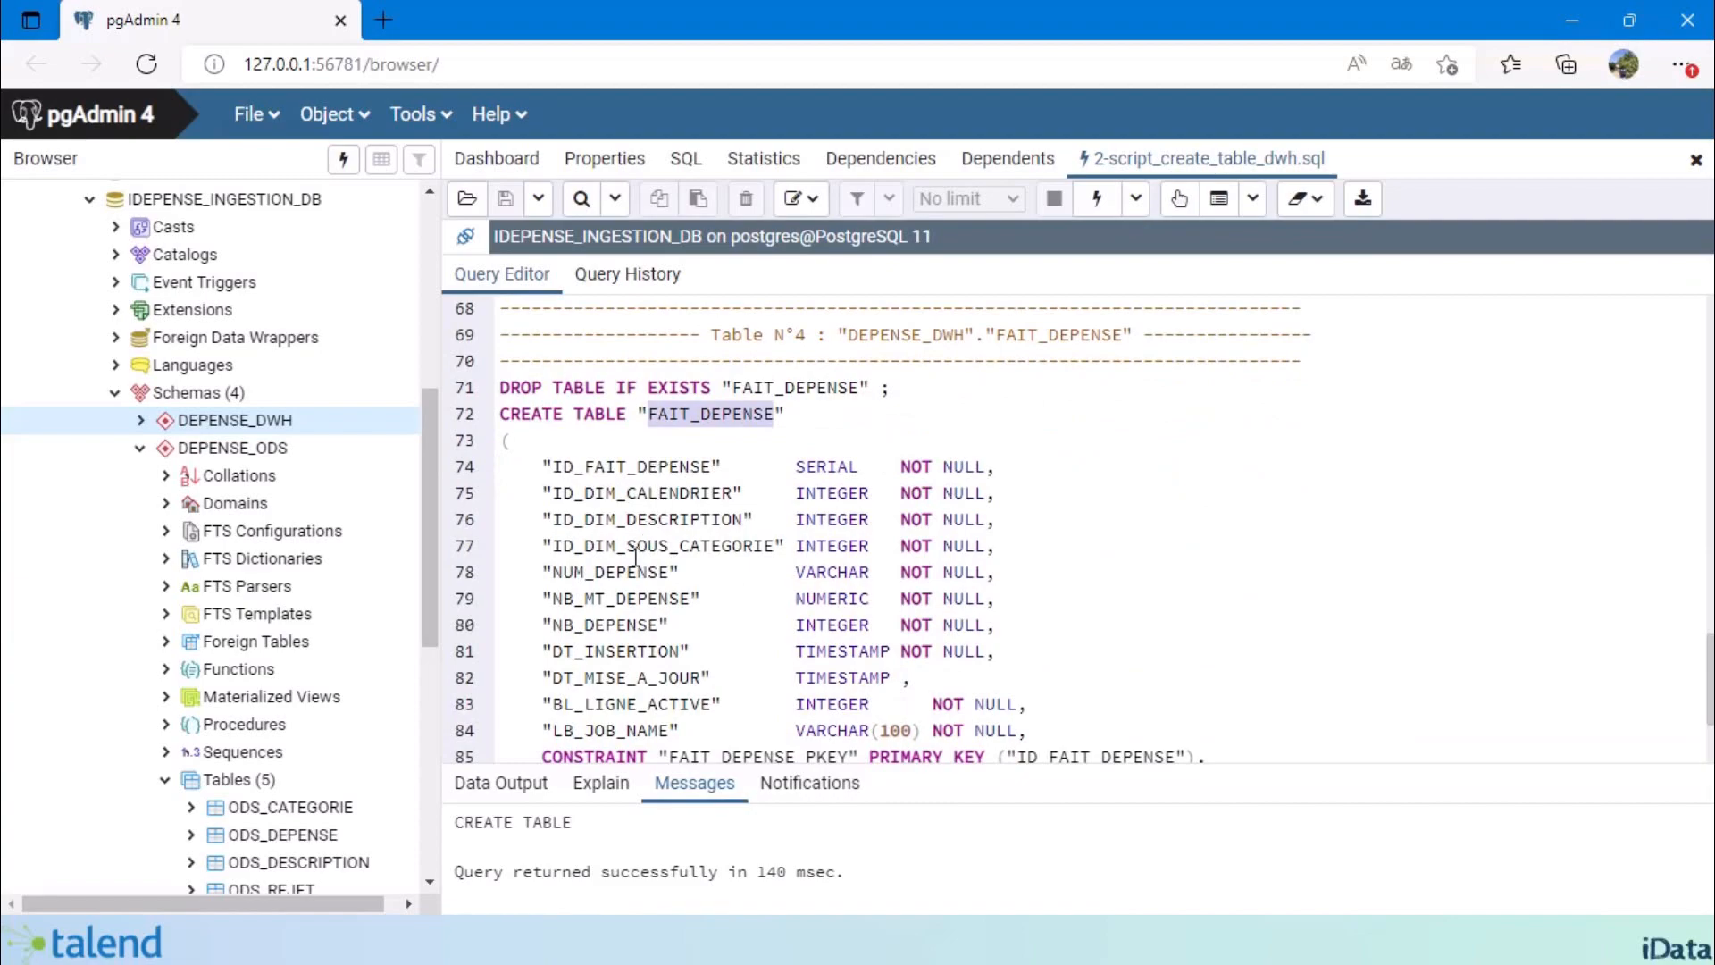
double_click(701, 491)
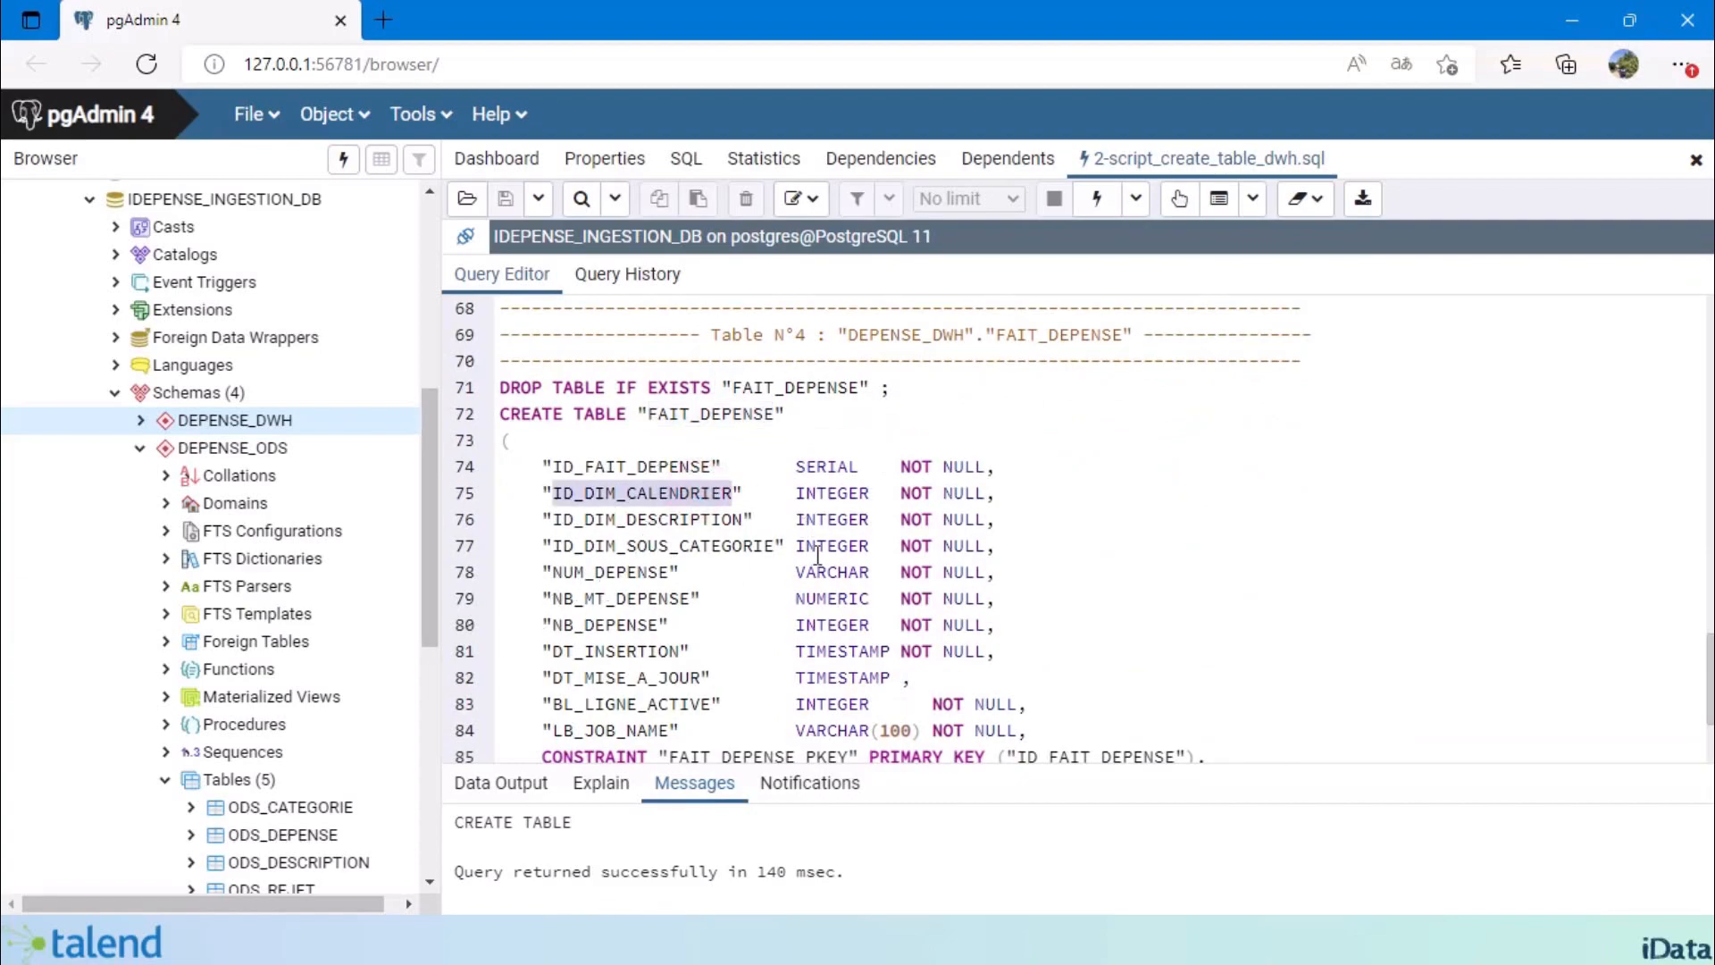
scroll(818, 555, "down", 1)
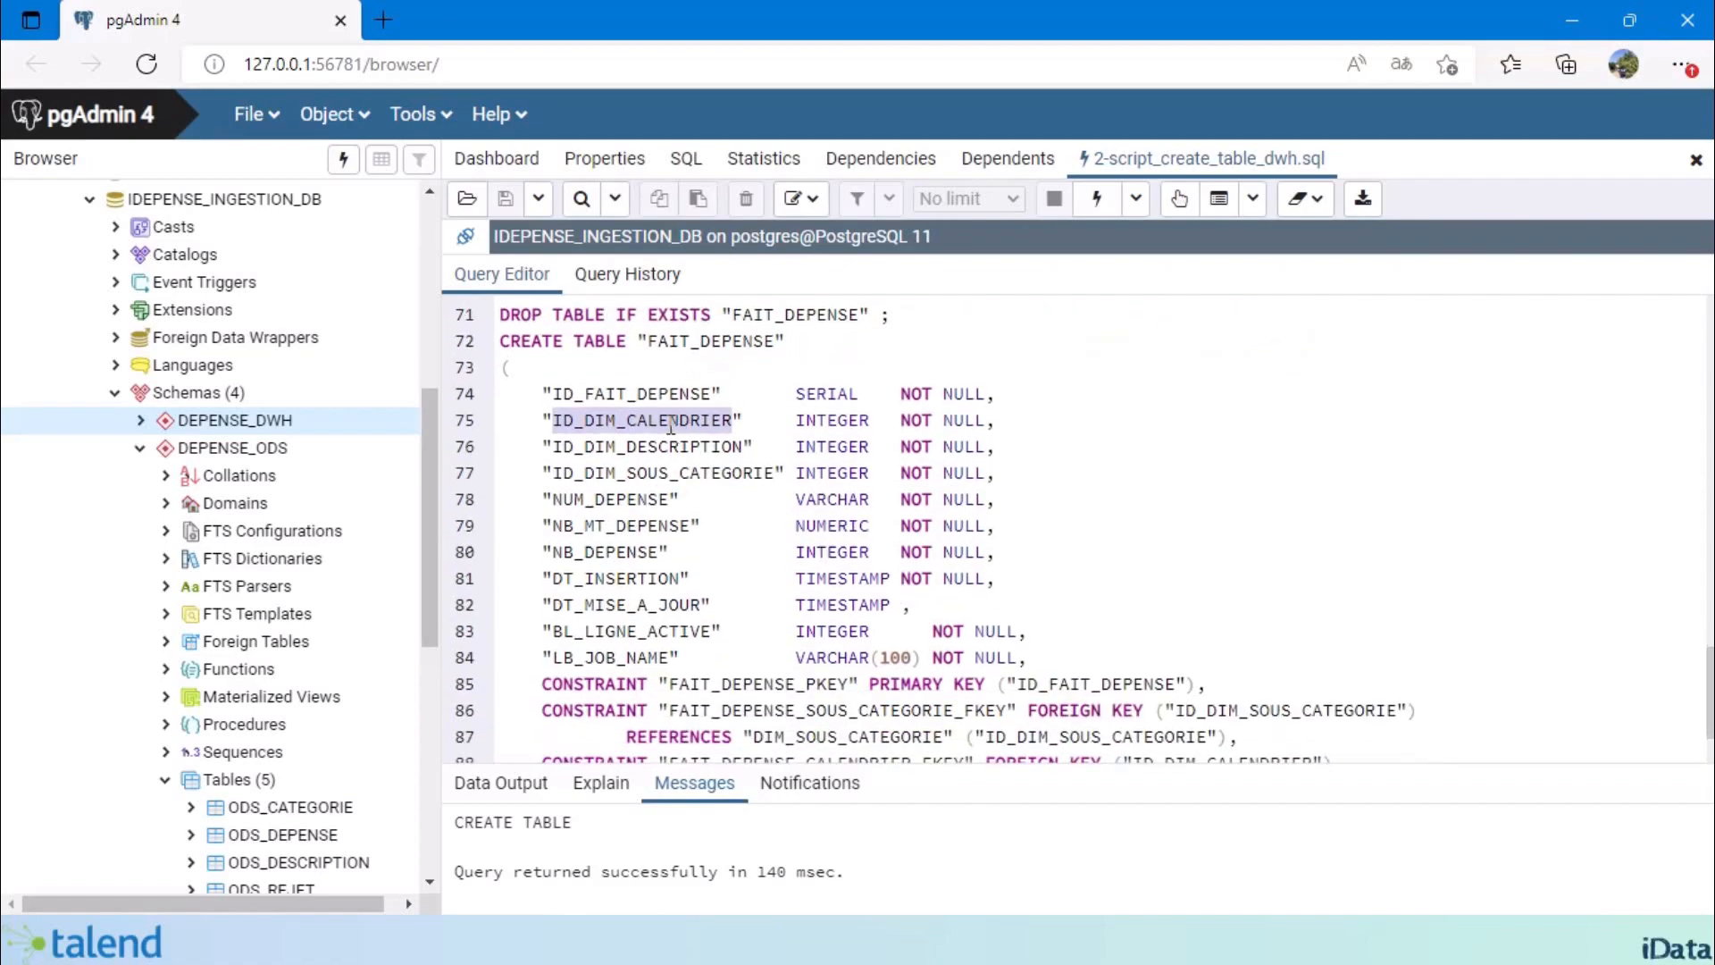
double_click(633, 448)
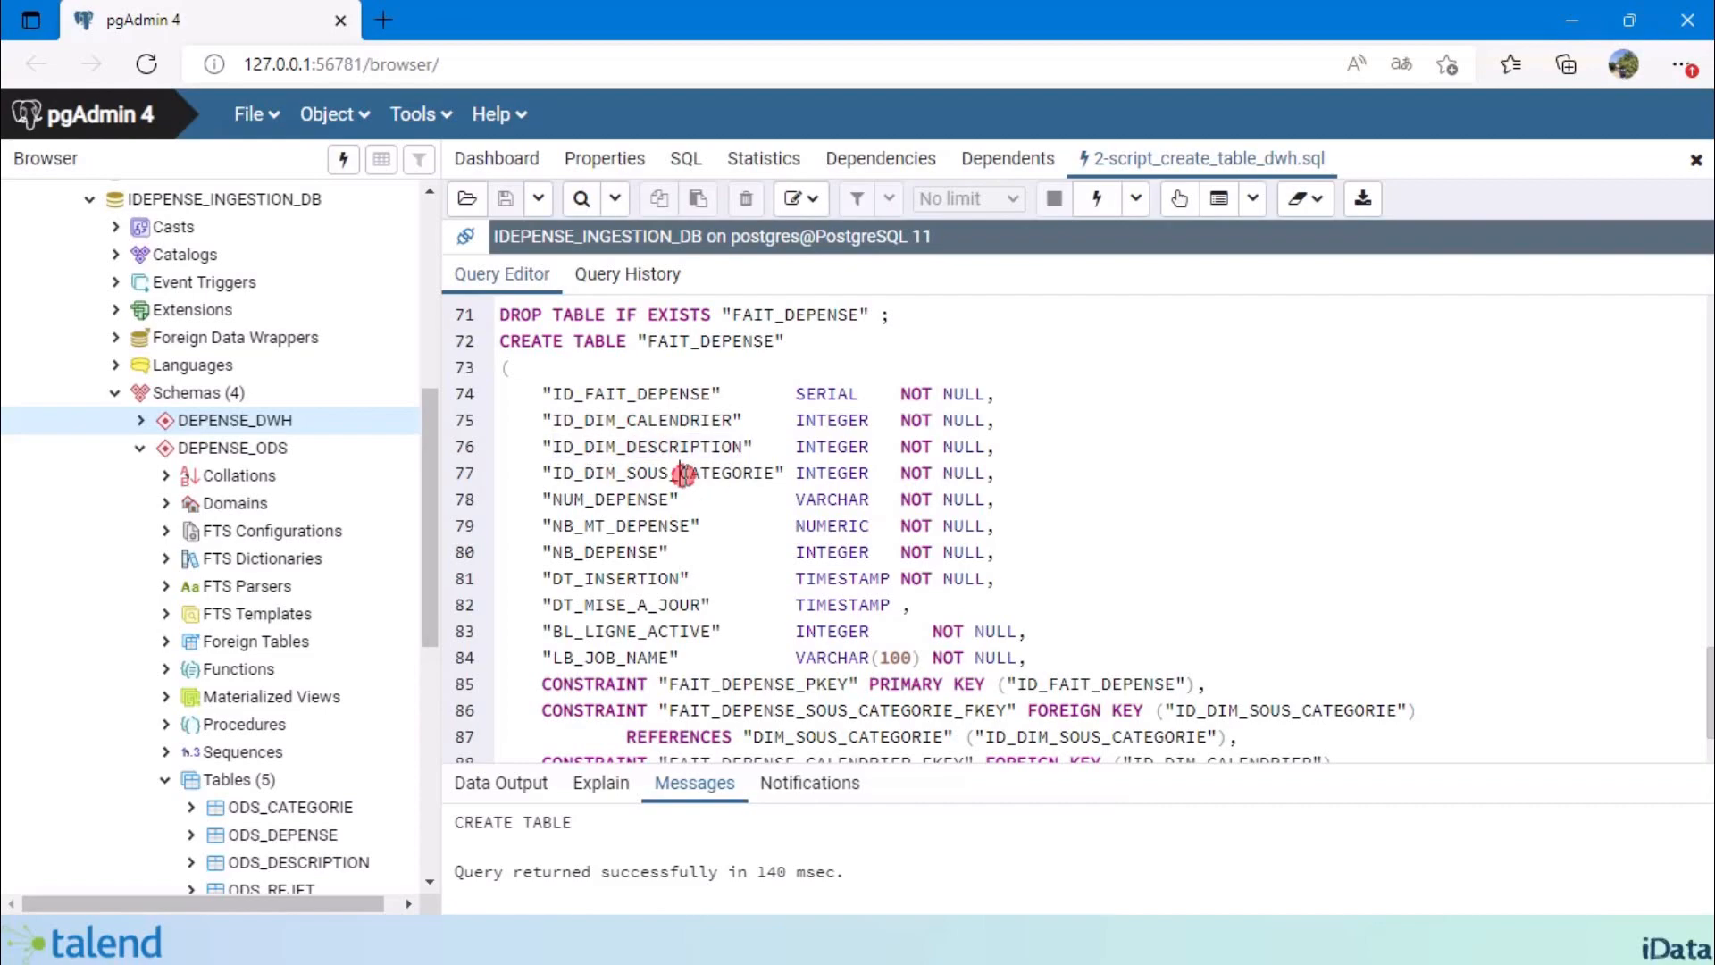
double_click(726, 473)
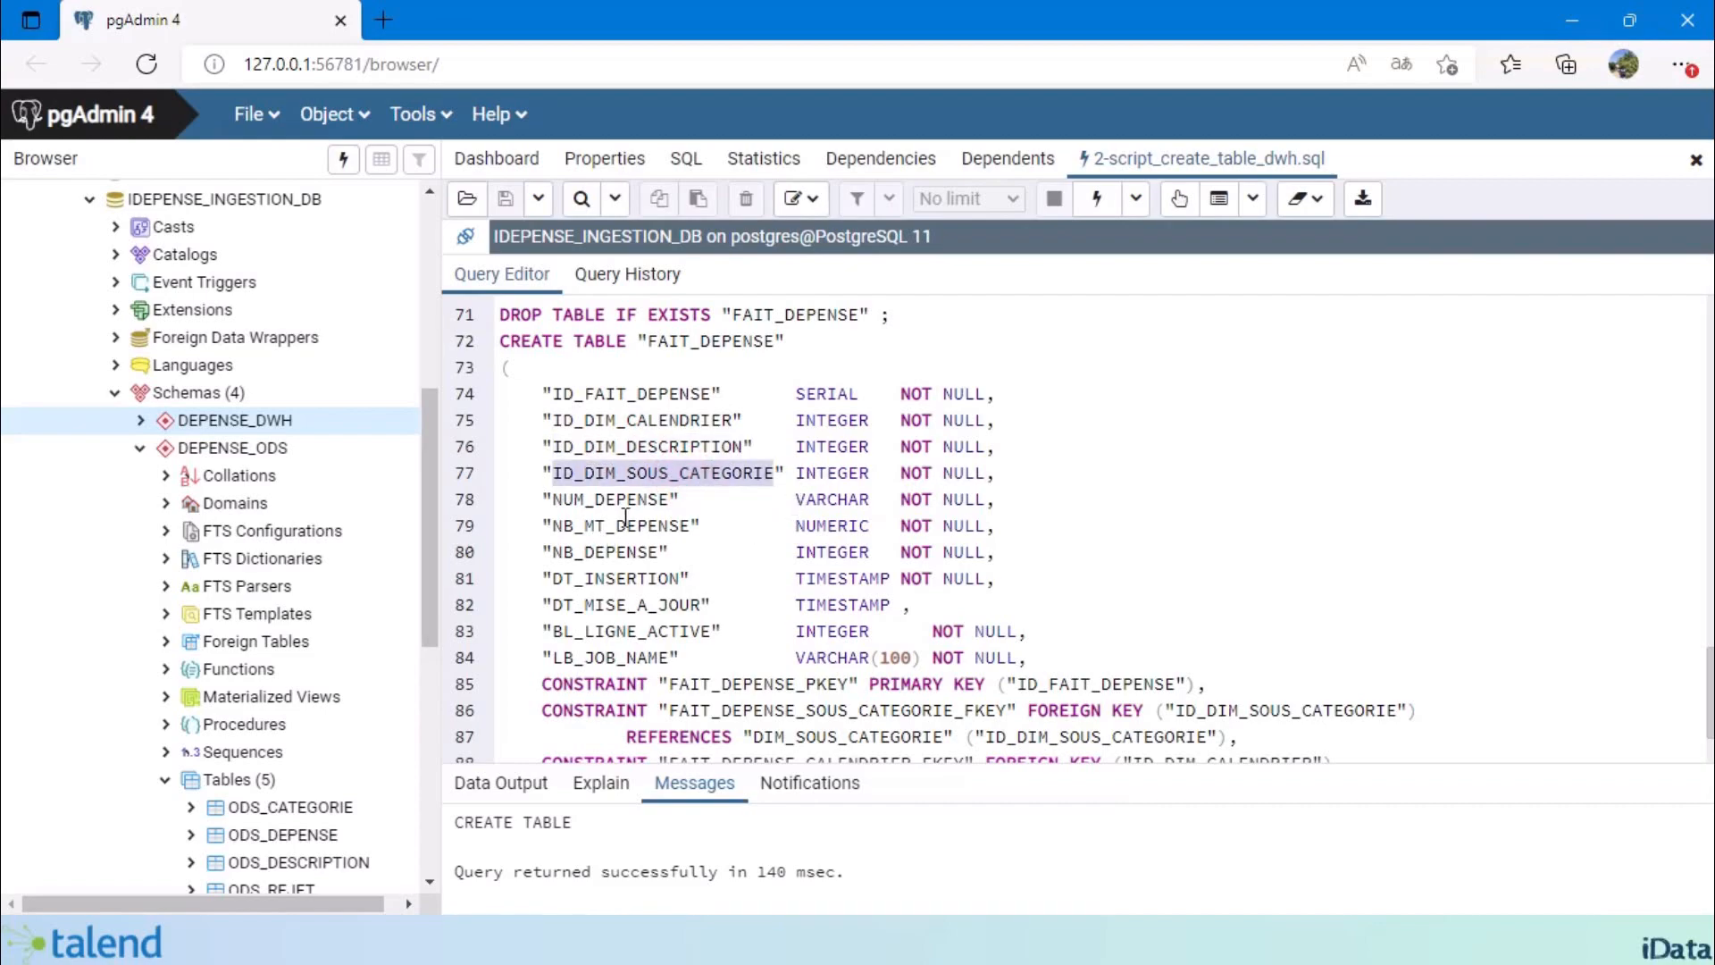
double_click(599, 498)
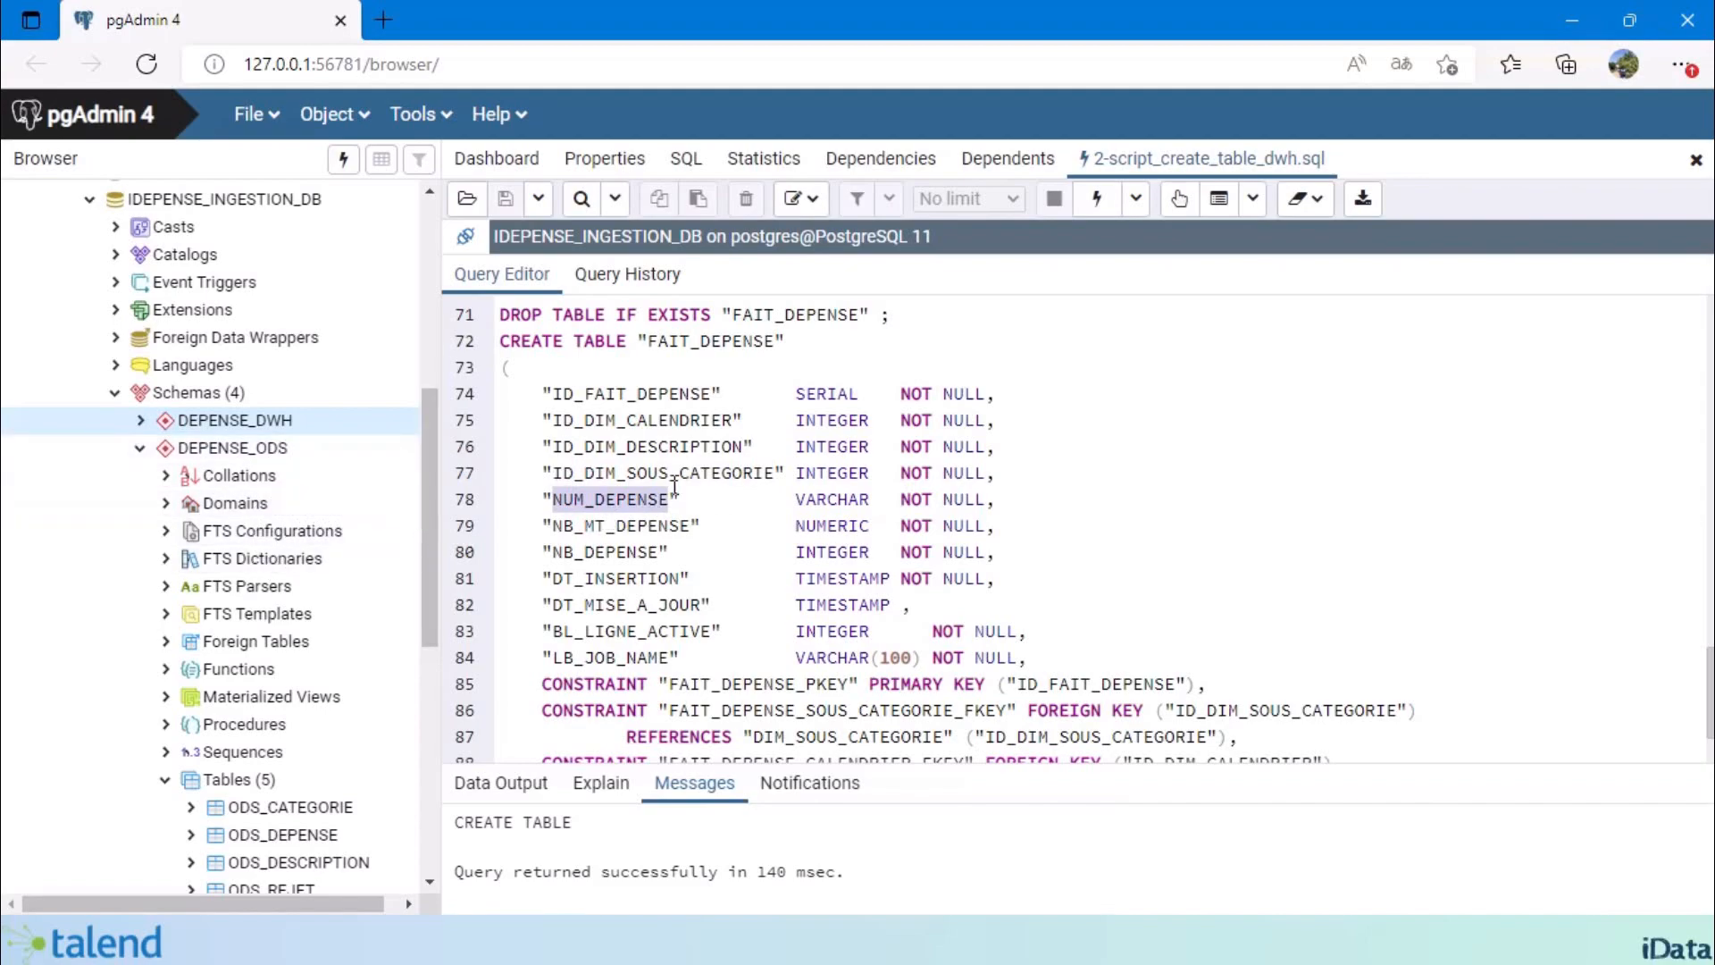
double_click(621, 526)
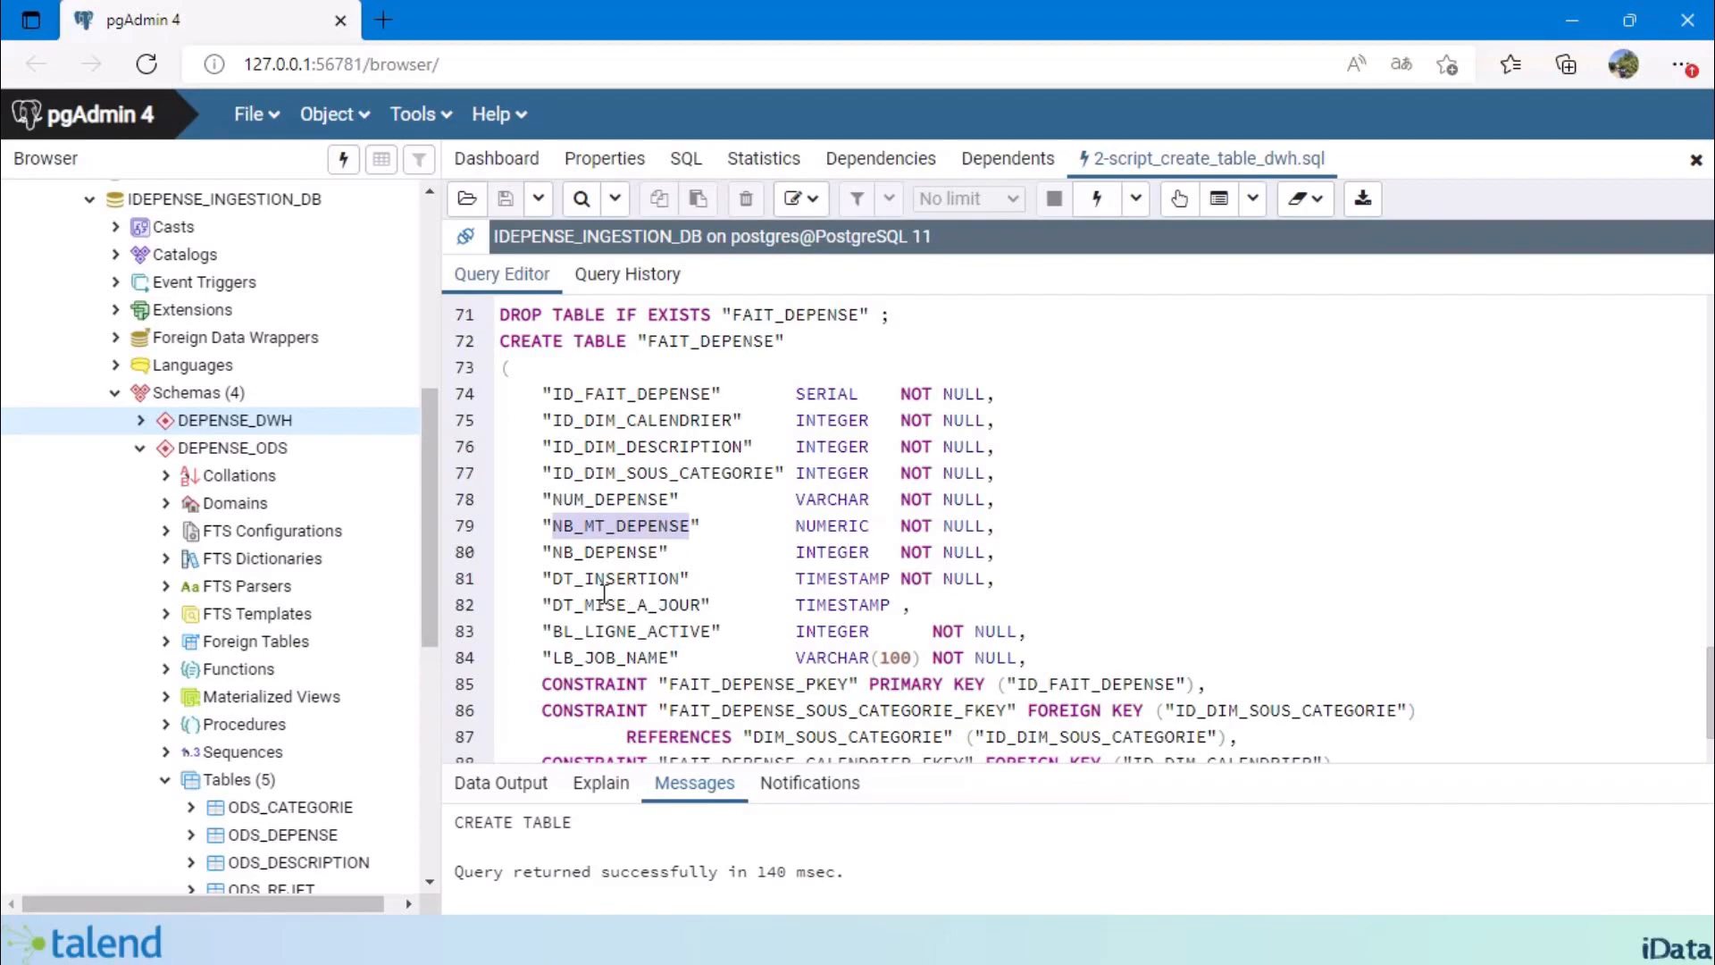
double_click(606, 556)
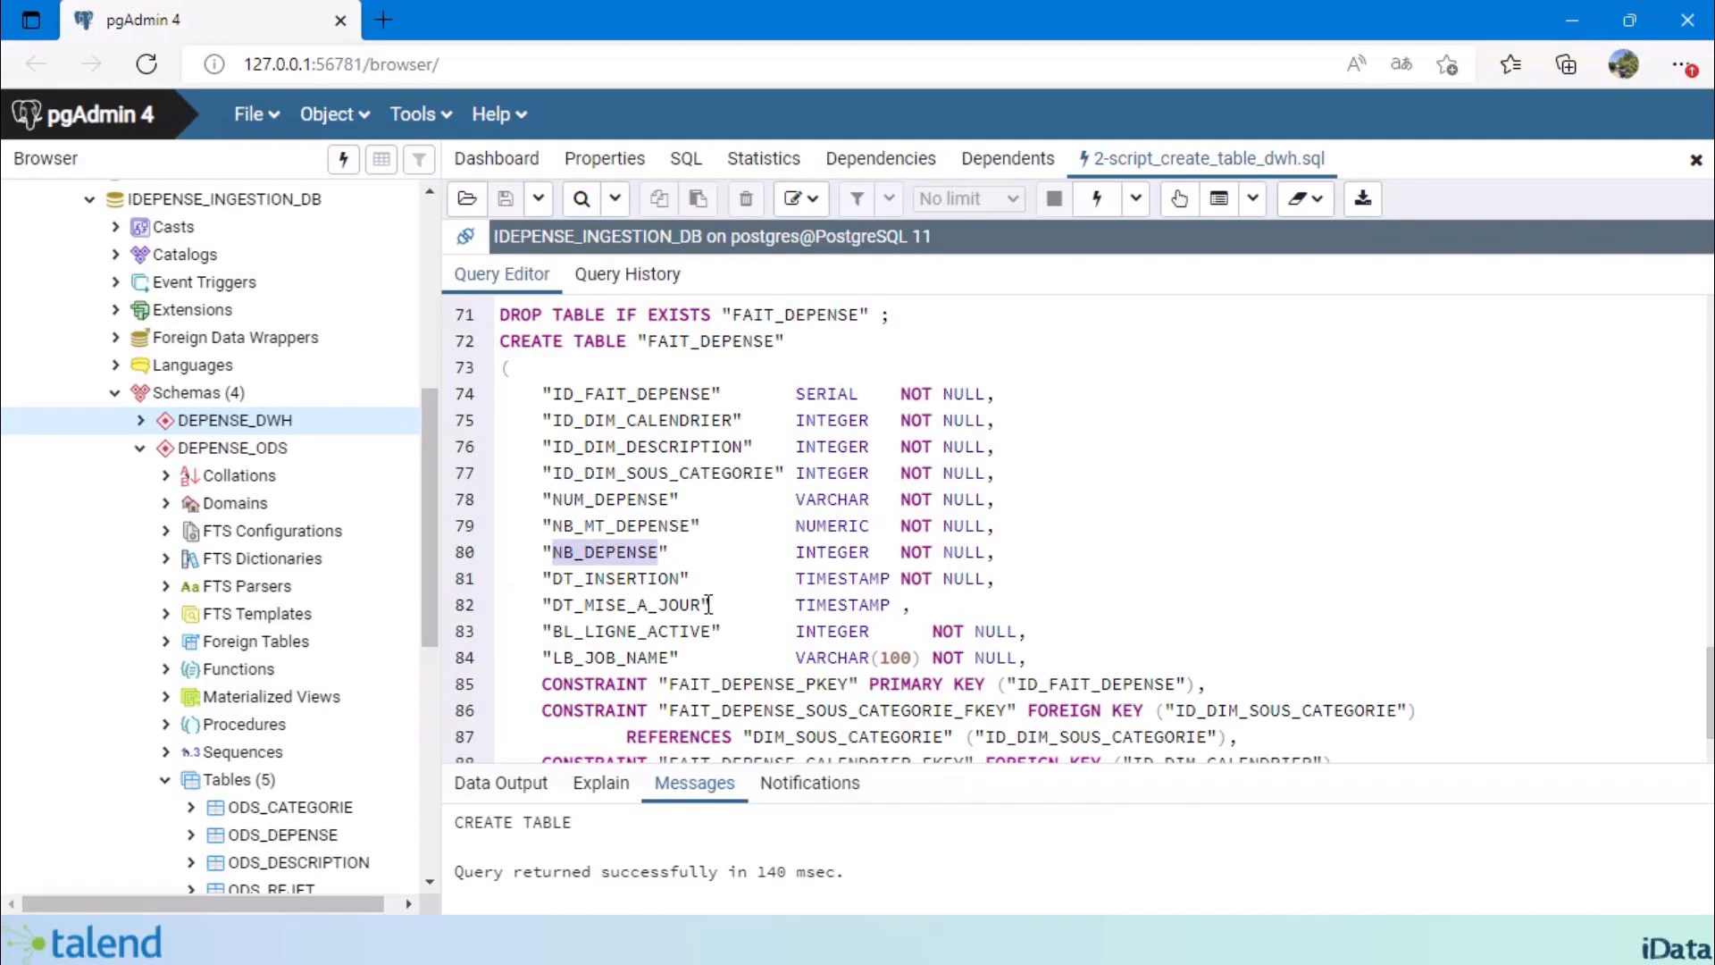
double_click(629, 577)
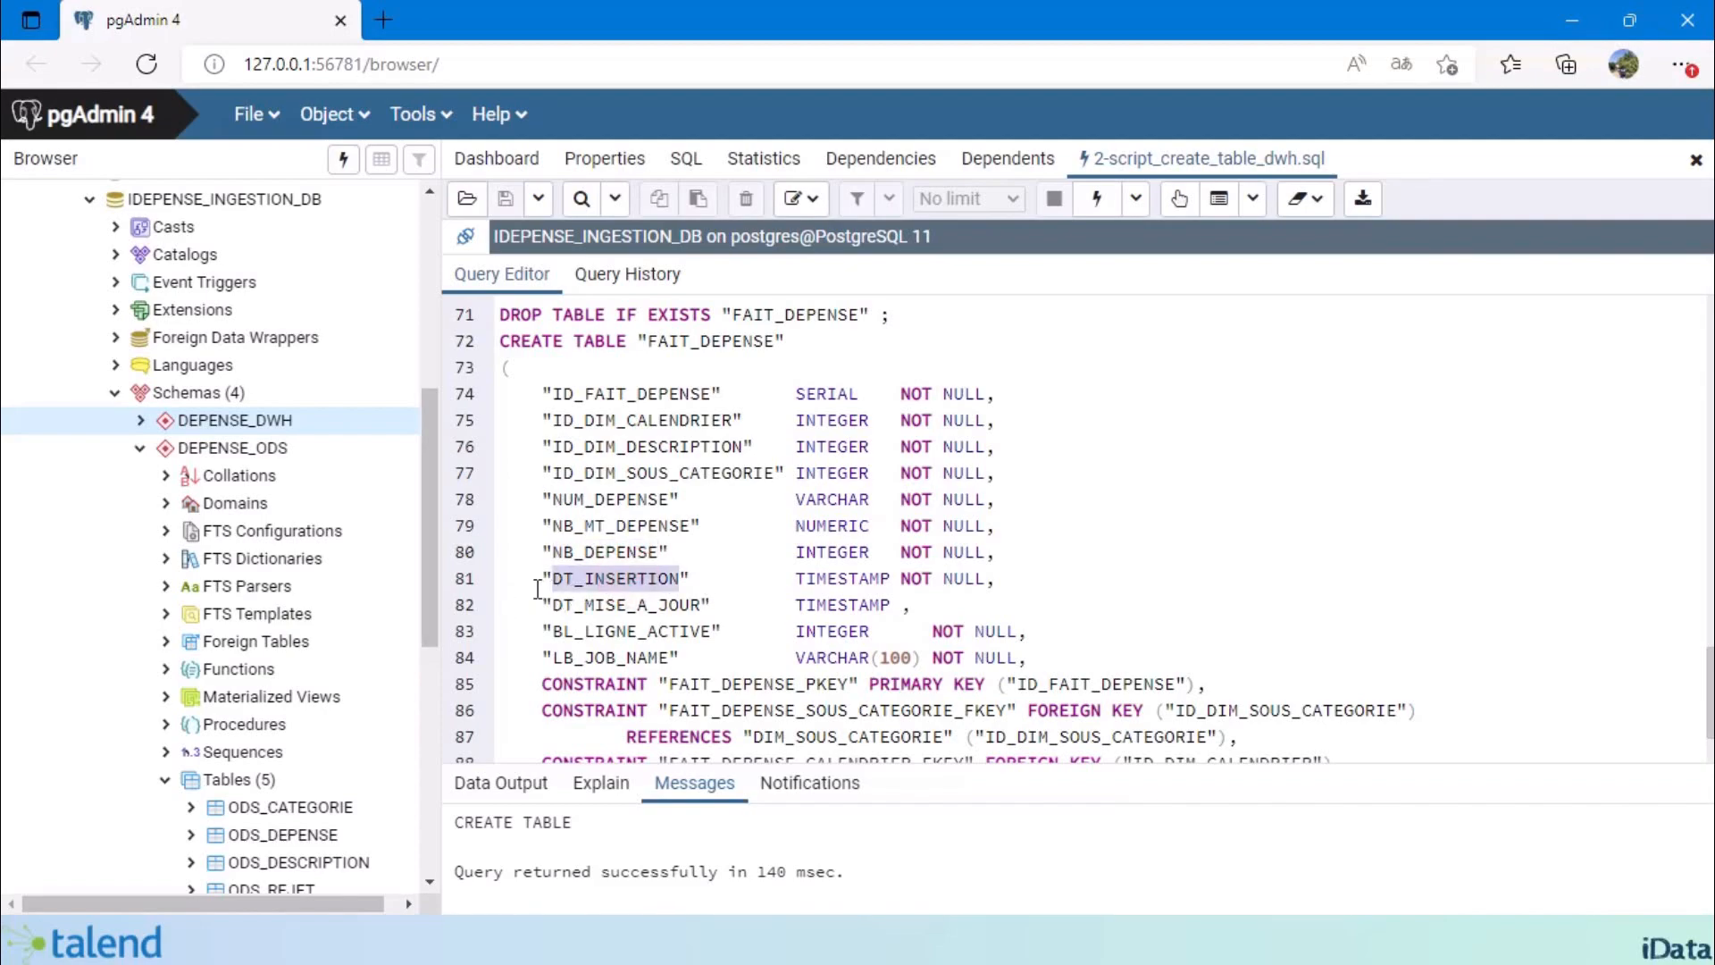
left_click_drag(537, 585, 1039, 650)
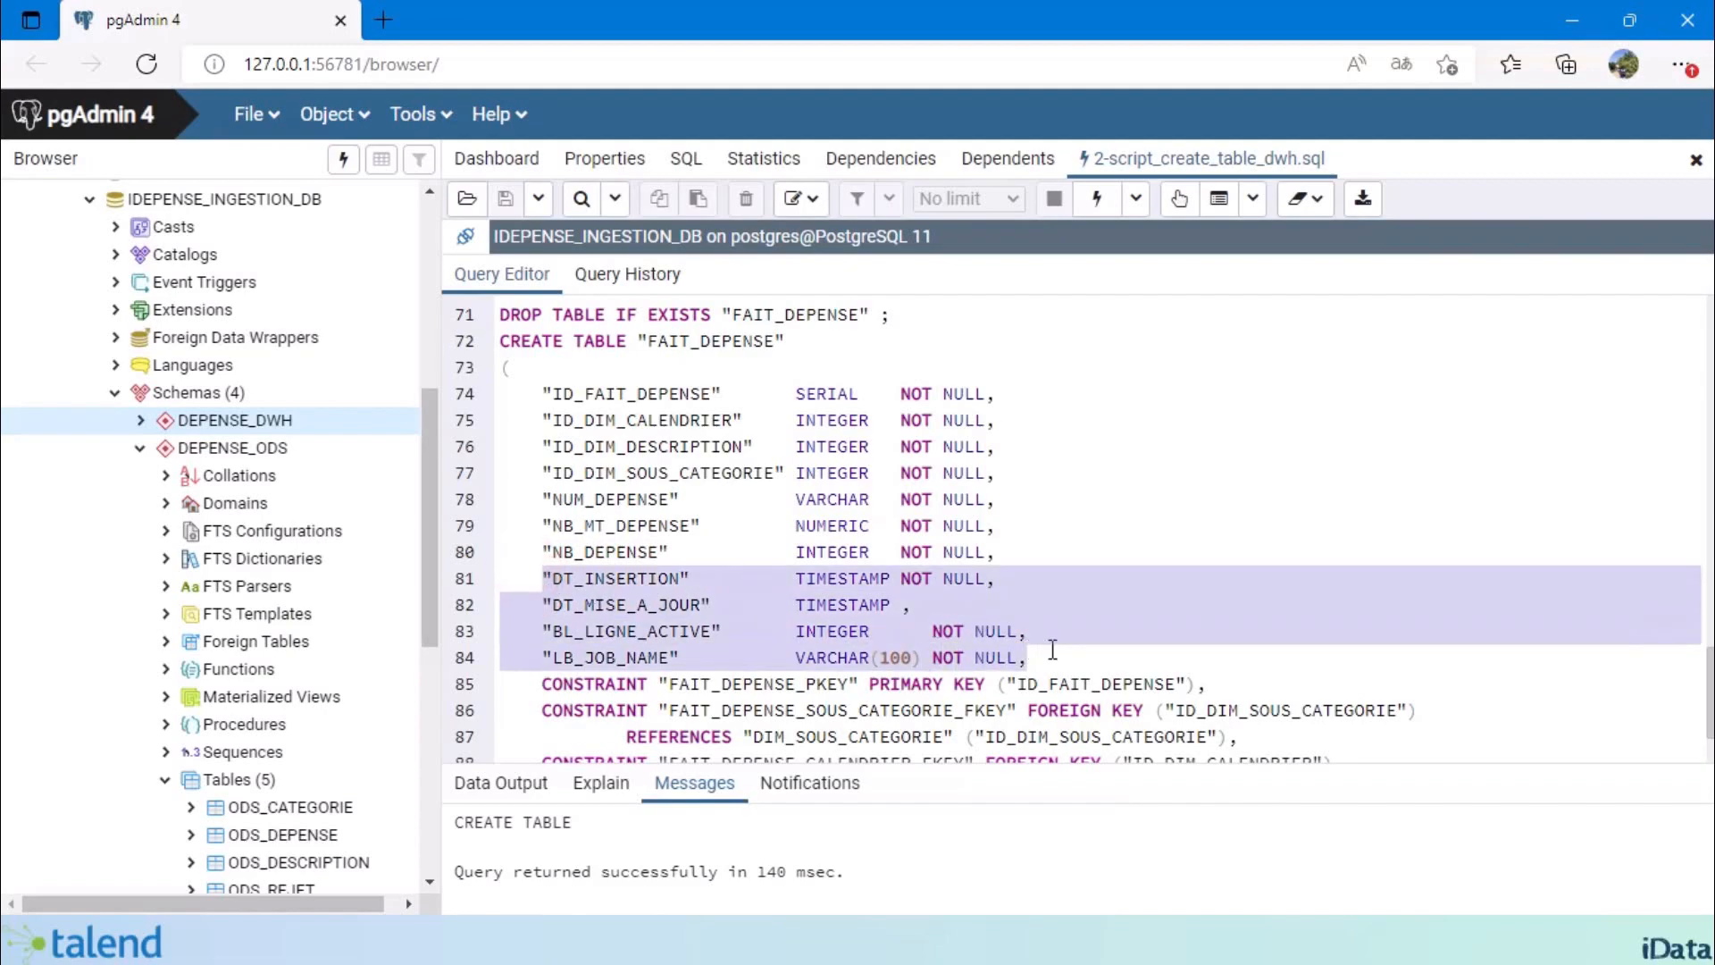
Execute only the CREATE TABLE "FAIT_DEPENSE" statement with its primary and foreign key constraints, without the DROP TABLE line.
left_click(500, 343)
scroll(645, 491, "down", 1)
scroll(697, 499, "up", 1)
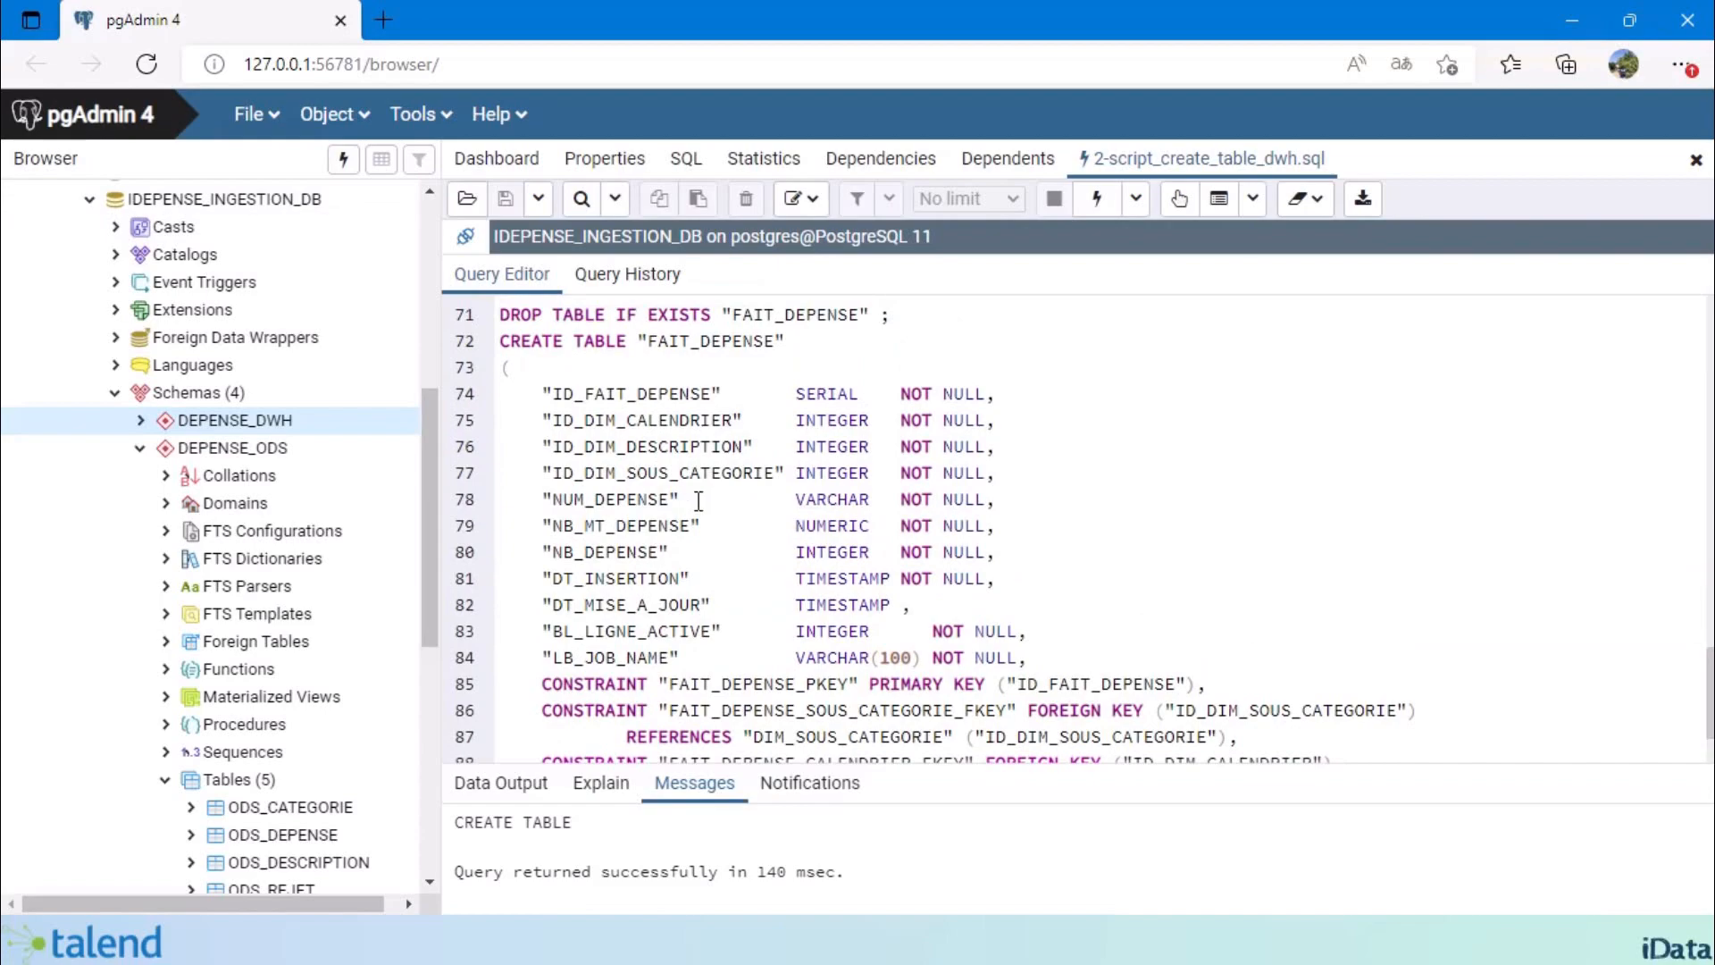
scroll(699, 501, "down", 2)
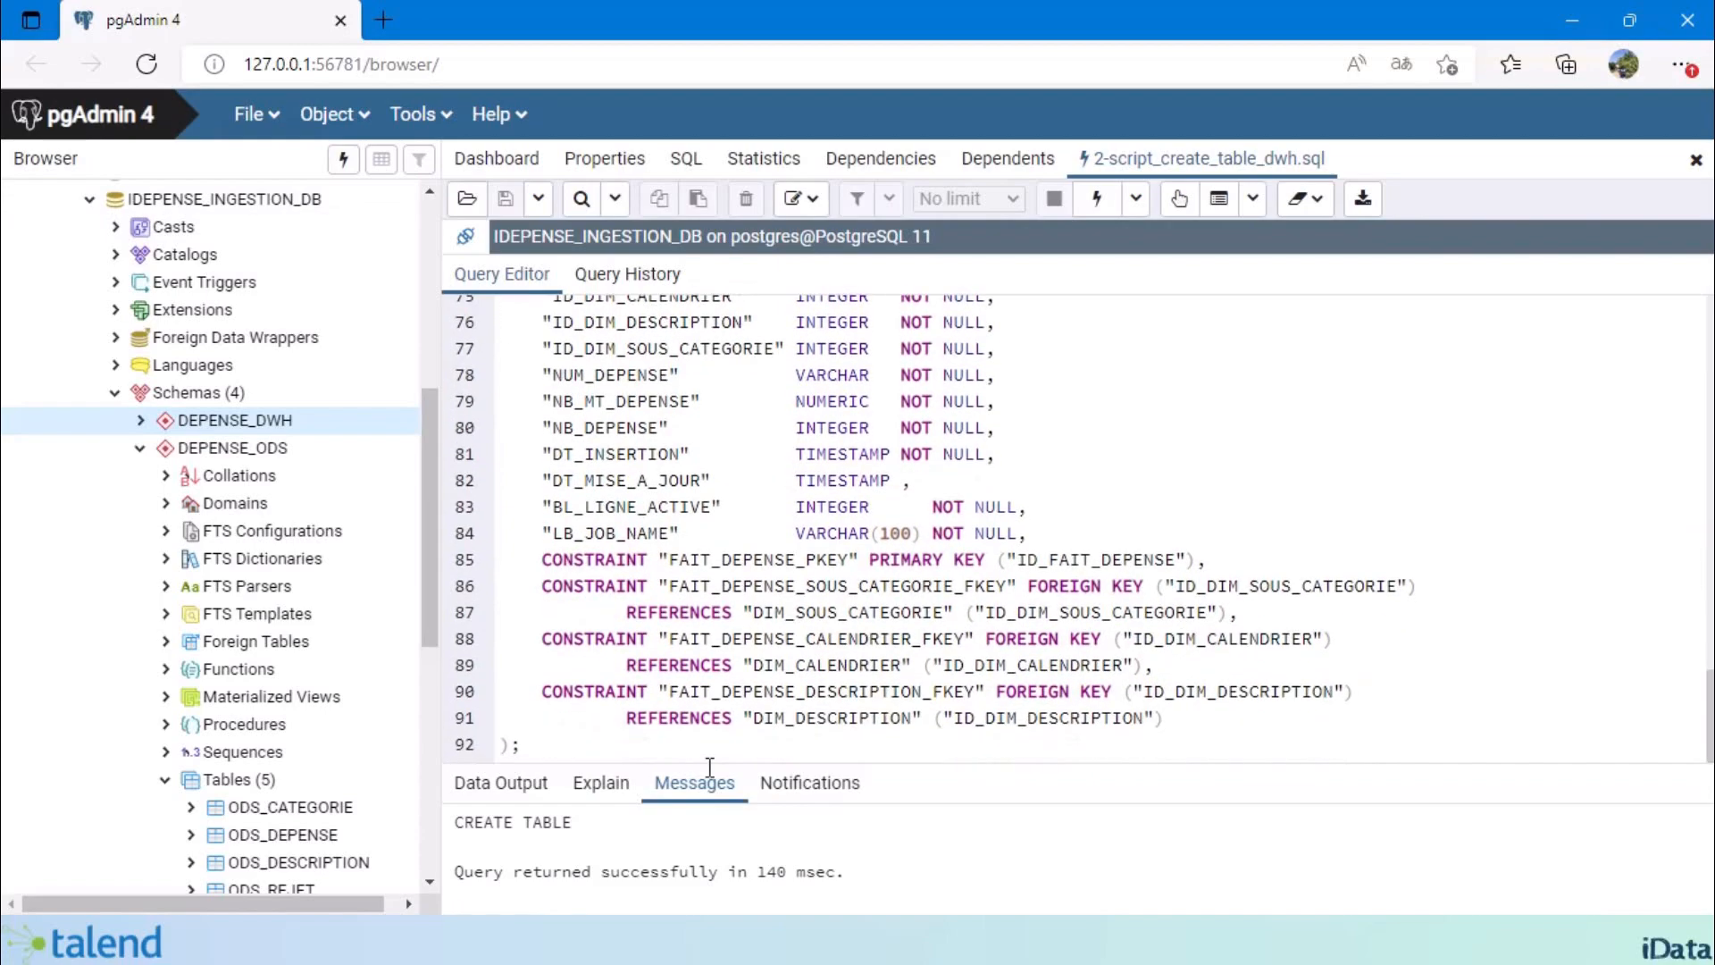
left_click(541, 738, "shift")
scroll(712, 554, "up", 2)
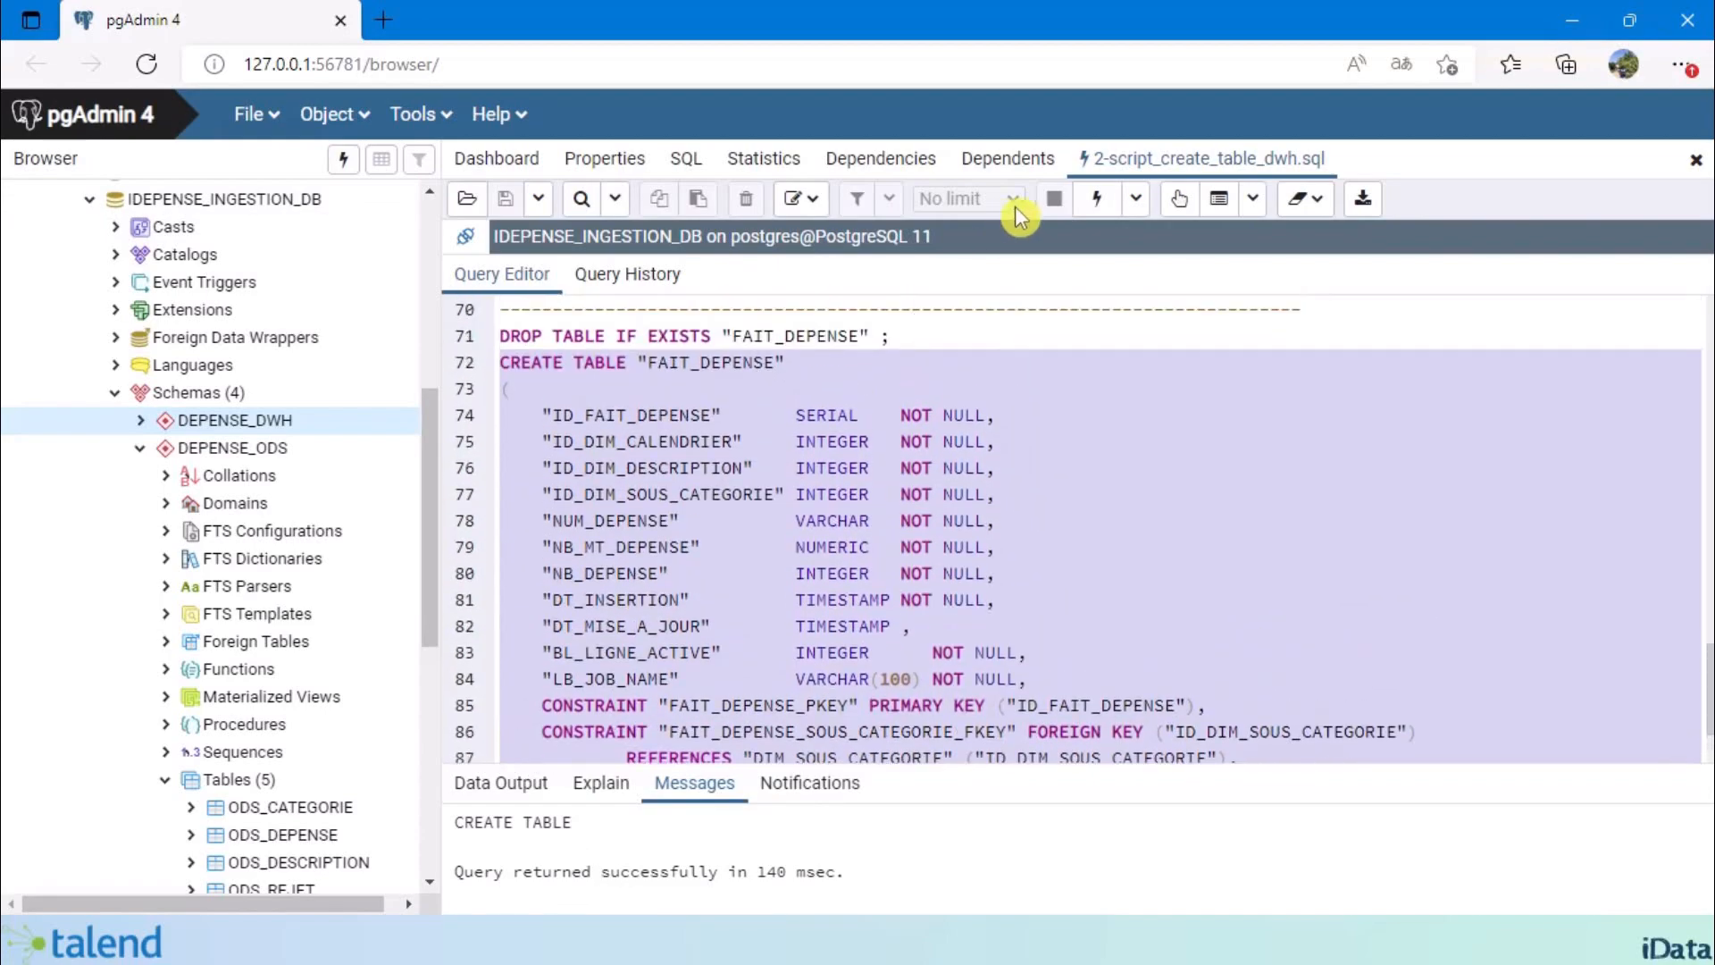
left_click(1096, 198)
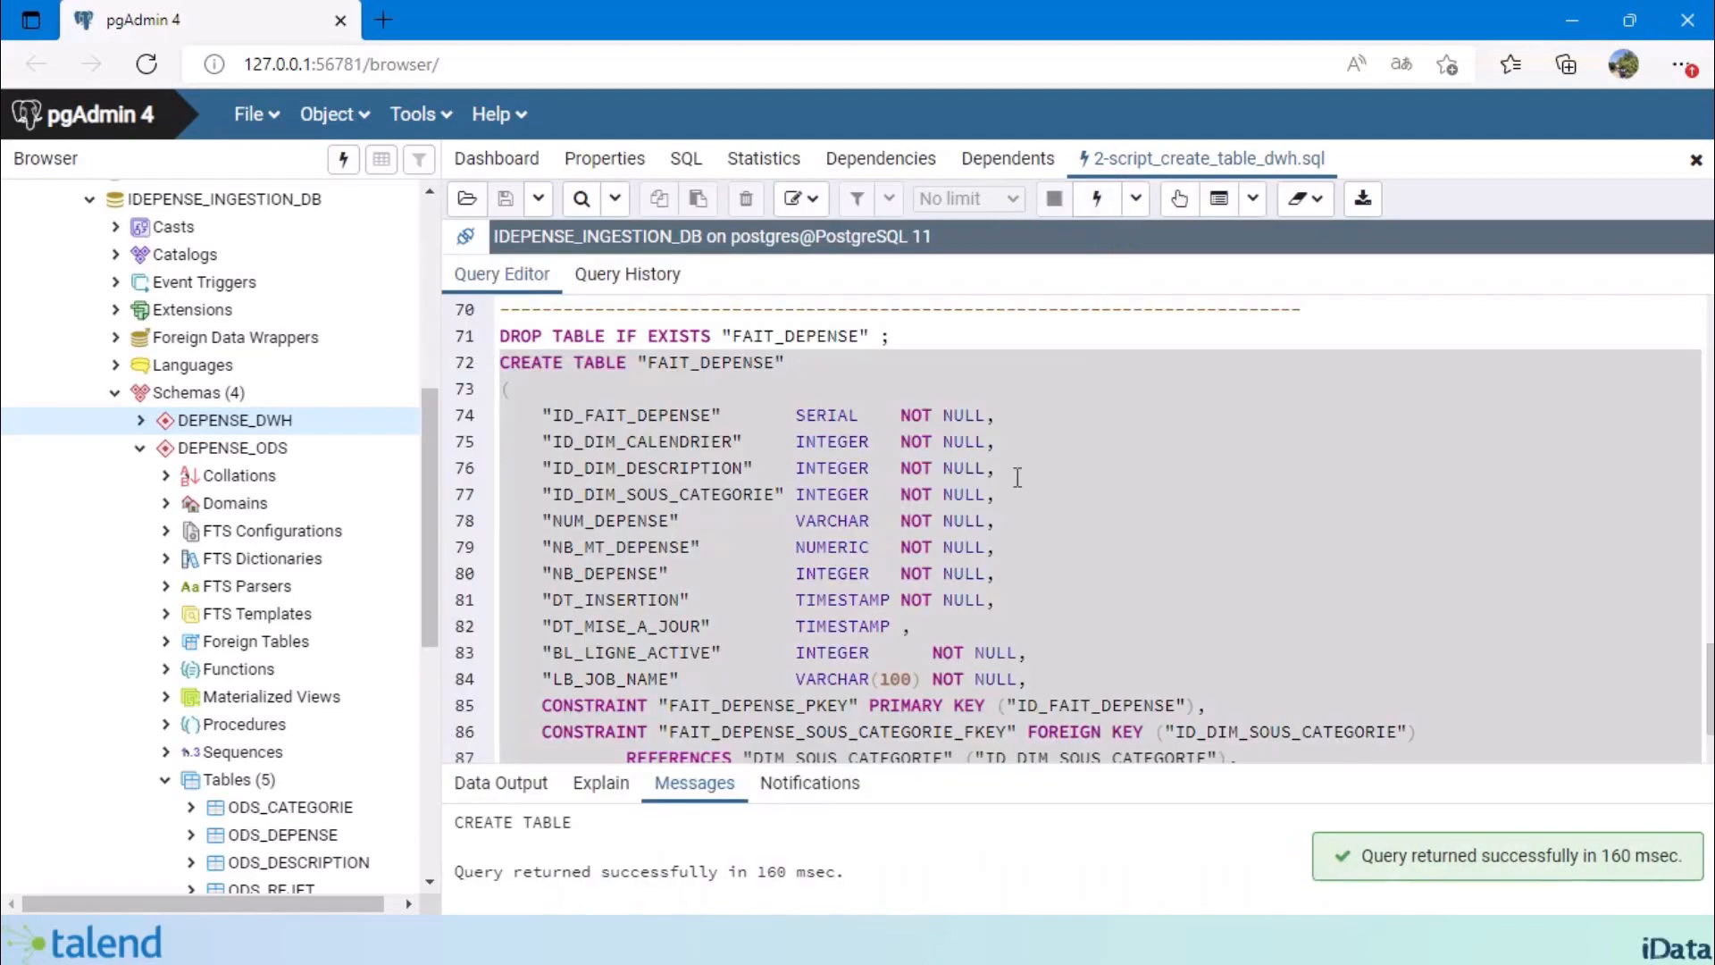
Expand the DEPENSE_DWH schema and its tables in the database tree to check the created tables.
left_click(141, 420)
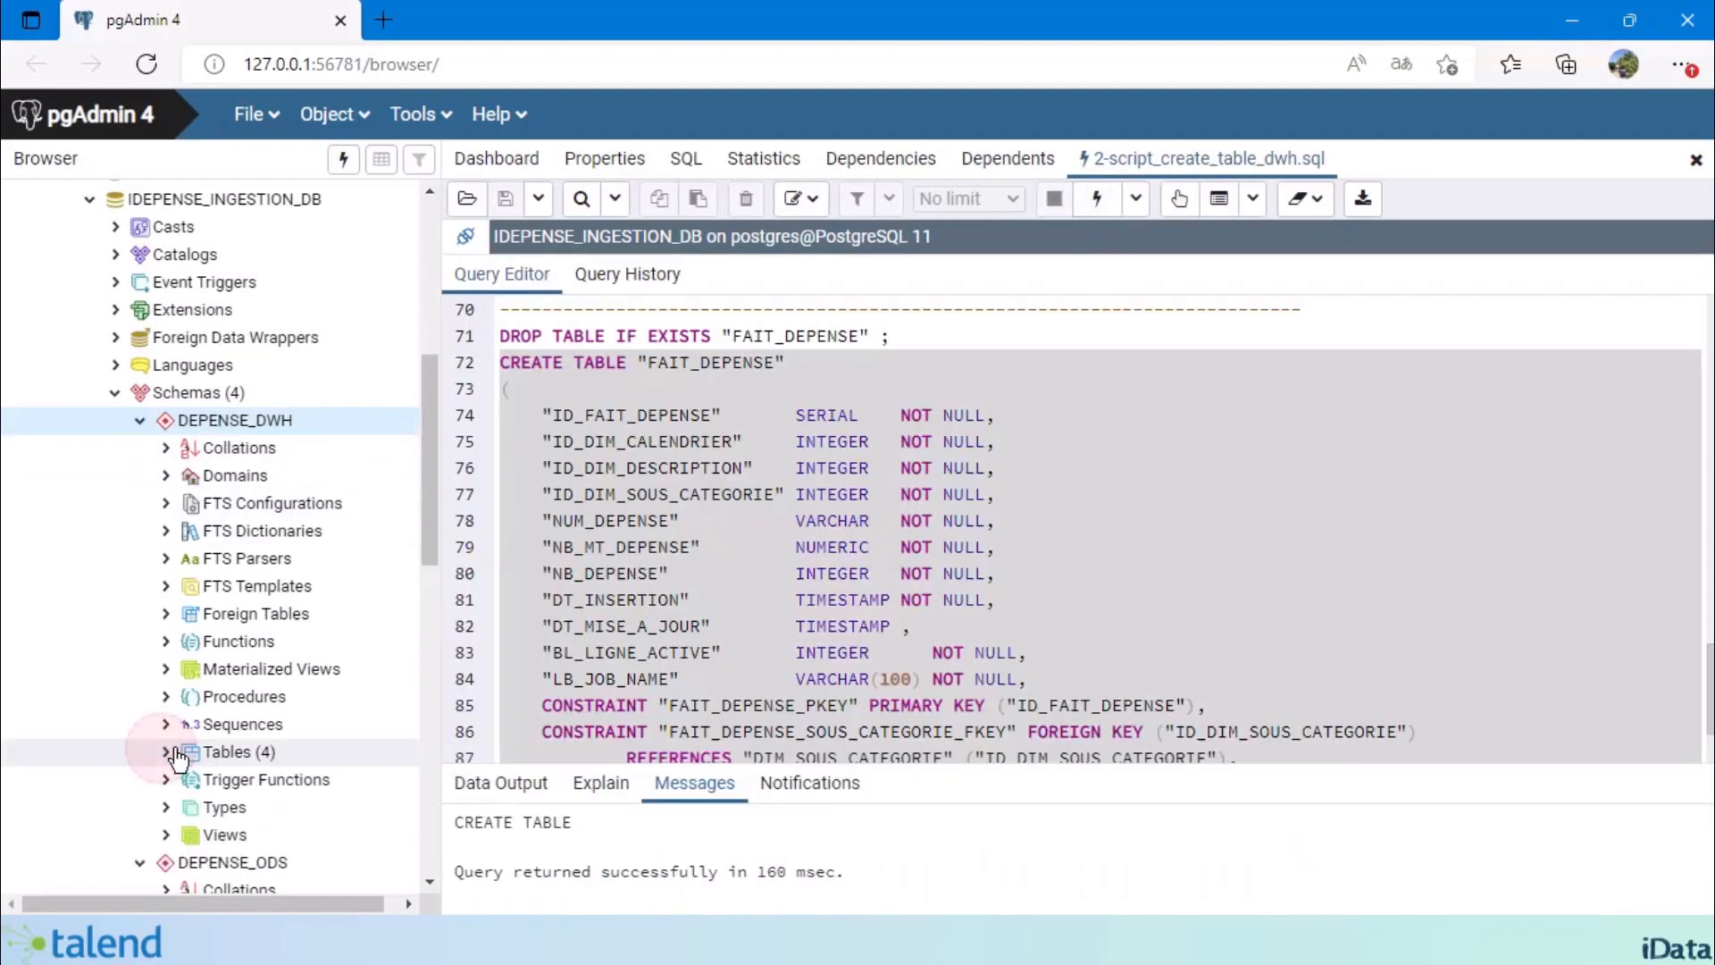
left_click(166, 753)
left_click(256, 755)
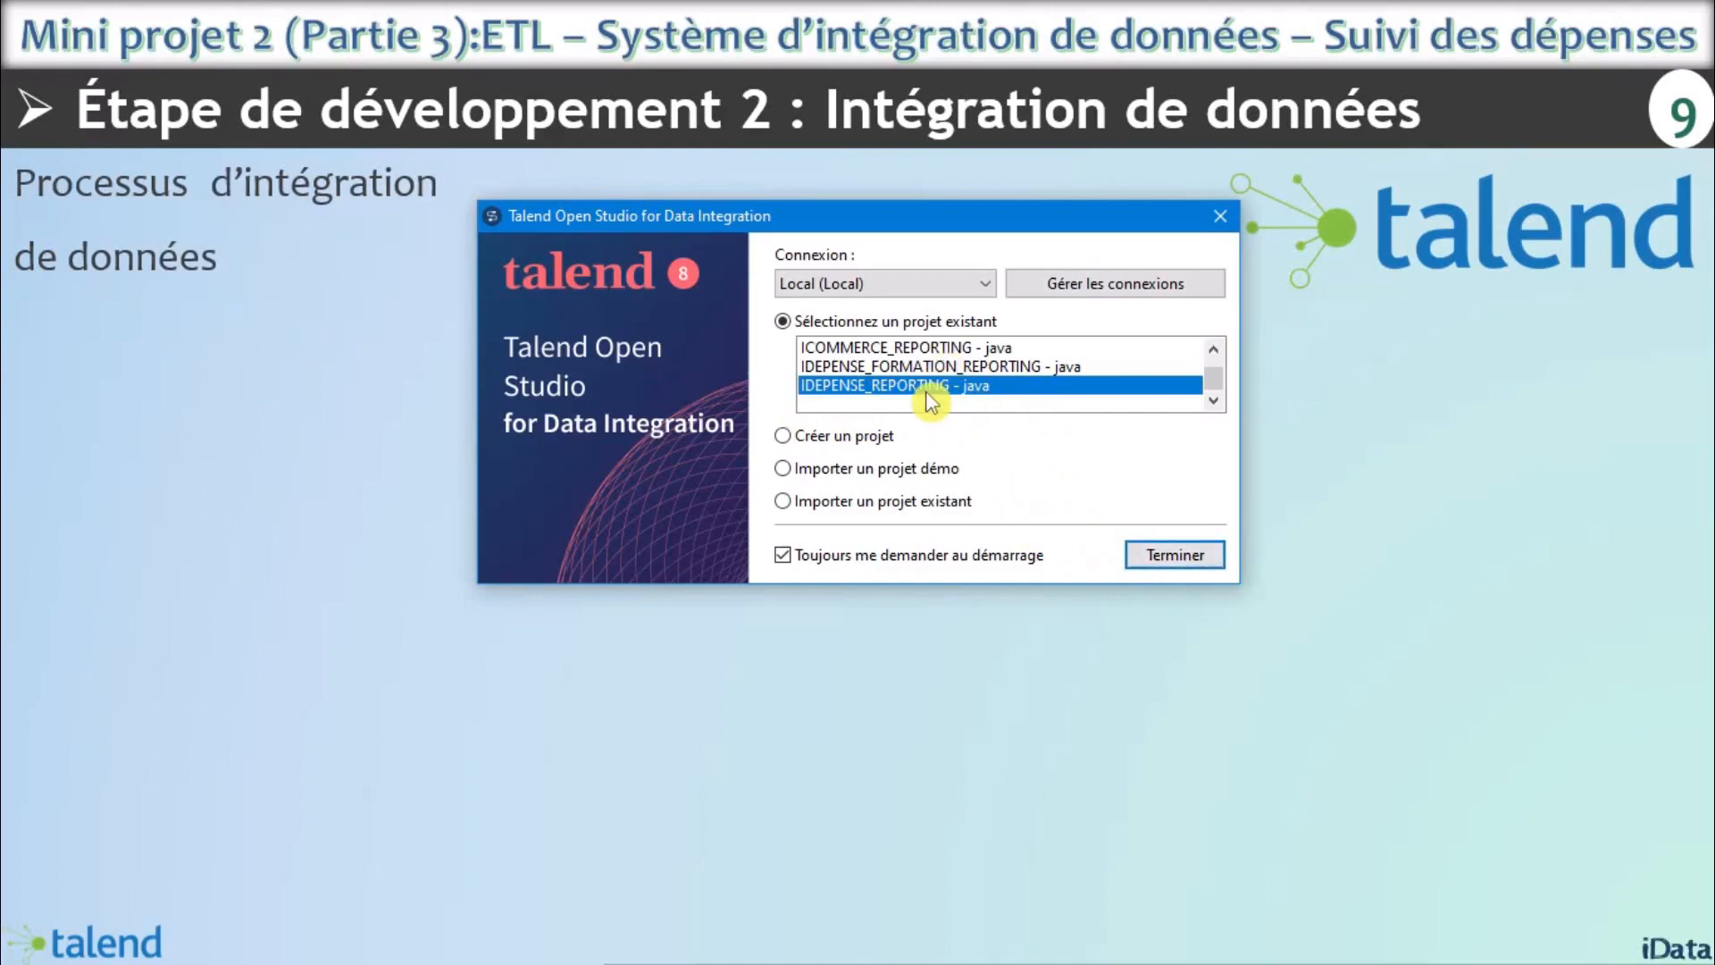
Switch to Talend Open Studio for Data Integration and open the existing IDEPENSE_REPORTING project.
left_click(1181, 561)
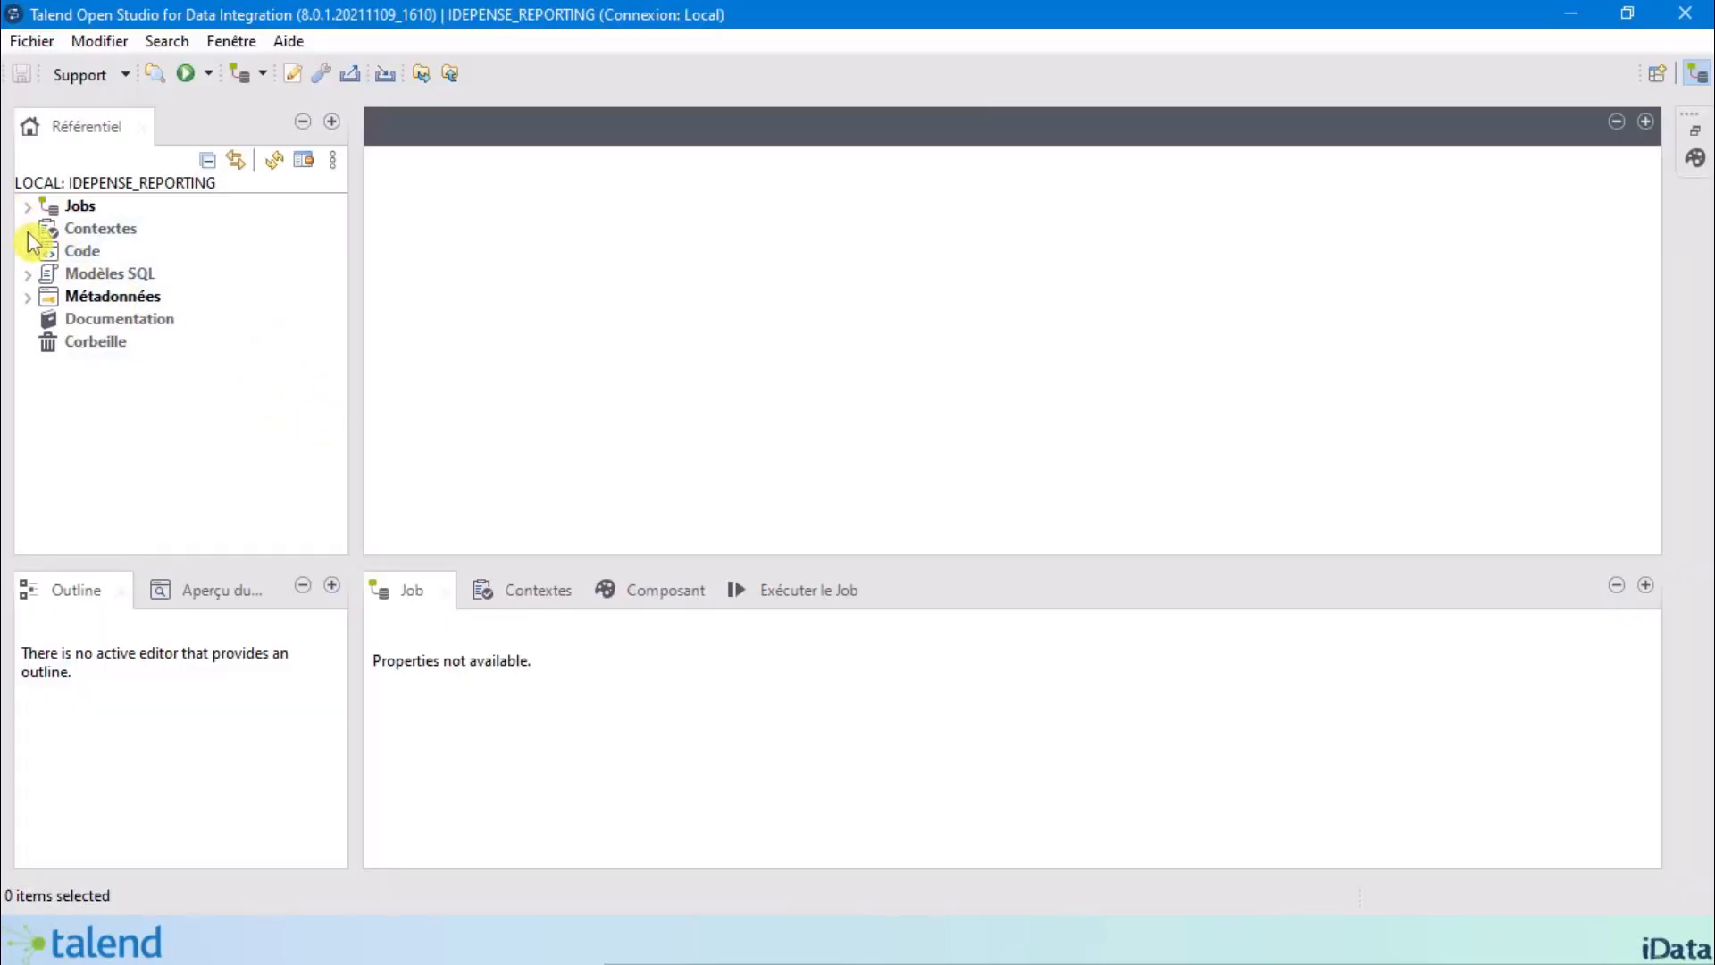
Duplicate the connexionODS context group under the name connexionDWH.
left_click(28, 231)
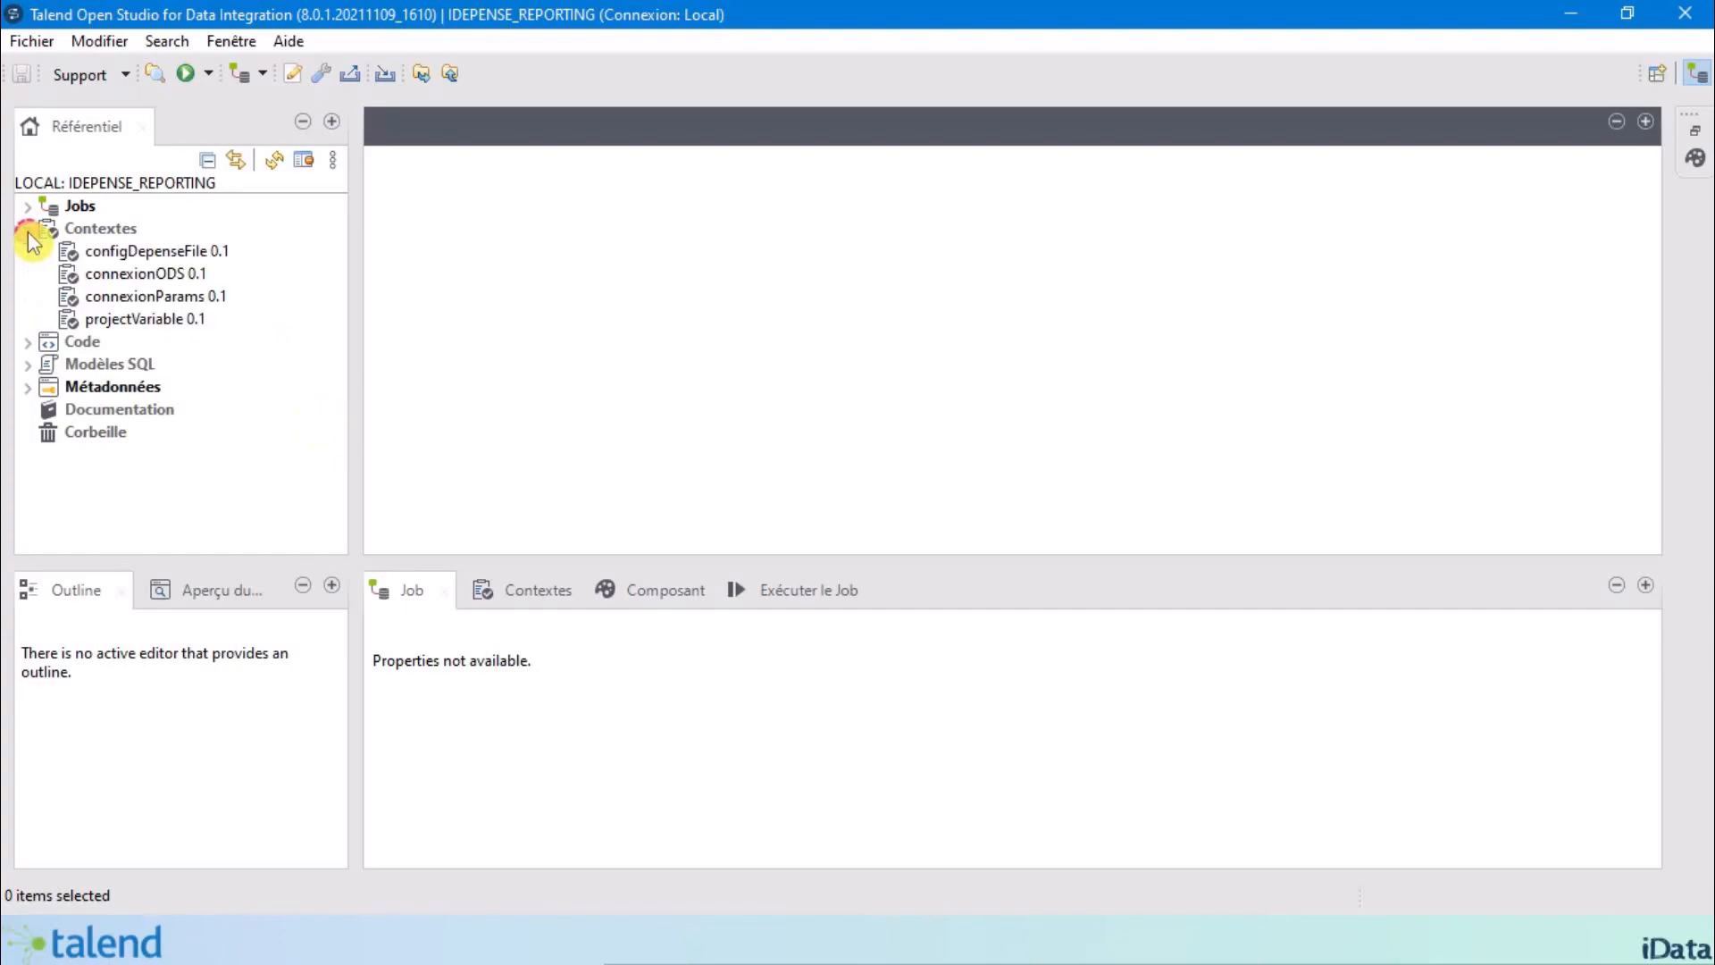
left_click(150, 277)
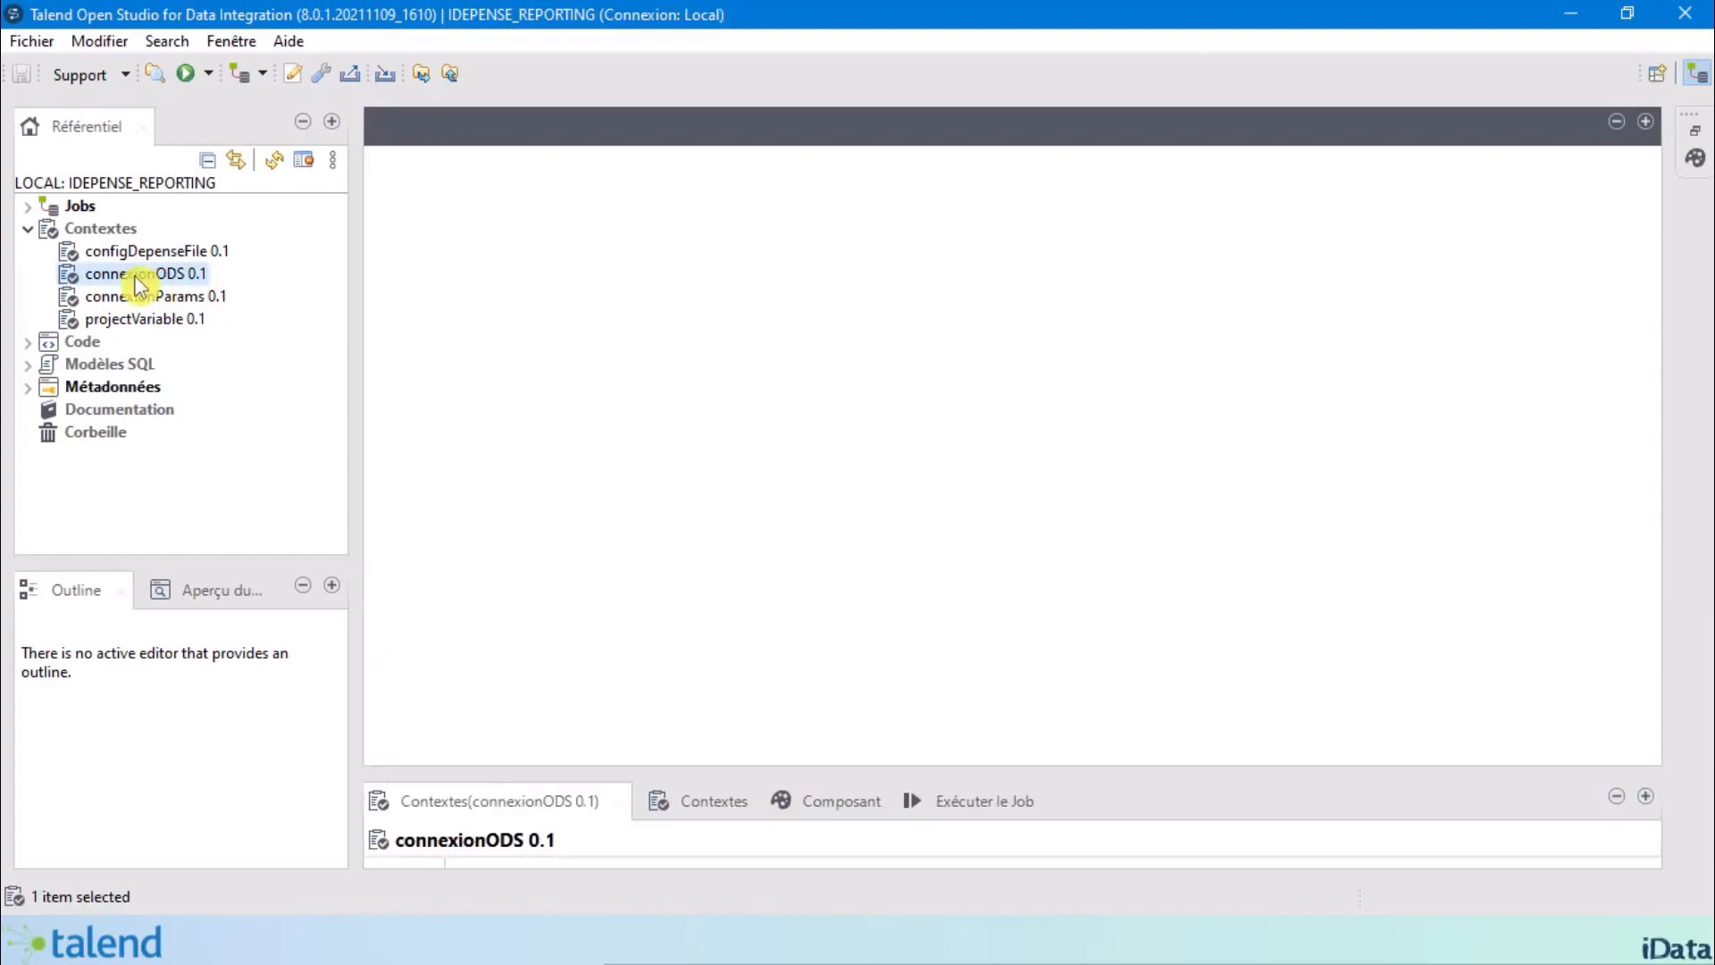
right_click(138, 278)
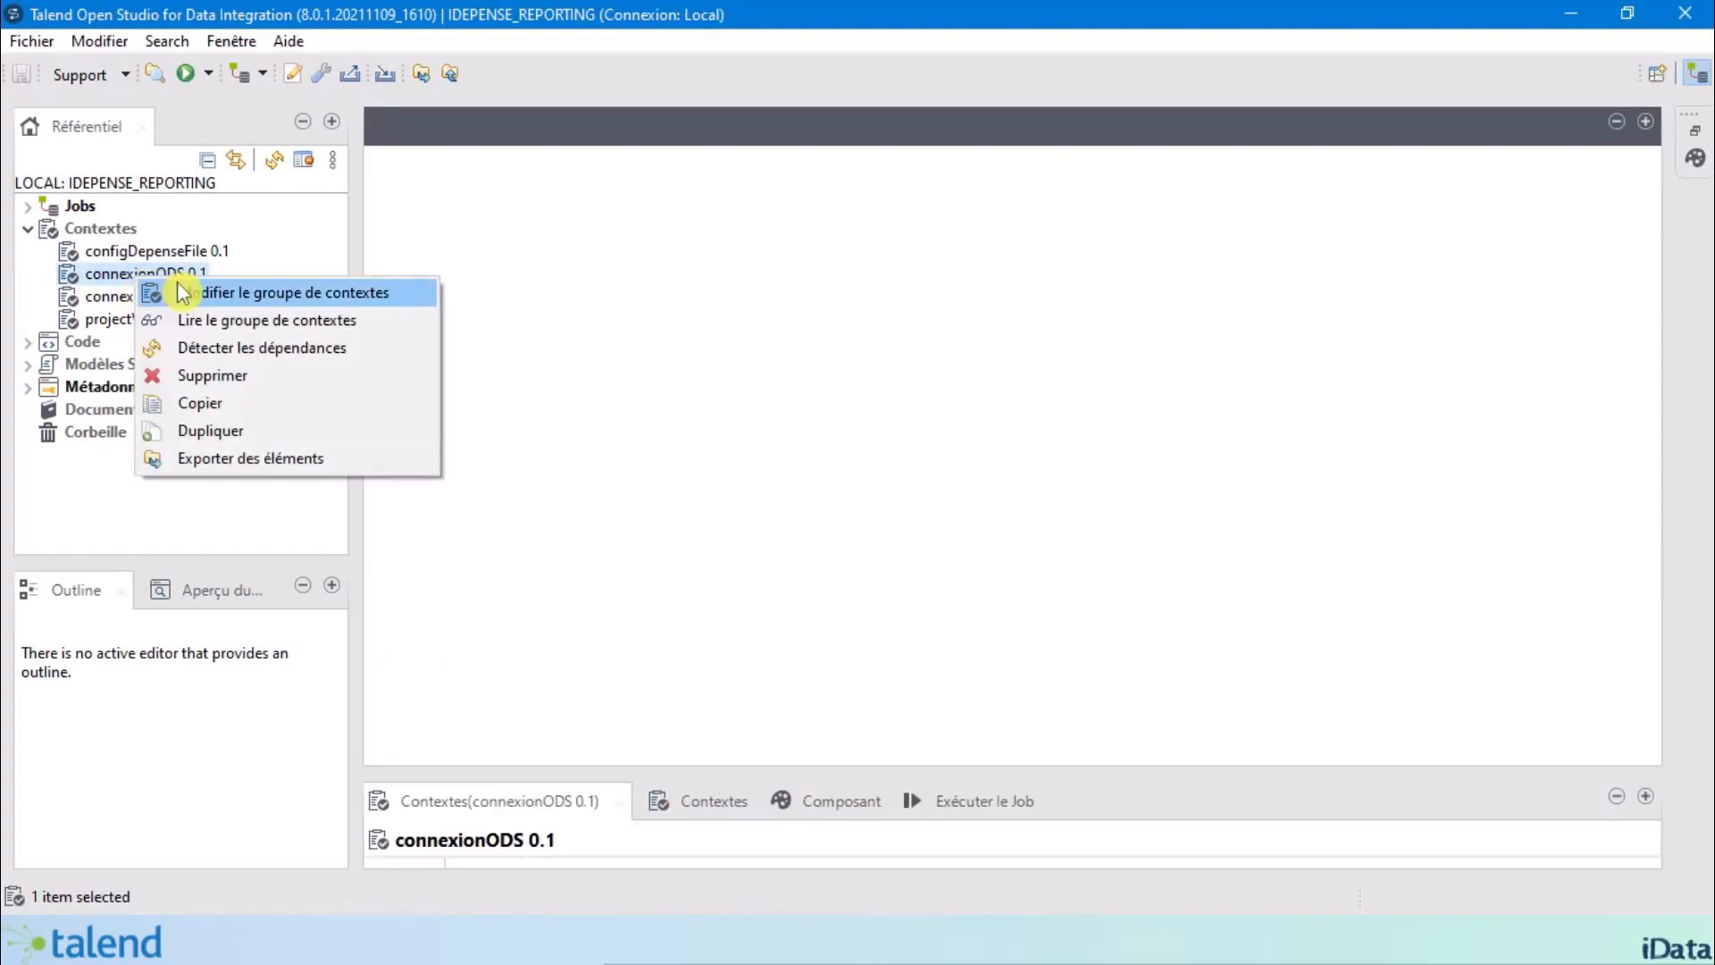
left_click(253, 438)
left_click_drag(774, 318, 766, 271)
left_click_drag(632, 344, 378, 321)
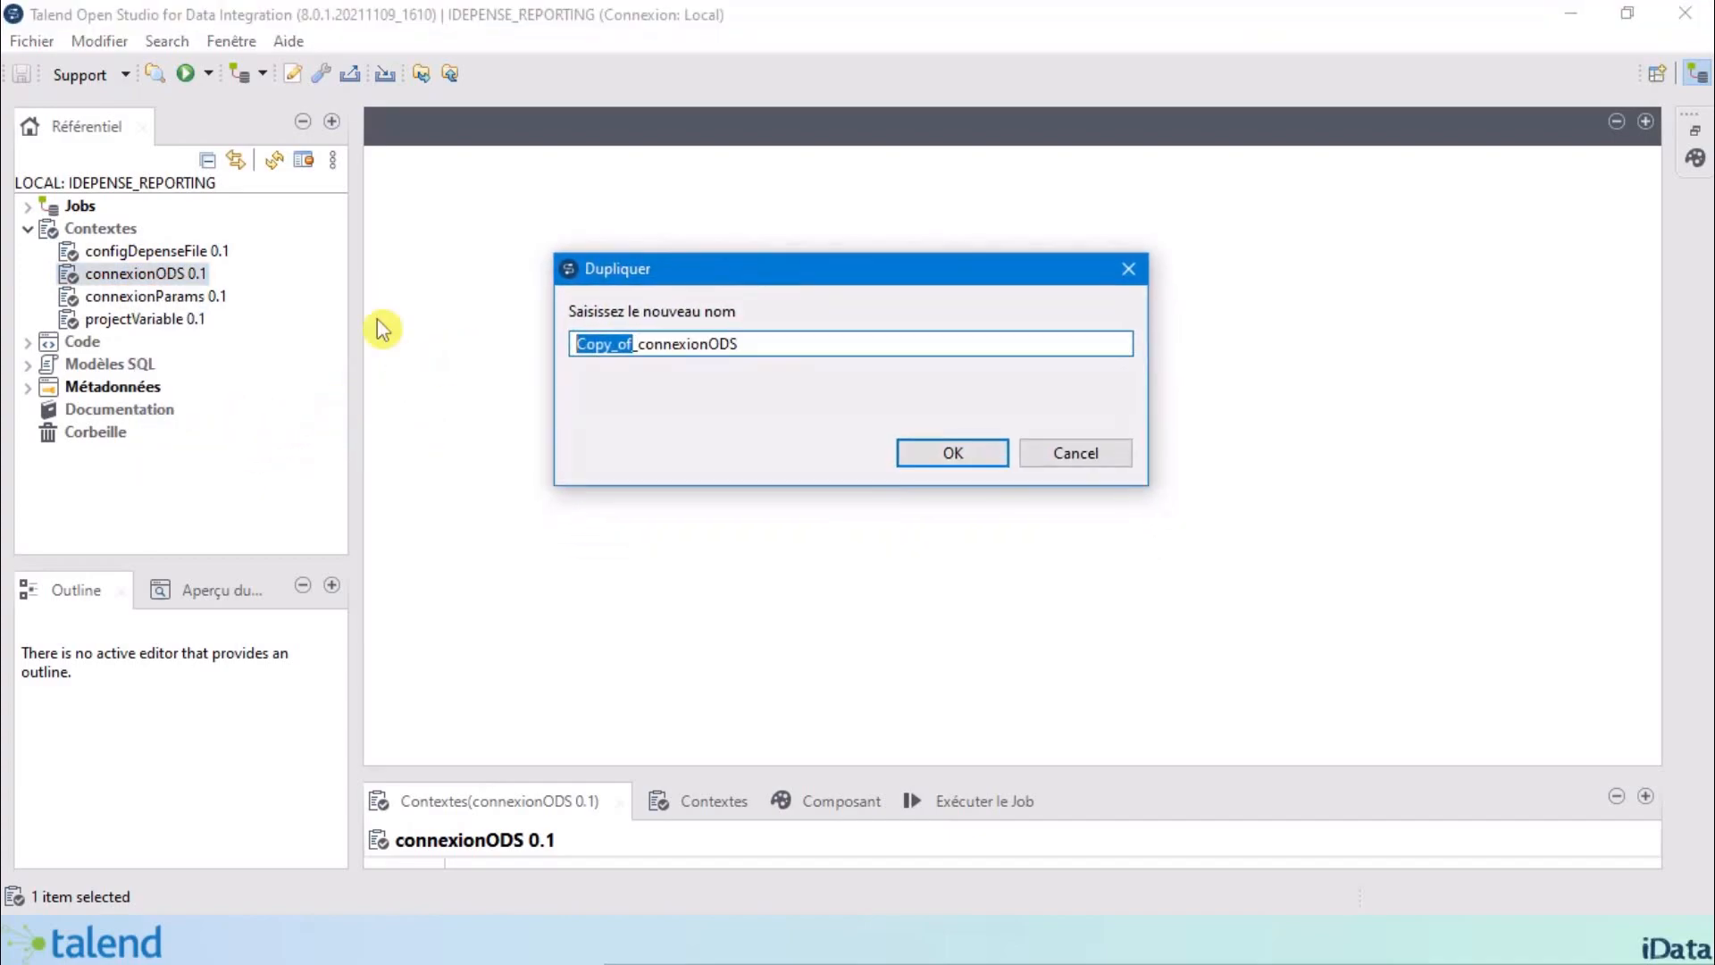
key("Delete")
key("Delete")
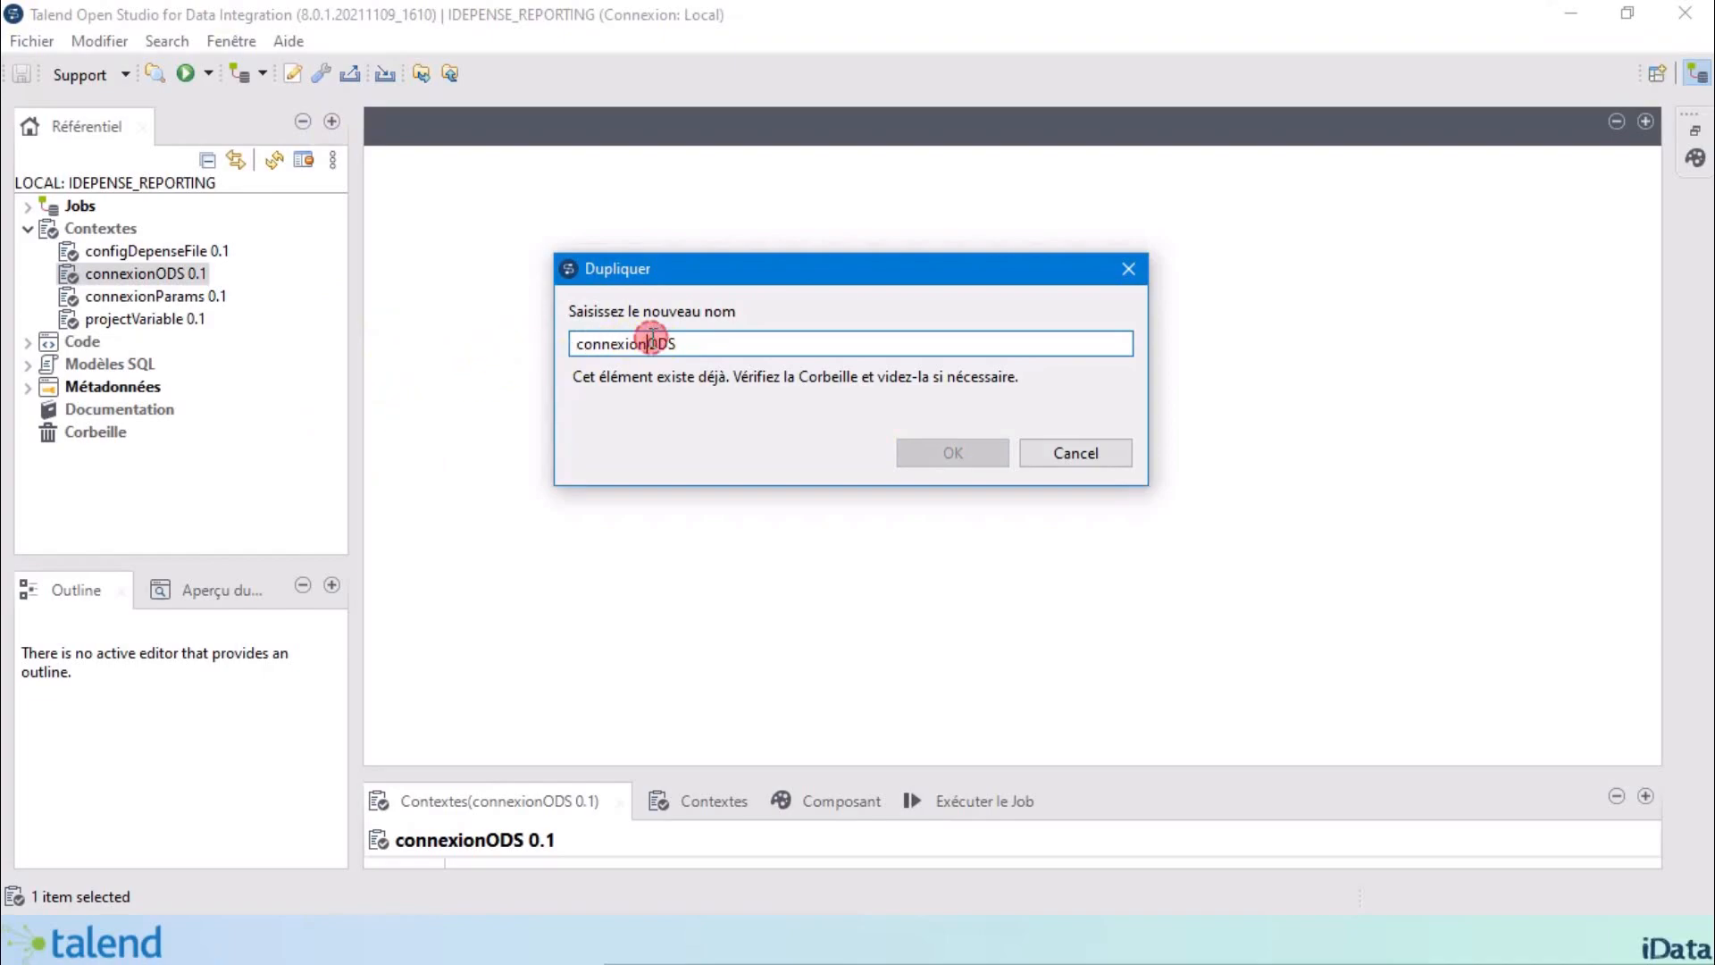
left_click_drag(646, 345, 734, 347)
type("DWH")
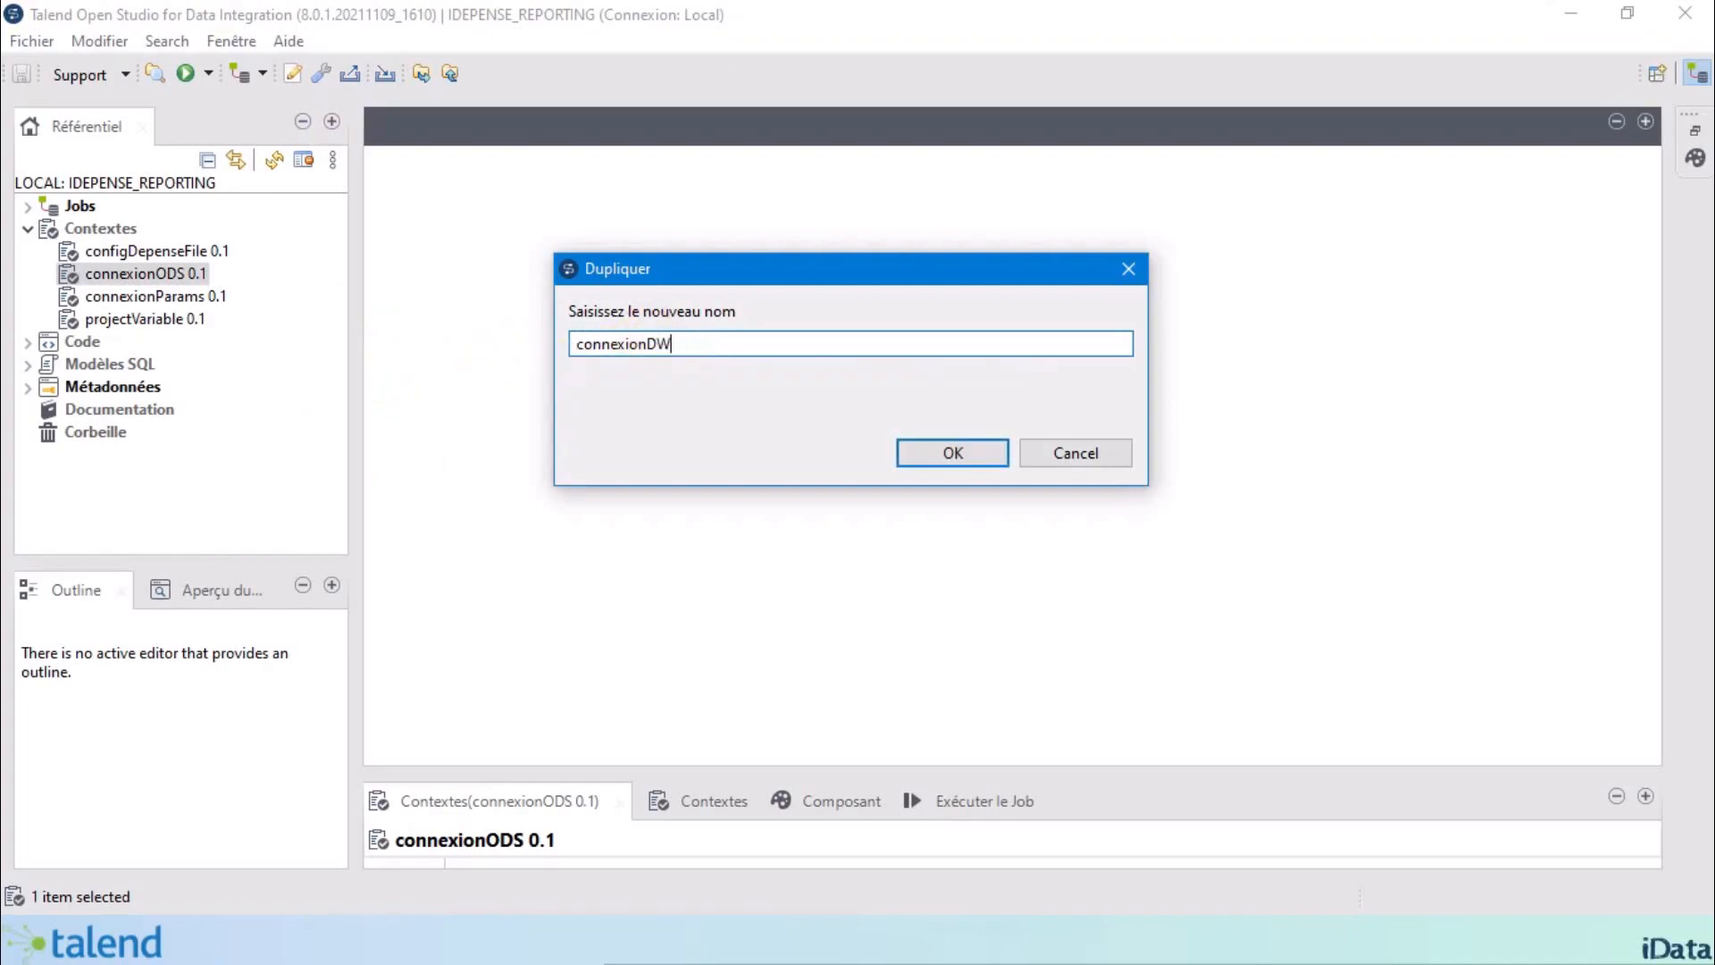
left_click(972, 456)
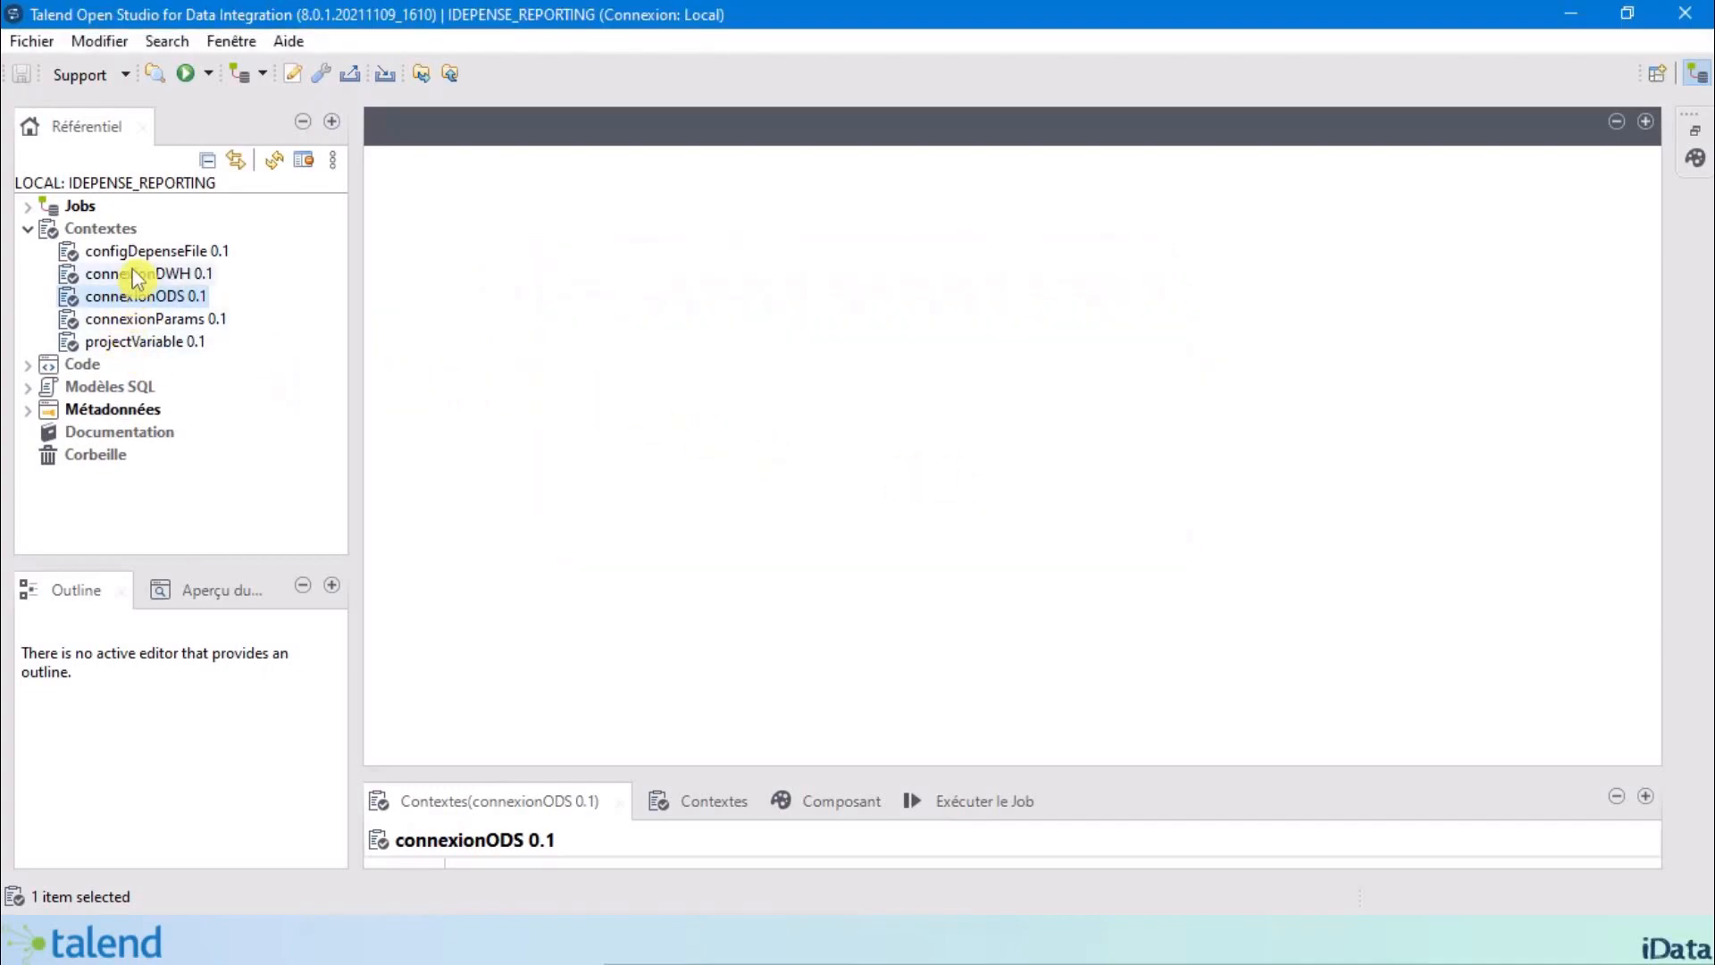
Open the variables of the connexionDWH context group and rename the schema_ods variable to schema_dwh.
left_click(132, 274)
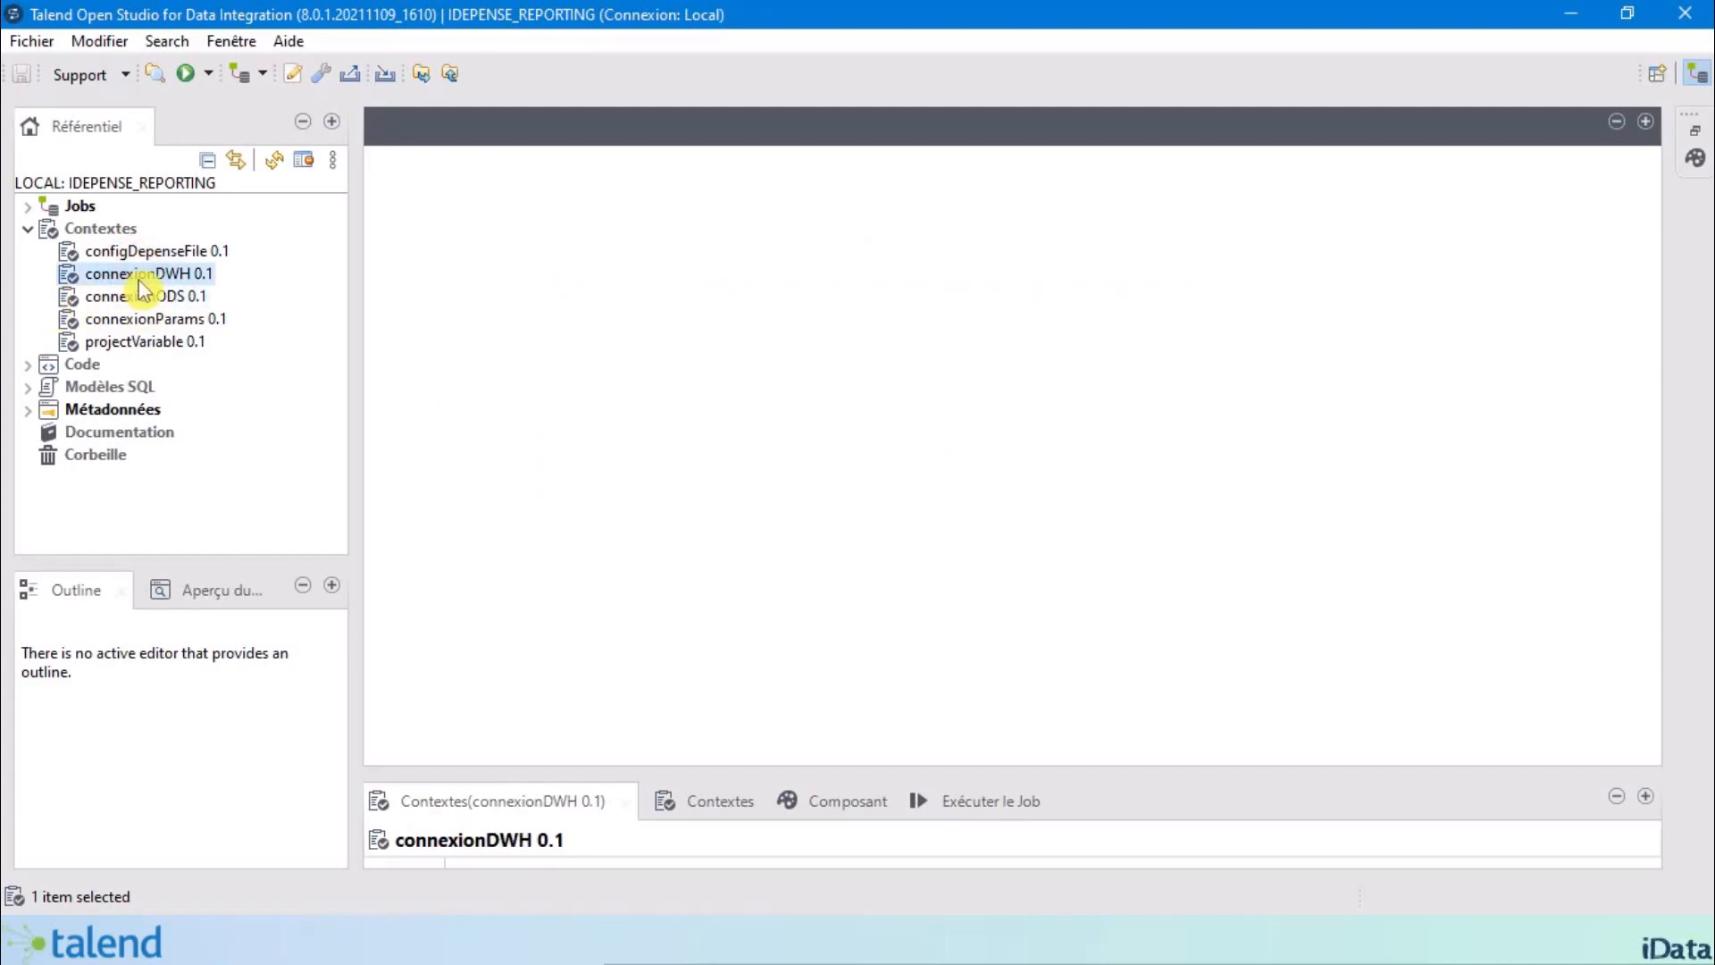
double_click(172, 280)
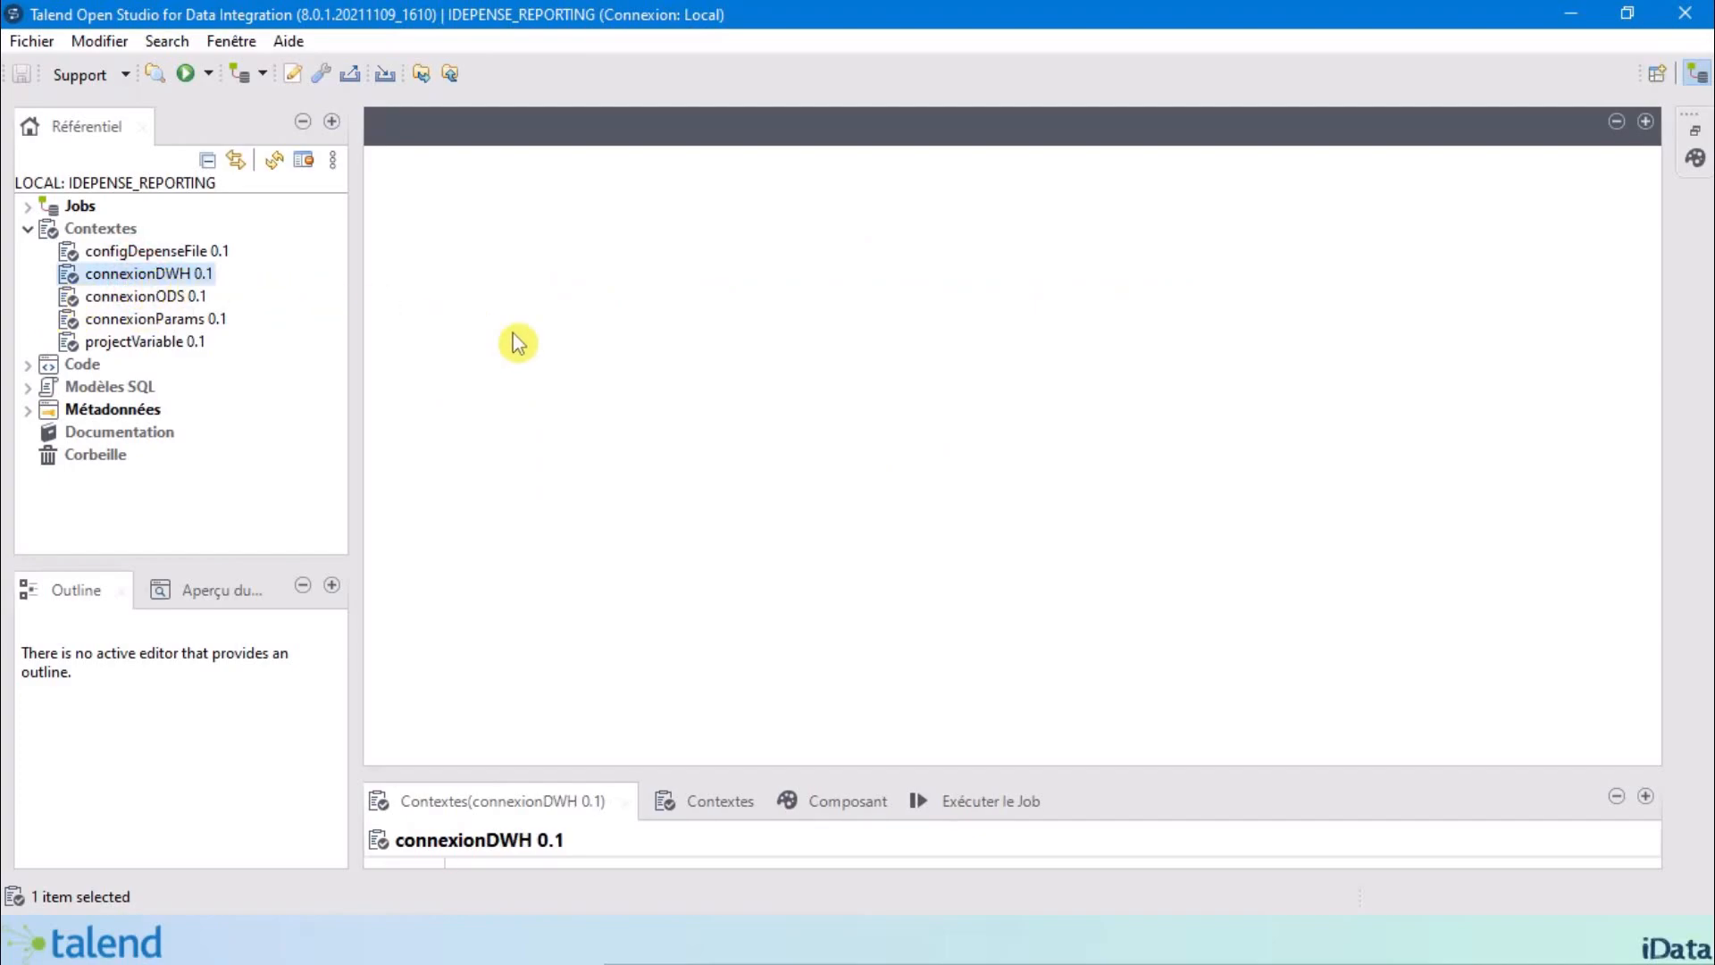
left_click(996, 625)
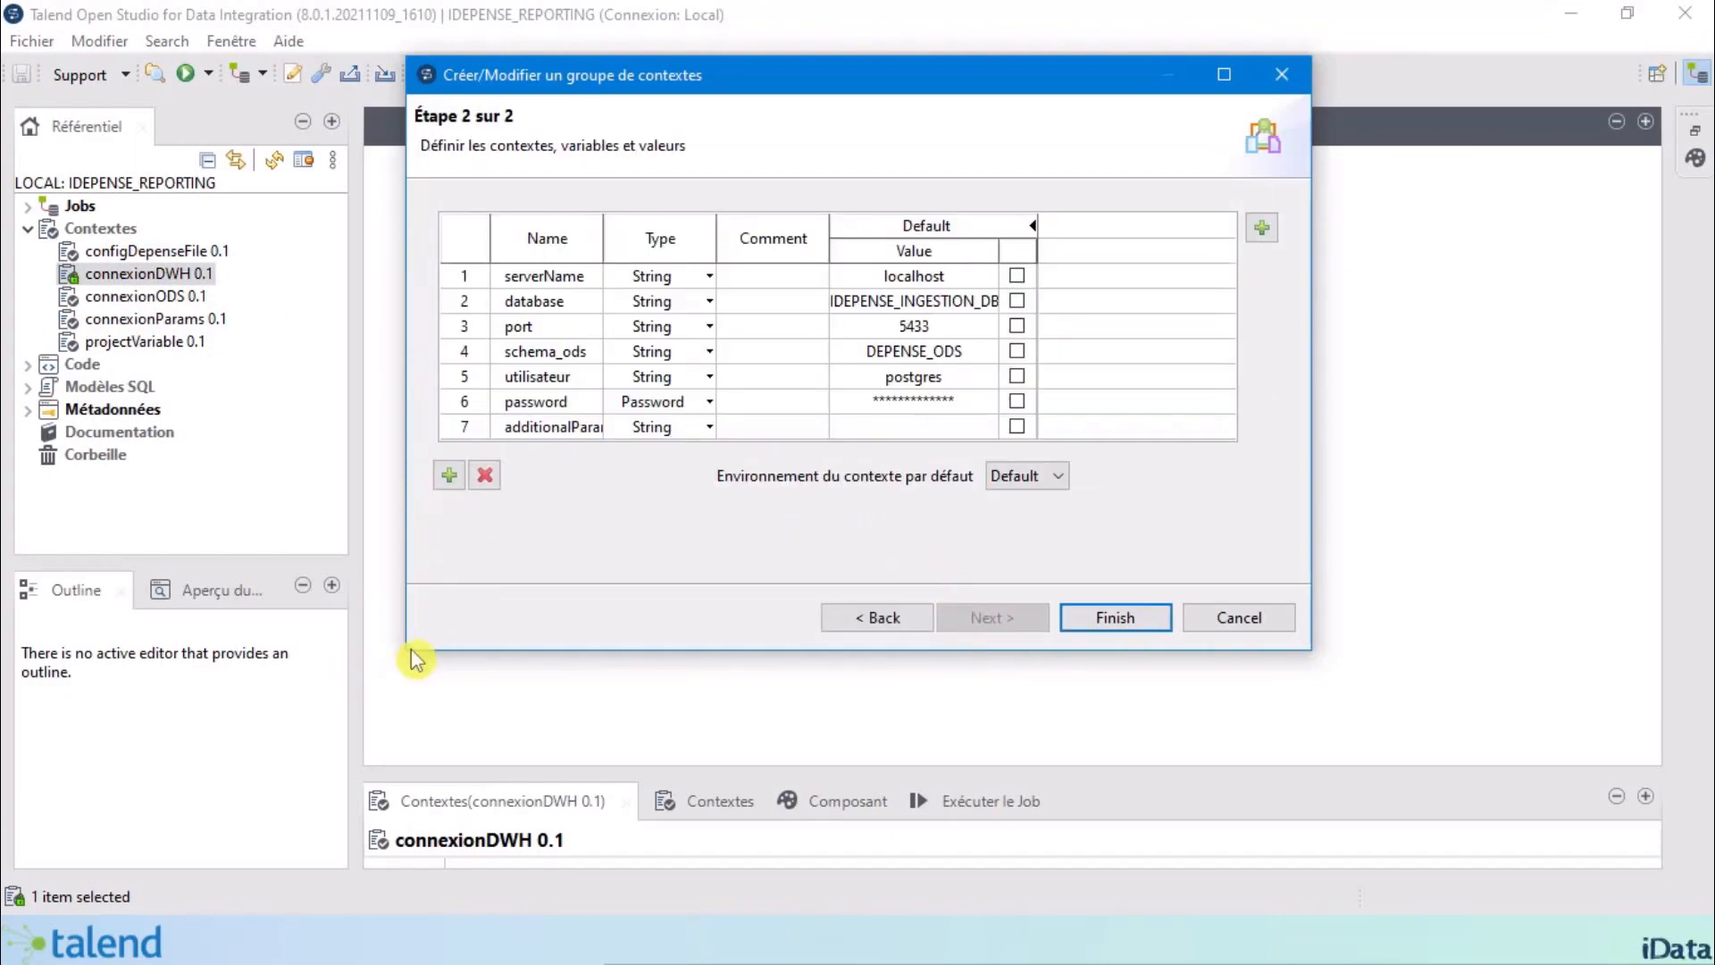
left_click_drag(398, 651, 276, 790)
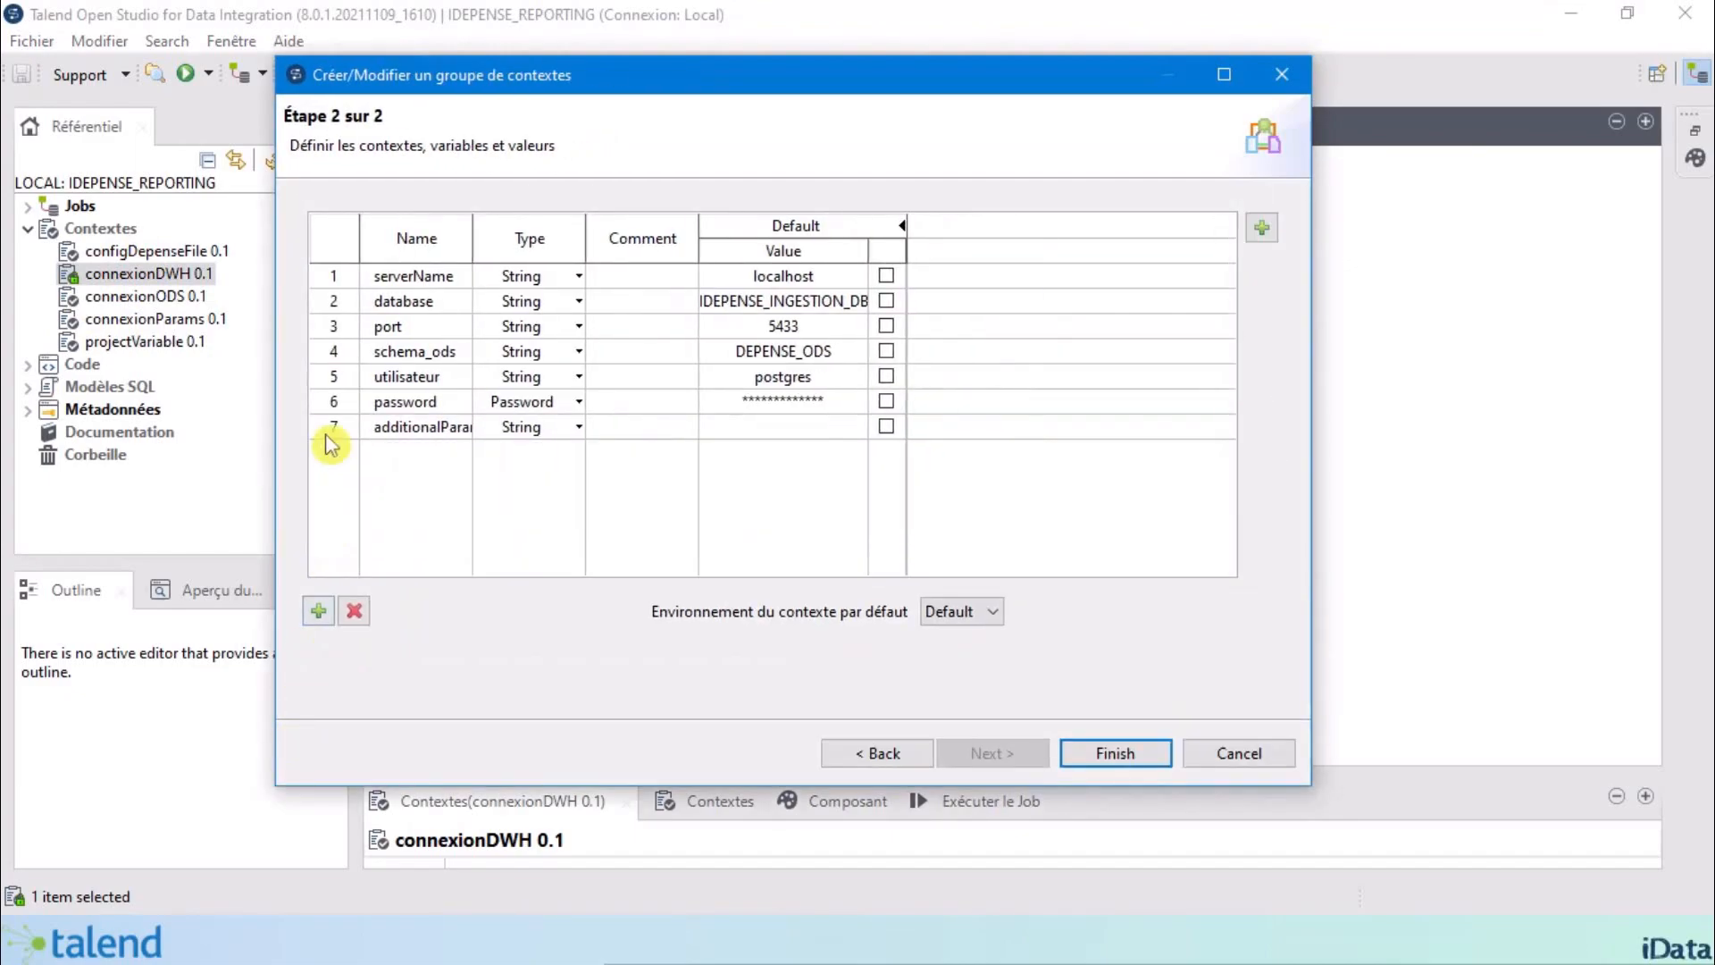
left_click(361, 357)
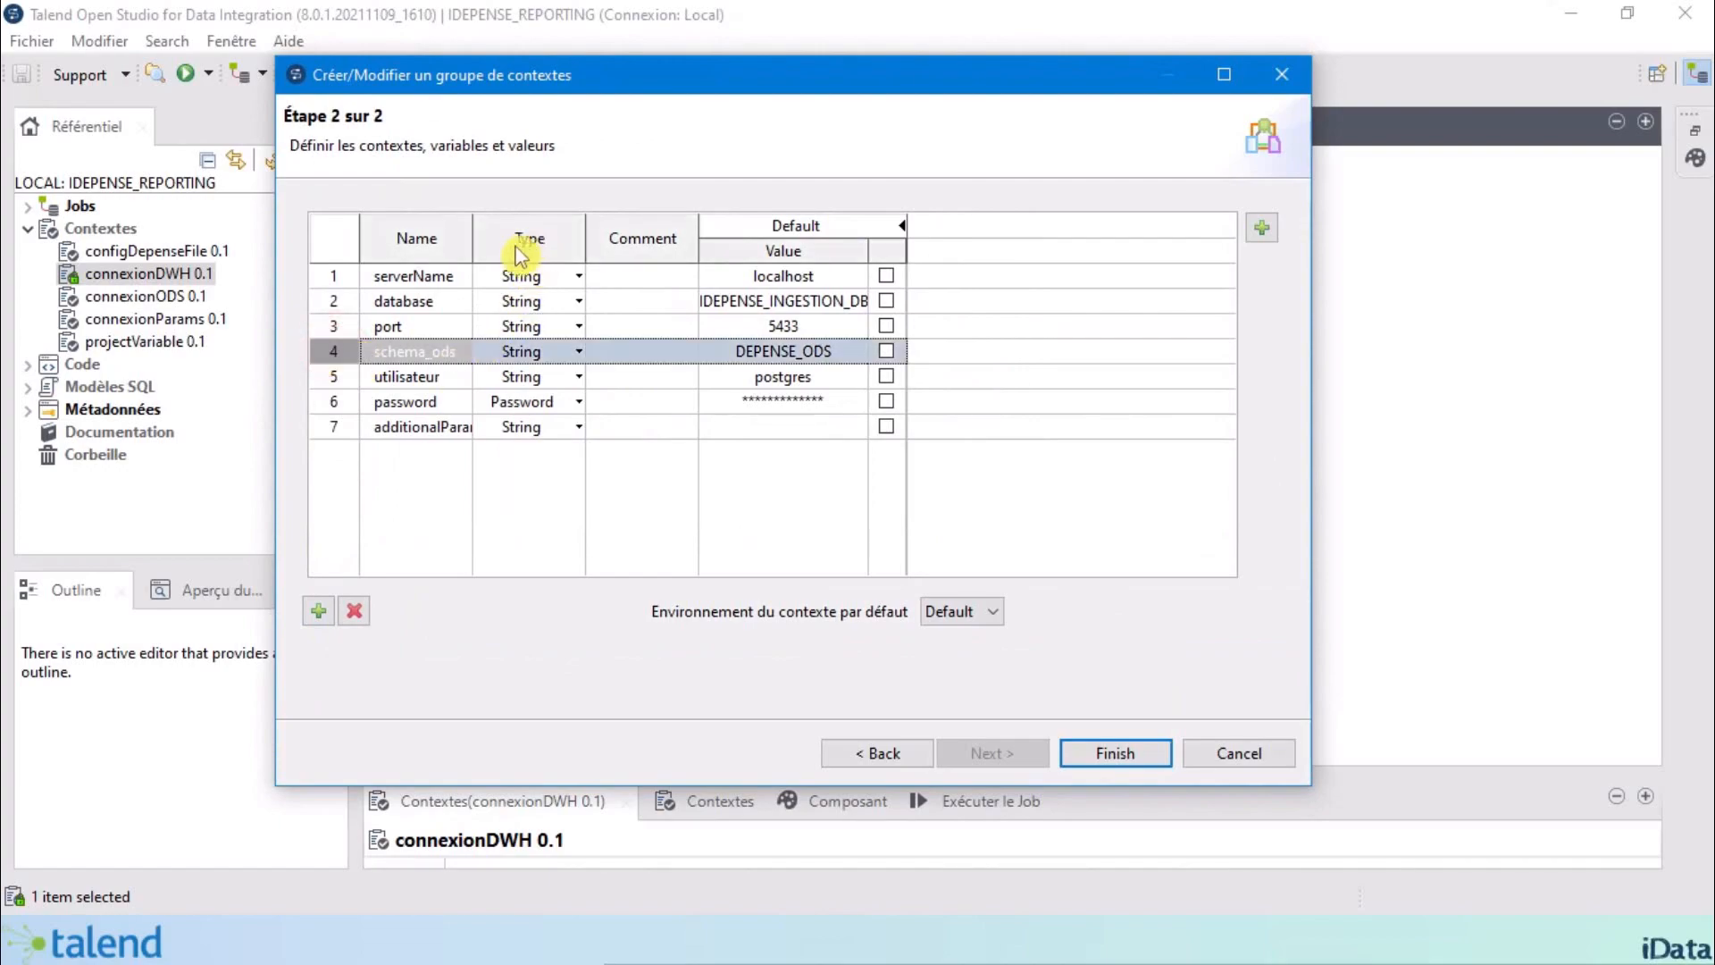
left_click_drag(472, 238, 527, 284)
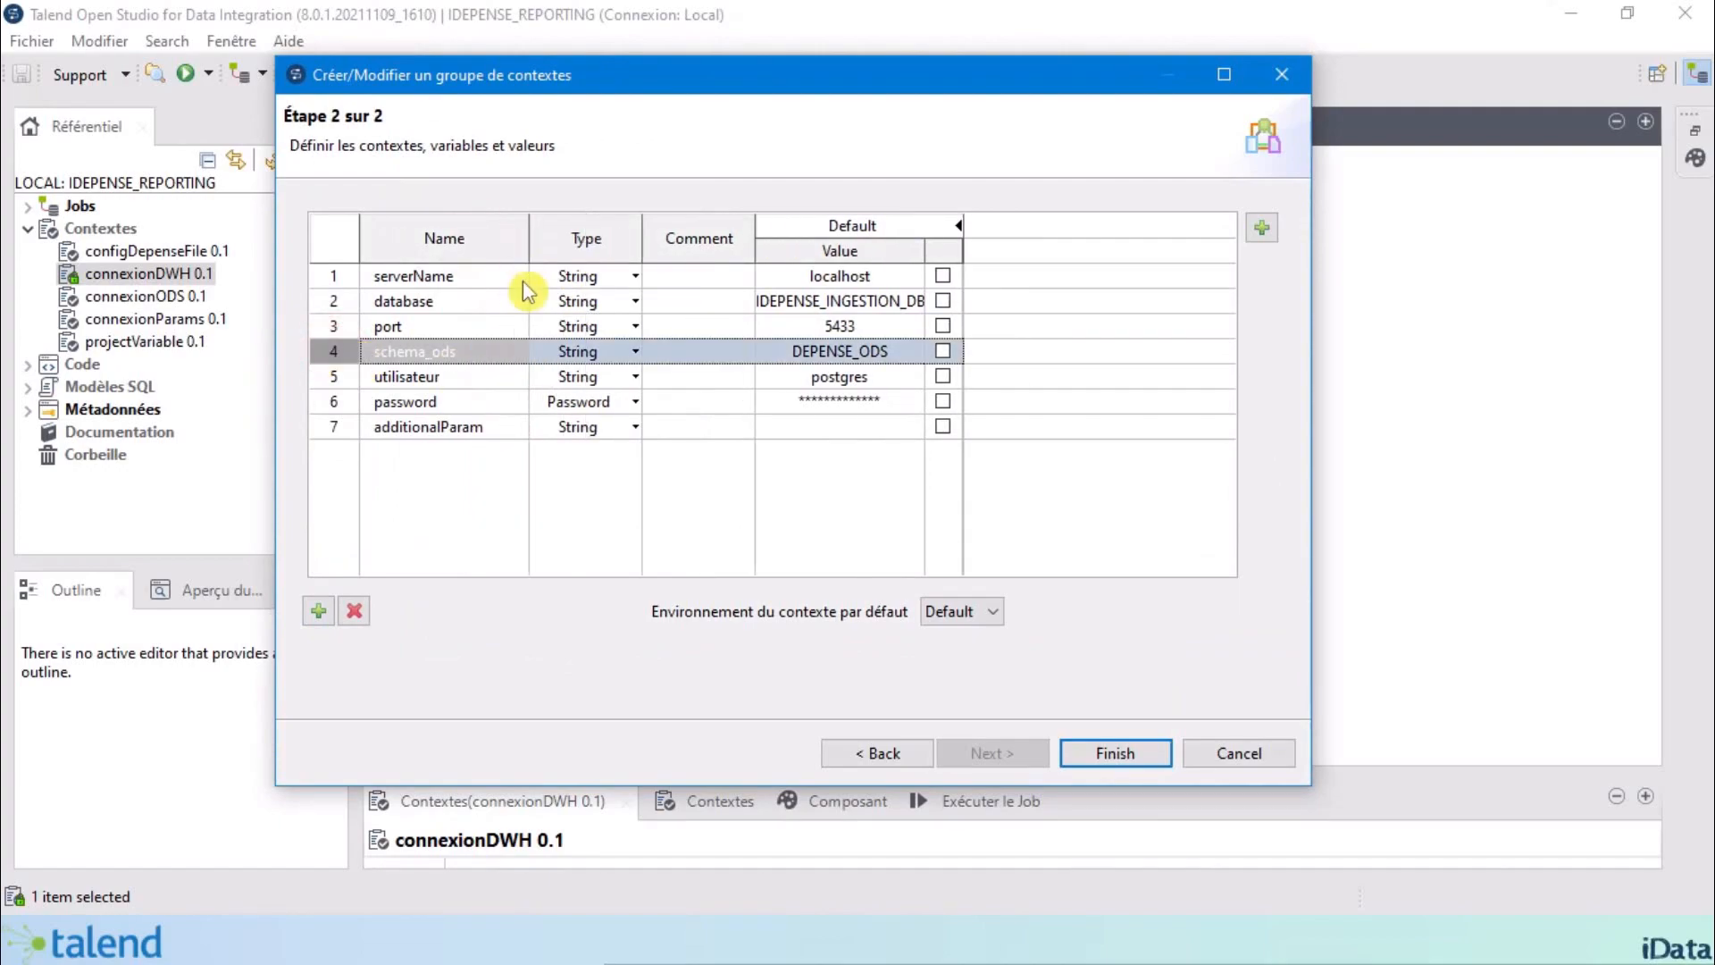
left_click(460, 352)
left_click(464, 351)
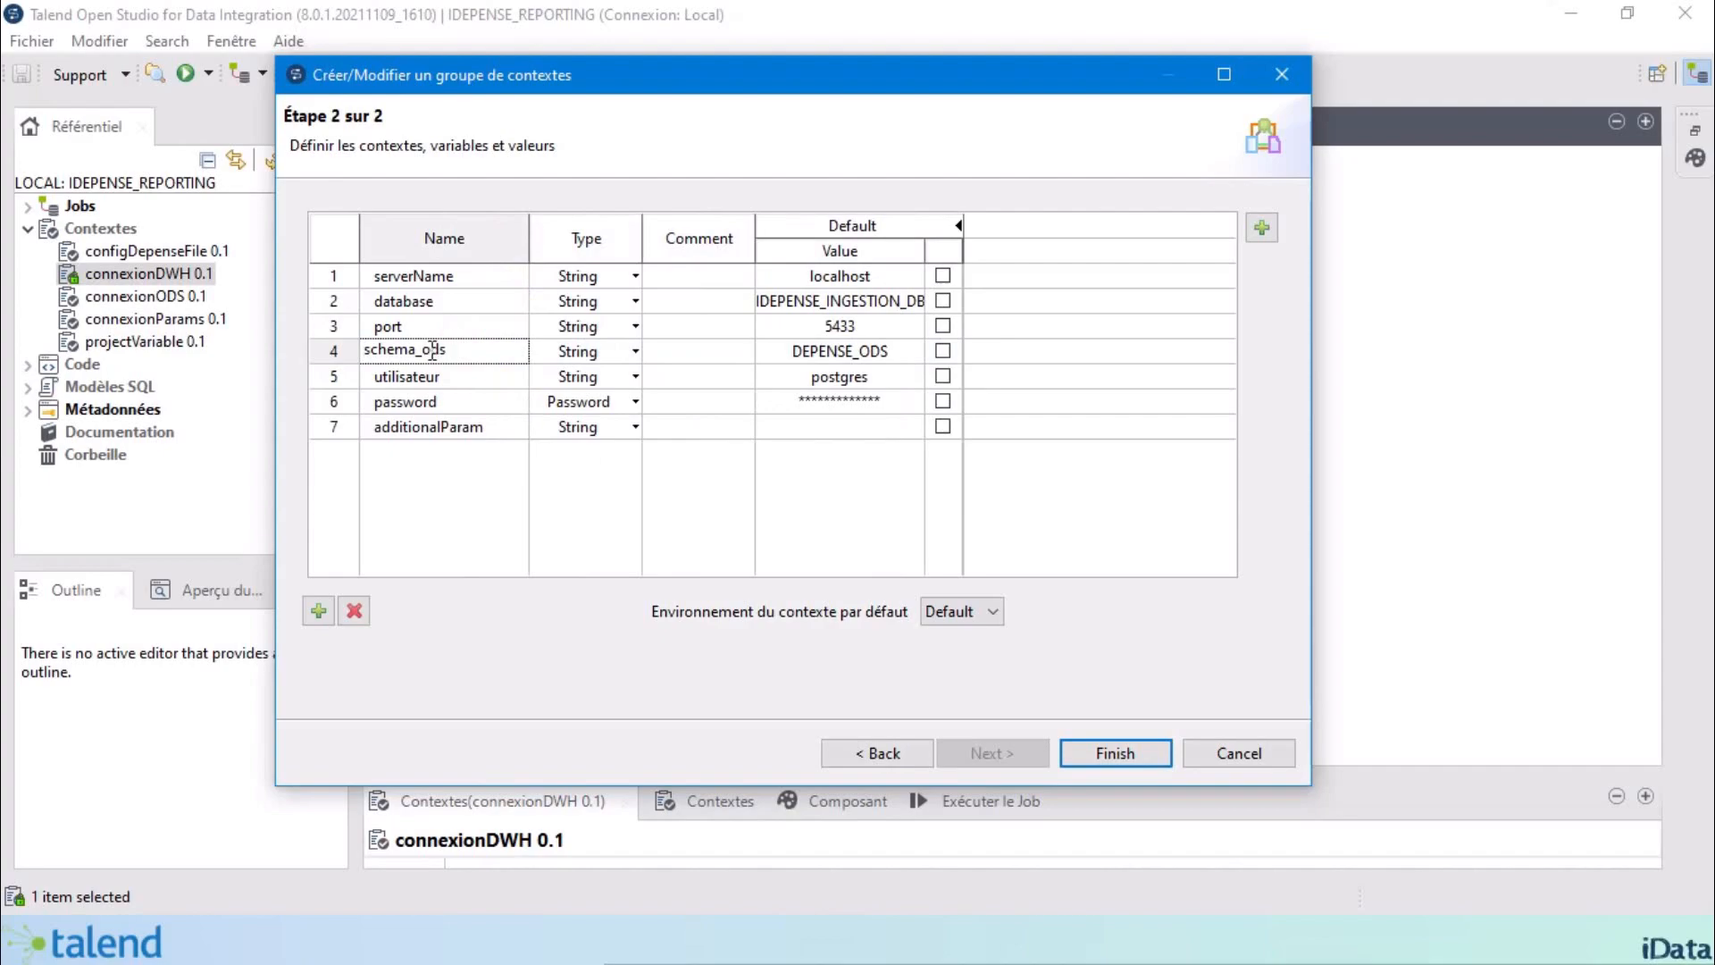
left_click_drag(448, 351, 435, 355)
type("dwh")
Set the default value of the schema_dwh variable to DEPENSE_DWH.
left_click(874, 349)
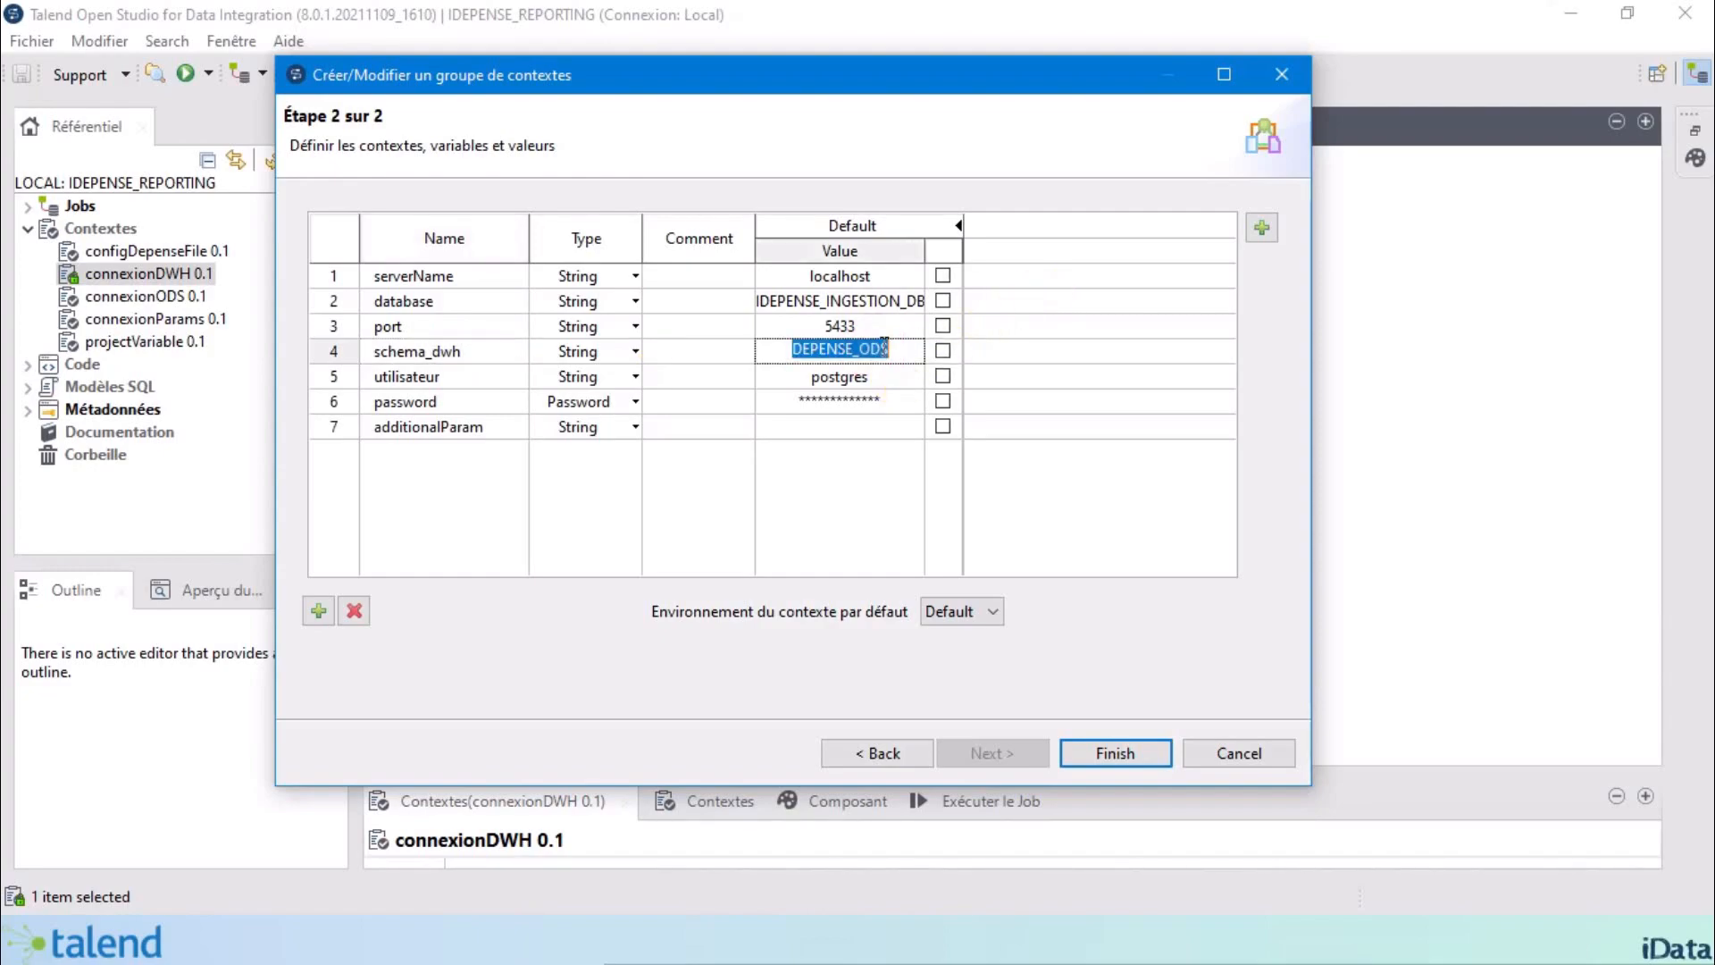
key("End")
key("BackSpace")
key("BackSpace")
key("BackSpace")
type("D")
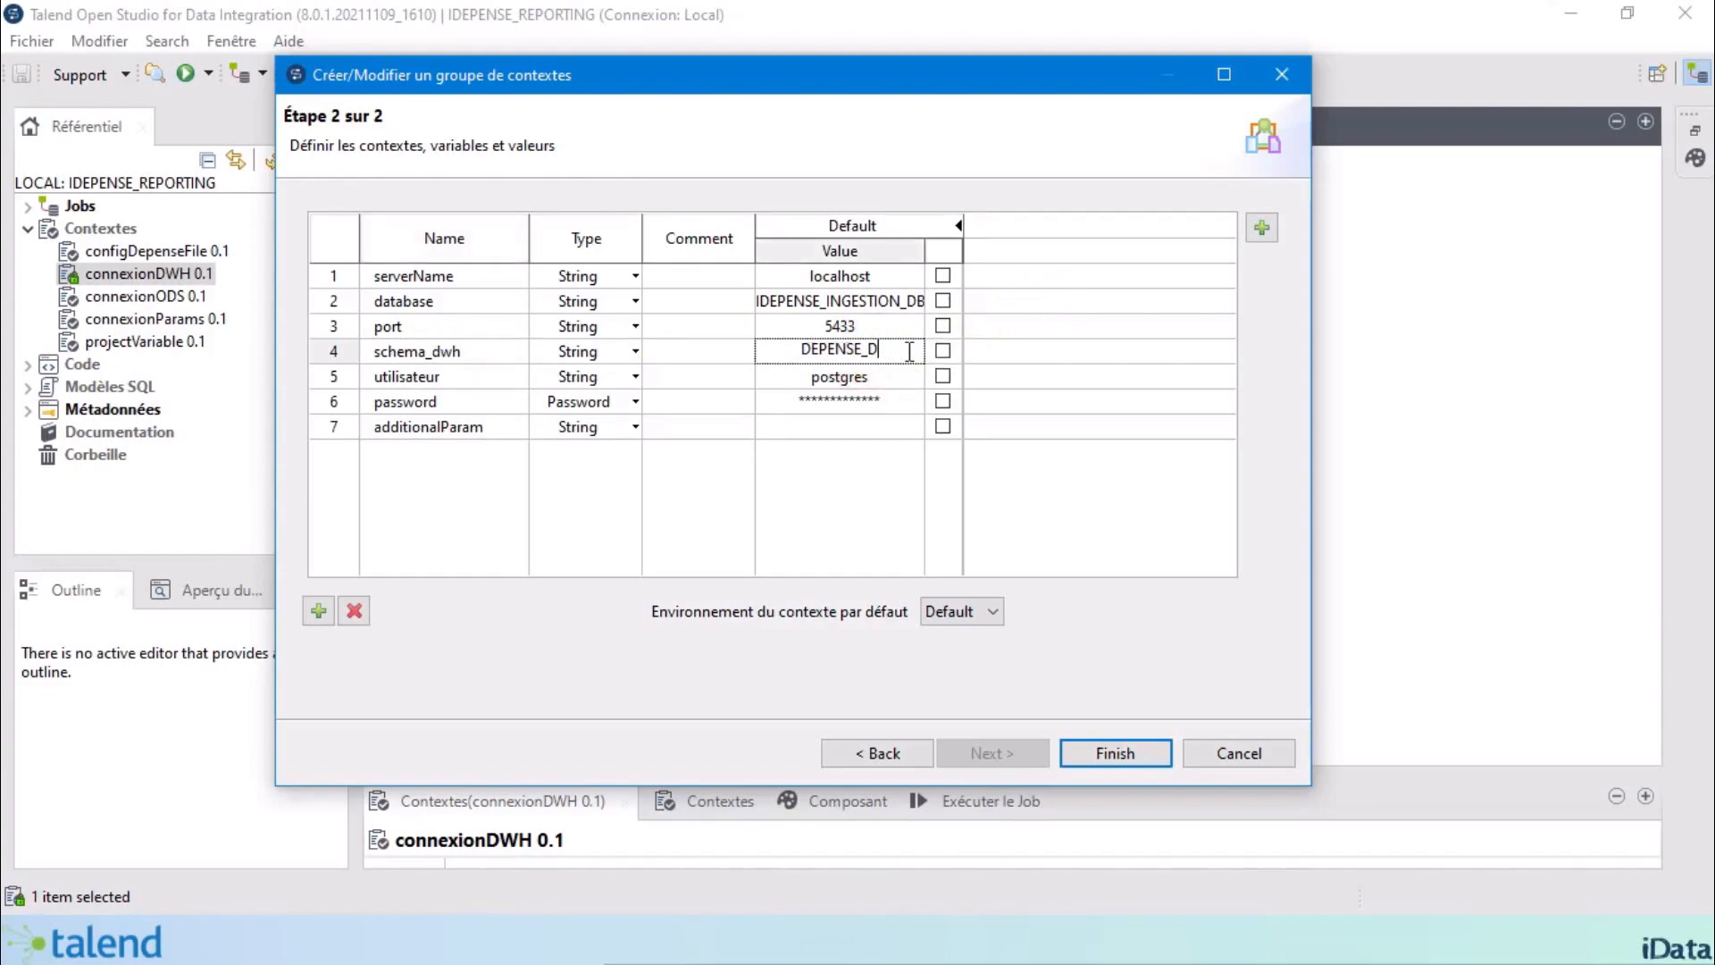
type("WH")
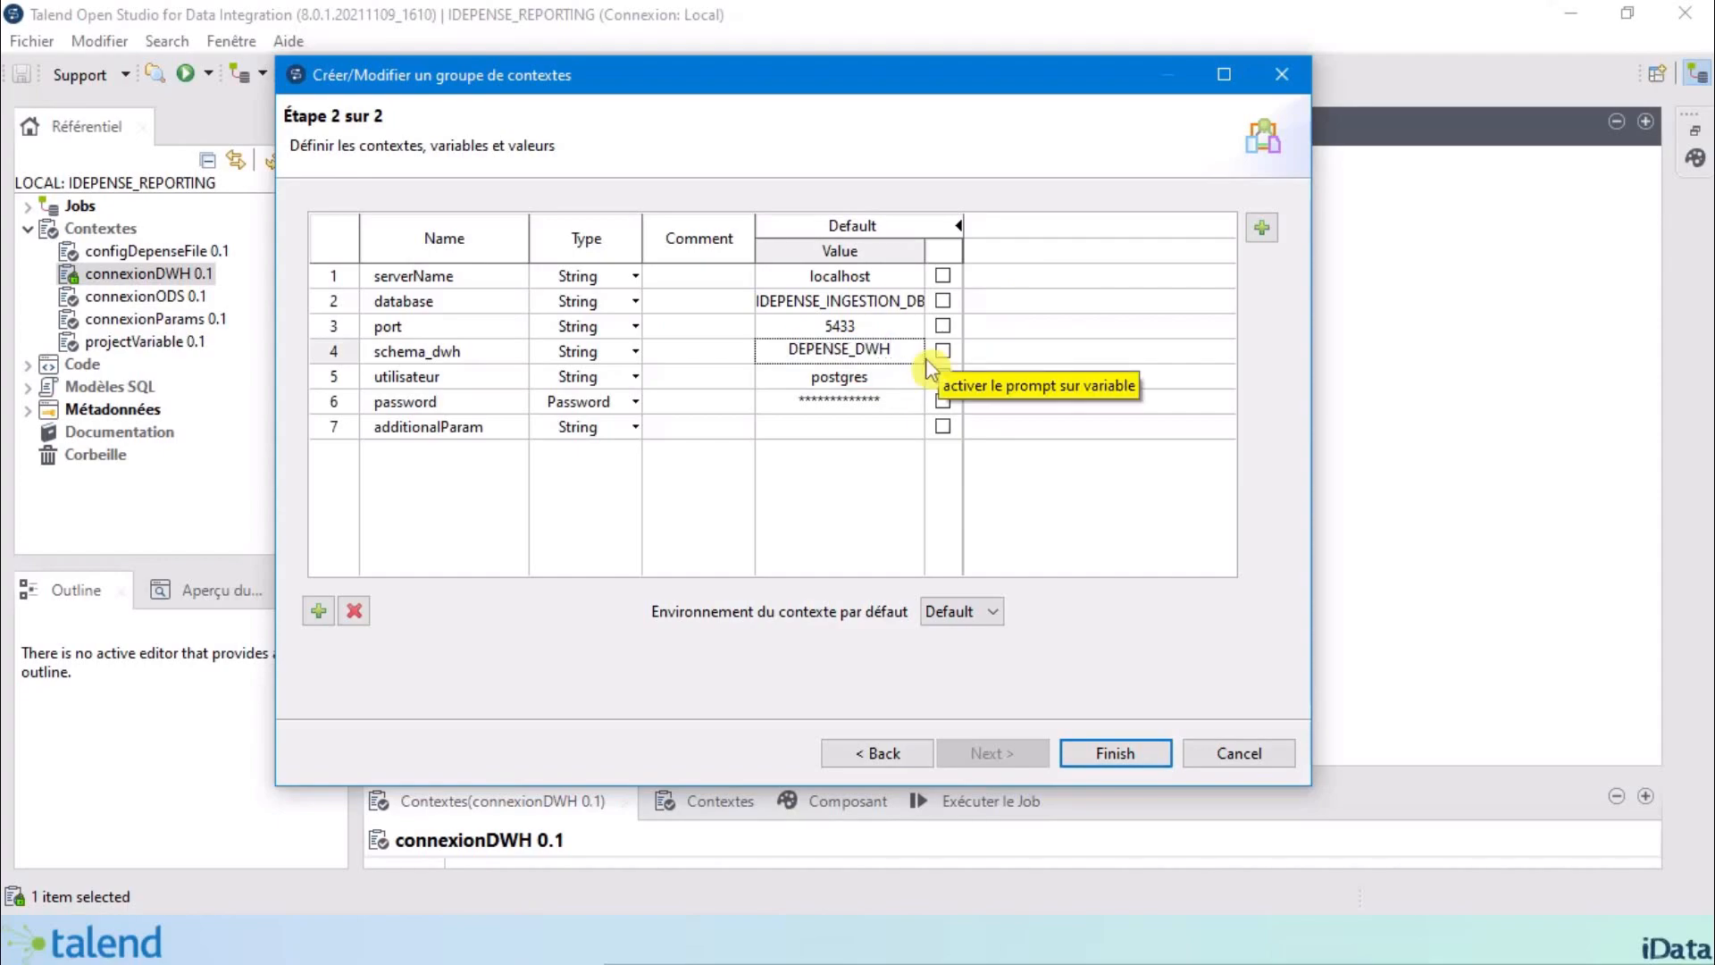
left_click(808, 487)
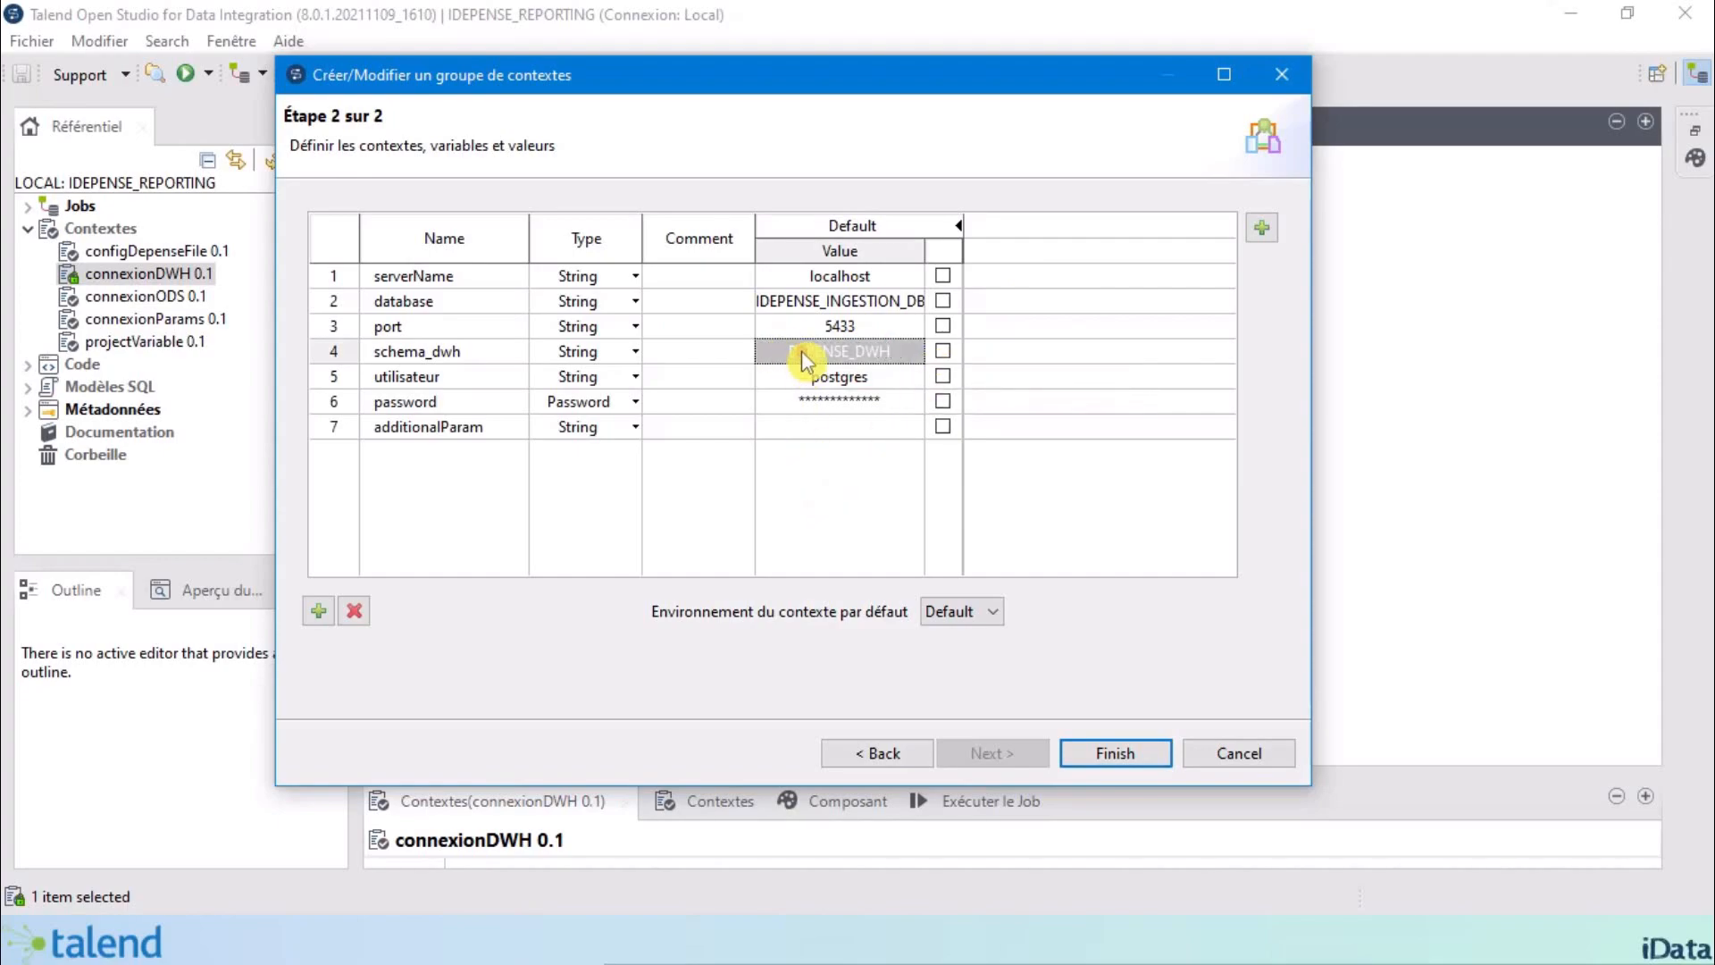
left_click(802, 350)
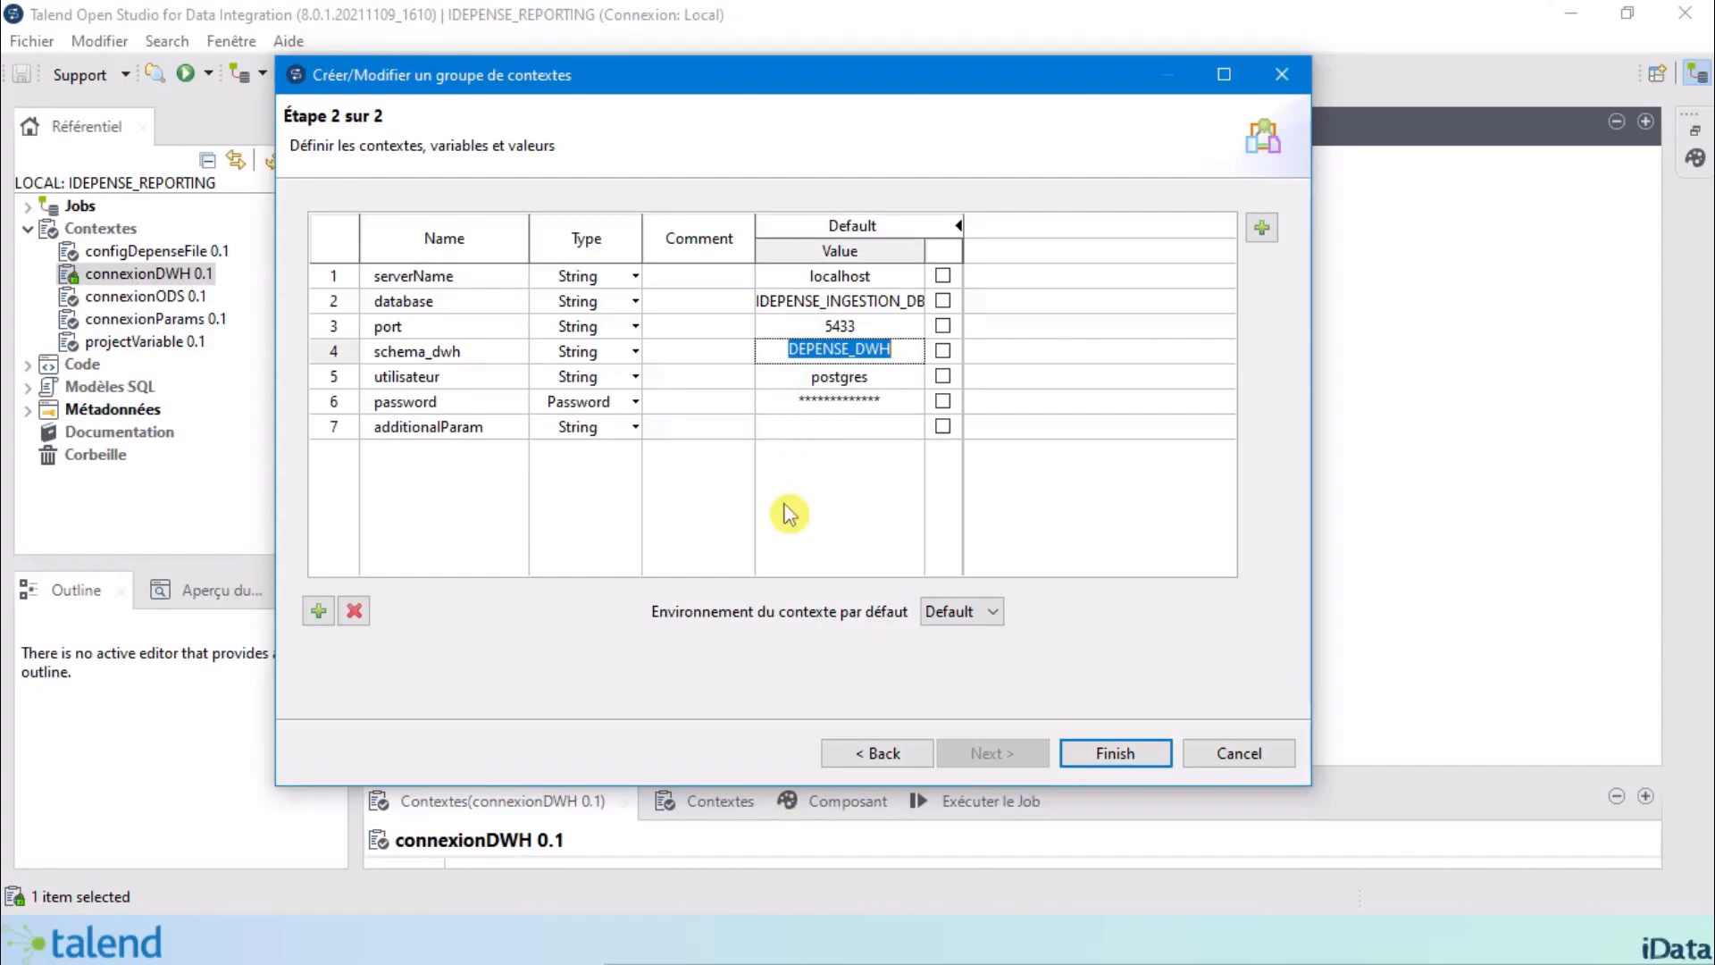
left_click(858, 480)
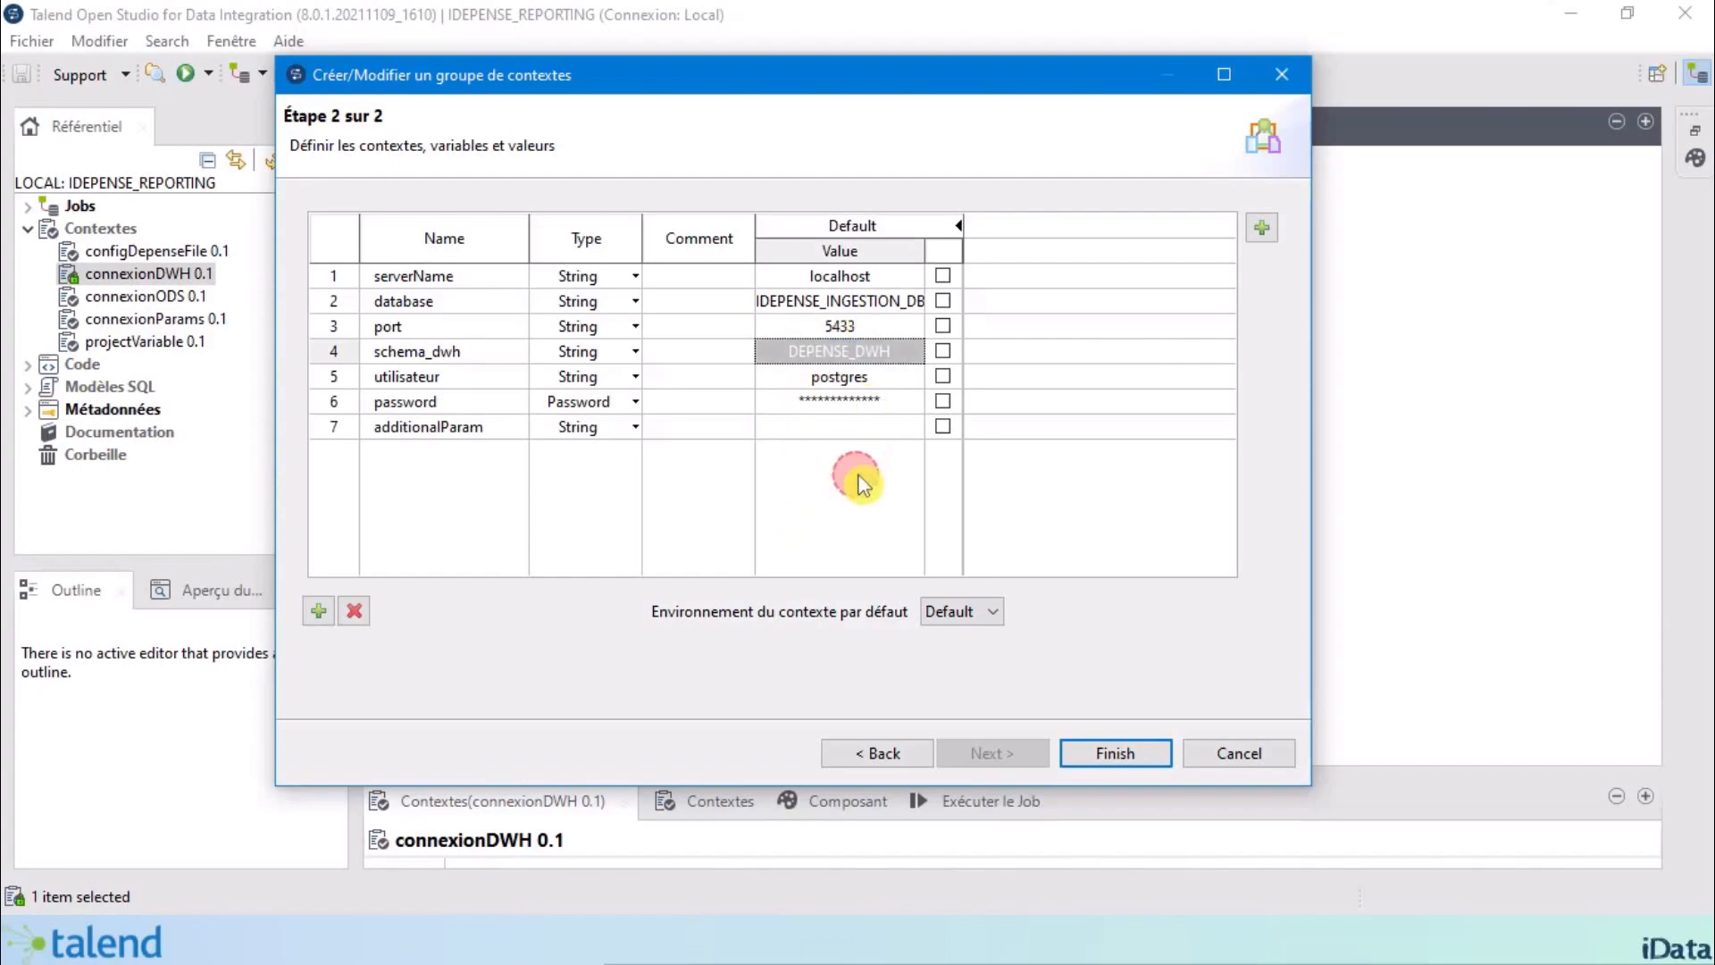
Finish editing the connexionDWH context group and propagate the variable renaming to all jobs.
left_click(1112, 764)
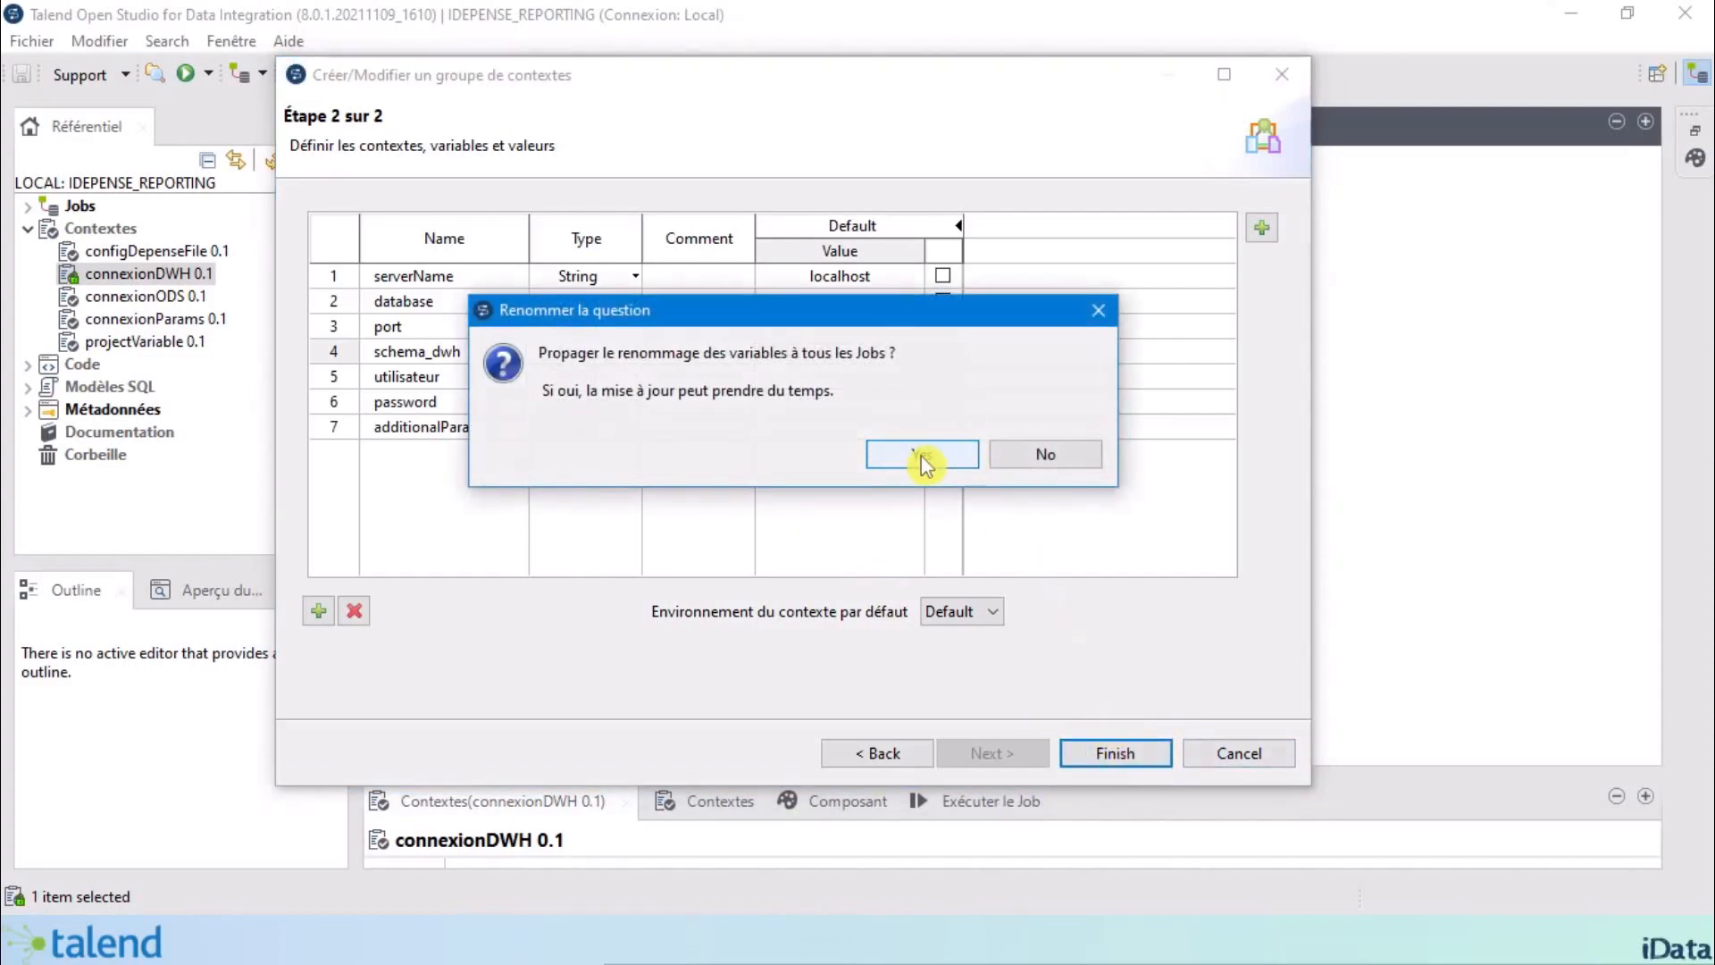
left_click(921, 458)
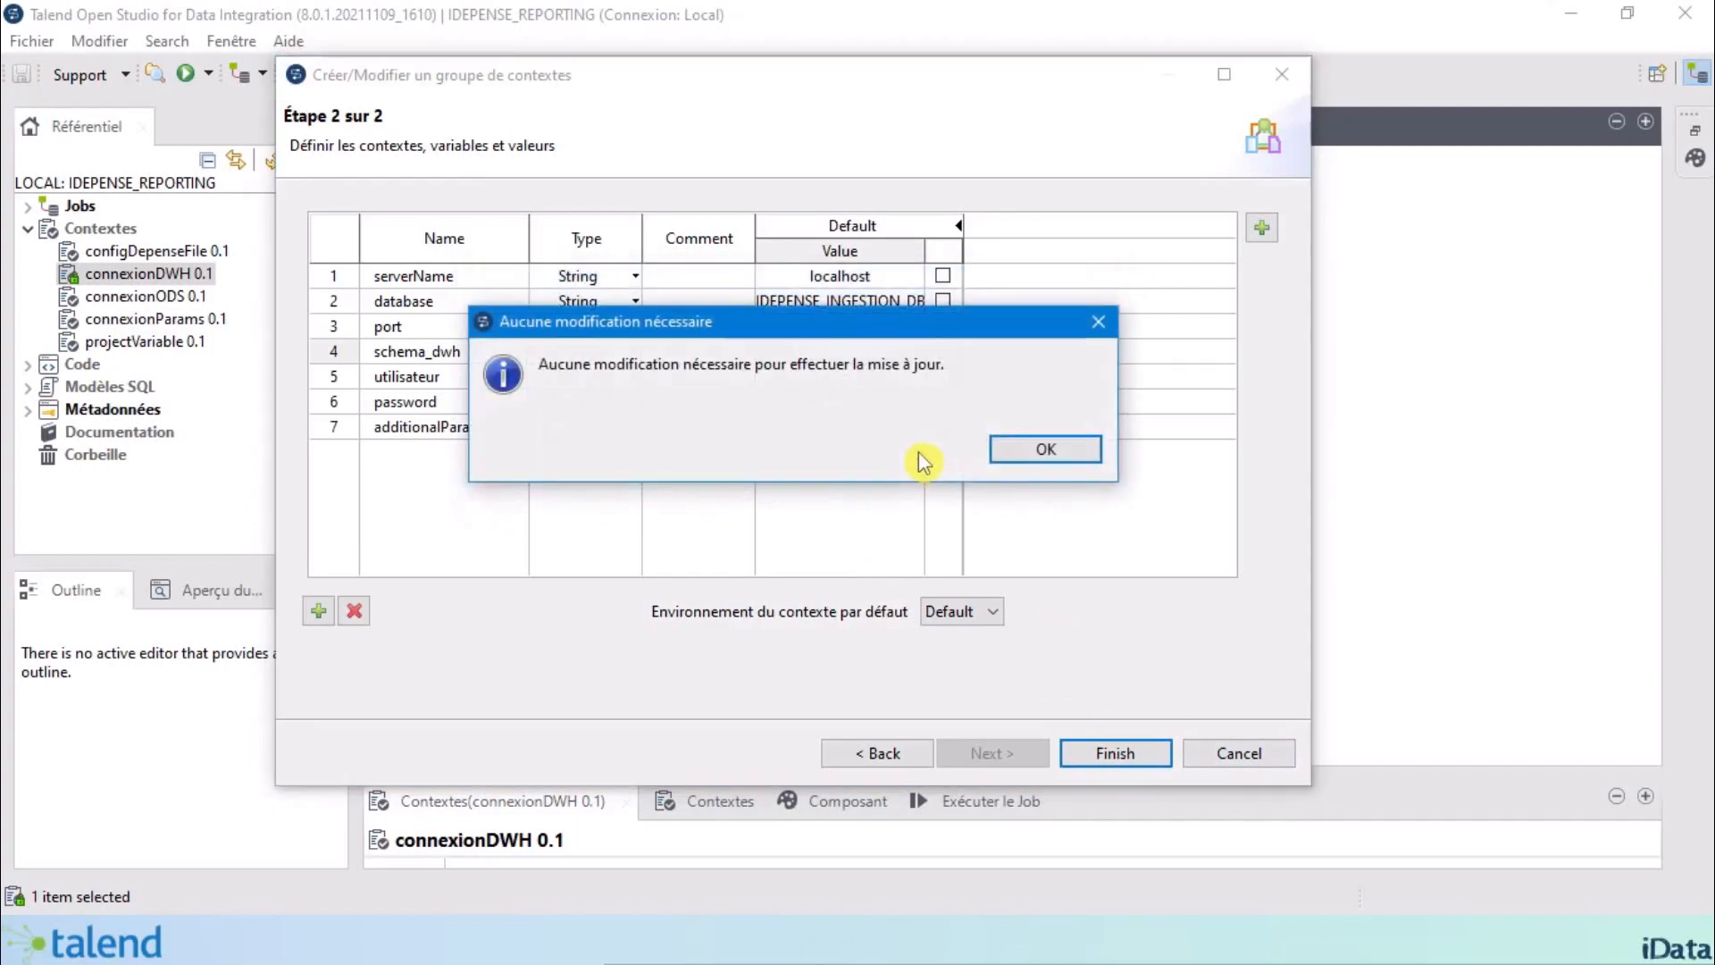
left_click(1056, 451)
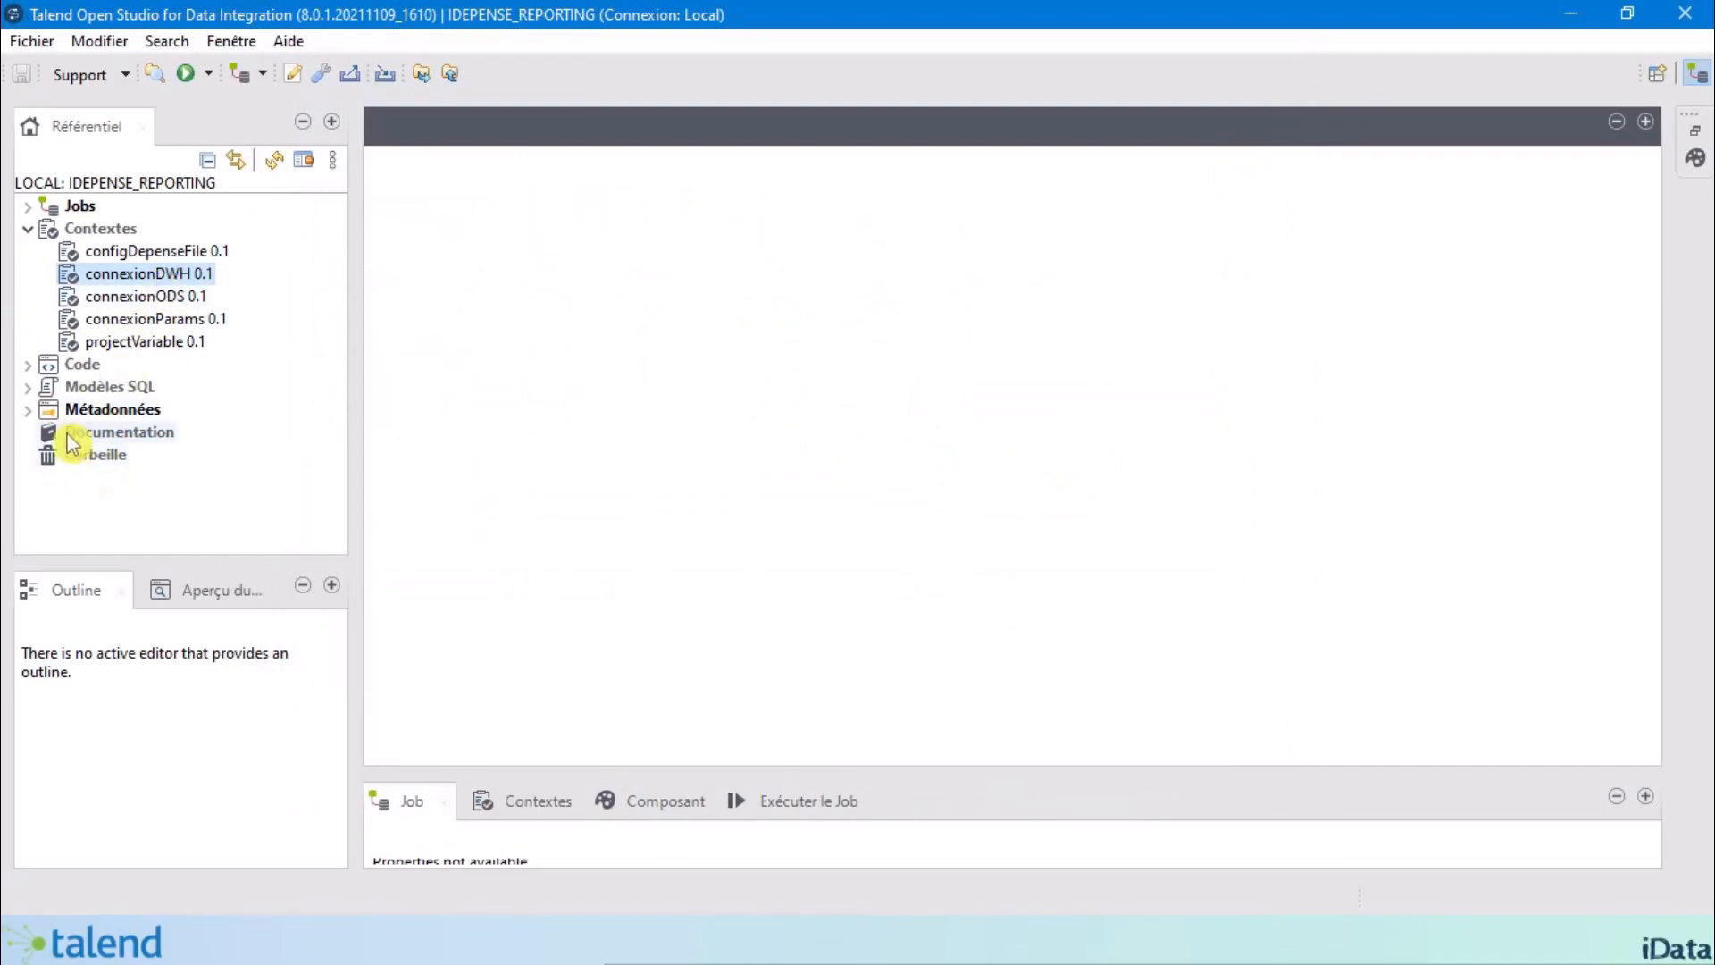
Expand the database connections in the repository metadata to check the existing DEPENSE_ODS and PARAMS_LOG connections.
left_click(30, 412)
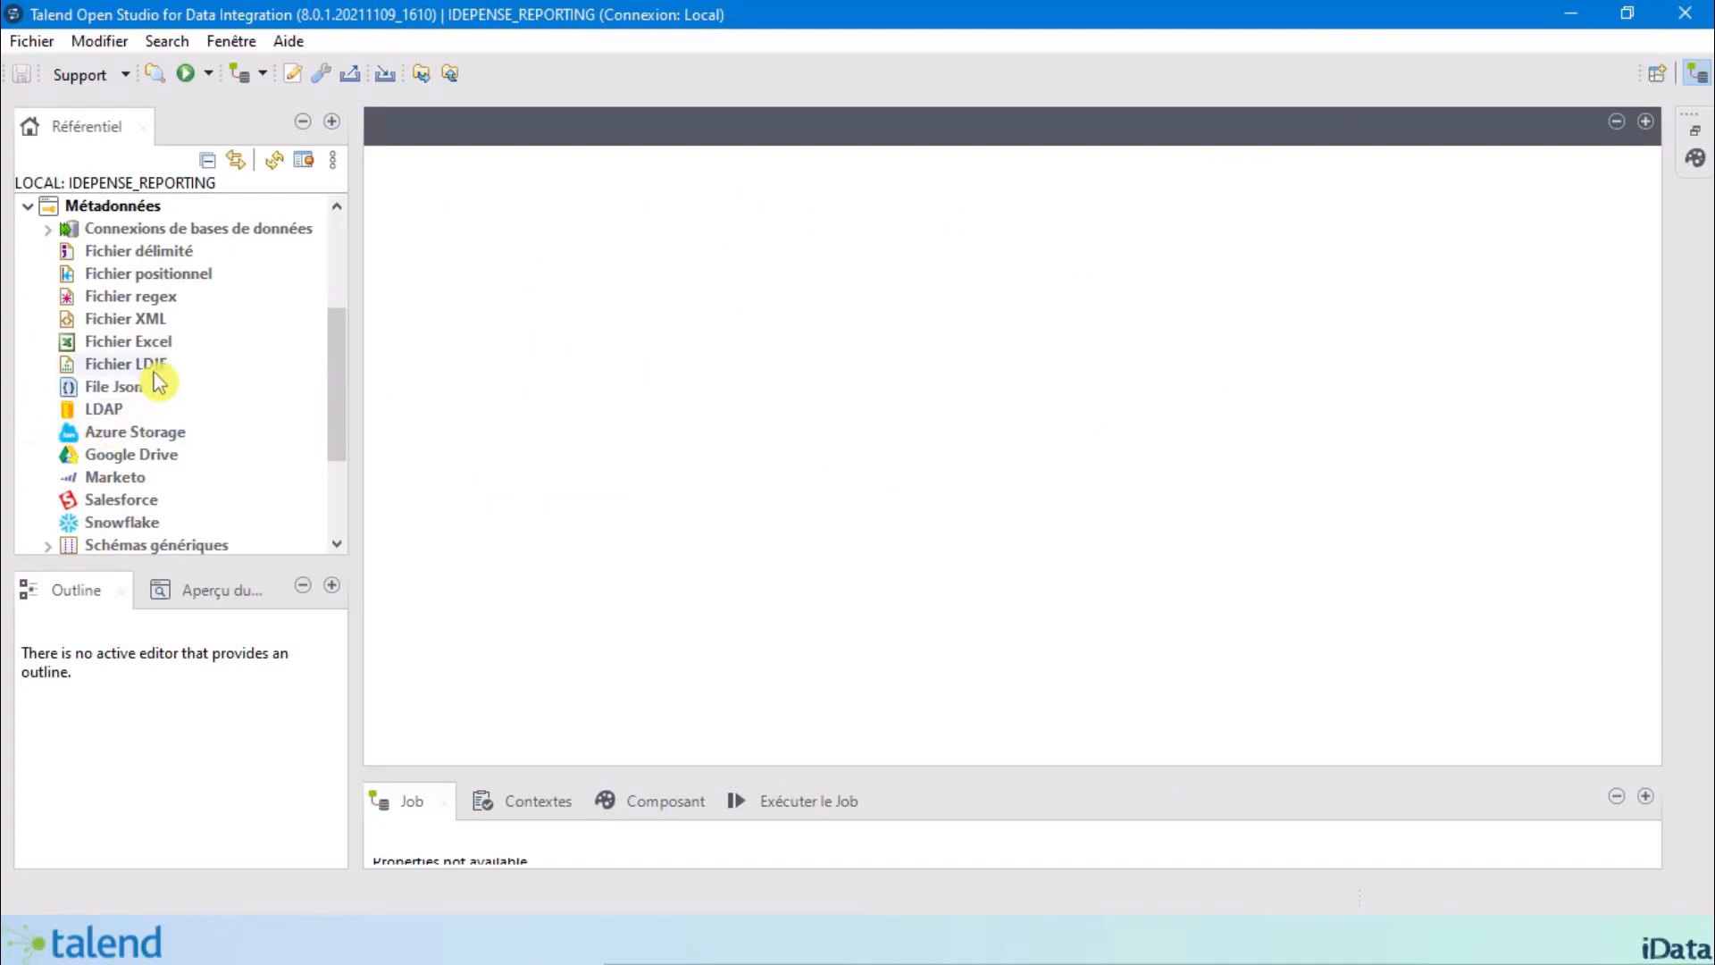
left_click(302, 585)
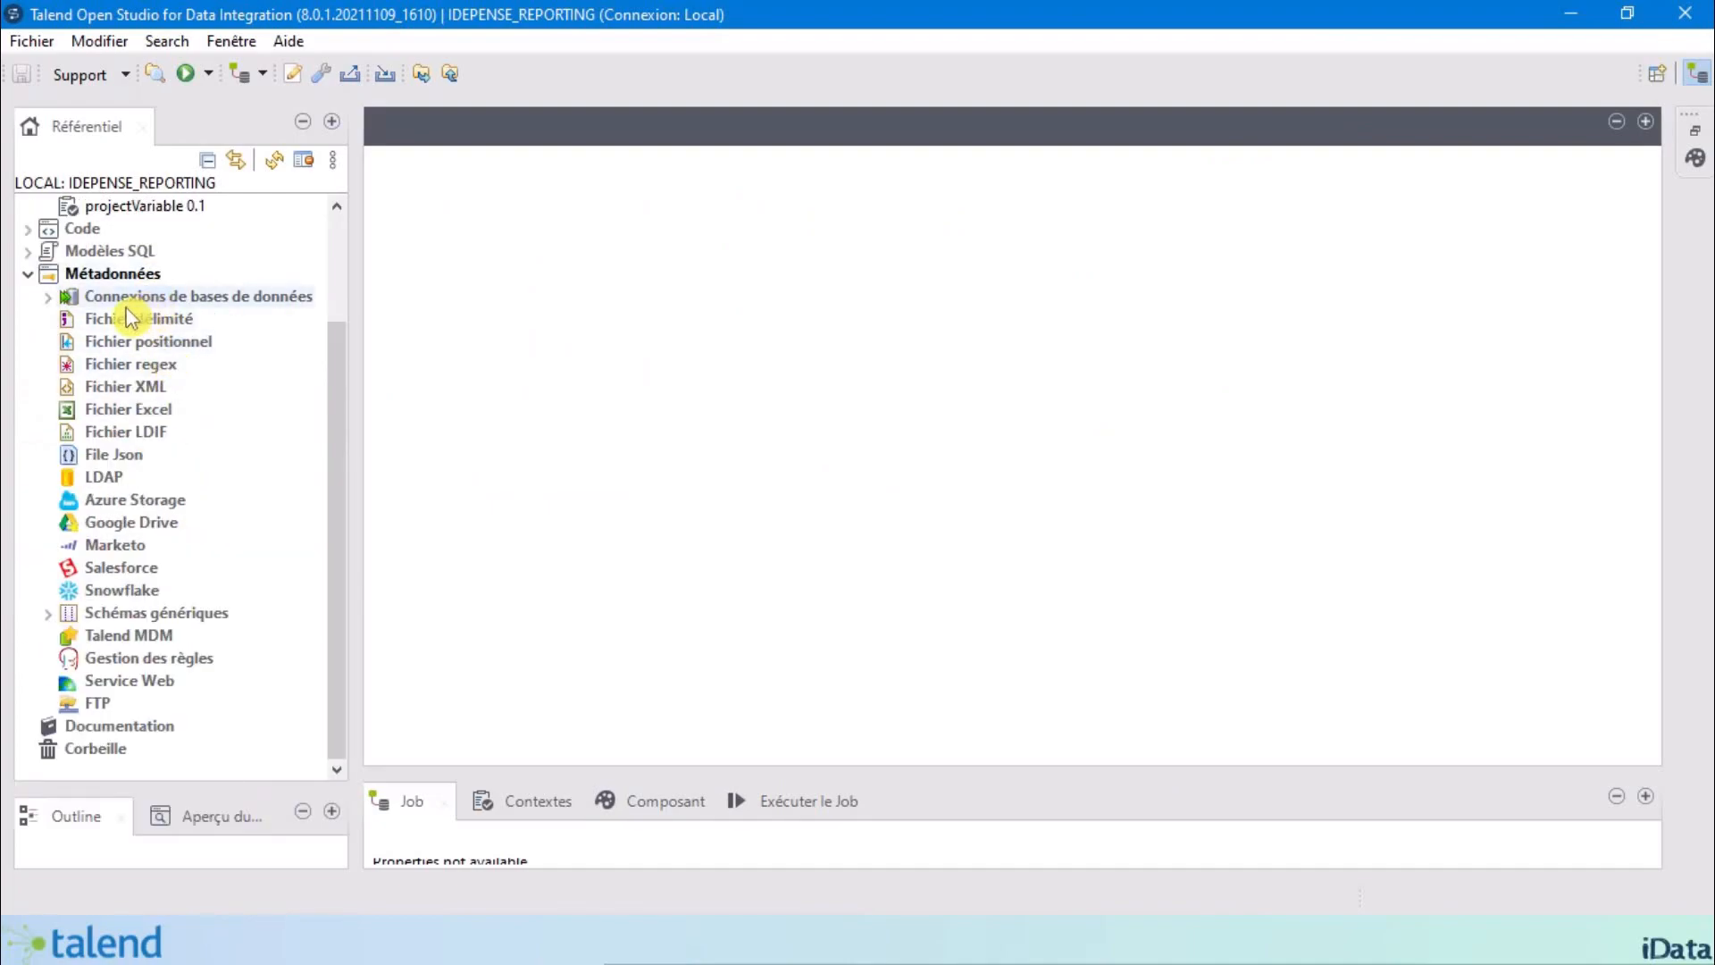
double_click(66, 302)
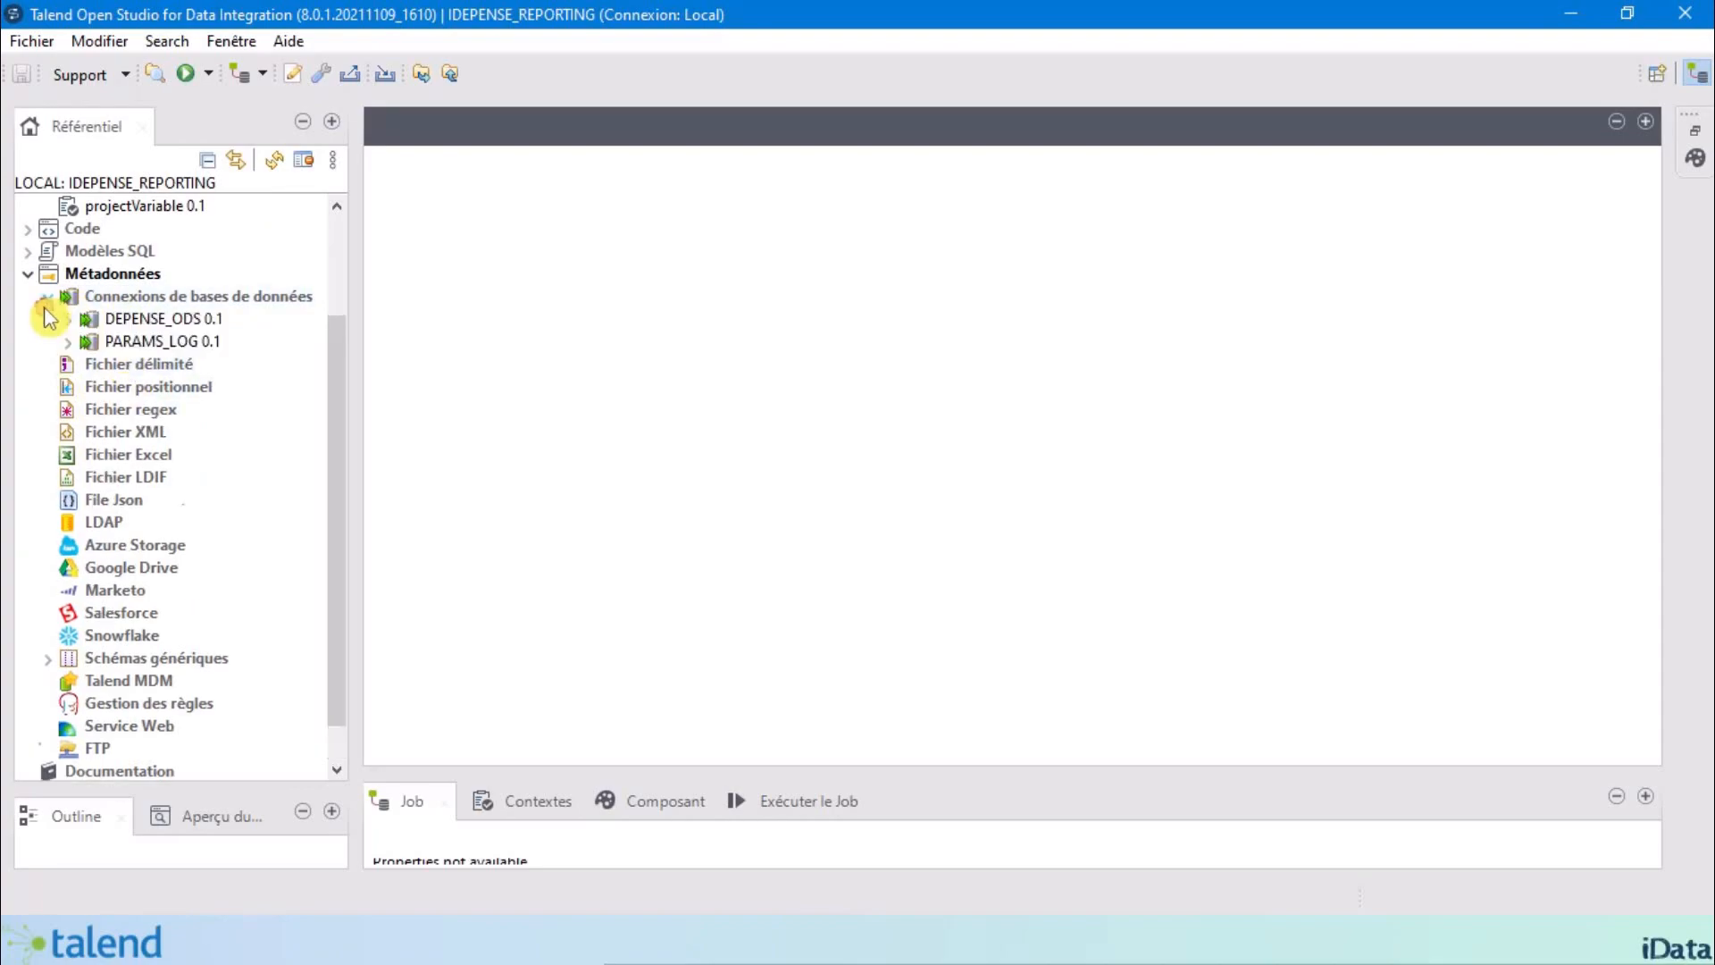
left_click(168, 325)
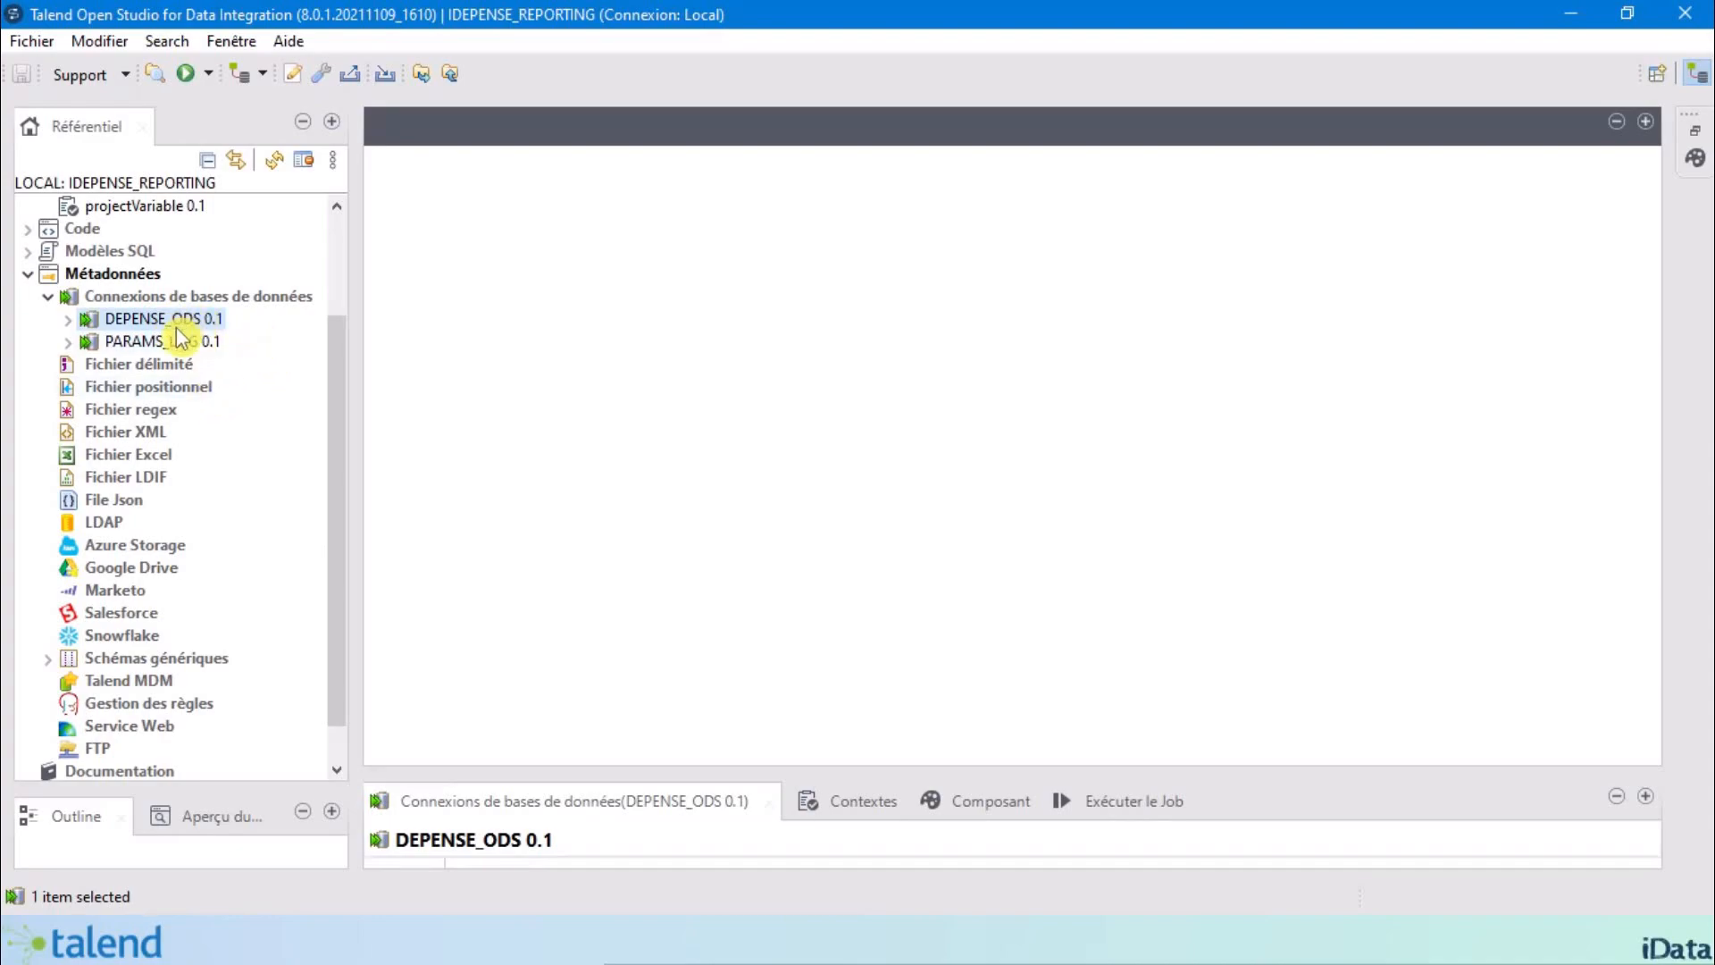
left_click(174, 344)
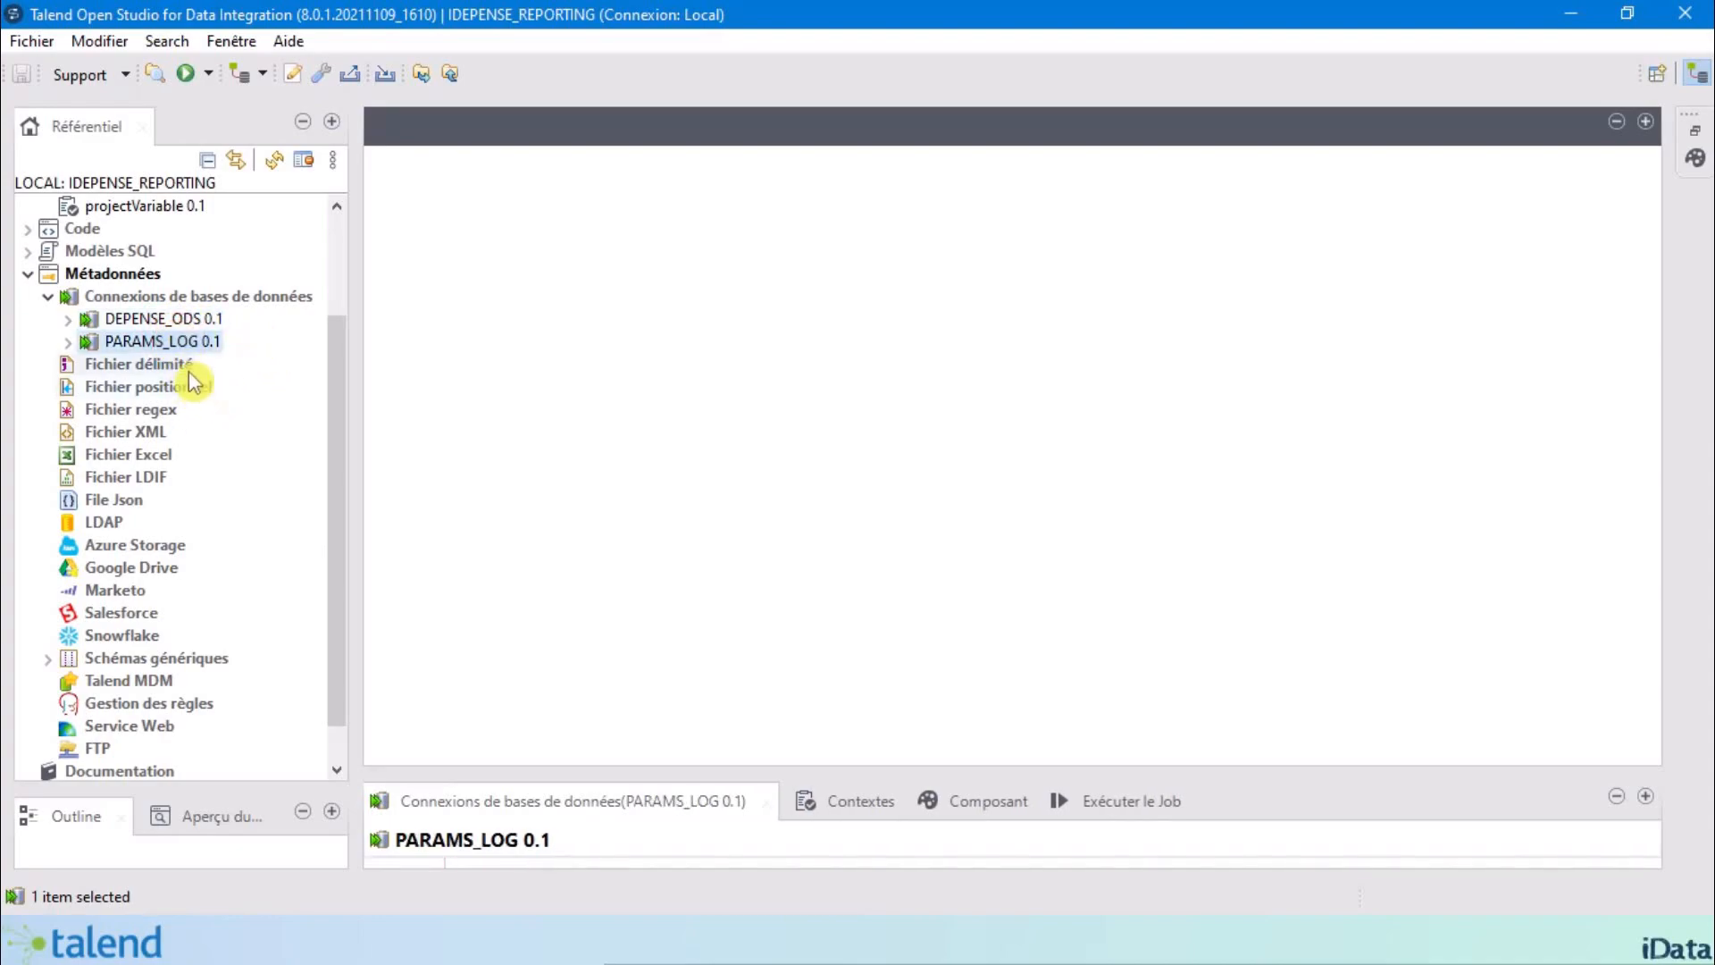
left_click(158, 298)
right_click(159, 306)
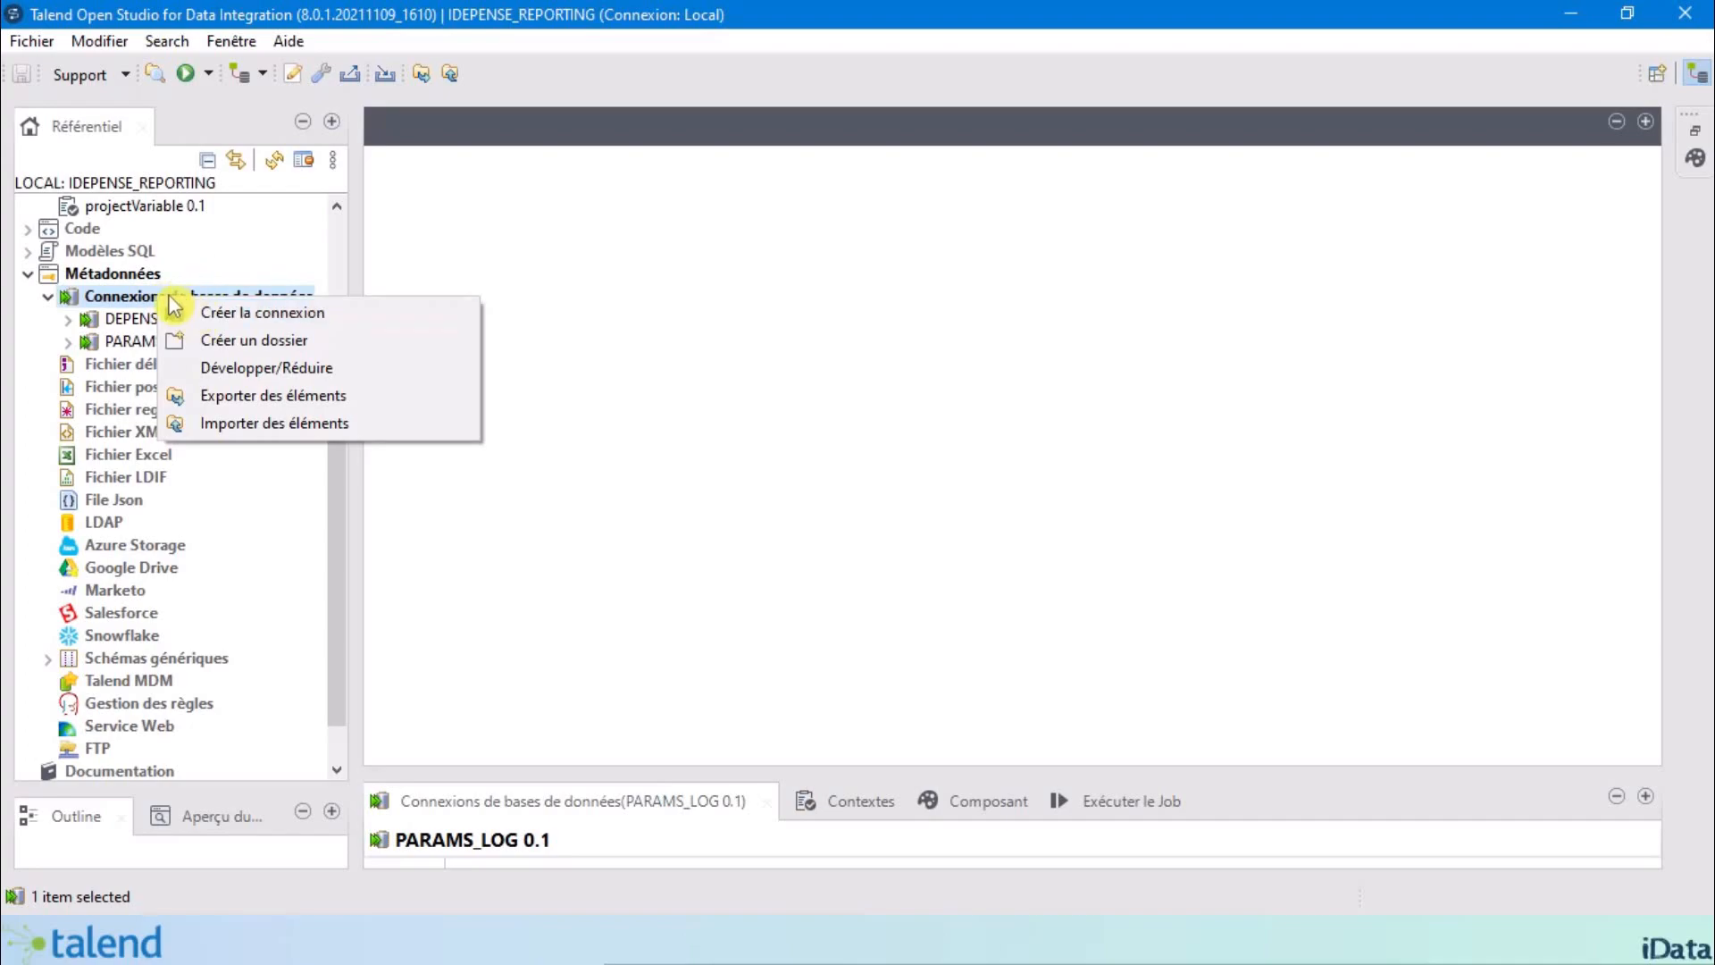
right_click(106, 304)
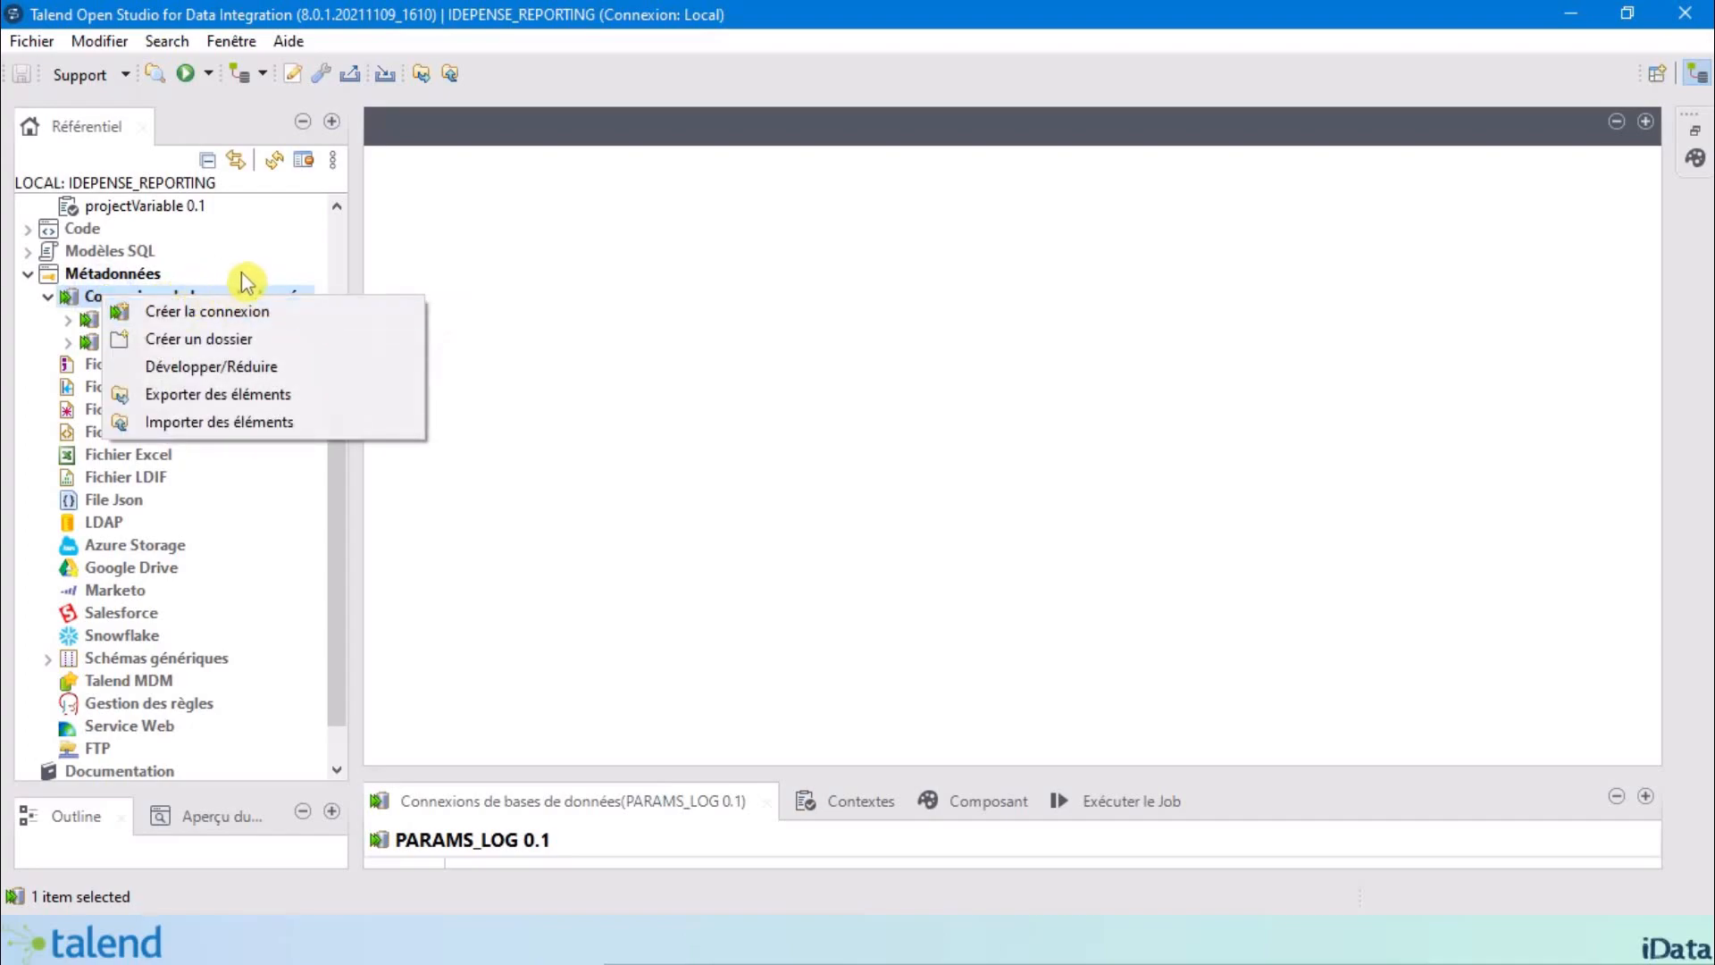
left_click(421, 272)
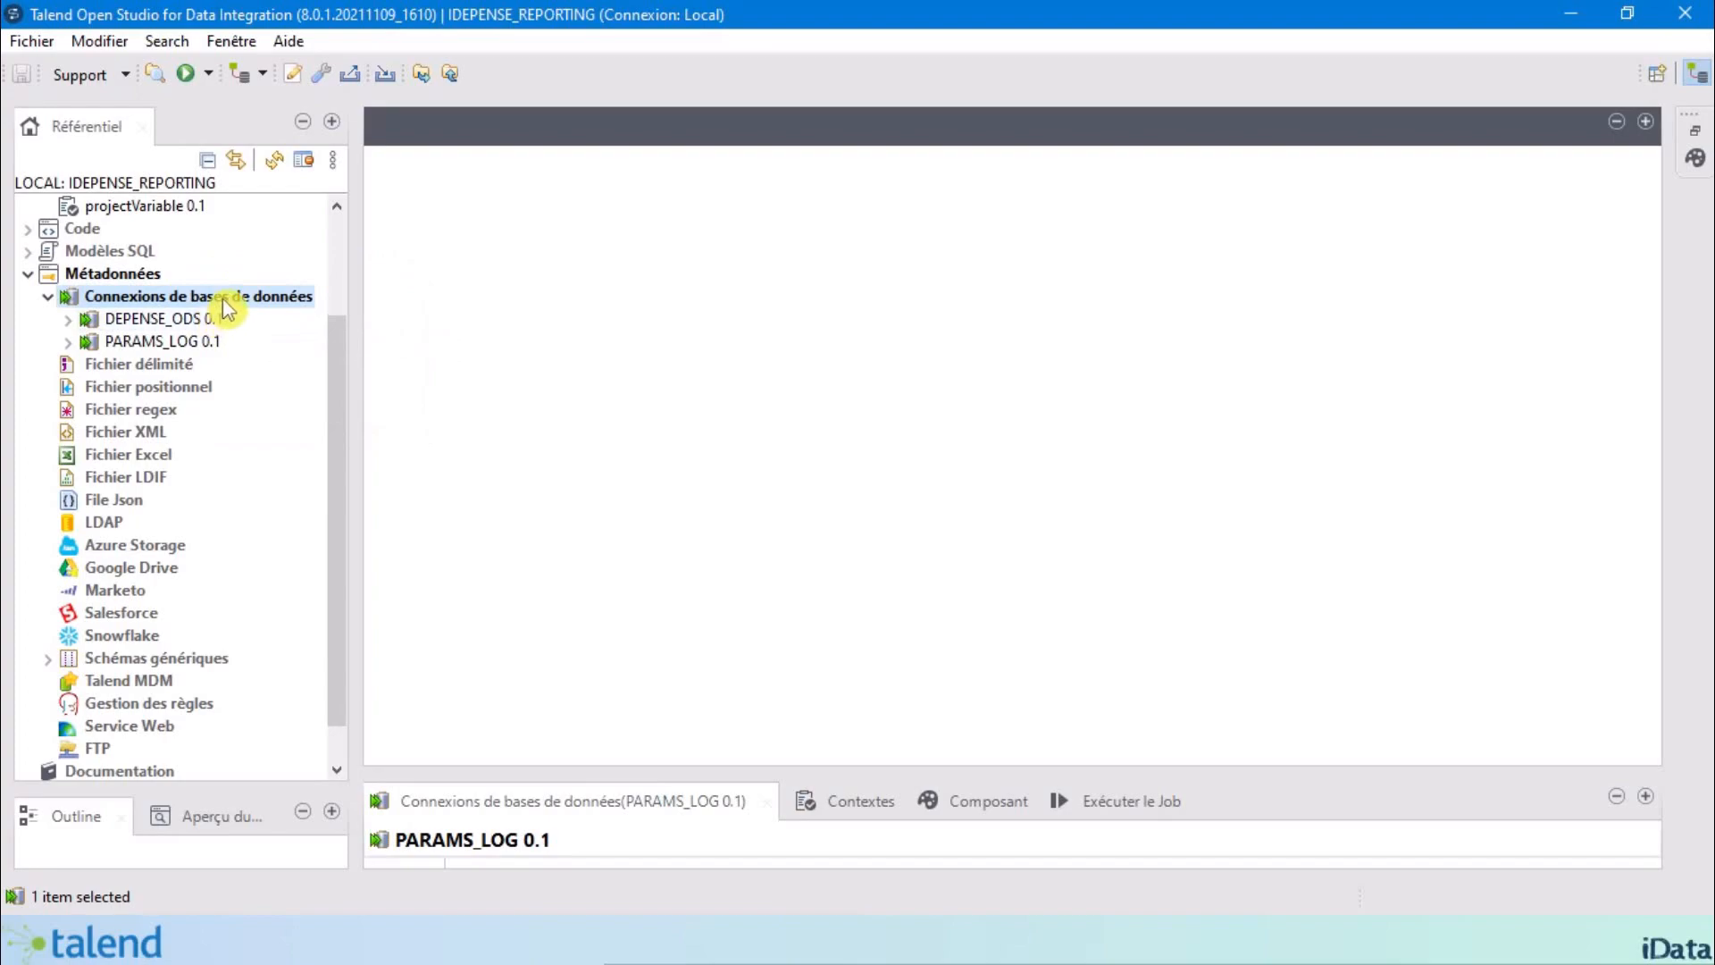
Start a new database connection named DEPENSE_DWH in the metadata and proceed to its connection settings.
right_click(223, 301)
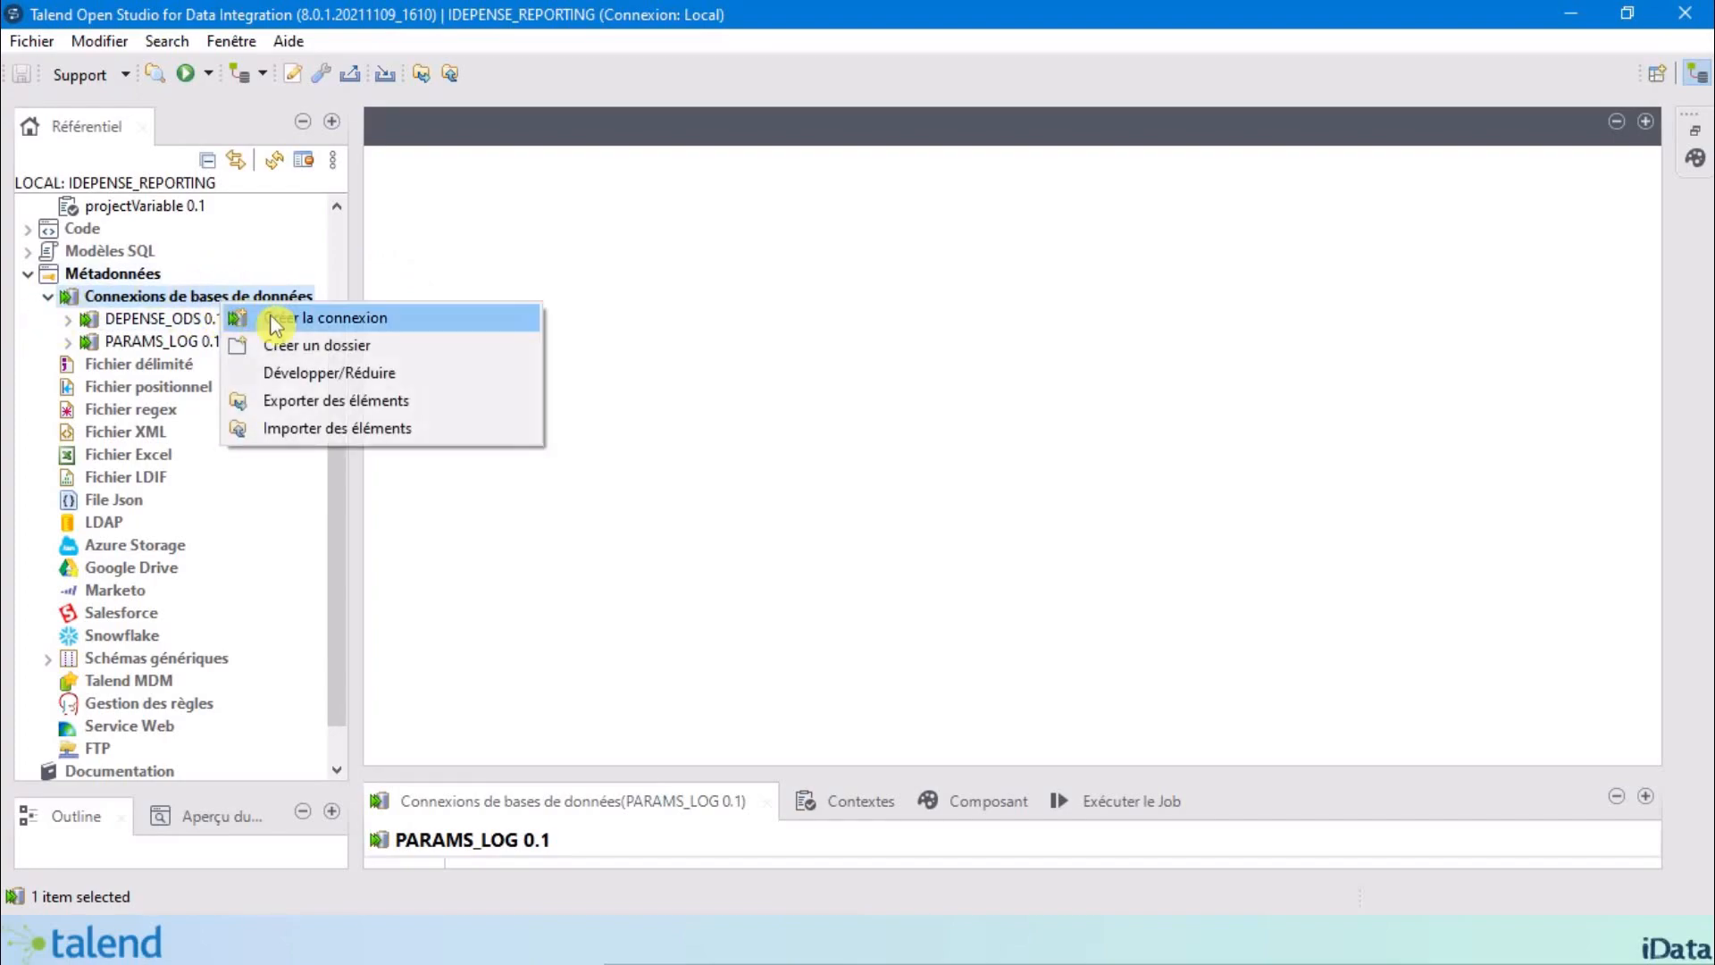
left_click(423, 332)
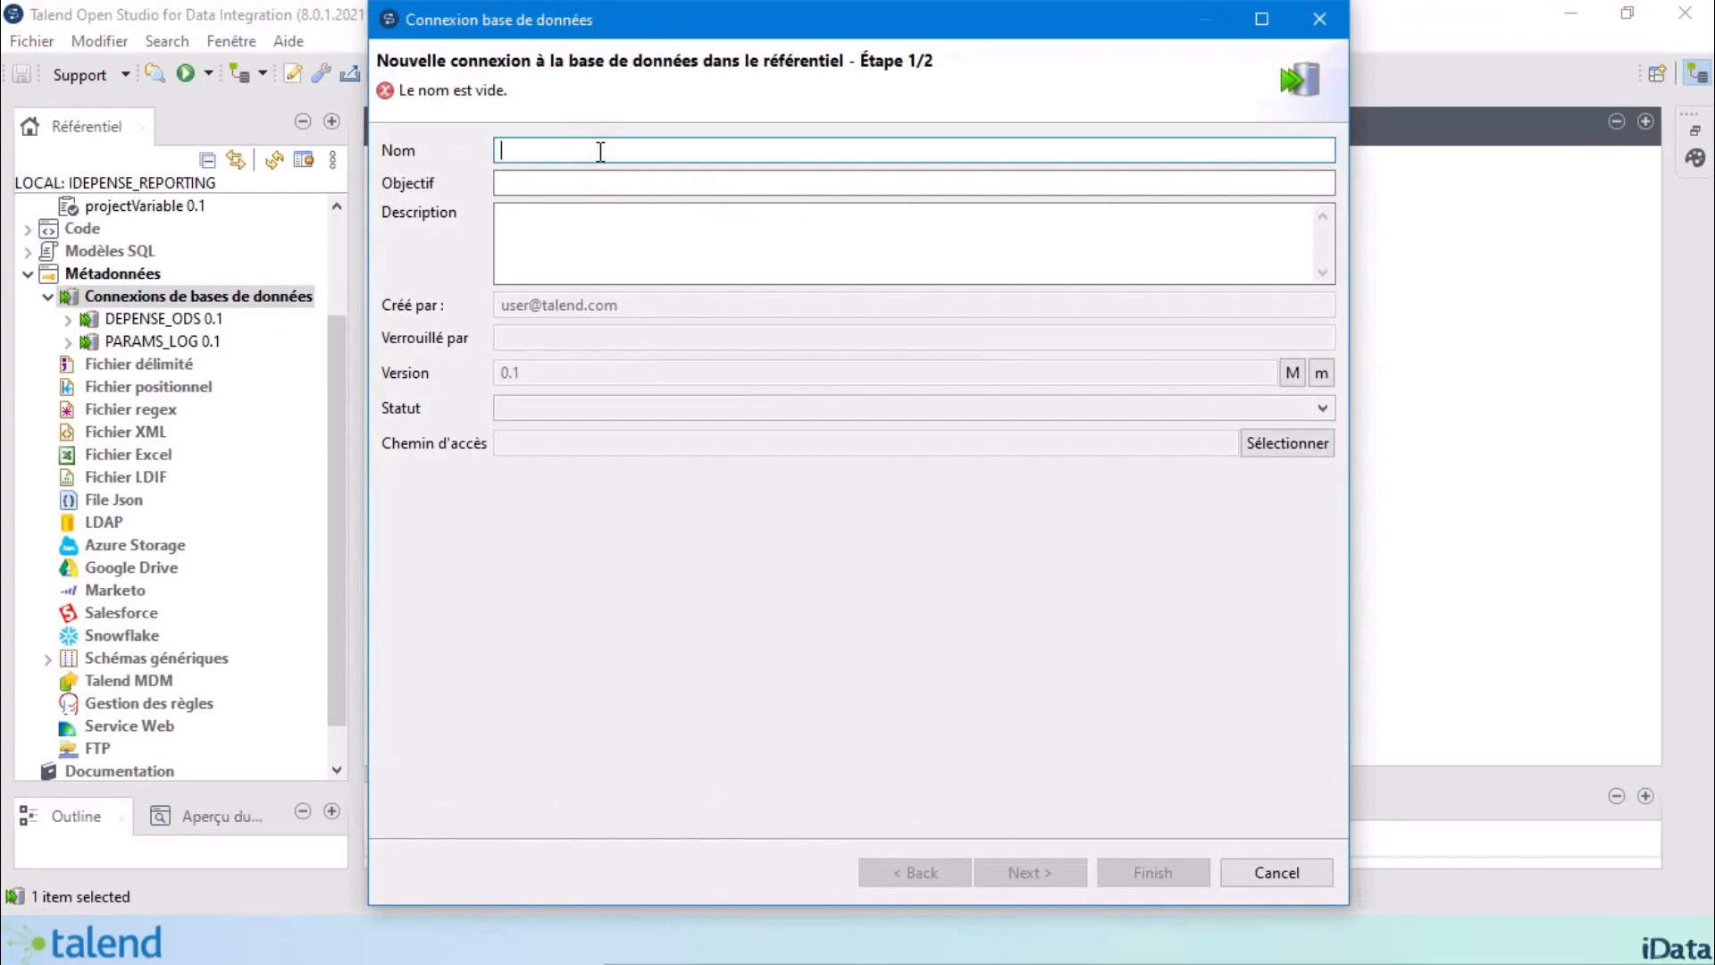
type("d")
key("BackSpace")
type("DEPENSE_DWH")
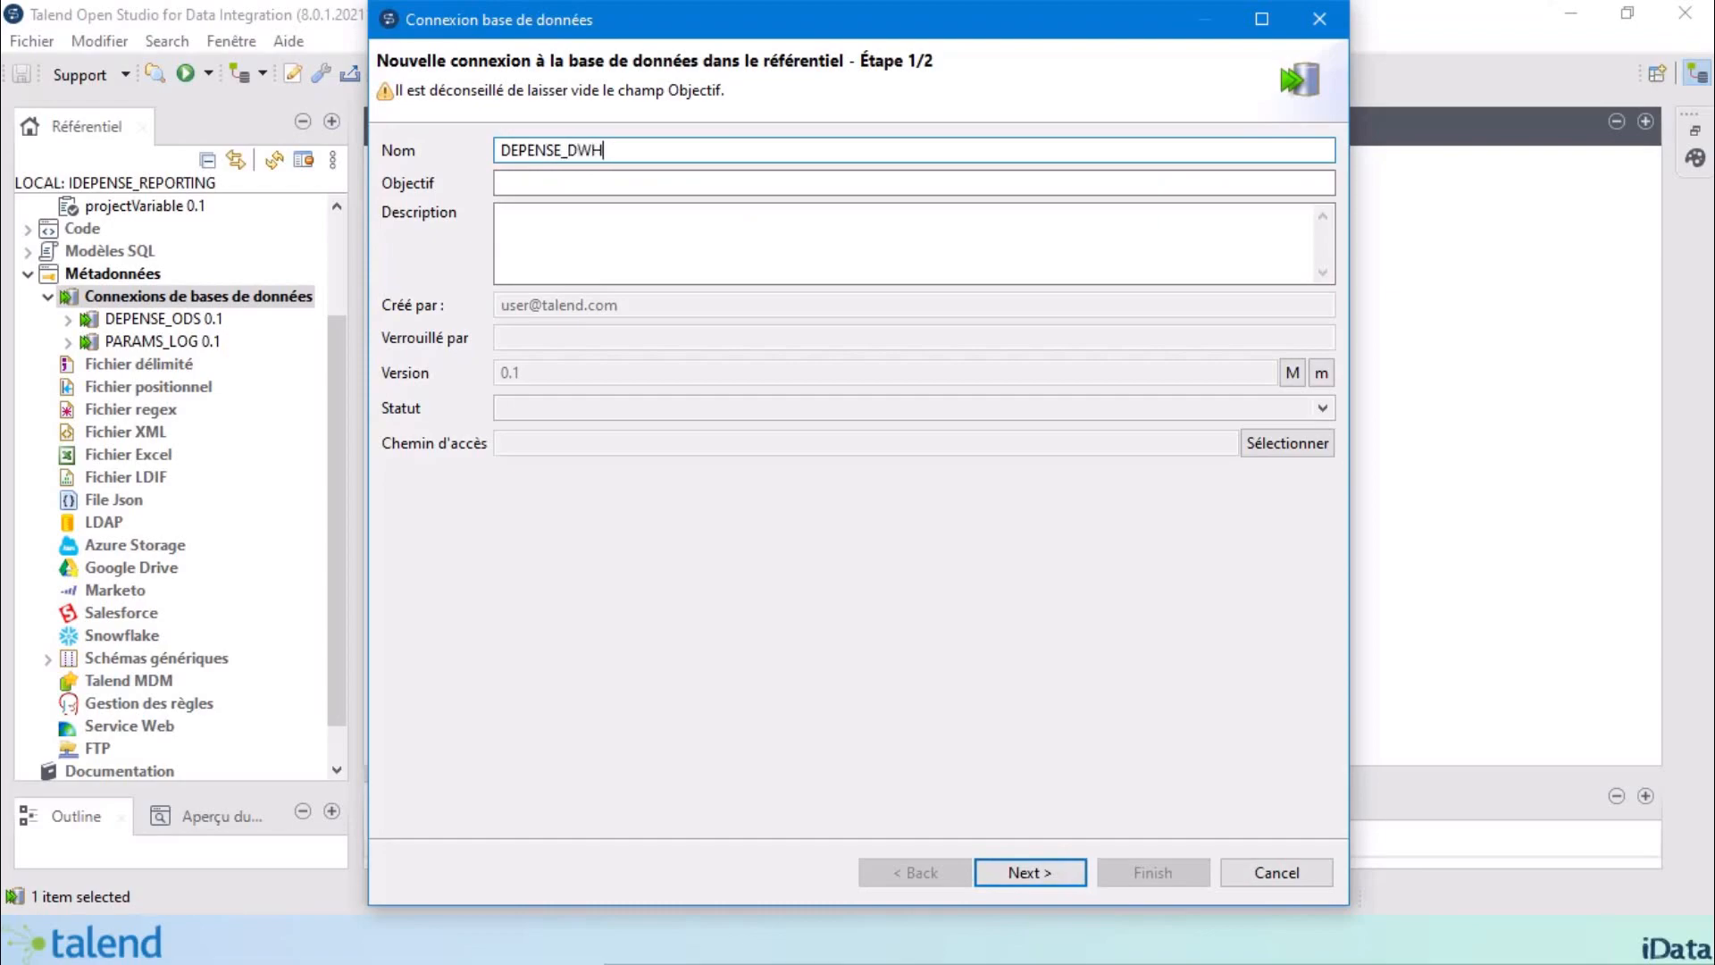
left_click(1018, 875)
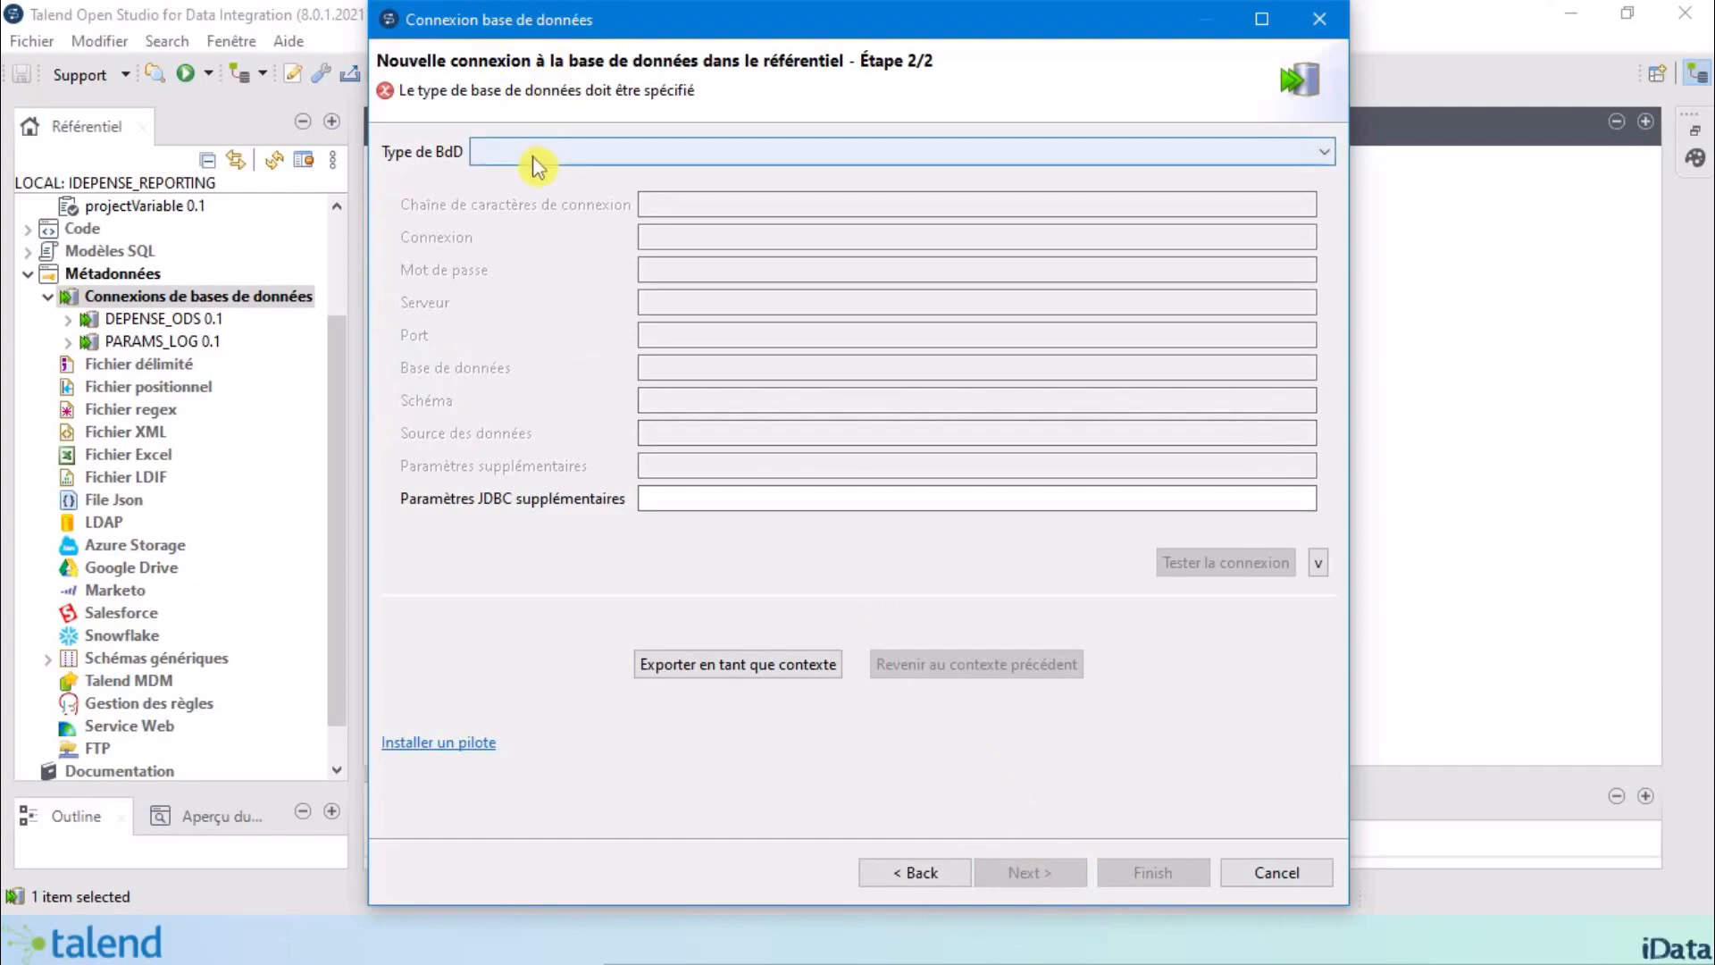
Set the database type of the new DEPENSE_DWH connection to PostgreSQL.
left_click(534, 153)
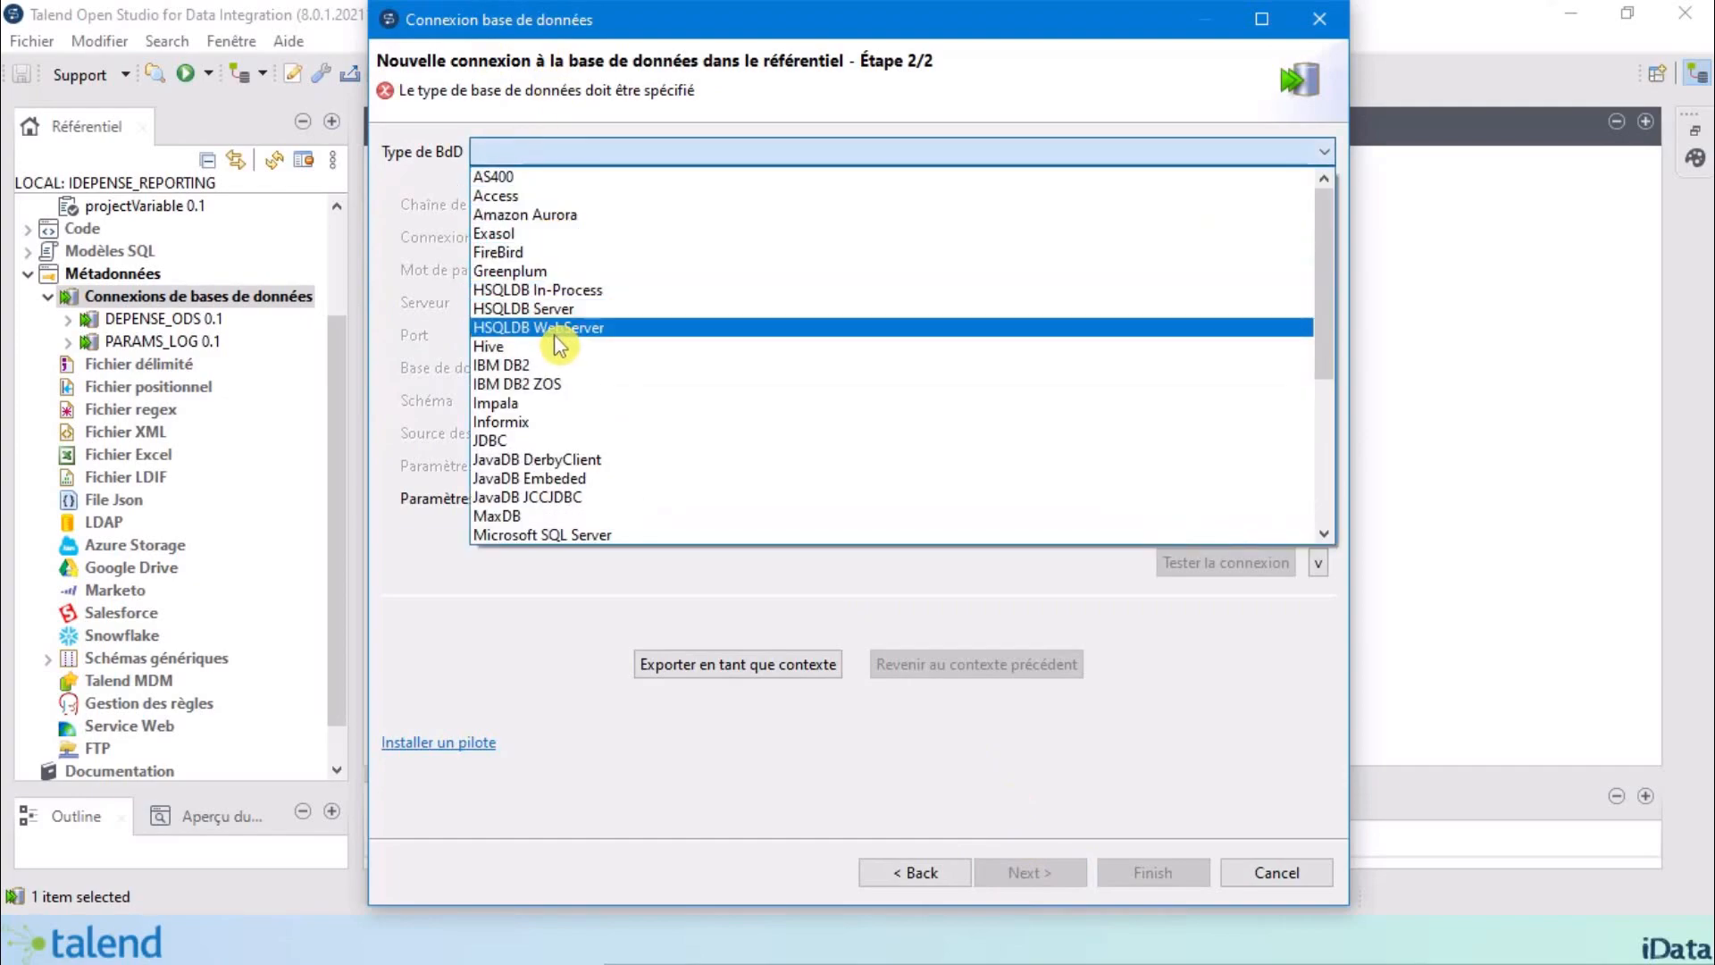
scroll(552, 342, "down", 2)
key("p")
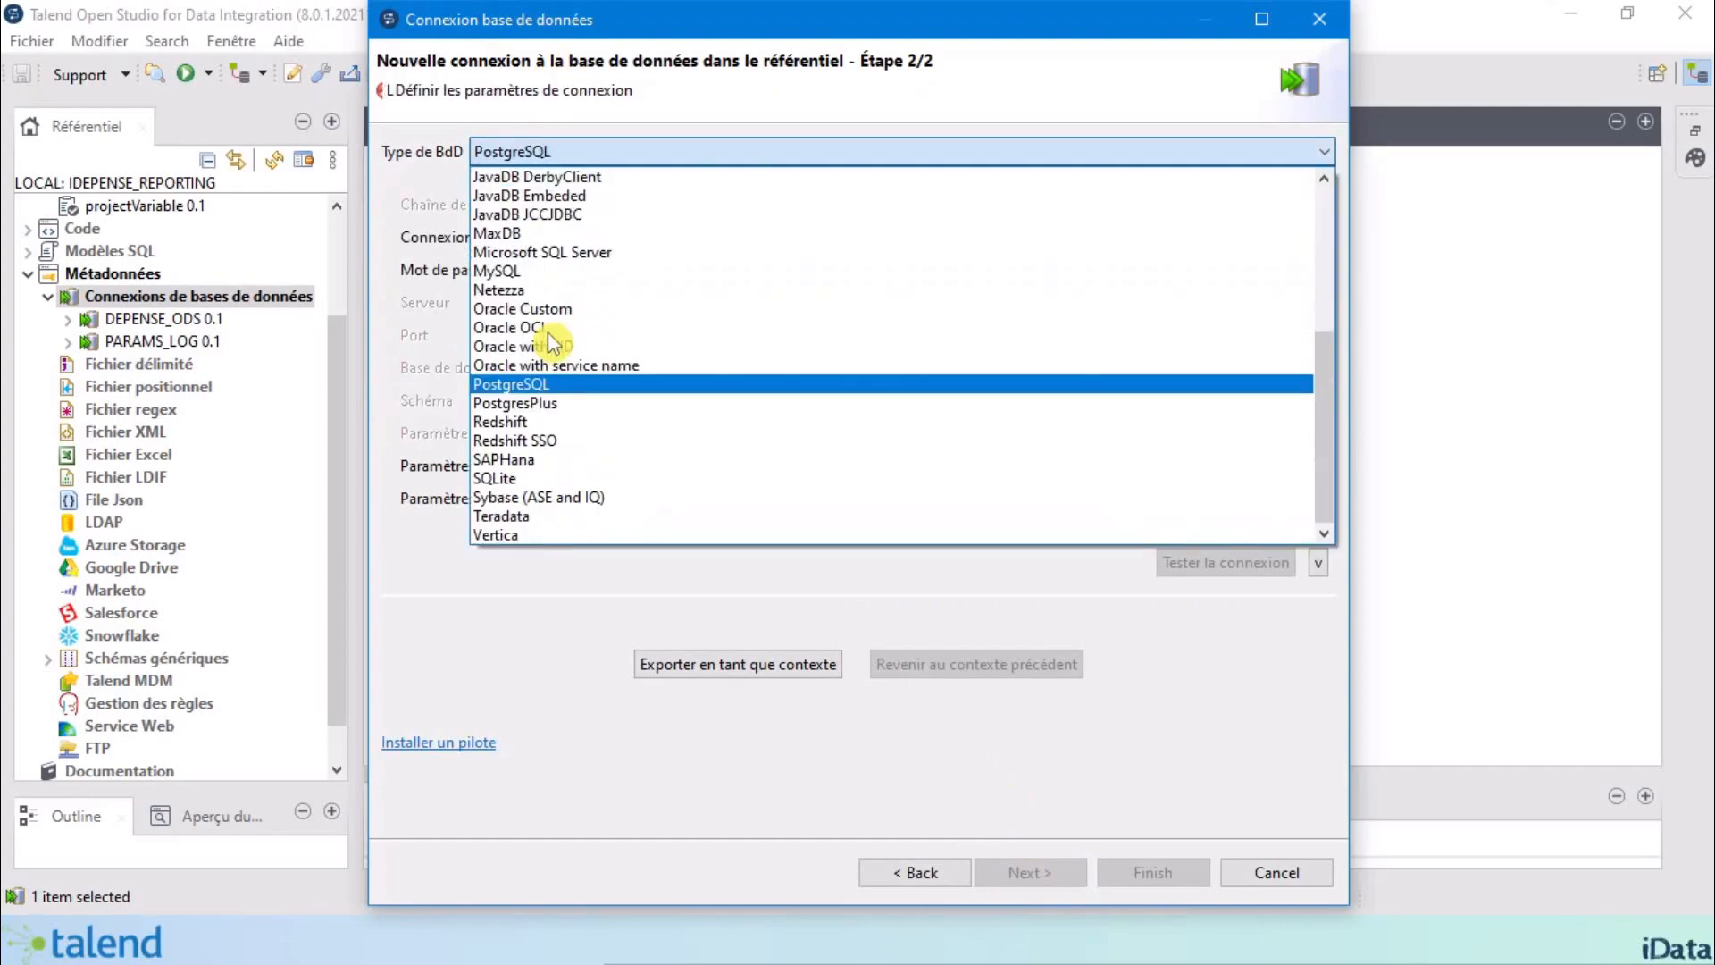
left_click(548, 389)
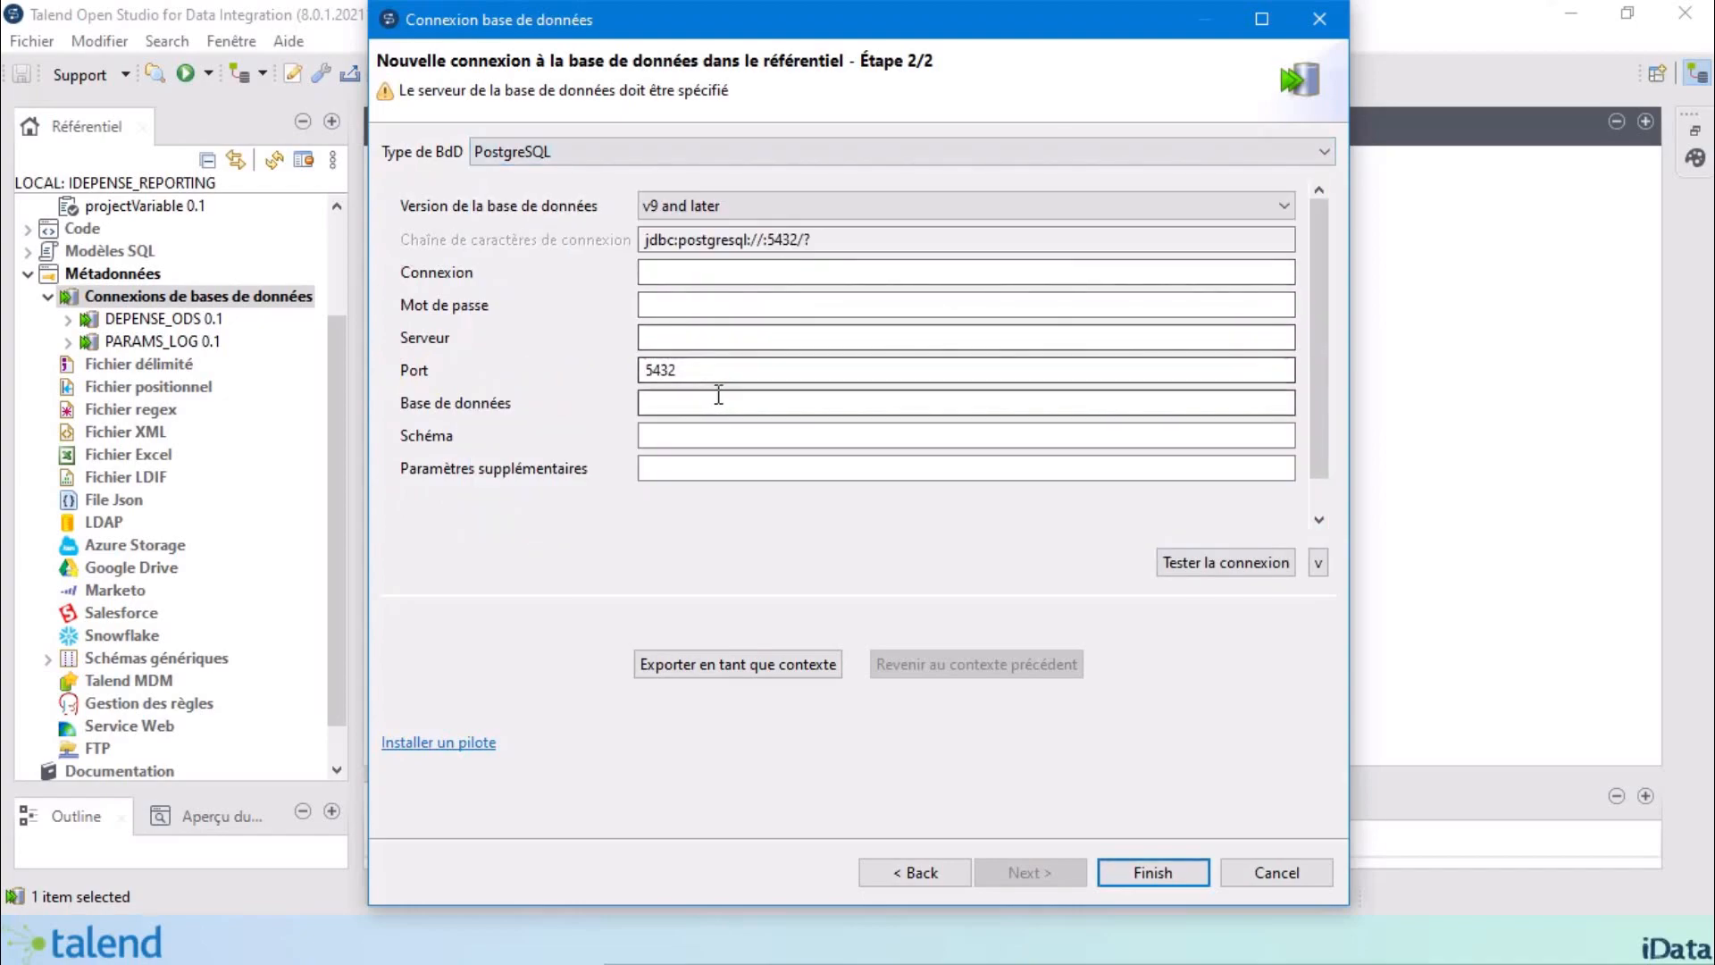
Export the connection settings as a context, reusing the existing connexionDWH context group from the repository.
left_click(715, 663)
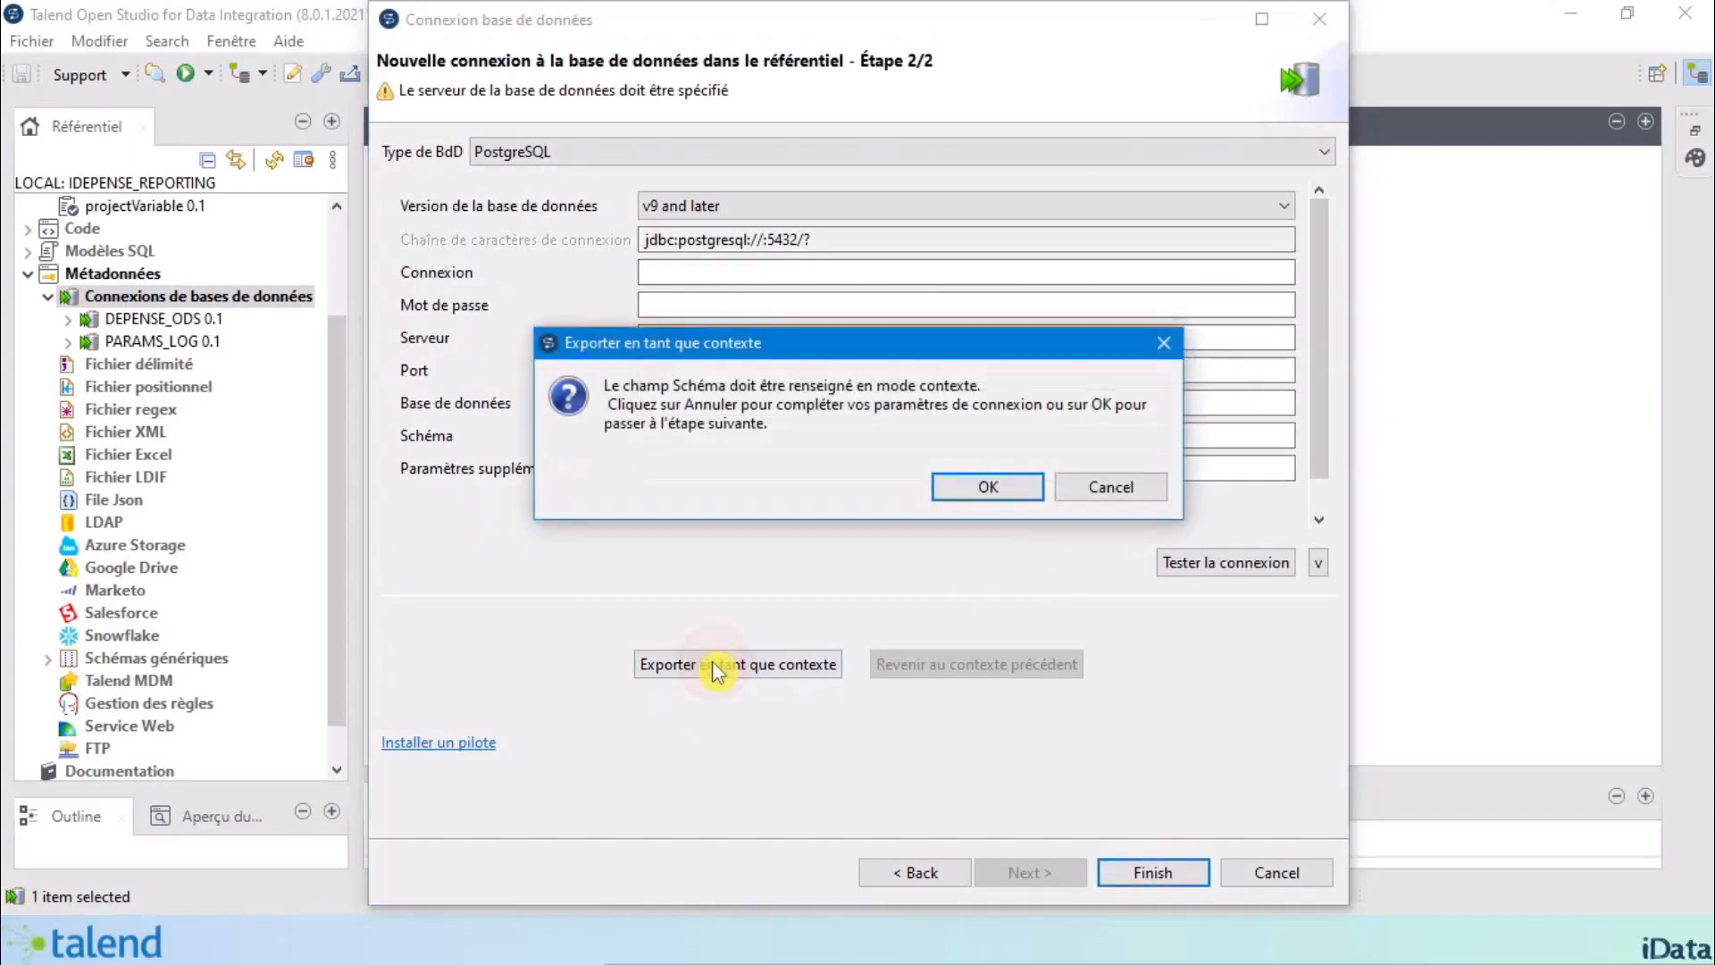
left_click(980, 489)
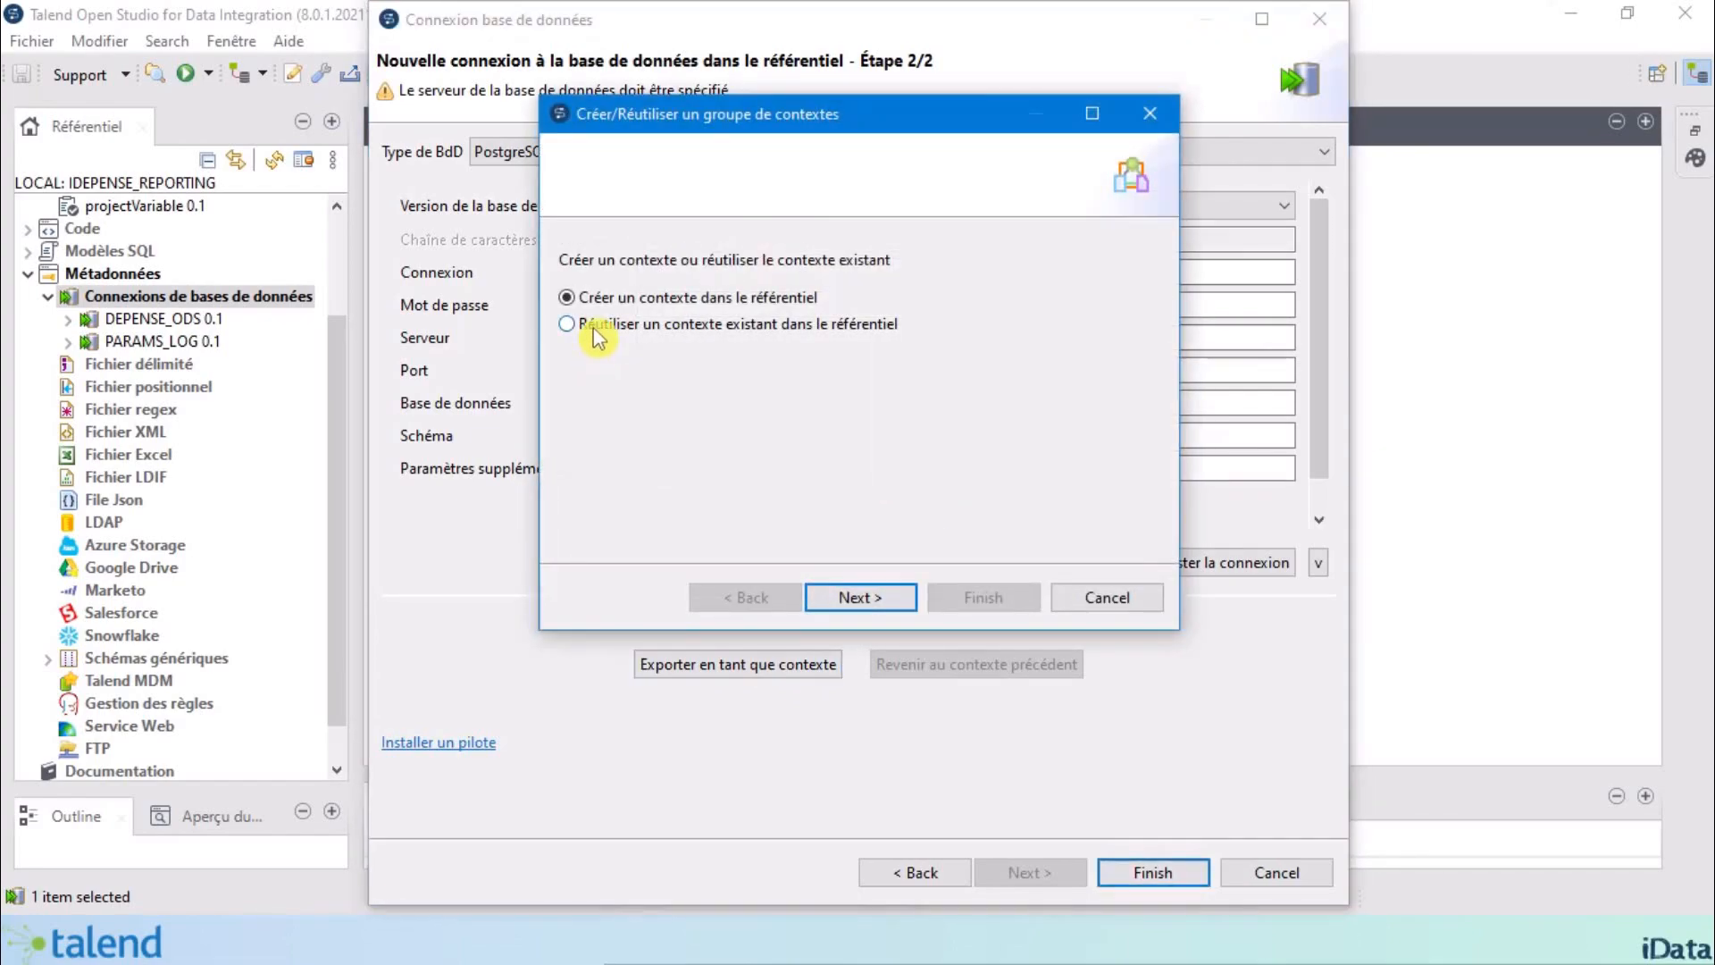
left_click(686, 327)
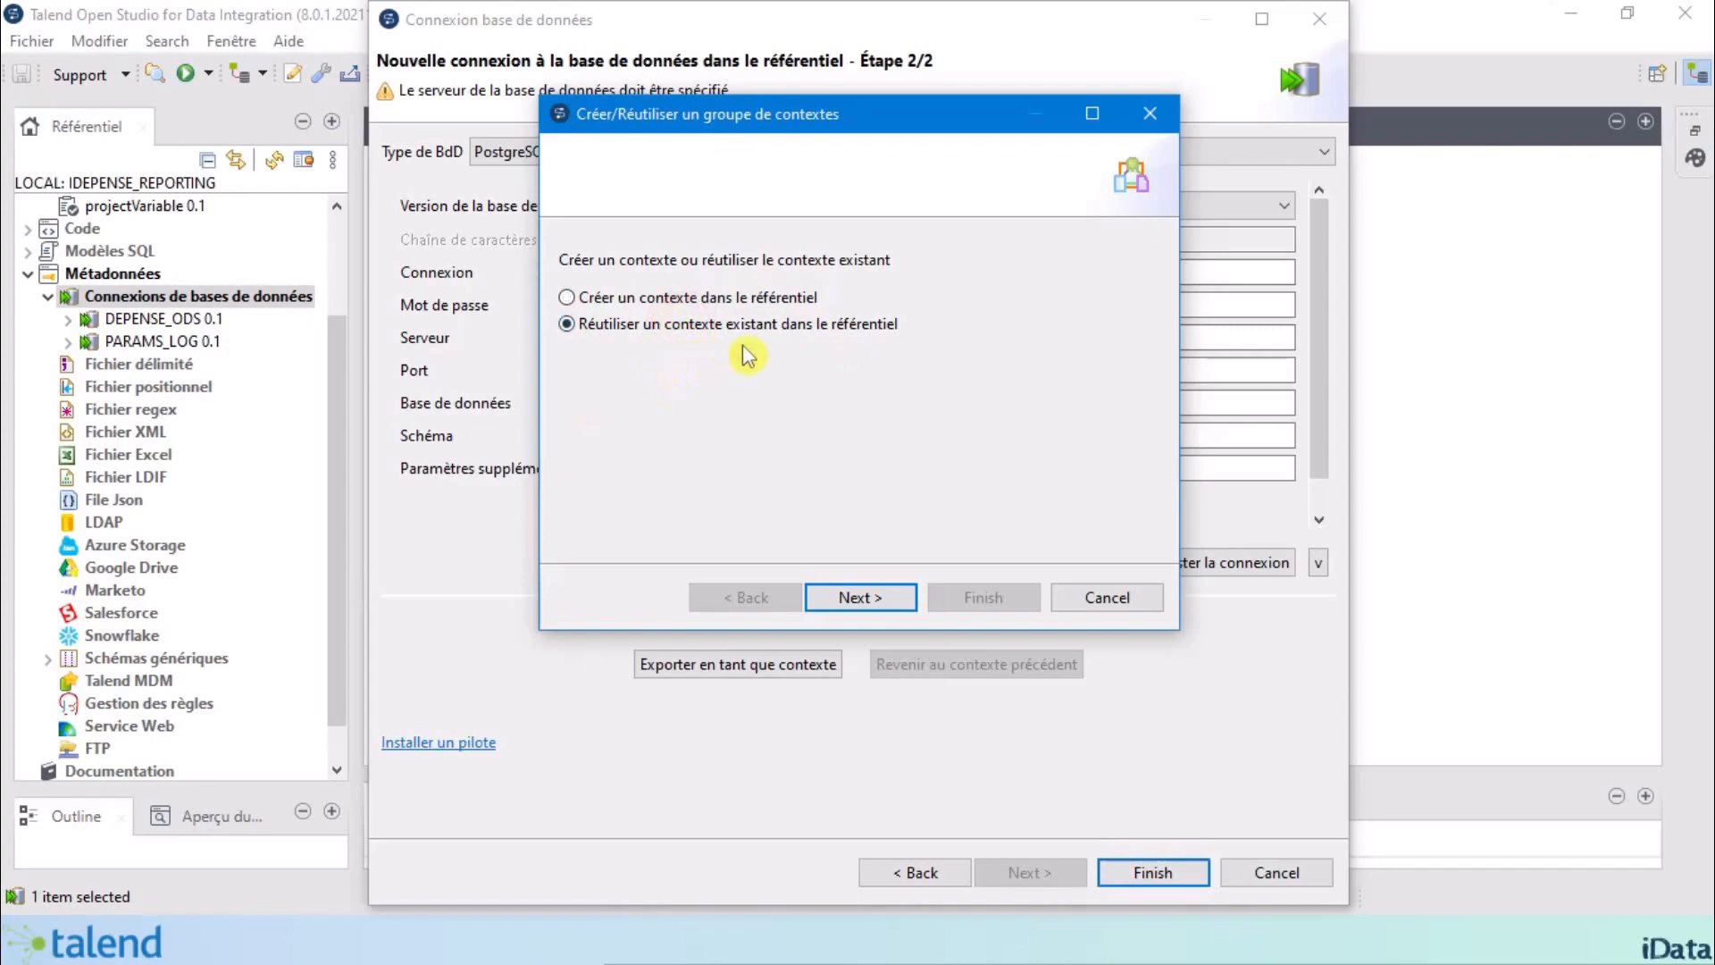
left_click(869, 598)
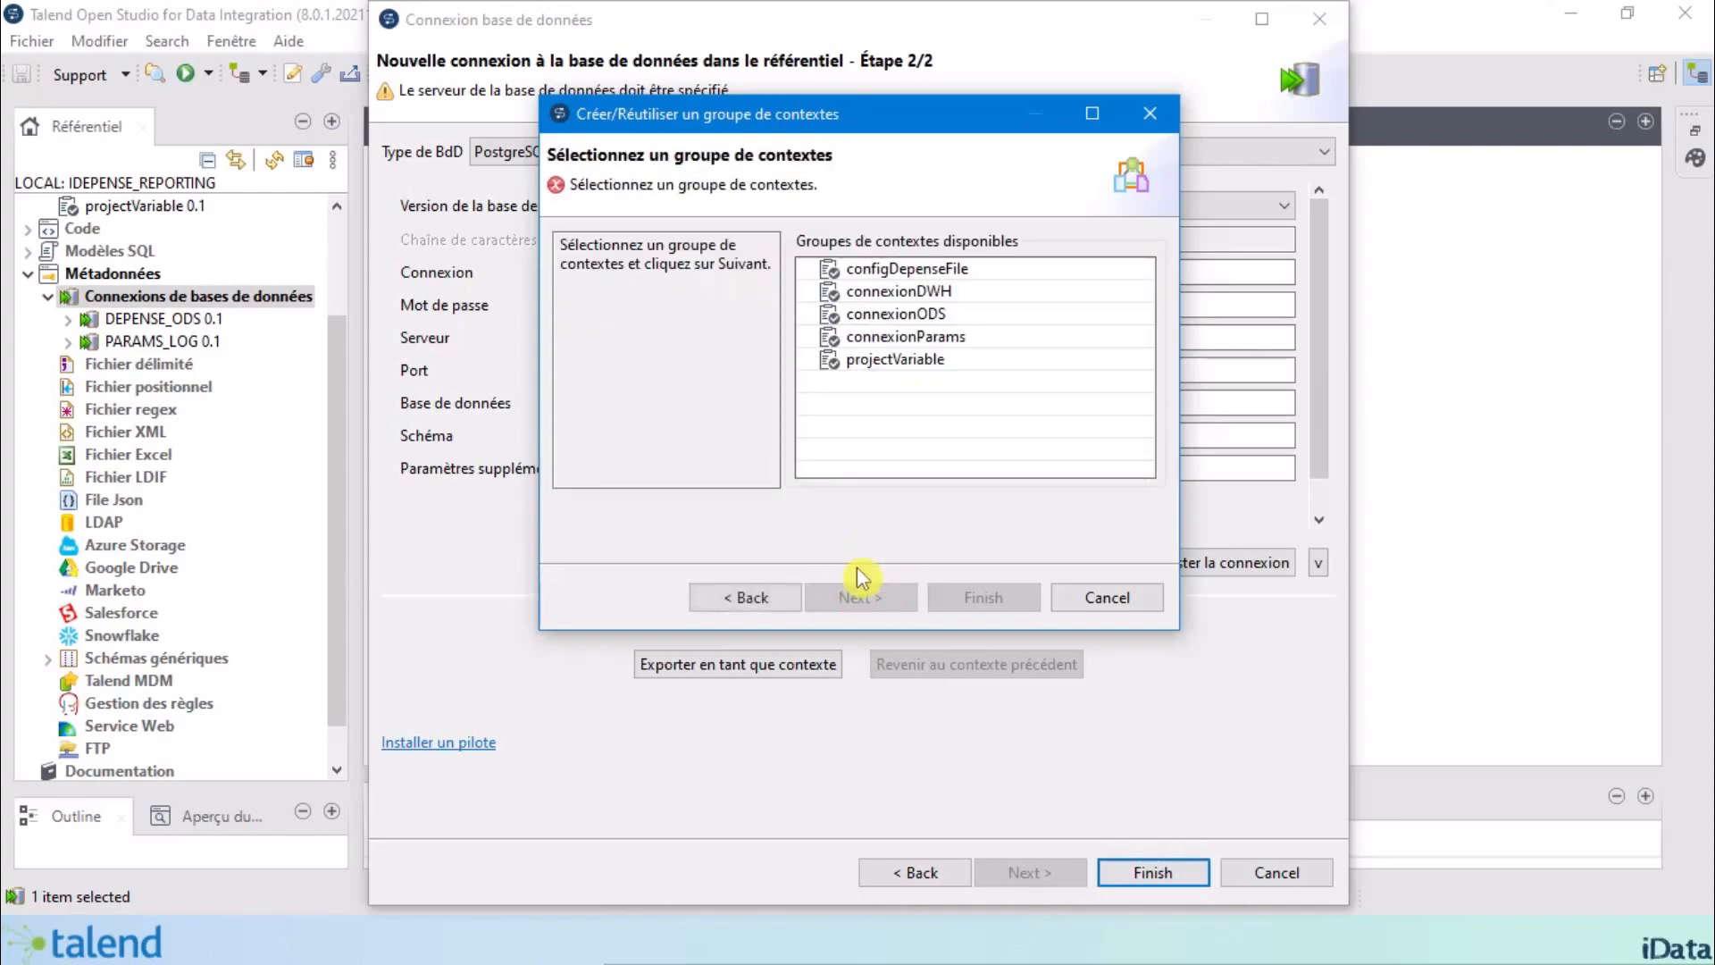
left_click(893, 293)
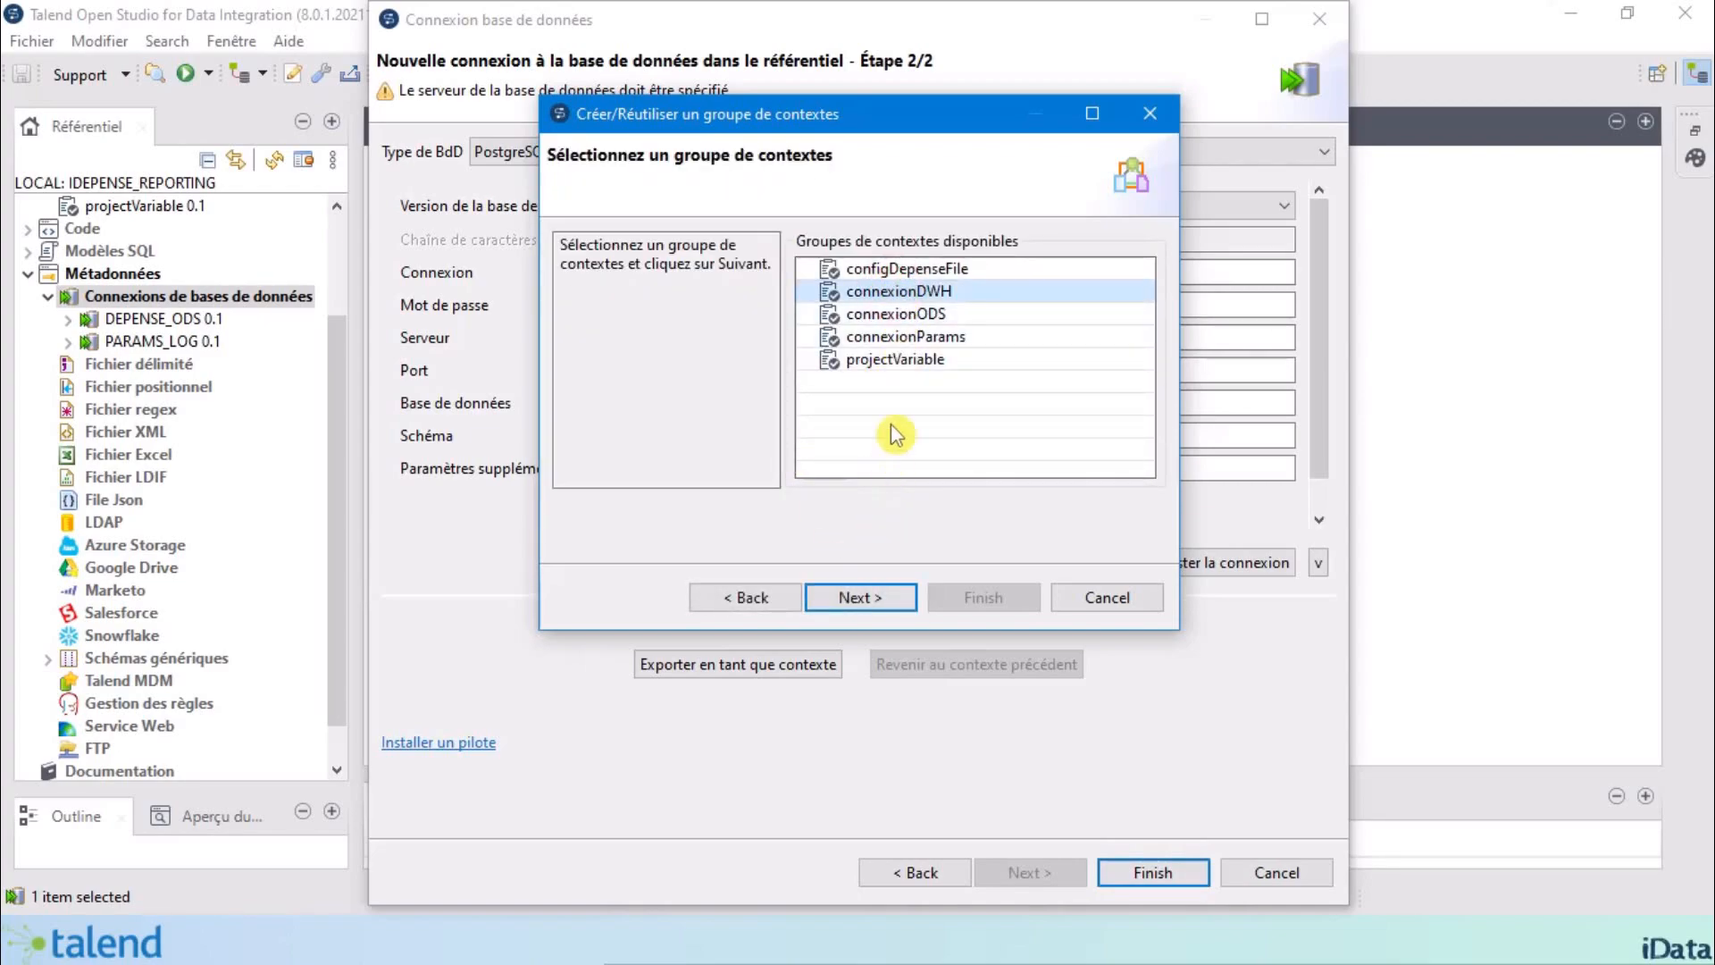
left_click(868, 605)
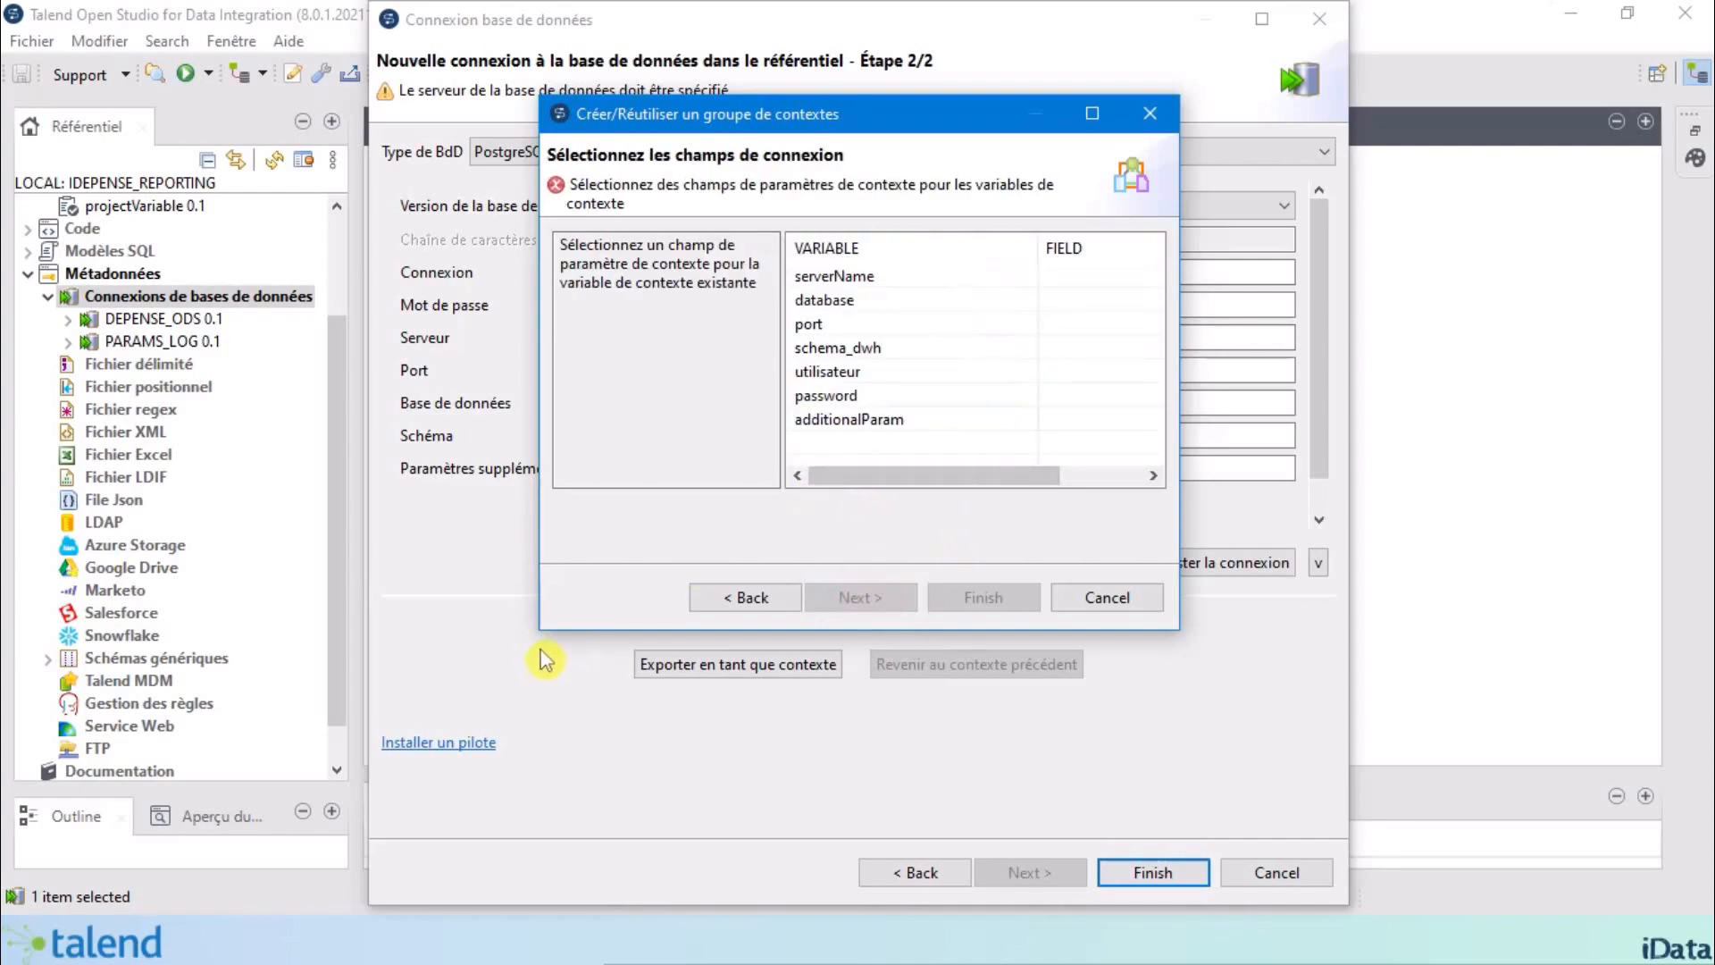
Enlarge the field mapping dialog and map serverName to Server and database to Database.
left_click_drag(541, 634, 294, 709)
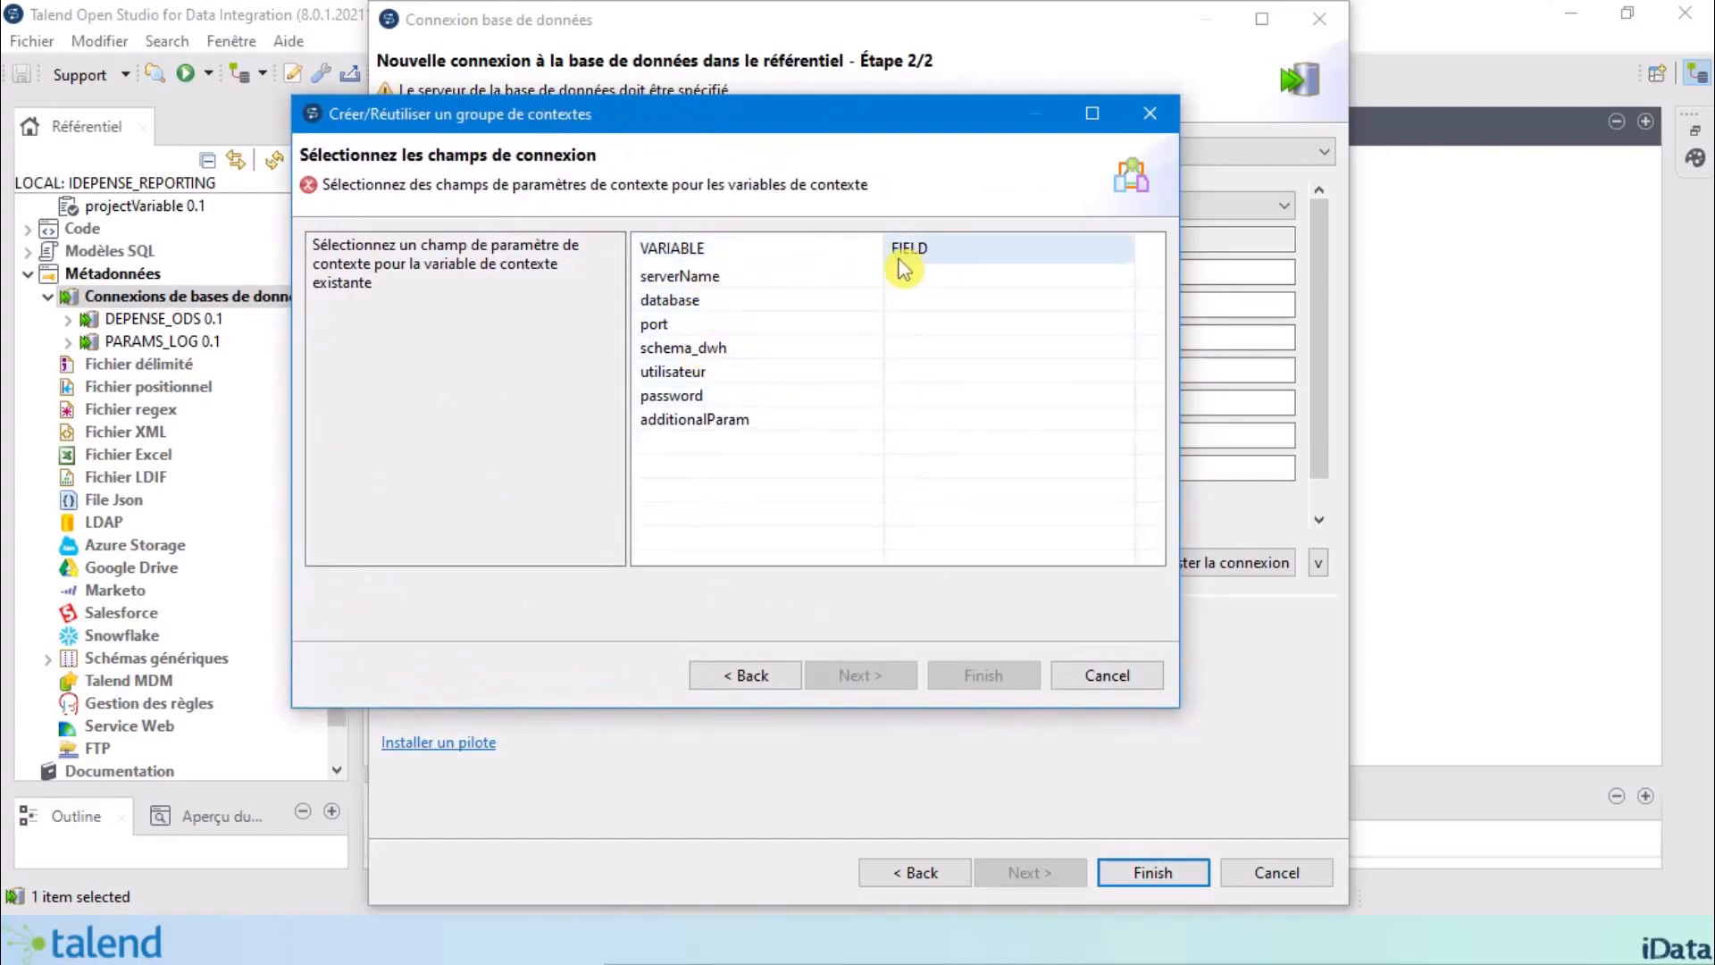
left_click_drag(884, 250, 829, 253)
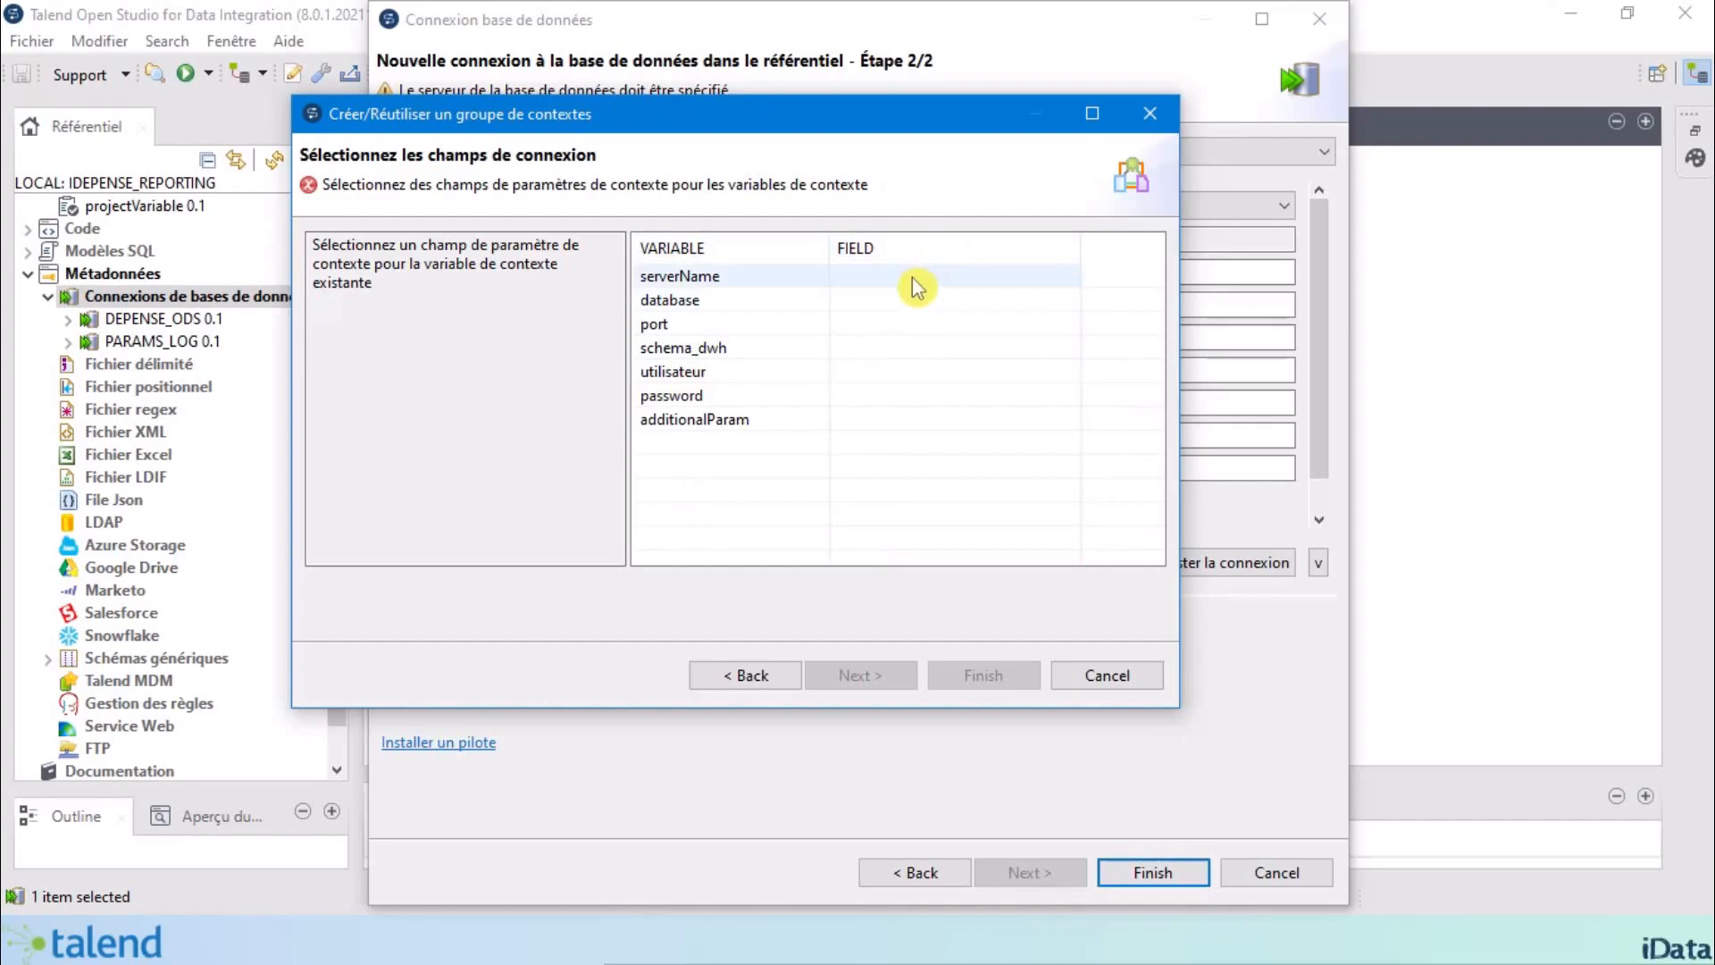
left_click_drag(838, 115, 1199, 142)
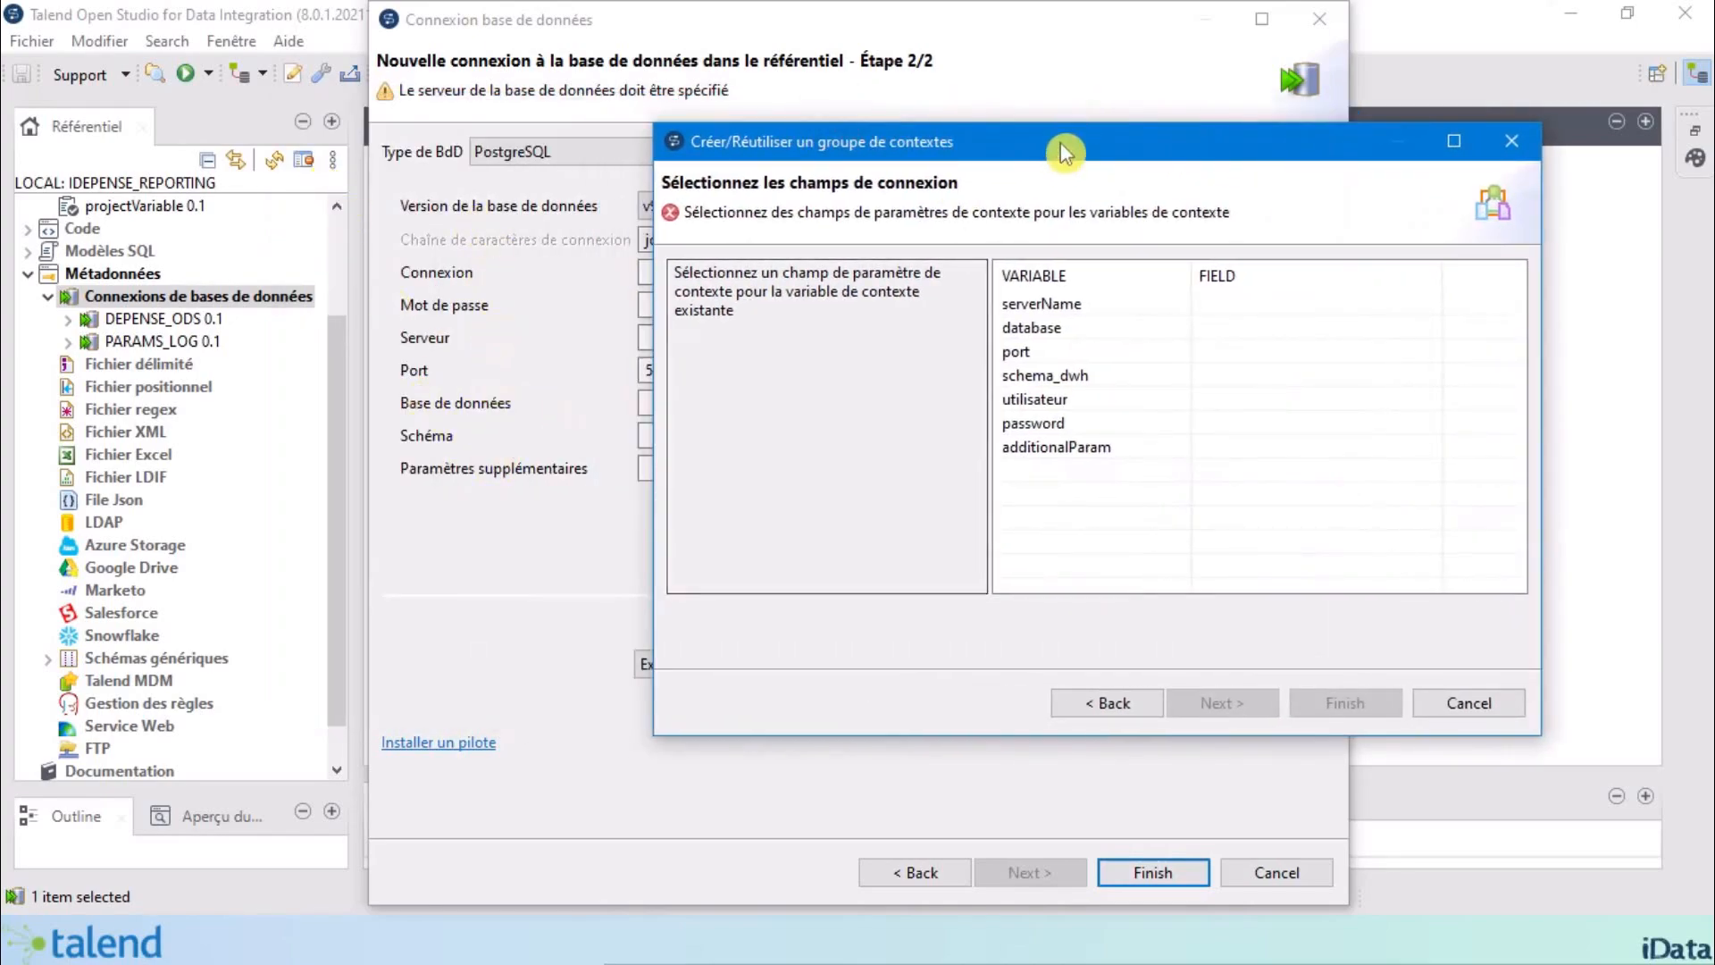
left_click_drag(1060, 143, 844, 123)
left_click(1020, 283)
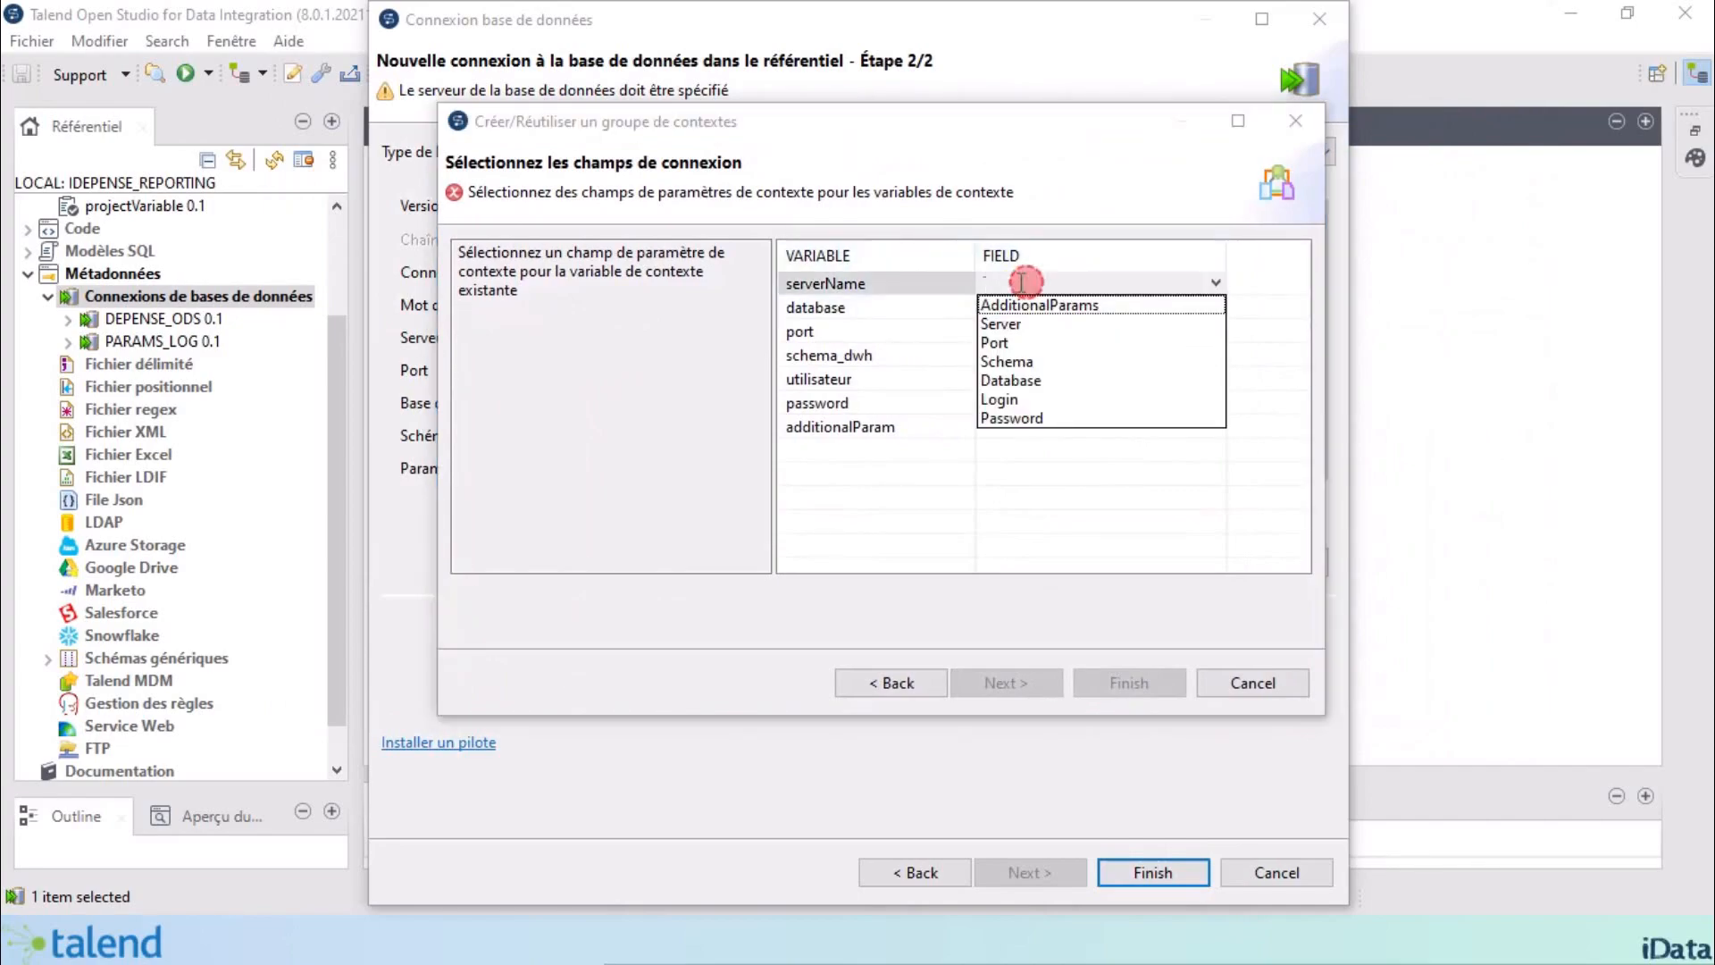
left_click(1043, 332)
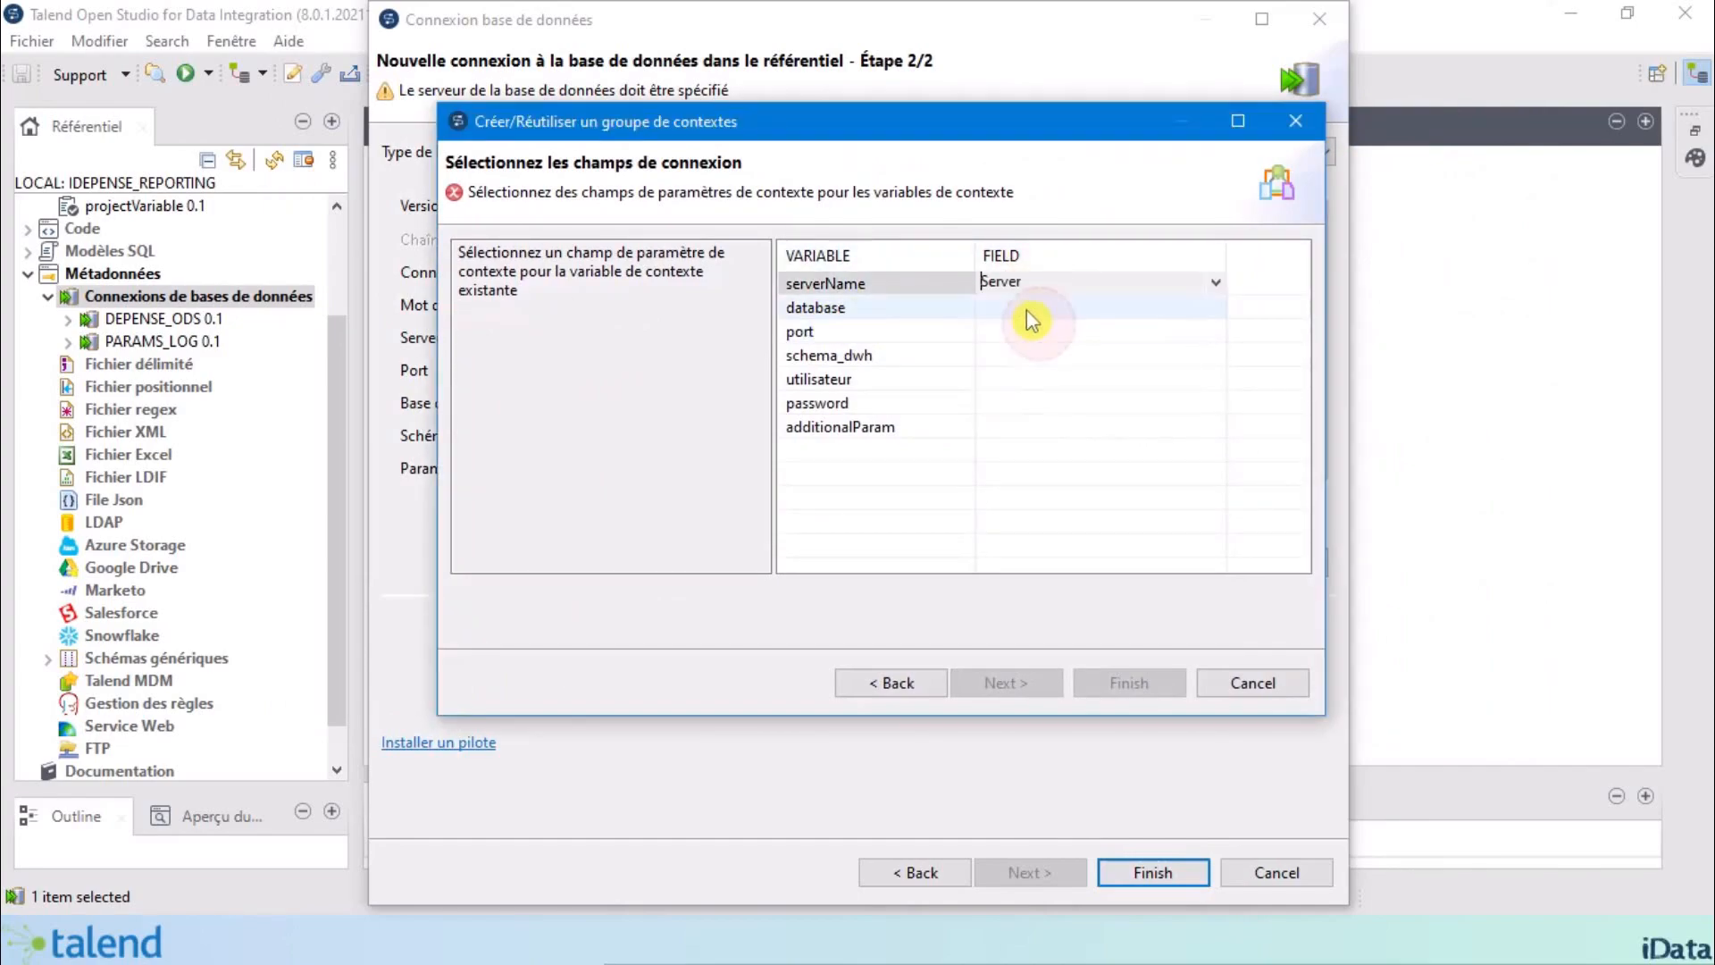
left_click(1075, 312)
left_click(1216, 310)
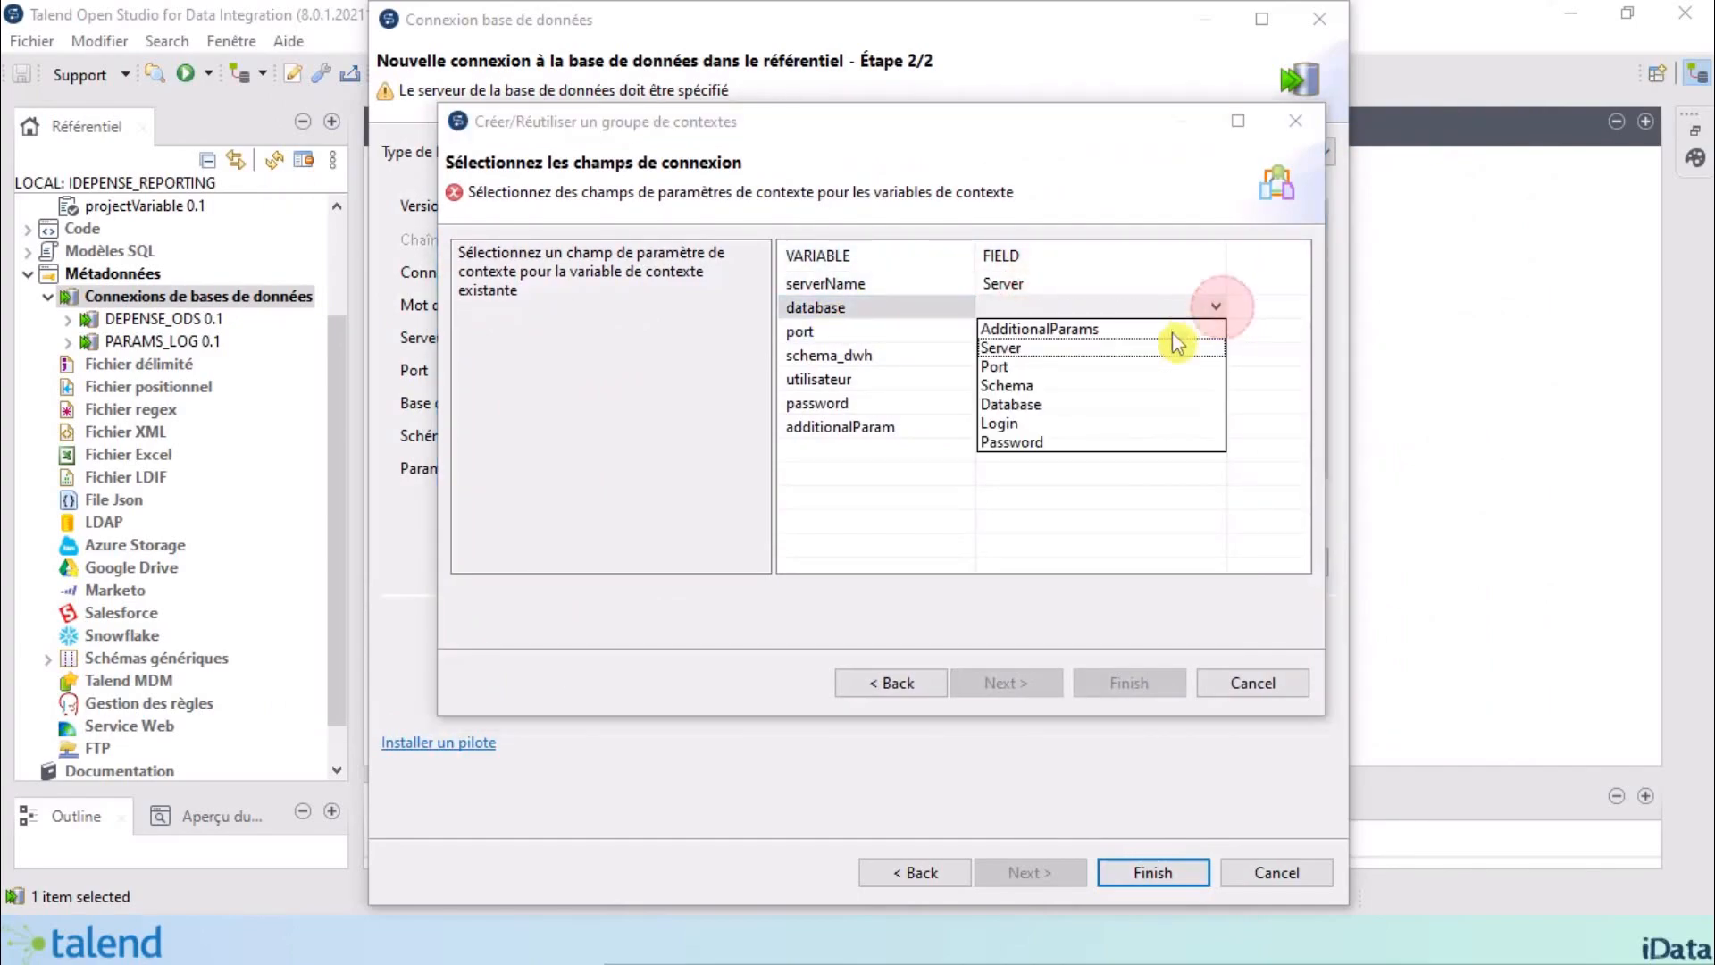
left_click(1068, 404)
Map the port variable to the Port field and schema_dwh to the Schema field.
left_click(1046, 329)
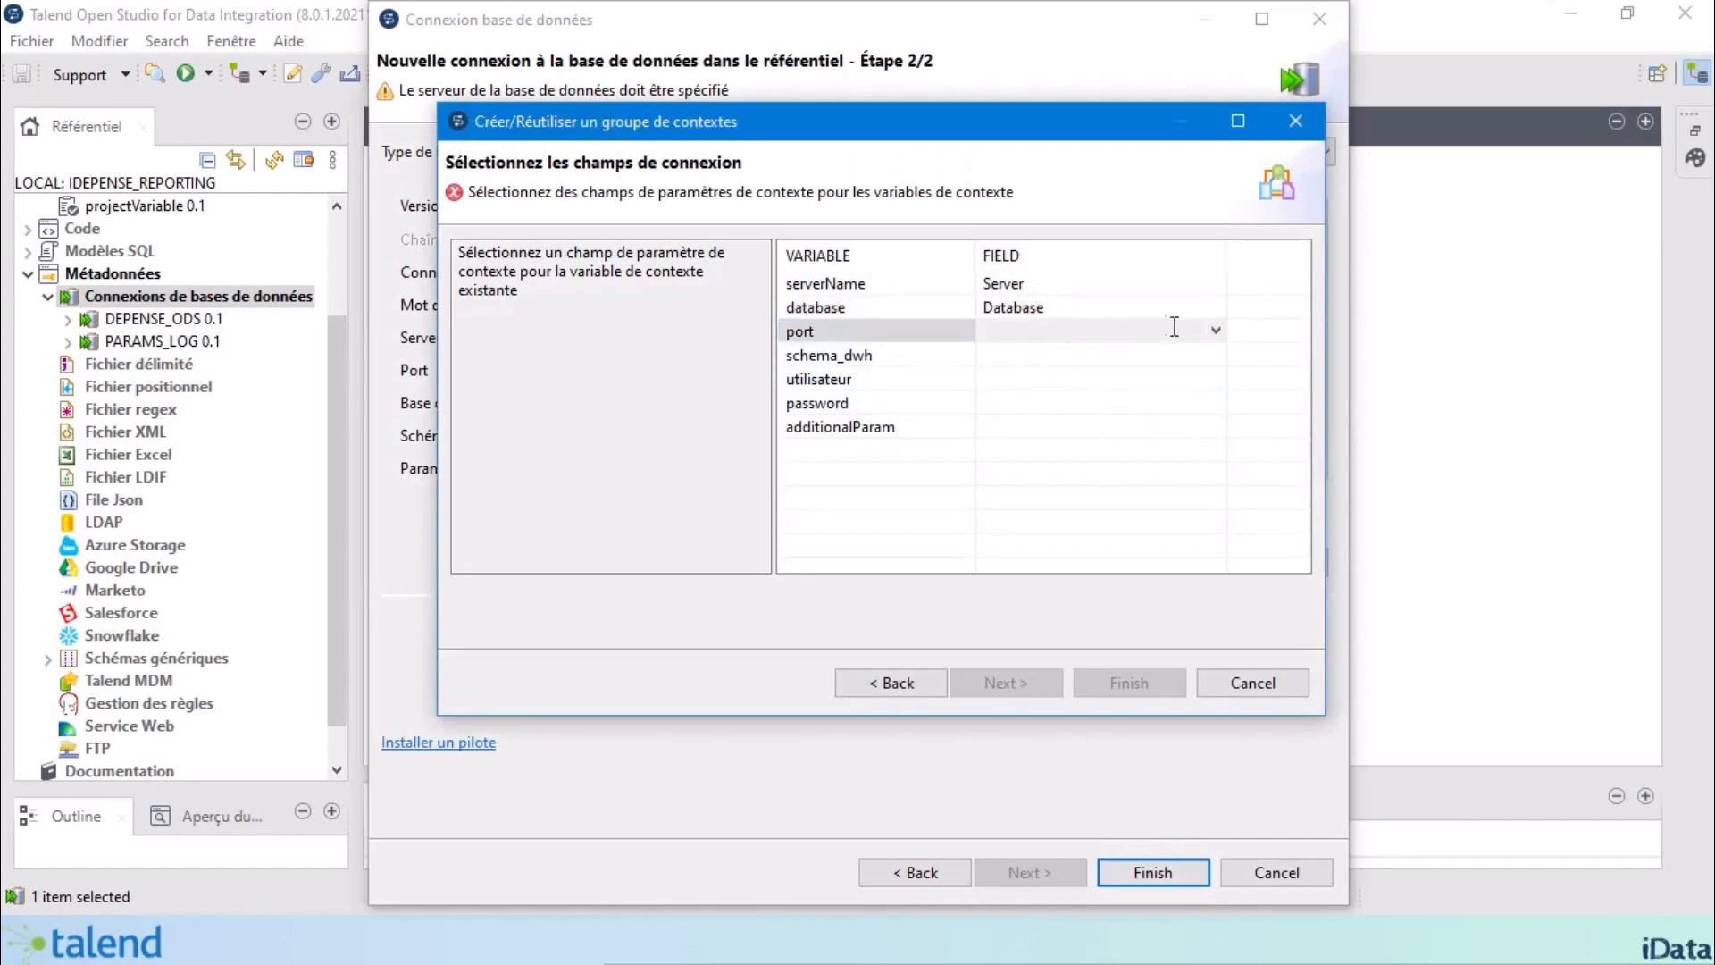
left_click(1217, 338)
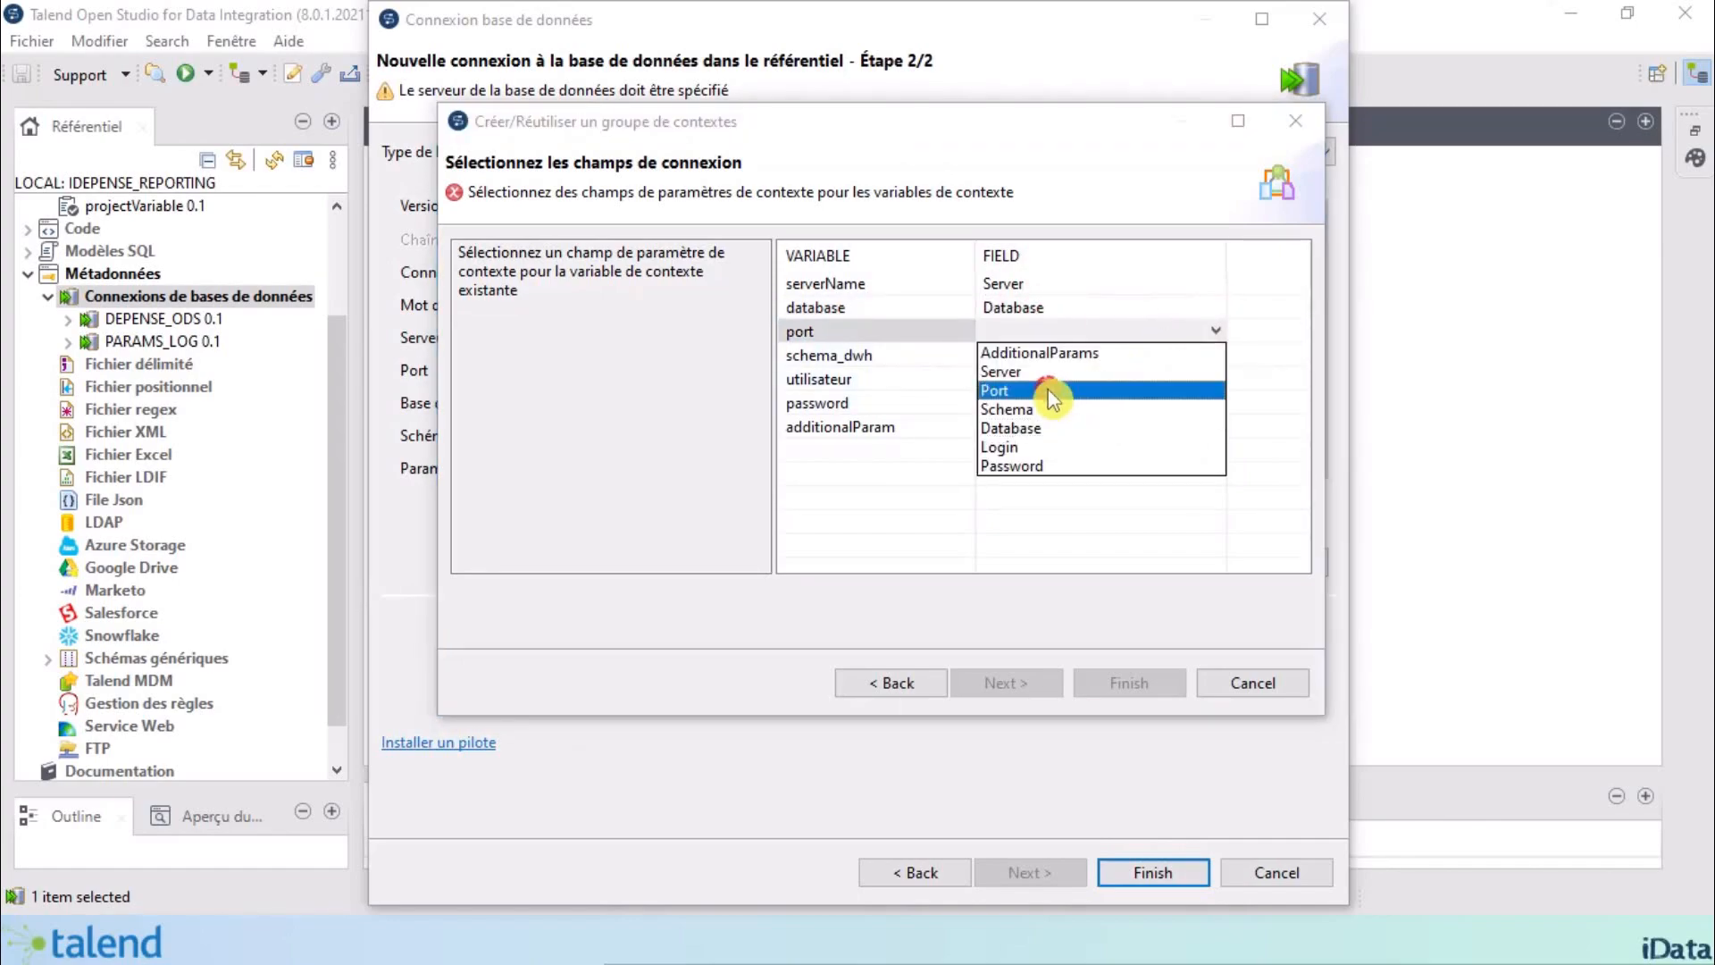
left_click(1097, 387)
left_click(1053, 350)
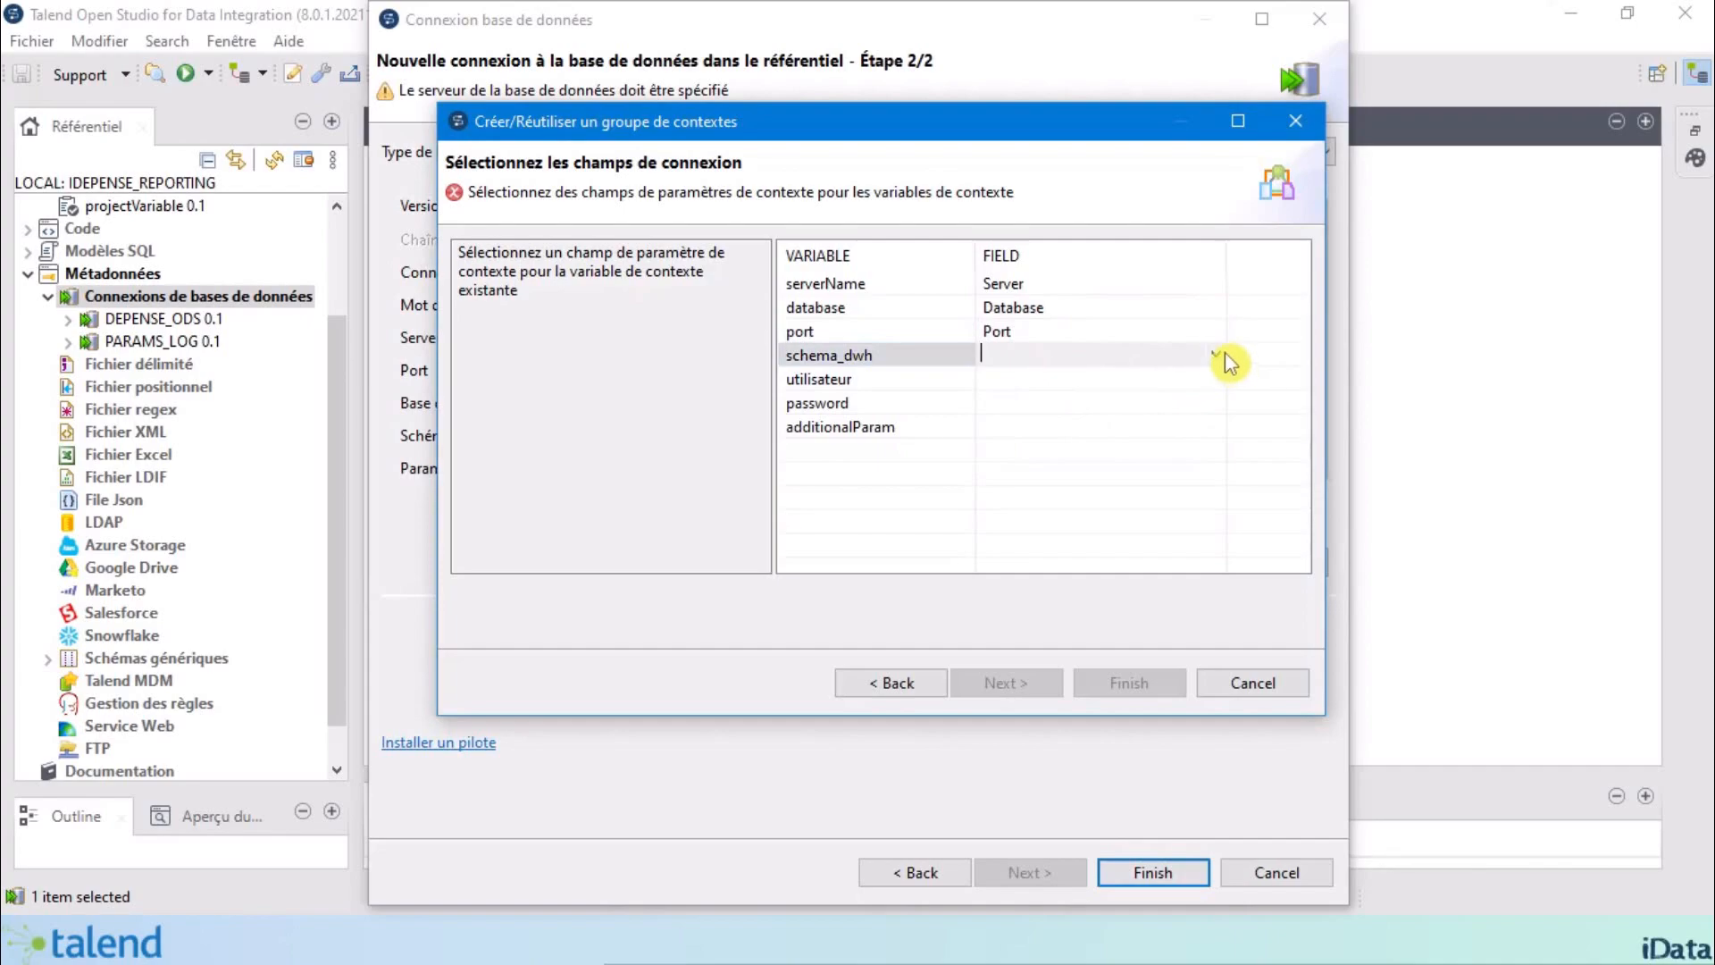
left_click(1217, 354)
left_click(1039, 451)
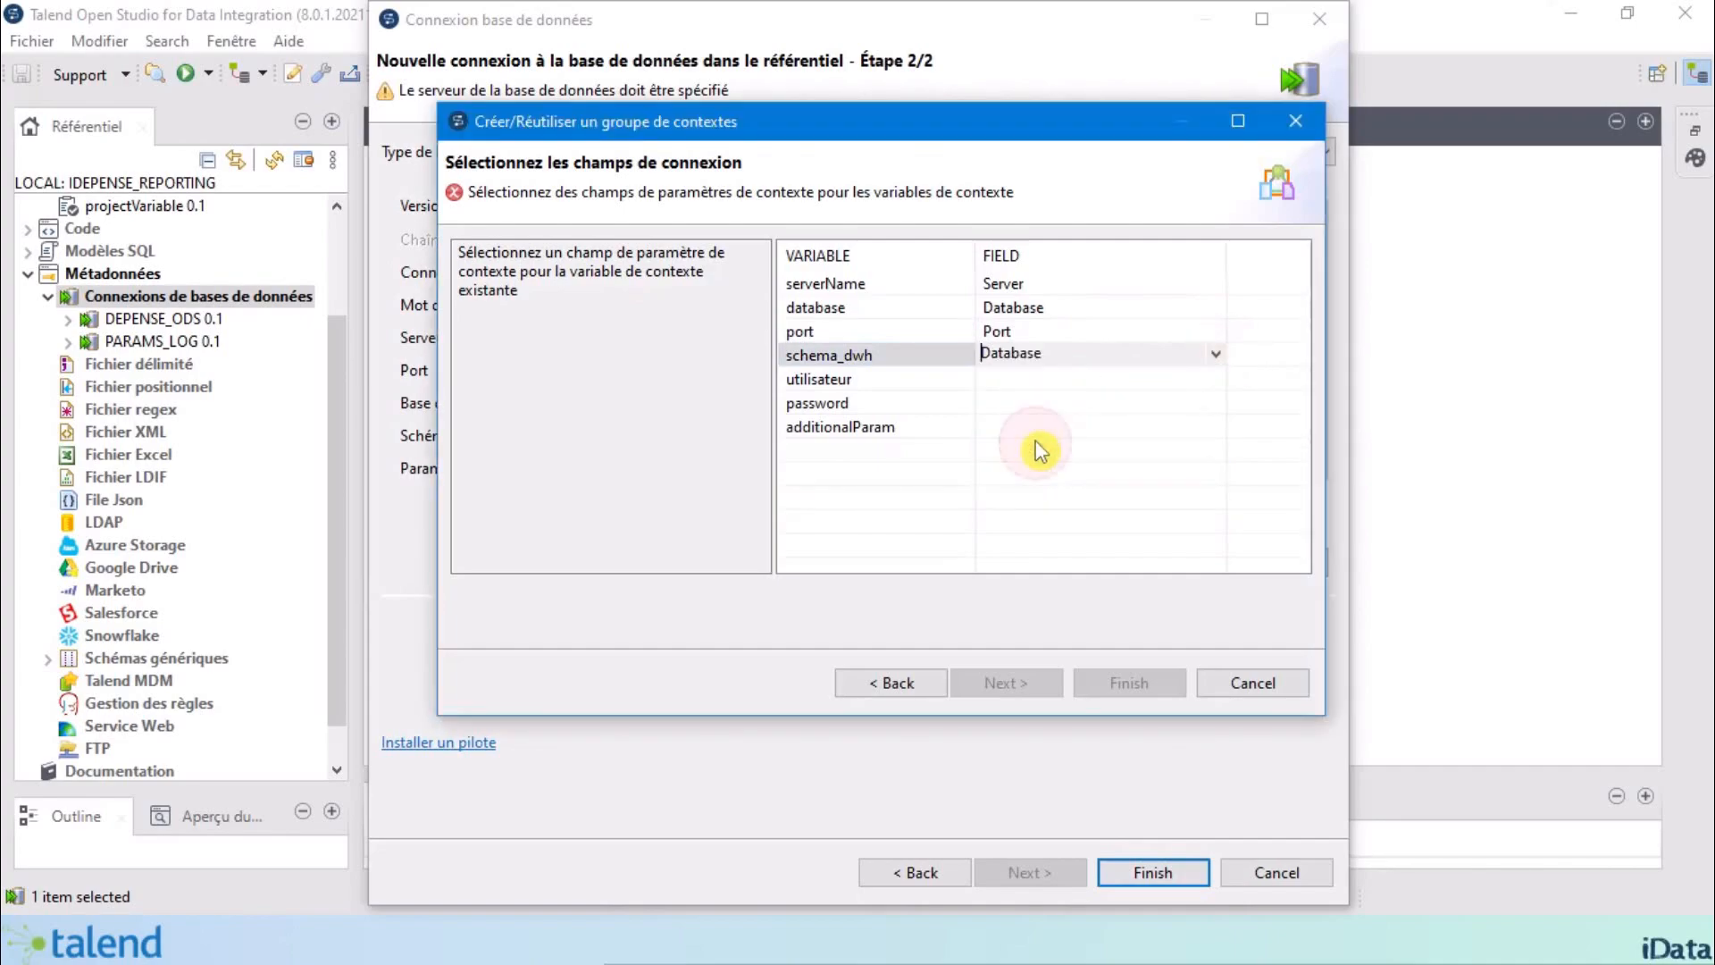
left_click(1097, 352)
left_click(1026, 434)
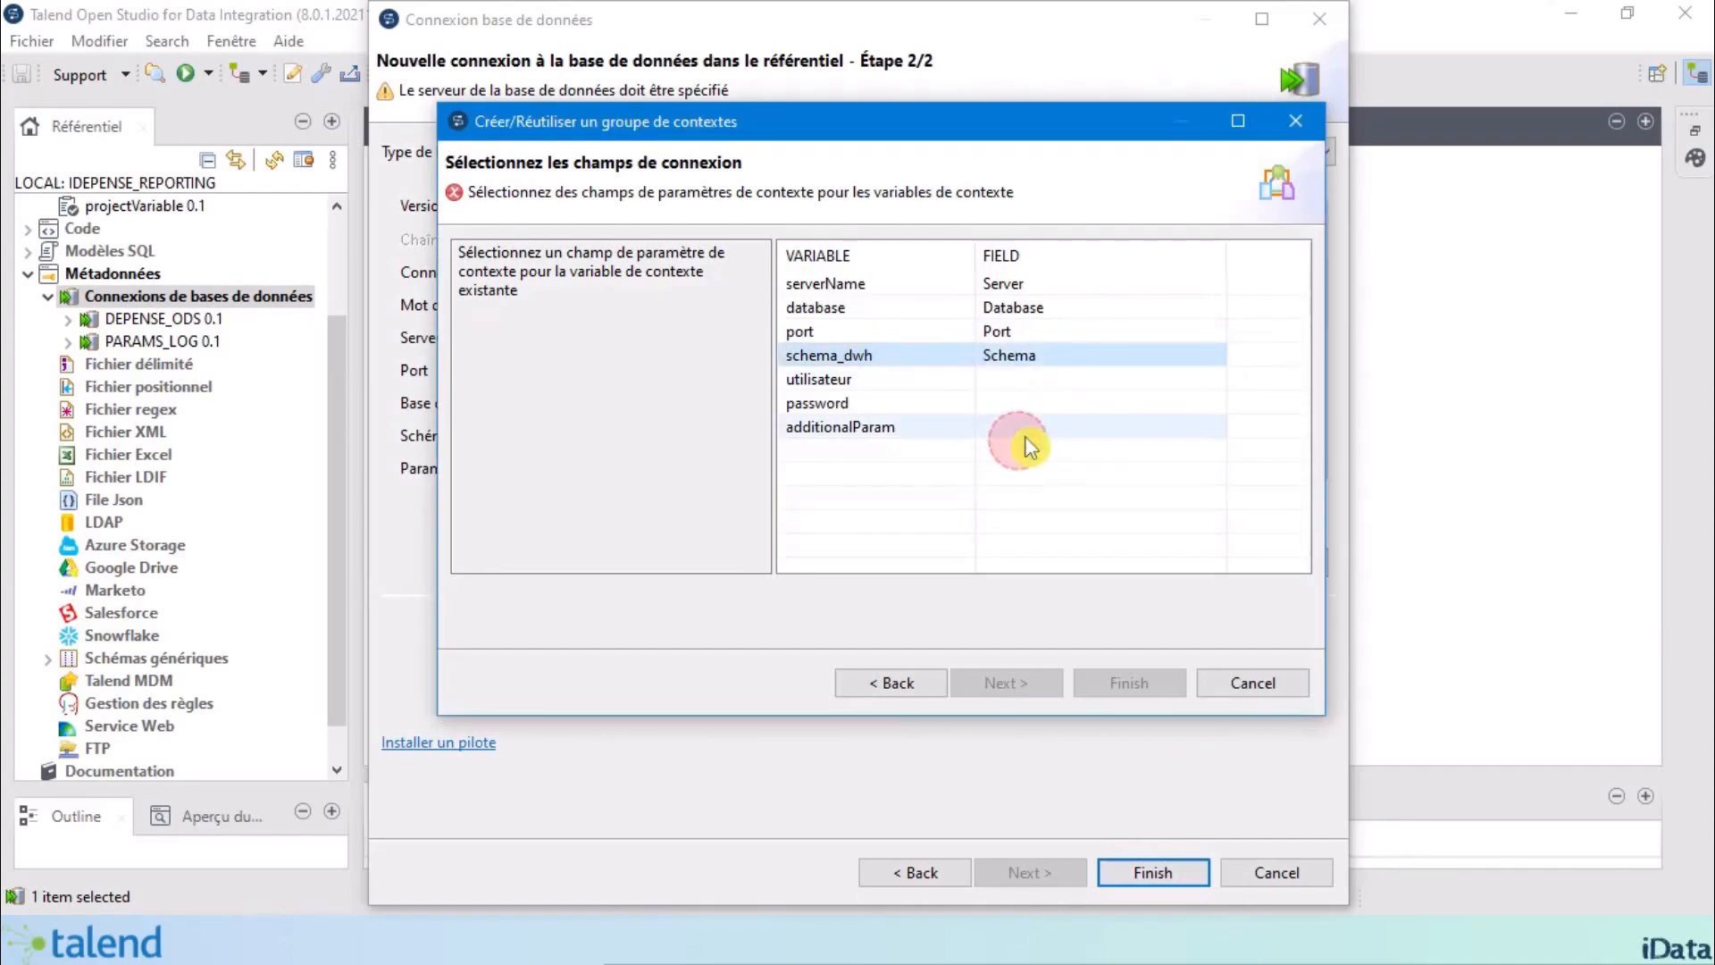
Map the utilisateur variable to the Login field and the password variable to the Password field.
left_click(1027, 378)
left_click(1217, 384)
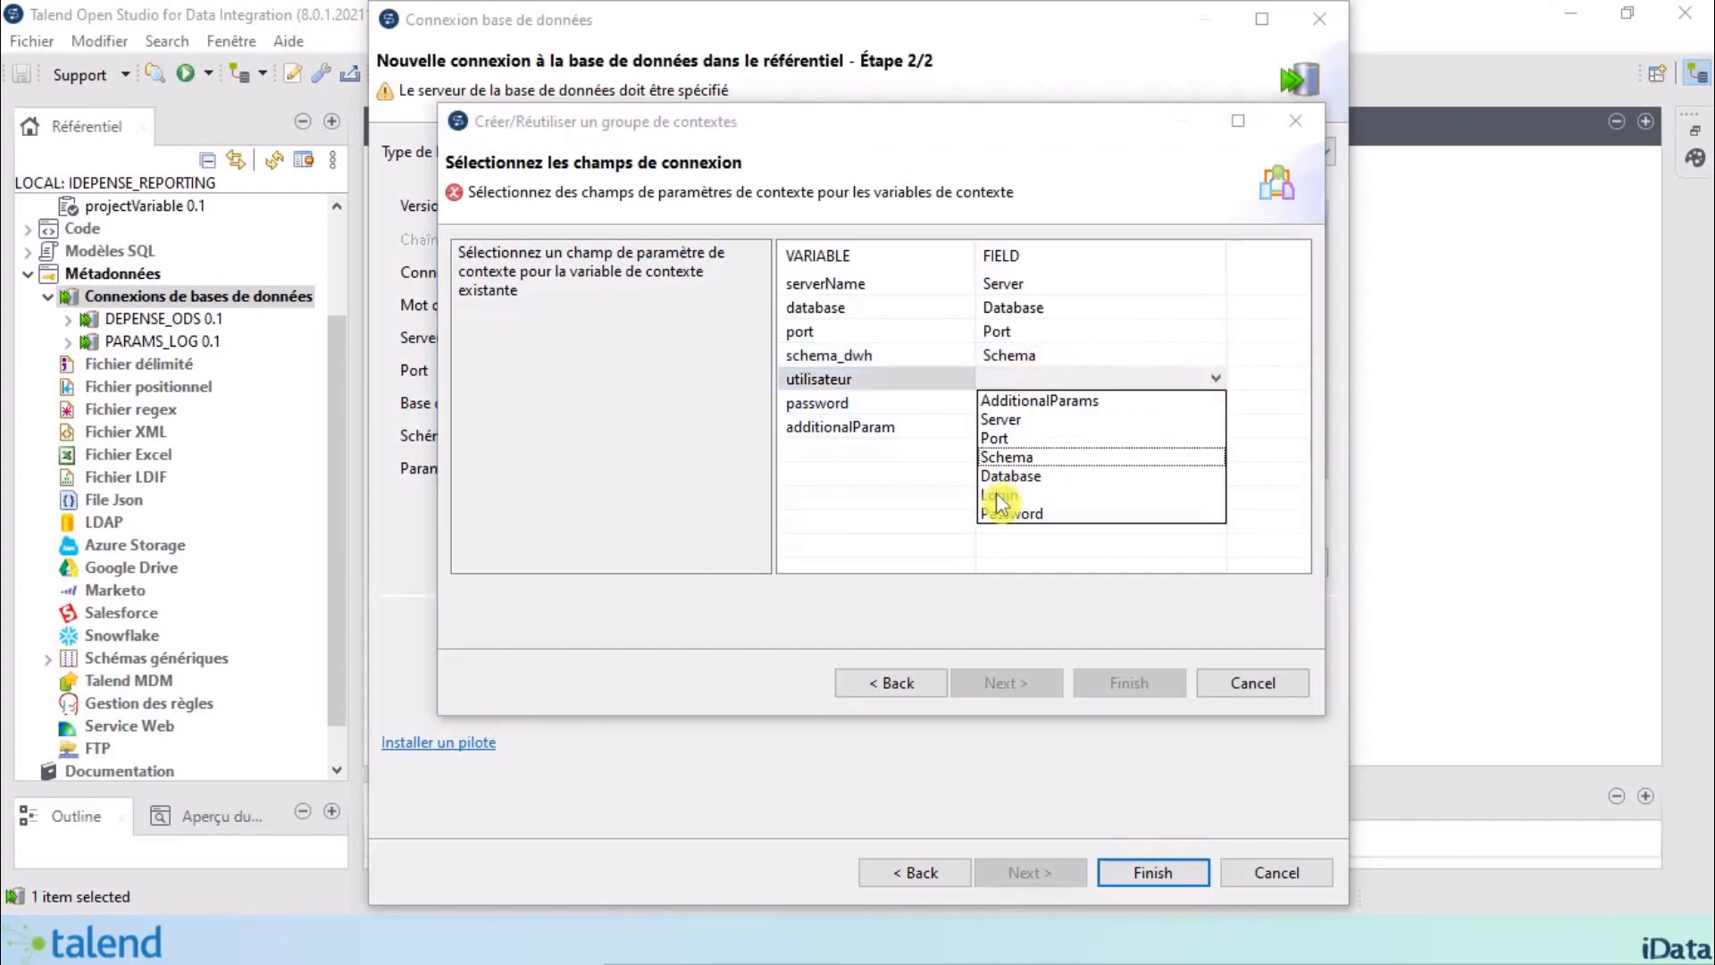
left_click(1009, 486)
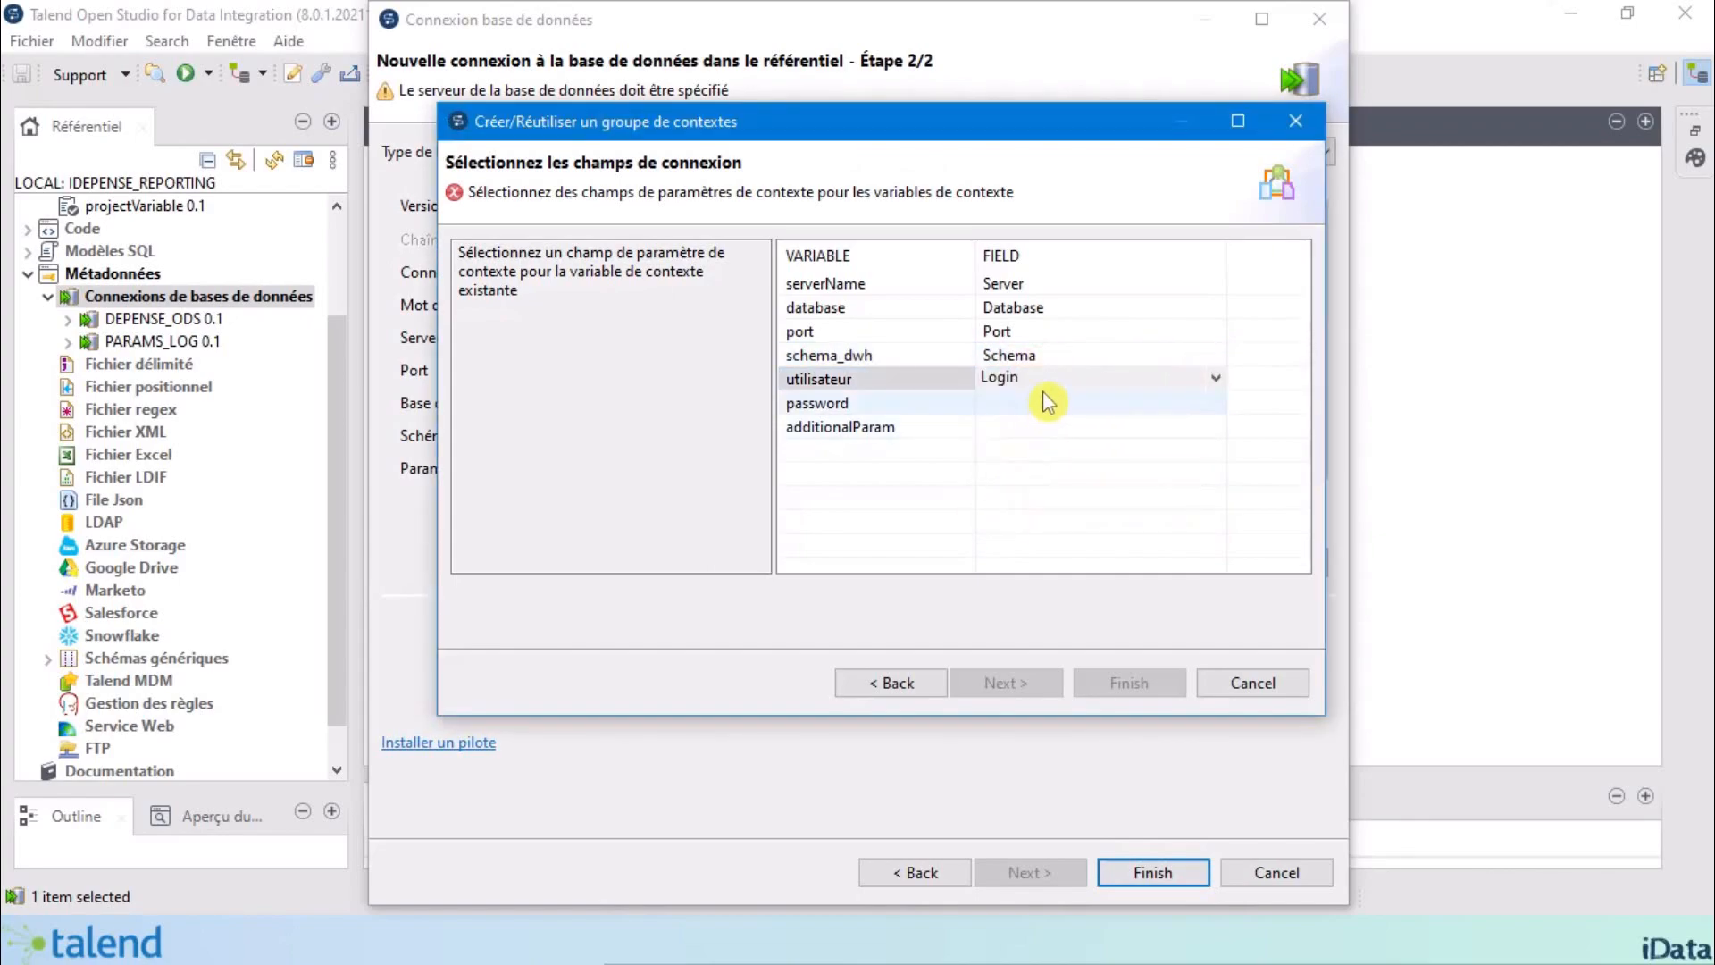
left_click(1190, 401)
left_click(1218, 404)
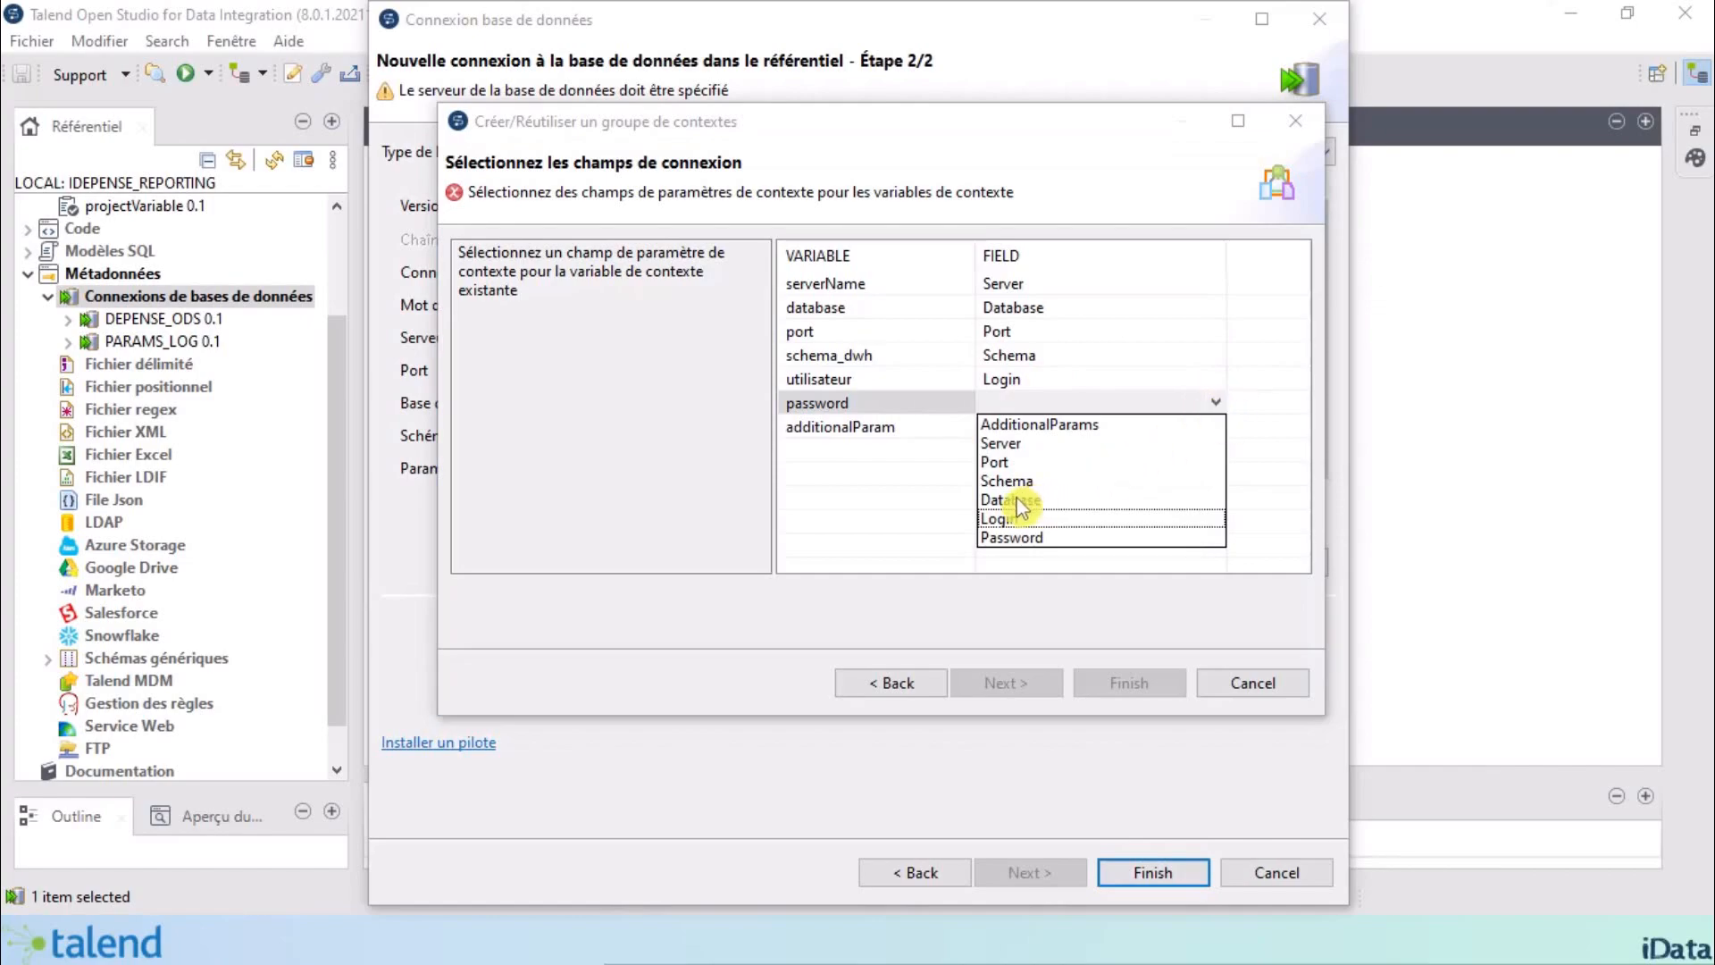
left_click(1040, 538)
Map the additionalParam variable to AdditionalParams and apply the context mapping to the connection.
left_click(1044, 427)
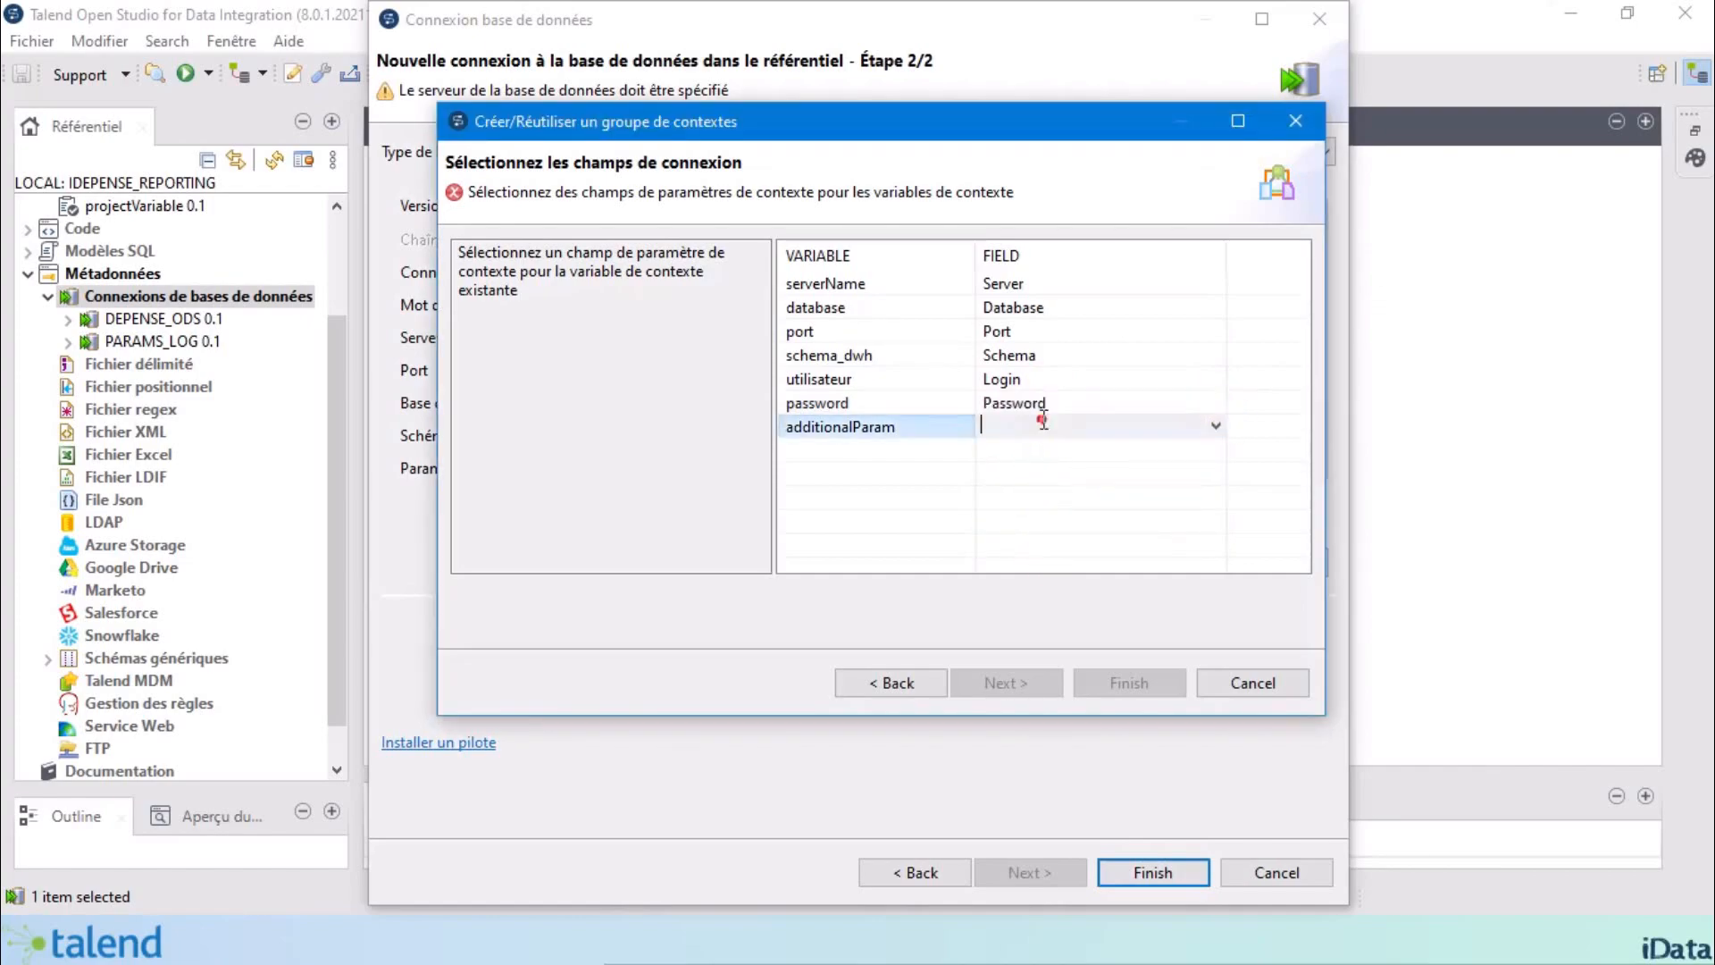
left_click(1218, 427)
left_click(1094, 449)
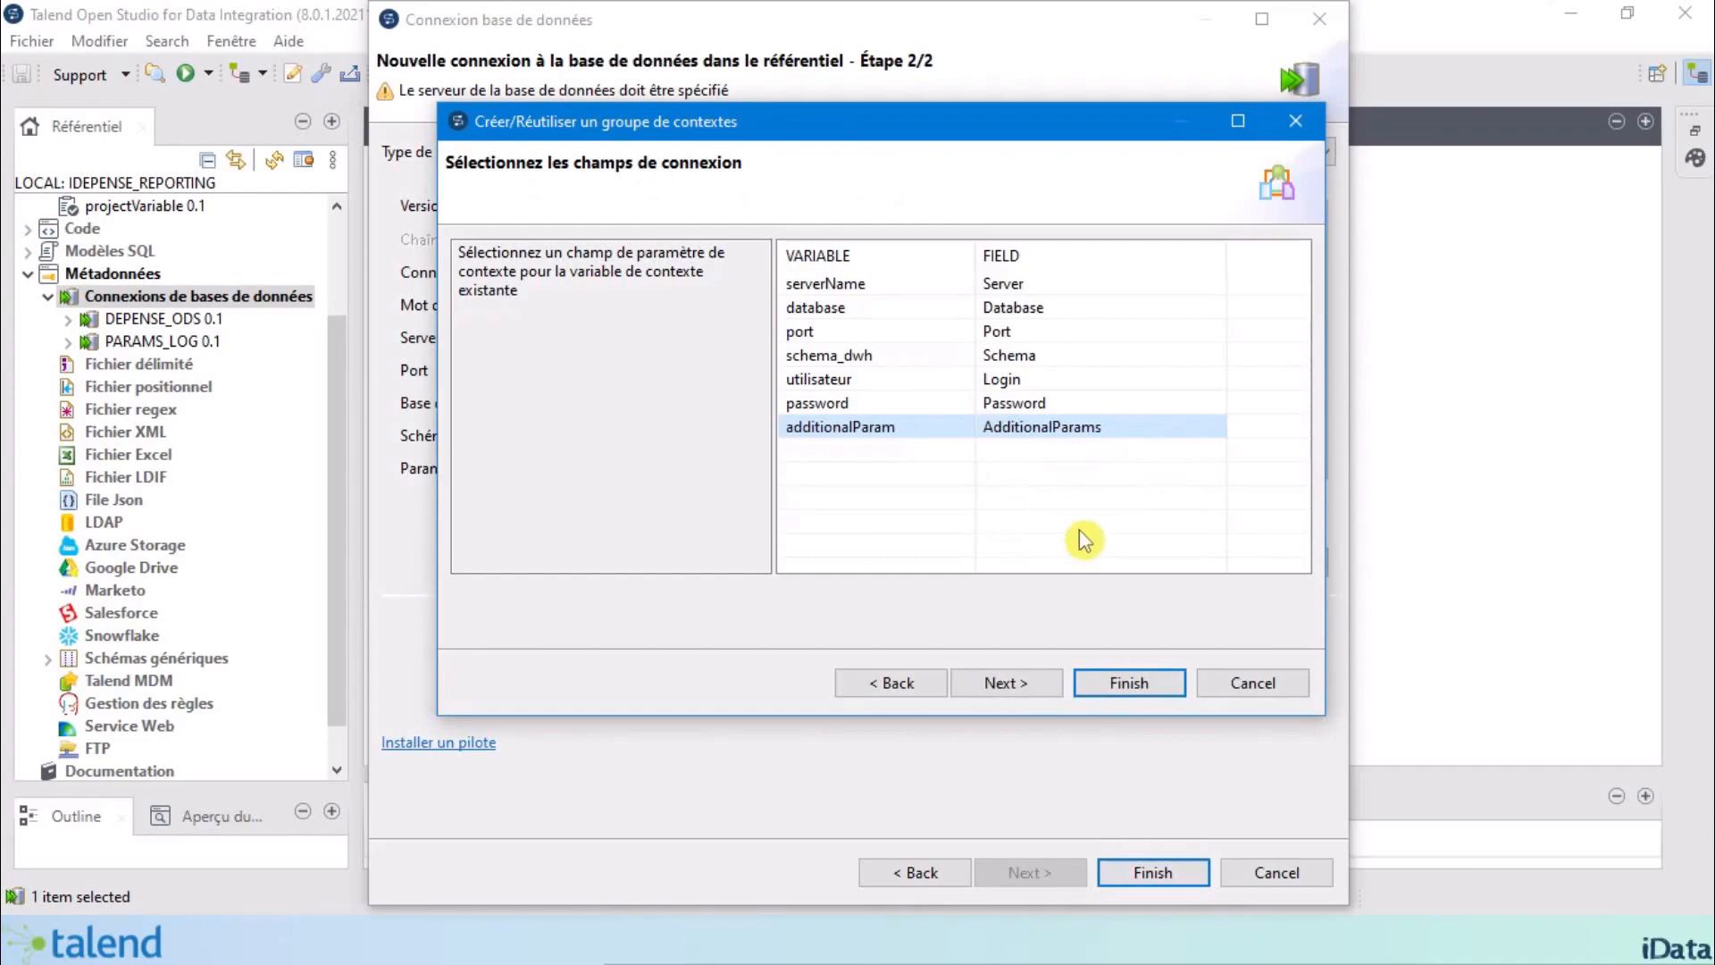
left_click(1116, 701)
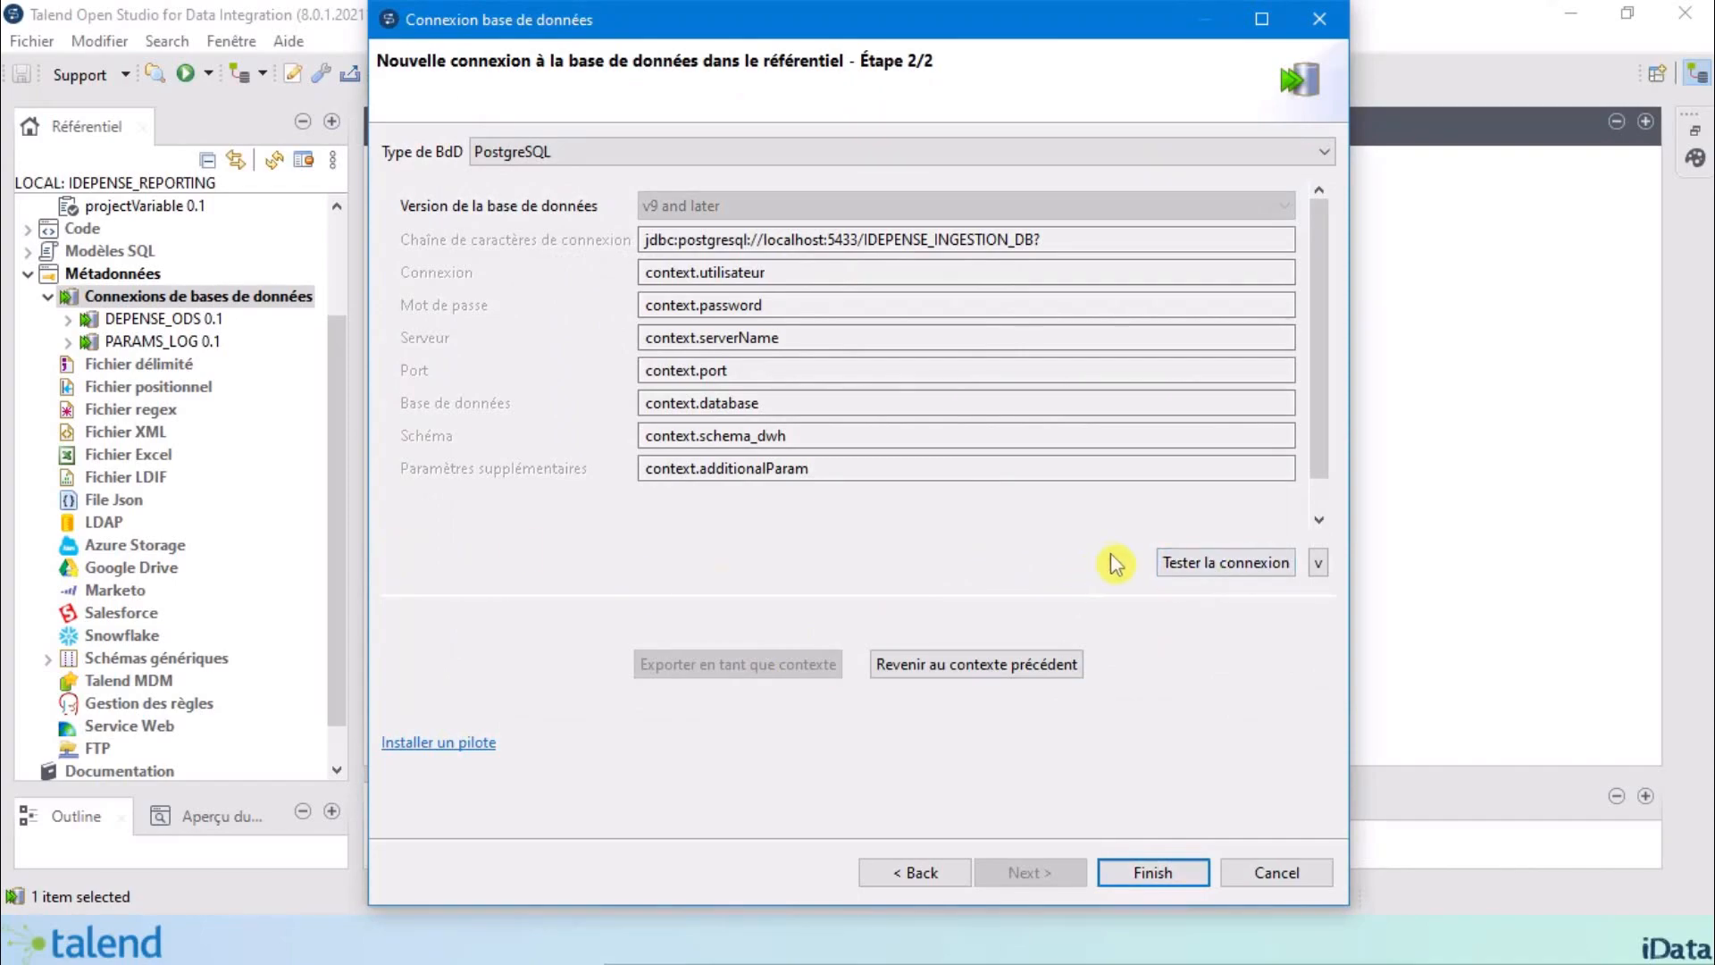
Test the DEPENSE_DWH connection and finish creating it in the repository.
left_click(1192, 564)
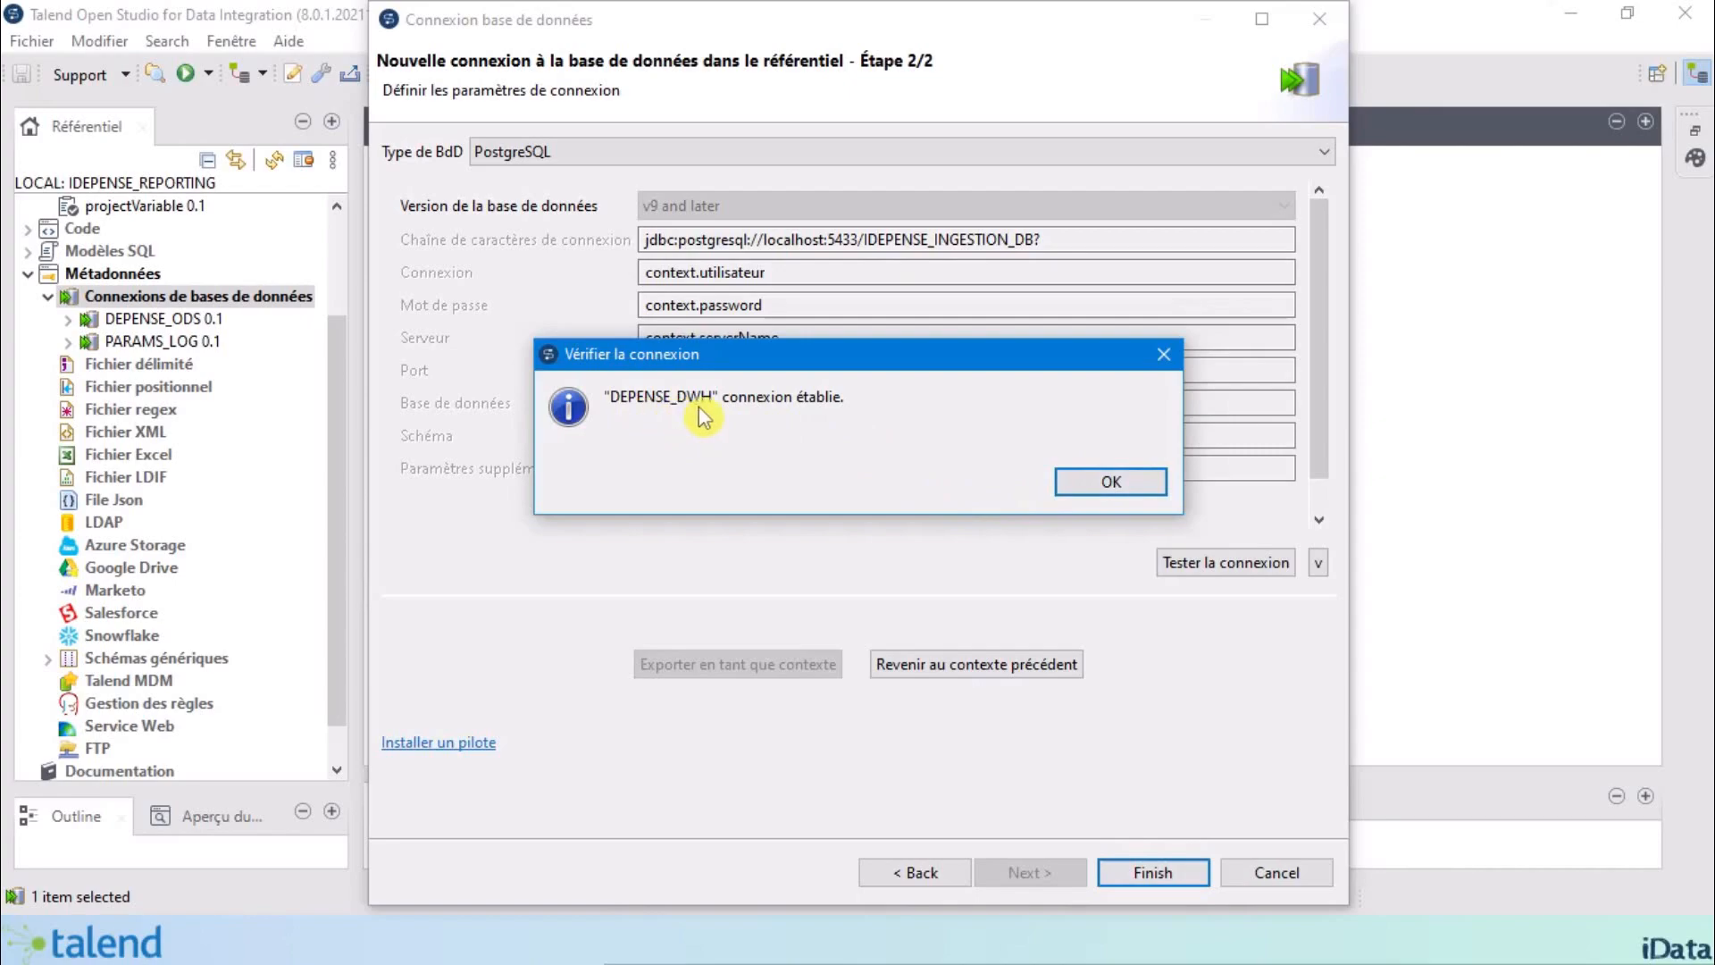
left_click(1104, 486)
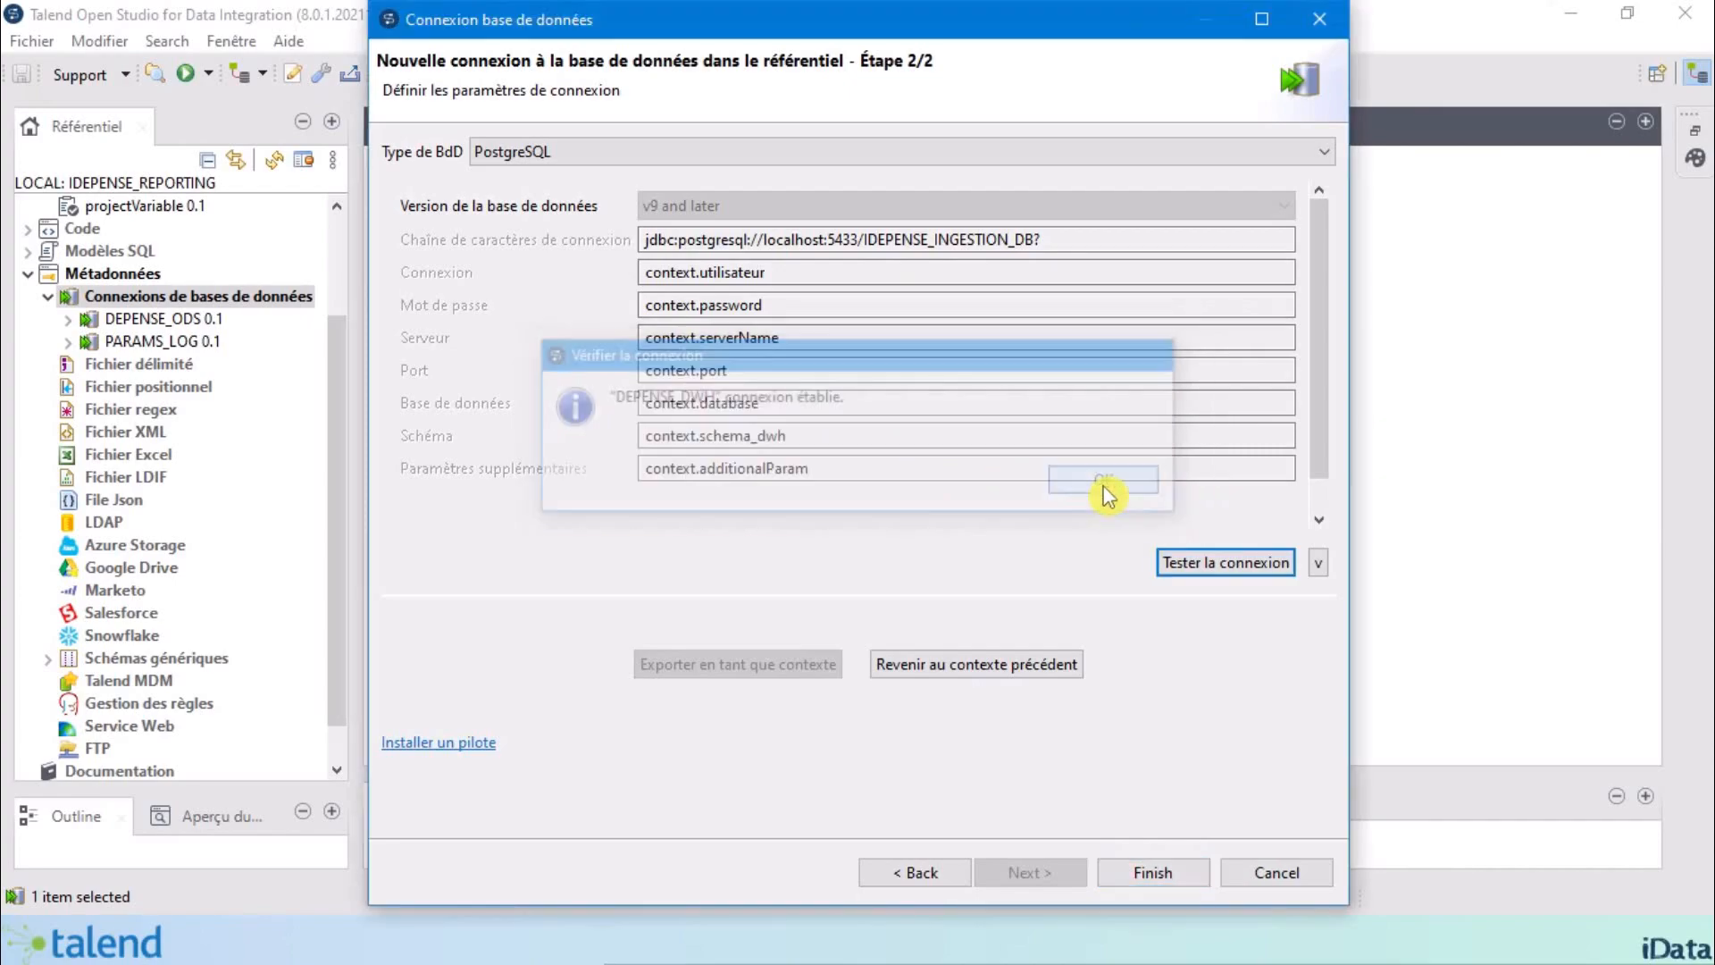
left_click(1149, 871)
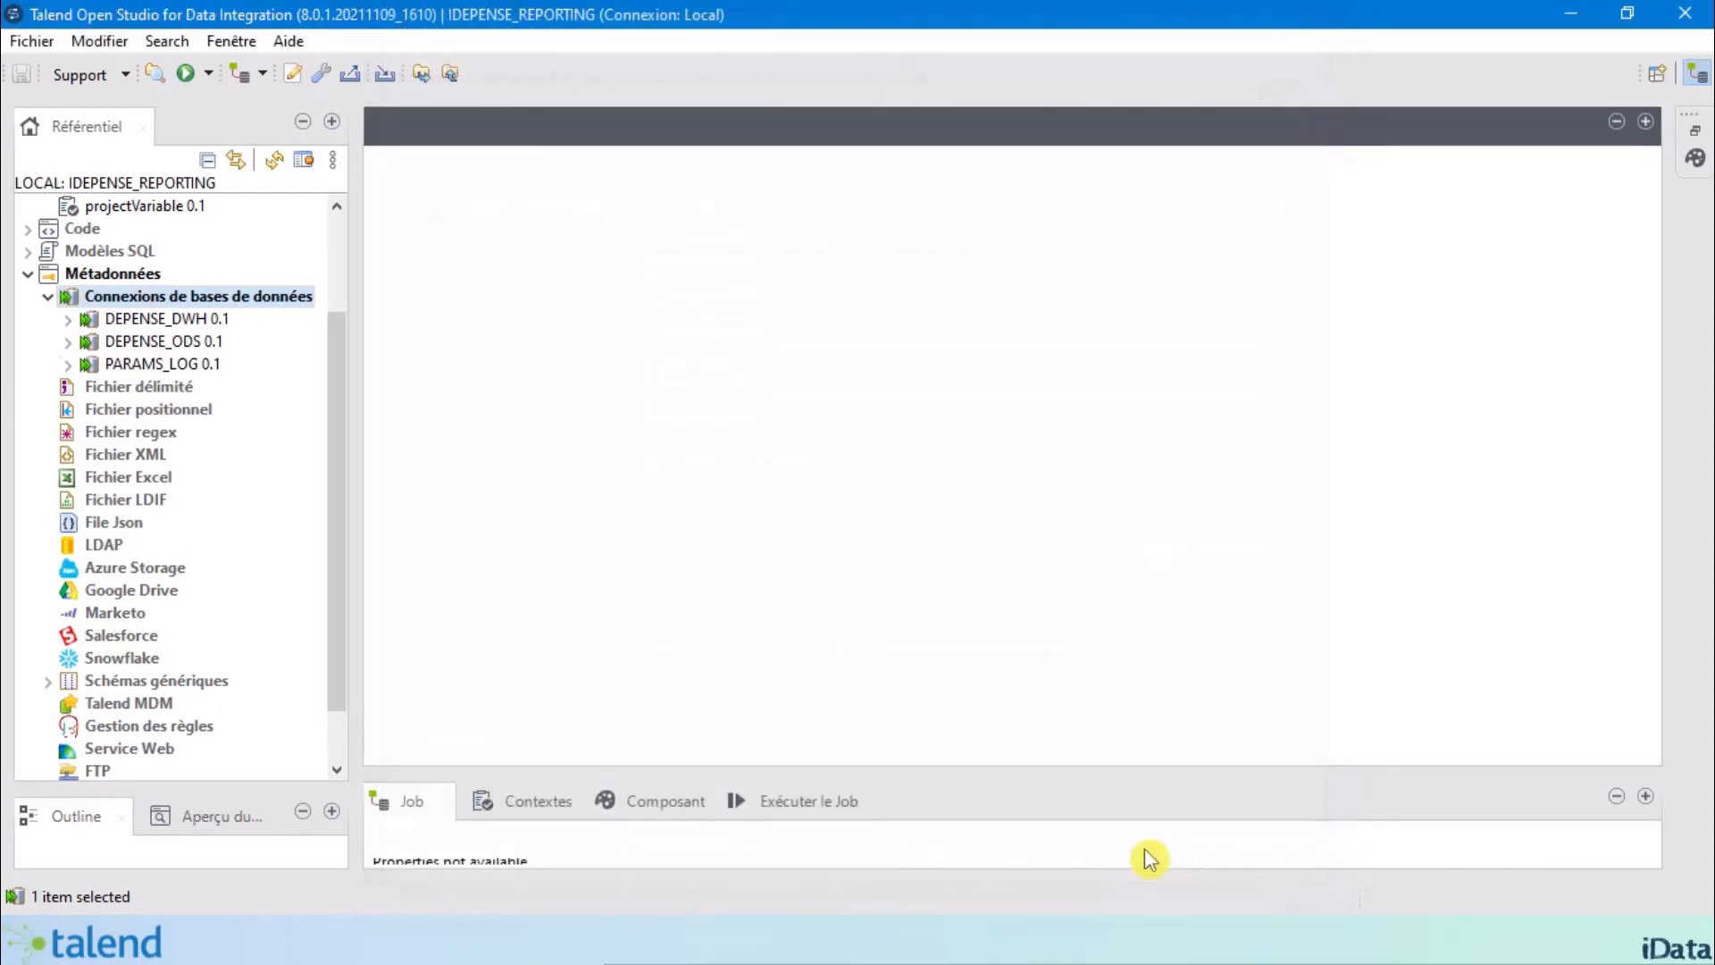
Start retrieving the schema of the DEPENSE_DWH connection and proceed with the % name filter for tables, views and synonyms.
left_click(71, 320)
left_click(196, 323)
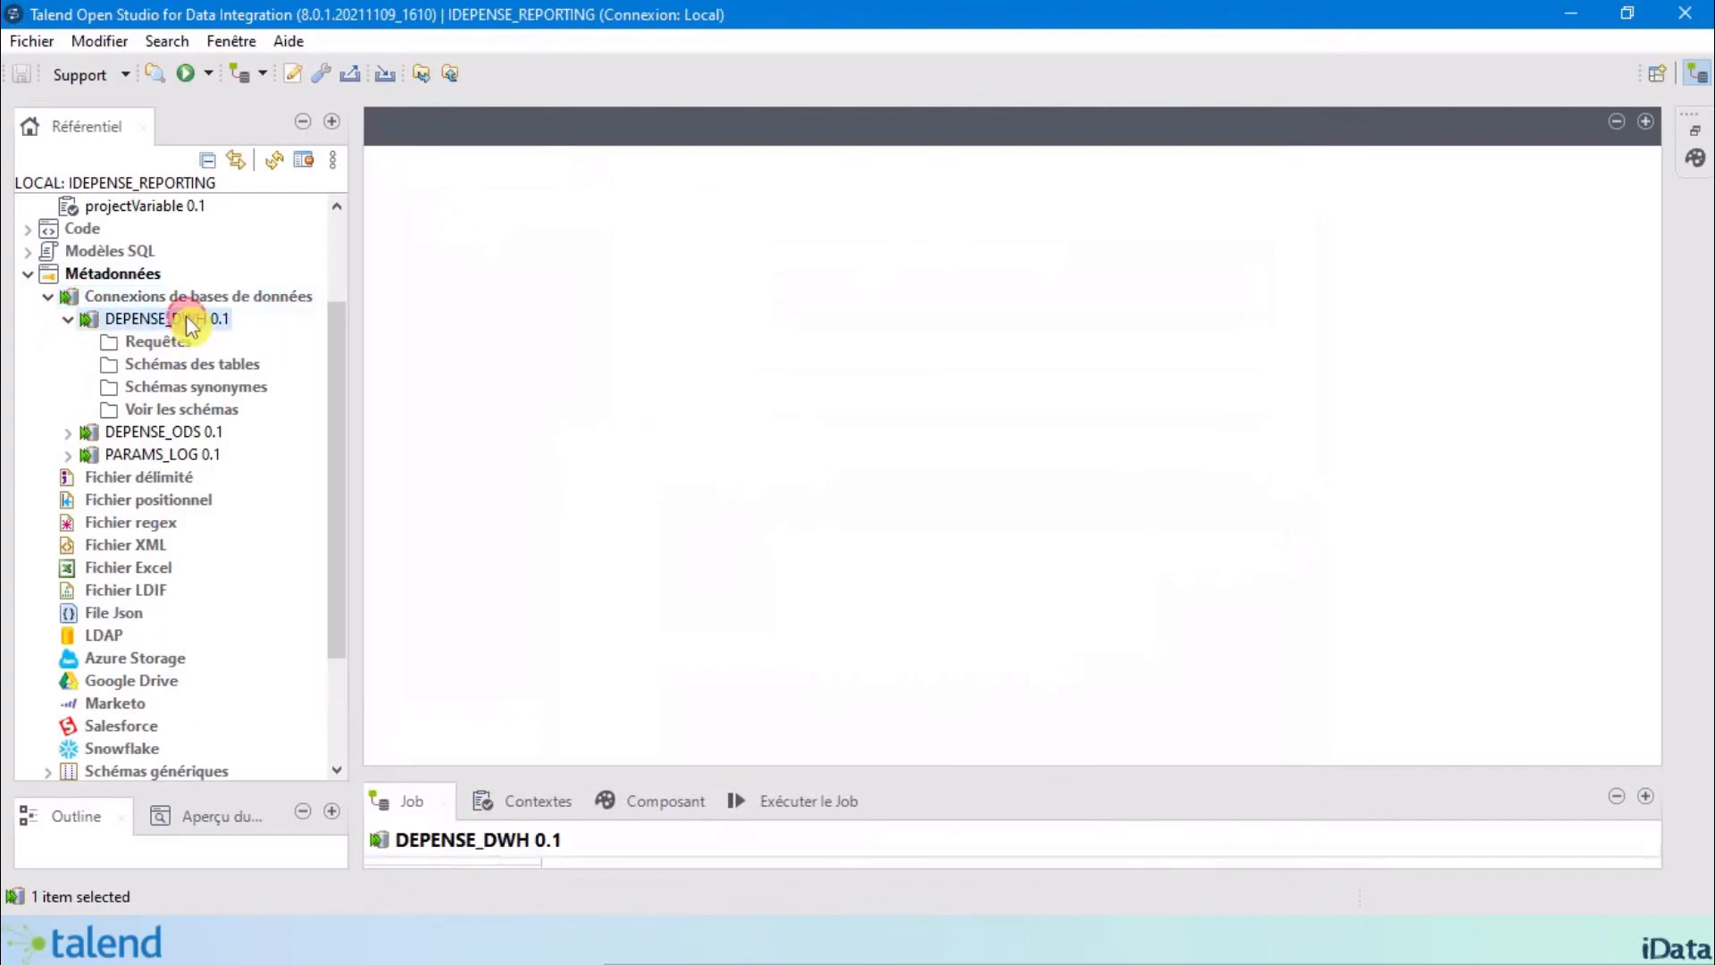
right_click(188, 321)
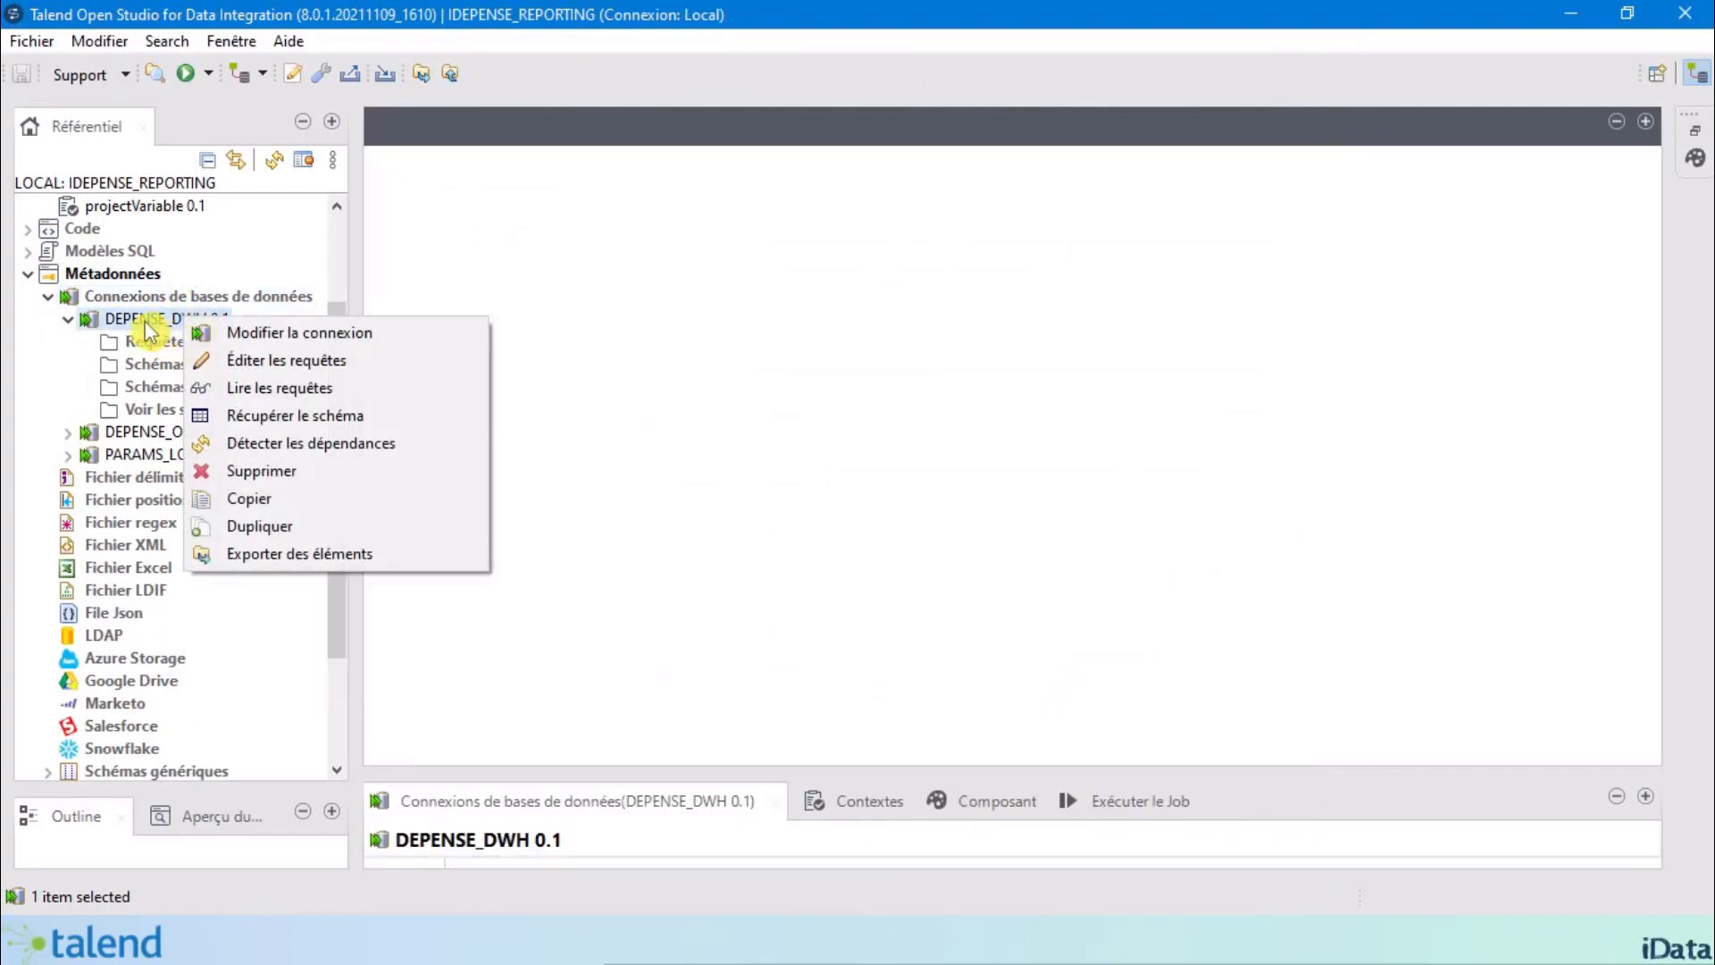
left_click(145, 330)
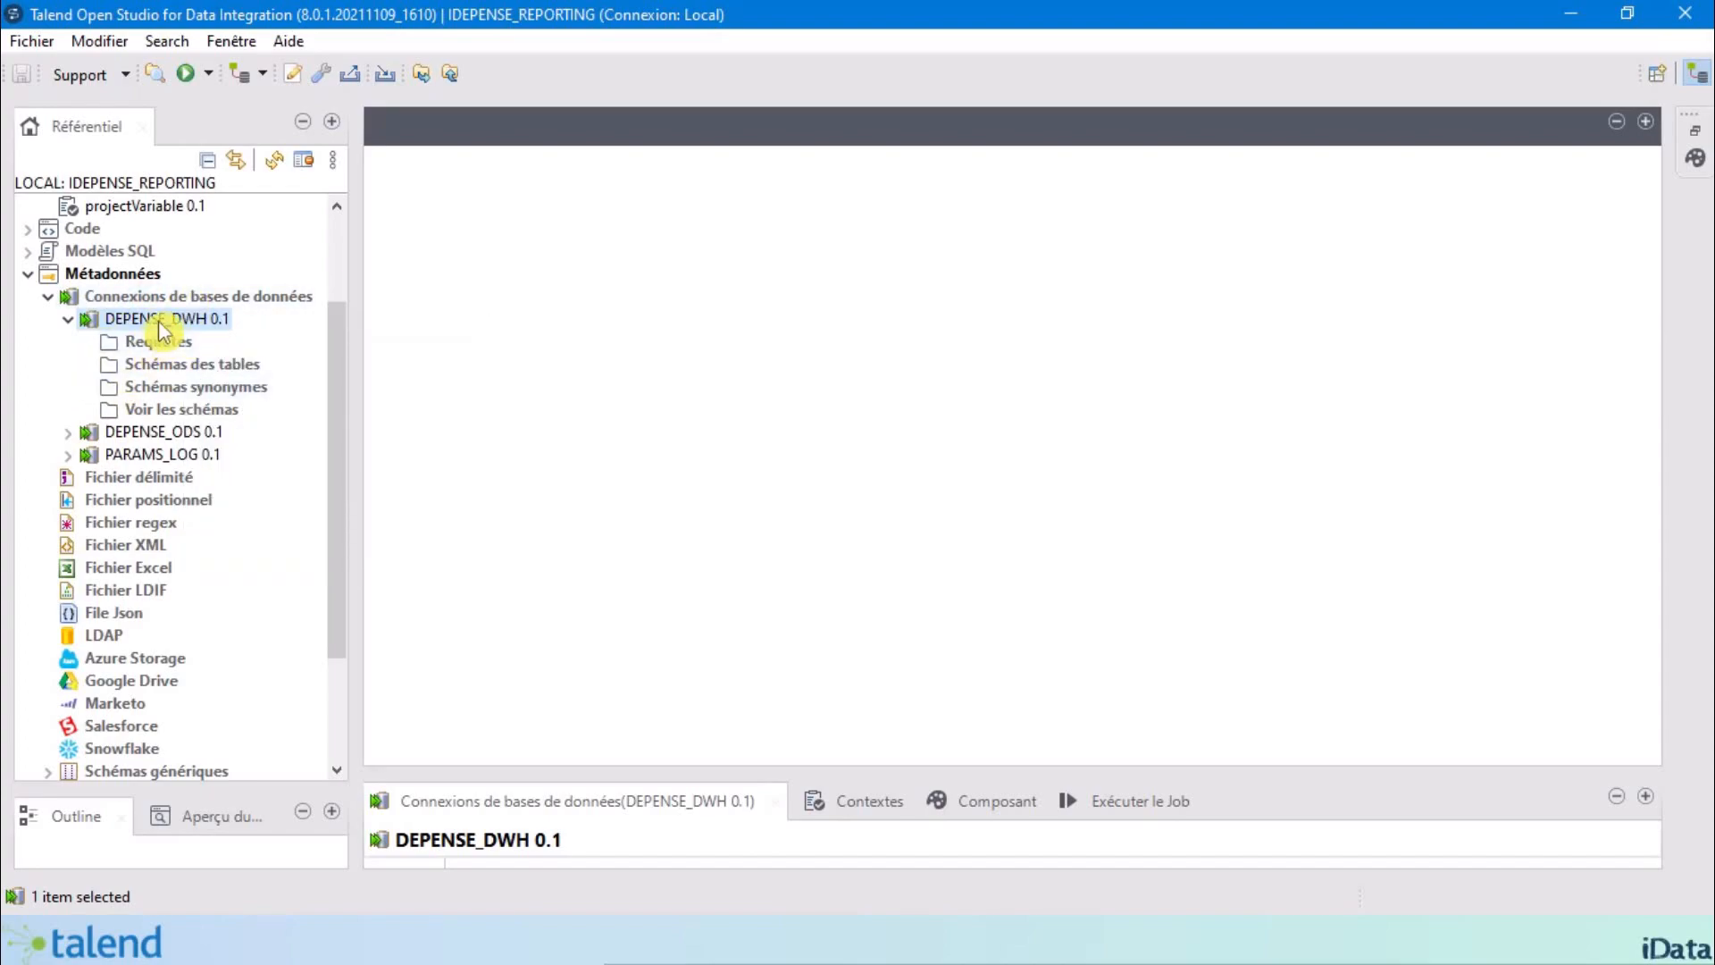
right_click(162, 323)
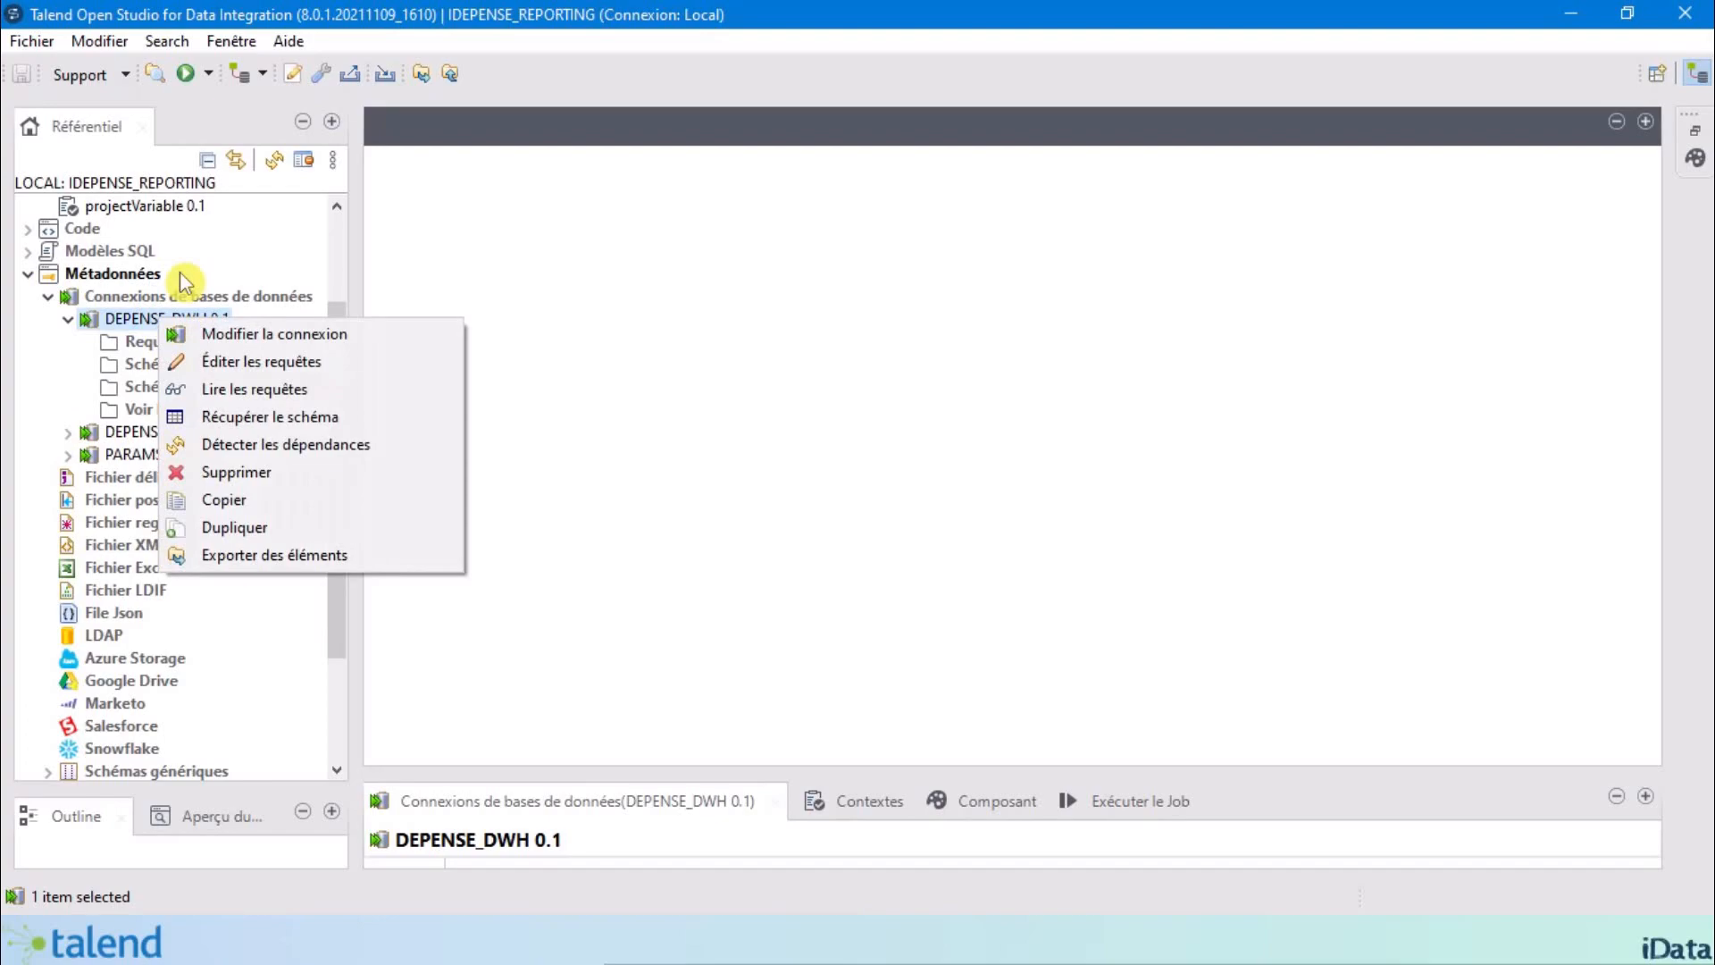
left_click(359, 418)
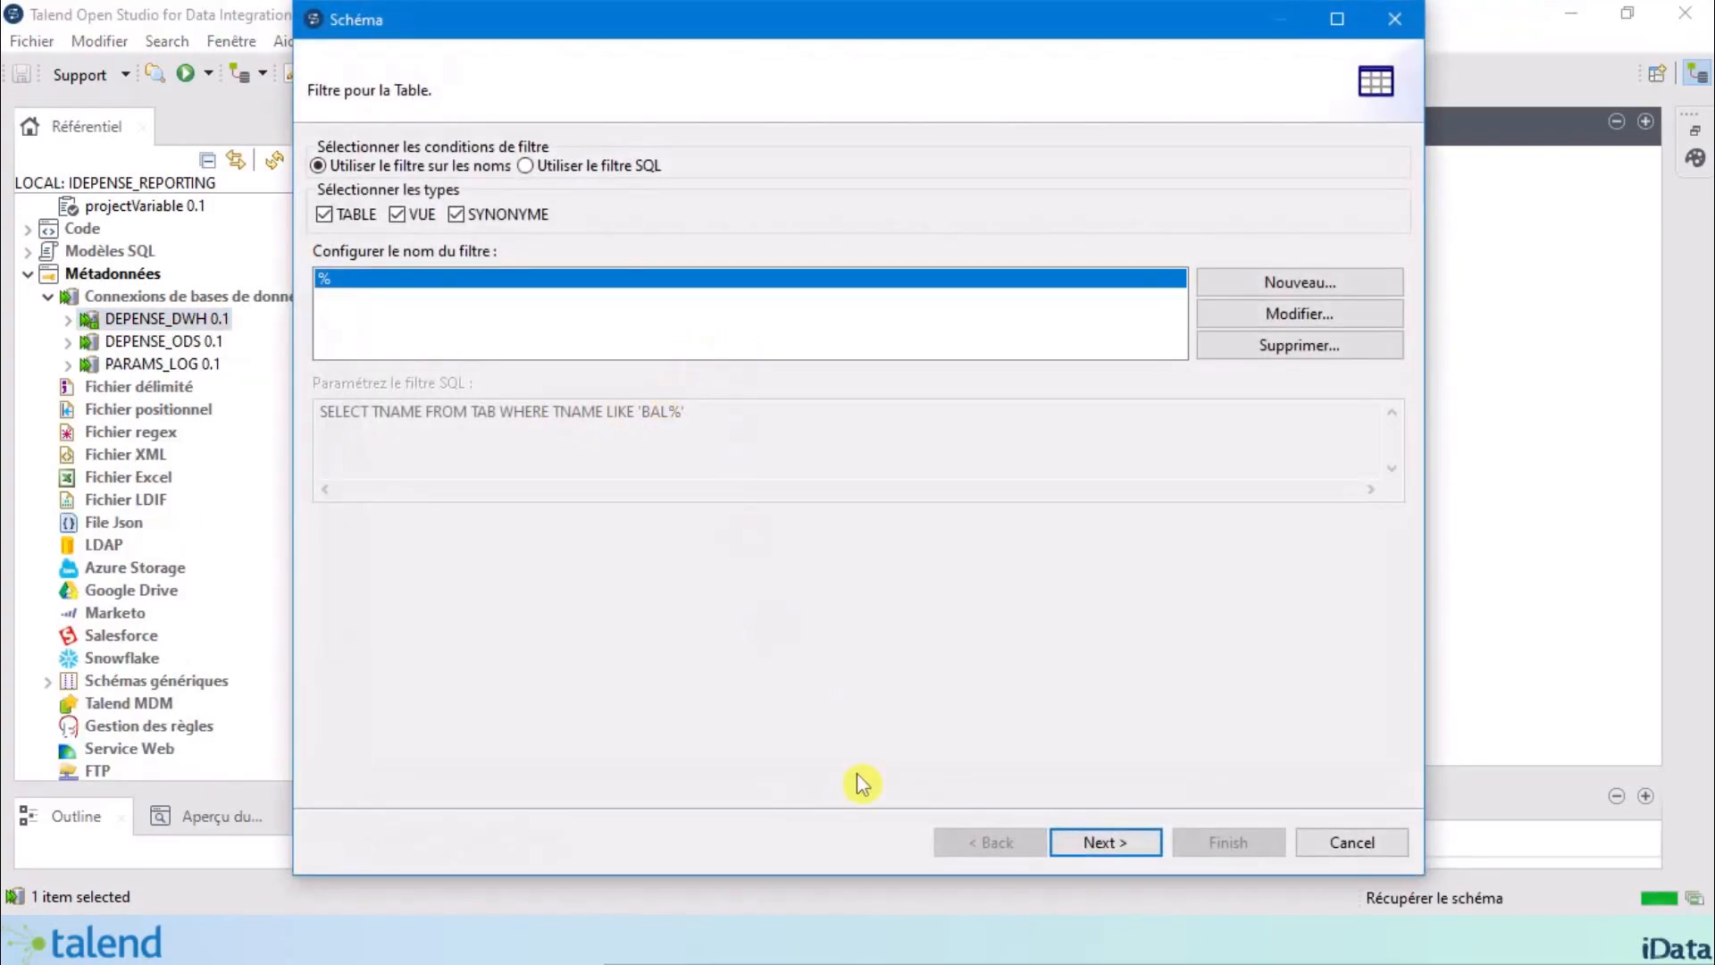
left_click(1156, 843)
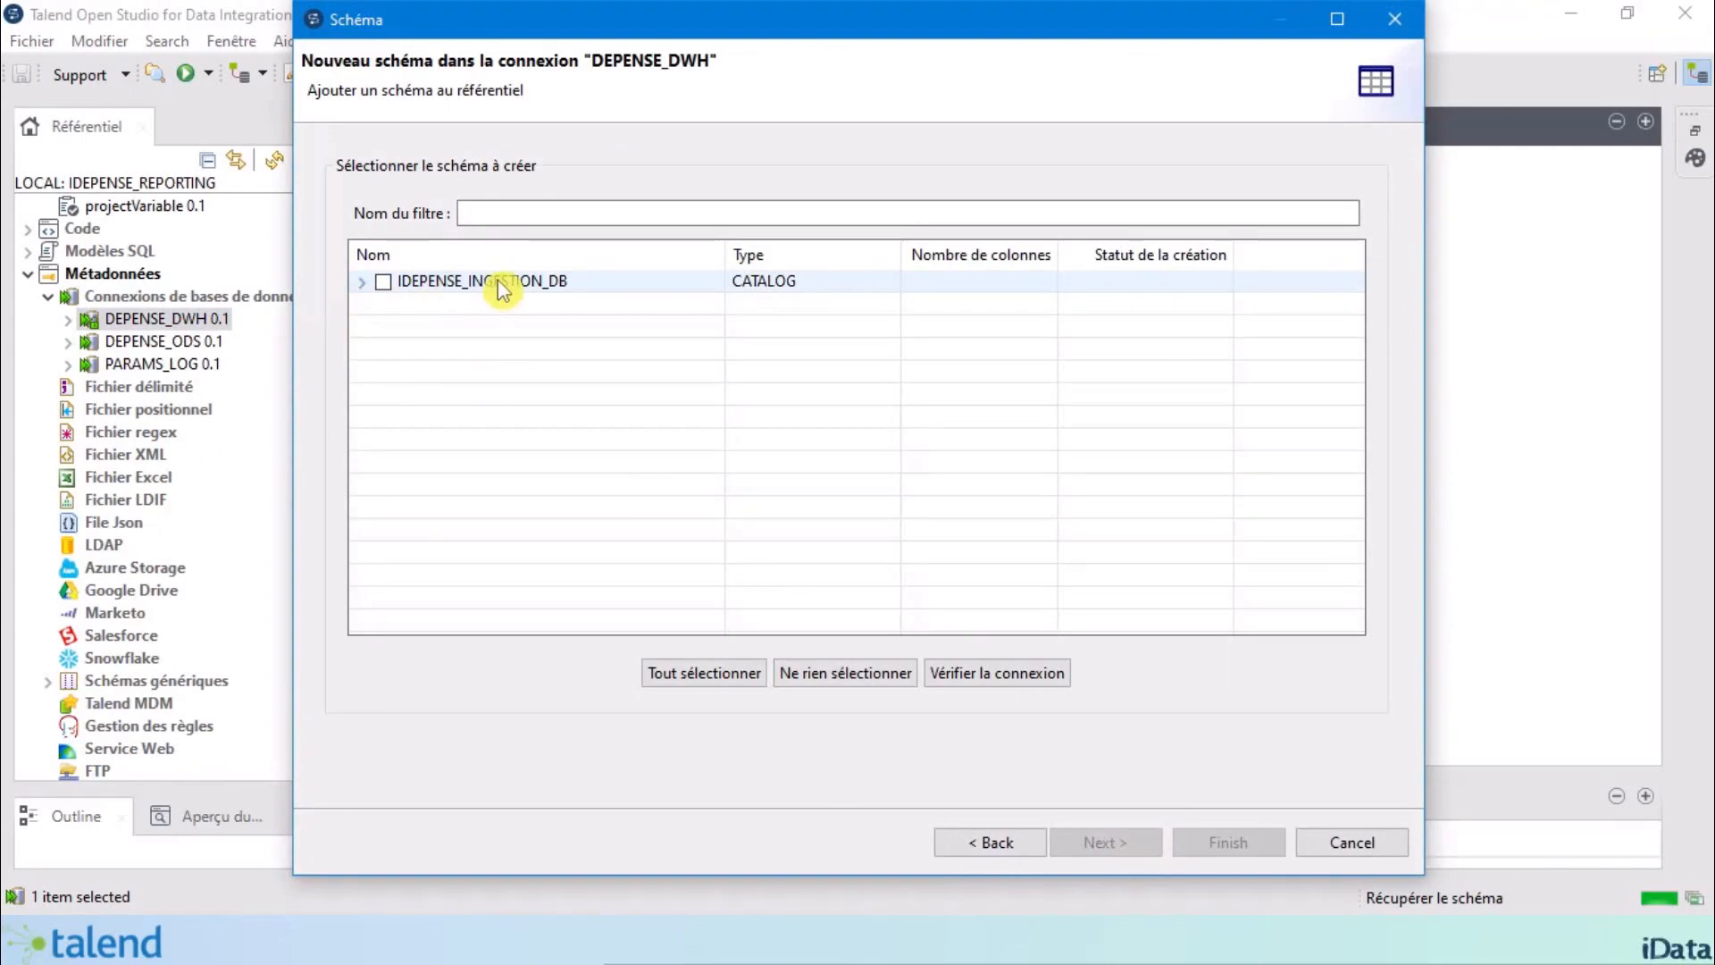
Select all tables of the DEPENSE_DWH schema in the IDEPENSE_INGESTION_DB catalog and continue to their schema definitions.
left_click(362, 282)
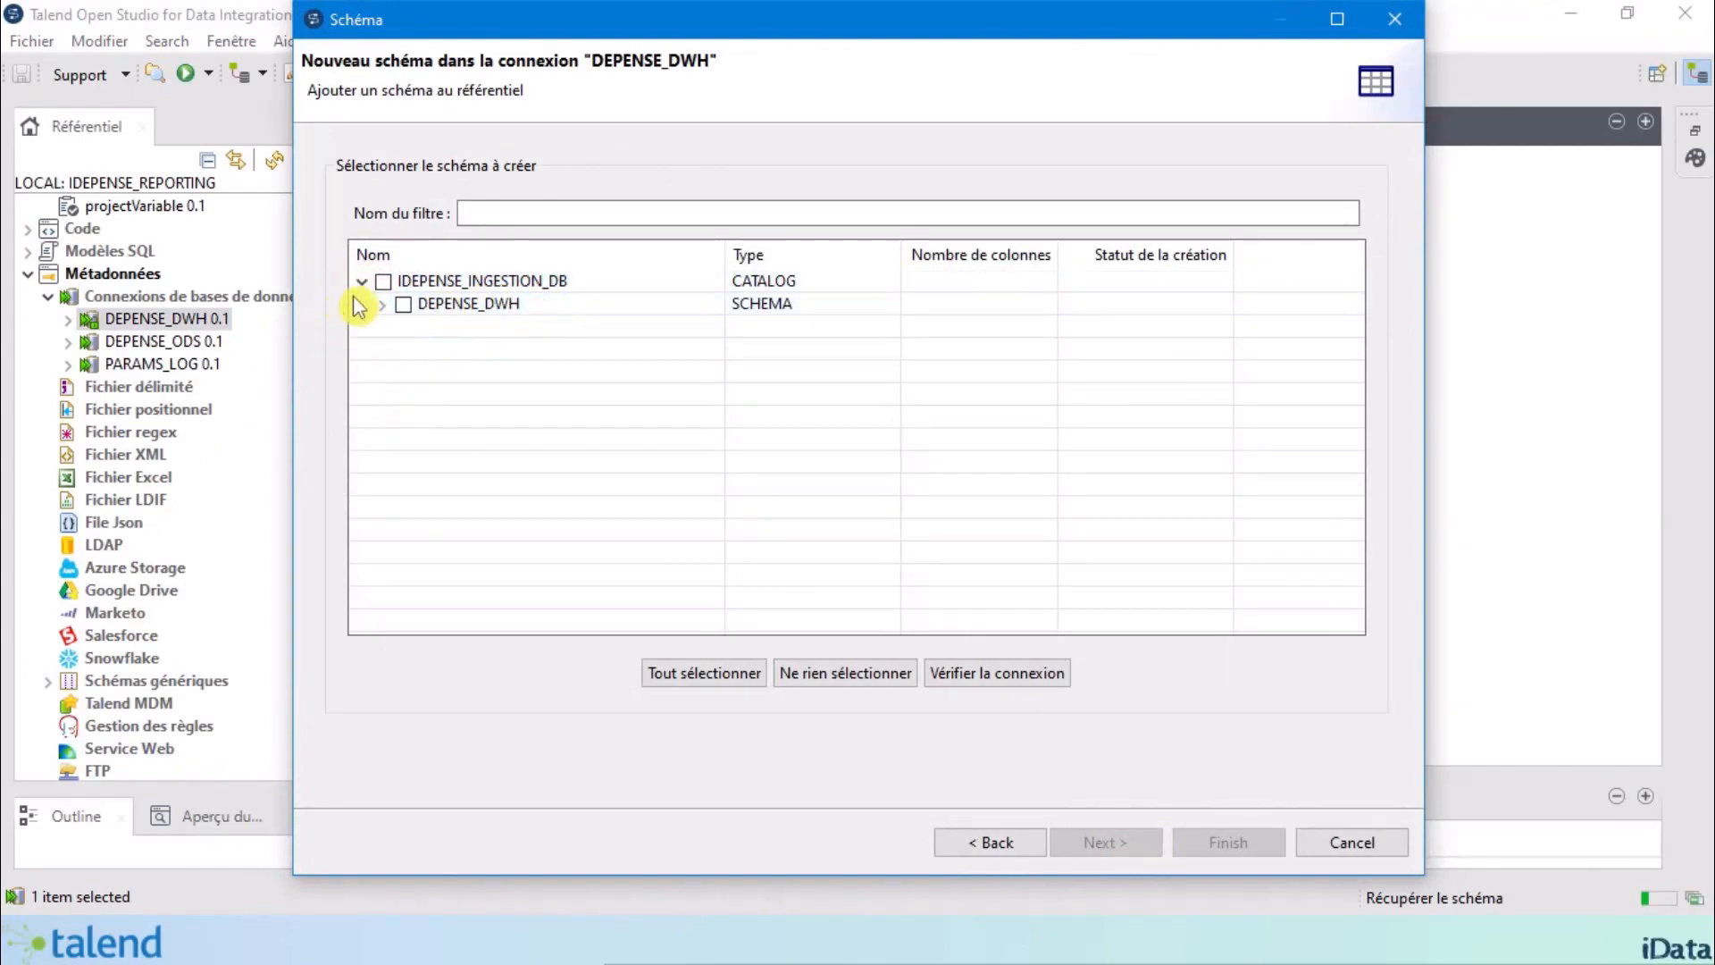
left_click(383, 305)
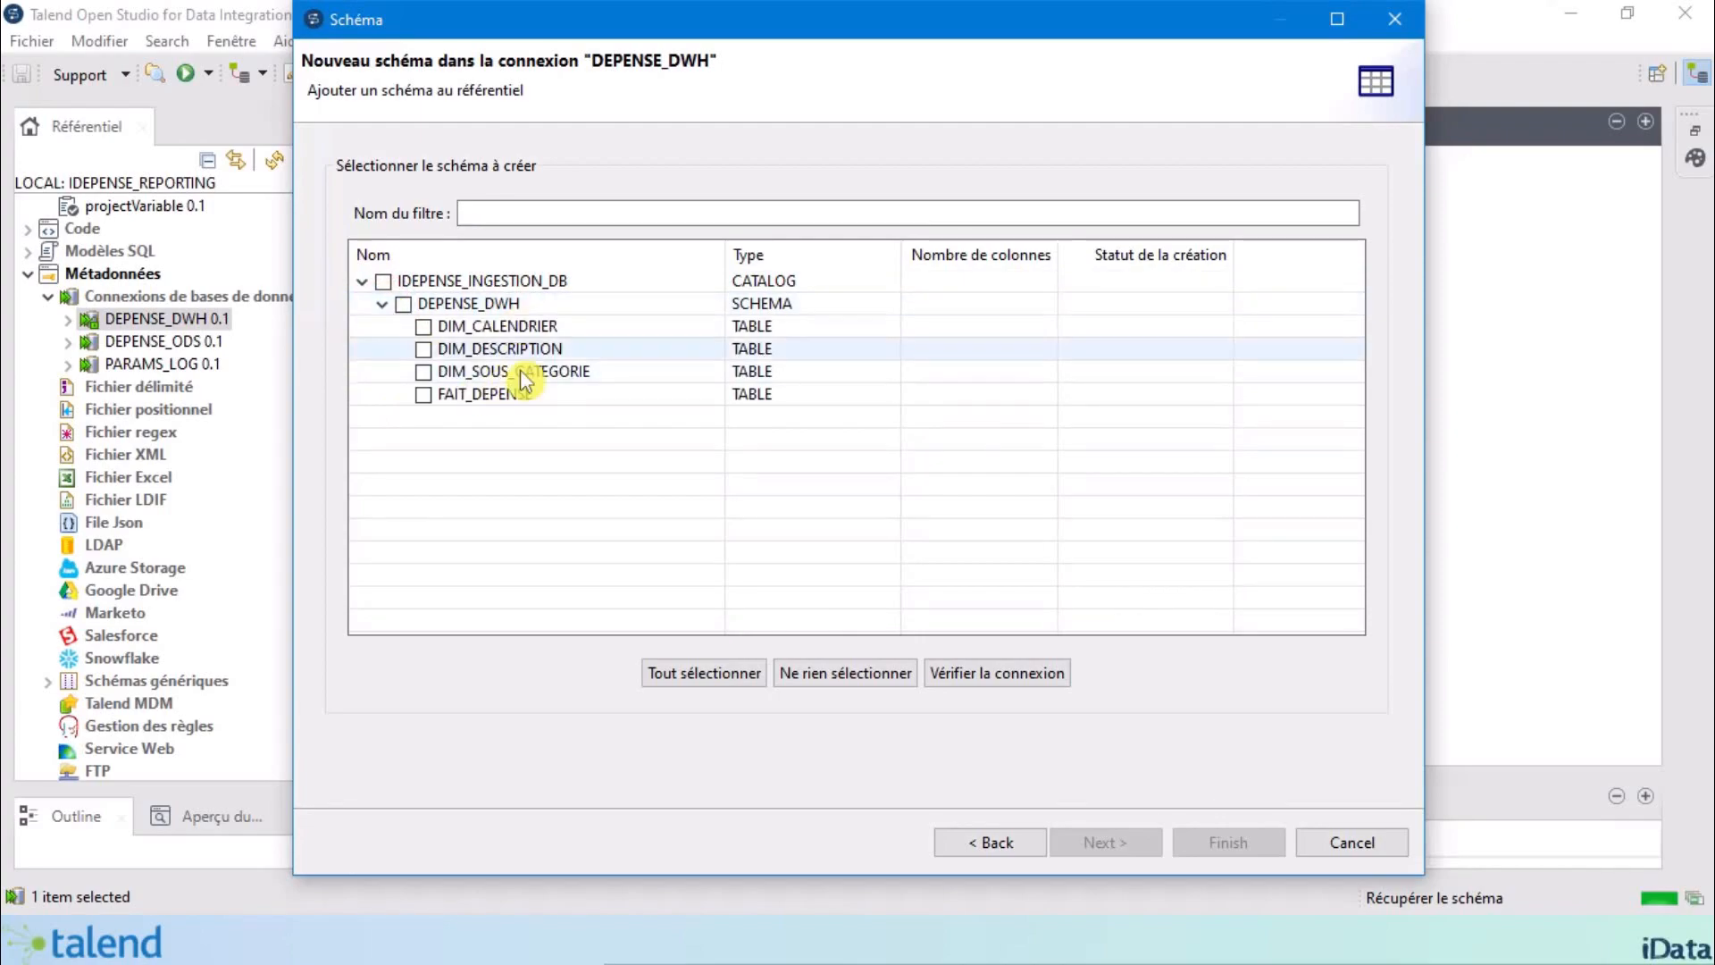
left_click(384, 282)
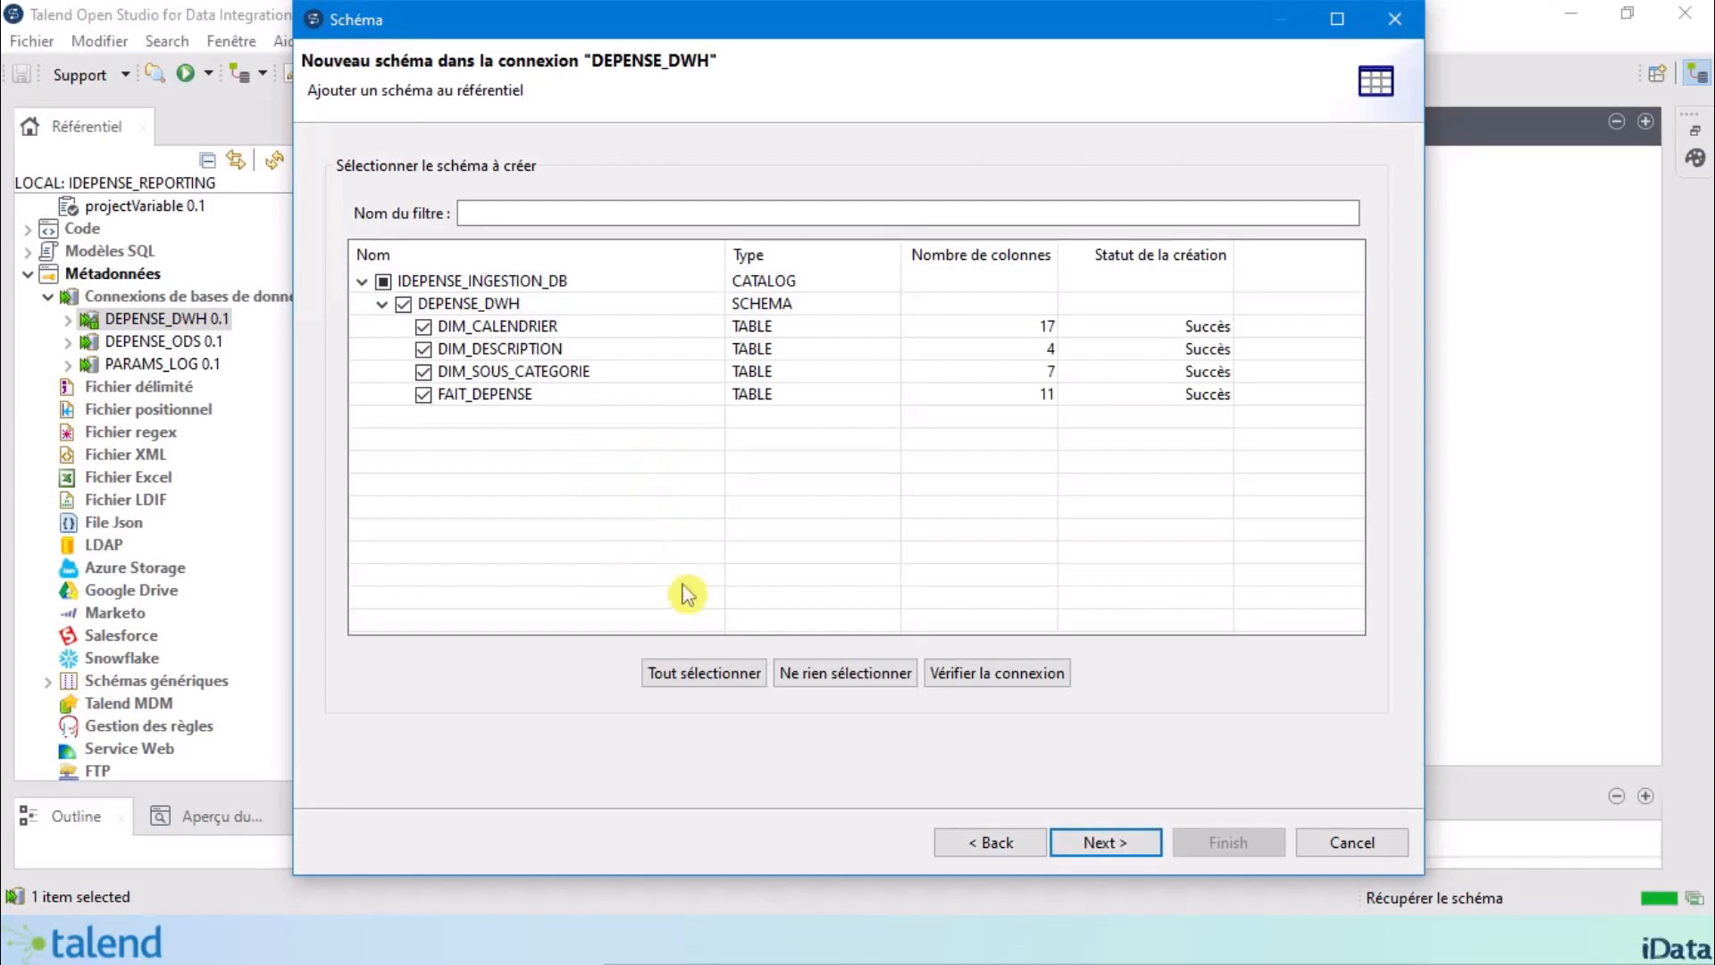
left_click(1119, 844)
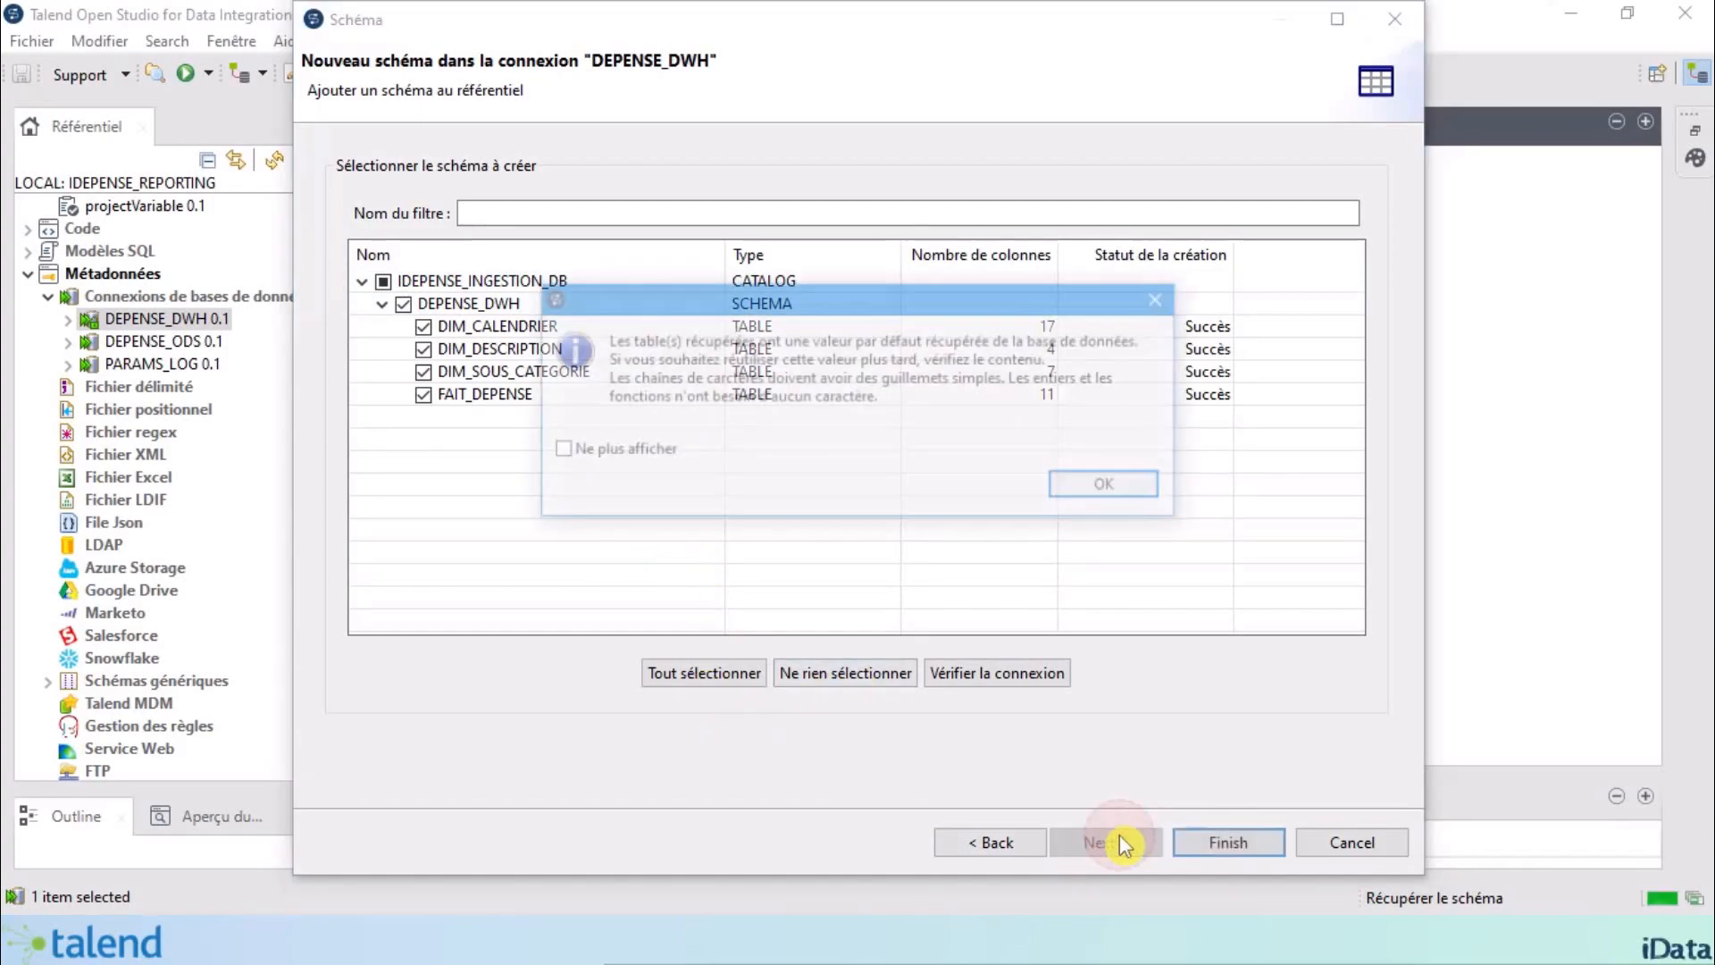
left_click(1110, 485)
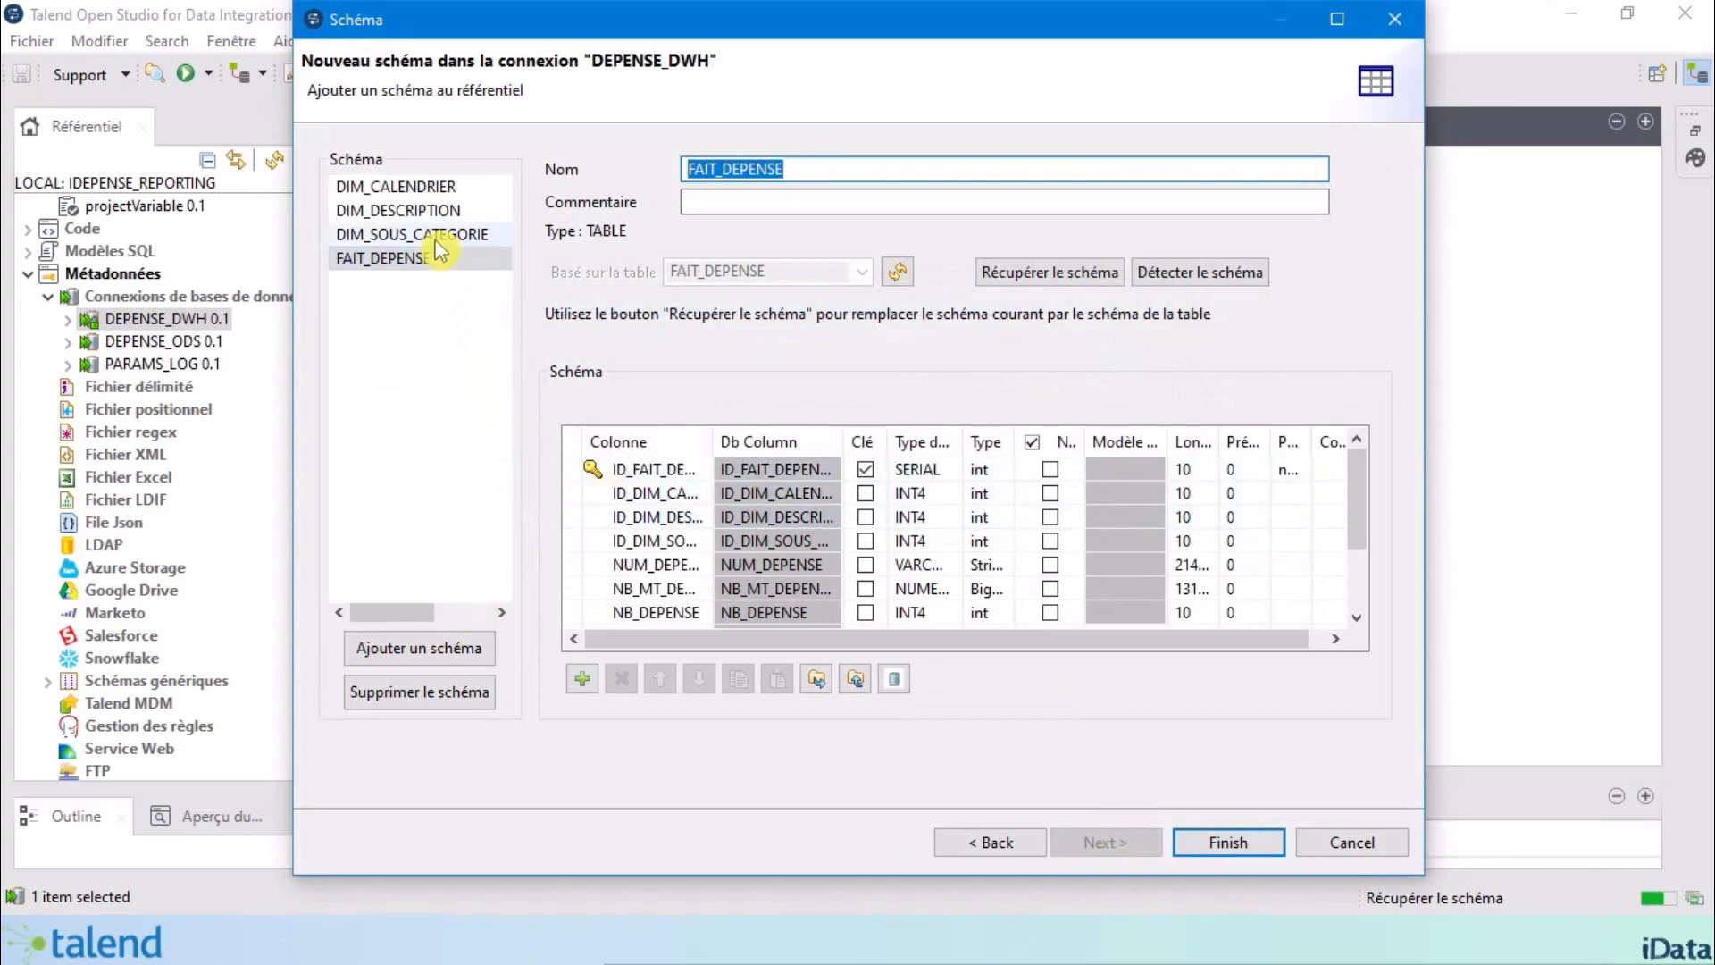
Set the type of the NB_MT_DEPENSE column in the FAIT_DEPENSE schema to float and finish the schema retrieval.
scroll(1152, 527, "down", 1)
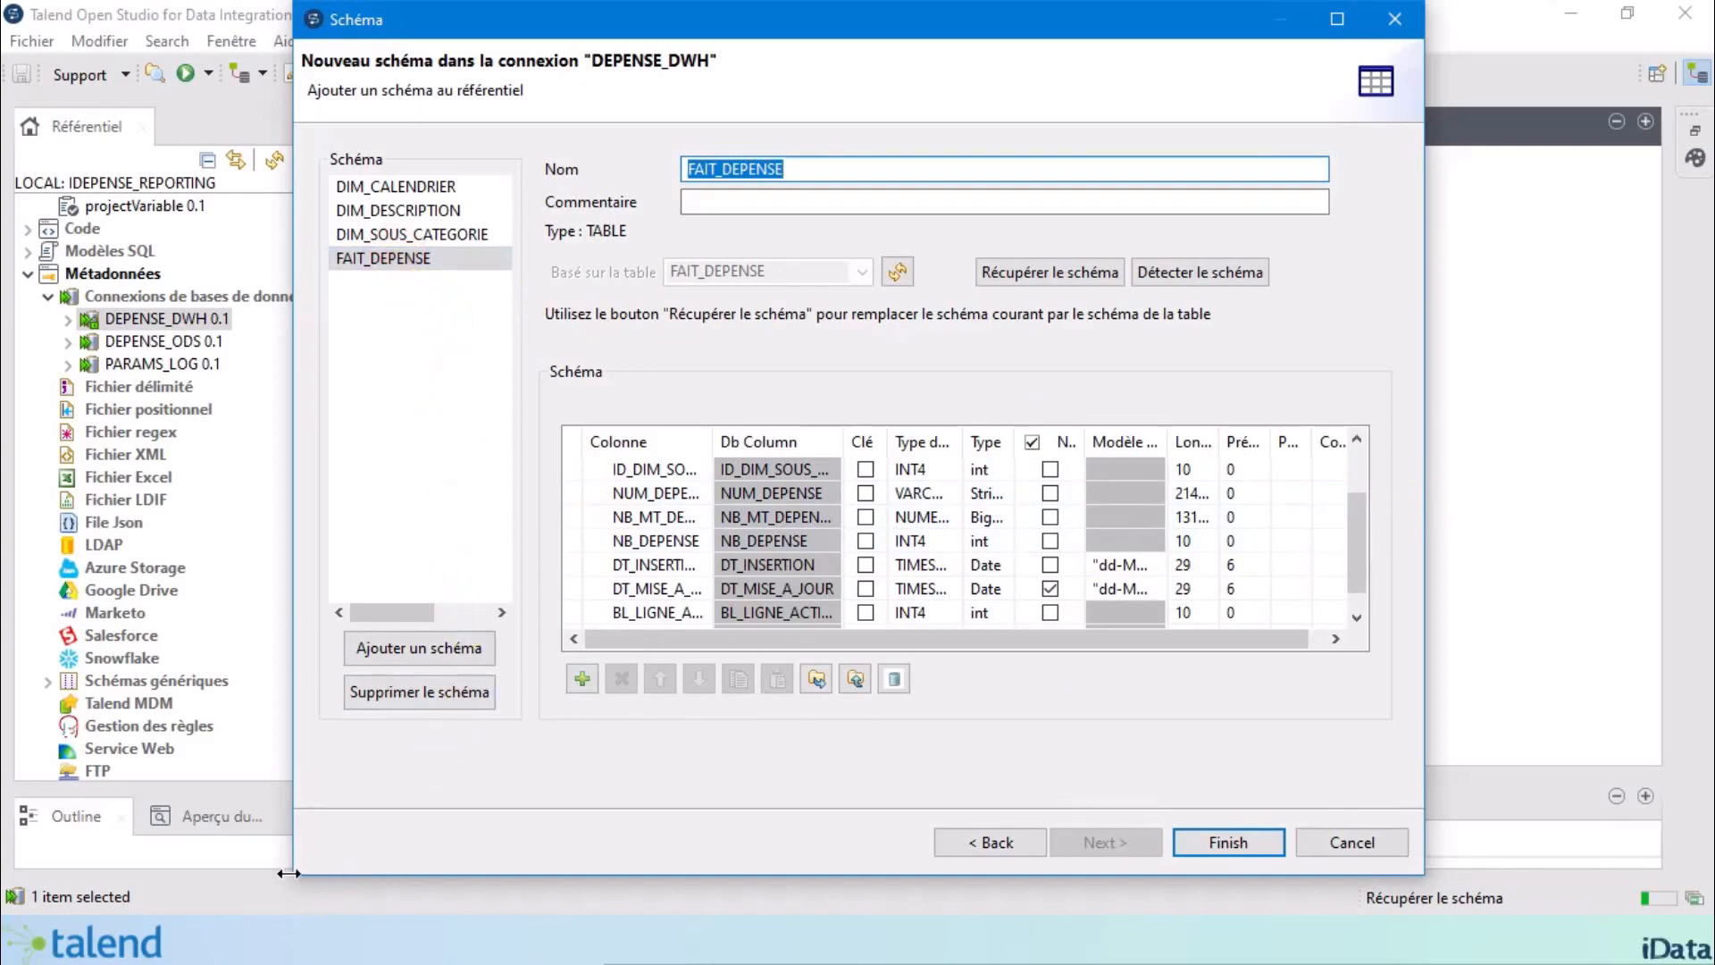
left_click_drag(291, 880, 242, 929)
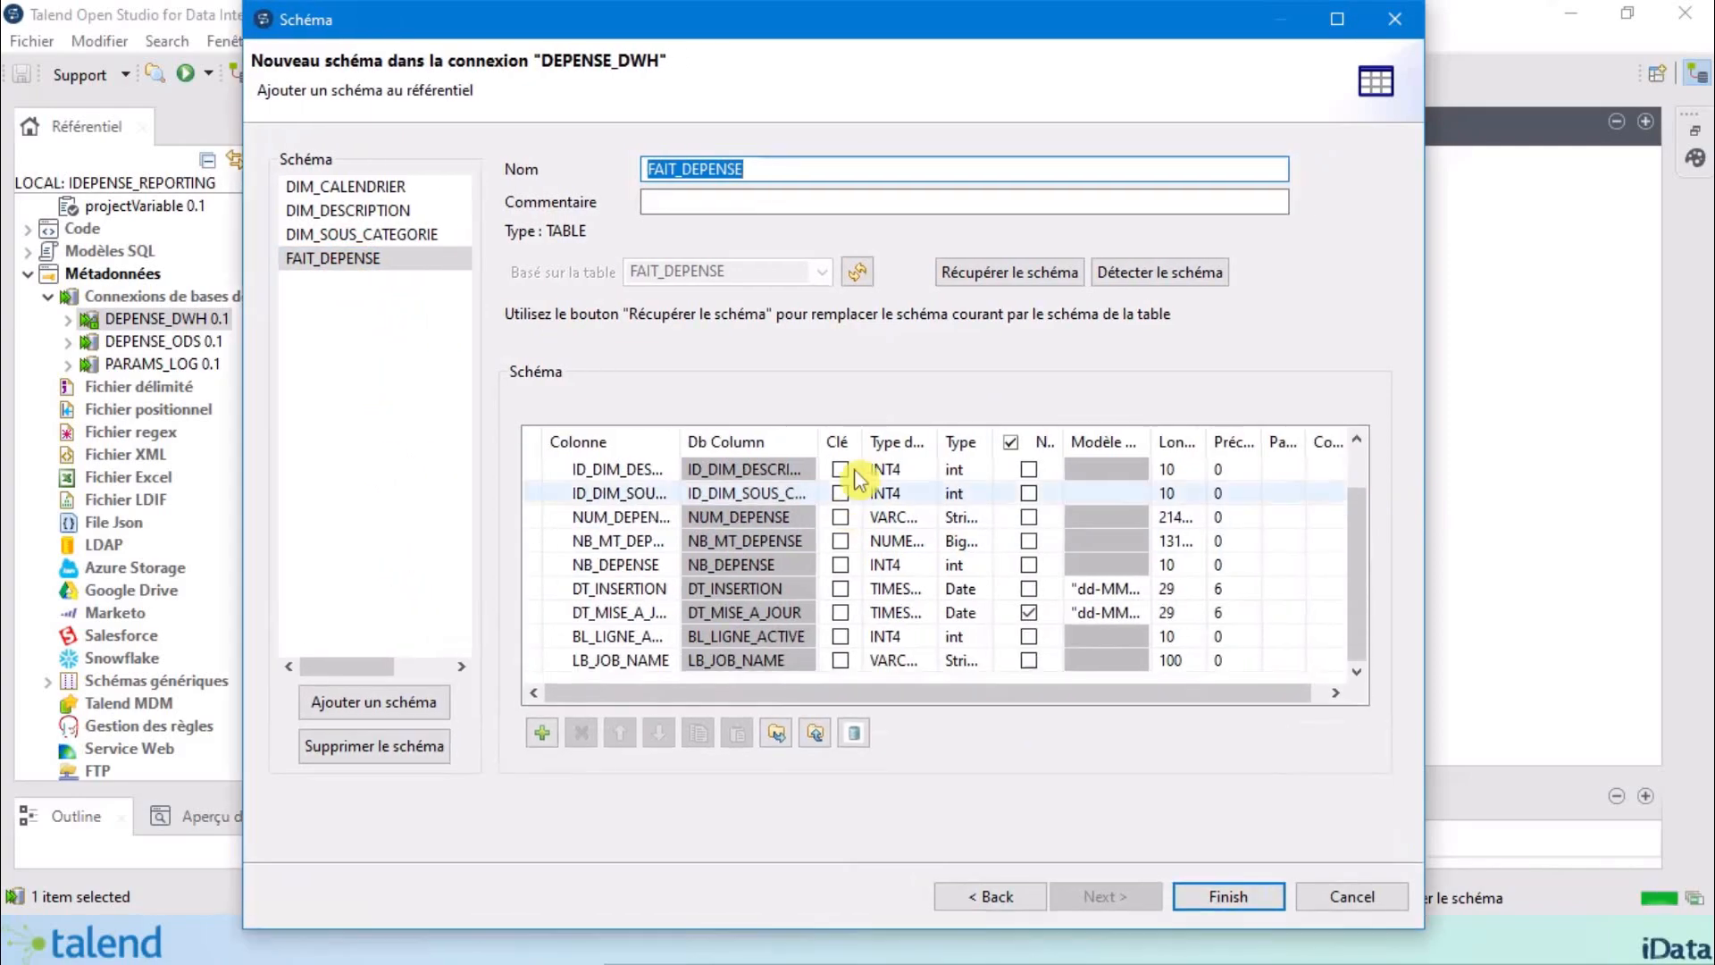
left_click(639, 543)
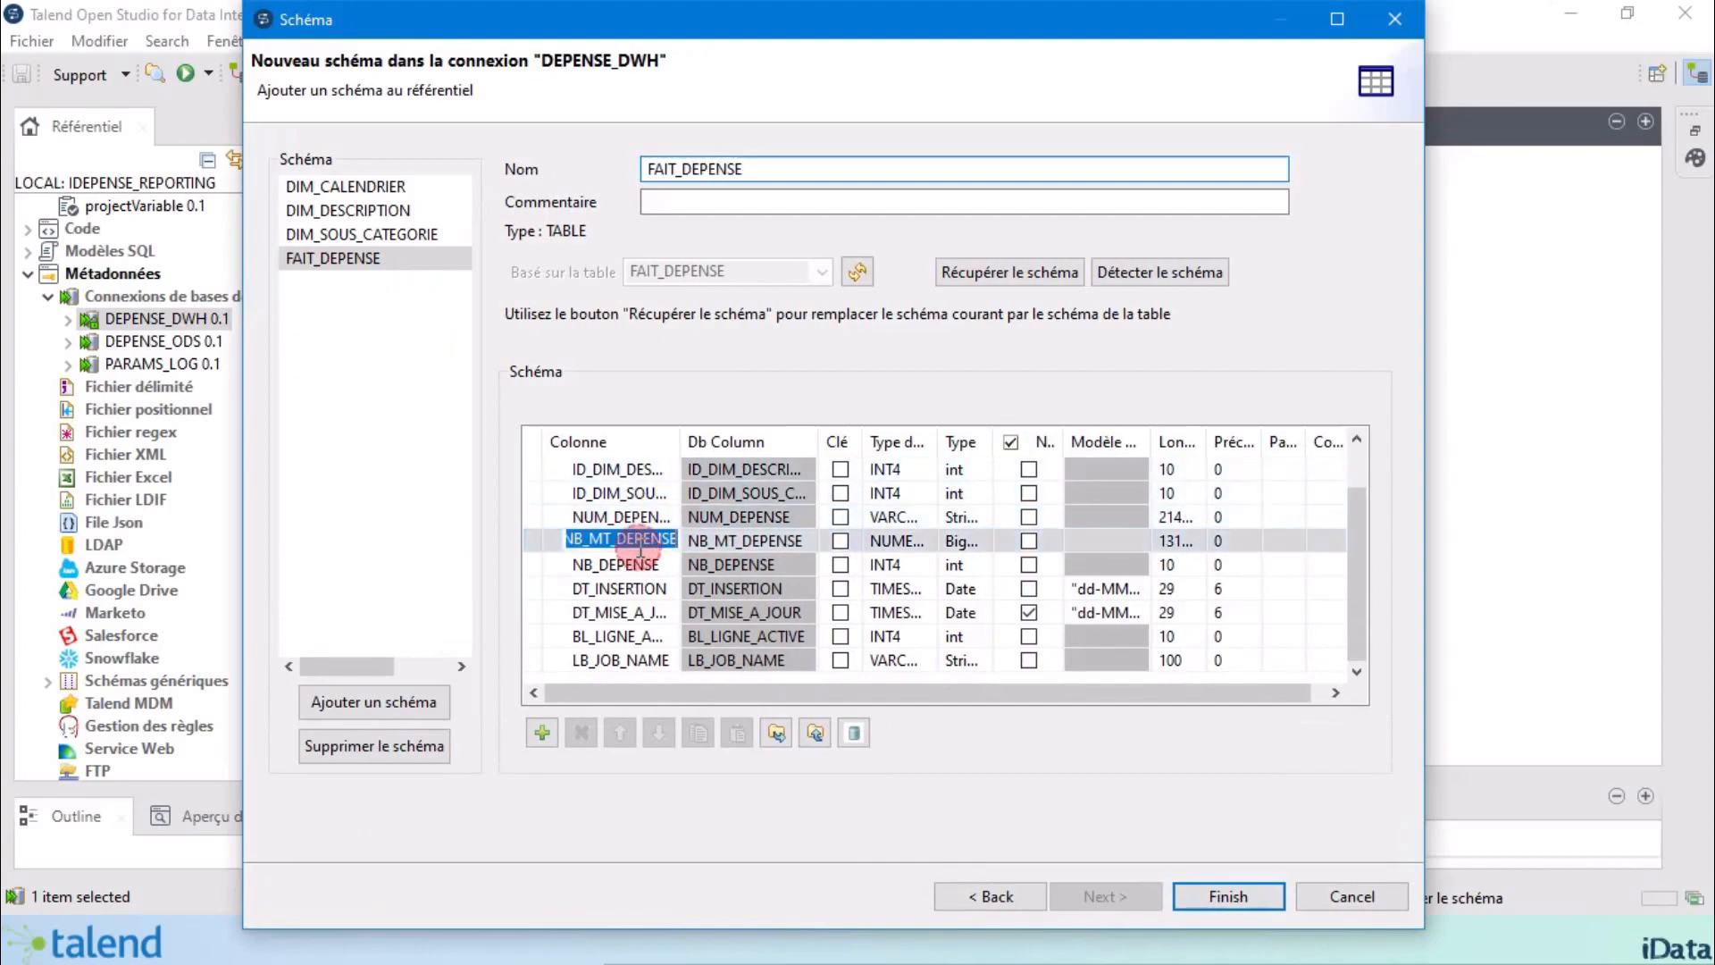
left_click(964, 541)
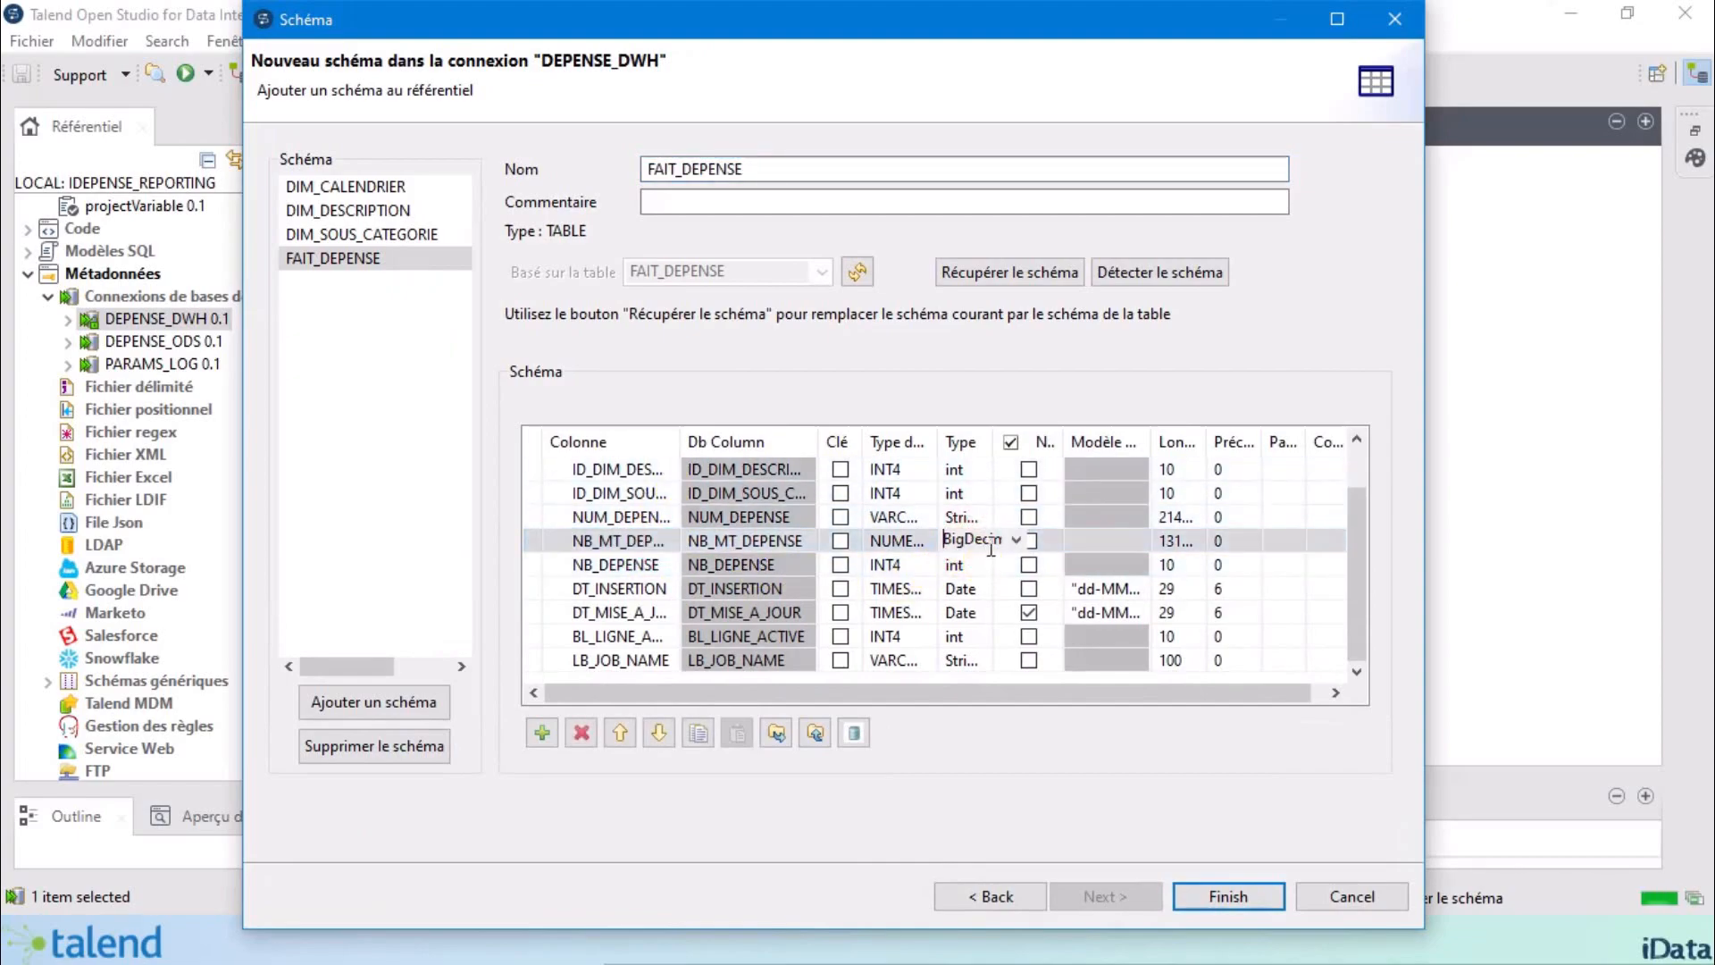
left_click(1019, 542)
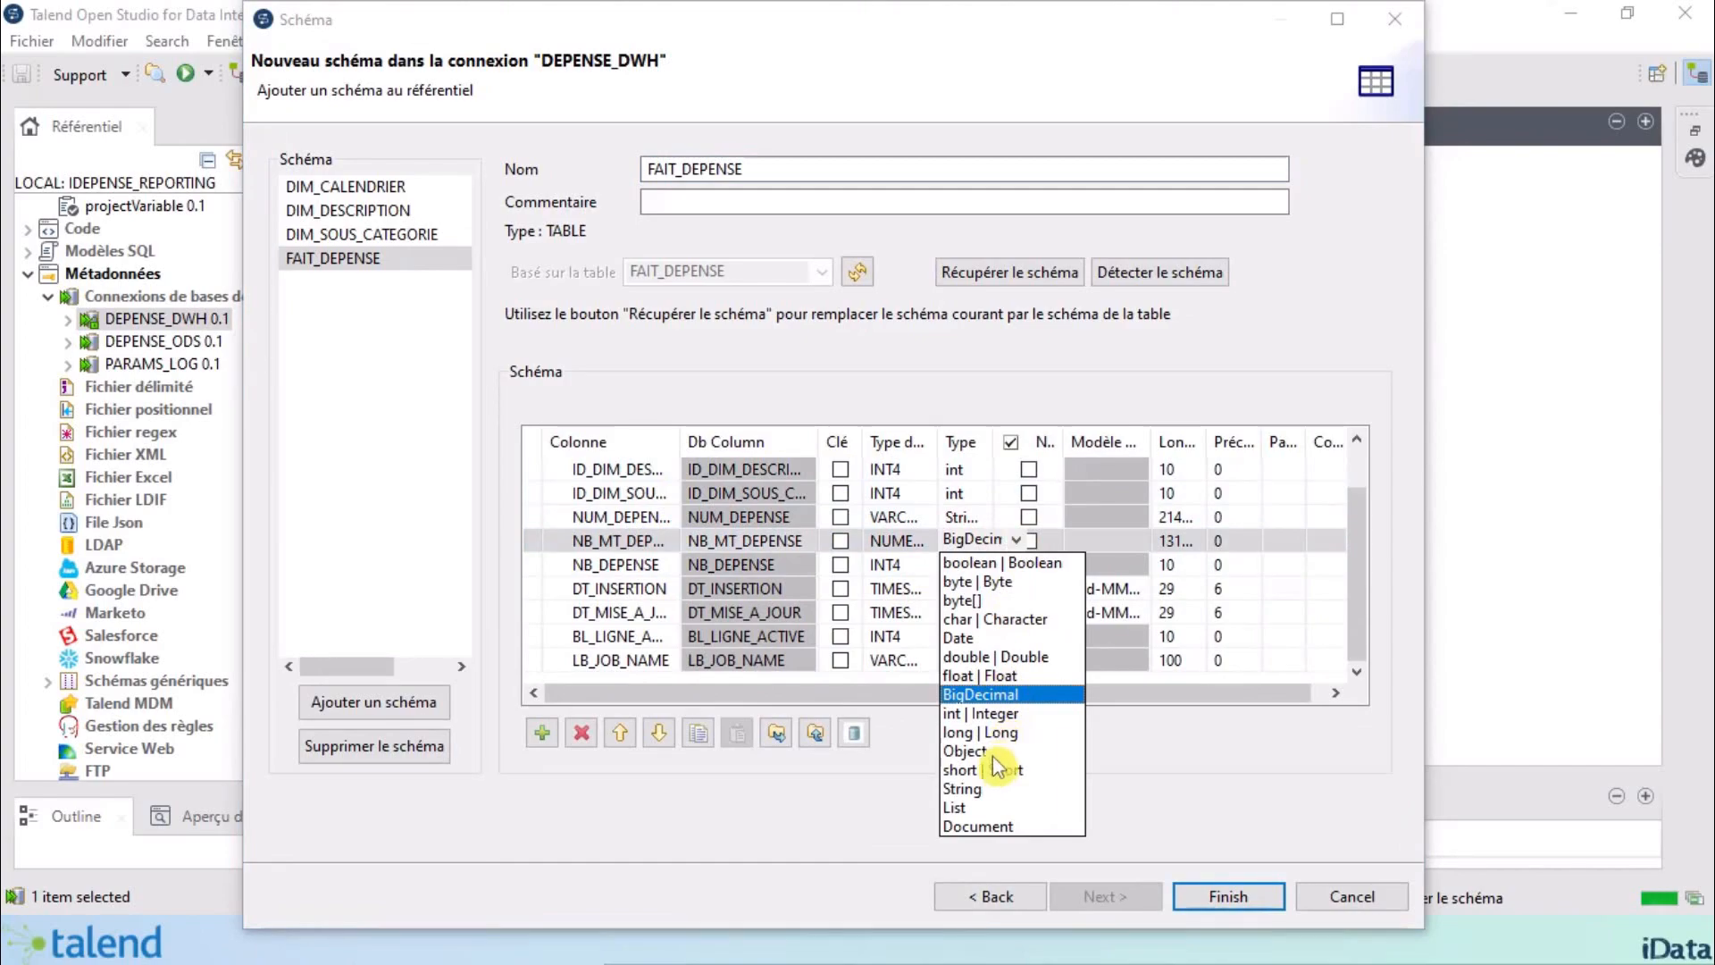
left_click(1010, 674)
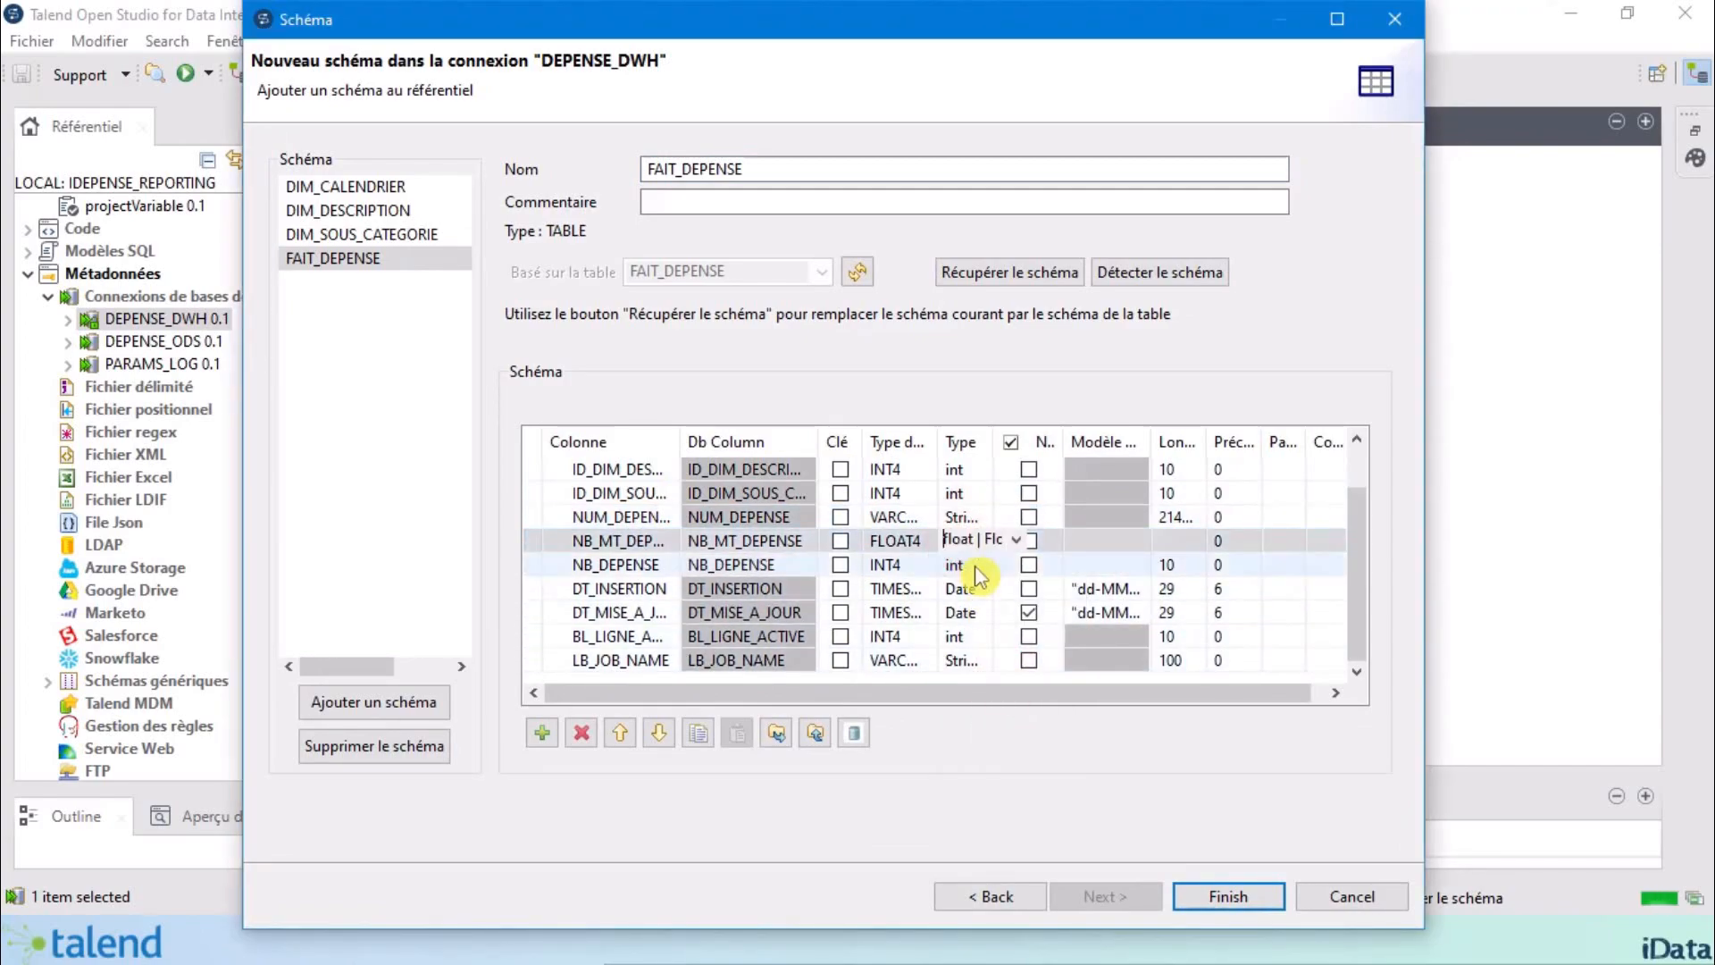
left_click_drag(994, 441, 1047, 441)
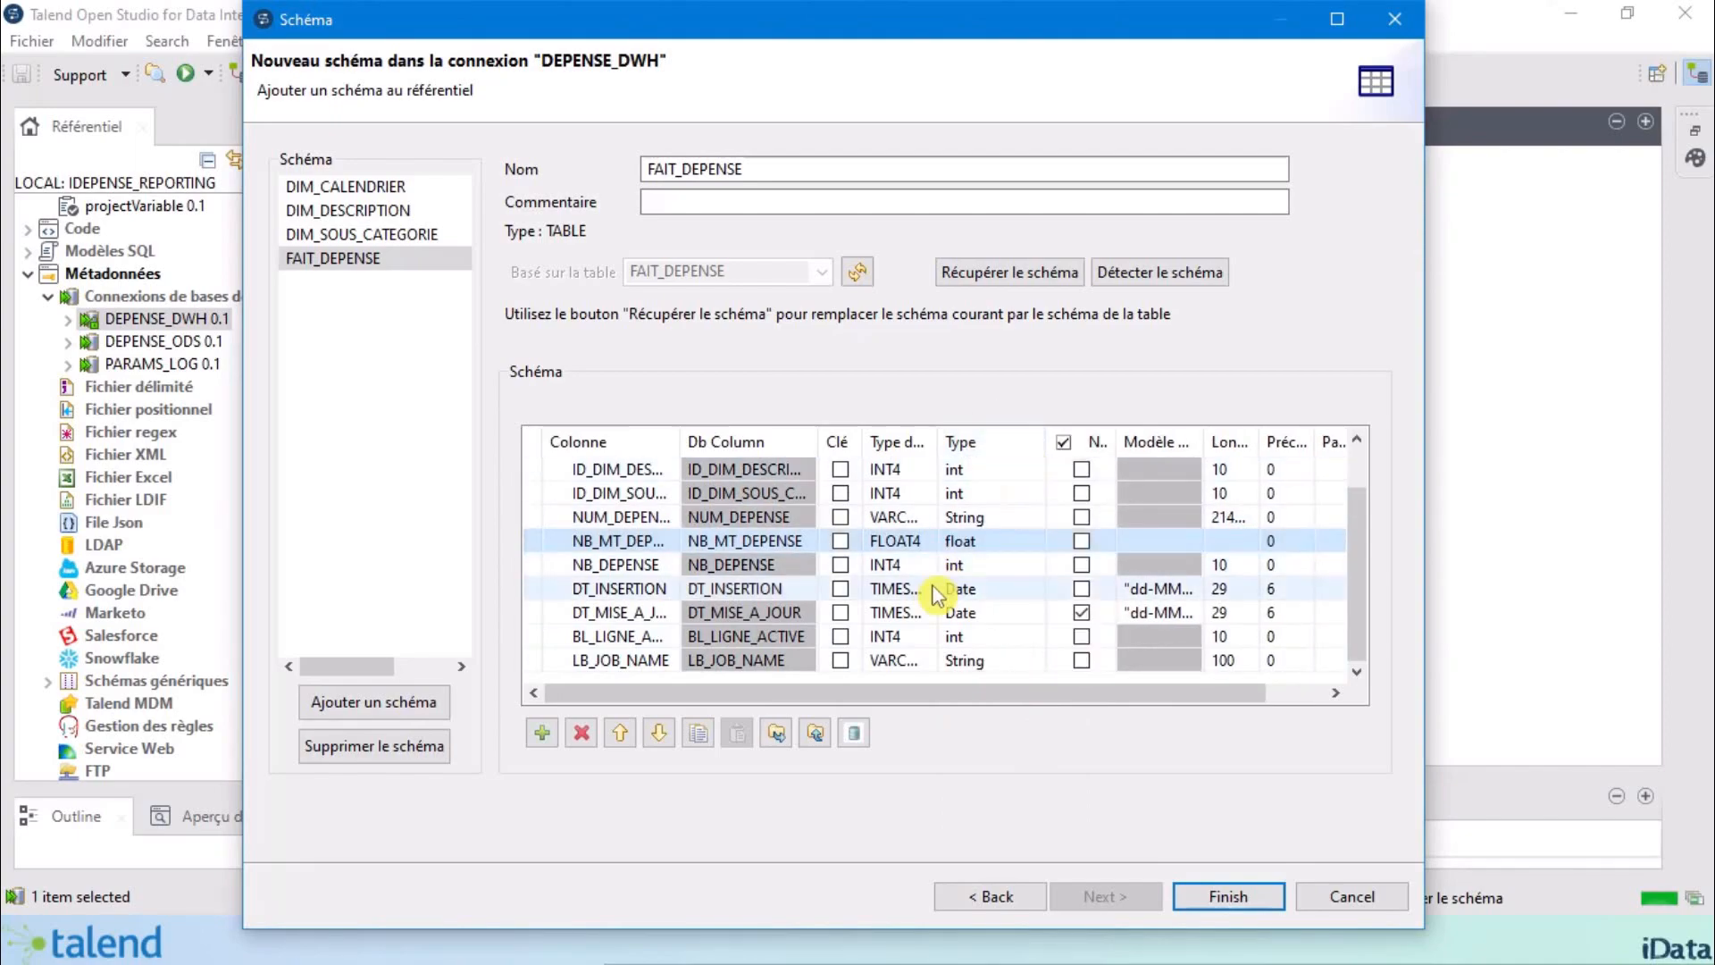
left_click(1250, 909)
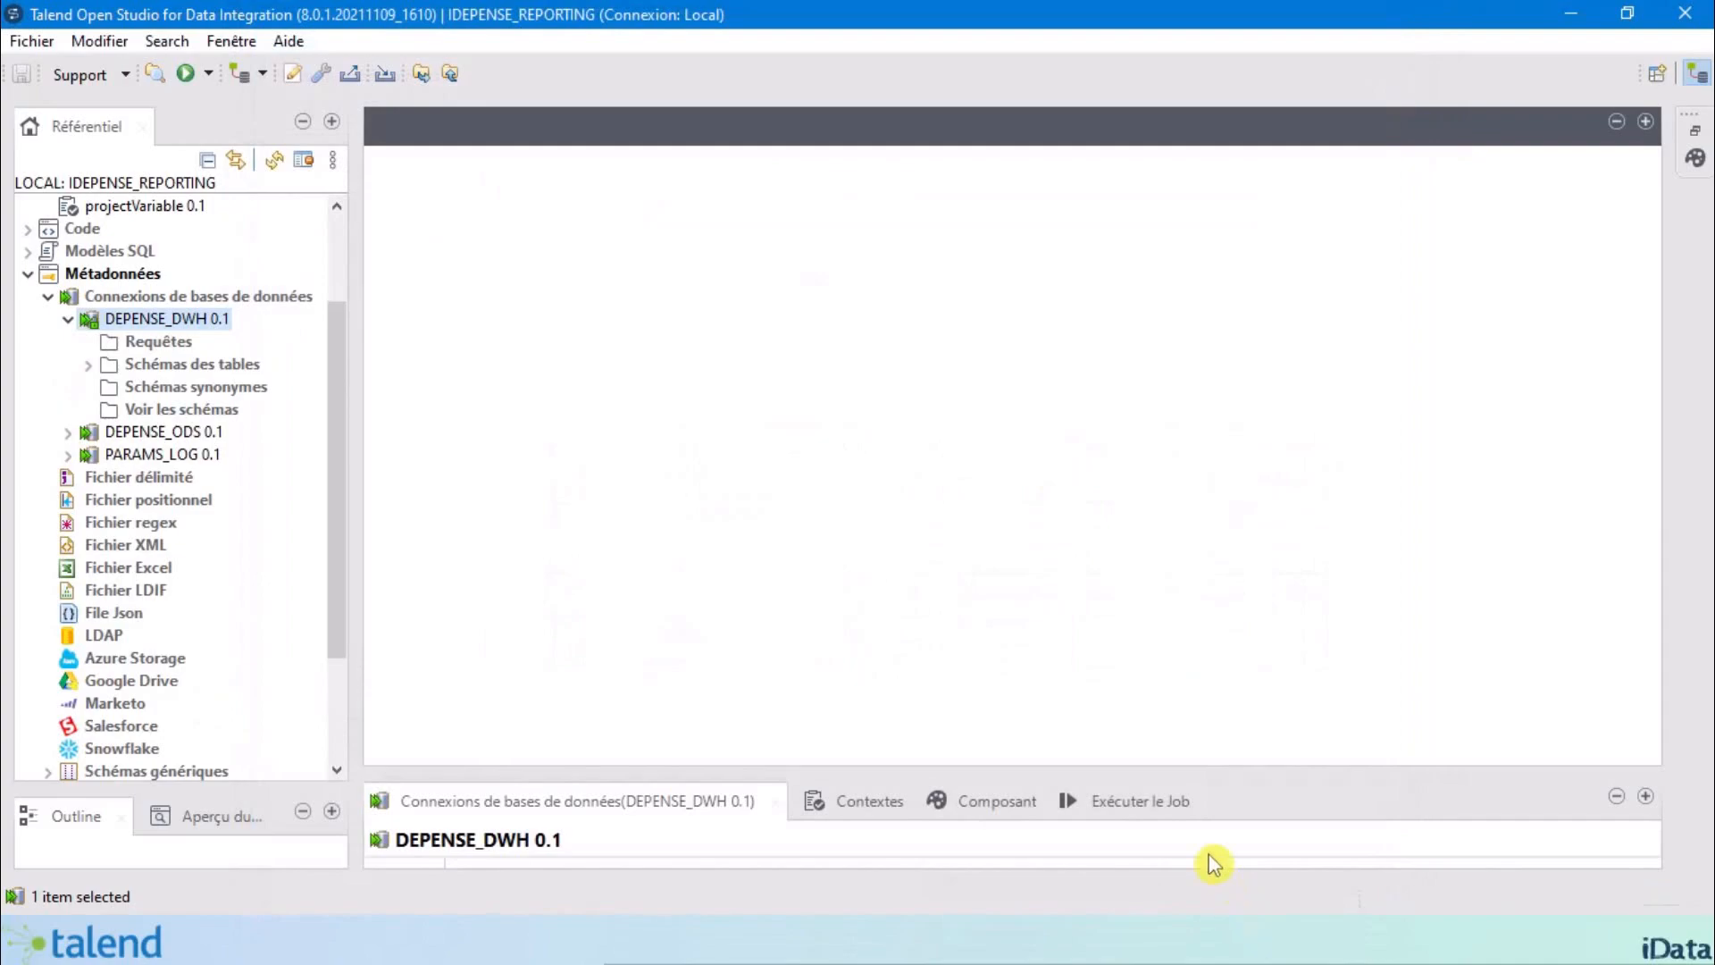
Examine the table schemas retrieved under DEPENSE_DWH, the columns of DIM_DESCRIPTION, and the connexionDWH context in the repository.
left_click(88, 365)
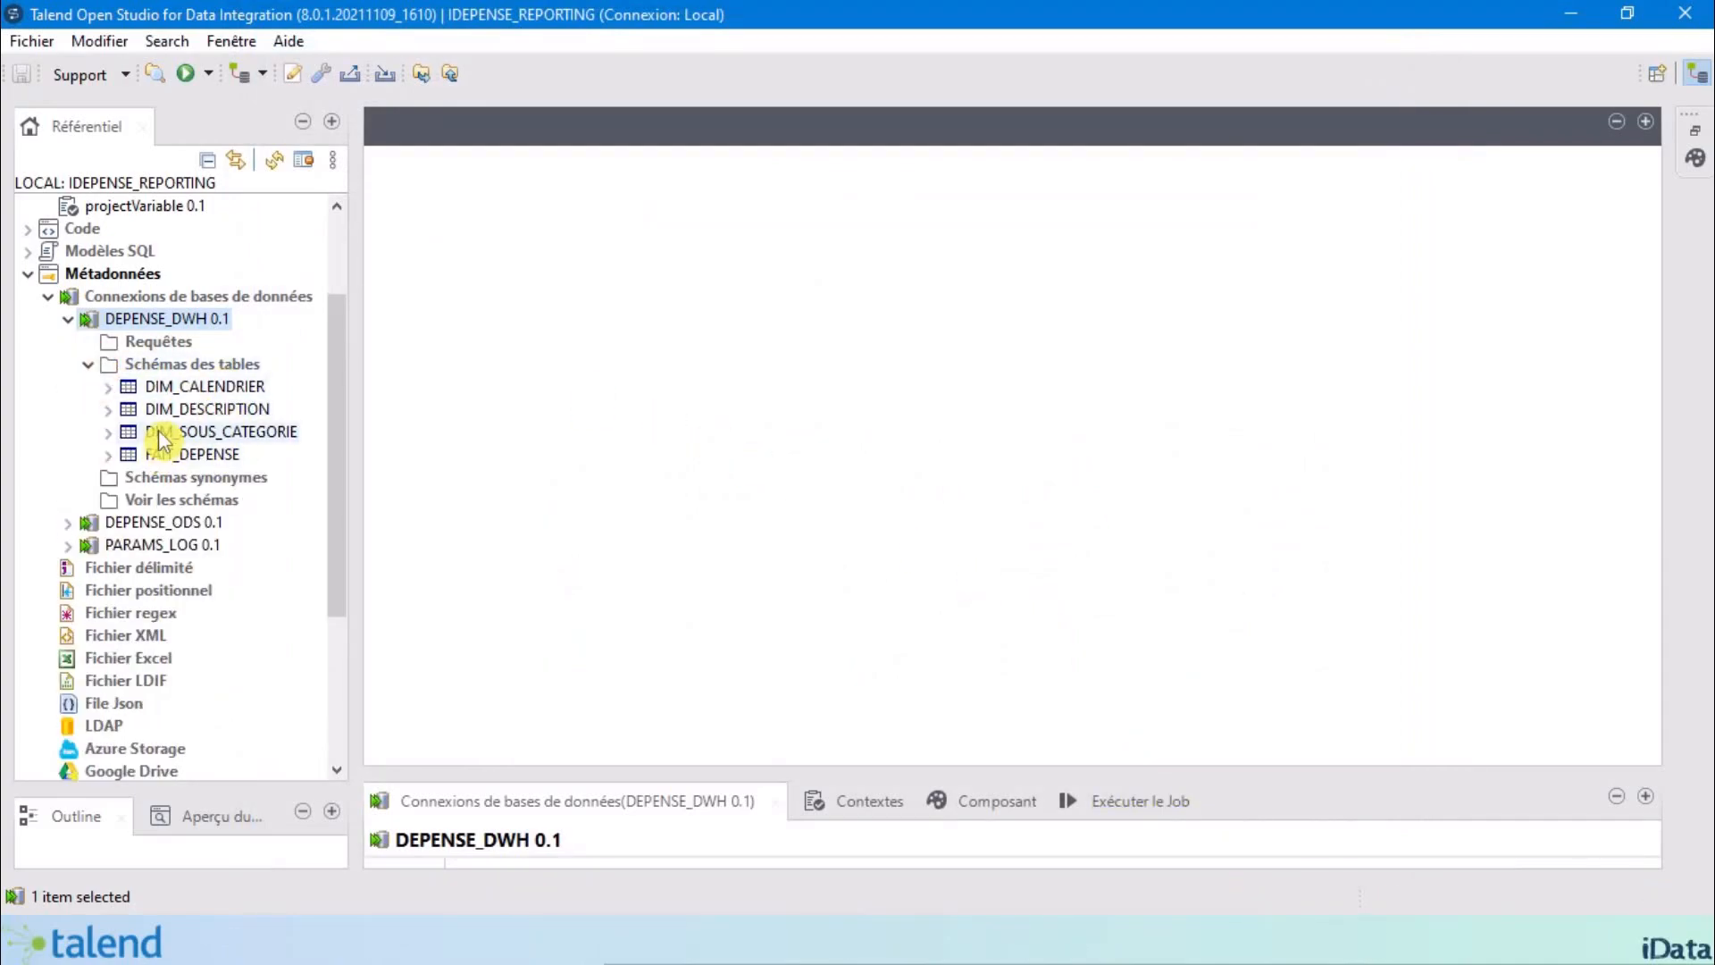
left_click(109, 409)
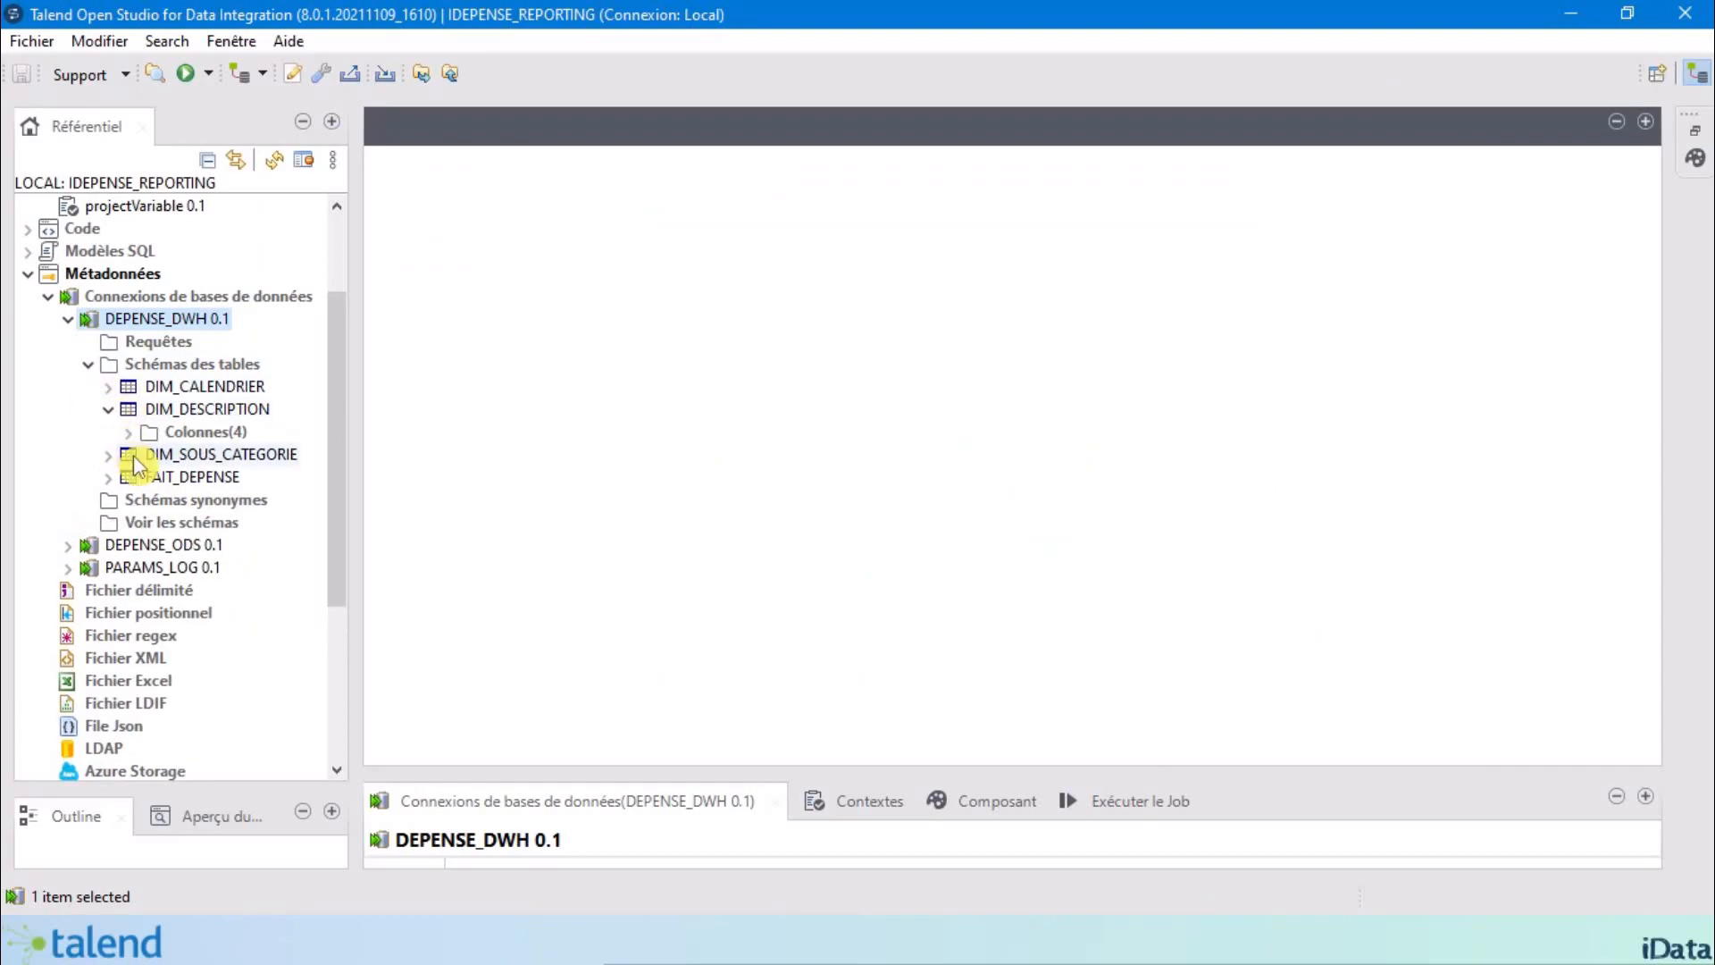
left_click(129, 432)
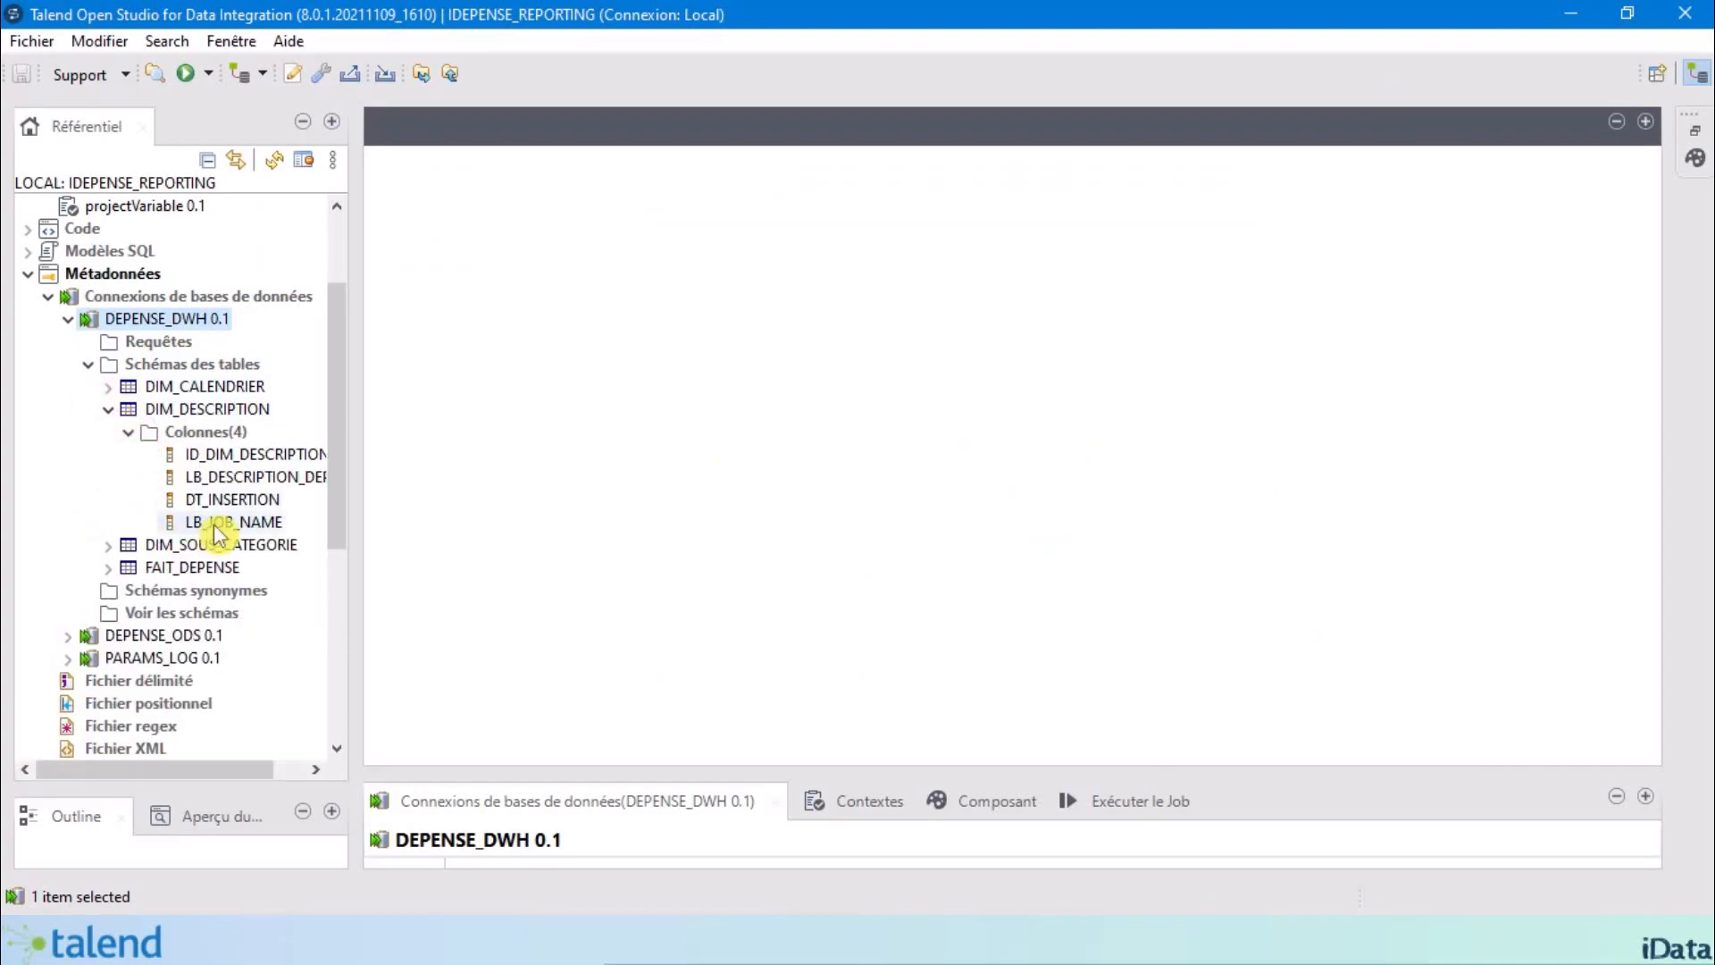
left_click(256, 498)
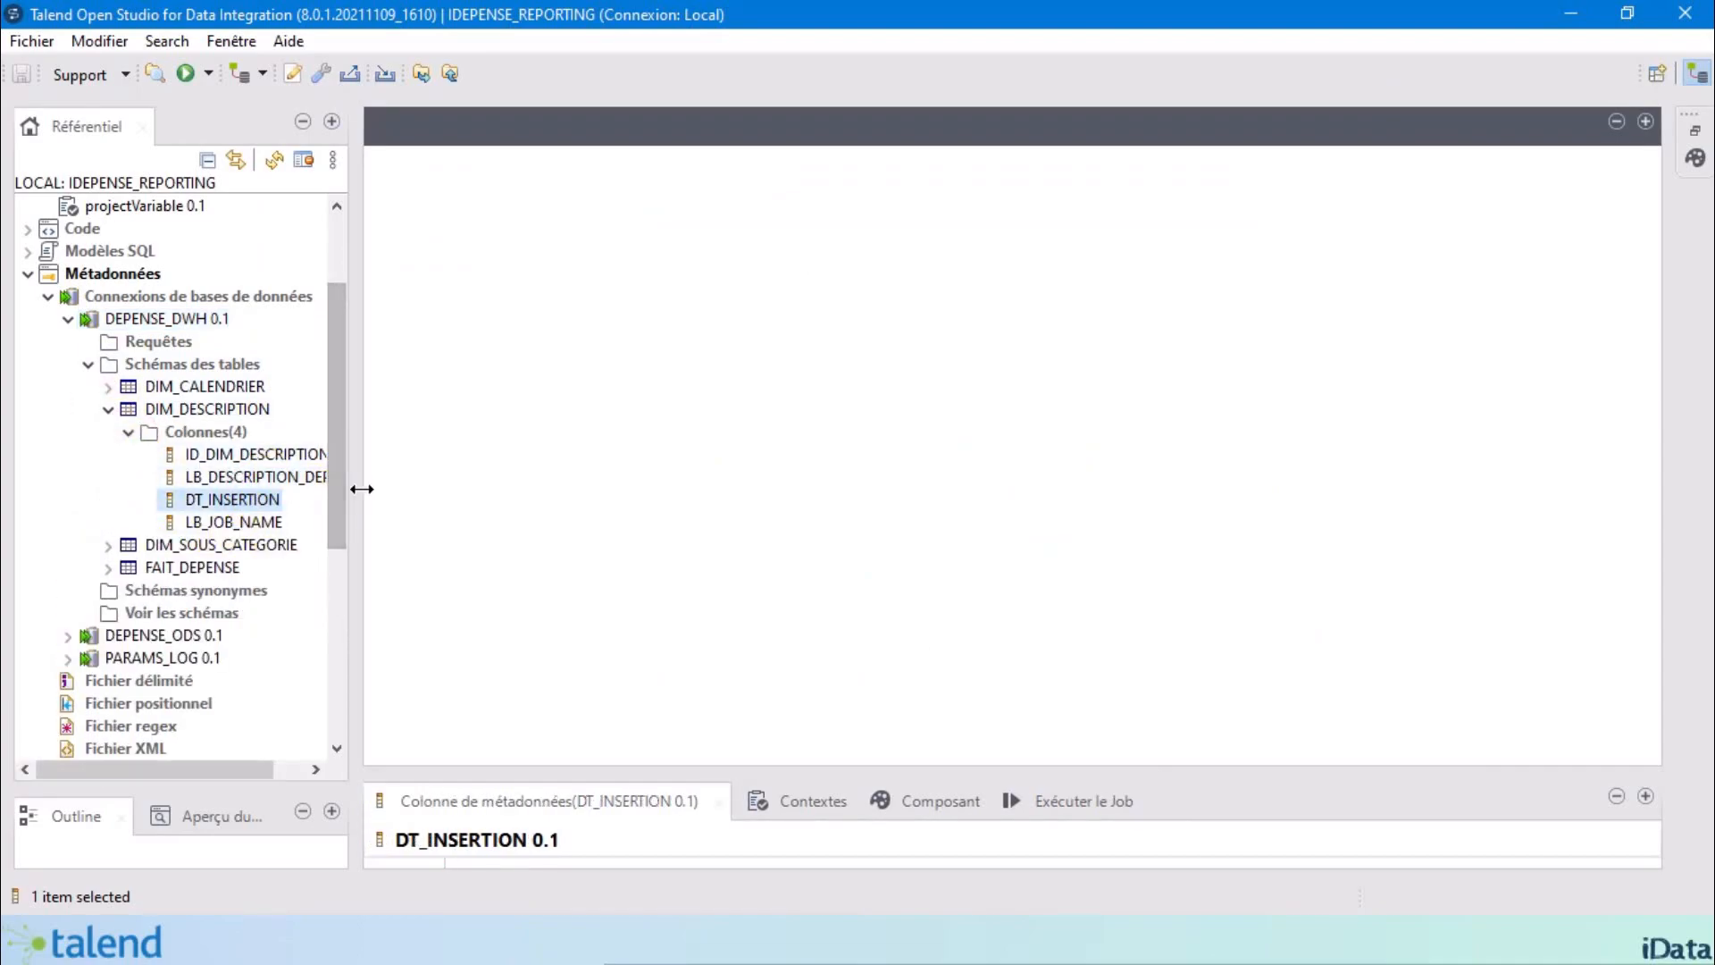
left_click_drag(360, 486, 402, 474)
left_click(108, 382)
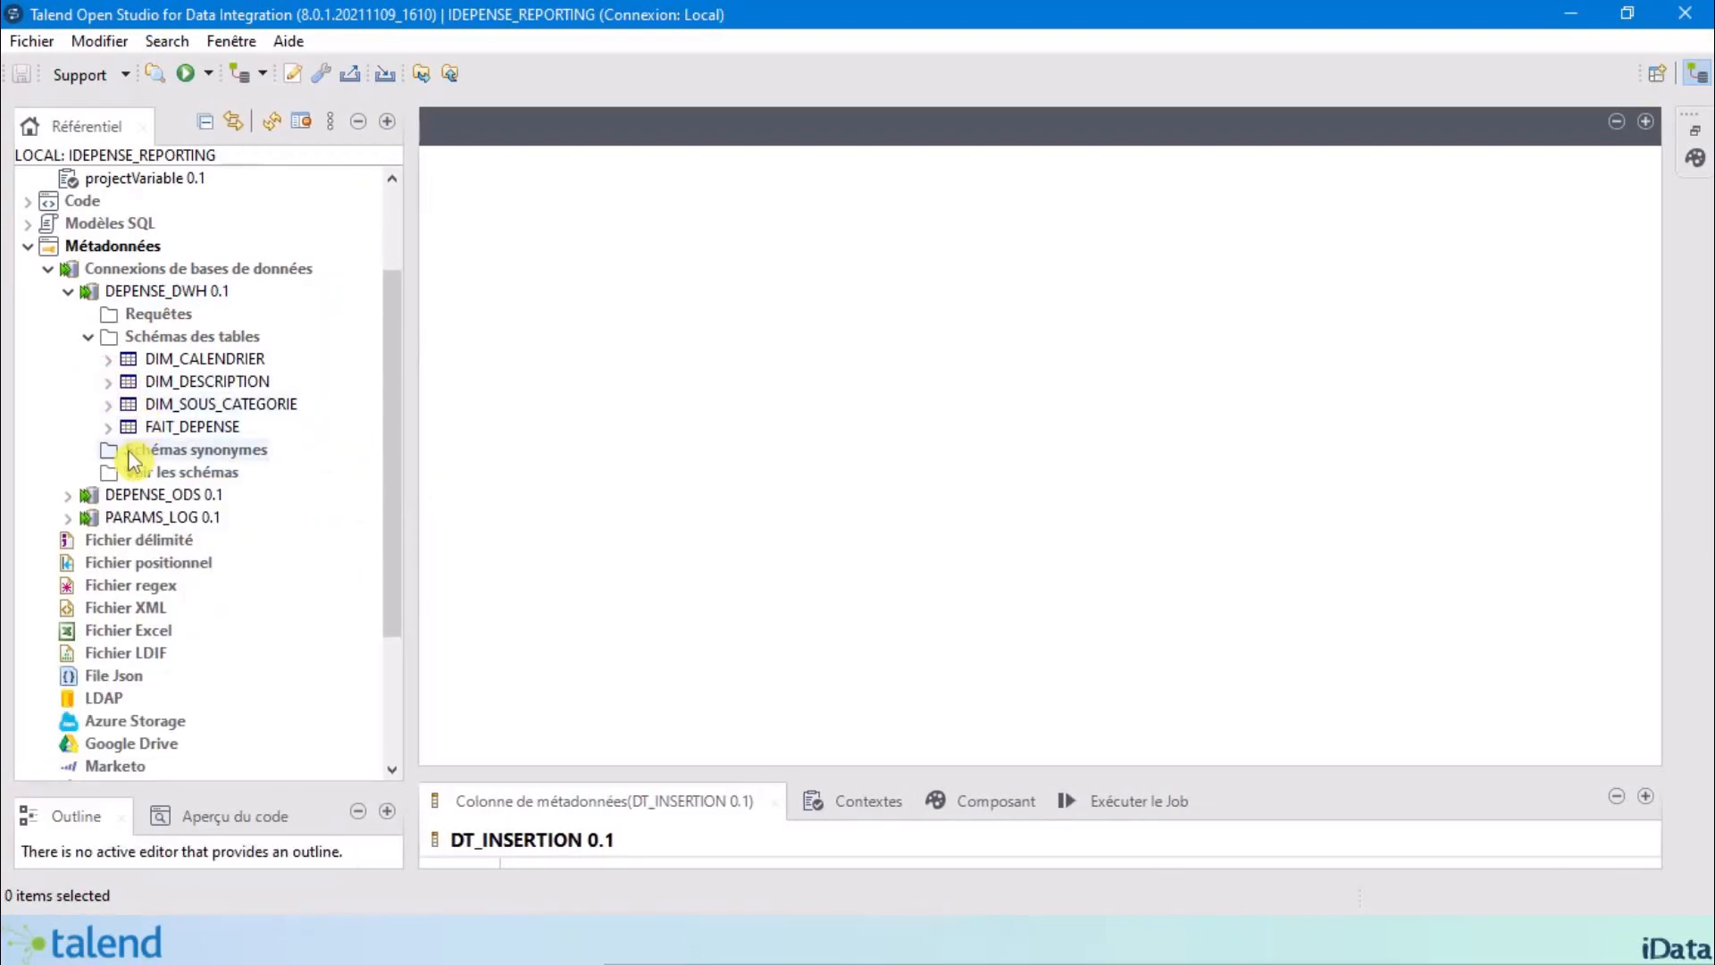
scroll(134, 451, "up", 1)
scroll(139, 433, "up", 1)
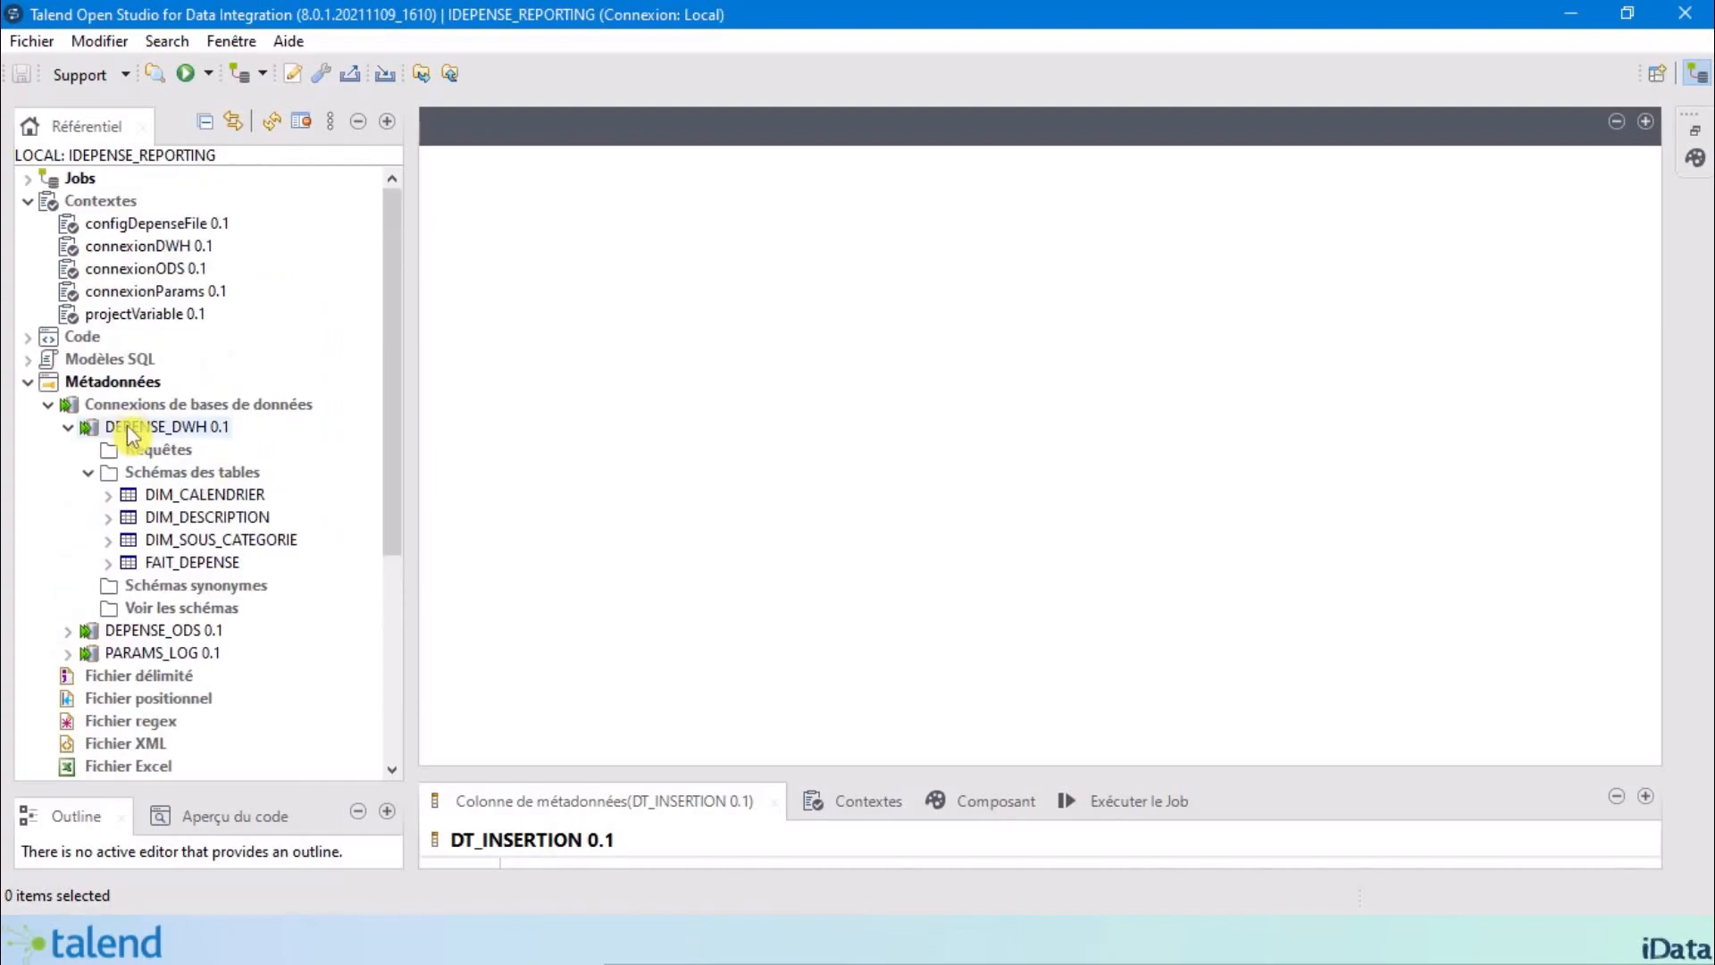
left_click(125, 246)
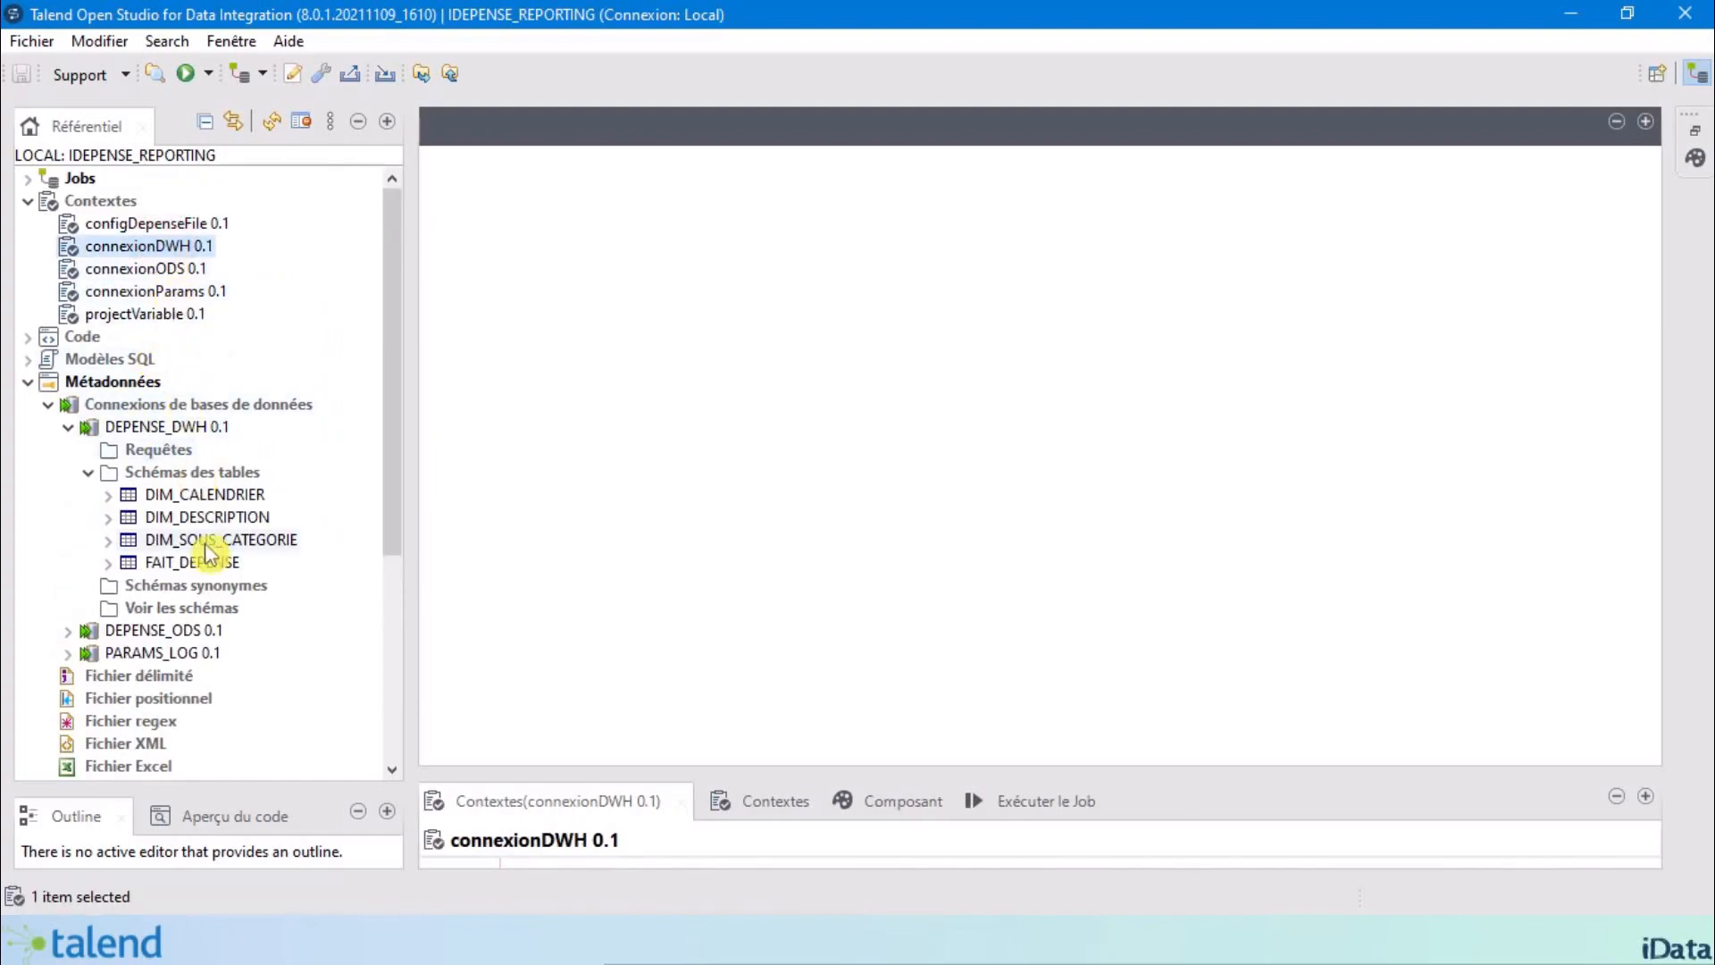
left_click(165, 429)
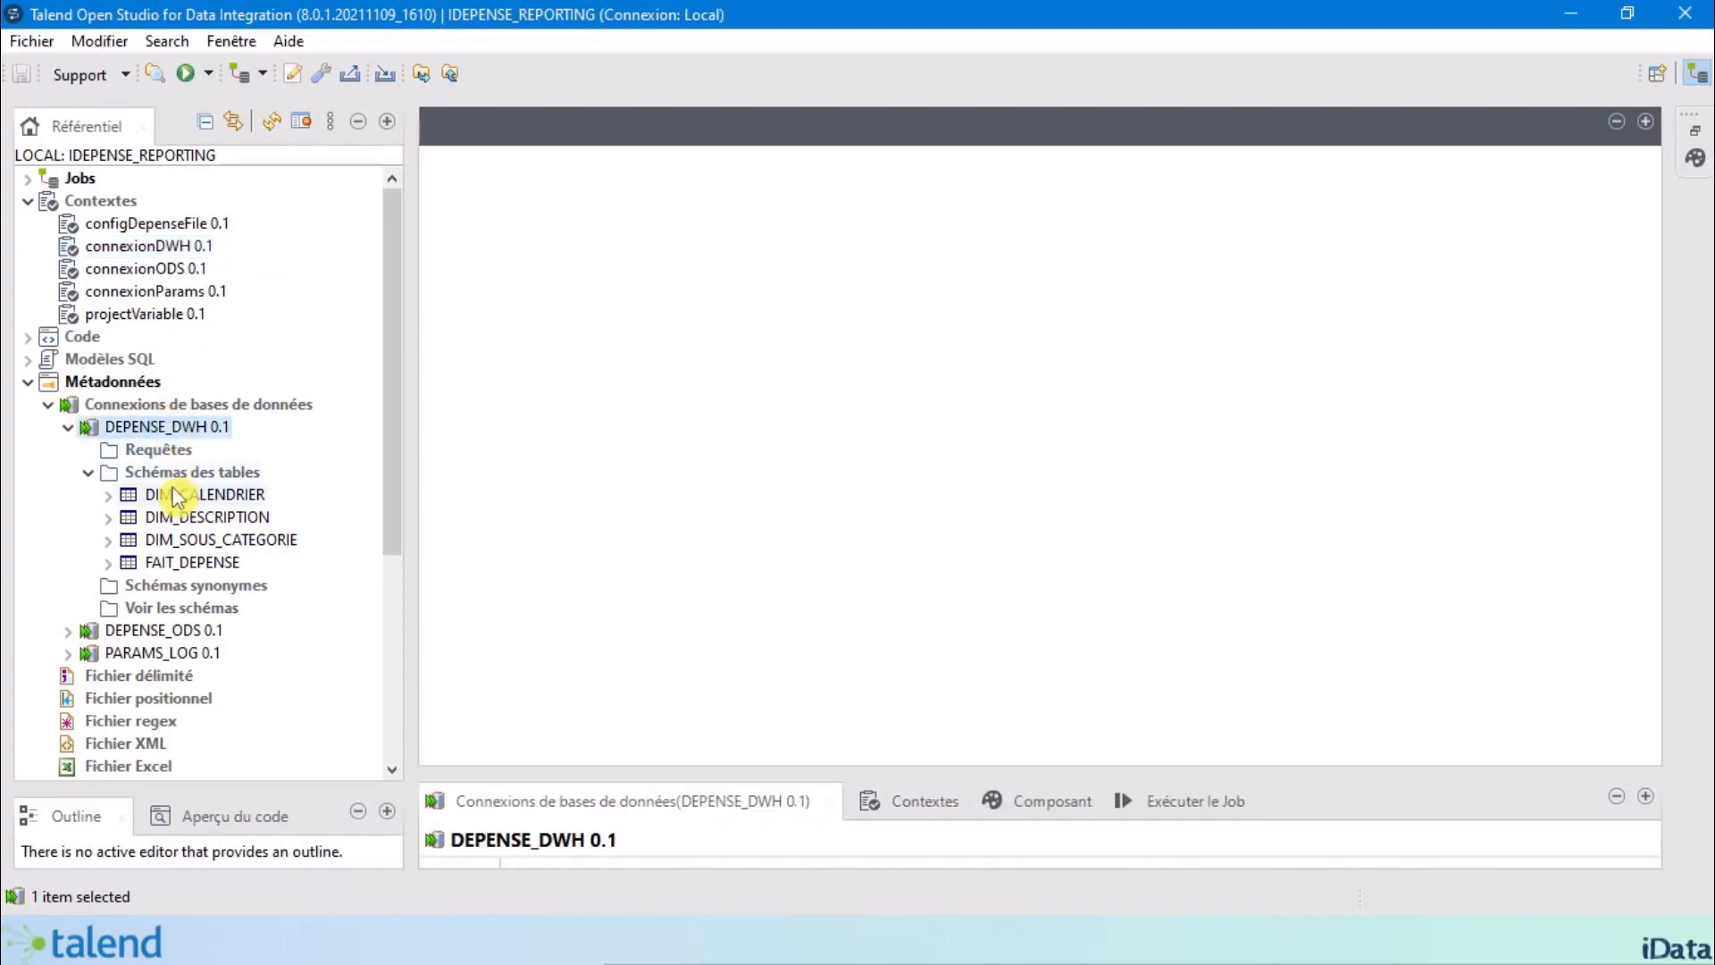
left_click(174, 473)
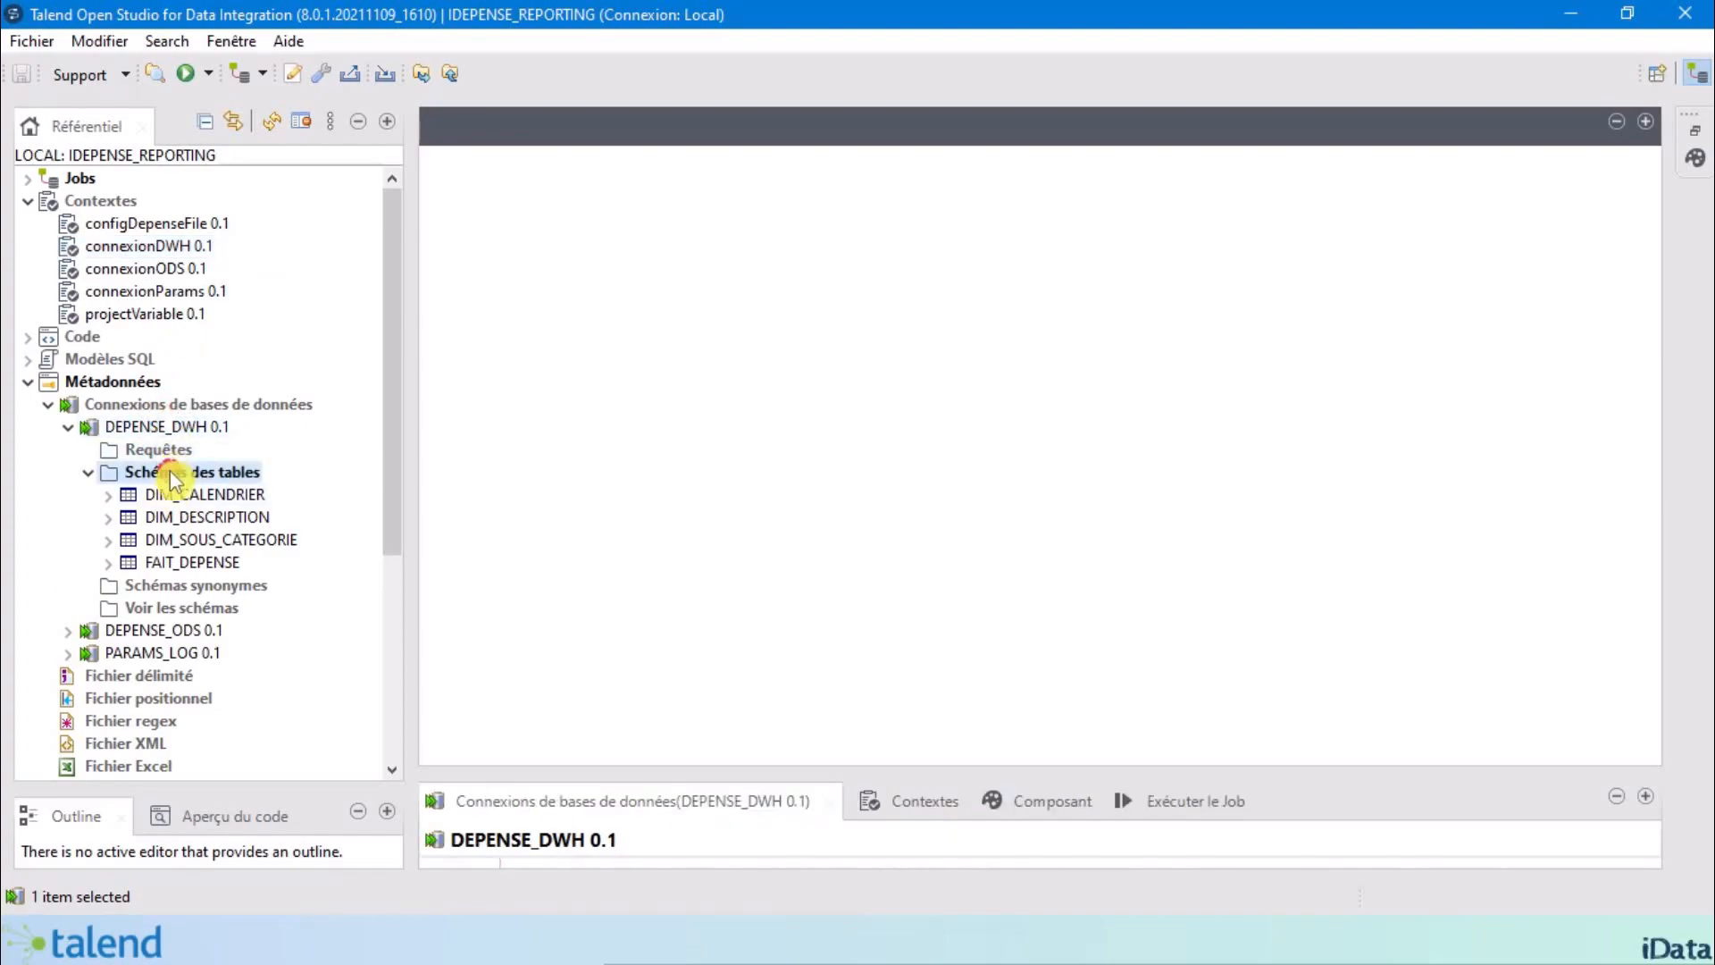
Collapse the metadata and contexts in the repository and create a folder named DWH under Jobs.
left_click(89, 472)
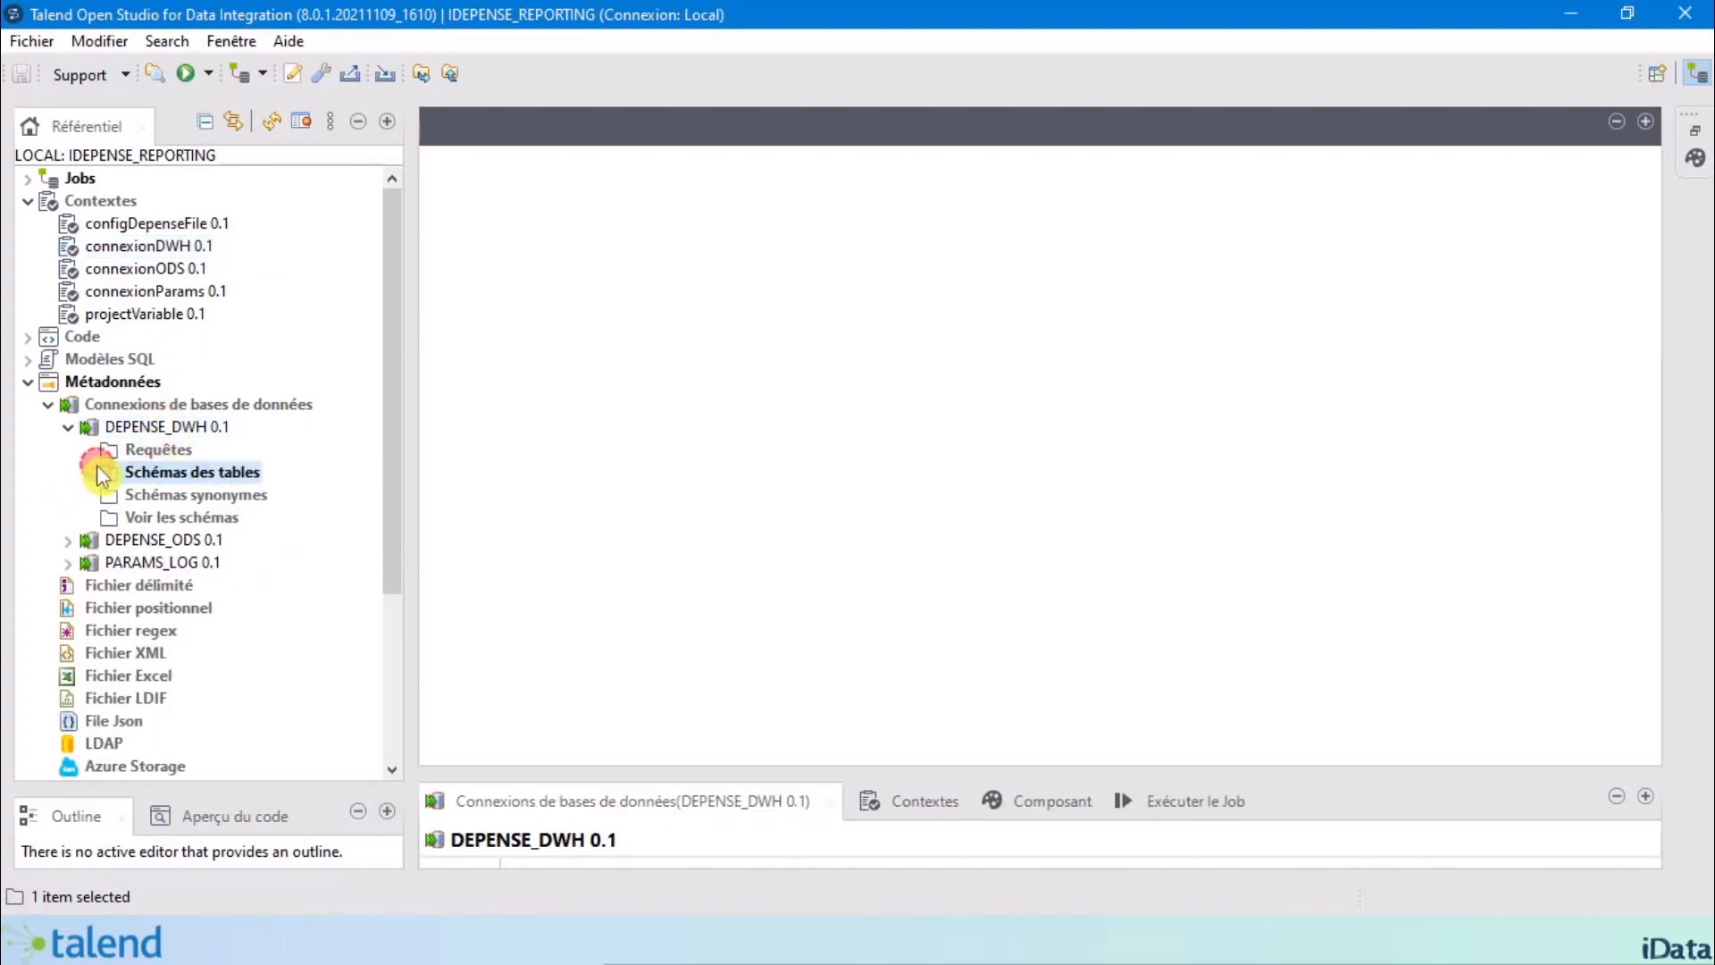
left_click(134, 429)
left_click(30, 384)
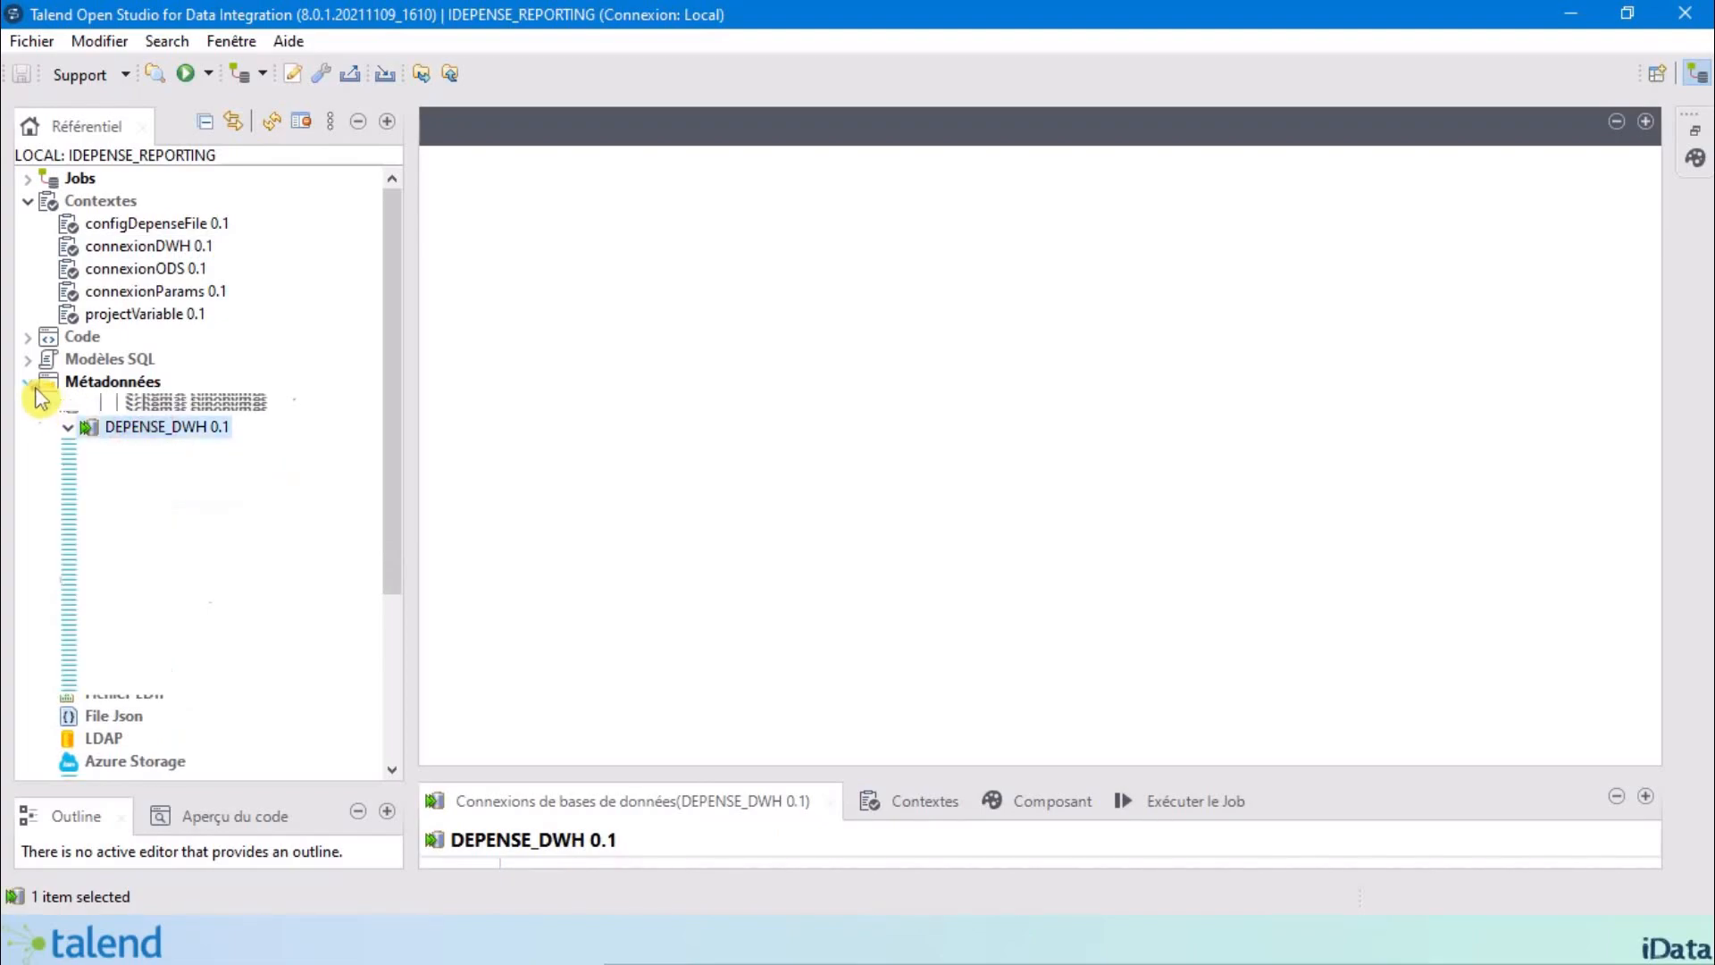
left_click(28, 201)
left_click(27, 178)
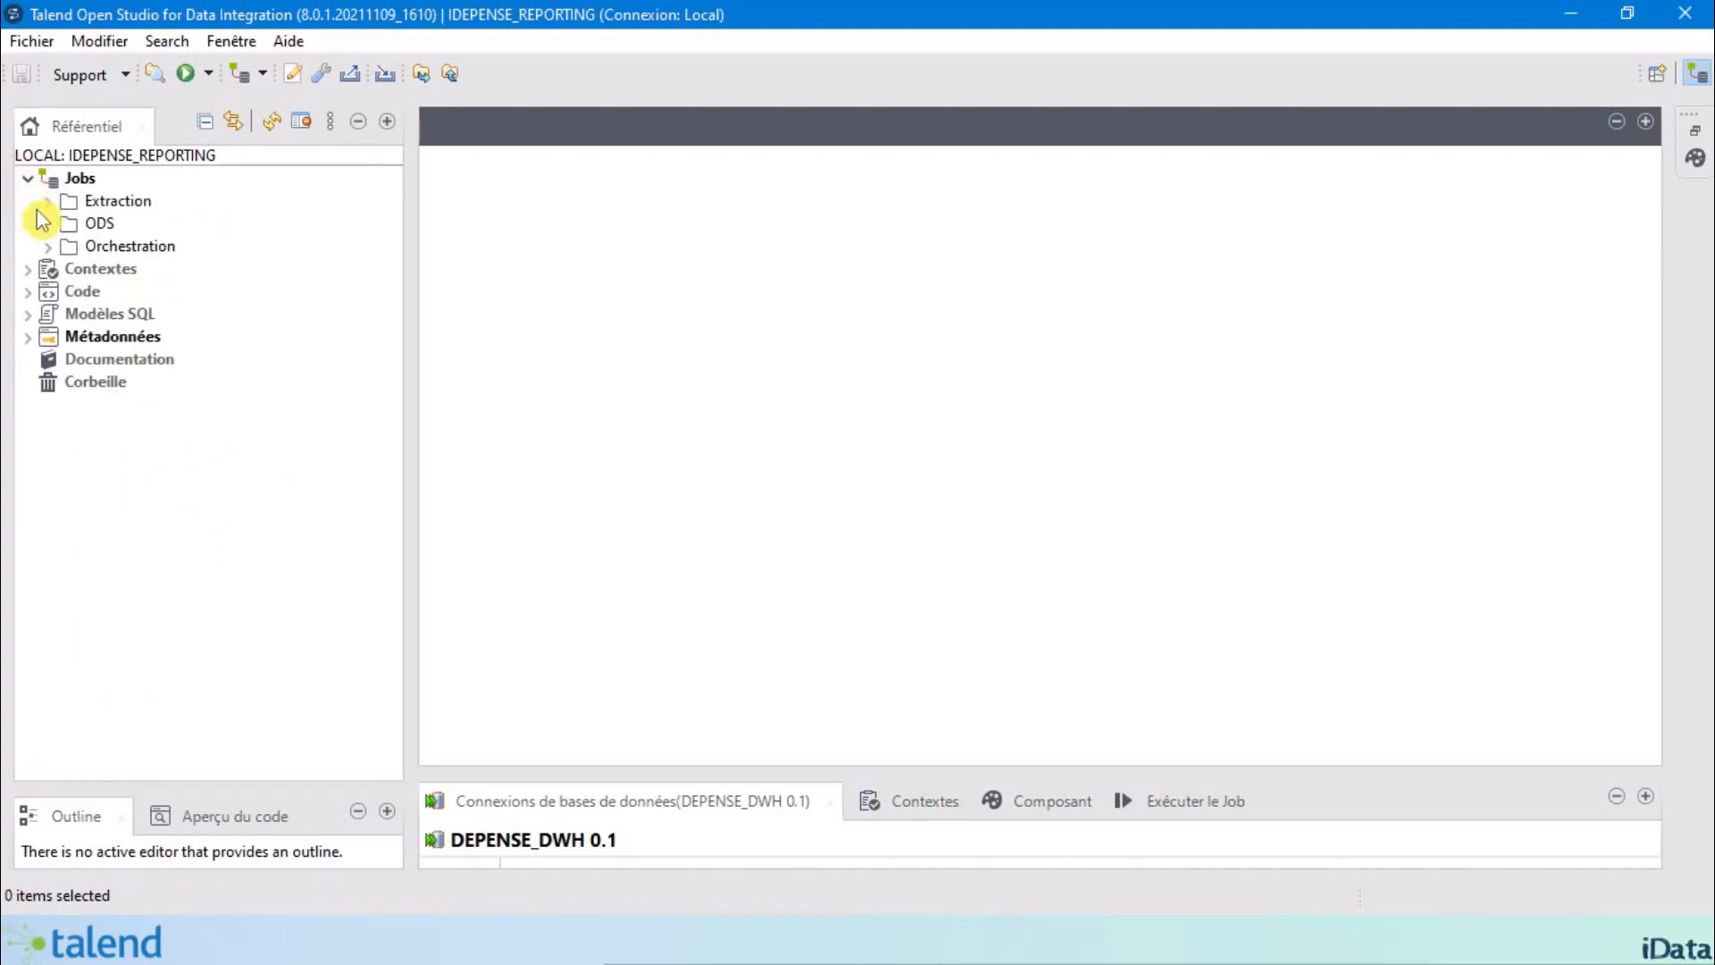
right_click(69, 179)
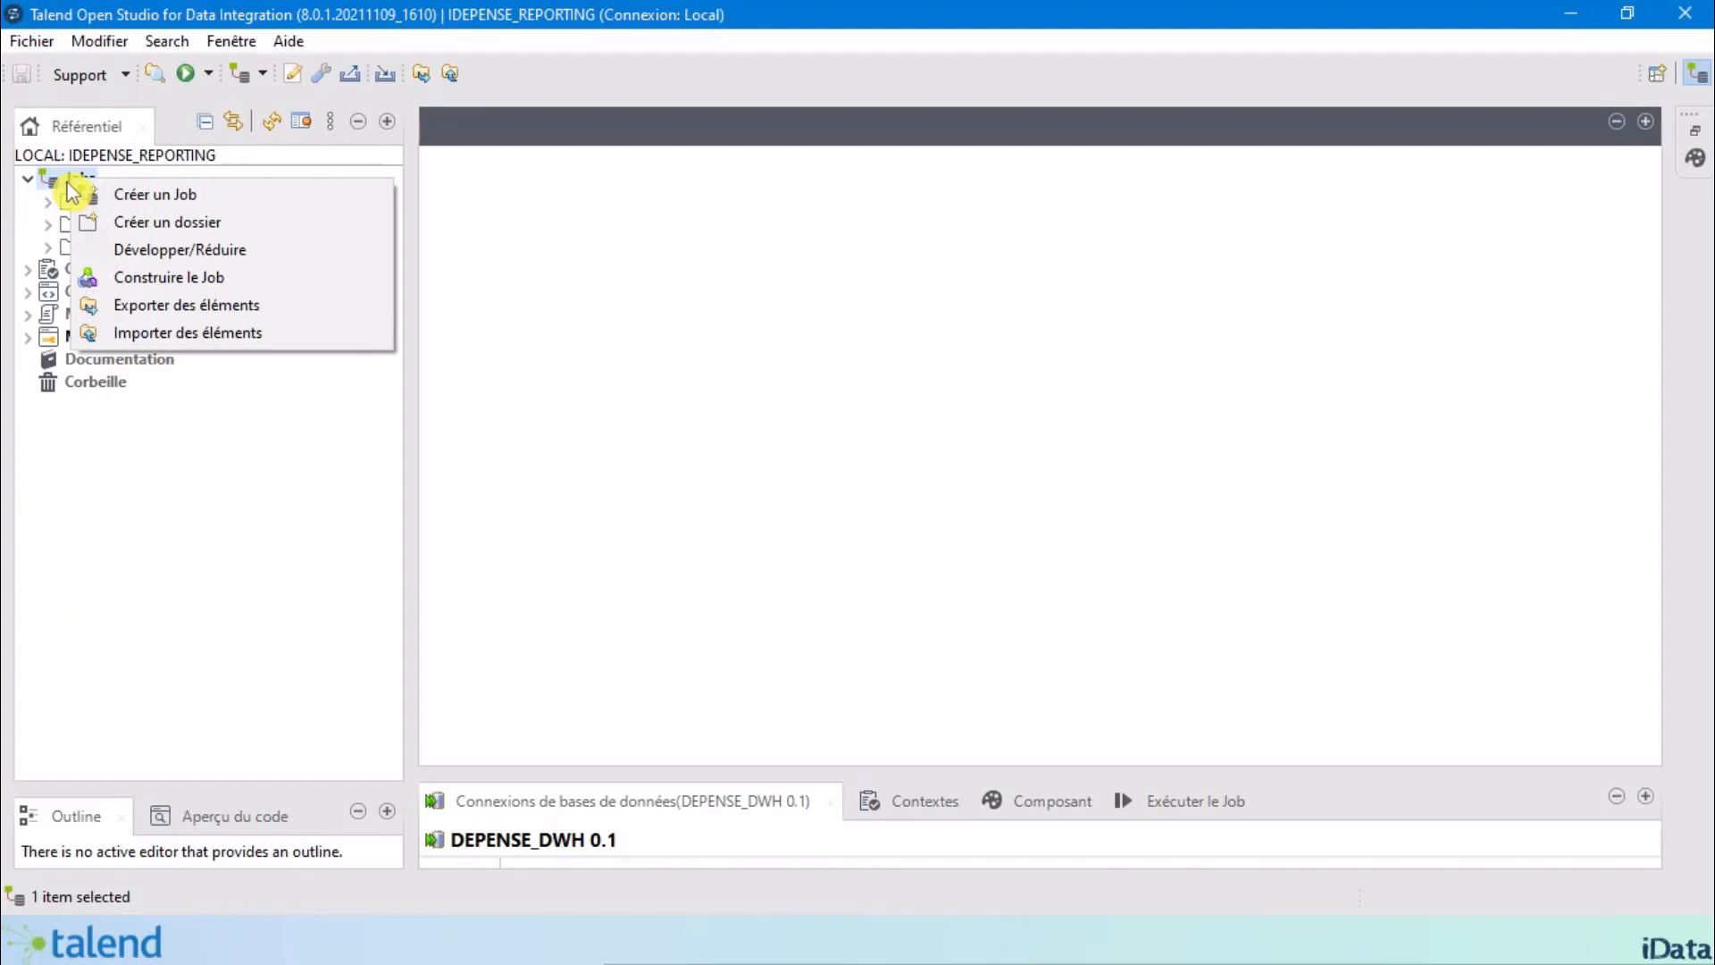
left_click(165, 225)
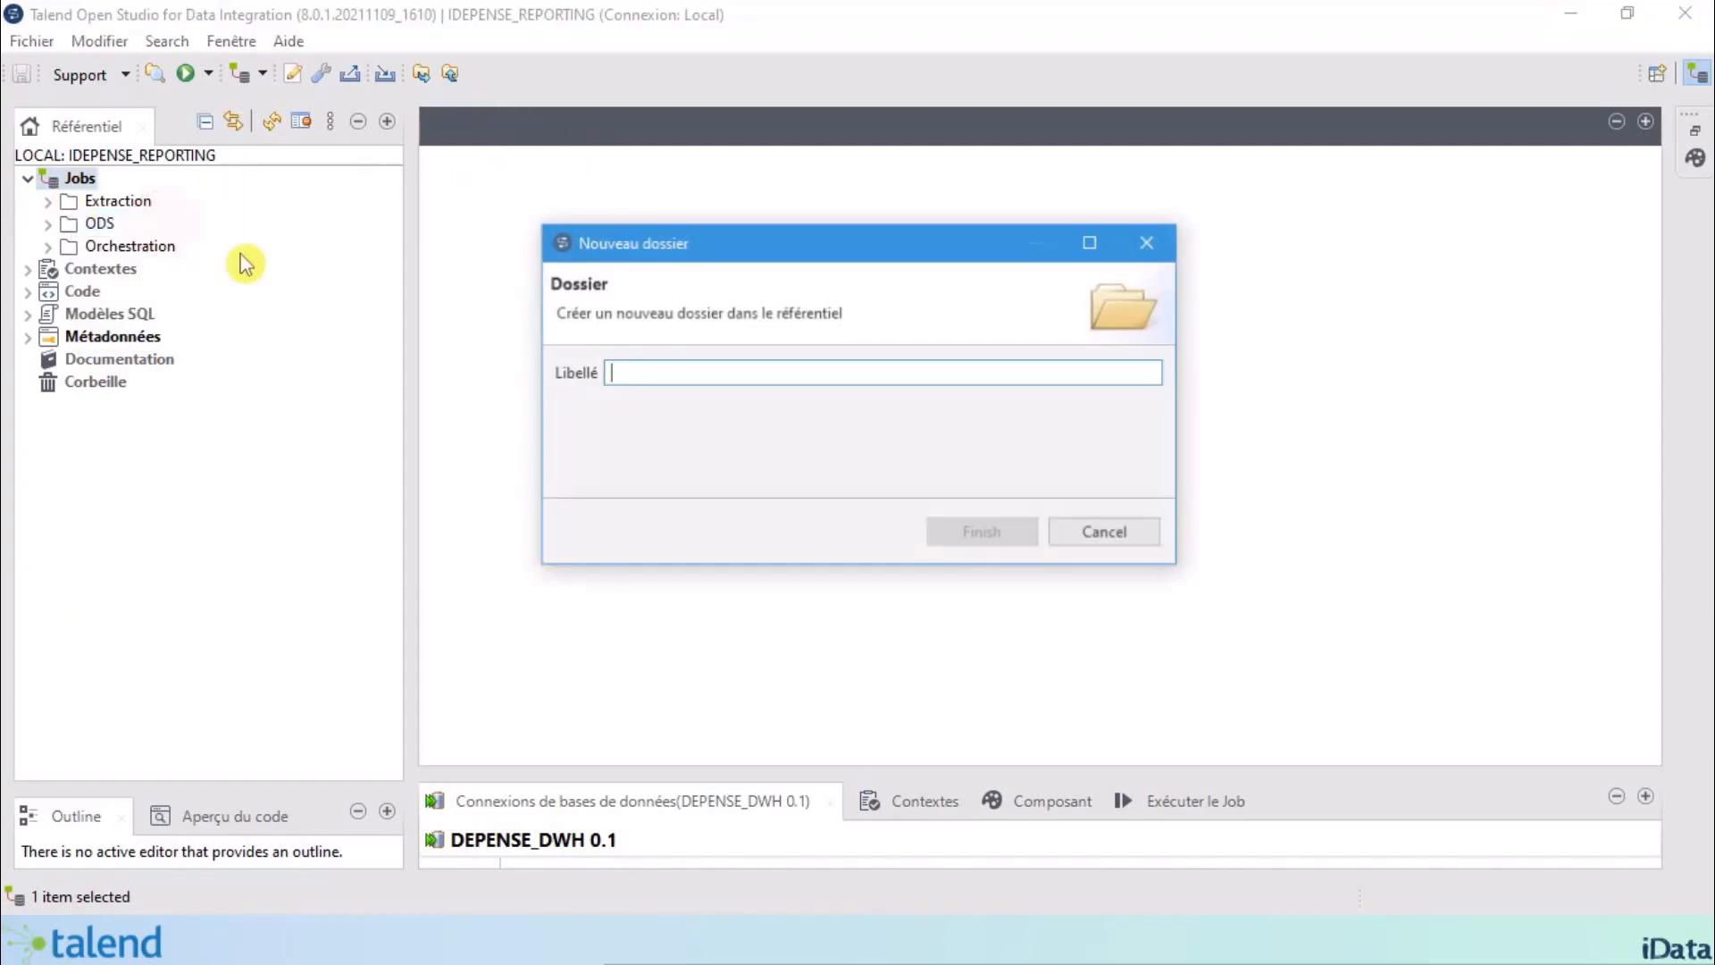
type("d")
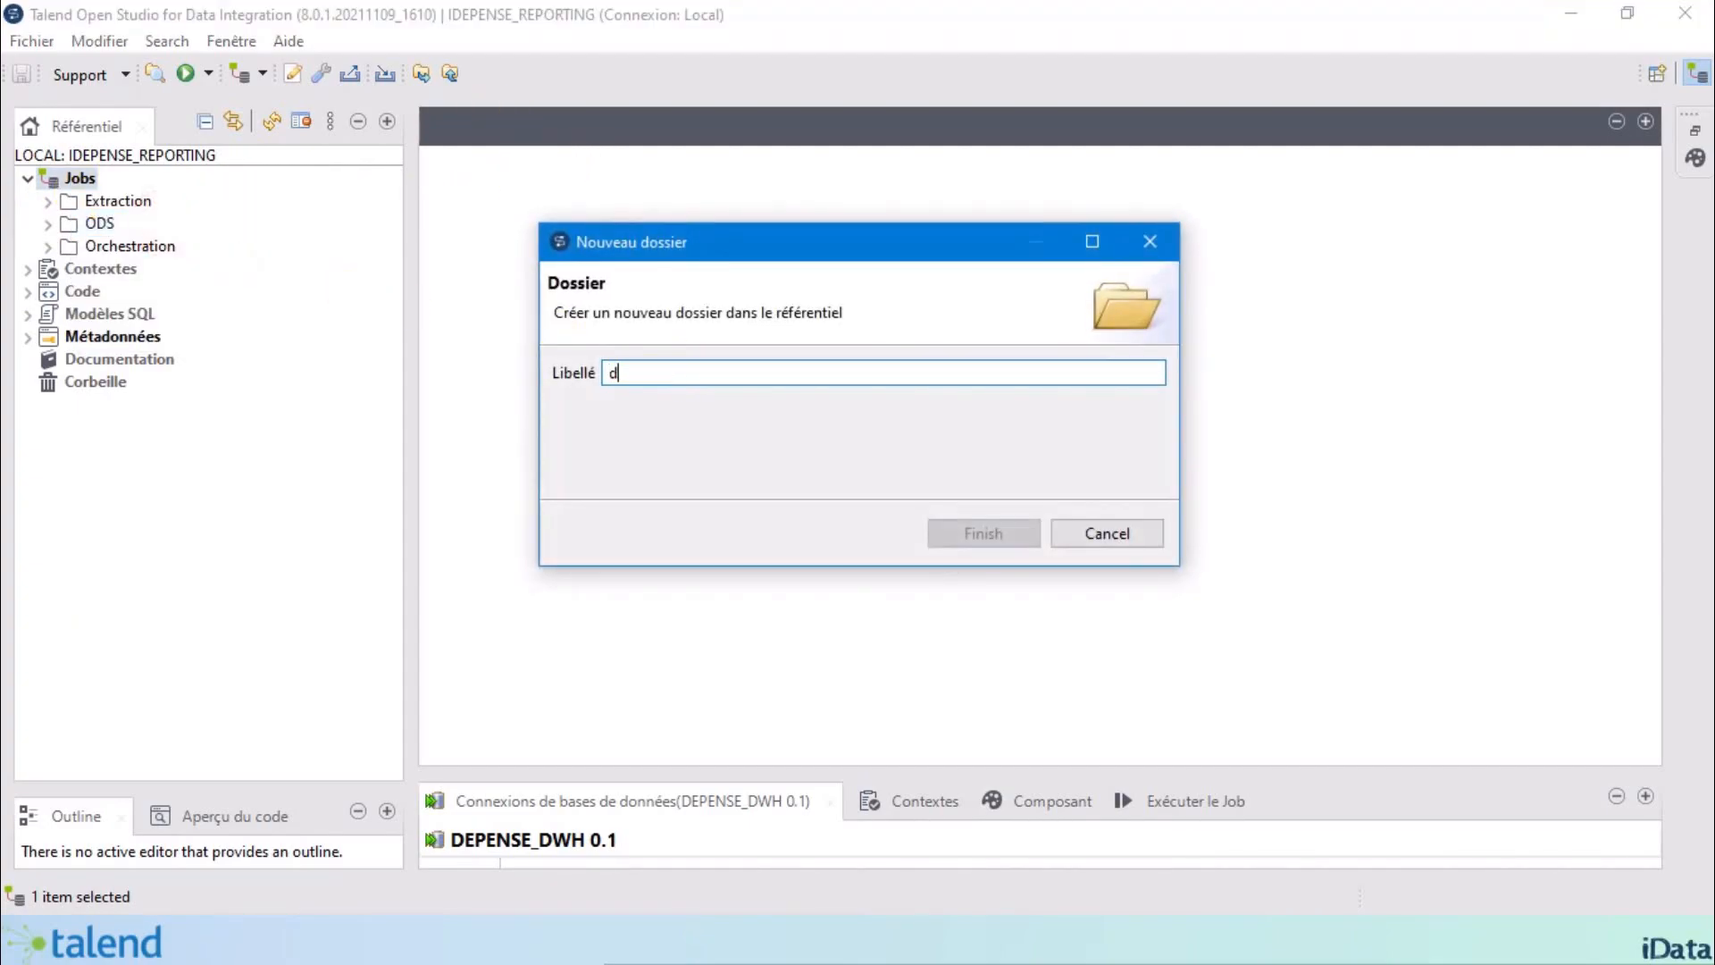
key("BackSpace")
type("DWH")
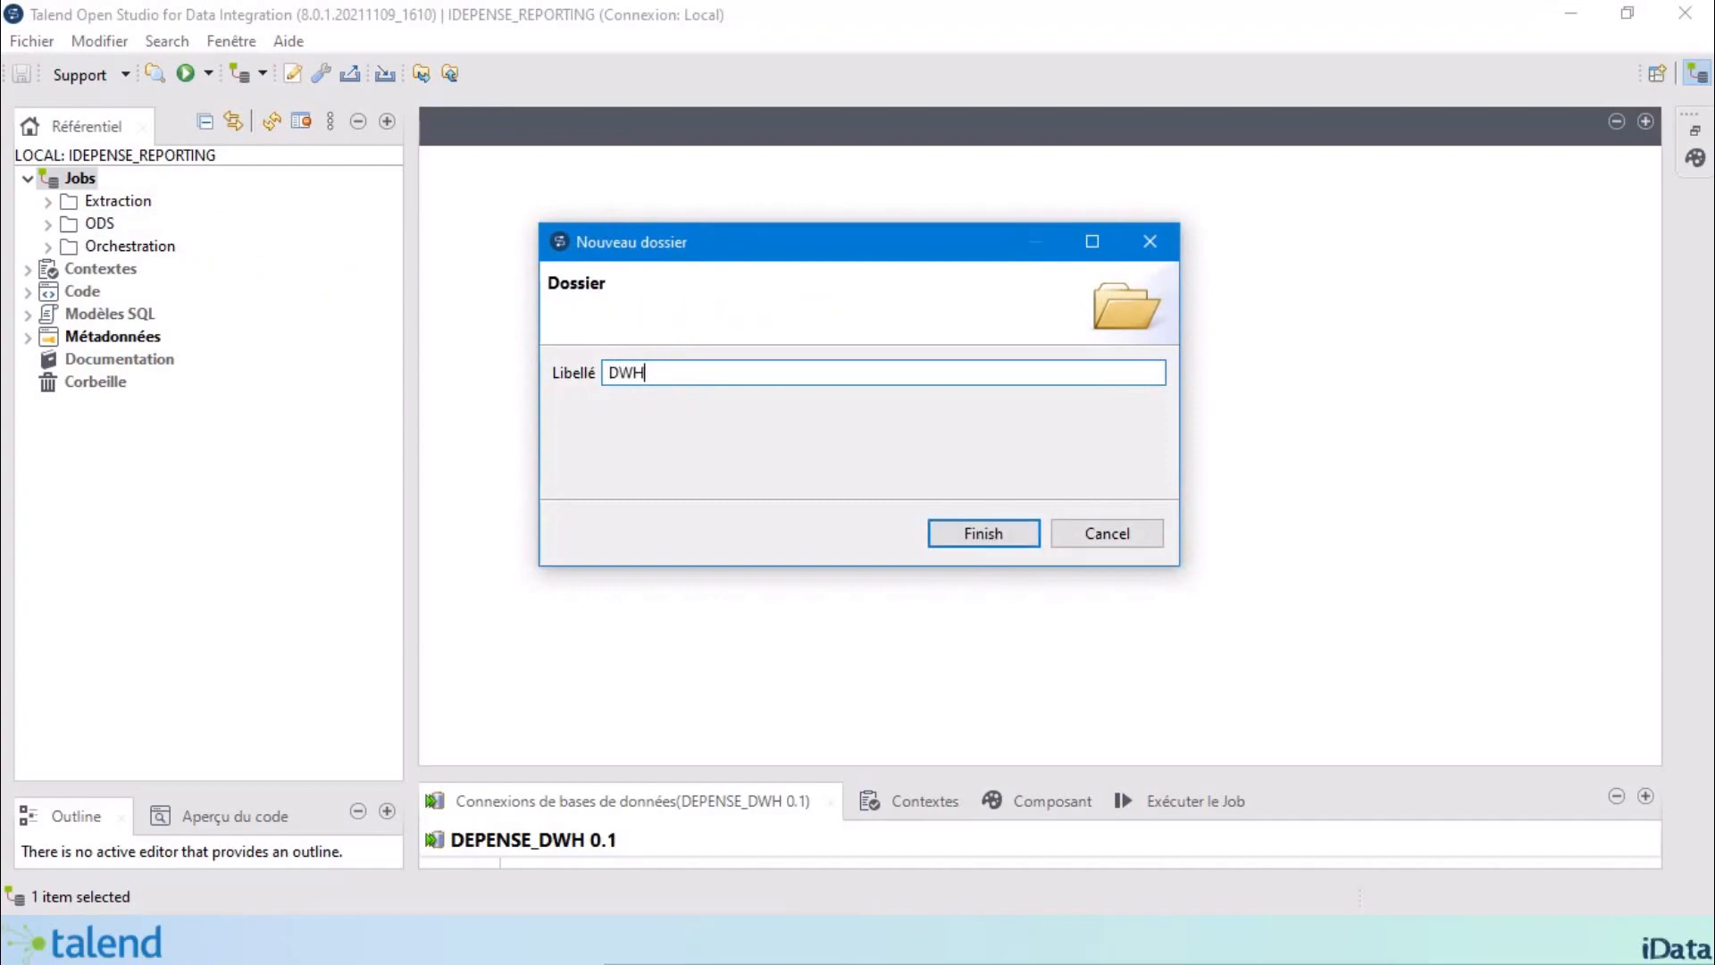
left_click(987, 540)
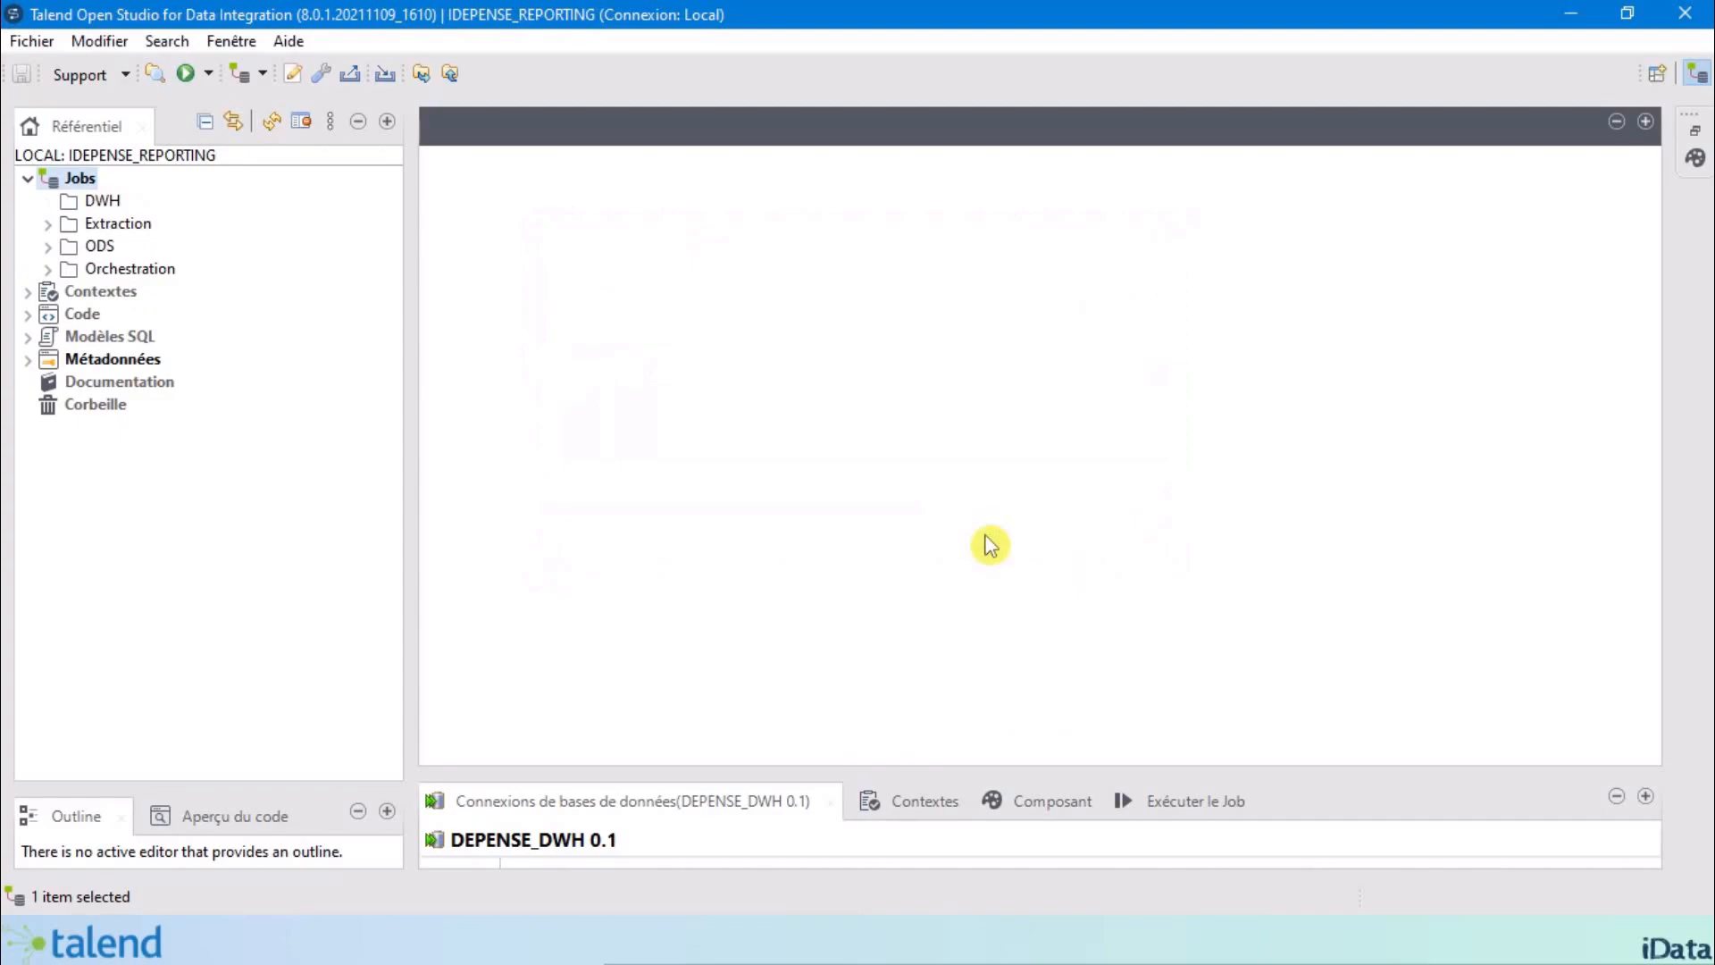
Create a job named jDimDescription in the DWH folder and accept adding the detected repository contexts to it.
left_click(98, 205)
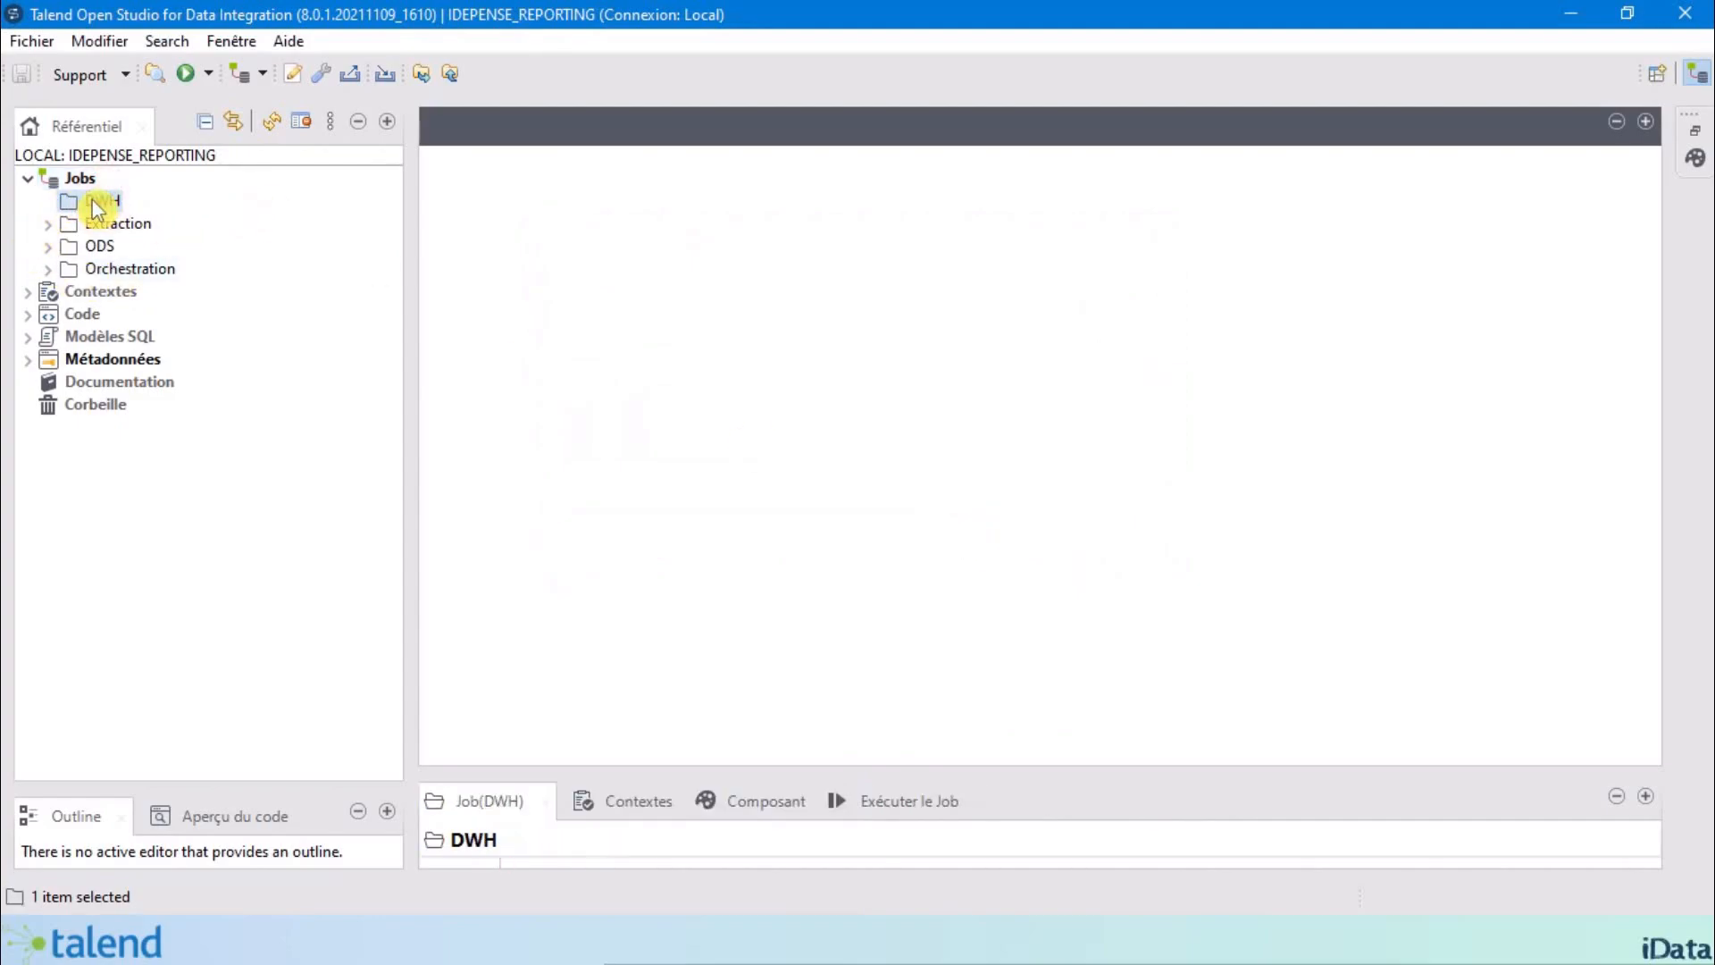
right_click(98, 208)
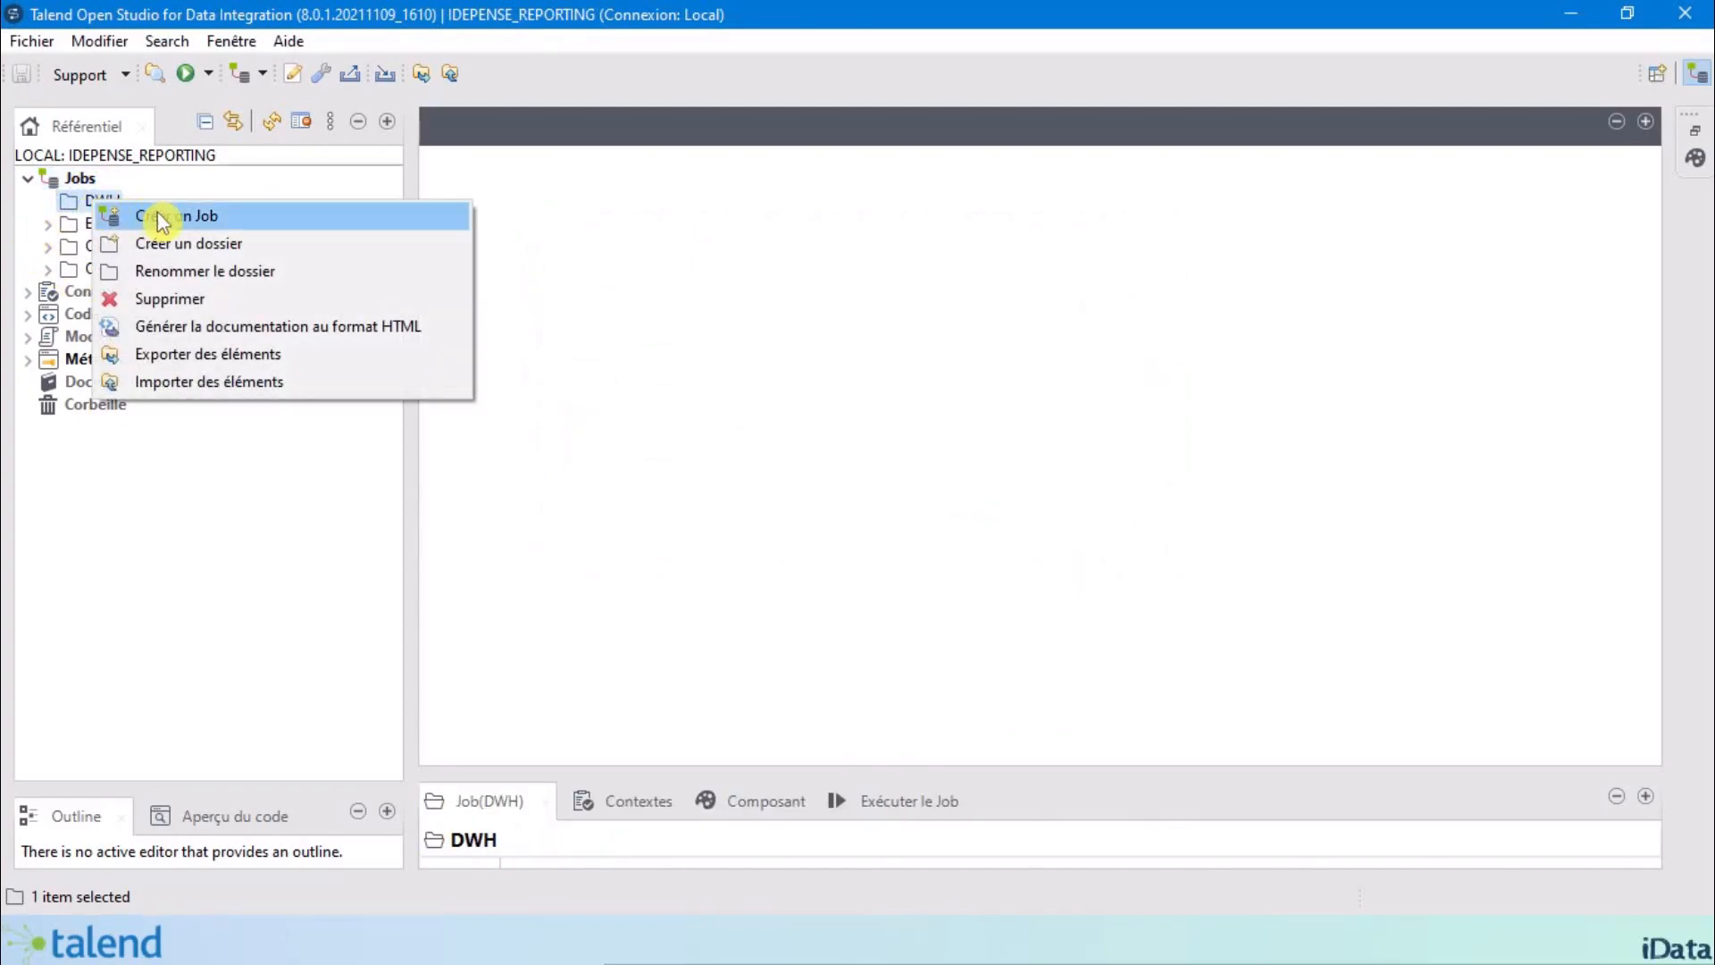
left_click(714, 250)
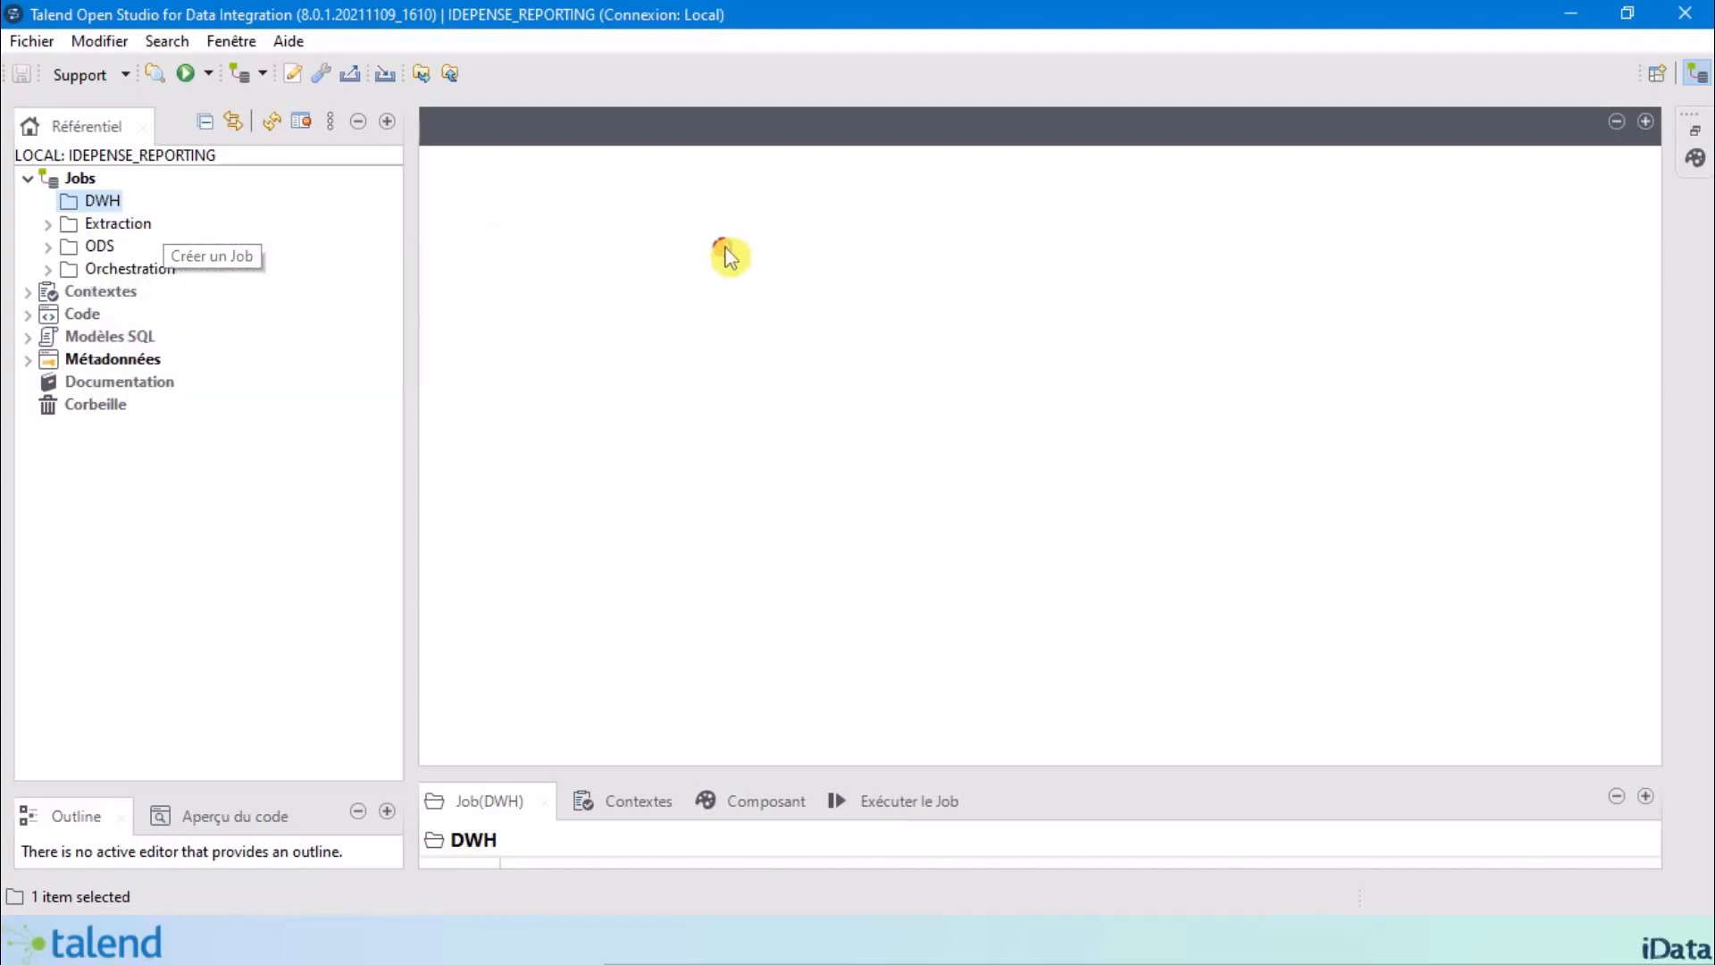
right_click(100, 202)
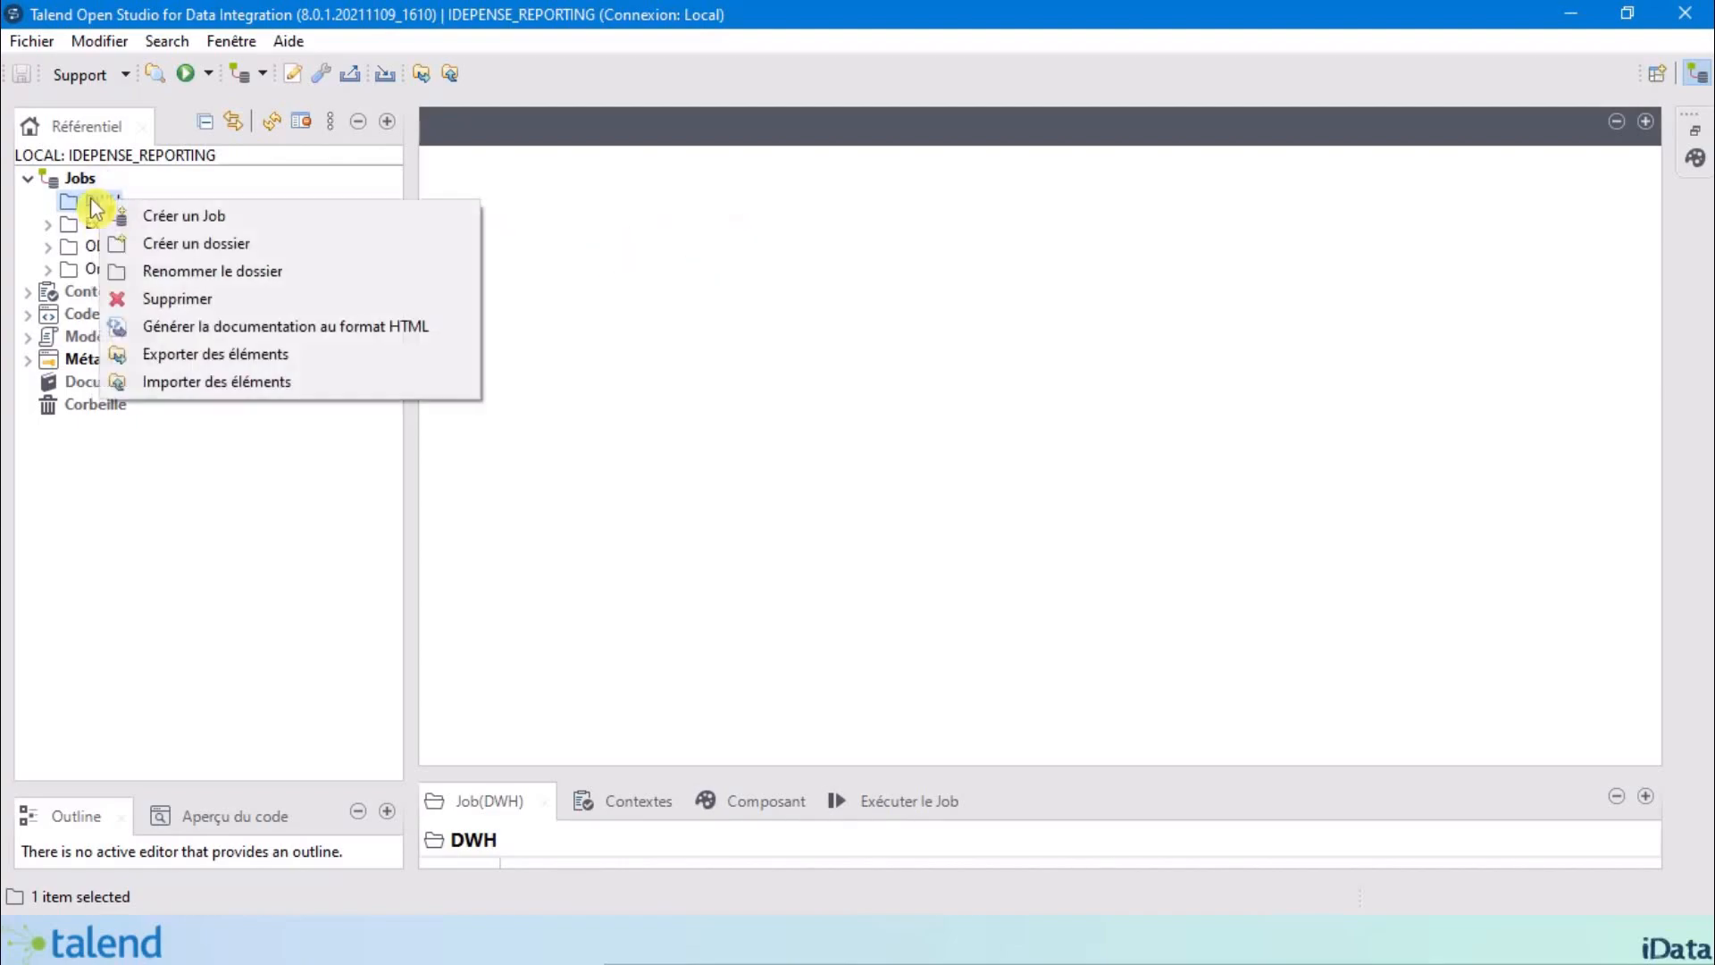
left_click(195, 219)
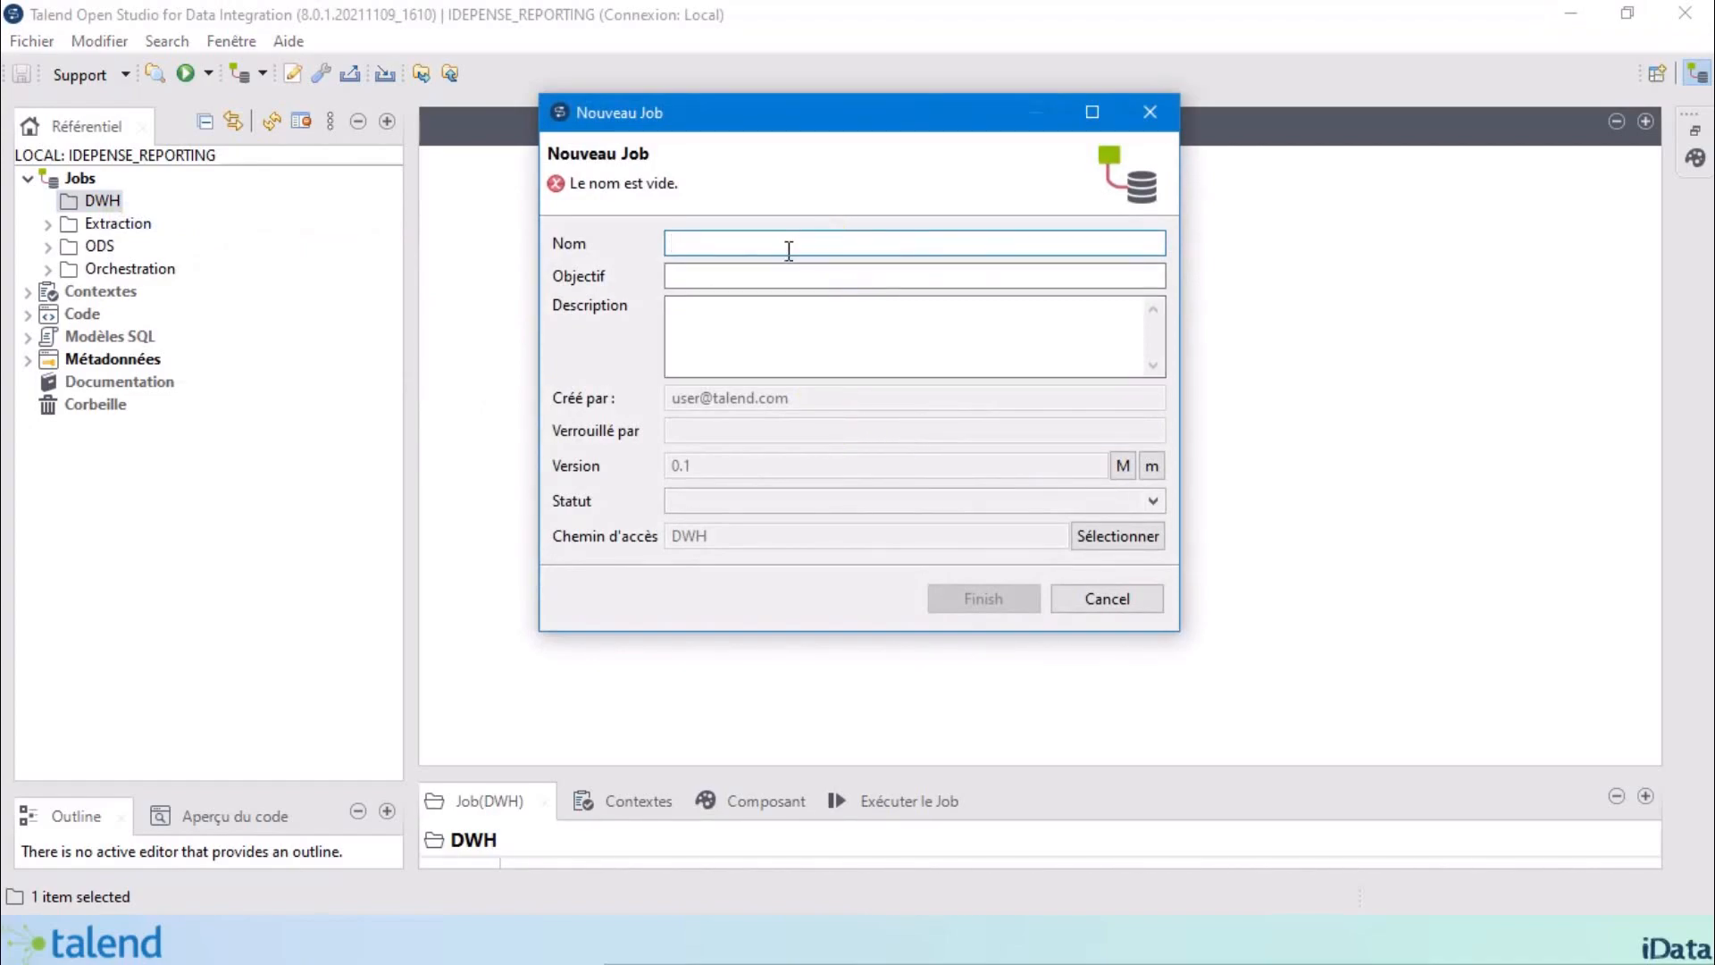
type("jDimDescription")
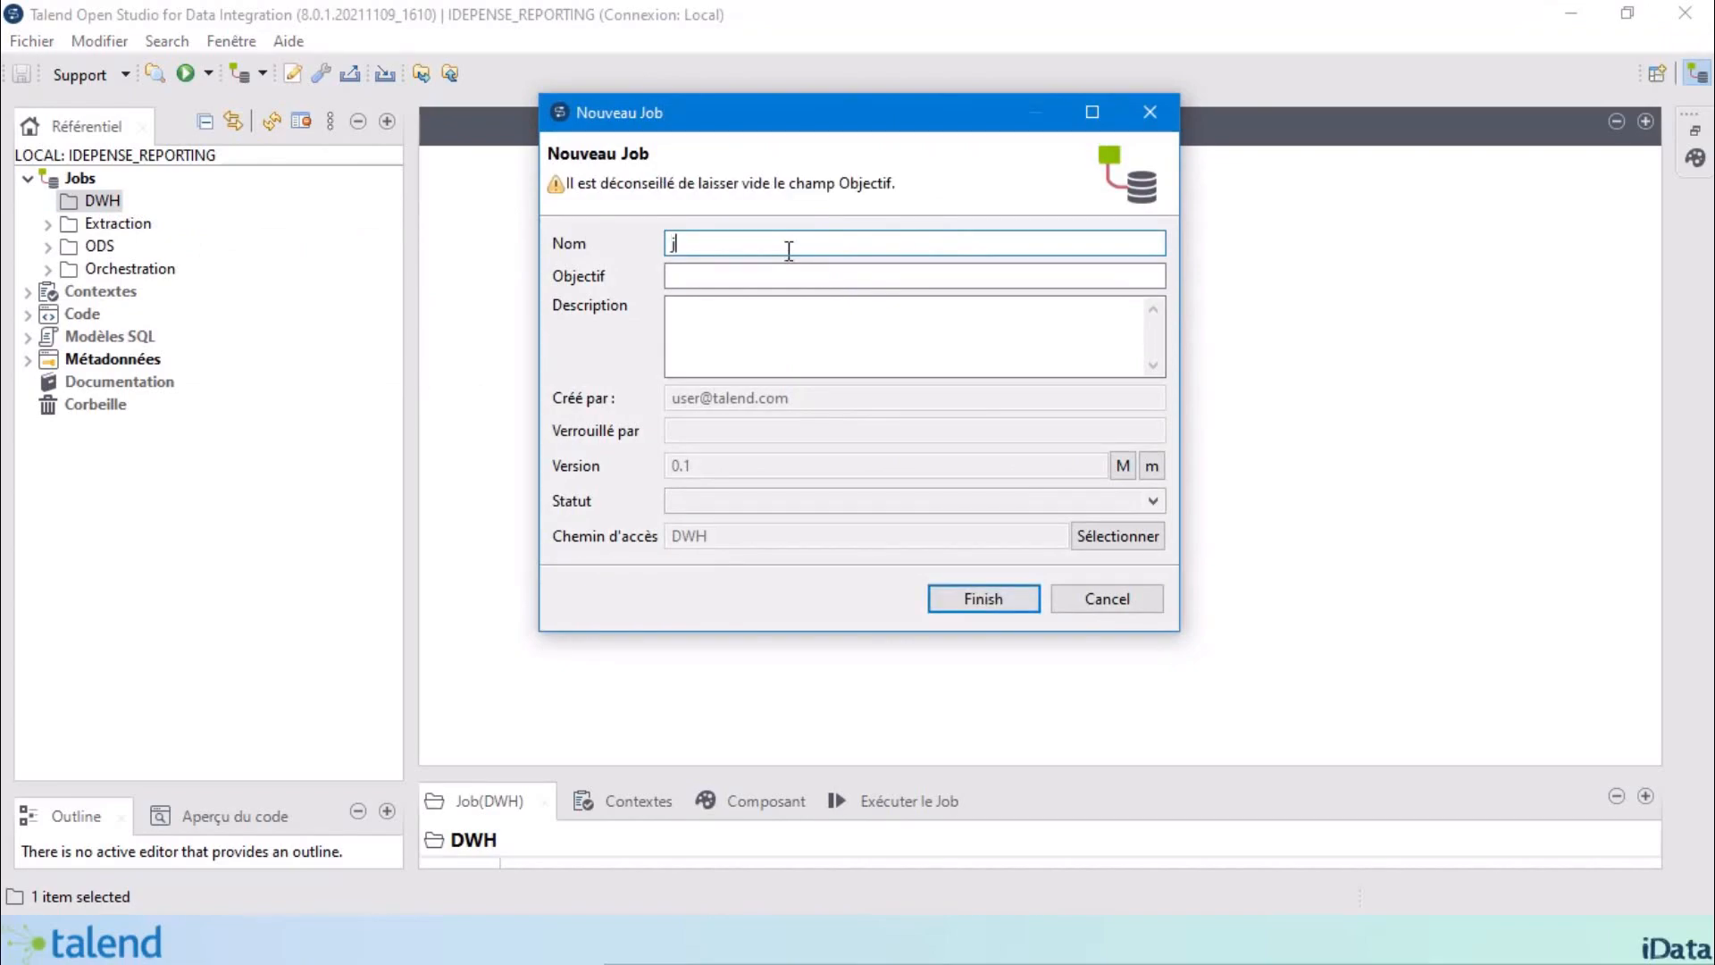
left_click(985, 602)
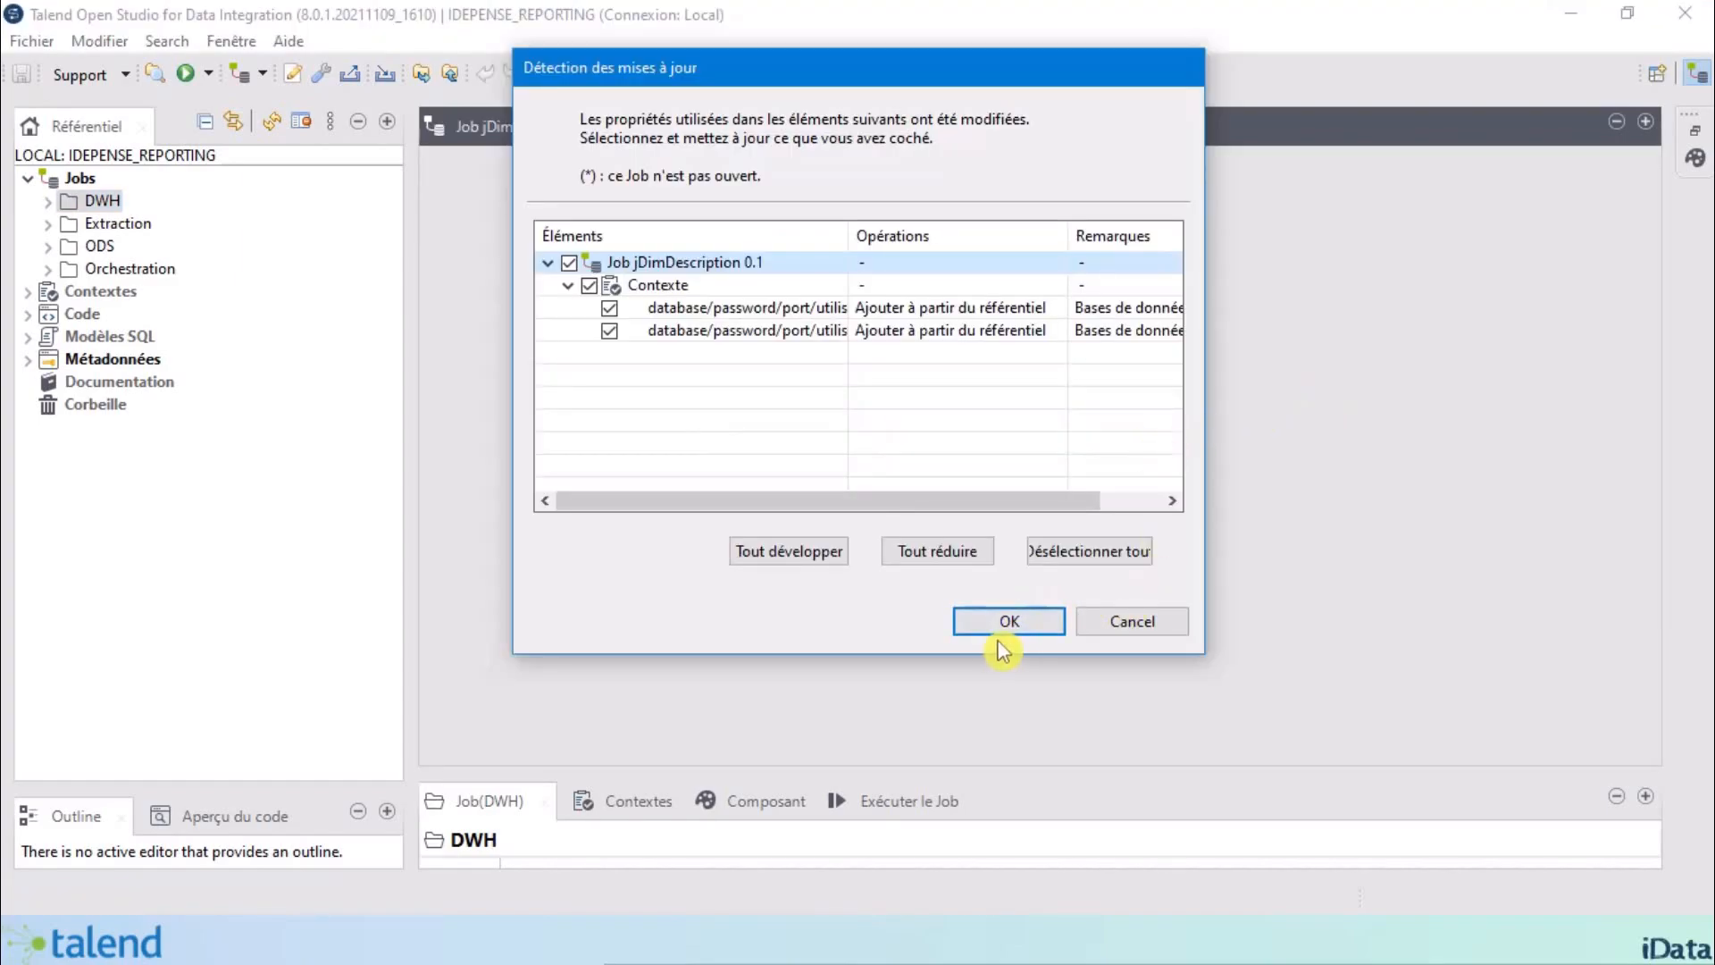
left_click(1000, 626)
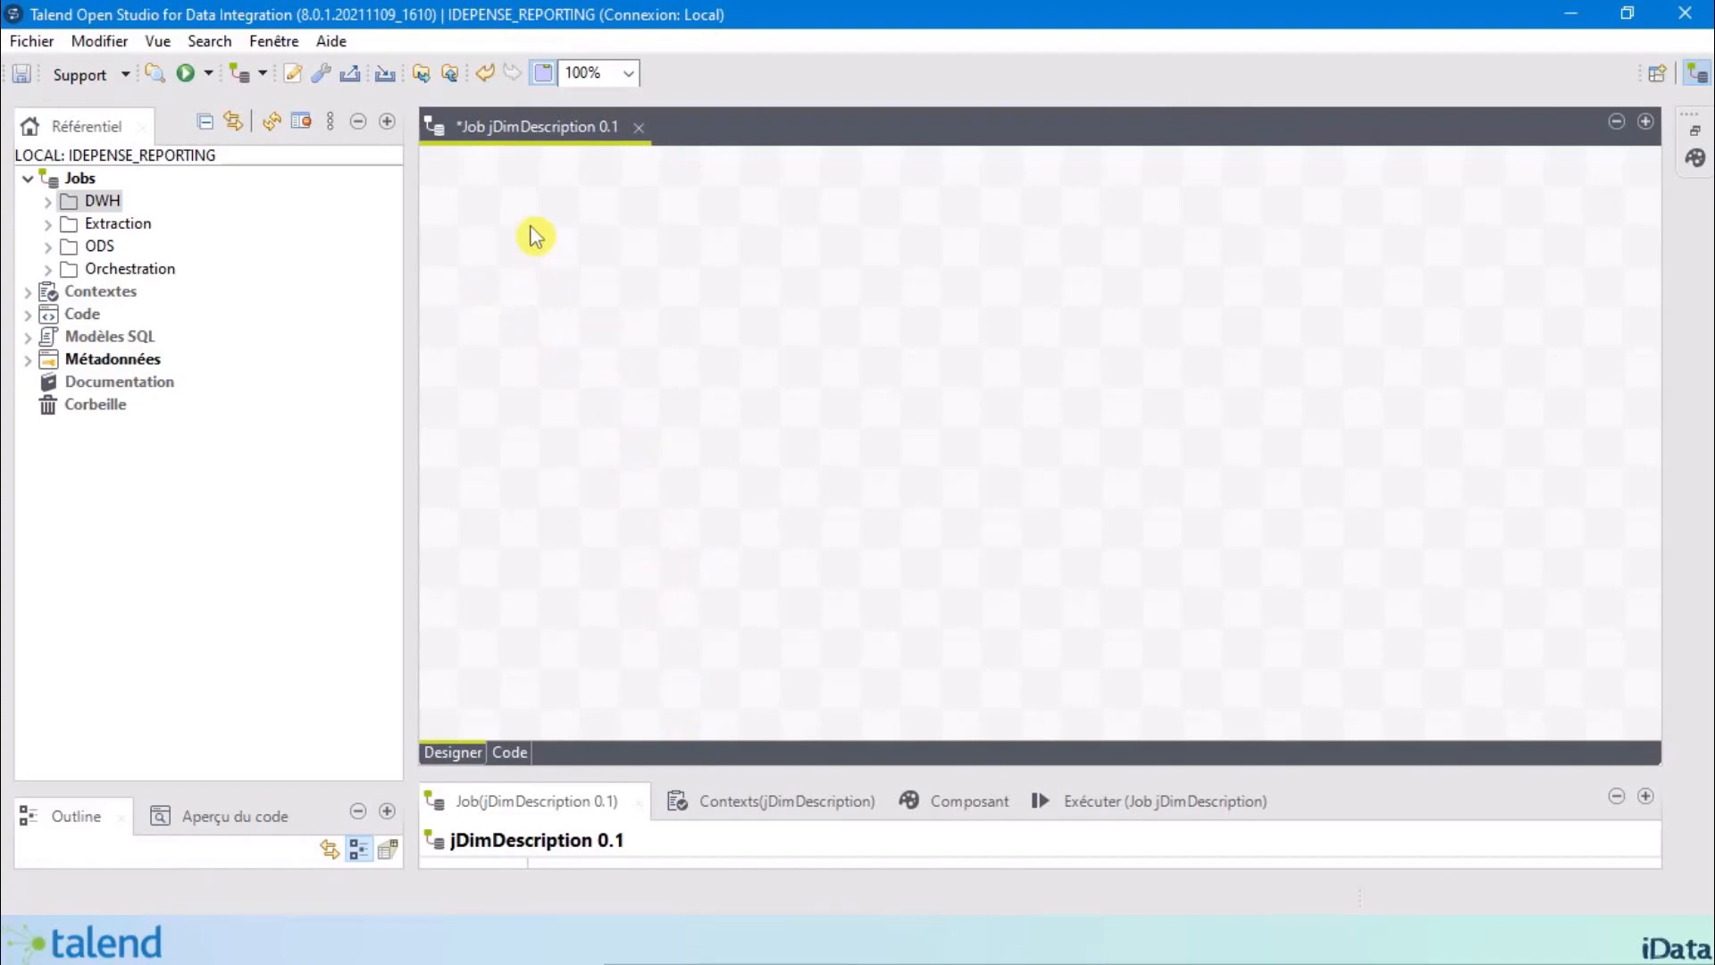
Widen the design area and place a tPrejob component near the upper-left of the jDimDescription canvas.
left_click_drag(412, 458, 298, 471)
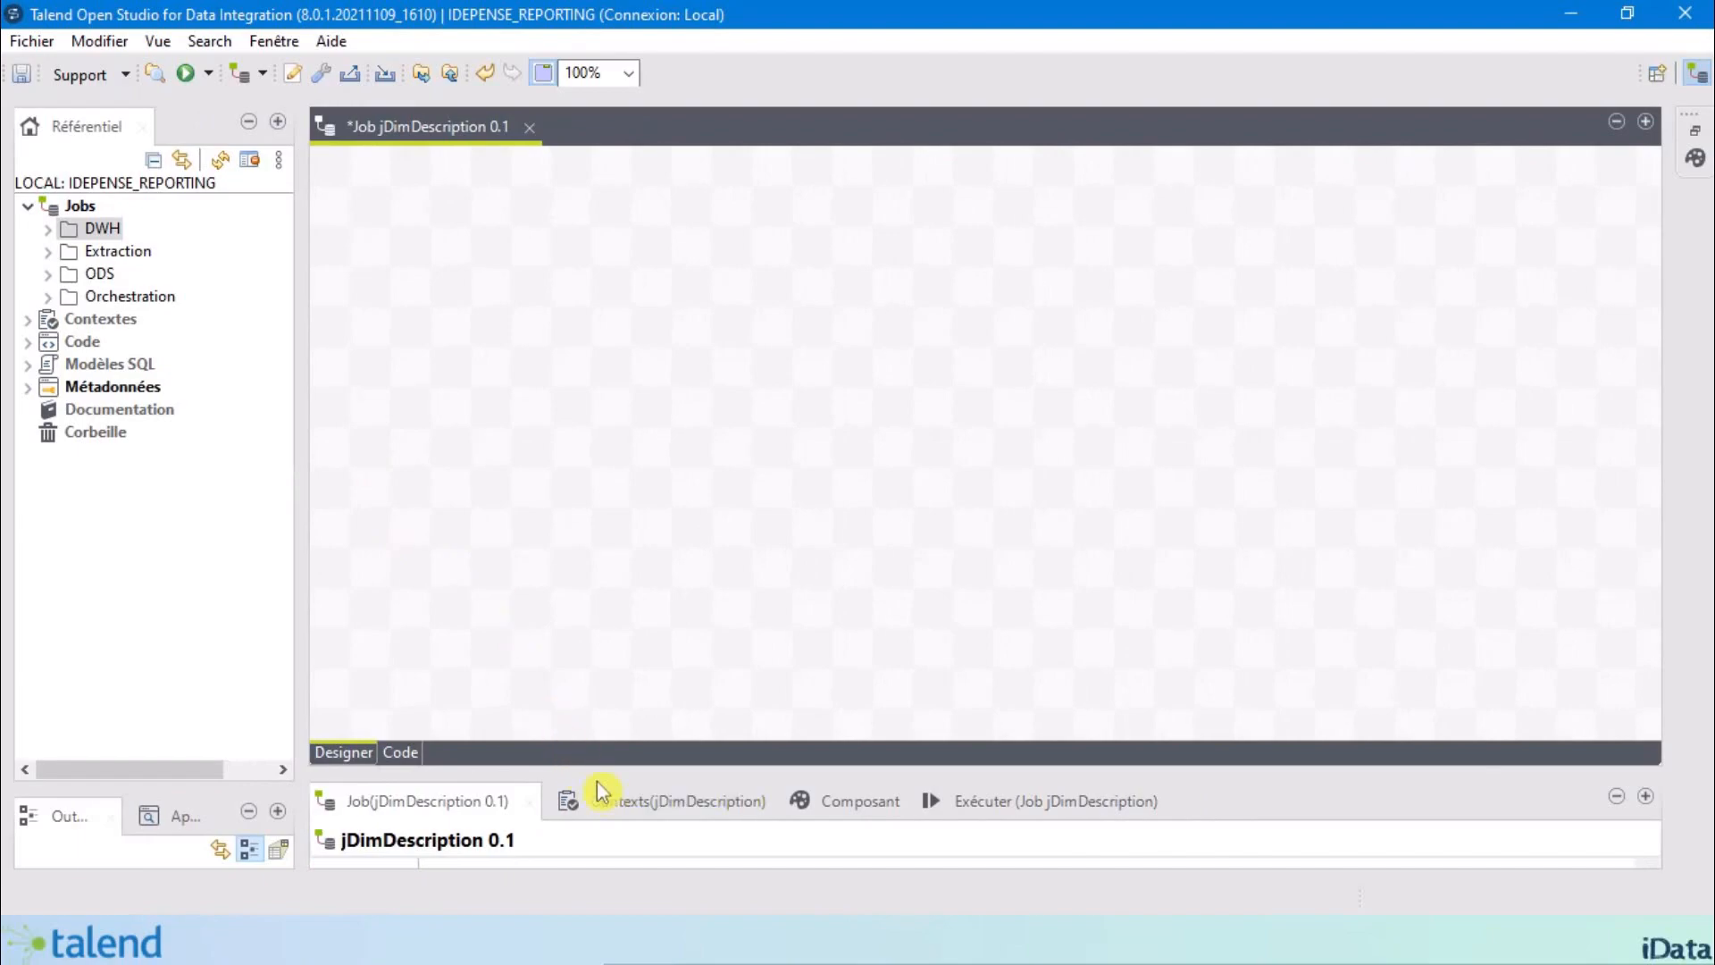
left_click(493, 277)
type("tpre")
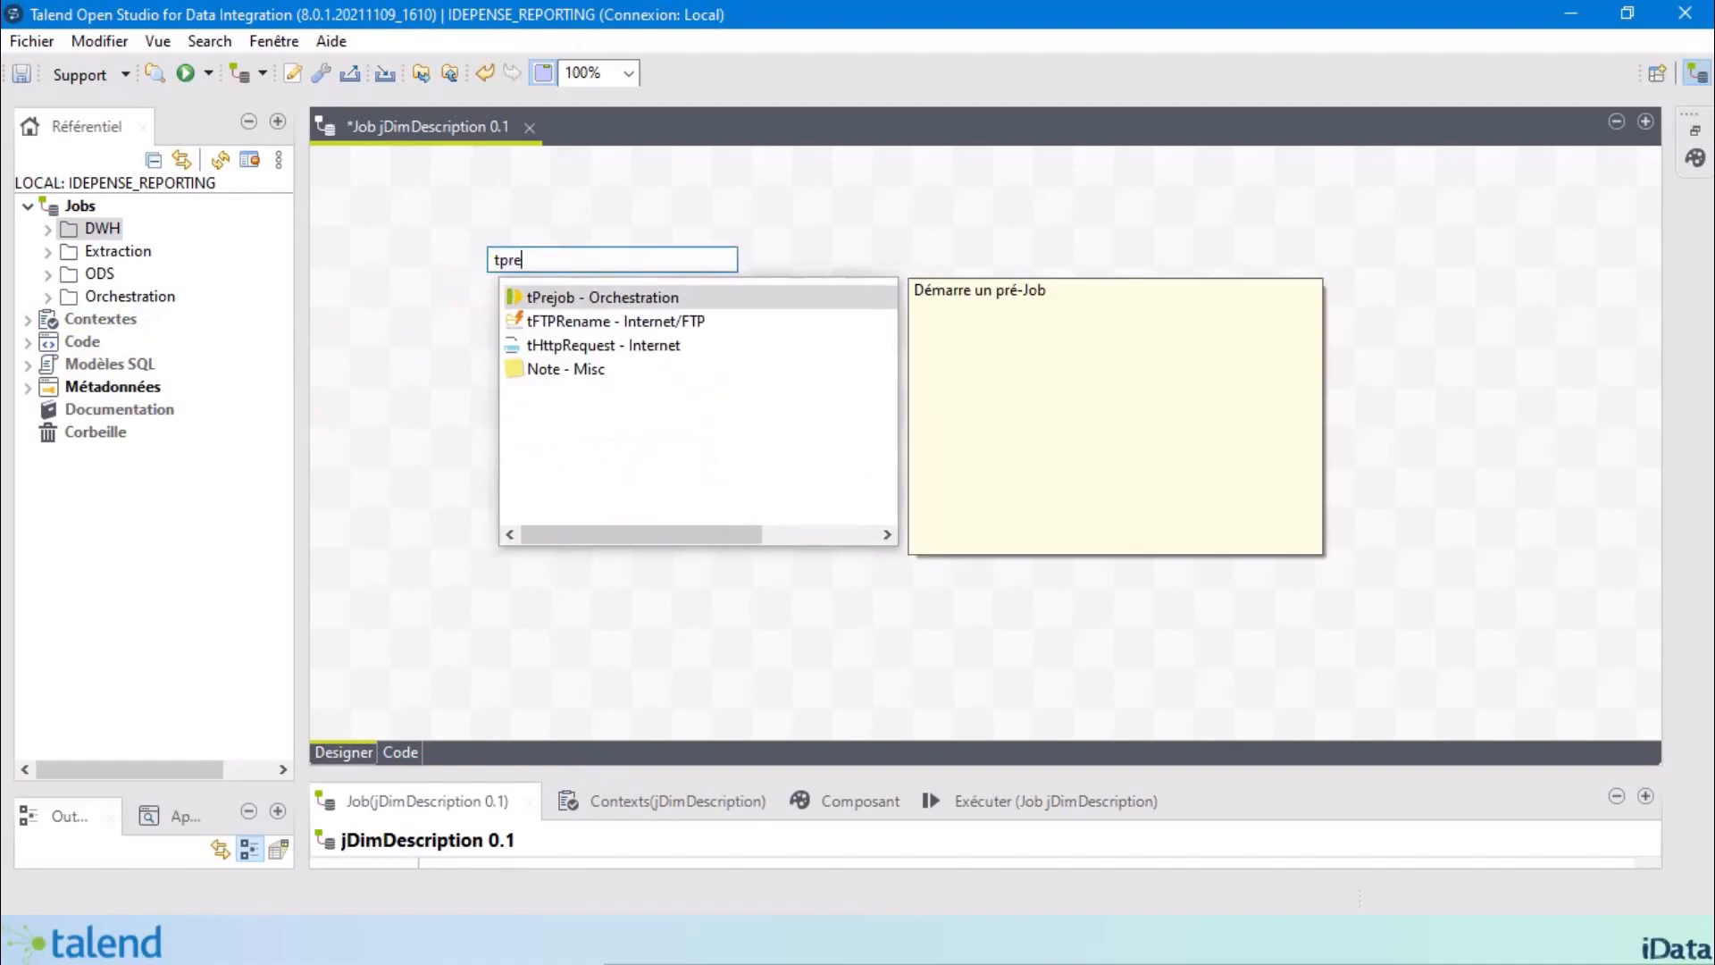
double_click(577, 298)
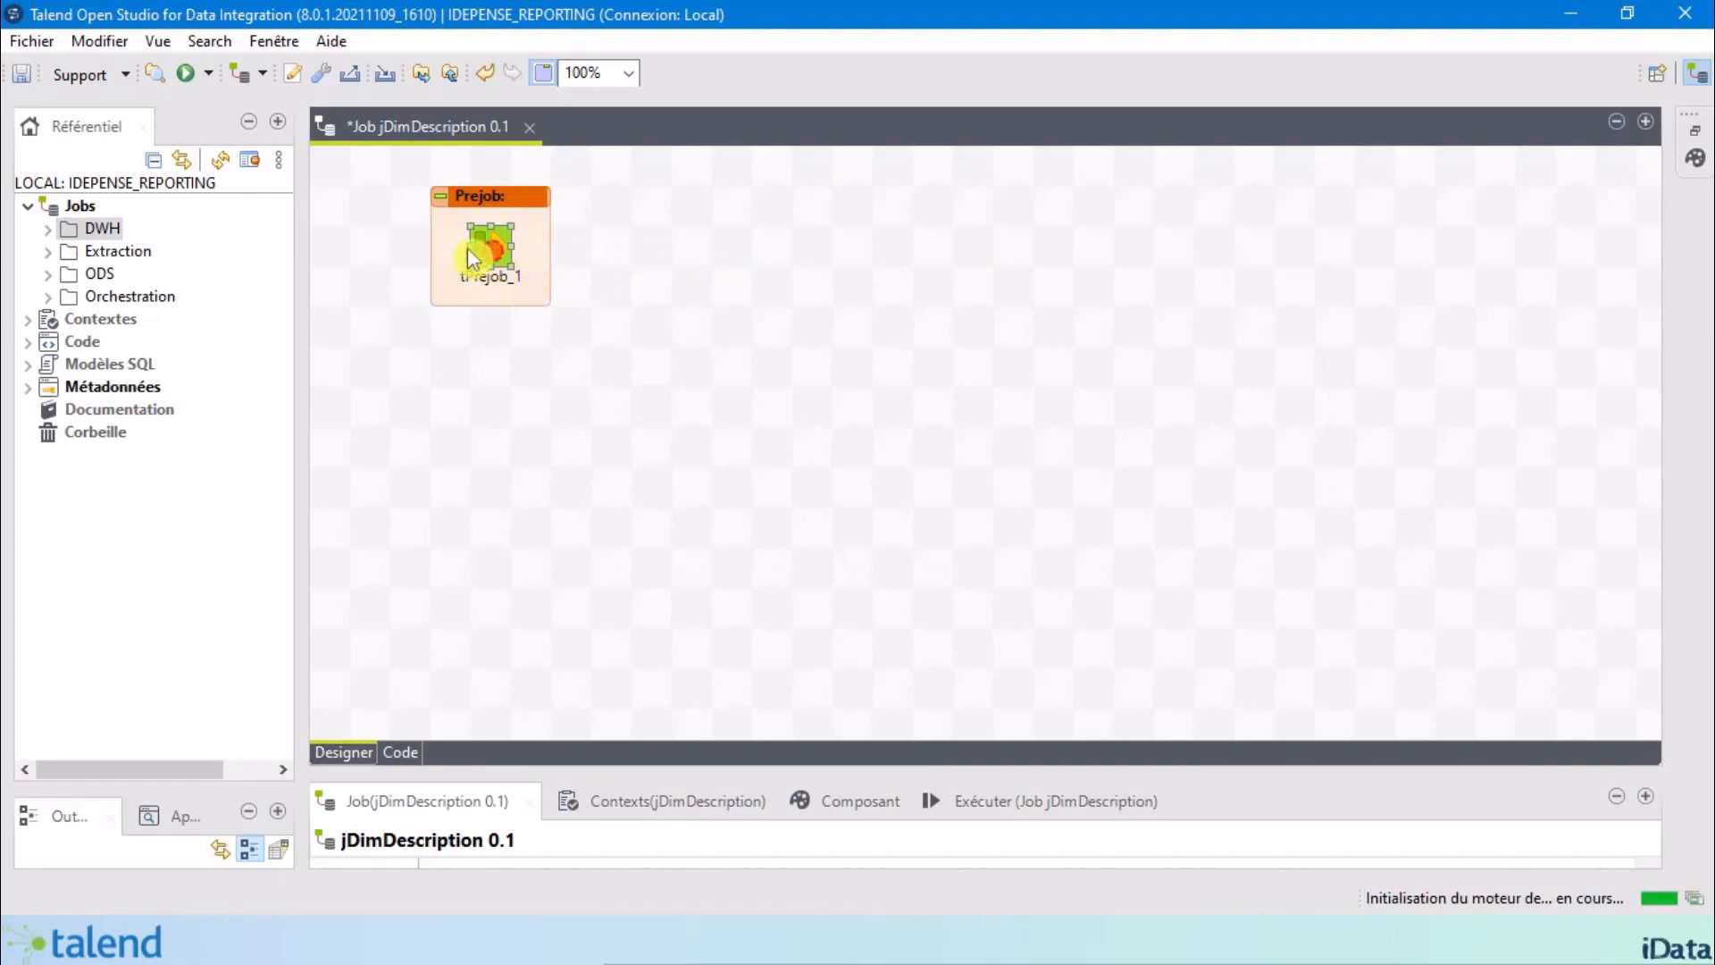
left_click_drag(482, 268, 442, 268)
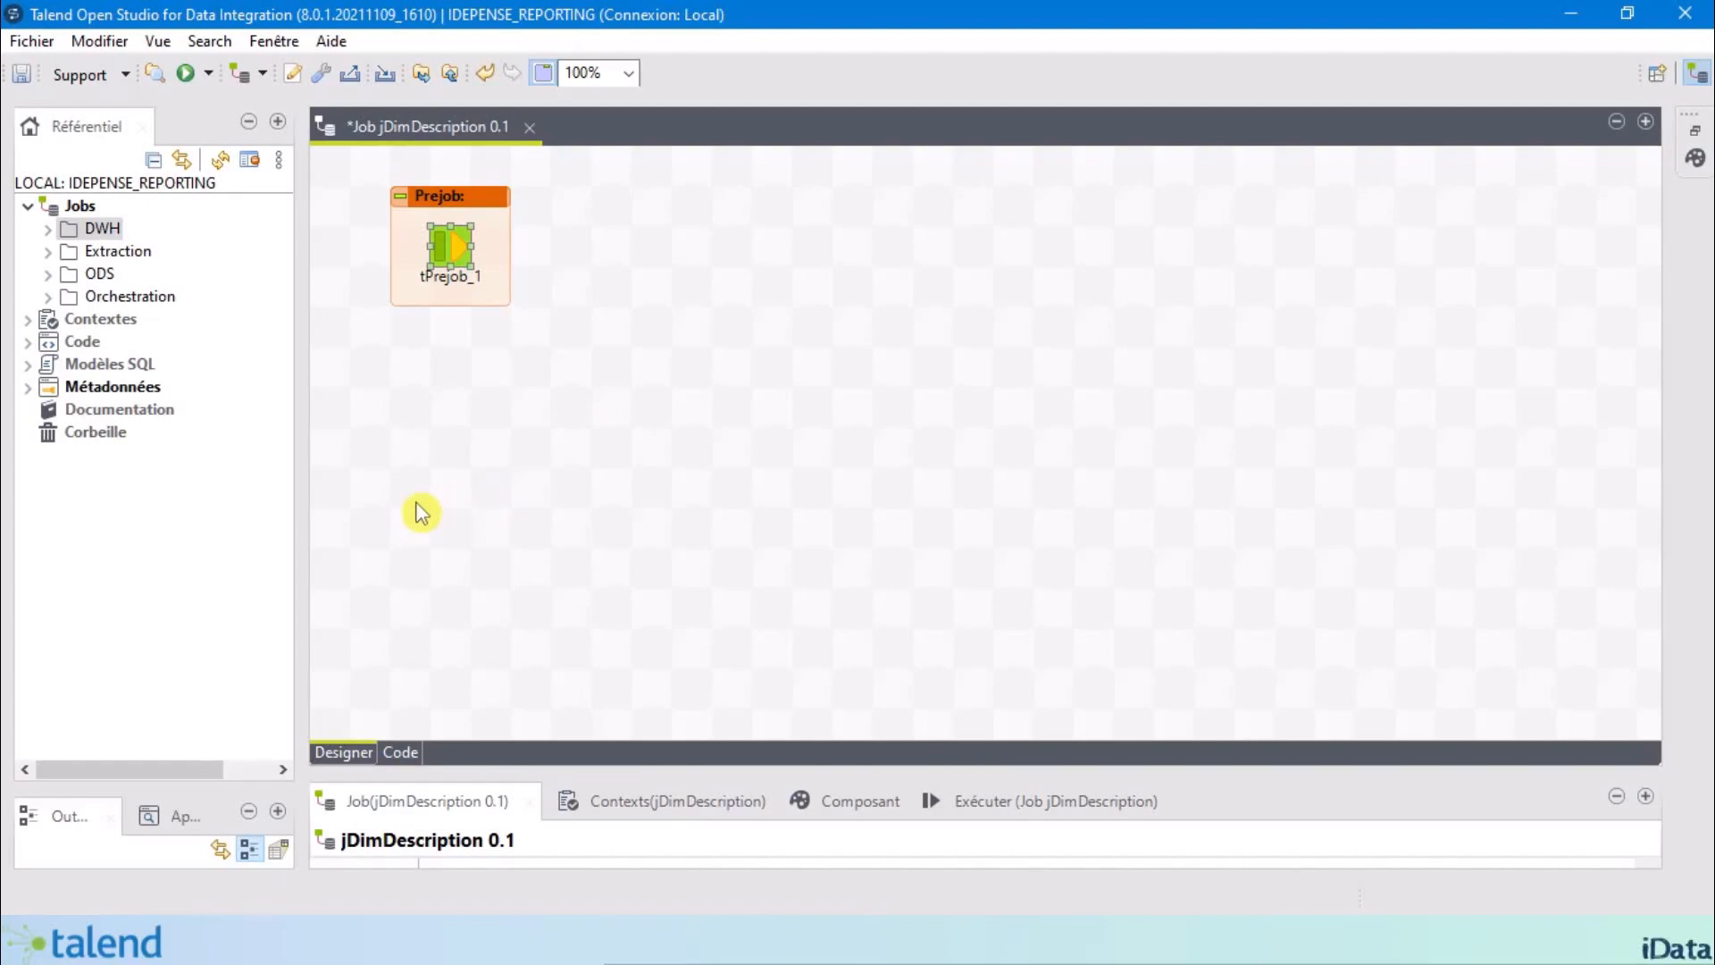
Add the DEPENSE_ODS connection to the job as a tDBConnection(PostgreSQL) component, including its connexionODS context parameters.
left_click(28, 387)
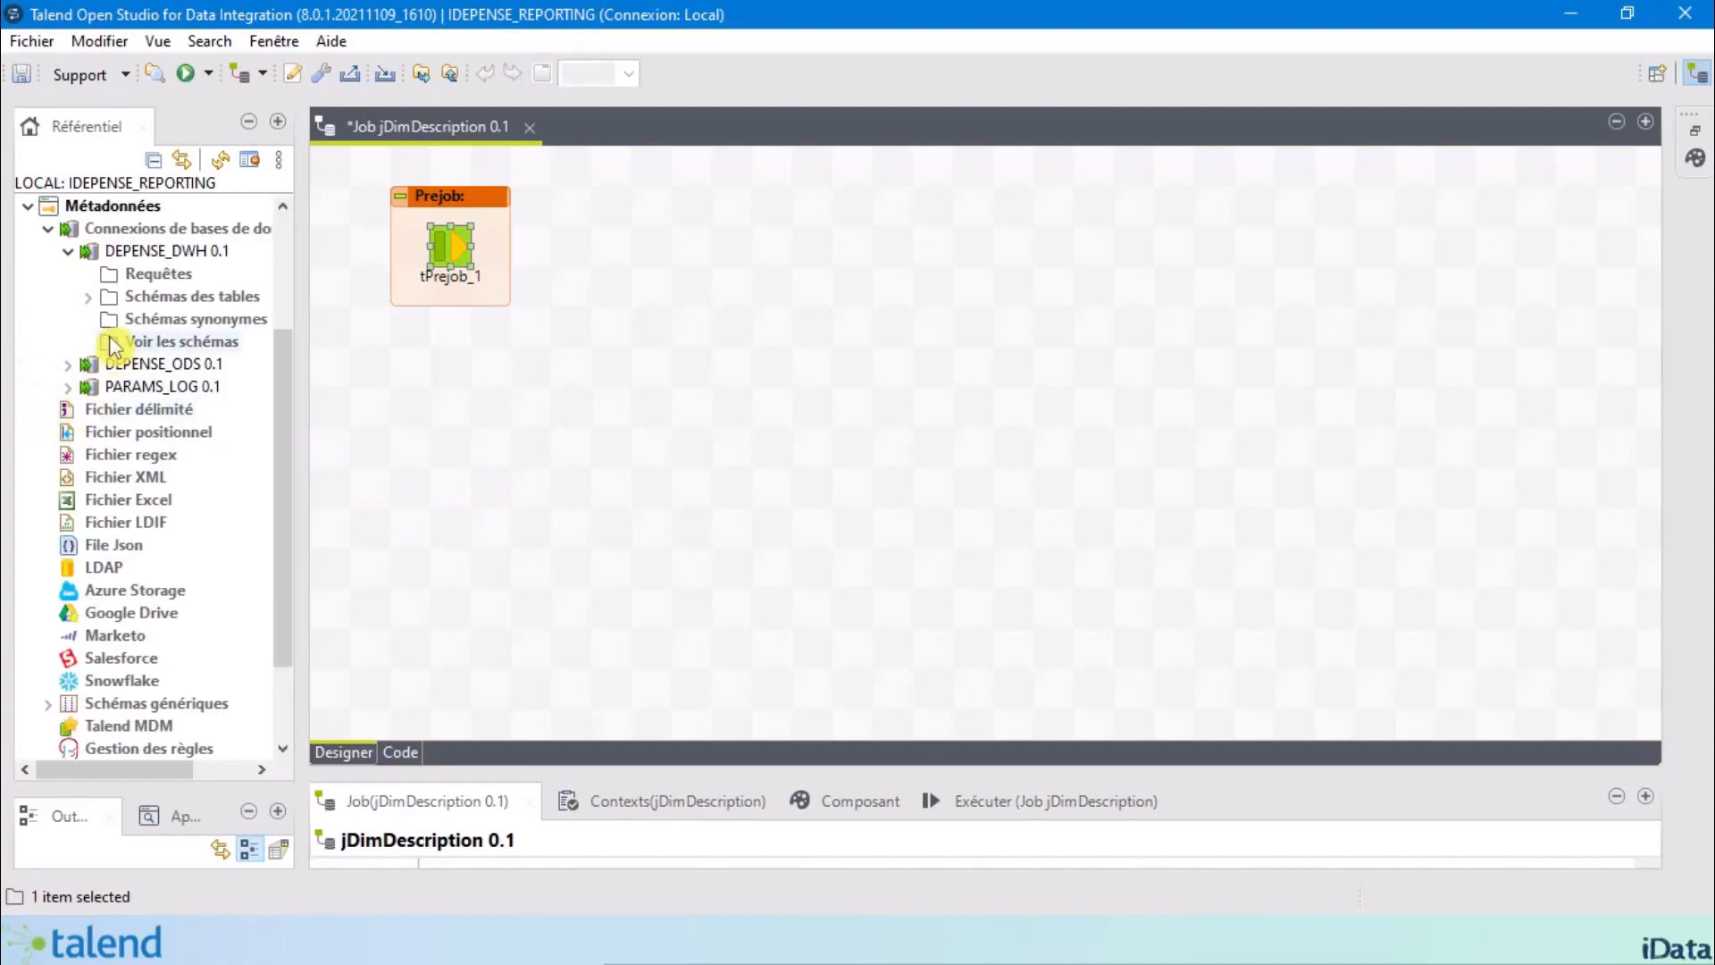
scroll(100, 284, "up", 1)
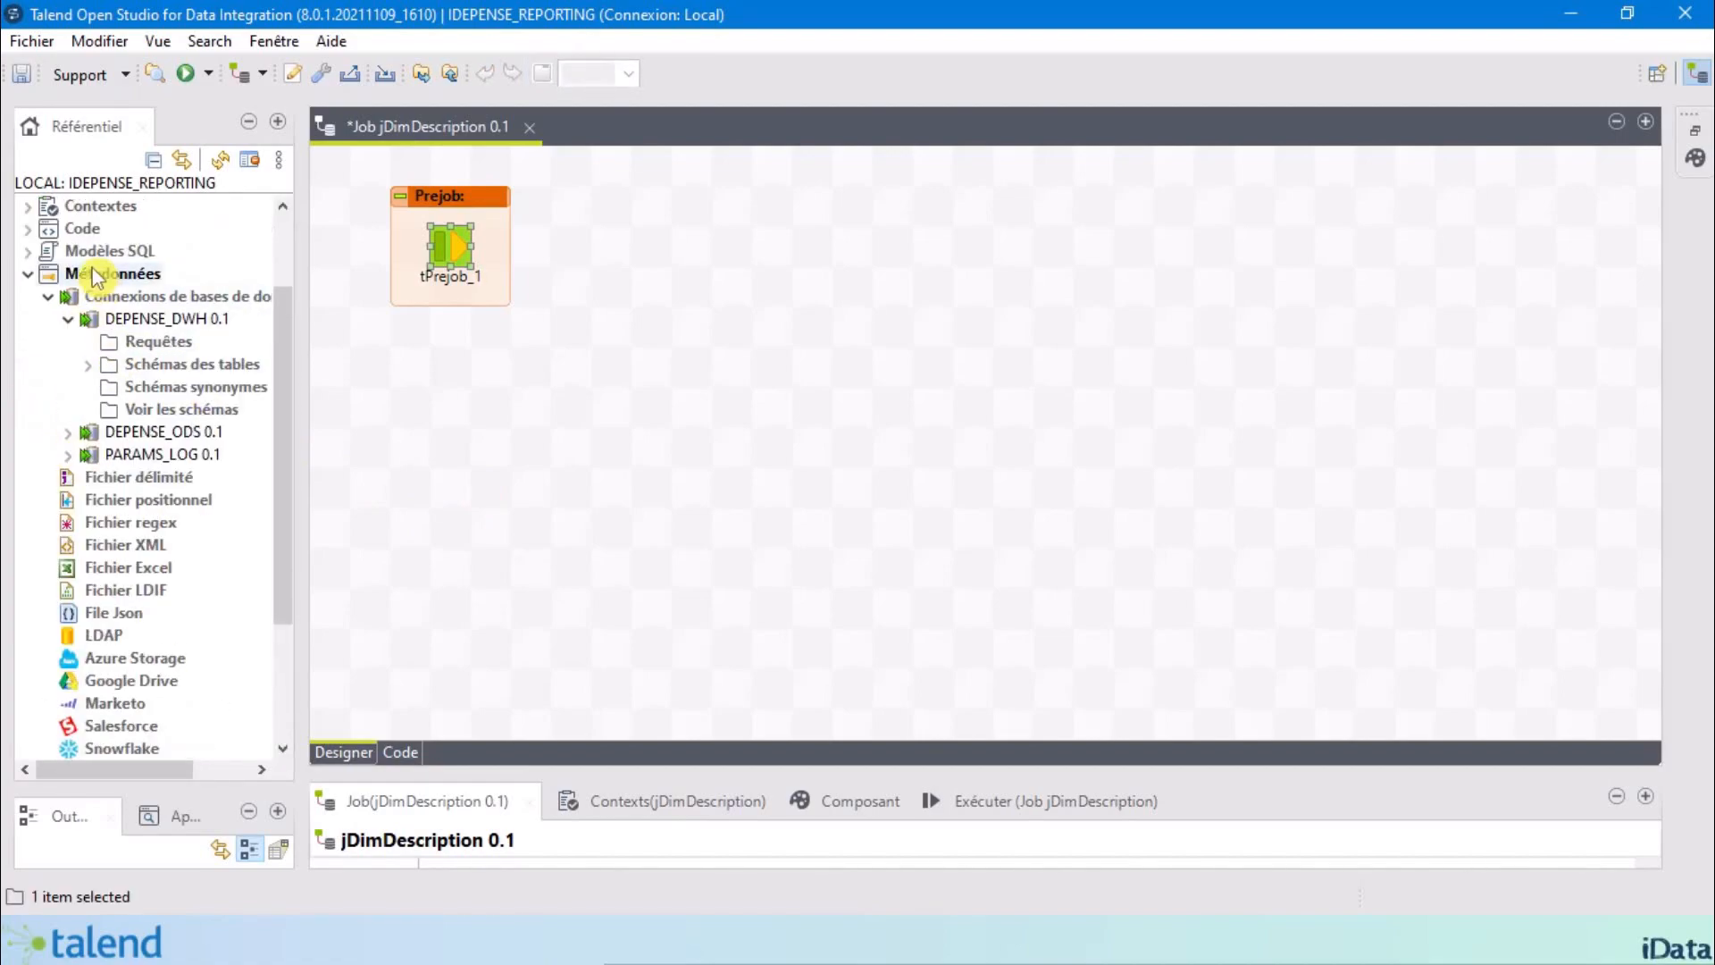
left_click(93, 272)
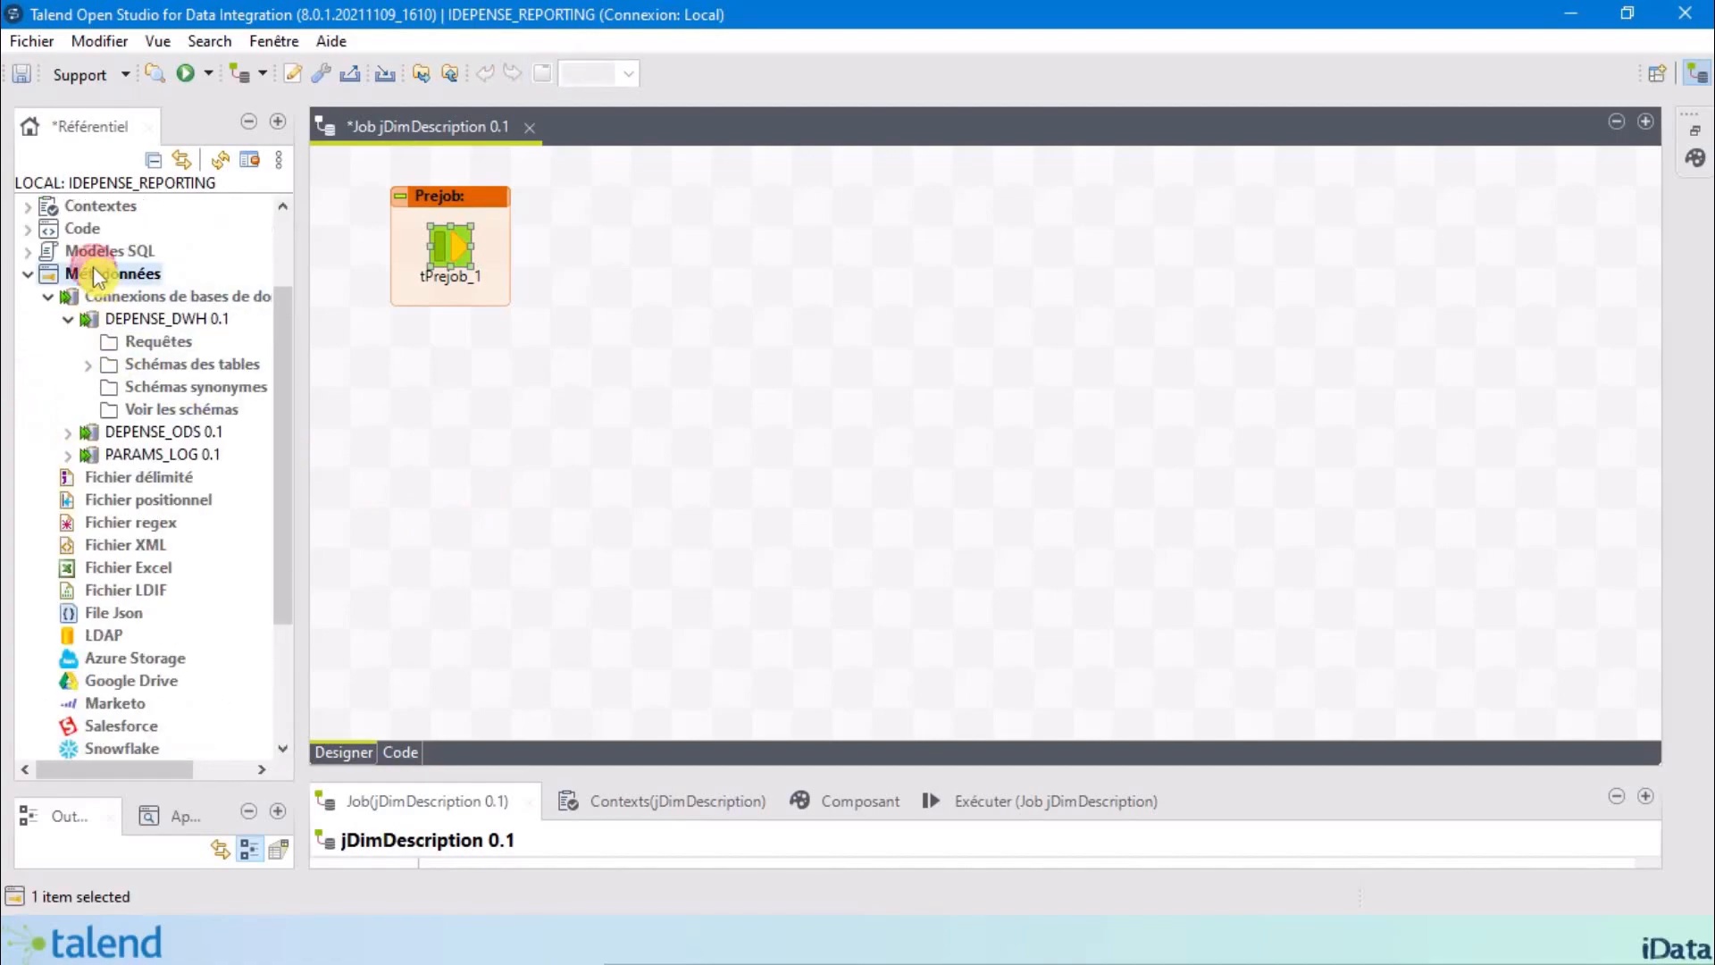
left_click(67, 319)
left_click(162, 342)
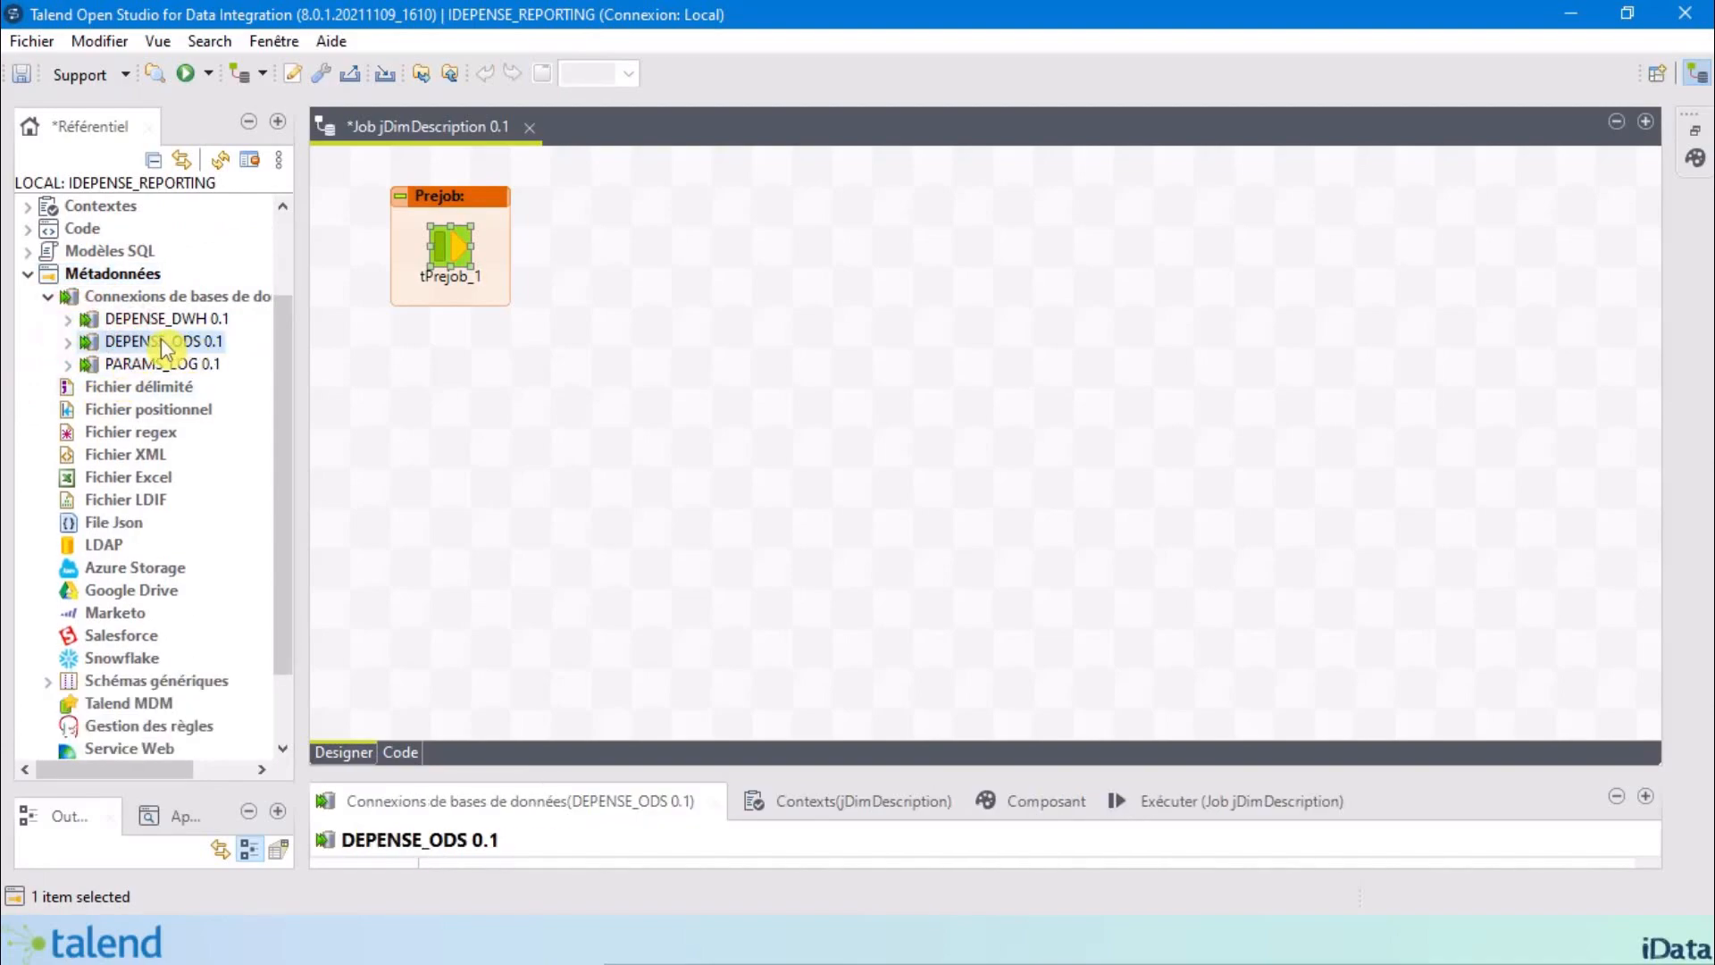
left_click_drag(162, 342, 860, 244)
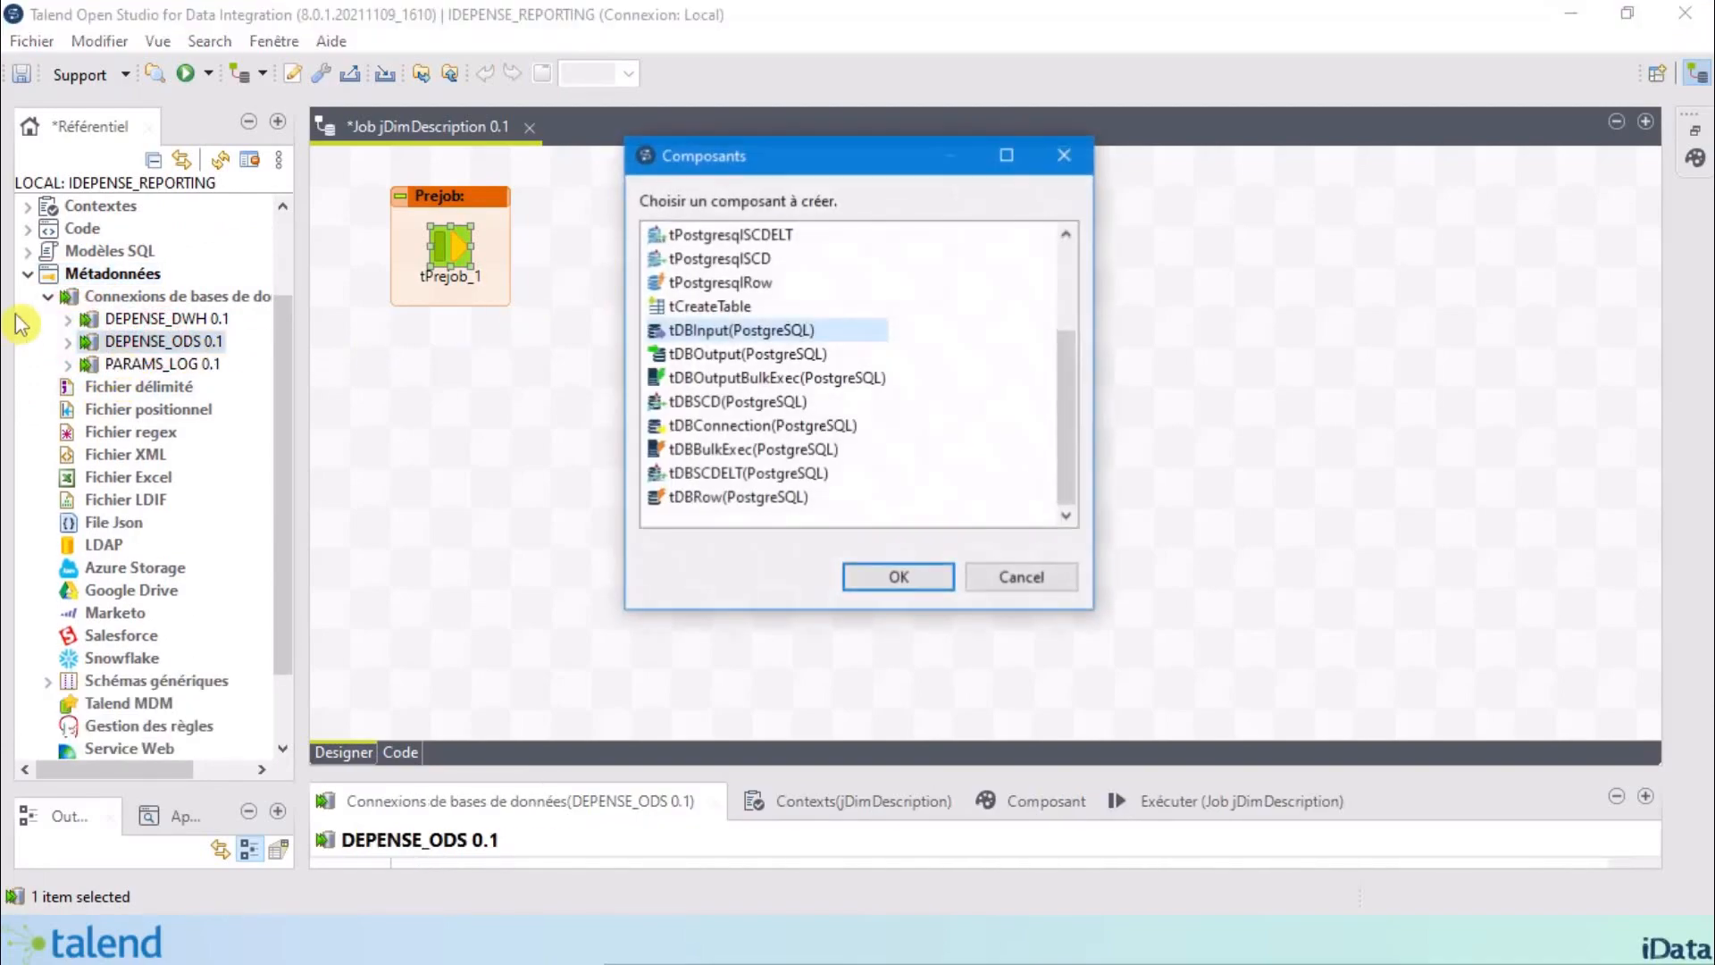
left_click(753, 427)
left_click(887, 578)
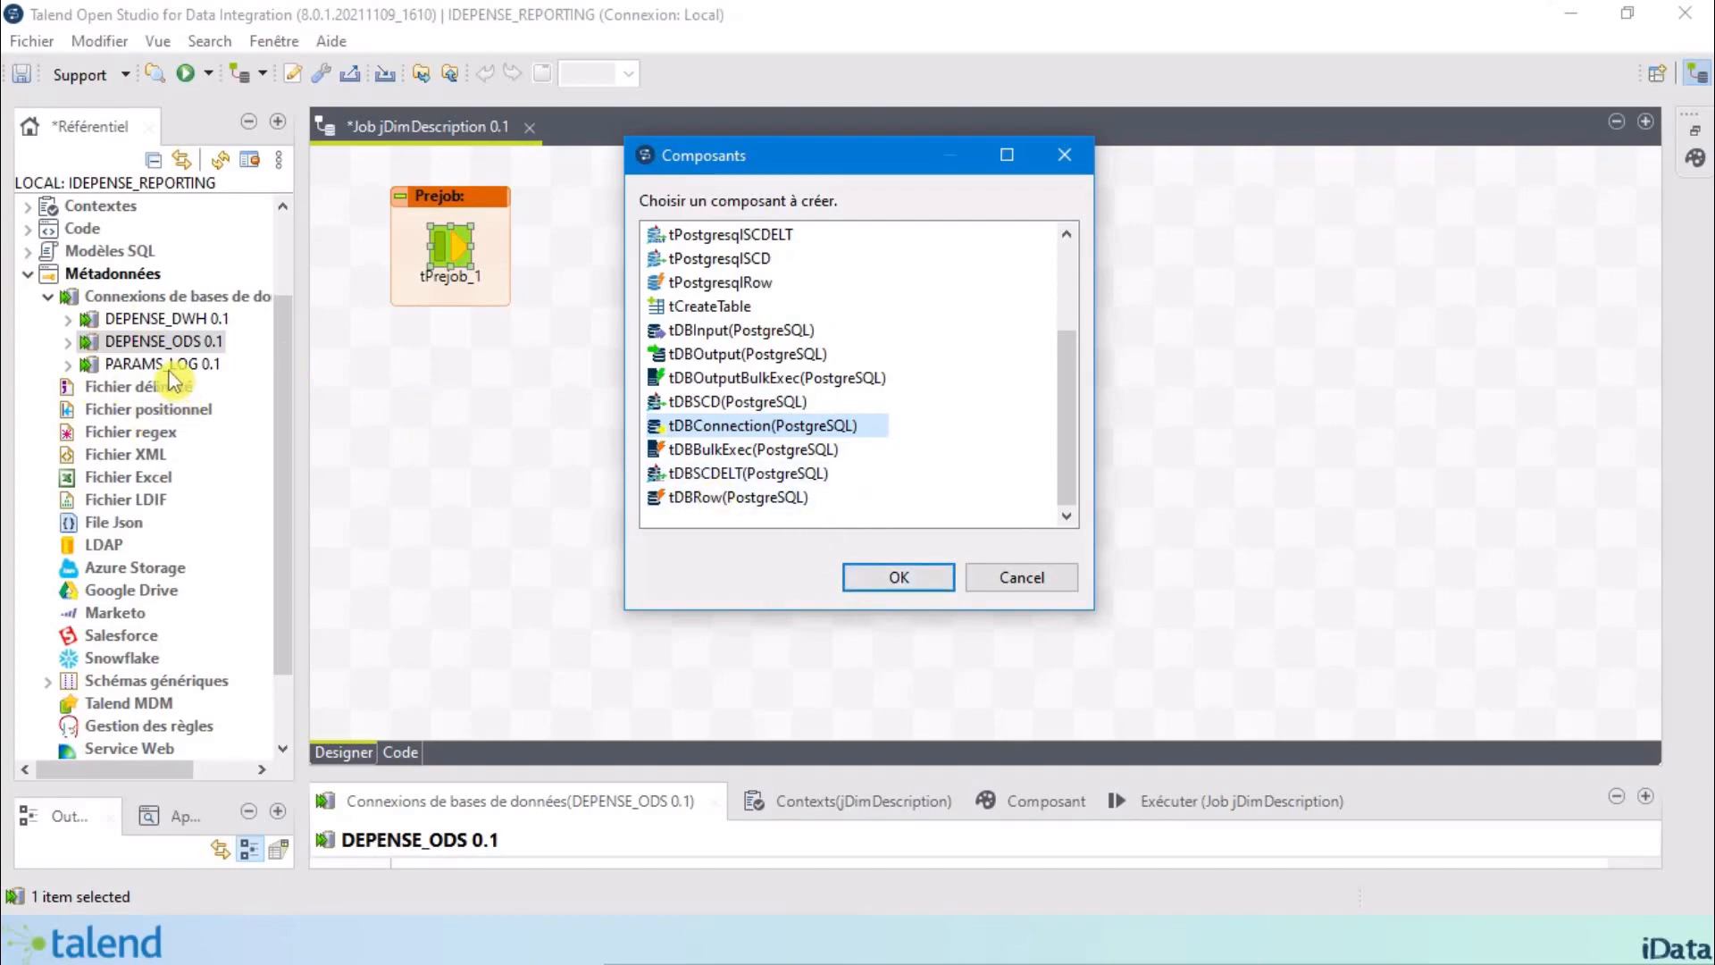
left_click(893, 580)
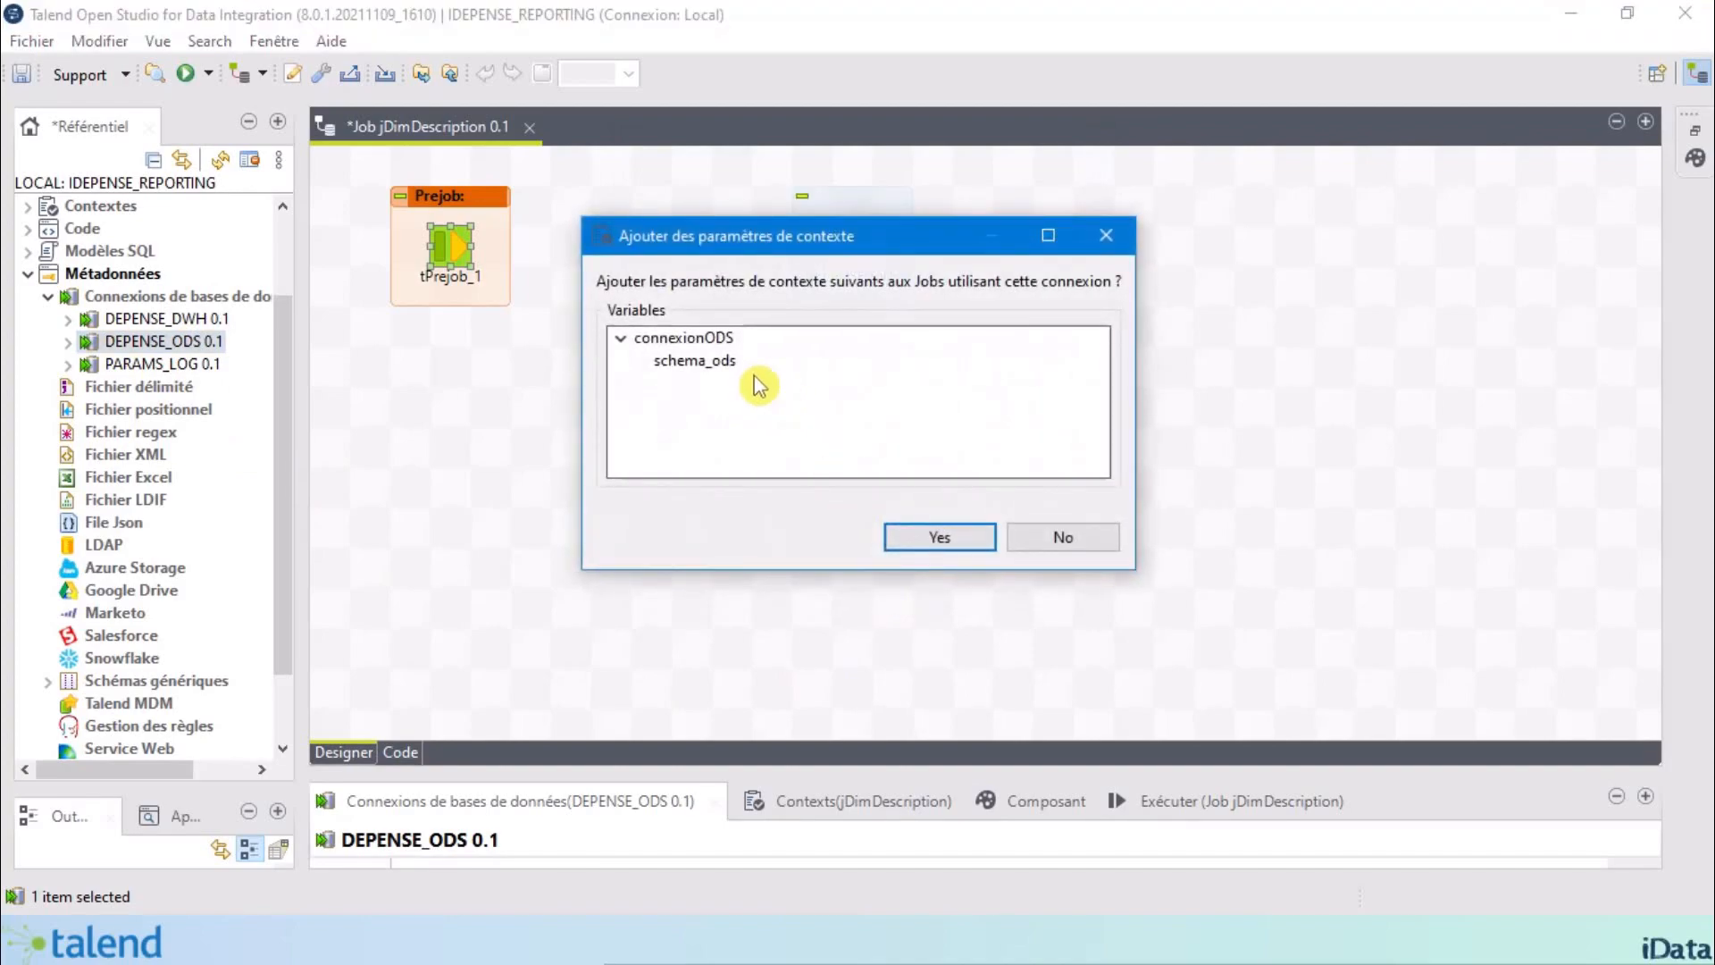
left_click(710, 339)
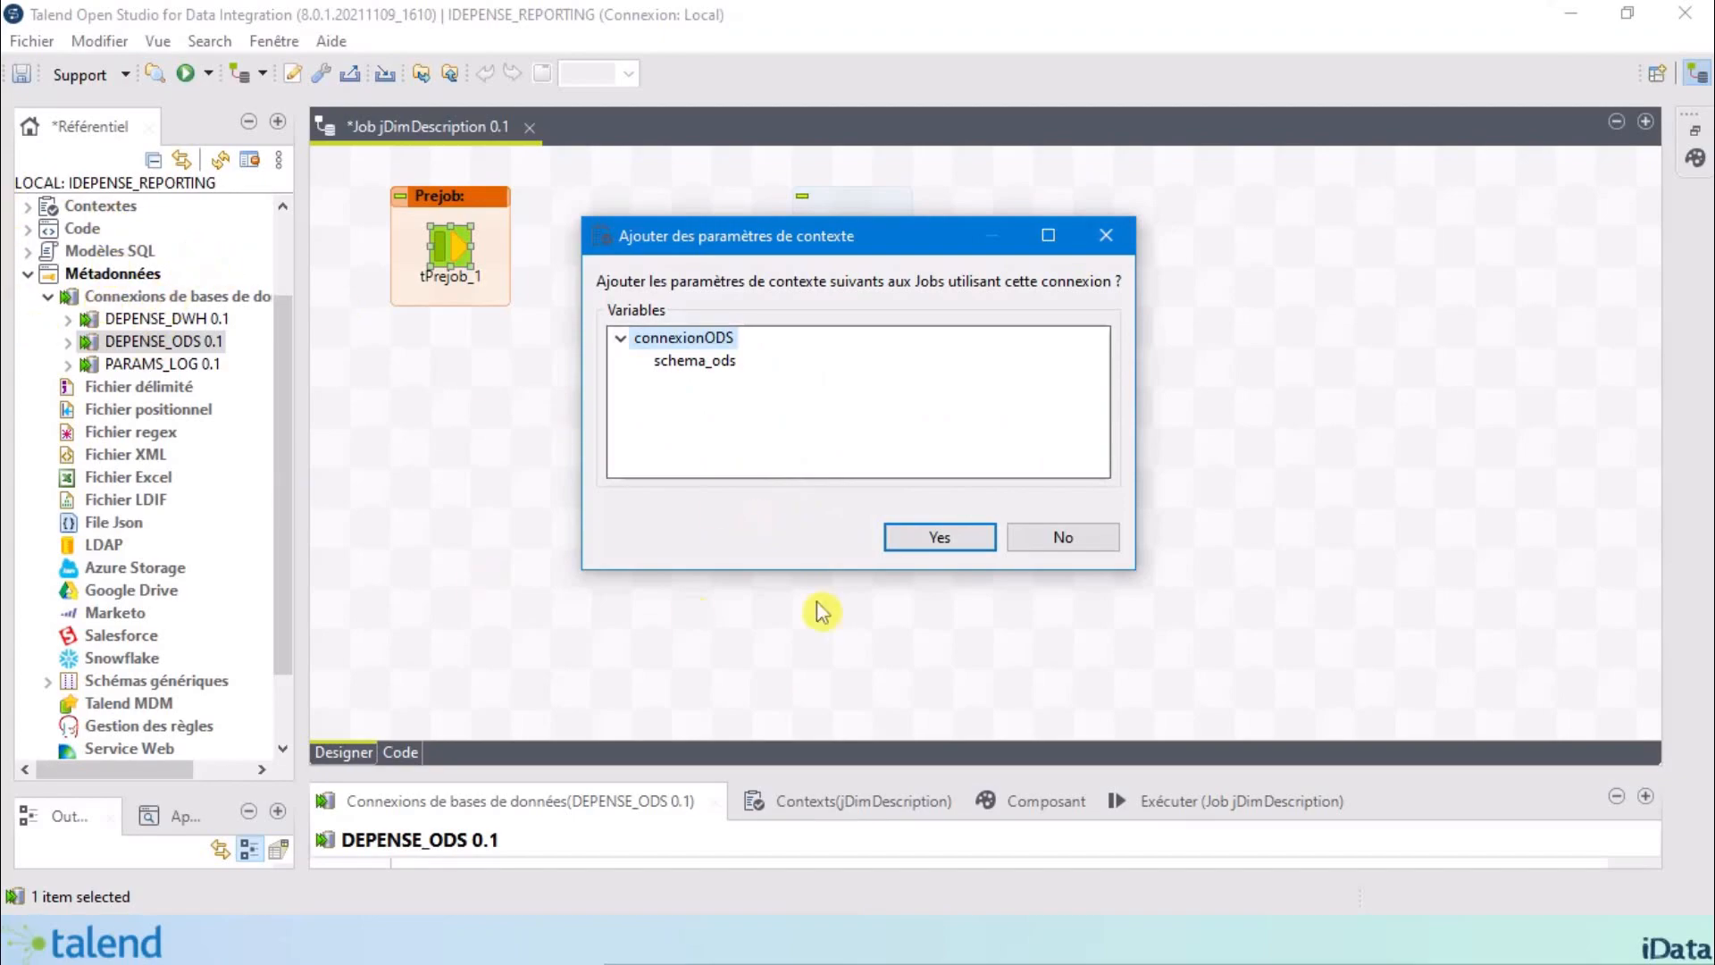
left_click(986, 539)
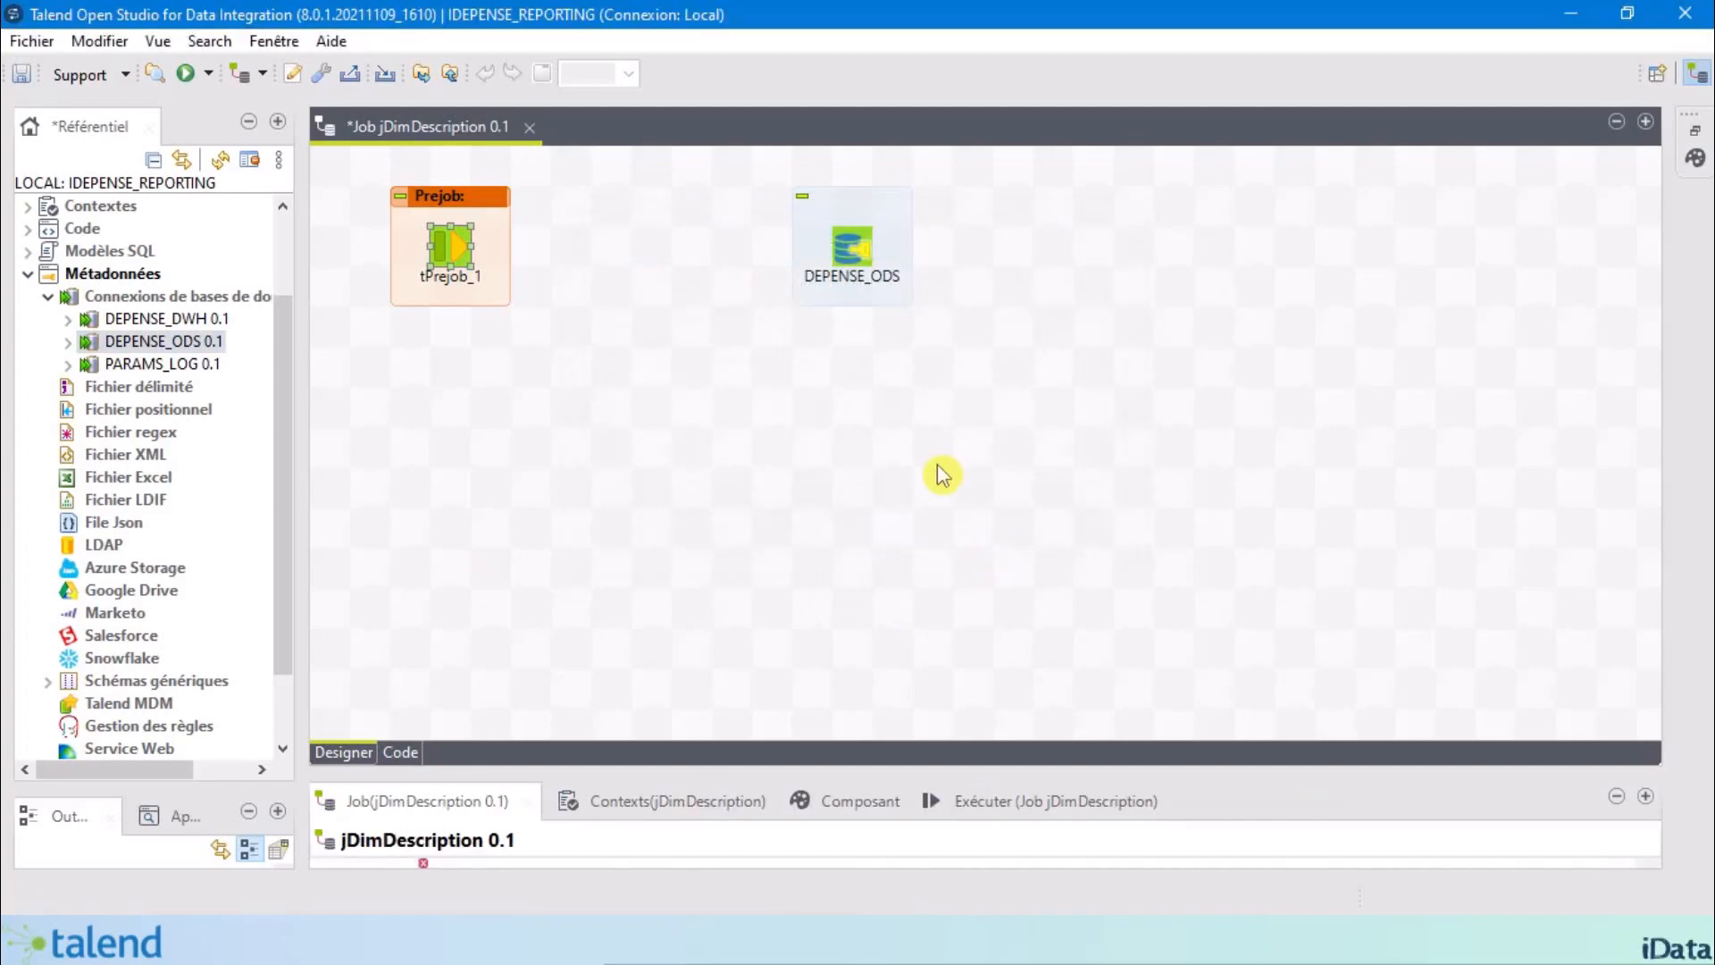
Add DEPENSE_DWH as a tDBConnection(PostgreSQL) component with its connexionDWH context parameters, and position it beside DEPENSE_ODS.
left_click(179, 319)
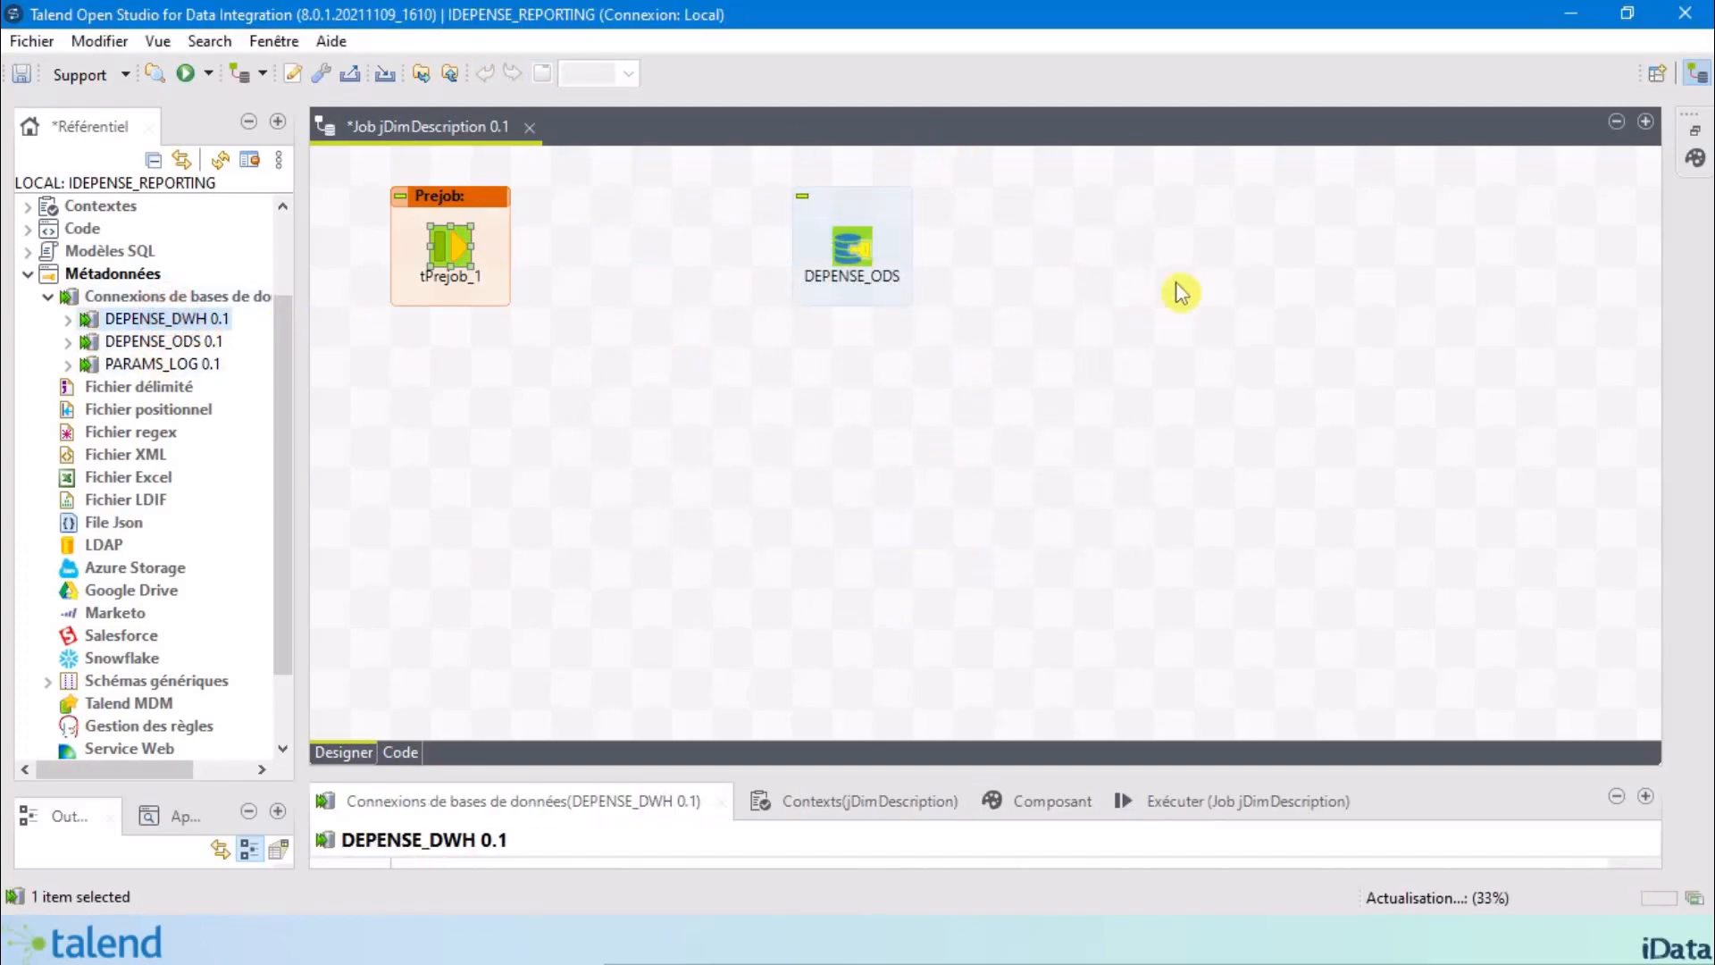
left_click_drag(1147, 250, 1132, 252)
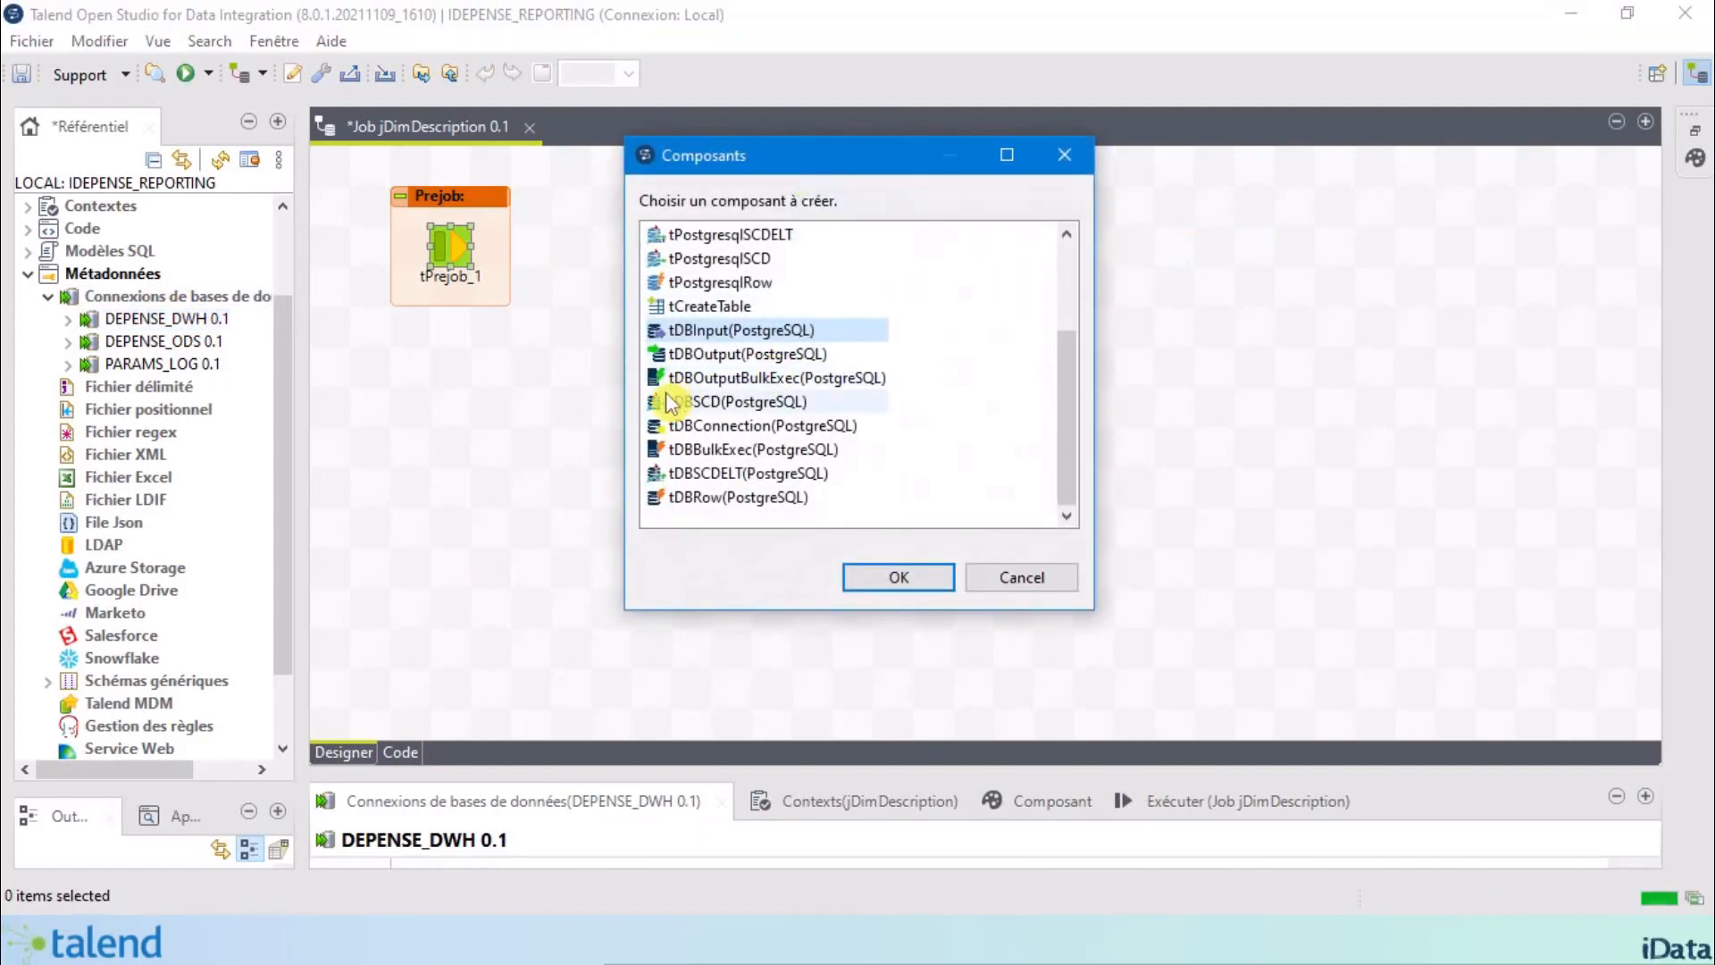
left_click(760, 426)
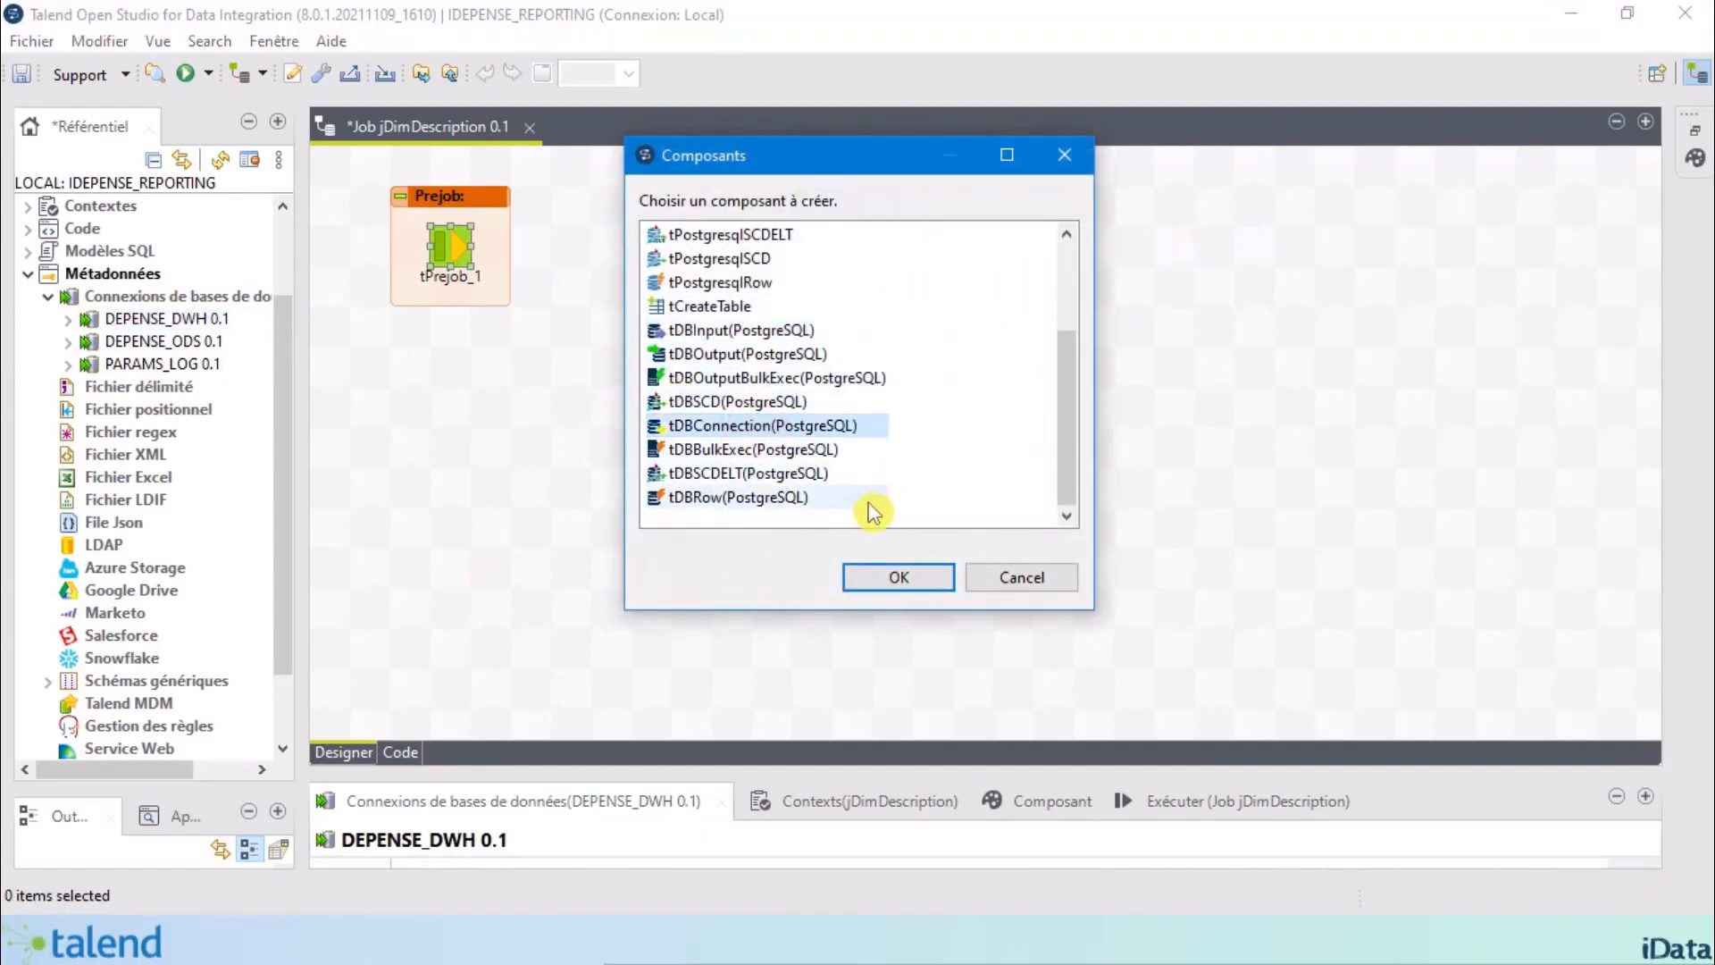
left_click(898, 577)
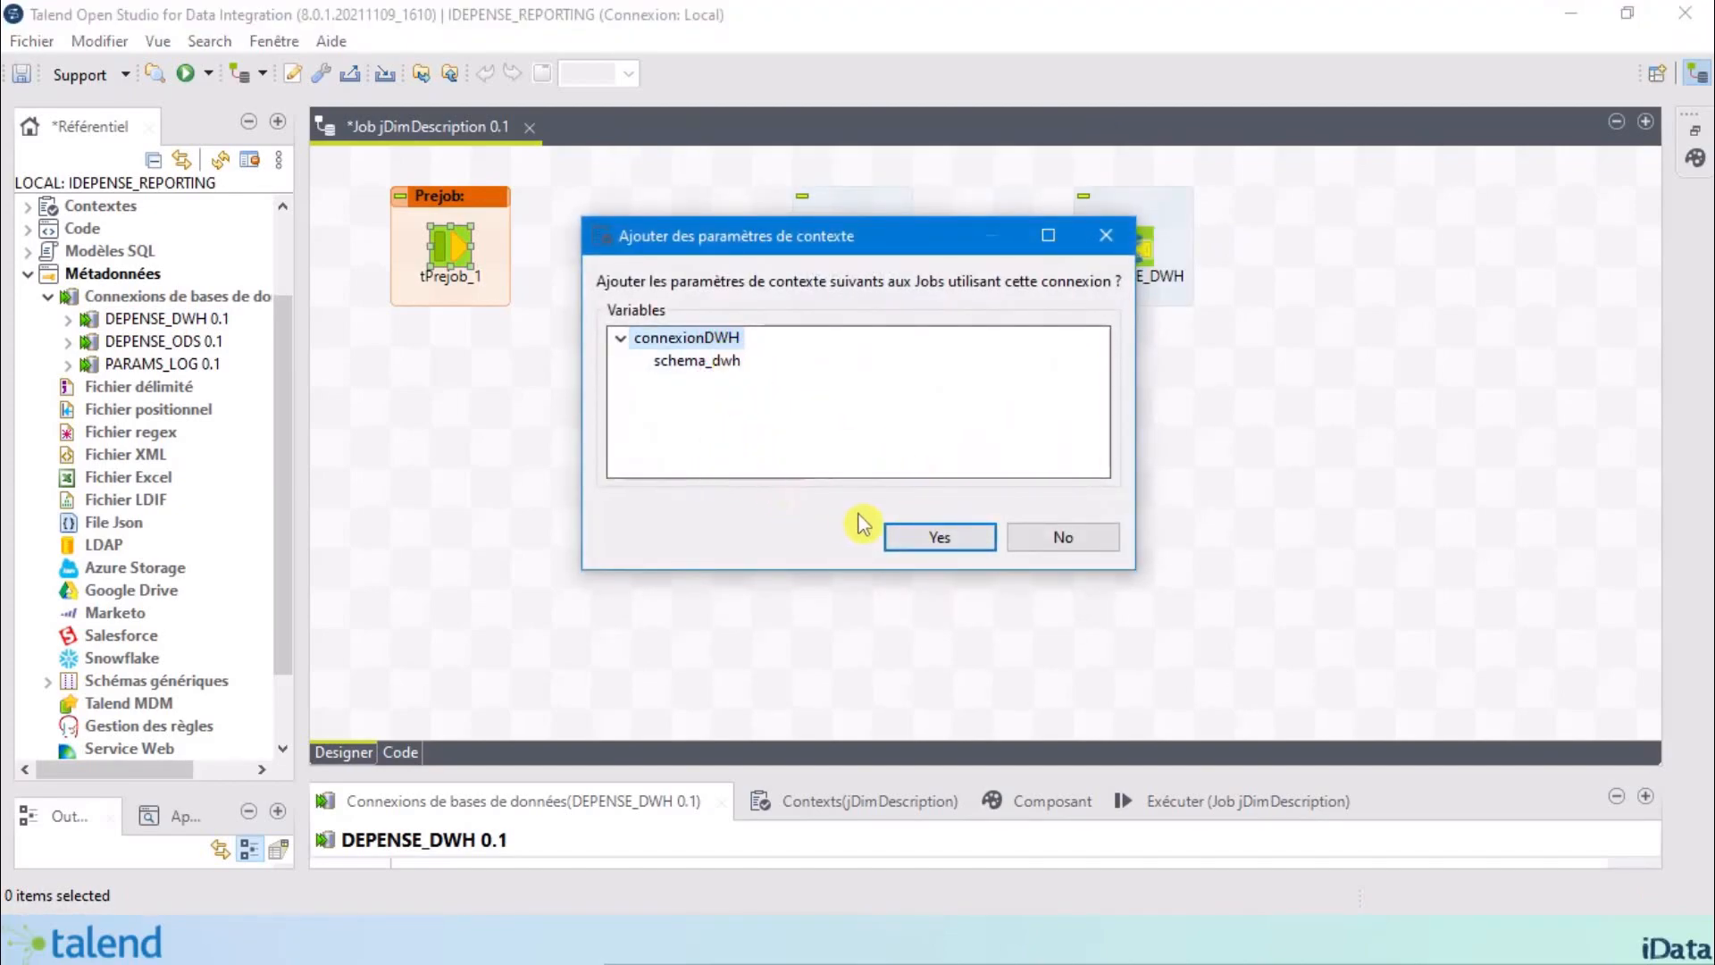
left_click(932, 539)
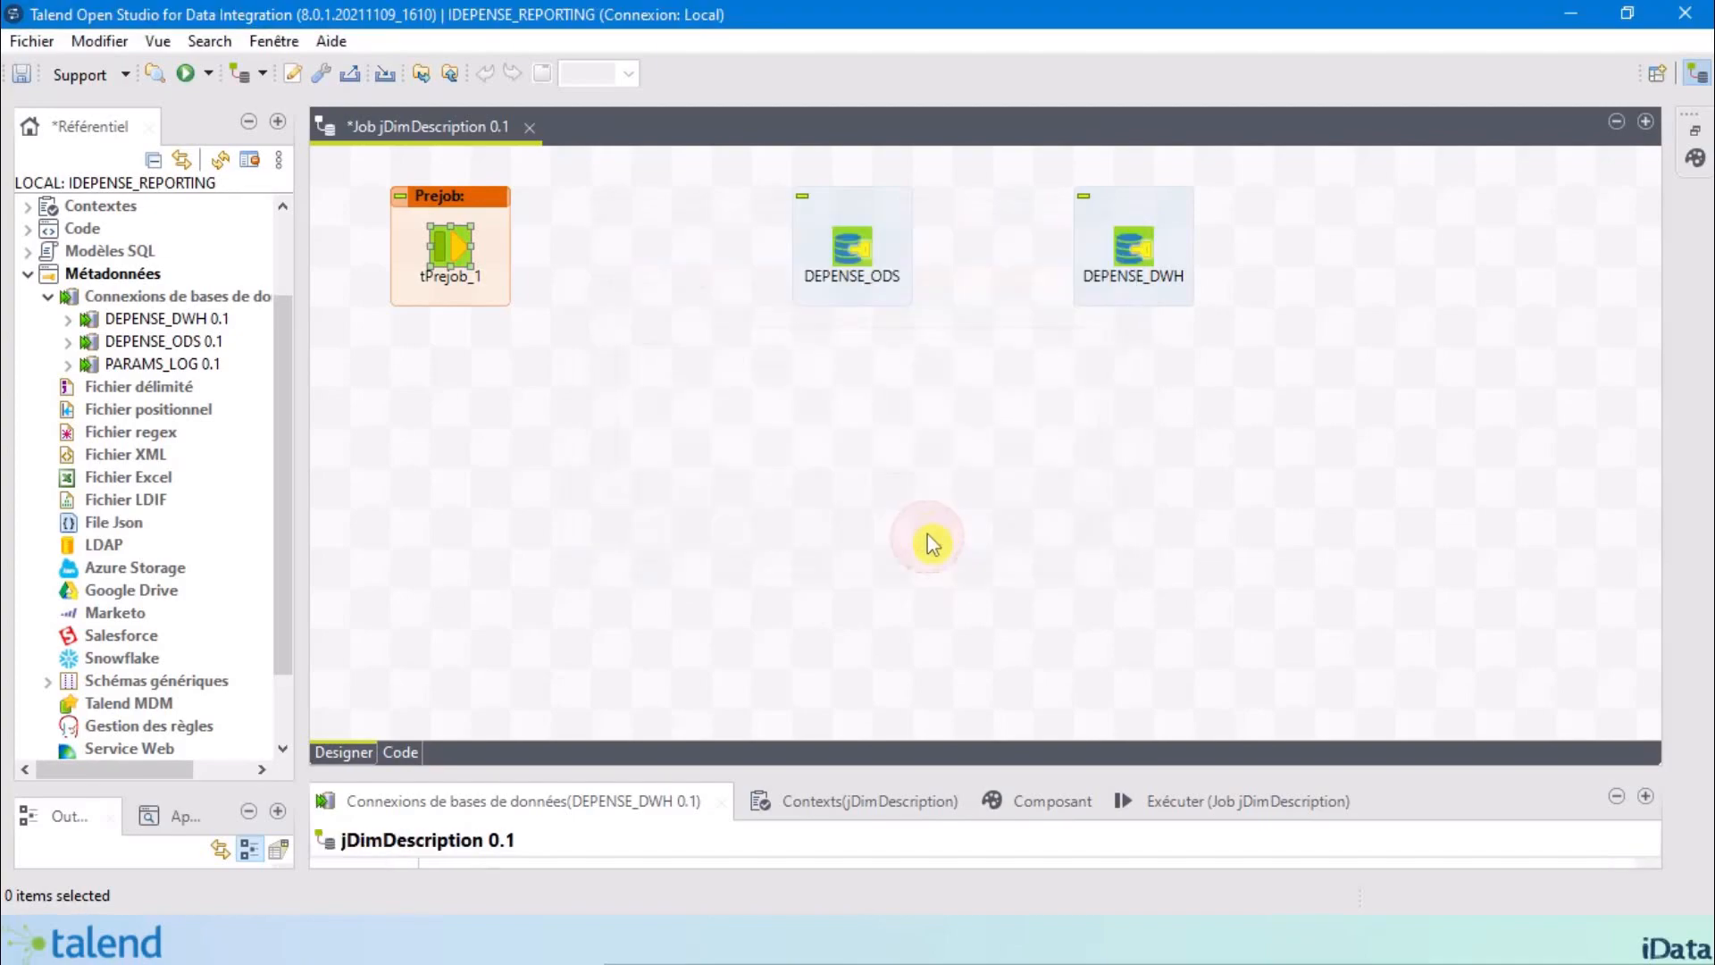
left_click_drag(1133, 246, 1084, 261)
Add a tChronometerStart component and place it between tPrejob and the DEPENSE_ODS connection.
left_click(582, 345)
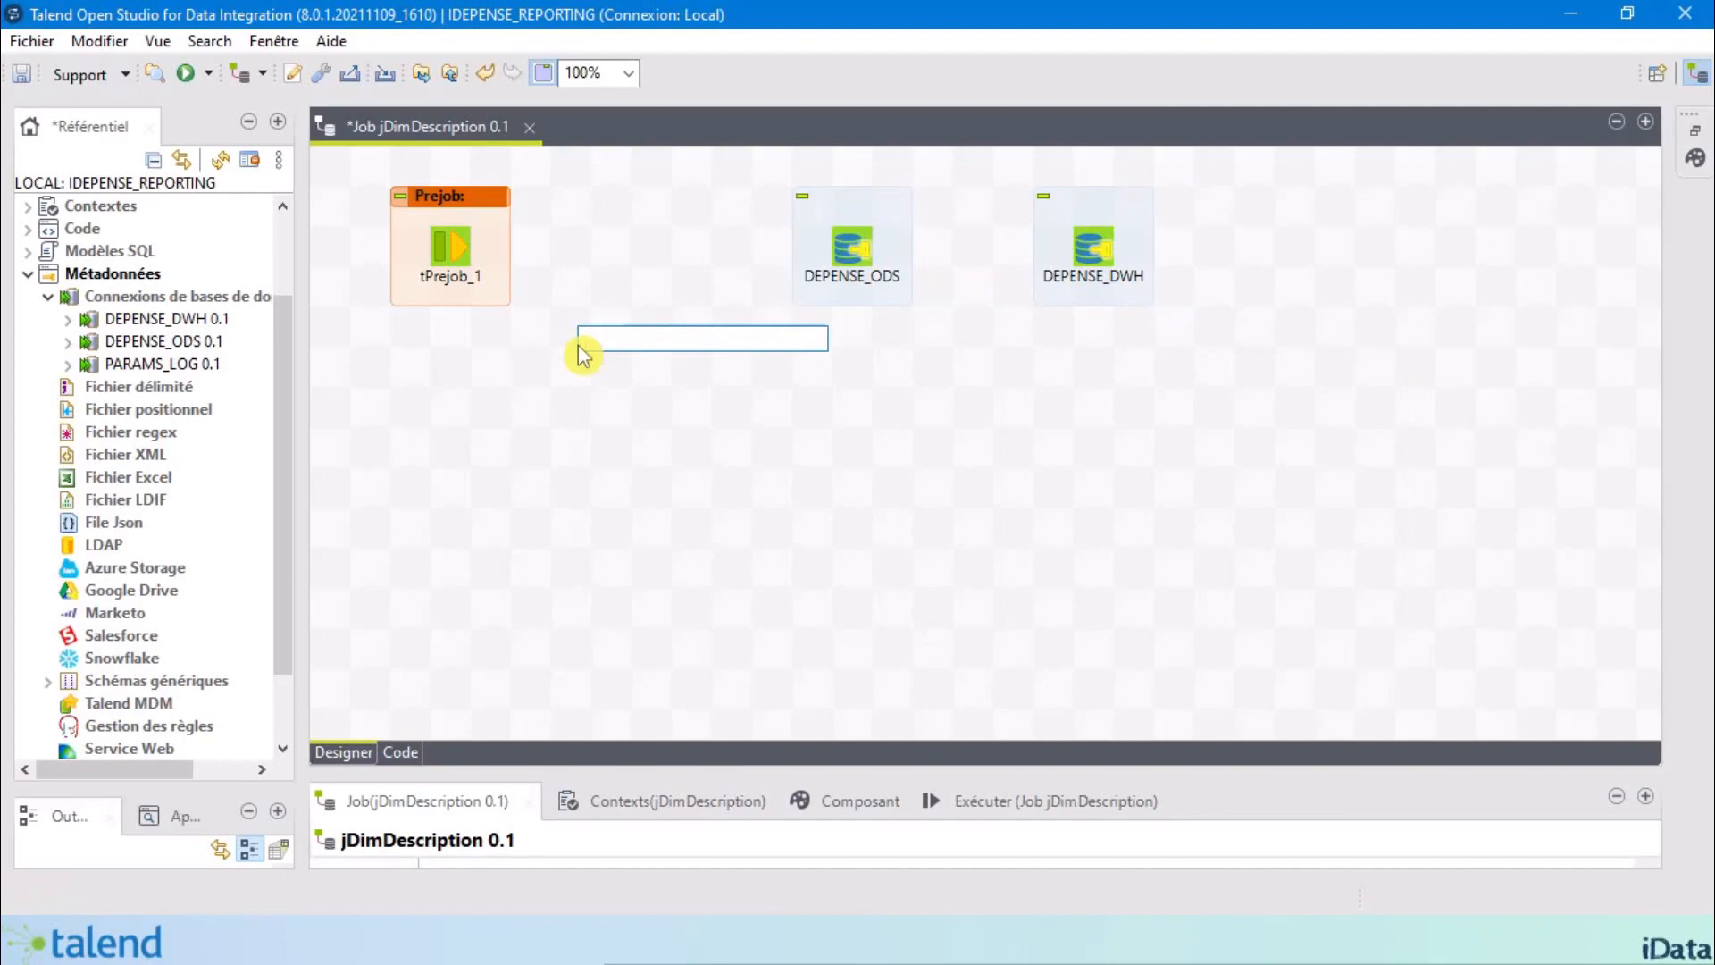
type("tchr")
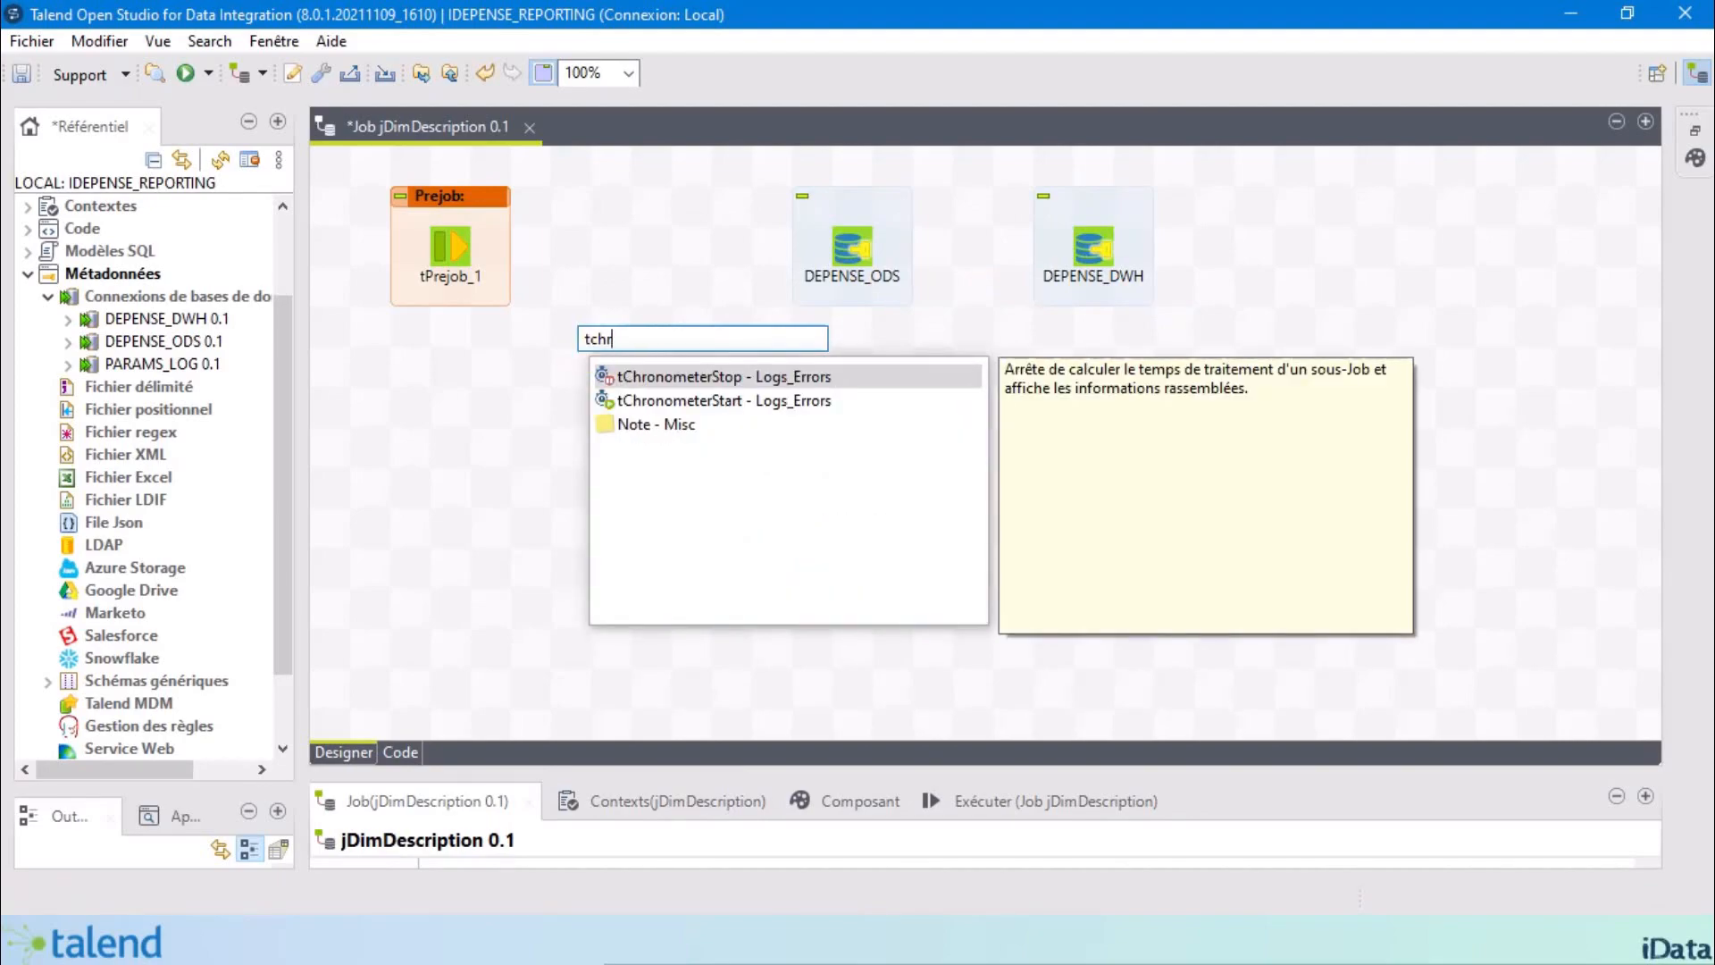
left_click(729, 399)
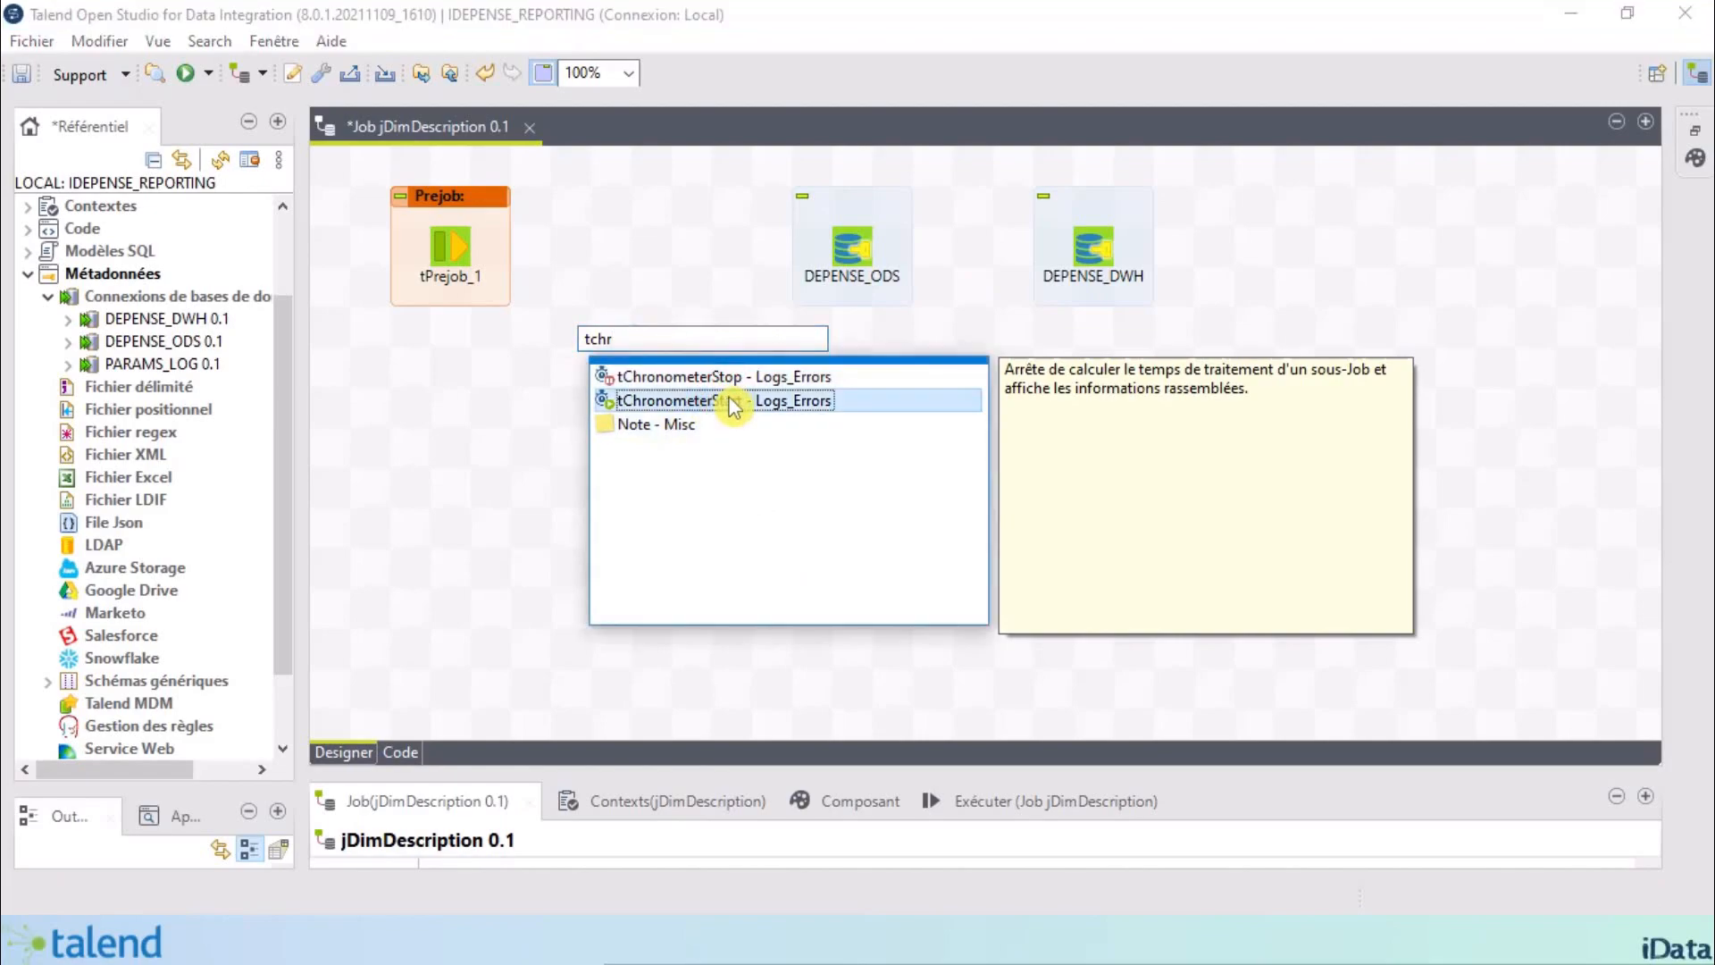
double_click(733, 401)
left_click_drag(568, 349, 671, 263)
left_click(505, 335)
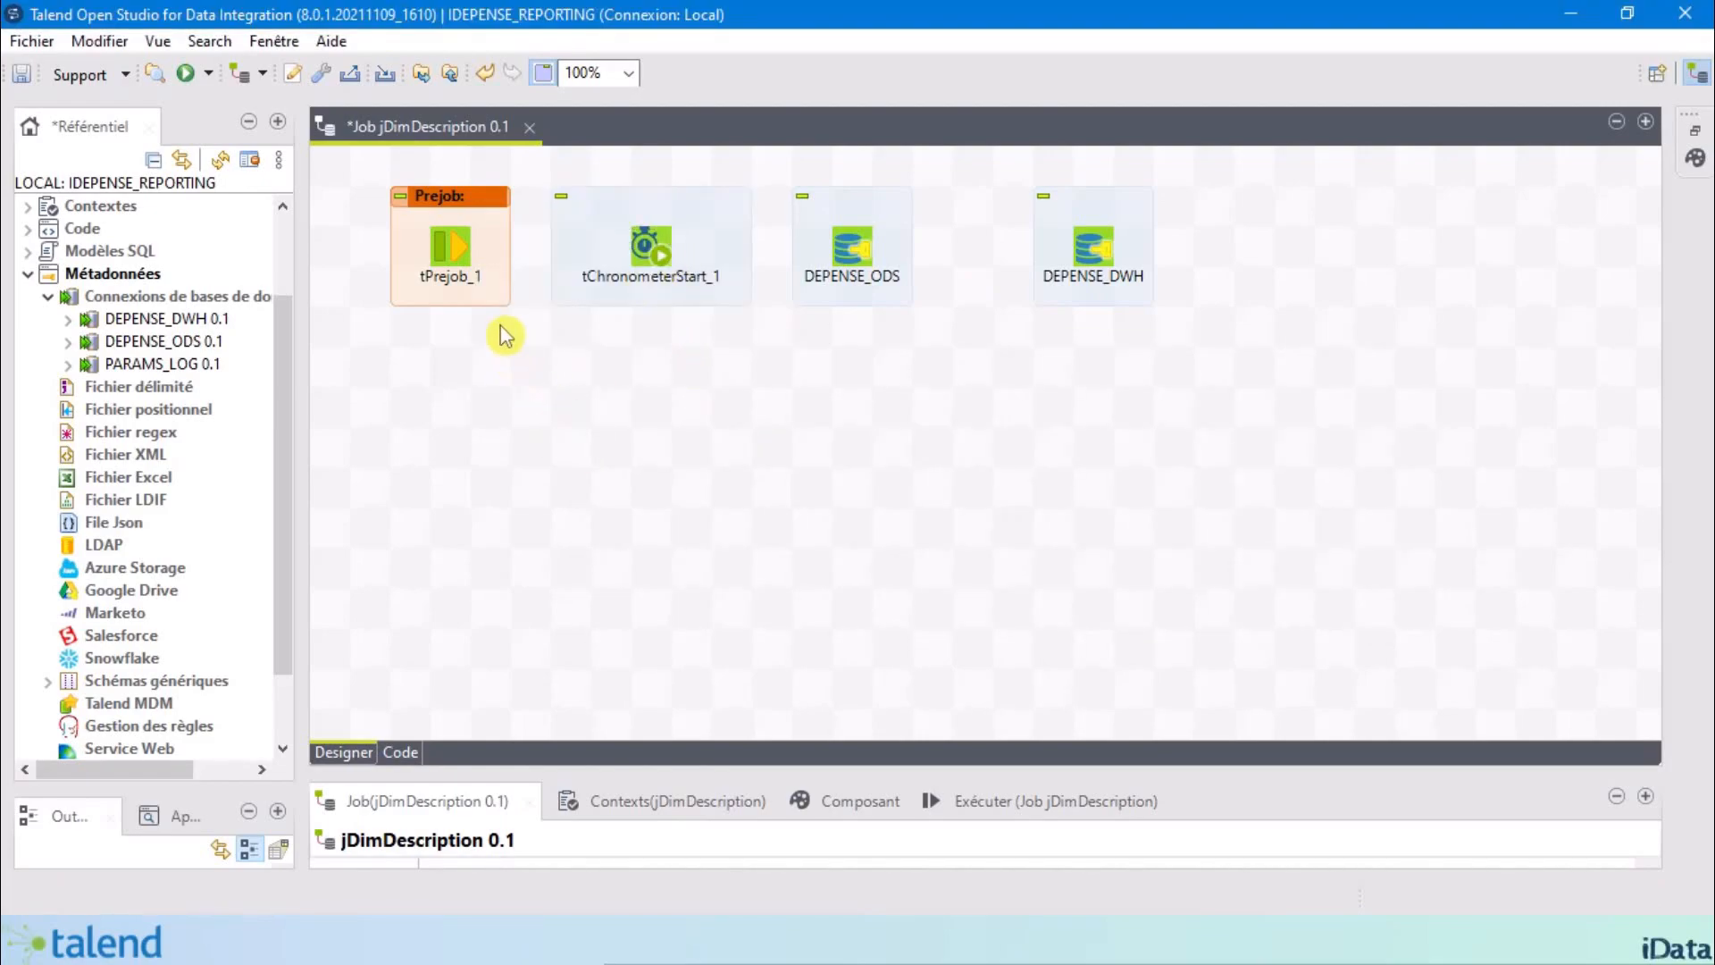
Link tPrejob_1 to tChronometerStart_1 with an On Component Ok trigger.
right_click(454, 255)
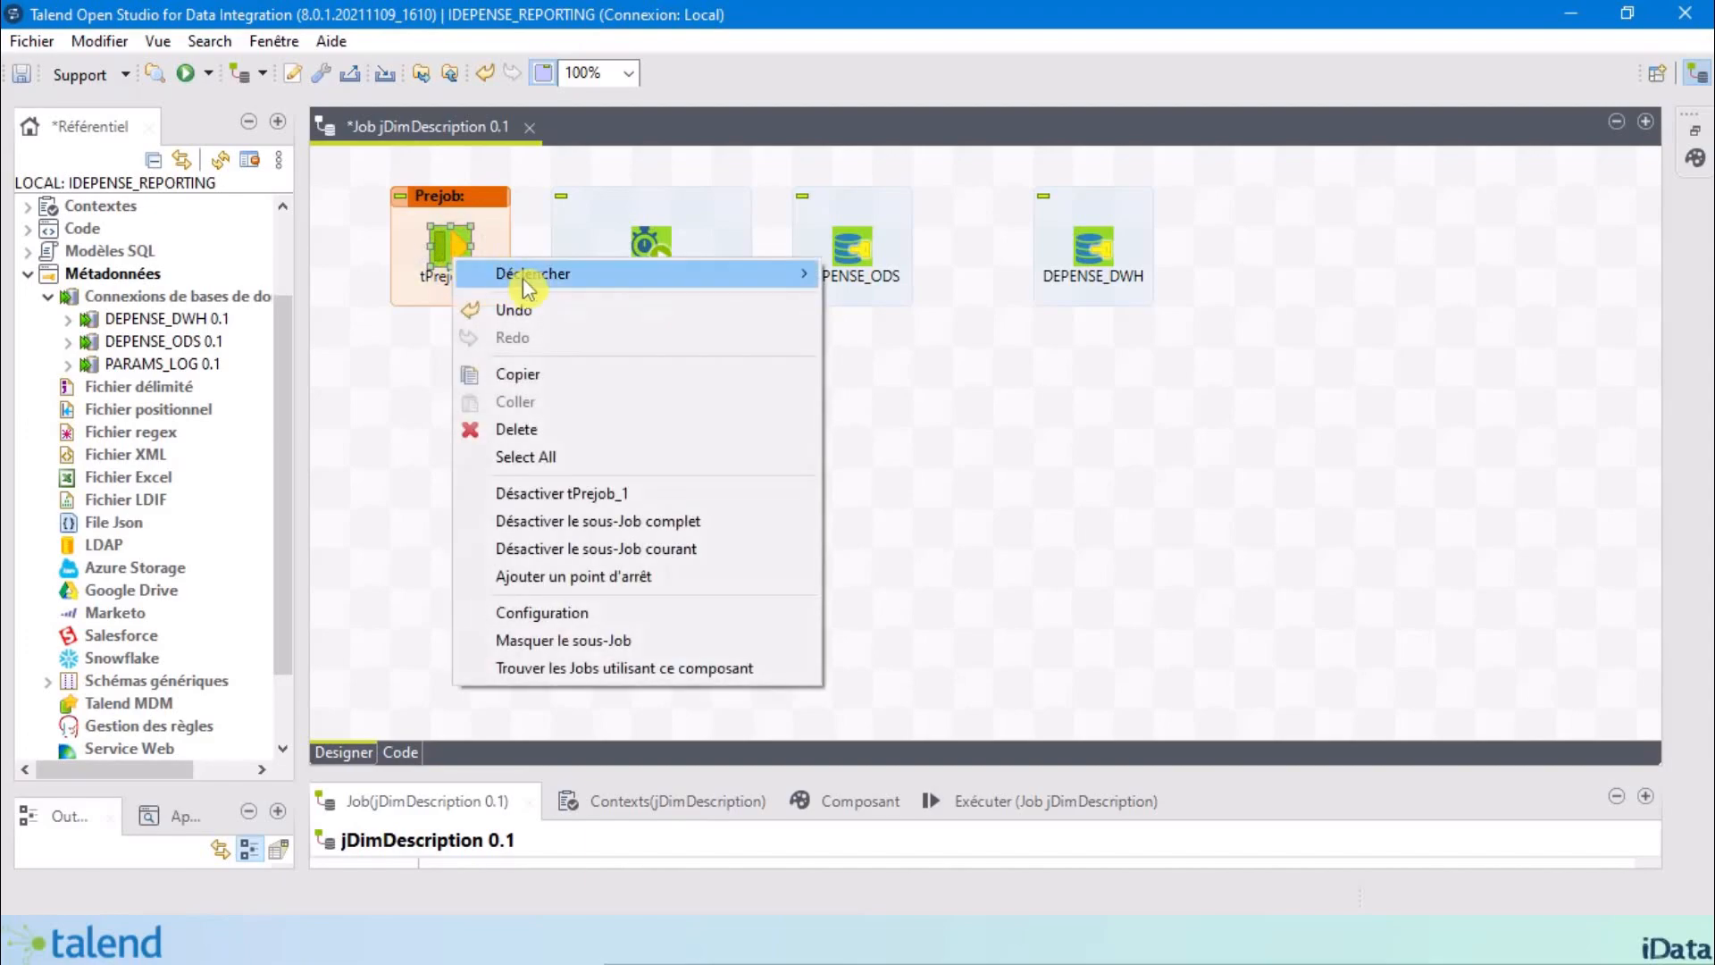
mouse_move(572, 280)
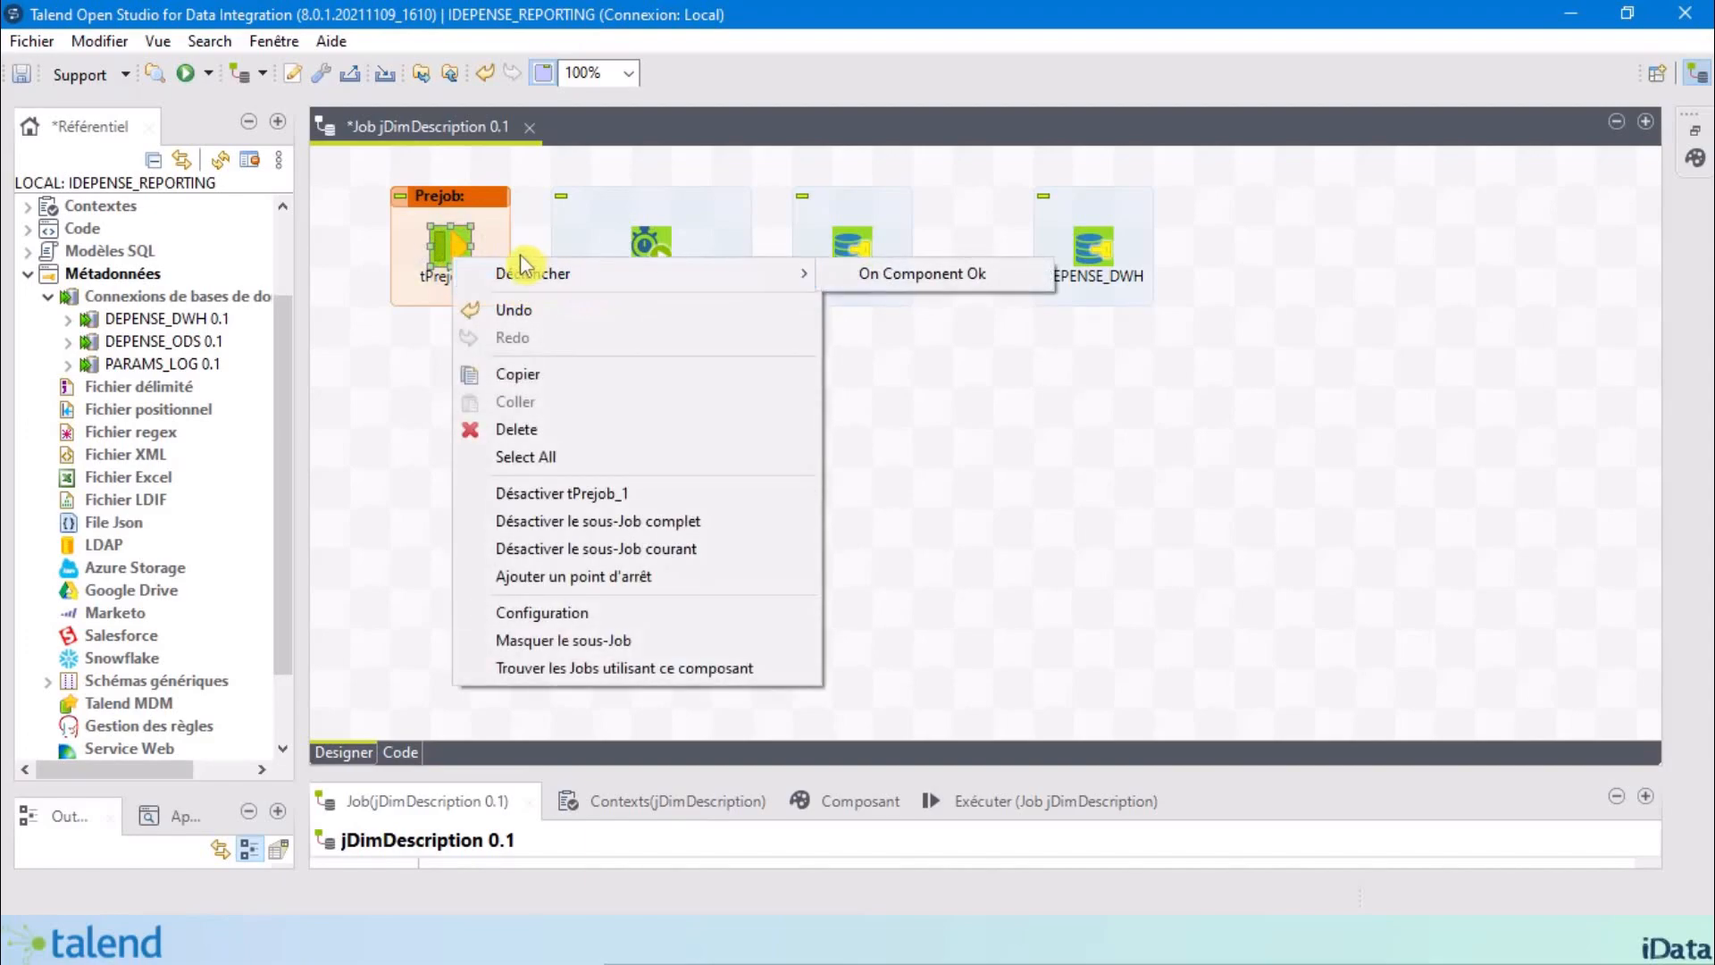
left_click(862, 277)
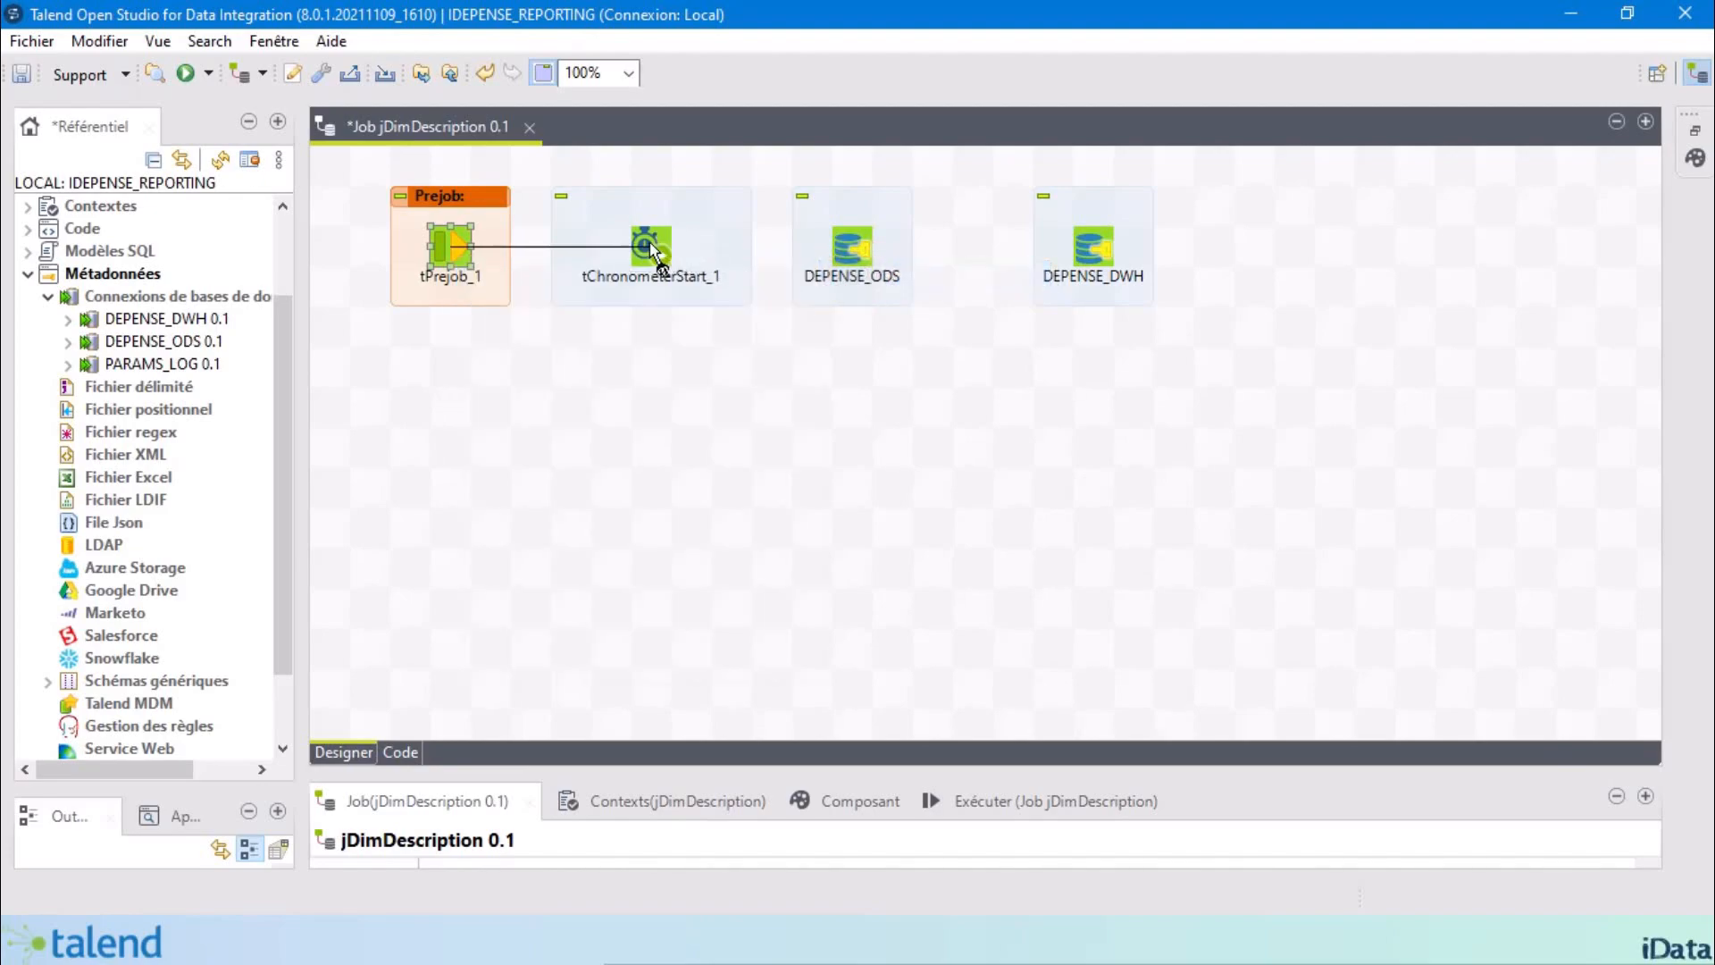
left_click(657, 245)
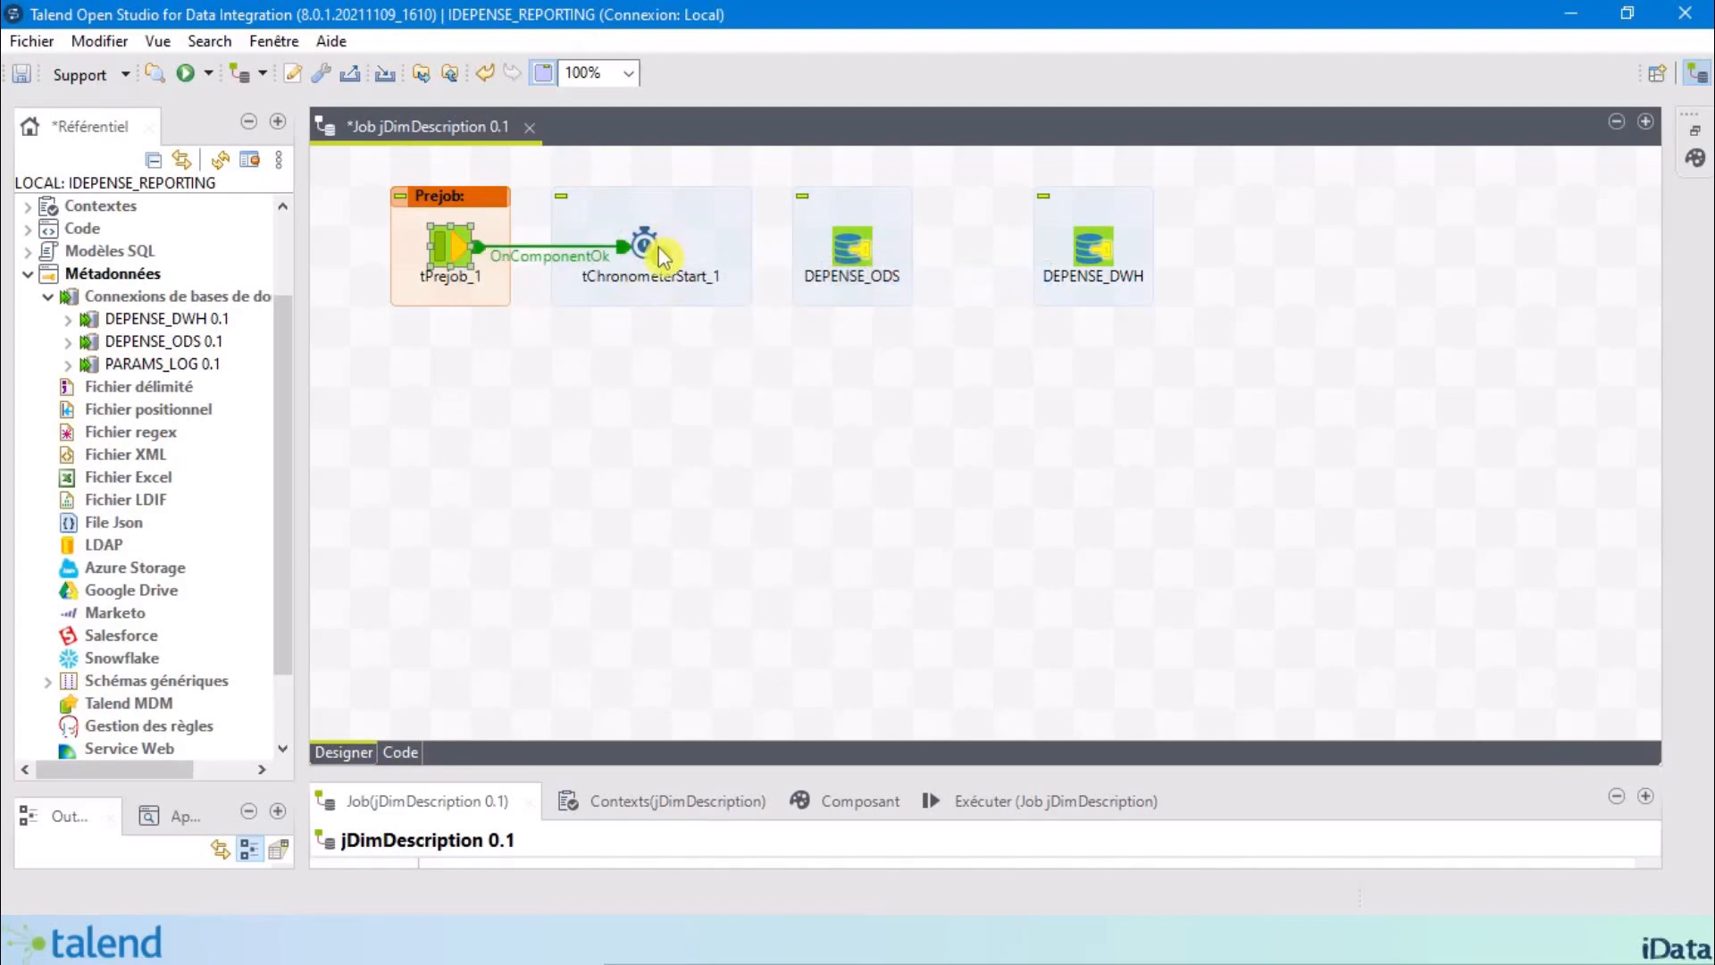
Link tChronometerStart_1 to the DEPENSE_ODS connection with an On Component Ok trigger.
left_click(661, 257)
right_click(661, 257)
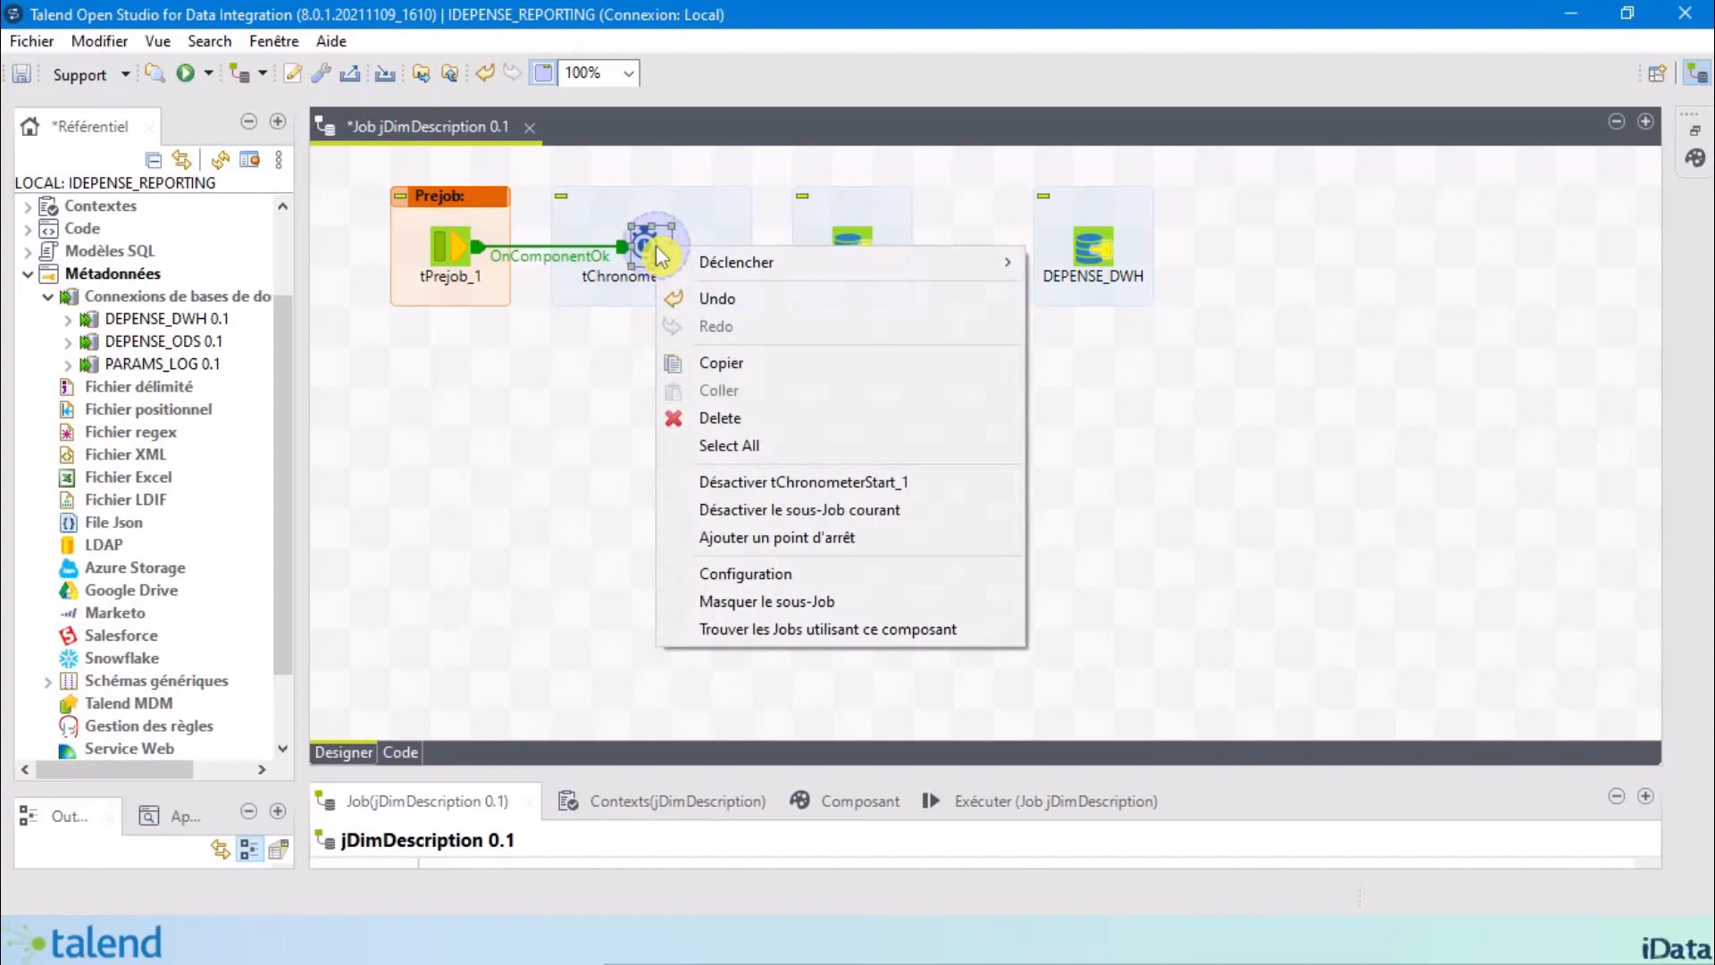
mouse_move(730, 268)
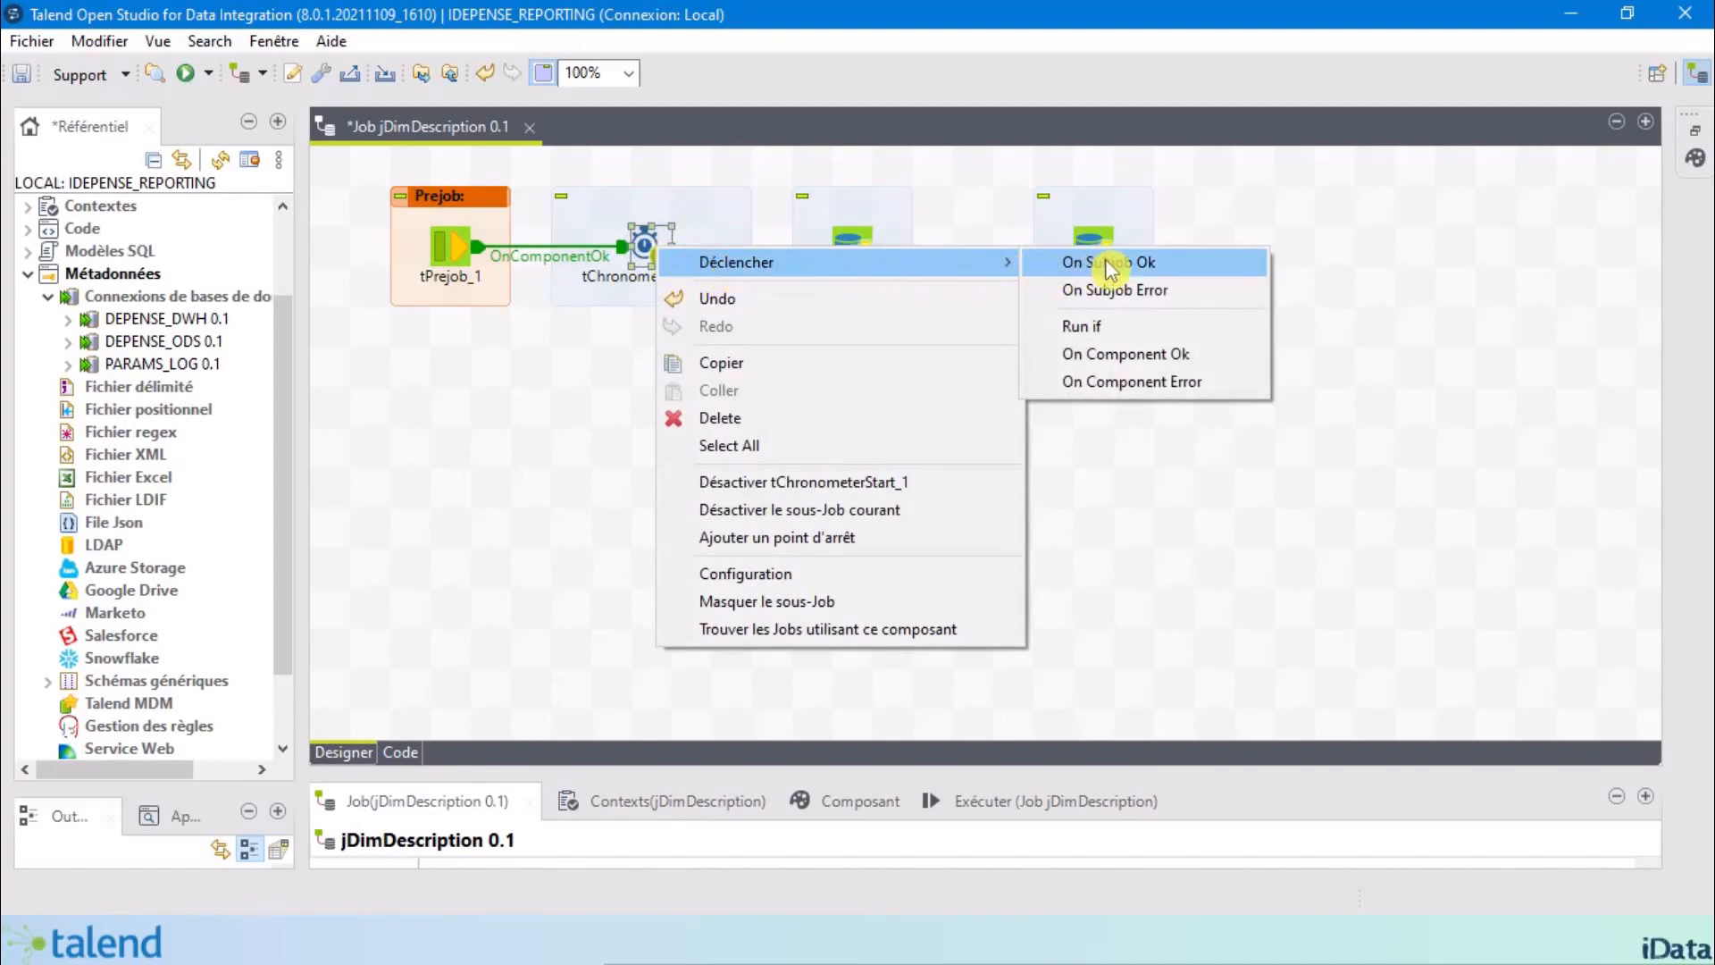
left_click(1117, 354)
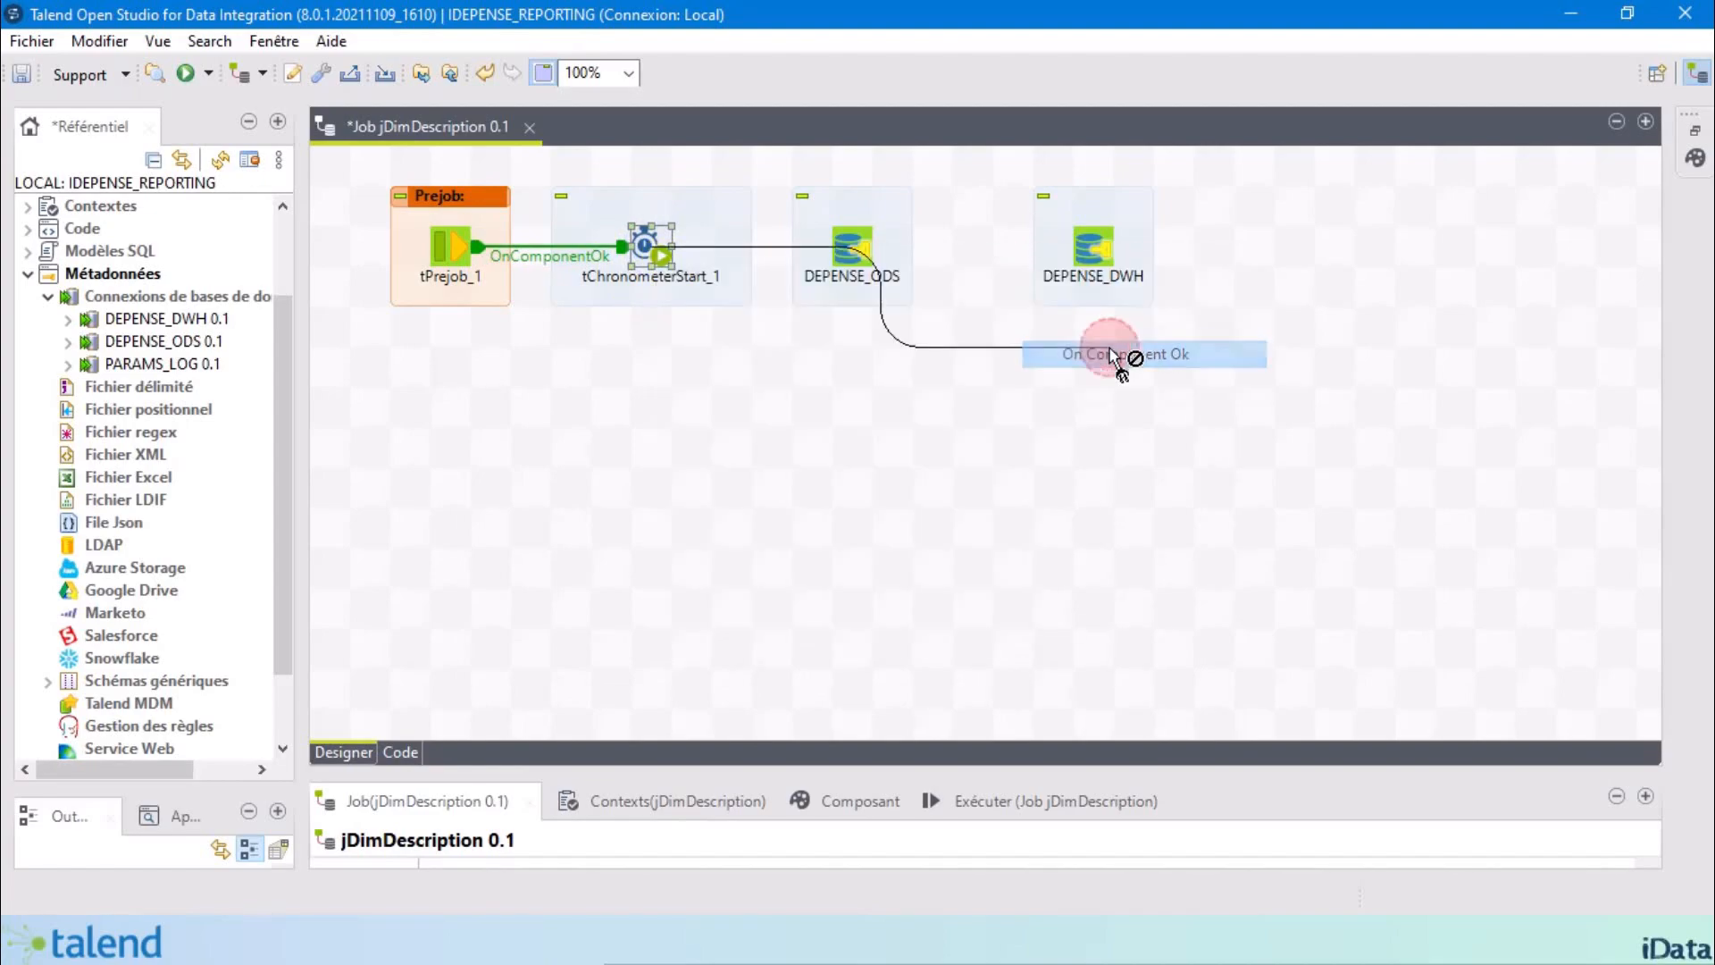
left_click(857, 254)
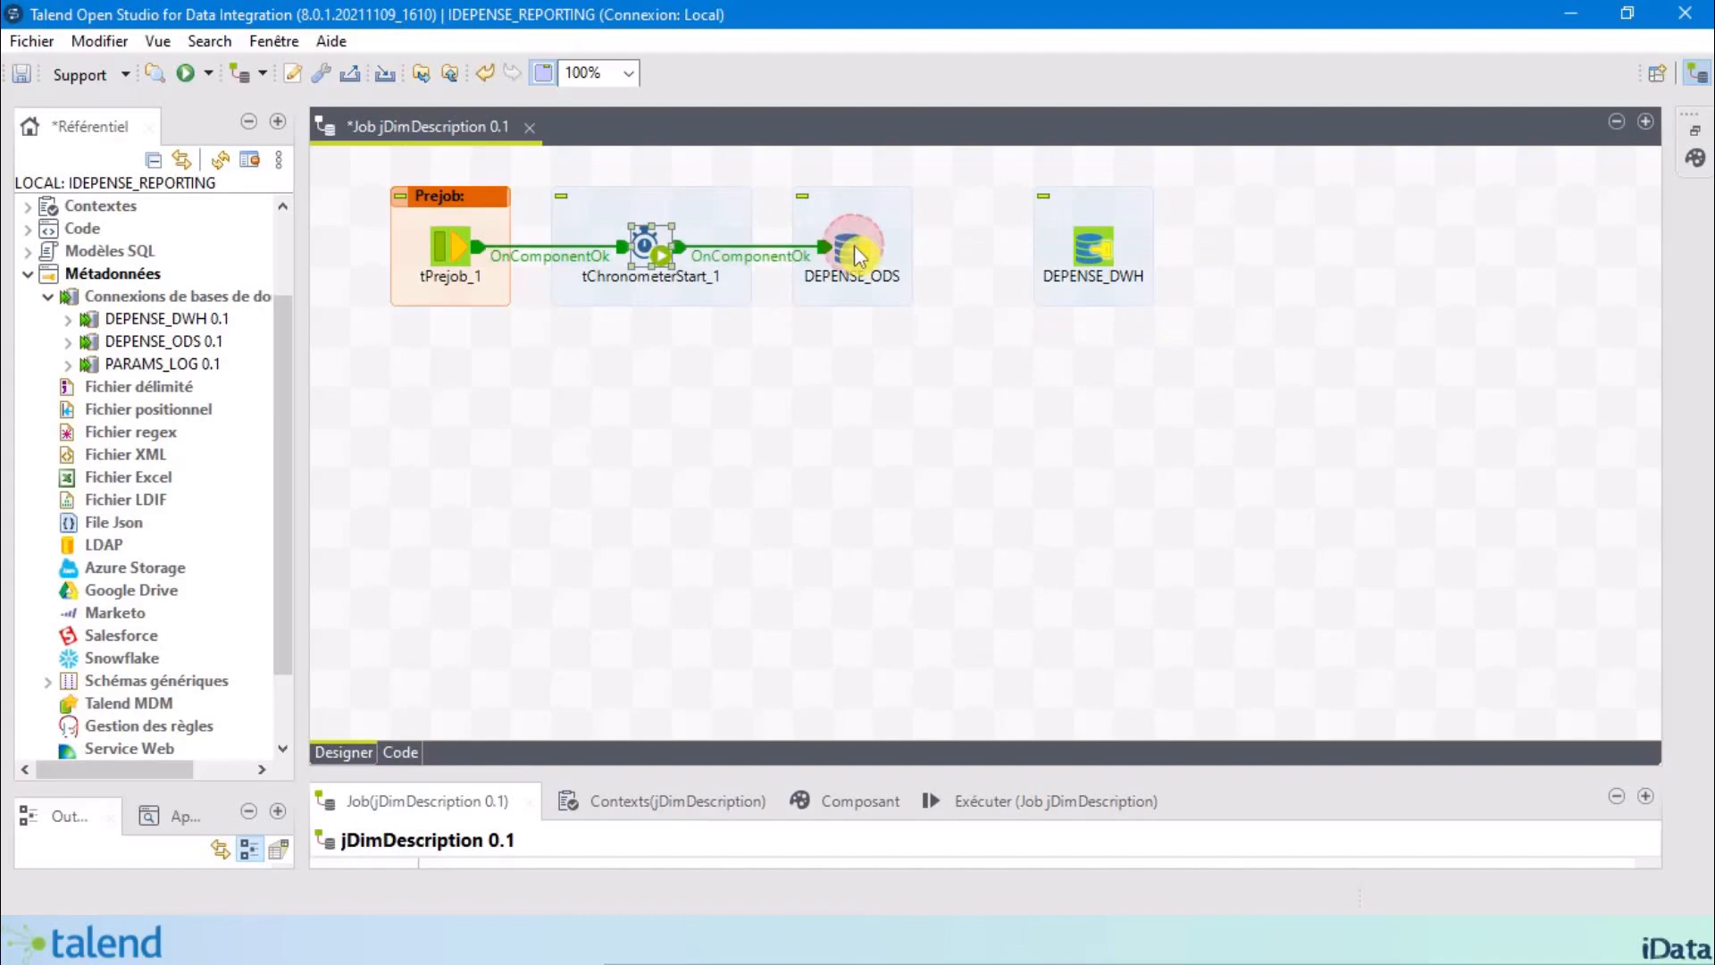
Link DEPENSE_ODS to DEPENSE_DWH with an On Component Ok trigger and move DEPENSE_DWH slightly closer to DEPENSE_ODS.
left_click(856, 256)
right_click(855, 254)
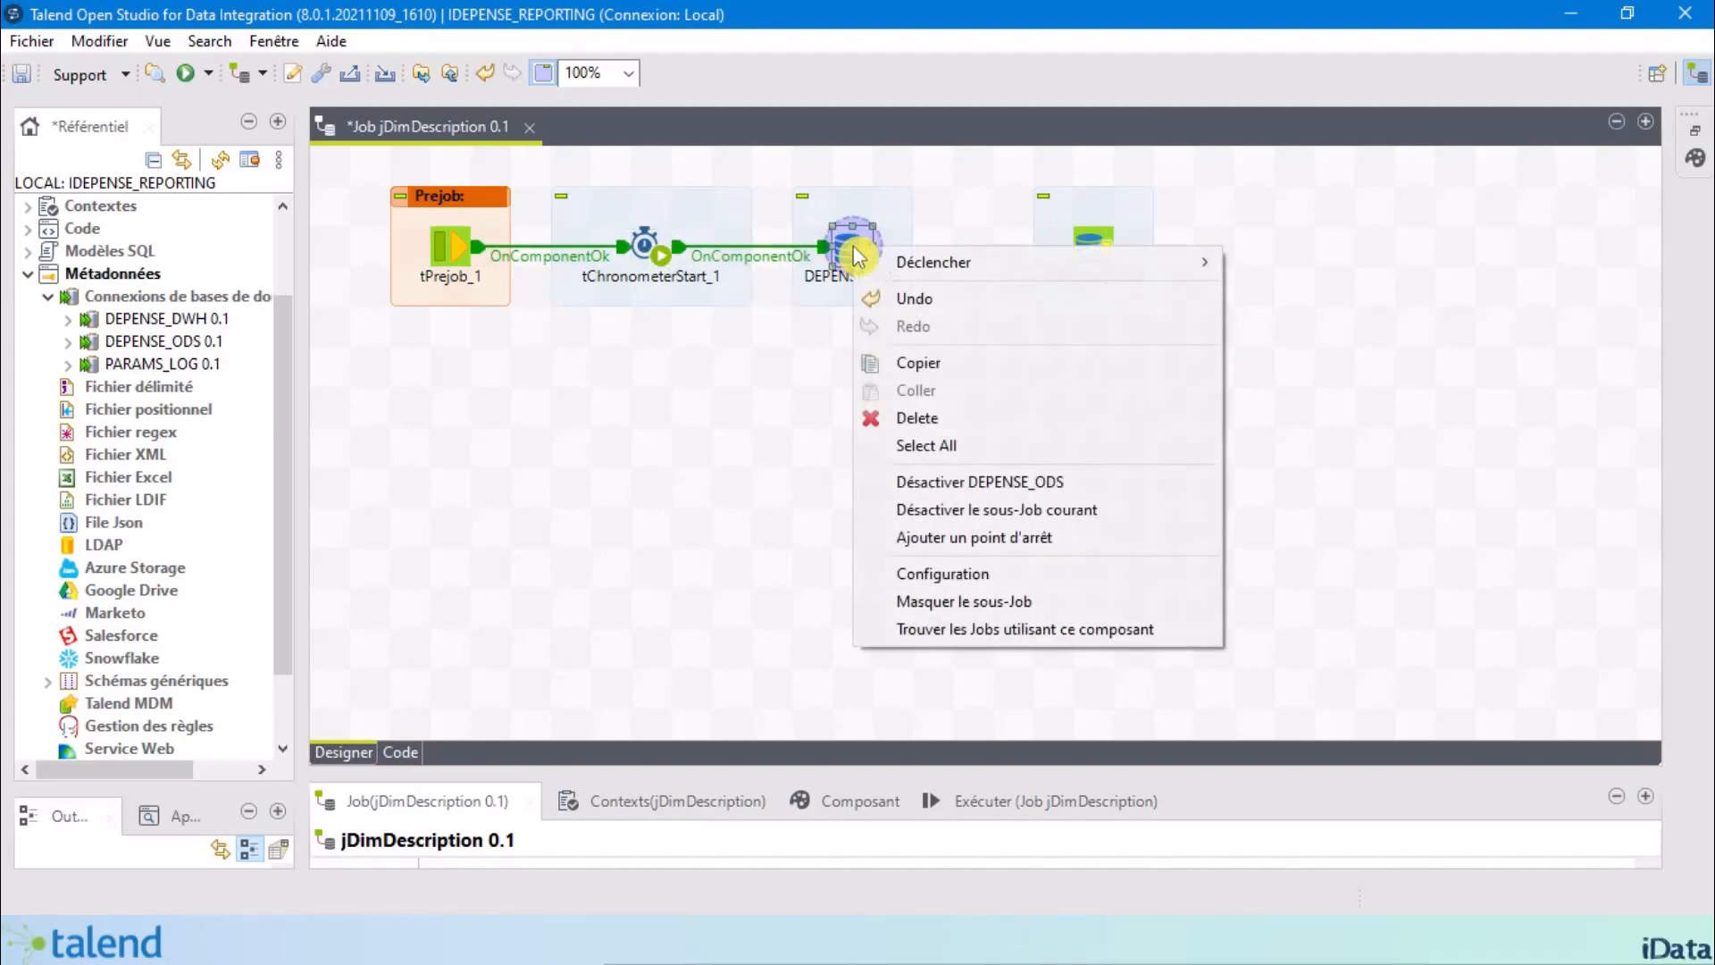
mouse_move(938, 284)
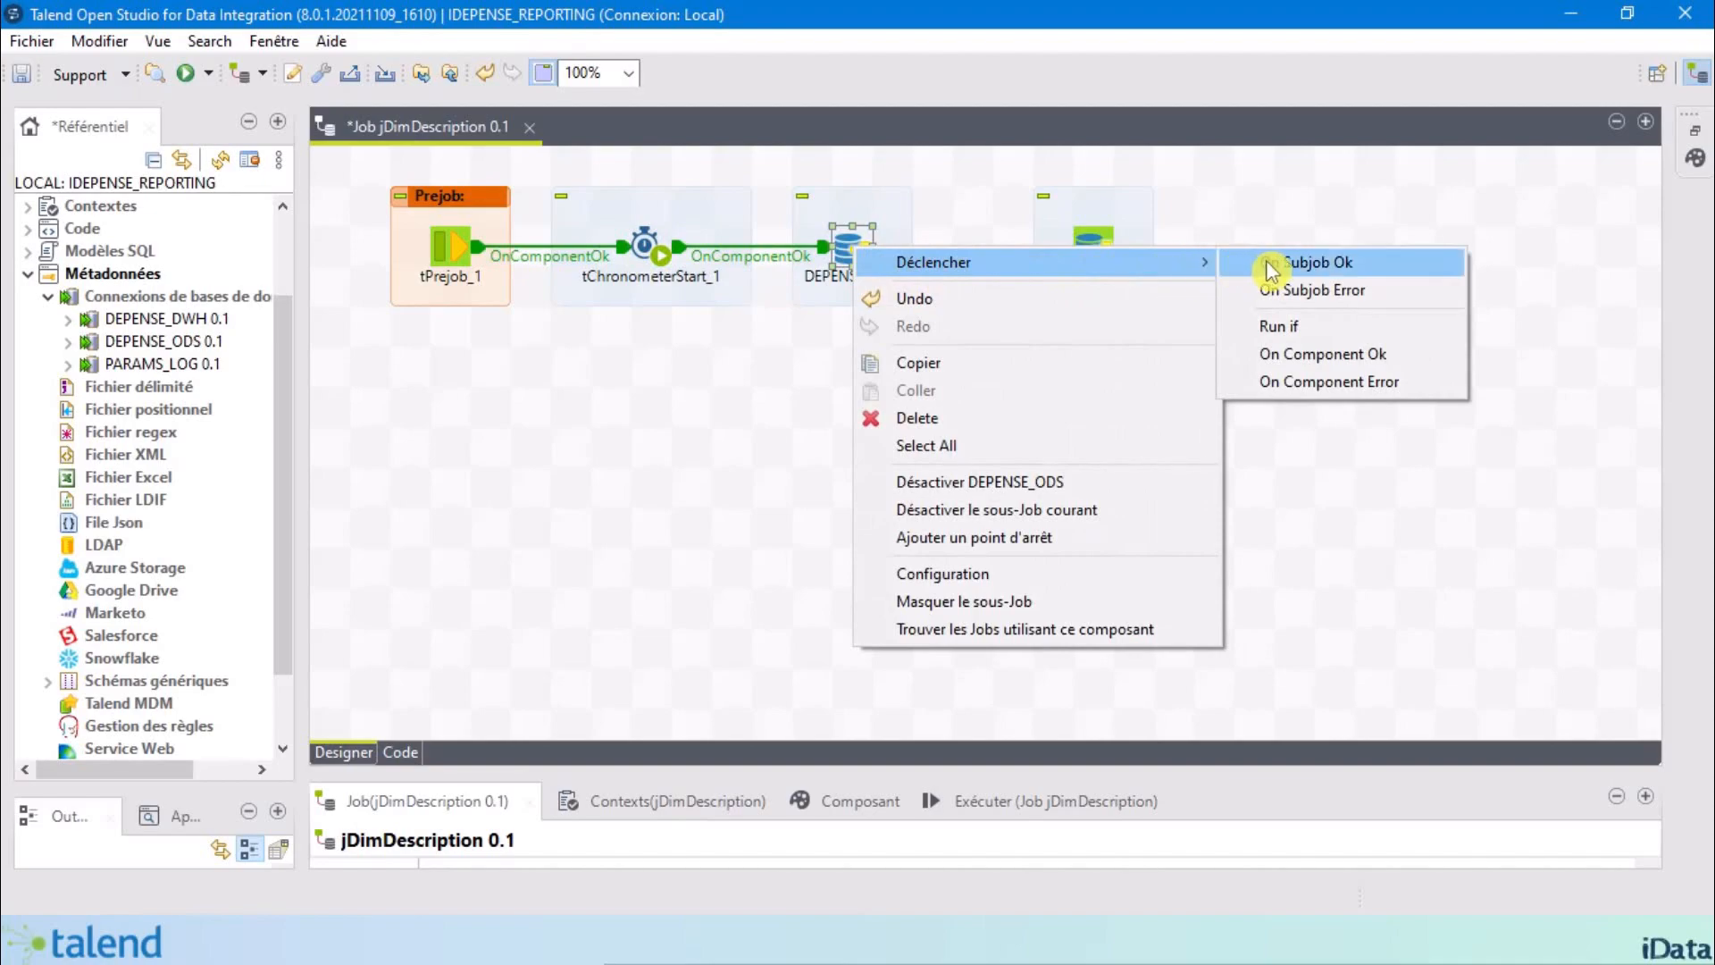
left_click(1278, 353)
left_click(1099, 252)
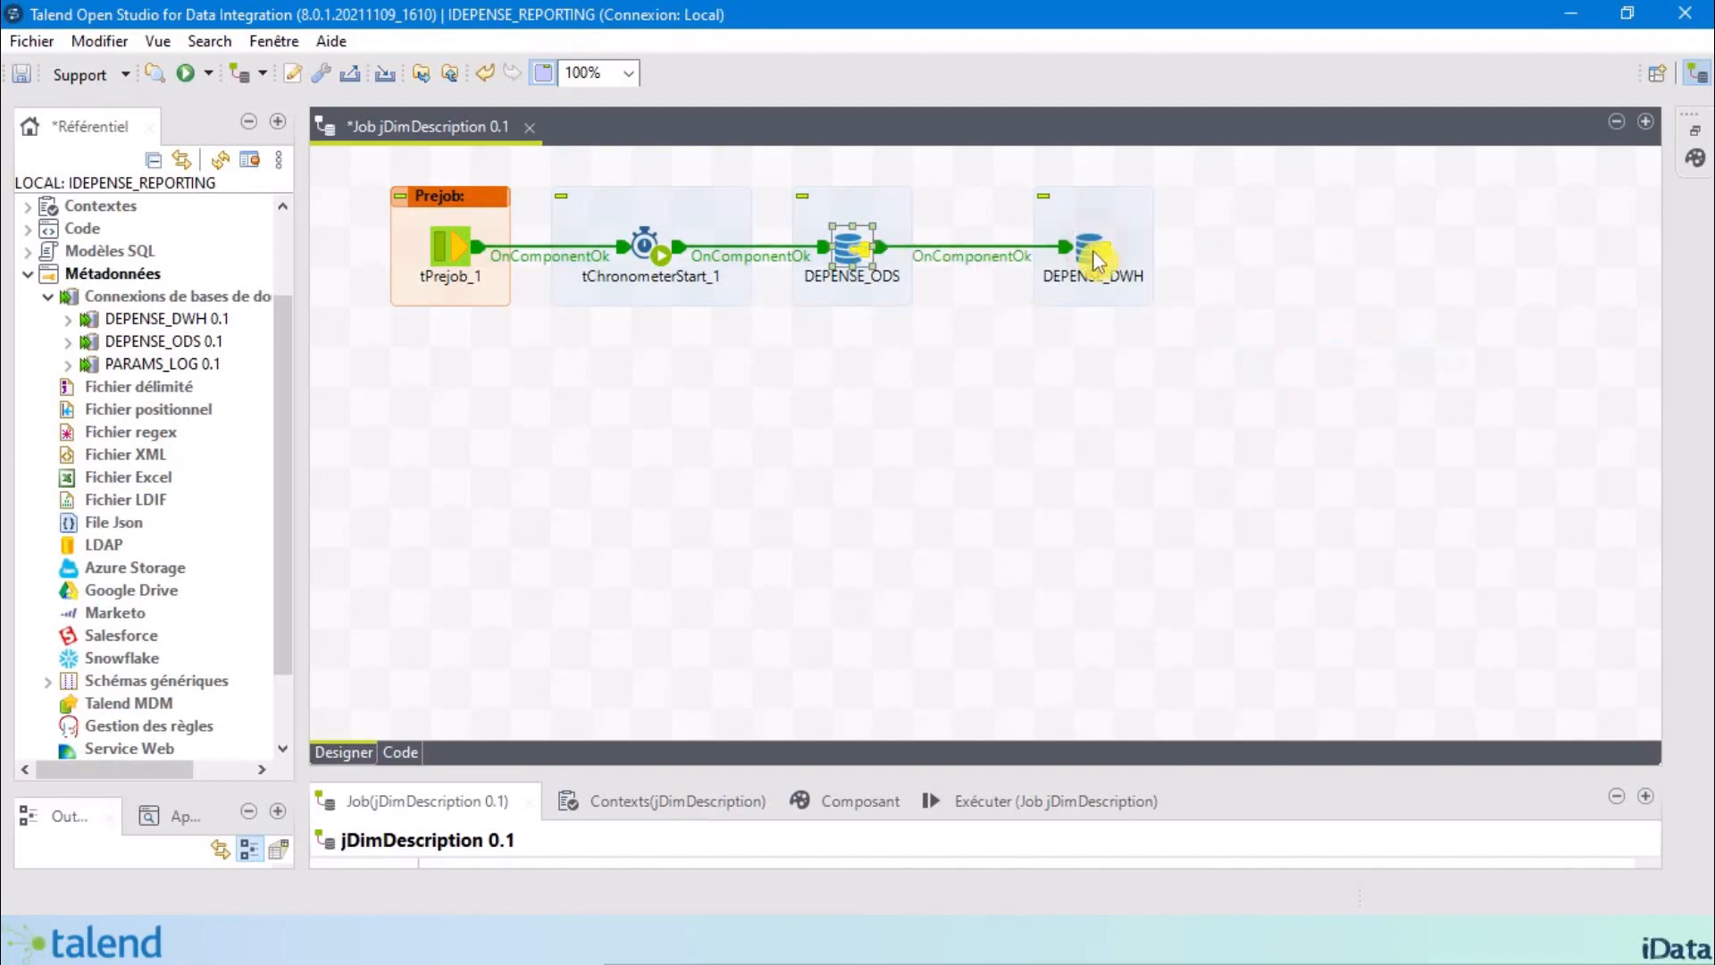
left_click_drag(1099, 252, 1057, 254)
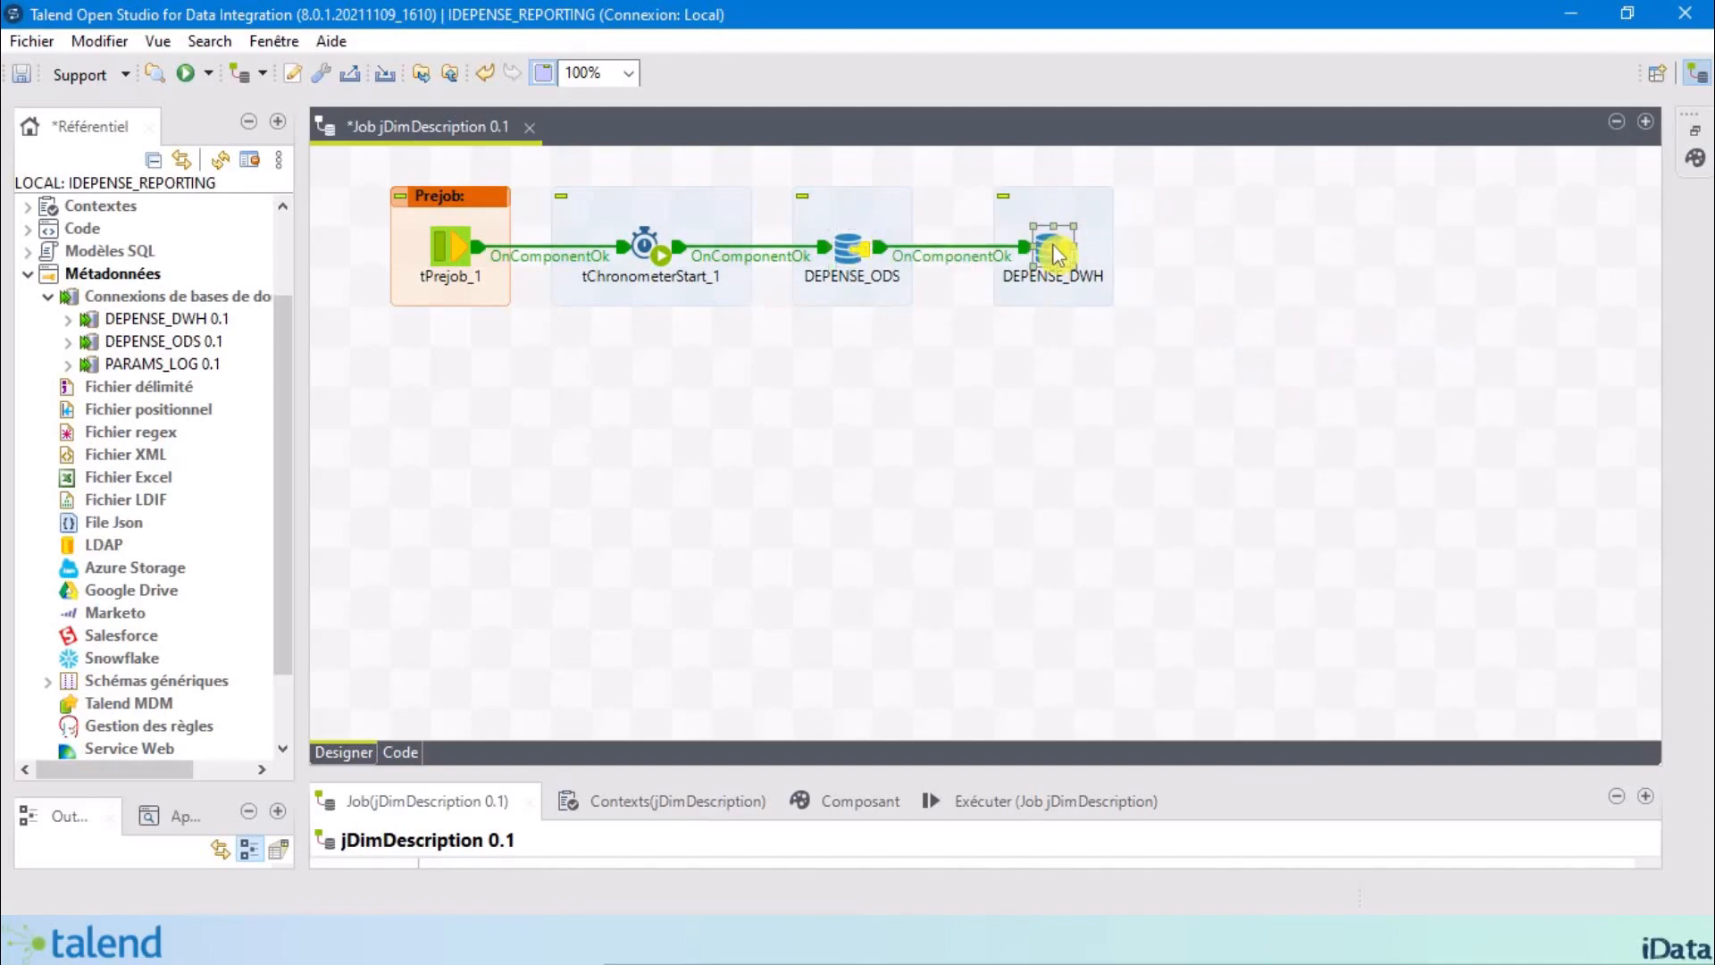
Enable the shared database connection option on the DEPENSE_ODS component and name the shared connection "DEPENSE_ODS", including the quotes.
left_click(249, 122)
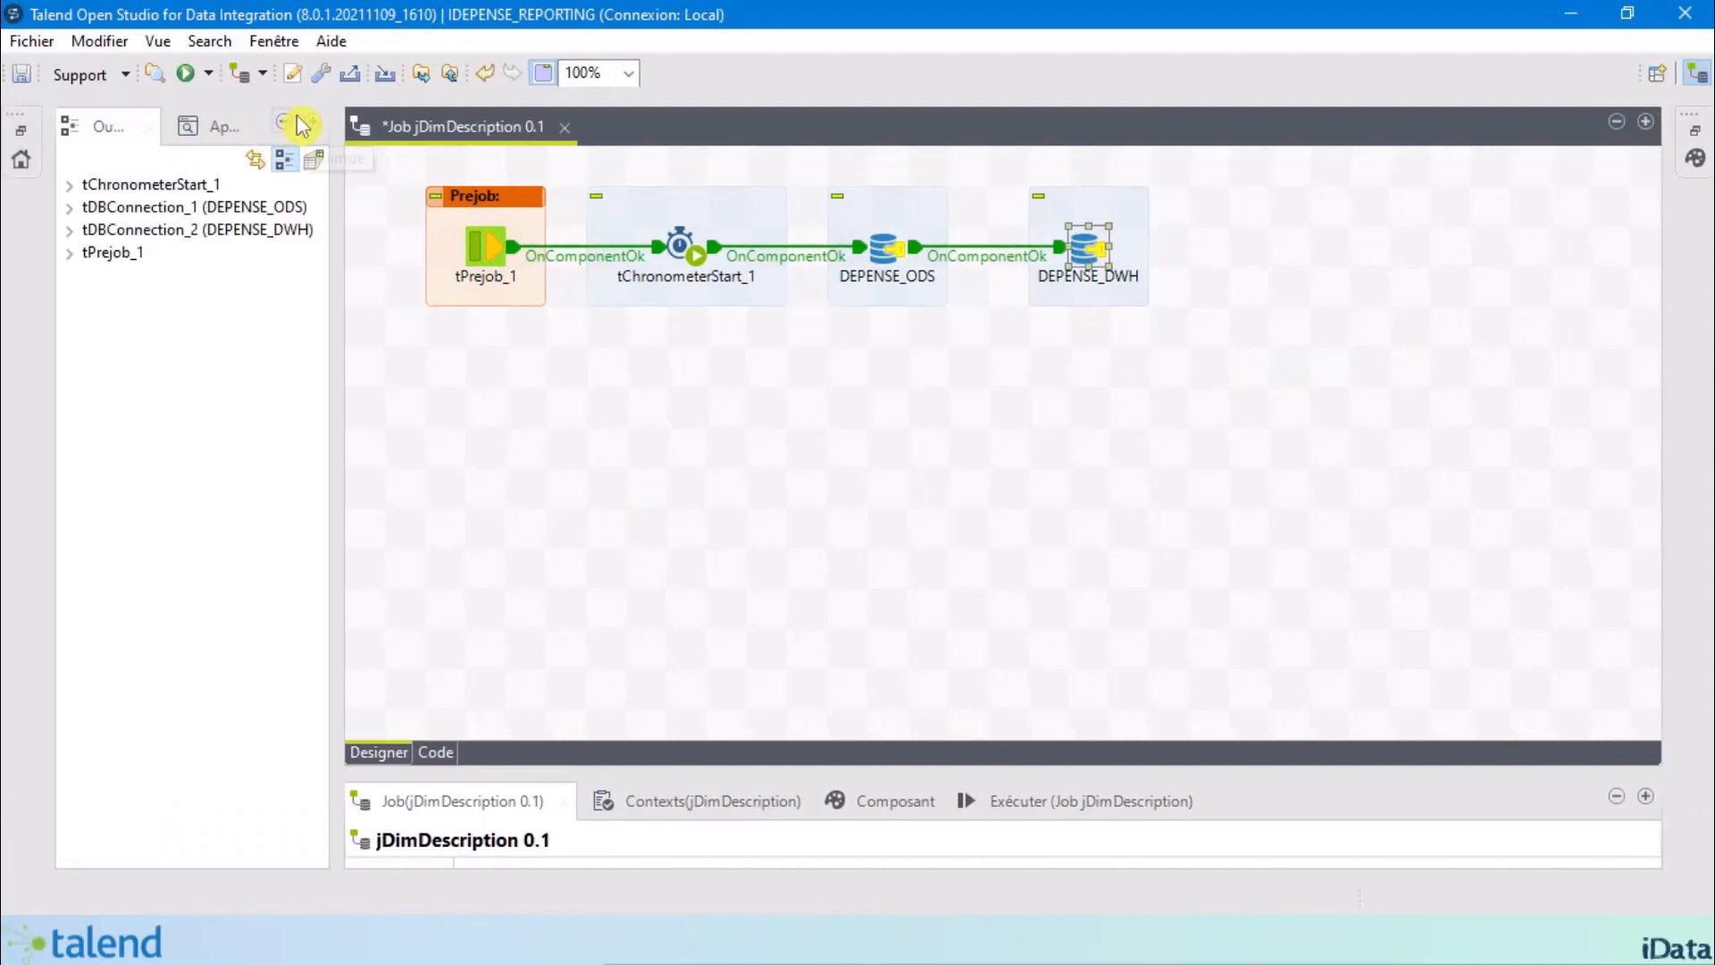
left_click(302, 123)
left_click(591, 255)
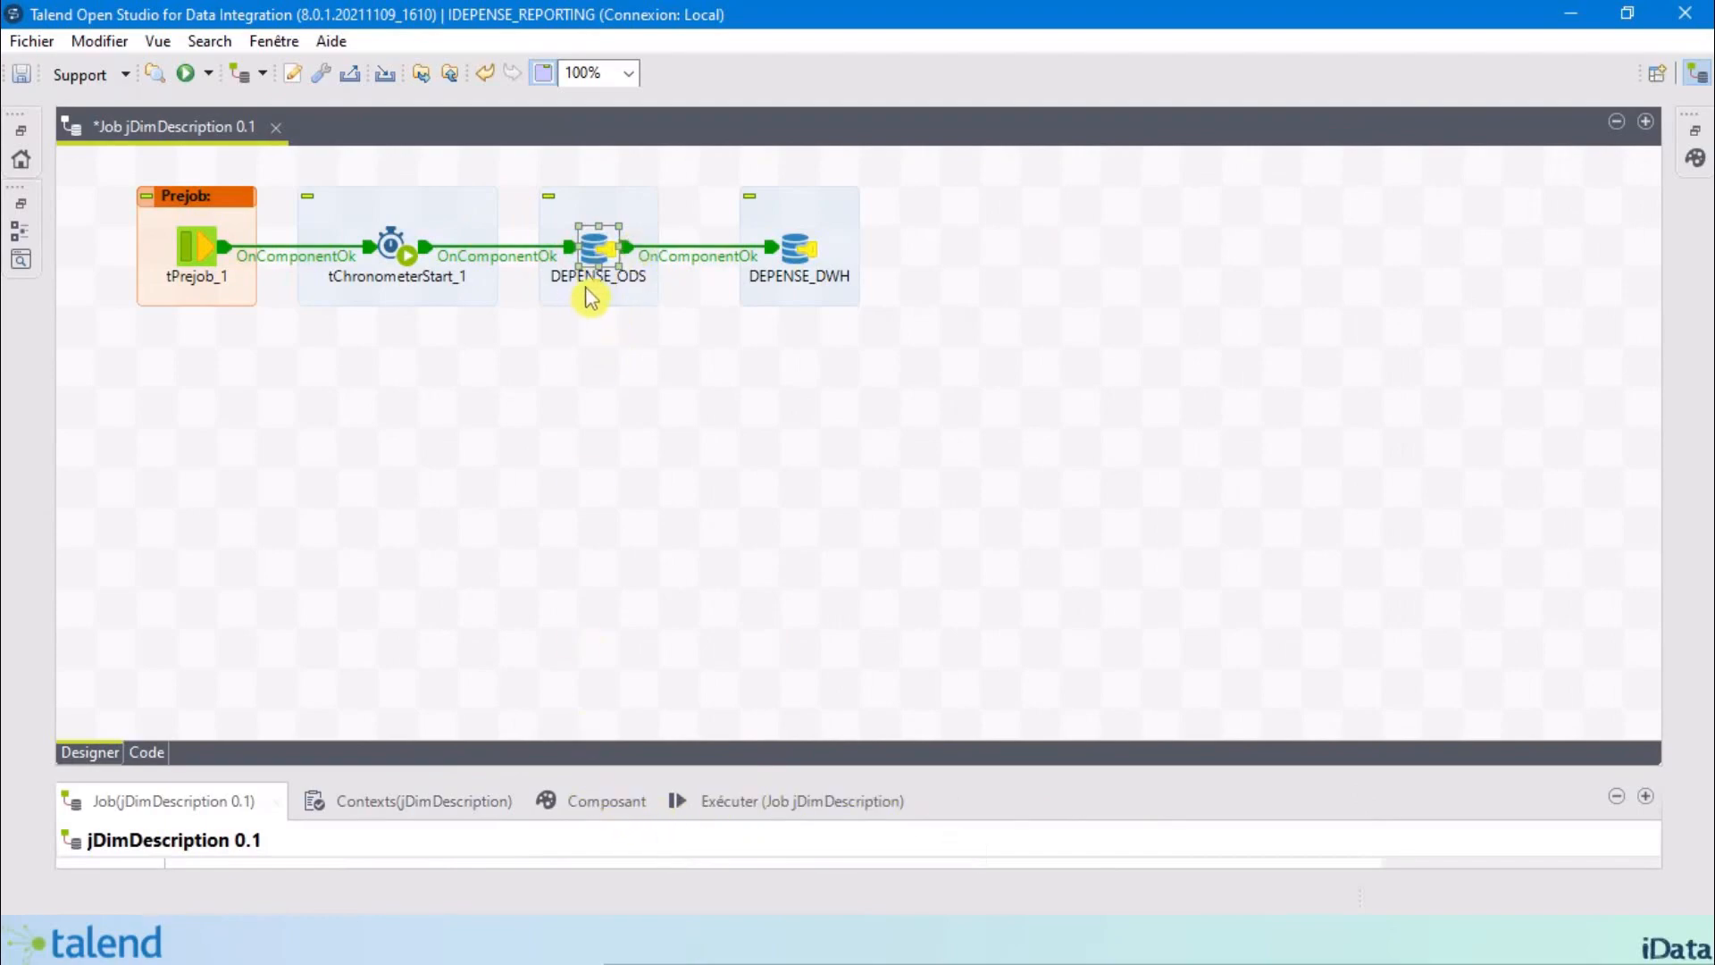
left_click(604, 803)
left_click_drag(966, 770, 967, 472)
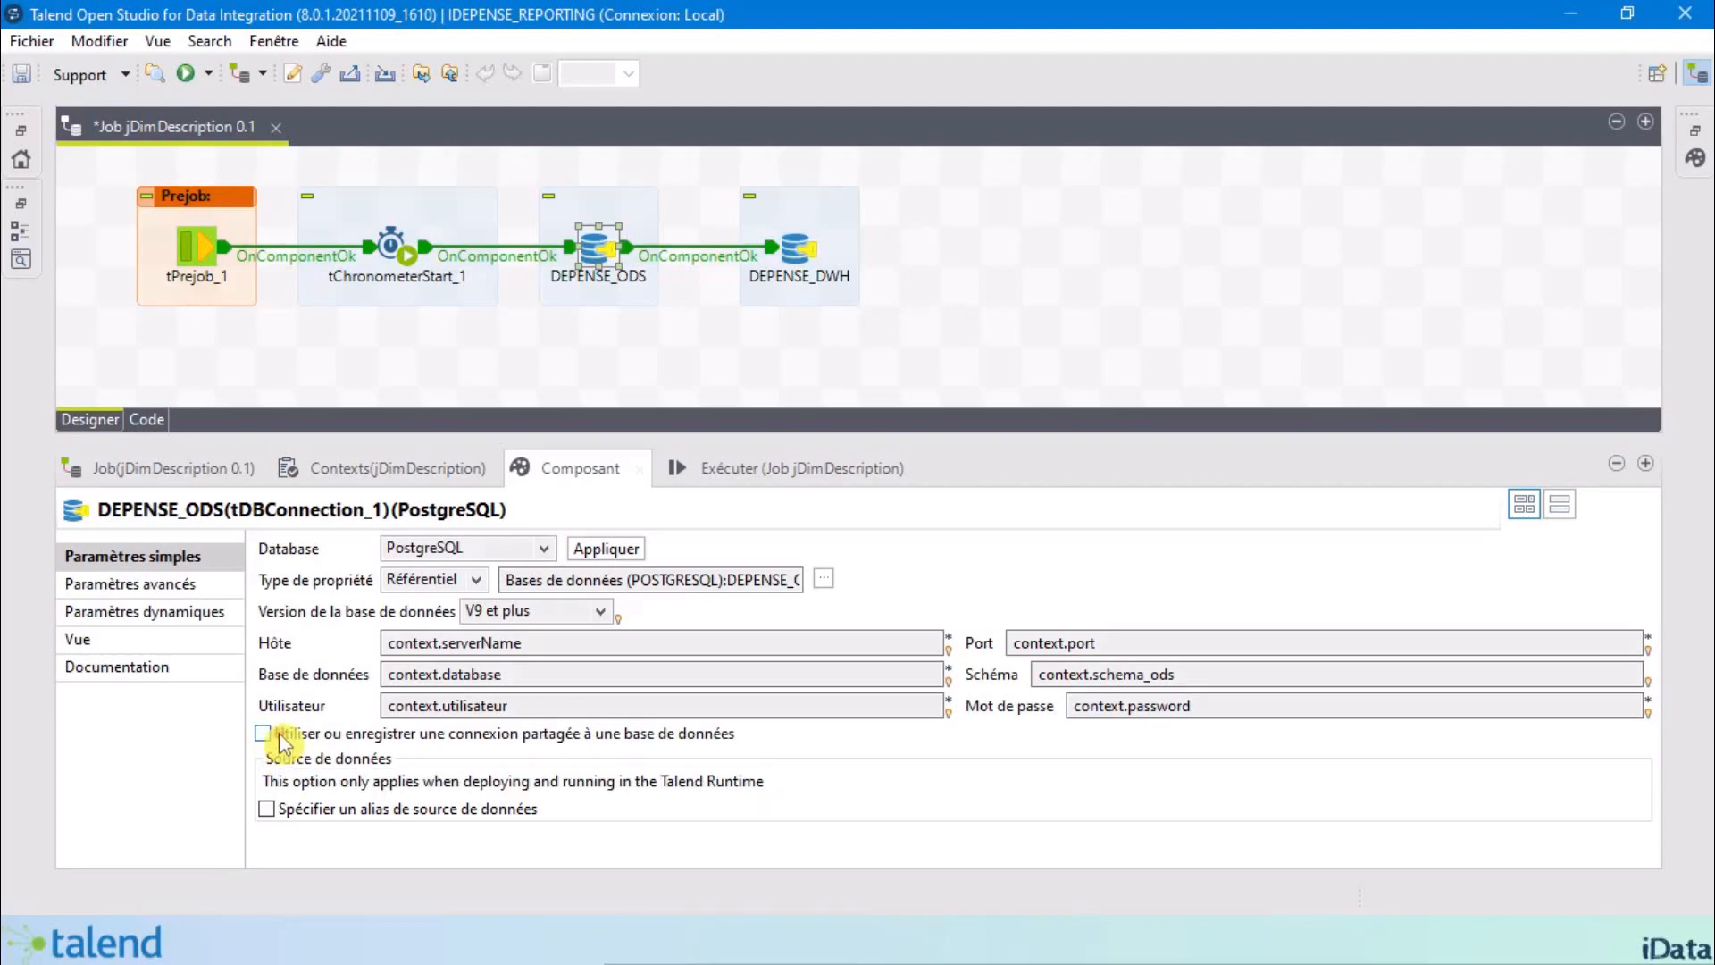
left_click(279, 737)
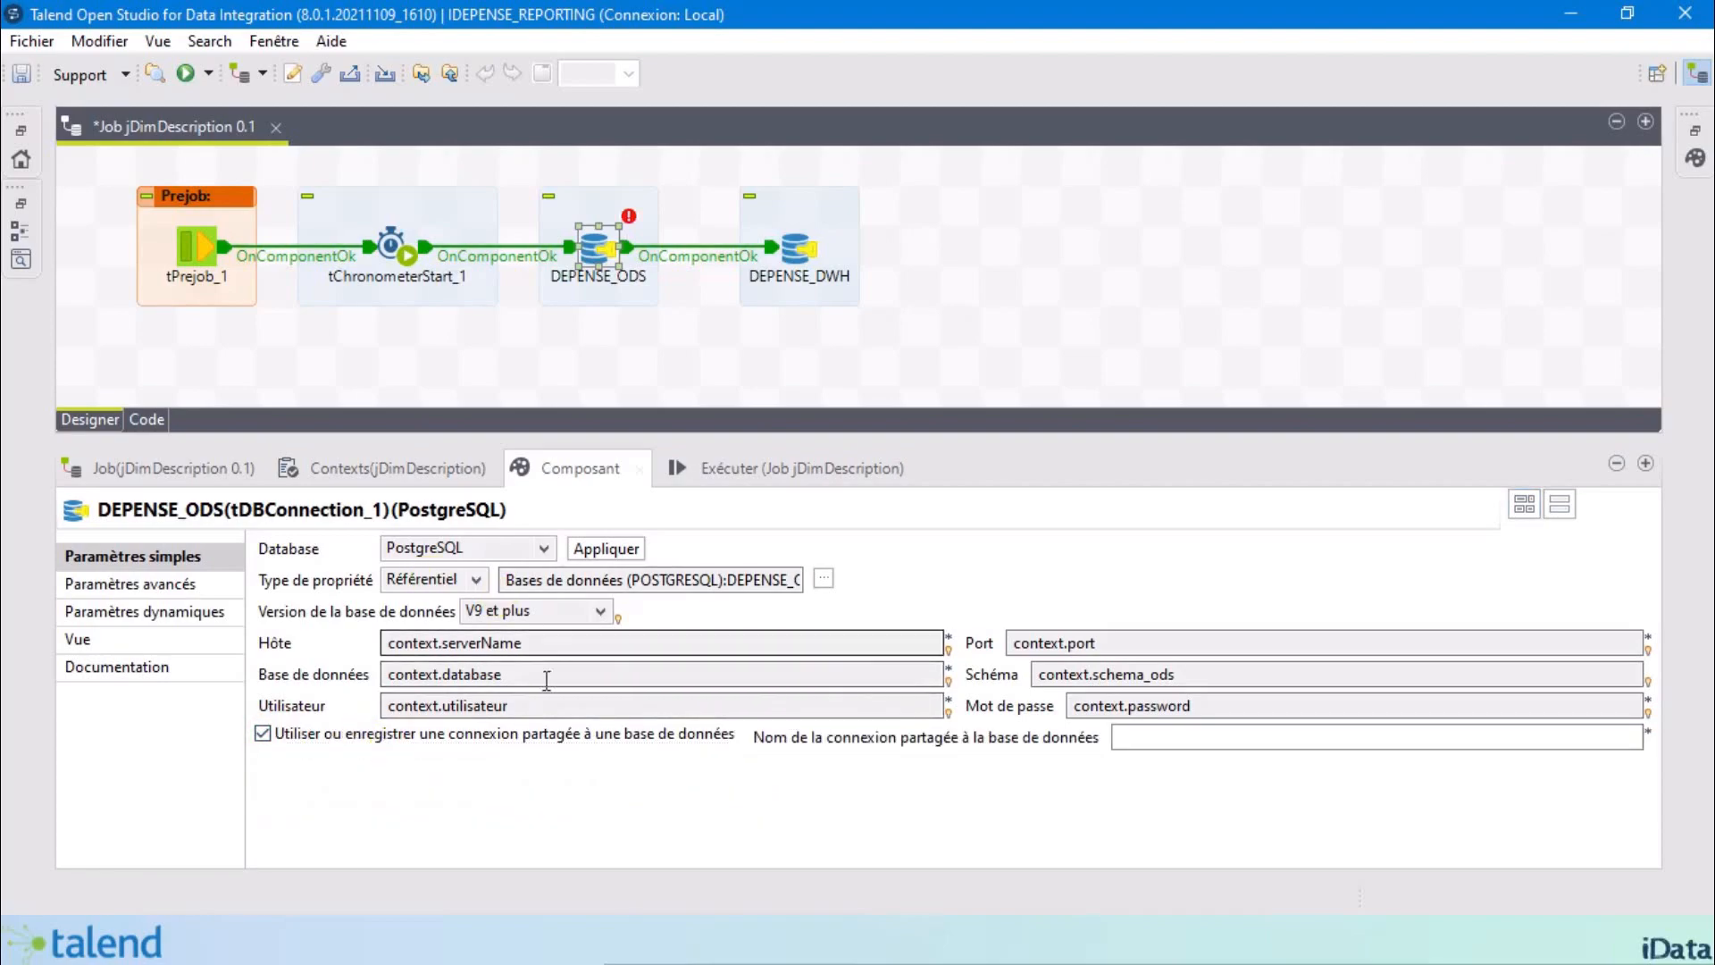
left_click(1155, 734)
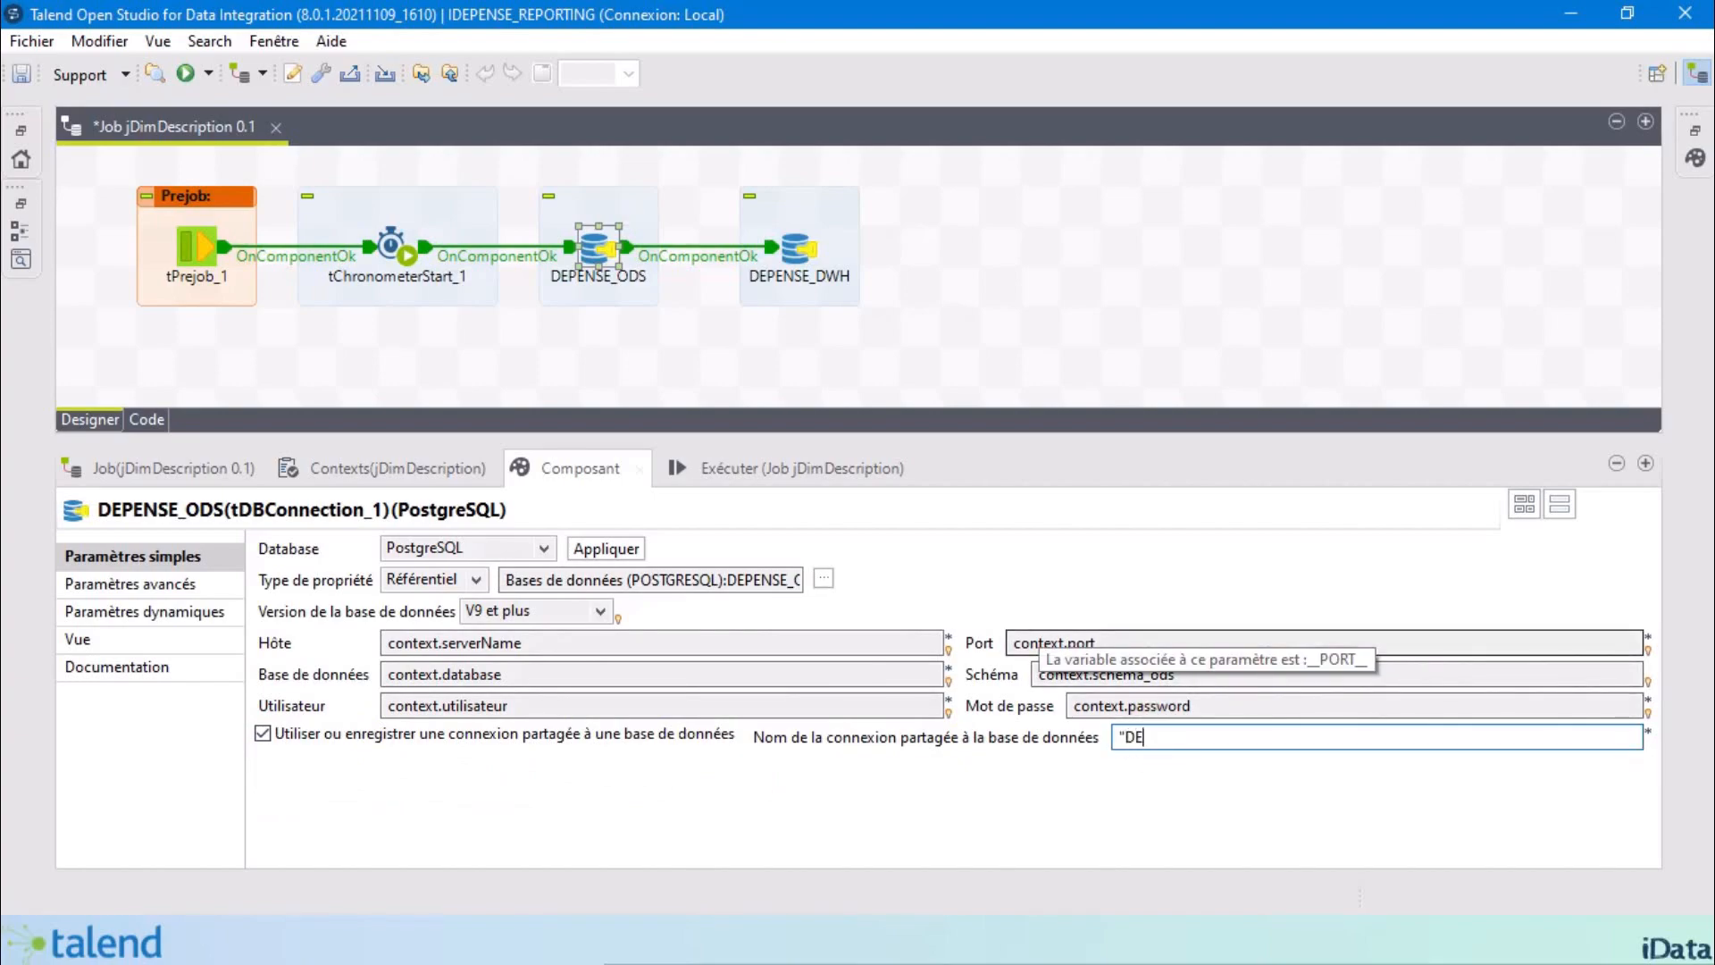
type("\"DEPENSE_ODS\"")
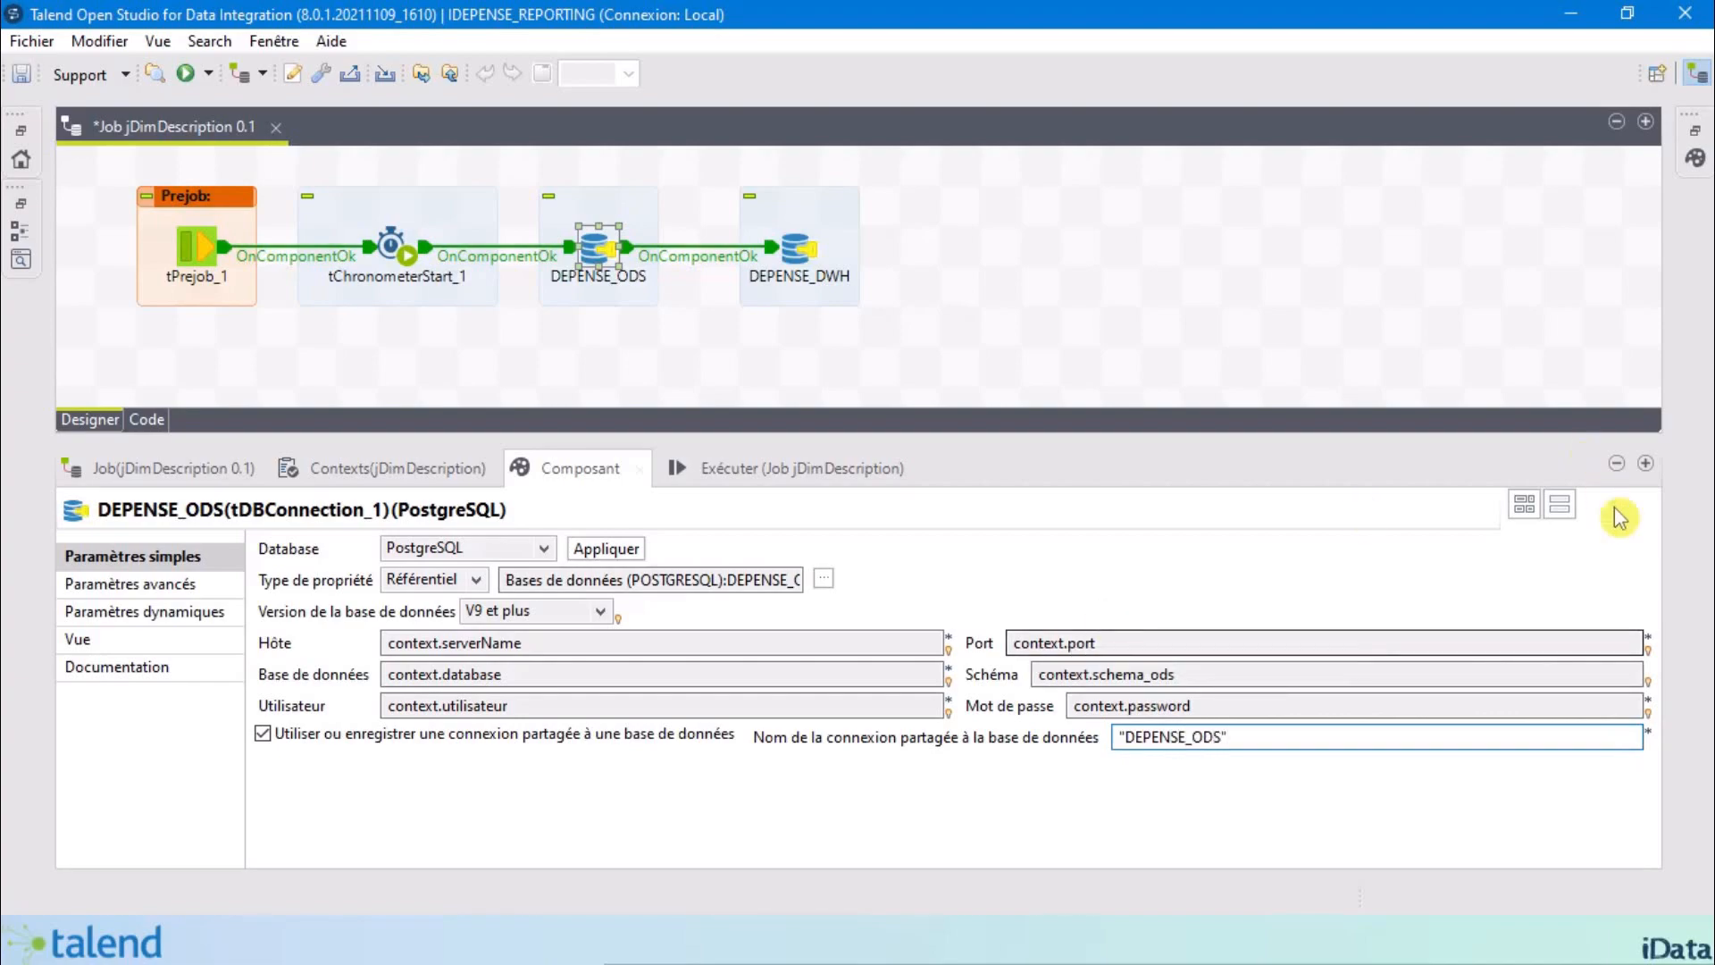
Enable the shared database connection option on the DEPENSE_DWH component and name the shared connection "DEPENSE_DWH", including the quotes.
left_click_drag(1251, 740, 1108, 719)
key("ctrl+c")
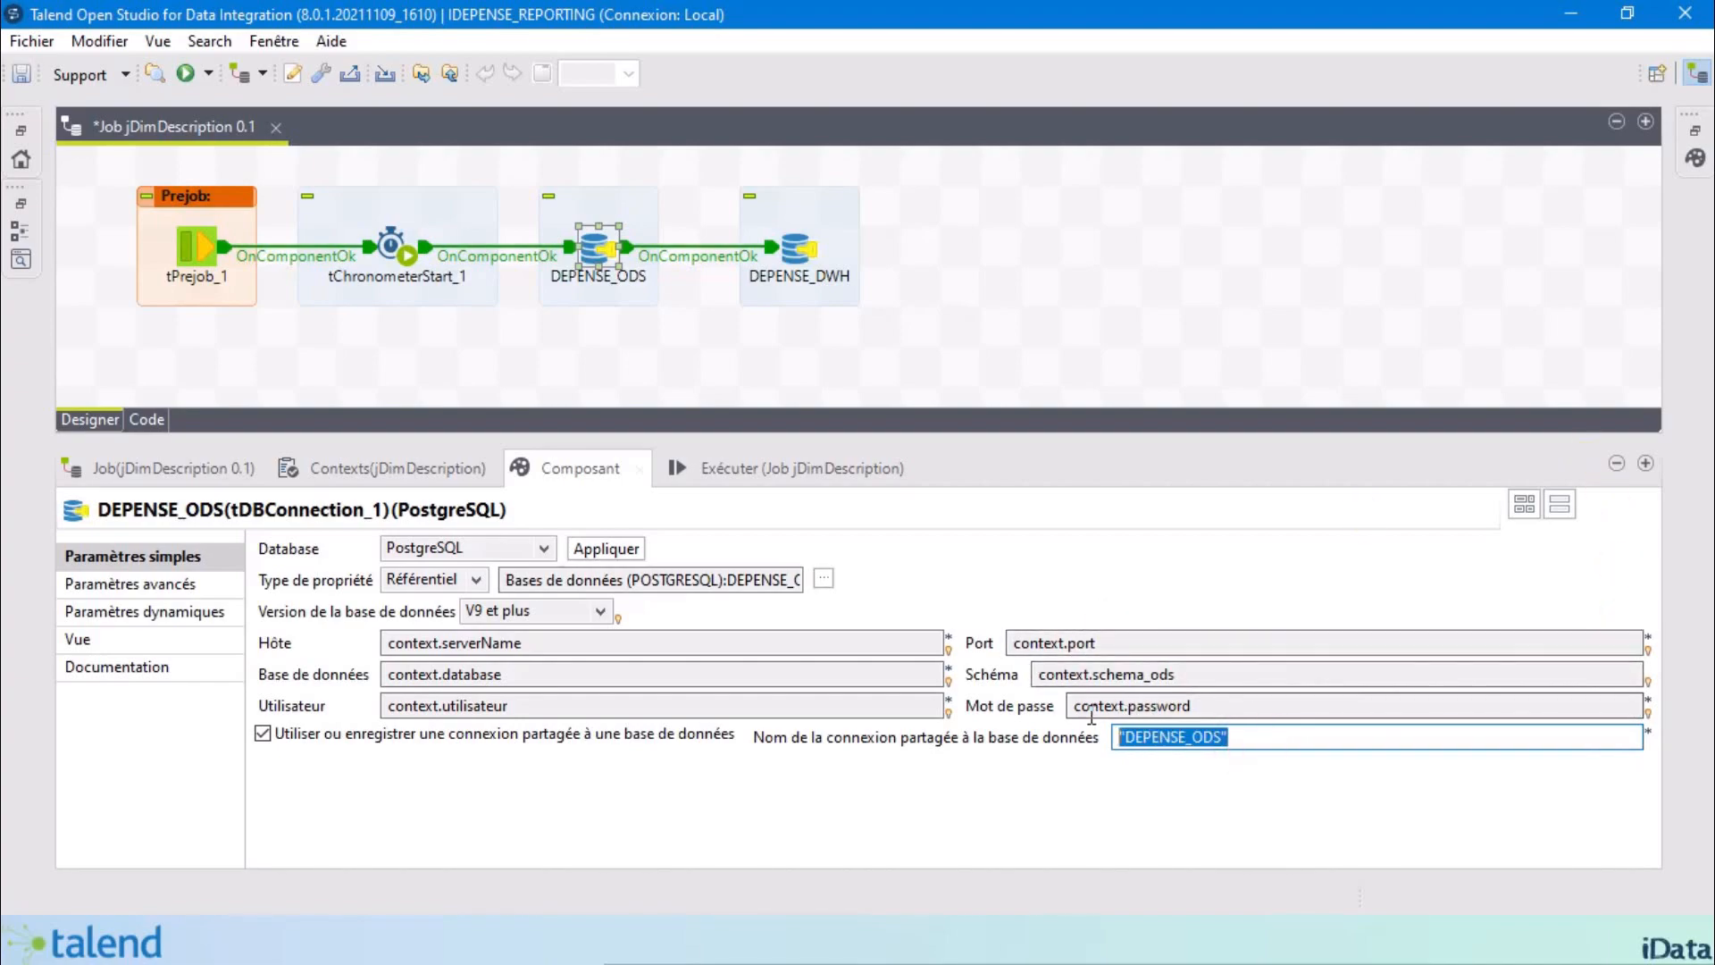
left_click(806, 273)
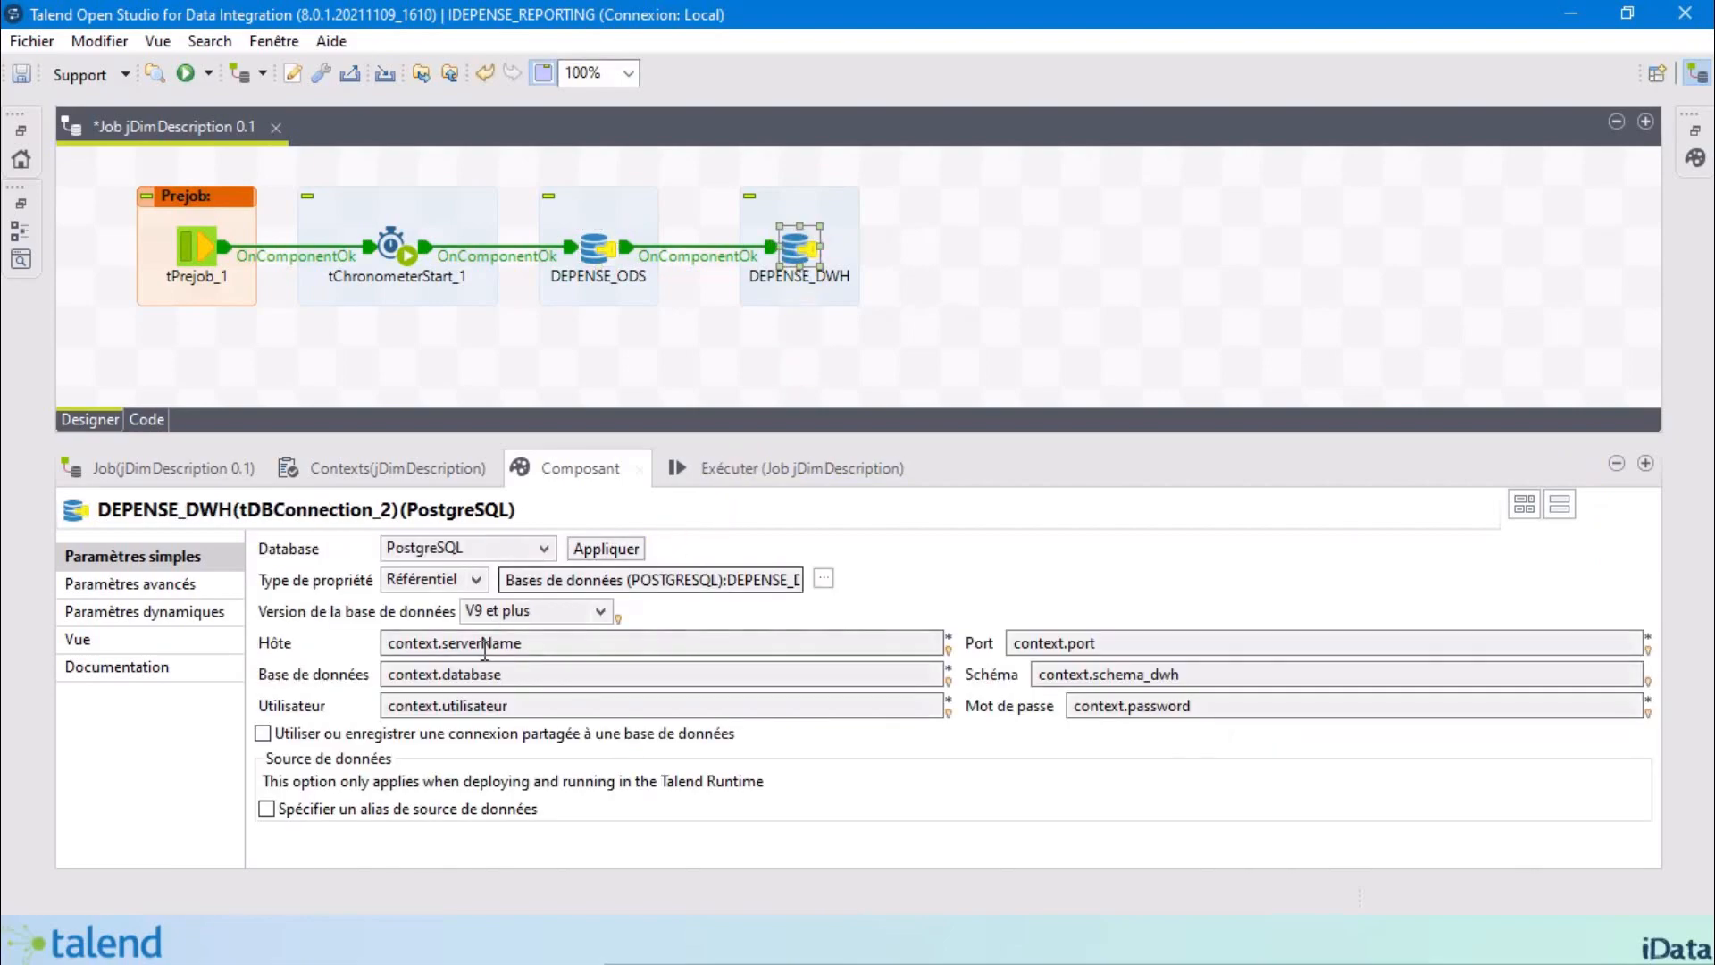
left_click(284, 738)
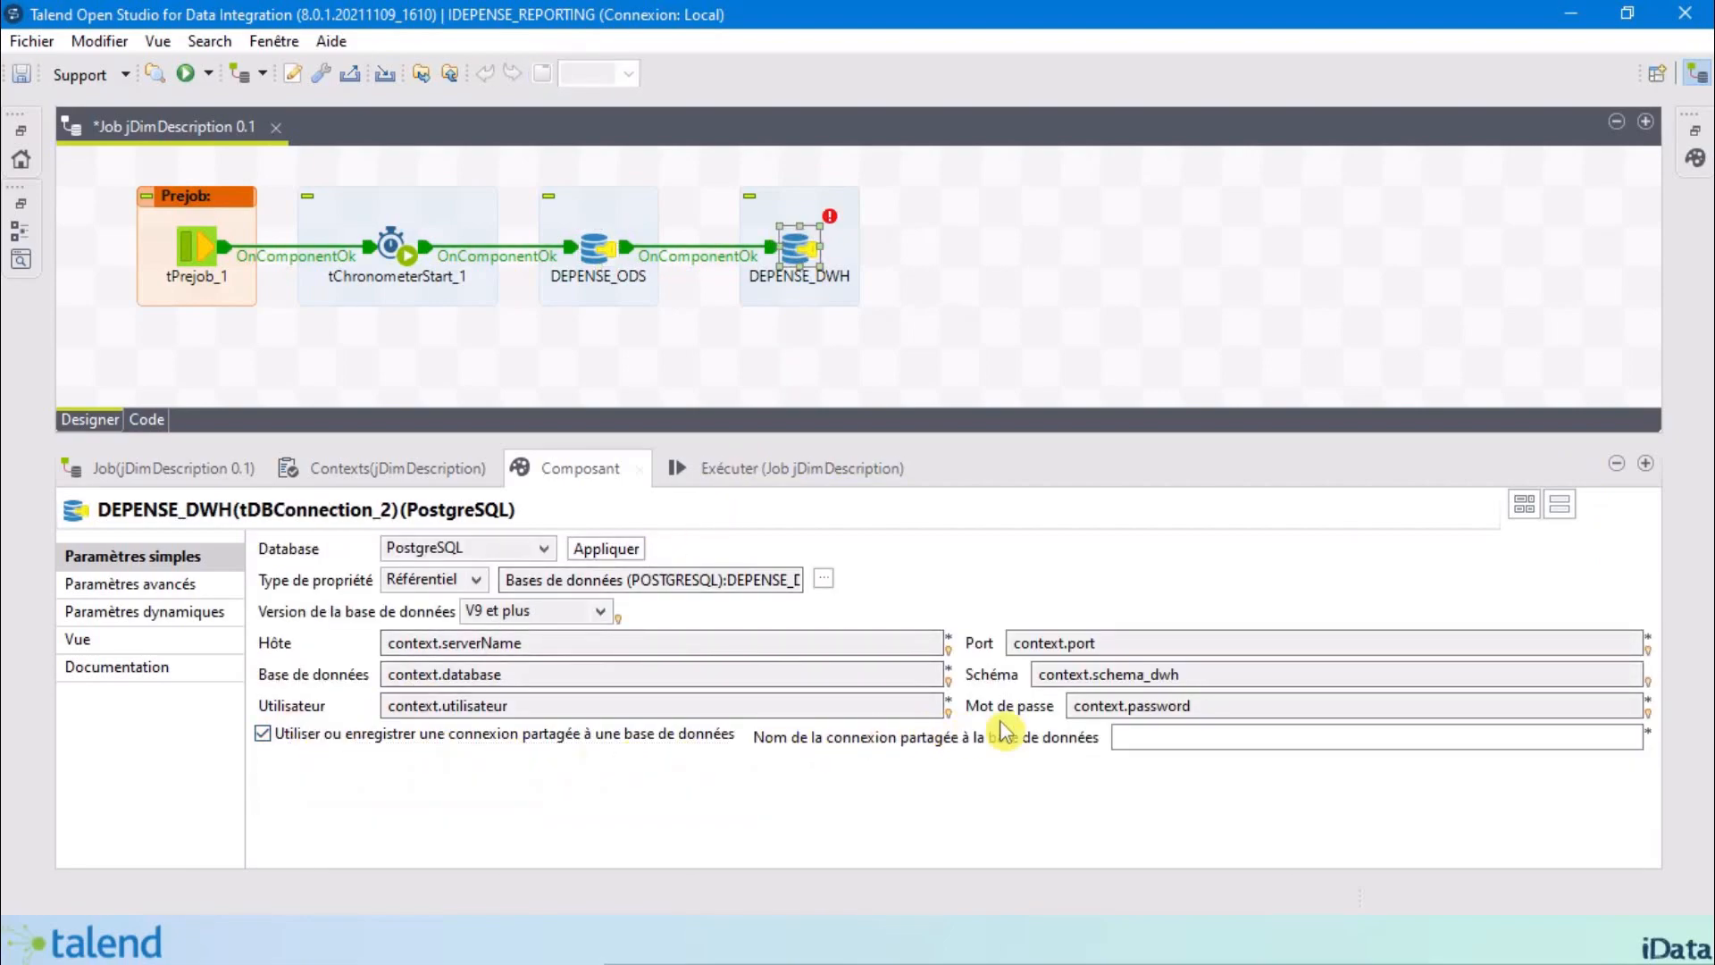
left_click(1161, 738)
key("ctrl+v")
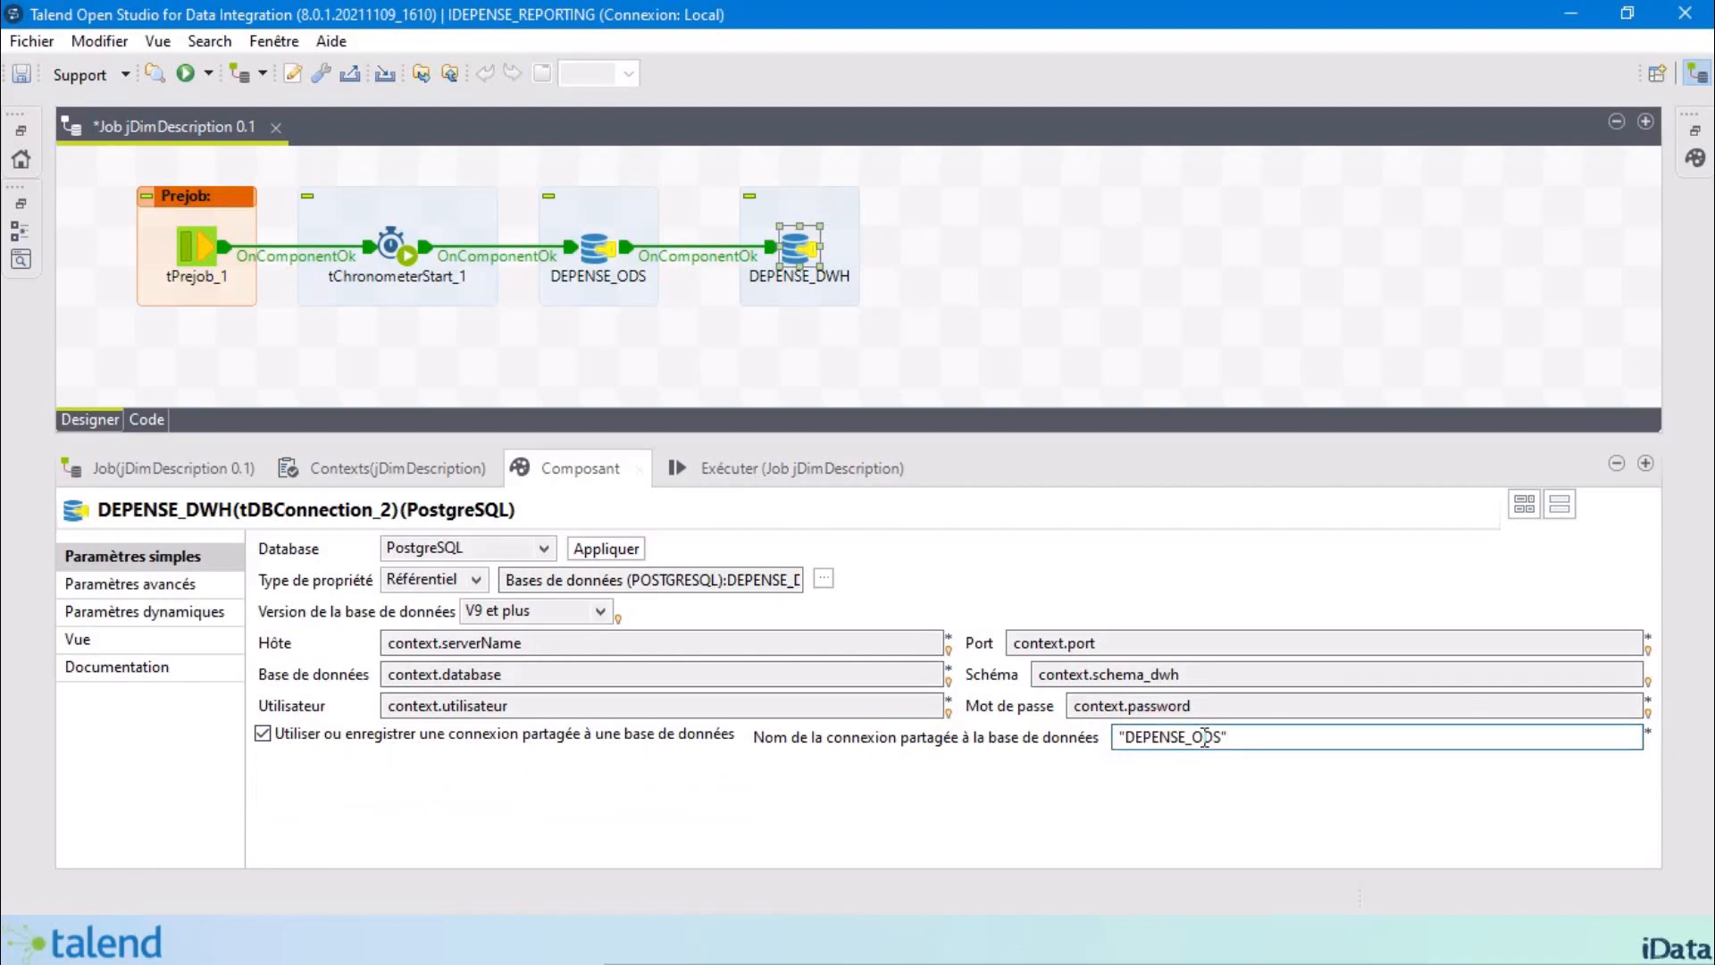
left_click_drag(1194, 736, 1218, 735)
type("dw")
Add a tJava component to the job after the DEPENSE_DWH connection.
left_click(1016, 240)
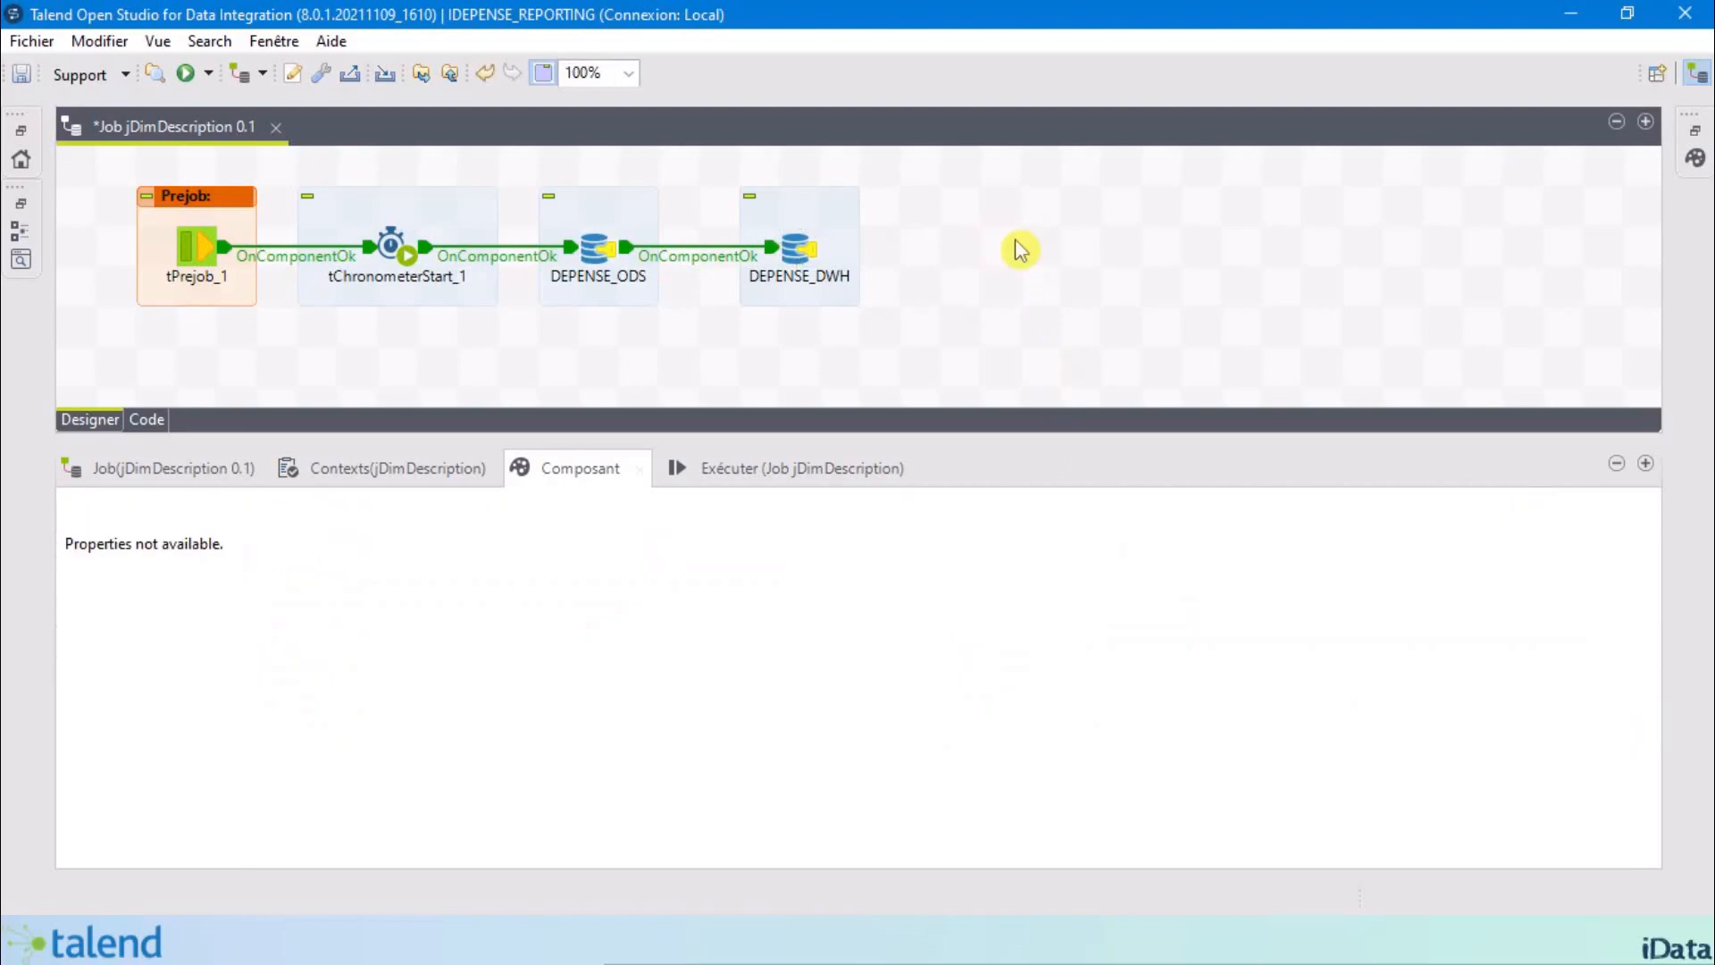
type("TJA")
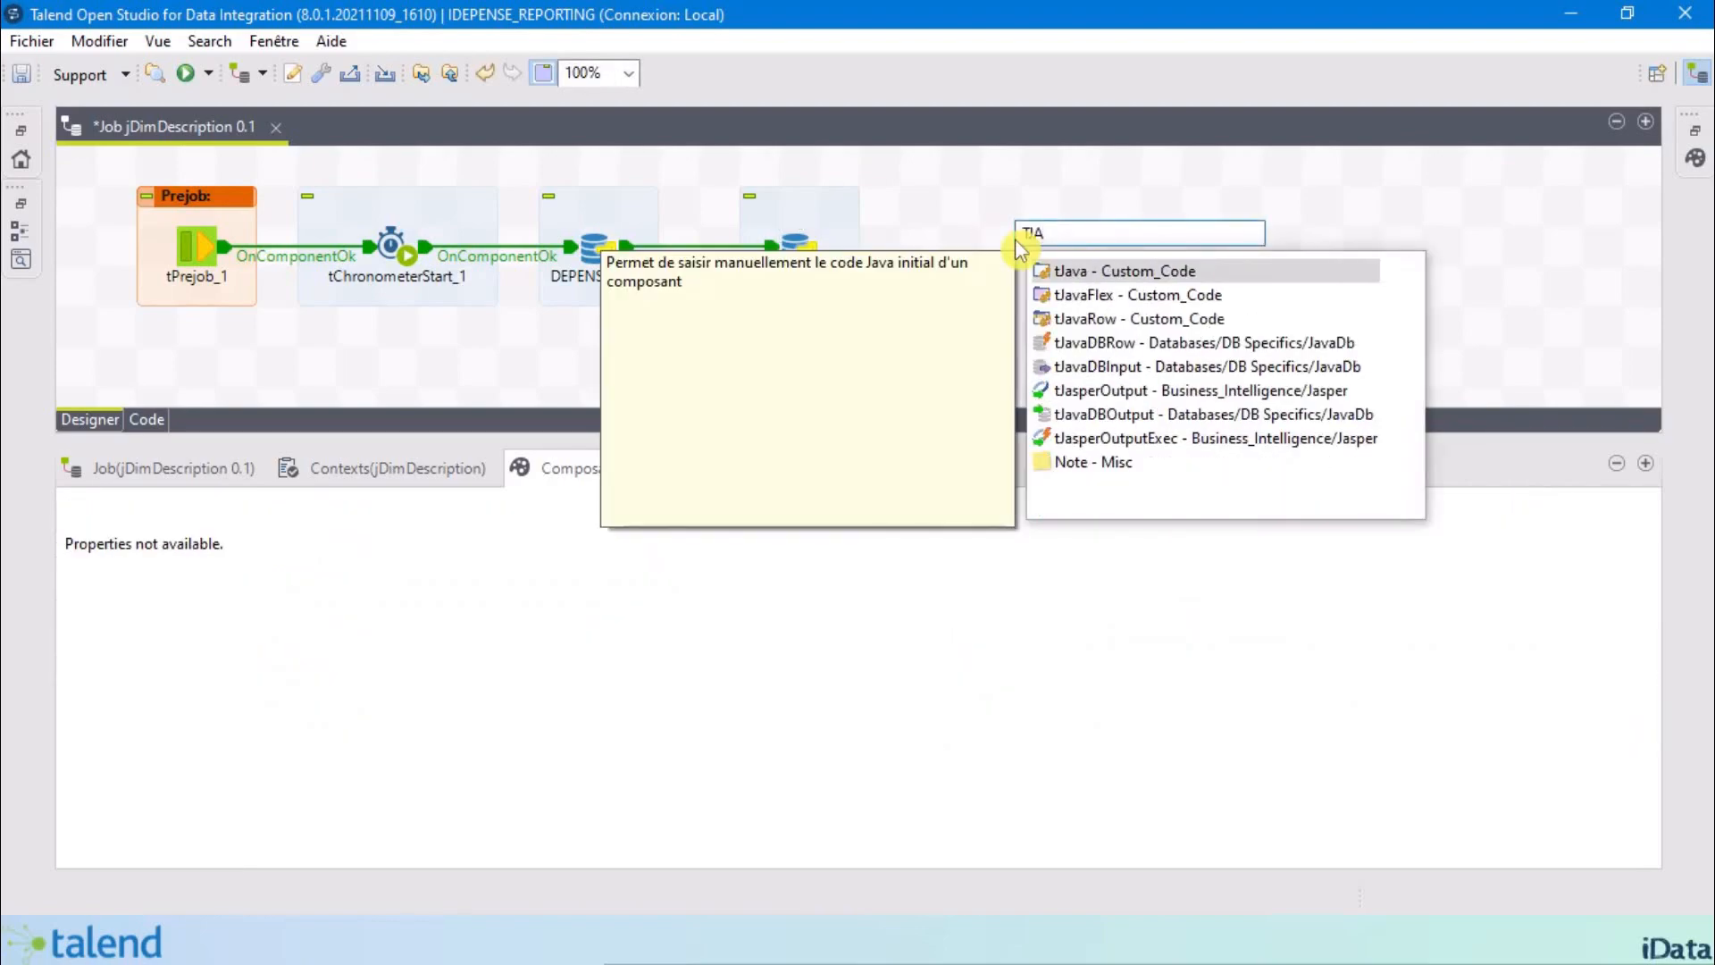
left_click(1094, 271)
double_click(1097, 273)
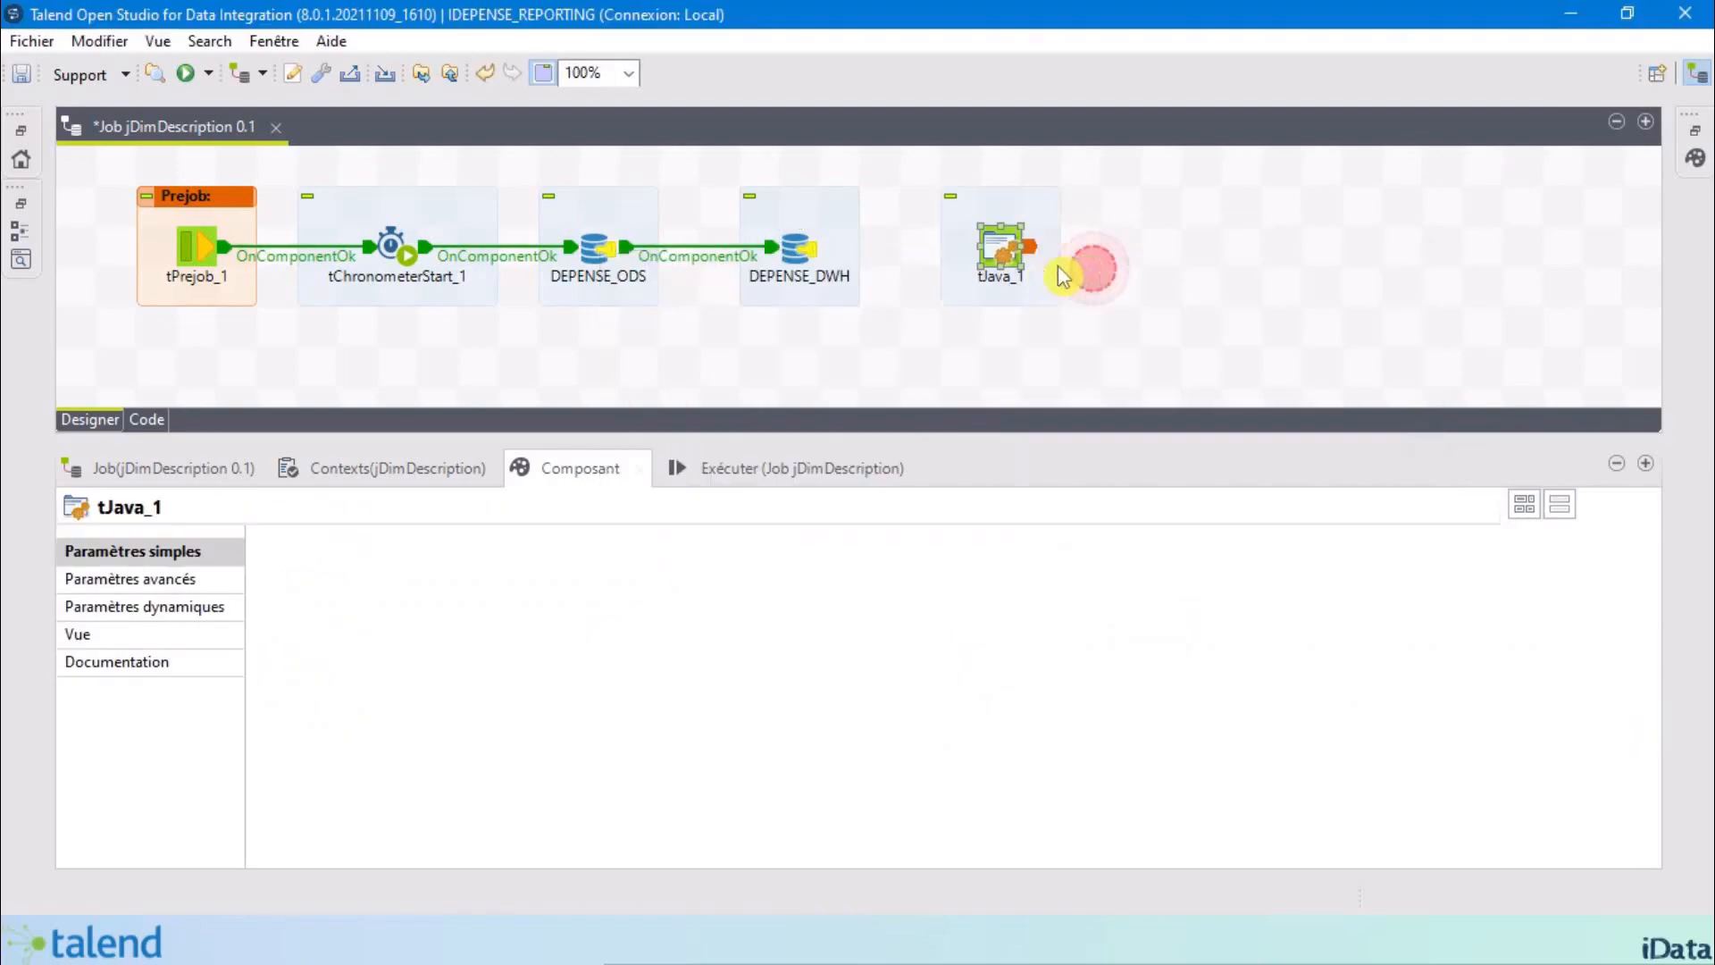
Link DEPENSE_DWH to tJava_1 with an On Component Ok trigger.
left_click(807, 262)
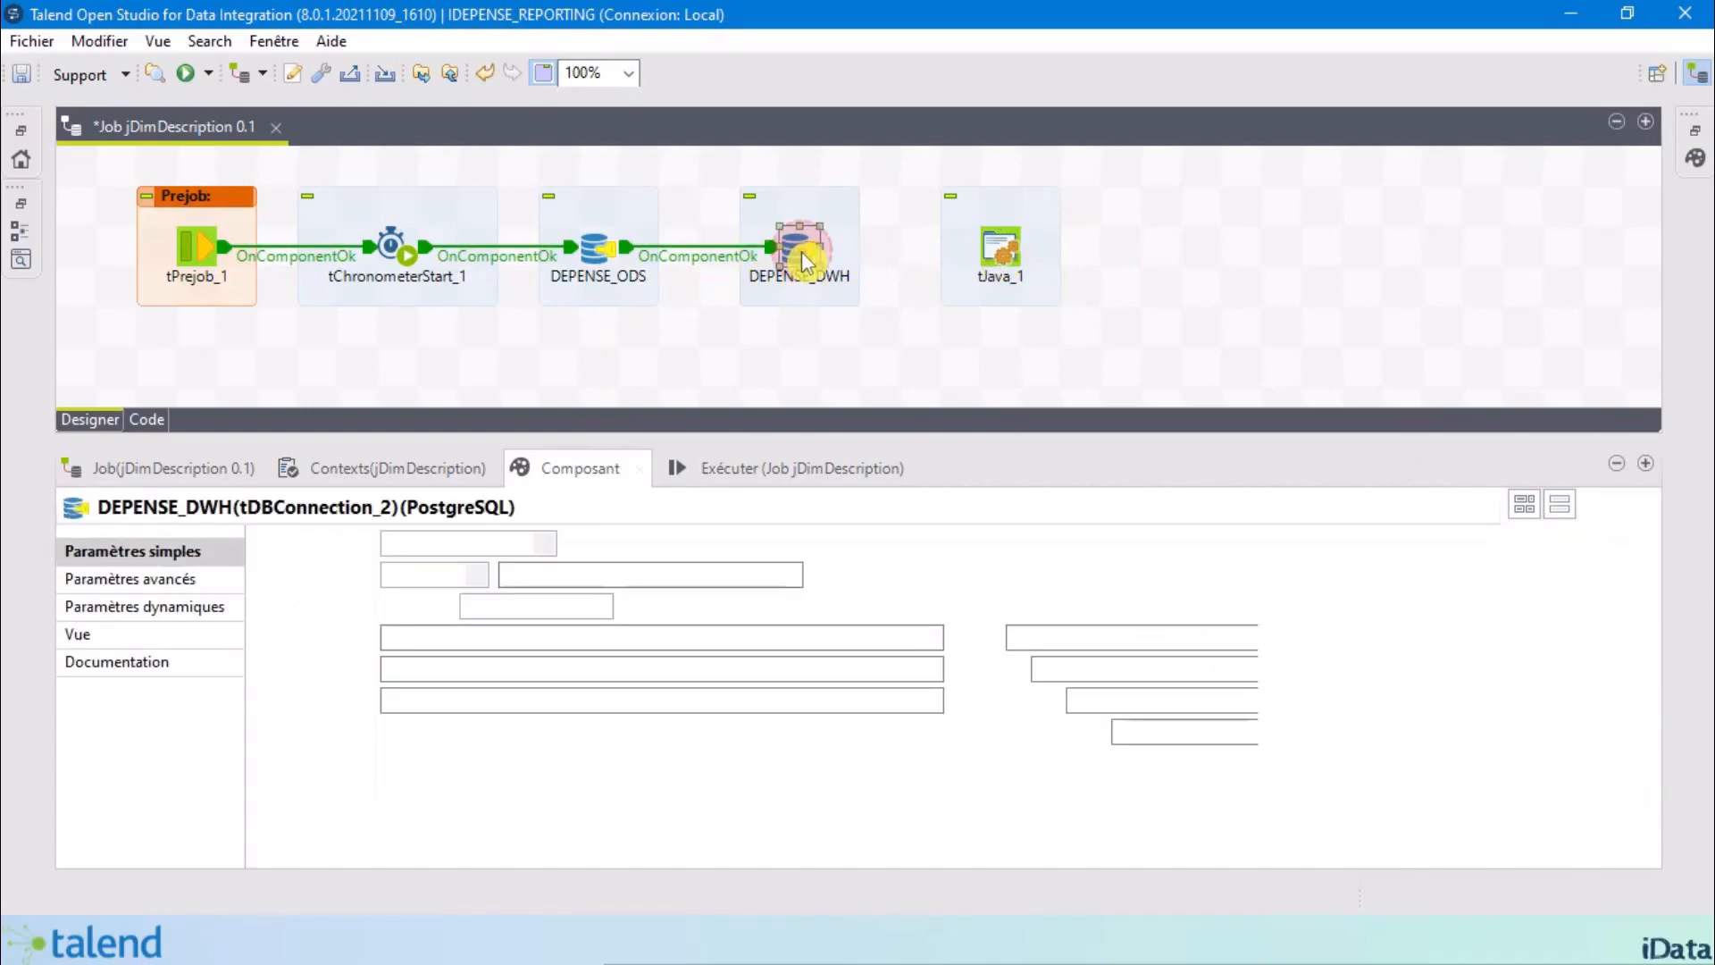
right_click(804, 257)
mouse_move(893, 272)
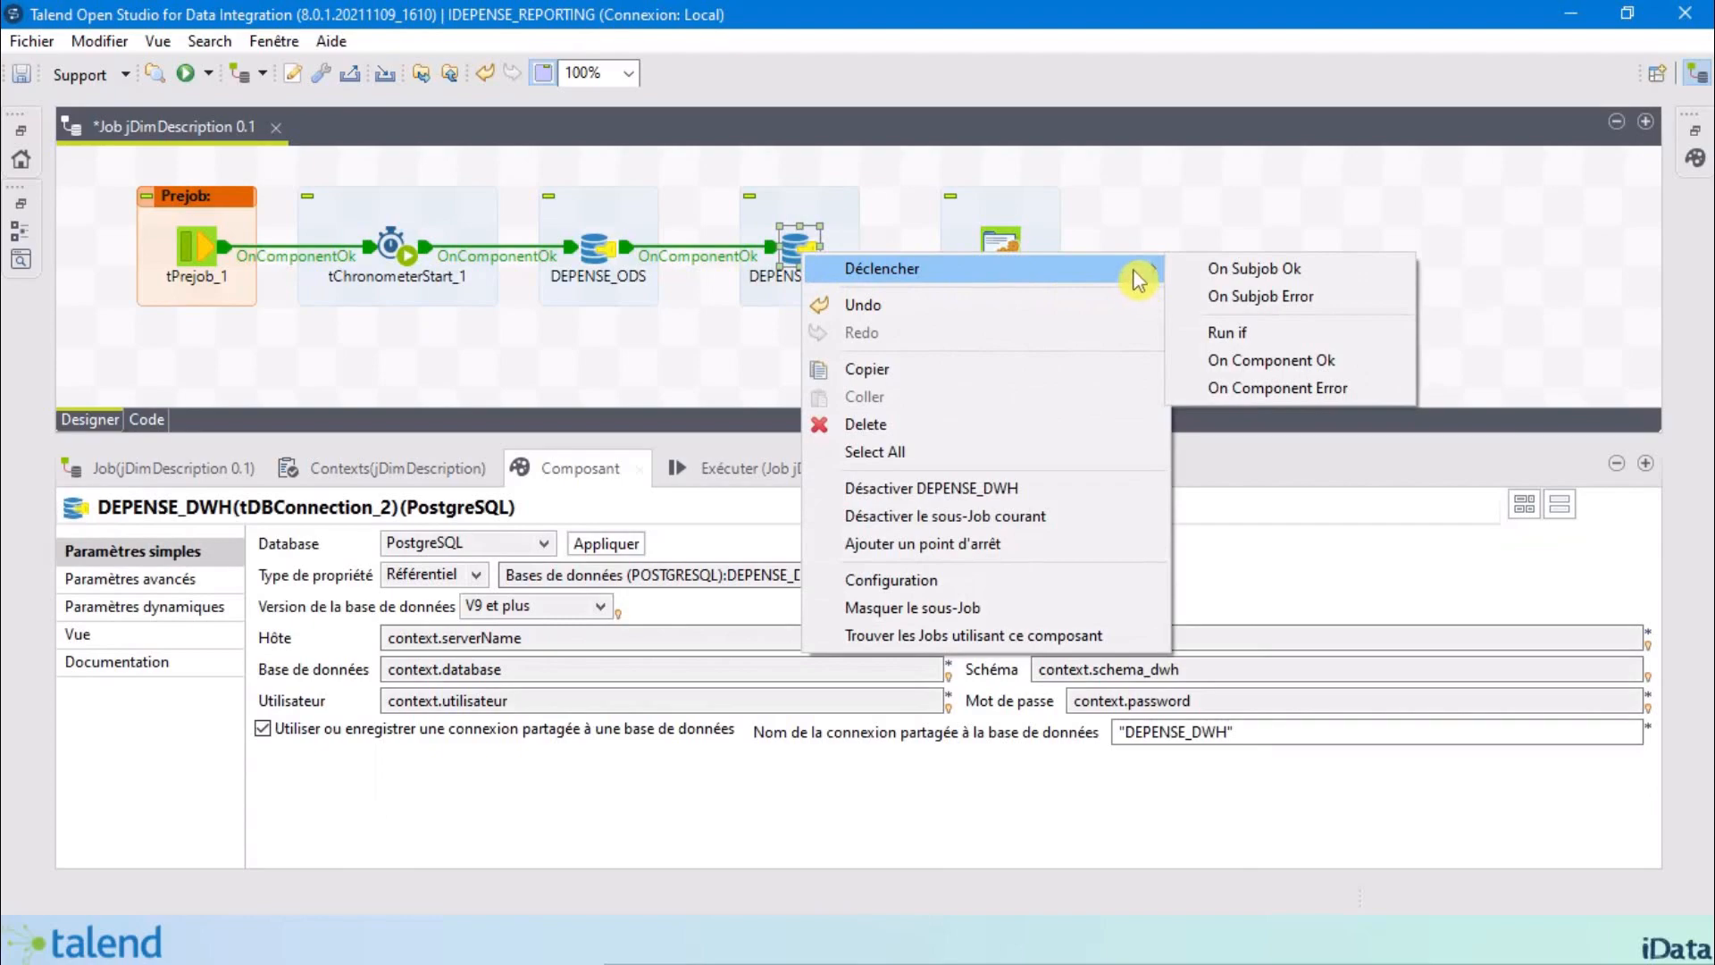
left_click(1260, 361)
left_click(993, 259)
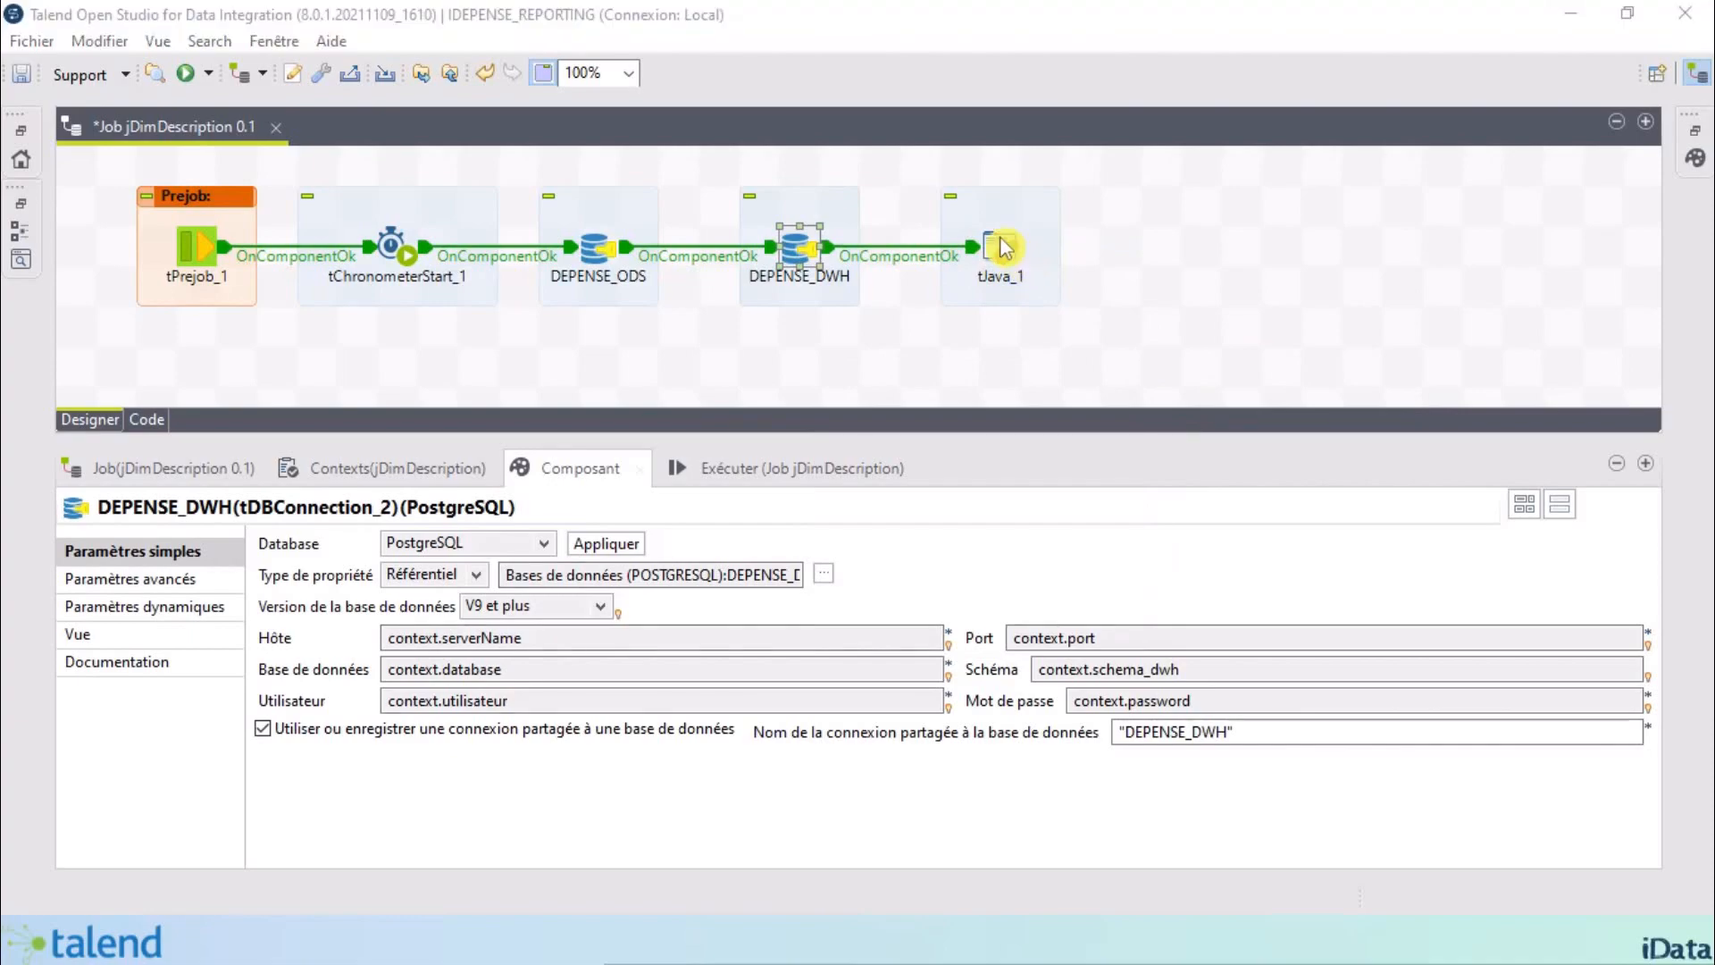
Replace tJava_1's code with println statements for a dashed separator and "Début d'exécution du job" with jobName and tChronometerStart_1_STARTTIME formatted as yyyy-MM-dd HH:mm:ss.
left_click(1003, 259)
key("ctrl+a")
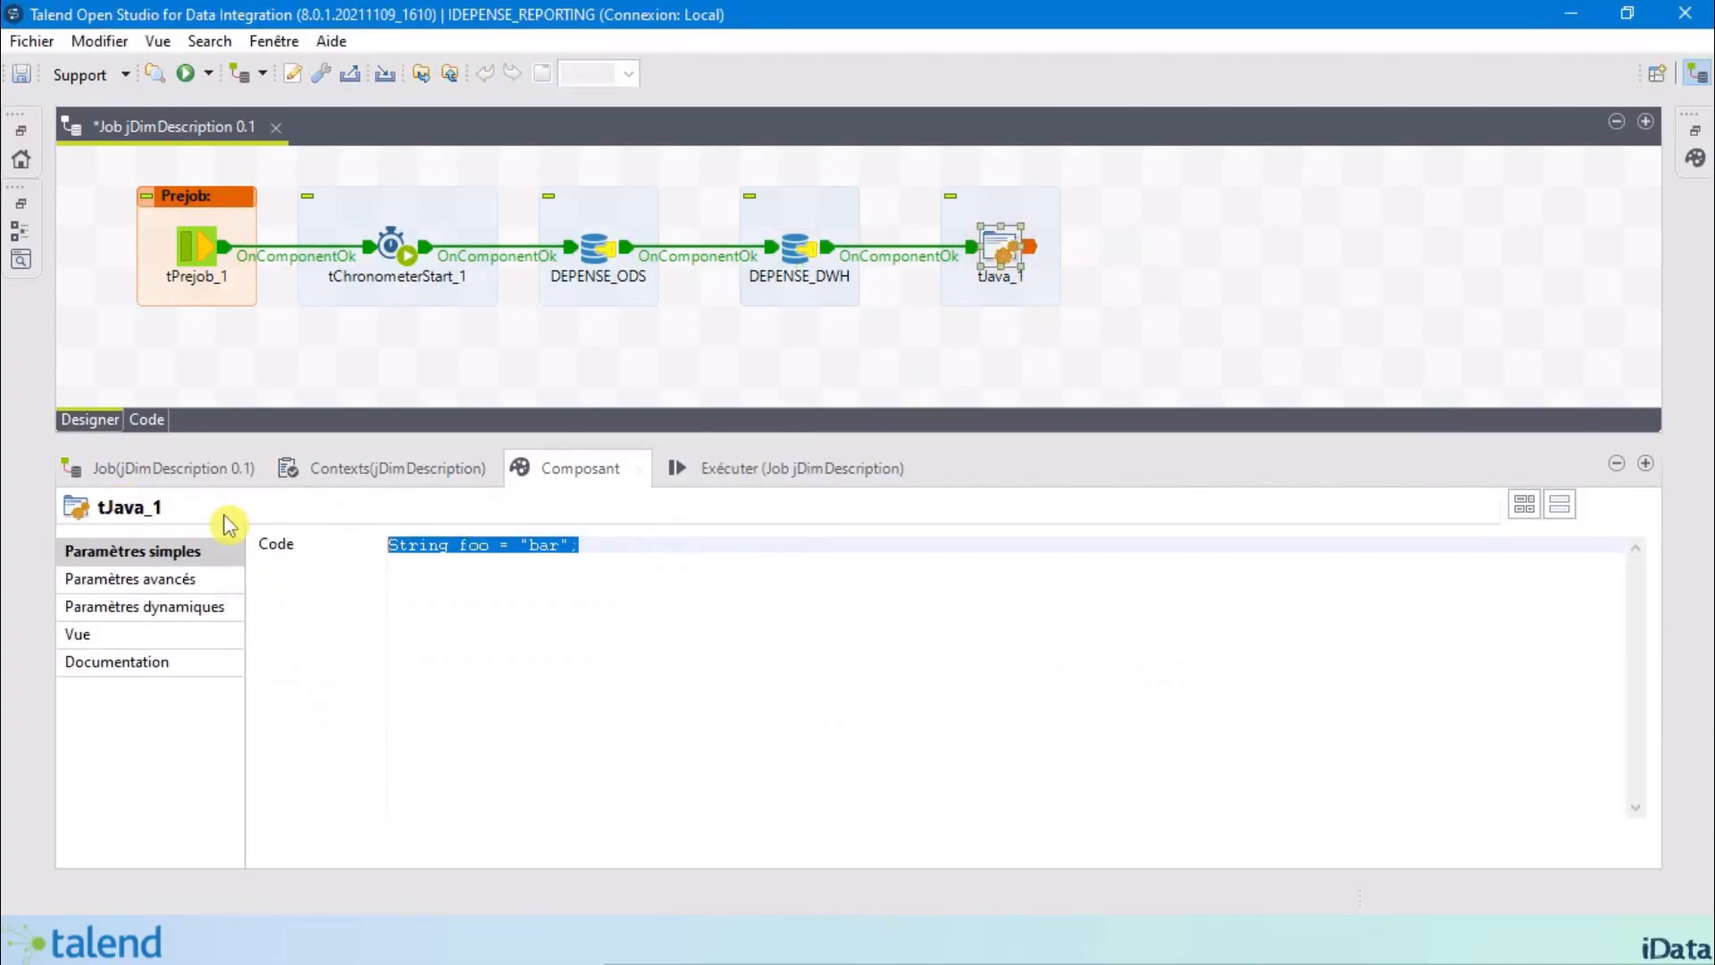
key("ctrl+v")
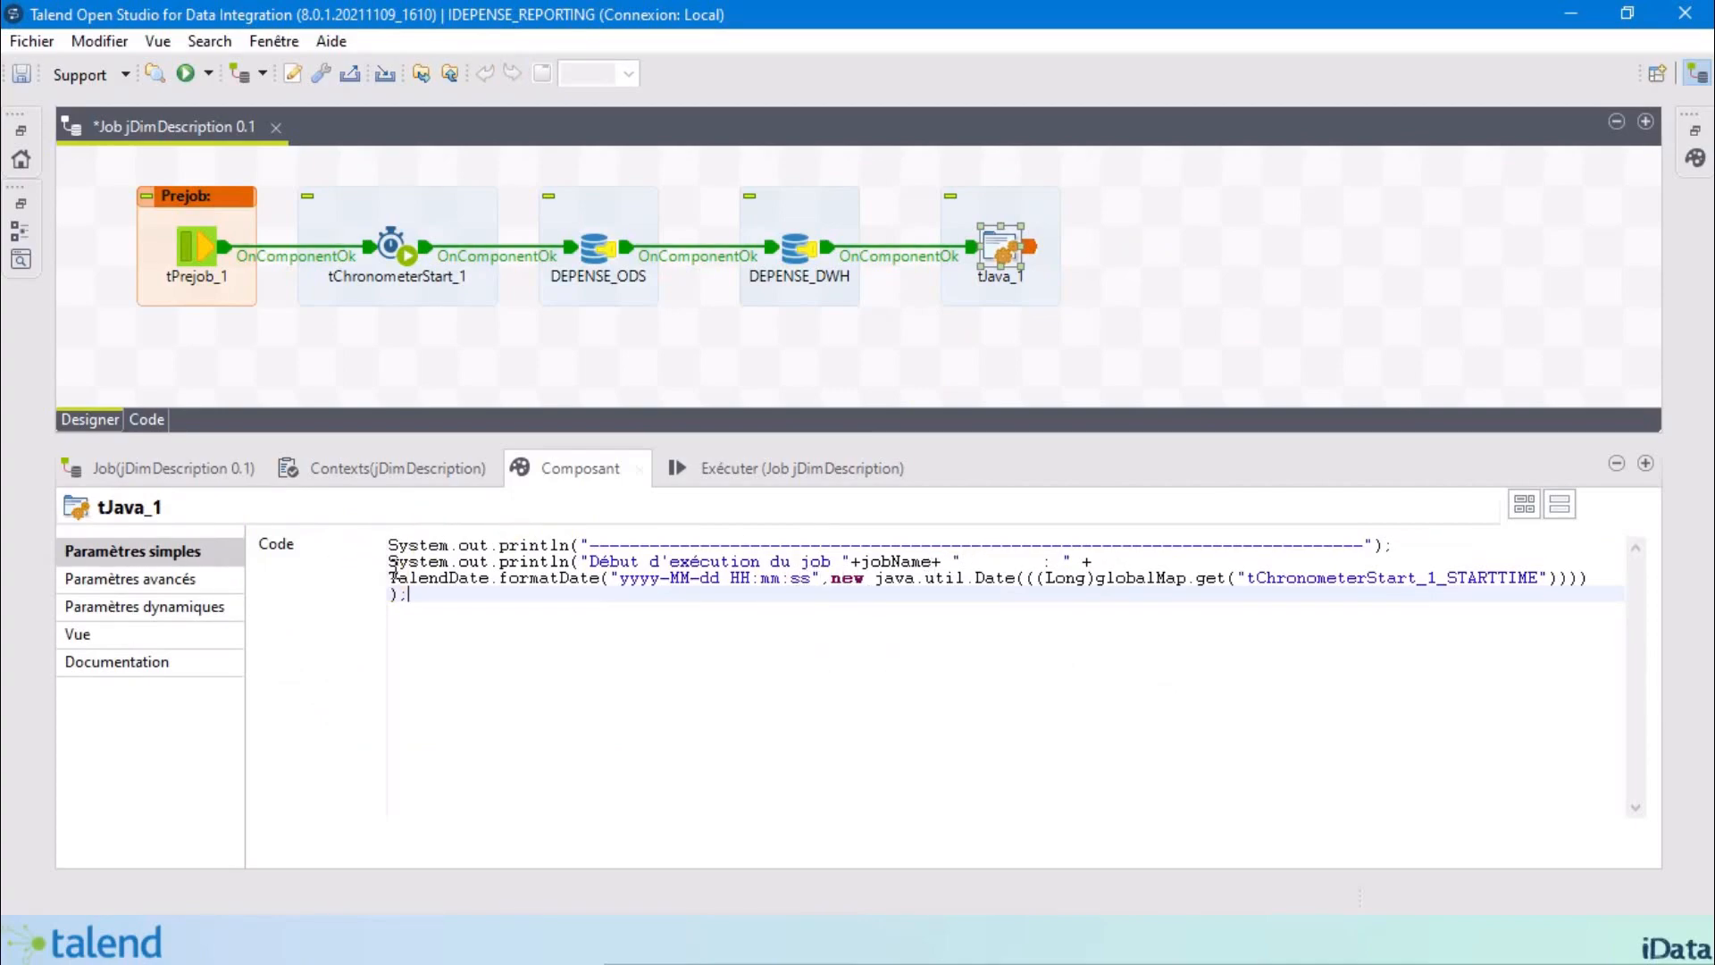
left_click_drag(396, 561, 1130, 560)
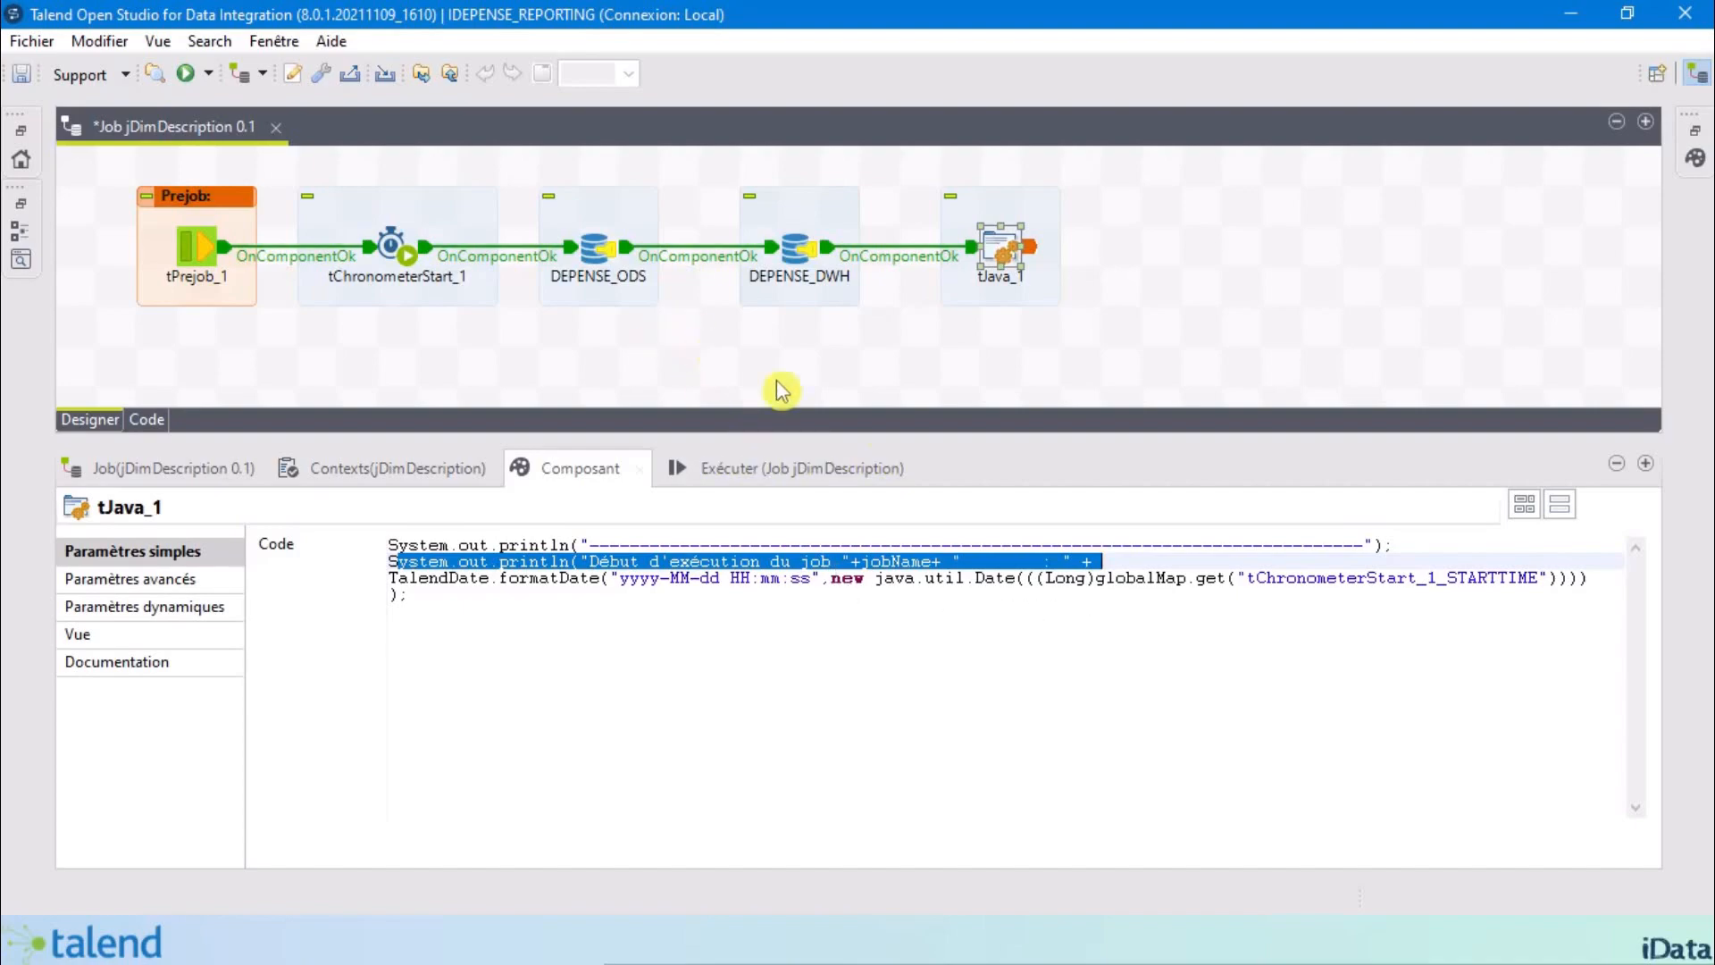
left_click_drag(884, 444, 885, 717)
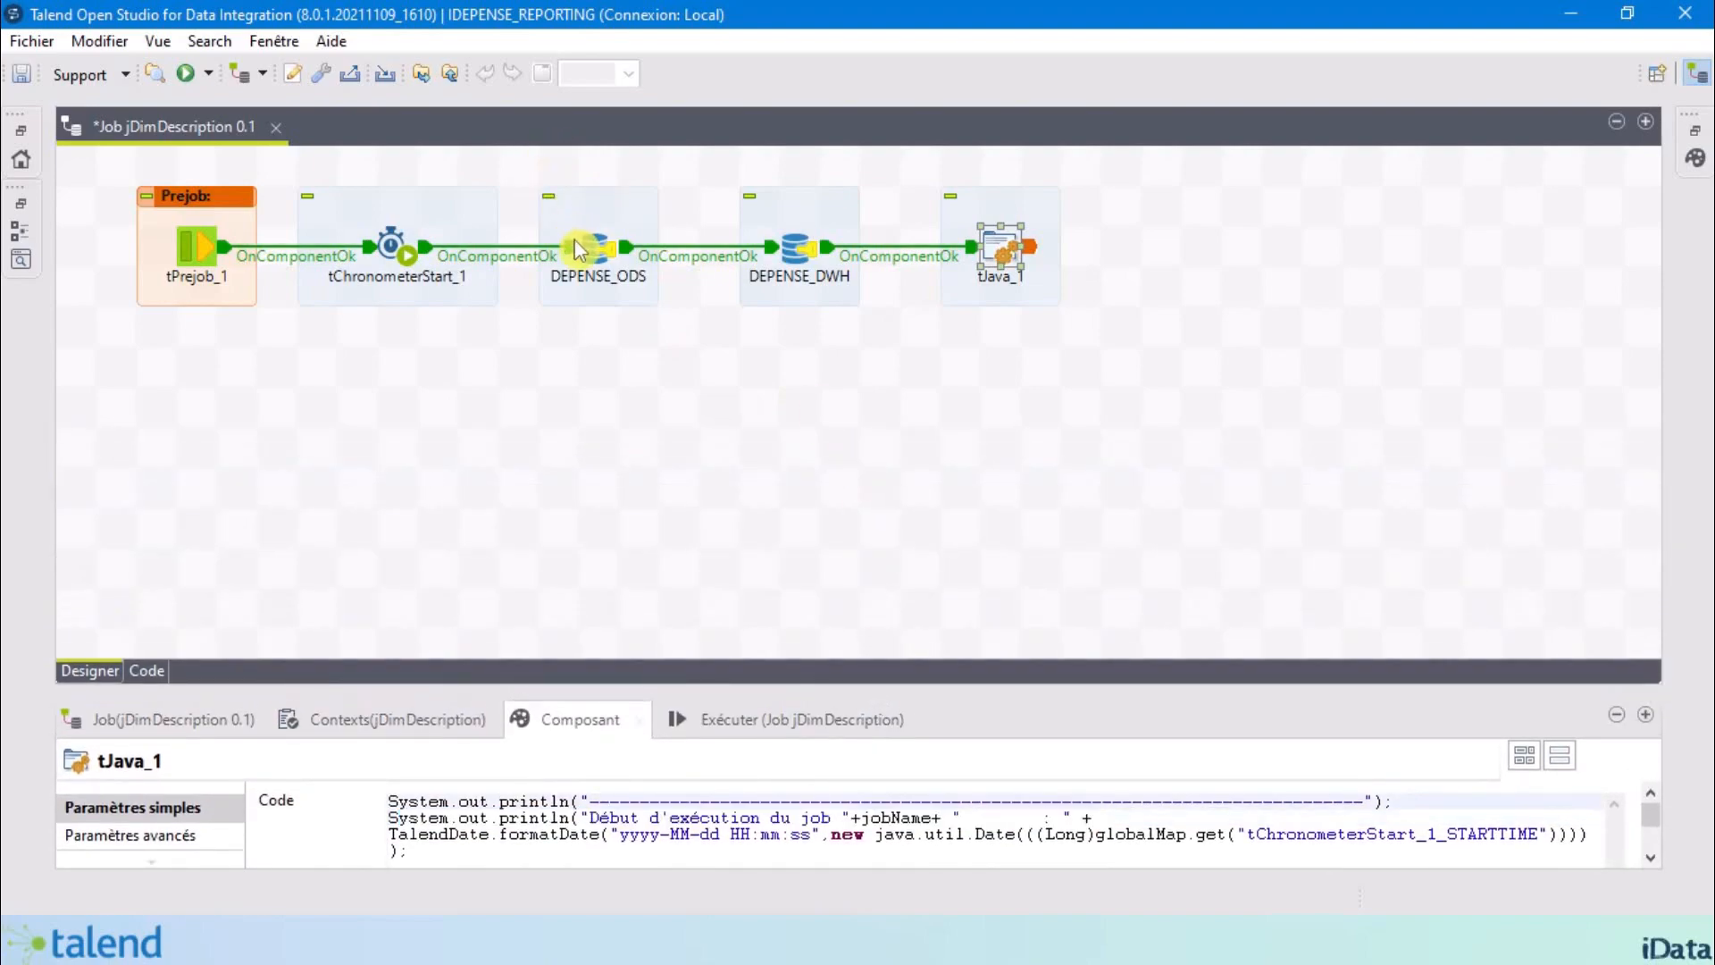
left_click(600, 241)
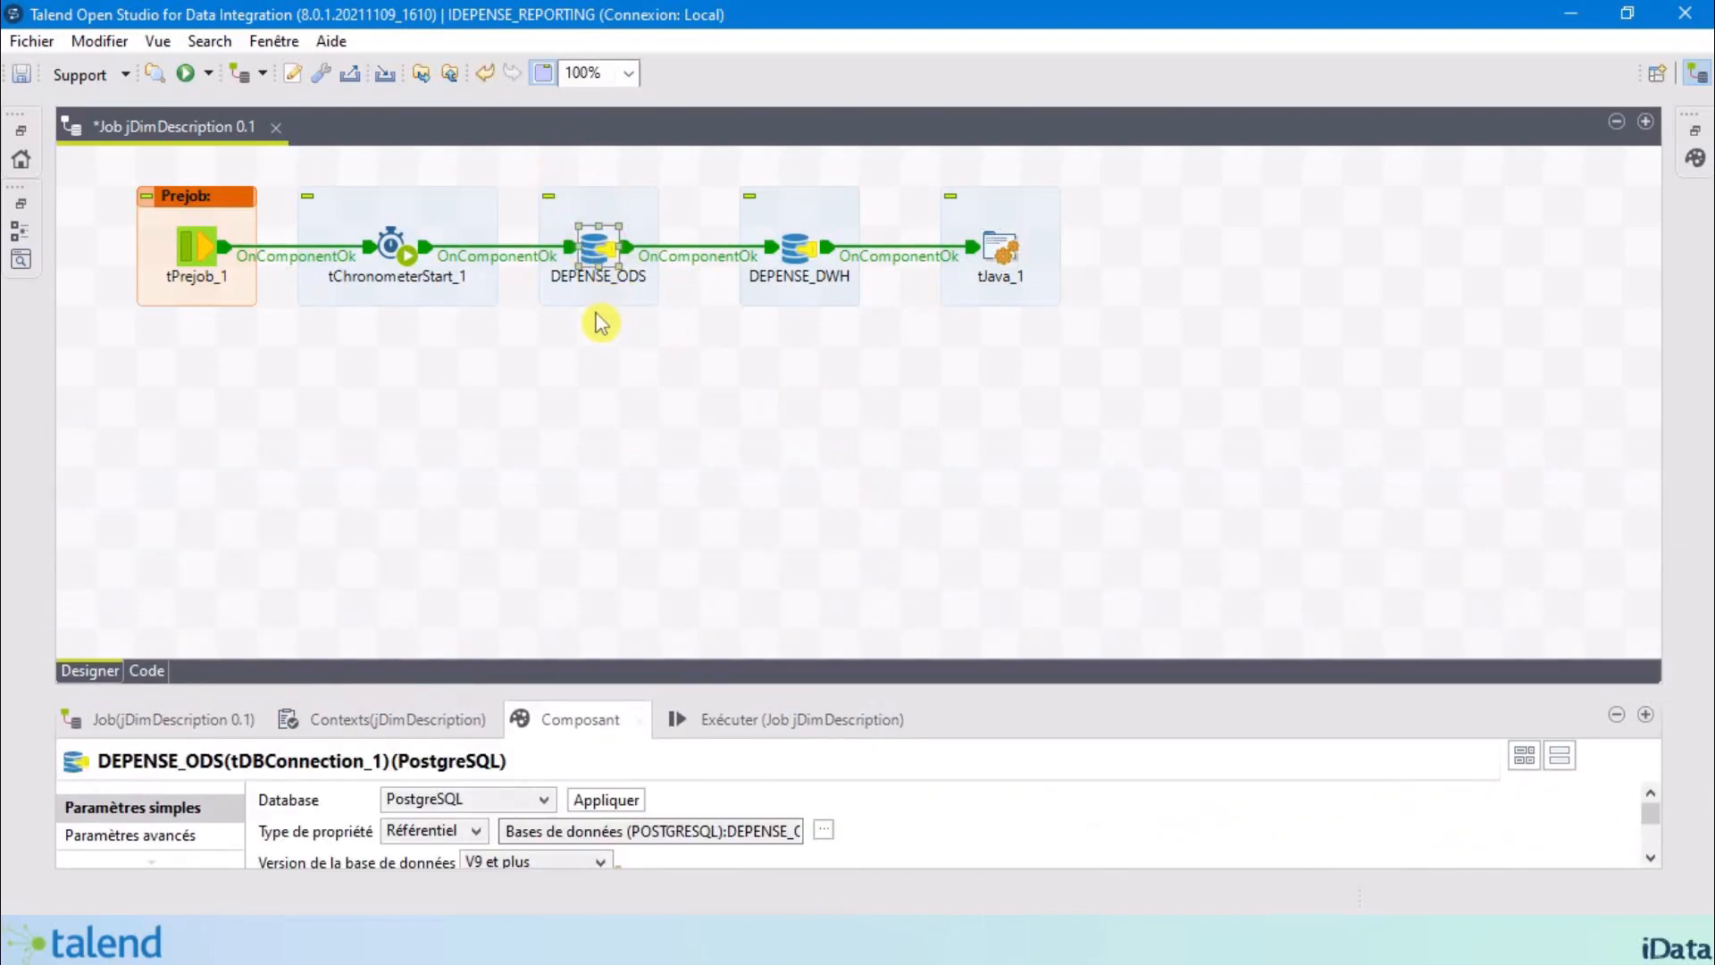
left_click(804, 258)
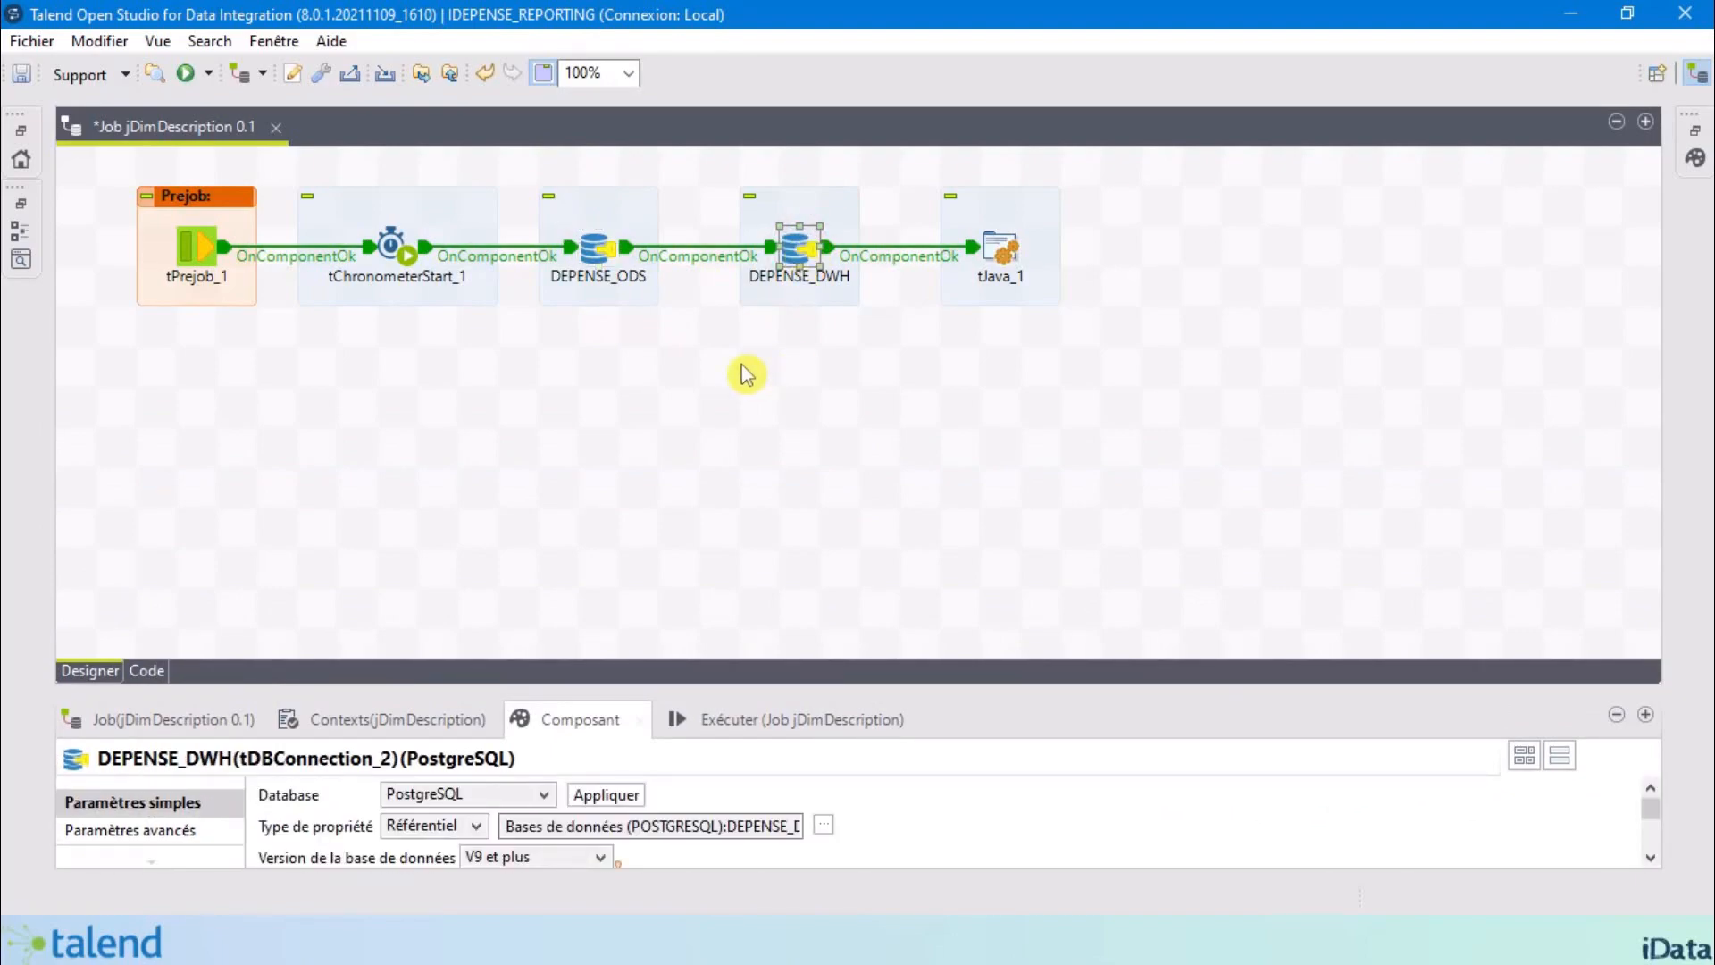
left_click(620, 451)
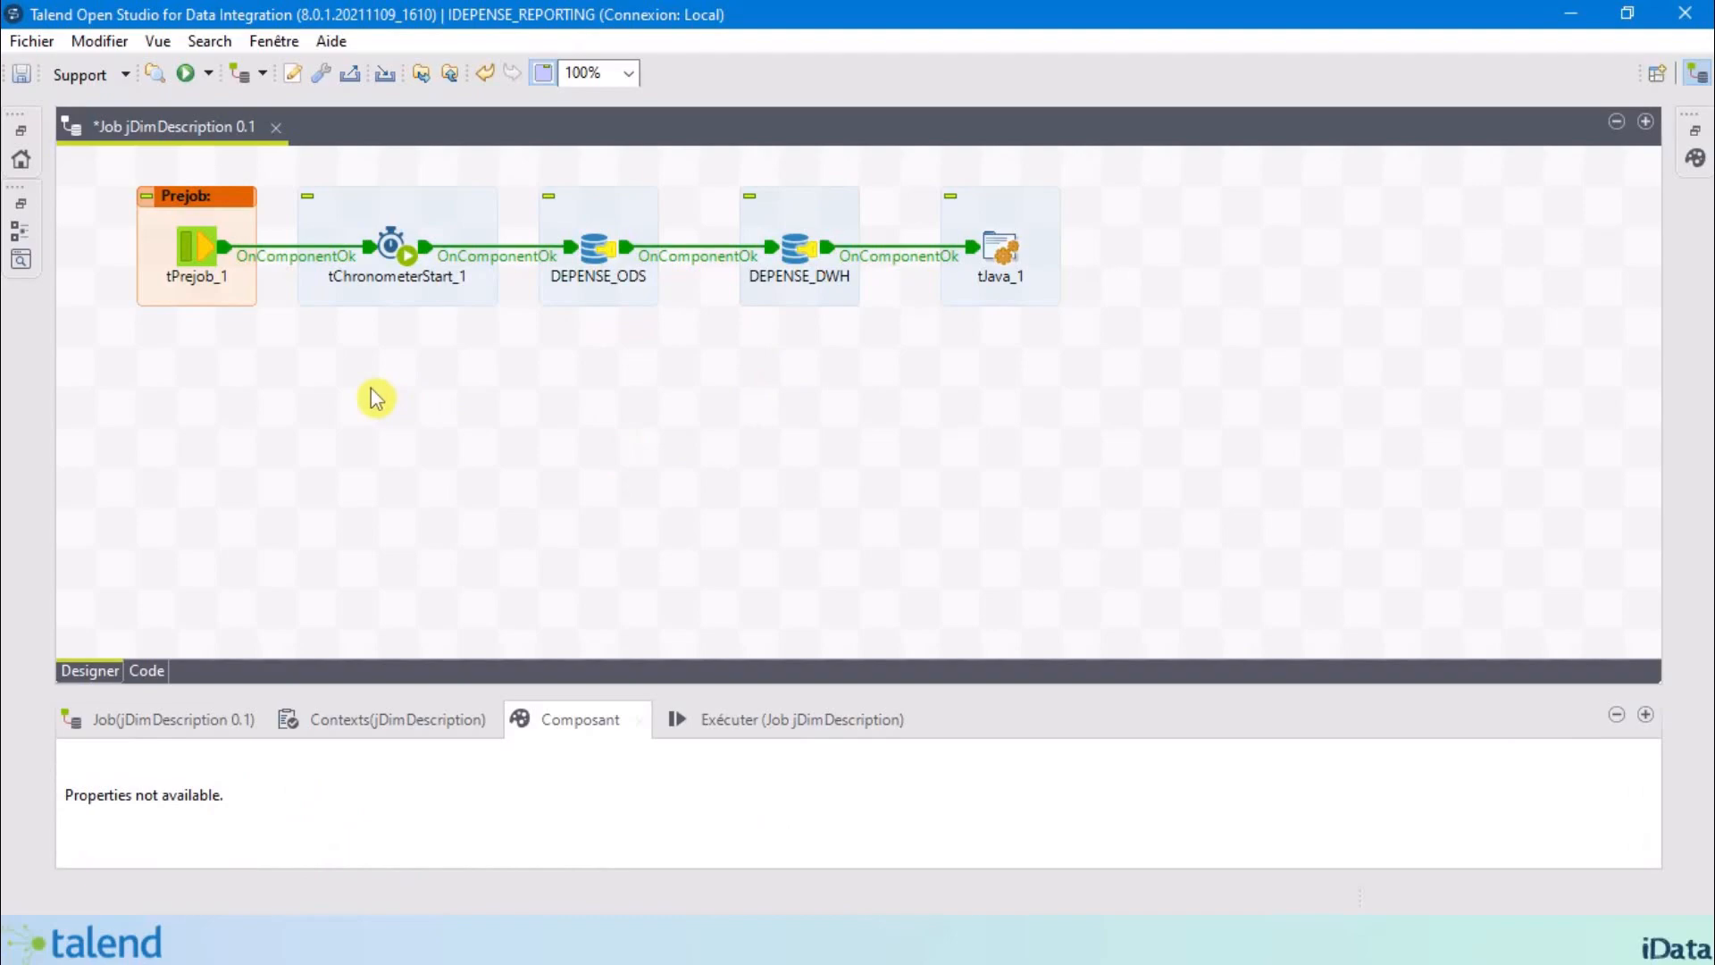
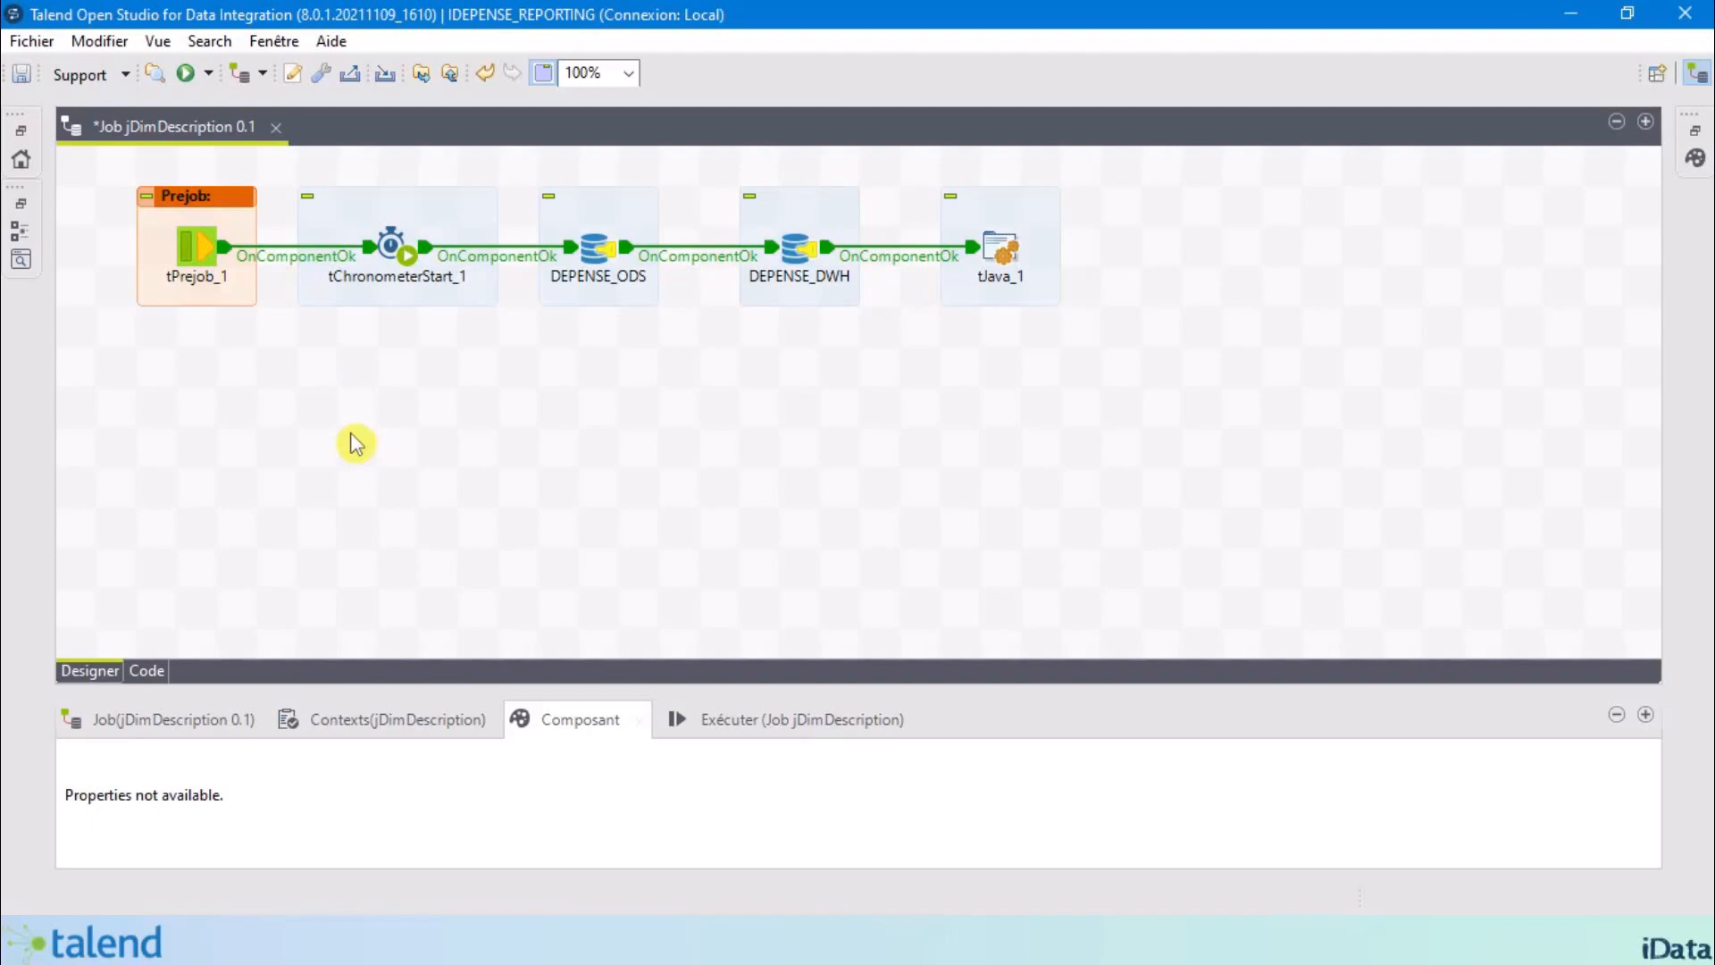
Add the ODS_DESCRIPTION table from the DEPENSE_ODS connection to the job as a tDBInput(PostgreSQL) component below the prejob chain.
left_click(21, 132)
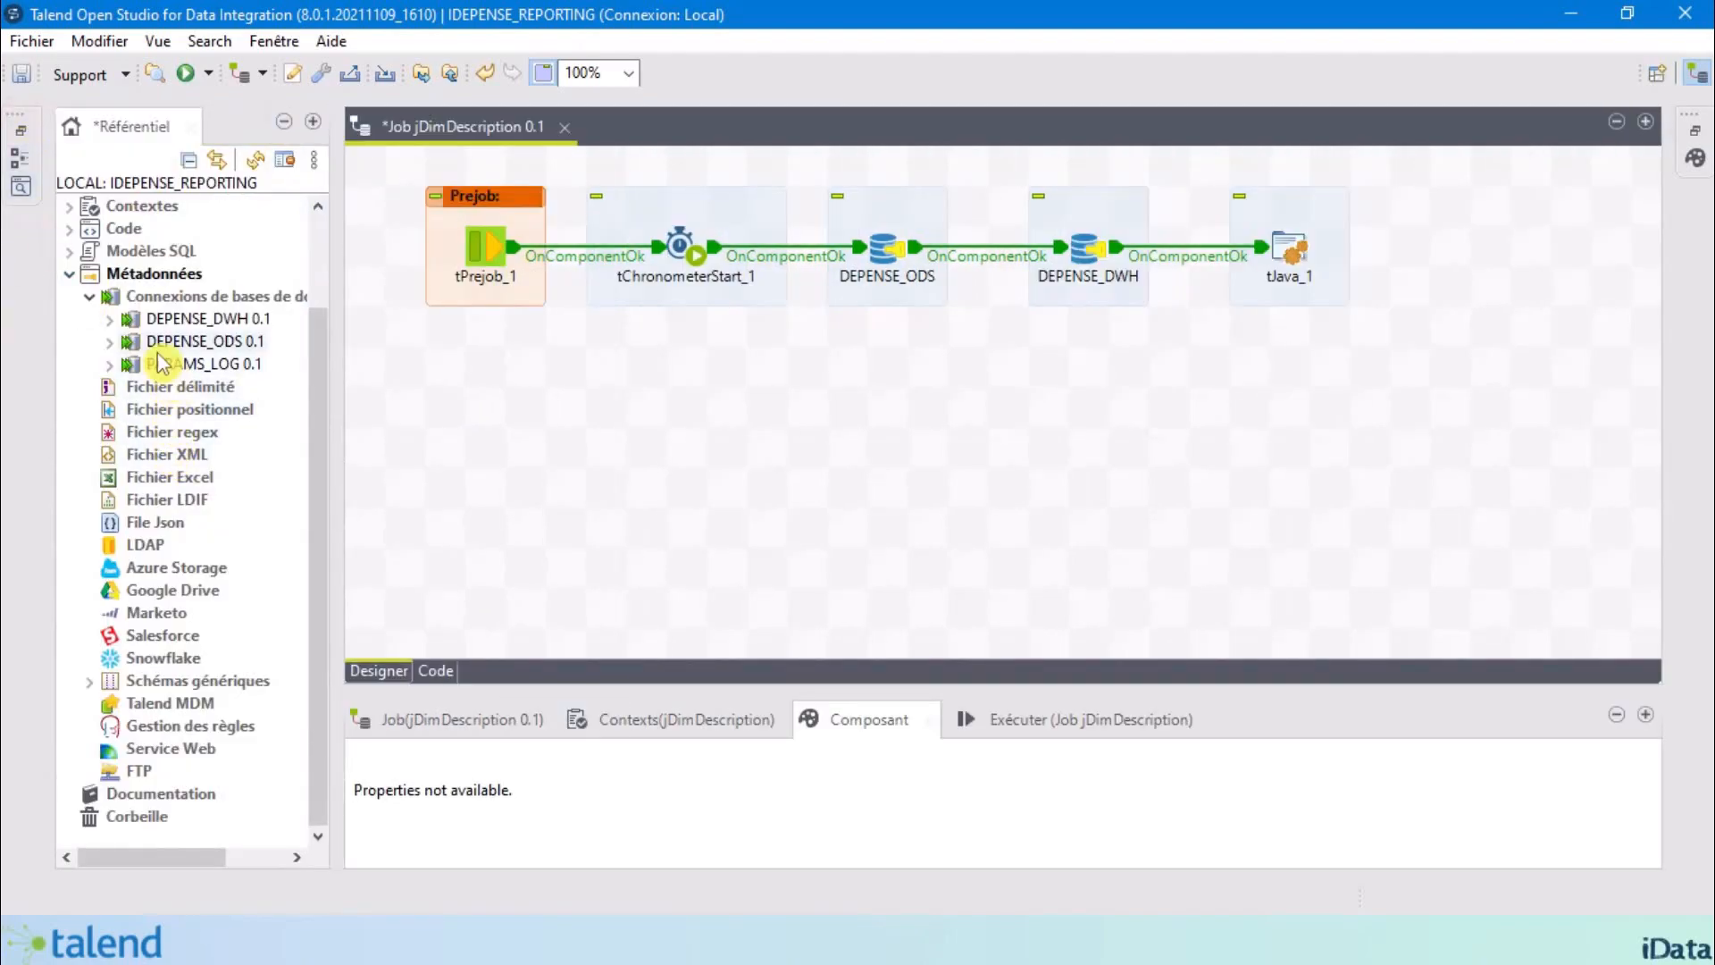
left_click(108, 342)
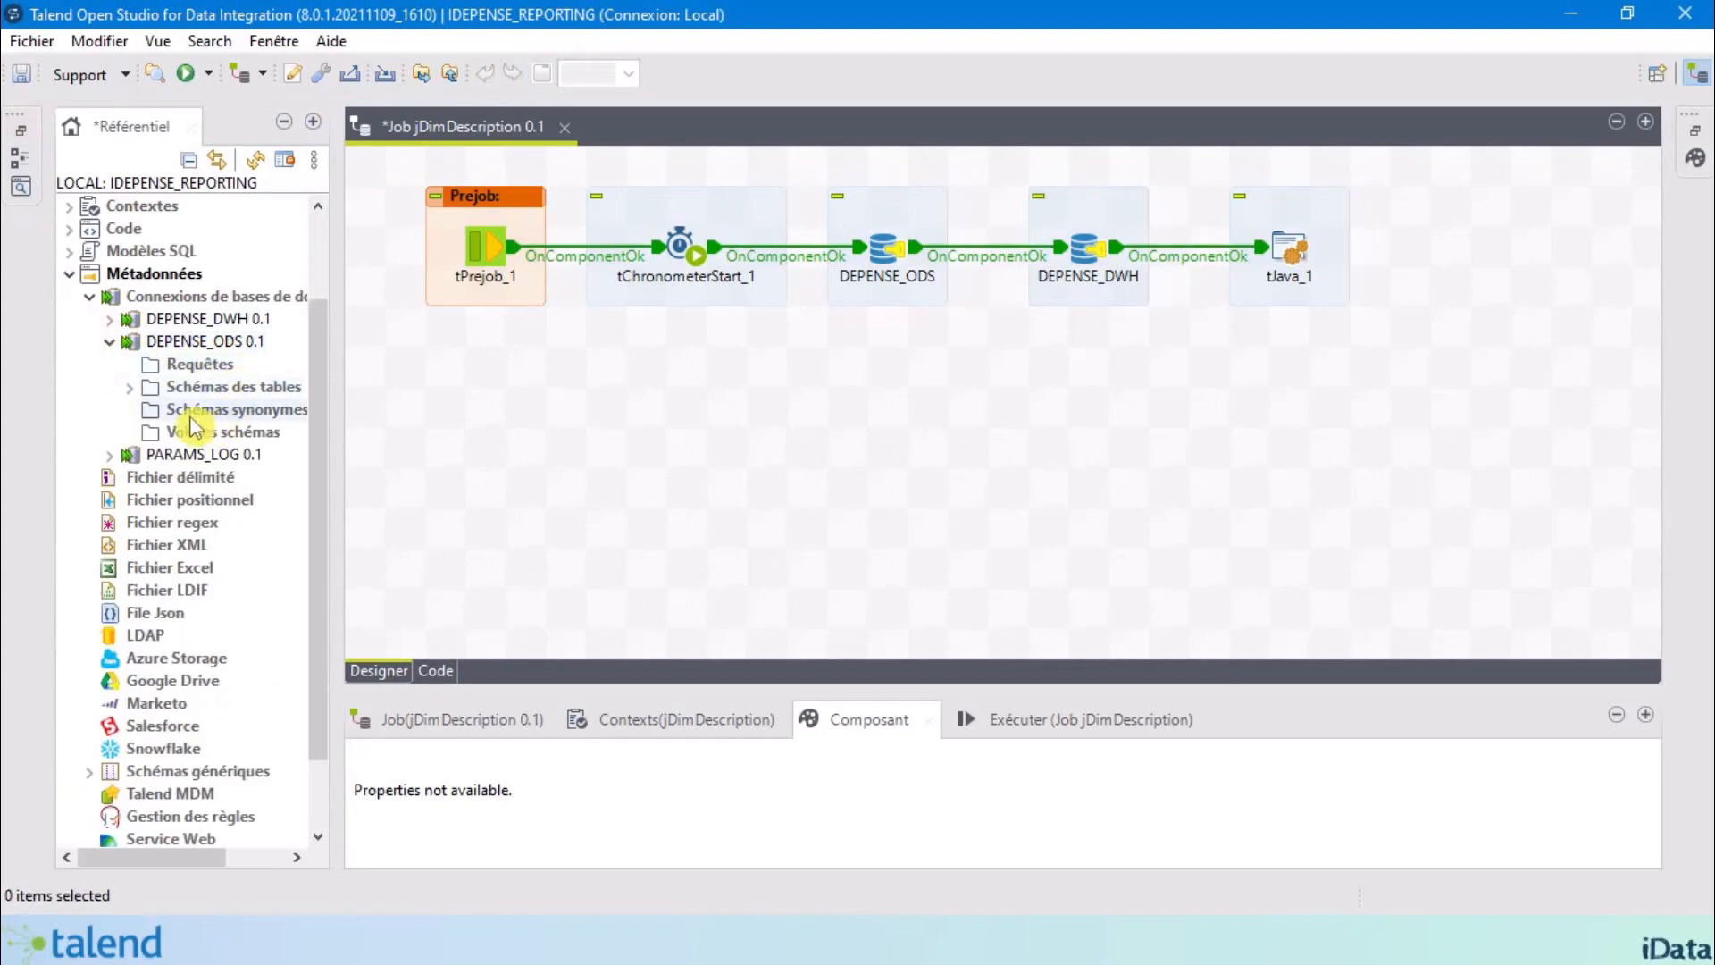
left_click(130, 387)
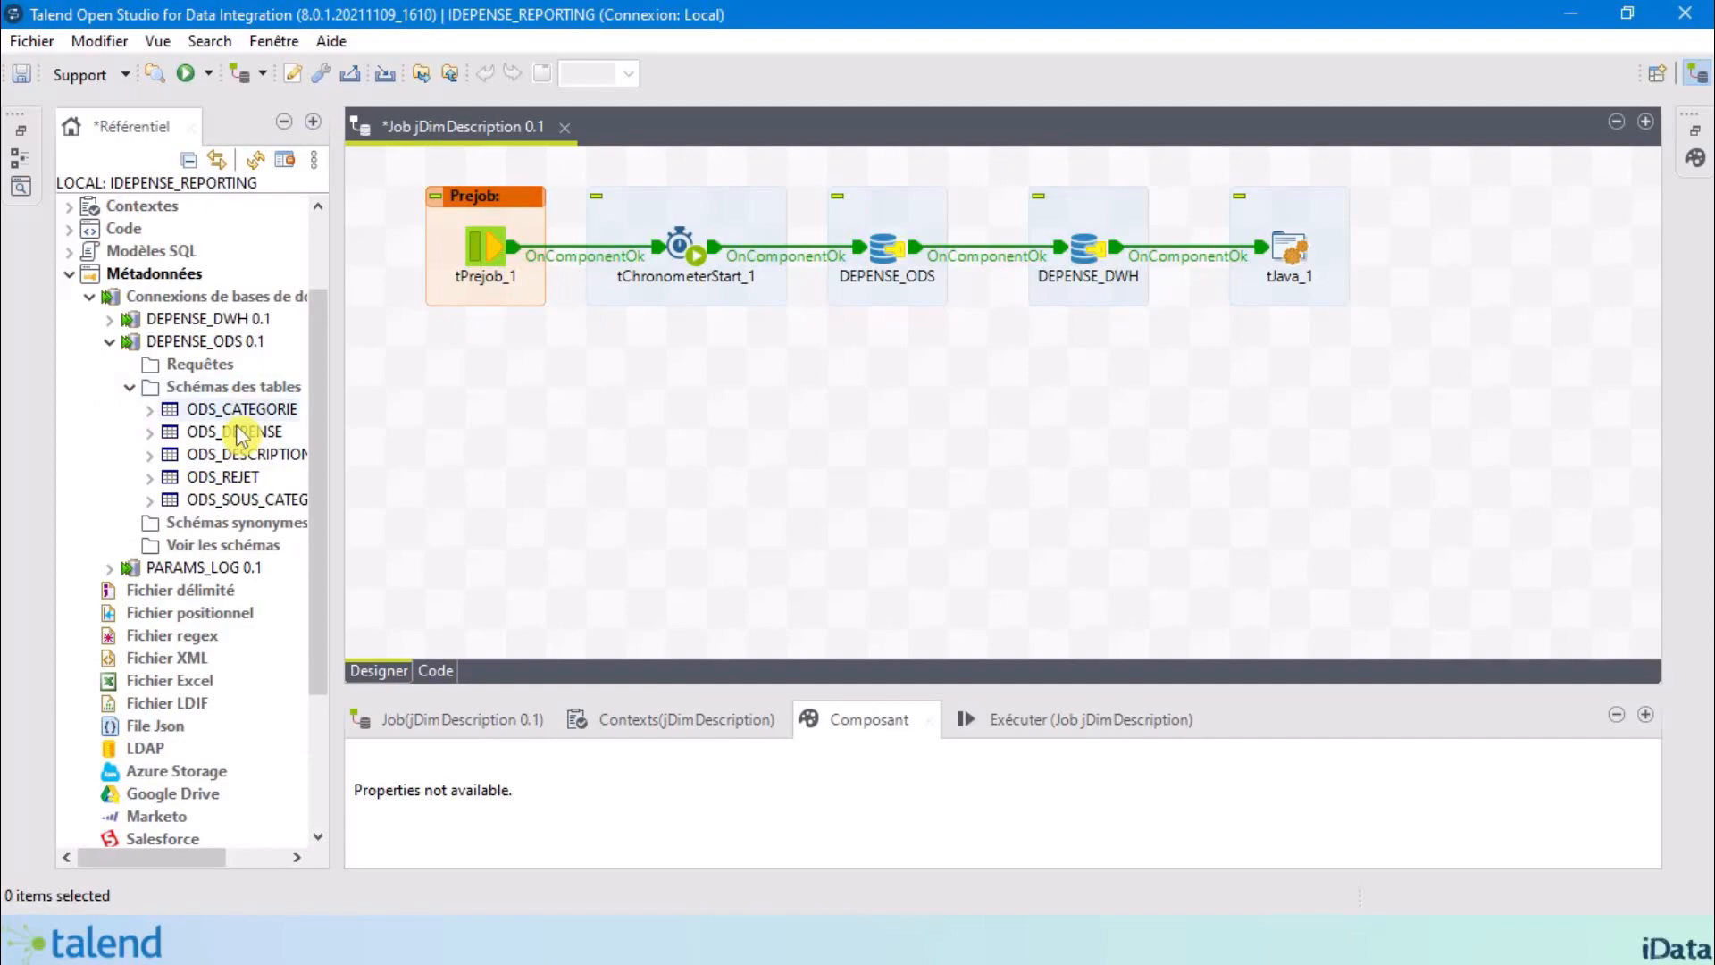
left_click(235, 454)
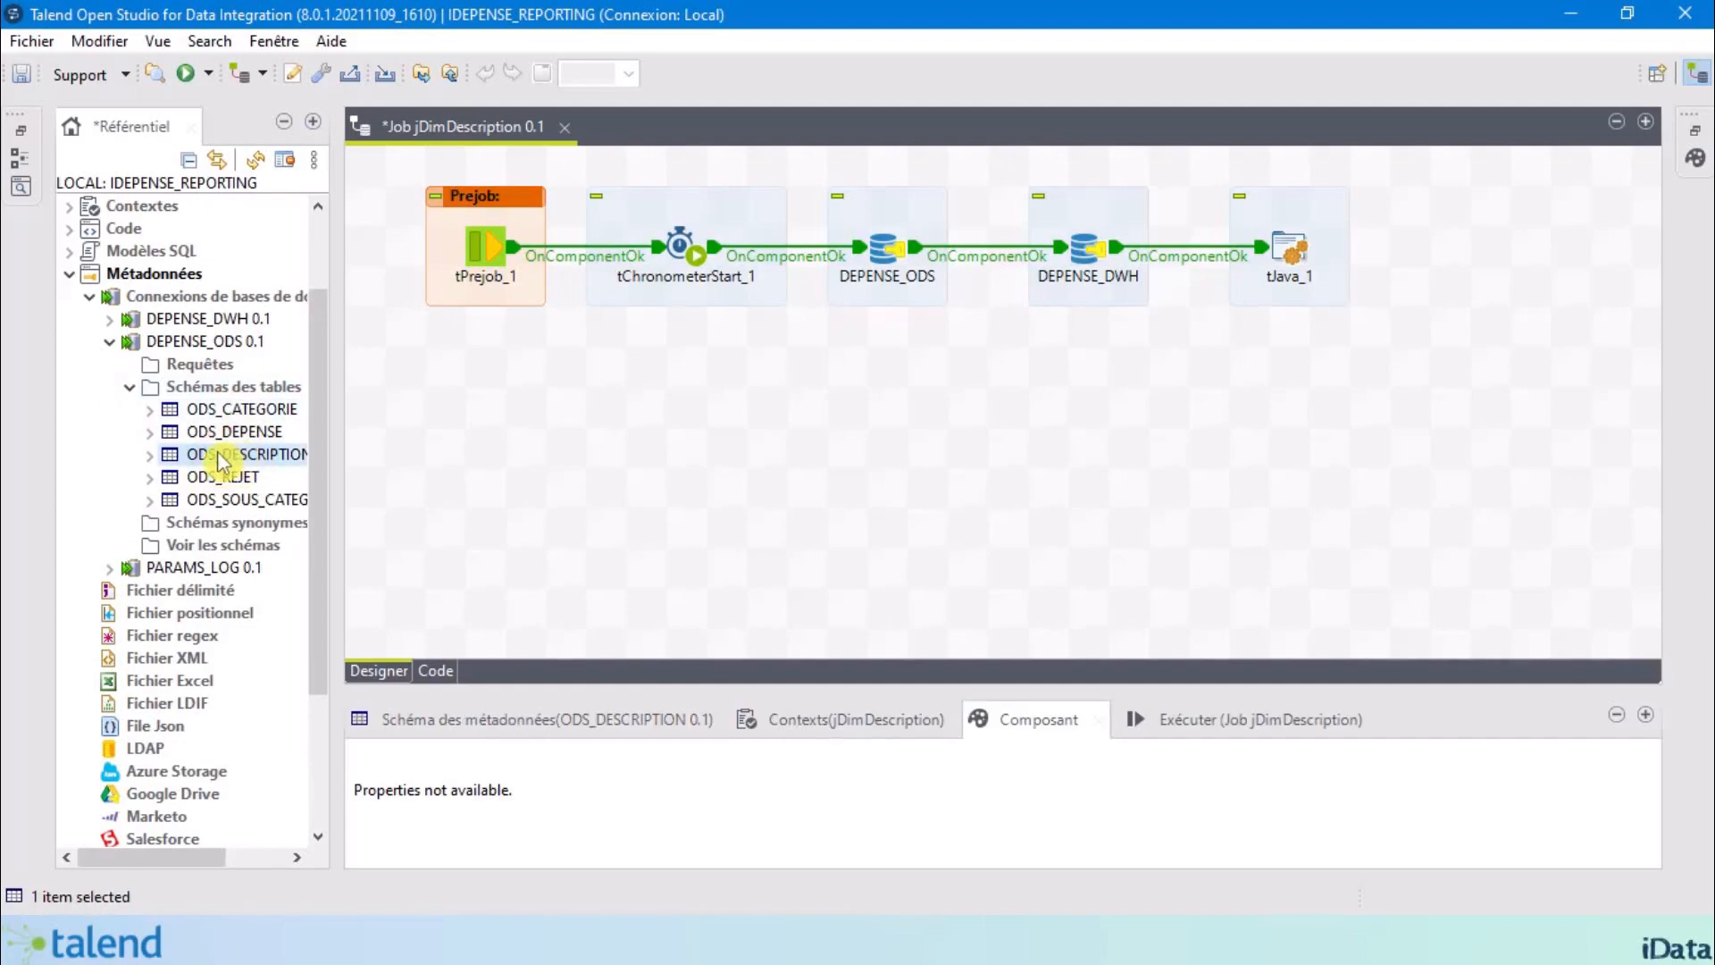
left_click_drag(237, 457, 539, 449)
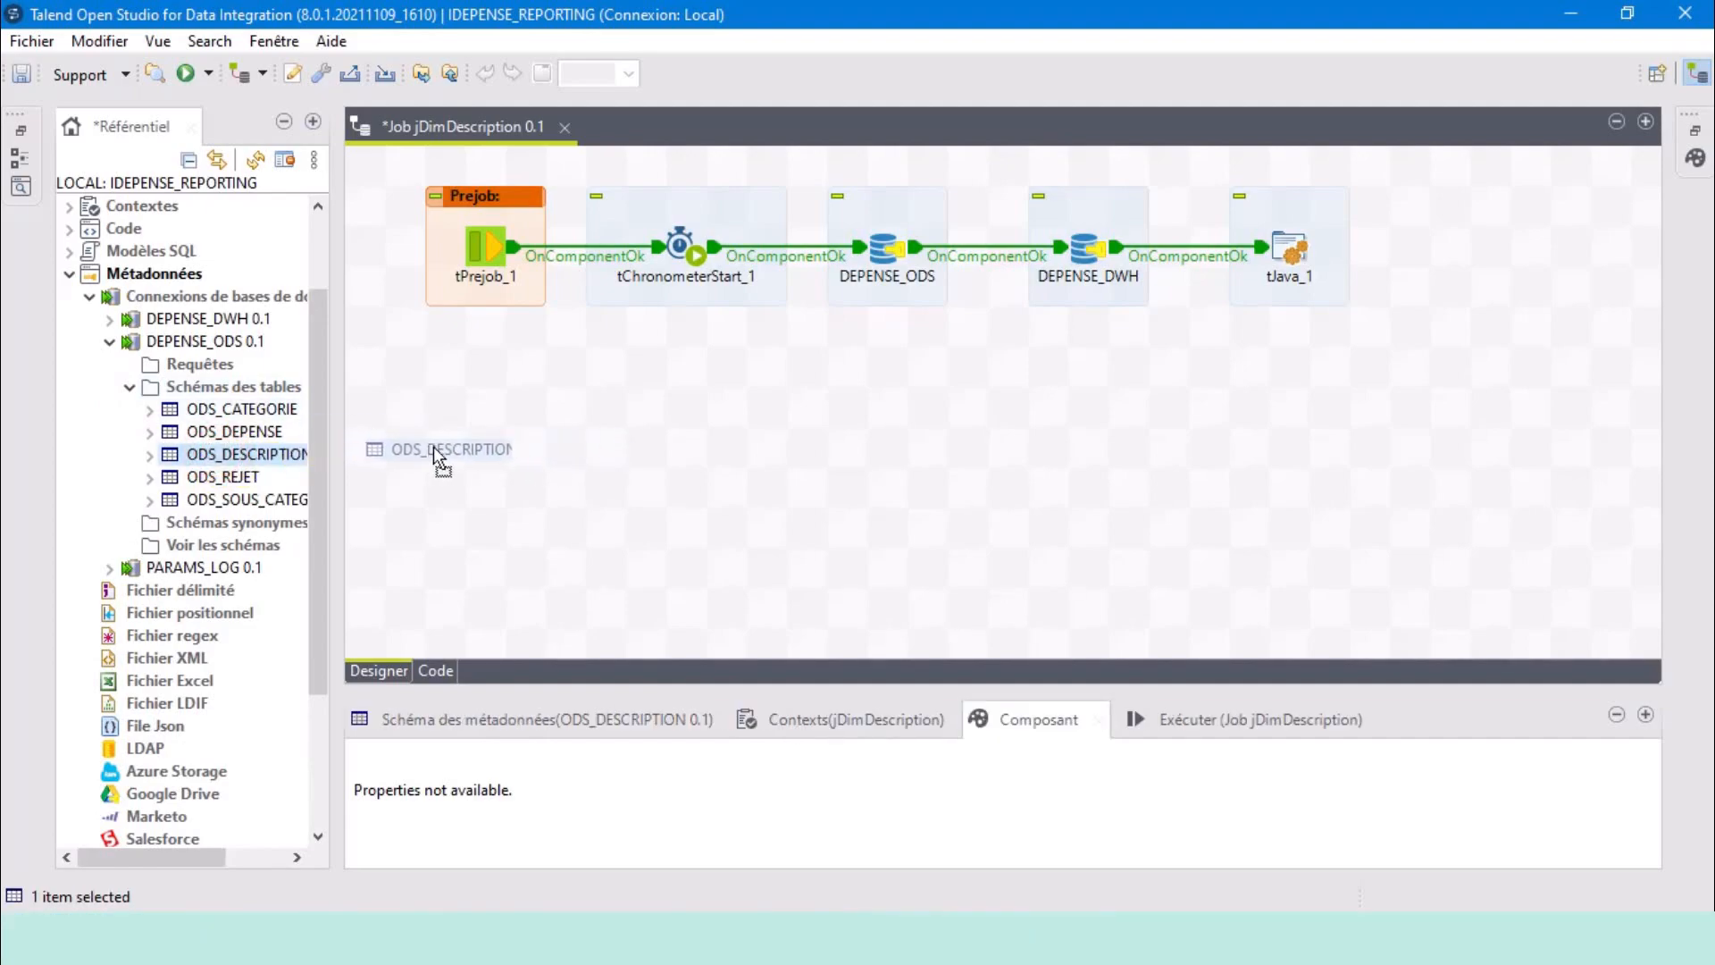
left_click_drag(366, 448, 420, 457)
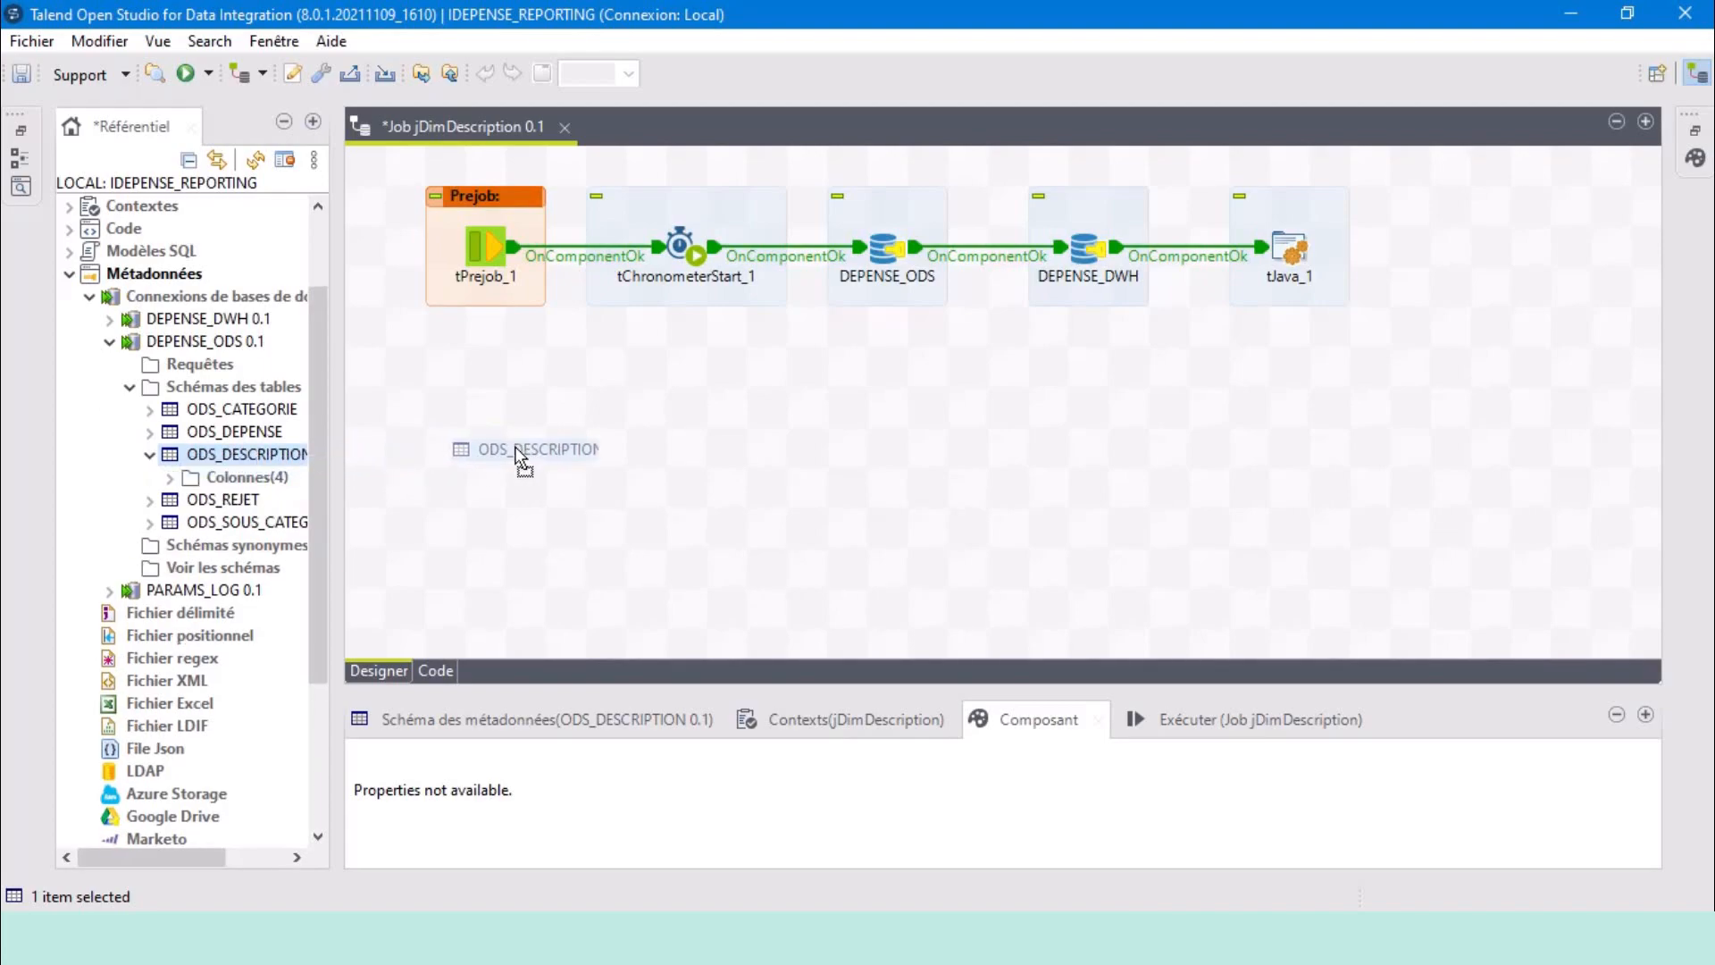
left_click_drag(516, 449, 517, 456)
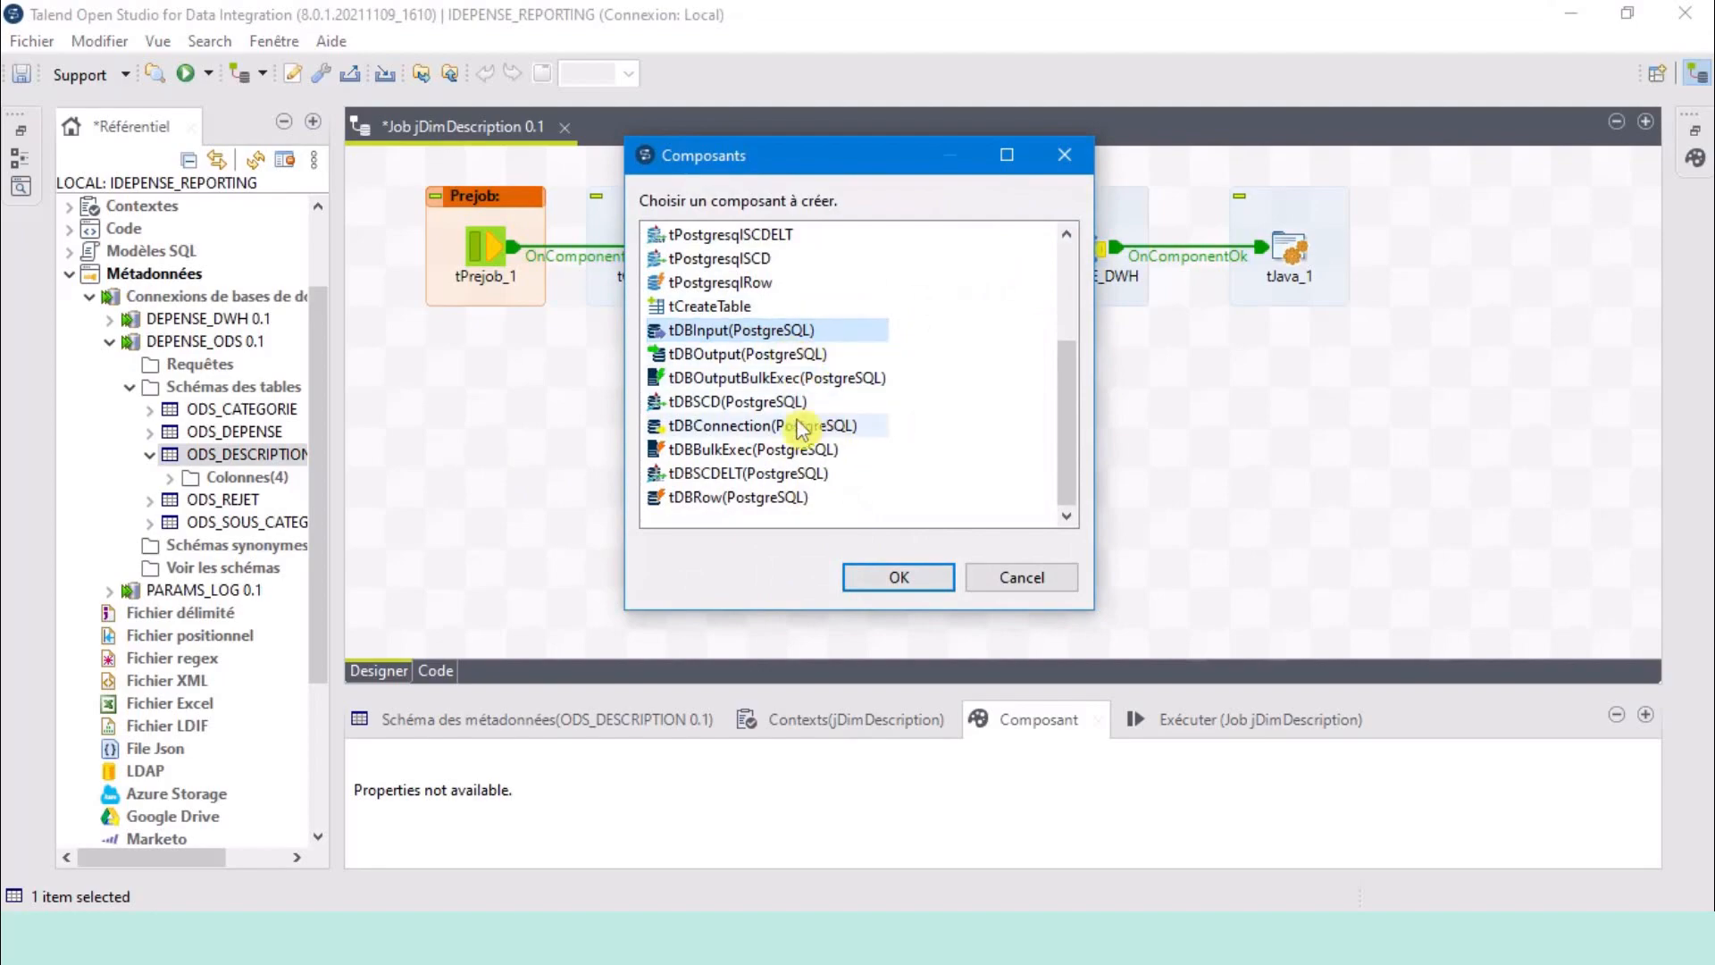
left_click(923, 579)
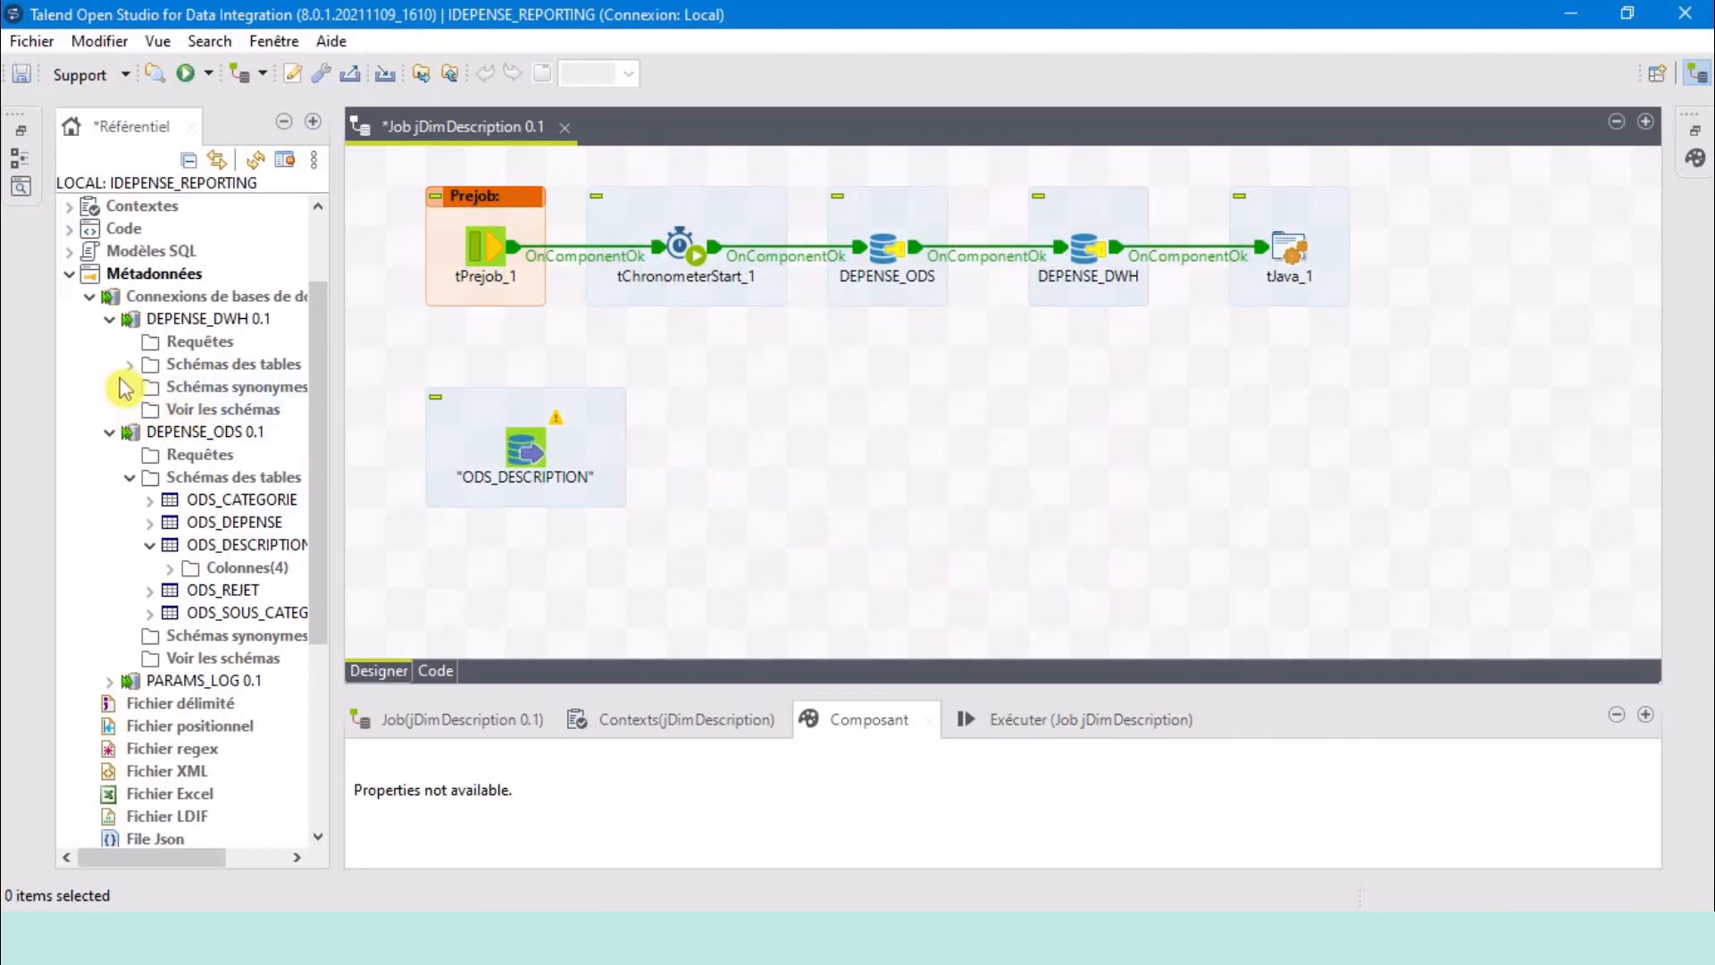
Add the DIM_DESCRIPTION table from the DEPENSE_DWH connection as a tDBInput(PostgreSQL) component, below and to the right of ODS_DESCRIPTION.
left_click(130, 366)
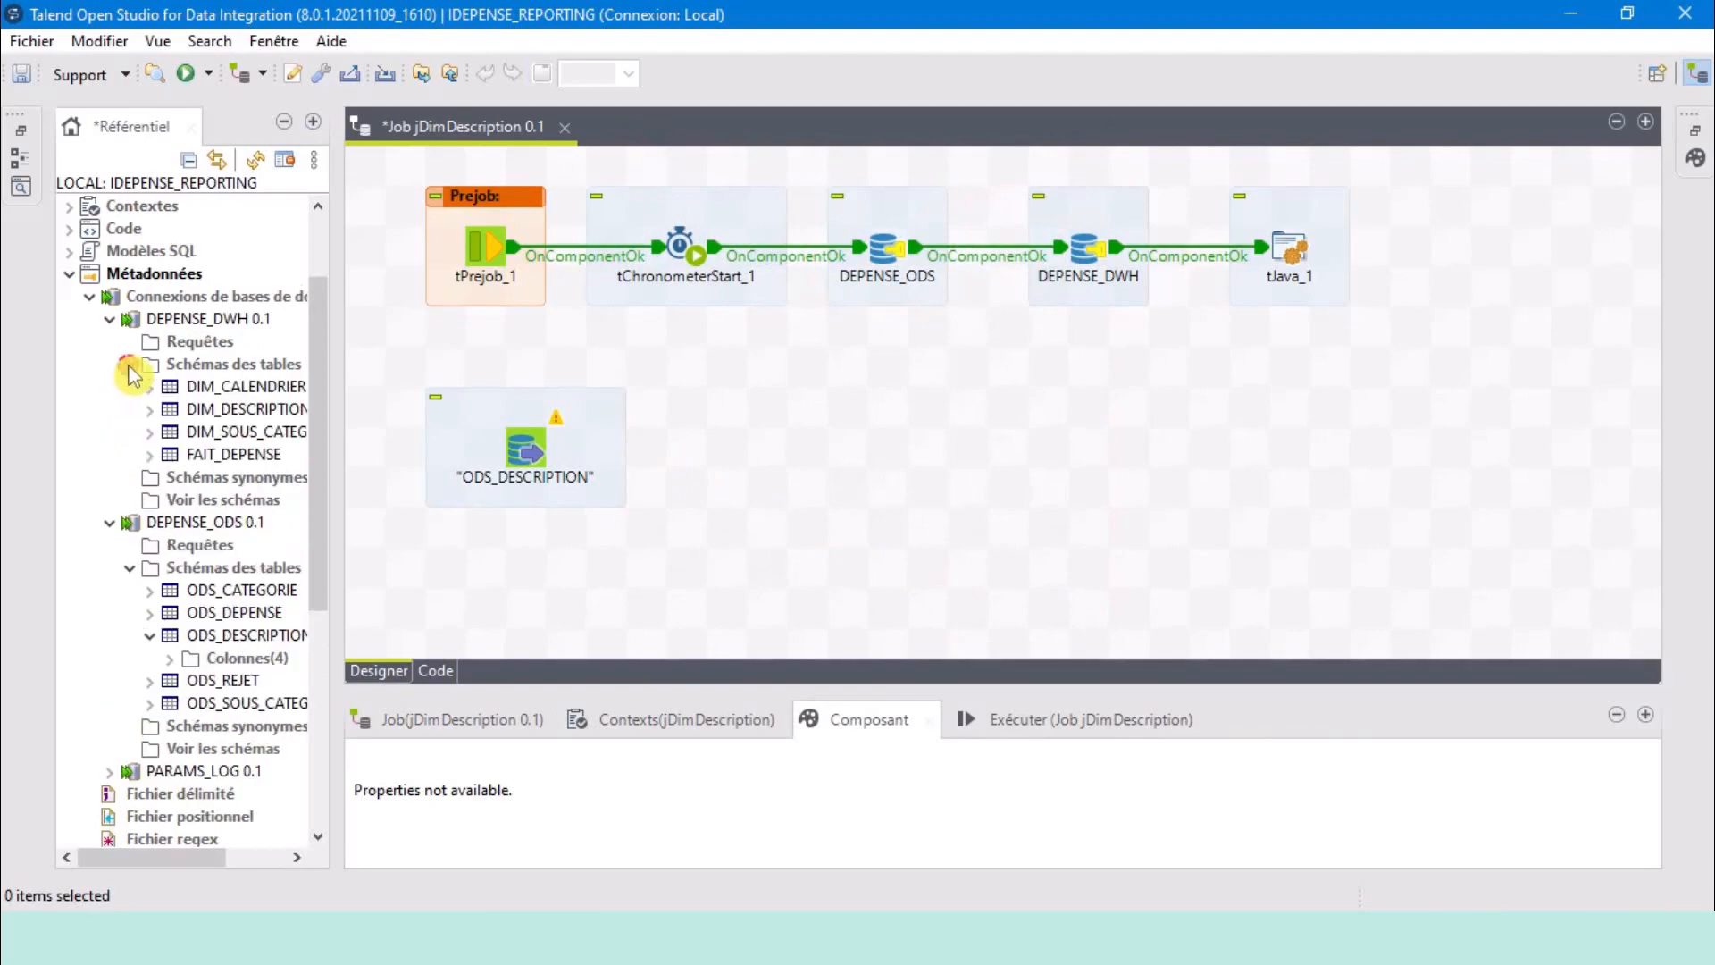
left_click(234, 412)
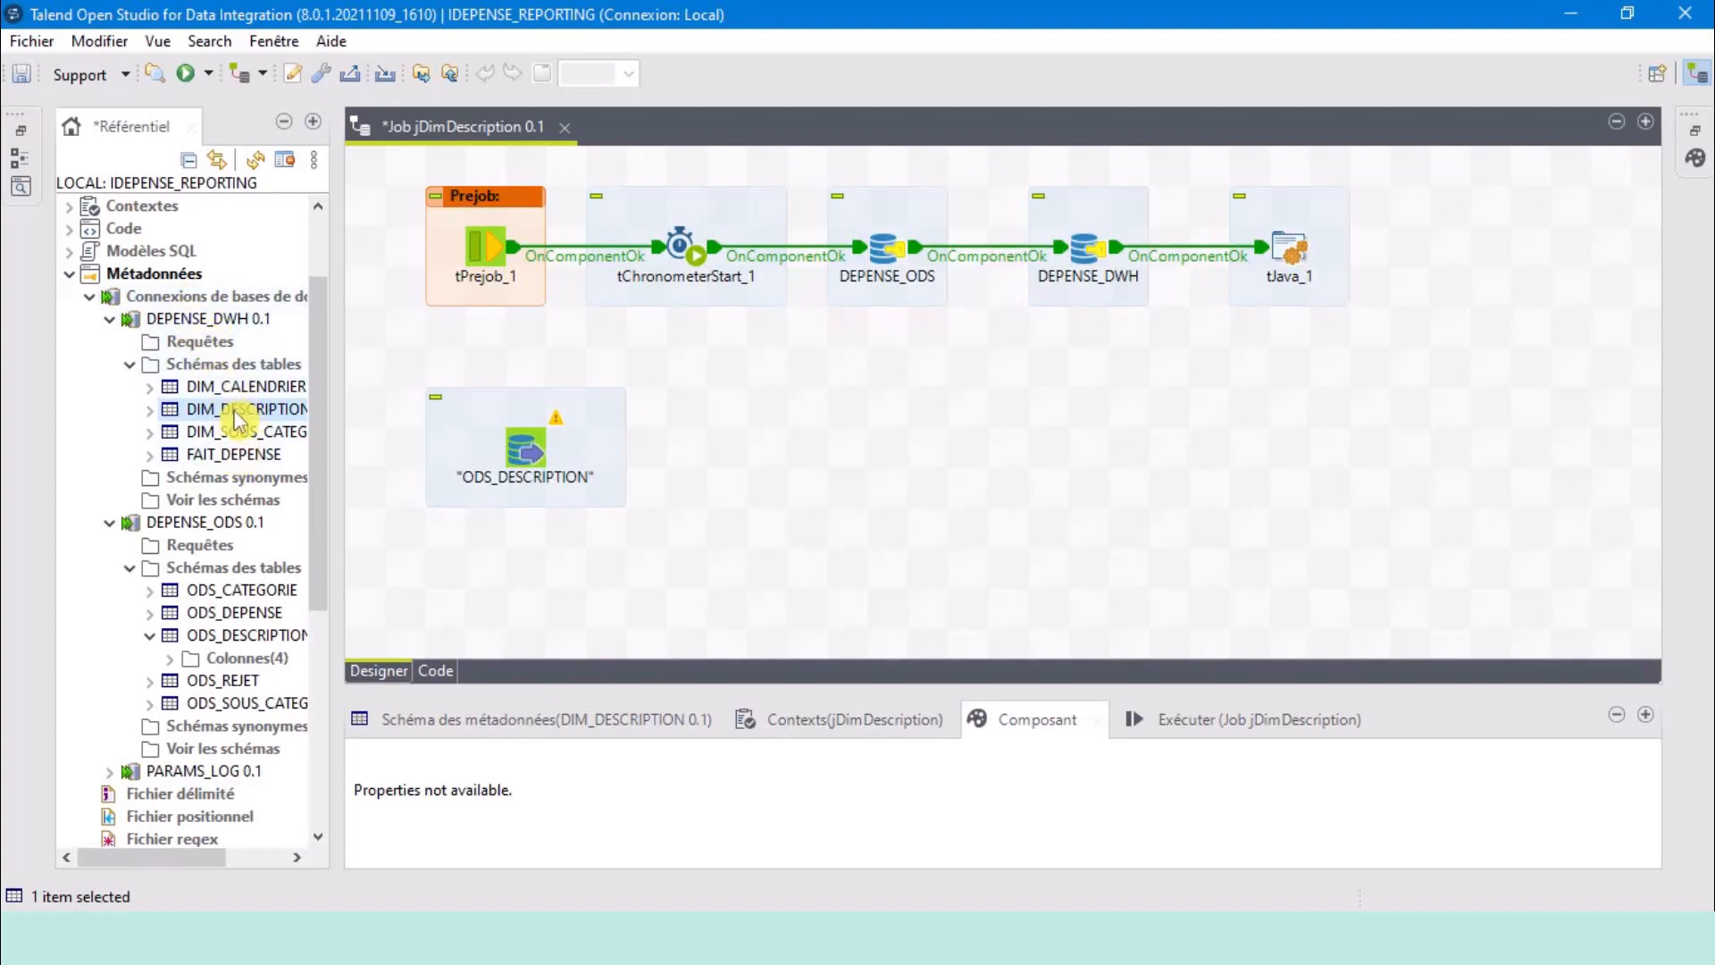
left_click_drag(234, 416, 785, 583)
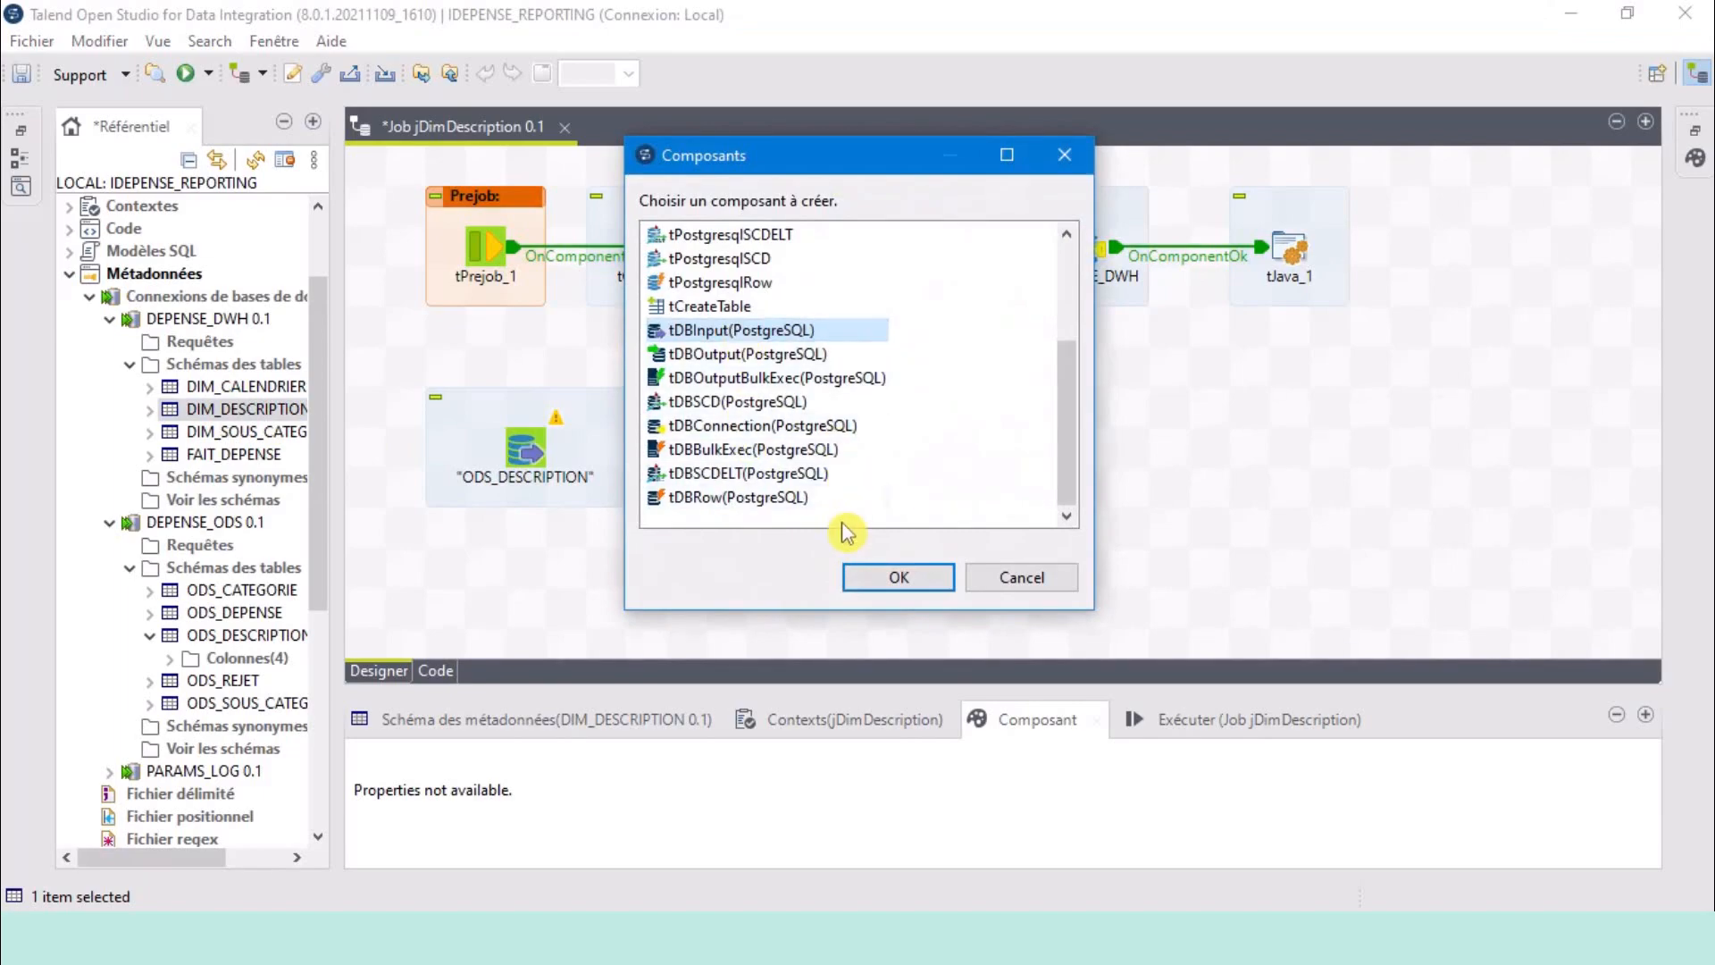
left_click(894, 585)
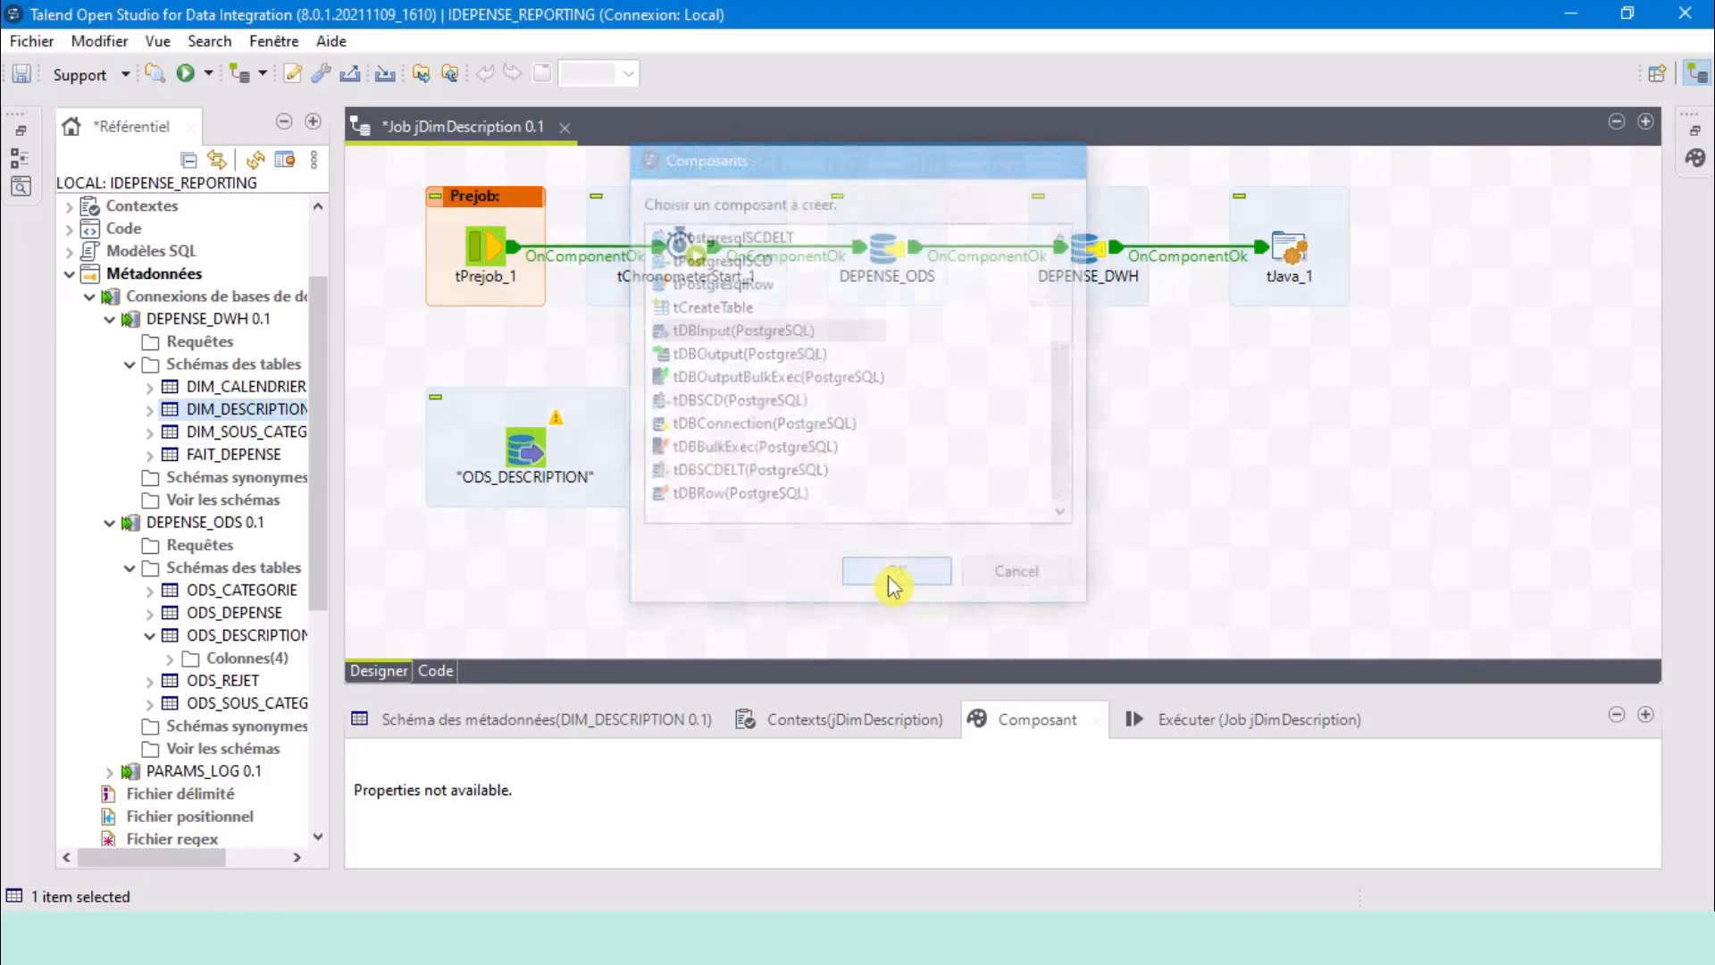
left_click(284, 121)
left_click(490, 471)
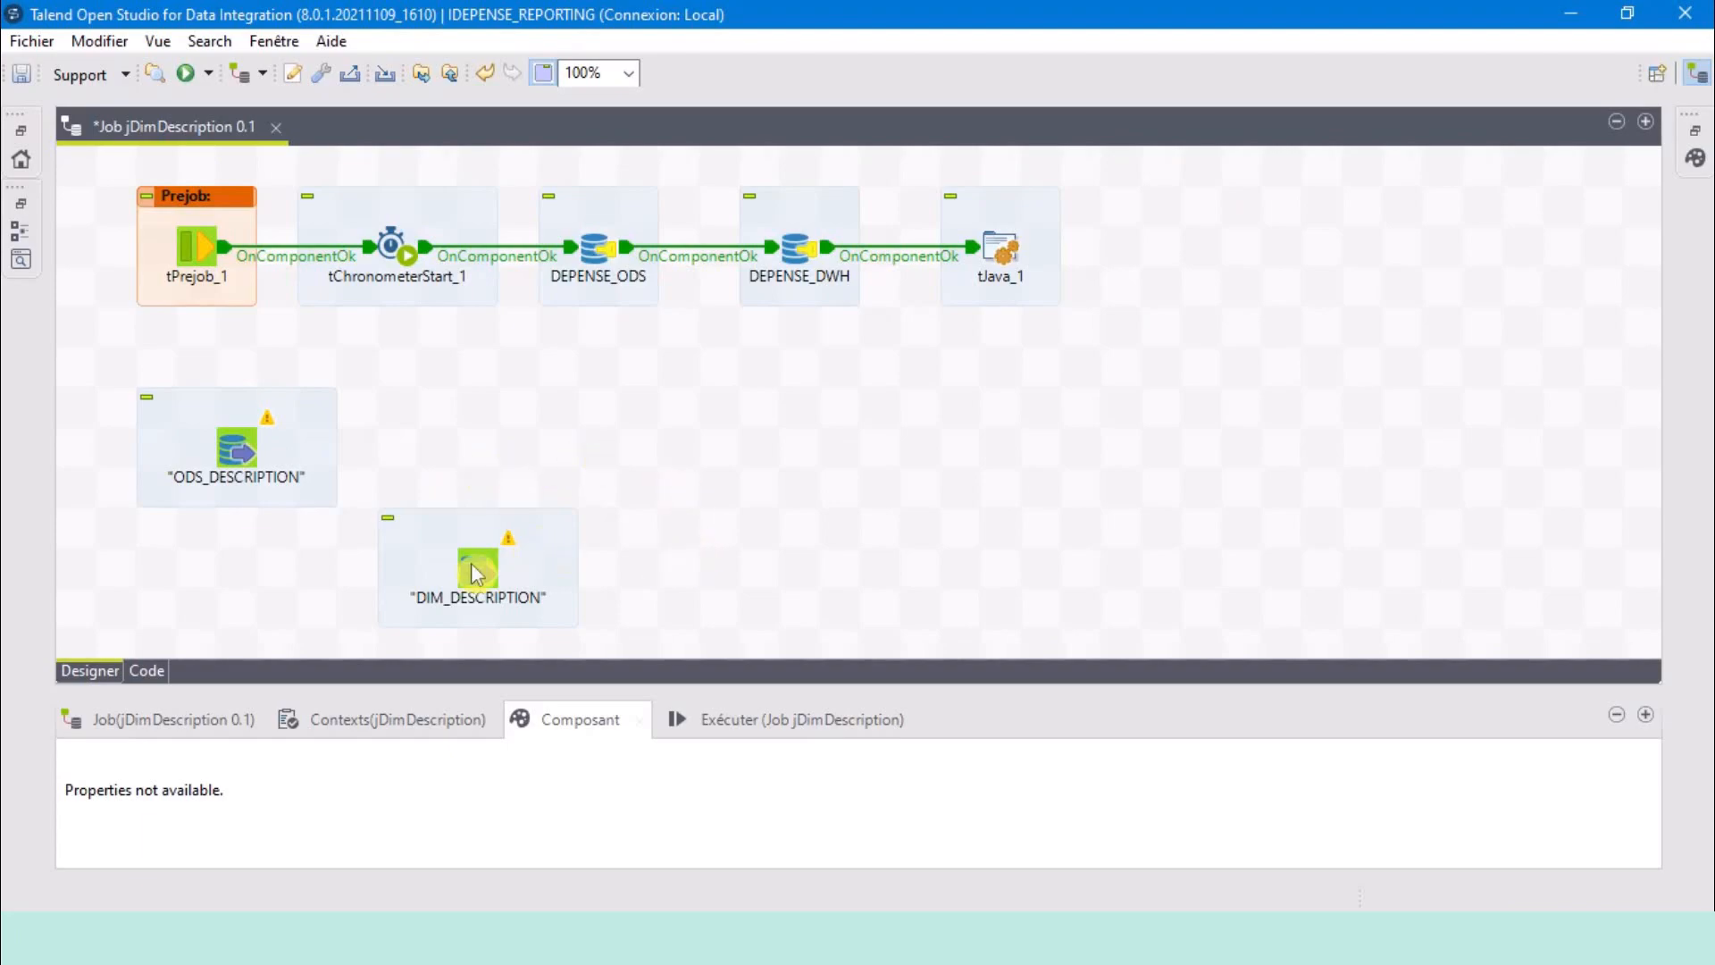
left_click(238, 451)
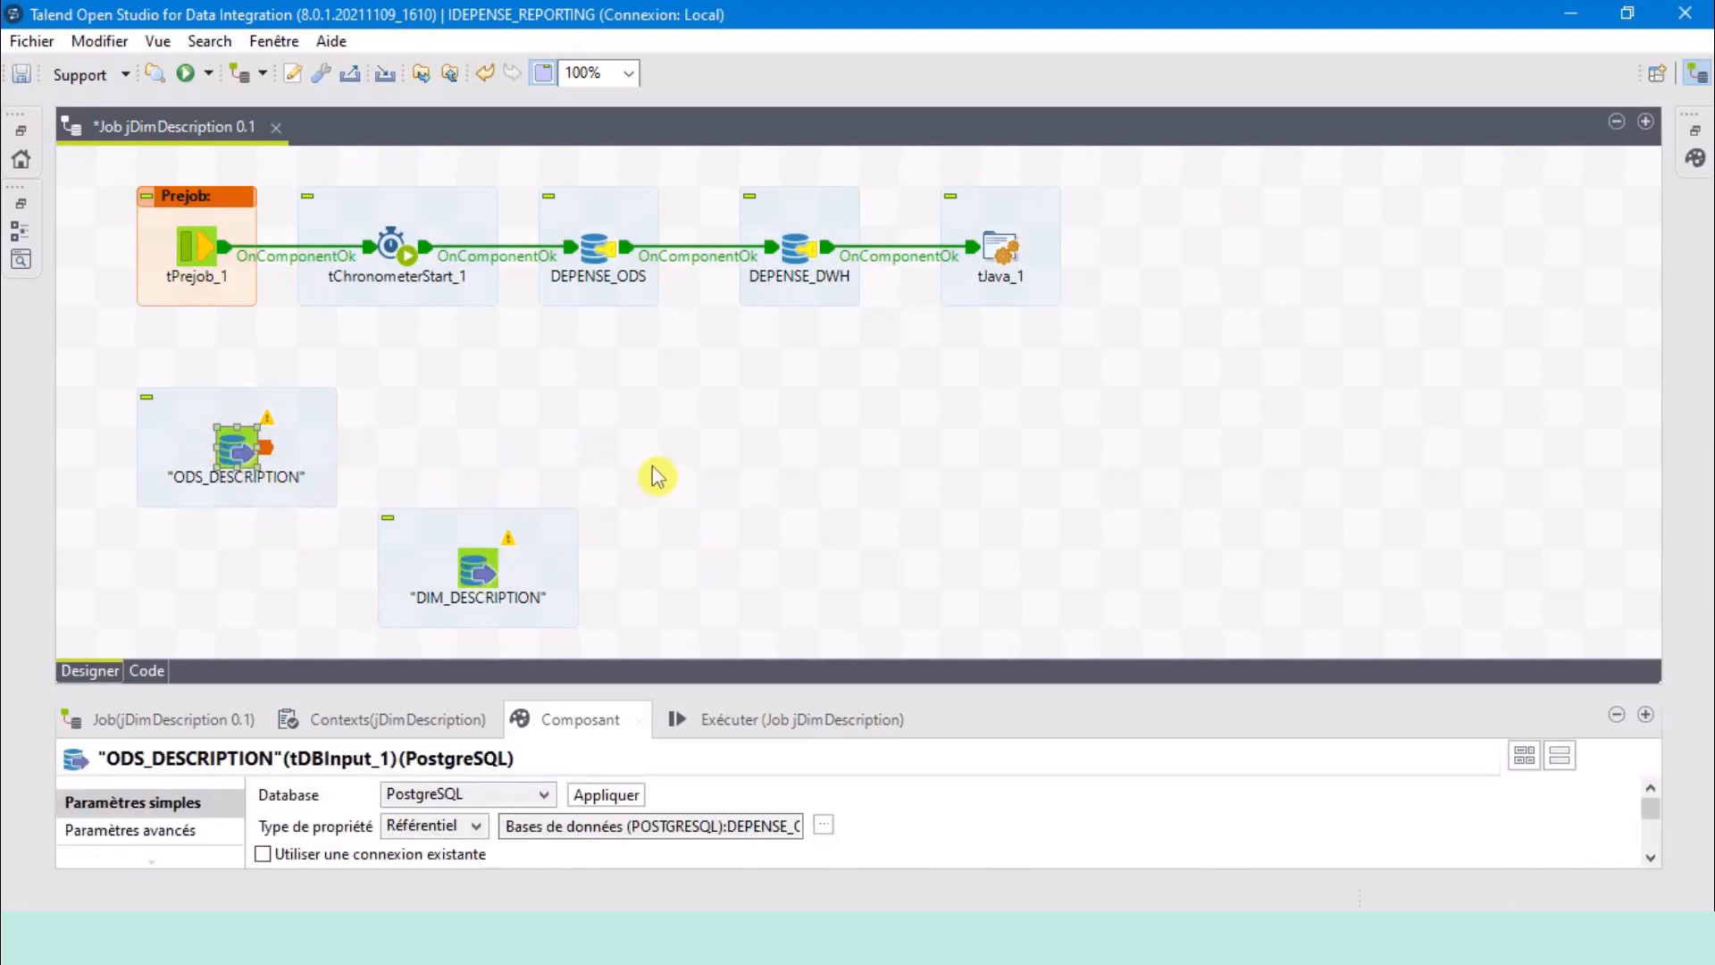
left_click(481, 586)
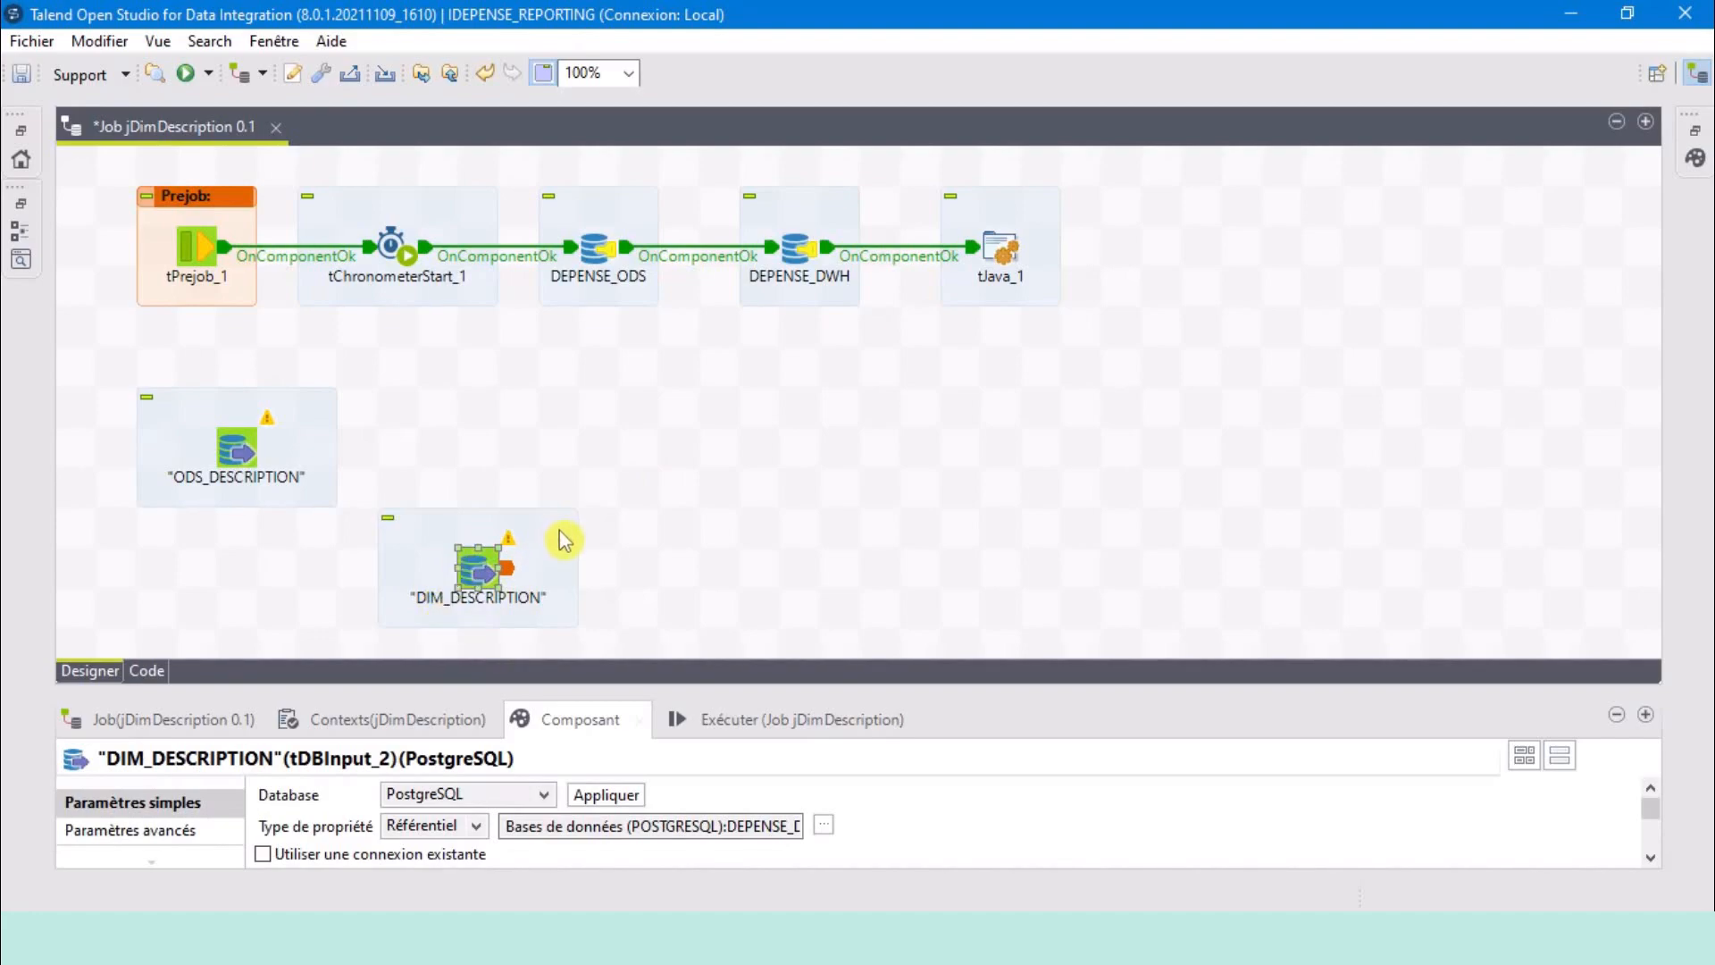
left_click(234, 447)
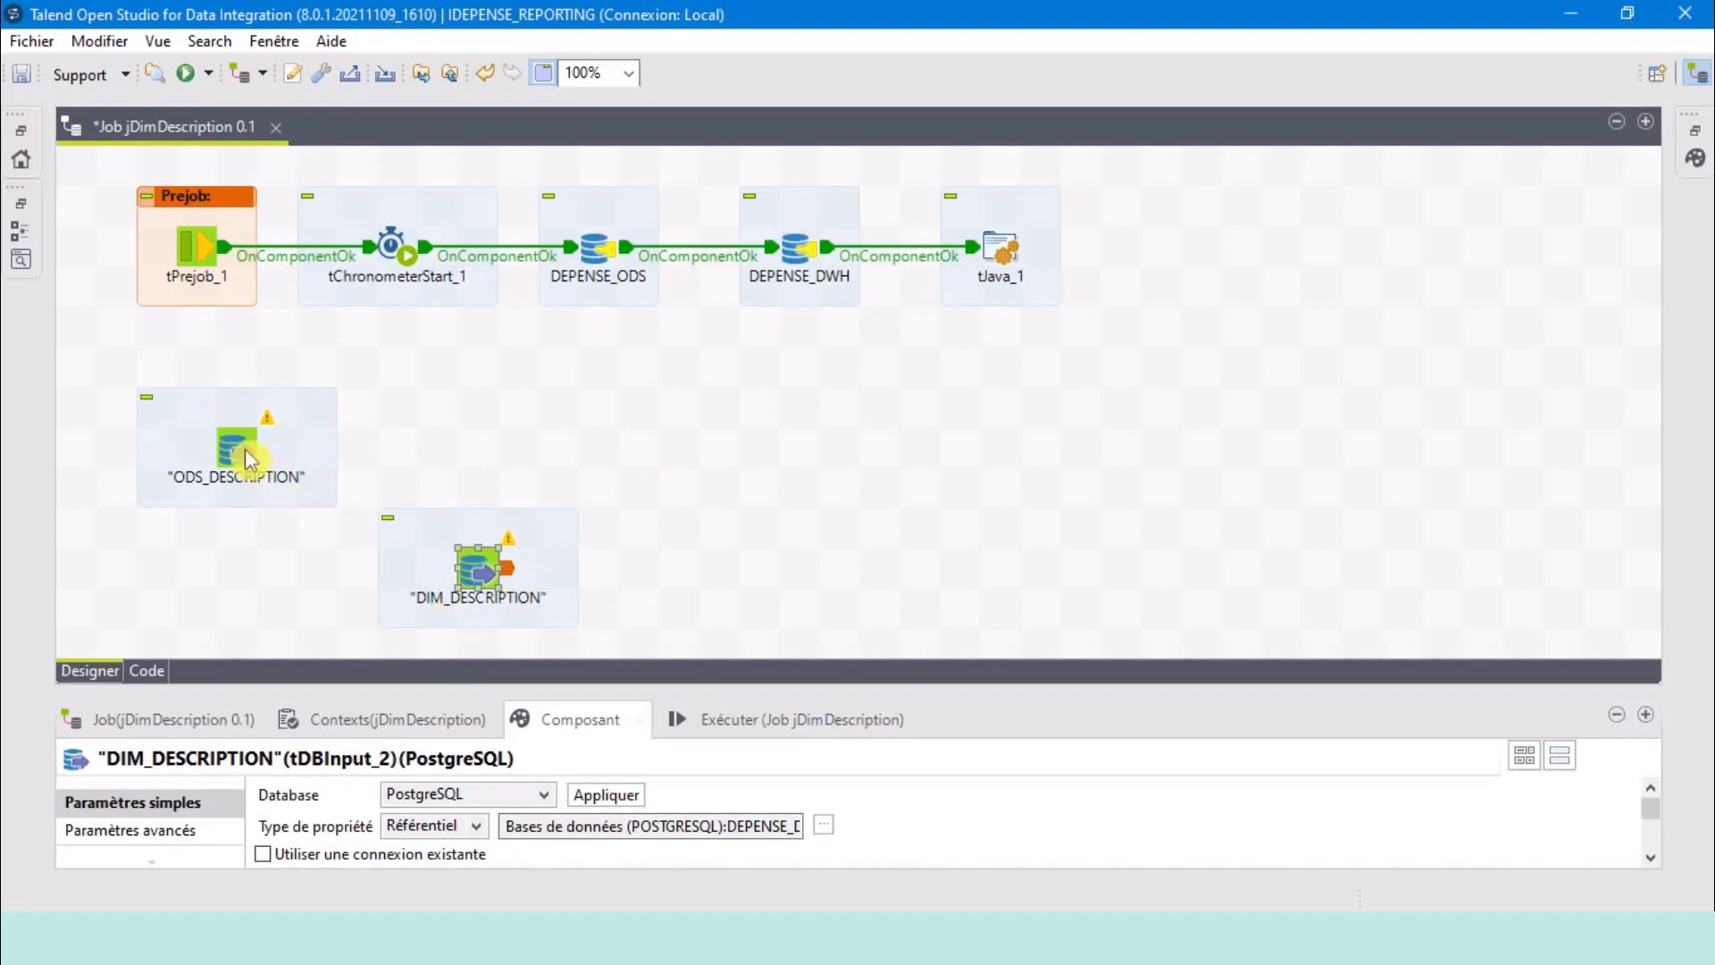
left_click(465, 563)
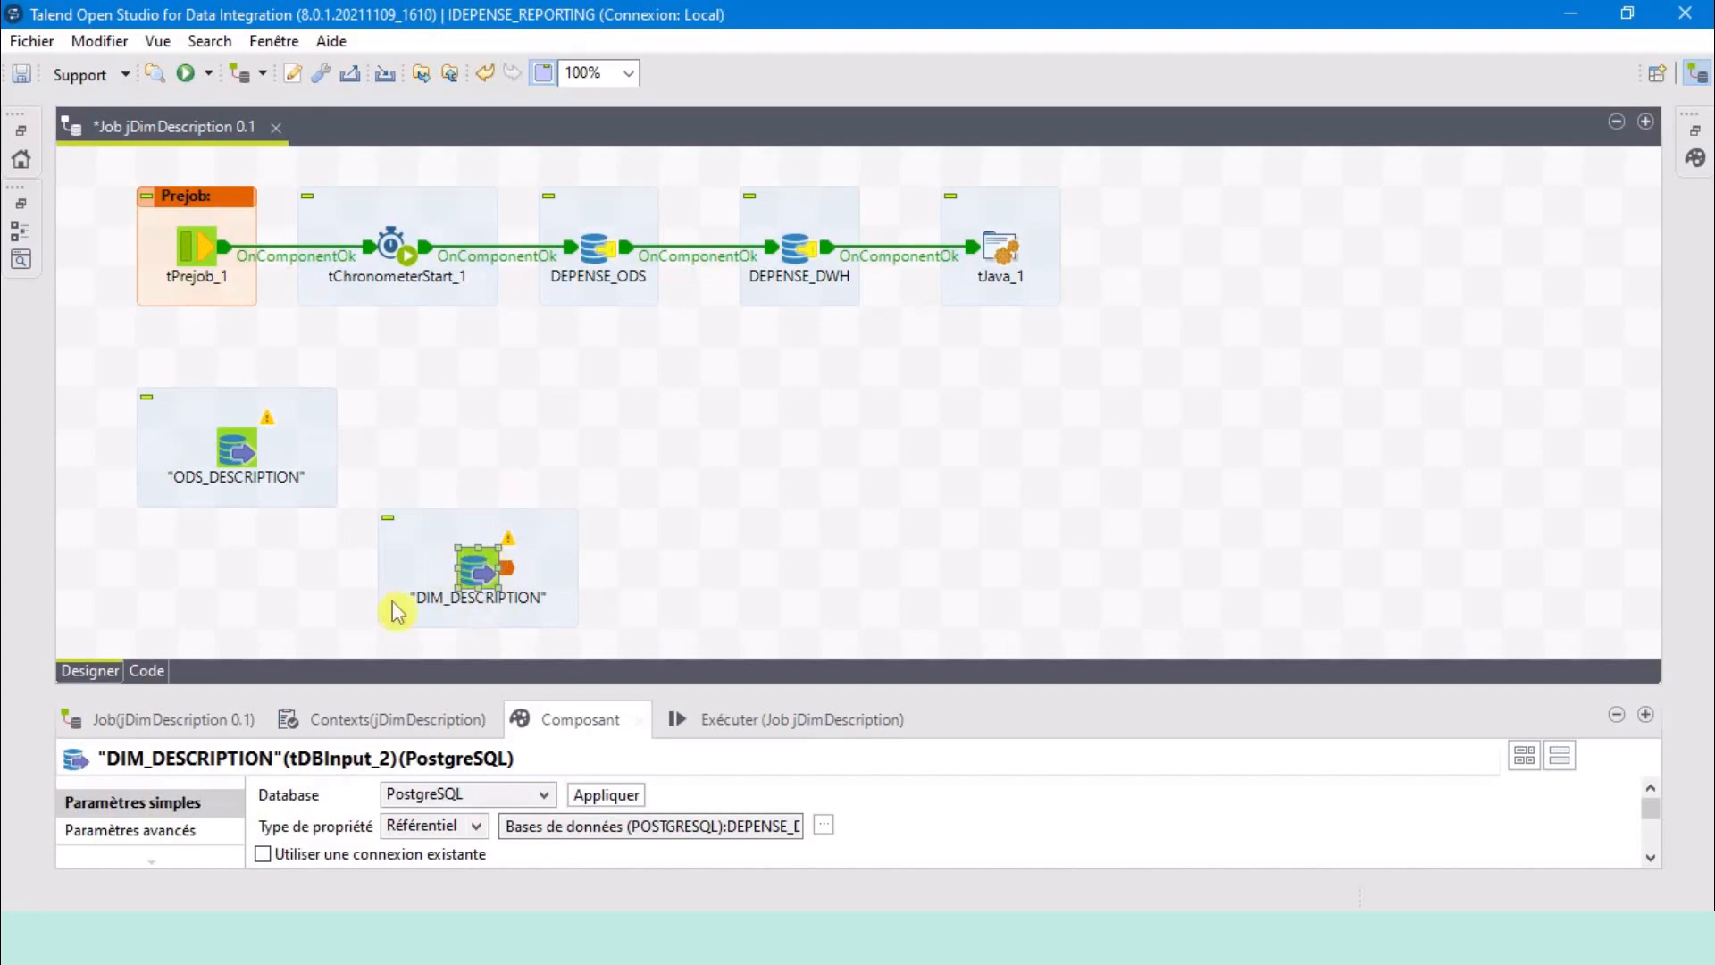
Make the ODS_DESCRIPTION input use the existing connection tDBConnection_1 - DEPENSE_ODS.
left_click(225, 449)
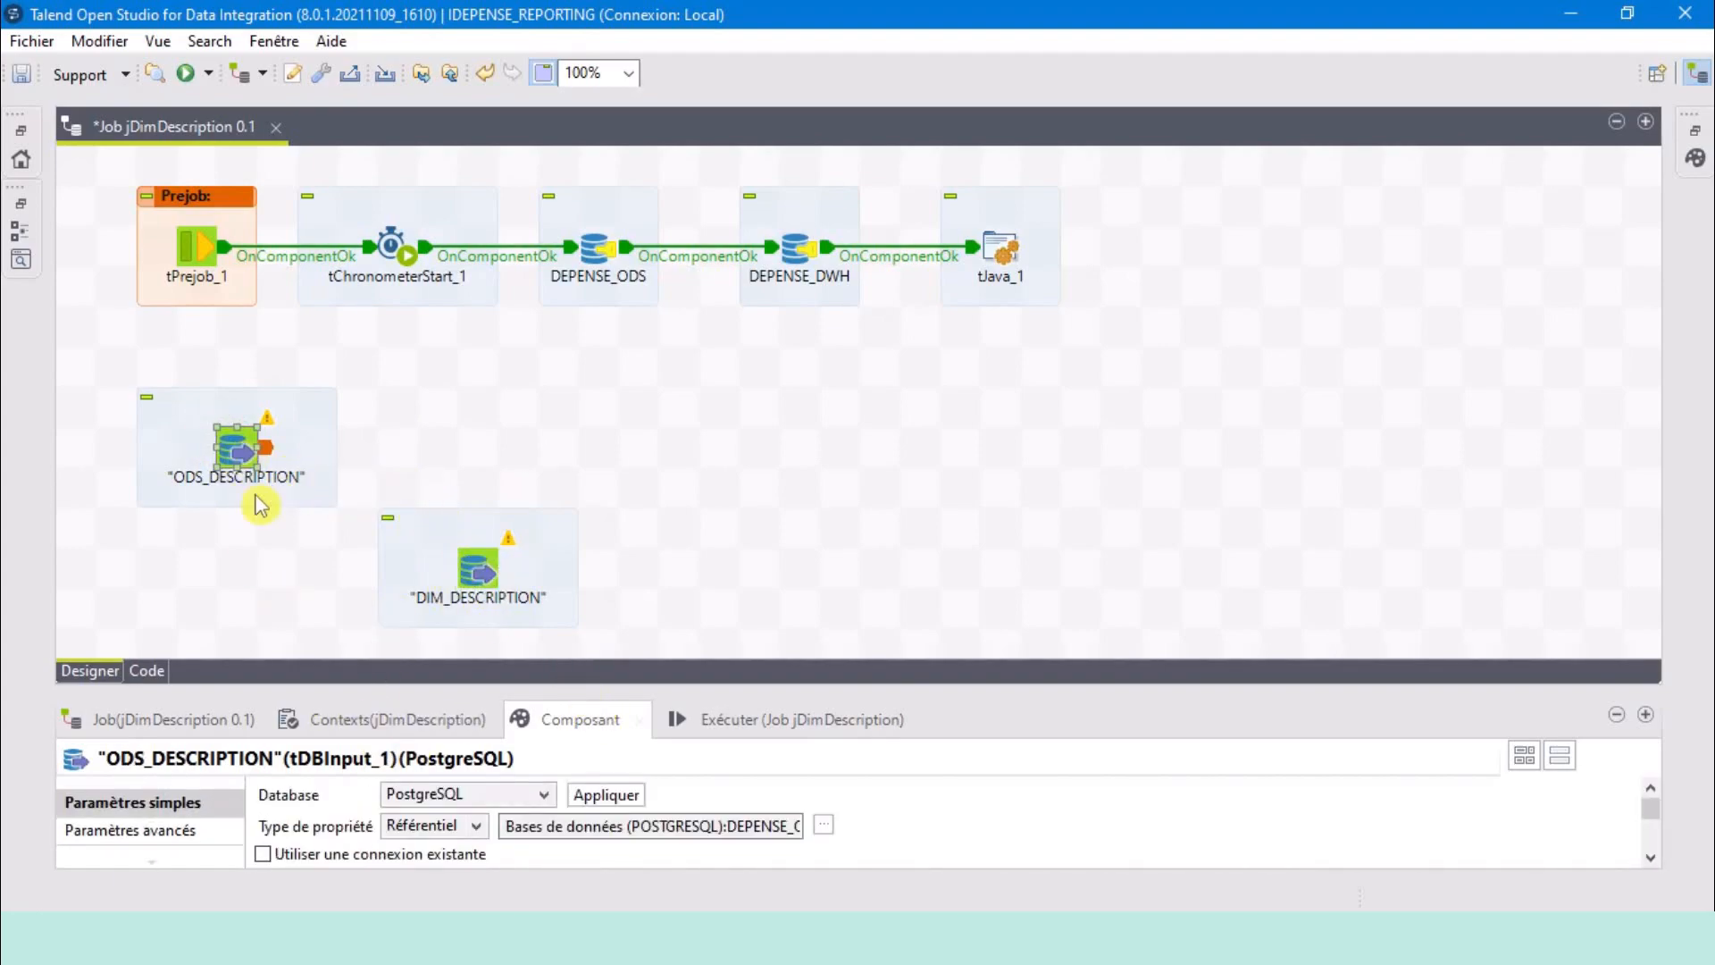
left_click_drag(759, 683, 780, 493)
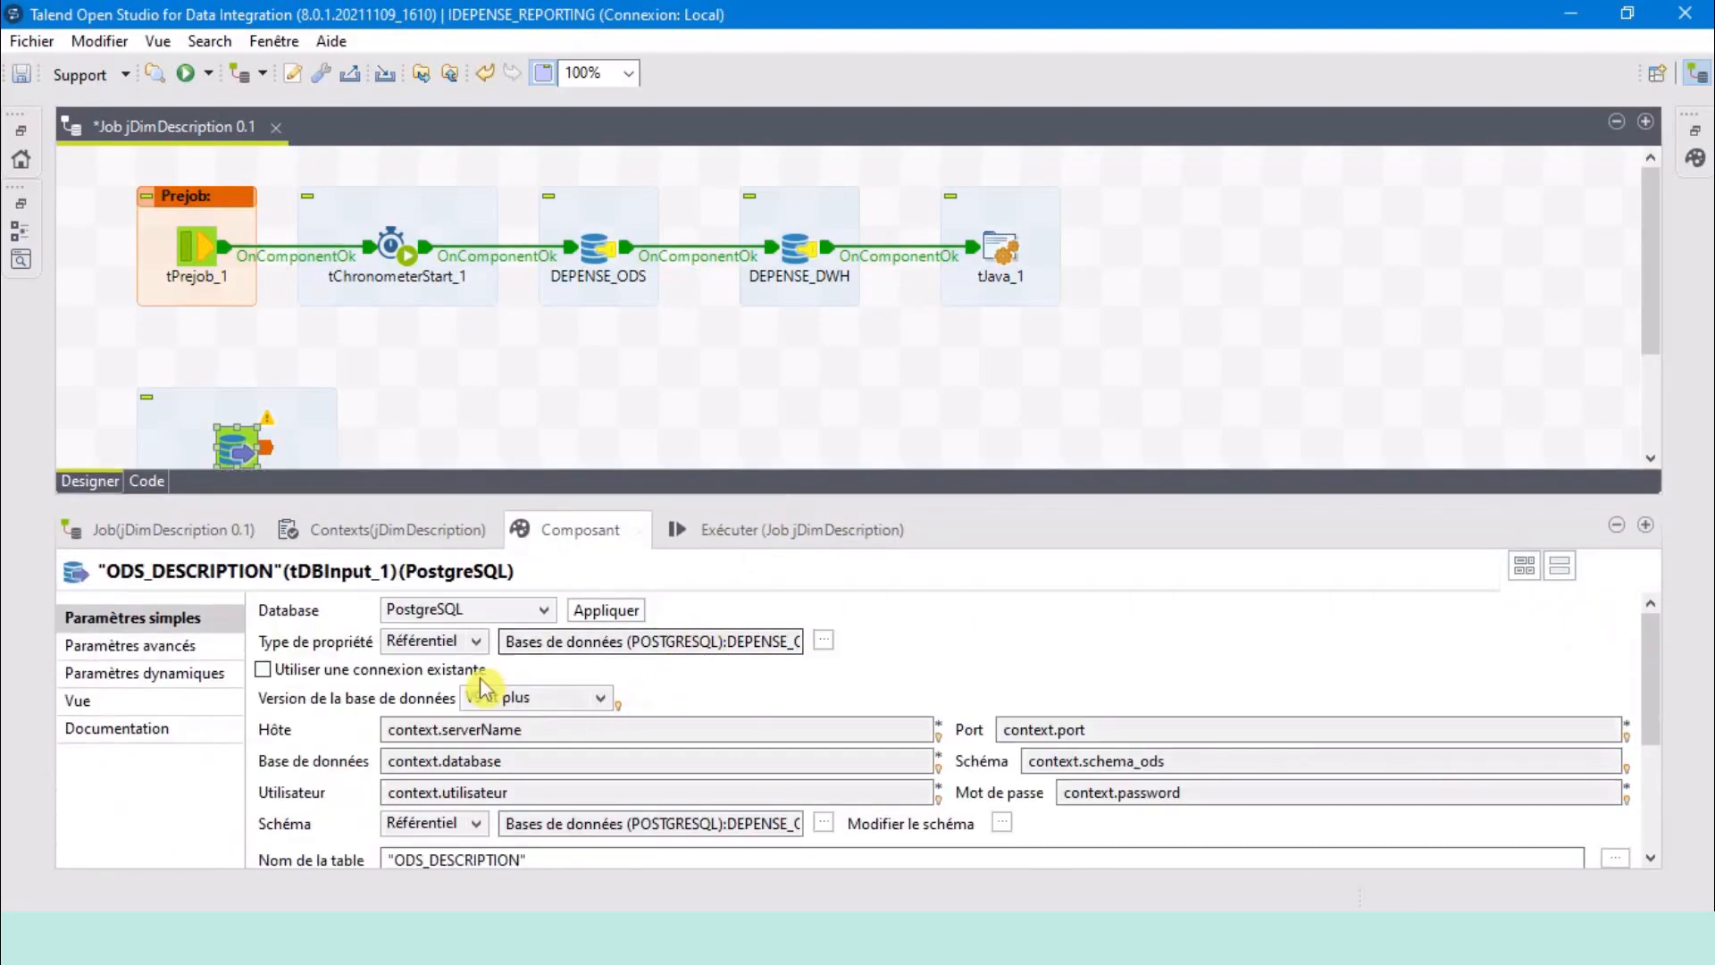
left_click(263, 669)
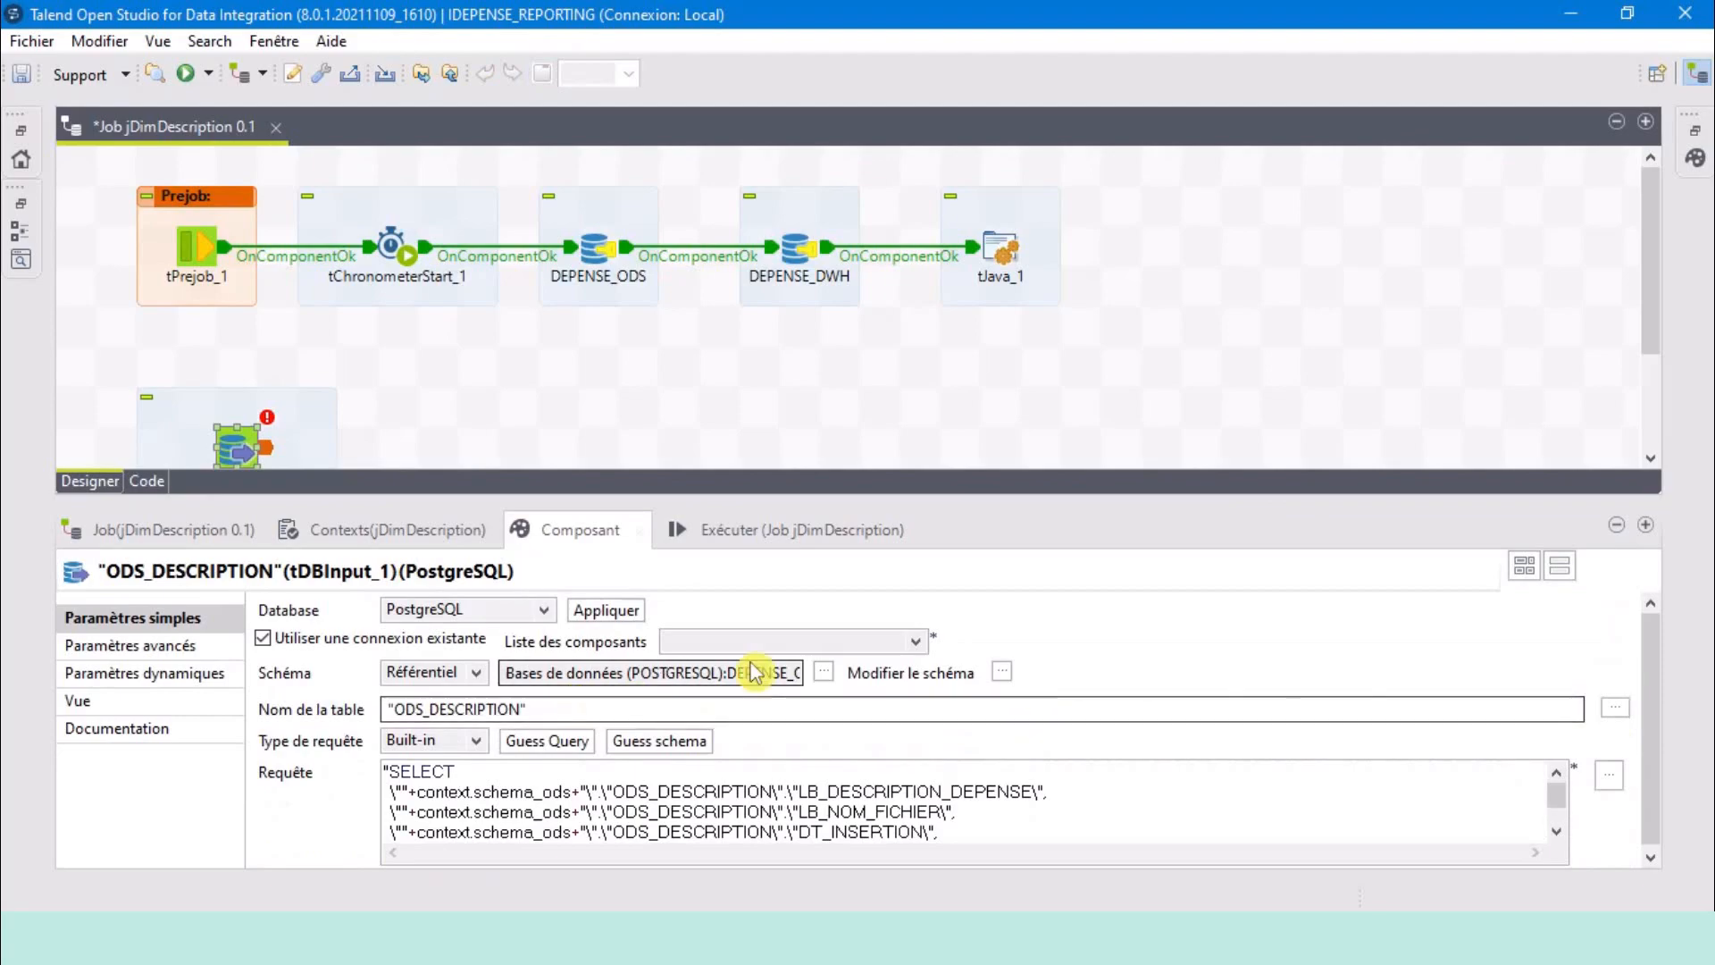
left_click(820, 642)
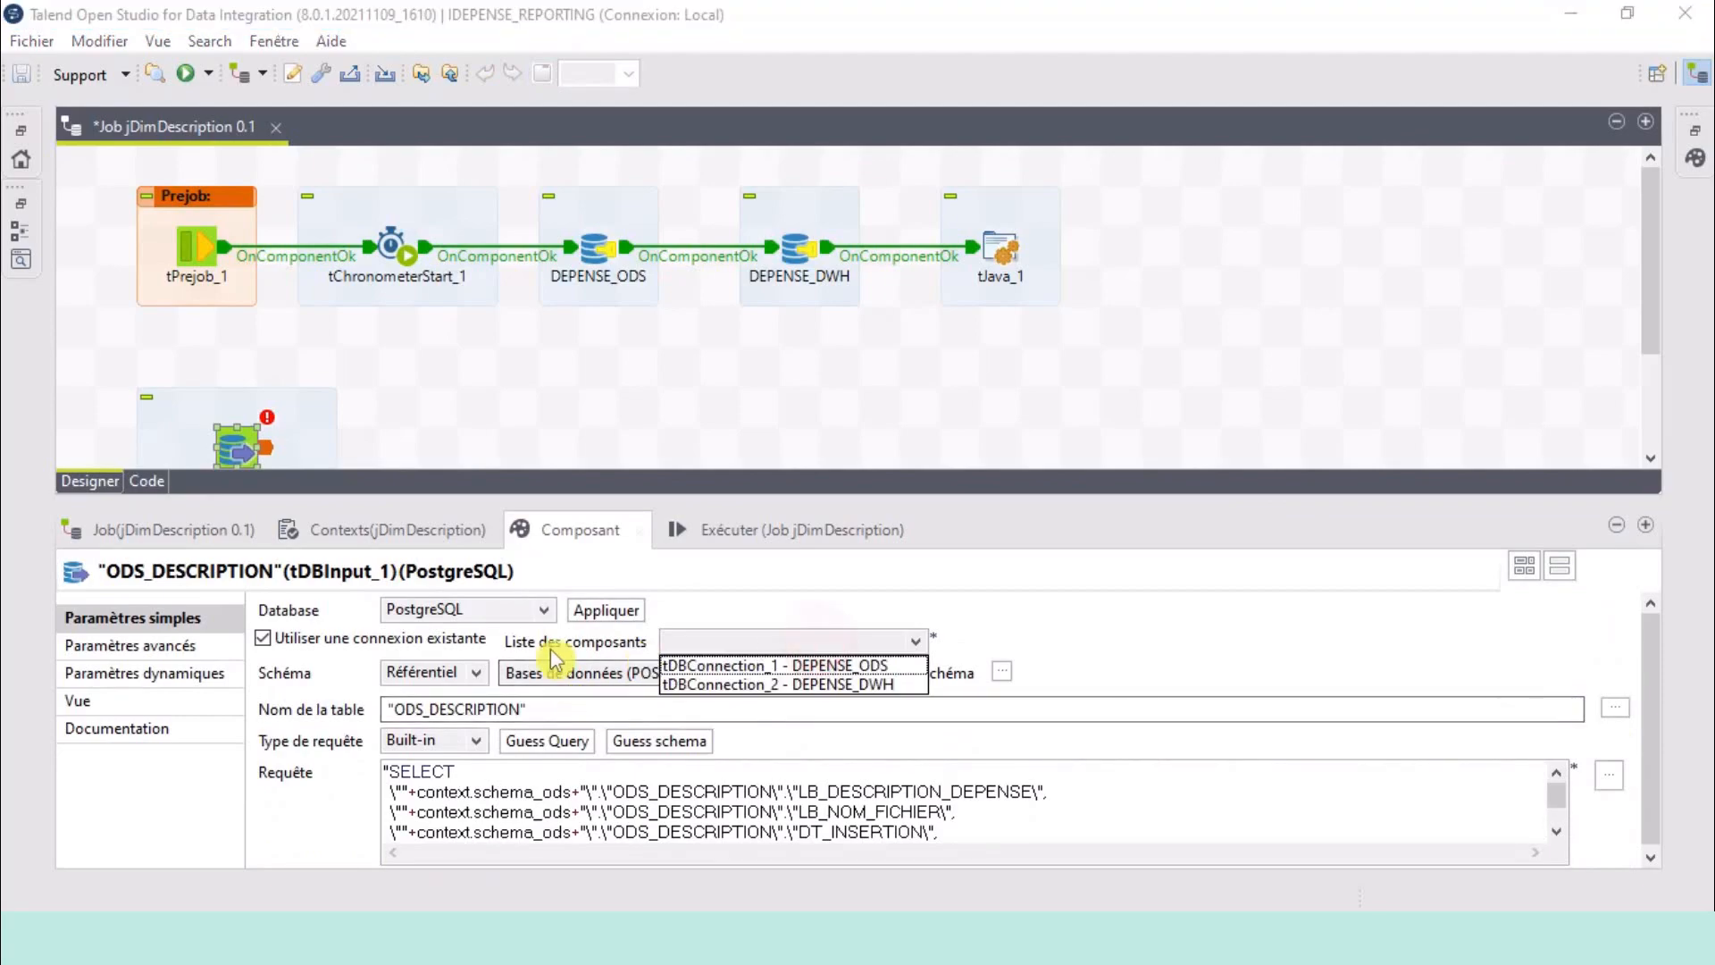
left_click(831, 668)
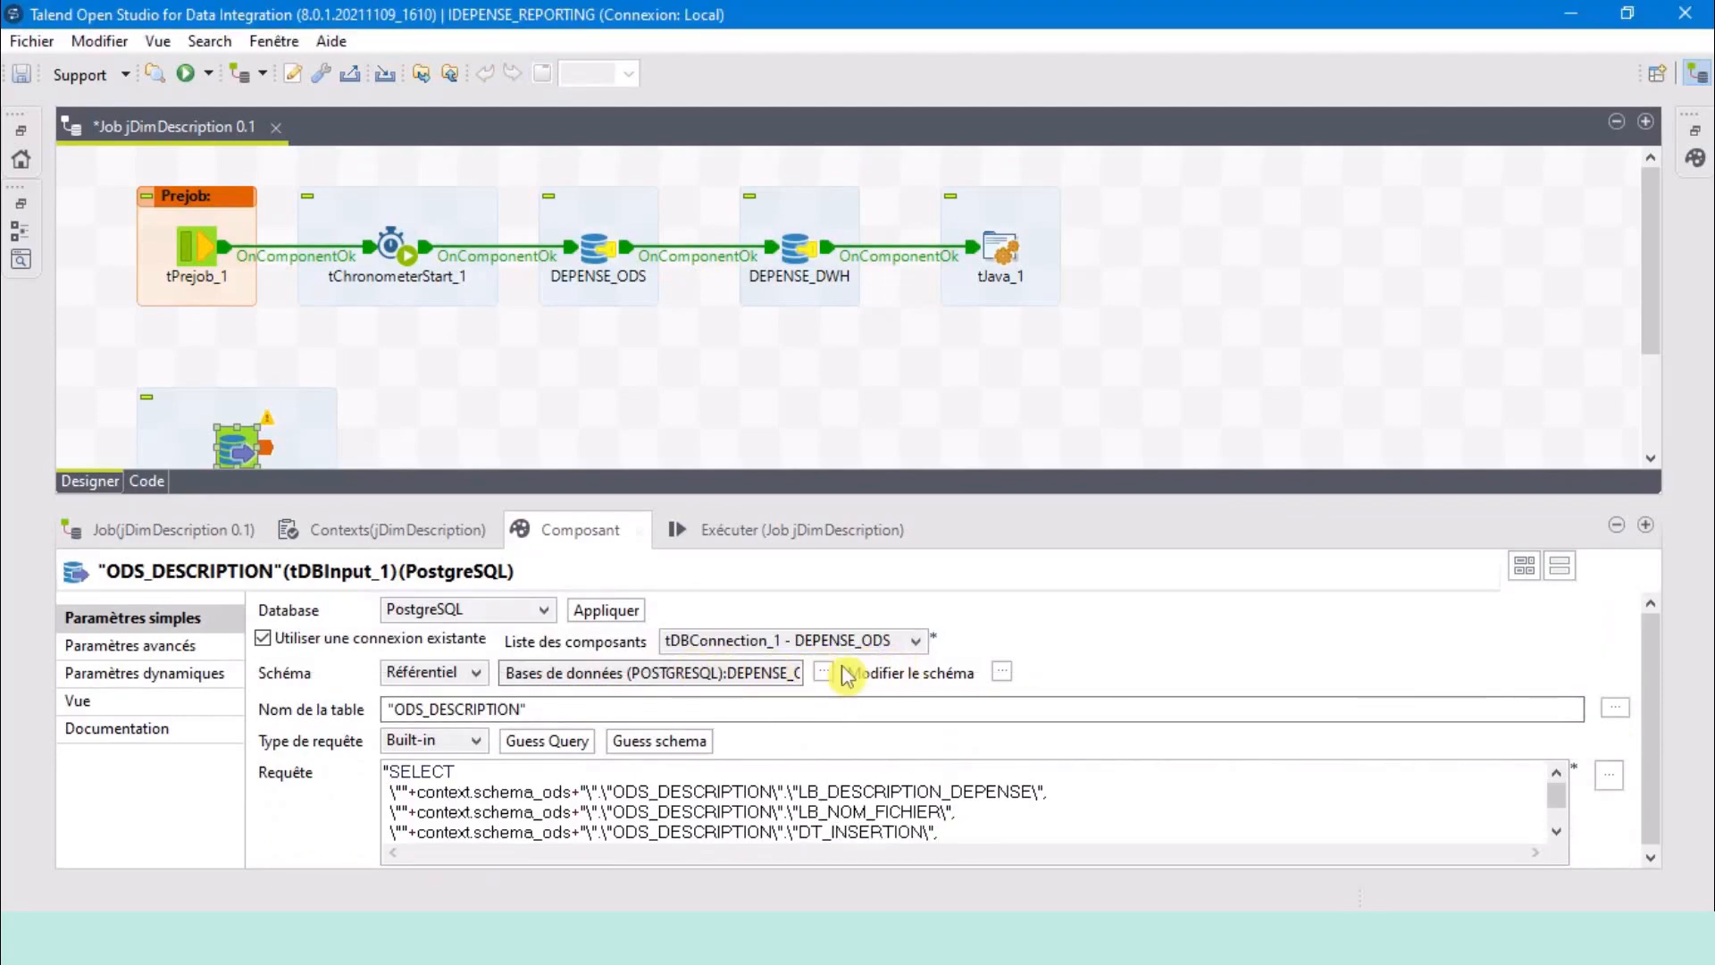
scroll(435, 399, "down", 1)
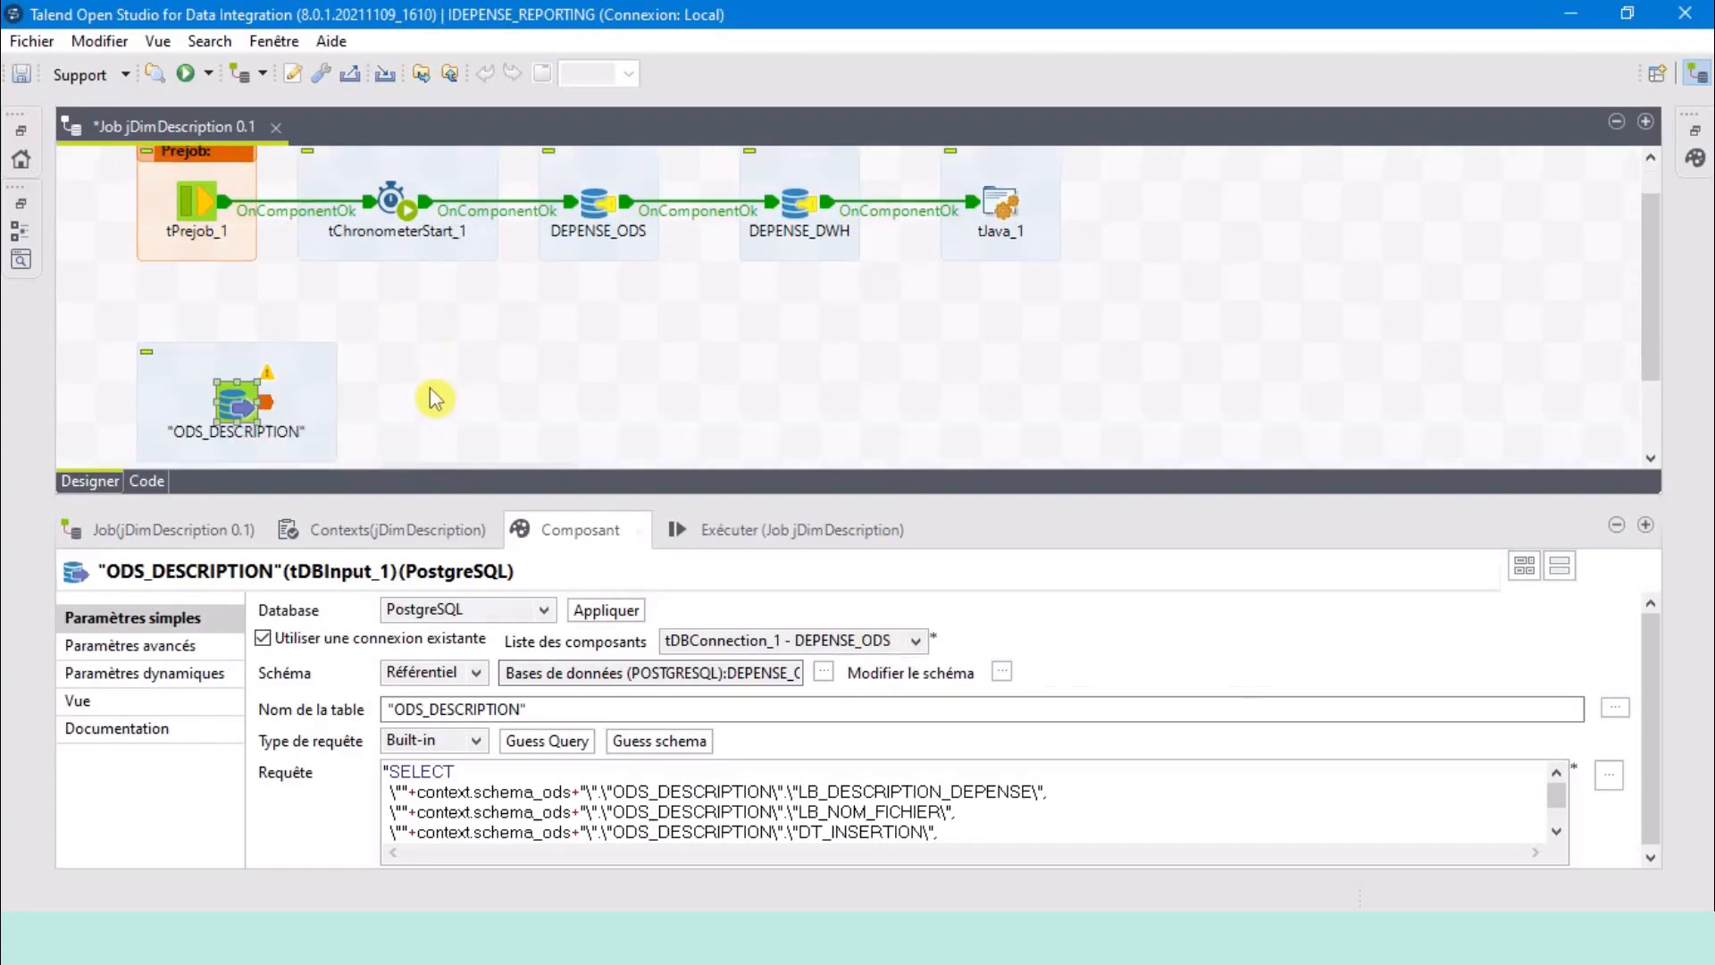
left_click(600, 198)
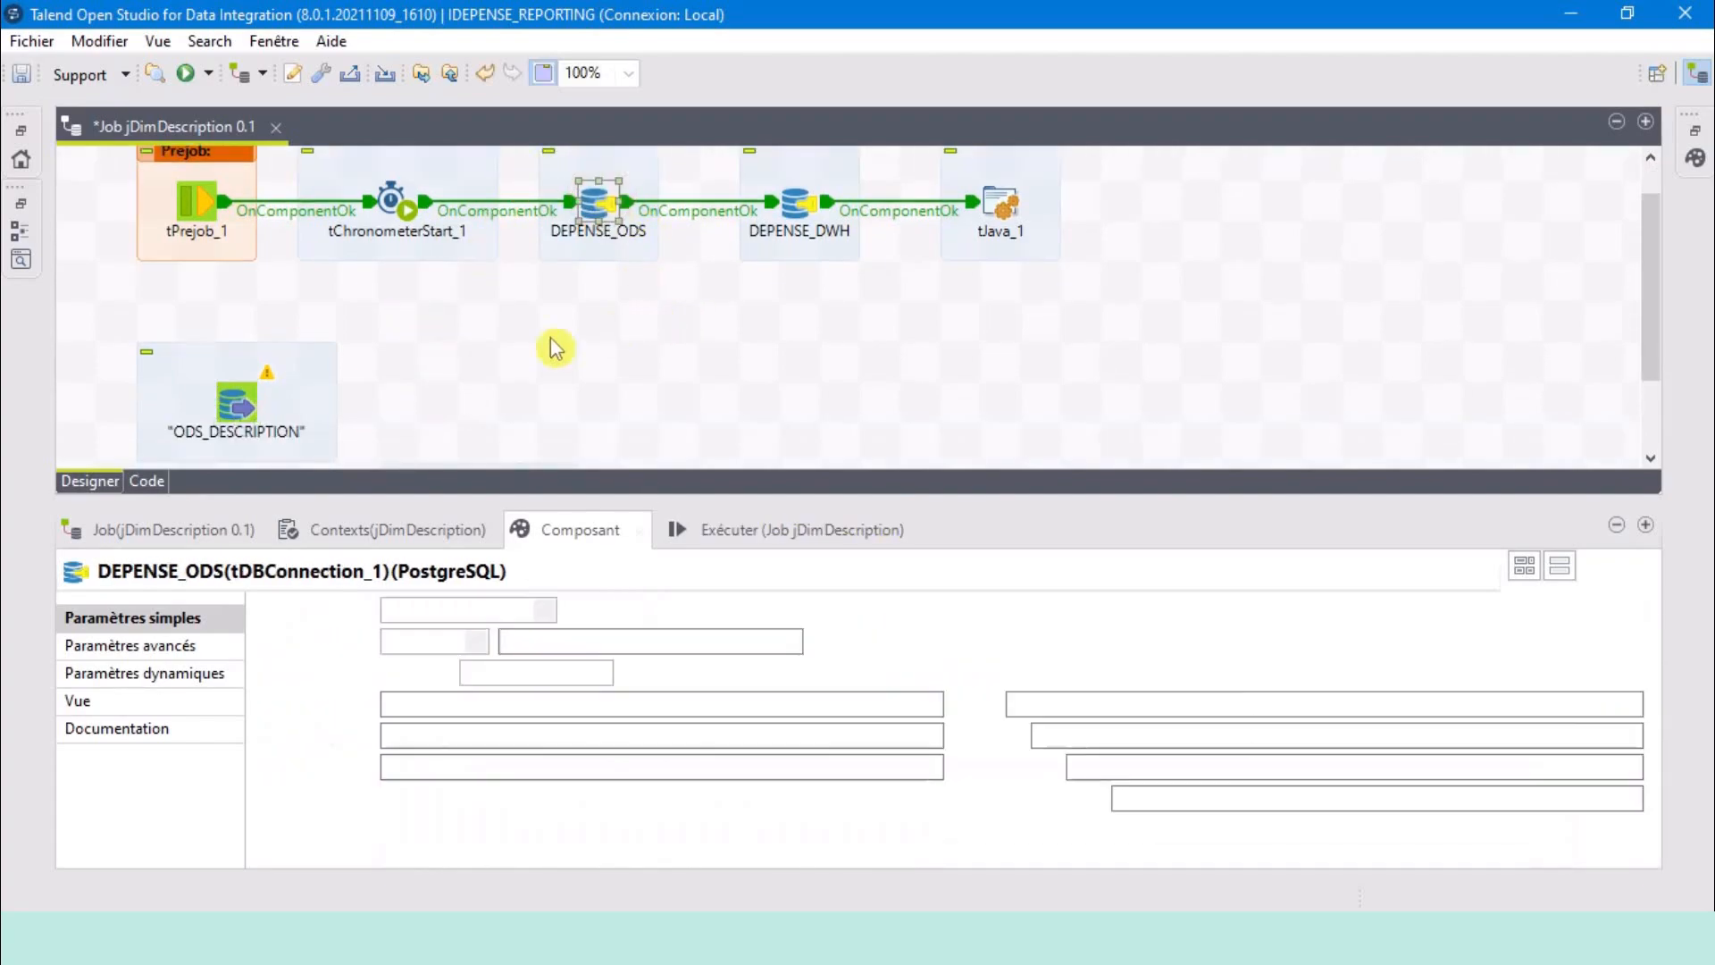
left_click(286, 406)
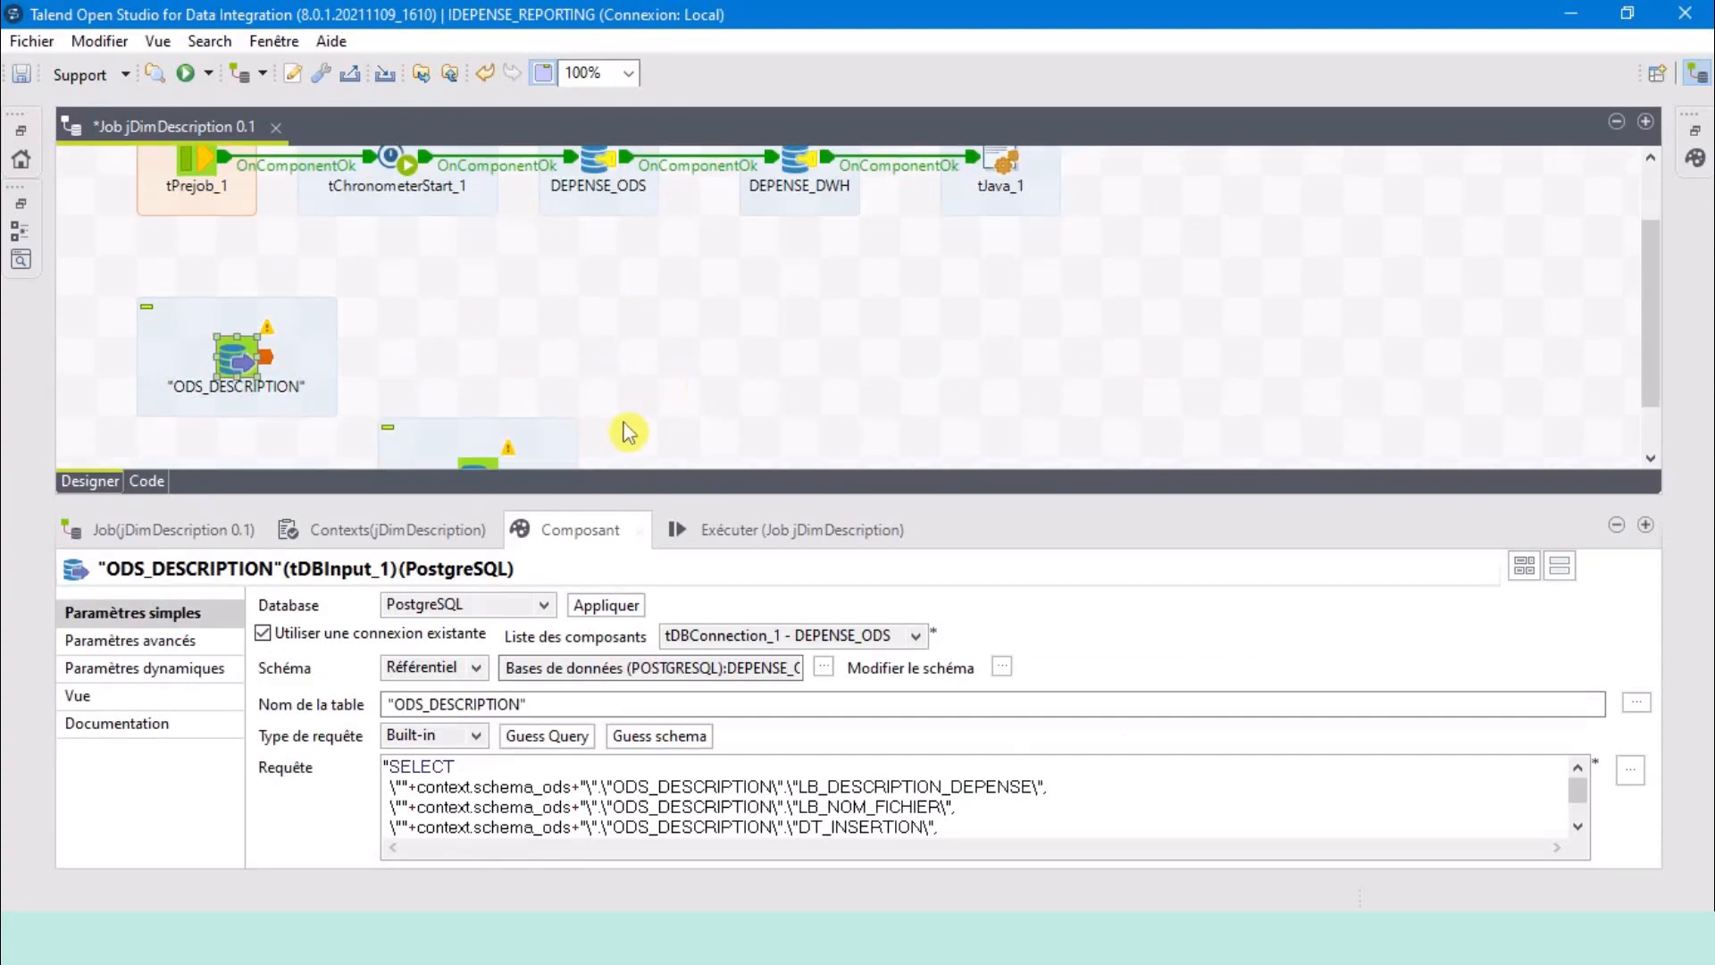
Make the DIM_DESCRIPTION input use the existing connection tDBConnection_2 - DEPENSE_DWH.
scroll(625, 432, "down", 1)
left_click(487, 416)
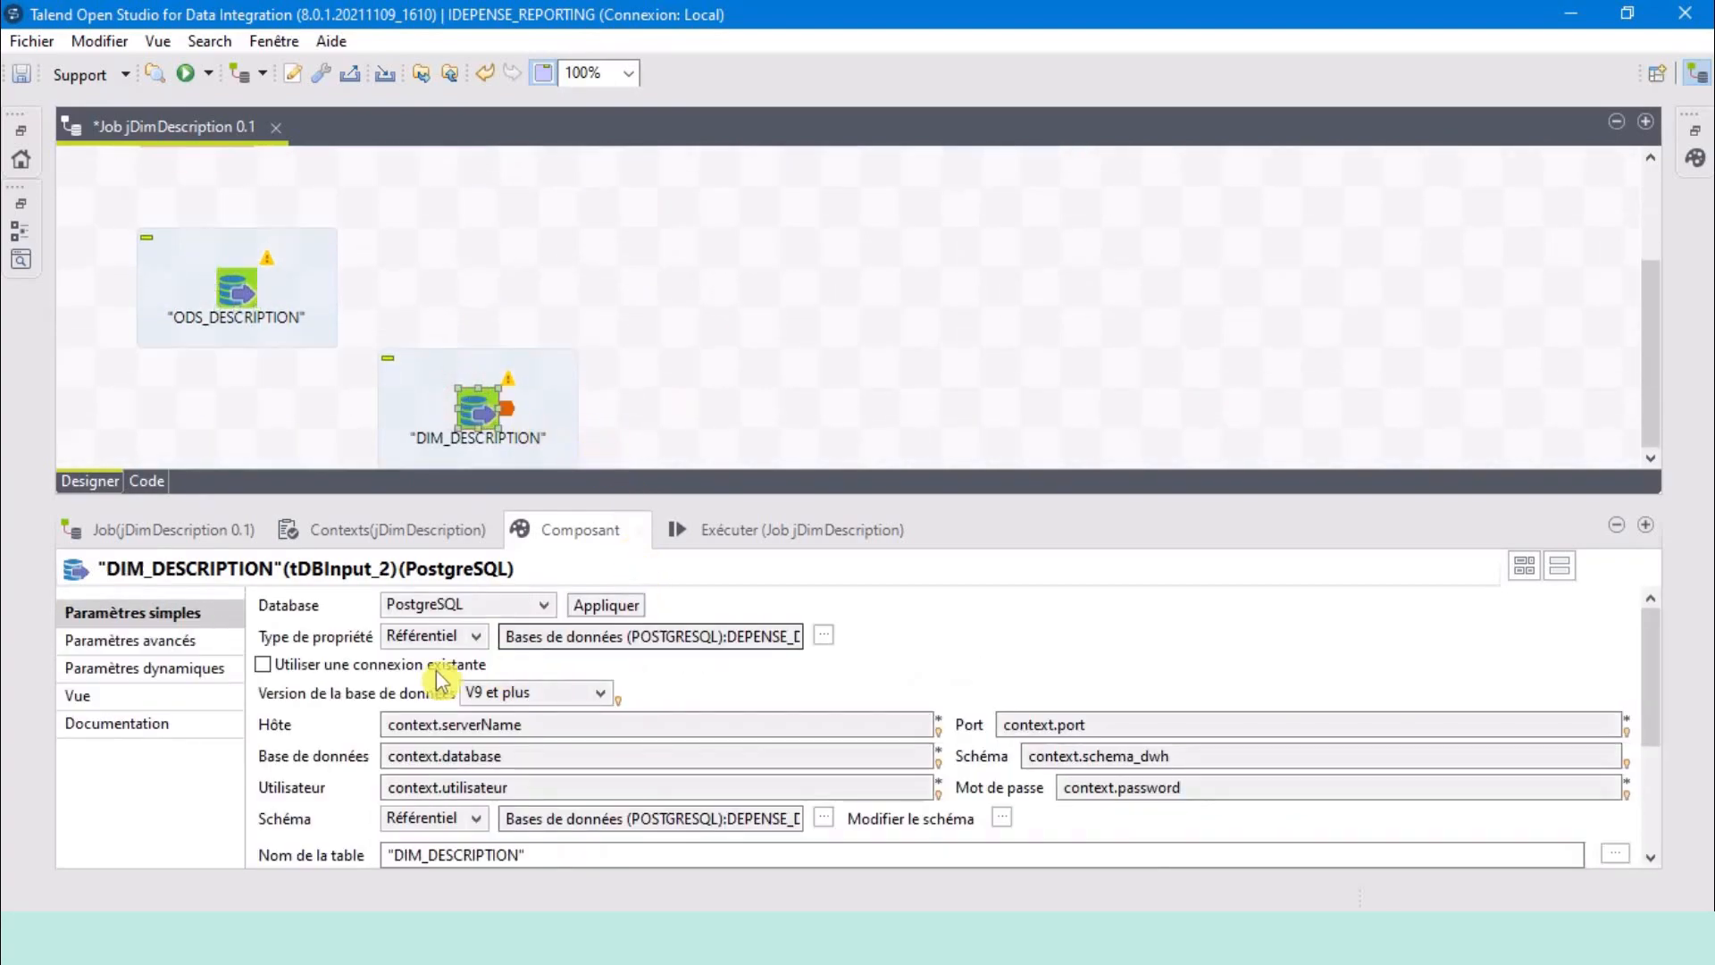
left_click(344, 662)
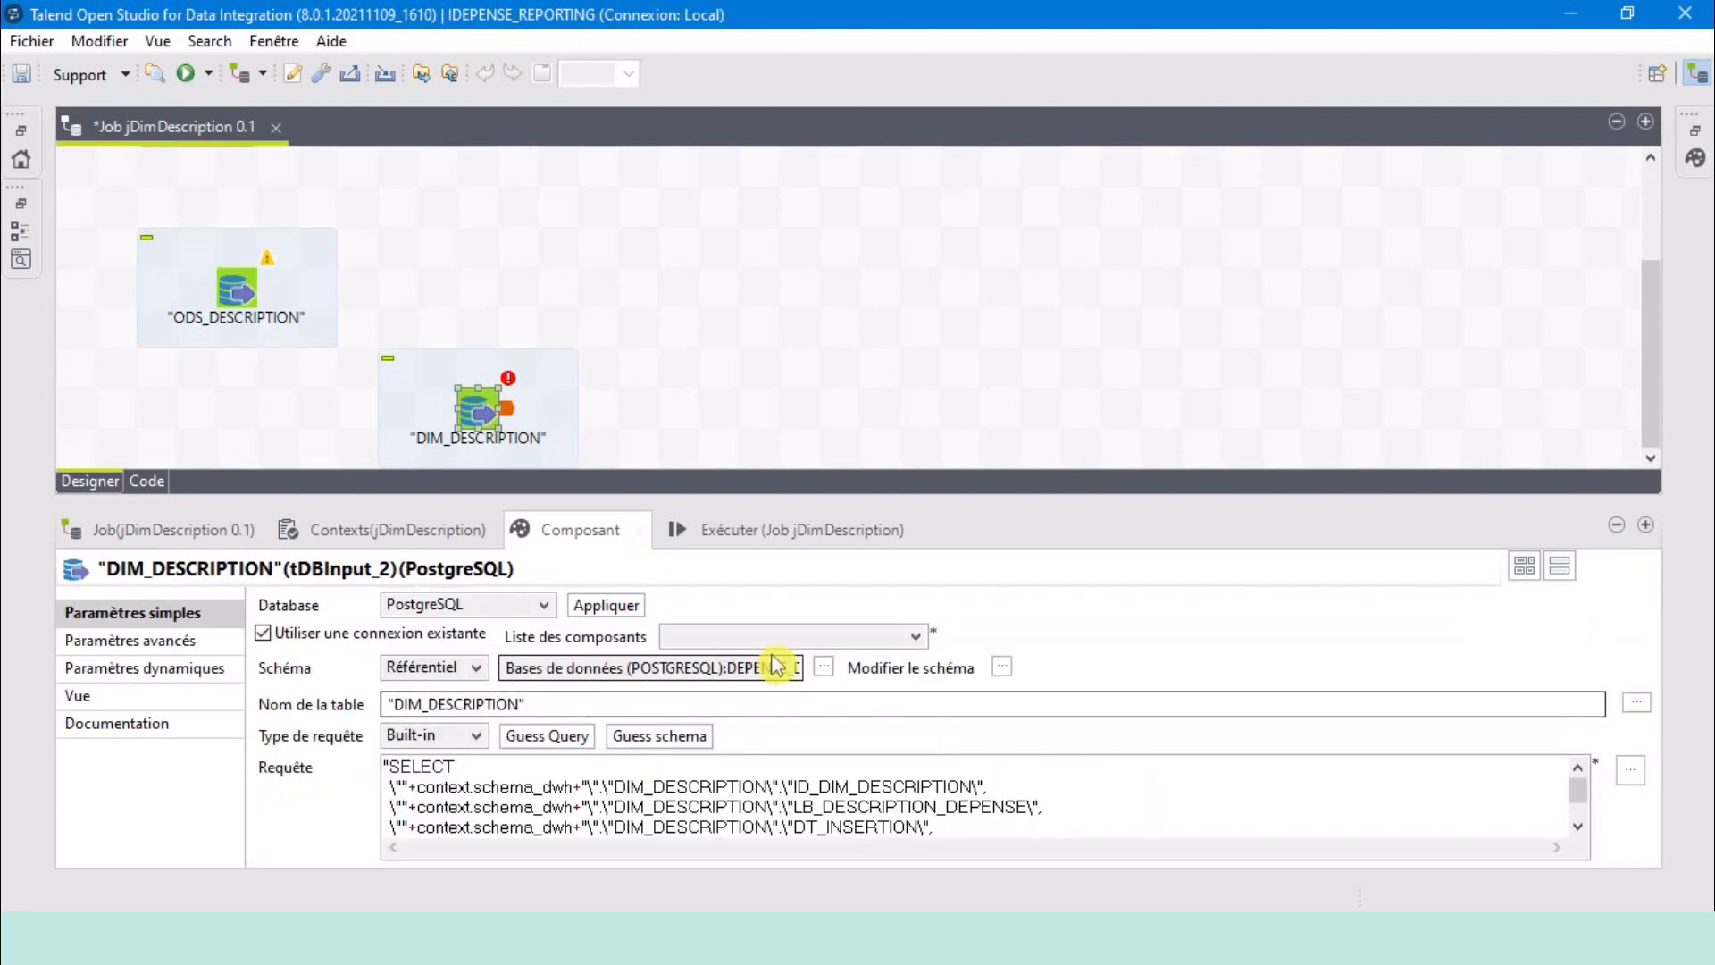
left_click(830, 636)
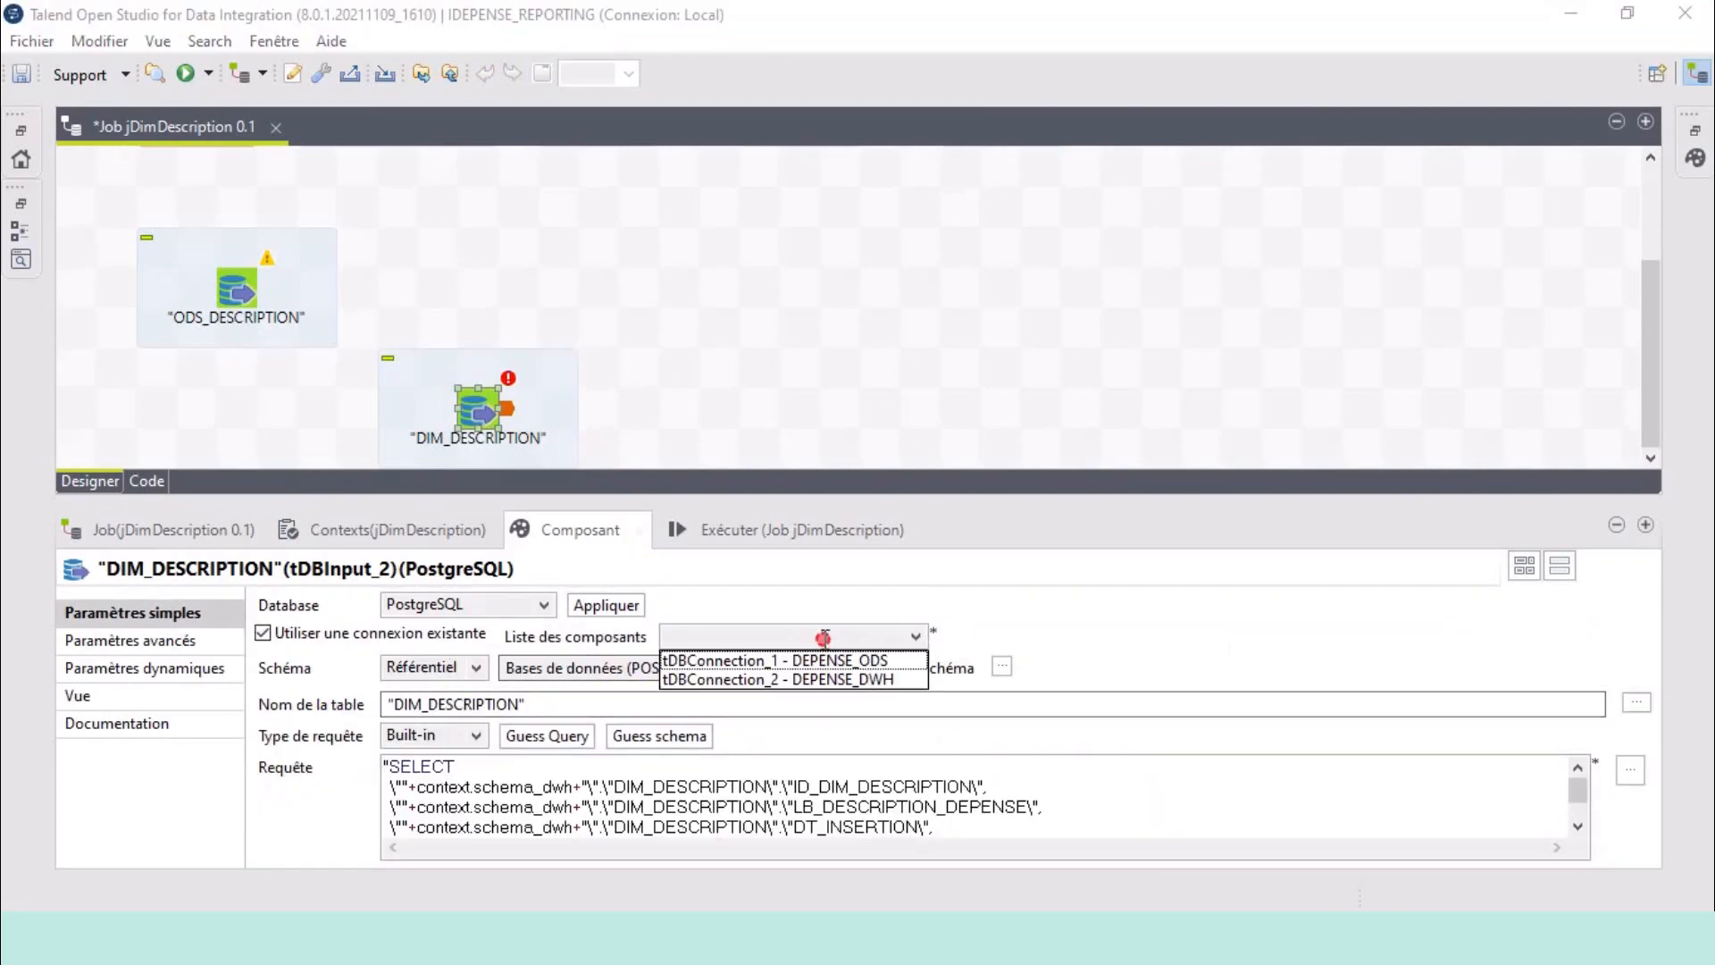
left_click(835, 679)
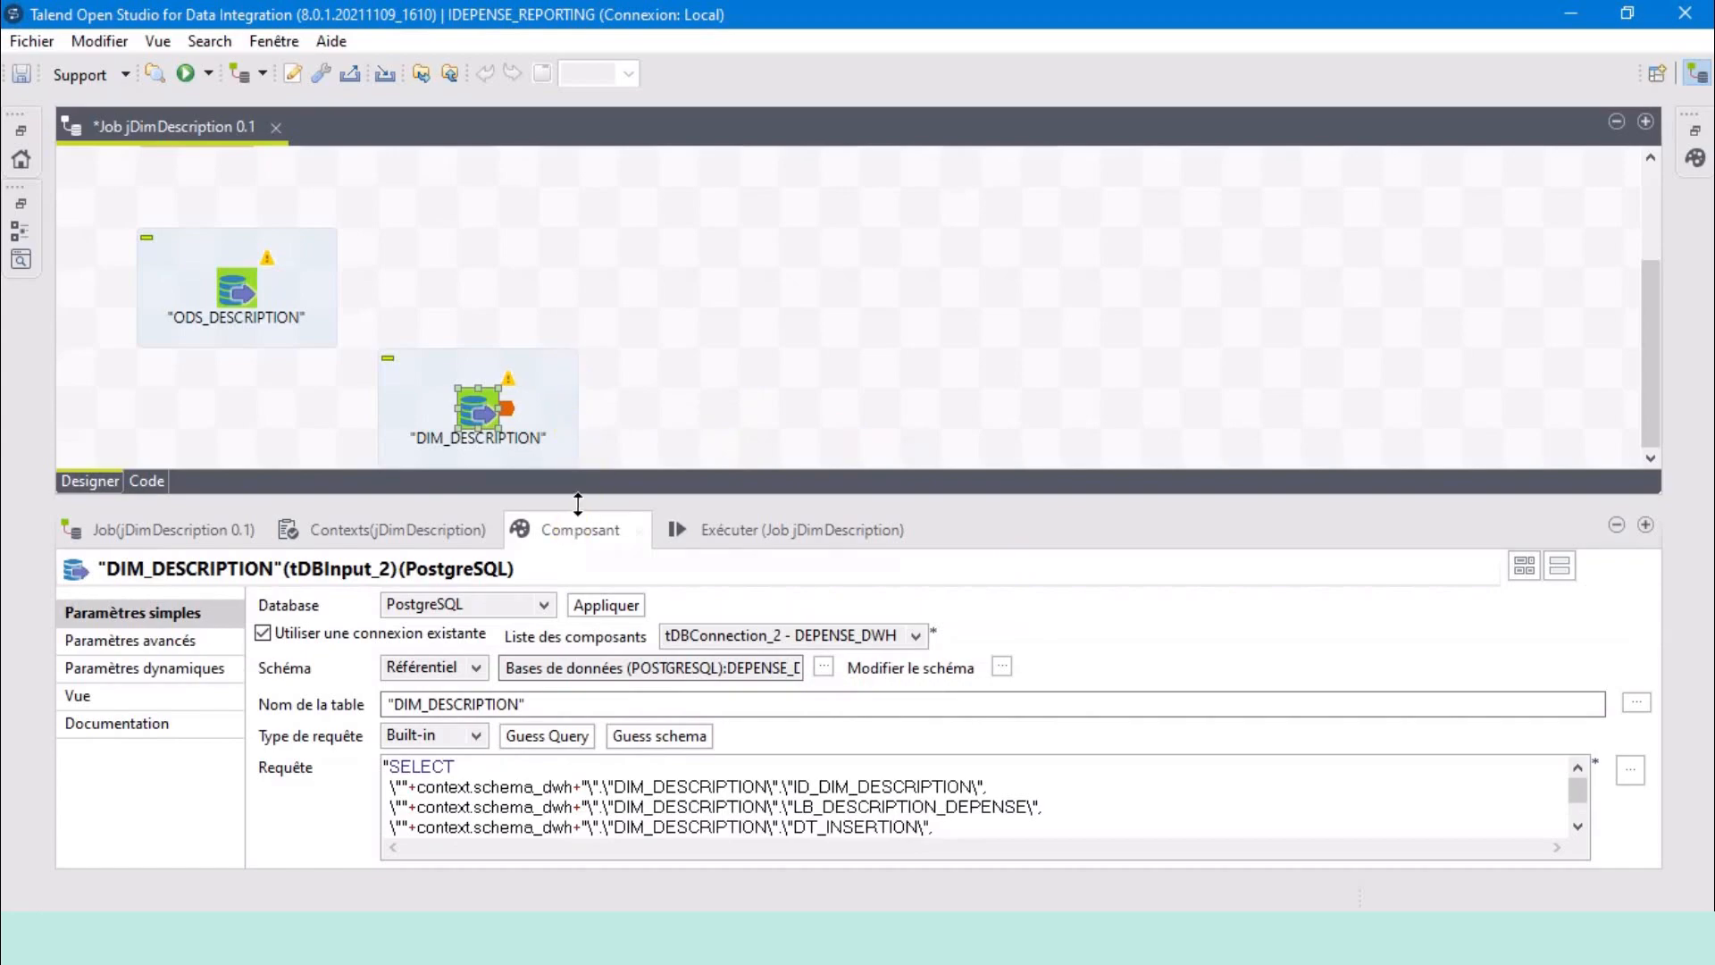
left_click_drag(578, 503, 581, 676)
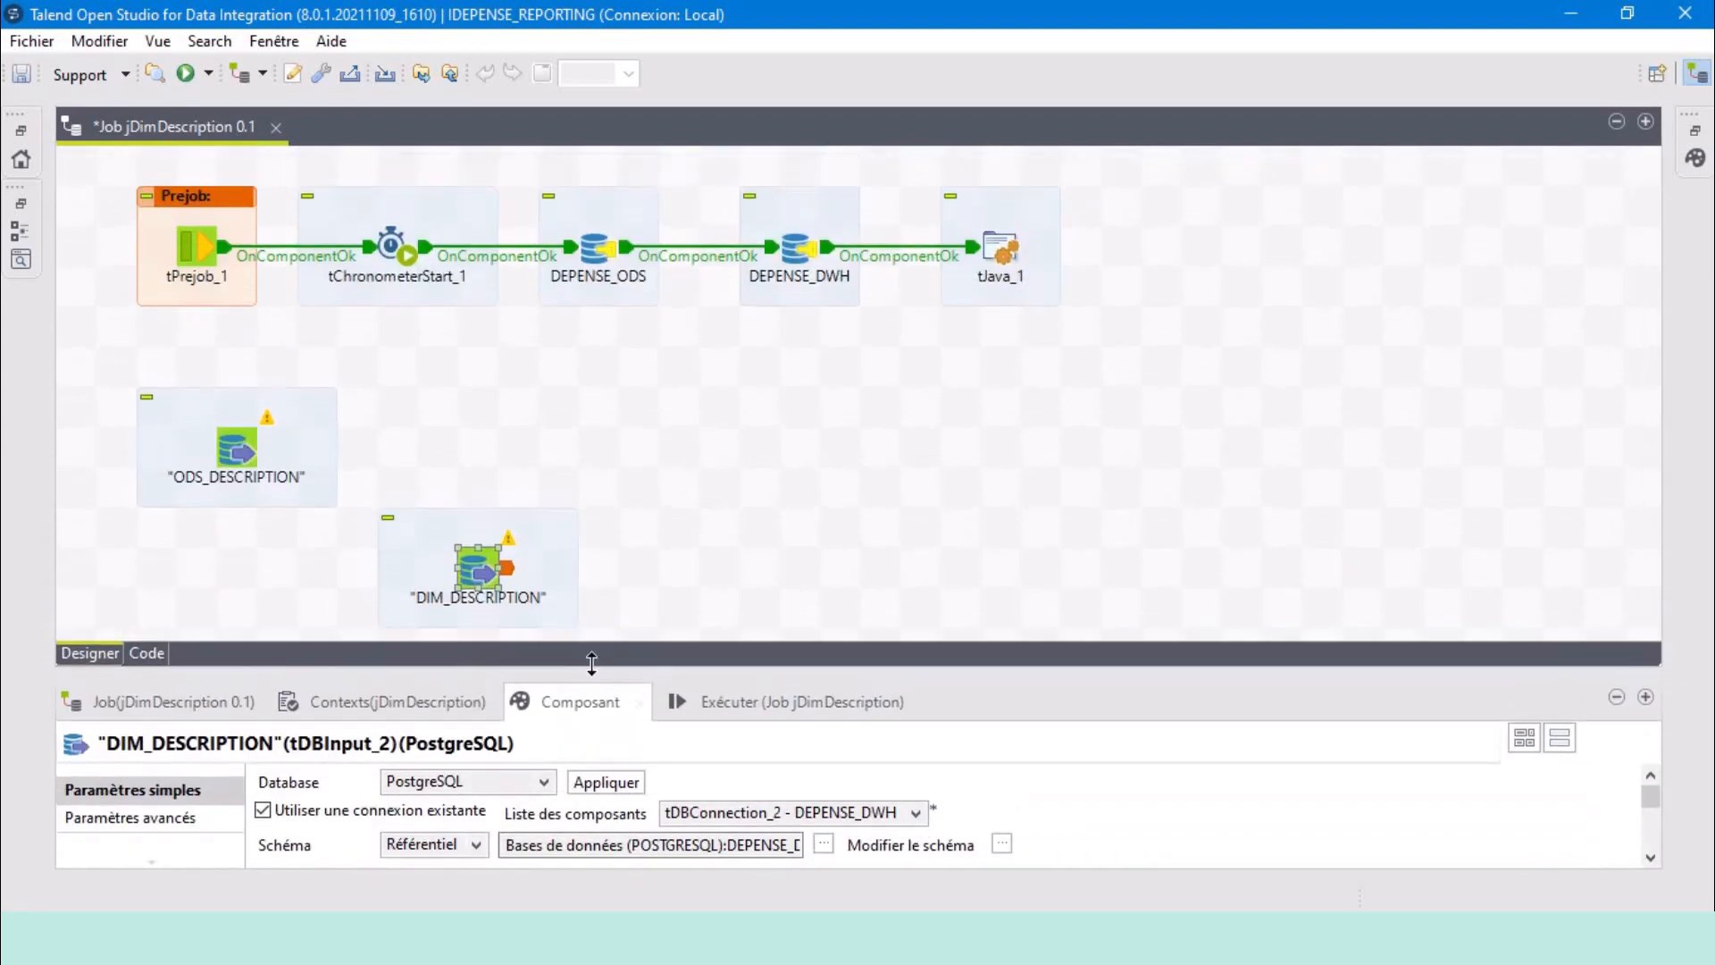
left_click(798, 257)
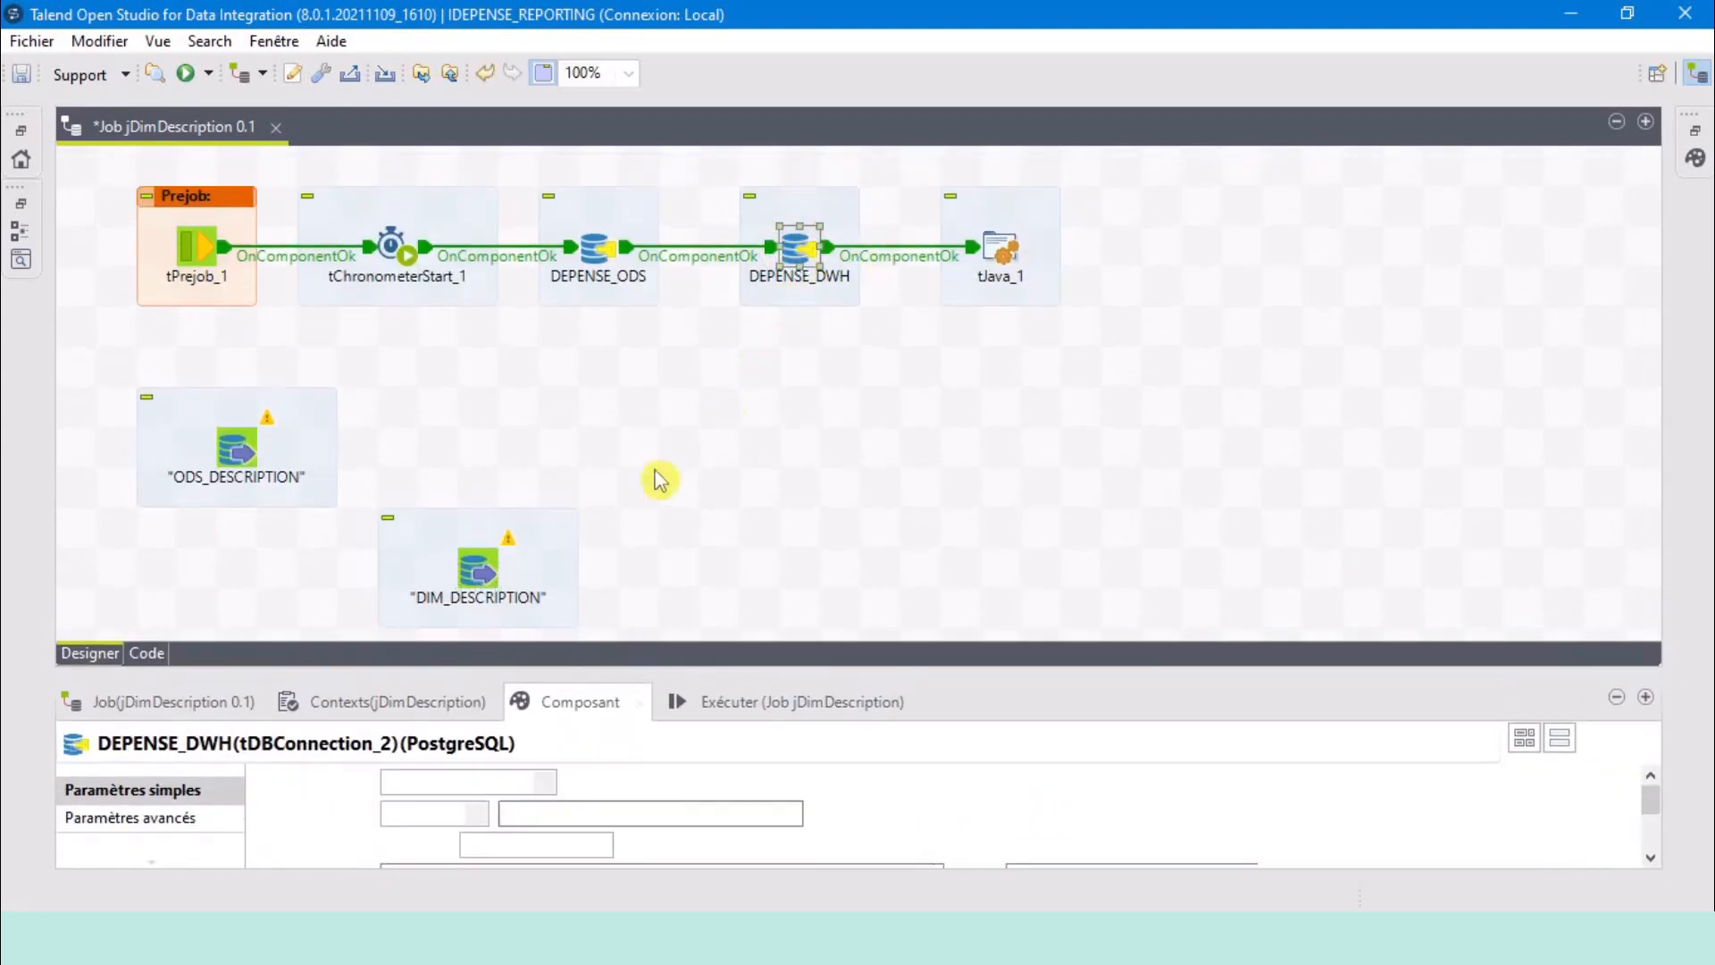
left_click(480, 566)
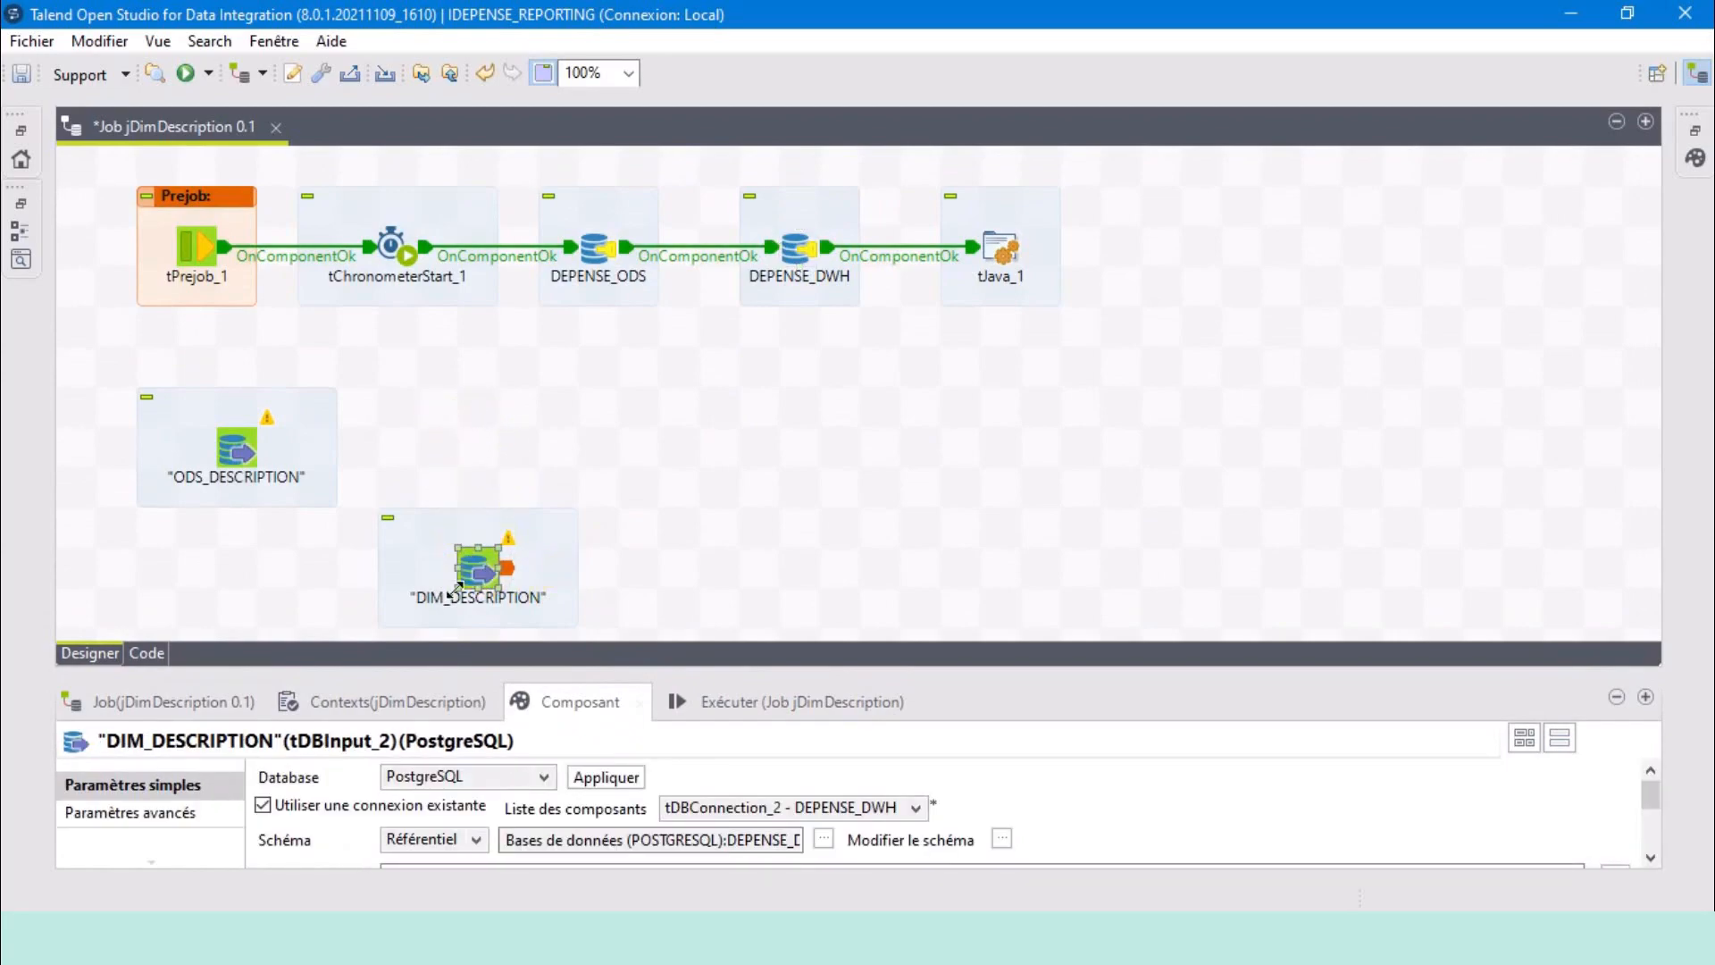
Add a tMap component to the job, right of ODS_DESCRIPTION and above DIM_DESCRIPTION.
left_click(455, 447)
type("T")
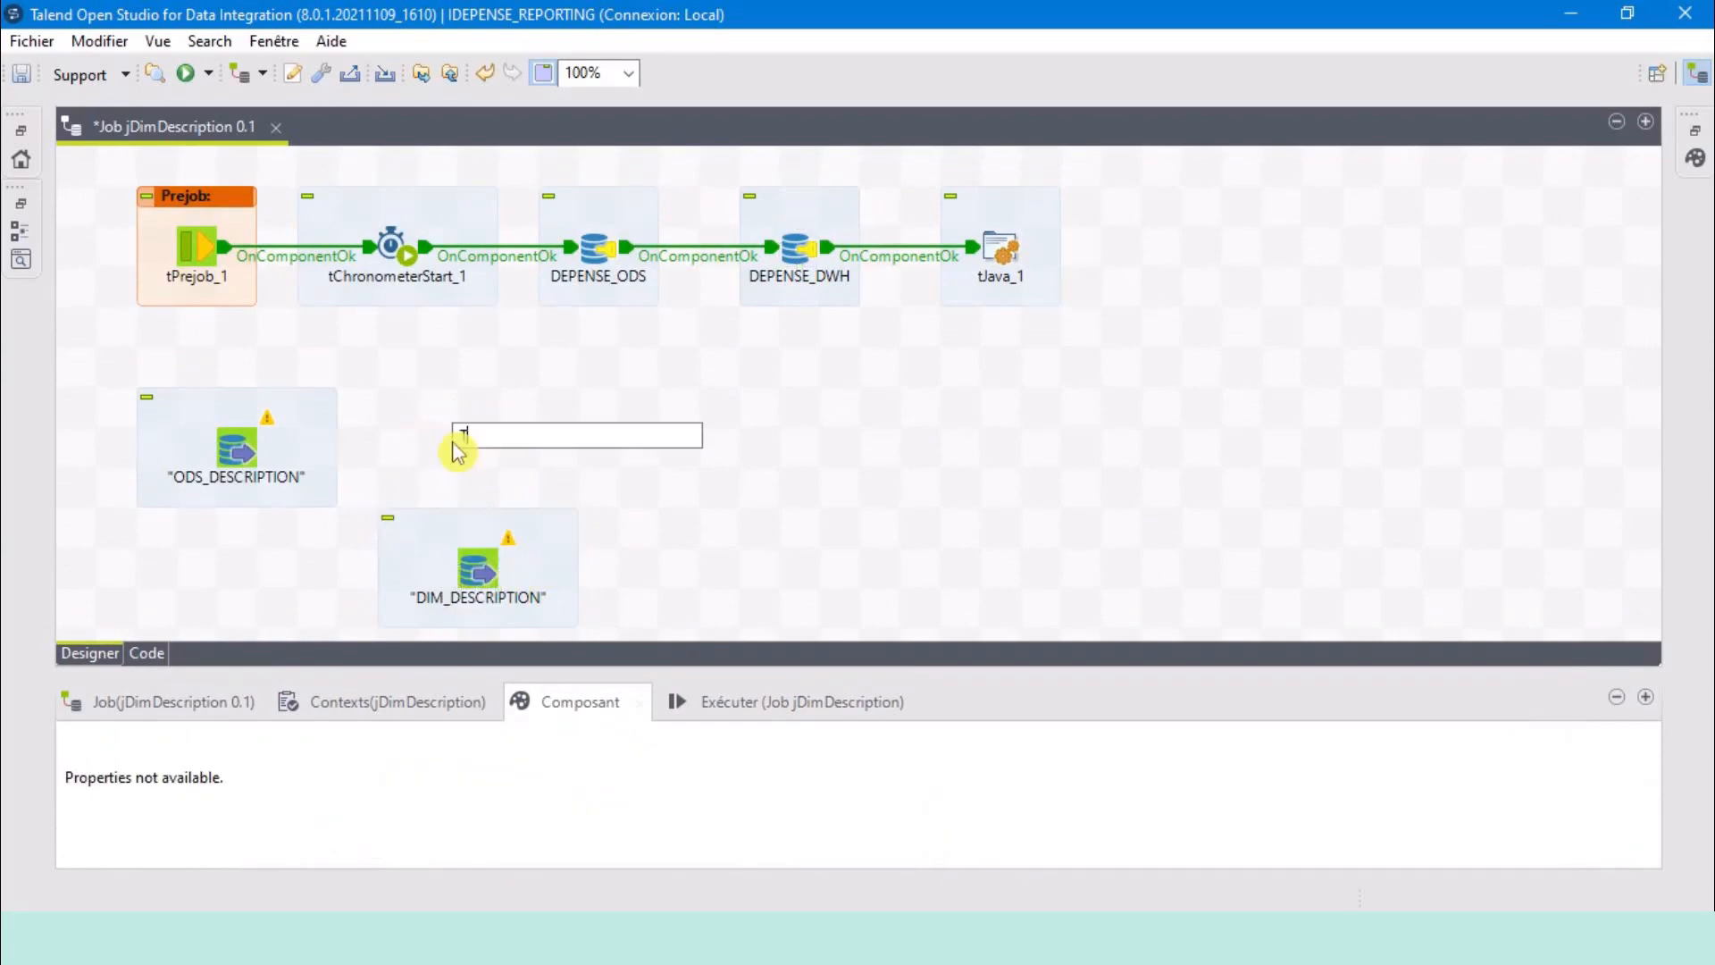
type("MA")
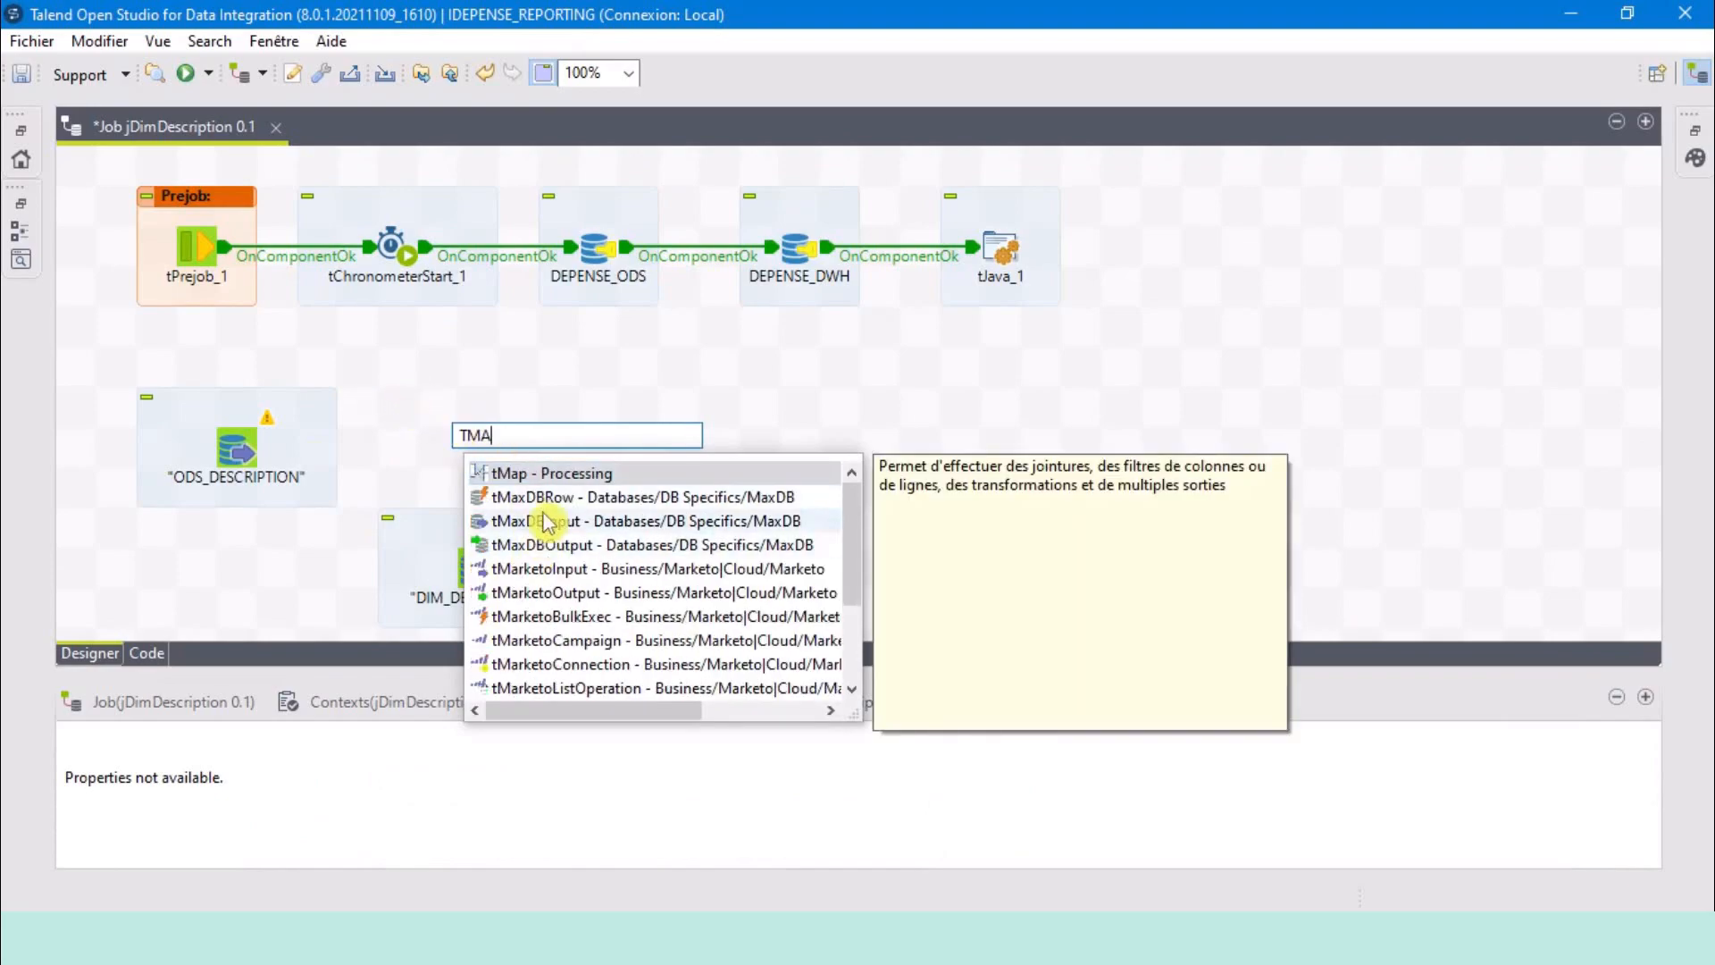
double_click(652, 473)
left_click(478, 456)
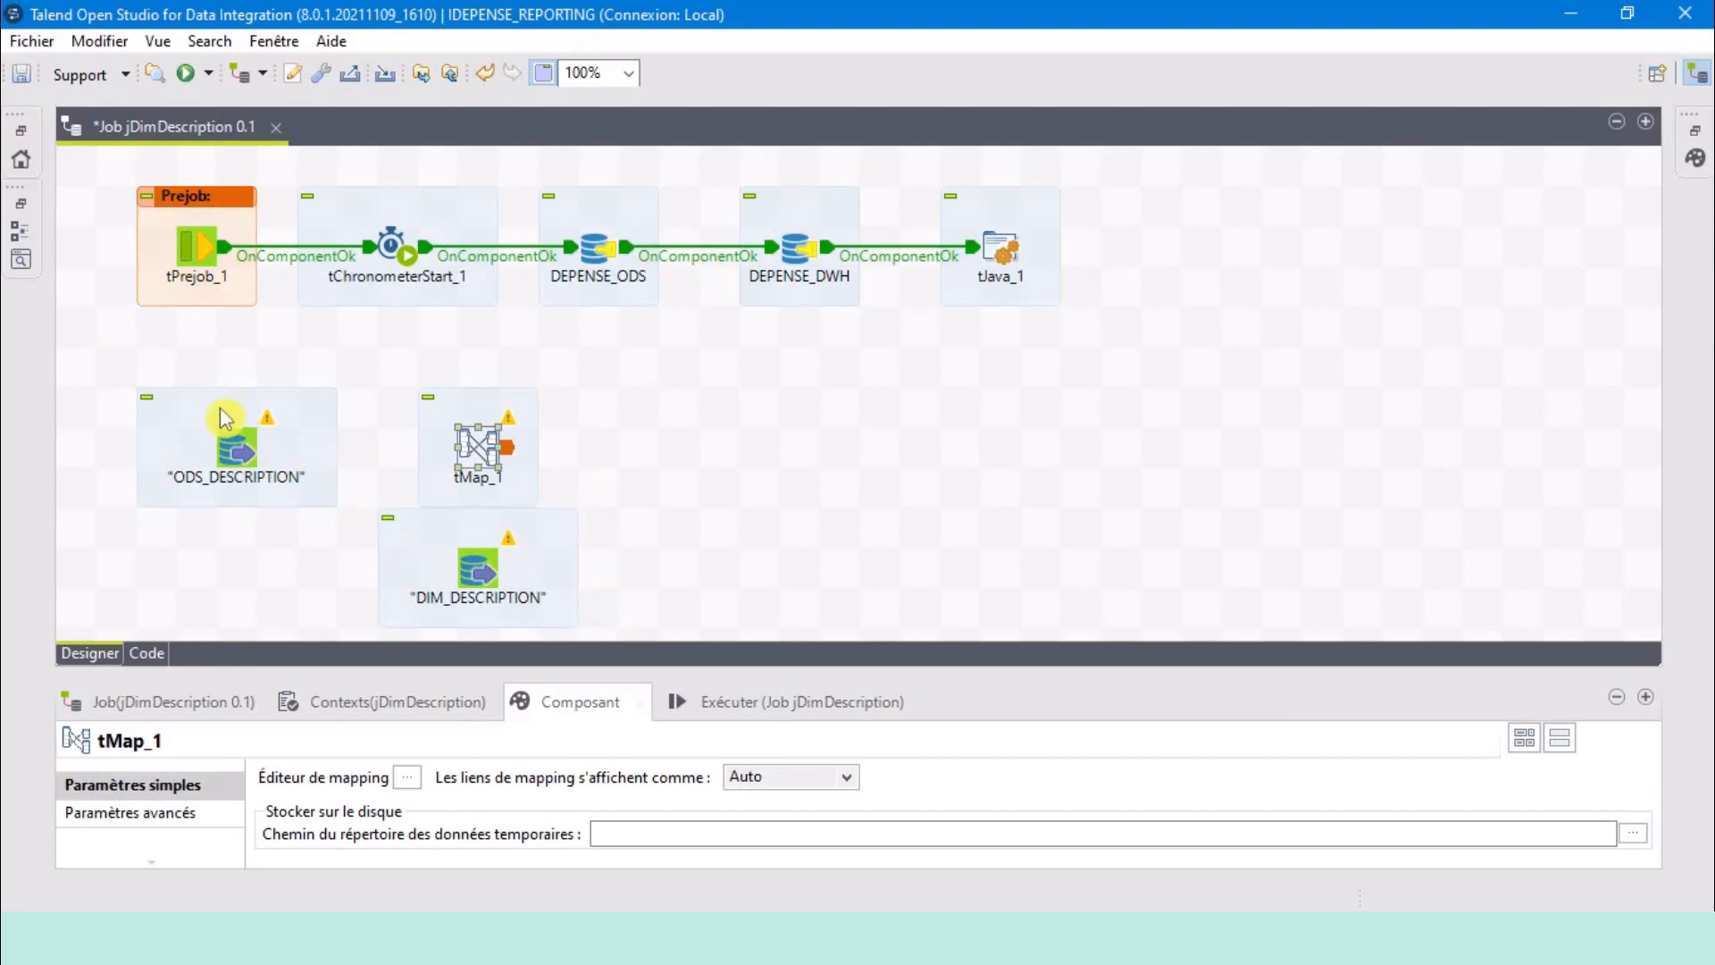
Connect the ODS_DESCRIPTION input to tMap_1 with a main row link.
left_click(235, 449)
right_click(235, 451)
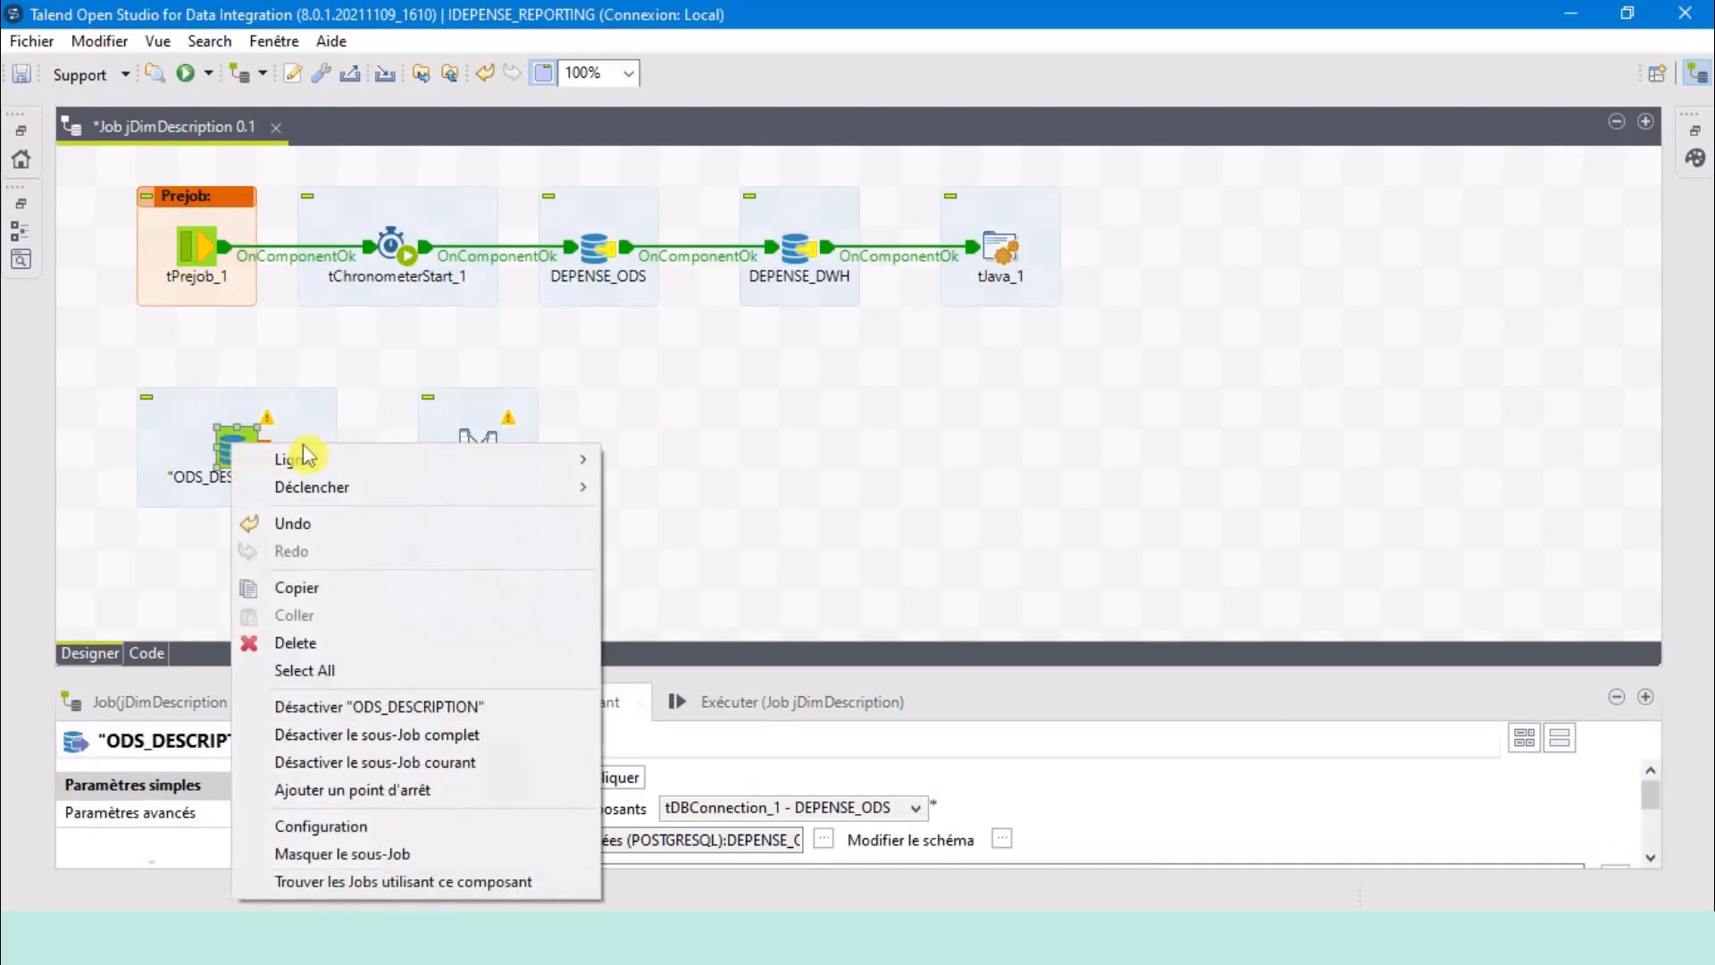
mouse_move(304, 458)
left_click(659, 459)
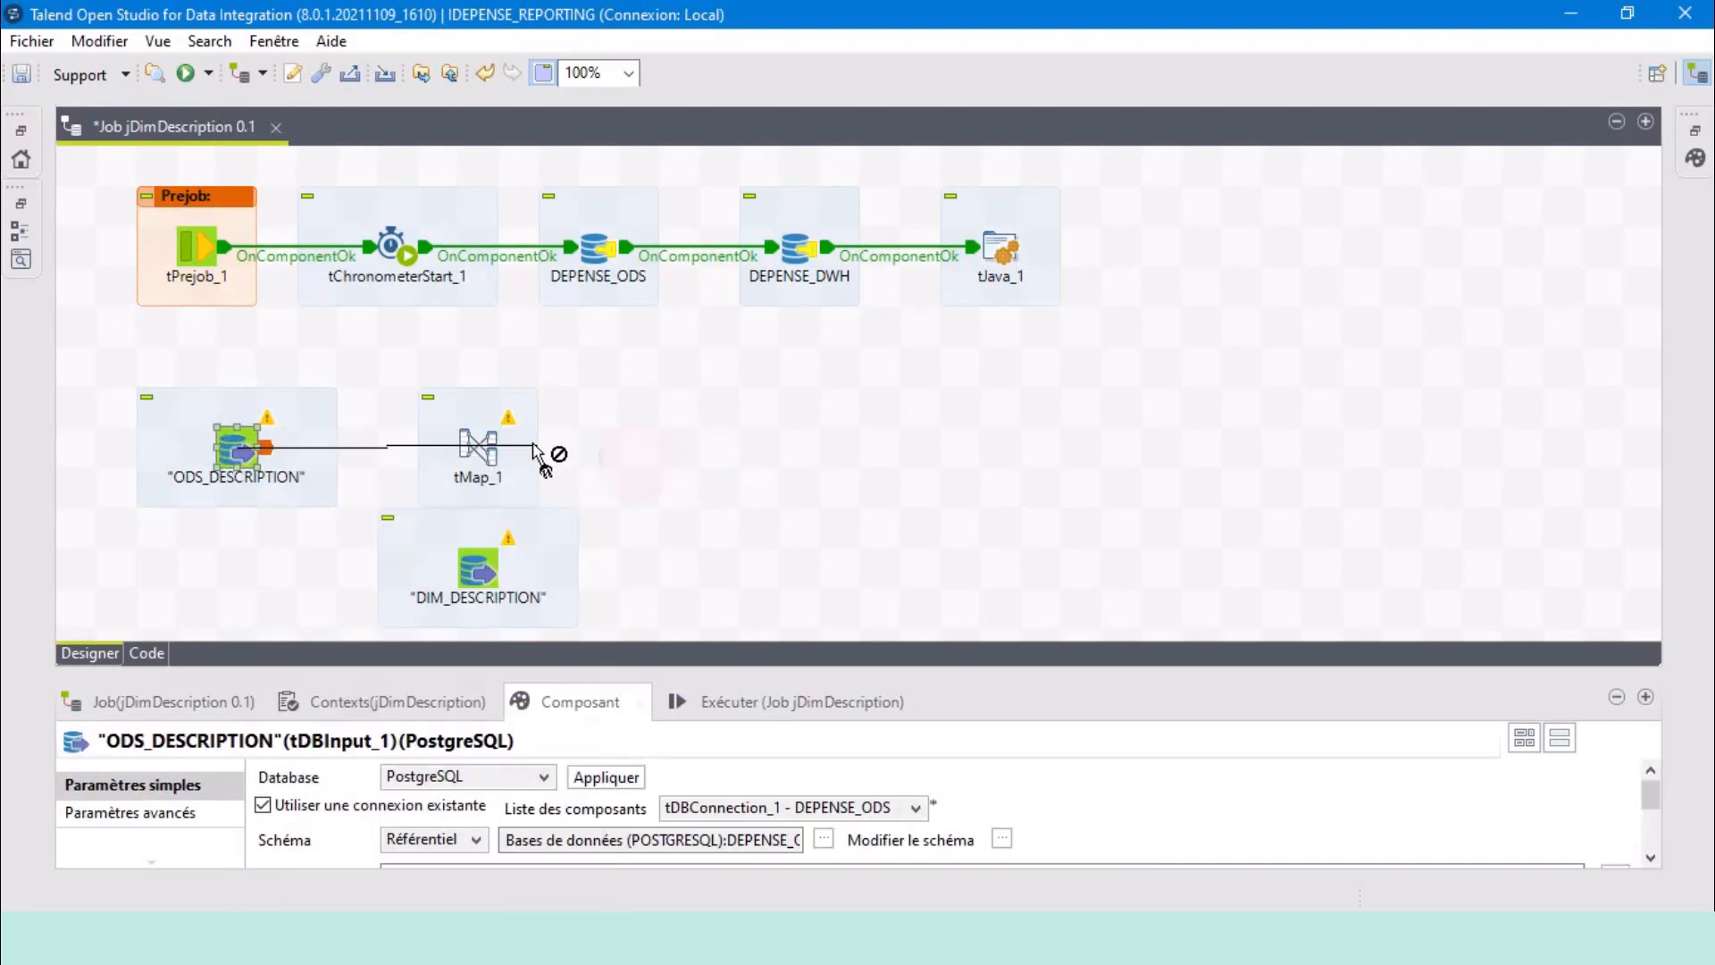
left_click(478, 447)
left_click(384, 457)
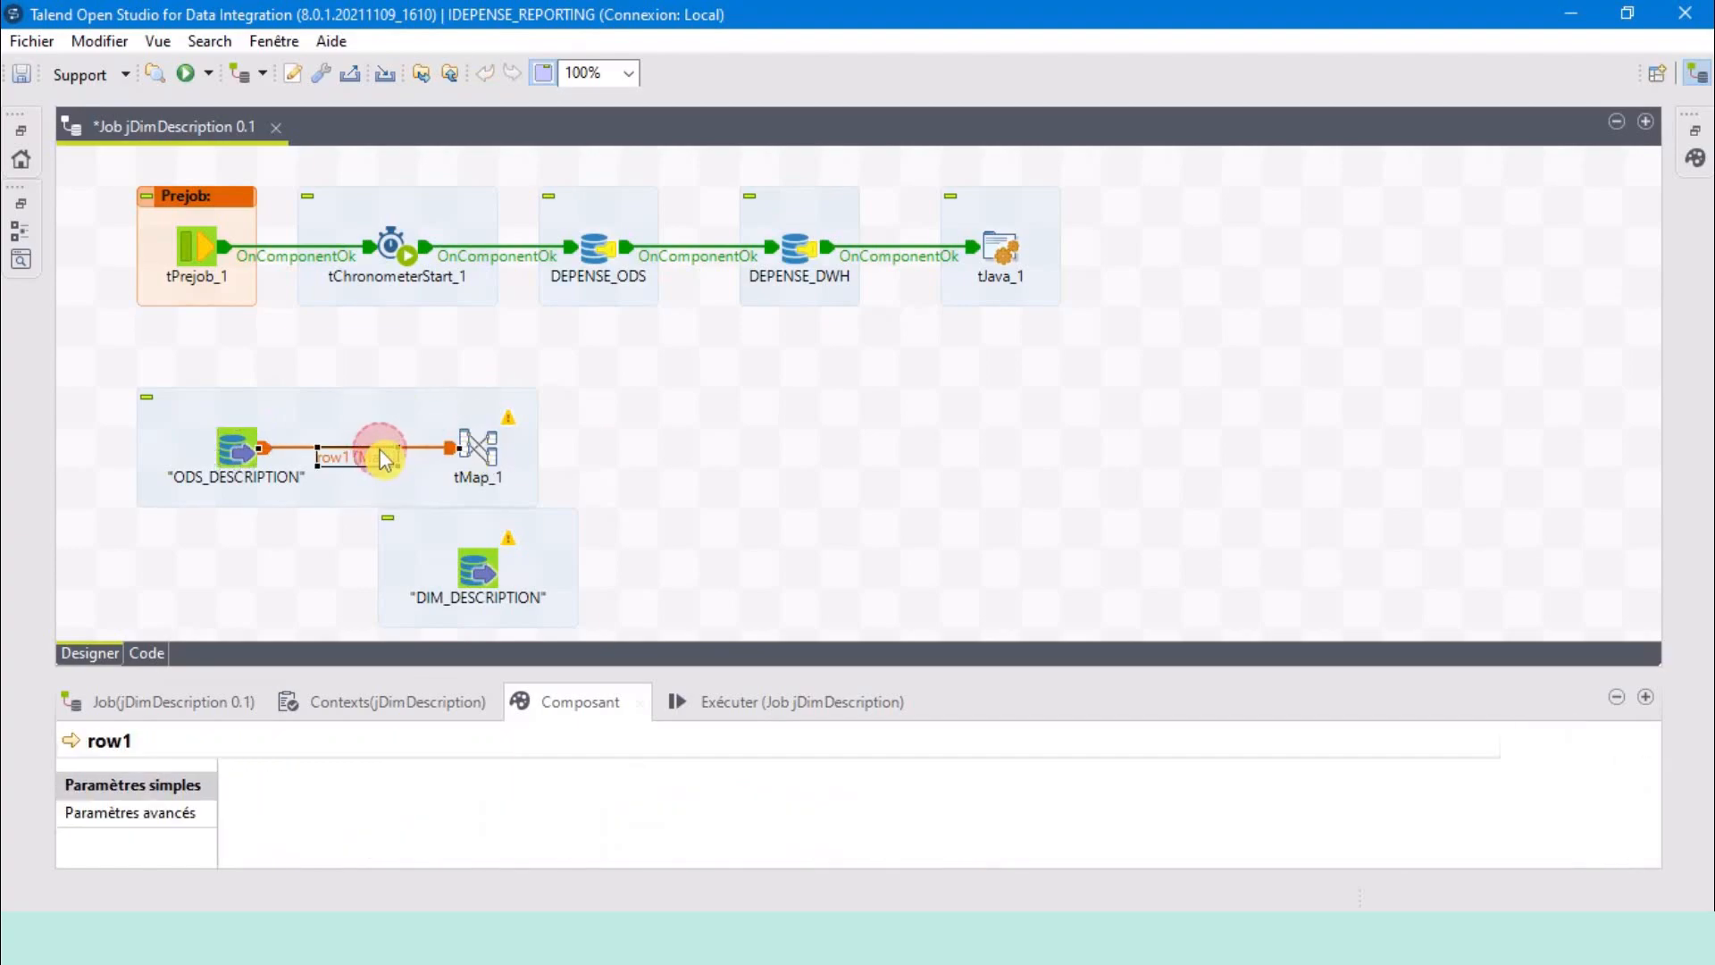
Connect the DIM_DESCRIPTION input to tMap_1 with a main row so it serves as the lookup flow.
right_click(485, 579)
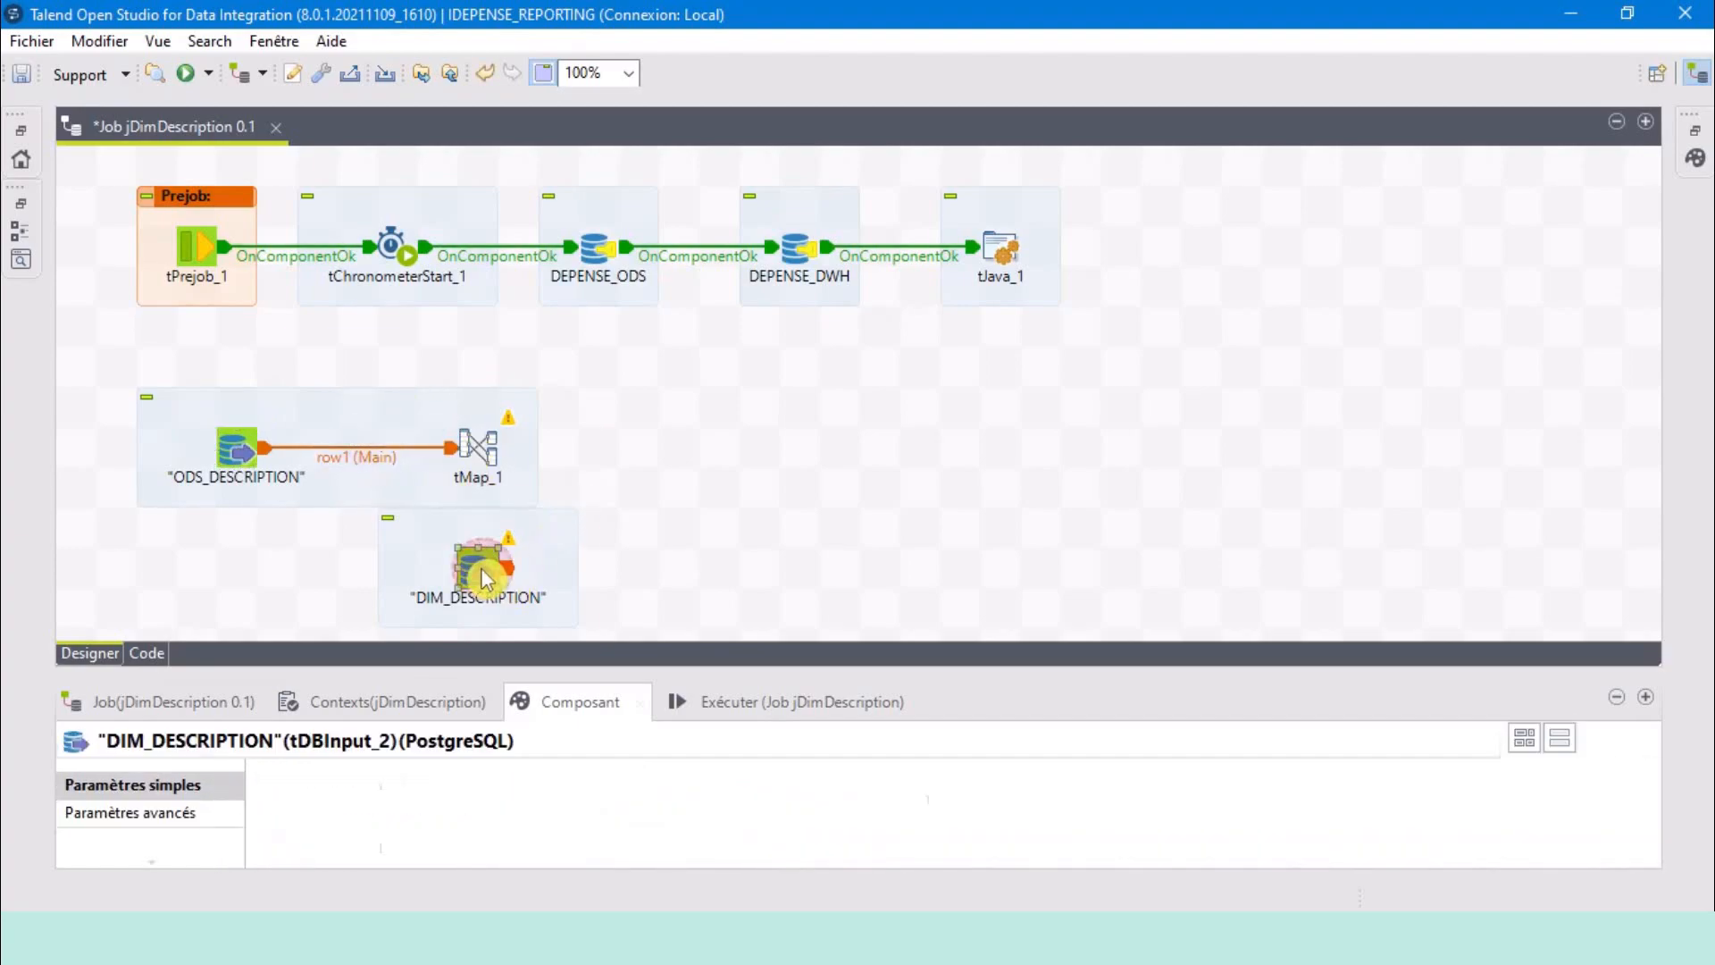
left_click(694, 126)
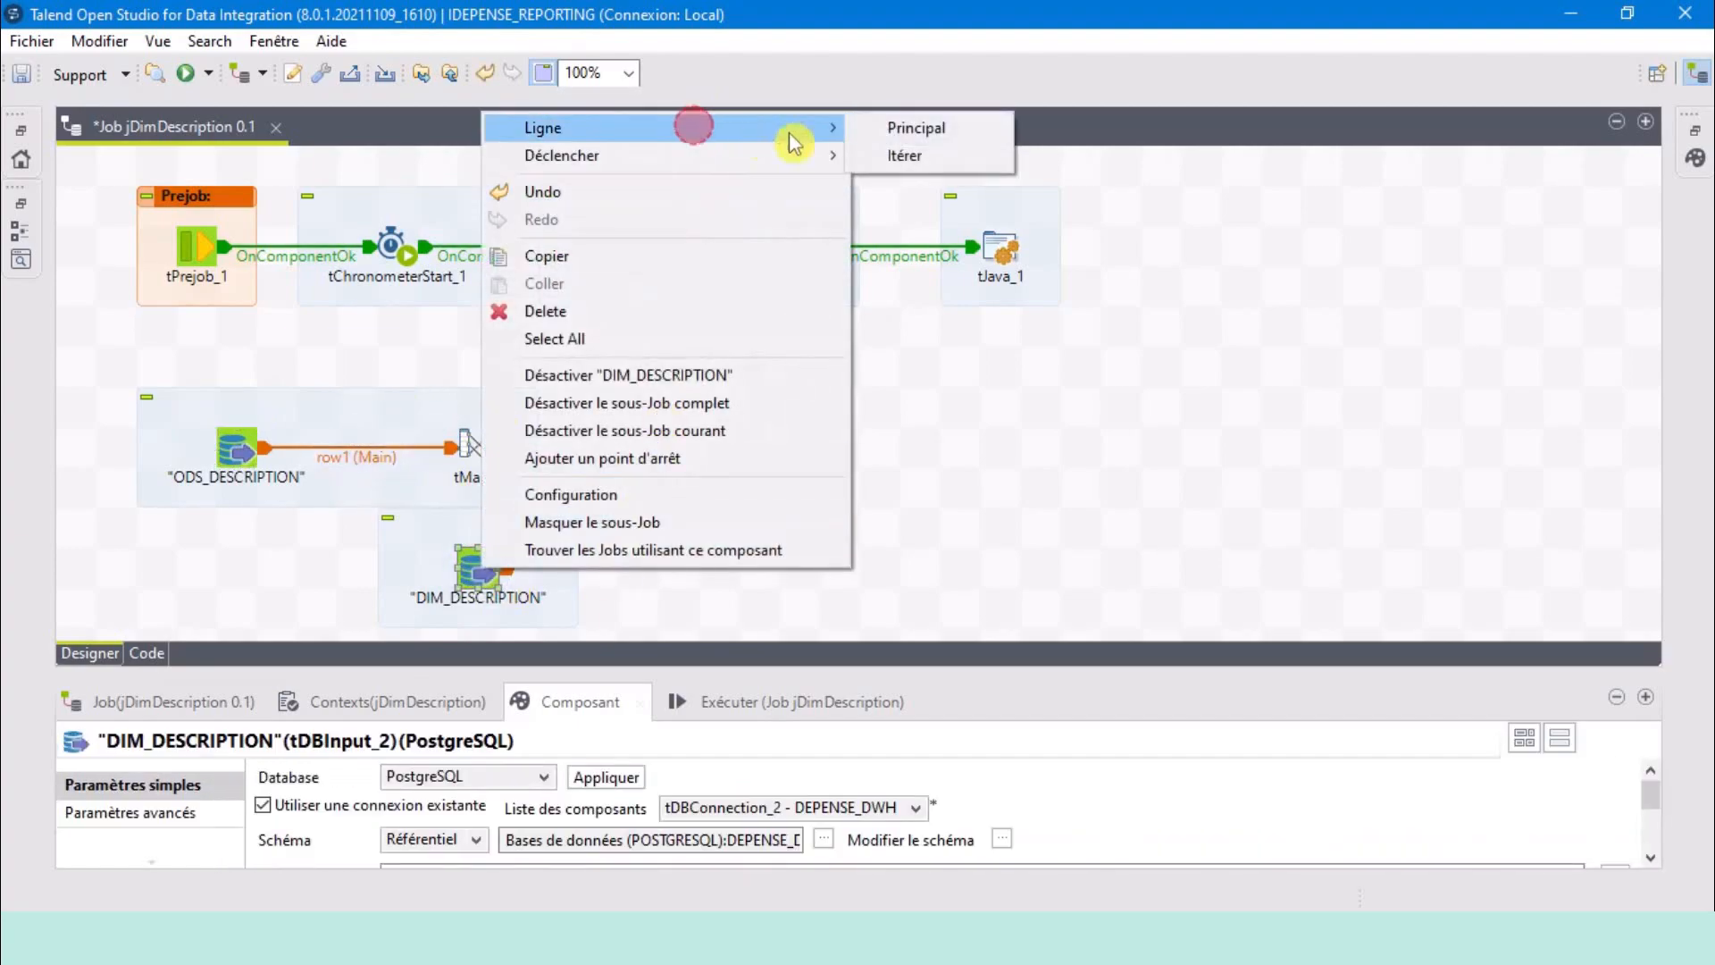
left_click(913, 127)
left_click(472, 462)
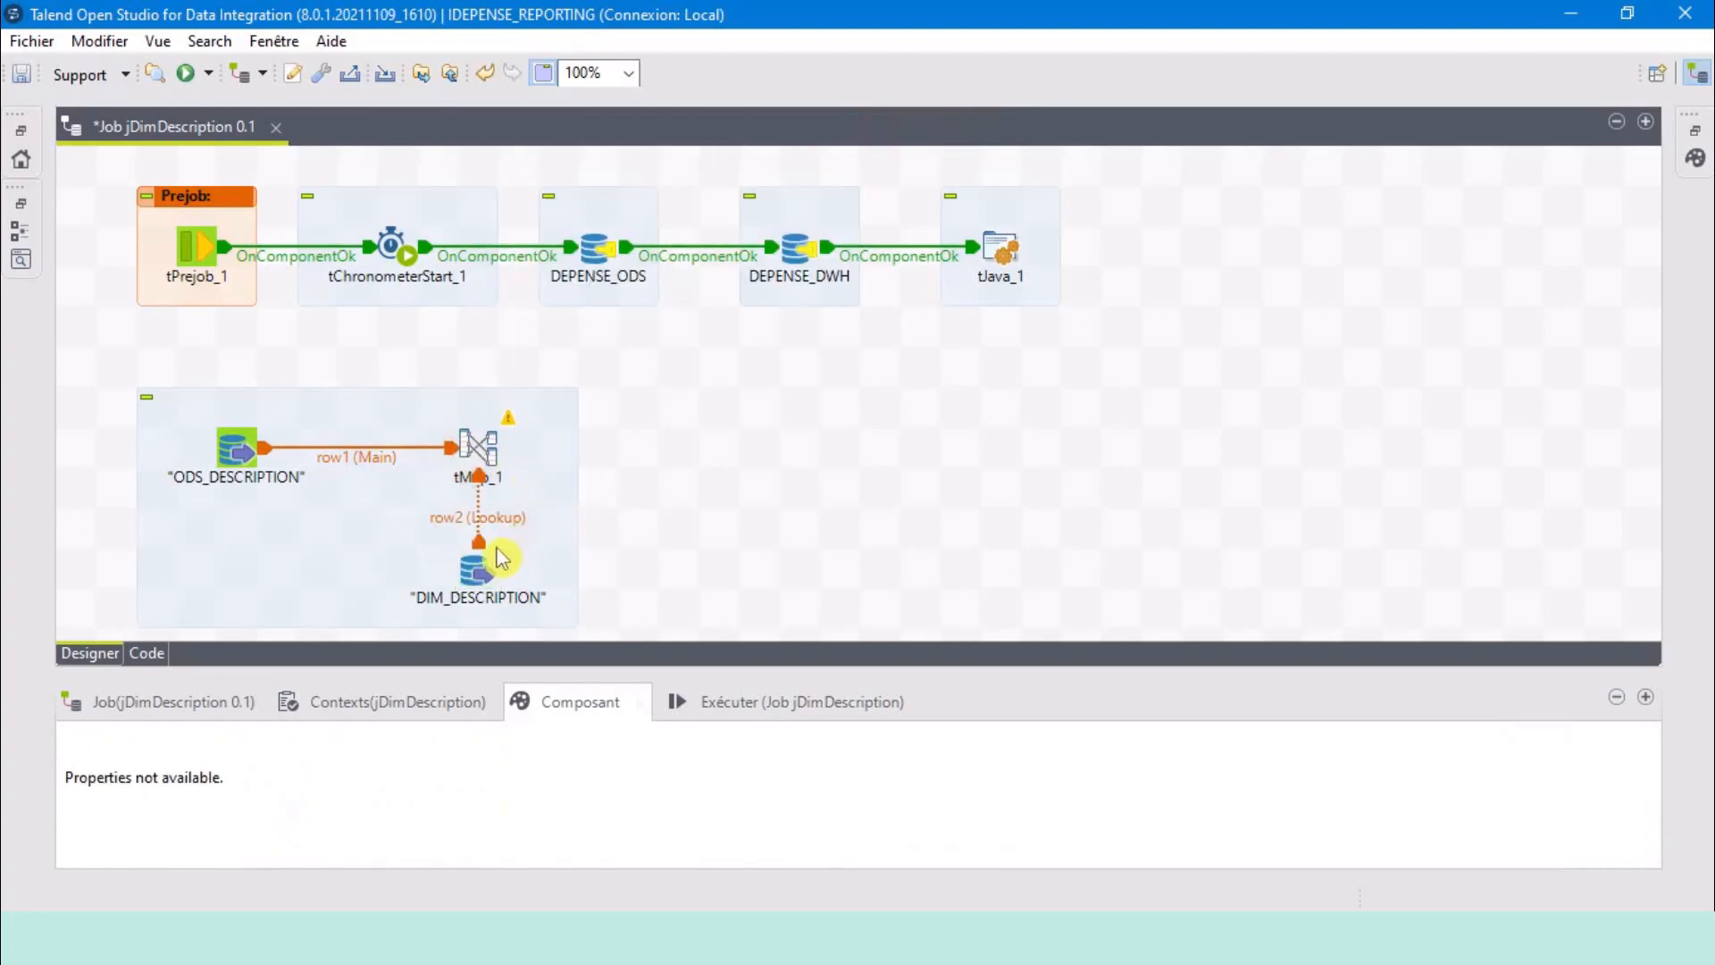
left_click(512, 524)
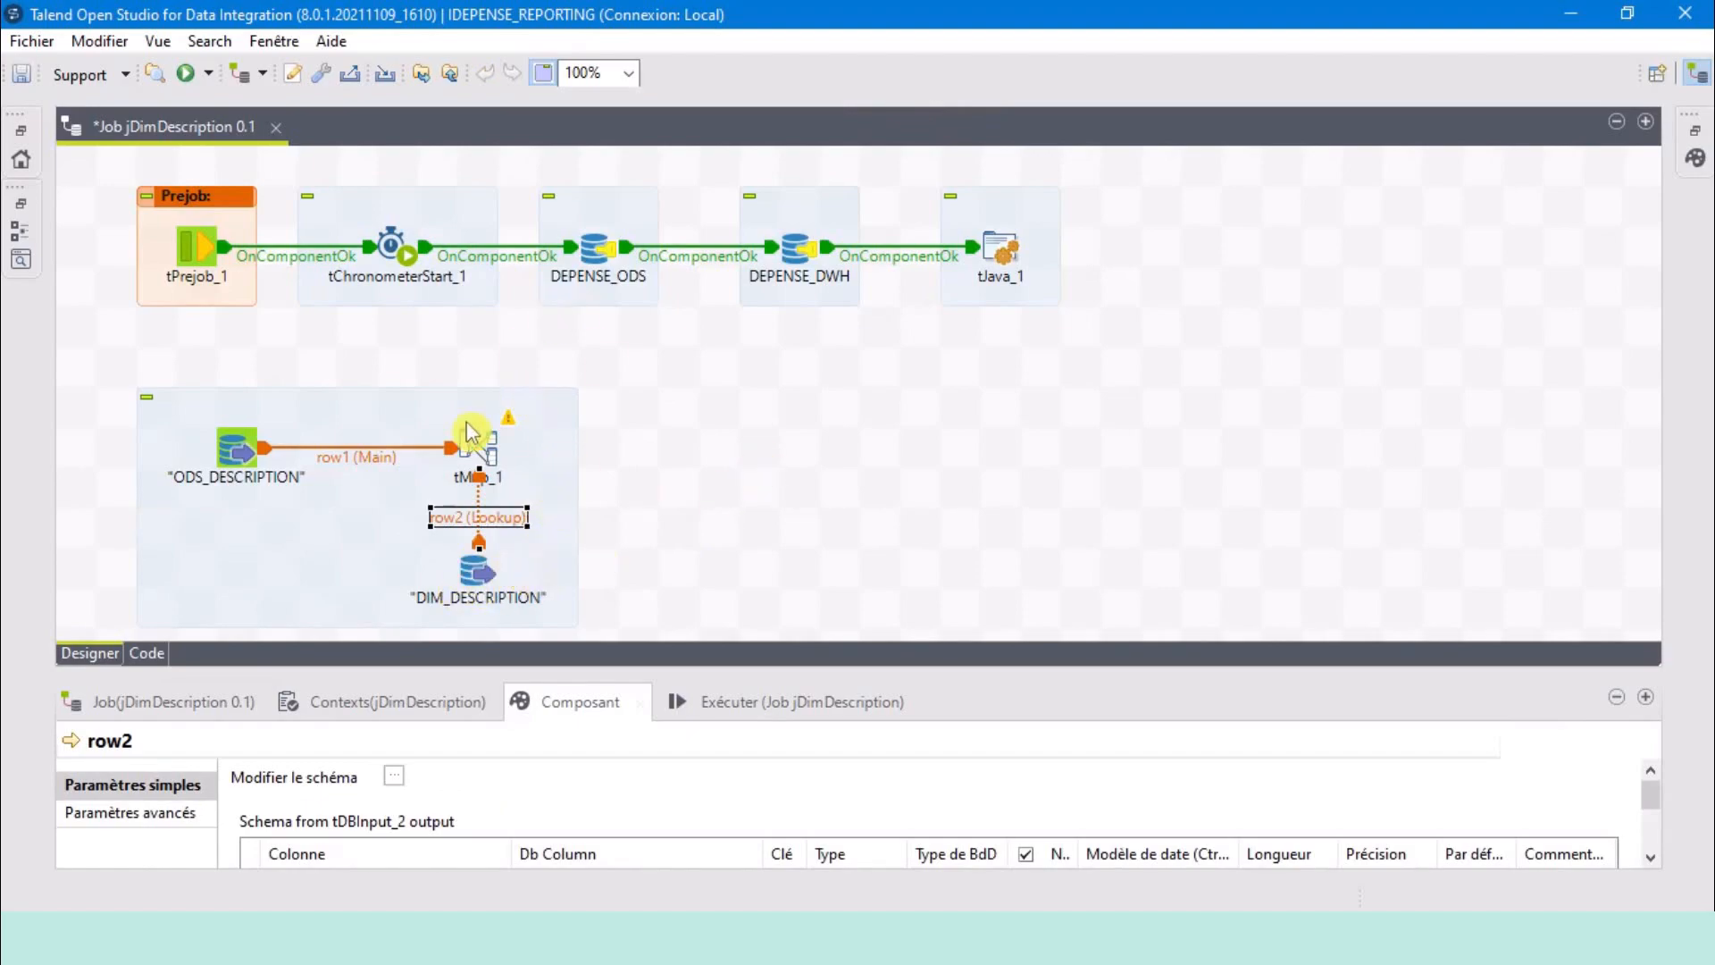
left_click(728, 488)
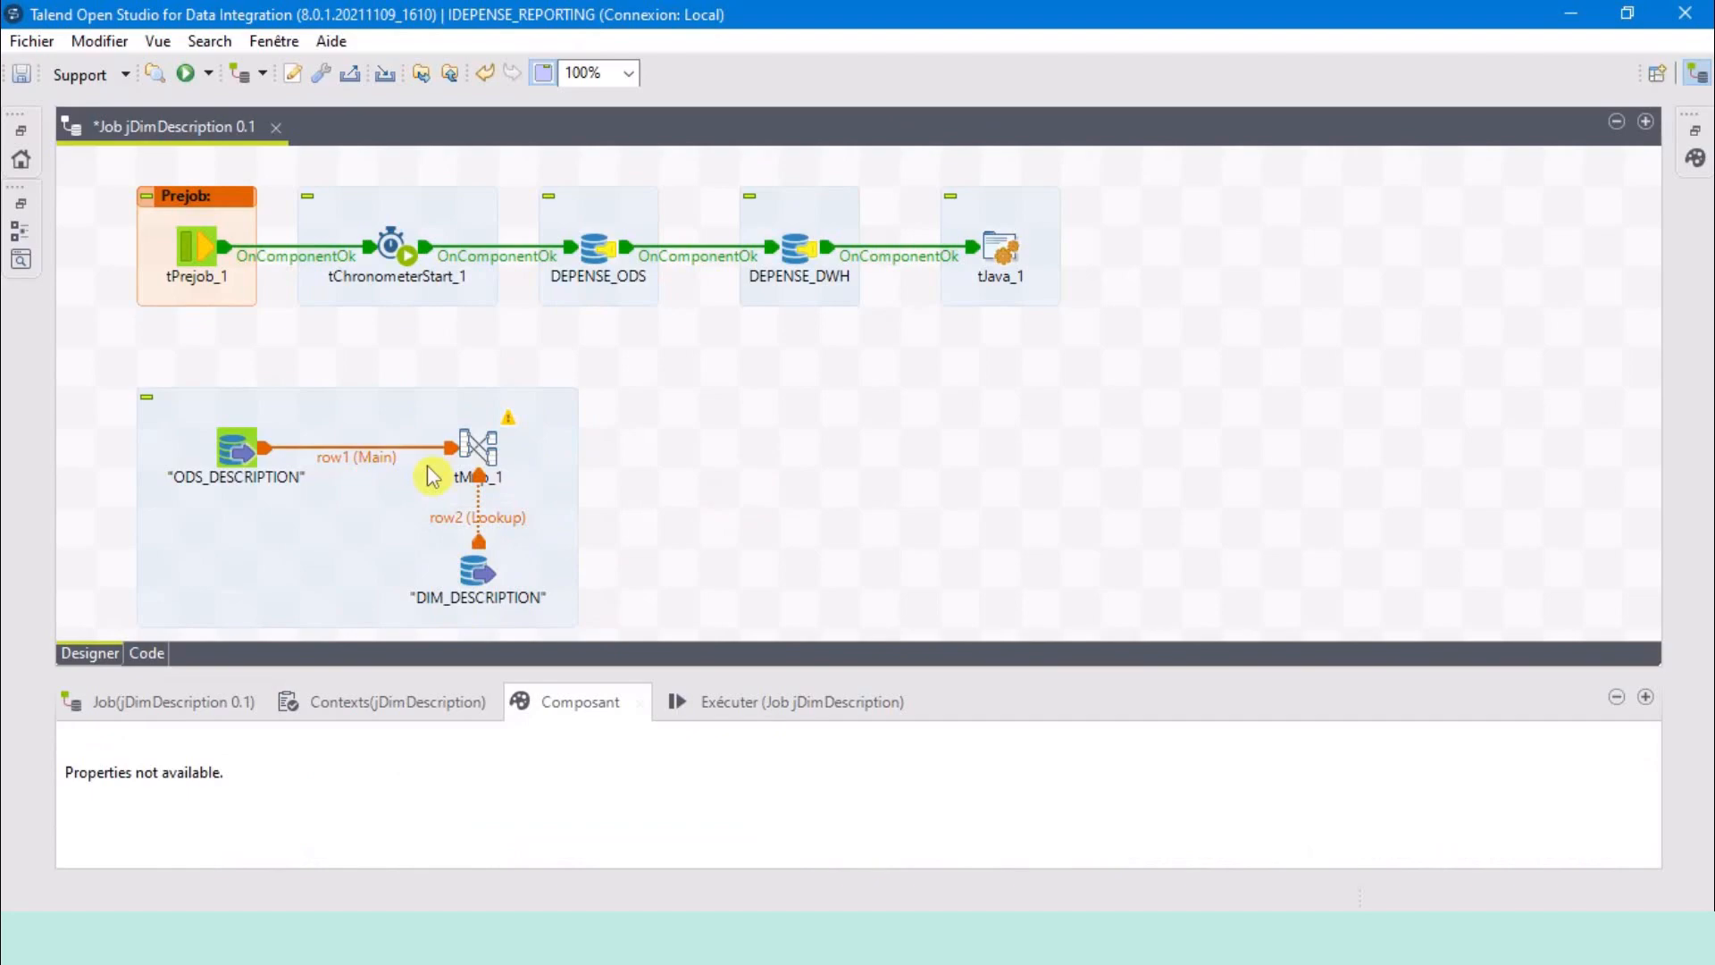
In the tMap_1 mapping editor, join row1's LB_DESCRIPTION_DEPENSE to the LB_DESCRIPTION_DEPENSE key expression of row2.
left_click(472, 454)
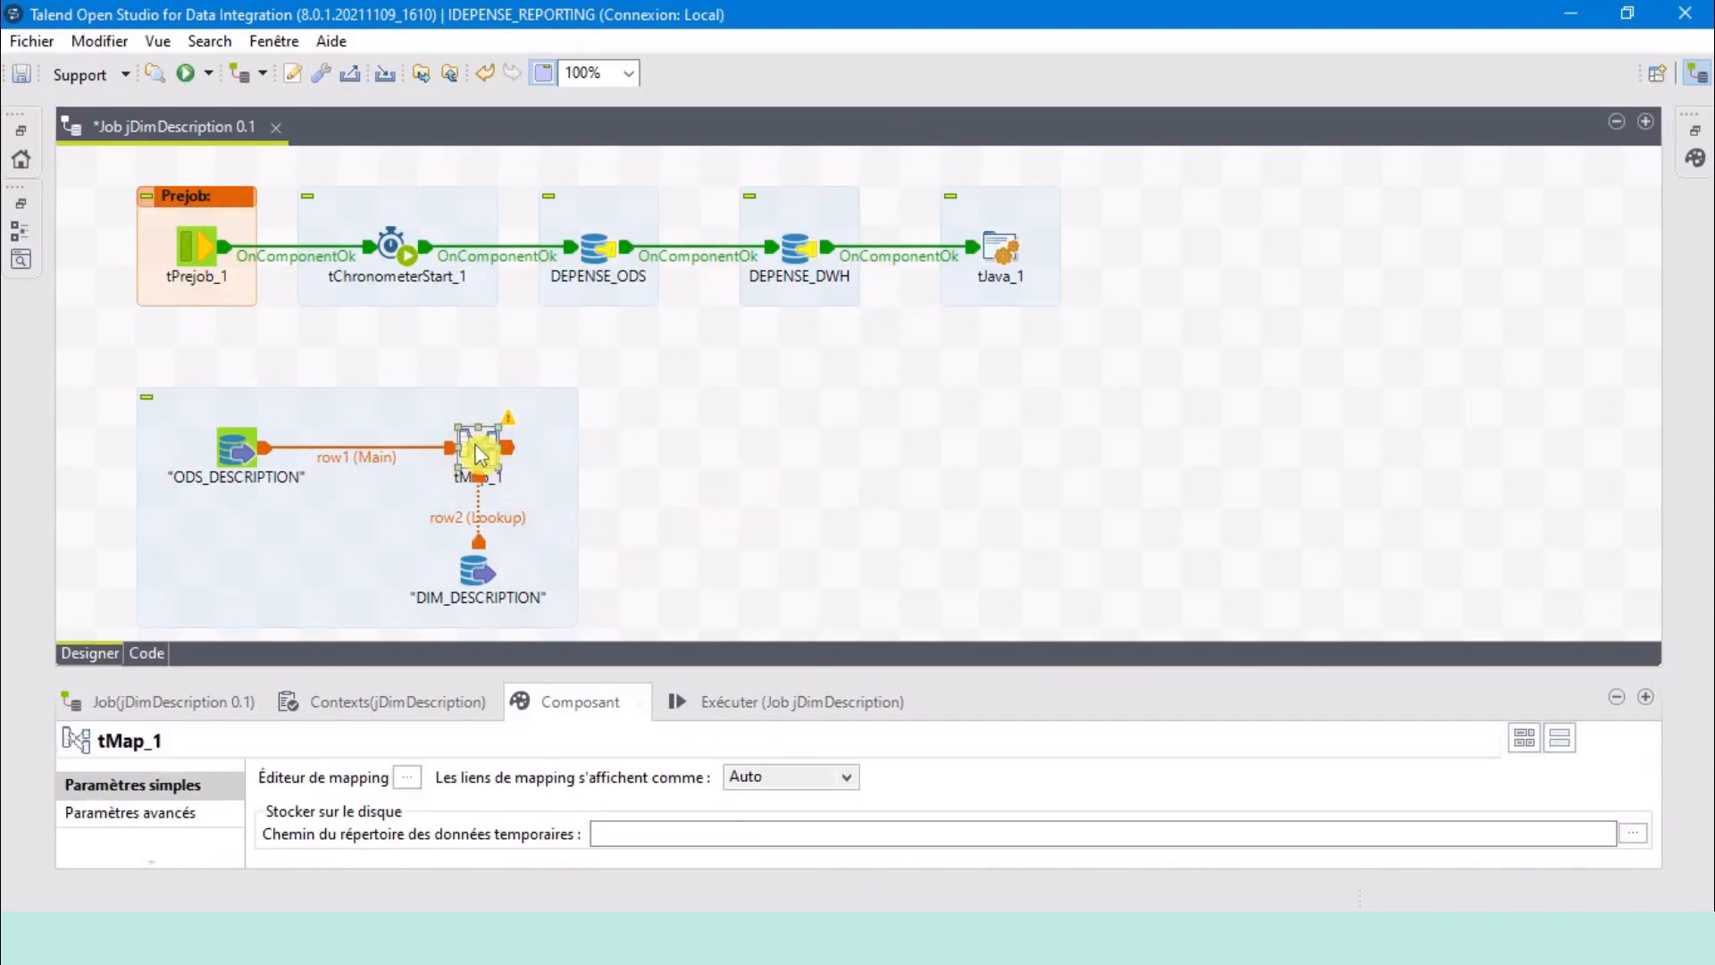
double_click(479, 454)
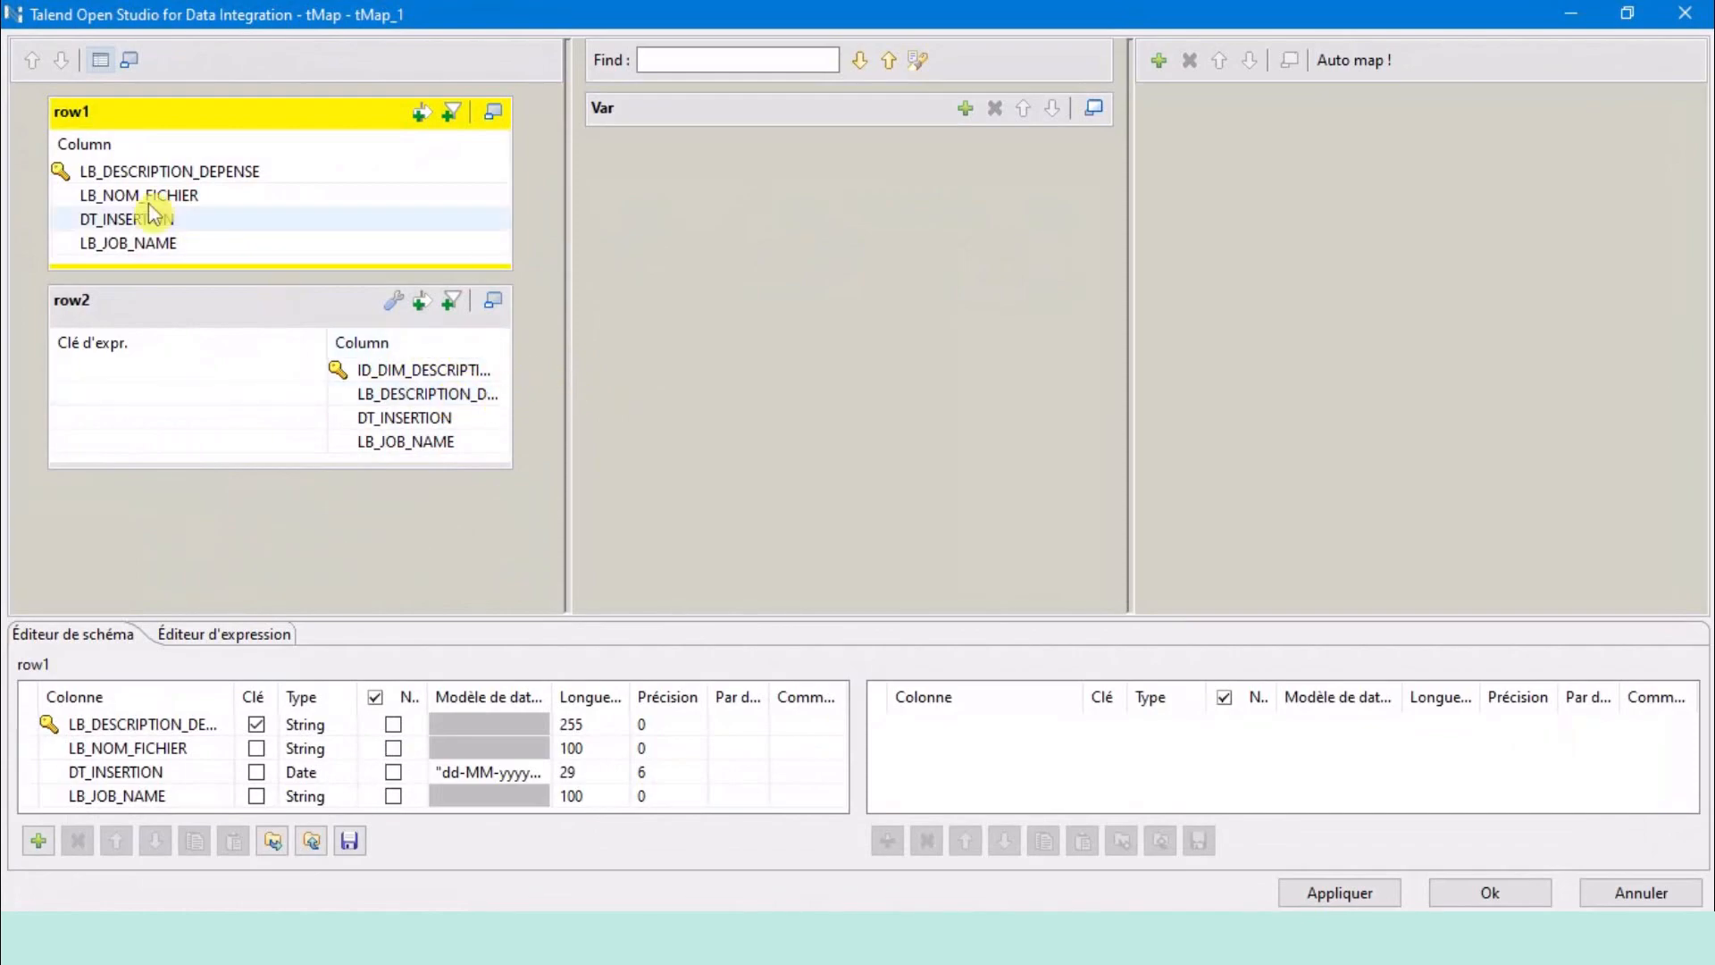
left_click(200, 125)
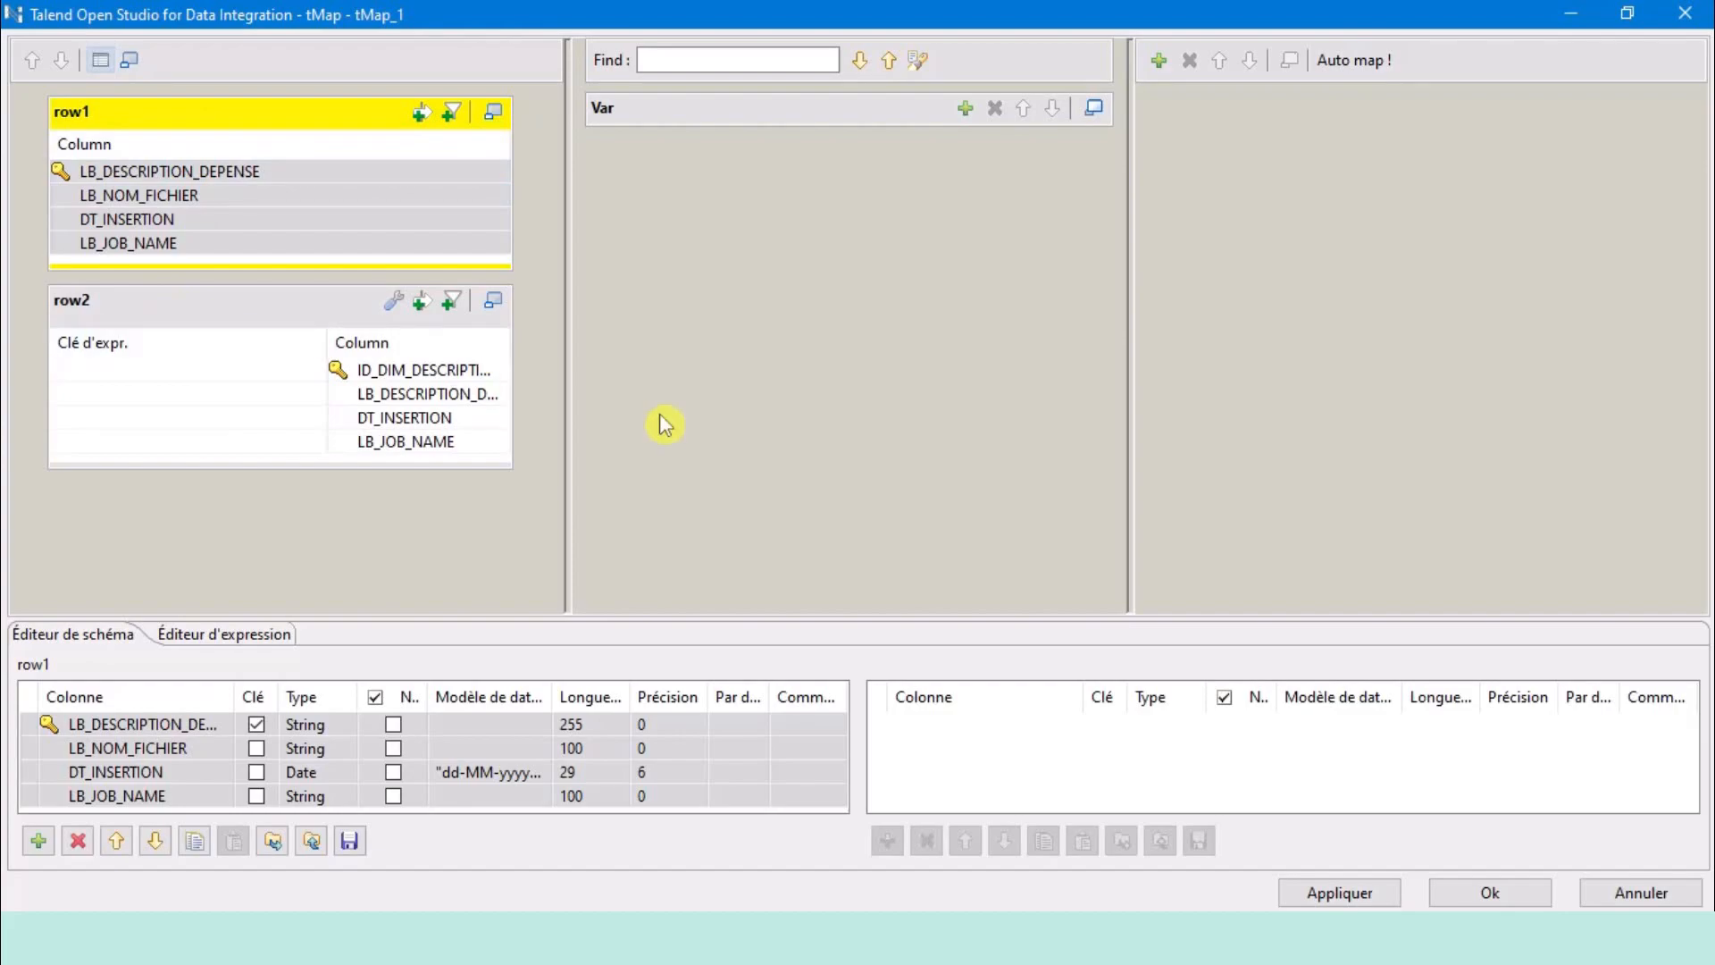
left_click(199, 173)
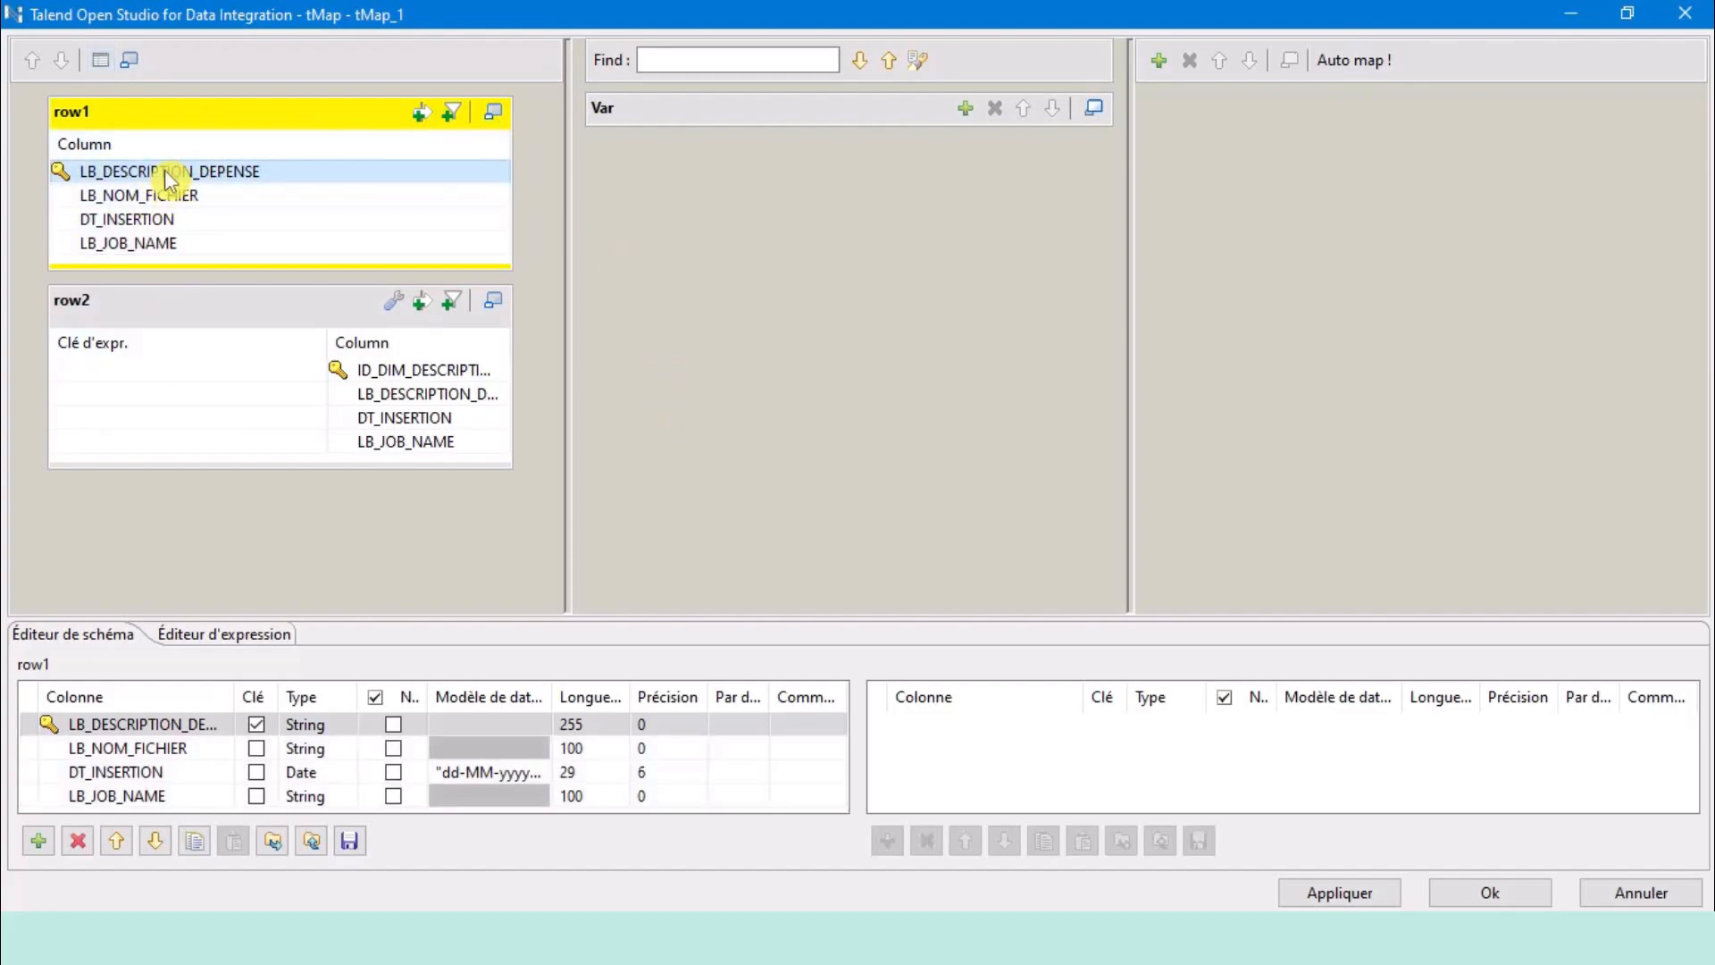
left_click_drag(165, 179, 197, 398)
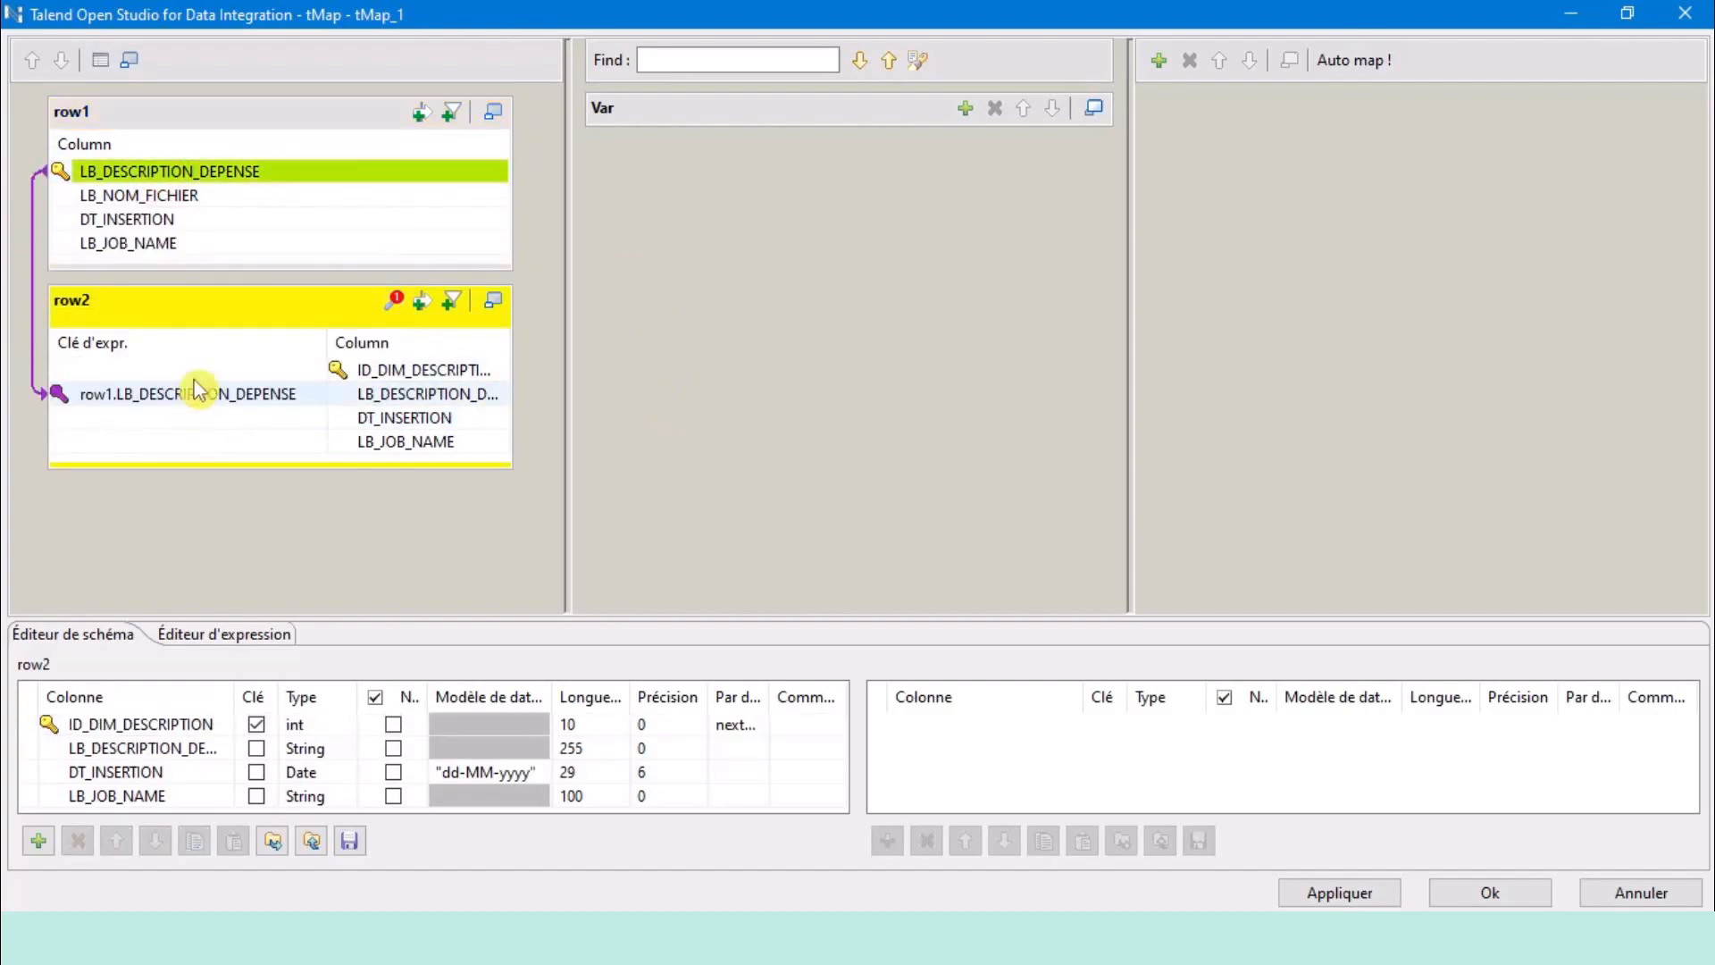
Widen the Column field of the row2 lookup table so its full column names can be read.
left_click(204, 116)
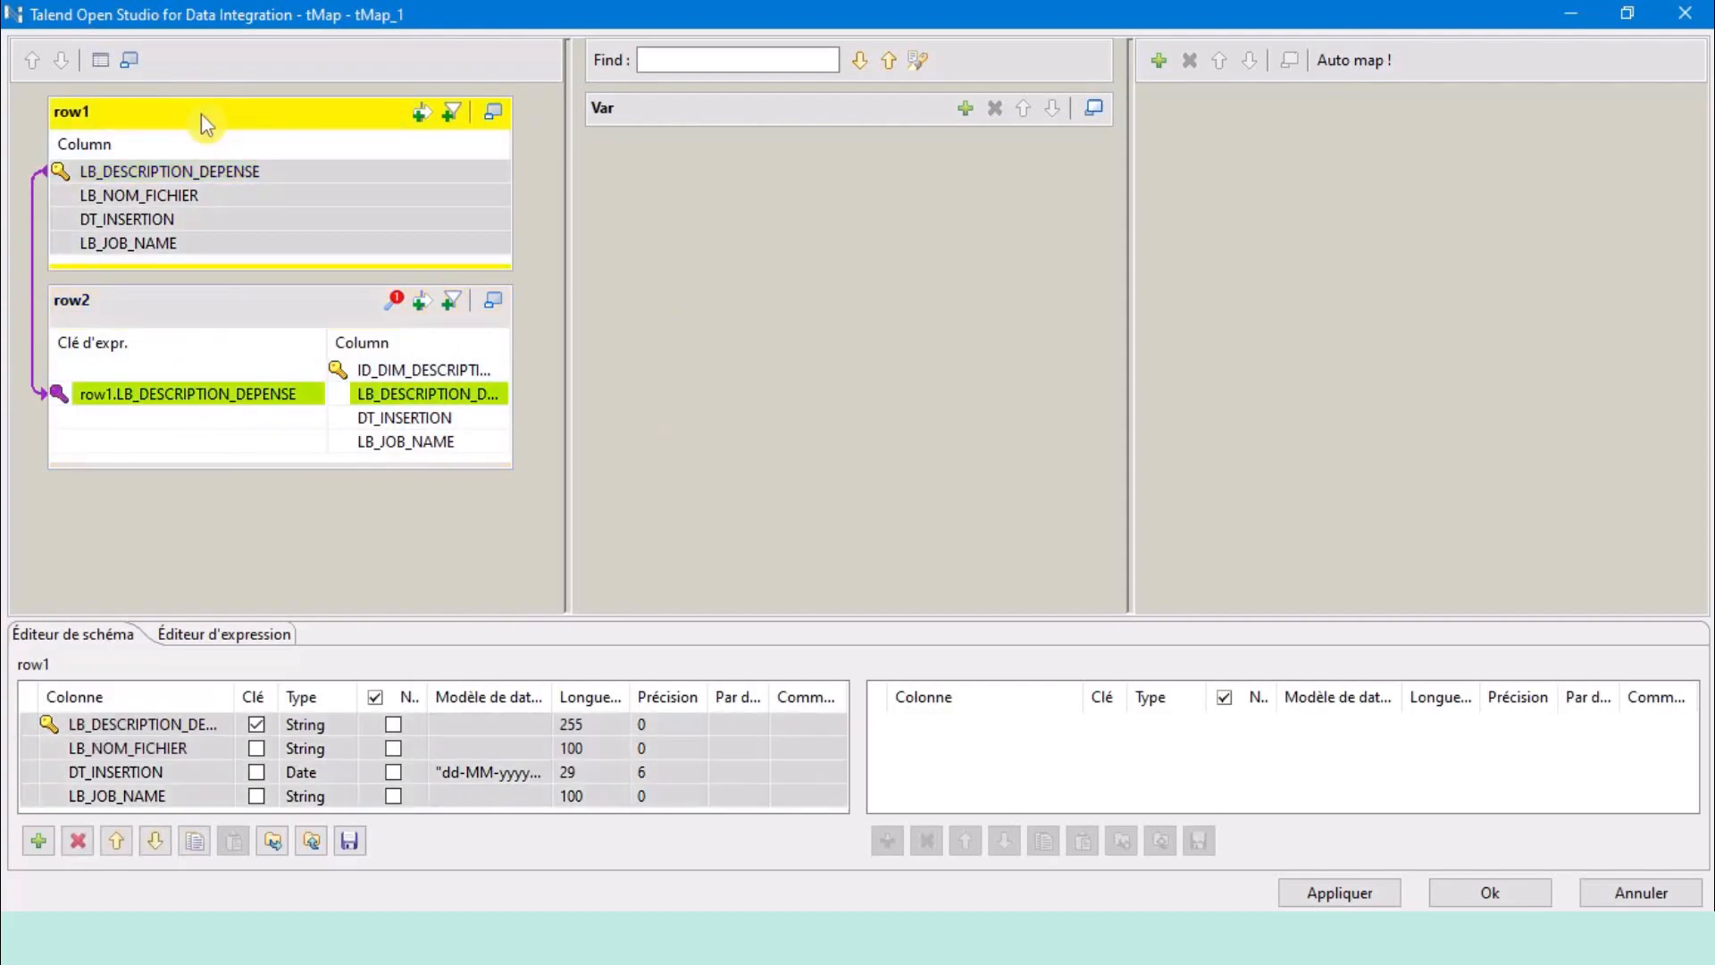
left_click(173, 307)
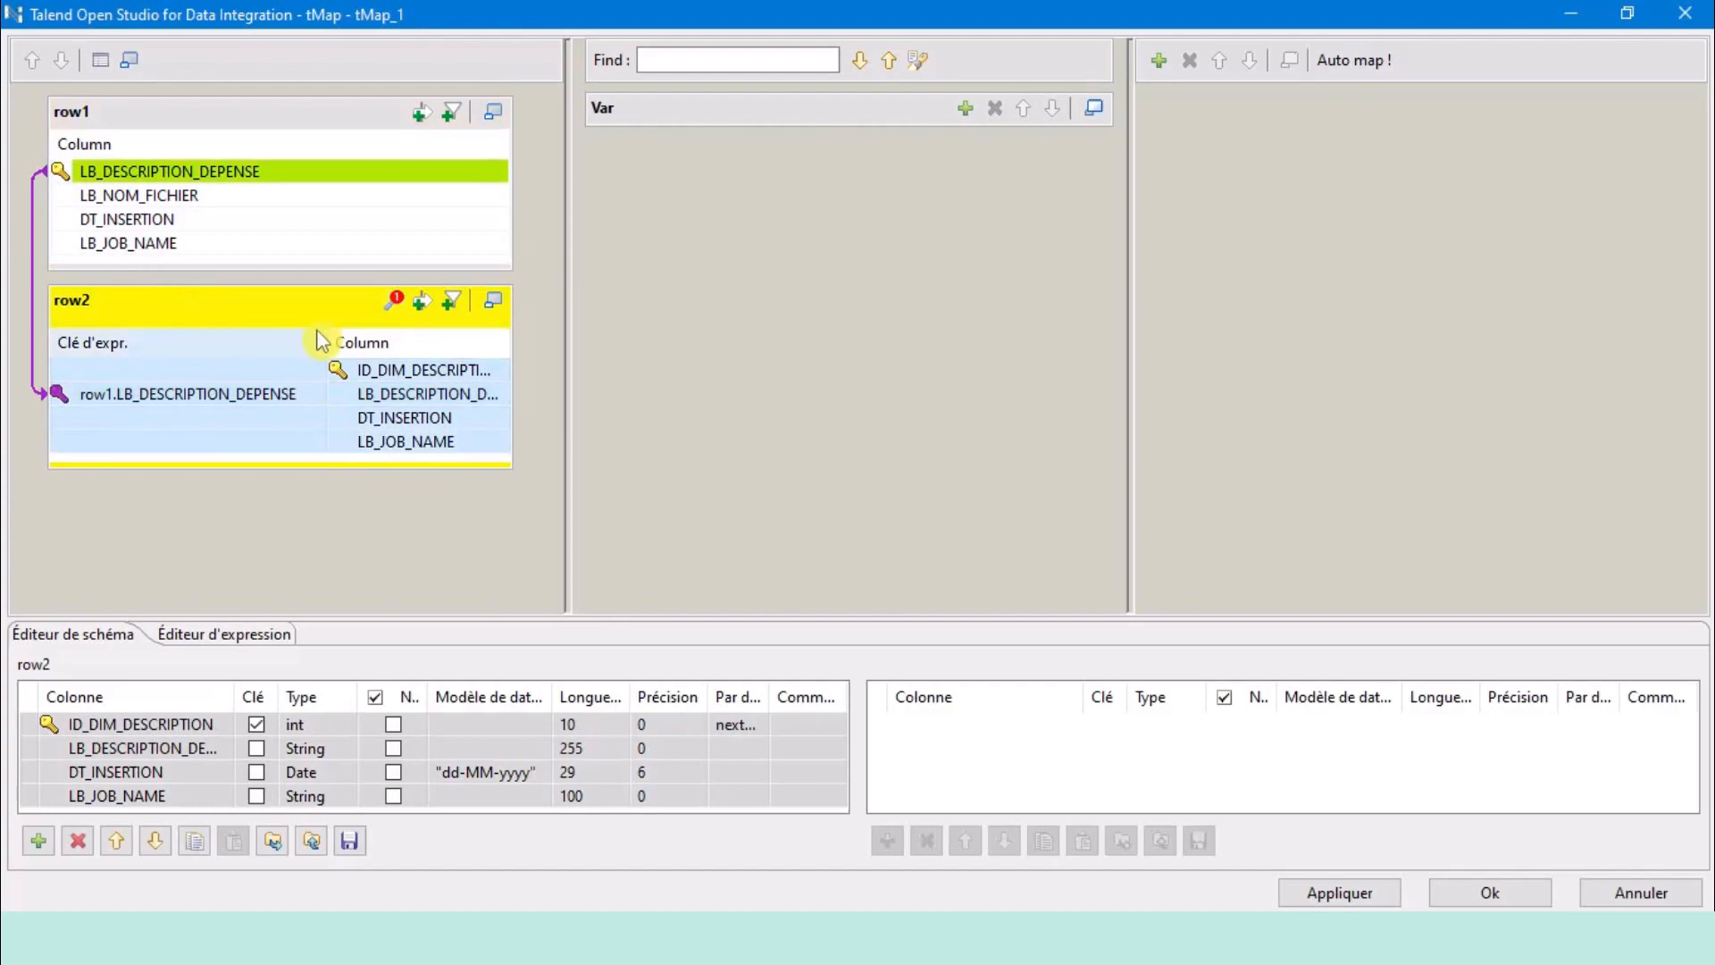
left_click_drag(325, 342, 280, 338)
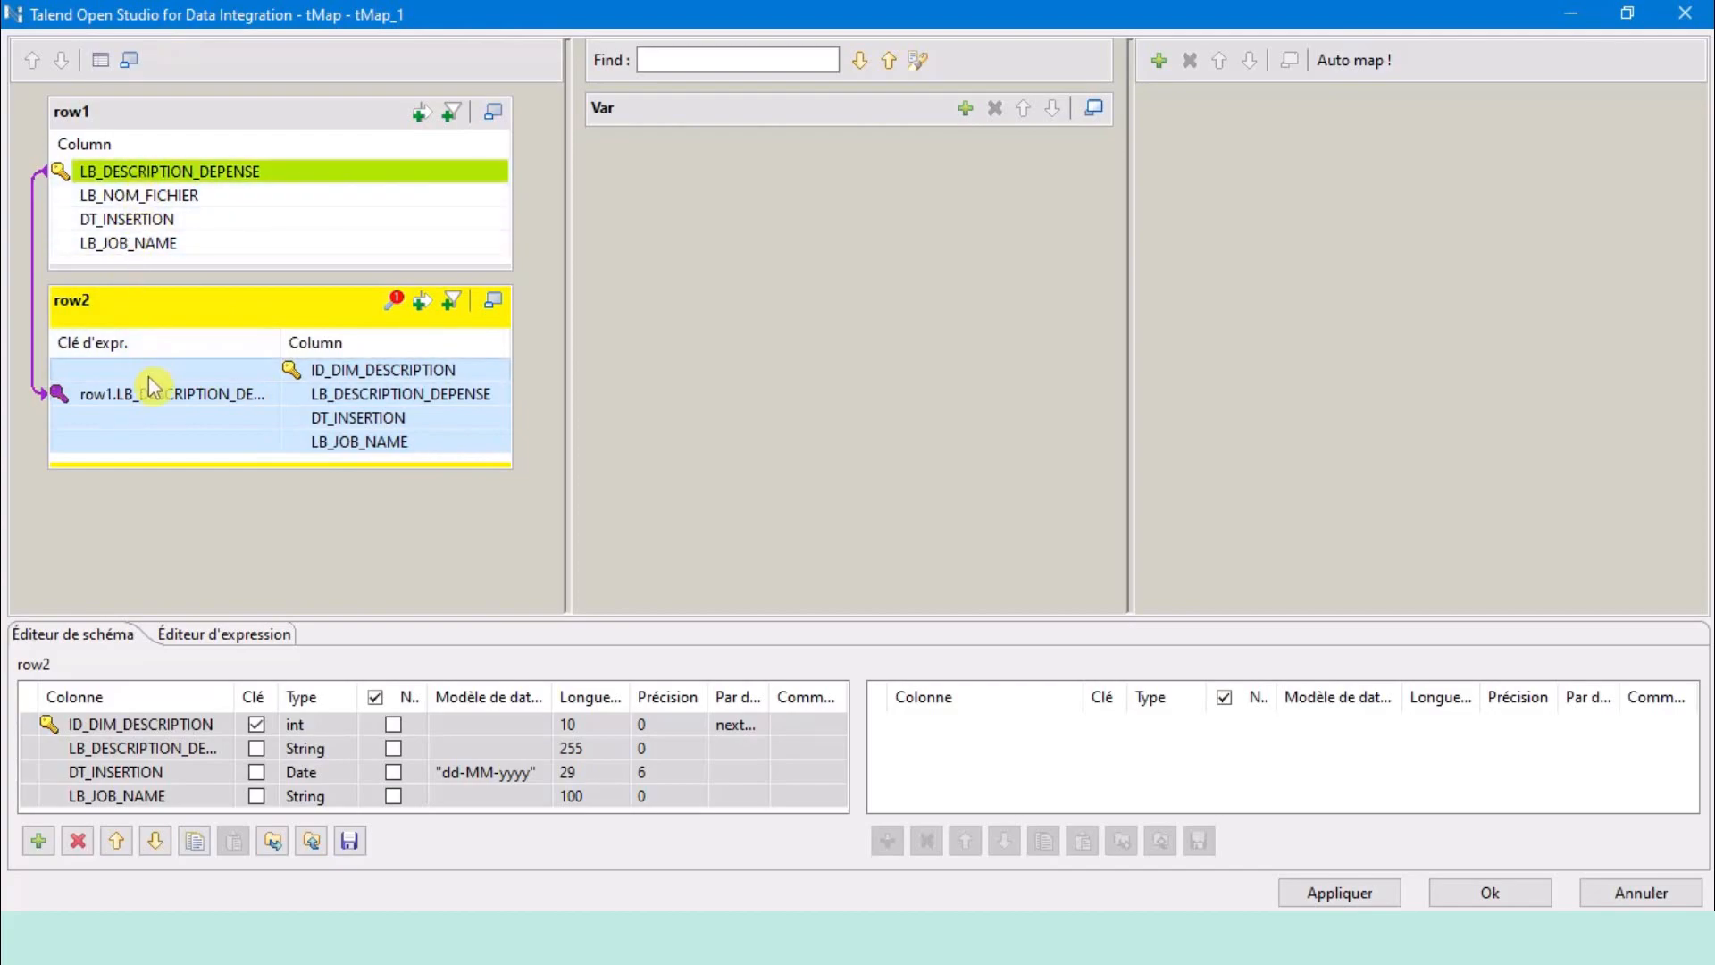
left_click(183, 118)
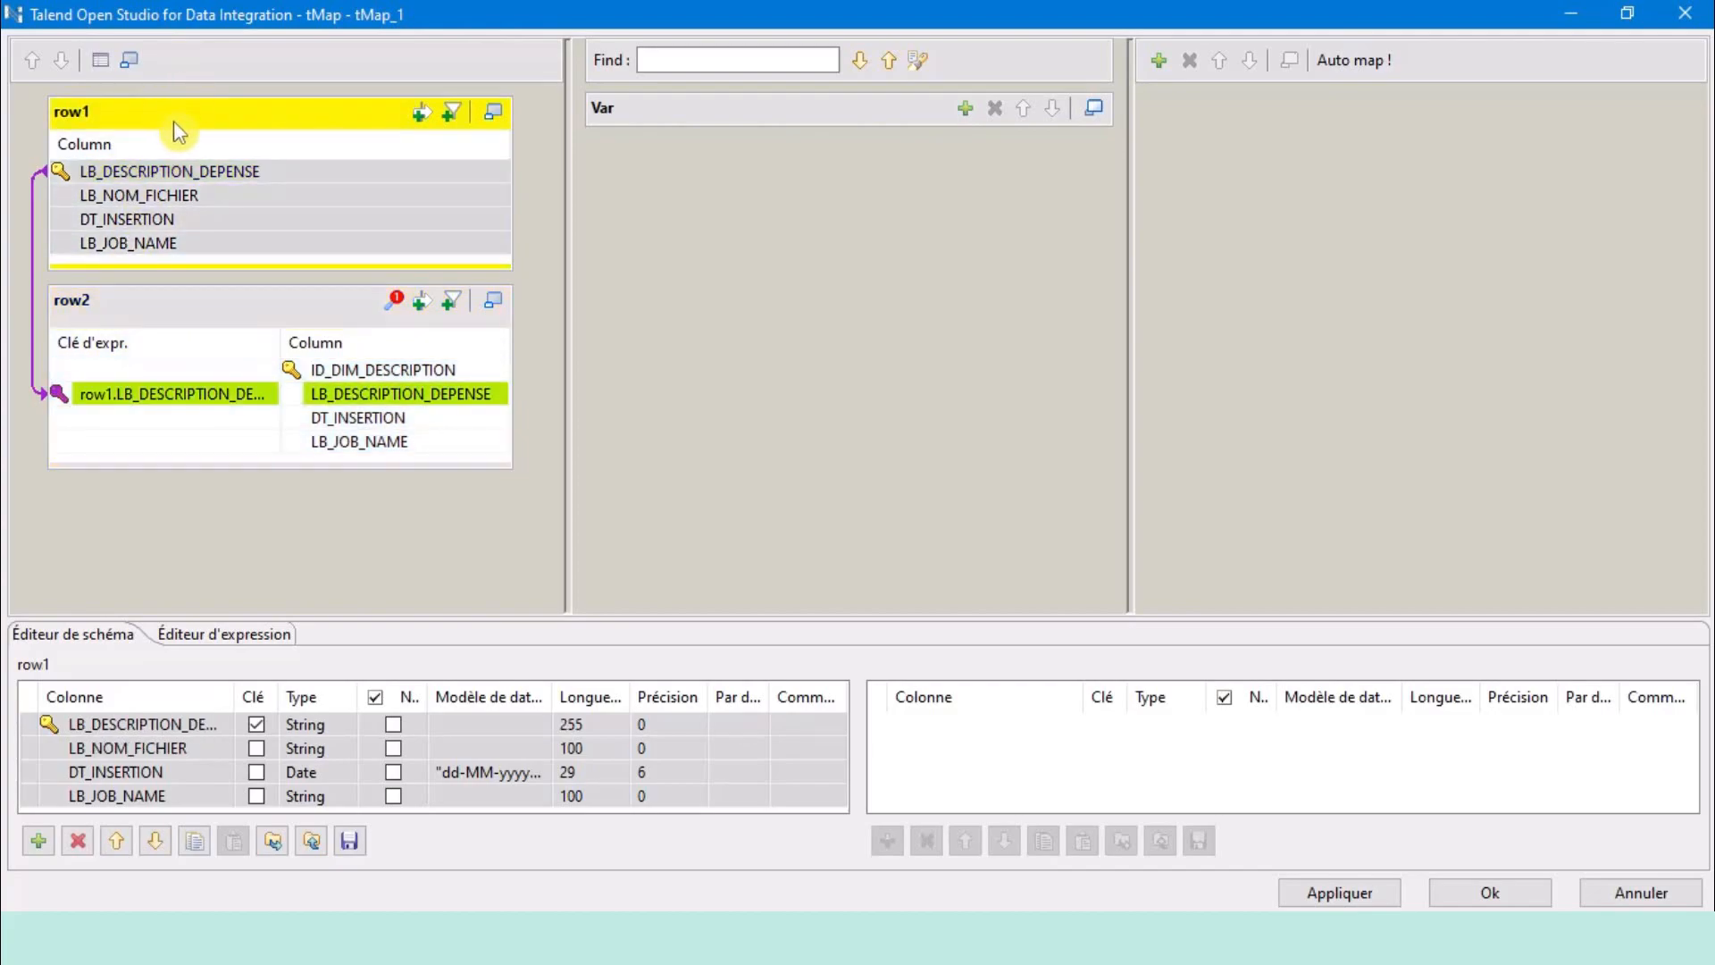
left_click(192, 308)
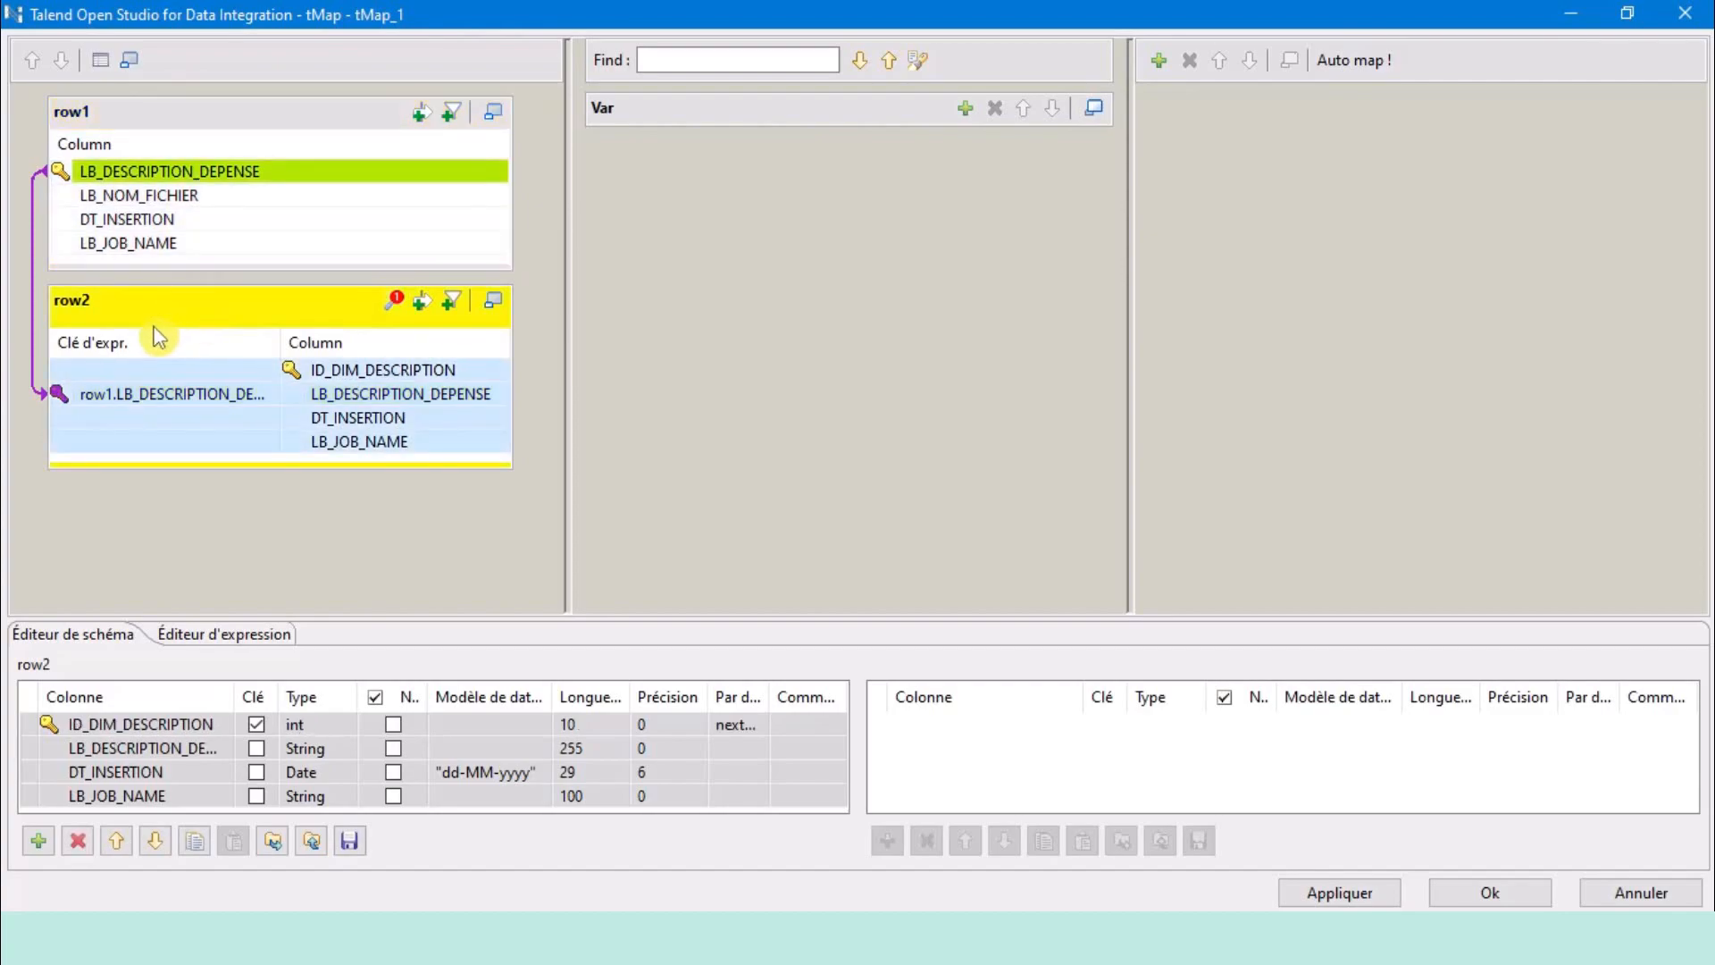
Set the join model of the row2 lookup to Inner Join.
left_click(392, 301)
left_click(372, 415)
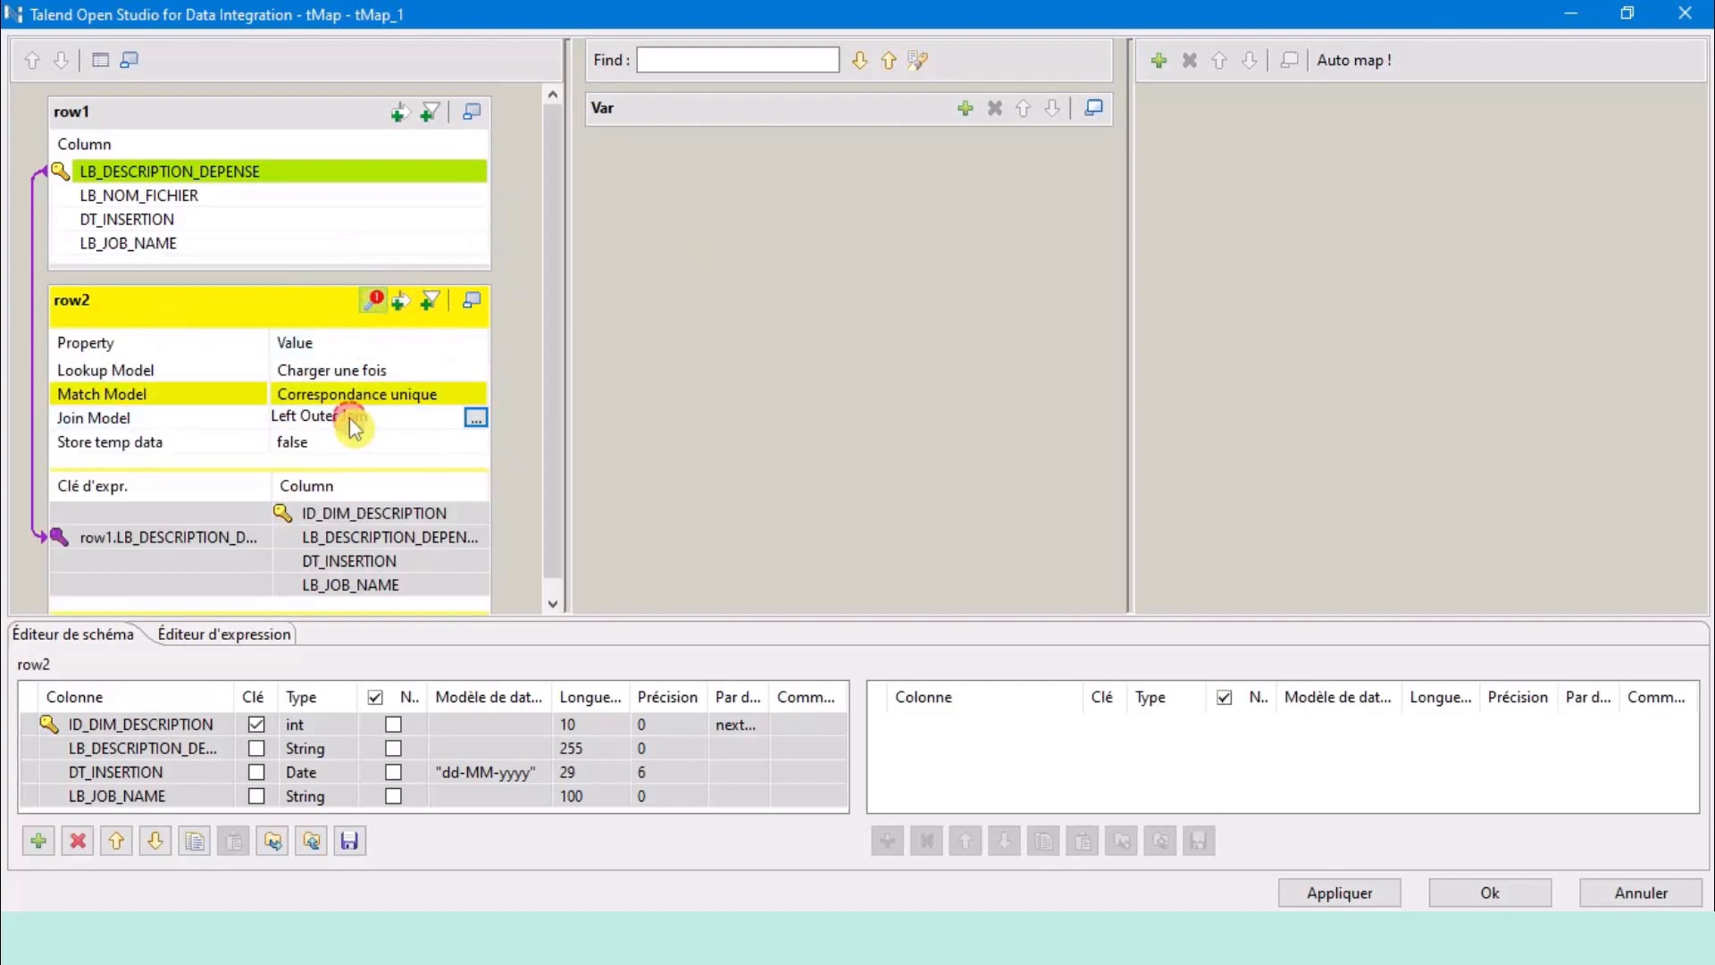
left_click(476, 417)
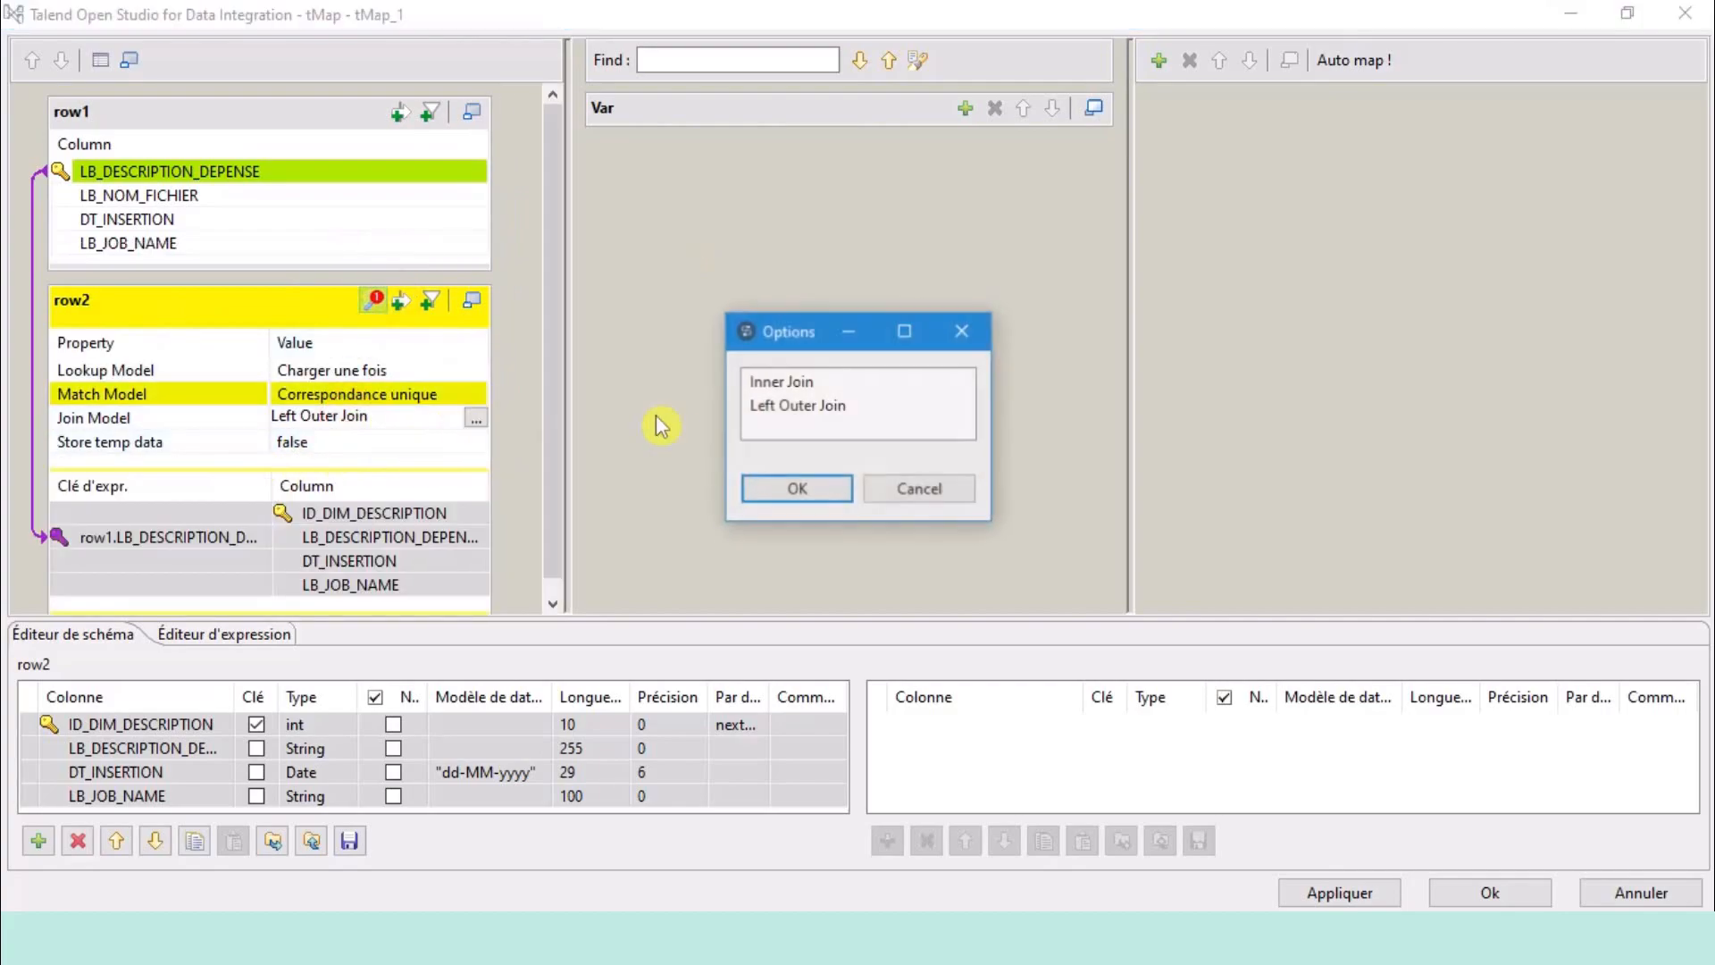
left_click(834, 382)
left_click(797, 493)
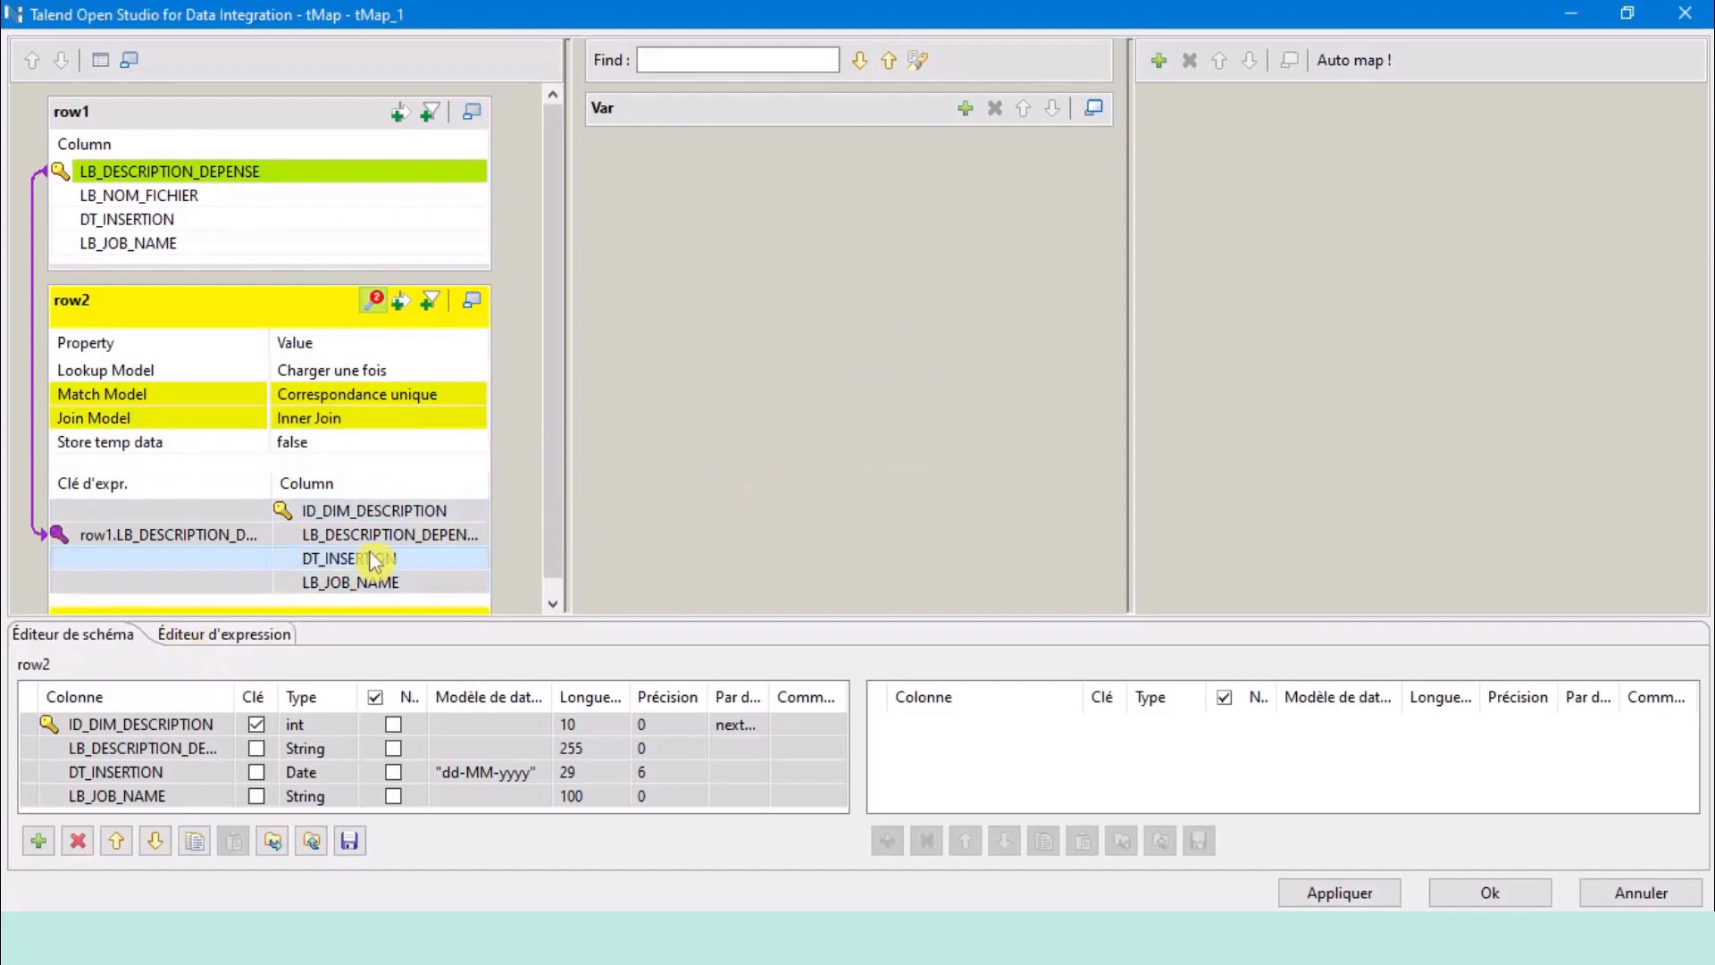
Add a new tMap output named insertDescription and enlarge its table downwards.
left_click(1162, 70)
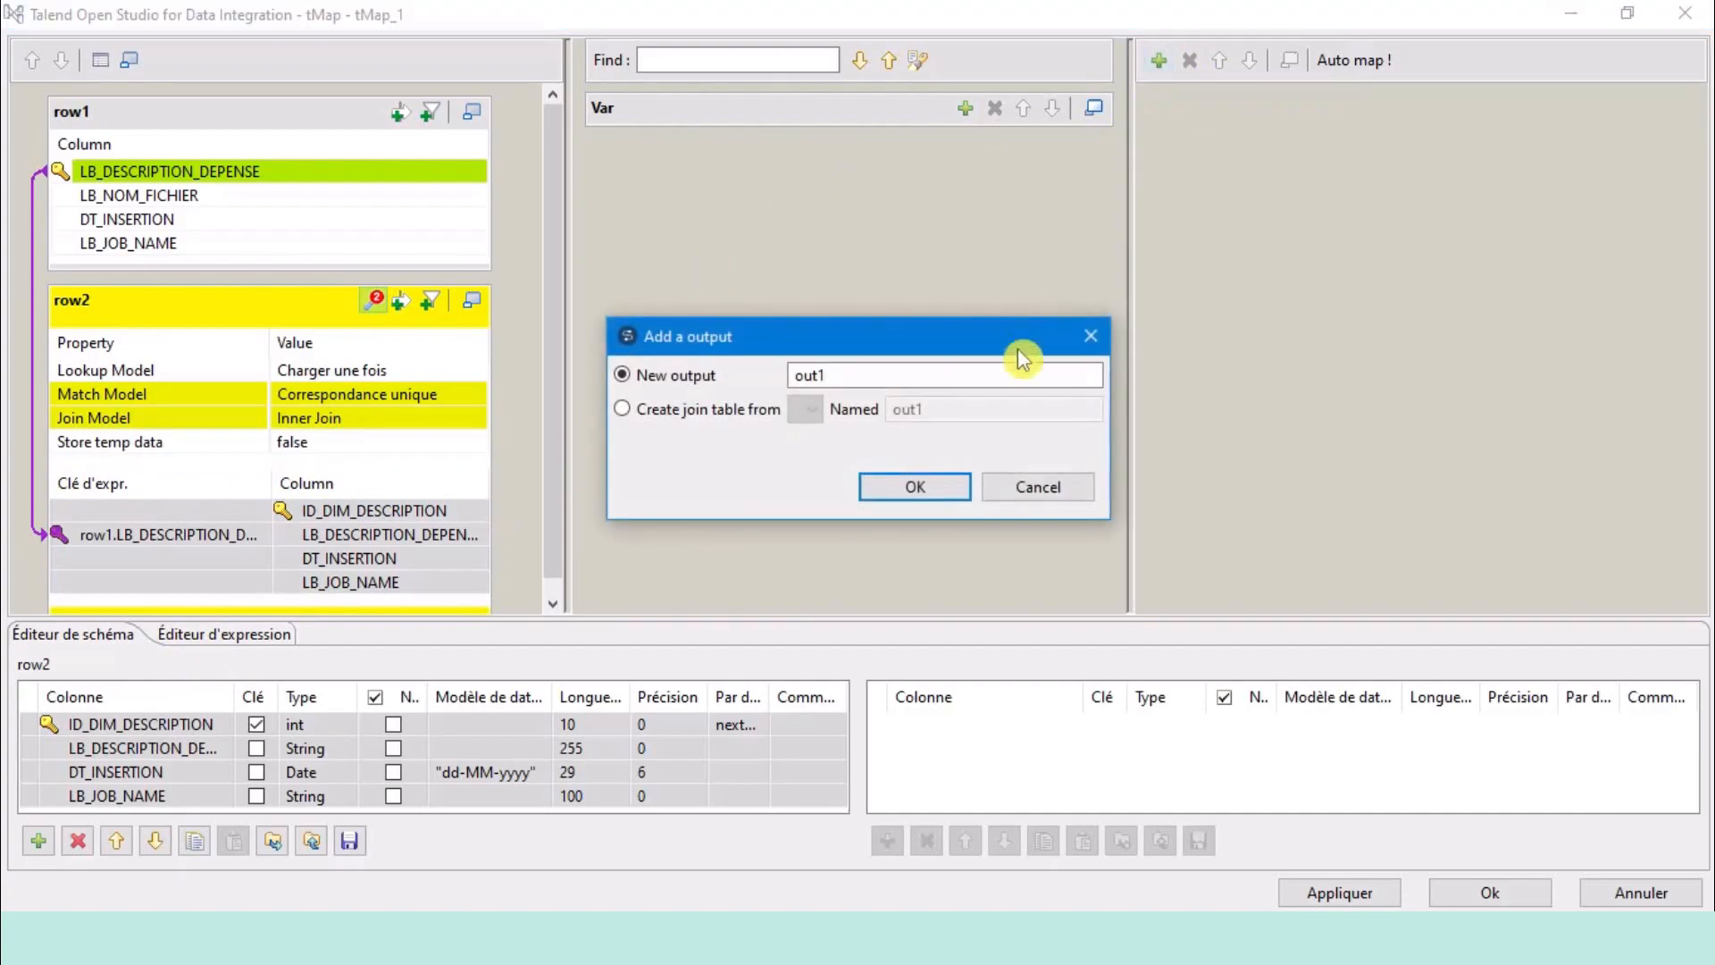
double_click(851, 376)
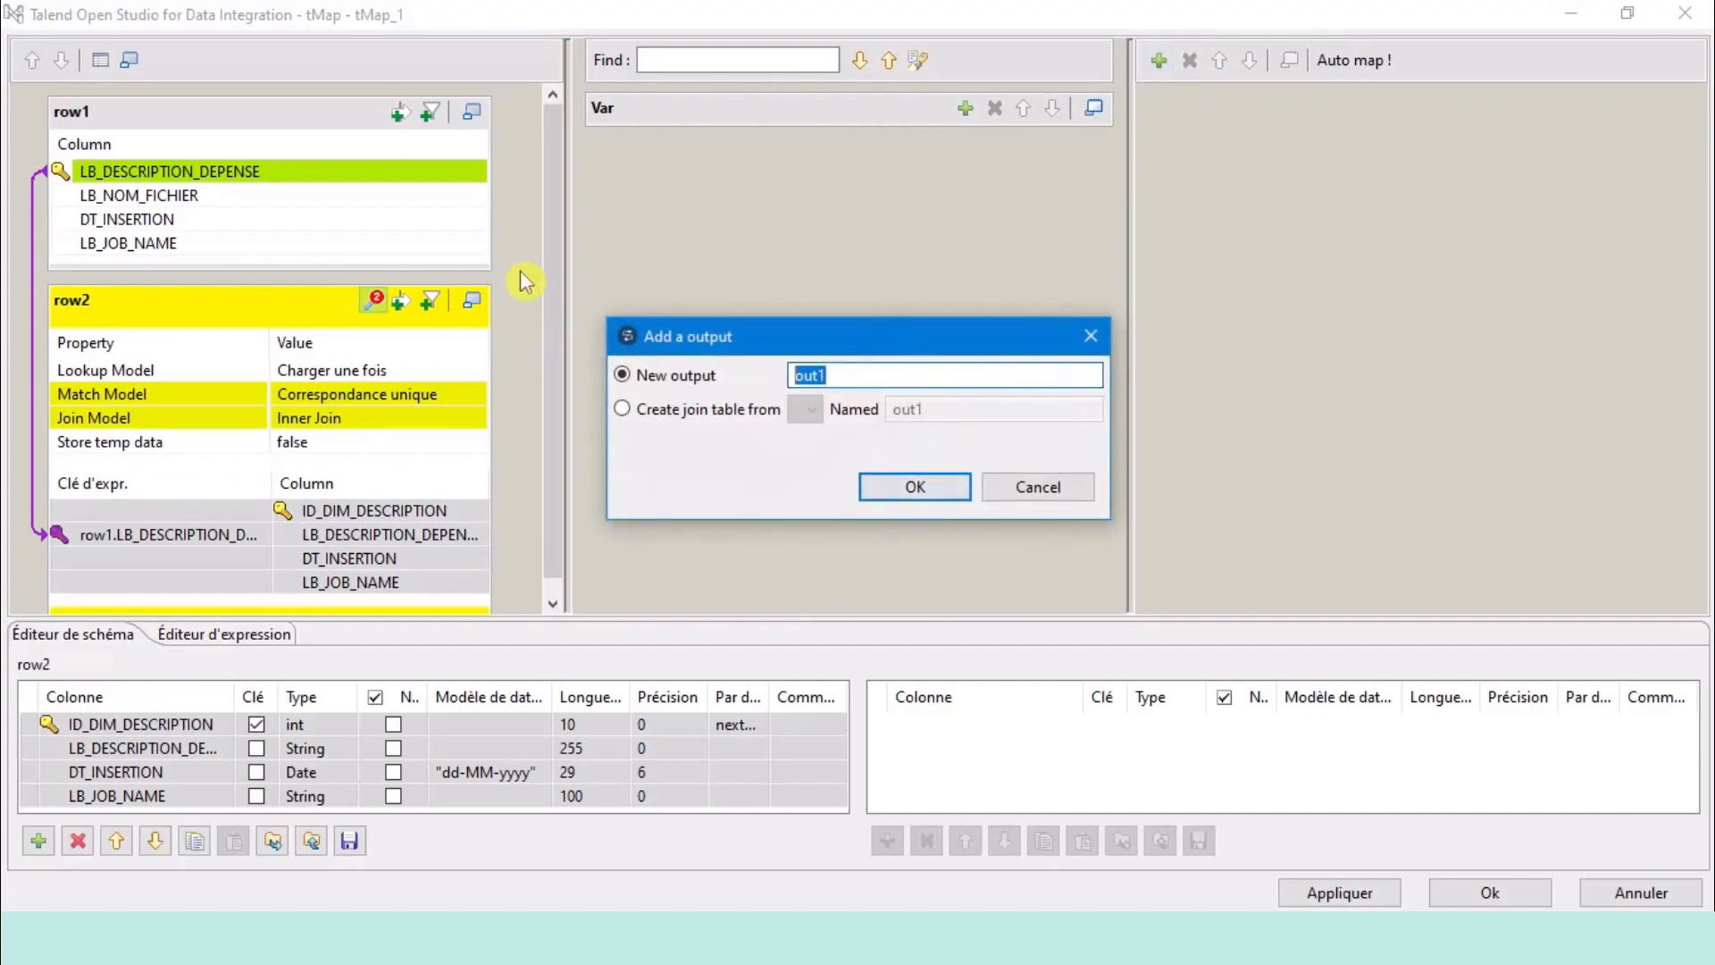
key("BackSpace")
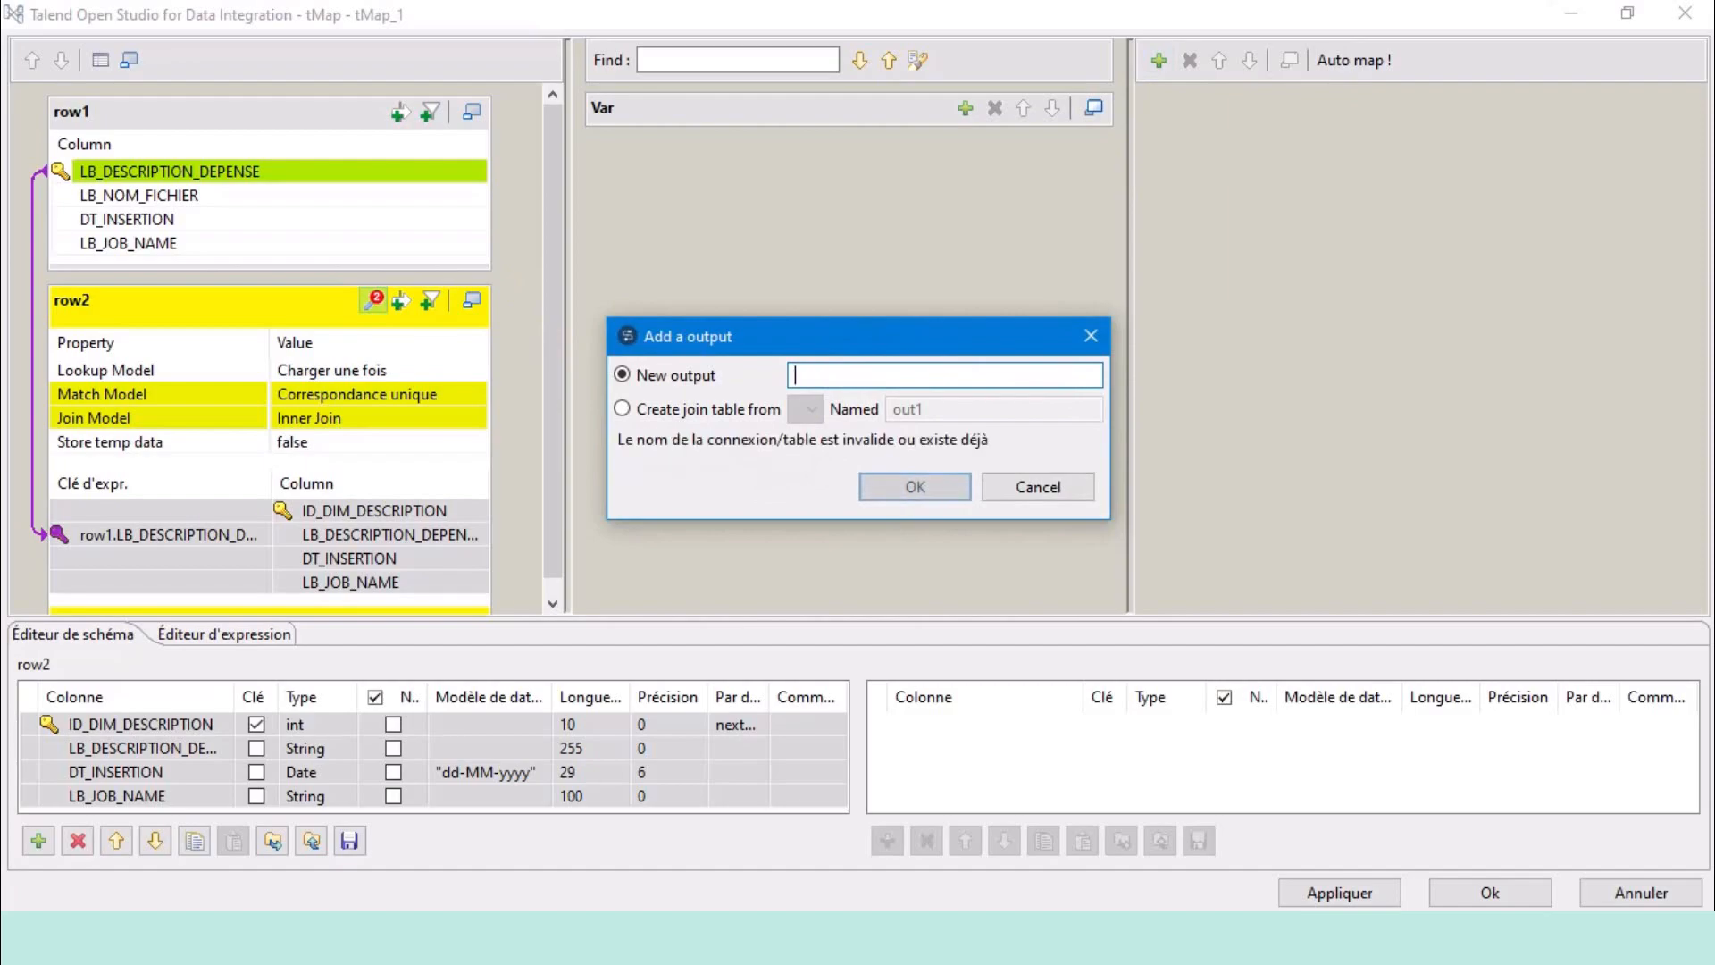
type("insertDescription")
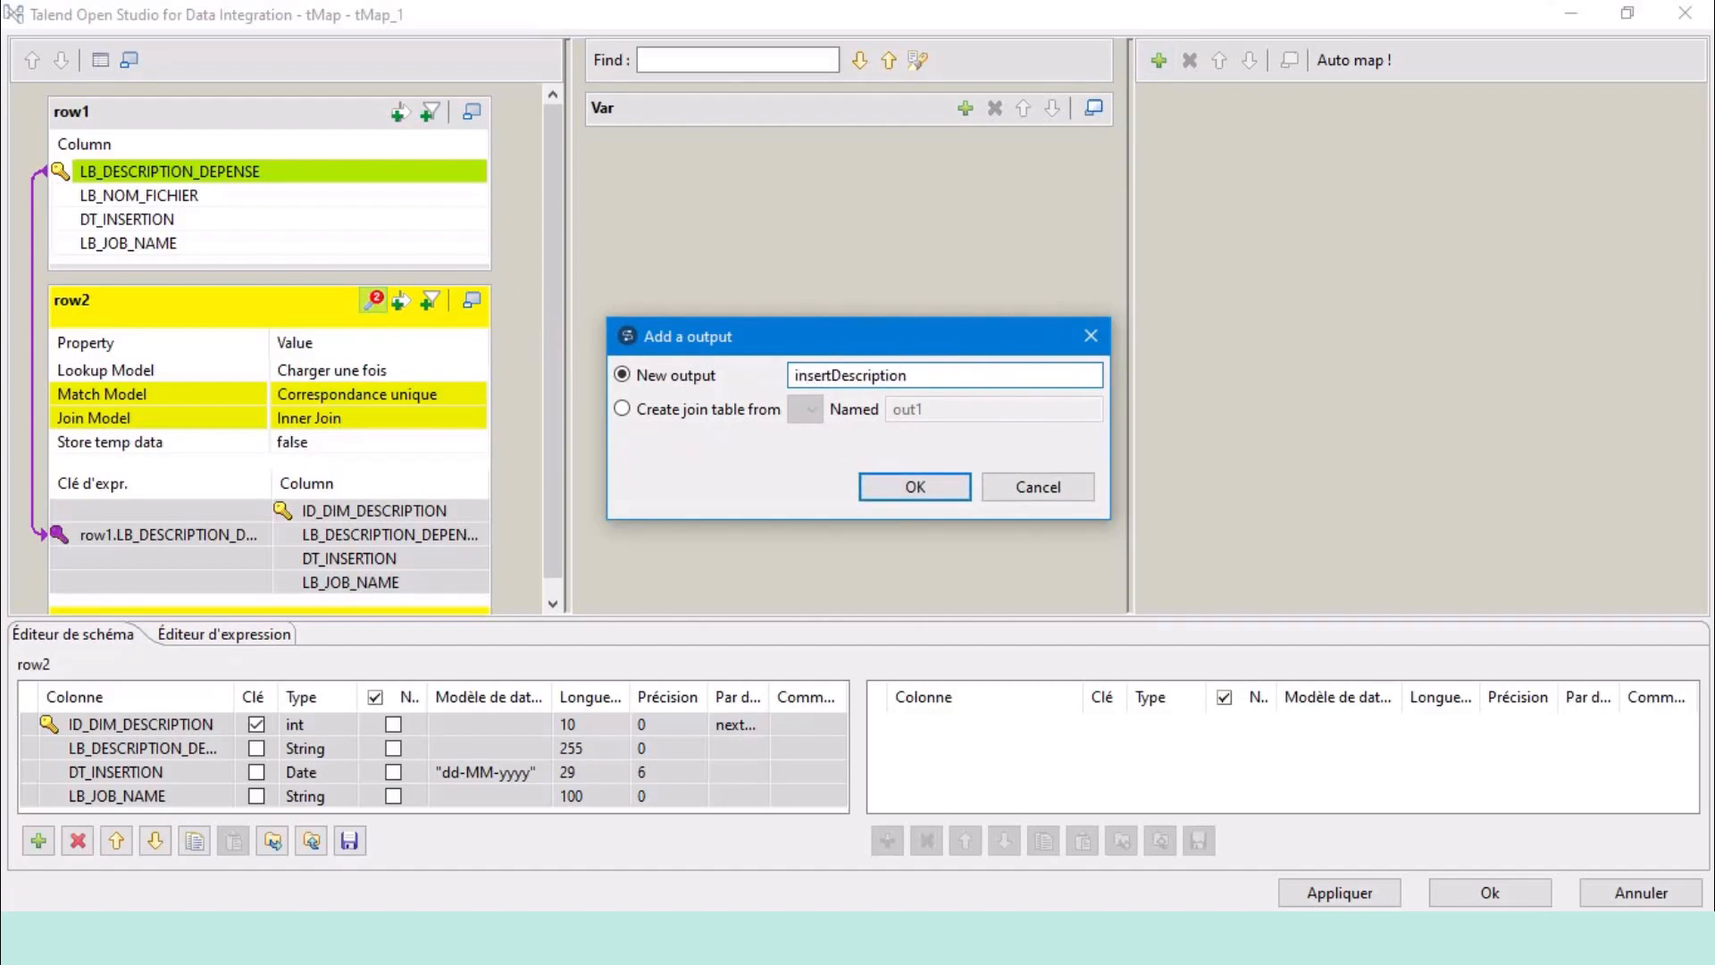
left_click(917, 487)
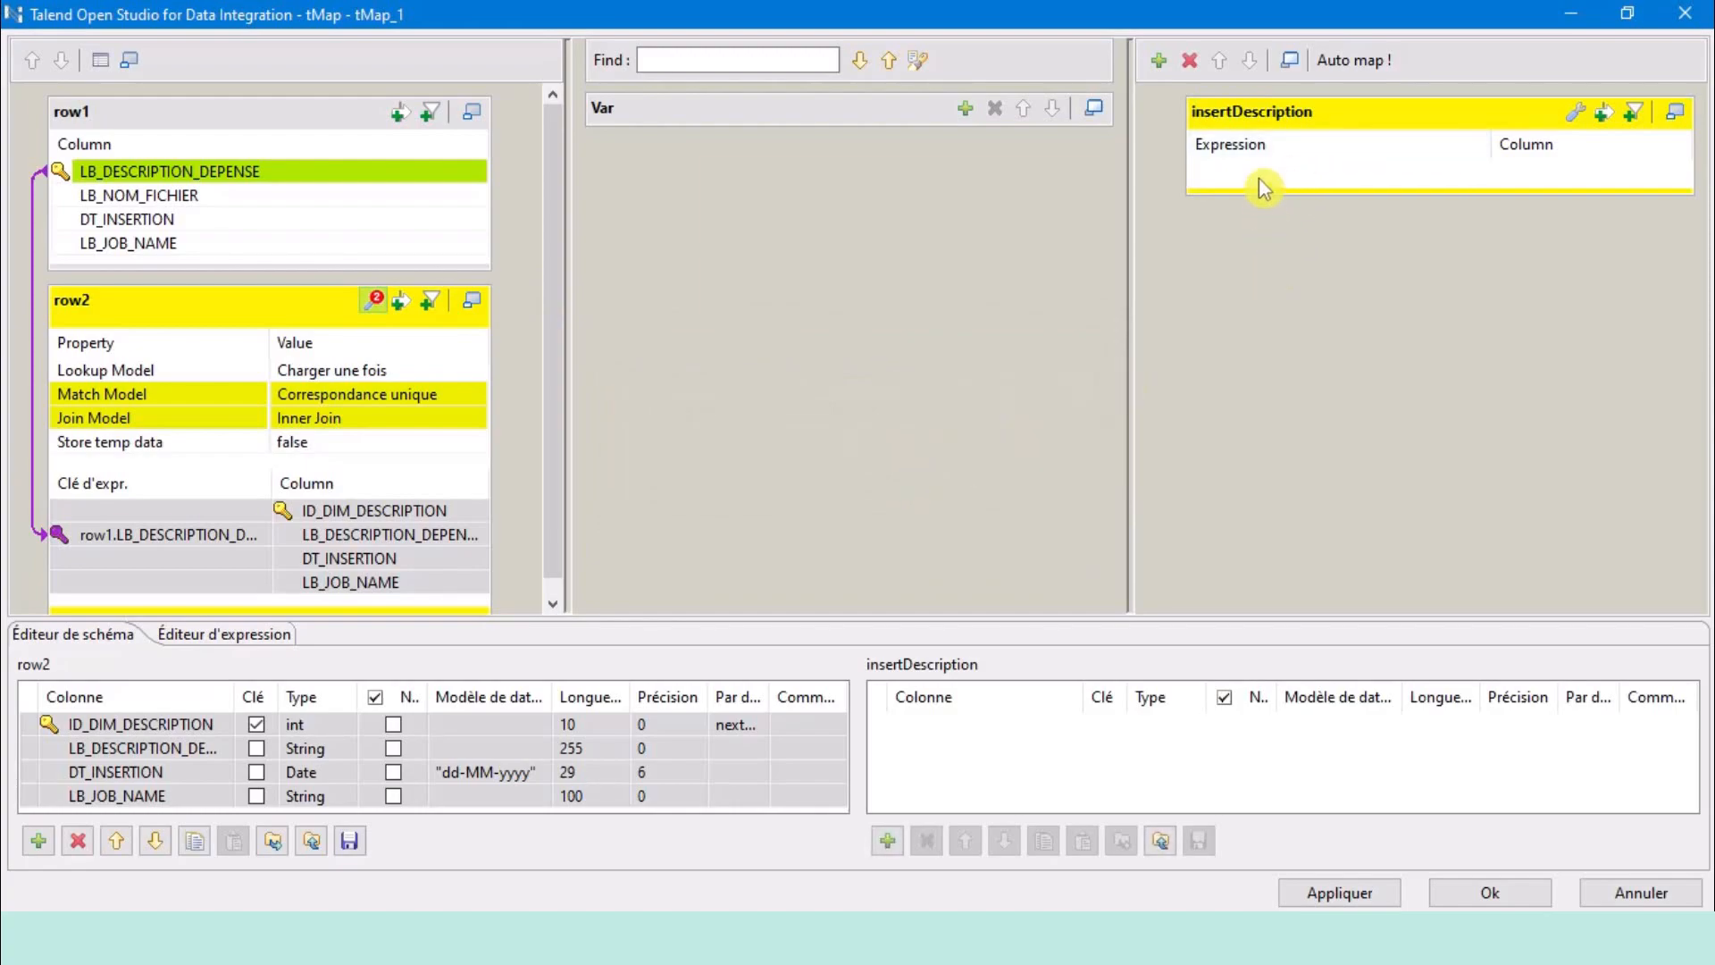
left_click_drag(1246, 190, 1245, 295)
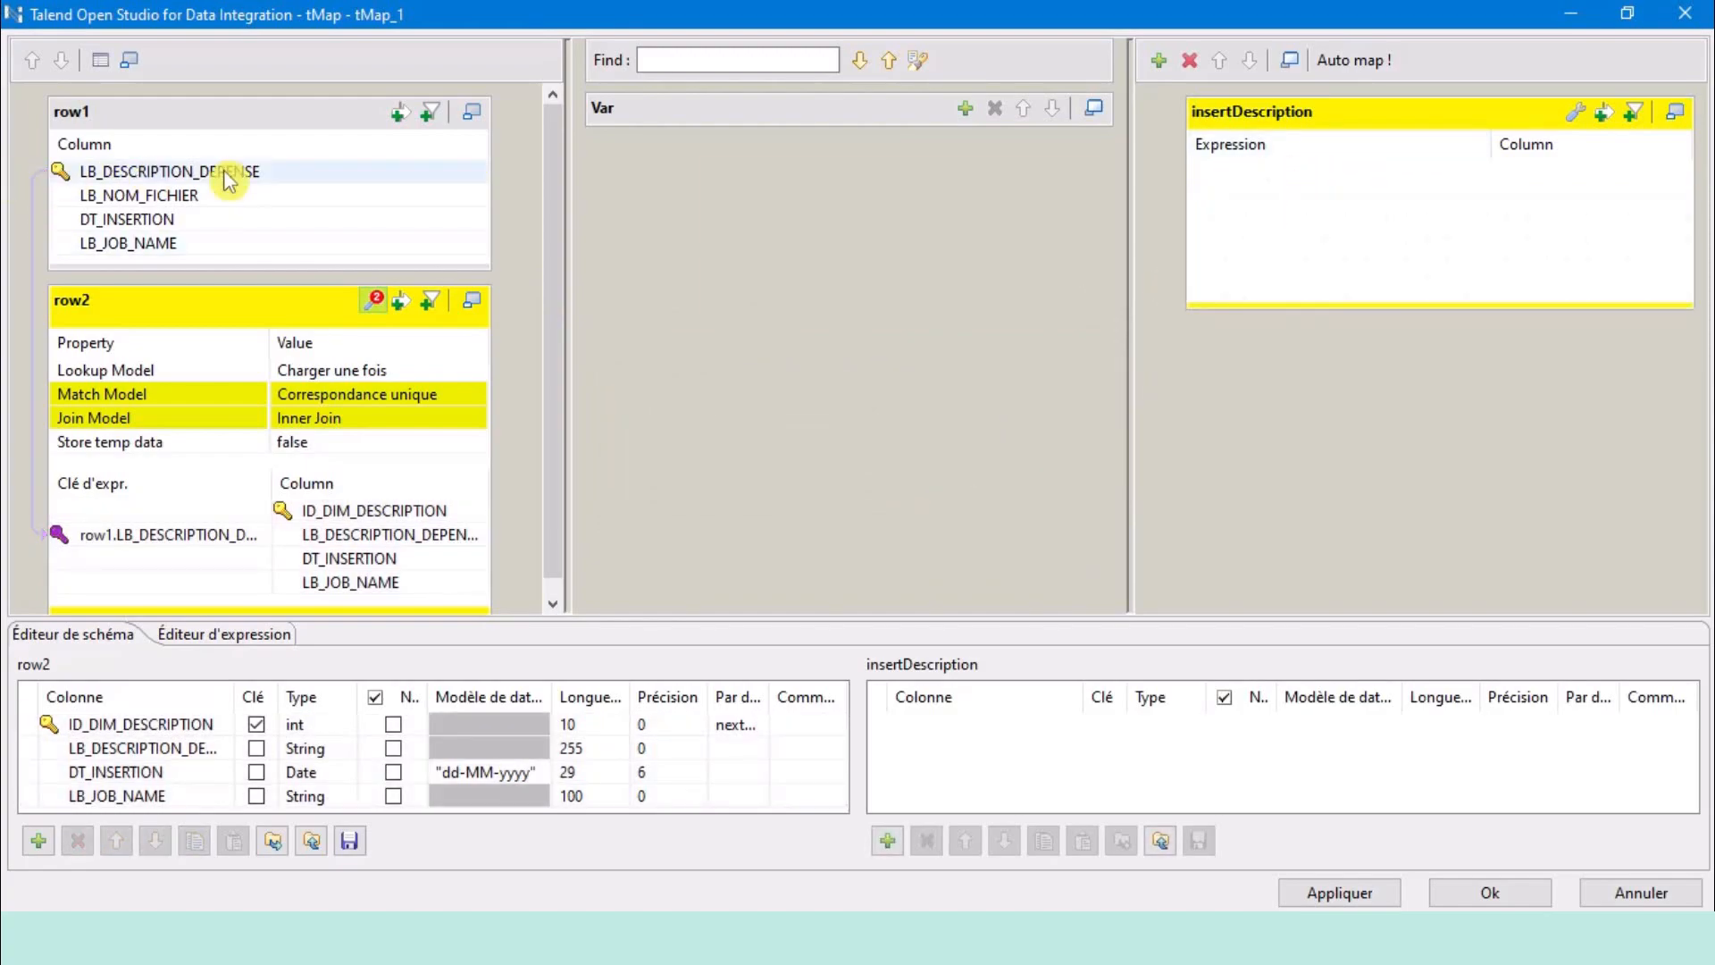
Map row1's LB_DESCRIPTION_DEPENSE column into the insertDescription output.
left_click_drag(230, 173, 268, 175)
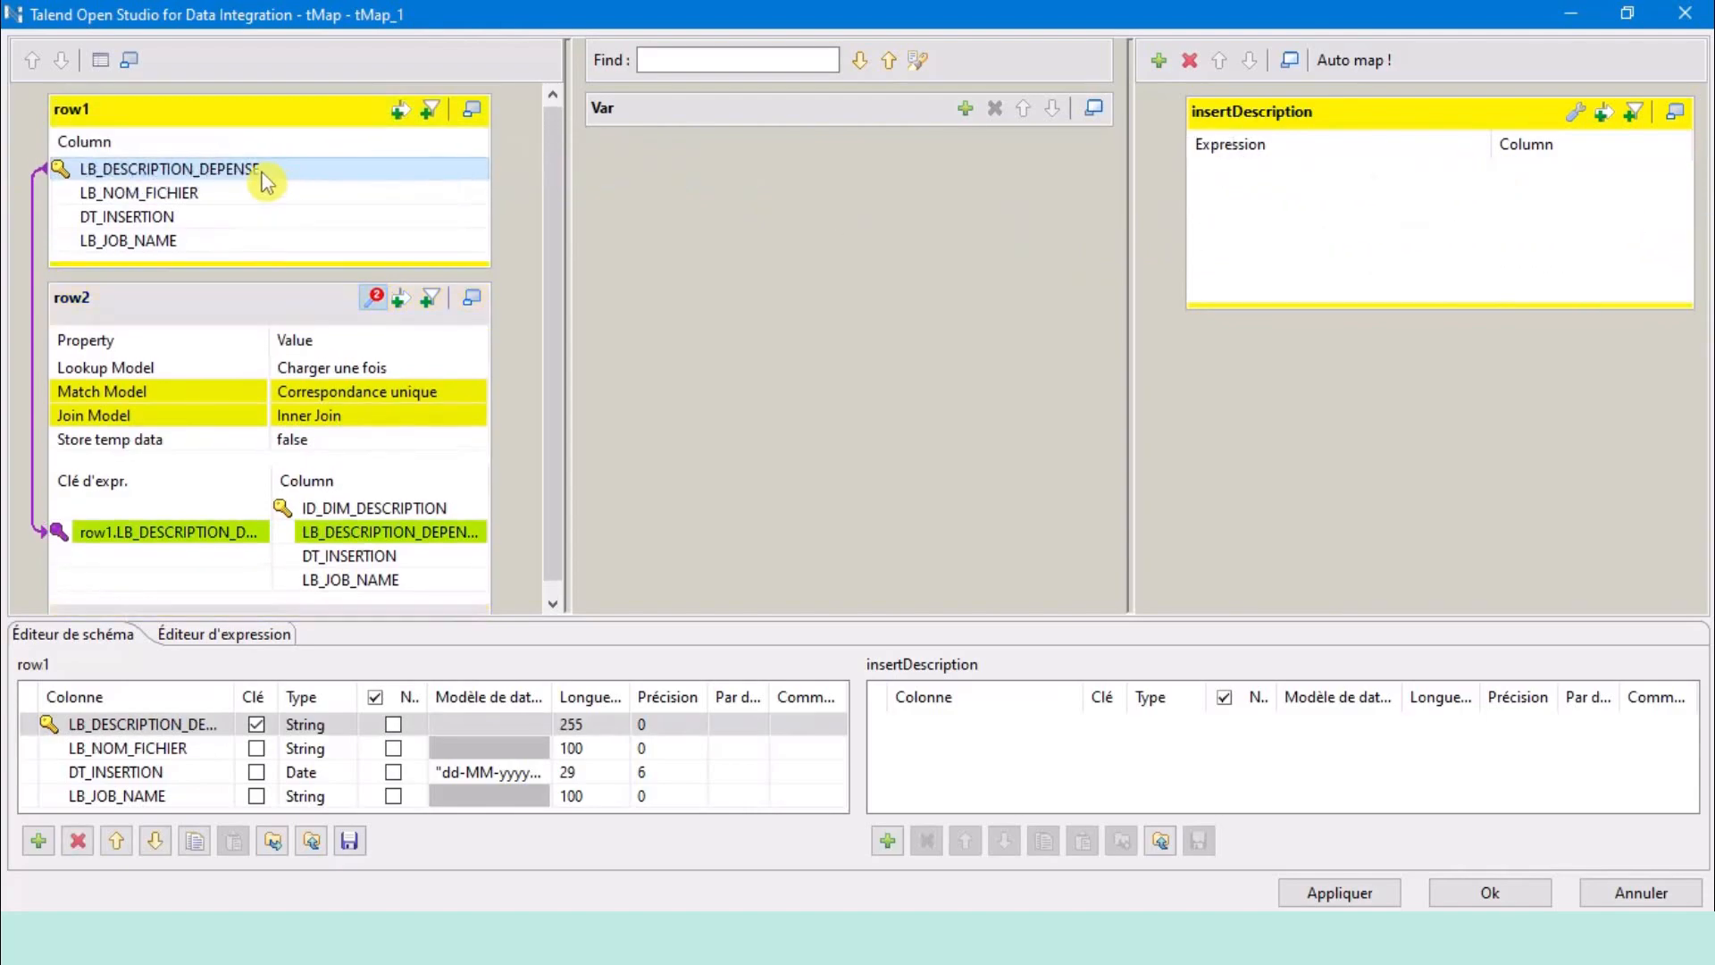
left_click(171, 109)
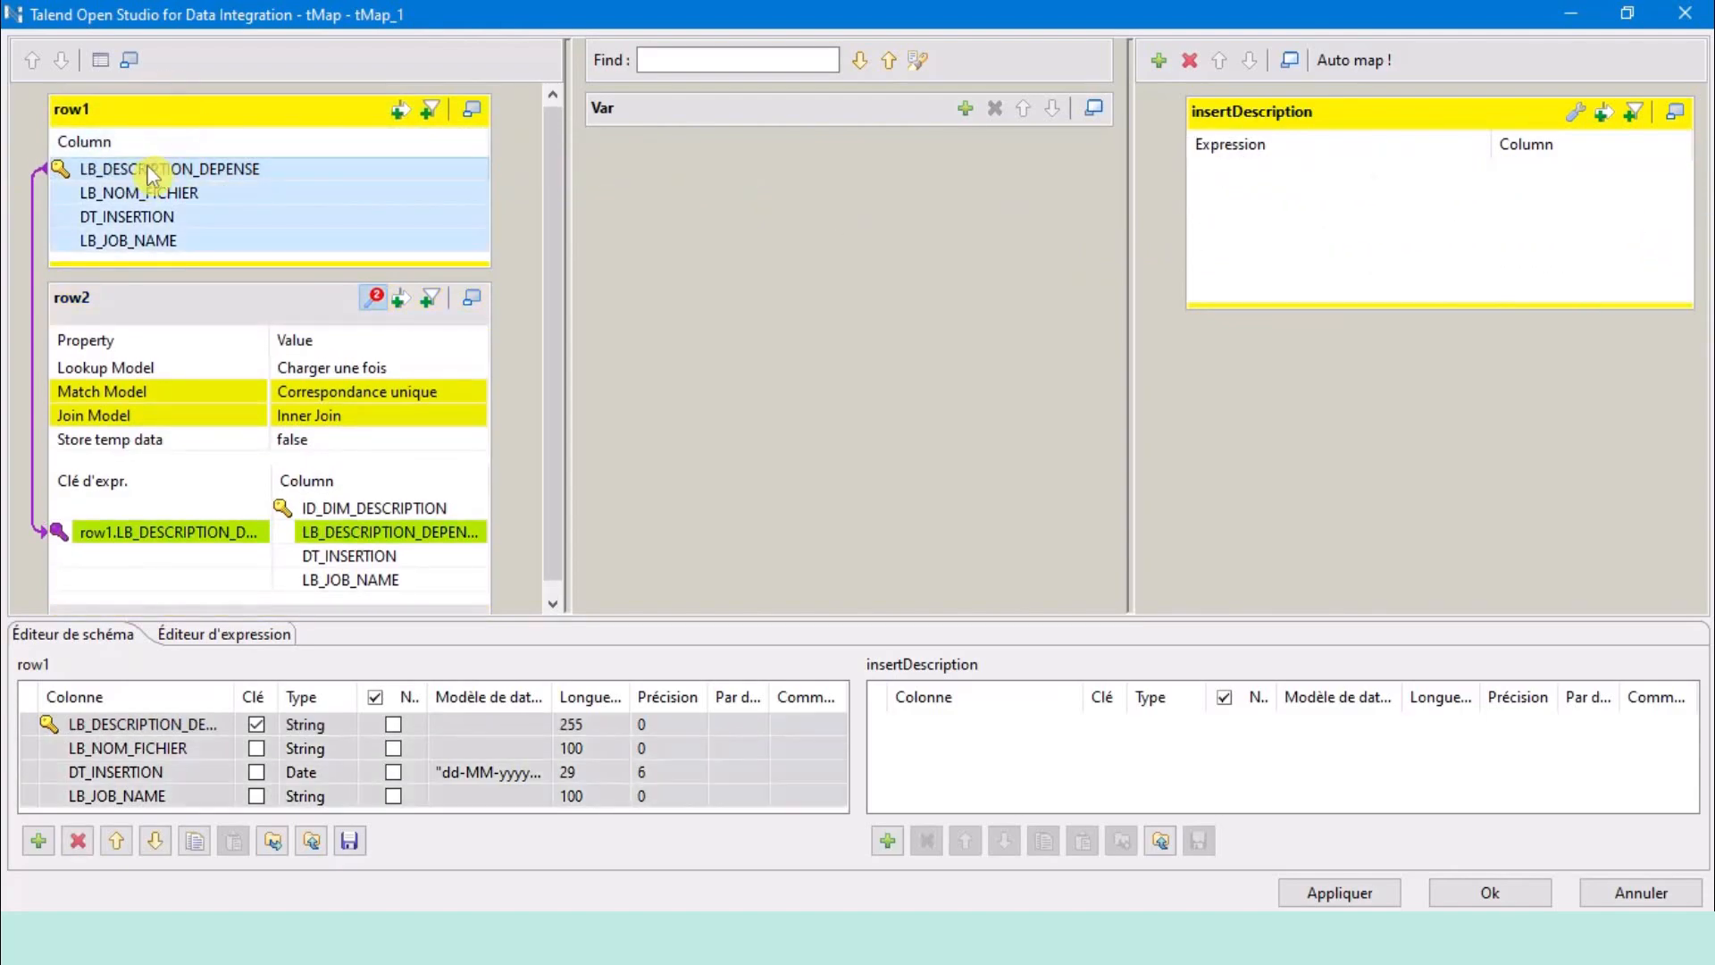
left_click(152, 170)
left_click_drag(166, 176, 1316, 216)
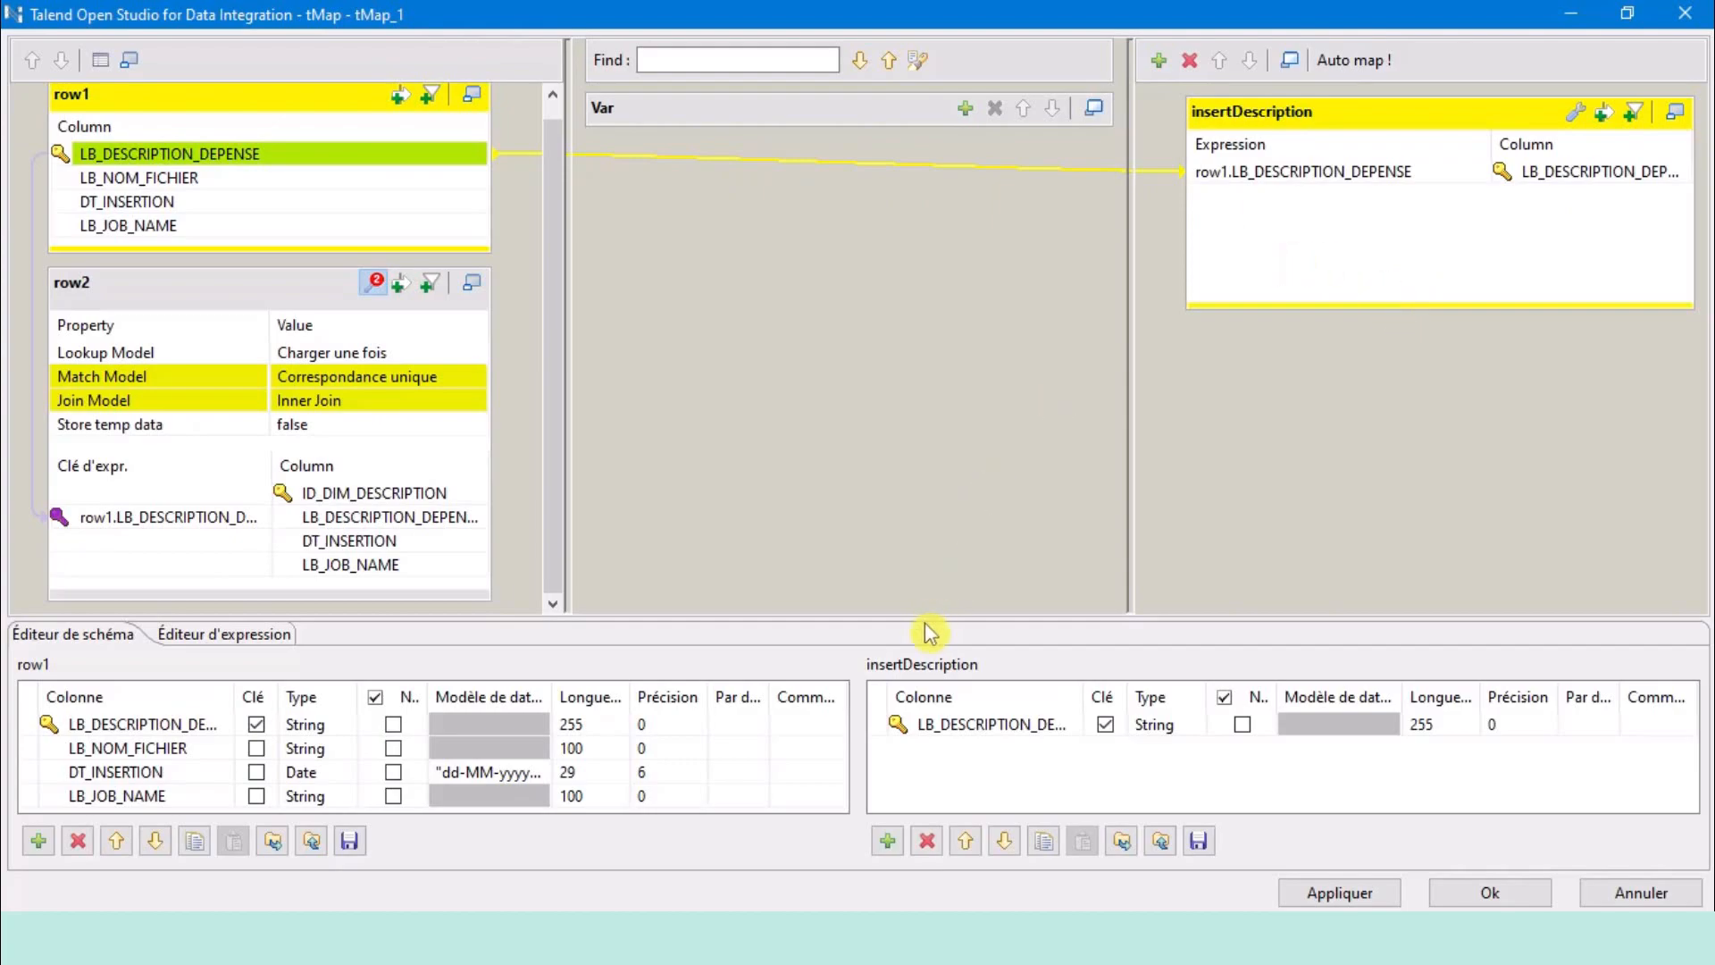
Enlarge the schema editor area and add a column named DT_INSERTION to the insertDescription schema.
left_click_drag(926, 617, 935, 530)
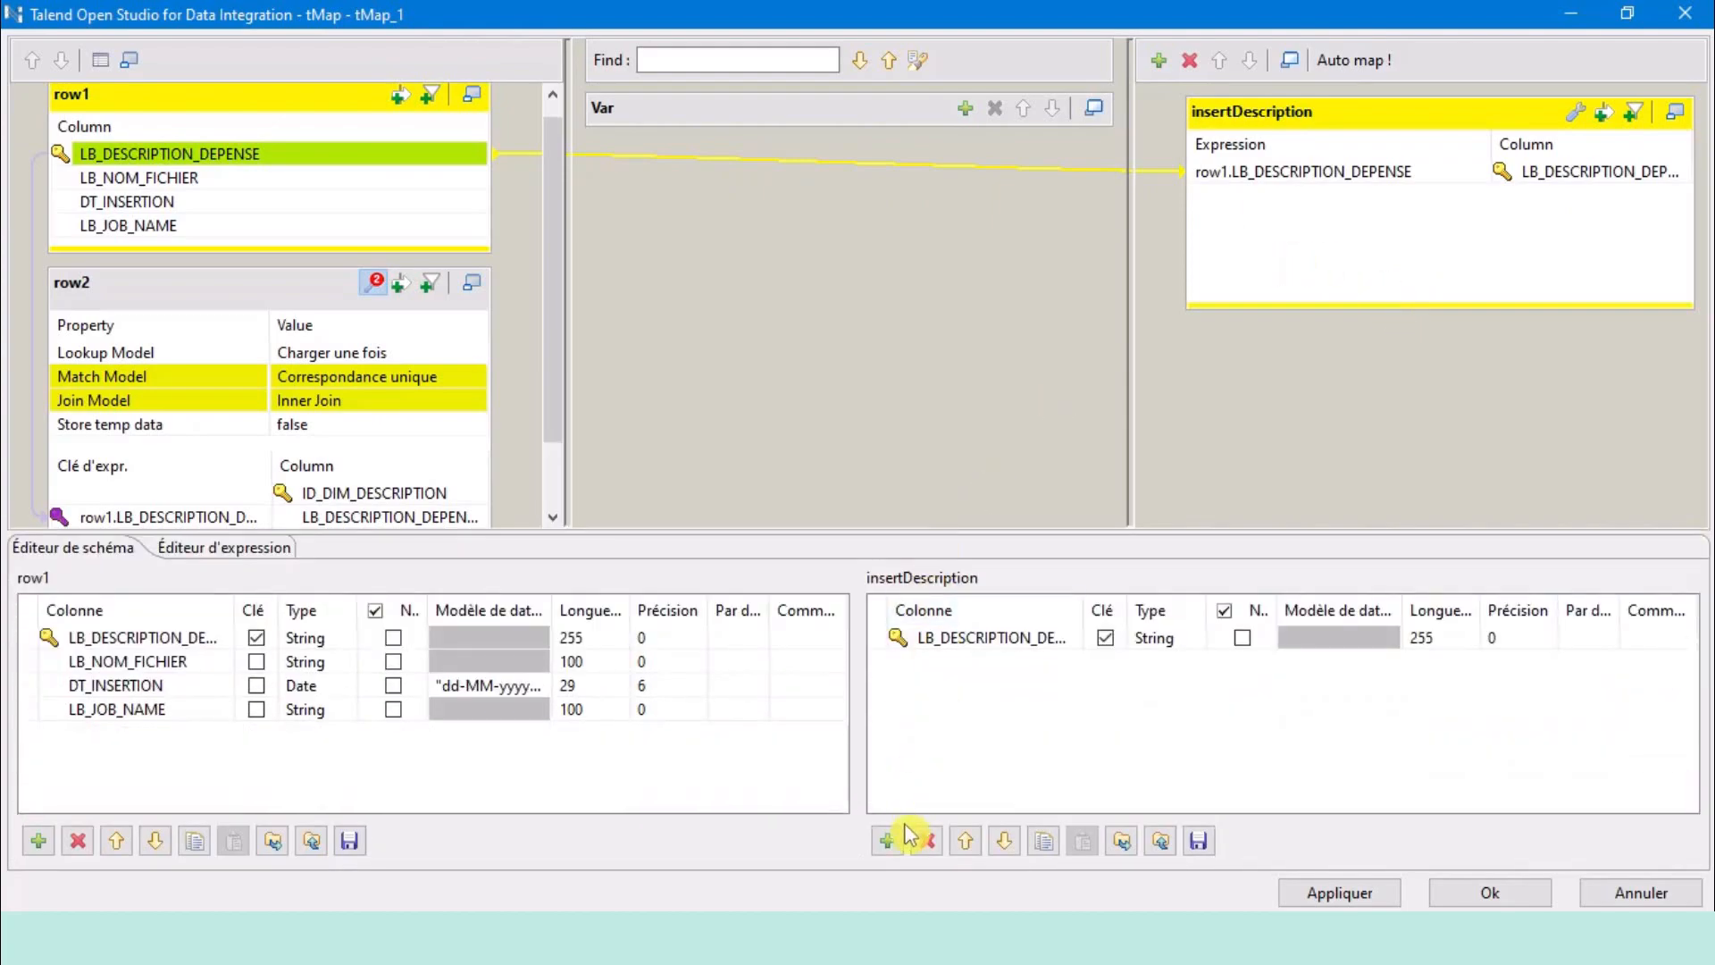
left_click(887, 841)
left_click(934, 662)
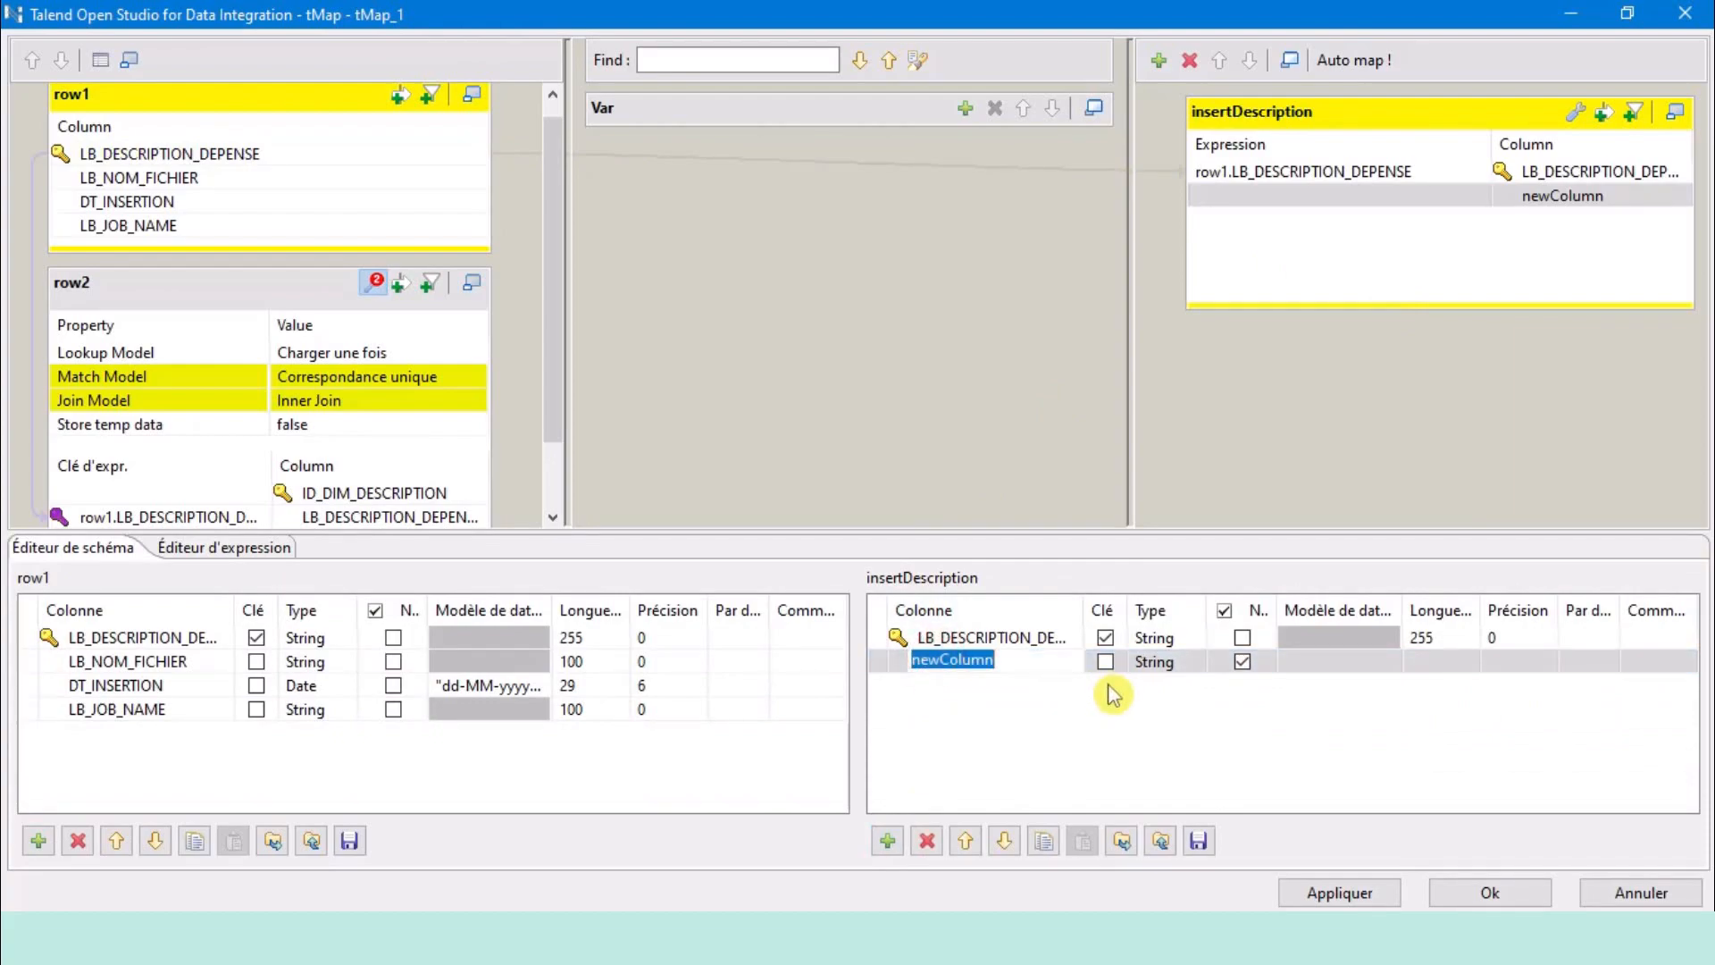
type("DT_INSERTION")
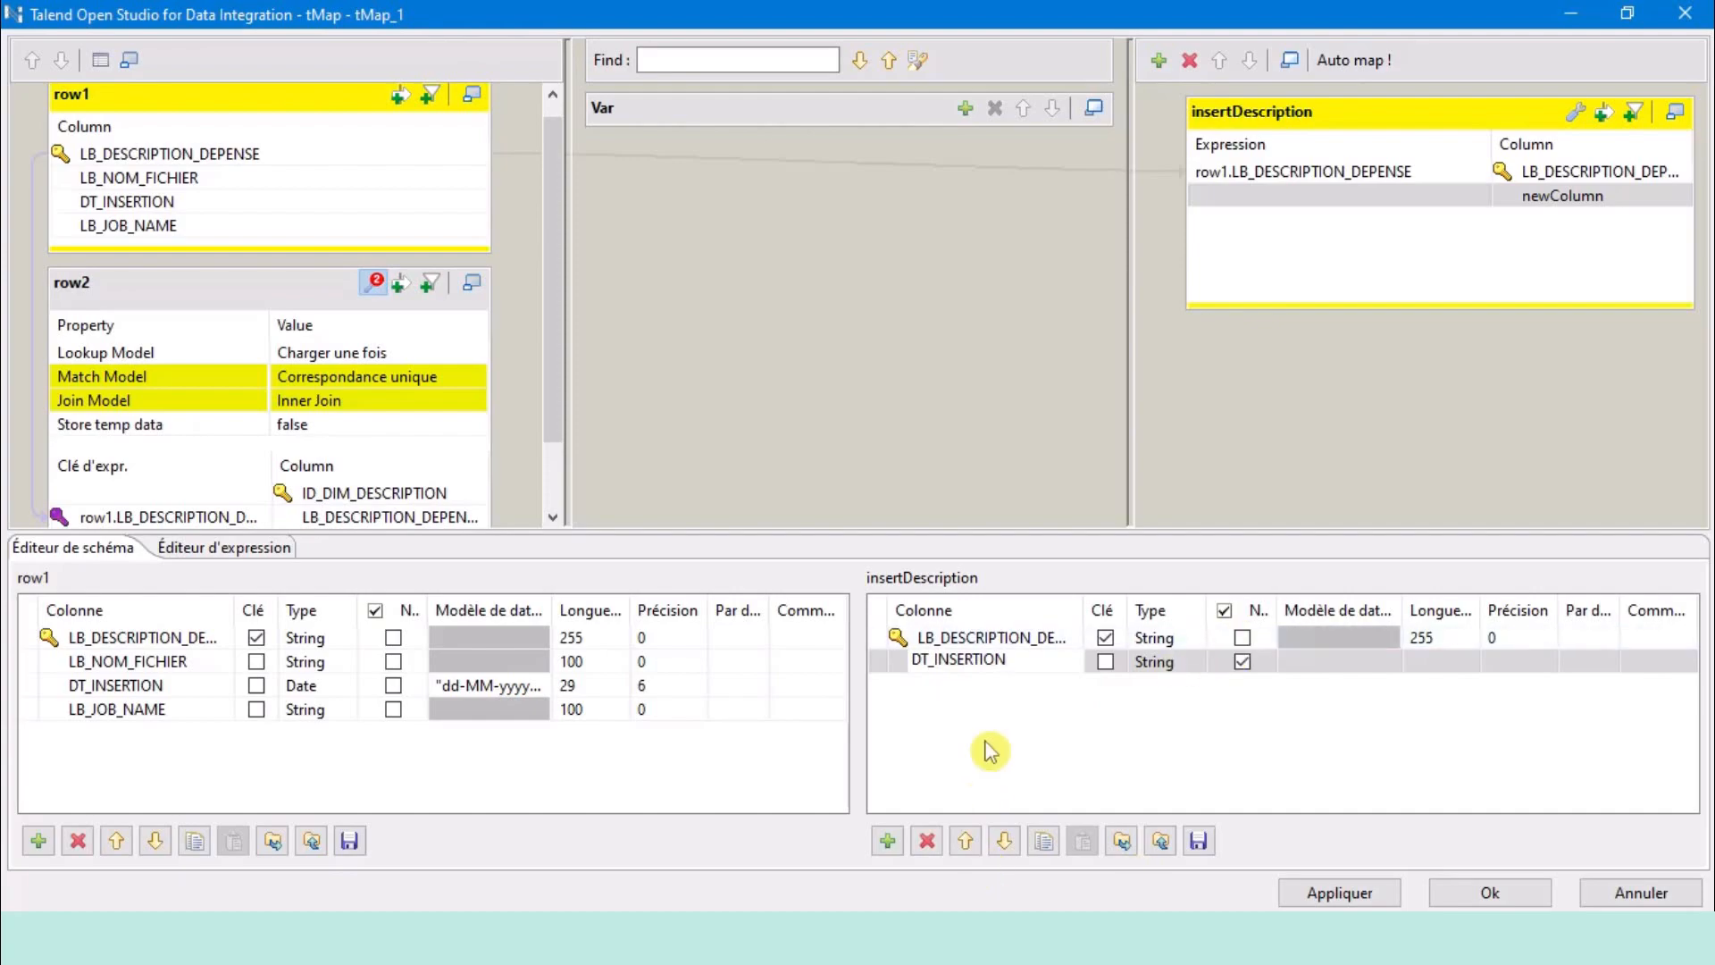
Set the new DT_INSERTION column of insertDescription to type Date with the pattern "dd-MM-yyyy HH:mm:ss".
left_click(998, 728)
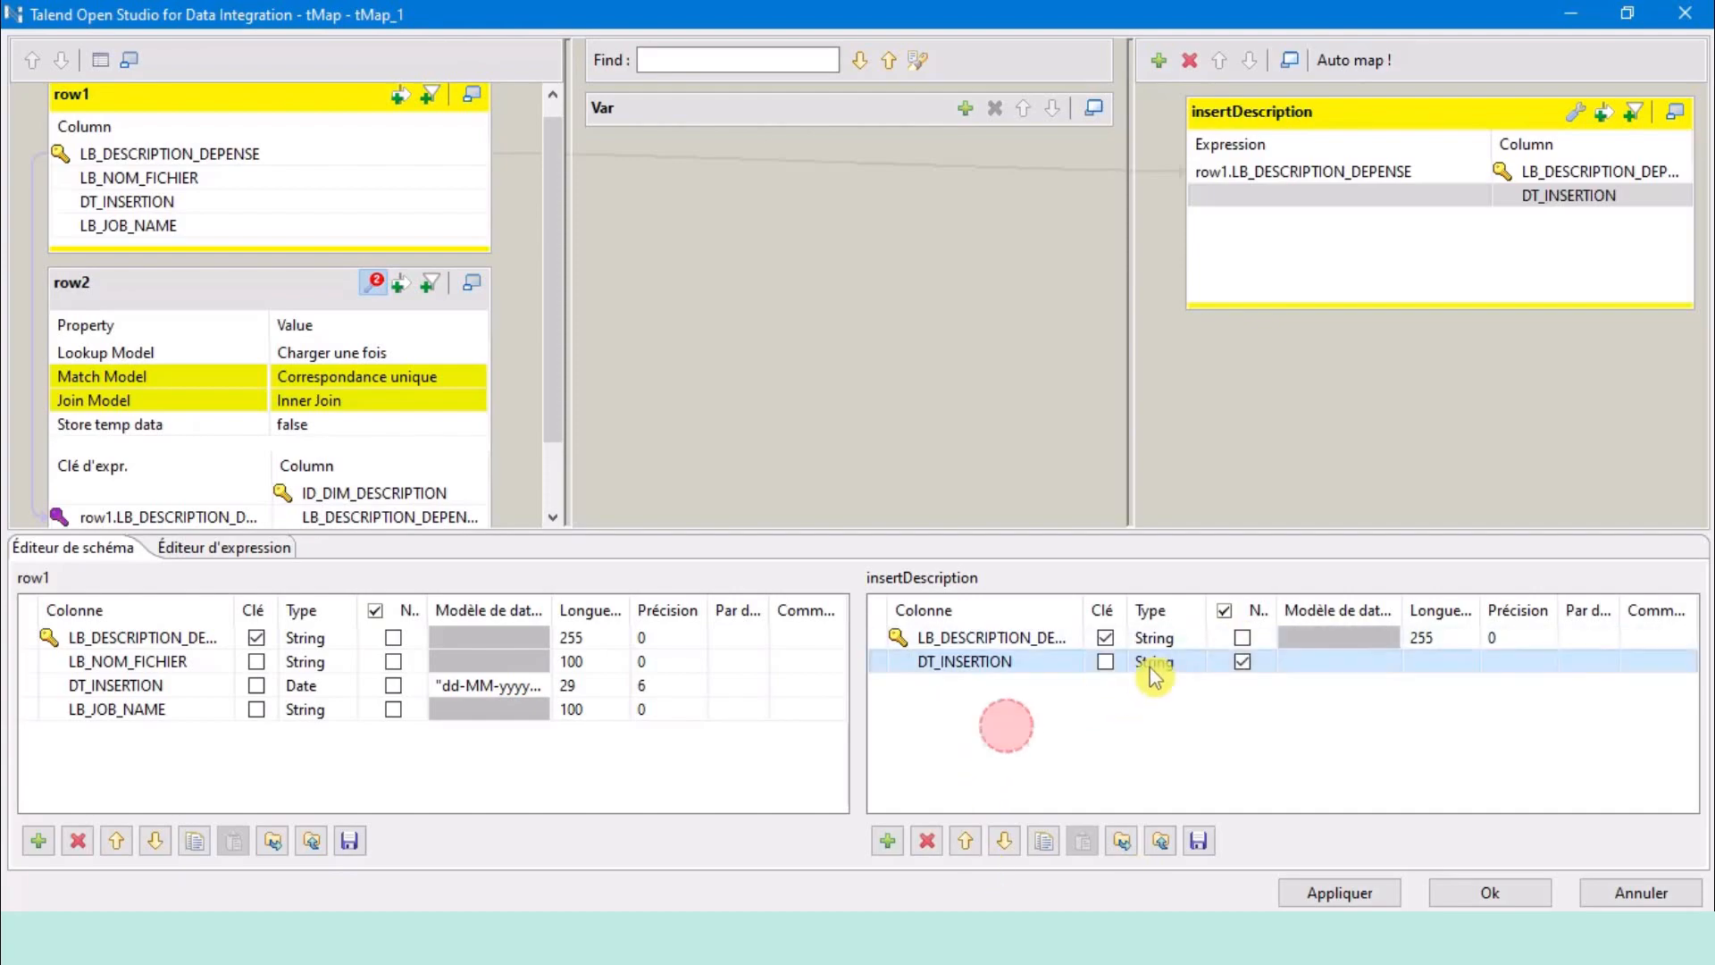
left_click(1156, 660)
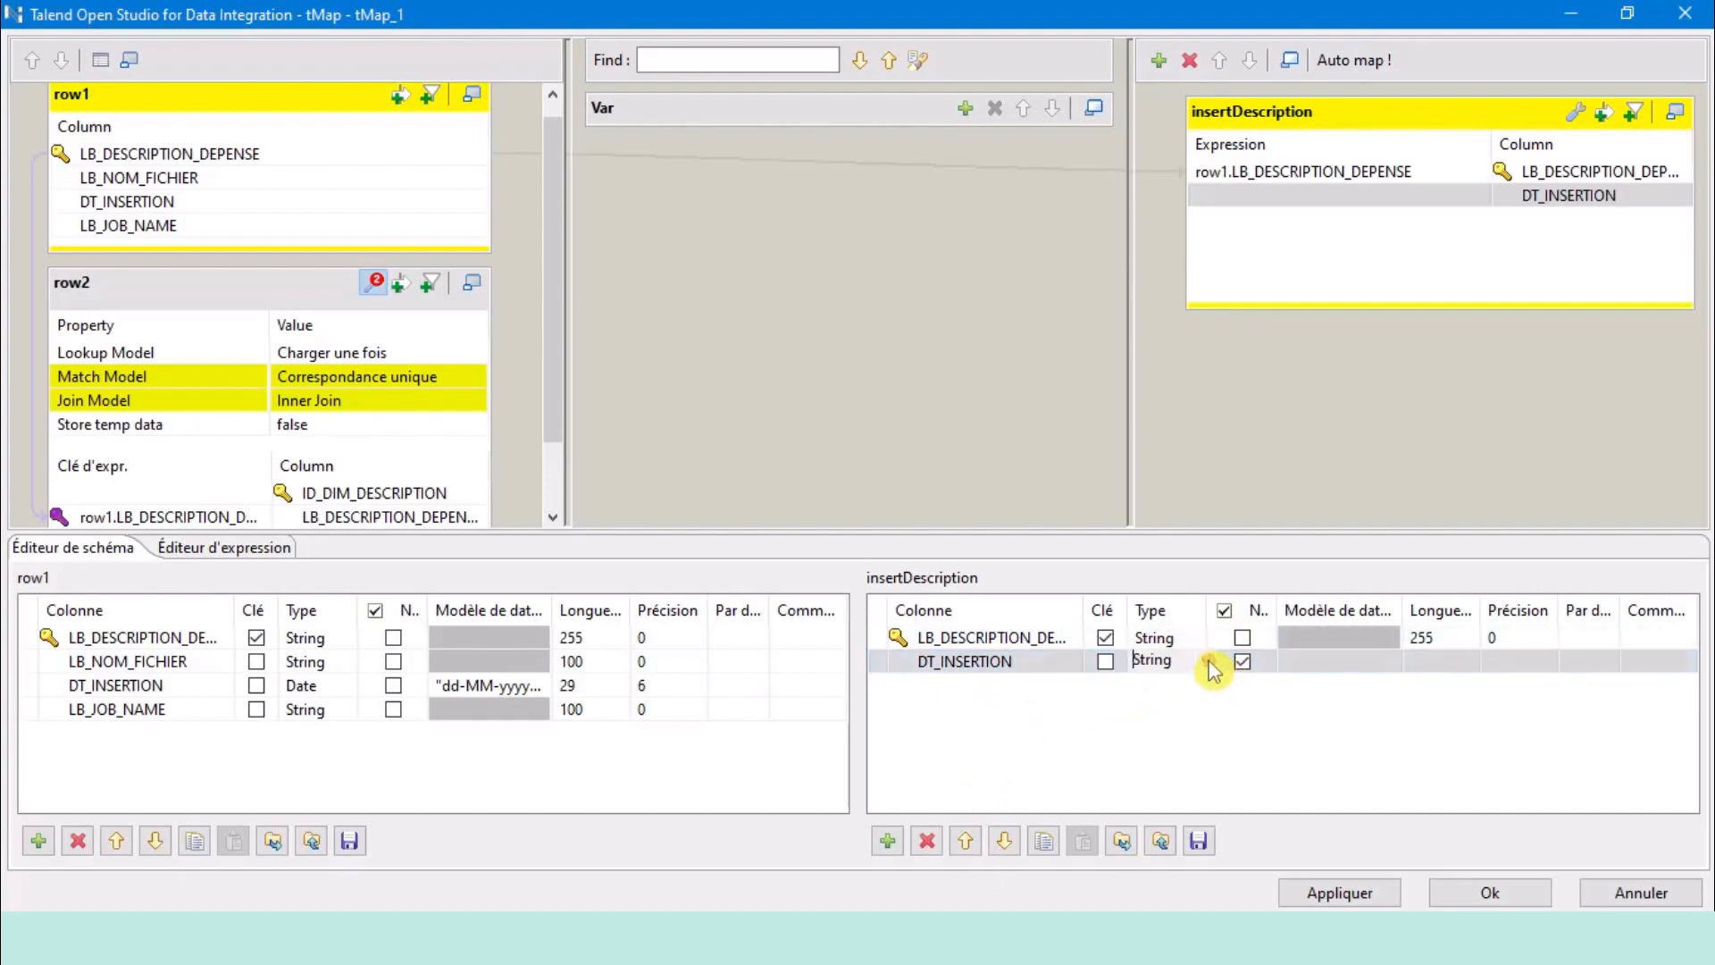
left_click(1207, 661)
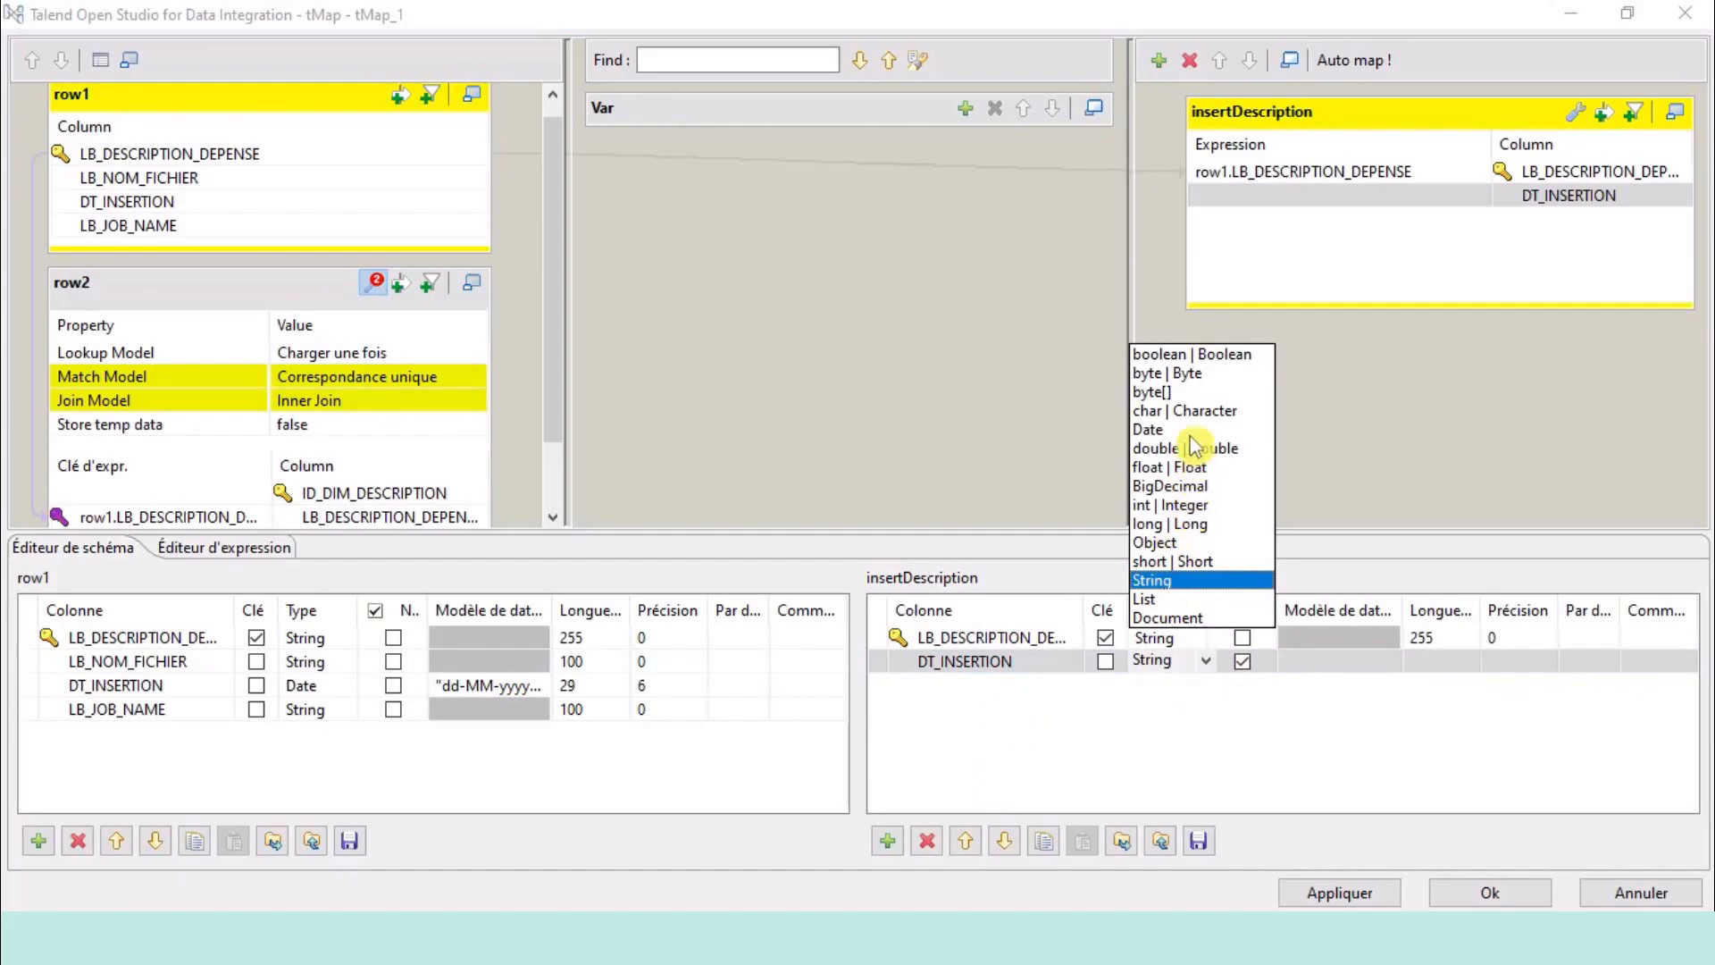
left_click(1161, 430)
left_click(1141, 778)
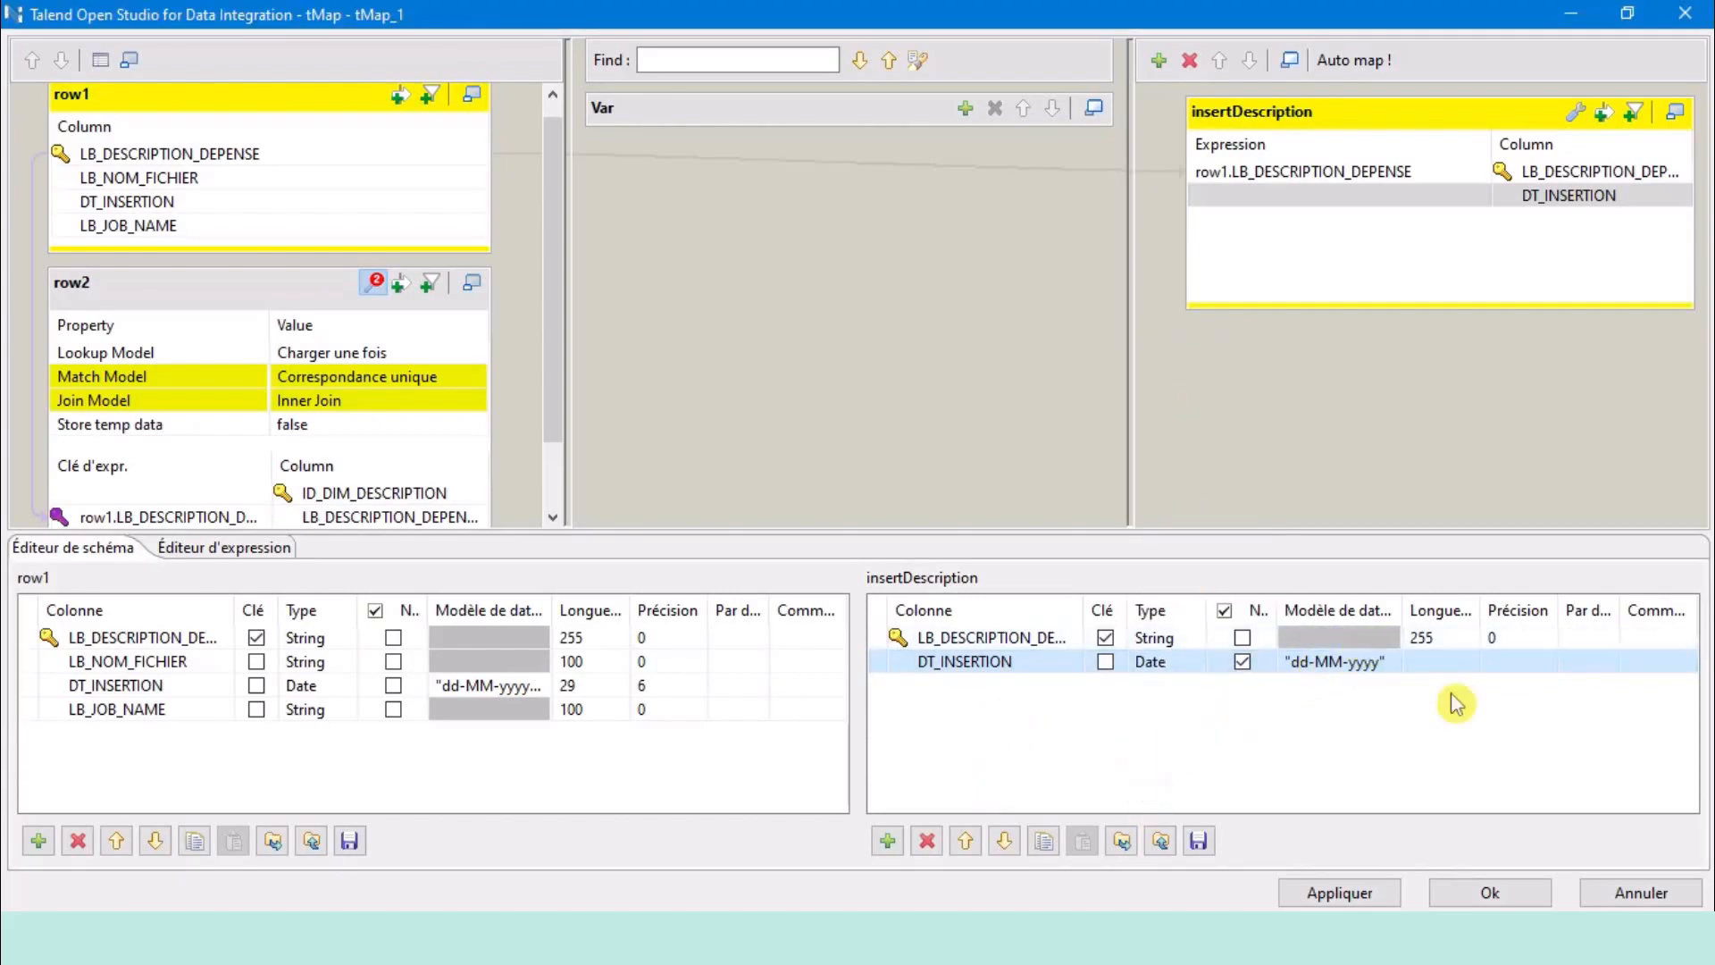
left_click(1349, 668)
type("\"dd-MM-yyyy HH:mm:ss\"")
left_click(1340, 738)
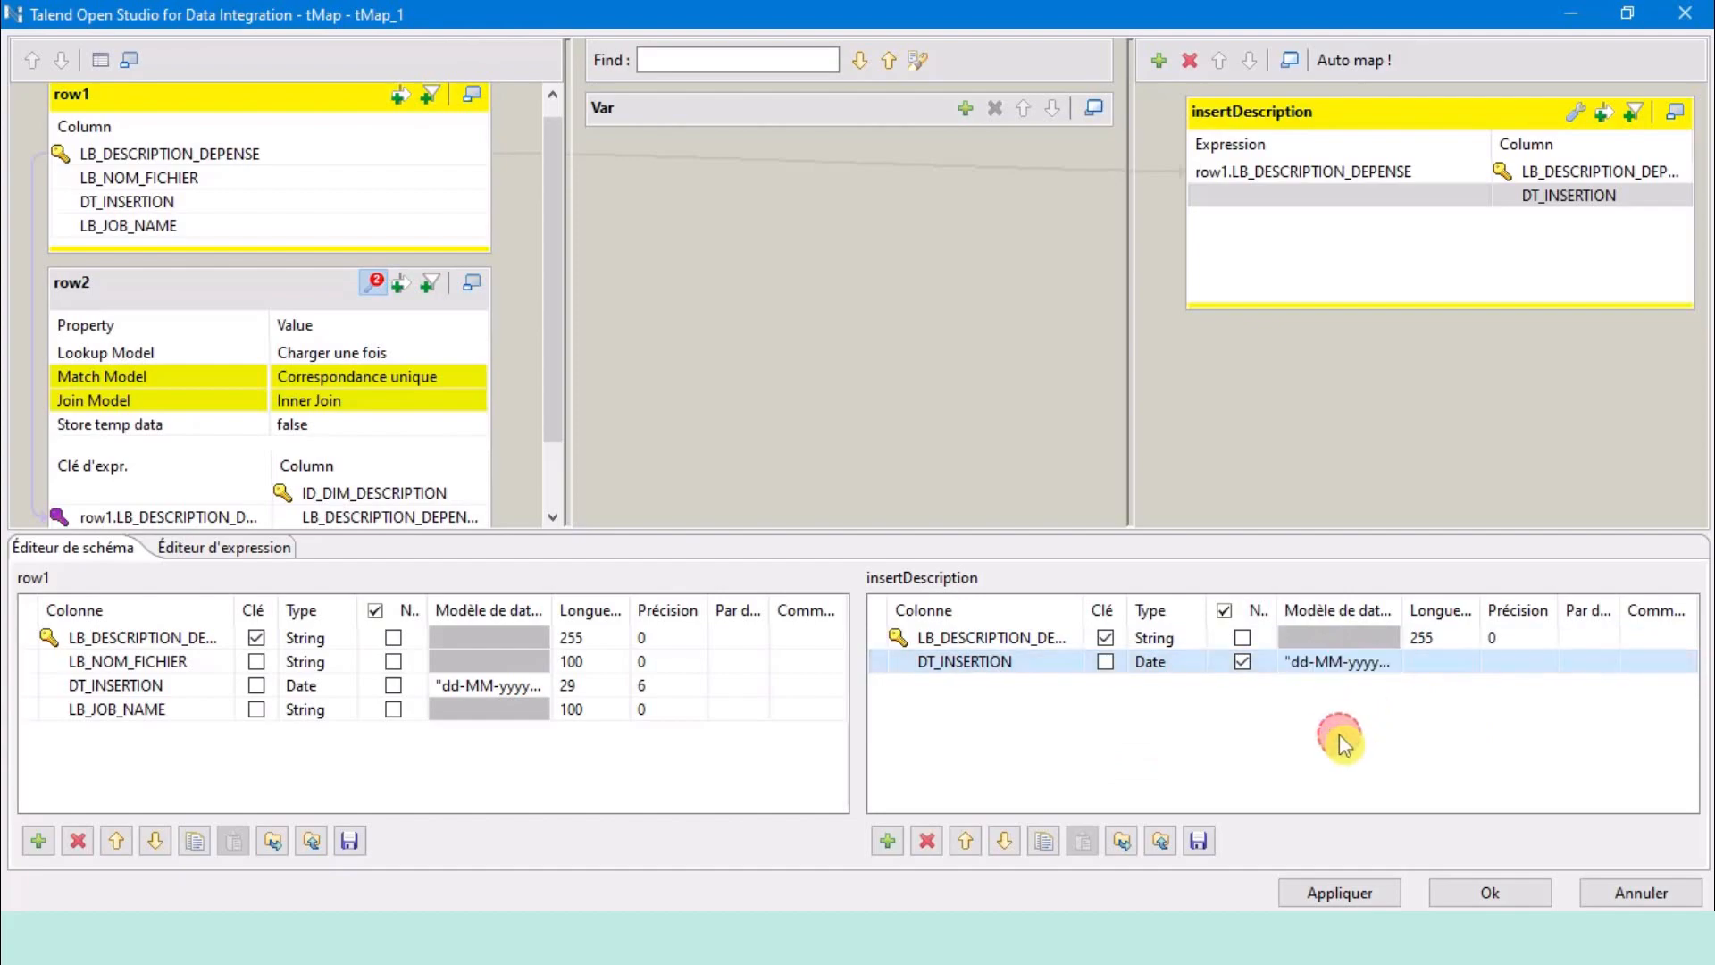
Map the DT_INSERTION output column of insertDescription to the expression TalendDate.getCurrentDate().
left_click(1274, 173)
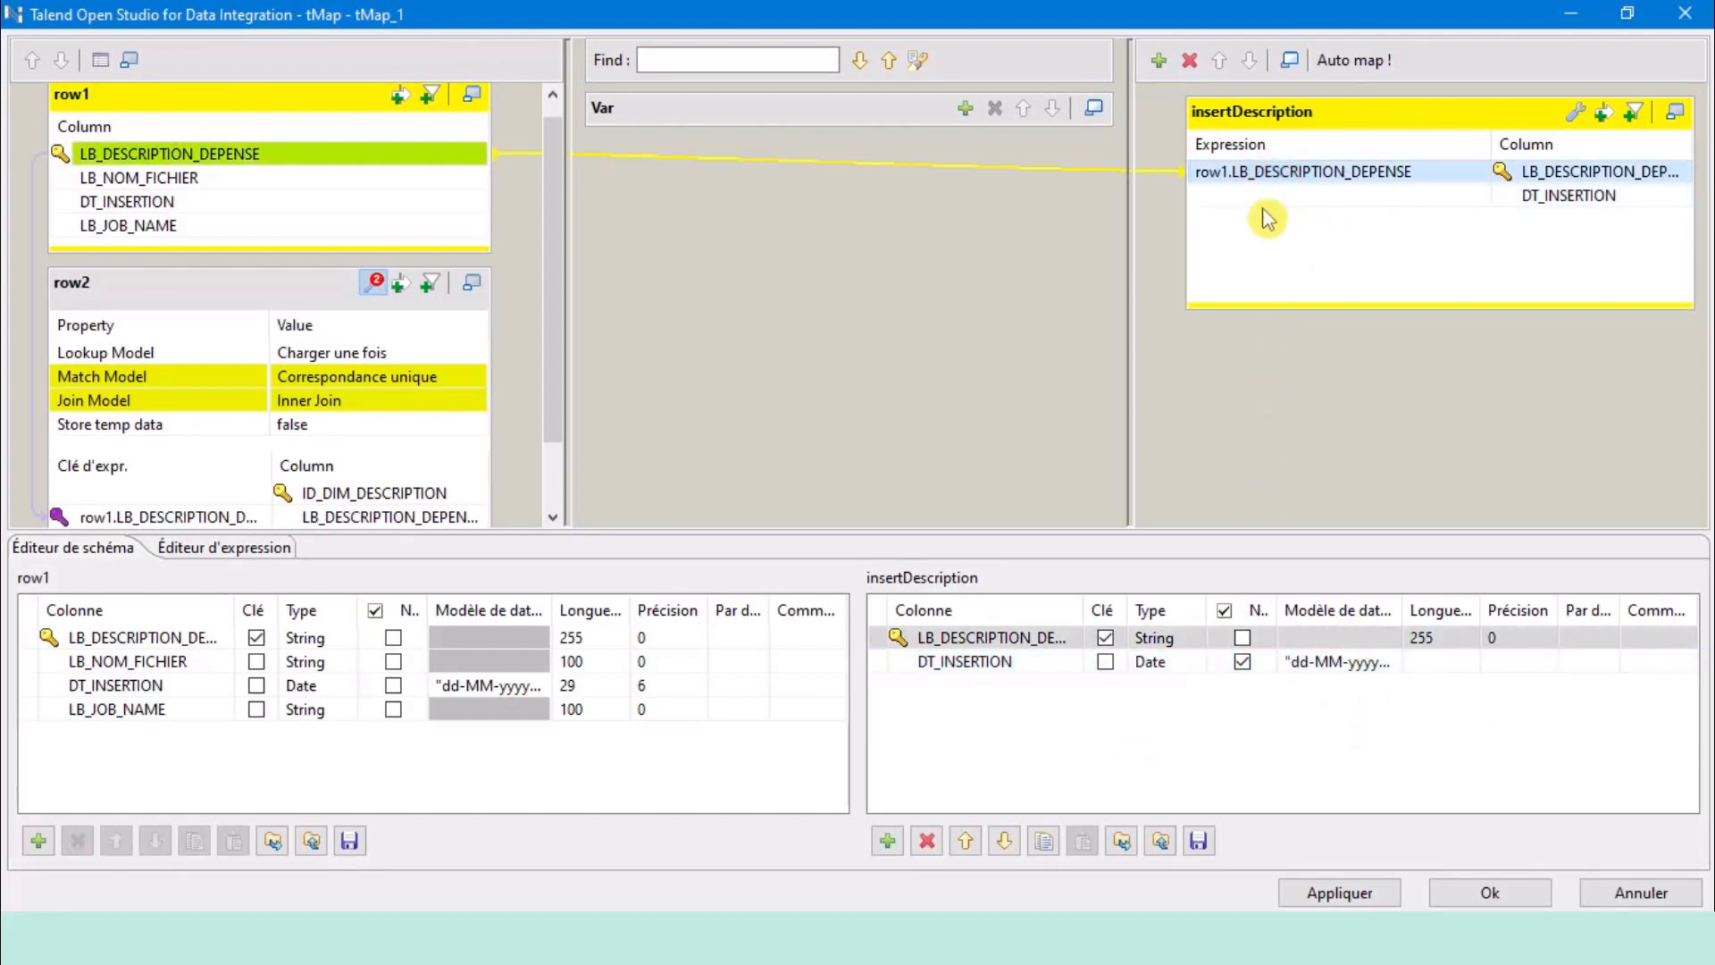
left_click(1267, 196)
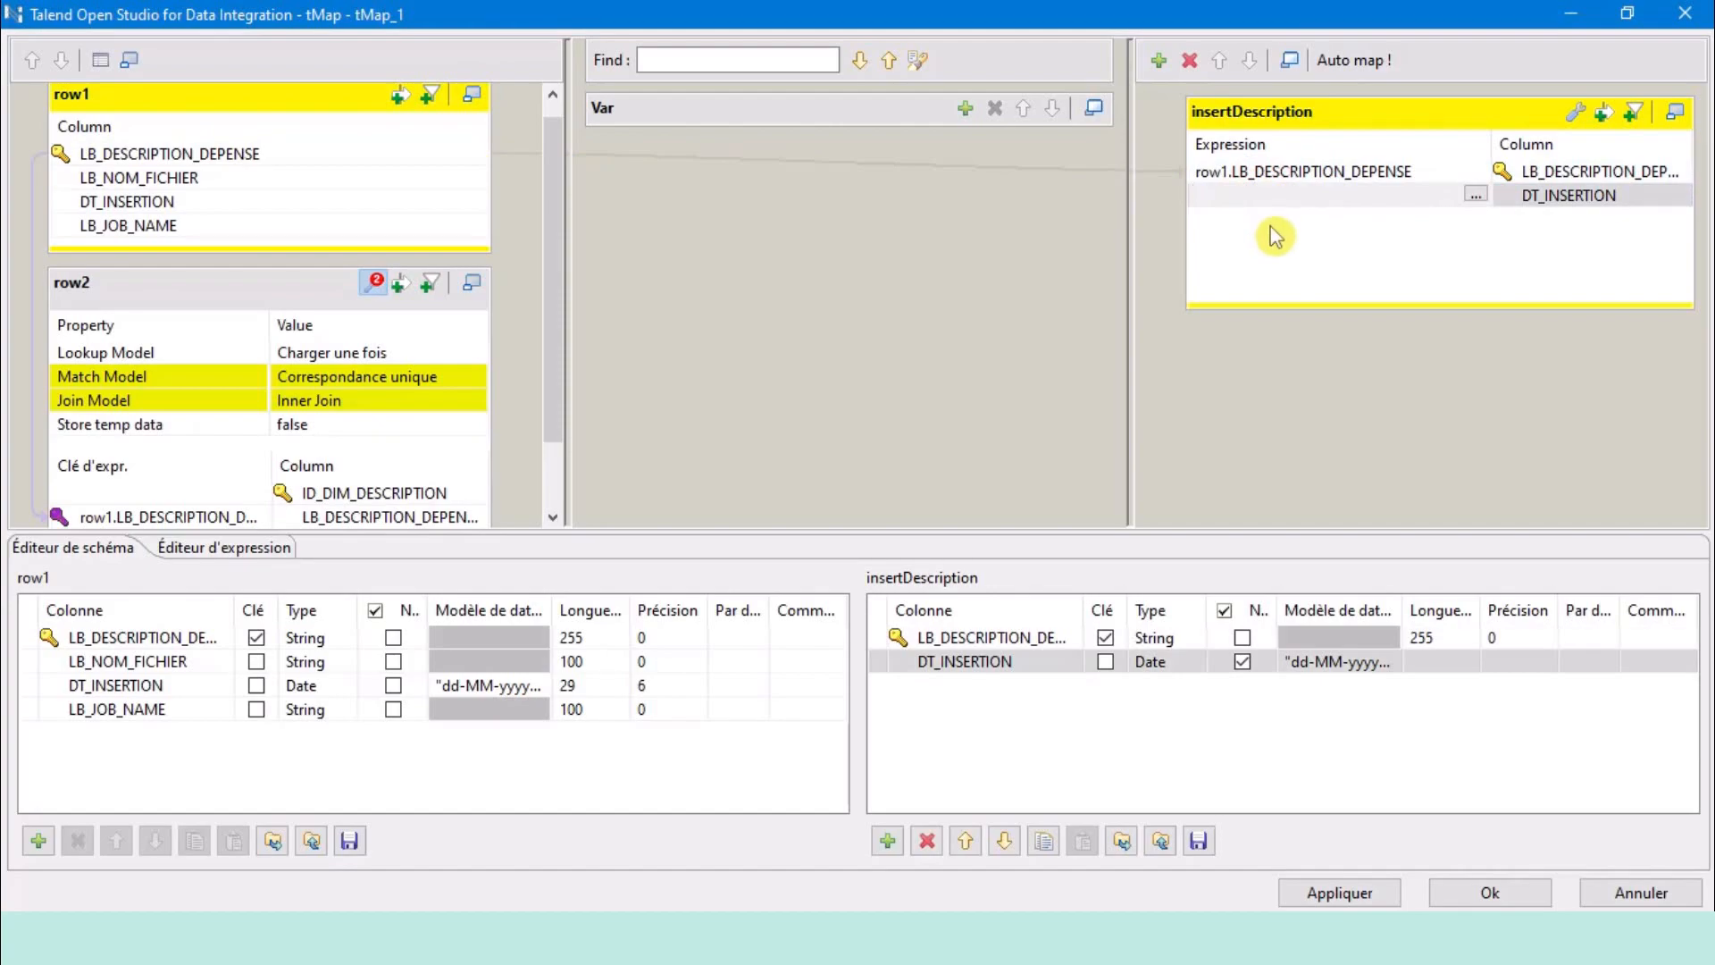
type("TalendDate.getCurrentDate()")
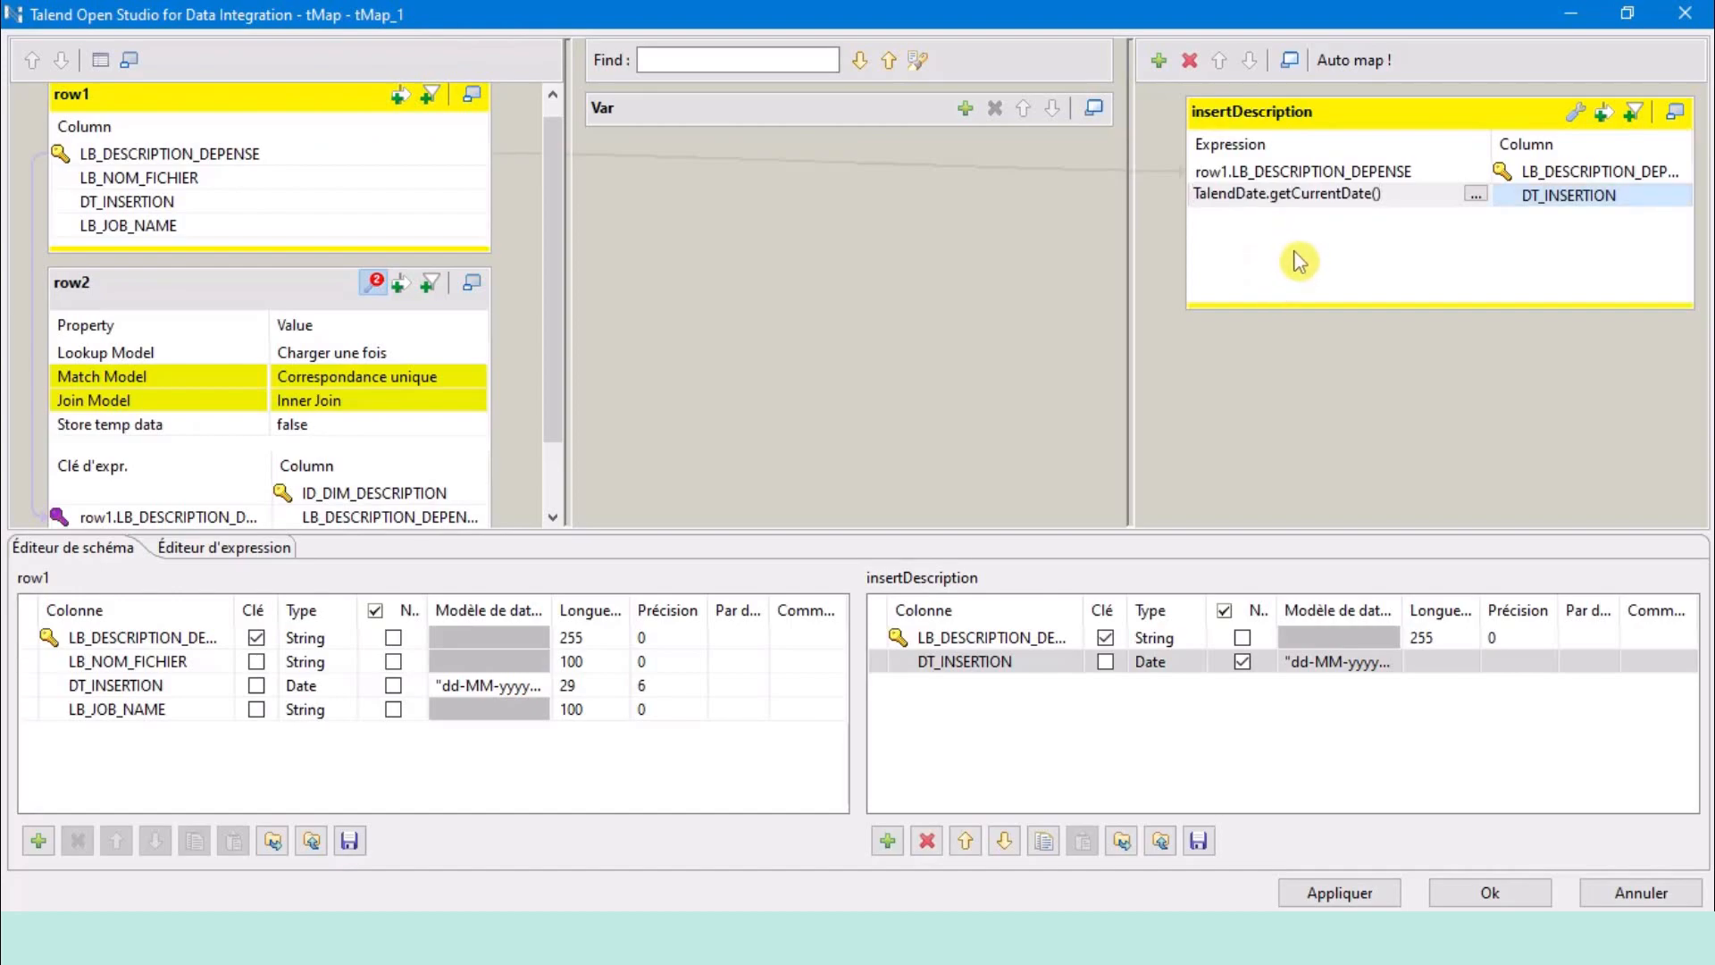
left_click(1306, 174)
Add a String column named LB_JOB_NAME to the insertDescription output schema.
left_click(959, 663)
left_click(952, 747)
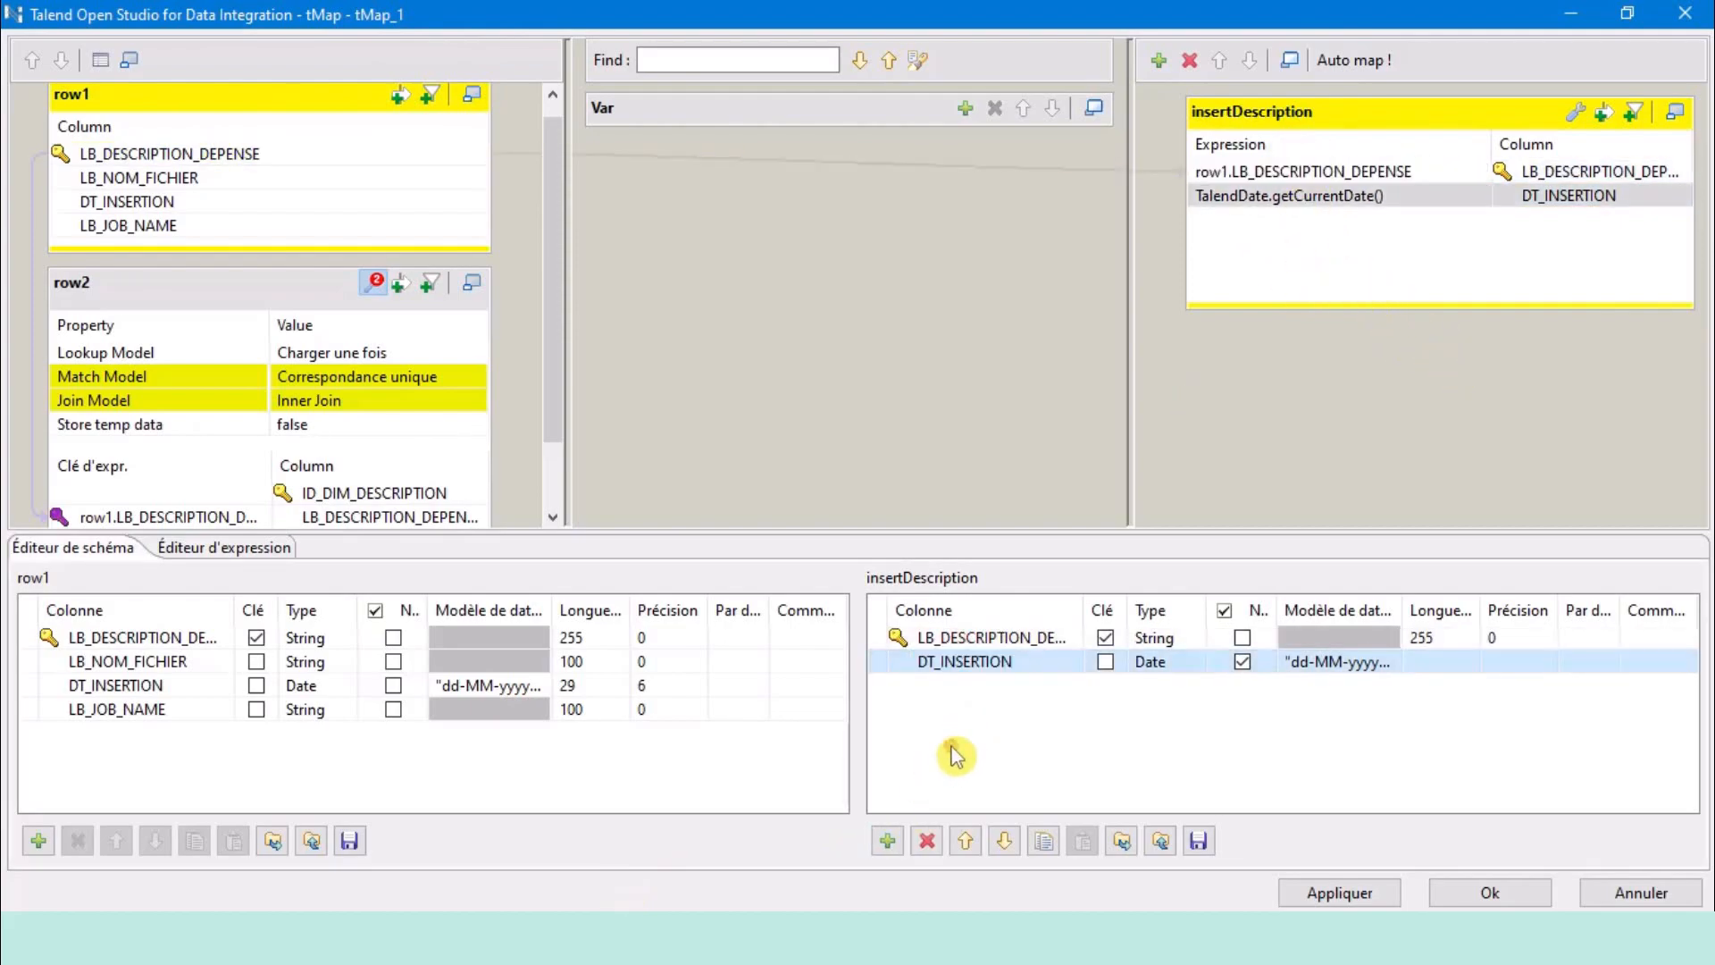
left_click(886, 840)
left_click(952, 685)
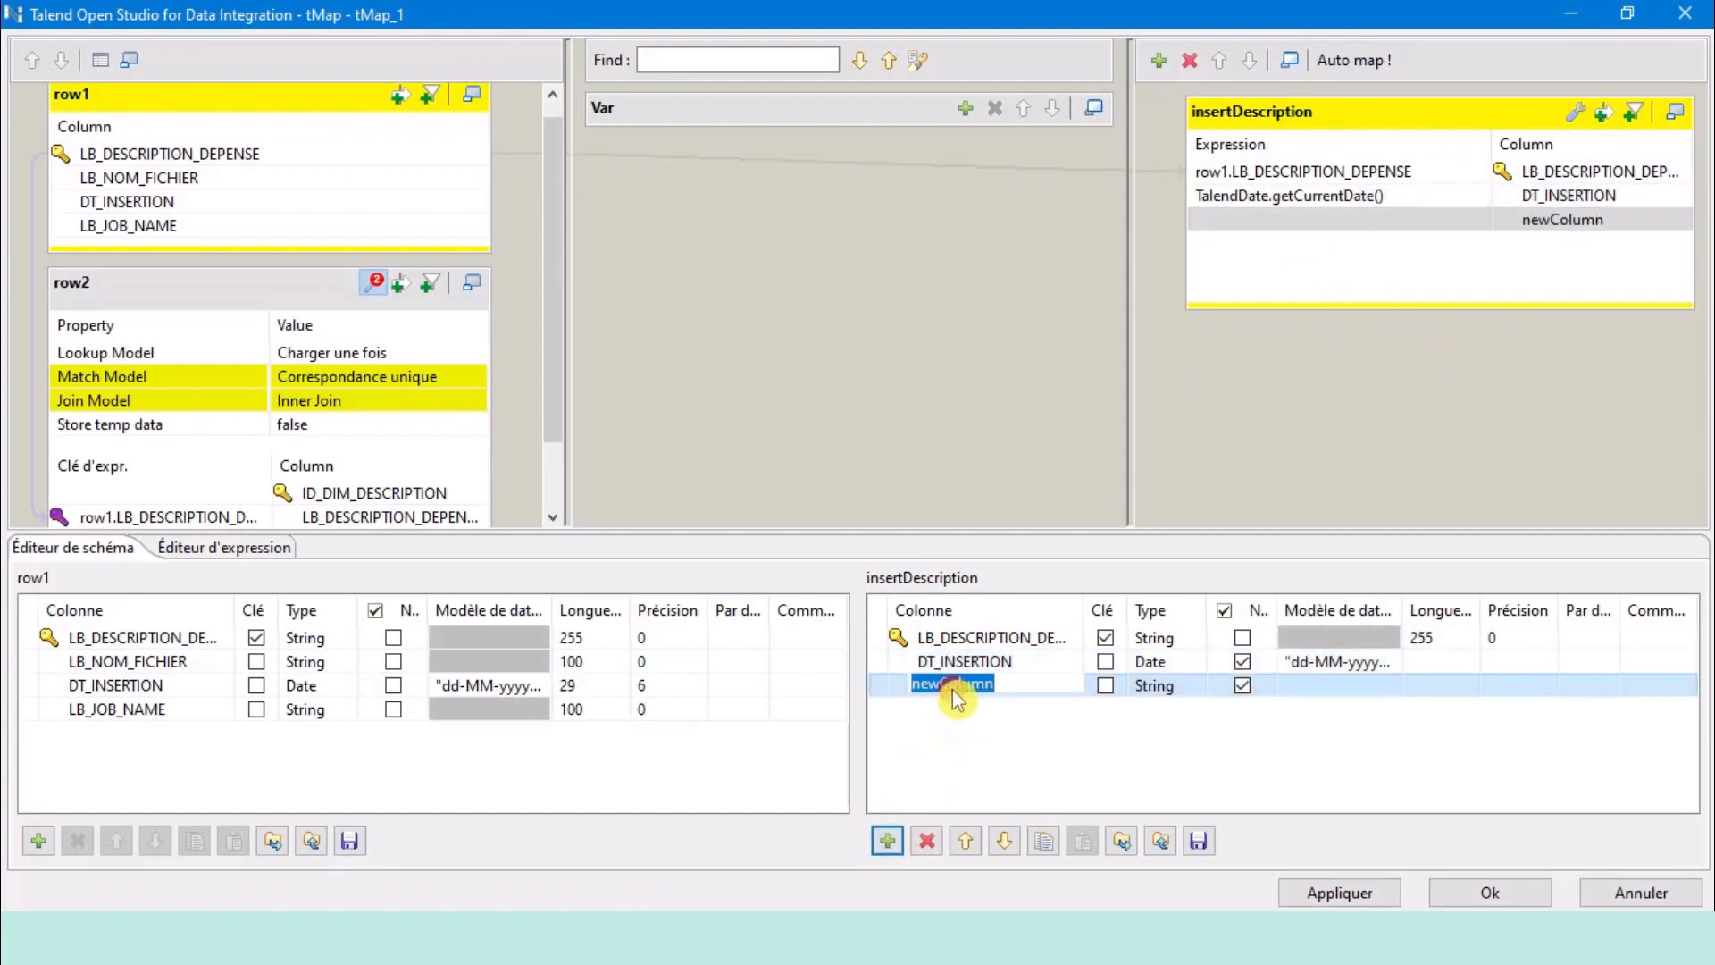
type("I")
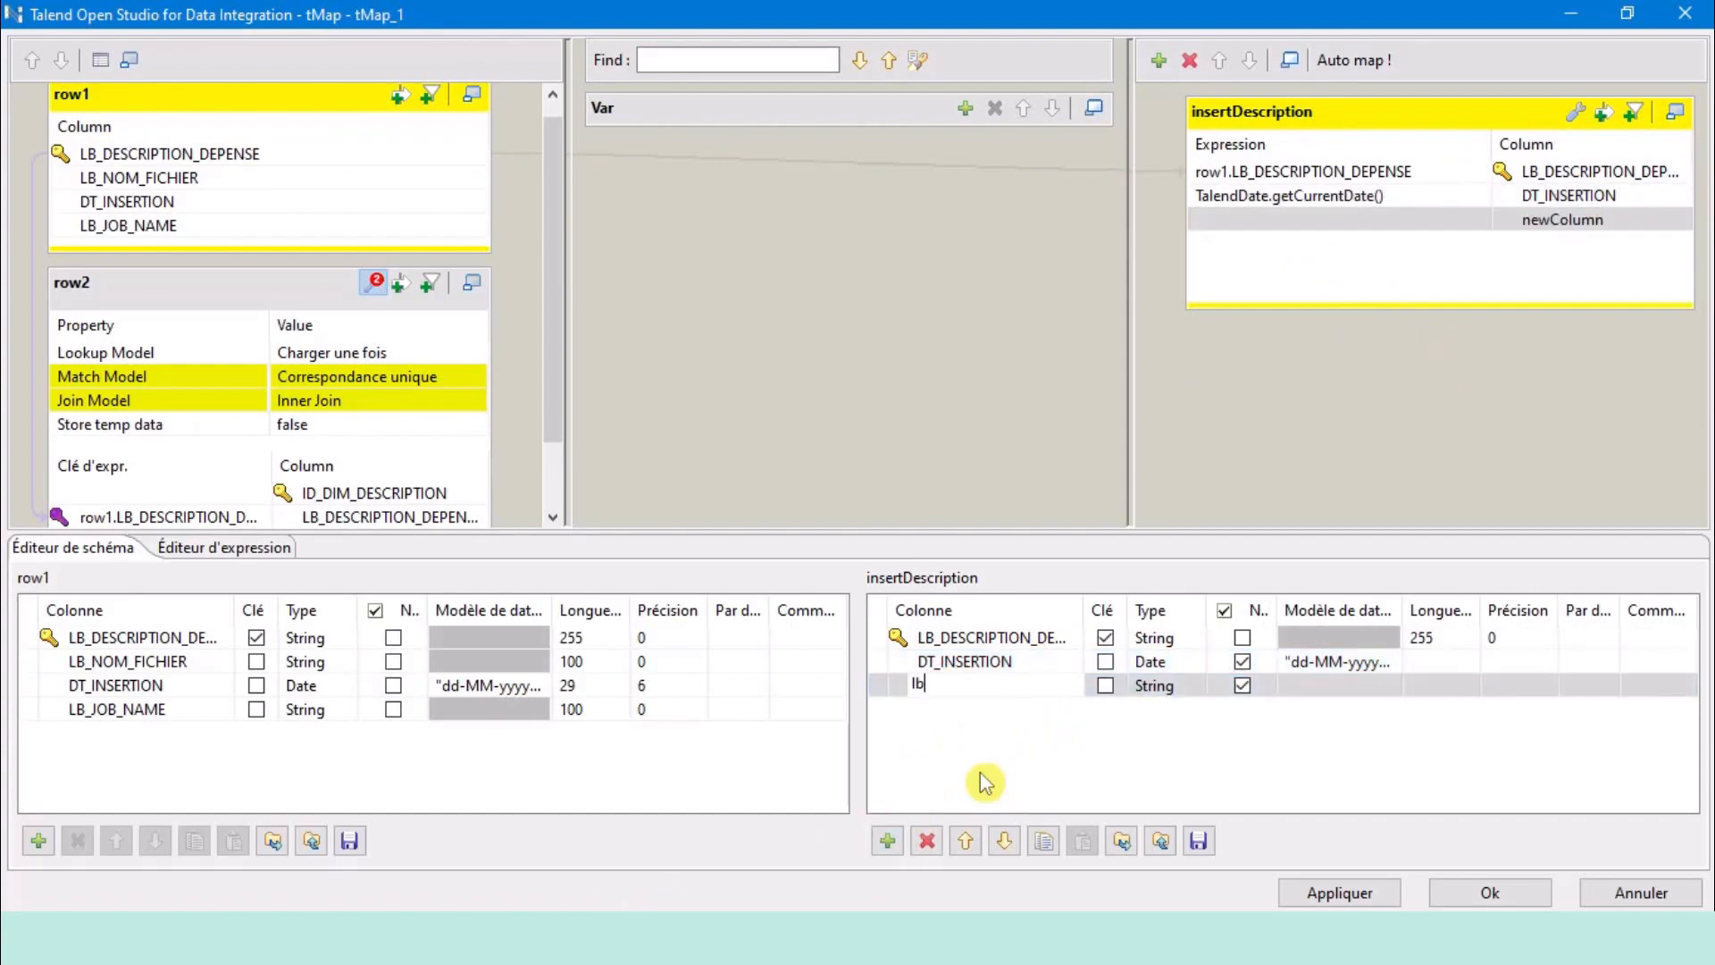
key("BackSpace")
type("LB_JOB_NAME")
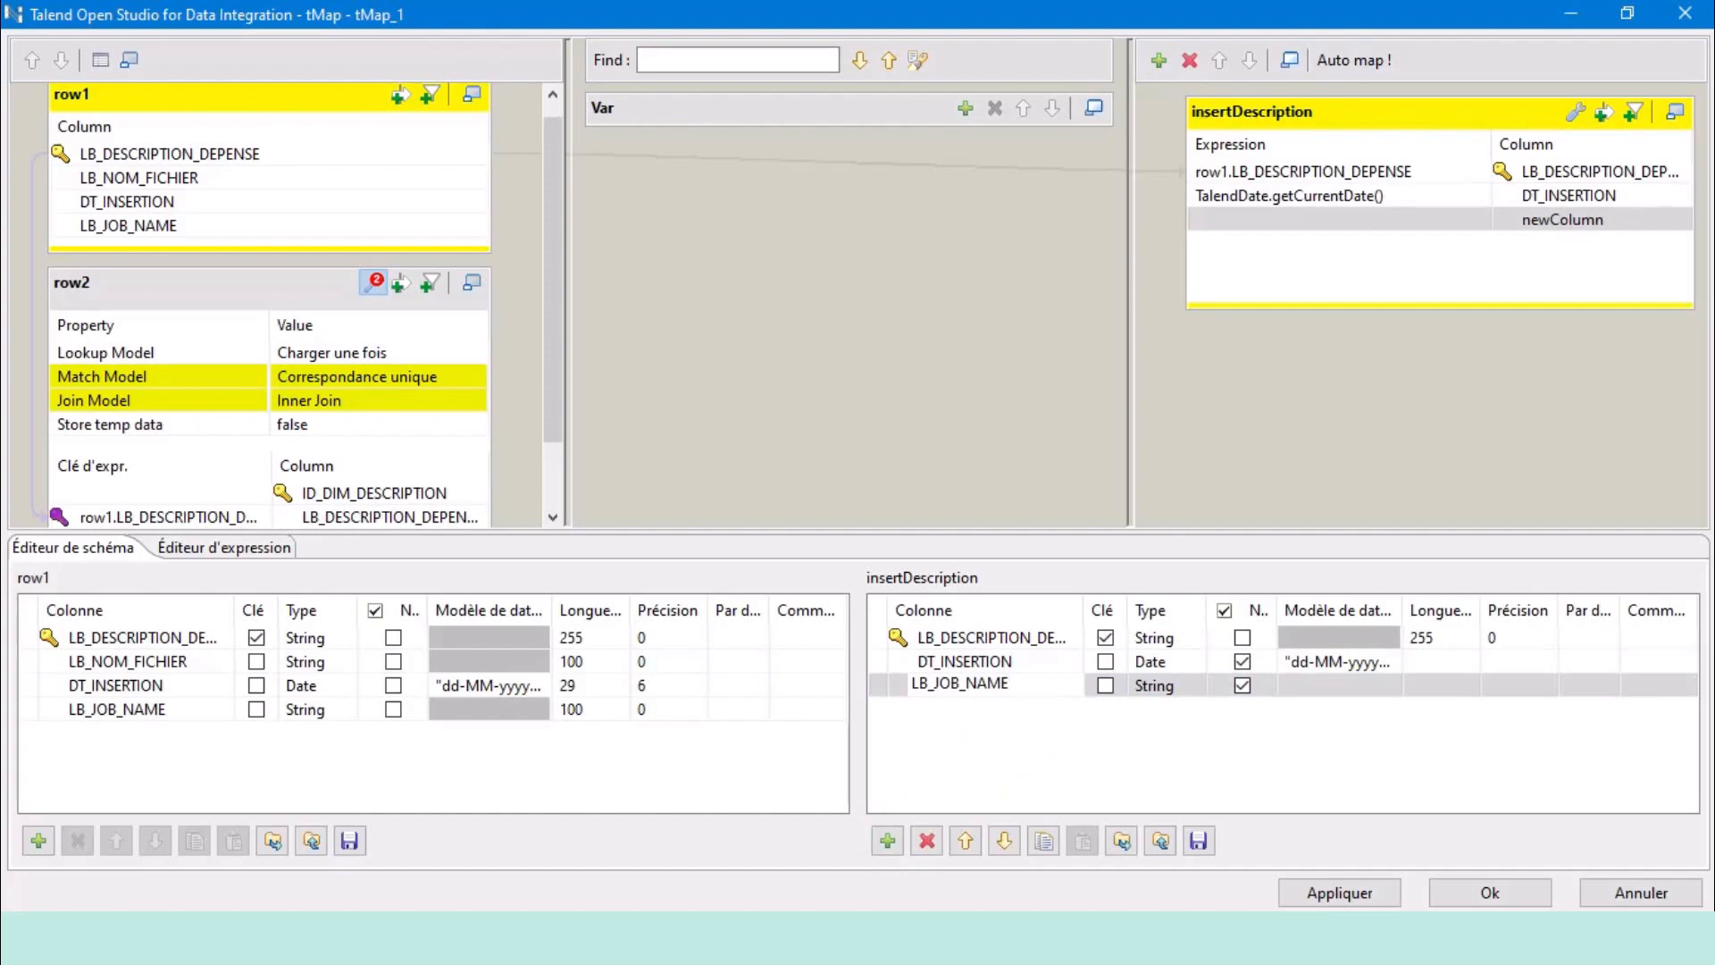
left_click(1018, 791)
Map the LB_JOB_NAME output column of insertDescription to the expression jobName.
left_click(1297, 216)
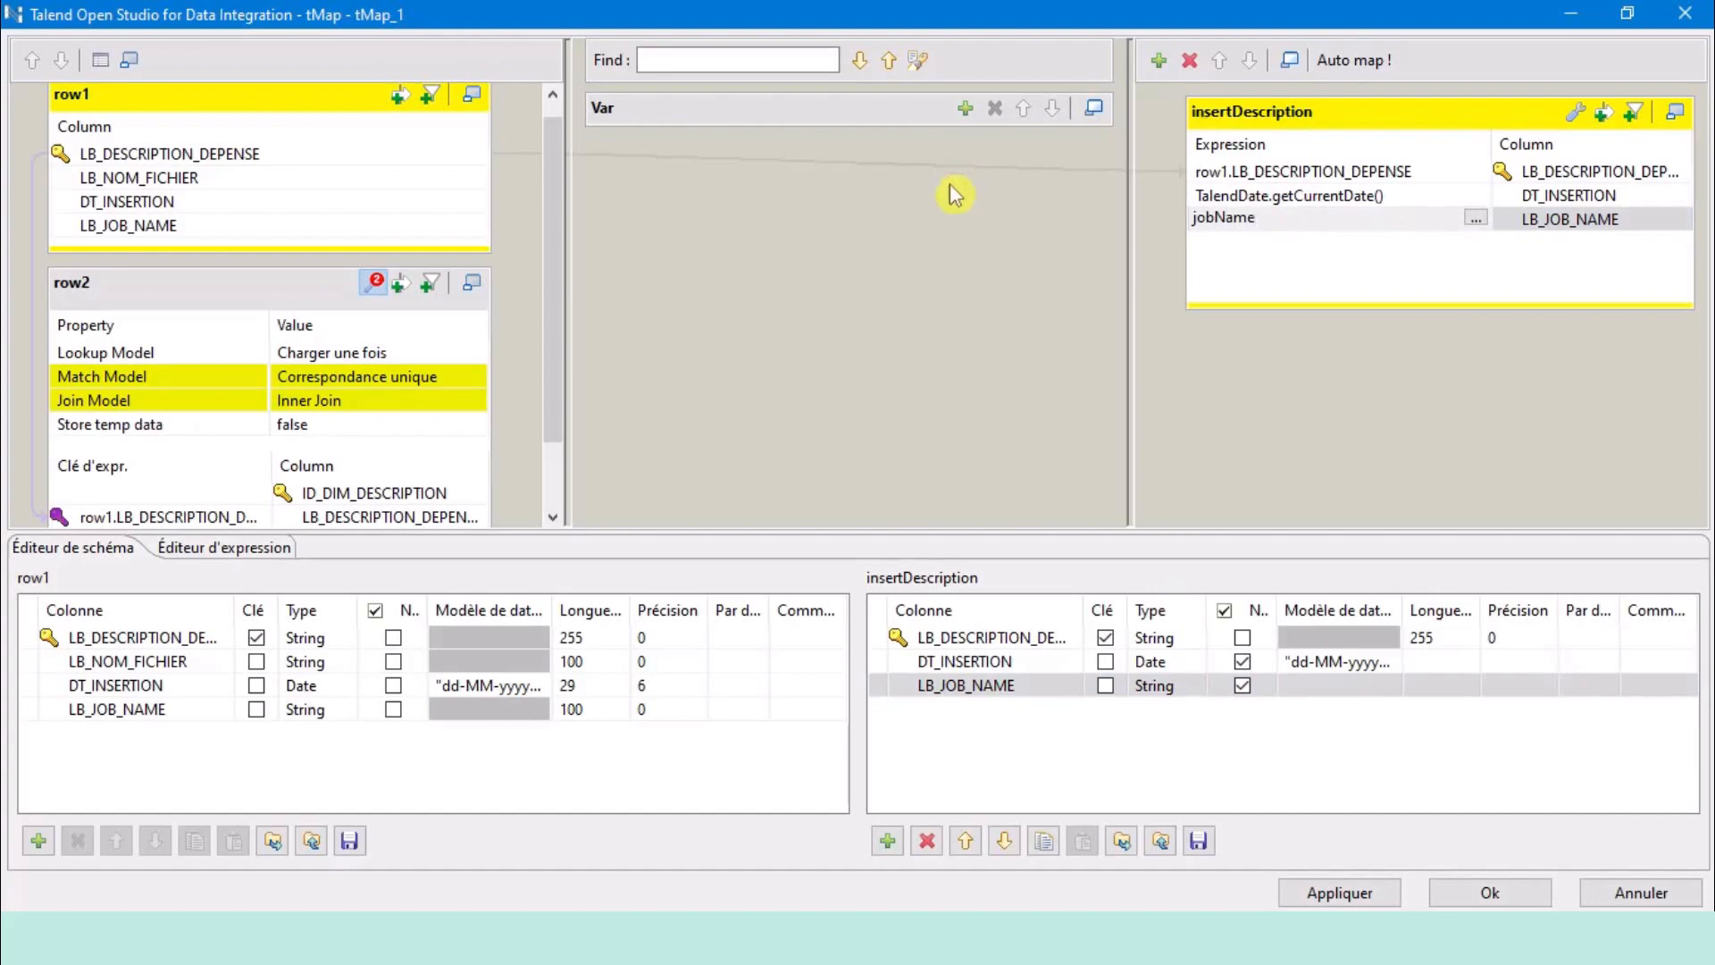
left_click(1286, 287)
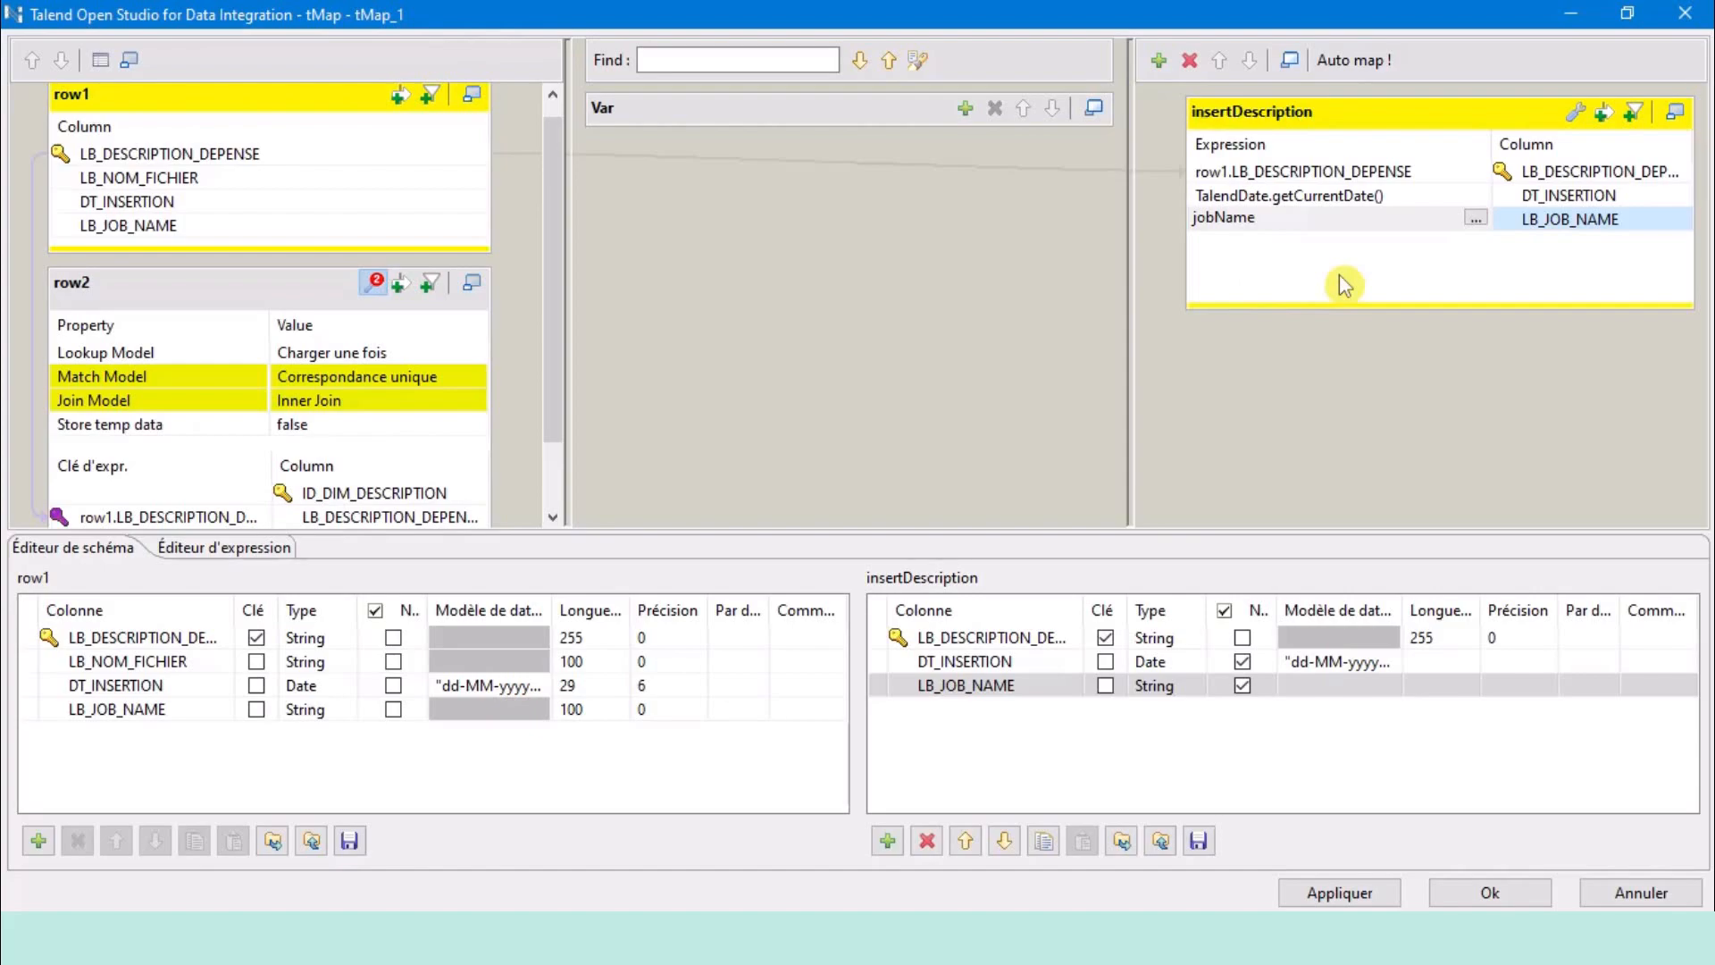
left_click(1377, 110)
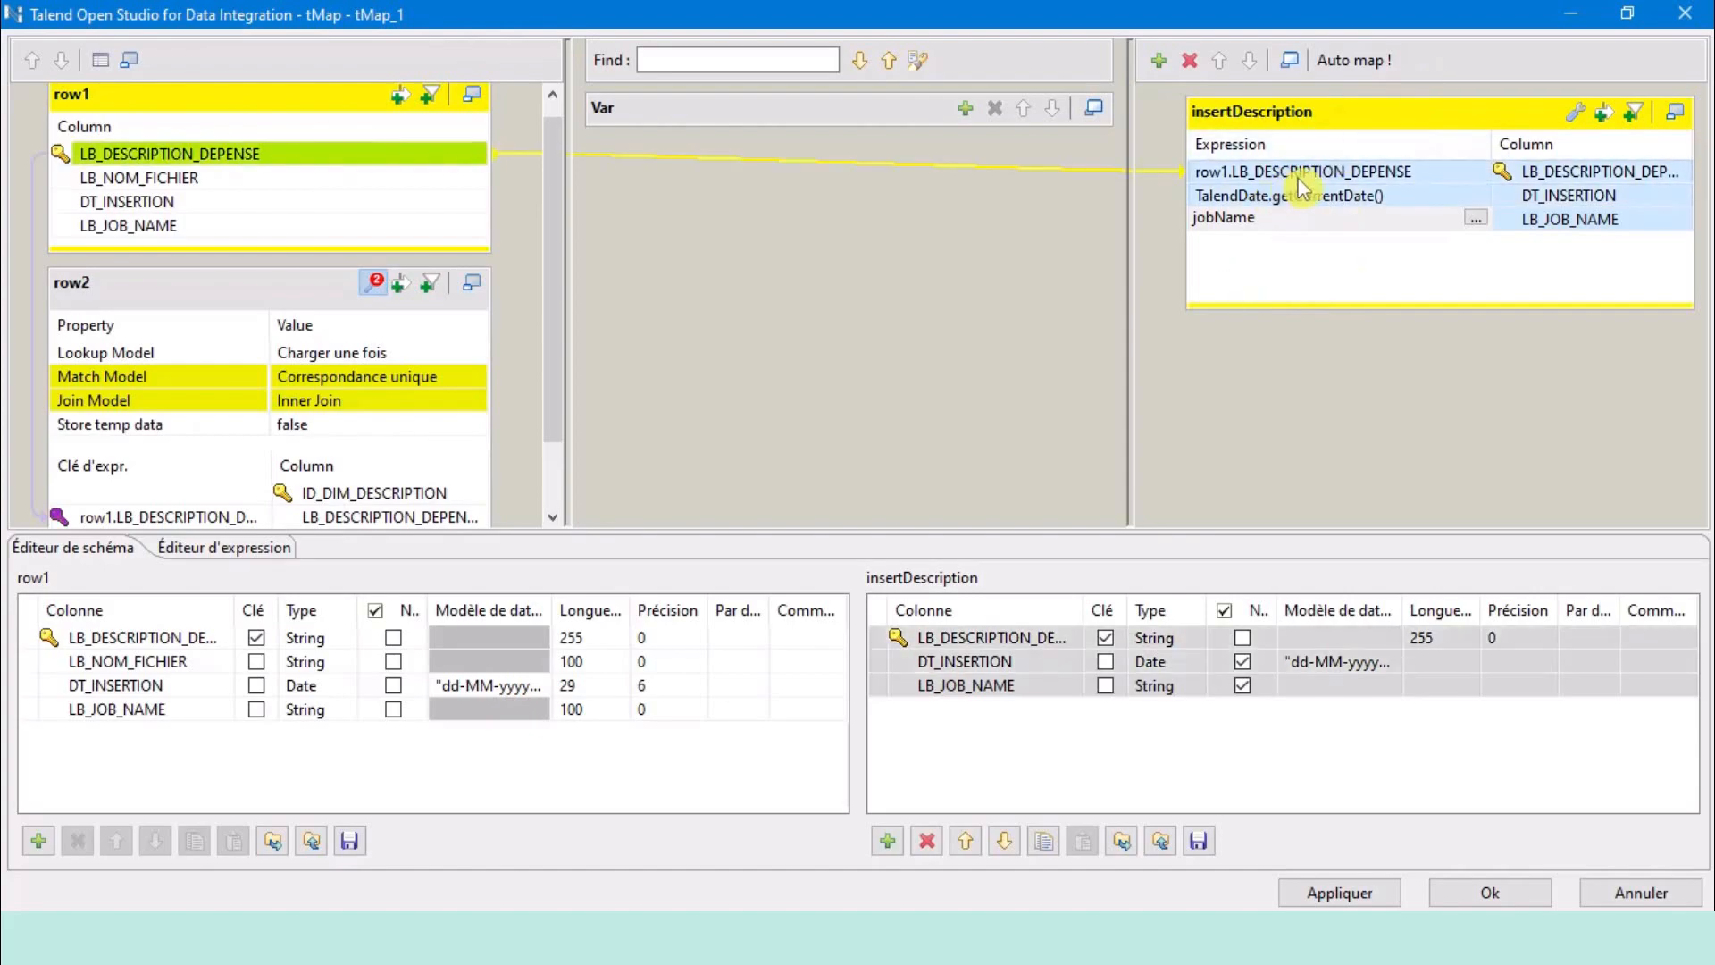
left_click(1554, 219)
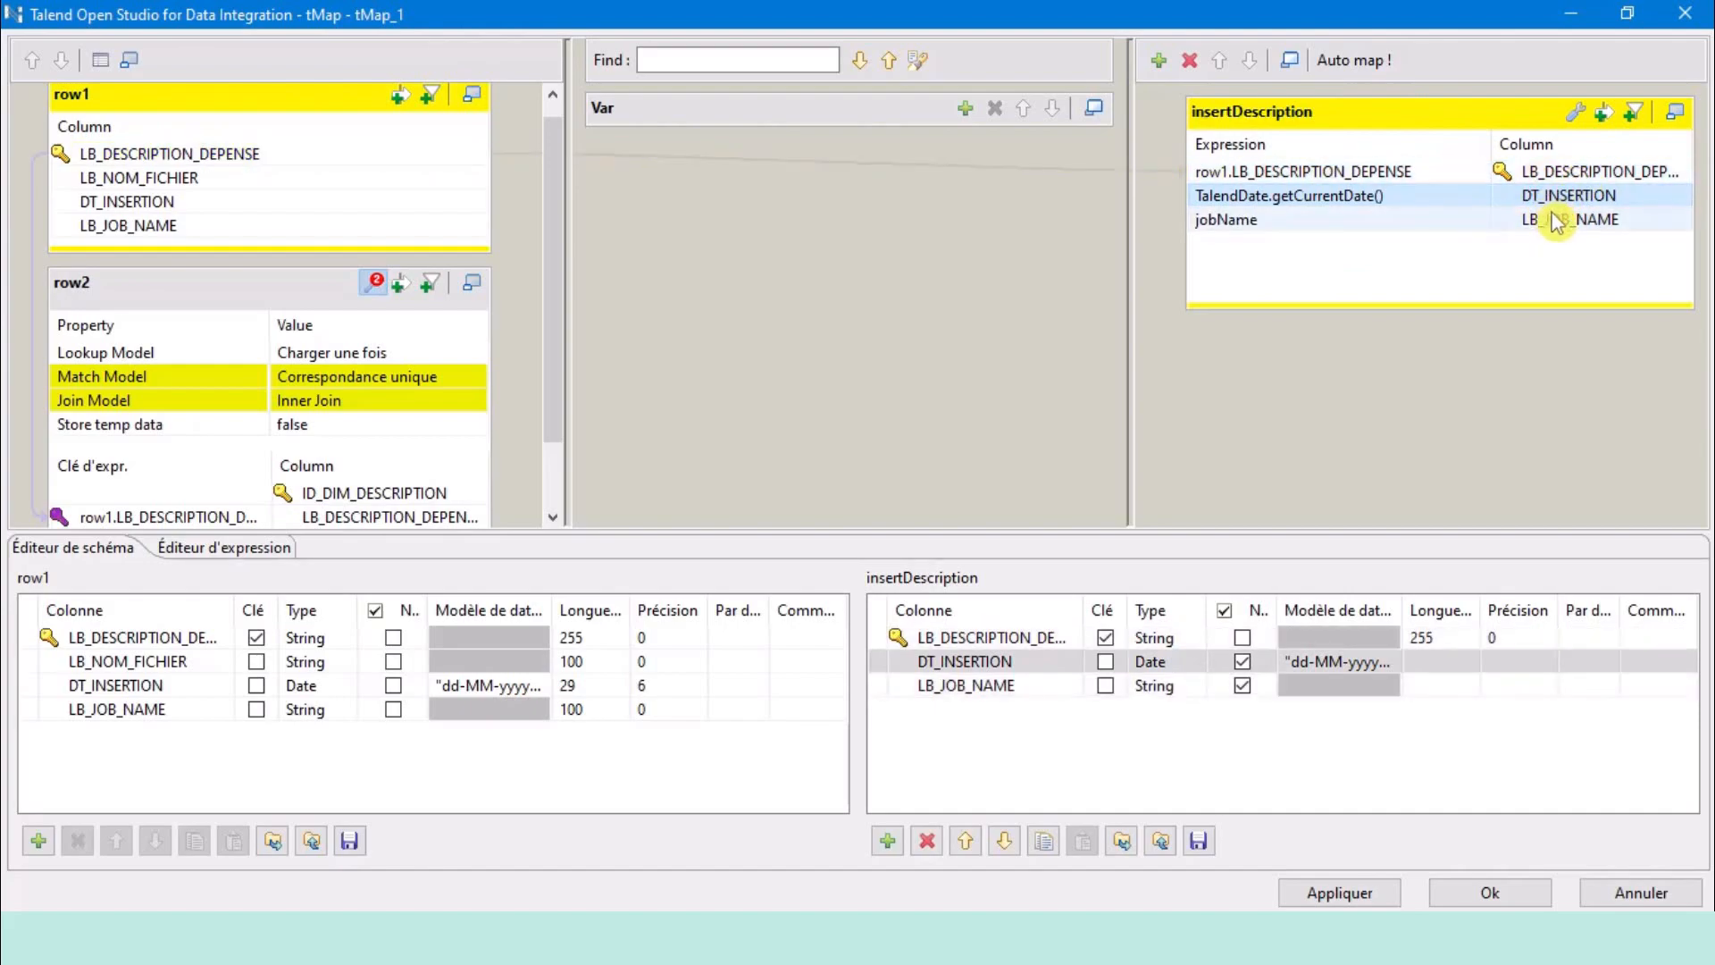
Set Catch lookup inner join reject to true for insertDescription and validate the tMap_1 mapping.
left_click(1577, 113)
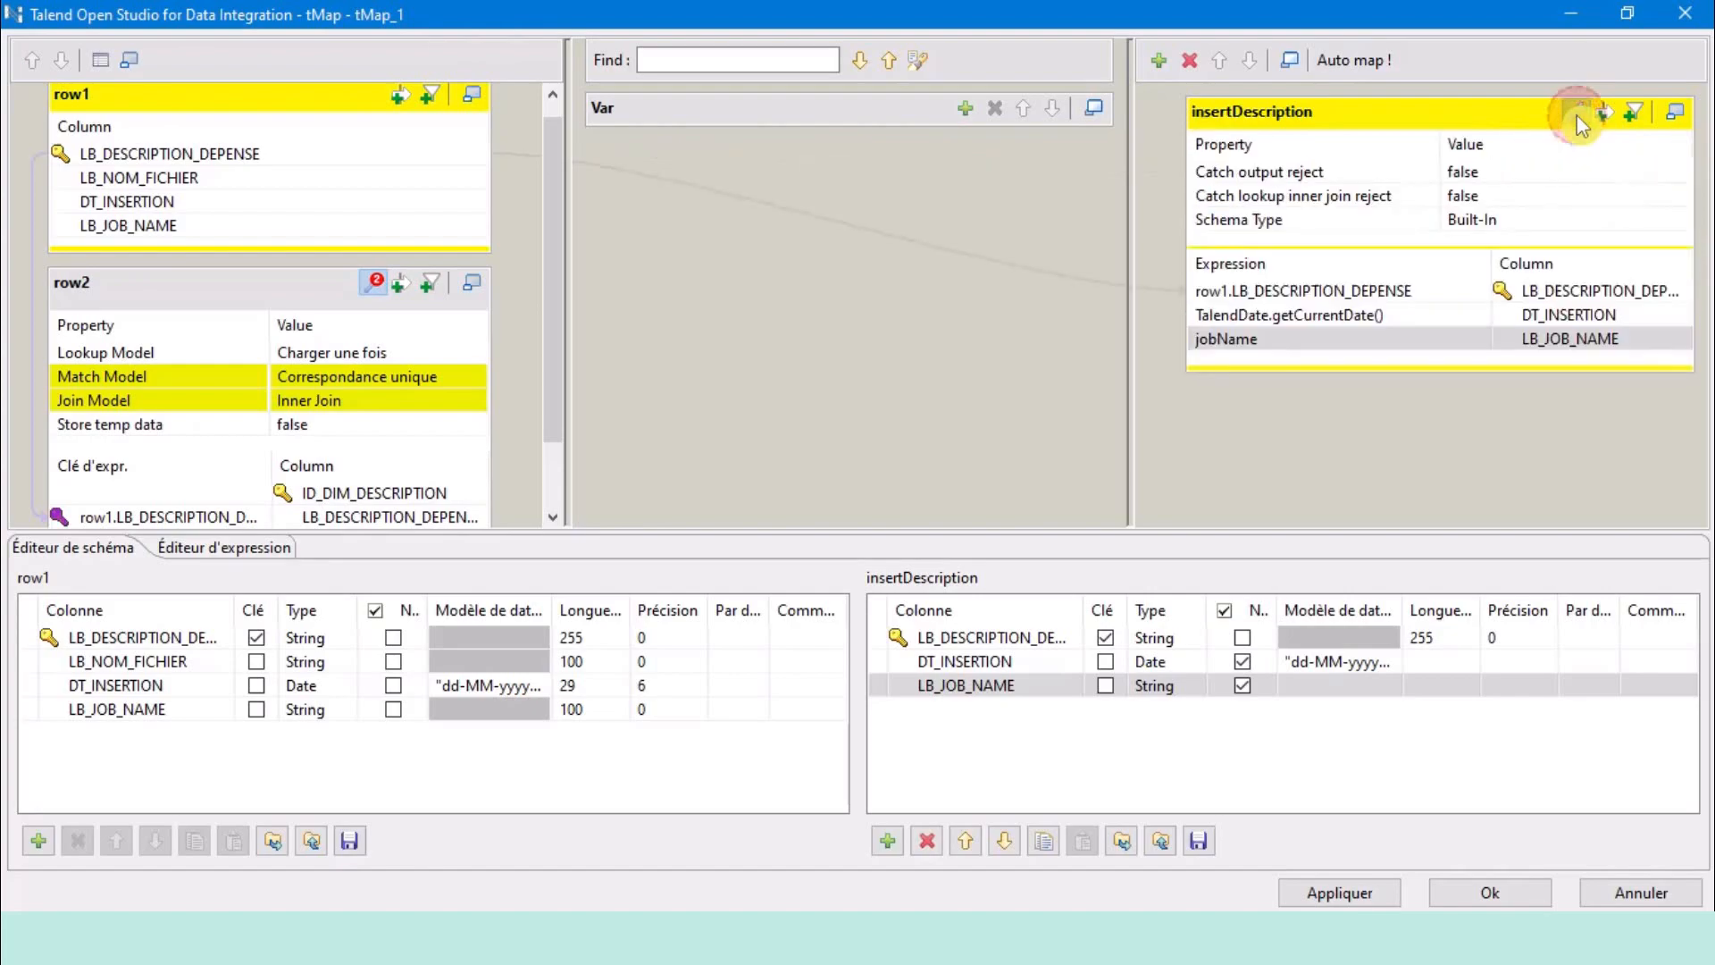
left_click(1516, 199)
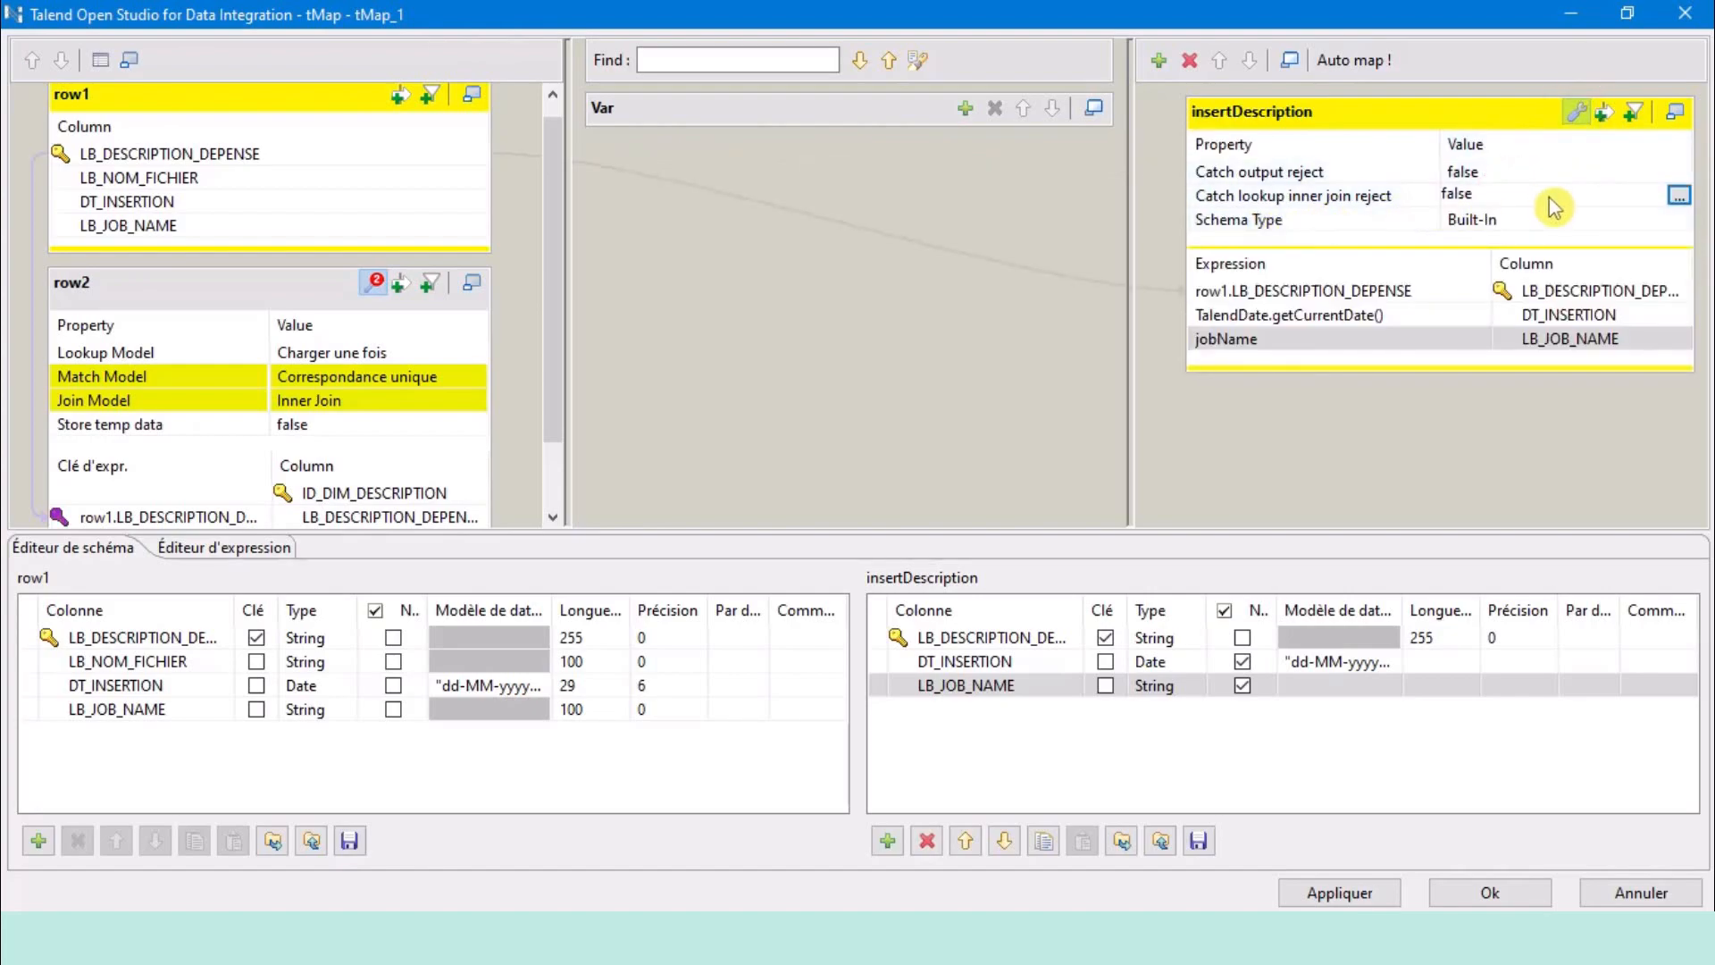
left_click(1681, 198)
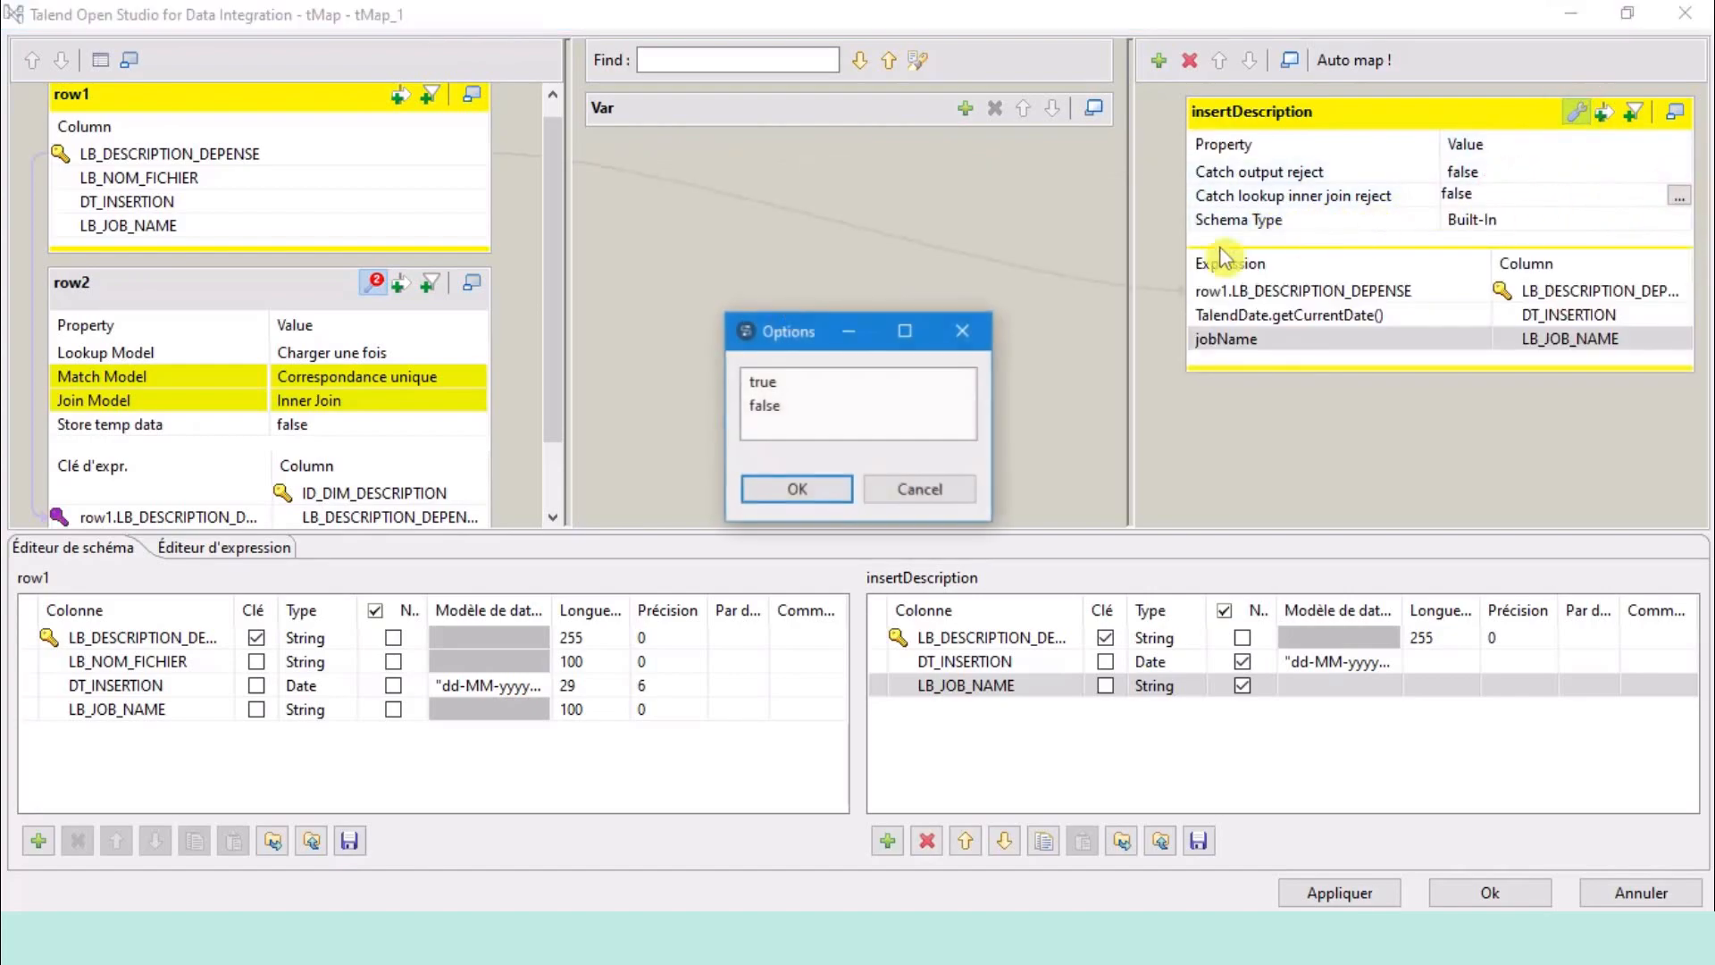
left_click(762, 382)
left_click(786, 491)
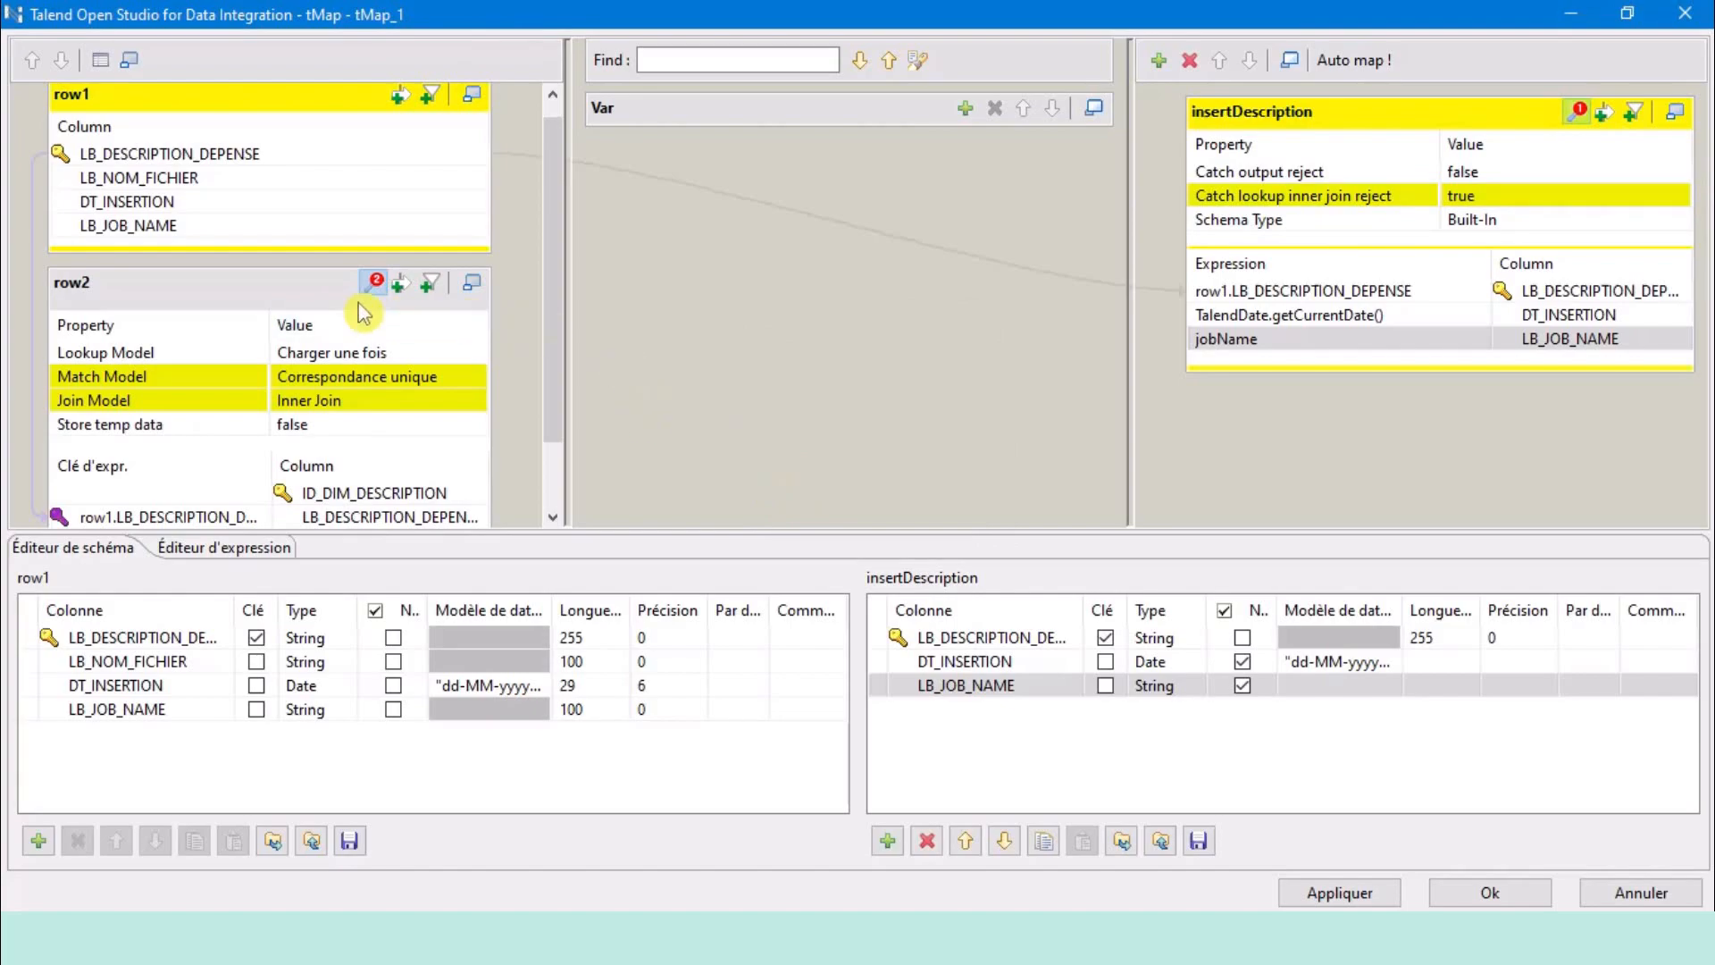
left_click(314, 288)
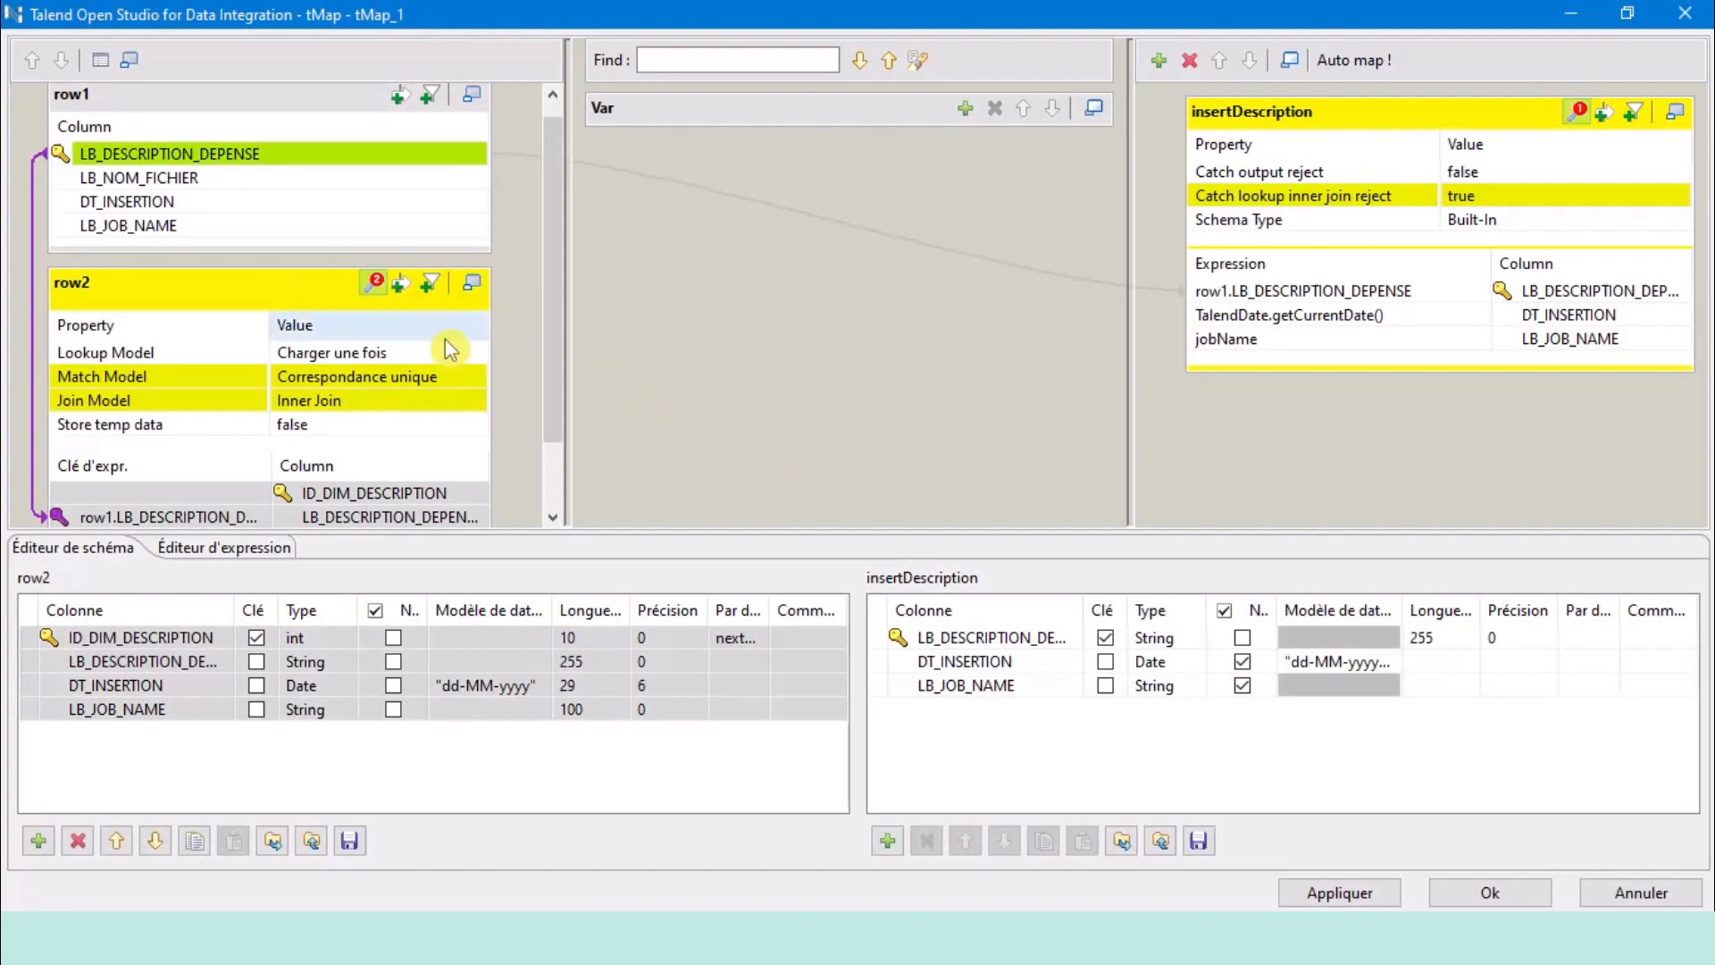
left_click(1525, 904)
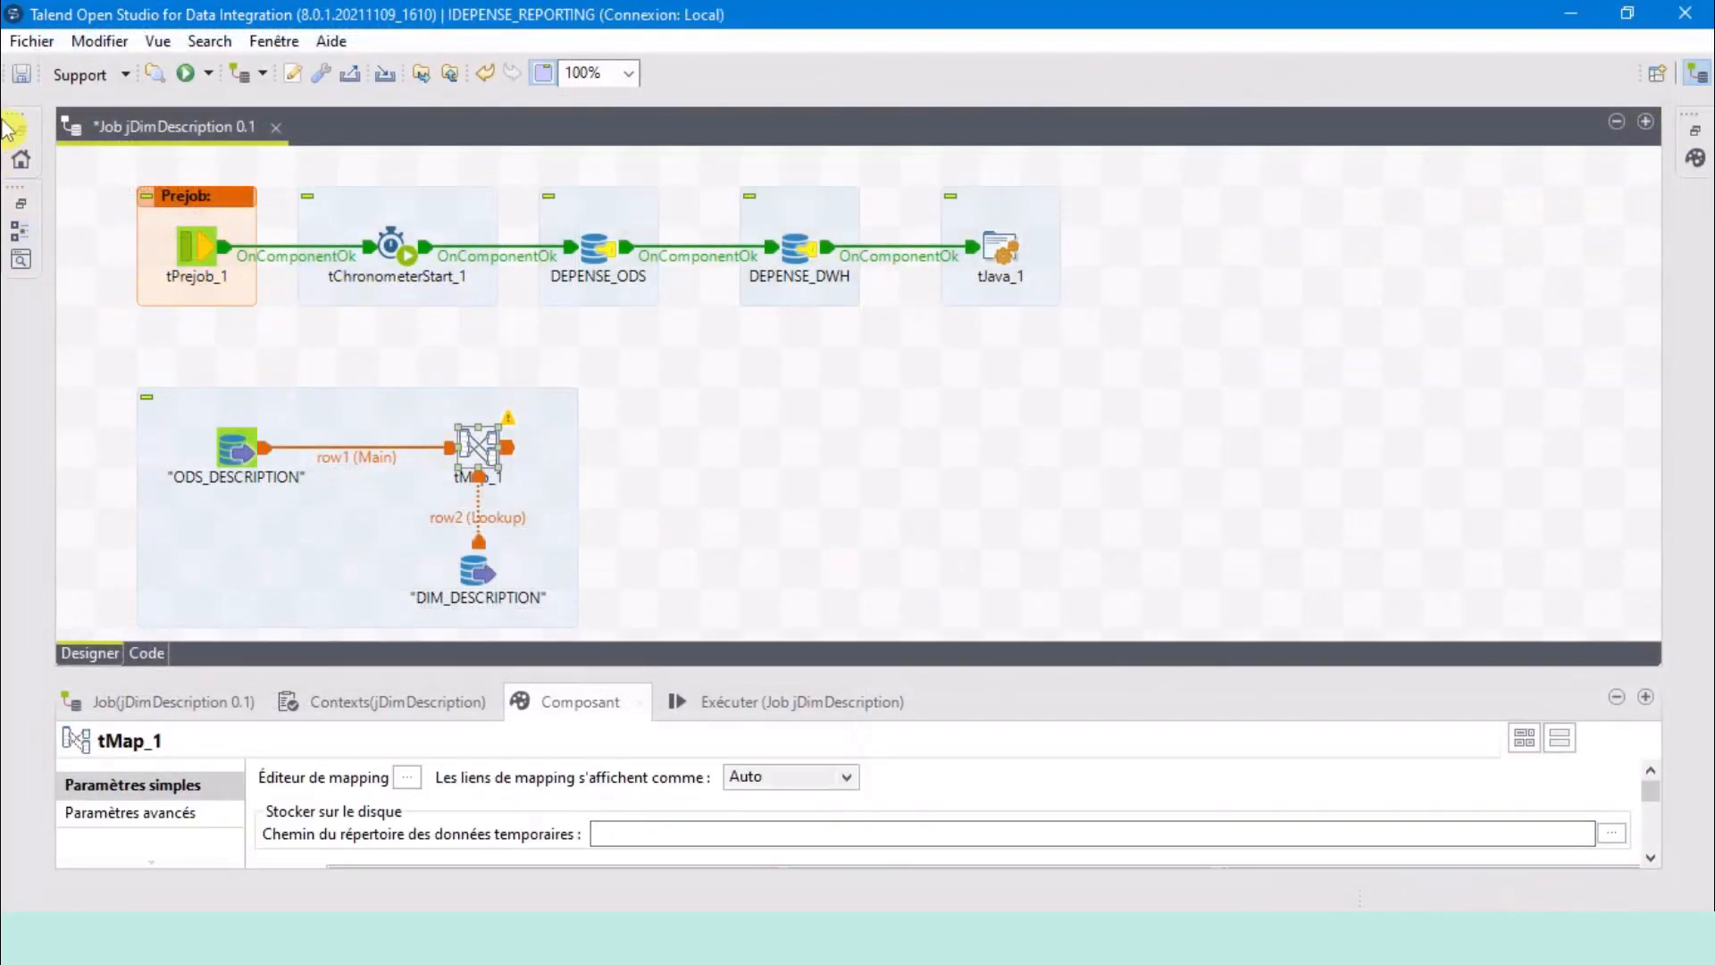
Add the DIM_DESCRIPTION table from the DEPENSE_DWH metadata to the job as a tDBOutput(PostgreSQL) component beside tMap_1.
left_click(19, 134)
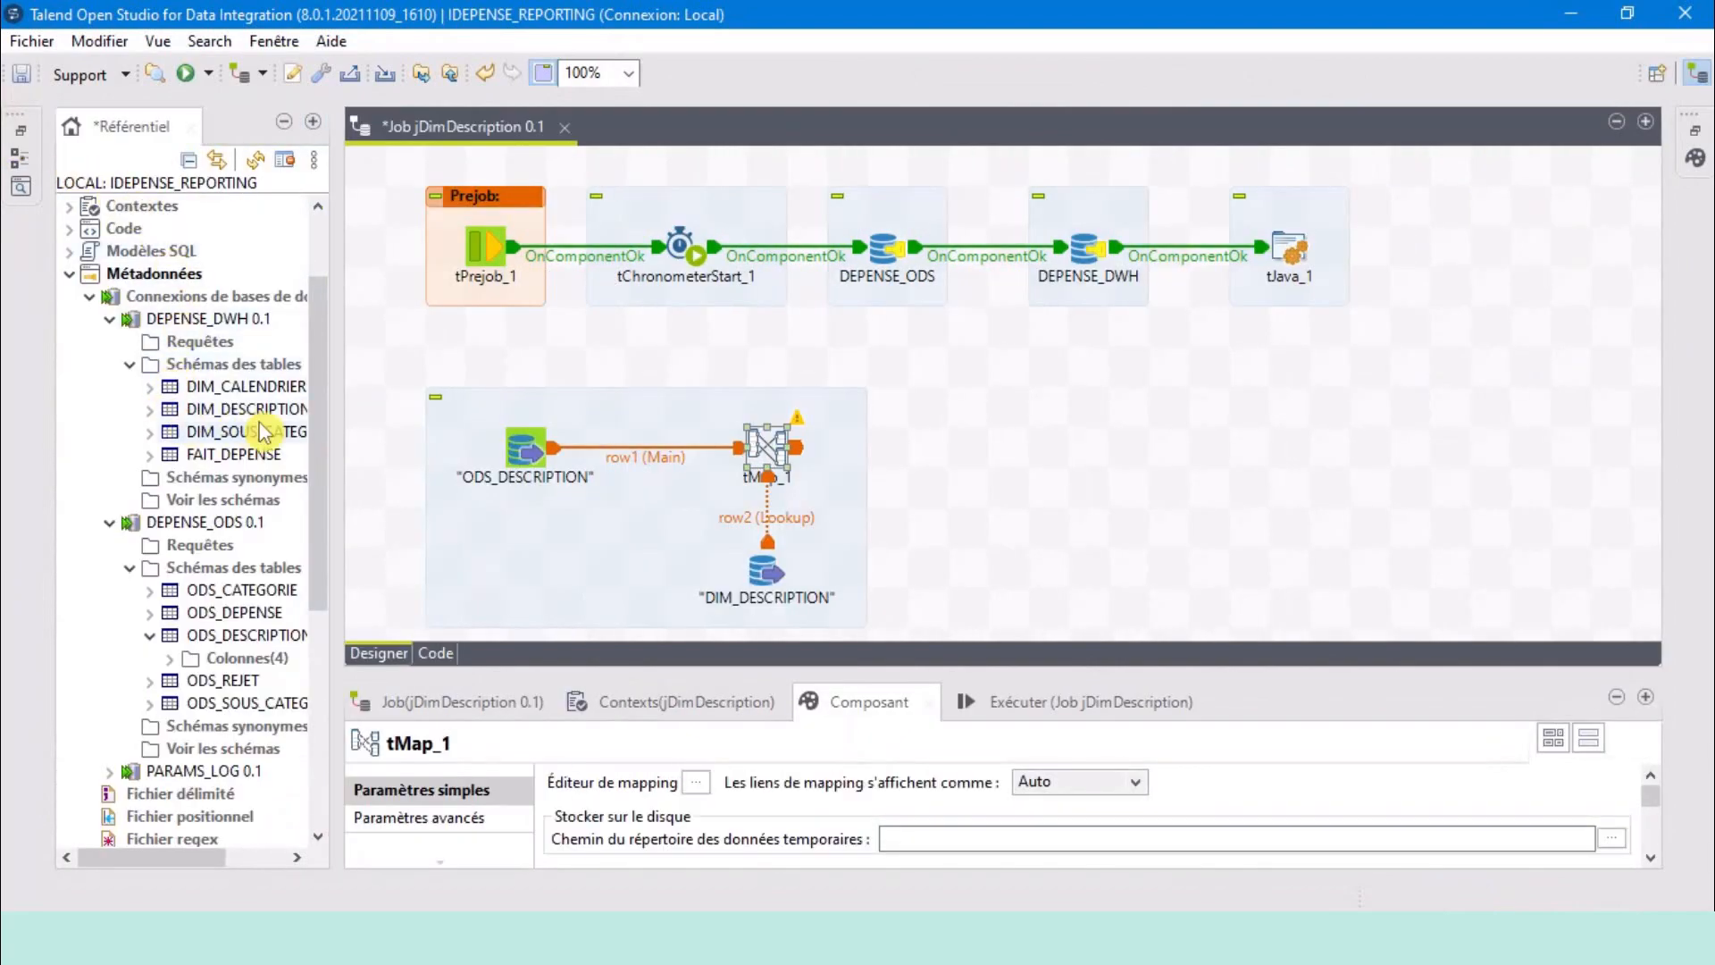
left_click_drag(248, 412, 1059, 460)
left_click(755, 354)
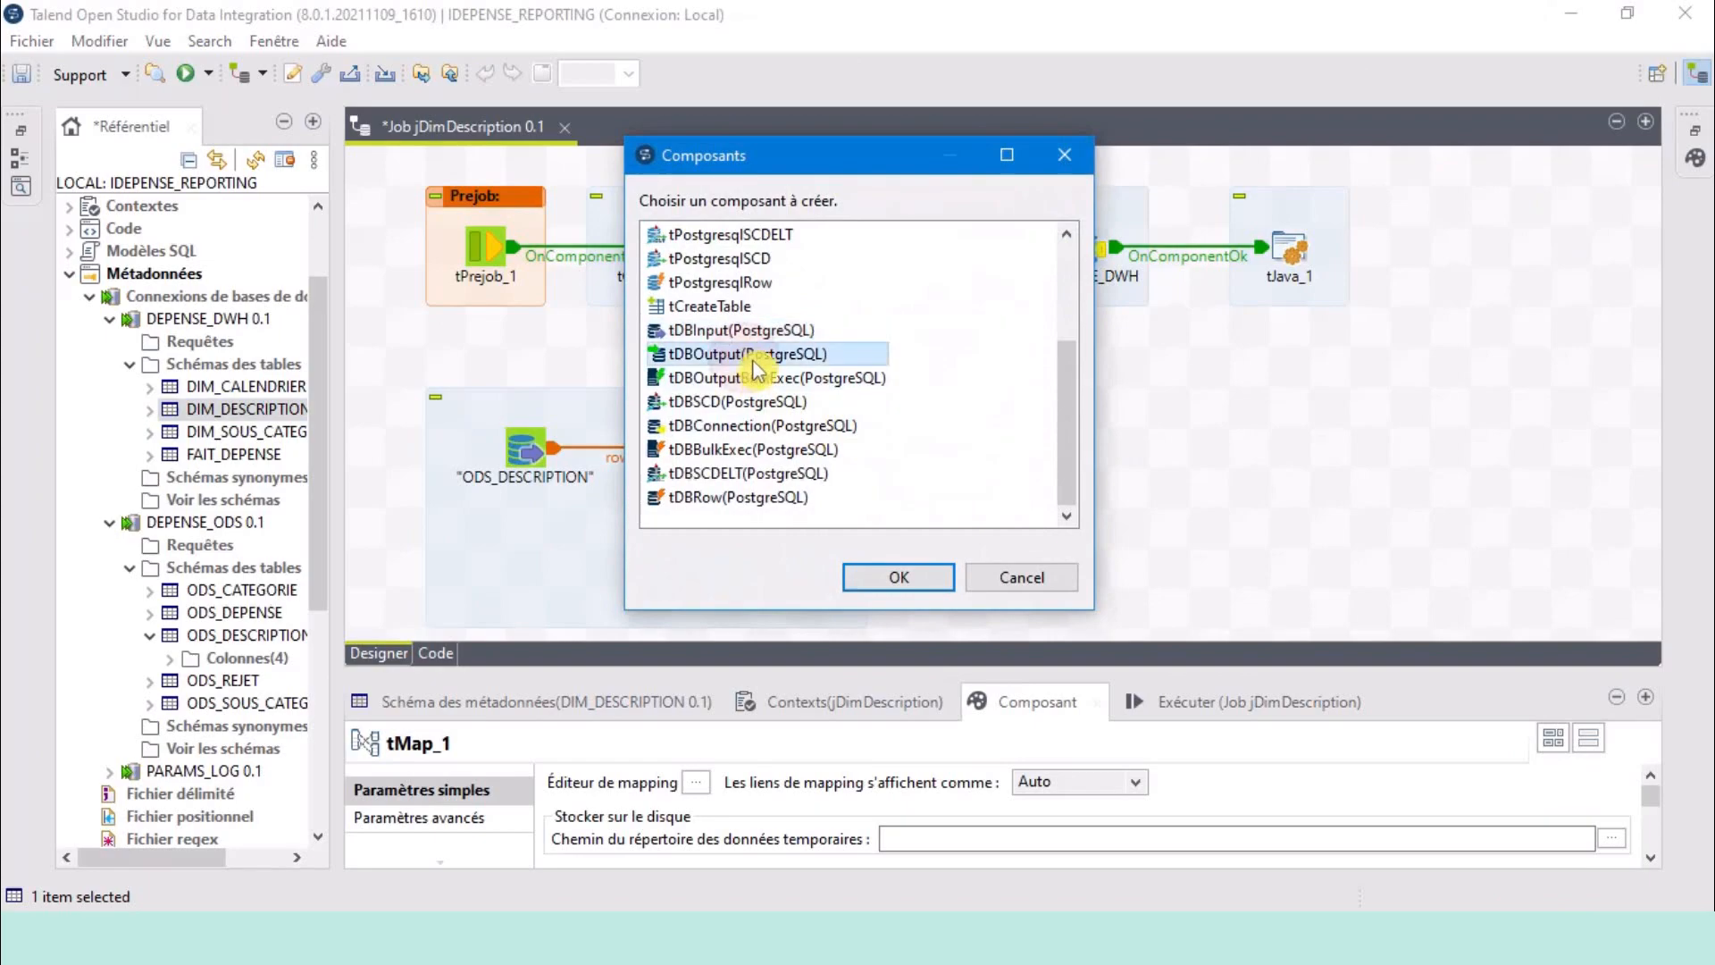
left_click(899, 577)
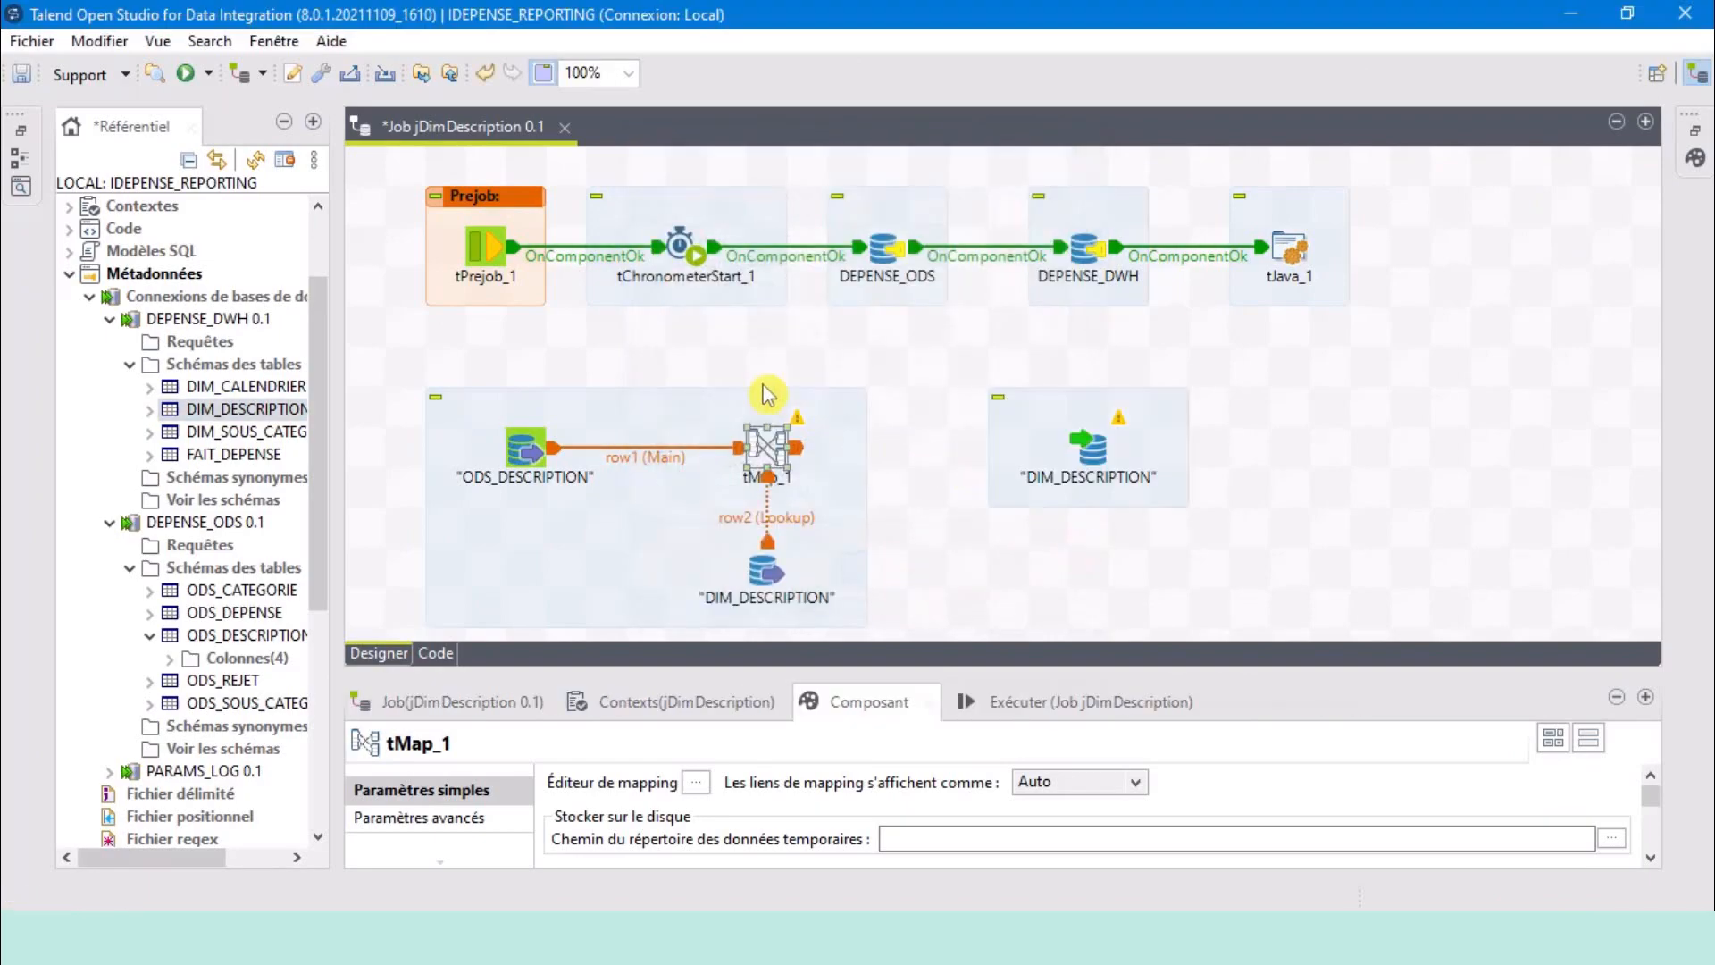
left_click(280, 125)
Make the DIM_DESCRIPTION output component use the existing connection tDBConnection_2 - DEPENSE_DWH.
left_click(802, 474)
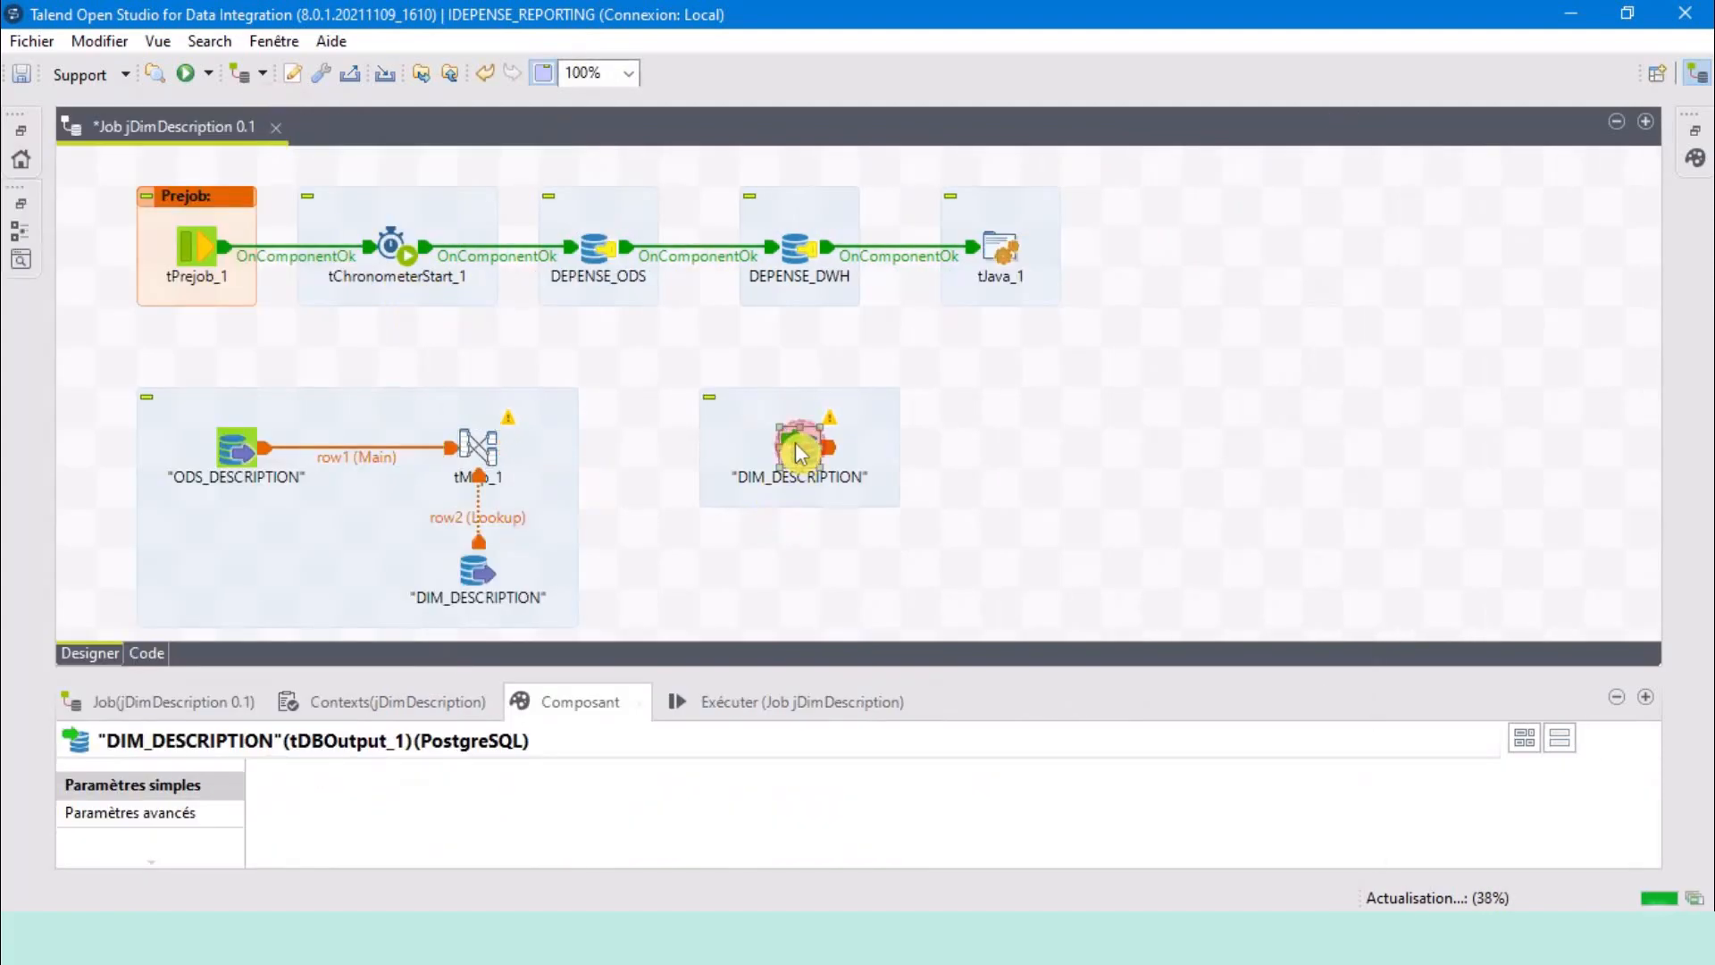
left_click_drag(690, 679, 689, 596)
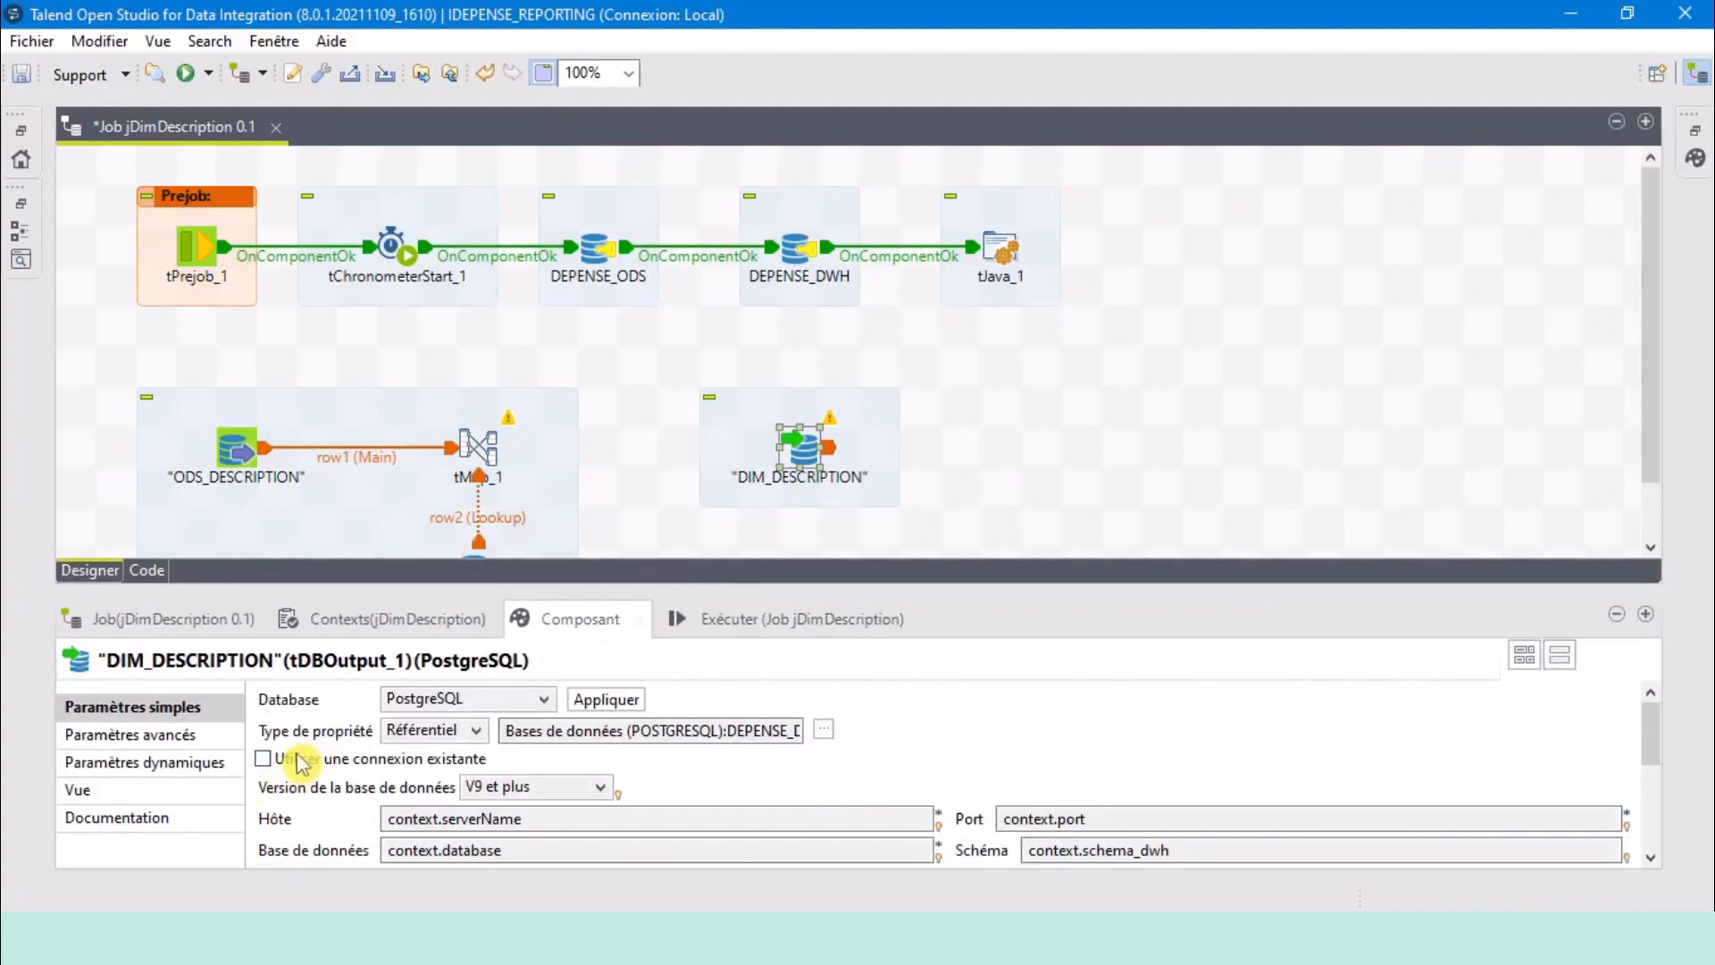
left_click(299, 762)
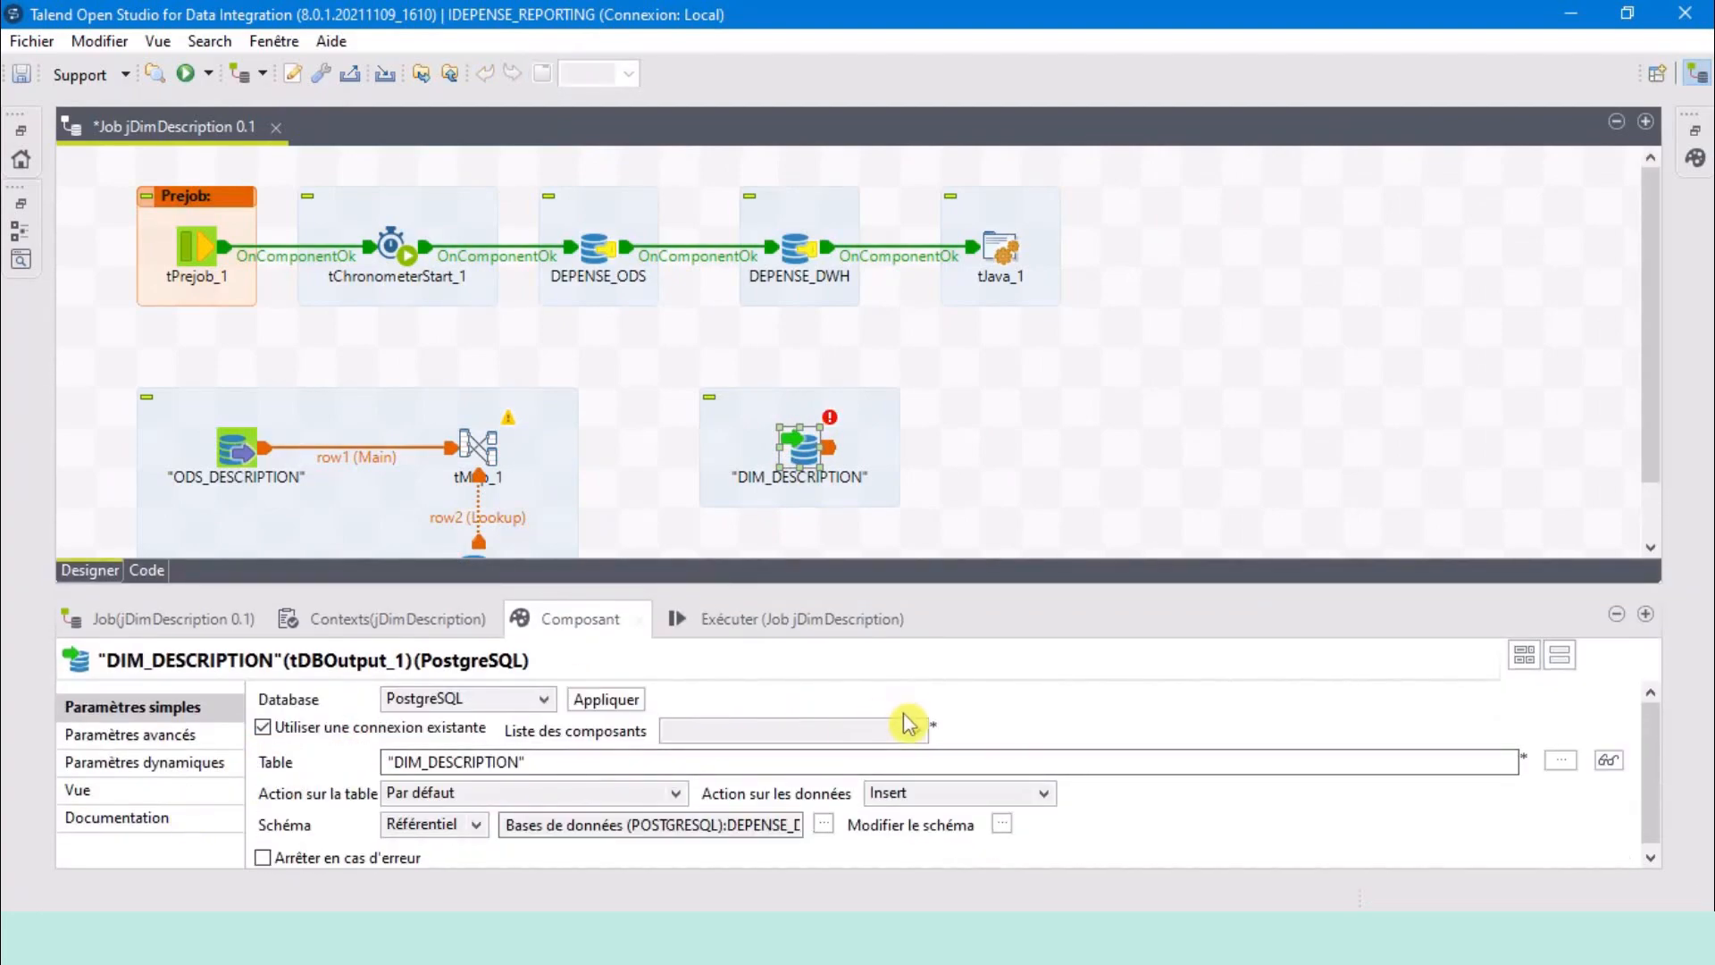
left_click(909, 728)
left_click(840, 778)
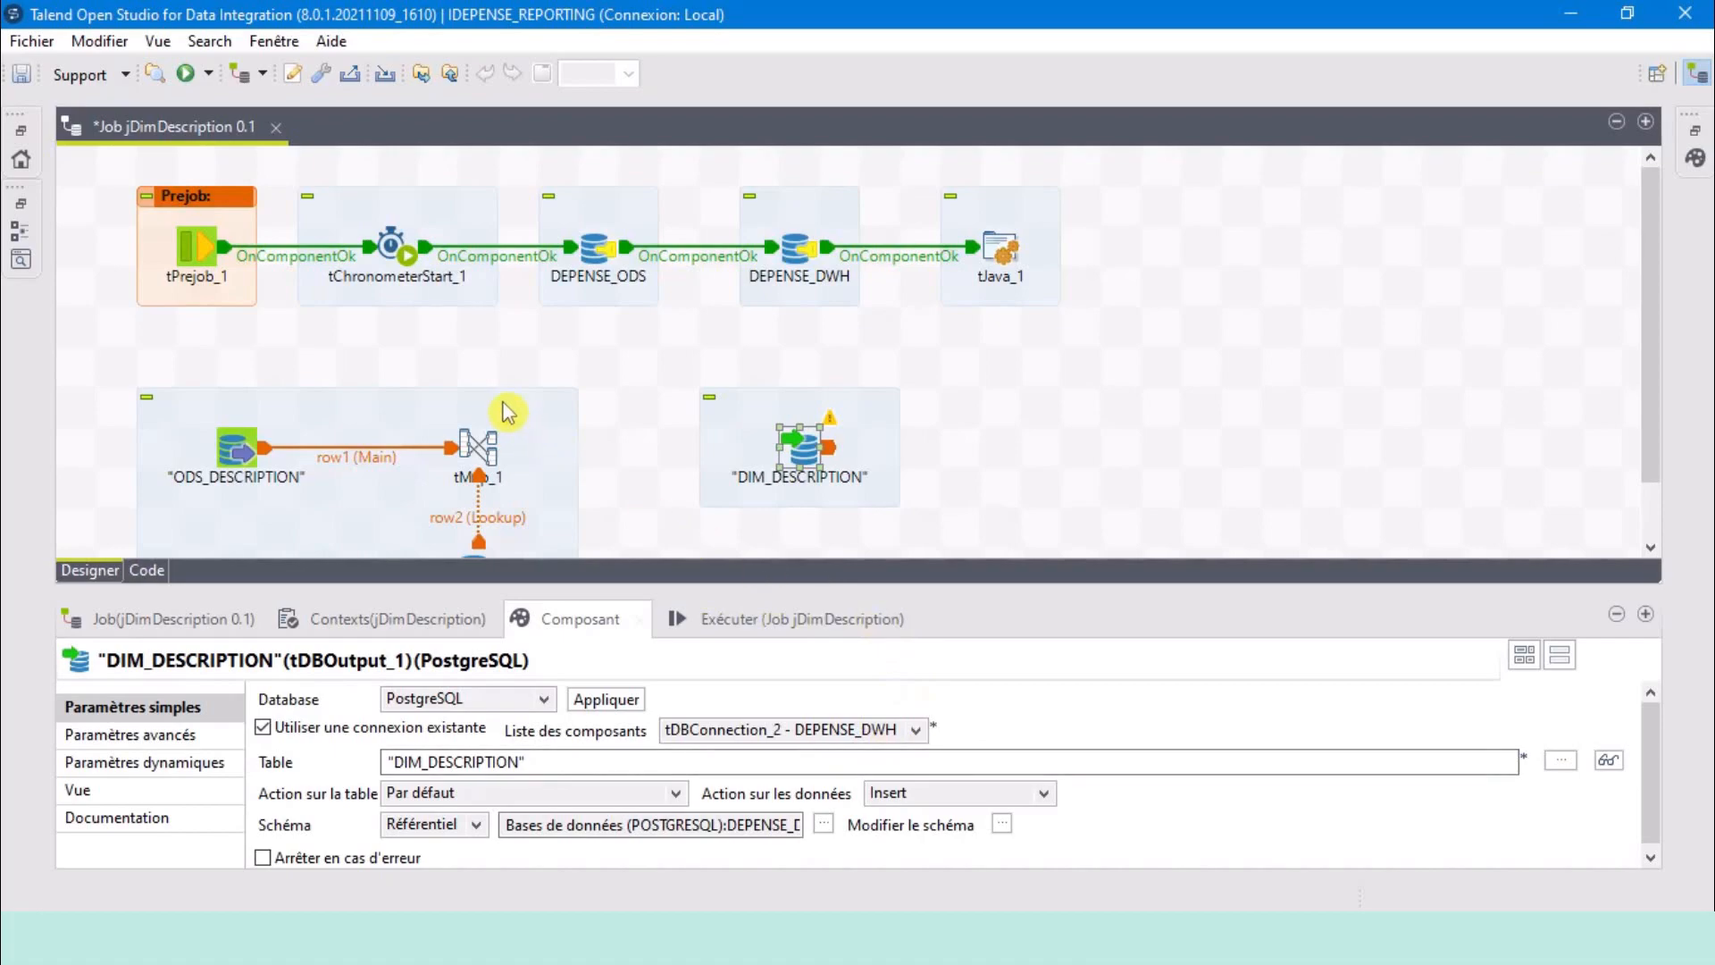
Link tMap_1 to the DIM_DESCRIPTION output component with the insertDescription flow, declining to retrieve the target component's schema.
left_click(485, 450)
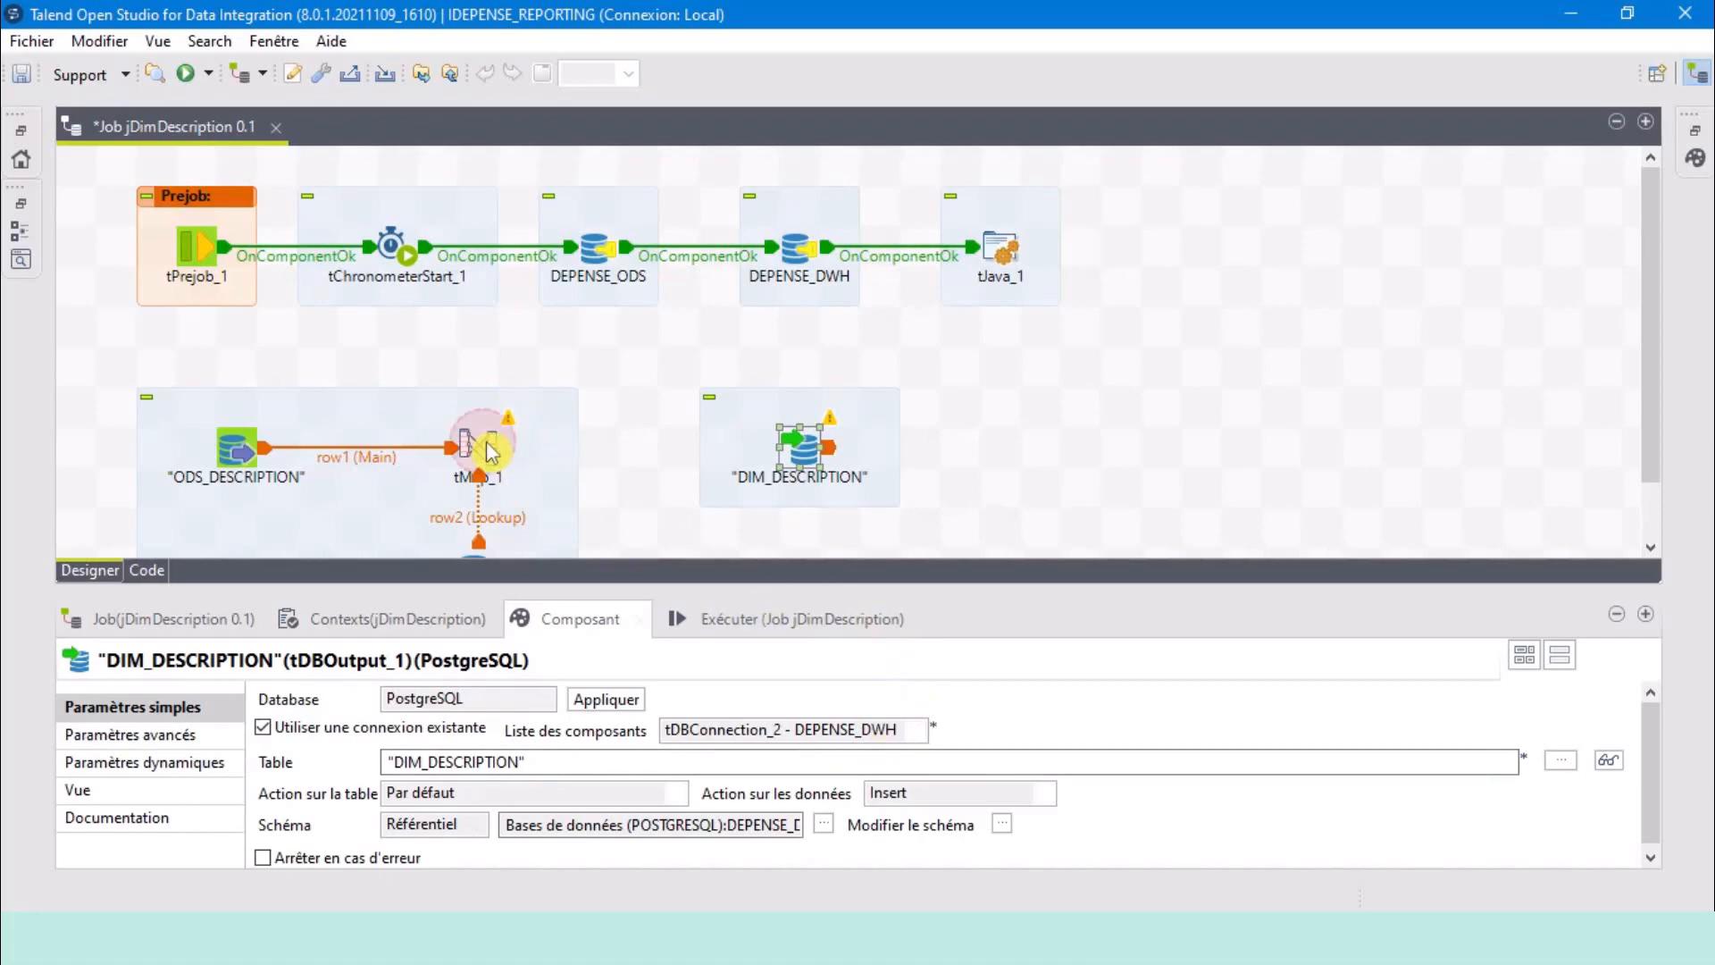
right_click(479, 444)
mouse_move(536, 461)
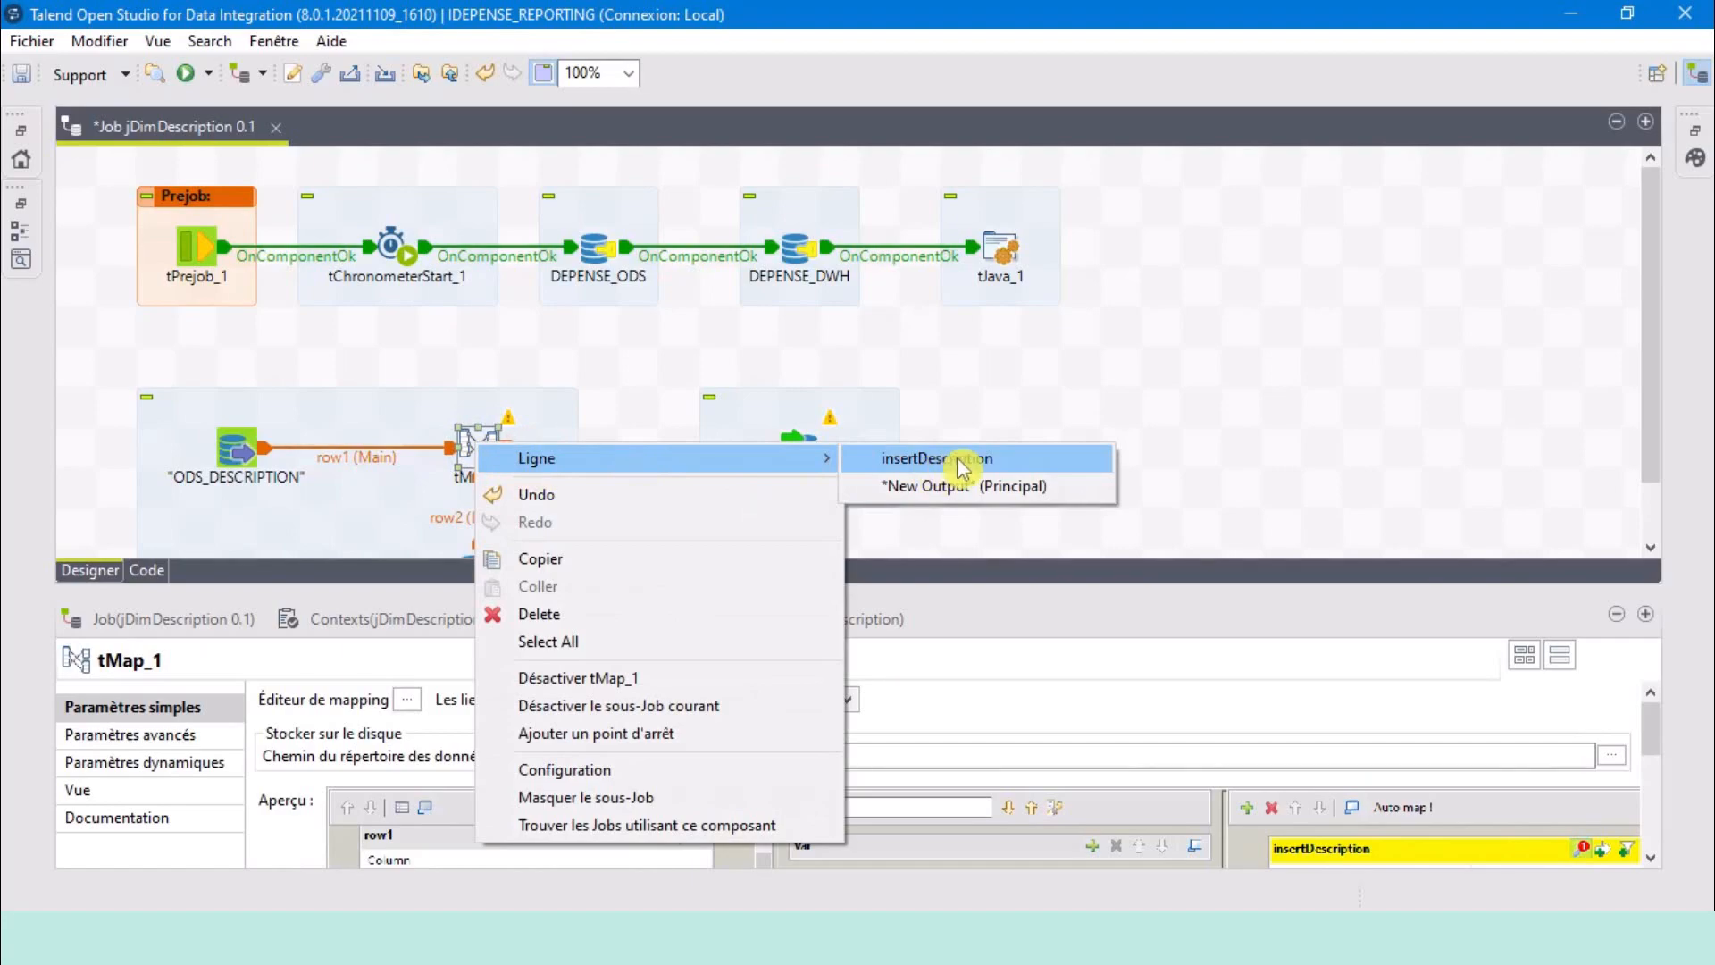
left_click(1013, 458)
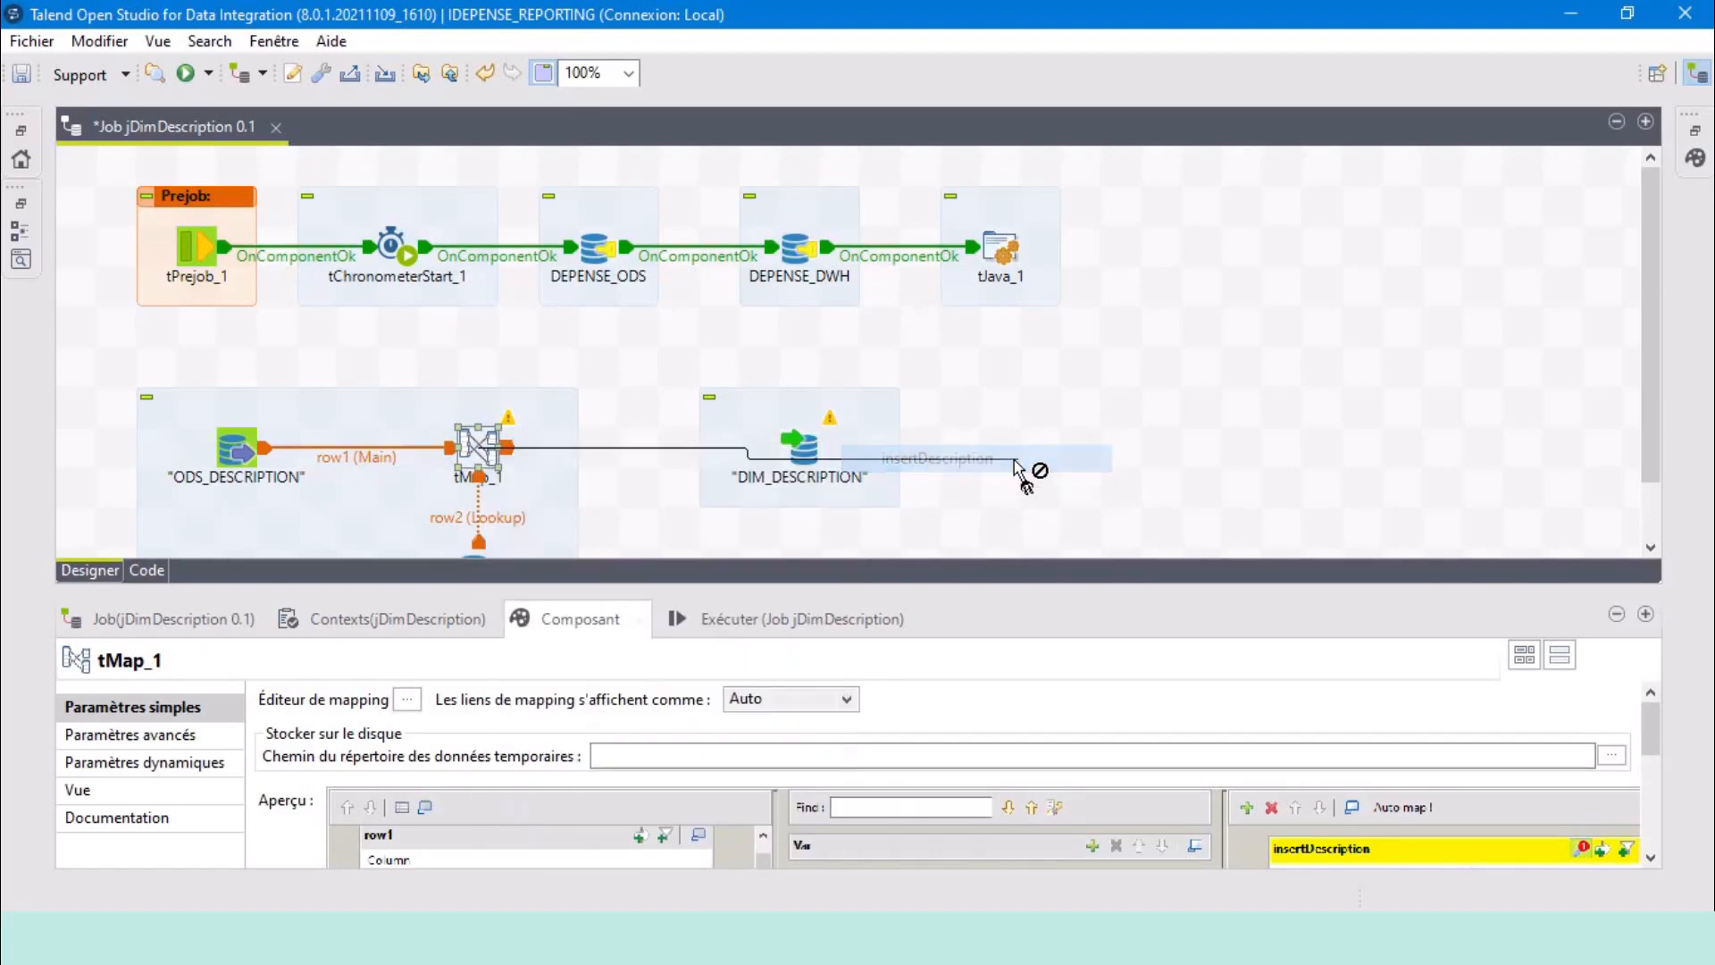
left_click(818, 467)
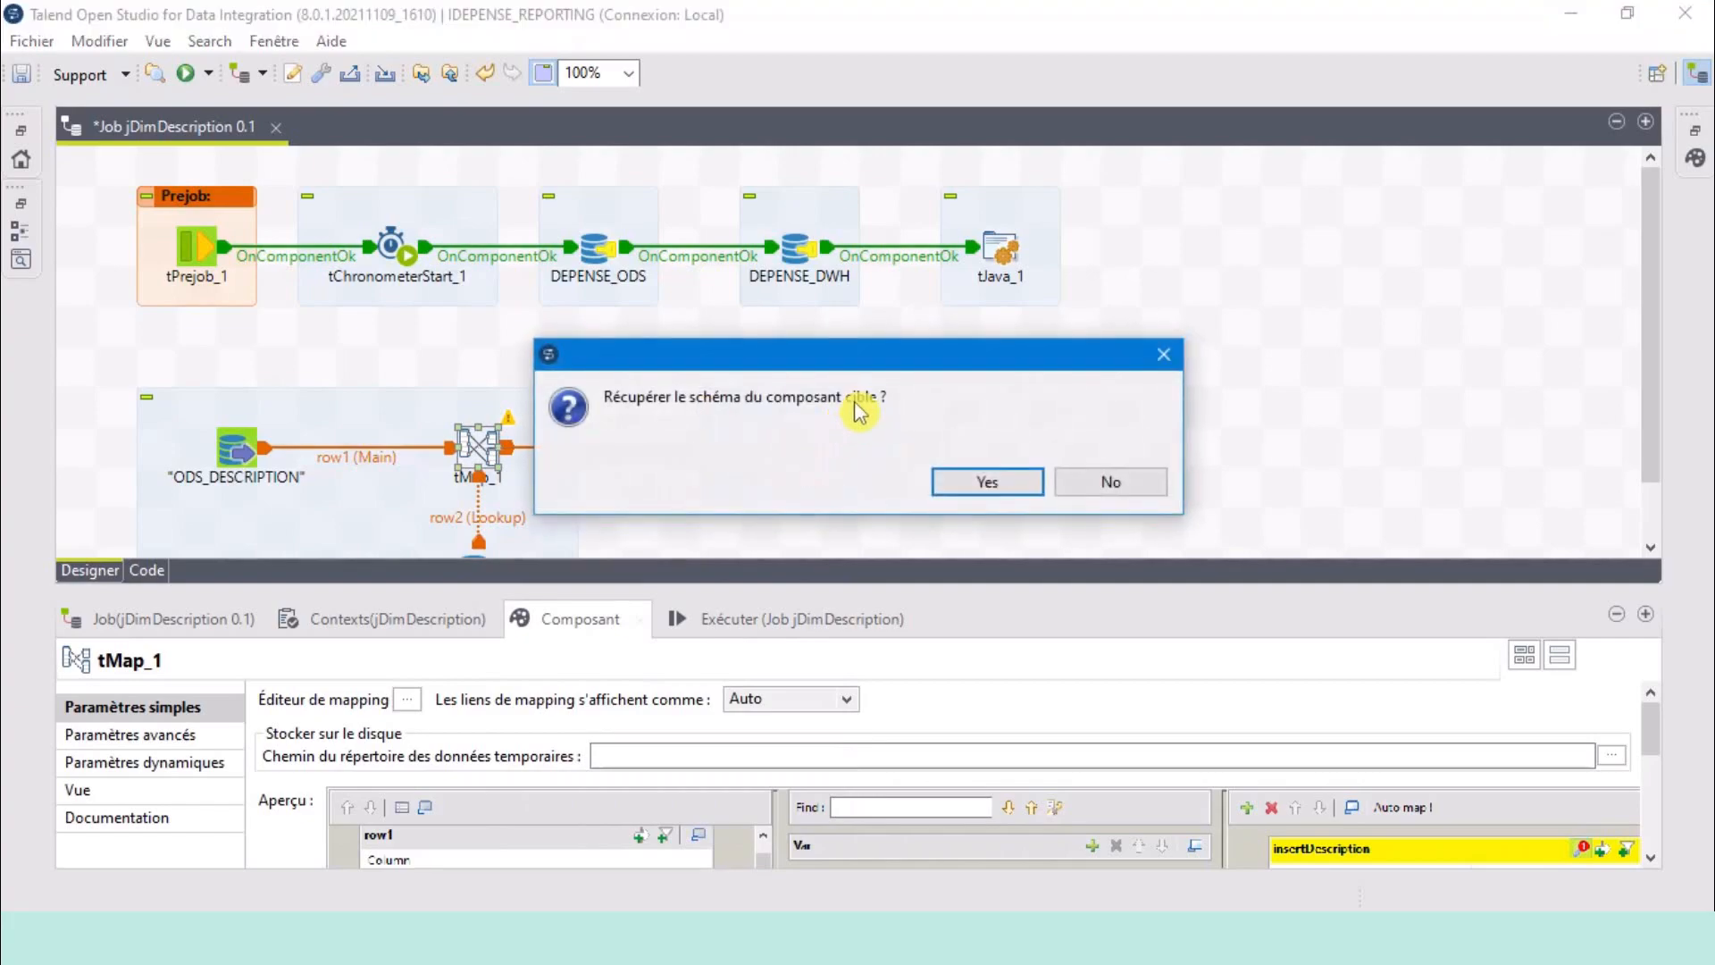
left_click_drag(871, 354, 833, 222)
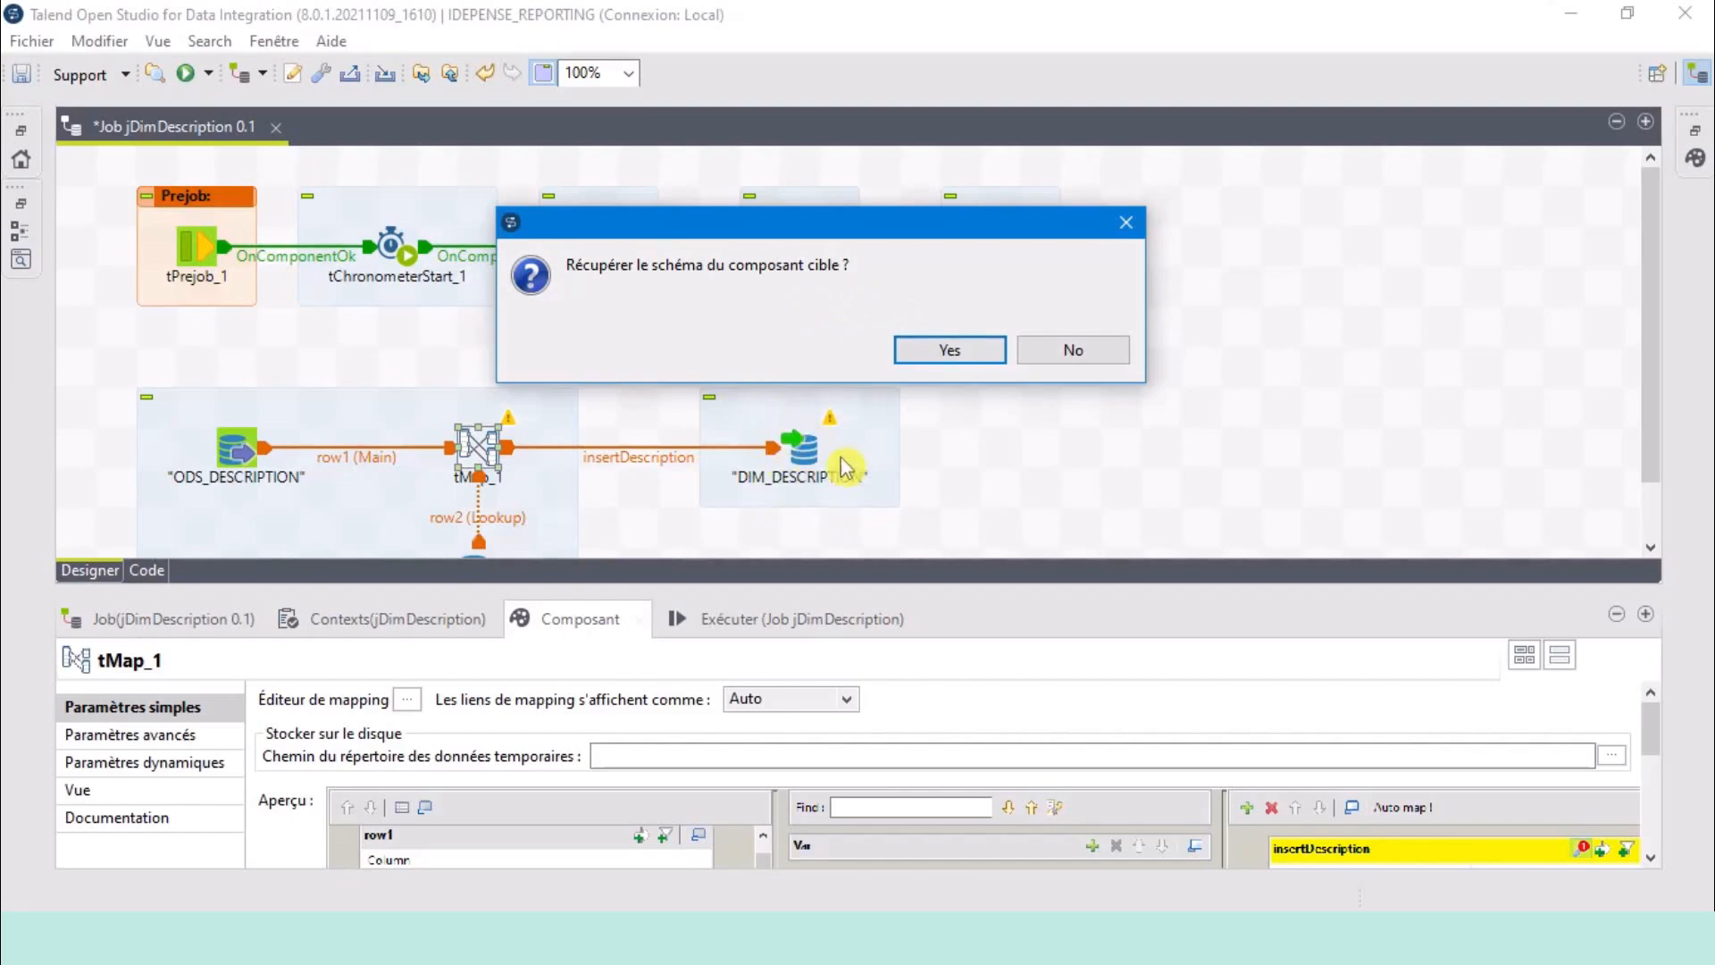
left_click(1081, 355)
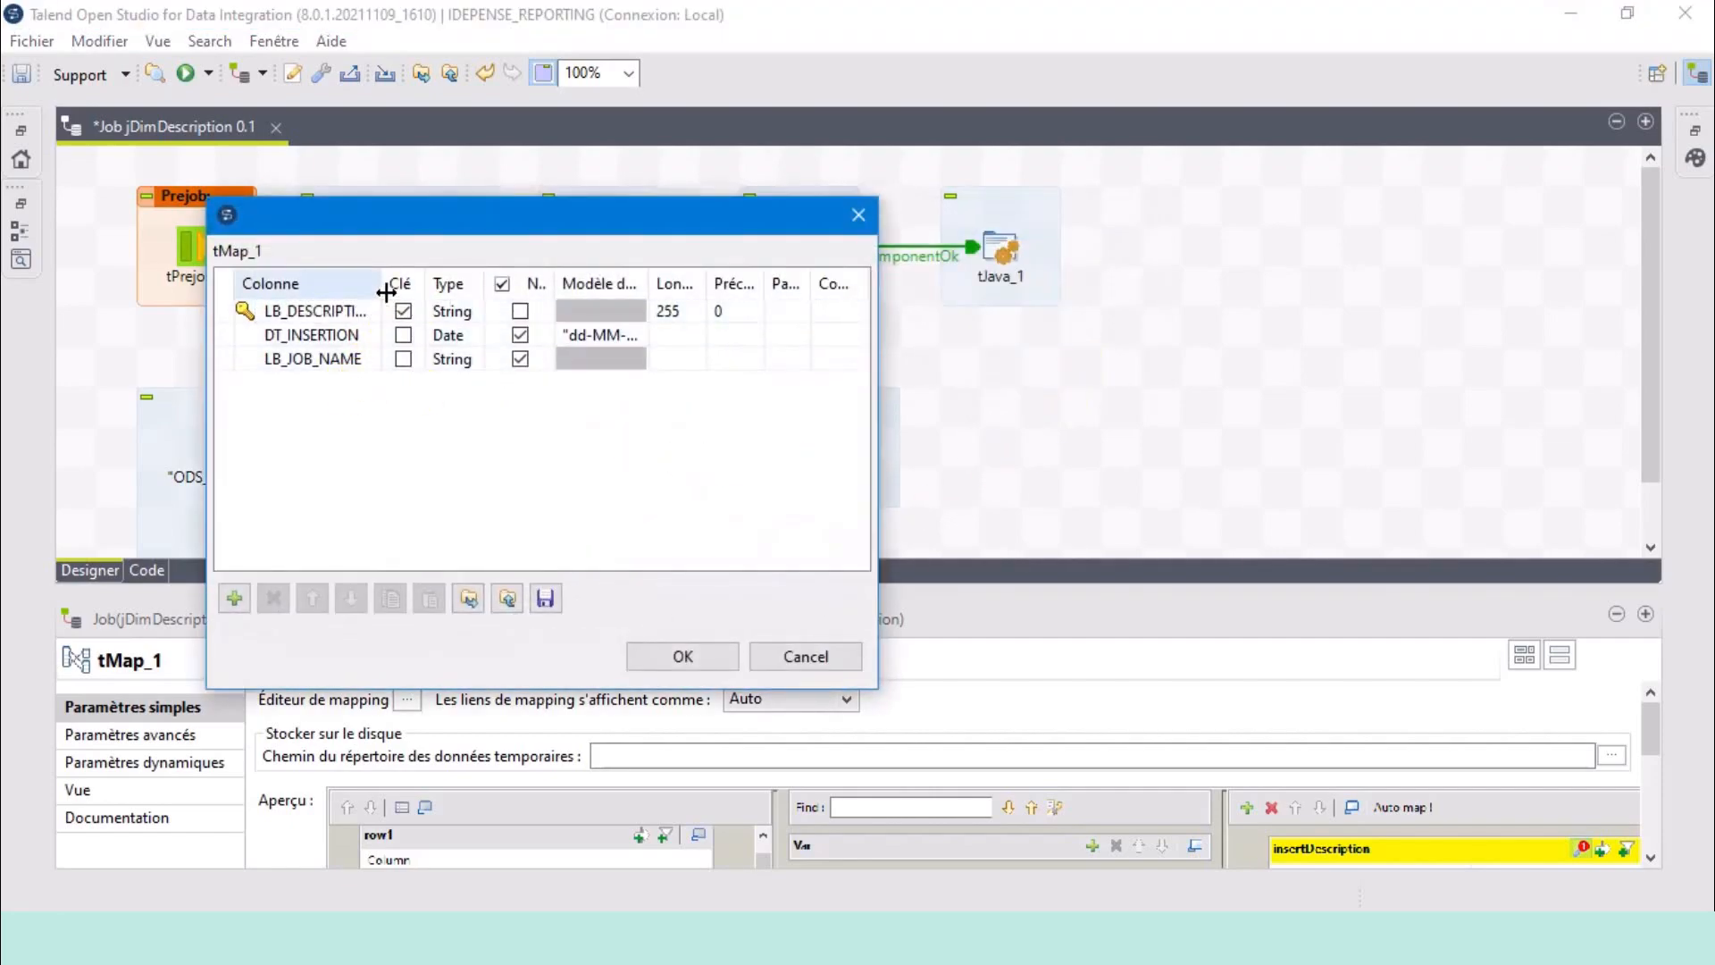
Widen the column names in the tMap_1 schema, check the LB_DESCRIPTION_DEPENSE key column and validate the schema.
left_click_drag(381, 283, 447, 284)
left_click(469, 311)
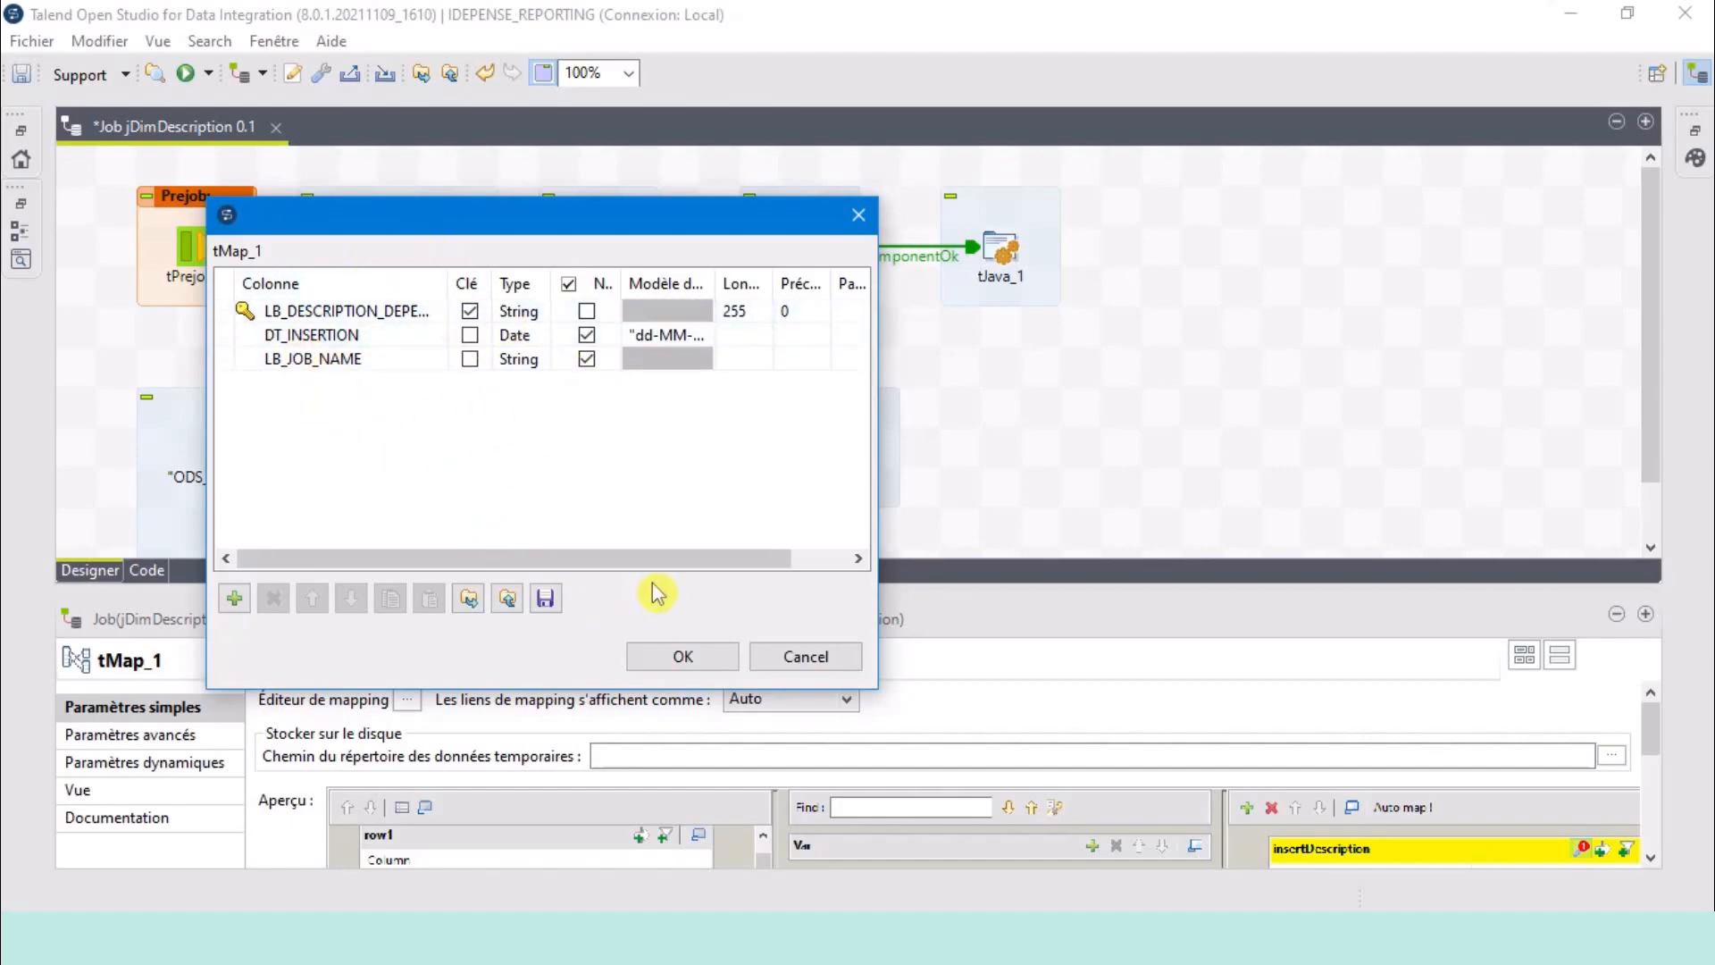
left_click(683, 658)
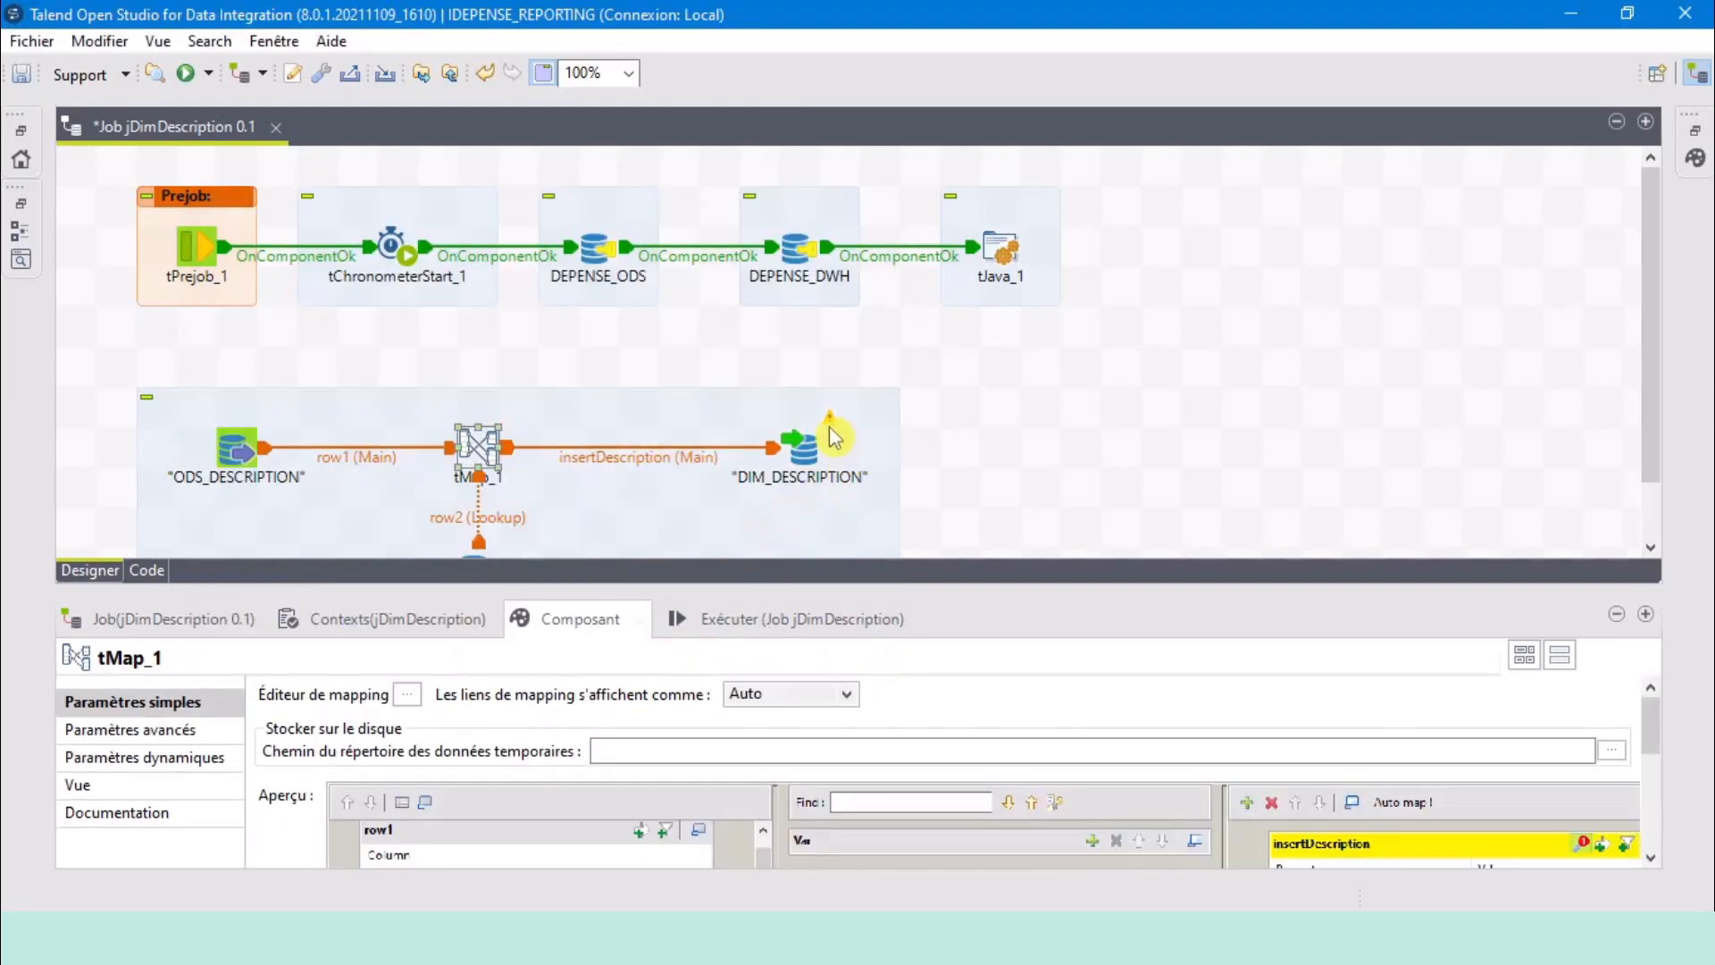
Synchronize the DIM_DESCRIPTION output component's columns with the incoming insertDescription flow.
left_click(833, 438)
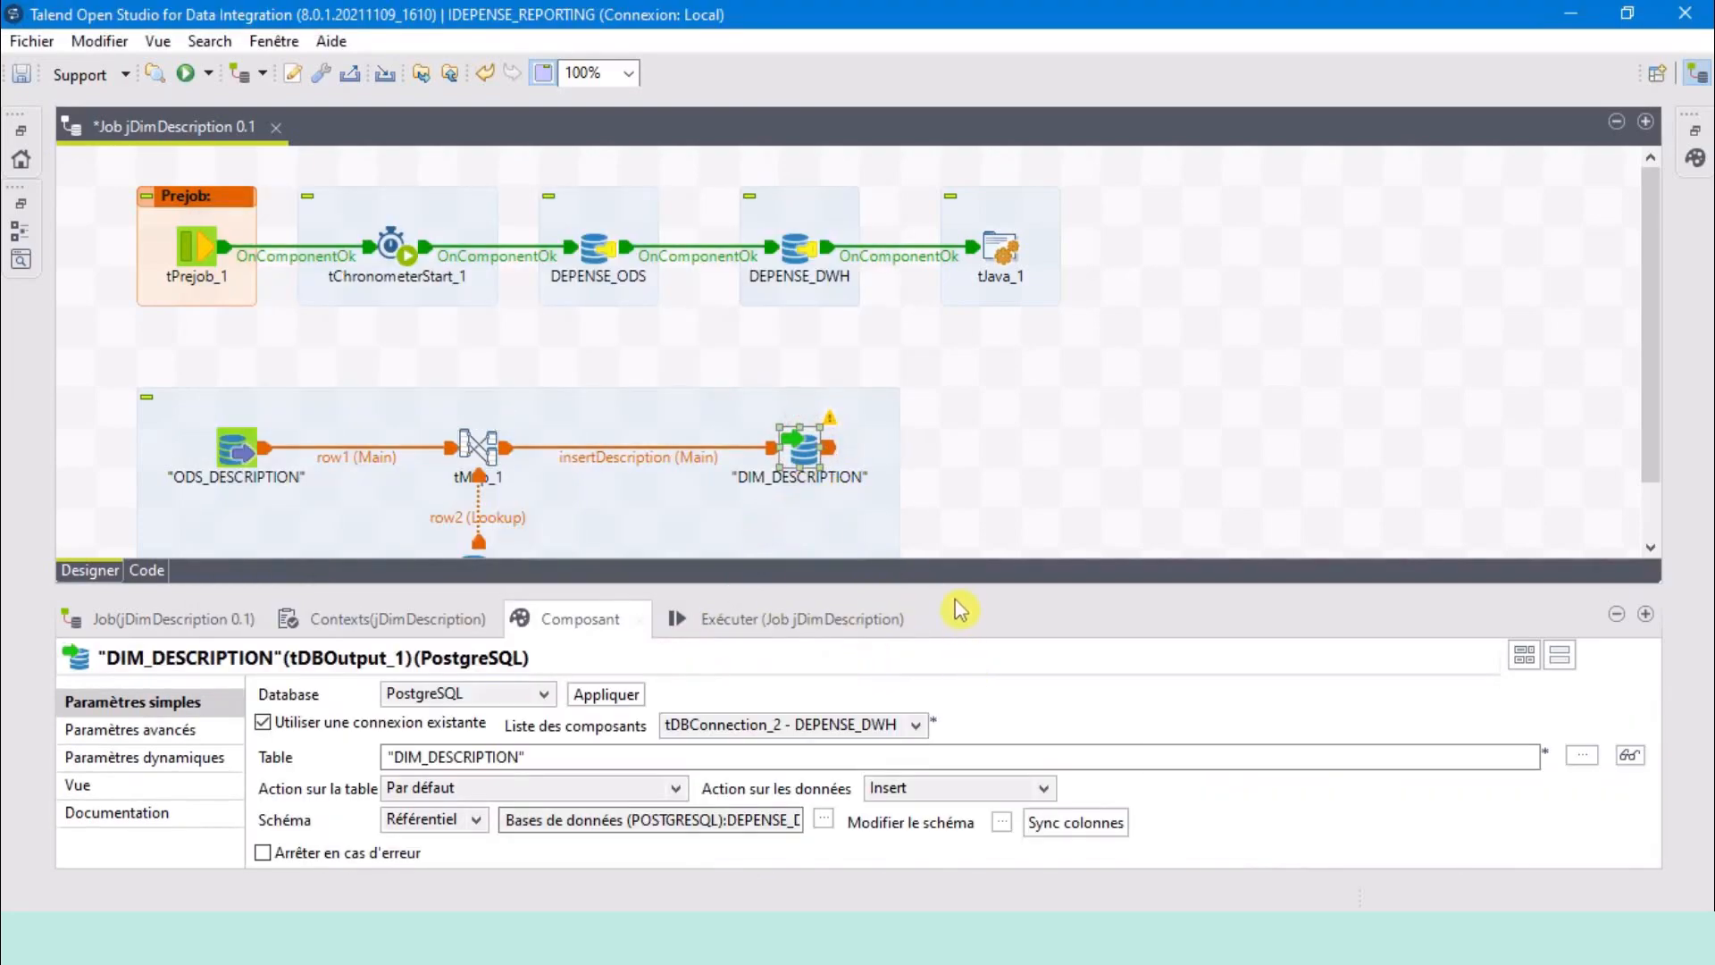
left_click(1075, 823)
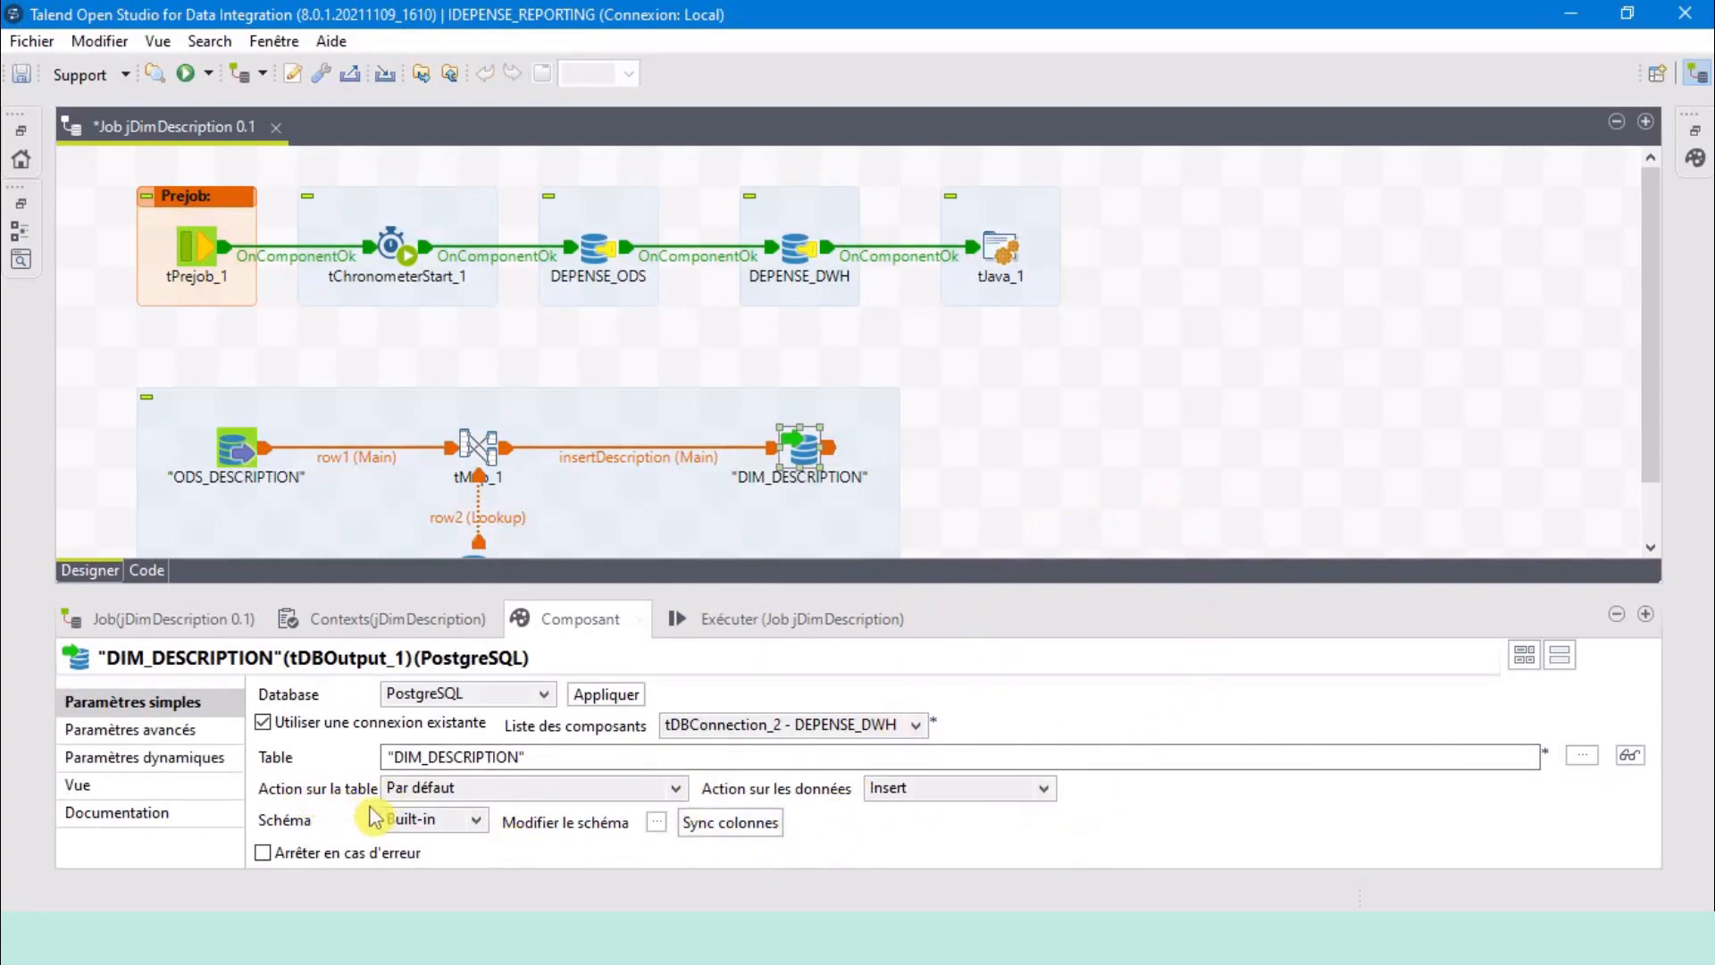
left_click(484, 786)
left_click(303, 766)
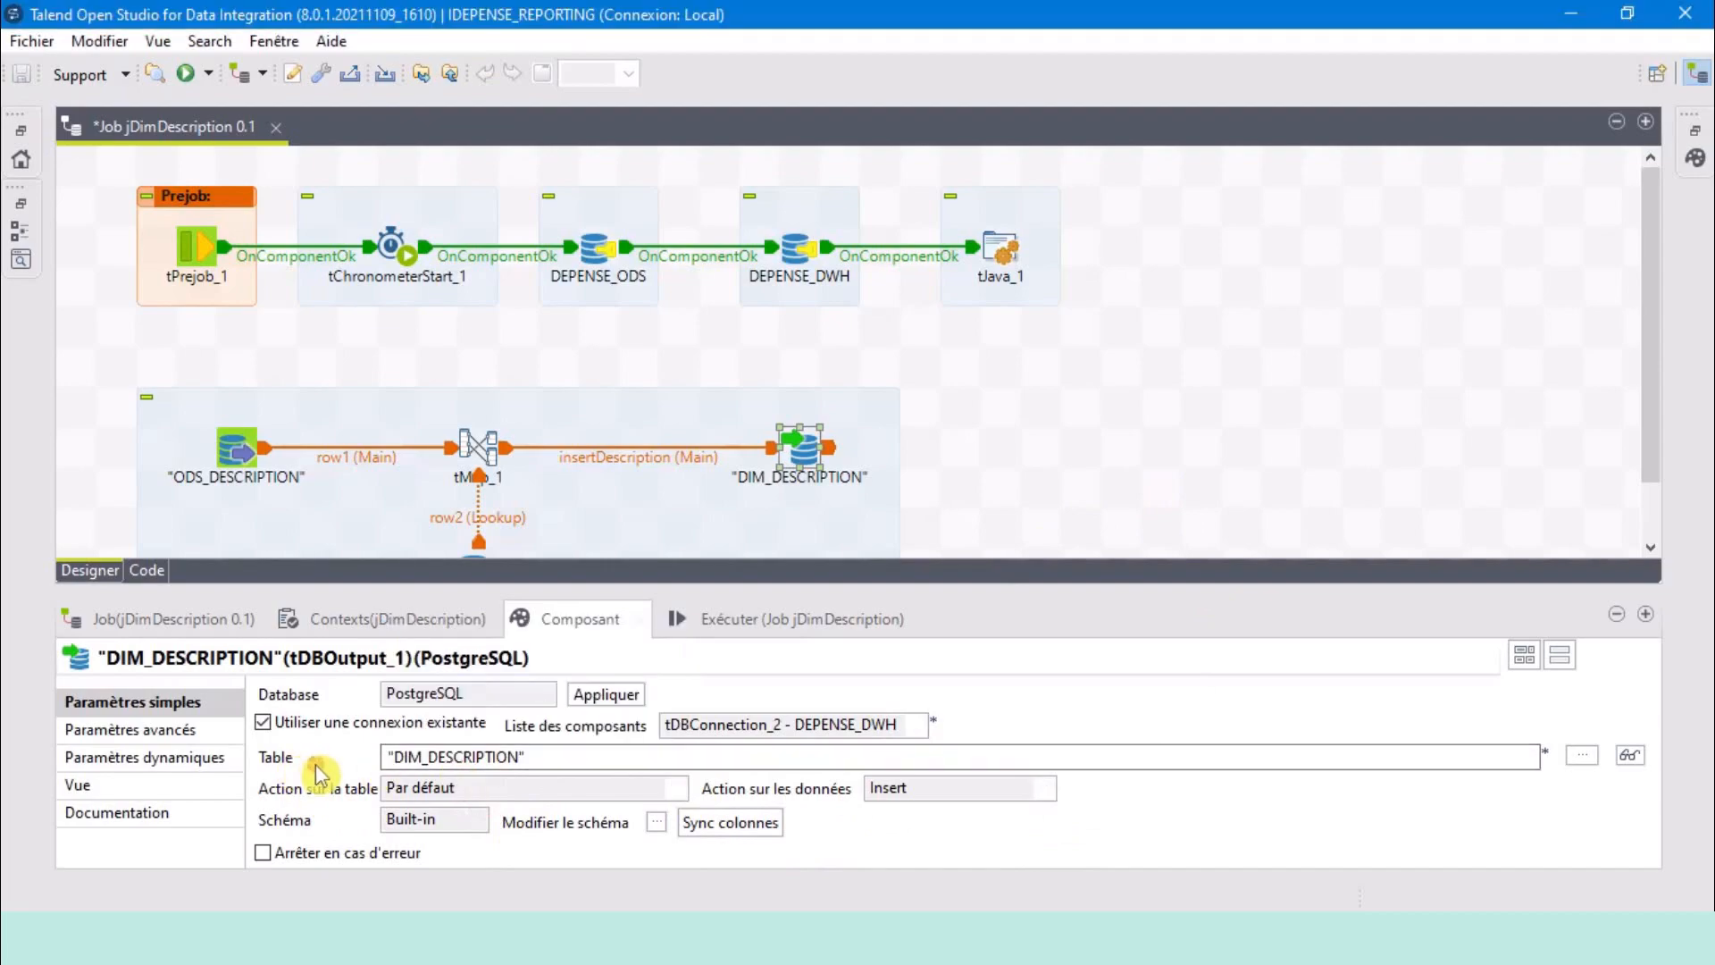
left_click(985, 789)
left_click(1094, 831)
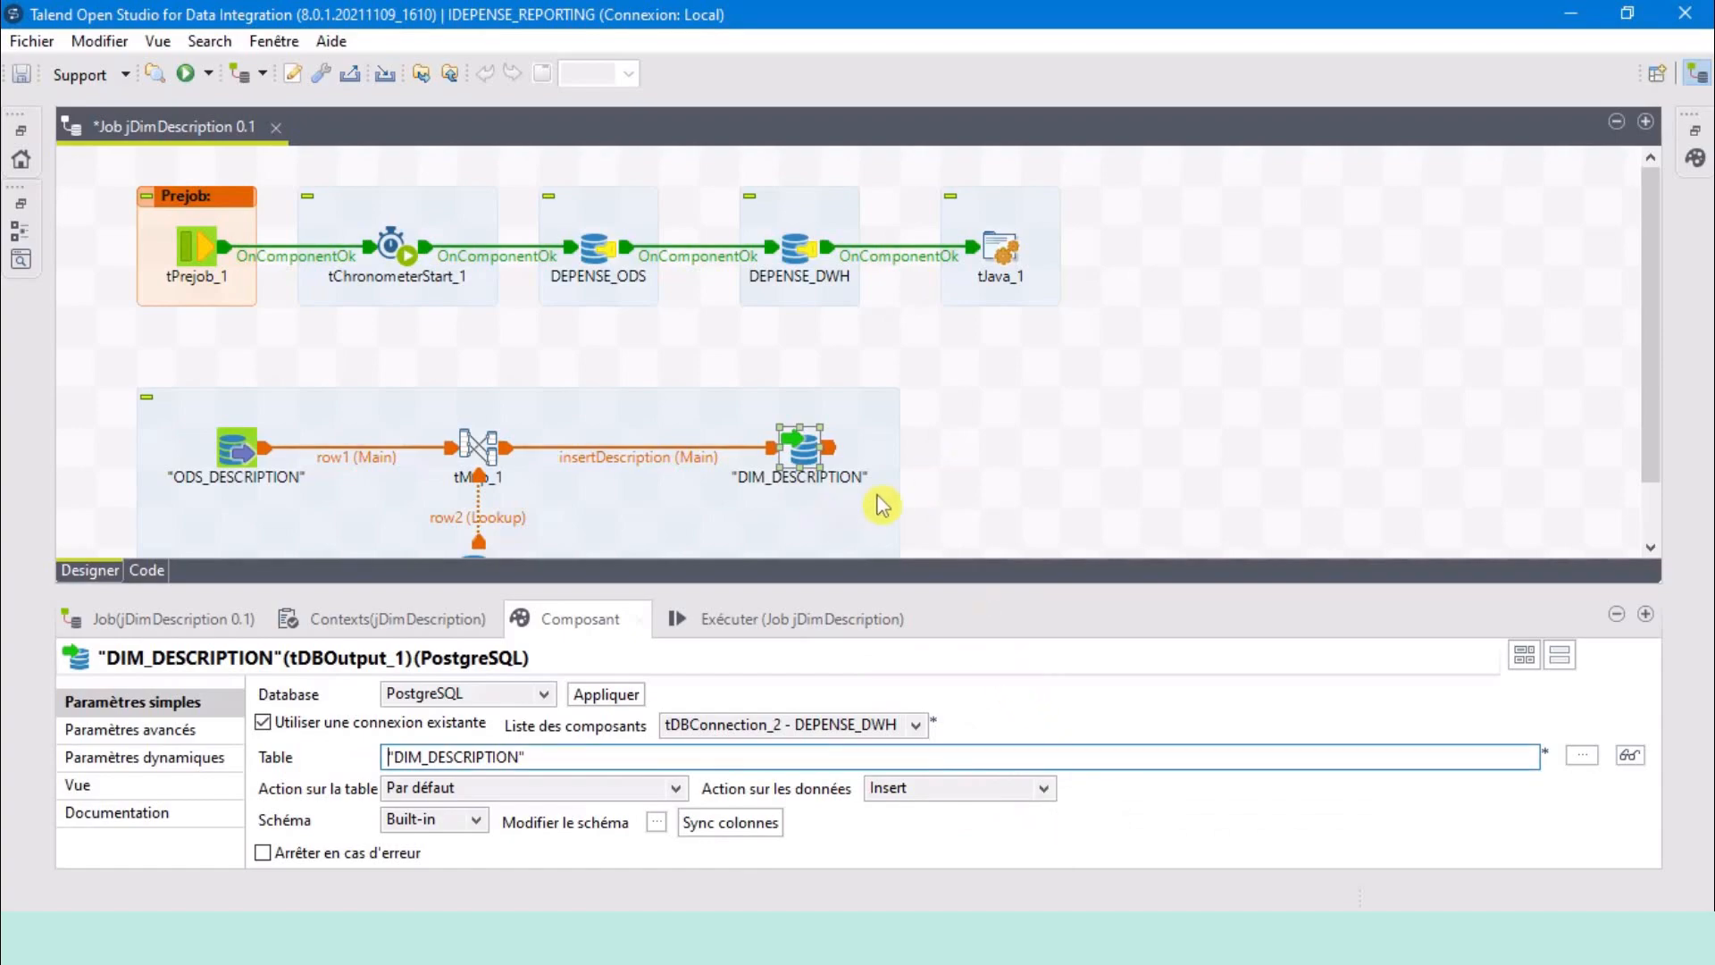
Enlarge the design area and add a tPostjob component below the main subjob, near the canvas edge.
scroll(1107, 465, "down", 2)
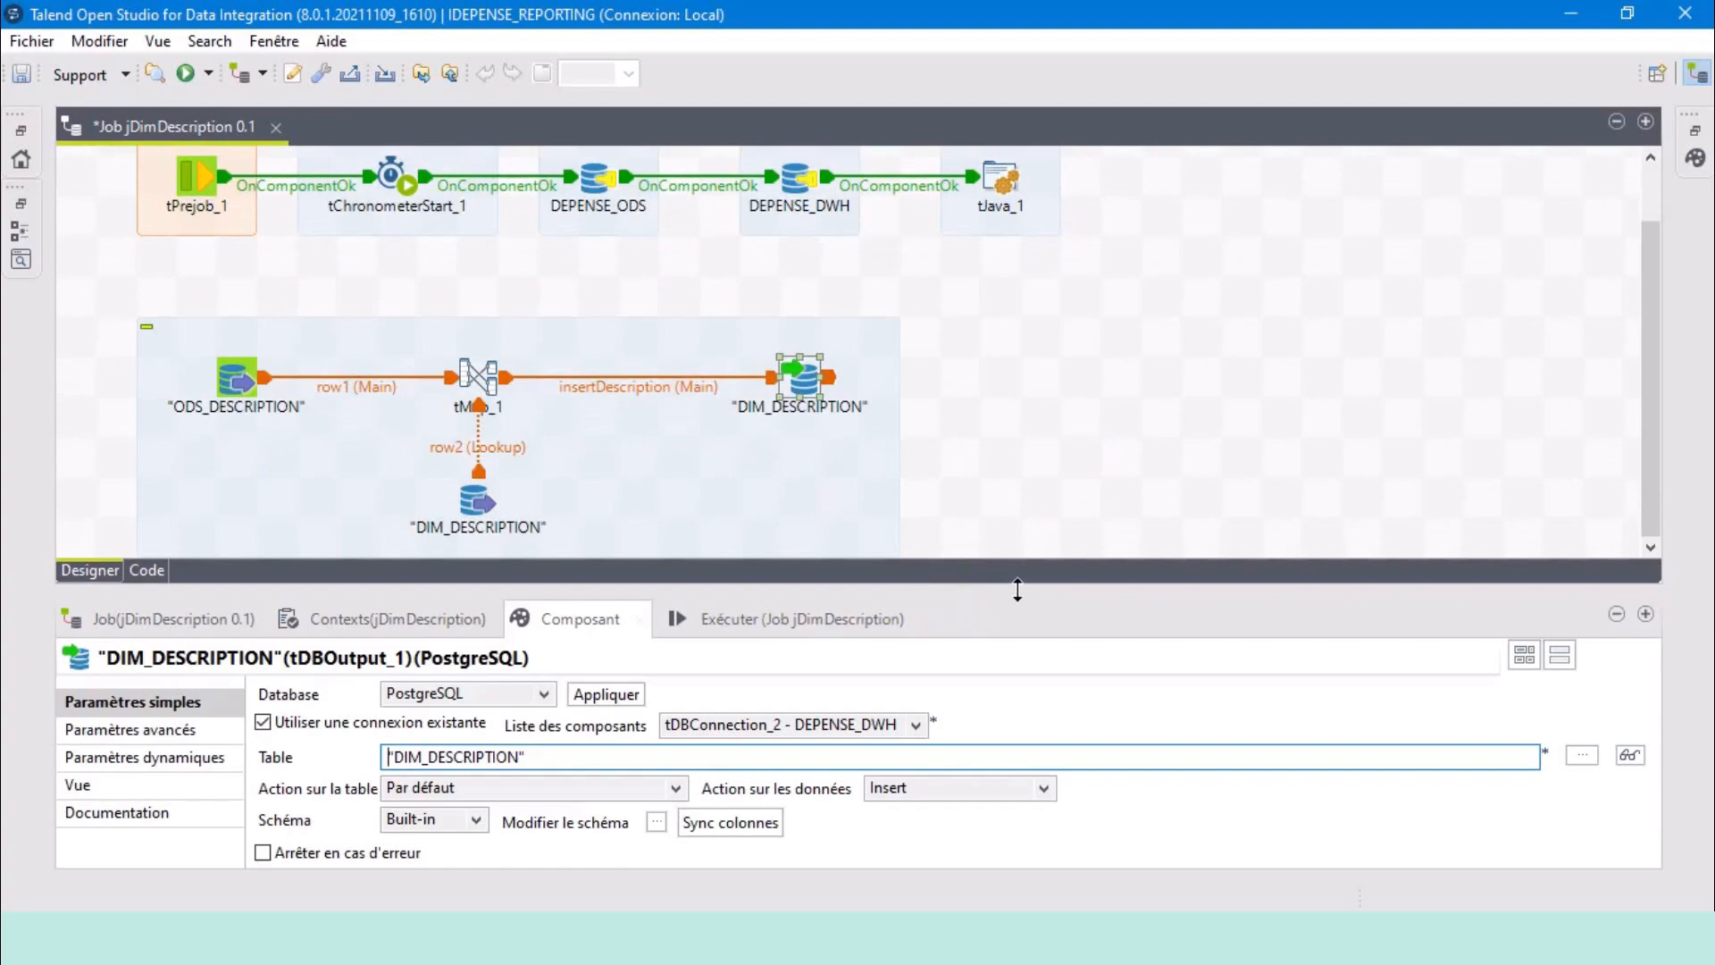
left_click_drag(1017, 589, 1040, 793)
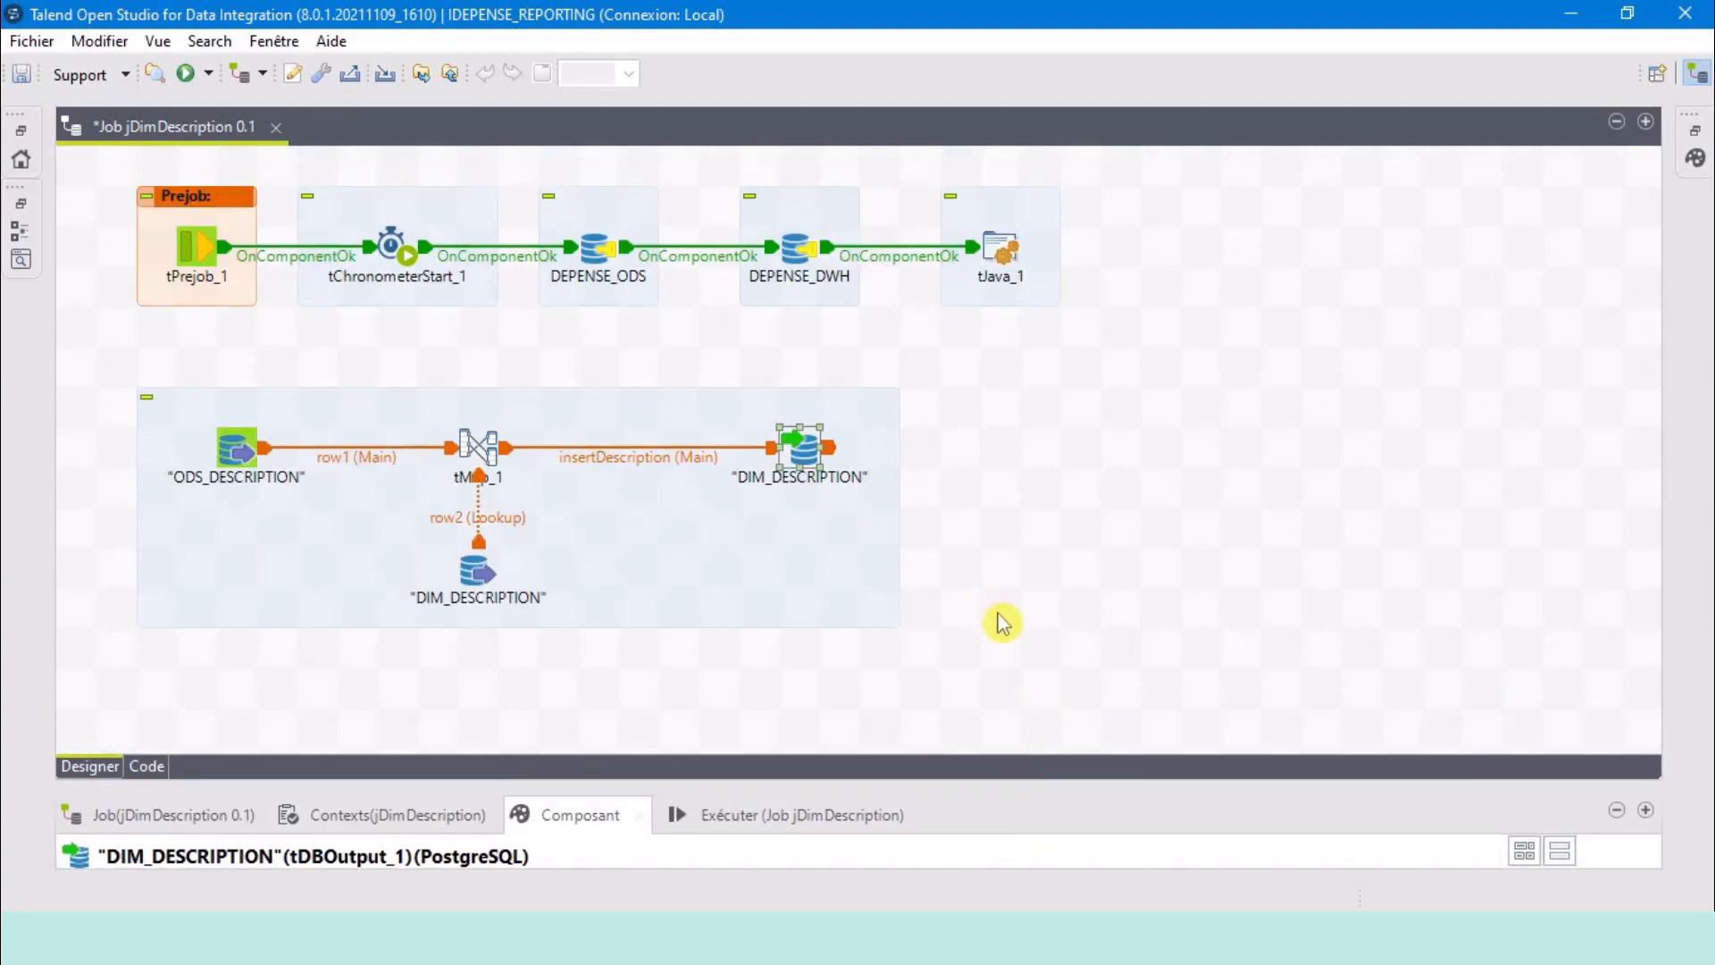
left_click(782, 695)
type("tpos")
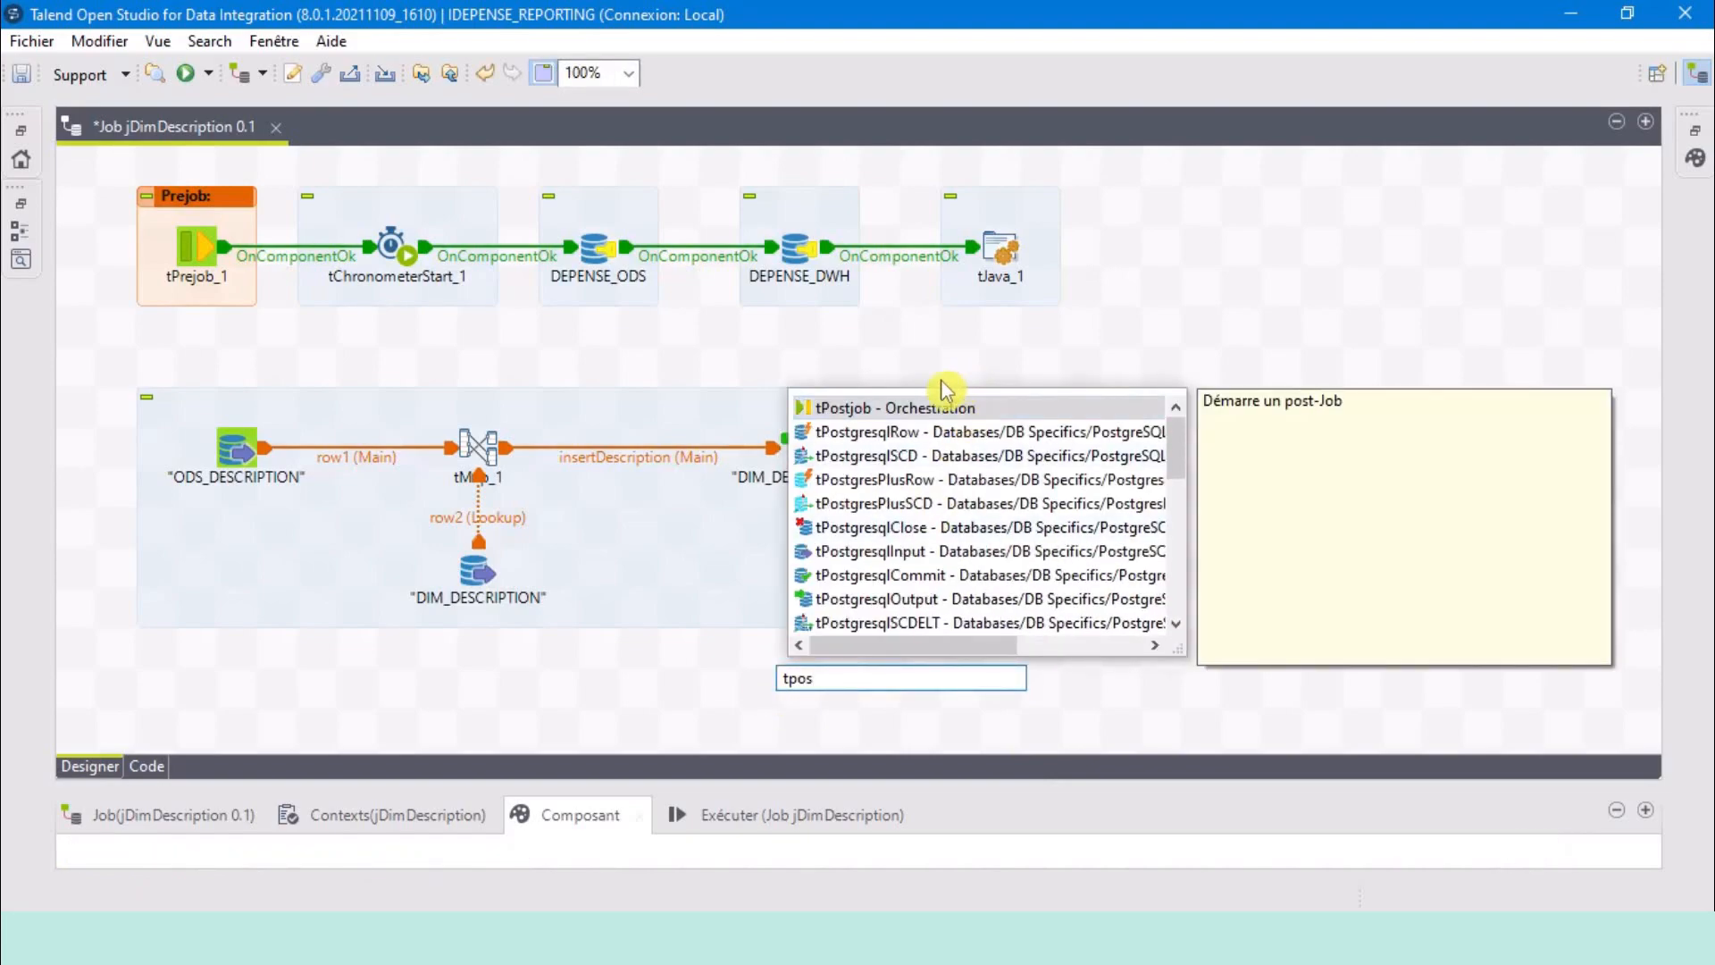
double_click(920, 407)
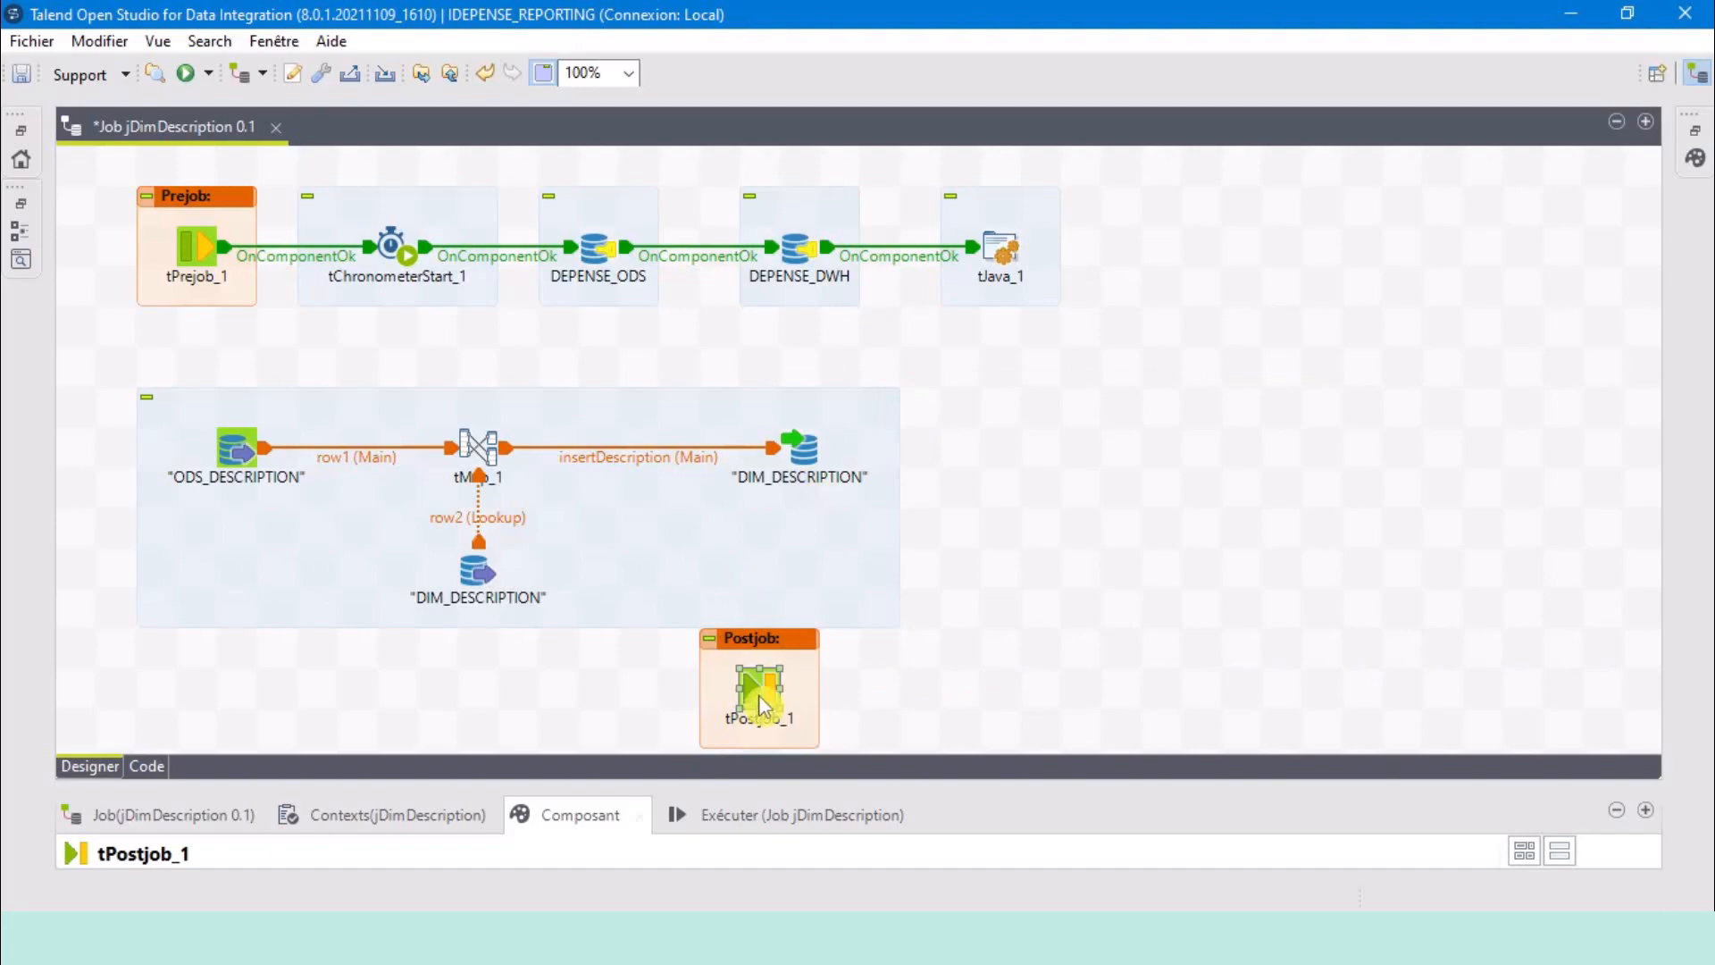
left_click_drag(762, 706, 163, 728)
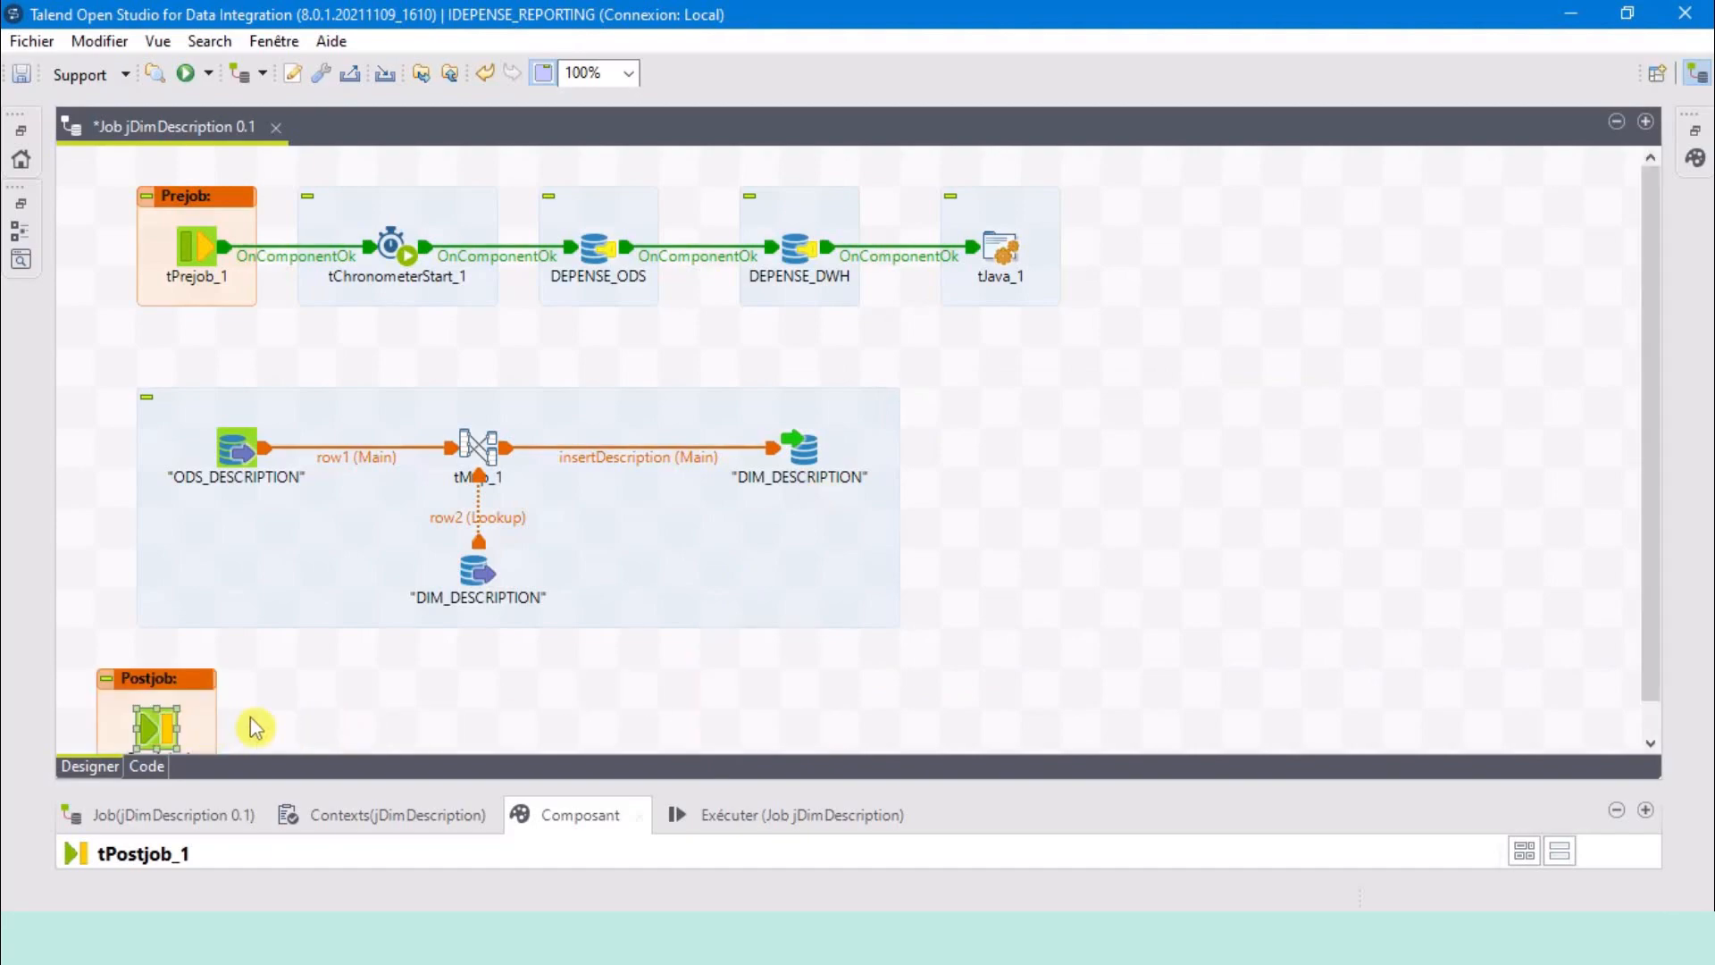
Add a tDBCommit component just beside tPostjob_1.
left_click(341, 720)
scroll(413, 679, "down", 1)
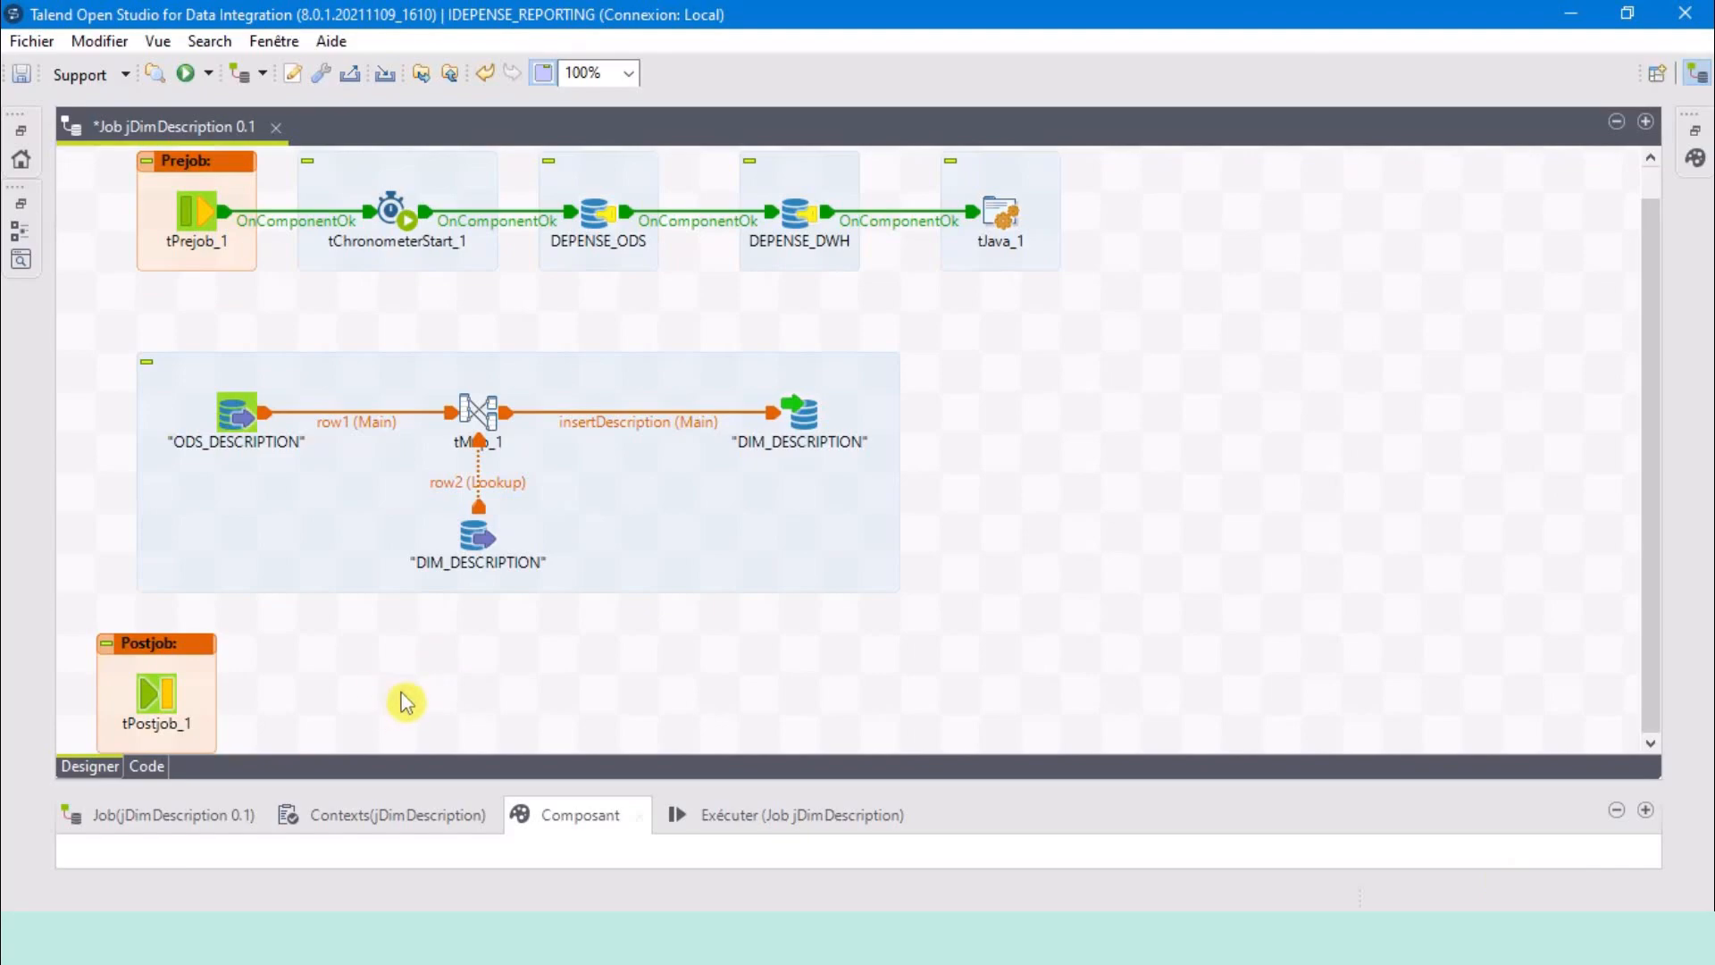
type("tdbco")
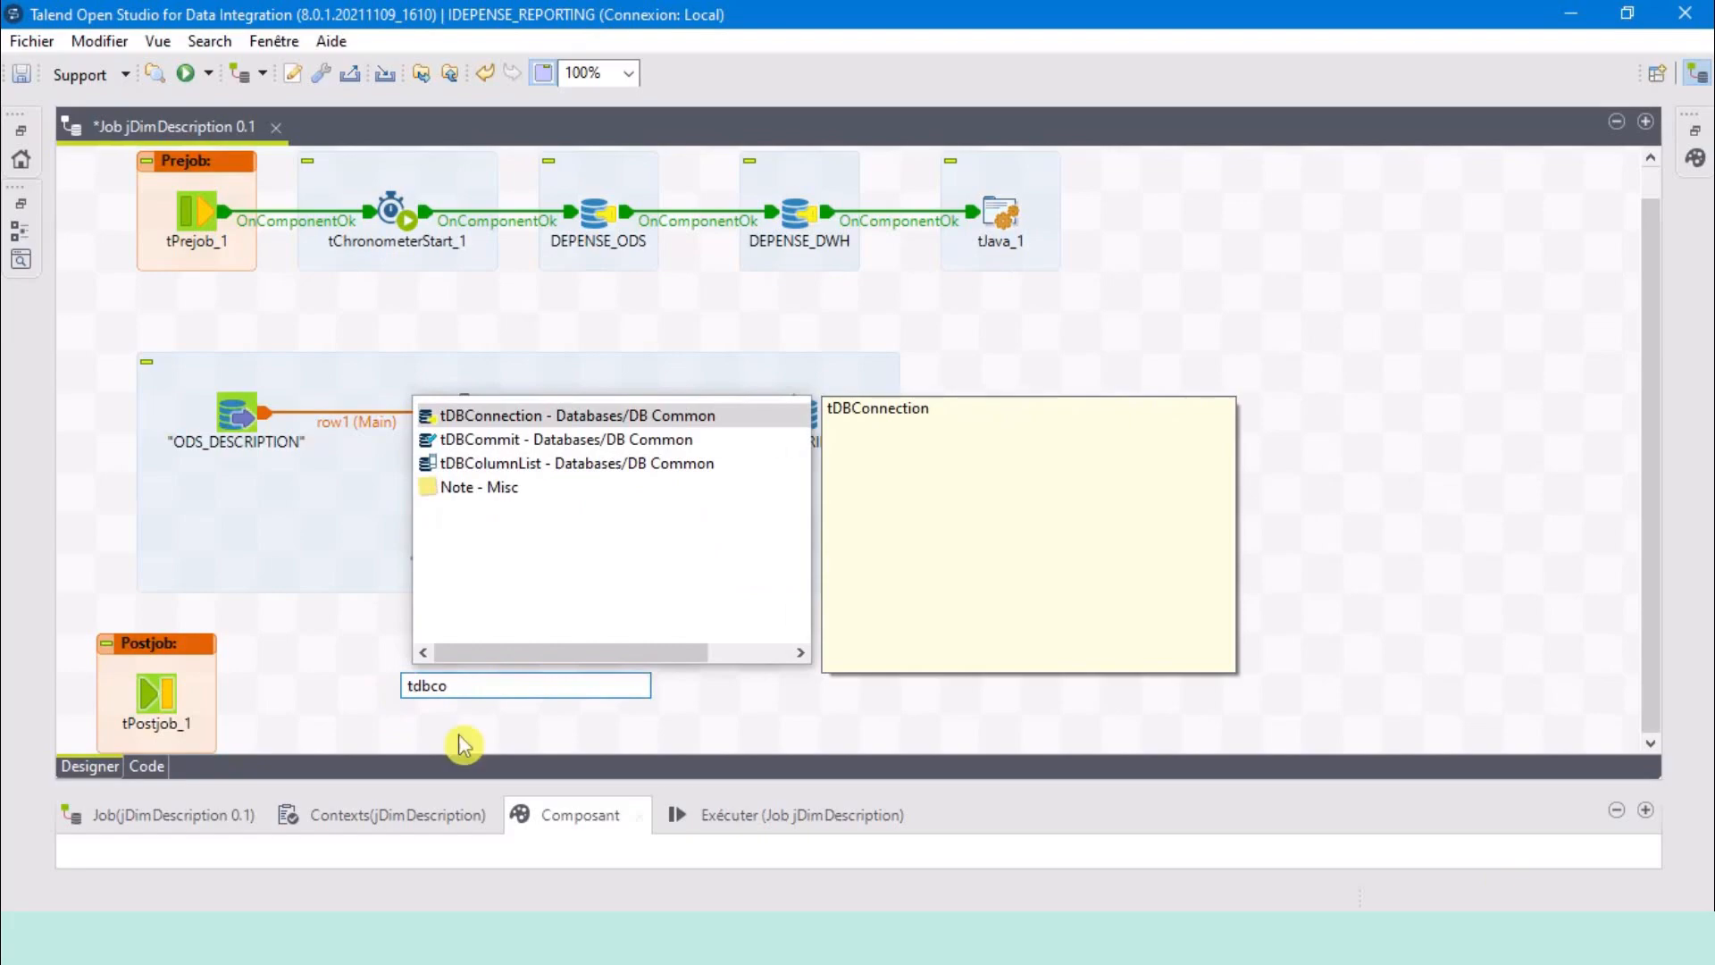
double_click(479, 438)
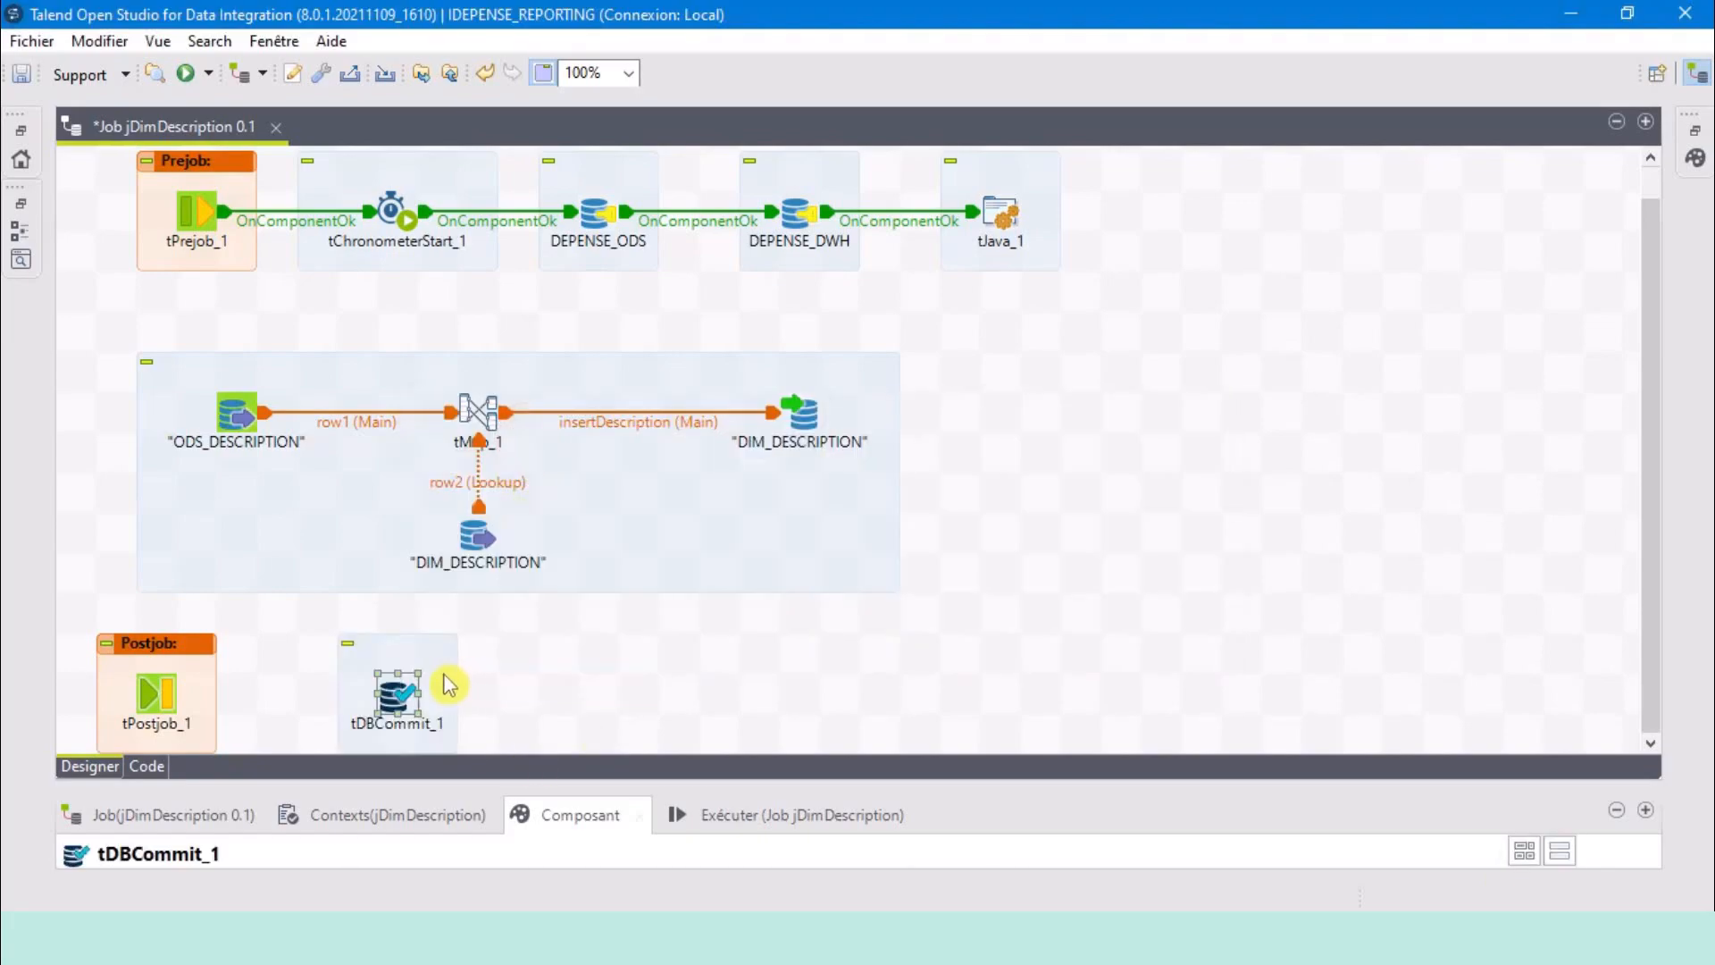
left_click_drag(393, 710, 353, 710)
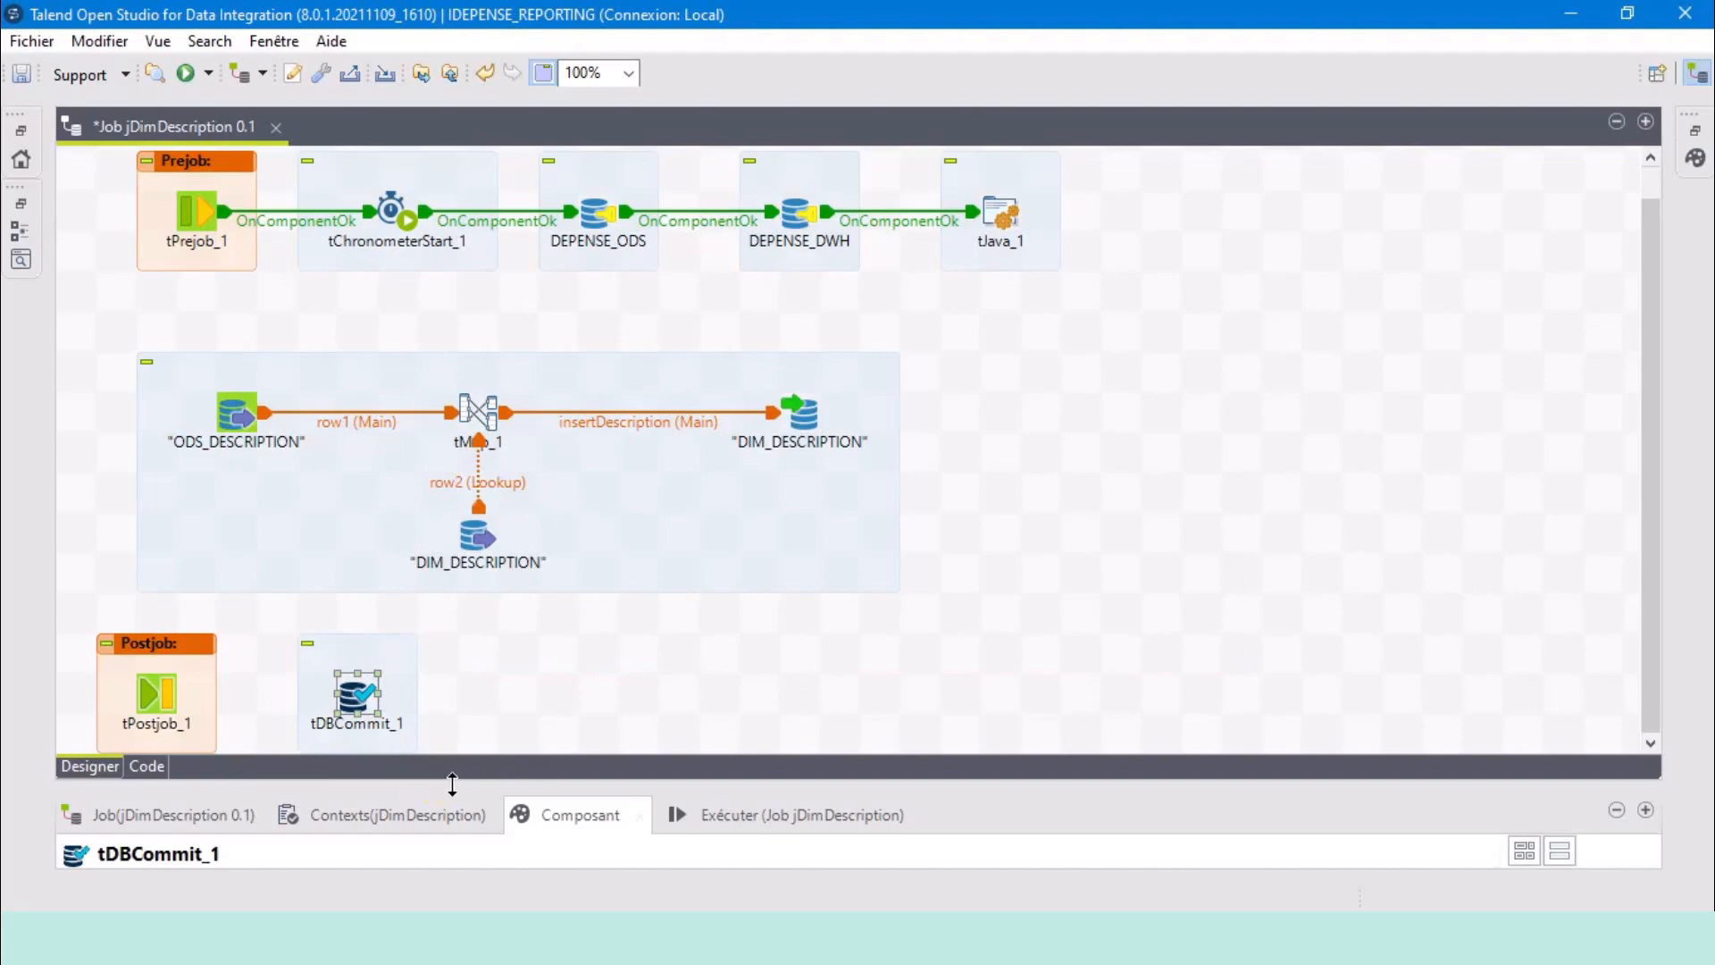
Configure tDBCommit_1 for PostgreSQL with connection tDBConnection_2 - DEPENSE_DWH, and disable Fermer la connexion.
left_click_drag(439, 779, 457, 564)
left_click(545, 690)
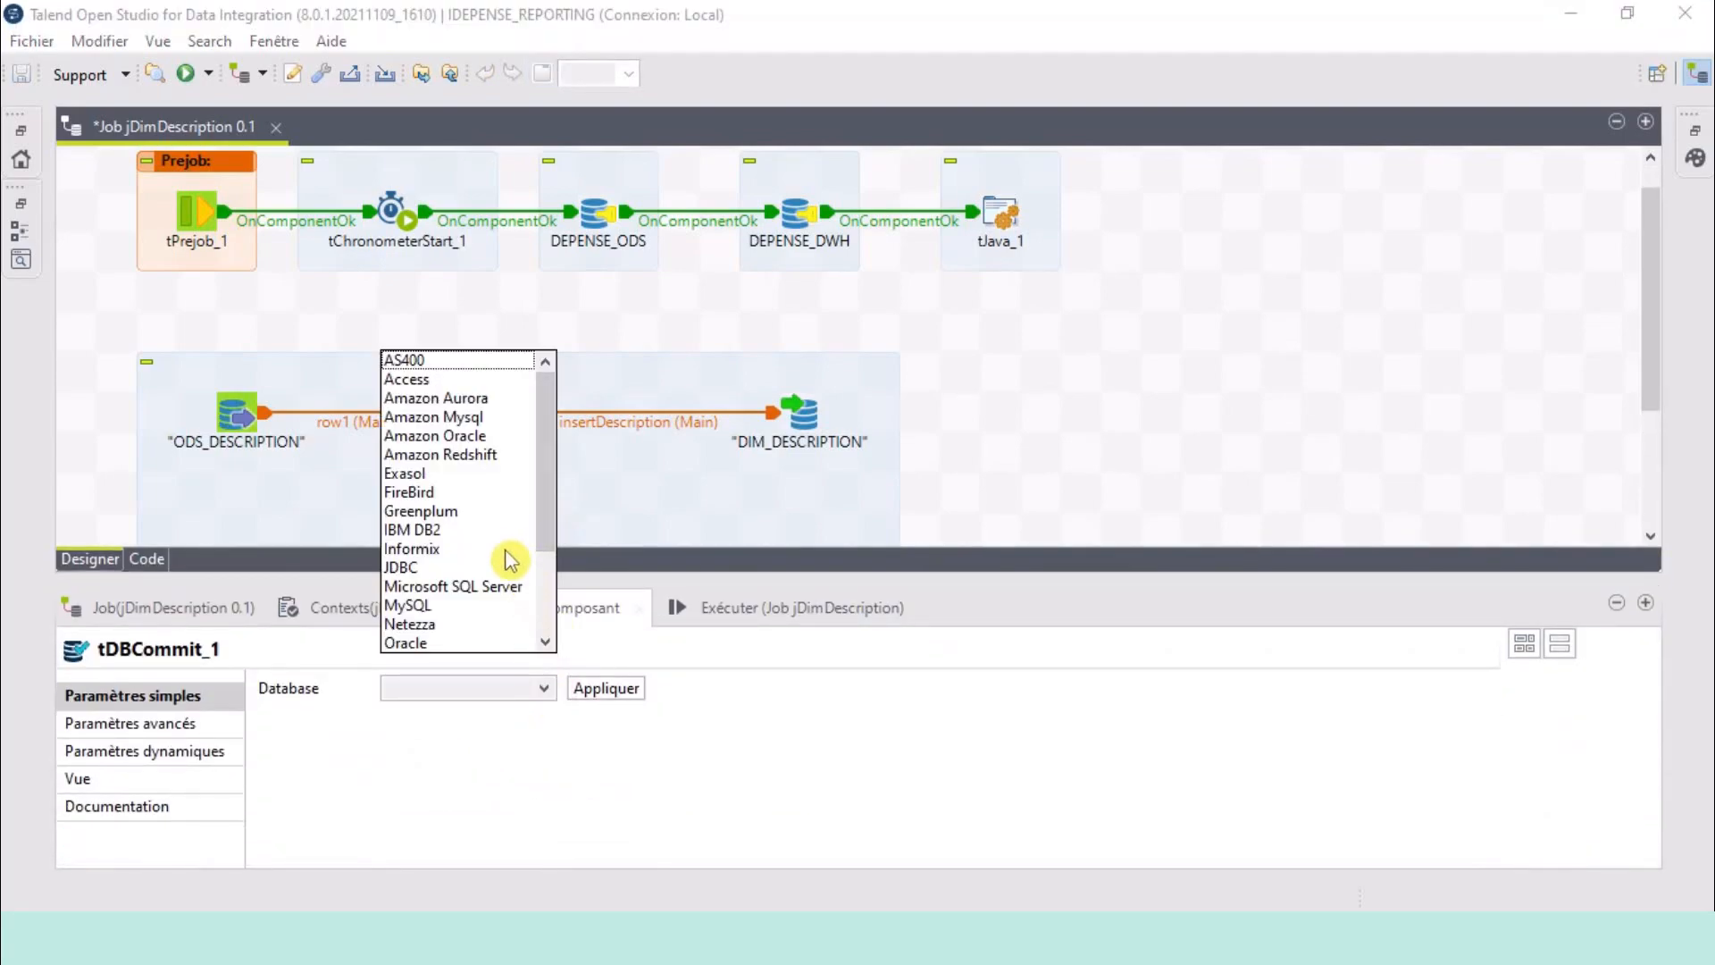
key("p")
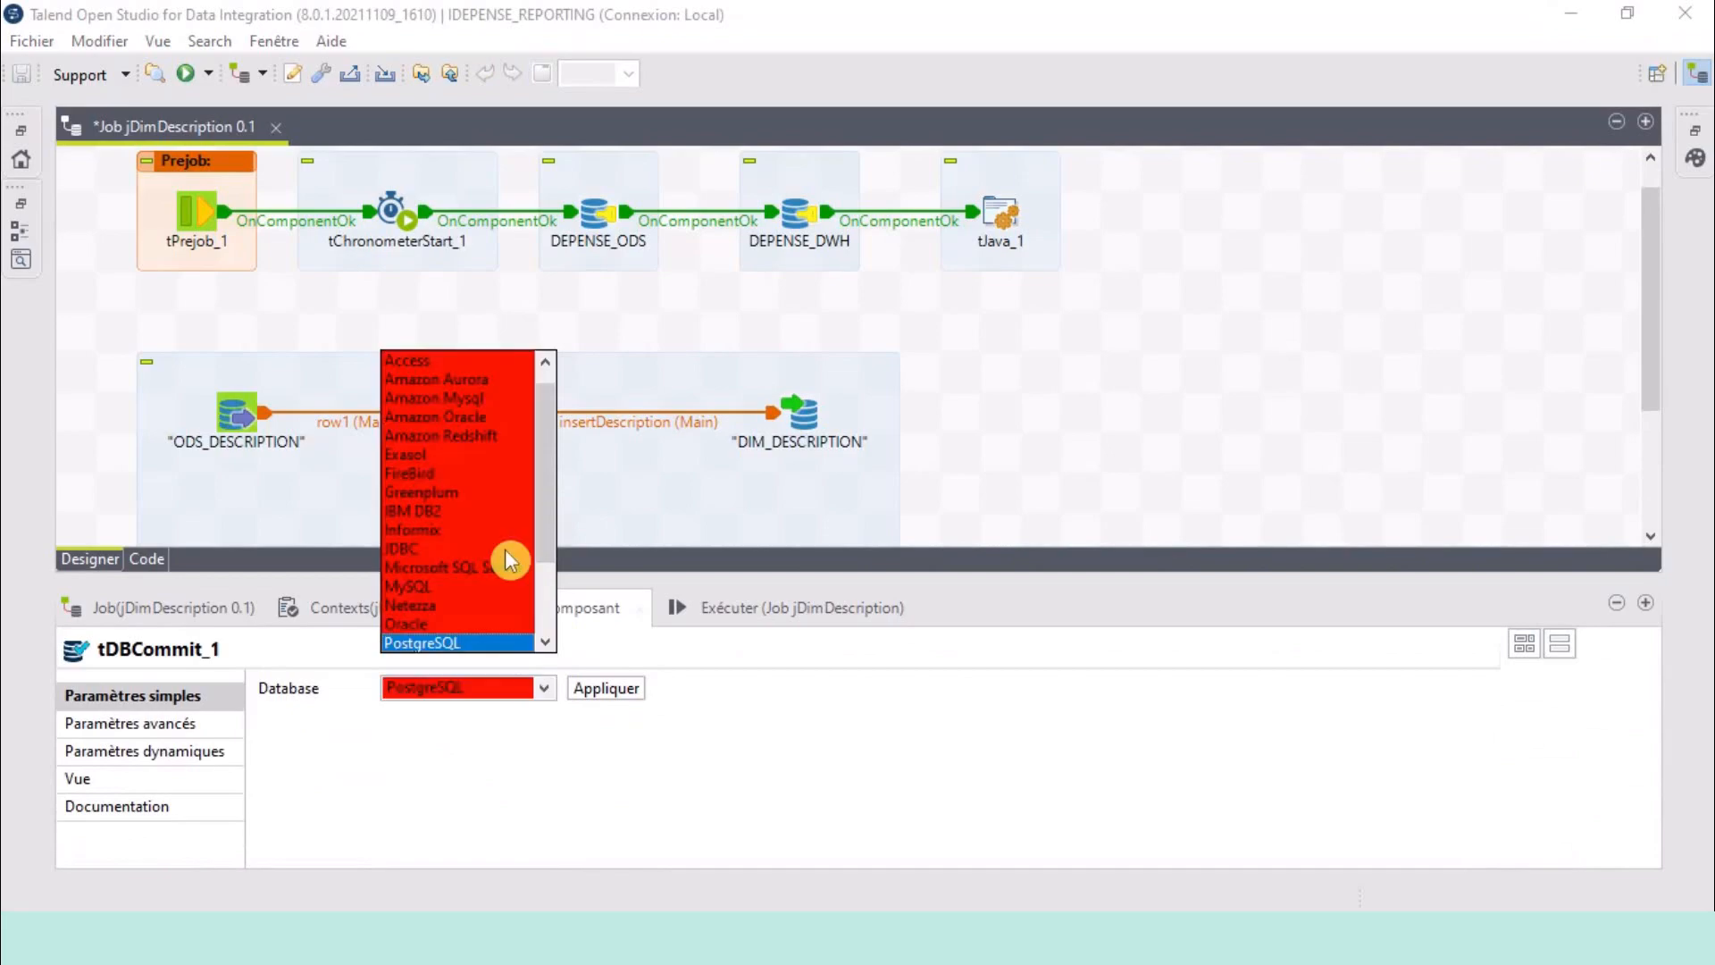
left_click(492, 643)
left_click(604, 689)
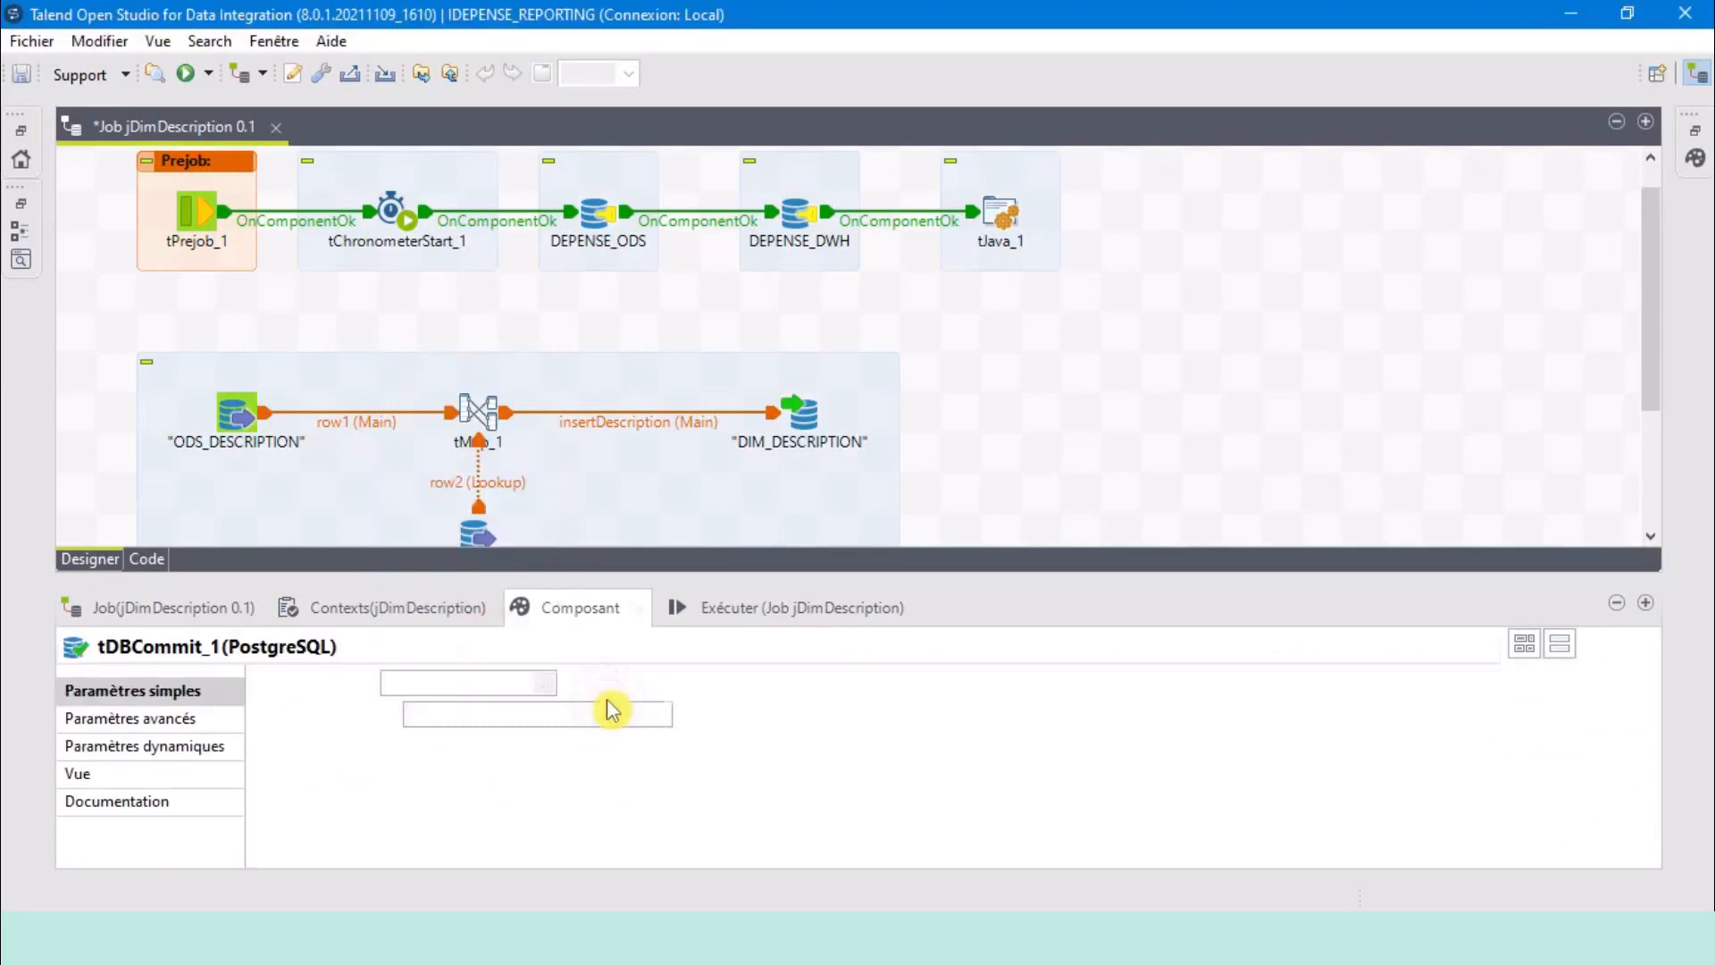
left_click(529, 715)
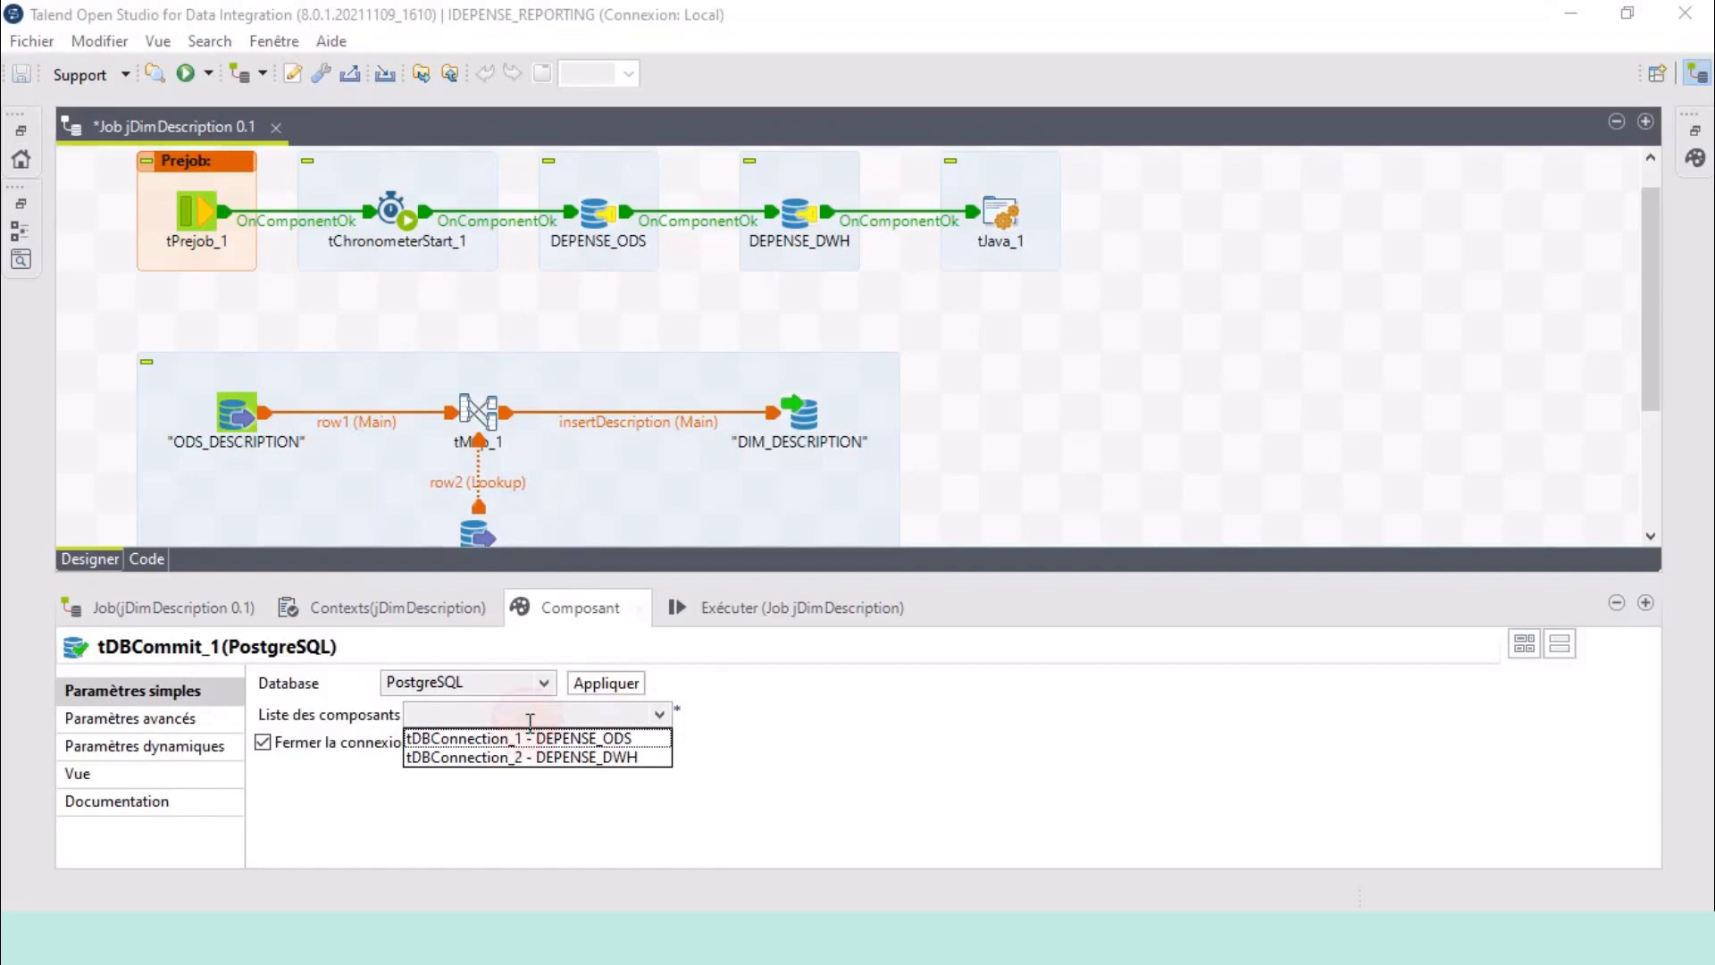
left_click(631, 759)
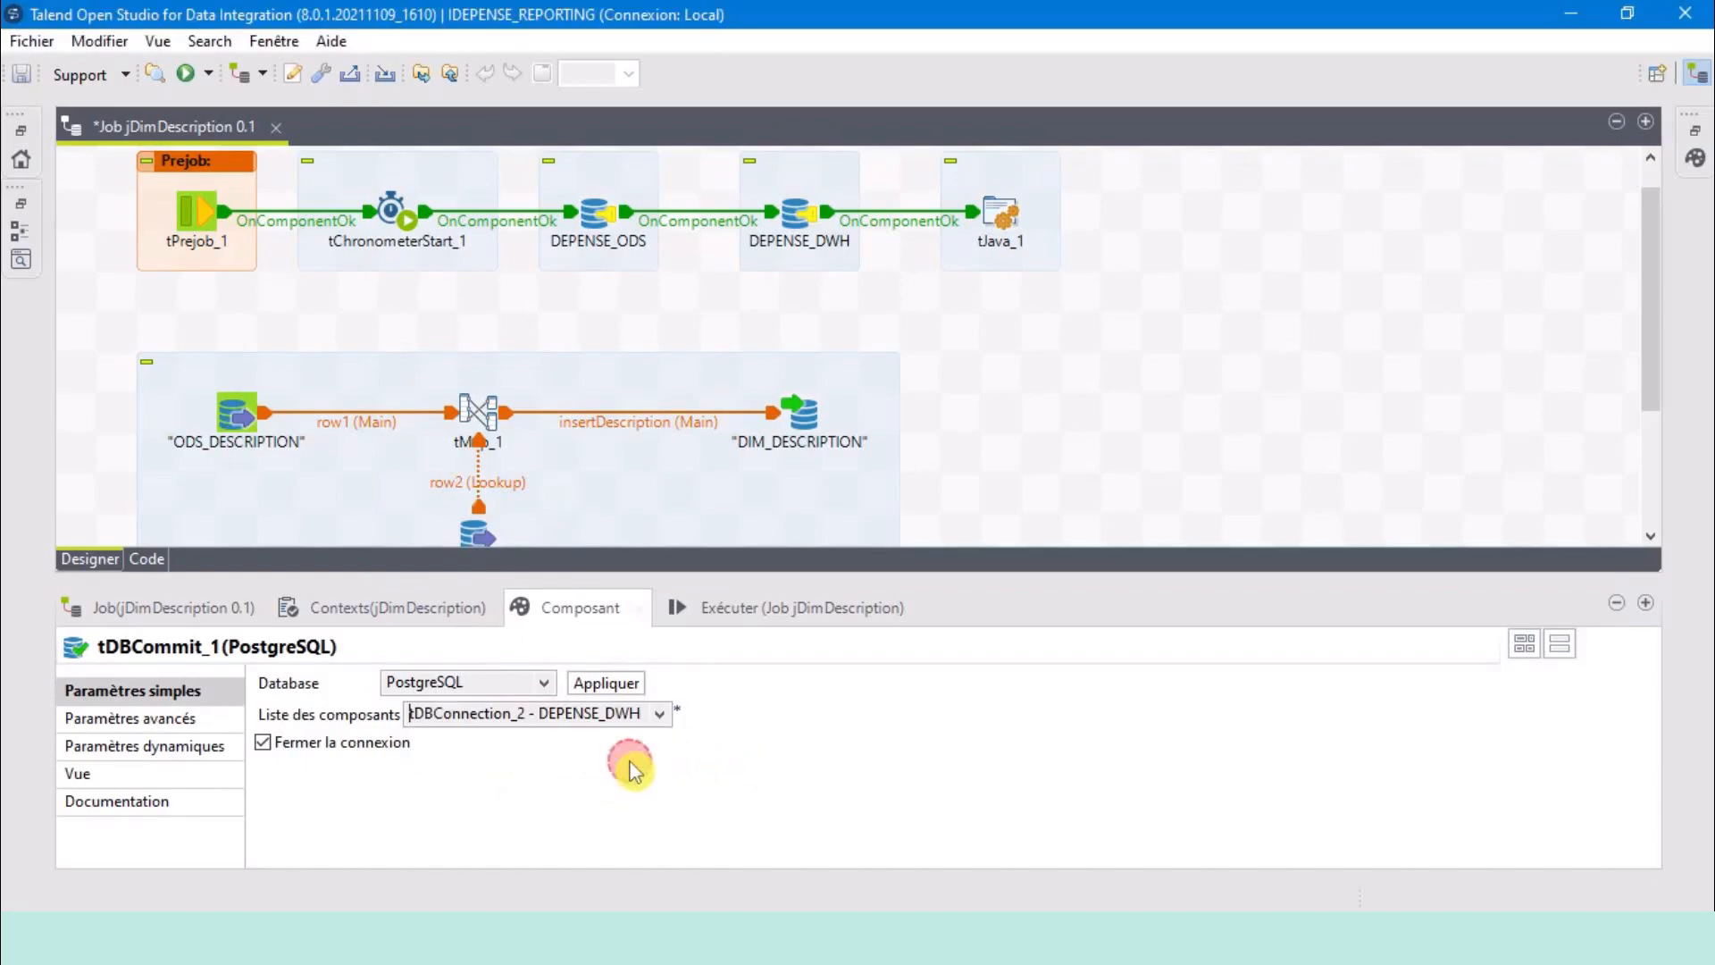
left_click(299, 744)
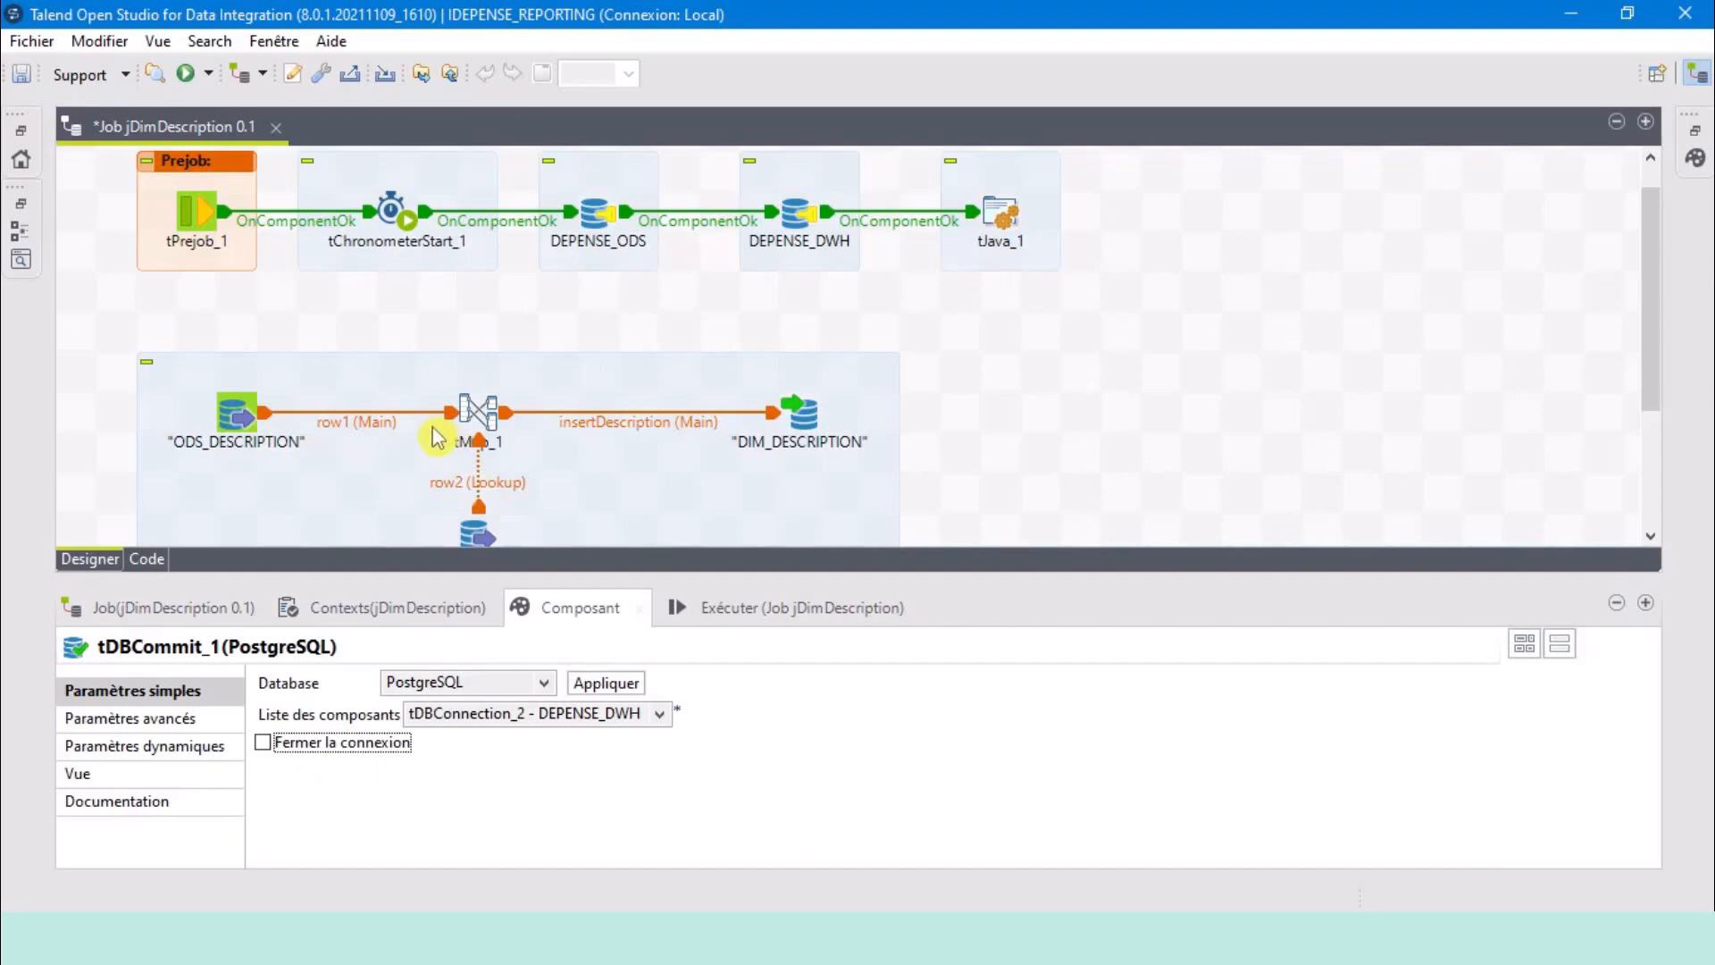
Link tPostjob_1 to tDBCommit_1 with an On Component Ok trigger.
scroll(546, 409, "down", 3)
scroll(542, 395, "down", 3)
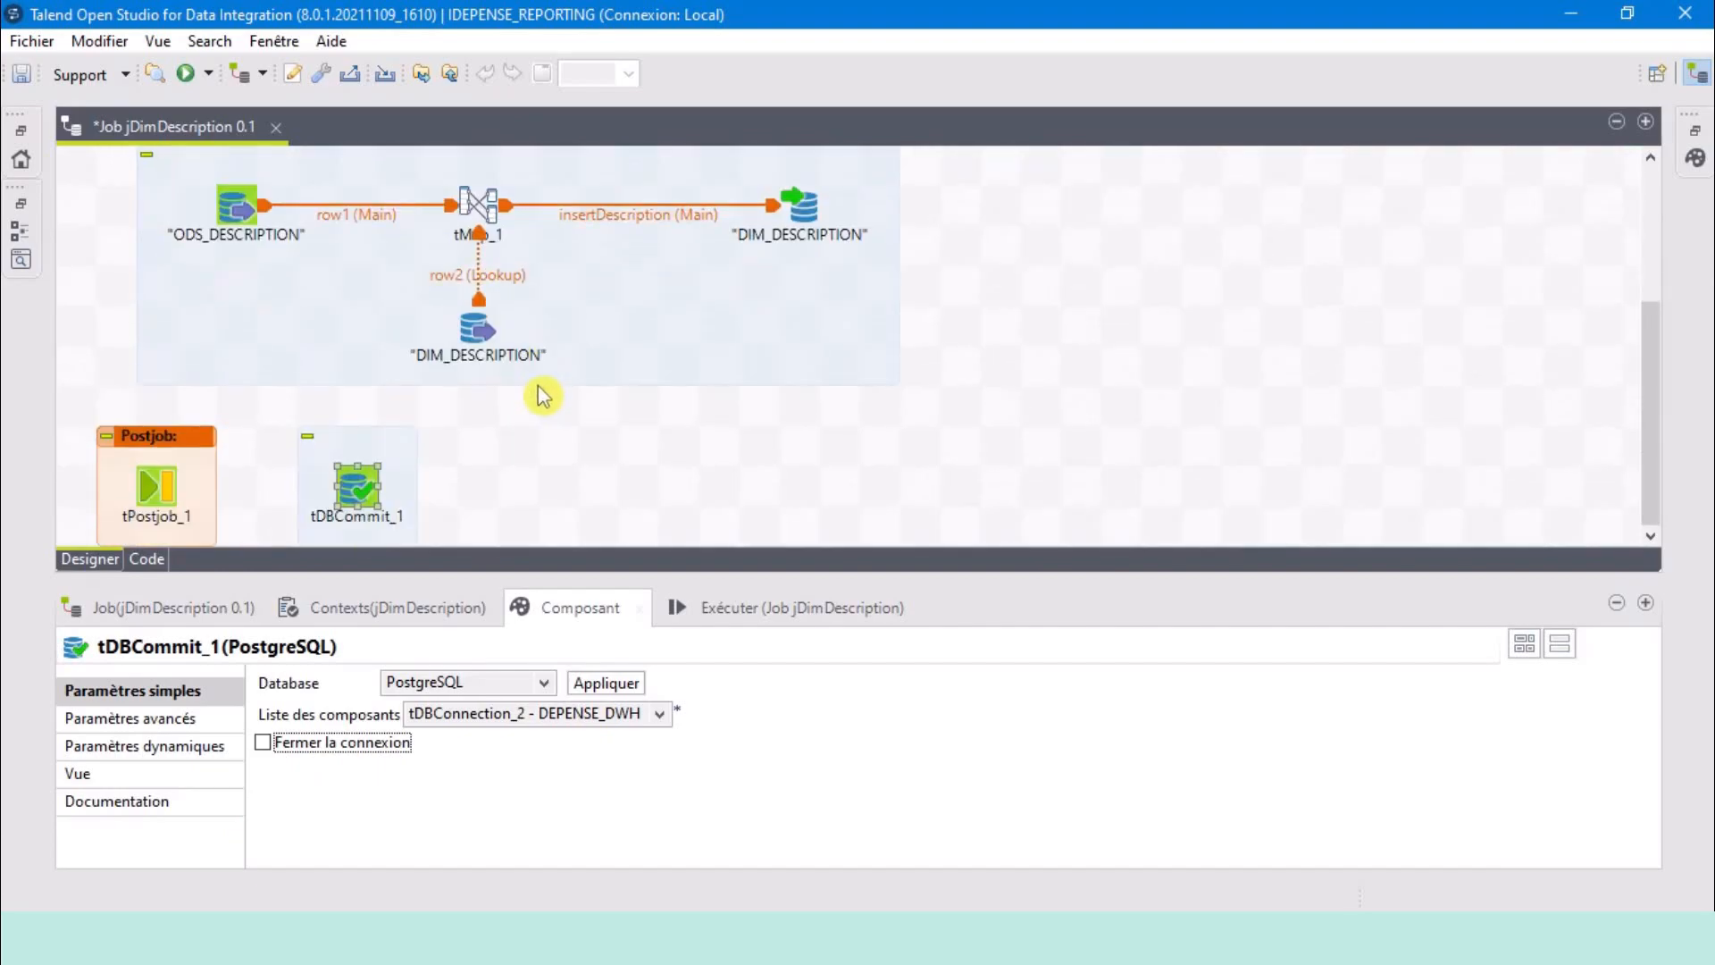
left_click(163, 496)
right_click(159, 491)
mouse_move(428, 78)
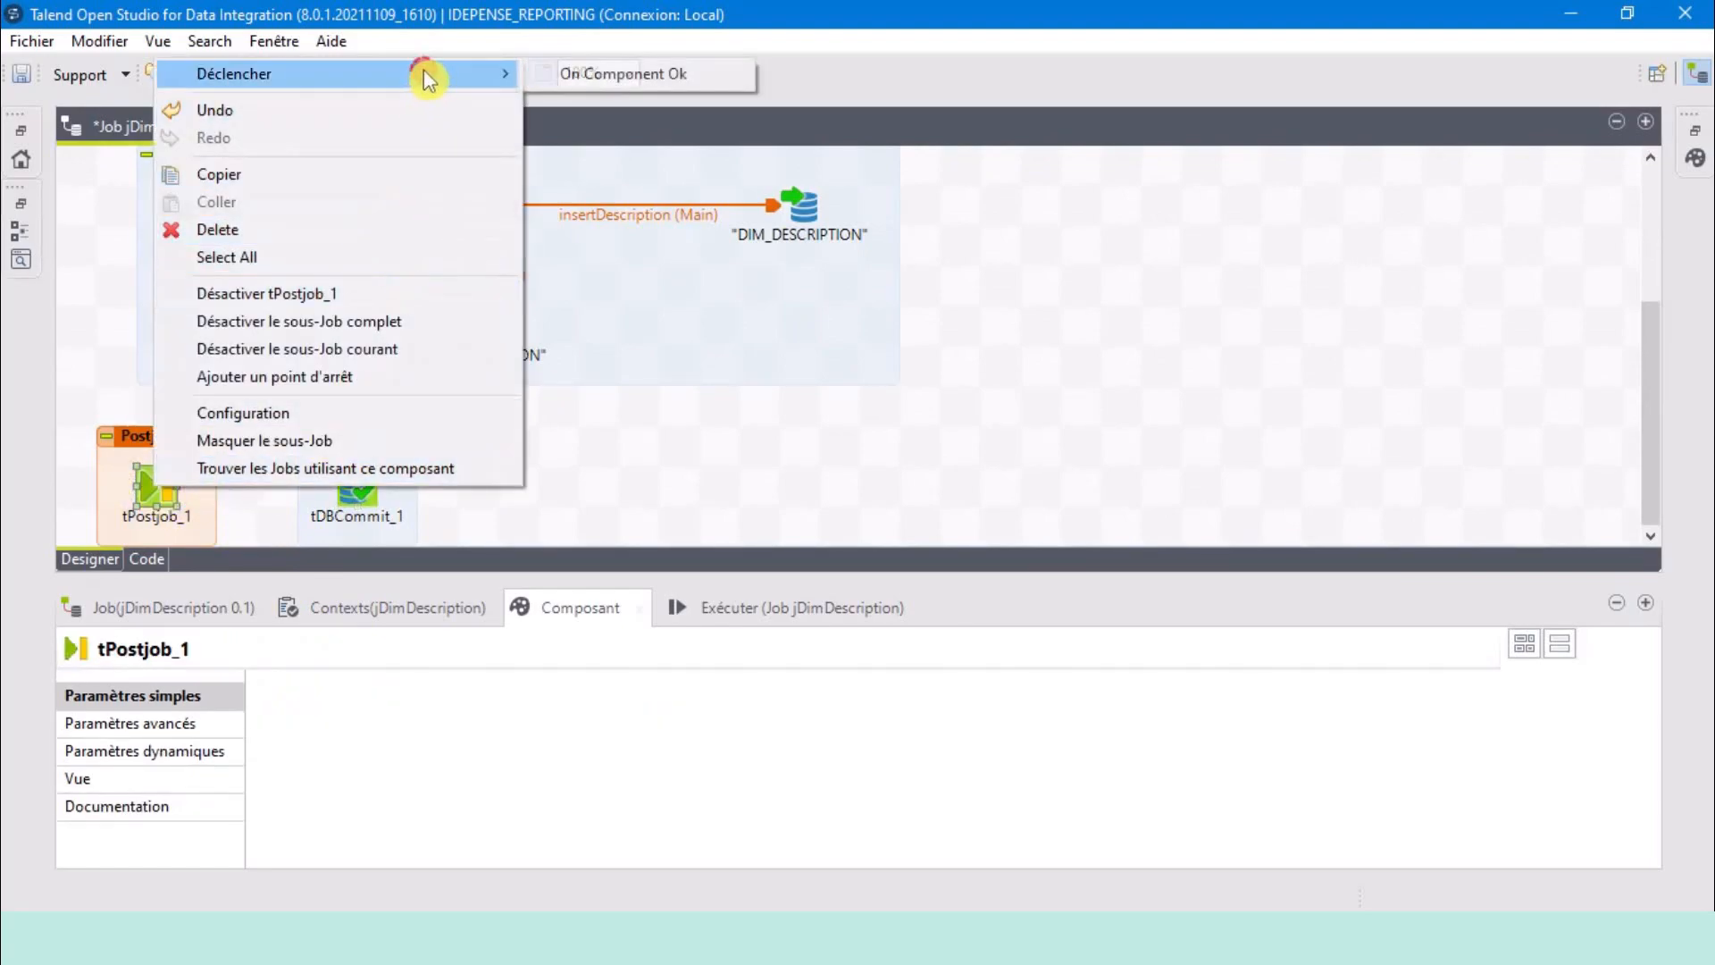
left_click(603, 73)
left_click(356, 488)
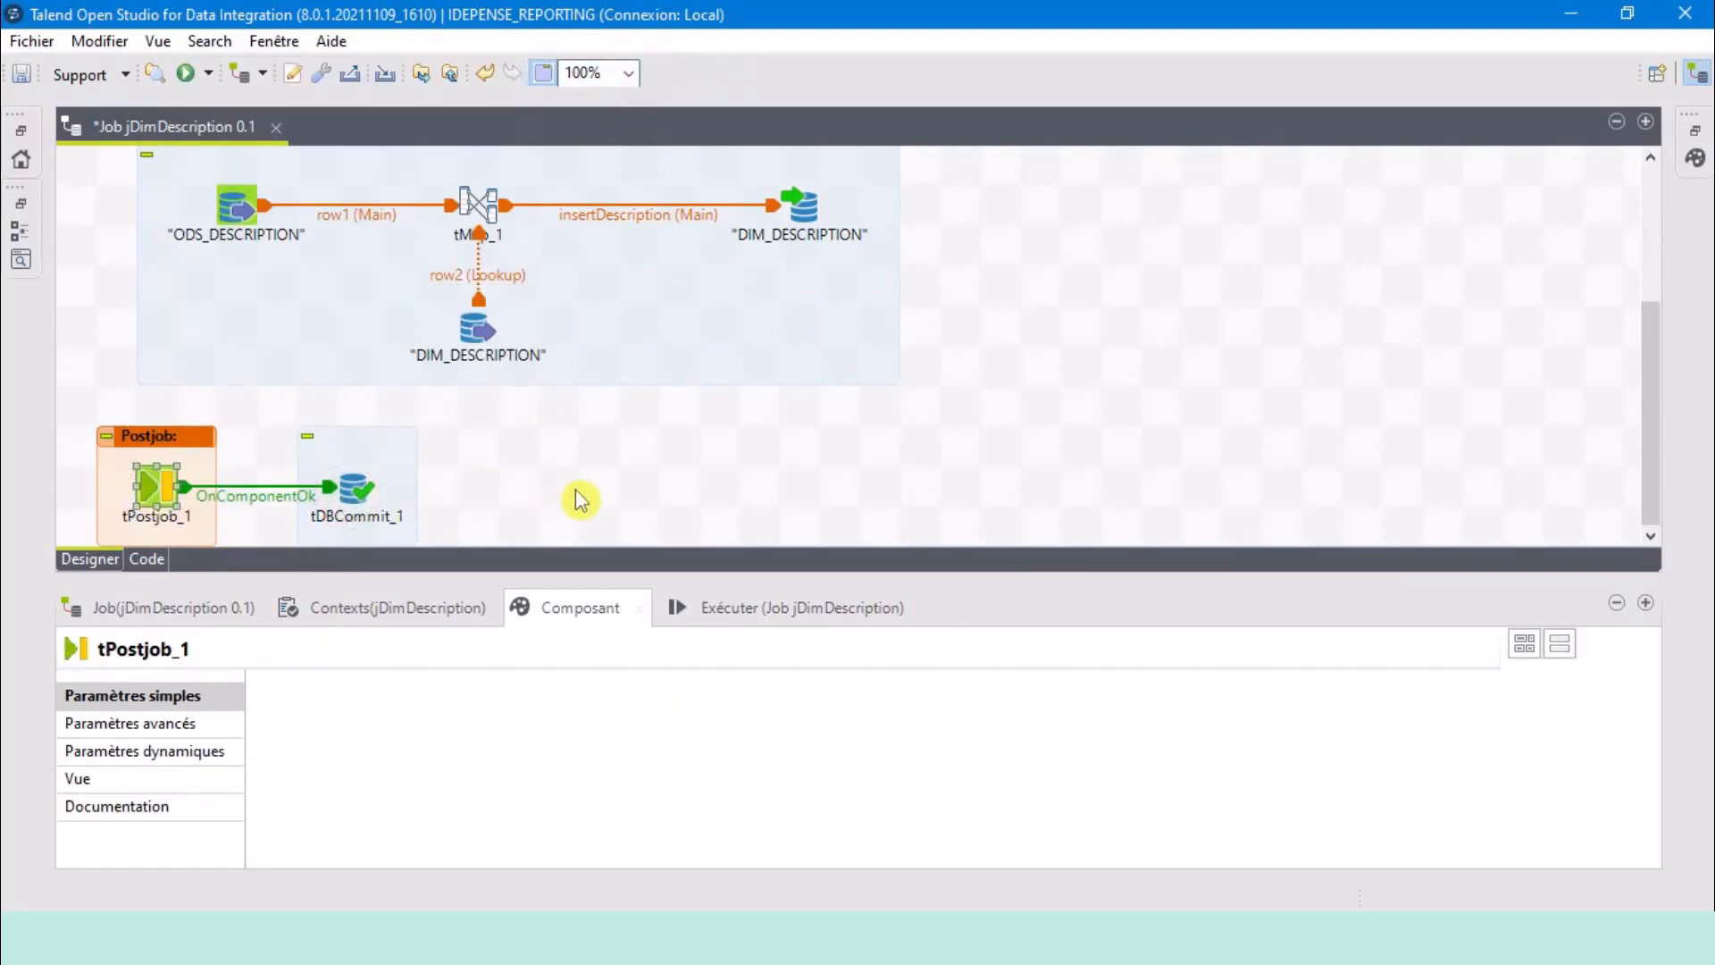
Add a tChronometerStop component beside tDBCommit_1 in the postjob row.
left_click(581, 500)
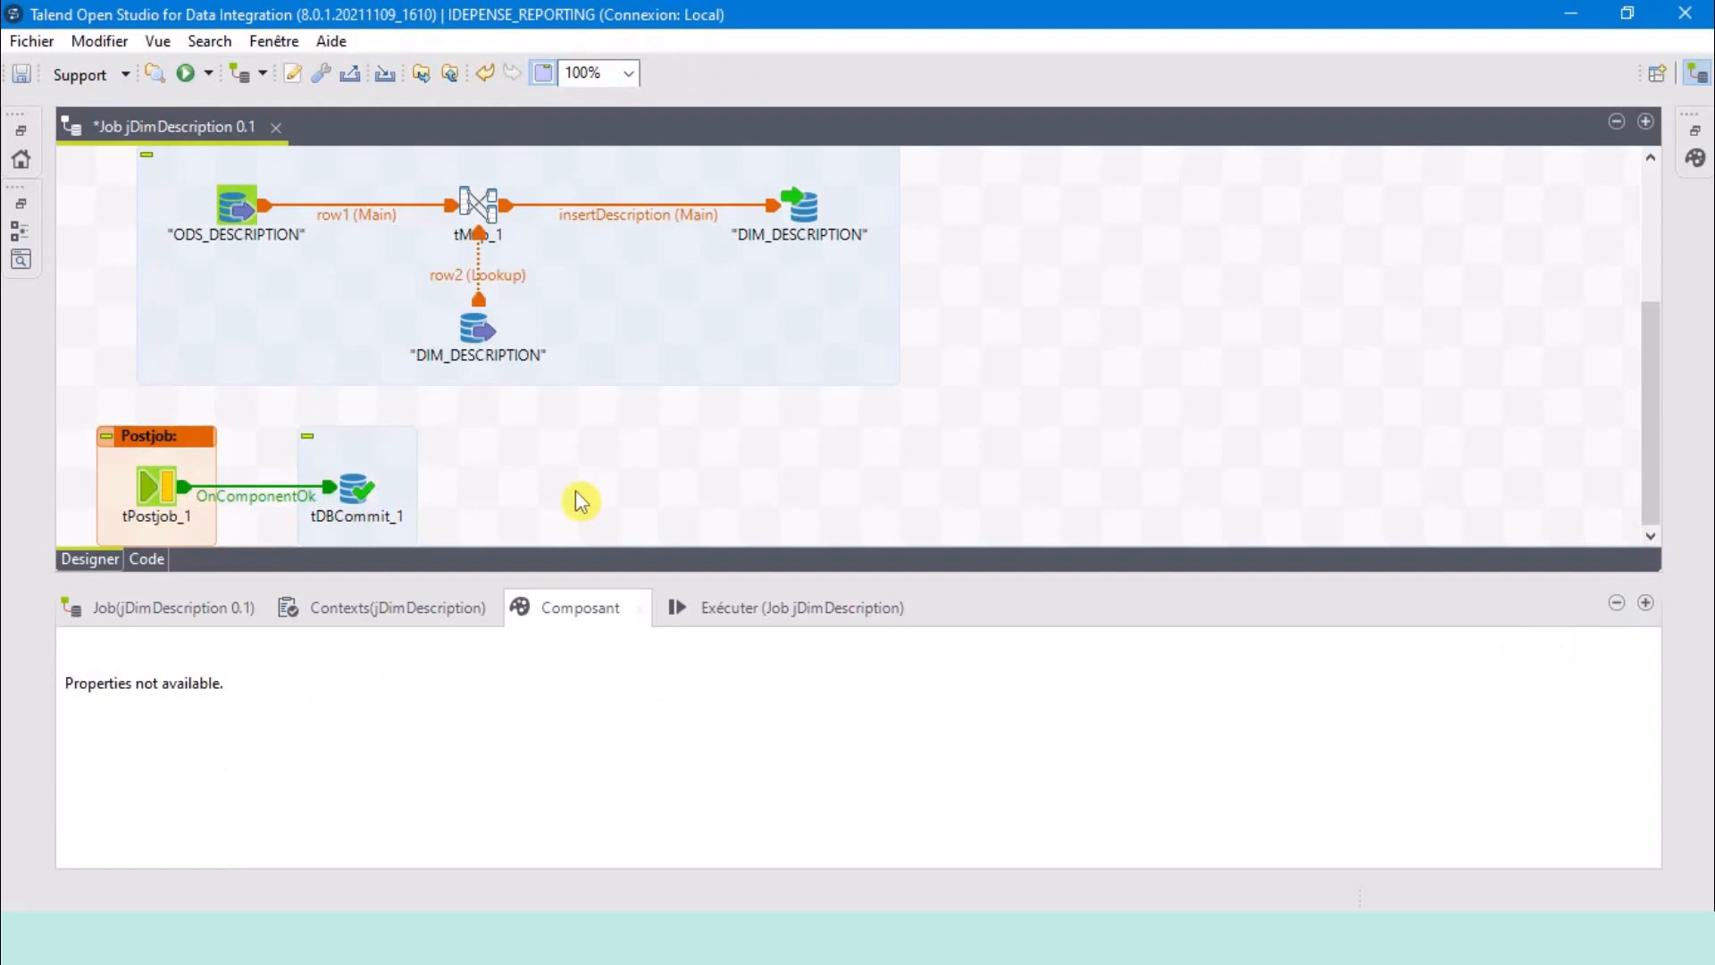
type("tch")
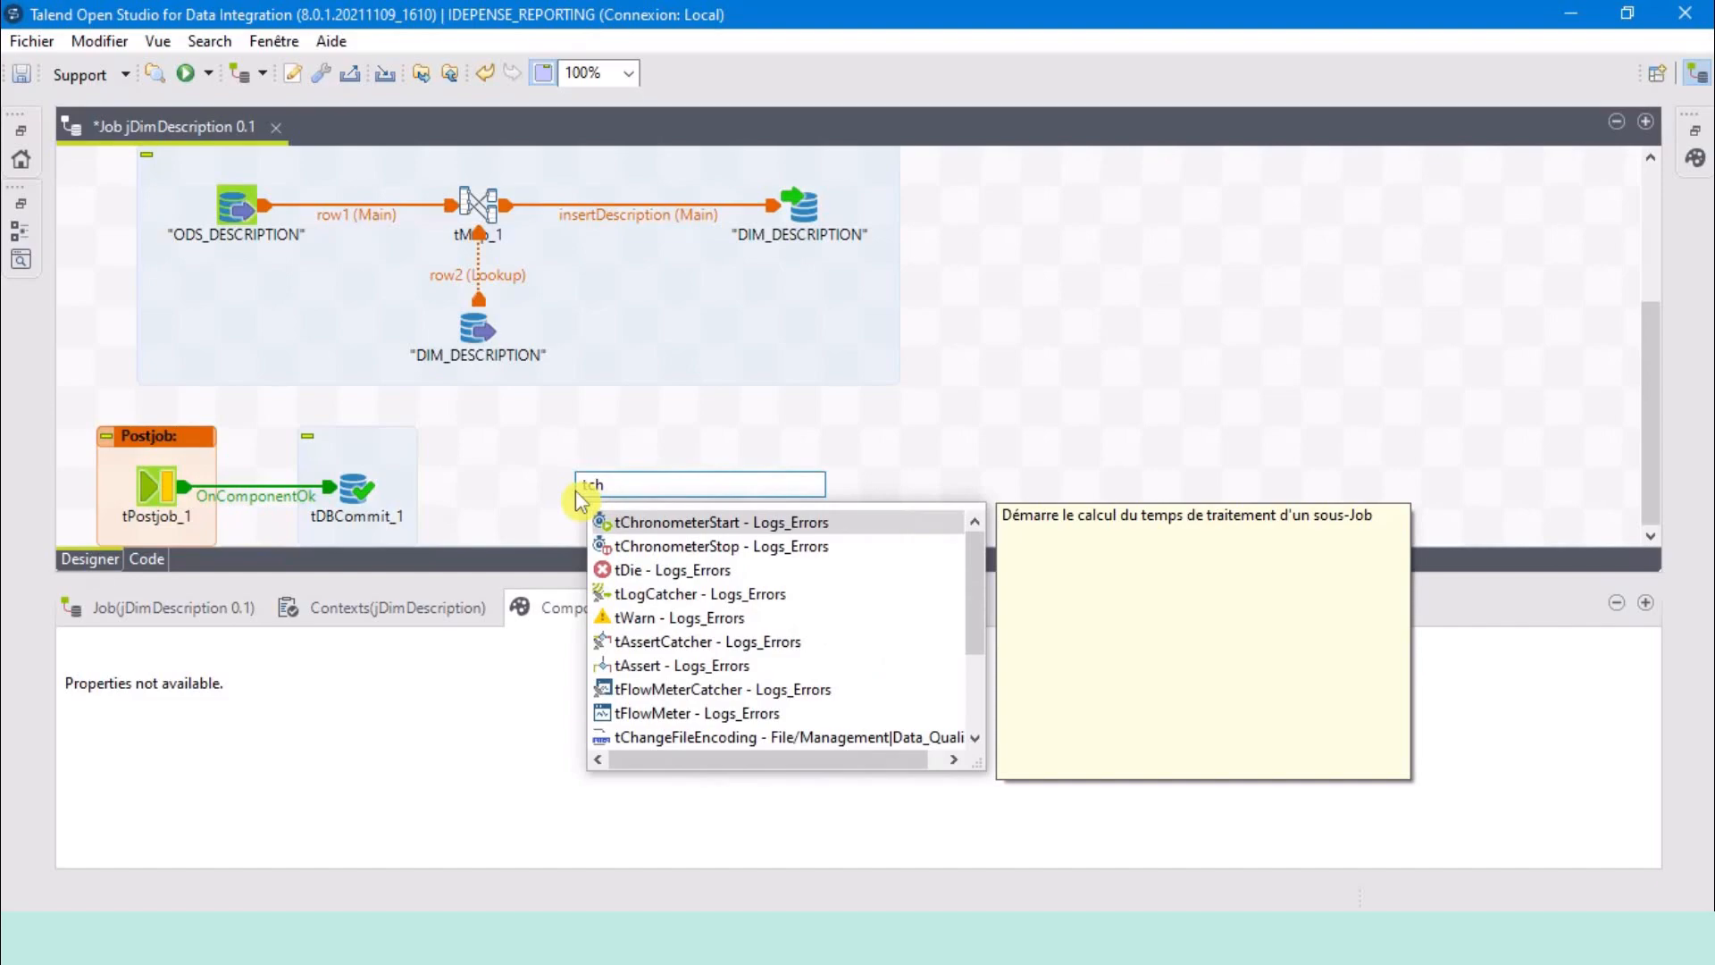
double_click(701, 549)
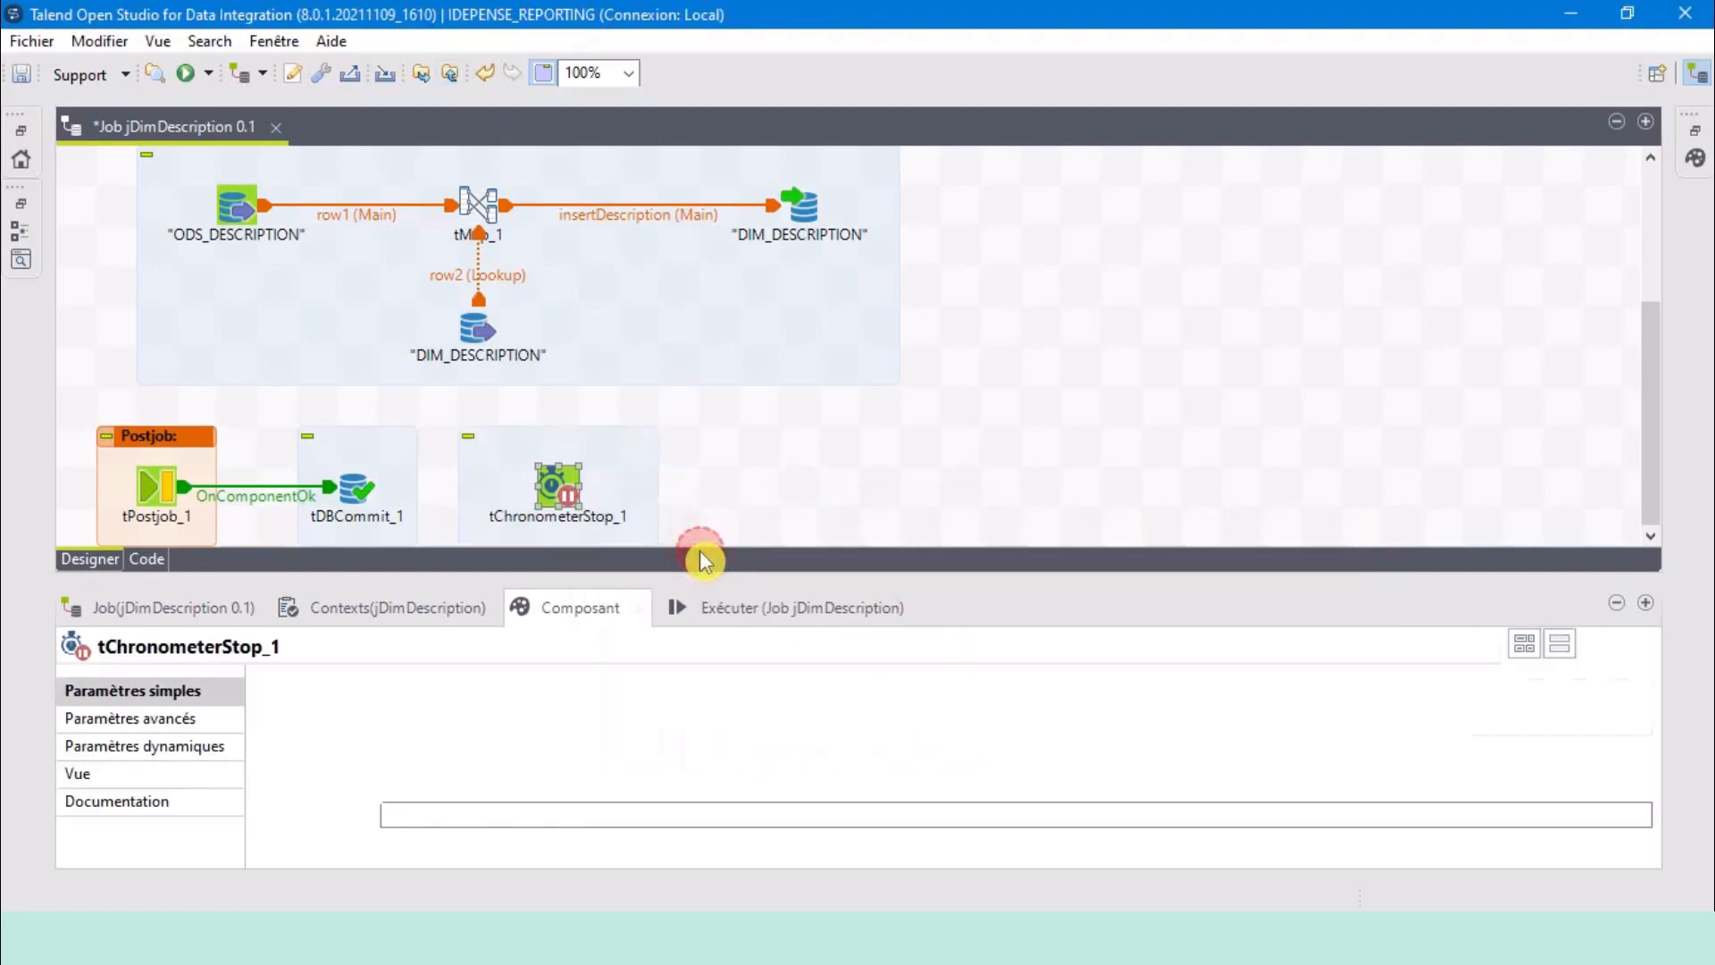
Link tDBCommit_1 to tChronometerStop_1 with an On Component Ok trigger.
left_click(370, 490)
right_click(370, 489)
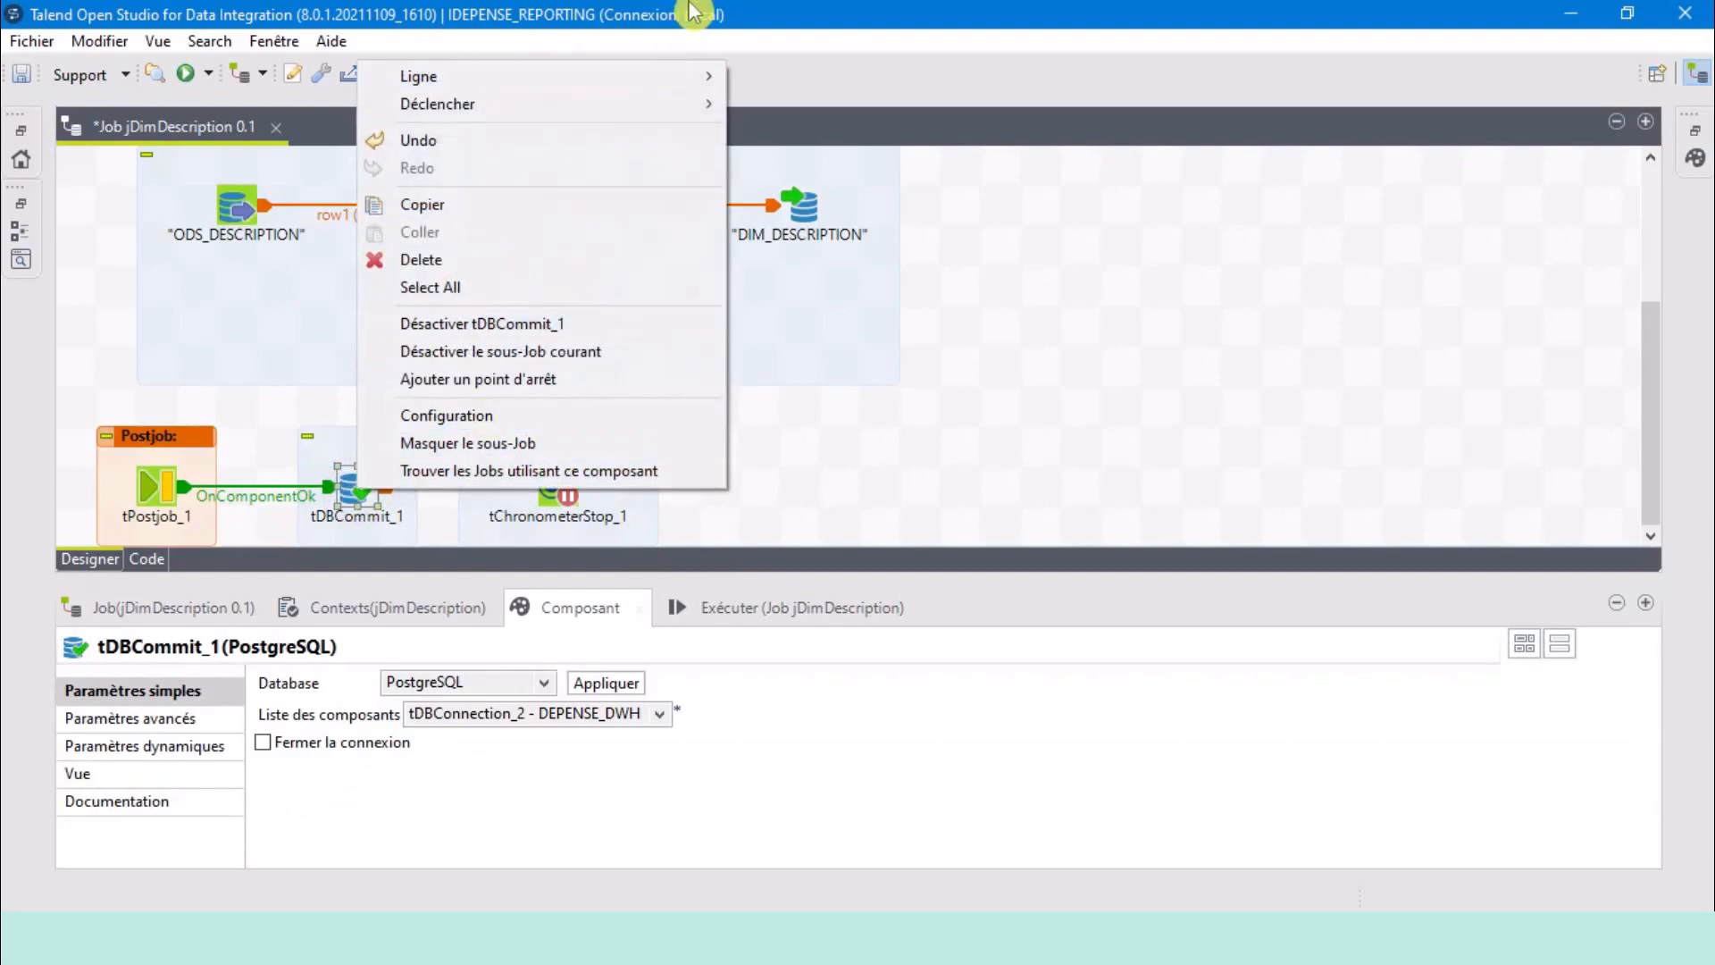
mouse_move(655, 104)
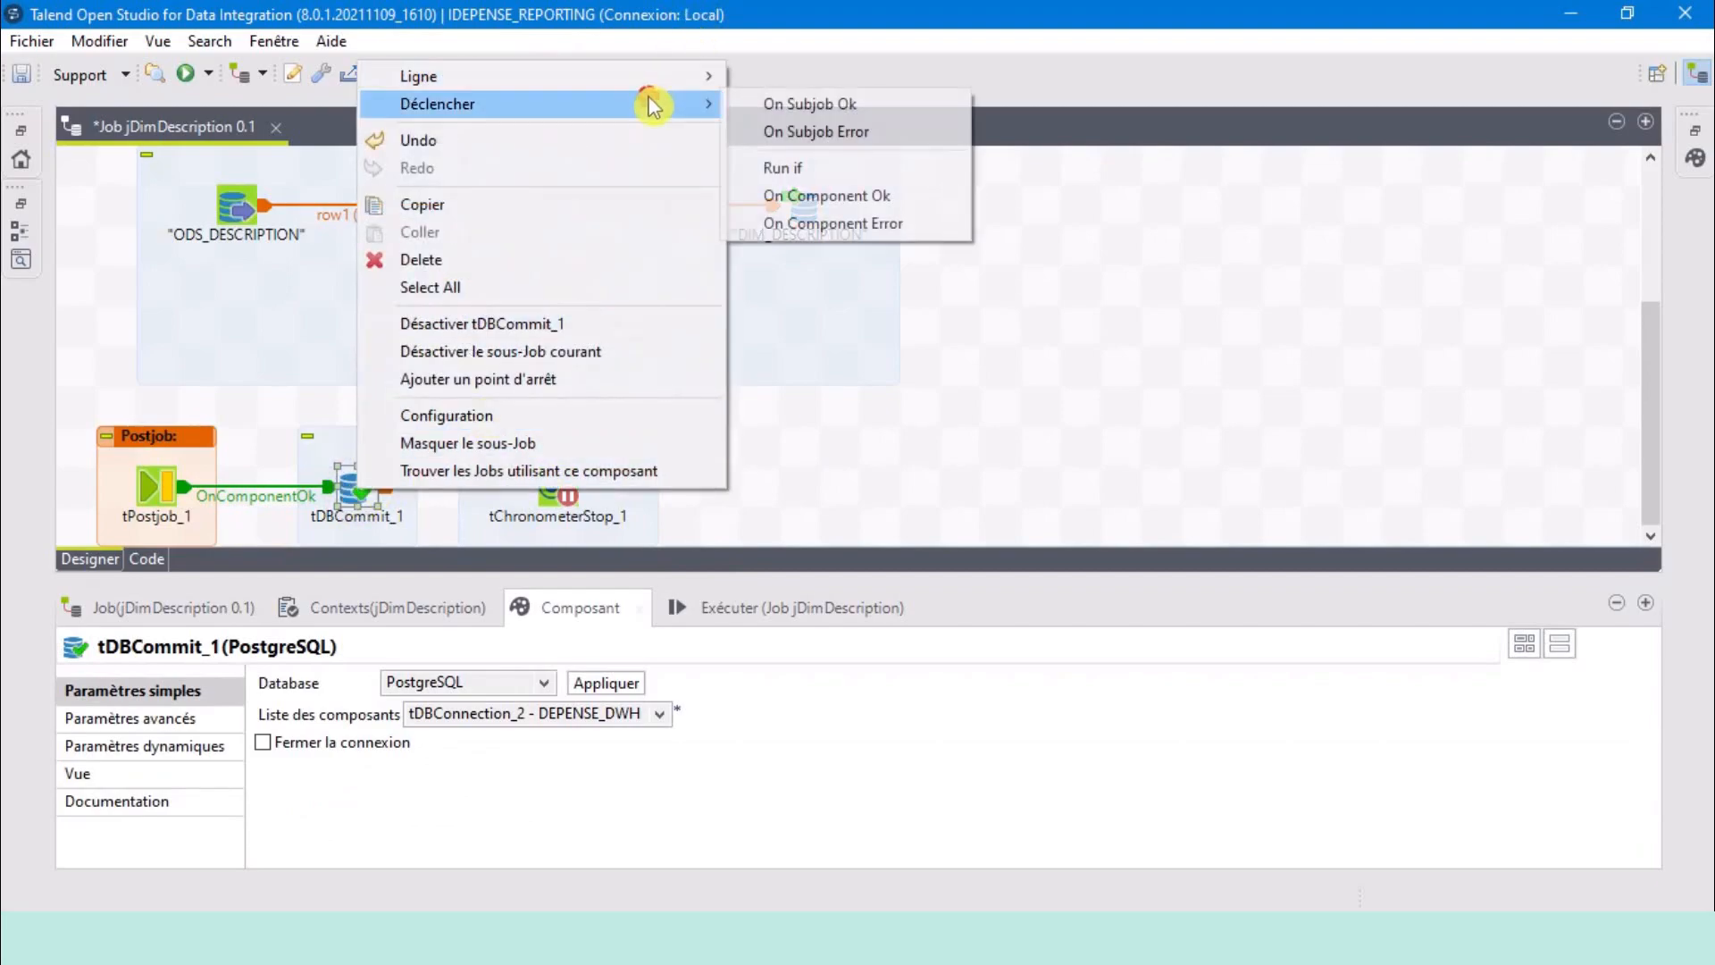
left_click(855, 207)
left_click(554, 488)
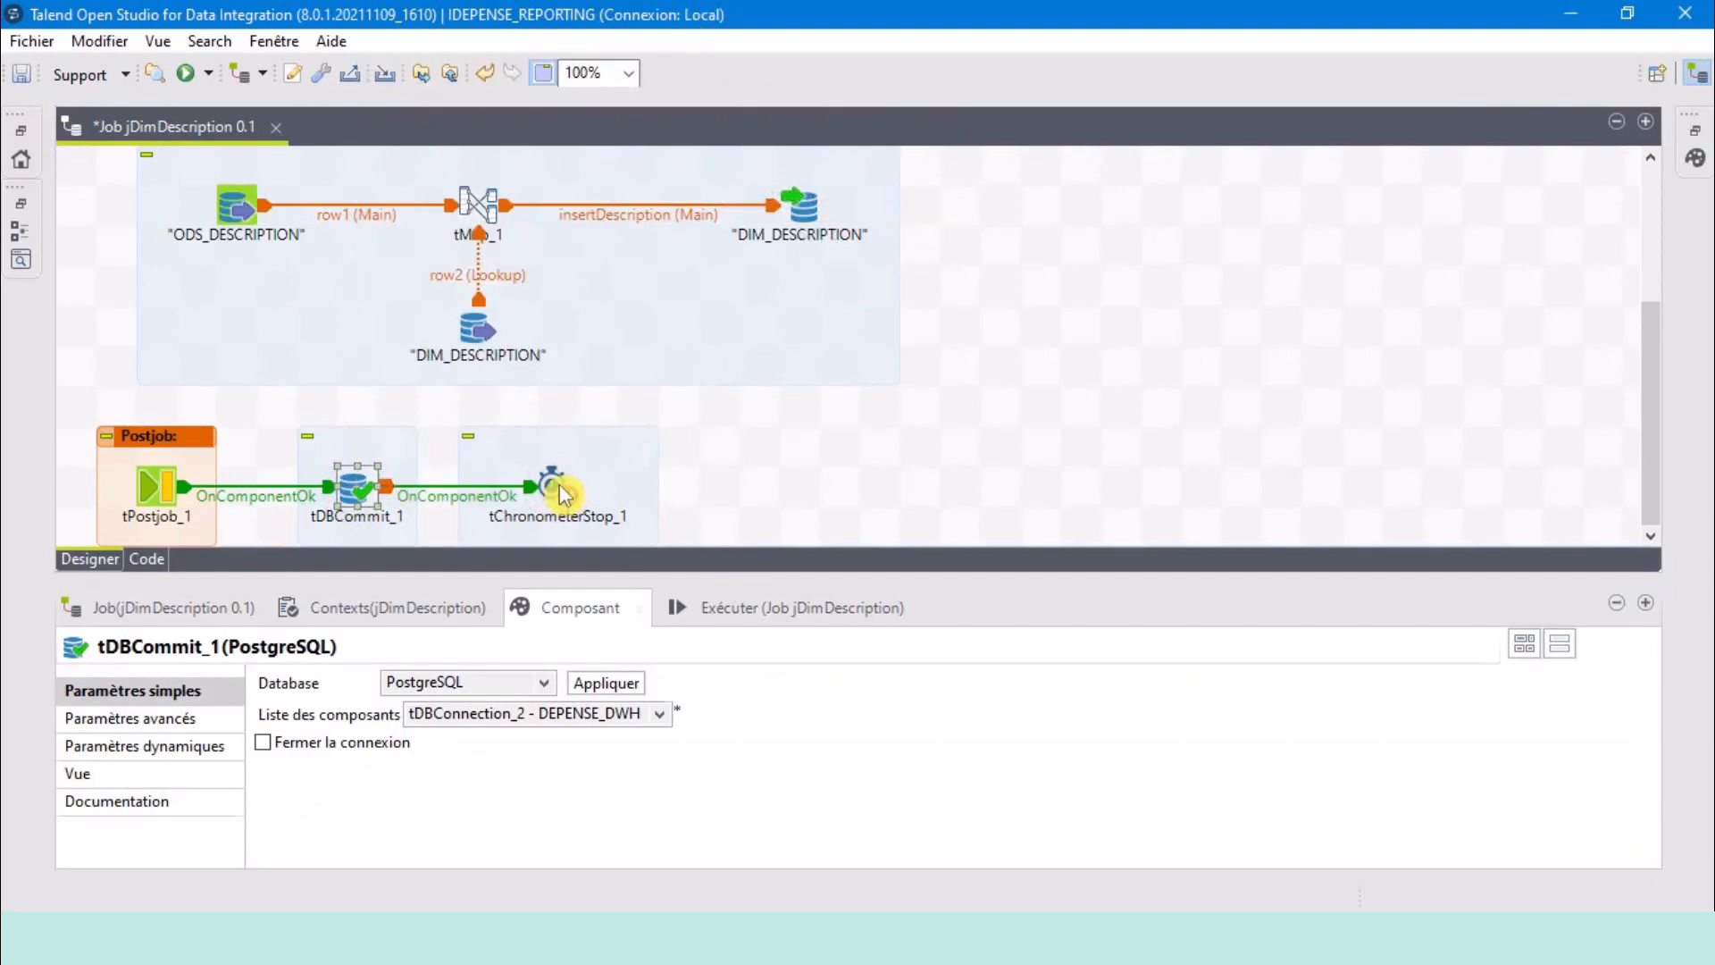
left_click(554, 488)
Add a tJava component beside tChronometerStop_1 and space it clear of that component.
left_click(703, 496)
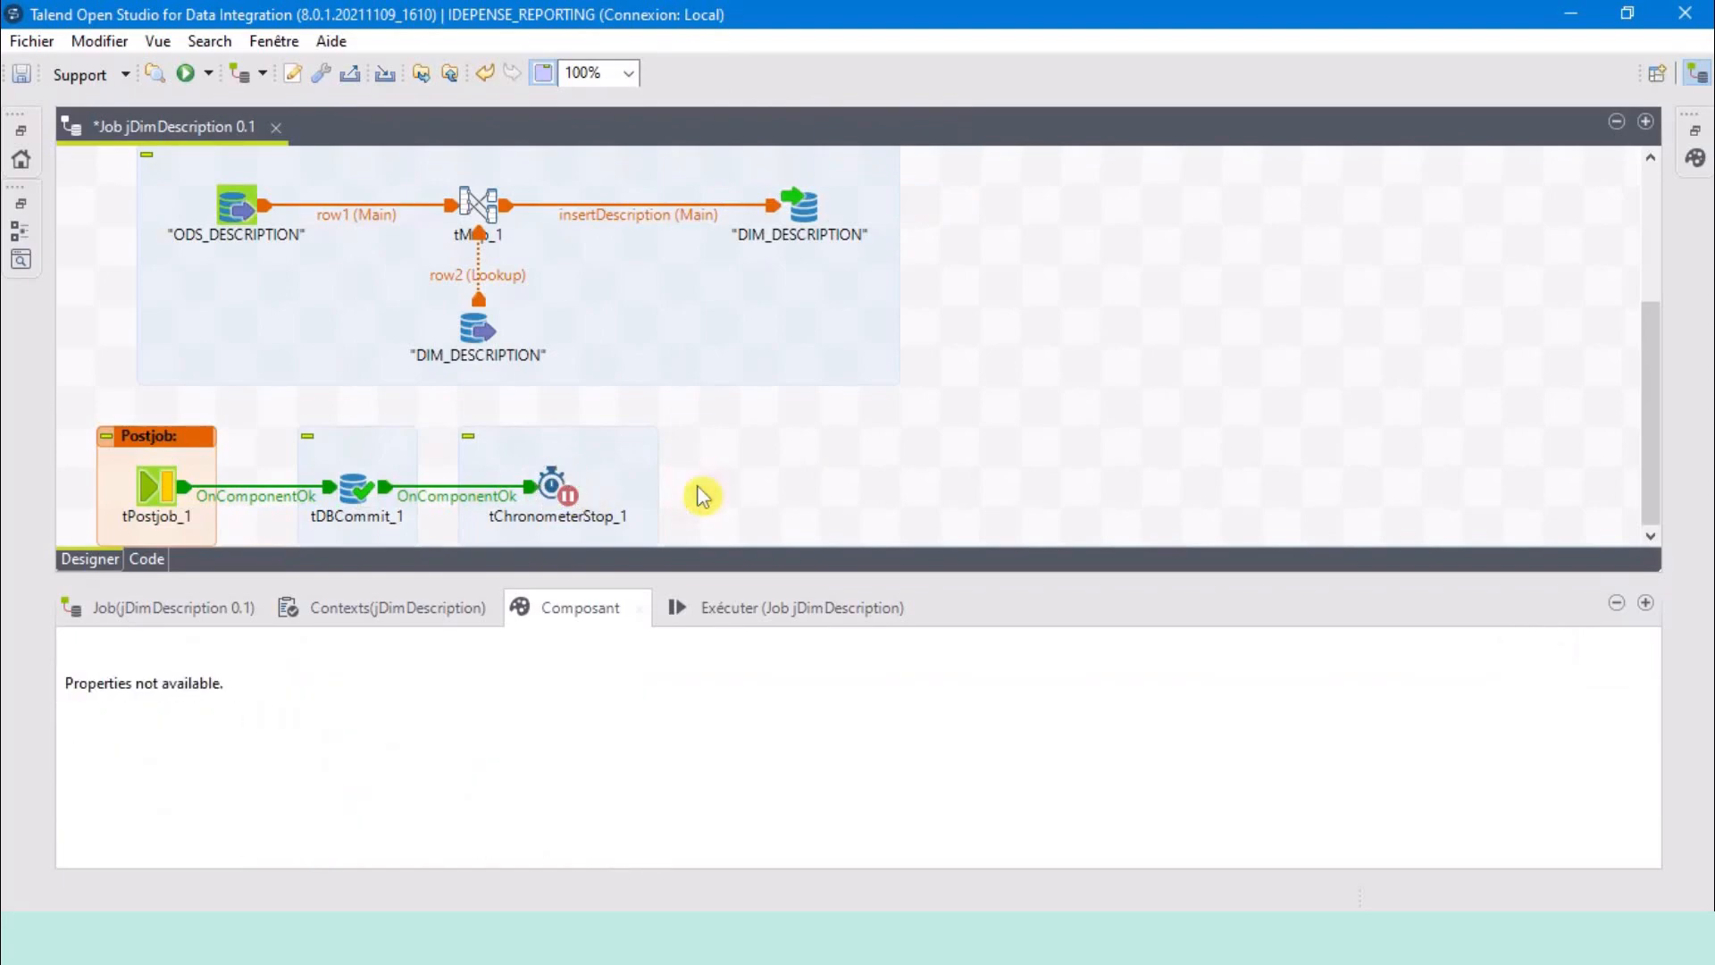
type("tjav")
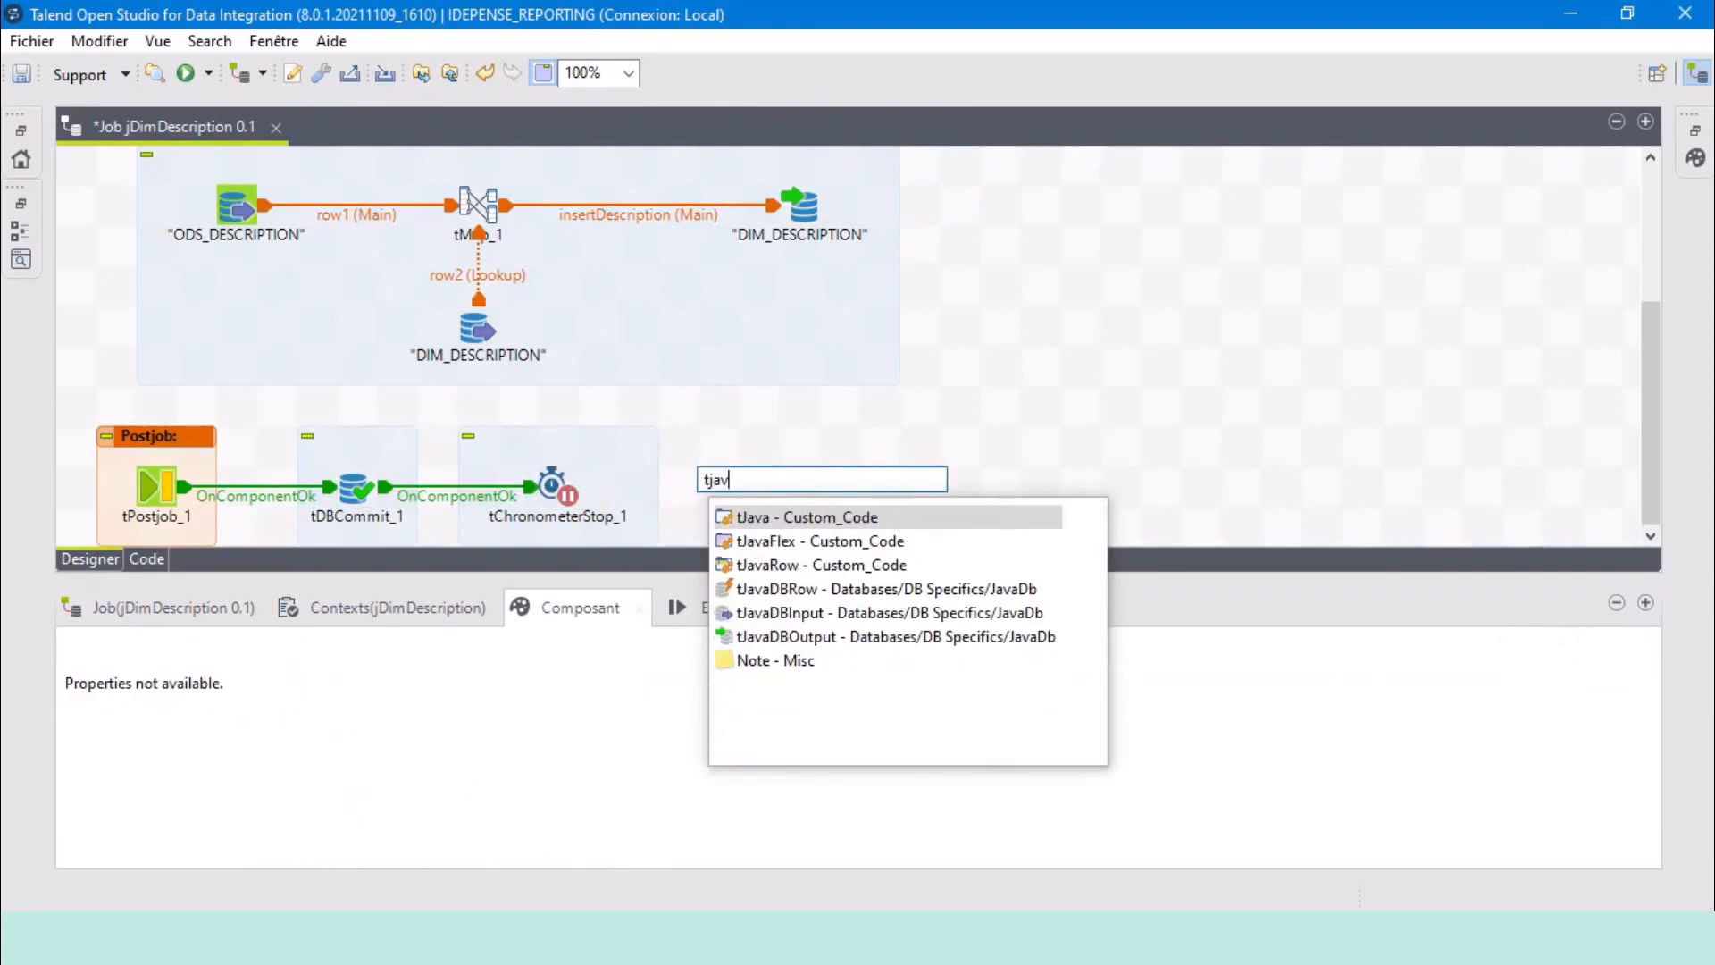
left_click(795, 523)
double_click(796, 525)
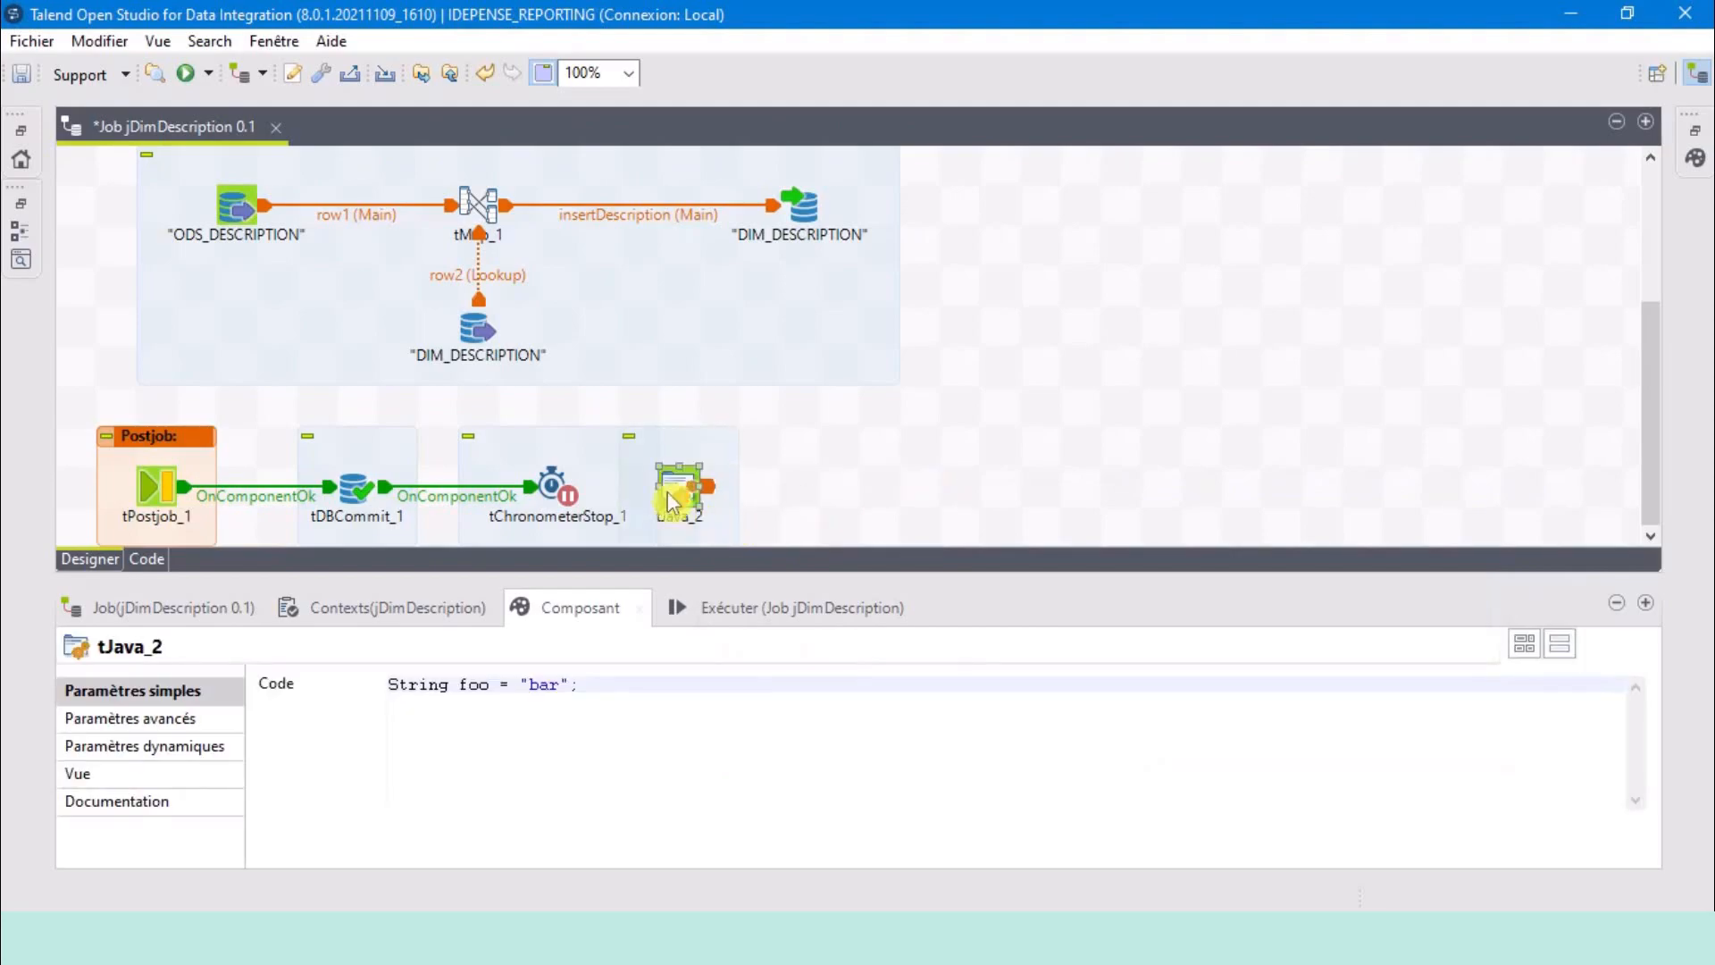
left_click_drag(682, 494, 776, 496)
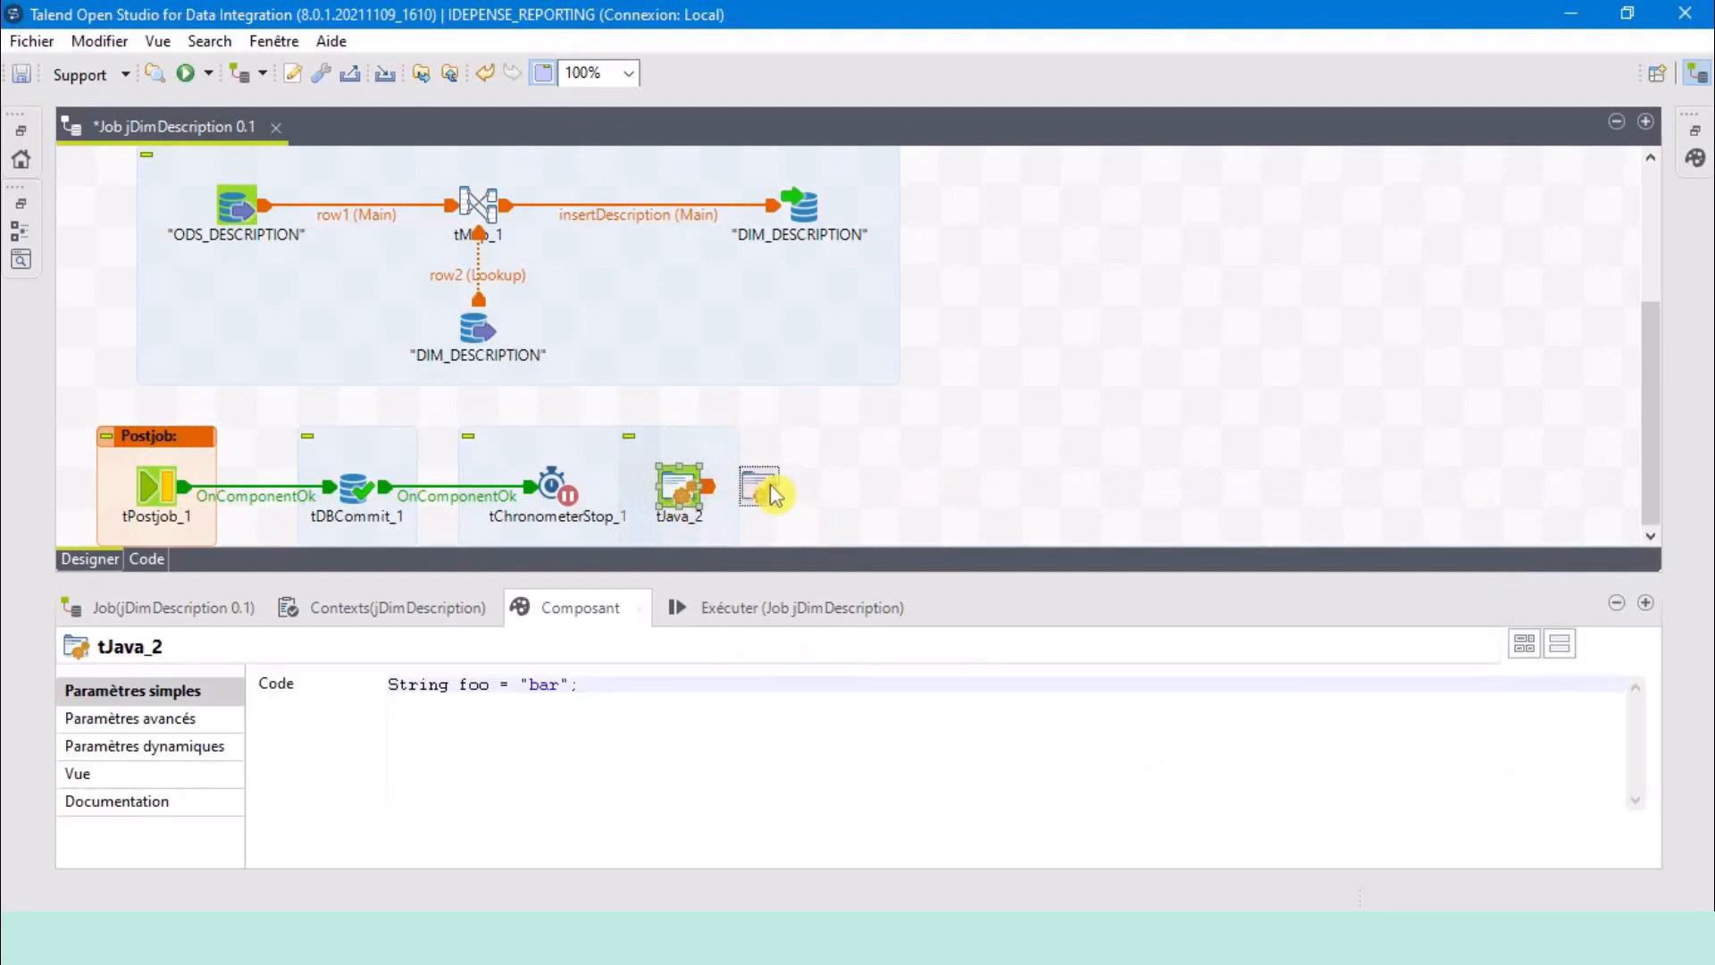
Link tChronometerStop_1 to tJava_2 with an On Component Ok trigger.
left_click(552, 487)
right_click(554, 483)
mouse_move(607, 498)
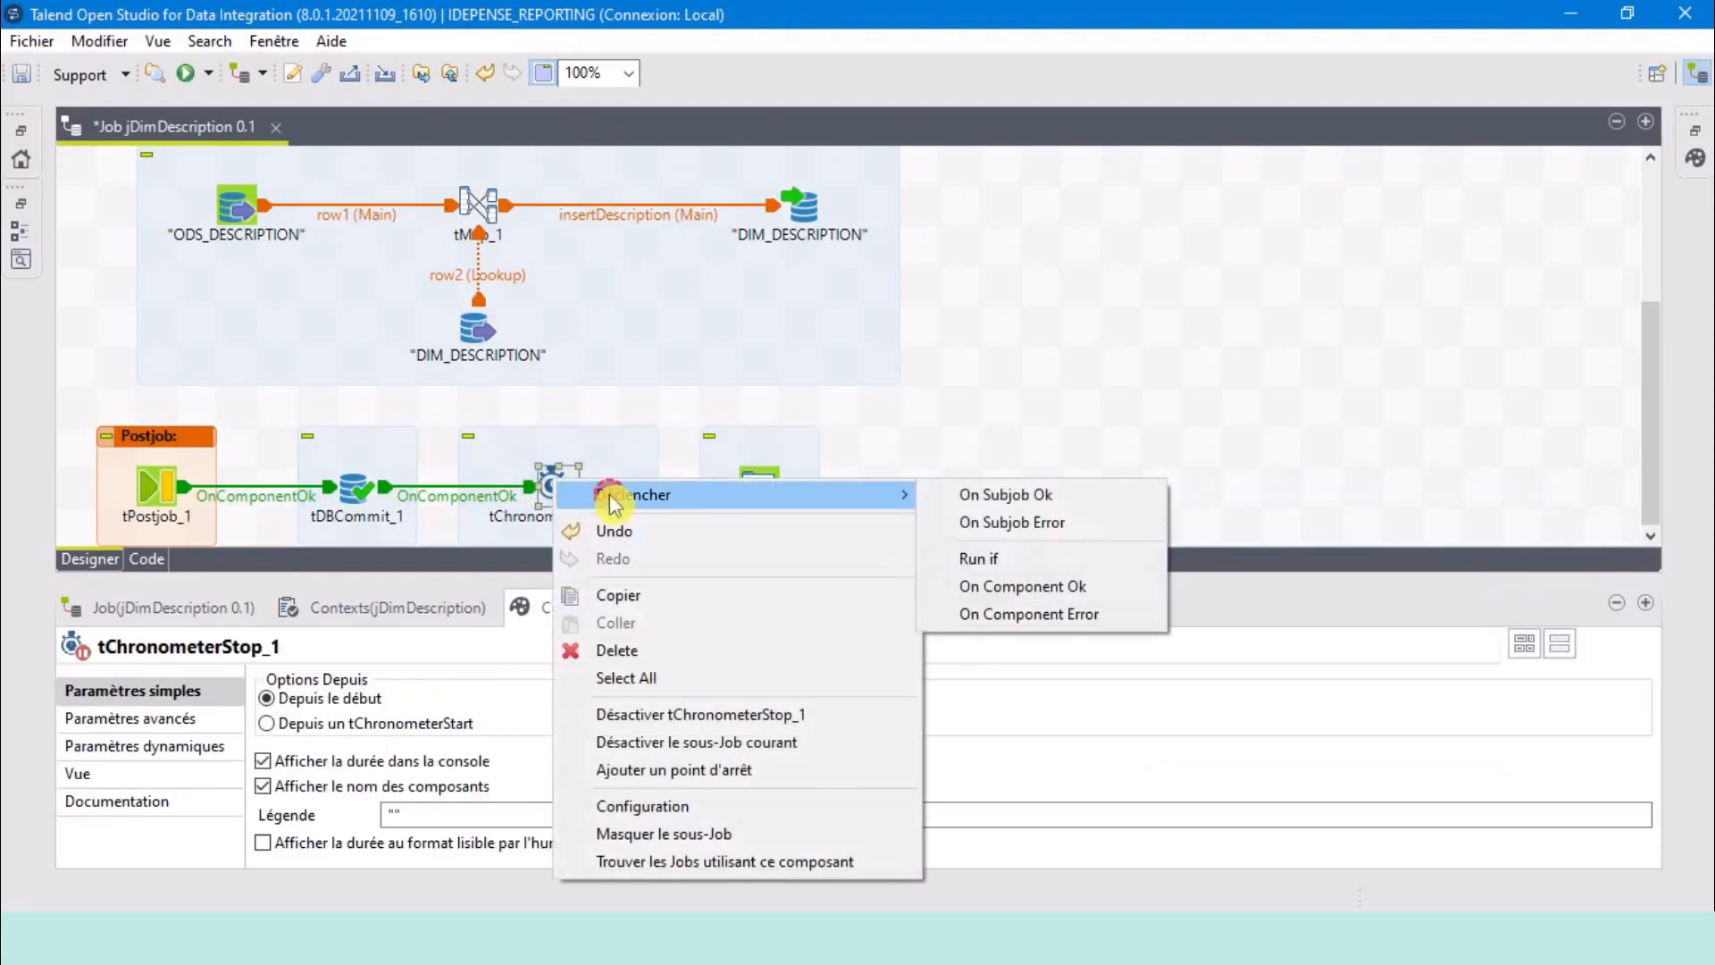
left_click(1000, 600)
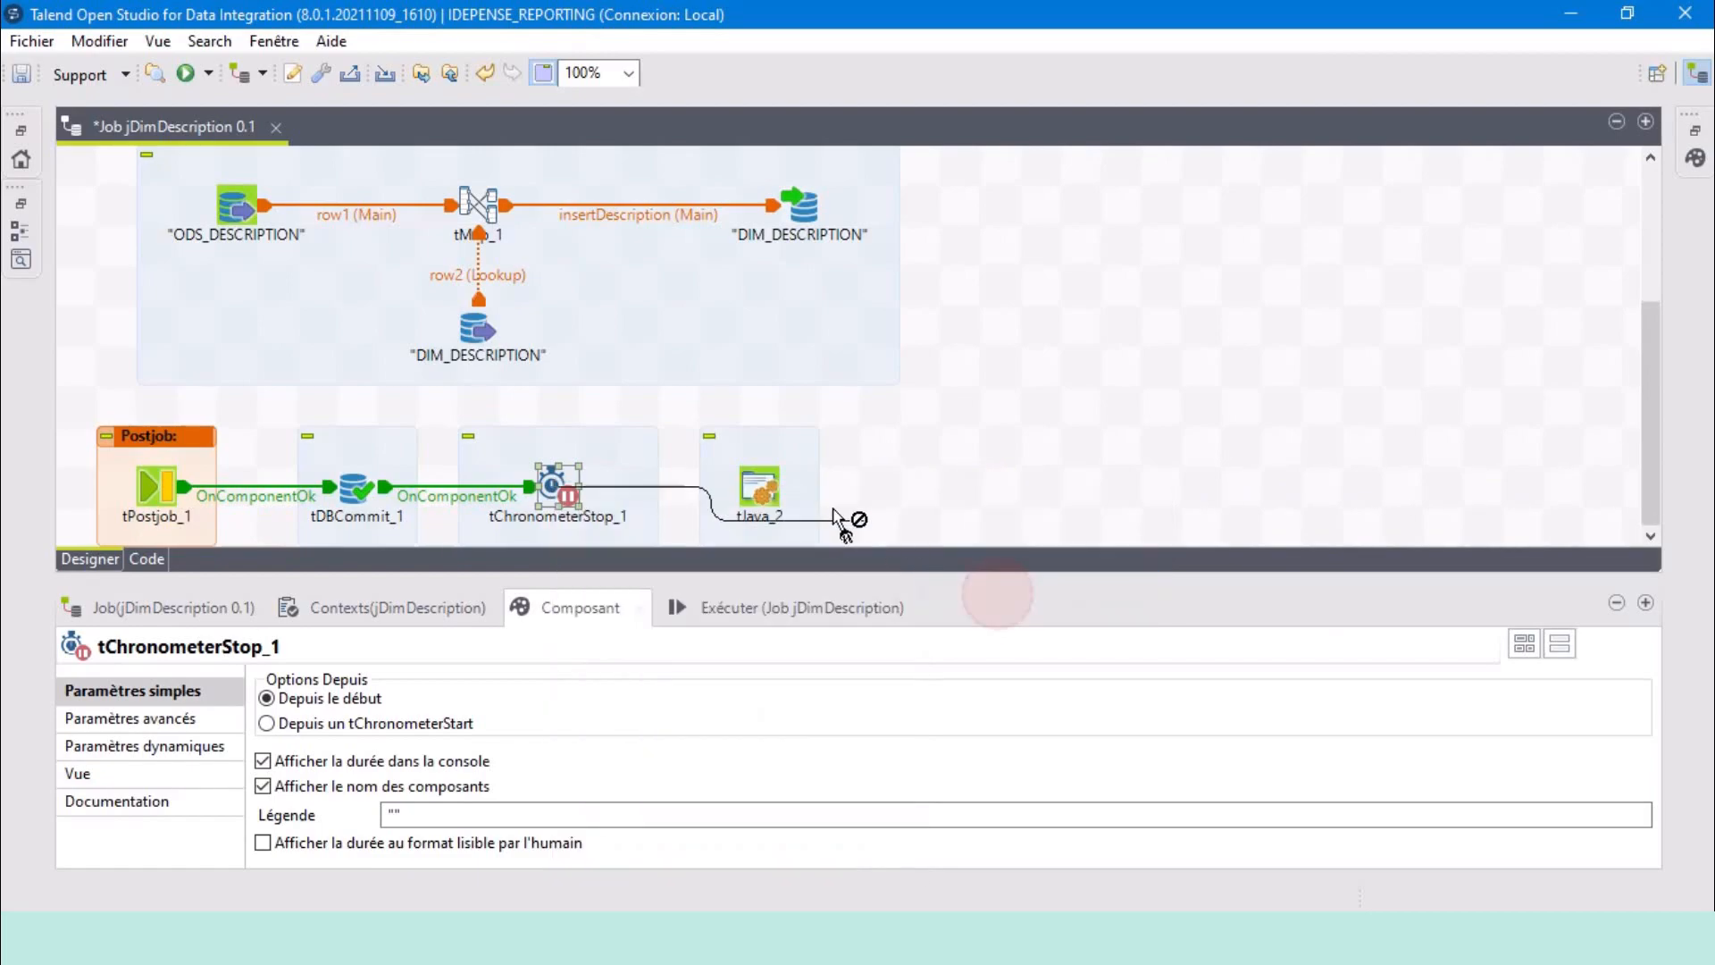
left_click(759, 488)
Replace tJava_2's default code with println statements for the job's end time, its total duration from tChronometerStop_1_DURATION, and a dashed separator line.
left_click(761, 491)
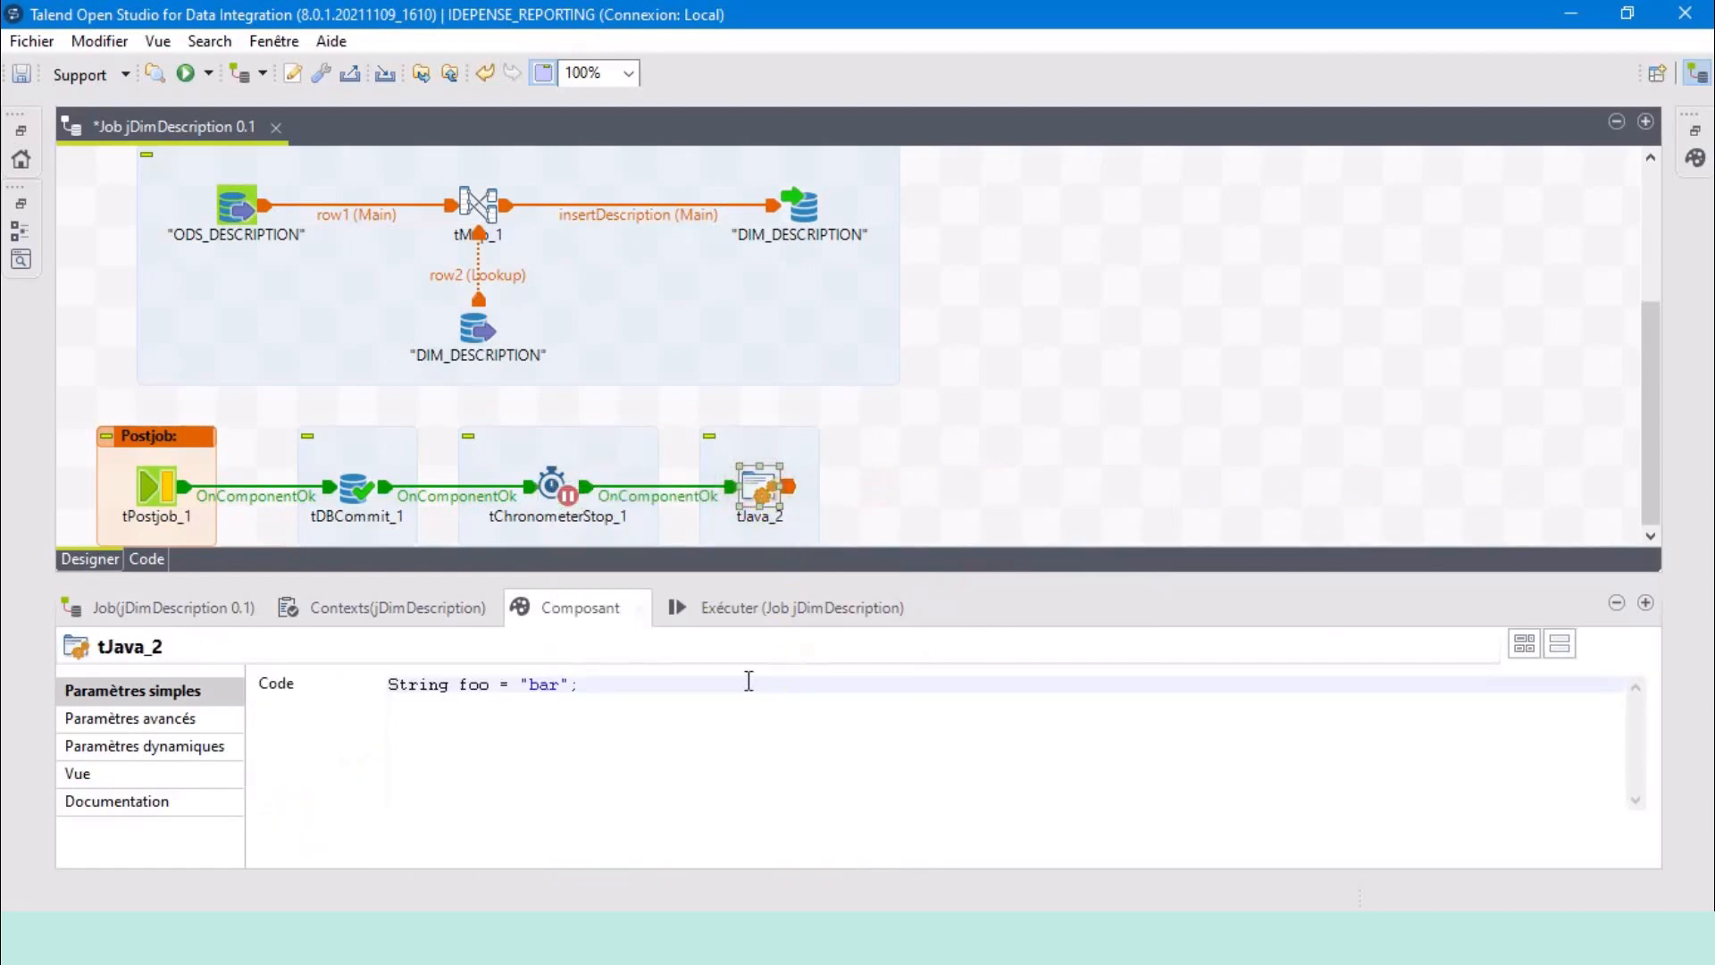
left_click(615, 681)
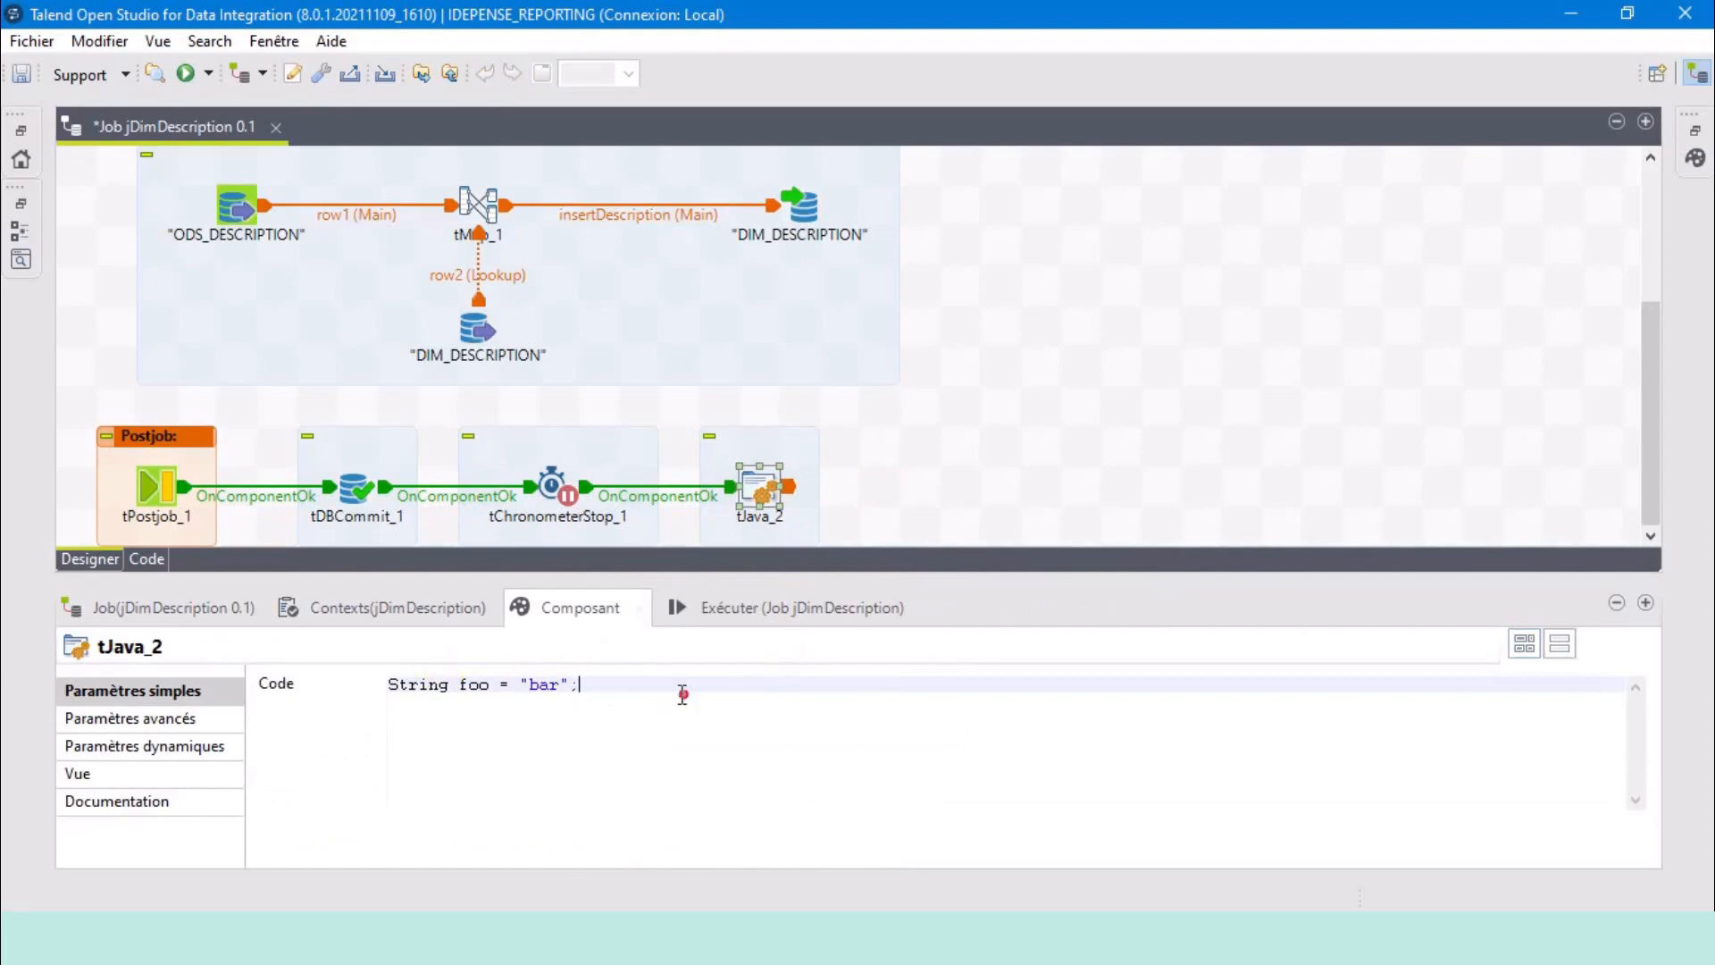
key("ctrl+a")
type("System.out.println(\"Fin d'exécution du job \"+jobName+ \"          : \"+ TalendDate.formatDate(\"yyyy-MM-dd HH:mm:ss\",new java.util.Date(((Long)globalMap.get(\"tChronometerStop_1_STOPTIME\"))) ));  System.out.println(\"Durée totale d'exécution du job \"+jobName+ \" : \"+ customCode.getFormattedTime(((Long)globalMap.get(\"tChronometerStop_1_DURATION\"))) + \"\"); System.out.println(\"----------------------------------------------------------------------------\");")
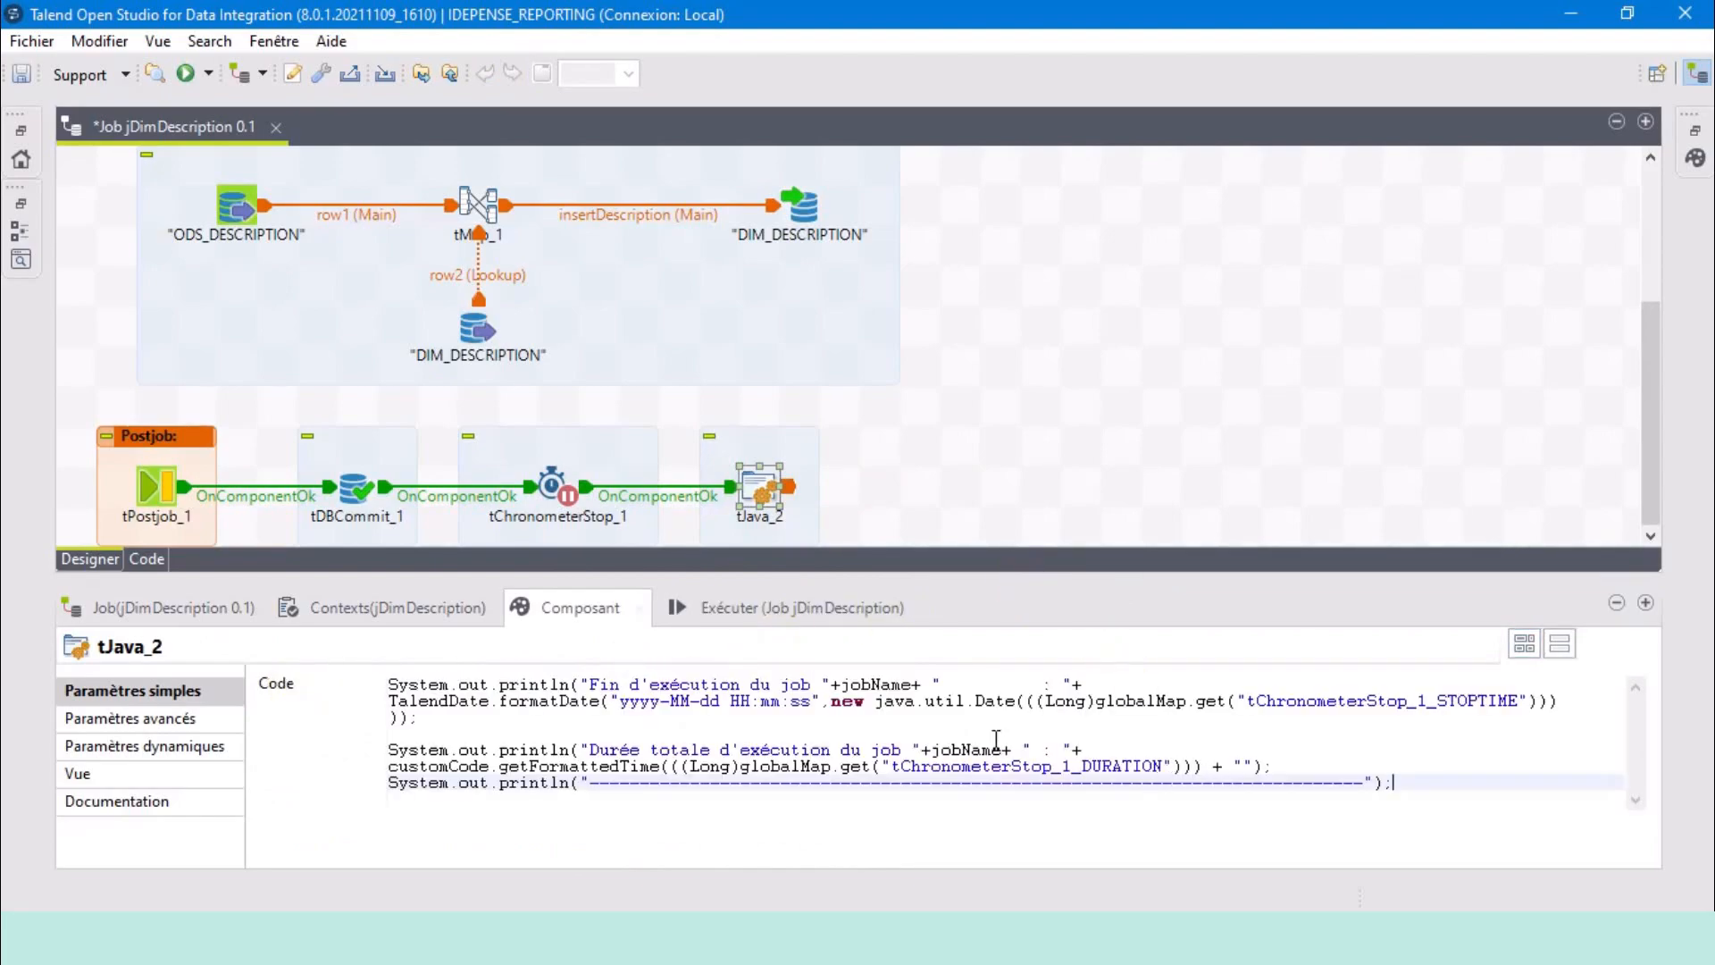
double_click(695, 684)
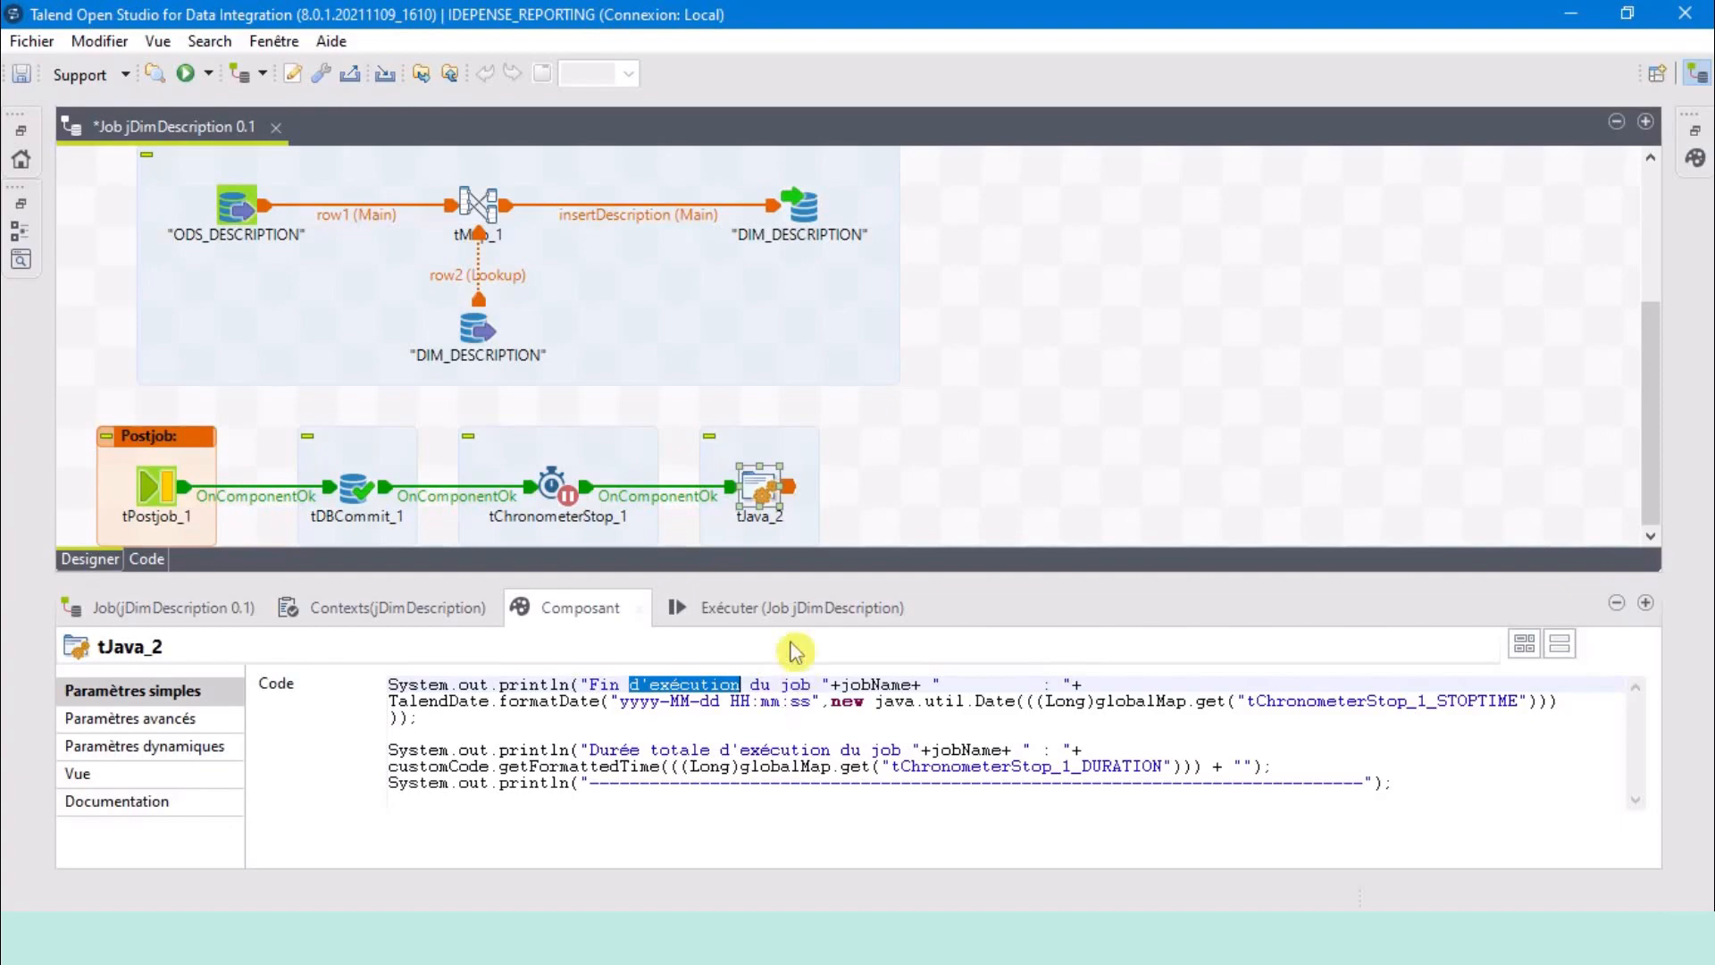
Save the jDimDescription job and run it with the Default context.
left_click_drag(835, 578, 835, 573)
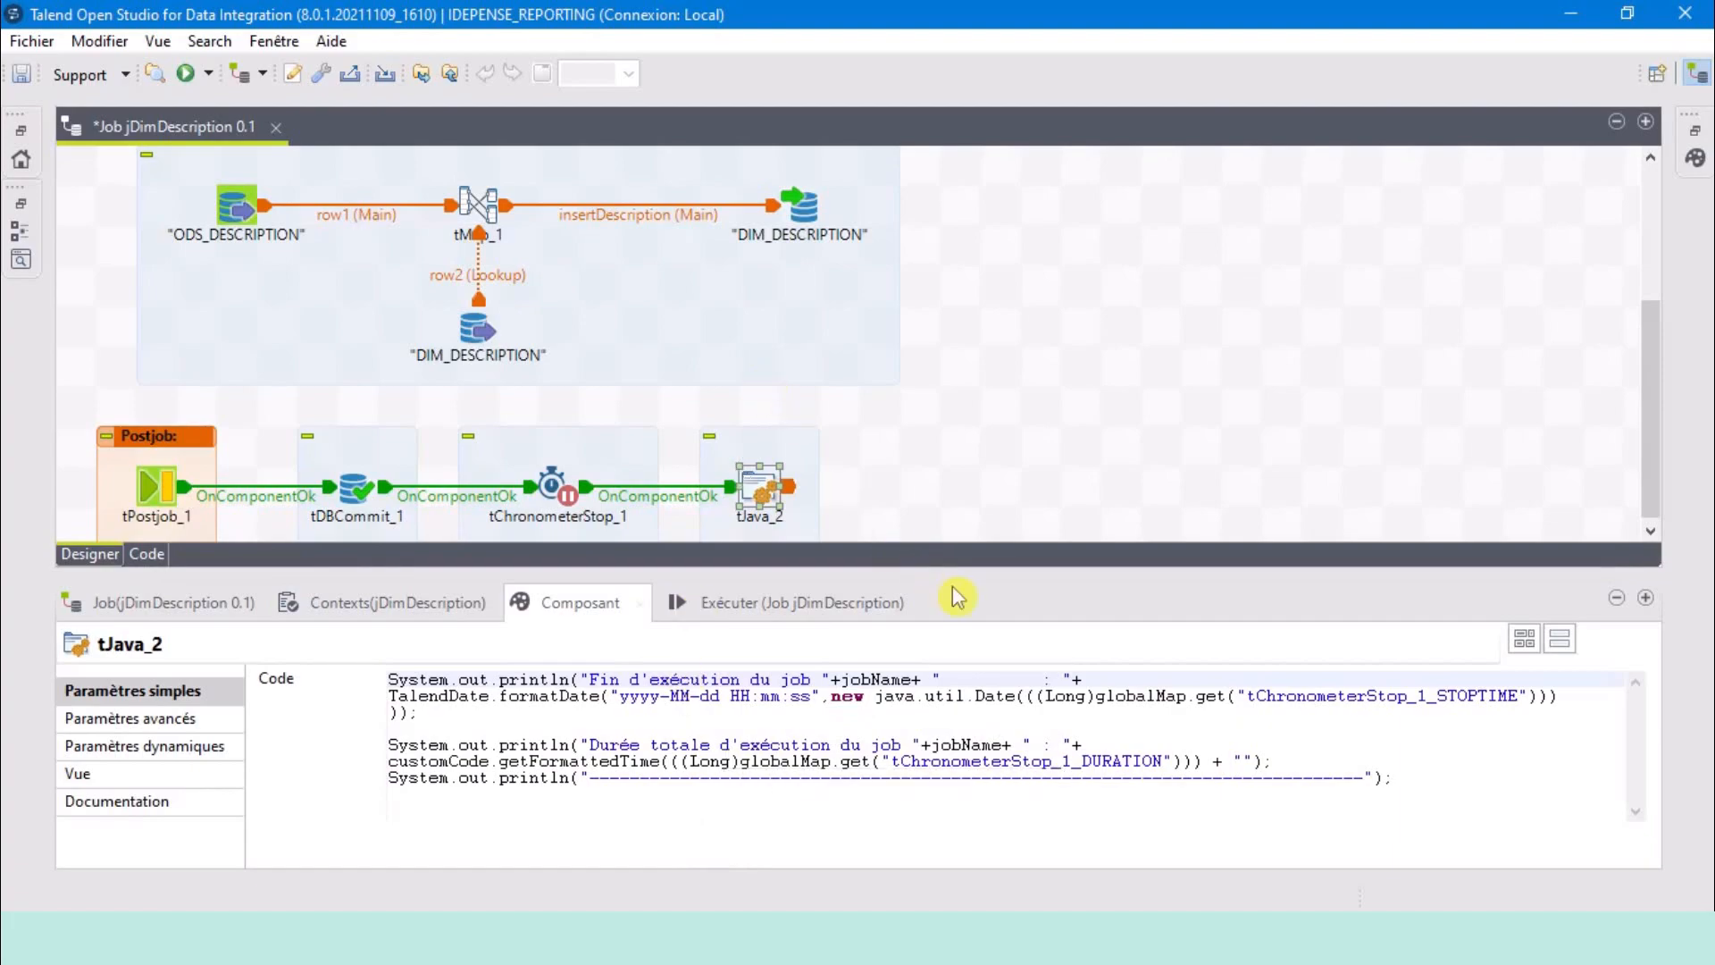
left_click_drag(956, 570, 966, 782)
scroll(636, 501, "up", 1)
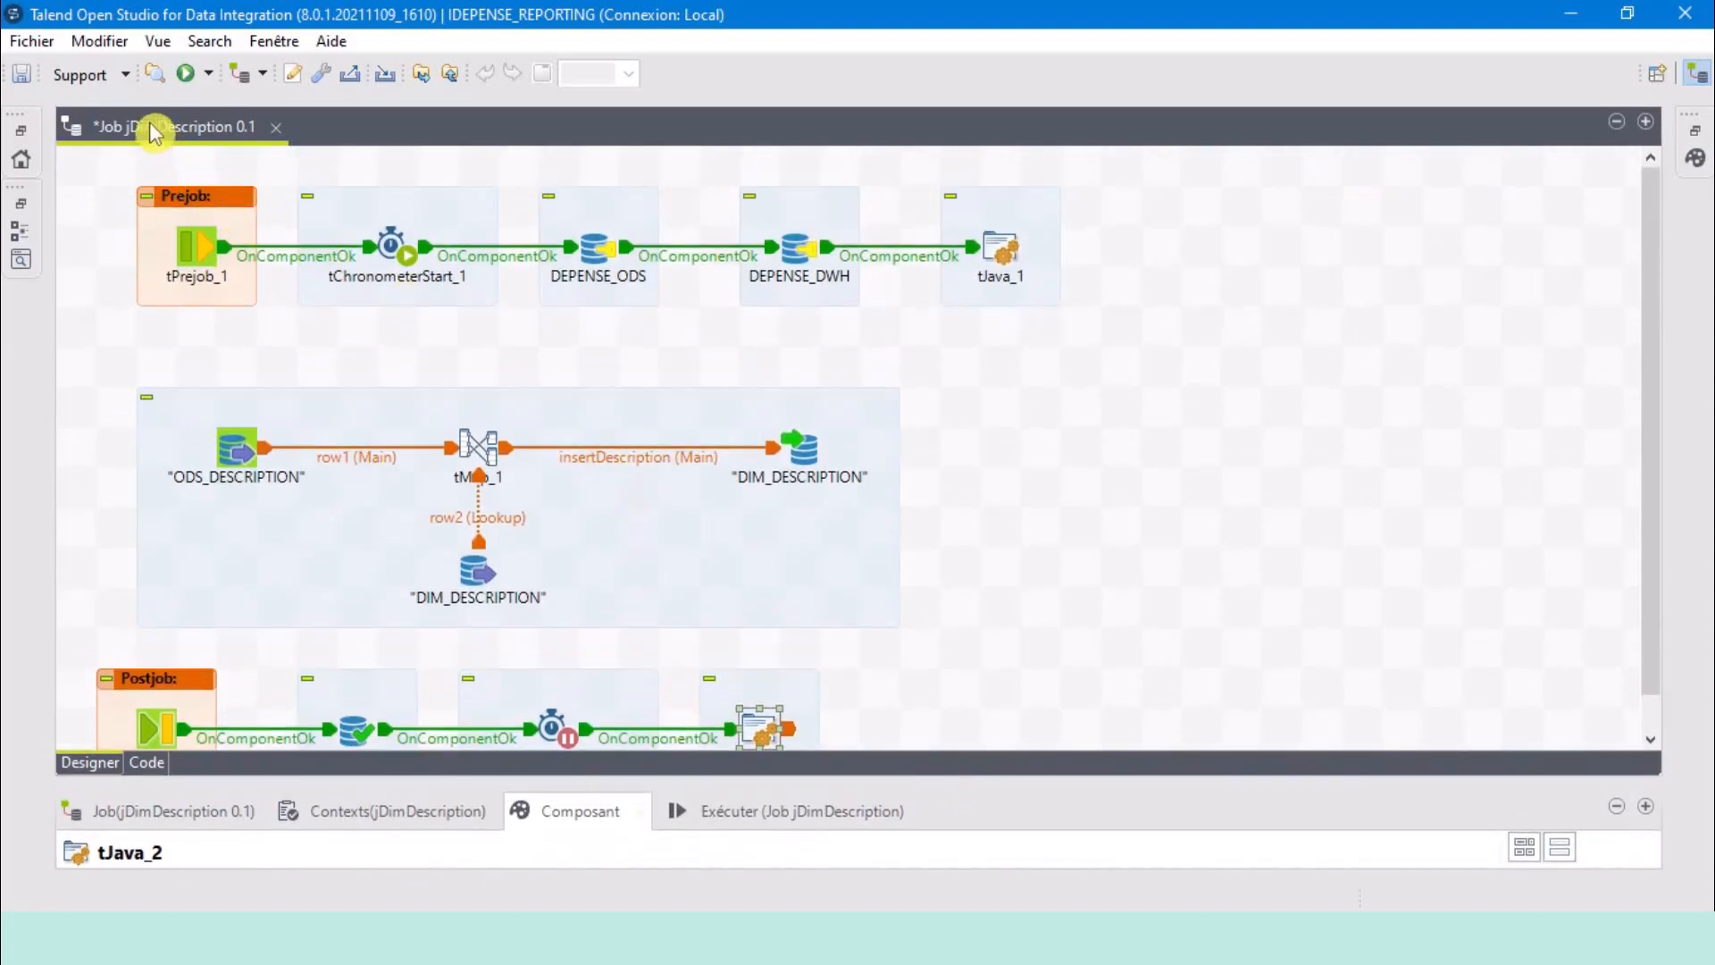
left_click(733, 811)
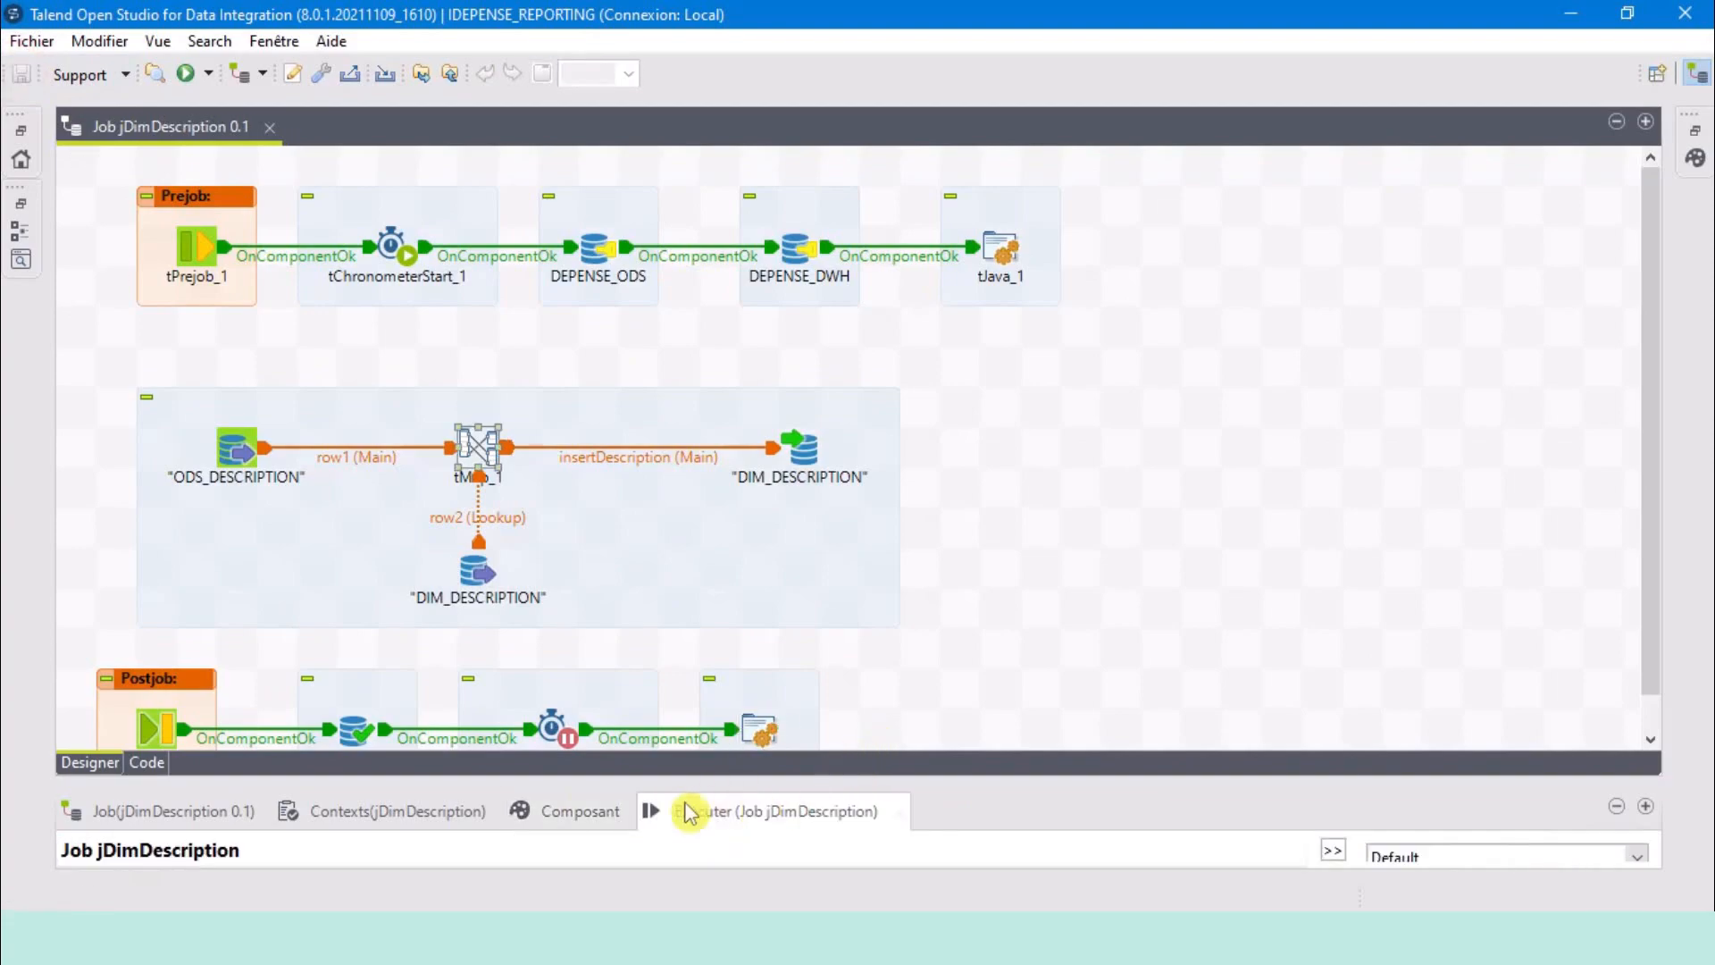
left_click_drag(659, 786, 700, 540)
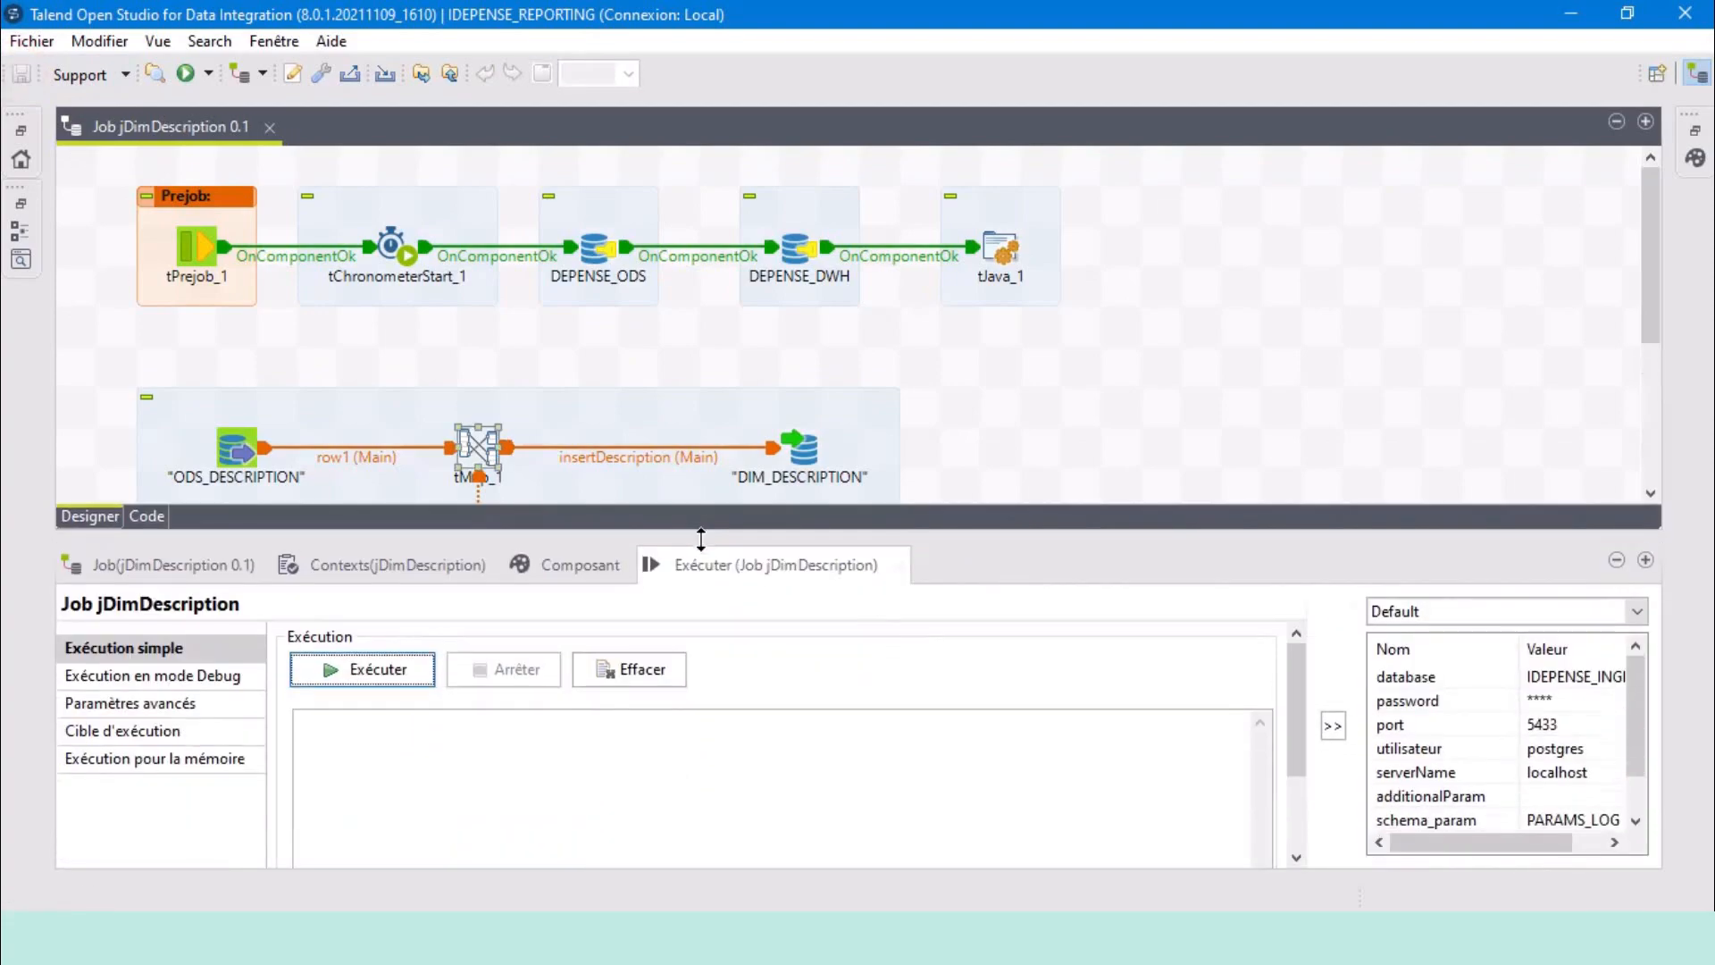
left_click(375, 674)
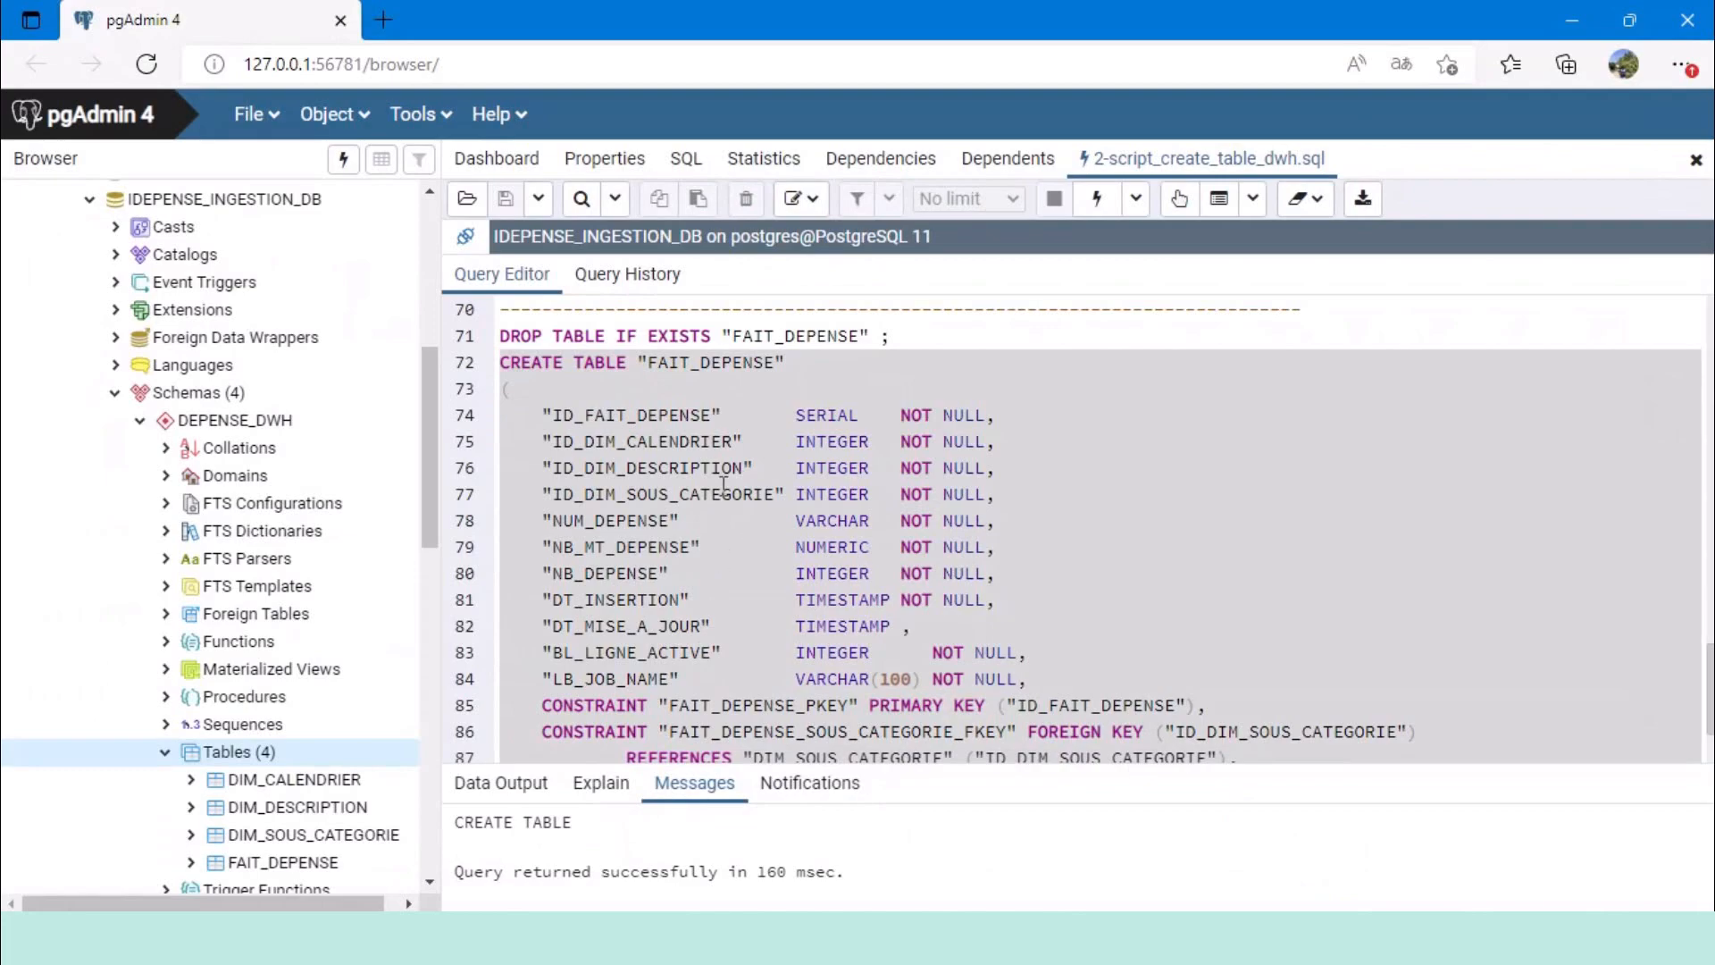
Switch to pgAdmin and add the query select * from "DIM_DESCRIPTION" below that table's creation script in 2-script_create_table_dwh.sql.
scroll(723, 482, "up", 10)
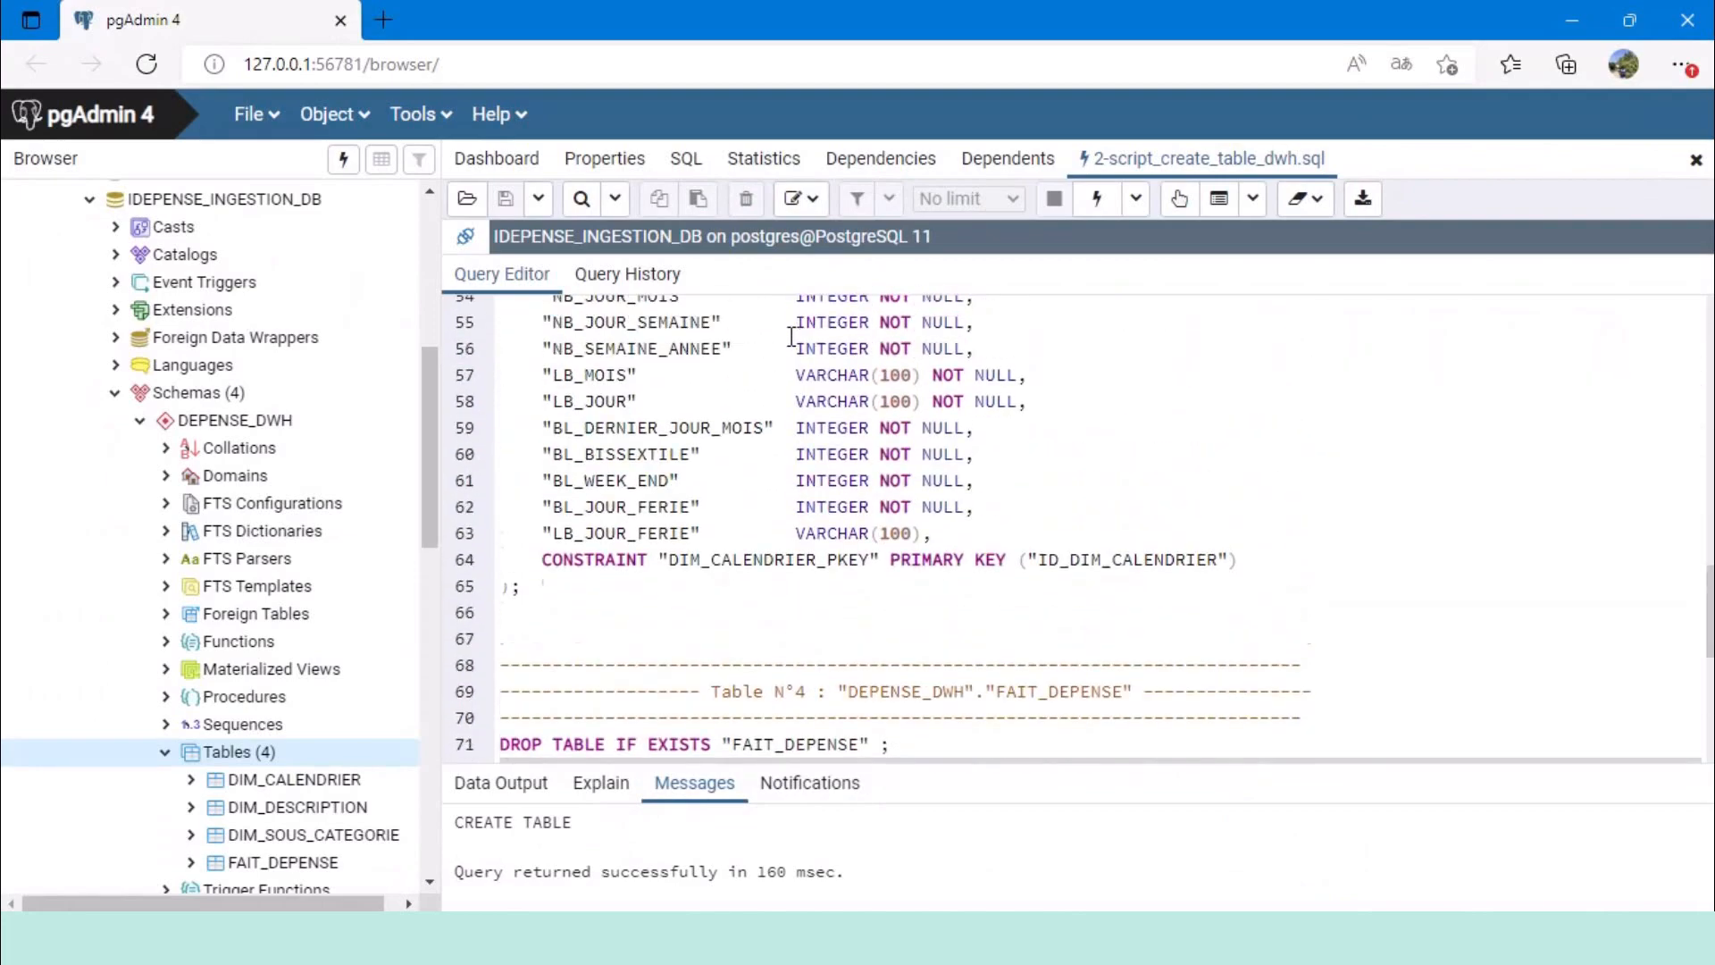
scroll(880, 487, "up", 5)
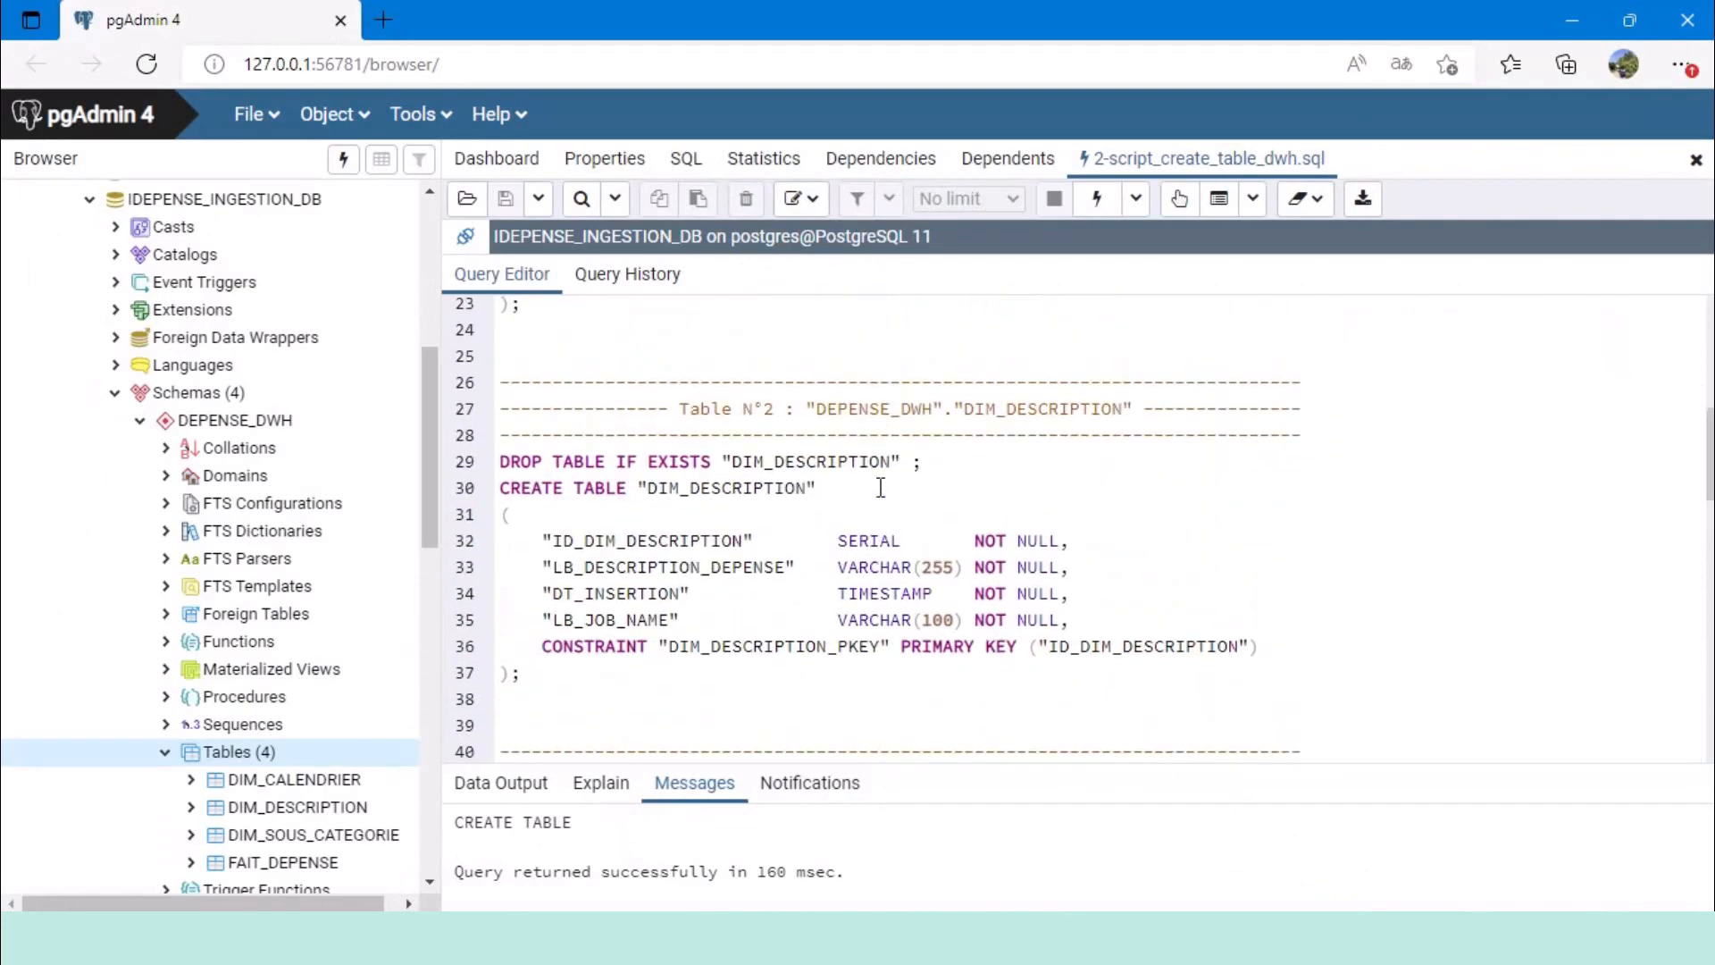
left_click_drag(724, 461, 907, 459)
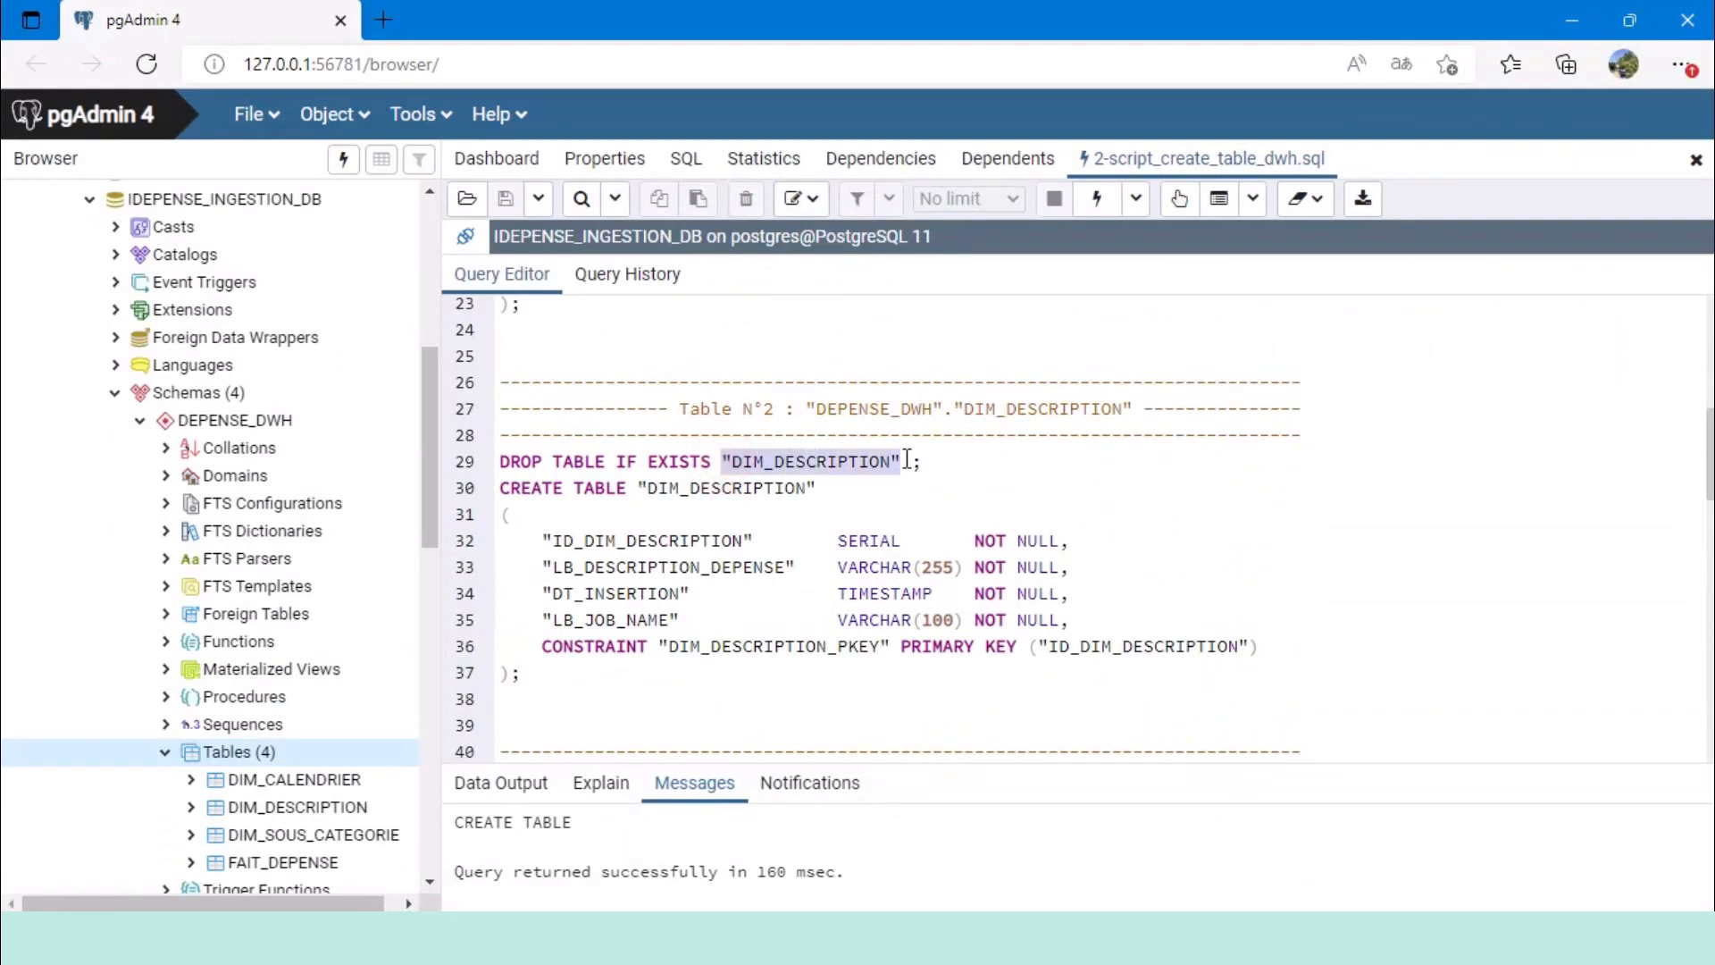
left_click(537, 725)
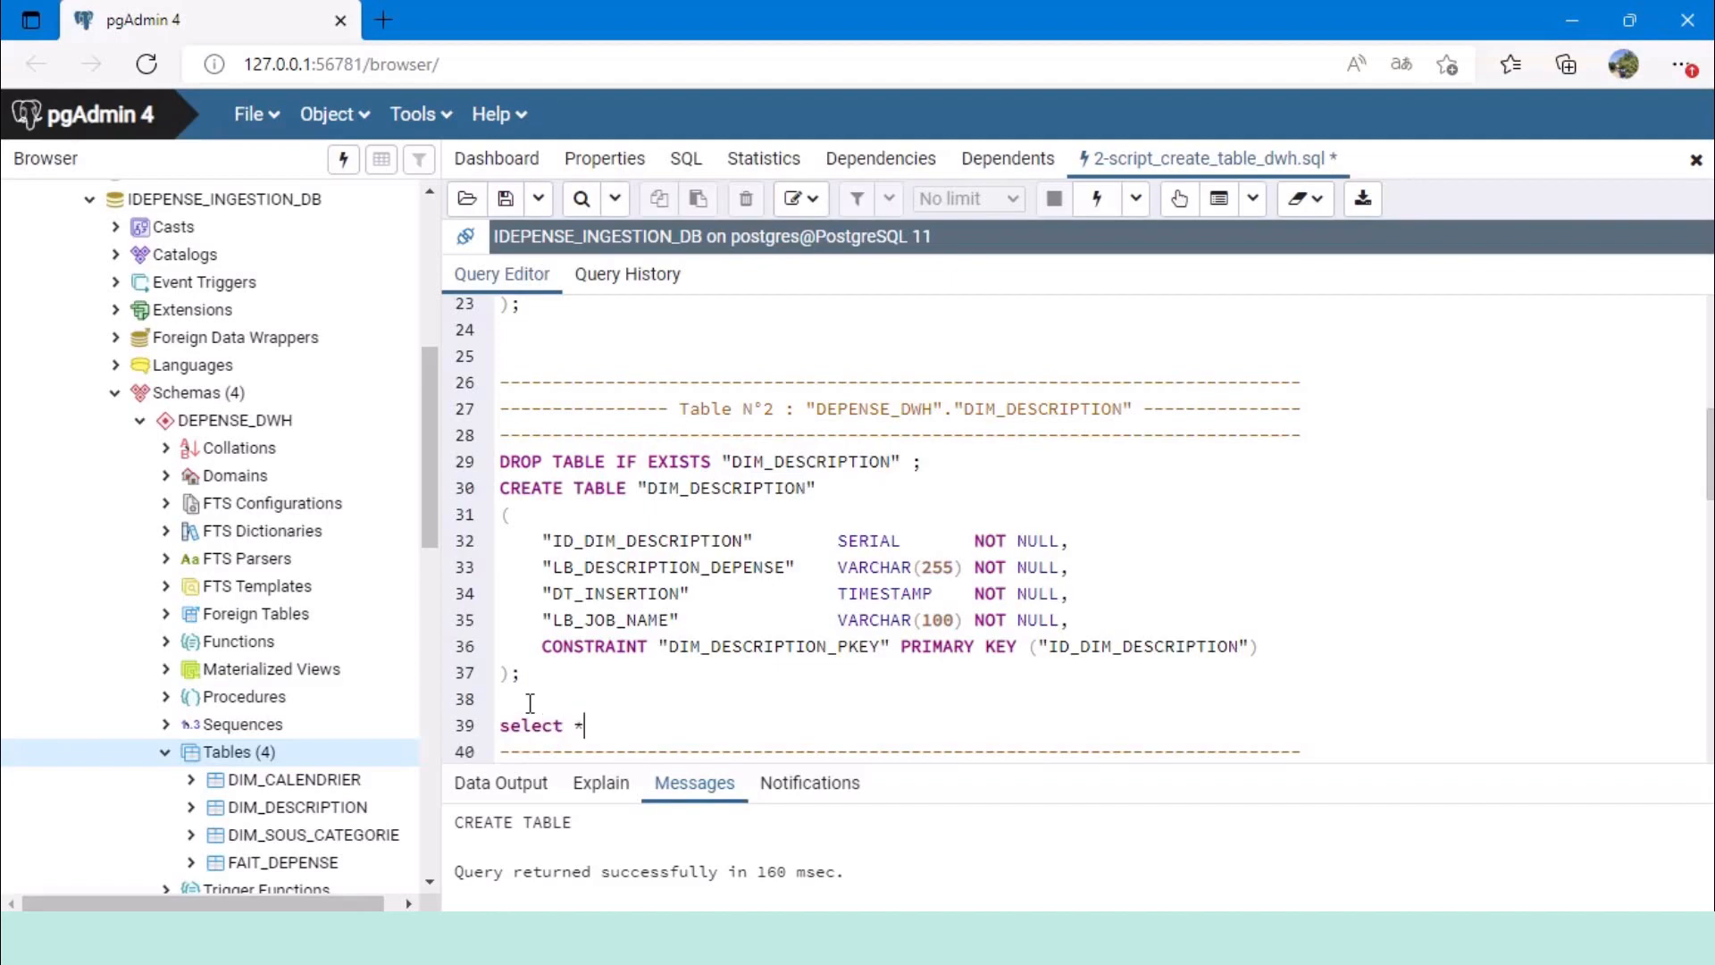
key("ctrl+v")
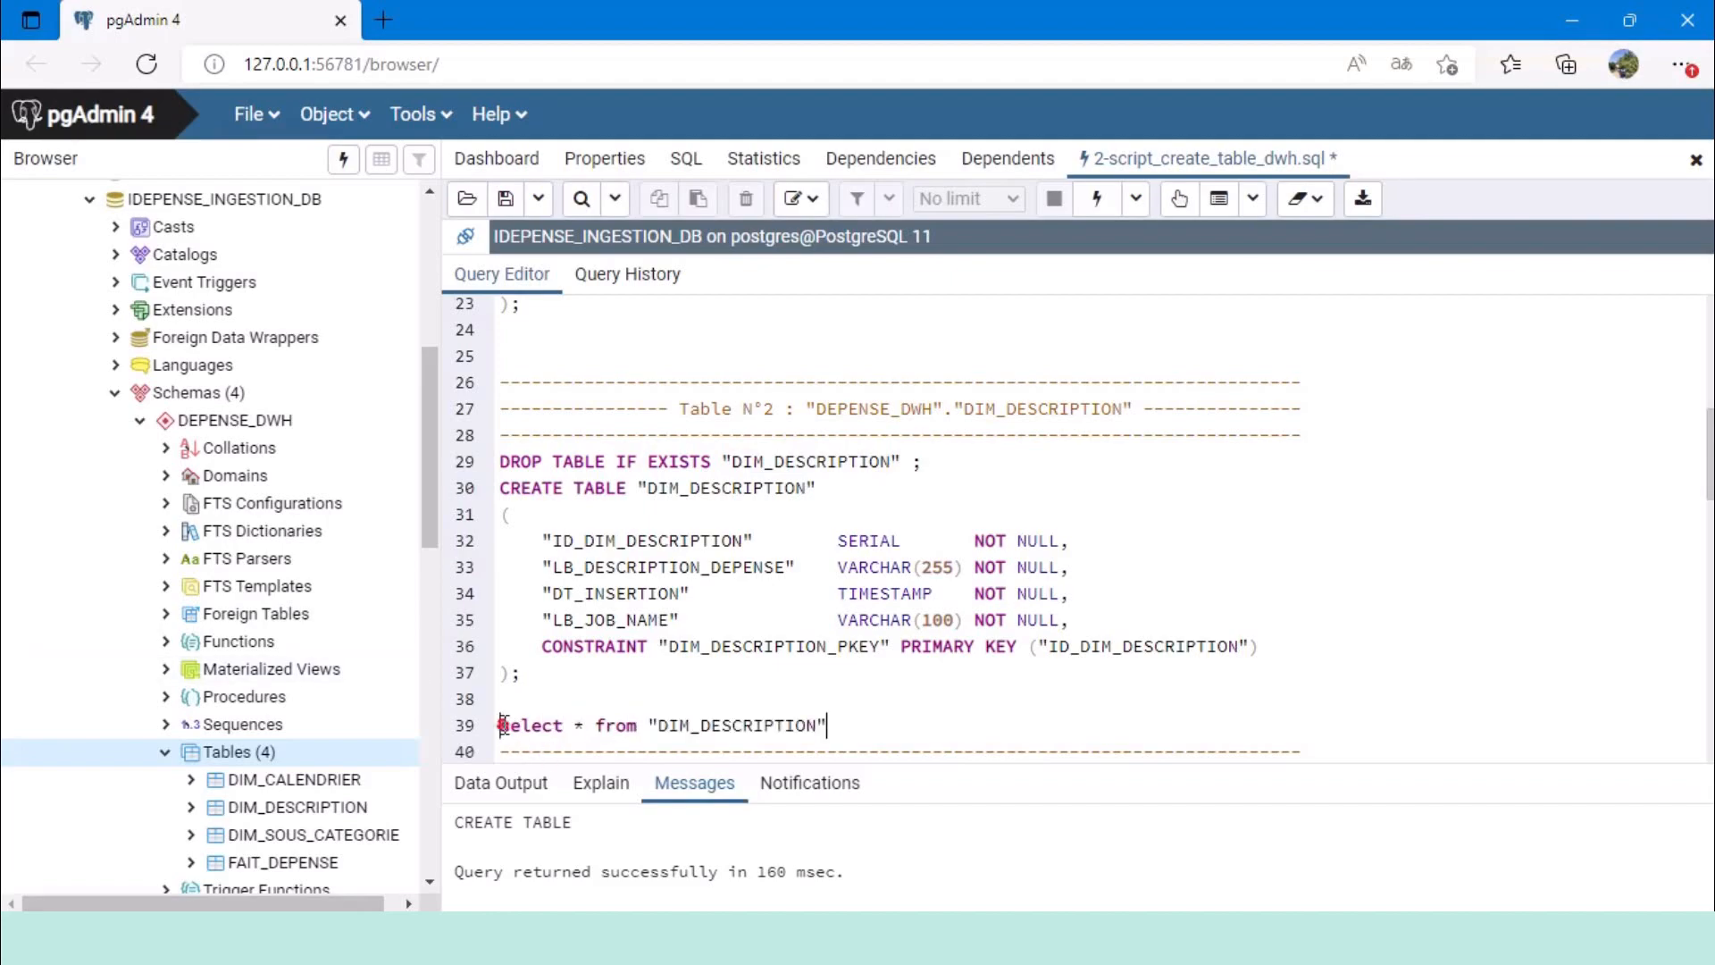
Run only the DIM_DESCRIPTION select query and review the loaded rows, then return to Talend Open Studio.
left_click(853, 722, "shift")
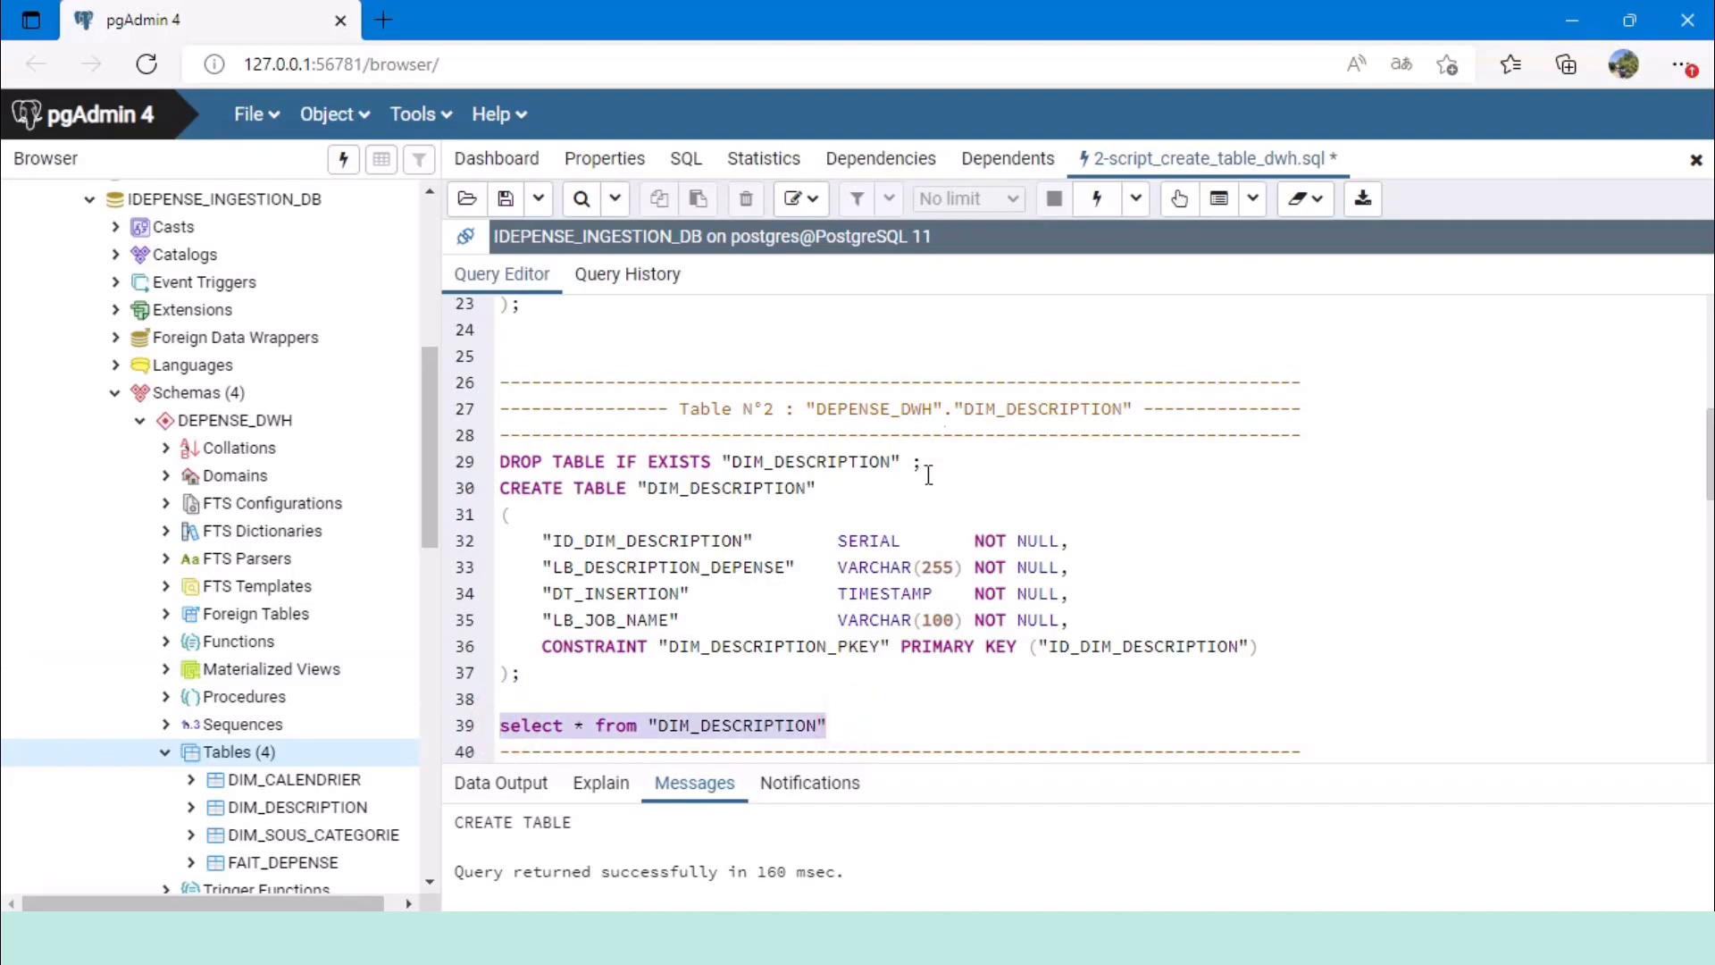
left_click(1097, 198)
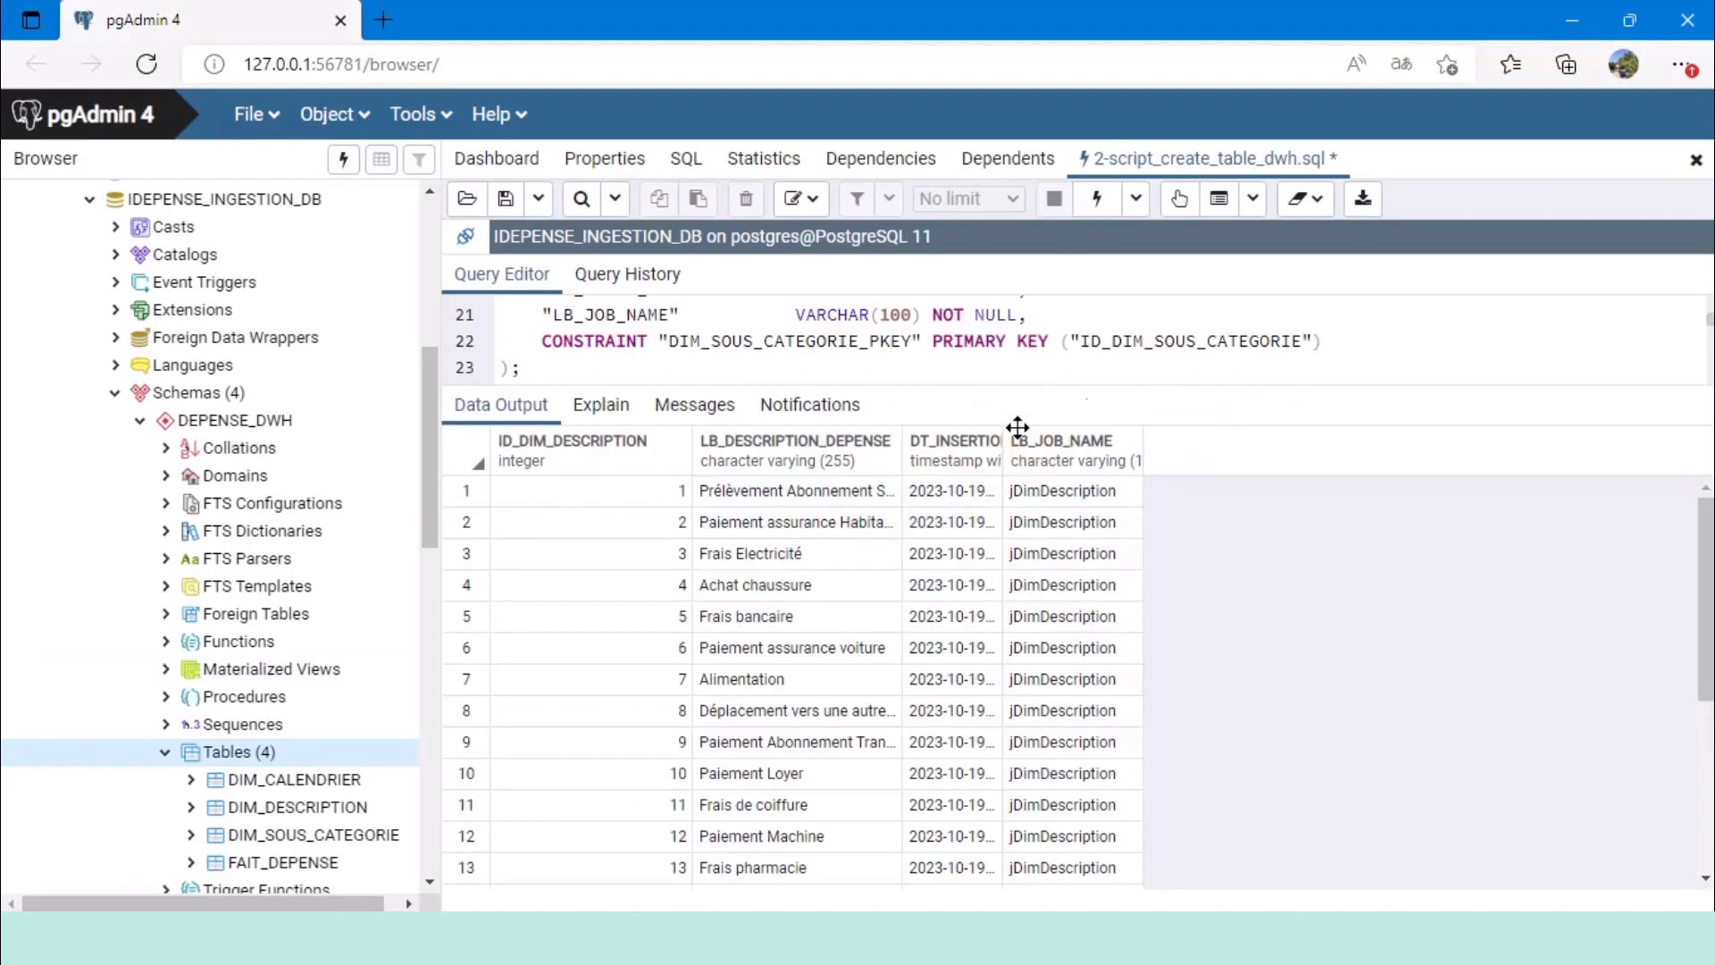
scroll(793, 783, "down", 2)
scroll(794, 783, "down", 3)
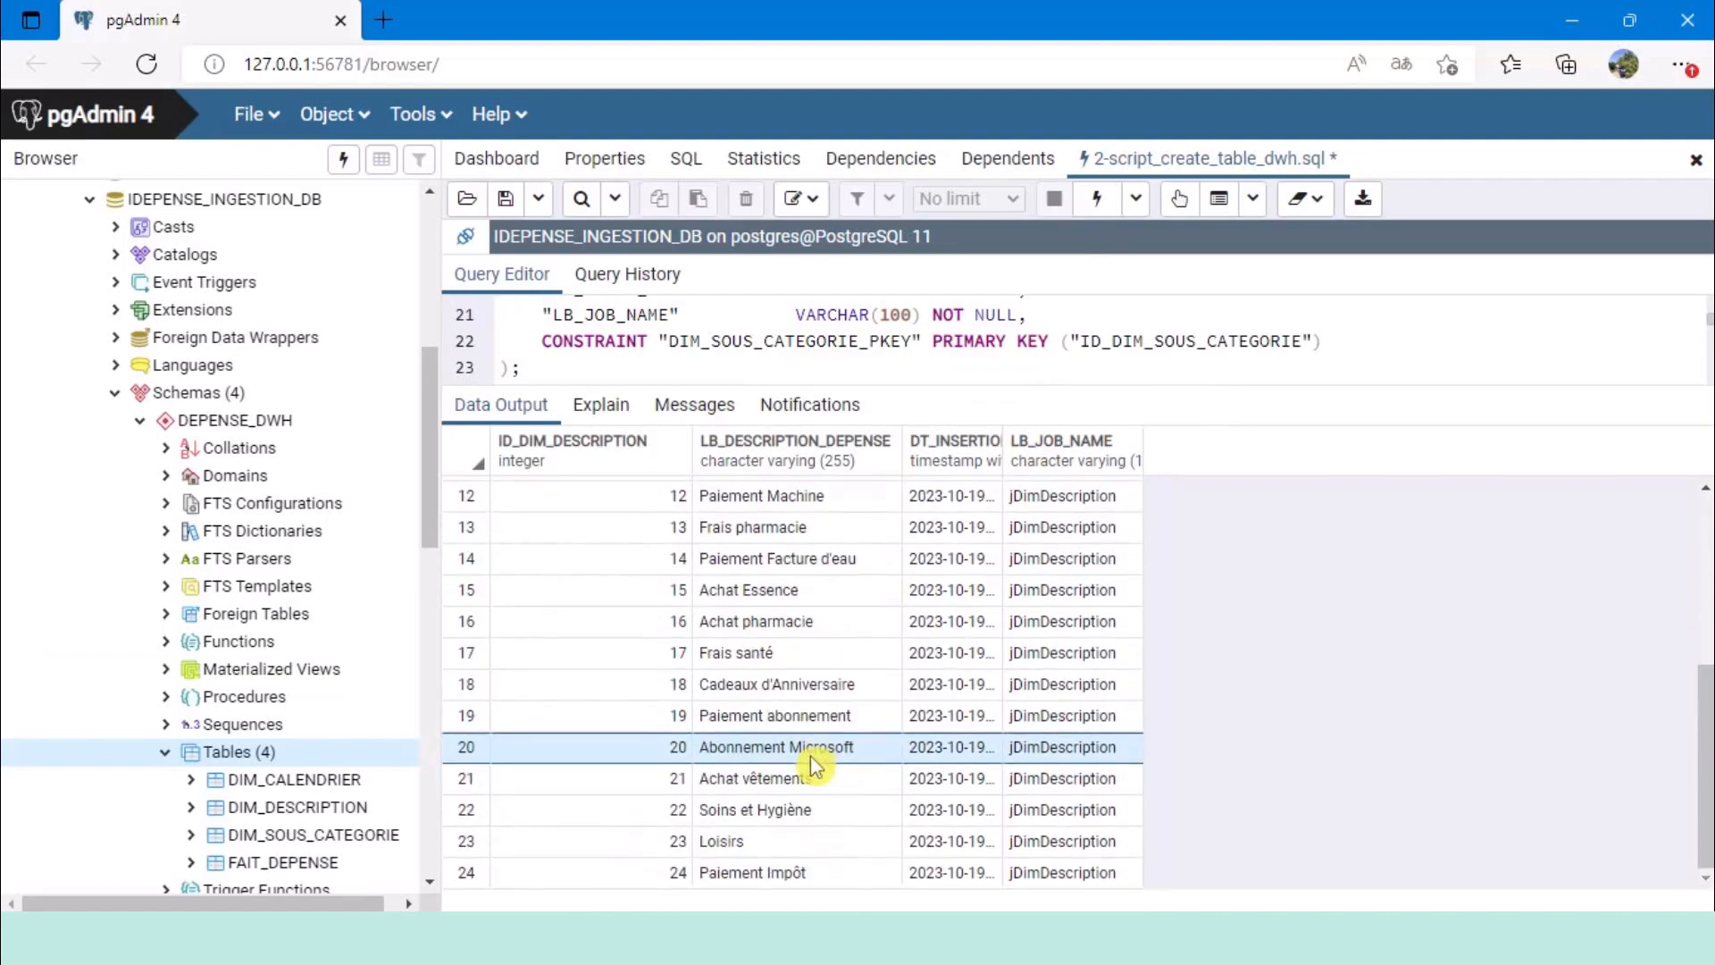
scroll(807, 773, "up", 5)
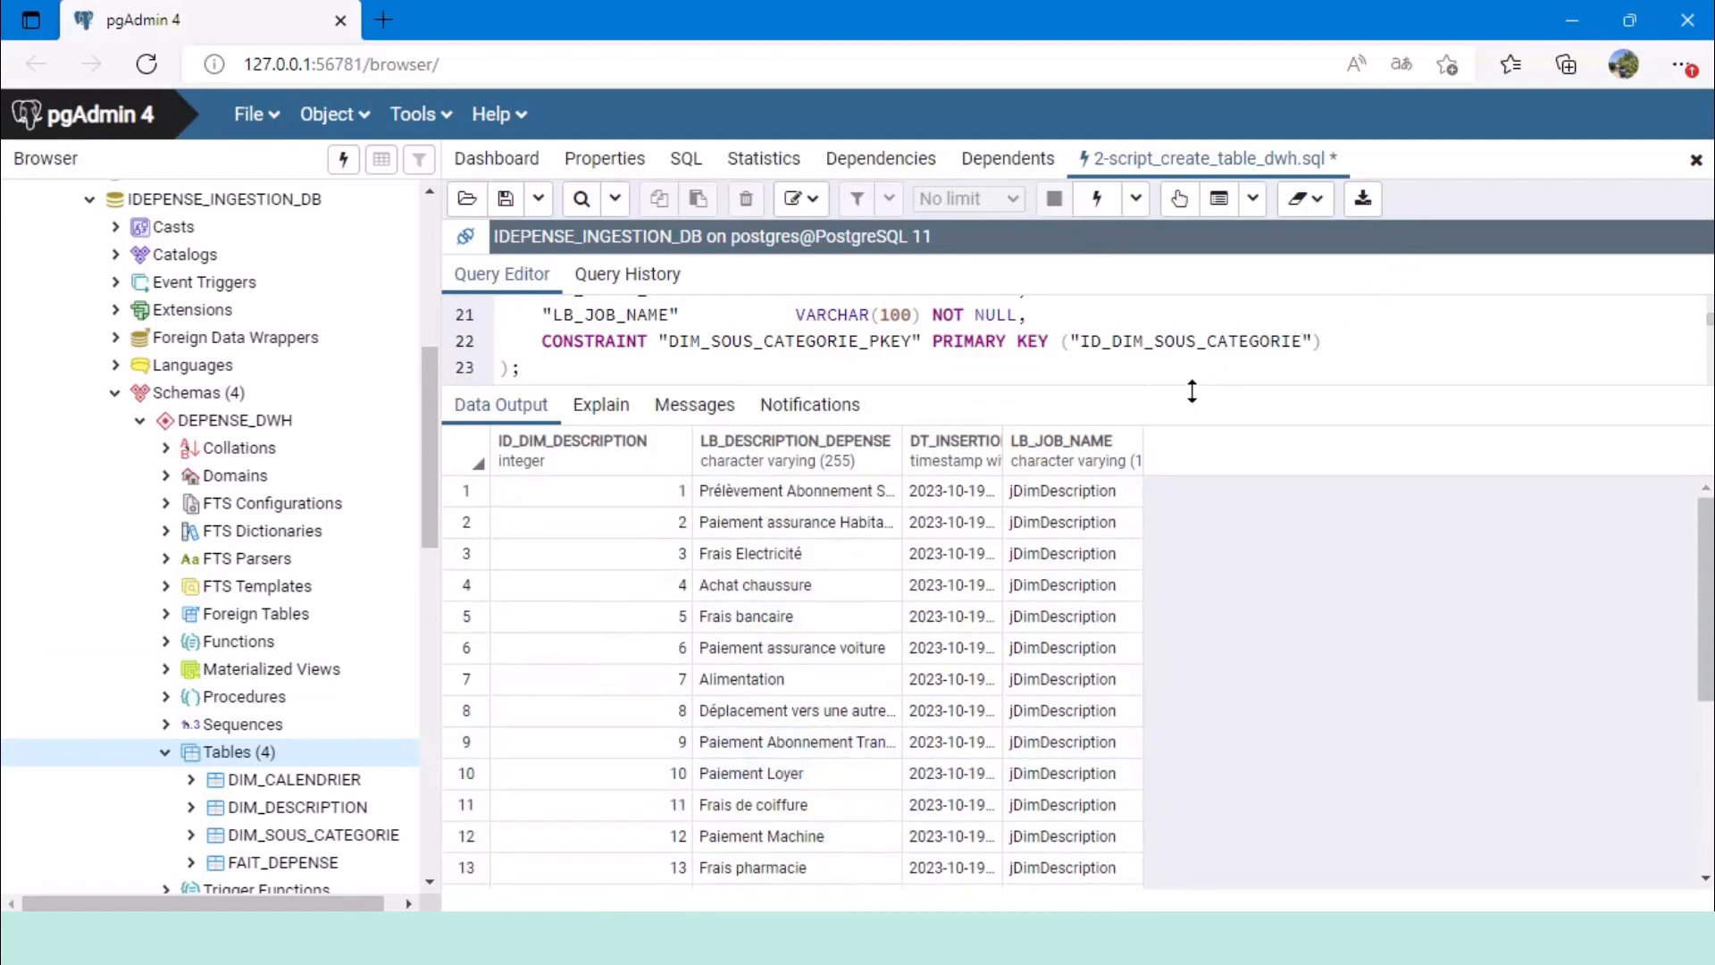
left_click_drag(1192, 382, 1198, 761)
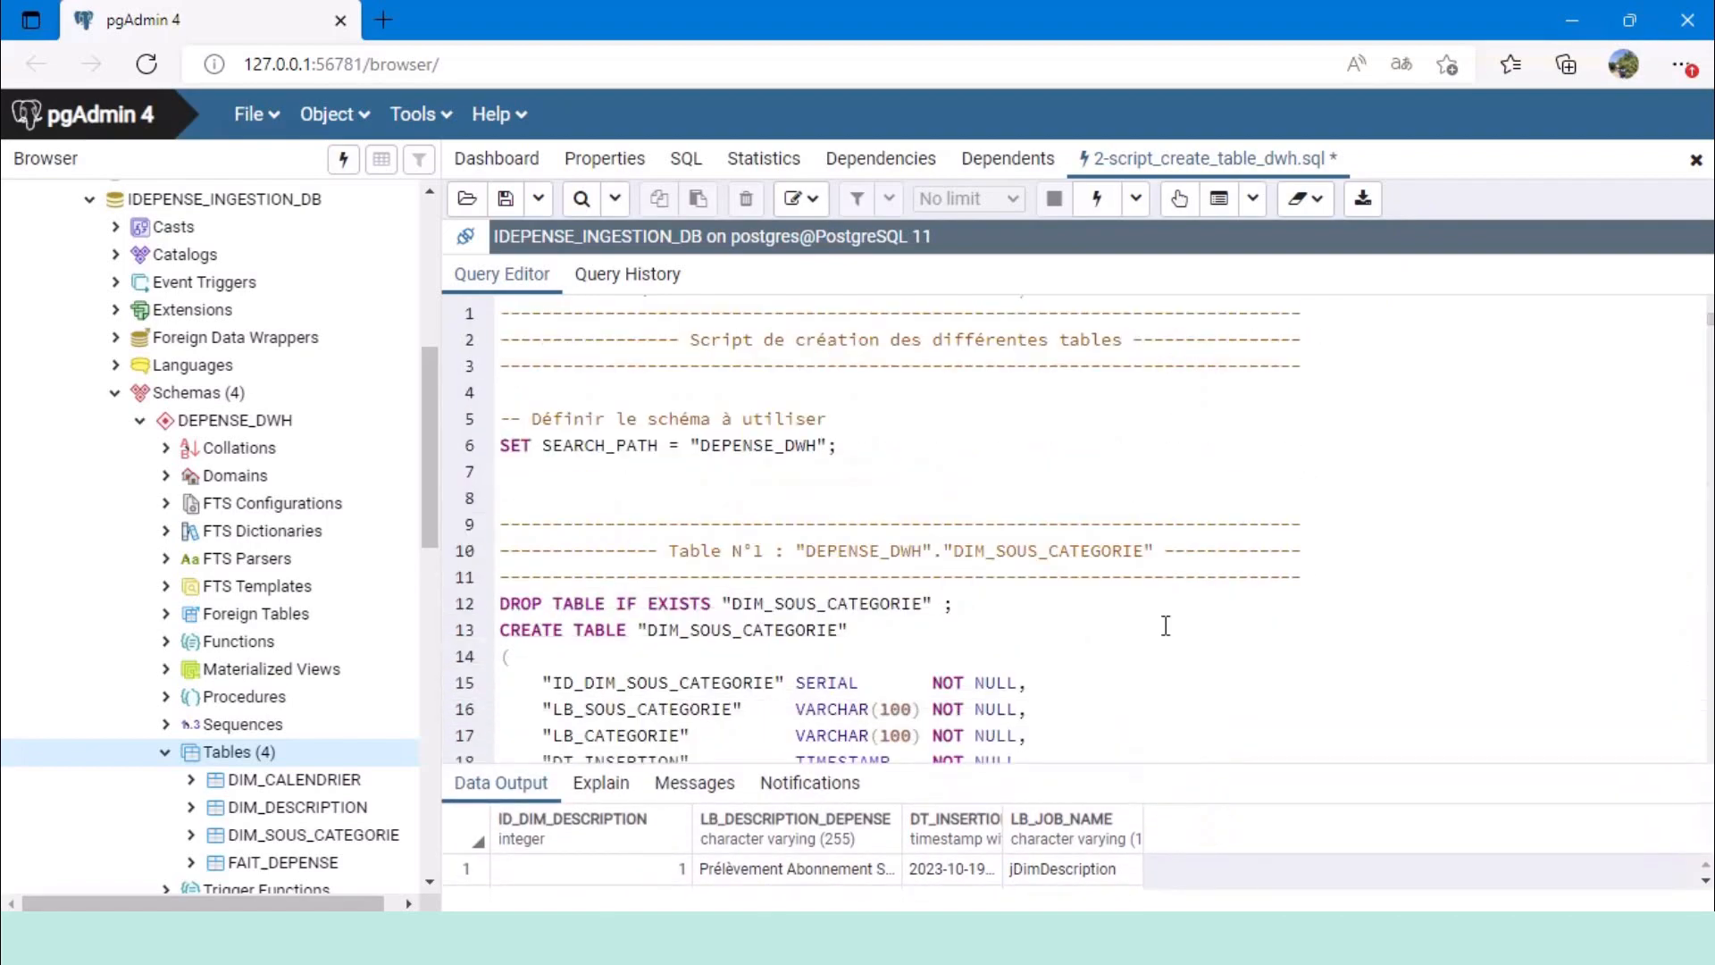
left_click(1572, 21)
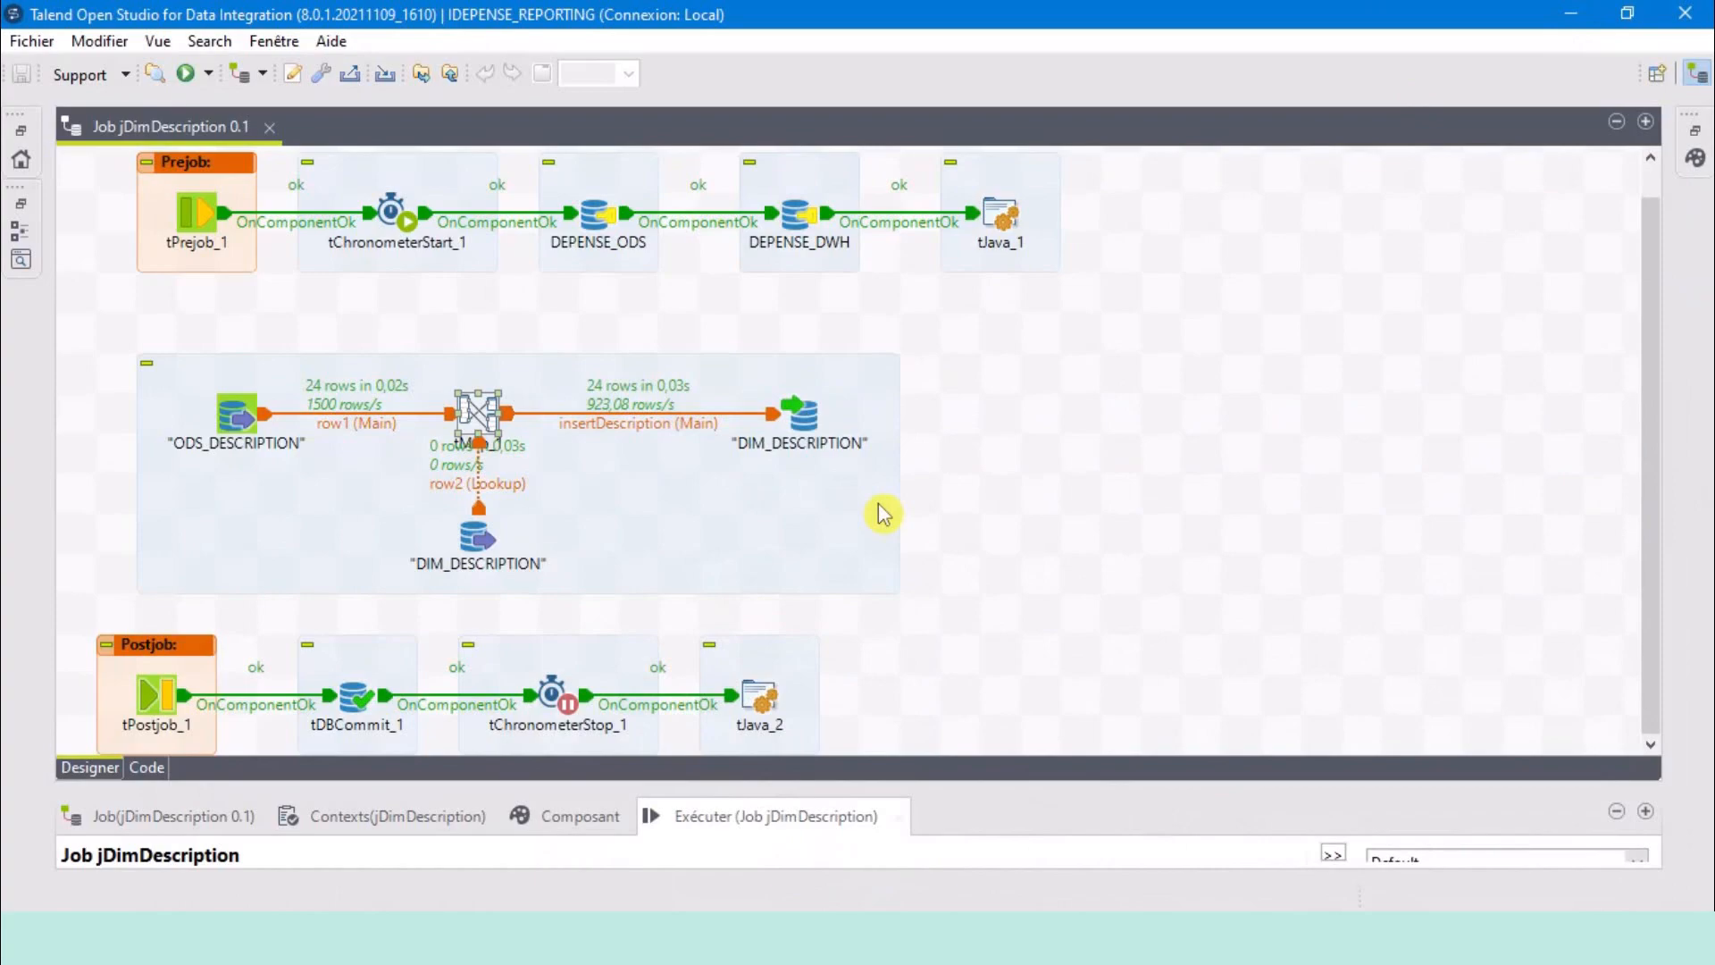
Create a new job named jDimSousCategorie in the DWH folder of the repository's jobs.
left_click(19, 139)
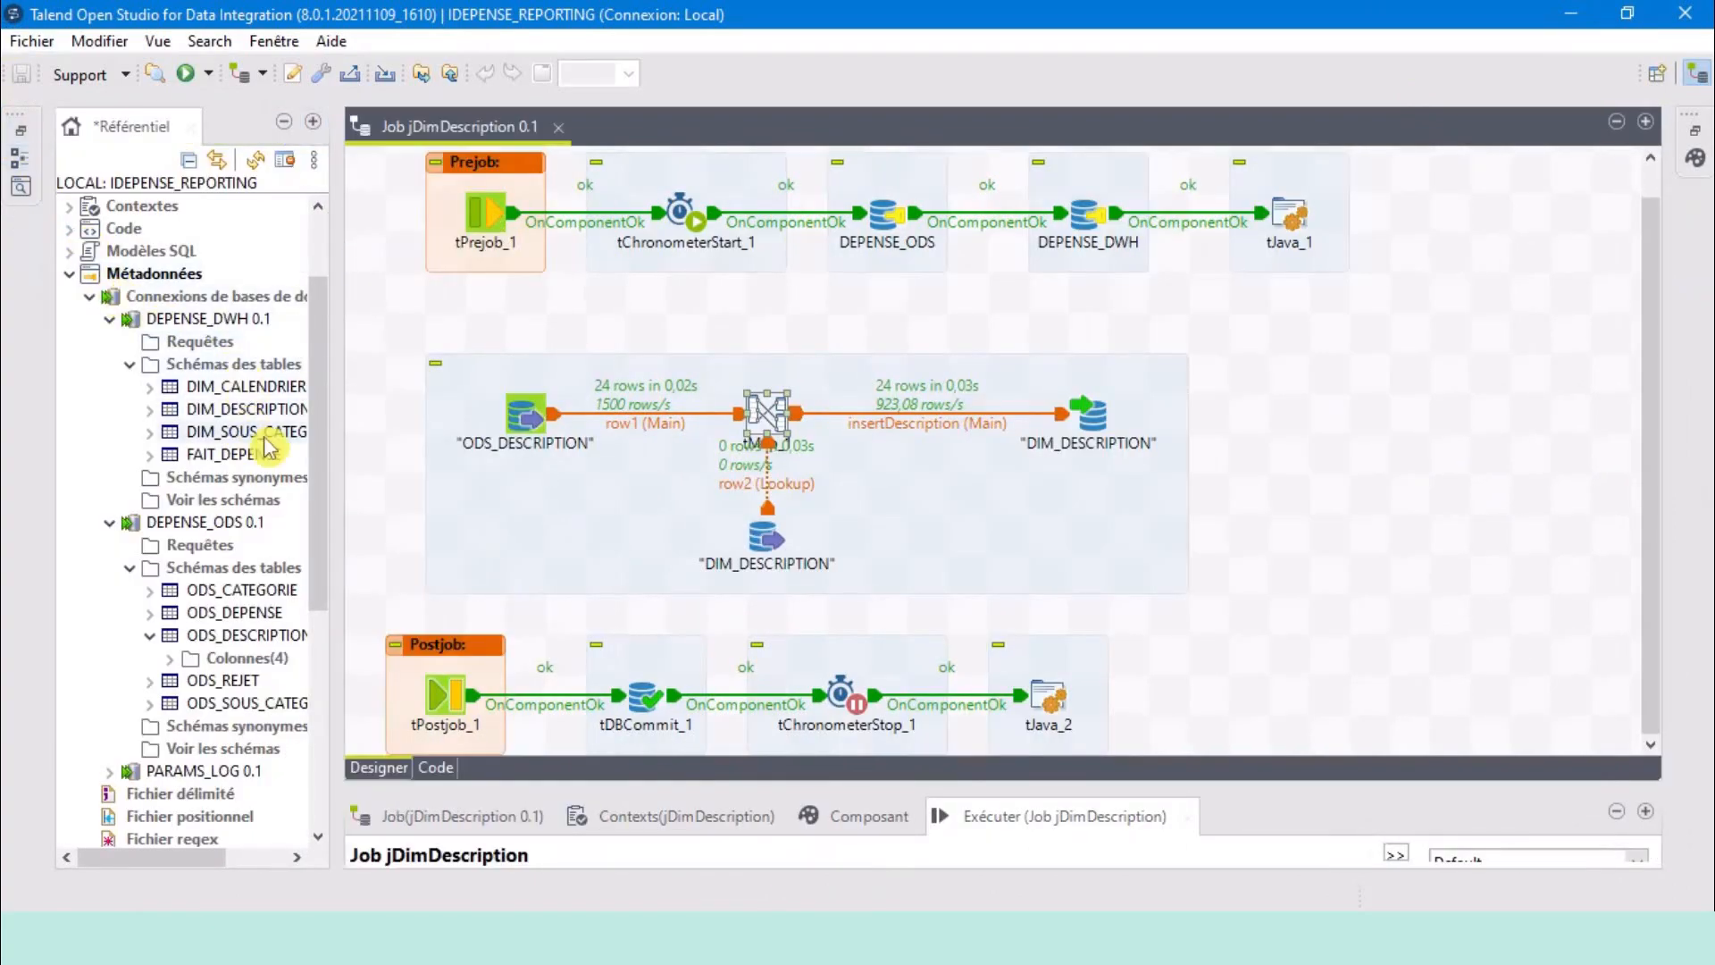
left_click(69, 273)
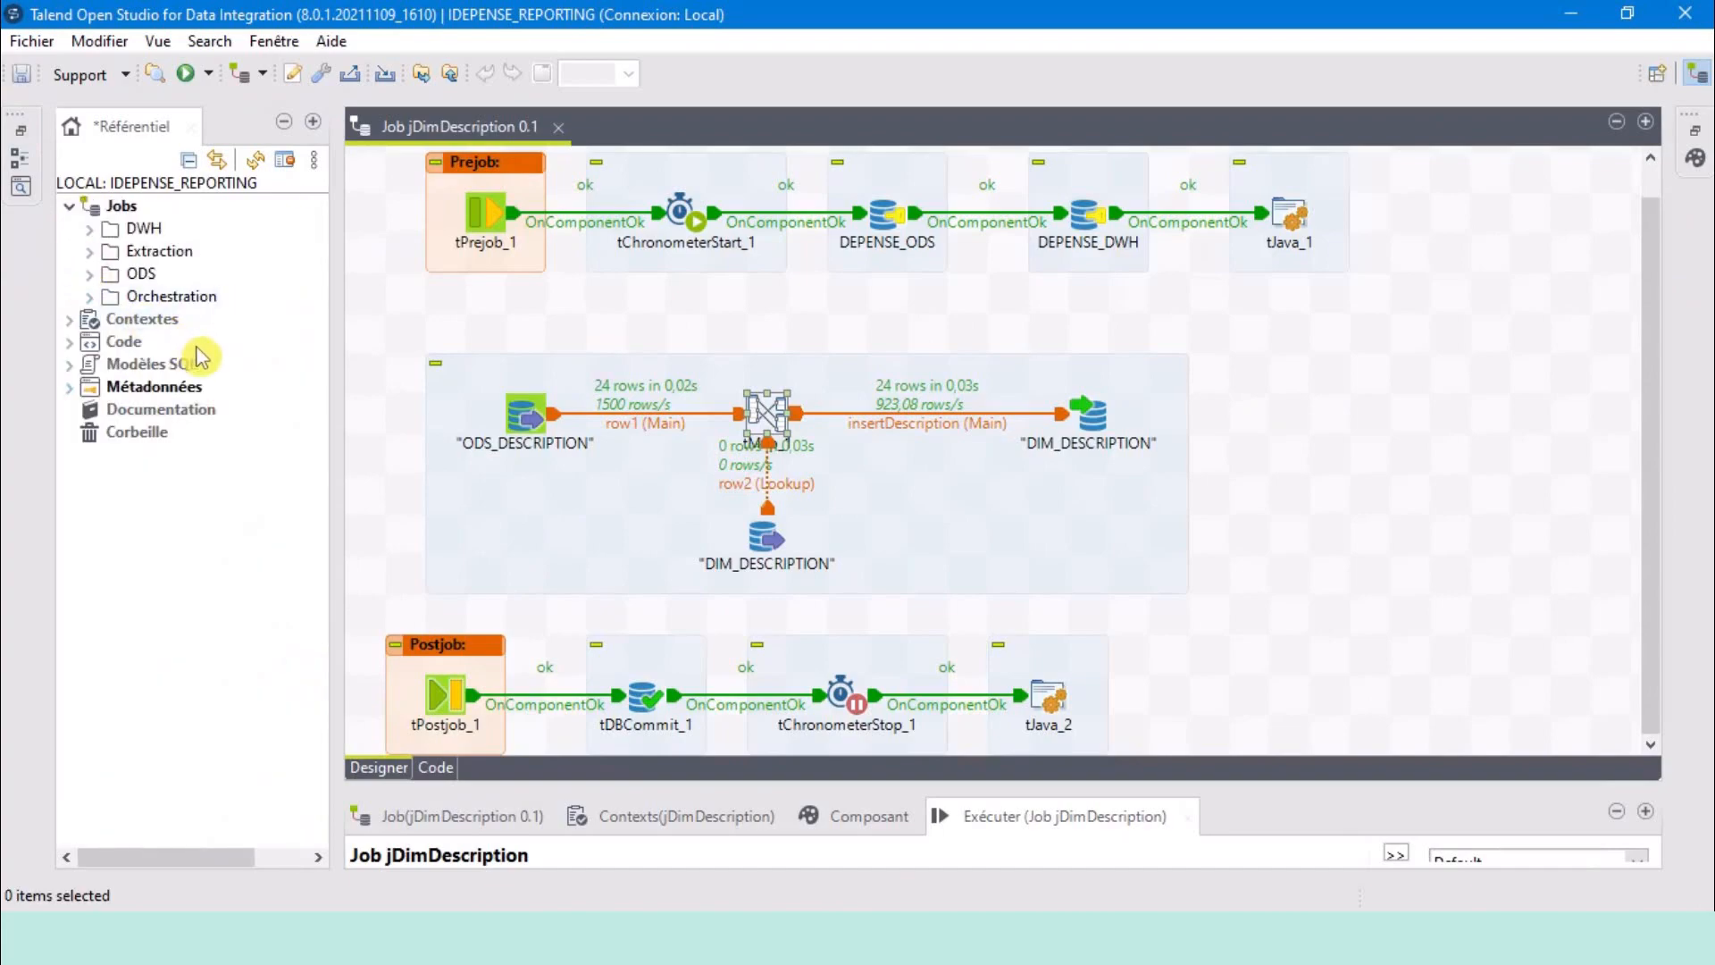
left_click(95, 230)
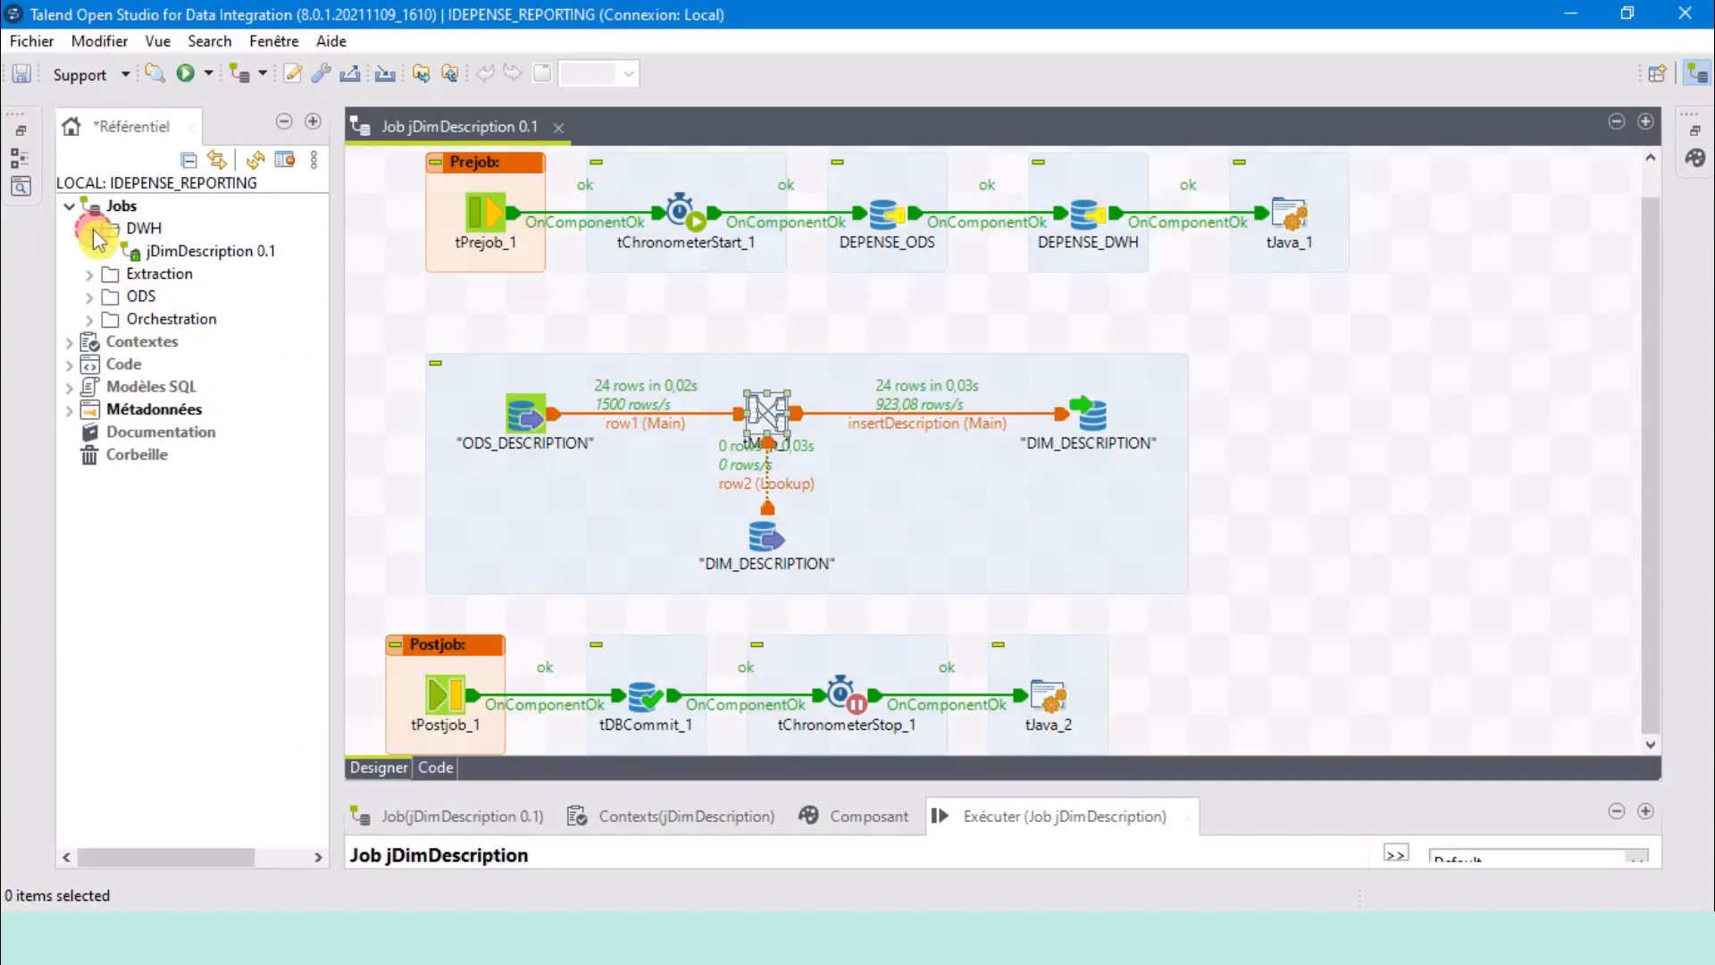
right_click(140, 234)
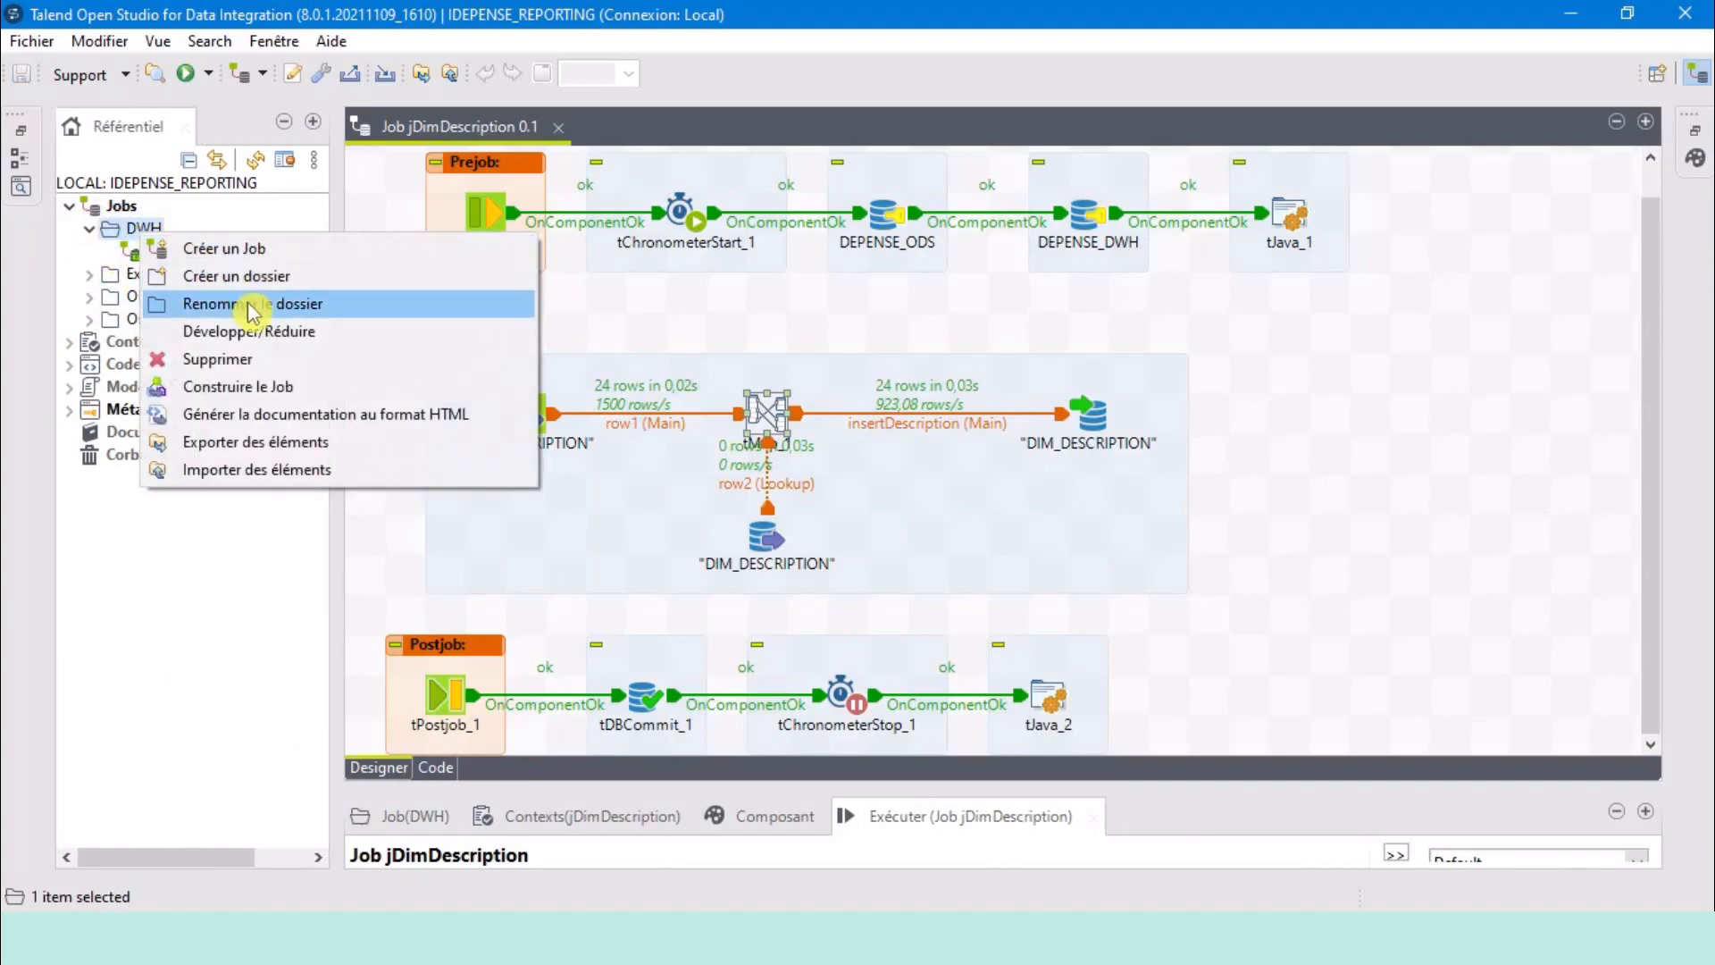
left_click(280, 248)
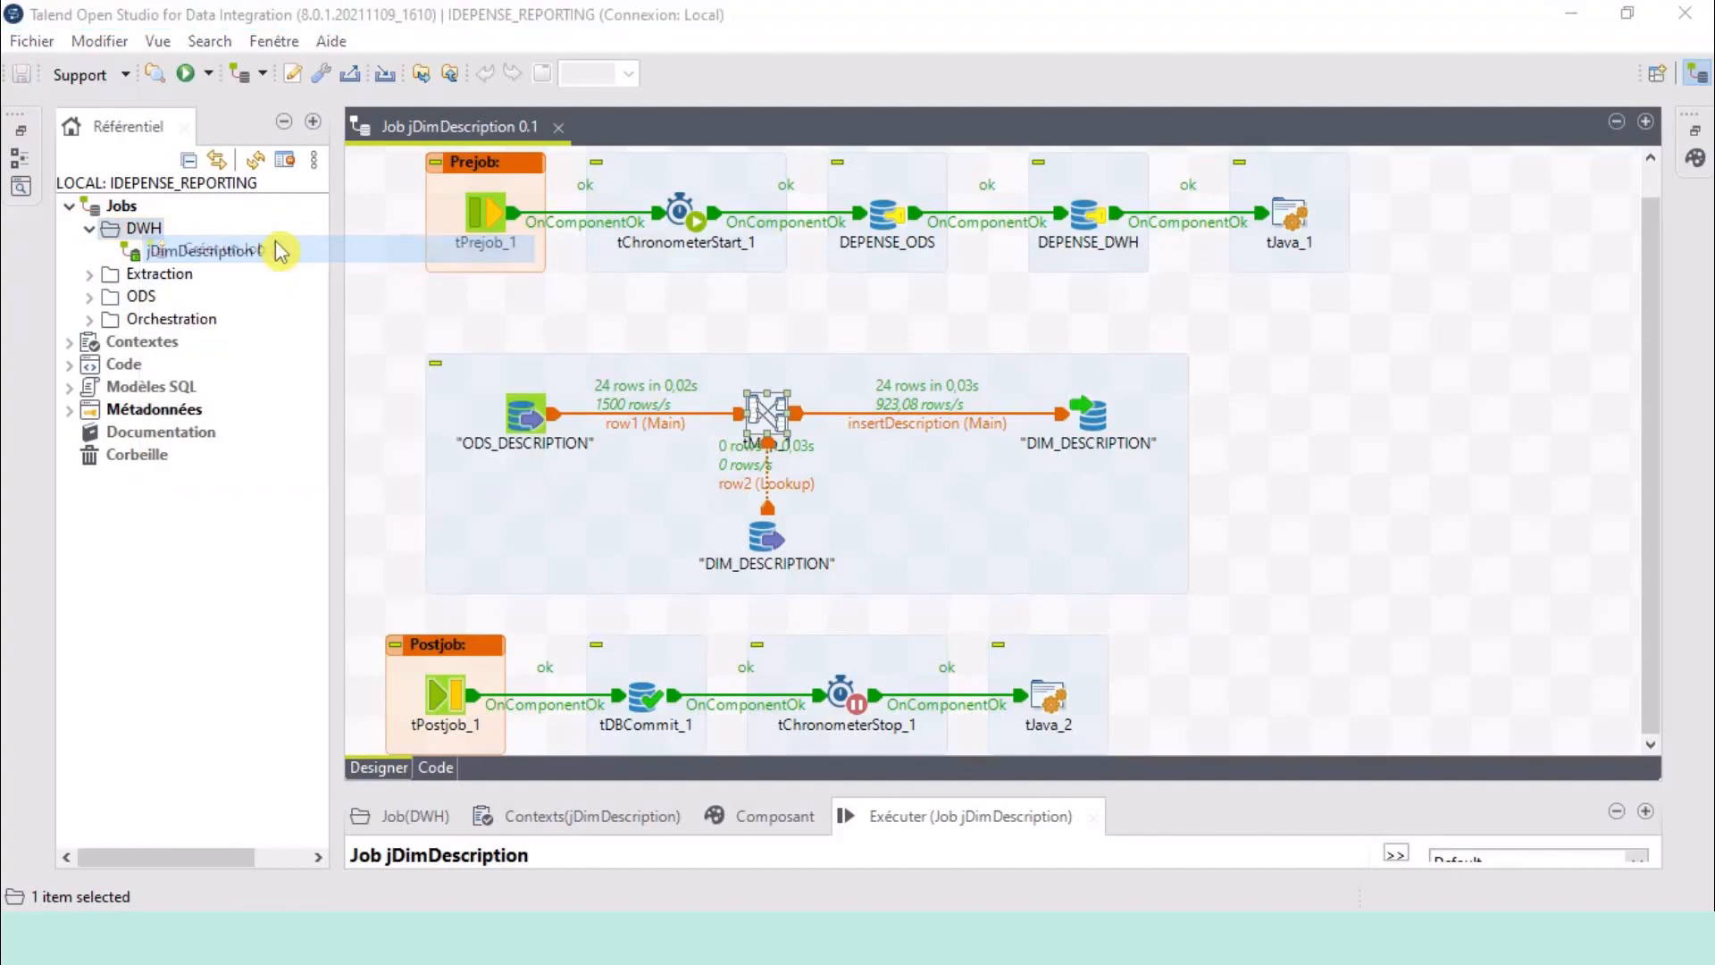
type("j")
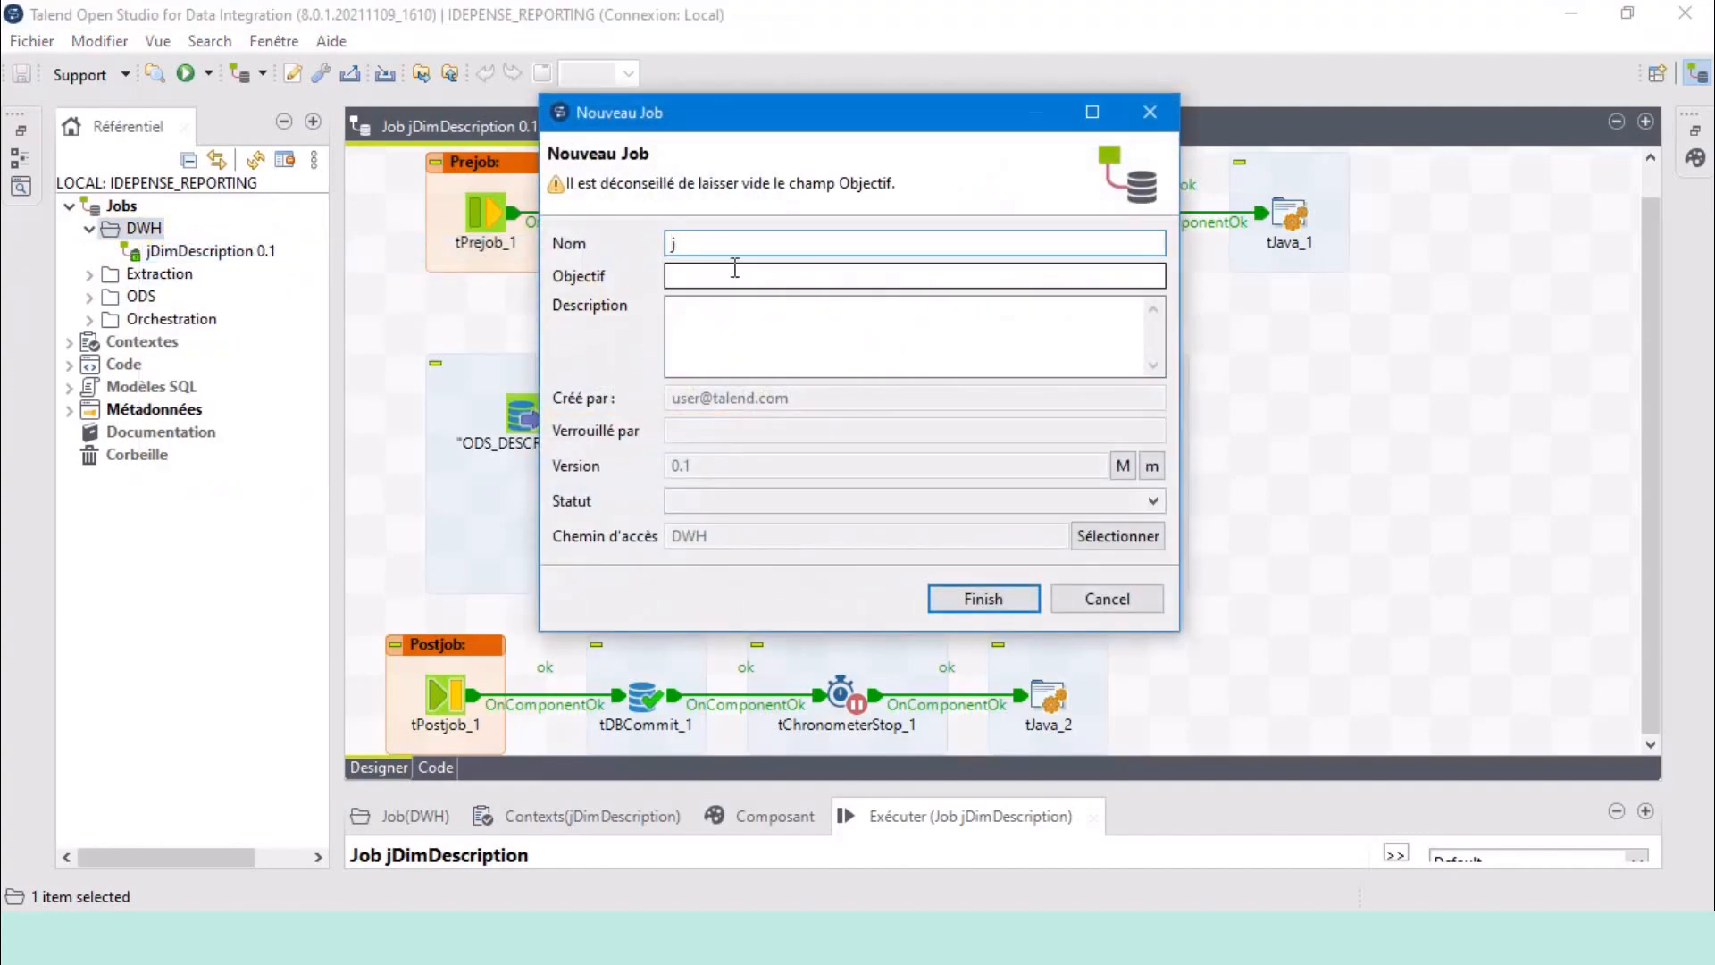
type("DimSousCategorie")
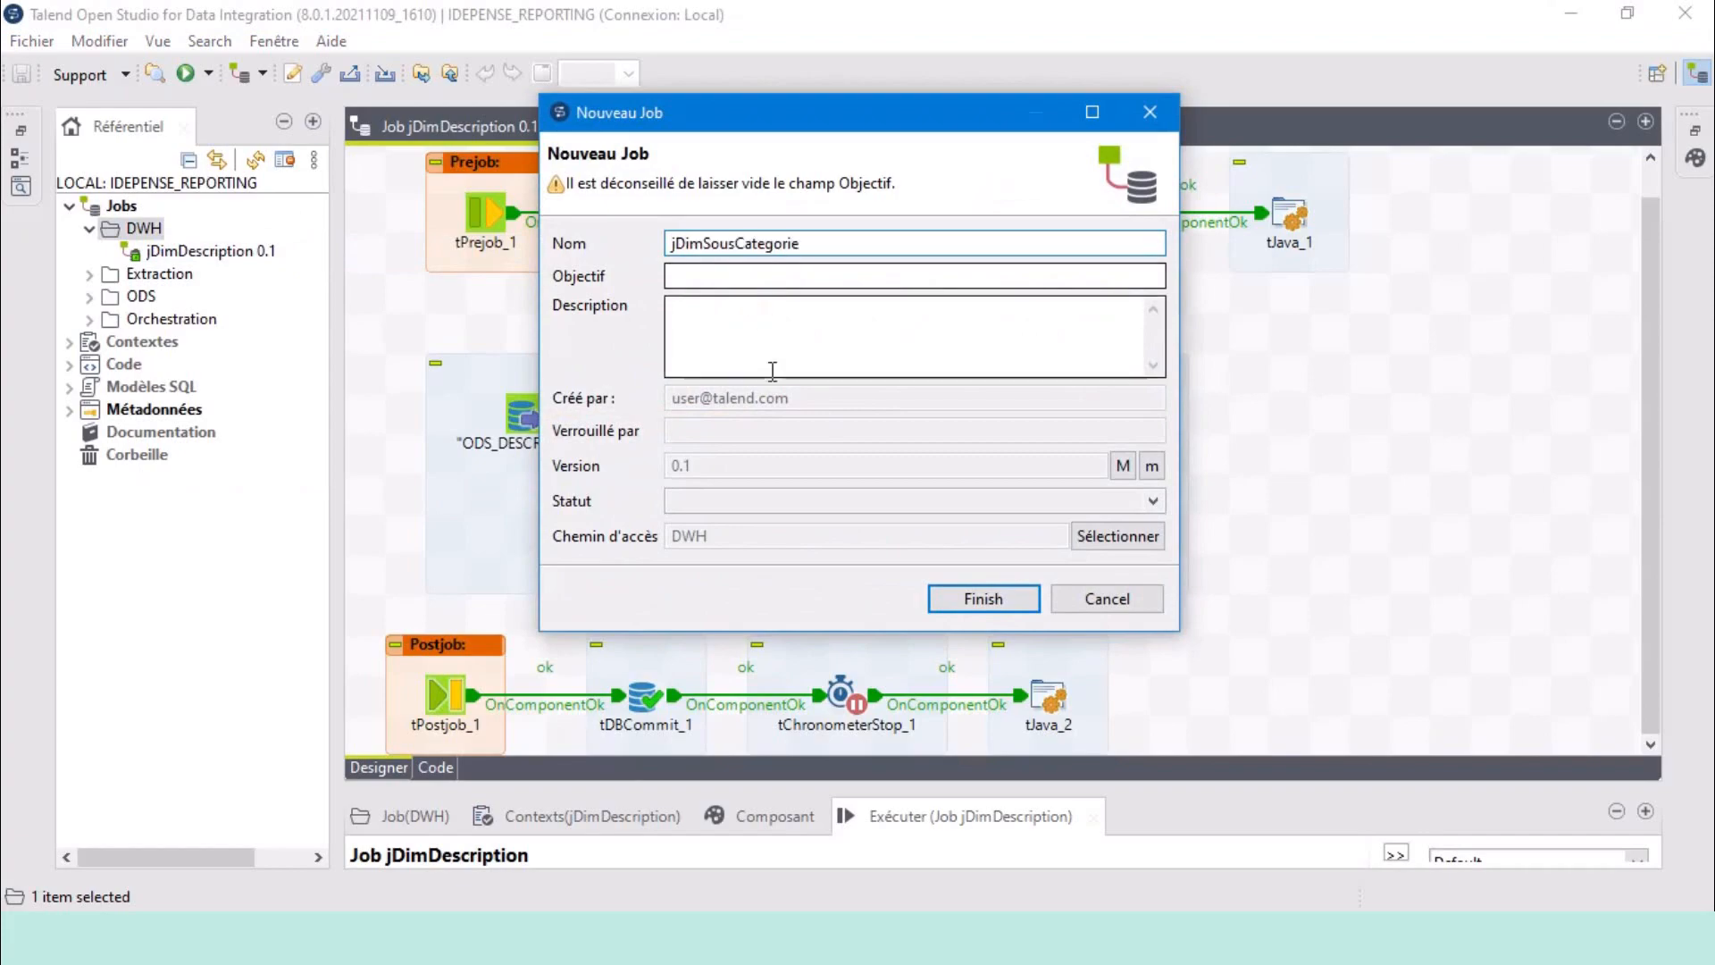
left_click(990, 598)
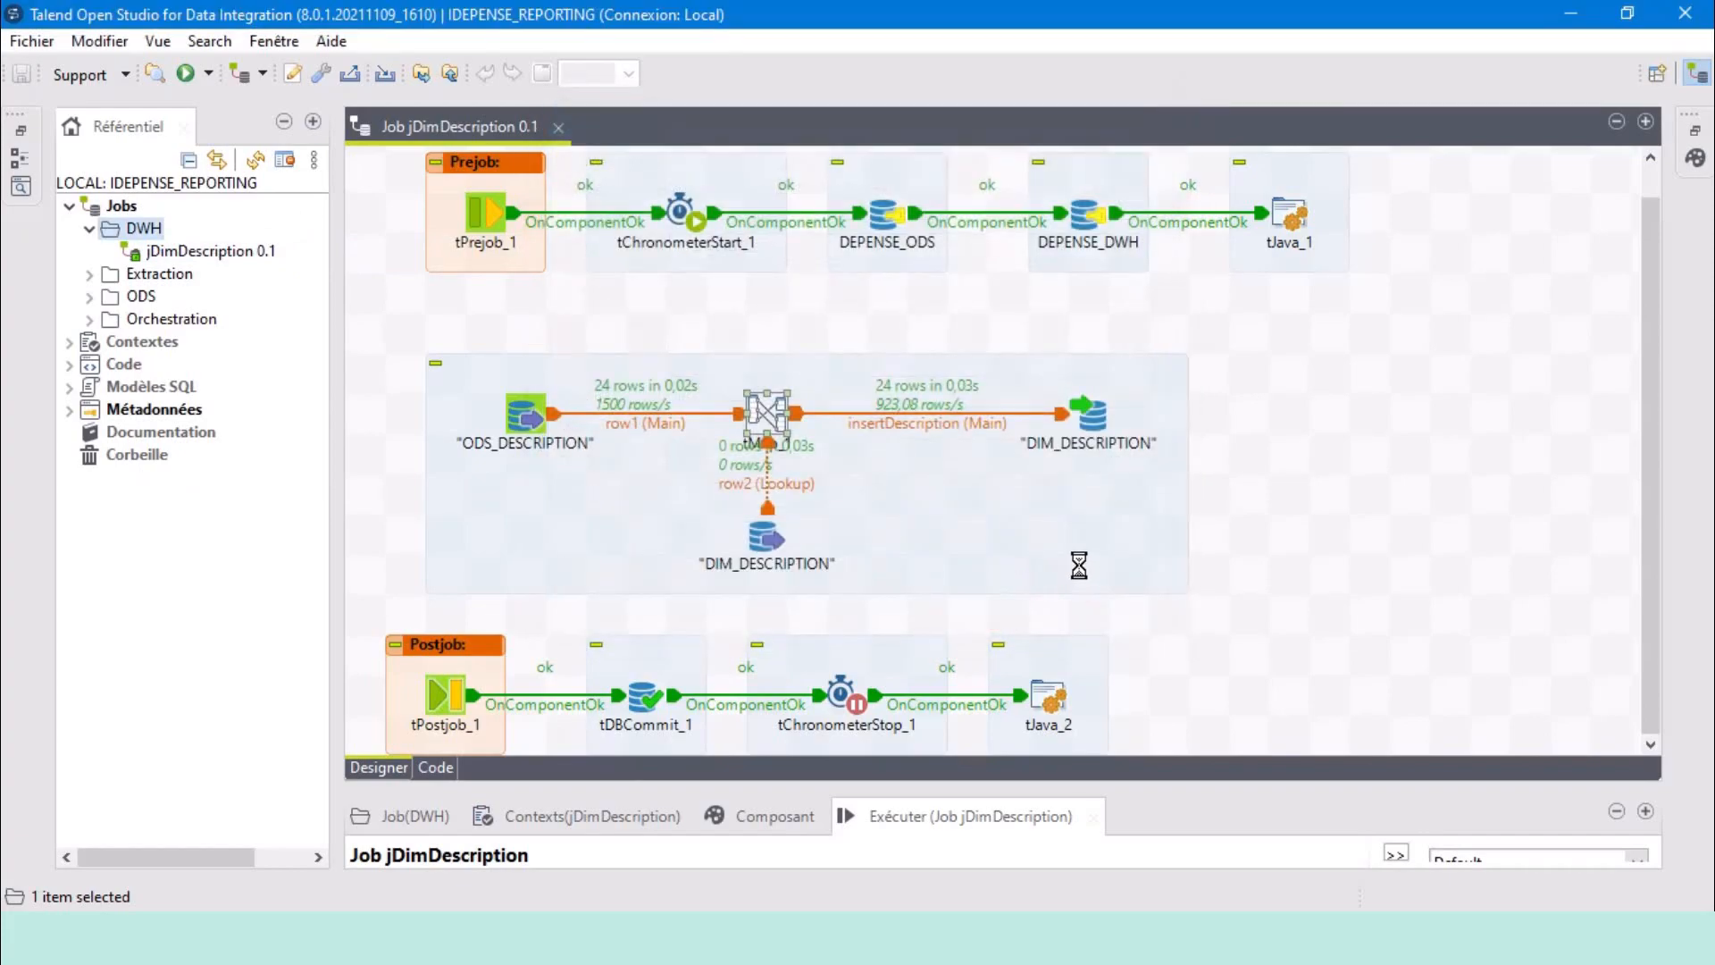
left_click(1009, 625)
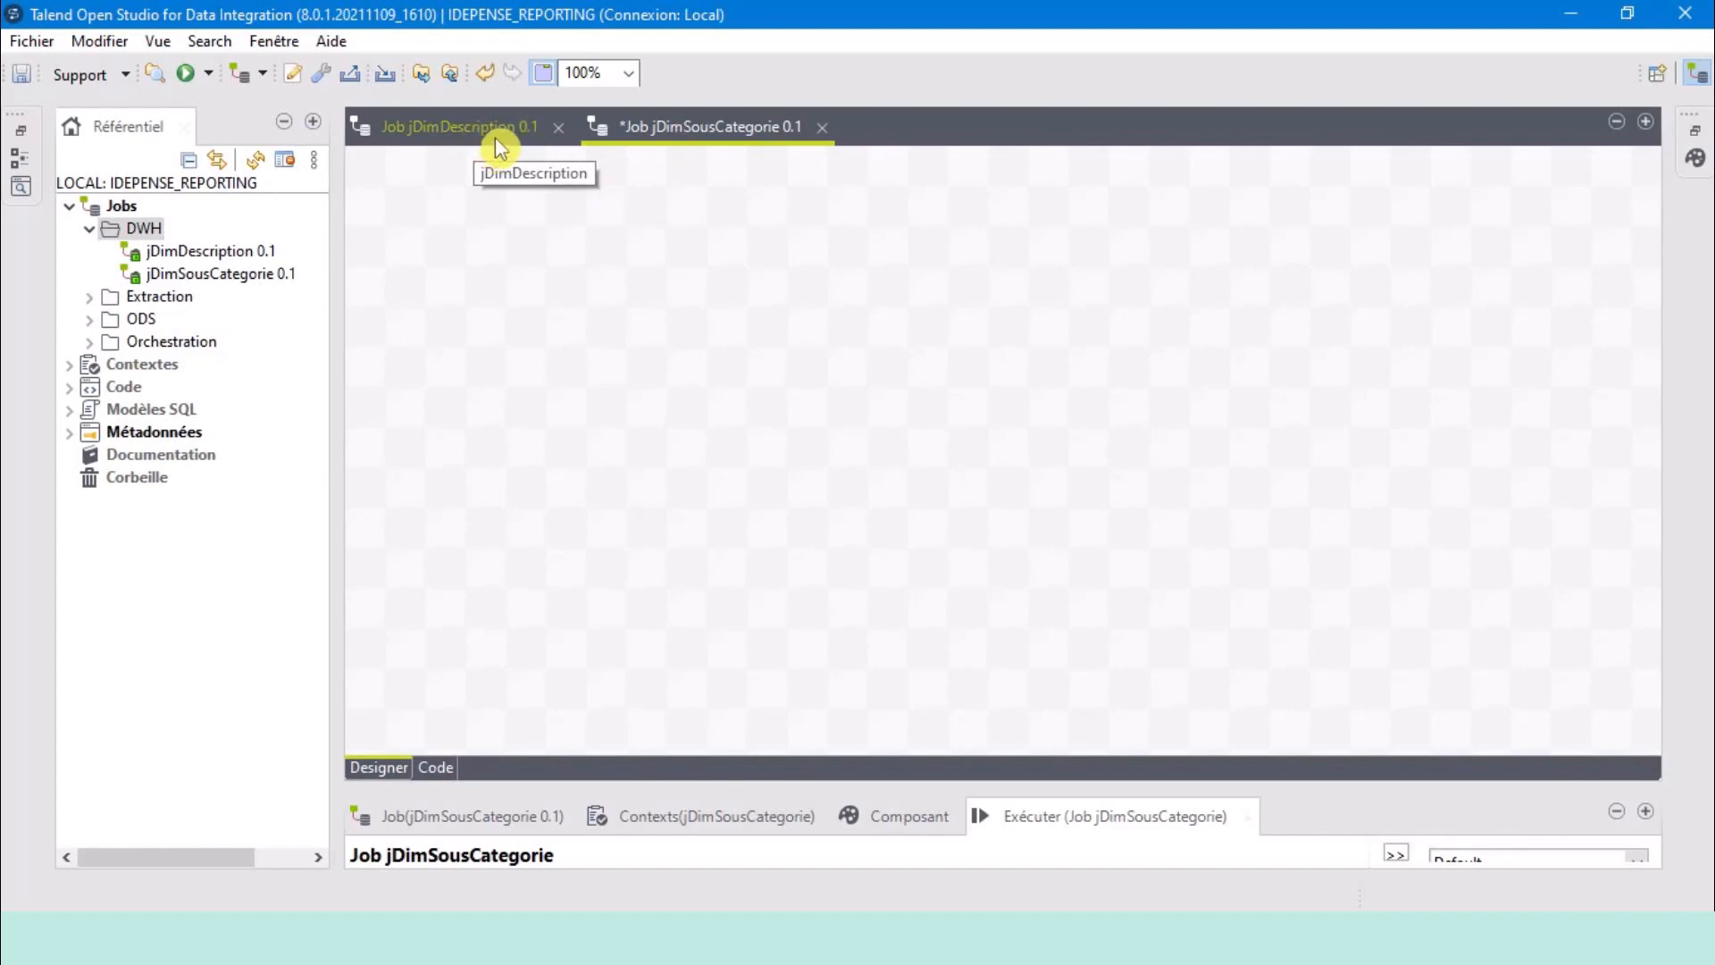
Copy the prejob chain from tPrejob_1 to tJava_1 of jDimDescription into jDimSousCategorie, accepting the connexionODS and connexionDWH context parameters.
left_click(495, 139)
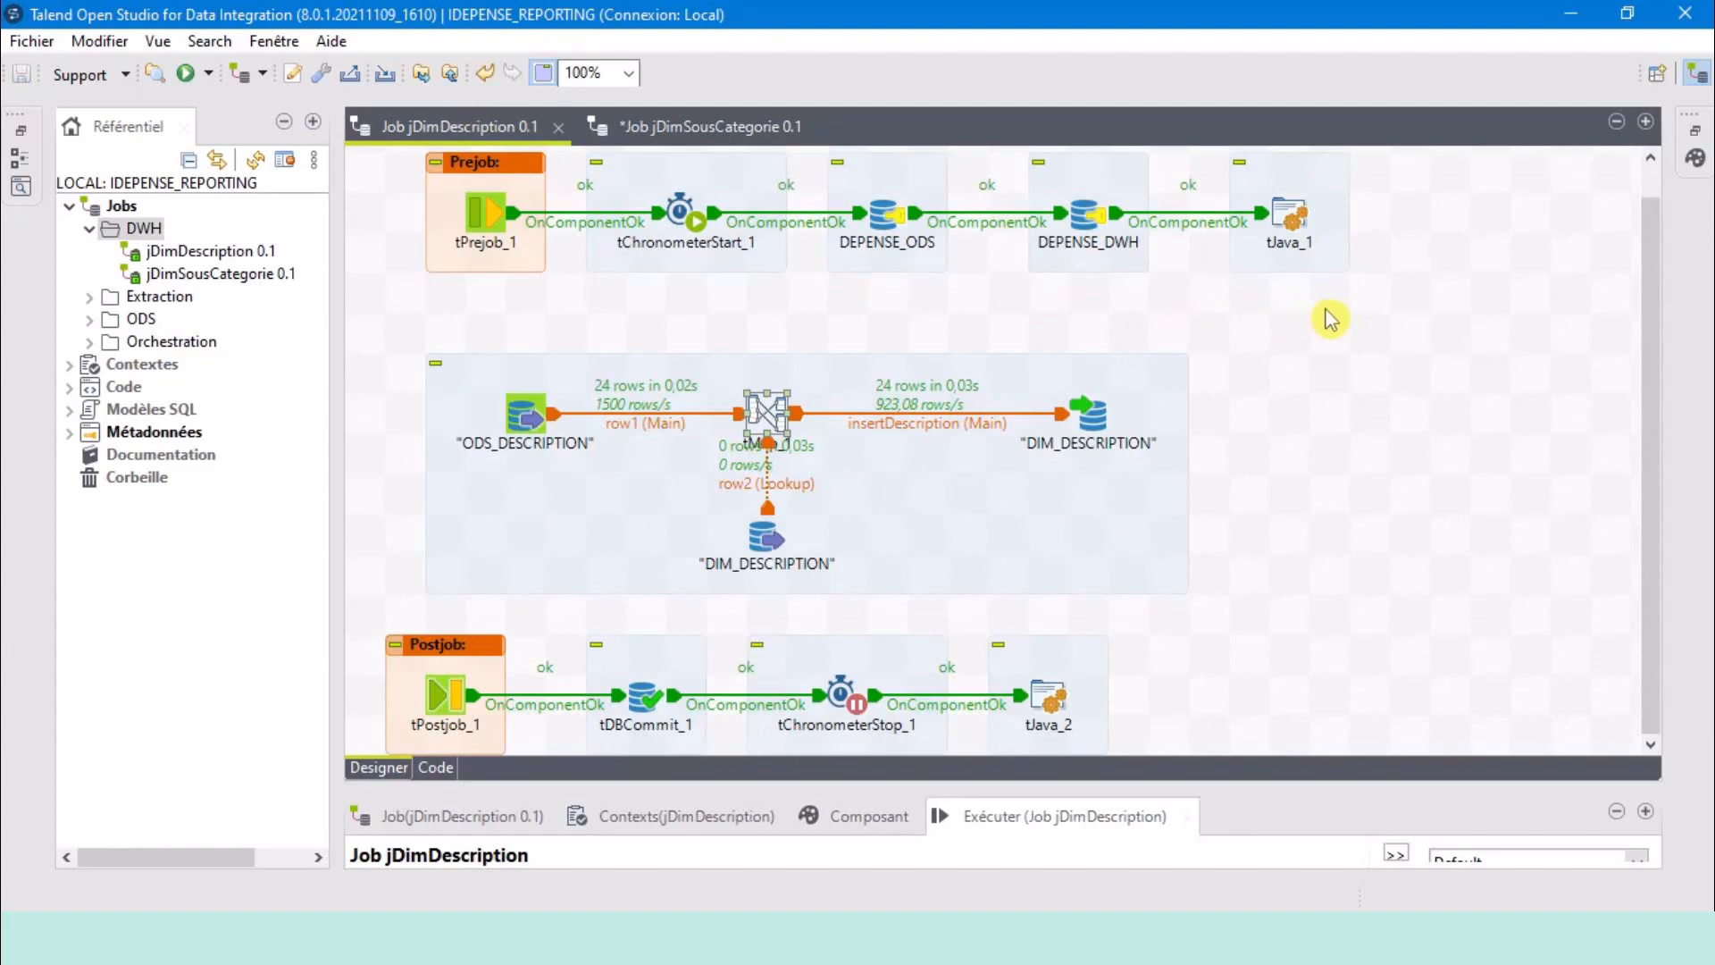
left_click_drag(1385, 311, 369, 150)
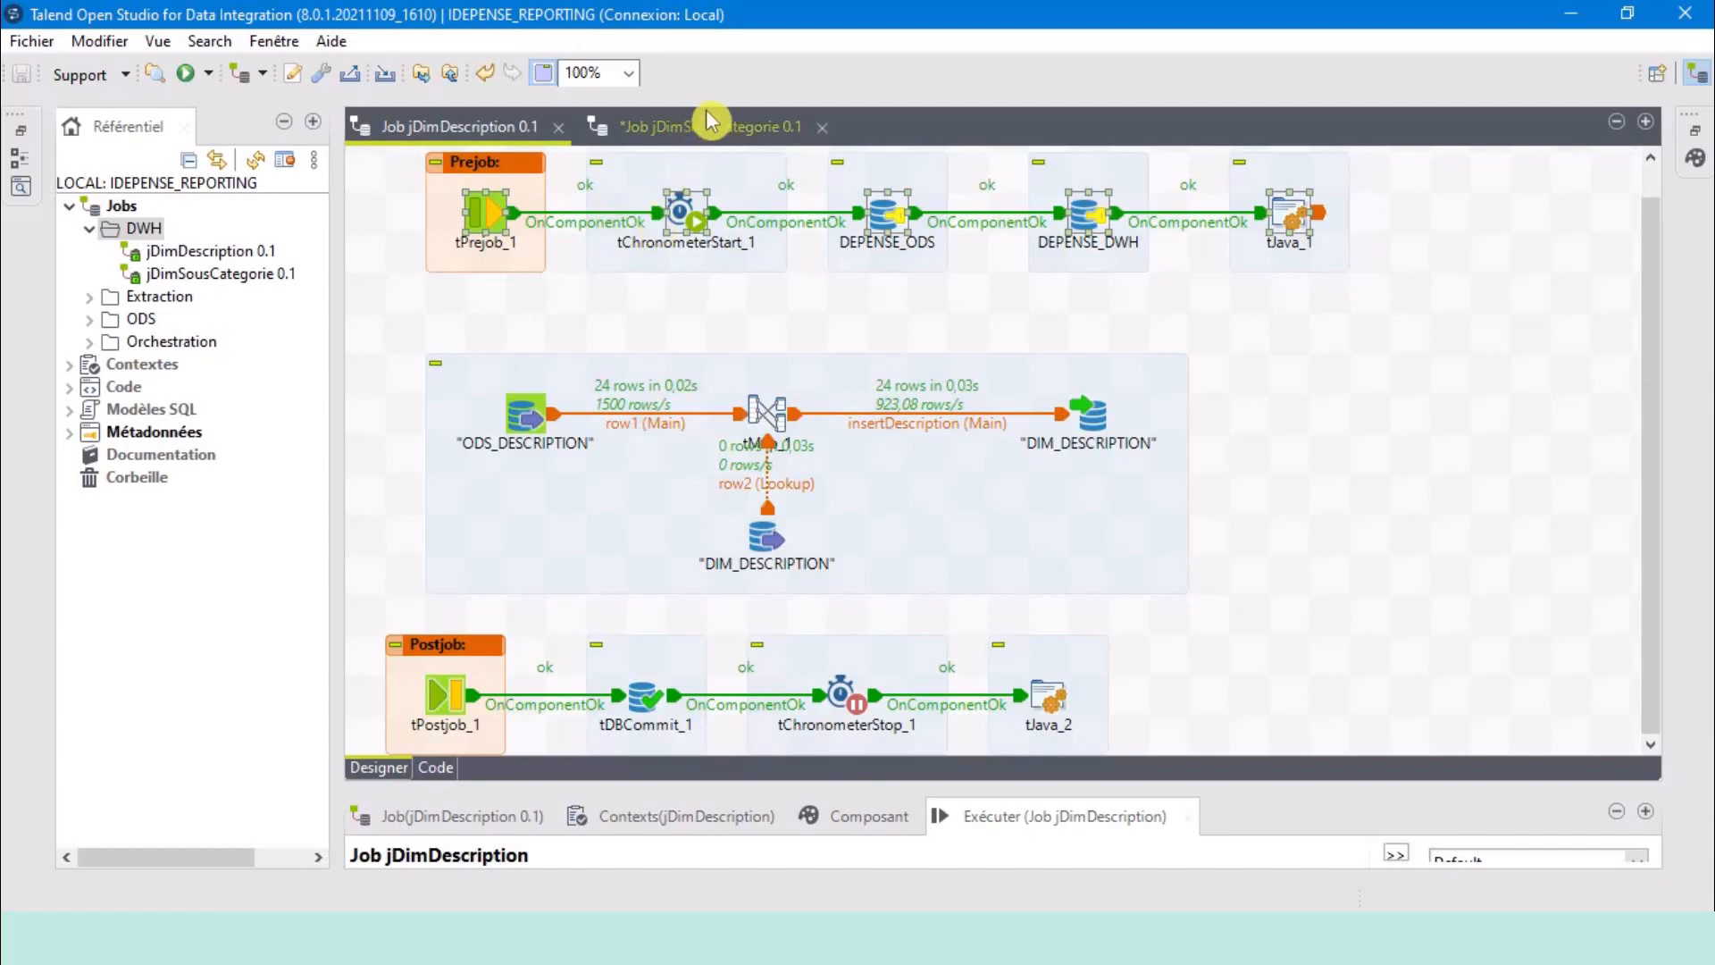
left_click_drag(1430, 302, 373, 145)
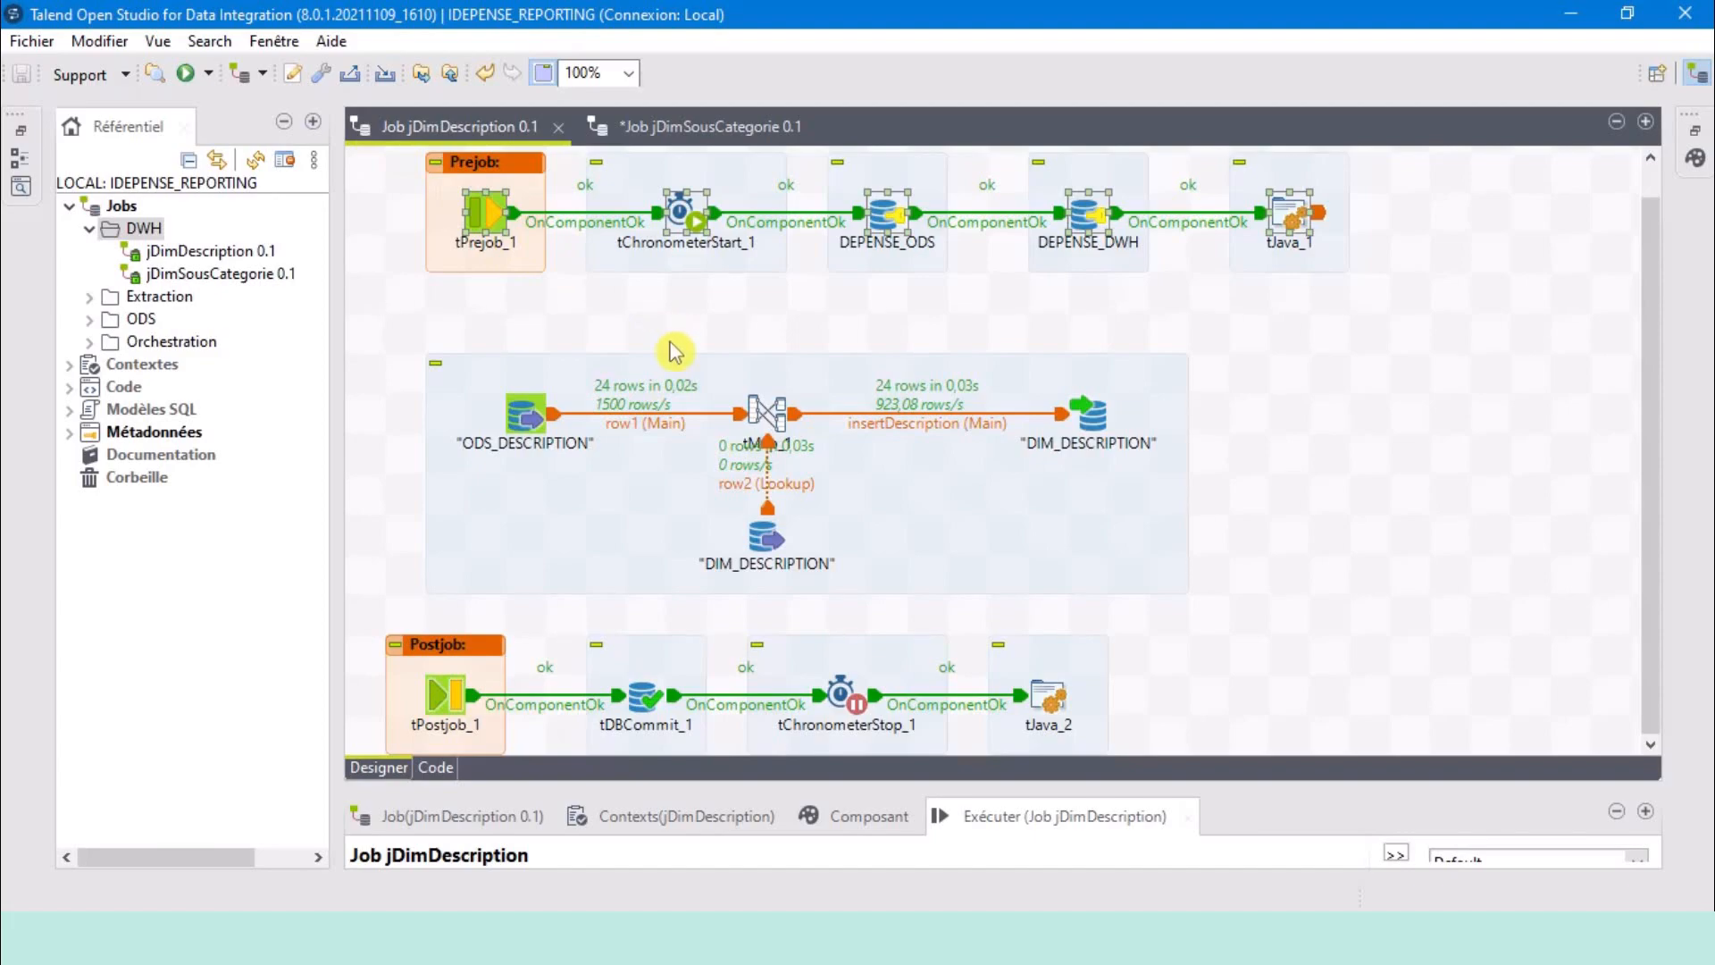
left_click(714, 125)
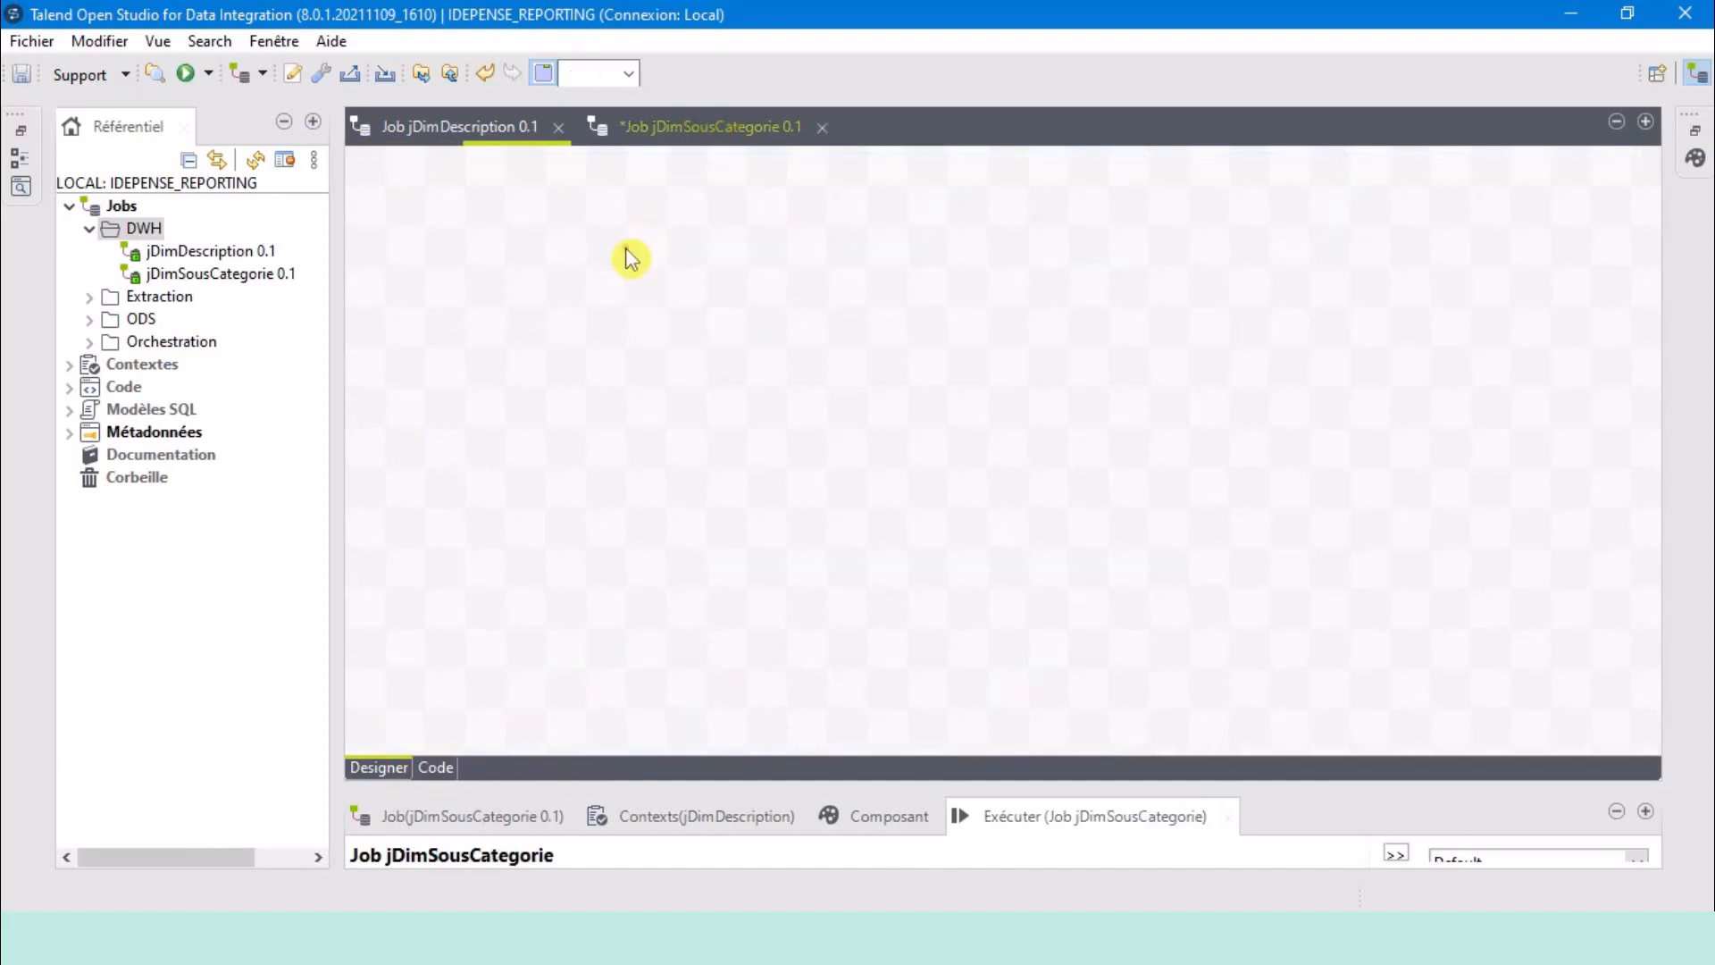
key("ctrl+v")
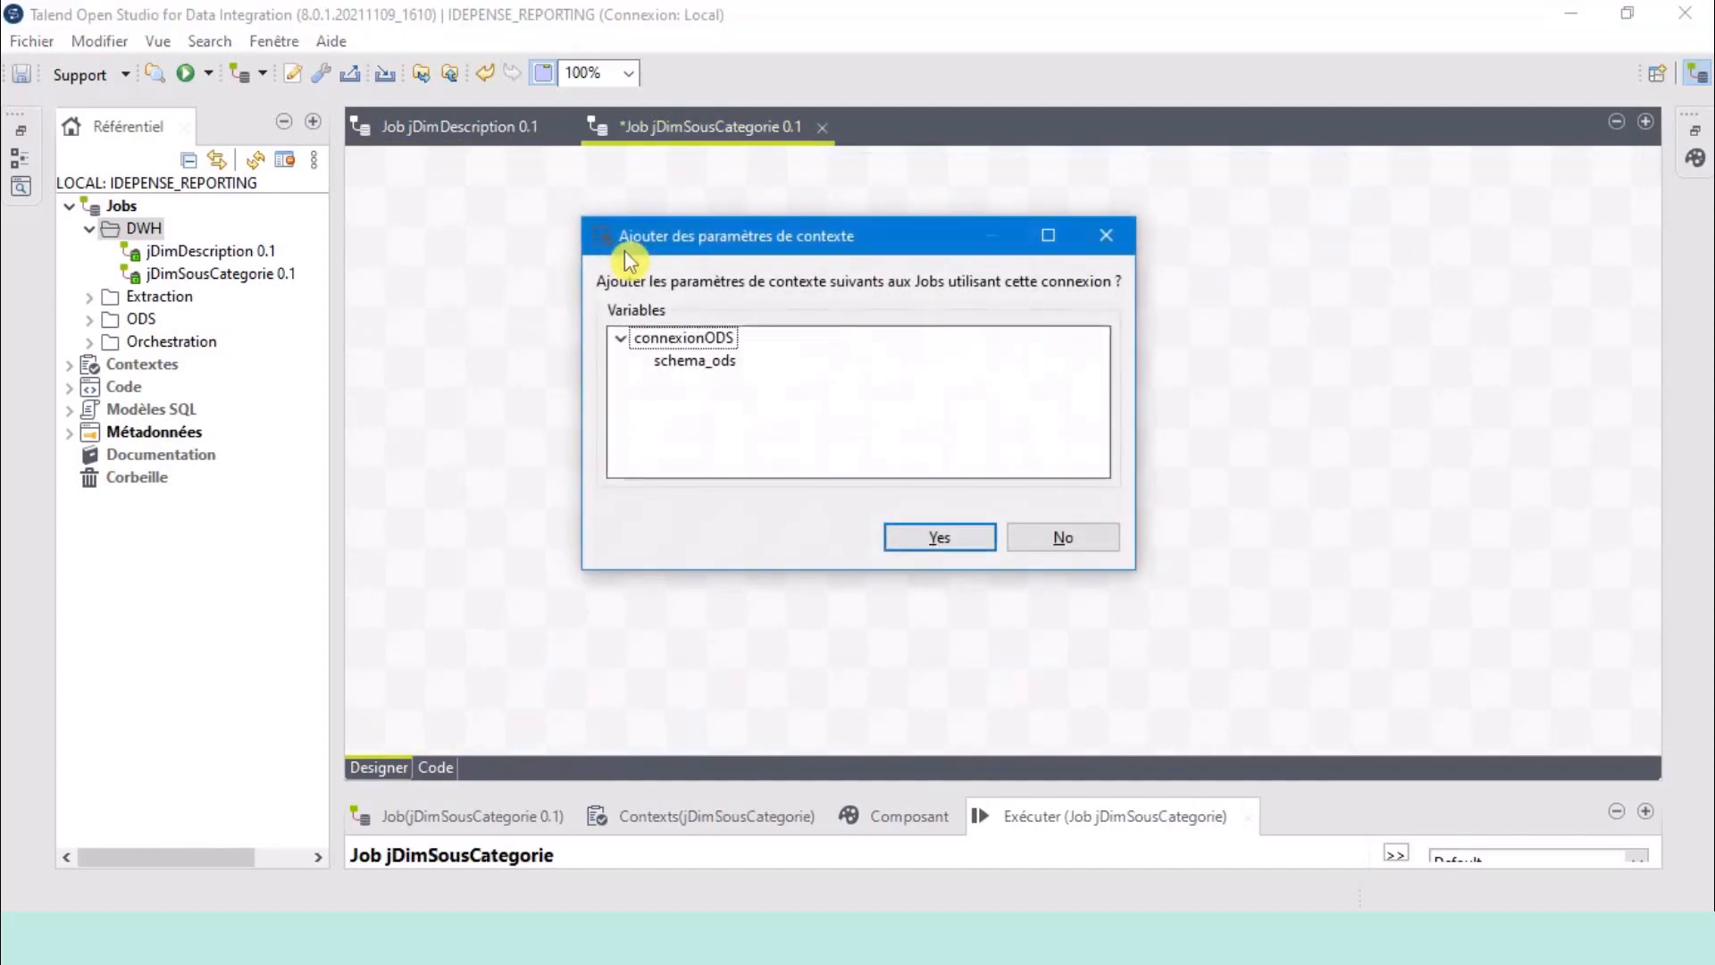
left_click(681, 338)
left_click(934, 538)
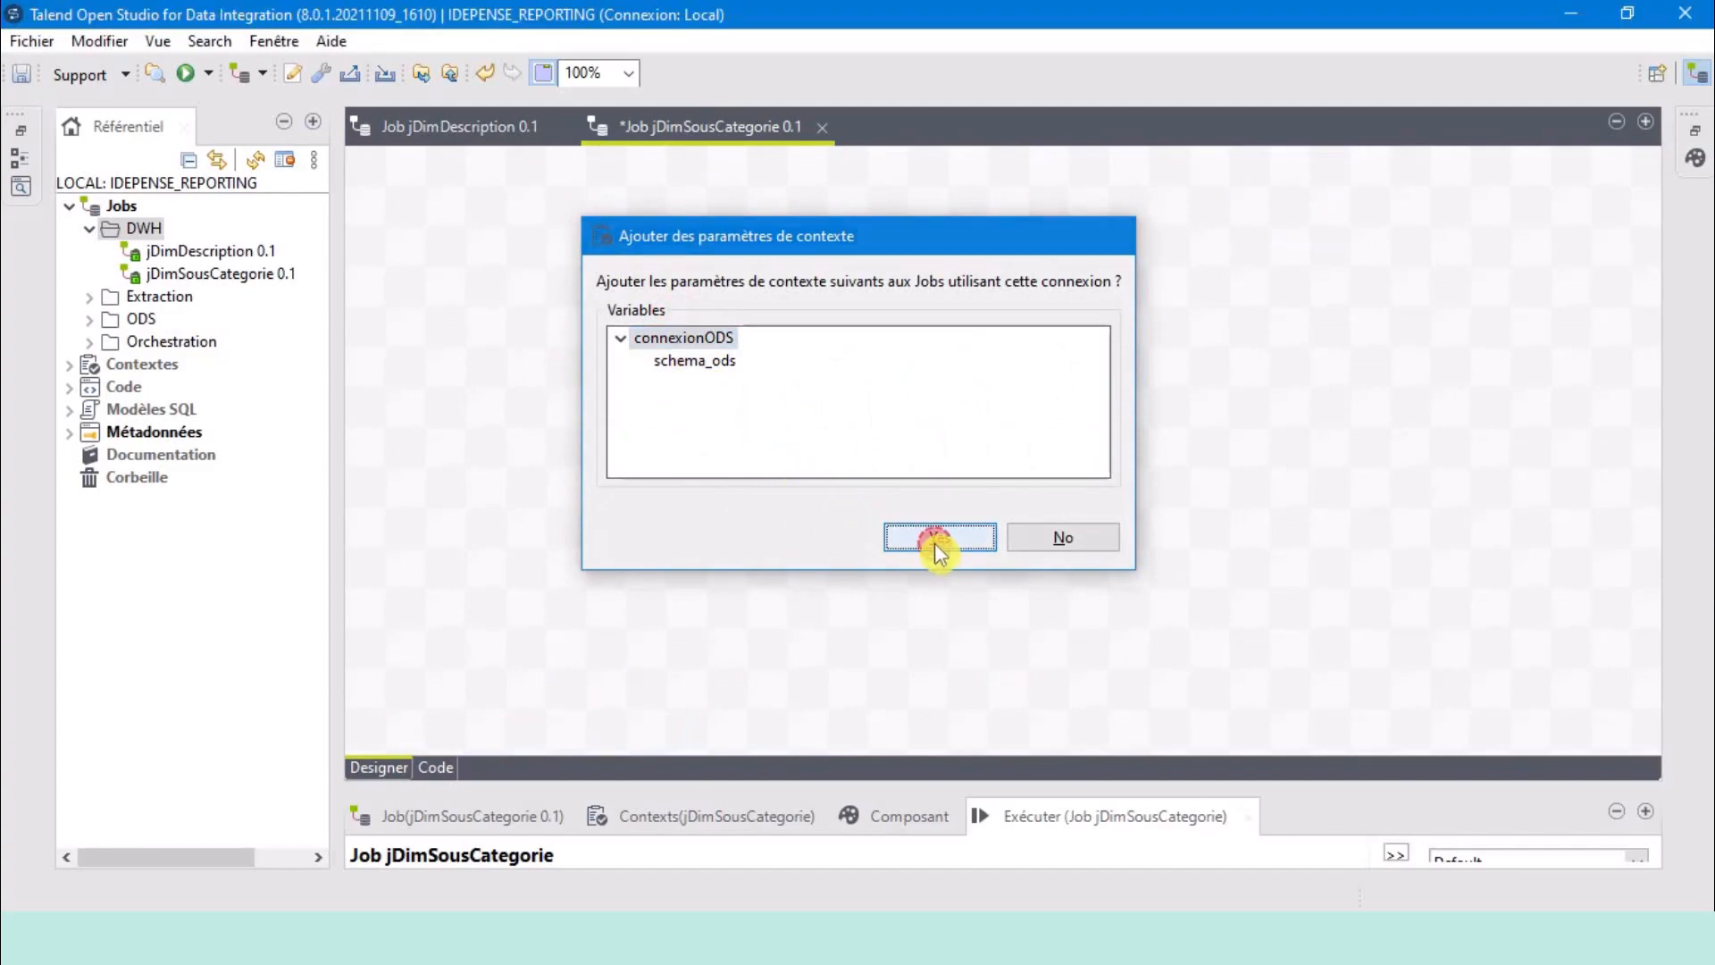
left_click(657, 337)
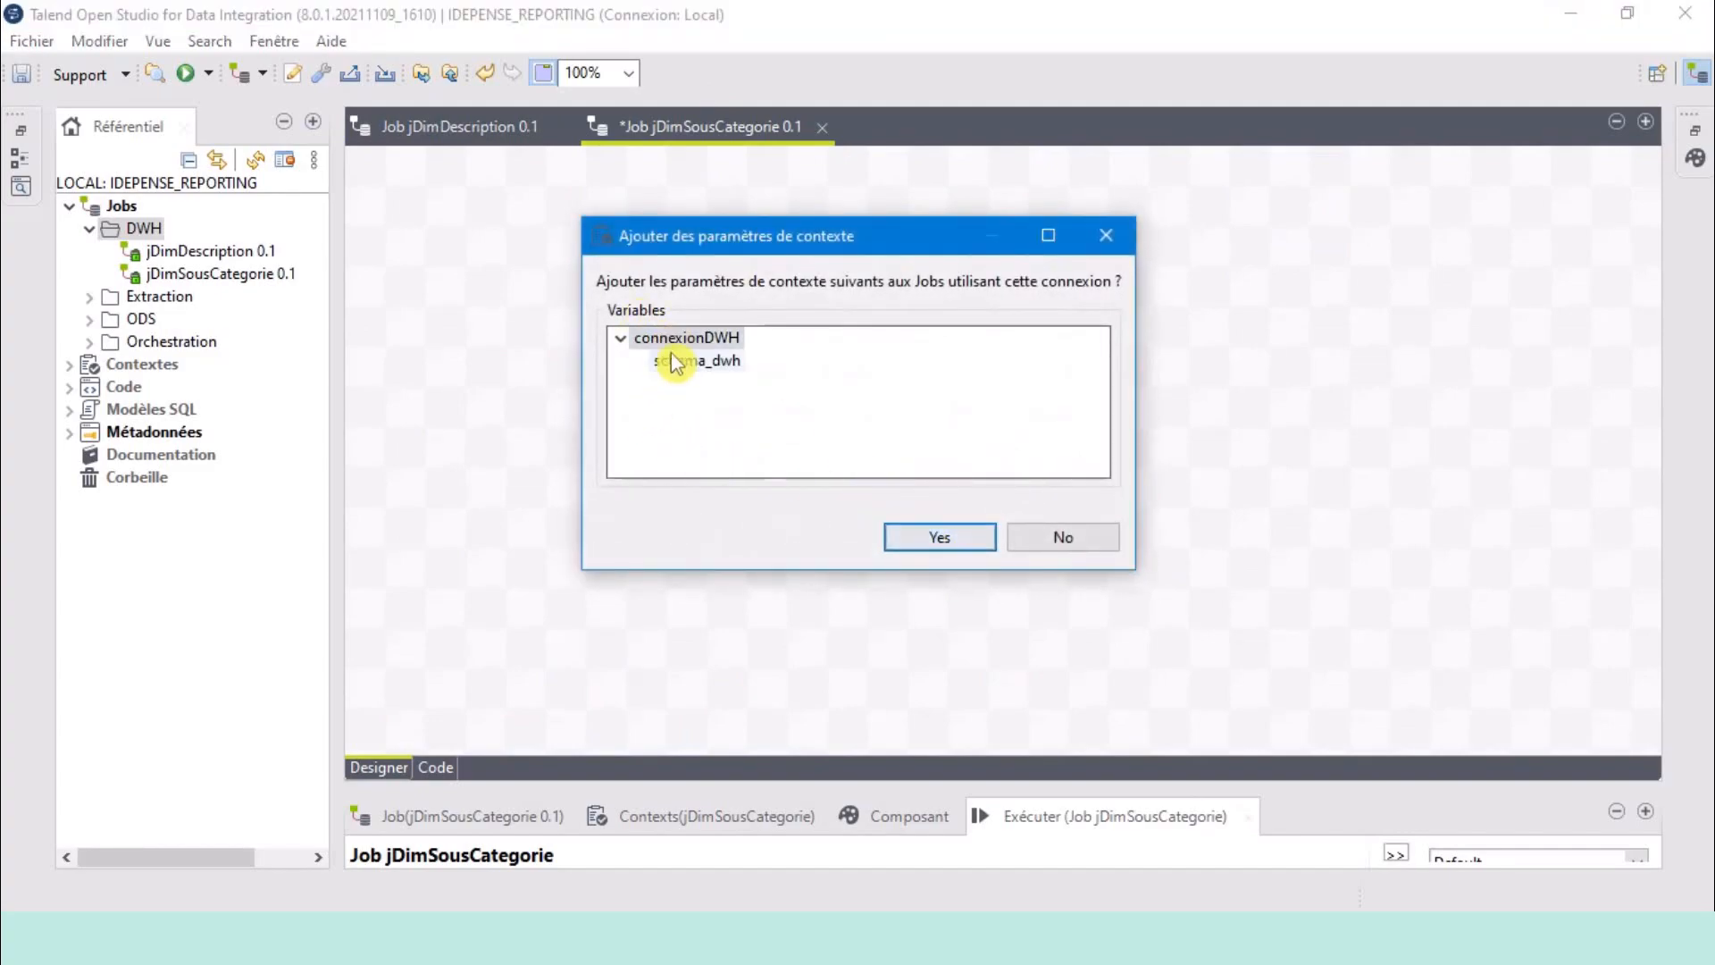
left_click(929, 537)
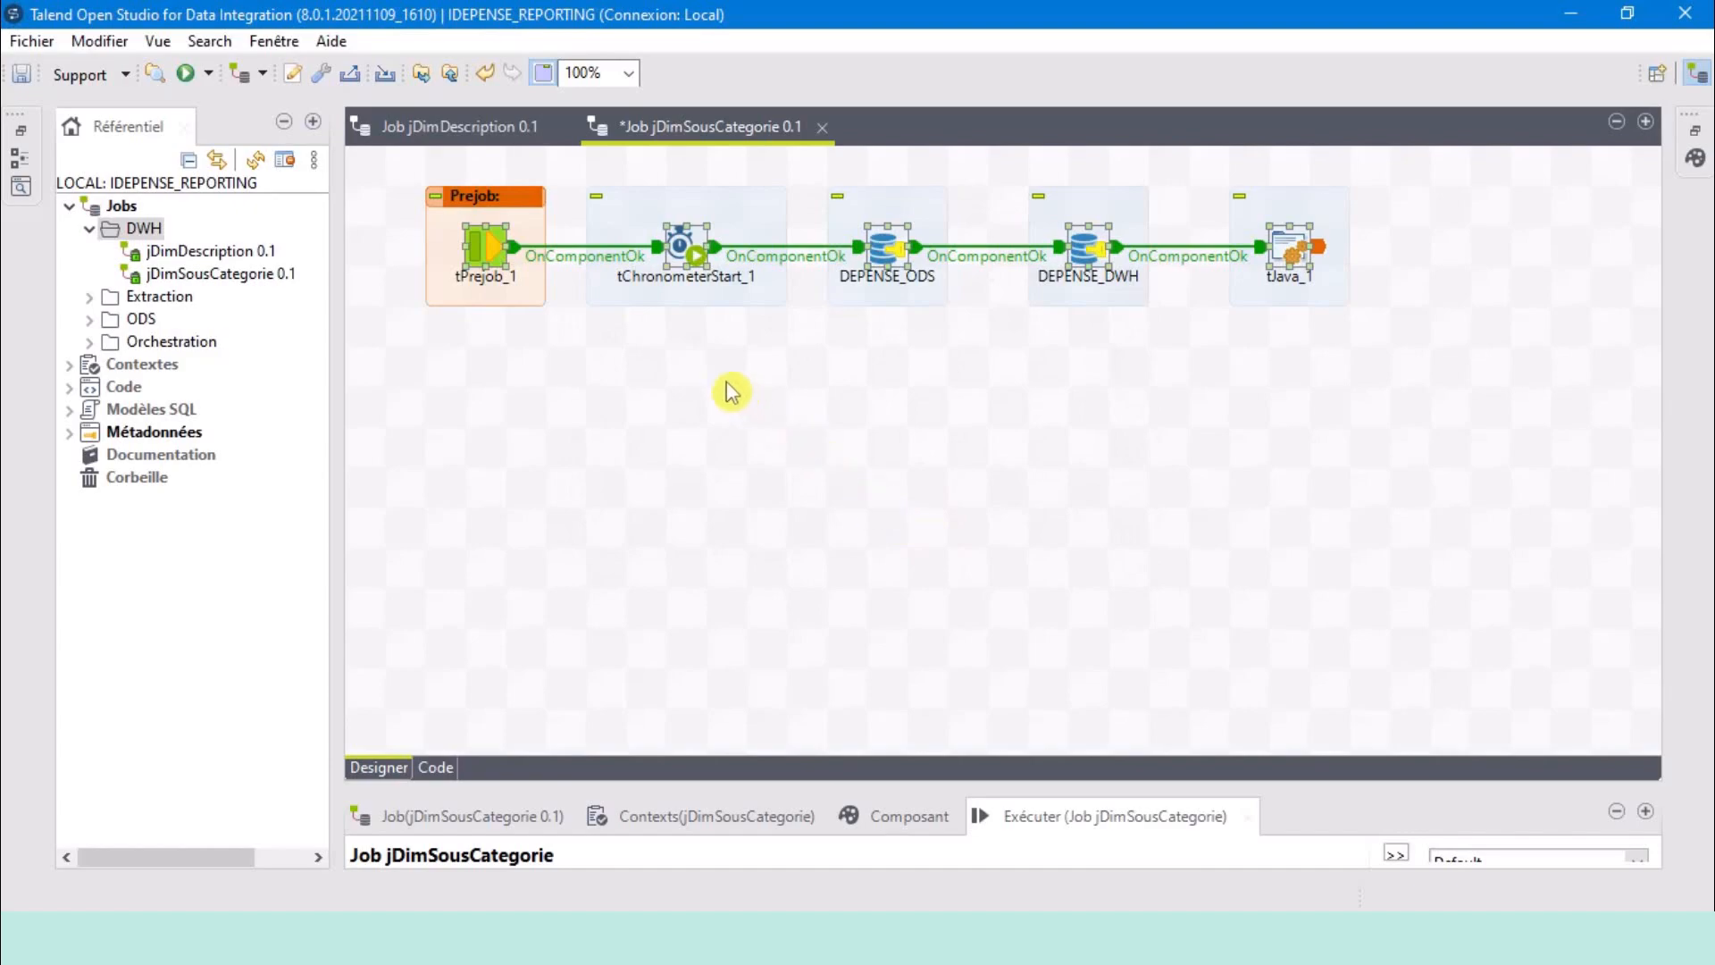
Copy the postjob chain from tPostjob_1 to tJava_2 of jDimDescription into jDimSousCategorie, below the prejob chain with space in between.
left_click(470, 127)
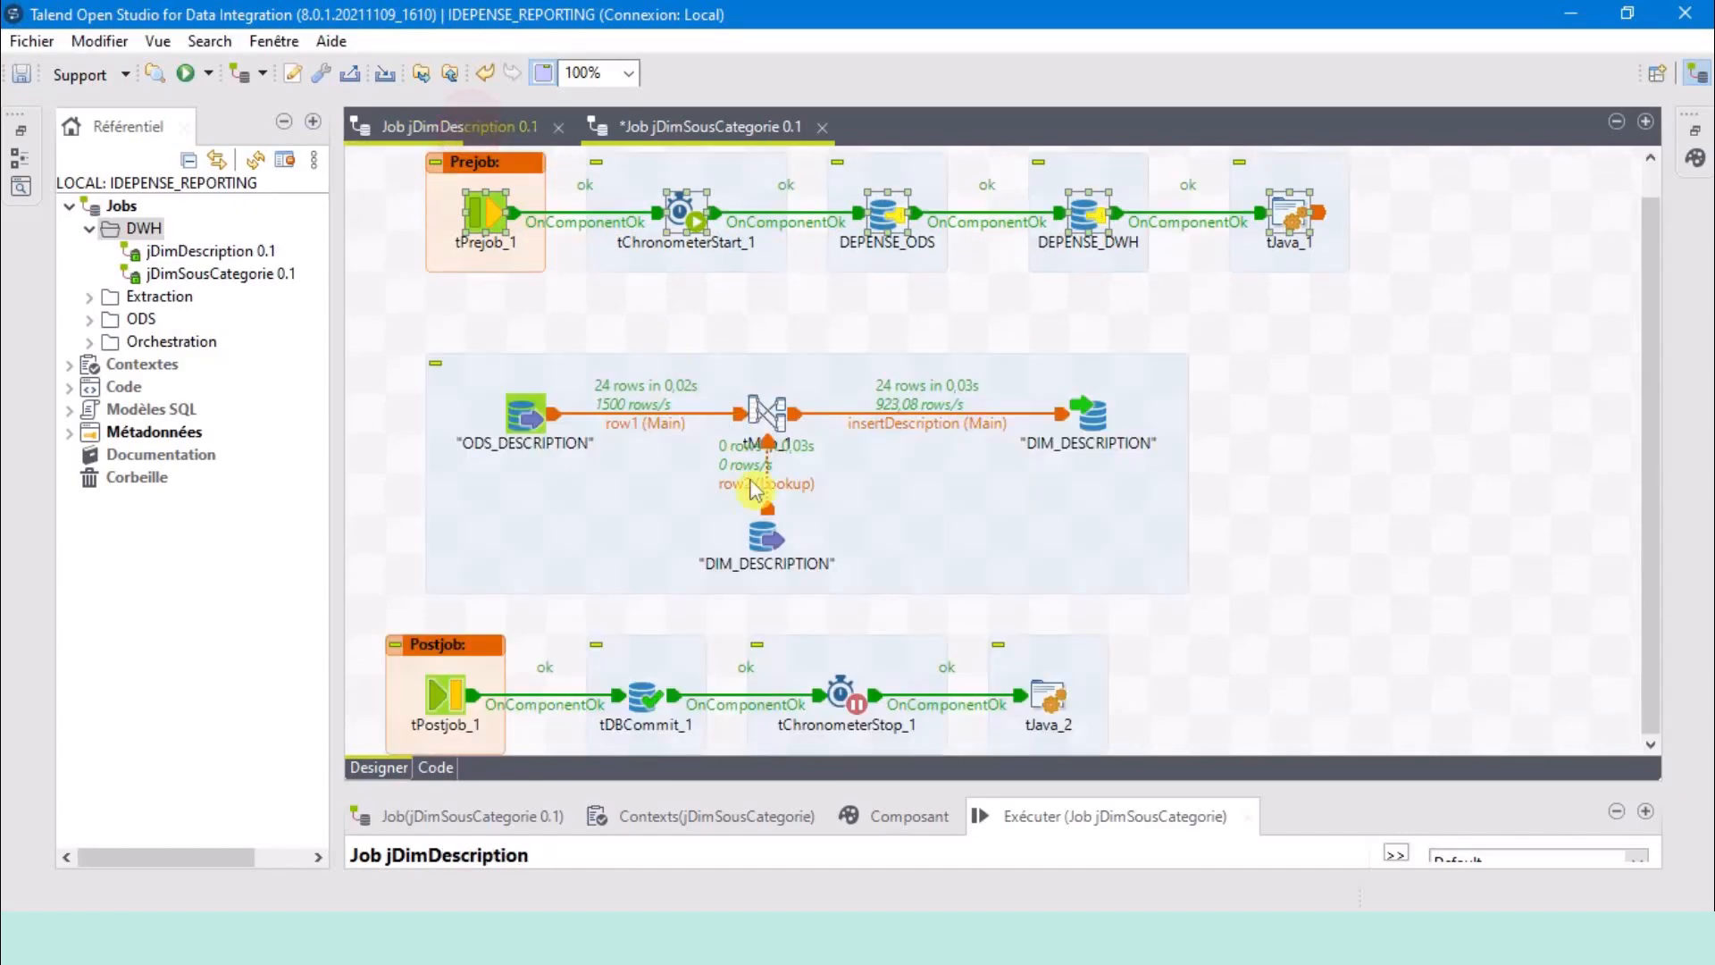
left_click_drag(373, 625, 1220, 789)
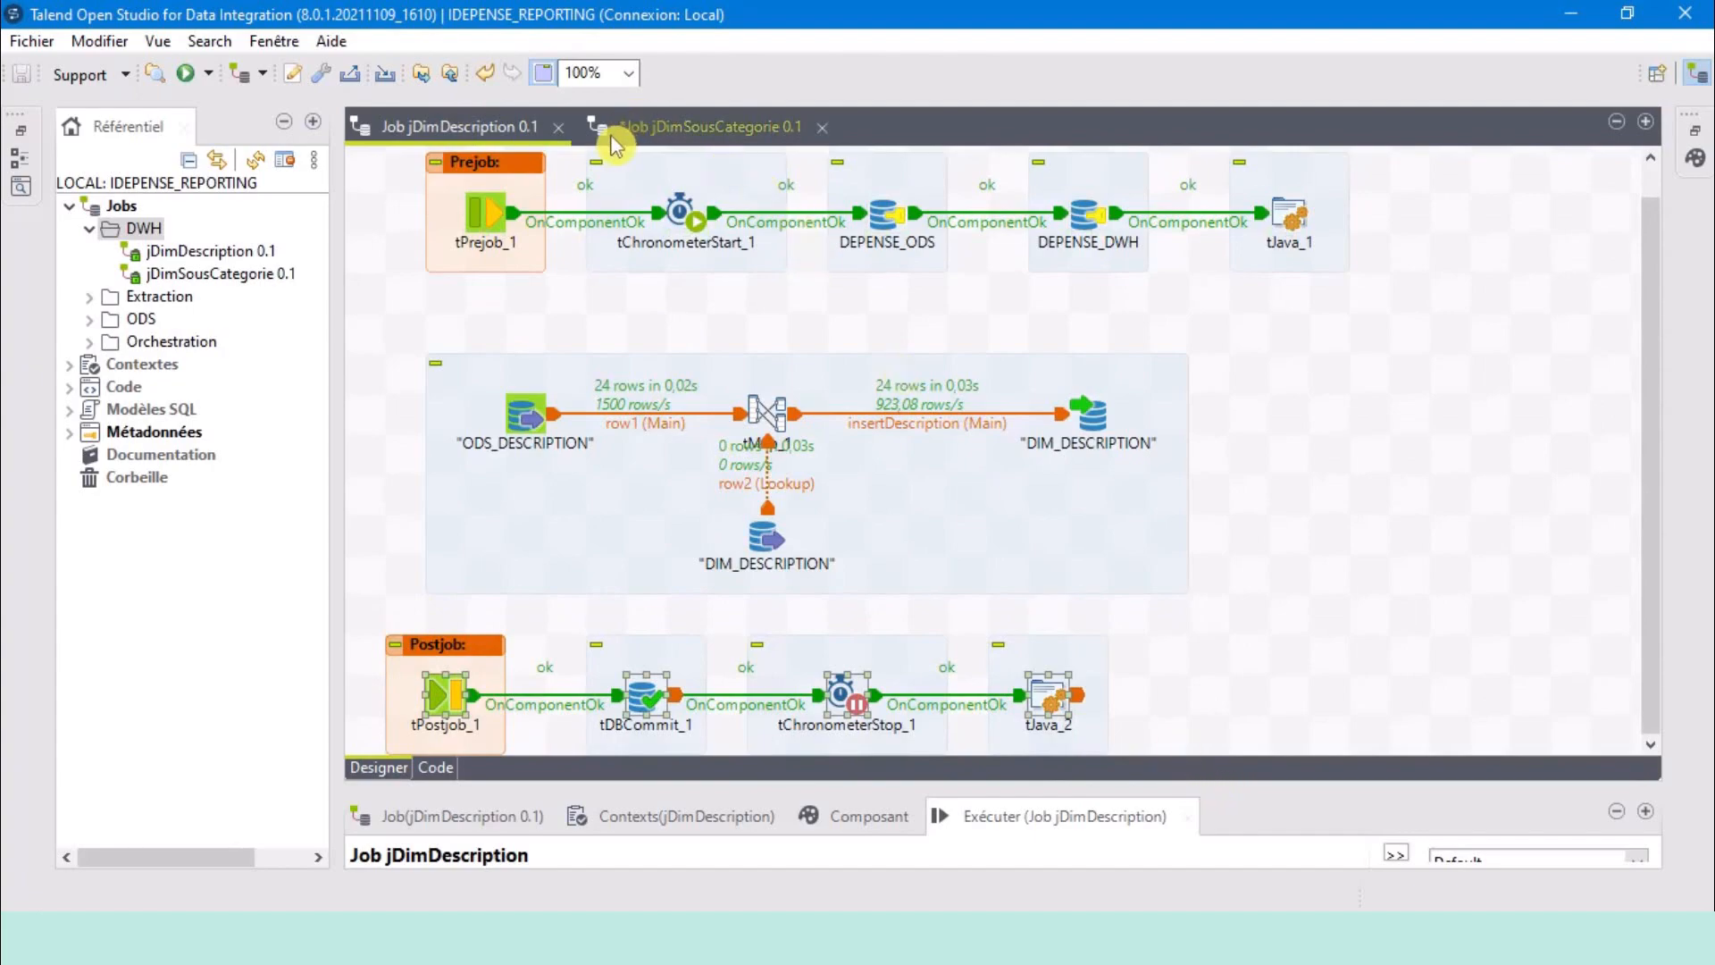
left_click(658, 134)
left_click(747, 561)
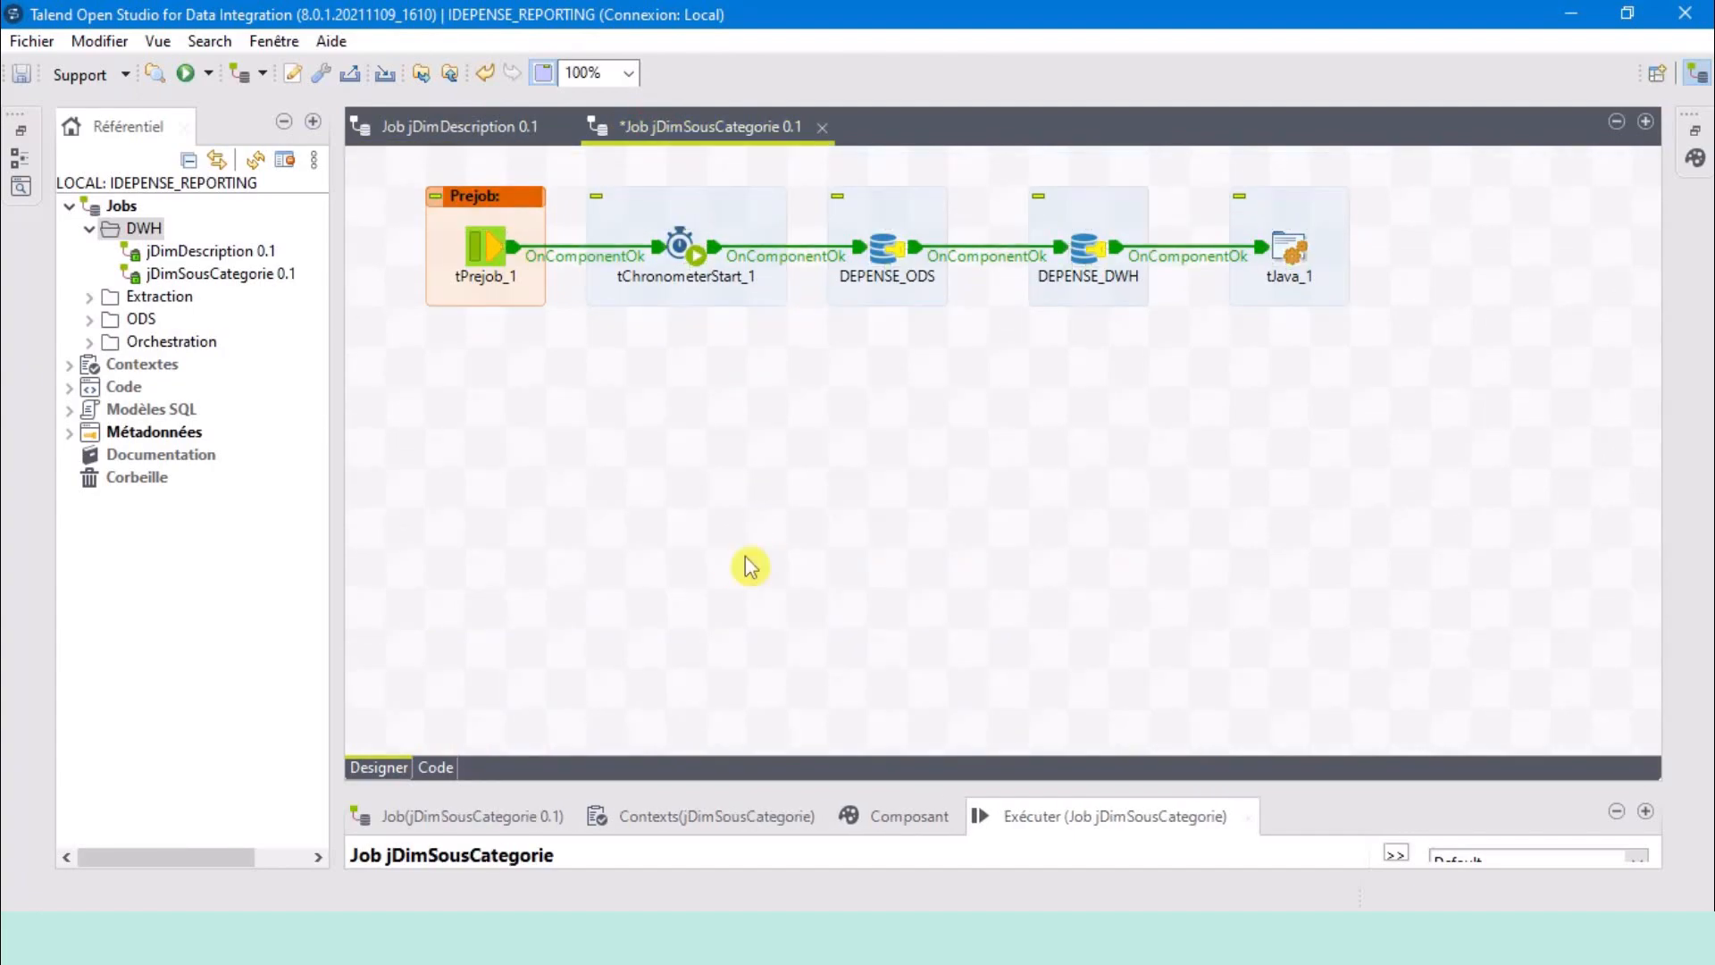
key("ctrl+v")
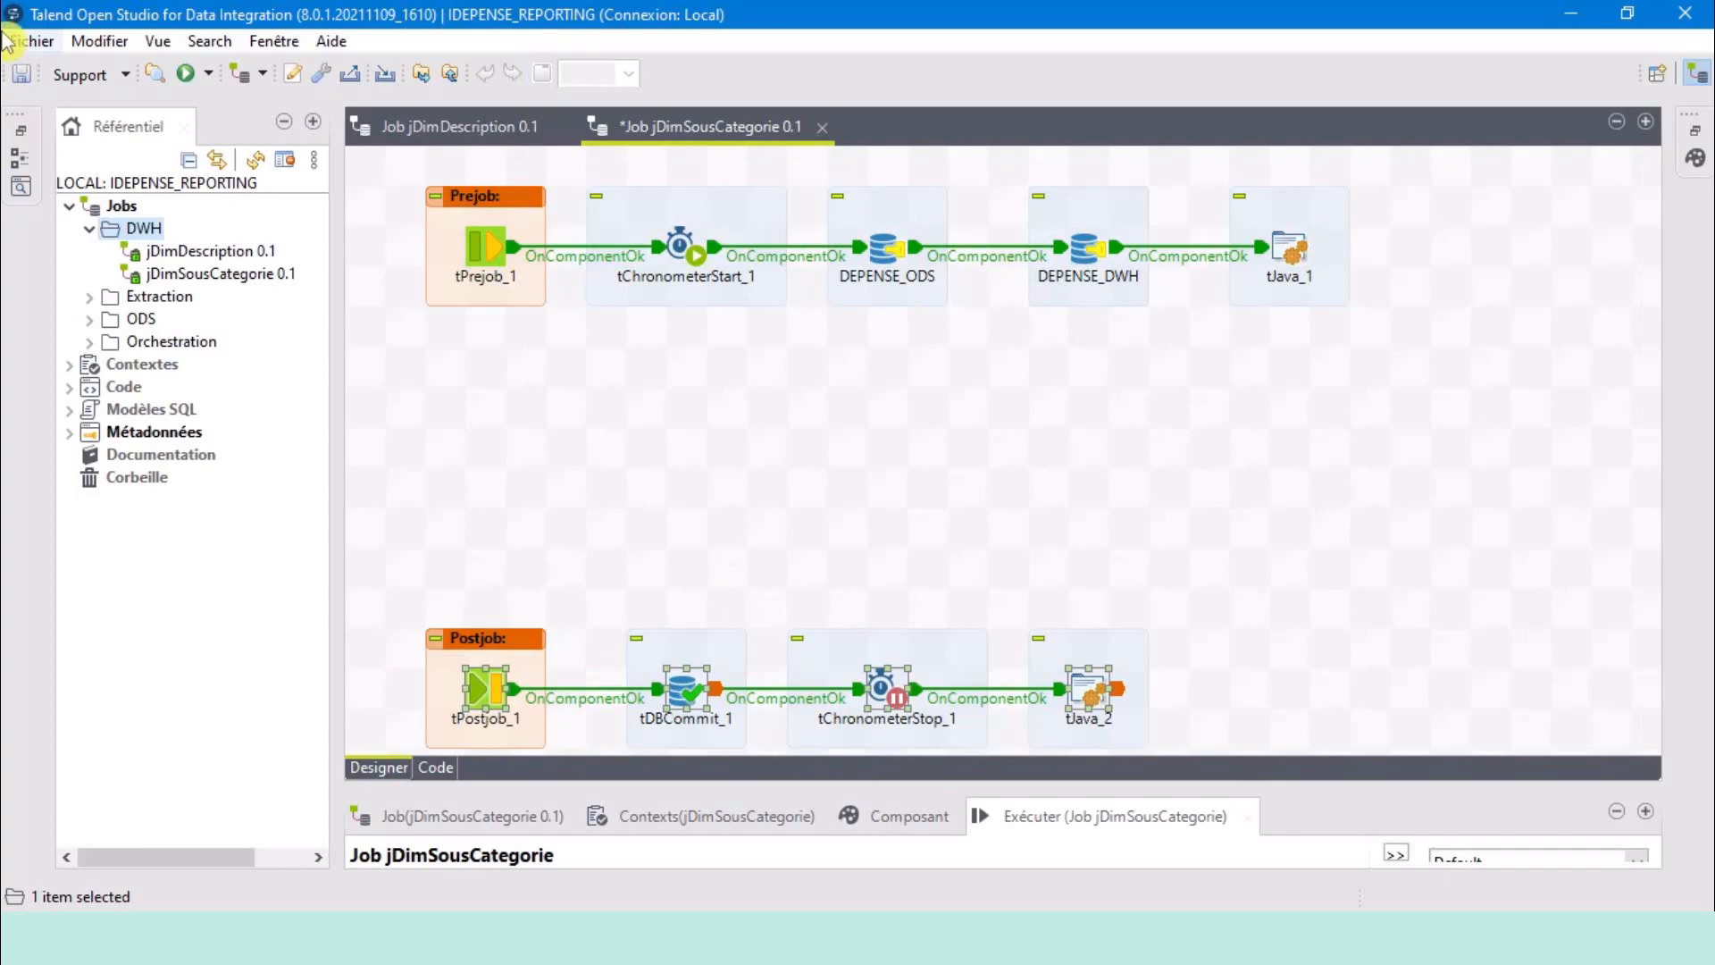
Add the ODS_SOUS_CATEGORIE table from the DEPENSE_ODS metadata to the job between prejob and postjob as a tDBInput(PostgreSQL) component.
left_click(71, 436)
double_click(223, 569)
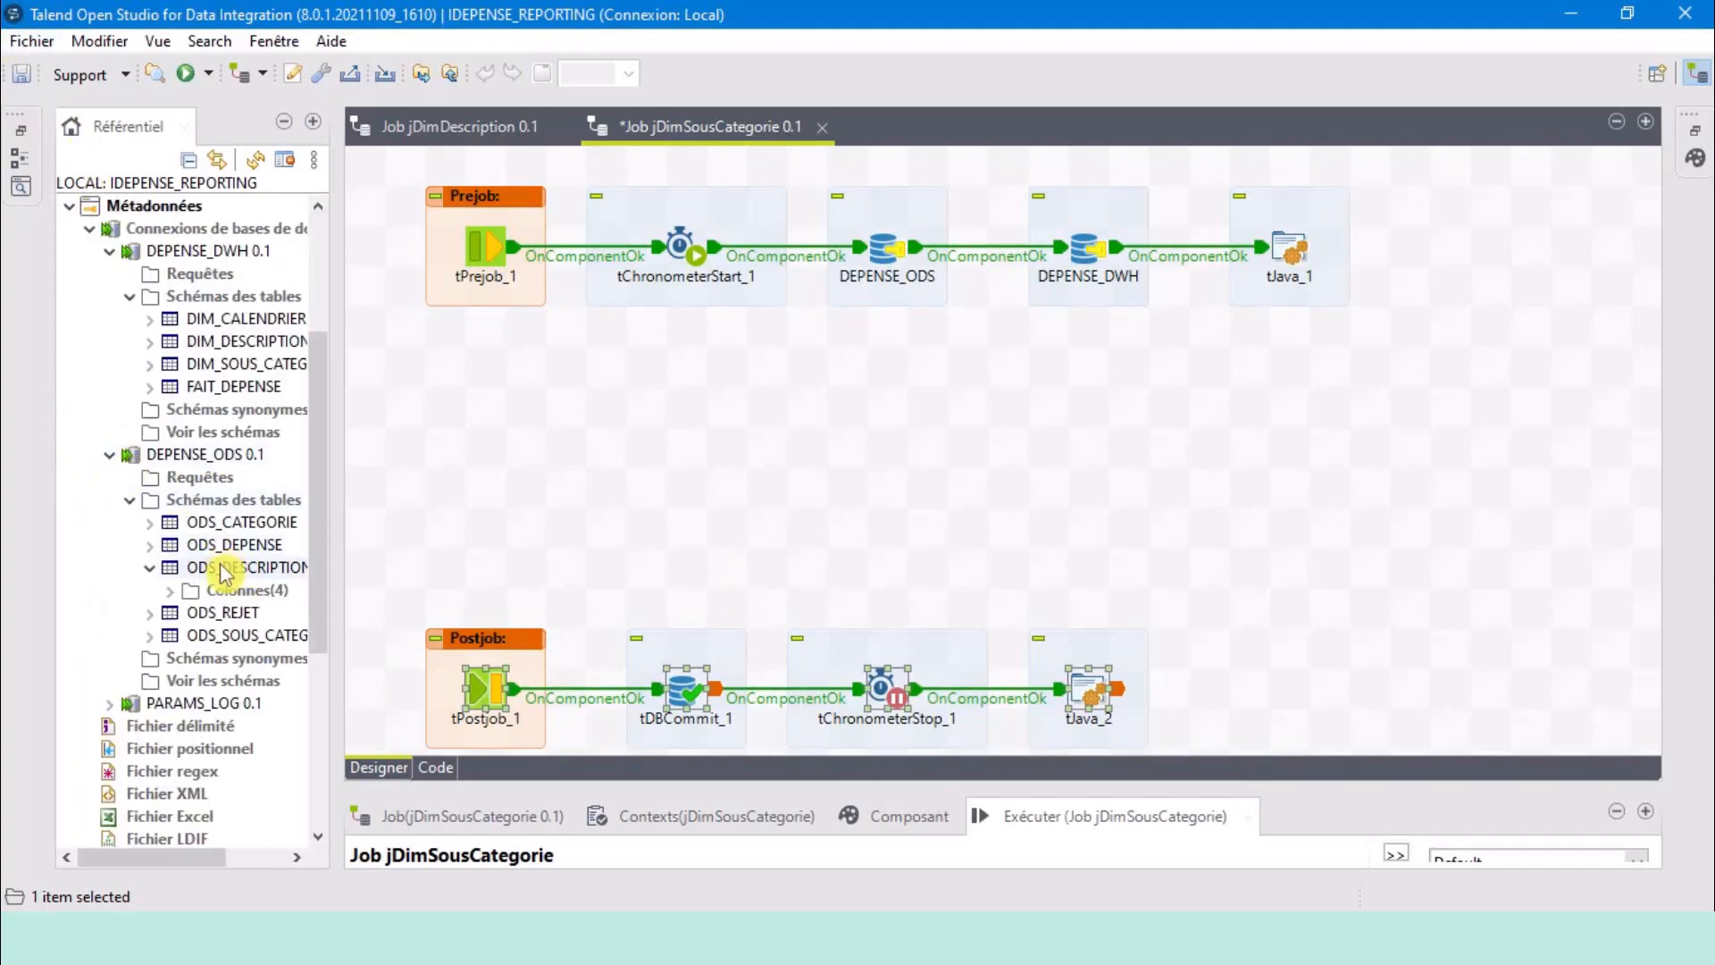
left_click(222, 636)
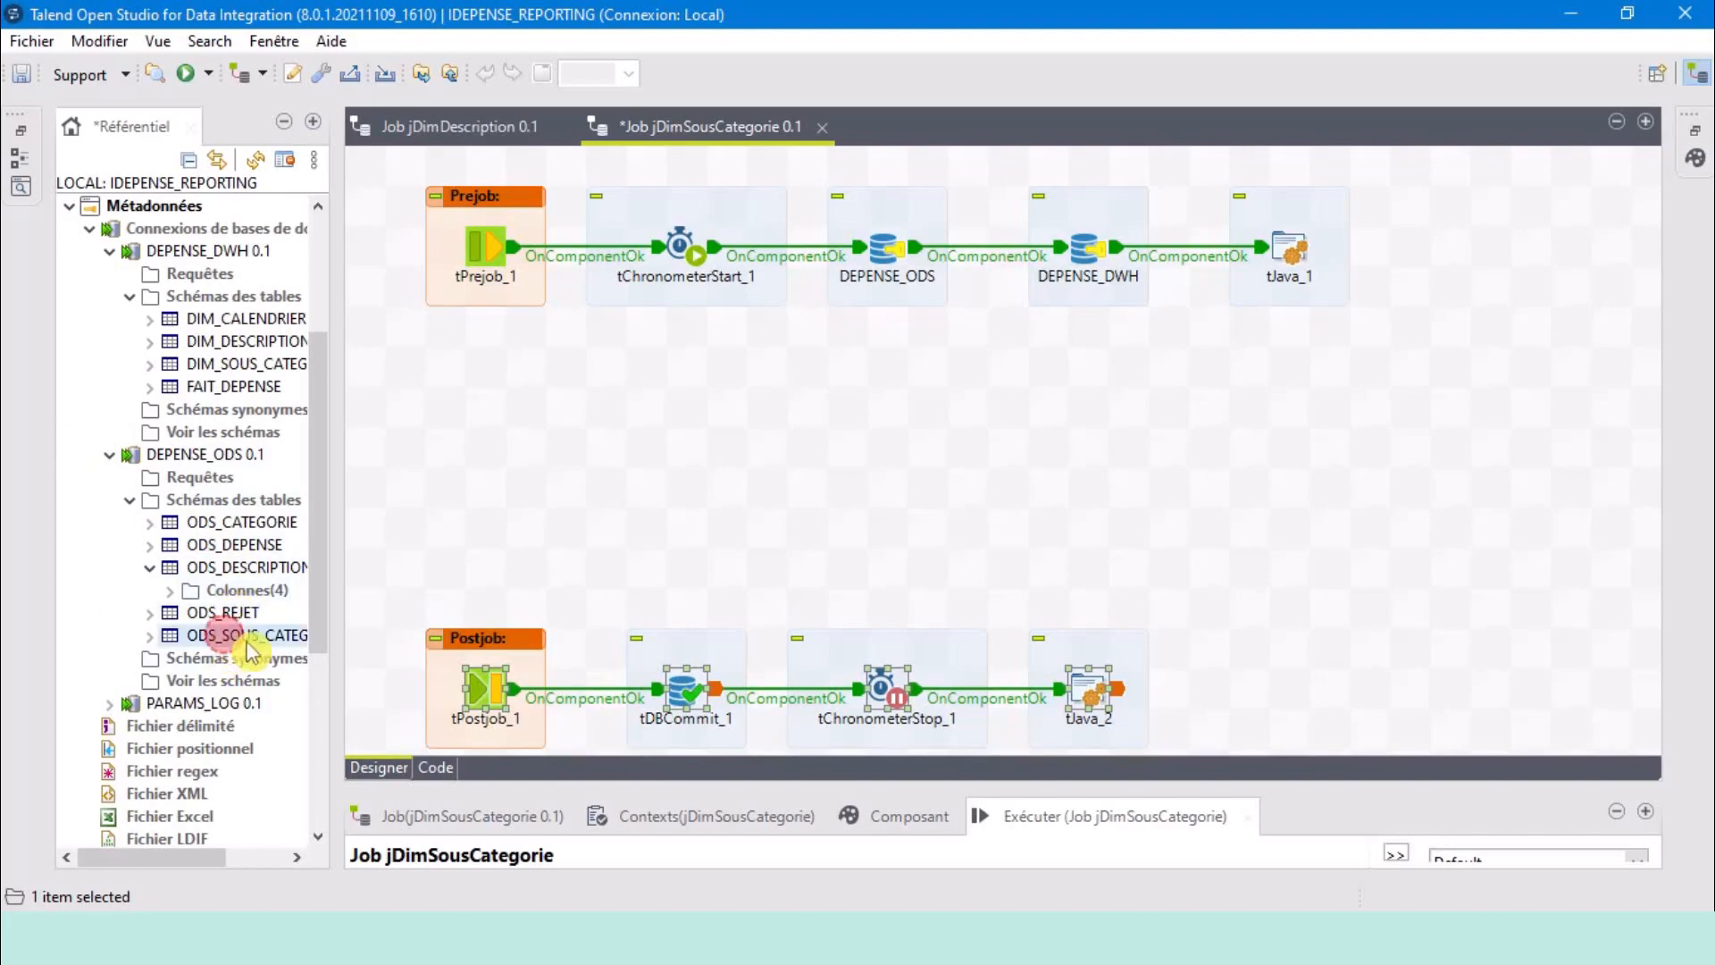
left_click_drag(222, 636, 521, 414)
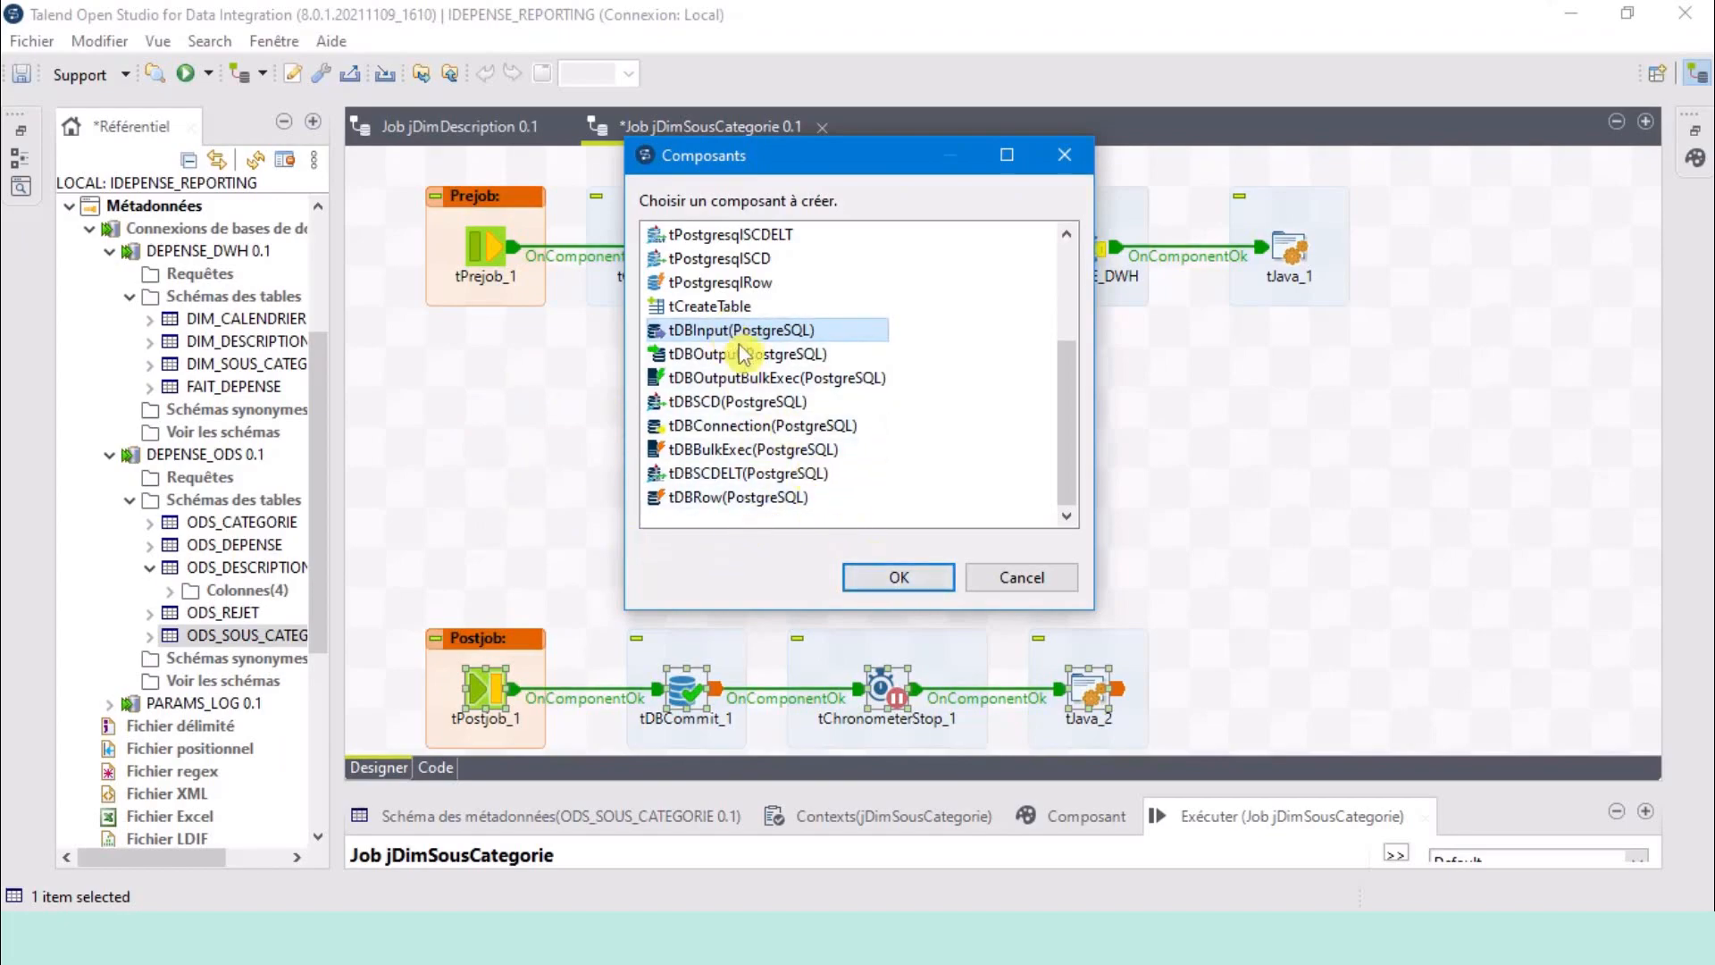
left_click(899, 578)
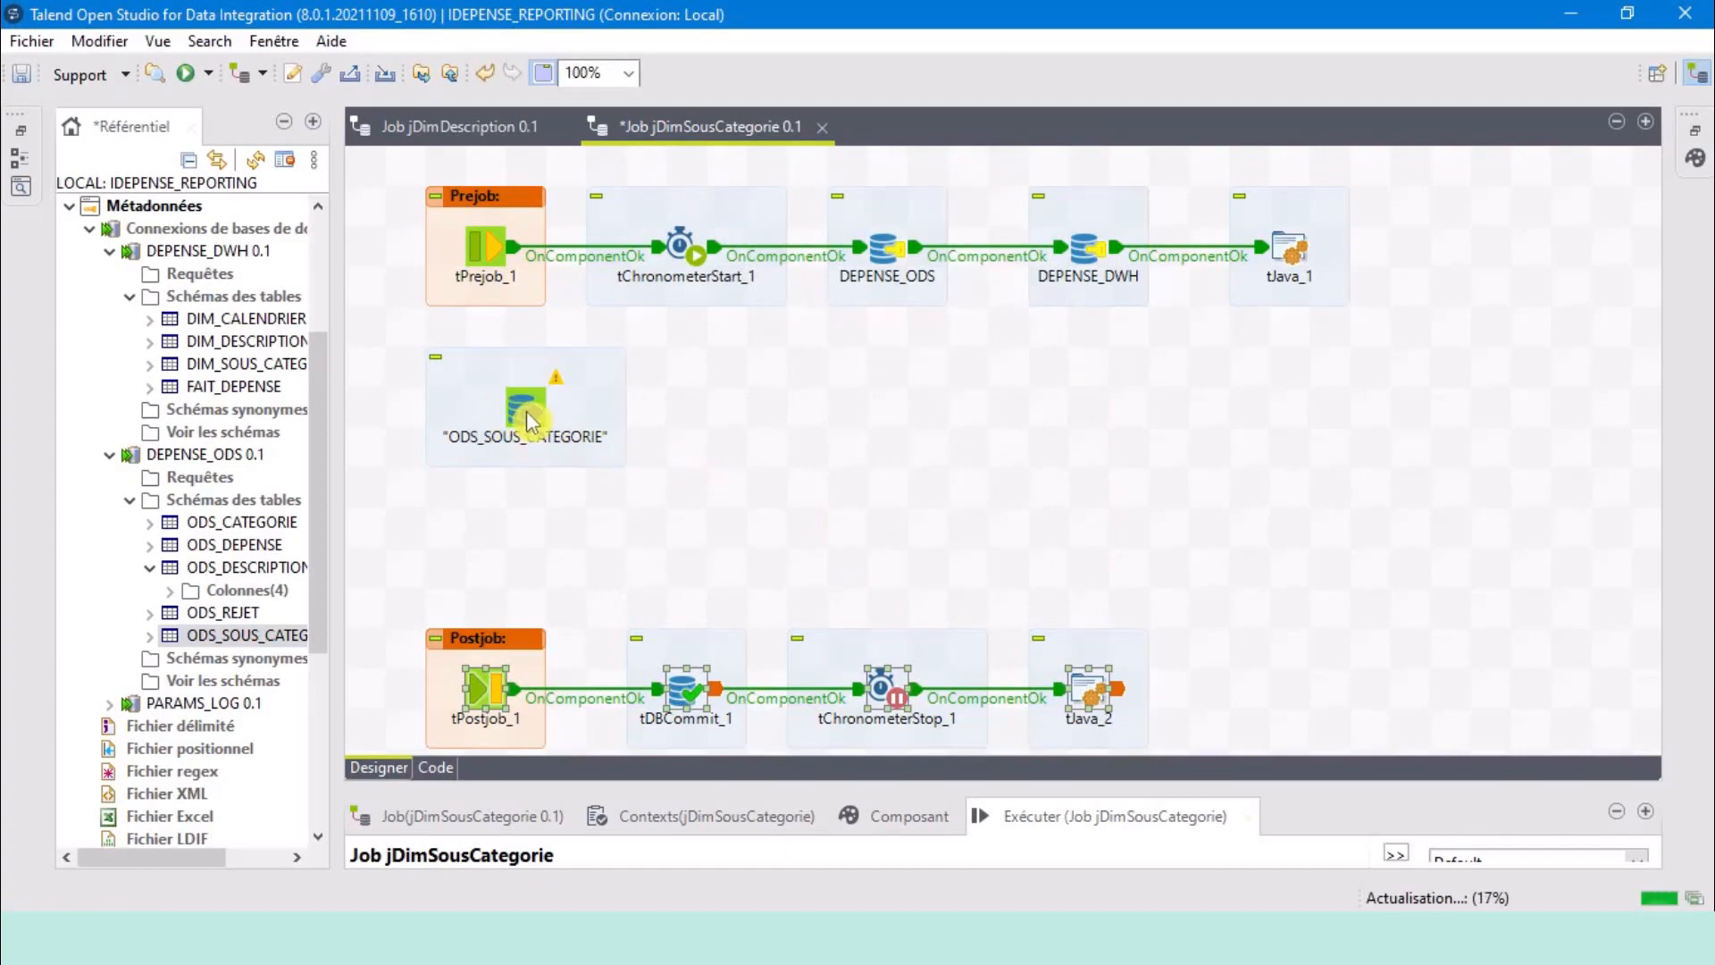
Make the ODS_SOUS_CATEGORIE input use the existing connection tDBConnection_1 - DEPENSE_ODS.
left_click(527, 413)
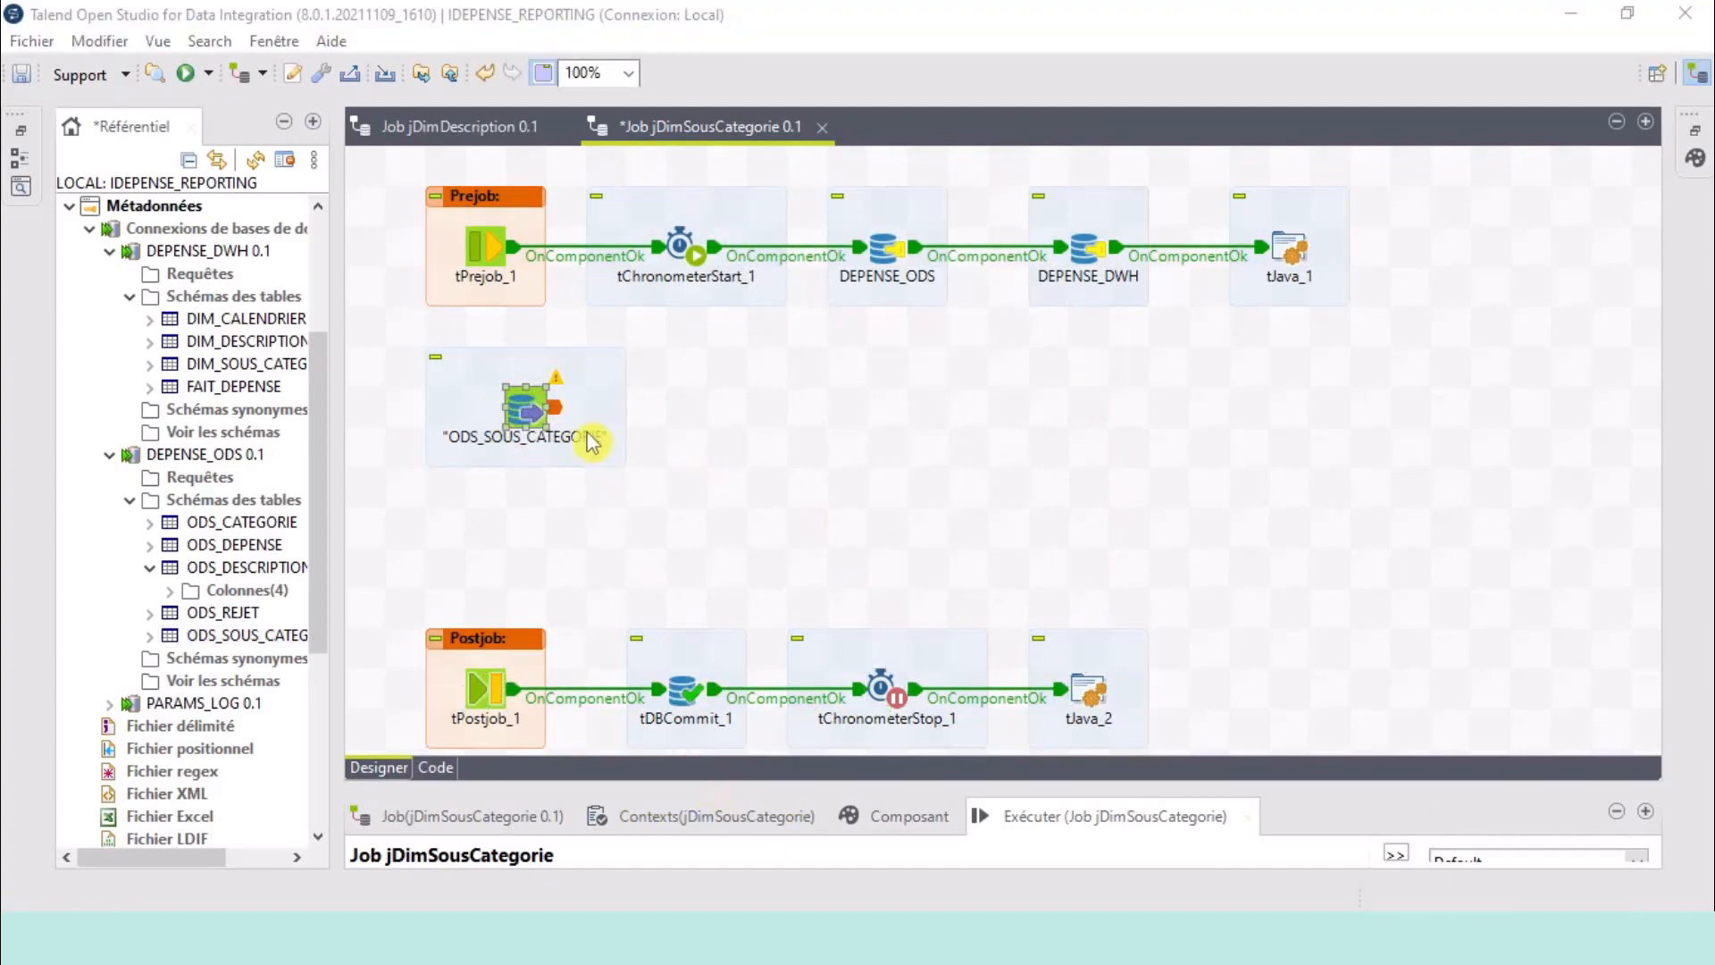
left_click(911, 816)
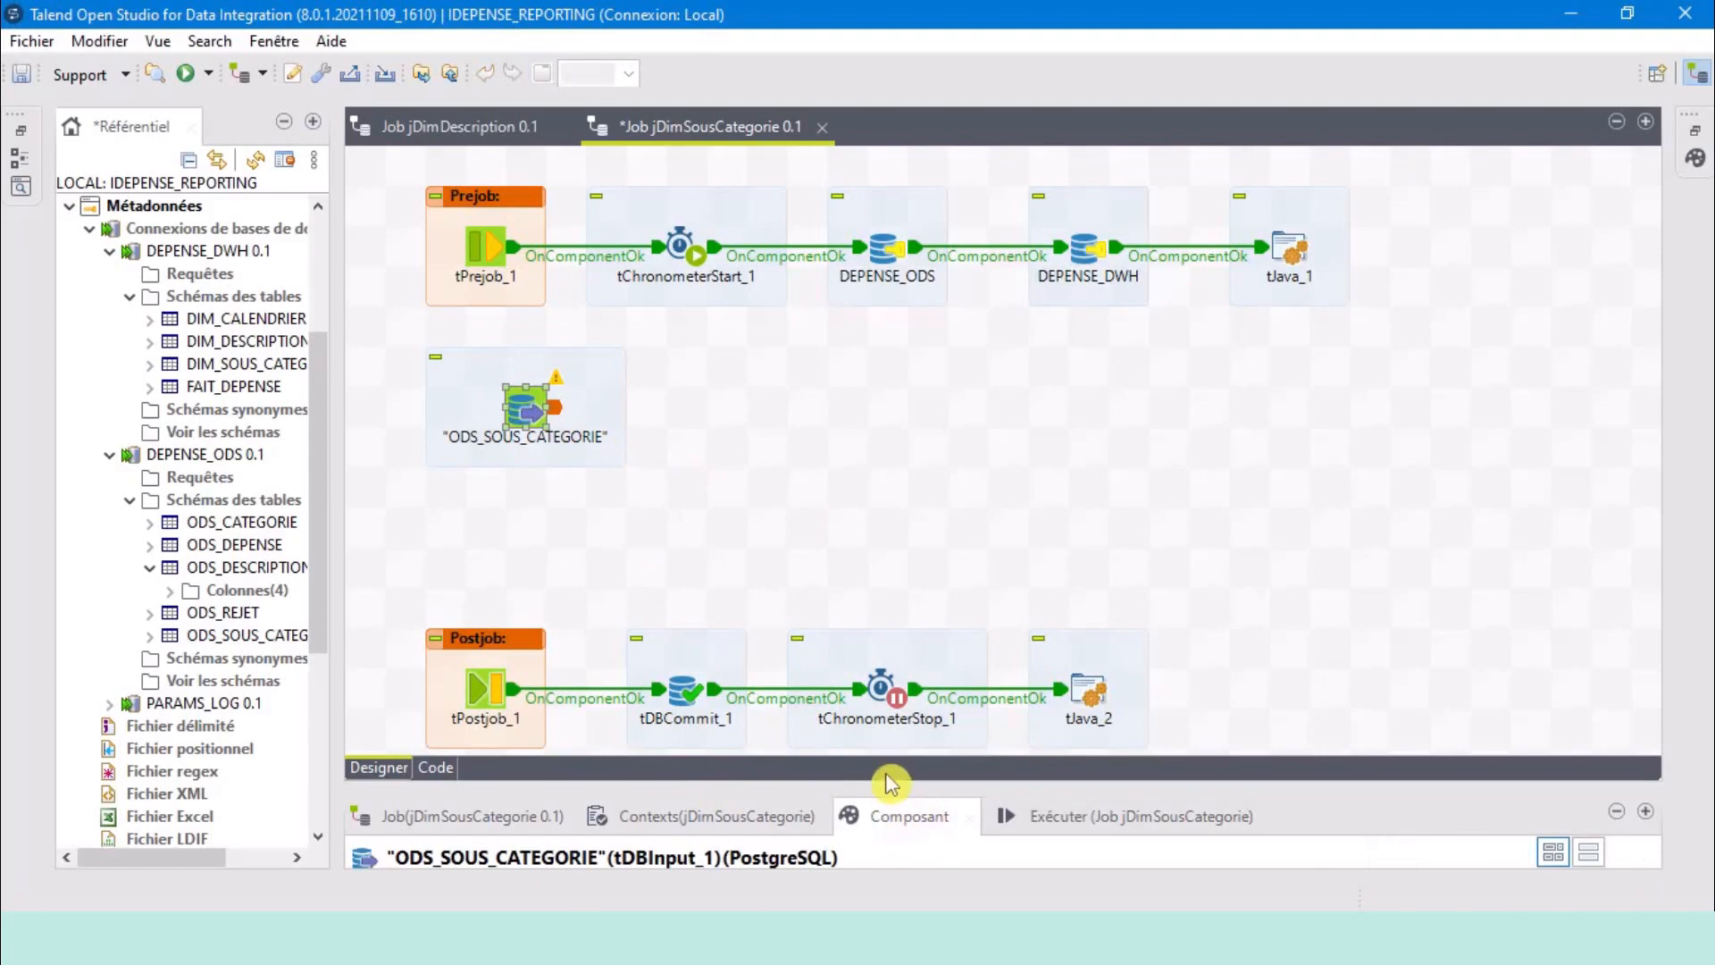
left_click_drag(881, 786, 882, 512)
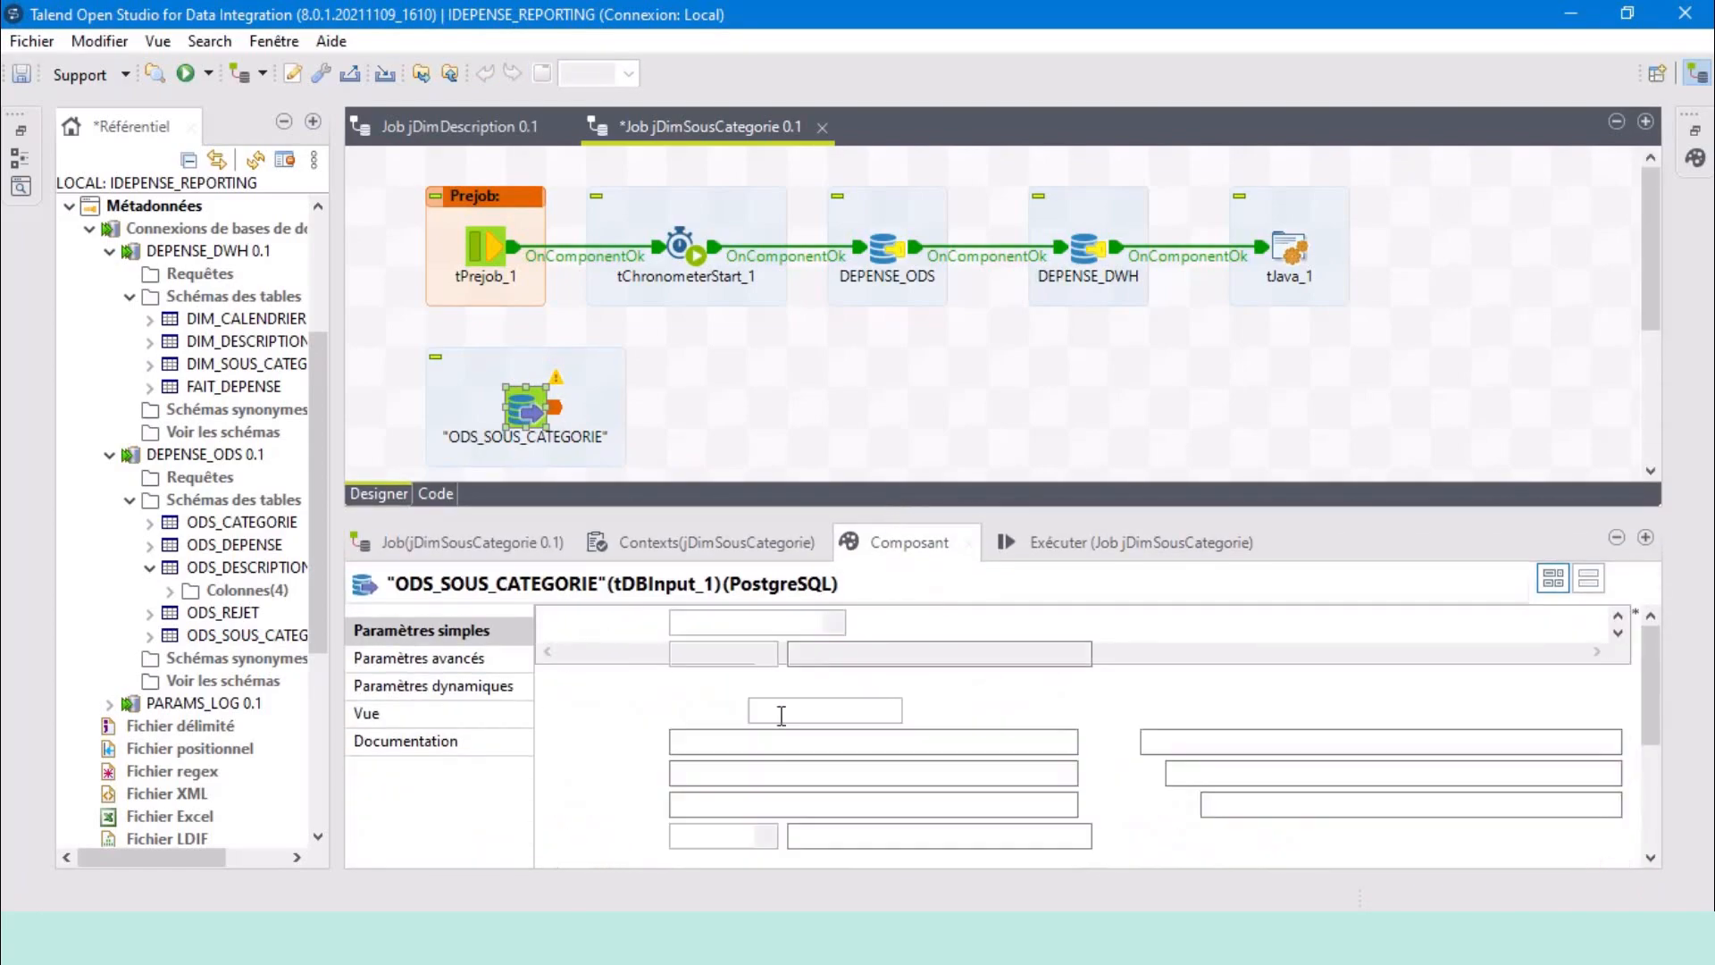
left_click(551, 682)
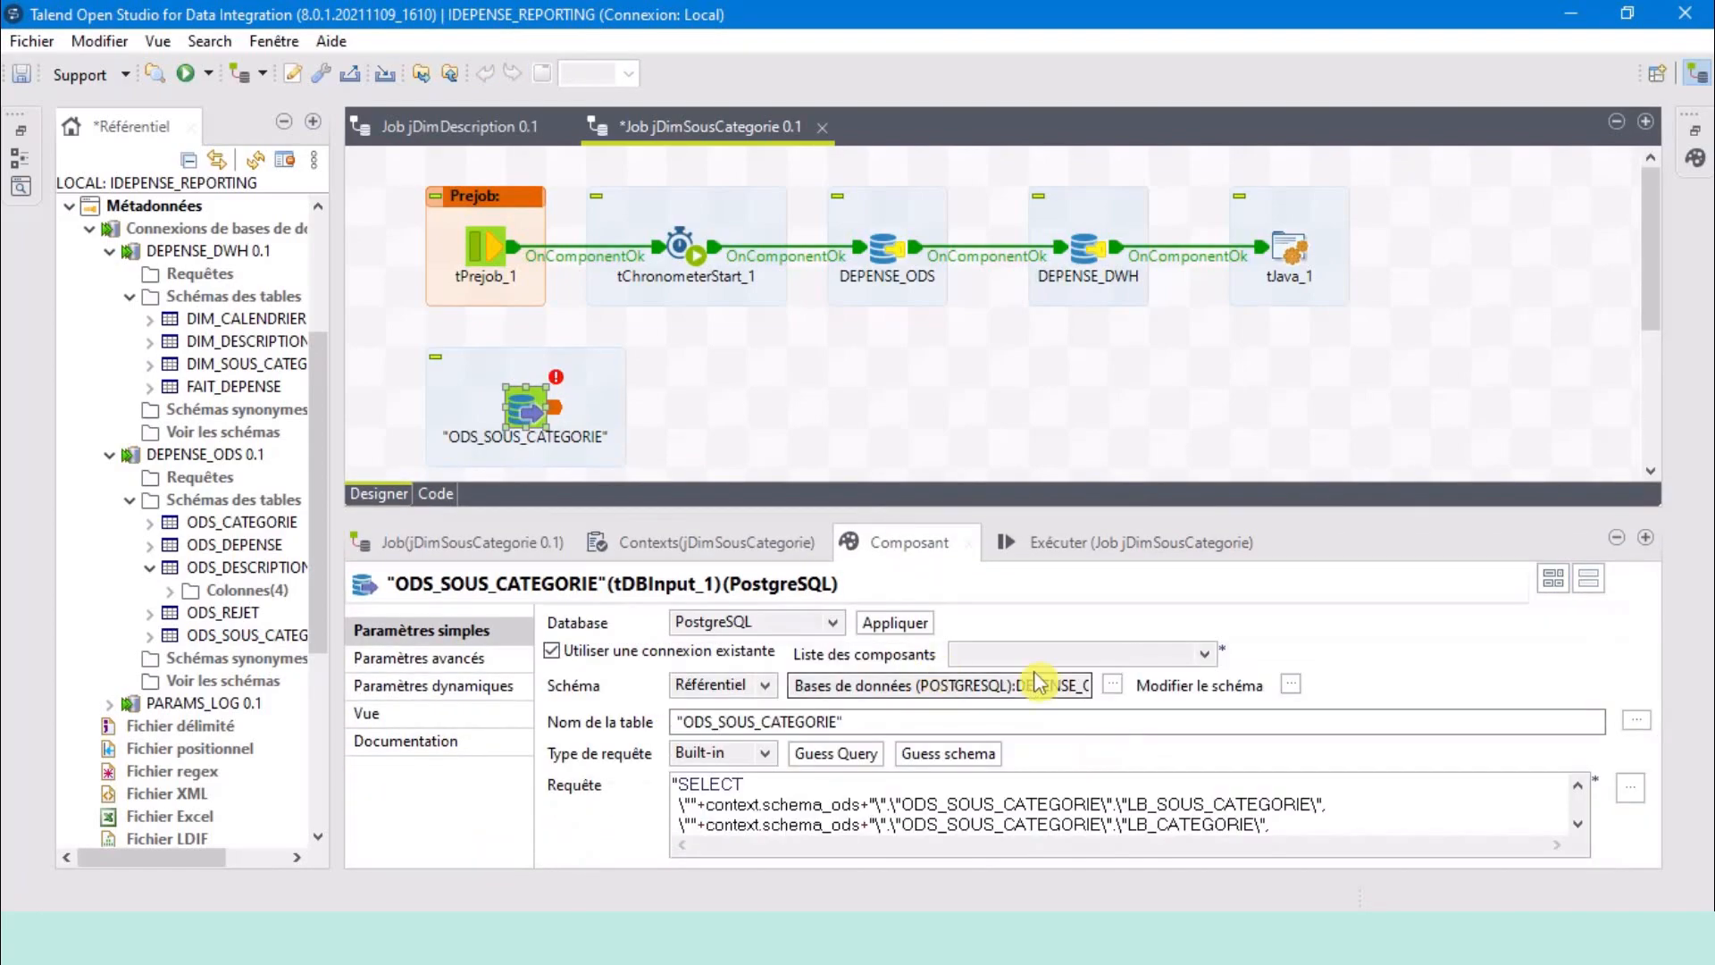
left_click(1082, 655)
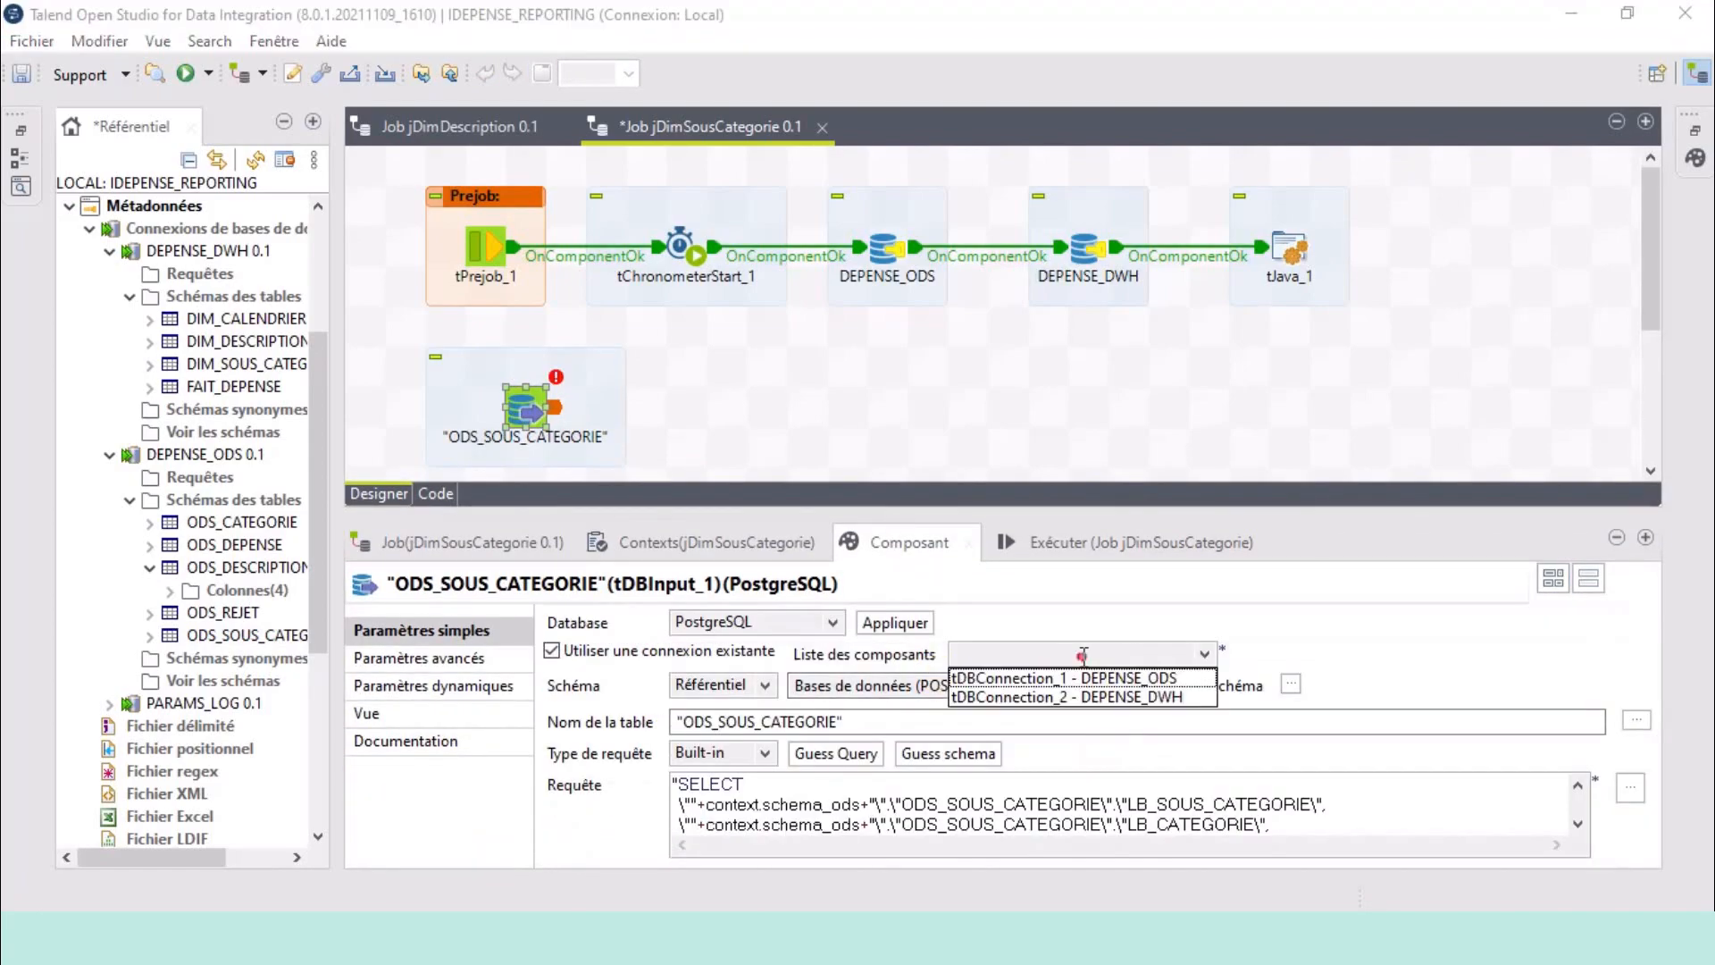
left_click(1153, 679)
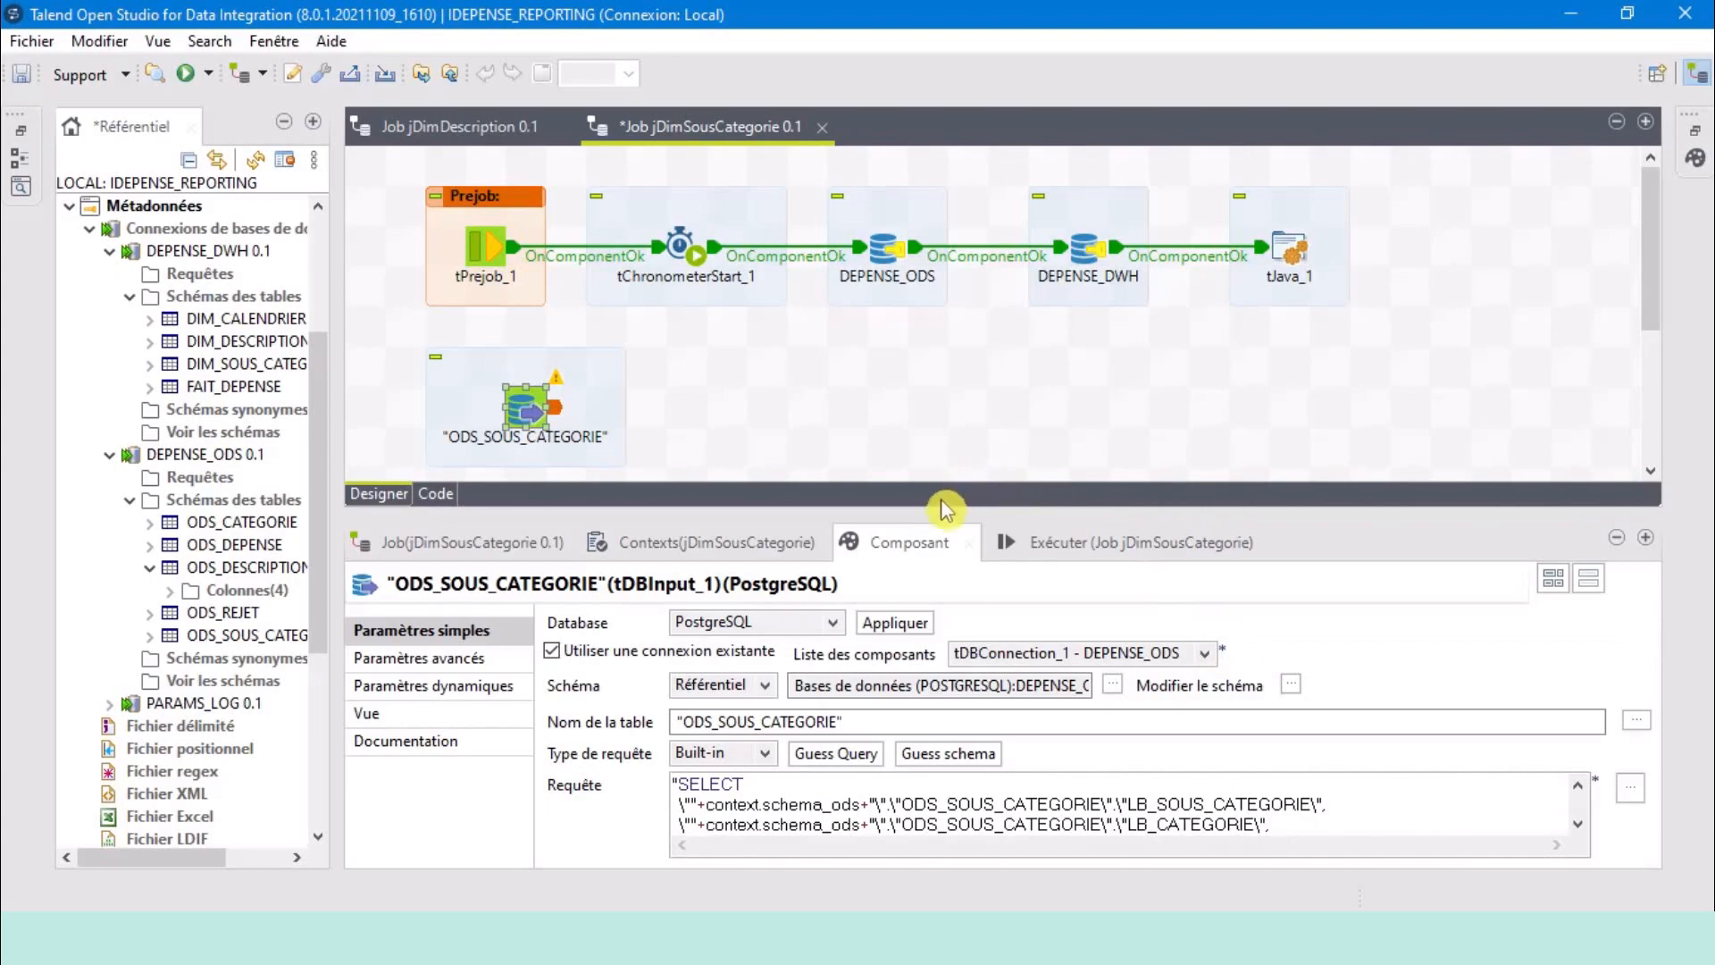
left_click_drag(938, 516, 924, 772)
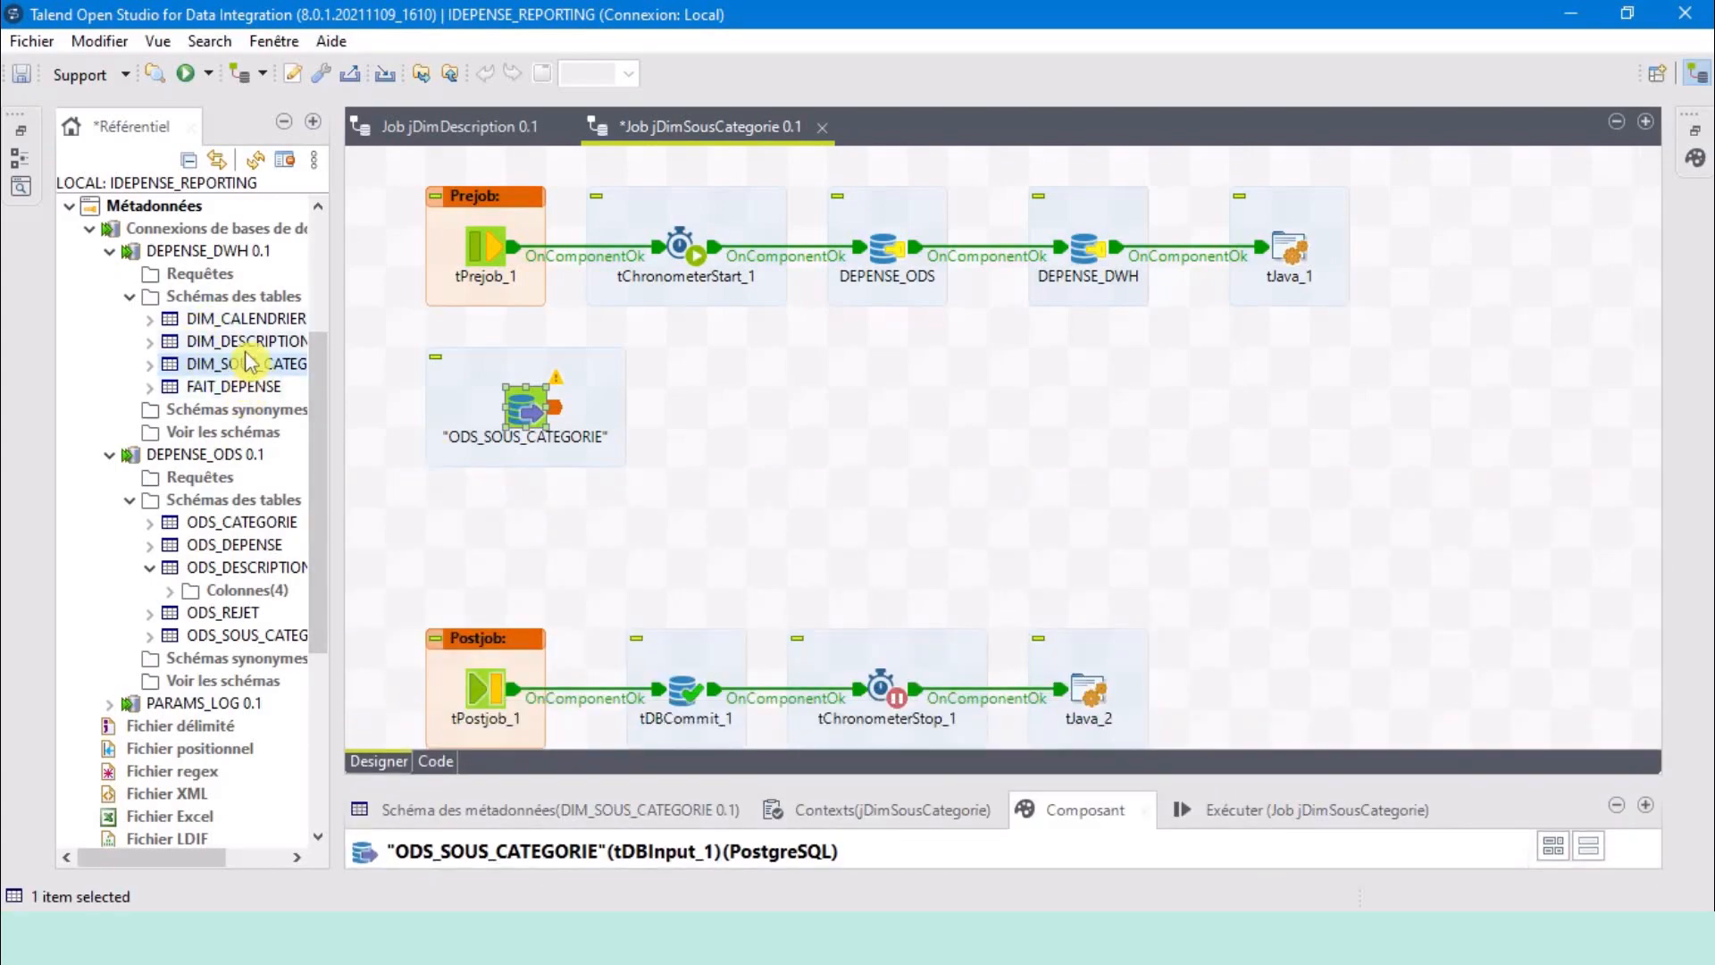
Add the DIM_SOUS_CATEGORIE table from the DEPENSE_DWH metadata as a tDBInput(PostgreSQL) component, diagonally below the ODS_SOUS_CATEGORIE input.
left_click_drag(245, 368, 770, 541)
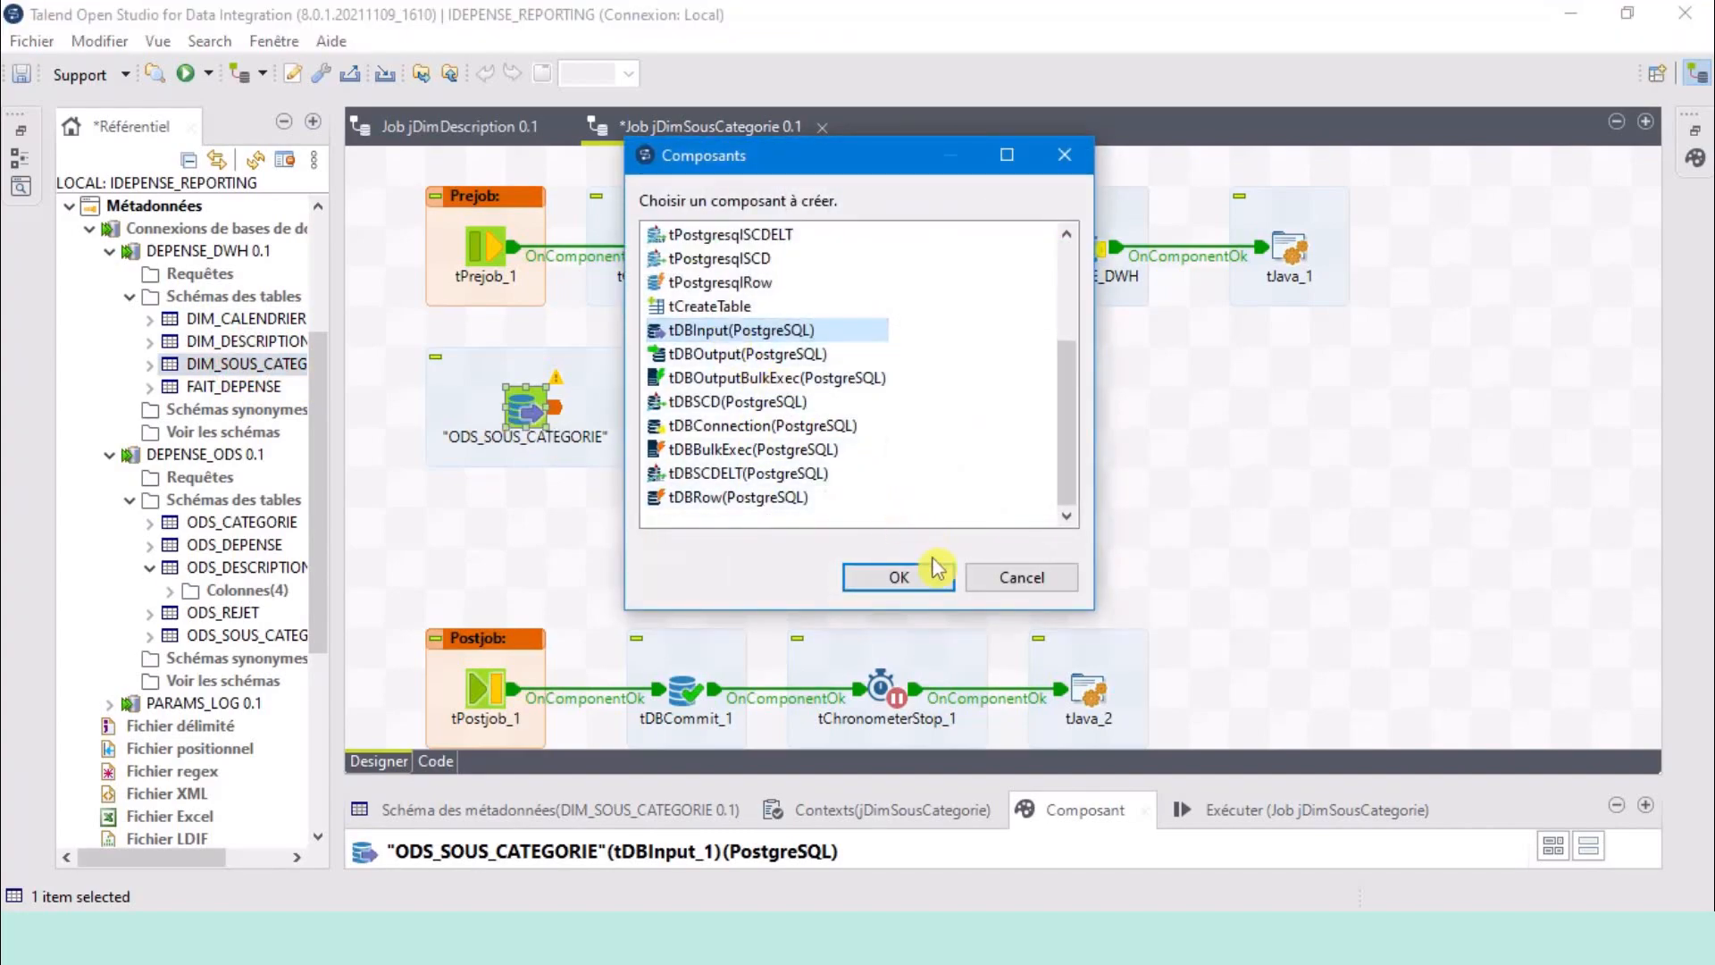
left_click(899, 578)
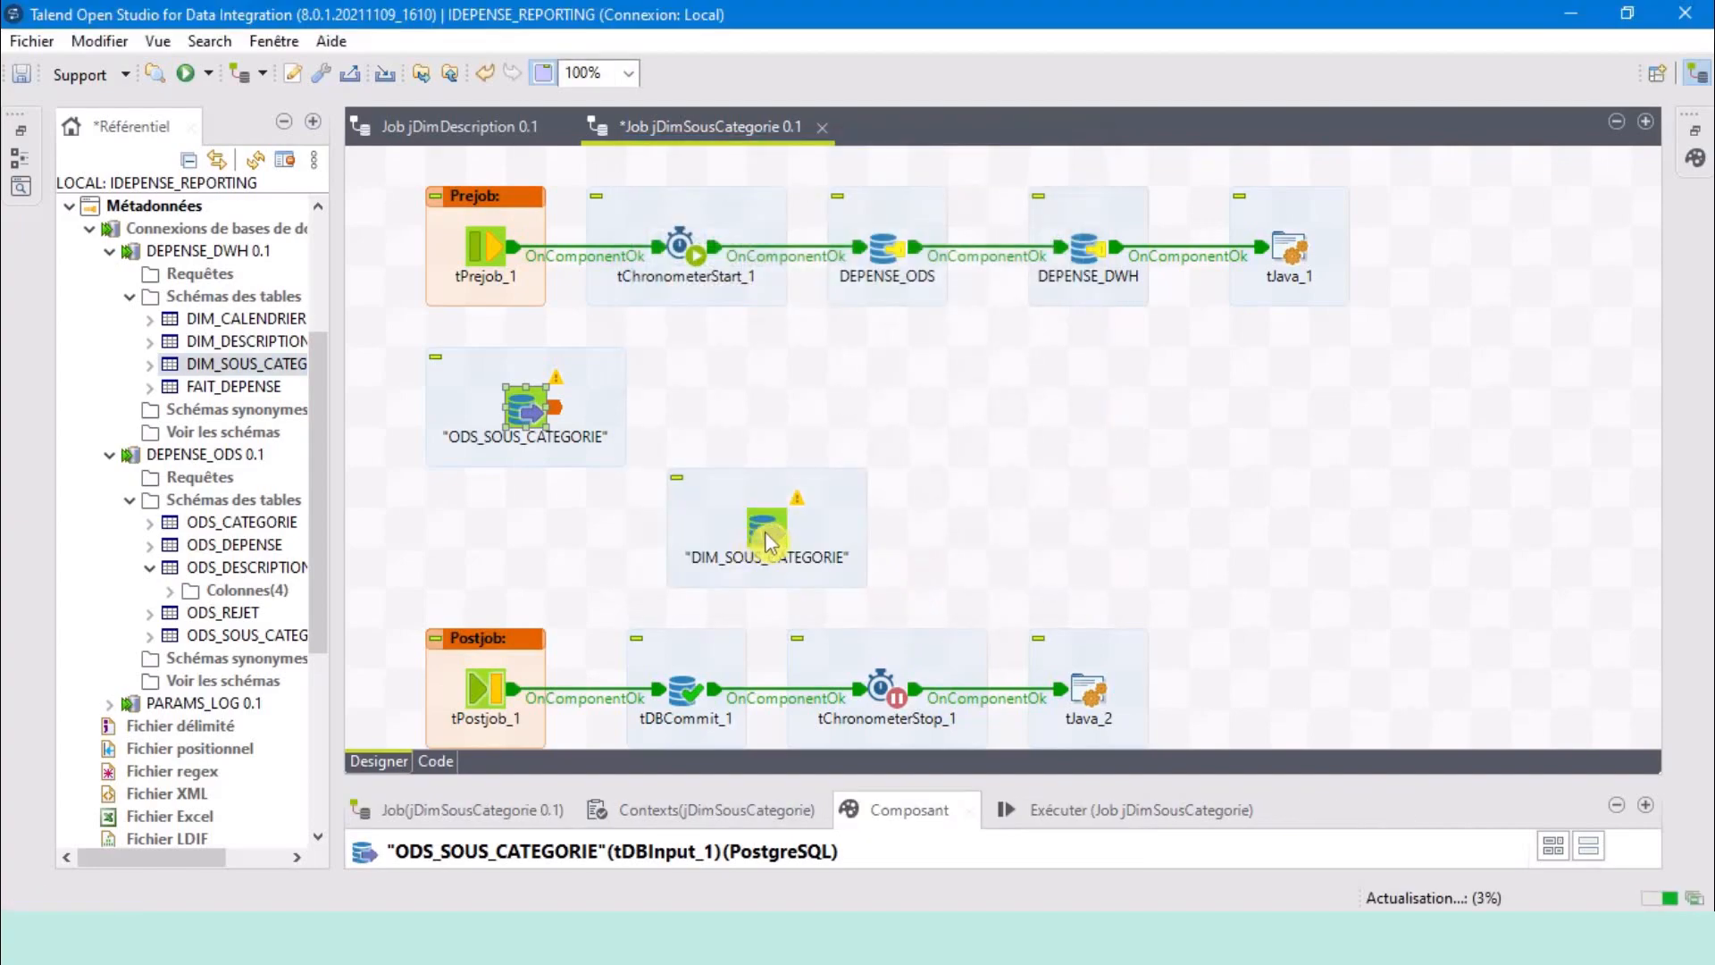
left_click(757, 522)
left_click(536, 420)
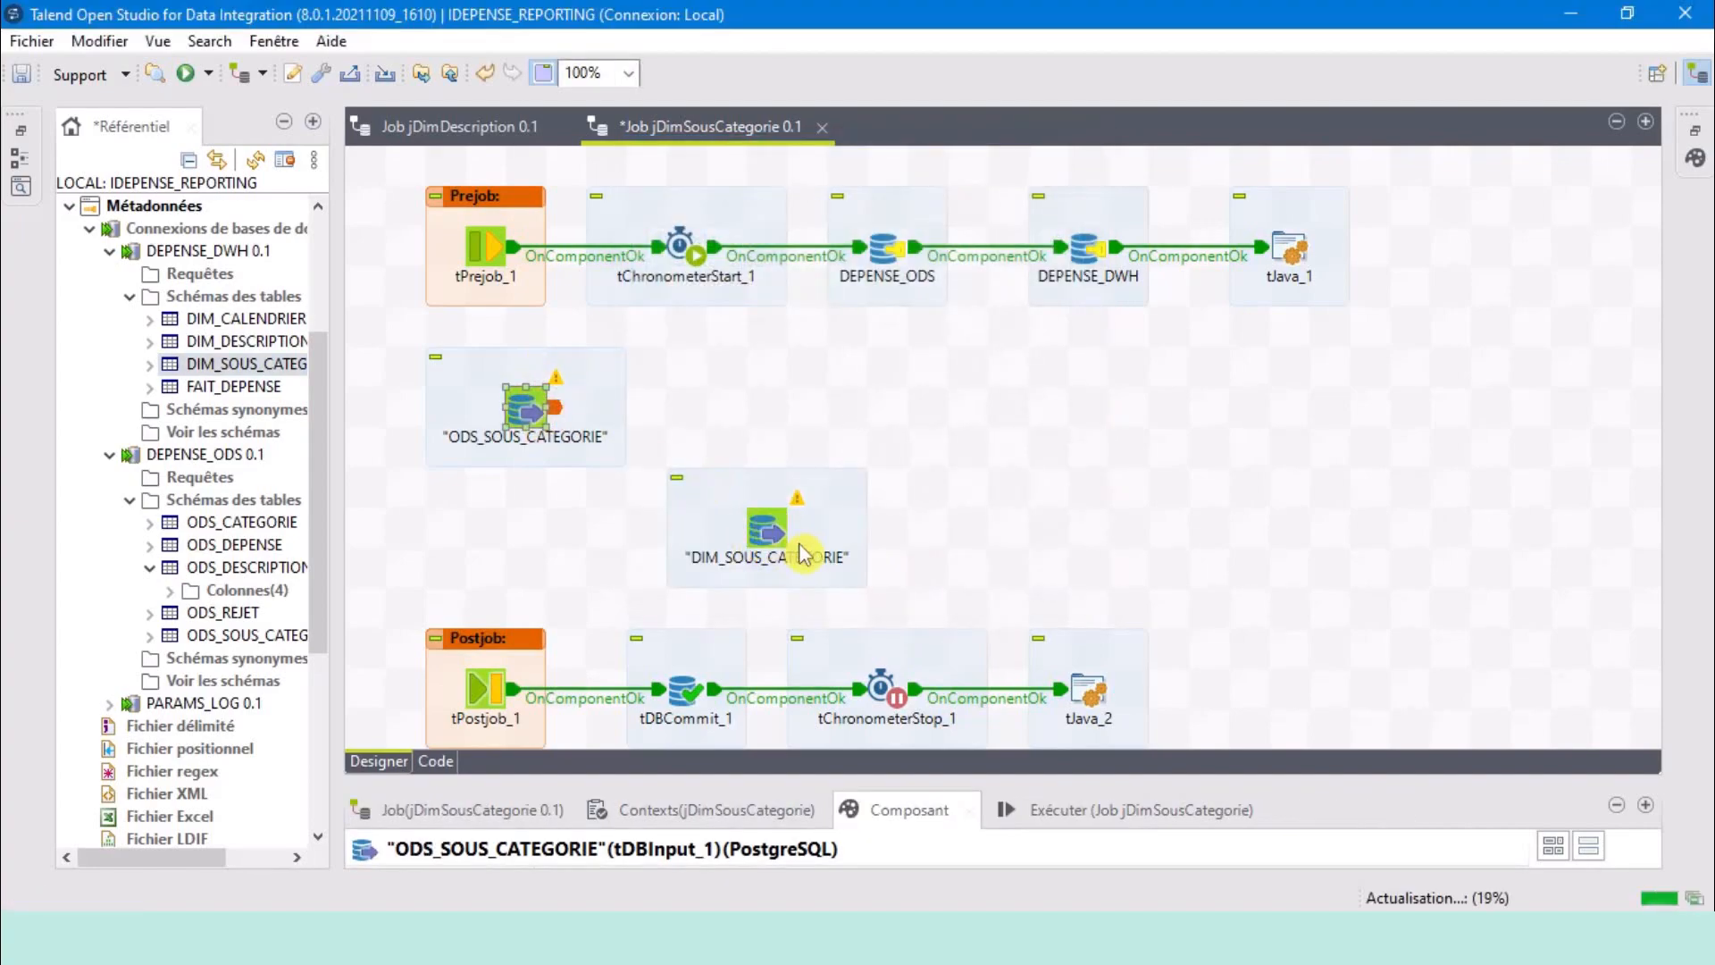
left_click(761, 535)
Add a tMap component beside the ODS_SOUS_CATEGORIE input and align it directly above DIM_SOUS_CATEGORIE.
left_click(706, 403)
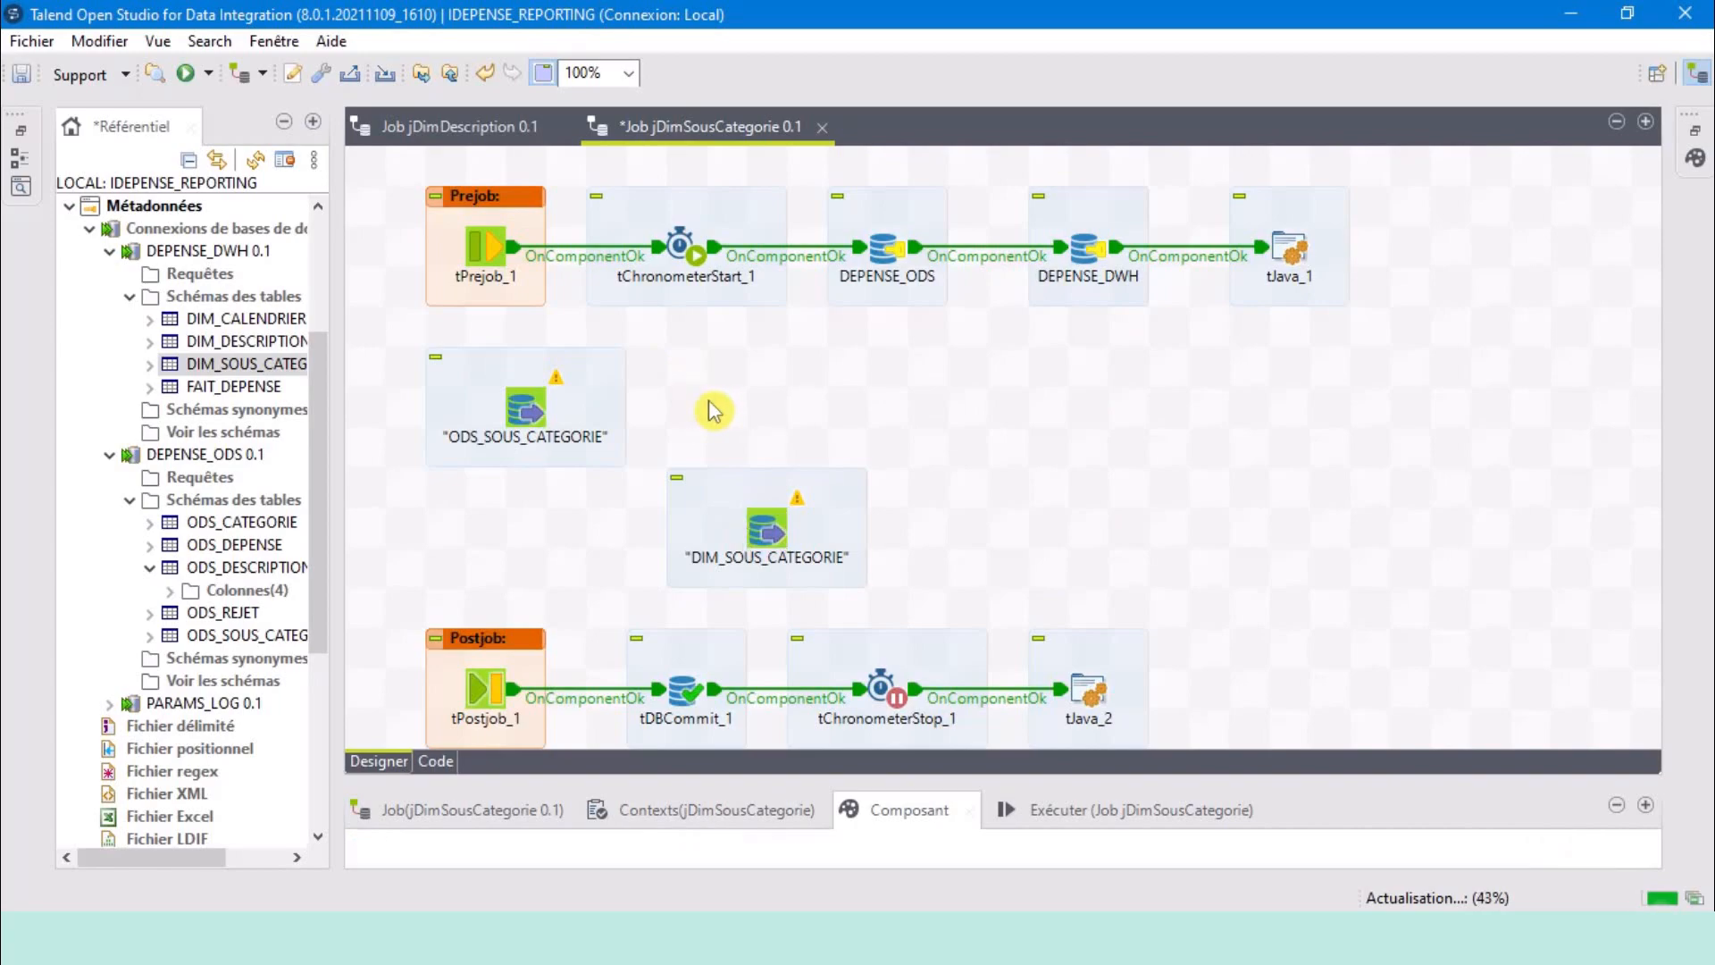
type("tma")
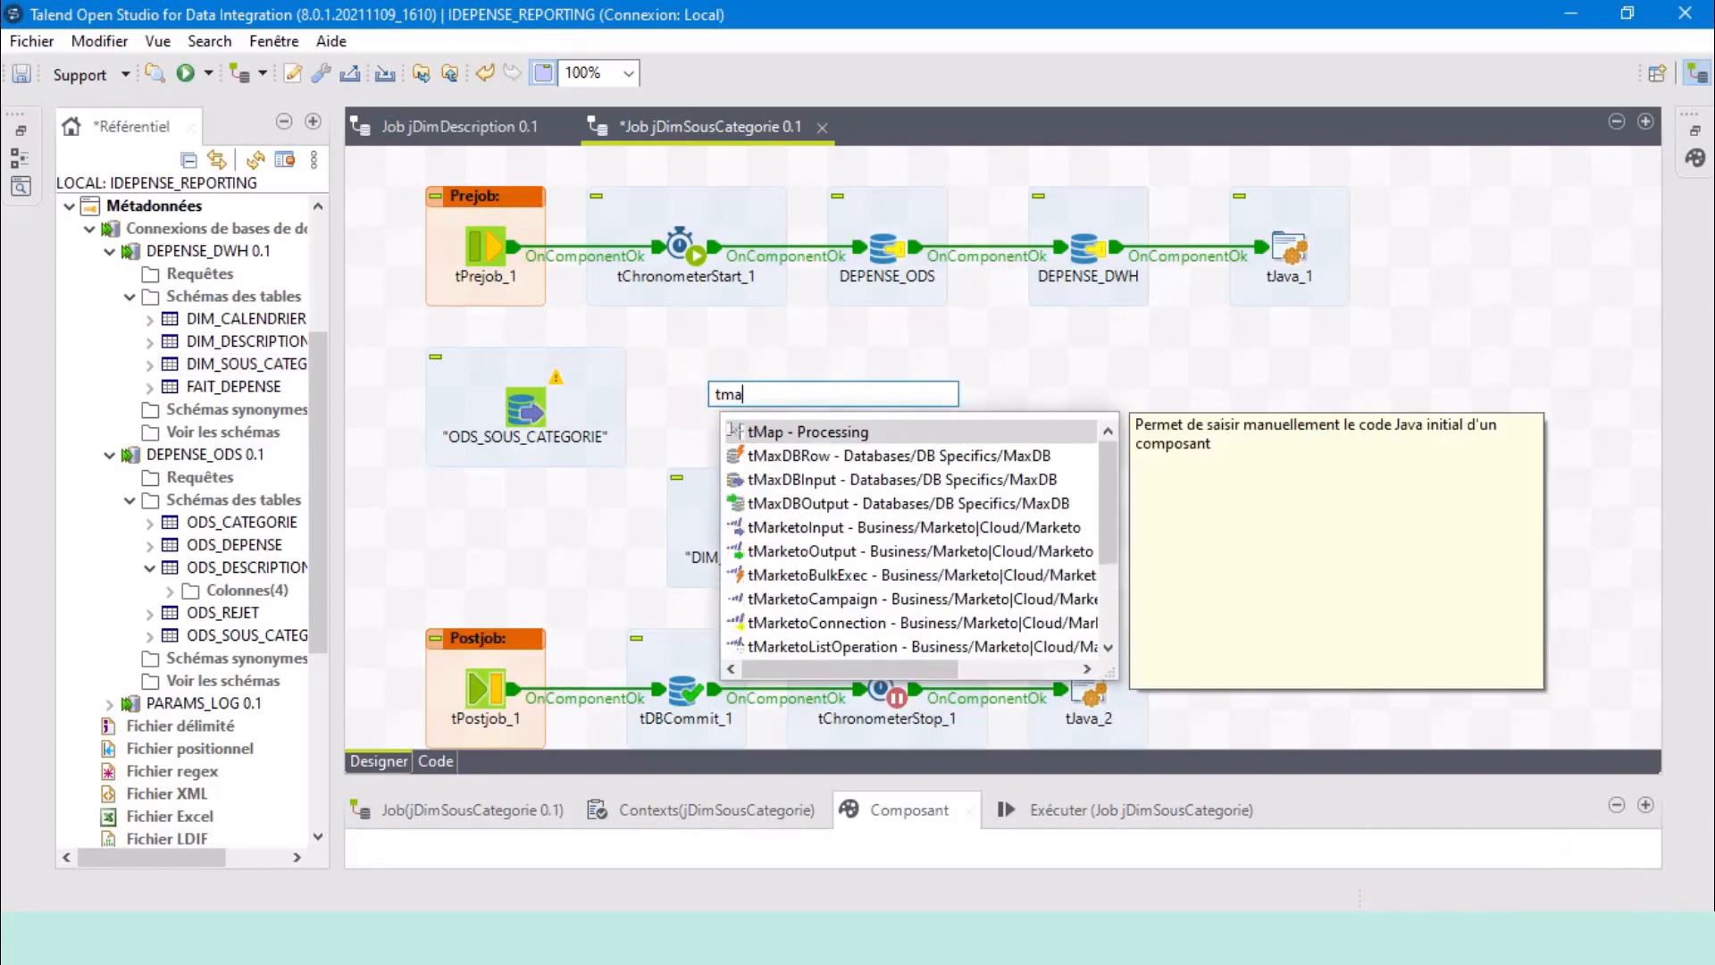
double_click(778, 432)
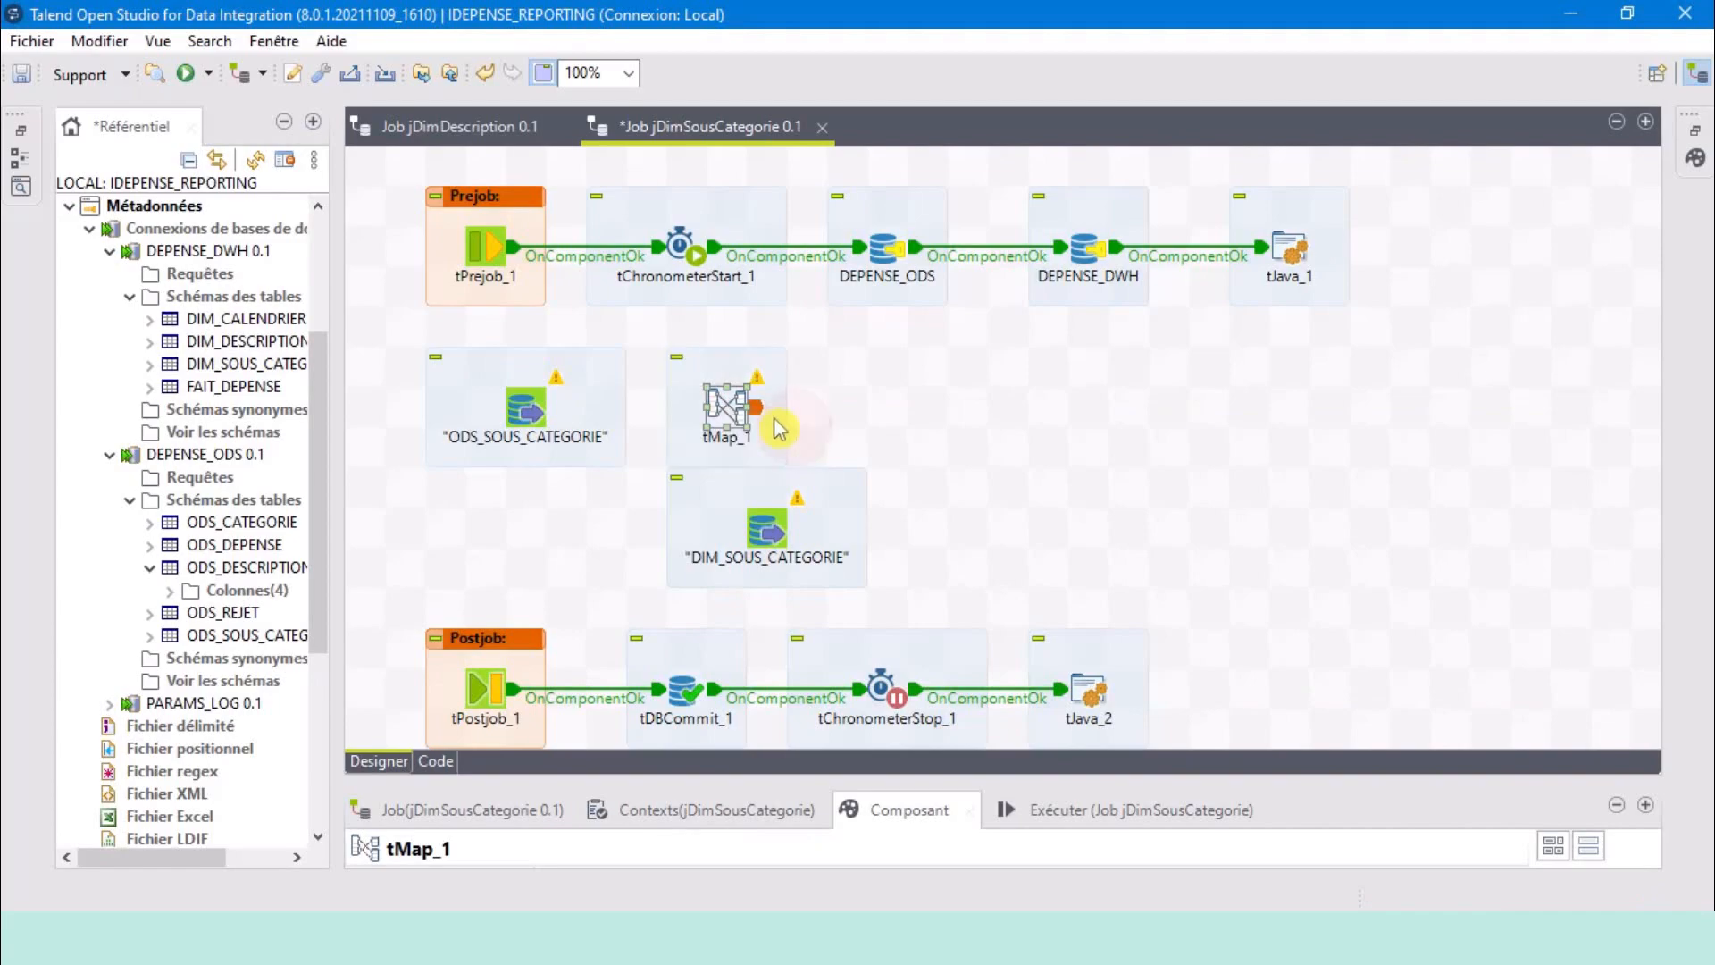
left_click(725, 404)
left_click_drag(746, 412, 820, 431)
Connect the ODS_SOUS_CATEGORIE input to tMap_1 with a main row link.
left_click(532, 414)
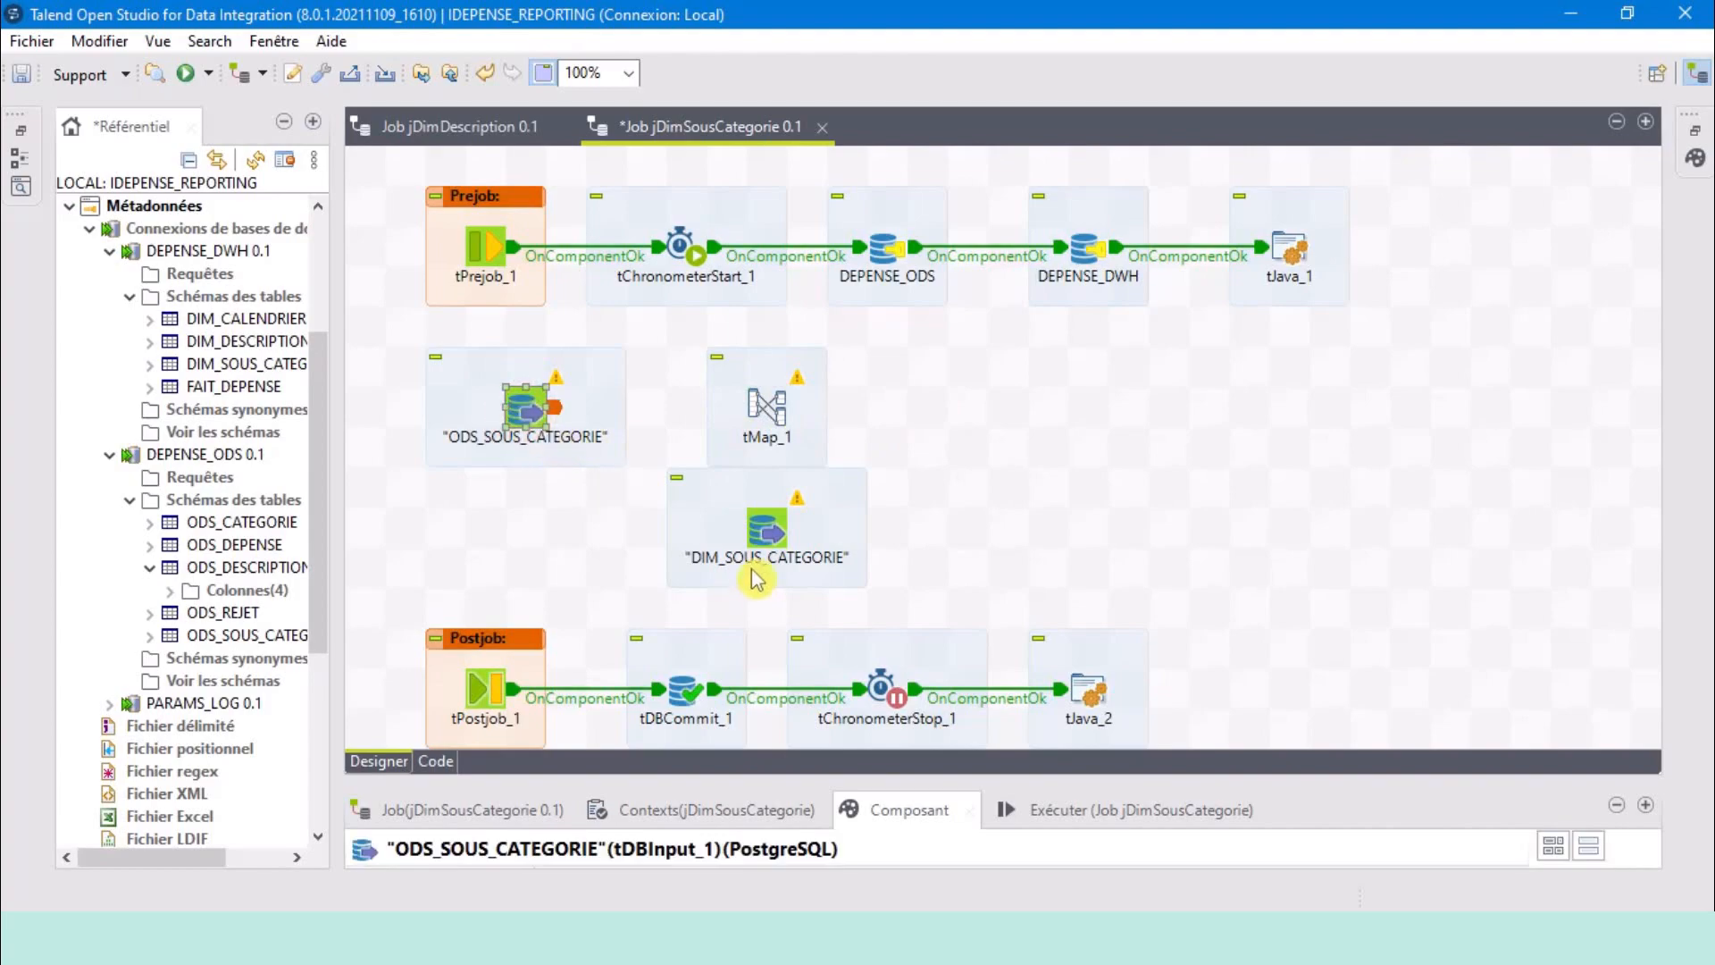
left_click(761, 547)
left_click(529, 404)
right_click(529, 404)
mouse_move(585, 422)
left_click(1019, 417)
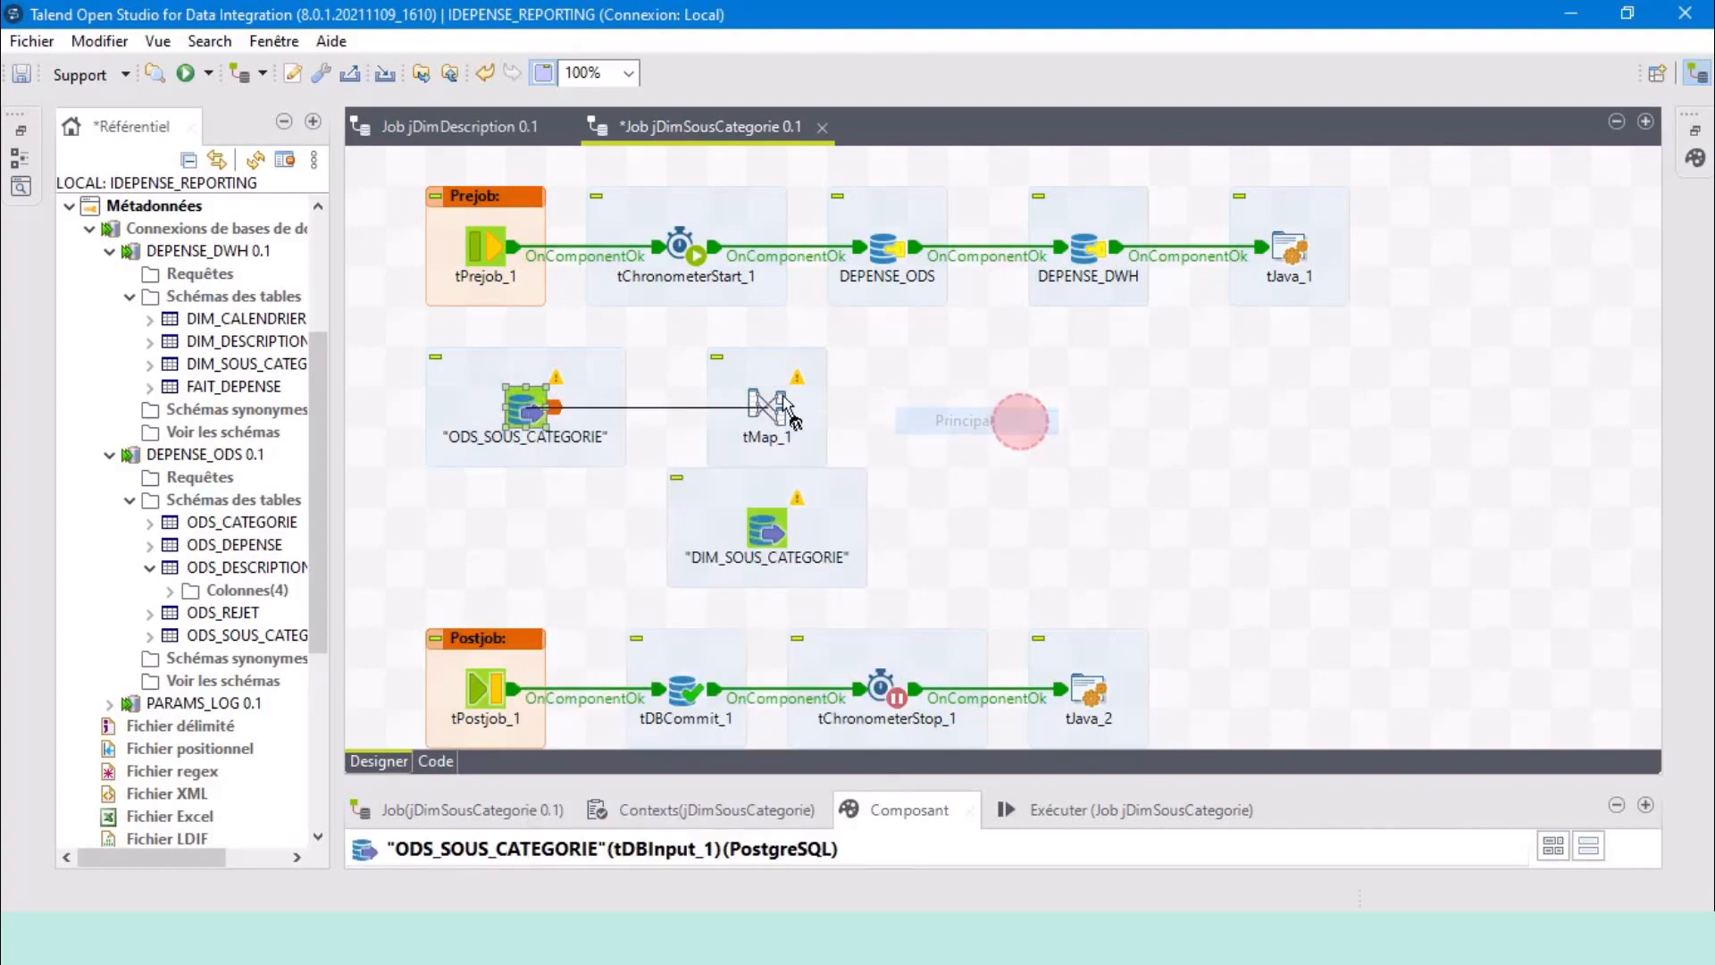
left_click(774, 402)
Connect the DIM_SOUS_CATEGORIE input to tMap_1 as its lookup flow.
left_click(774, 531)
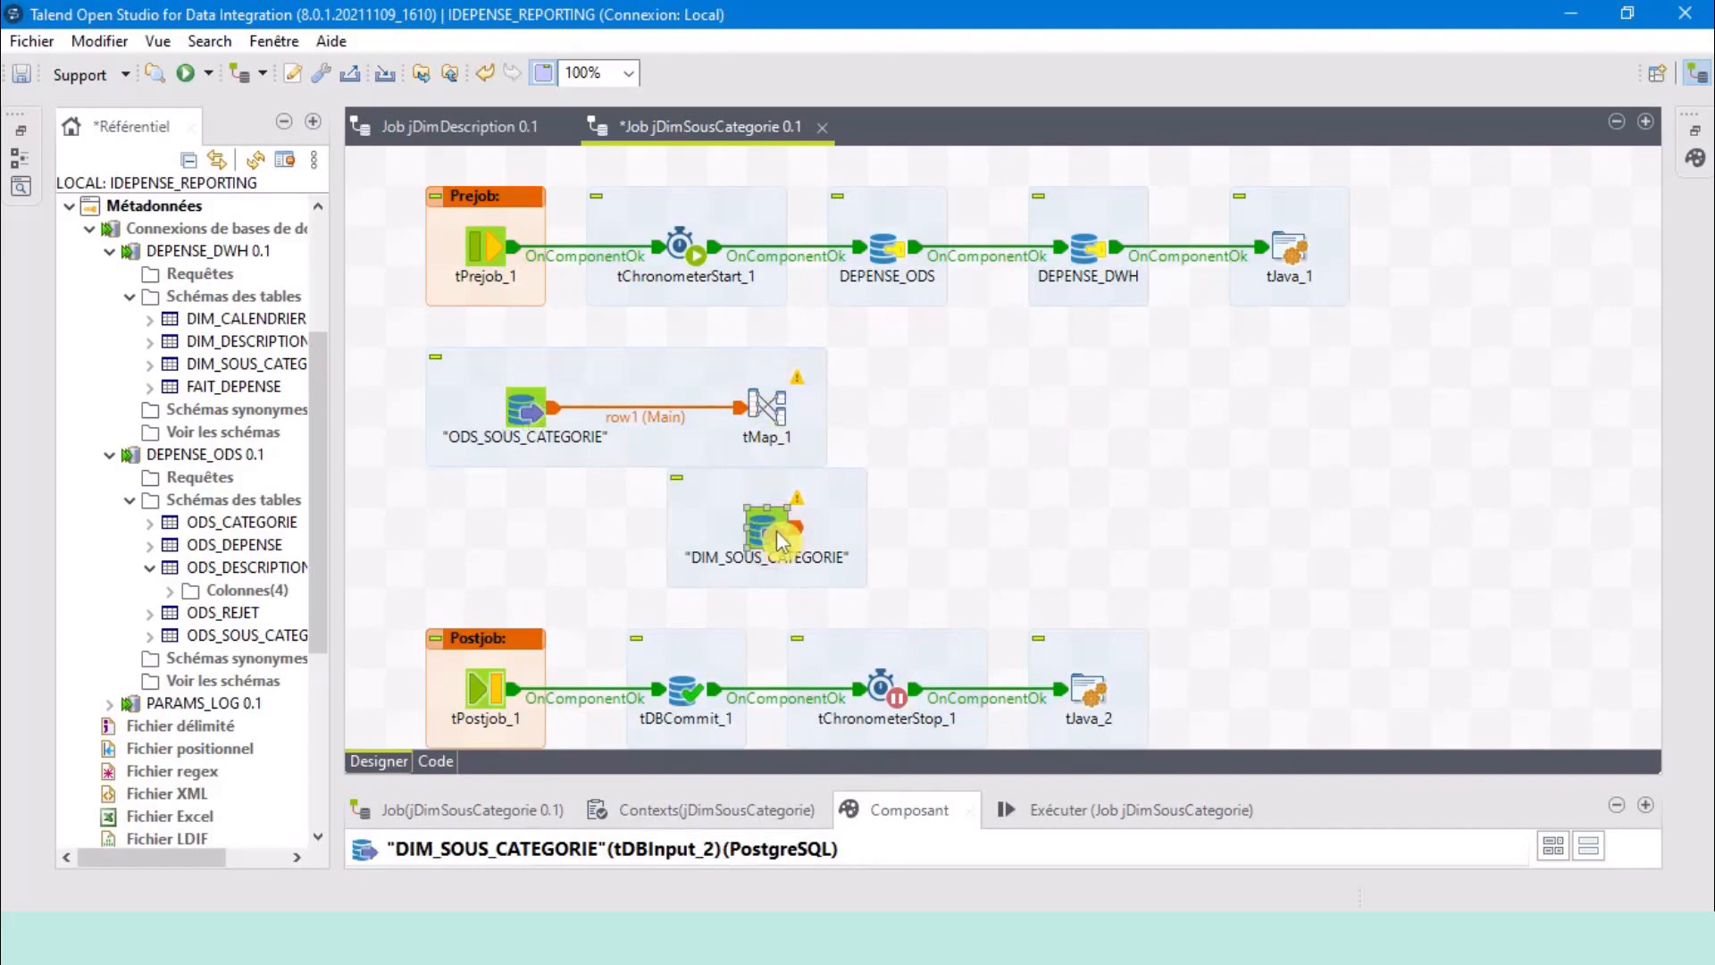
right_click(779, 534)
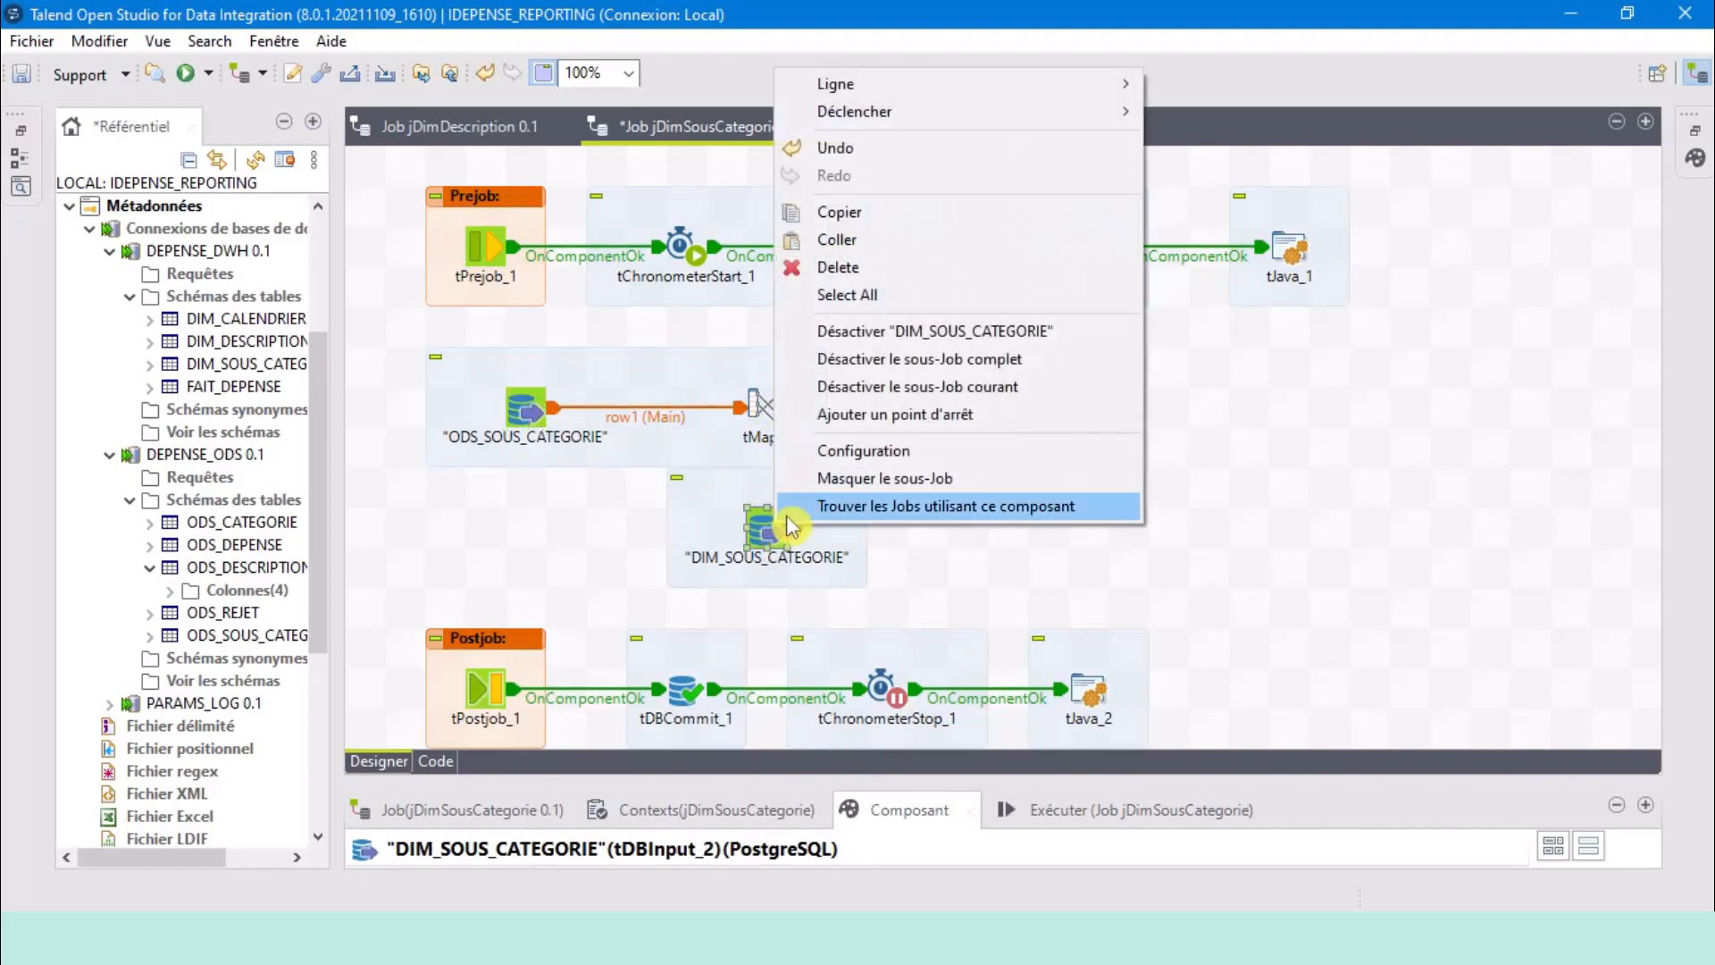
mouse_move(1004, 84)
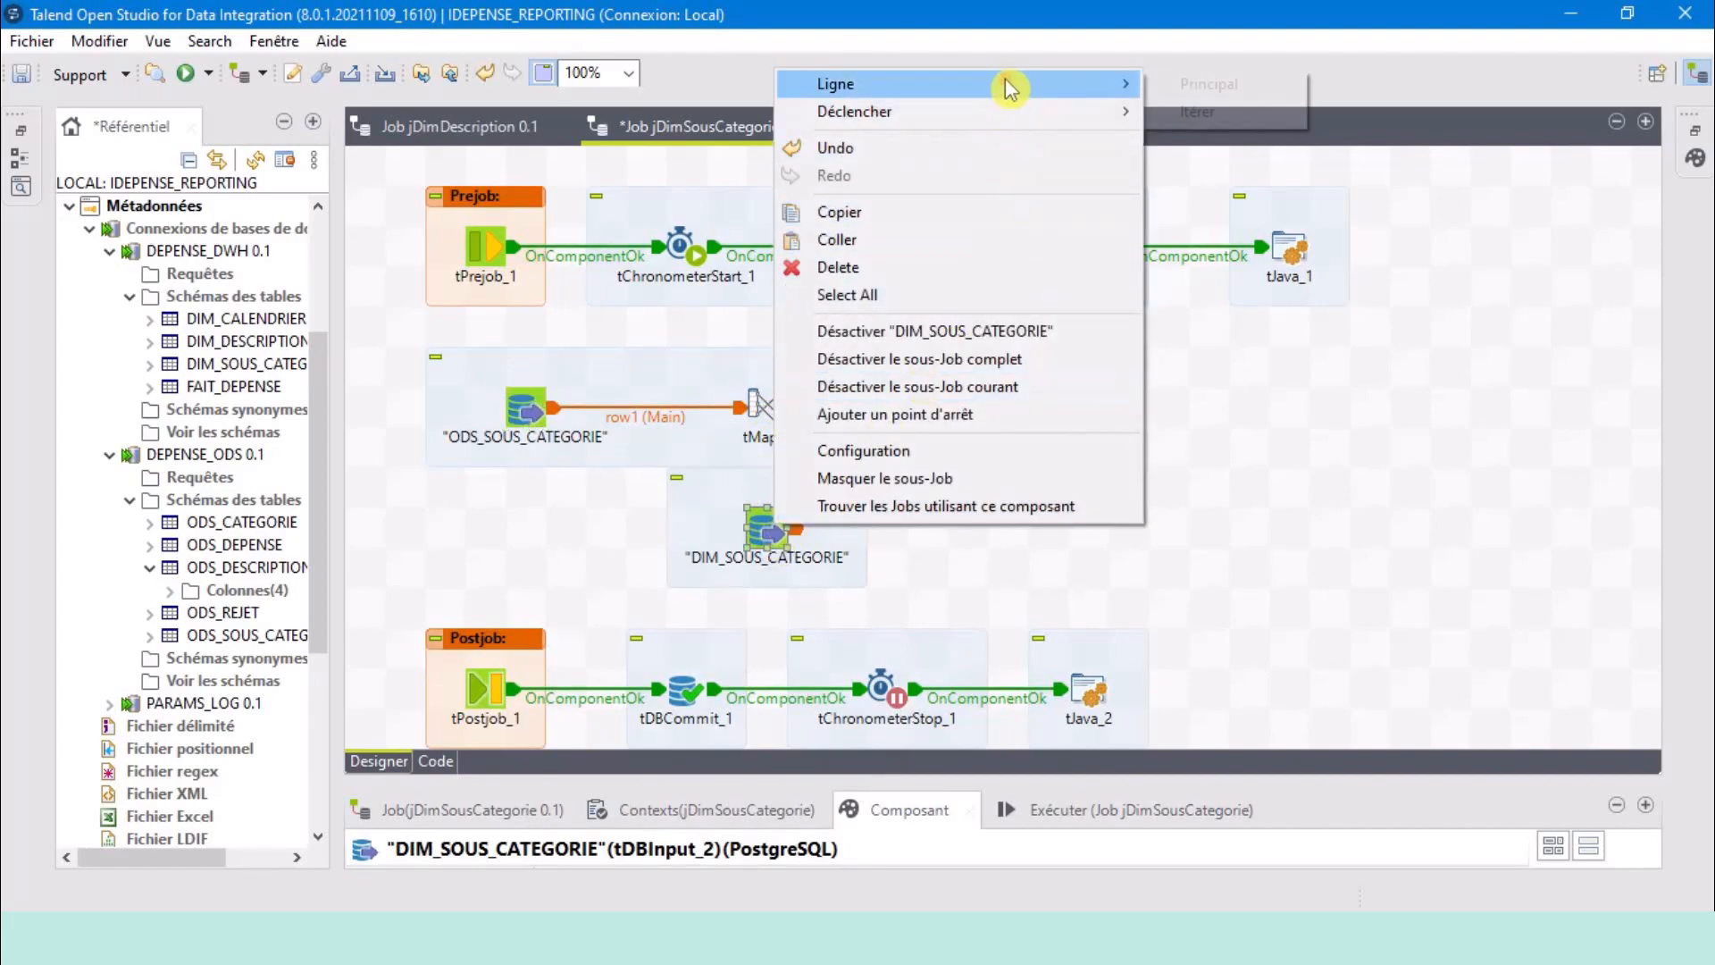
left_click(1213, 85)
left_click(773, 411)
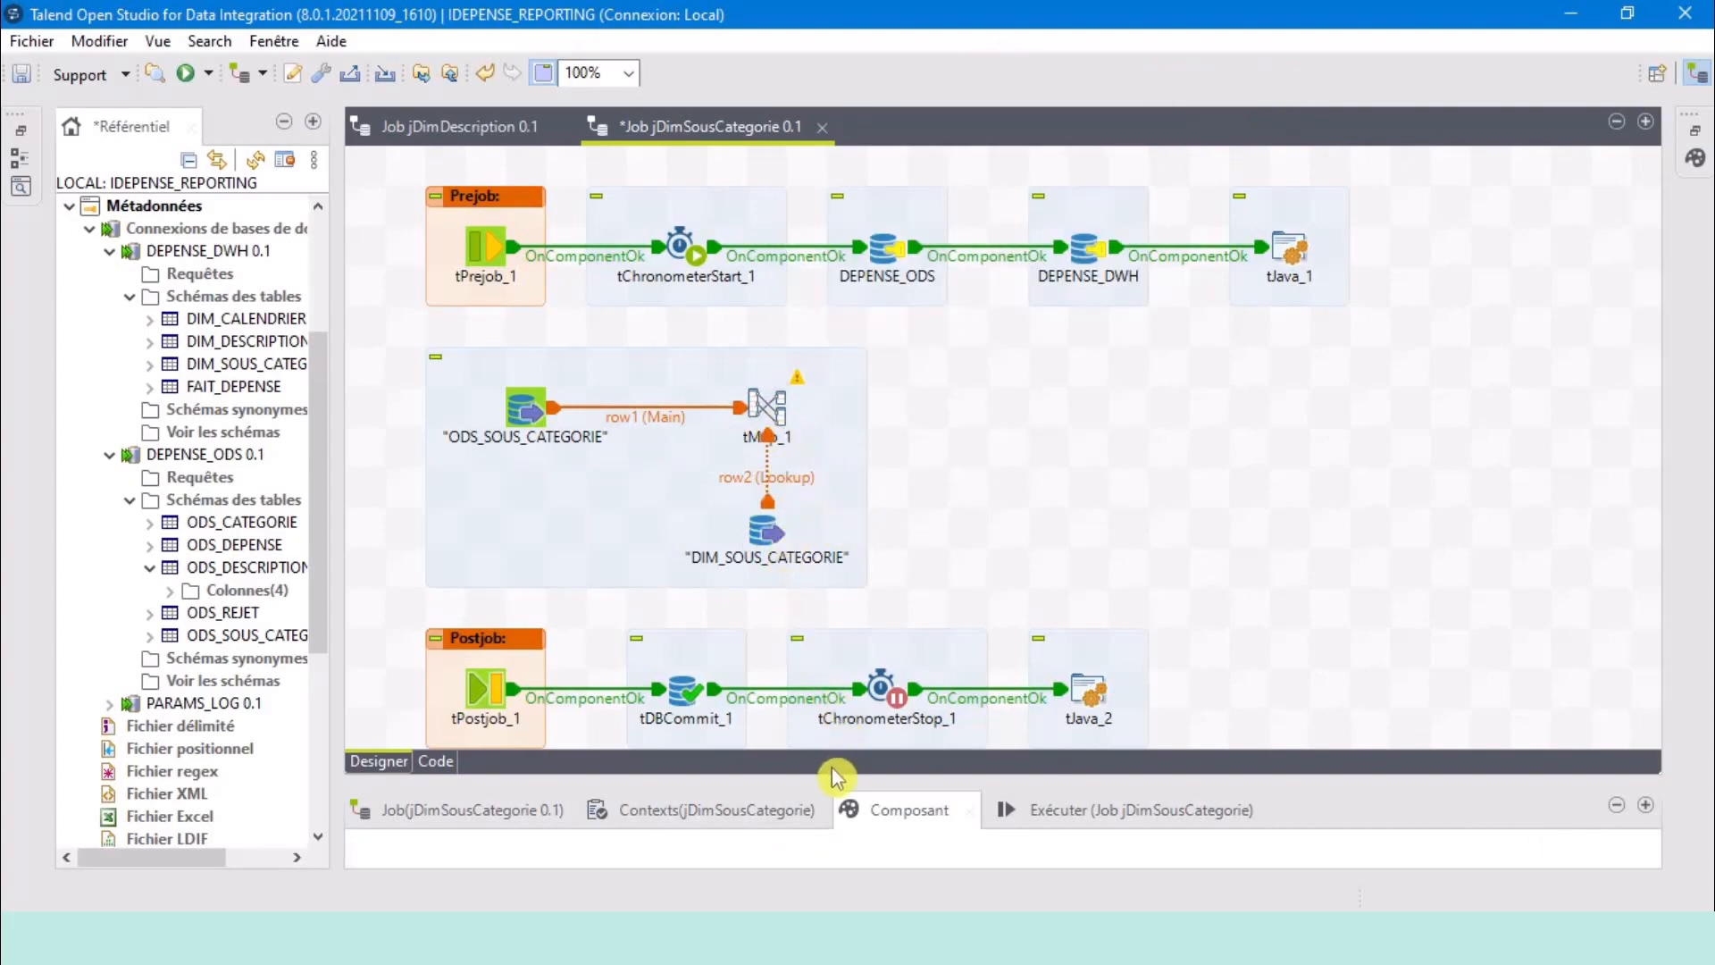
Set the DIM_SOUS_CATEGORIE input to use the existing connection tDBConnection_2 - DEPENSE_DWH.
left_click(770, 540)
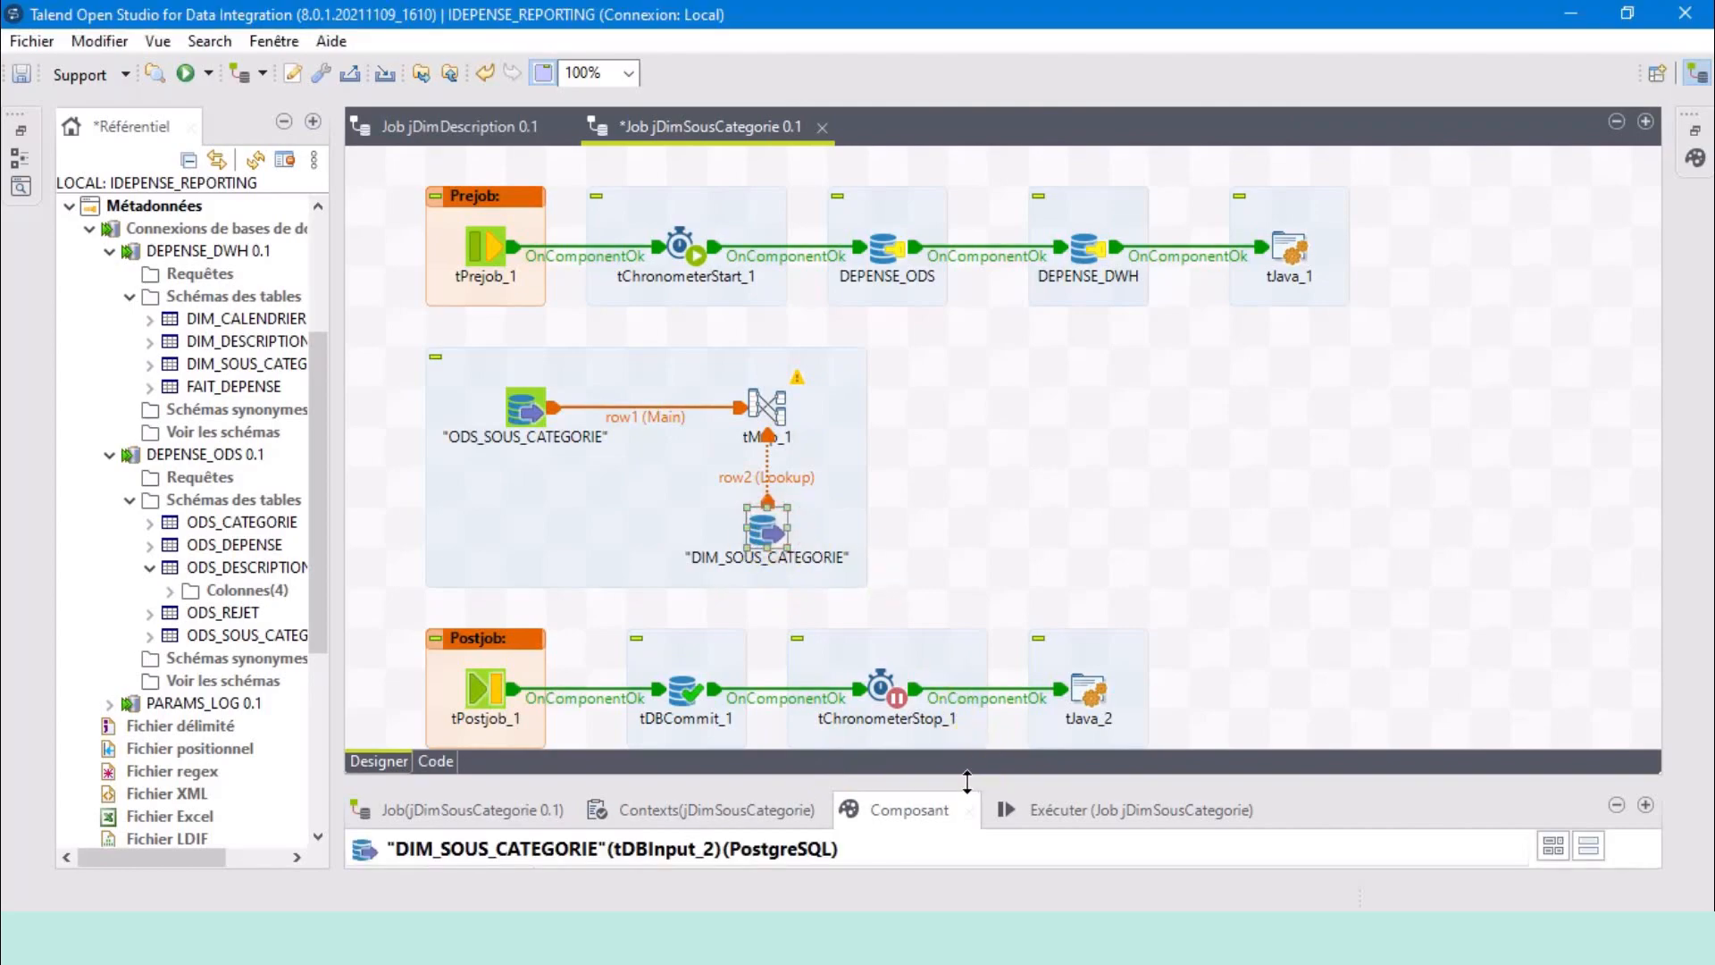
left_click_drag(969, 784, 749, 271)
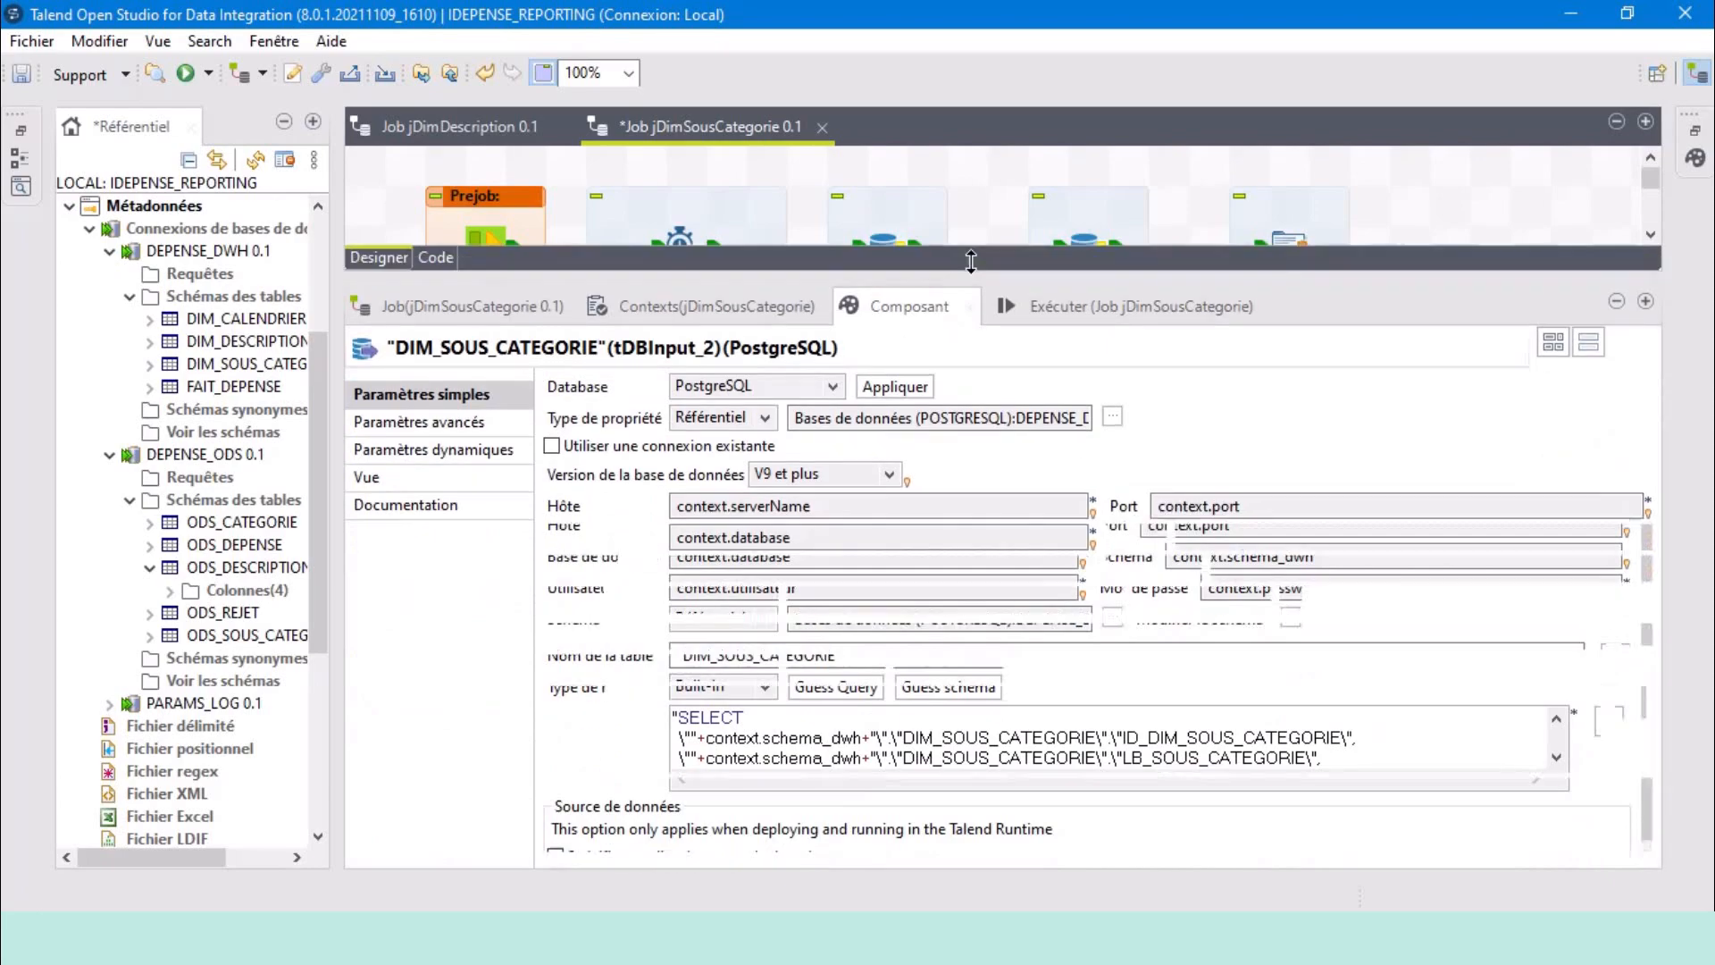
left_click(284, 122)
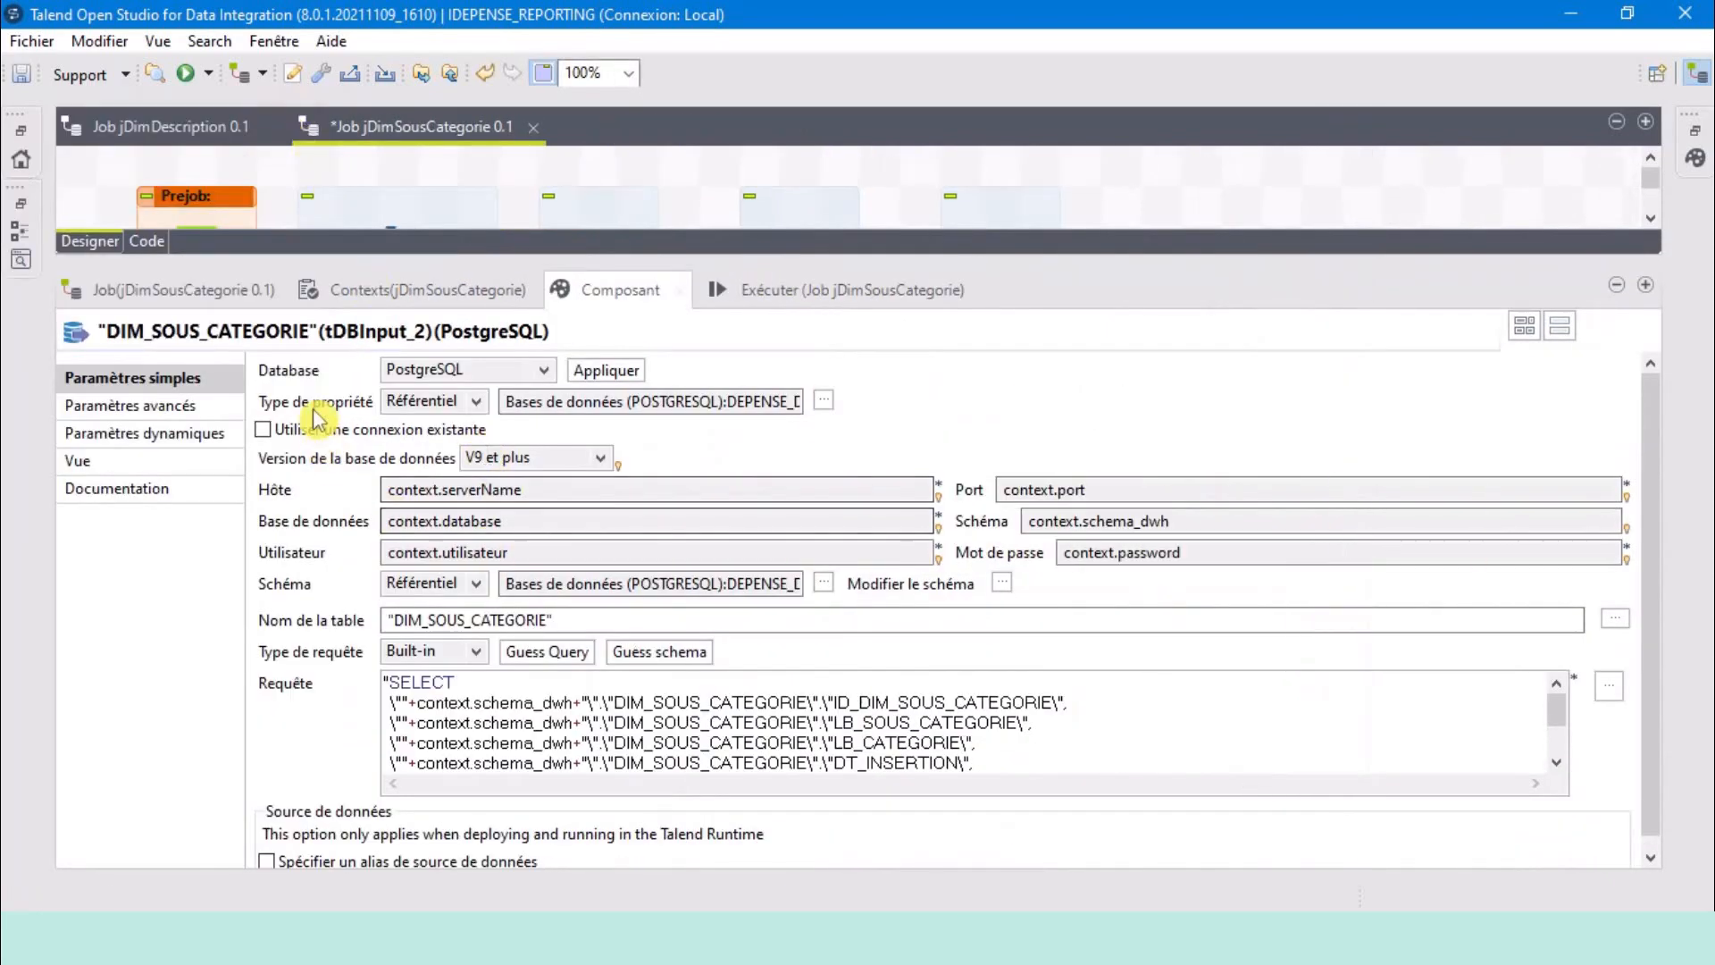
left_click(262, 430)
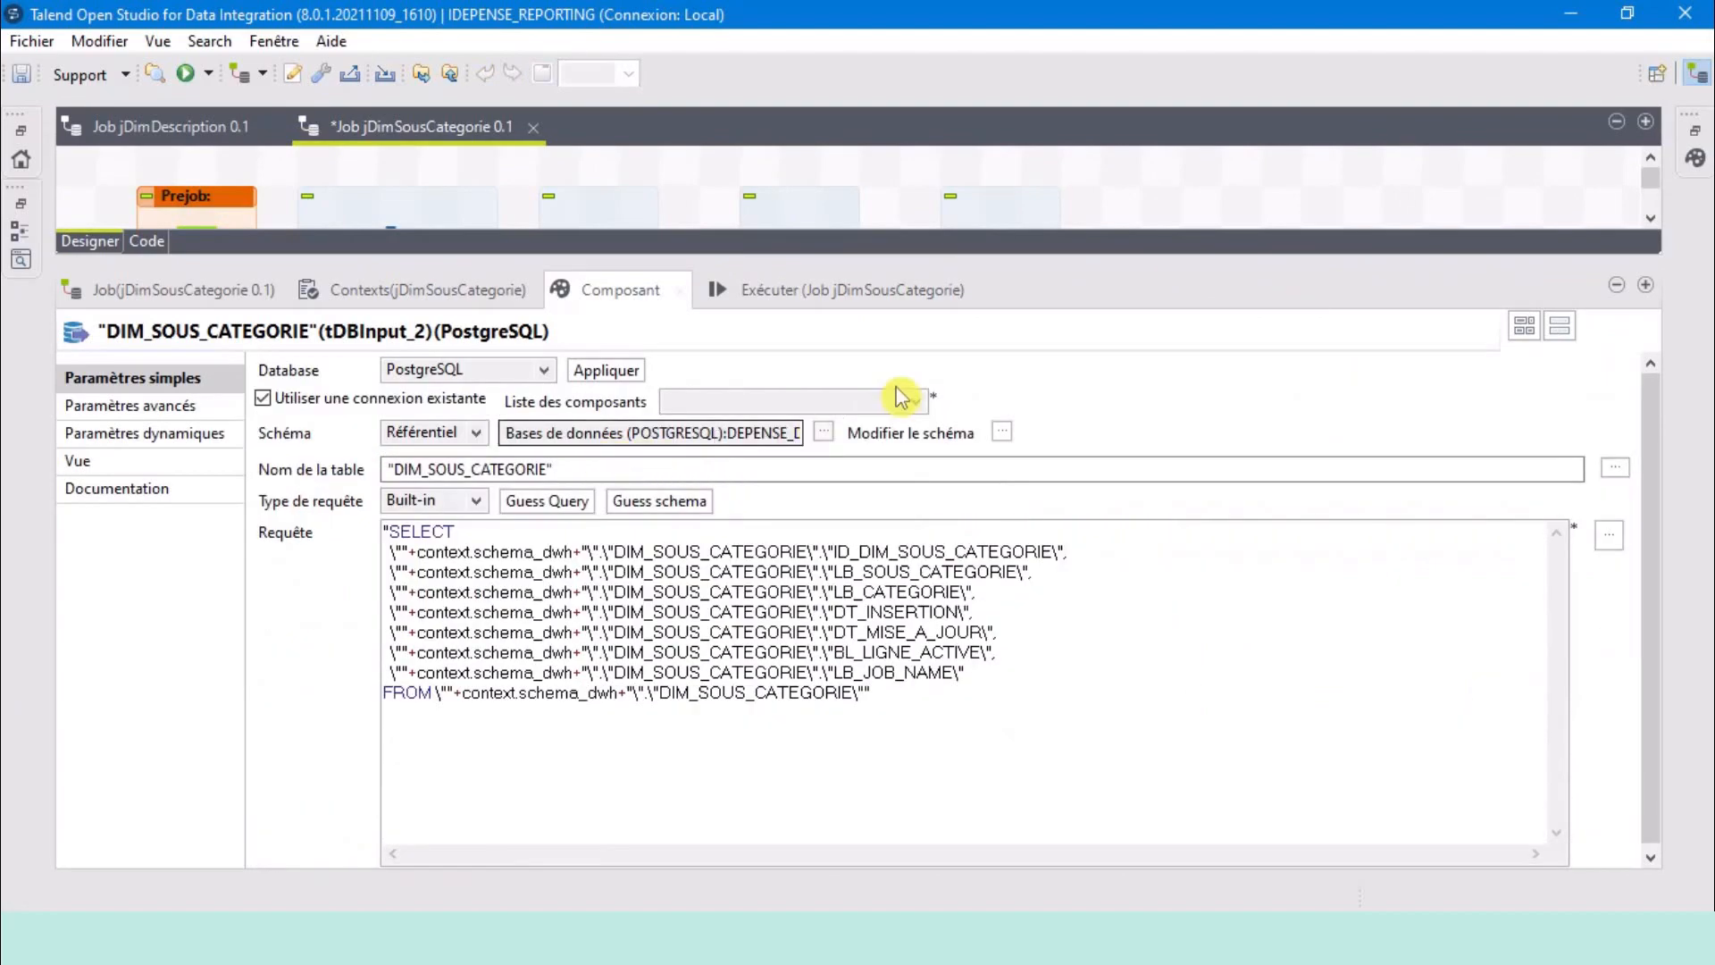
left_click(887, 399)
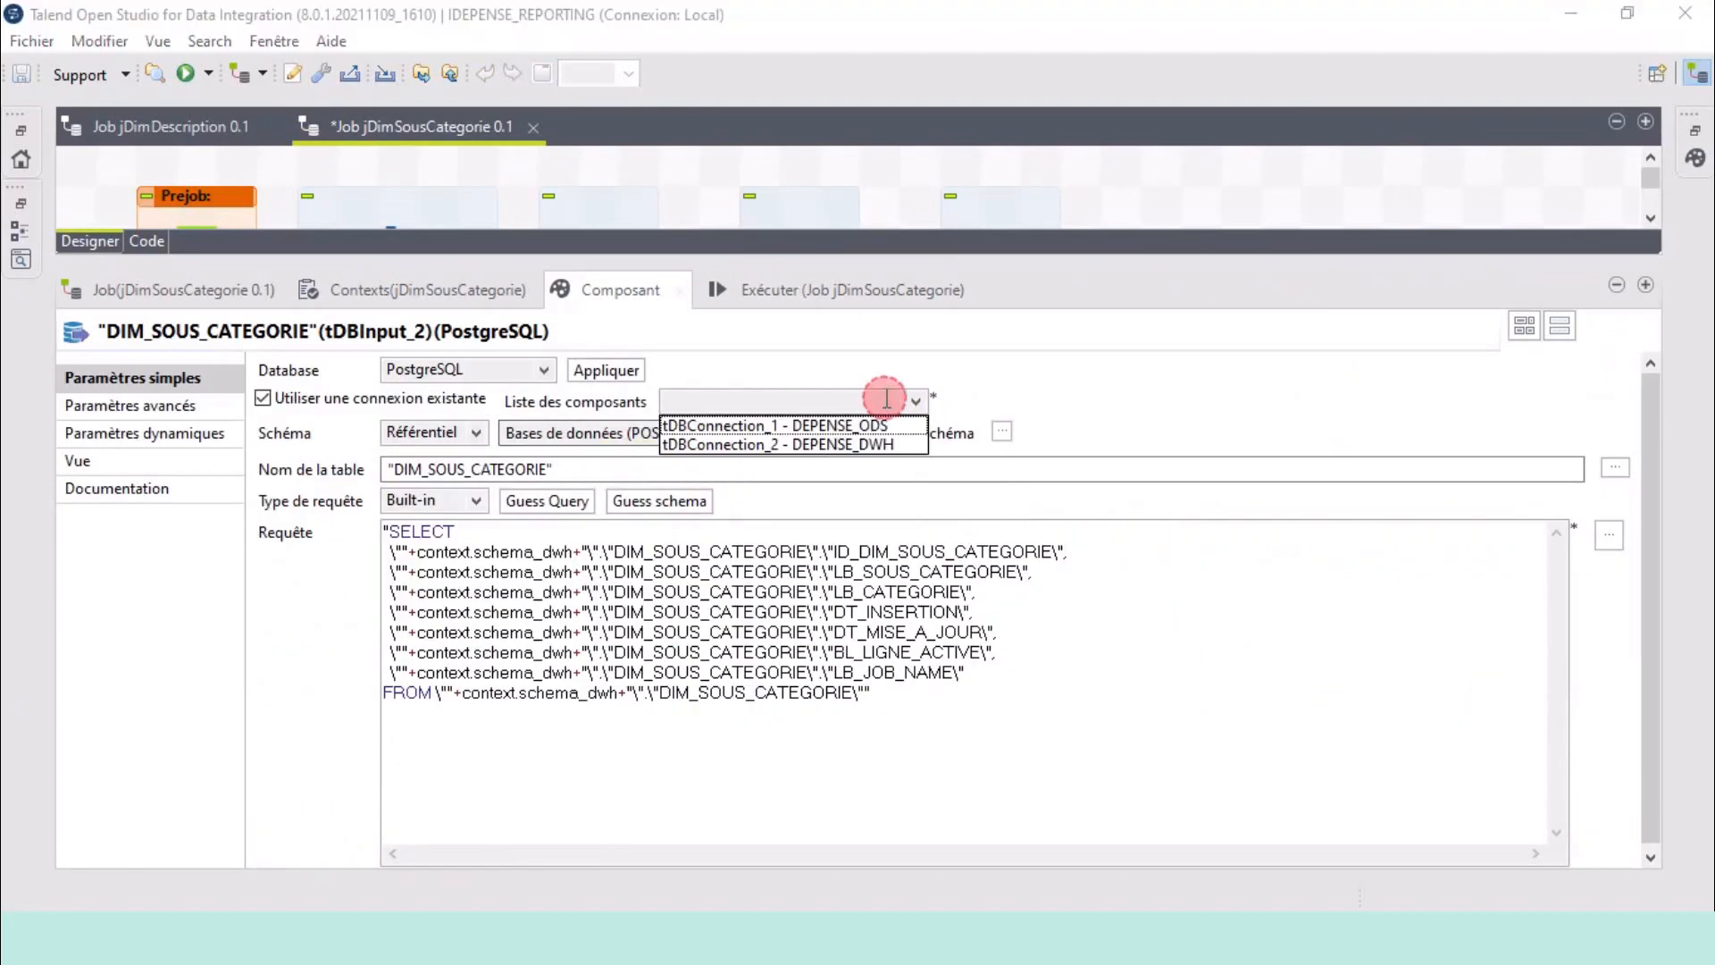
left_click(871, 447)
left_click(875, 446)
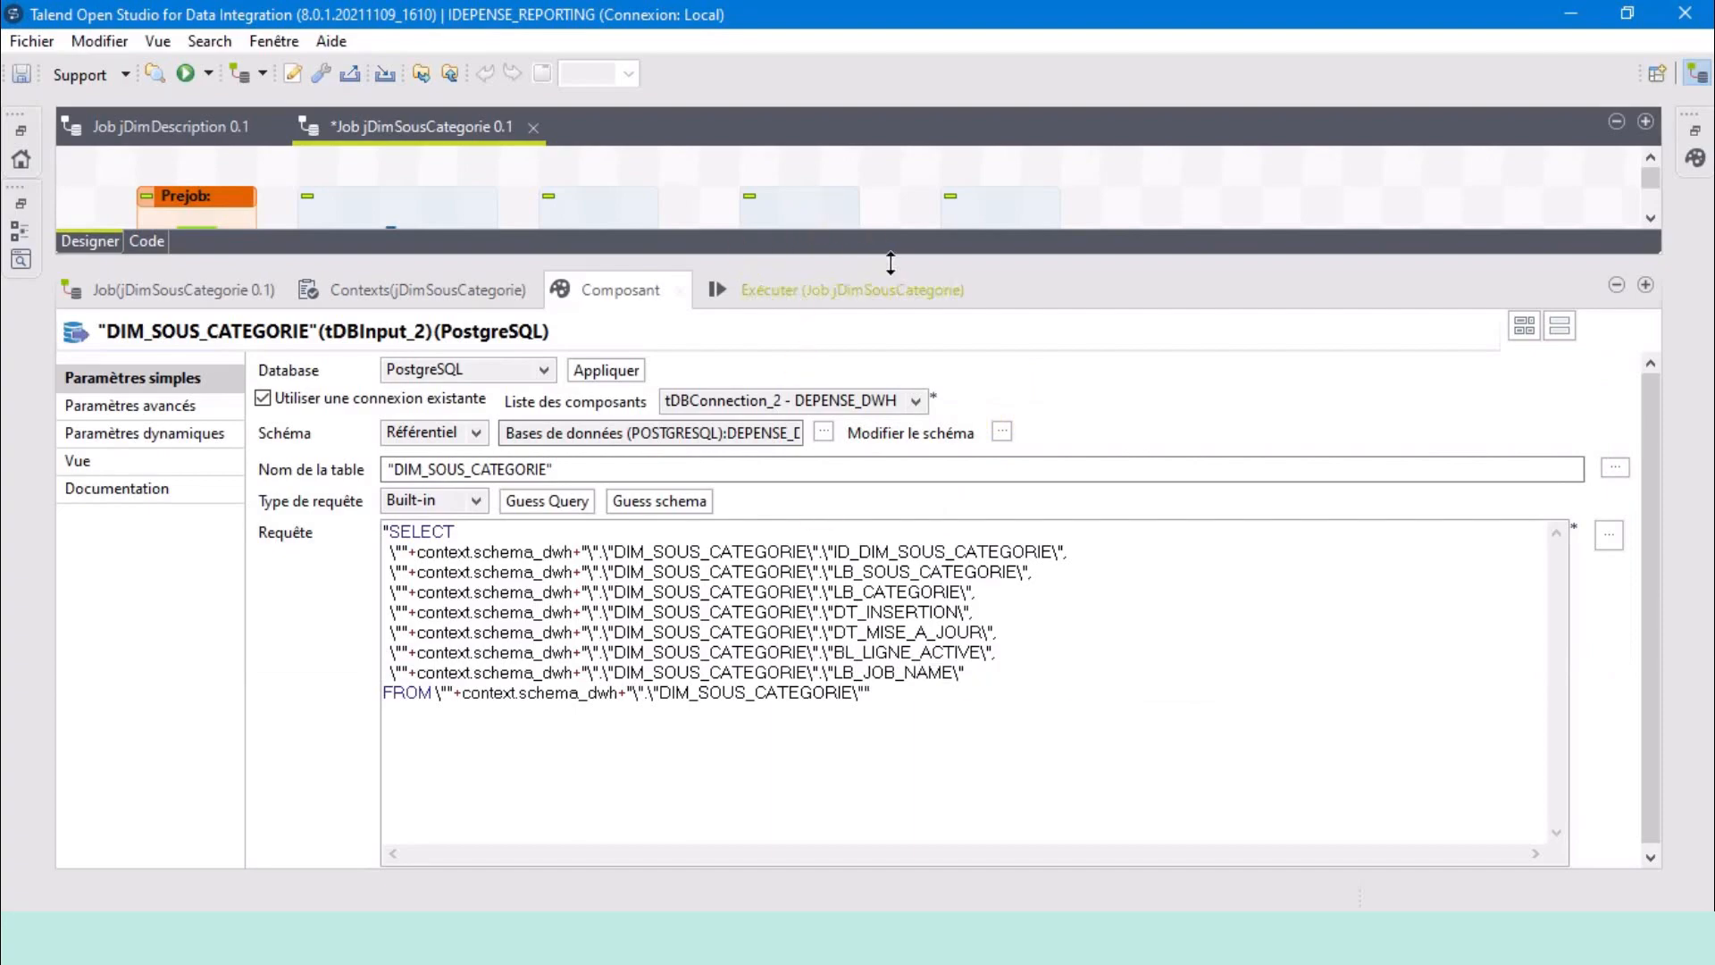
Add the line WHERE \""+context.schema_dwh+"\".\"BL_LIGNE_ACTIVE\" =1; after the FROM clause of the DIM_SOUS_CATEGORIE query, before its closing quote.
left_click_drag(1019, 262, 1035, 429)
scroll(679, 344, "down", 5)
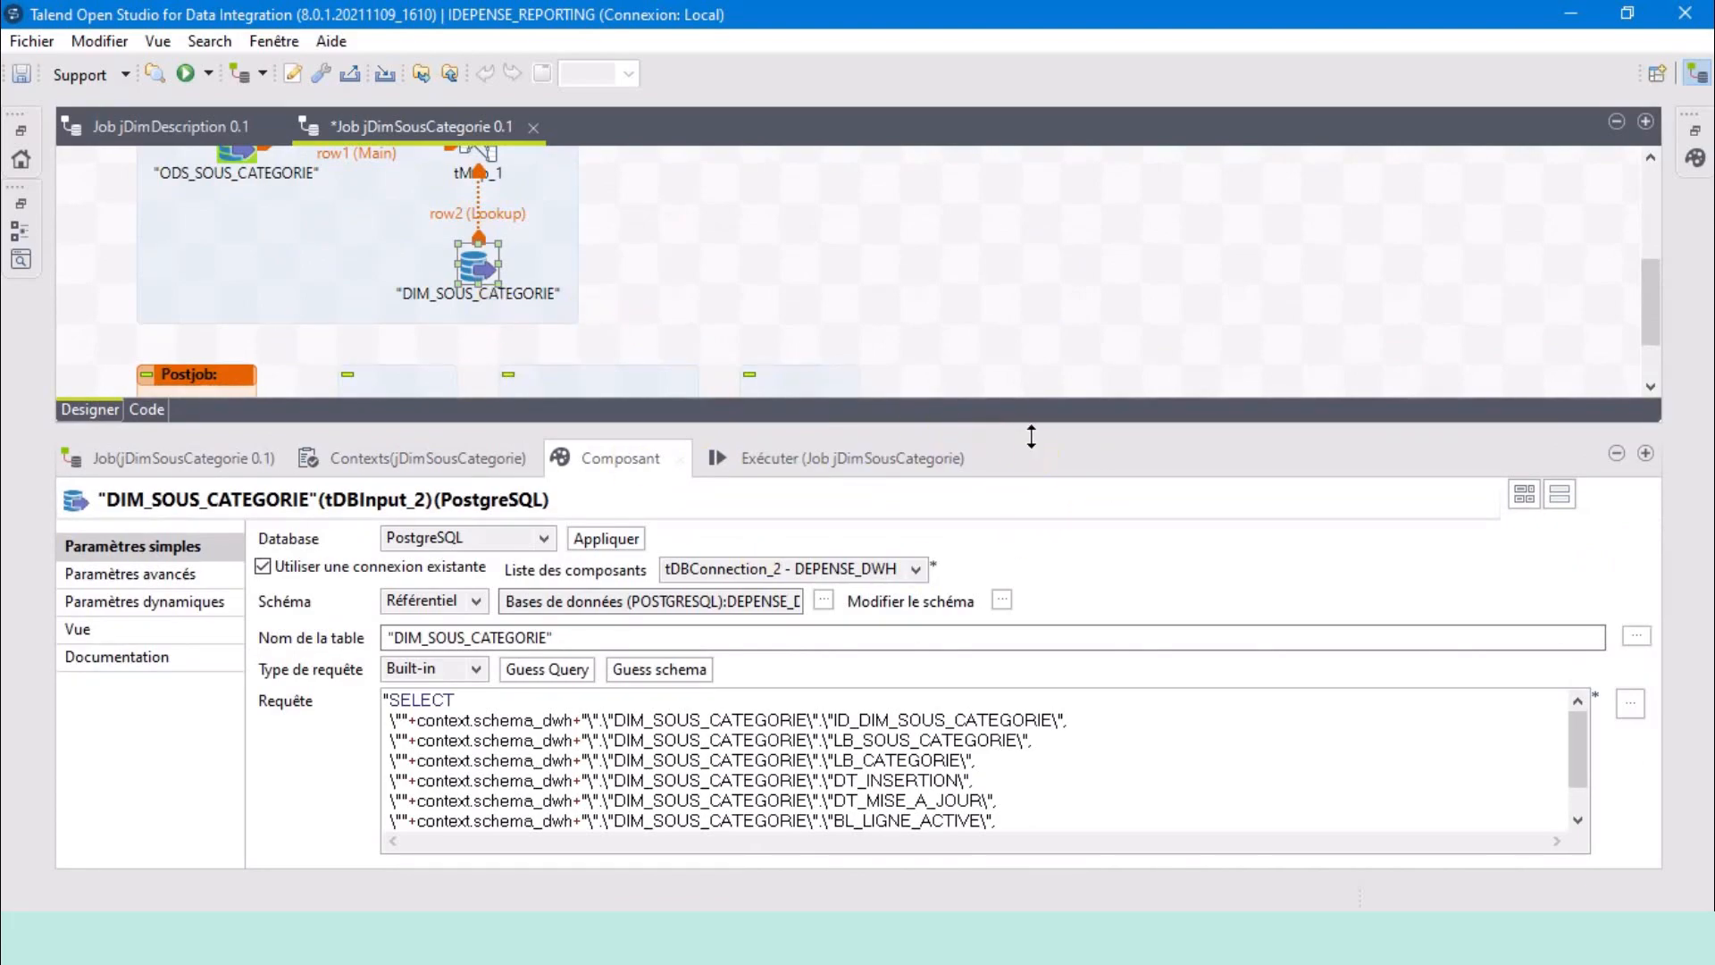
left_click_drag(1030, 430, 1031, 276)
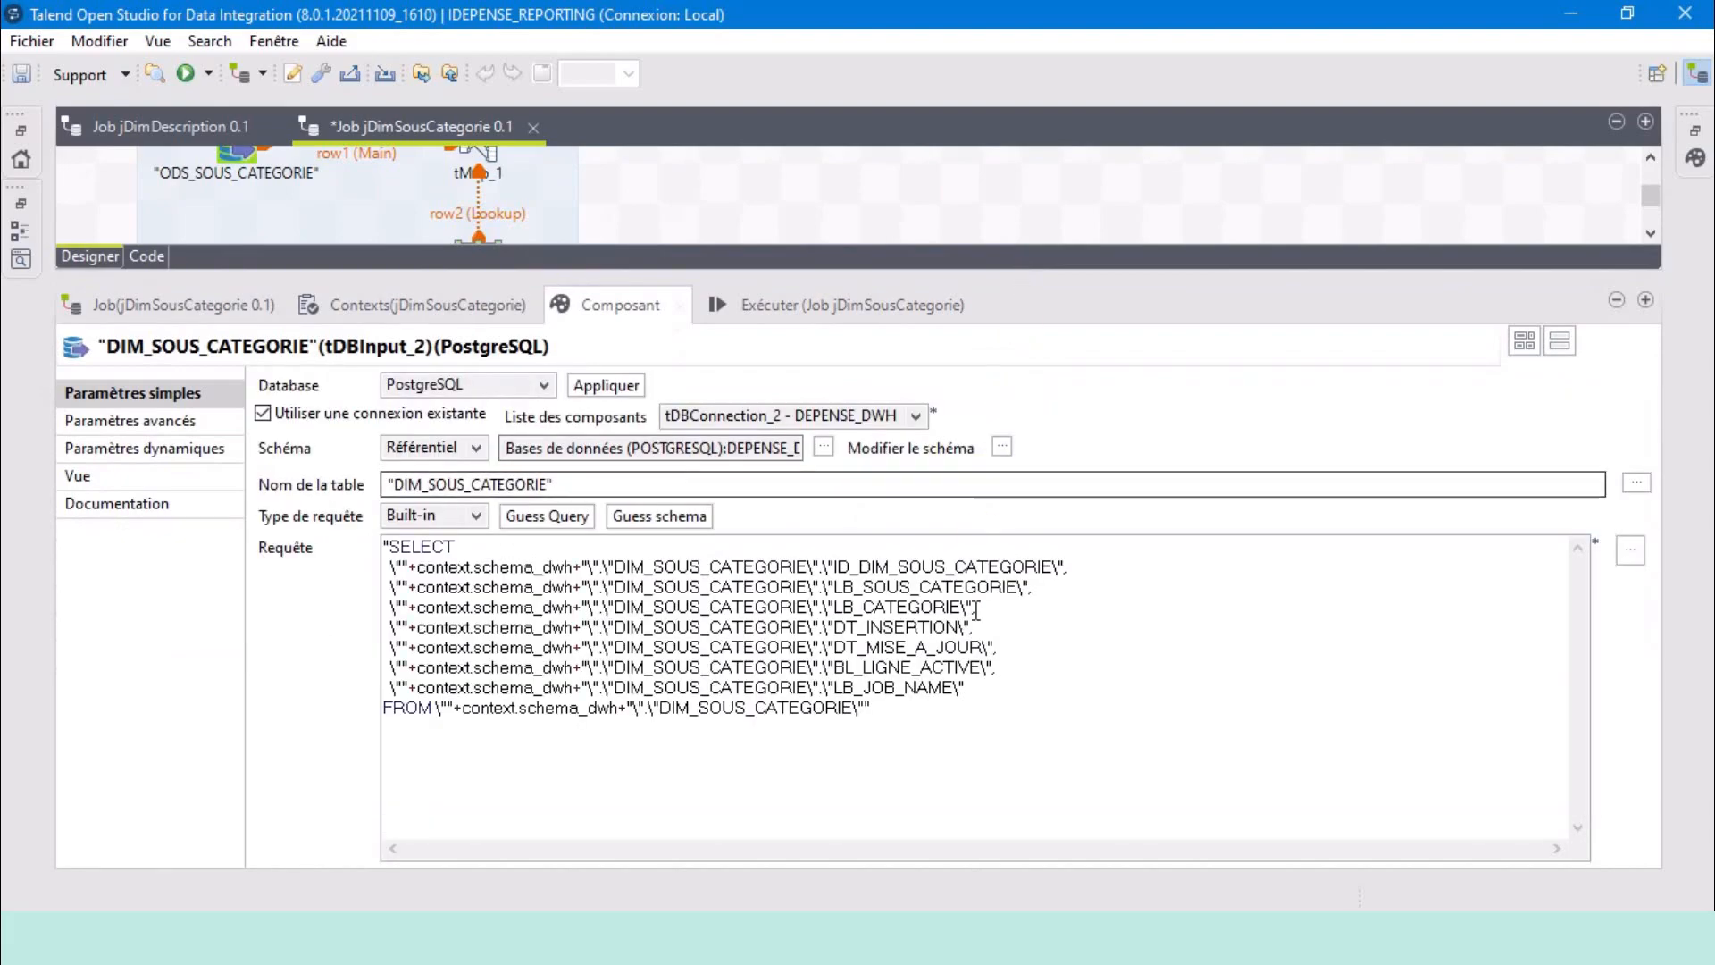
left_click_drag(1009, 669, 398, 668)
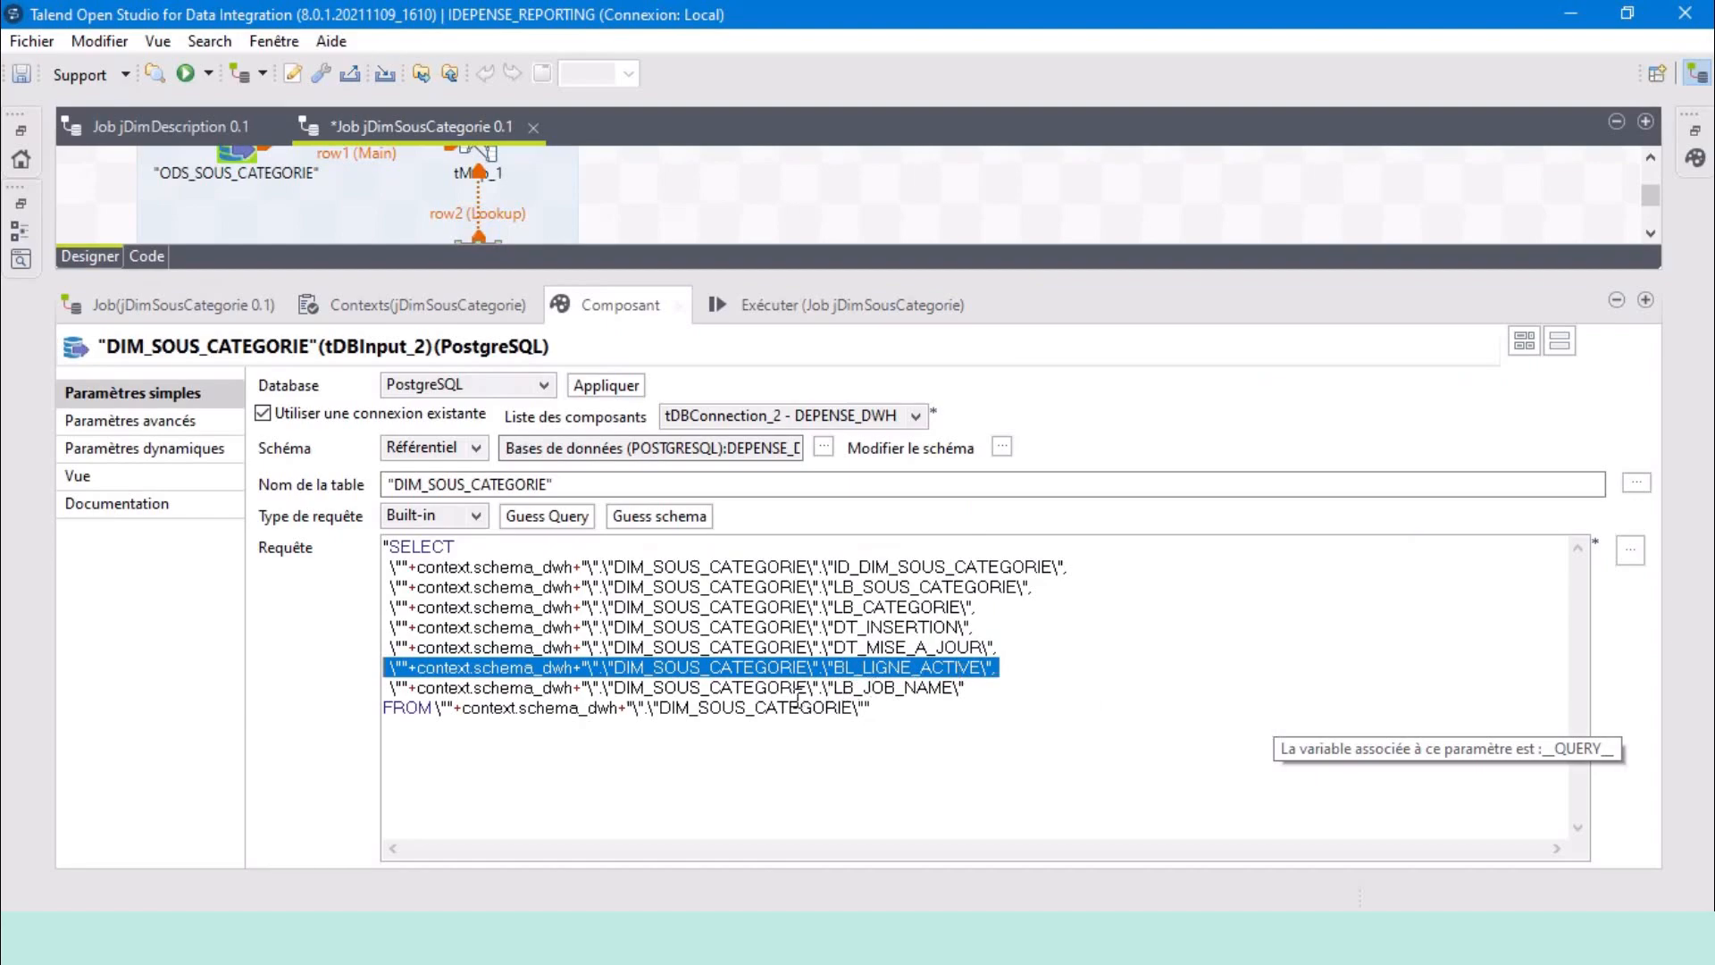
left_click(864, 710)
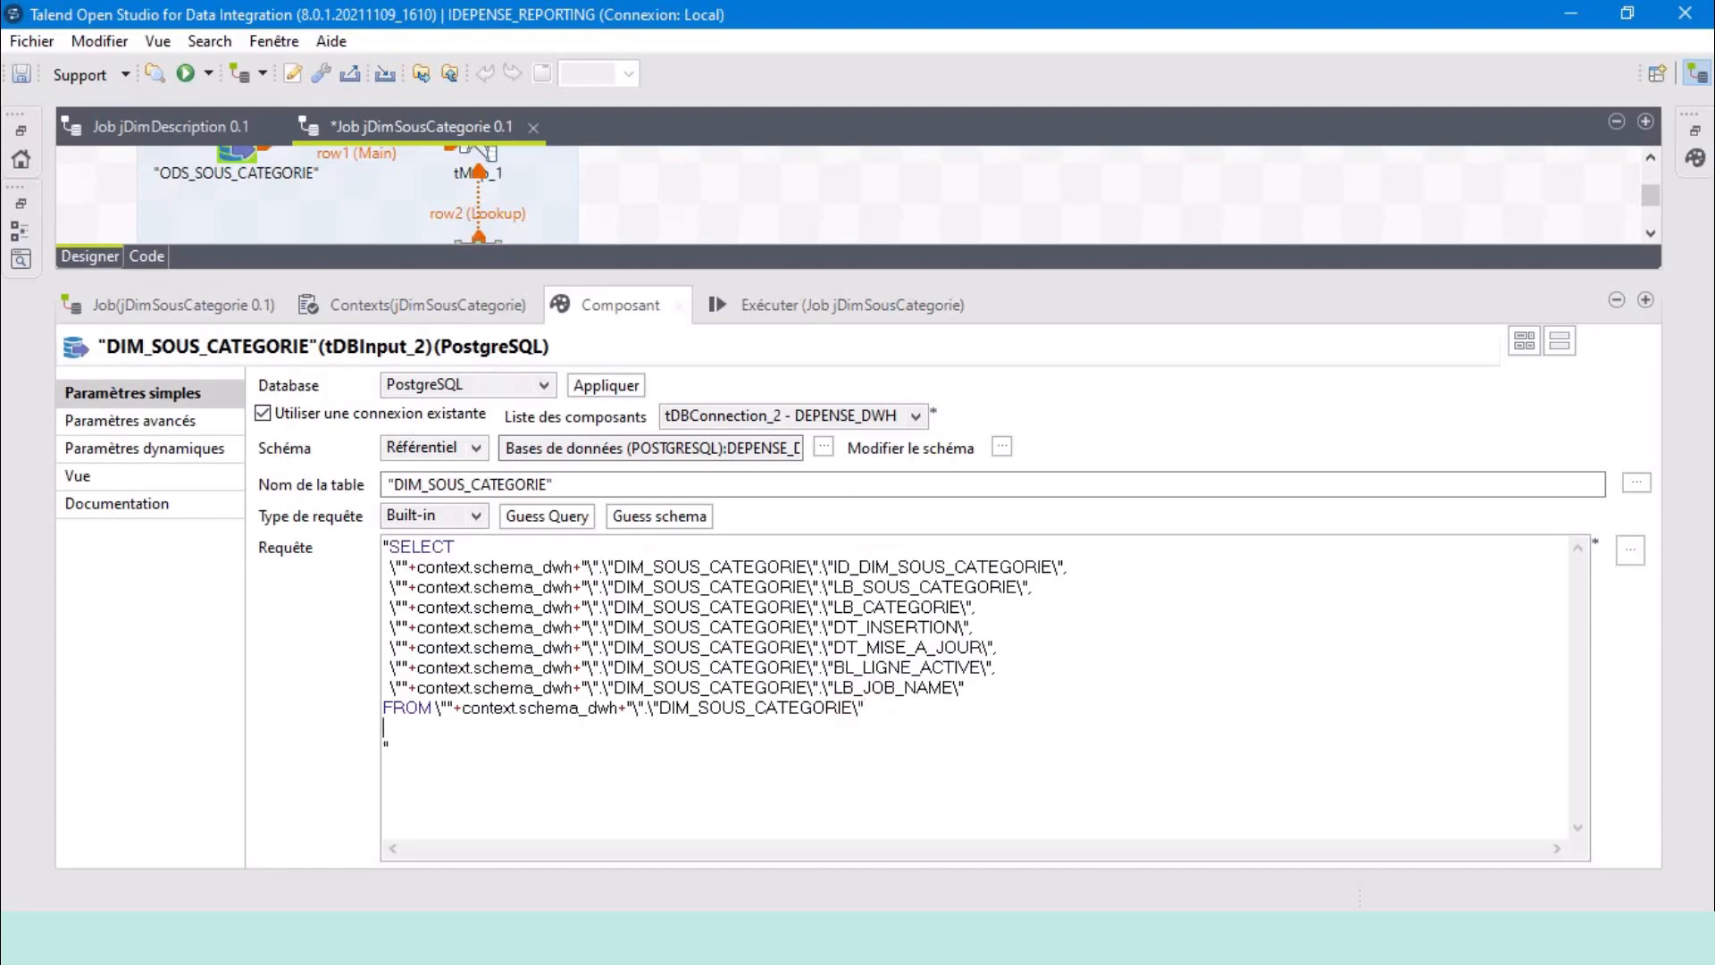
type("WHERE \\\"\"+context.schema_dwh+\"\\\".\\\"BL_LIGNE_ACTIVE\\\" =1;")
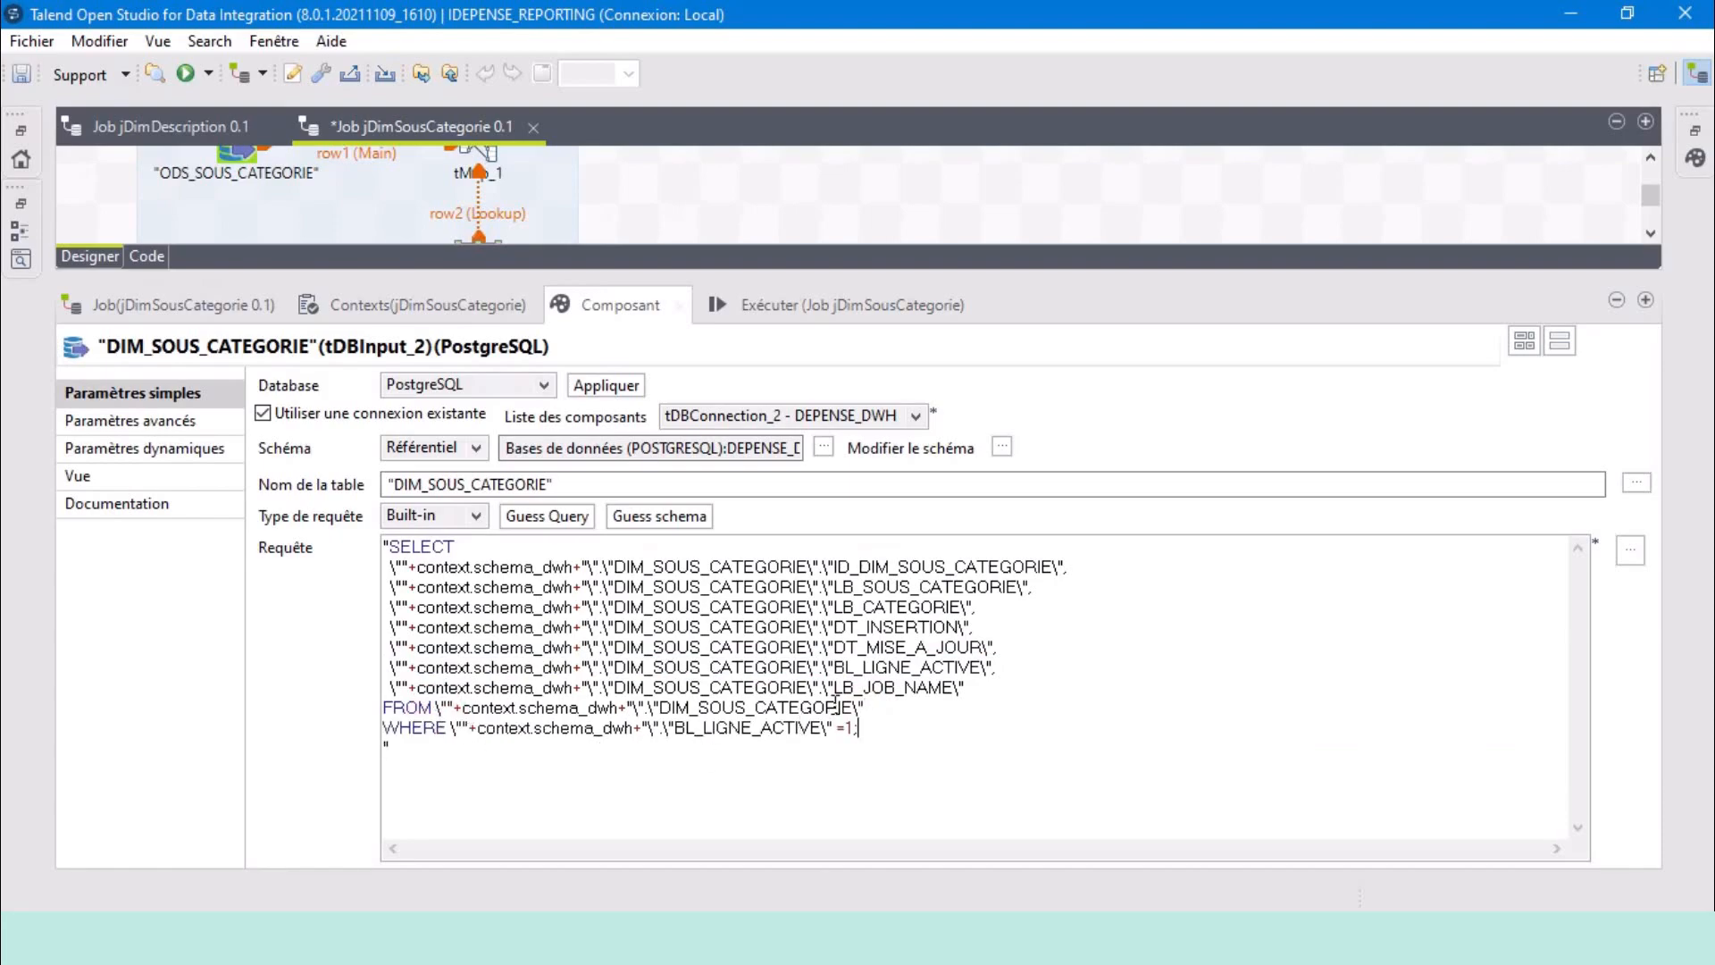
left_click(701, 725)
left_click_drag(386, 747, 312, 728)
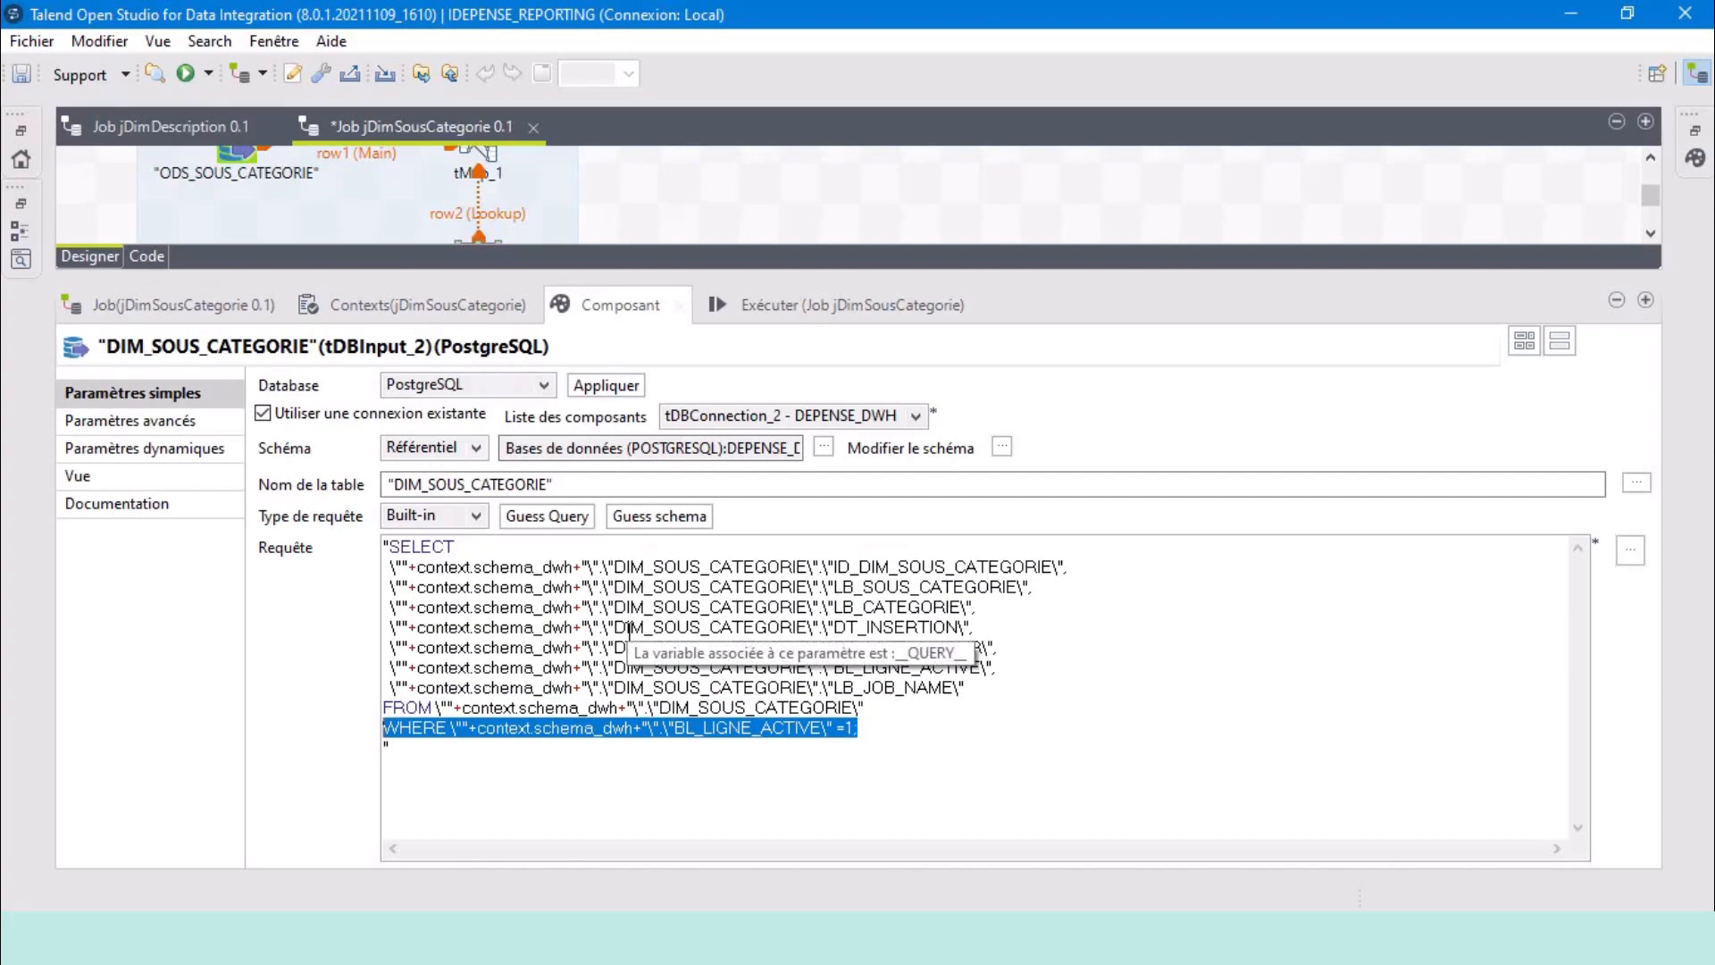
Open the tMap_1 mapping editor and widen row2's Column field to show the full column names.
left_click_drag(1054, 274, 1132, 714)
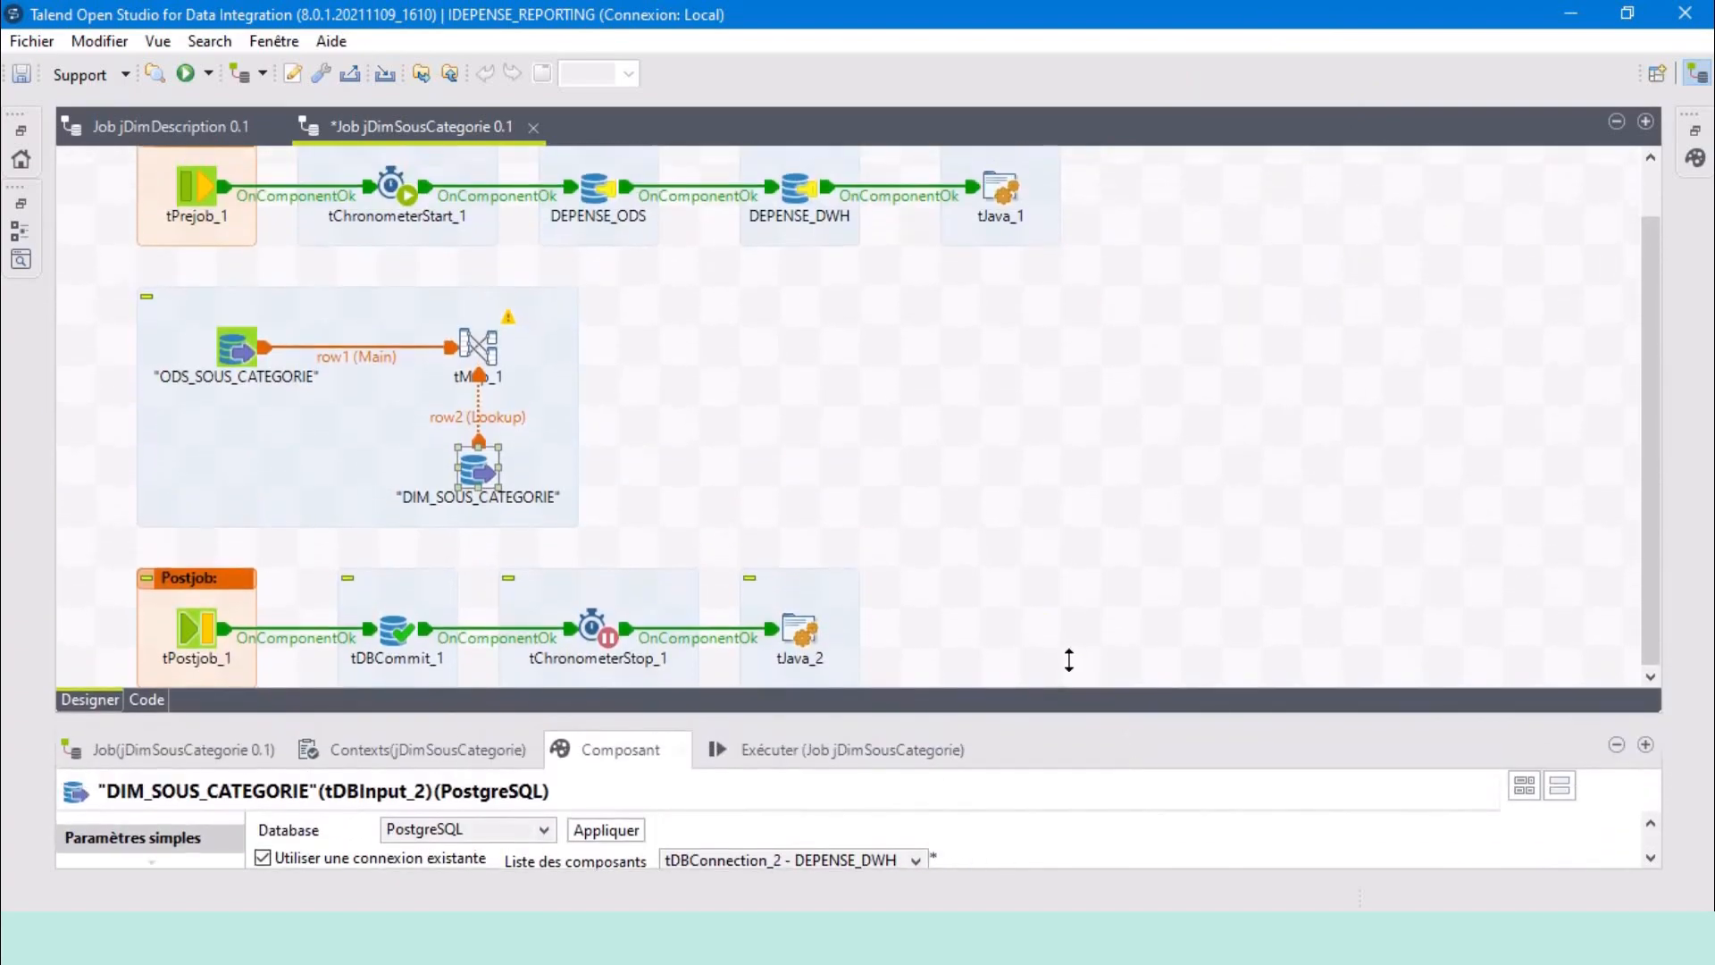
double_click(481, 355)
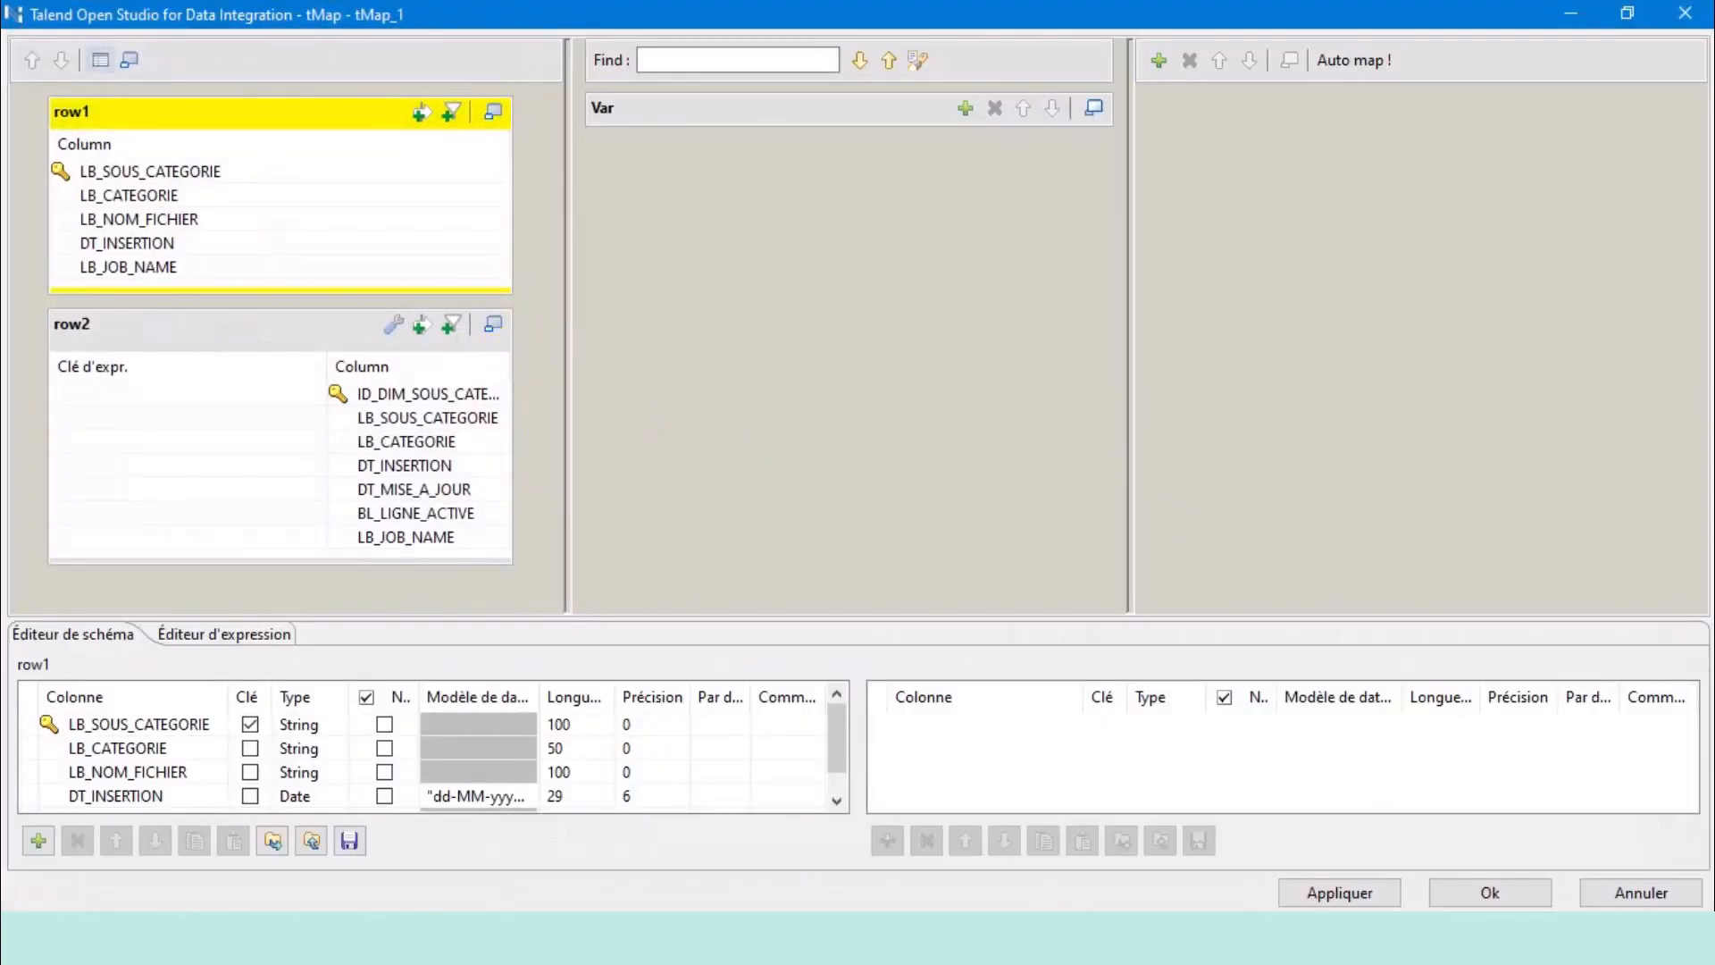
left_click(152, 134)
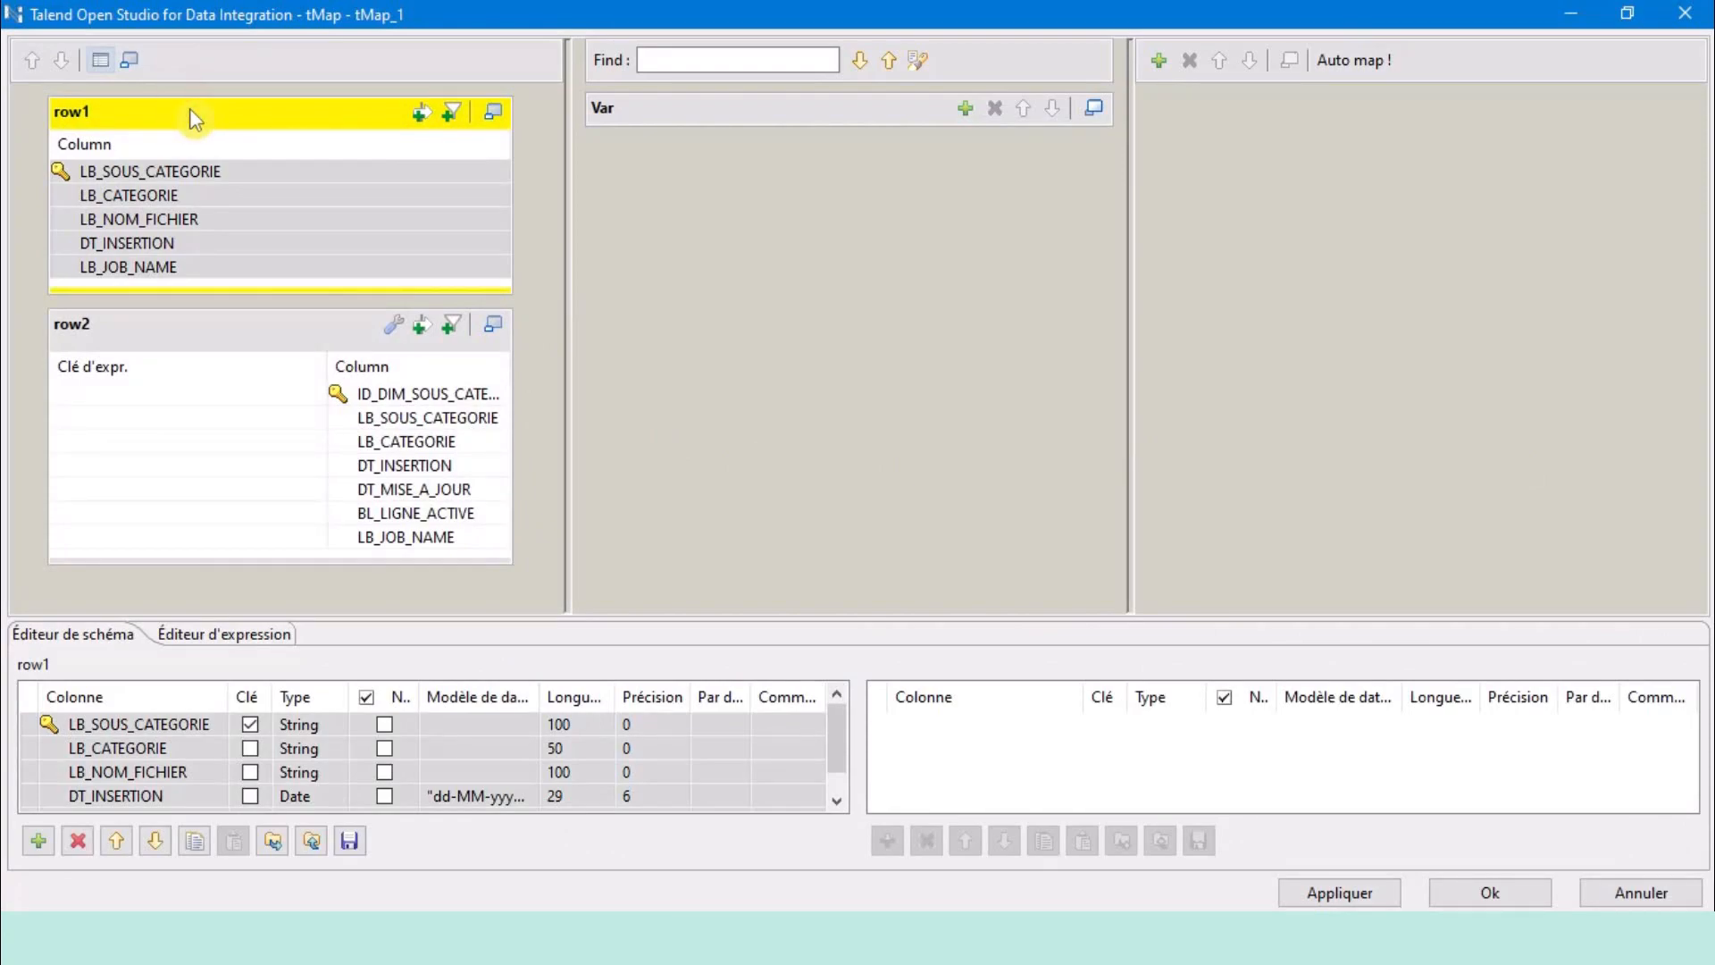
left_click(241, 338)
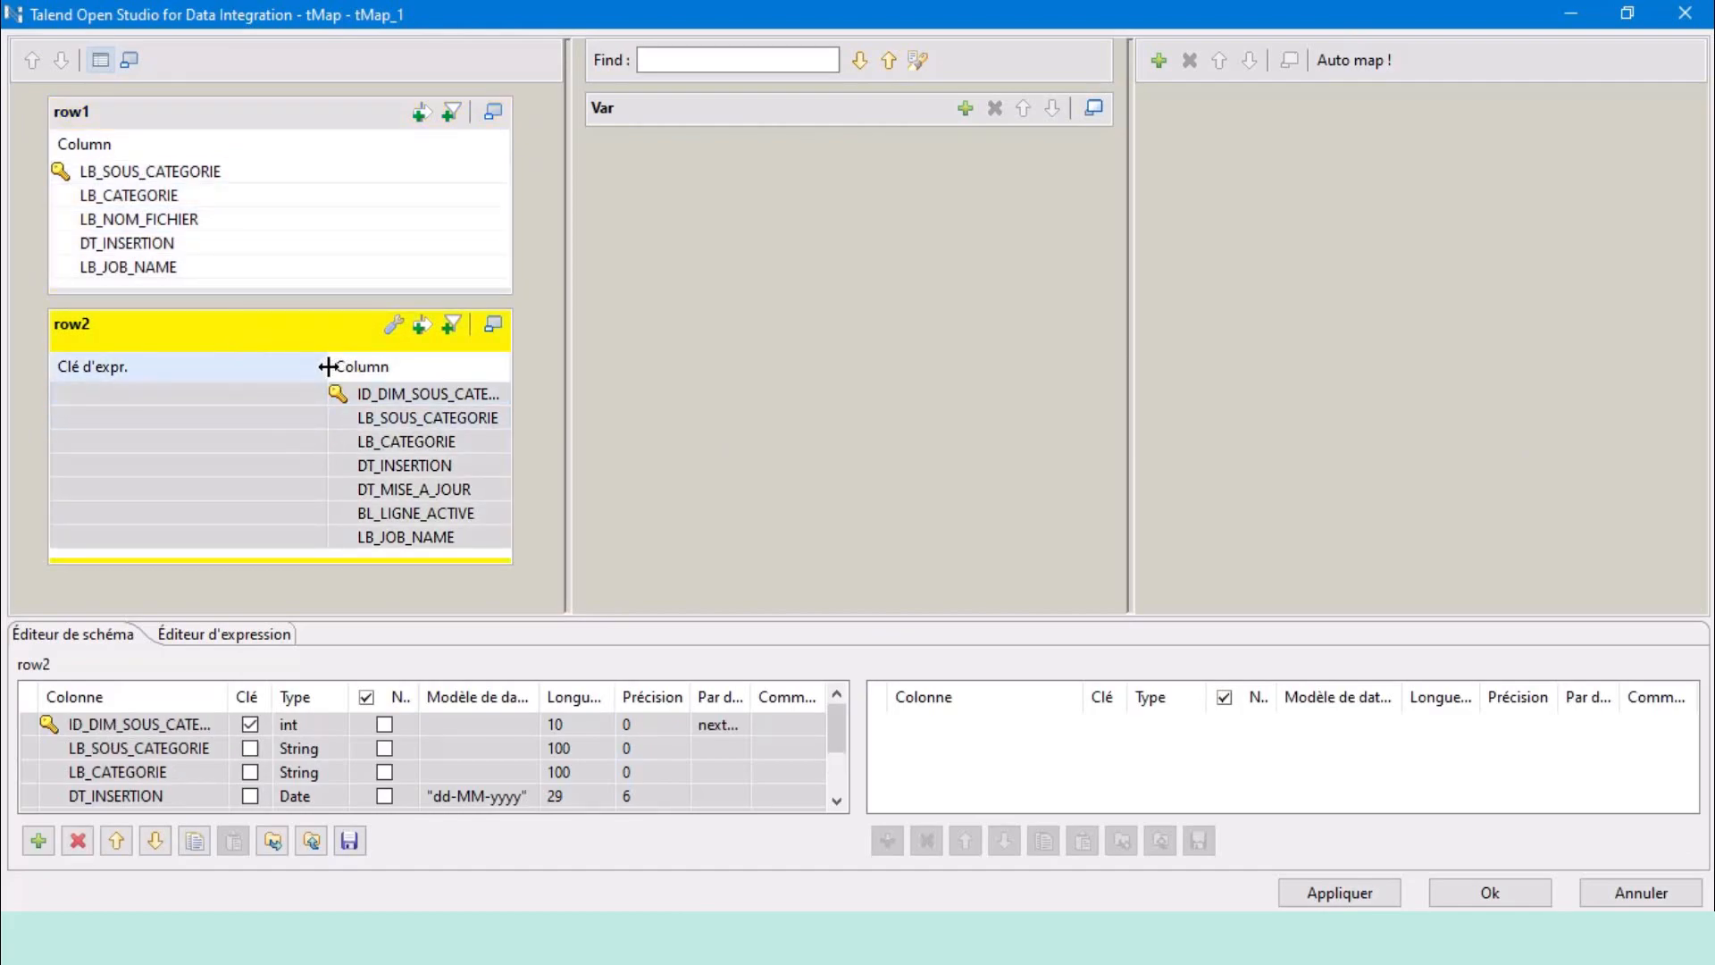
left_click_drag(328, 366, 273, 366)
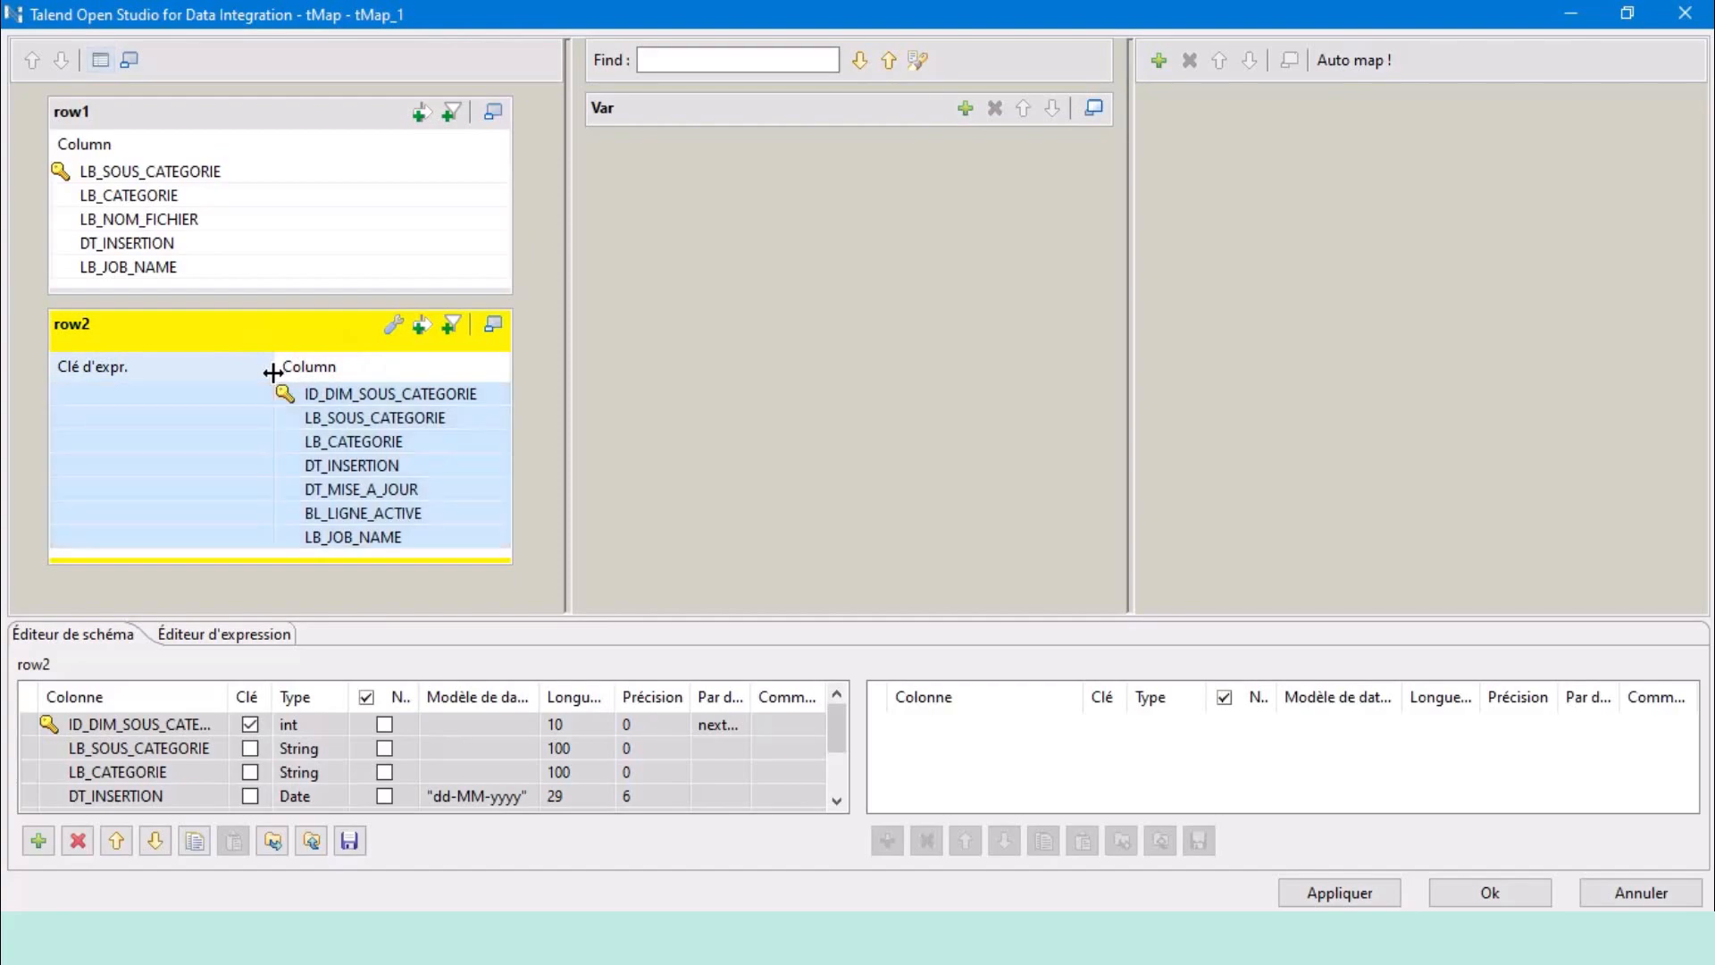
Compare the row1 and row2 columns in the tMap, examining LB_SOUS_CATEGORIE, LB_CATEGORIE and BL_LIGNE_ACTIVE as lookup criteria.
left_click(163, 126)
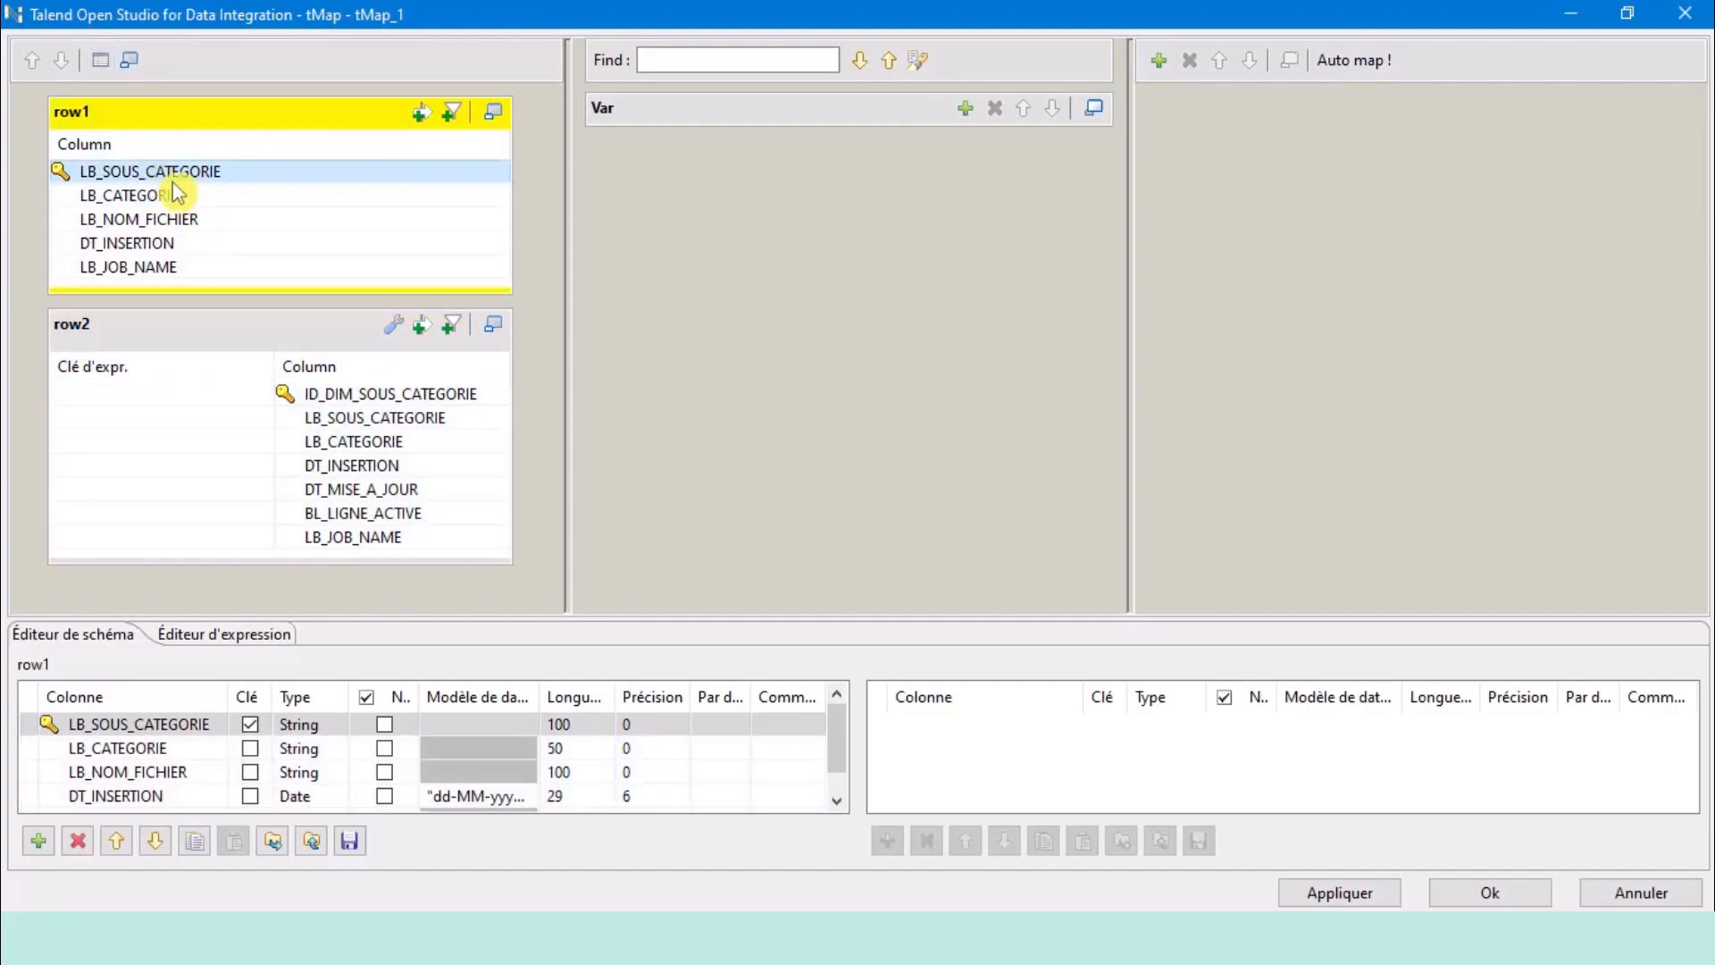
left_click(154, 417)
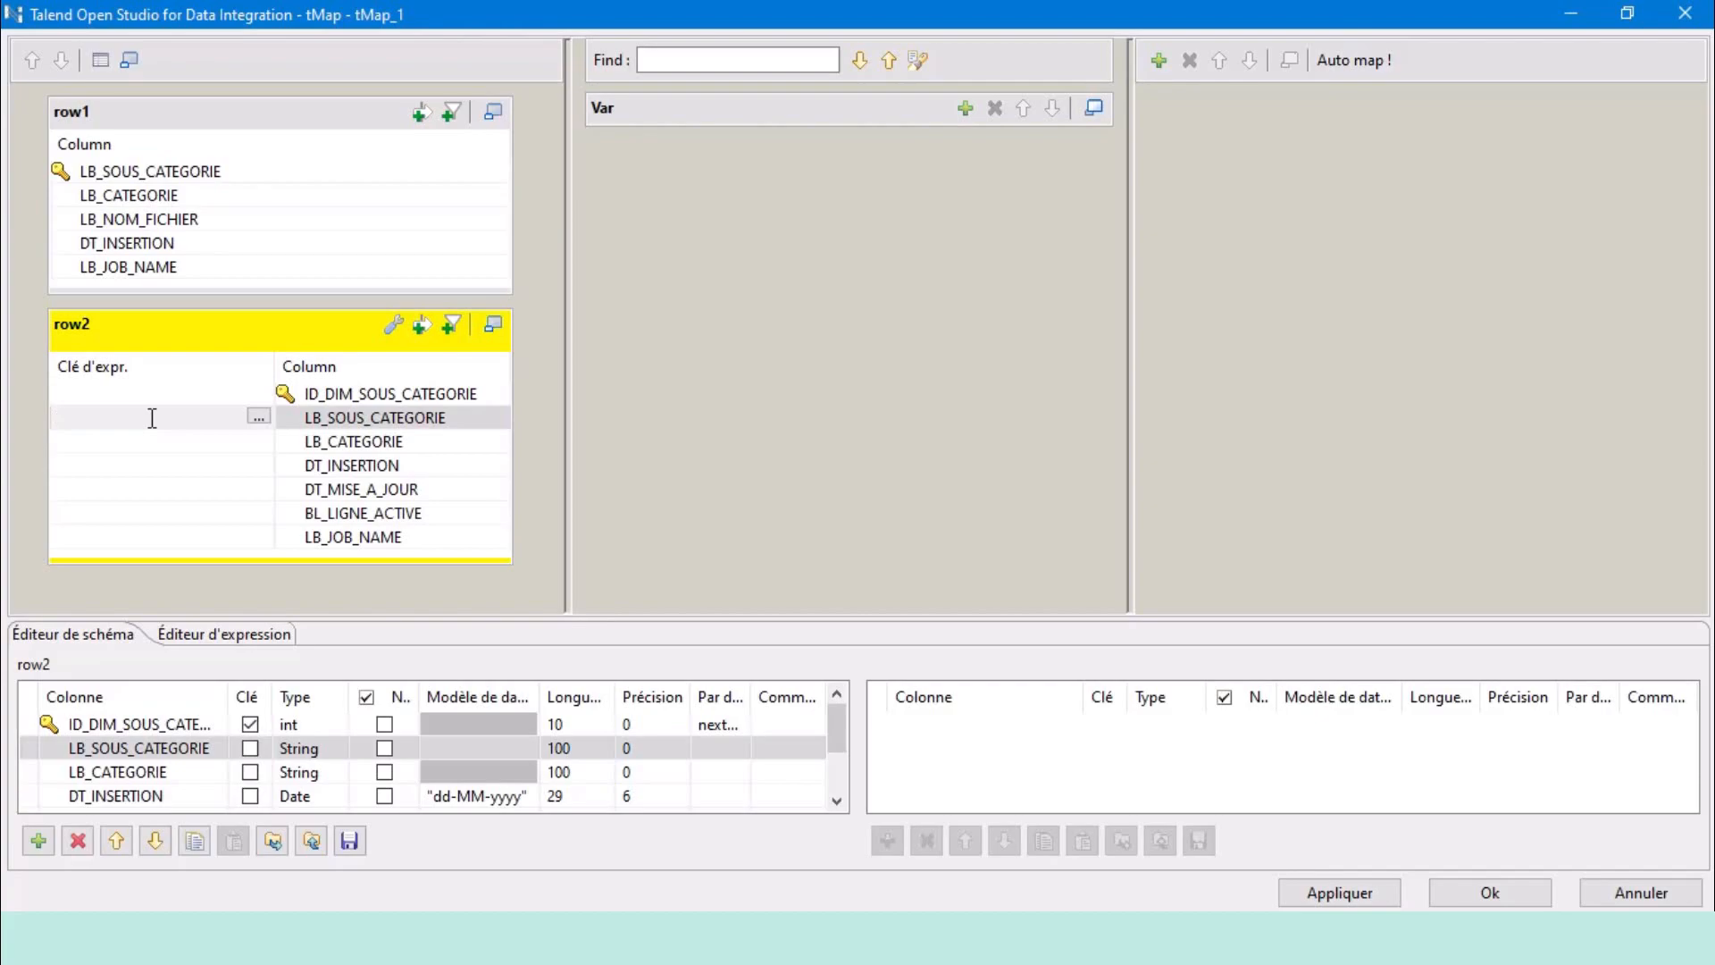
left_click(212, 172)
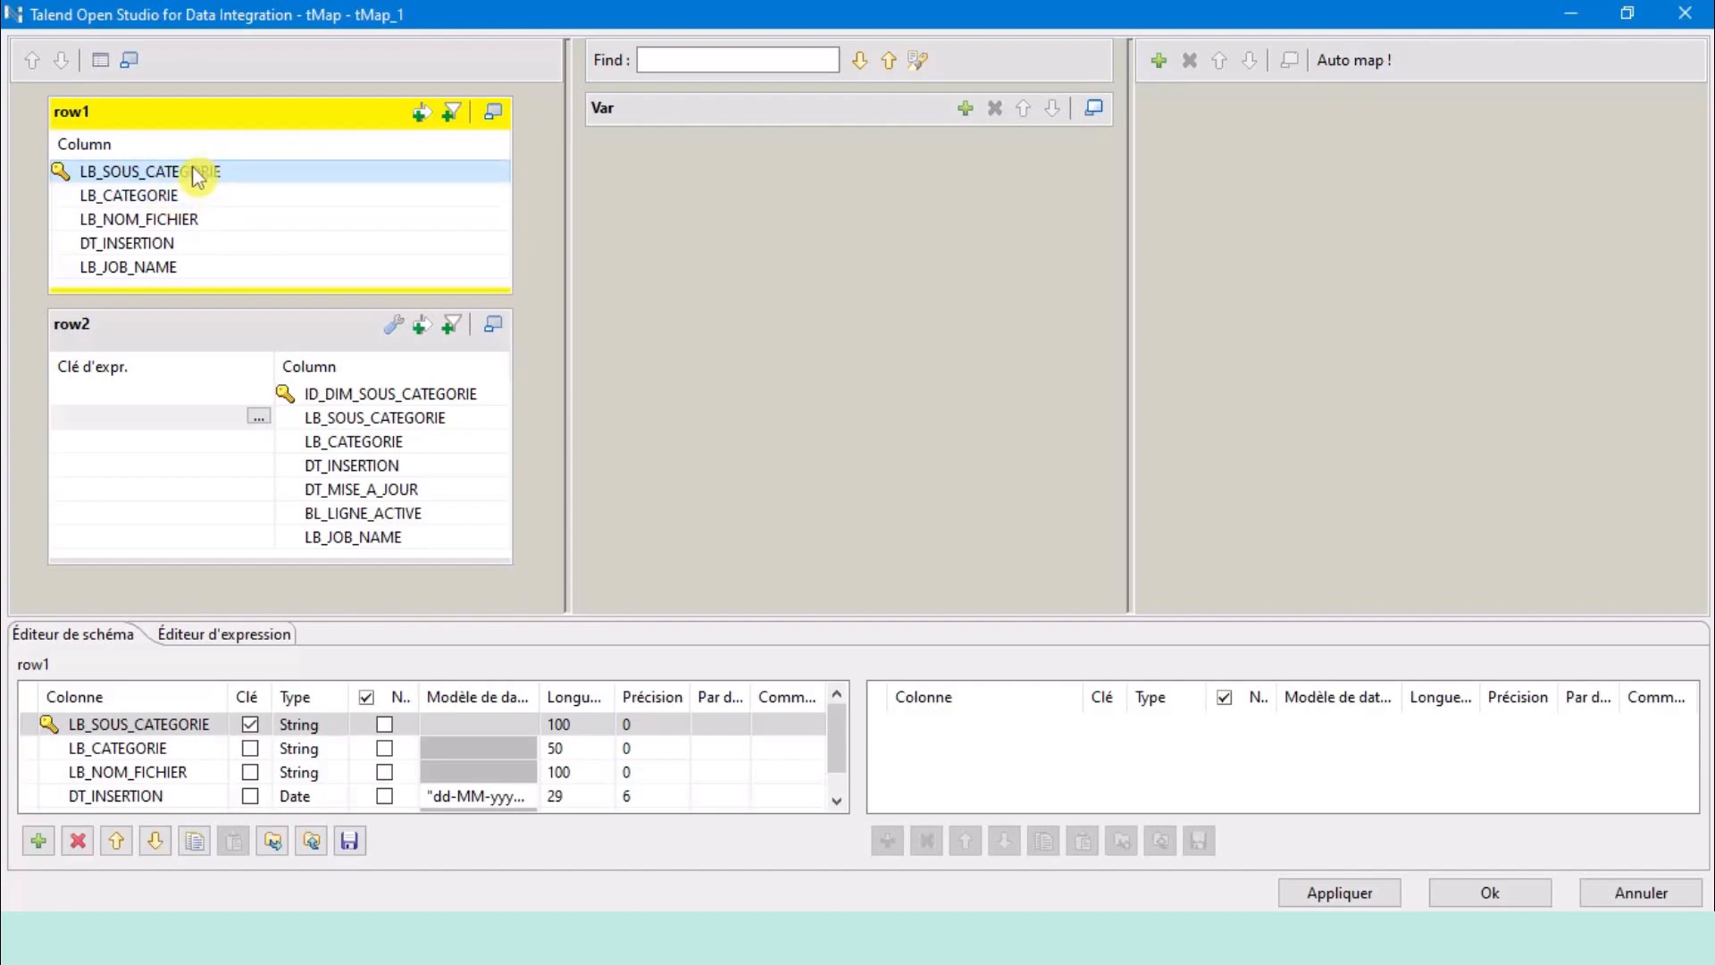
left_click(212, 340)
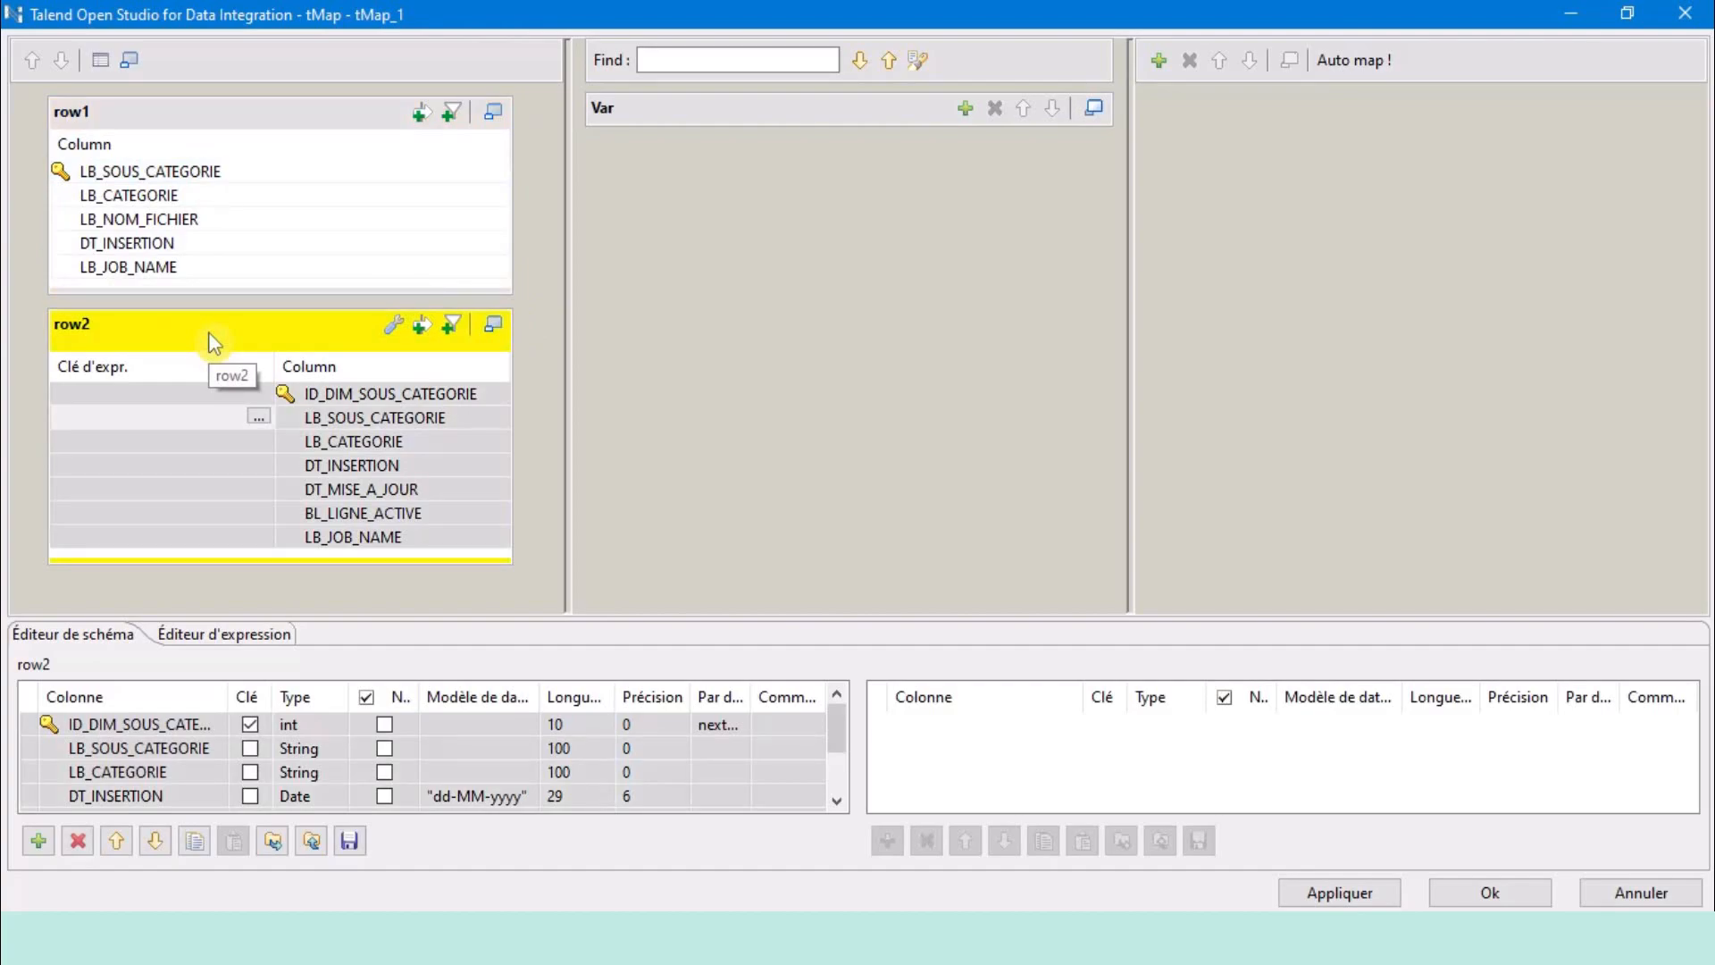
left_click(268, 199)
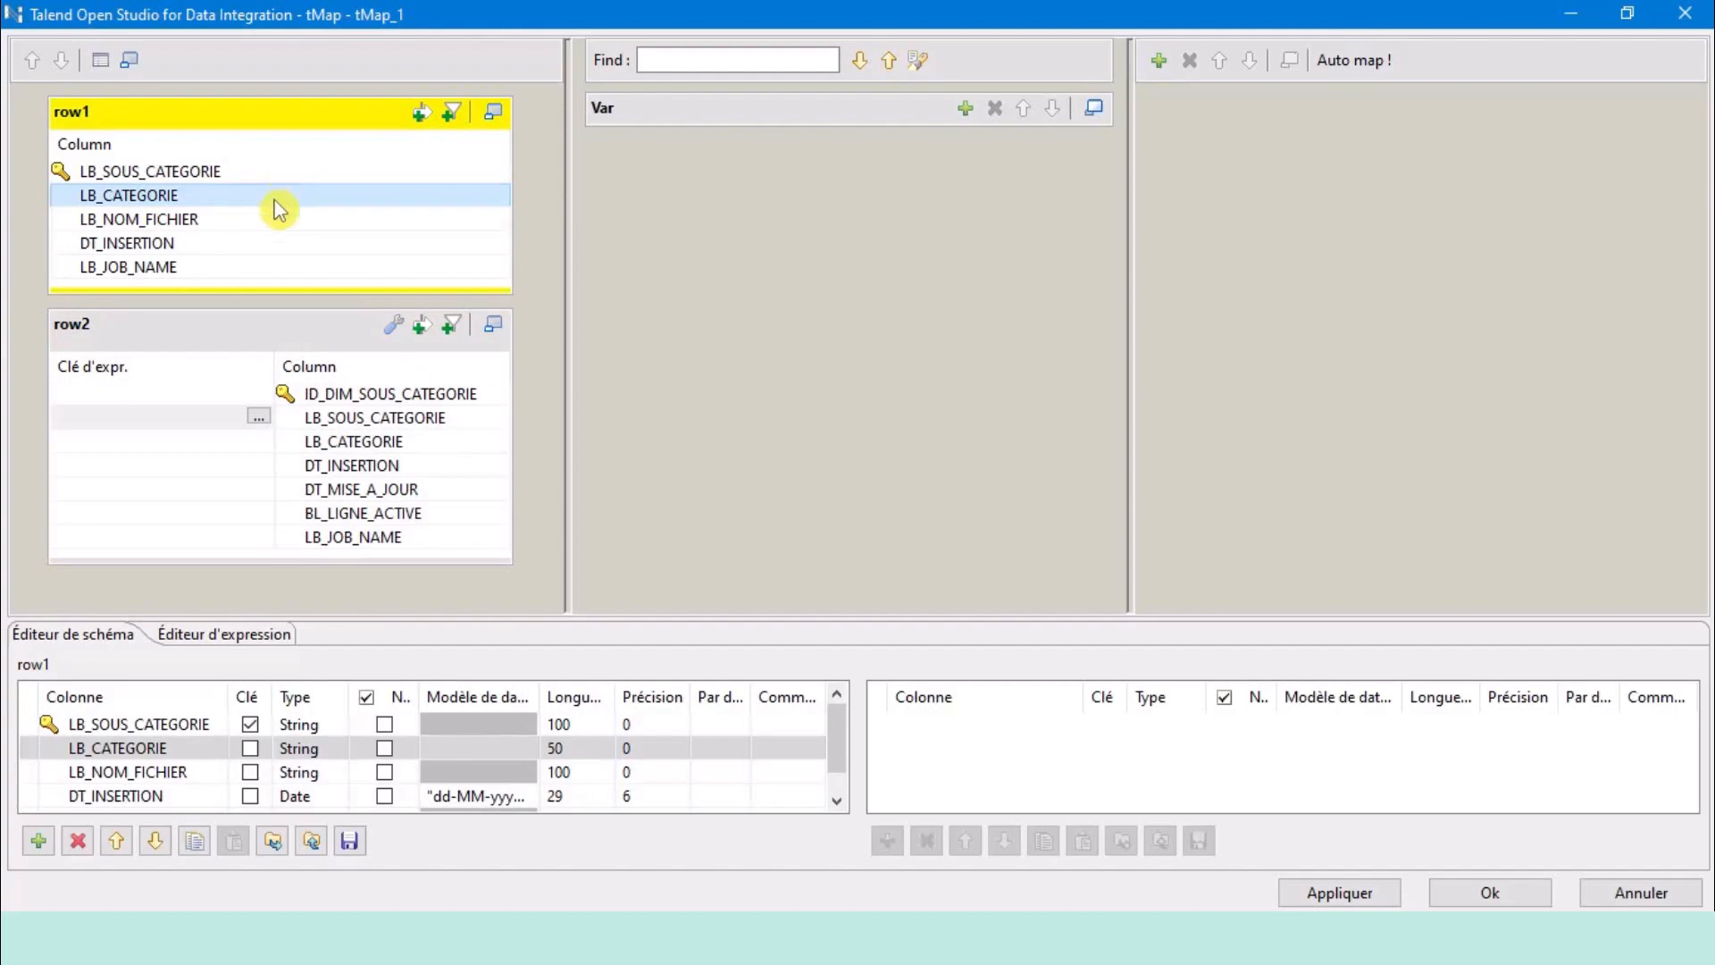
left_click(232, 516)
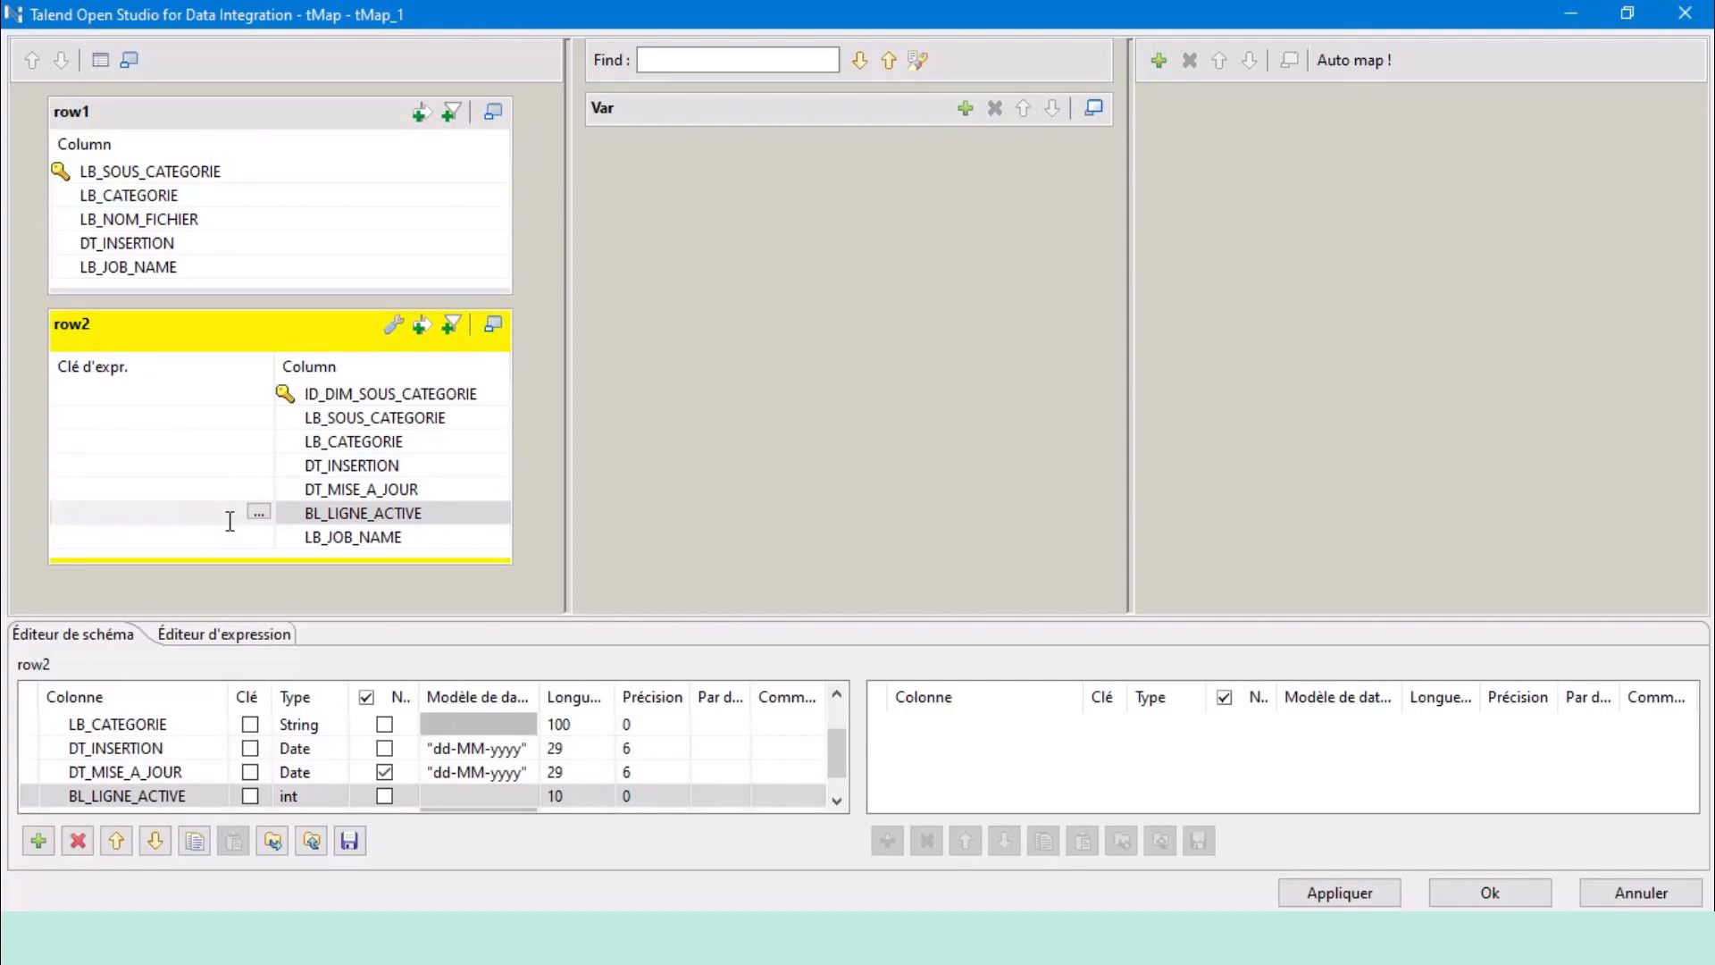
left_click(179, 196)
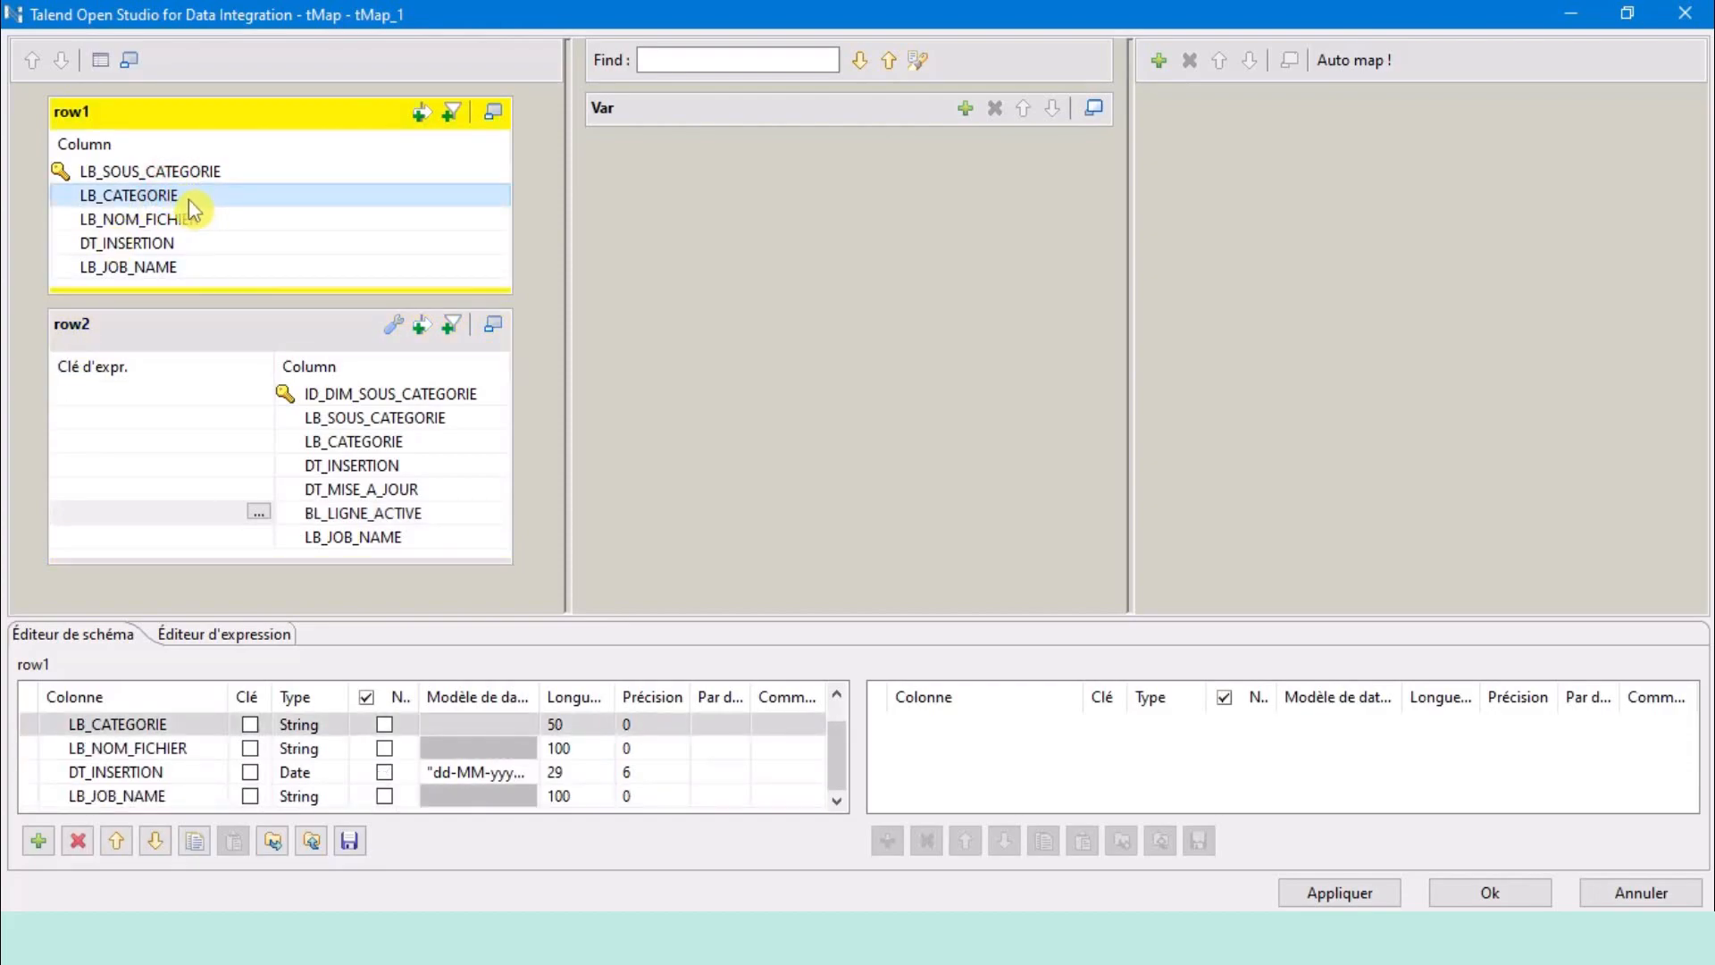
left_click(184, 335)
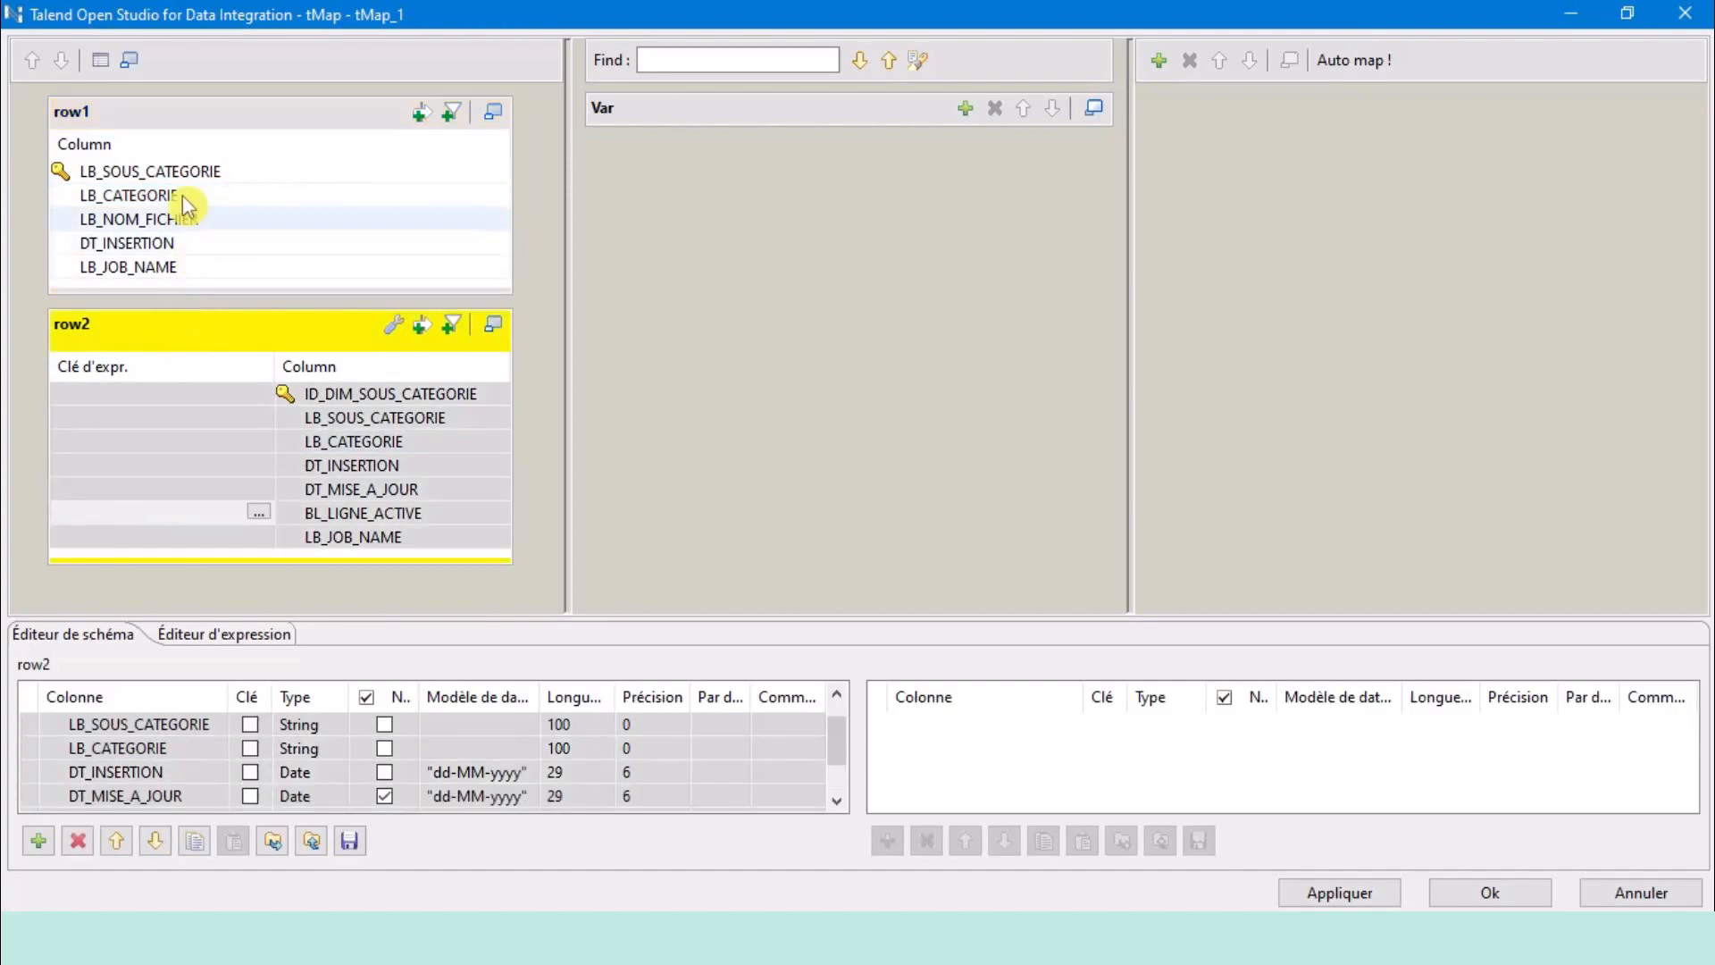
left_click(209, 172)
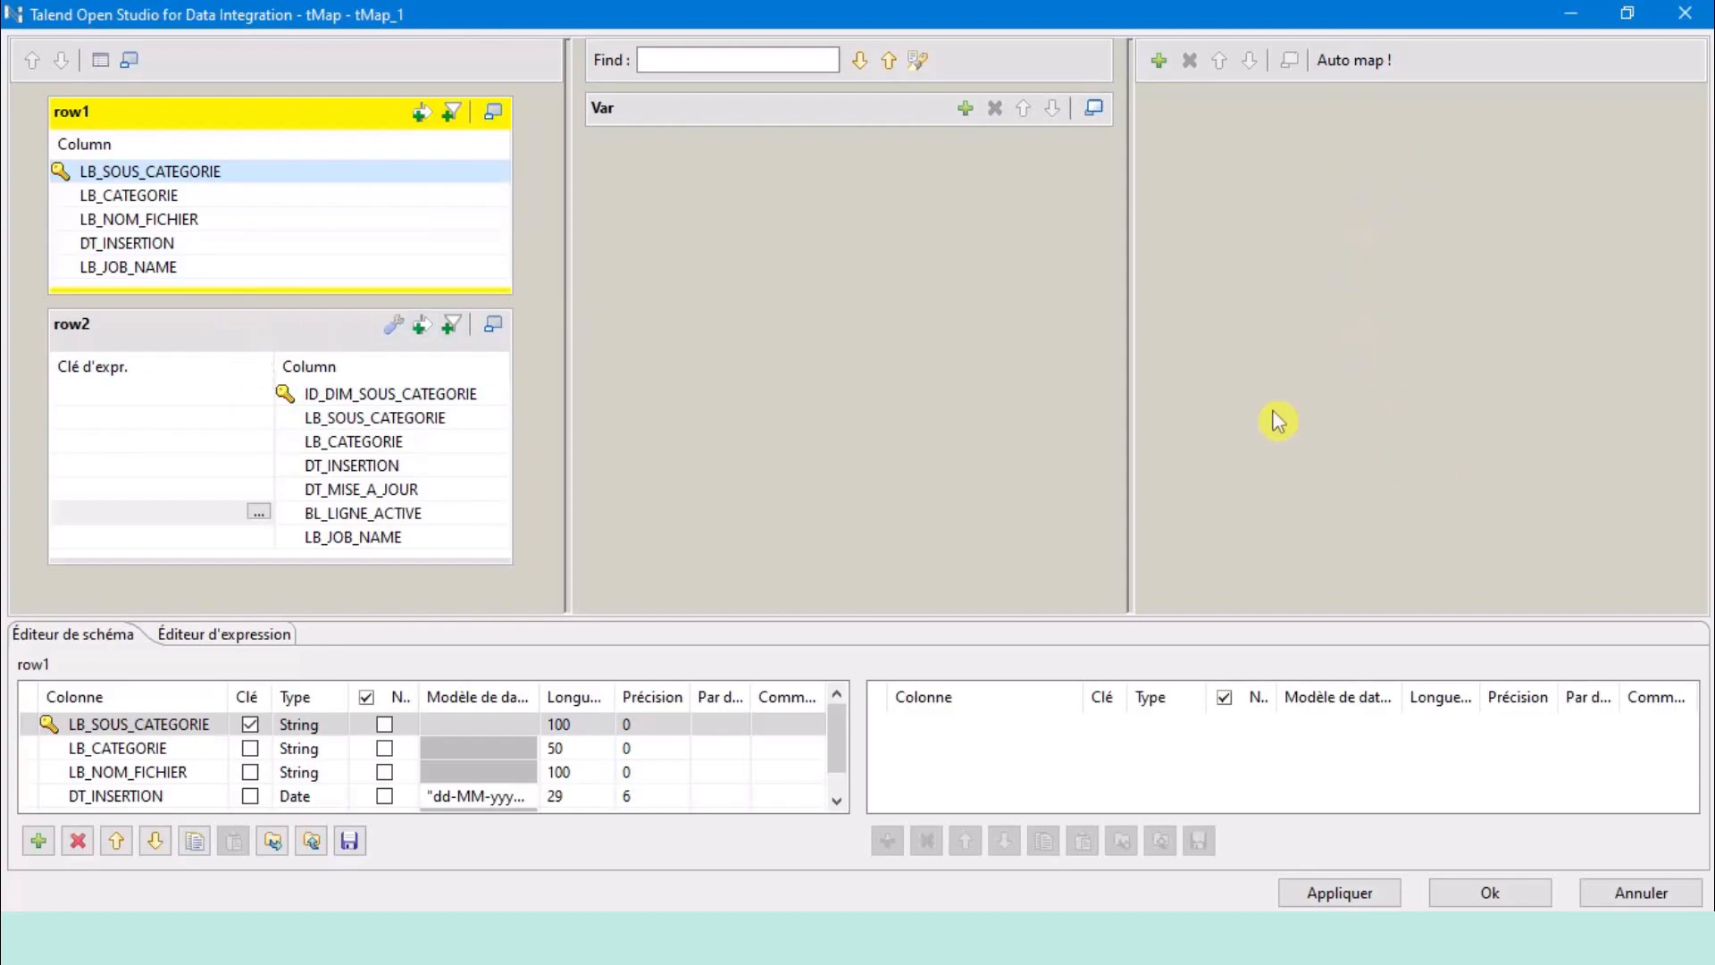
left_click(230, 118)
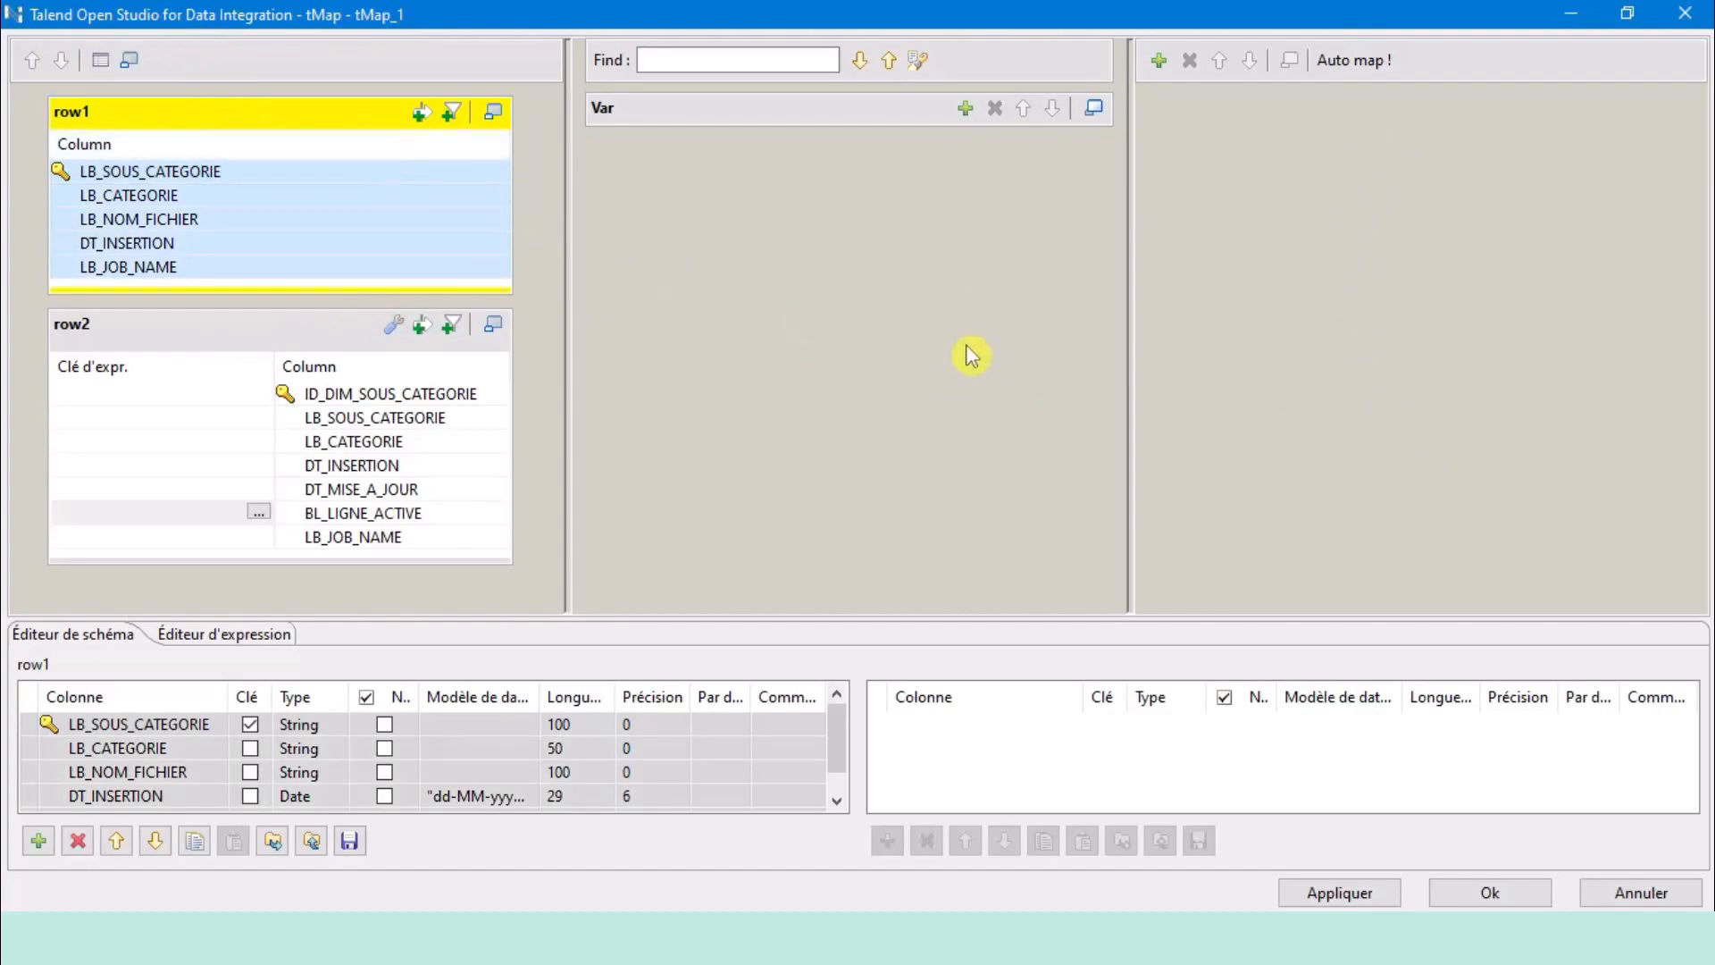
left_click(256, 336)
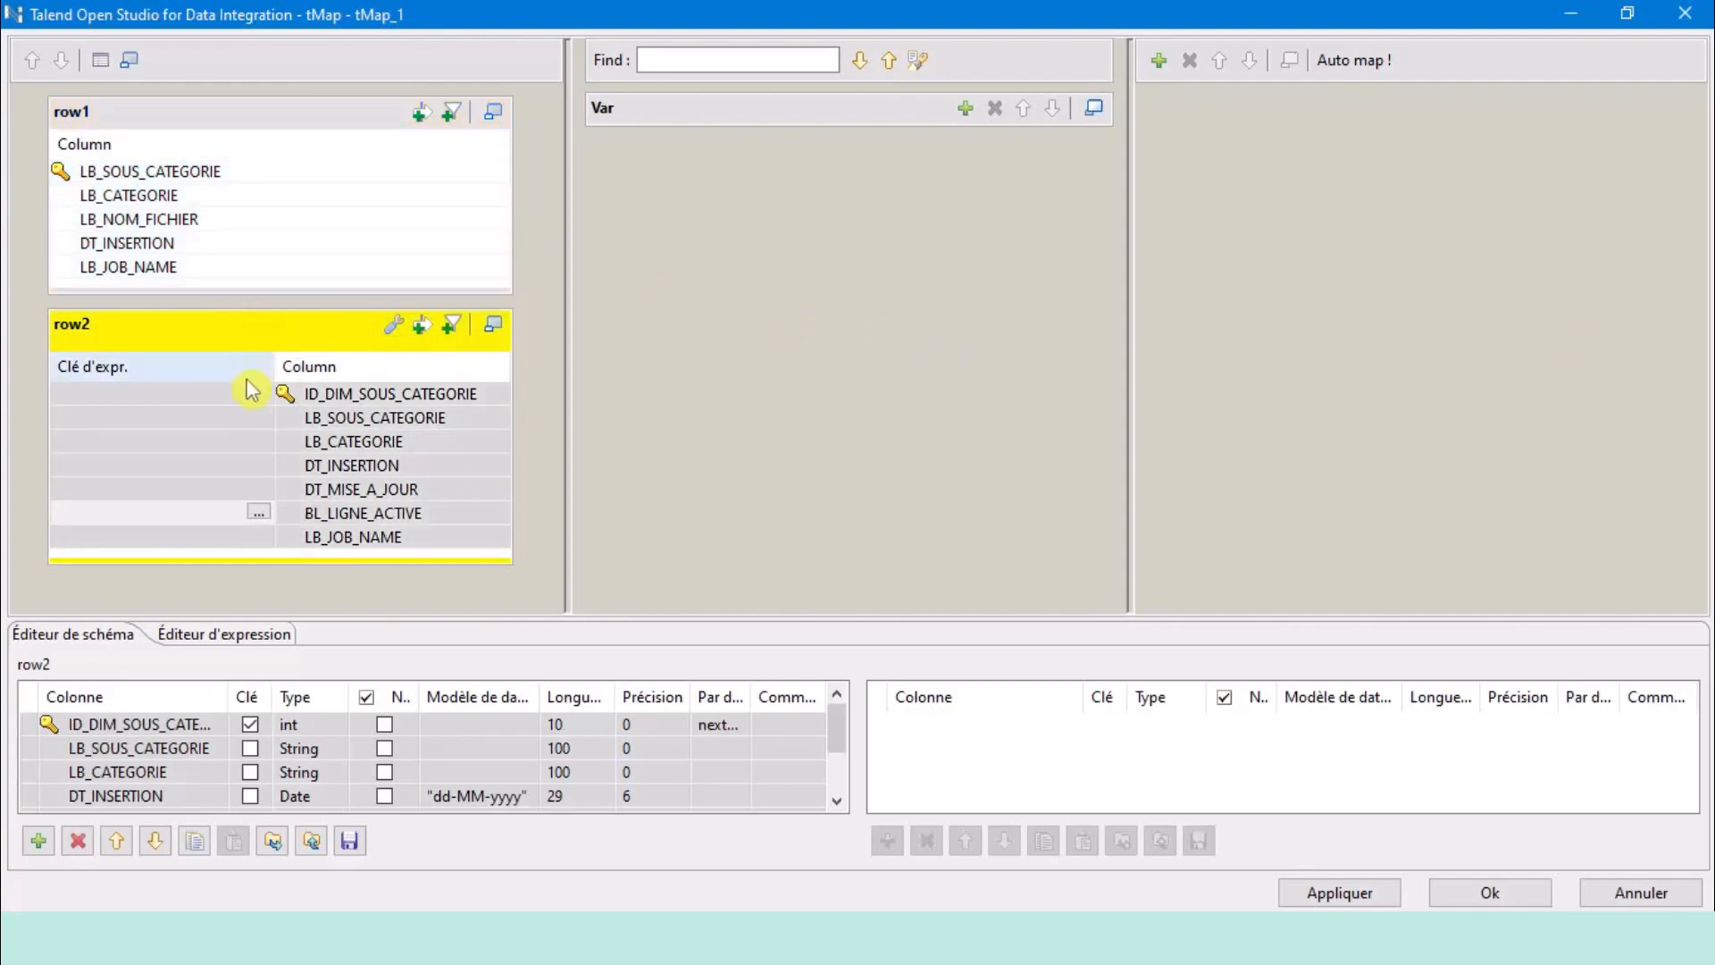
left_click(213, 178)
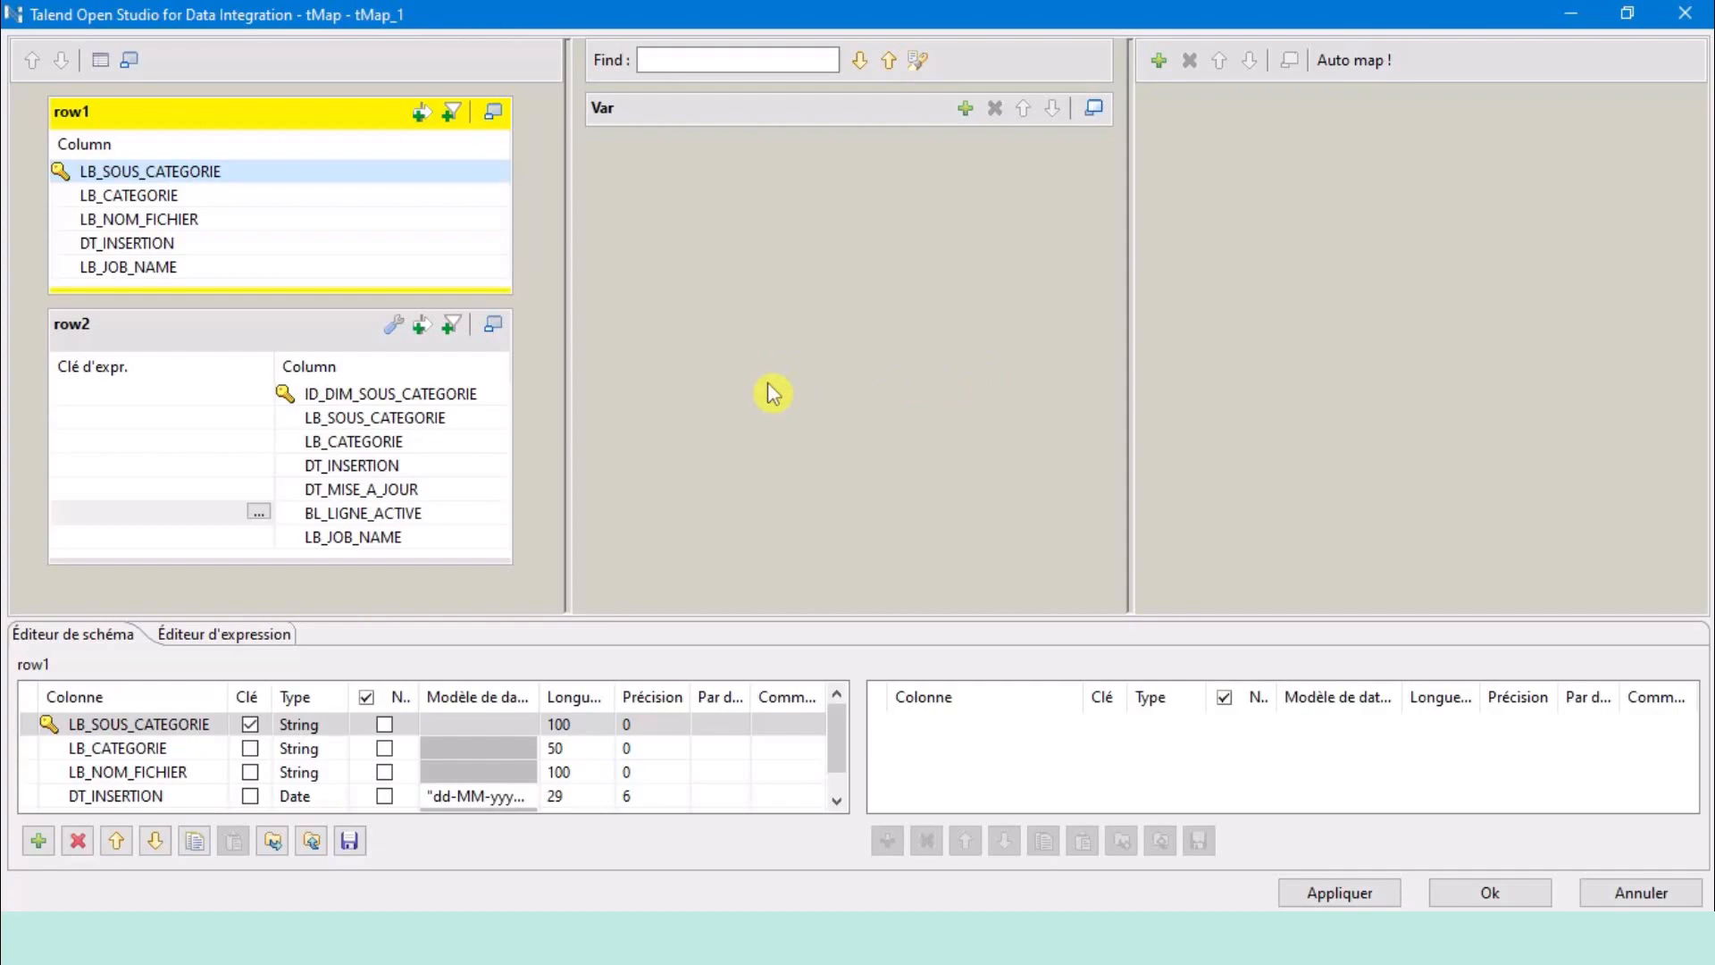
left_click(190, 327)
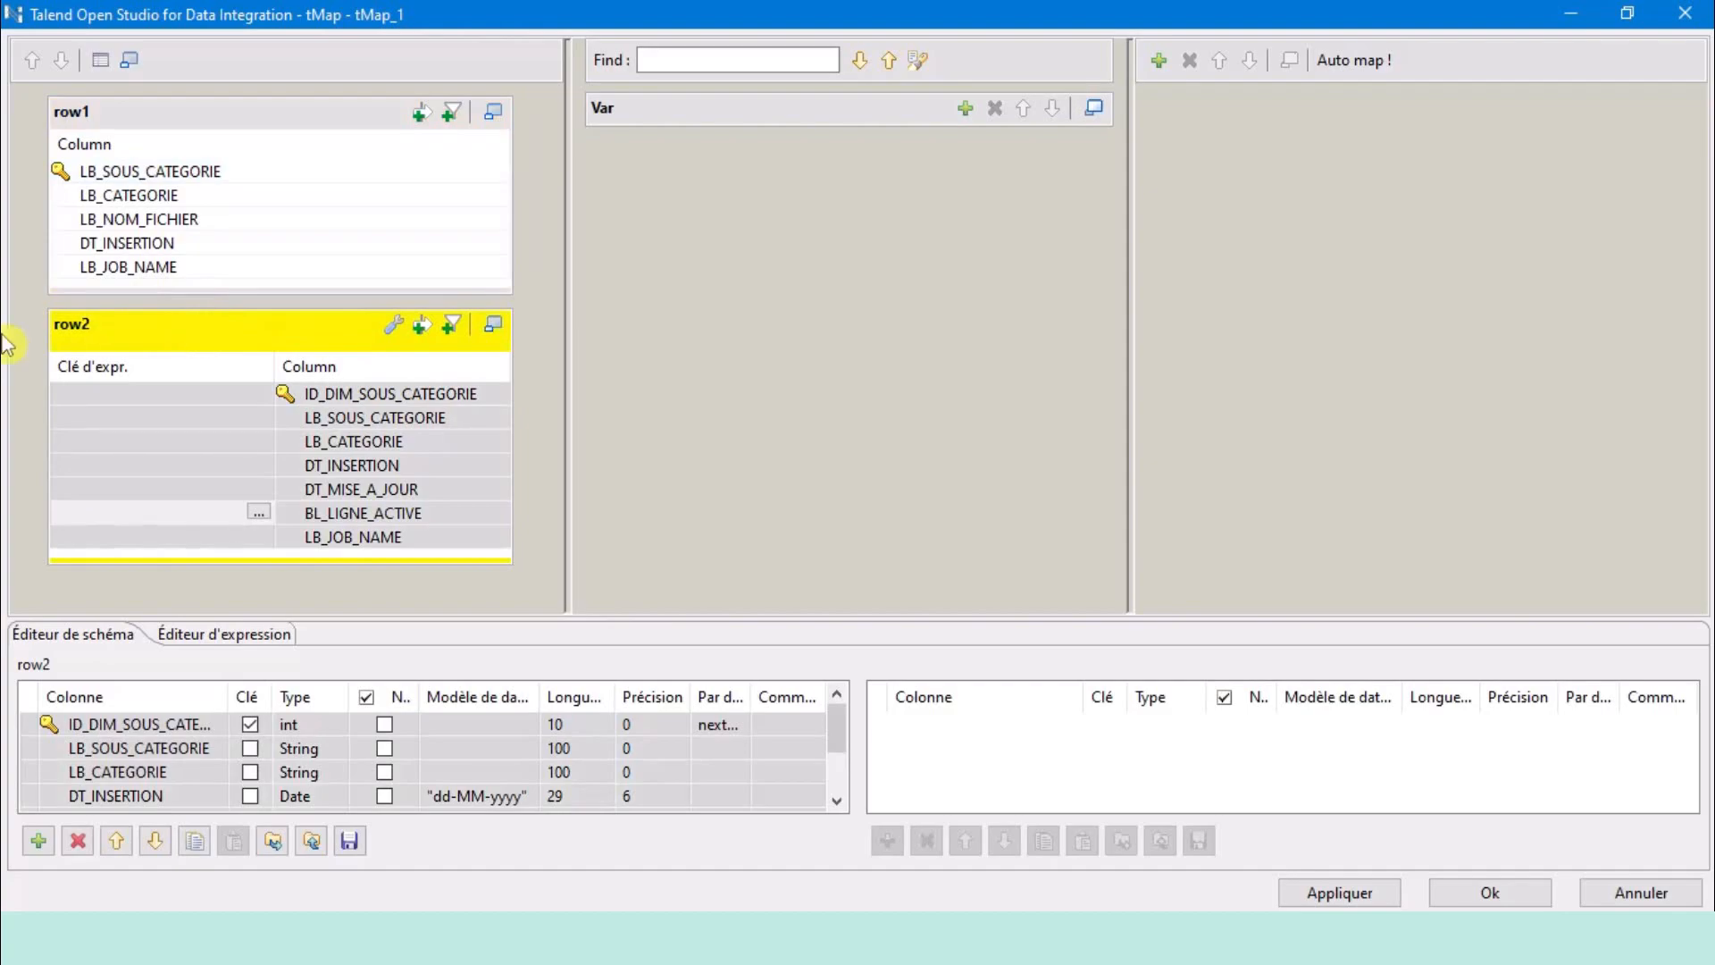
Join the two inputs by mapping row1.LB_SOUS_CATEGORIE to the key expression of row2's LB_SOUS_CATEGORIE column.
left_click(178, 420)
left_click(178, 420)
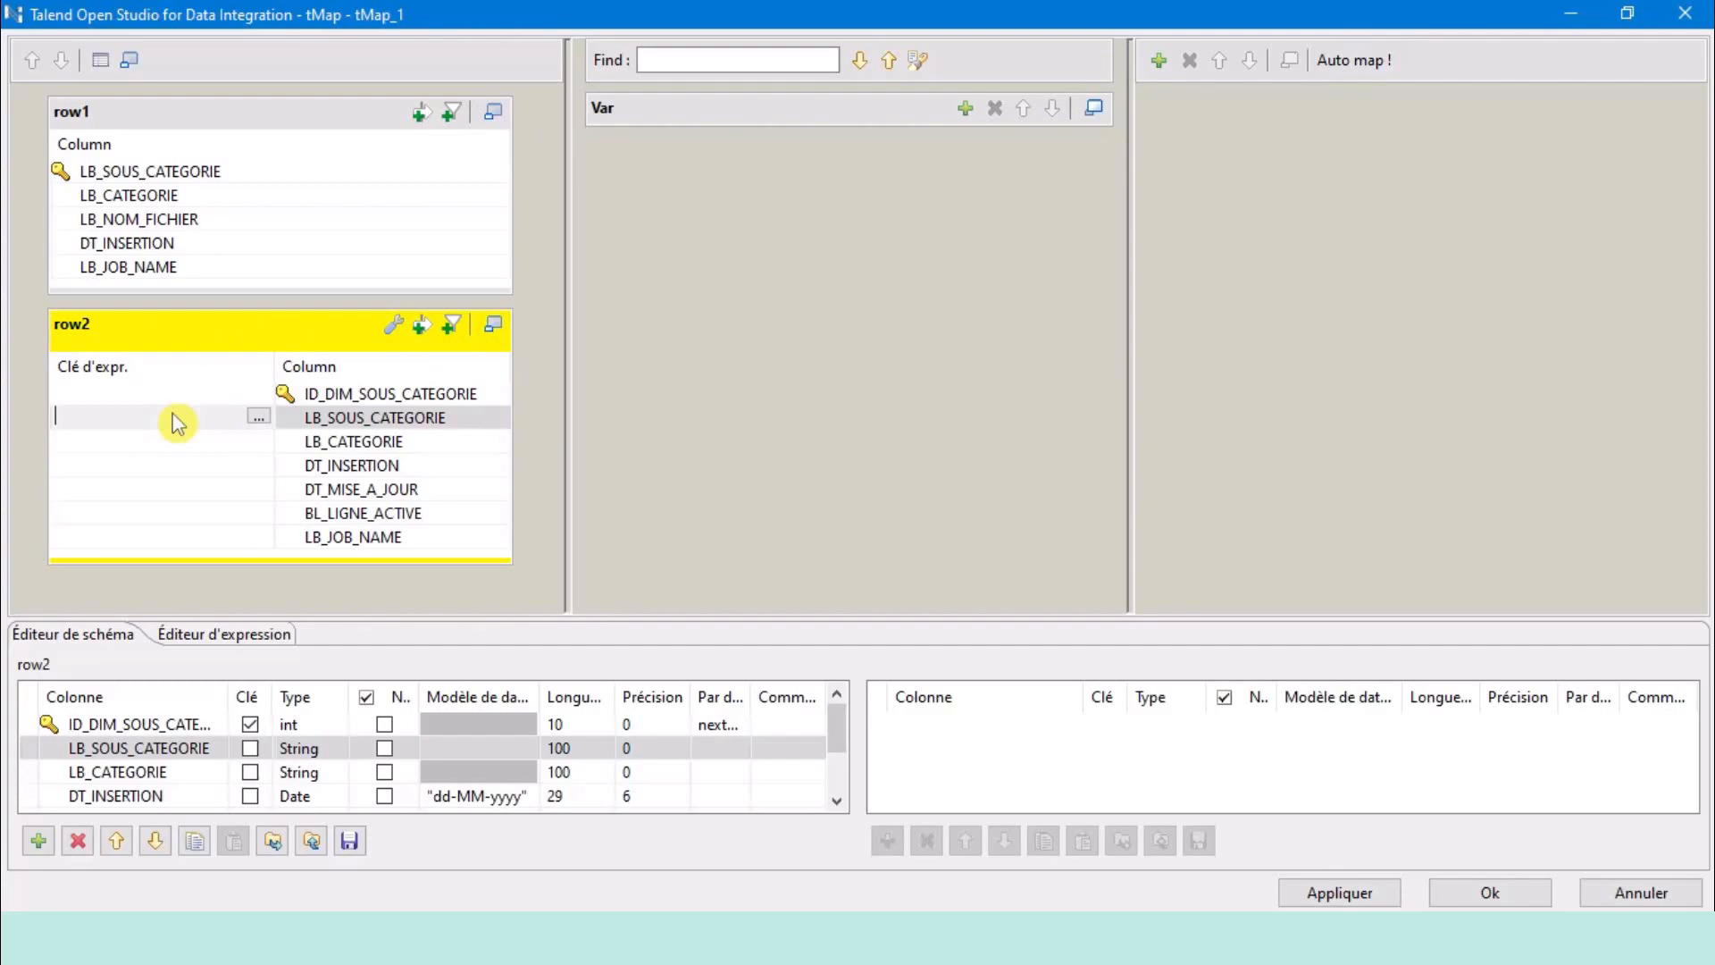
left_click(158, 195)
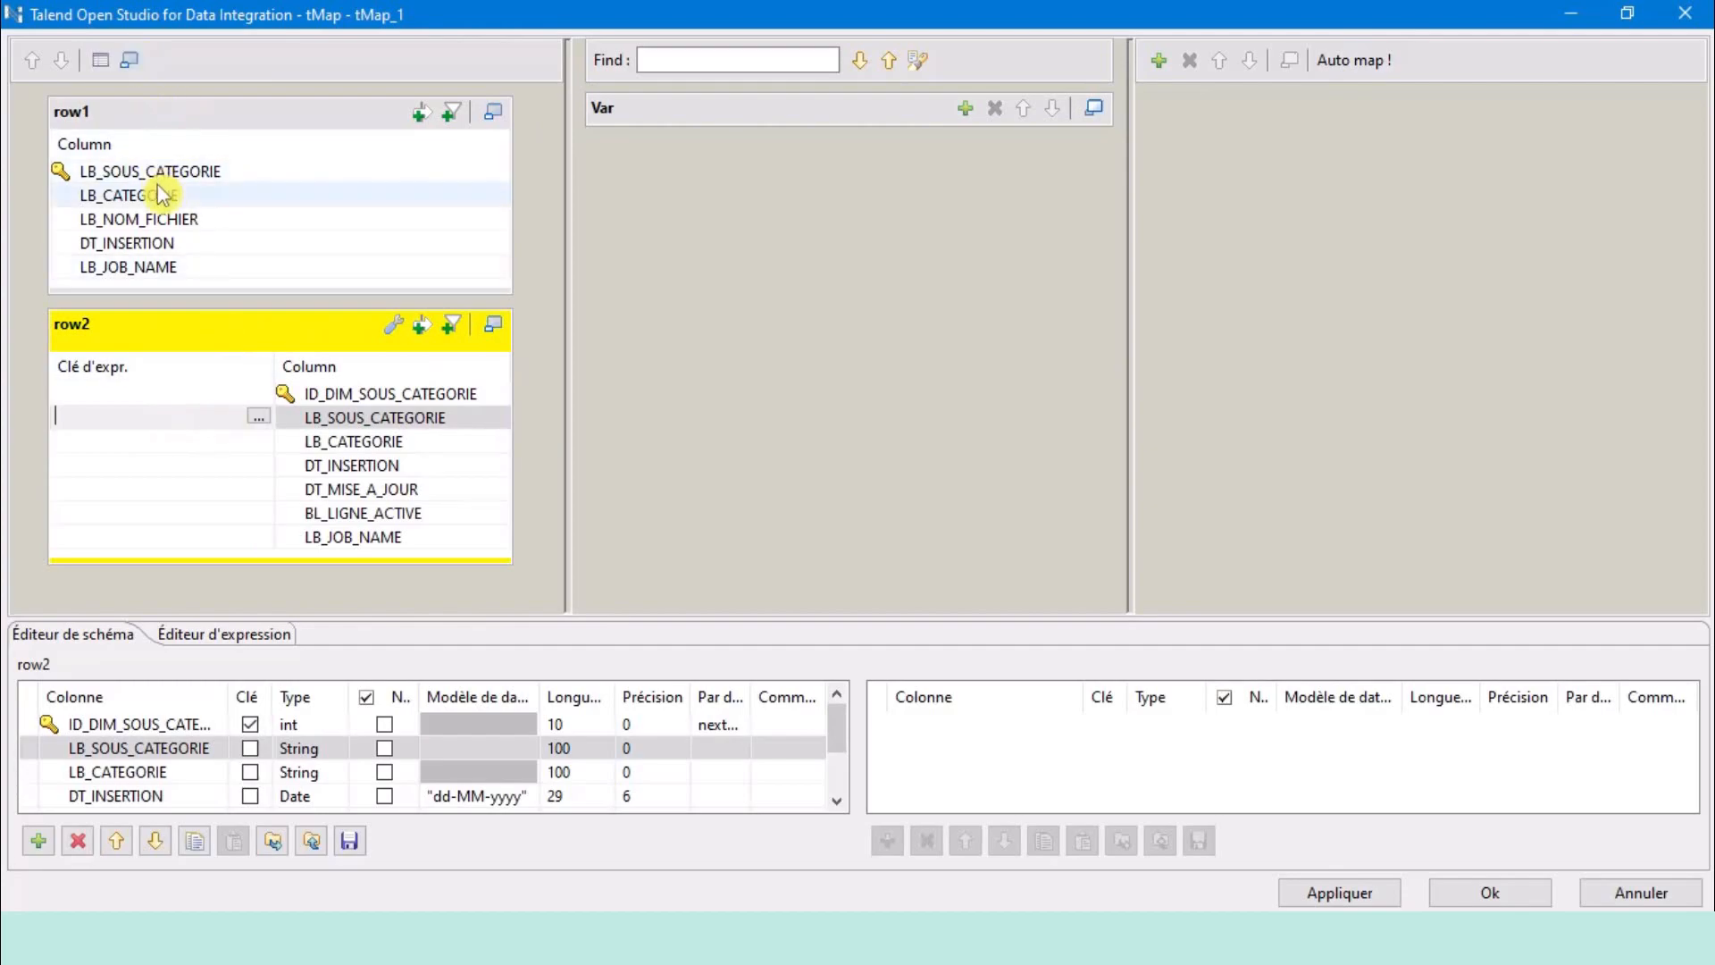
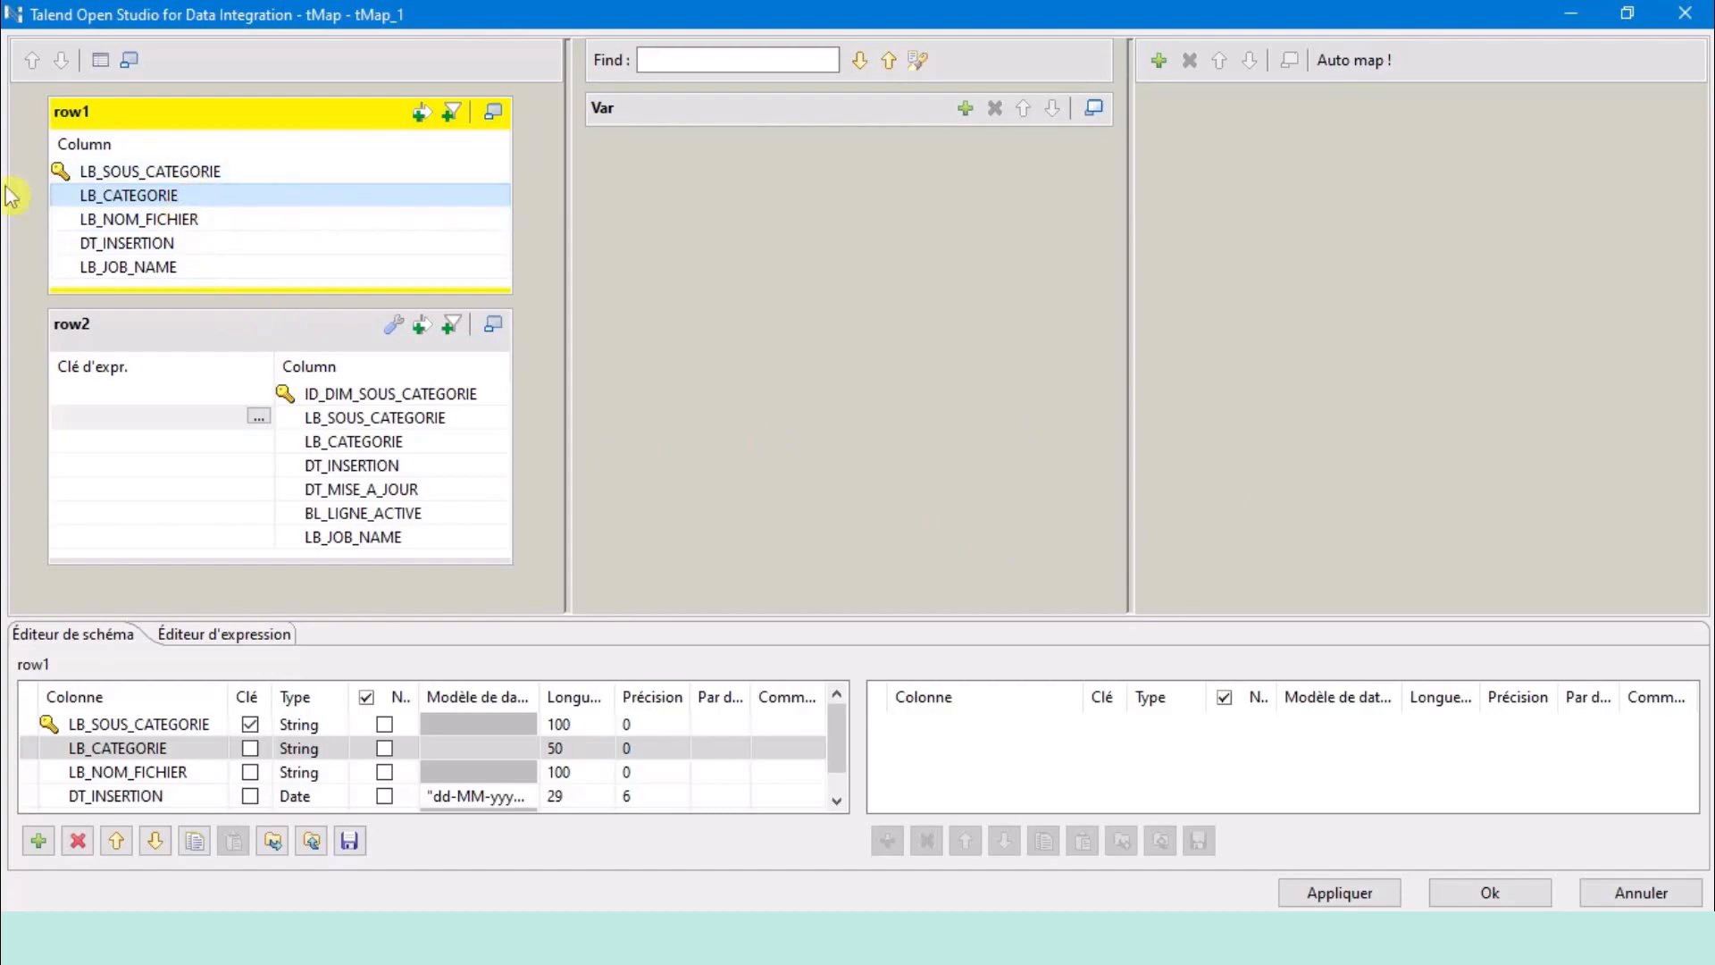
left_click(194, 172)
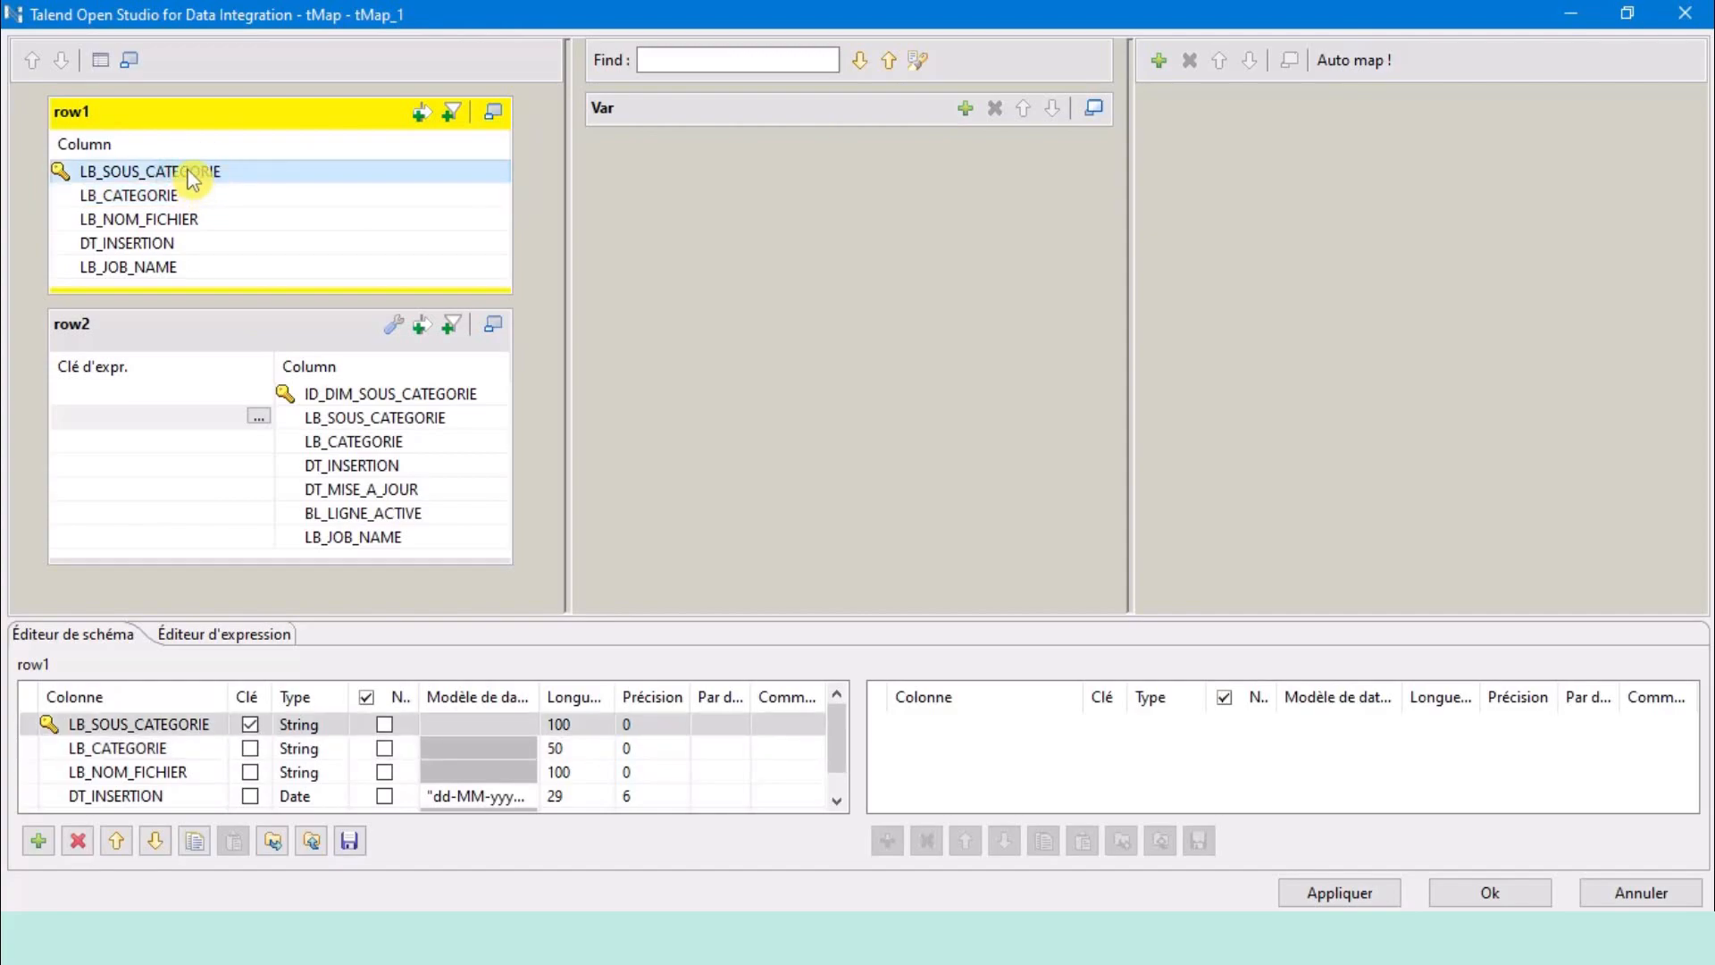
left_click_drag(190, 175, 215, 425)
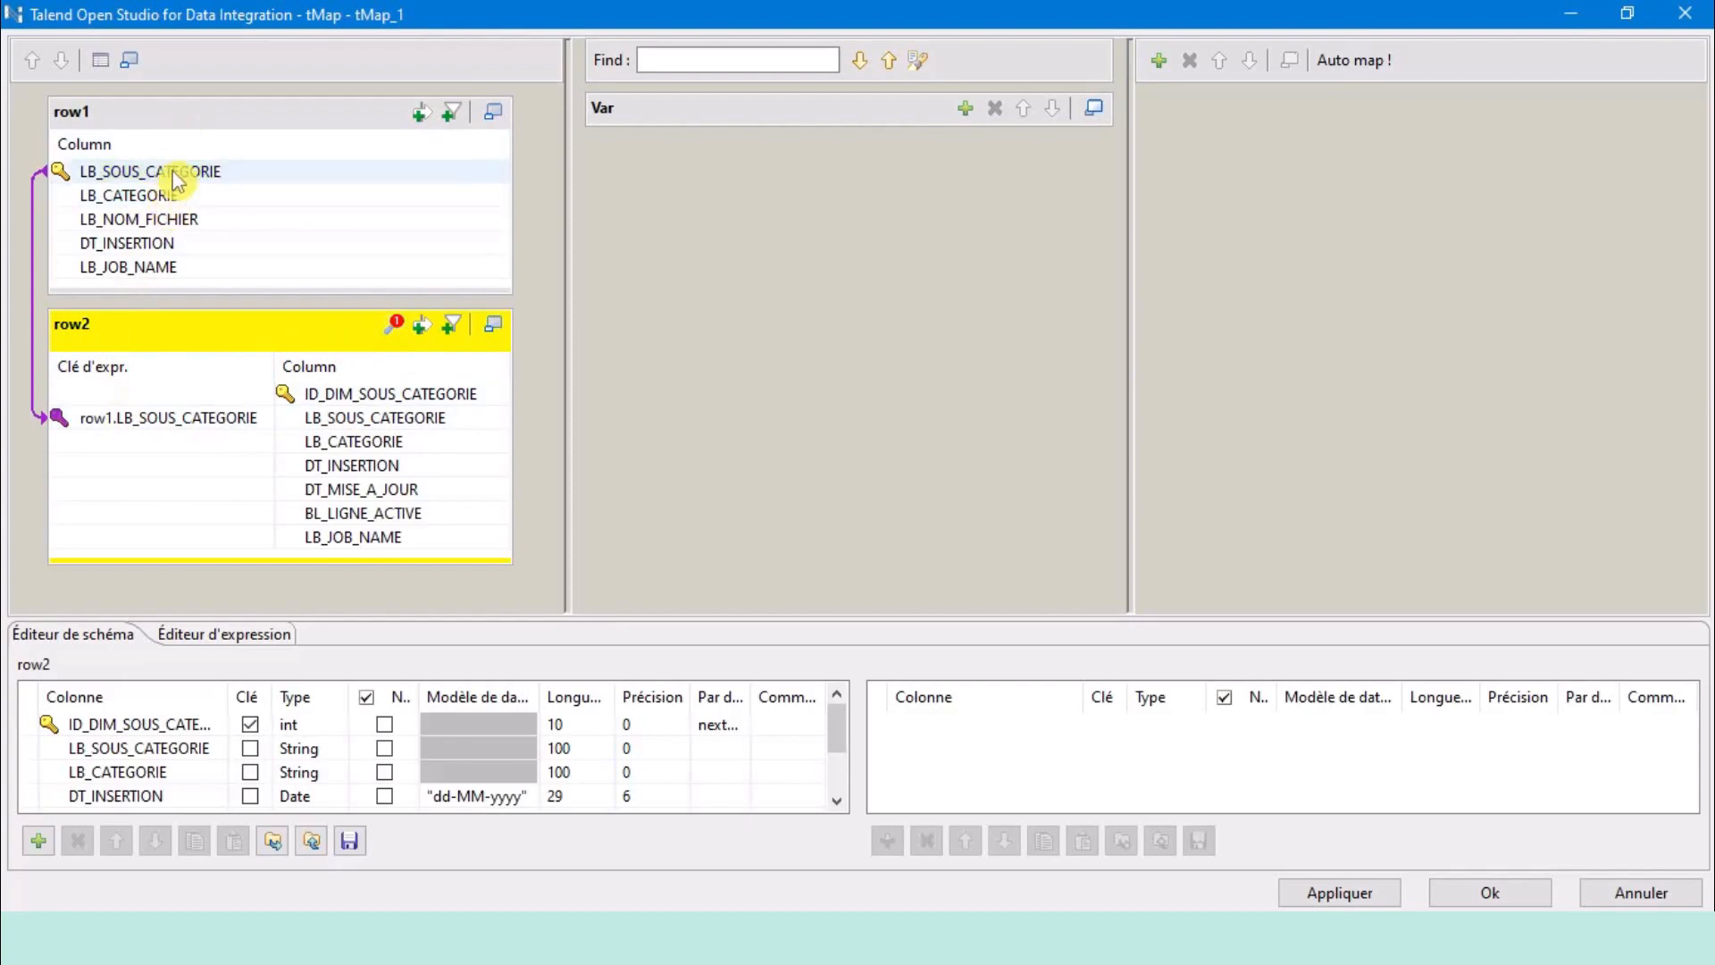
Set the join model of the row2 lookup to Inner Join.
left_click(171, 109)
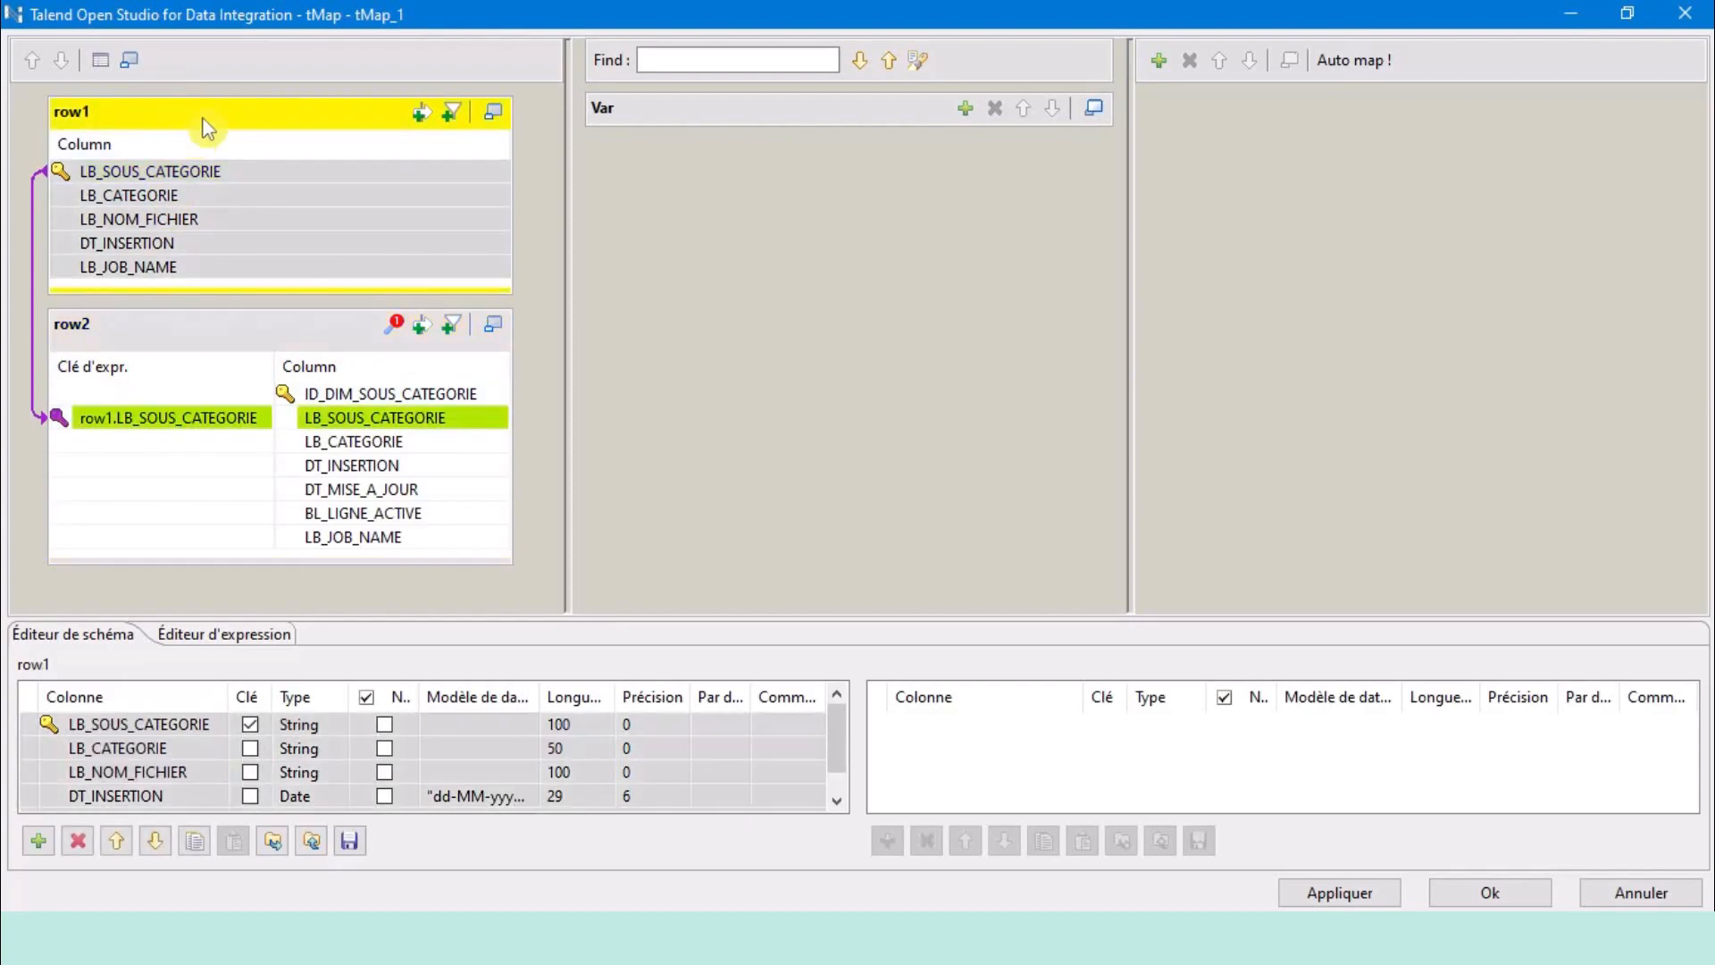
left_click(397, 329)
left_click(370, 445)
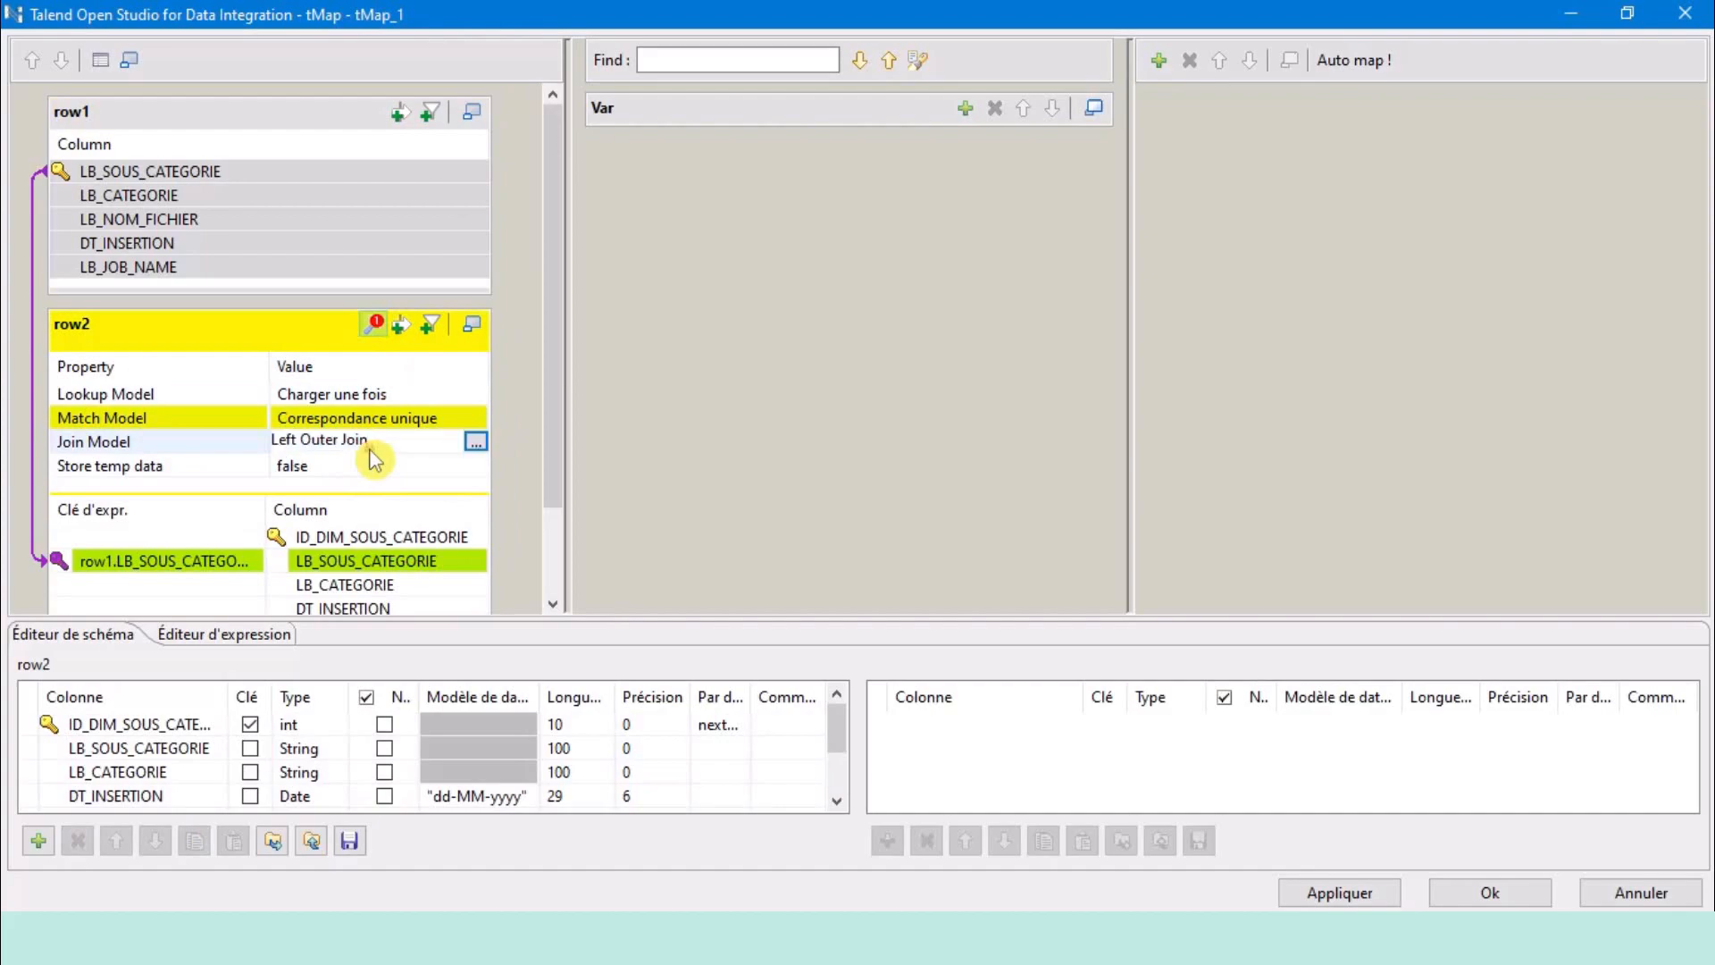
left_click(476, 441)
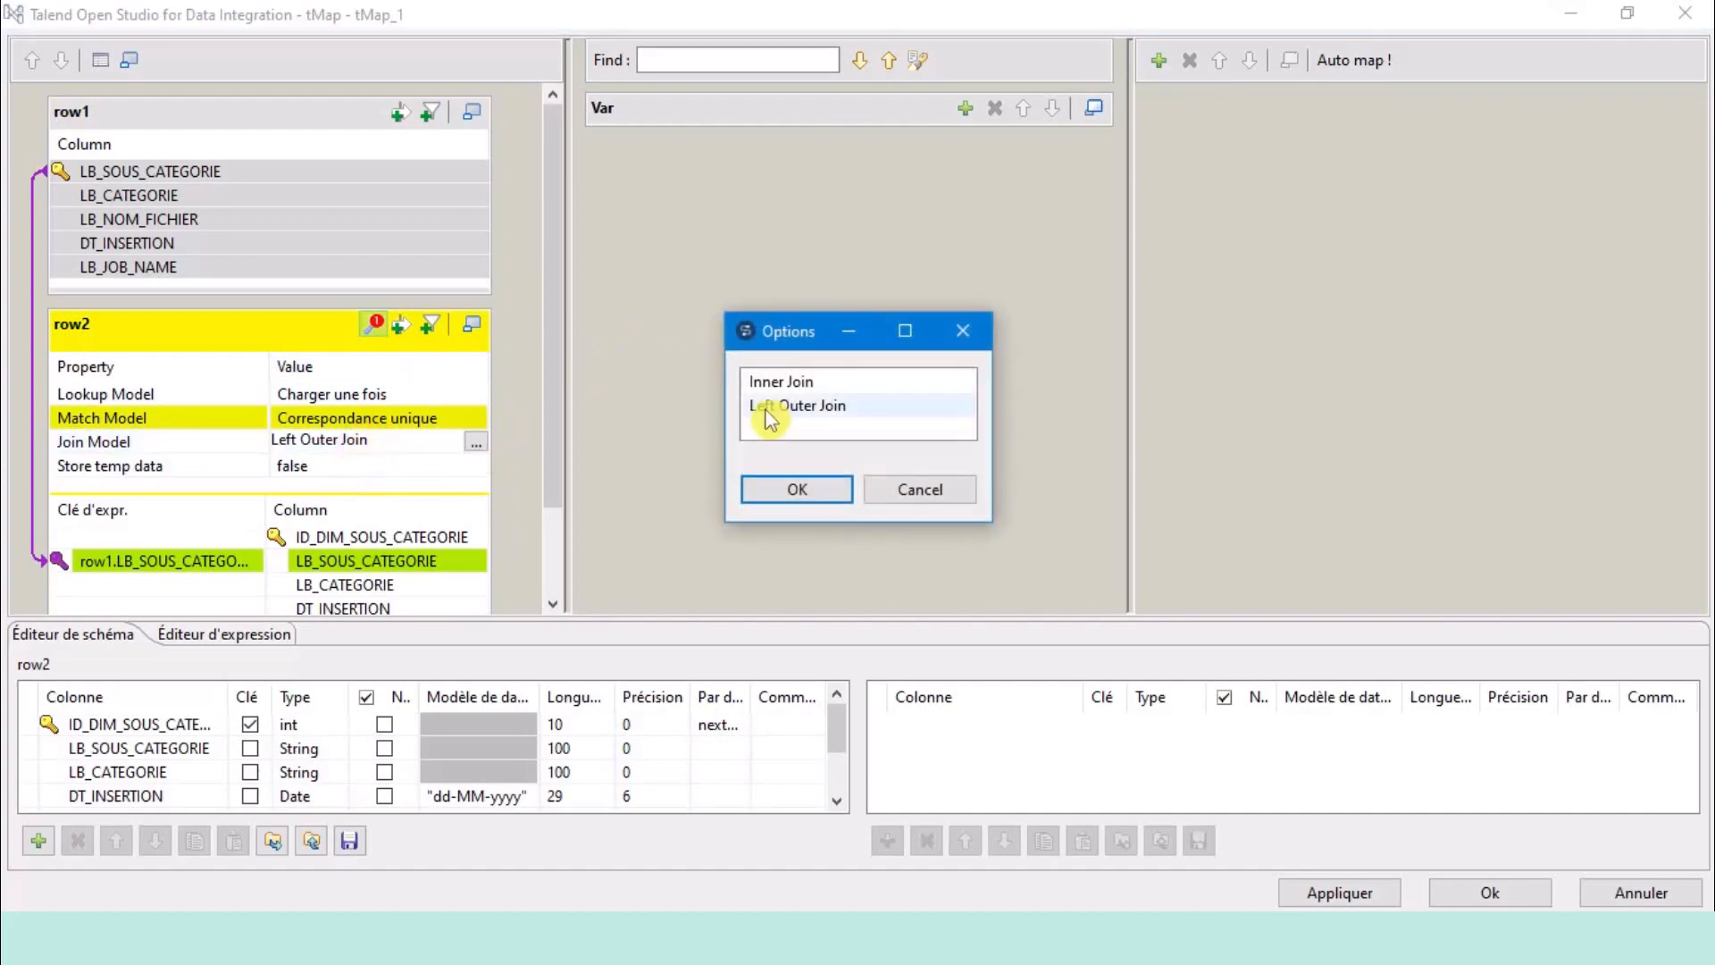
left_click(786, 382)
left_click(801, 487)
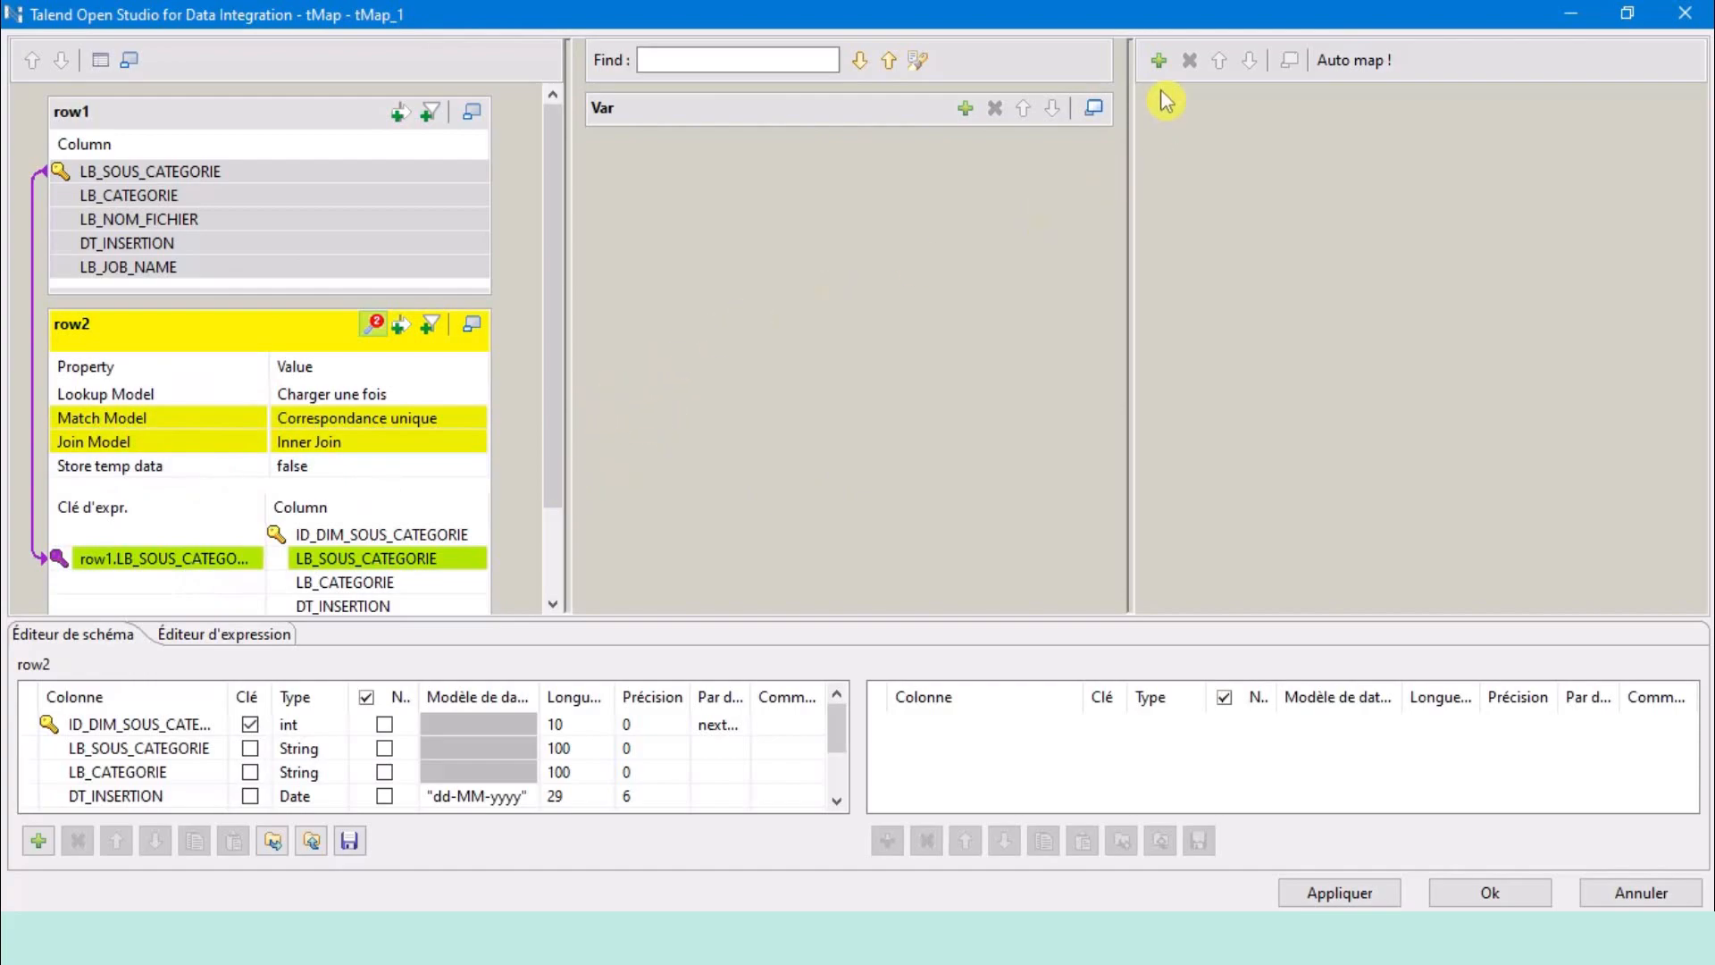
Add a new tMap output named insertSousCategorie and enlarge its table to make room for more columns.
left_click(1158, 60)
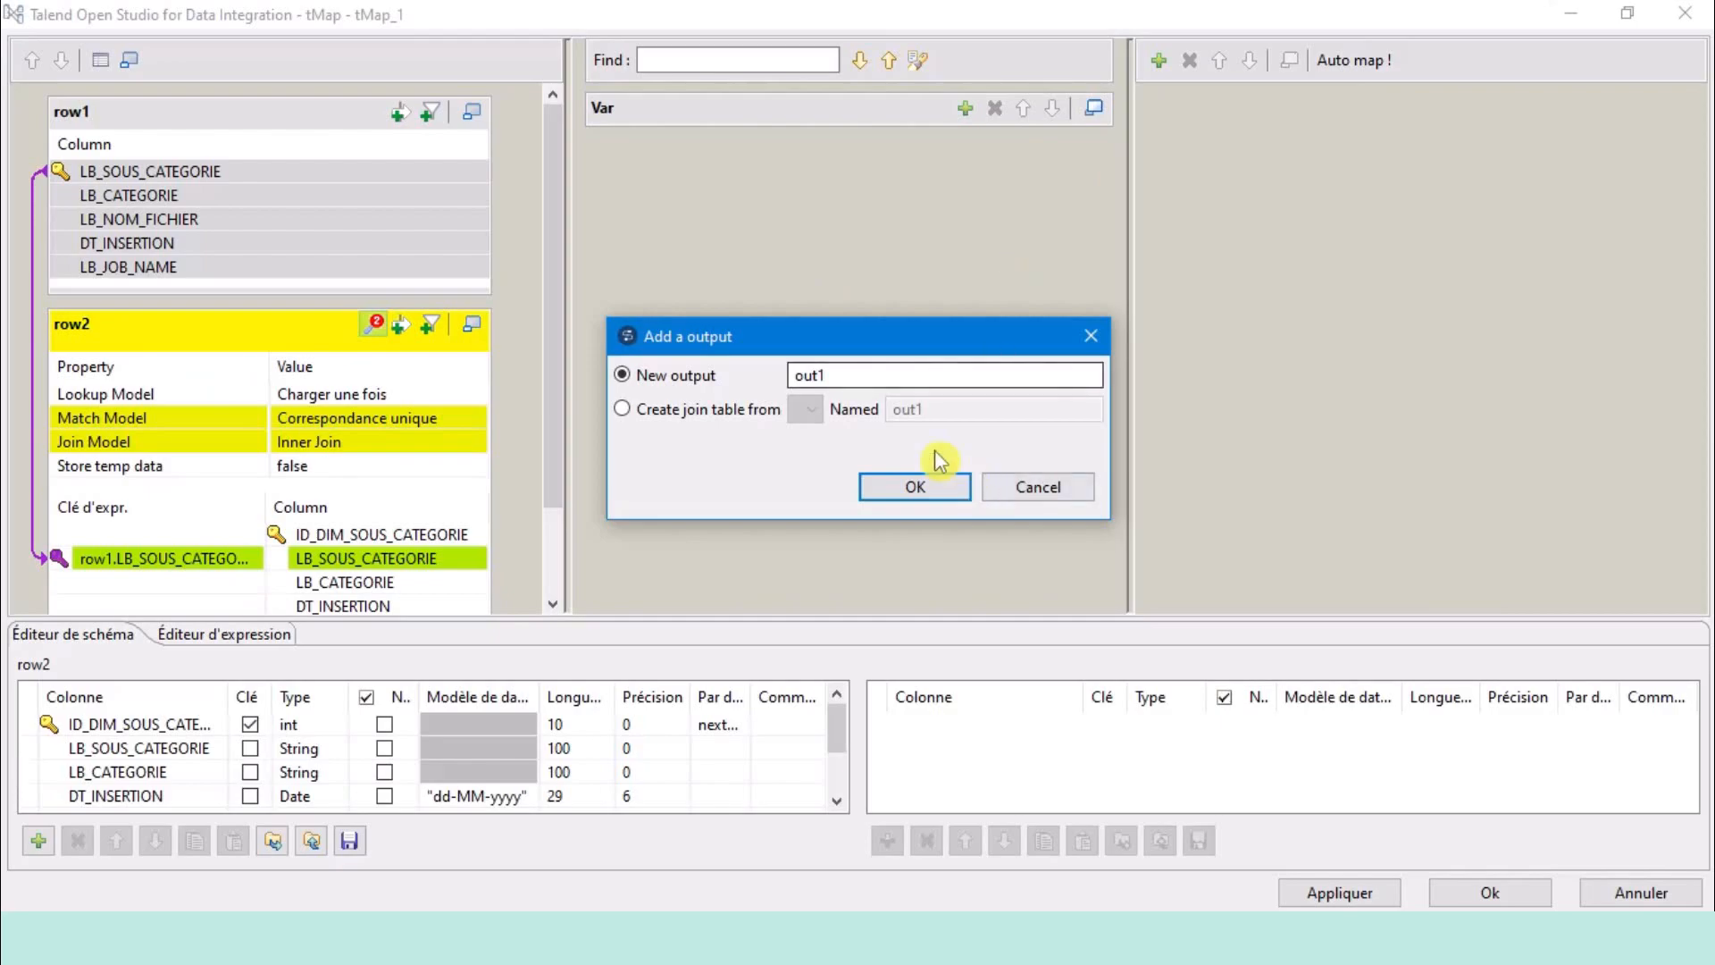
double_click(851, 376)
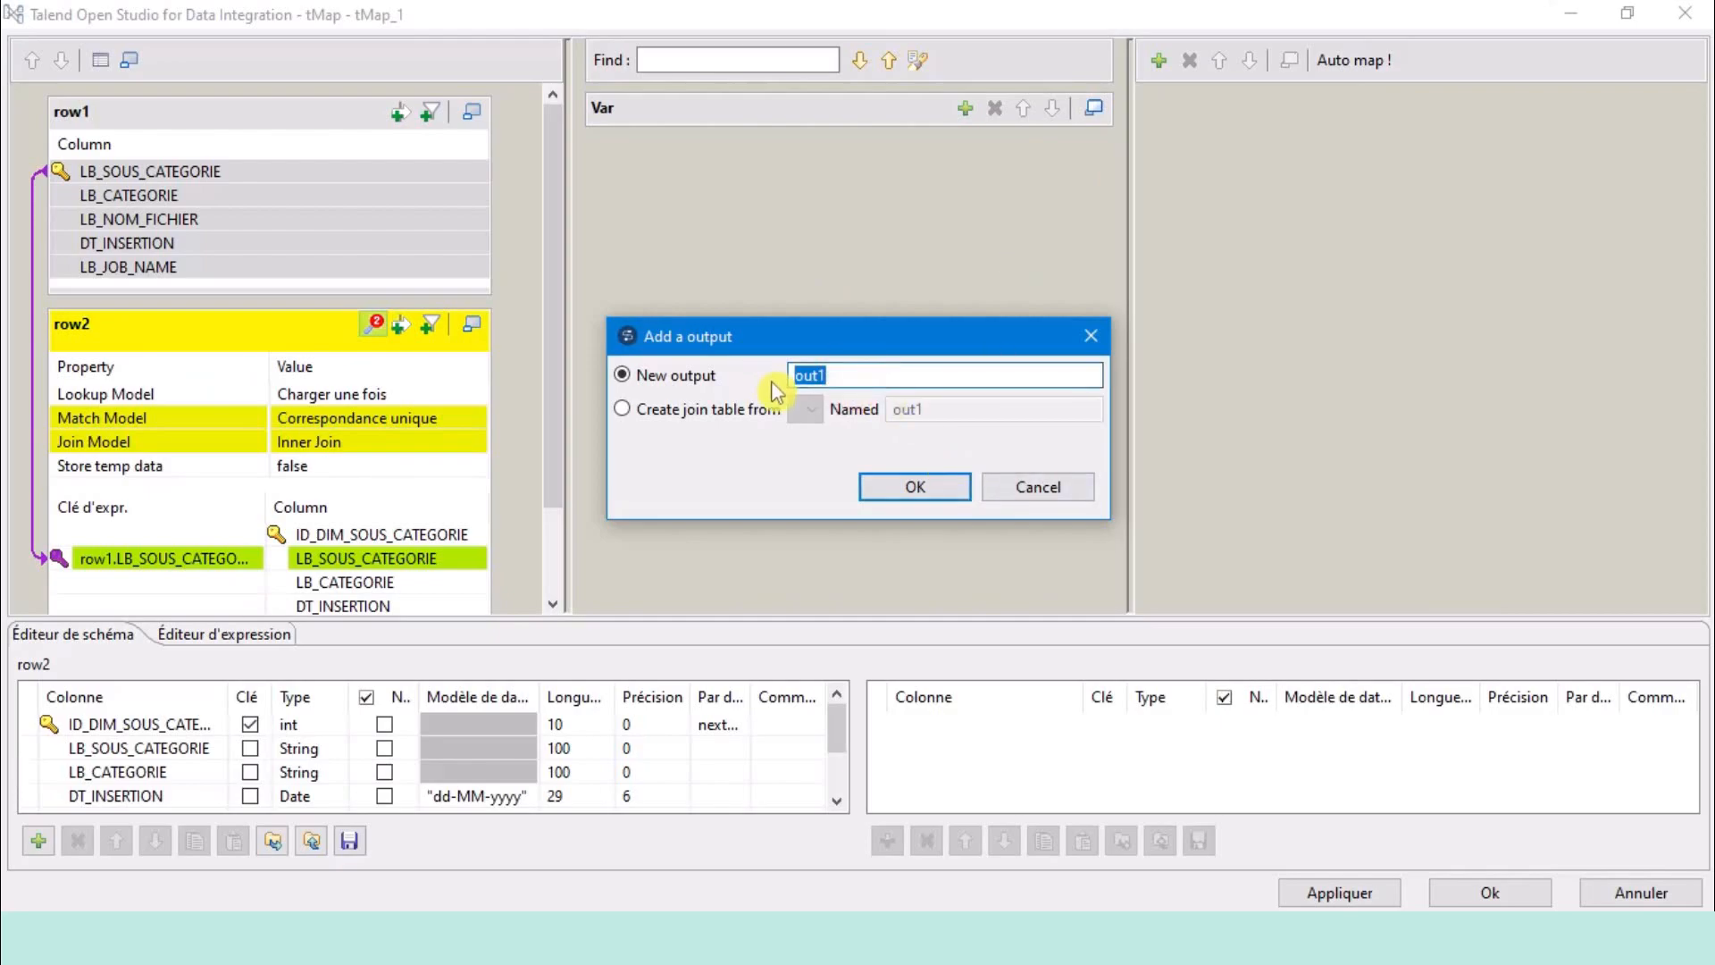
type("insertSousCategorie")
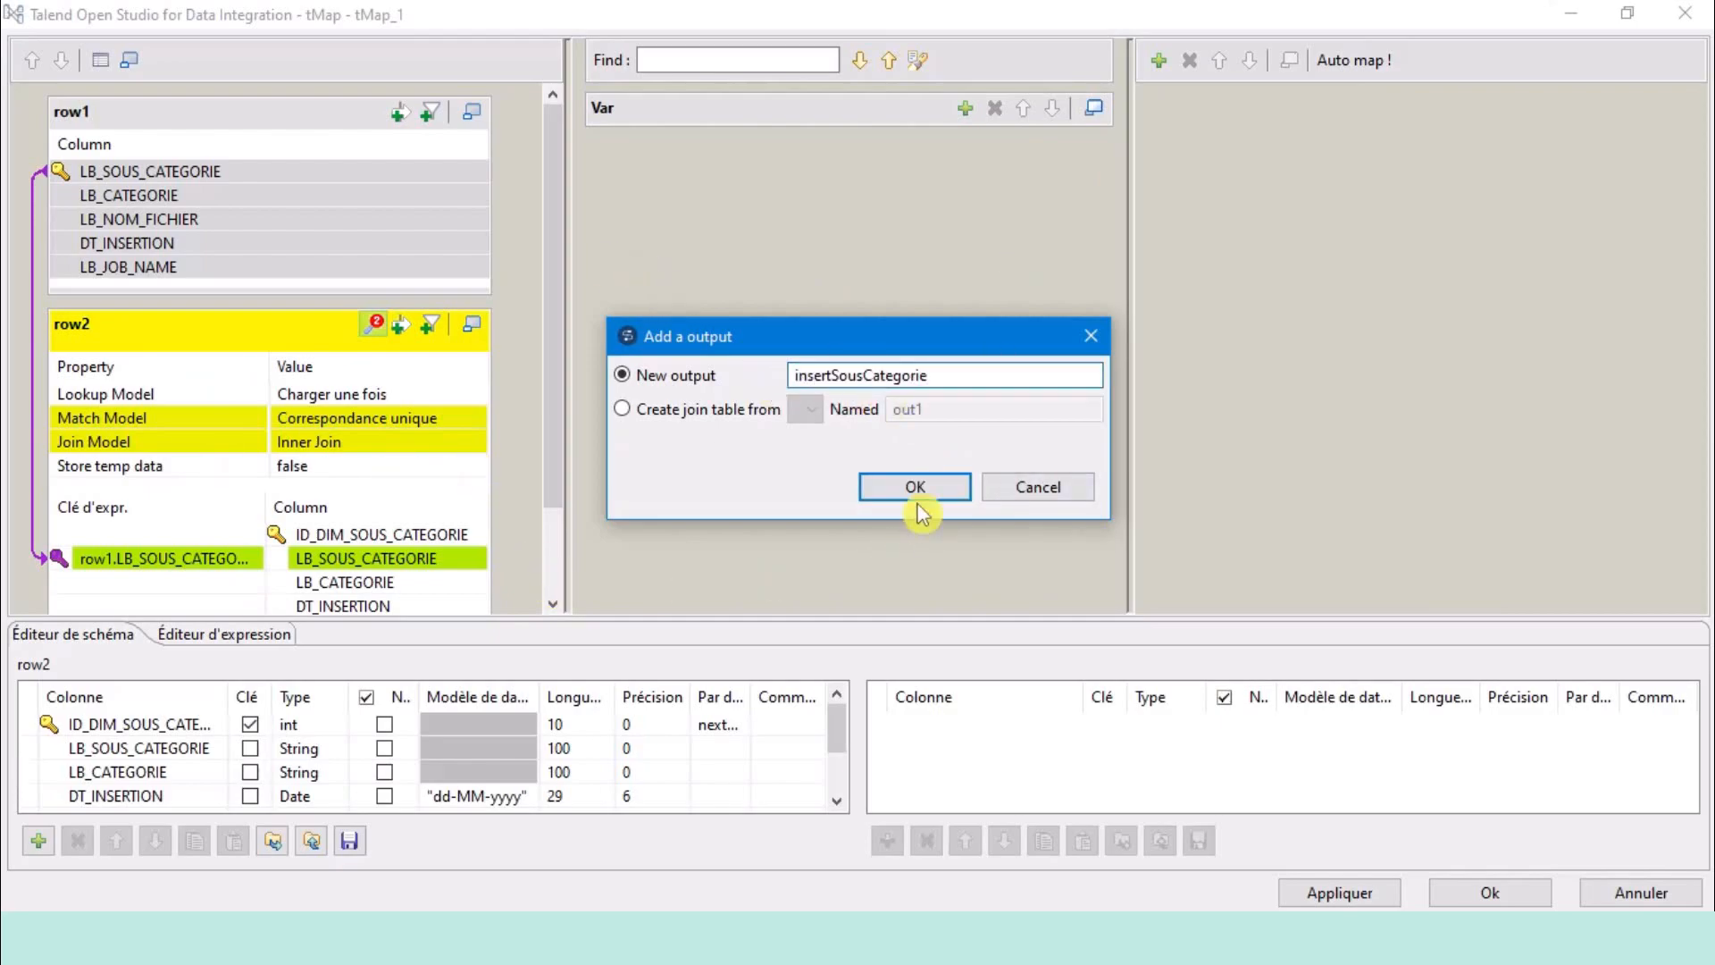
left_click(918, 489)
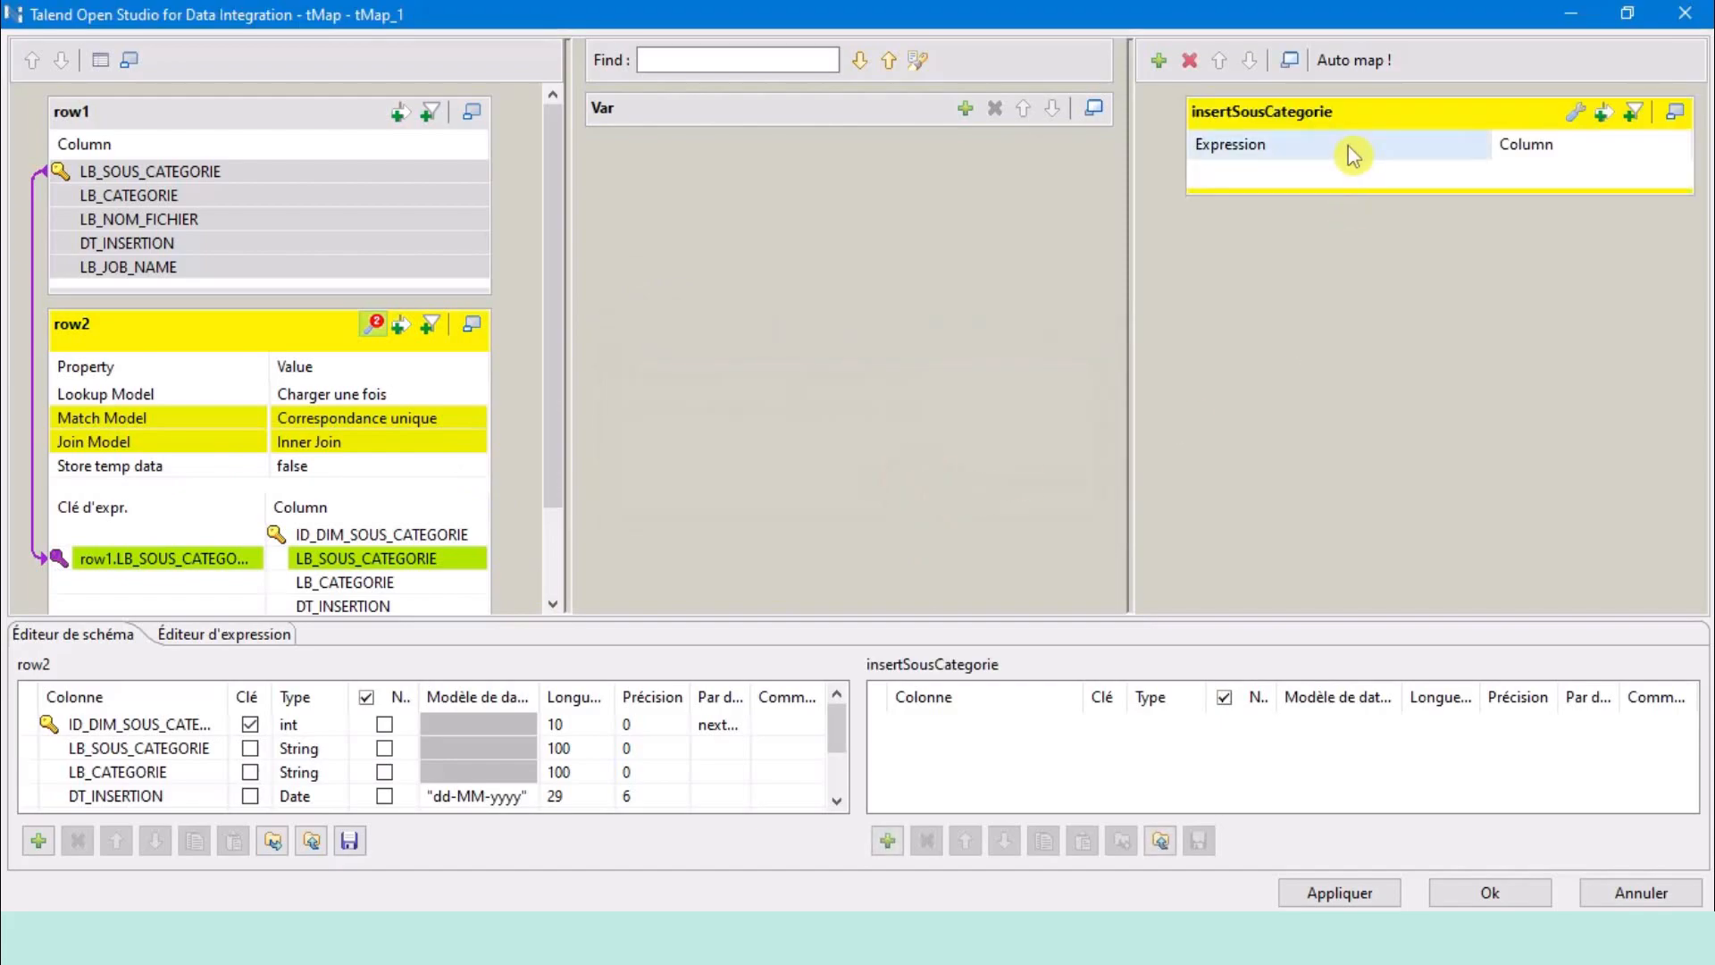
left_click_drag(1458, 189, 1465, 386)
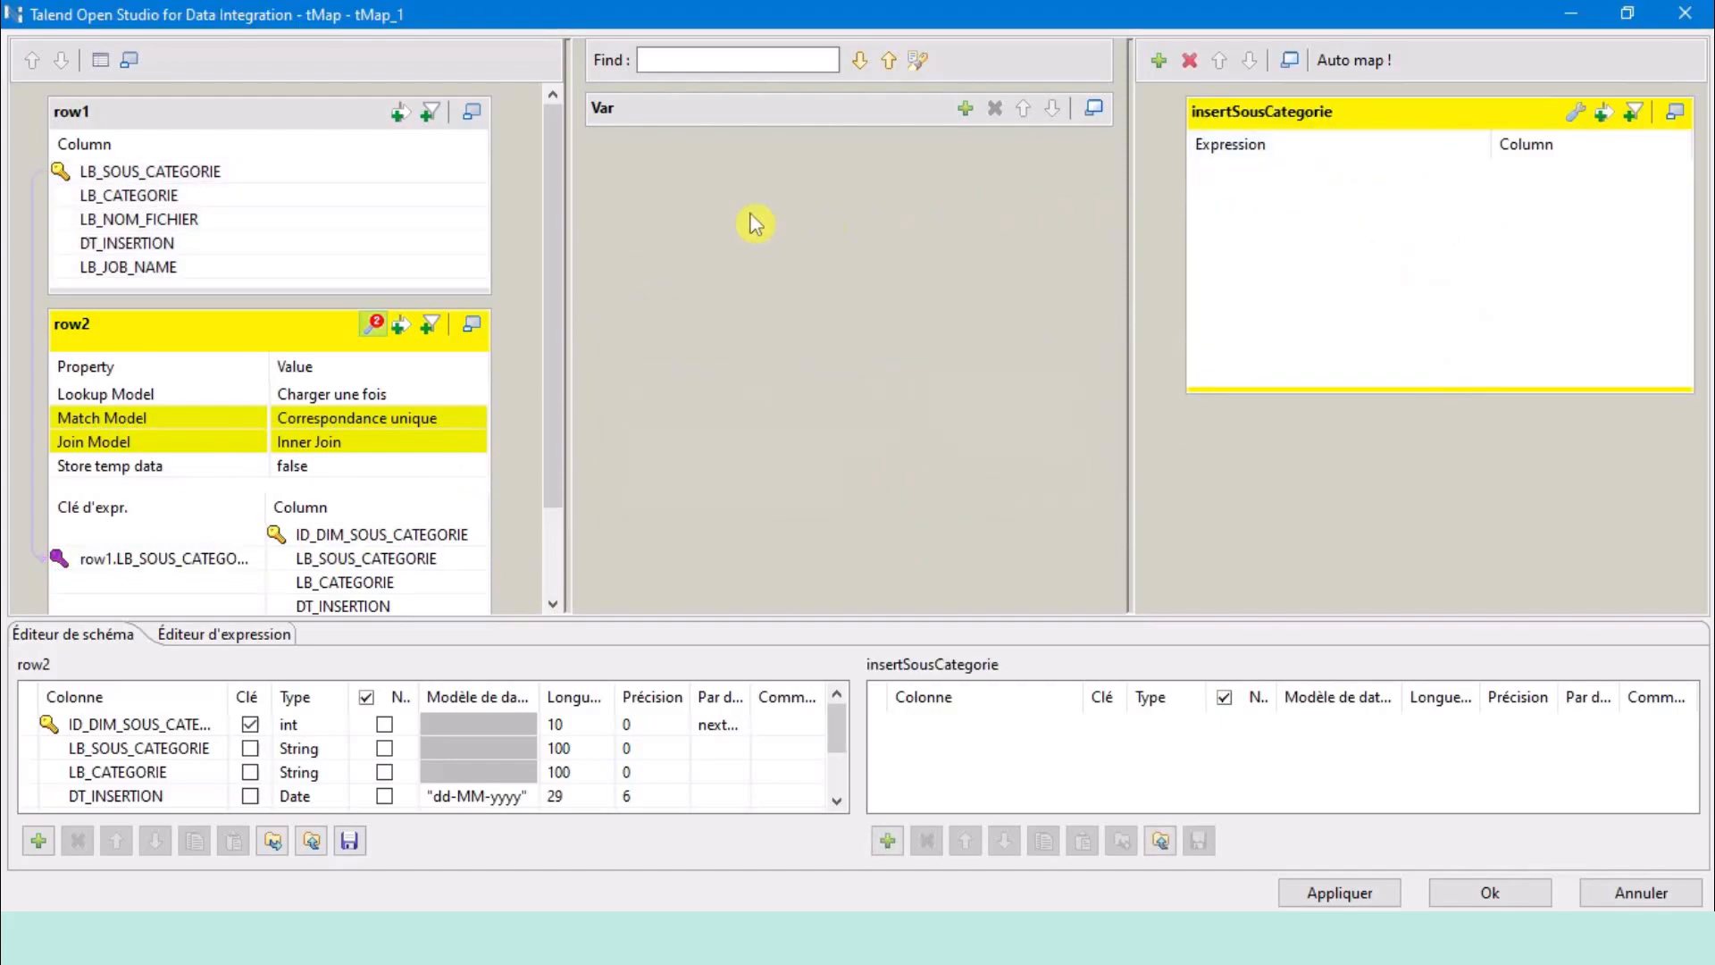
Map row1's LB_SOUS_CATEGORIE and LB_CATEGORIE columns to the insertSousCategorie output.
left_click(208, 171)
left_click(188, 196, "ctrl")
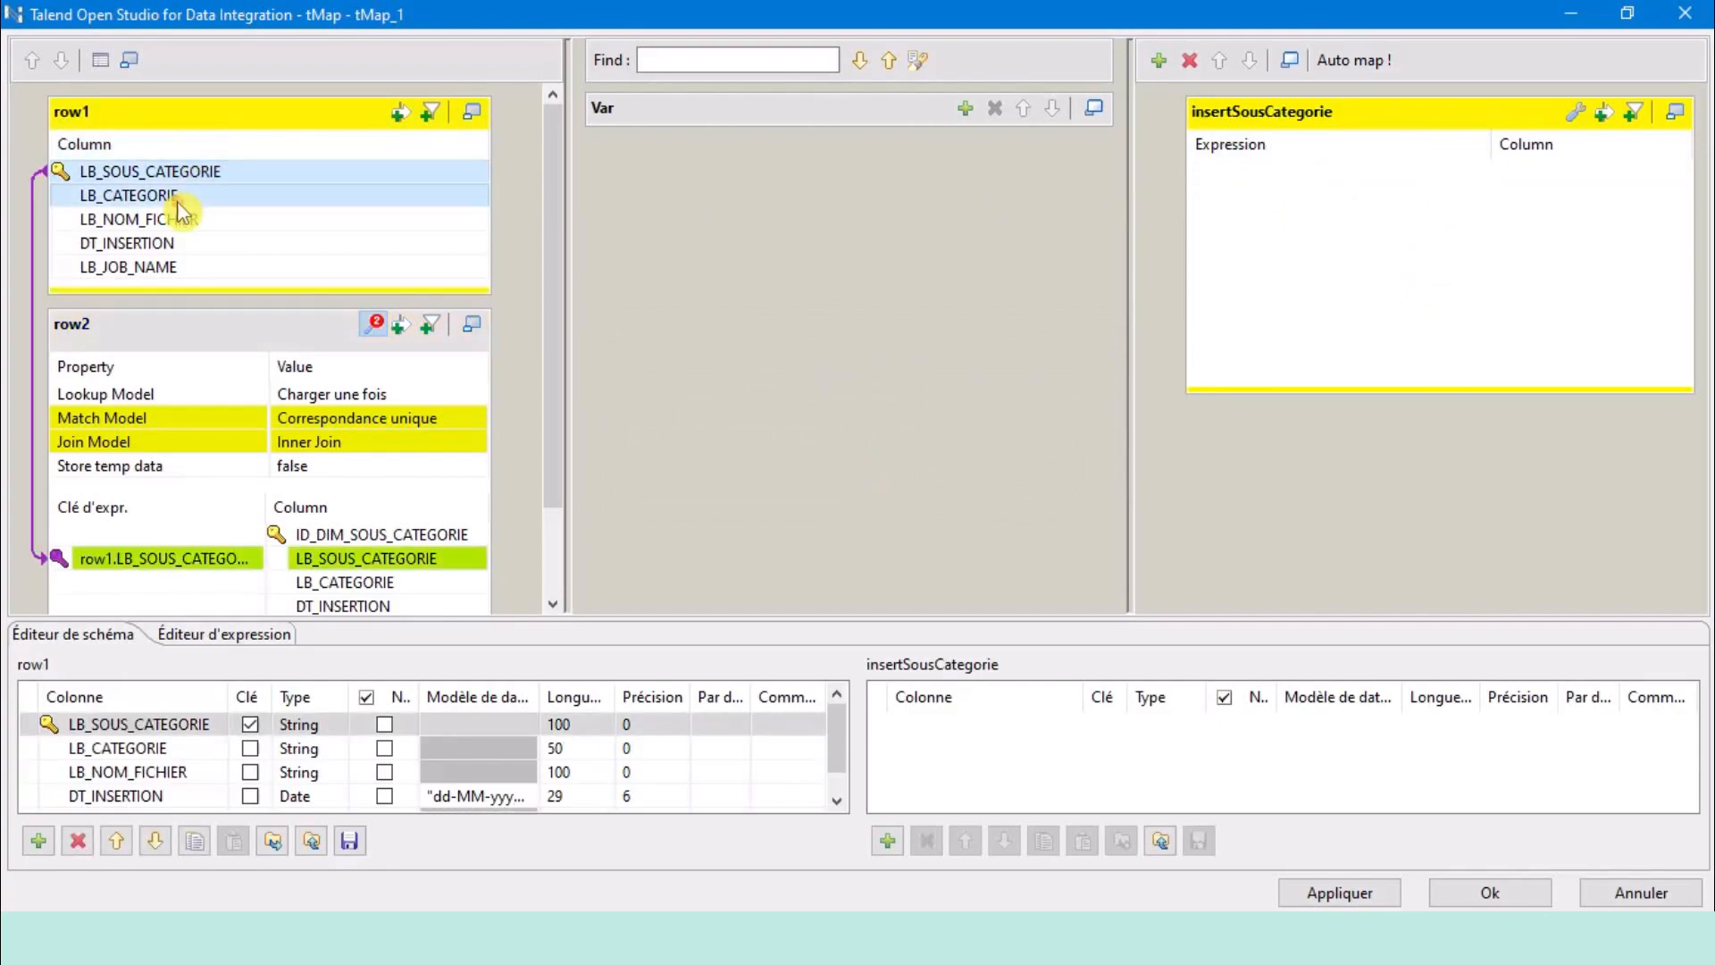
left_click_drag(197, 205, 1489, 268)
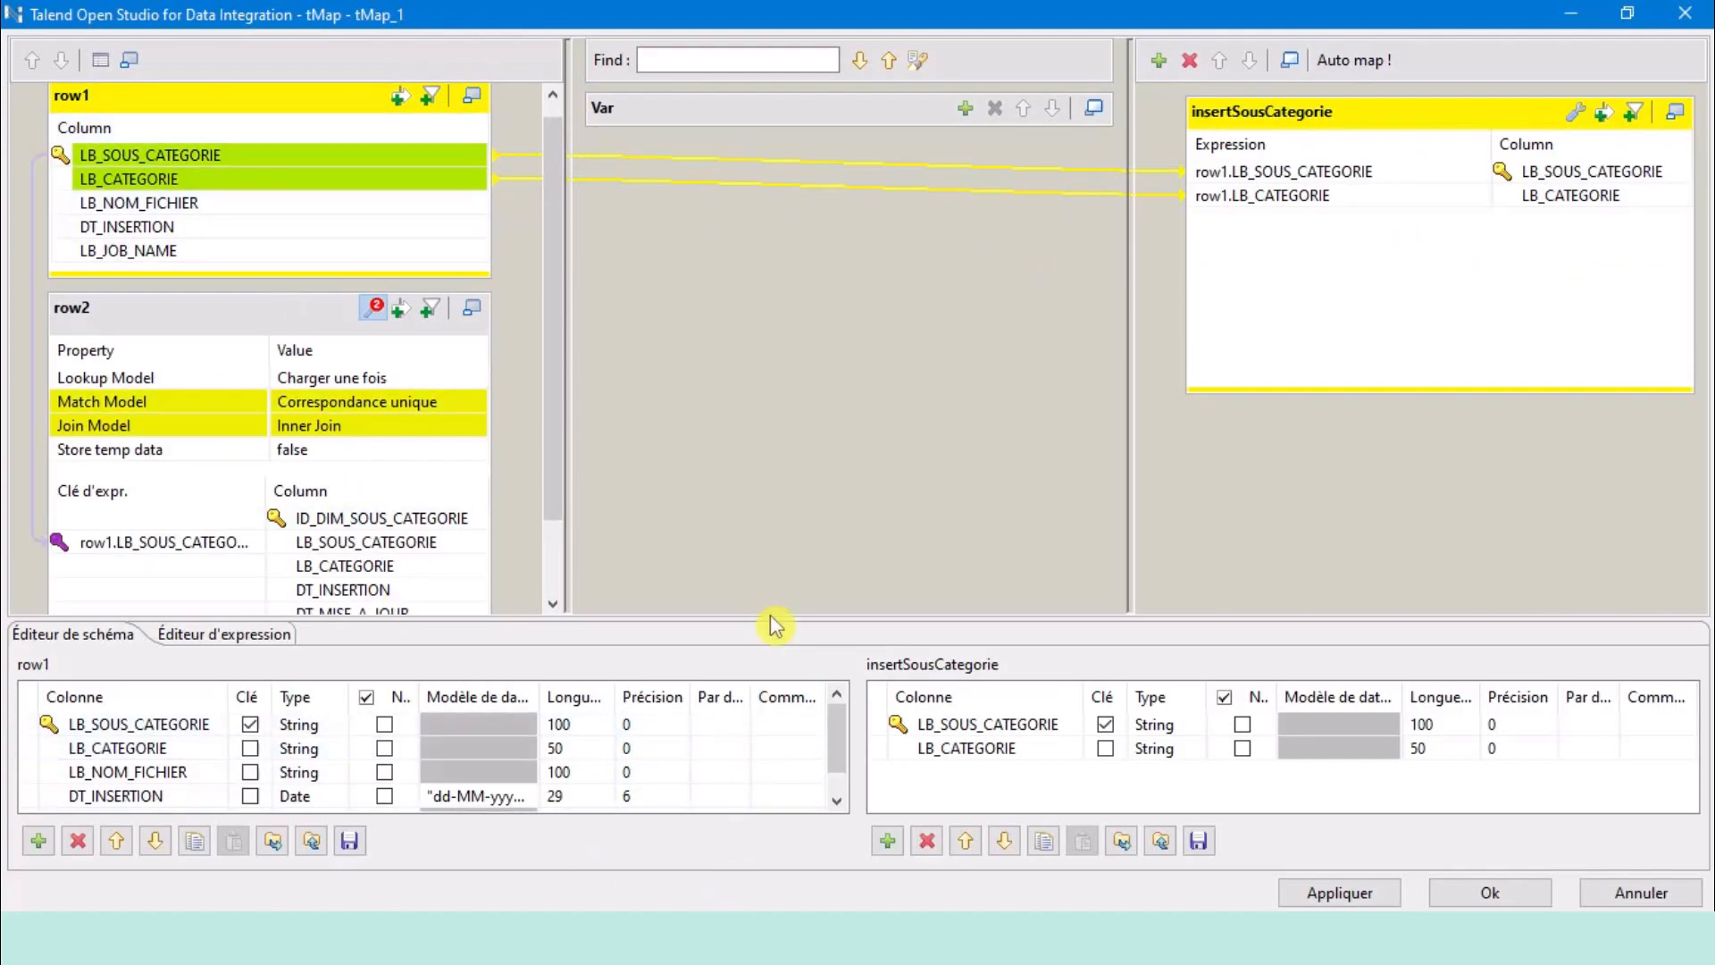
Enlarge the schema editor and add a column named DT_INSERTION to the insertSousCategorie schema.
left_click_drag(761, 618, 762, 498)
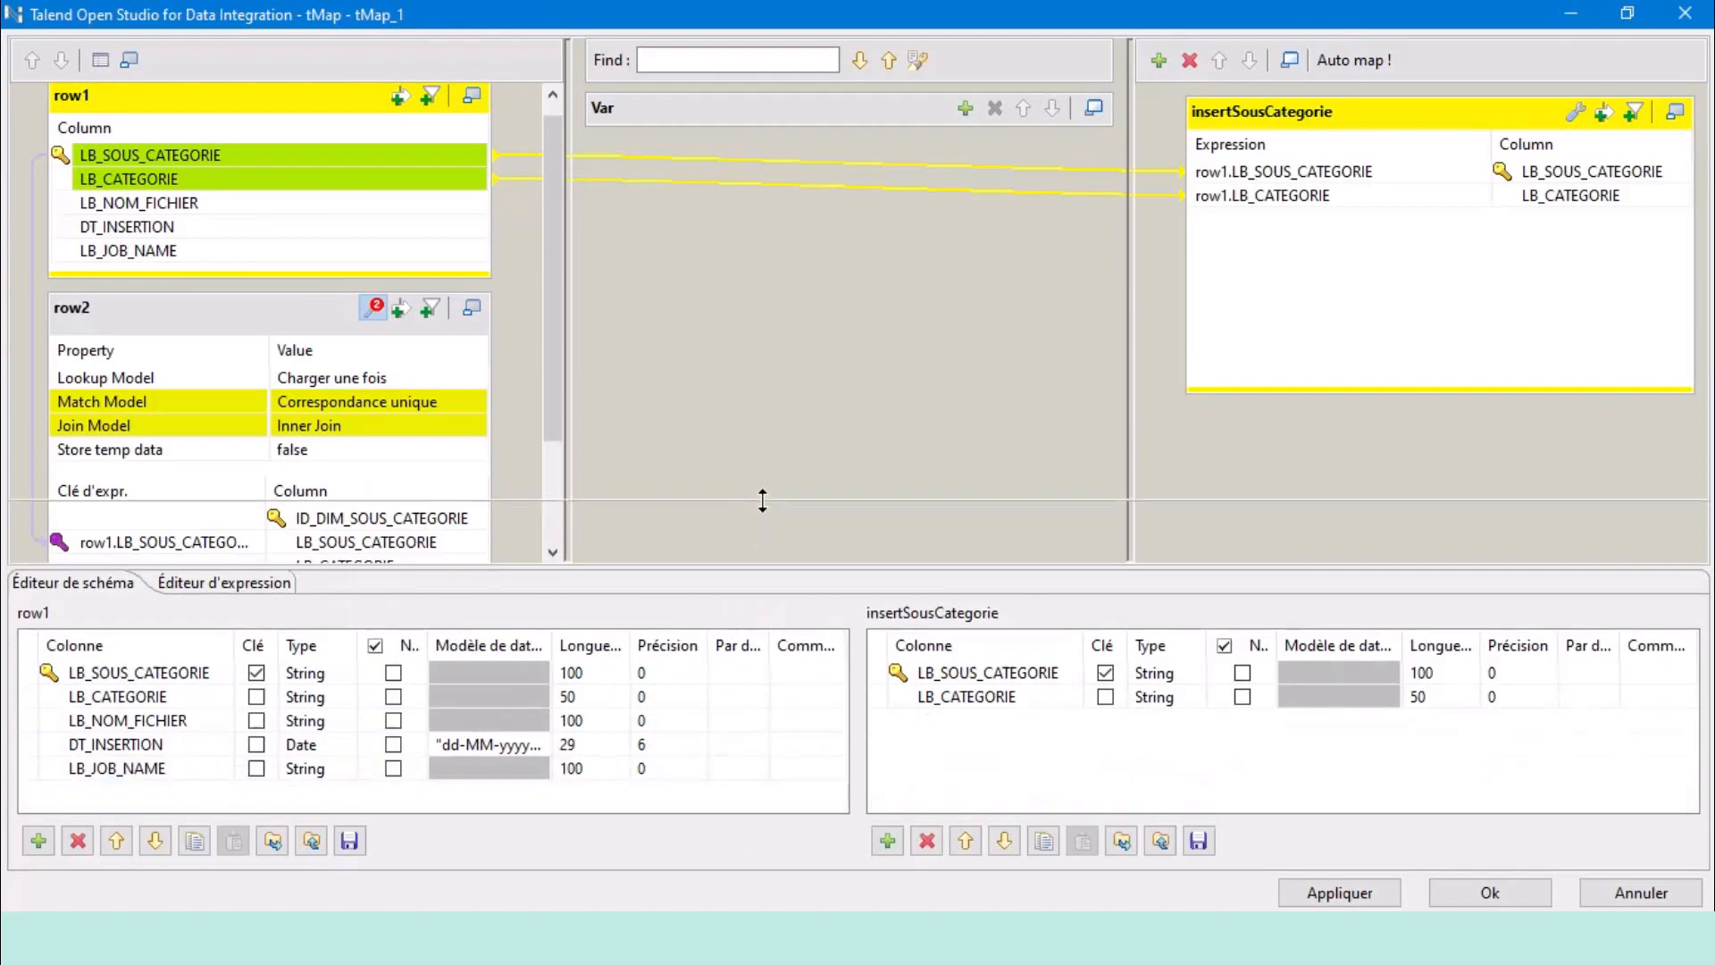
left_click(887, 840)
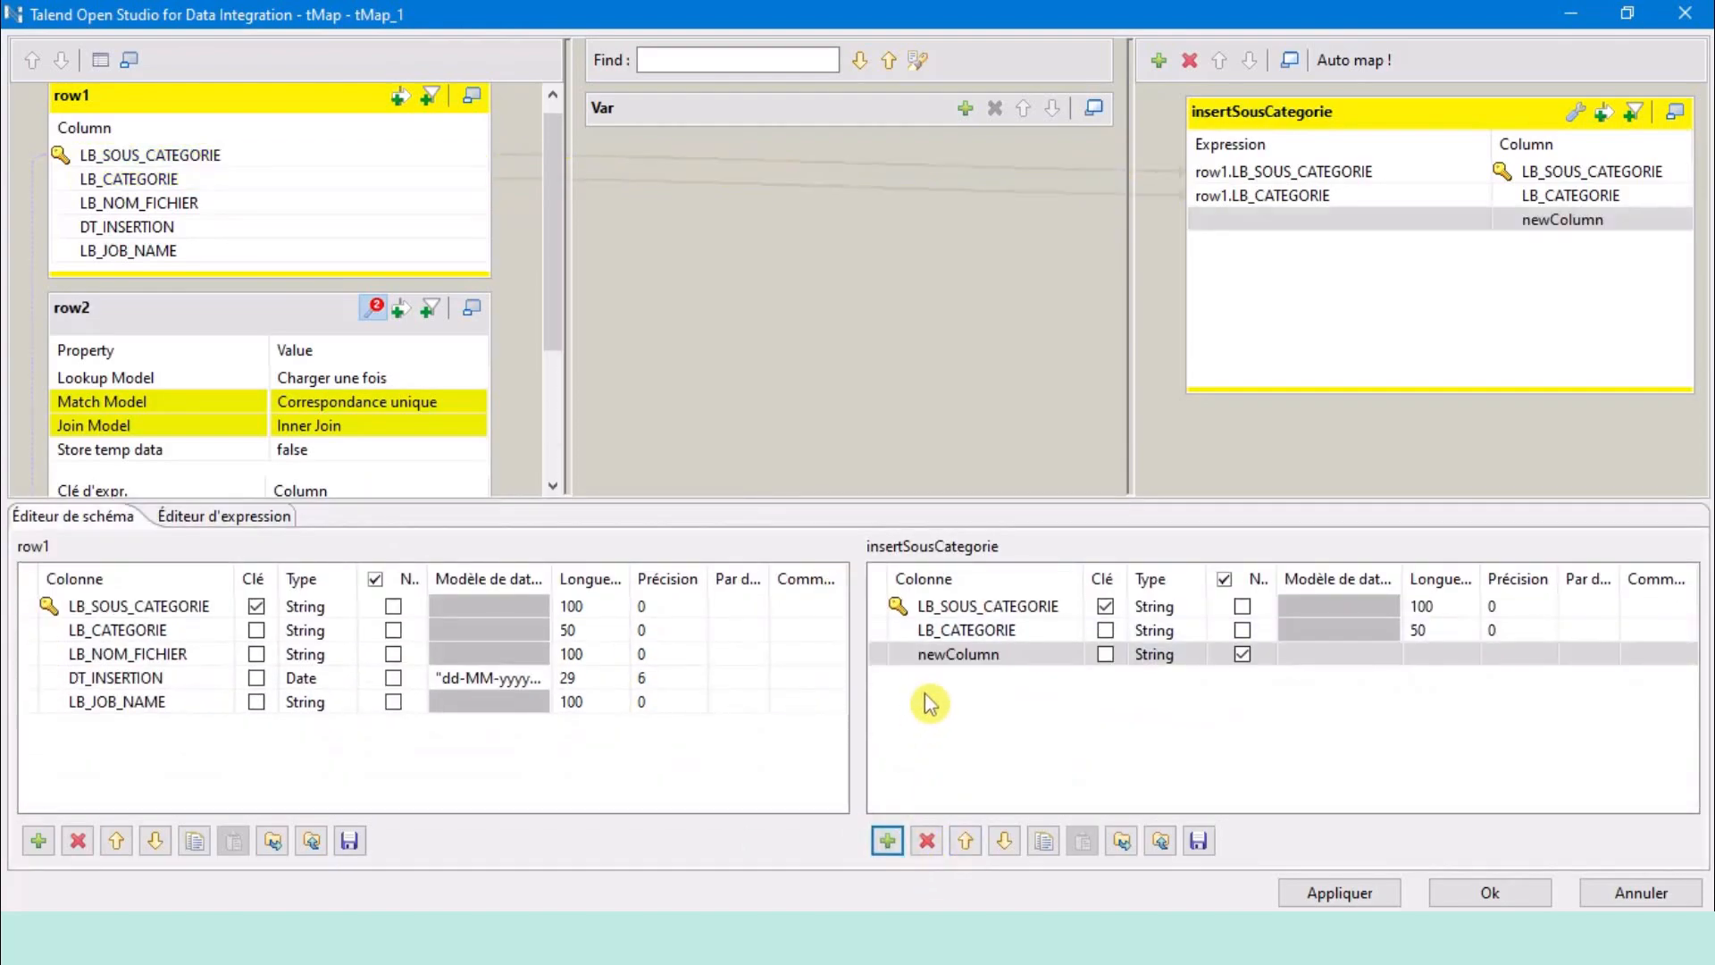
left_click(960, 653)
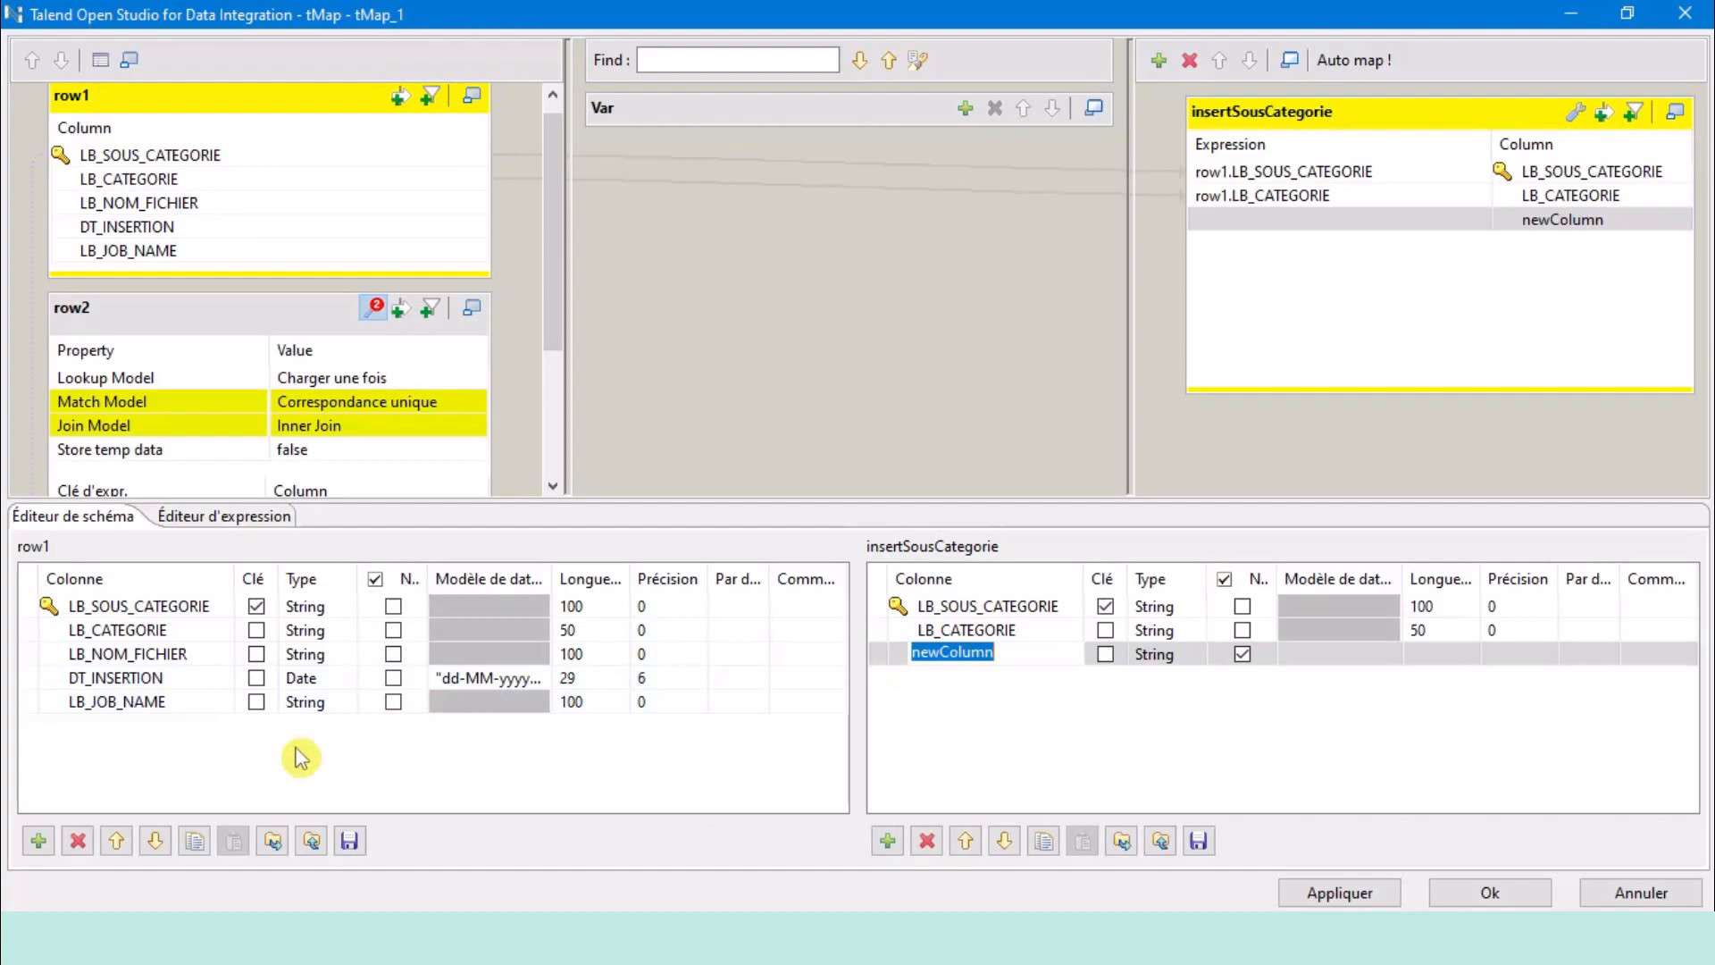
left_click(172, 677)
left_click(167, 676)
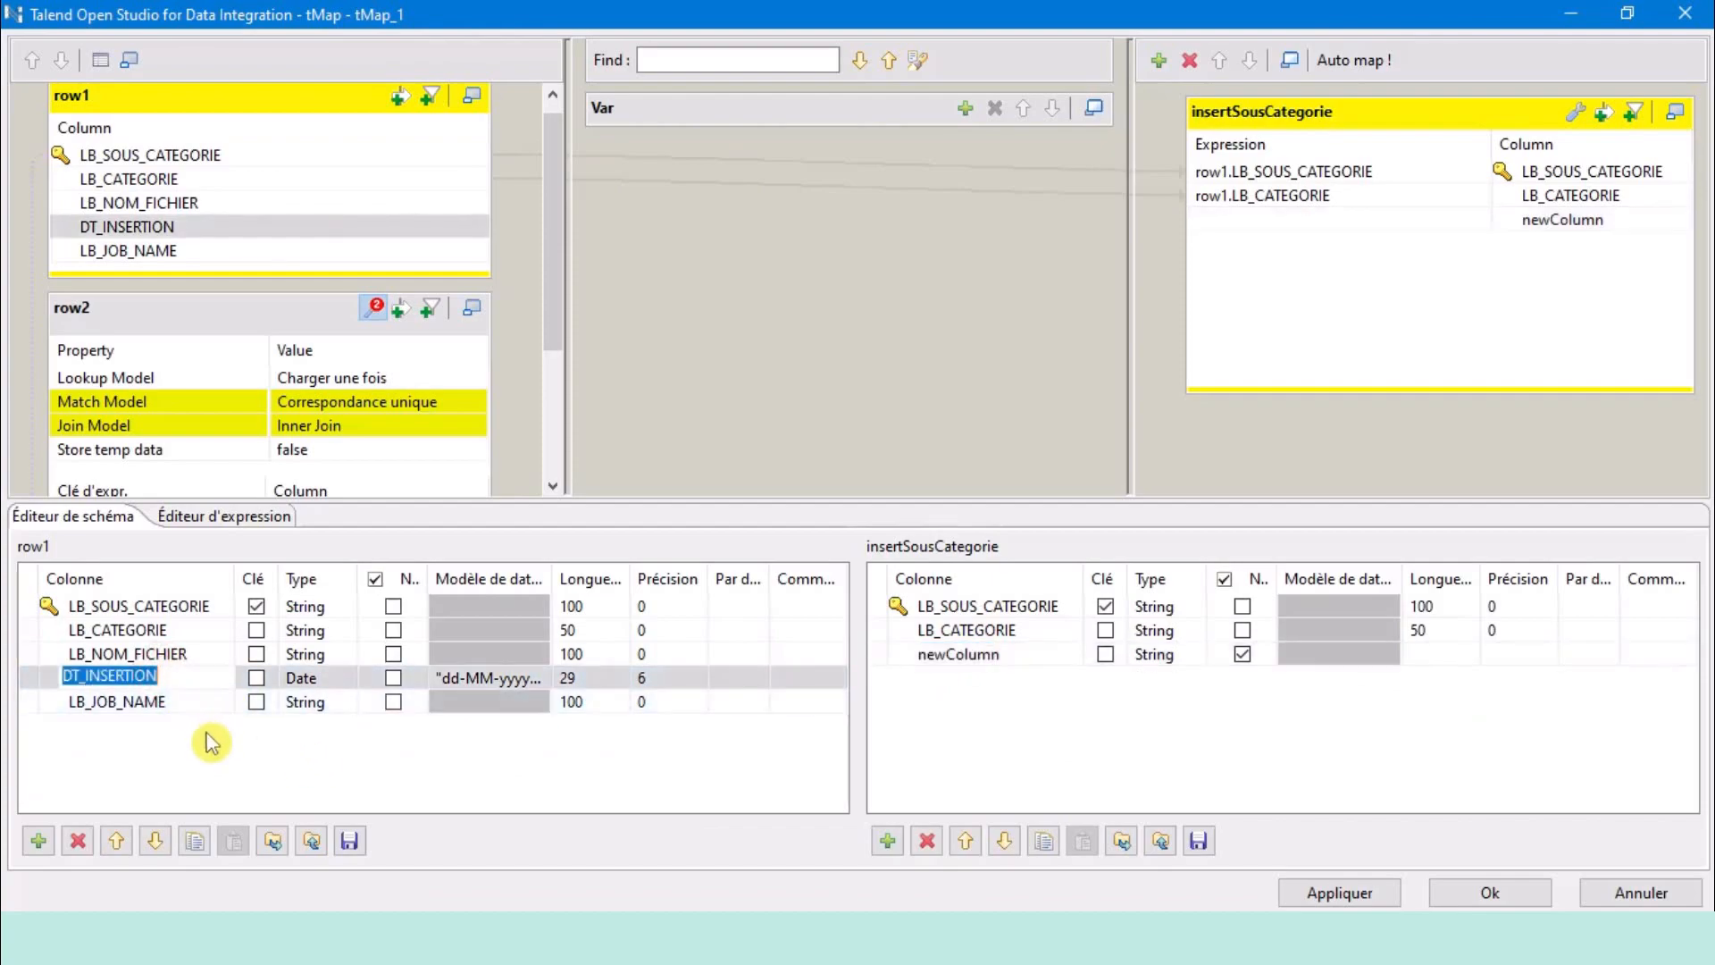
key("ctrl+c")
left_click(1016, 654)
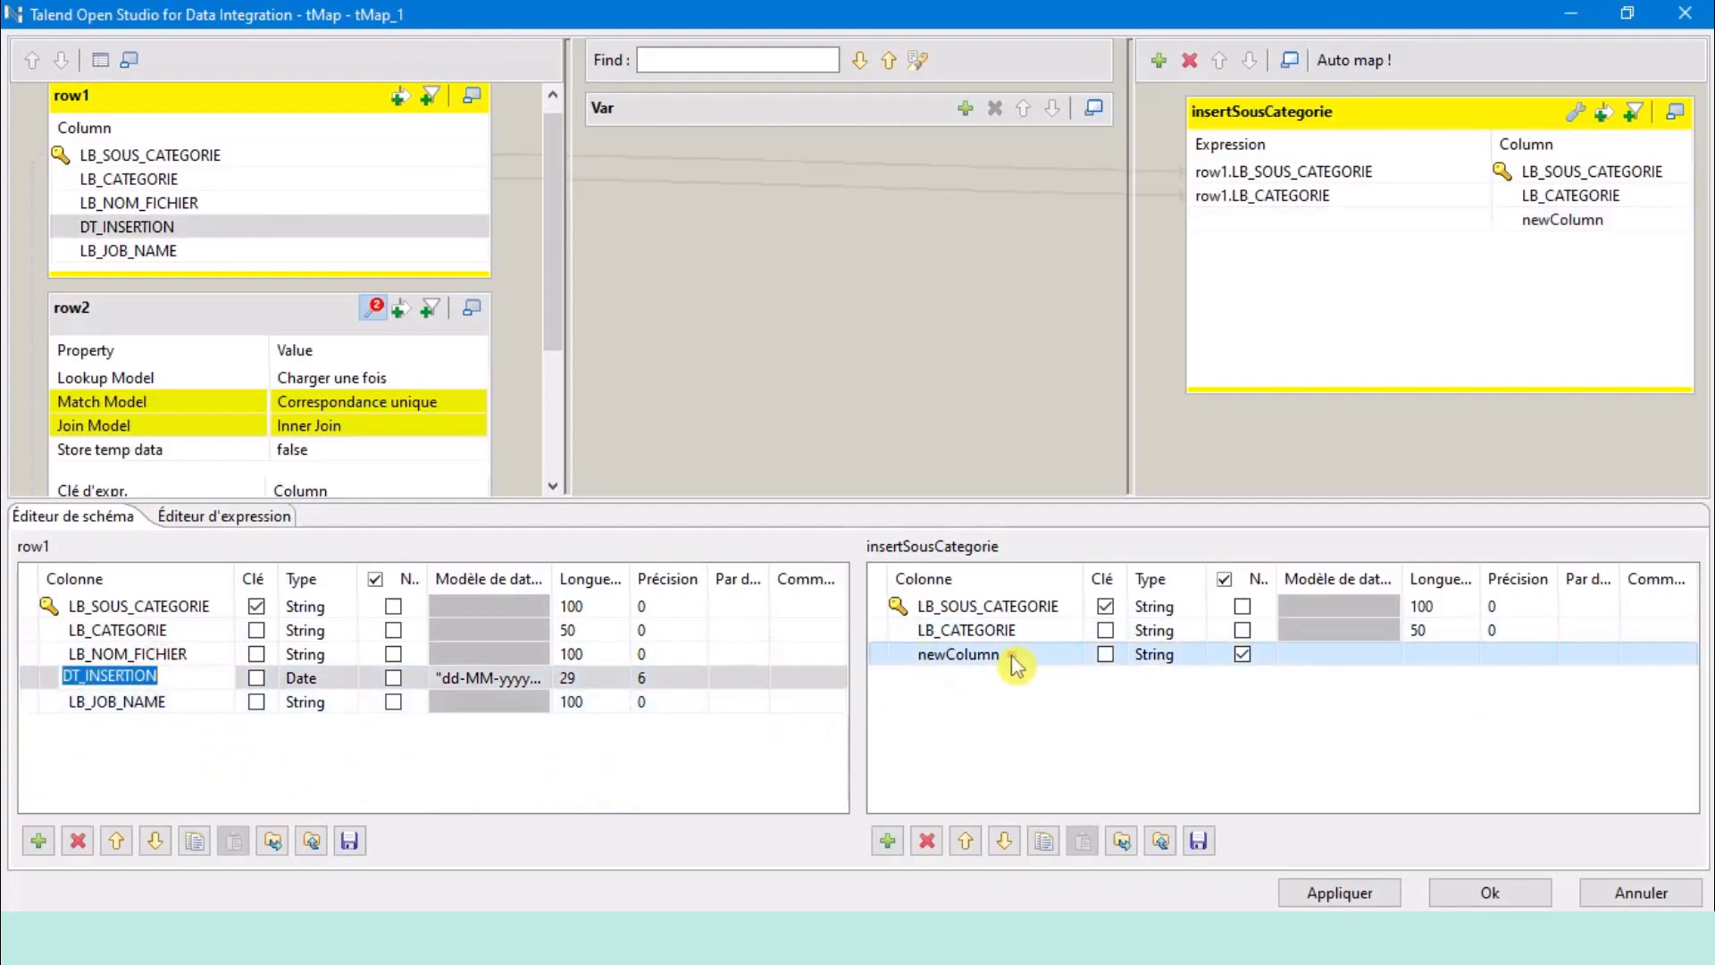
key("ctrl+v")
left_click(1007, 735)
Set the output DT_INSERTION column's type to Date and give it the same date pattern as row1's DT_INSERTION.
left_click(529, 681)
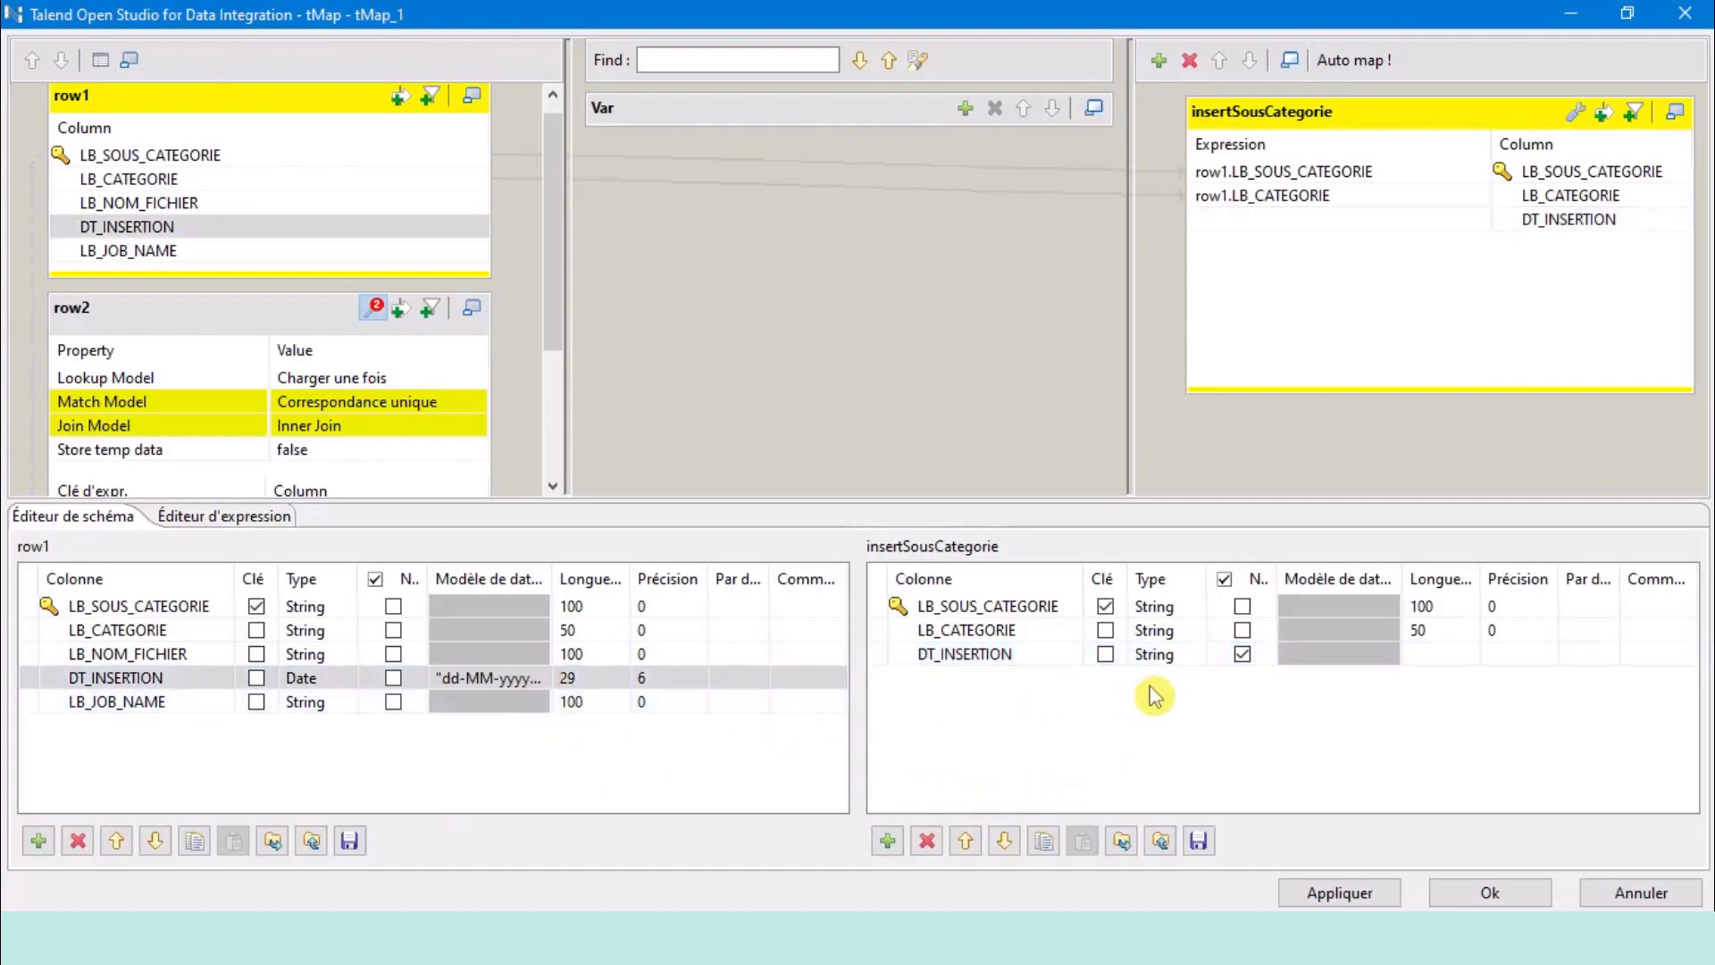
left_click(1152, 654)
left_click(1210, 653)
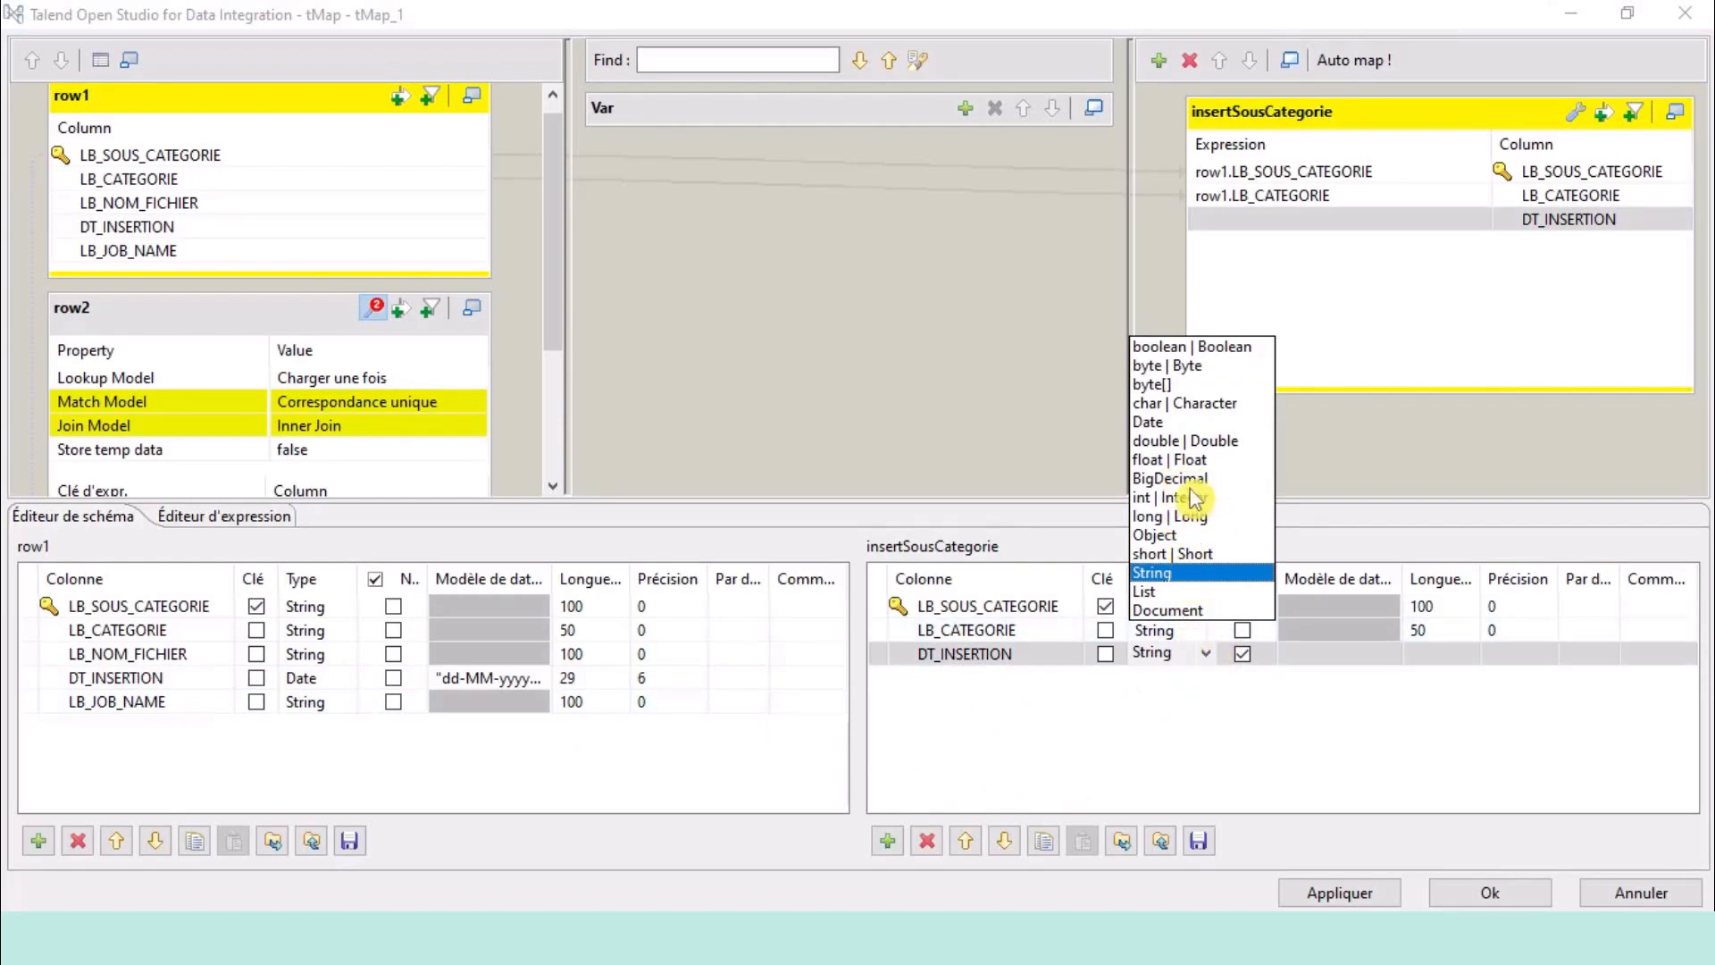
left_click(1170, 424)
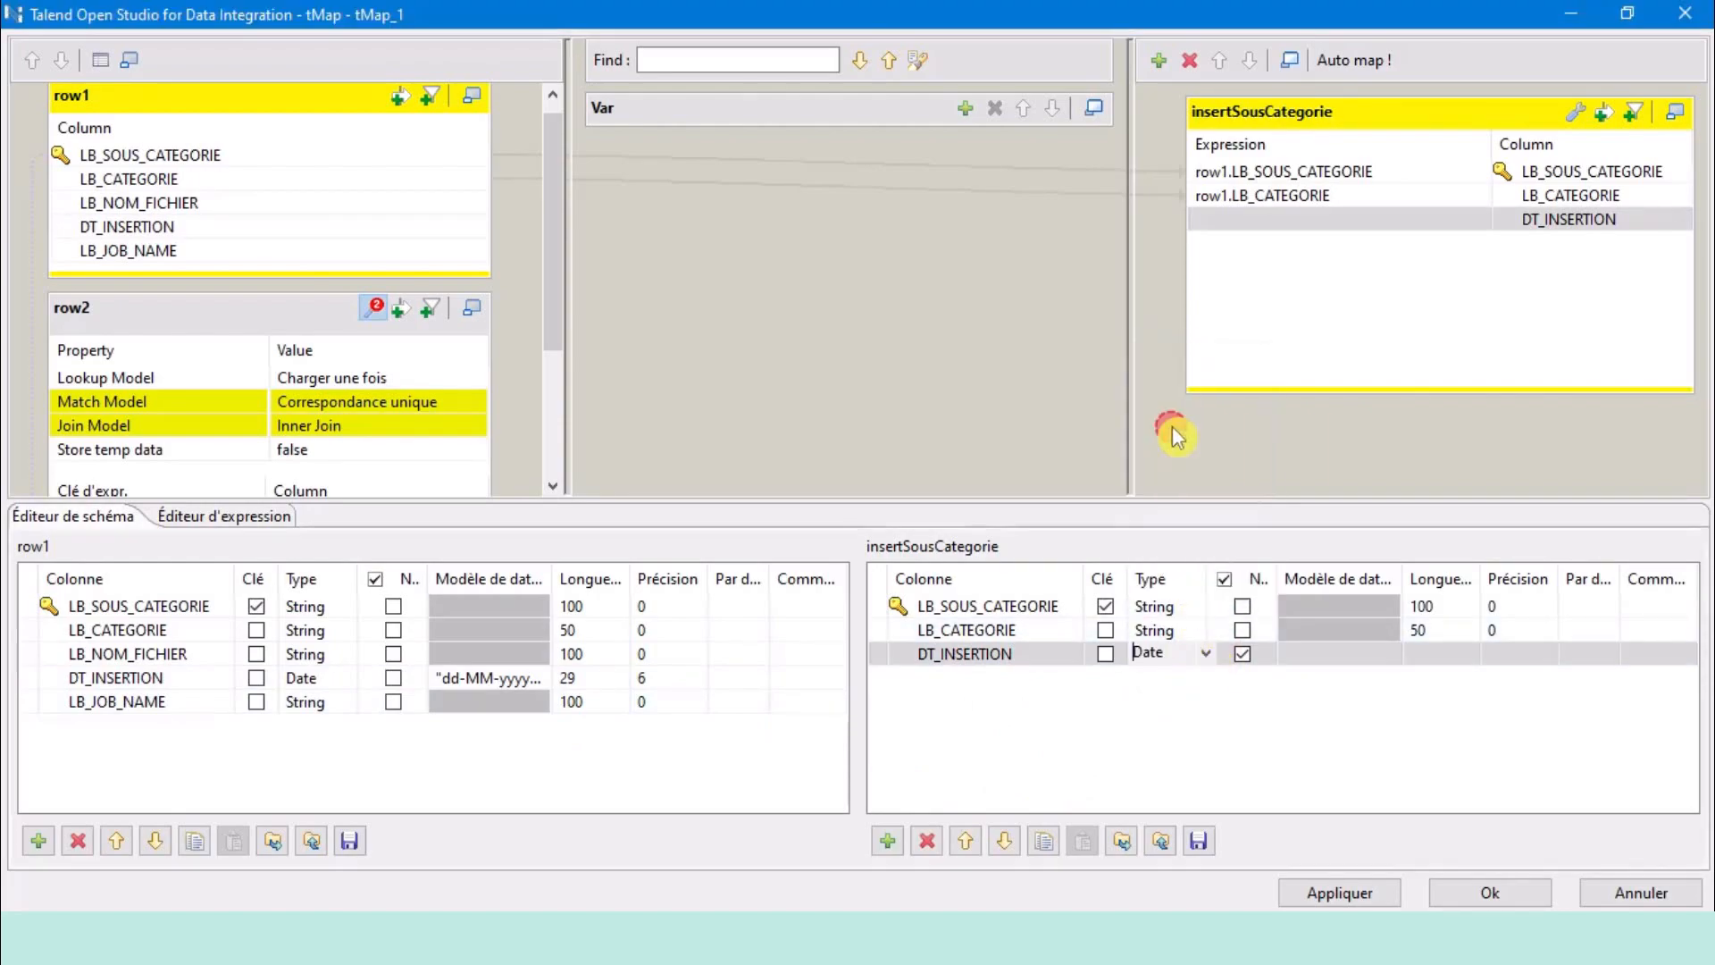
left_click(1352, 652)
left_click(1331, 734)
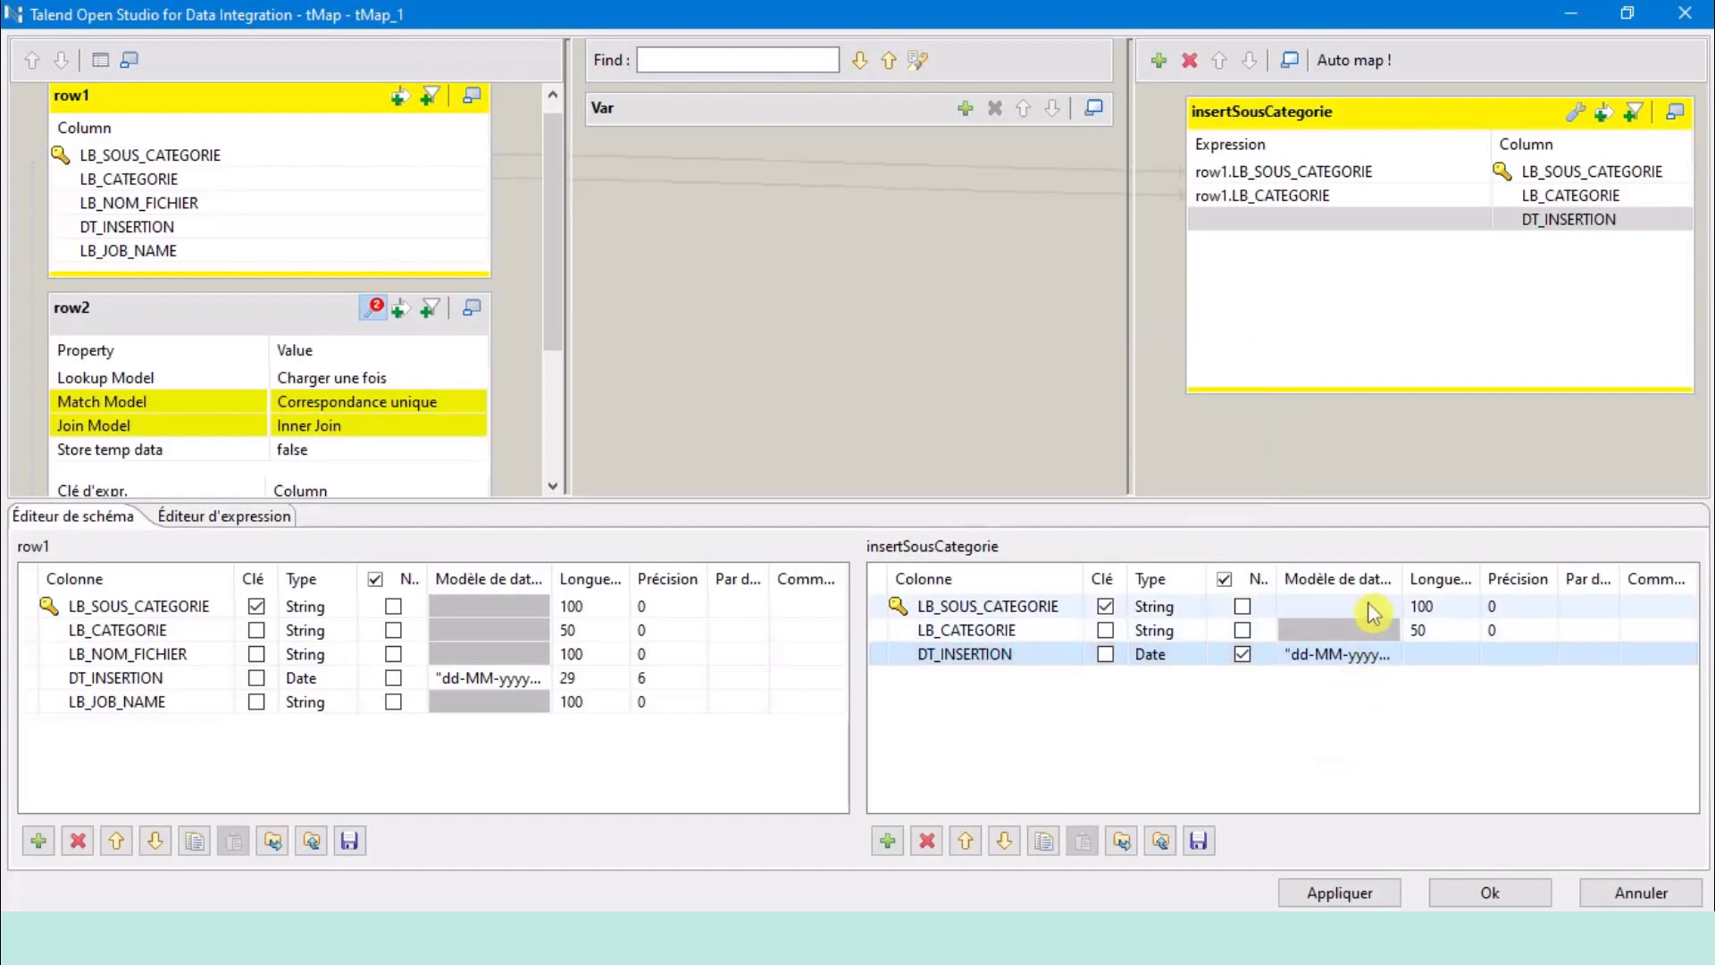
left_click_drag(1403, 583, 1468, 583)
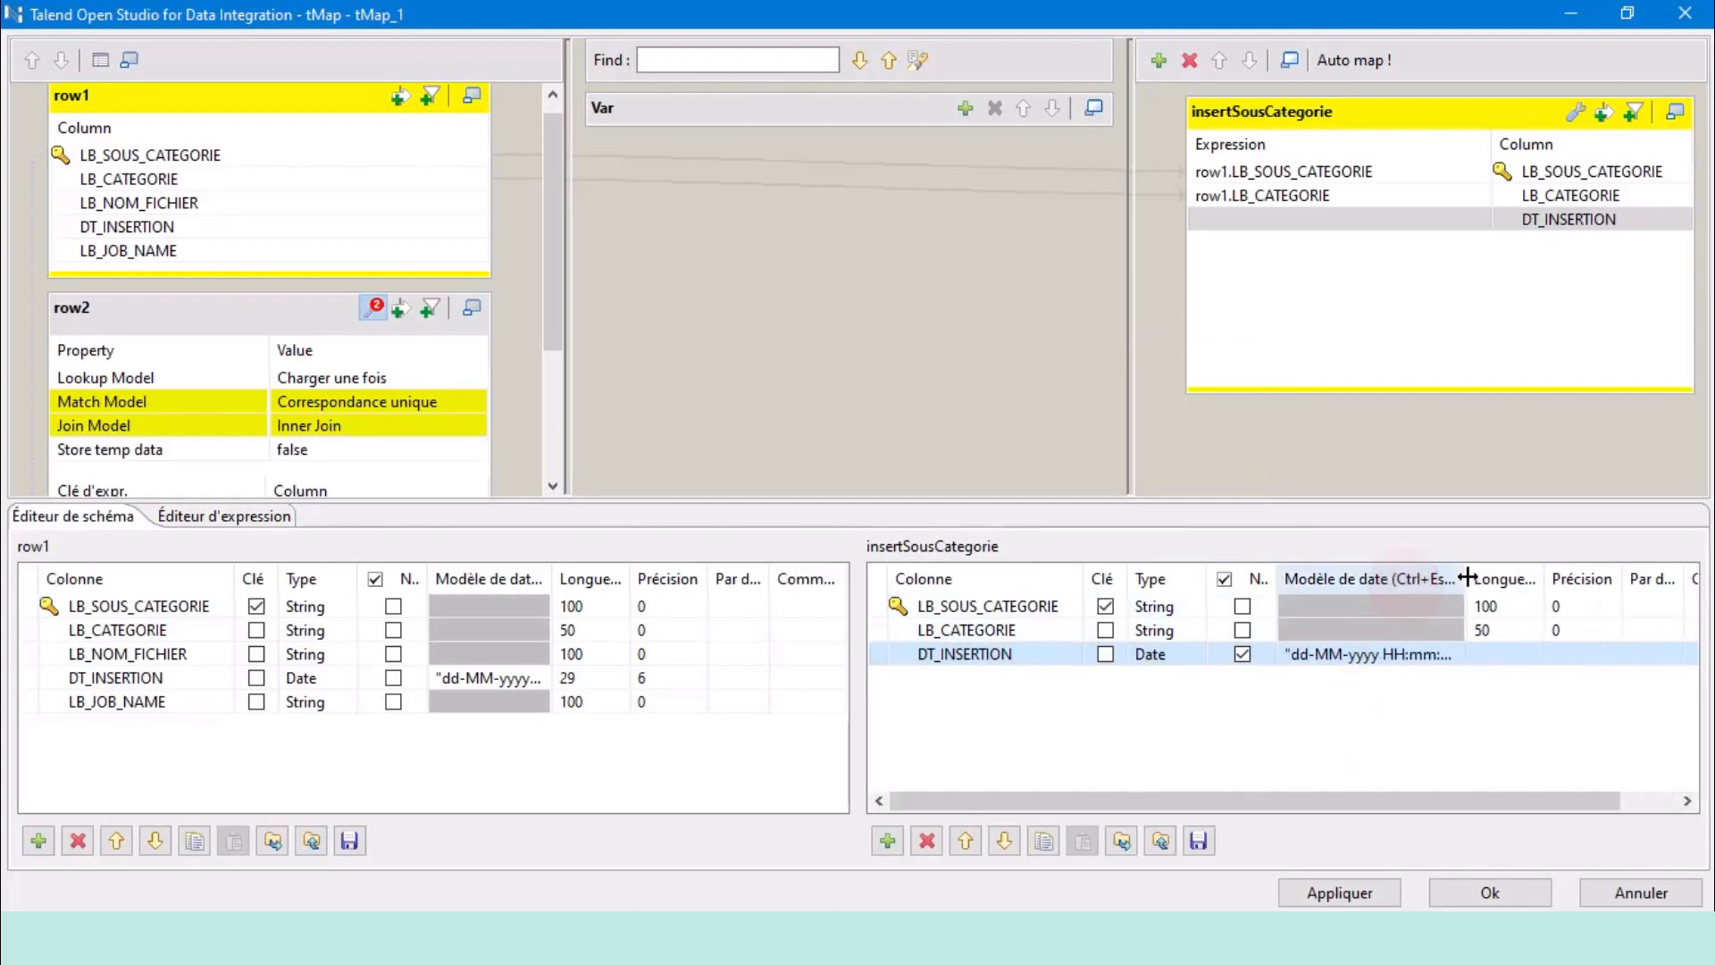
left_click(1164, 743)
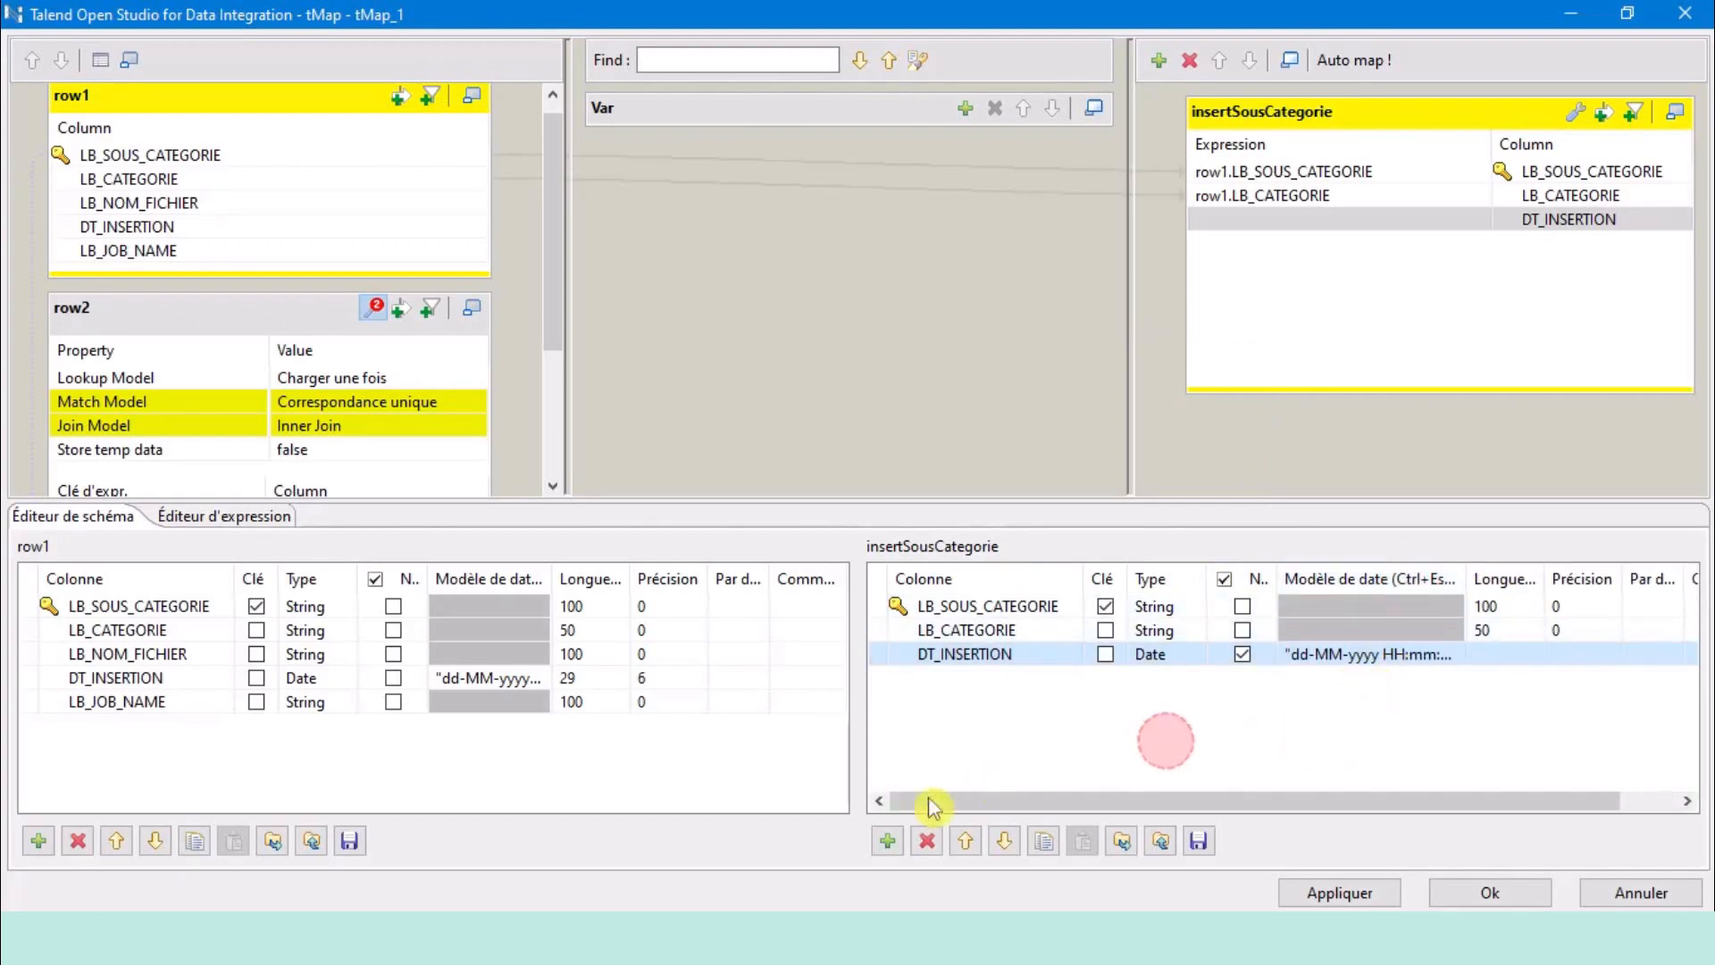
Add a column named BL_LIGNE_ACTIVE to the insertSousCategorie schema, with type int | Integer.
left_click(890, 842)
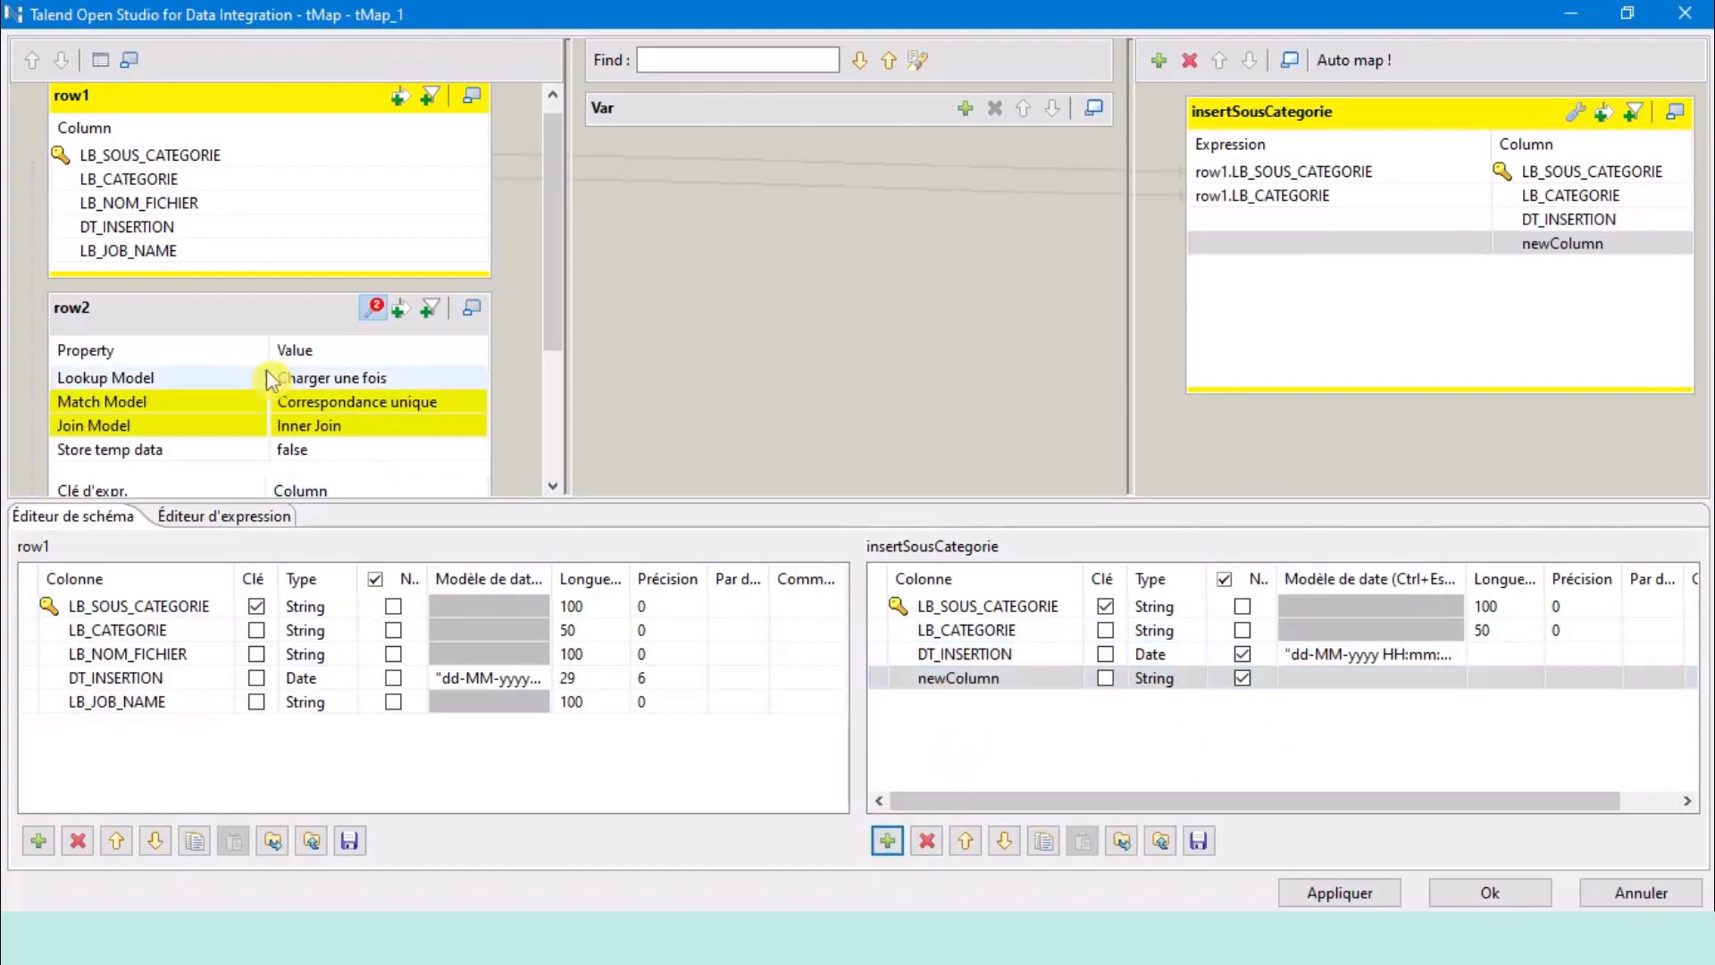
left_click(242, 320)
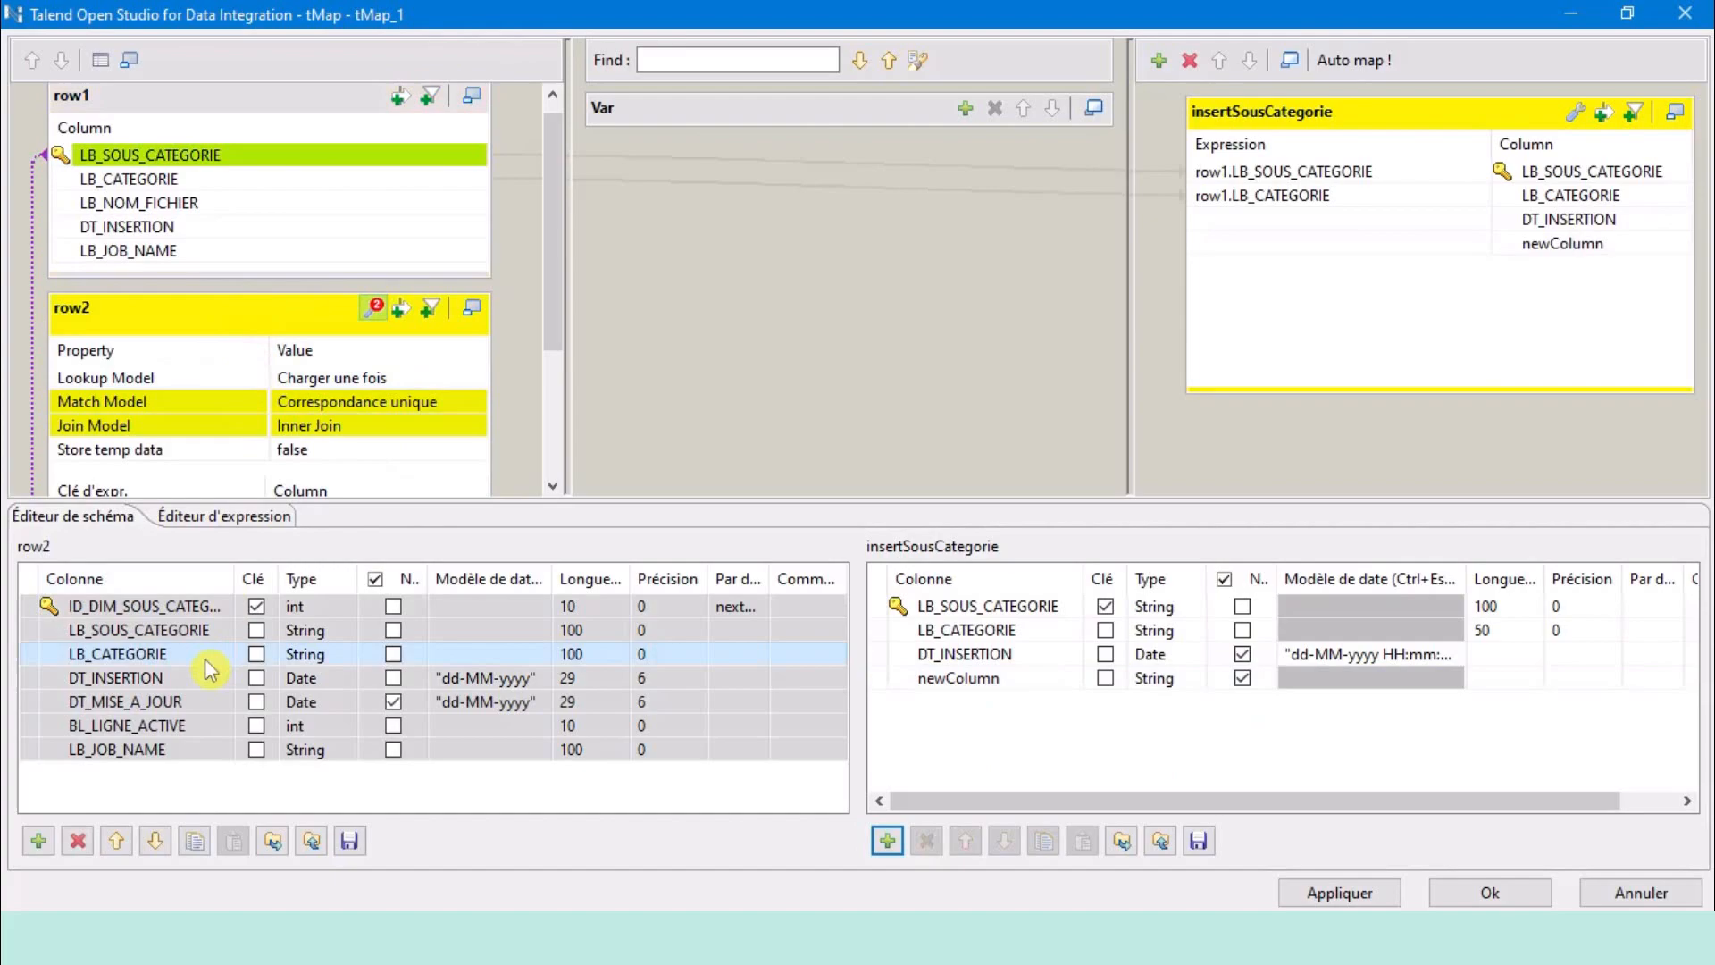
double_click(170, 725)
key("ctrl+c")
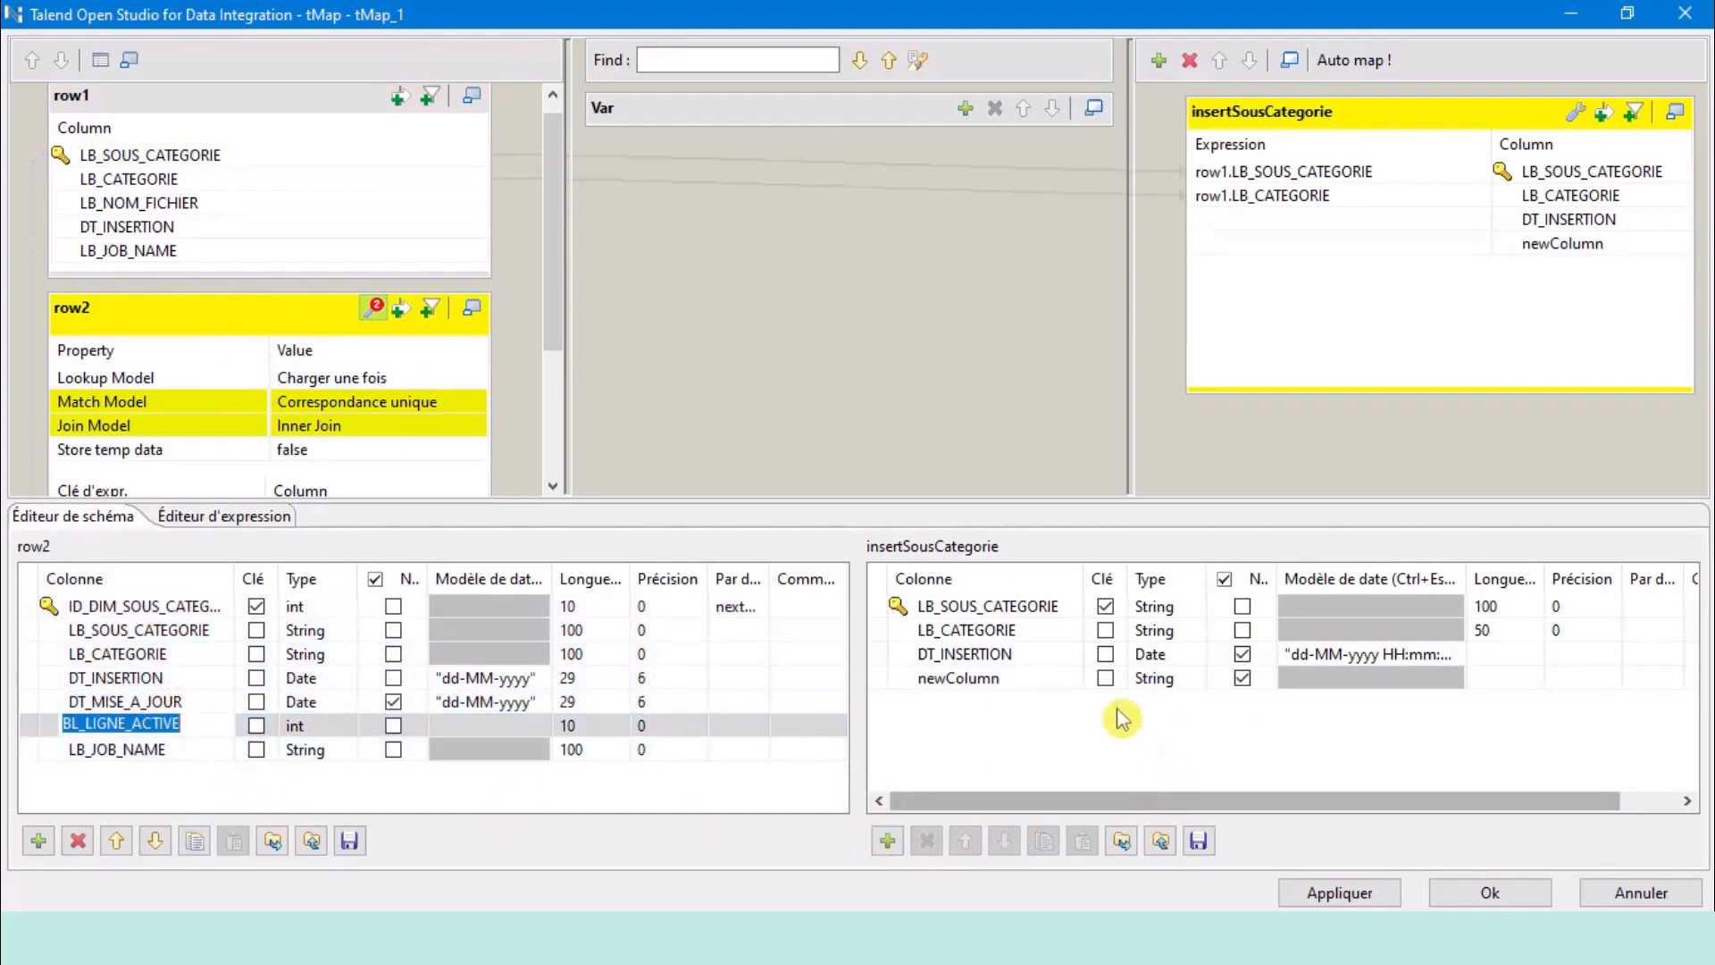
left_click(1127, 679)
key("ctrl+v")
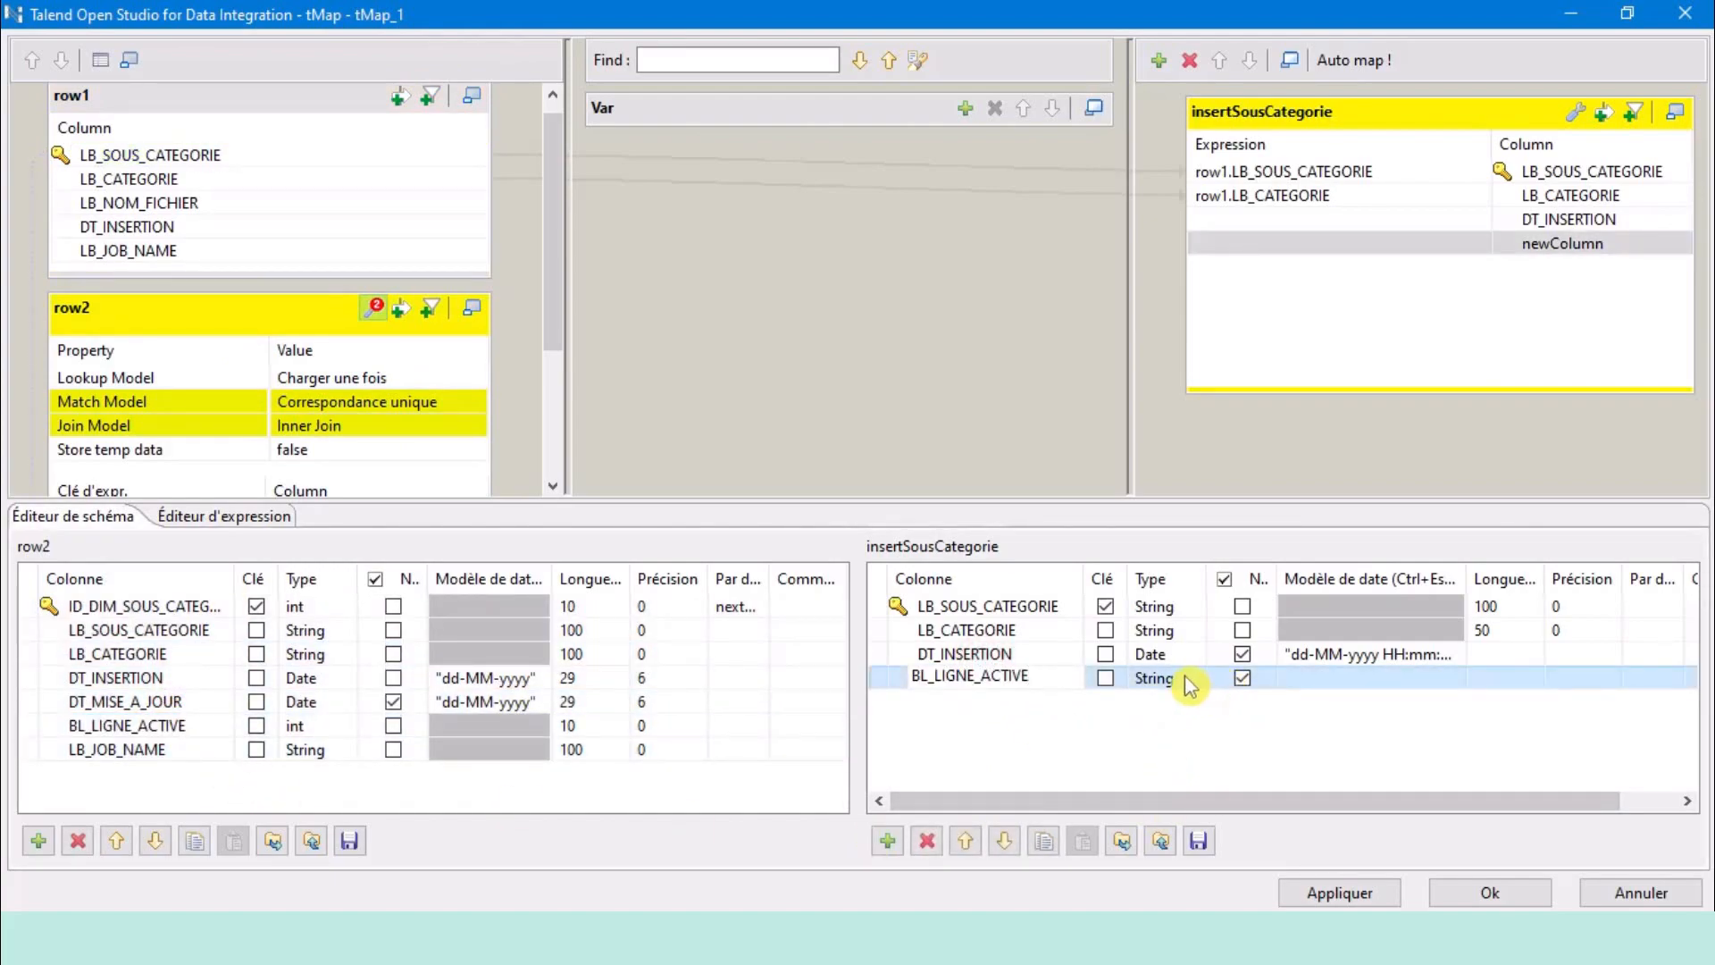
left_click(1181, 681)
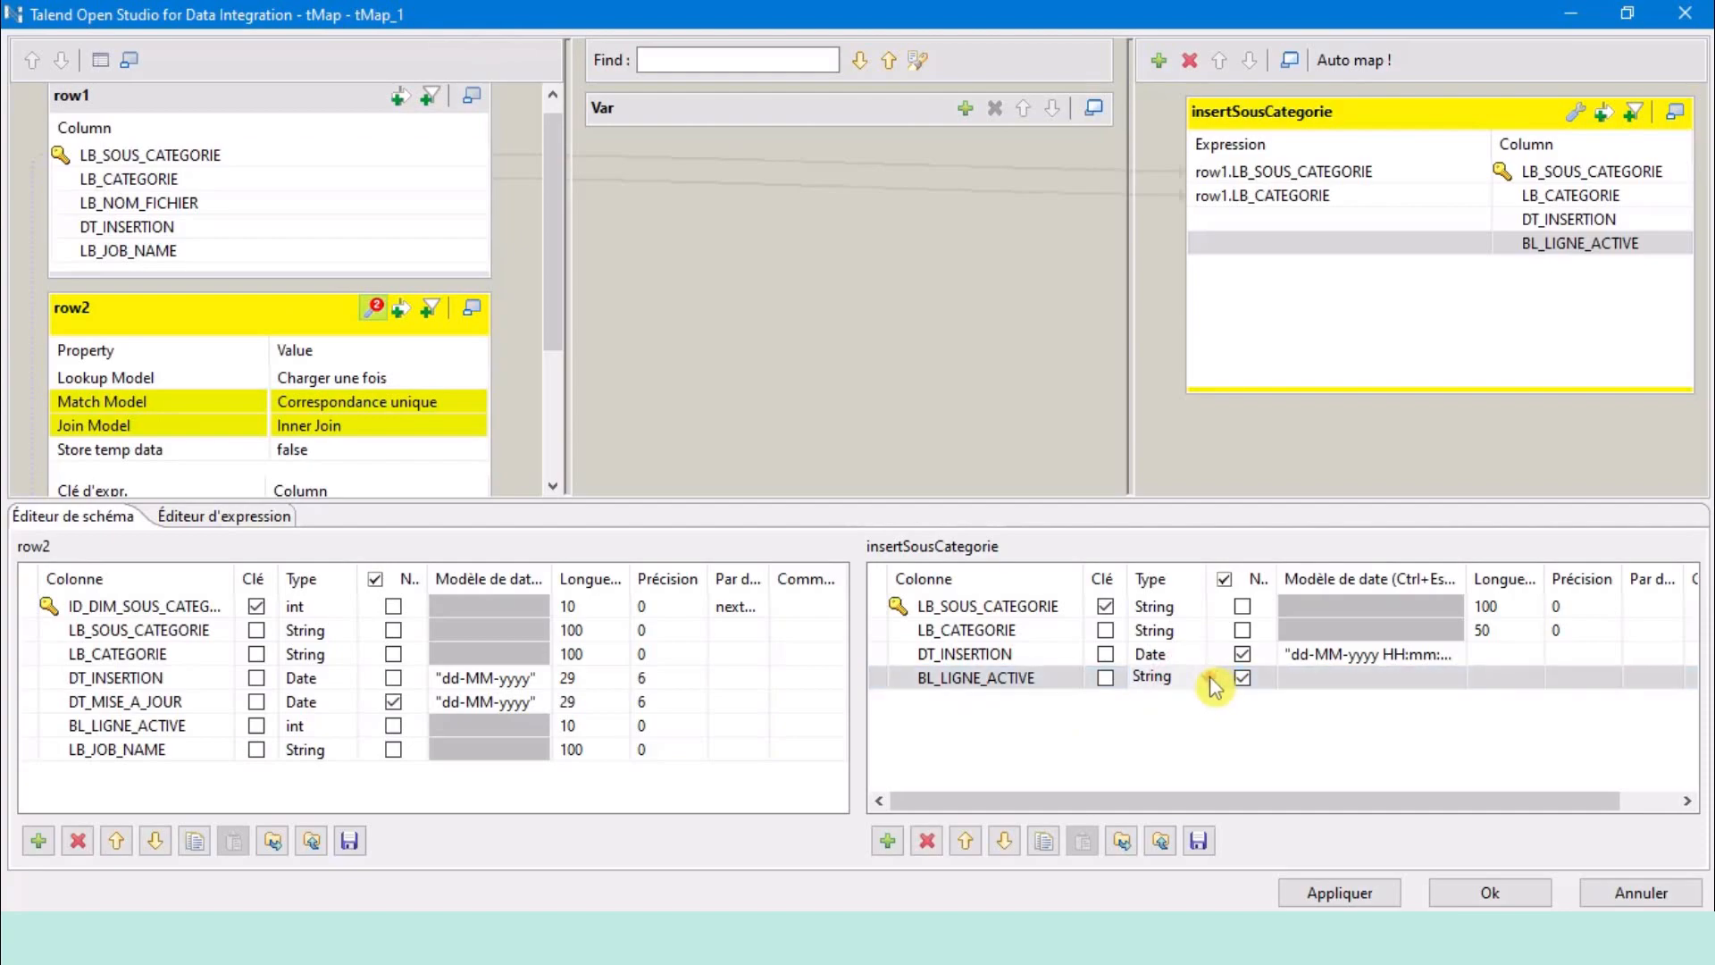
left_click(1206, 678)
left_click(1200, 526)
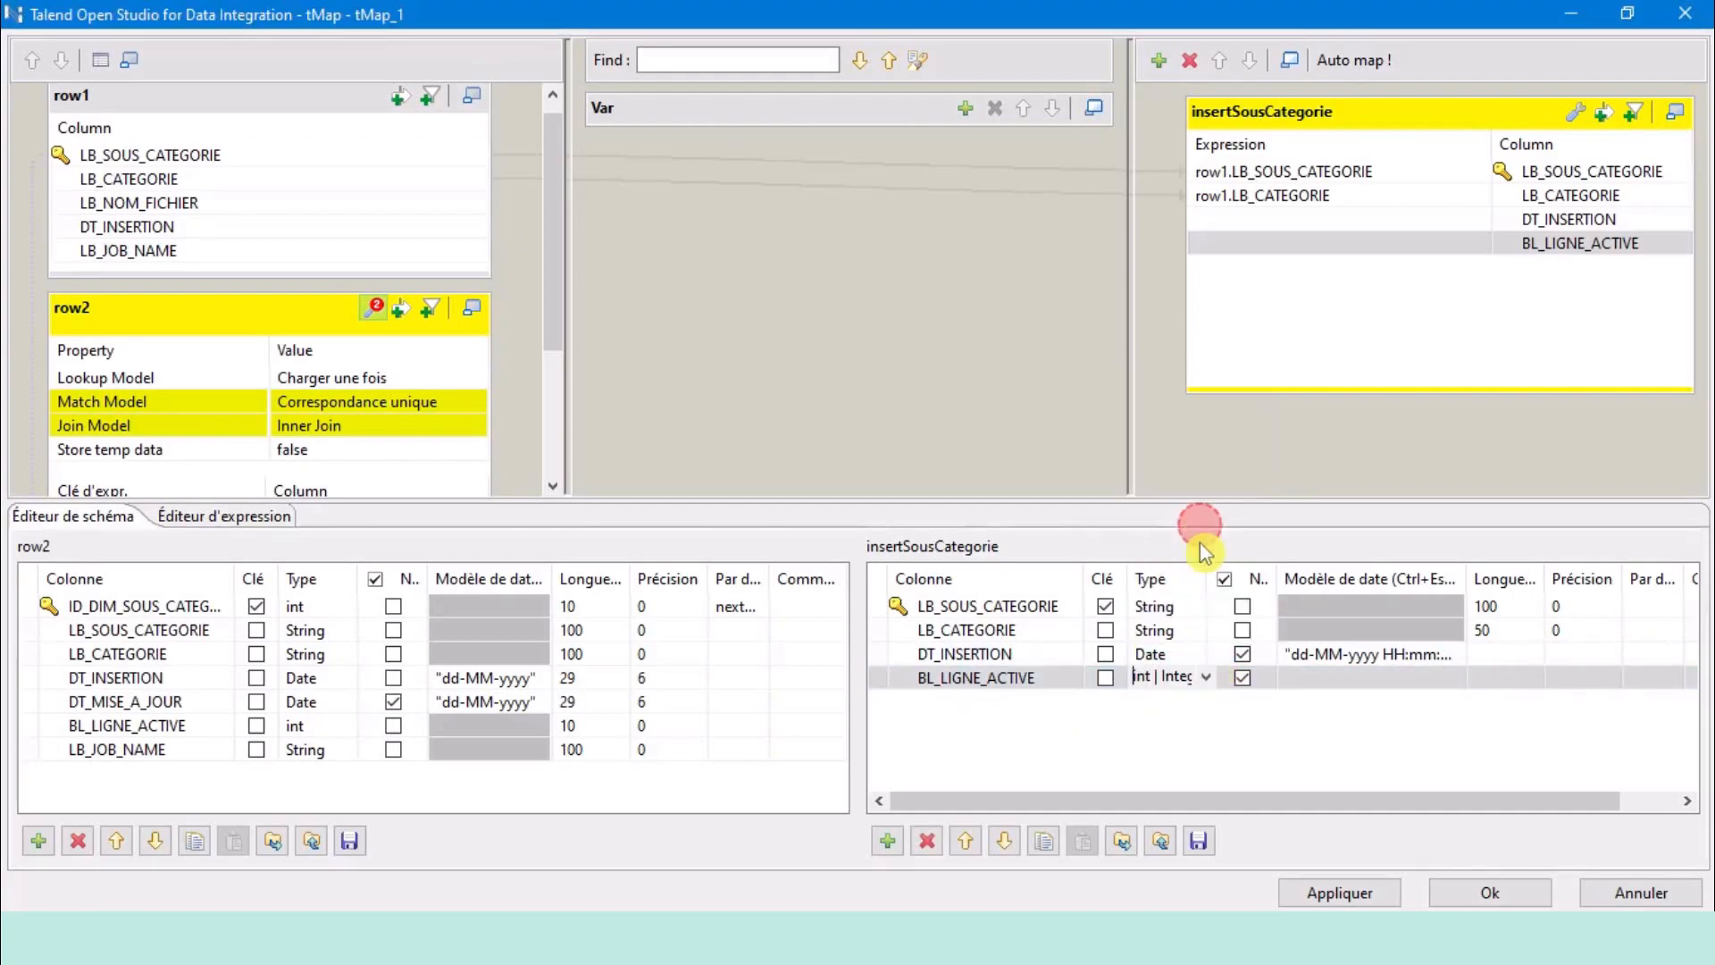
Set the expression of the BL_LIGNE_ACTIVE output column to 1.
left_click(1236, 247)
left_click(1237, 249)
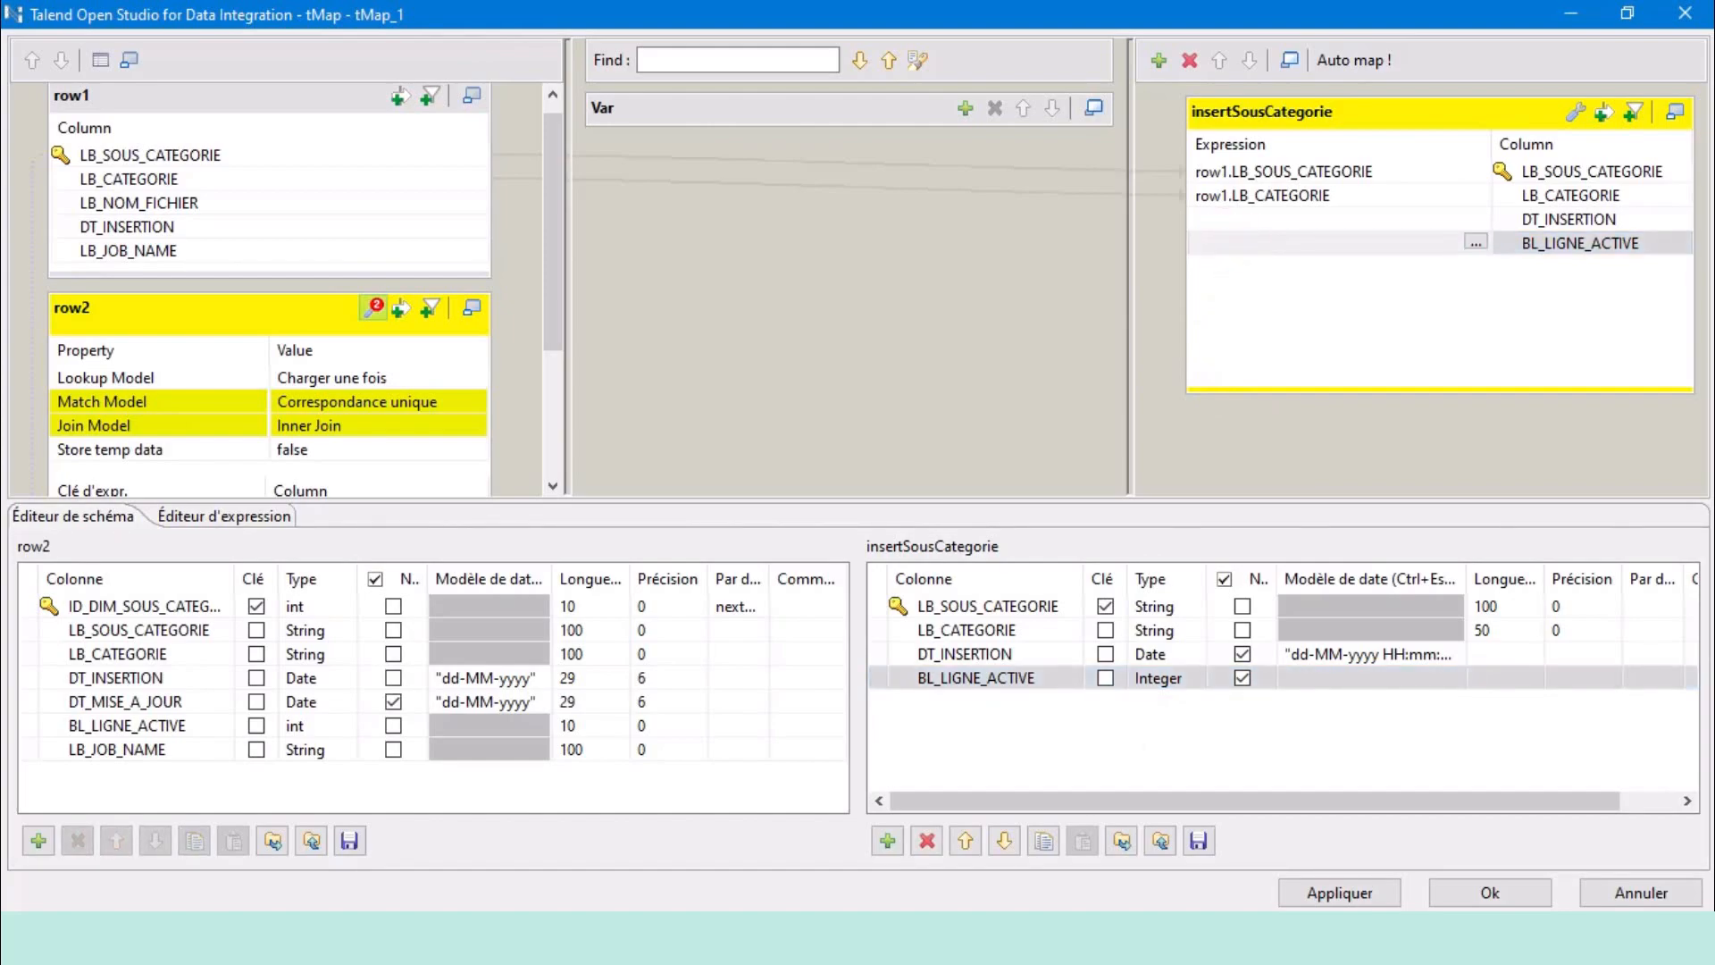
left_click(1003, 748)
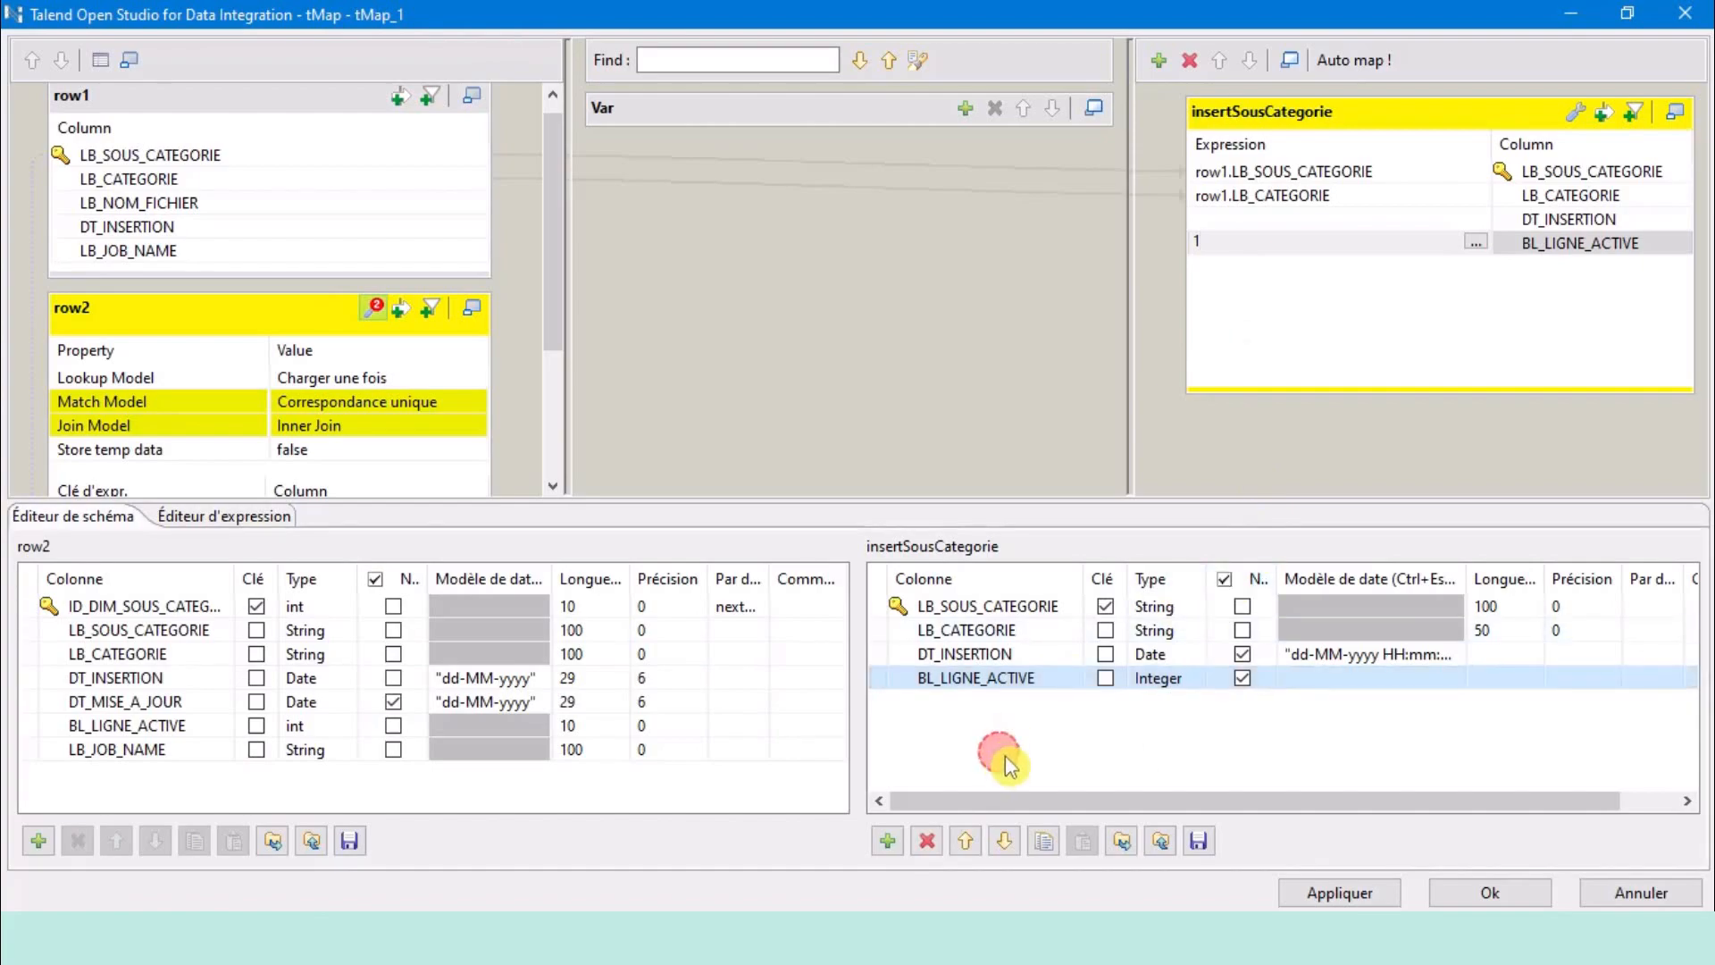
Add a column named LB_JOB_NAME to the insertSousCategorie schema and set its expression to jobName.
left_click(134, 748)
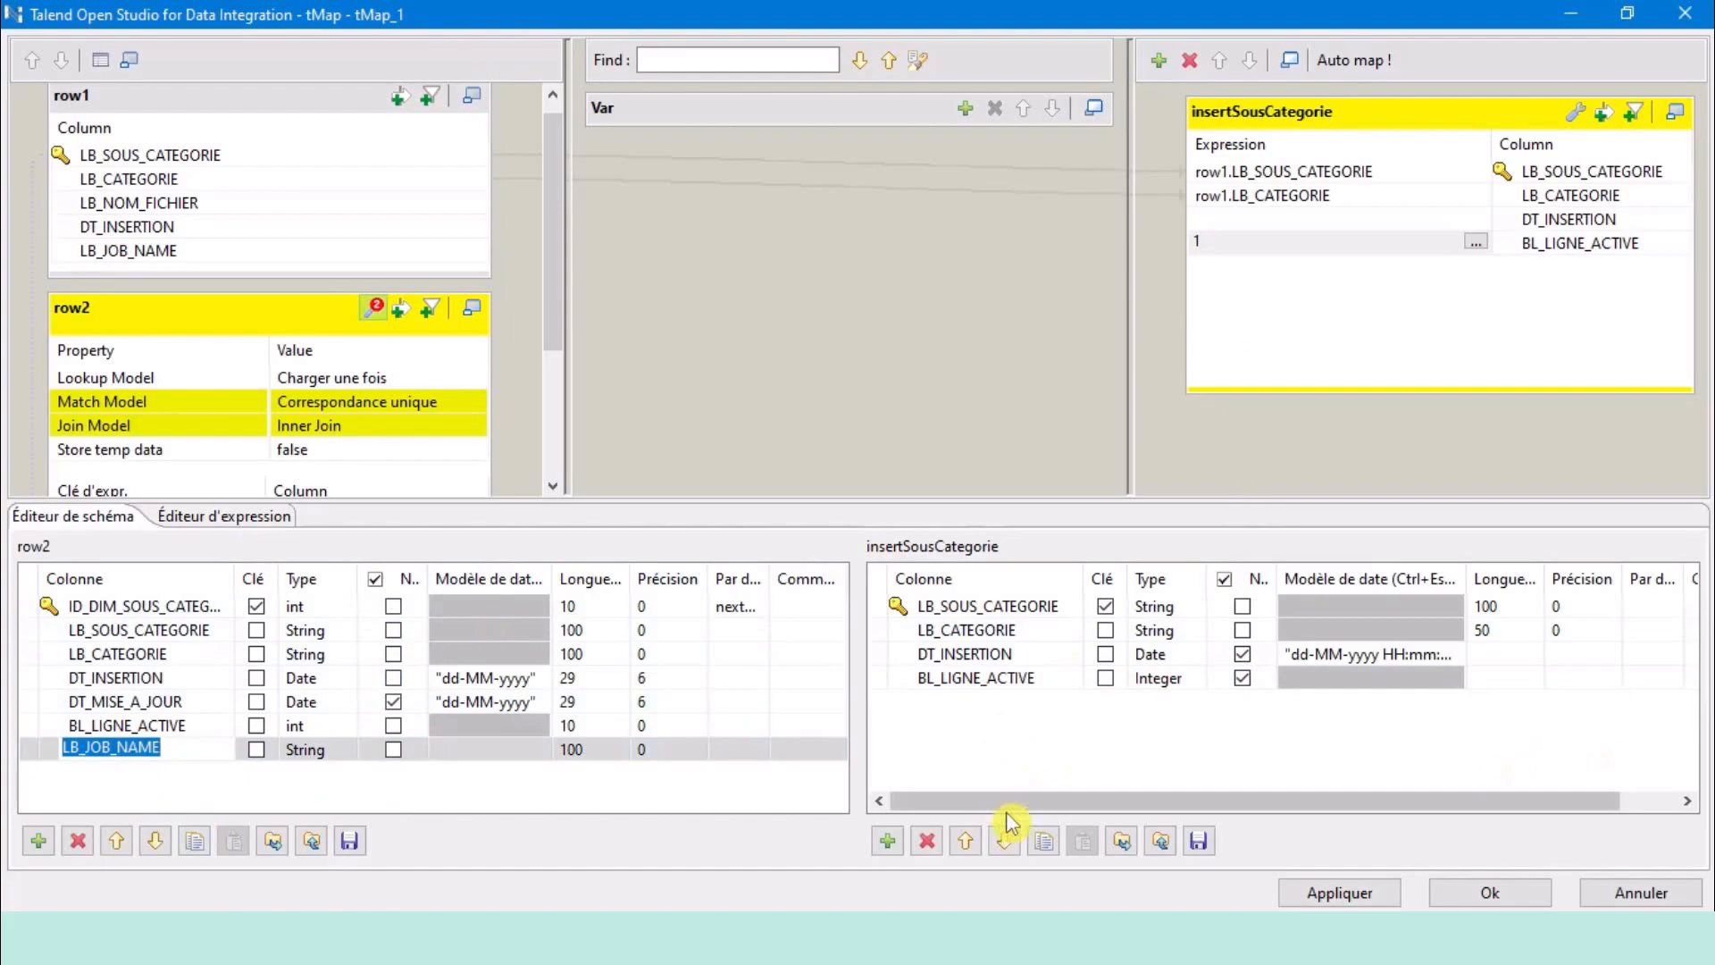
left_click(890, 843)
left_click(980, 701)
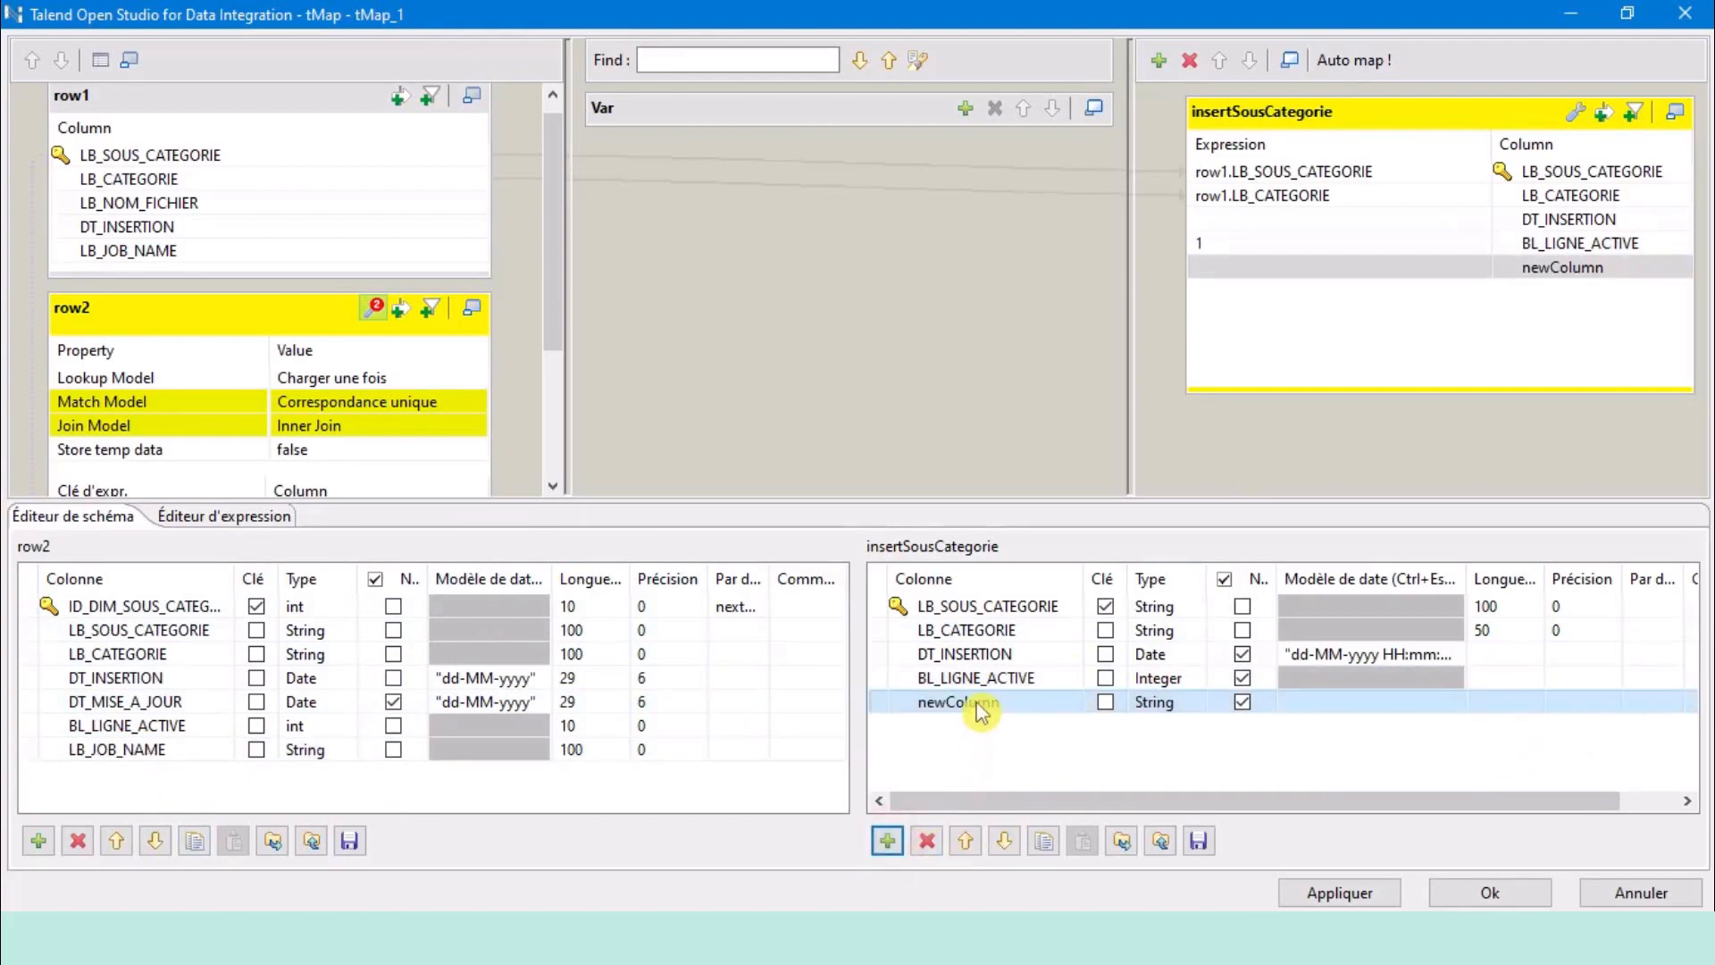
type("LB_JOB_NAME")
key("Return")
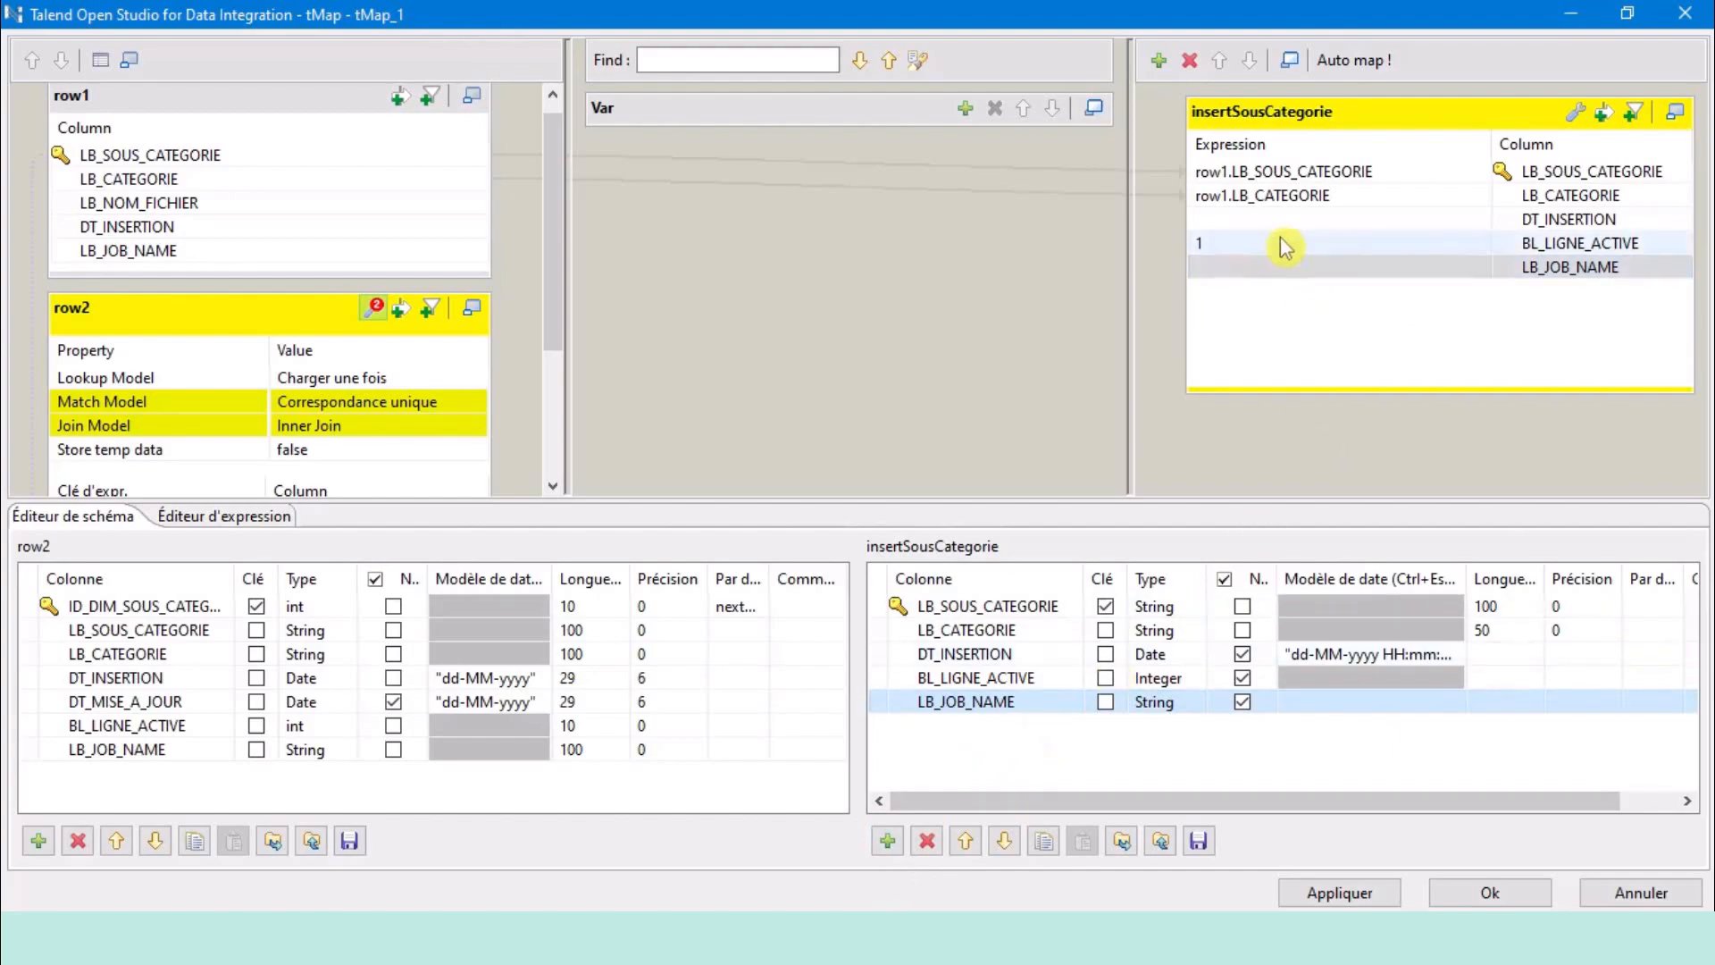
left_click(1286, 266)
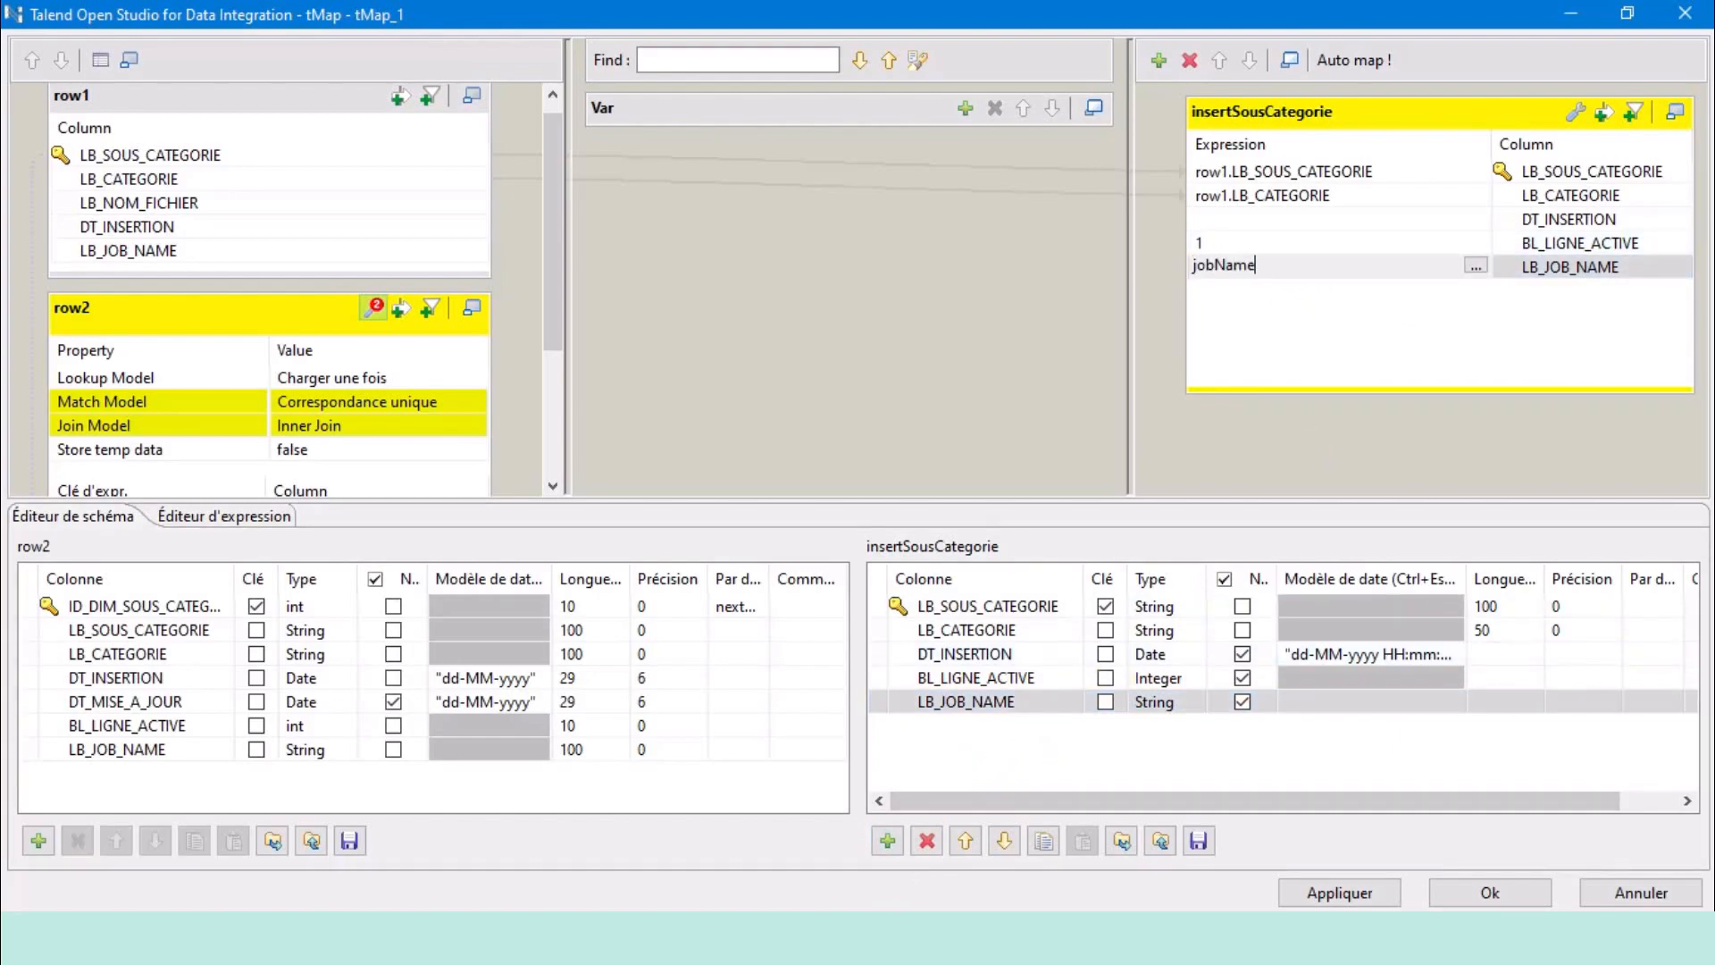
Set insertSousCategorie's DT_INSERTION expression to TalendDate.getCurrentDate() and review the output's other column expressions.
left_click(1238, 223)
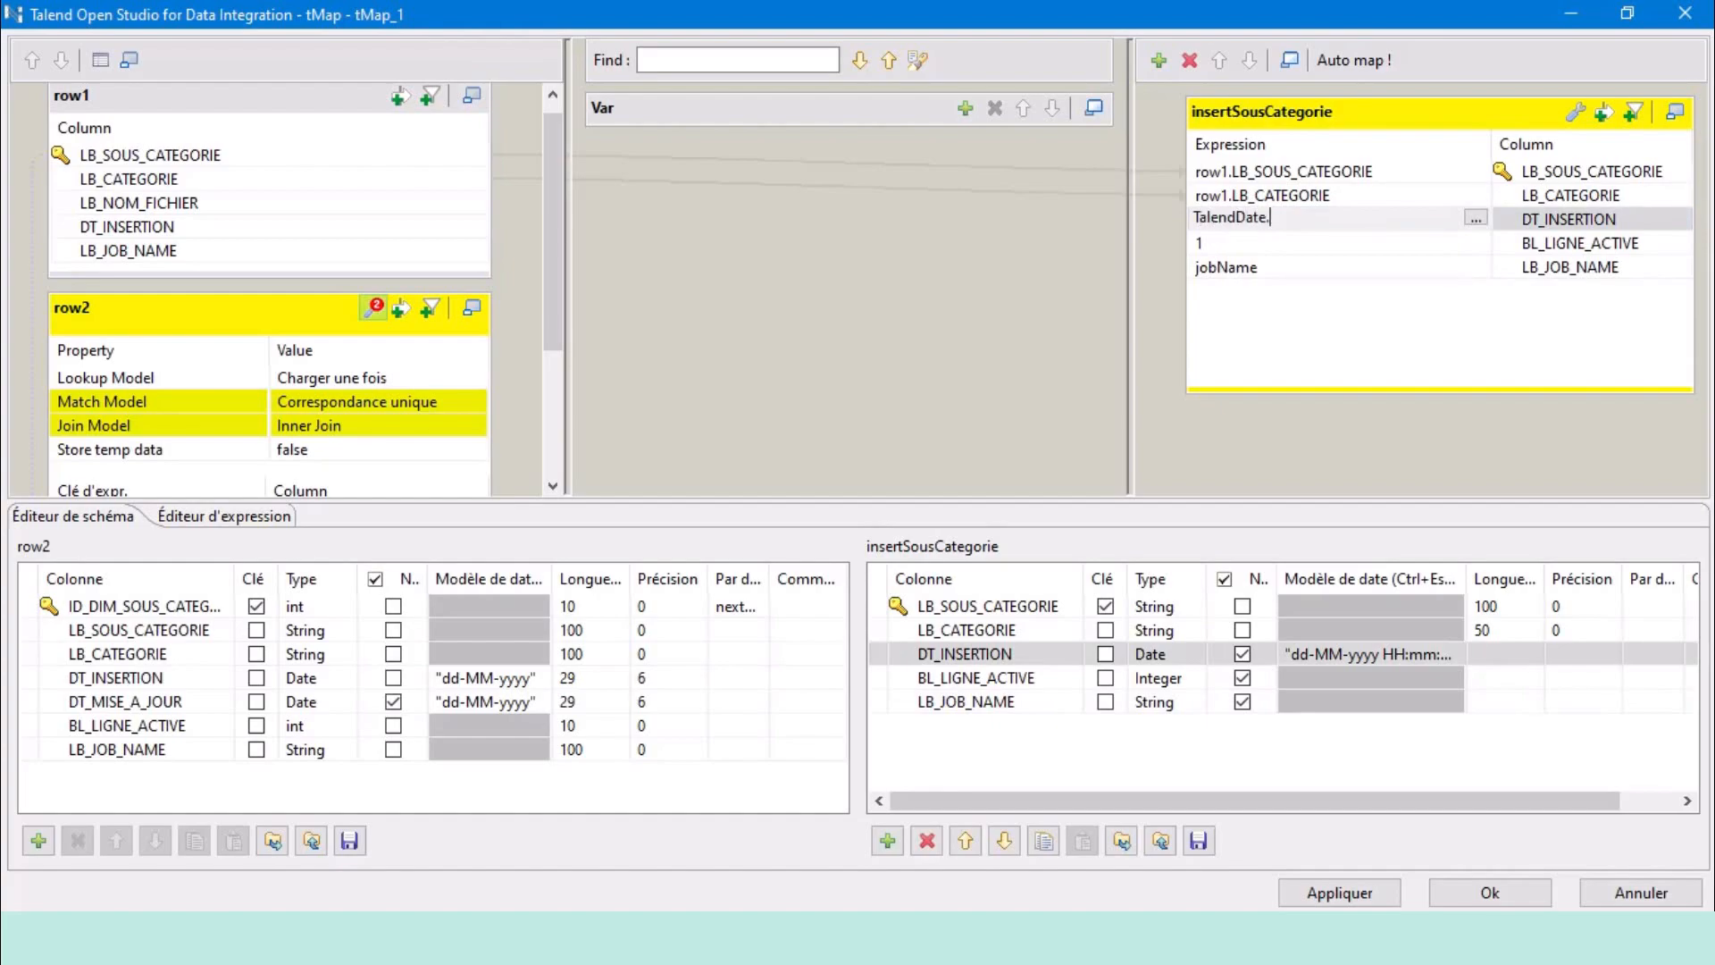
left_click(1309, 246)
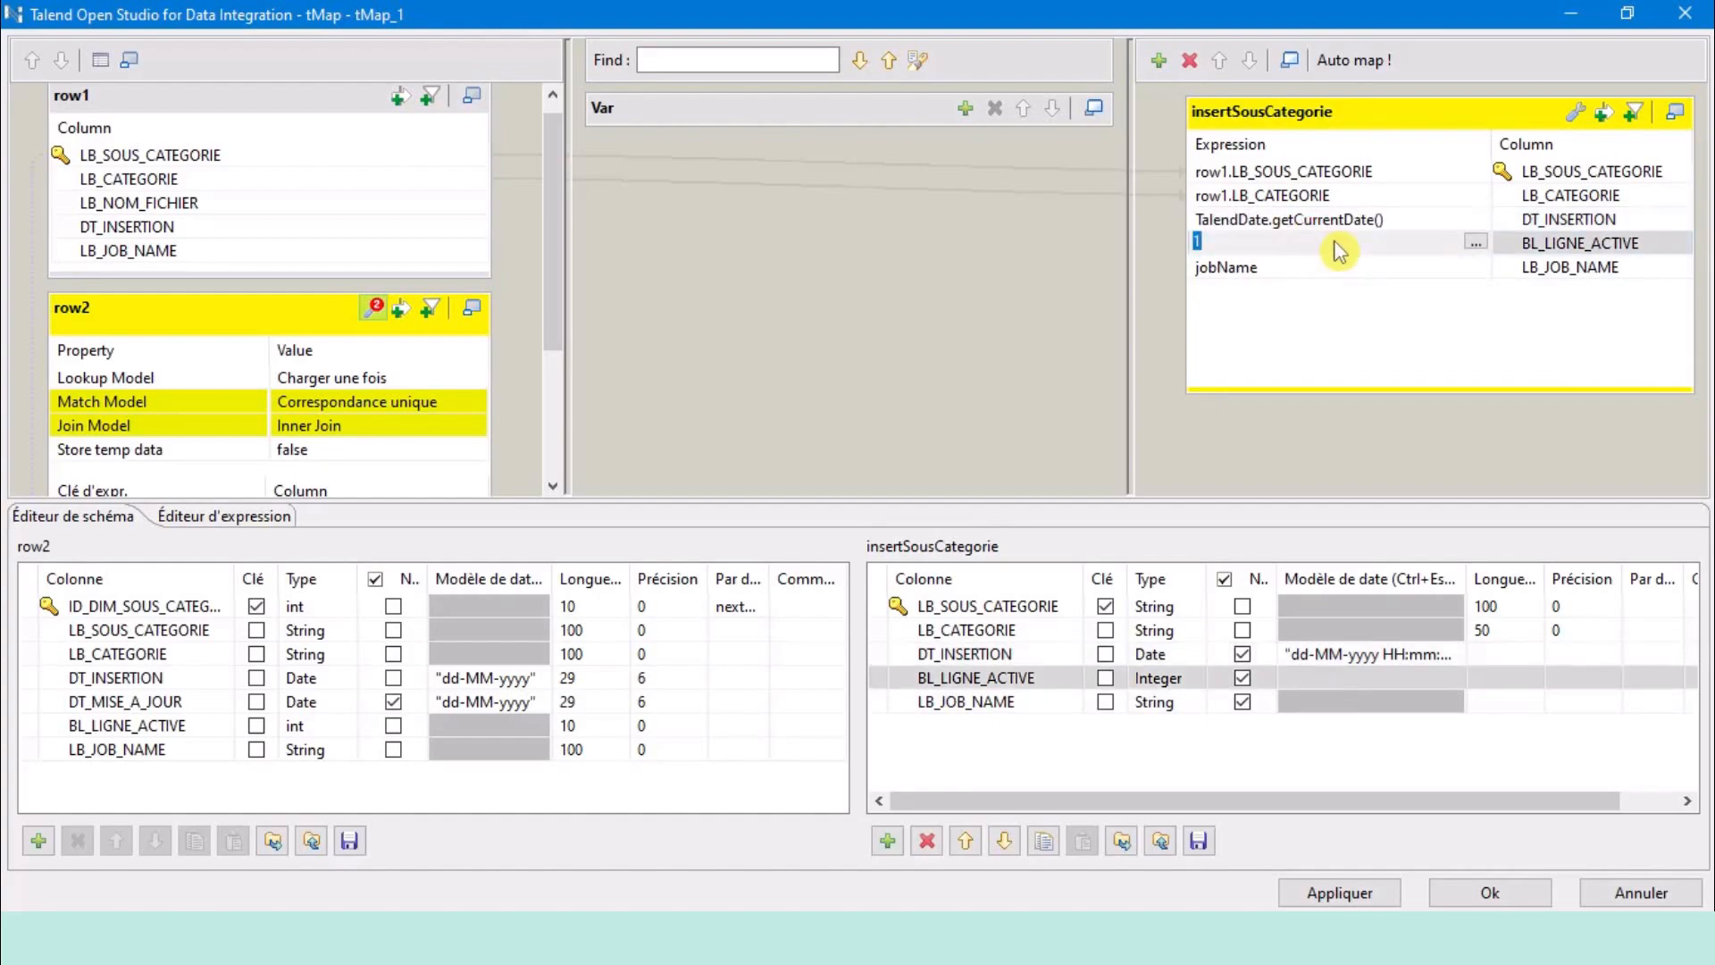
left_click(1437, 179)
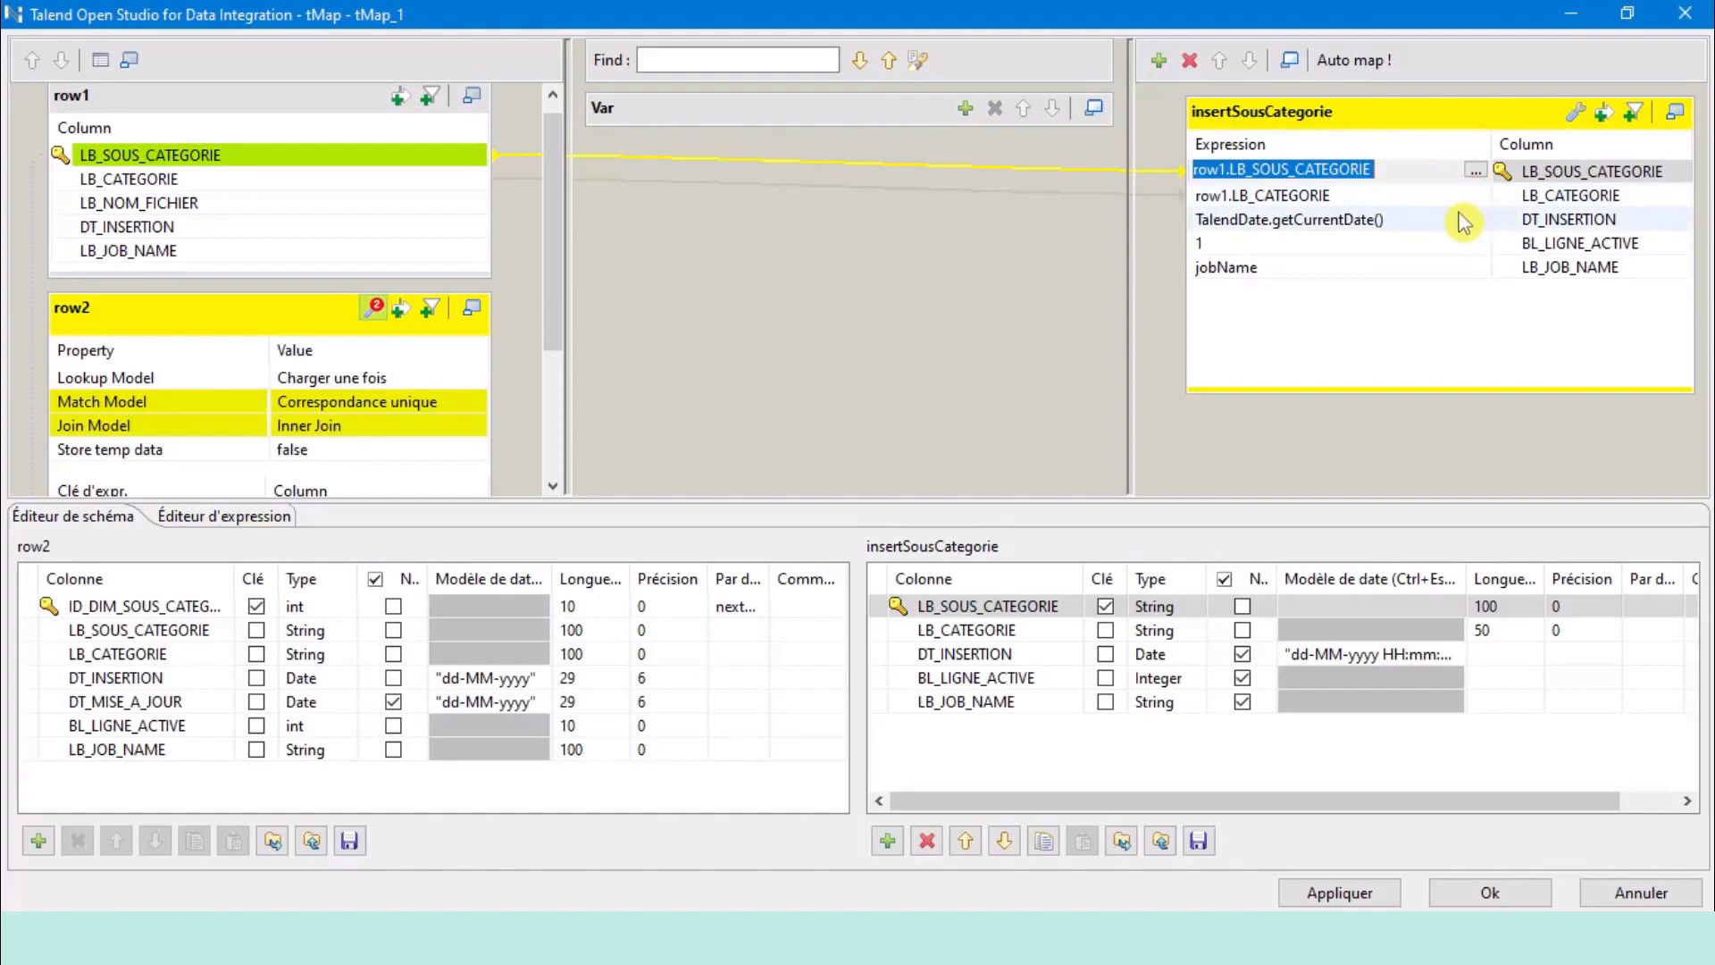
left_click(212, 96)
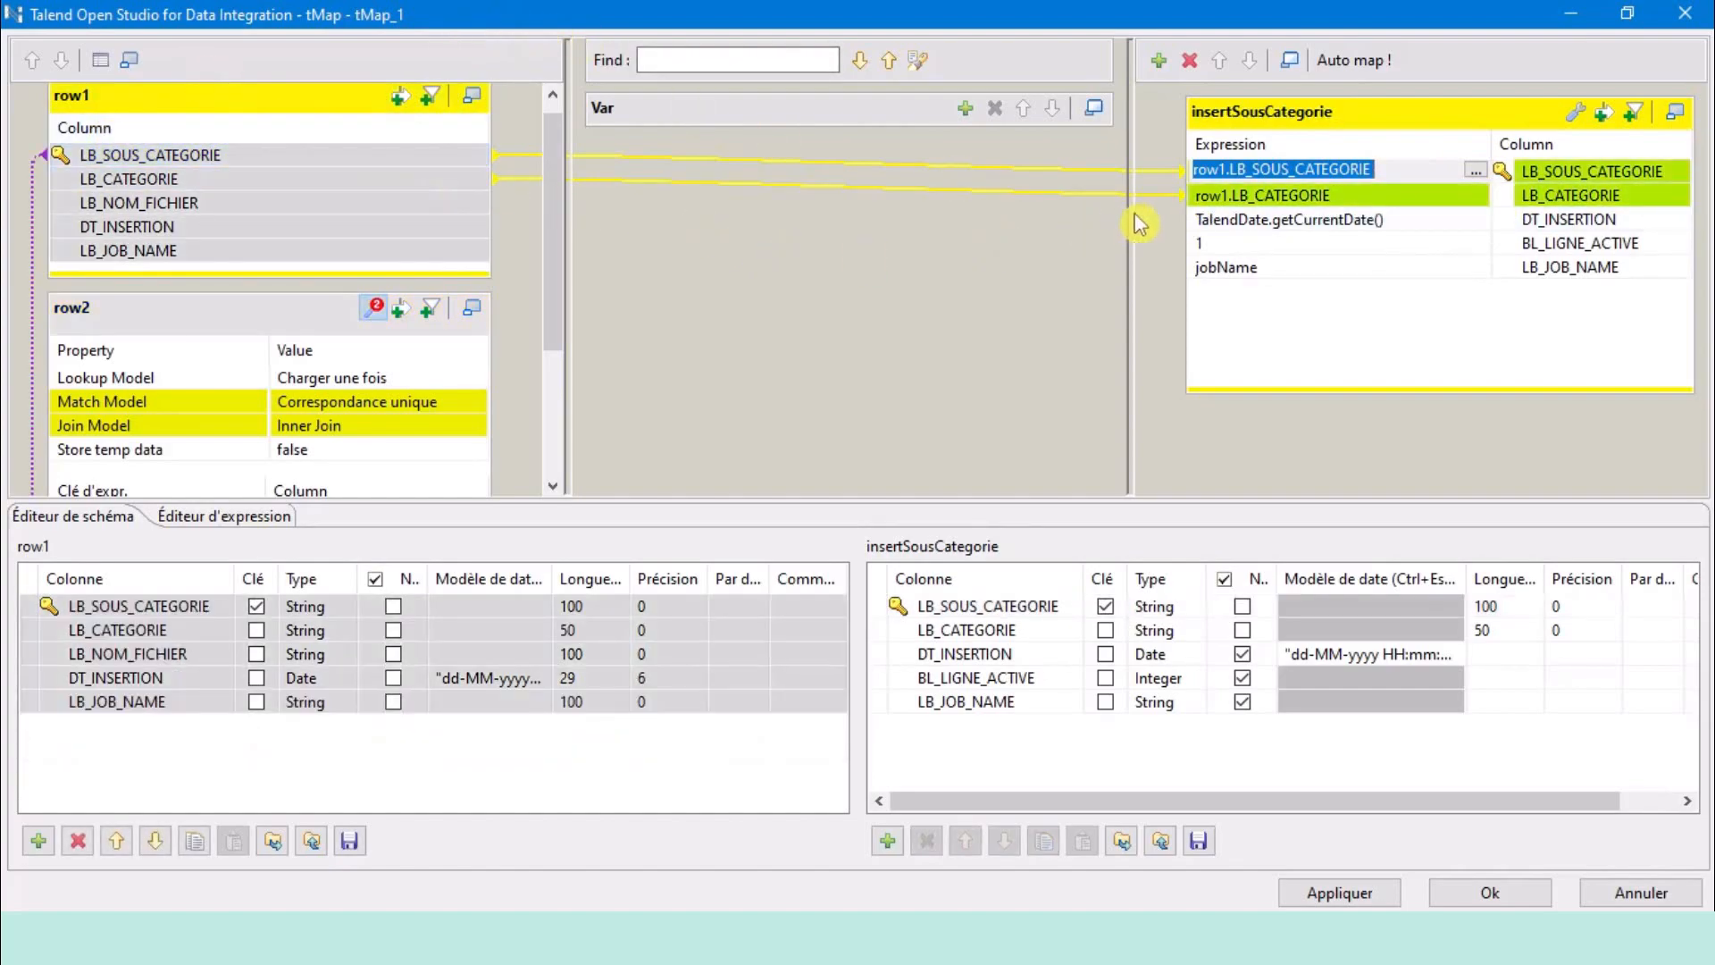
left_click(1292, 199)
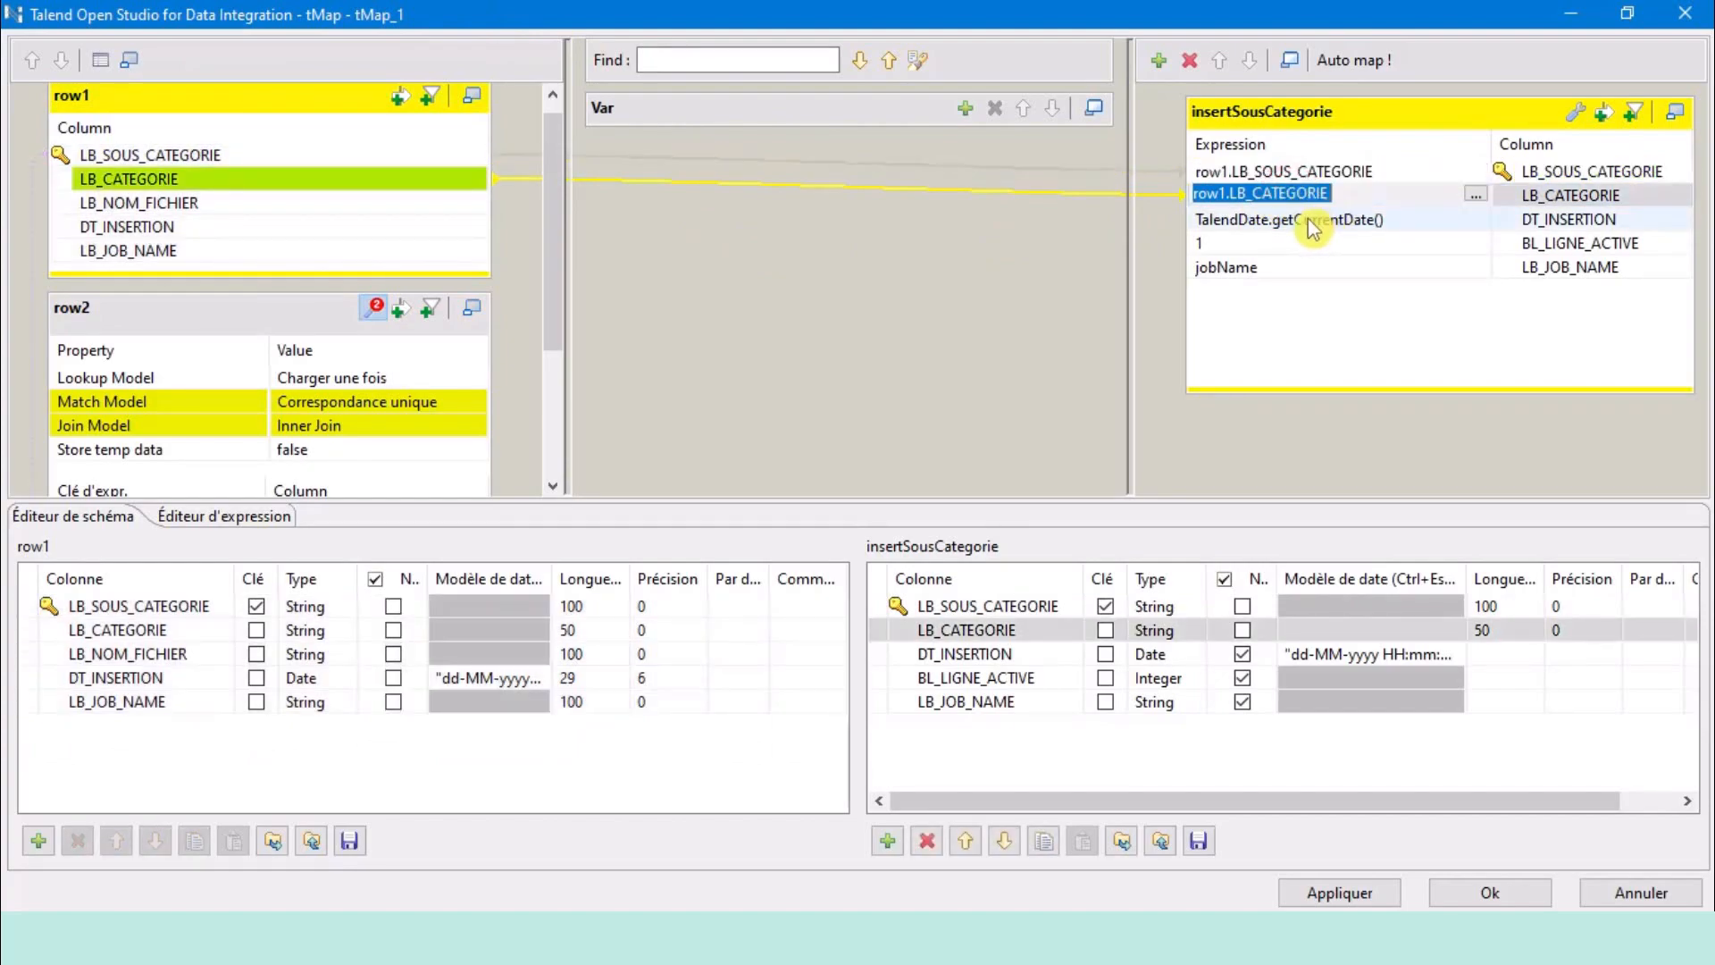
left_click(1307, 223)
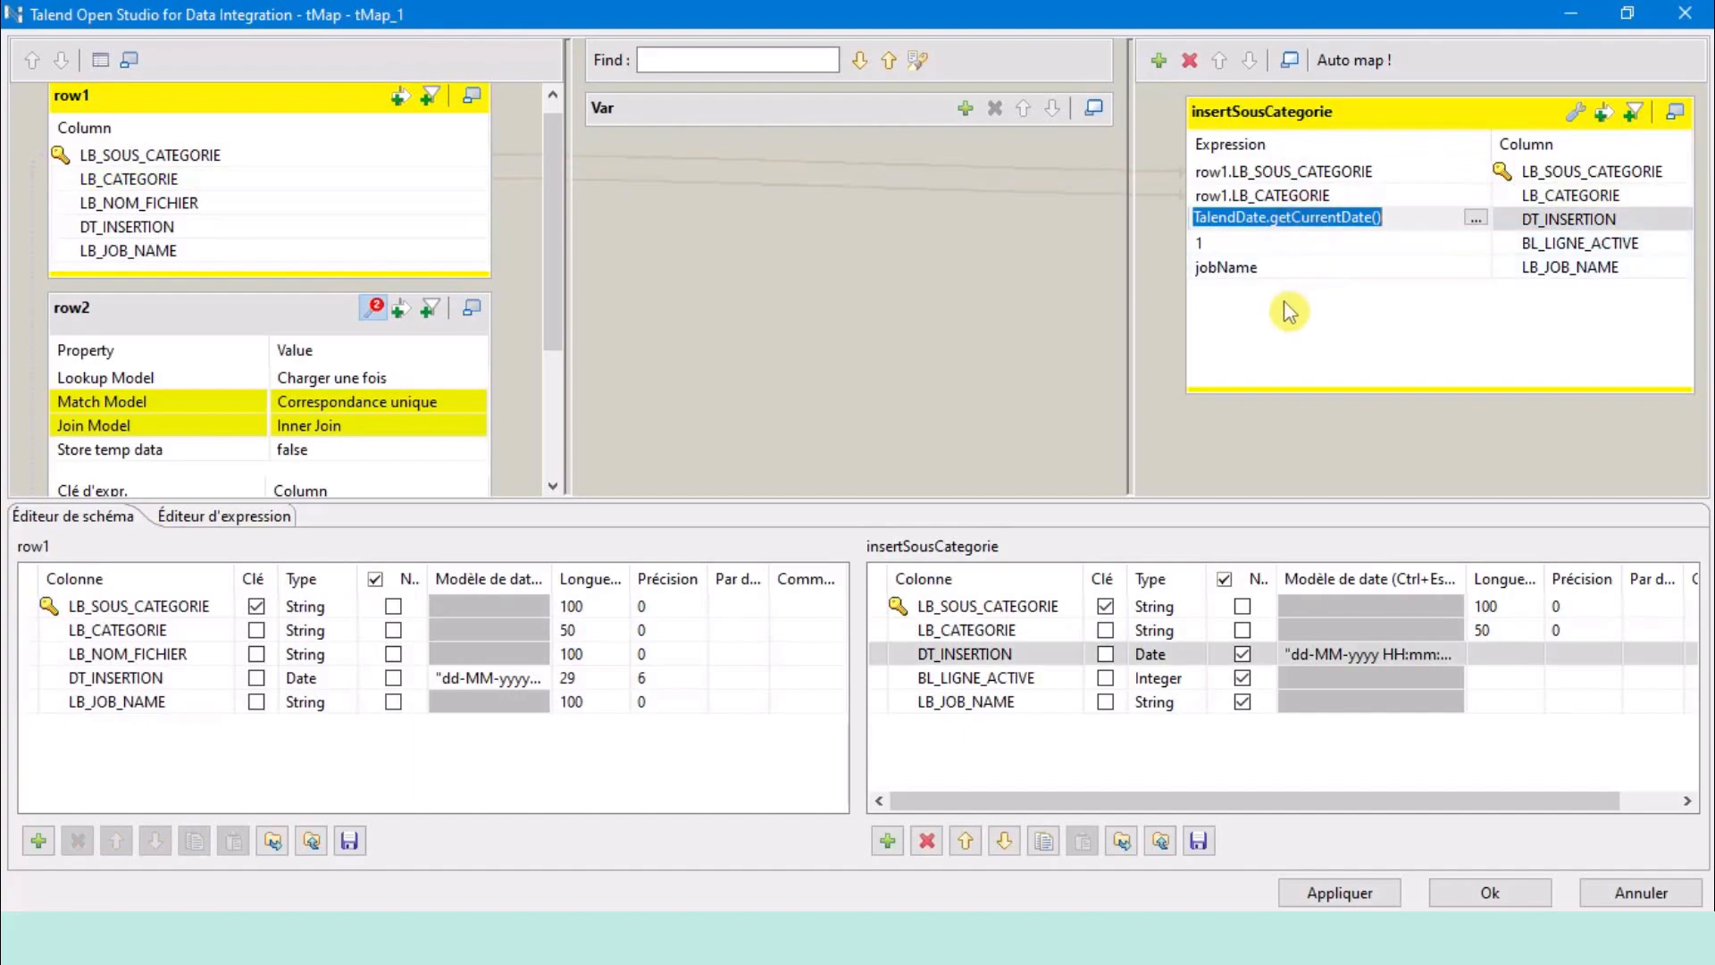
left_click(1269, 241)
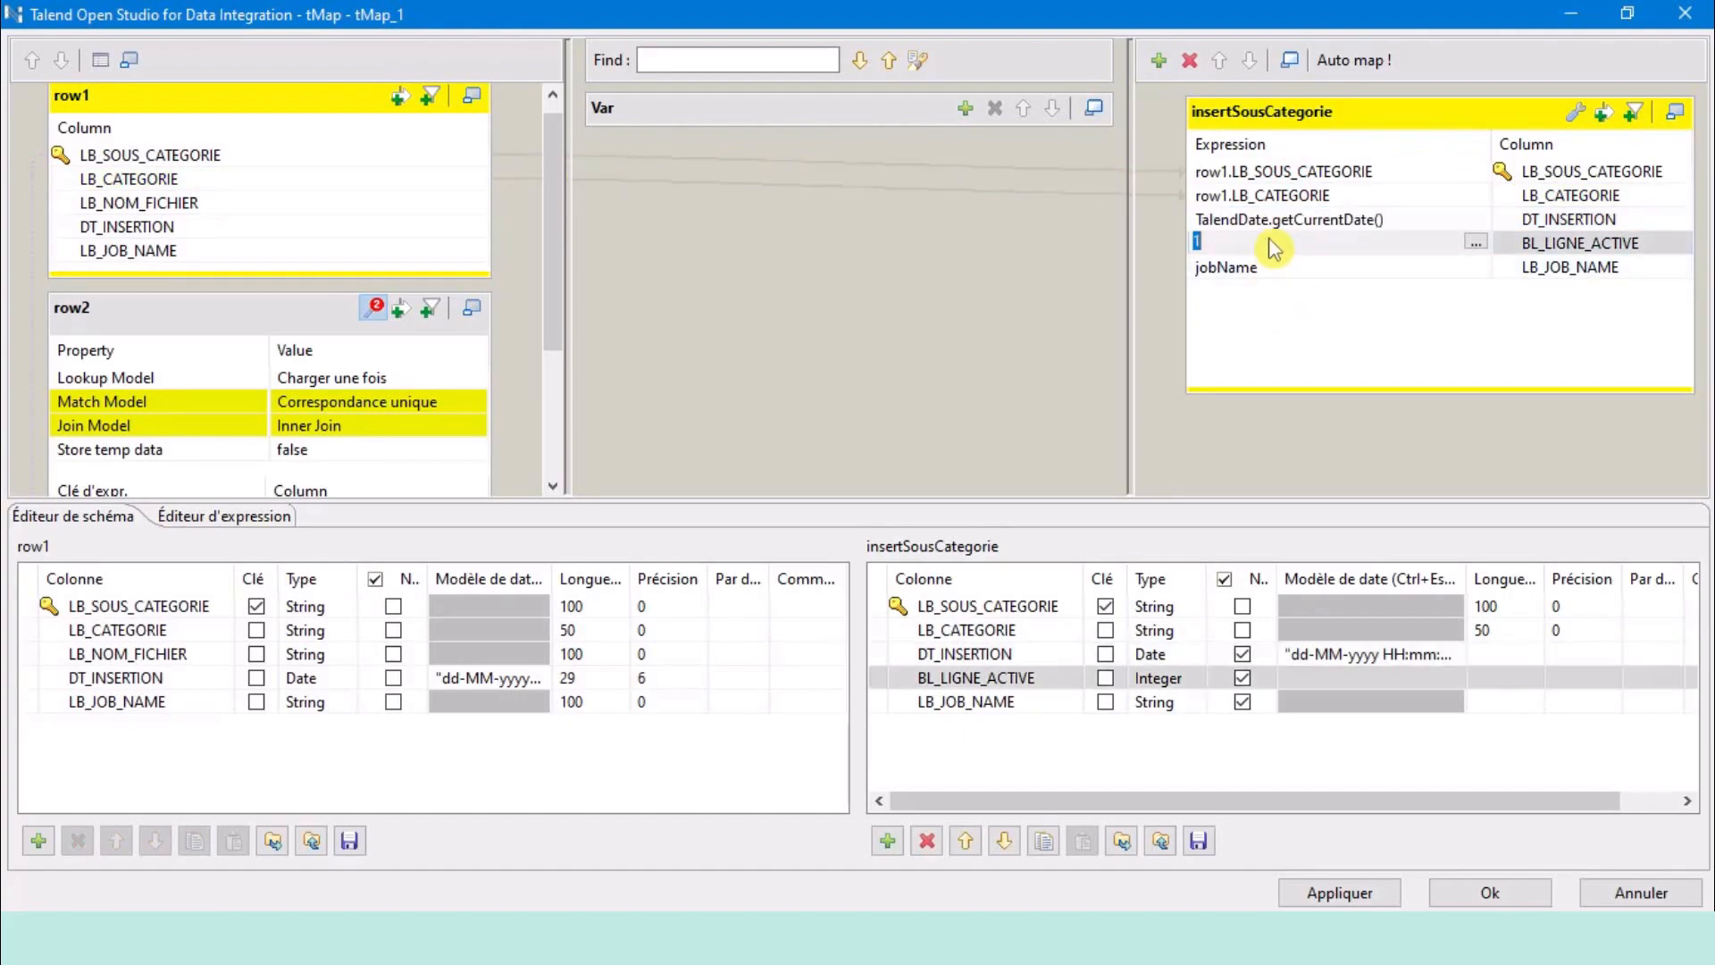
left_click(1255, 270)
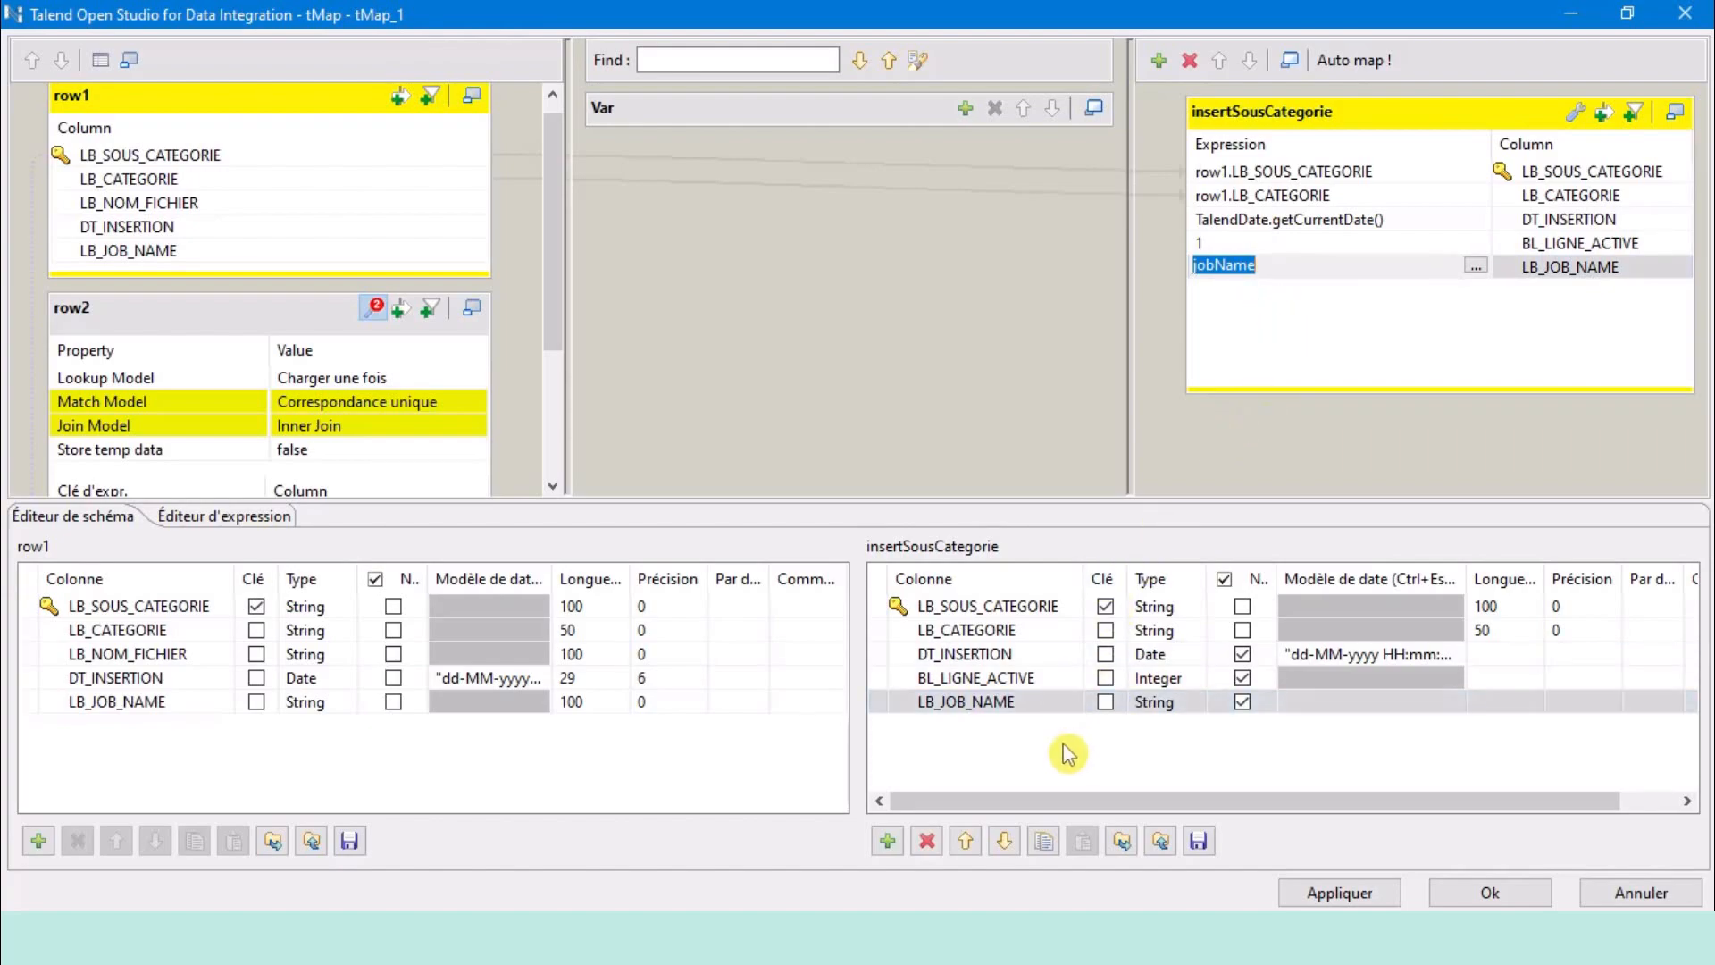
Set the Catch lookup inner join reject property of the insertSousCategorie output to true.
left_click(1576, 111)
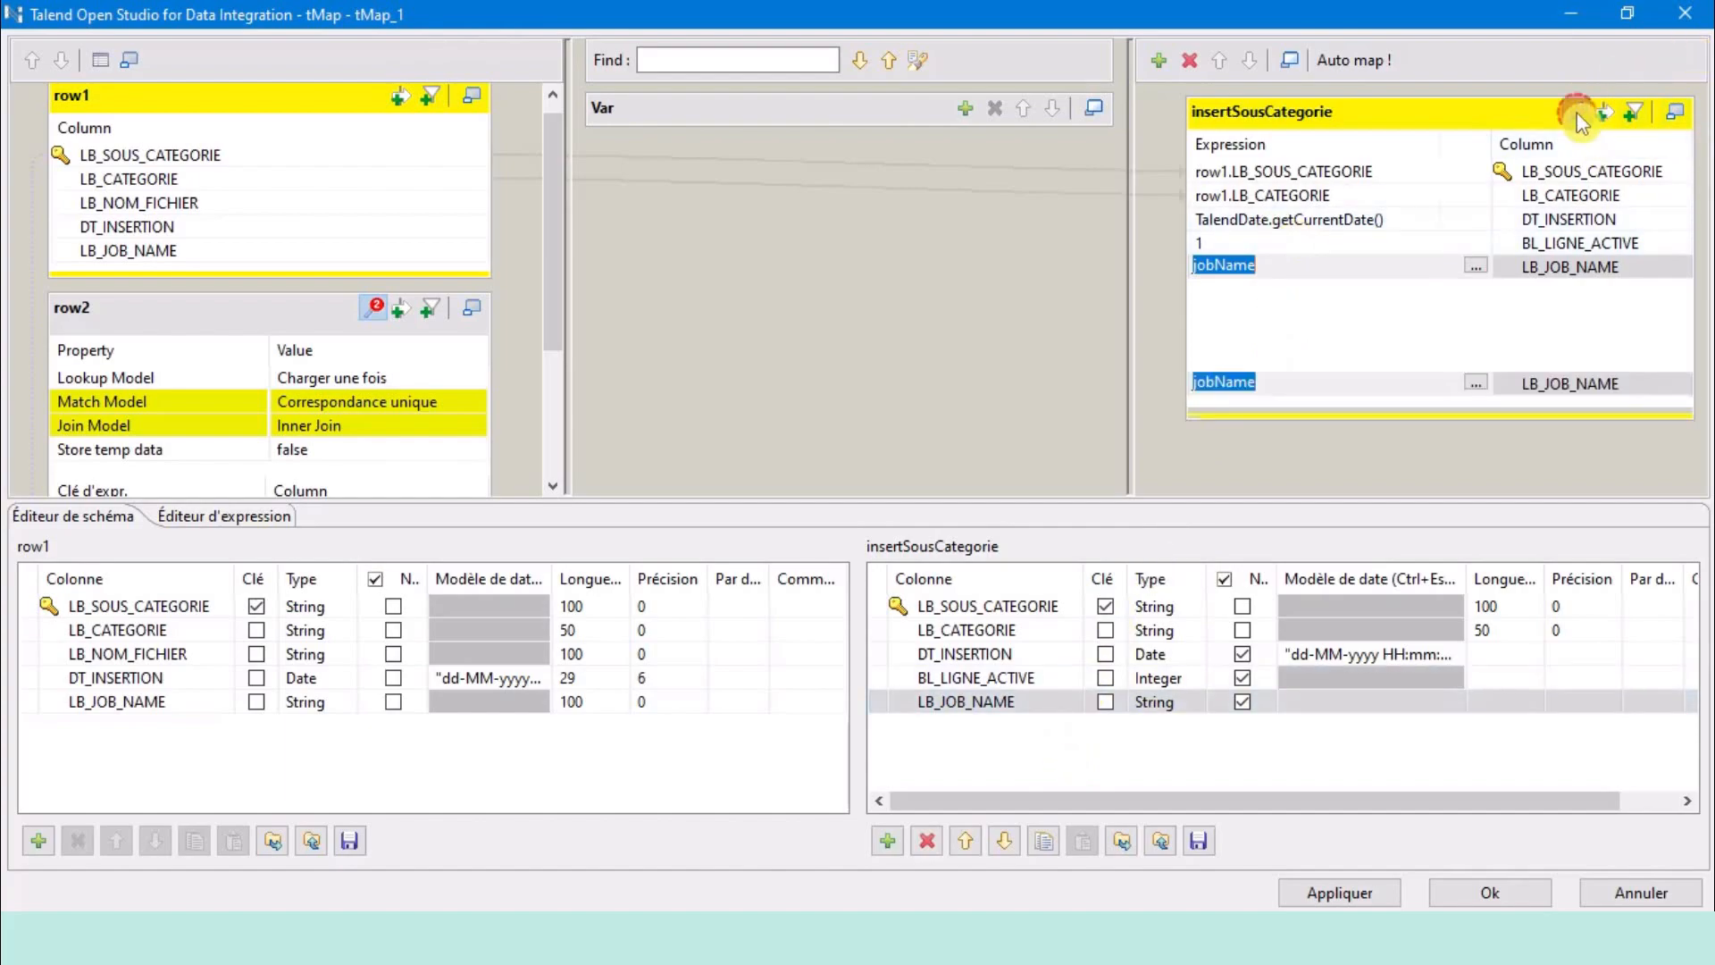
left_click(1514, 202)
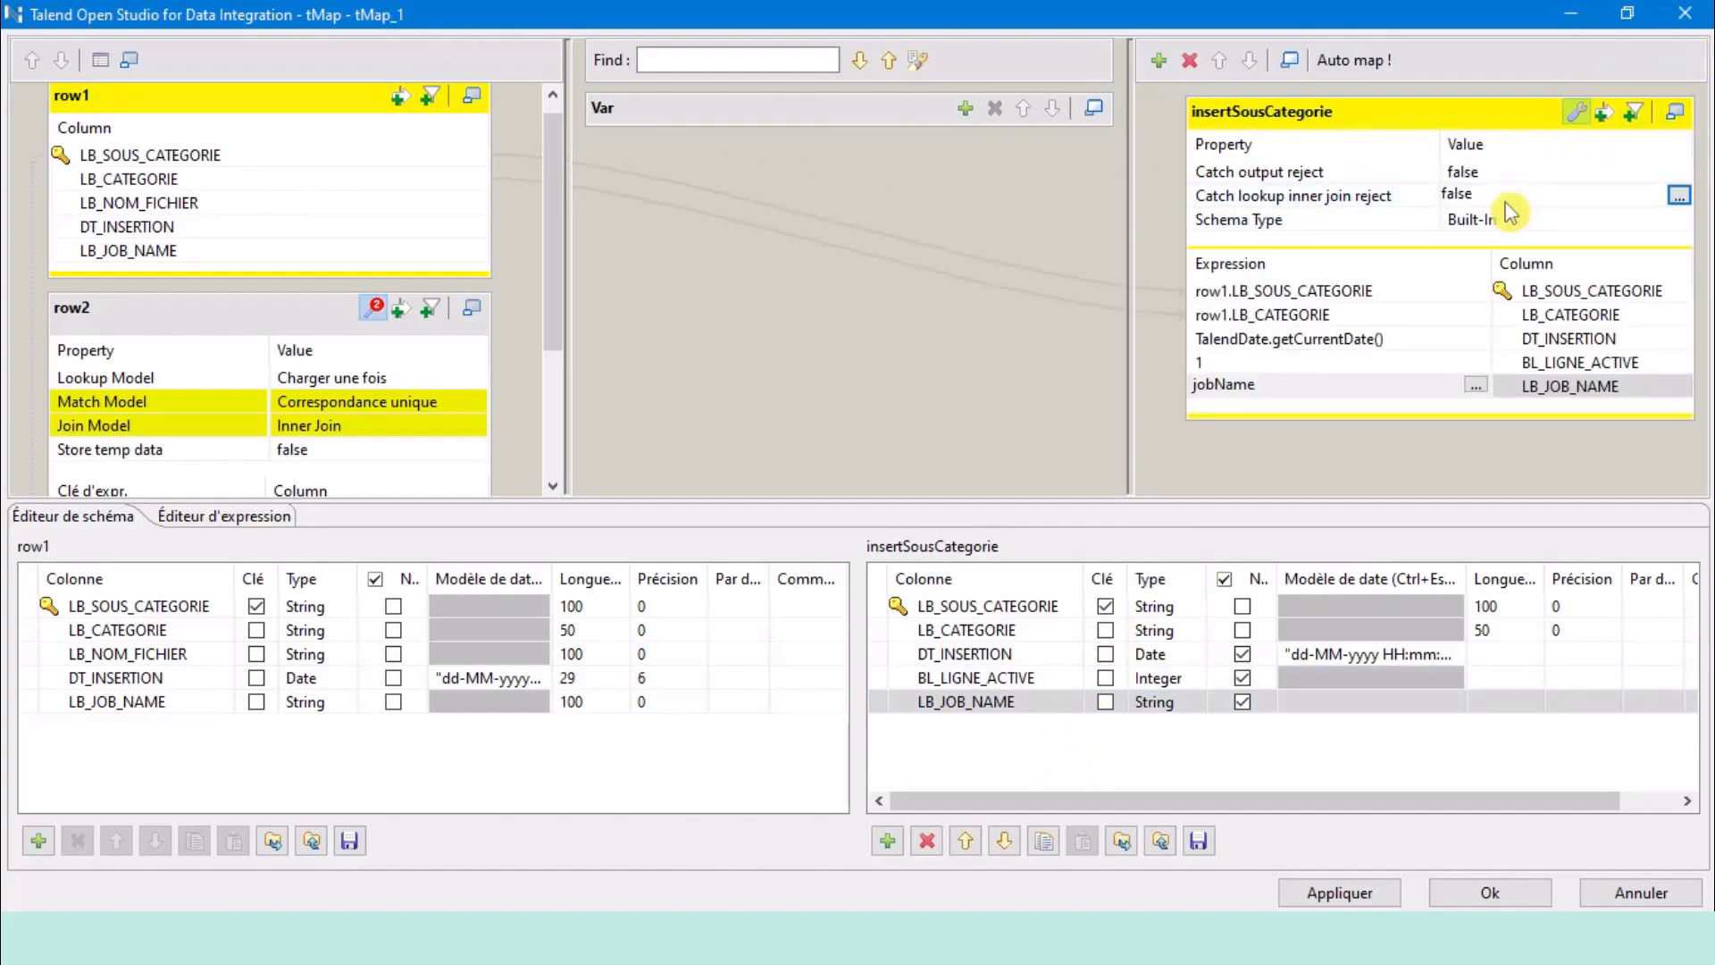
left_click(1677, 196)
left_click(777, 381)
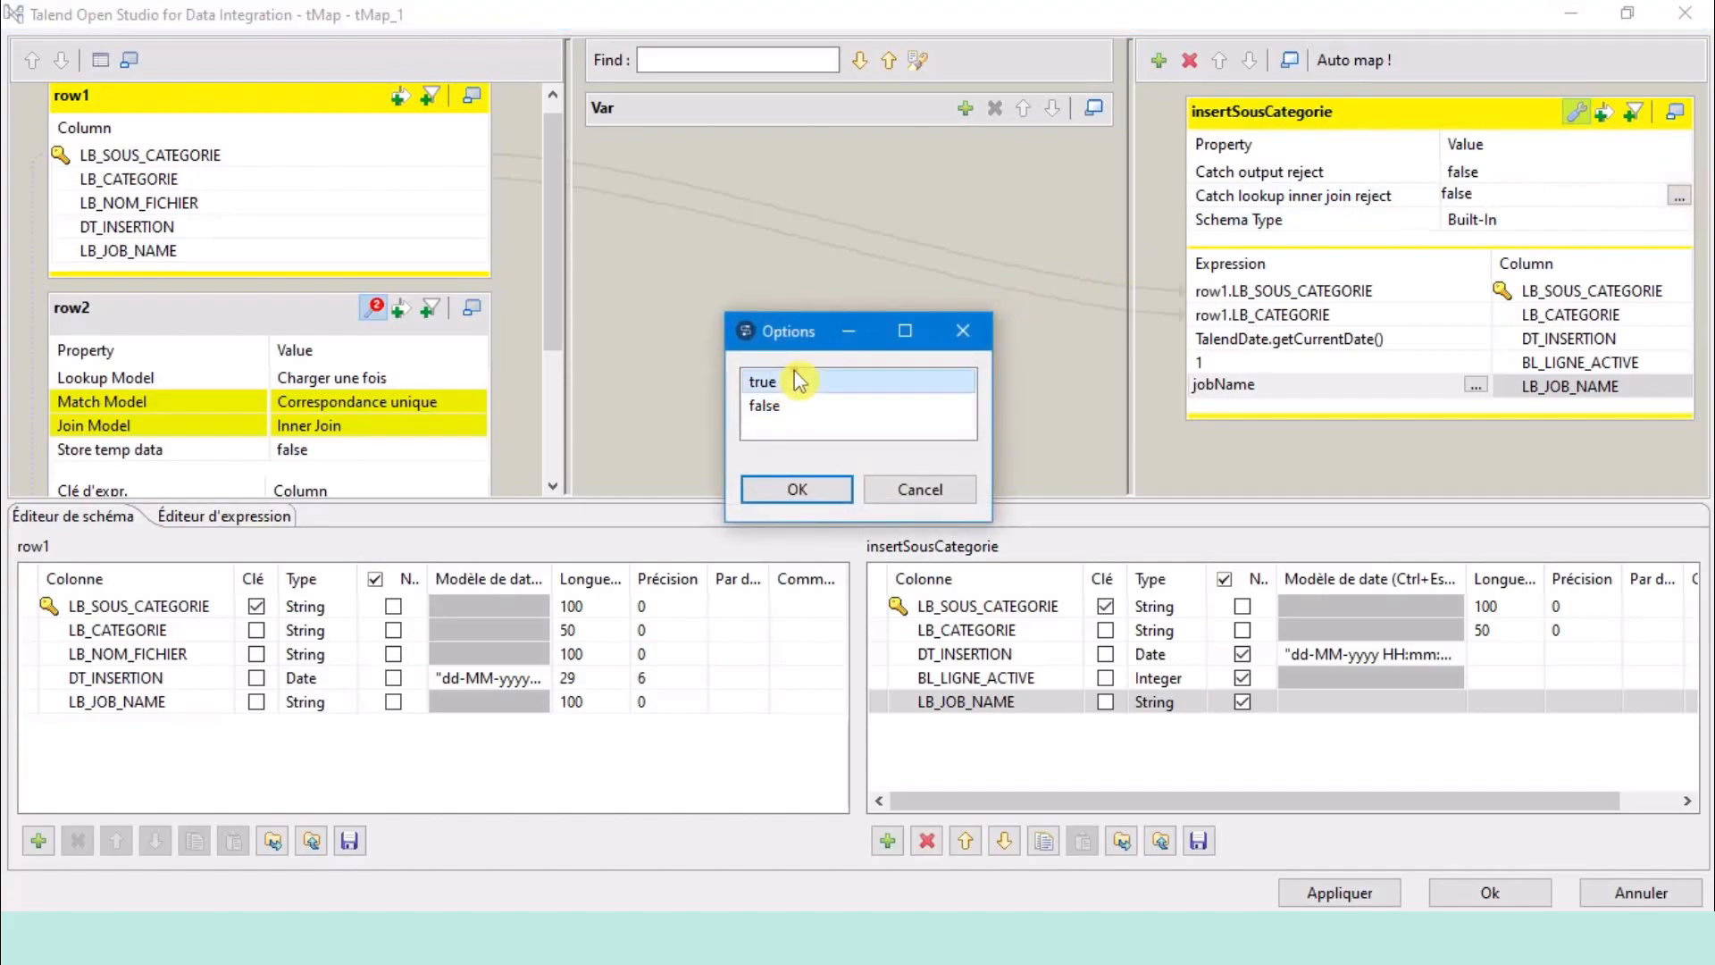
left_click(798, 488)
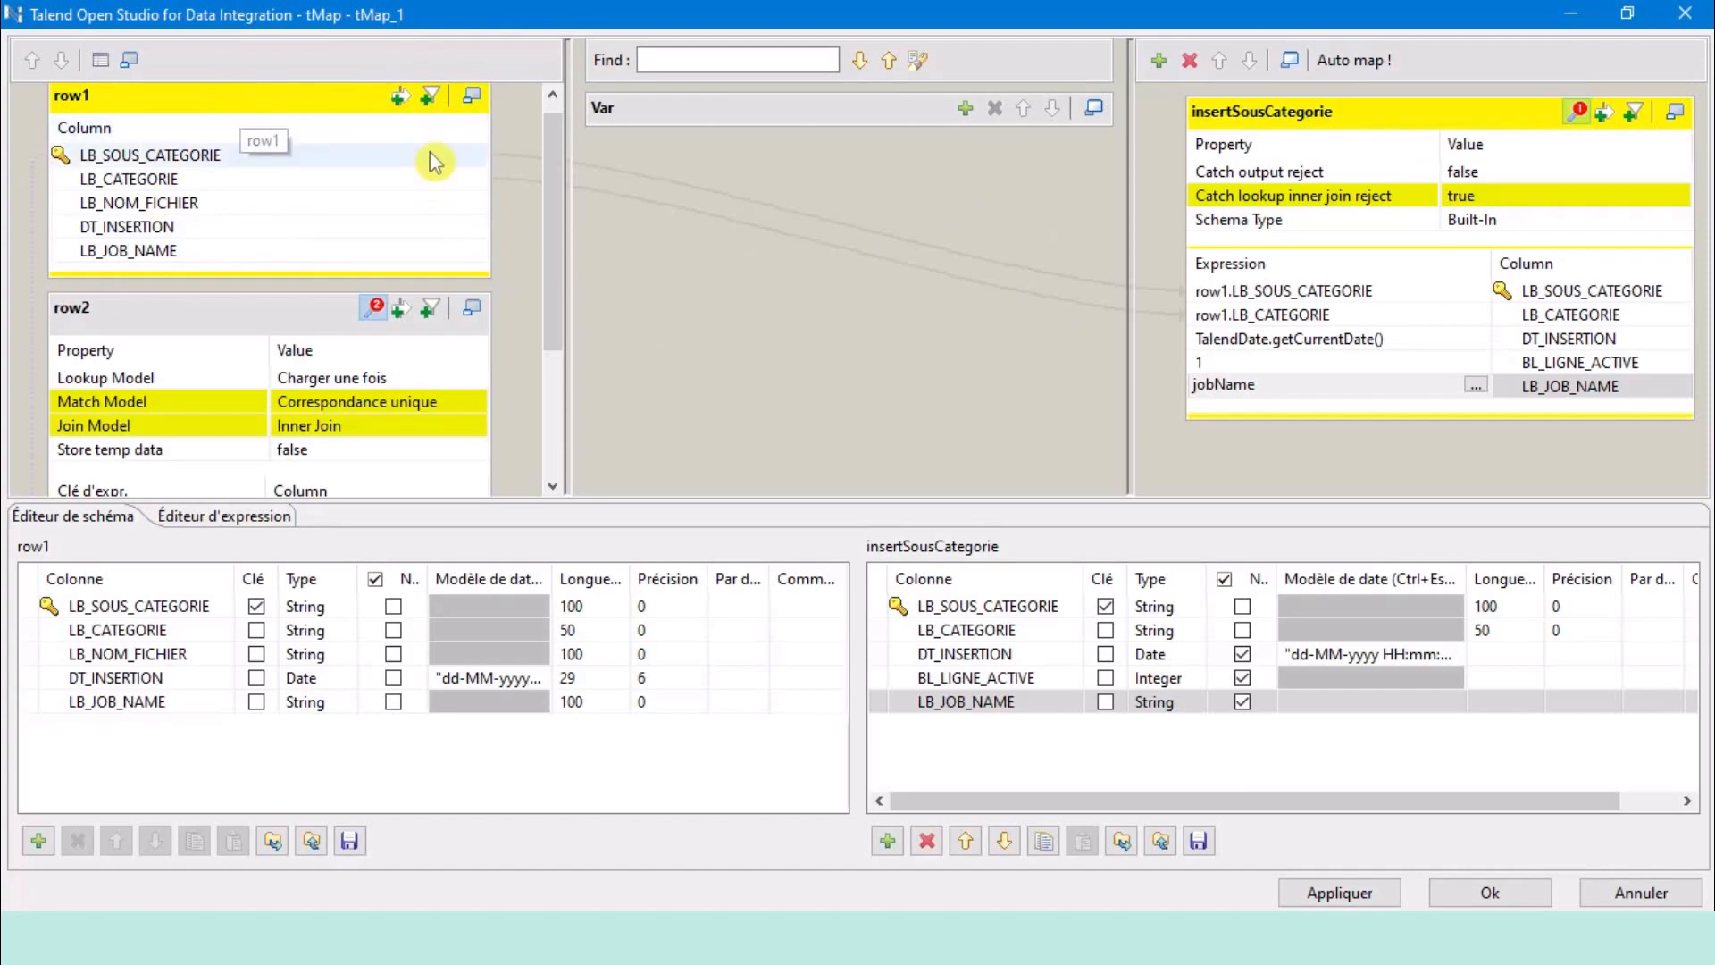
Collapse the insertSousCategorie table and add a new tMap output named updateBICurrent.
left_click(211, 327)
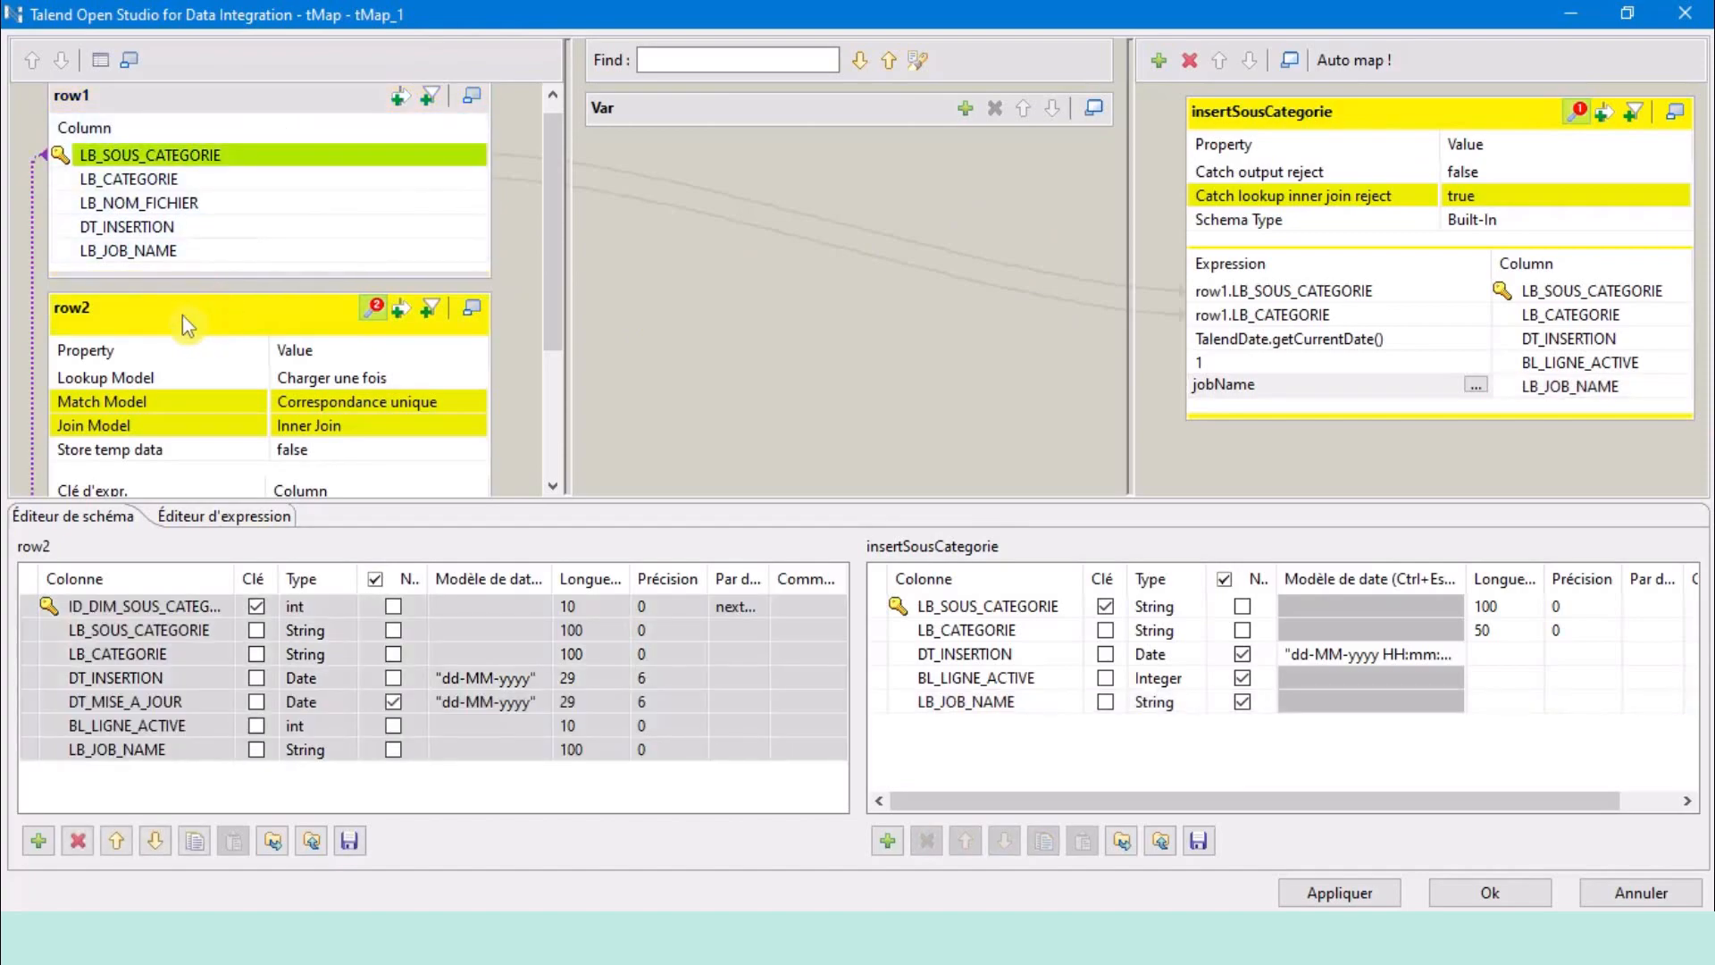
left_click(1680, 114)
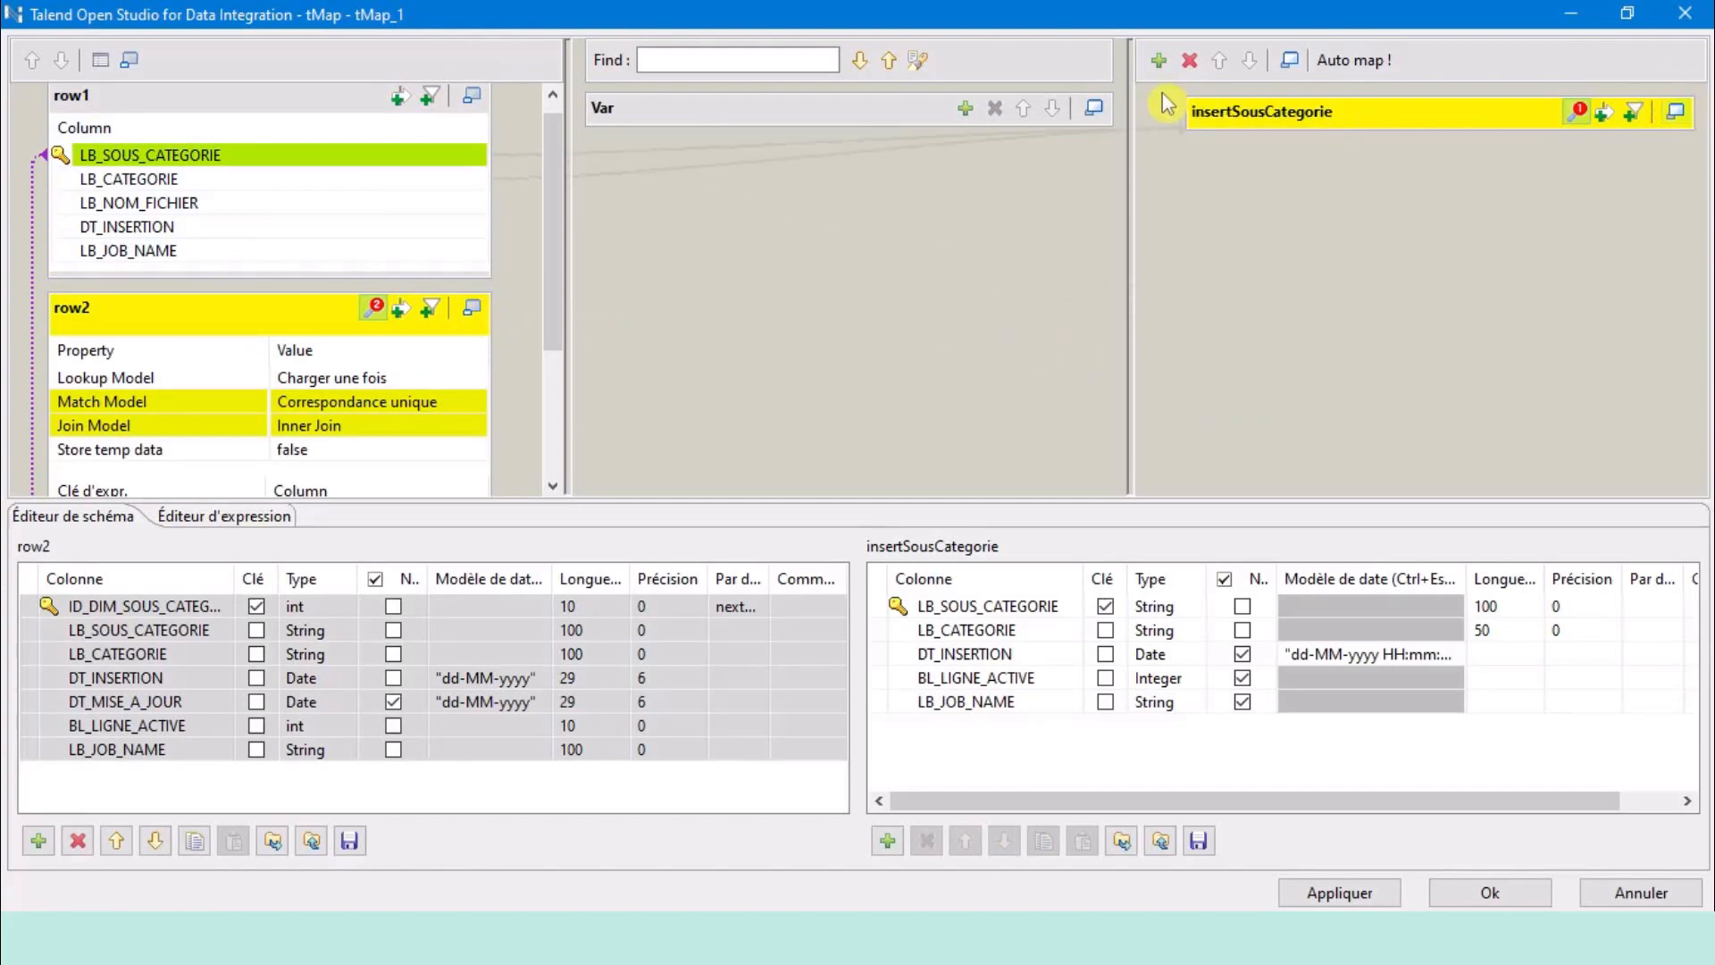
left_click(1155, 62)
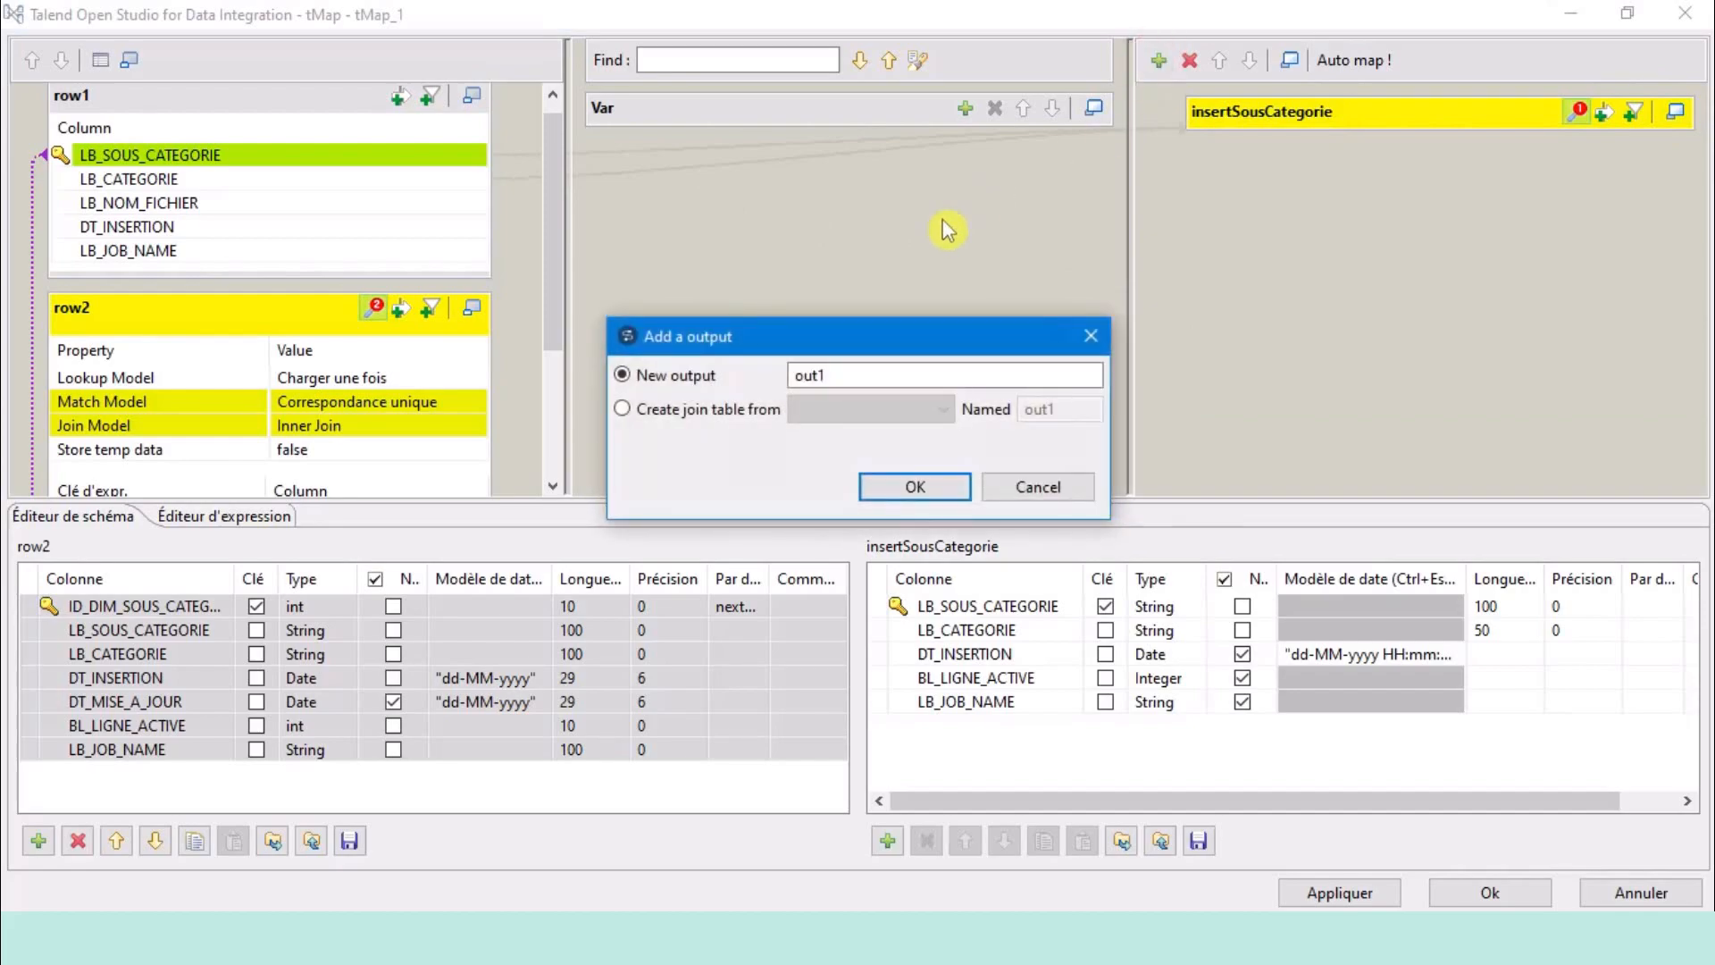
double_click(854, 379)
type("u")
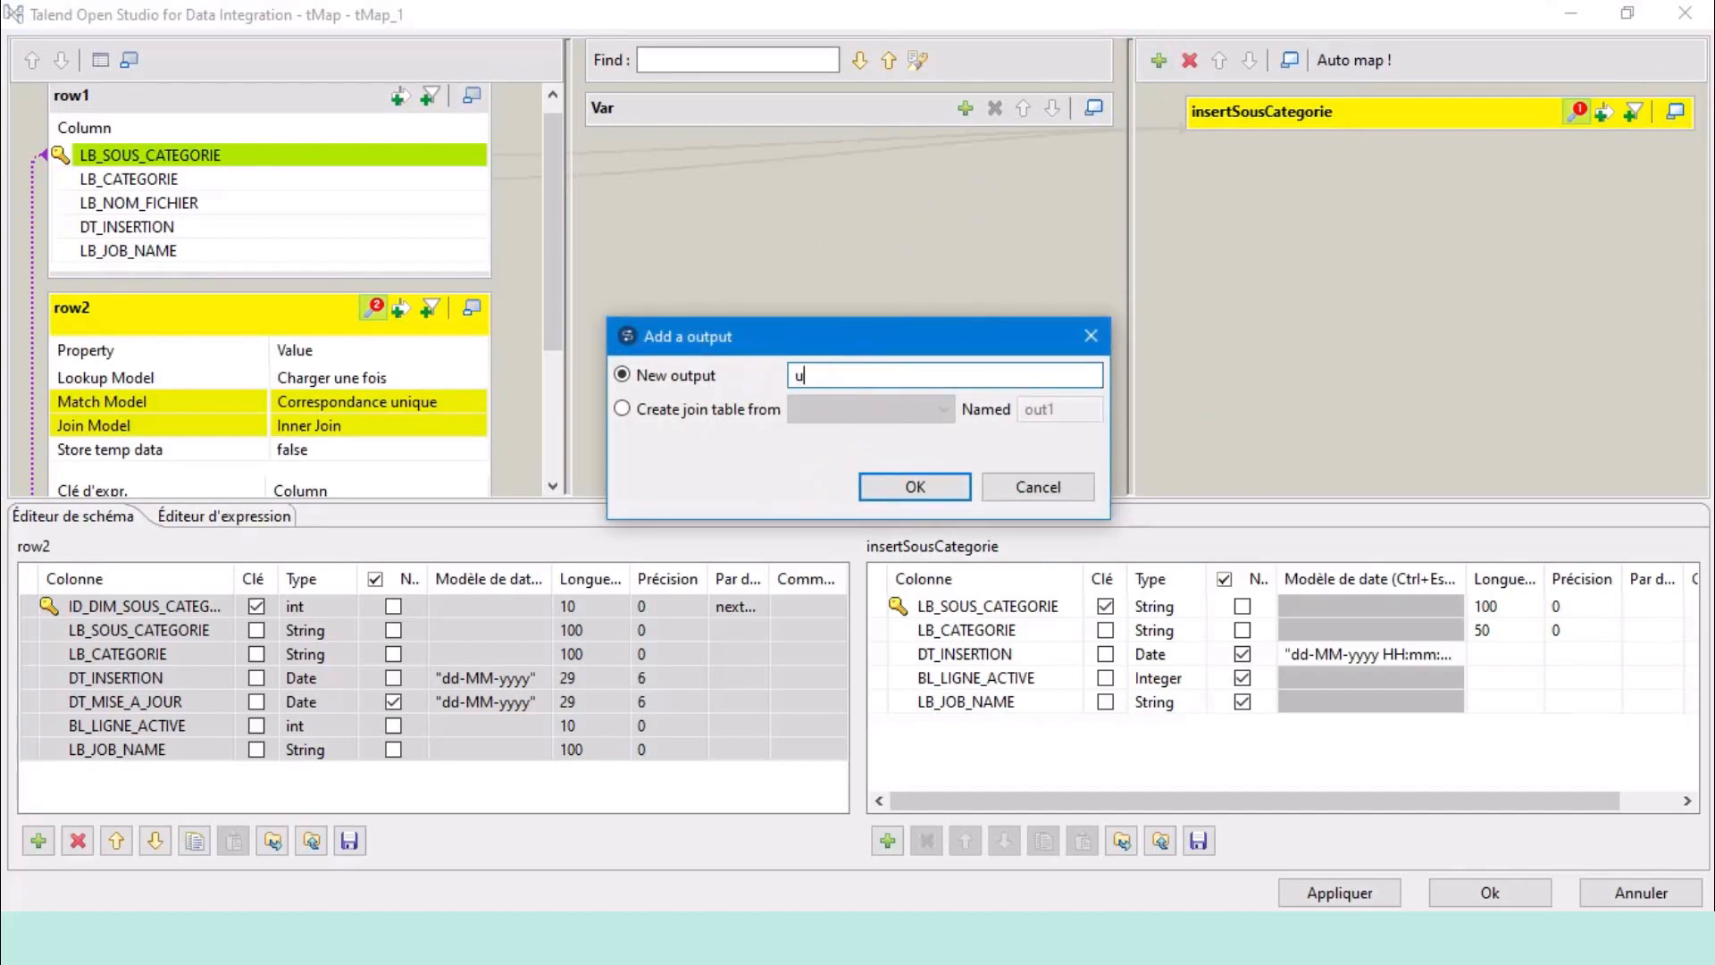
type("pdateBICurrent")
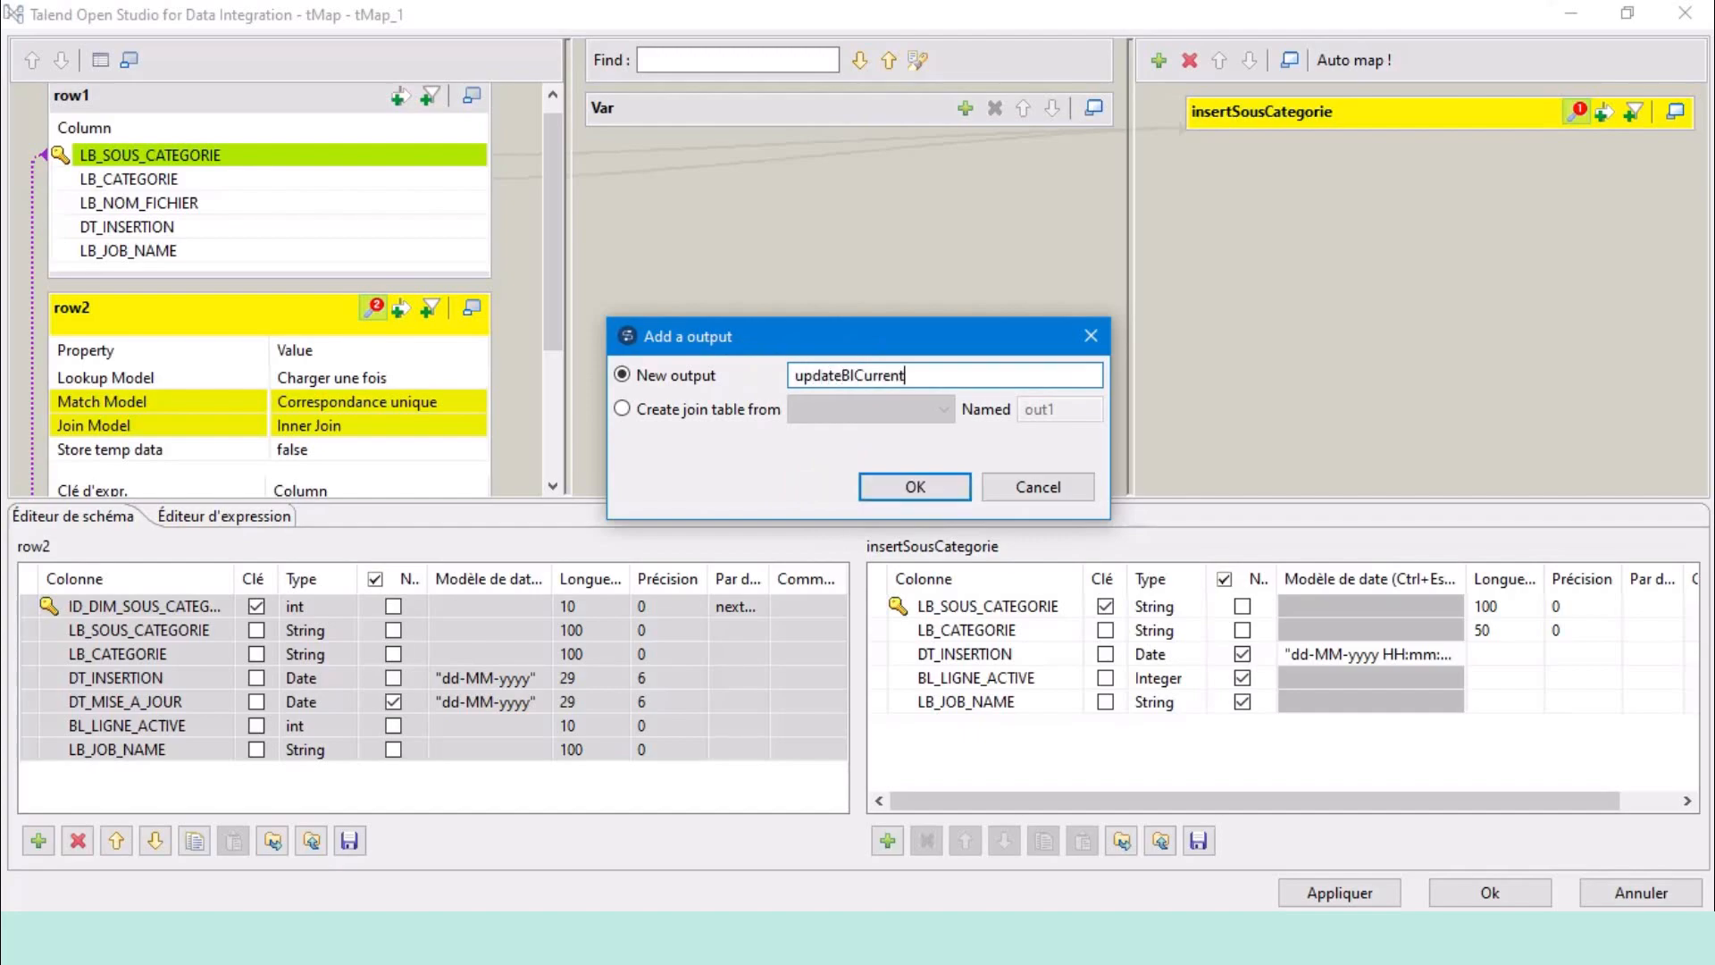
left_click(915, 487)
Map row2's ID_DIM_SOUS_CATEGORIE, DT_MISE_A_JOUR and BL_LIGNE_ACTIVE columns into the updateBICurrent output.
scroll(333, 276, "down", 3)
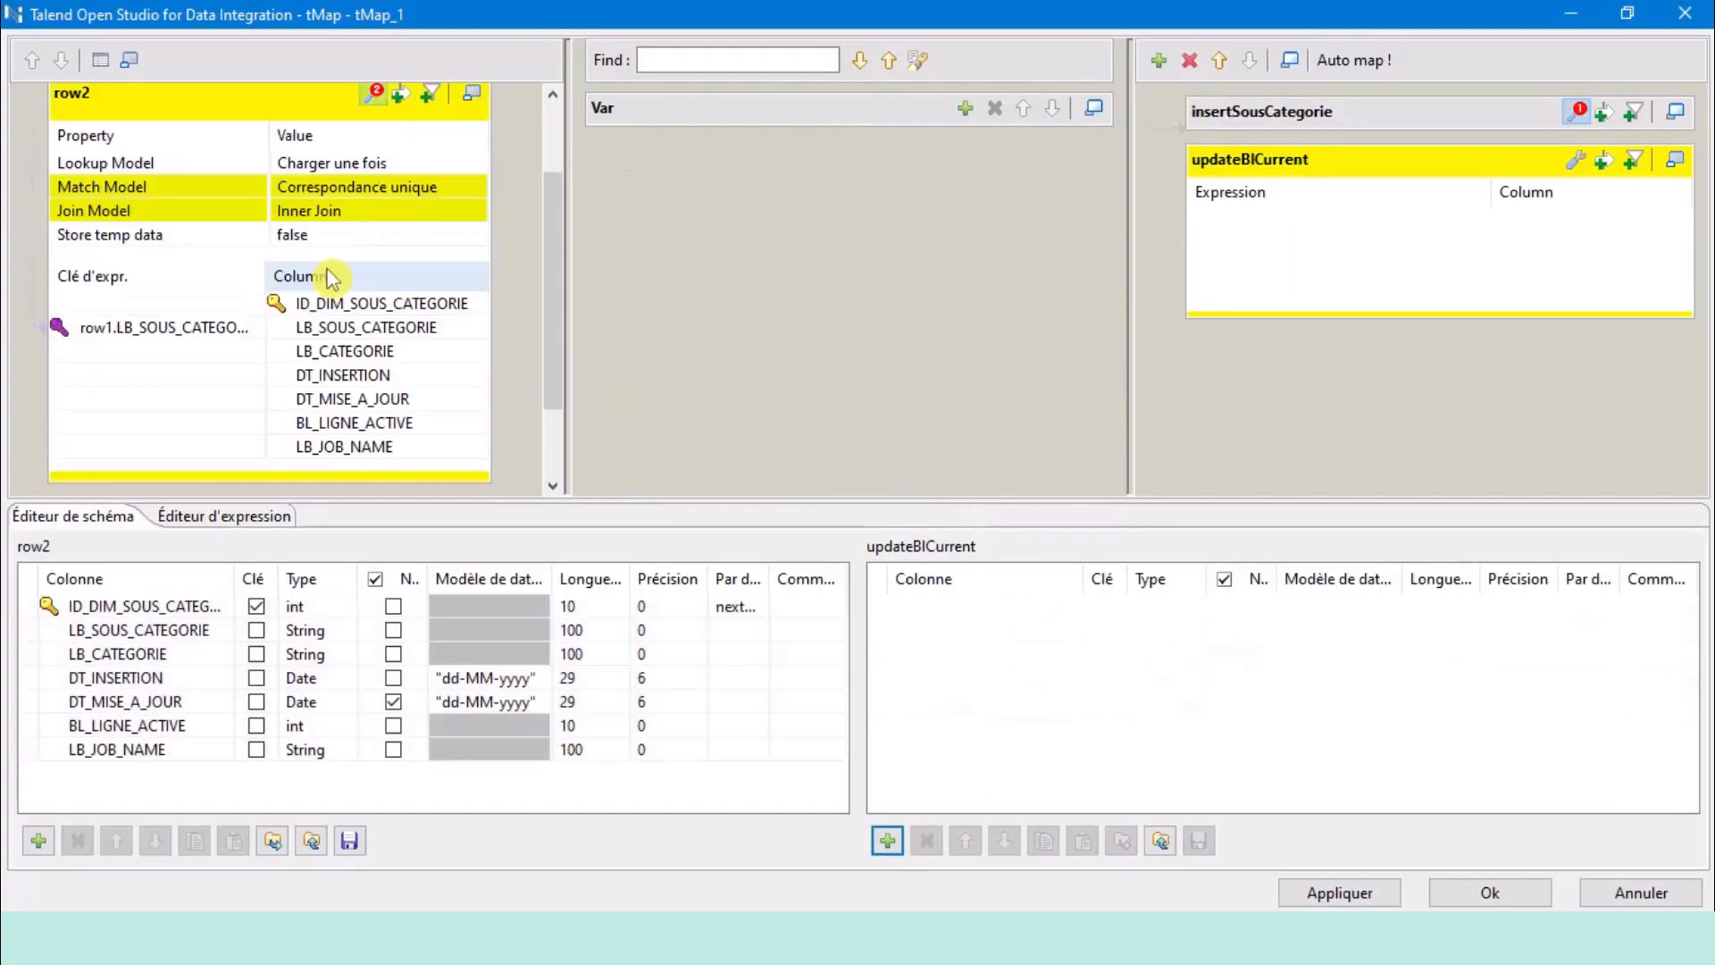
left_click_drag(406, 303, 1386, 254)
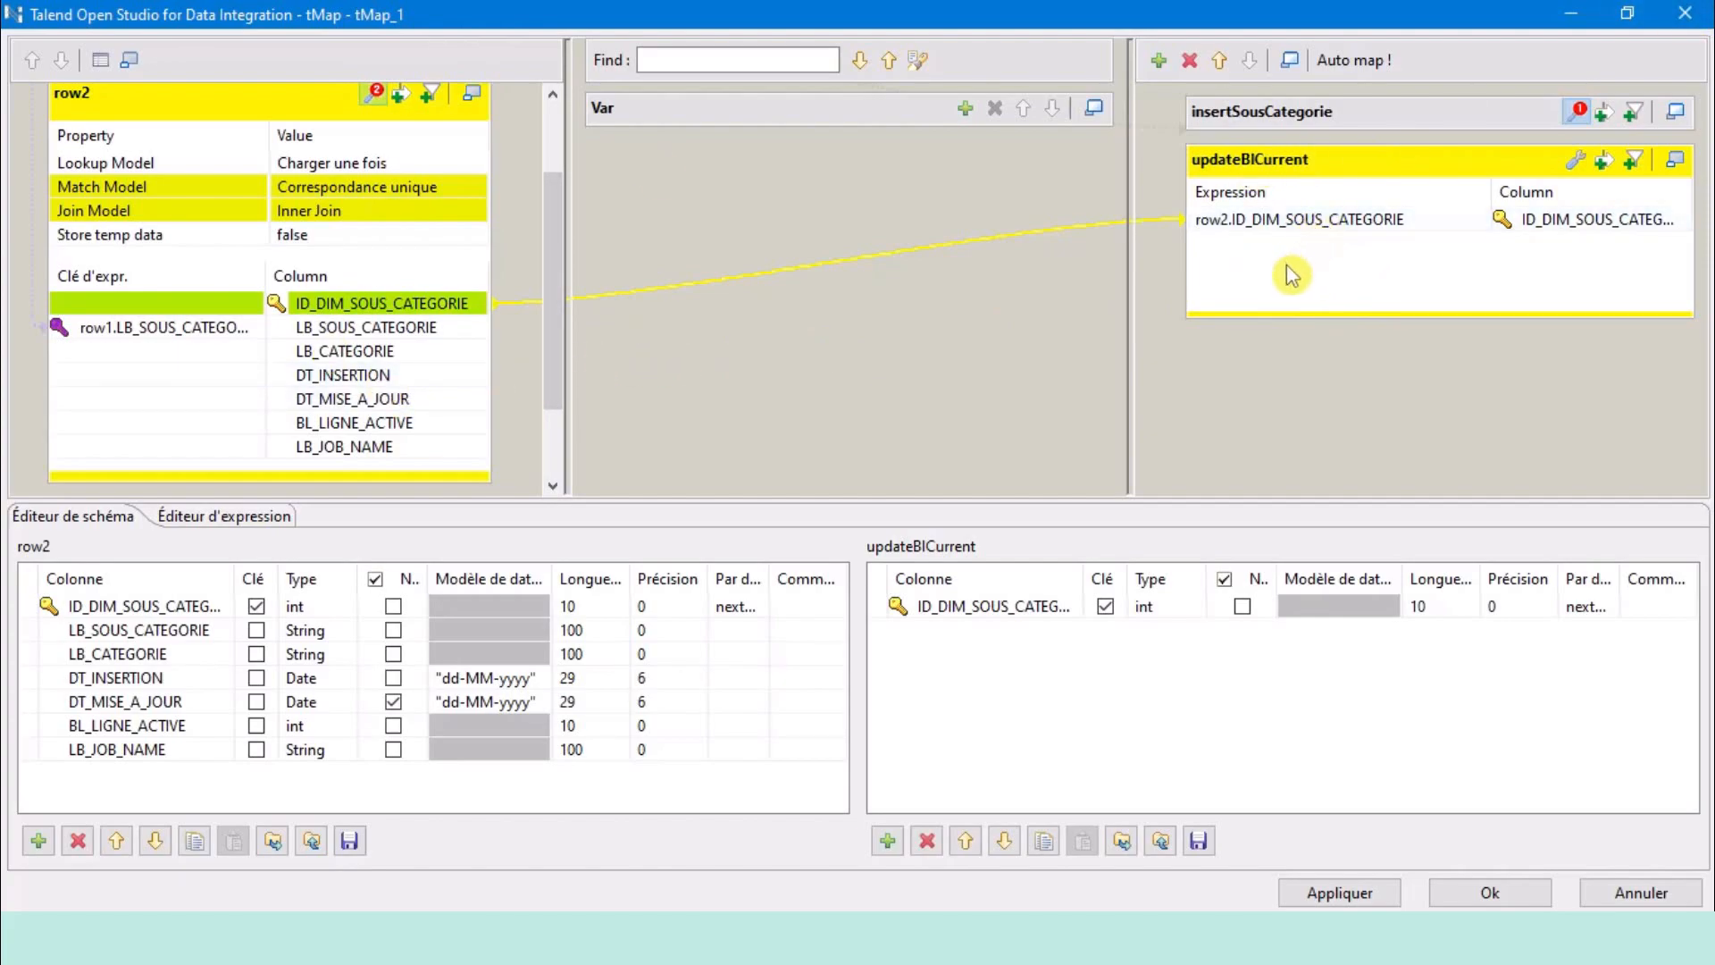
left_click_drag(341, 410, 1371, 279)
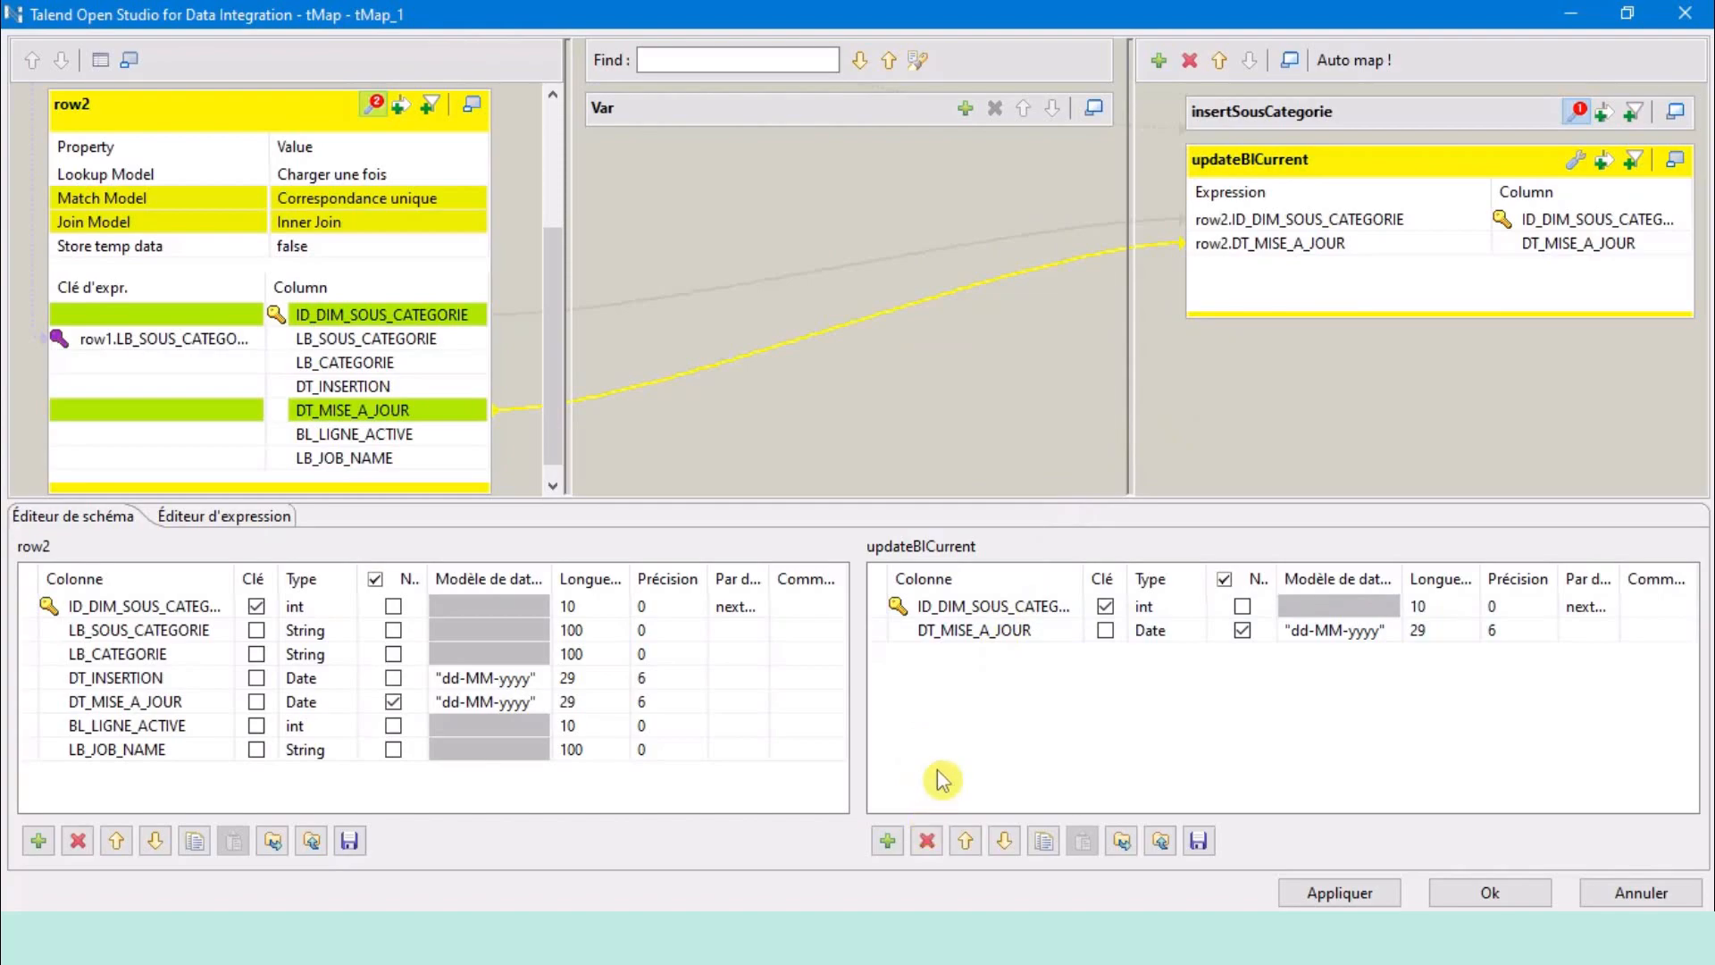
left_click_drag(398, 435, 1436, 286)
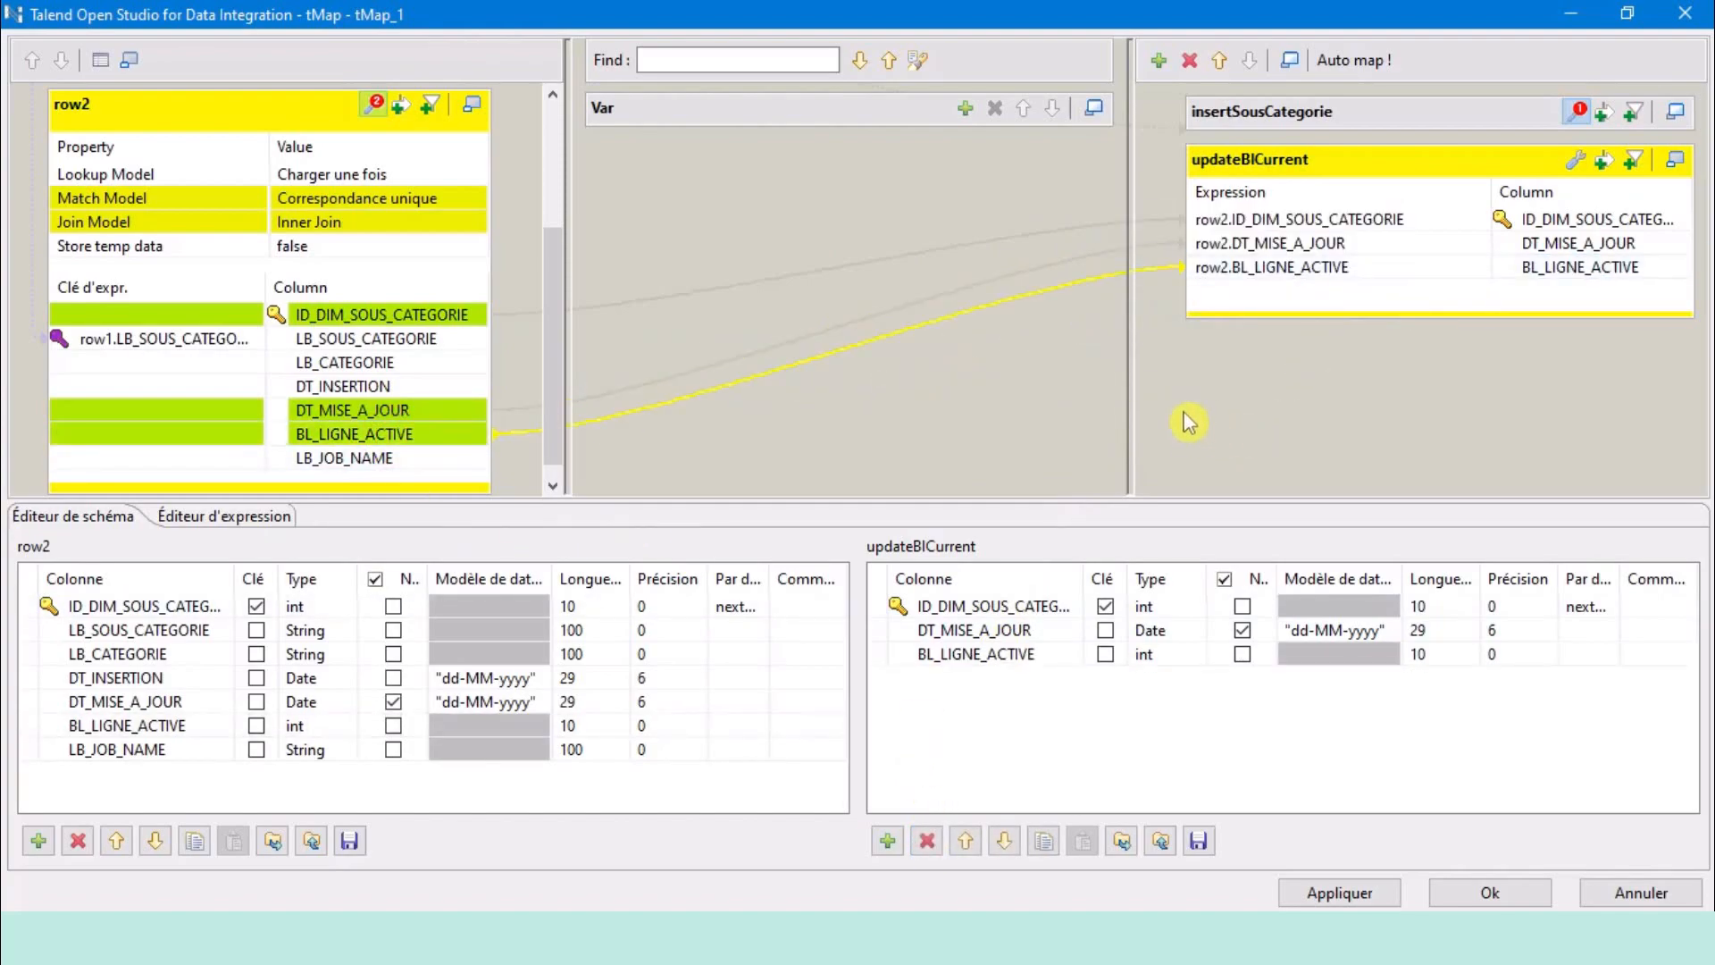
In updateBICurrent, set BL_LIGNE_ACTIVE's expression to 0 and replace DT_MISE_A_JOUR's with TalendDate.getCurrentDate() copied from insertSousCategorie.
left_click(1273, 265)
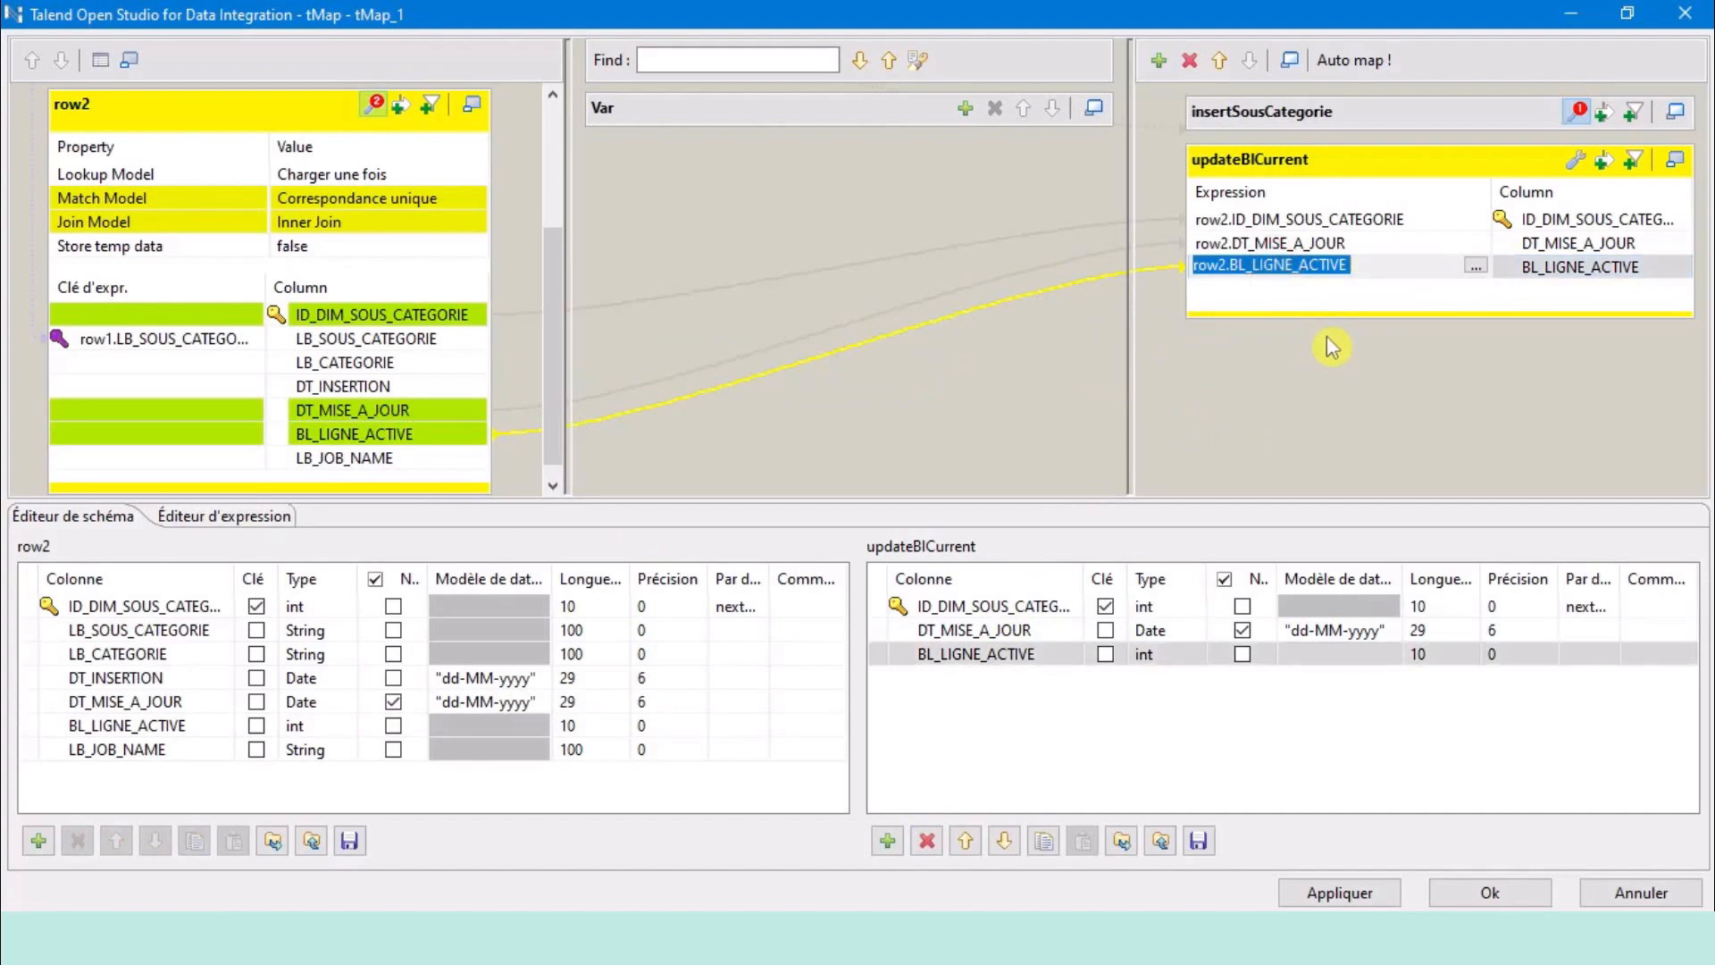
type("0")
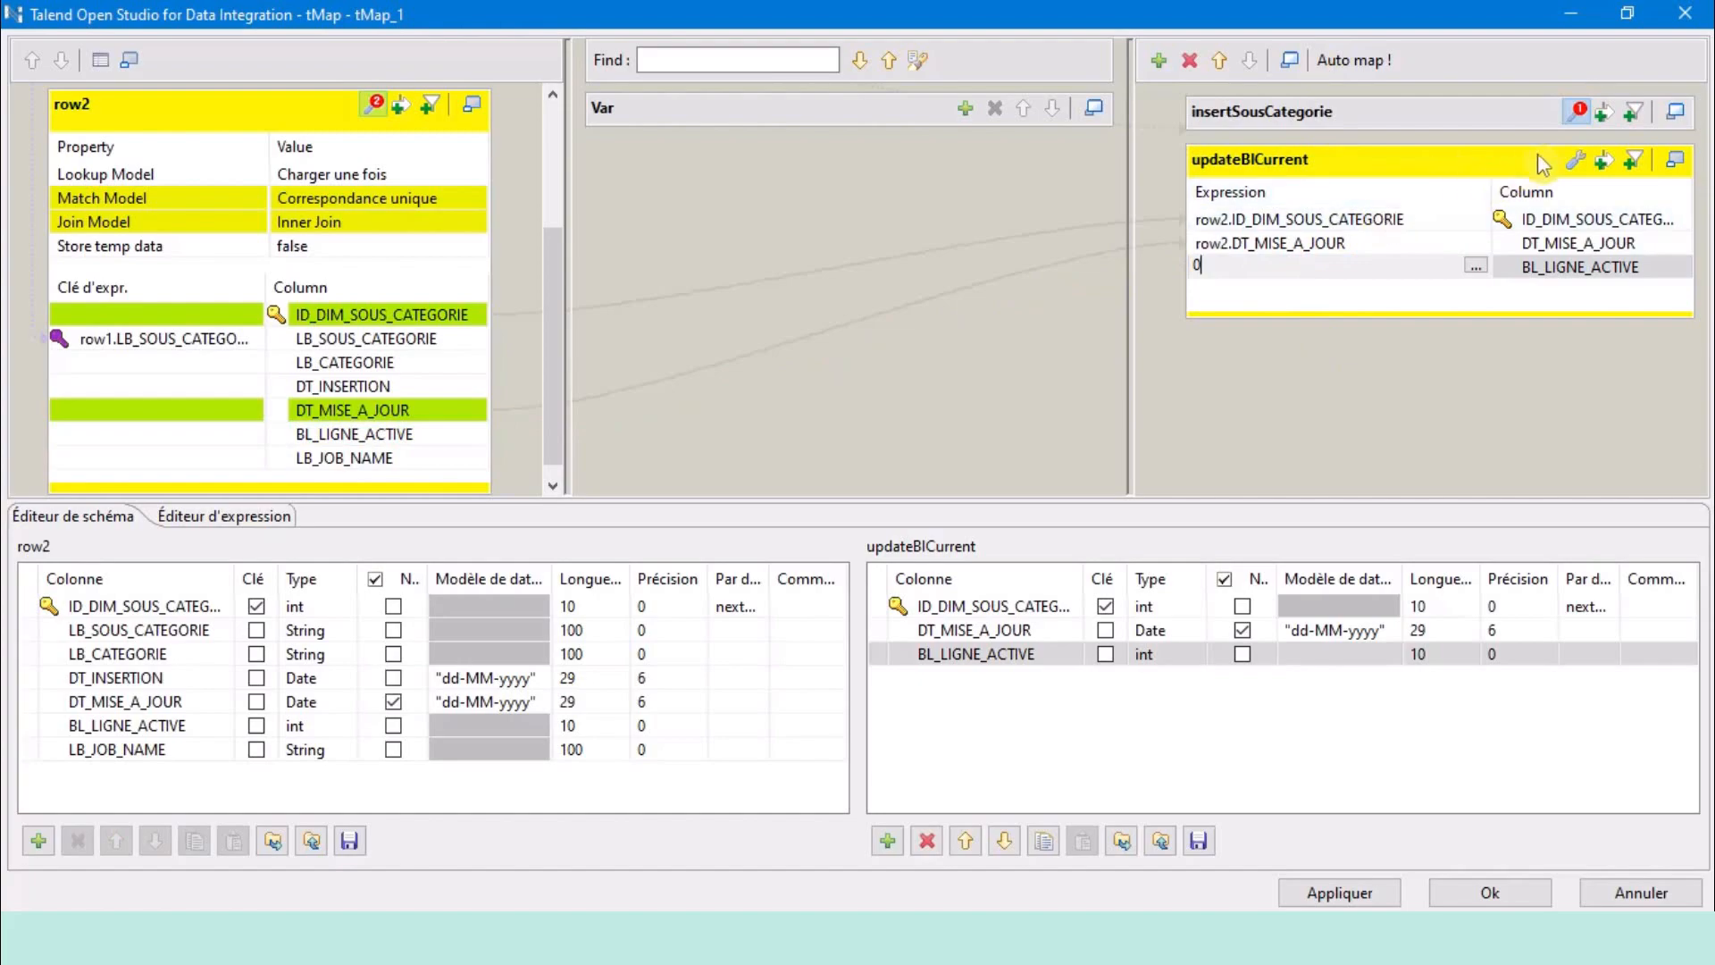
left_click(1676, 111)
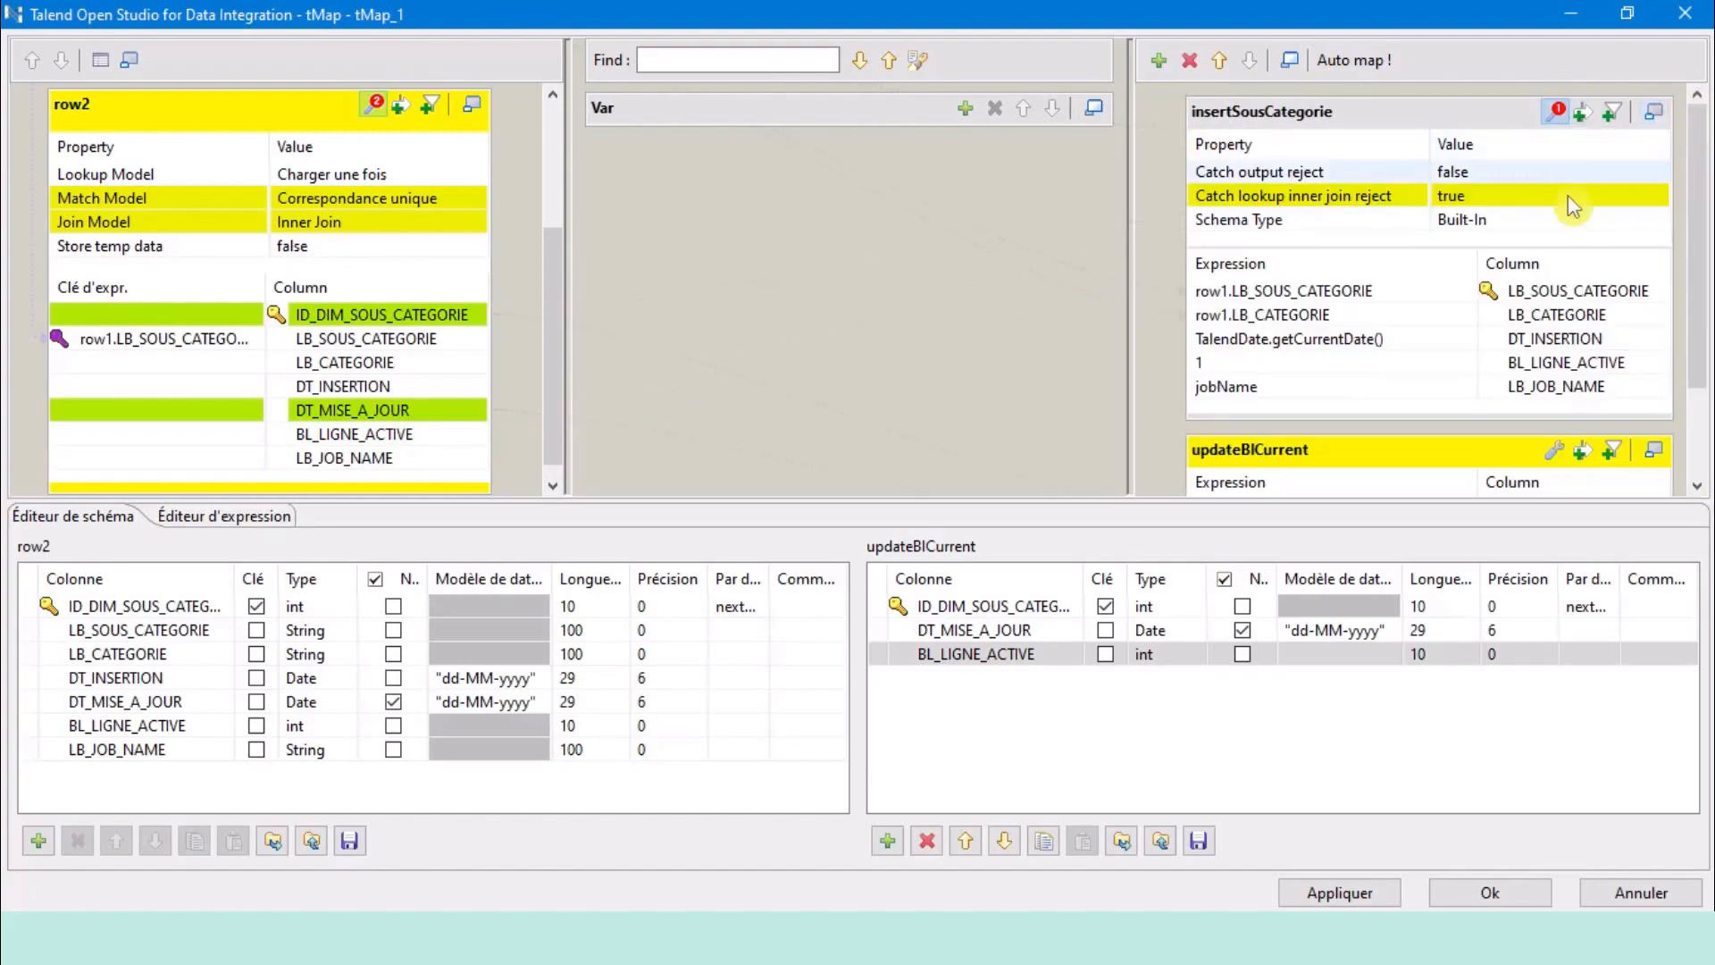
left_click(1391, 348)
key("ctrl+c")
scroll(1376, 387, "down", 3)
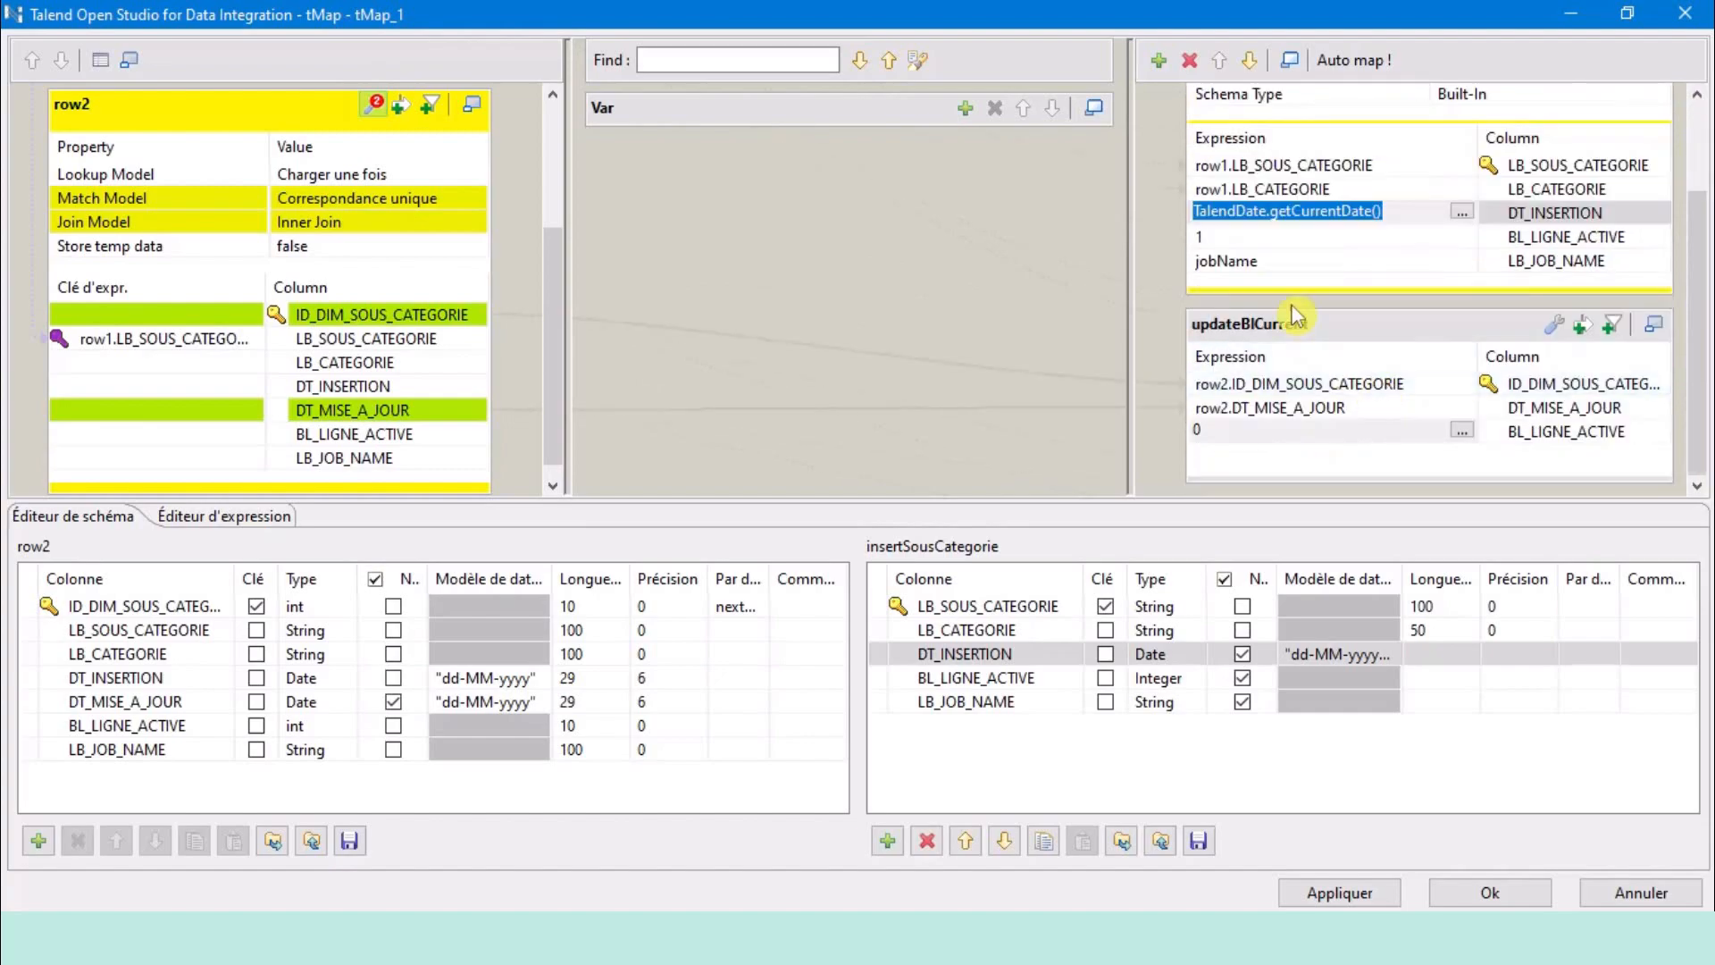
left_click(1348, 411)
key("ctrl+v")
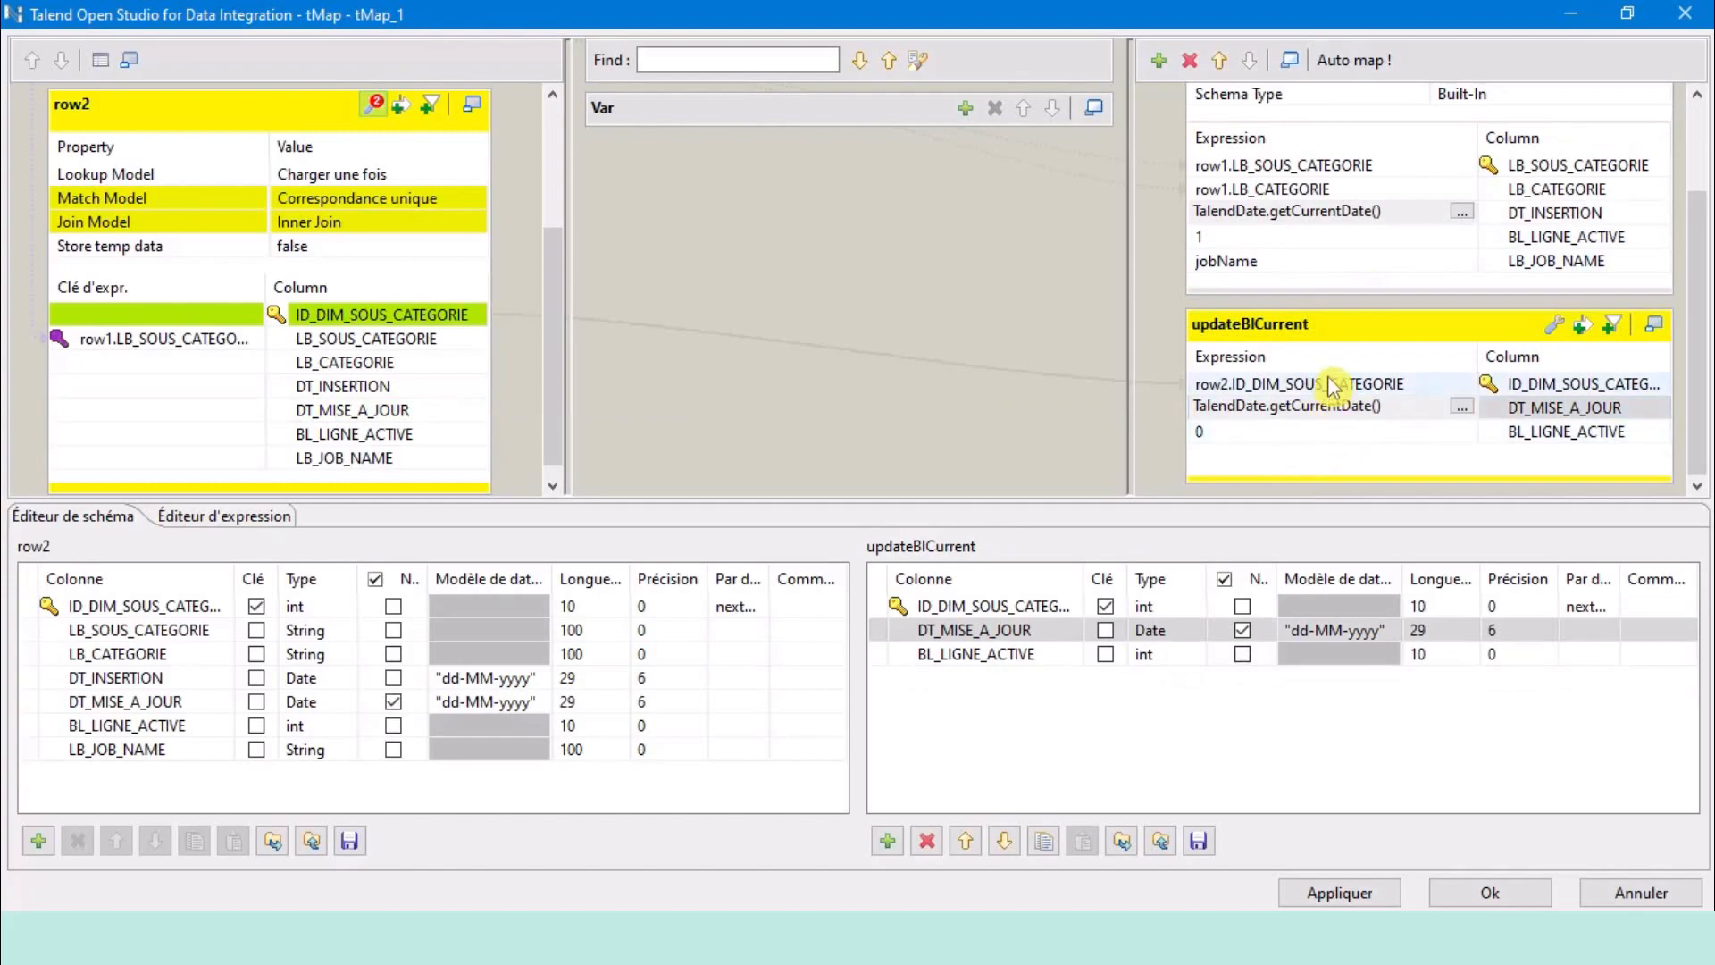
left_click(1353, 320)
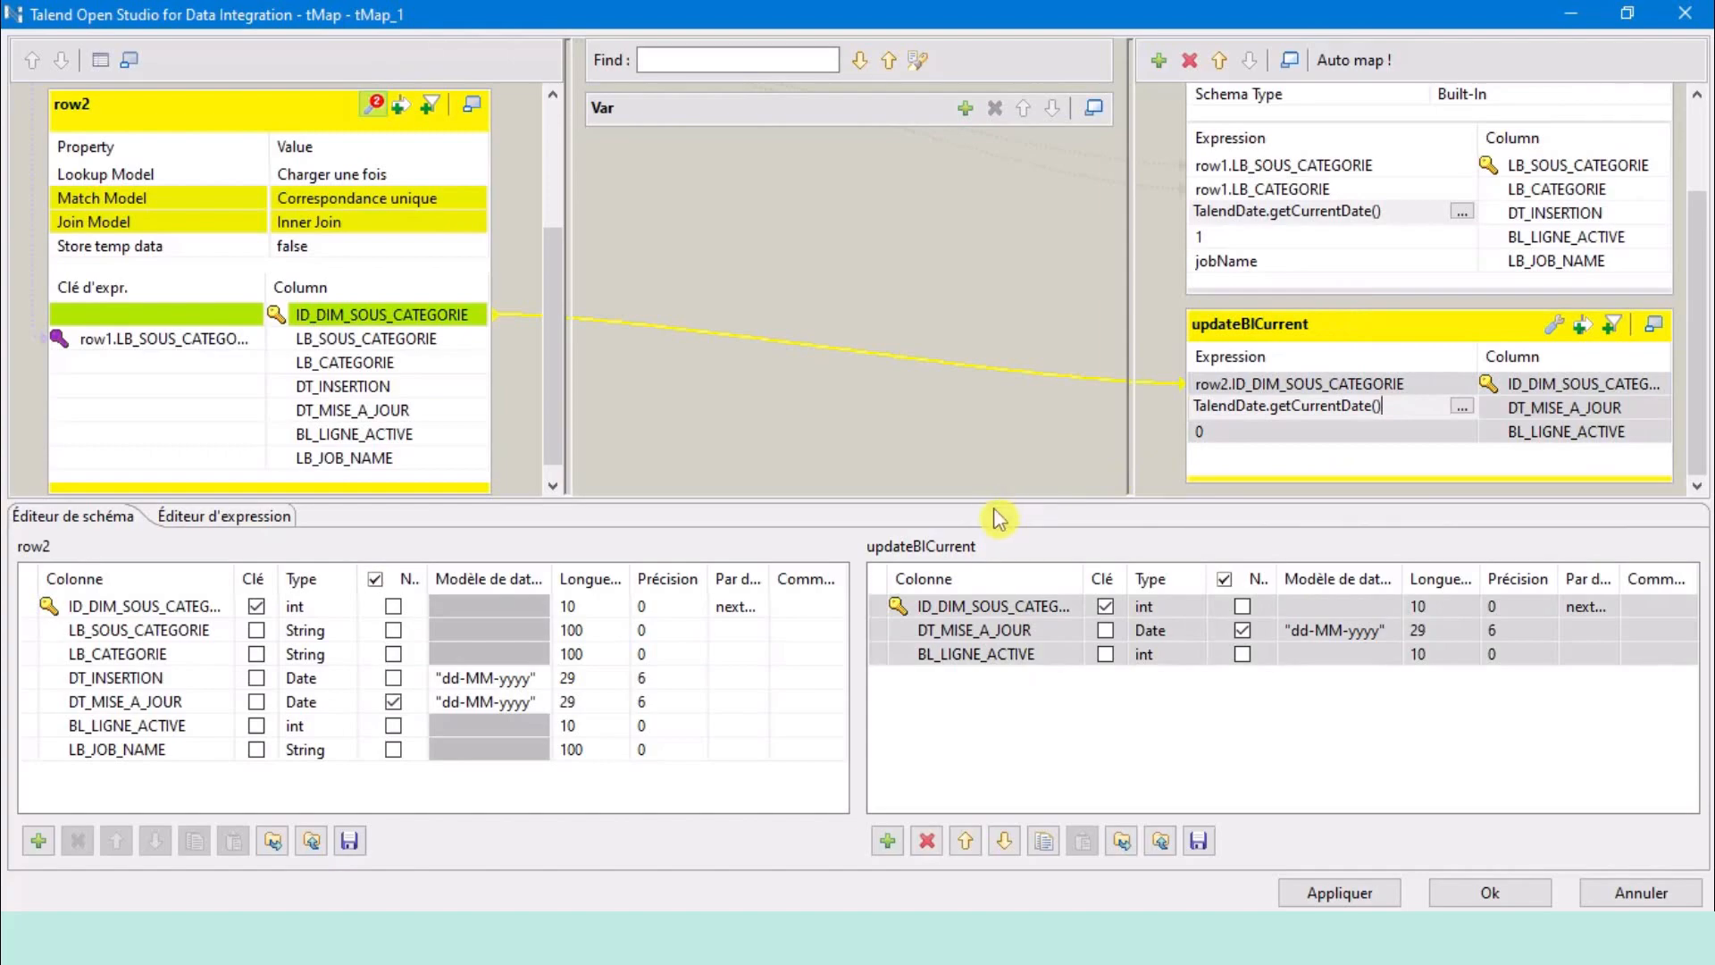
Enlarge the mapping area, show updateBICurrent's properties and enable its expression filter.
left_click_drag(994, 500, 1014, 779)
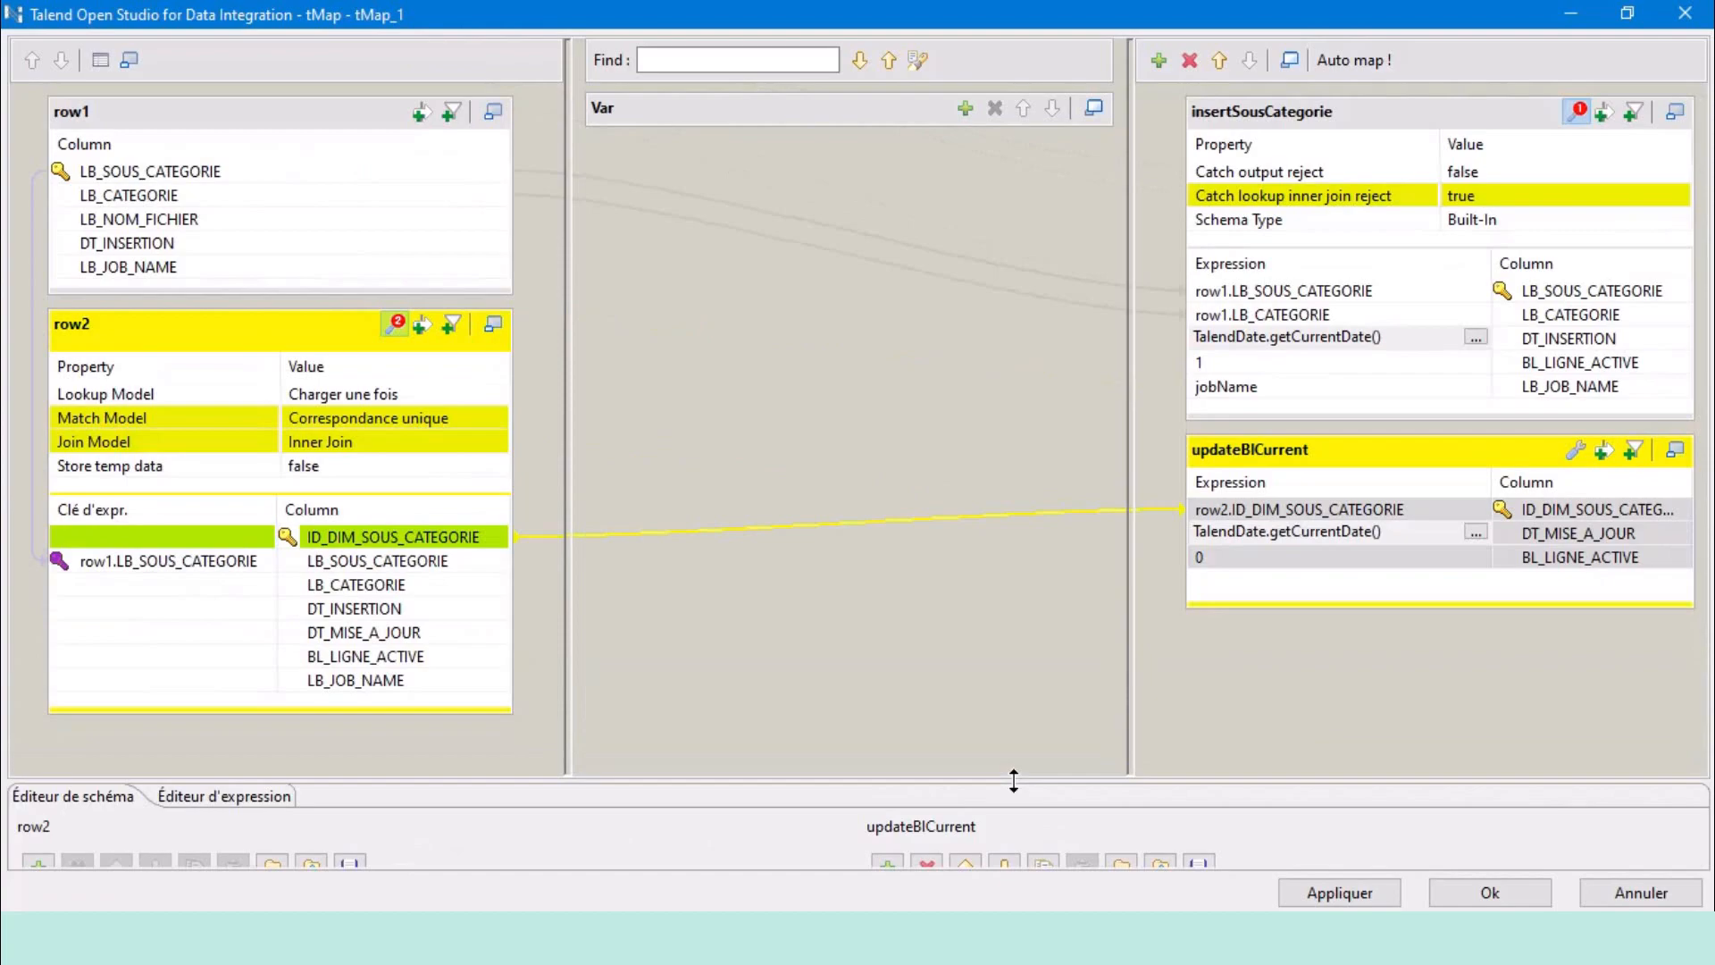
left_click(229, 347)
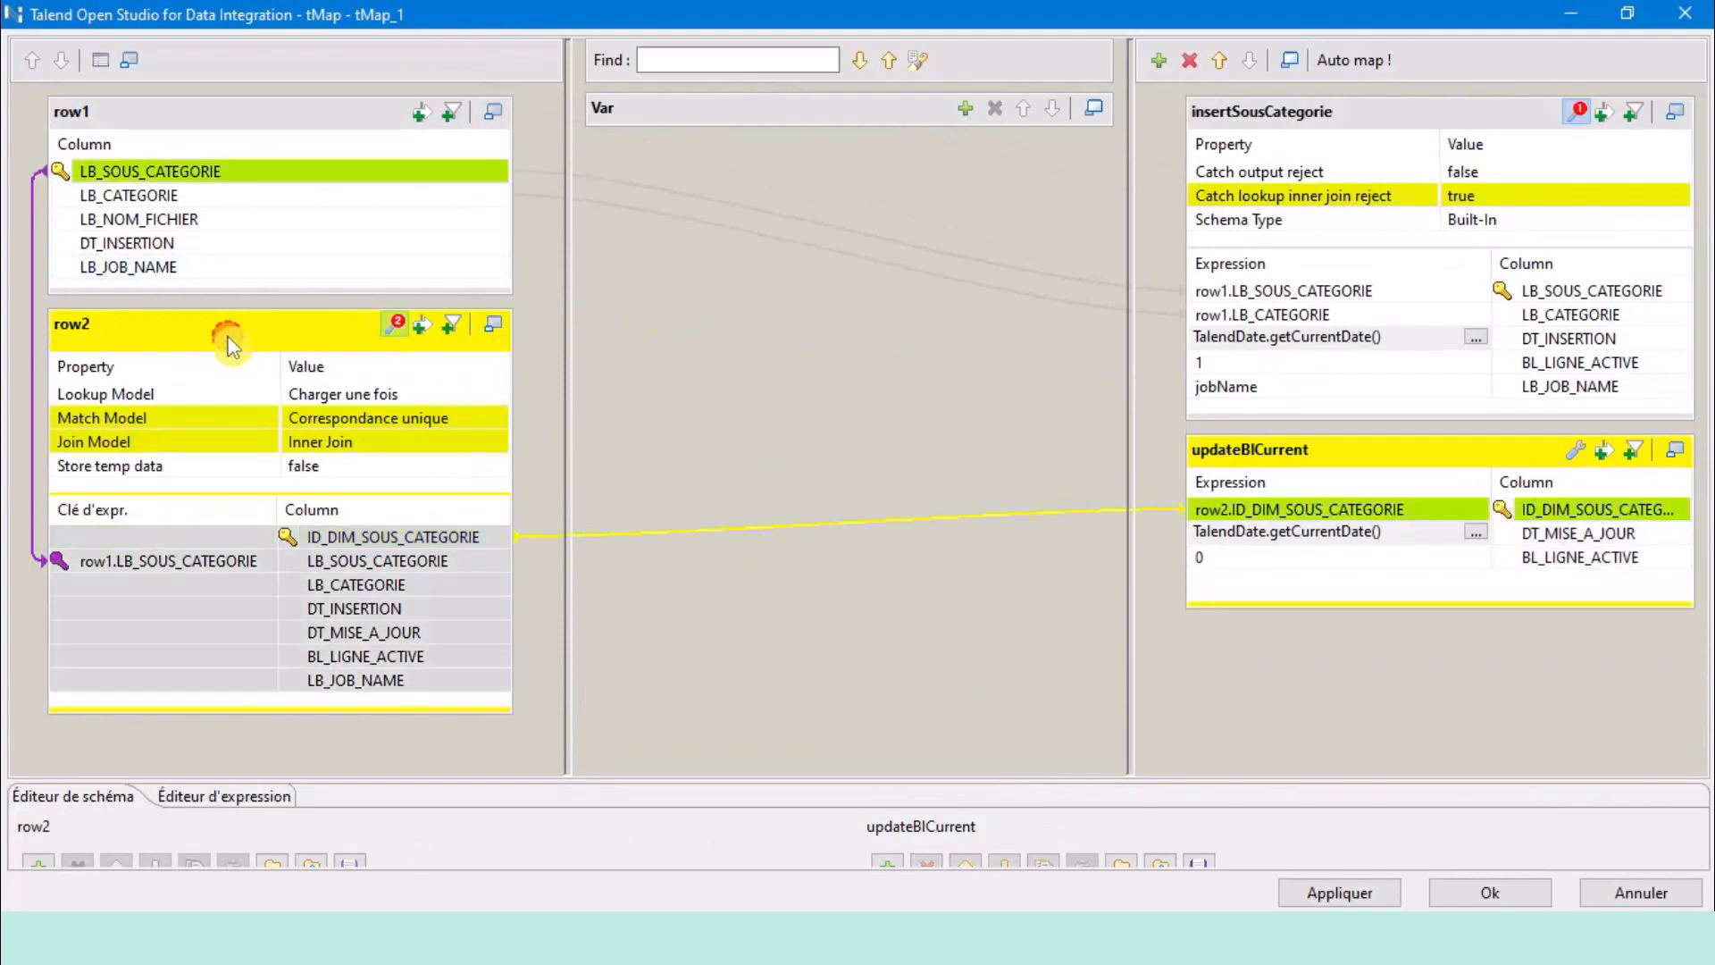
left_click(1575, 451)
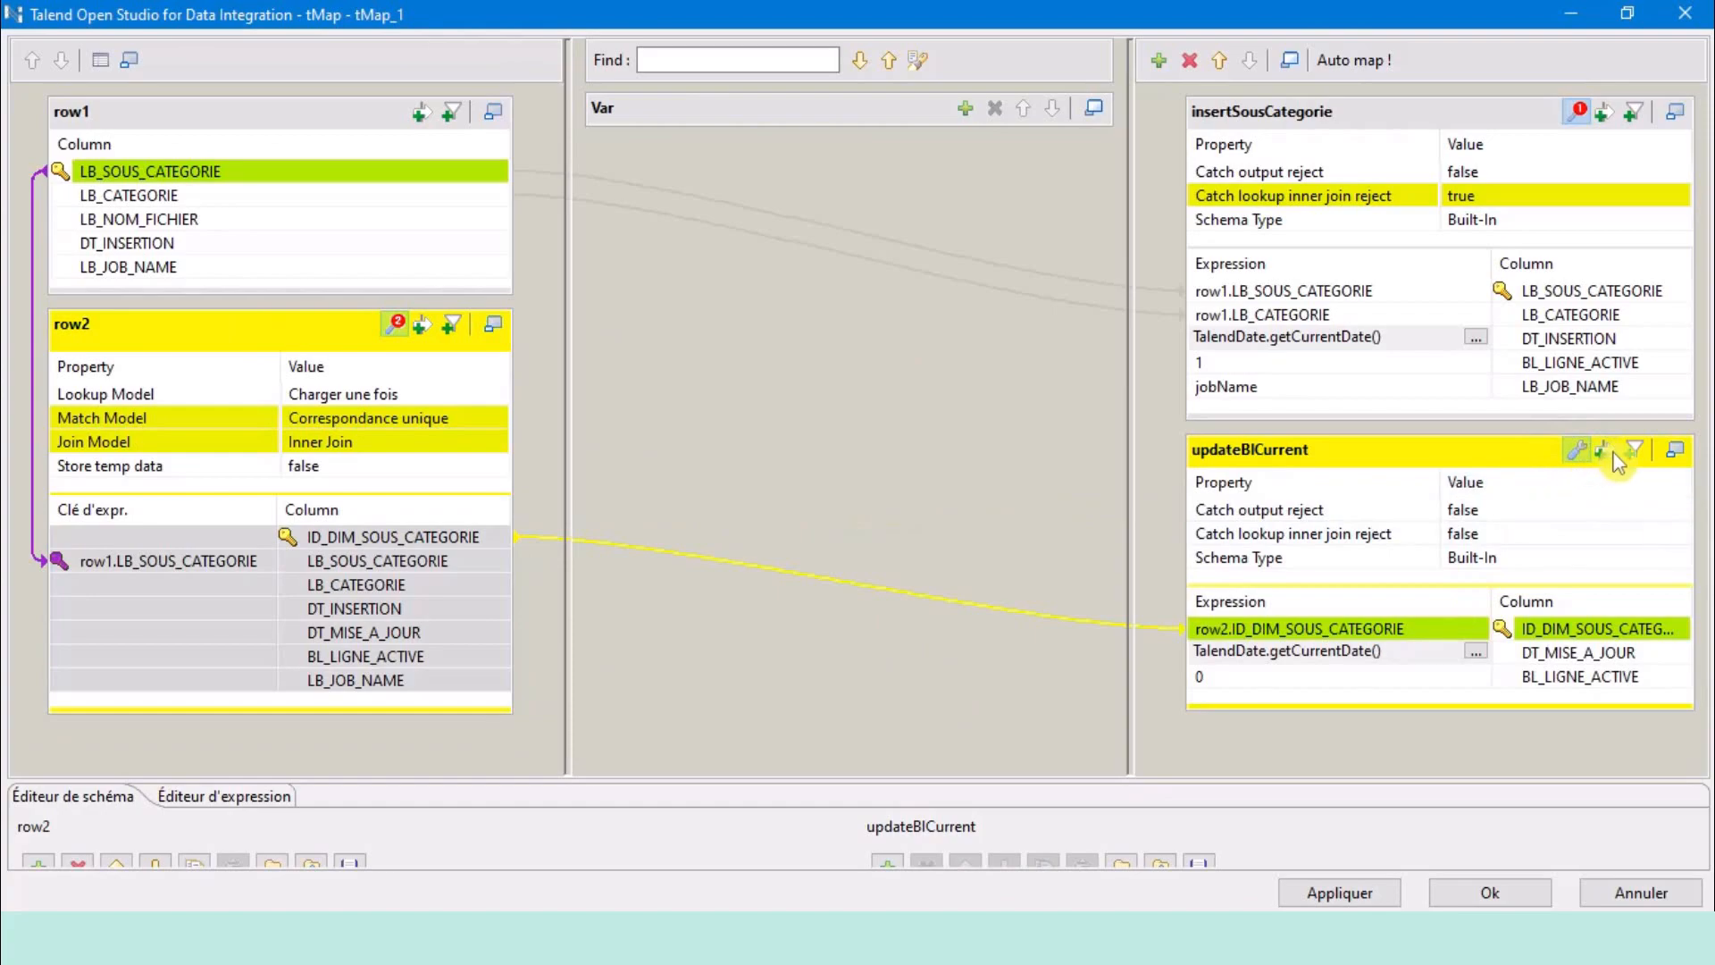
left_click(1613, 456)
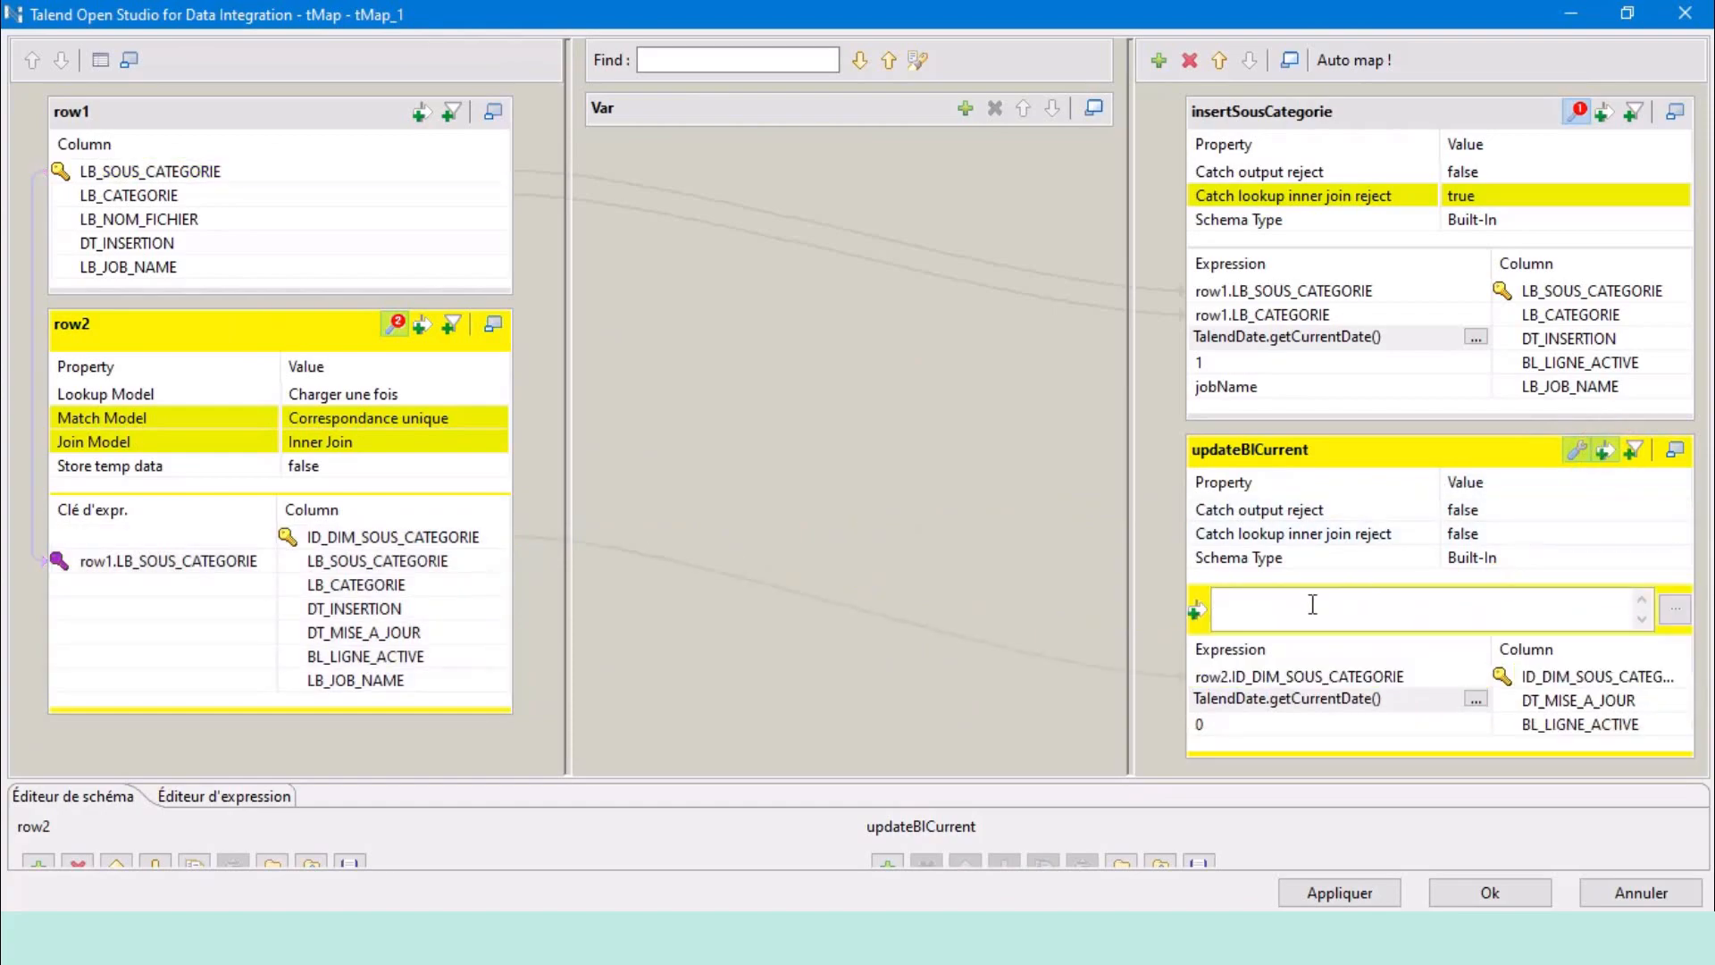
Set updateBICurrent's filter expression to !row1.LB_CATEGORIE.equals(row2.LB_CATEGORIE), starting from row1's LB_CATEGORIE column.
left_click(216, 197)
mouse_move(234, 206)
left_mouse_down()
mouse_move(525, 223)
mouse_move(1296, 607)
left_mouse_up()
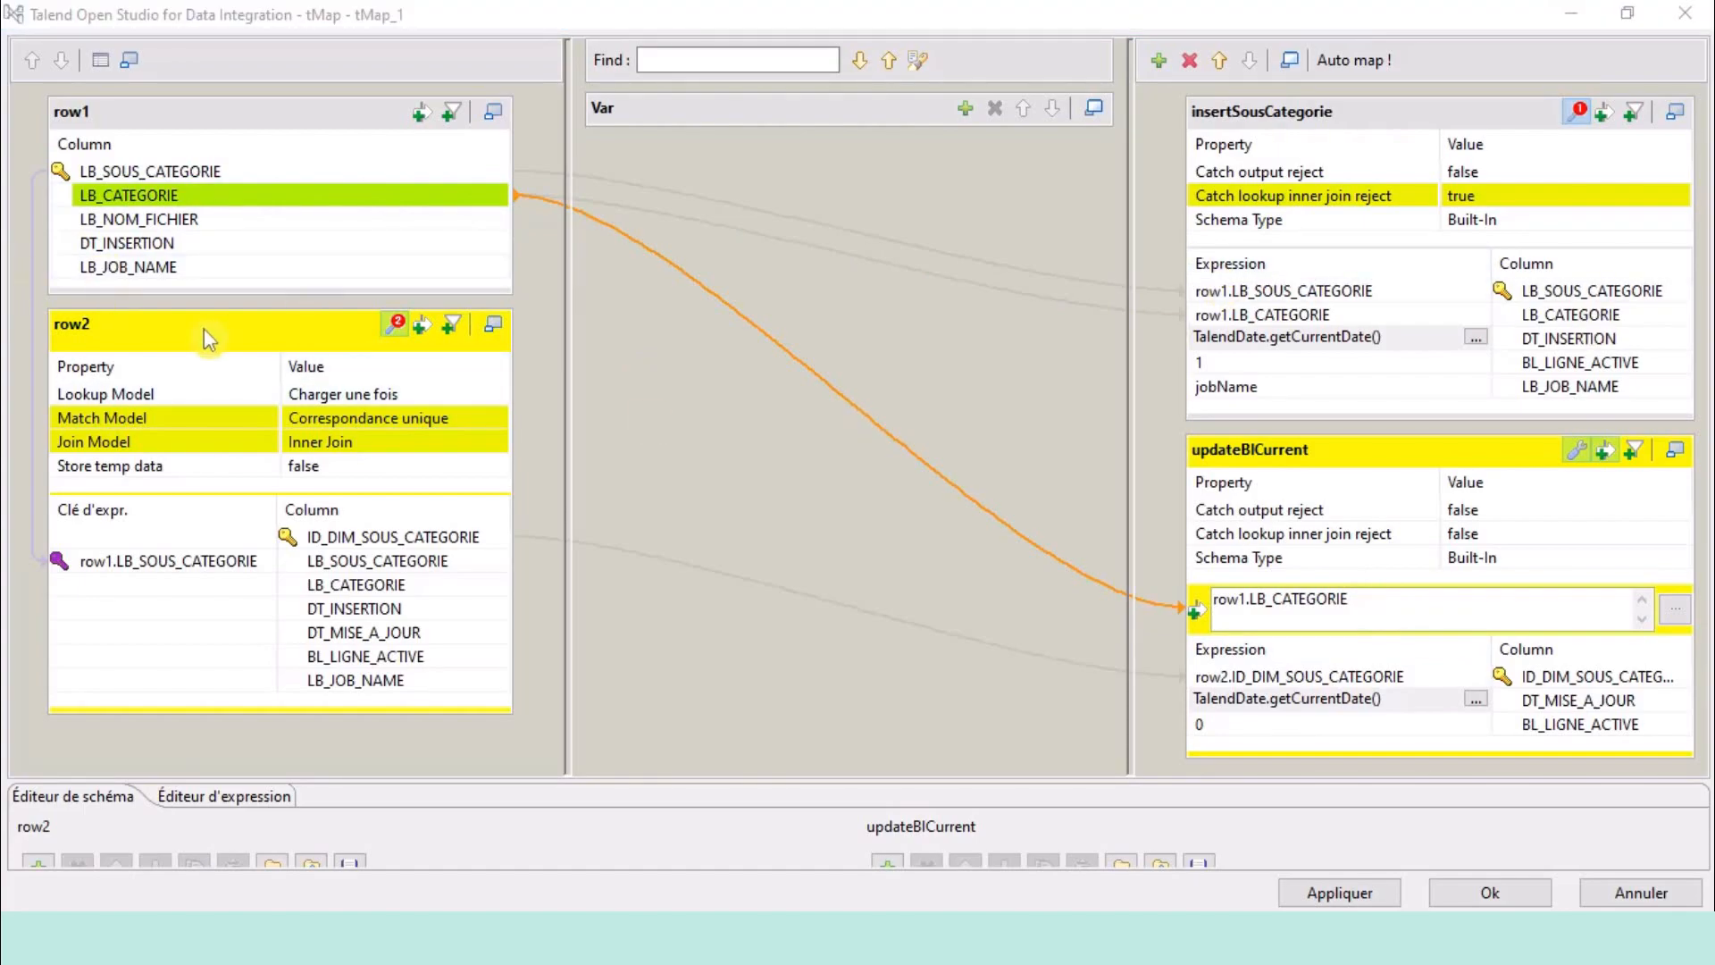
left_click(1608, 558)
left_click(1405, 605)
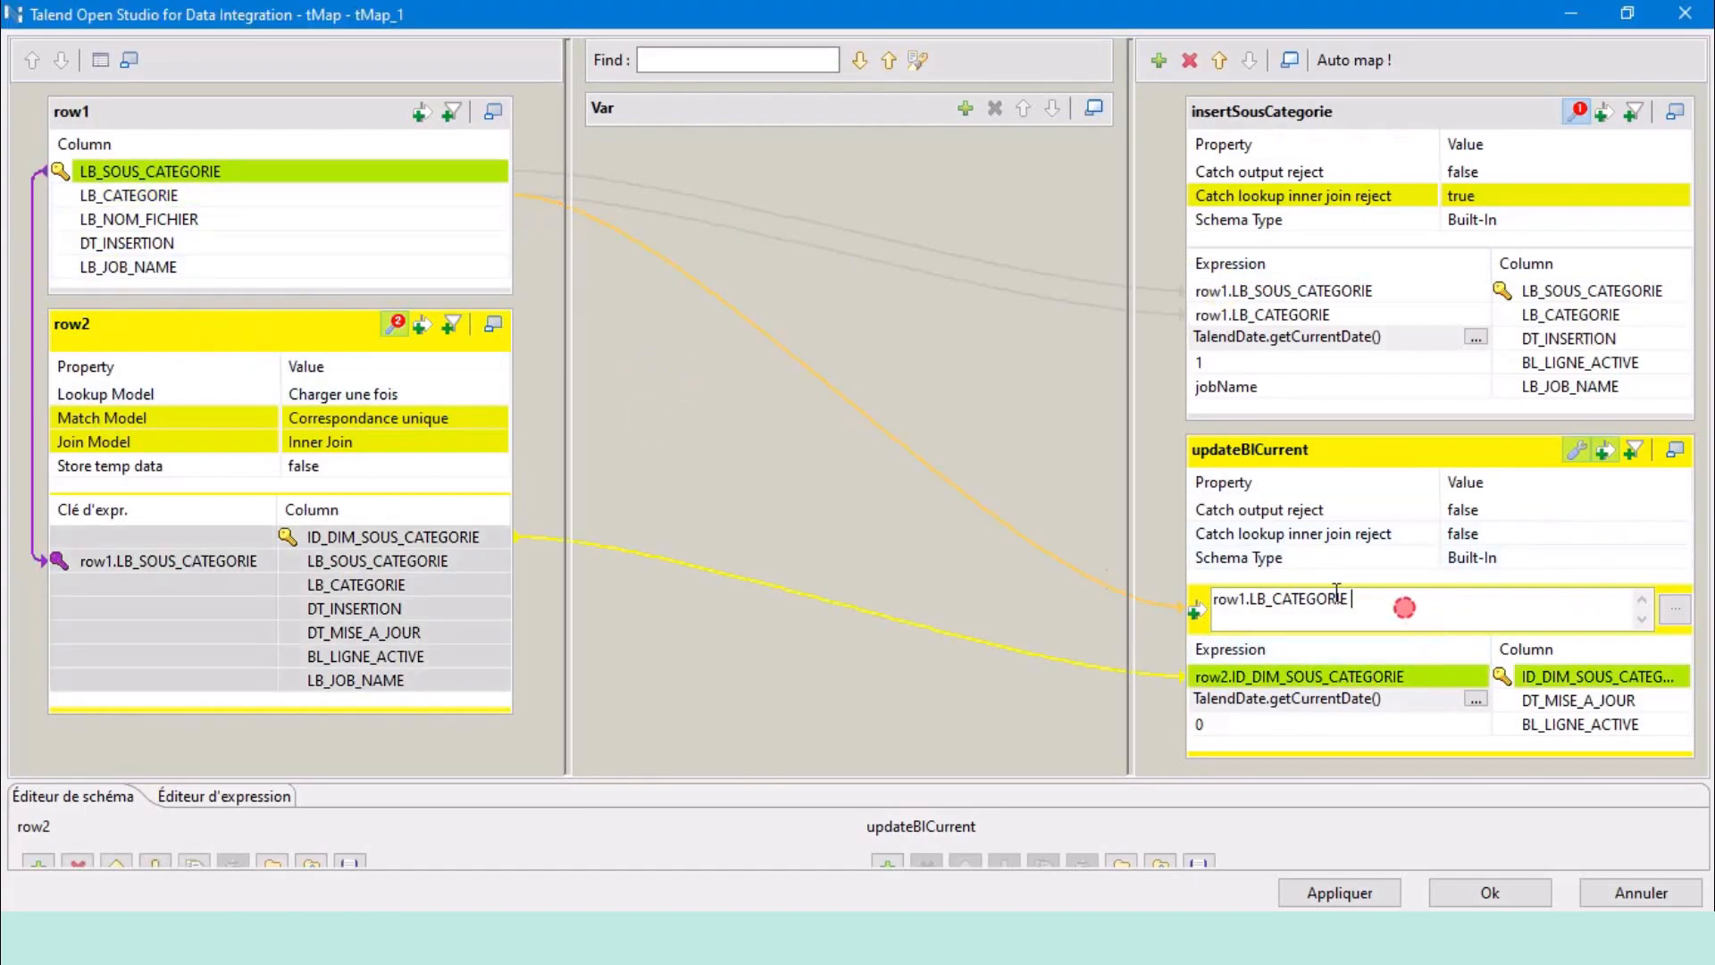
key("ctrl+a")
type("!row1.LB_CATEGORIE.equals(row2.LB_CATEGORIE)")
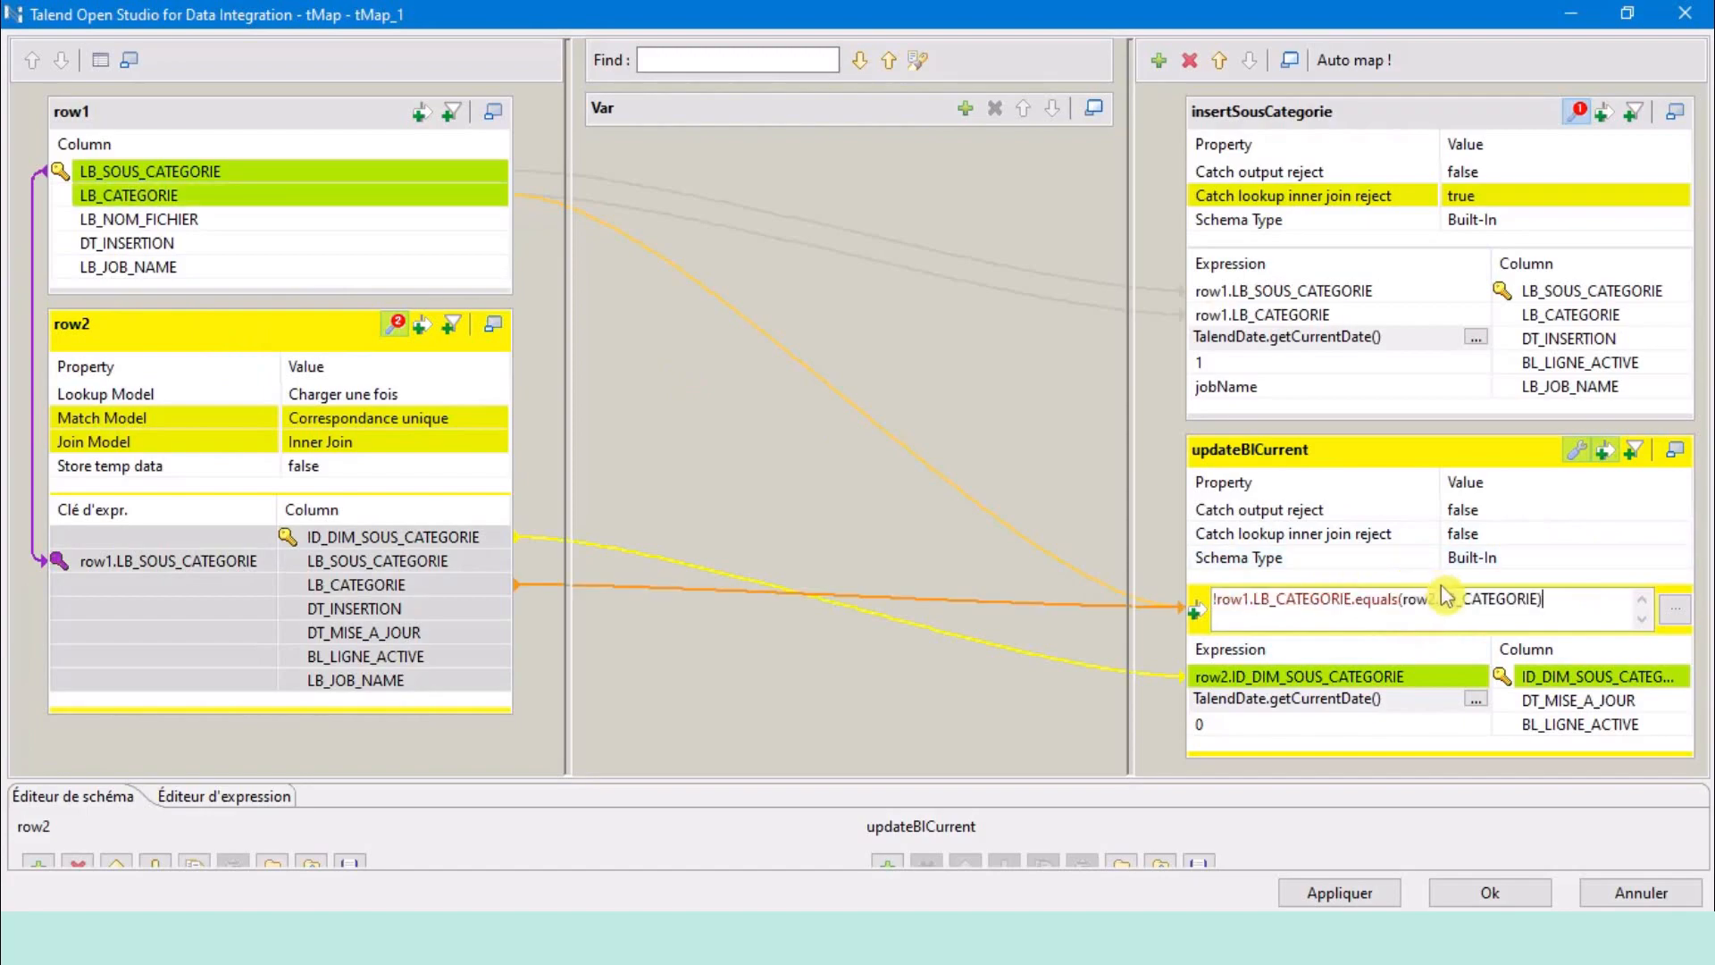
double_click(1228, 598)
left_click(312, 112)
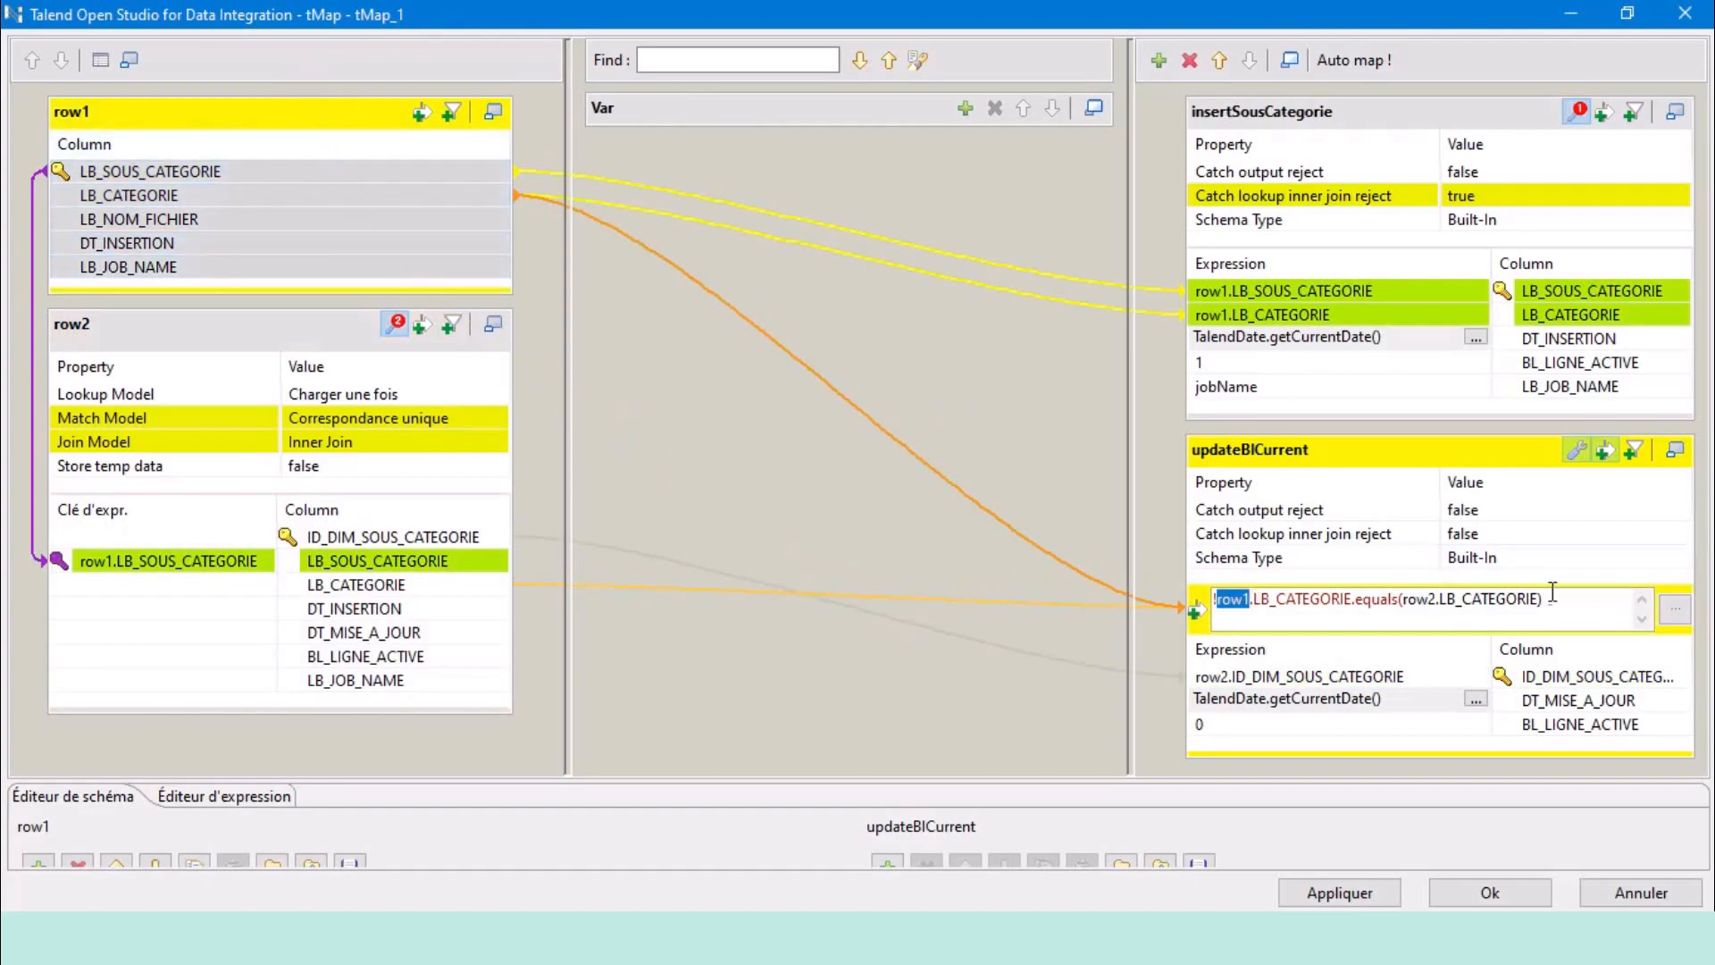
Check updateBICurrent's category filter and its date and active-flag mappings, and collapse the updateBICurrent and insertSousCategorie output tables.
left_click(222, 344)
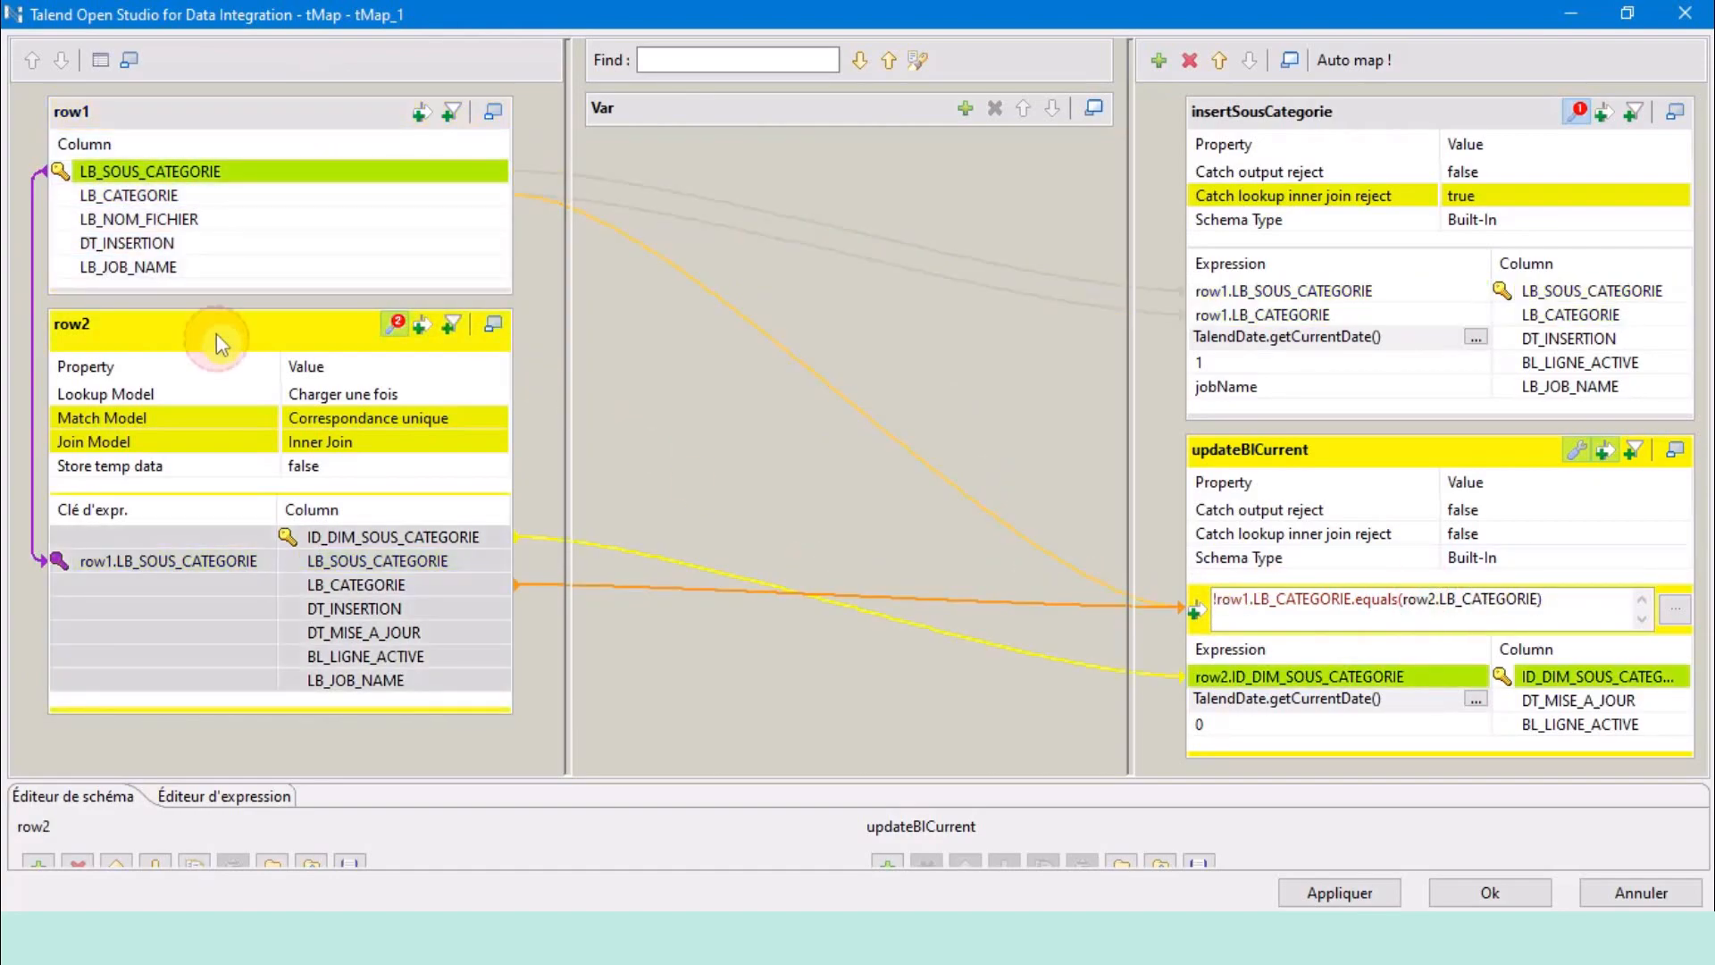
triple_click(1557, 606)
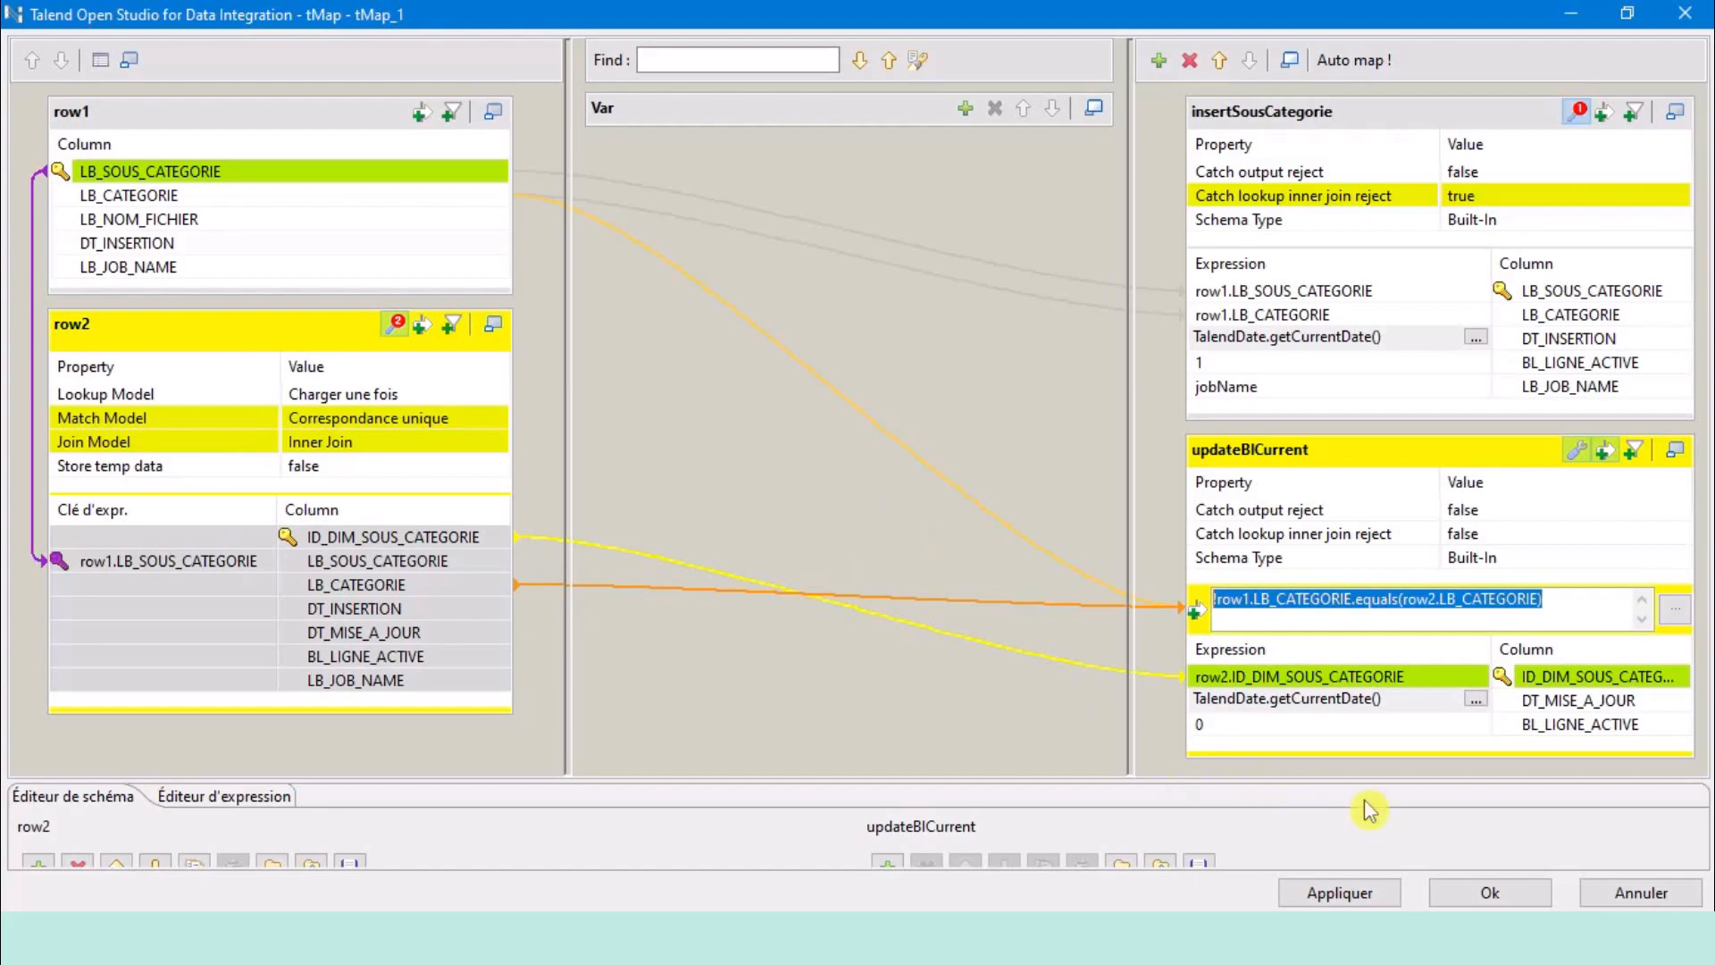
left_click(1535, 730)
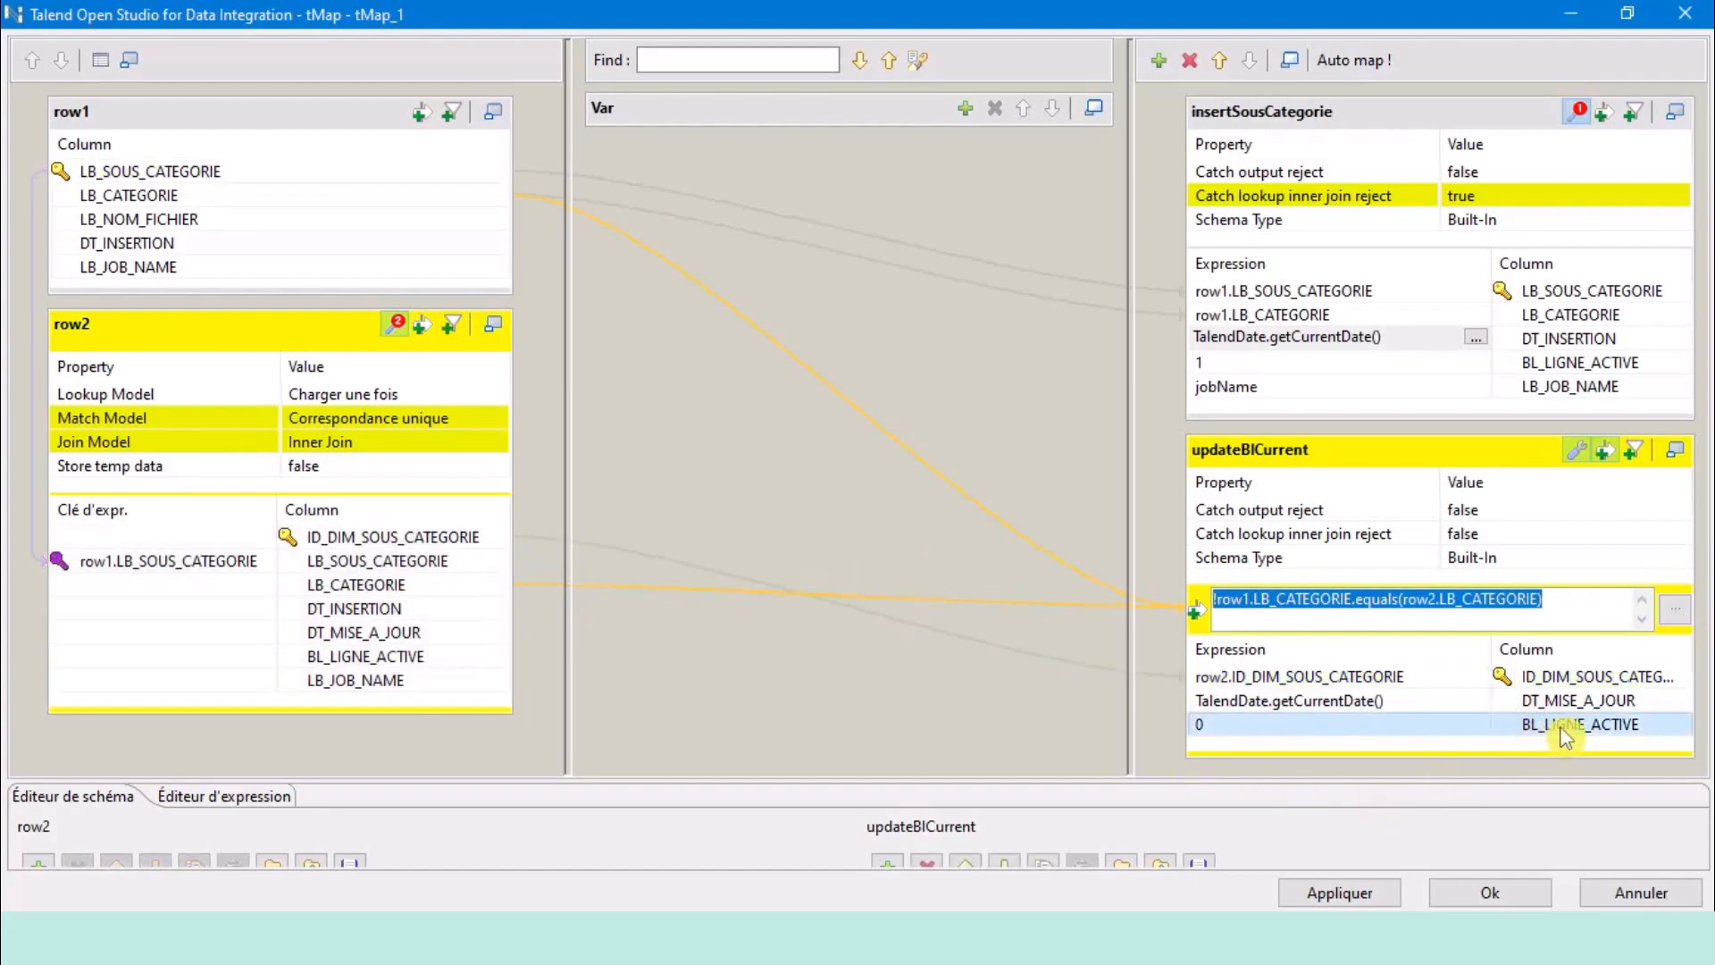
left_click(1397, 701)
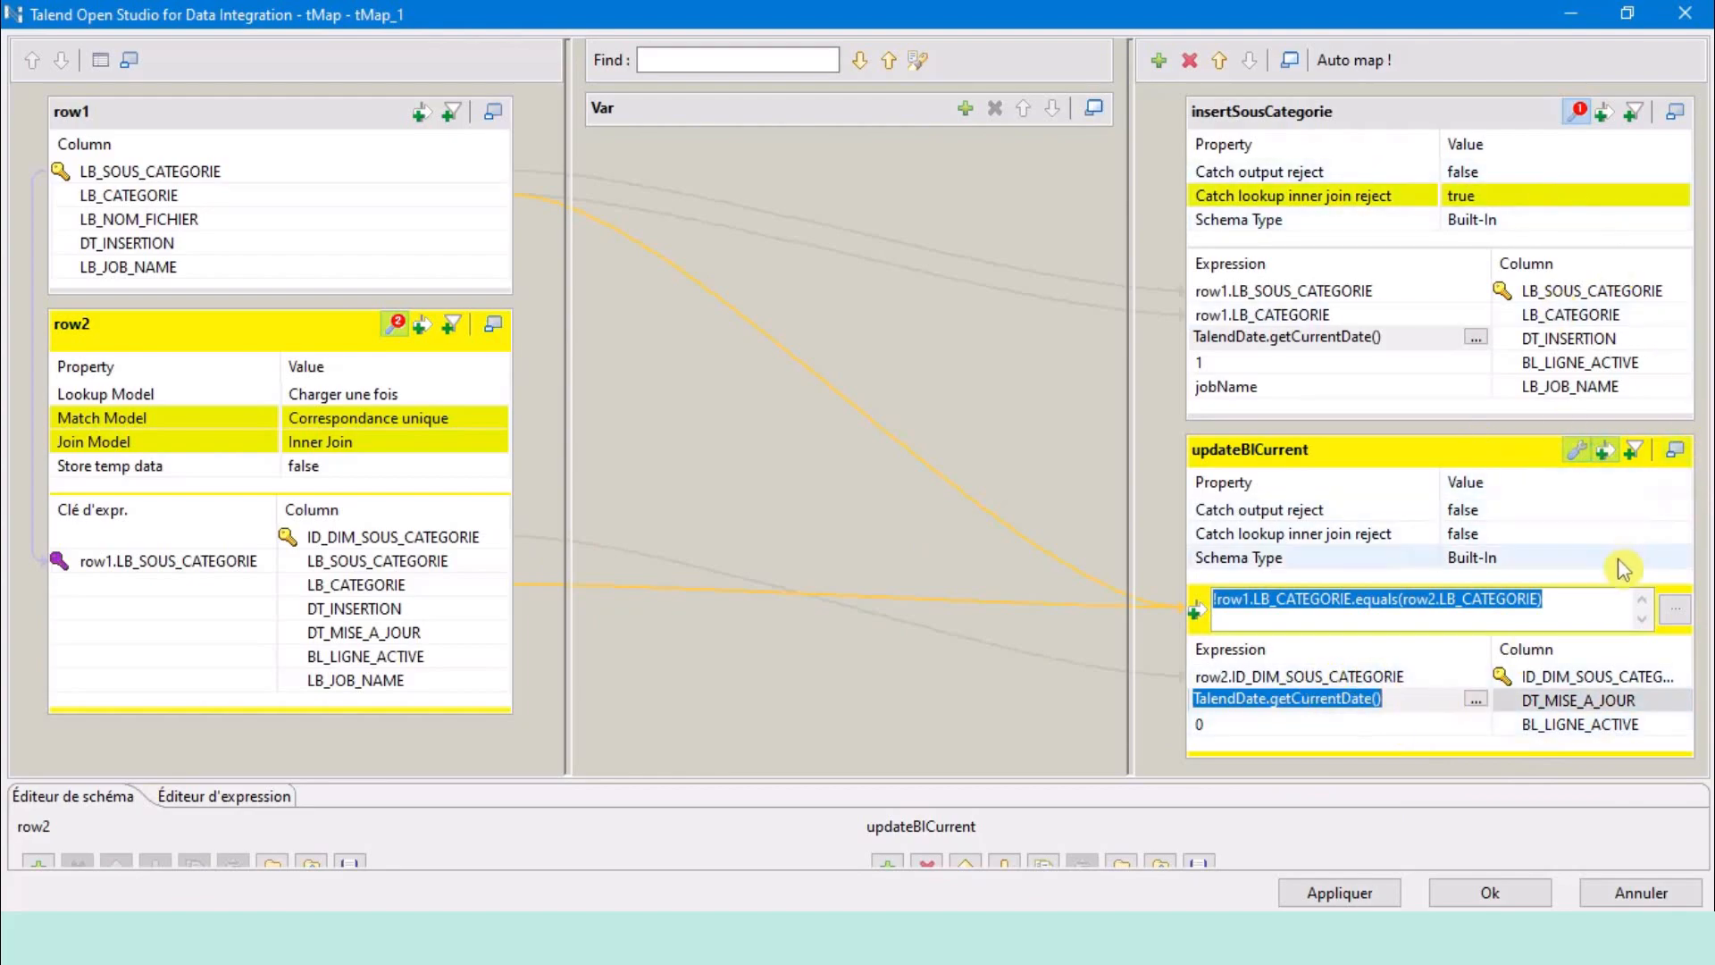
left_click(1675, 449)
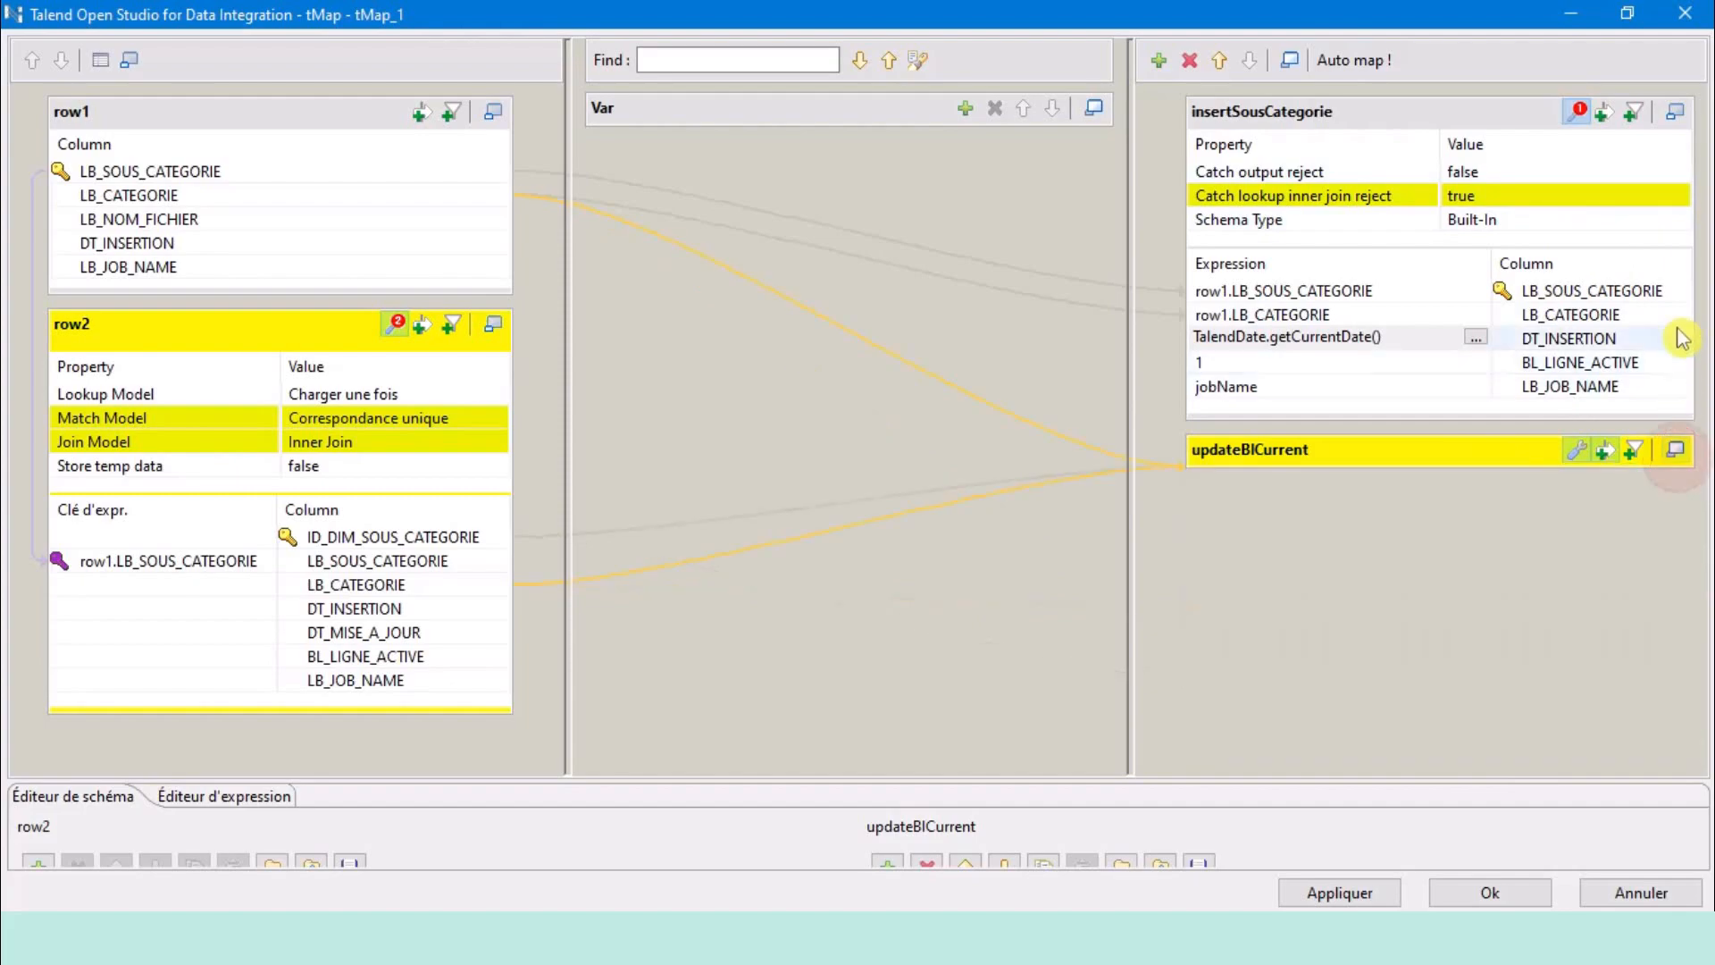
left_click(1676, 112)
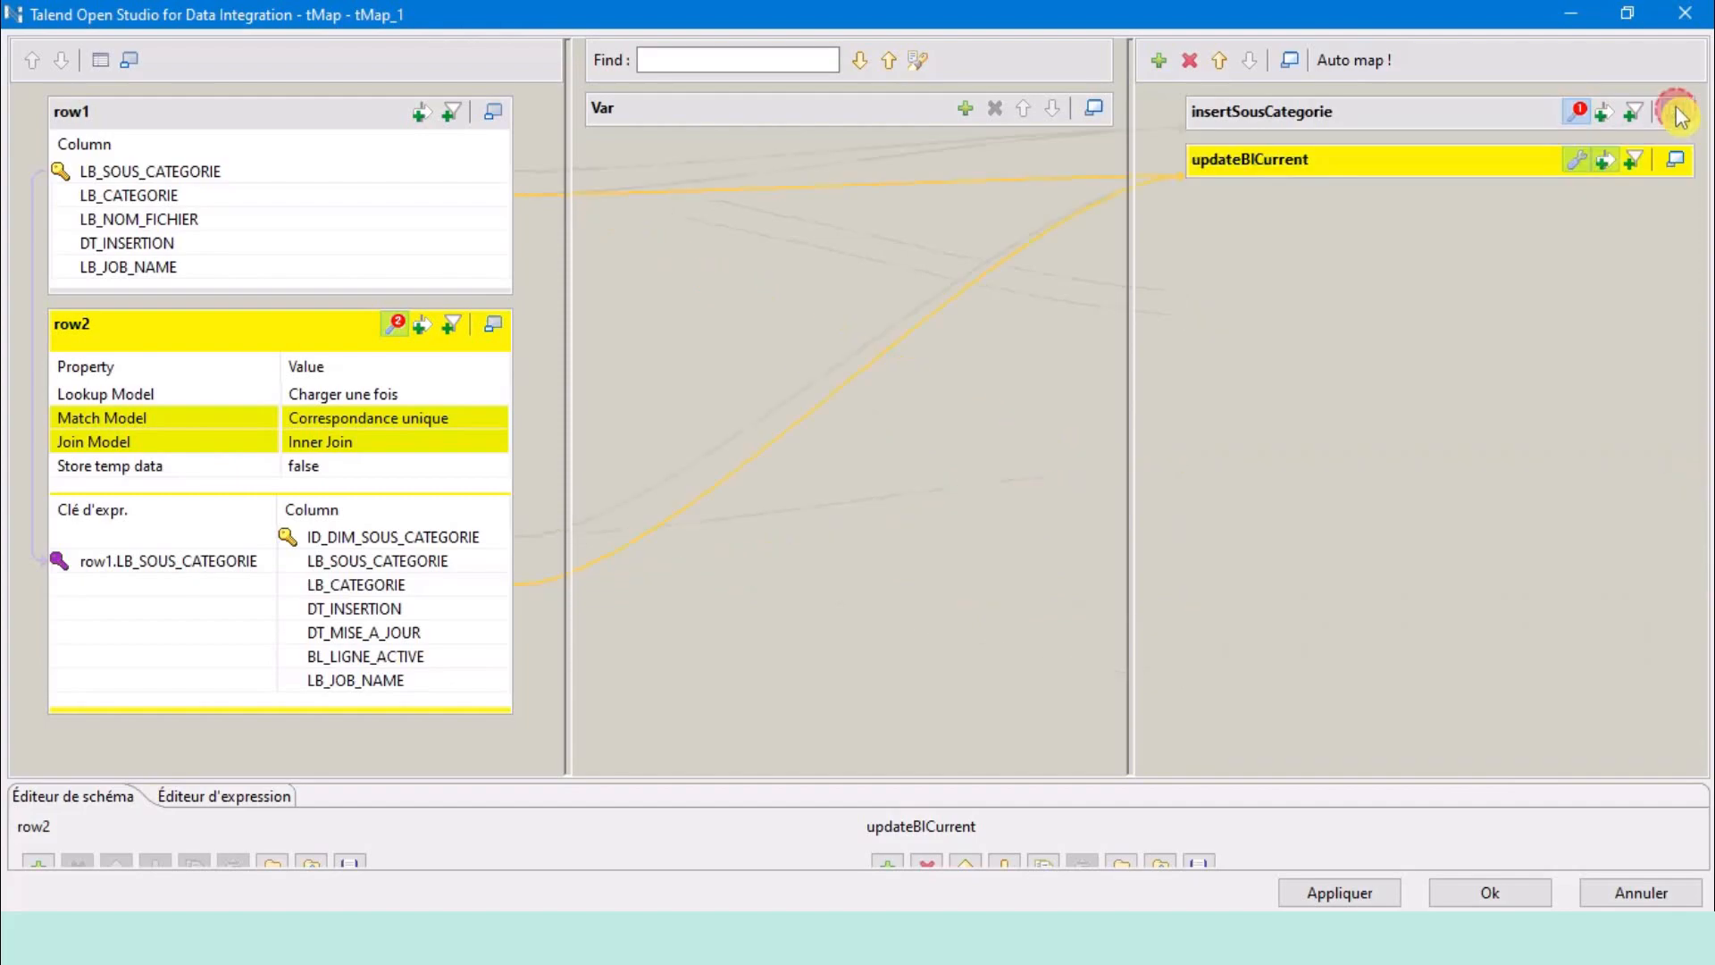
Add a new tMap output named insertNewSousCategorie.
left_click(1158, 61)
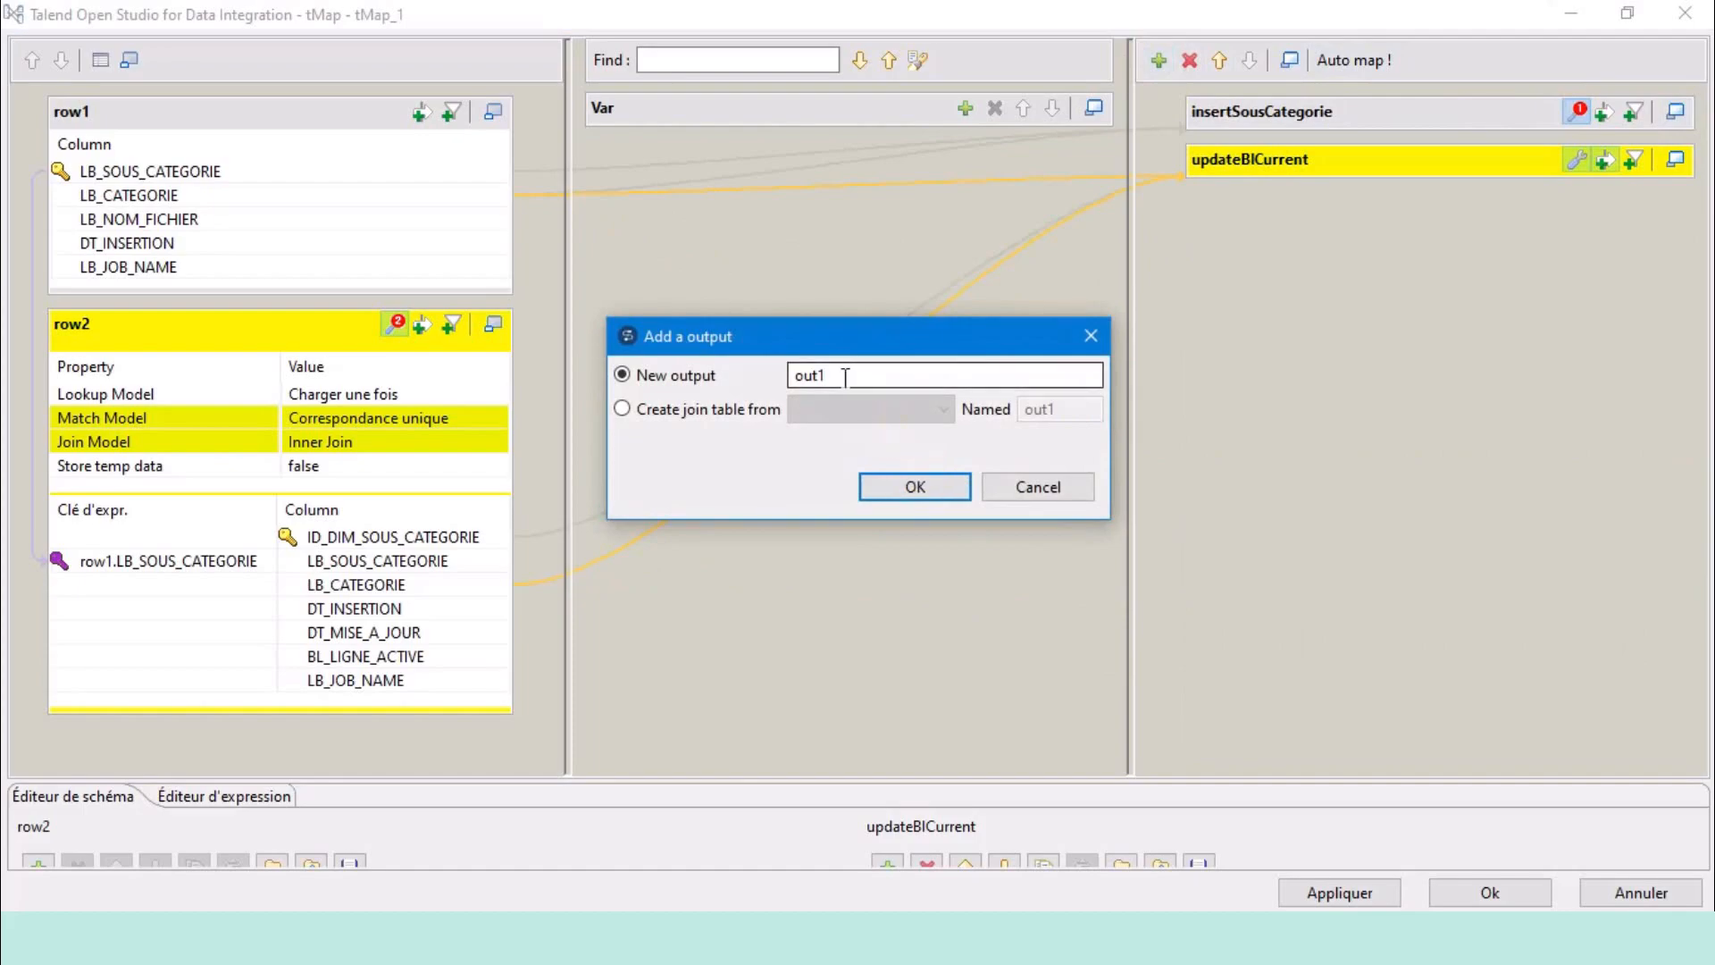
left_click_drag(853, 375, 708, 373)
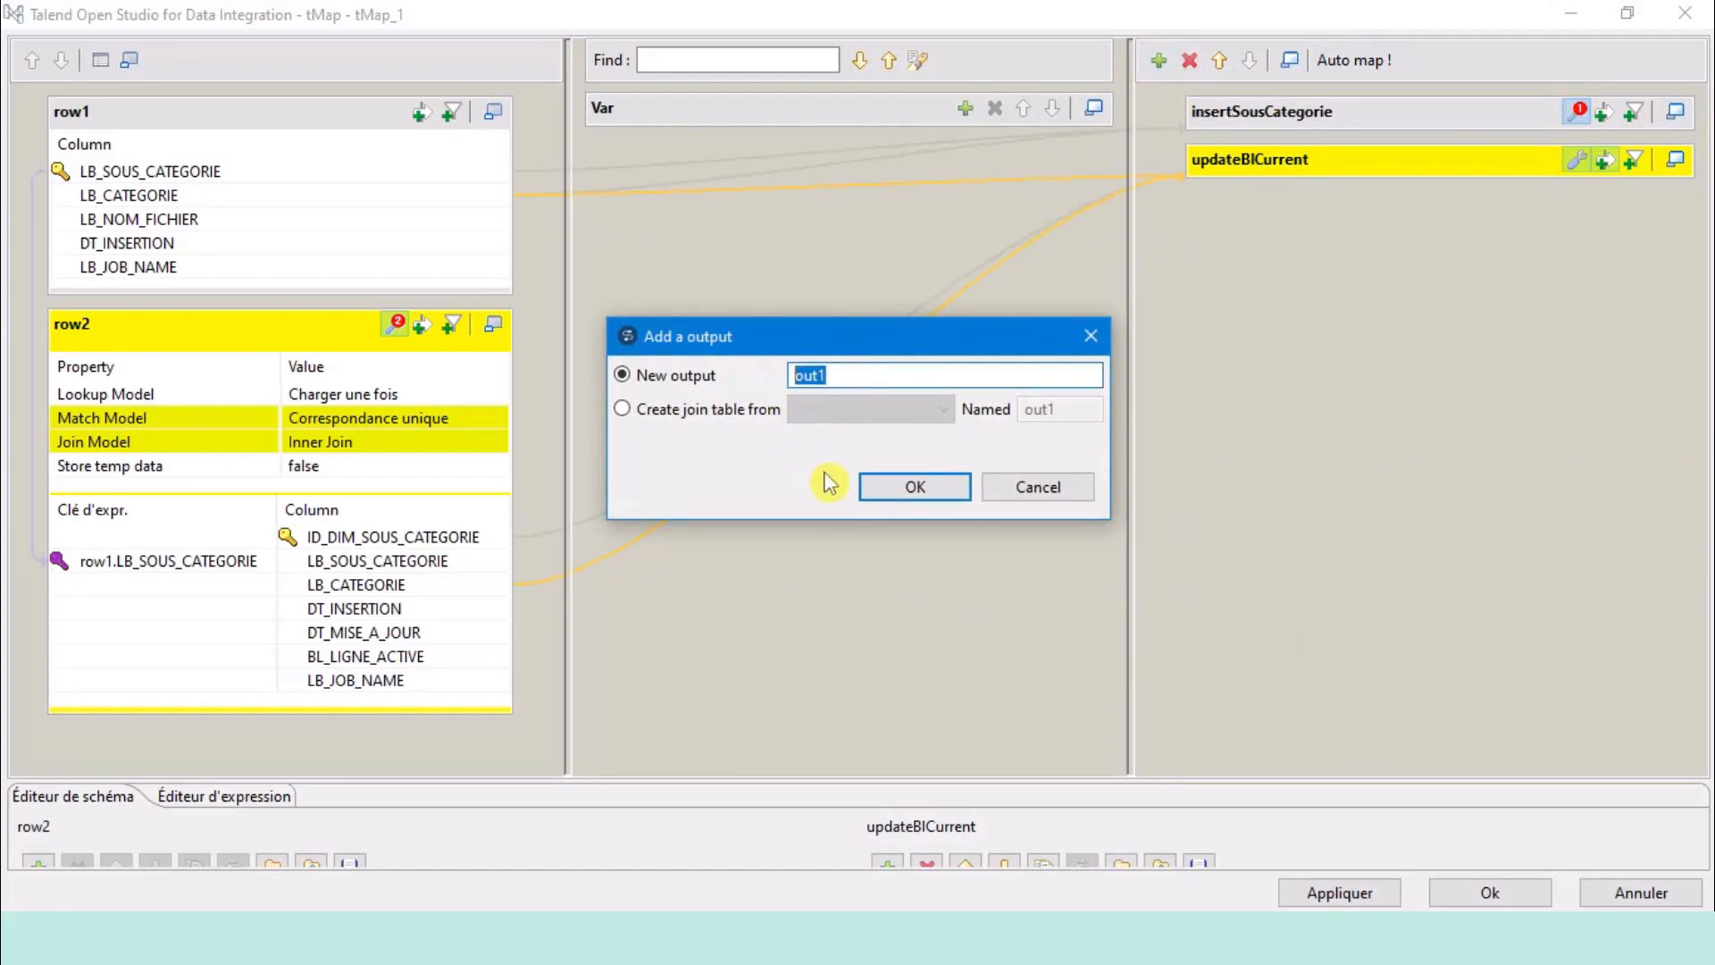
type("insert")
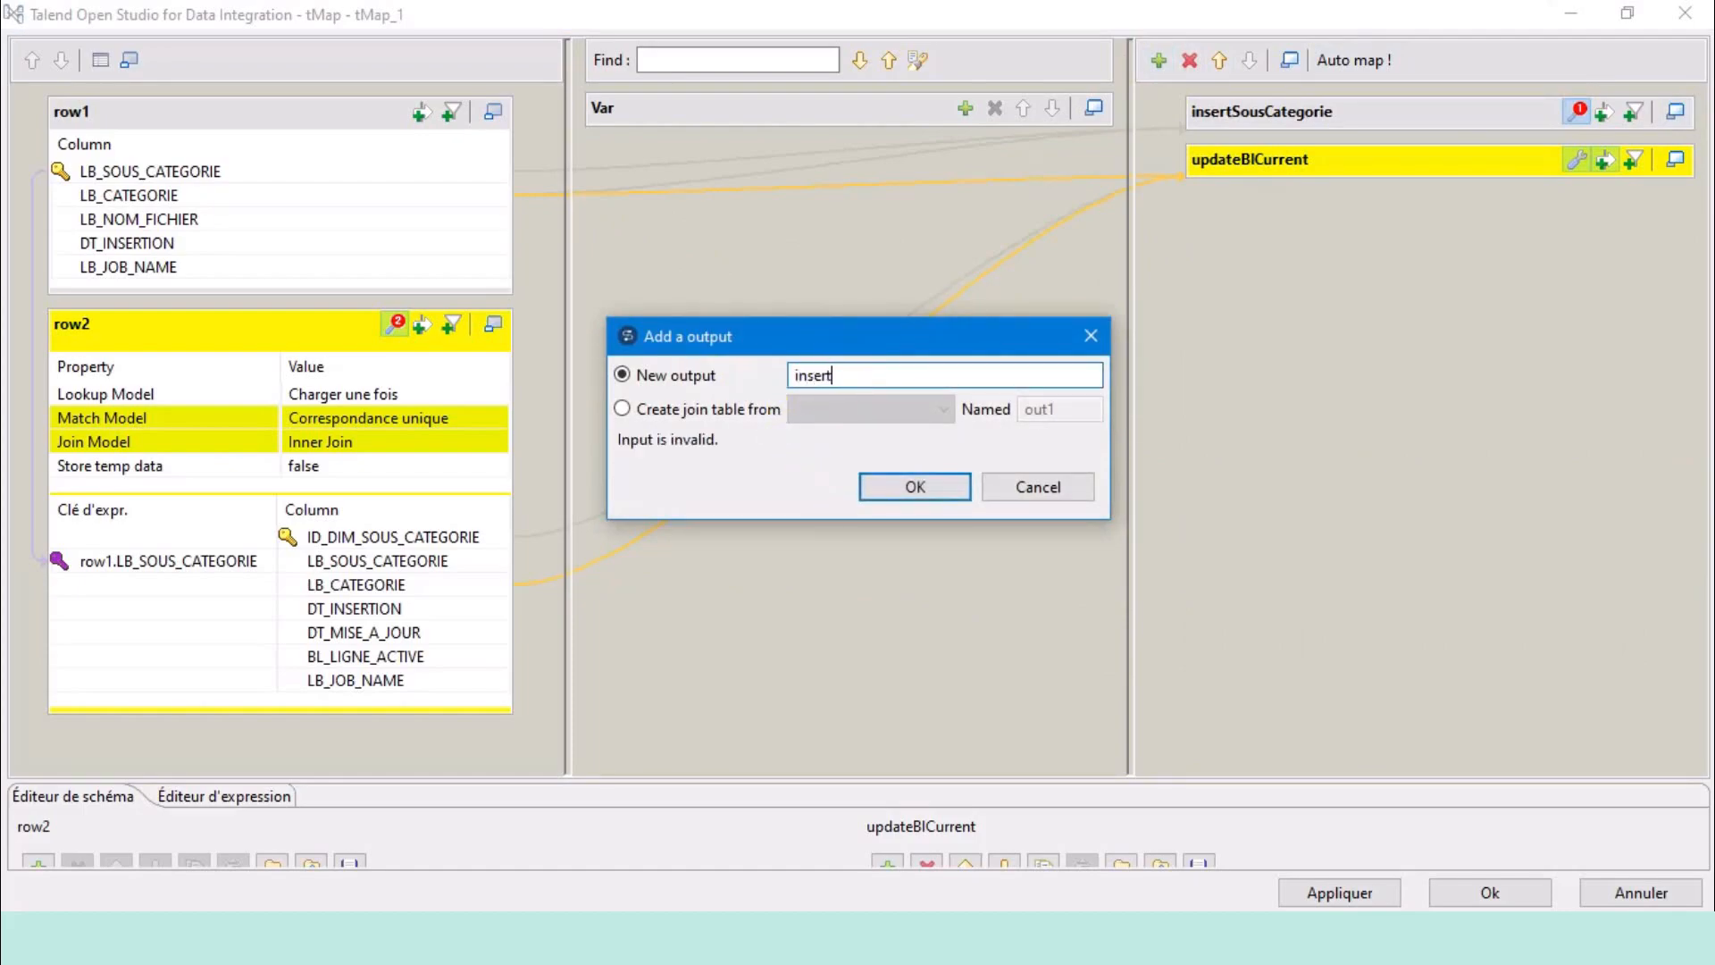
type("NewSousCategorie")
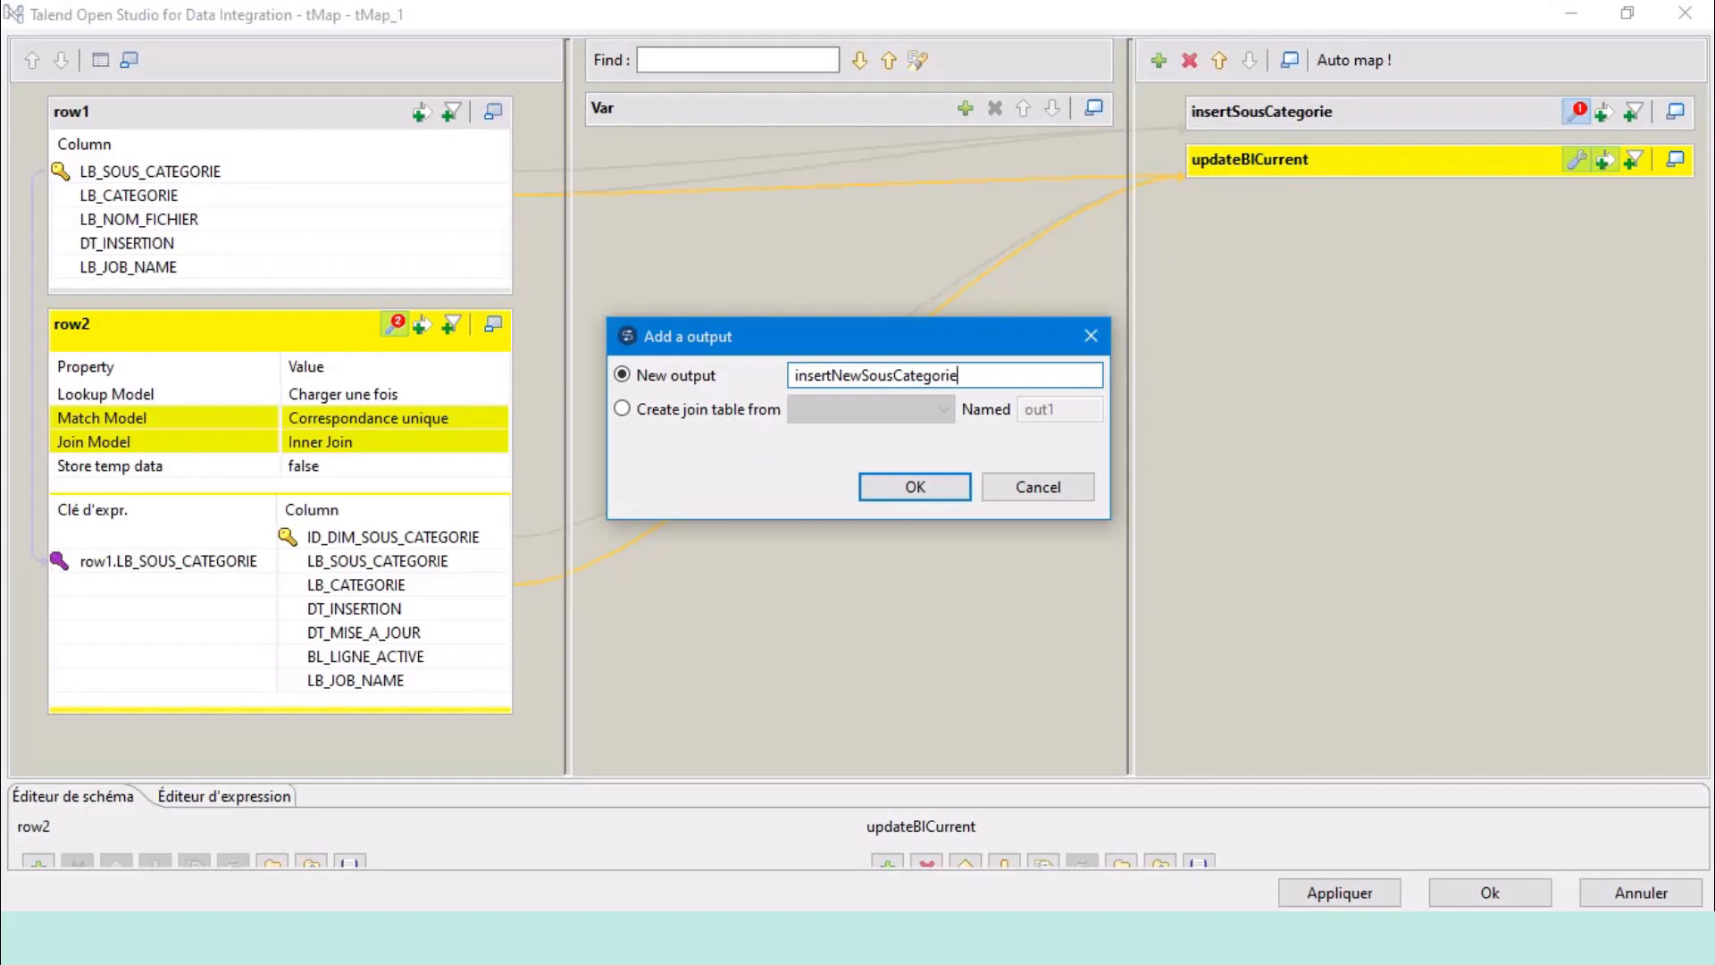
left_click(910, 491)
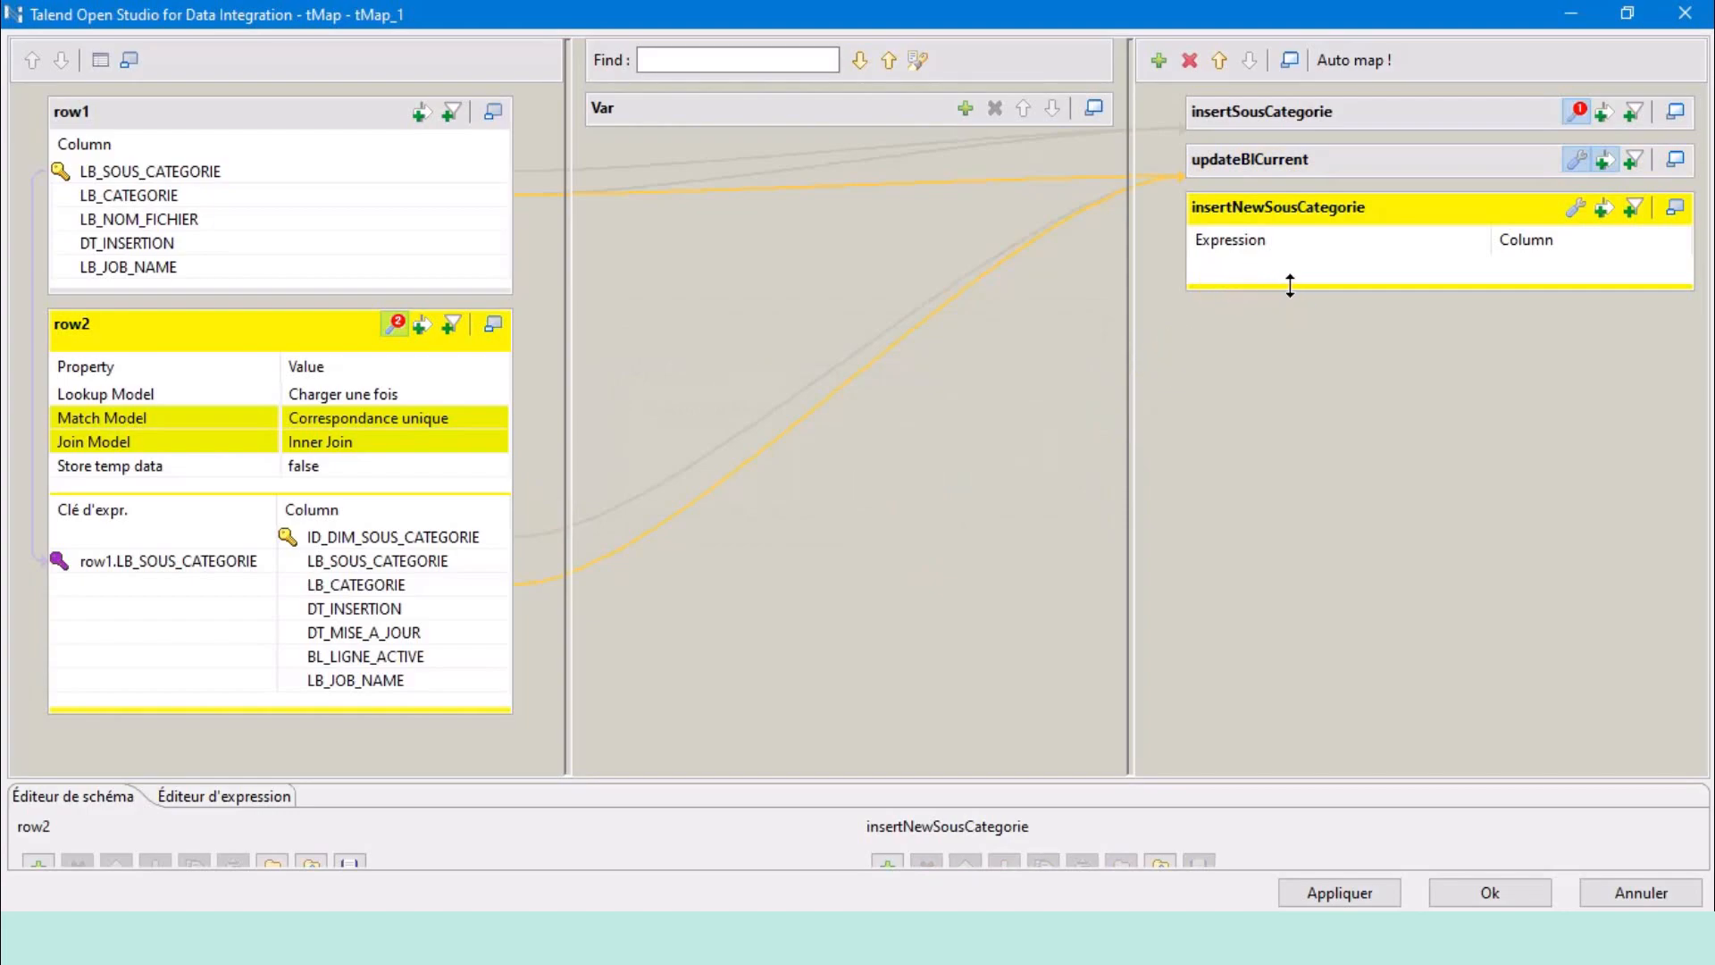
Enable insertNewSousCategorie's expression filter and set it to !row1.LB_CATEGORIE.equals(row2.LB_CATEGORIE), checking the compared columns against row1 and row2.
left_click(1604, 207)
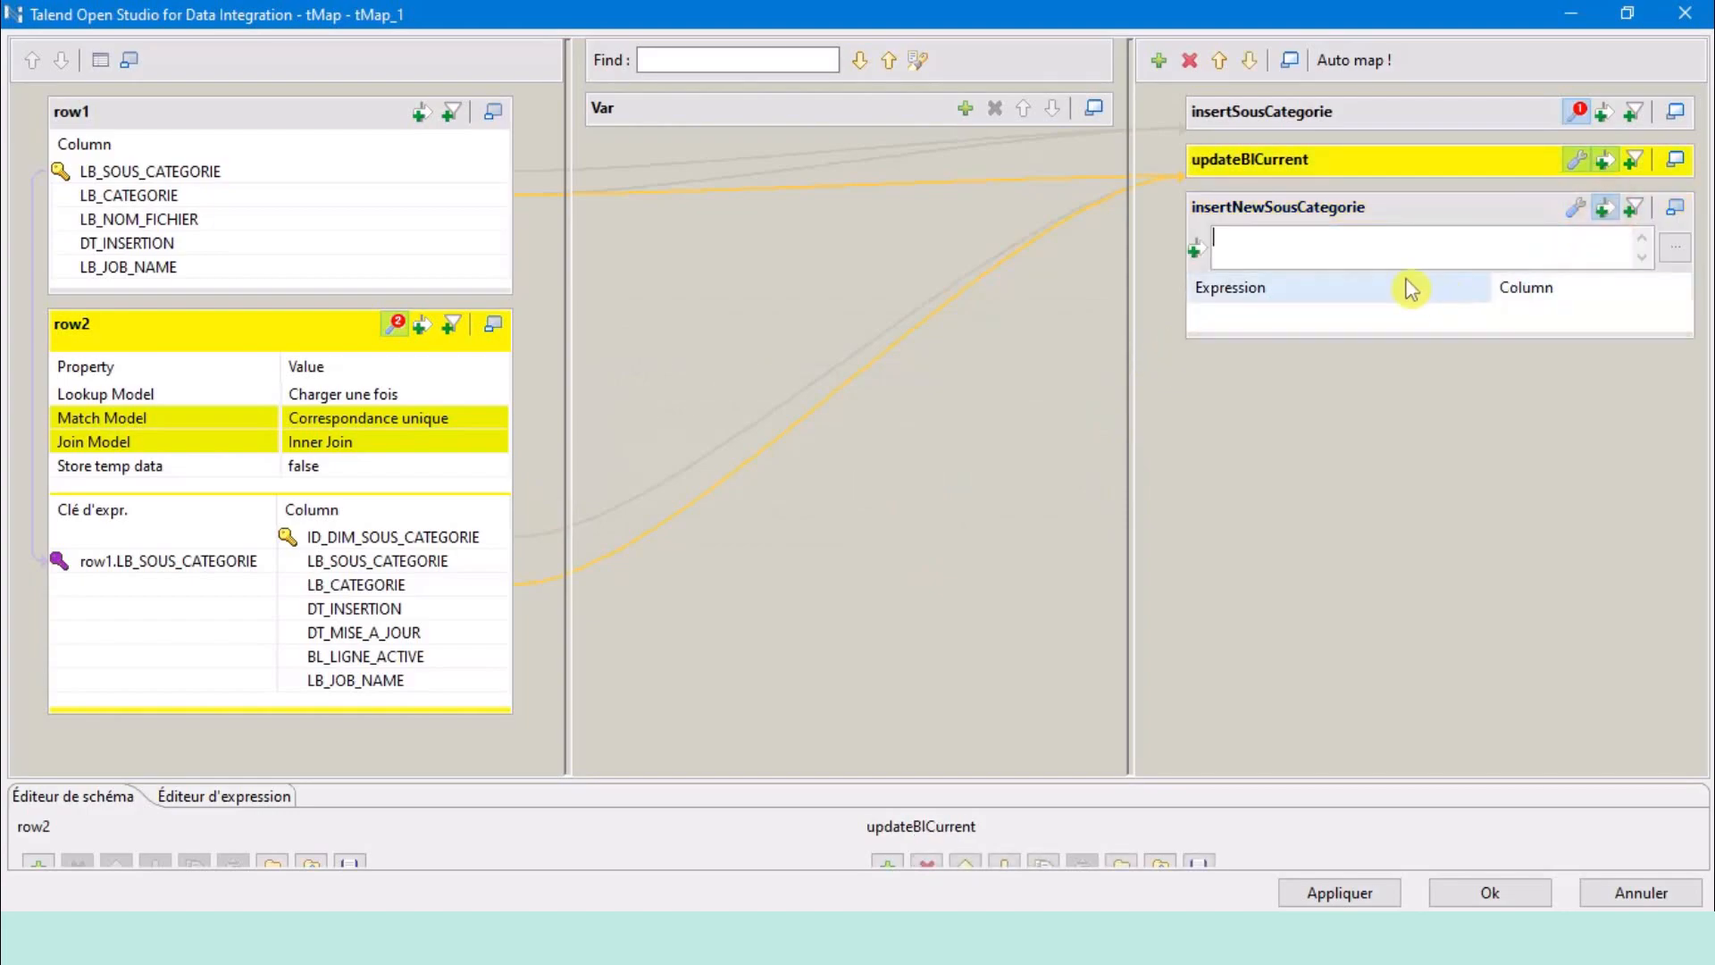
type("!row1.LB_CATEGORIE.equals(row2.LB_CATEGORIE)")
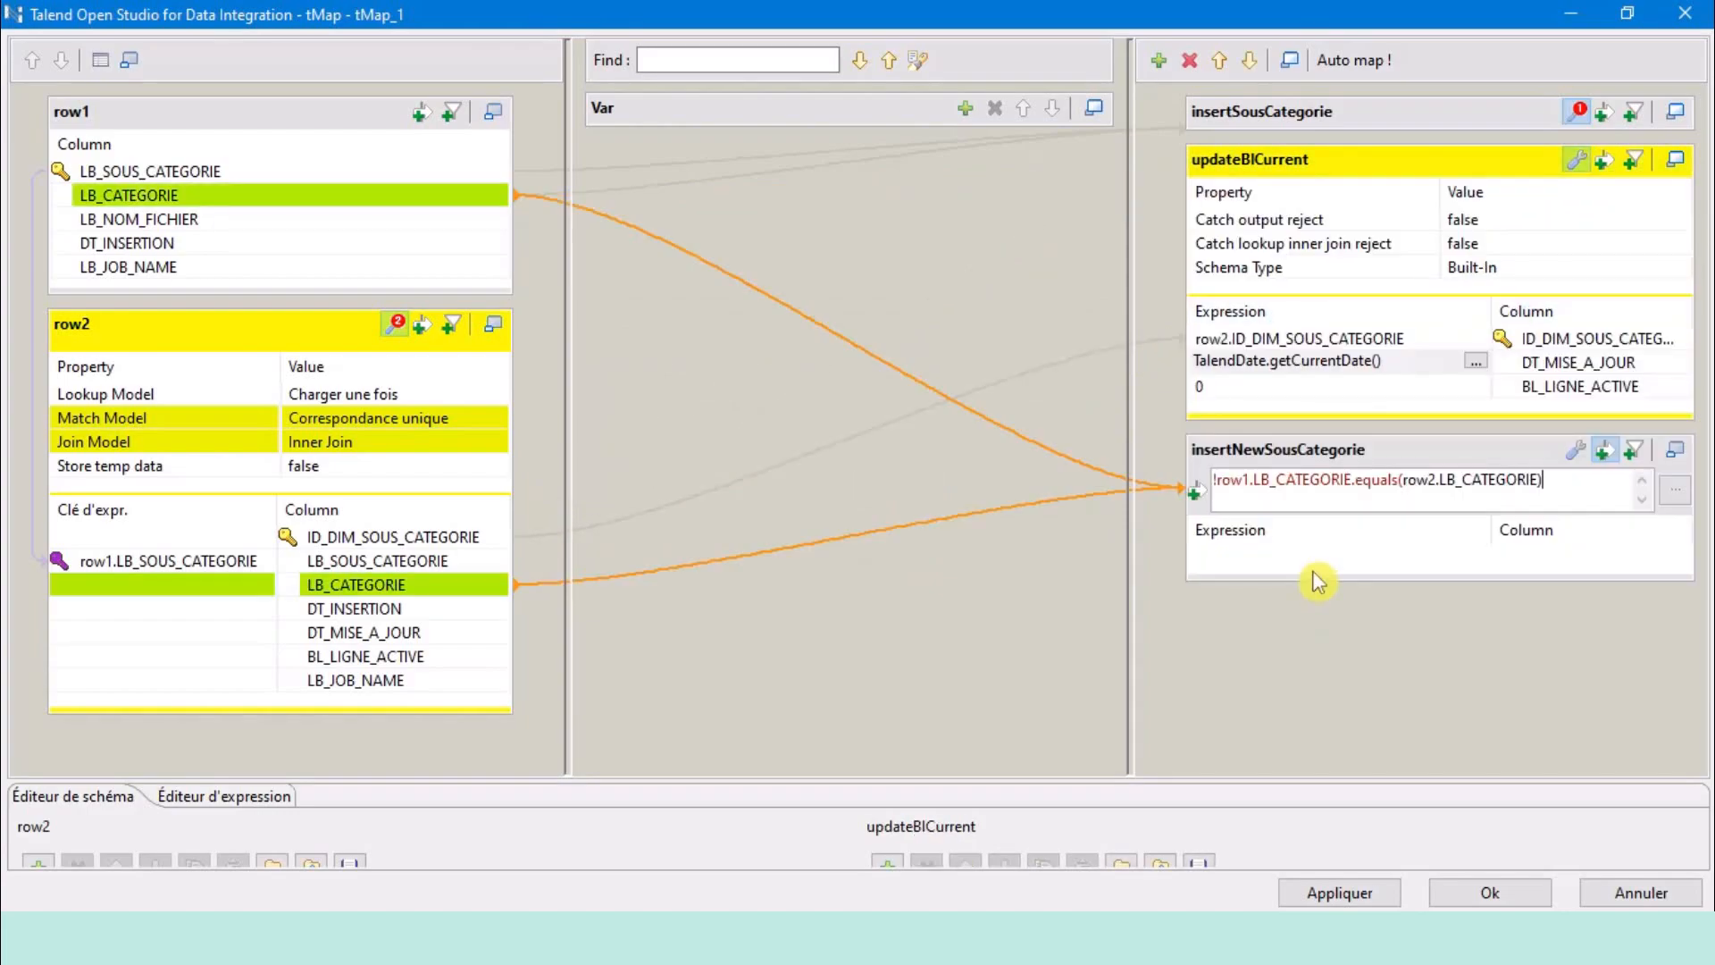
left_click(1297, 457)
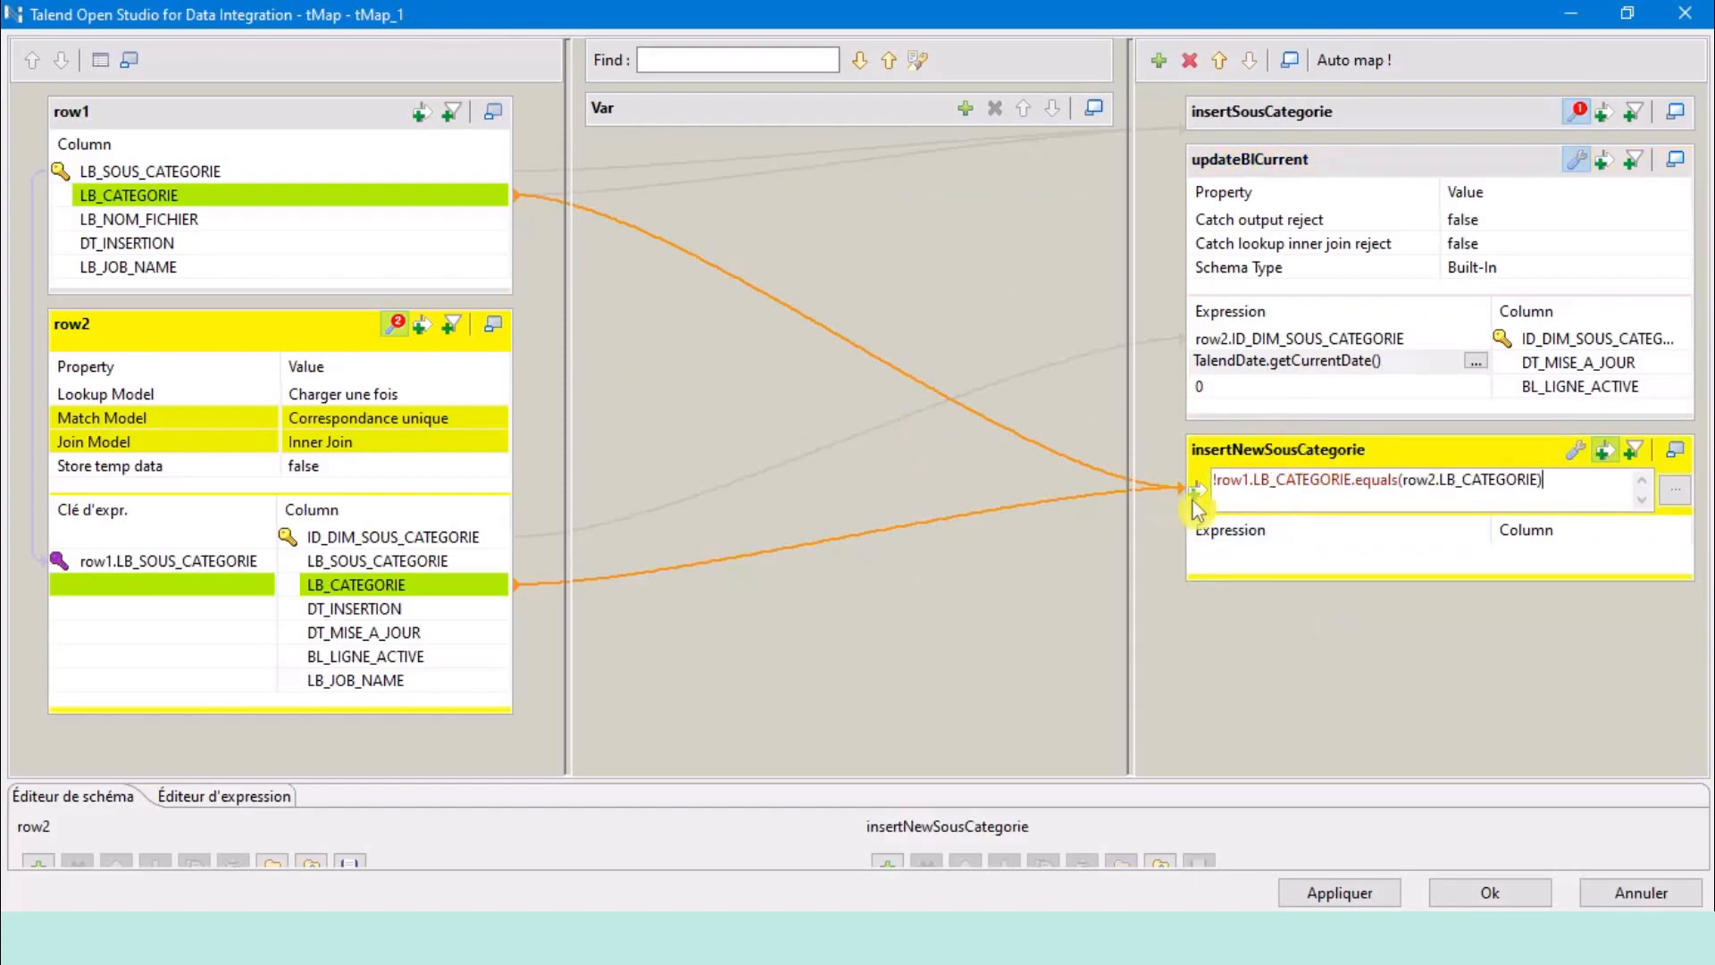
double_click(1501, 481)
double_click(1323, 476)
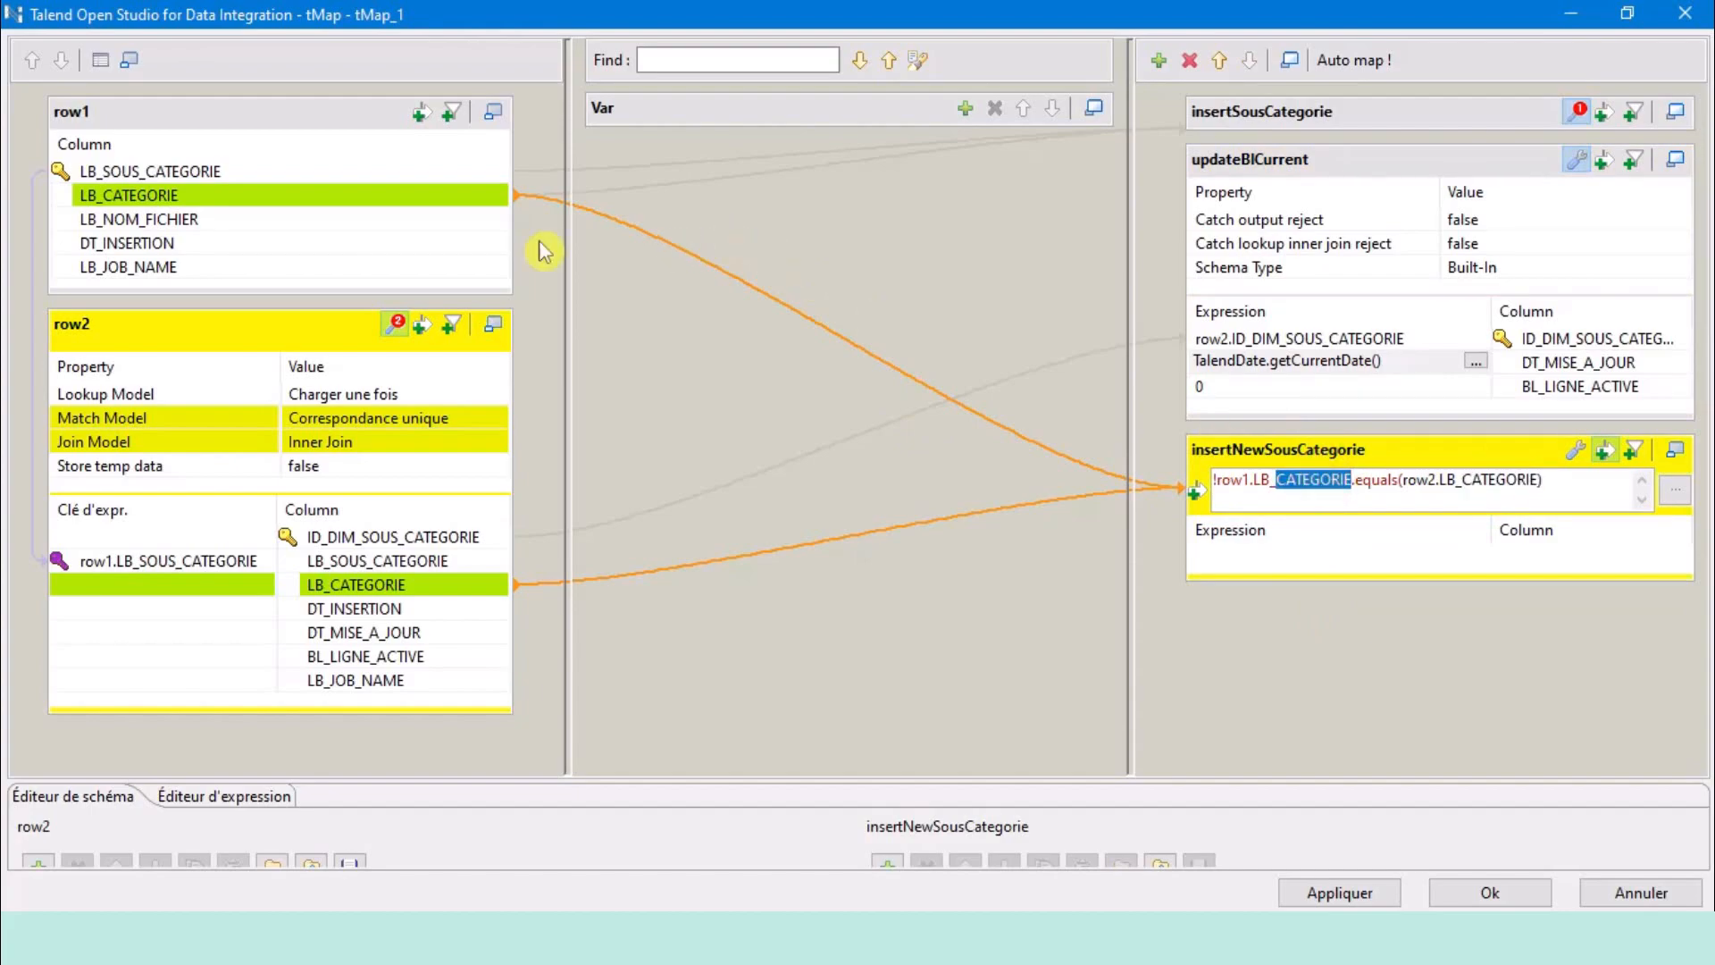
left_click(196, 136)
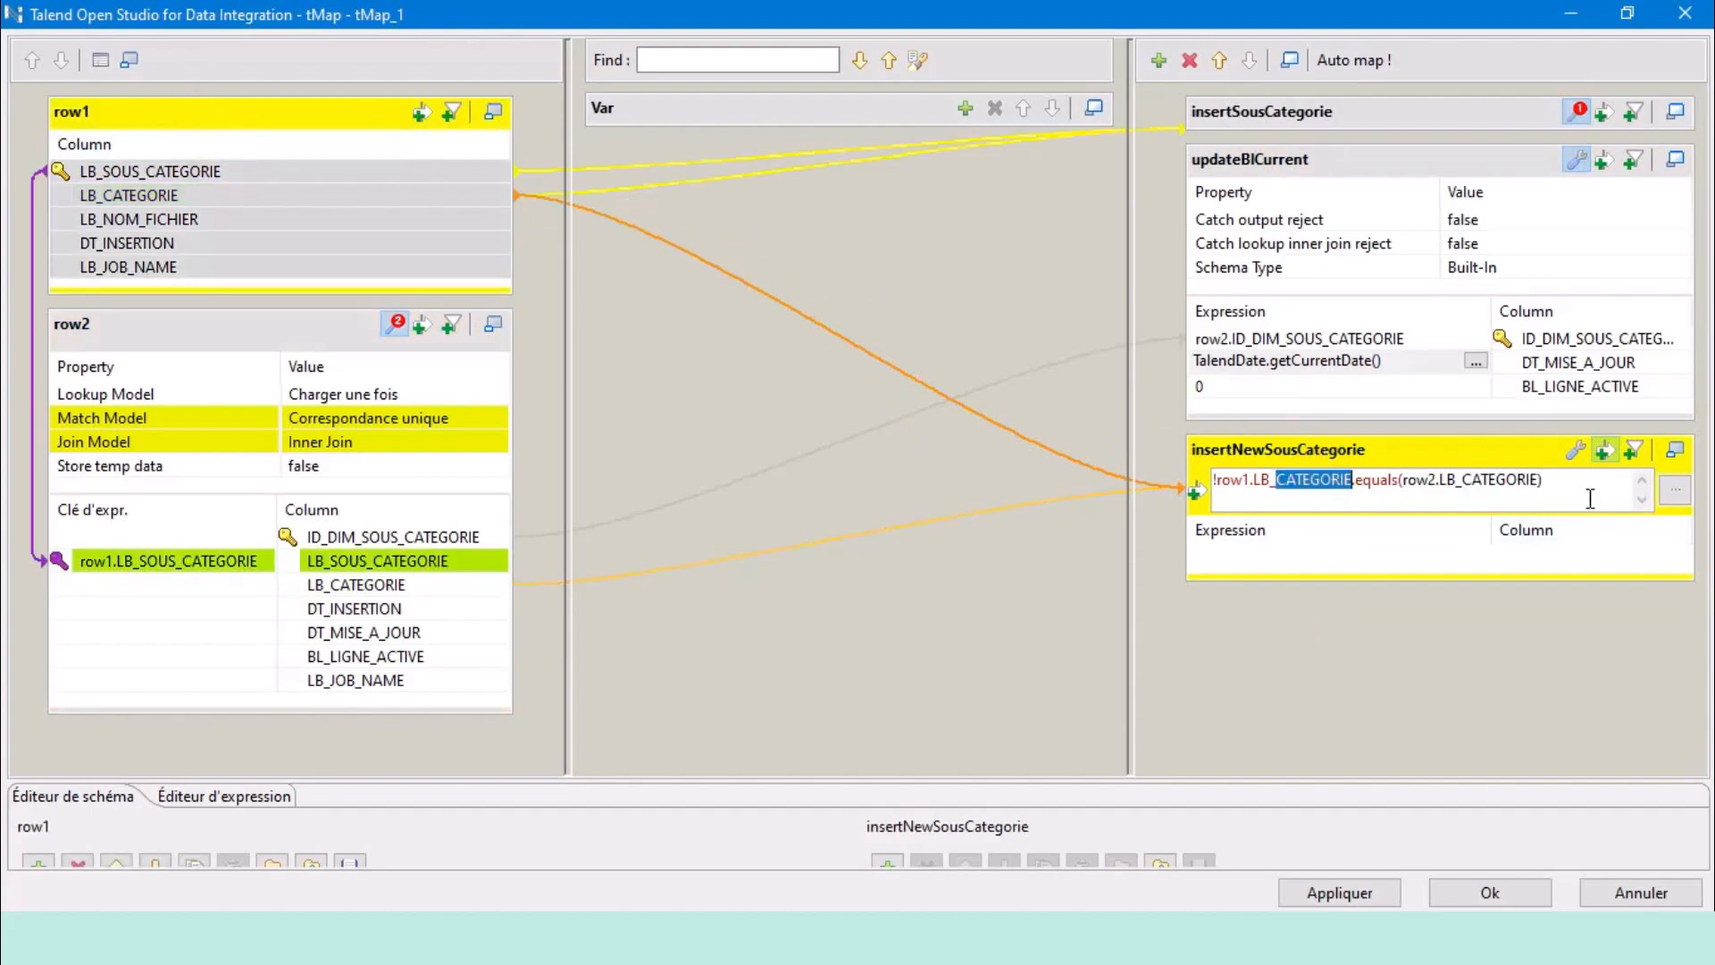
double_click(1501, 480)
left_click(275, 334)
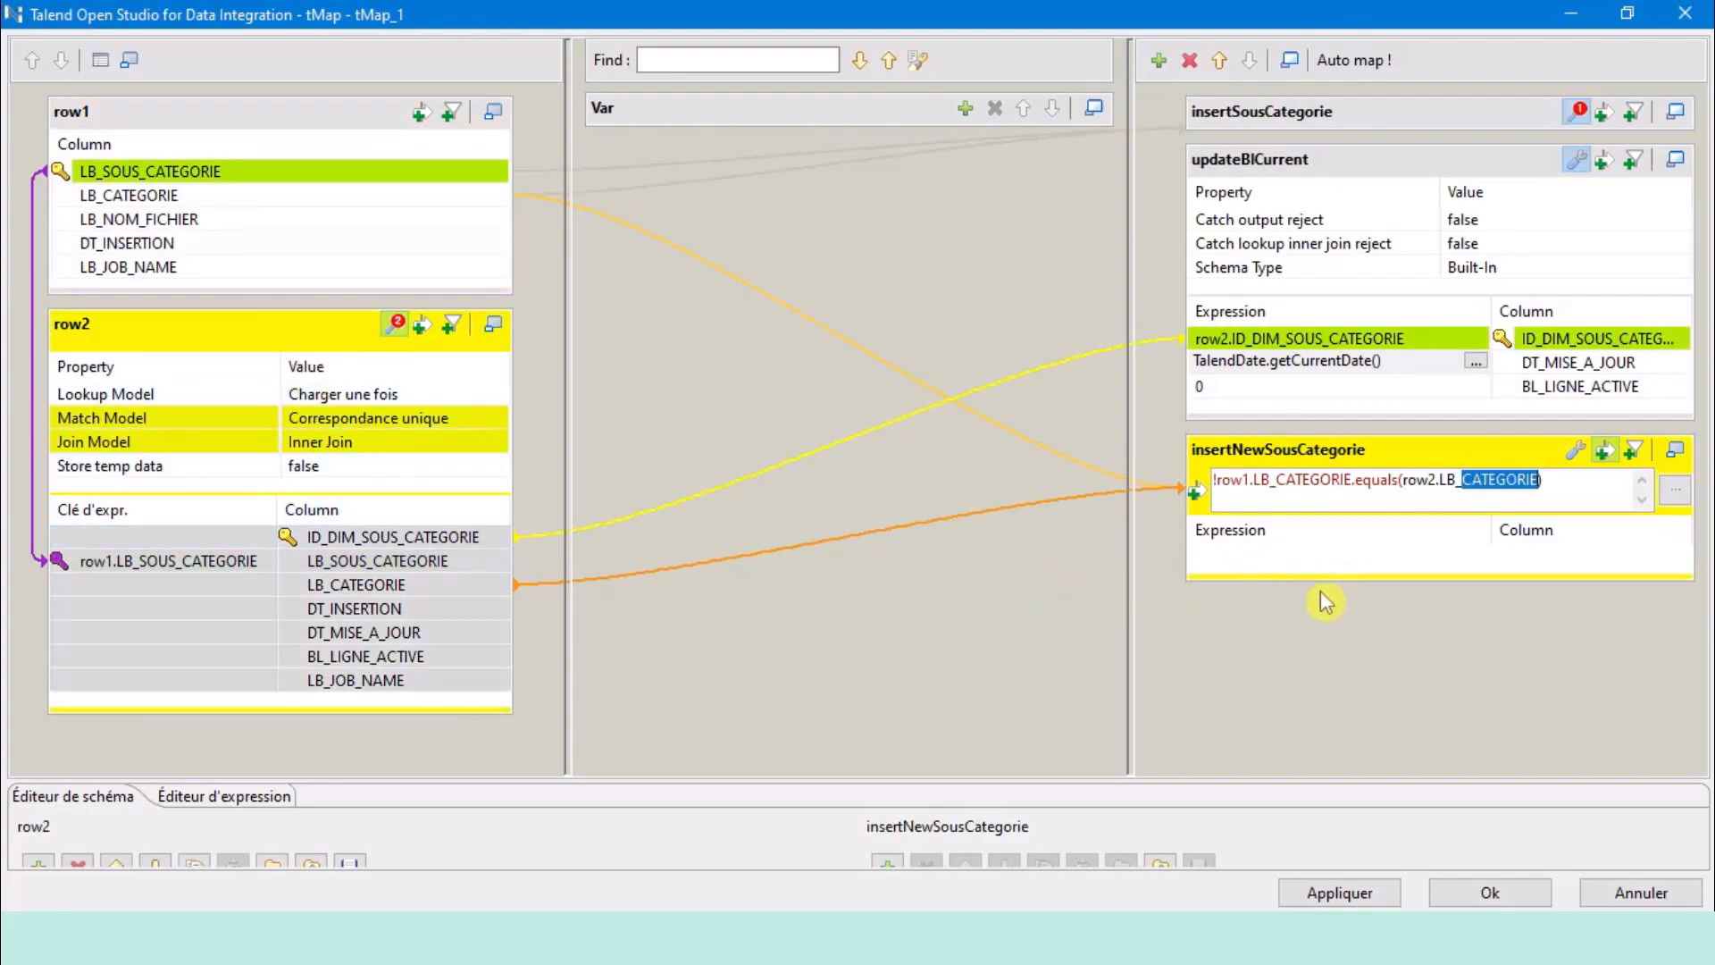
Enlarge the insertNewSousCategorie table and copy all five insertSousCategorie columns with their expressions into it, from LB_SOUS_CATEGORIE to LB_JOB_NAME.
left_click_drag(1317, 577, 1328, 733)
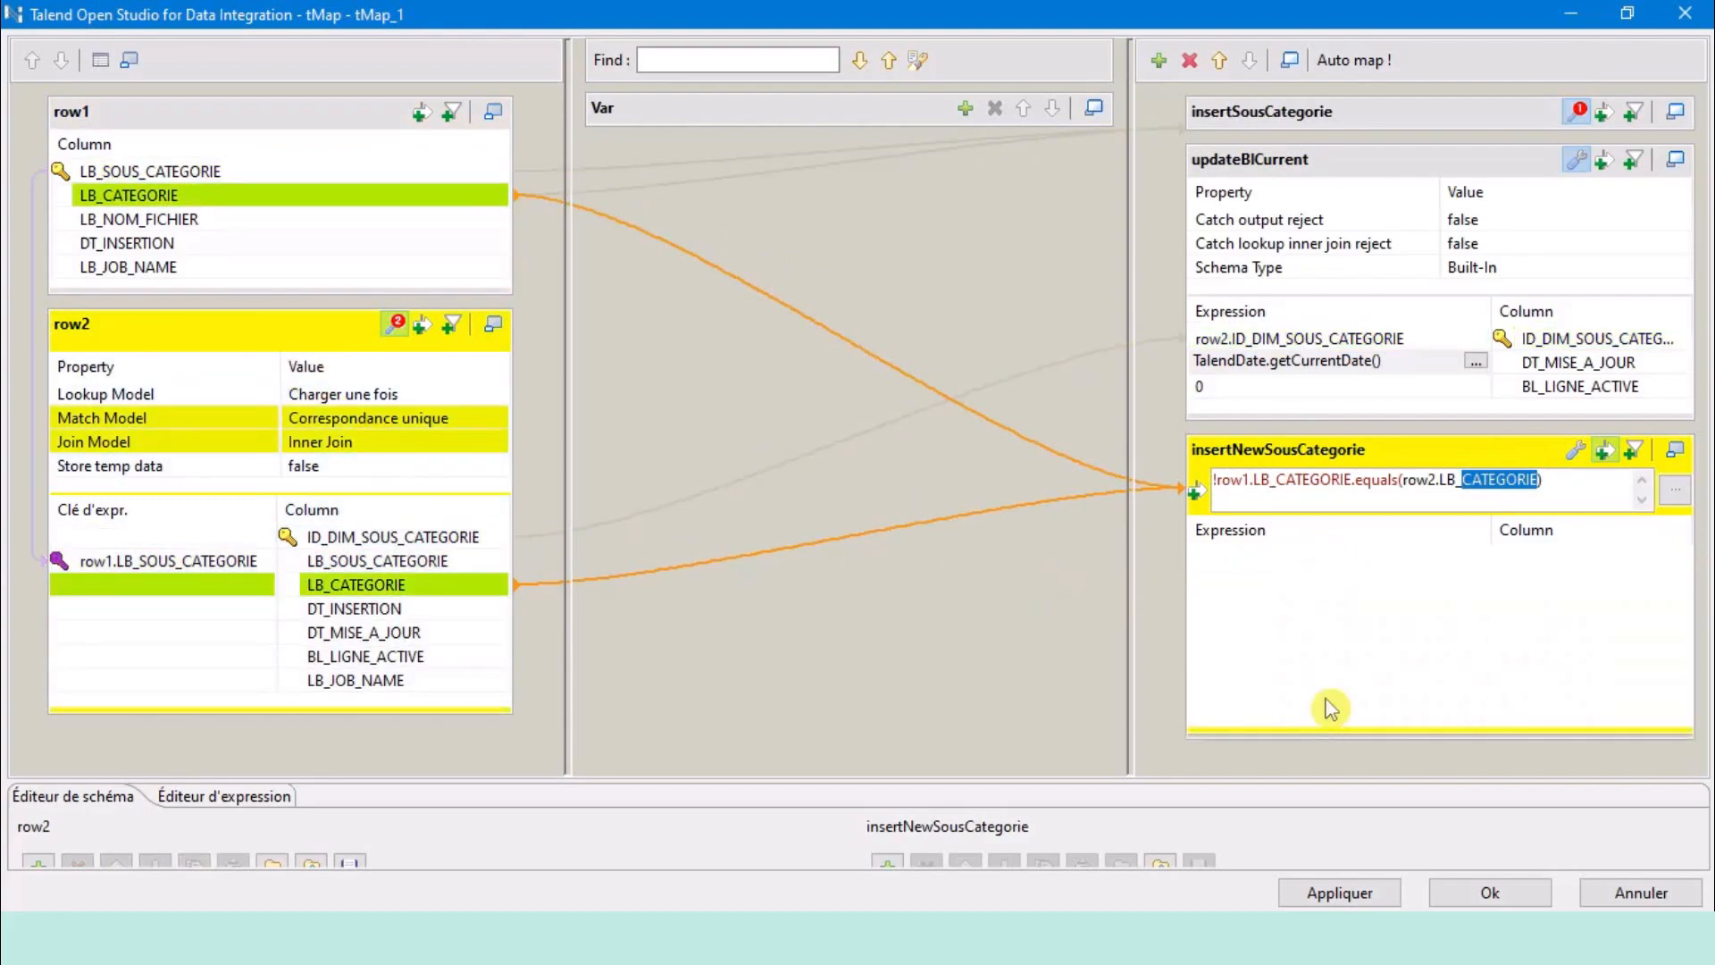
left_click(1578, 110)
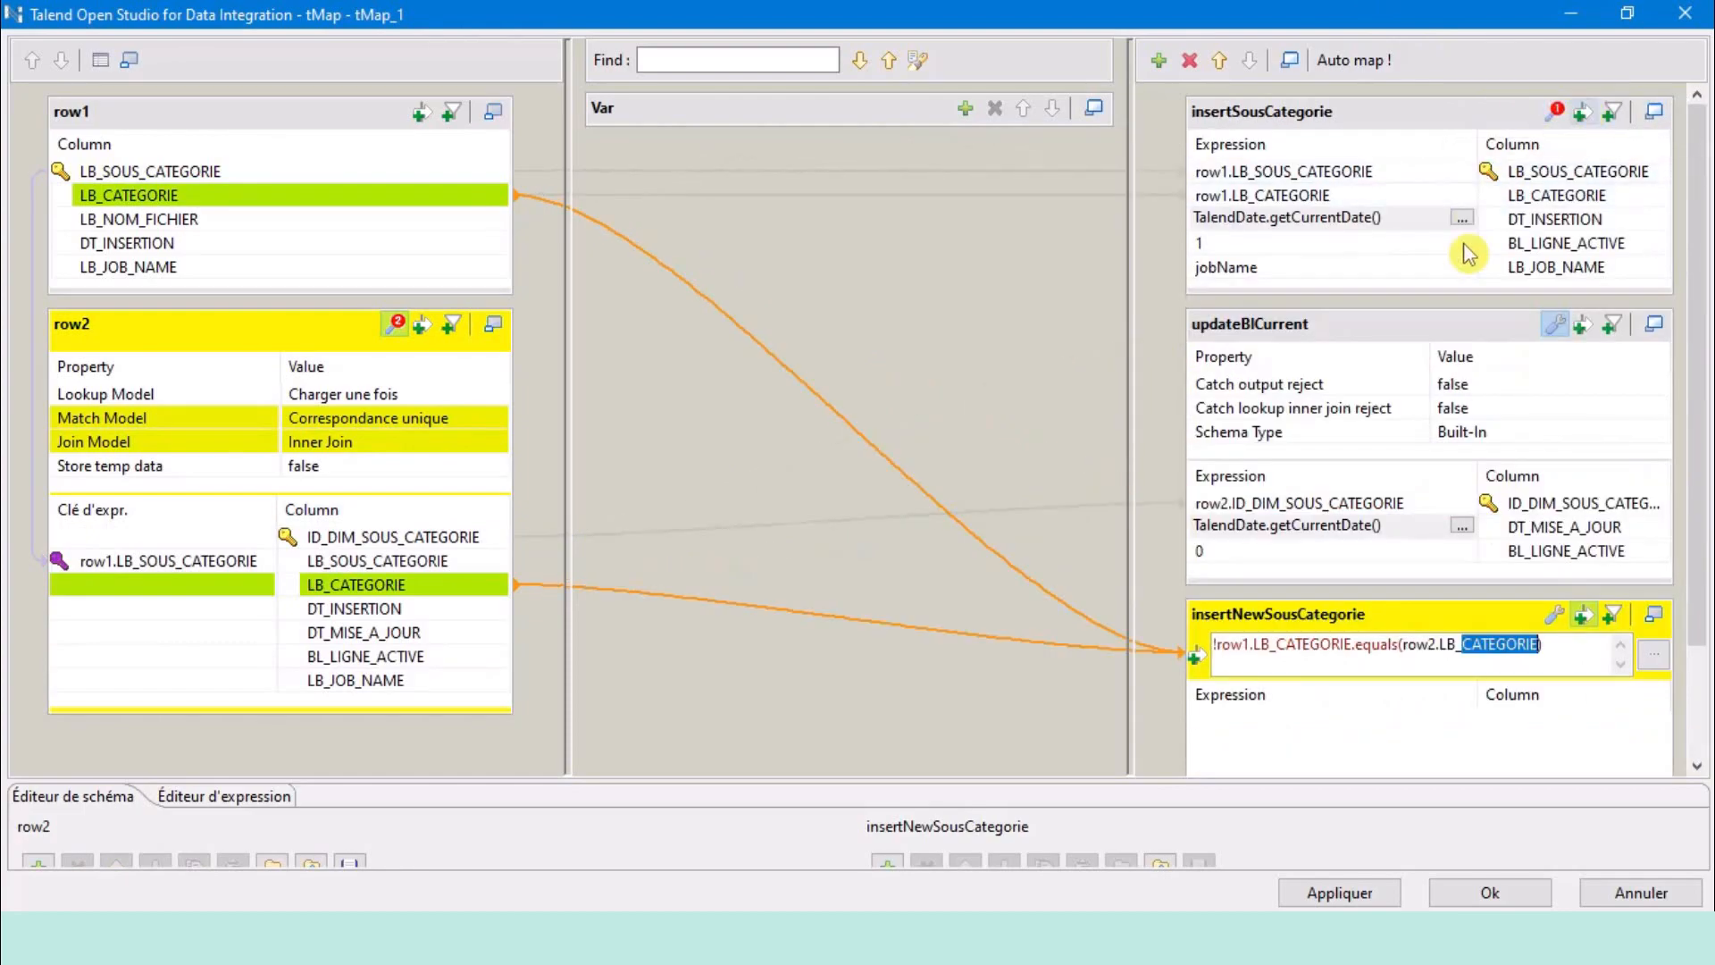
left_click(1506, 172)
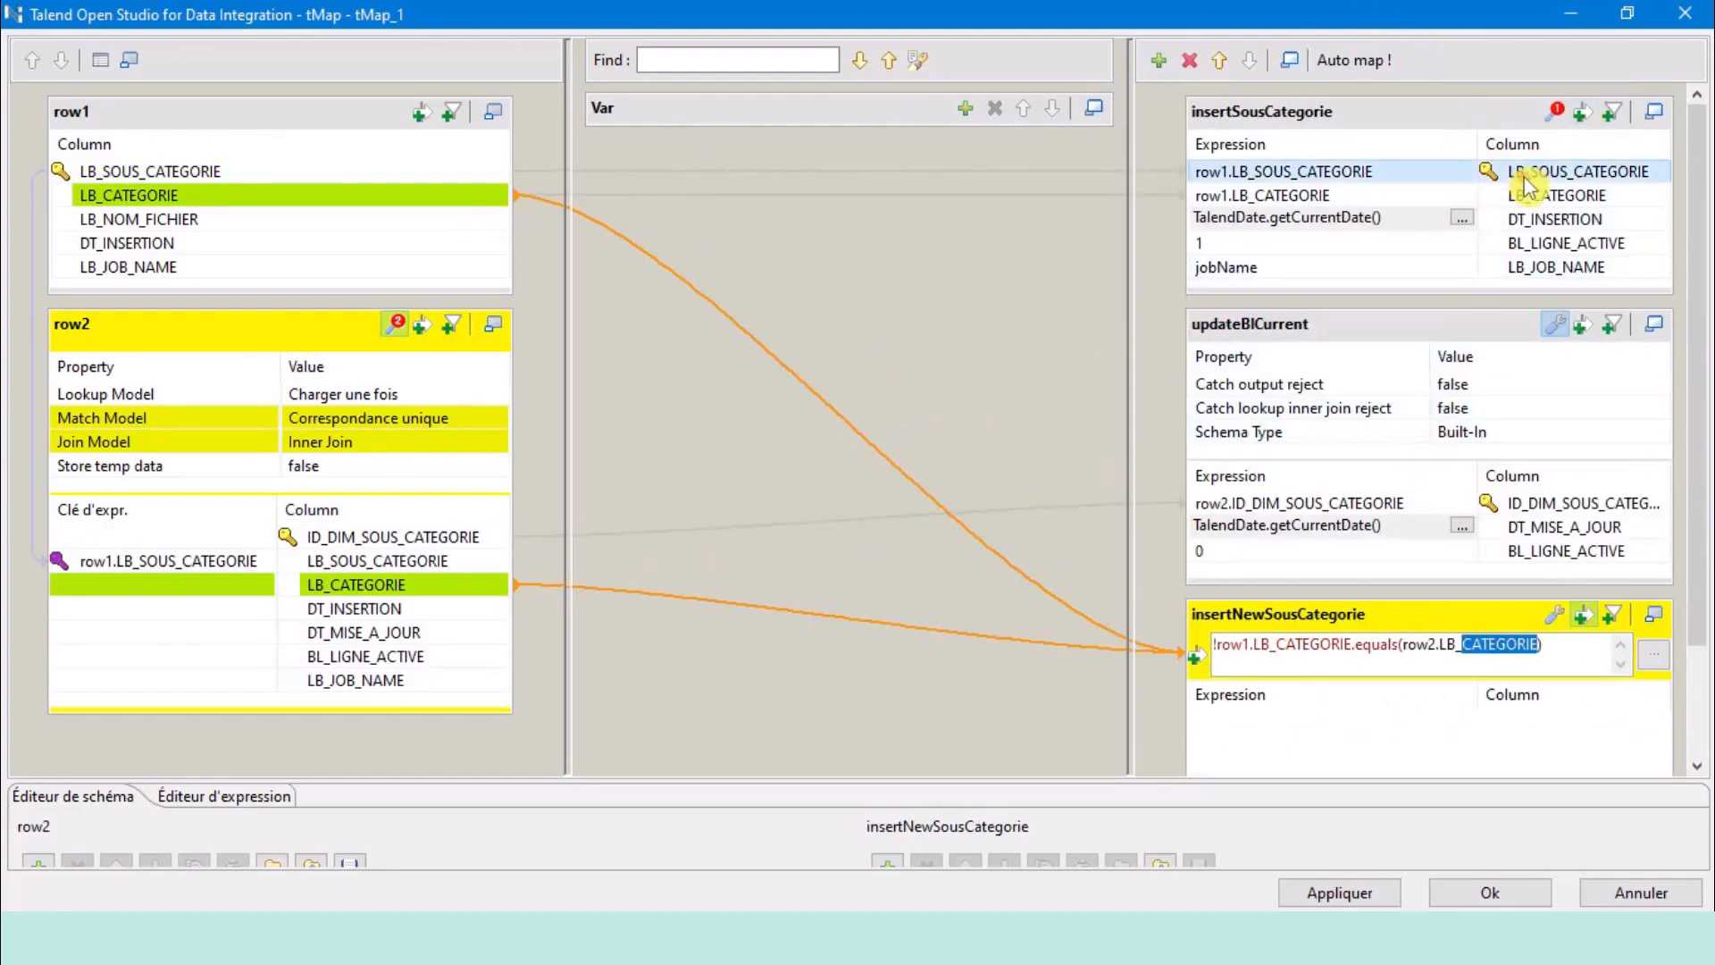
left_click(1536, 268, "shift")
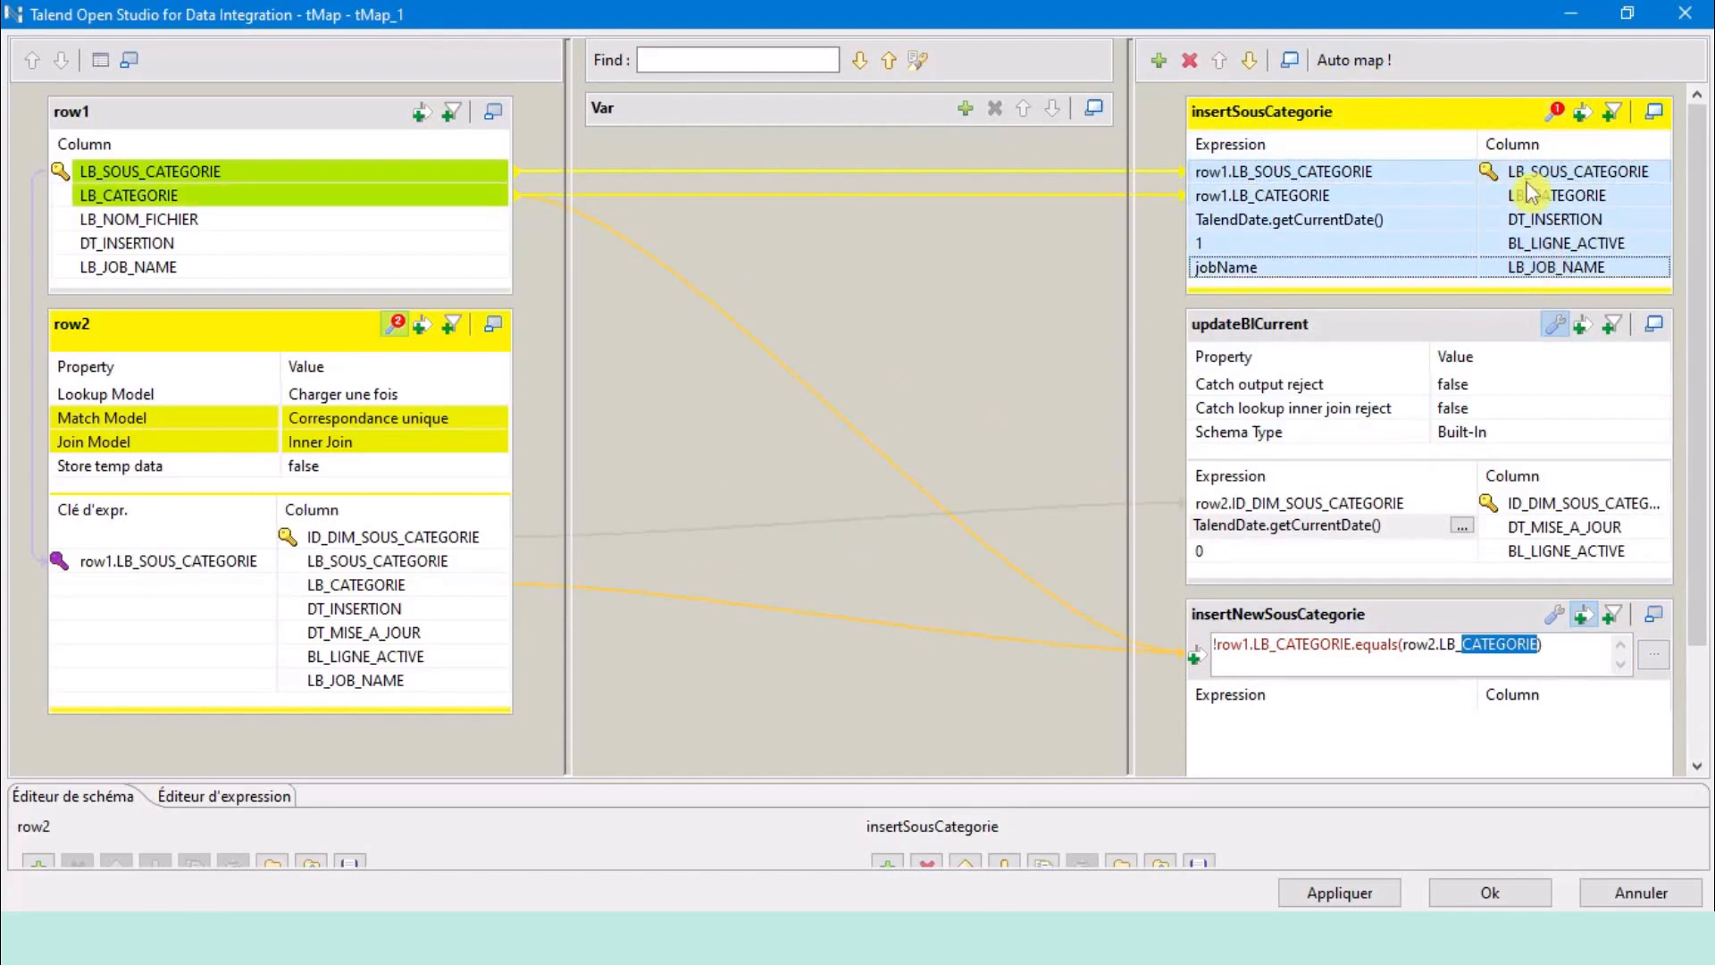
left_click_drag(1531, 190, 1494, 686)
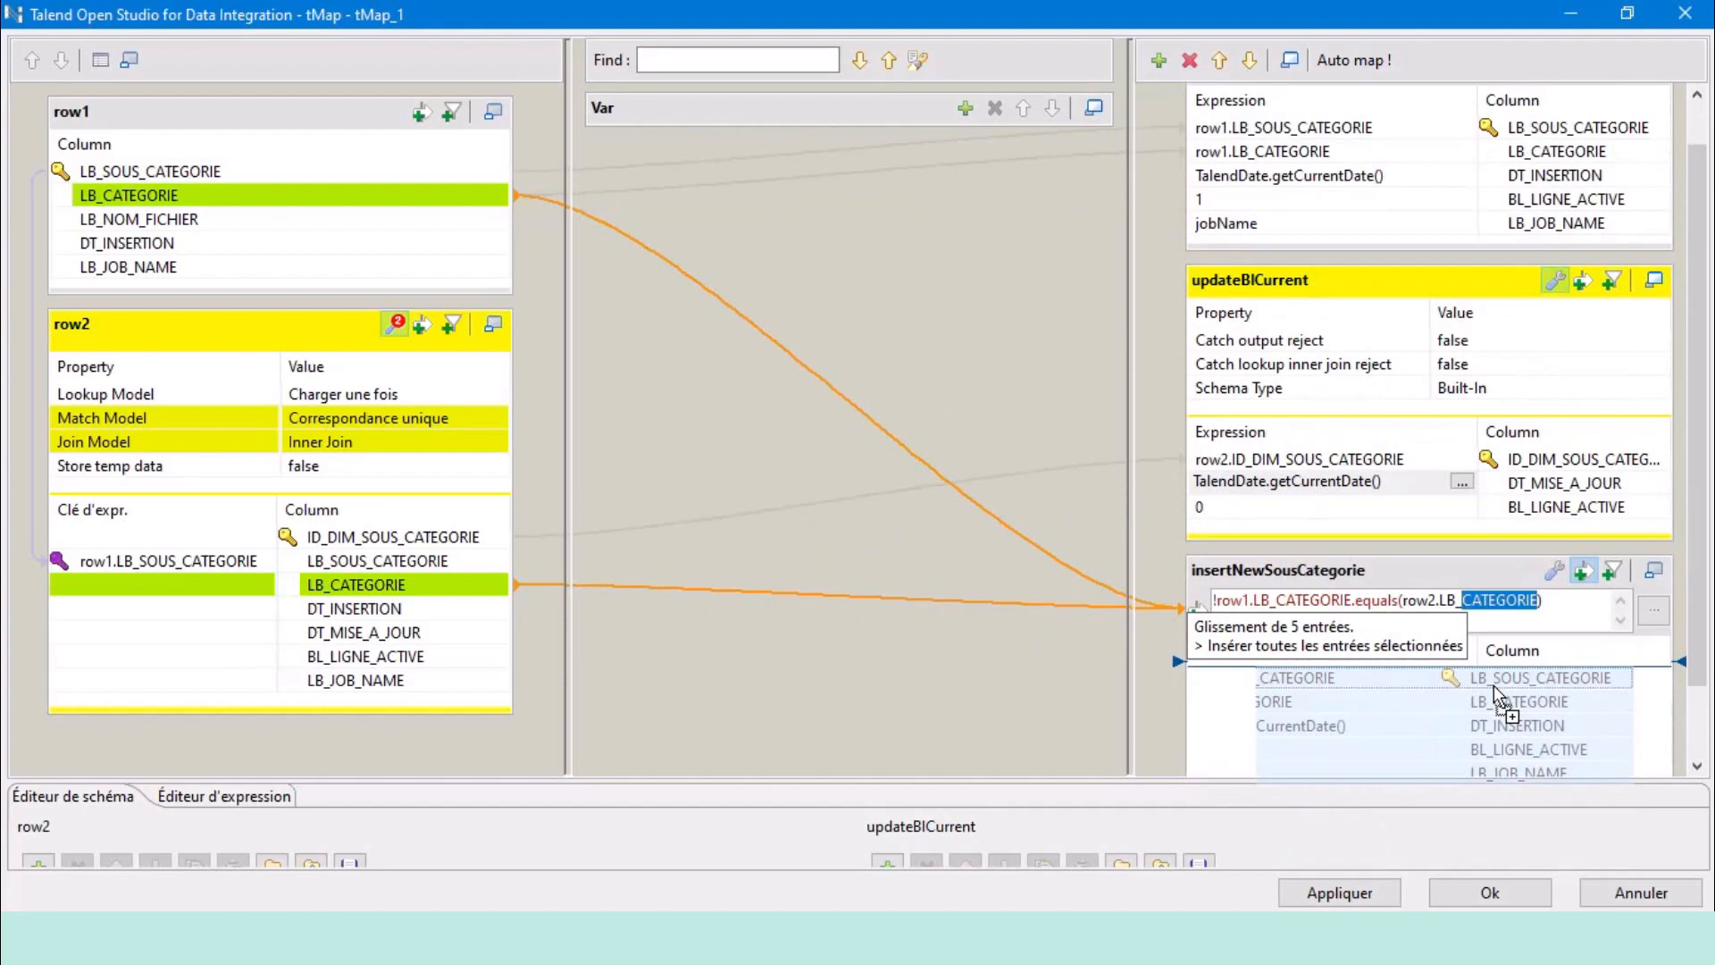
left_click_drag(1494, 686, 1494, 706)
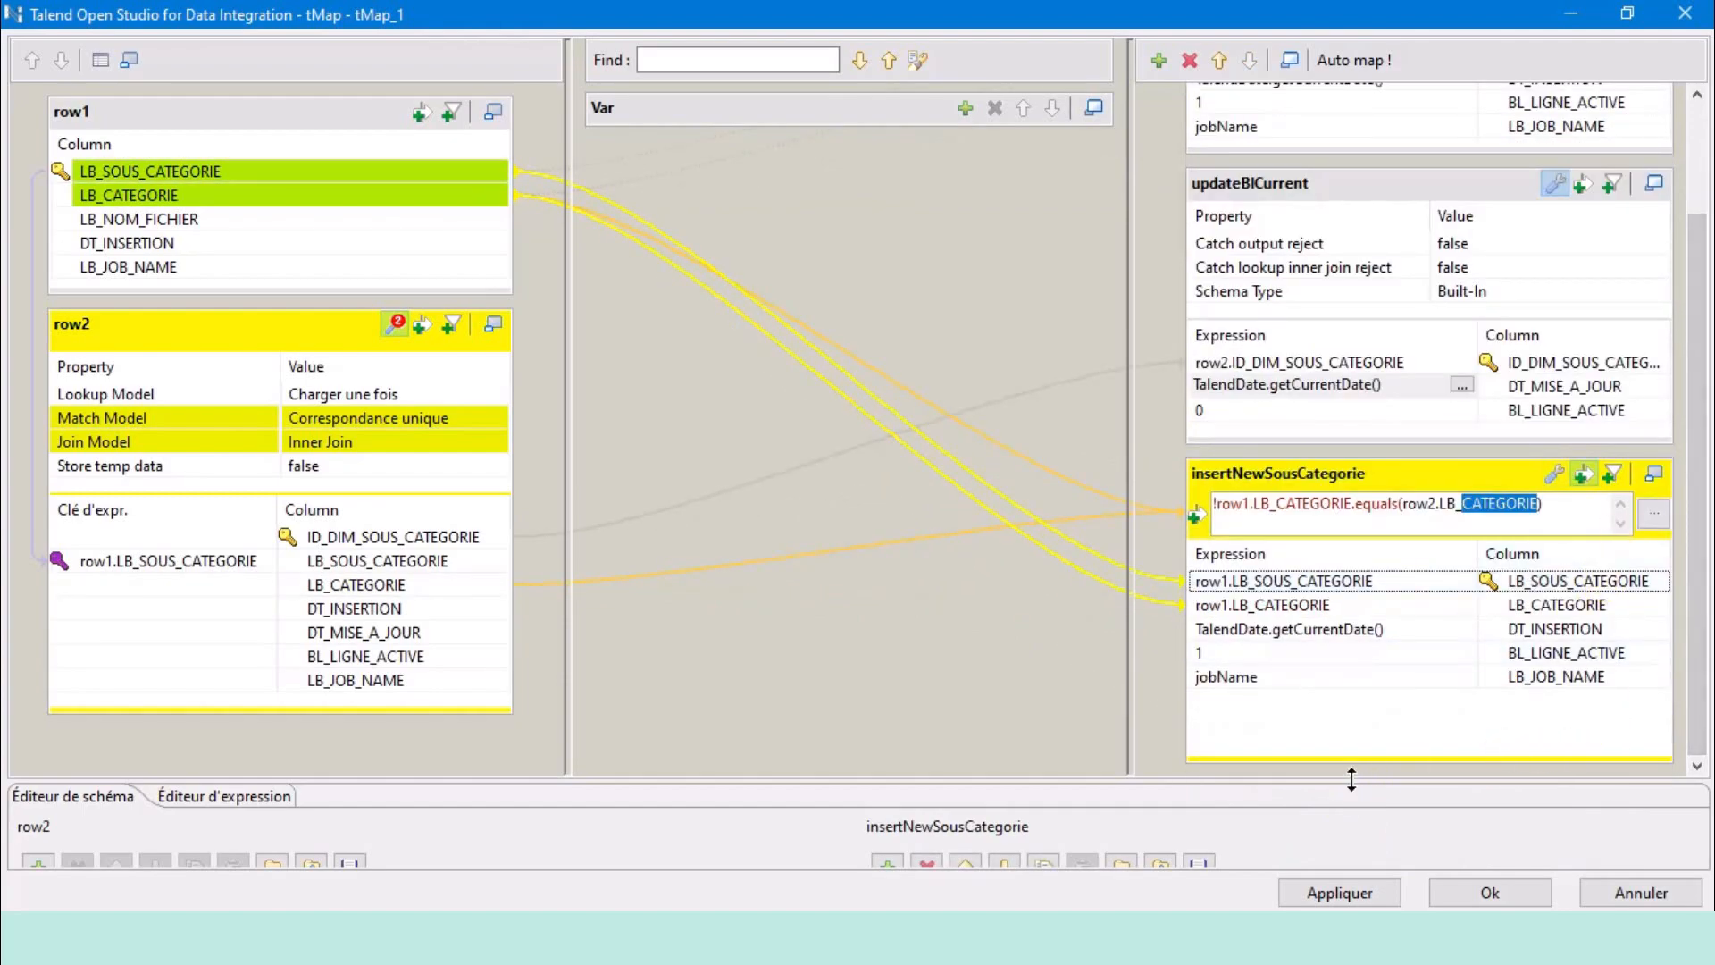
Shrink the insertNewSousCategorie table, re-enable updateBICurrent's expression filter and confirm the tMap_1 mapping.
left_click_drag(1287, 758, 1284, 737)
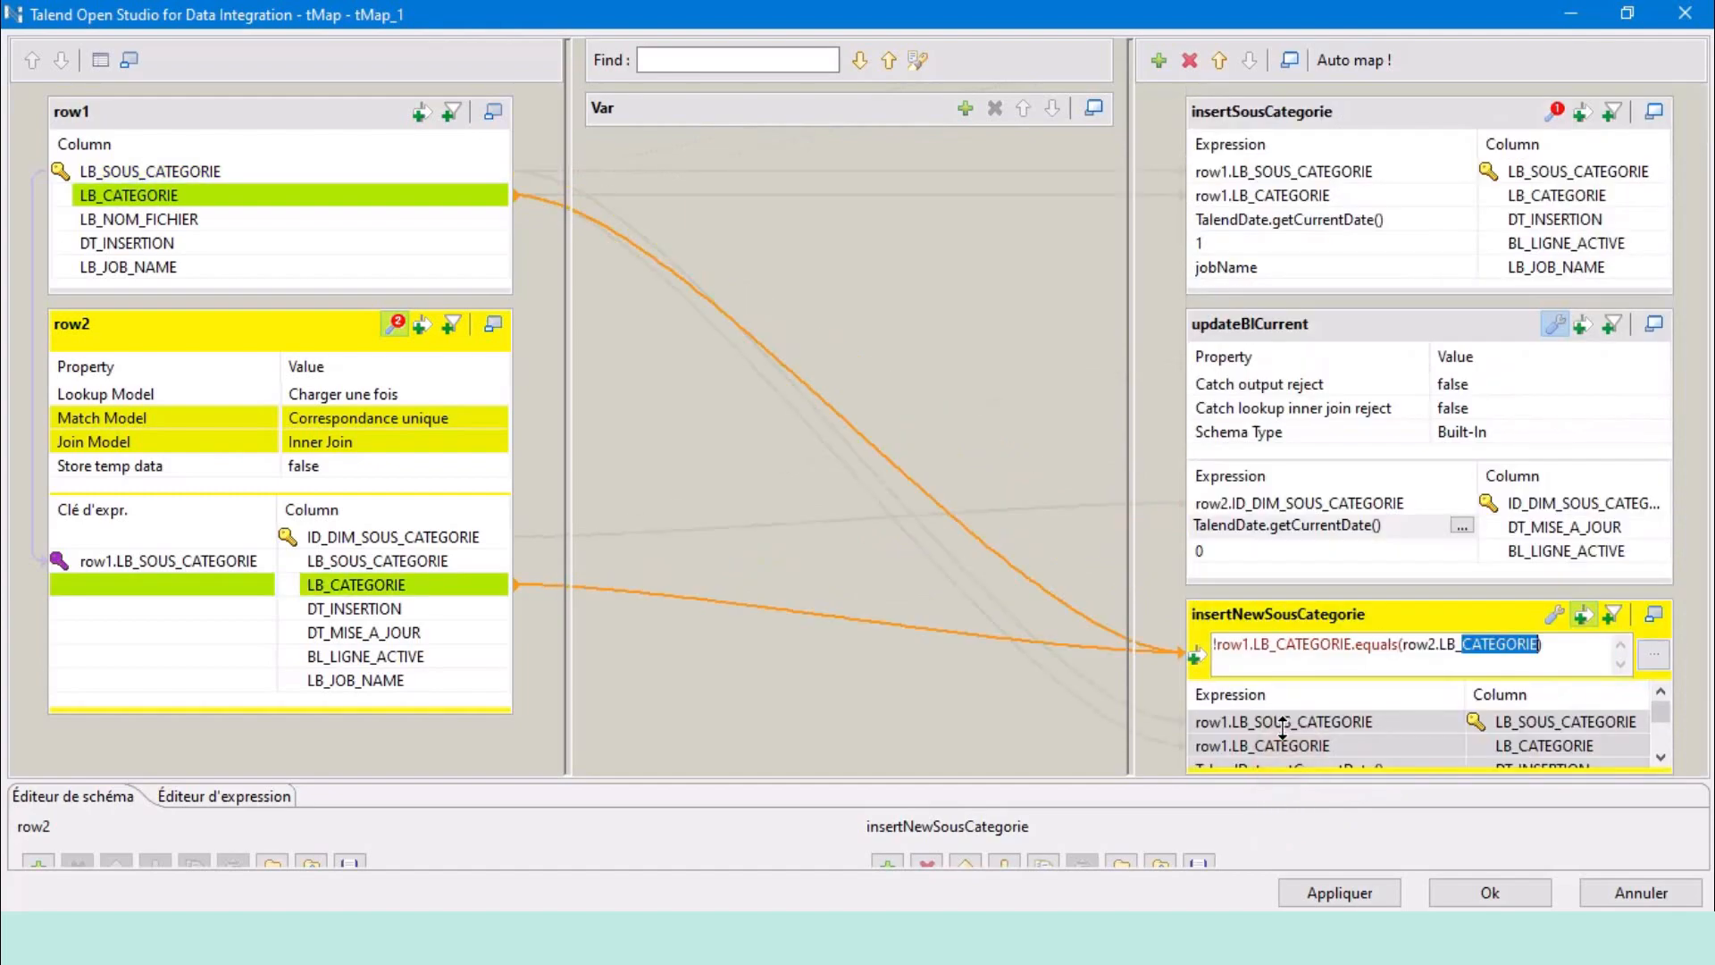
scroll(1287, 487, "down", 1)
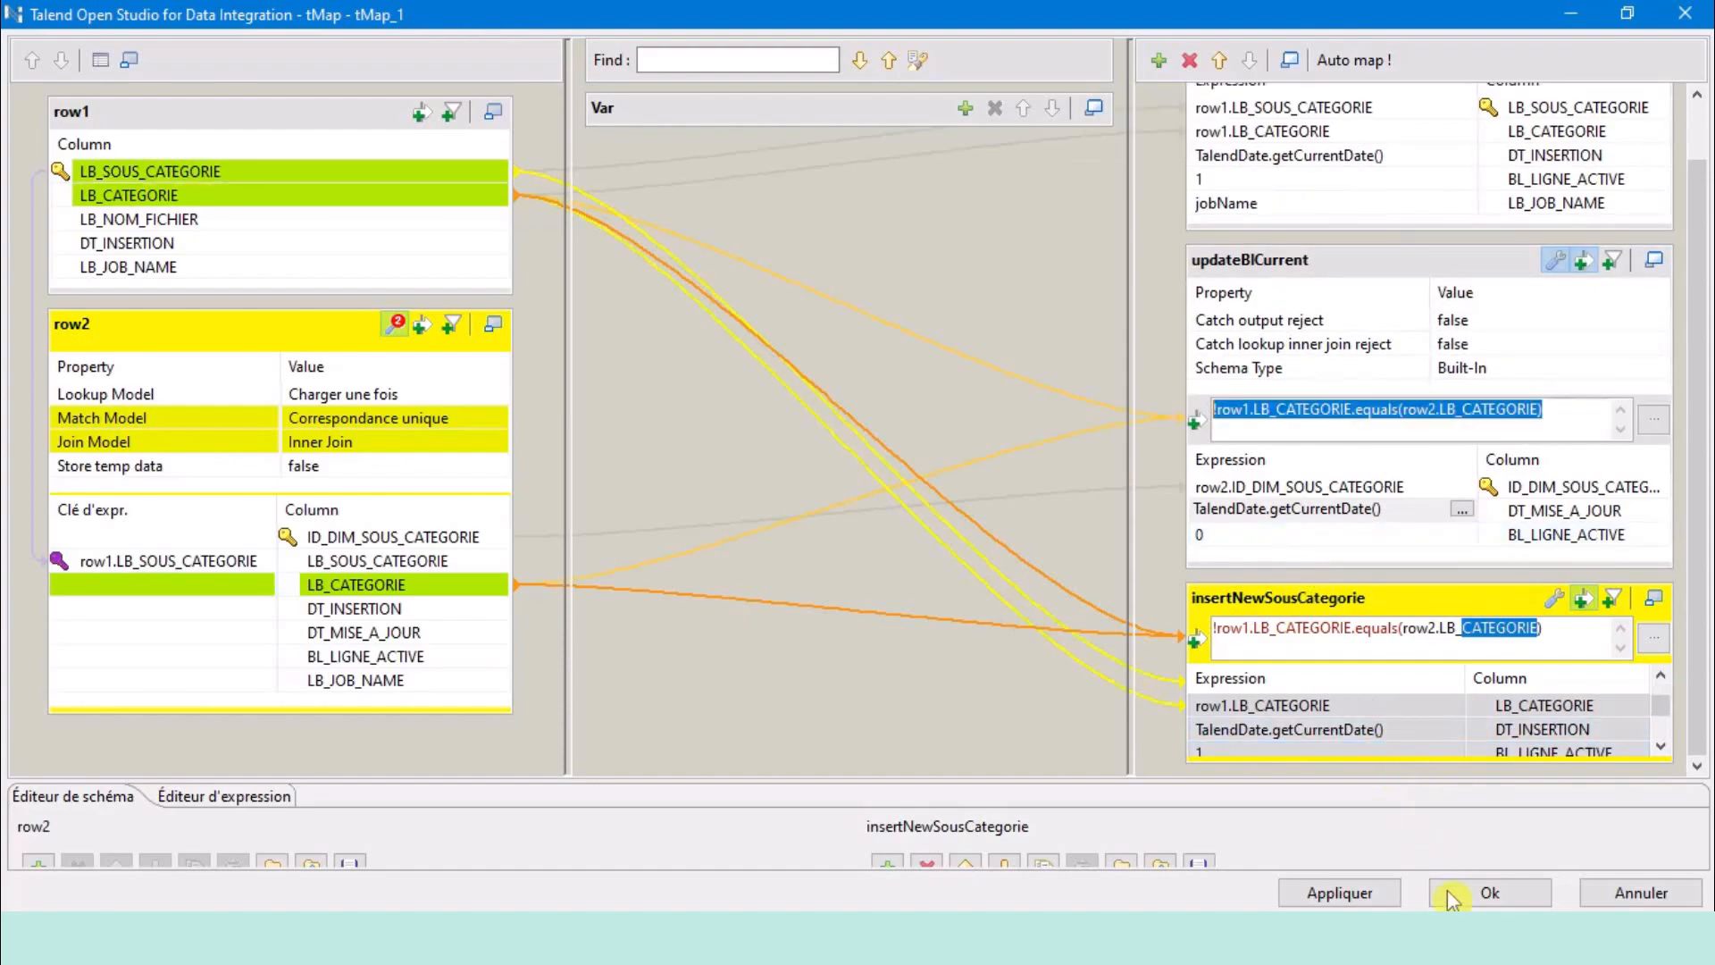
left_click(1451, 897)
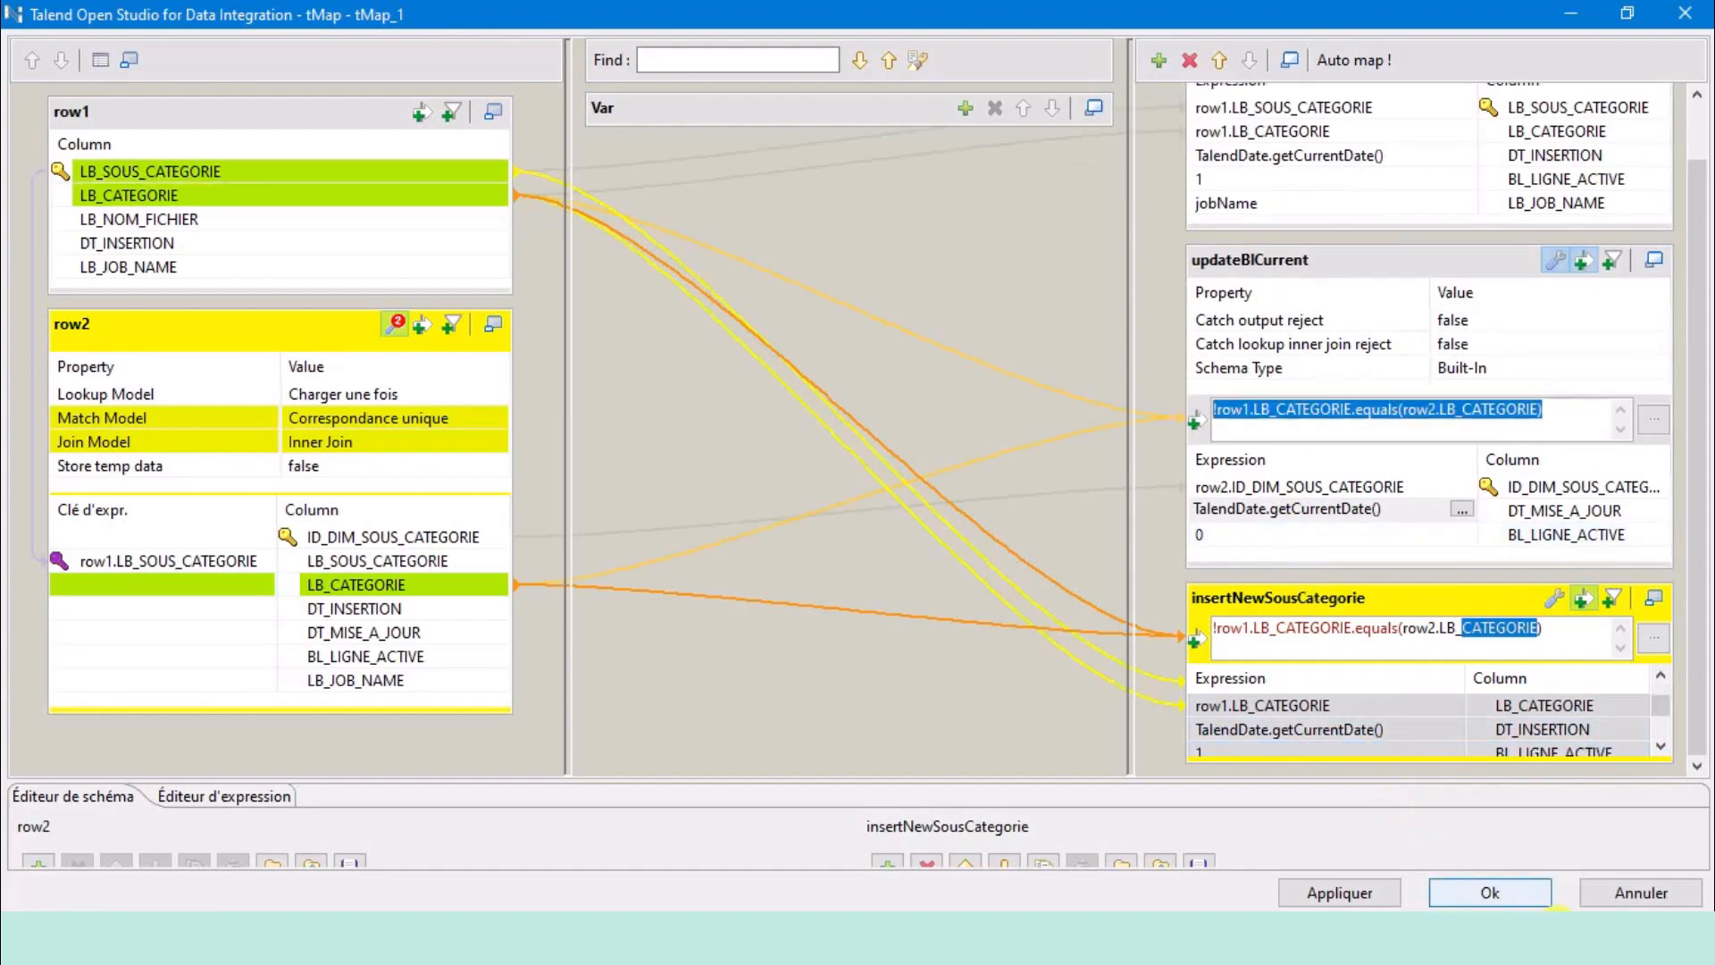
left_click(1488, 891)
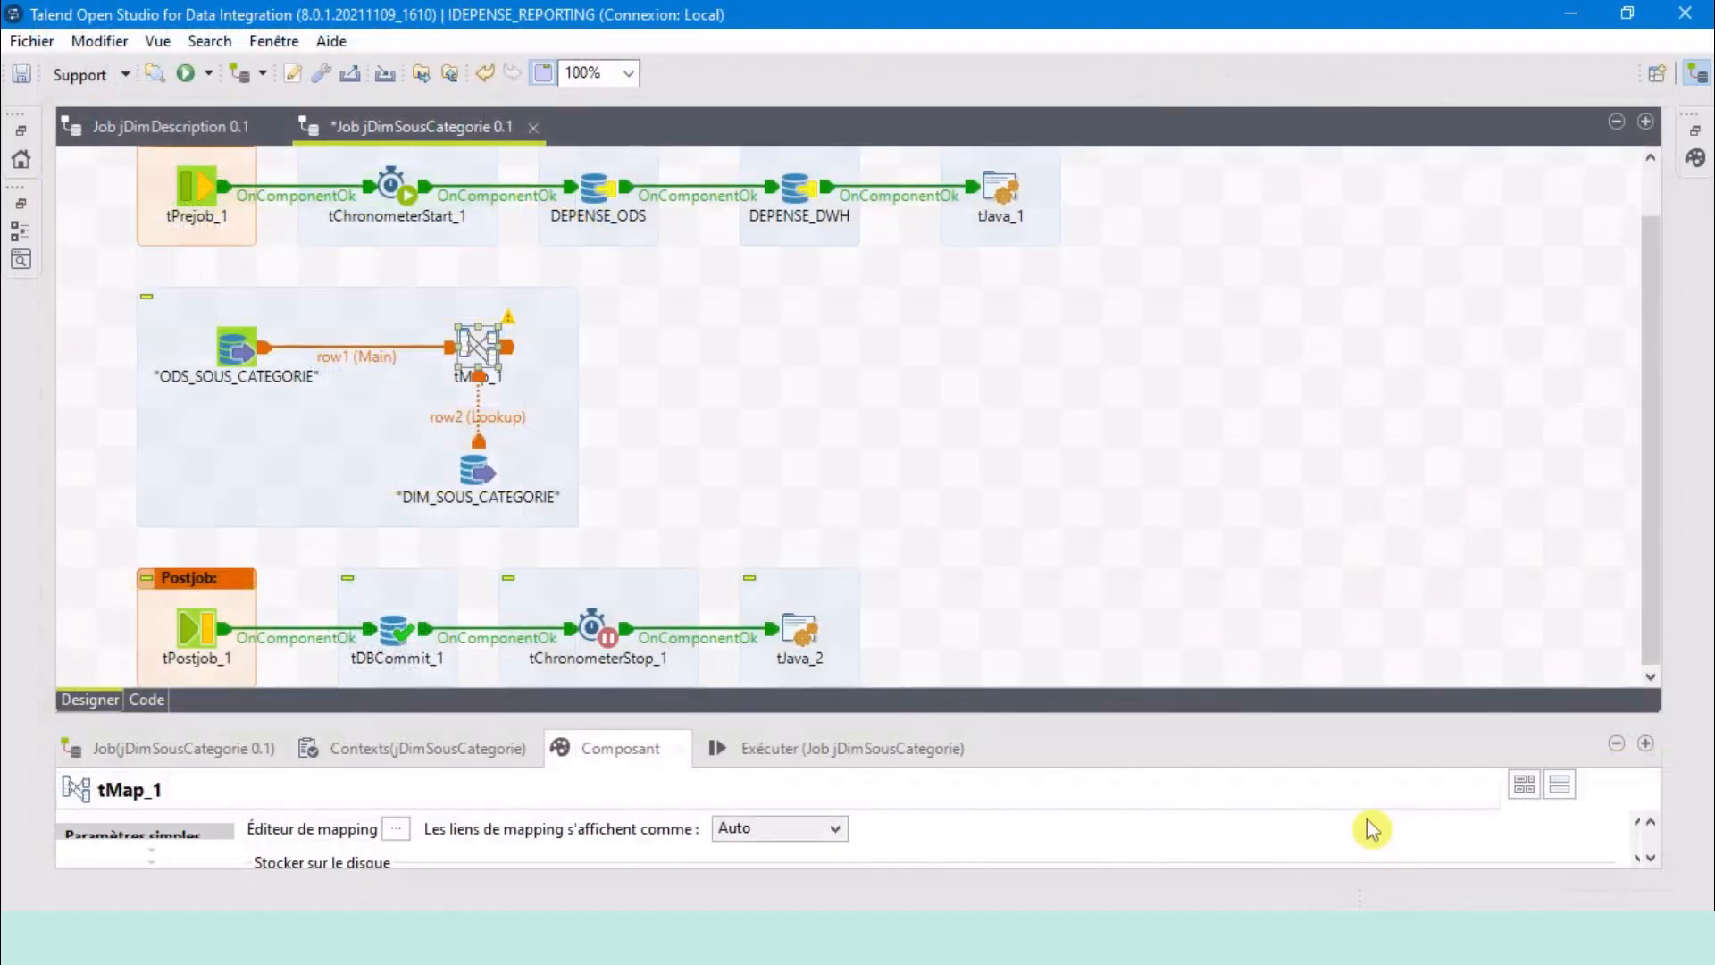
left_click(706, 398)
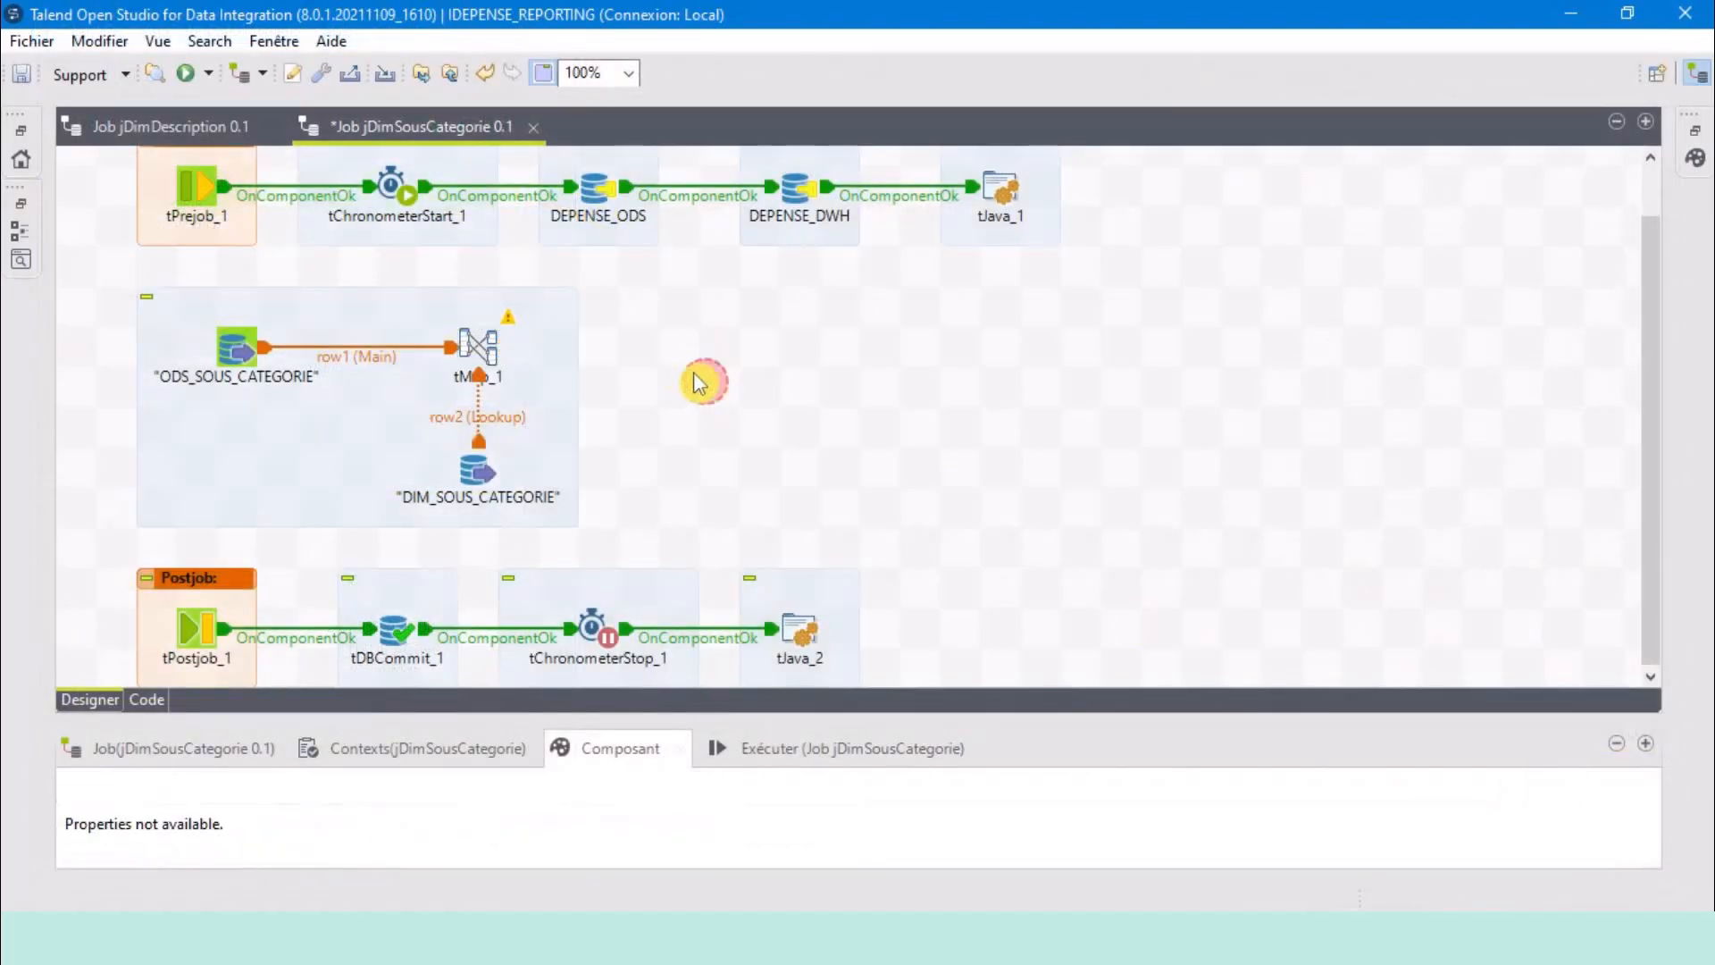
Add the DEPENSE_DWH table DIM_SOUS_CATEGORIE beside tMap_1 as a tDBOutput(PostgreSQL) component and enlarge its settings area.
left_click(22, 132)
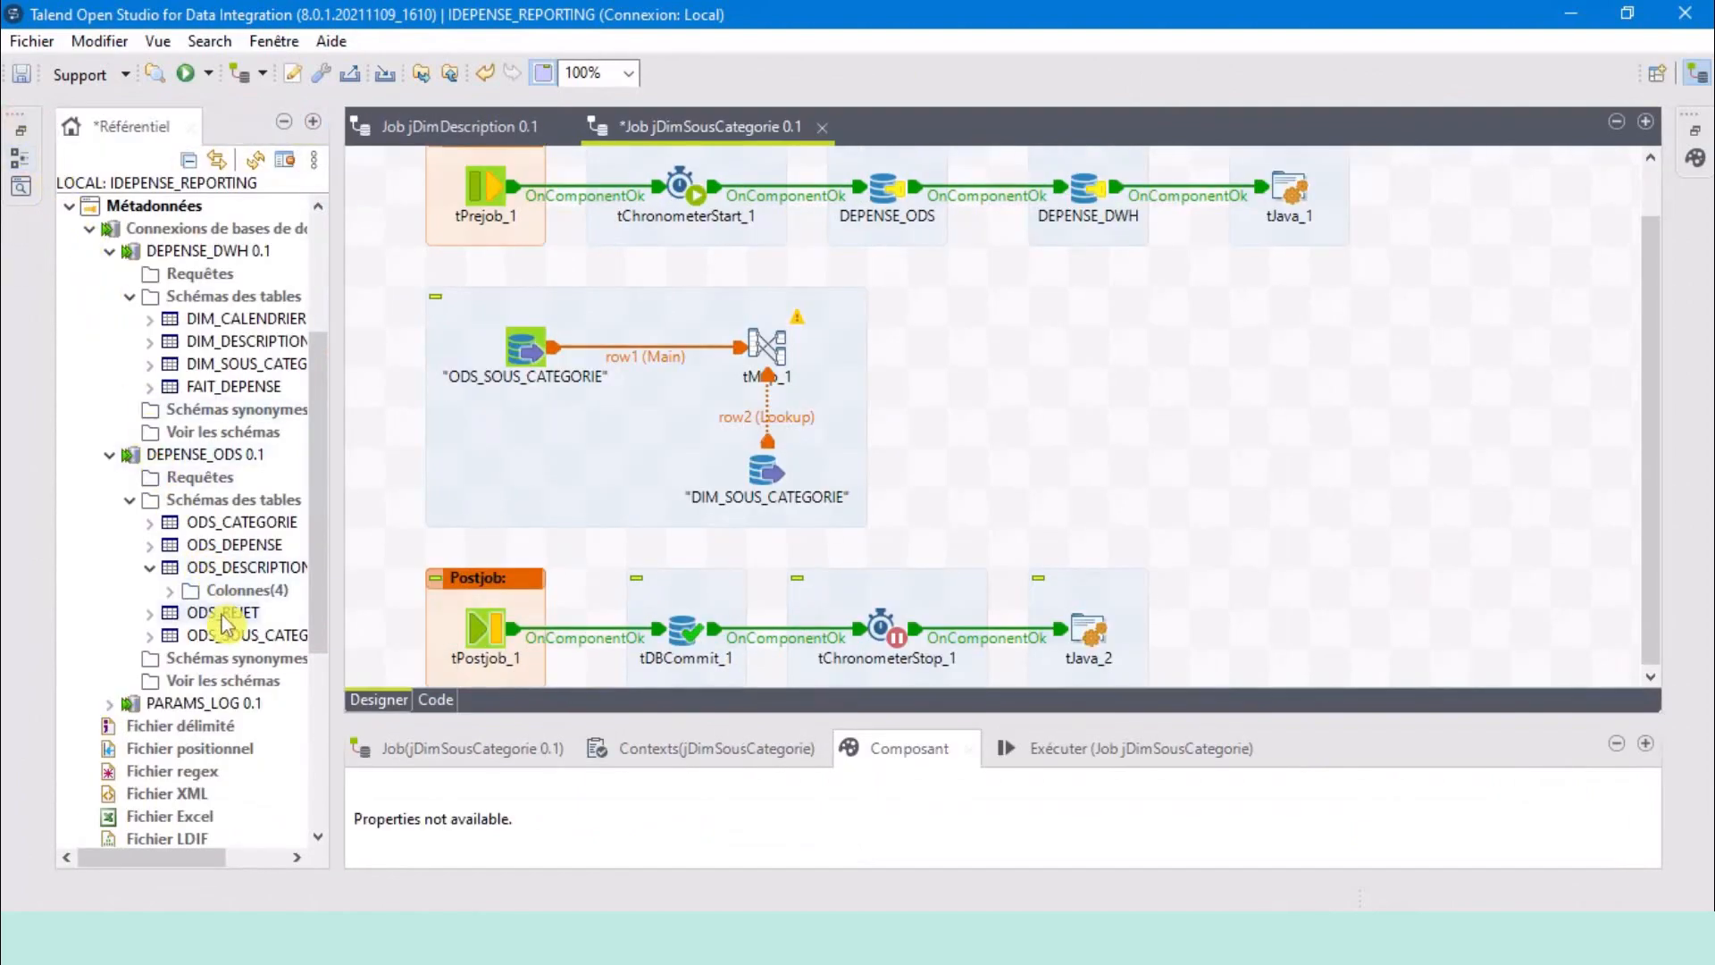
left_click(220, 367)
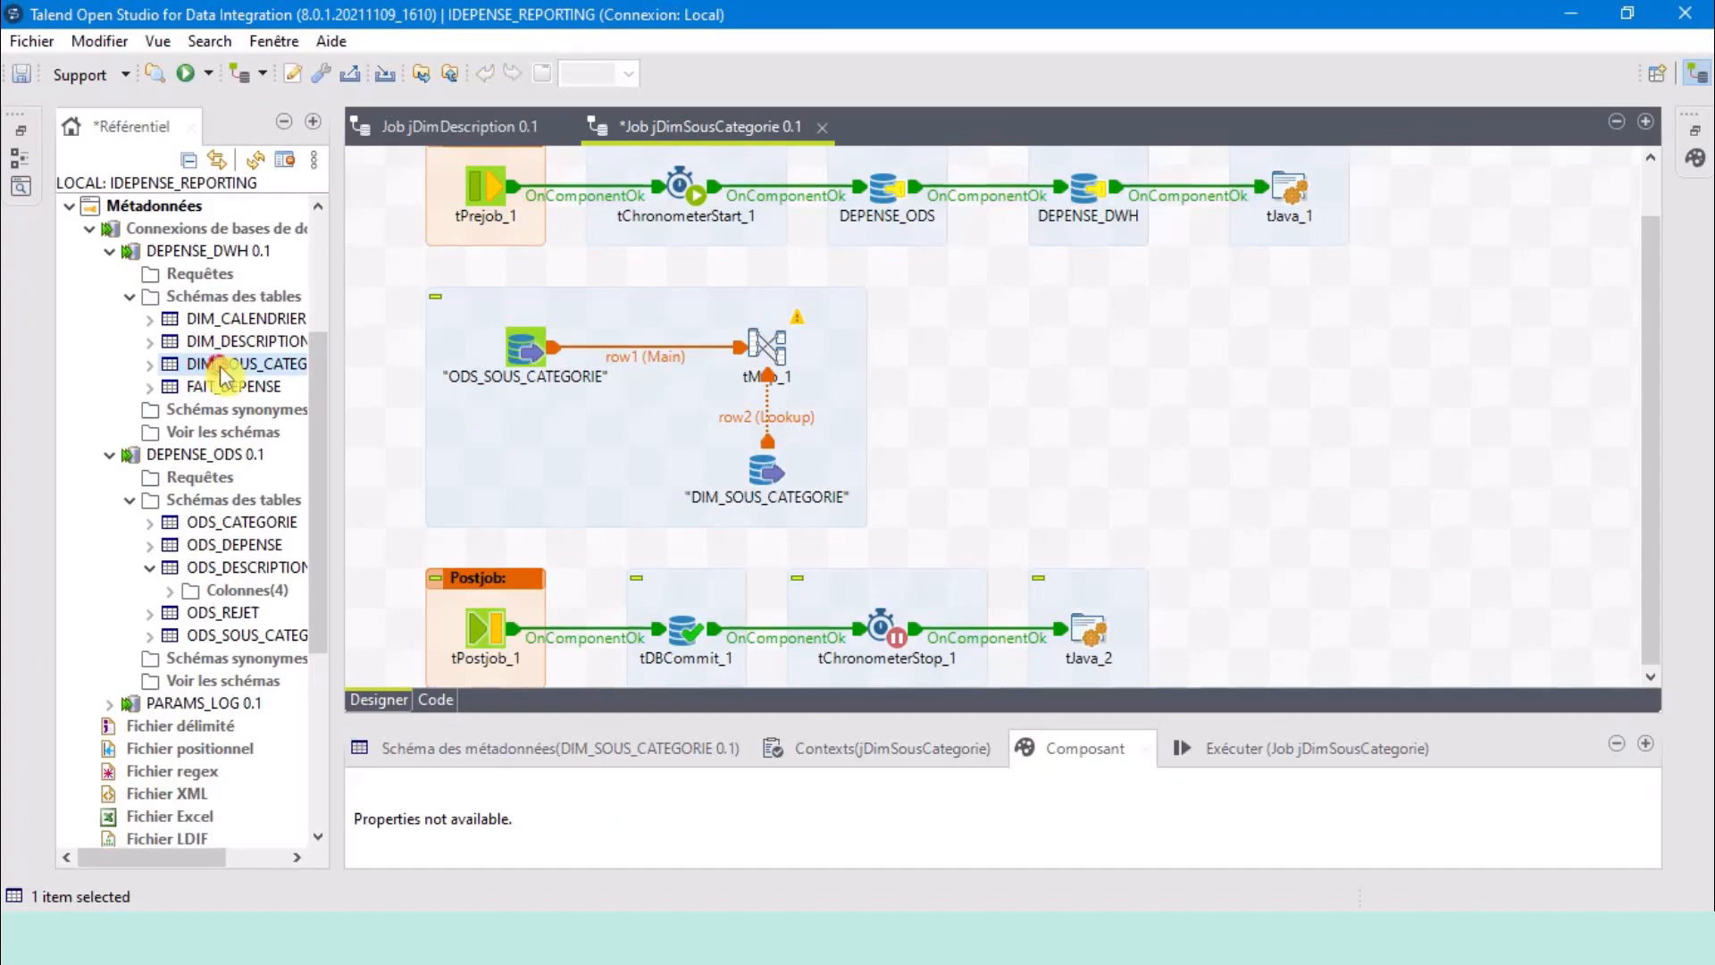
left_click_drag(220, 366, 1013, 332)
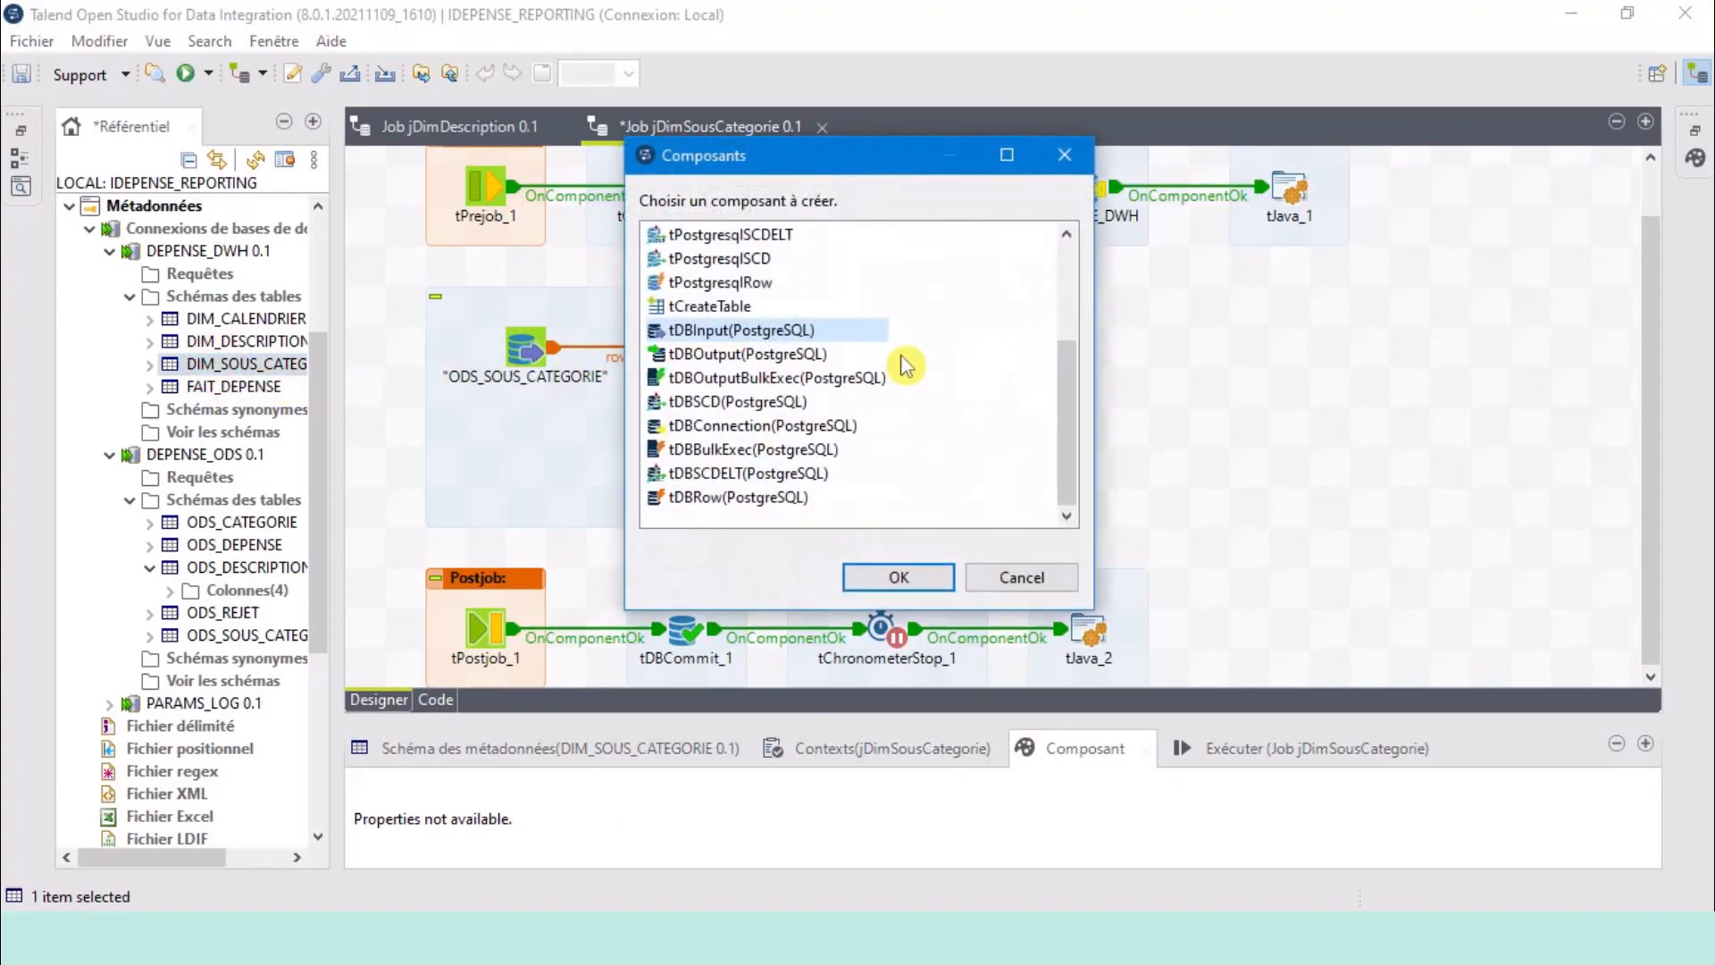
left_click(715, 357)
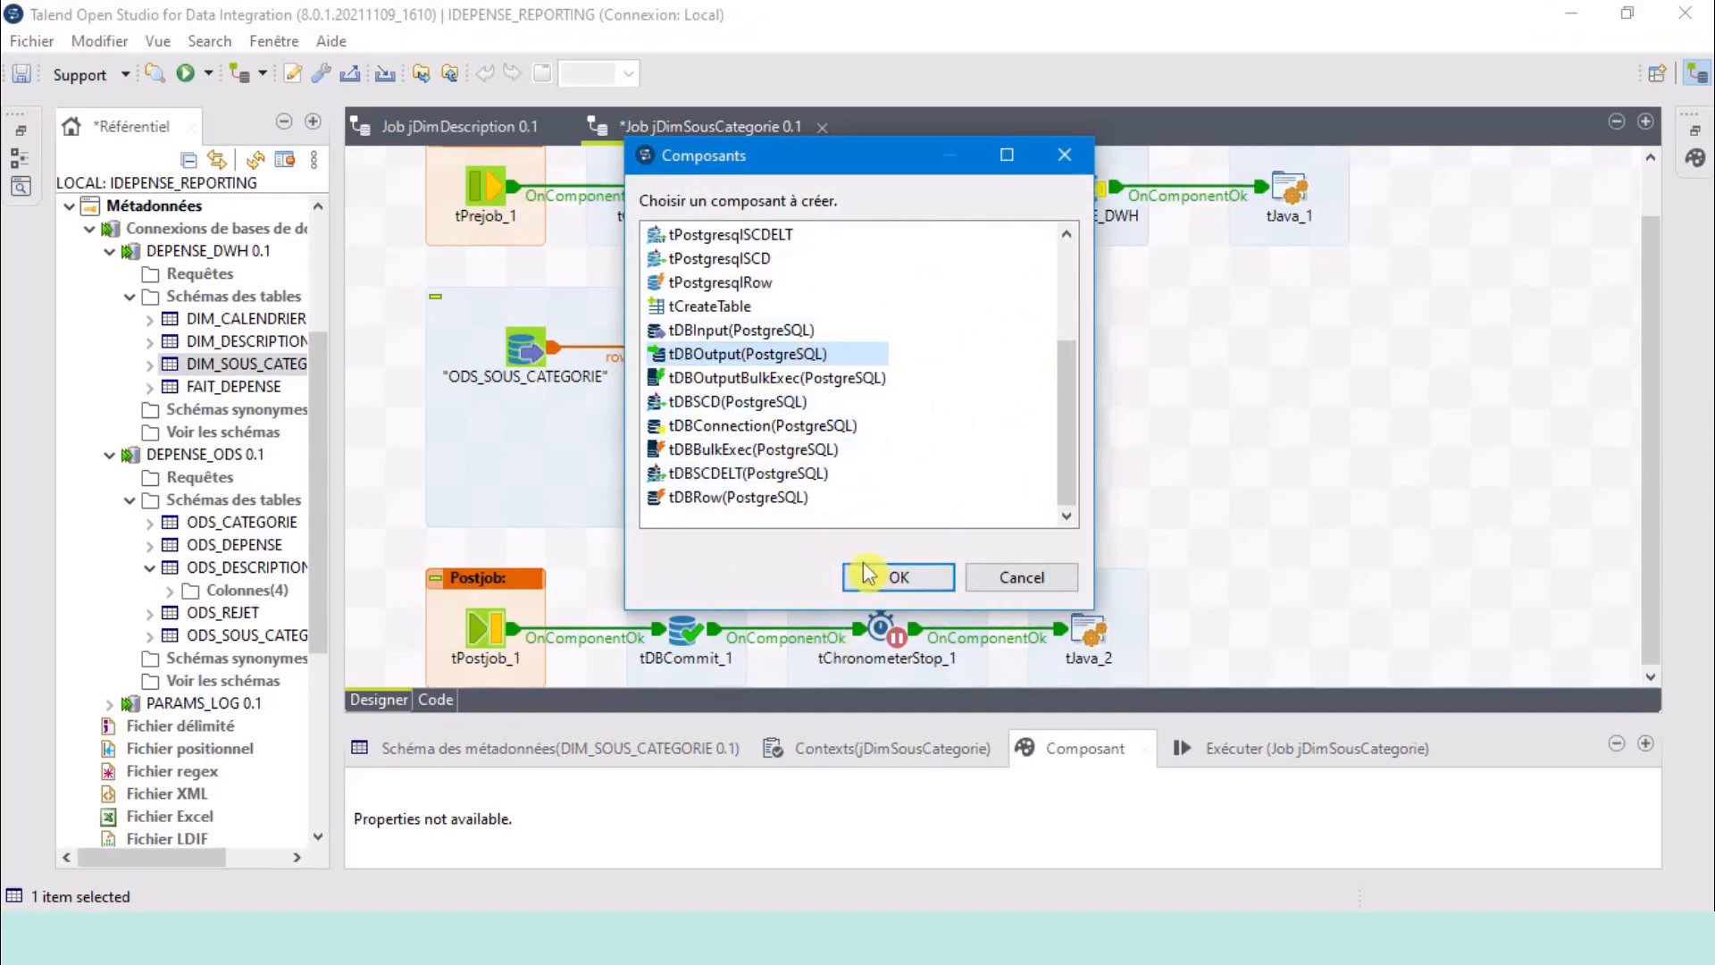
left_click(906, 581)
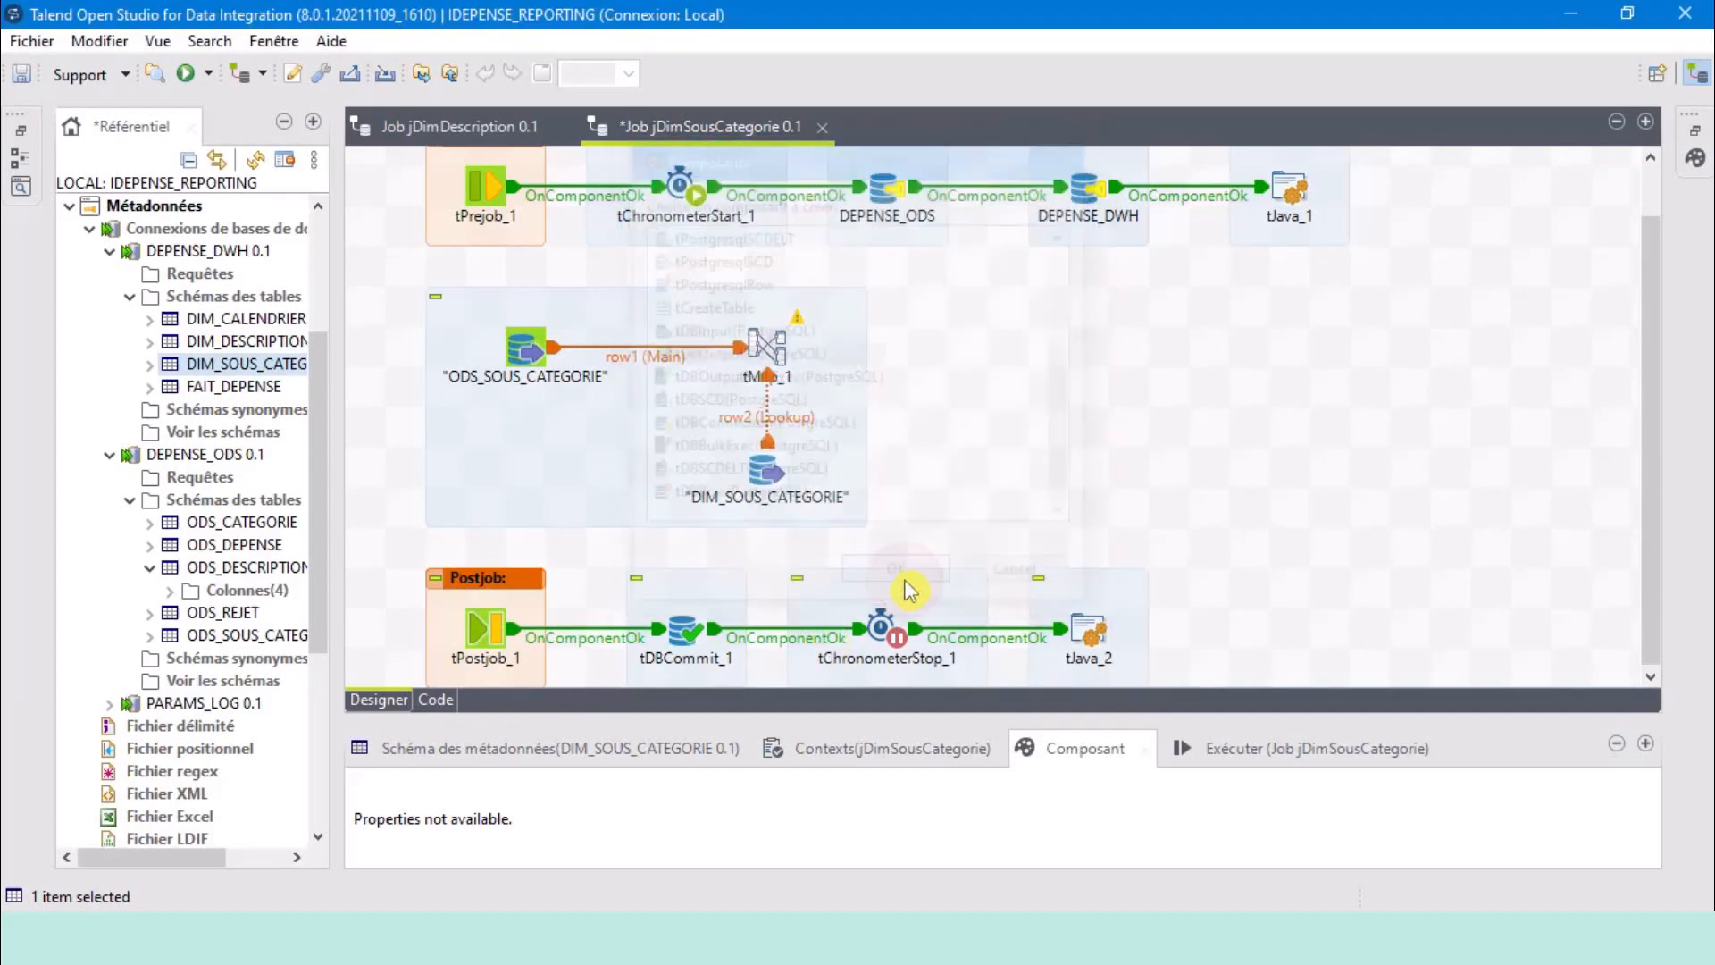
left_click(1009, 358)
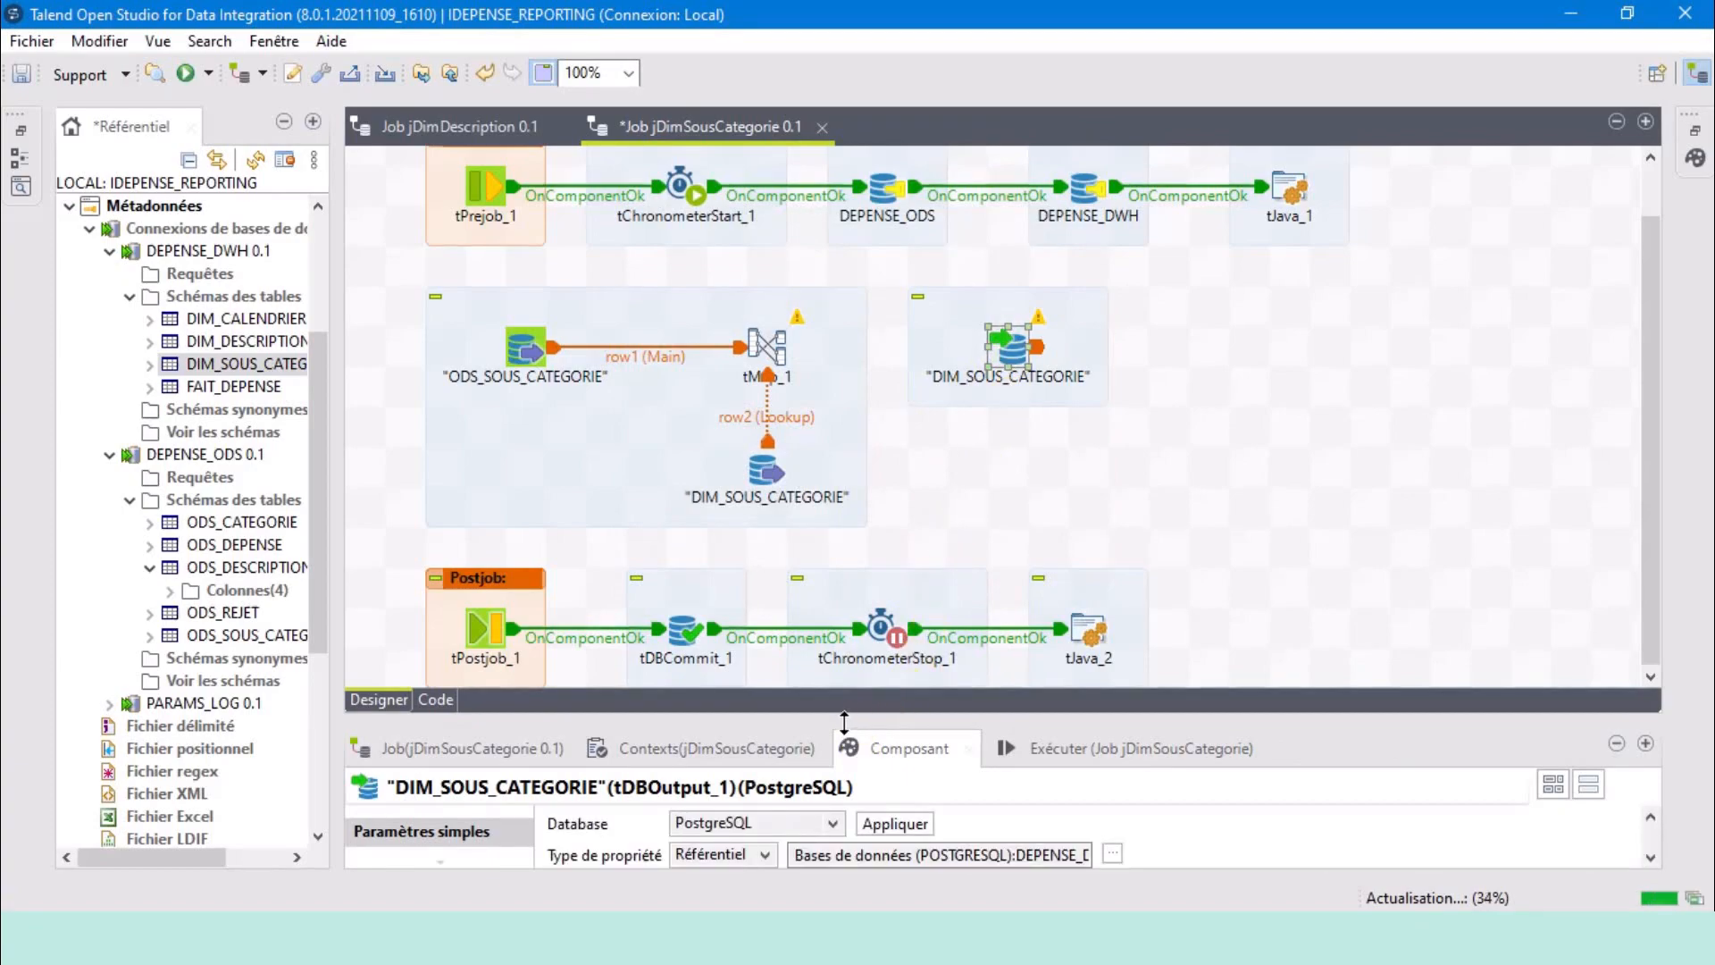
left_click_drag(844, 721, 875, 487)
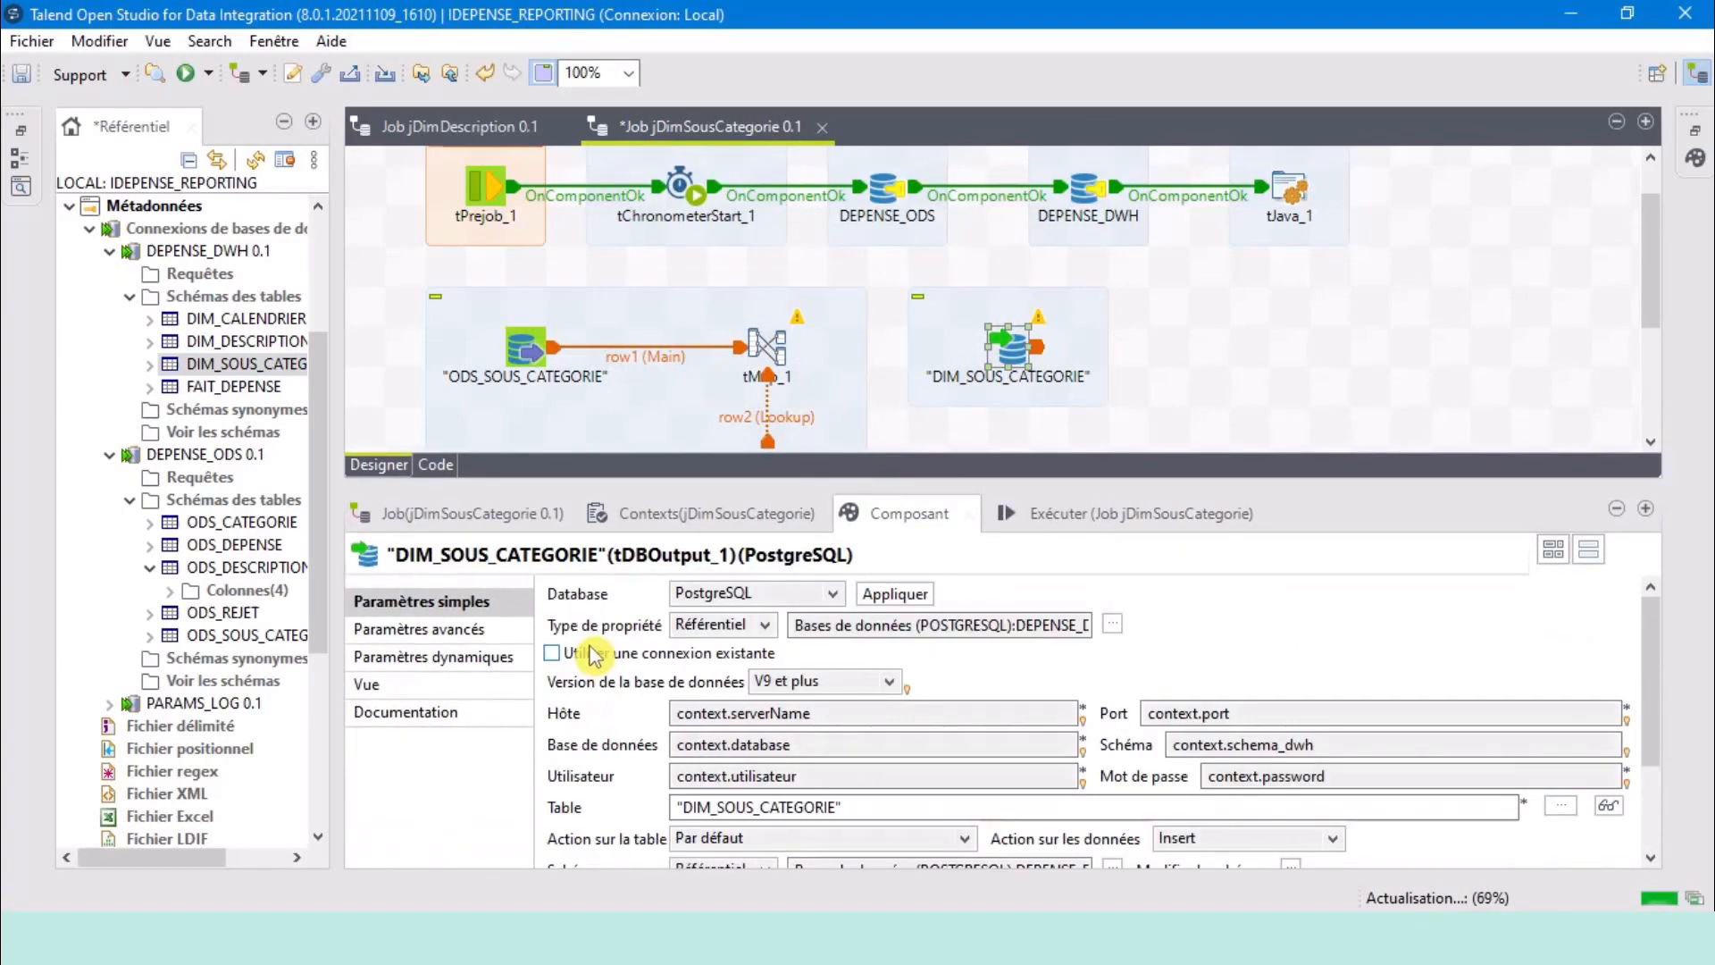
Make the DIM_SOUS_CATEGORIE output use the existing connection tDBConnection_2 - DEPENSE_DWH and move the component slightly up and to the right.
left_click(552, 653)
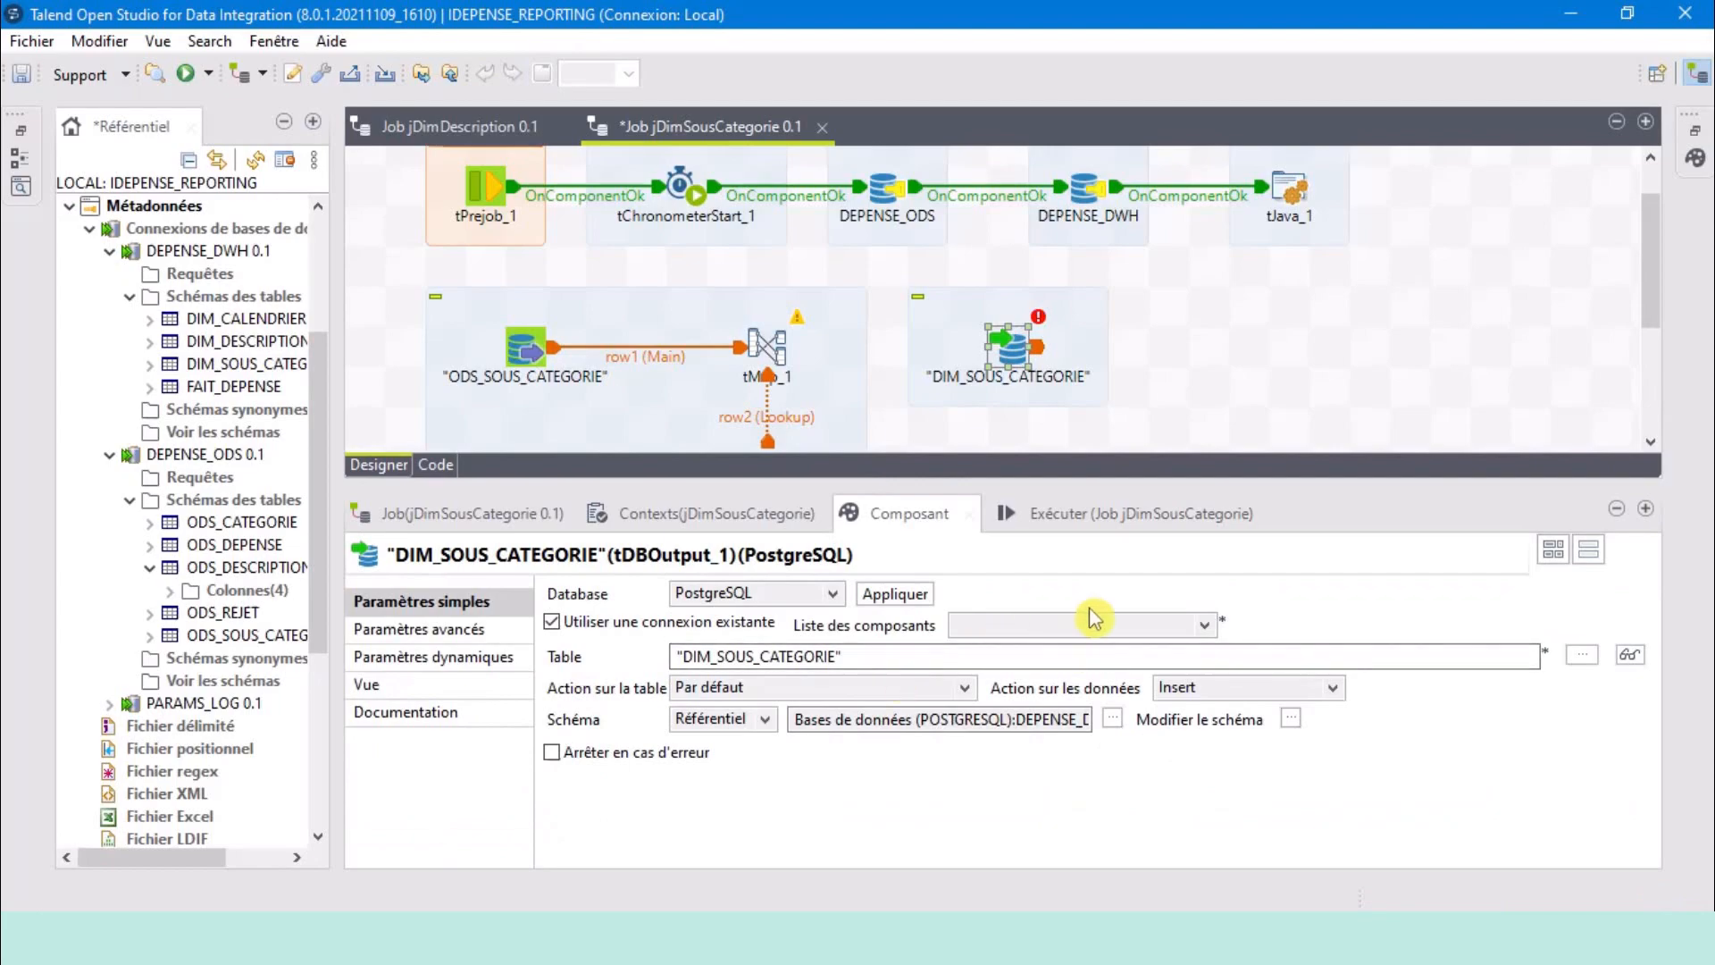
left_click(1110, 622)
left_click(1104, 670)
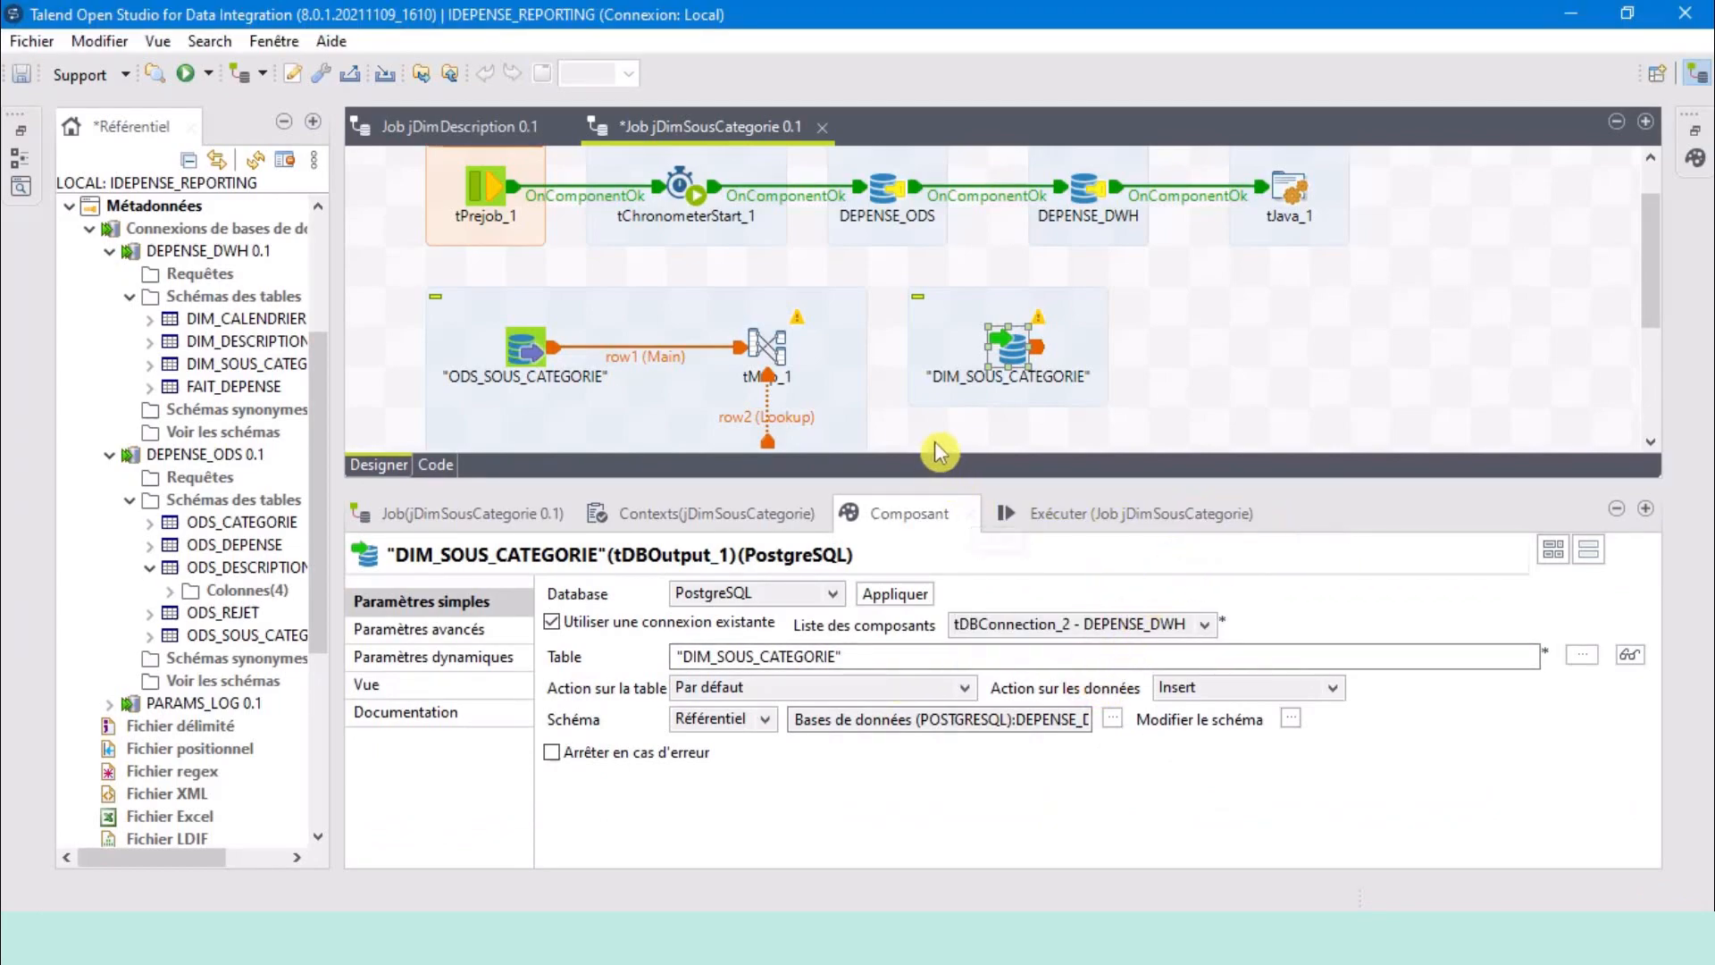
left_click_drag(1028, 348, 1107, 306)
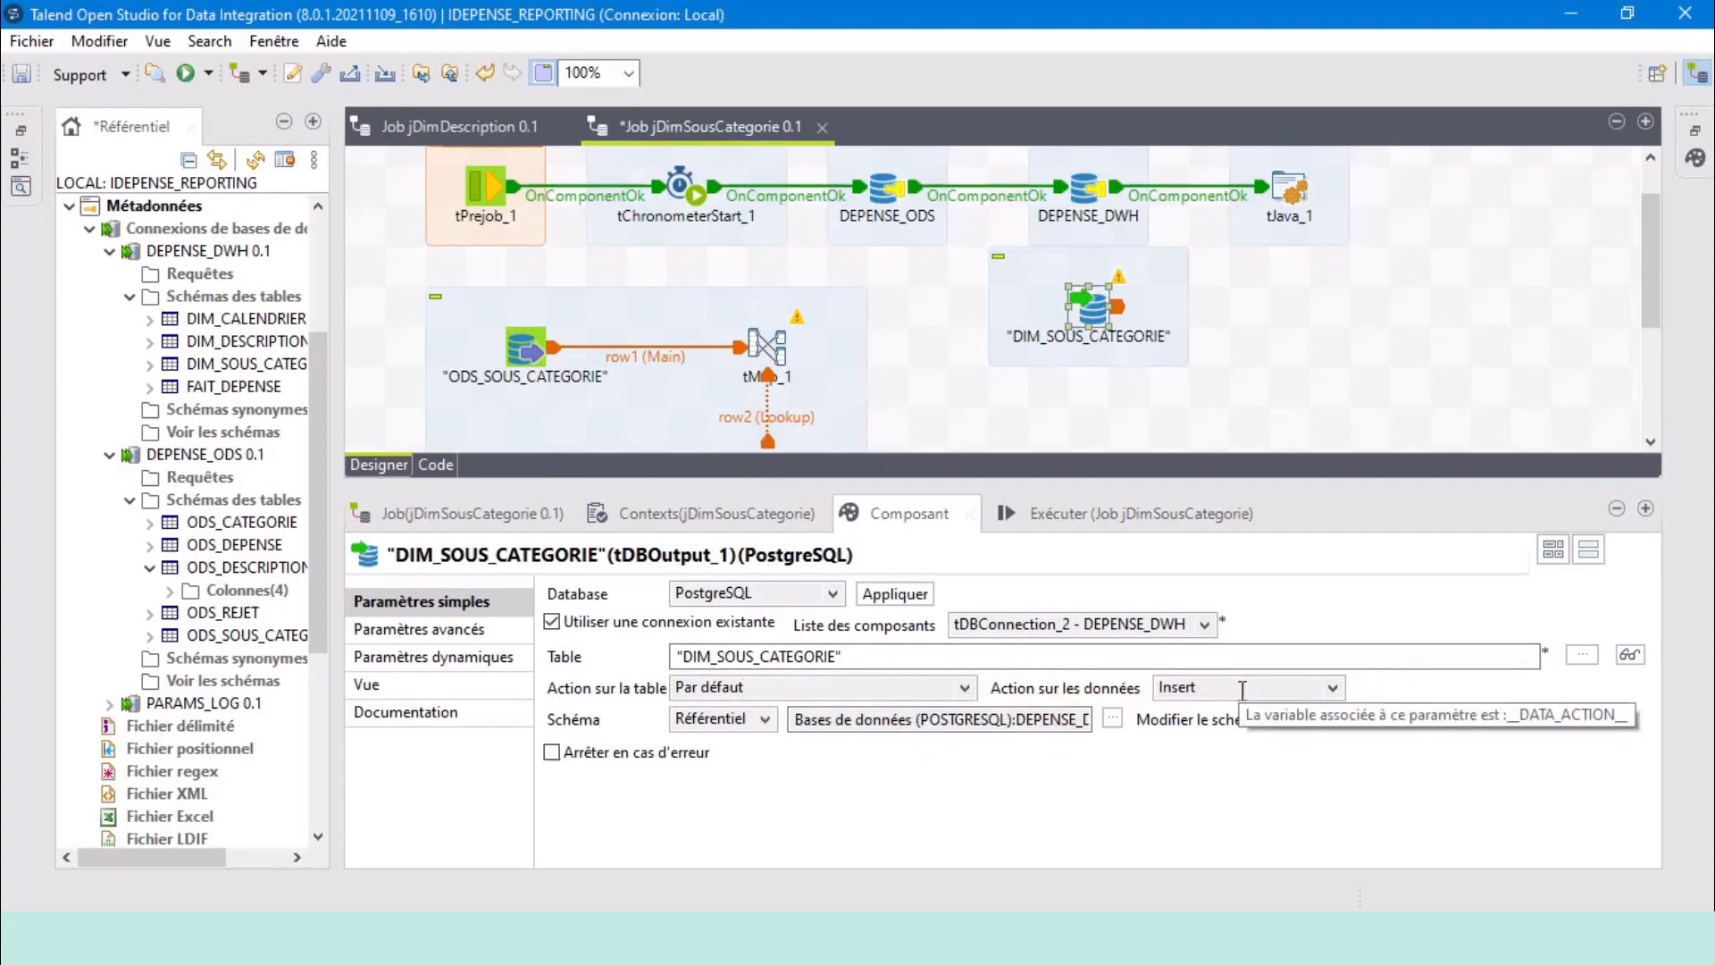
Link tMap_1's insertSousCategorie output to the new DIM_SOUS_CATEGORIE component, declining the target schema and accepting the tMap_1 columns.
left_click(770, 344)
right_click(772, 342)
mouse_move(983, 353)
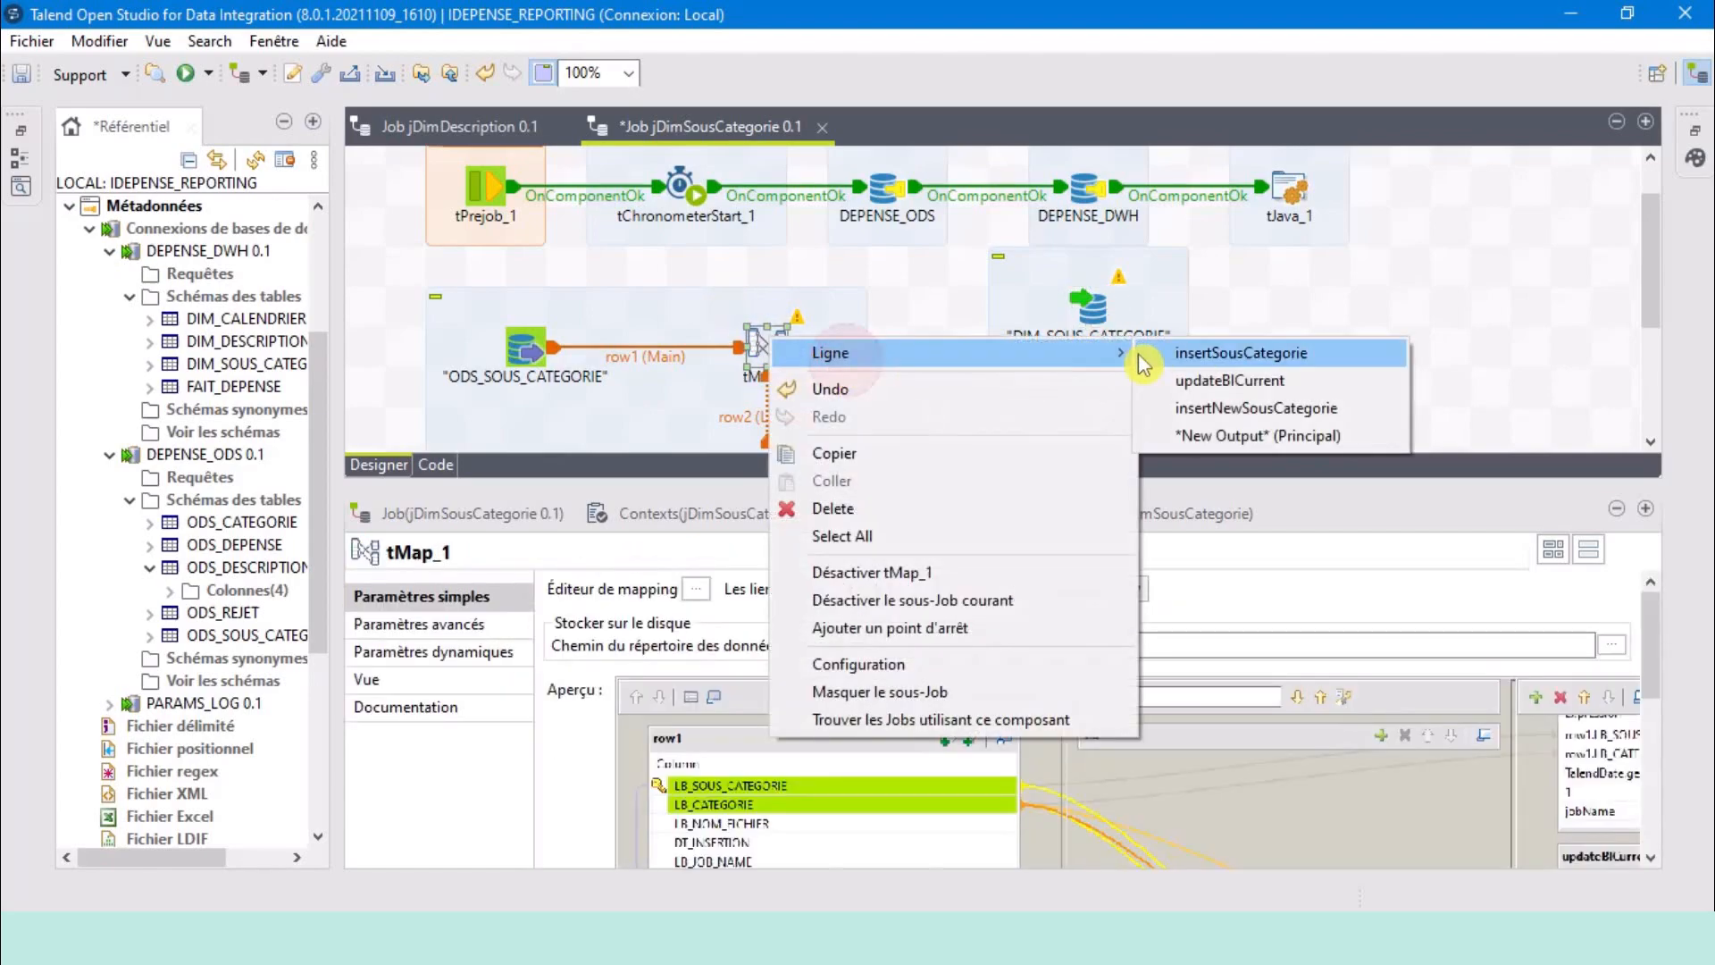
left_click(1322, 360)
left_click(1092, 308)
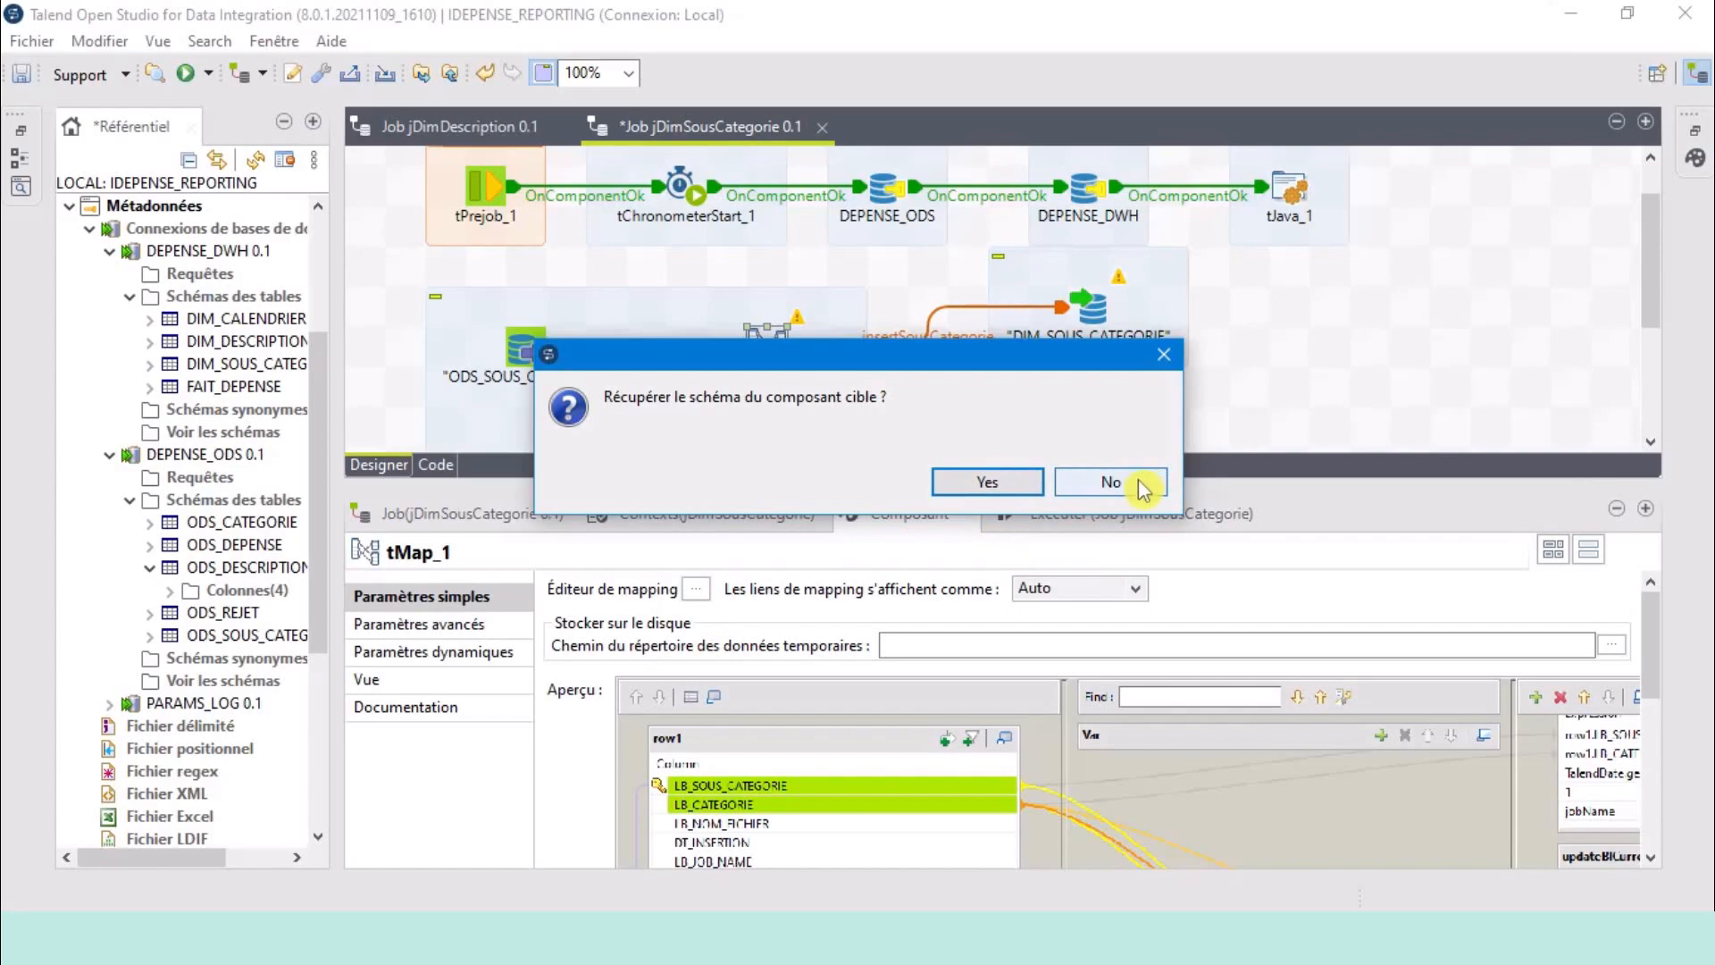
left_click(1111, 483)
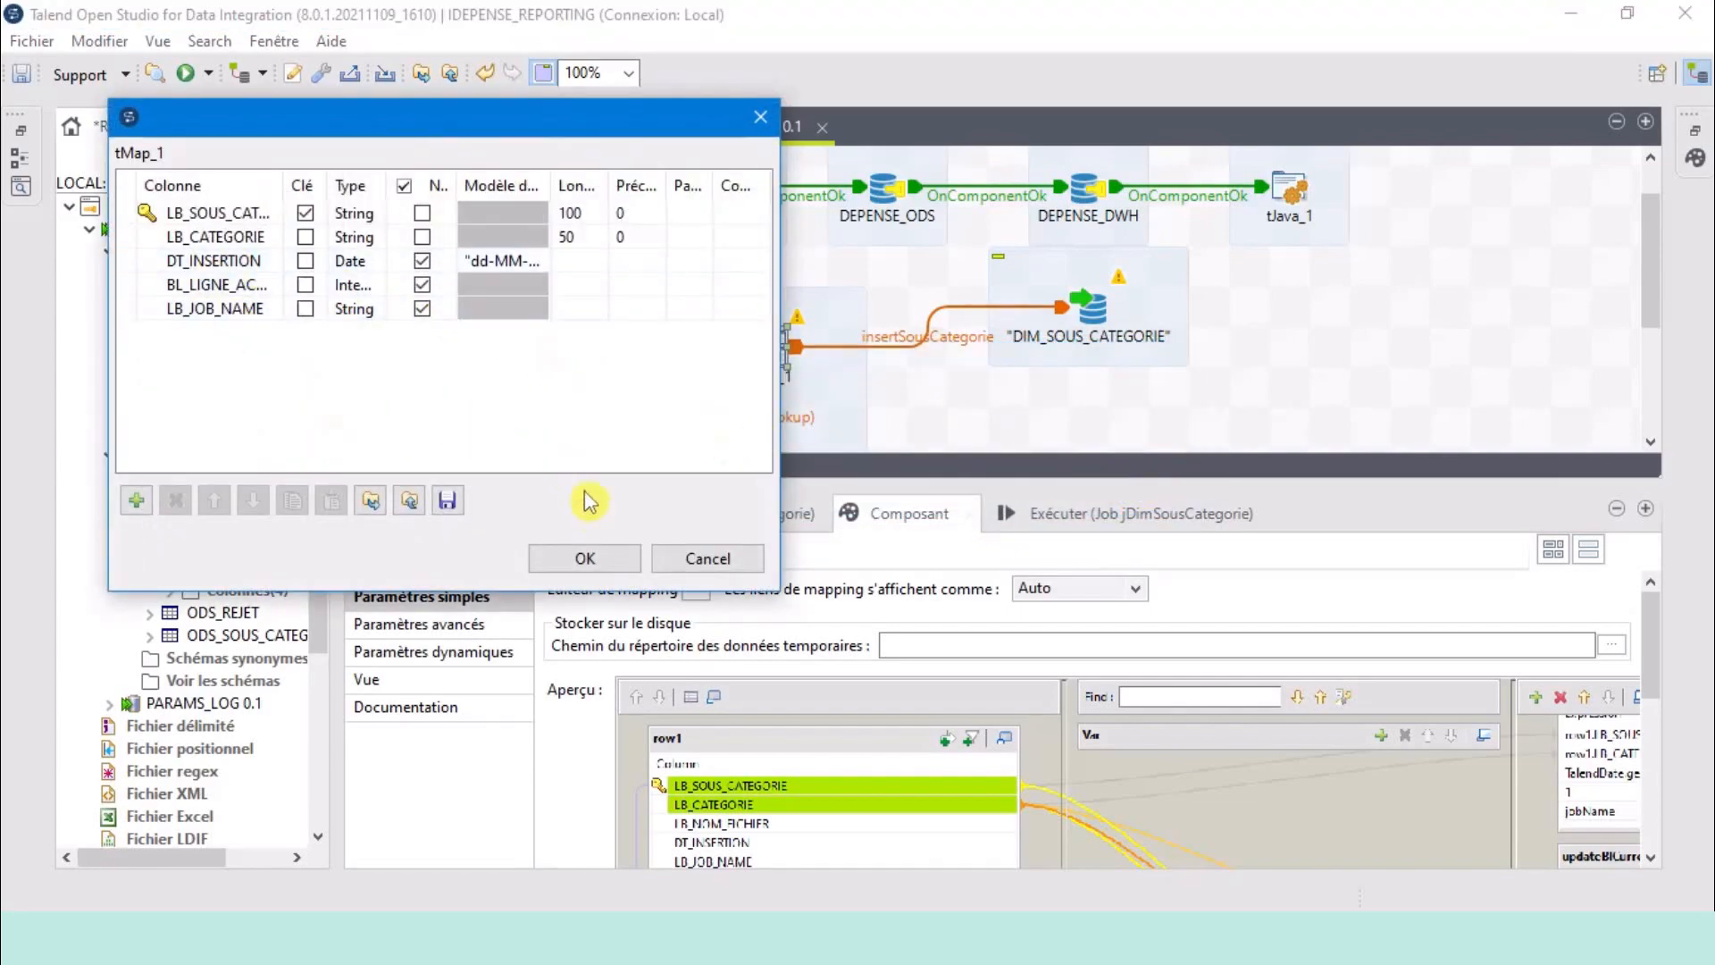
left_click(581, 561)
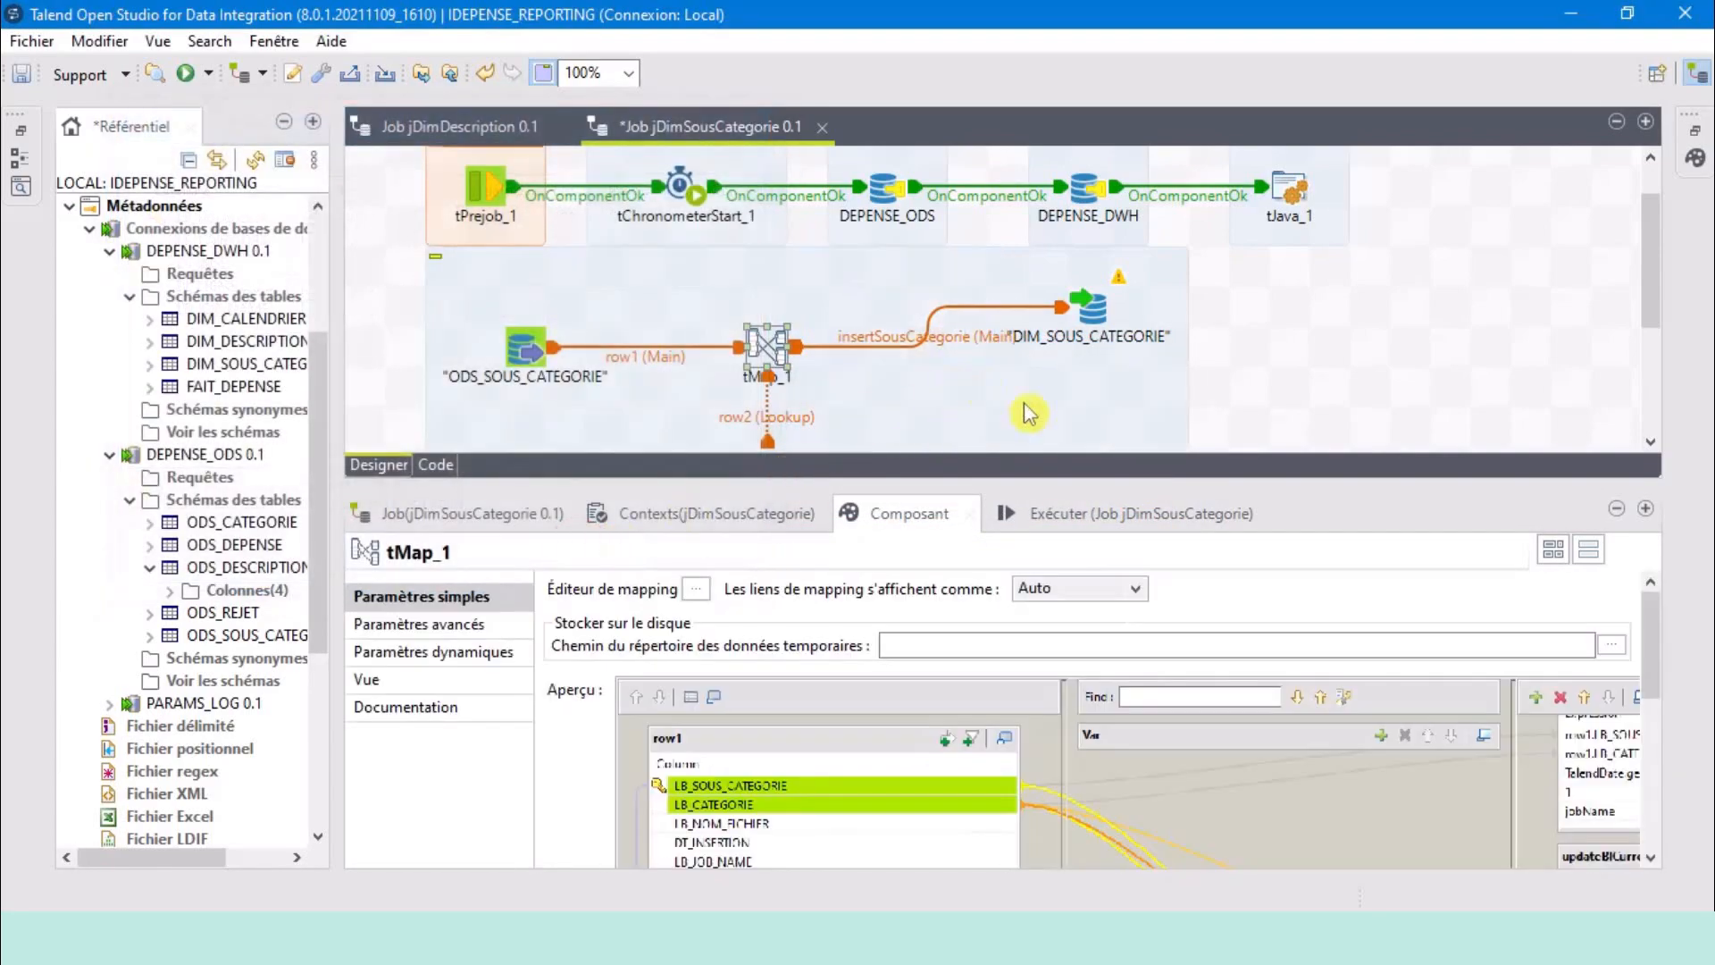
Duplicate the DIM_SOUS_CATEGORIE output component, place the copy below the original and set its data action to Update.
left_click_drag(1036, 487, 1036, 634)
left_click(1095, 313)
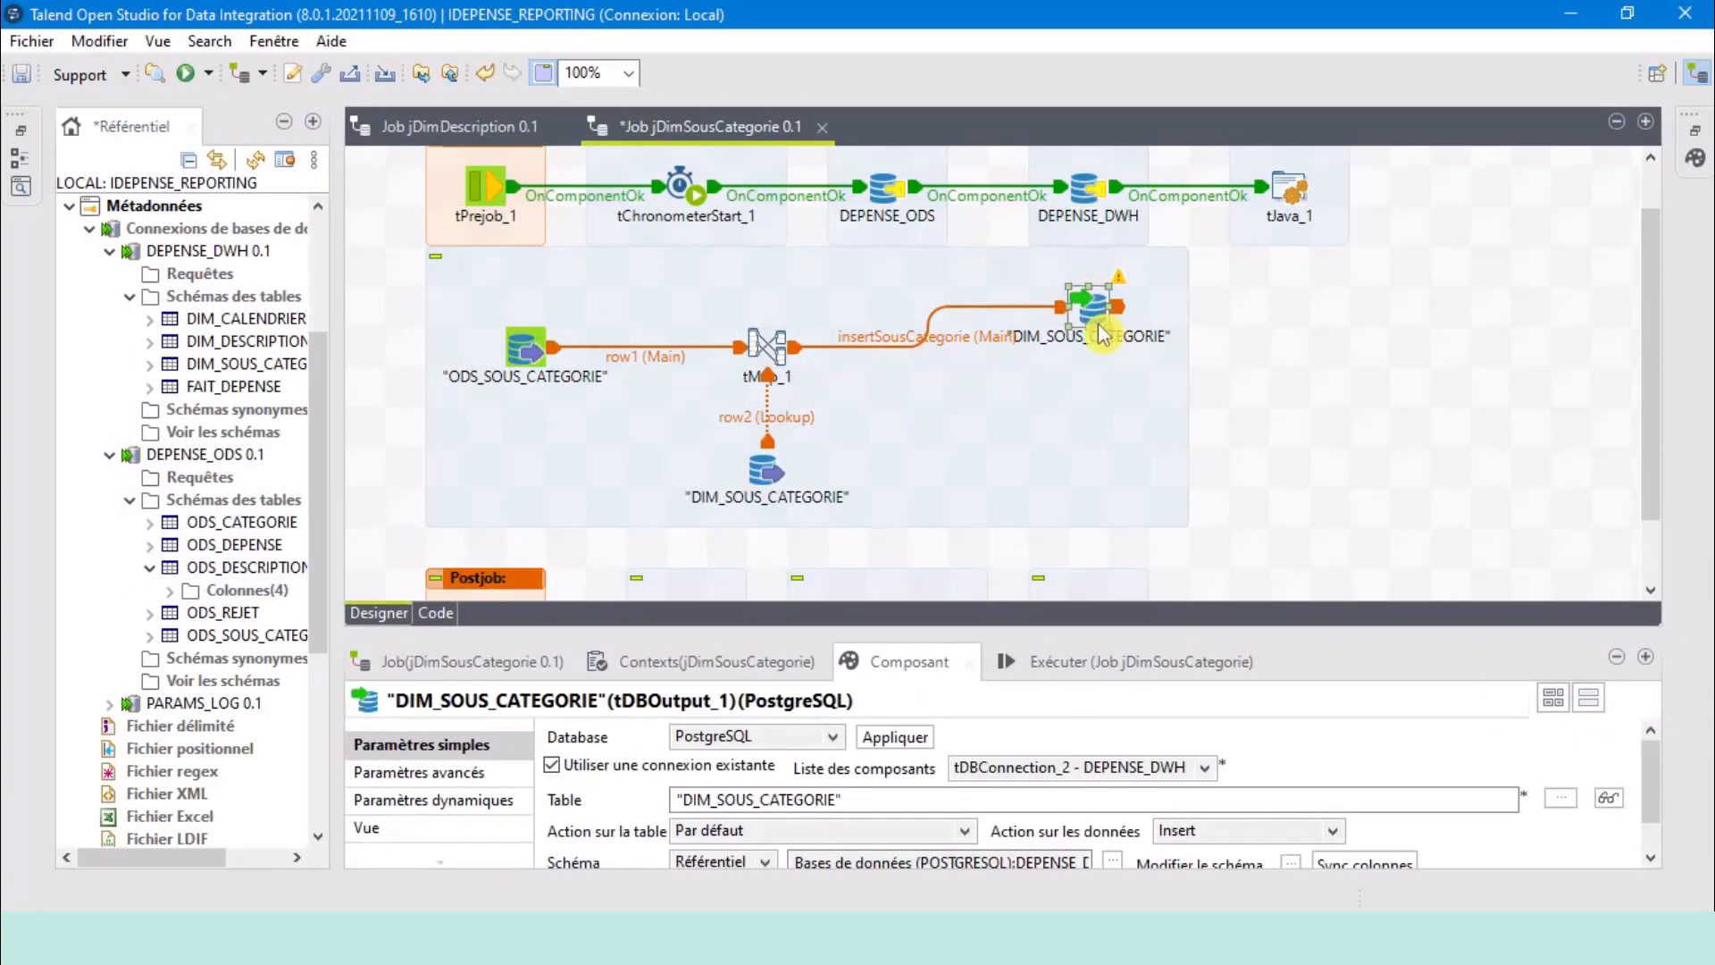
key("ctrl+v")
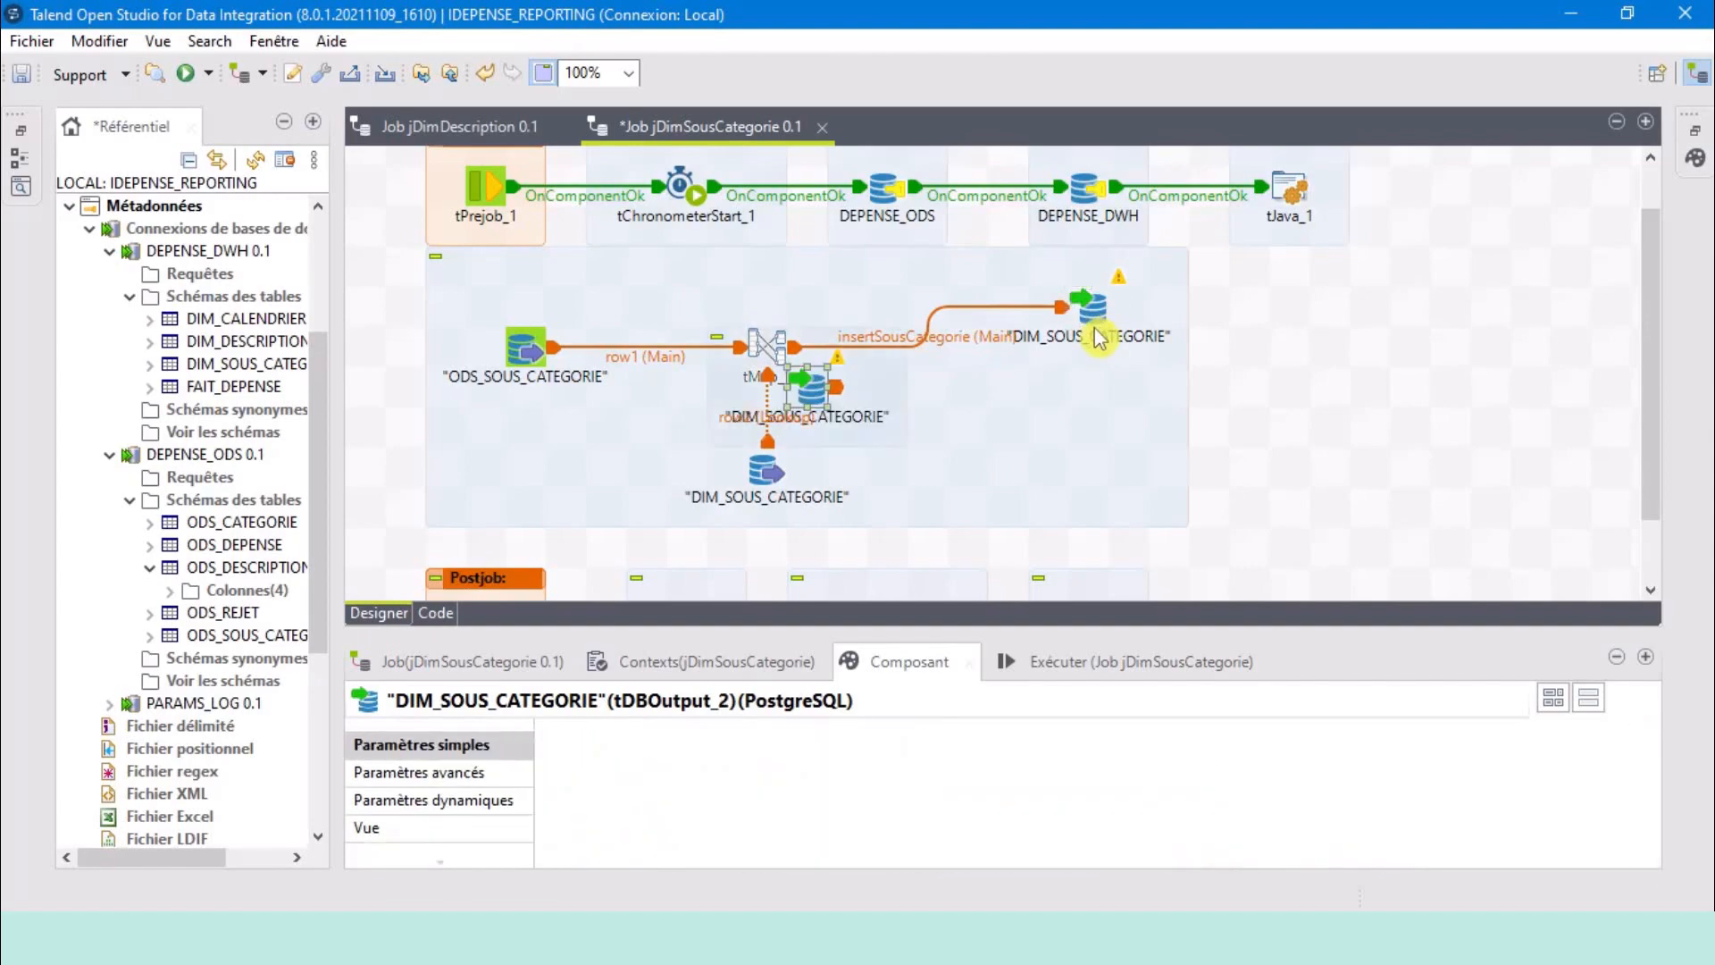
left_click_drag(810, 386, 1080, 443)
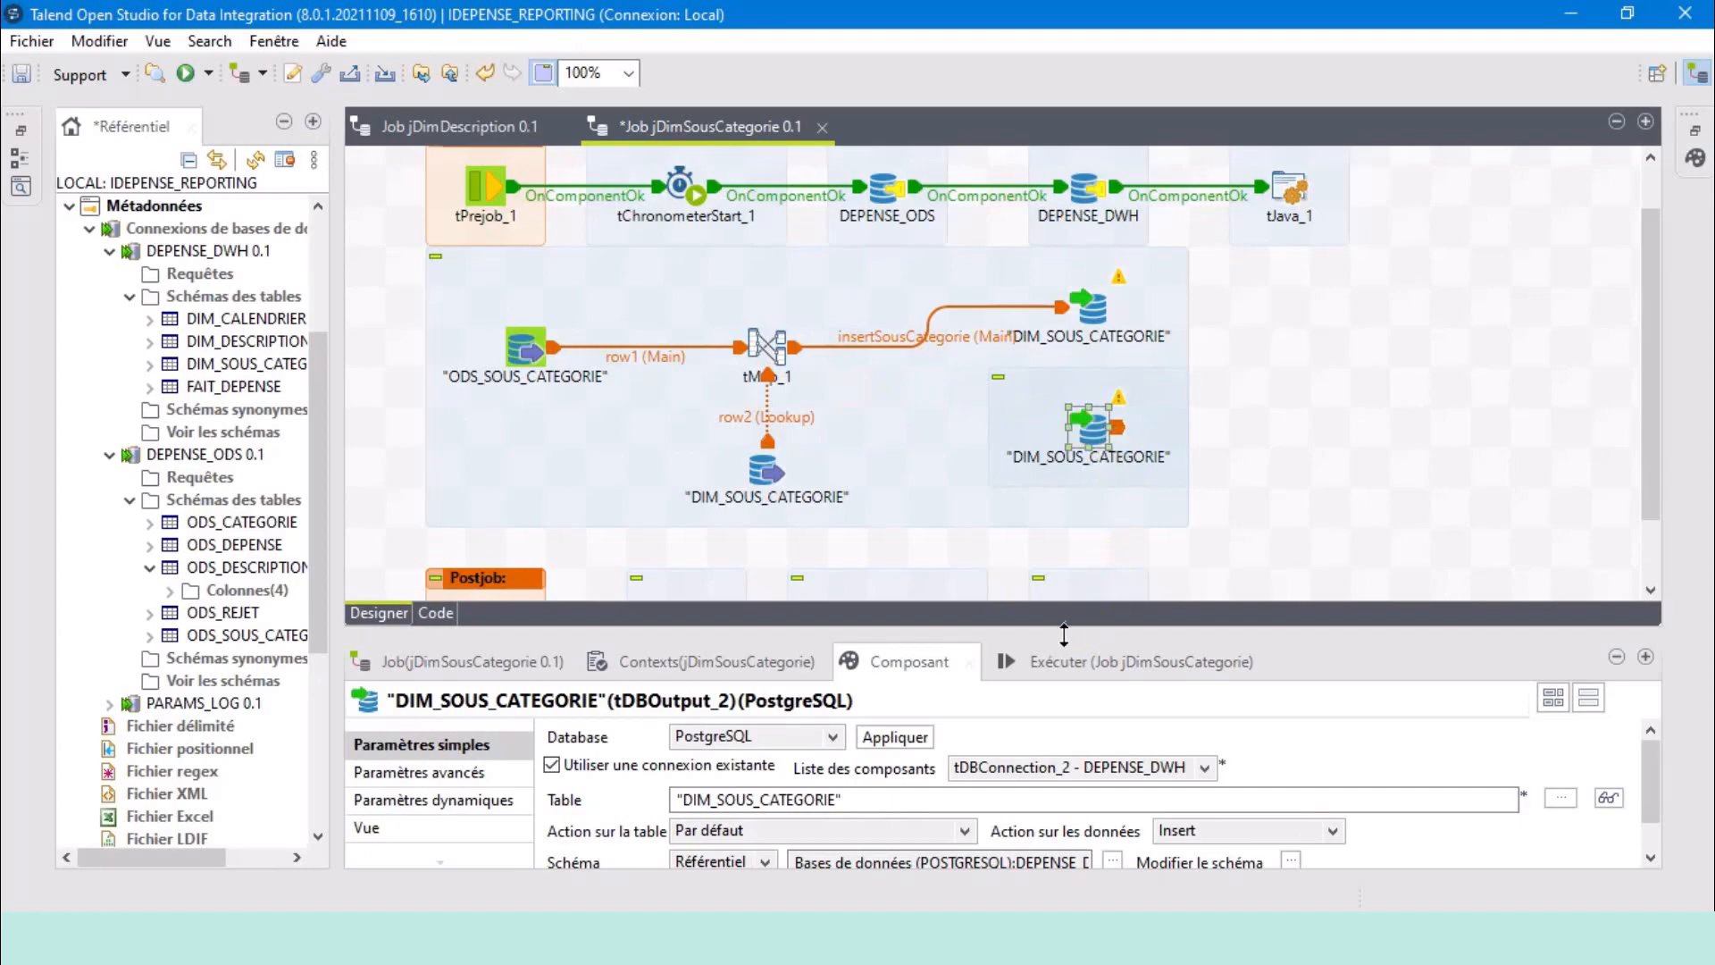
left_click_drag(1063, 635, 1068, 447)
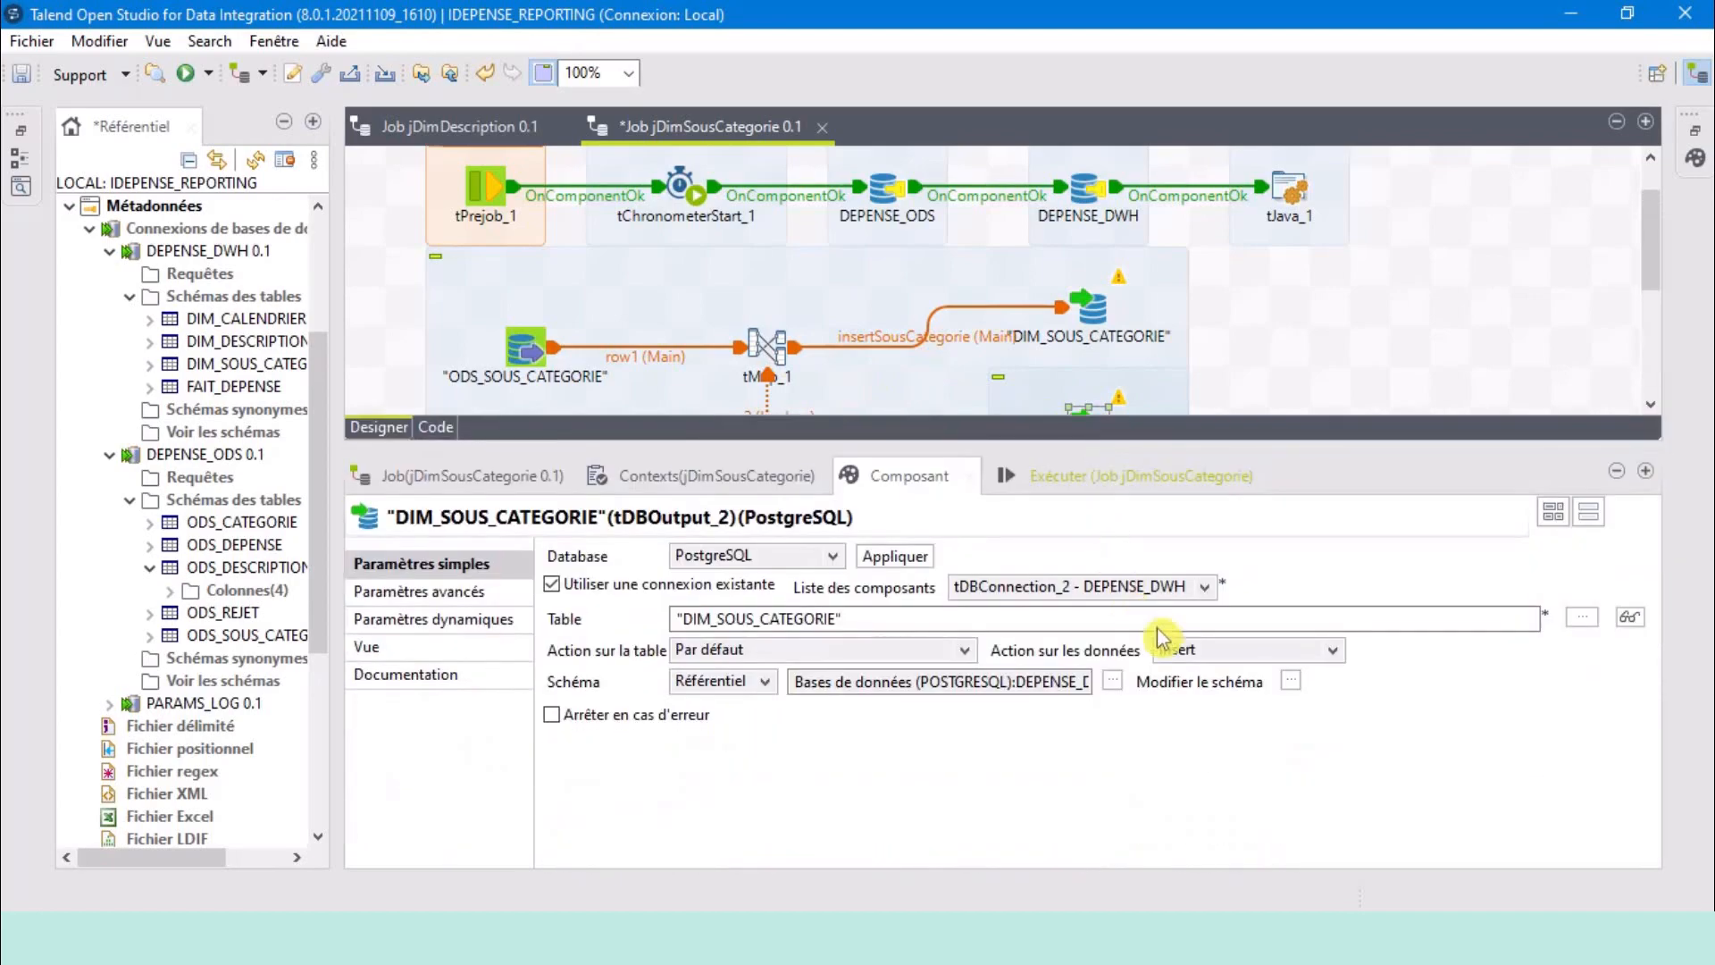
left_click(1244, 659)
left_click(1232, 685)
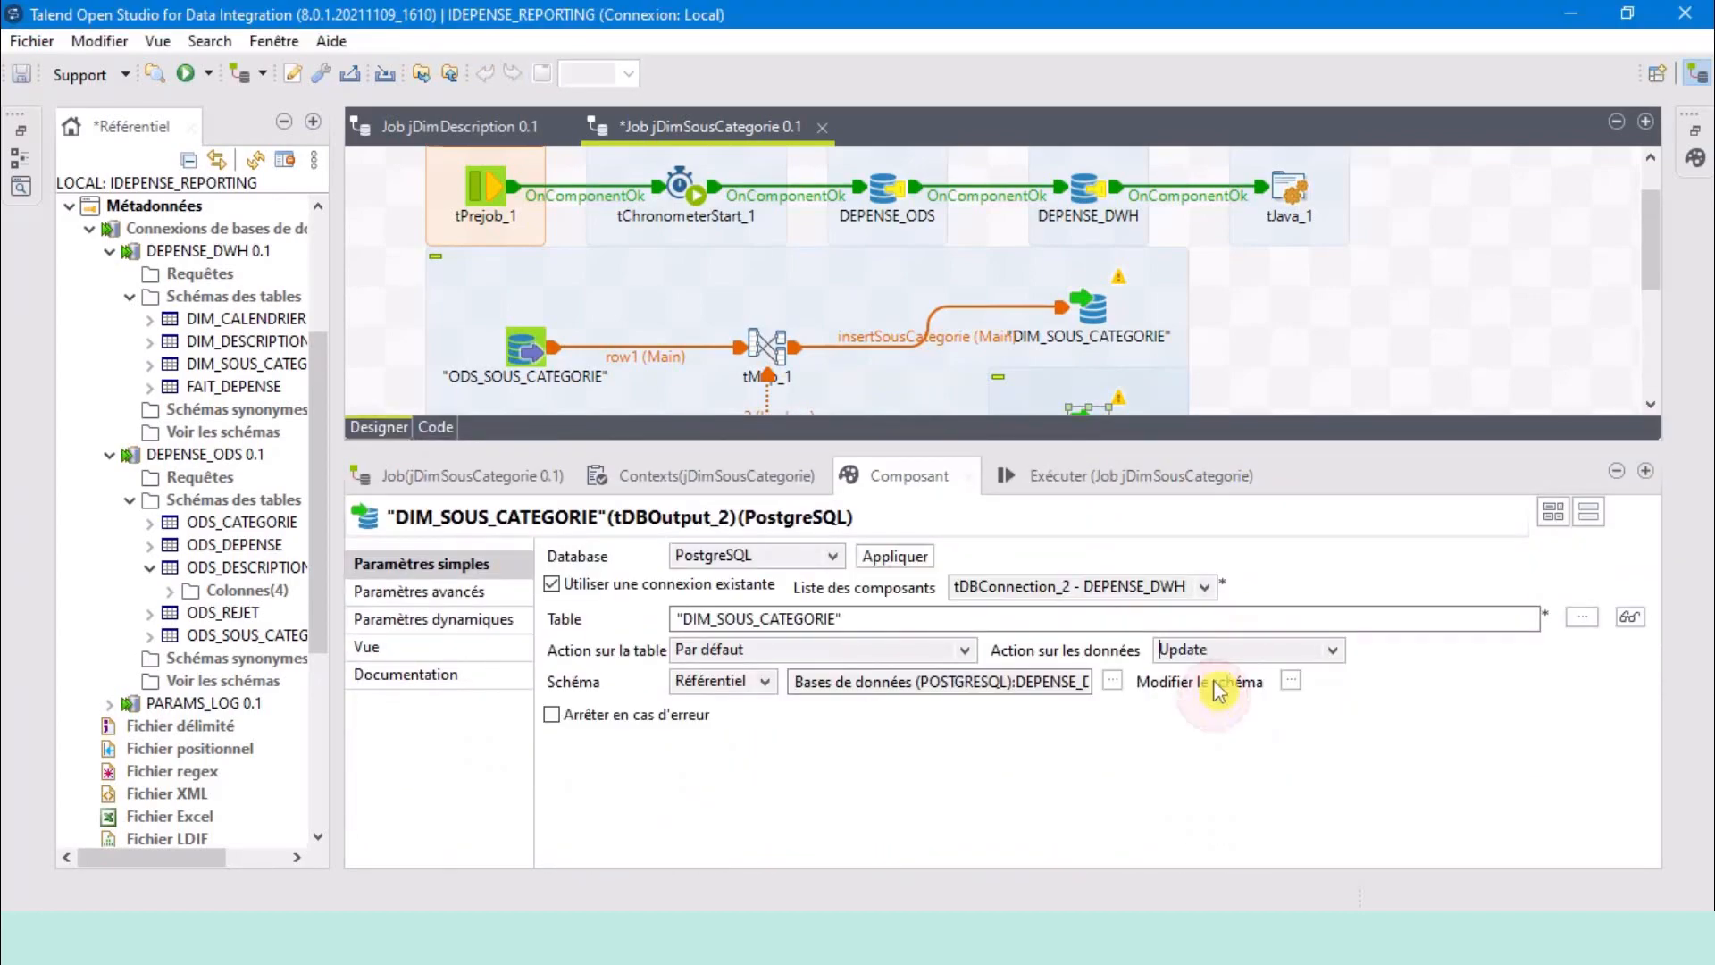
Link tMap_1's updateBICurrent output to the DIM_SOUS_CATEGORIE copy set to Update, declining the target schema and accepting the tMap_1 columns.
scroll(1250, 362, "down", 3)
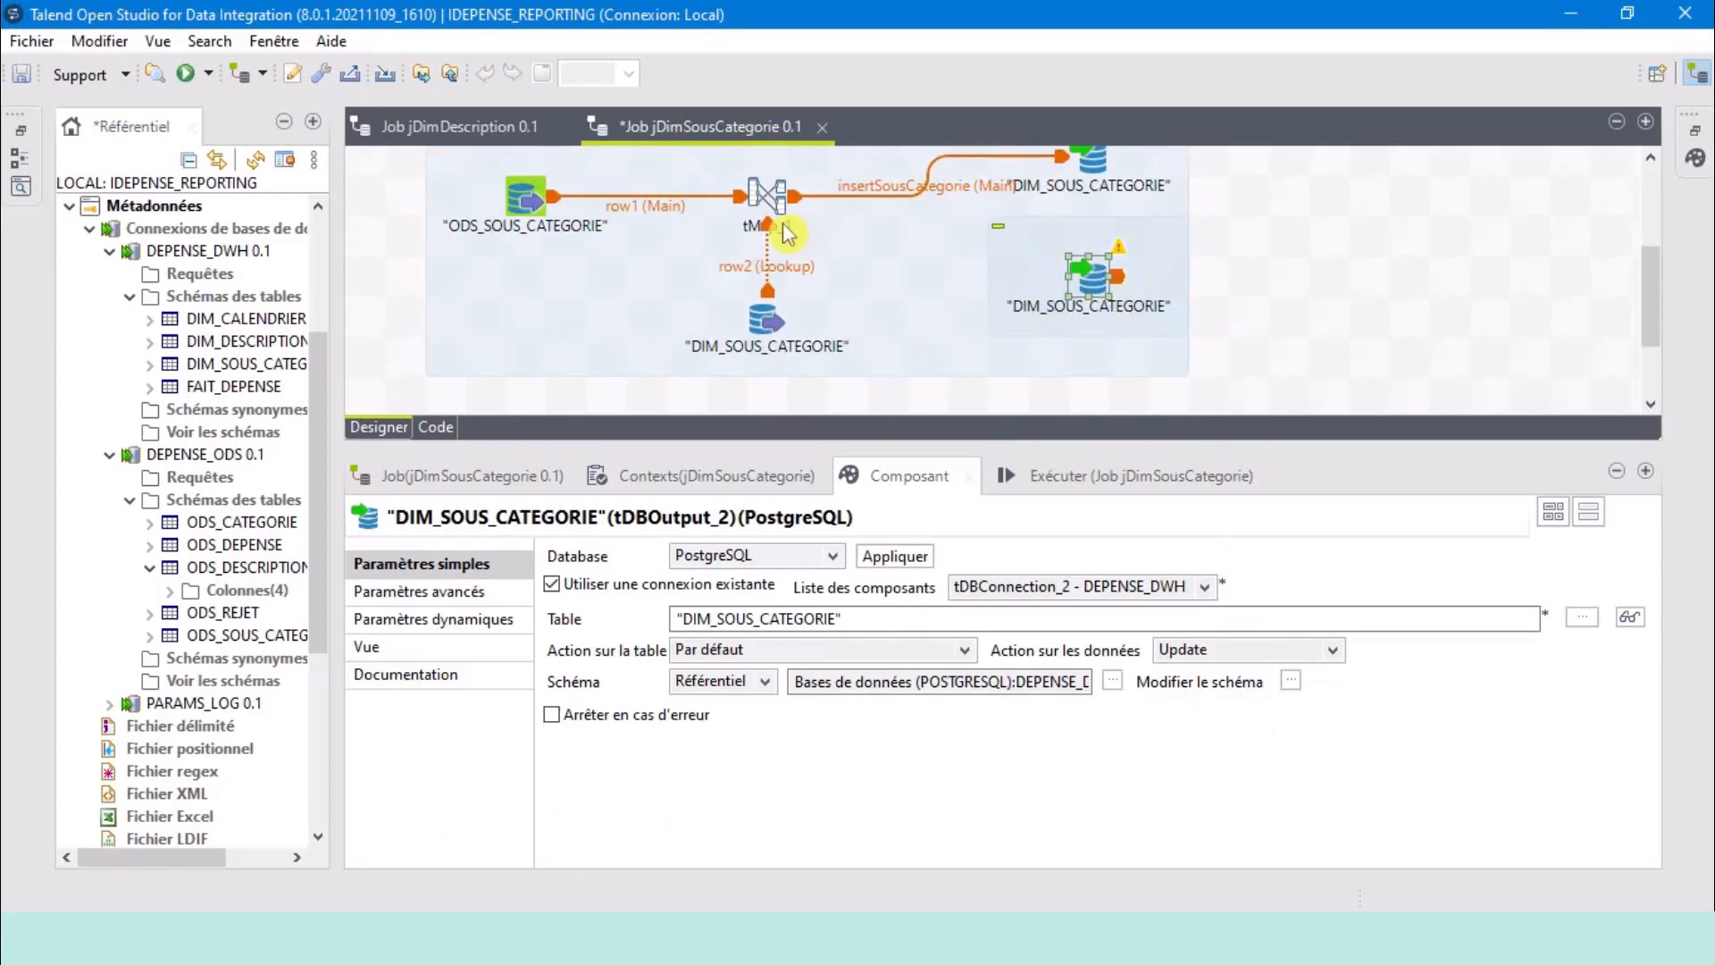
right_click(770, 207)
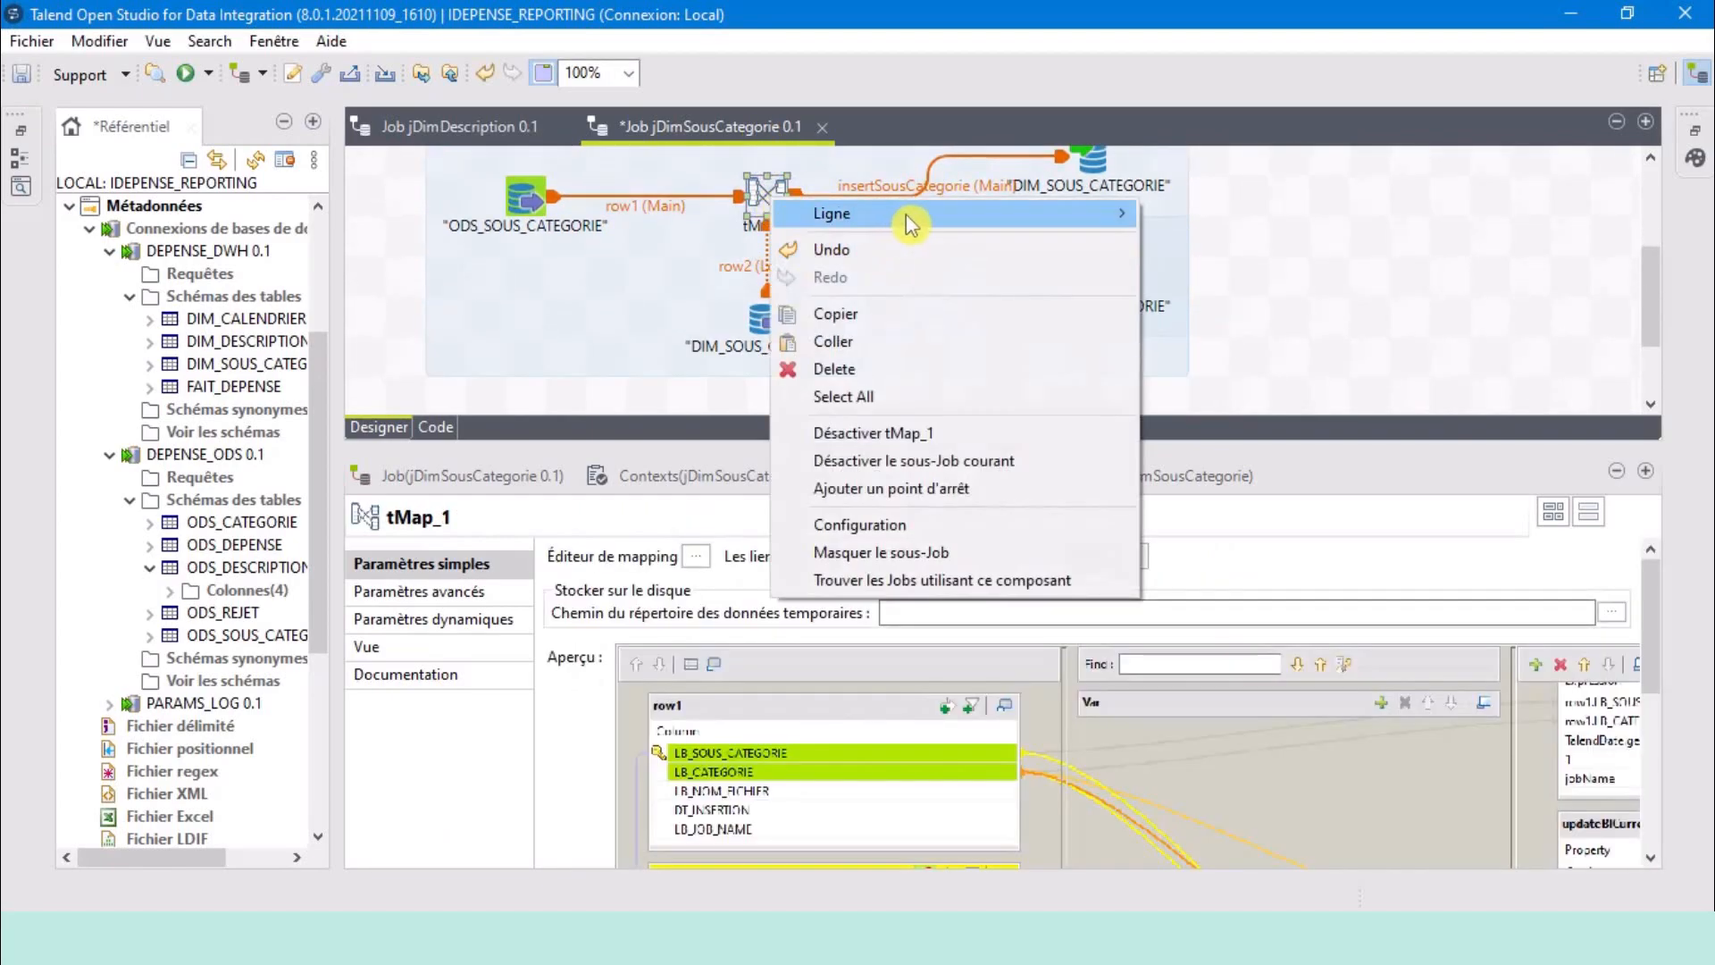
left_click(909, 214)
left_click(1231, 214)
left_click(1092, 279)
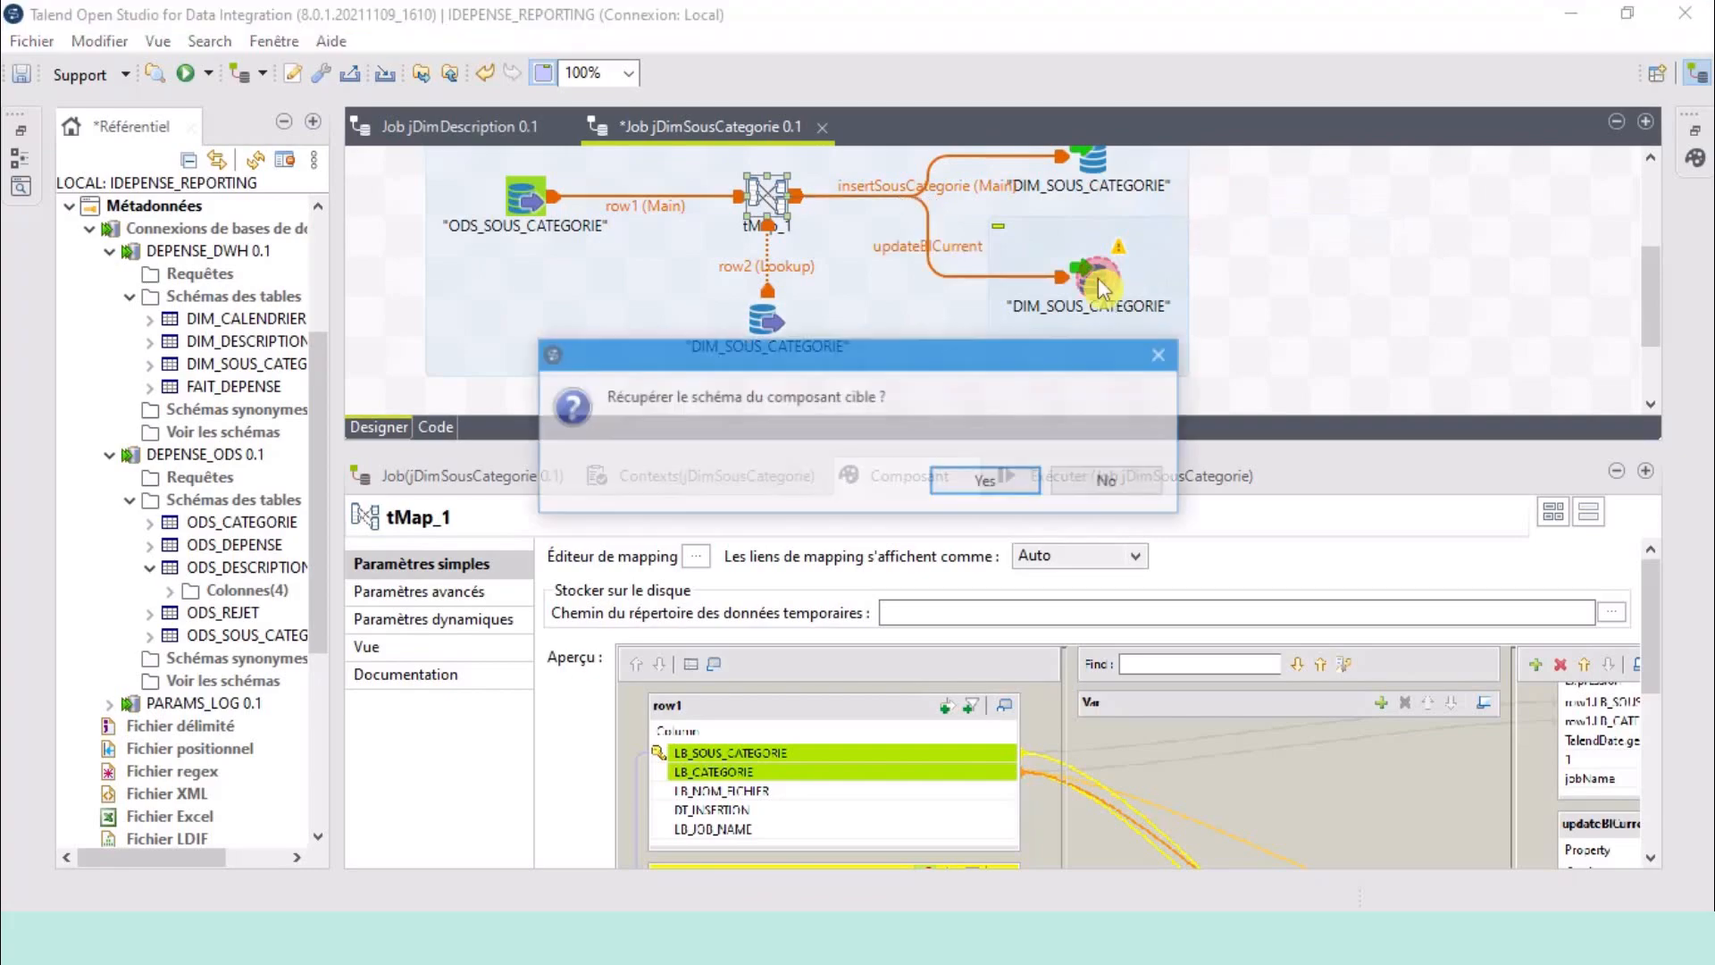
left_click(1113, 489)
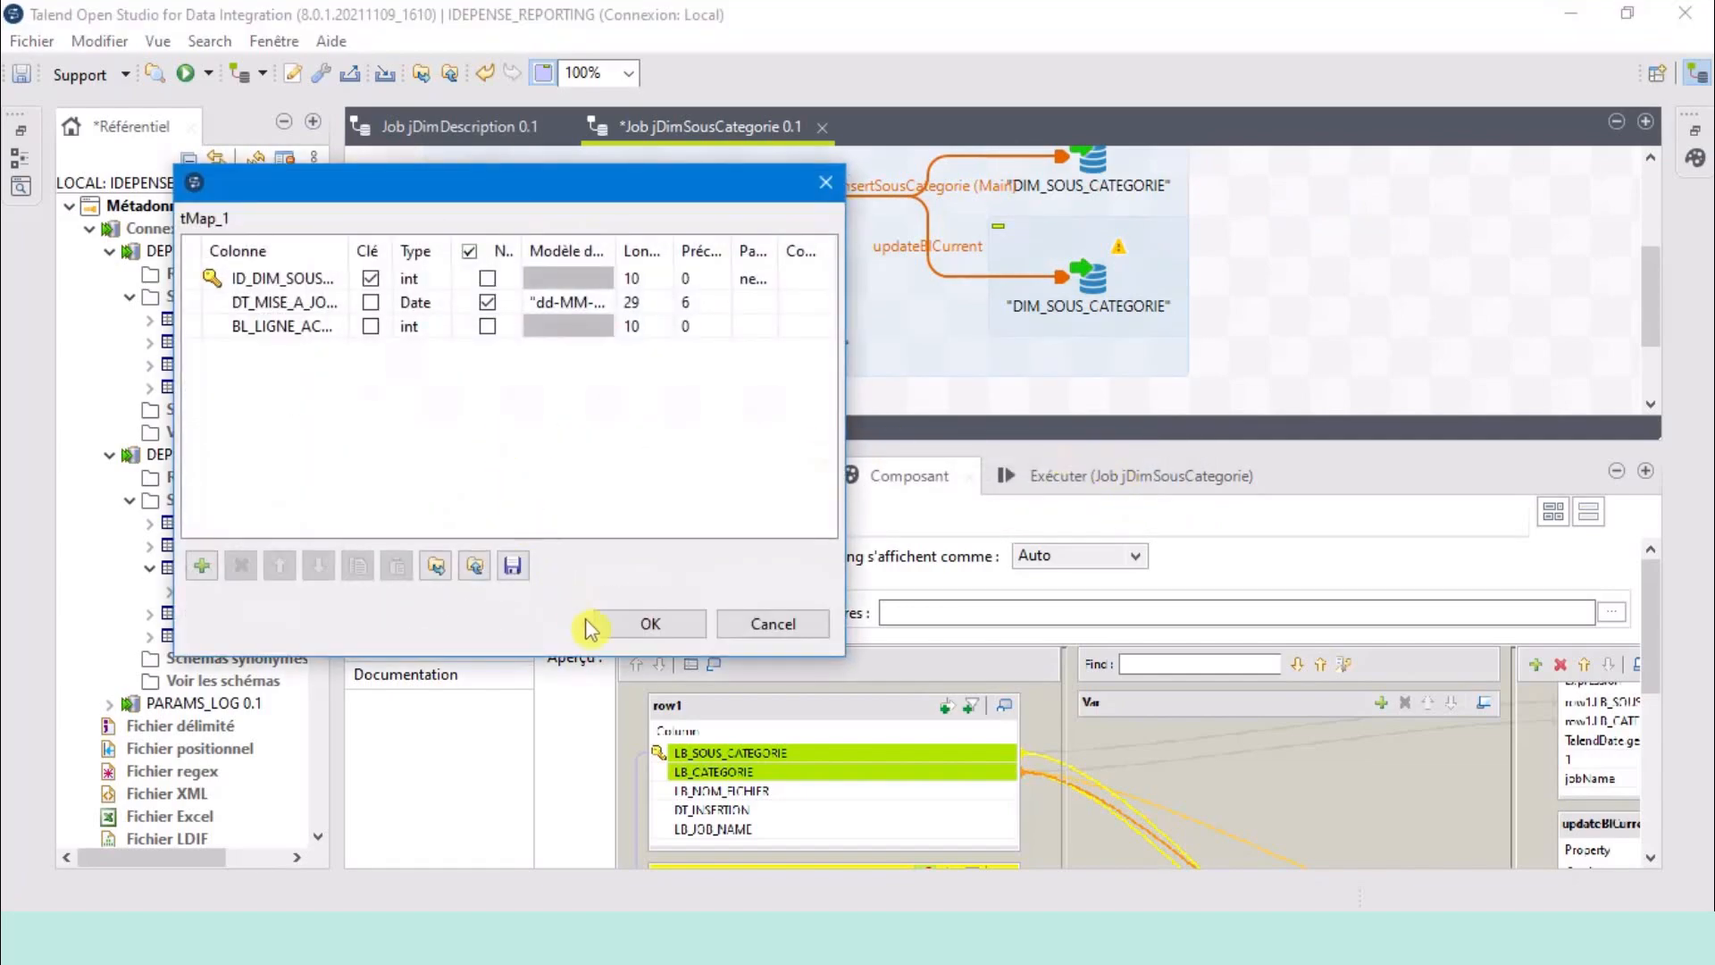
left_click(643, 623)
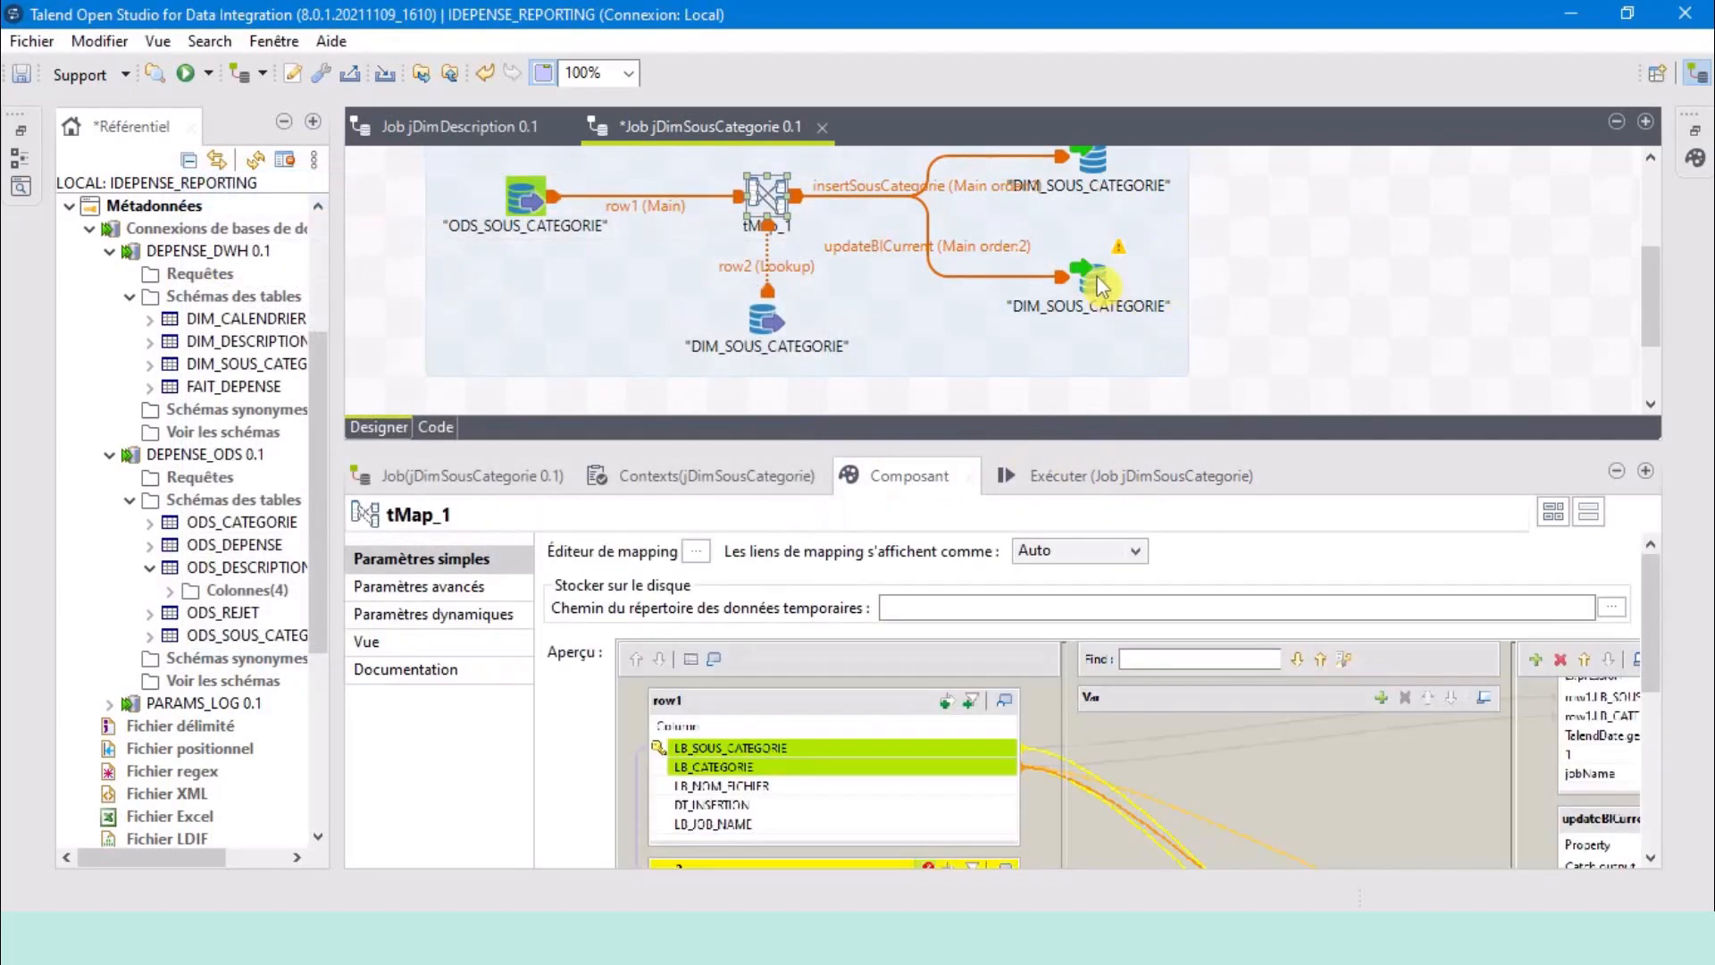
Synchronise the columns of the updateBICurrent and insertSousCategorie output components with their tMap_1 flows.
left_click(1103, 286)
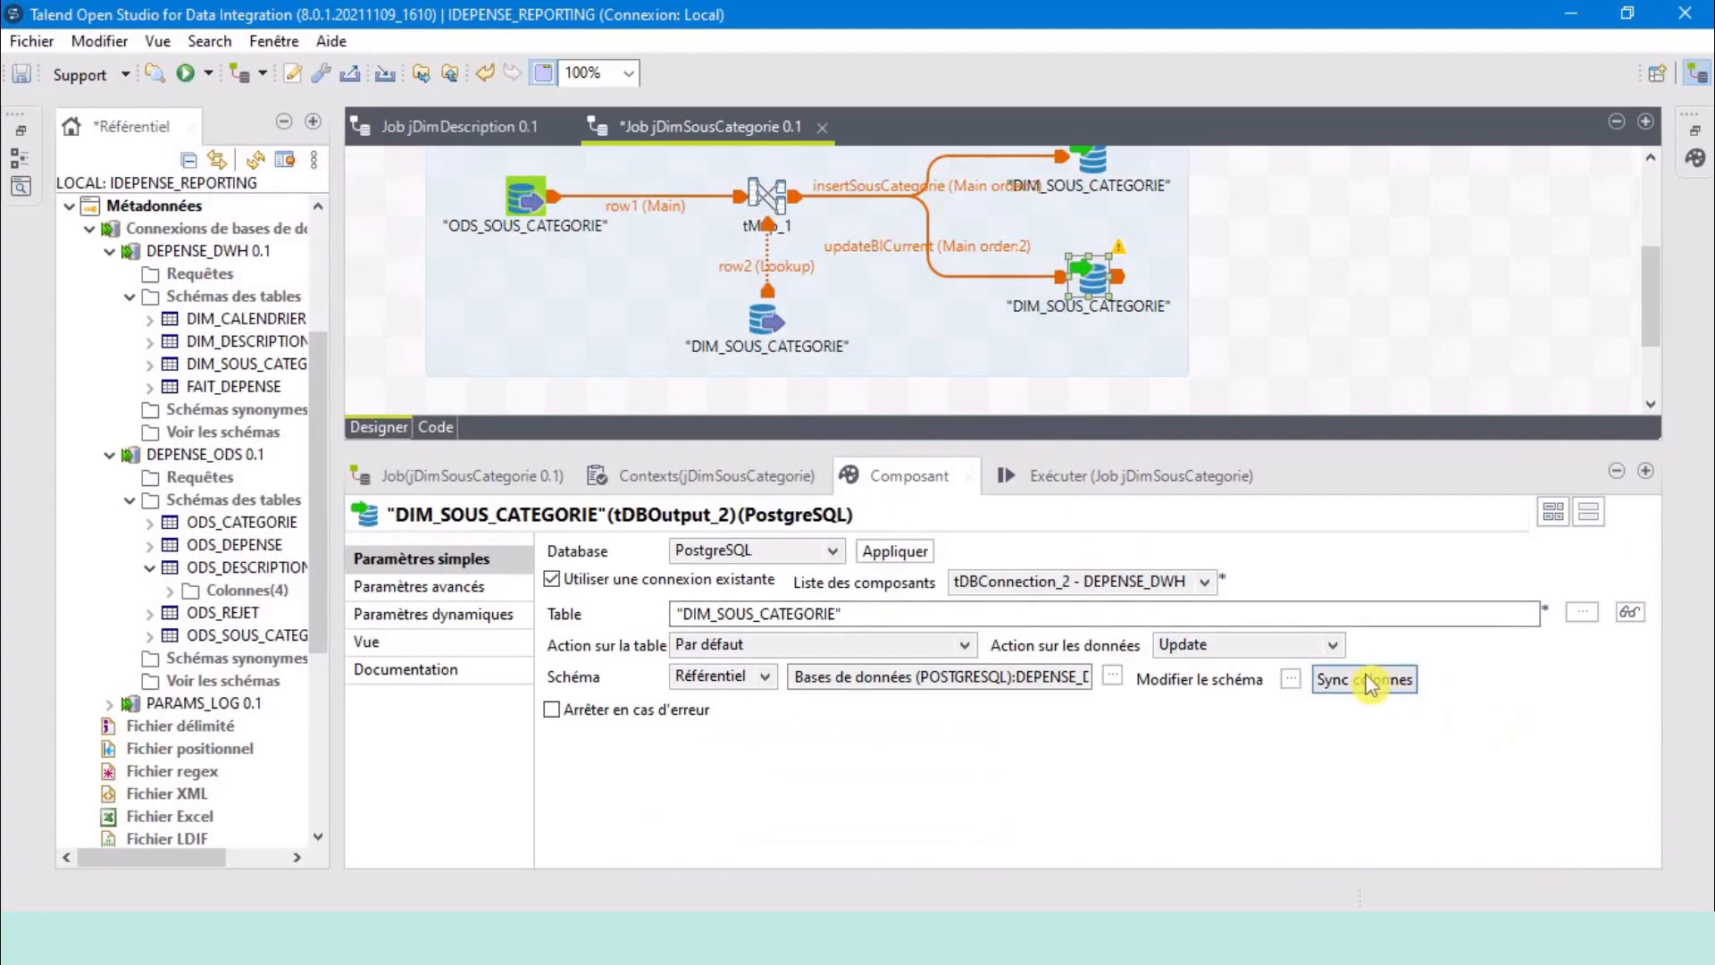
left_click(1371, 681)
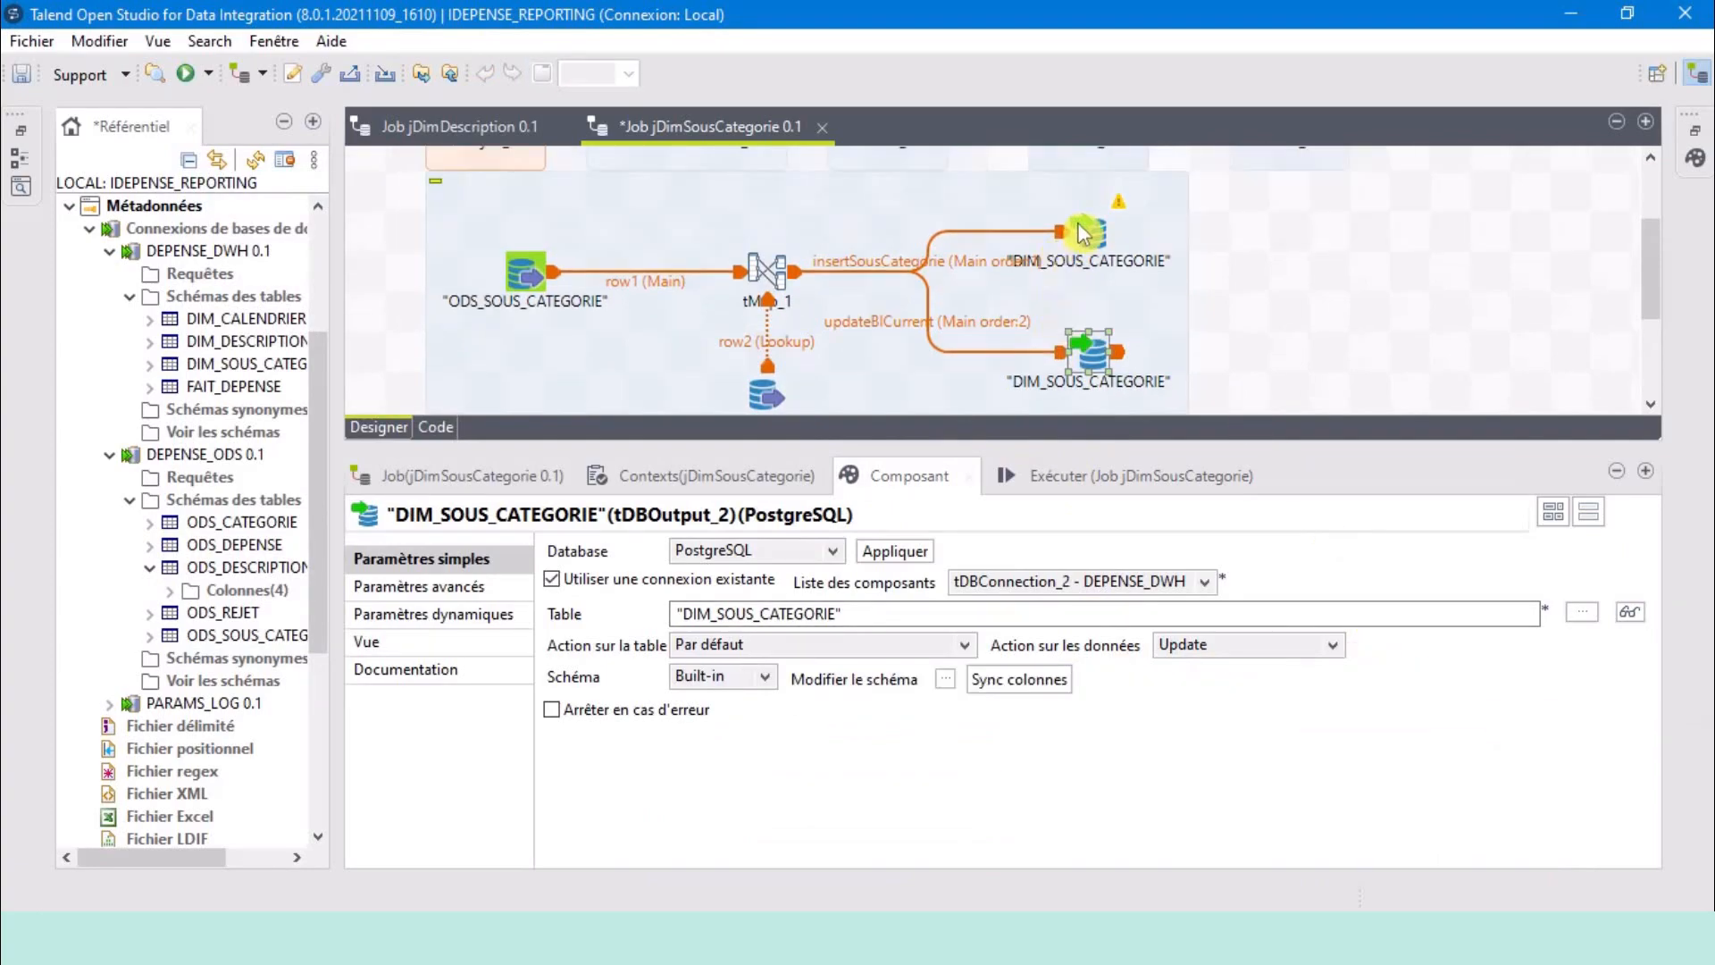
left_click(1083, 234)
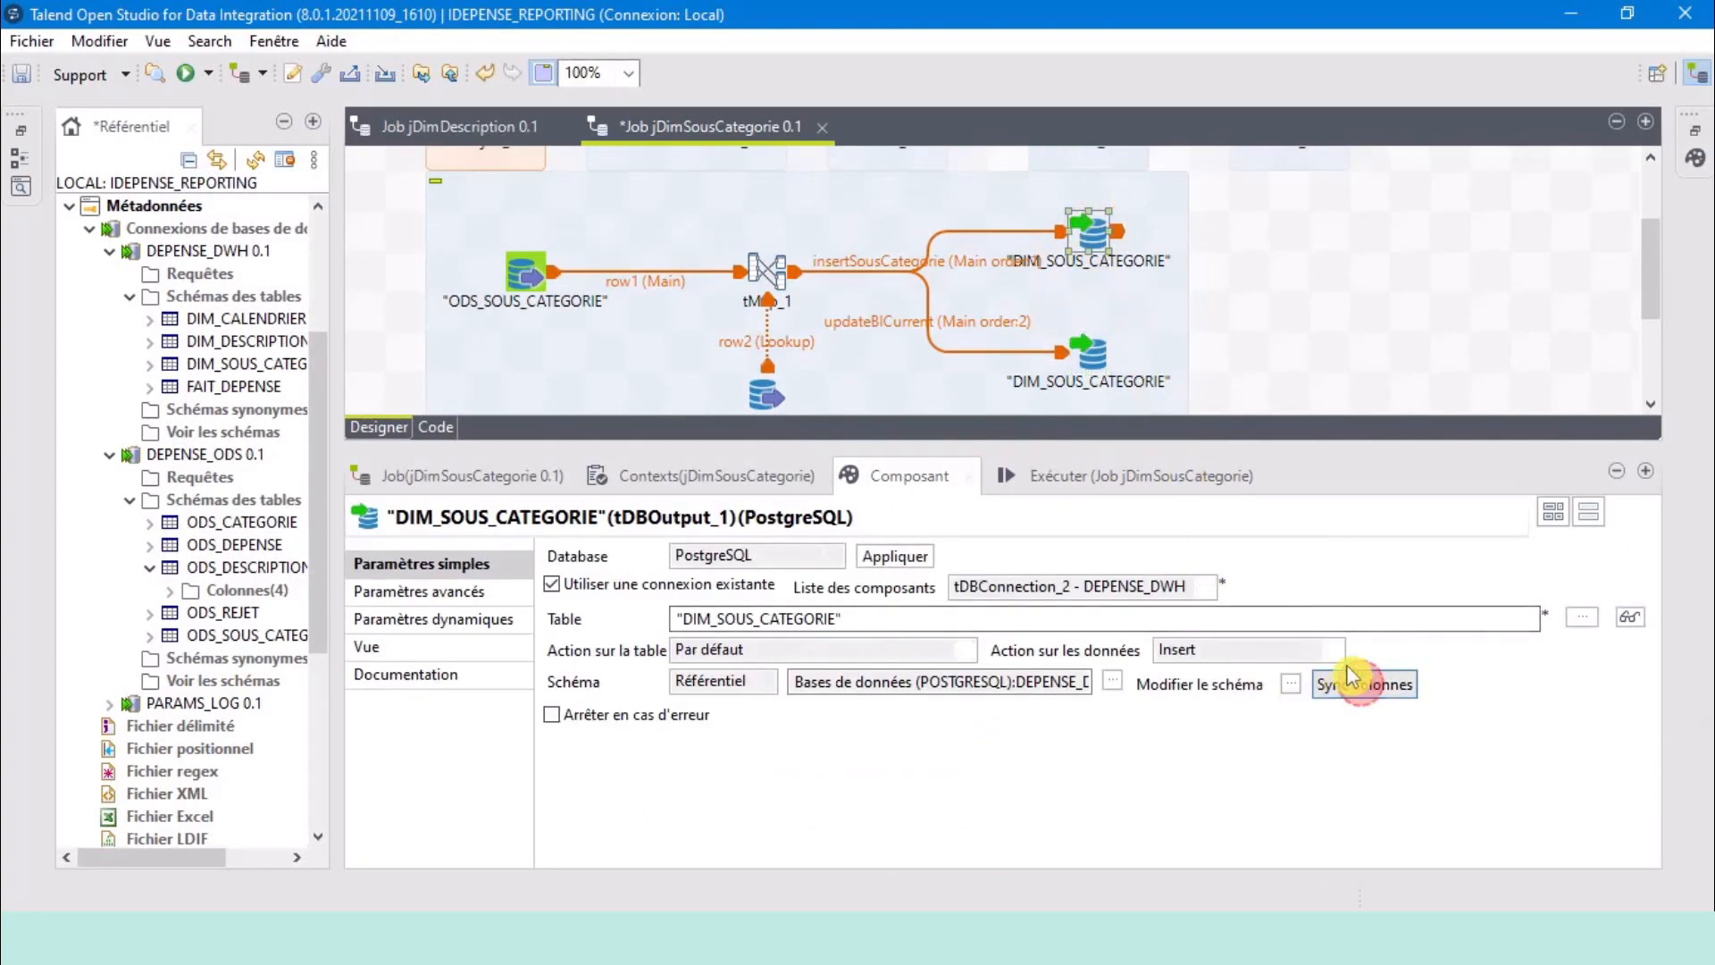
left_click(1352, 676)
Duplicate the DIM_SOUS_CATEGORIE component fed by updateBICurrent and place the copy below it.
left_click(1092, 353)
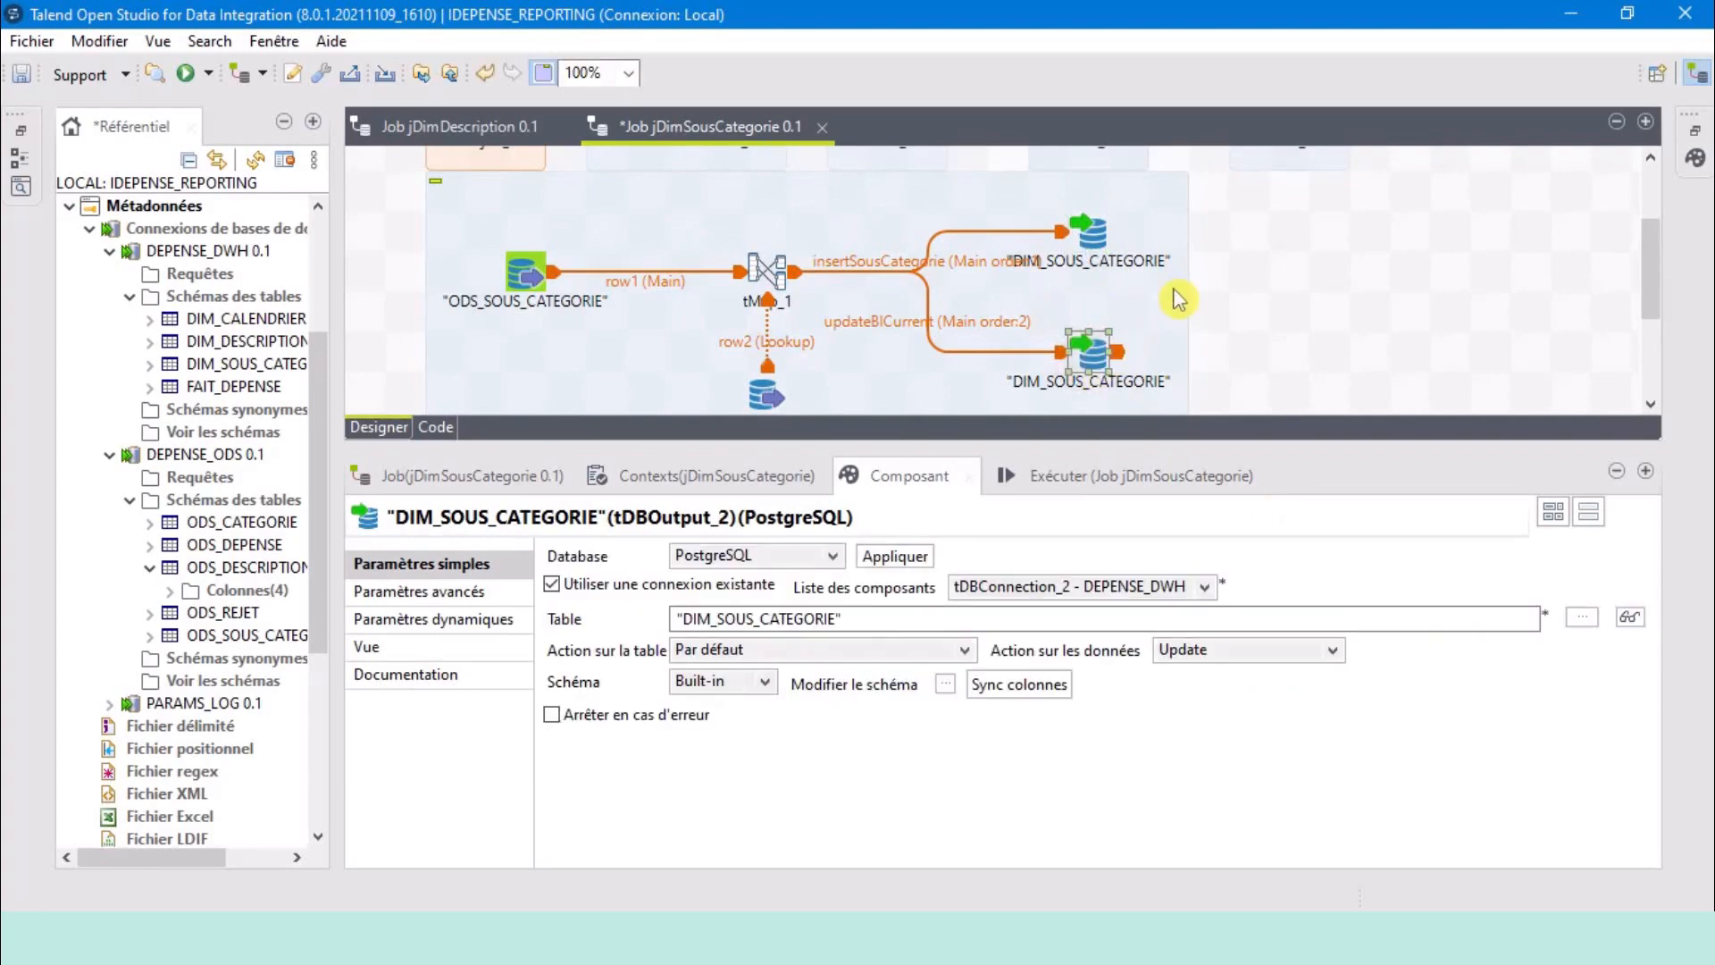
scroll(1158, 304, "down", 1)
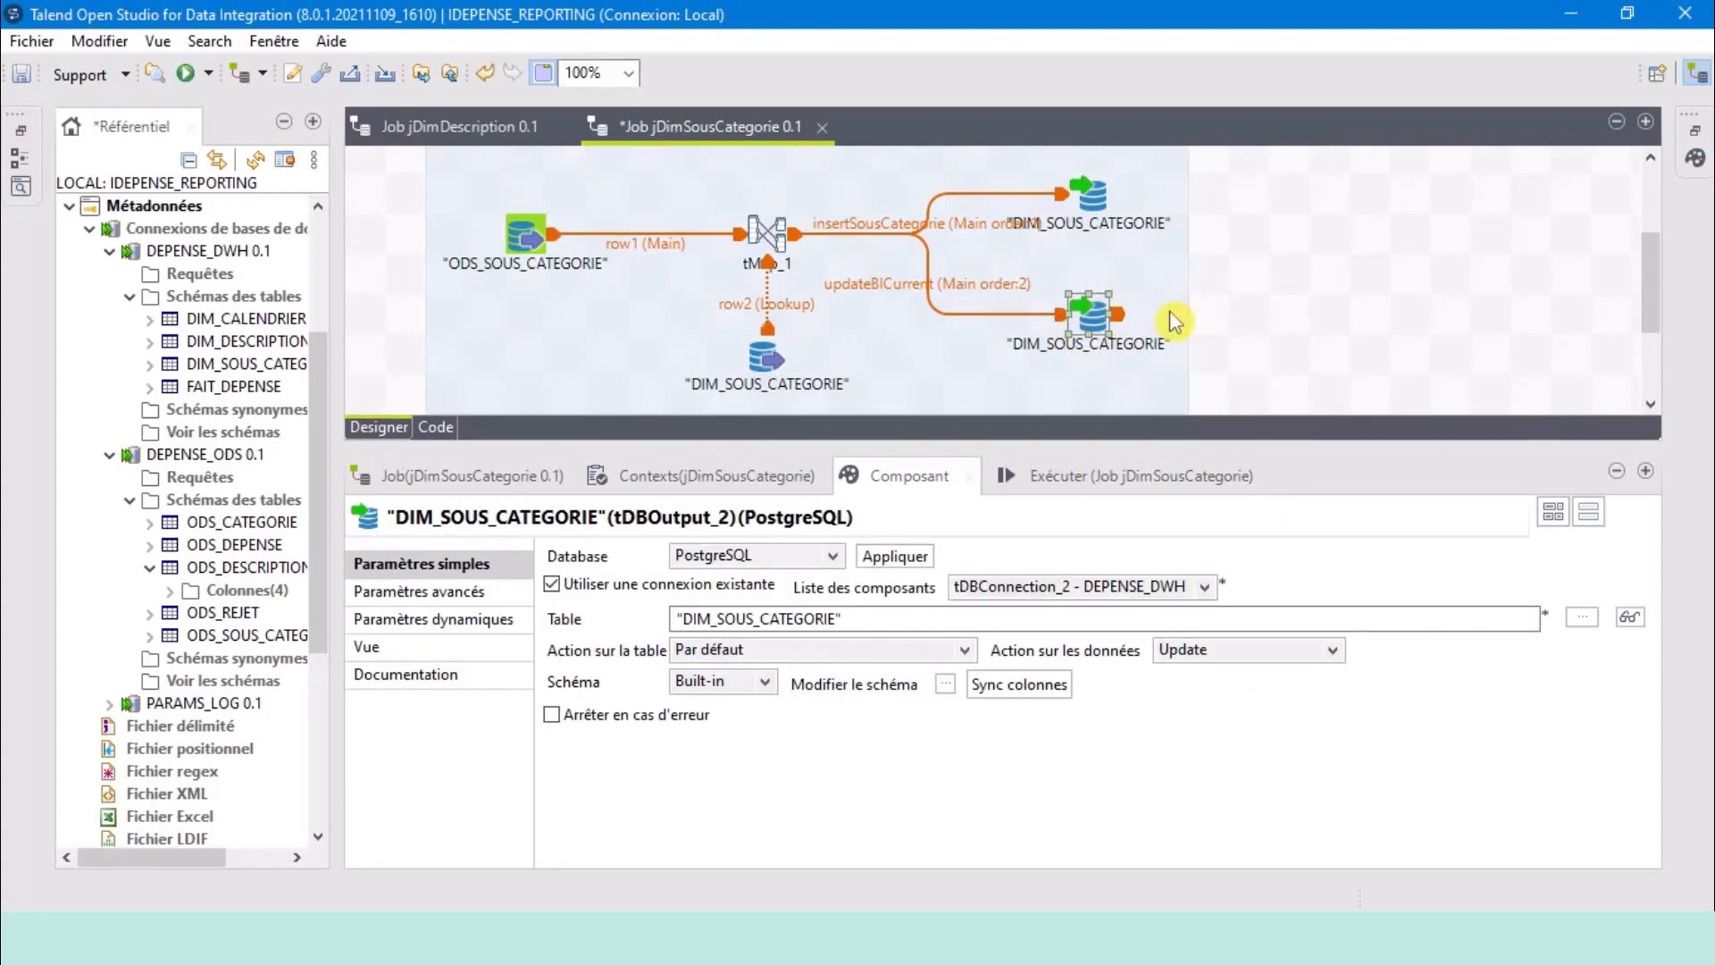
key("ctrl+v")
scroll(1175, 321, "down", 2)
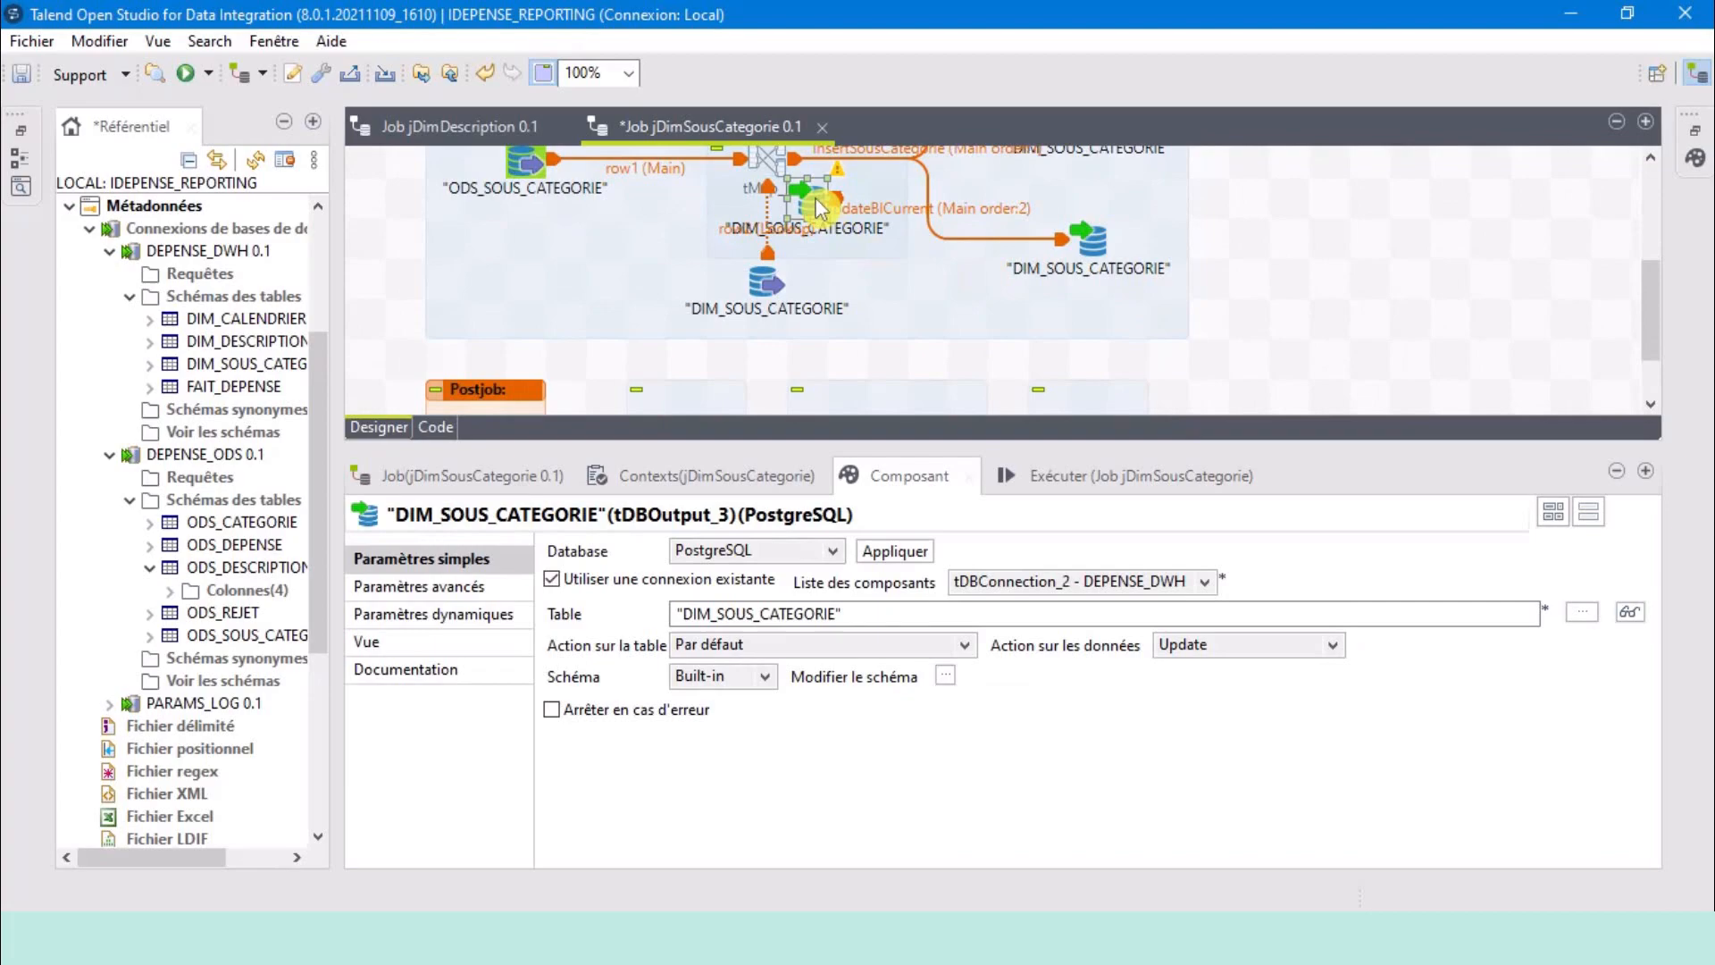
left_click_drag(817, 207, 1099, 322)
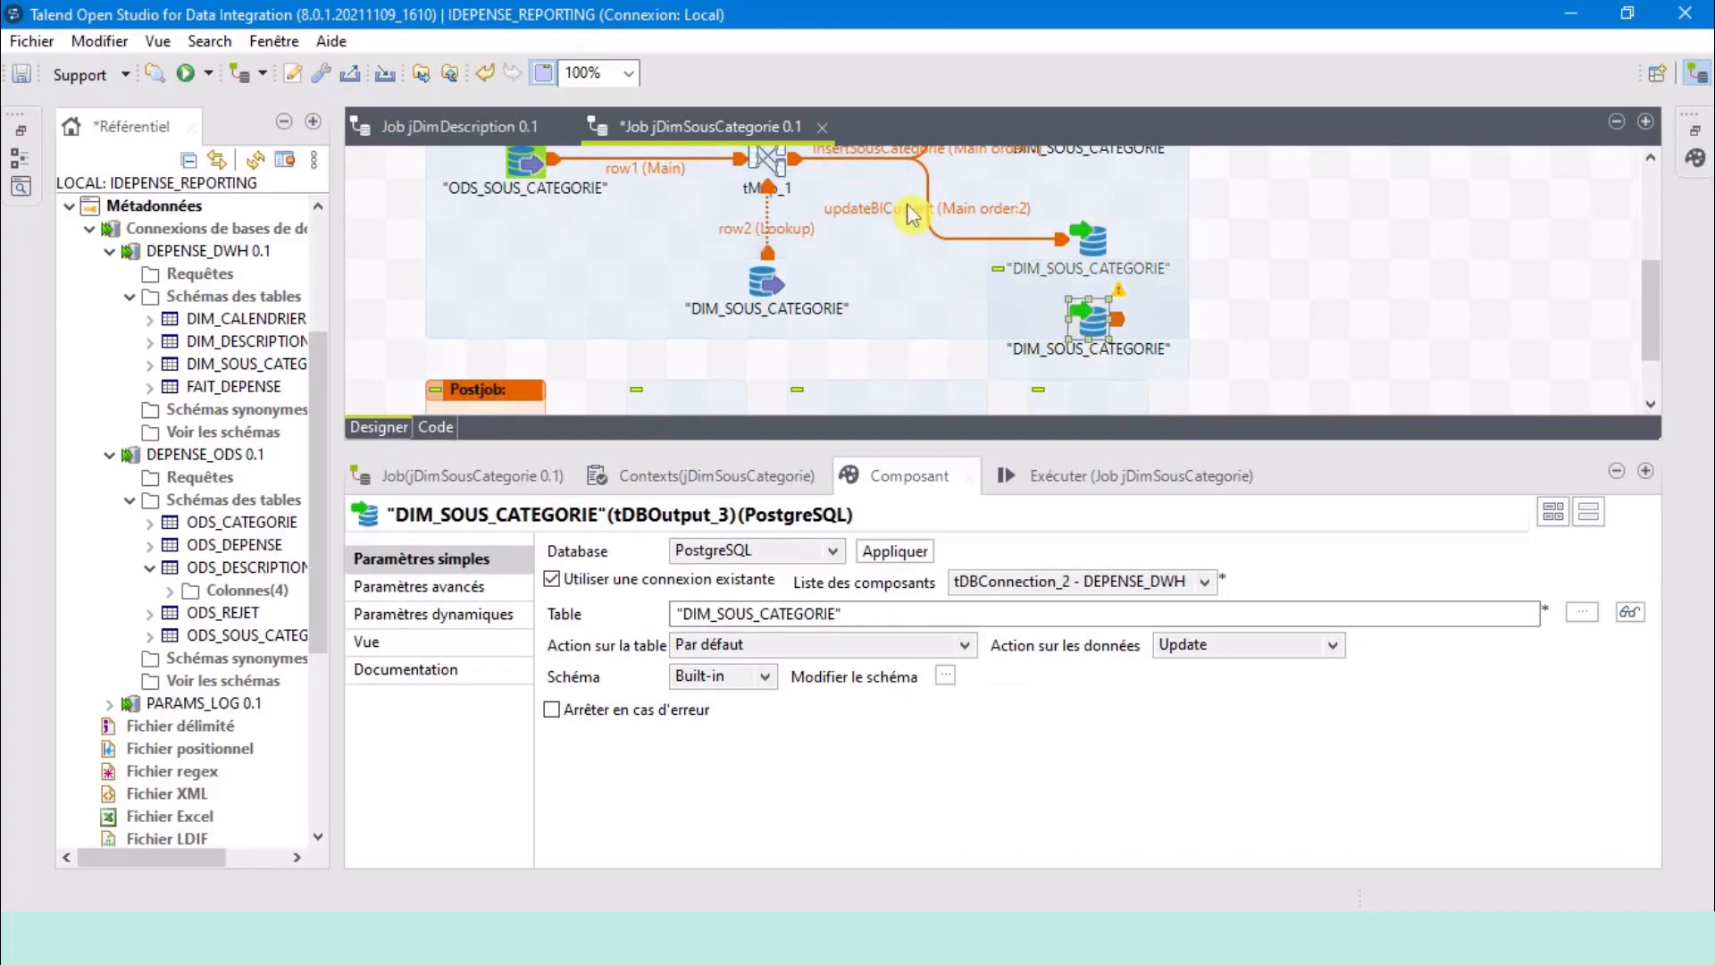
Link tMap_1's insertNewSousCategorie output to the lowest DIM_SOUS_CATEGORIE output component.
left_click(778, 167)
right_click(775, 163)
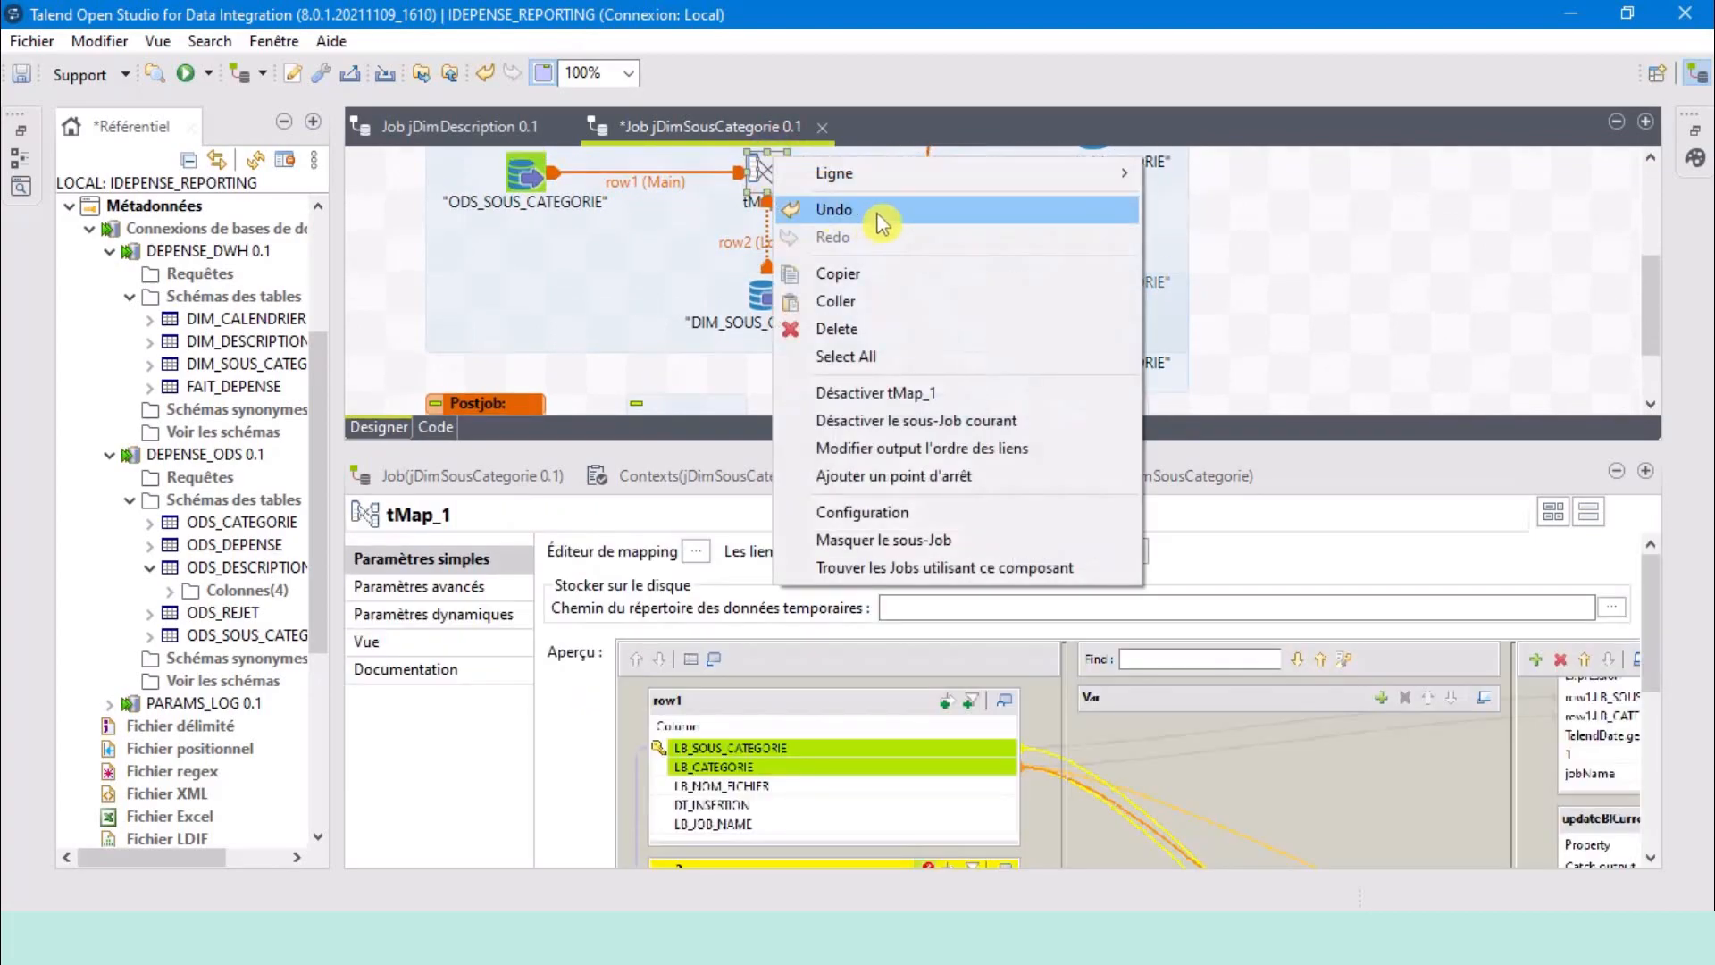
left_click(1222, 175)
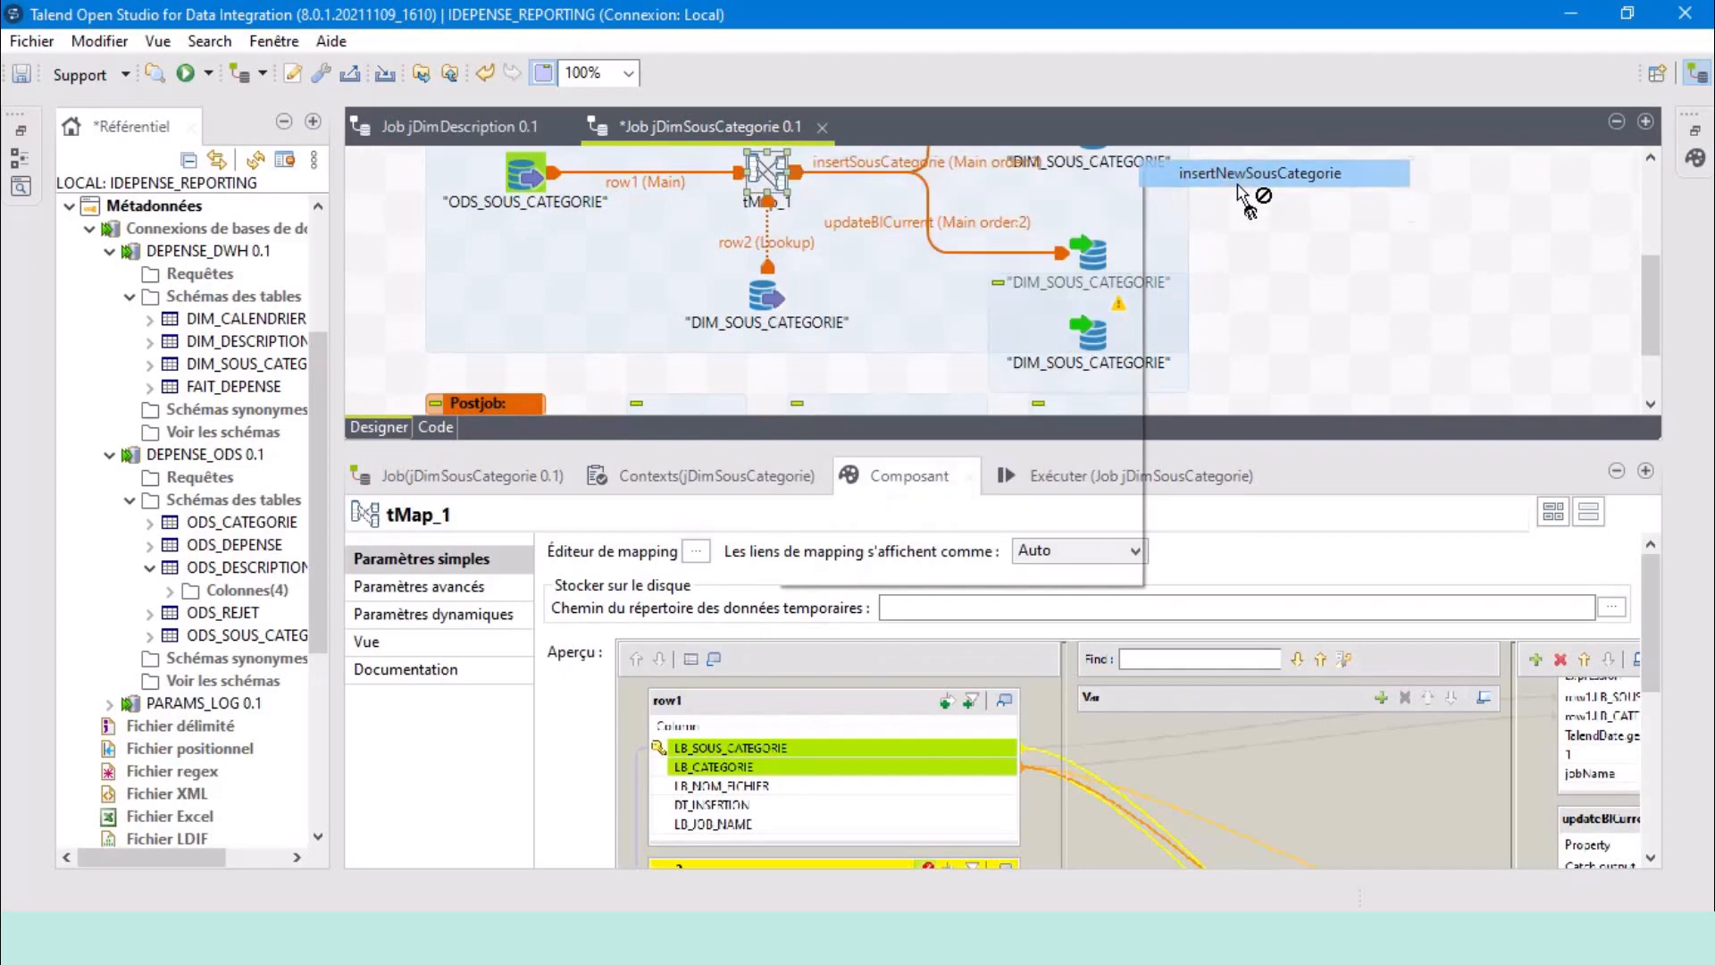
left_click(1097, 332)
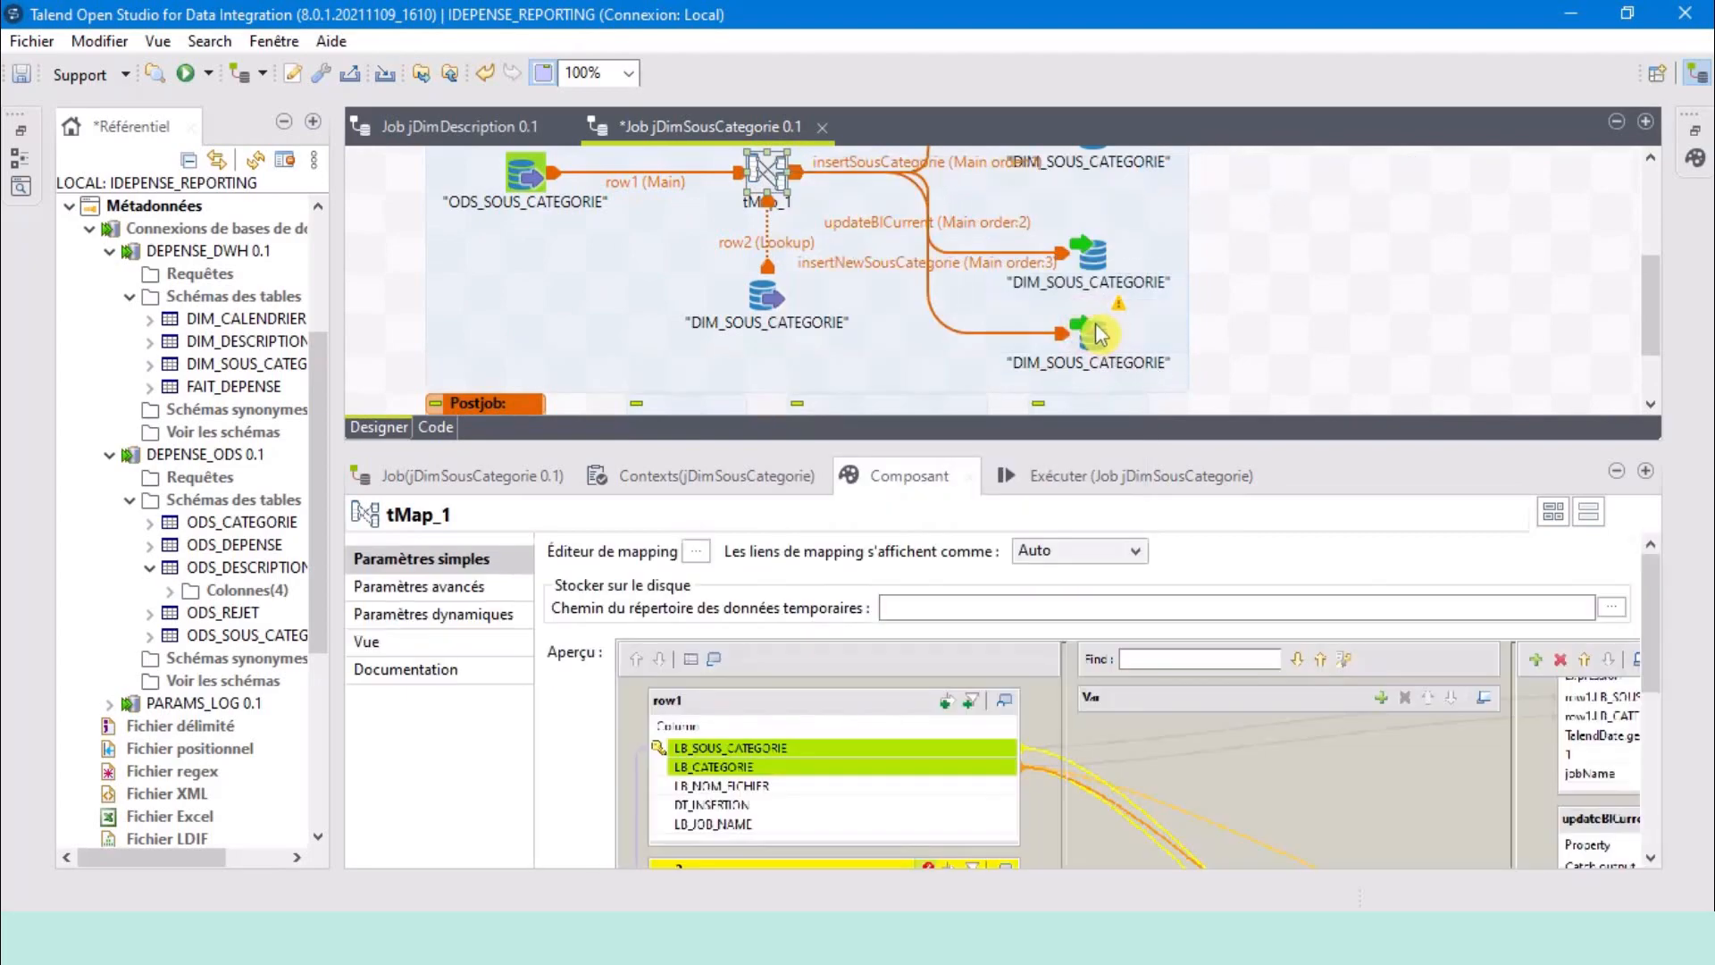
Set the data action of the insertNewSousCategorie target component to Insert and synchronise its columns.
left_click(1100, 335)
left_click(1257, 646)
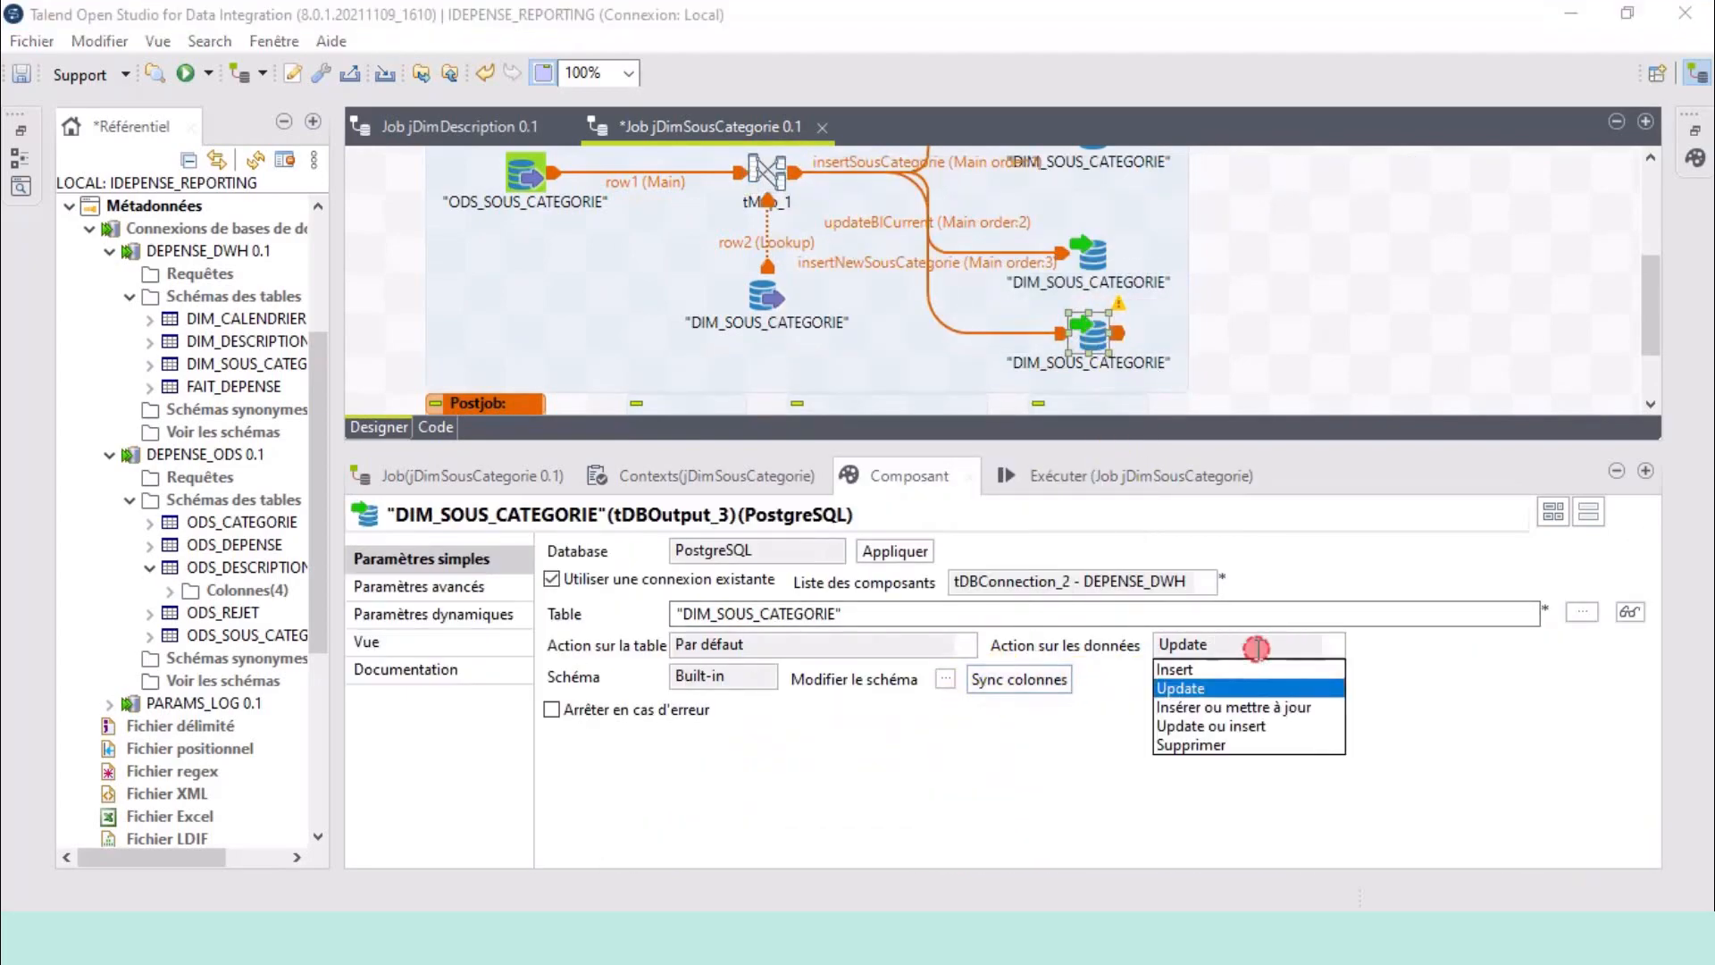
left_click(1228, 670)
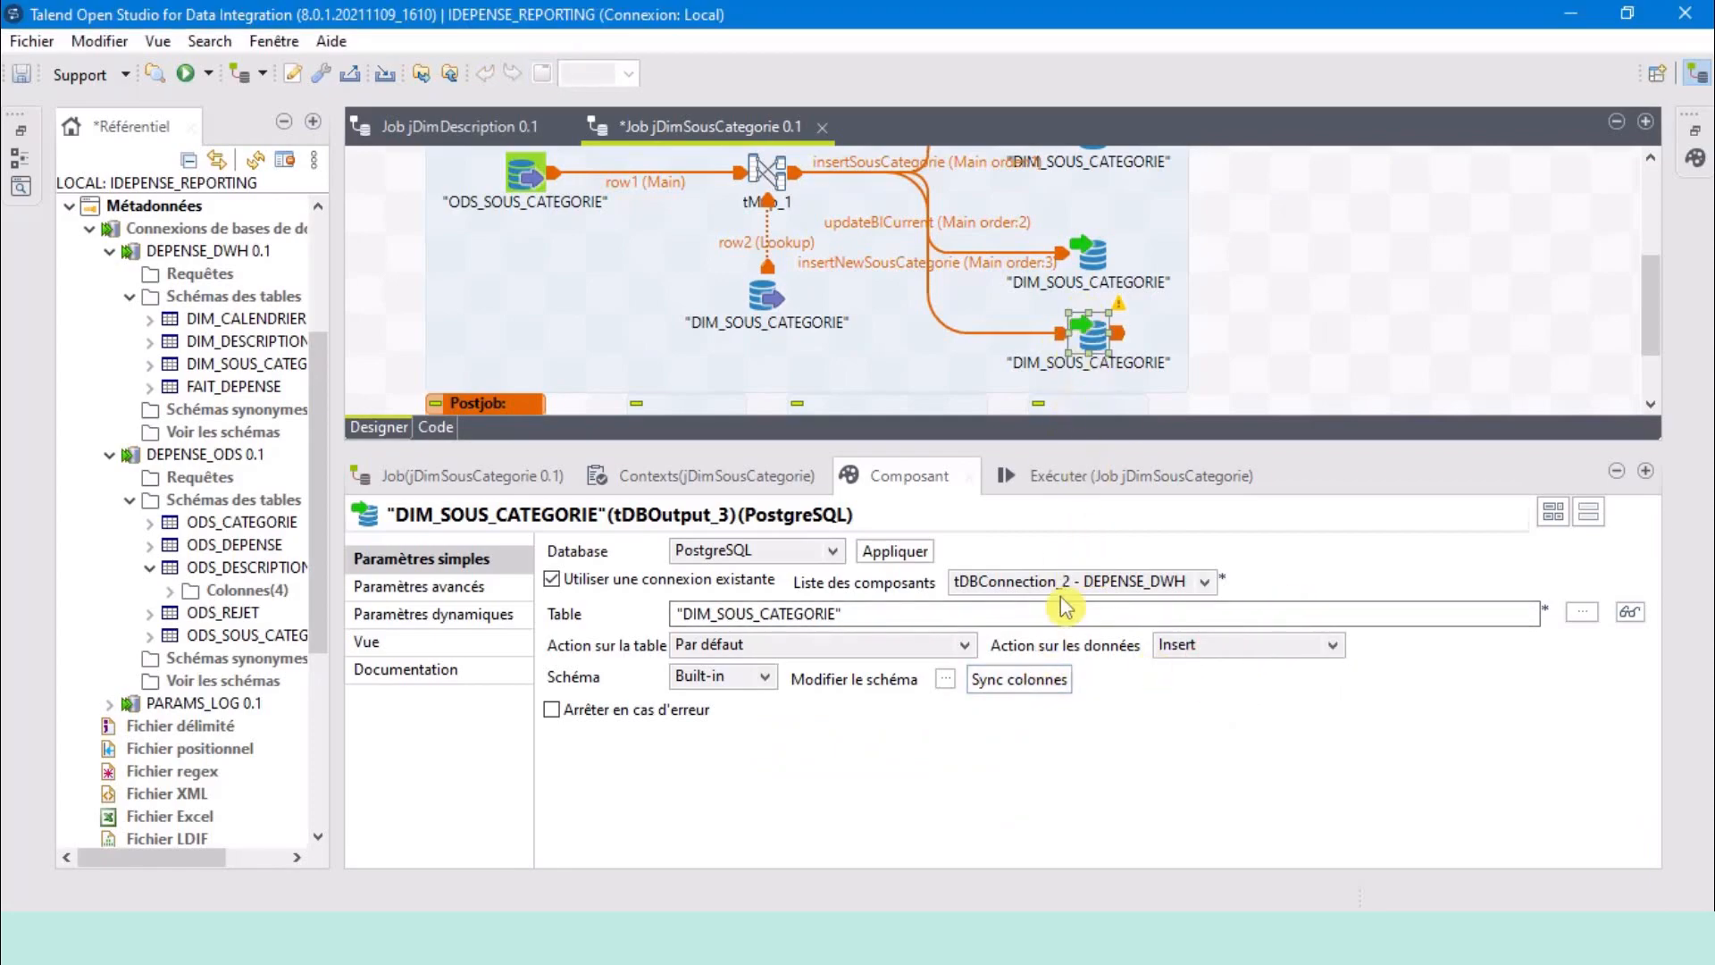
left_click(1001, 681)
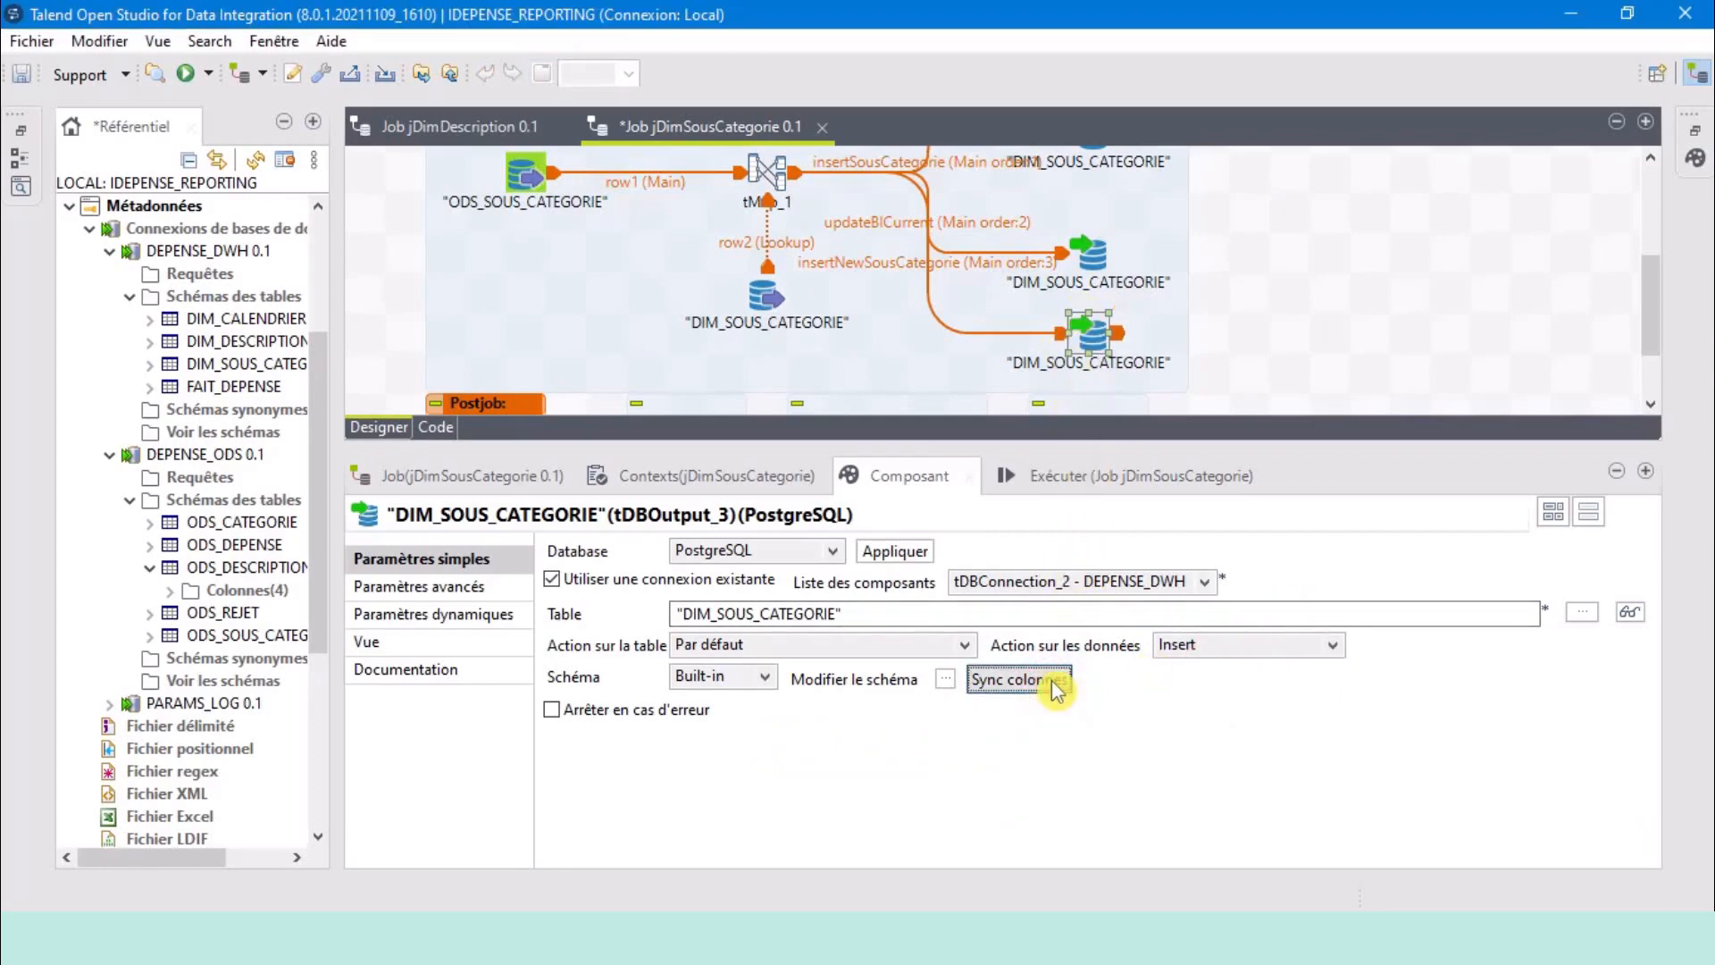
Move the three DIM_SOUS_CATEGORIE output components farther from tMap_1 and raise the middle one to separate their flows.
left_click(946, 678)
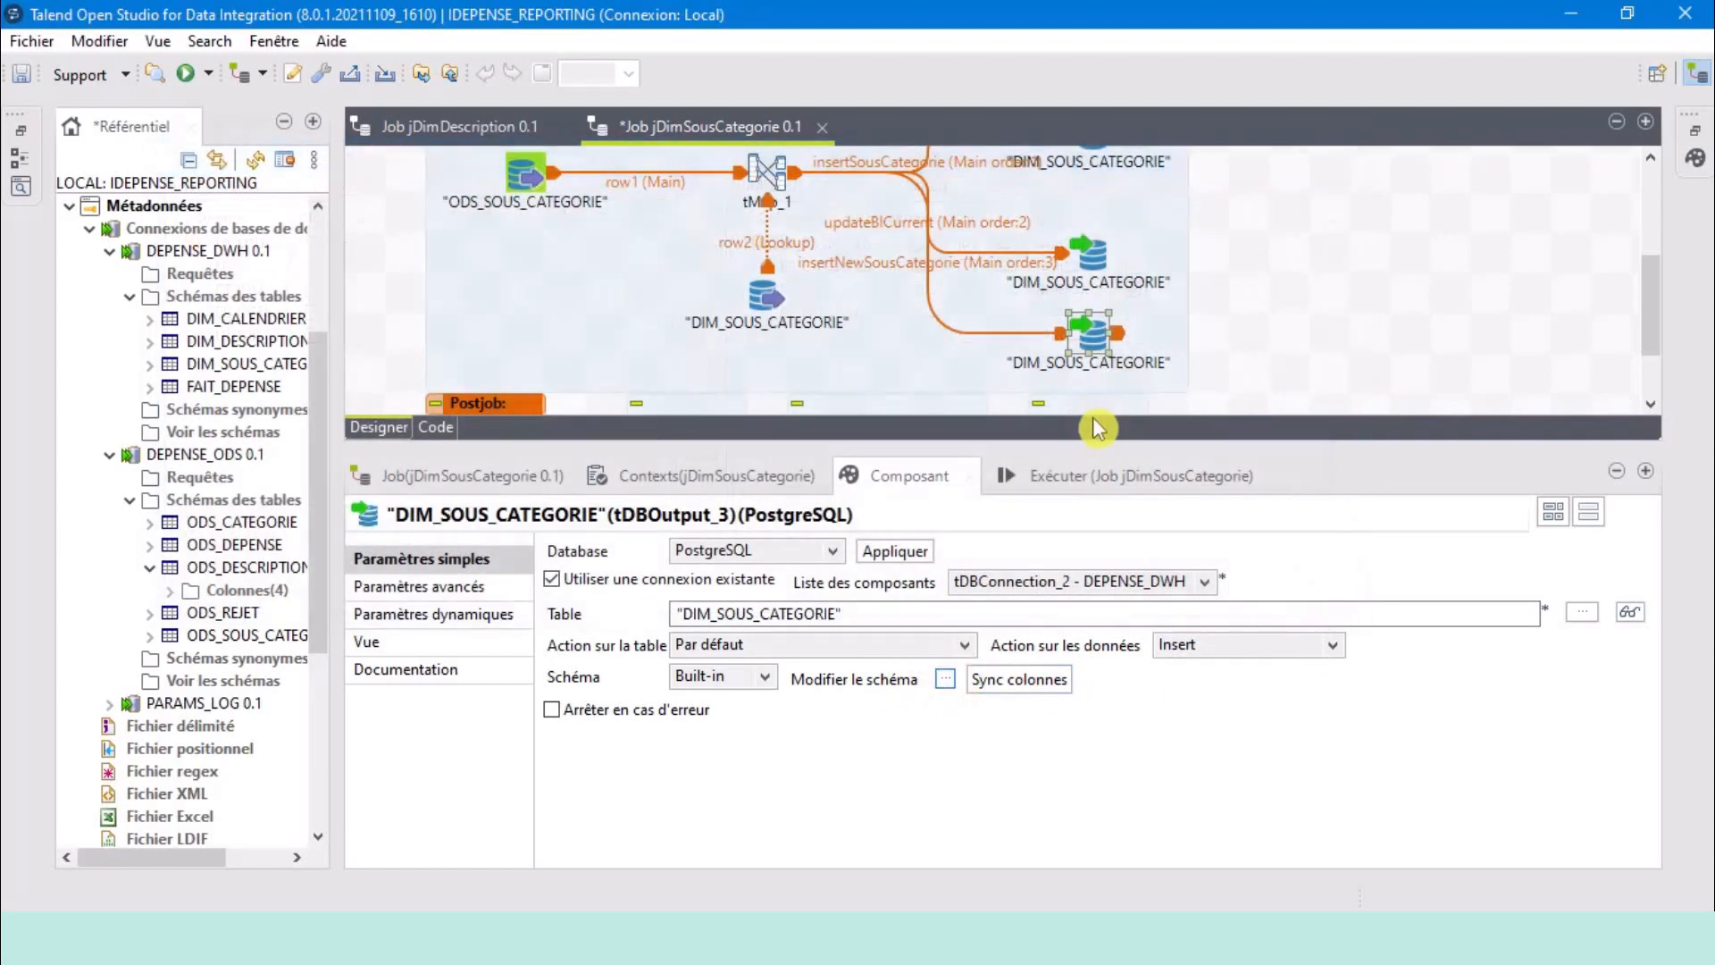
left_click_drag(1085, 453, 1125, 849)
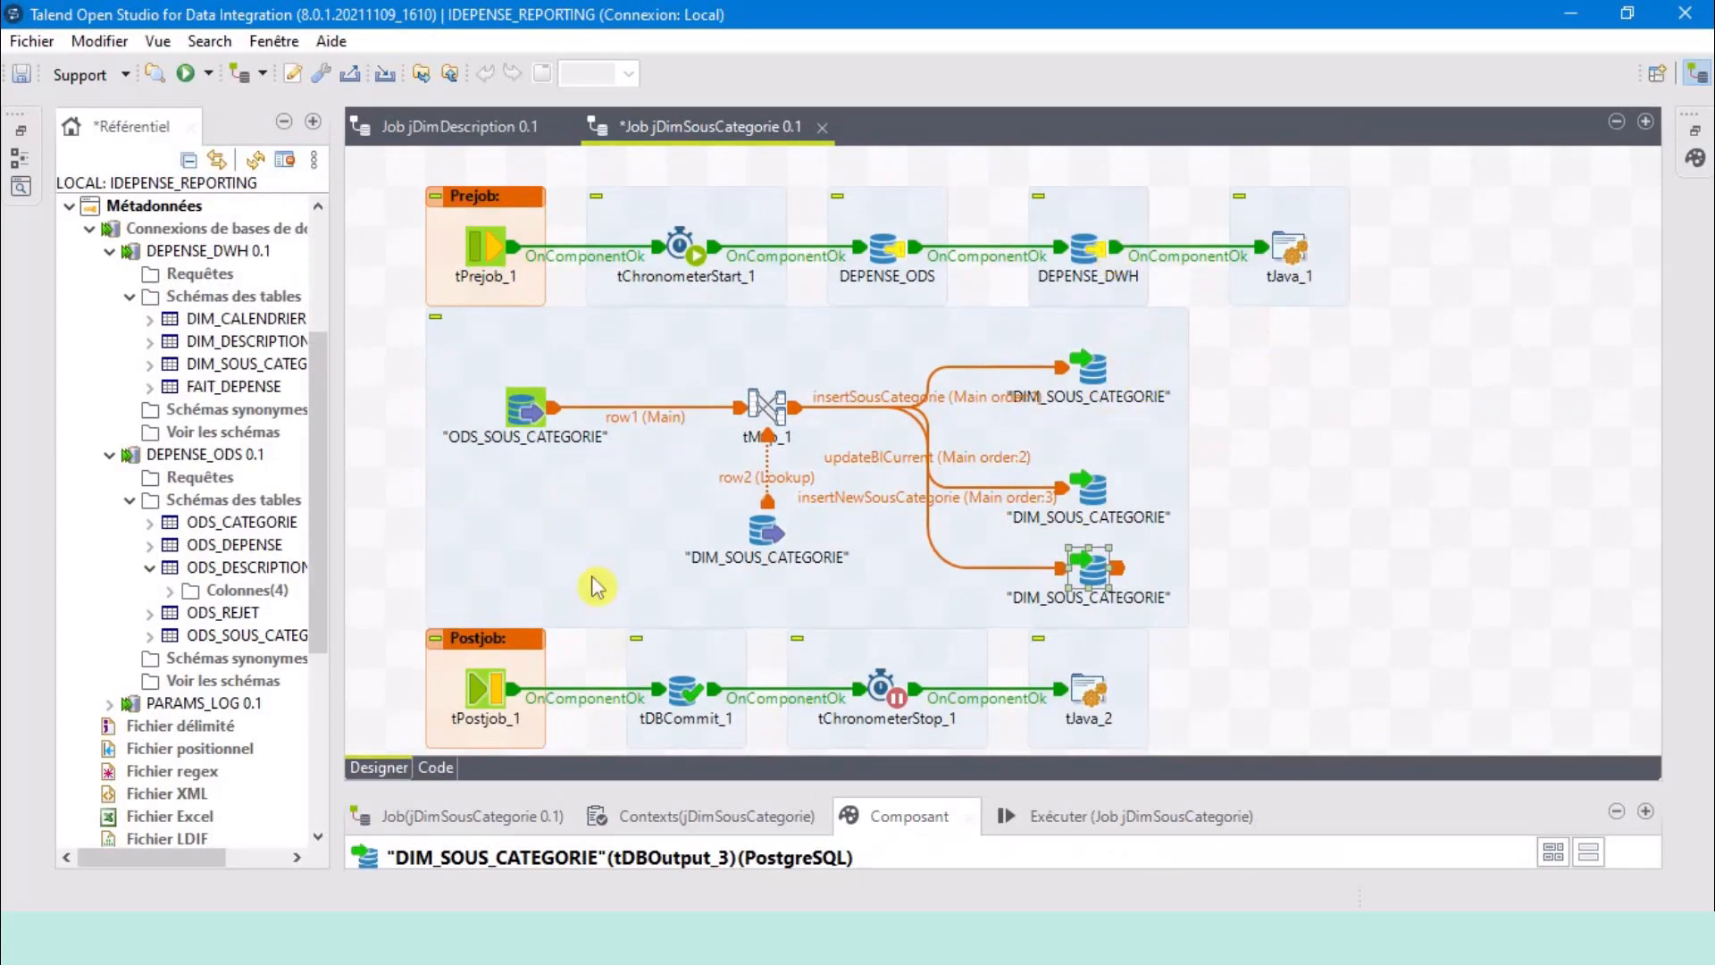
left_click_drag(1094, 366, 1254, 366)
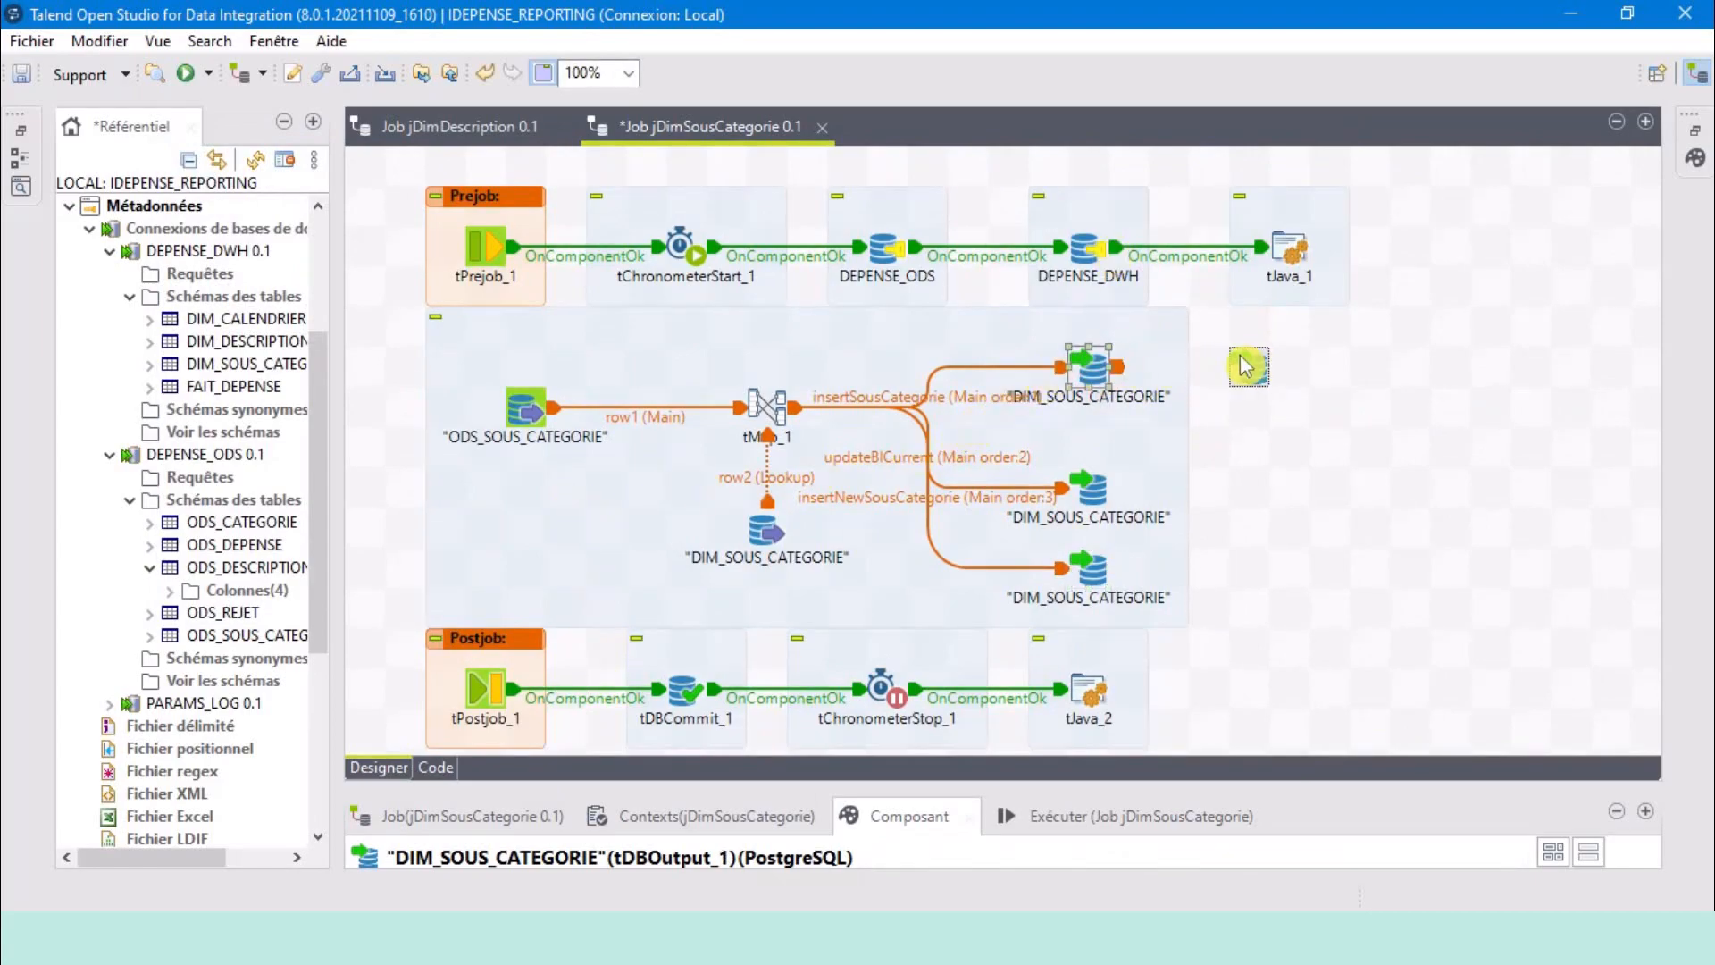
left_click_drag(1109, 494, 1258, 491)
left_click_drag(1090, 574, 1248, 581)
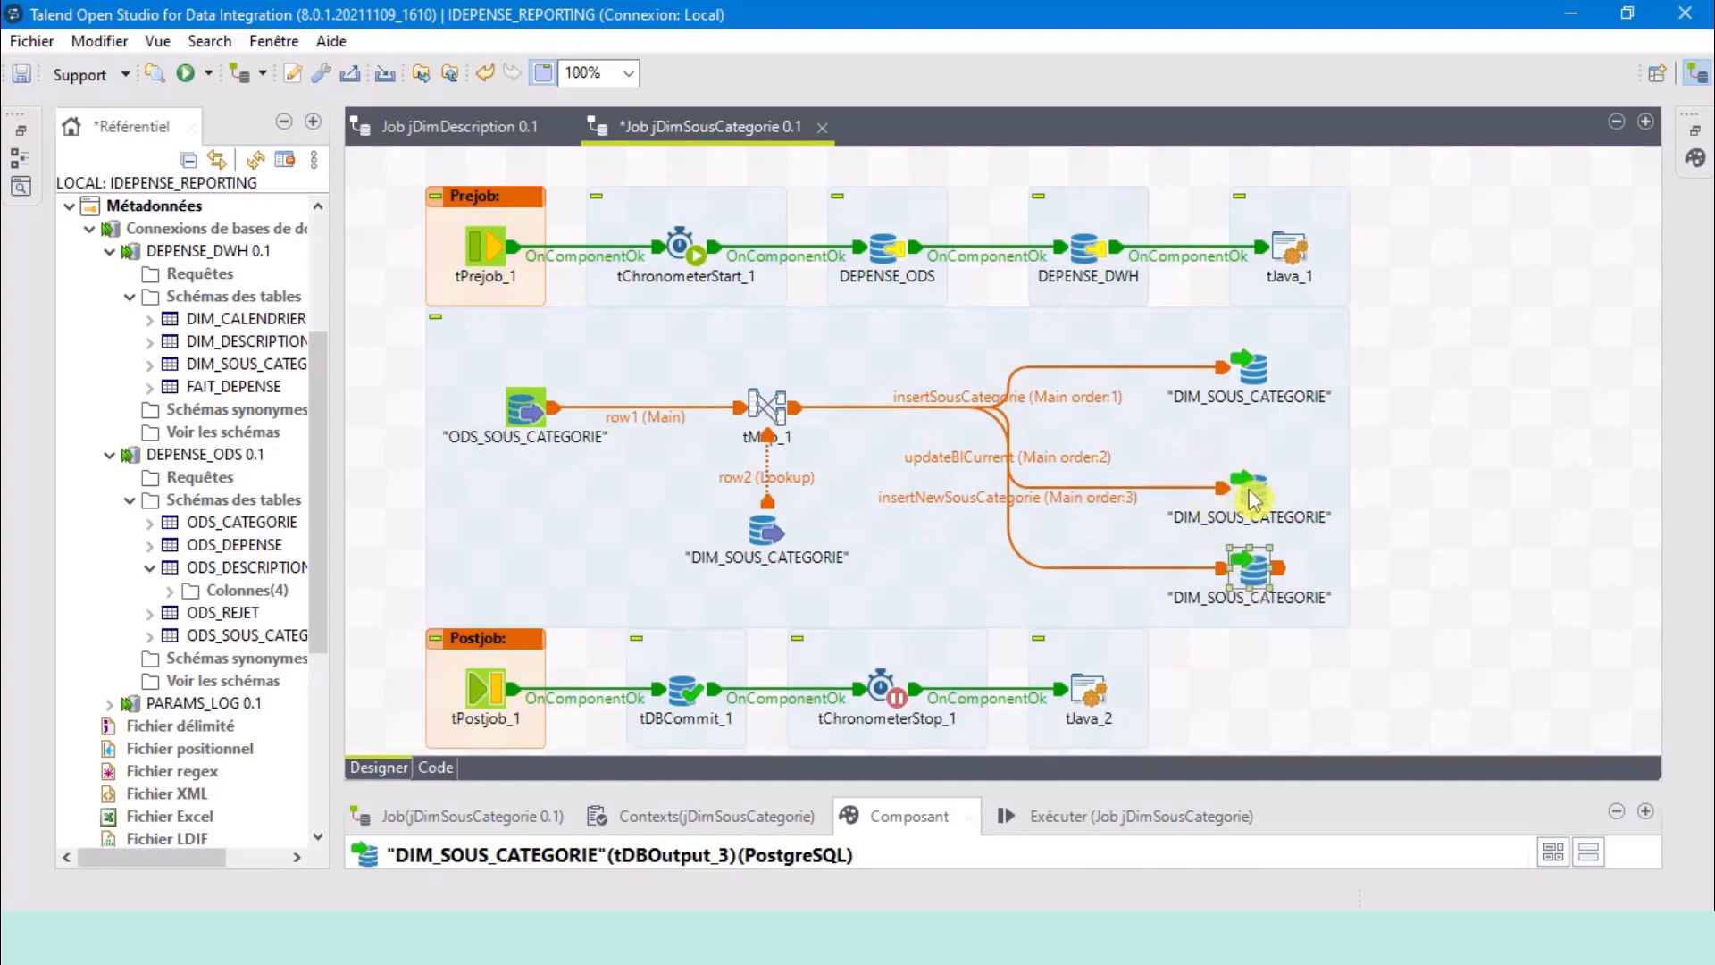
left_click_drag(1254, 498, 1255, 461)
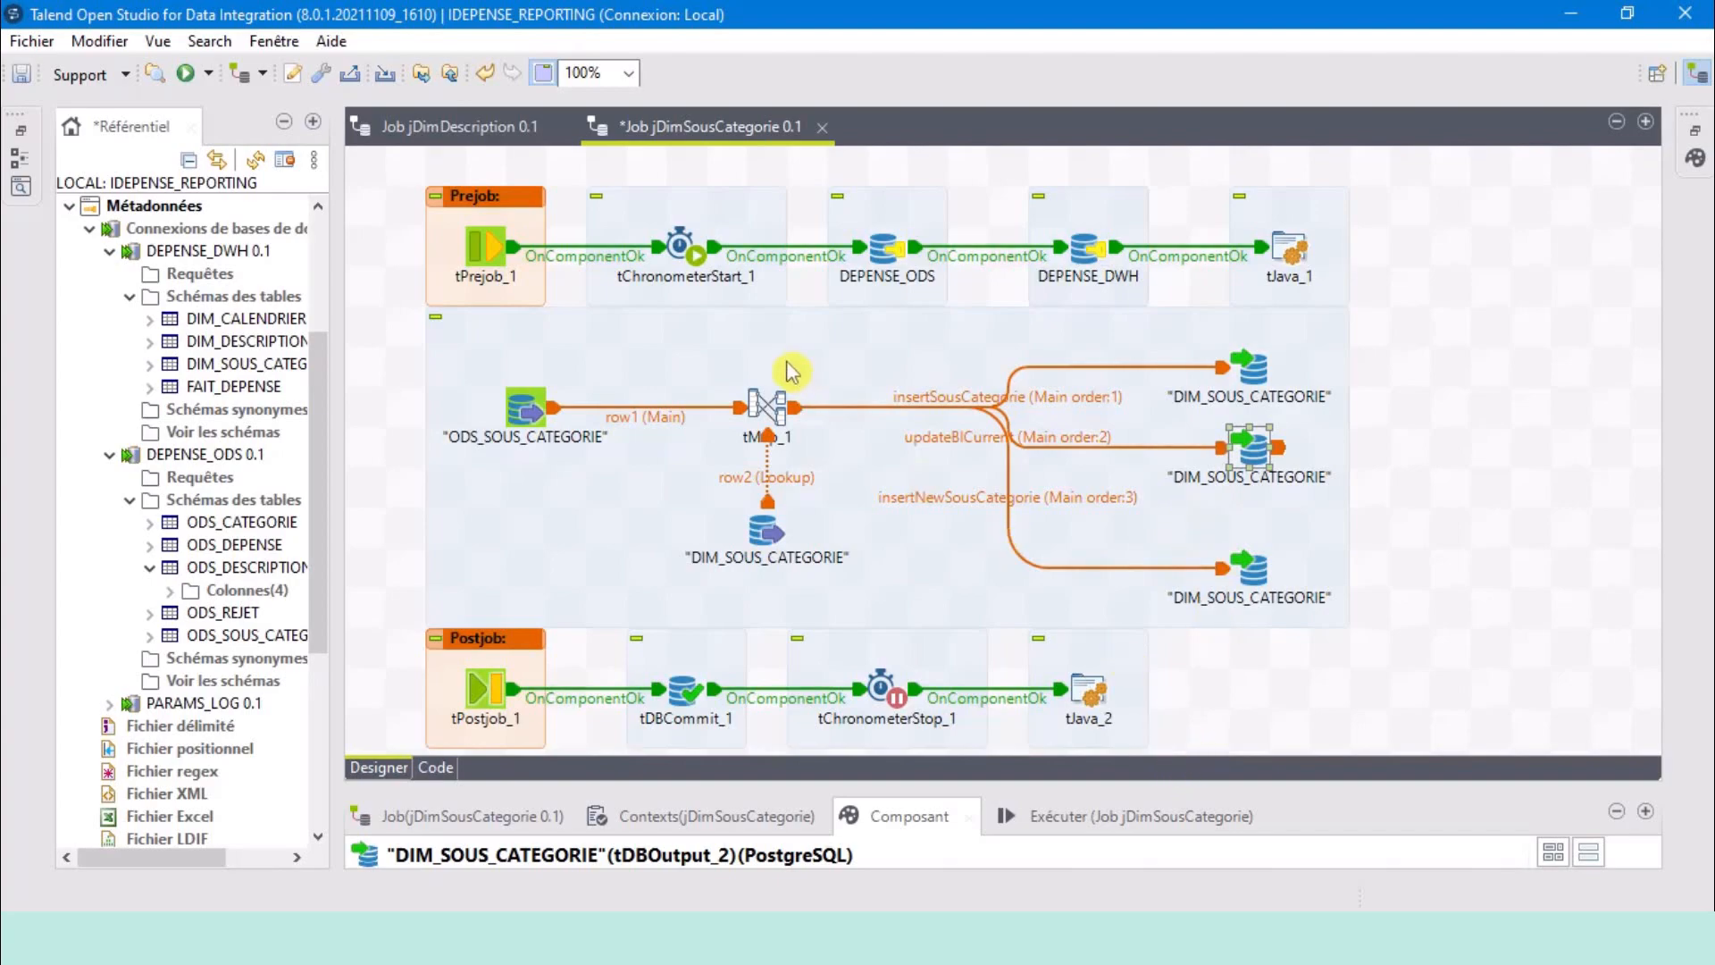
Remove the context.schema_dwh prefix before BL_LIGNE_ACTIVE in the WHERE clause of the DIM_SOUS_CATEGORIE lookup query.
left_click(488, 540)
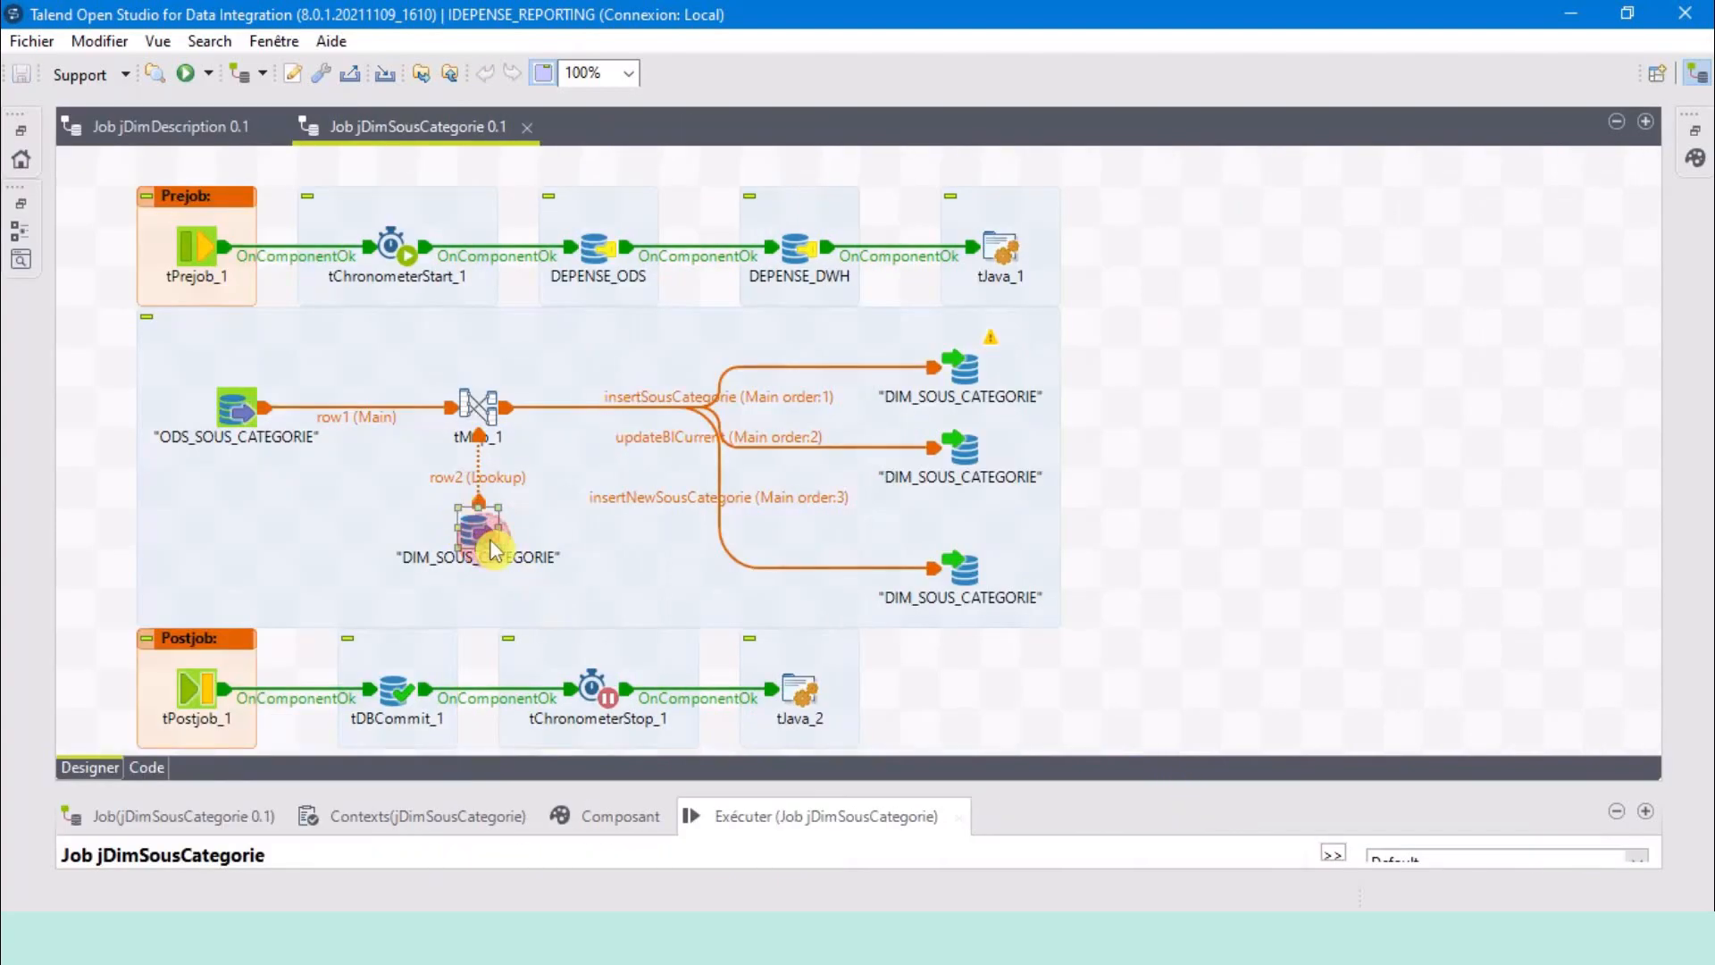
double_click(489, 540)
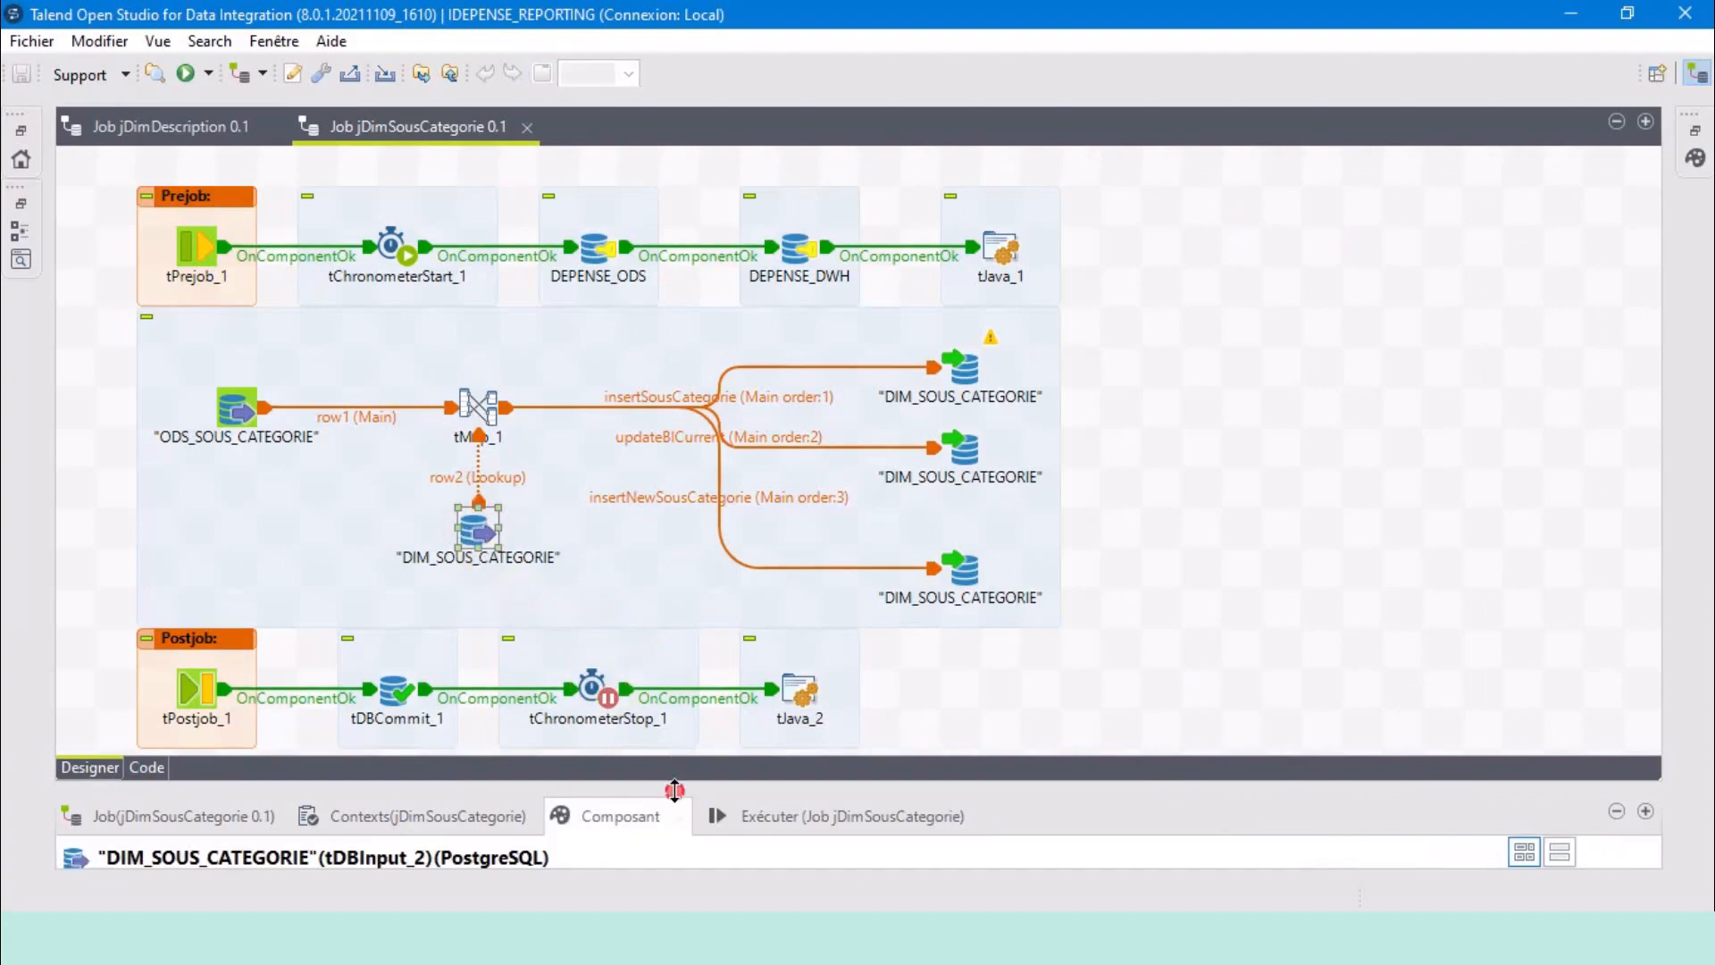
left_click_drag(675, 790, 786, 323)
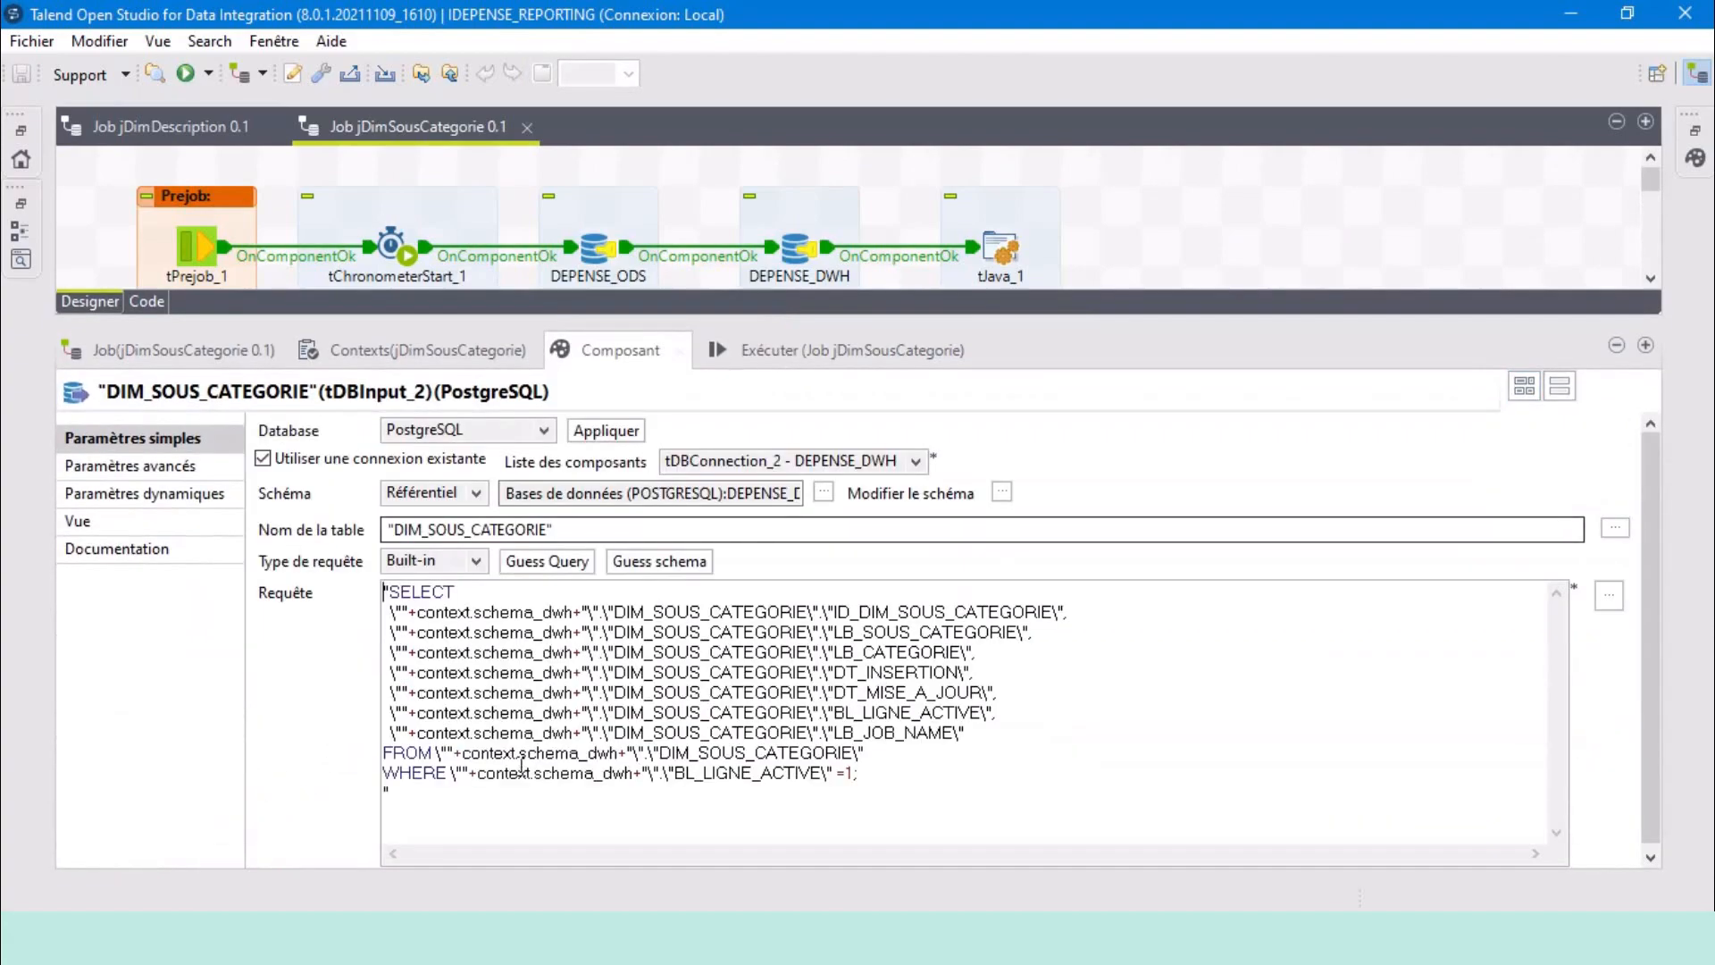
left_click_drag(453, 777, 634, 770)
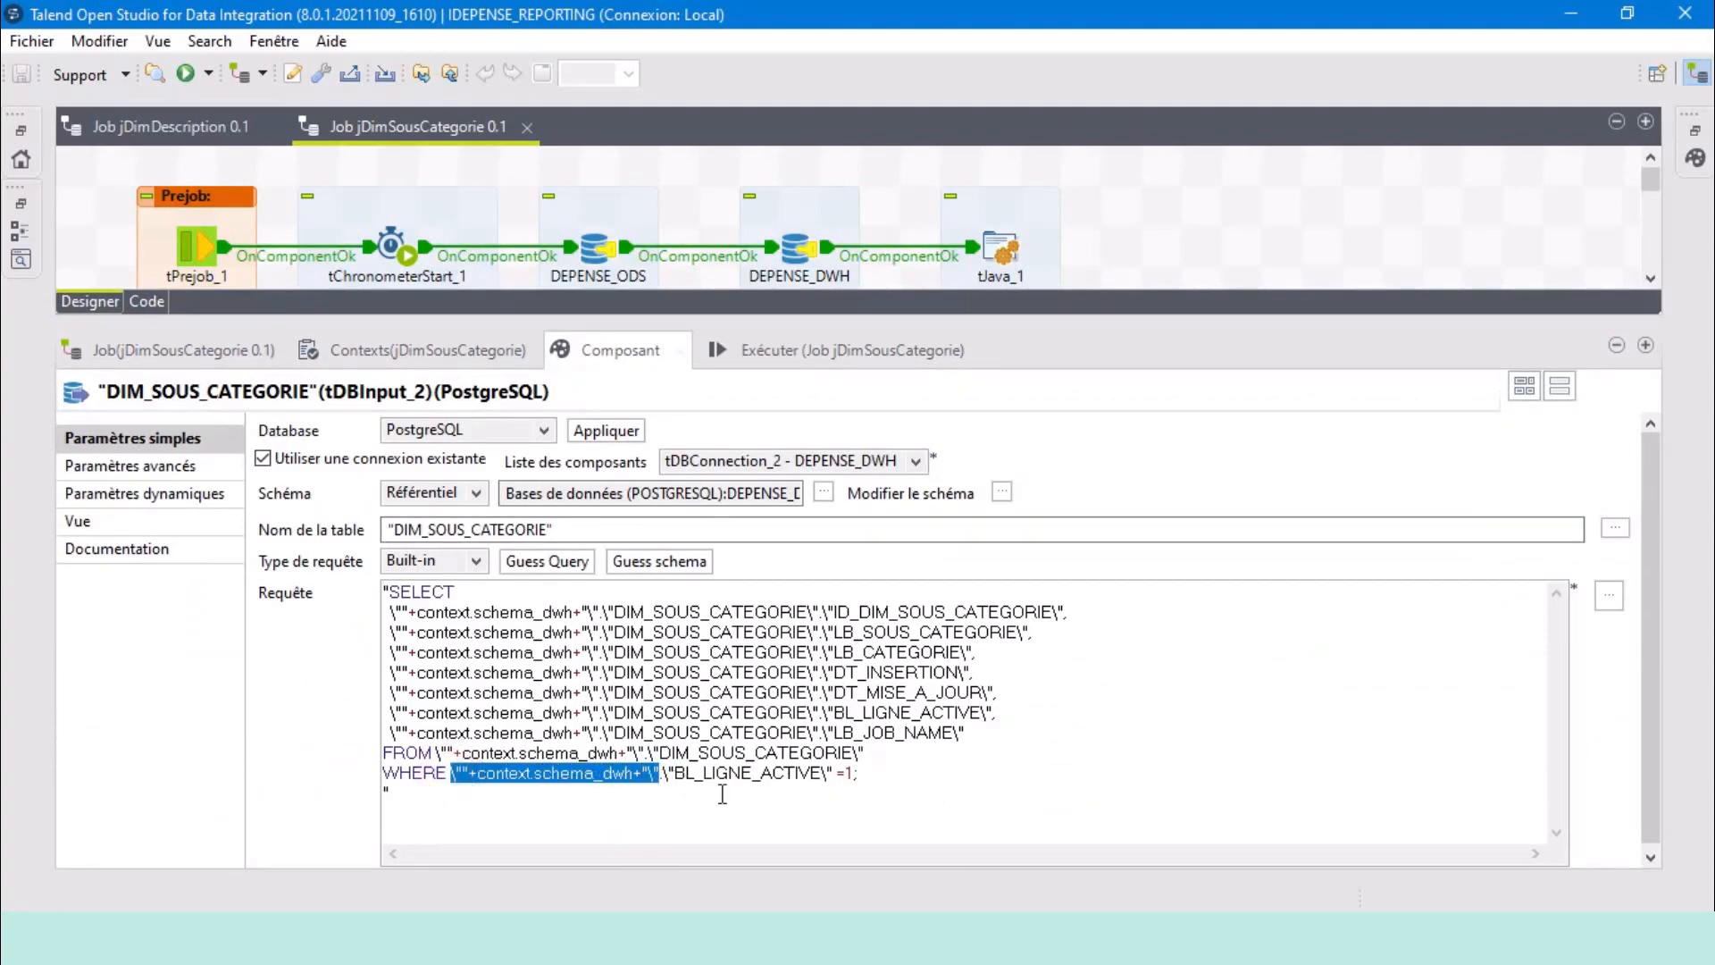
key("Delete")
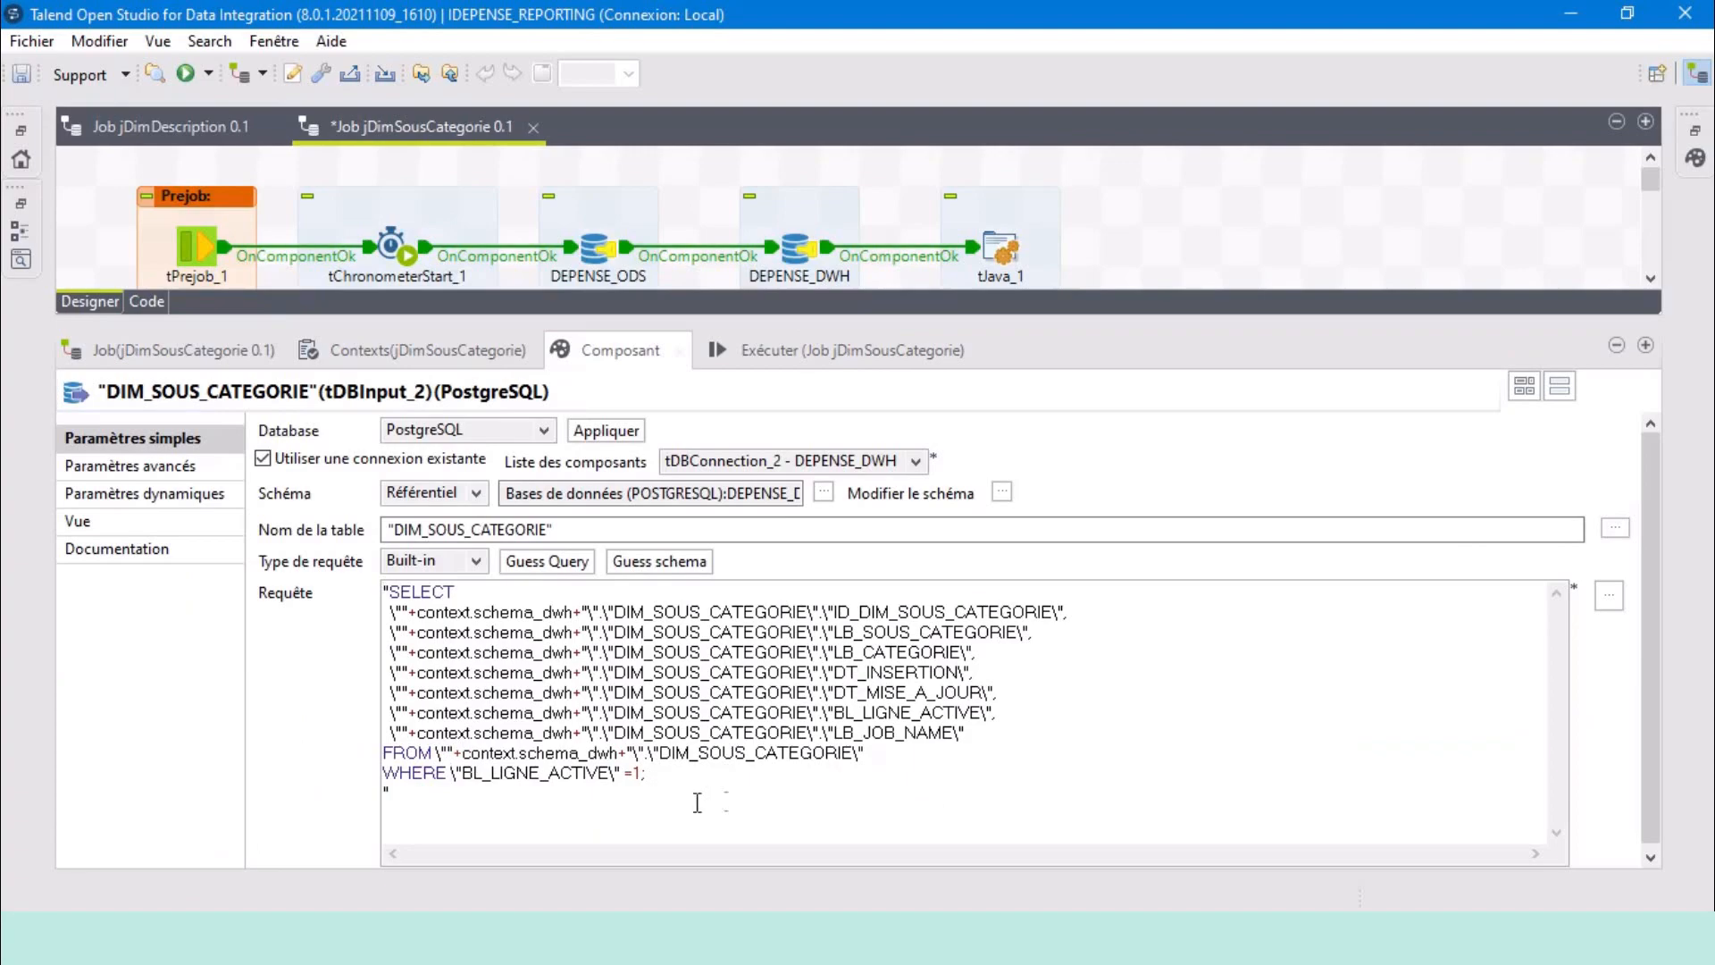
left_click(721, 766)
left_click_drag(450, 776, 635, 775)
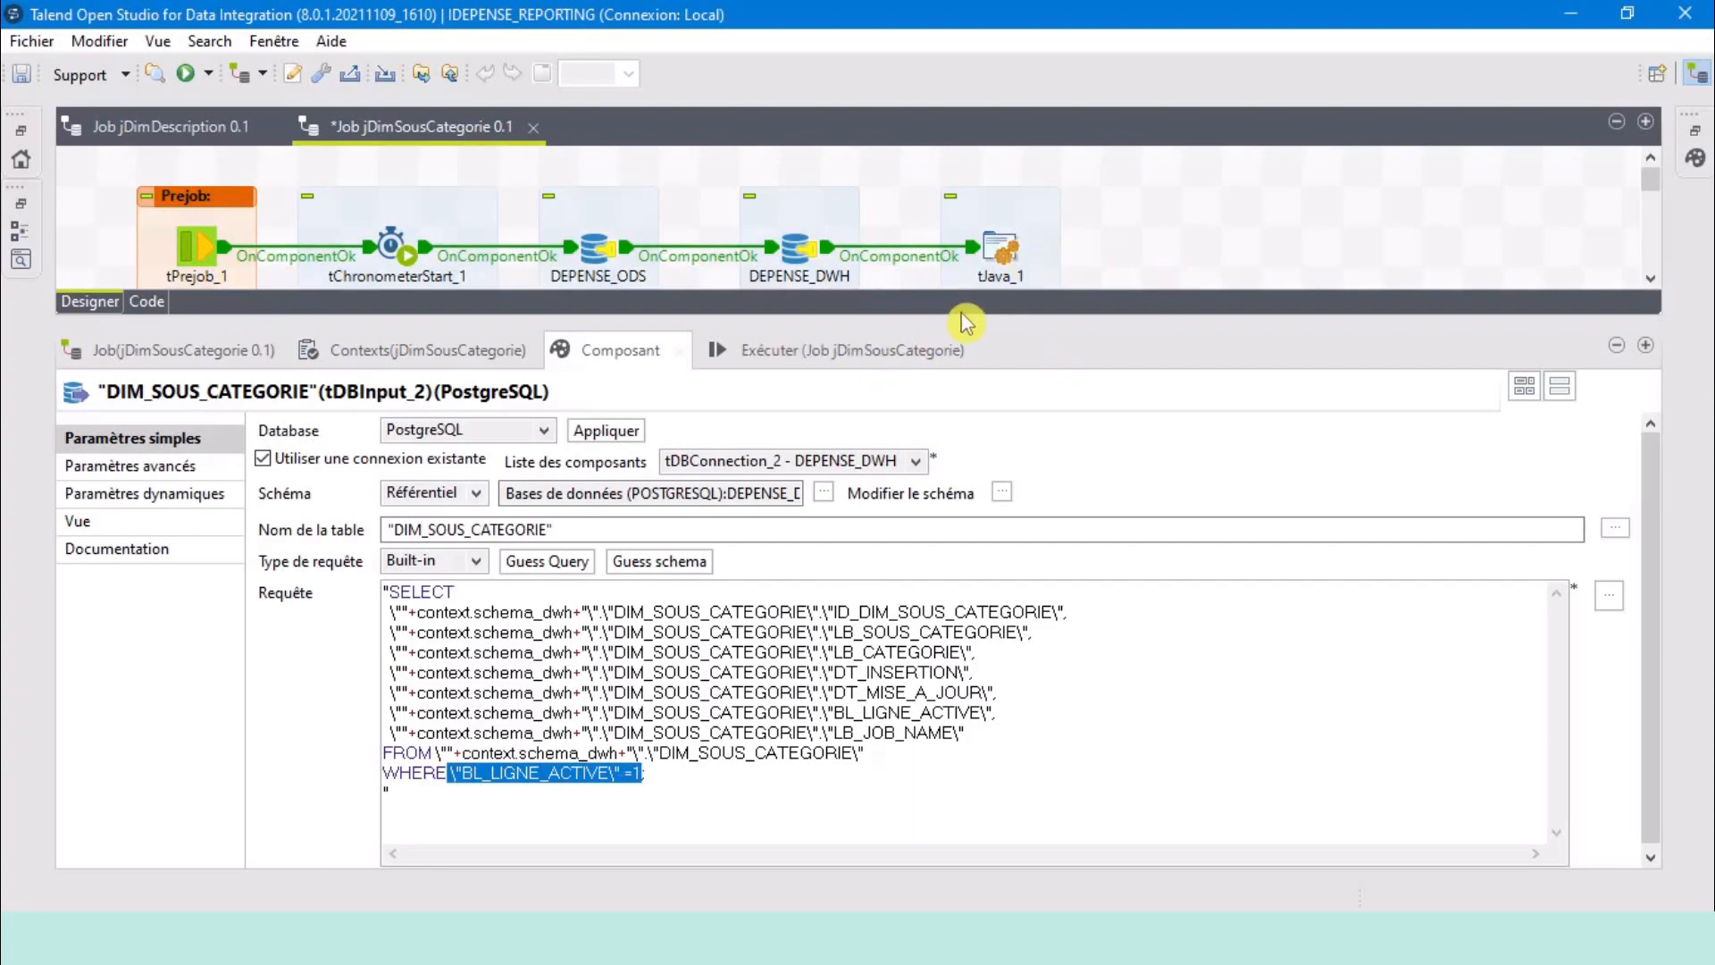
Synchronize the columns of the DIM_SOUS_CATEGORIE output fed by insertSousCategorie and run the jDimSousCategorie job.
left_click_drag(965, 321, 963, 551)
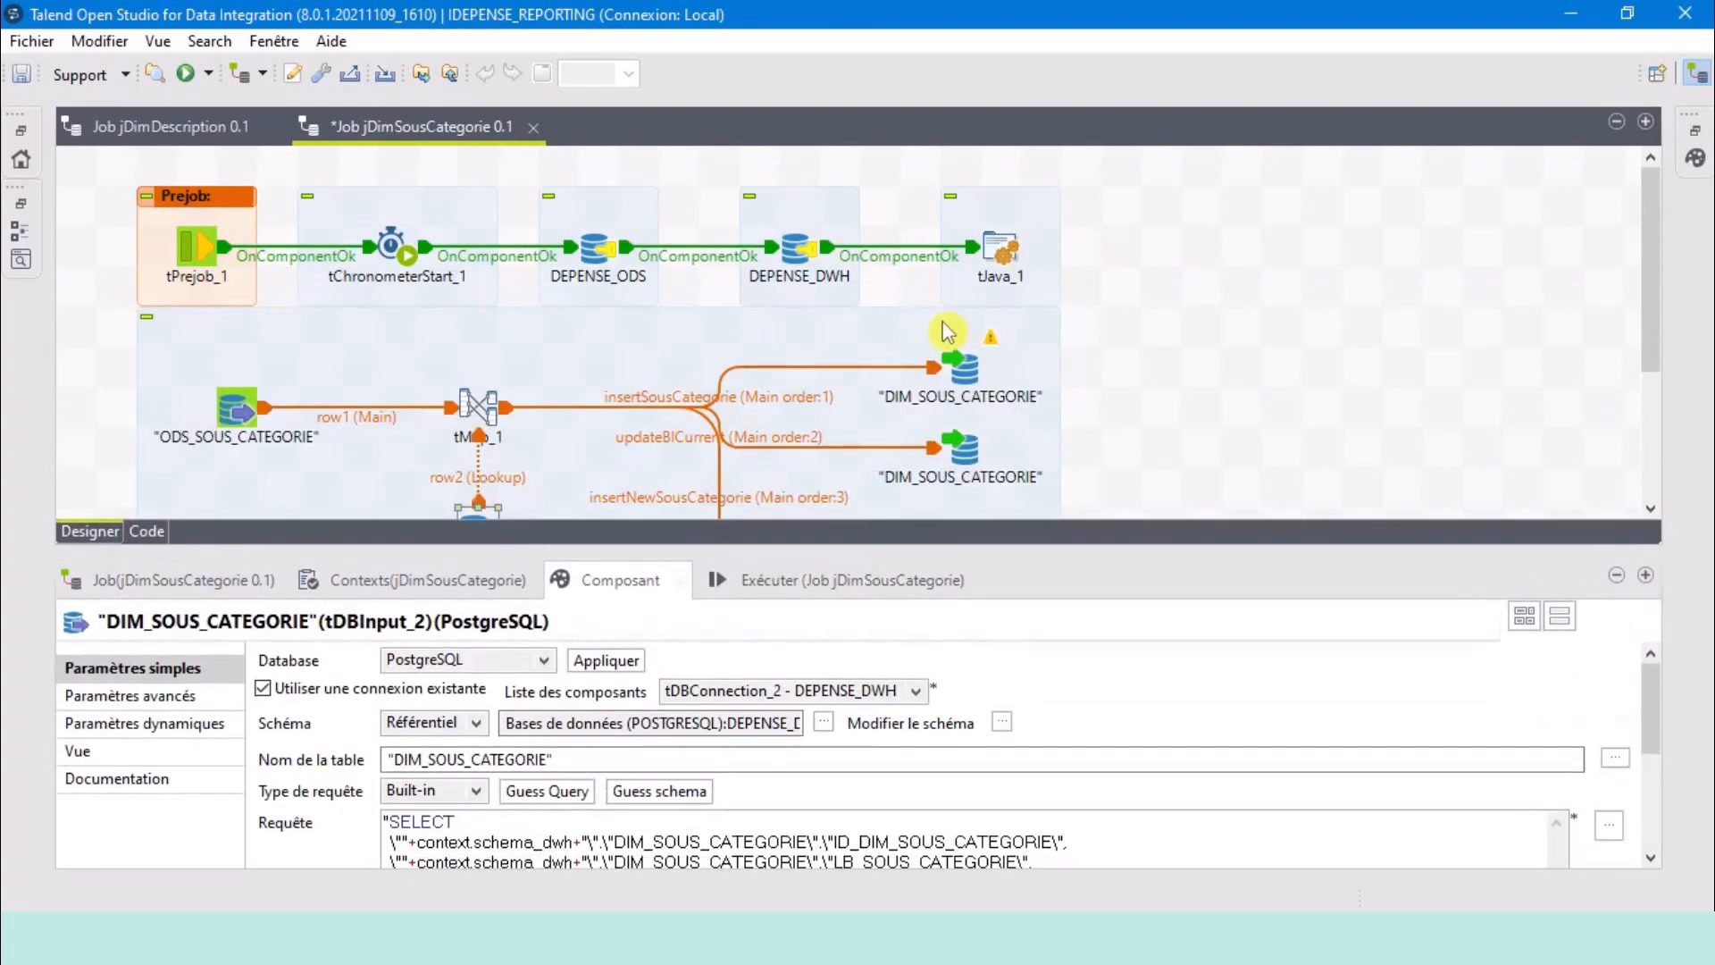
left_click(960, 373)
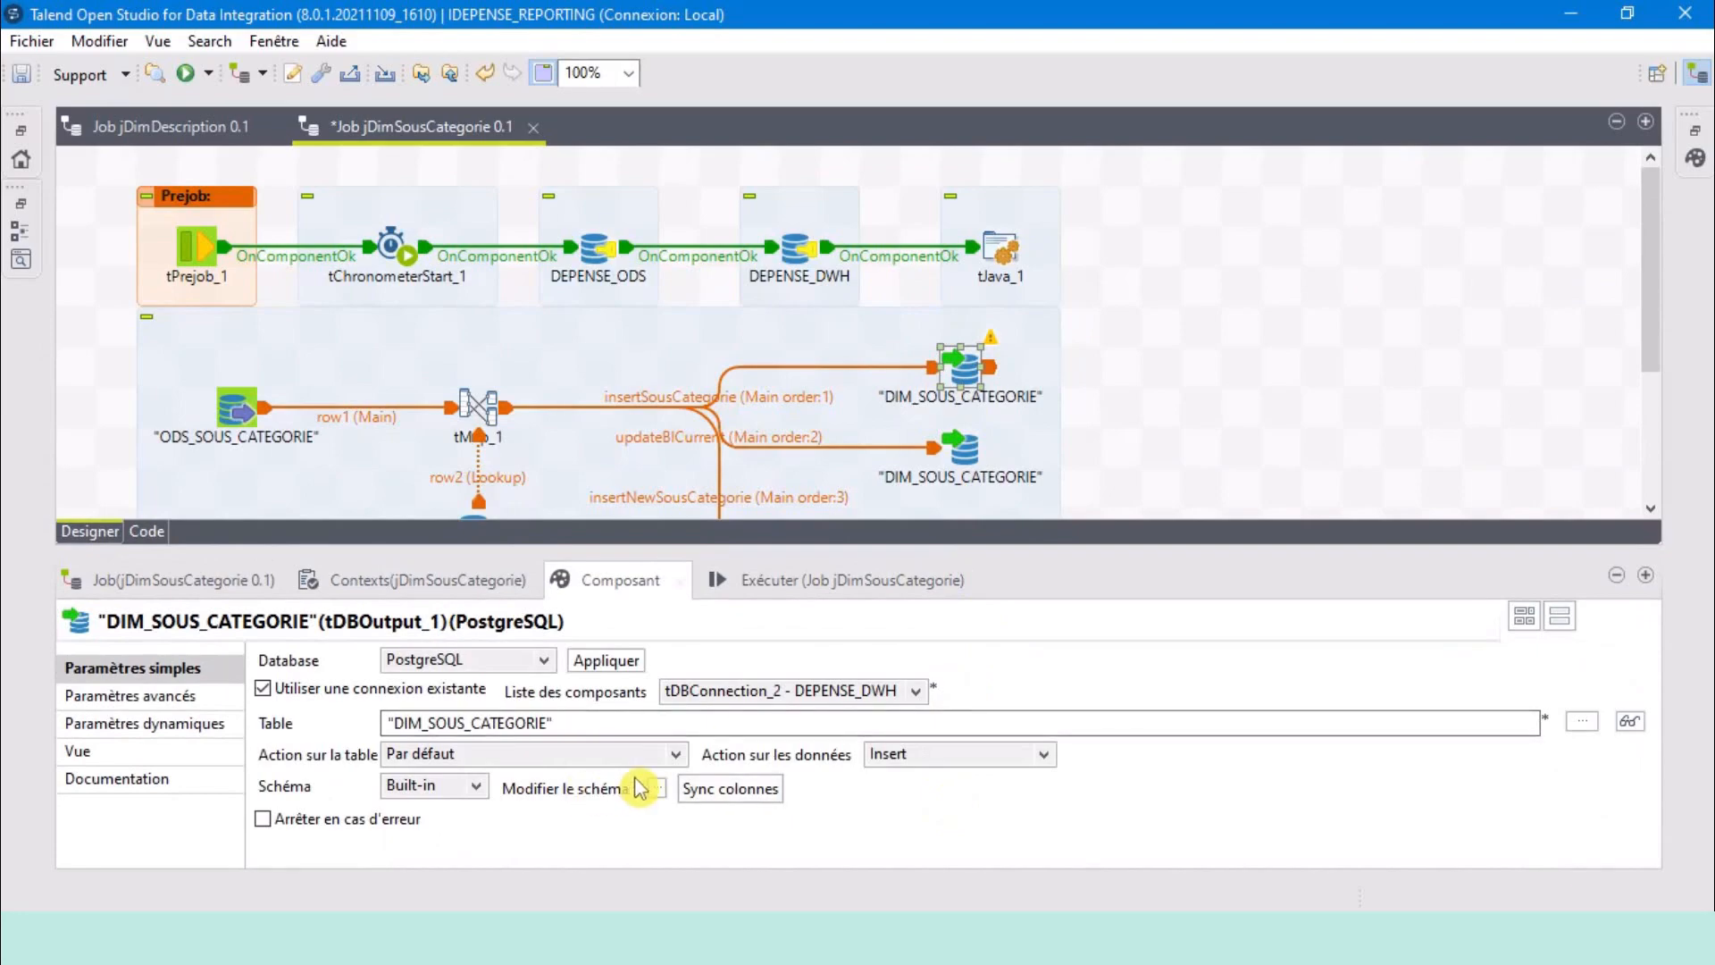
left_click(732, 789)
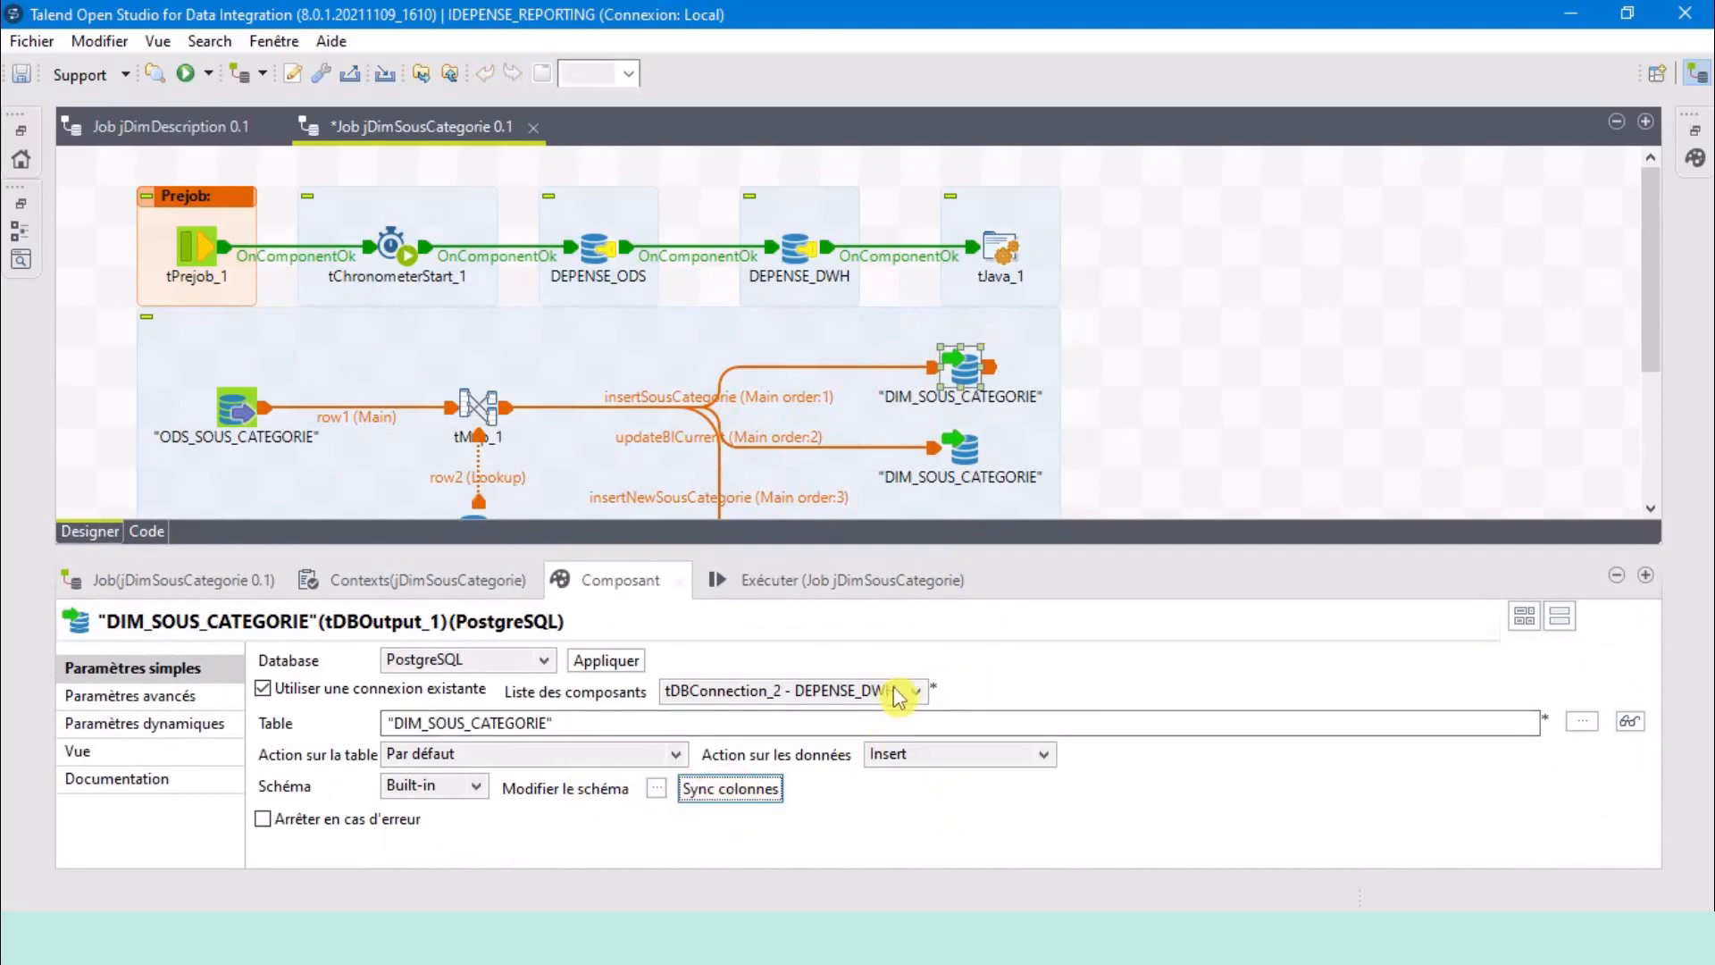
left_click(790, 583)
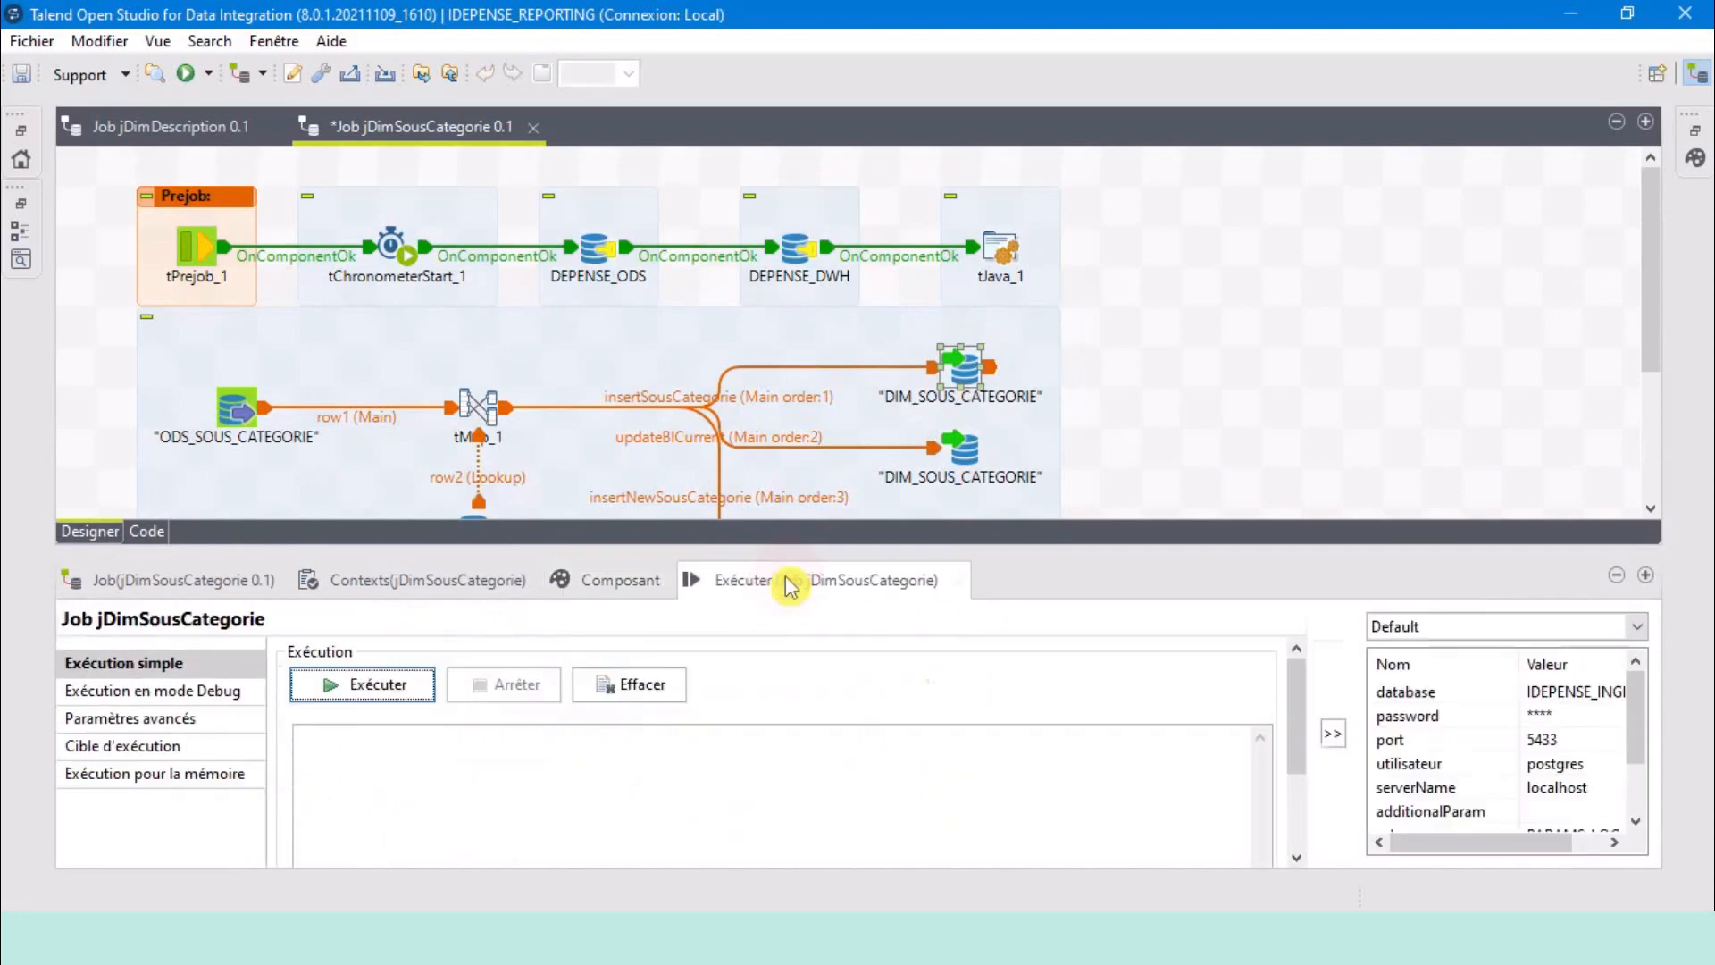
left_click(397, 692)
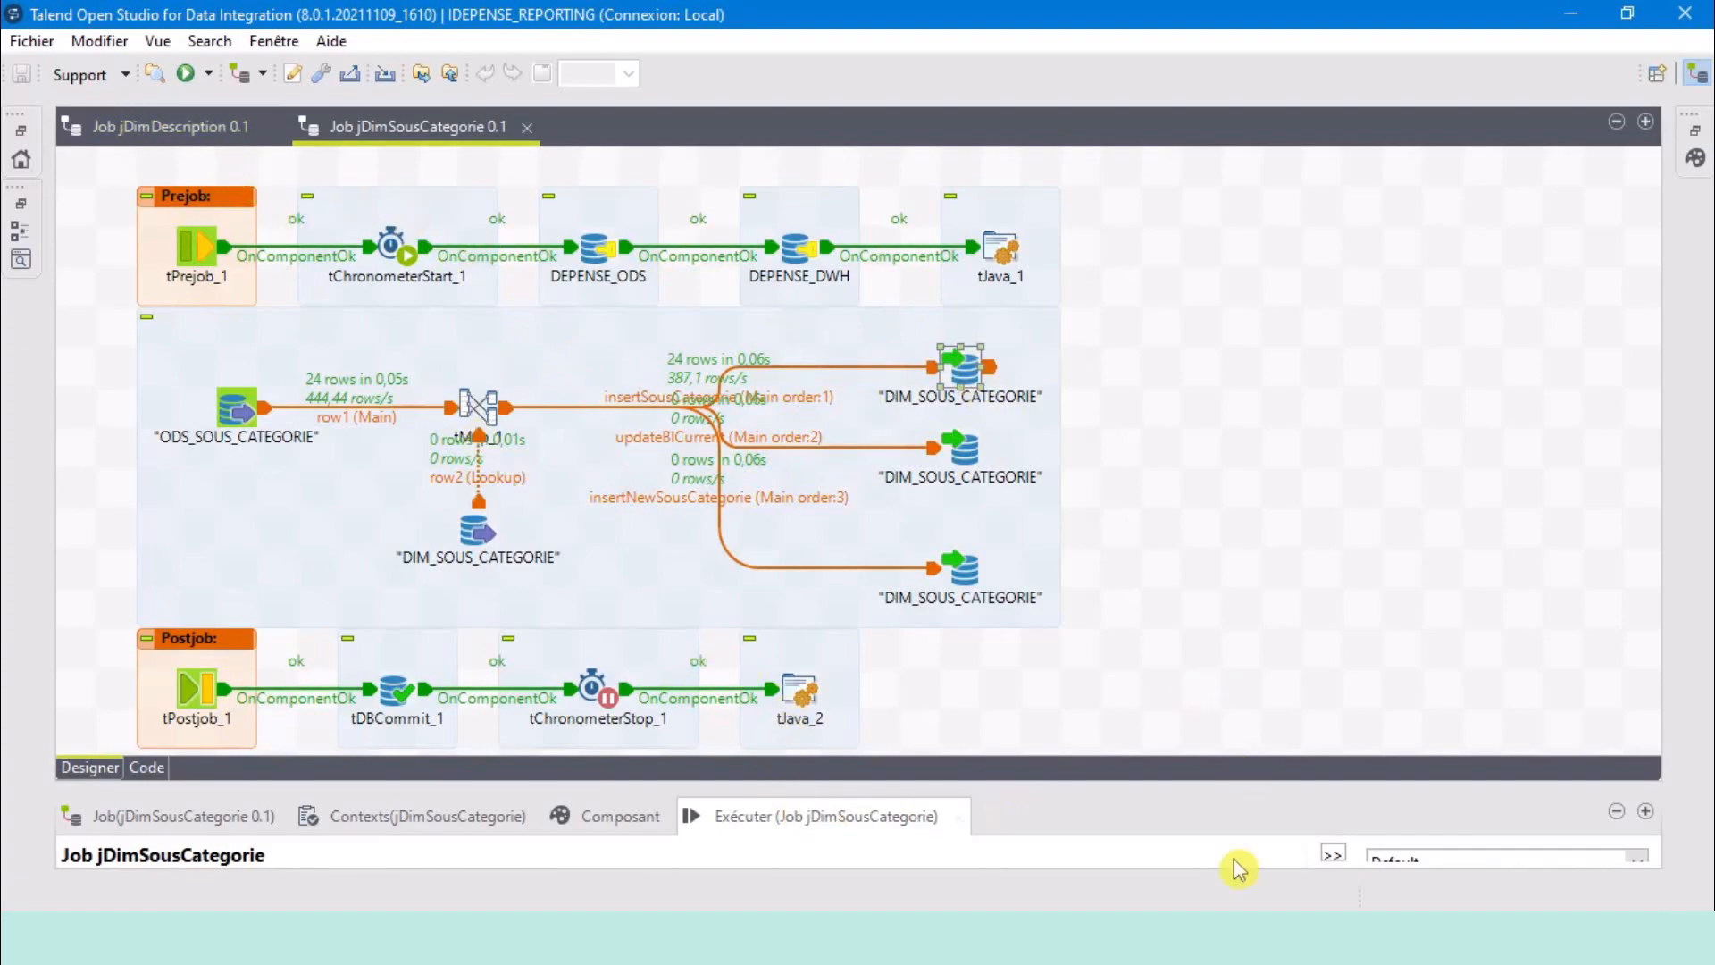
Switch to pgAdmin and add the query select * from "DIM_SOUS_CATEGORIE" below that table's CREATE statement.
left_click(1321, 938)
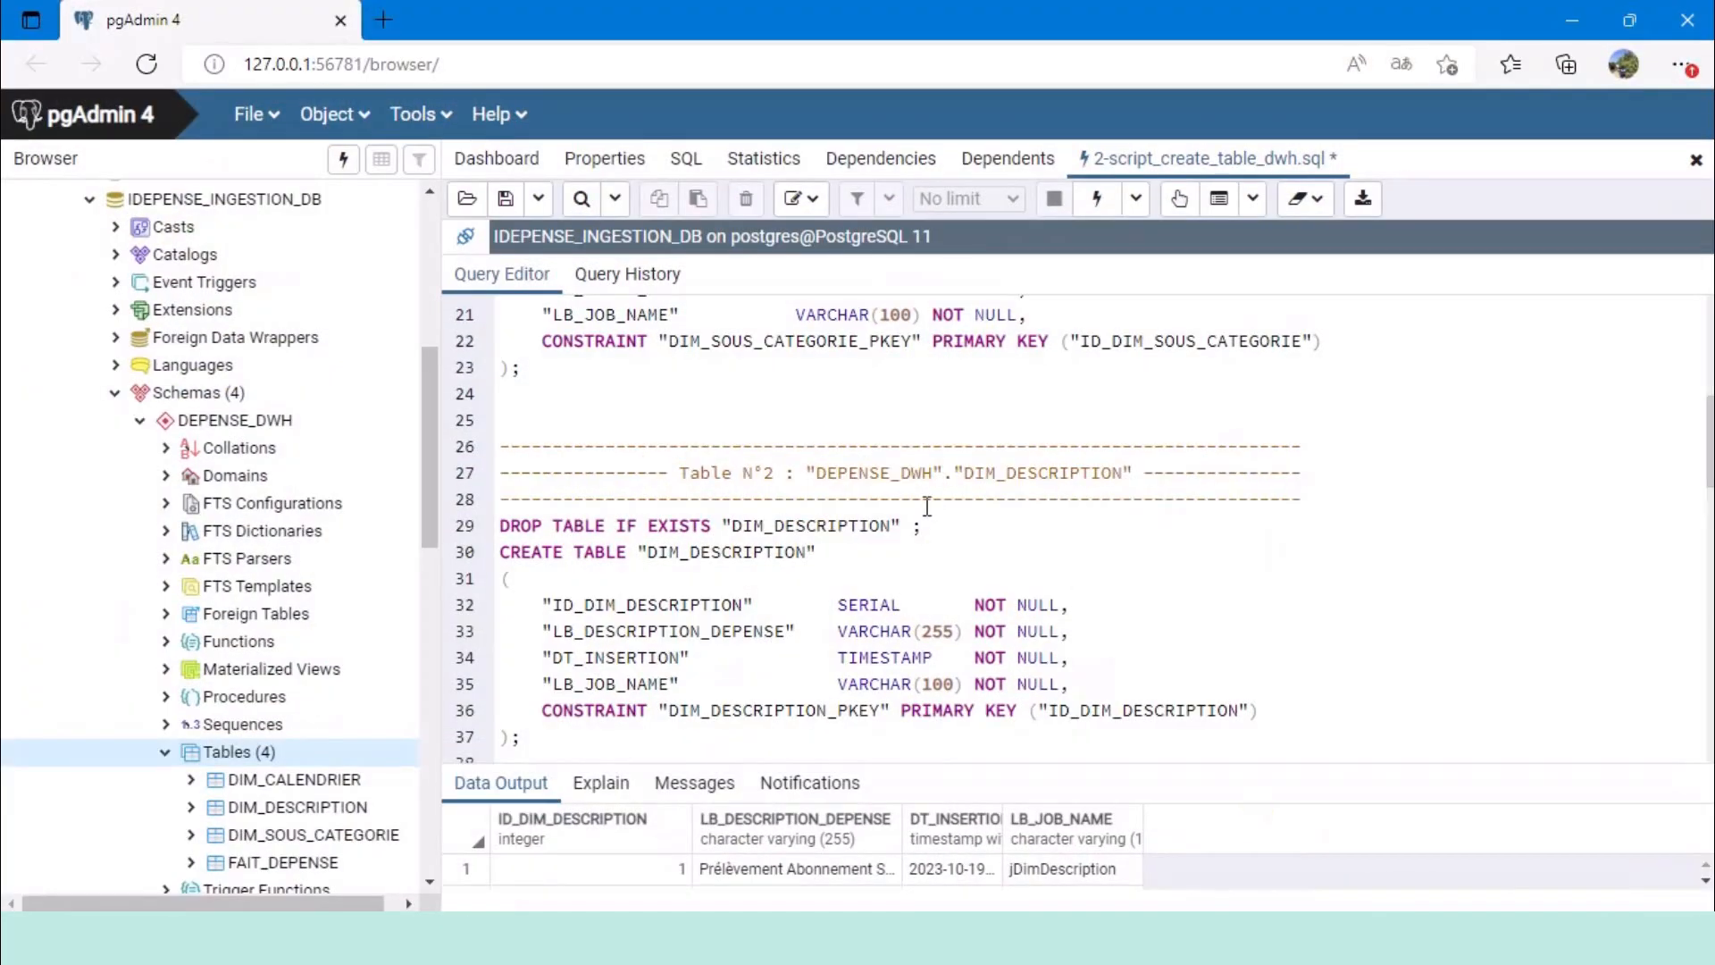
scroll(794, 466, "up", 6)
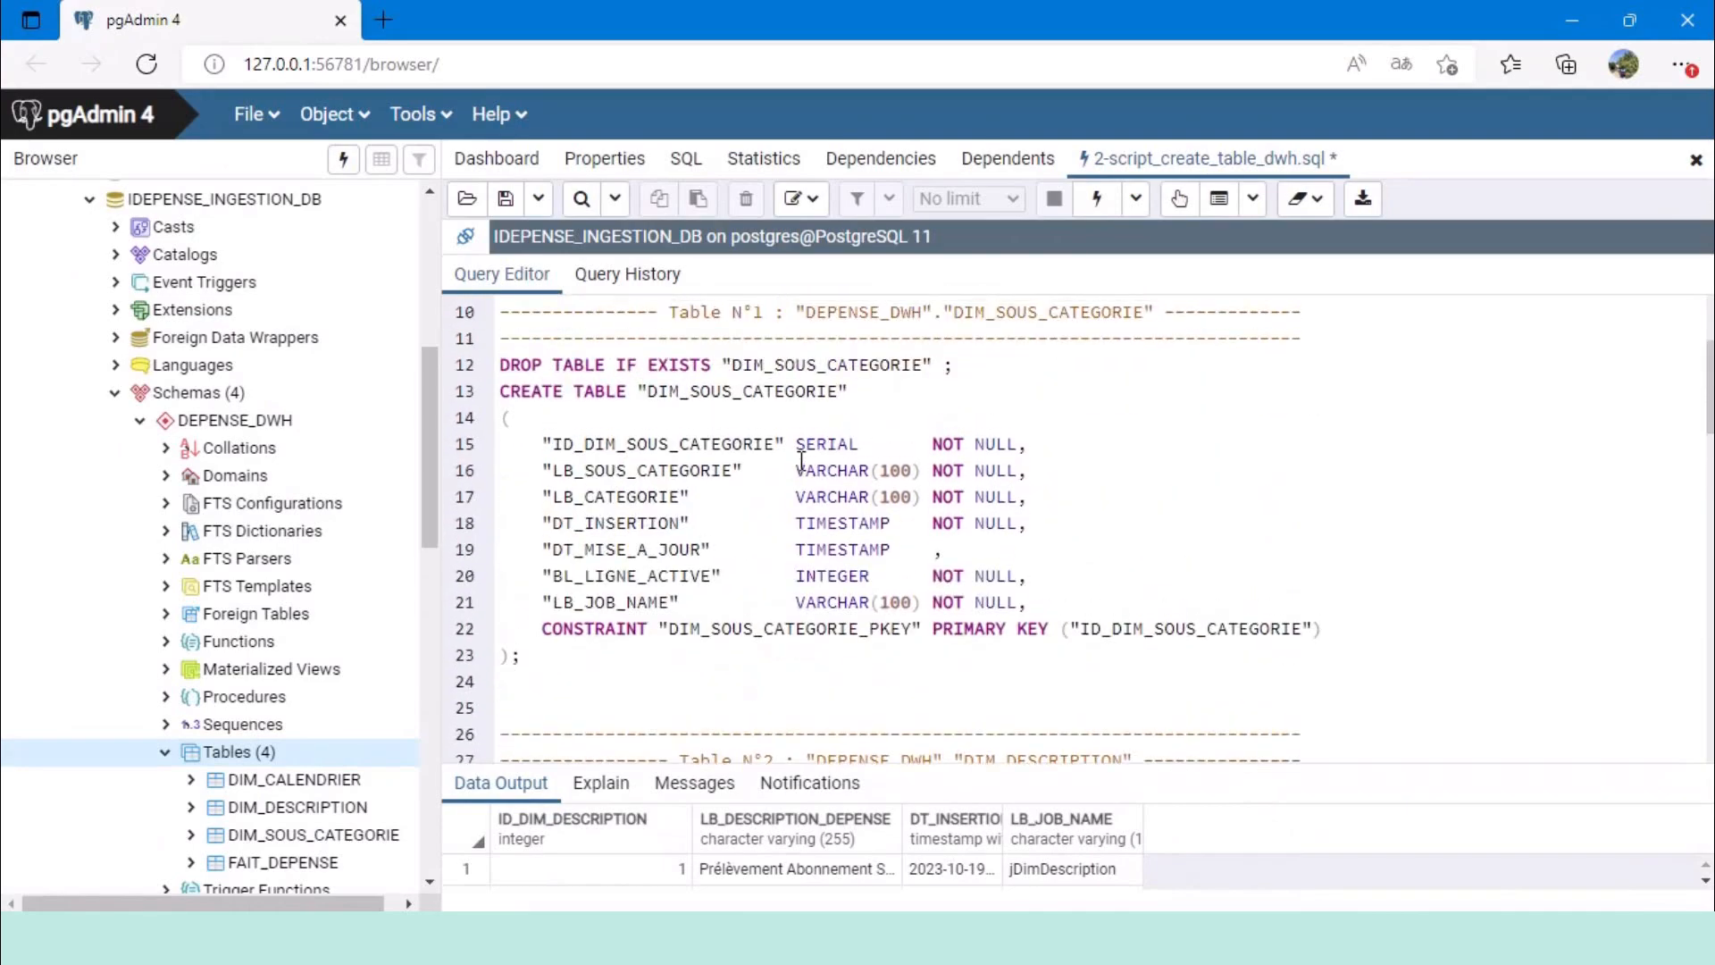
left_click_drag(862, 536, 640, 546)
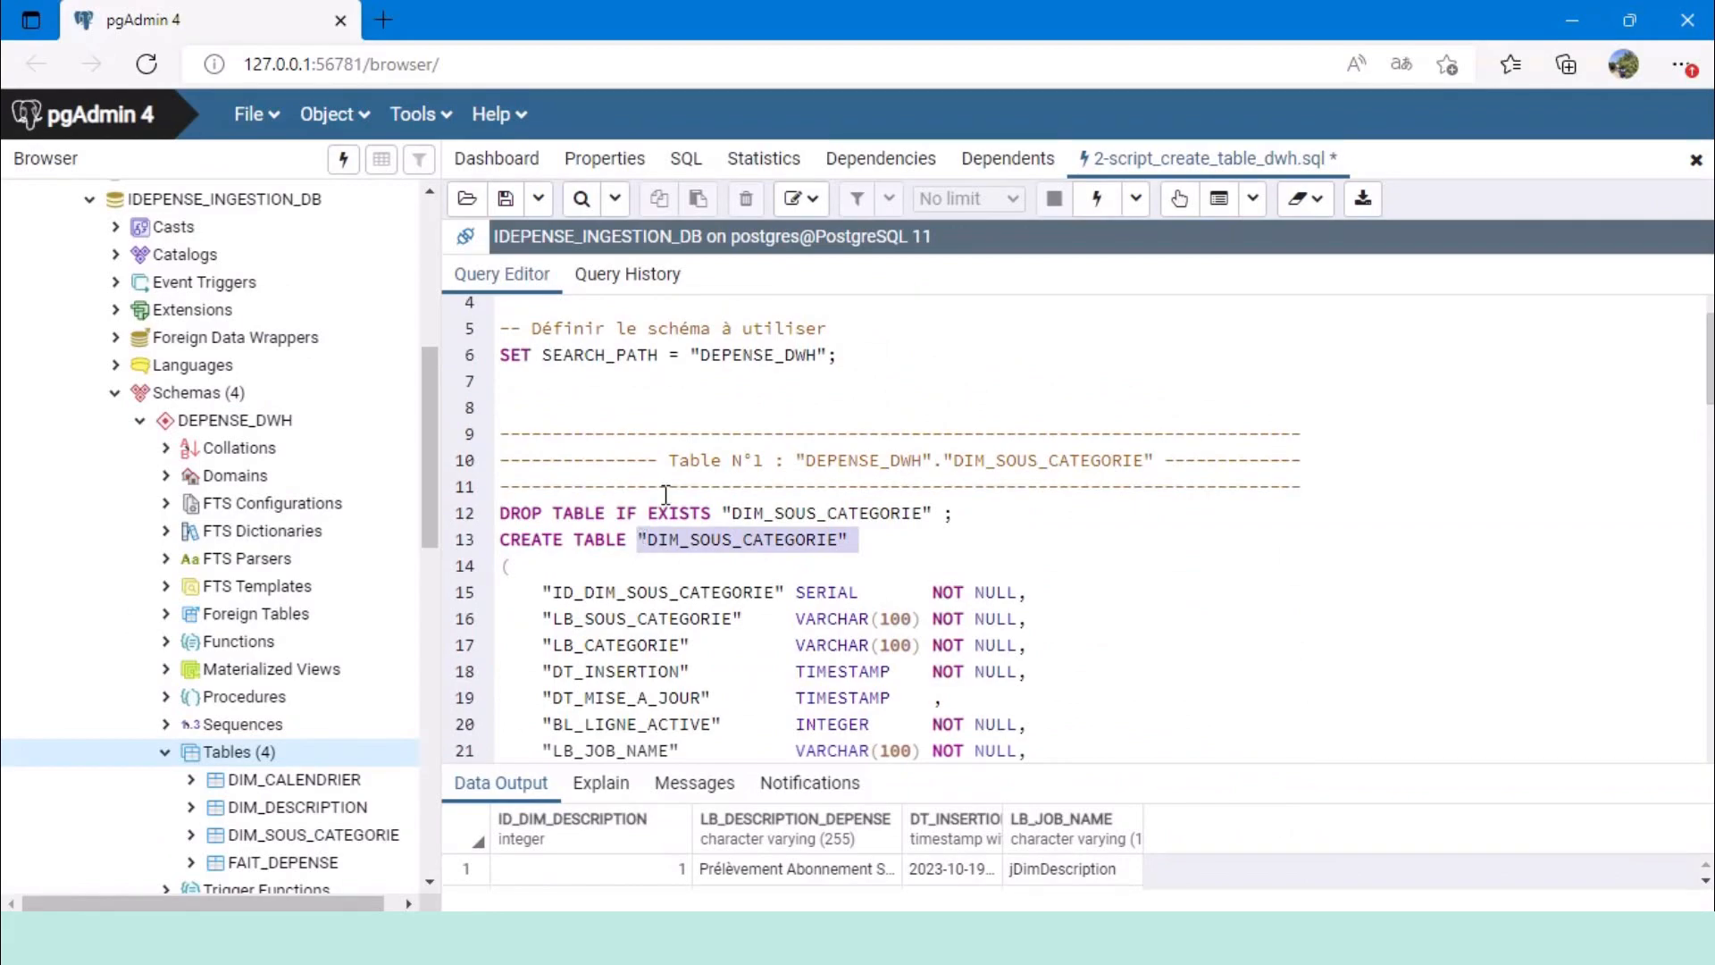
scroll(813, 479, "down", 3)
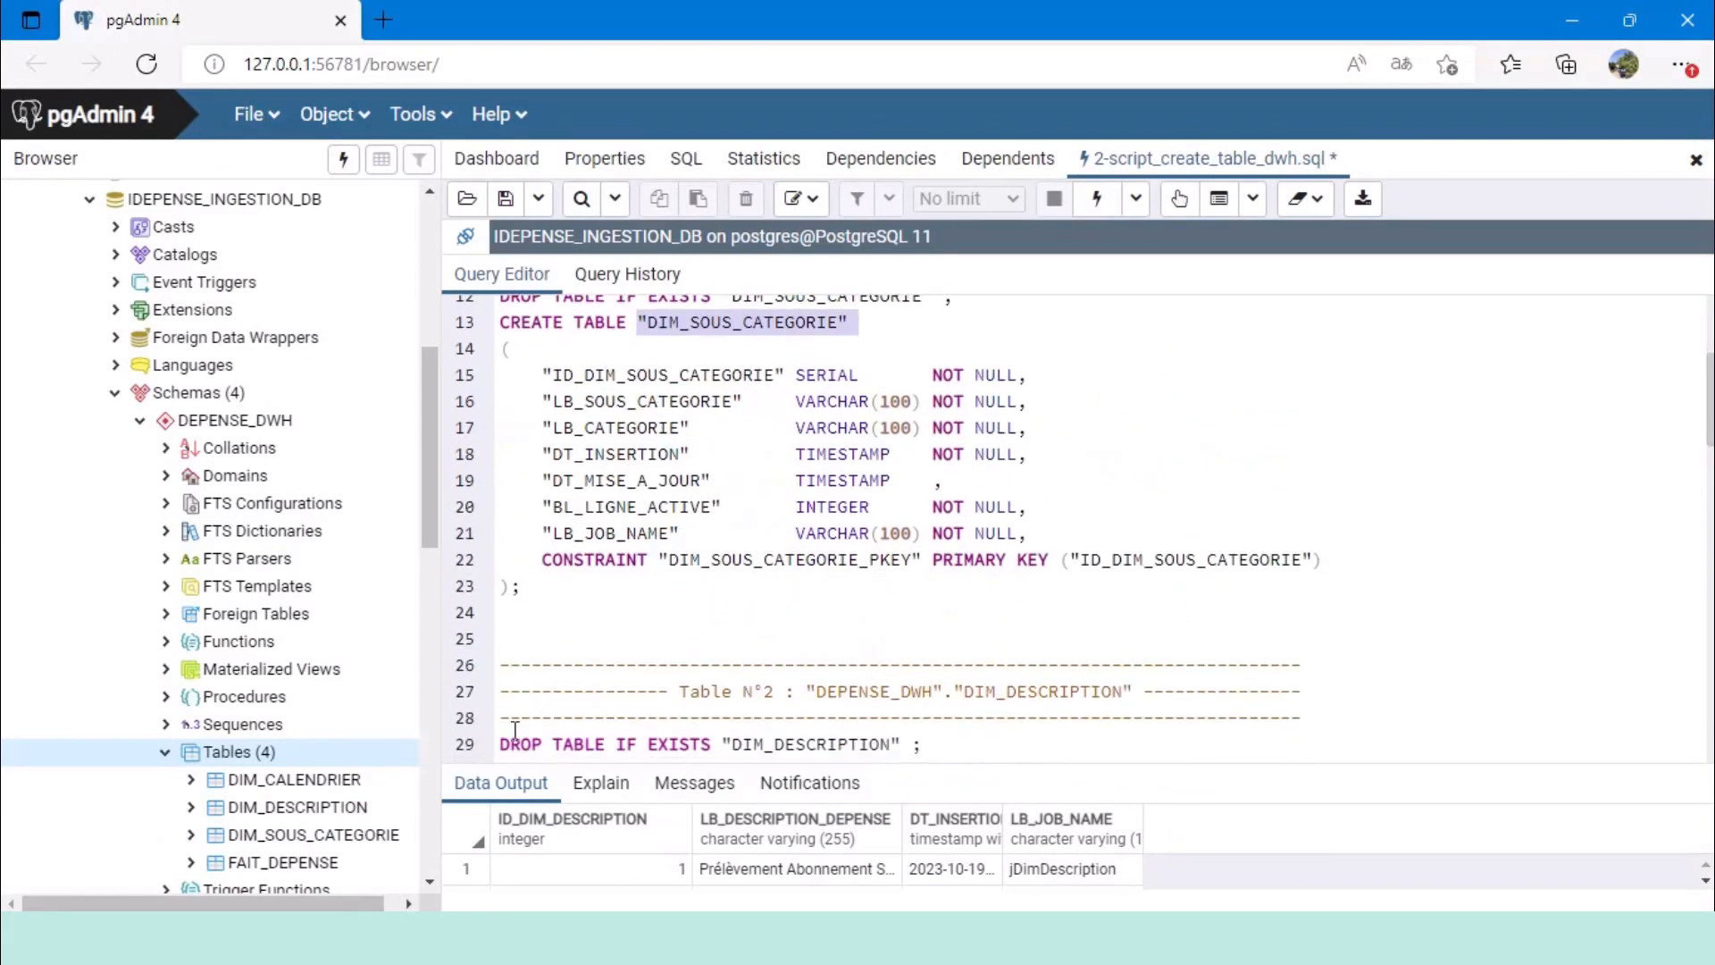
left_click(560, 616)
key("Return")
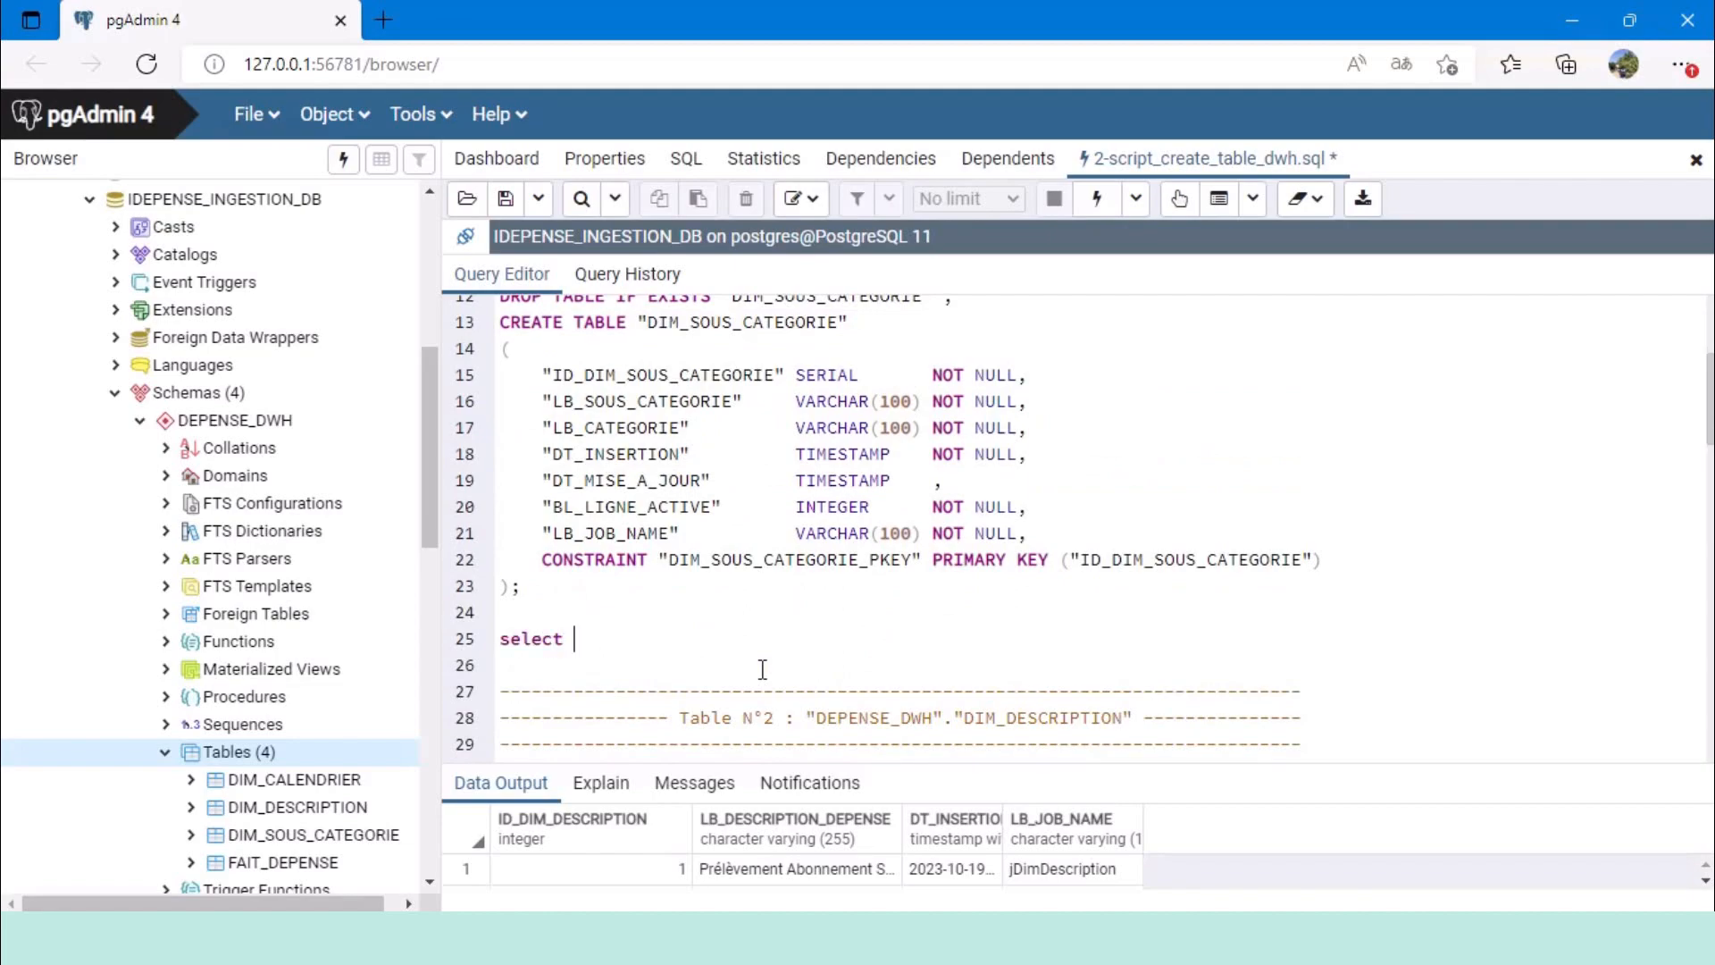
type("select * from \"DIM_SOUS_CATEGORIE\"")
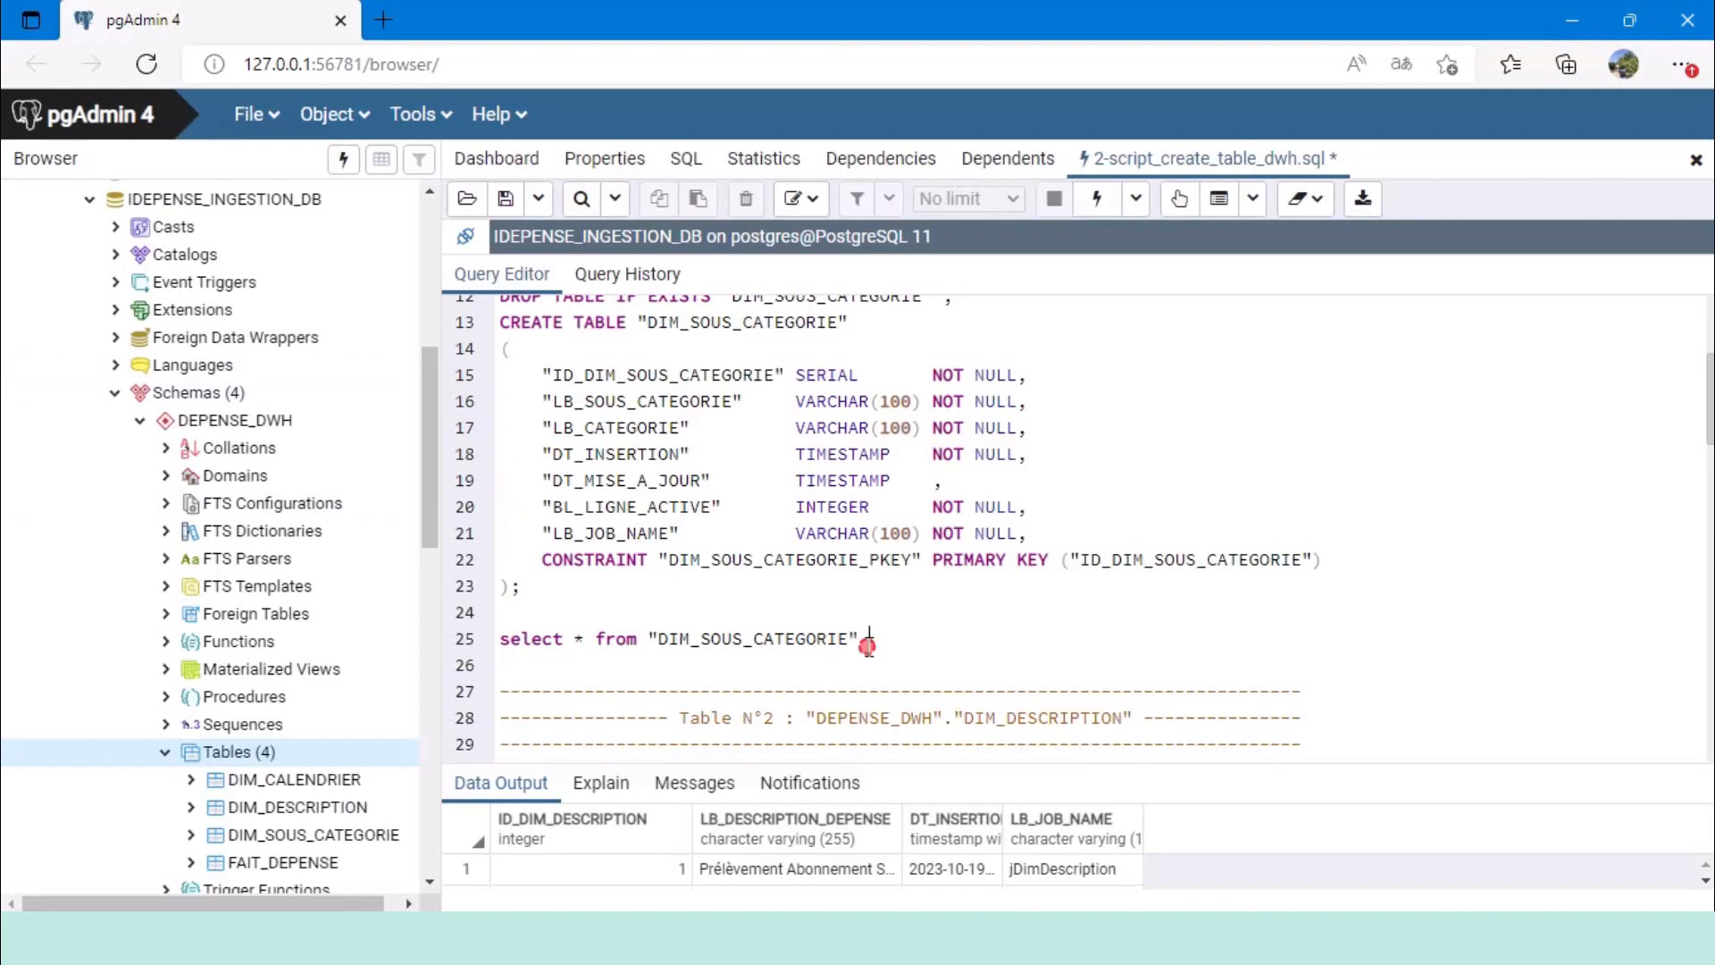
Run only the DIM_SOUS_CATEGORIE select query and review the returned rows.
left_click_drag(867, 644, 494, 640)
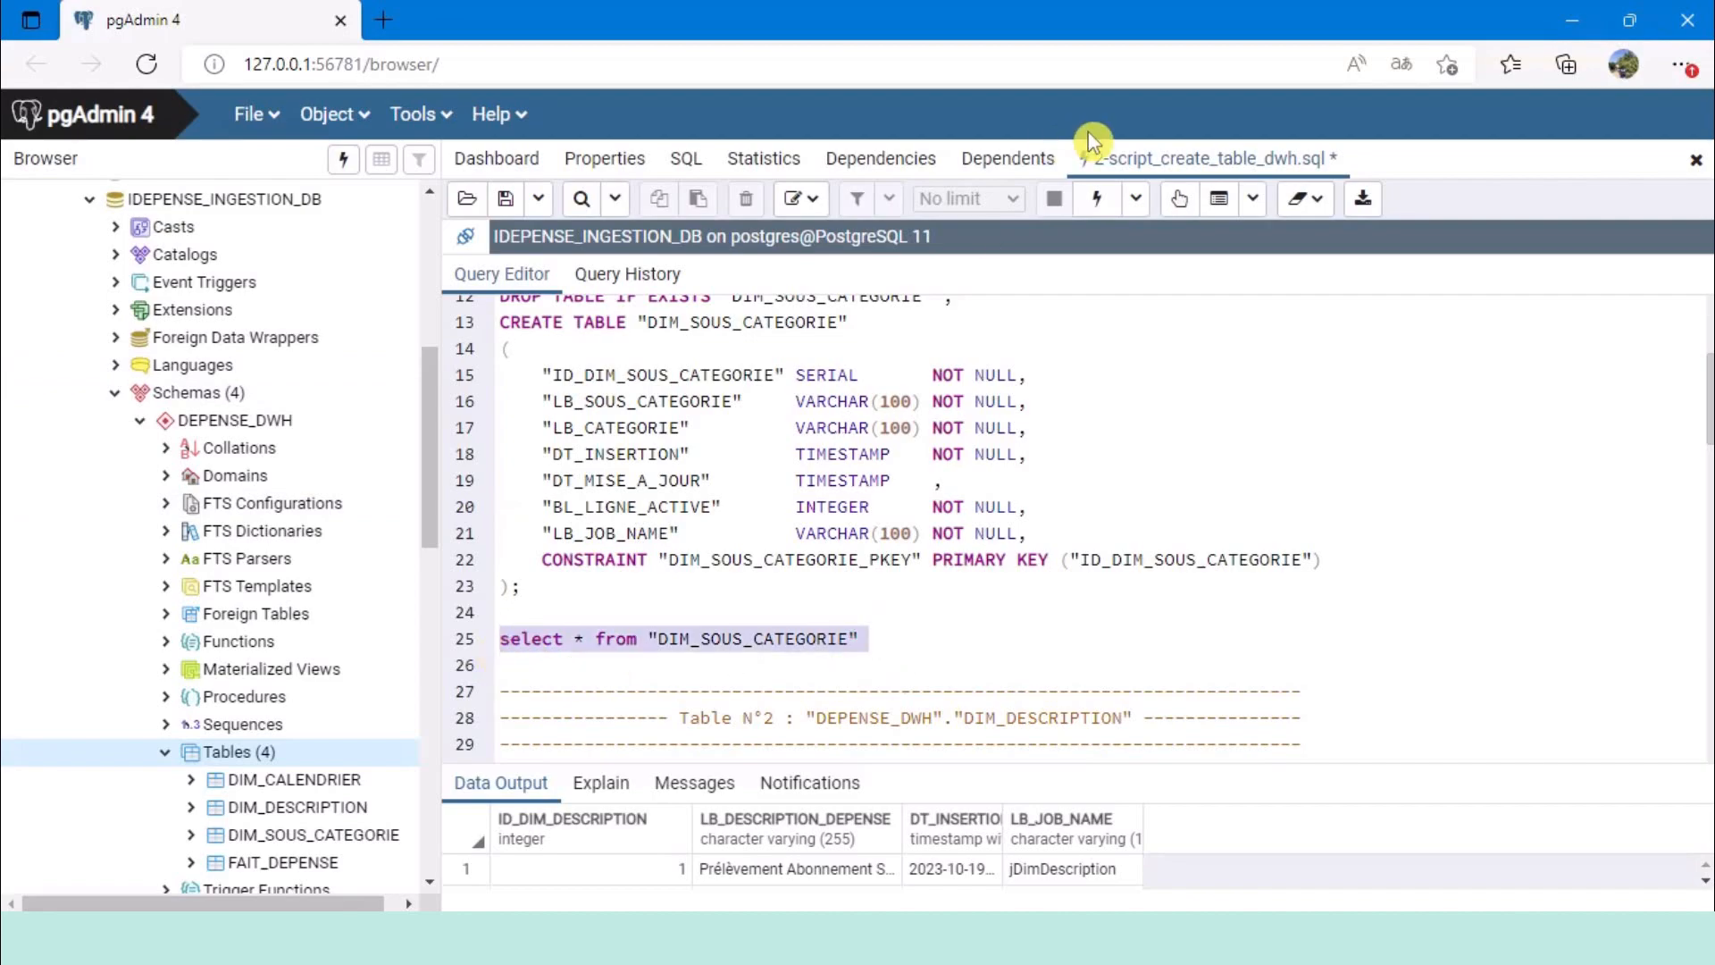
left_click(1096, 200)
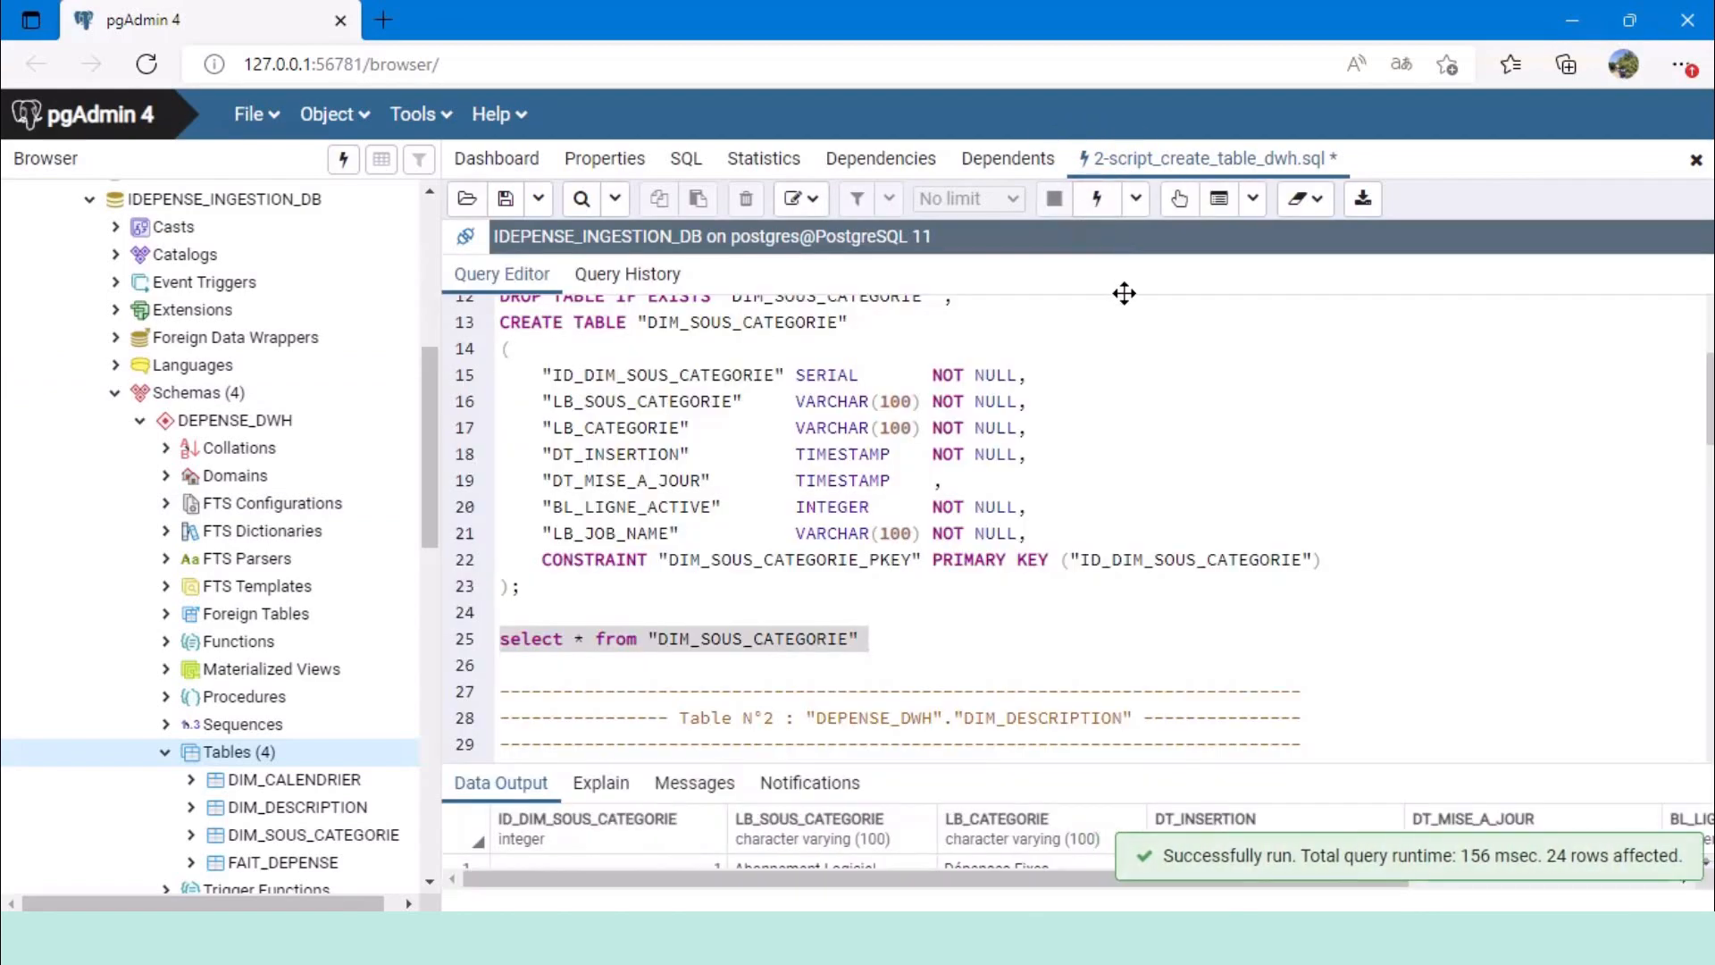
scroll(988, 701, "down", 5)
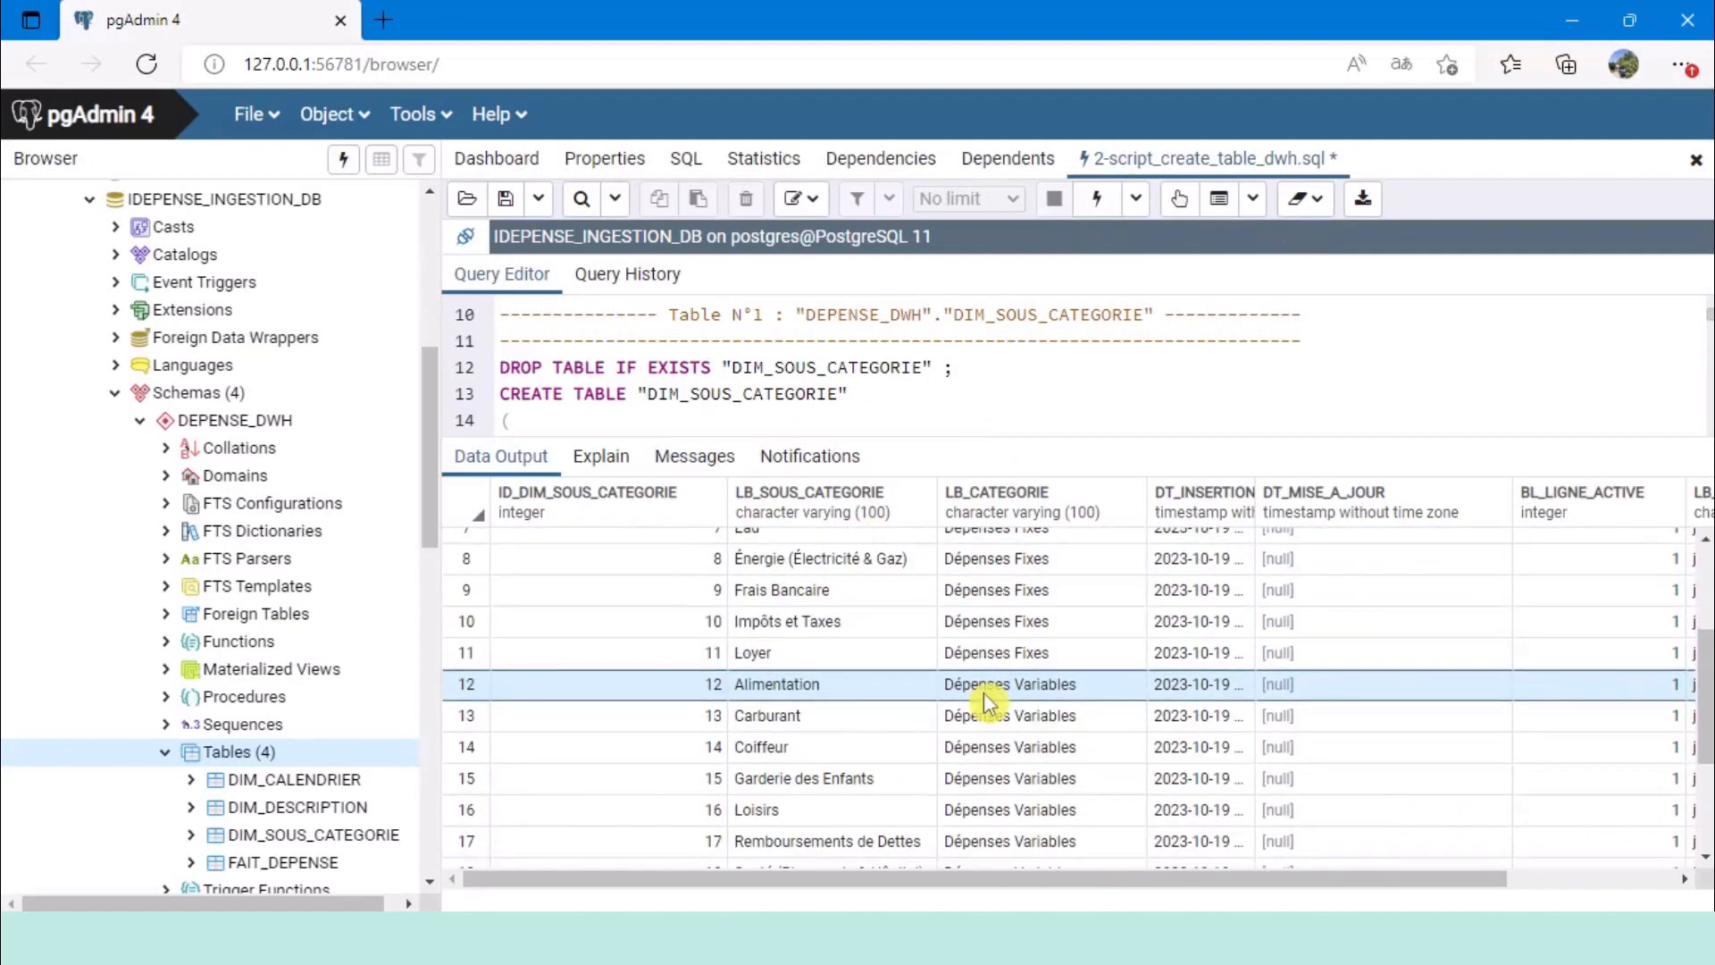
scroll(988, 703, "up", 2)
scroll(988, 703, "up", 3)
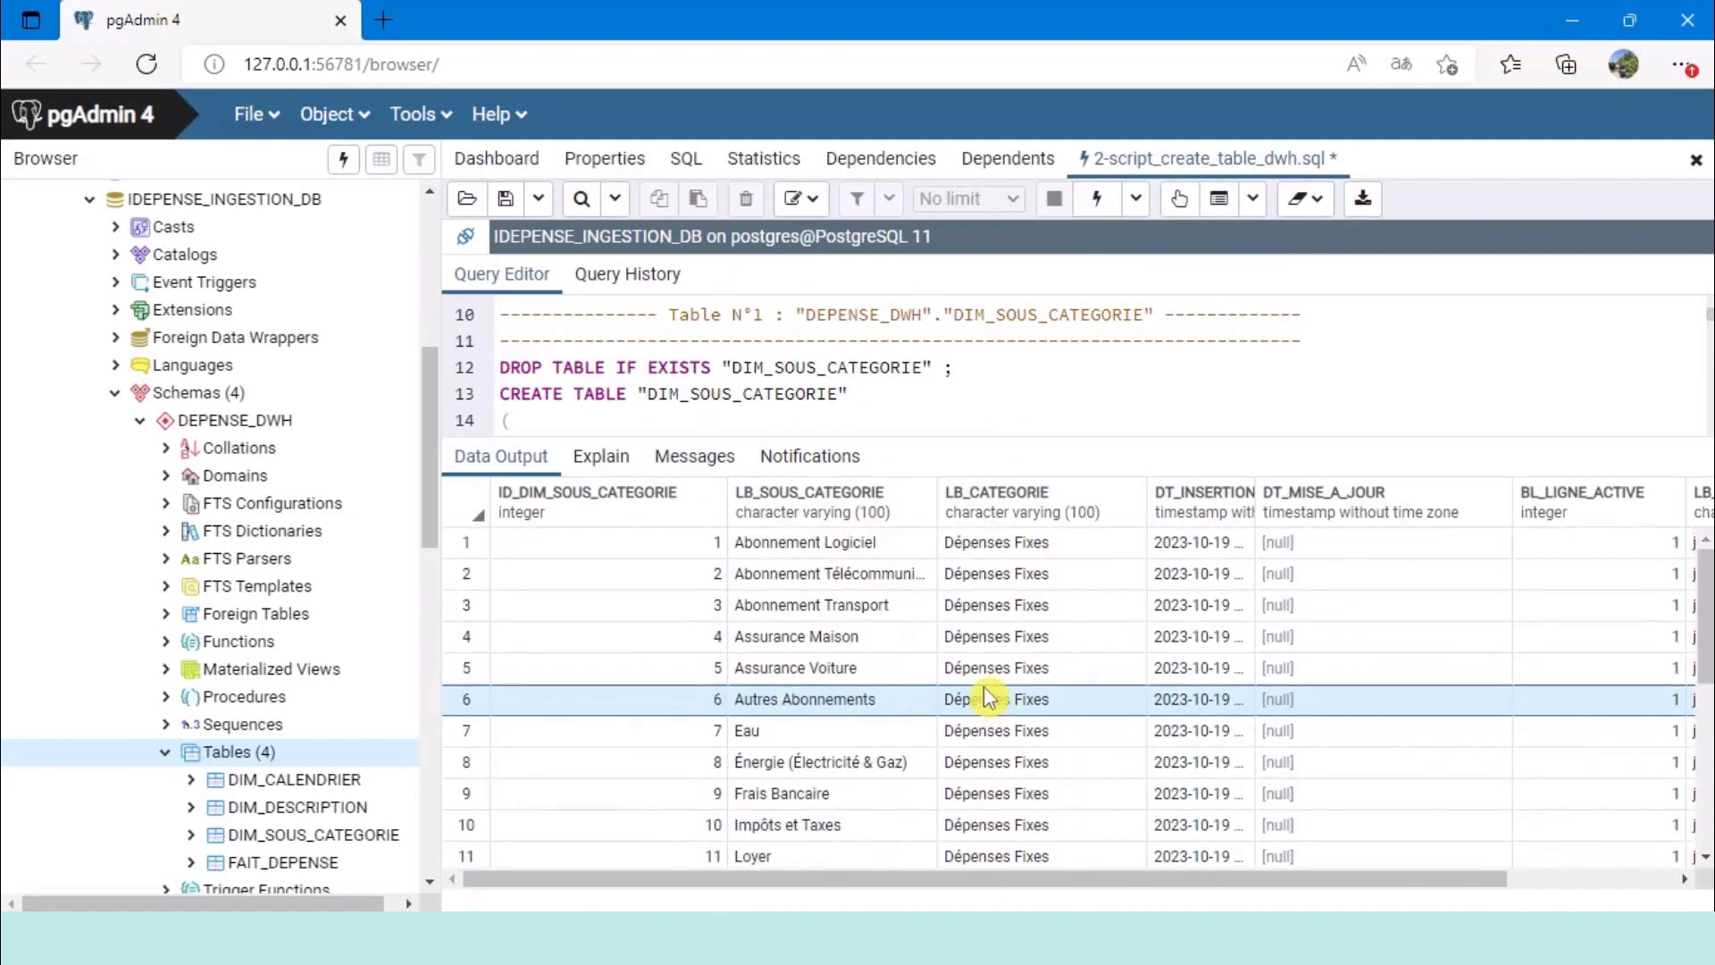
Return to Talend Open Studio and choose the archive jGenerateCalendar.zip from the Partie 3 folder as the import source.
left_click(1584, 22)
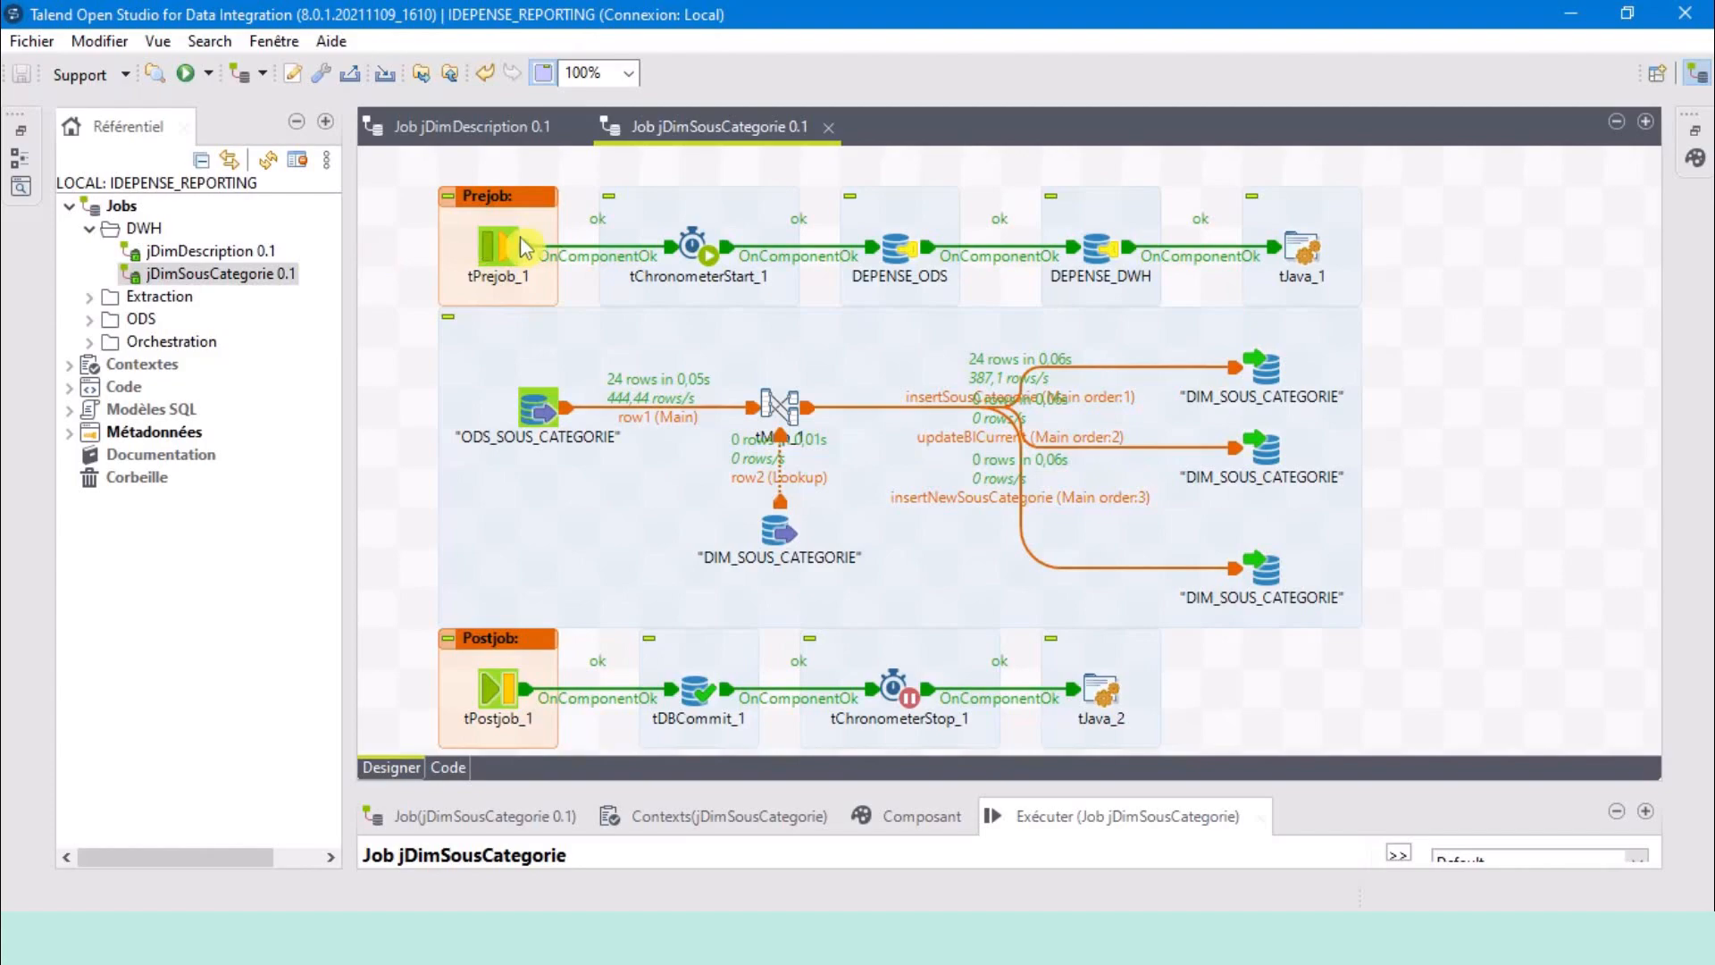
left_click(450, 75)
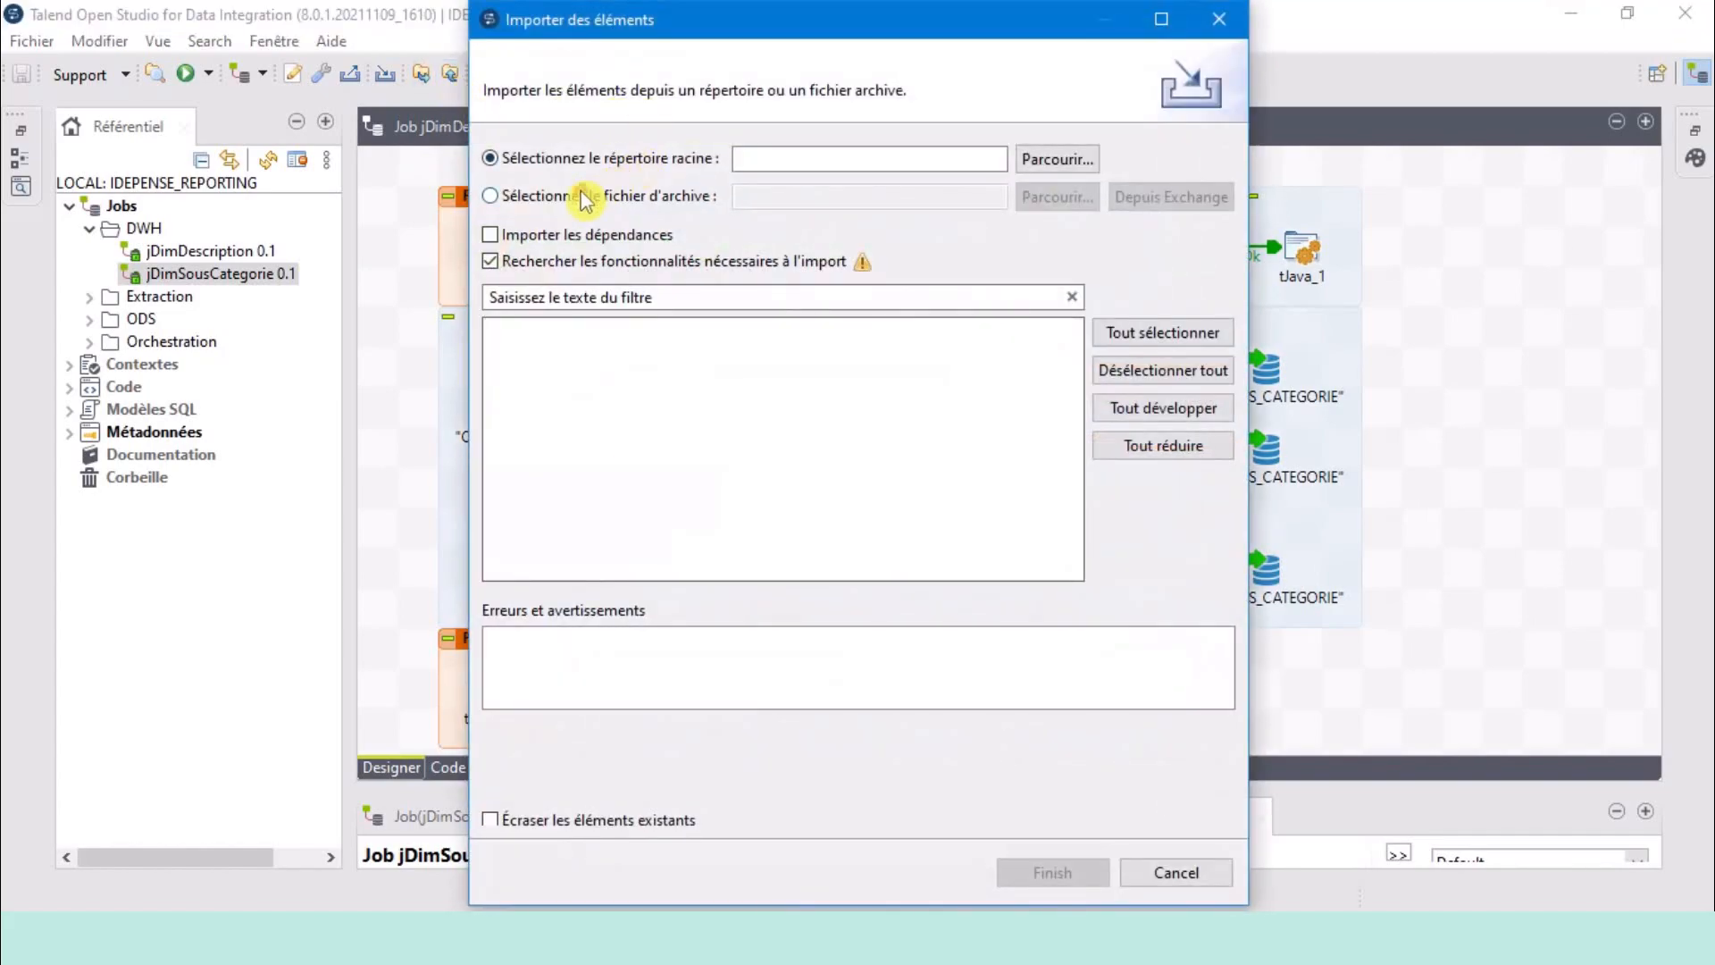
left_click(584, 198)
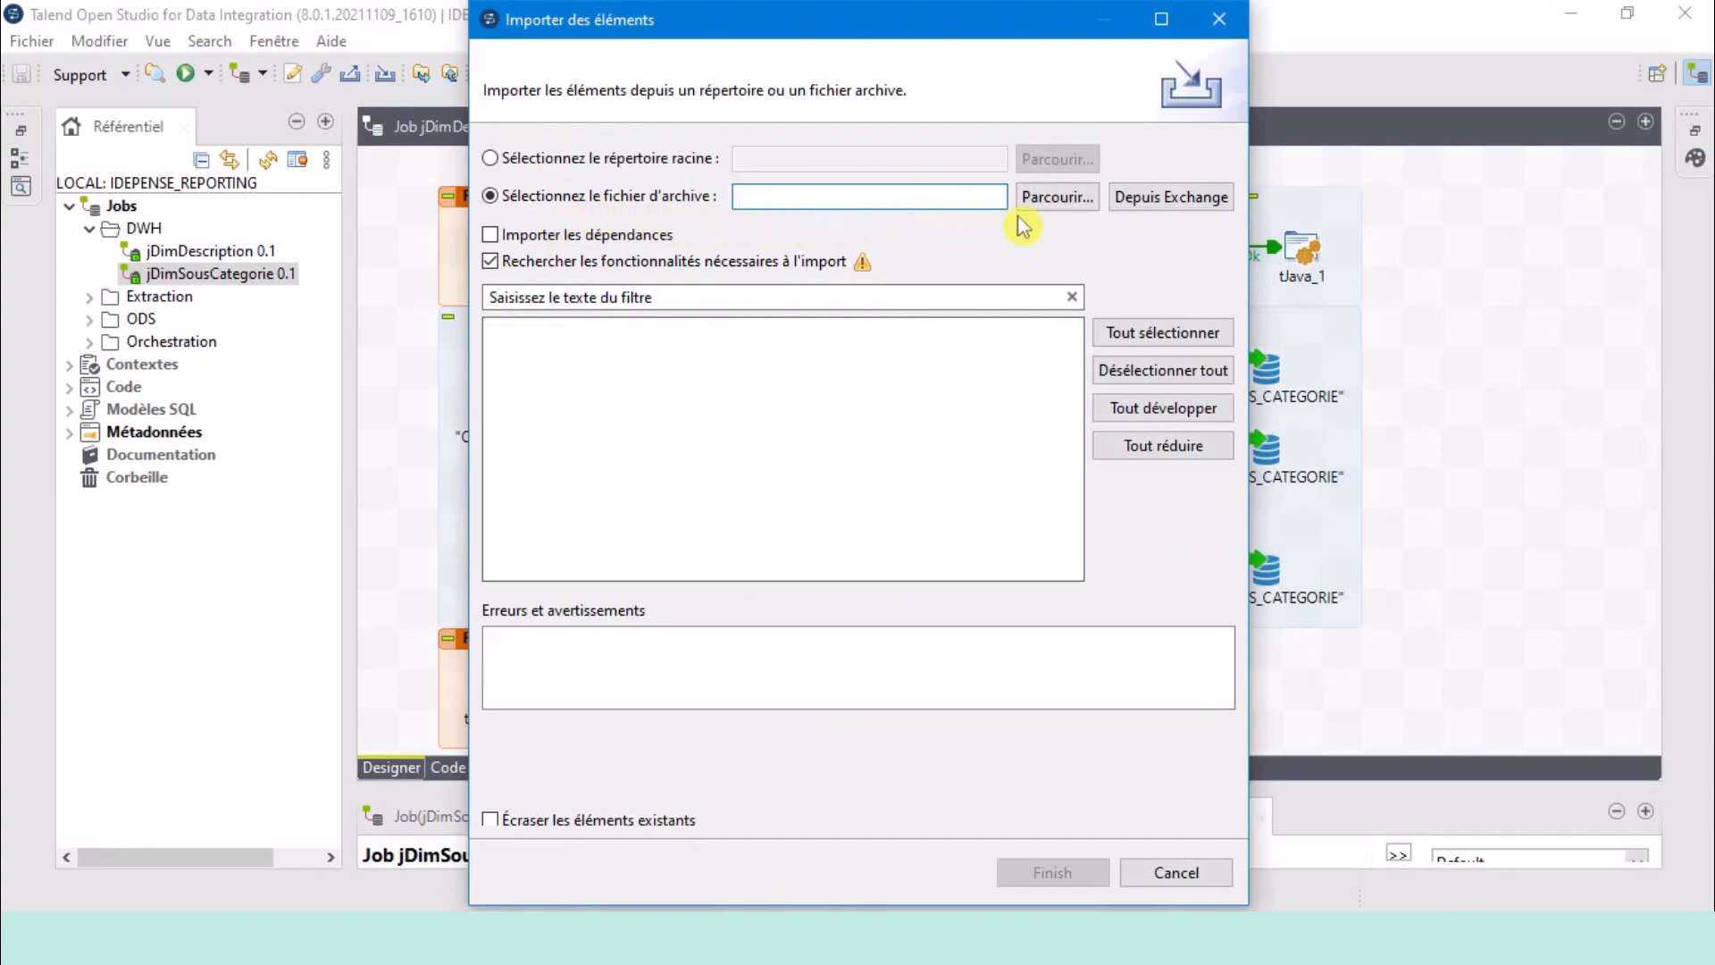
left_click(1057, 198)
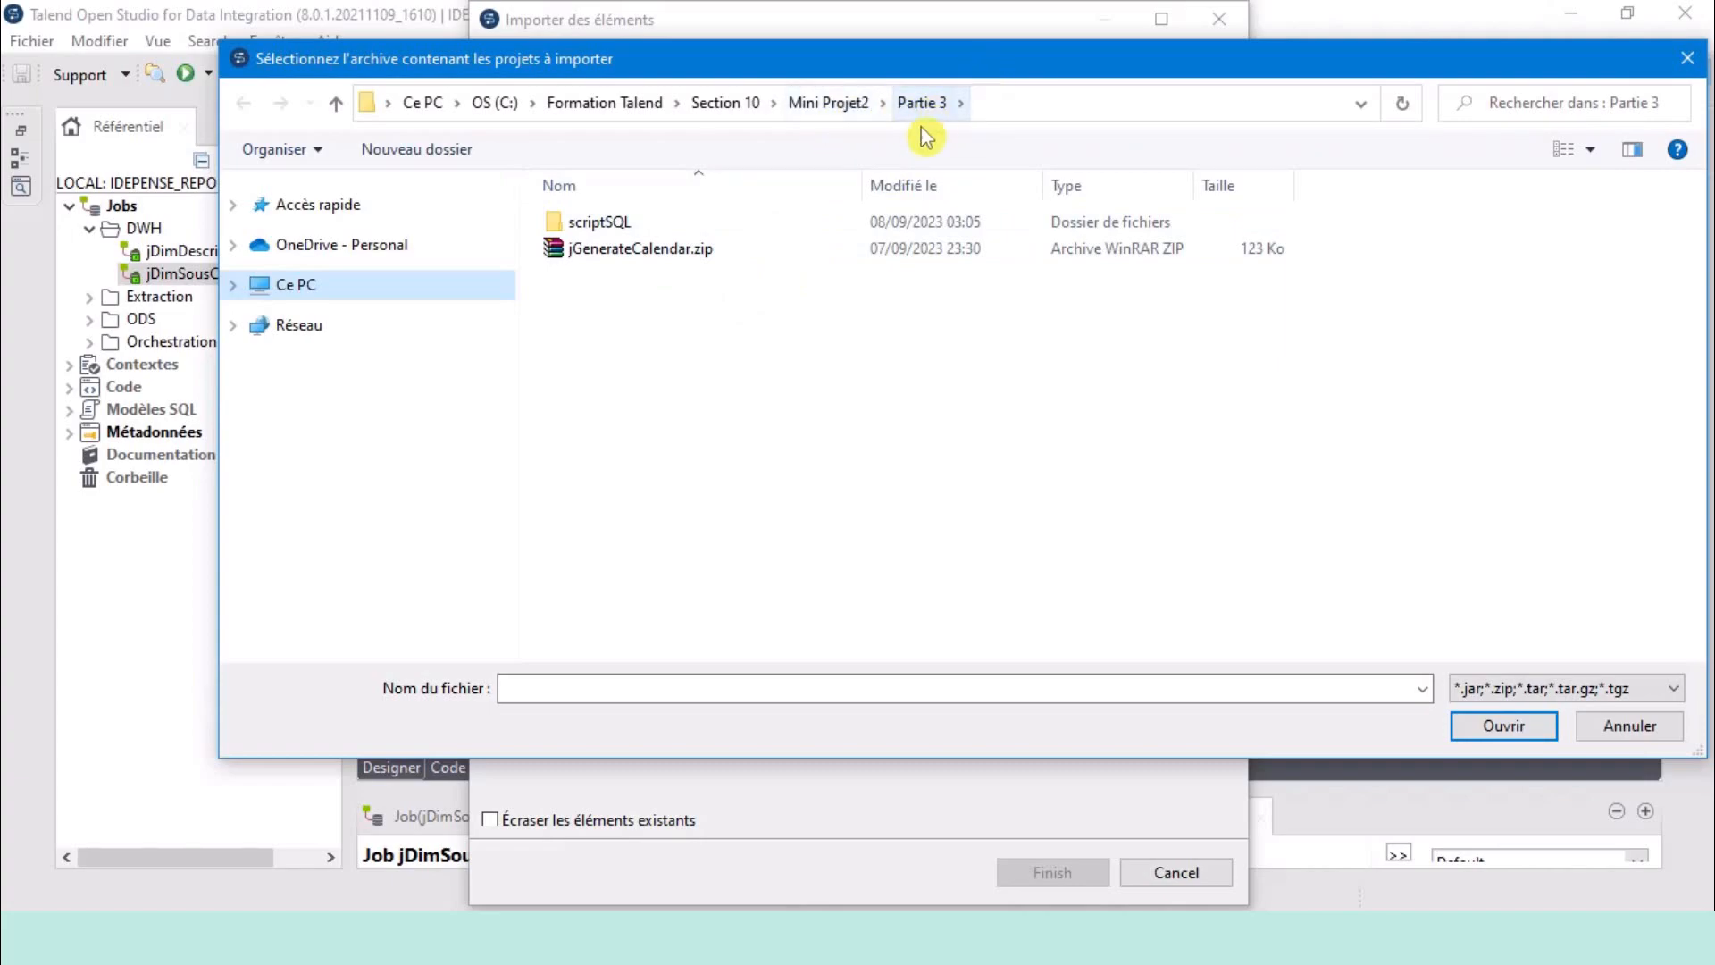
left_click(714, 251)
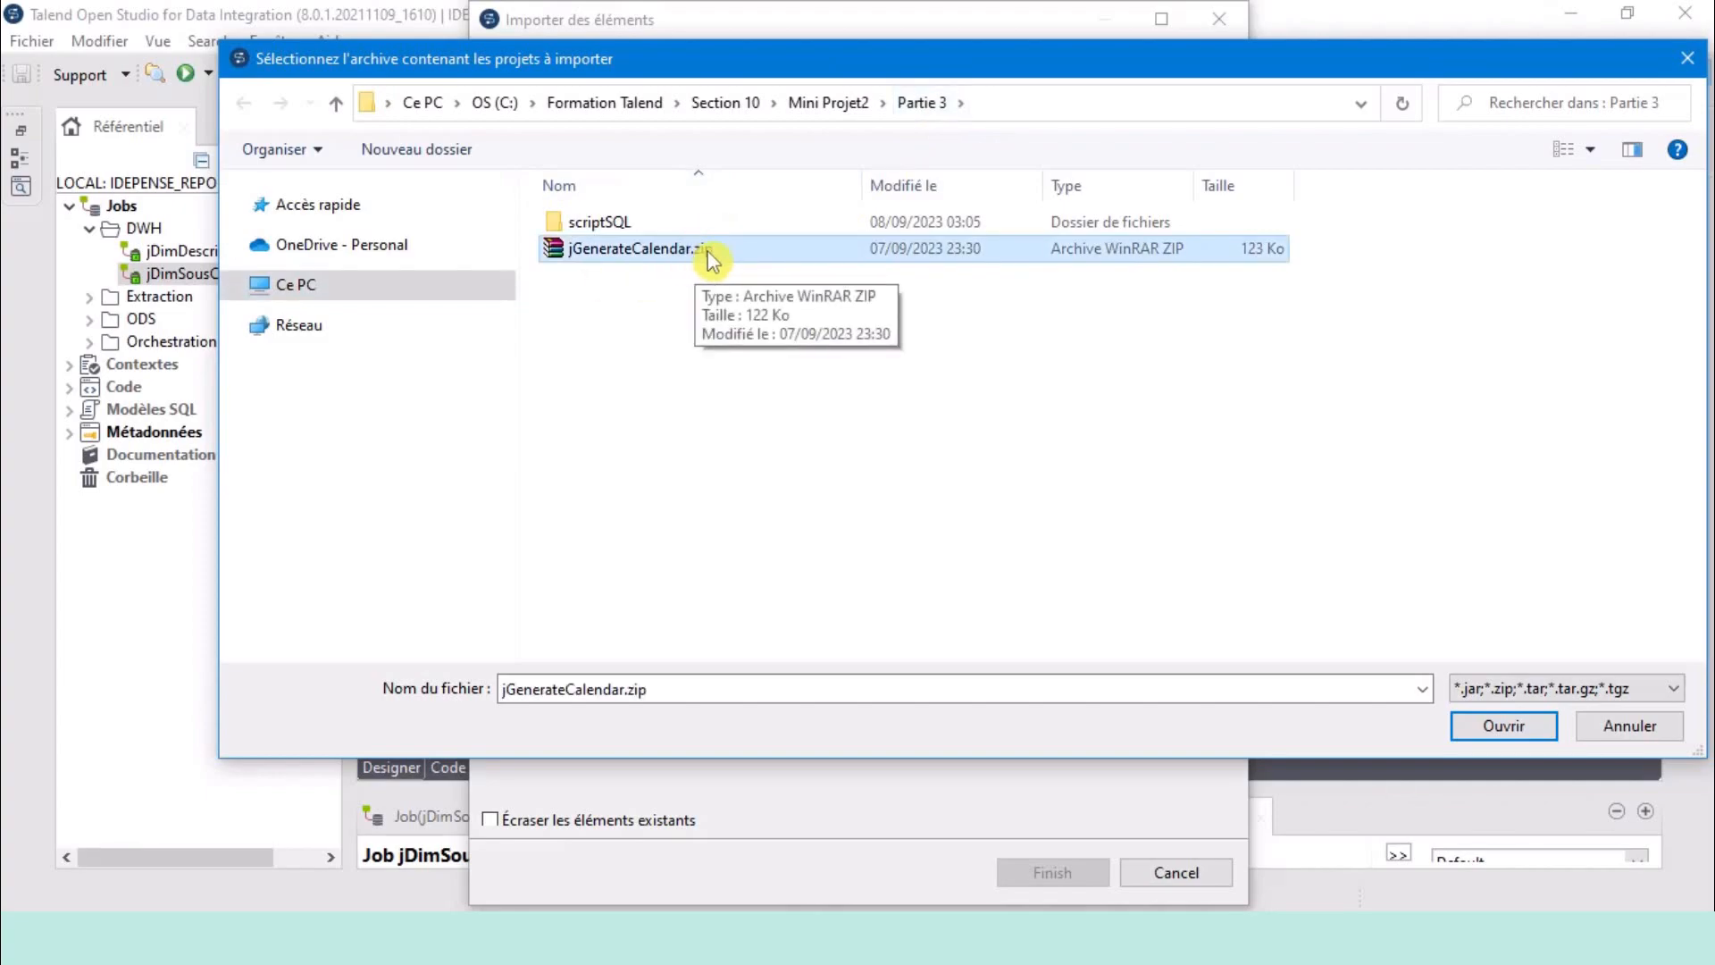
double_click(688, 250)
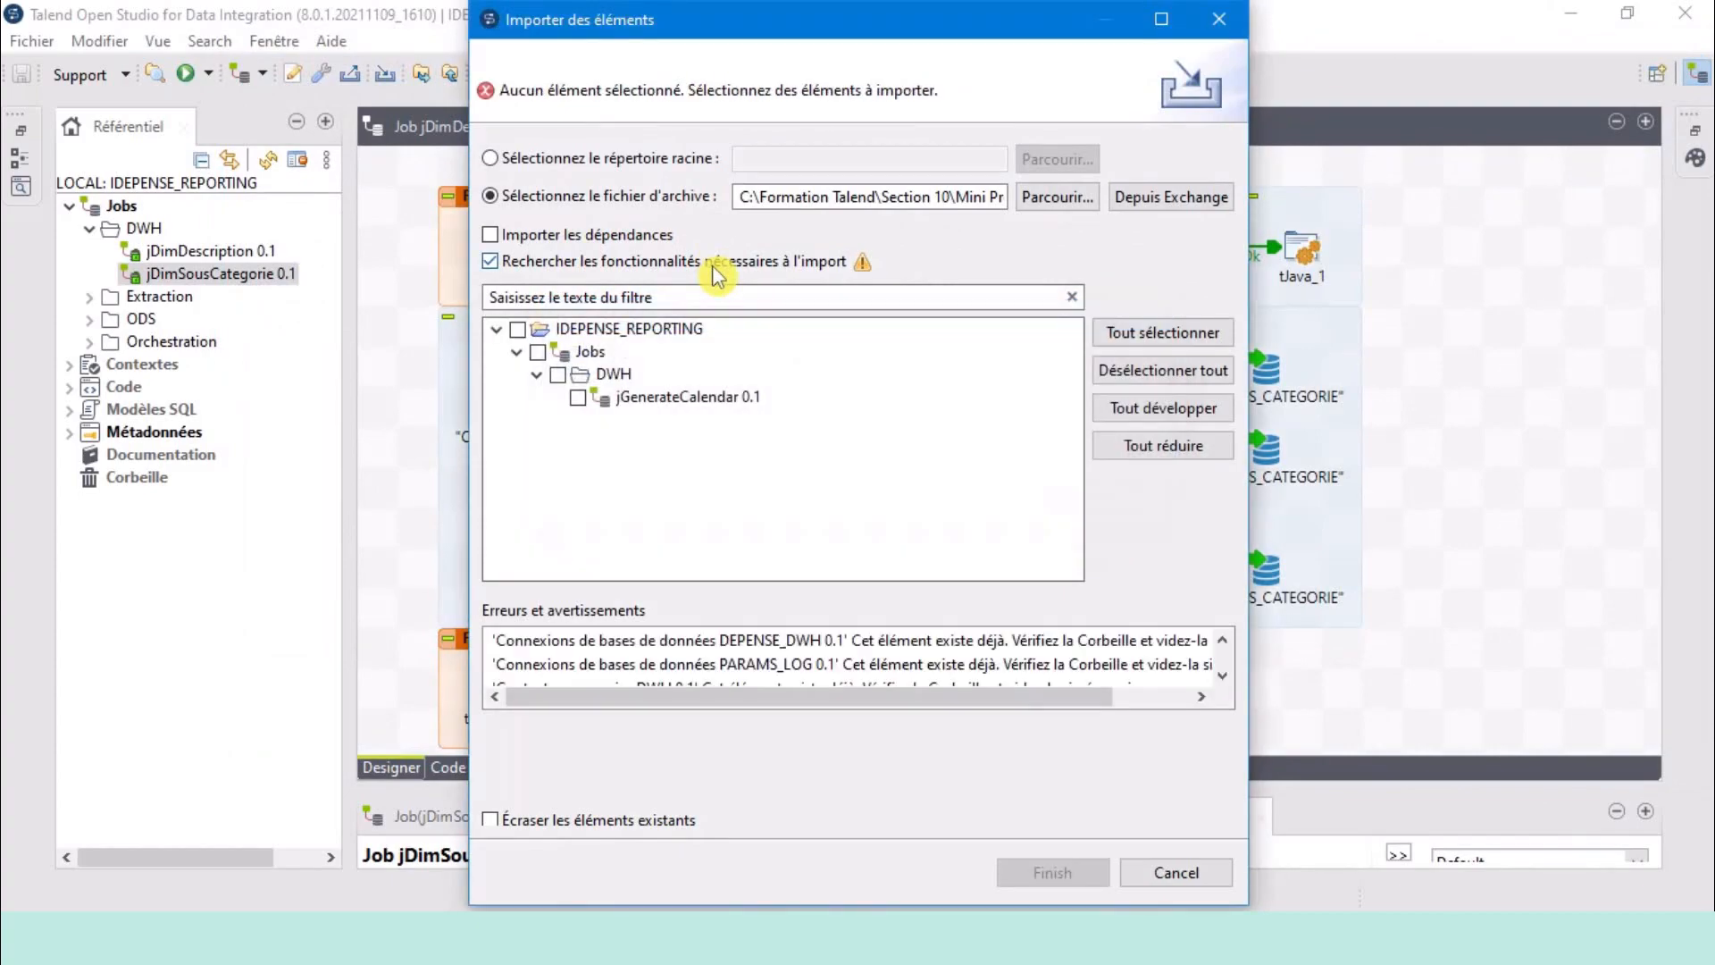
Import the jGenerateCalendar 0.1 job with the search for features required by the import turned off.
left_click(577, 398)
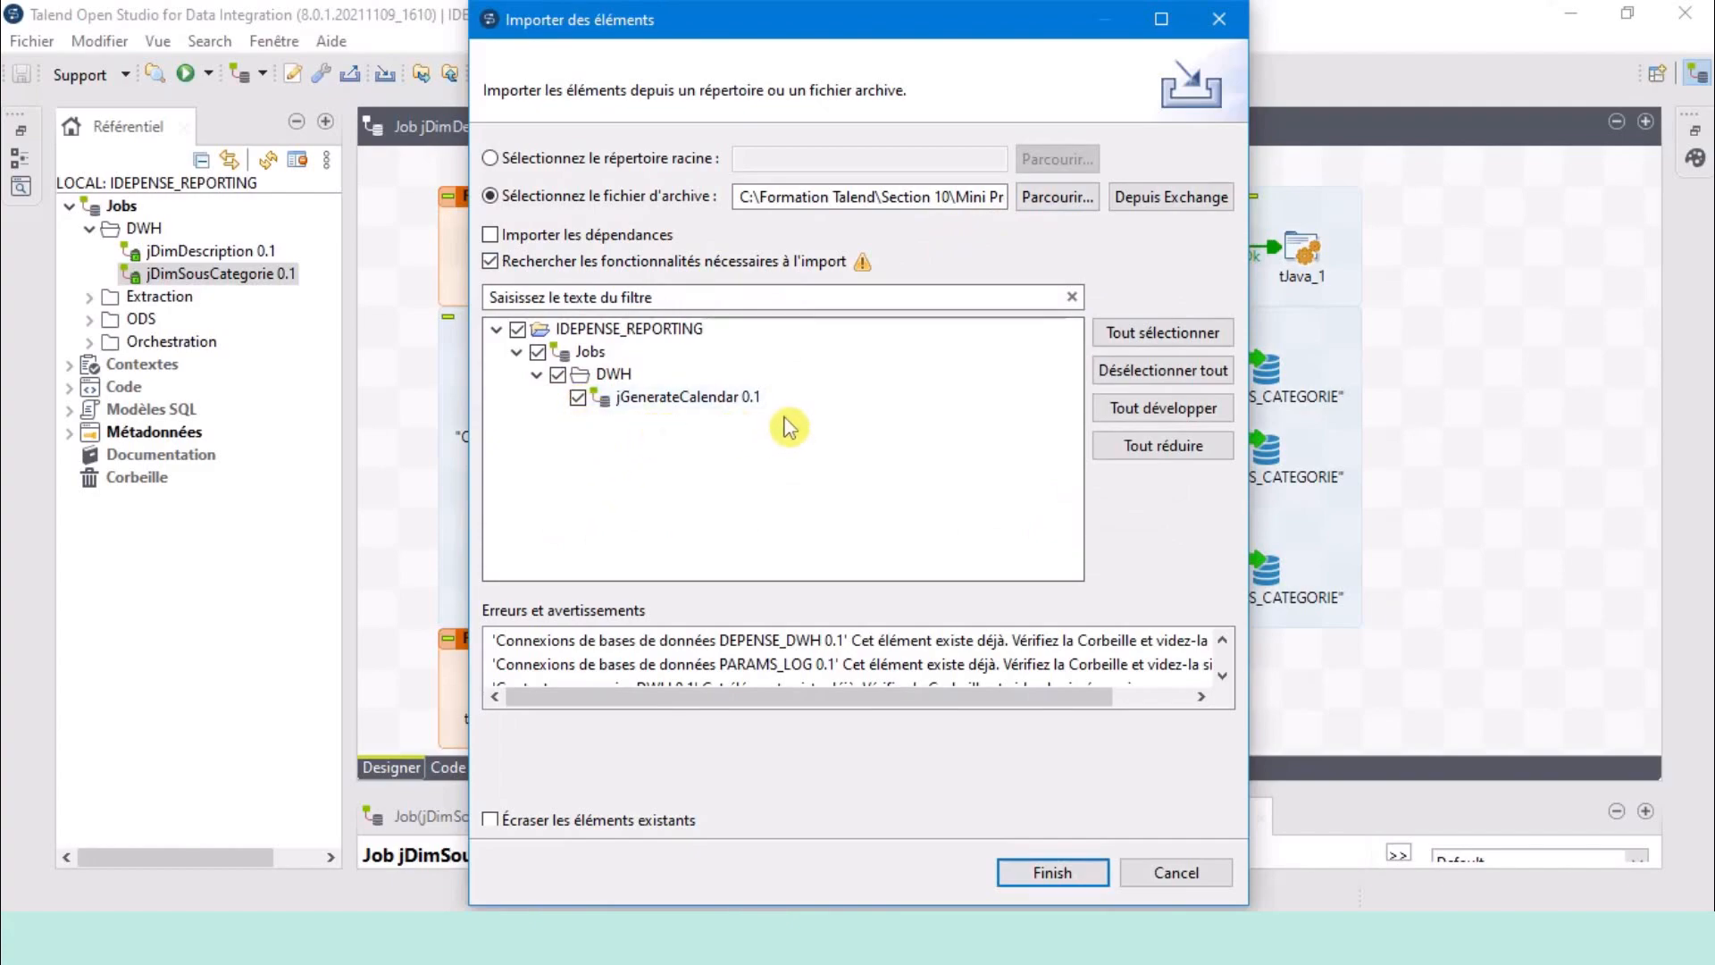
left_click(533, 262)
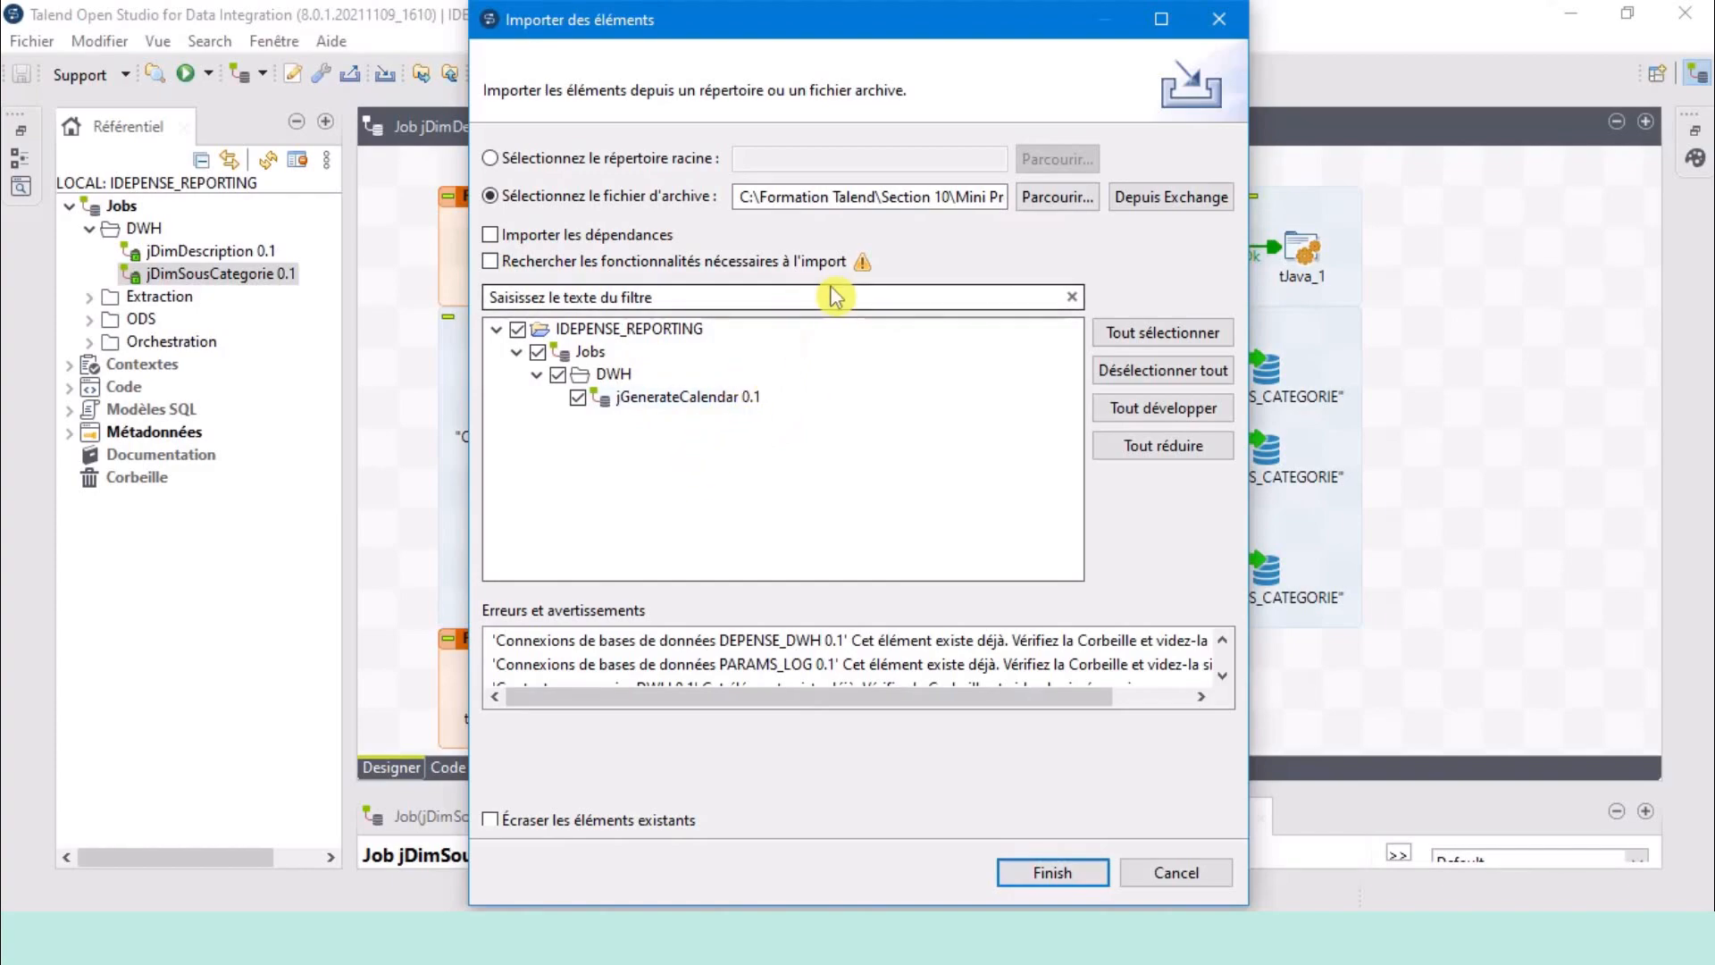
left_click(1054, 874)
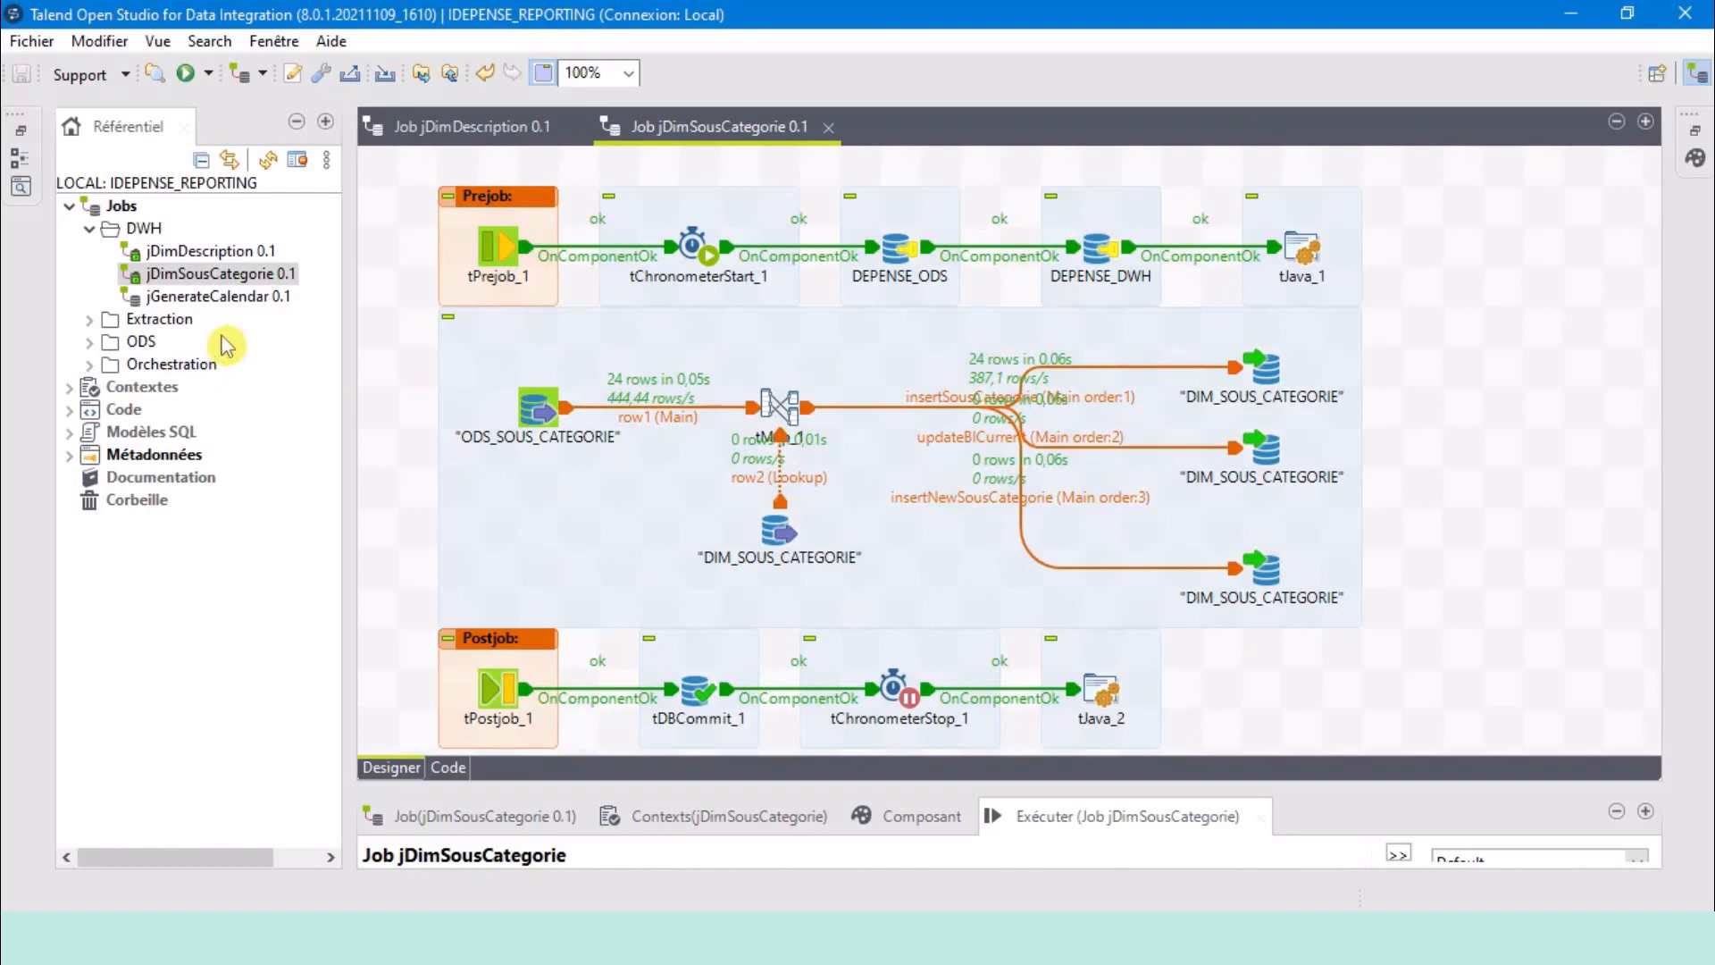
Open the jGenerateCalendar 0.1 job without applying the detected property updates, hide the repository tree and enlarge the job's settings area.
left_click(239, 302)
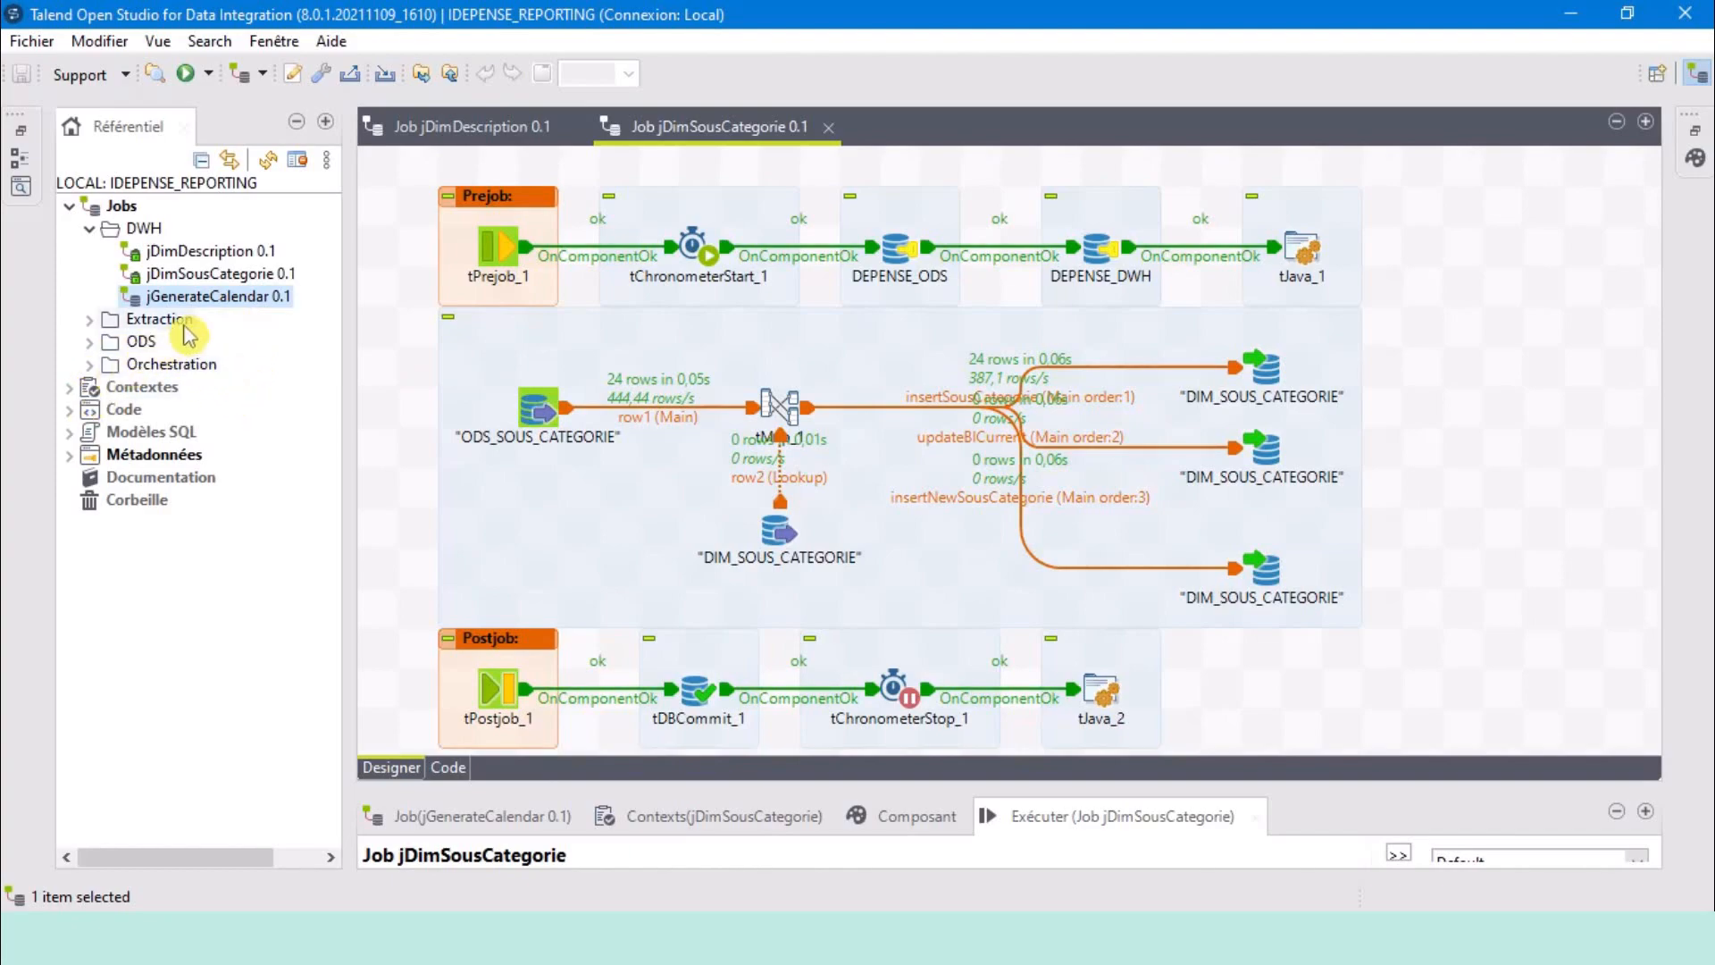
double_click(235, 300)
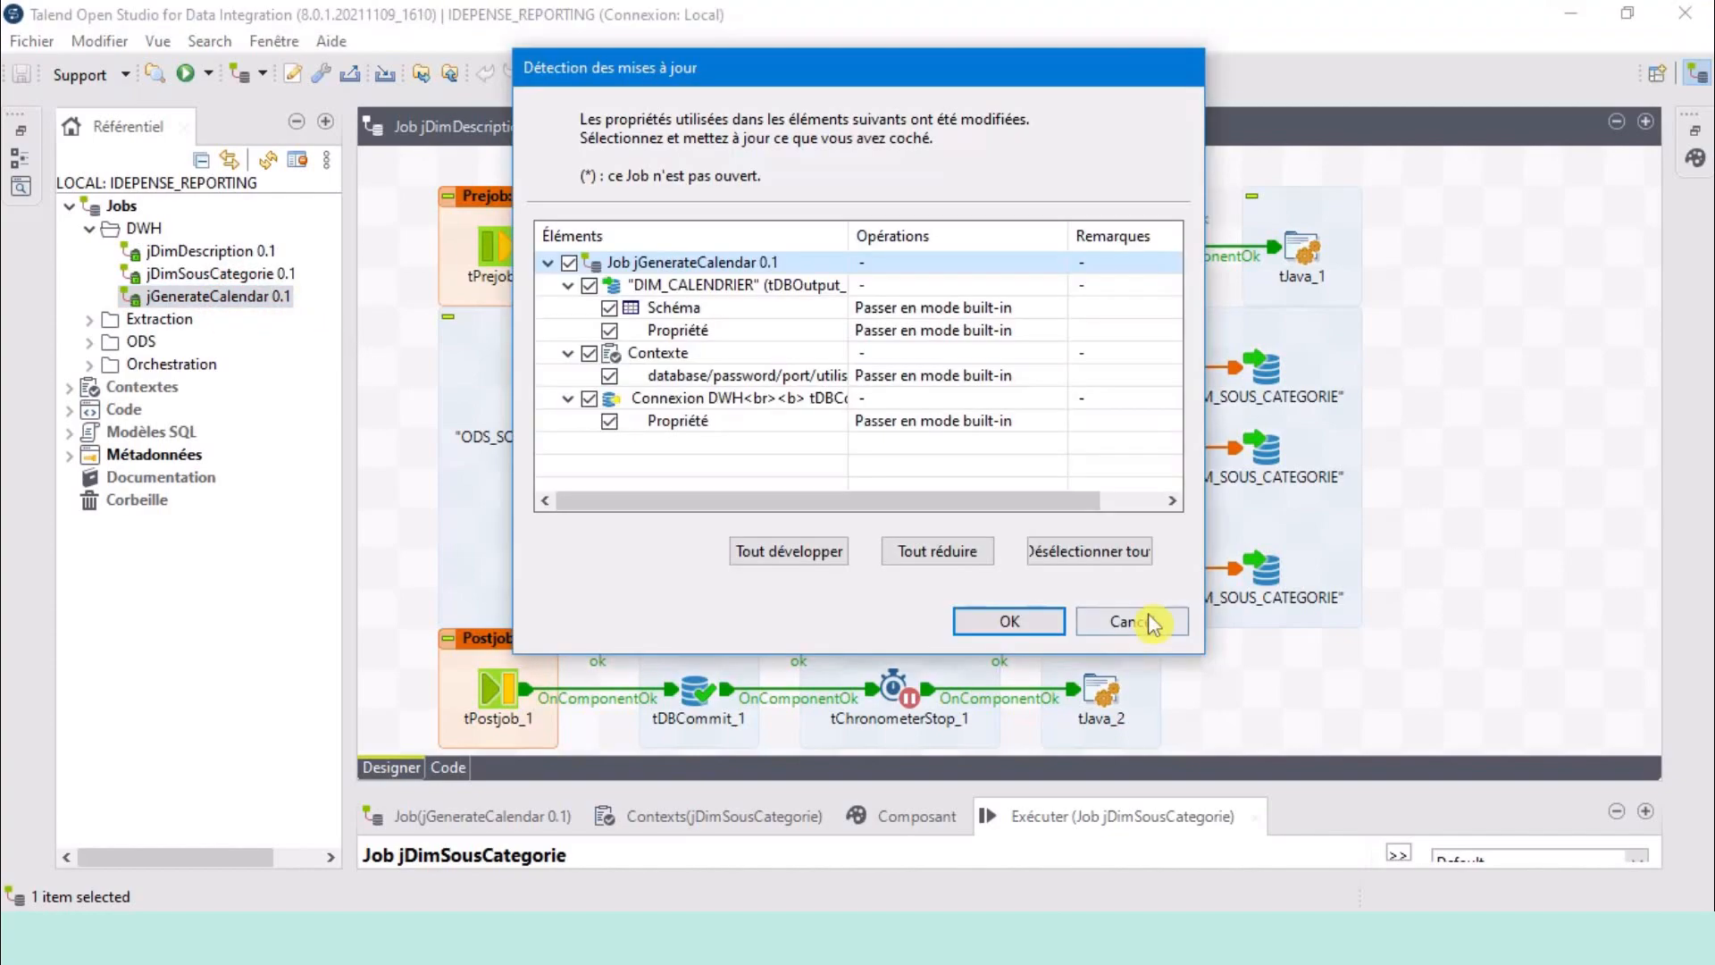
left_click(1133, 621)
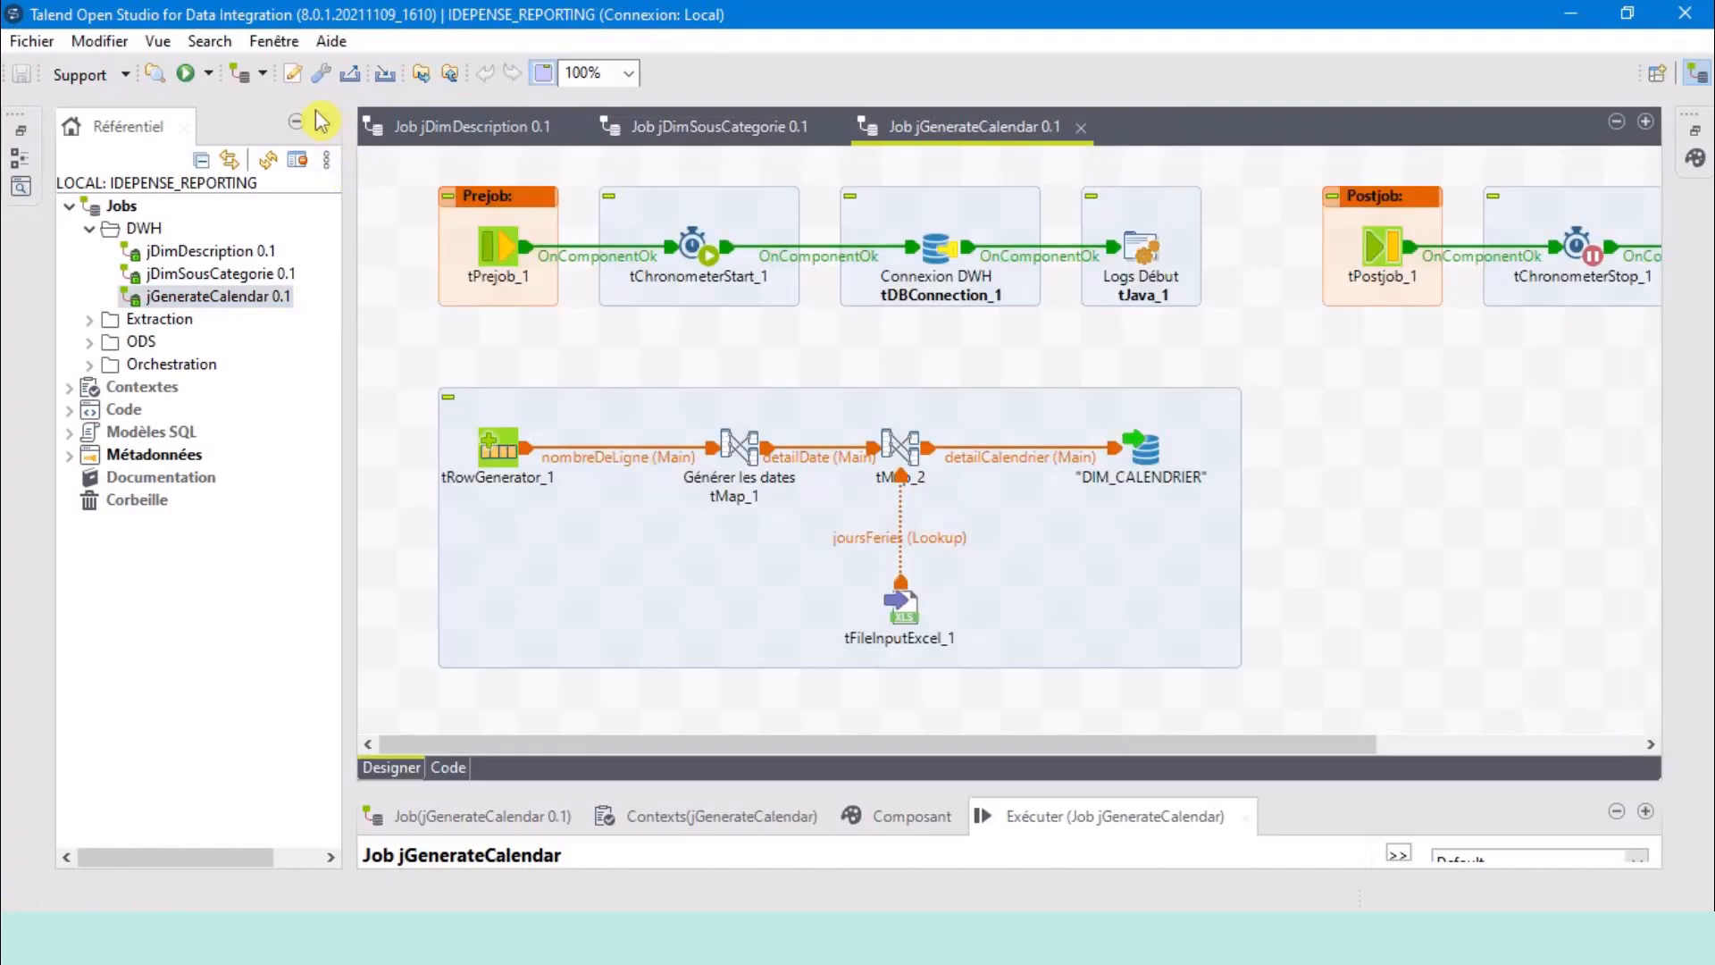
left_click(299, 120)
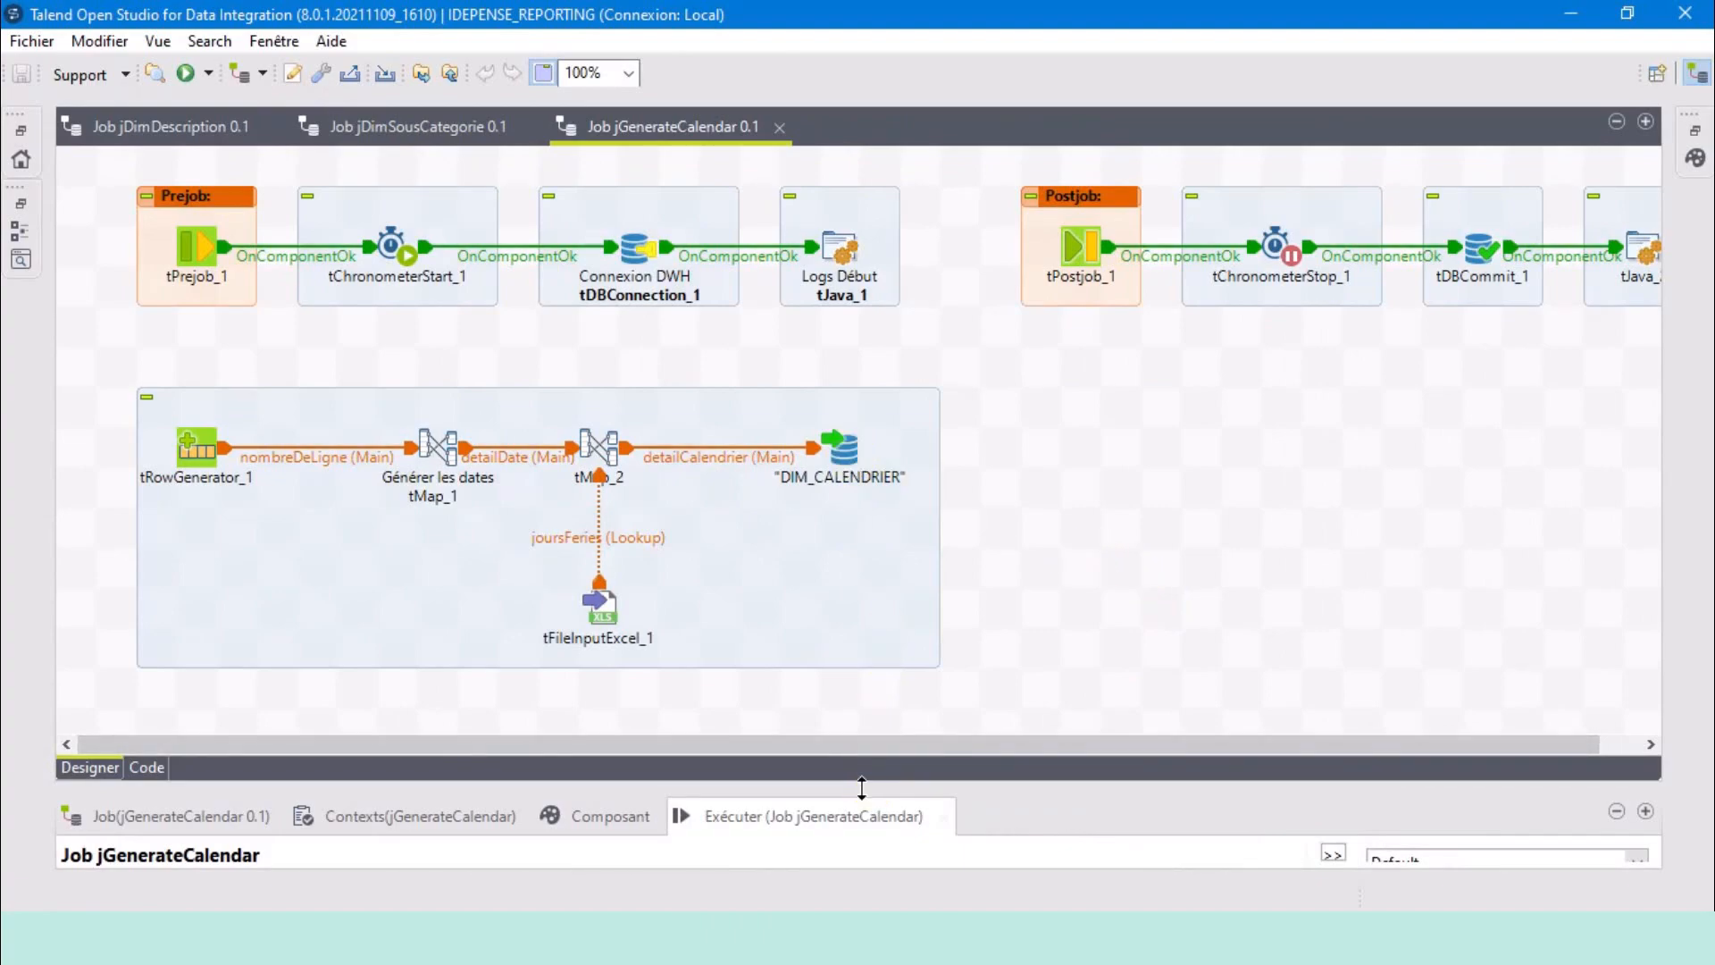
left_click_drag(859, 787, 848, 581)
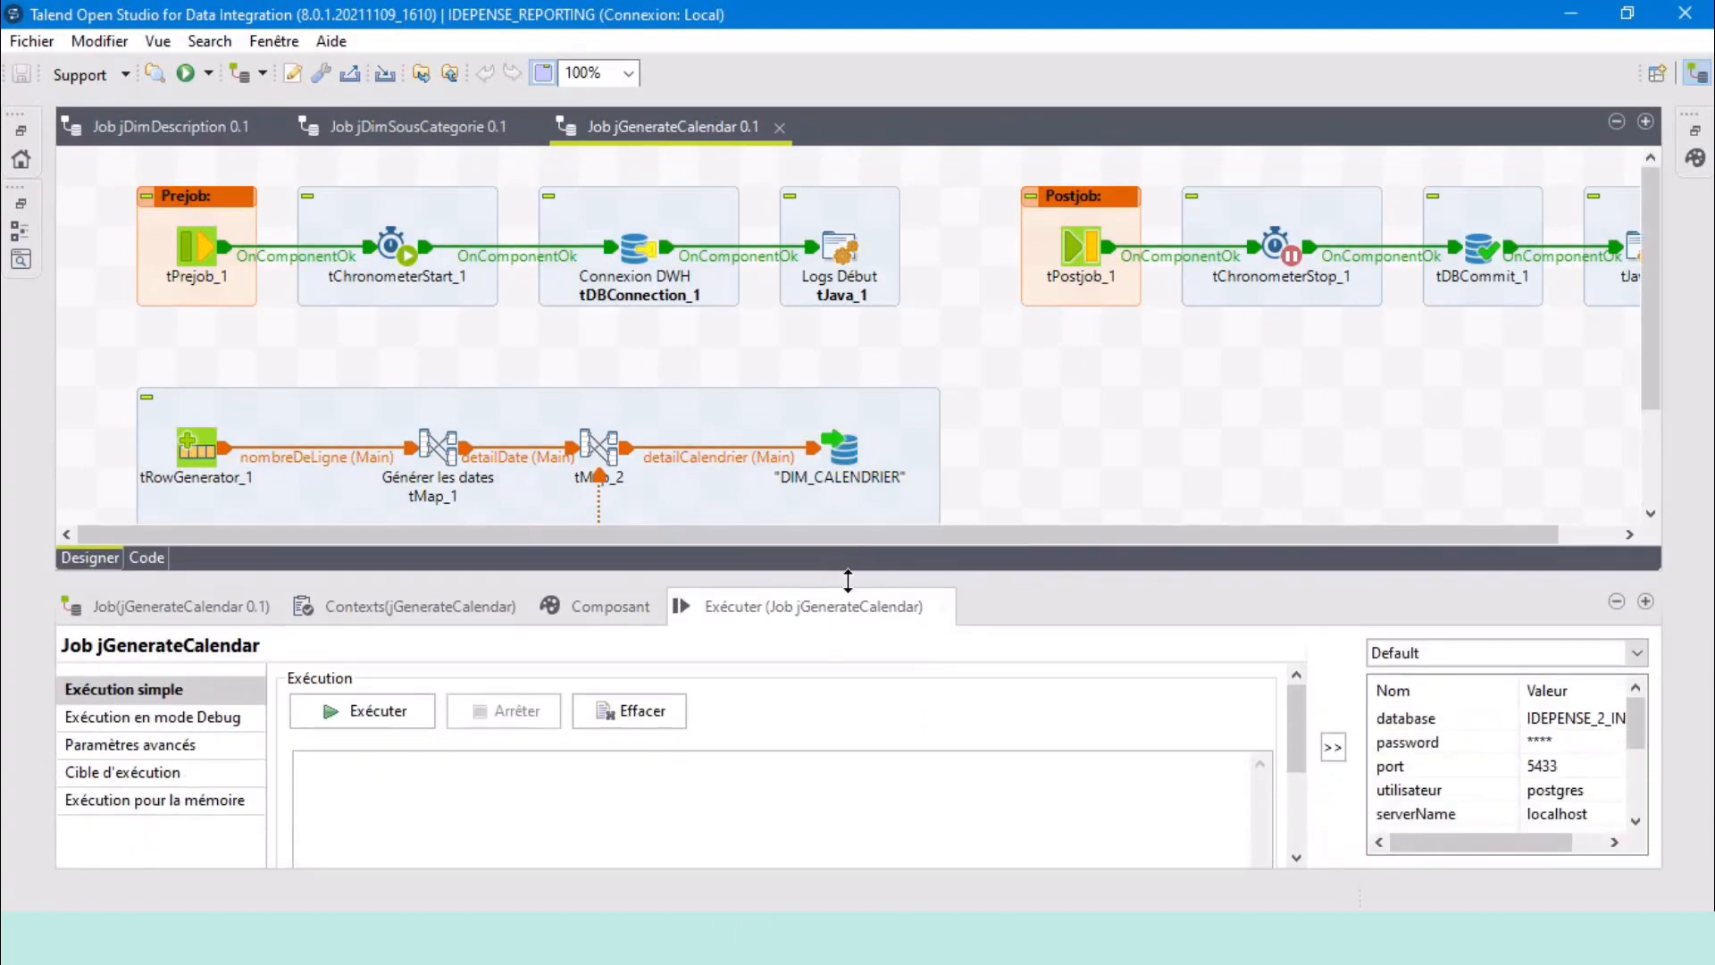
scroll(777, 375, "down", 1)
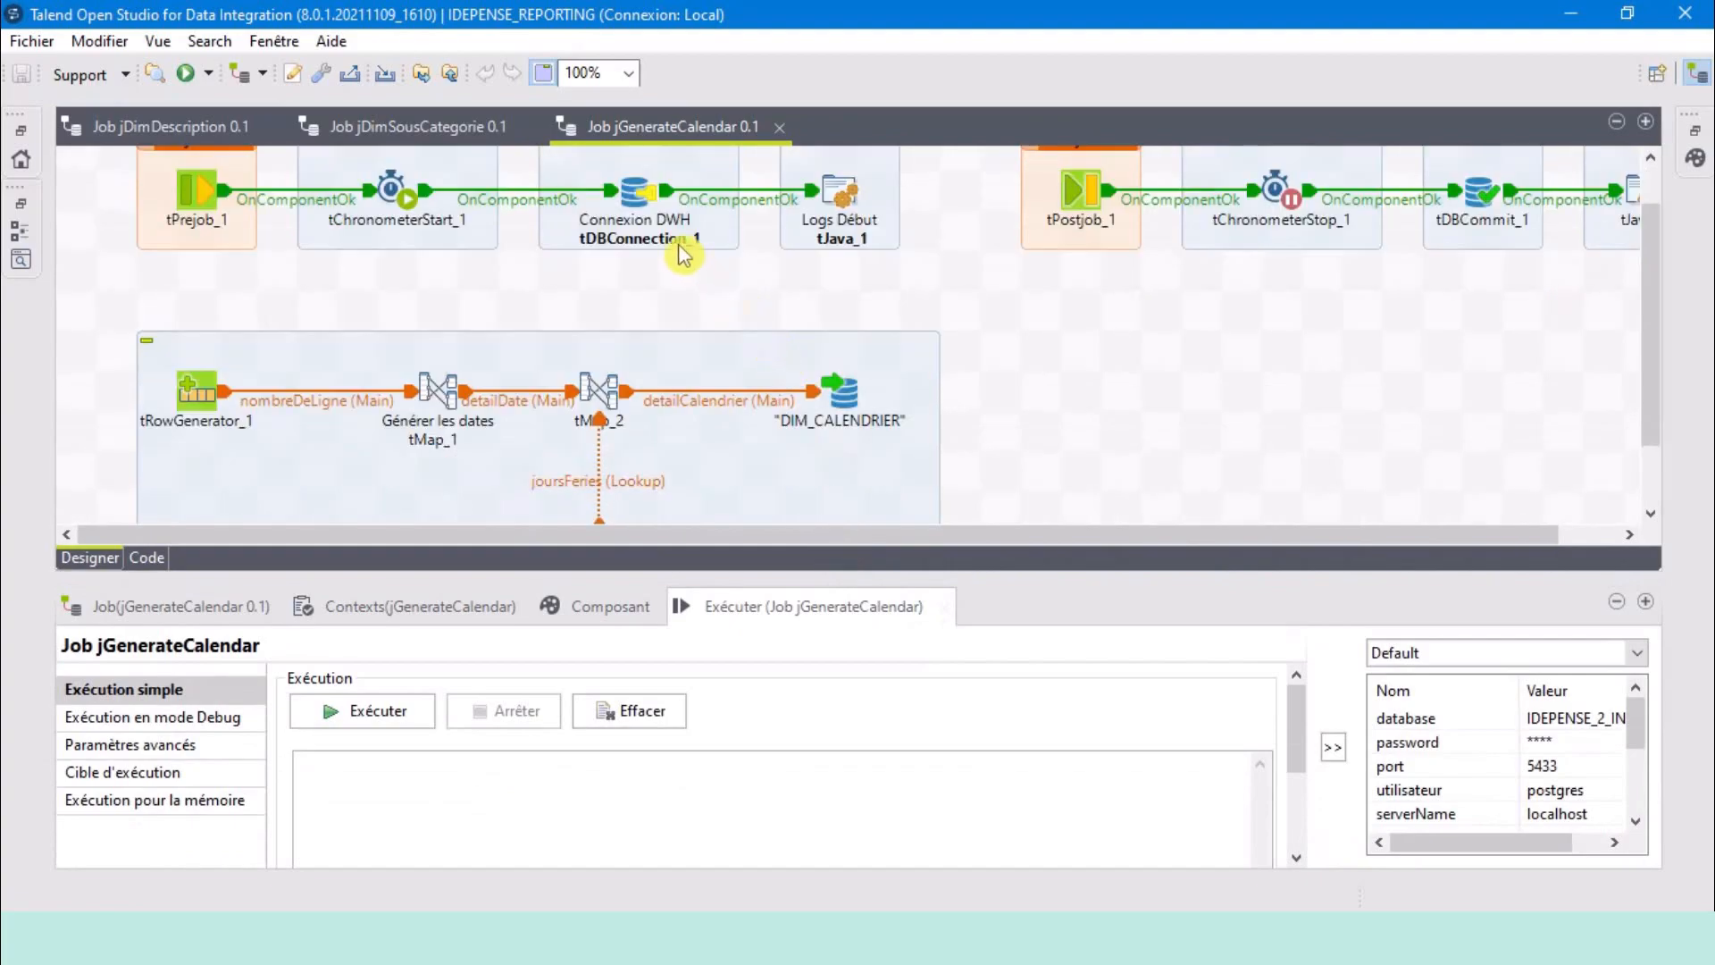
Remove the built-in context variables from database through schema_dwh in jGenerateCalendar, keeping only the three calendar variables.
left_click(415, 608)
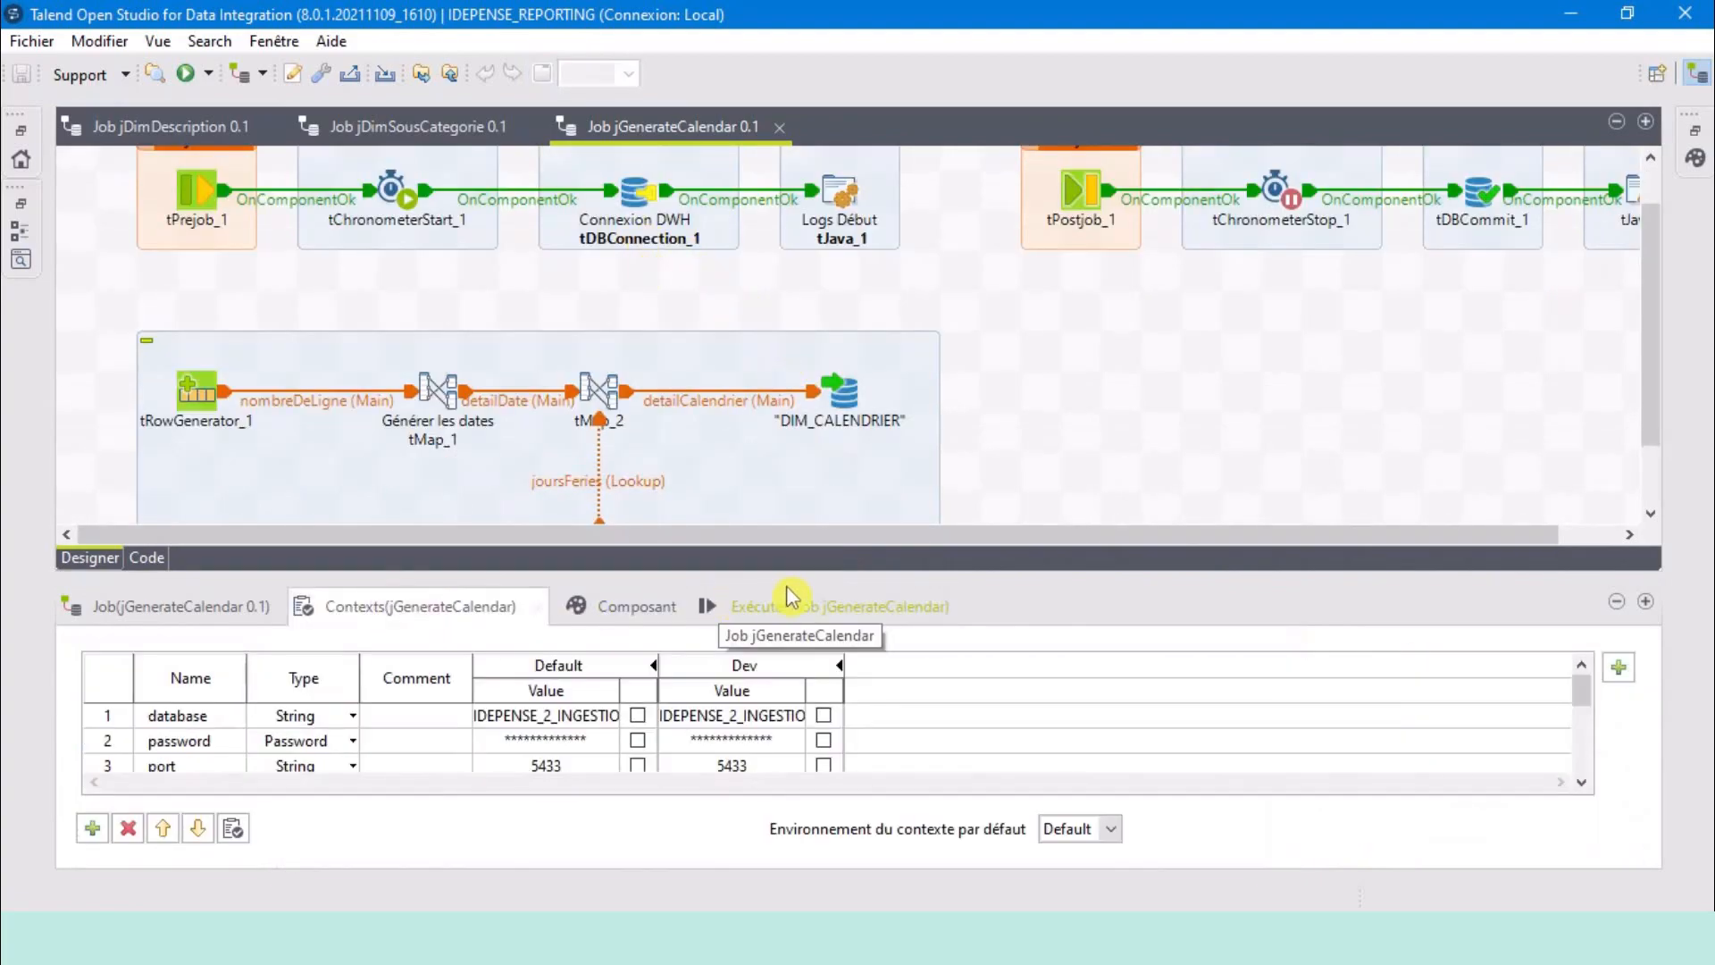
left_click_drag(811, 580, 809, 260)
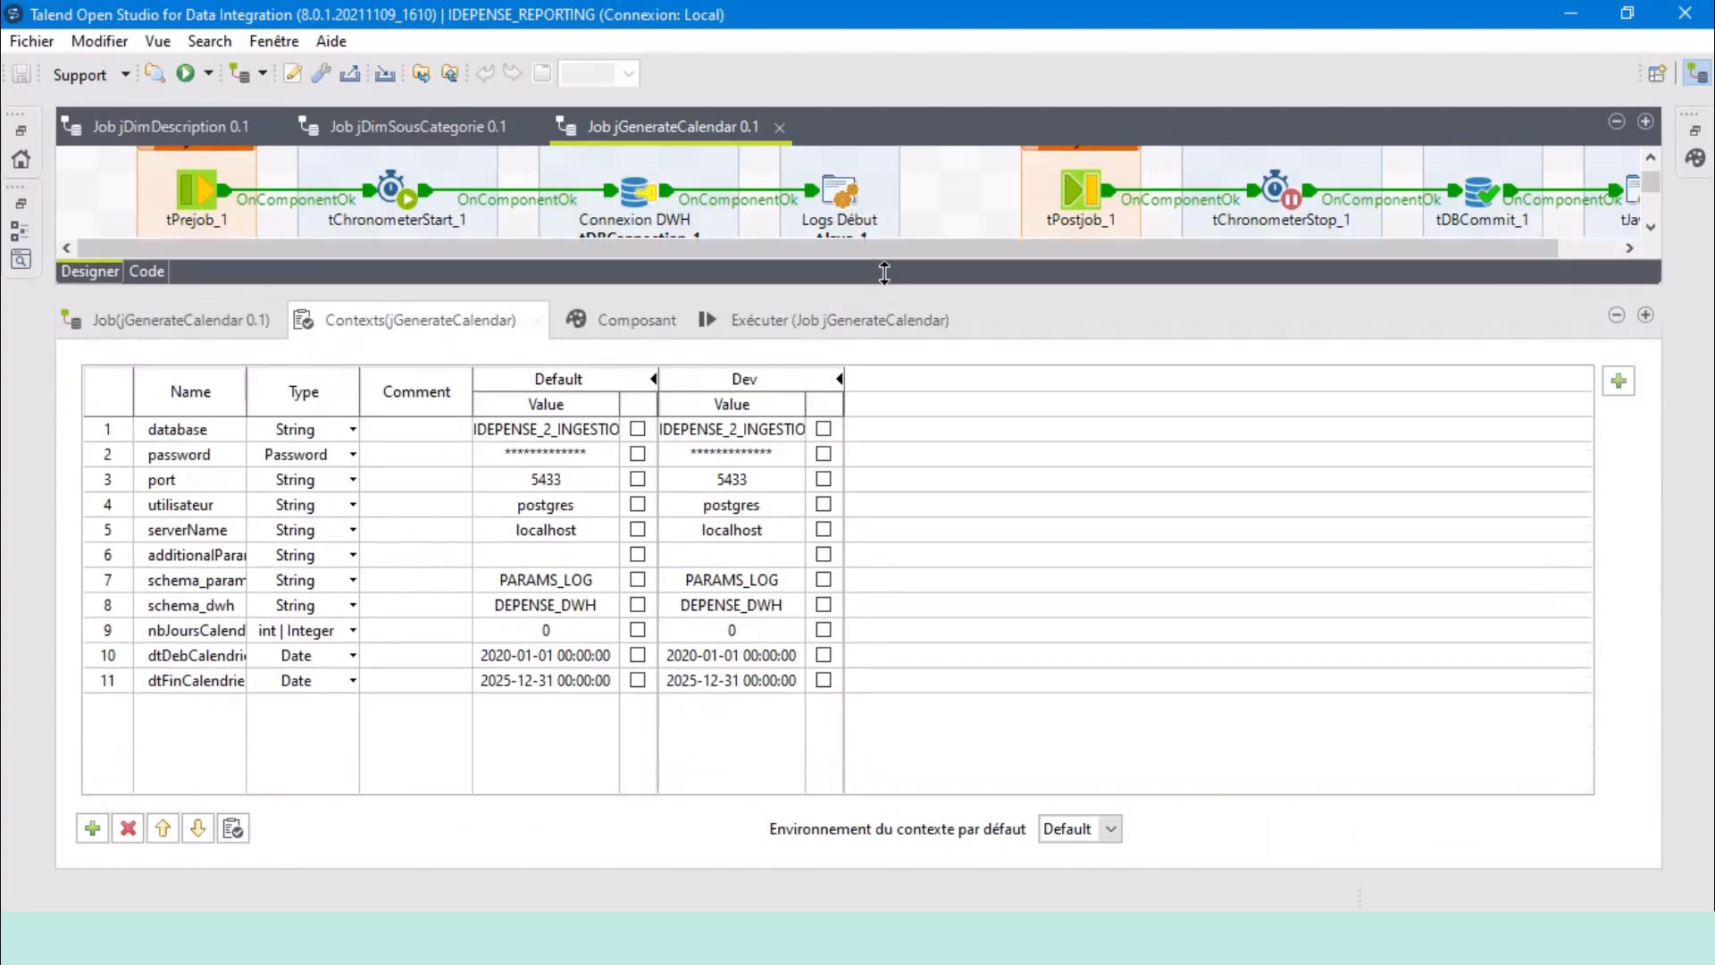
double_click(246, 379)
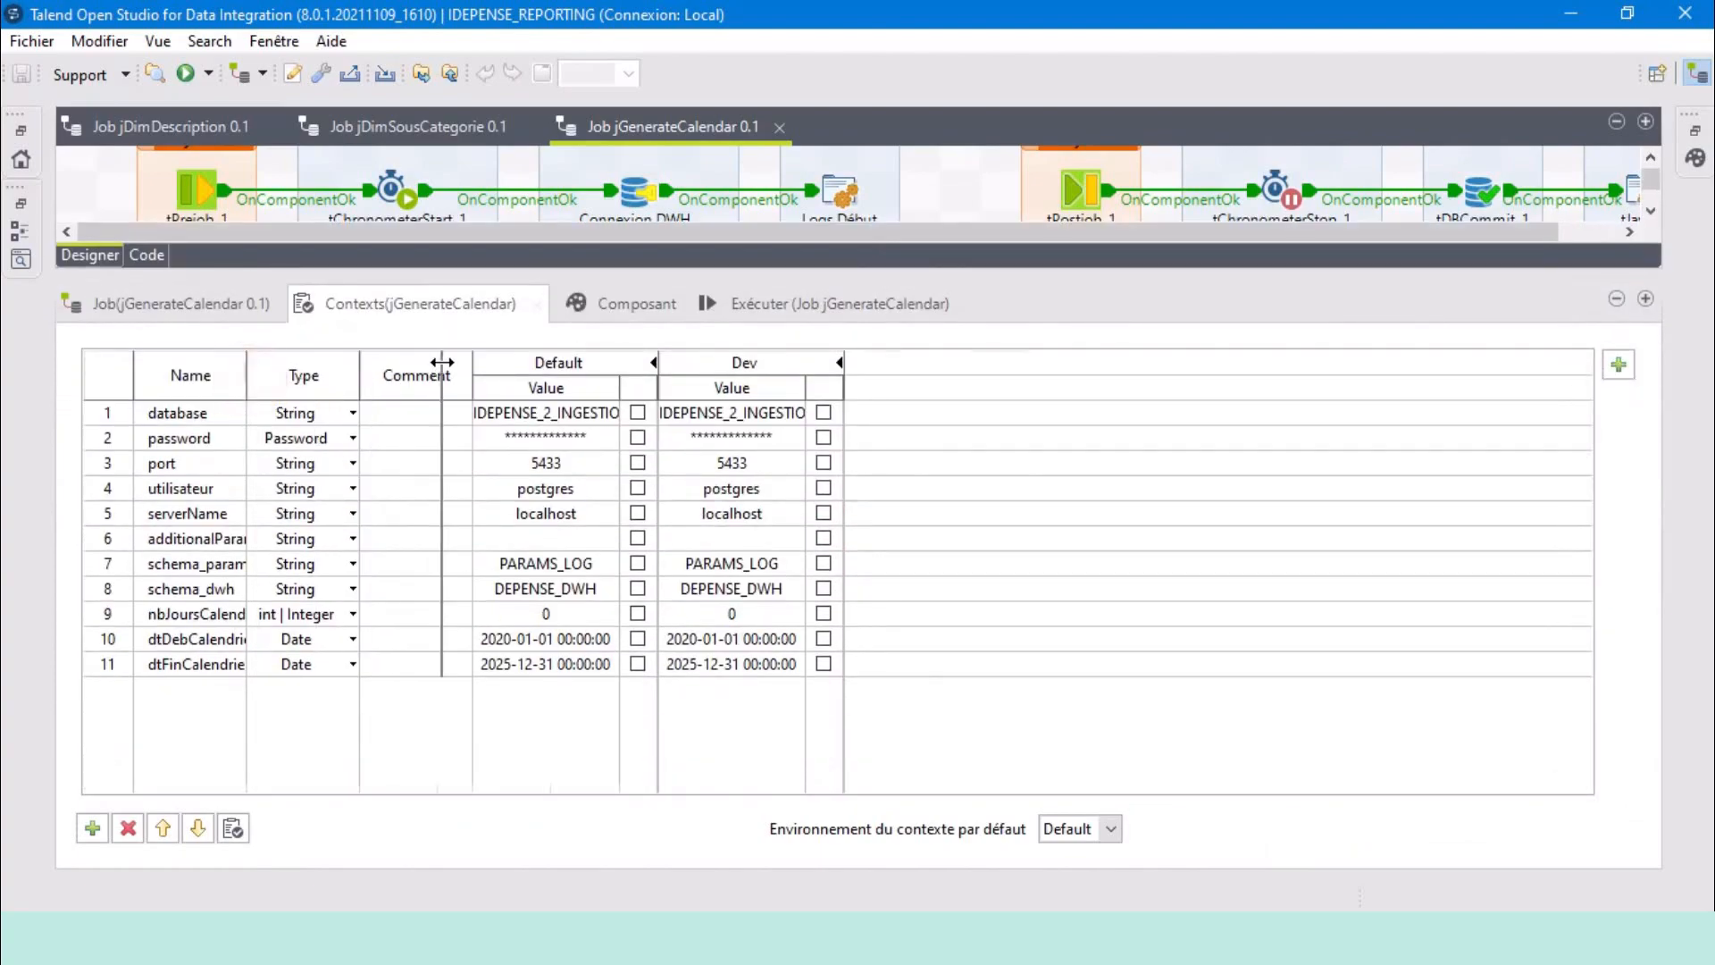
left_click(106, 414)
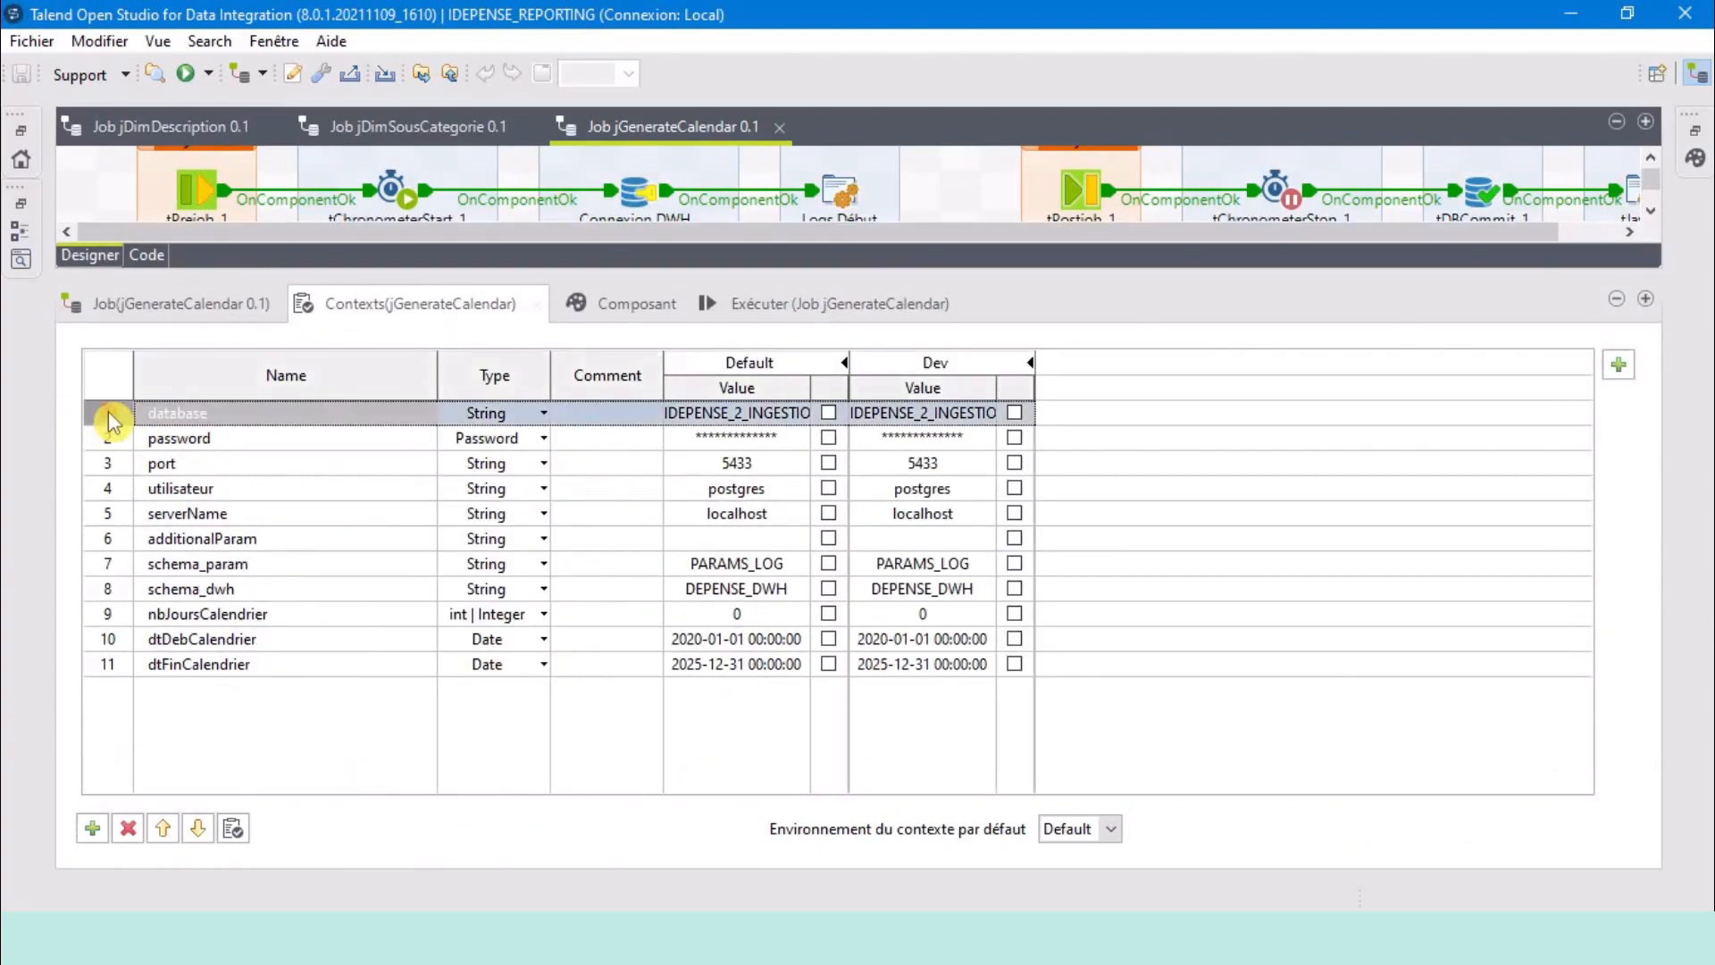
left_click(103, 593, "shift")
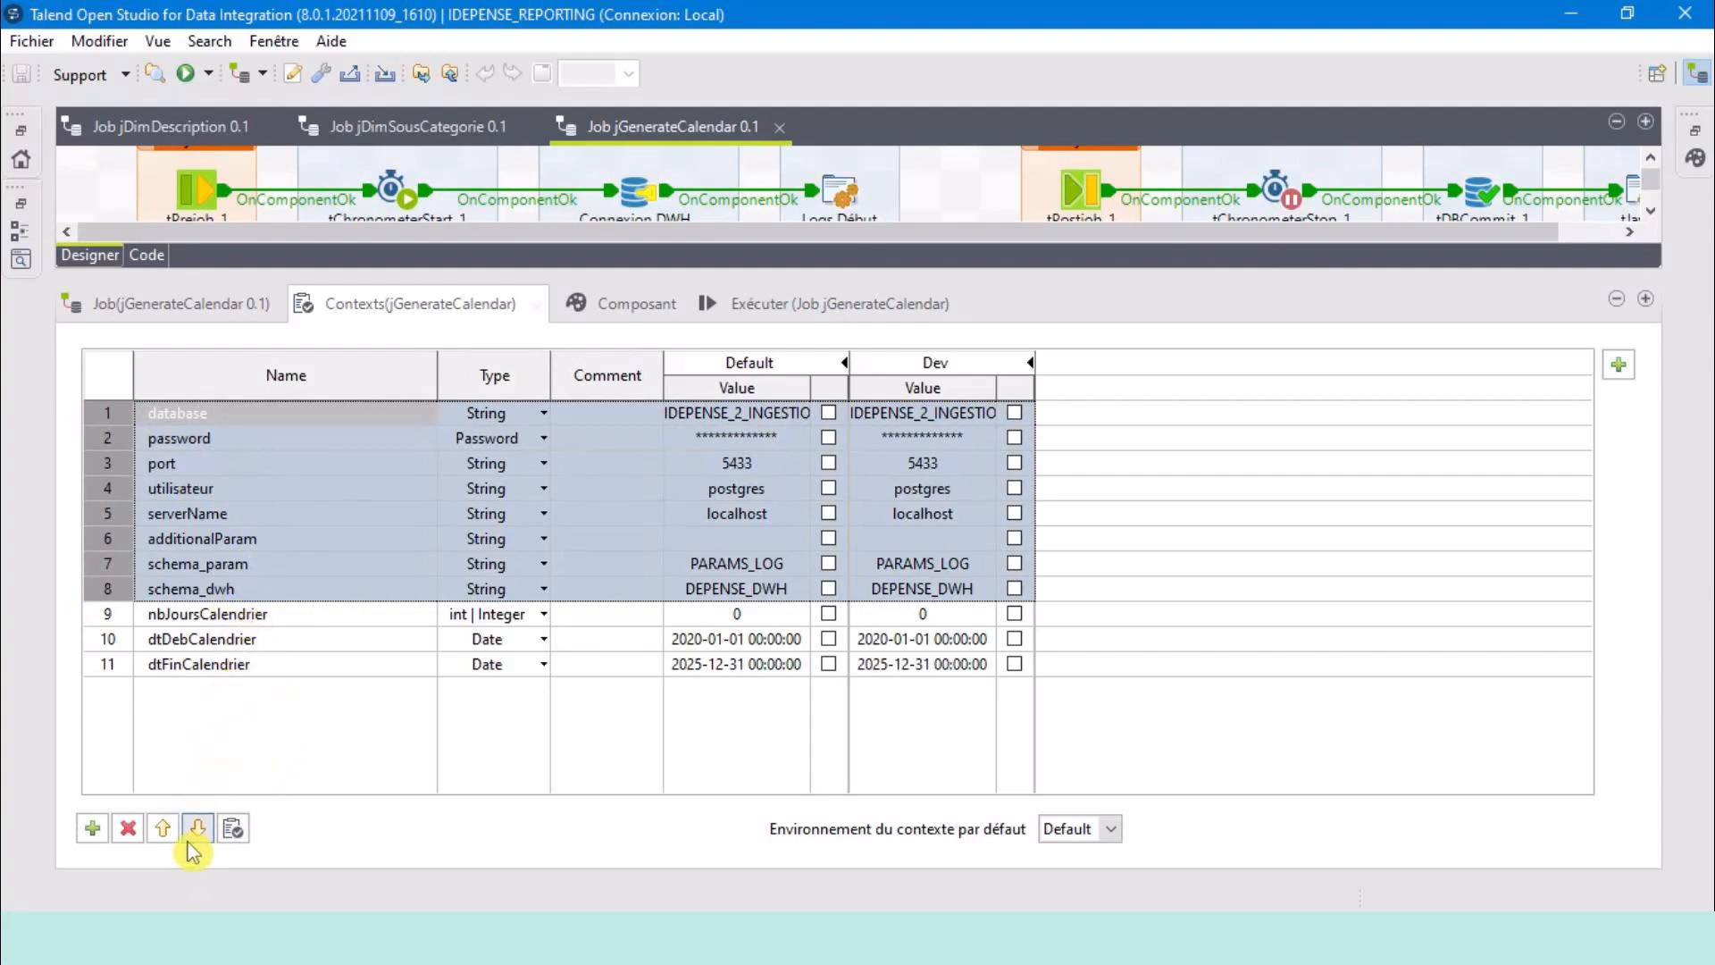
left_click(131, 832)
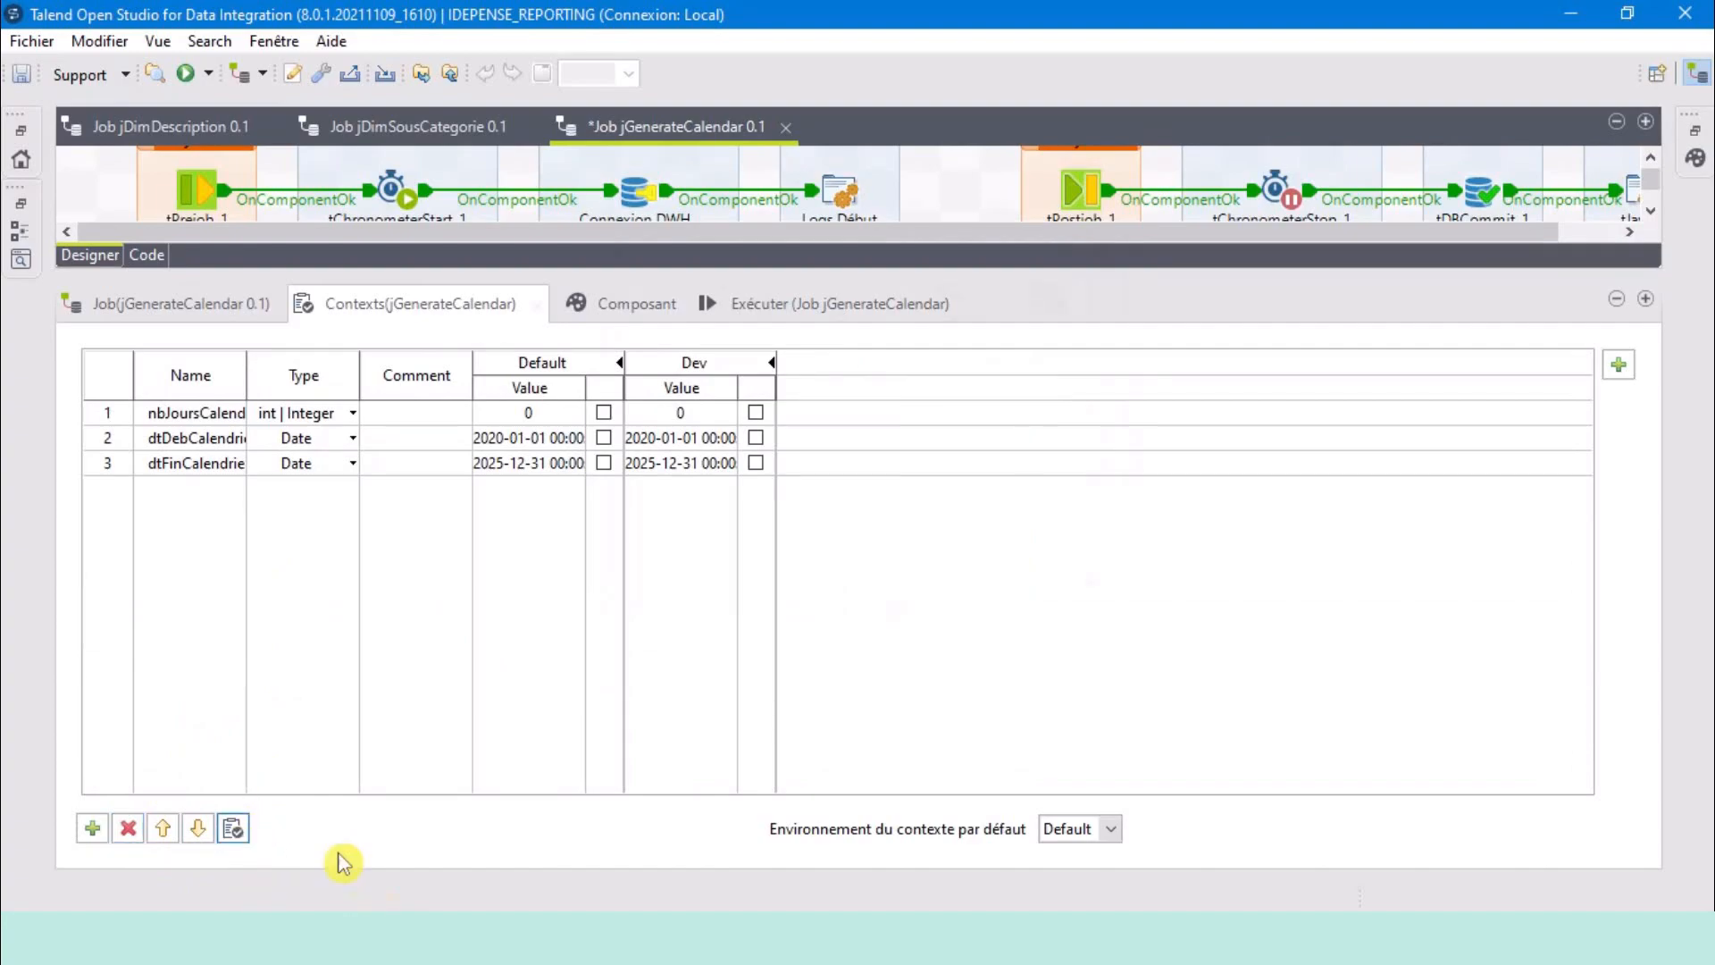
Add the connexionDWH context group from the repository to the job's context variables.
left_click(234, 831)
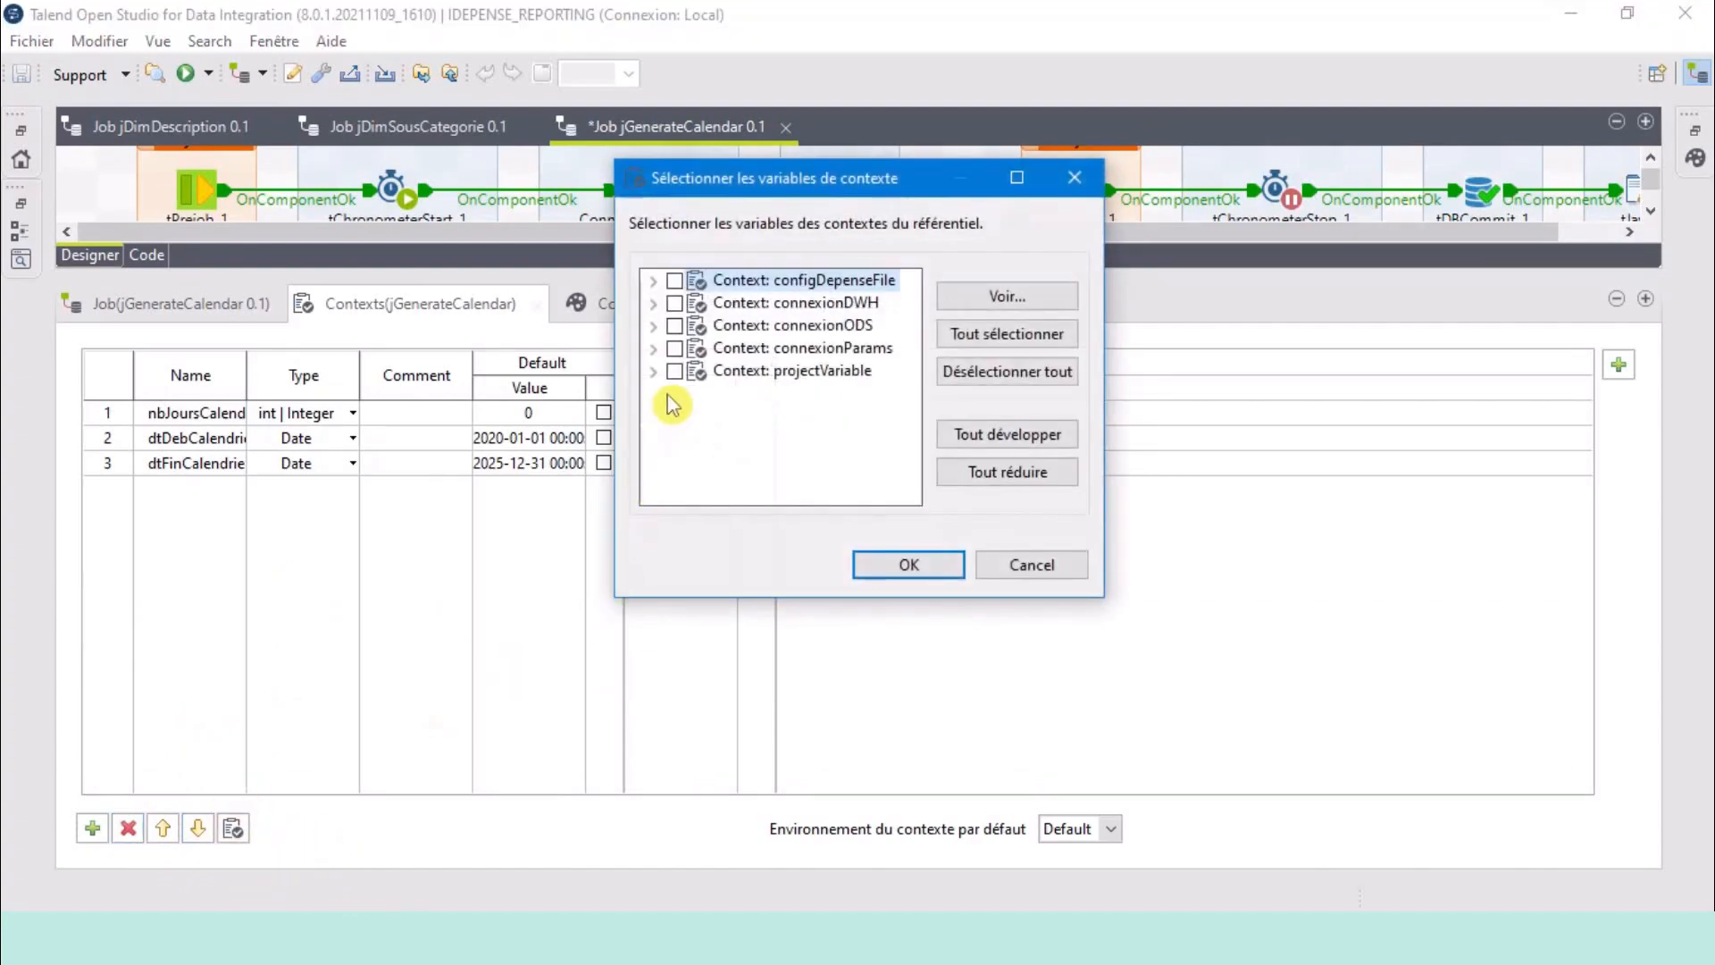
left_click(675, 303)
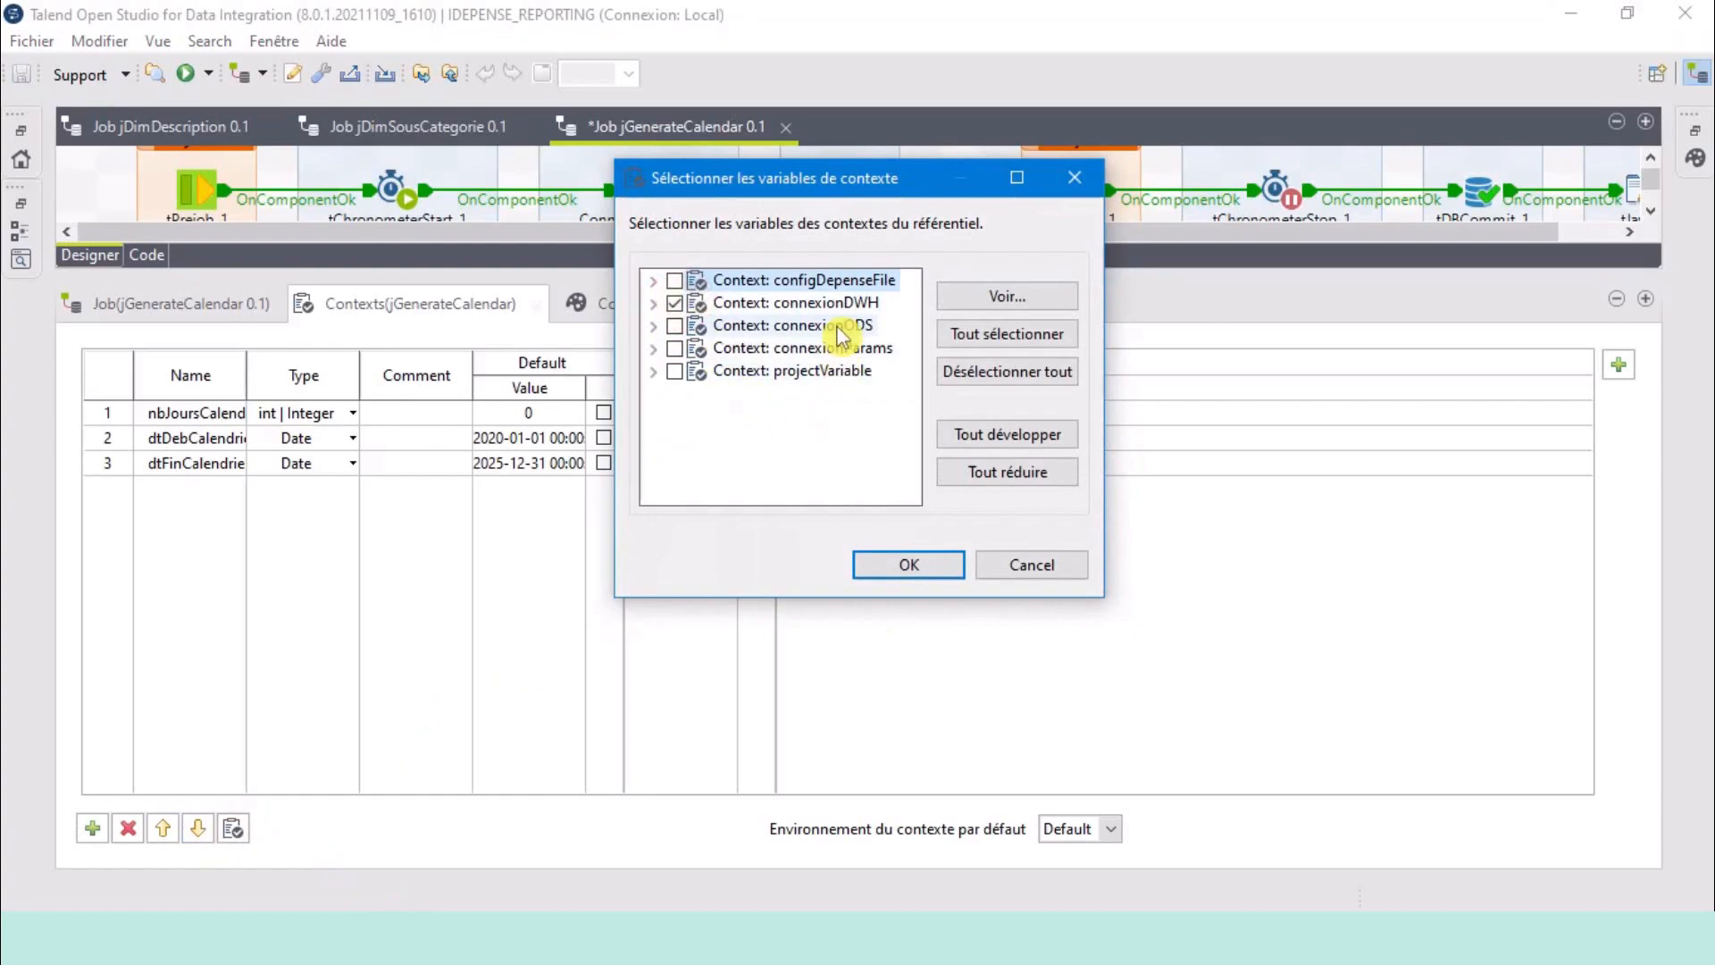
left_click(915, 565)
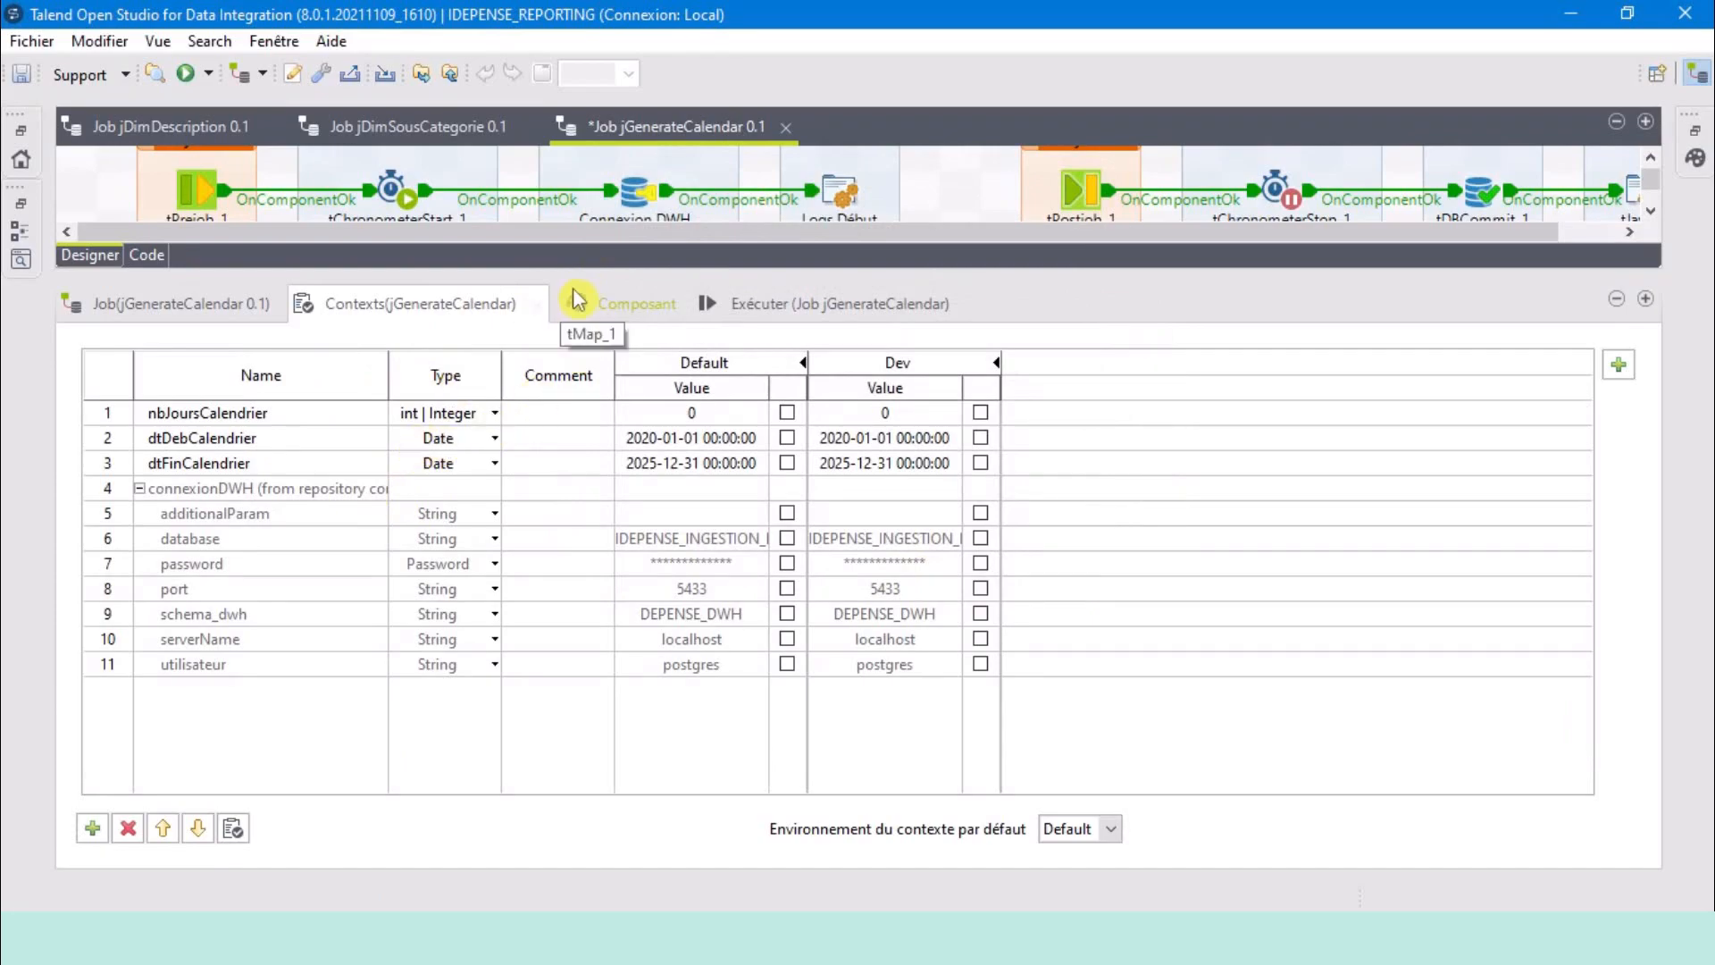
Link the Connexion DWH component's property type to the DEPENSE_DWH 0.1 repository connection and save the job.
left_click(640, 190)
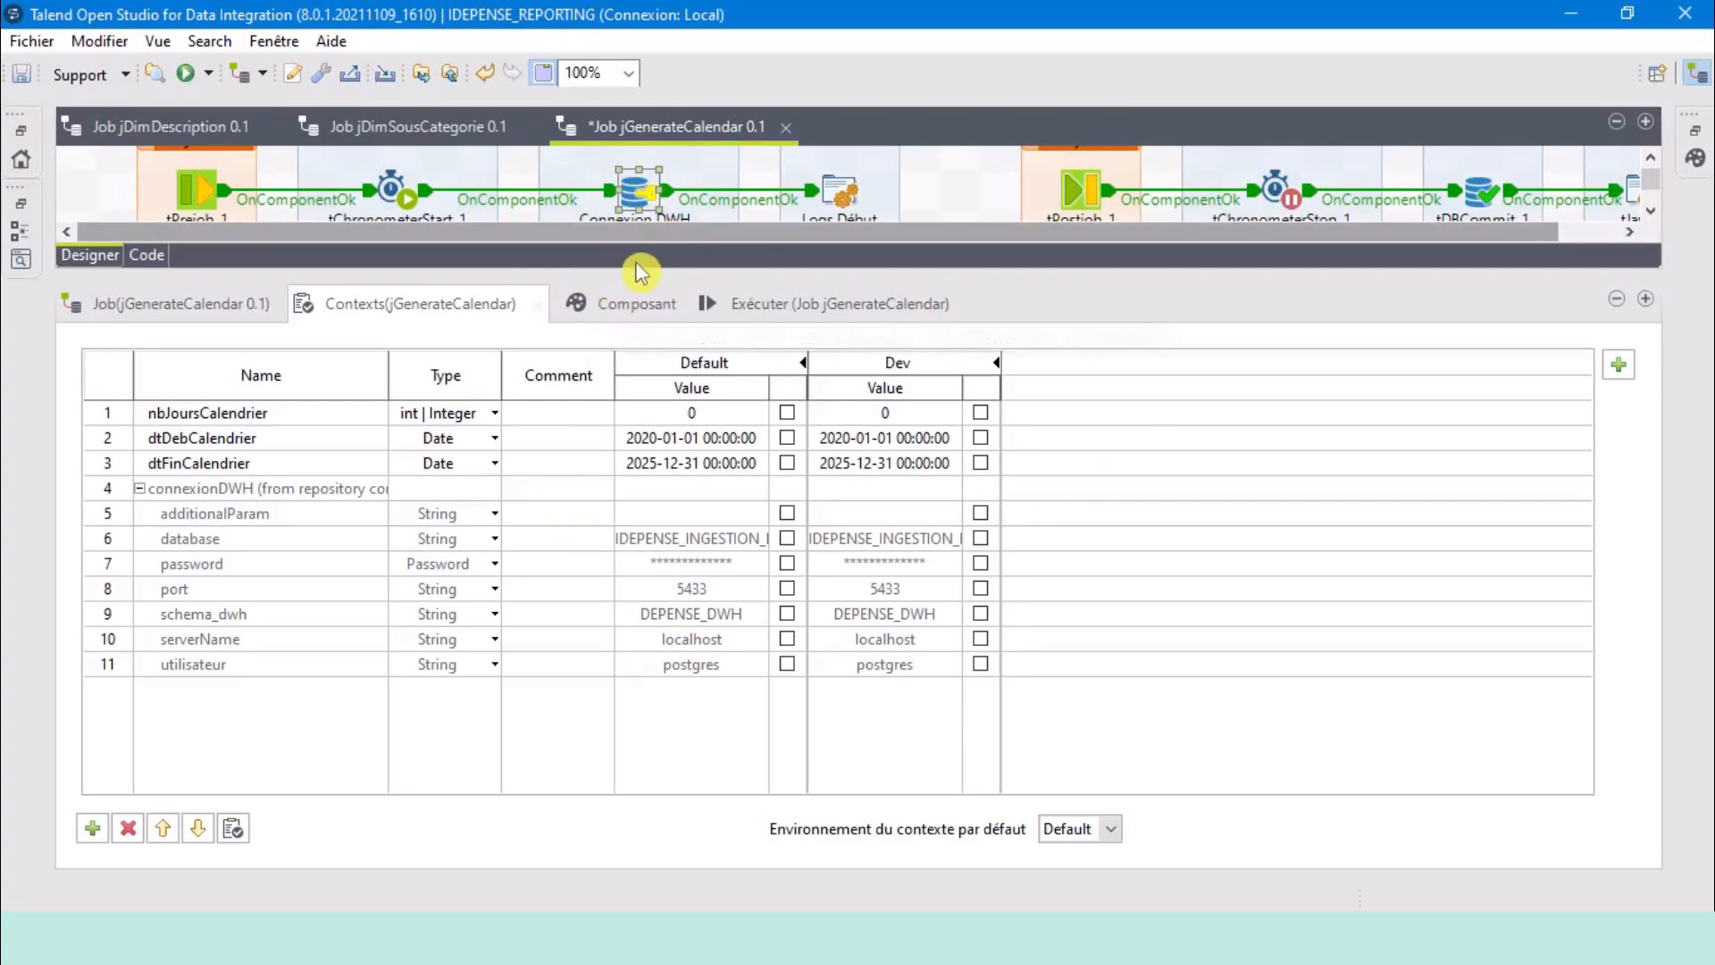
left_click_drag(631, 278, 632, 364)
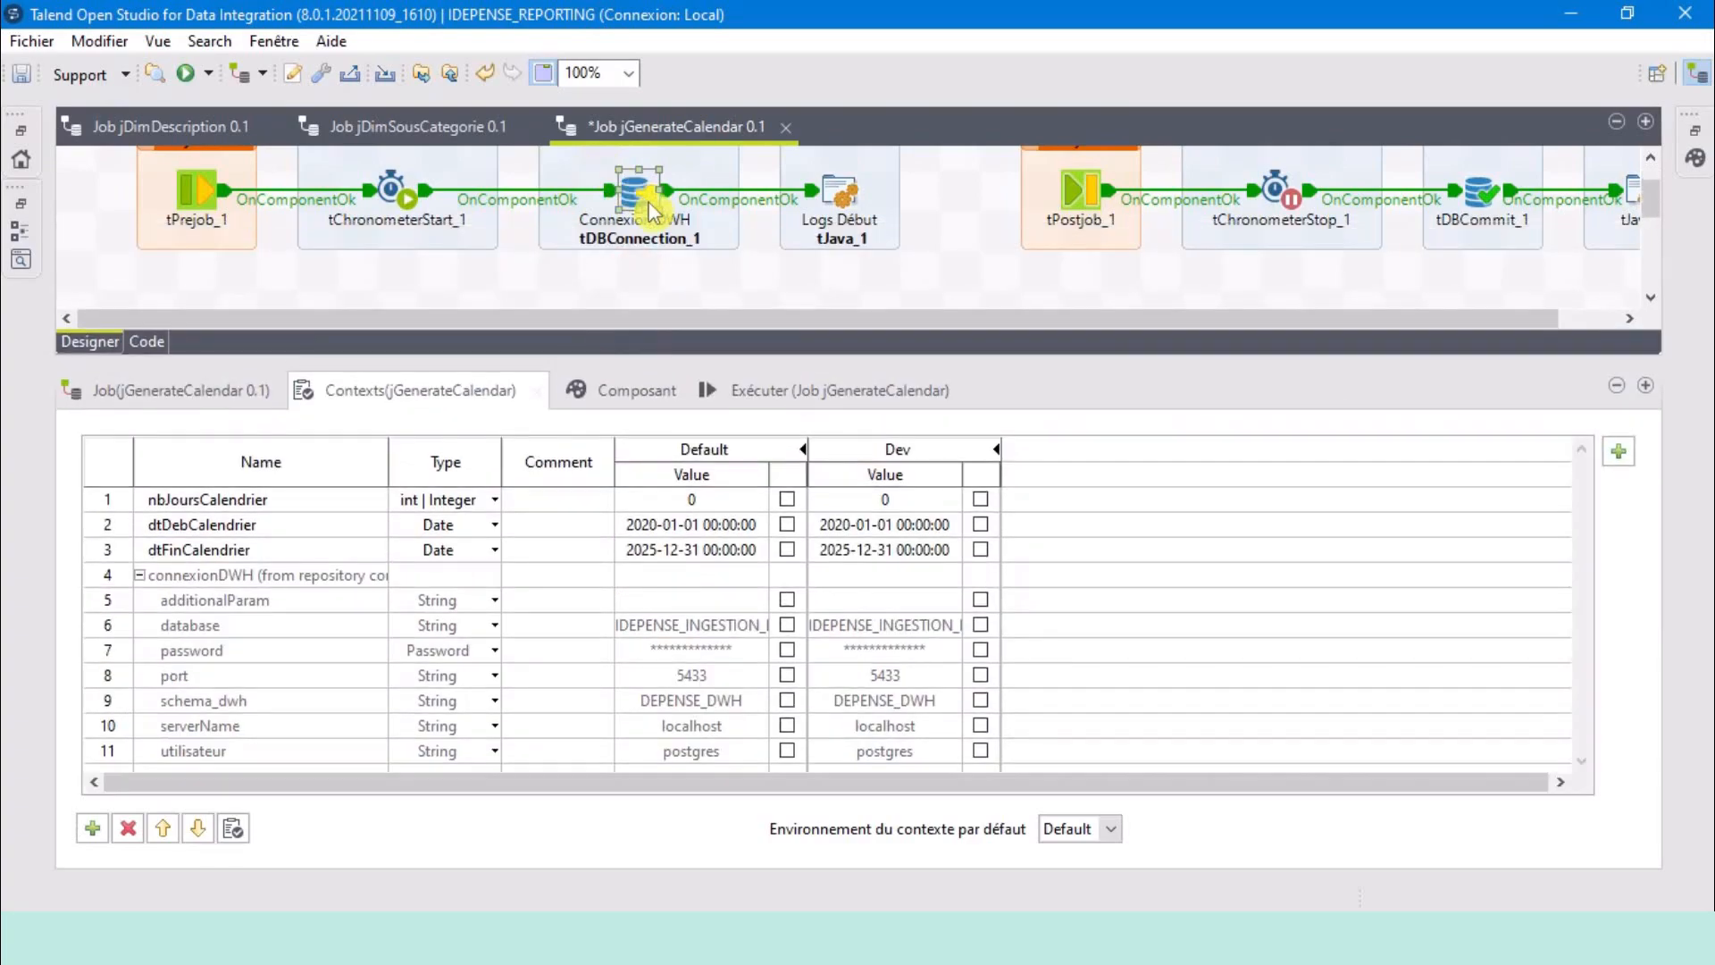
left_click(638, 391)
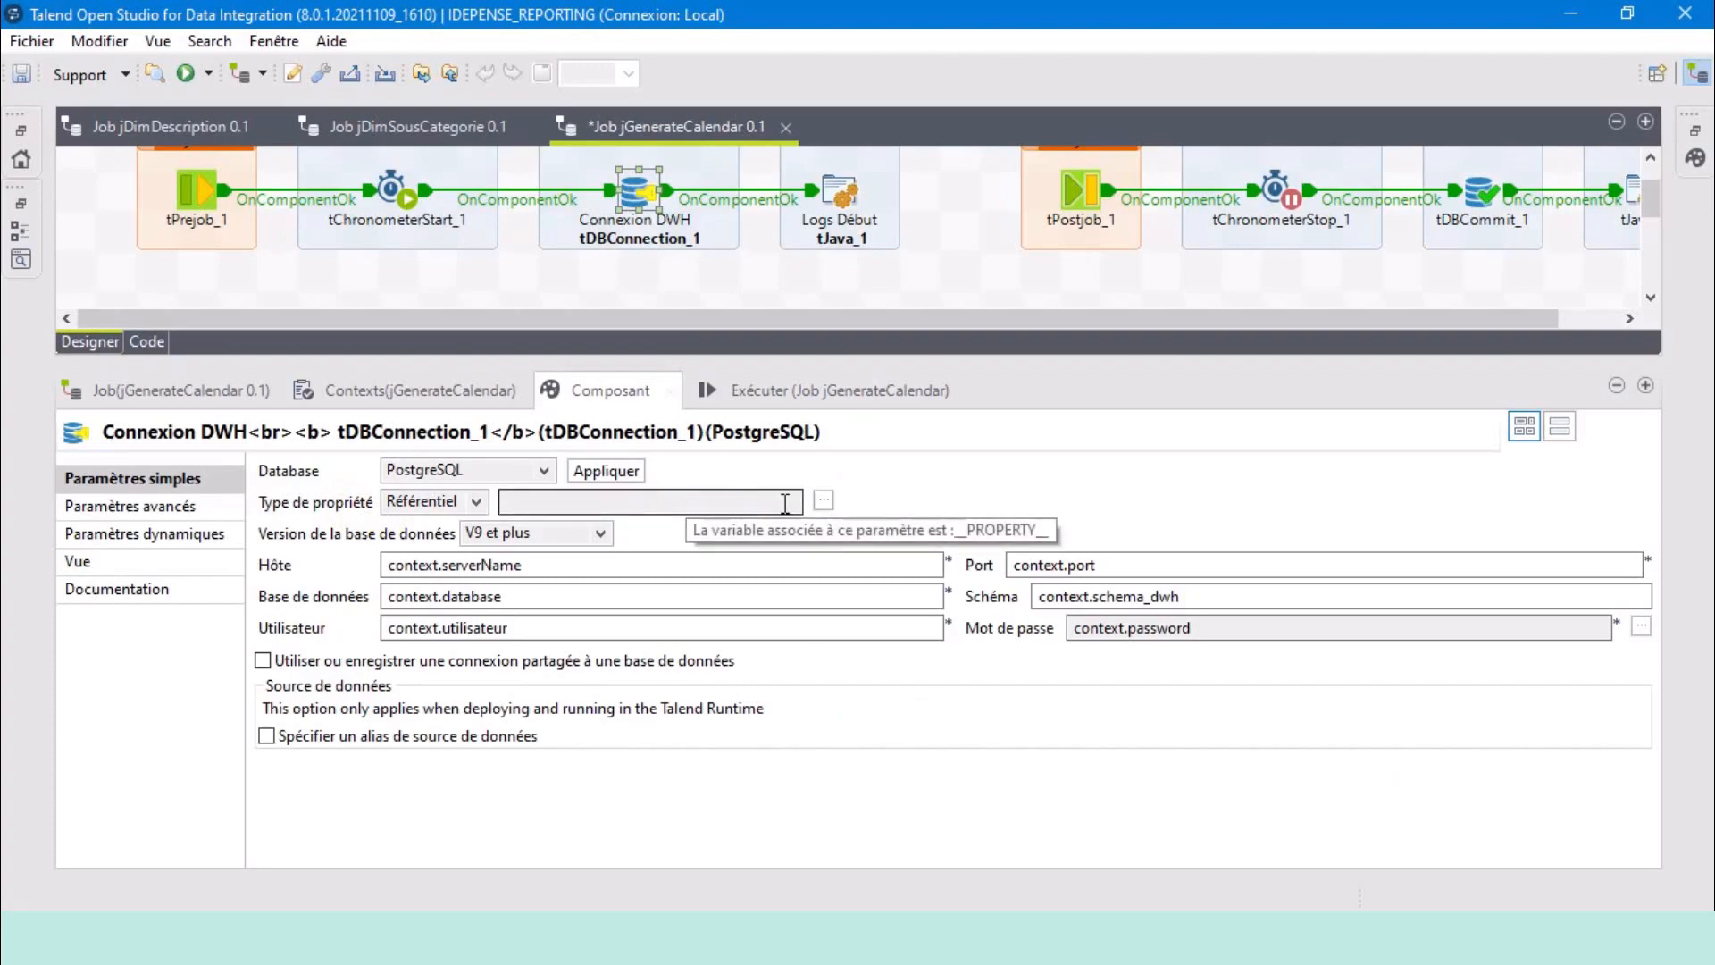
left_click(826, 502)
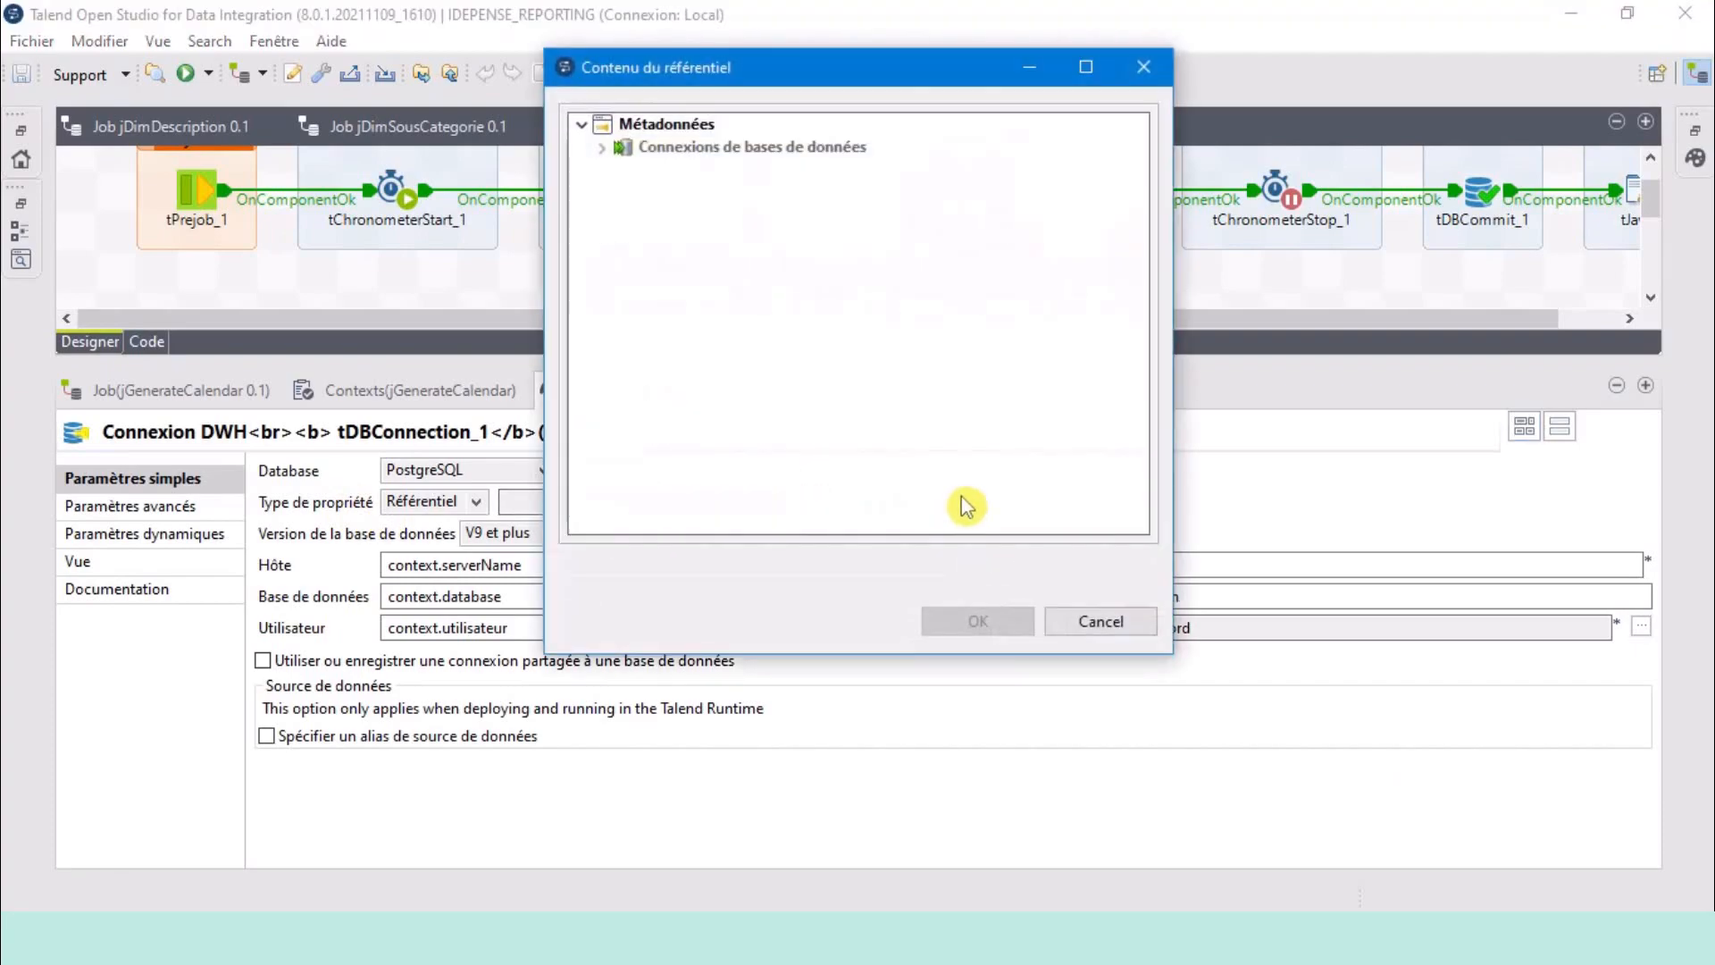
double_click(669, 154)
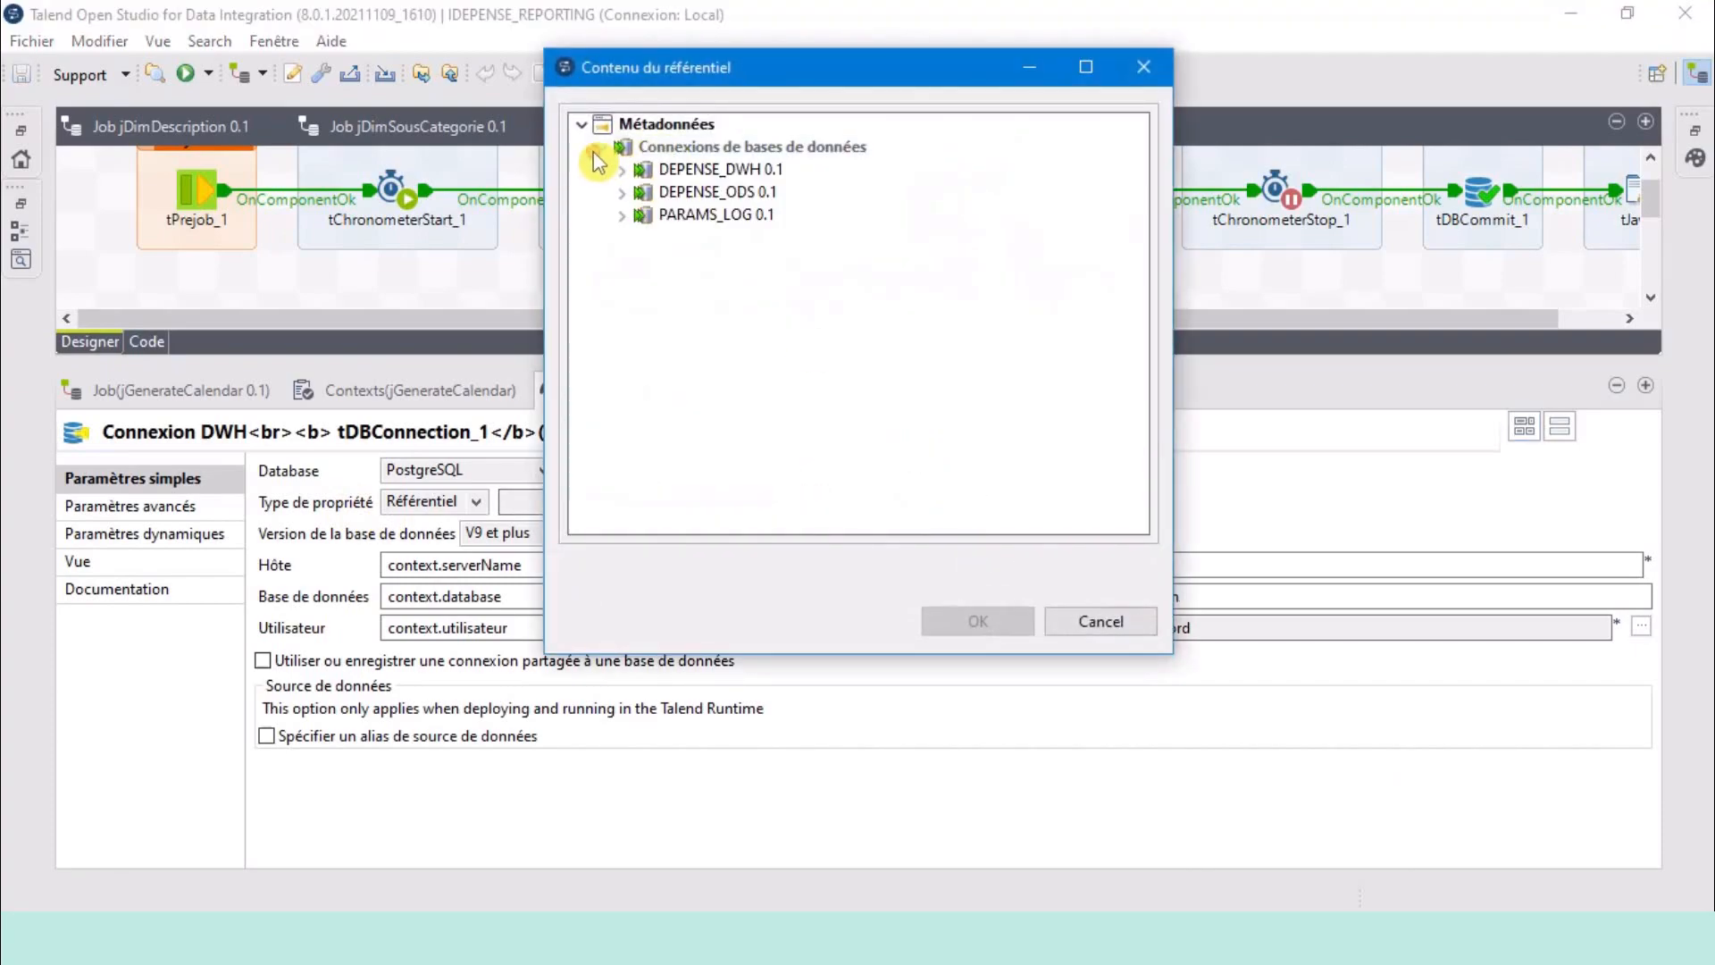
left_click(715, 170)
left_click(975, 621)
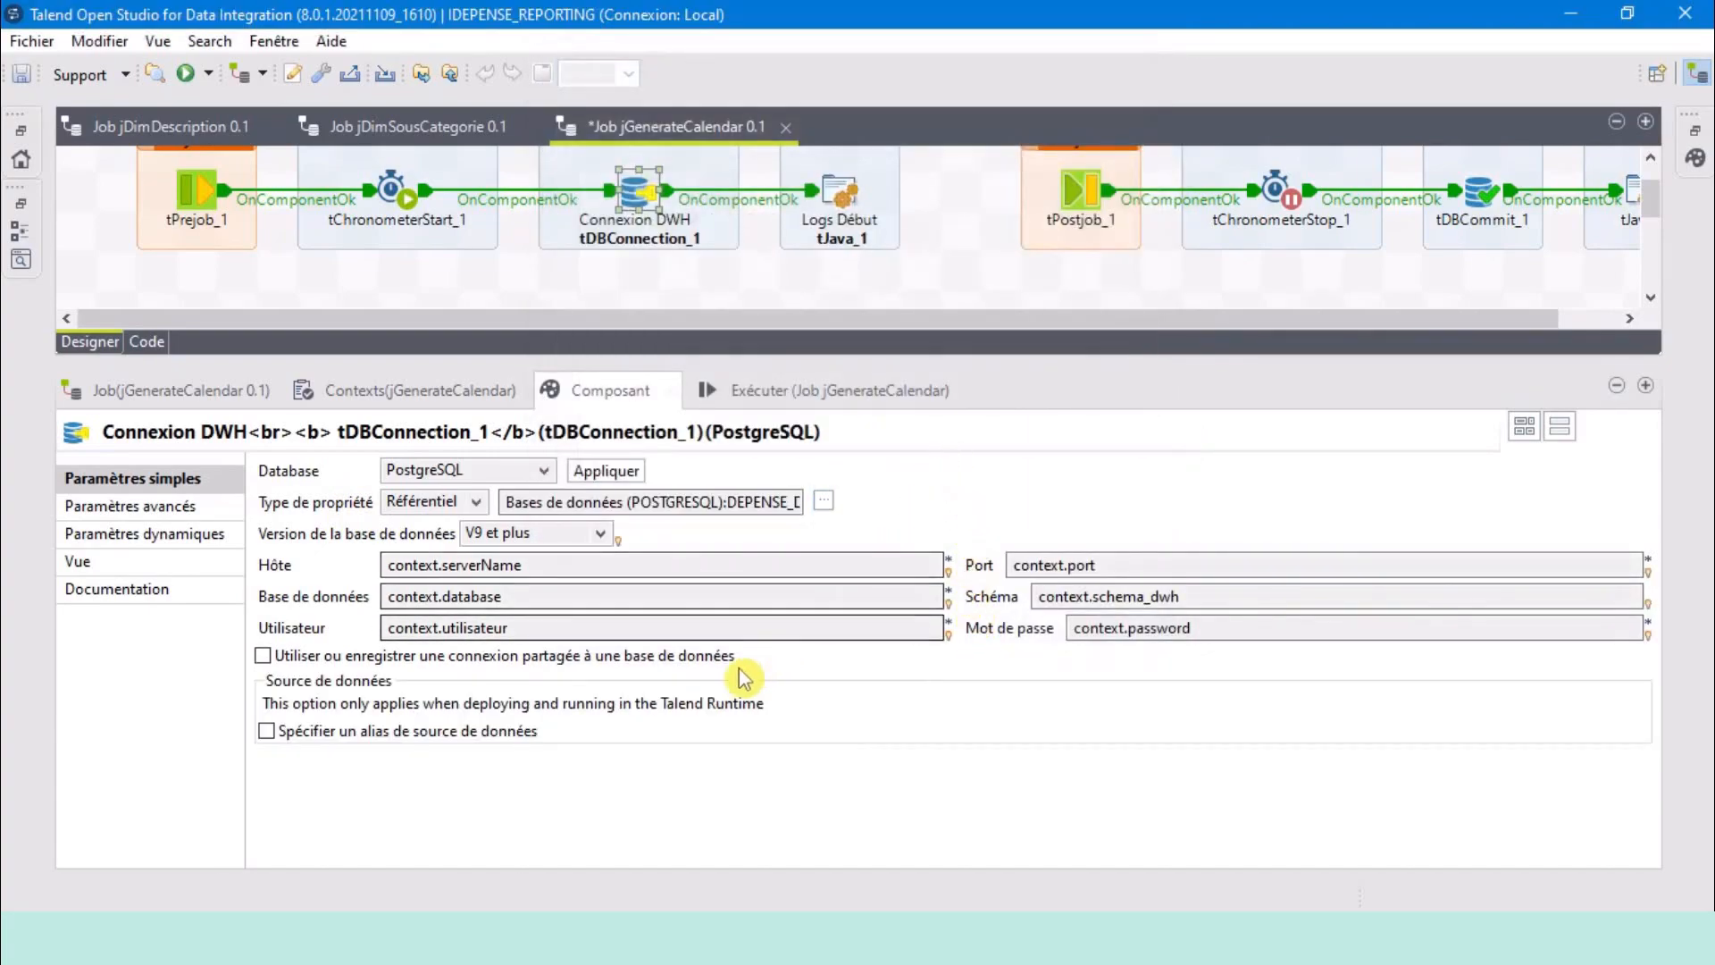
left_click(23, 75)
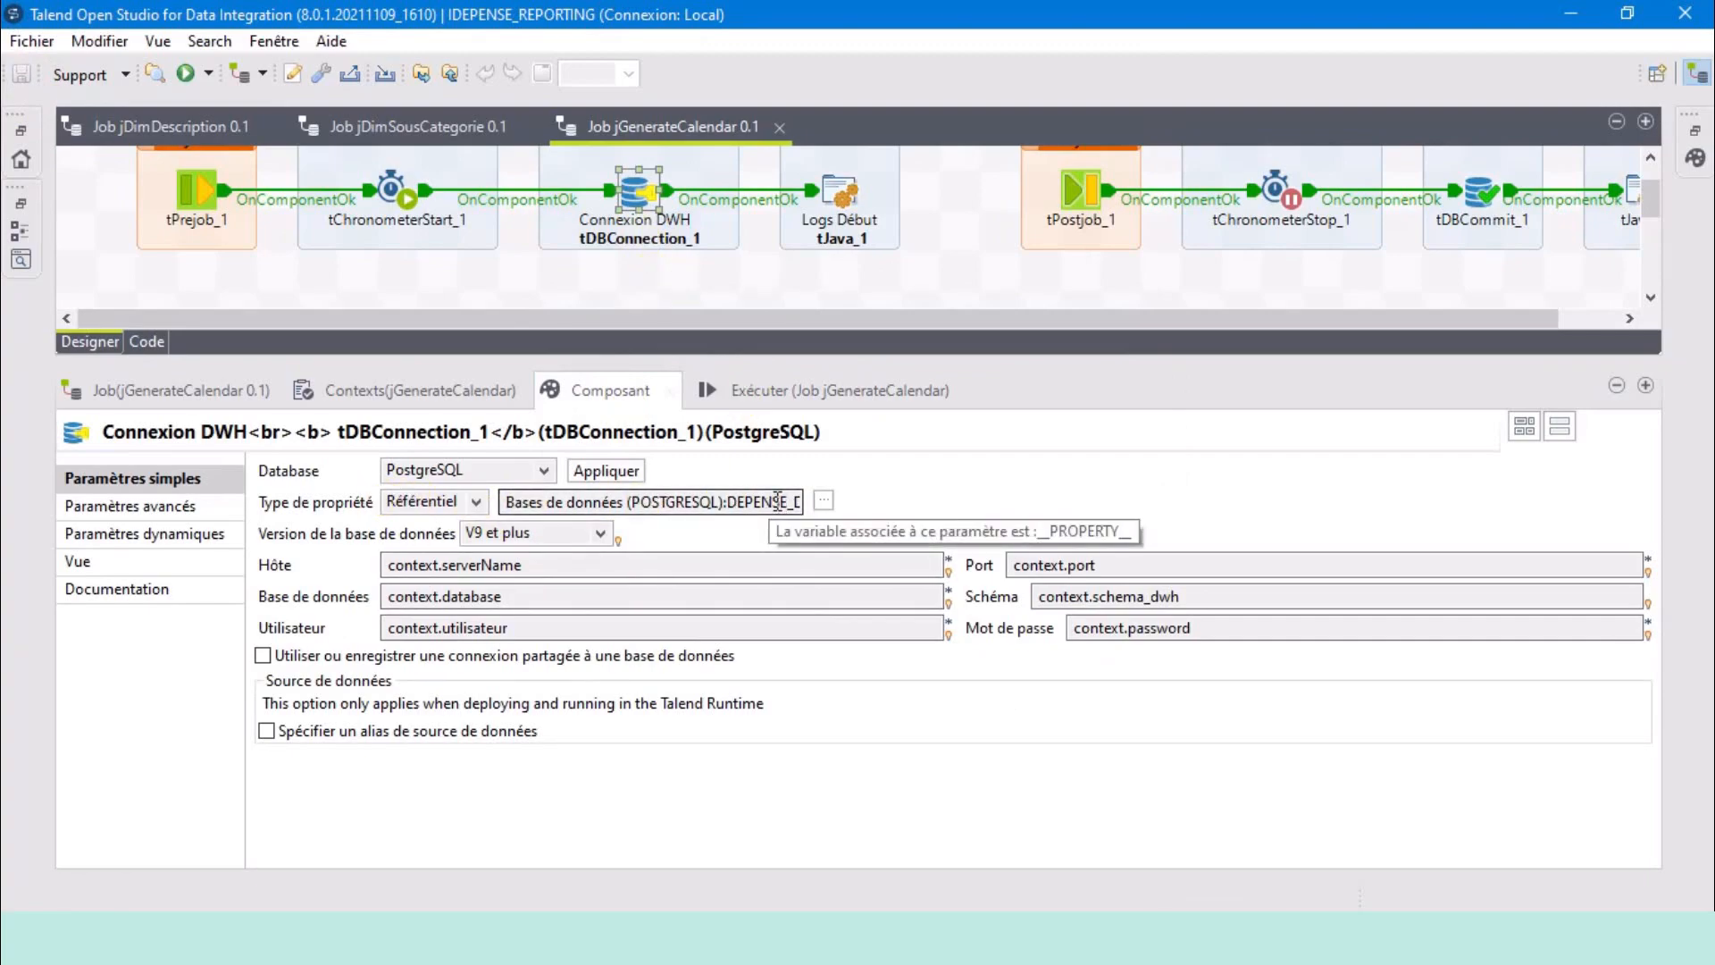
left_click_drag(777, 500, 873, 509)
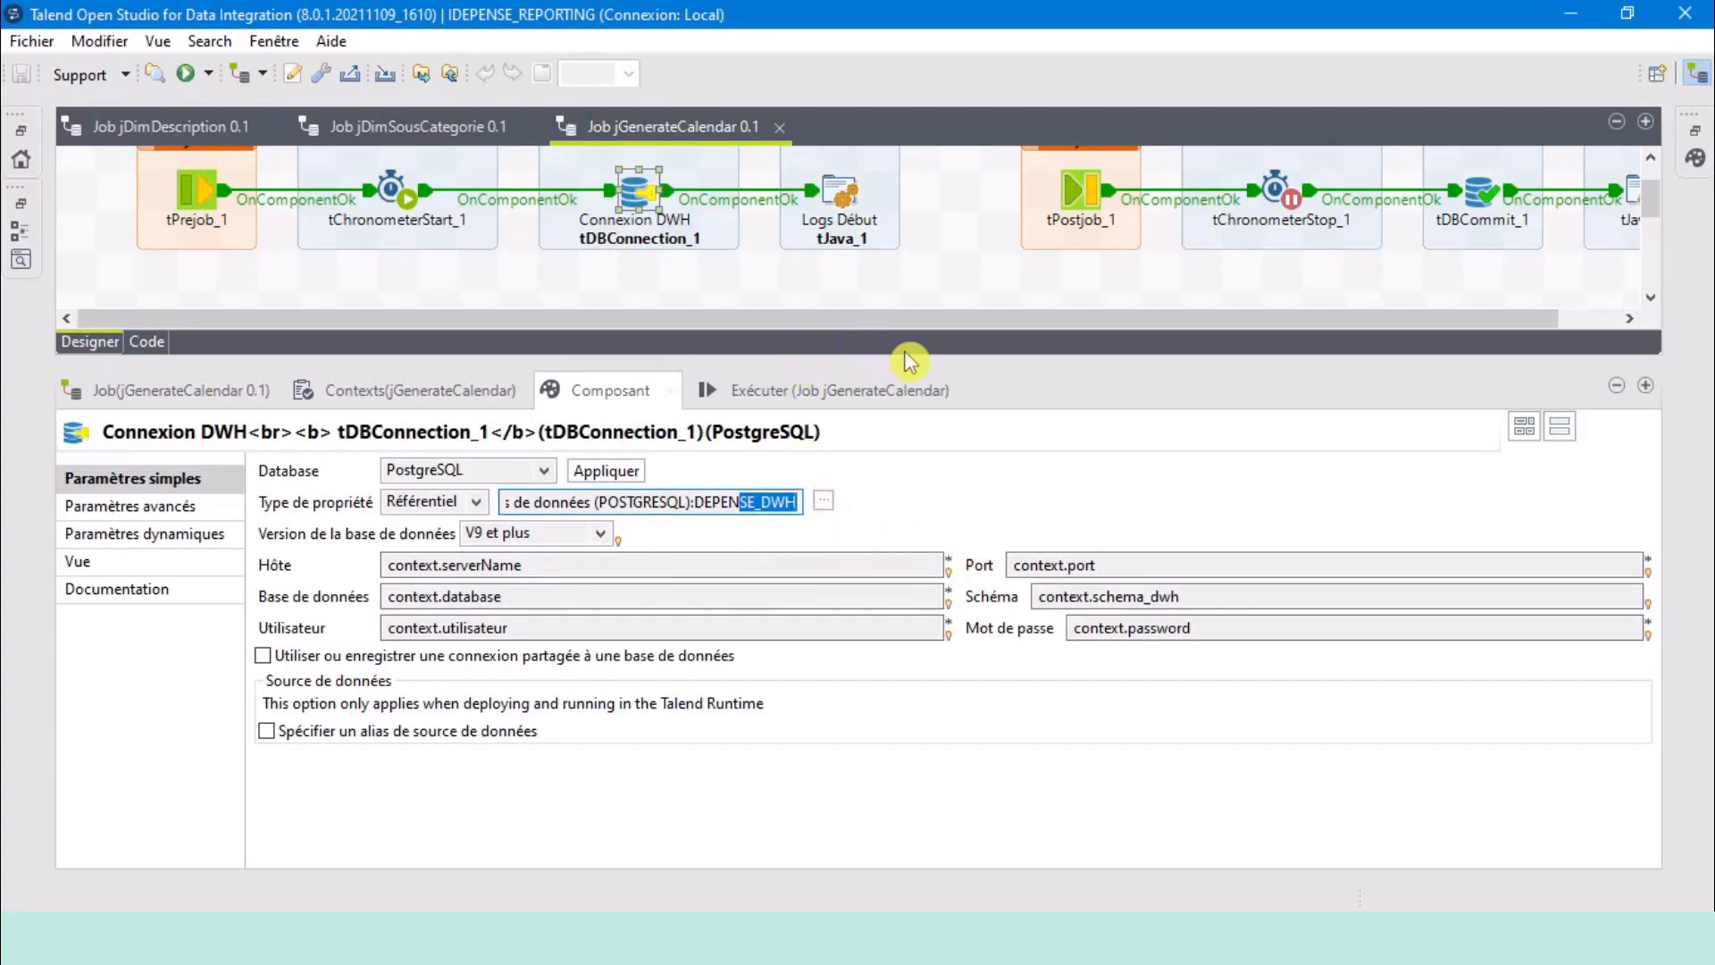
Check which database connection tDBCommit_1 uses and review the Connexion DWH component's settings.
left_click_drag(1080, 357, 1076, 506)
left_click(1482, 193)
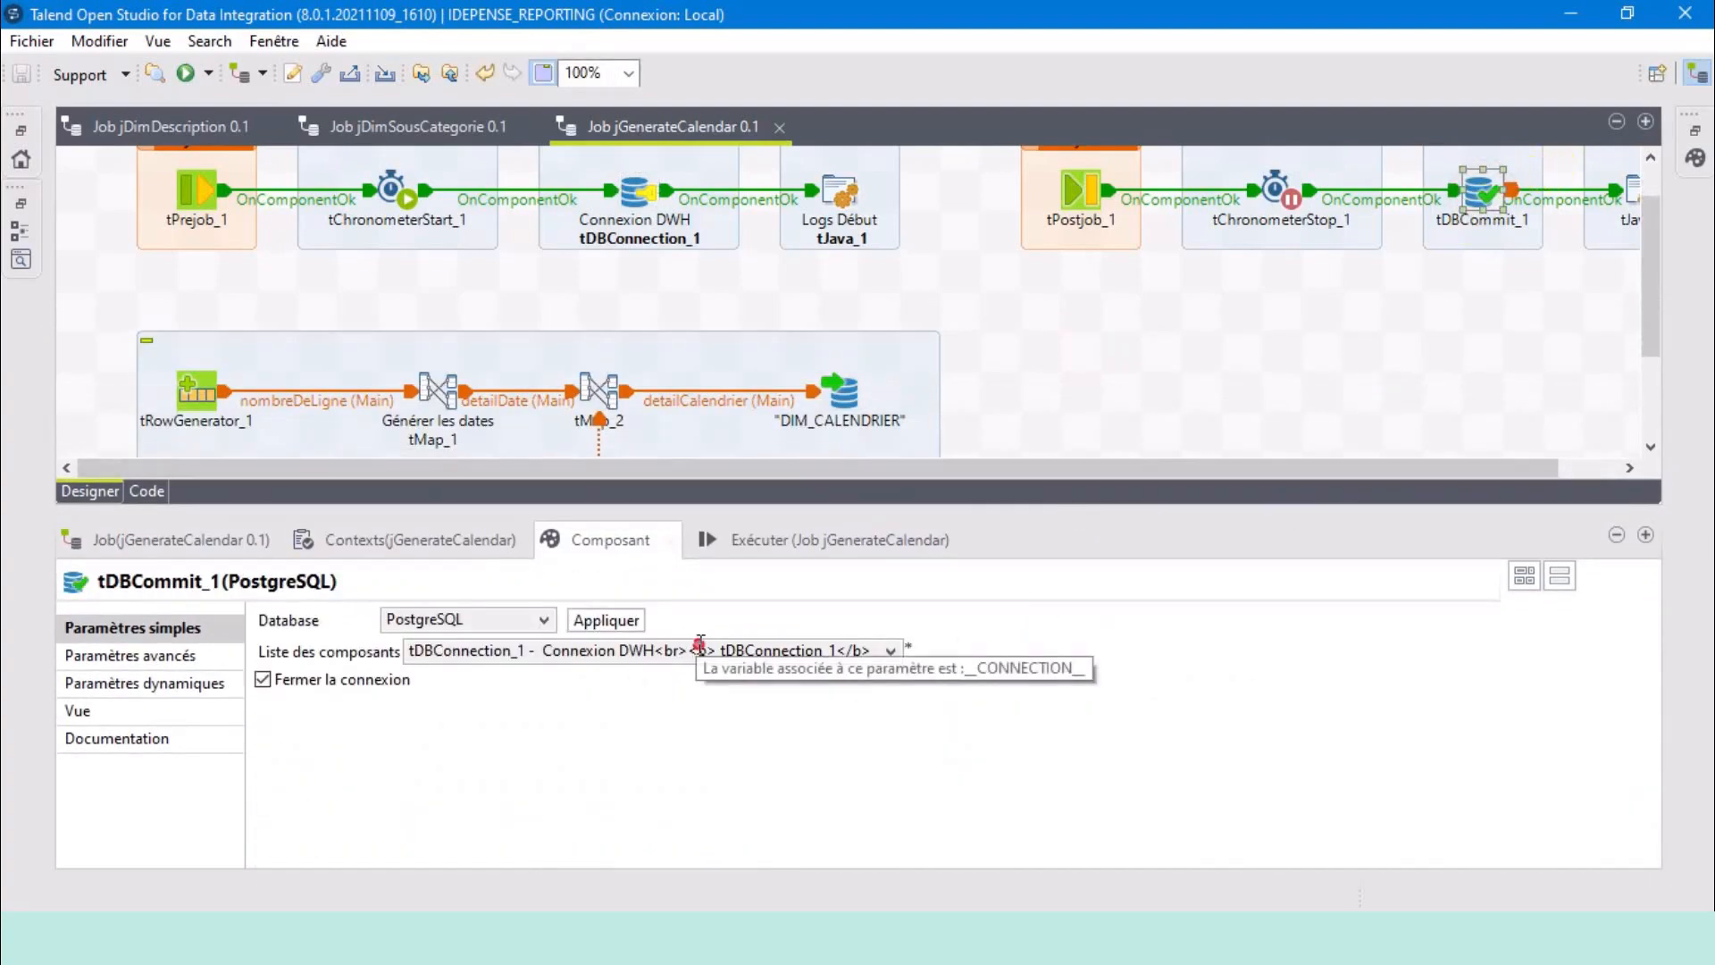
left_click(702, 648)
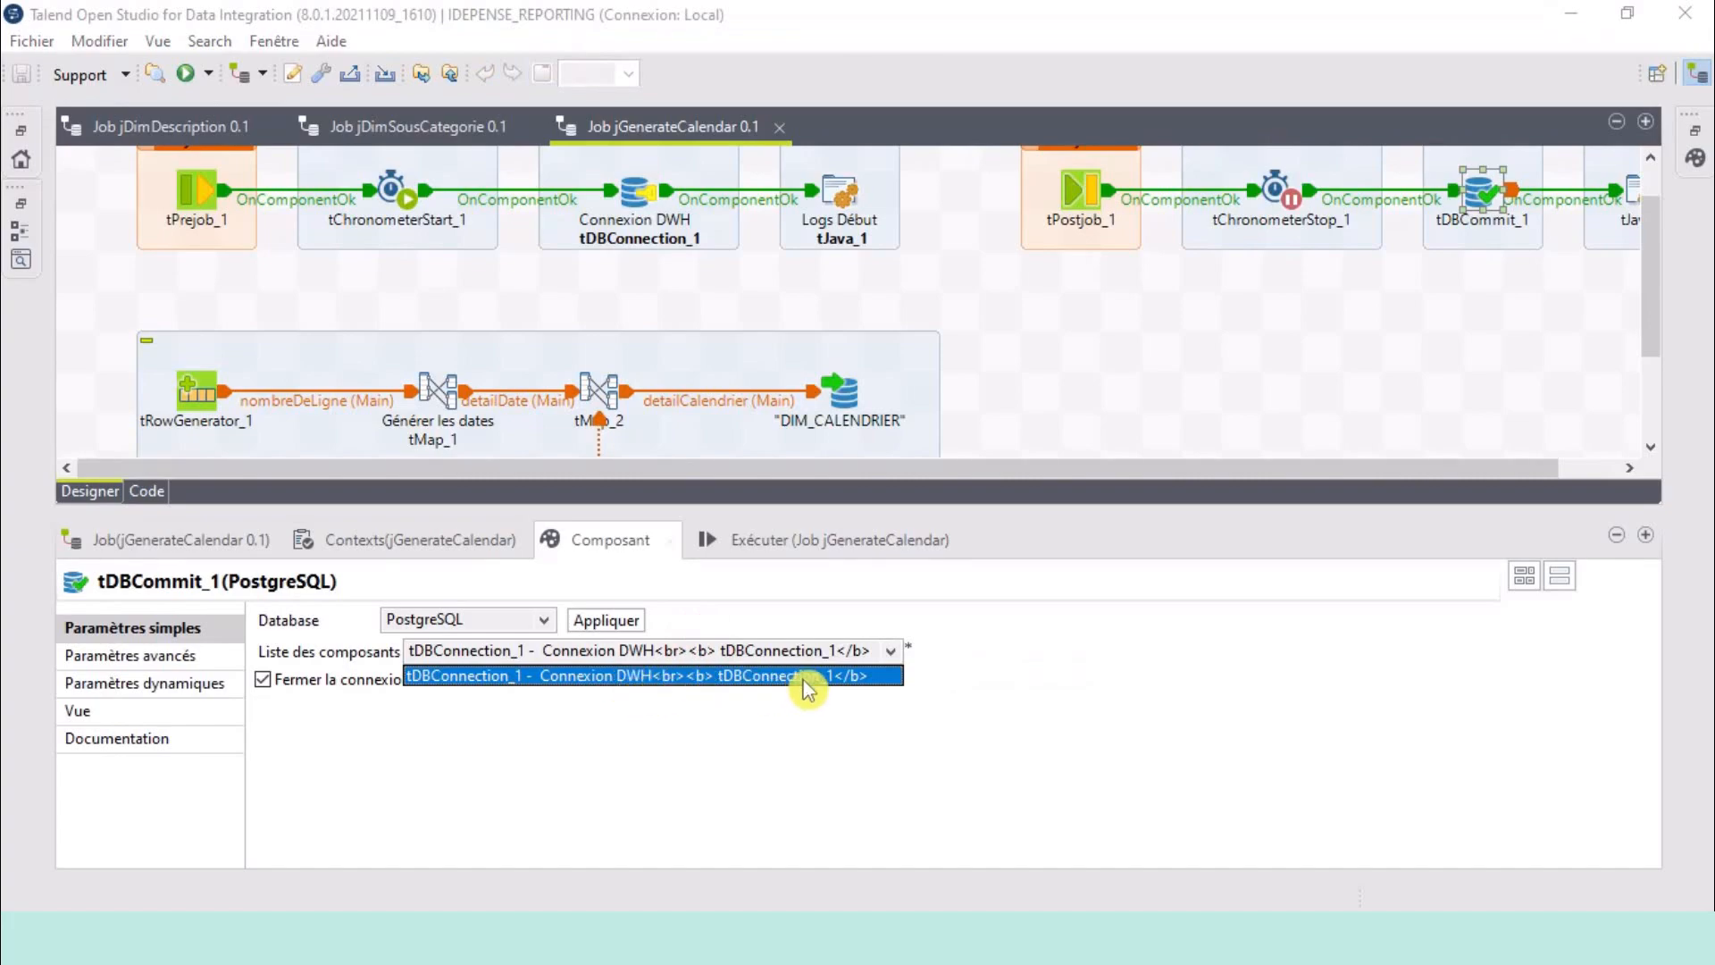
left_click(637, 207)
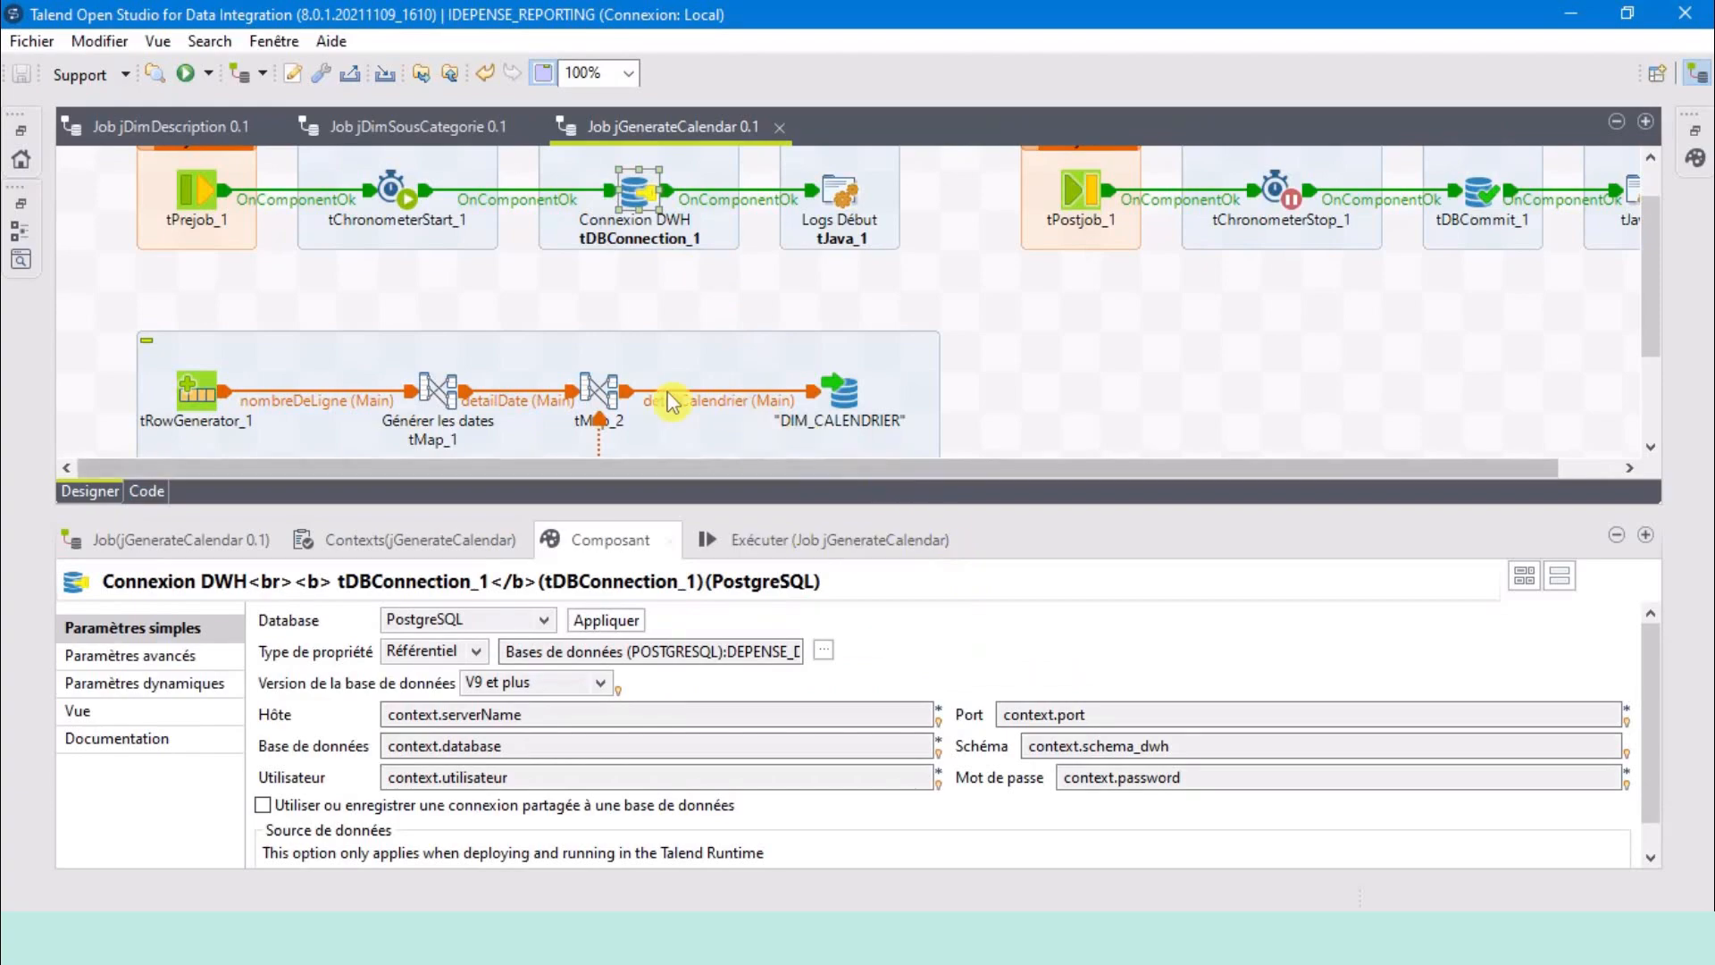
Link the DIM_CALENDRIER output component's schema to the DIM_CALENDRIER table schema of the DEPENSE_DWH 0.1 repository connection.
scroll(366, 357, "down", 2)
scroll(751, 373, "down", 2)
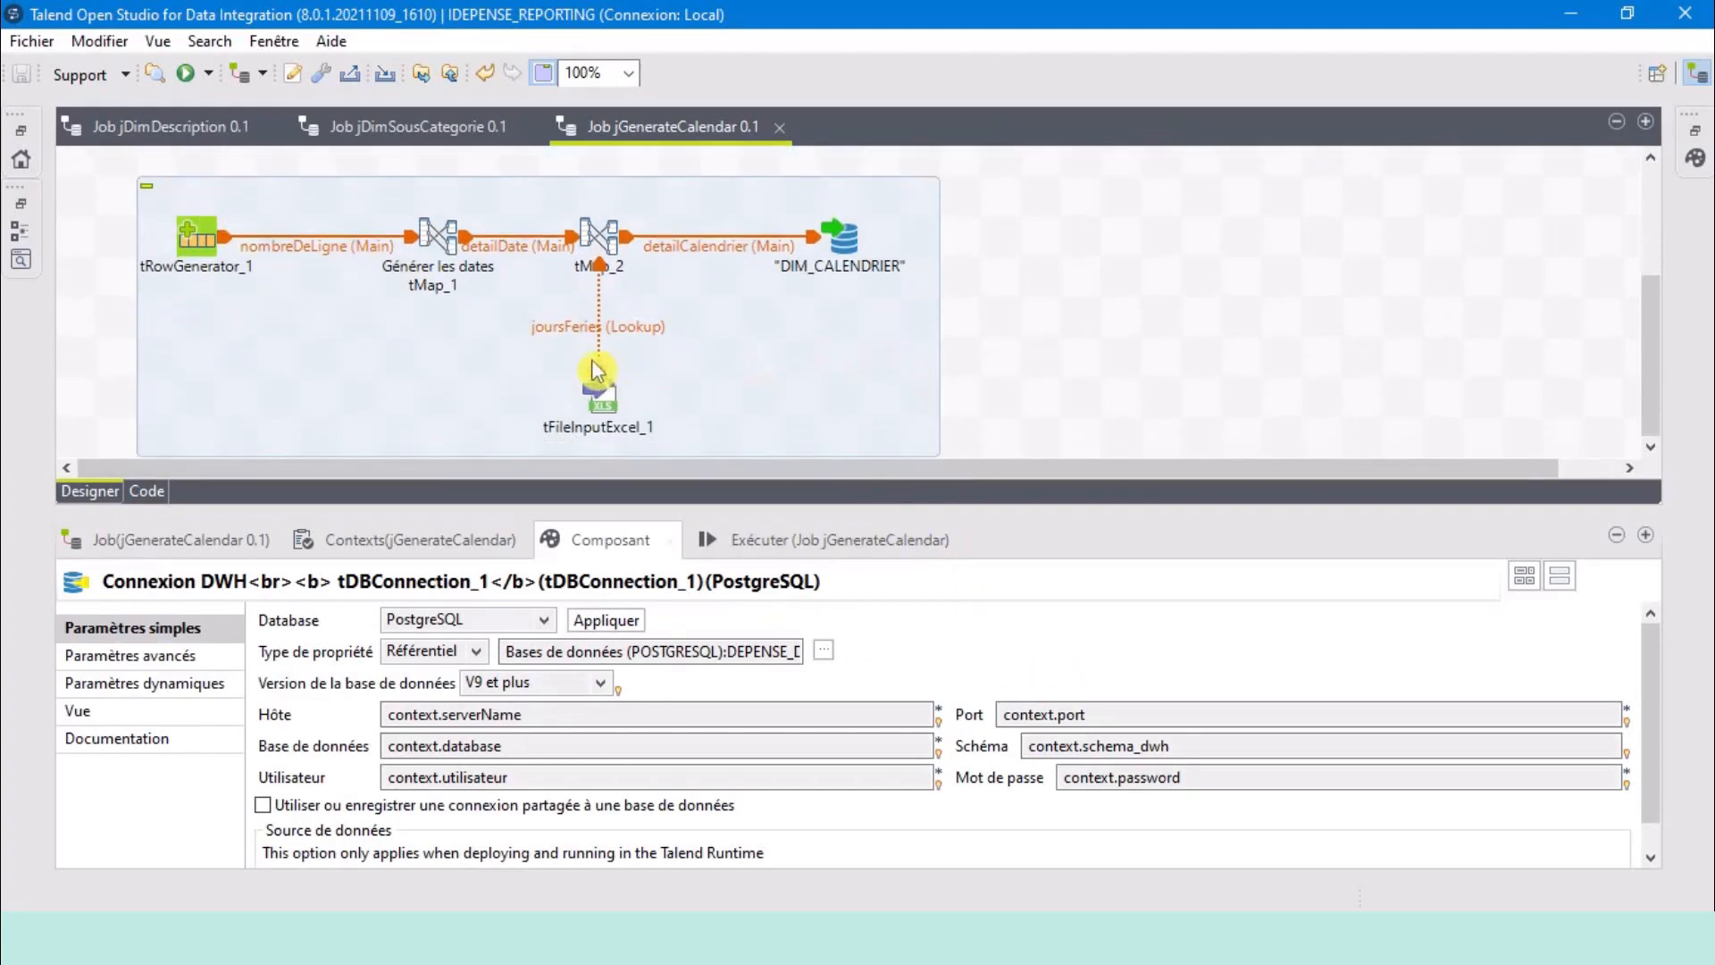
left_click(858, 243)
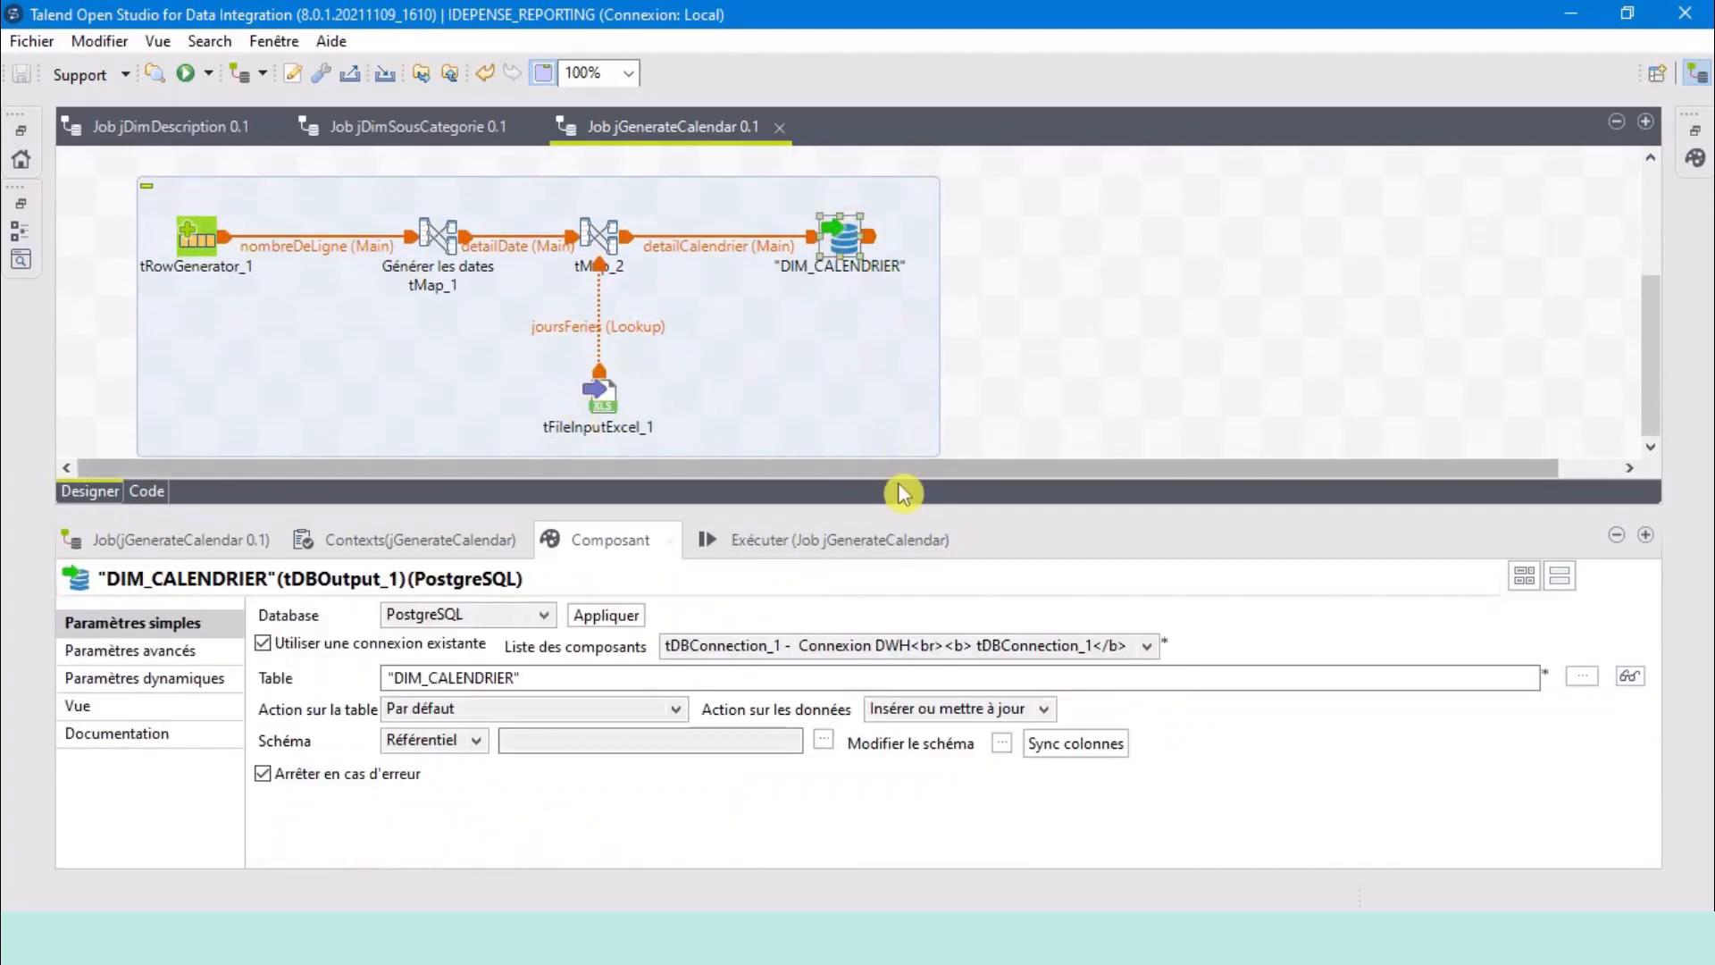
left_click_drag(894, 484, 896, 406)
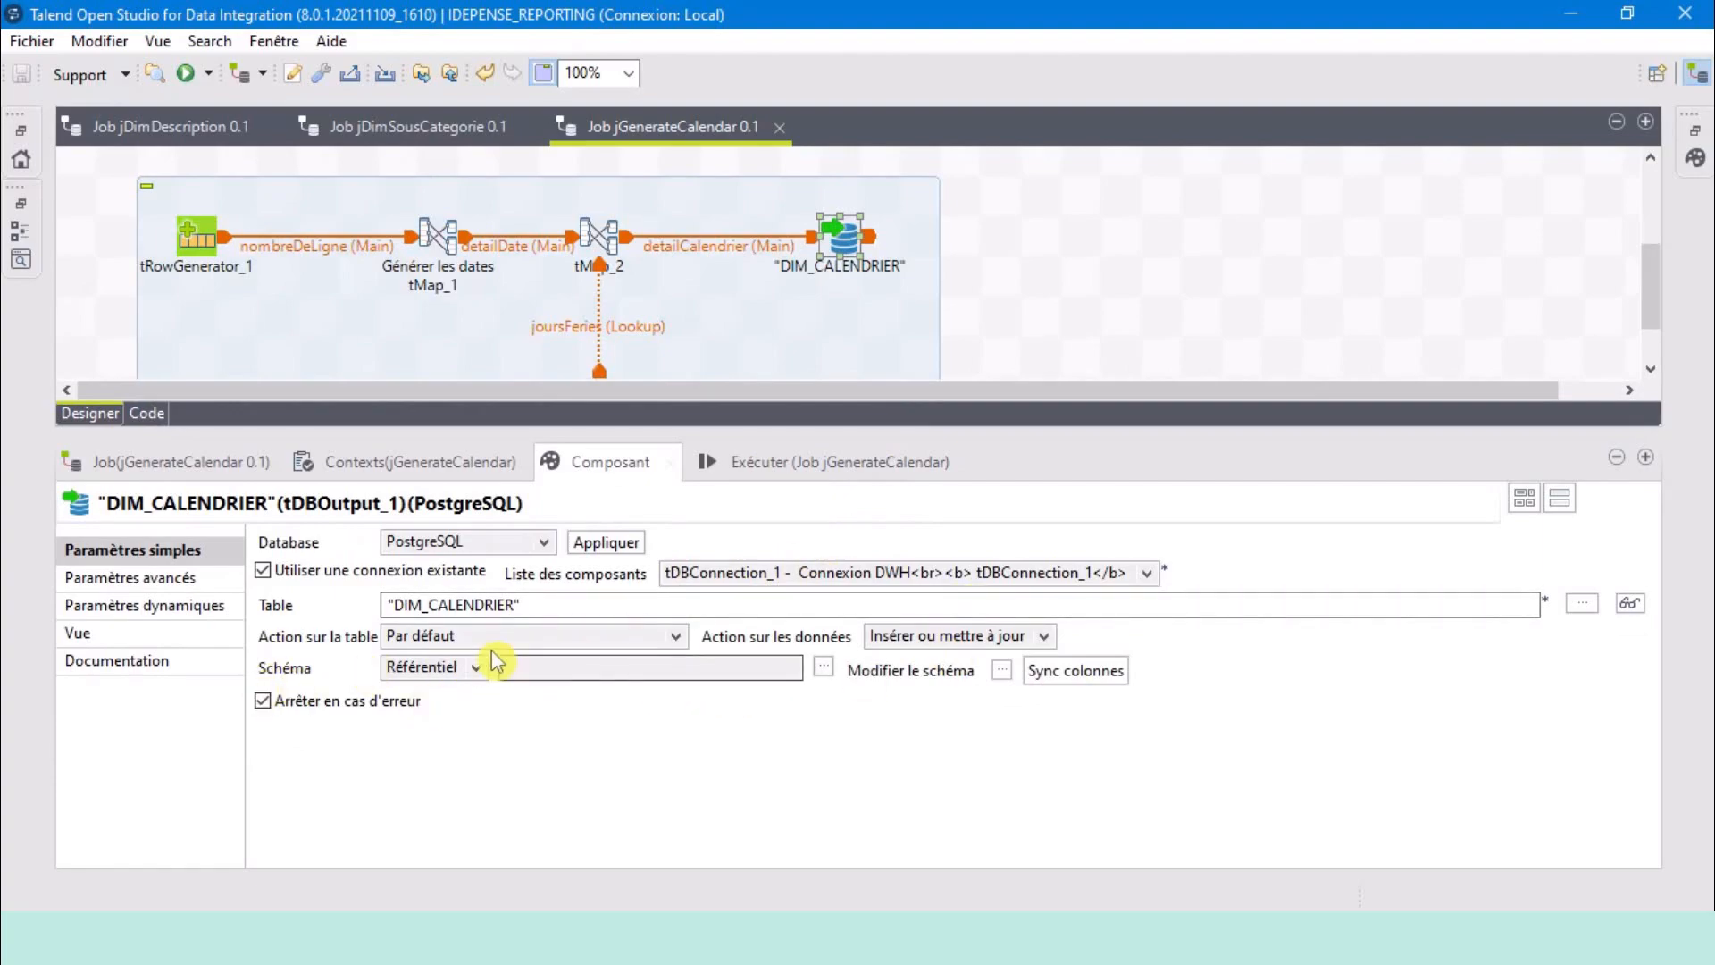
left_click(596, 668)
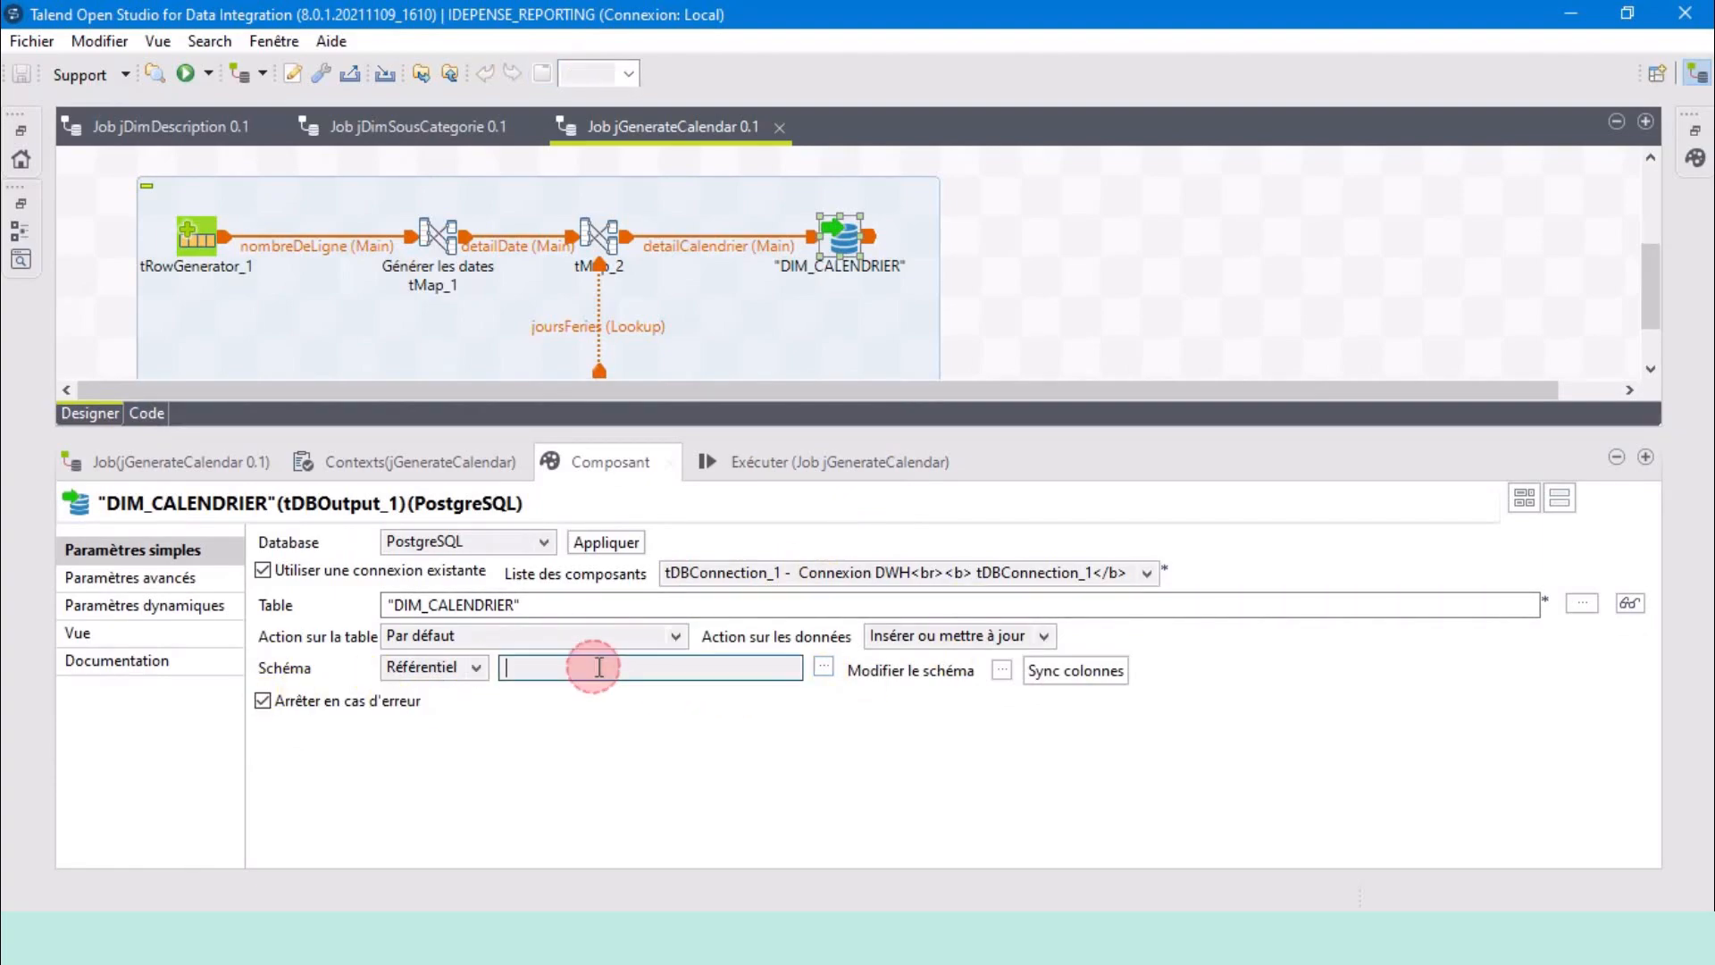
left_click(827, 670)
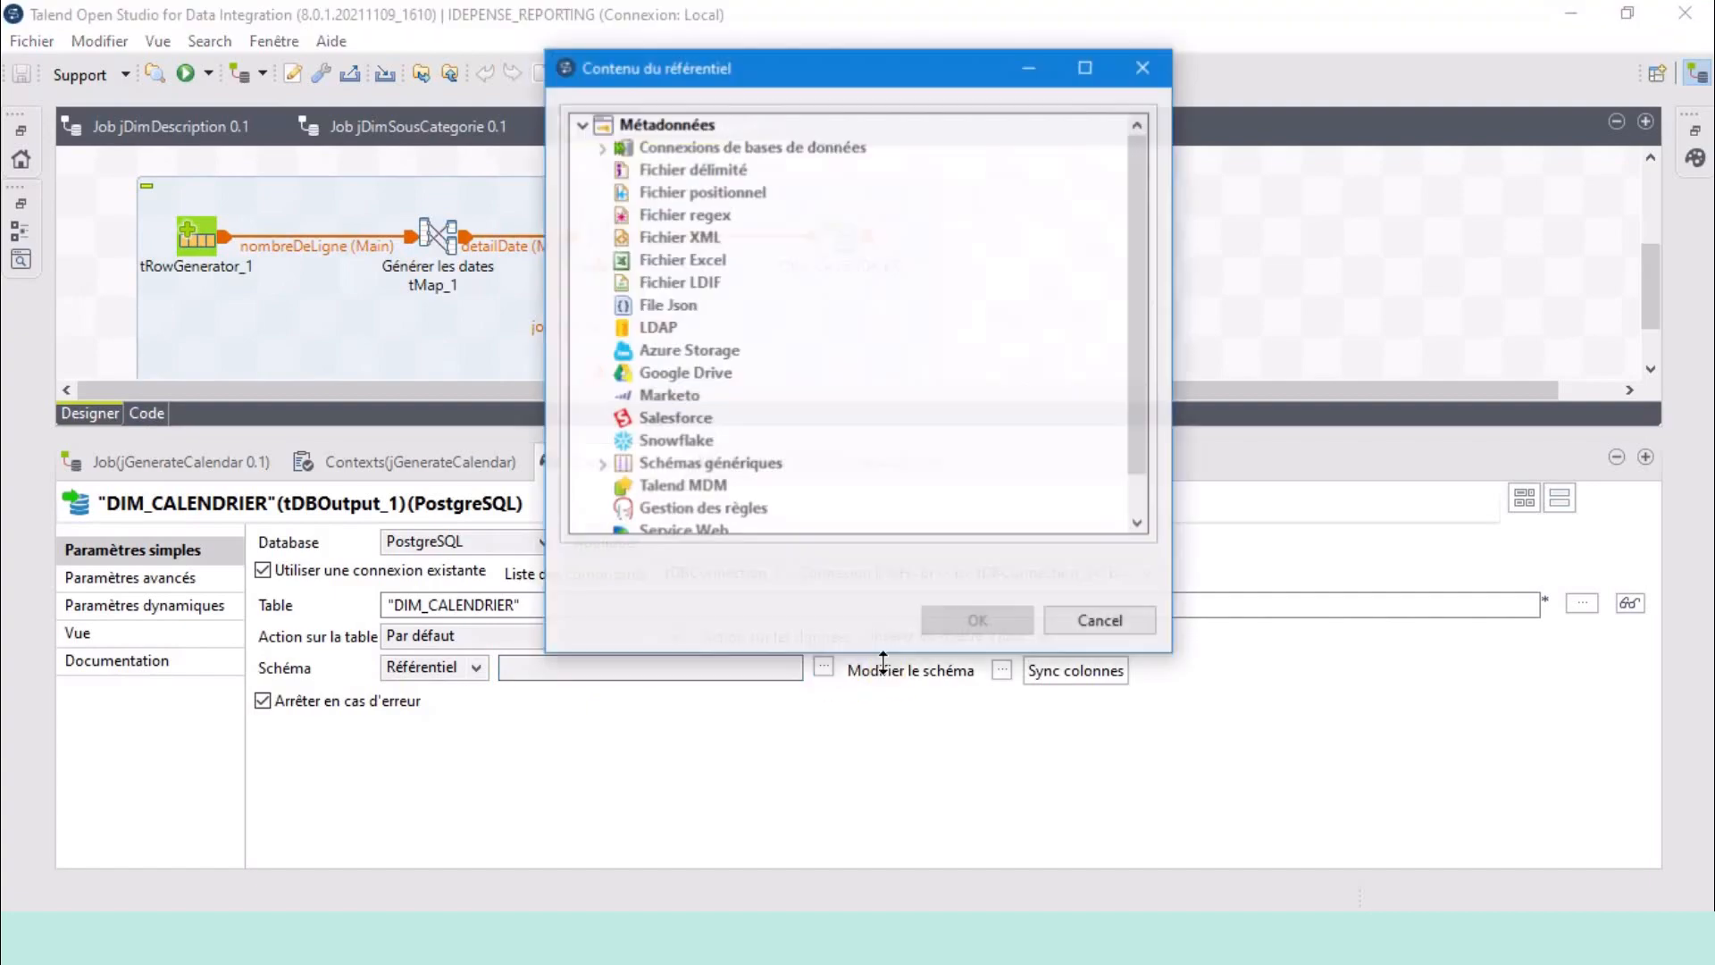
left_click(601, 146)
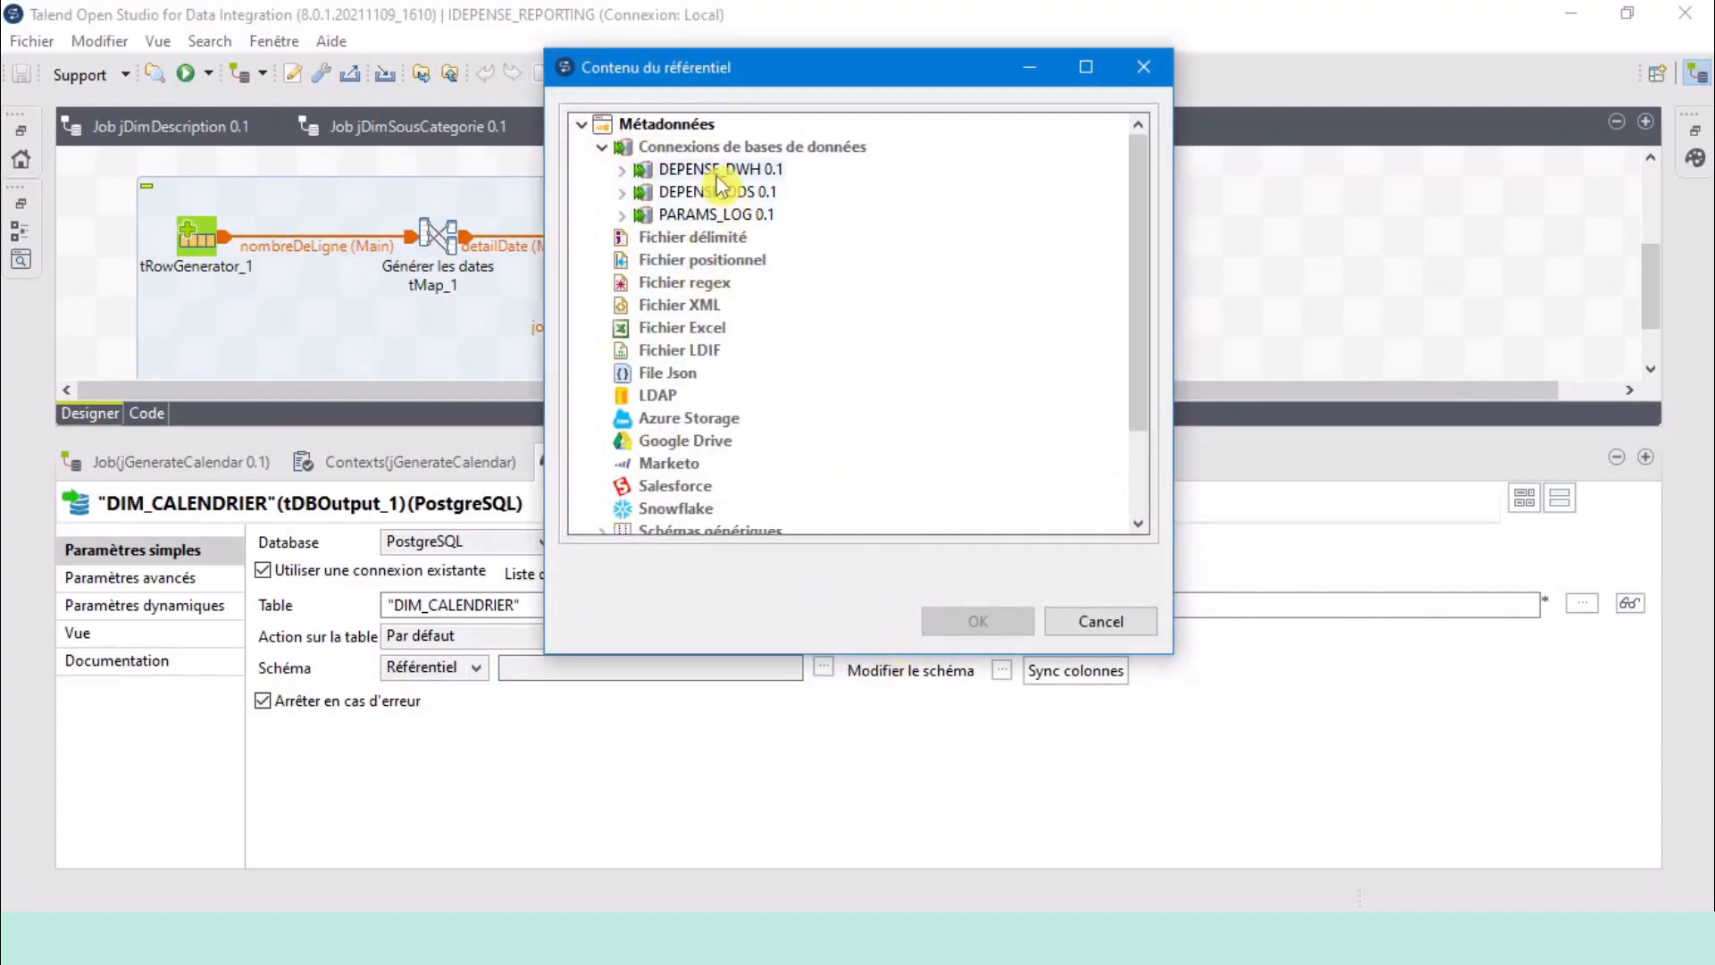
left_click(679, 169)
left_click(622, 169)
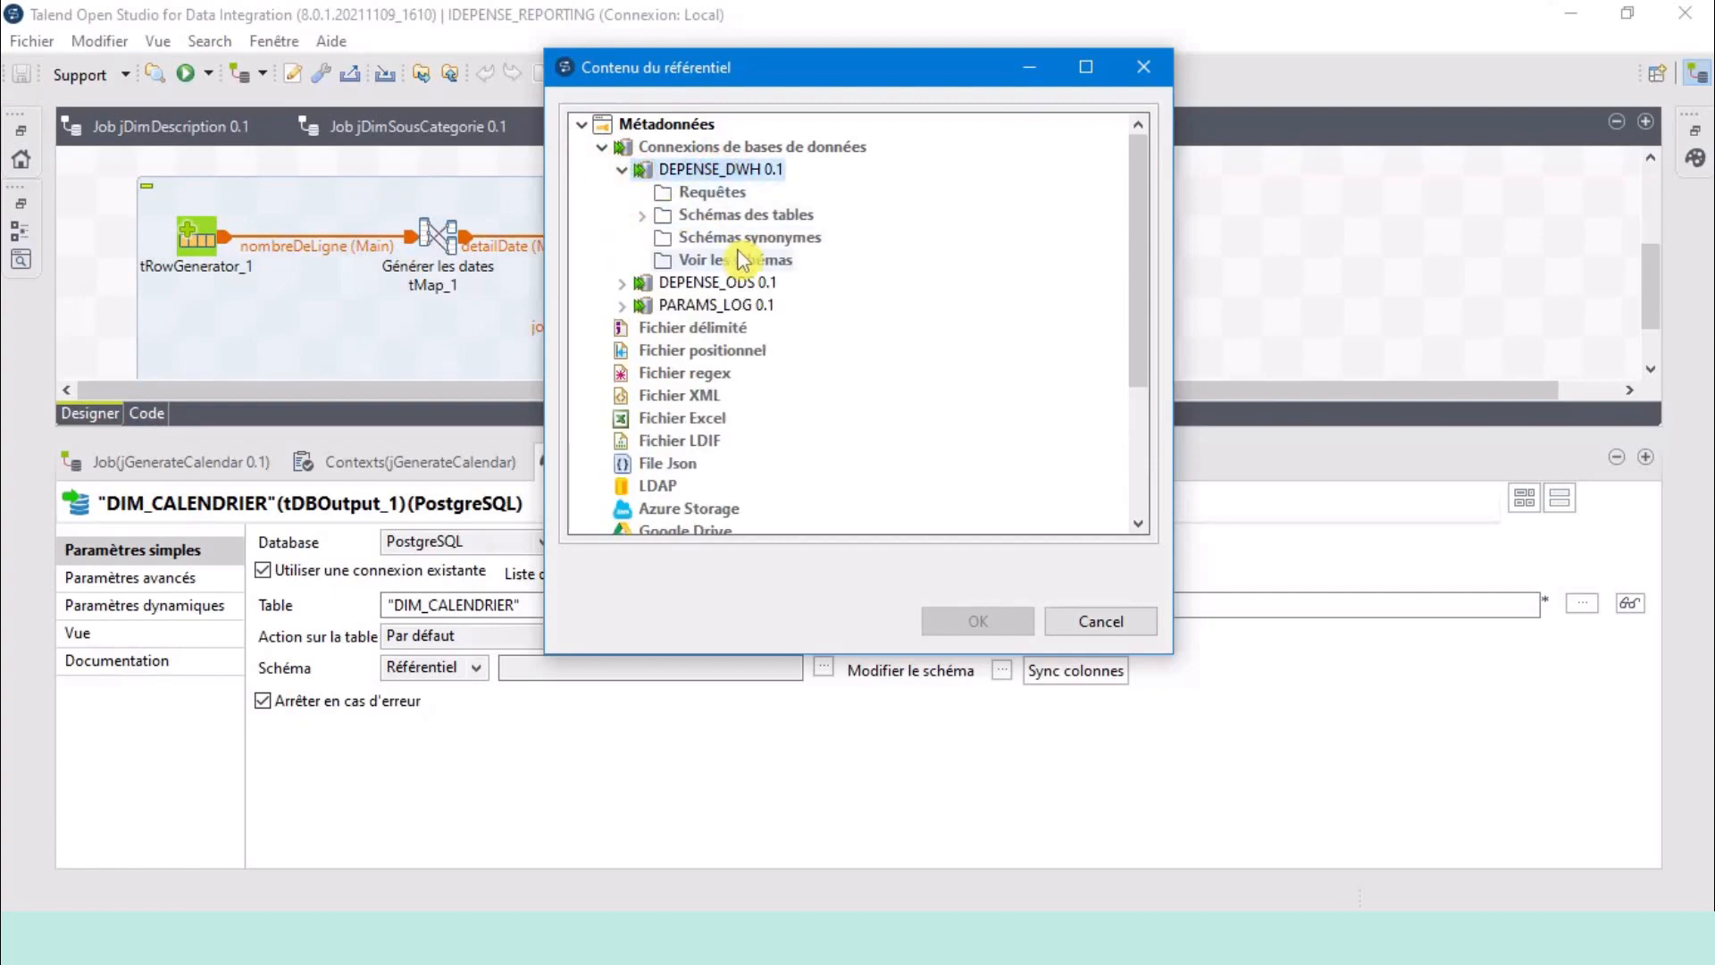
left_click(641, 214)
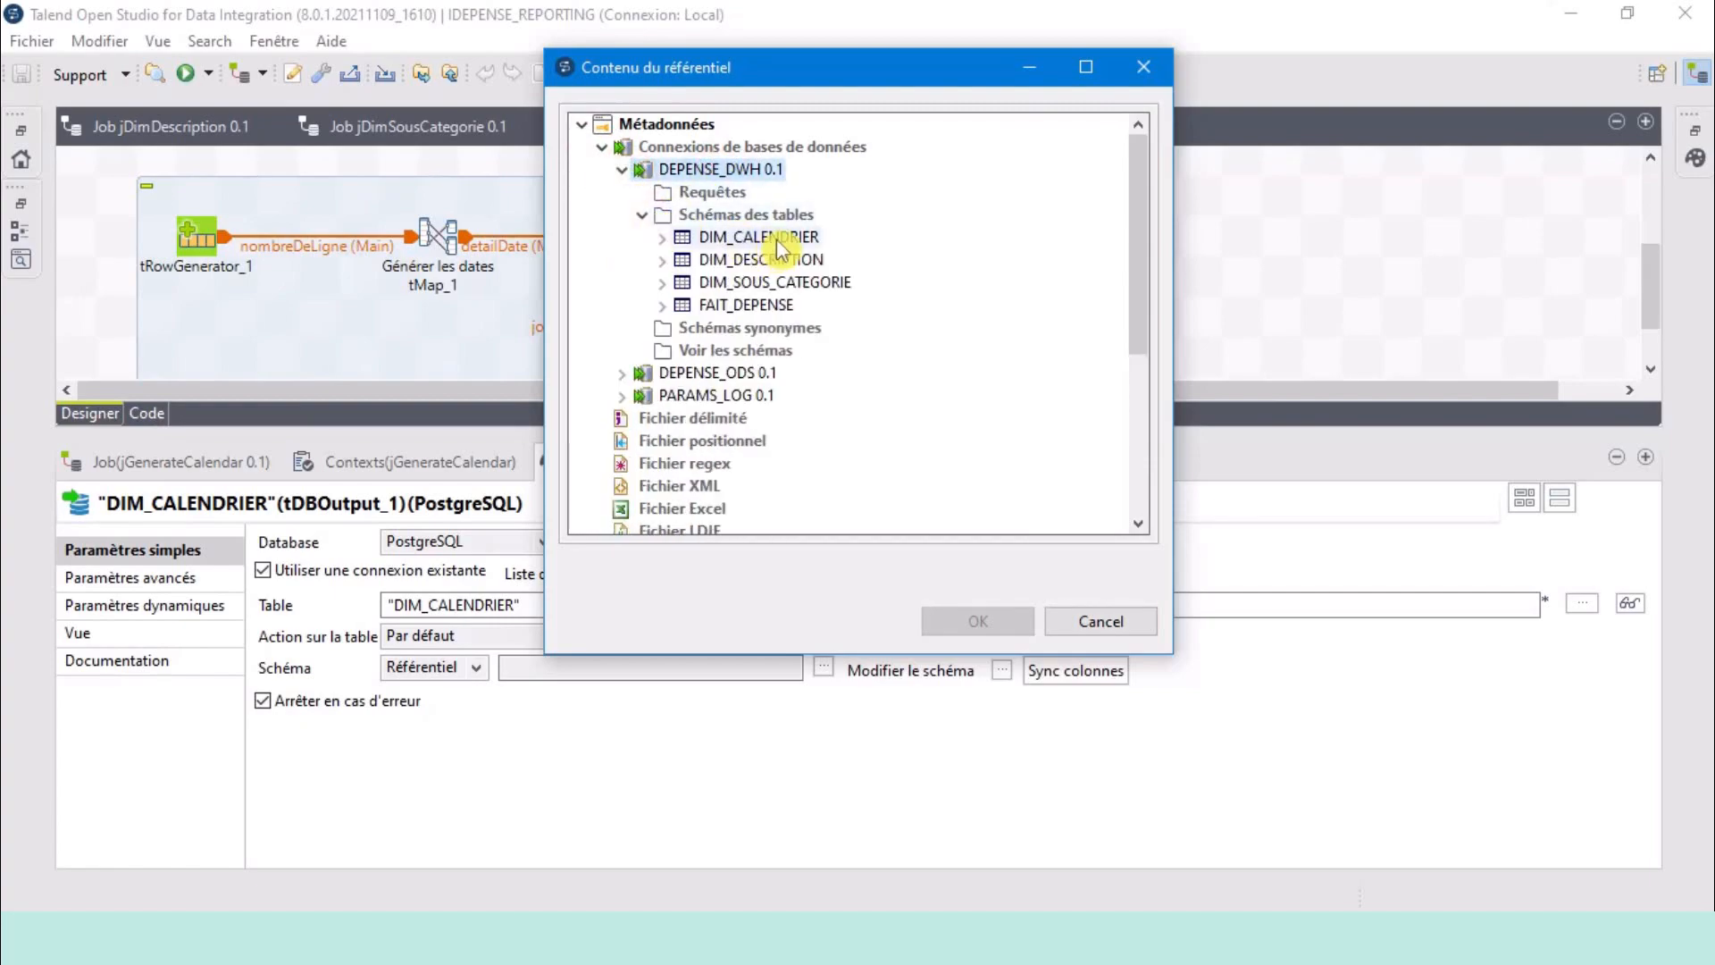
left_click(774, 238)
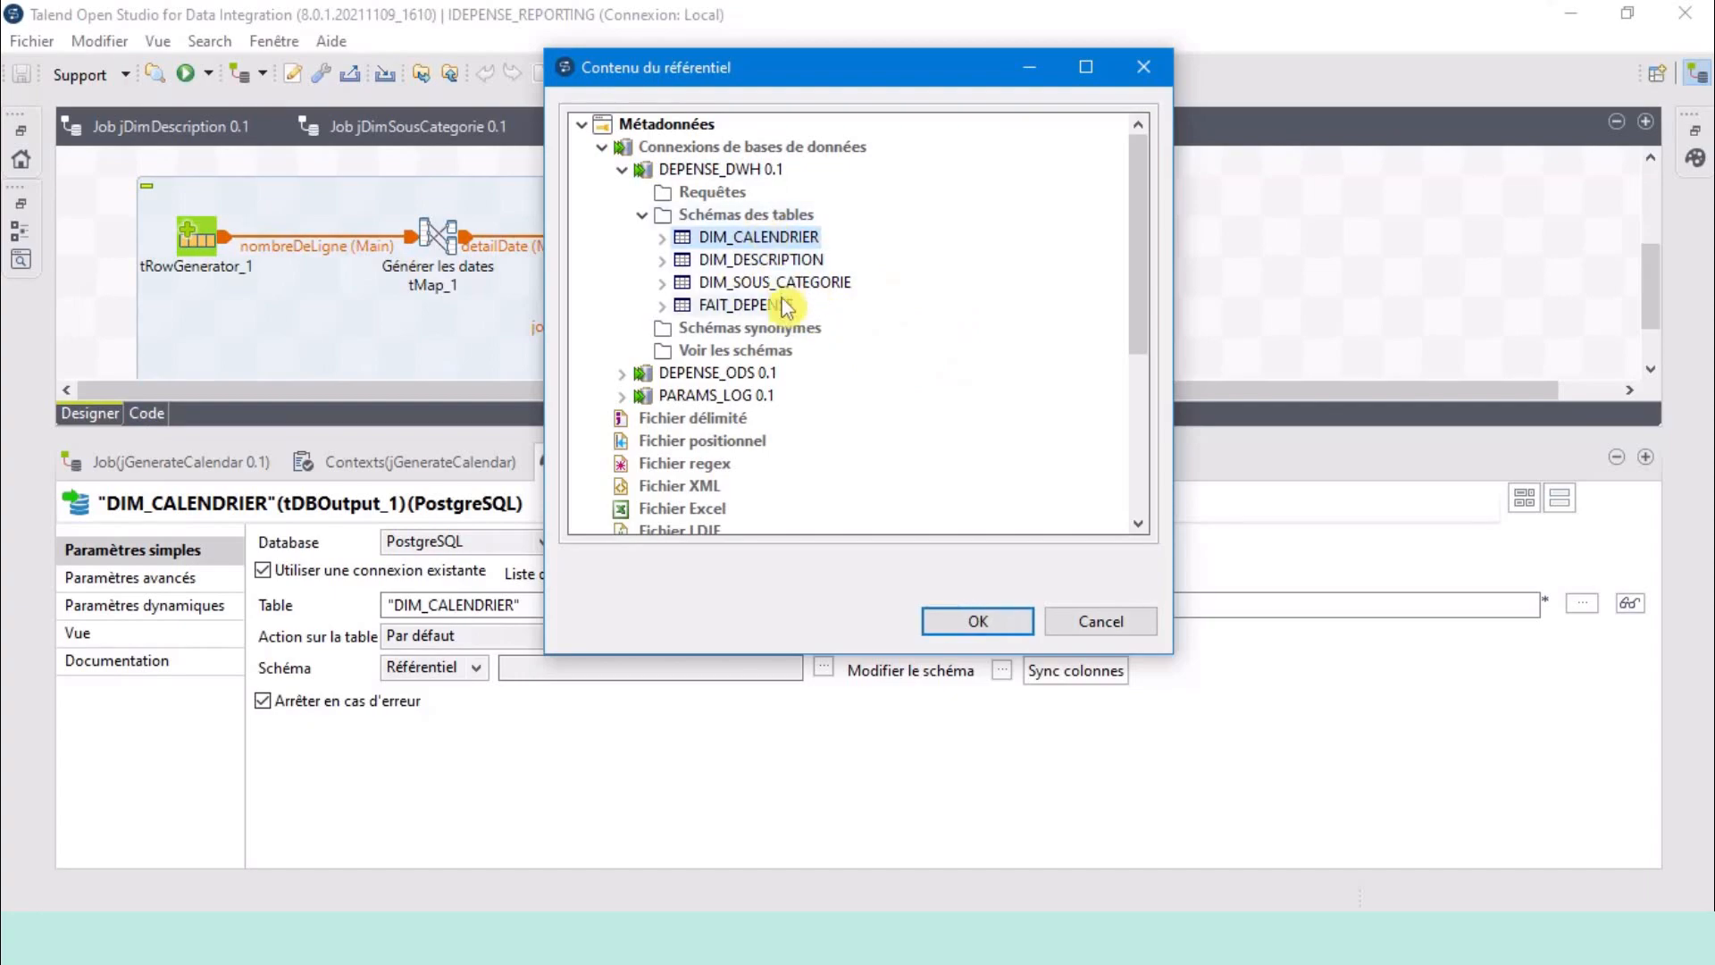
left_click(997, 616)
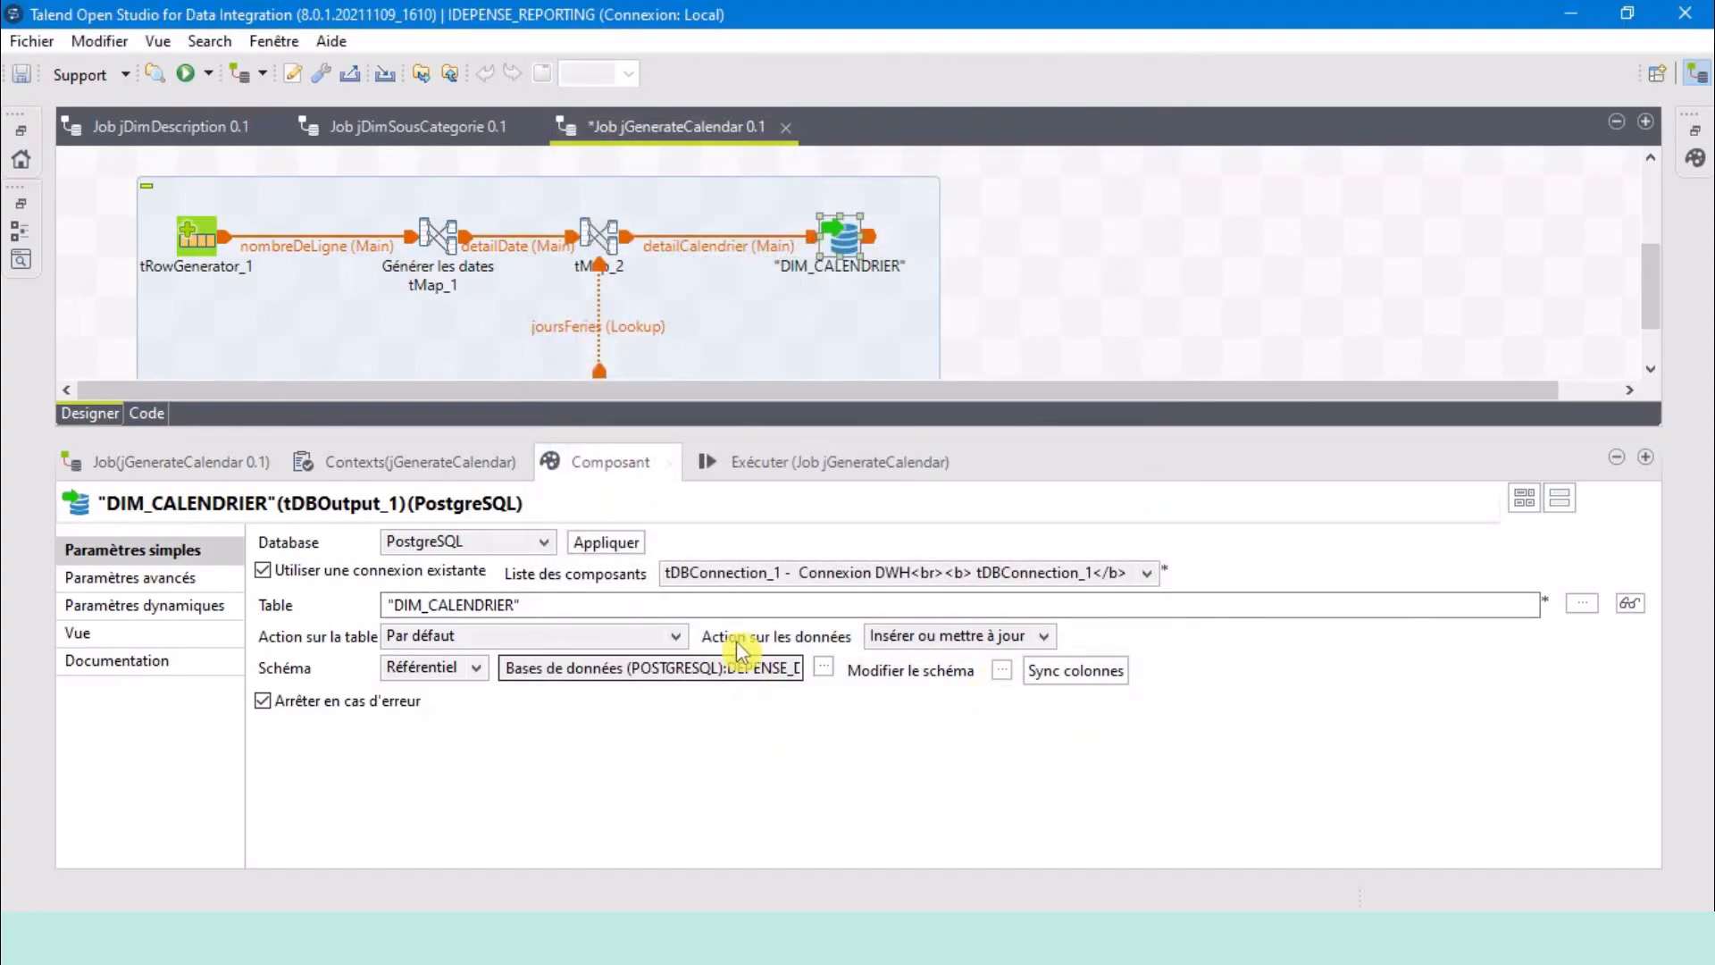
View the DIM_CALENDRIER output component's schema and compare its columns with the detailCalendrier input columns.
left_click(1001, 674)
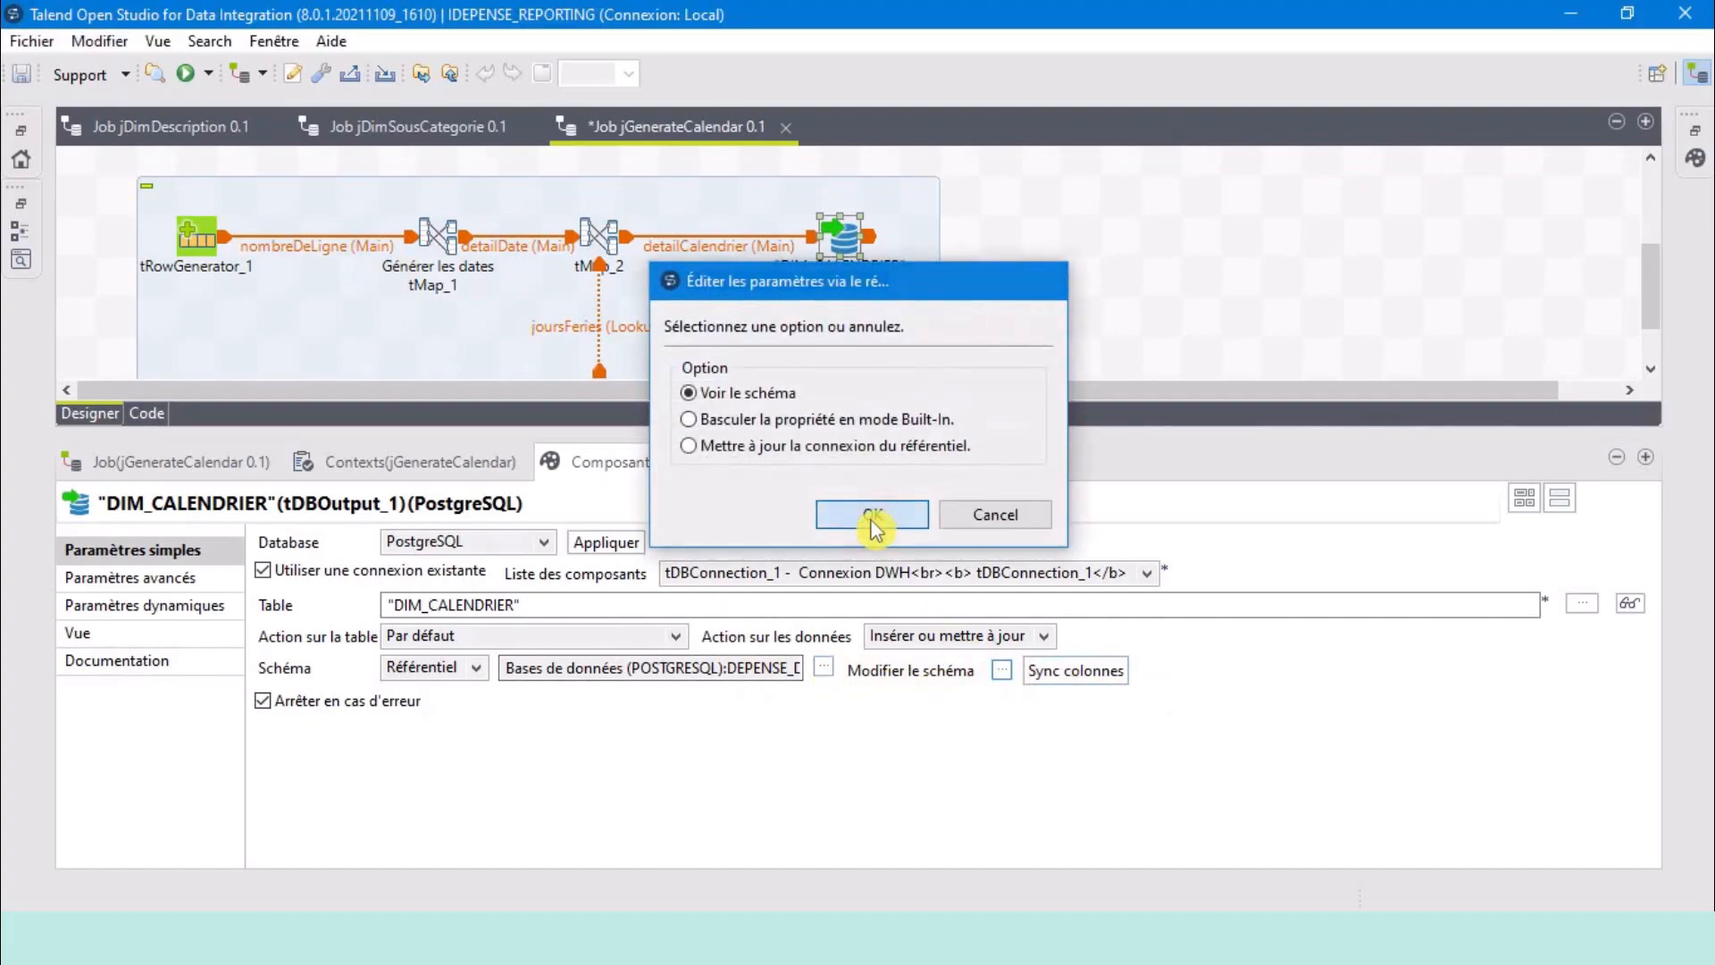
left_click(872, 516)
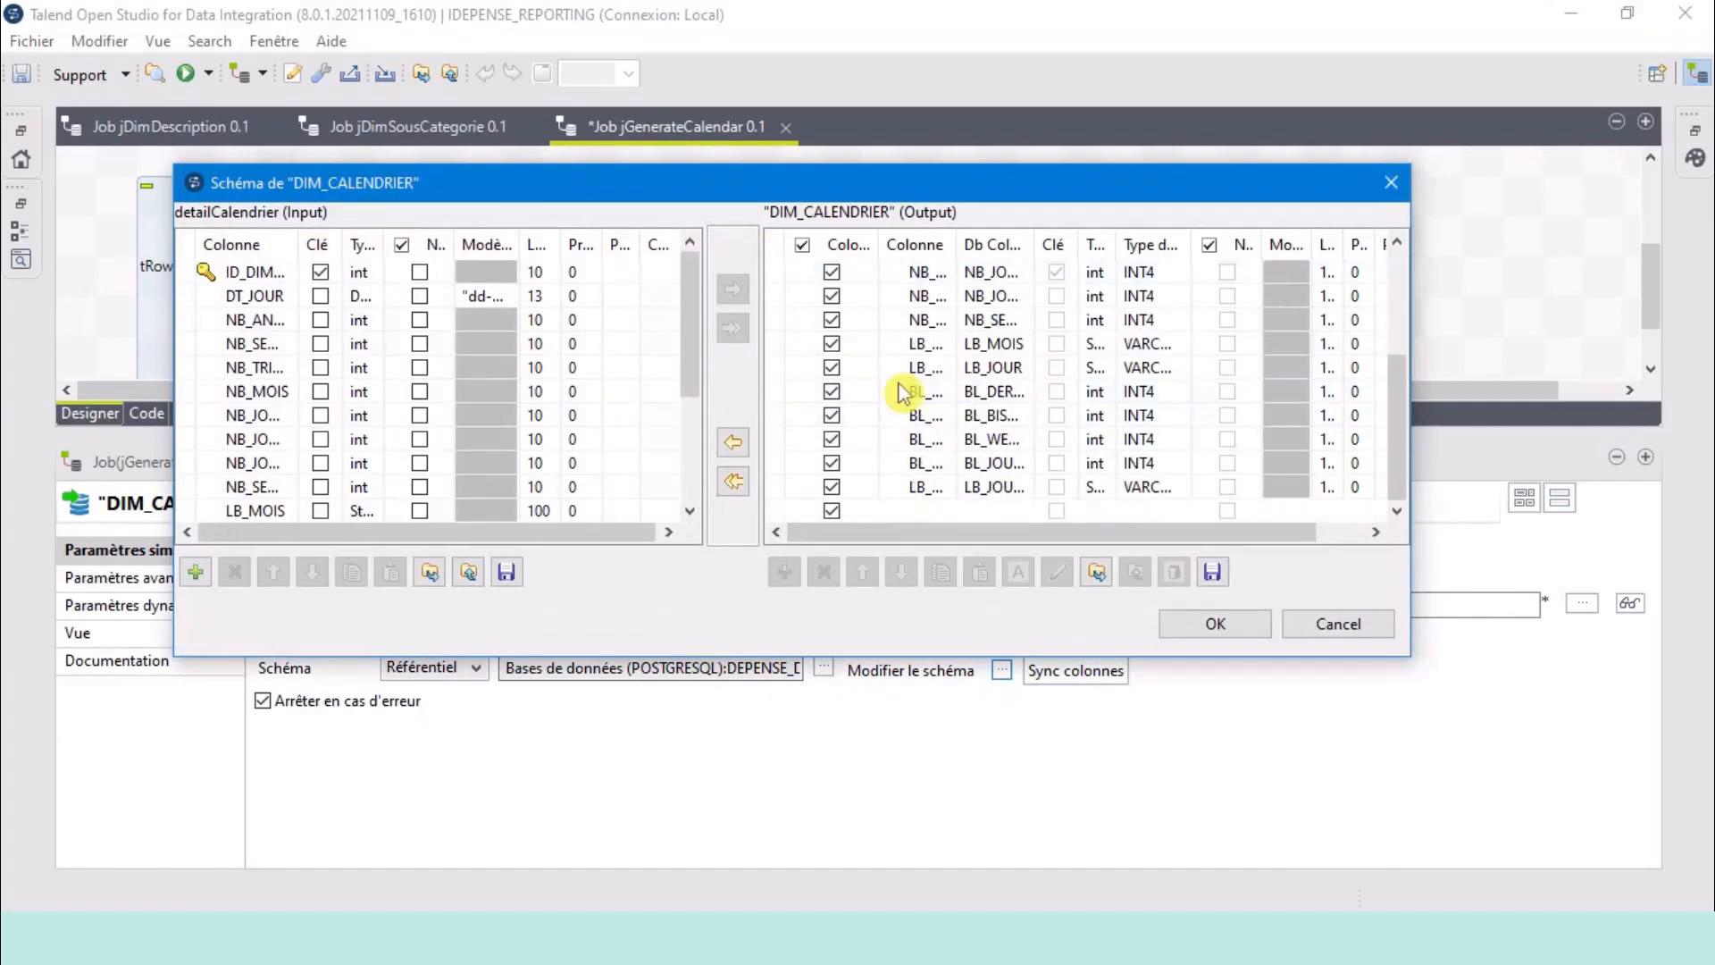
scroll(282, 356, "down", 3)
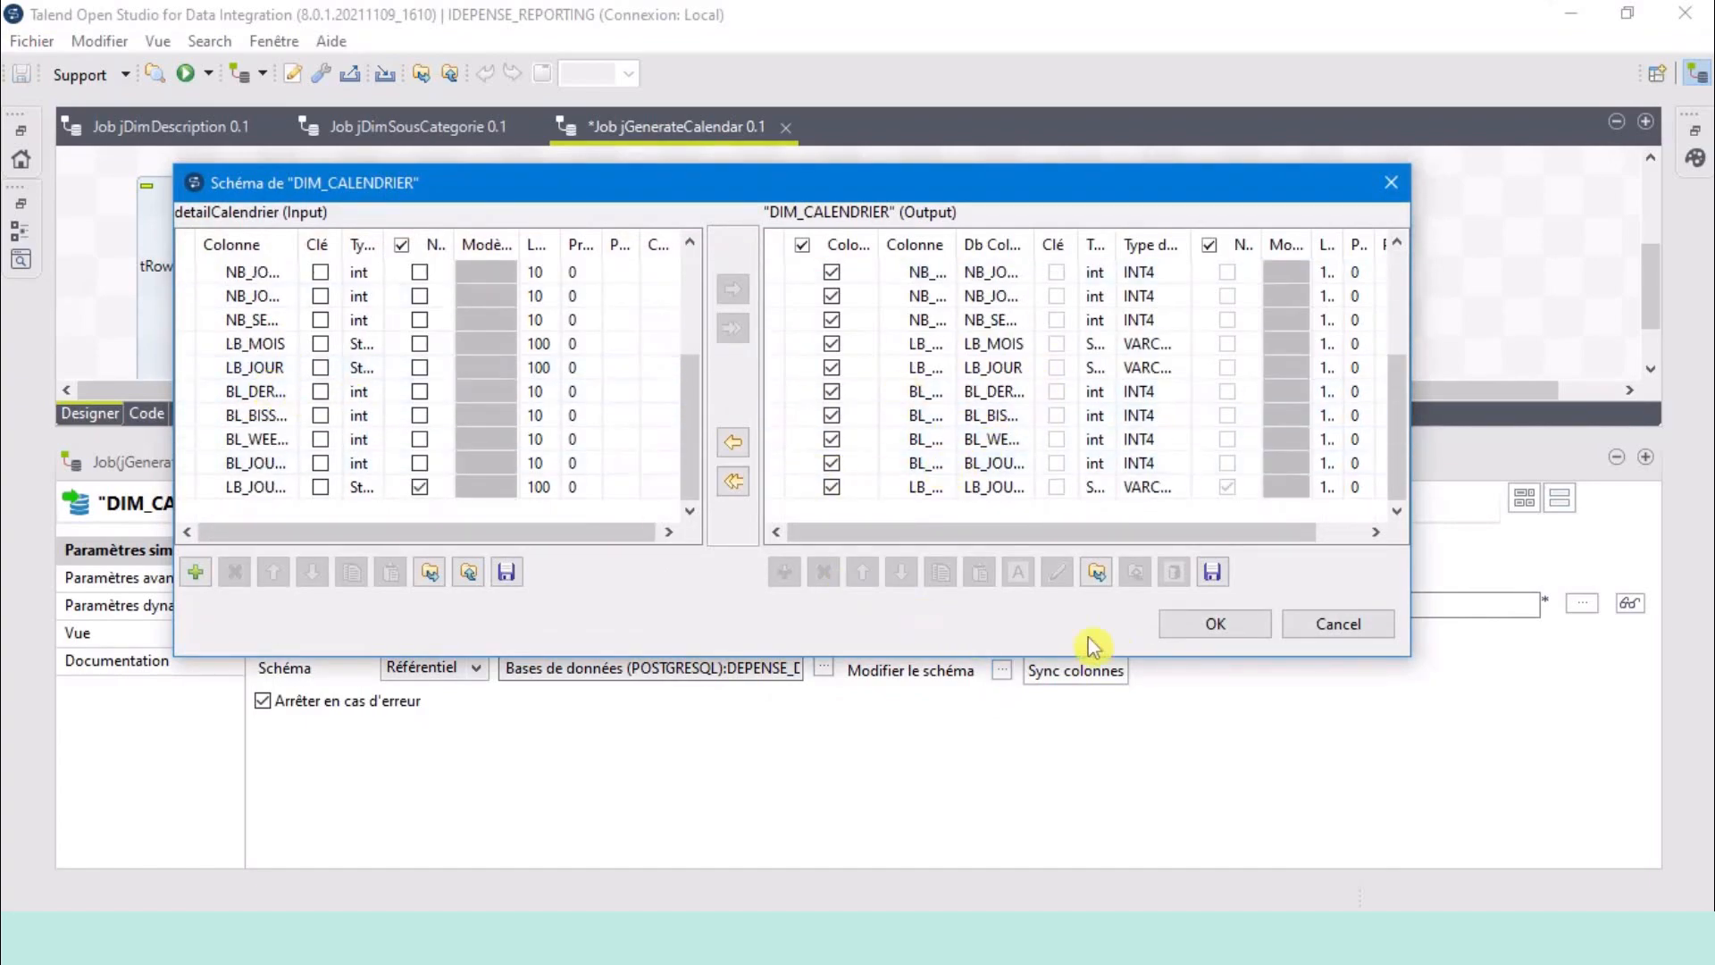
left_click(1188, 625)
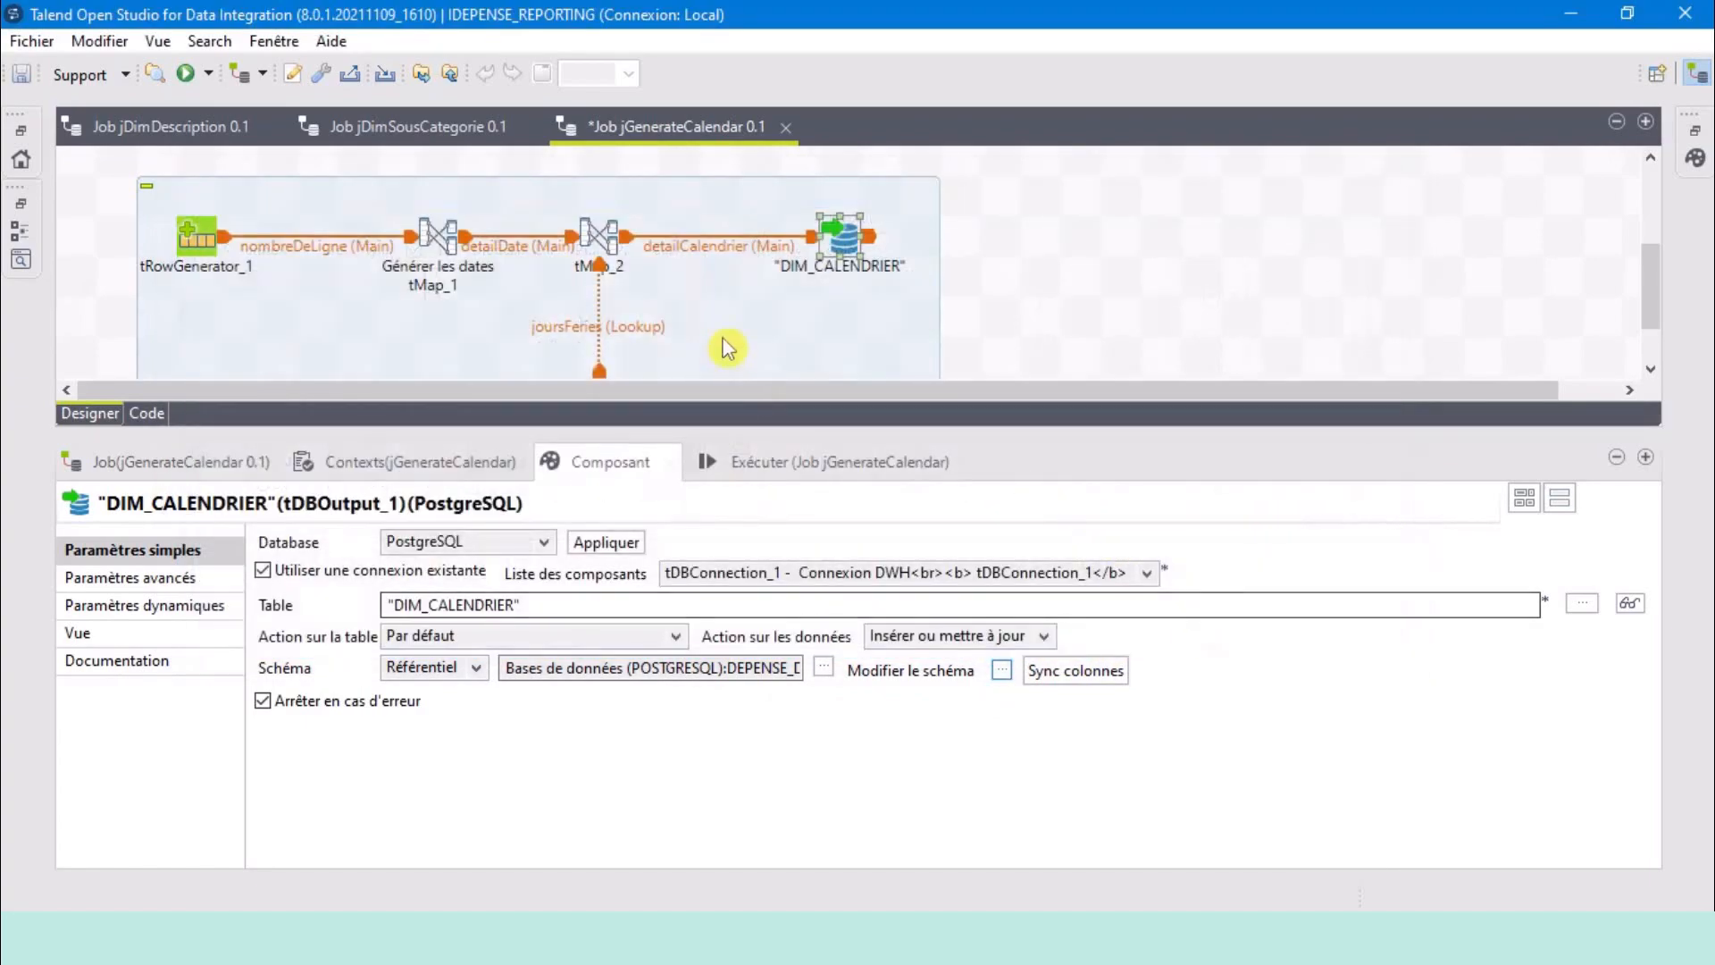
Set tFileInputExcel_1's source file to joursFeries.xlsx in C:/Formation Talend/Section 10/Mini Projet2/Partie 3.
scroll(608, 312, "down", 1)
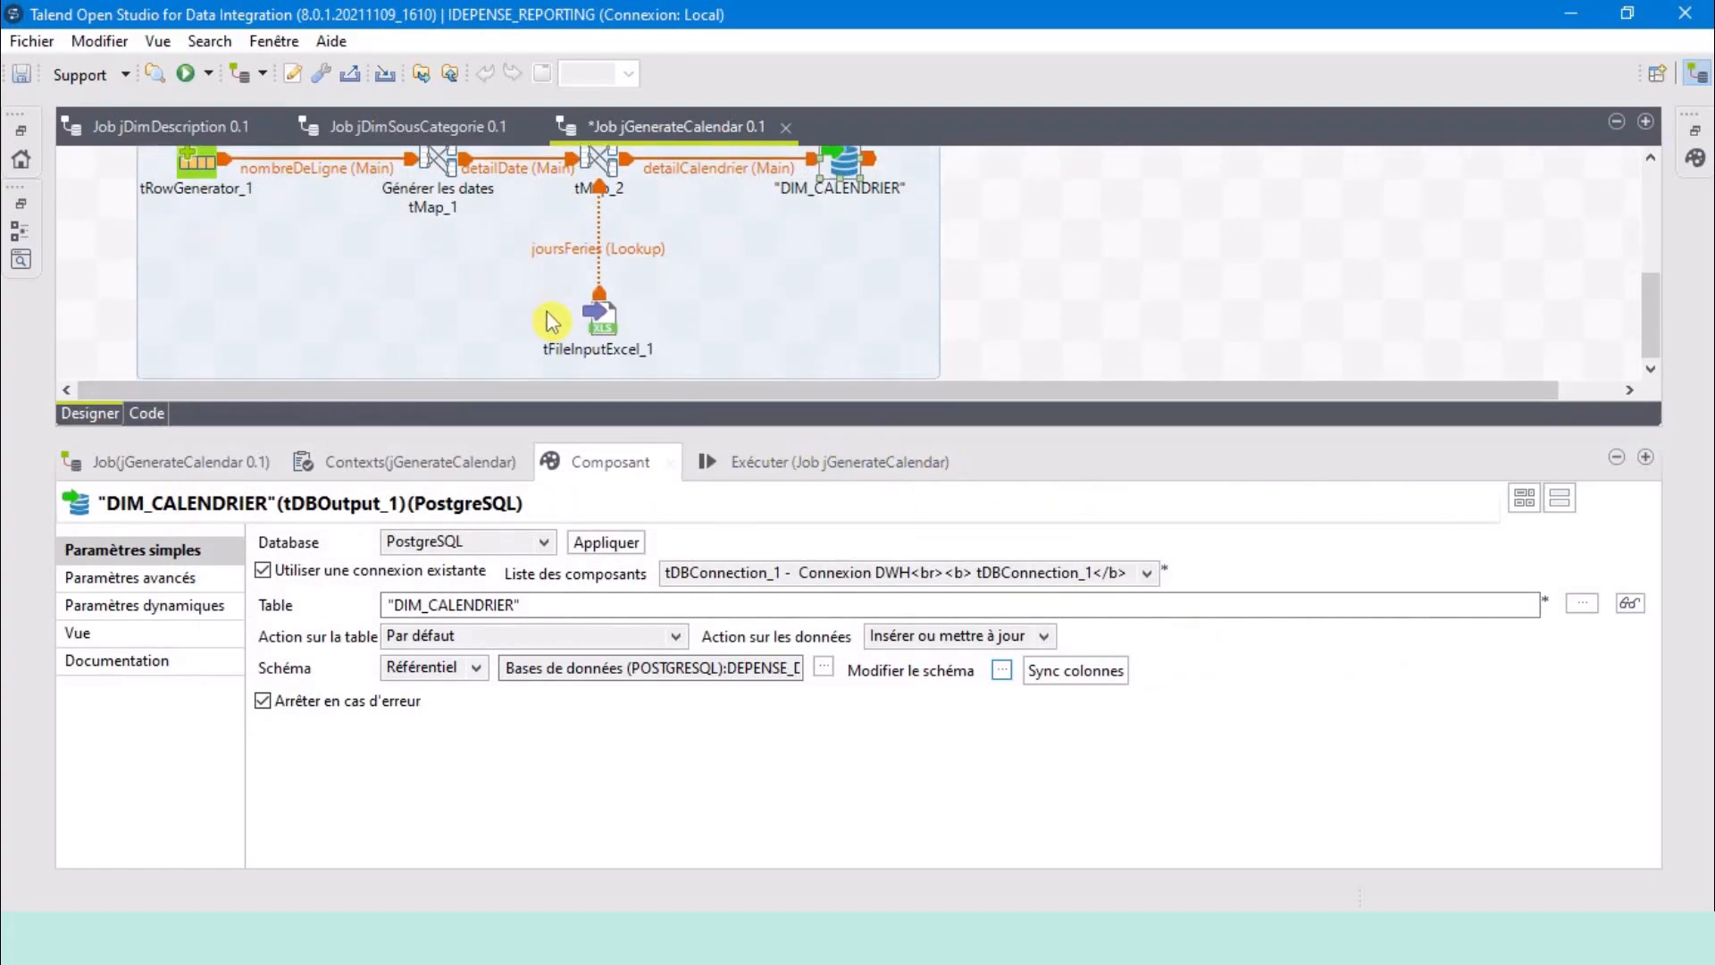
left_click(622, 322)
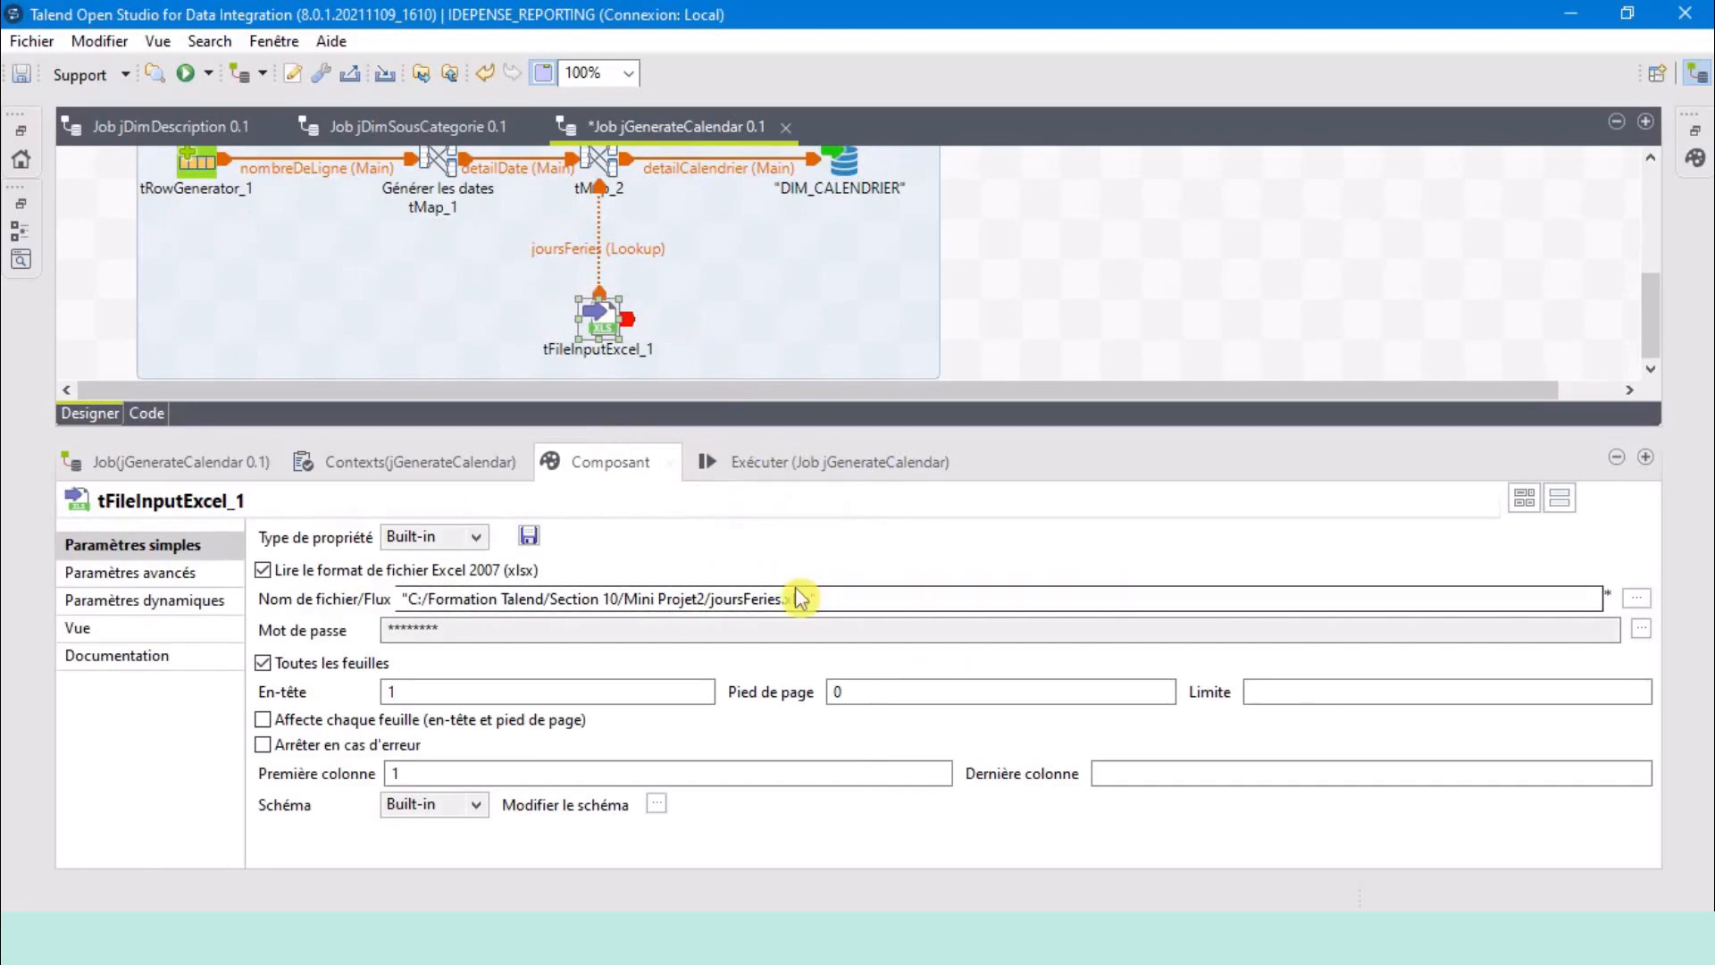
left_click(847, 597)
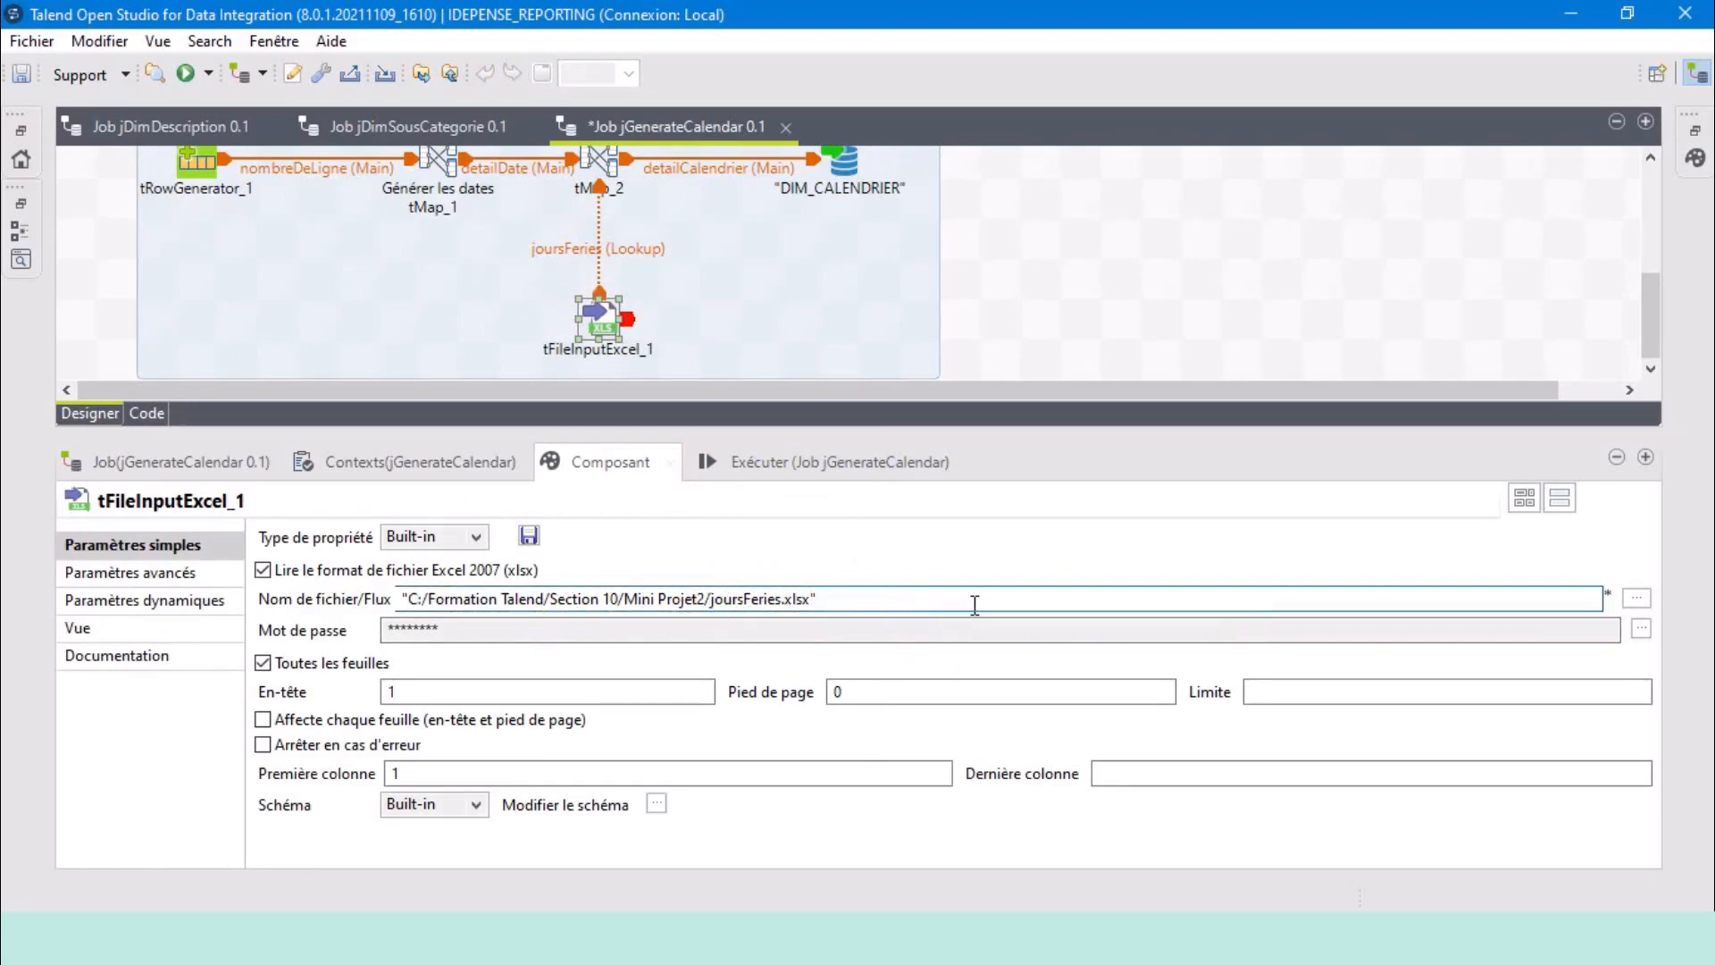
left_click(1642, 595)
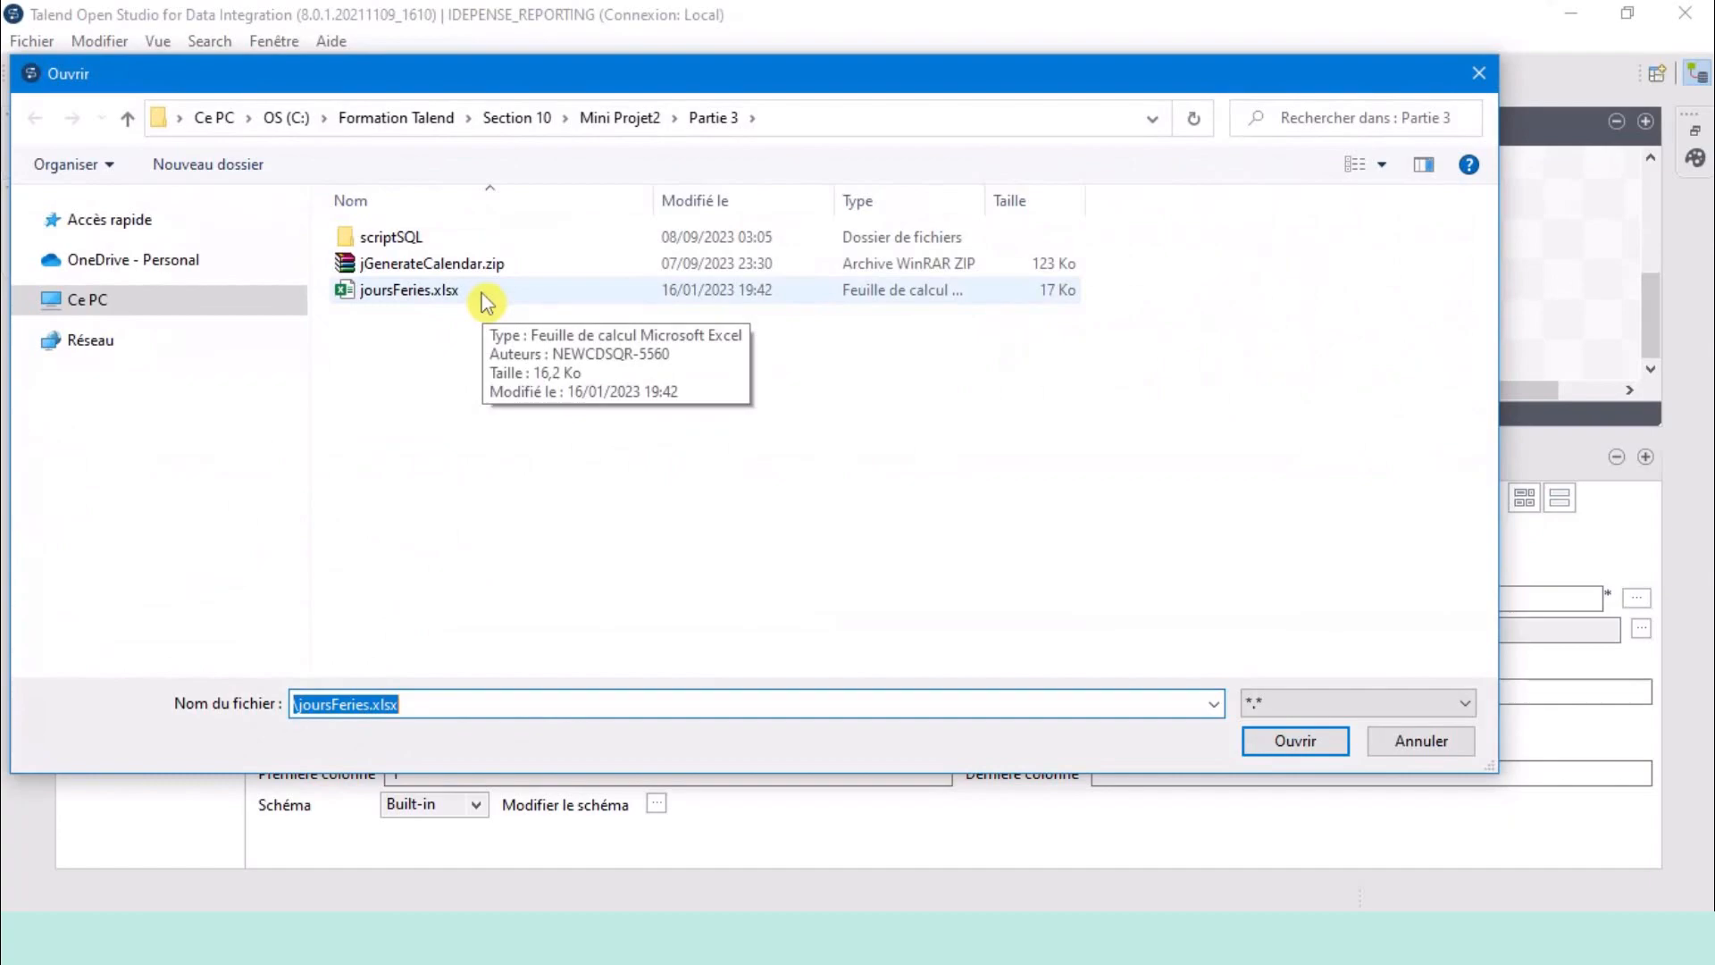
double_click(482, 294)
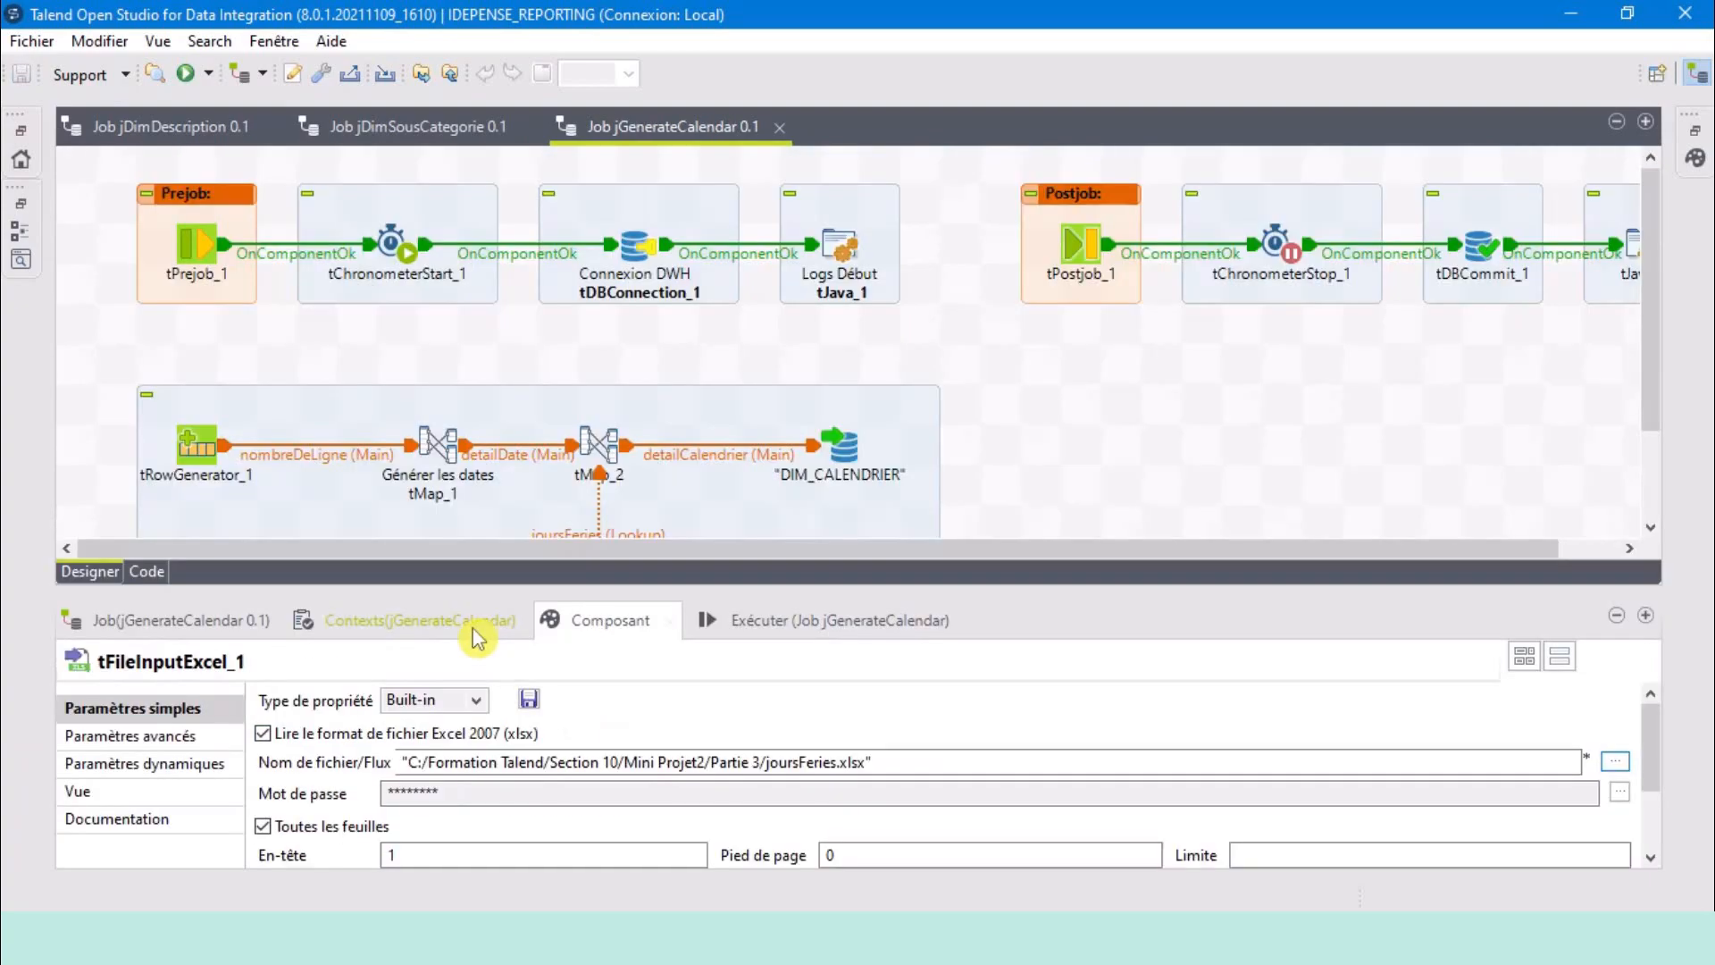
Add the connexionParams context group from the repository to the jGenerateCalendar context variables.
left_click(474, 627)
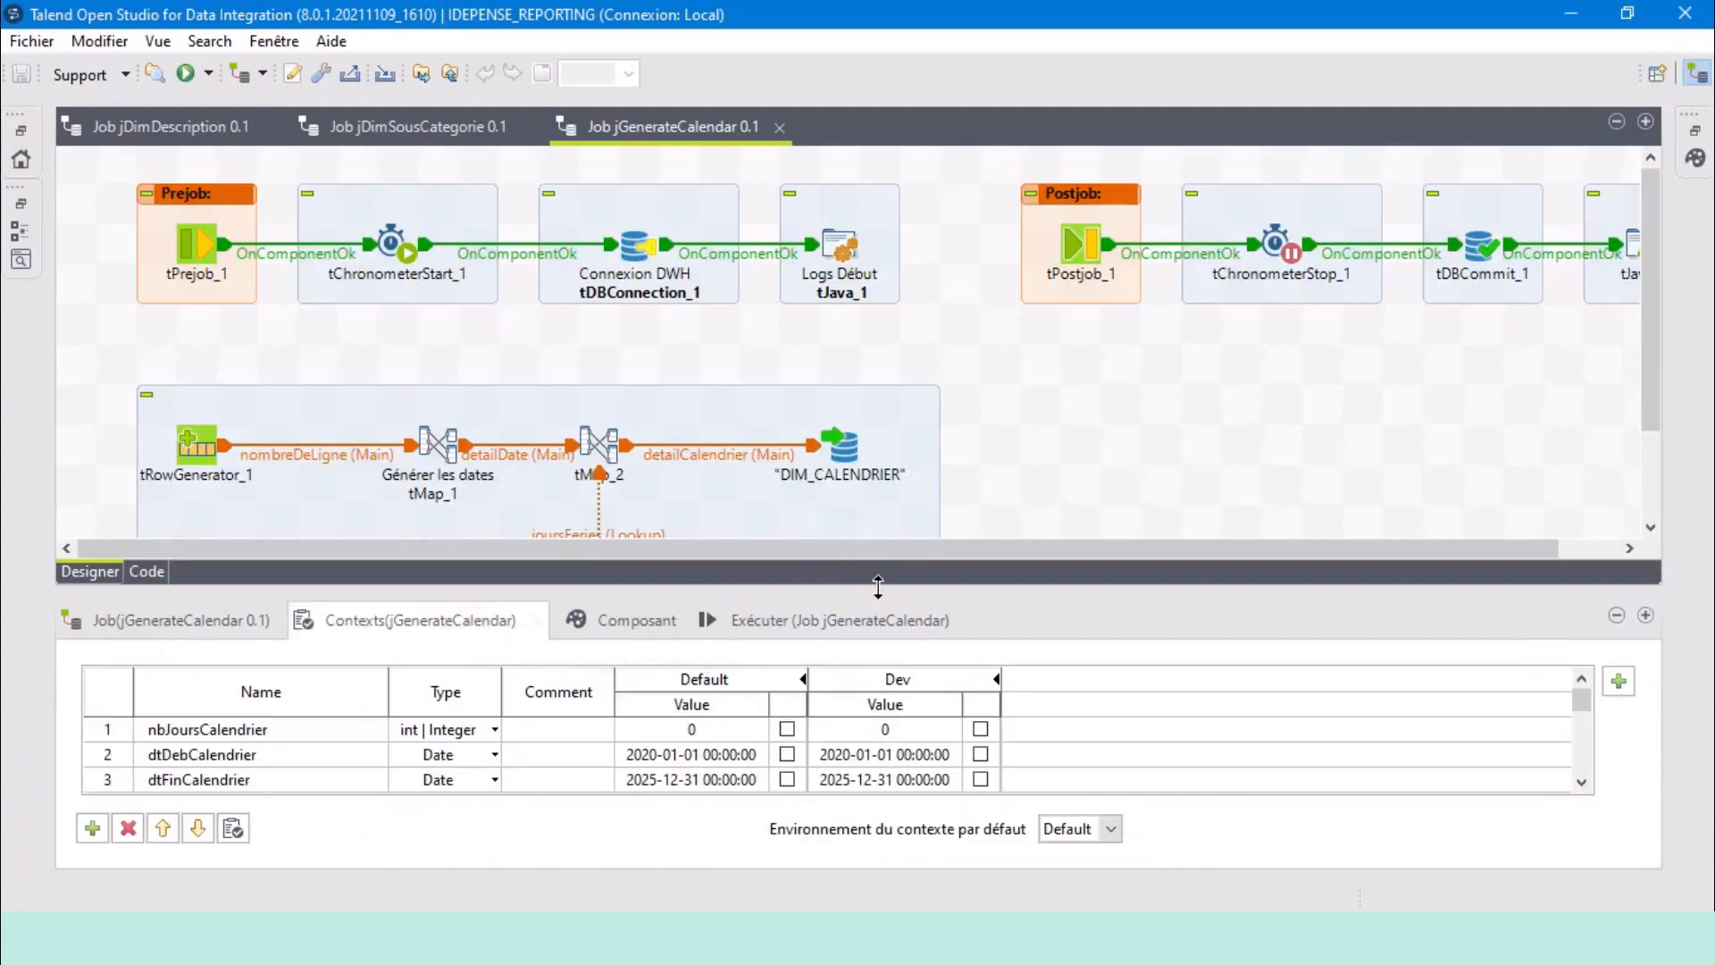
left_click_drag(878, 586, 988, 327)
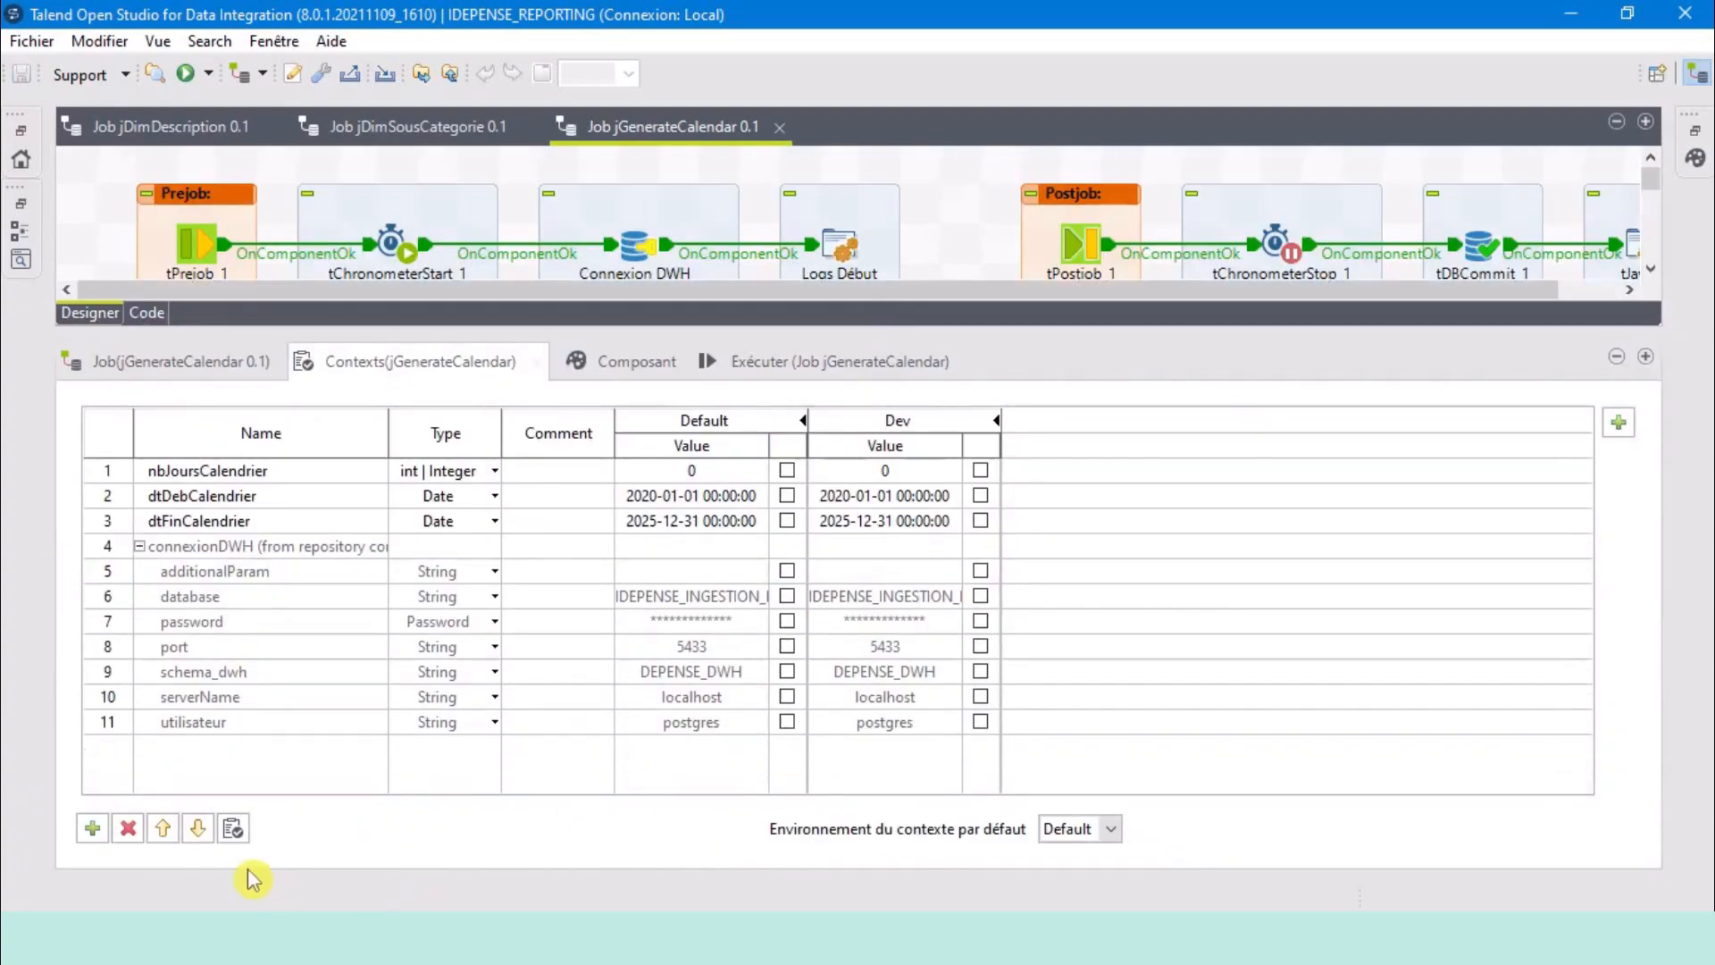
left_click(232, 828)
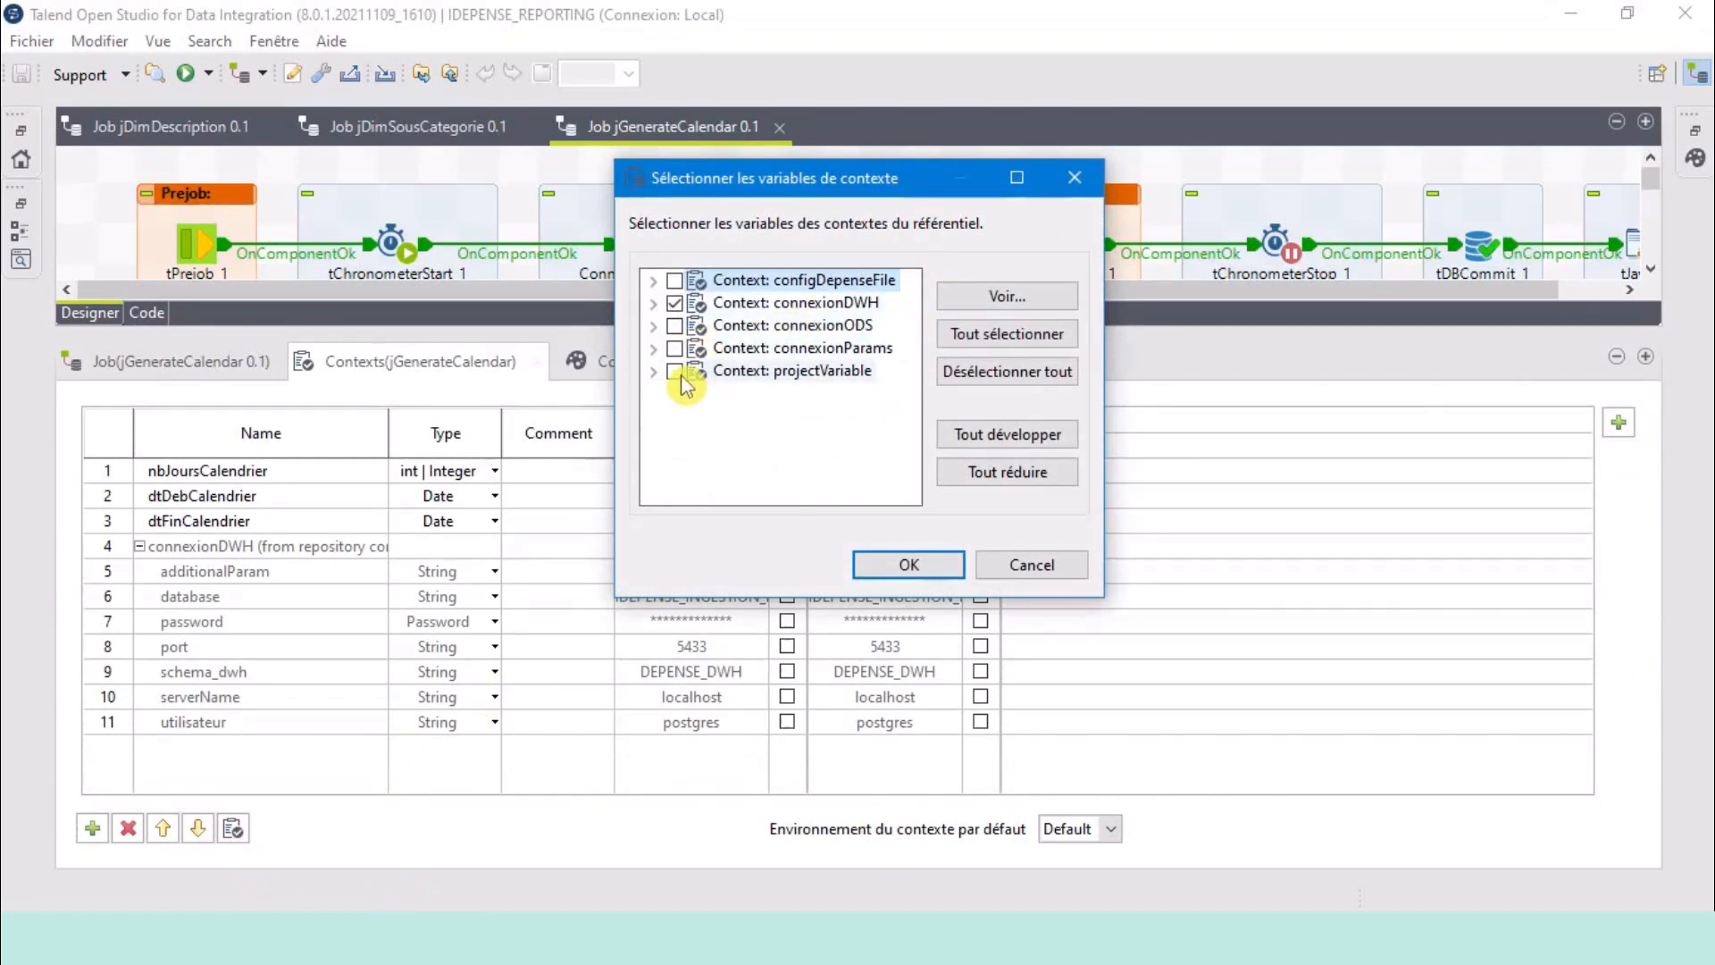
left_click(676, 350)
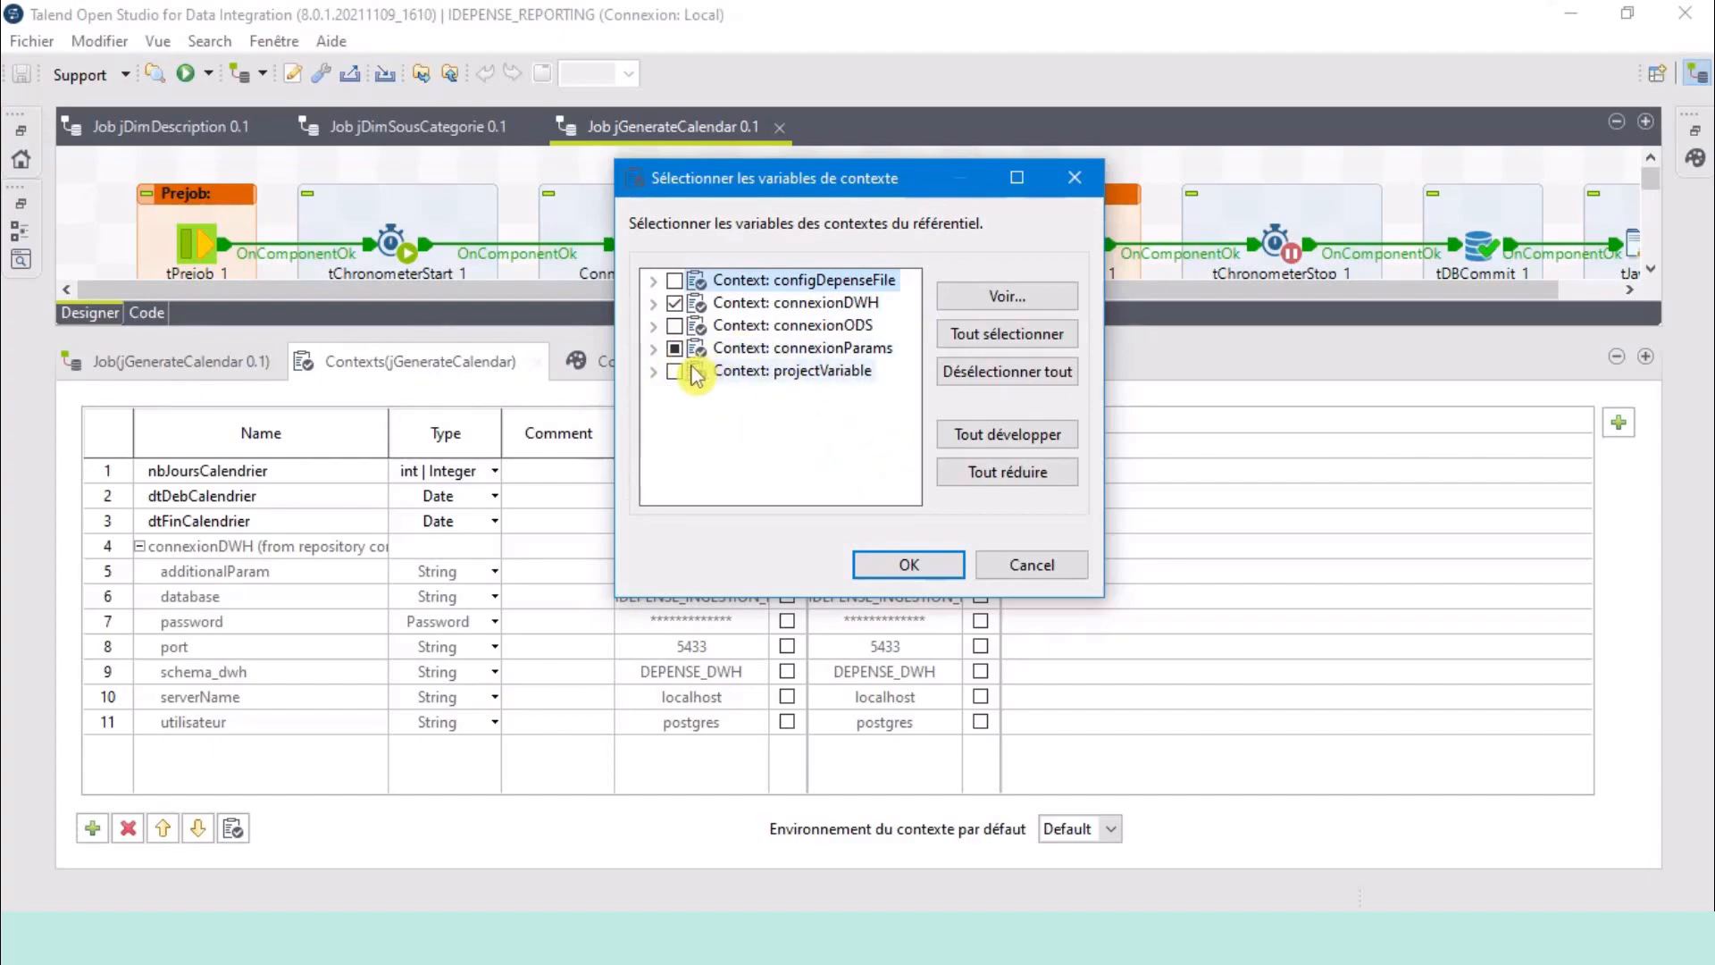
left_click(917, 581)
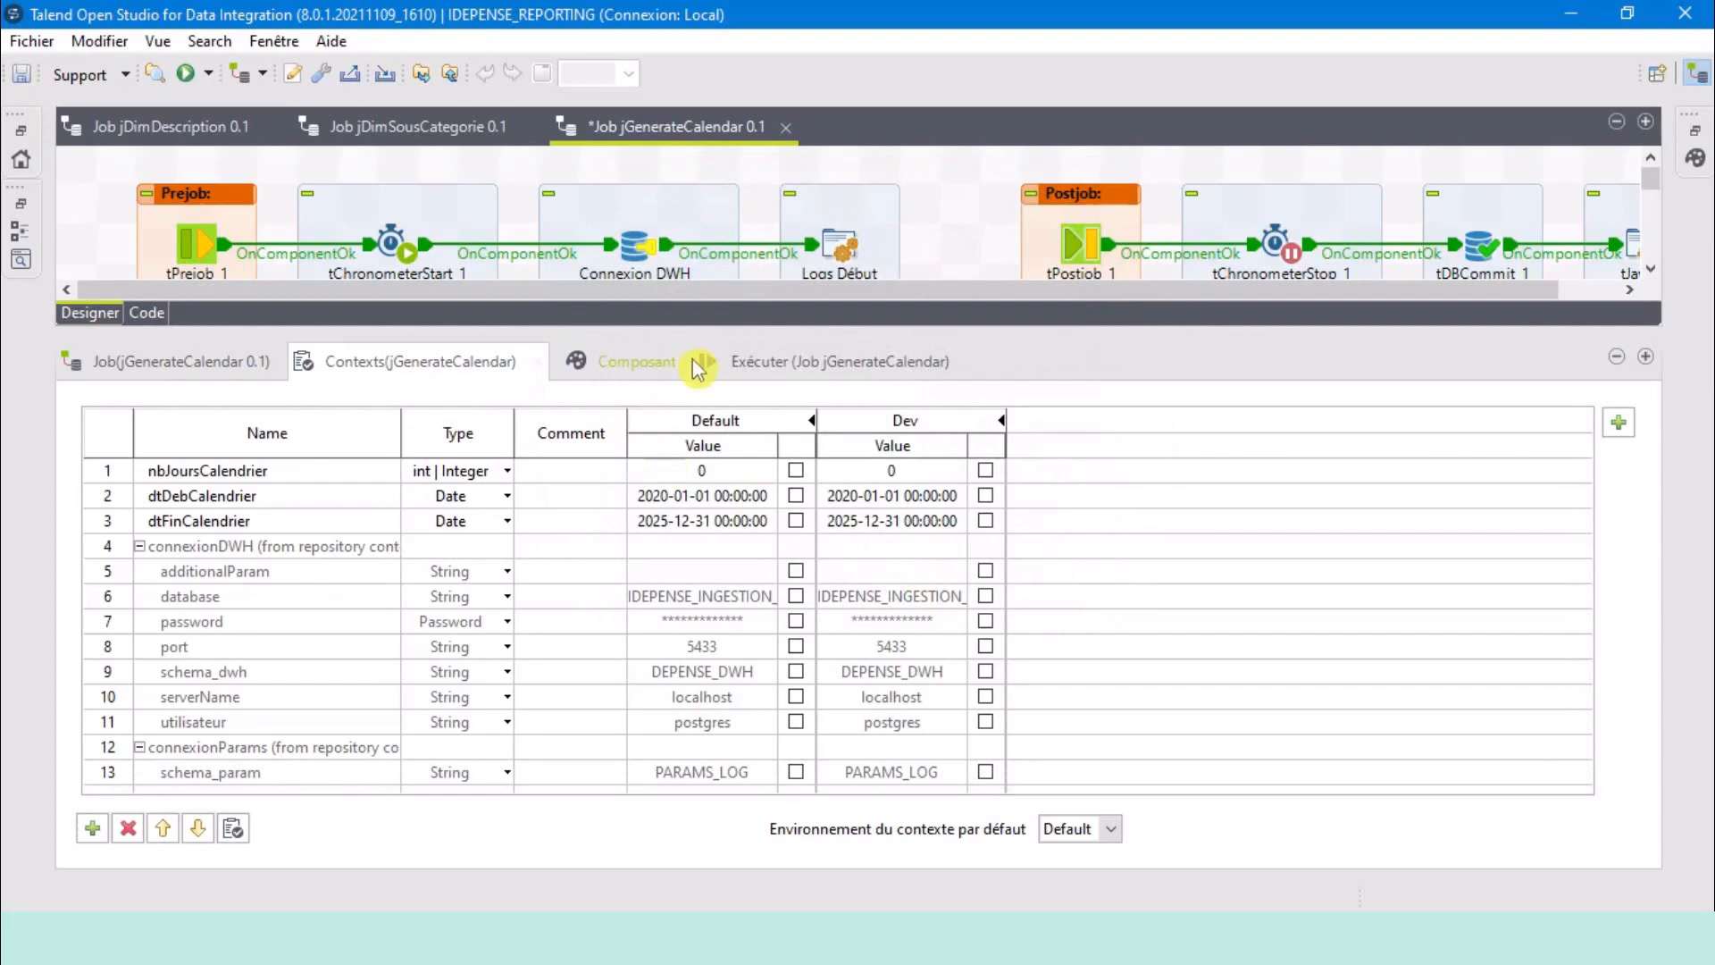
Run the jGenerateCalendar job with the Default context, declining the proposed switch of DIM_CALENDRIER's property to built-in mode.
left_click_drag(729, 330, 768, 660)
left_click(768, 660)
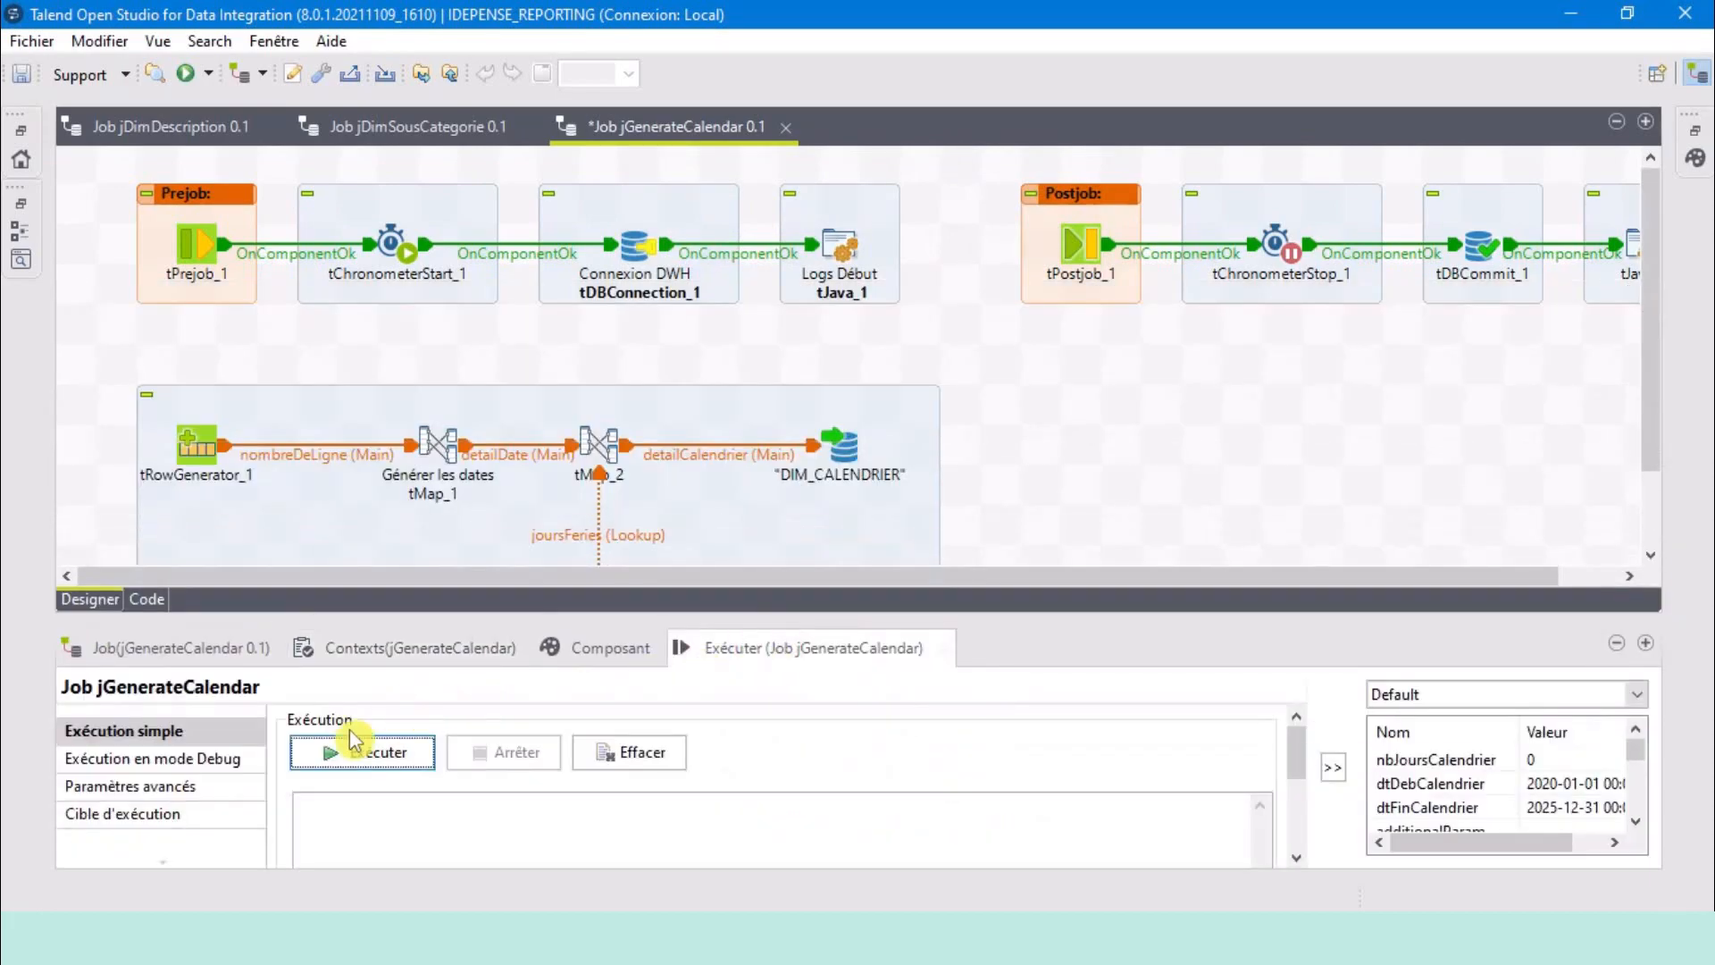
left_click(377, 761)
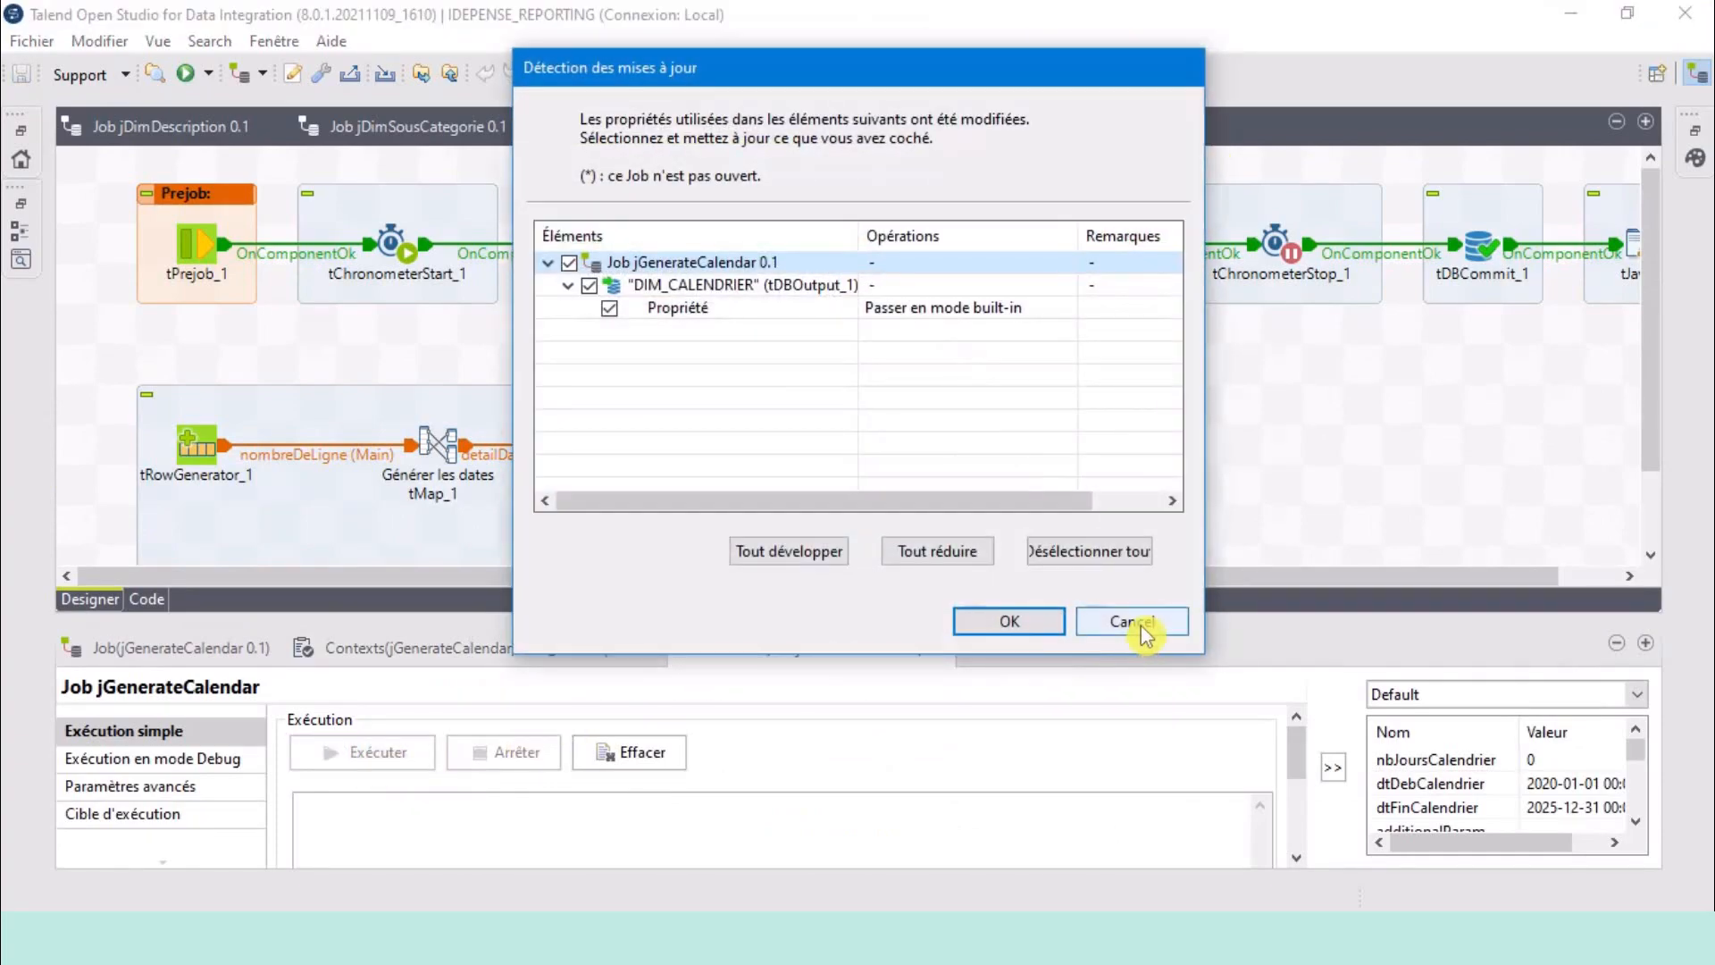
left_click(1142, 625)
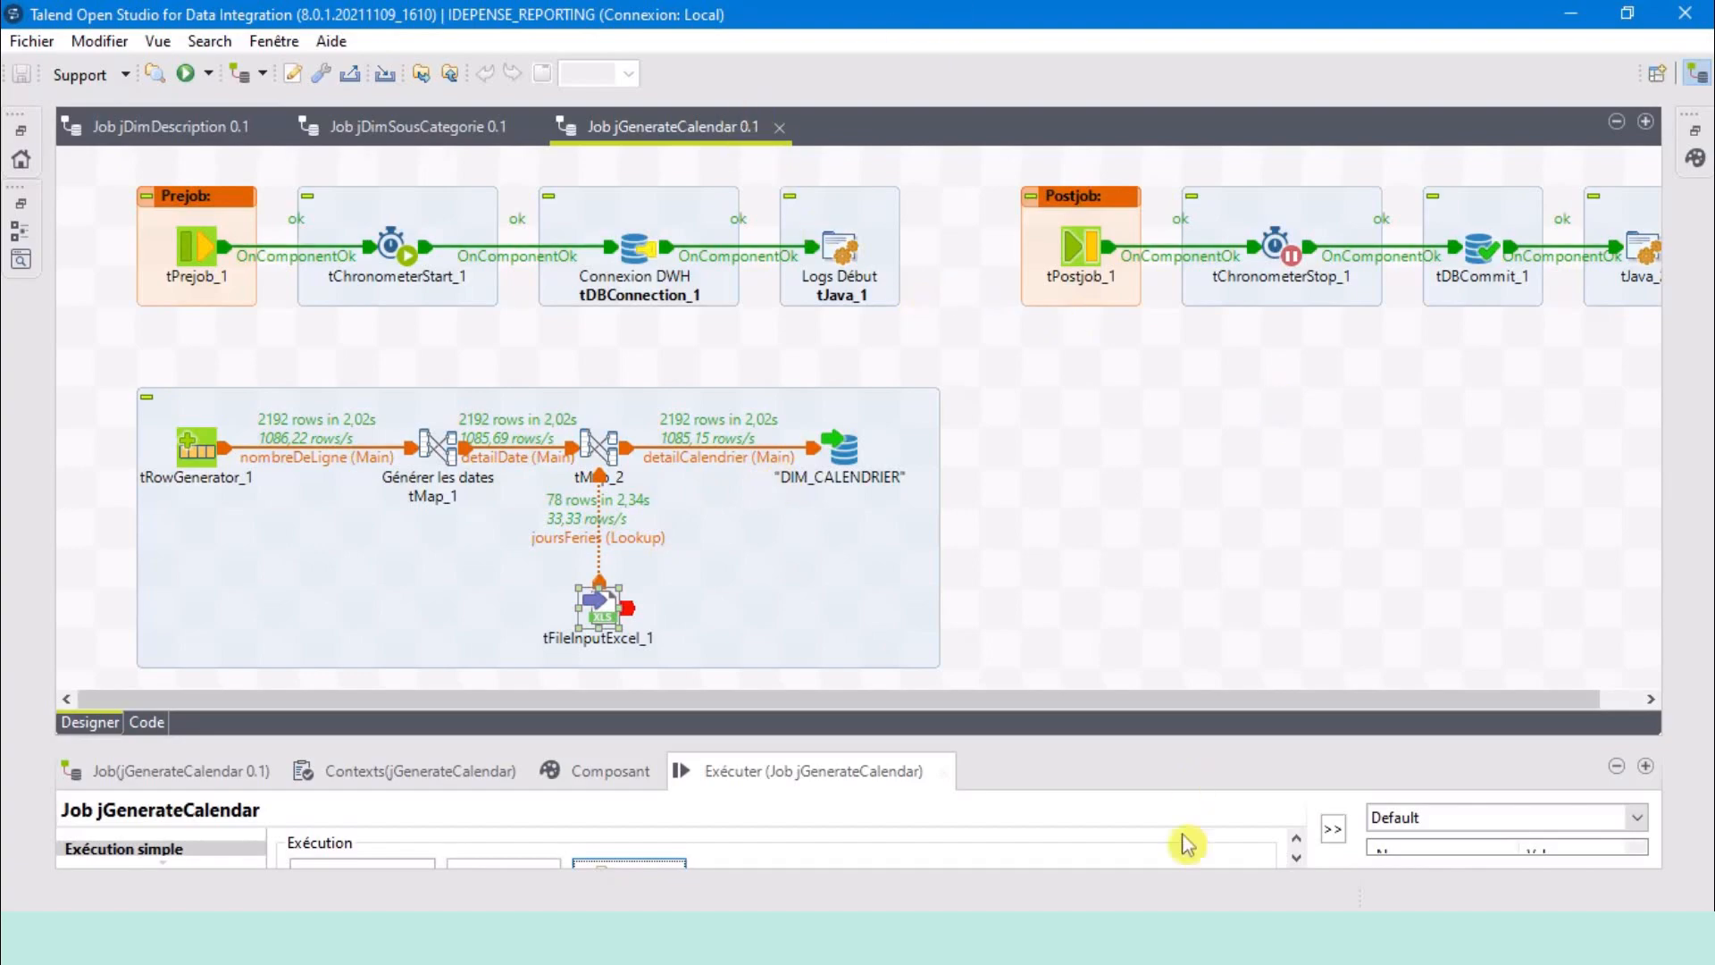
Switch to pgAdmin and add the query select * from "DIM_CALENDRIER" below that table's CREATE TABLE statement.
left_click(1224, 938)
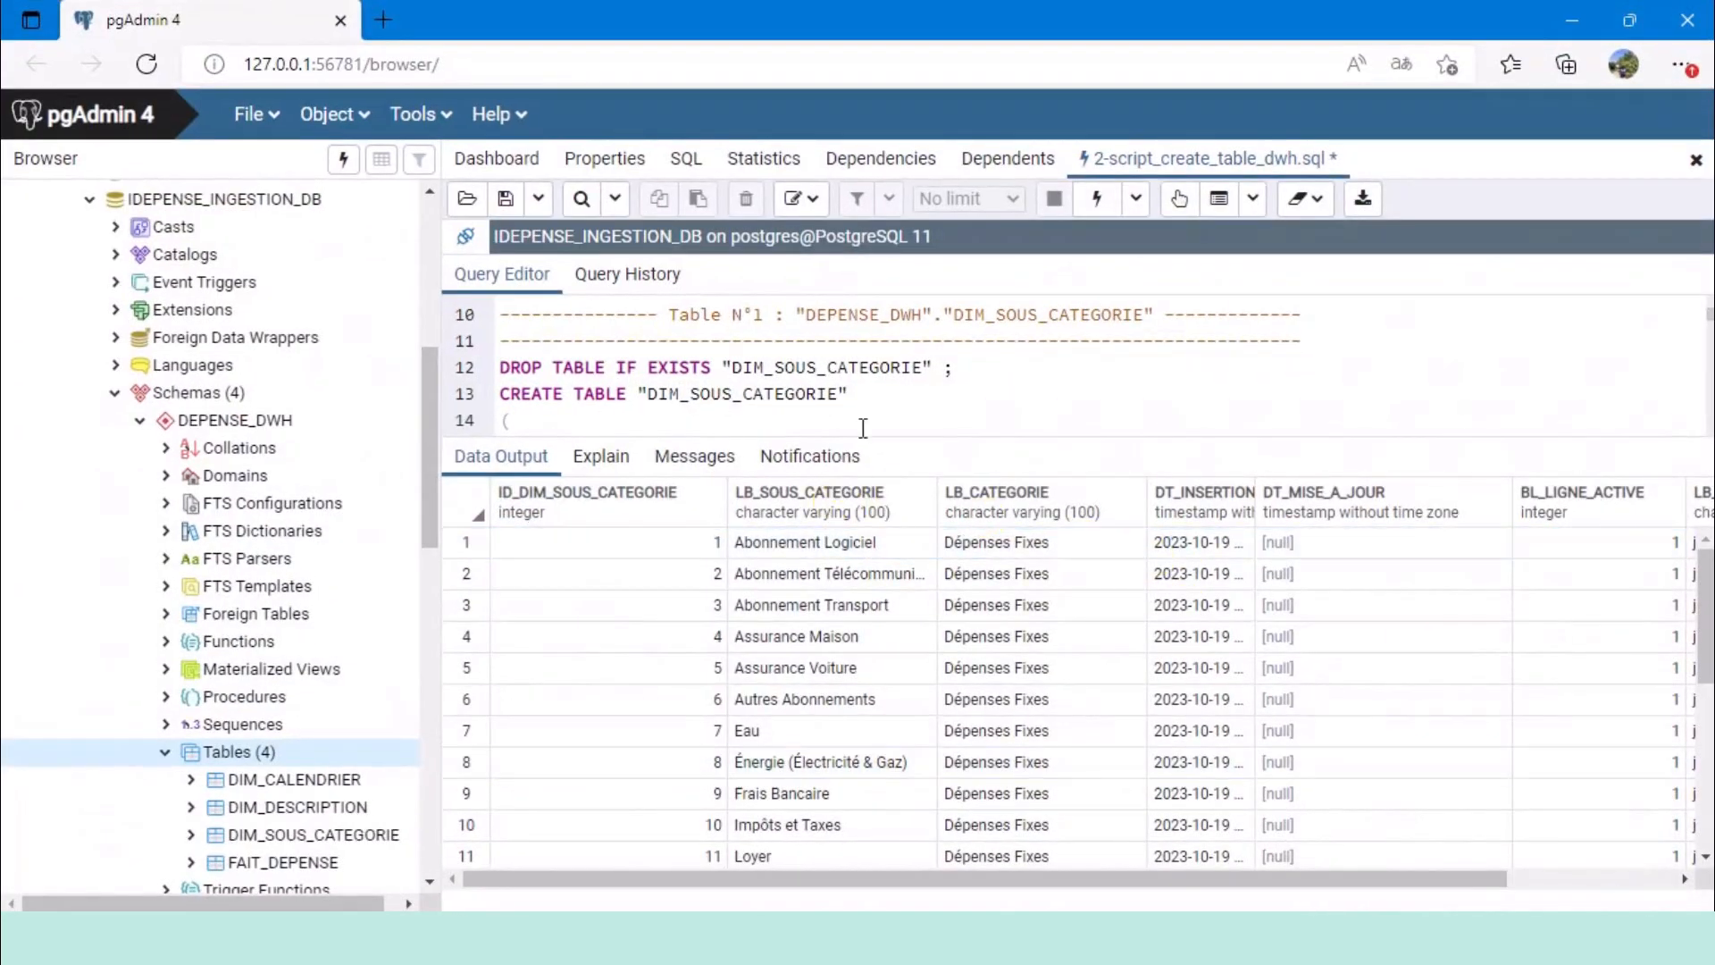
left_click_drag(919, 432, 982, 407)
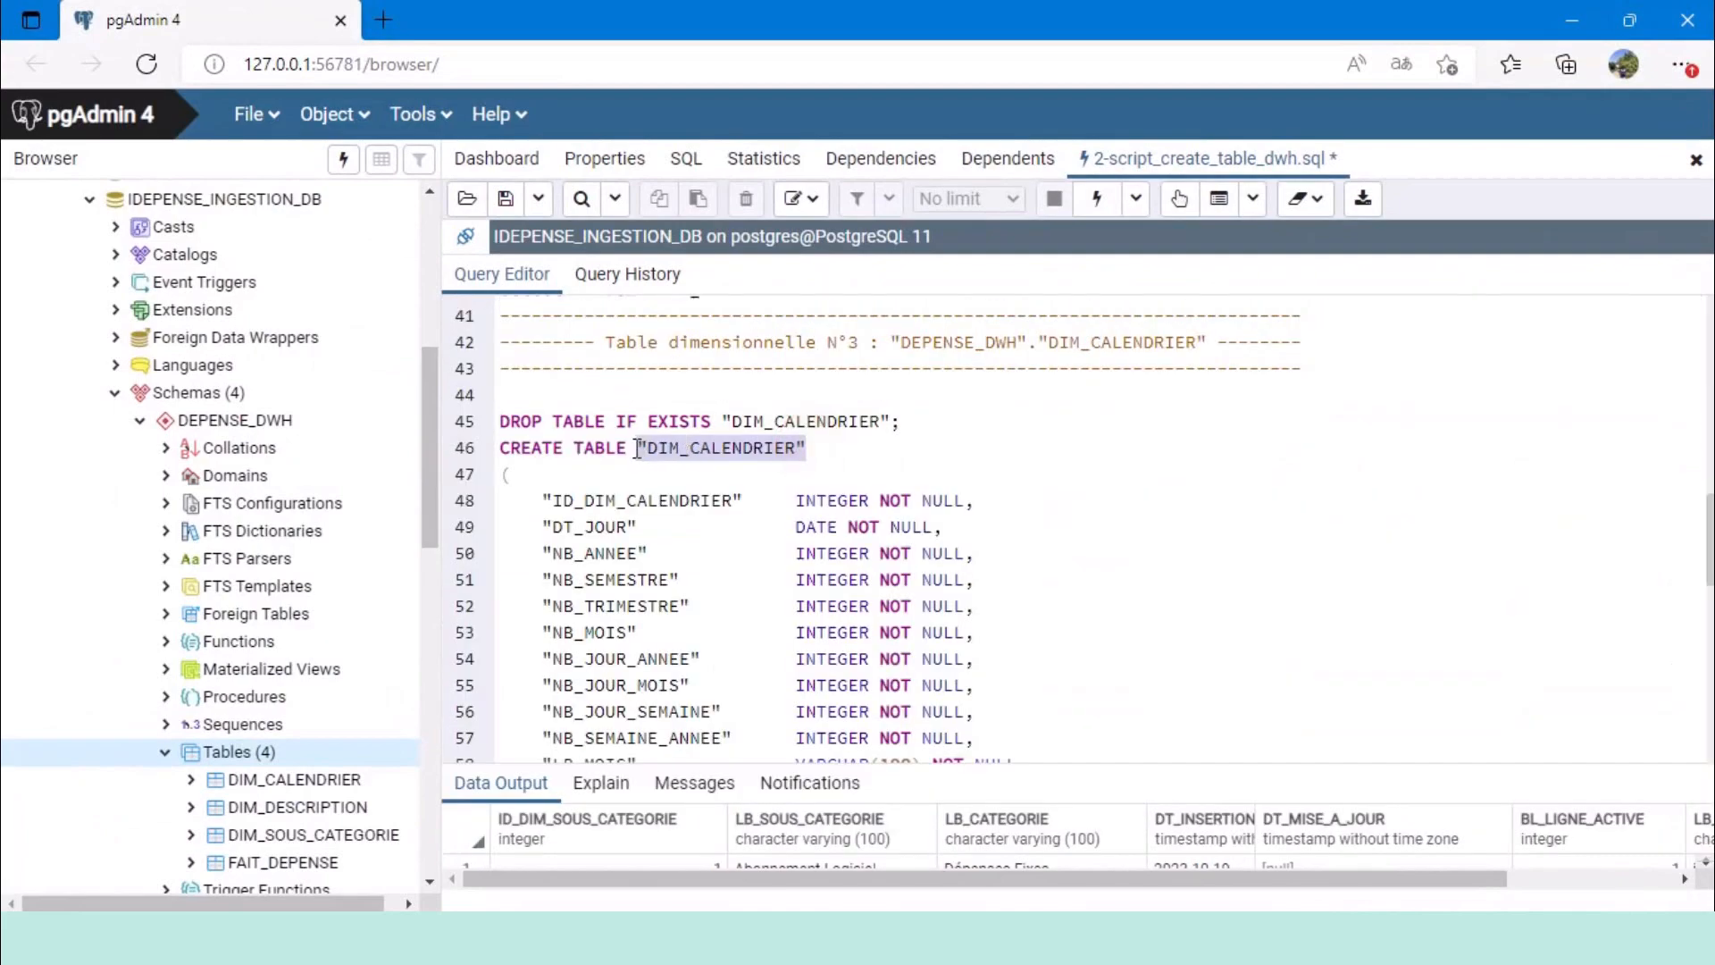
scroll(671, 441, "down", 5)
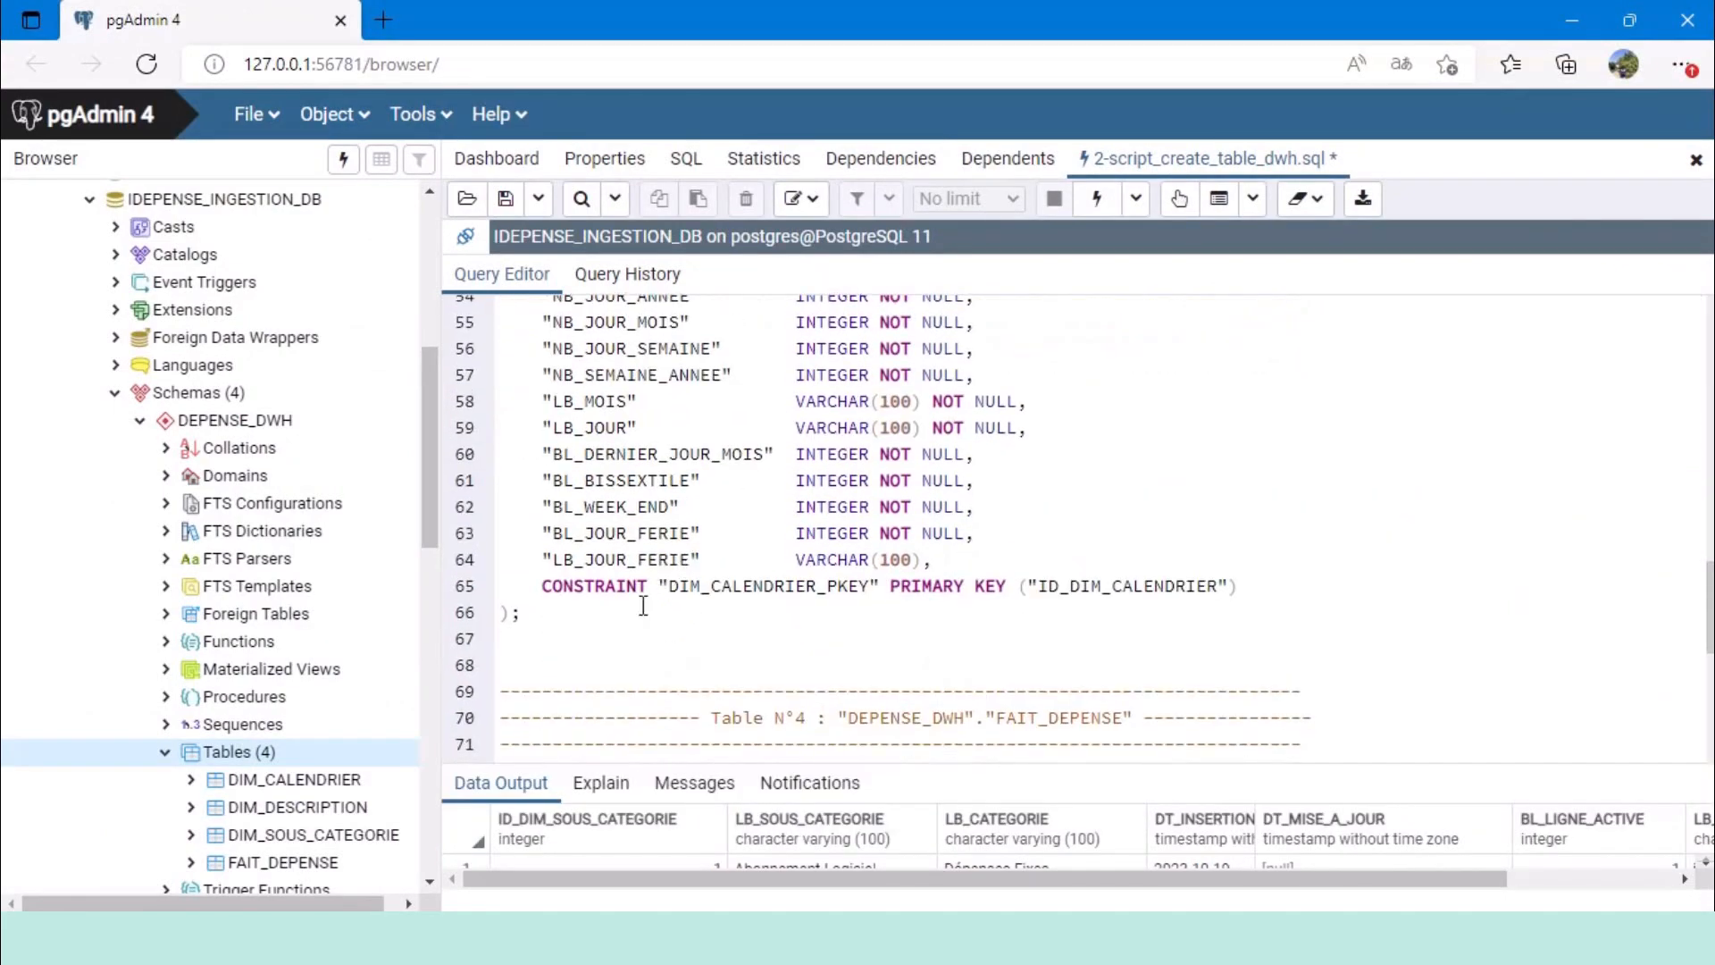
left_click(616, 651)
type("\"DIM_CALENDRIER\"")
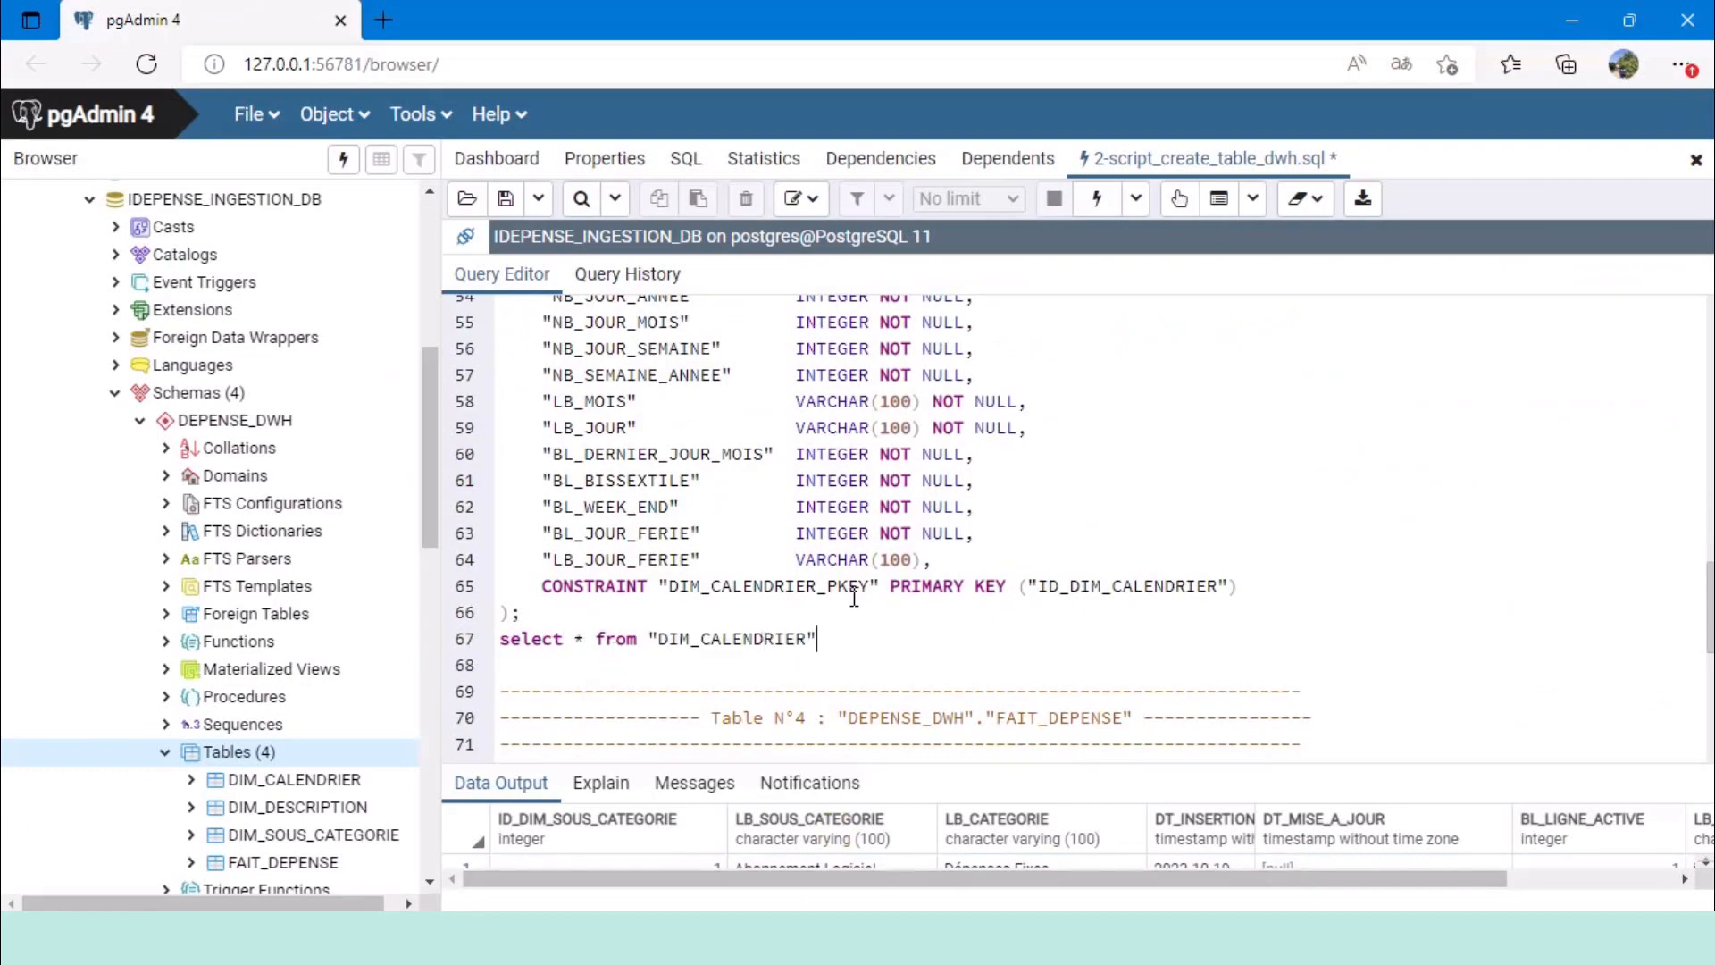
Execute only the DIM_CALENDRIER select query and examine the returned calendar rows in an enlarged data output.
left_click_drag(842, 627, 459, 649)
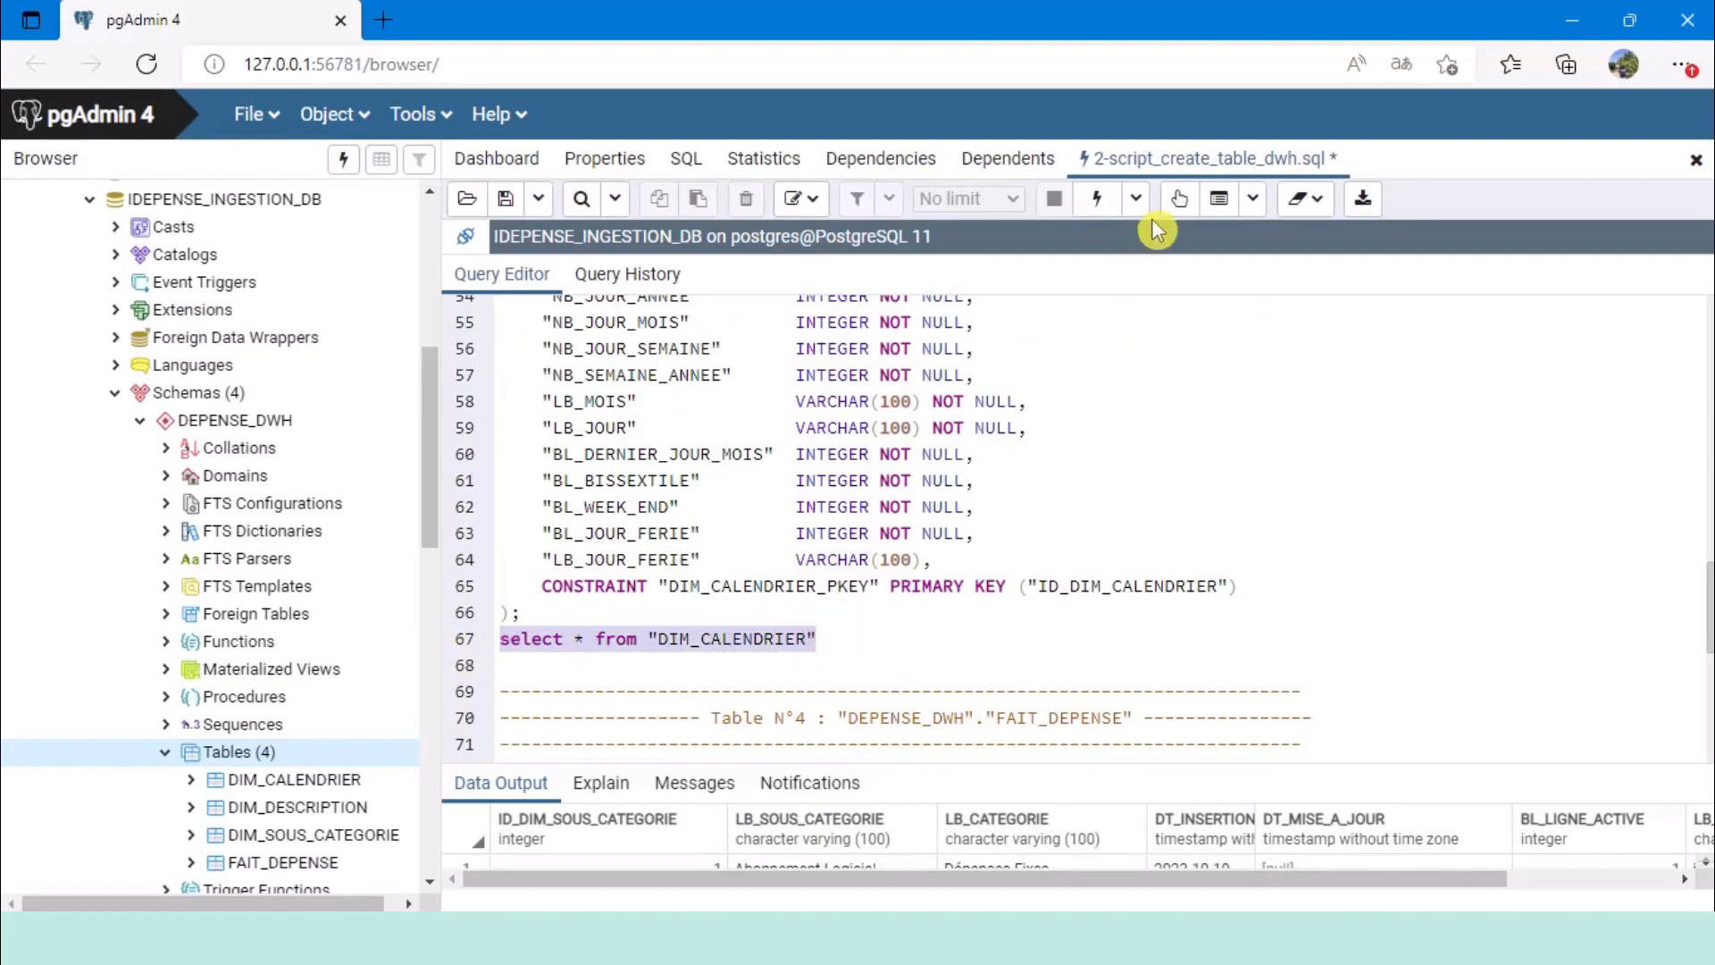
left_click(1105, 207)
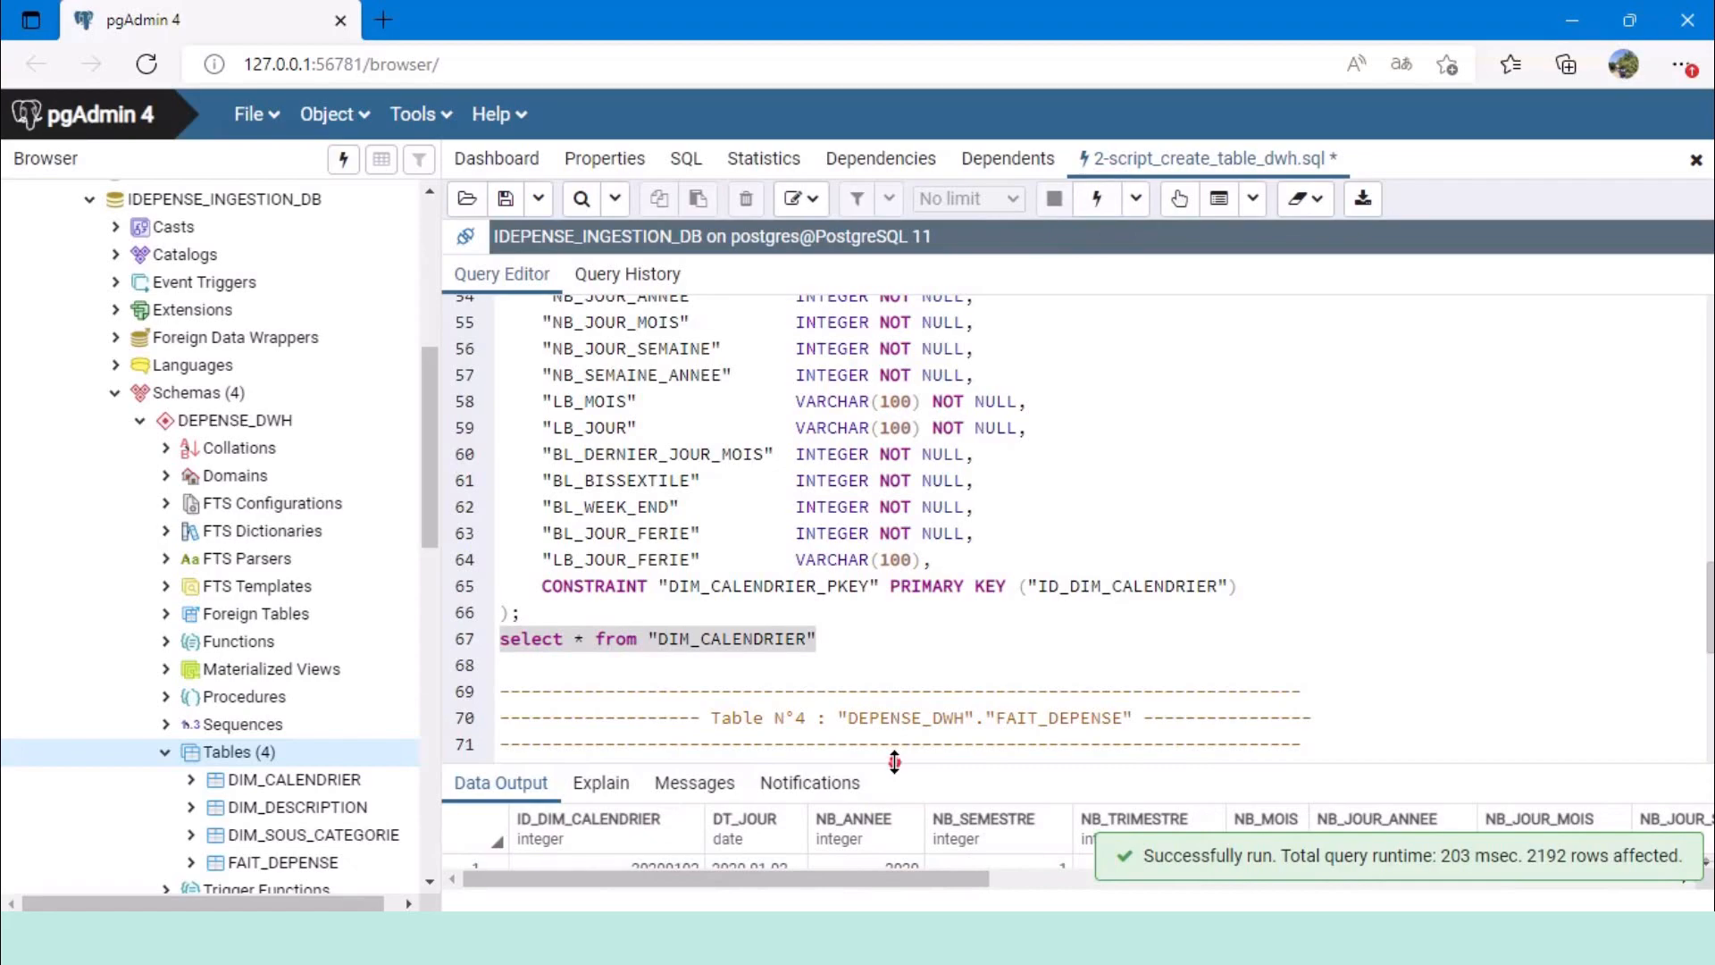
left_click_drag(894, 761, 953, 330)
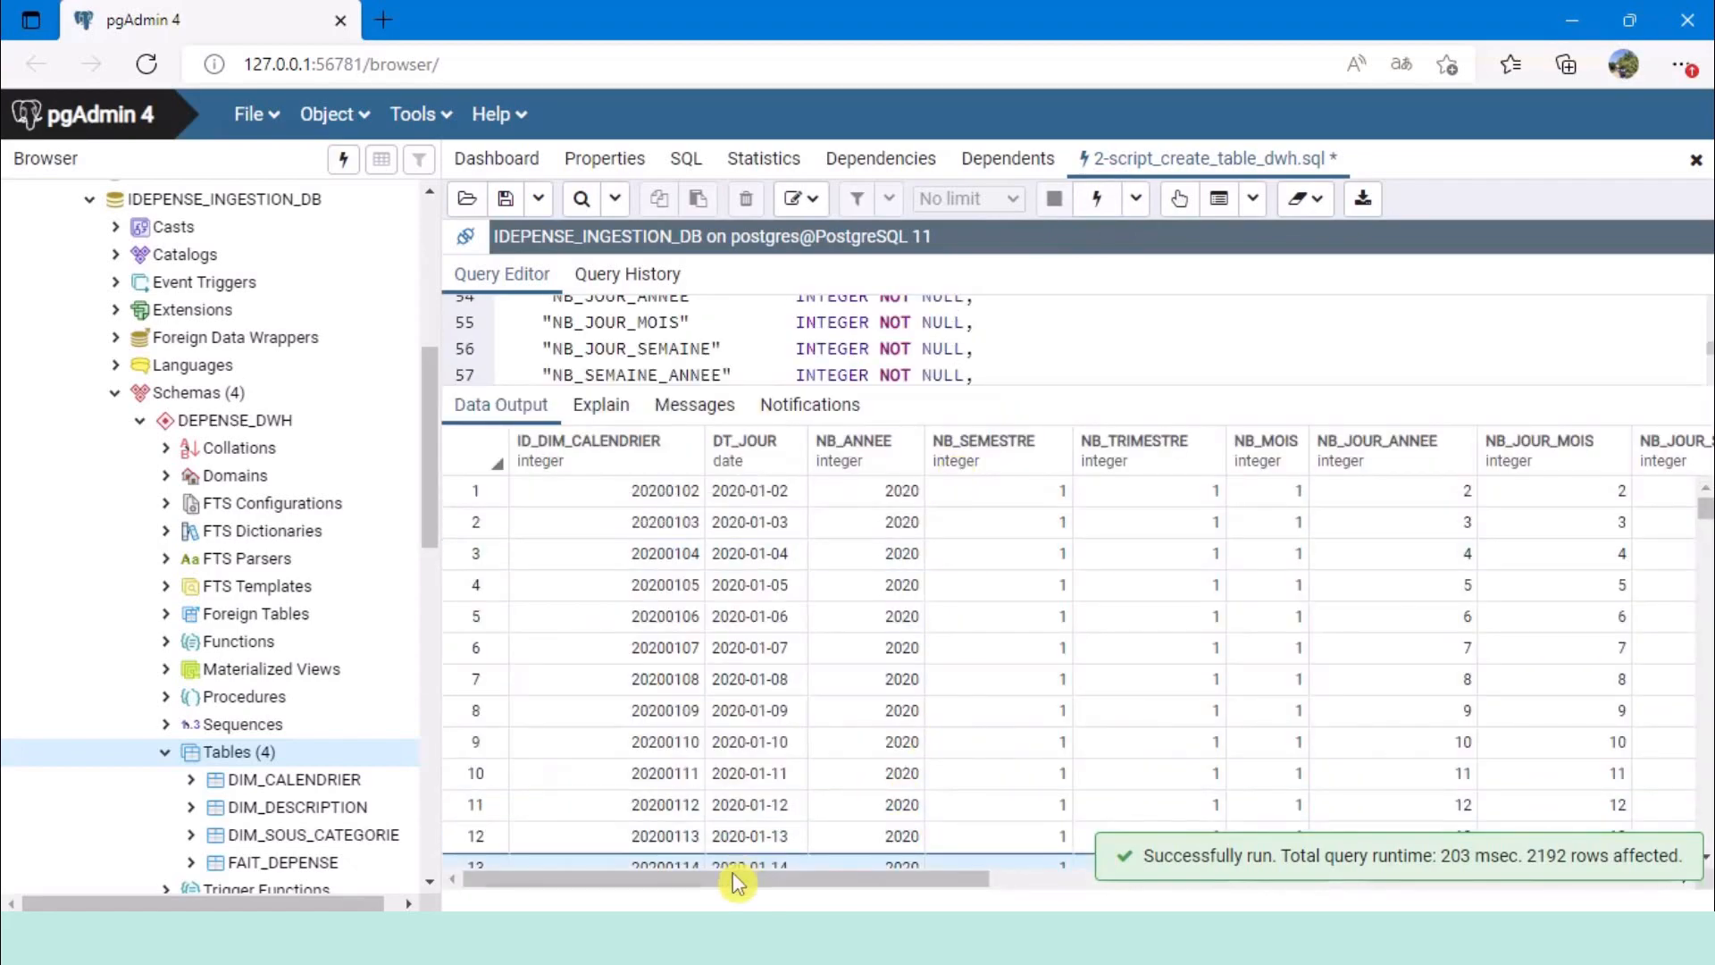
mouse_move(738, 882)
left_mouse_down()
mouse_move(1422, 883)
mouse_move(746, 876)
left_mouse_up()
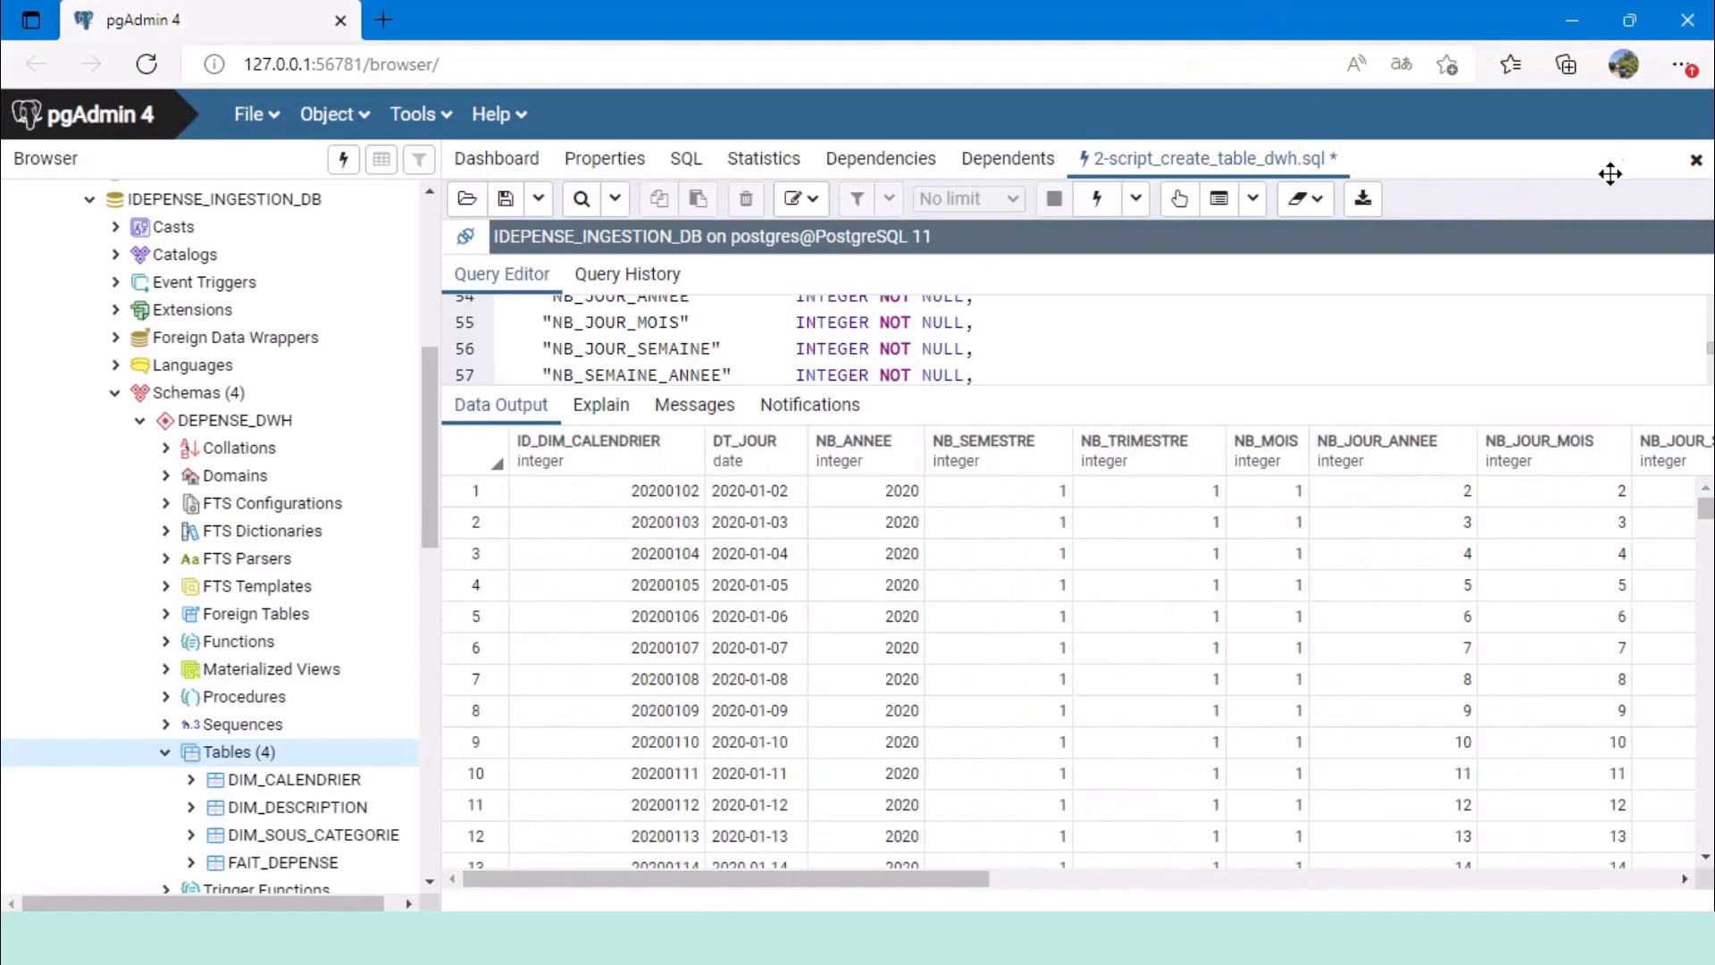
Remove the DIM_CALENDRIER select query from the script, and switch to Talend to close the jGenerateCalendar and jDimSousCategorie jobs.
left_click_drag(940, 386, 968, 755)
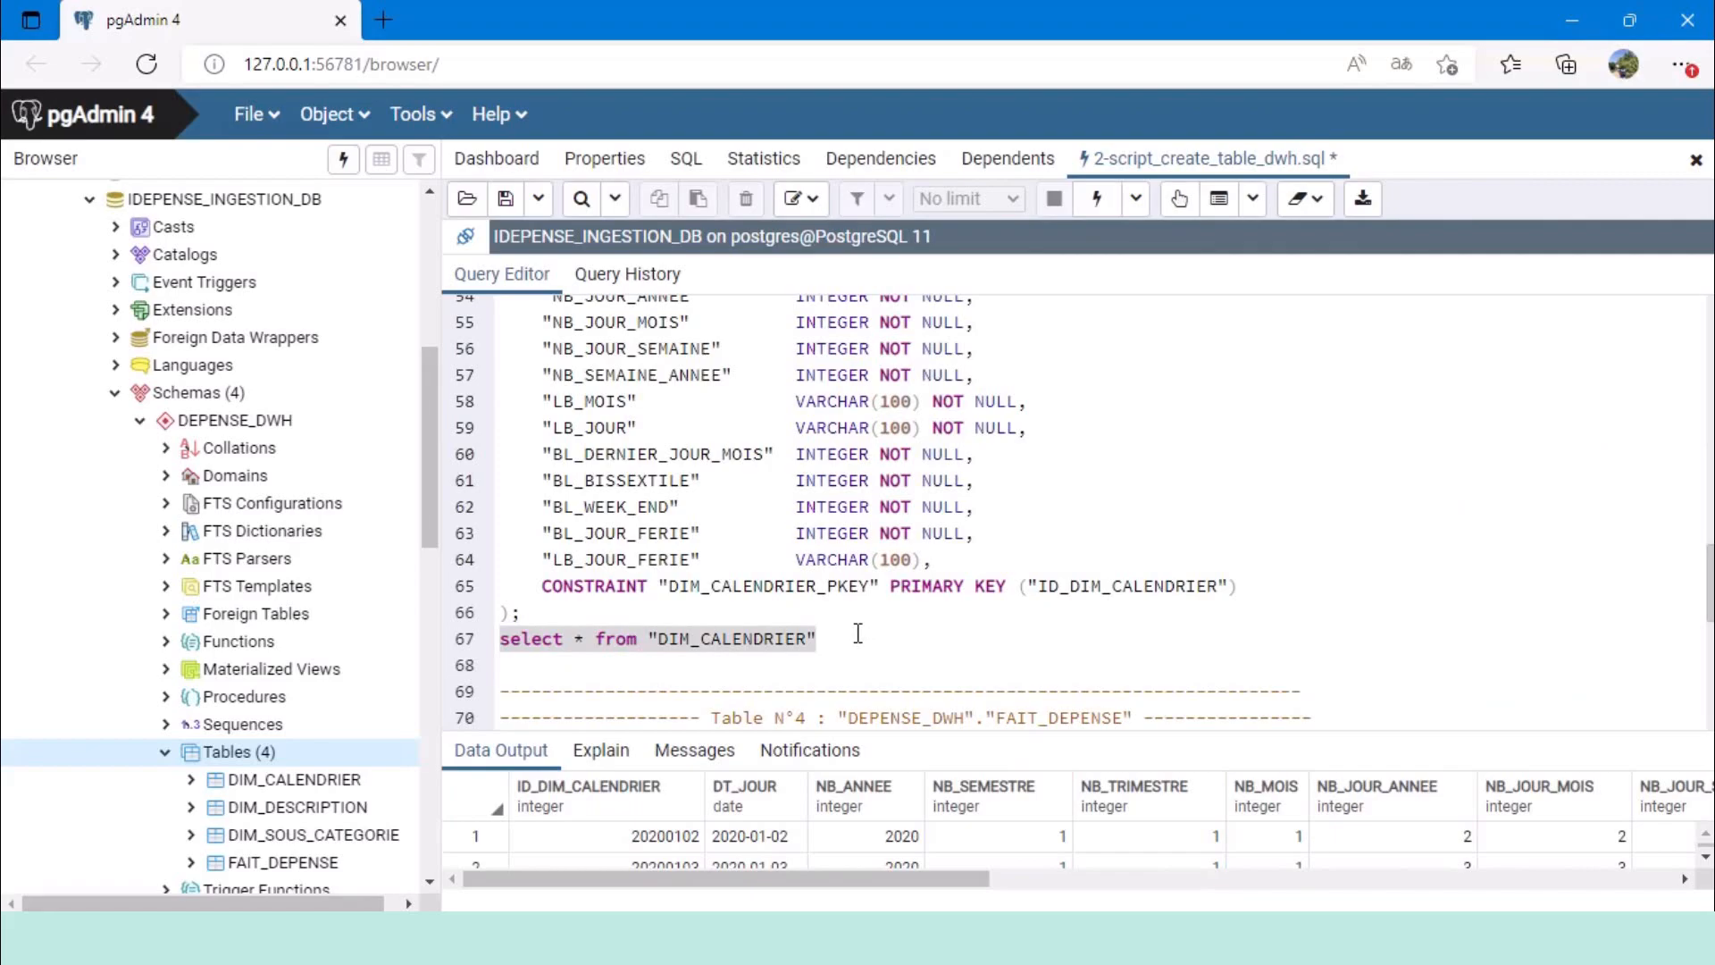
left_click(858, 633)
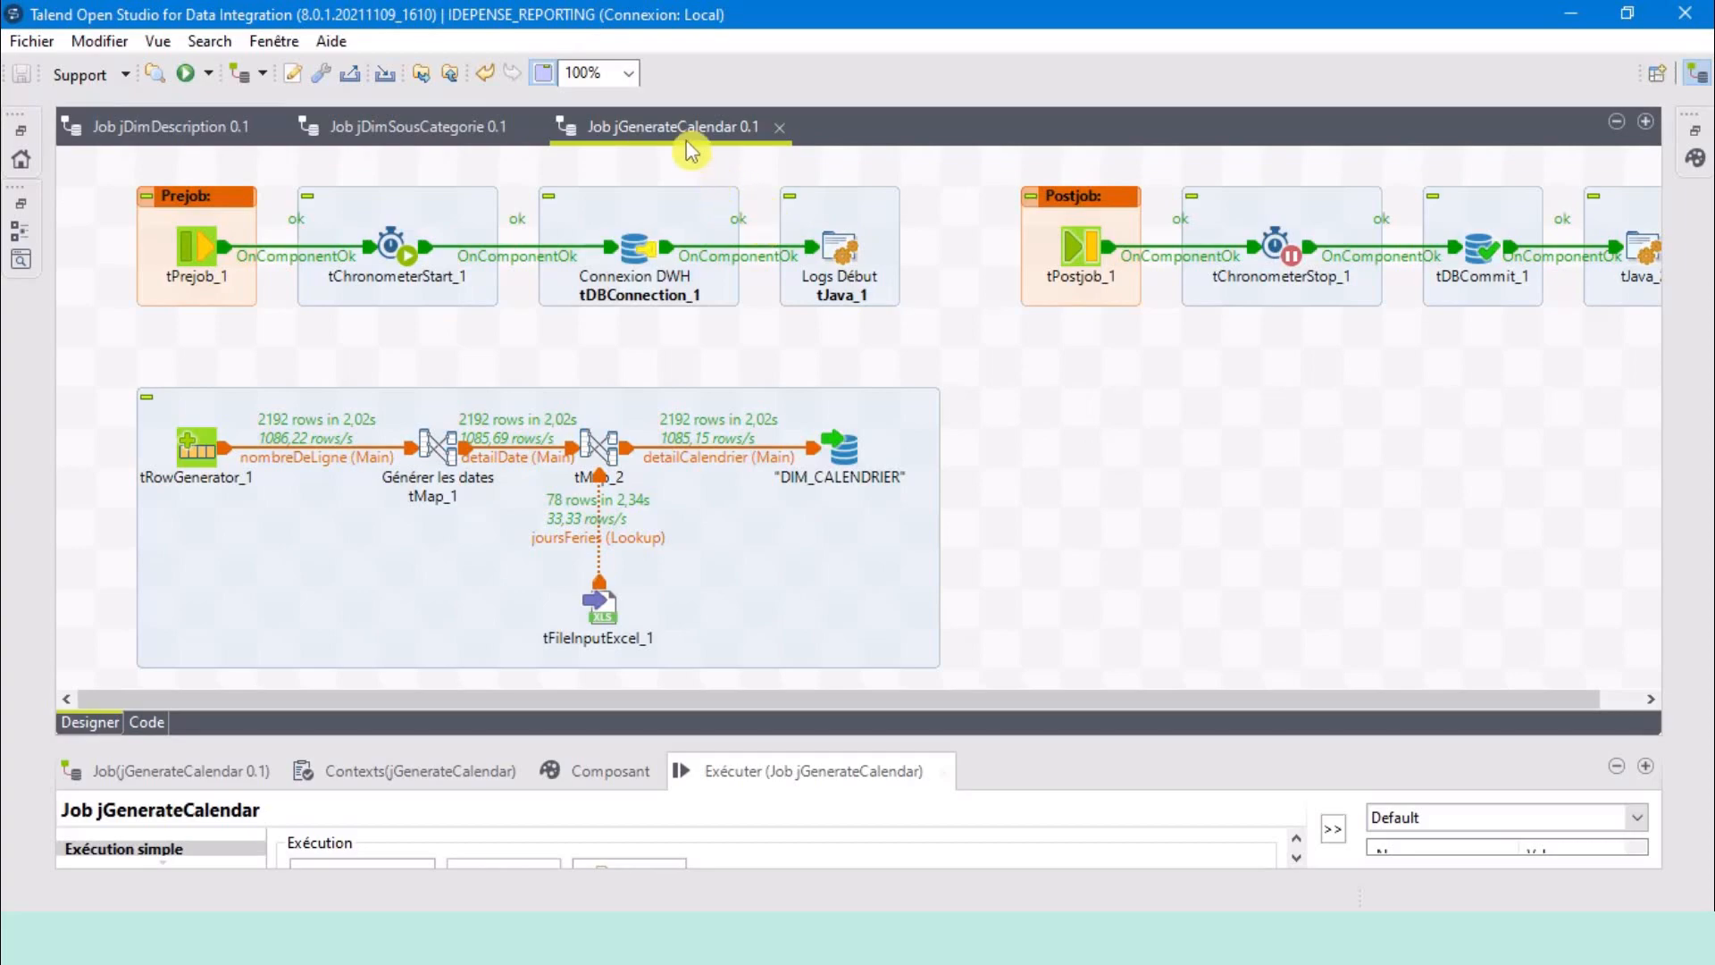
left_click(783, 130)
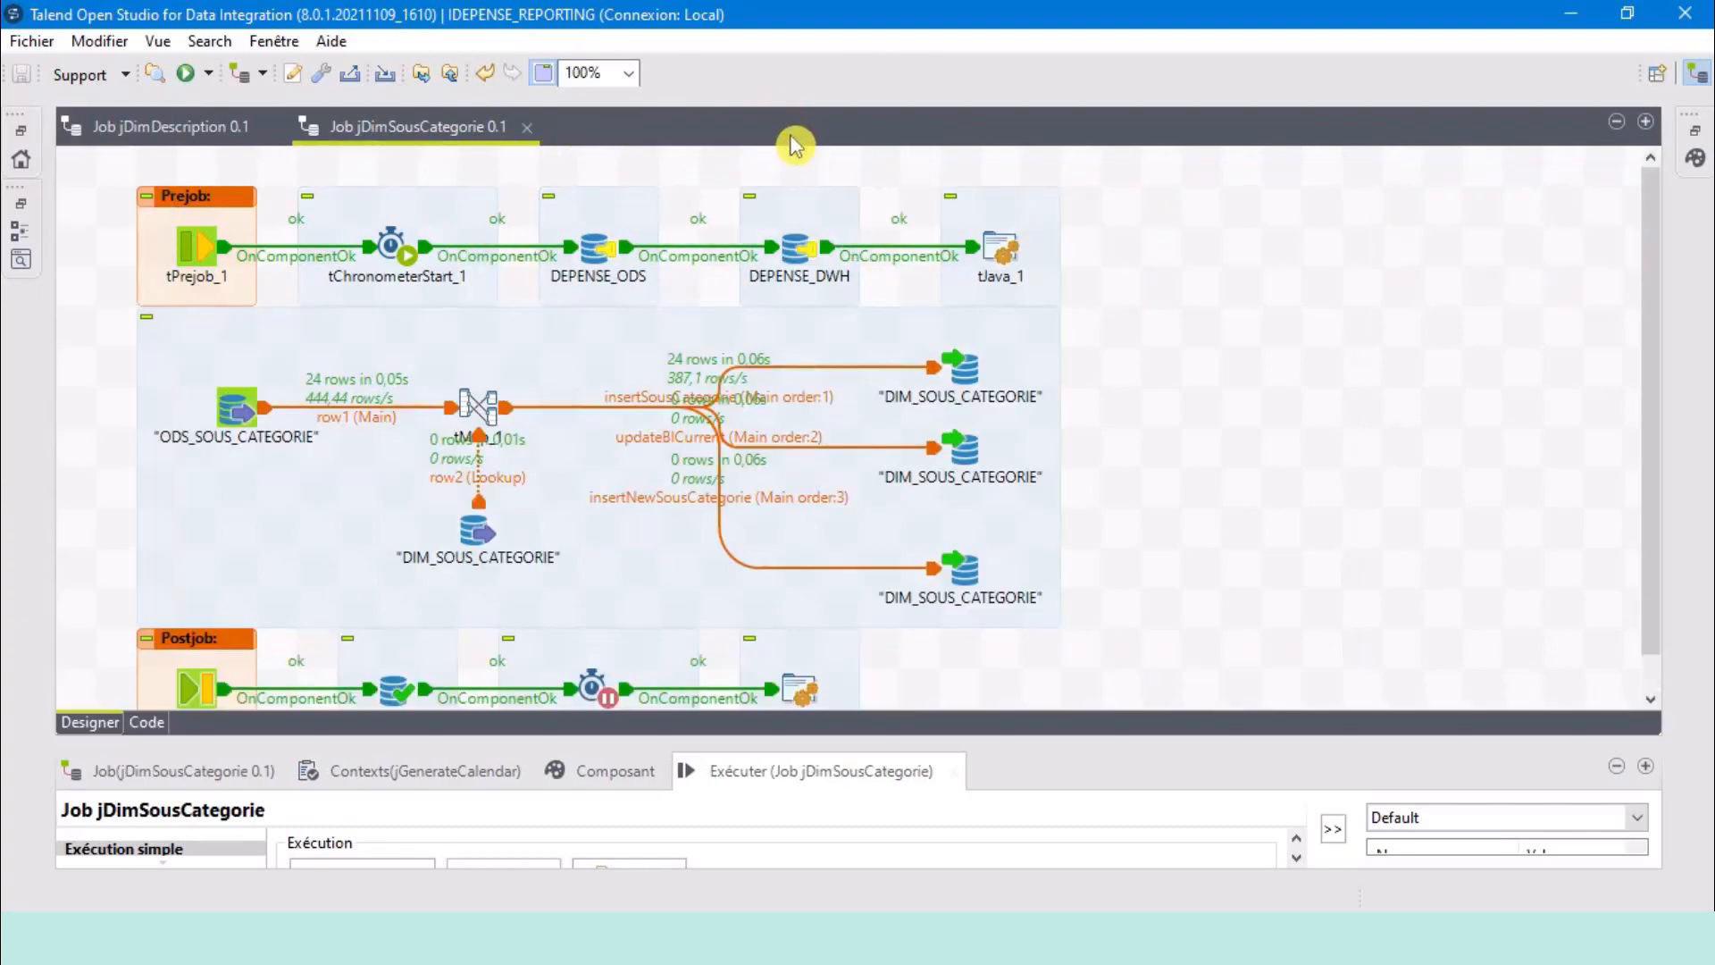
left_click(527, 128)
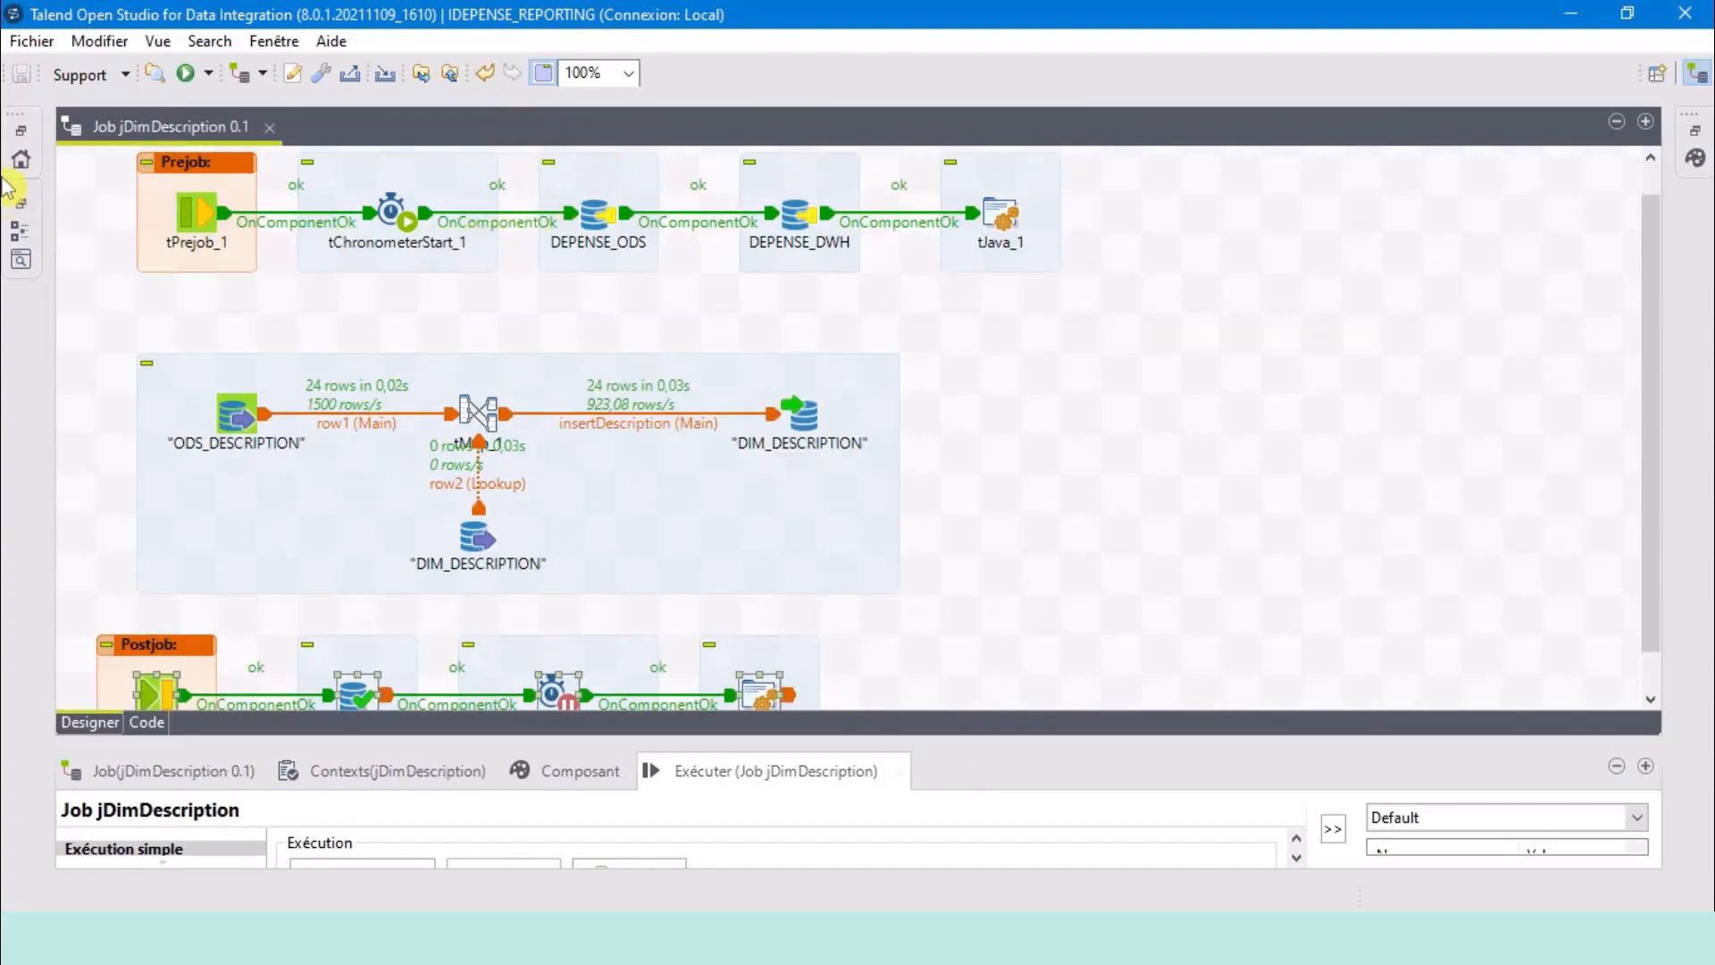
Create a job named jFaitDepense in the DWH folder, accepting all the proposed context additions from the repository.
left_click(25, 153)
left_click(139, 231)
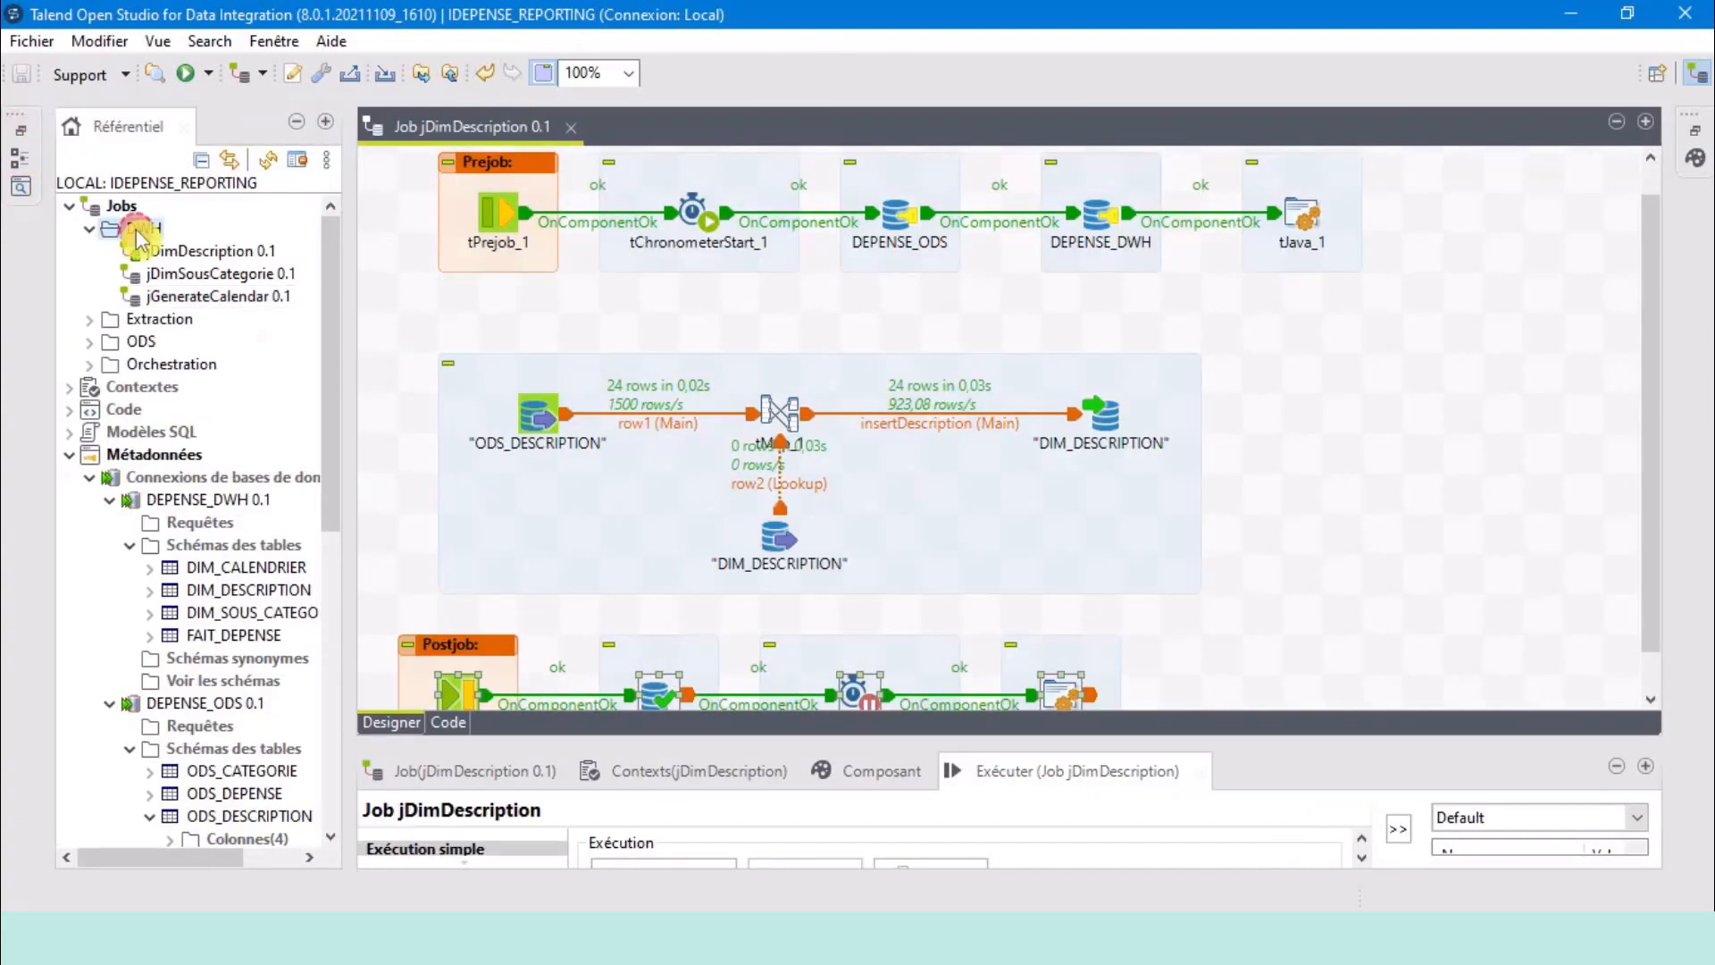
right_click(136, 232)
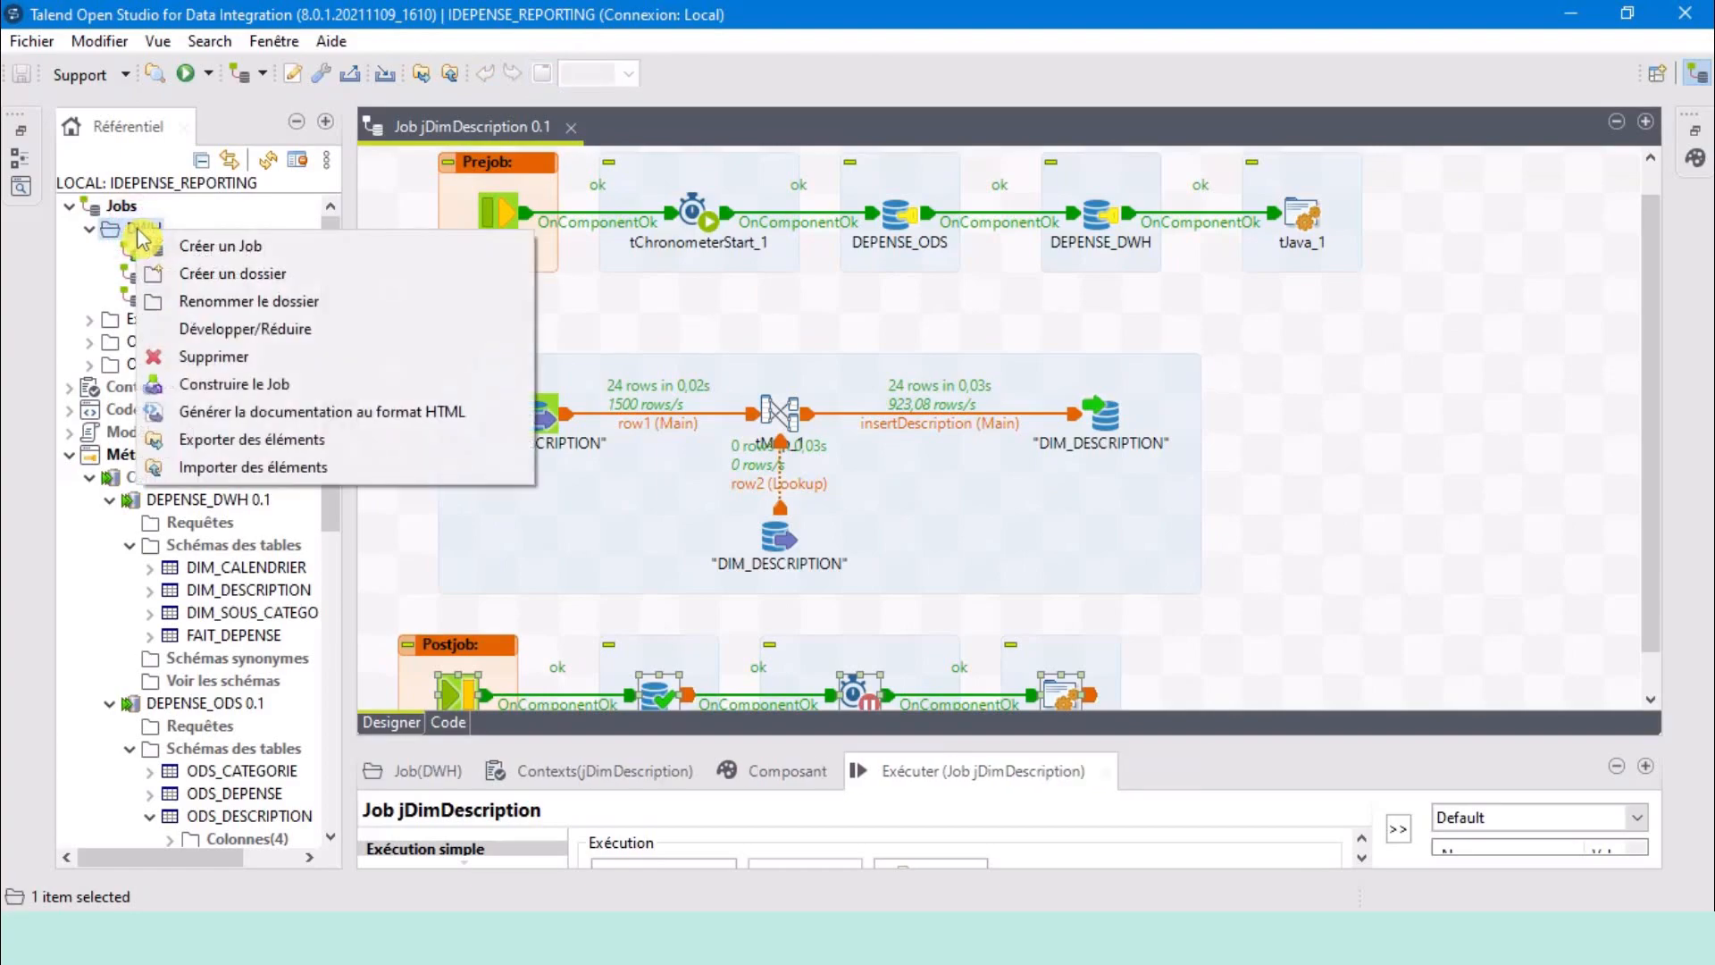
left_click(246, 251)
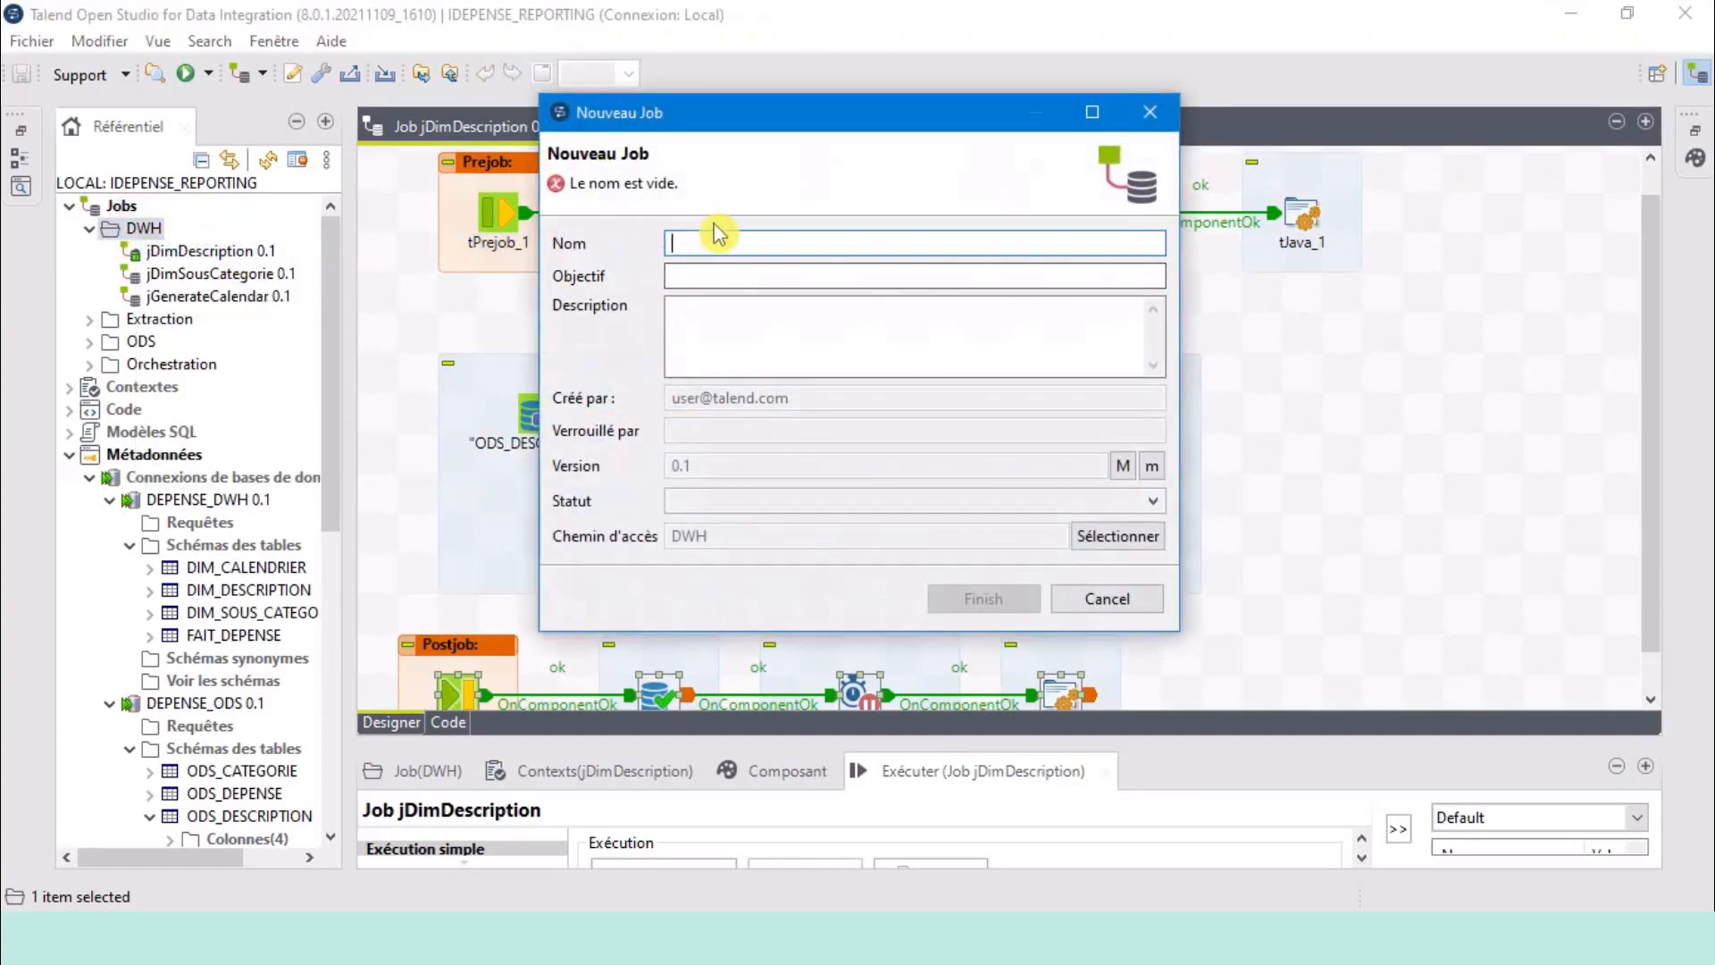
type("jFaitDepense")
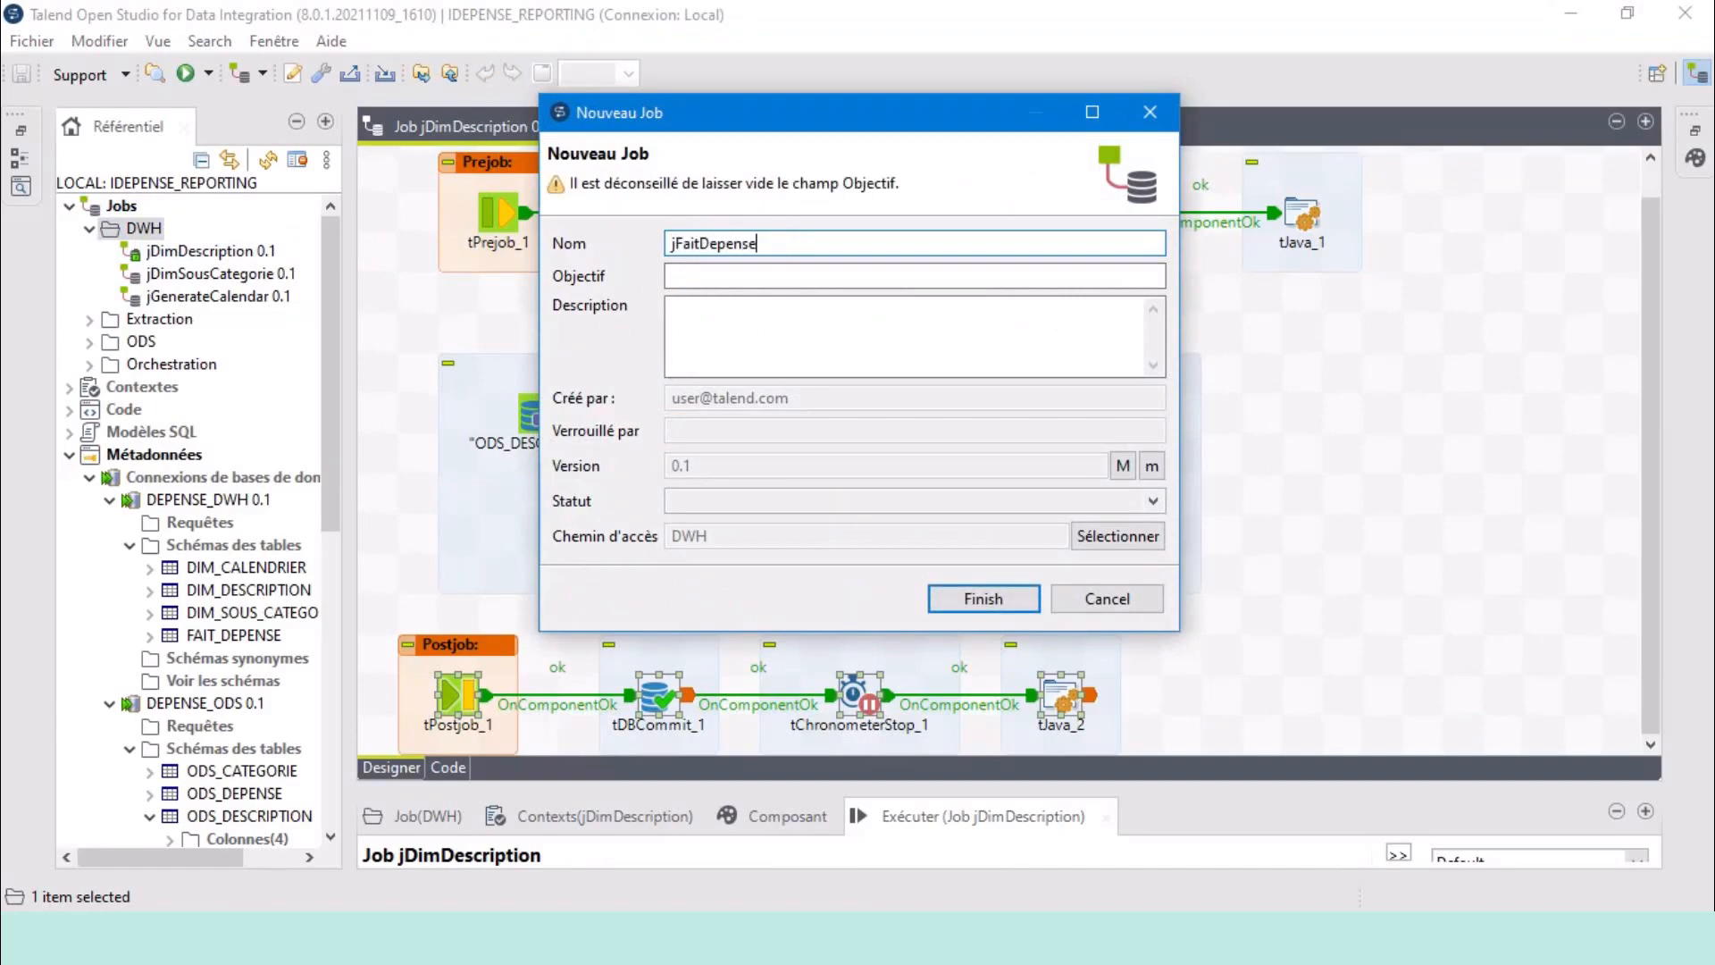
left_click(974, 601)
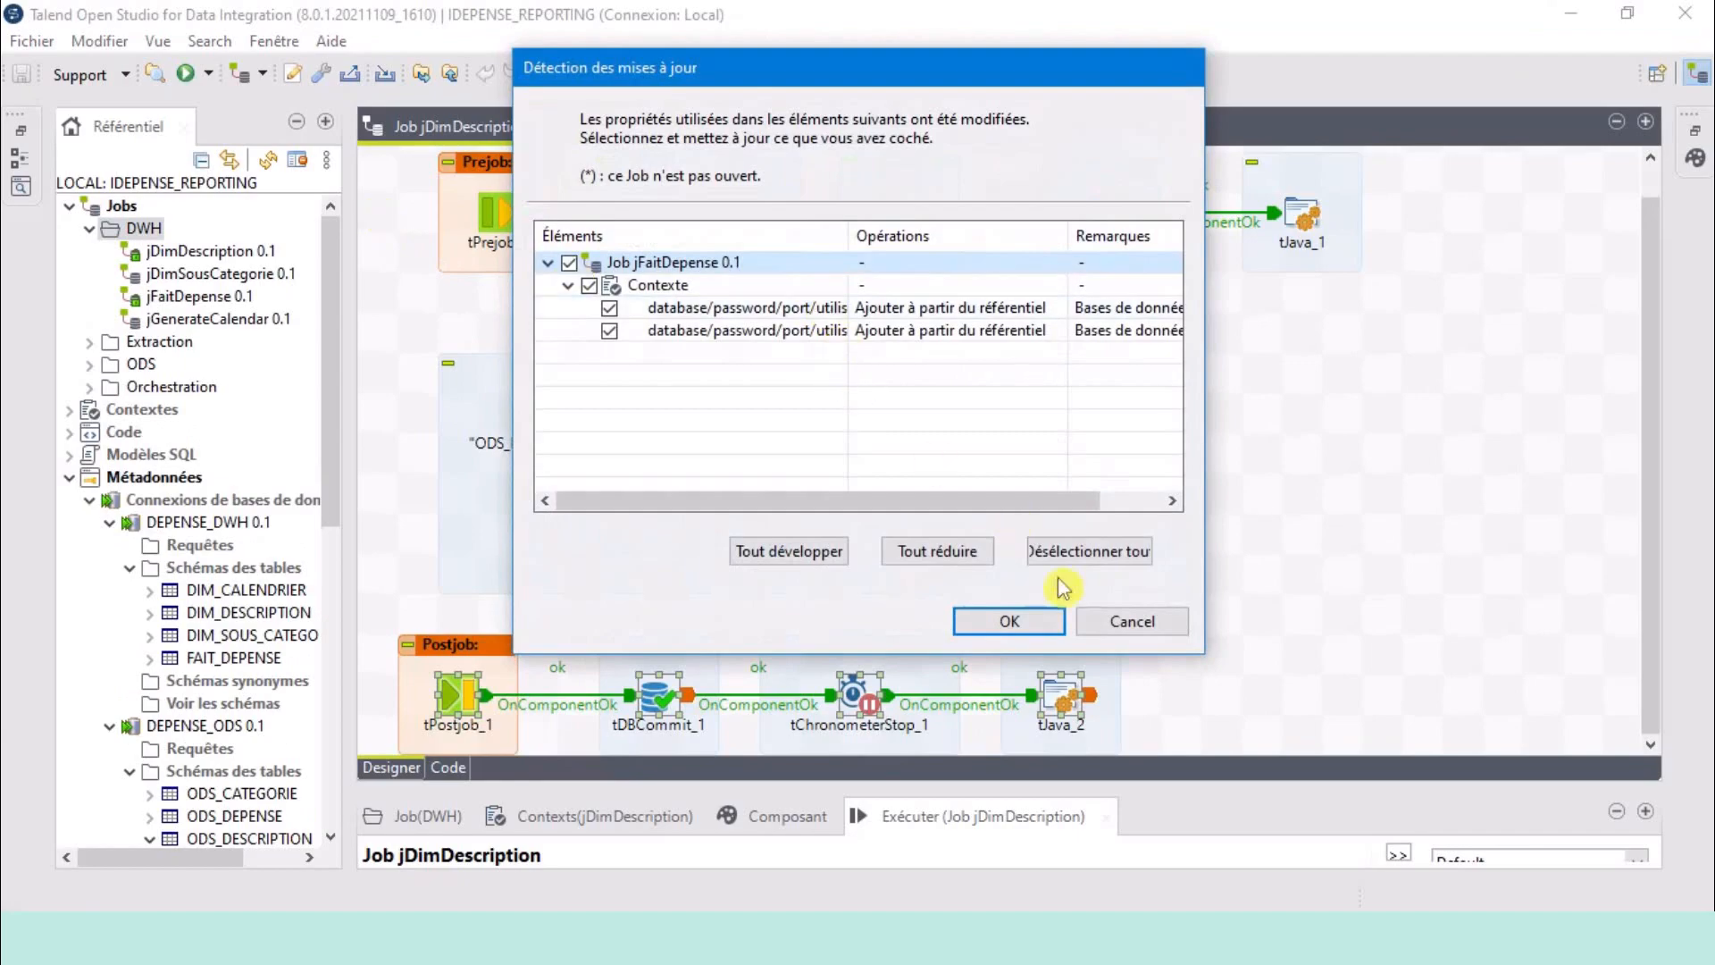
left_click(1025, 625)
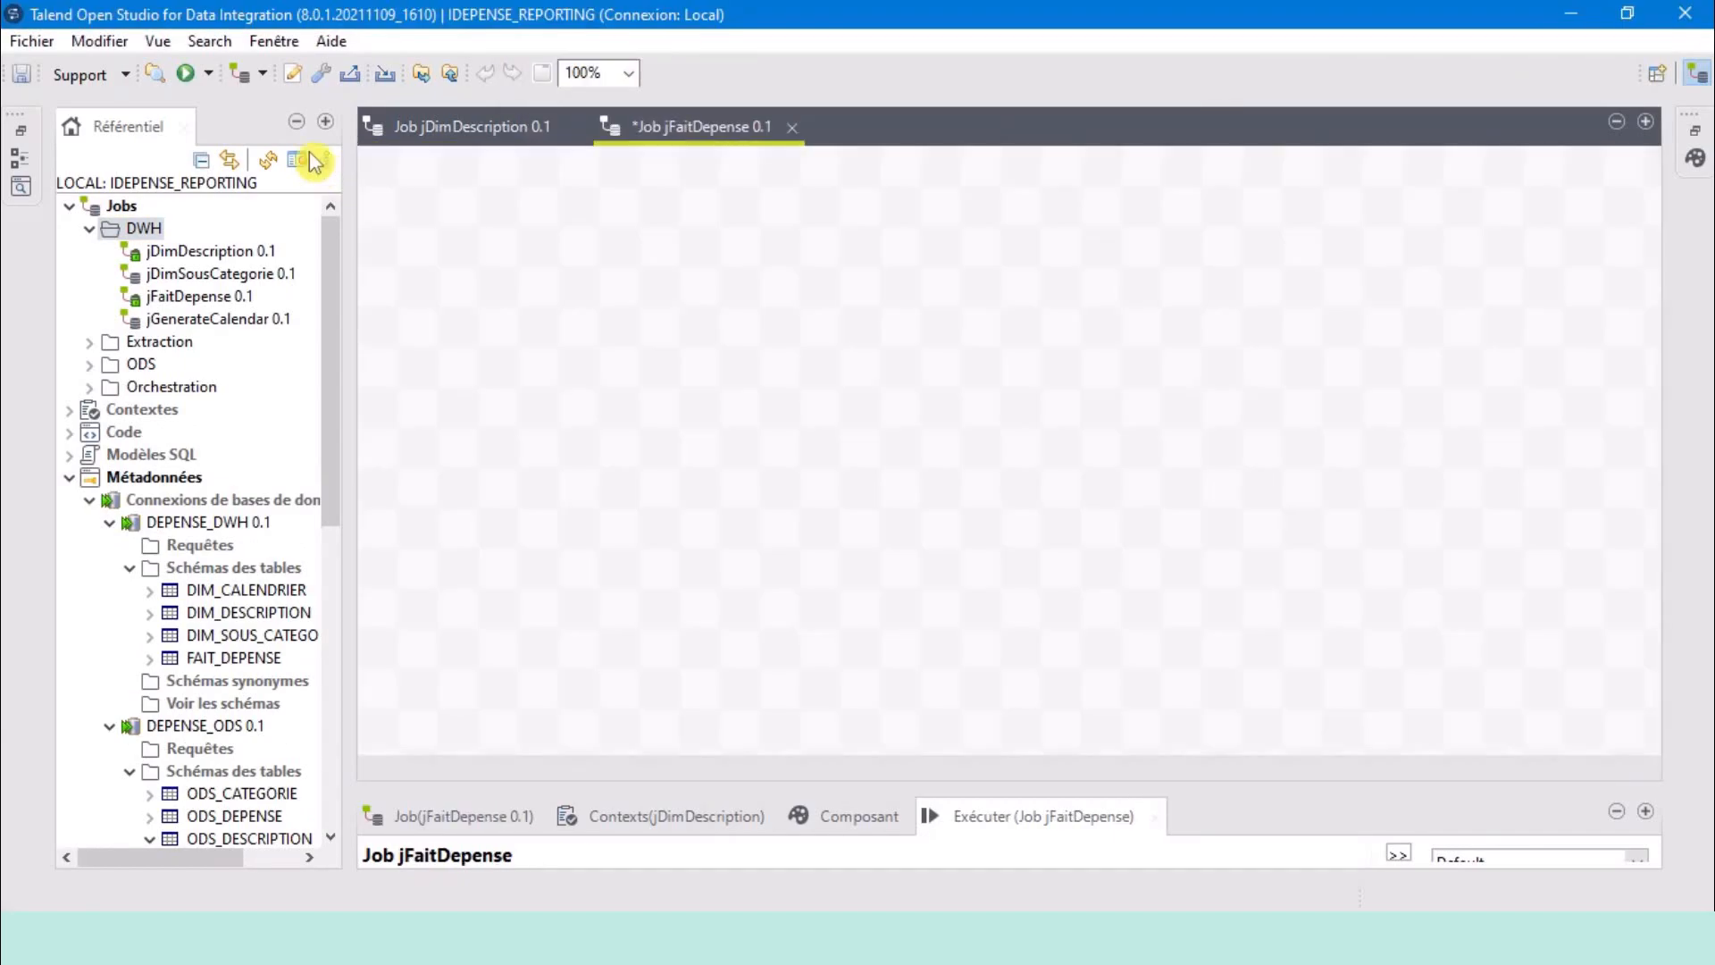
left_click(297, 120)
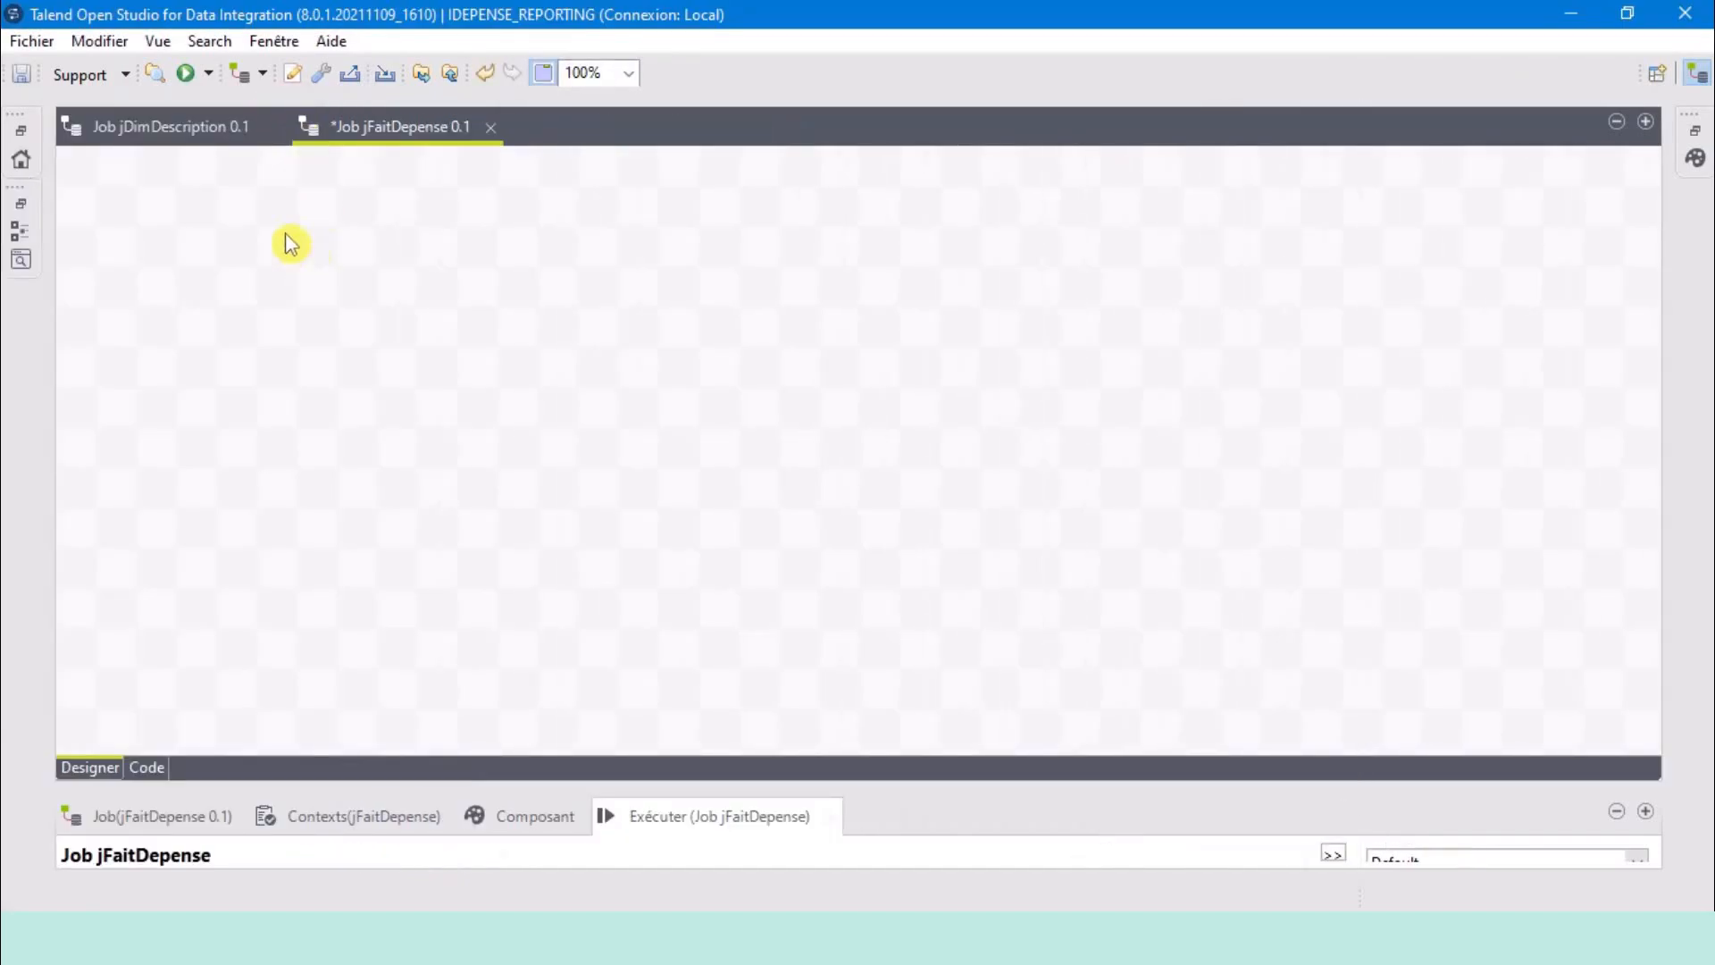
Copy the whole Prejob chain from jDimDescription into jFaitDepense, accepting the addition of the connexionODS context parameters.
left_click(173, 139)
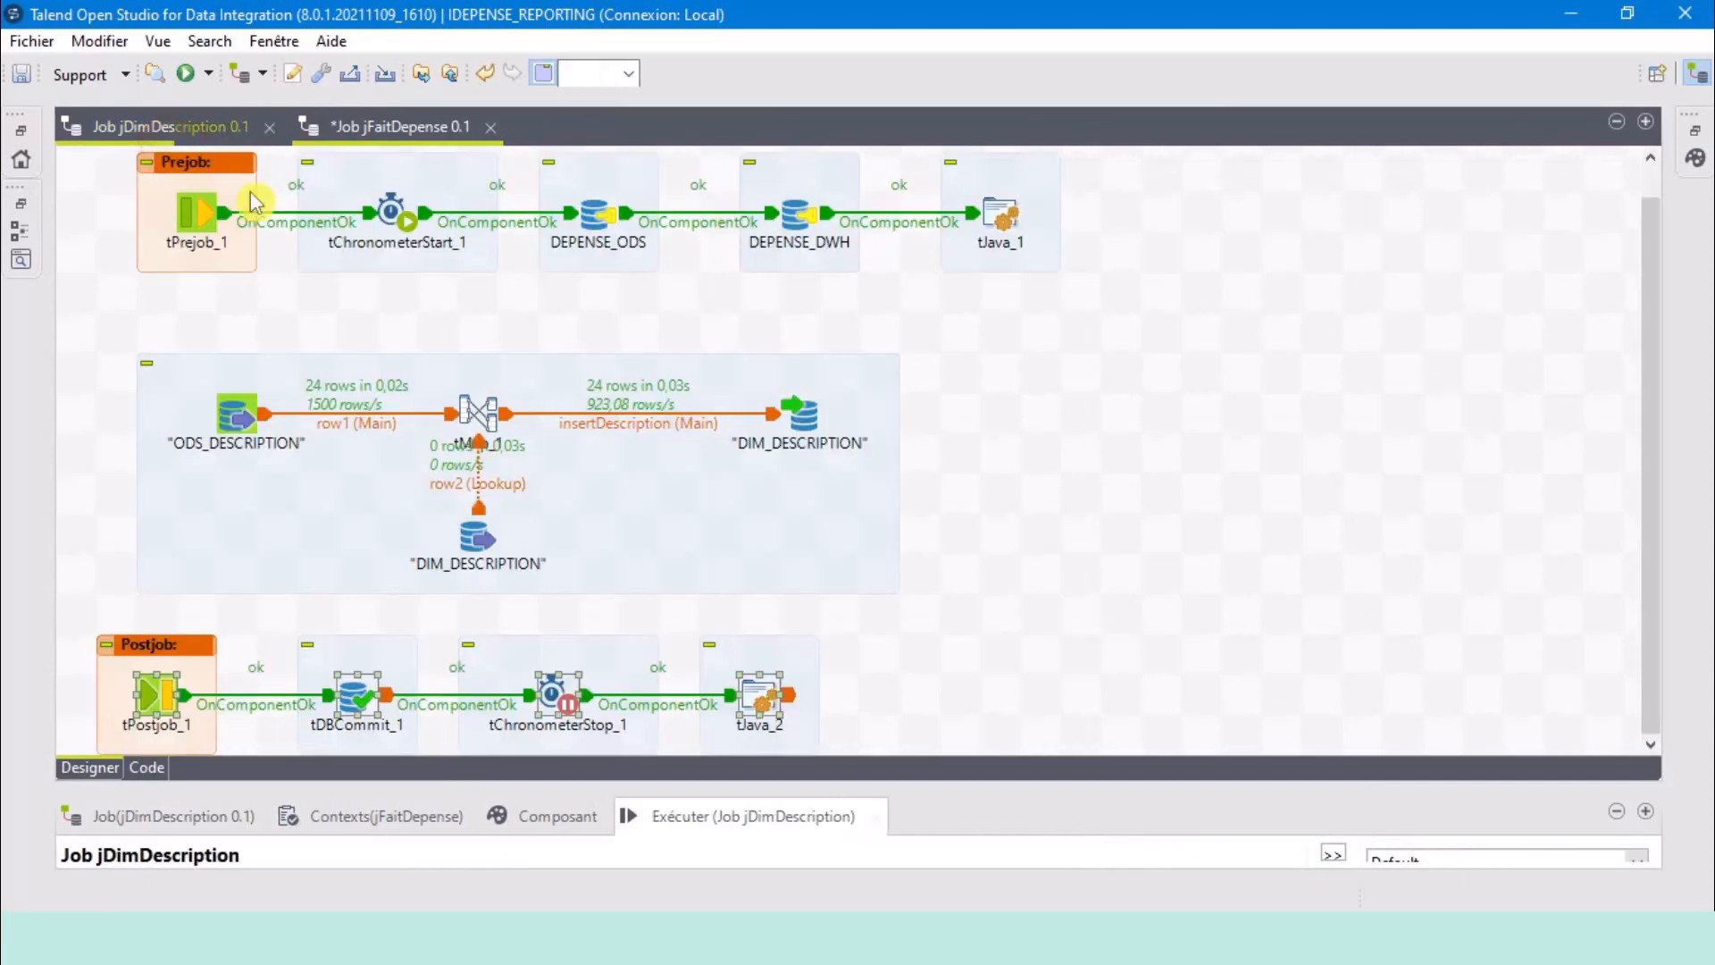
left_click_drag(1098, 312, 138, 149)
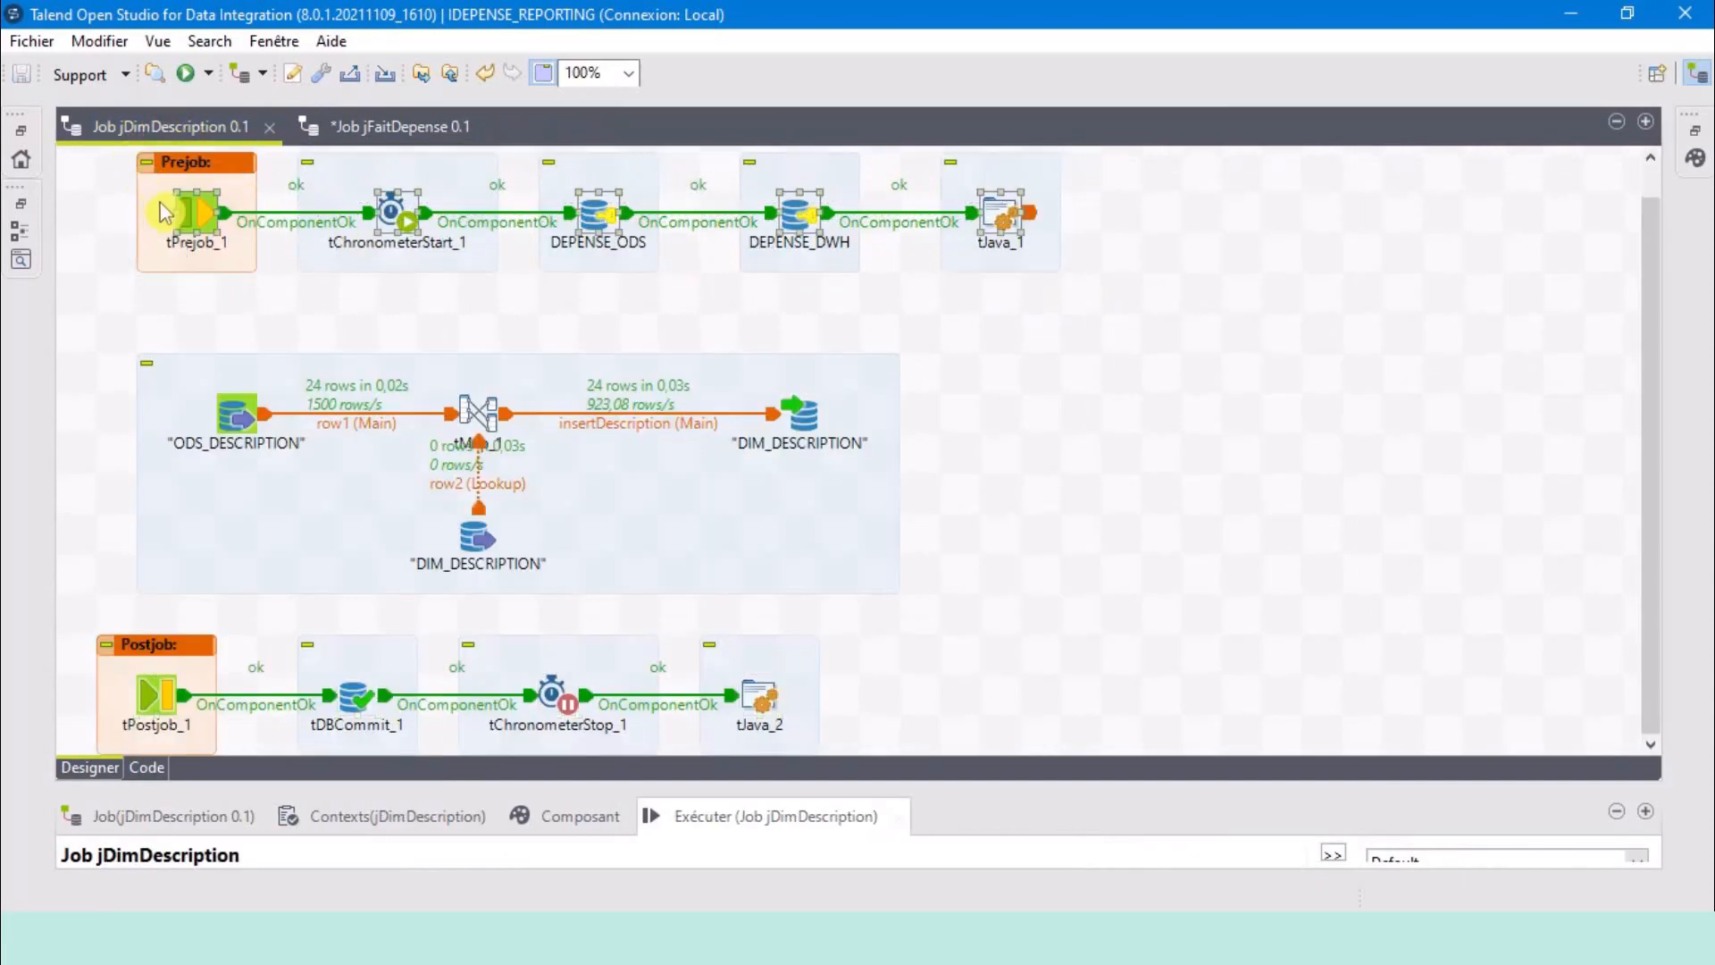
left_click(393, 128)
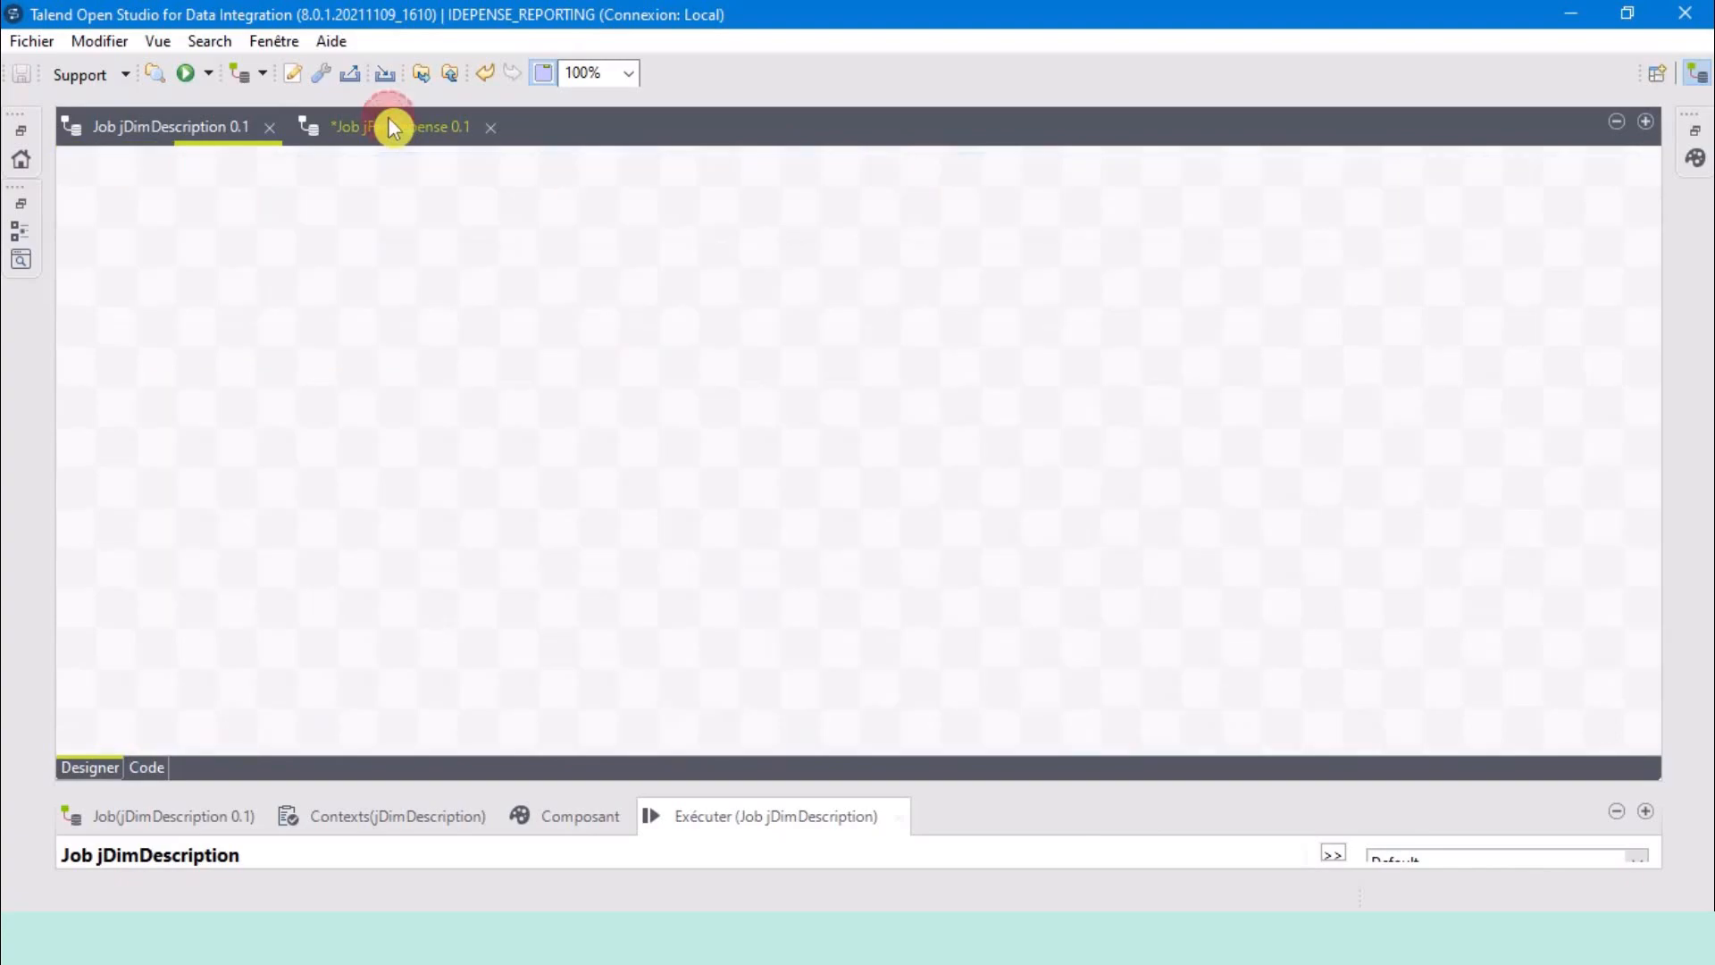
left_click(432, 268)
key("ctrl+v")
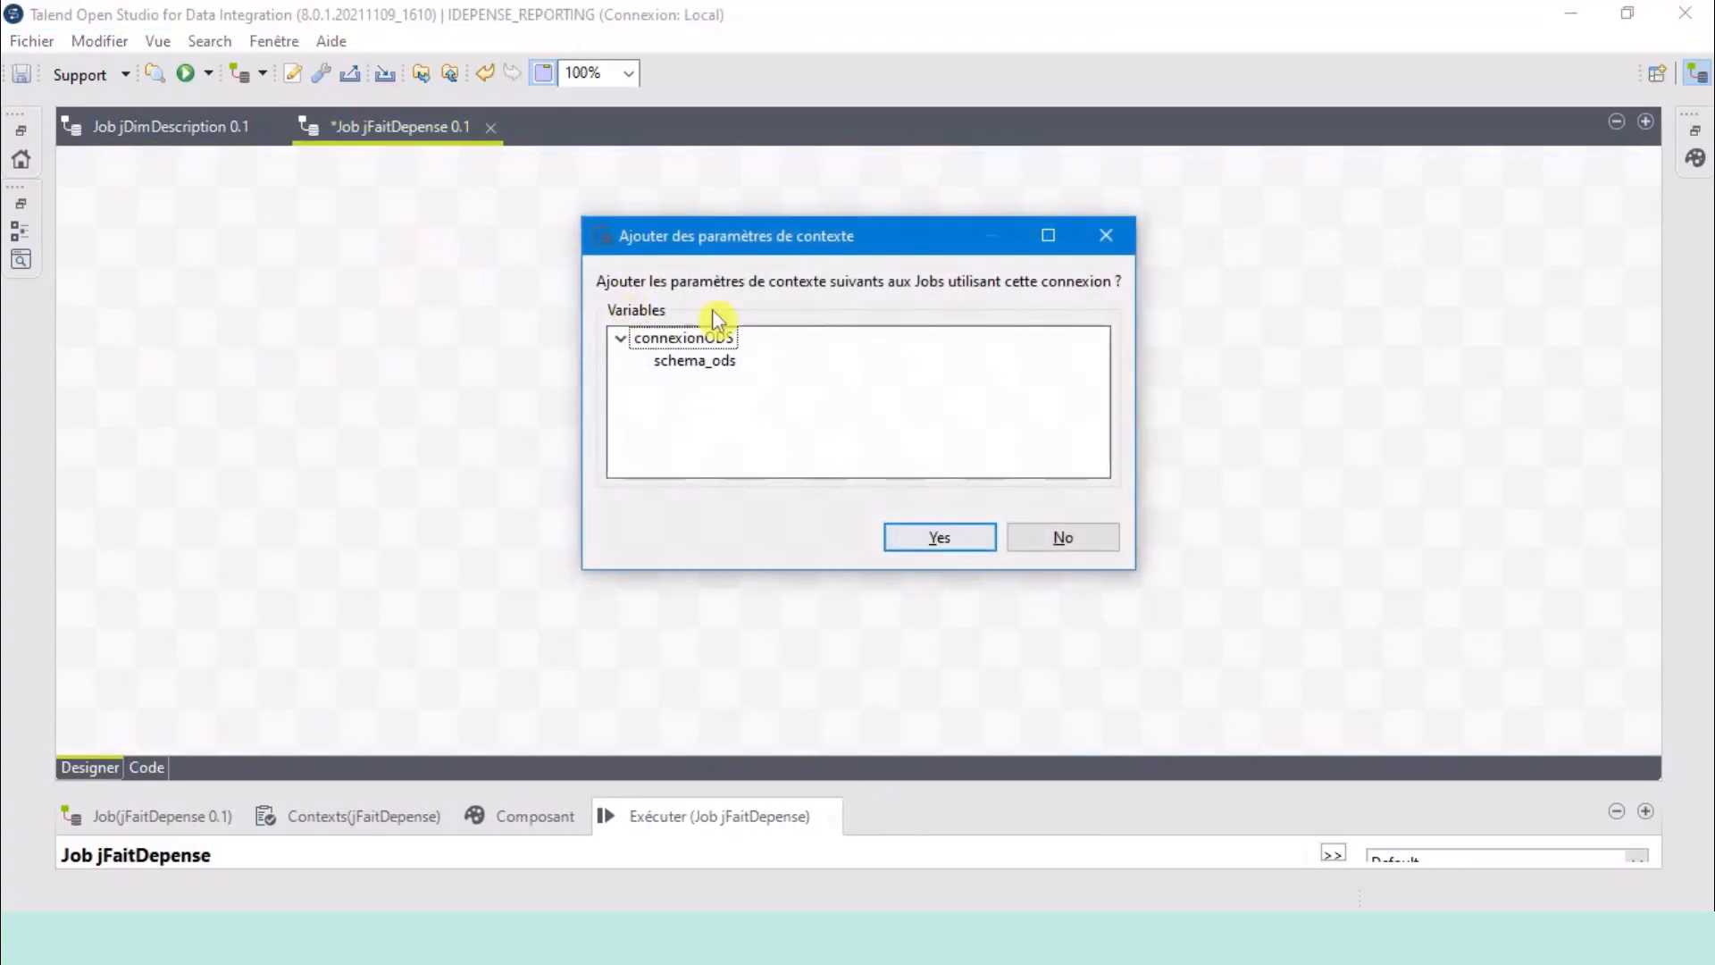
left_click(706, 338)
left_click(897, 534)
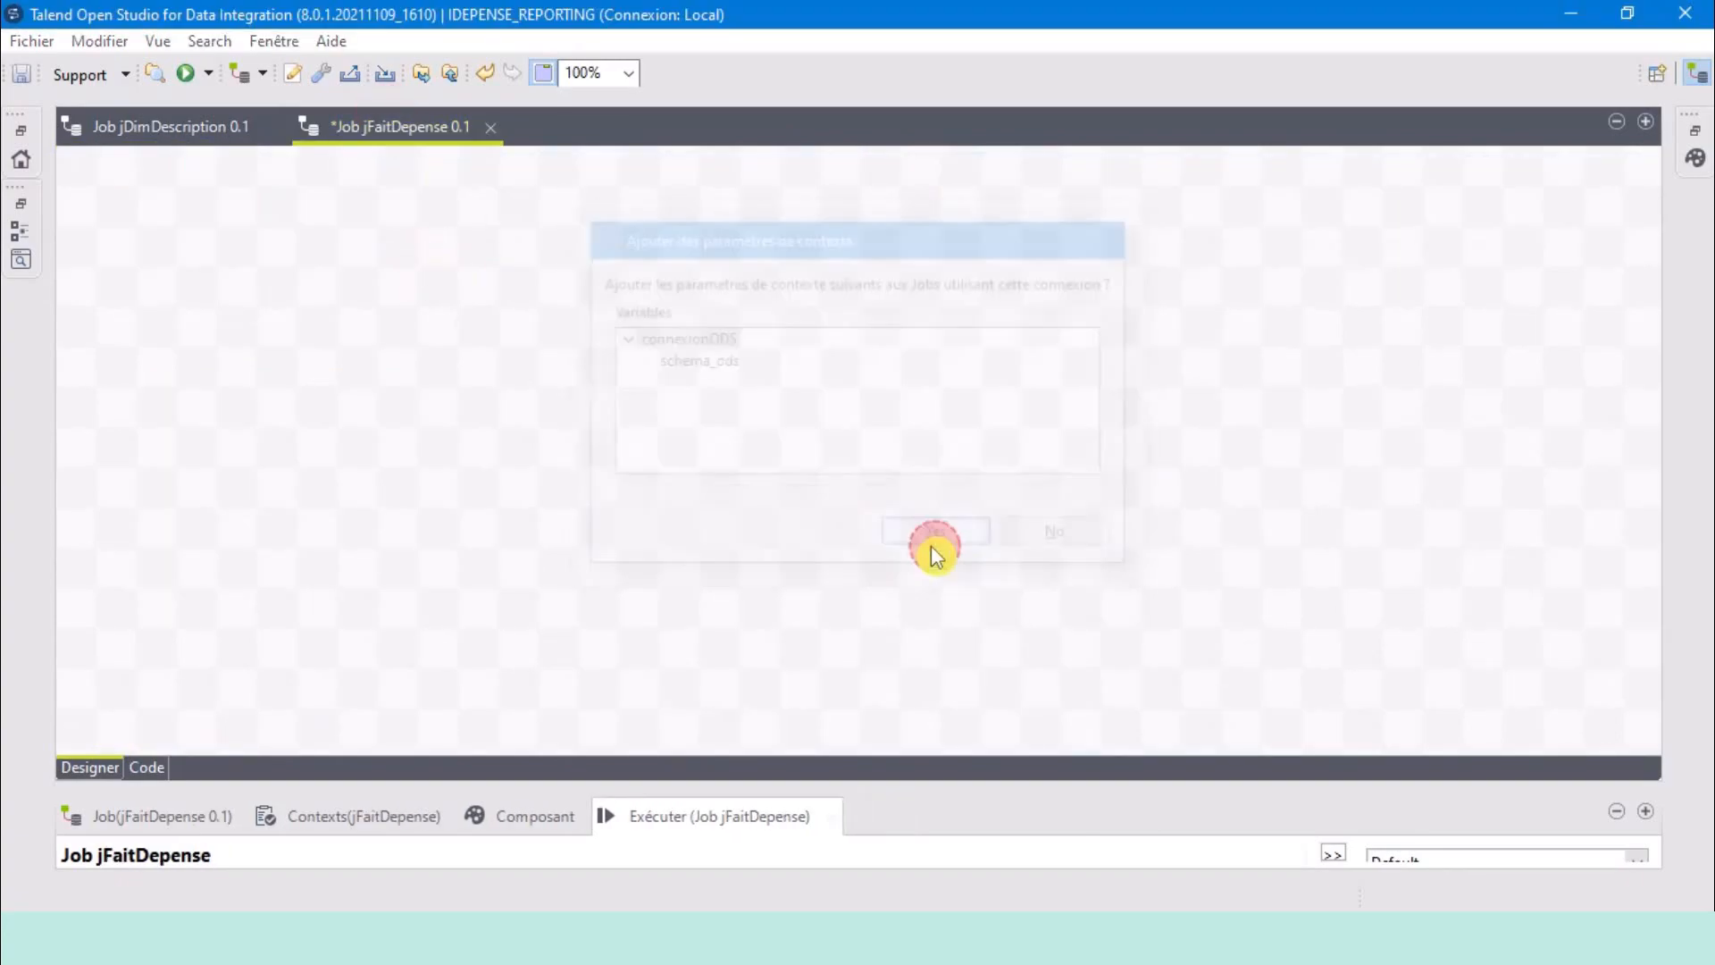
left_click(929, 544)
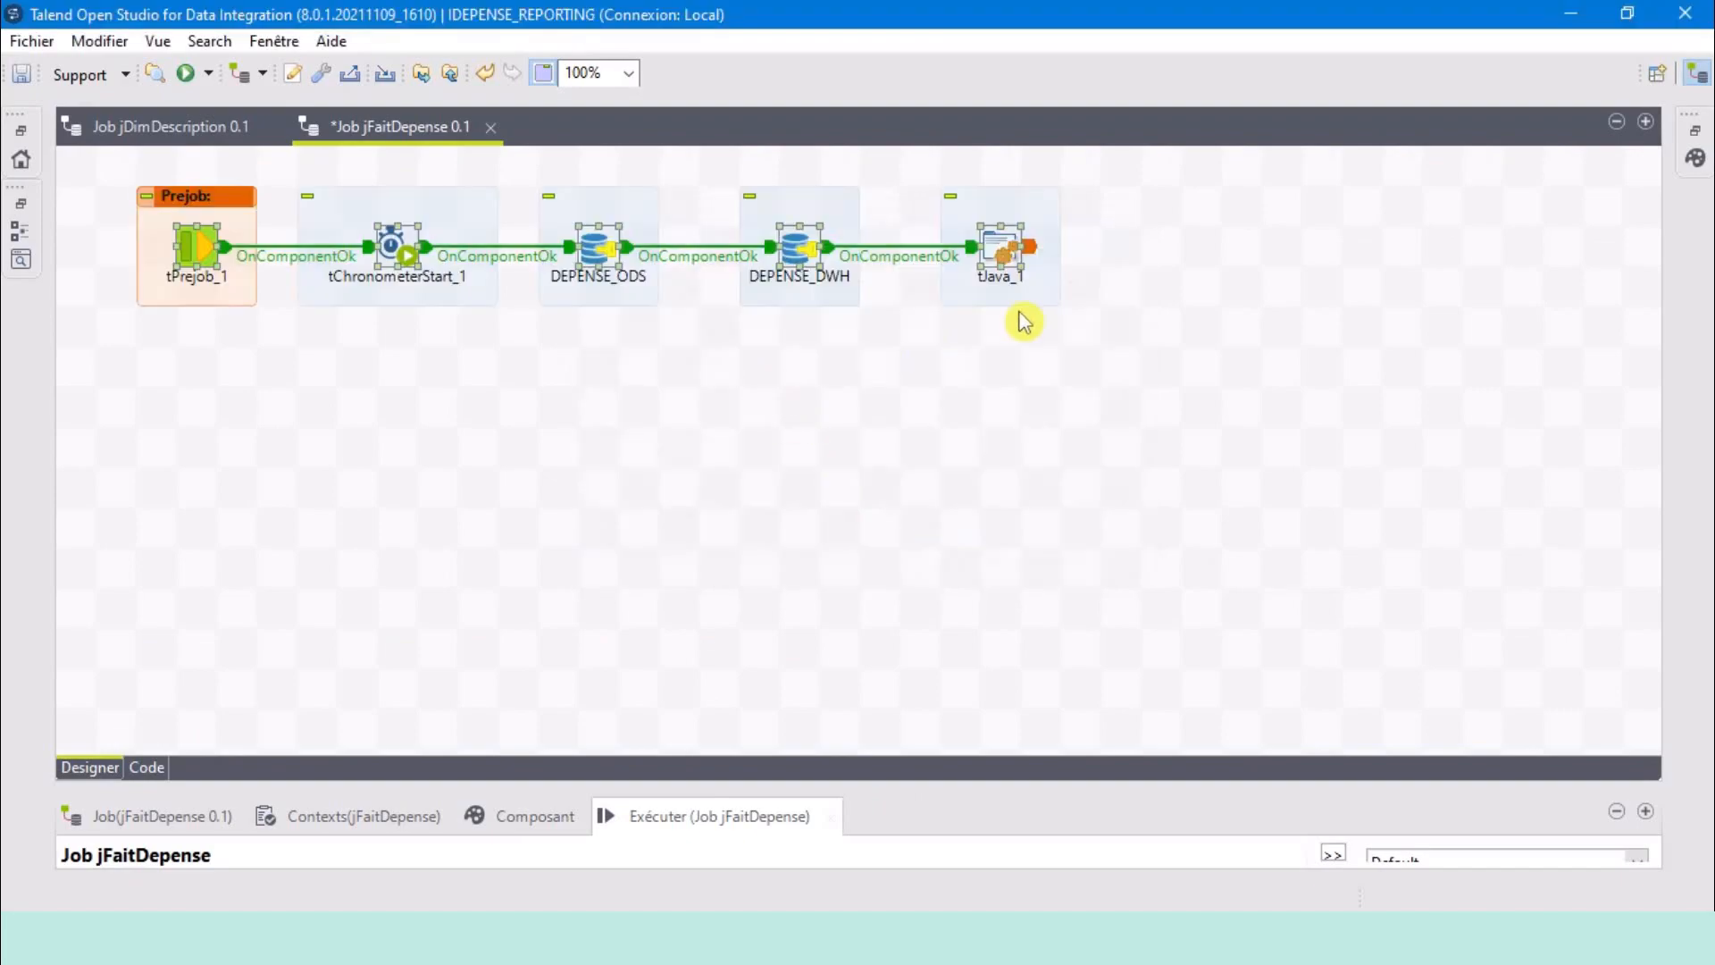
Copy the Postjob chain from jDimDescription into jFaitDepense and move it lower, aligned with the start of the Prejob chain.
left_click(147, 126)
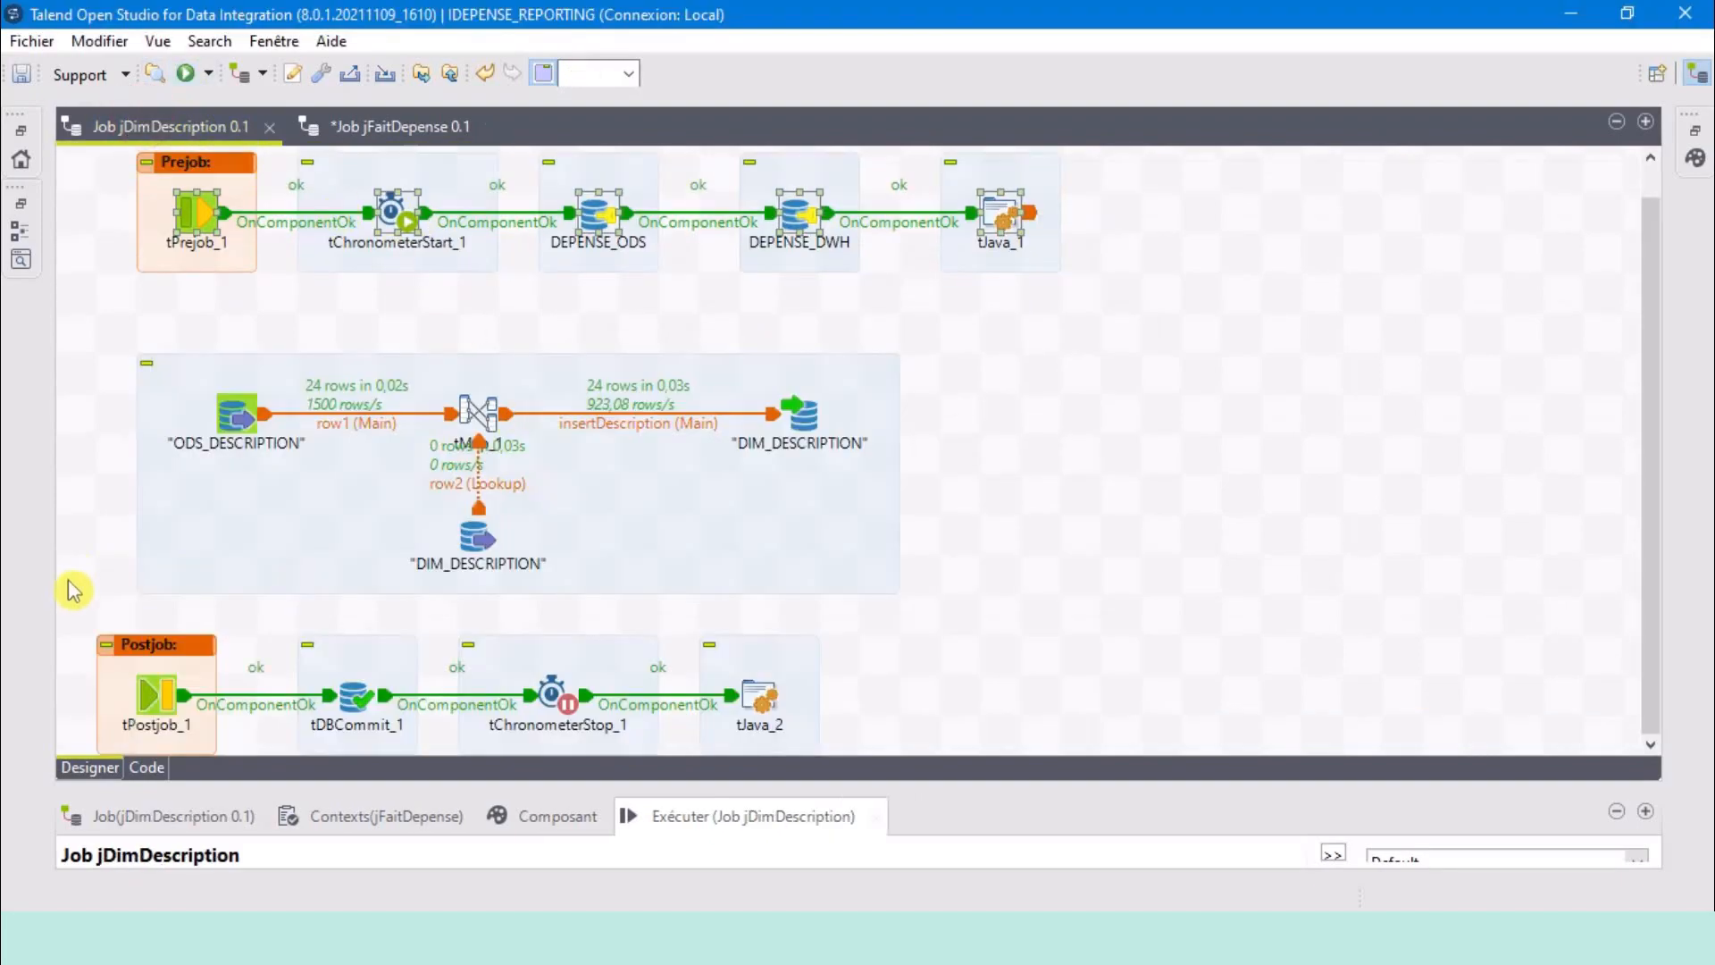
left_click_drag(72, 613, 871, 759)
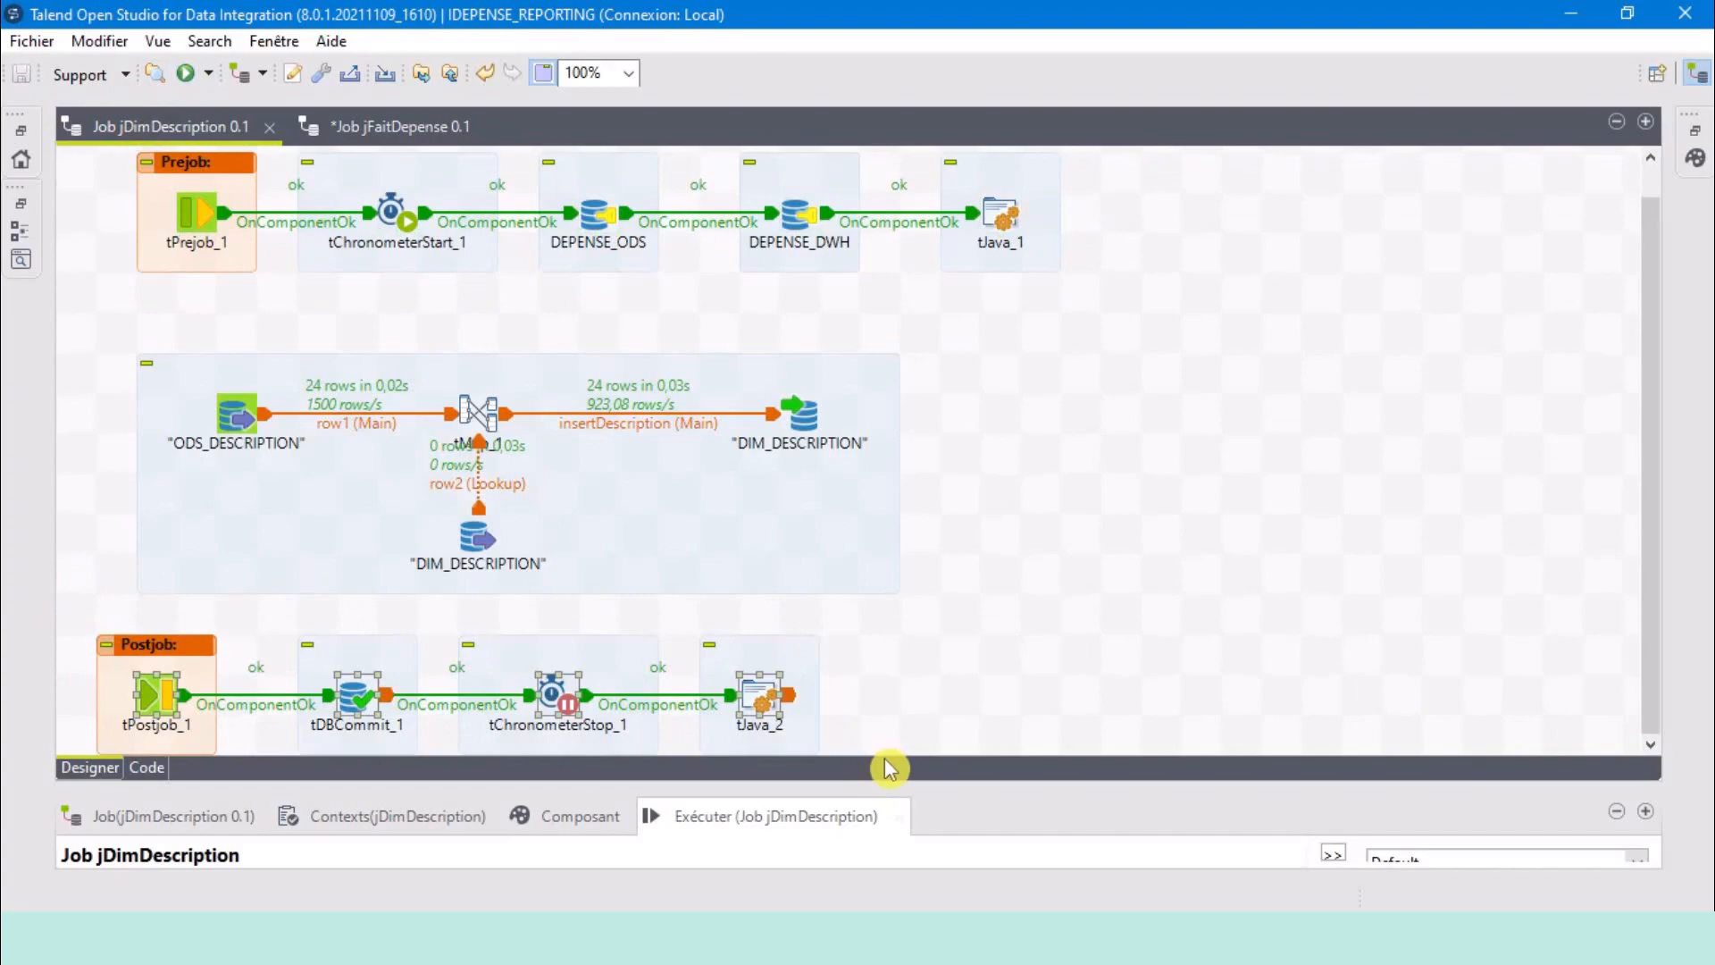
left_click(408, 138)
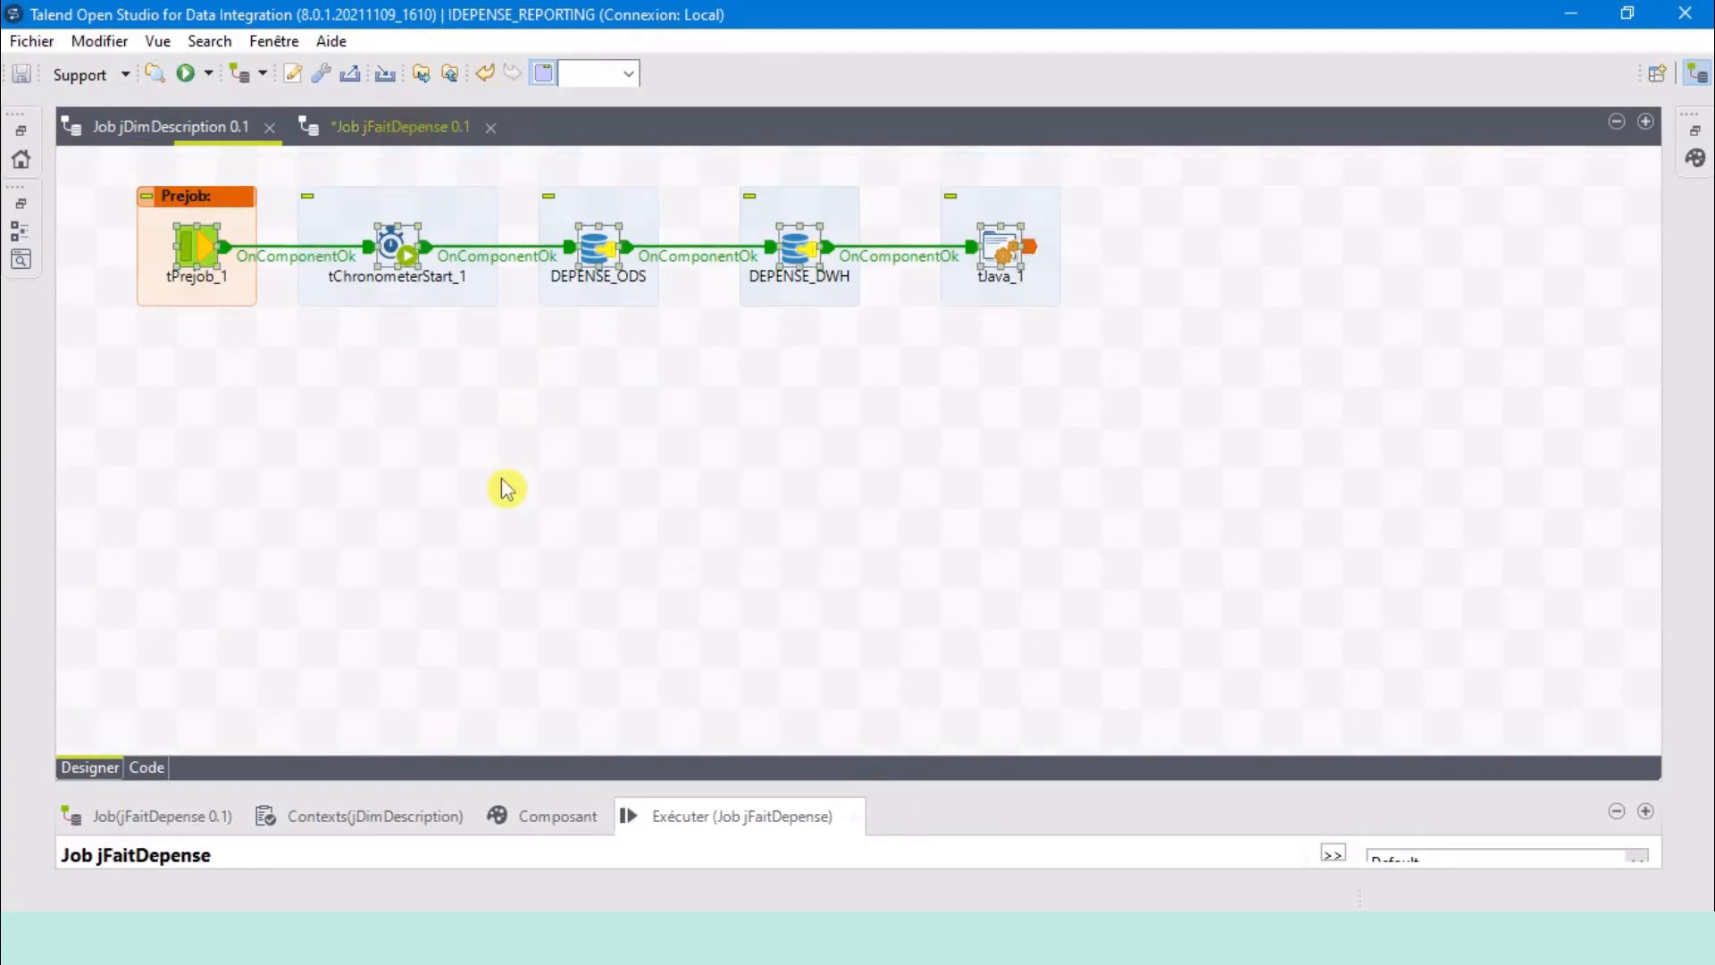
left_click(501, 509)
key("ctrl+v")
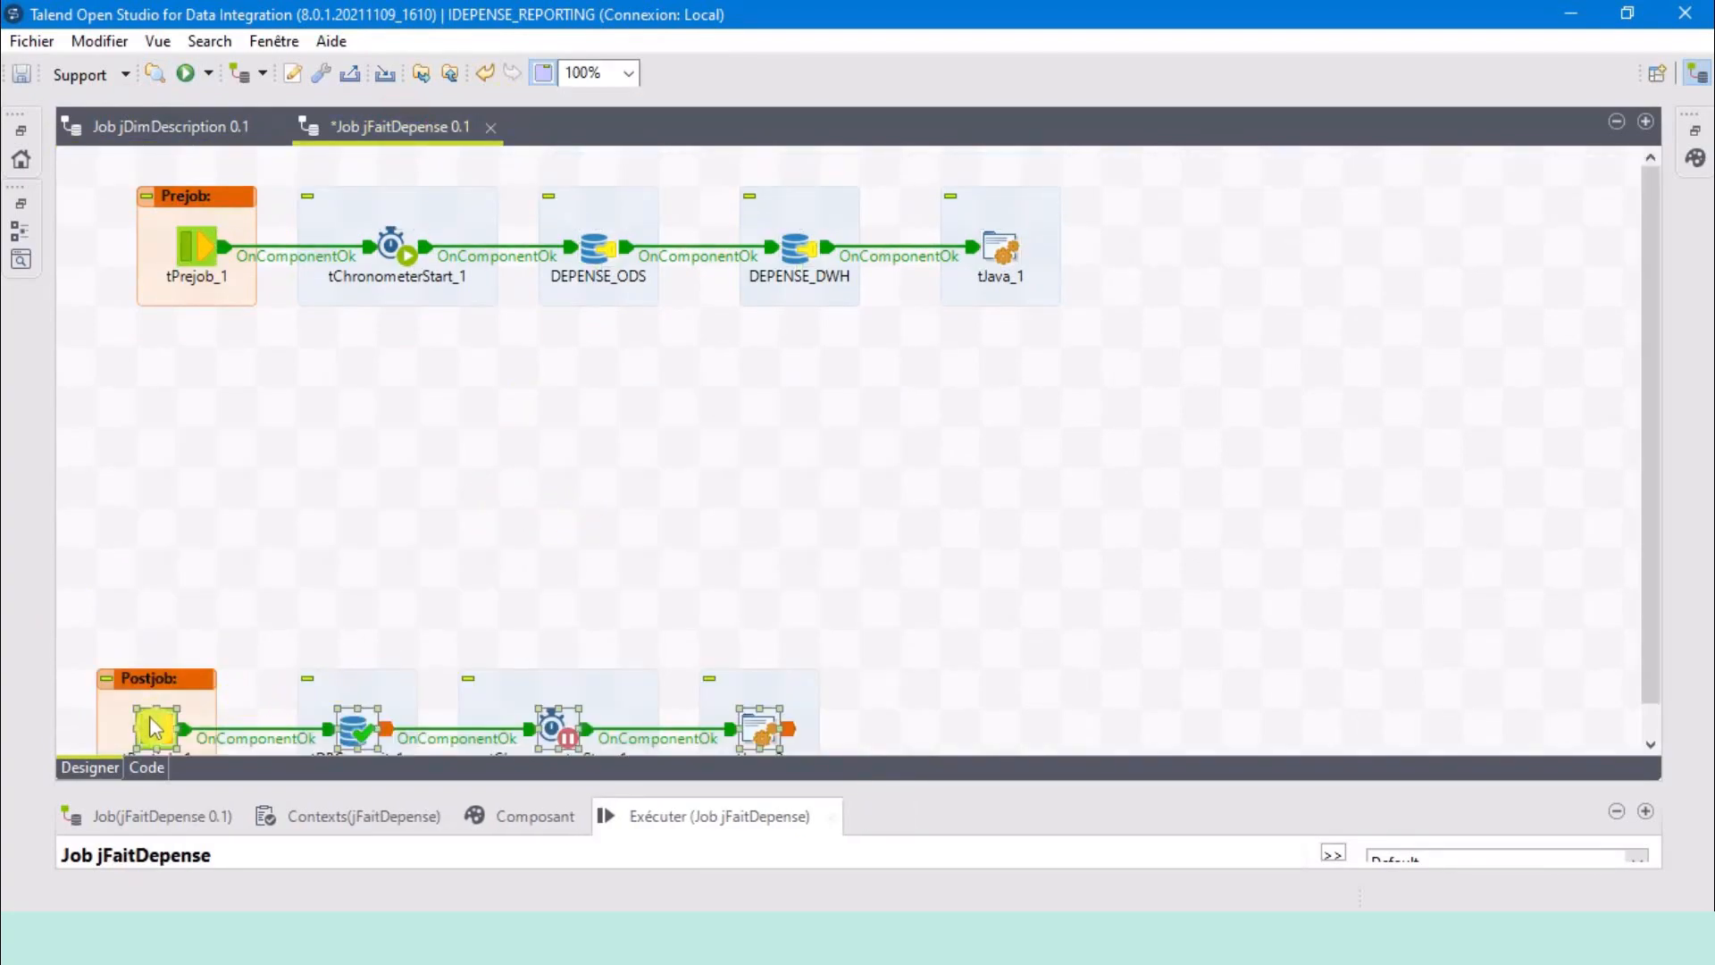
left_click_drag(154, 728, 157, 768)
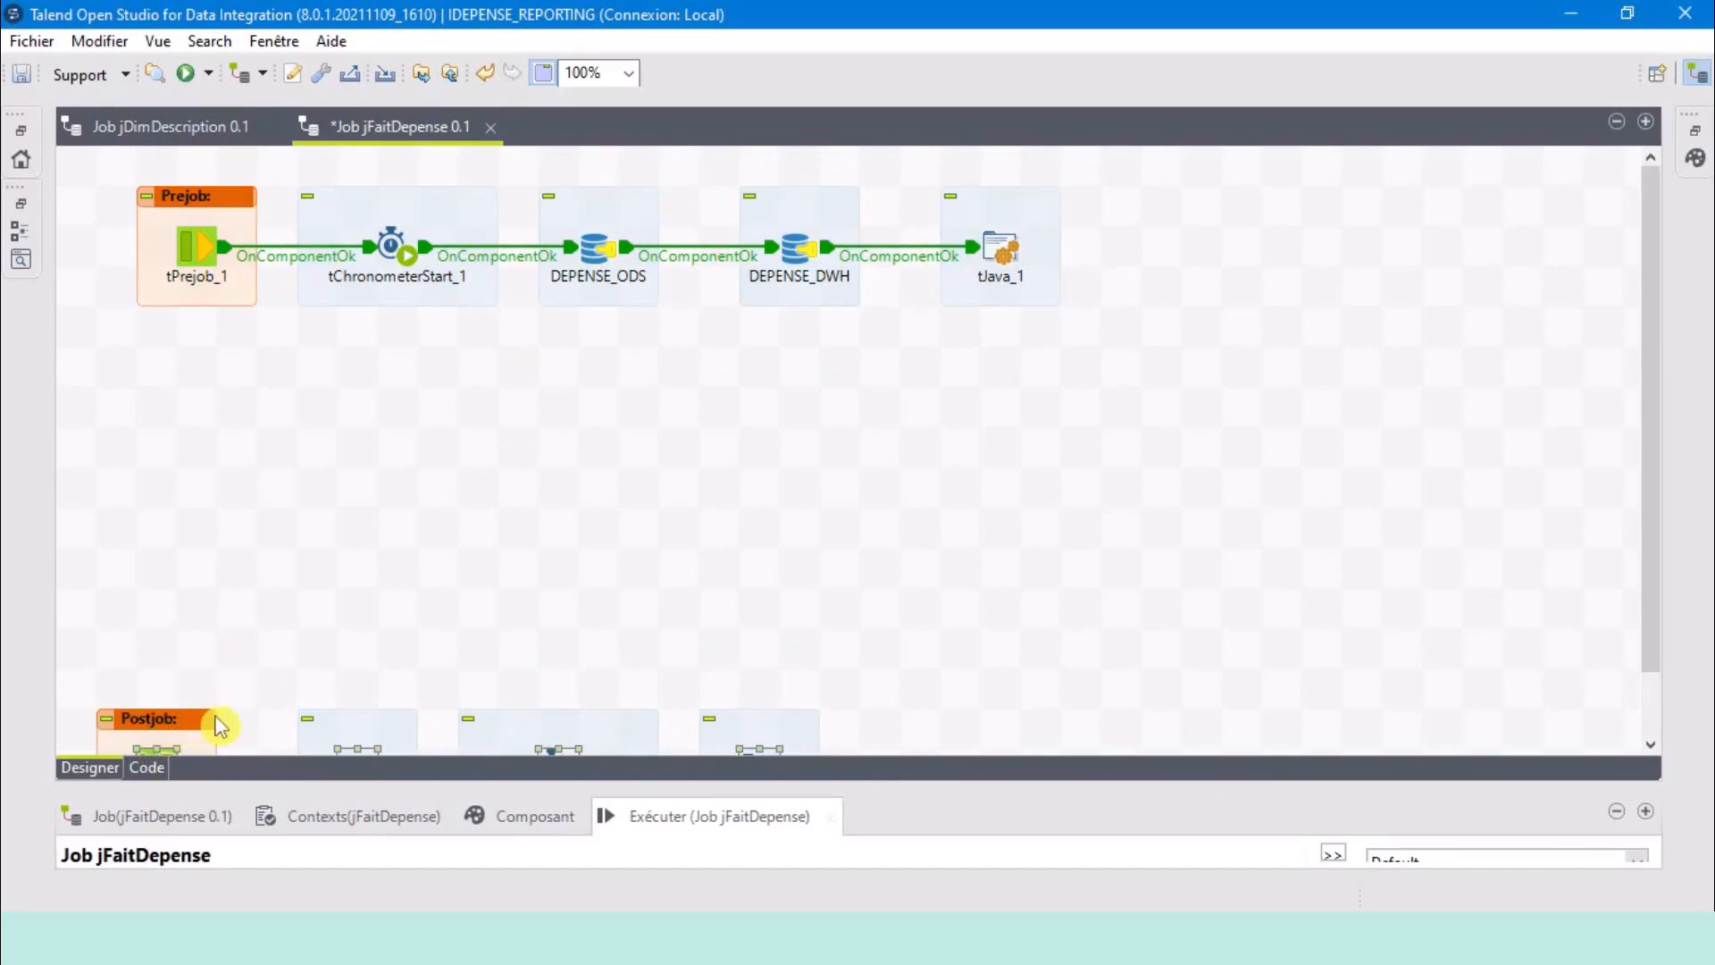
scroll(233, 715, "down", 1)
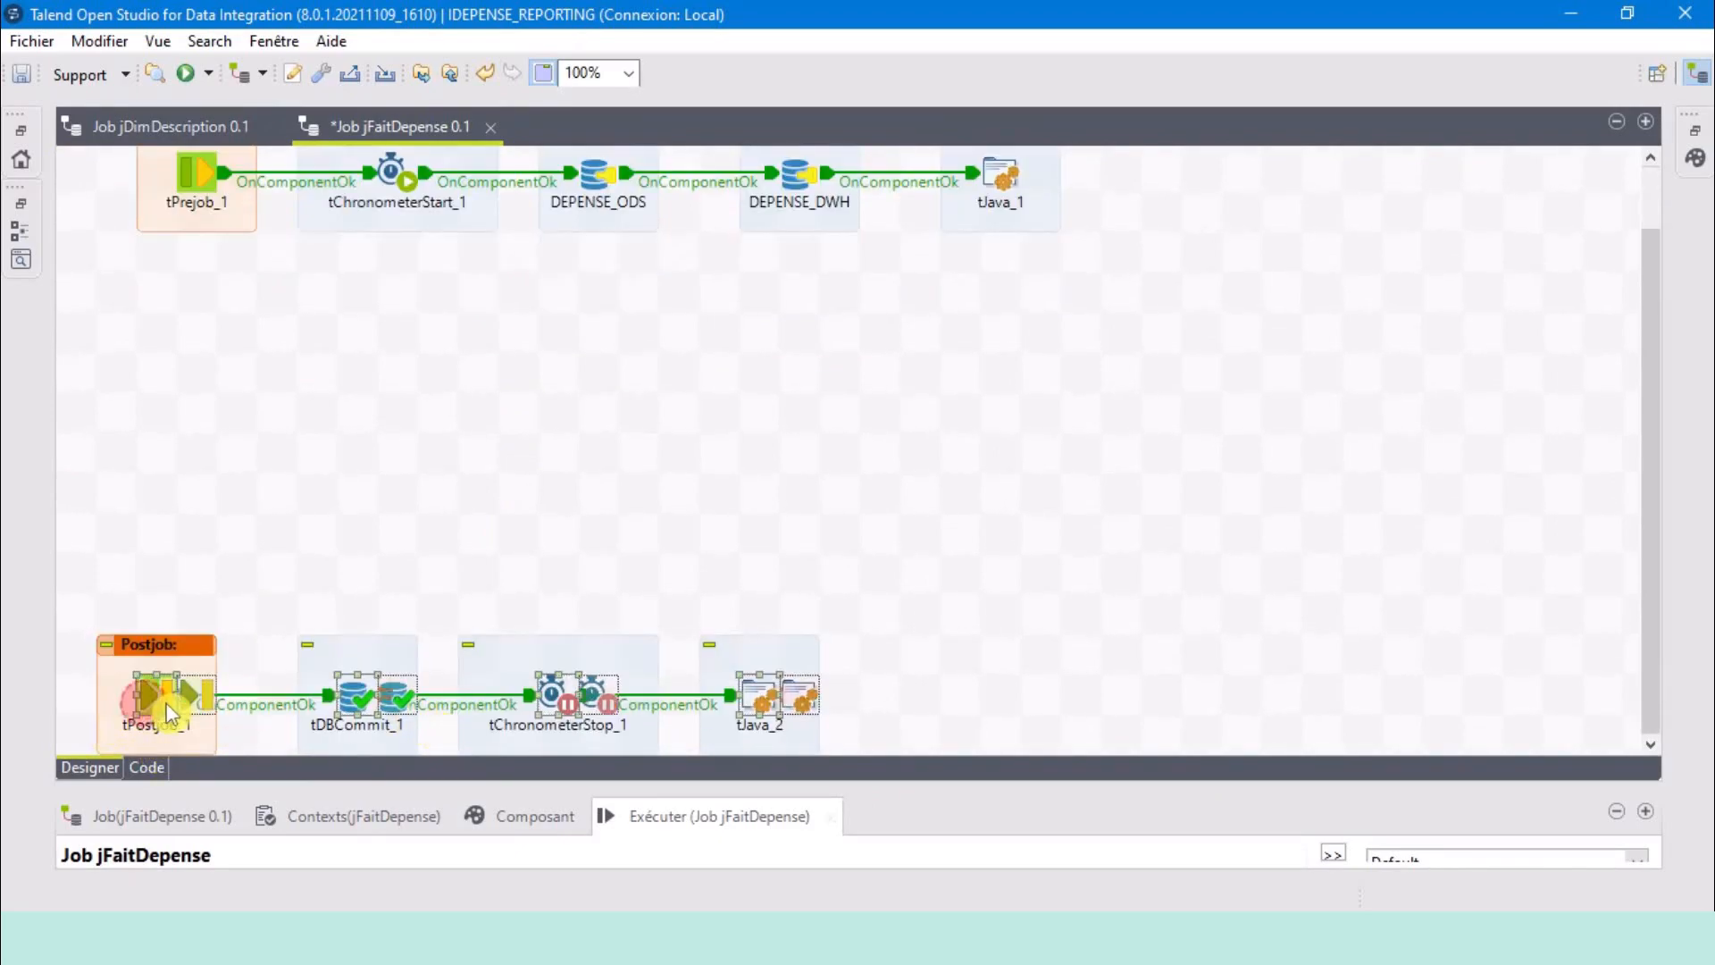
scroll(321, 570, "up", 2)
left_click(340, 561)
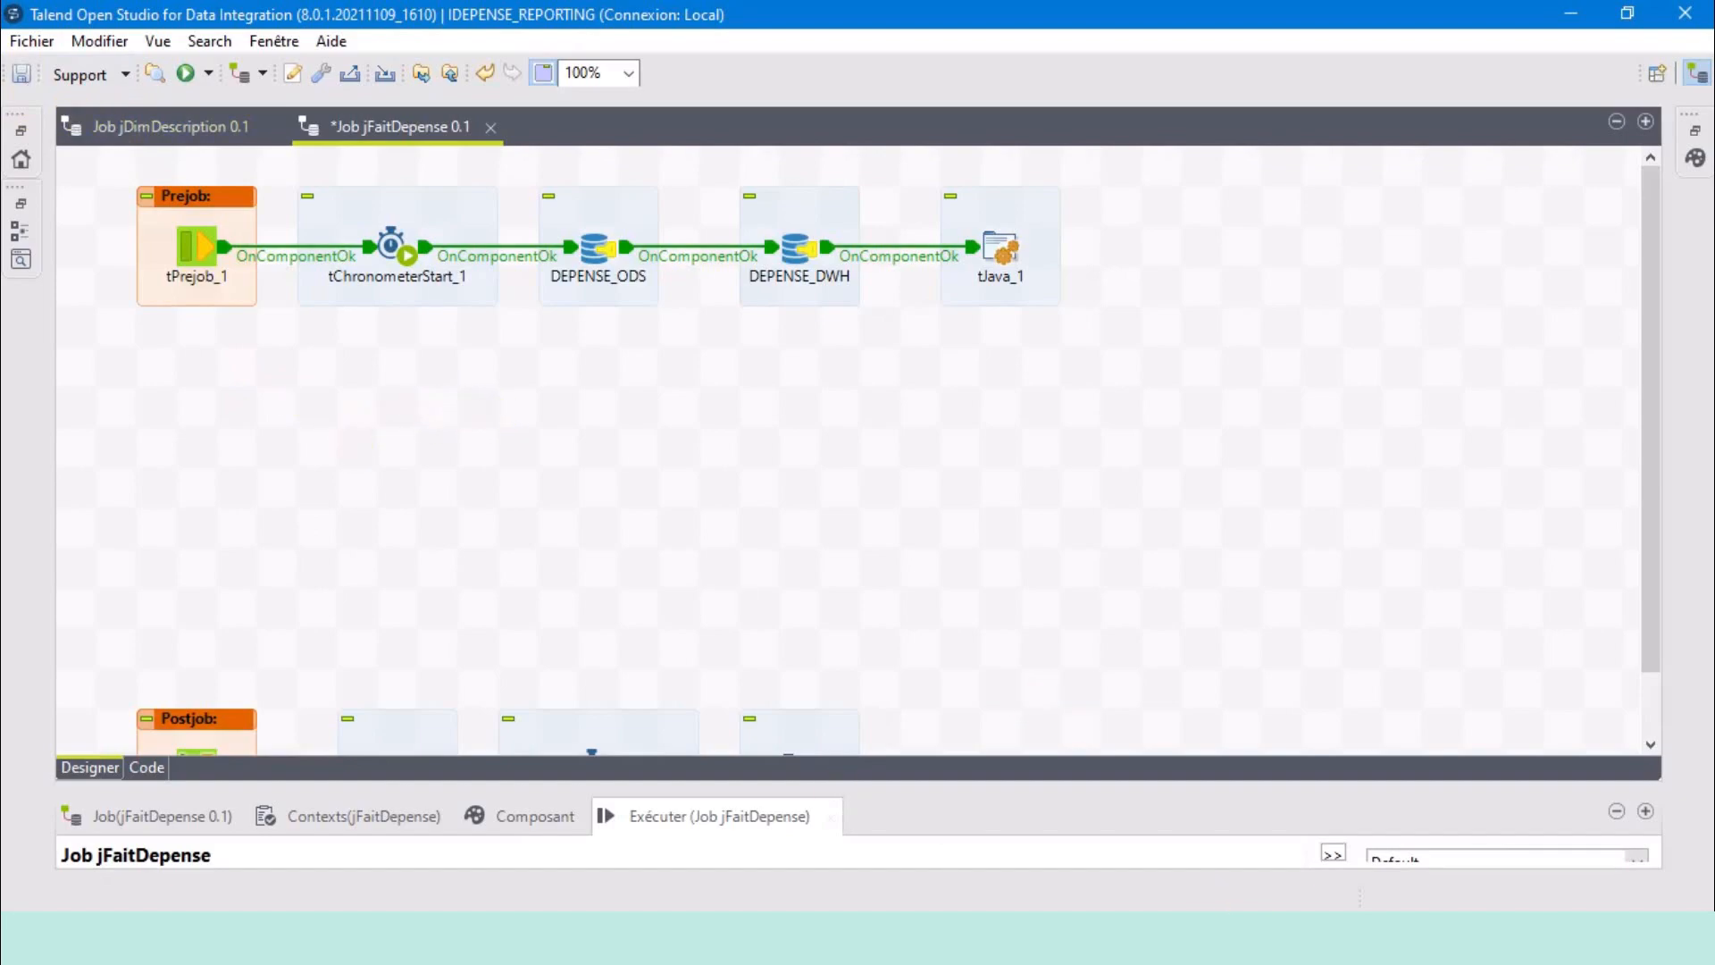
Switch to pgAdmin to examine the FAIT_DEPENSE table's key, dimension ID and measure columns in its CREATE TABLE statement, and return to Talend.
left_click(1197, 938)
scroll(714, 539, "up", 1)
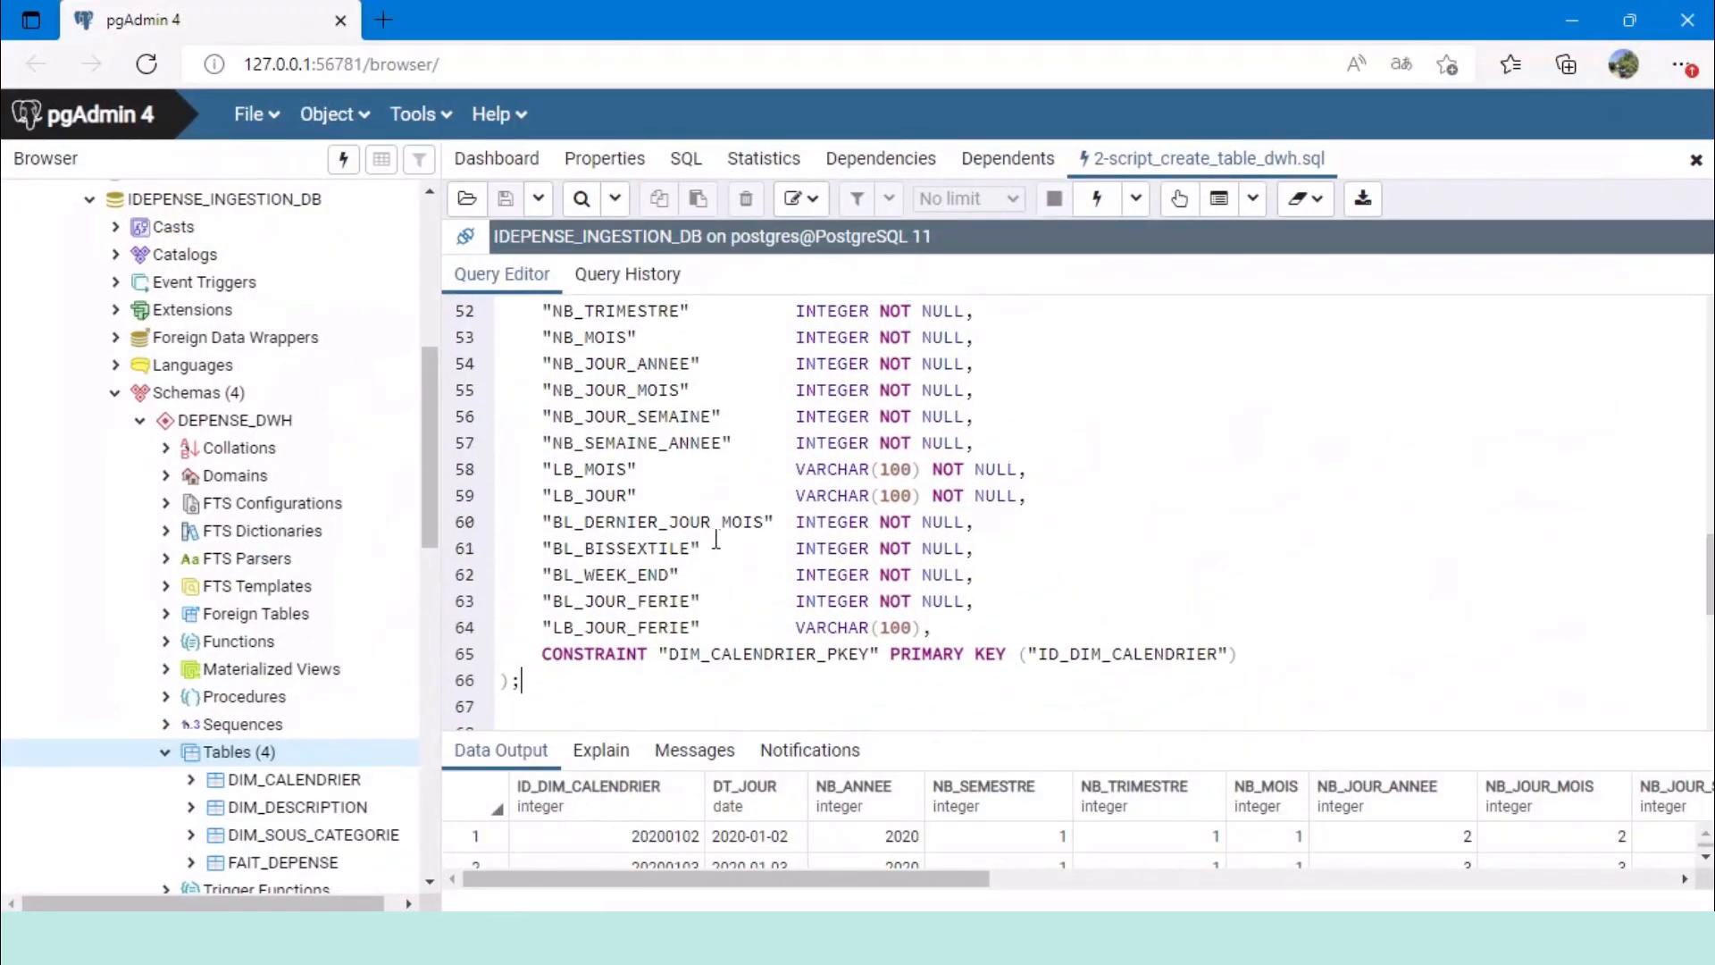
scroll(777, 609, "up", 4)
scroll(983, 594, "down", 9)
scroll(1069, 613, "down", 4)
scroll(677, 478, "up", 2)
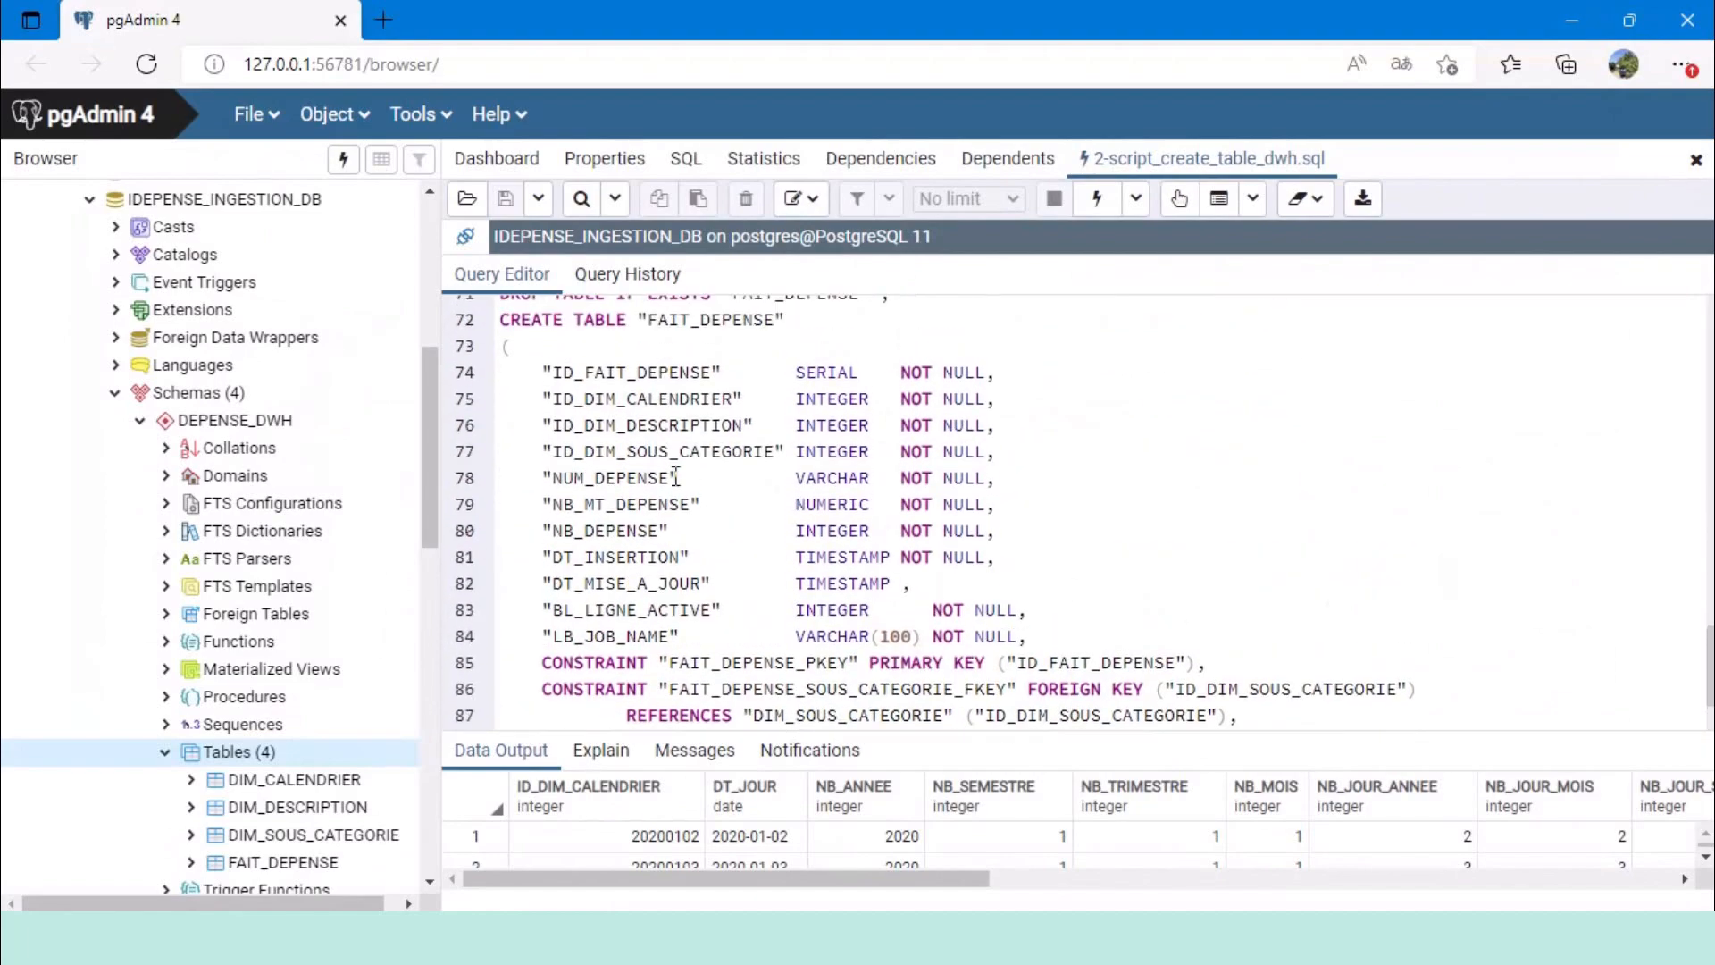
double_click(645, 372)
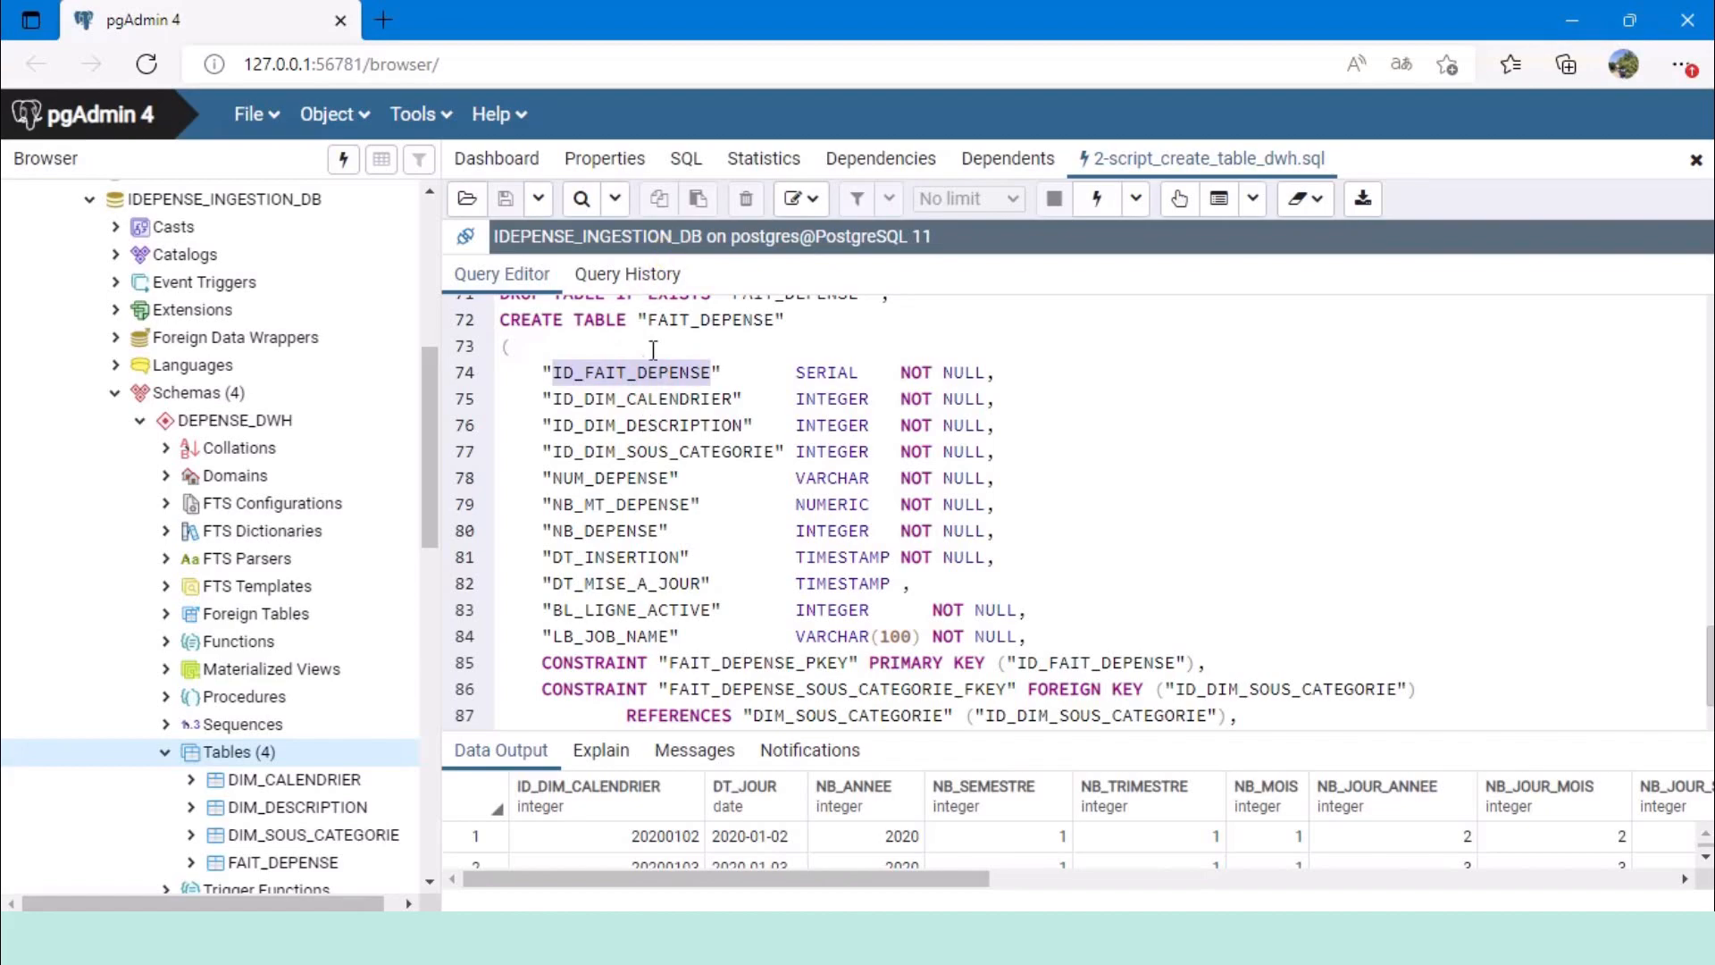
double_click(659, 399)
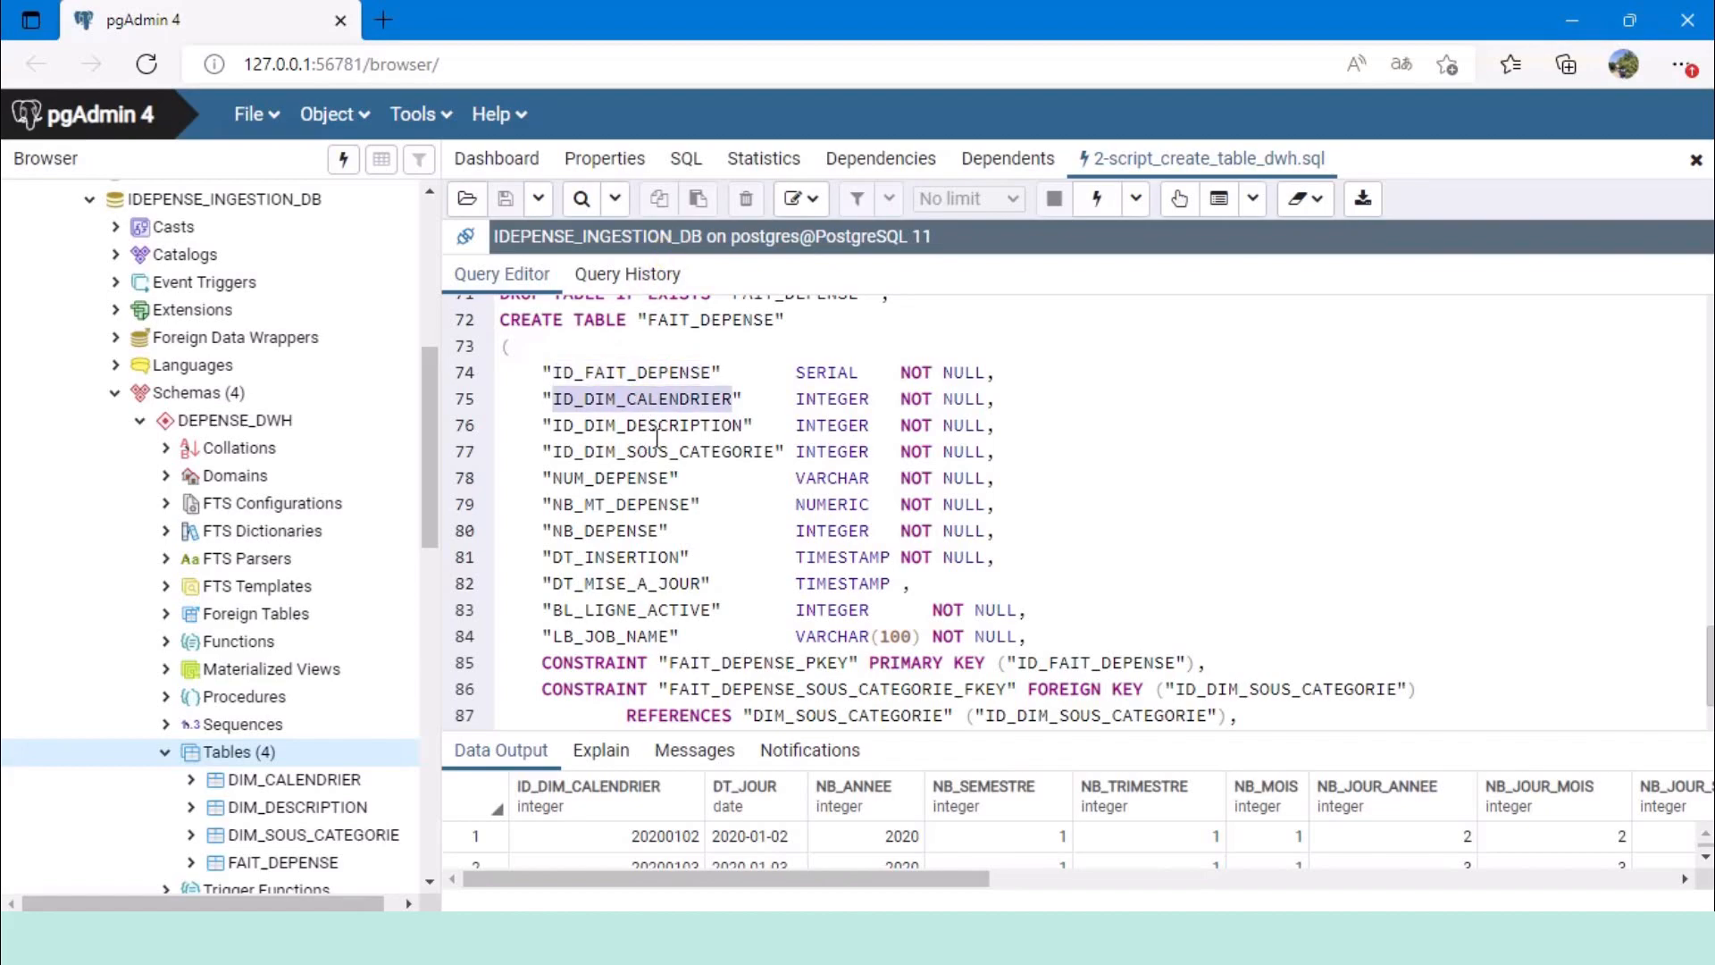
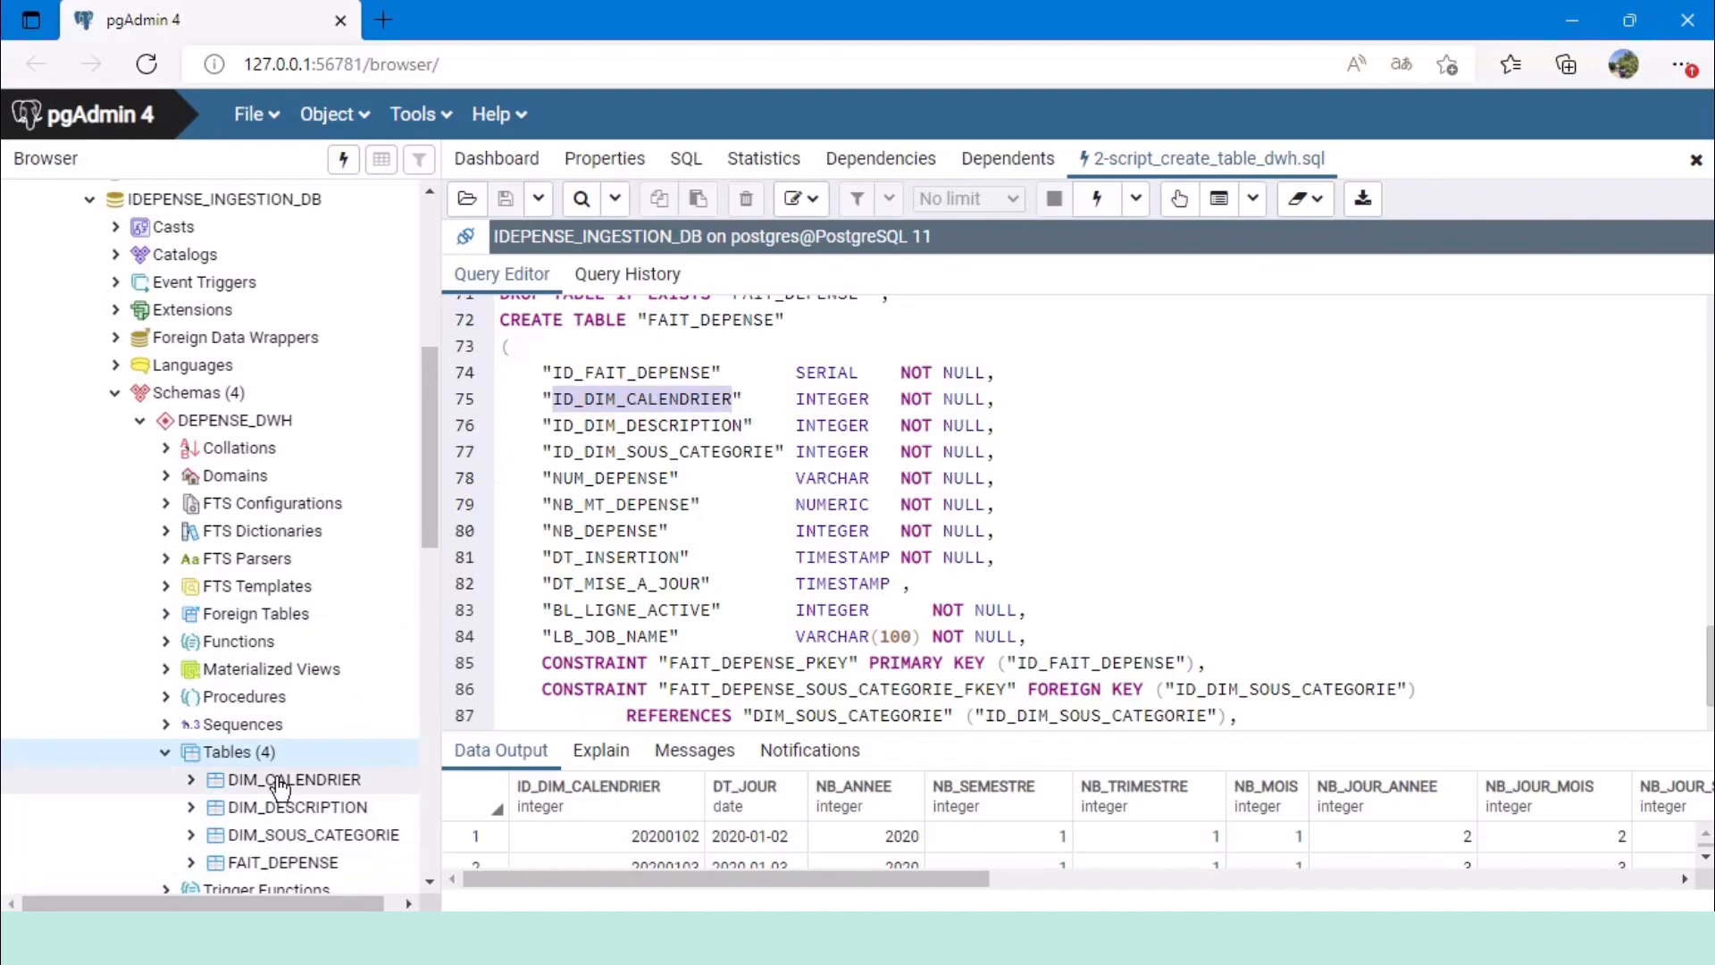
double_click(631, 426)
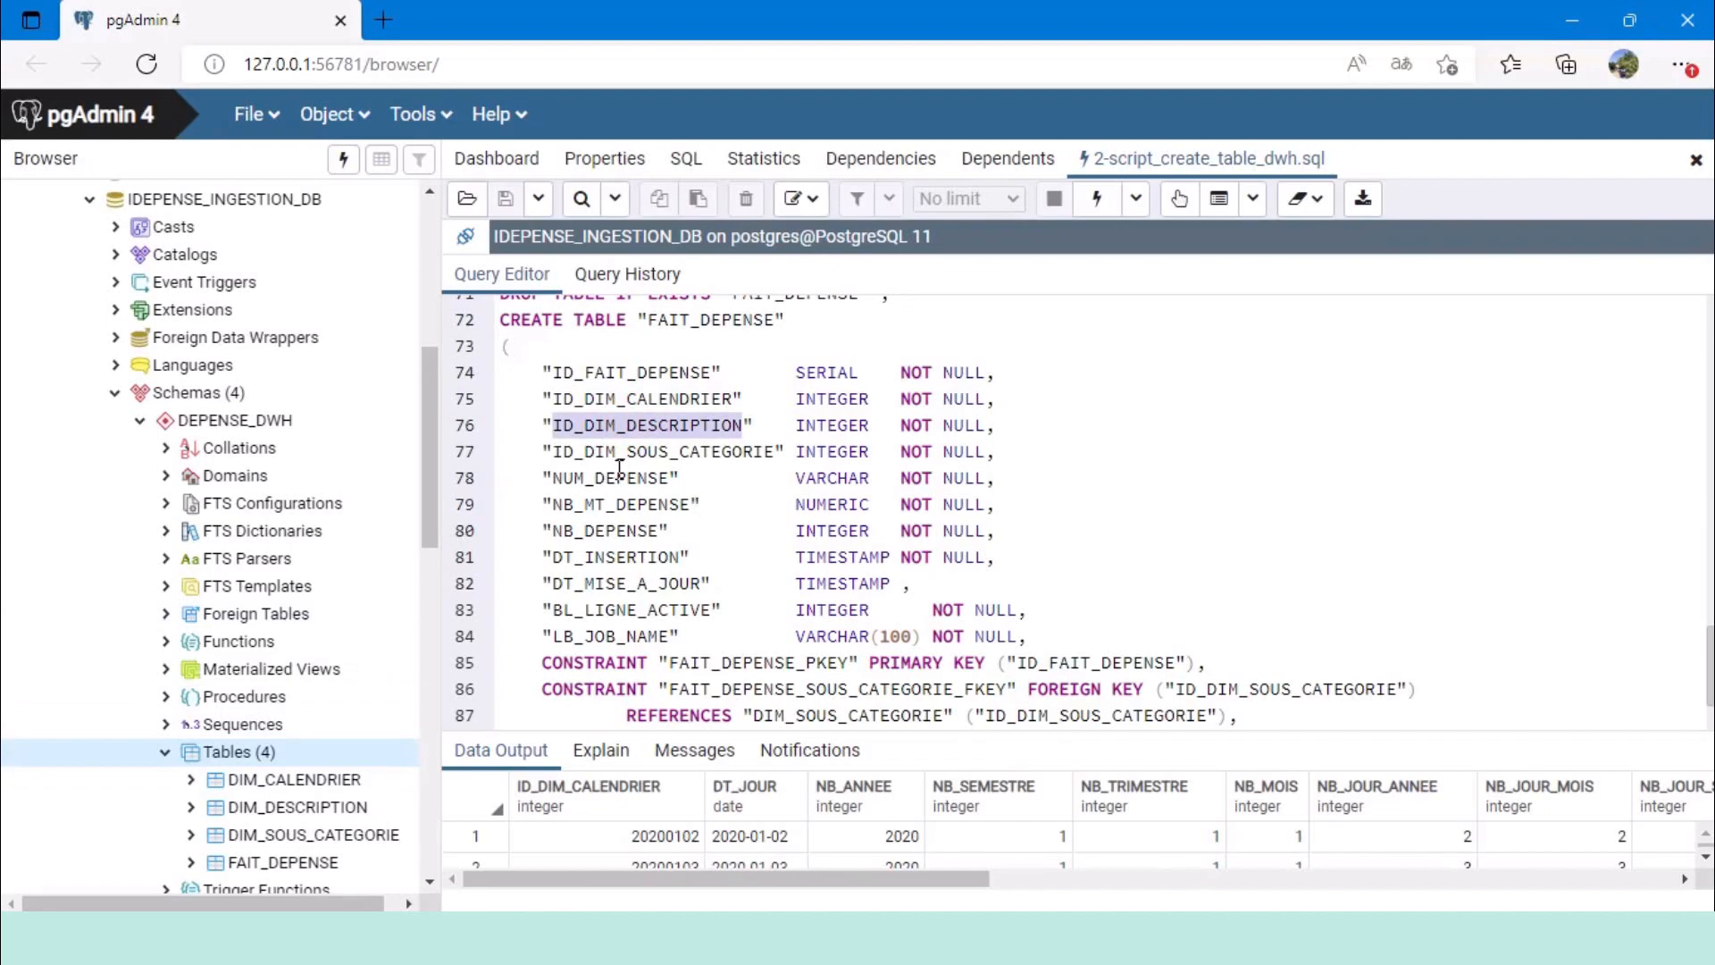
double_click(629, 454)
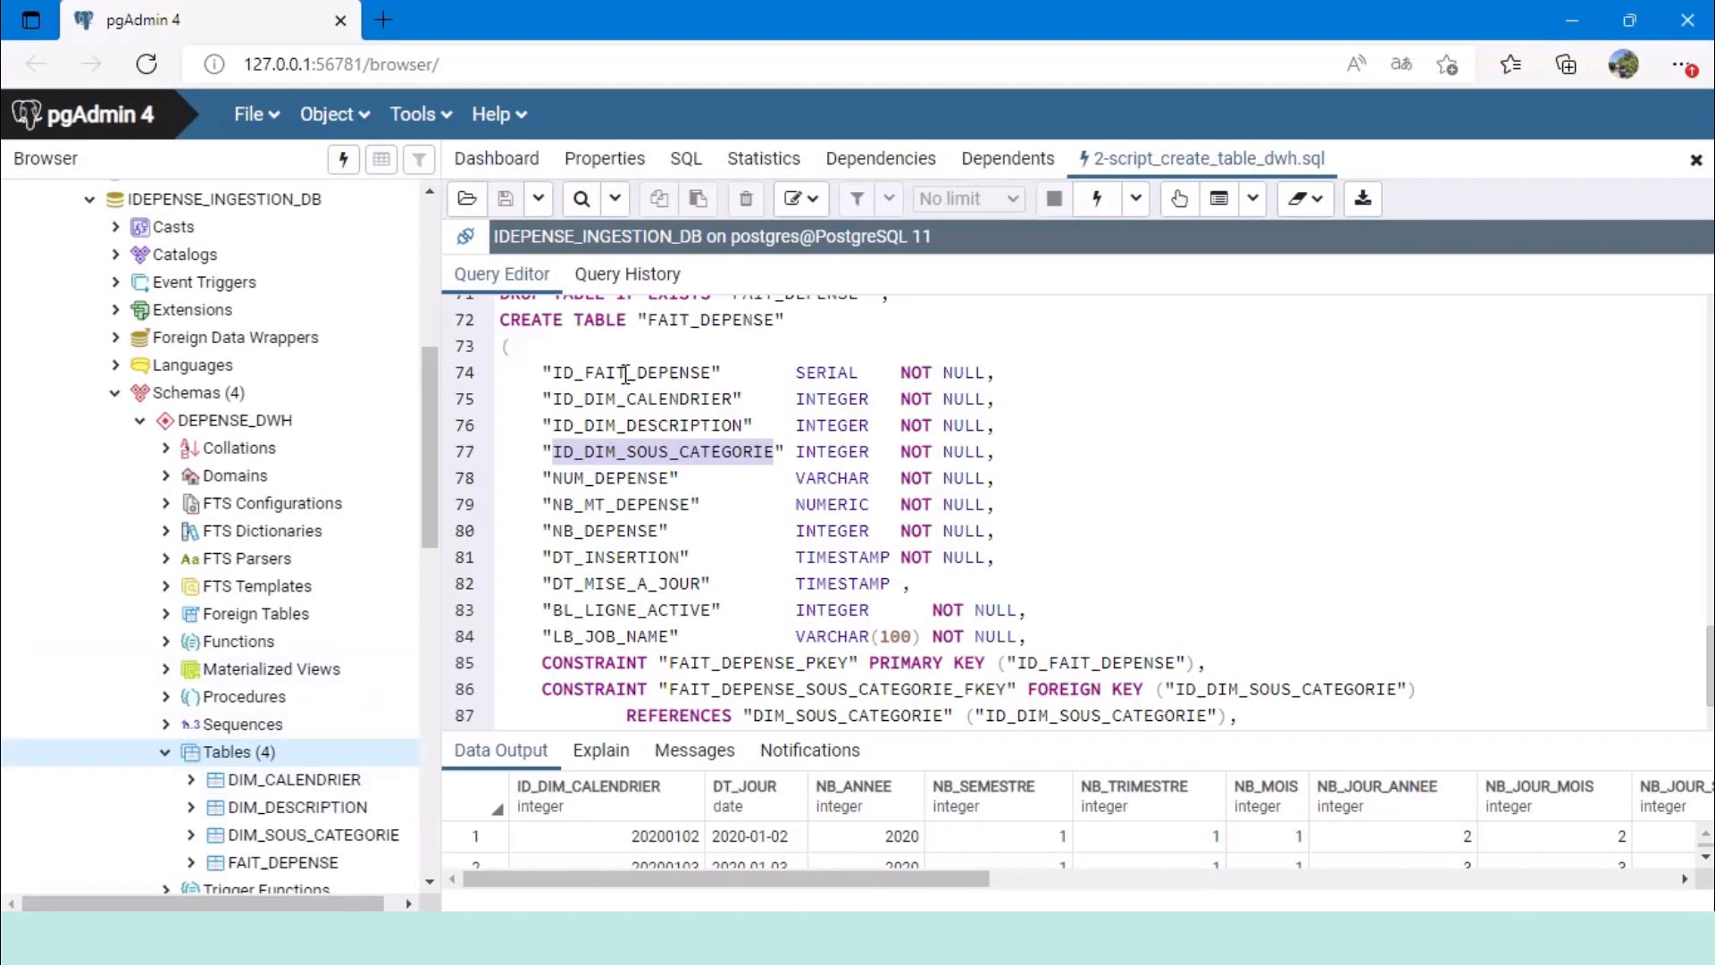
left_click(609, 509)
double_click(609, 482)
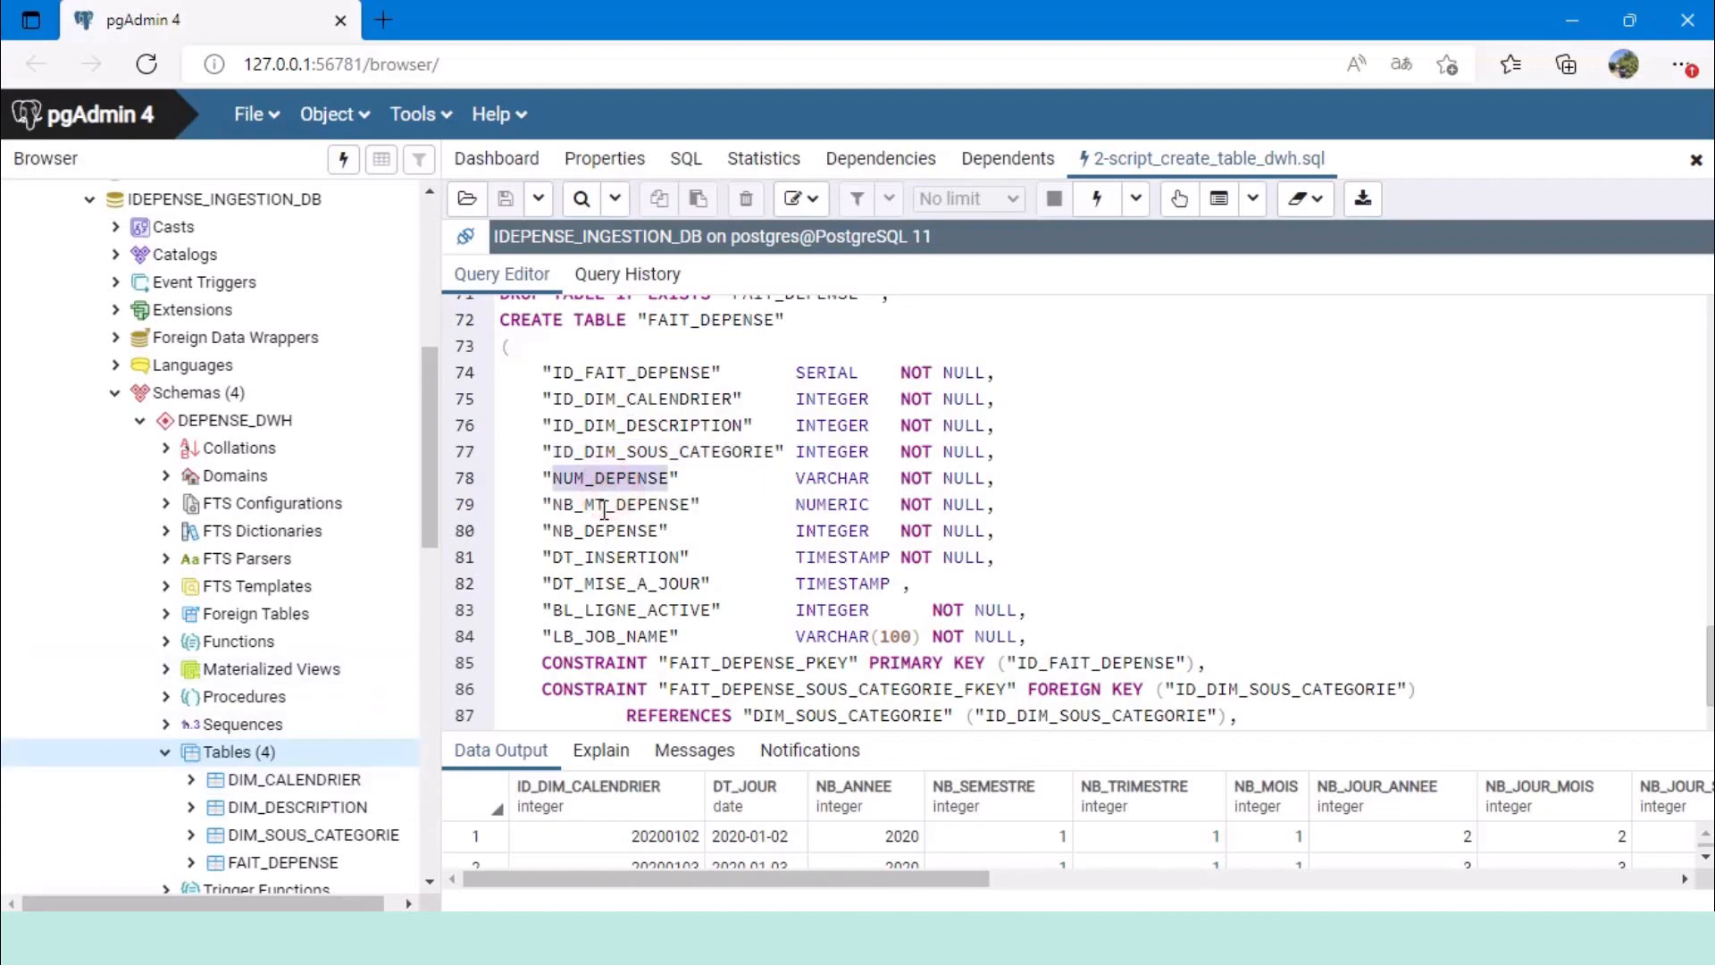
double_click(601, 506)
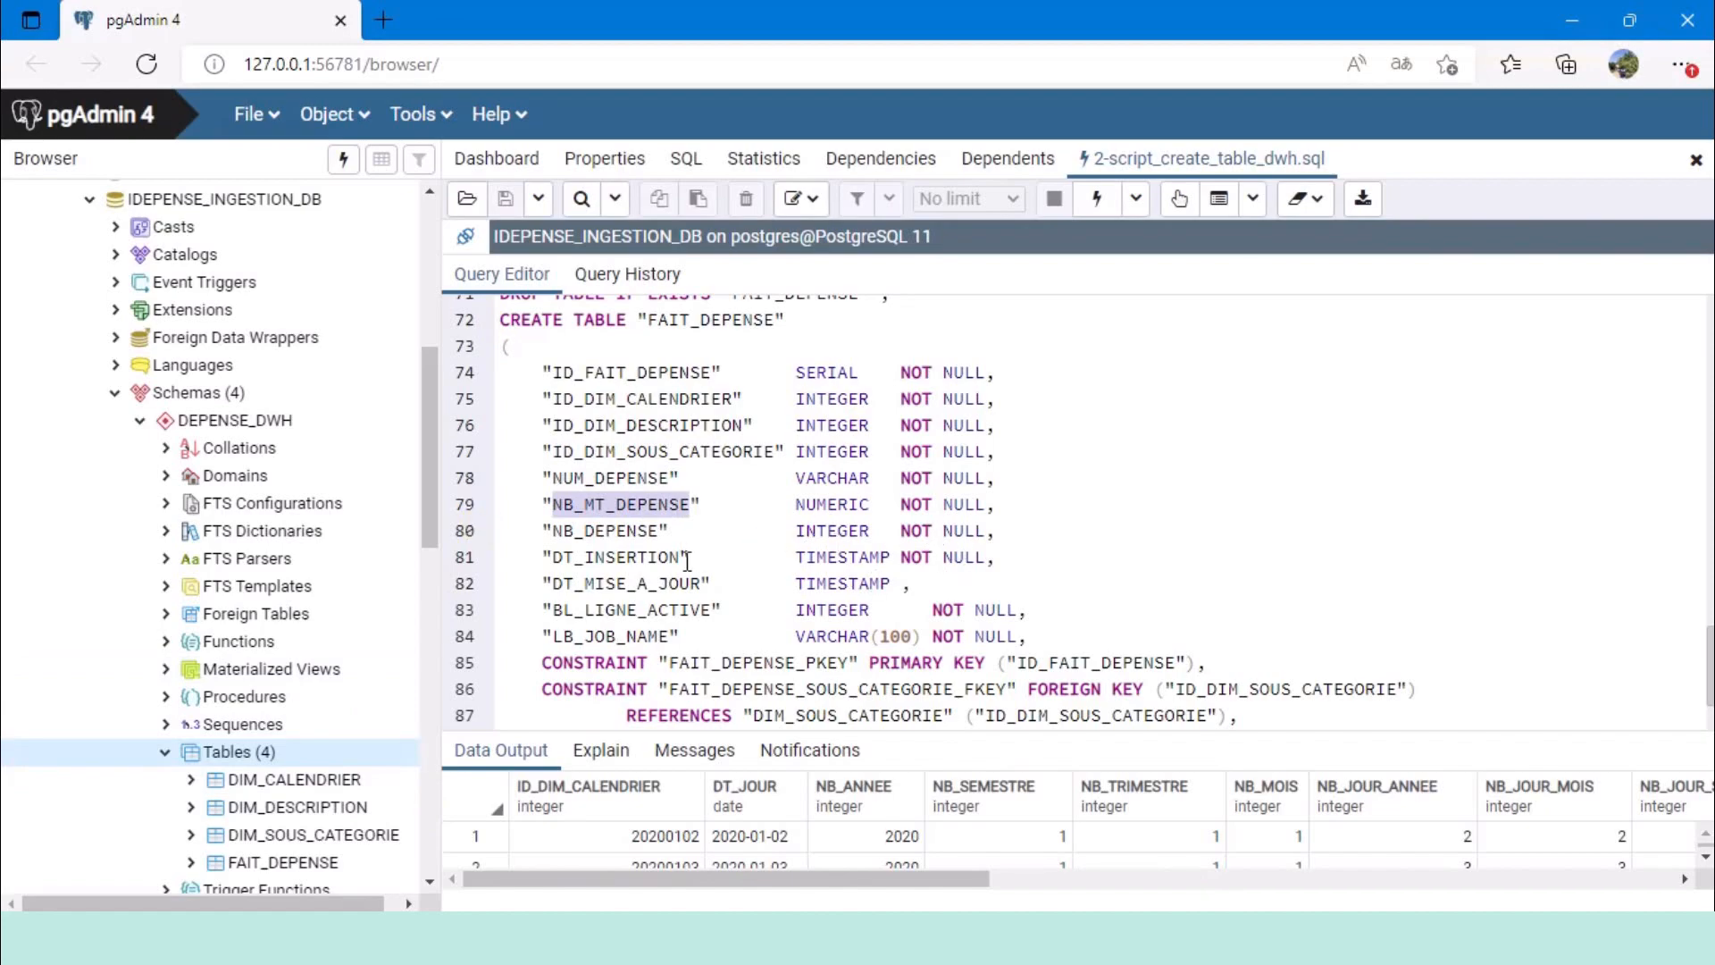
left_click(1320, 427)
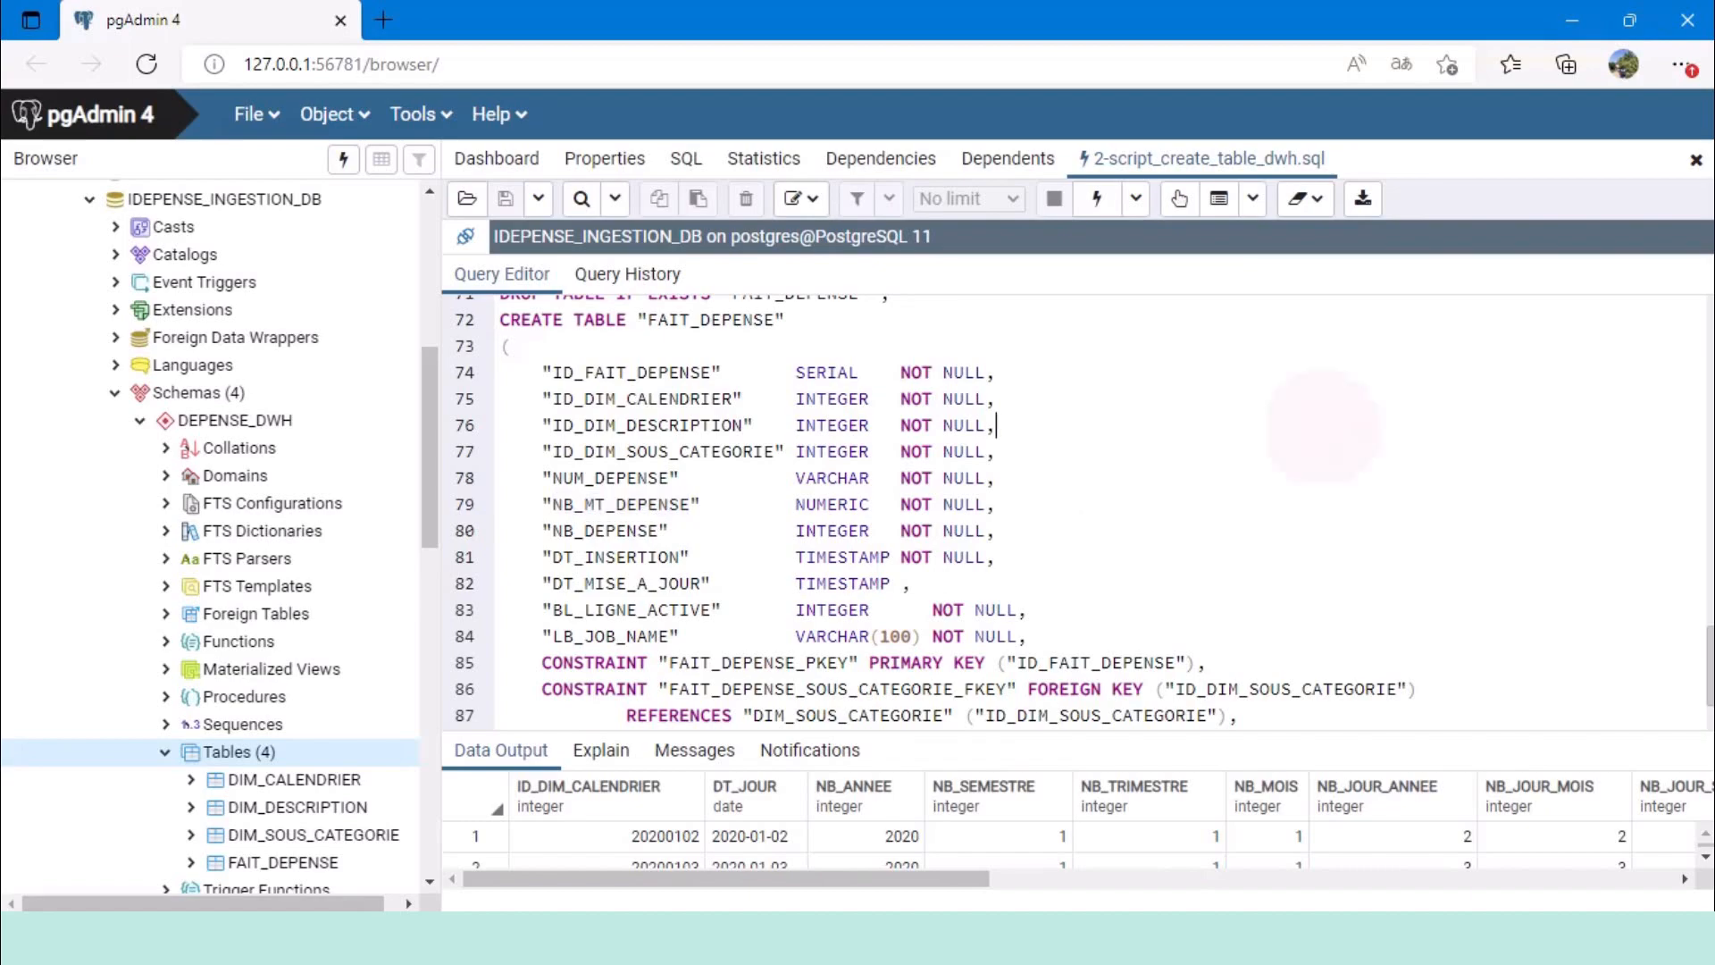
left_click(1572, 24)
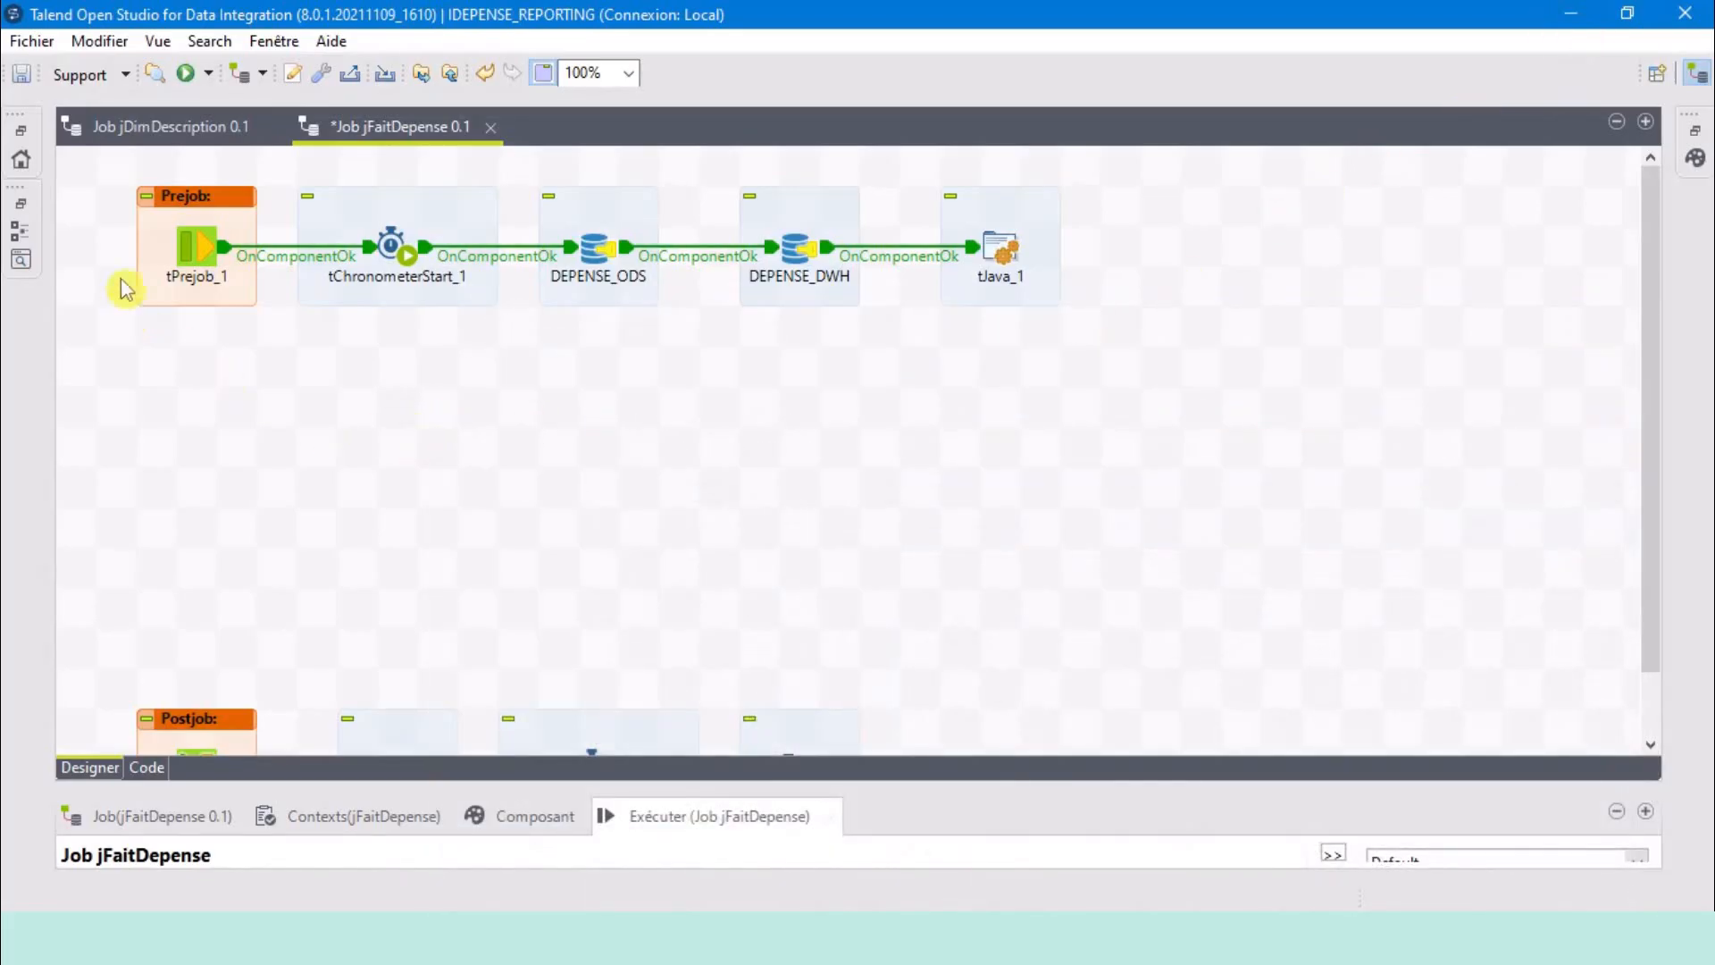
Add the ODS_DEPENSE table from the DEPENSE_ODS metadata as a tDBInput(PostgreSQL) component beneath the Prejob chain.
left_click(19, 139)
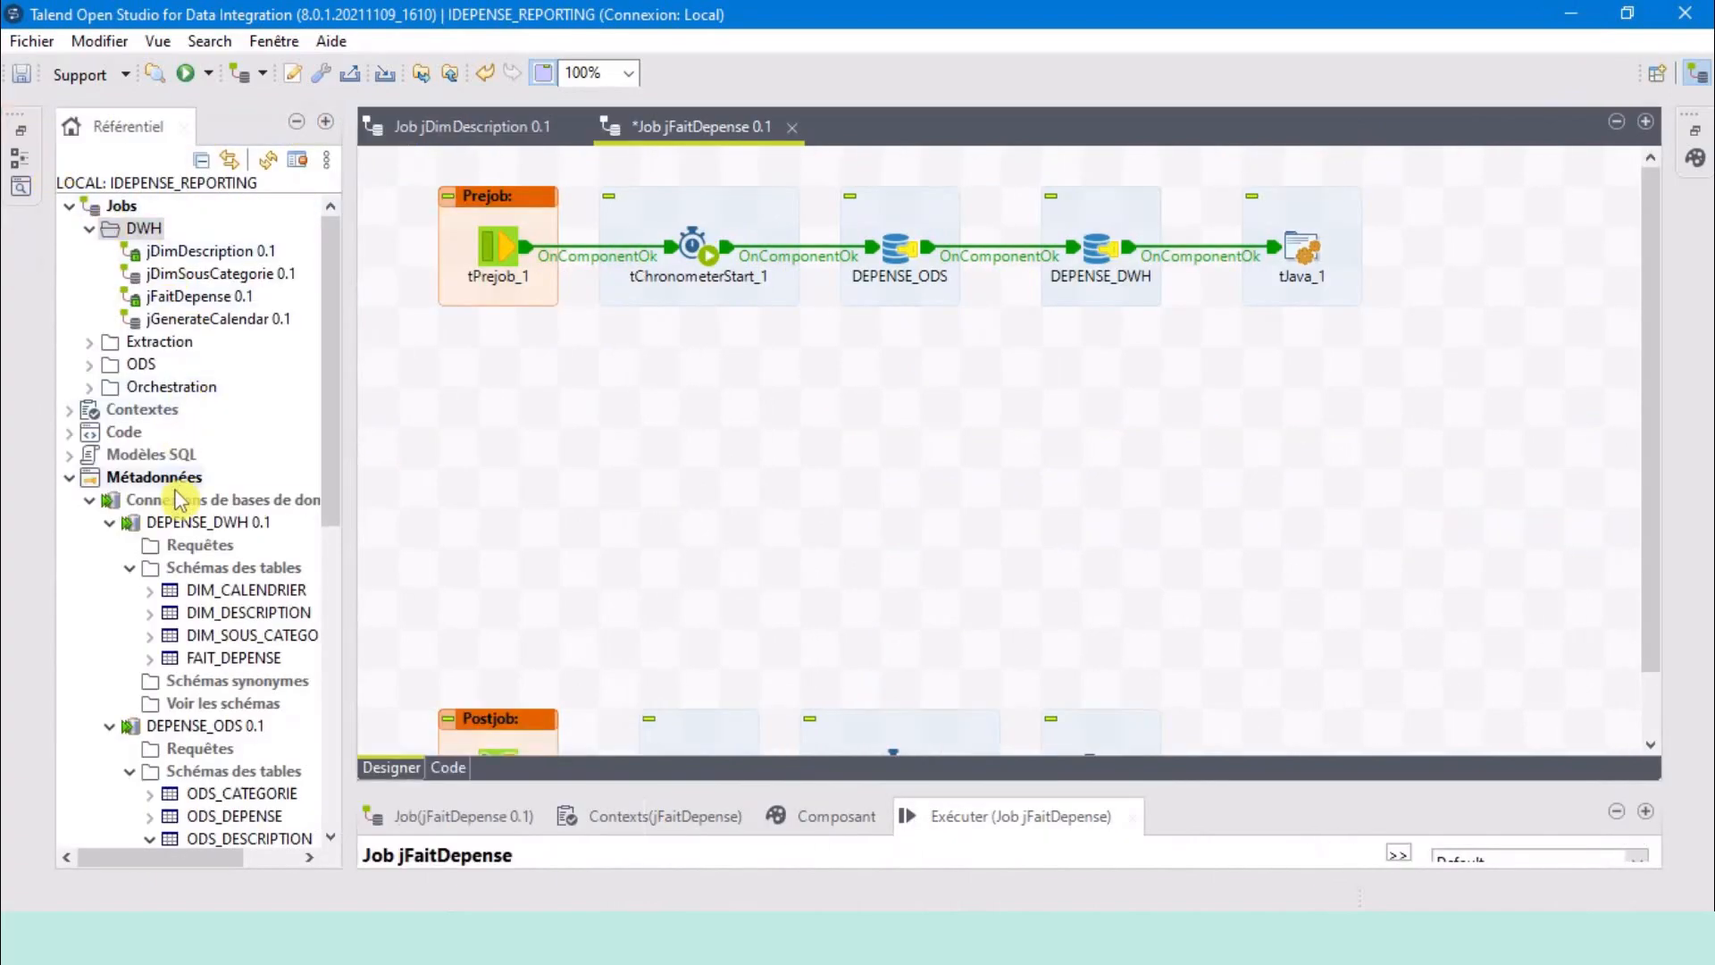
scroll(223, 641, "down", 1)
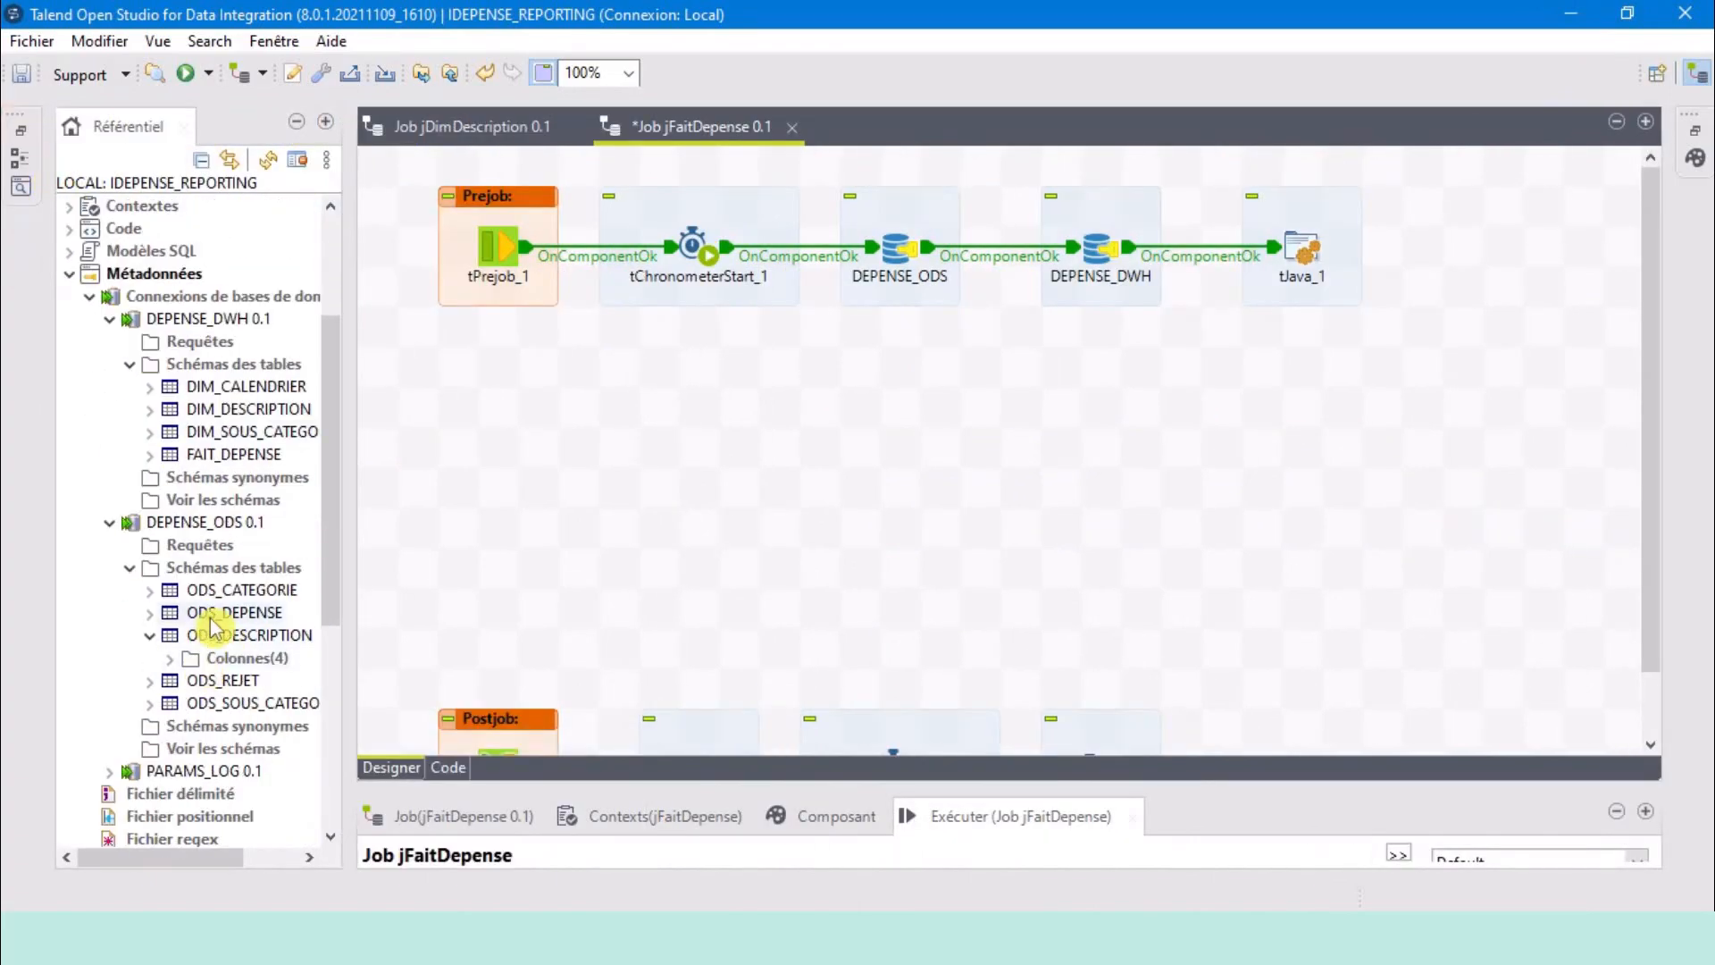
left_click_drag(214, 616, 564, 464)
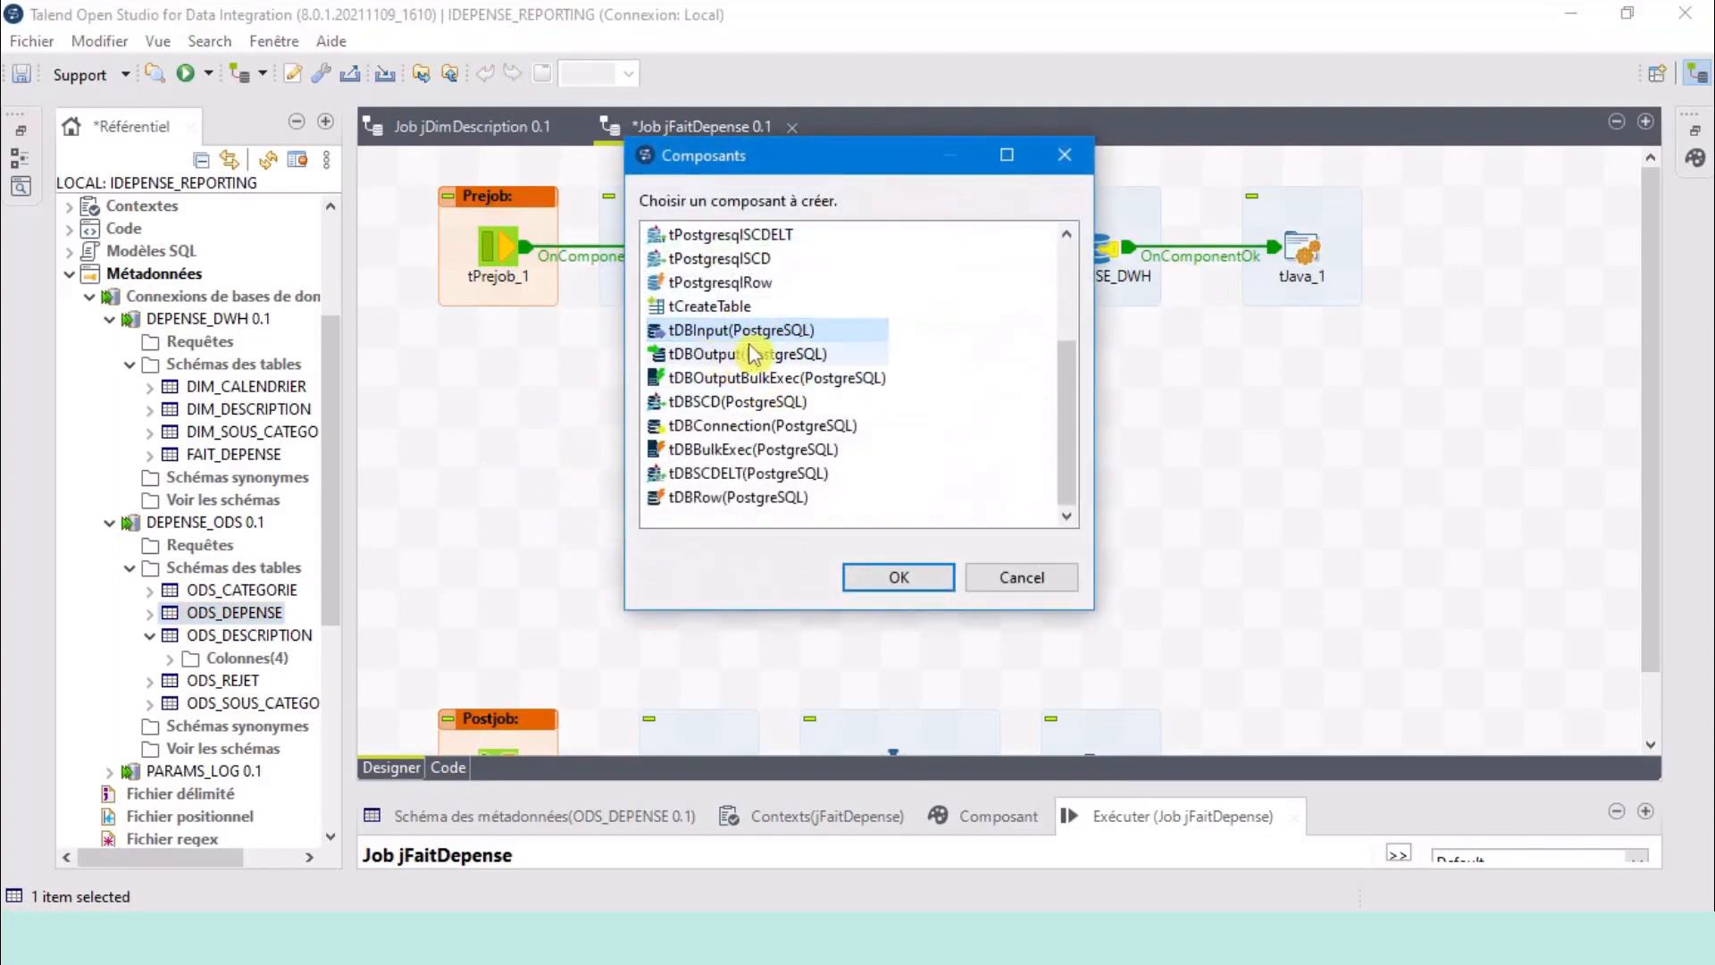
left_click(897, 579)
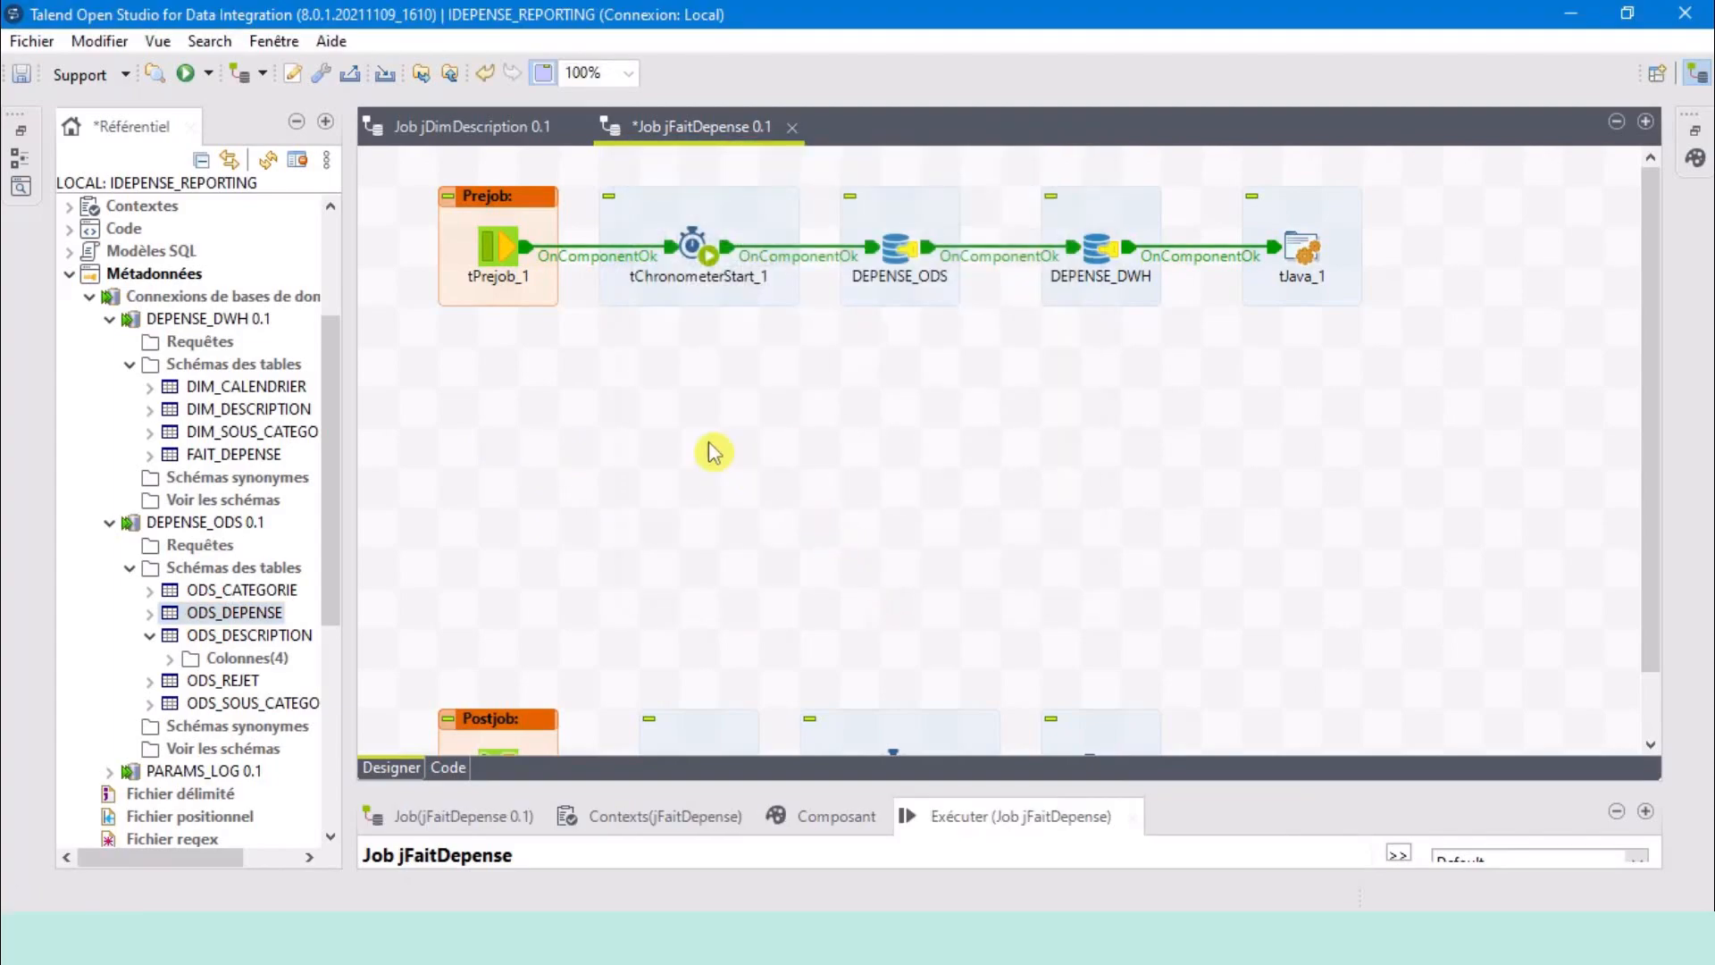
Make the ODS_DEPENSE input use the existing connection tDBConnection_1 - DEPENSE_ODS.
left_click(297, 125)
left_click(563, 607)
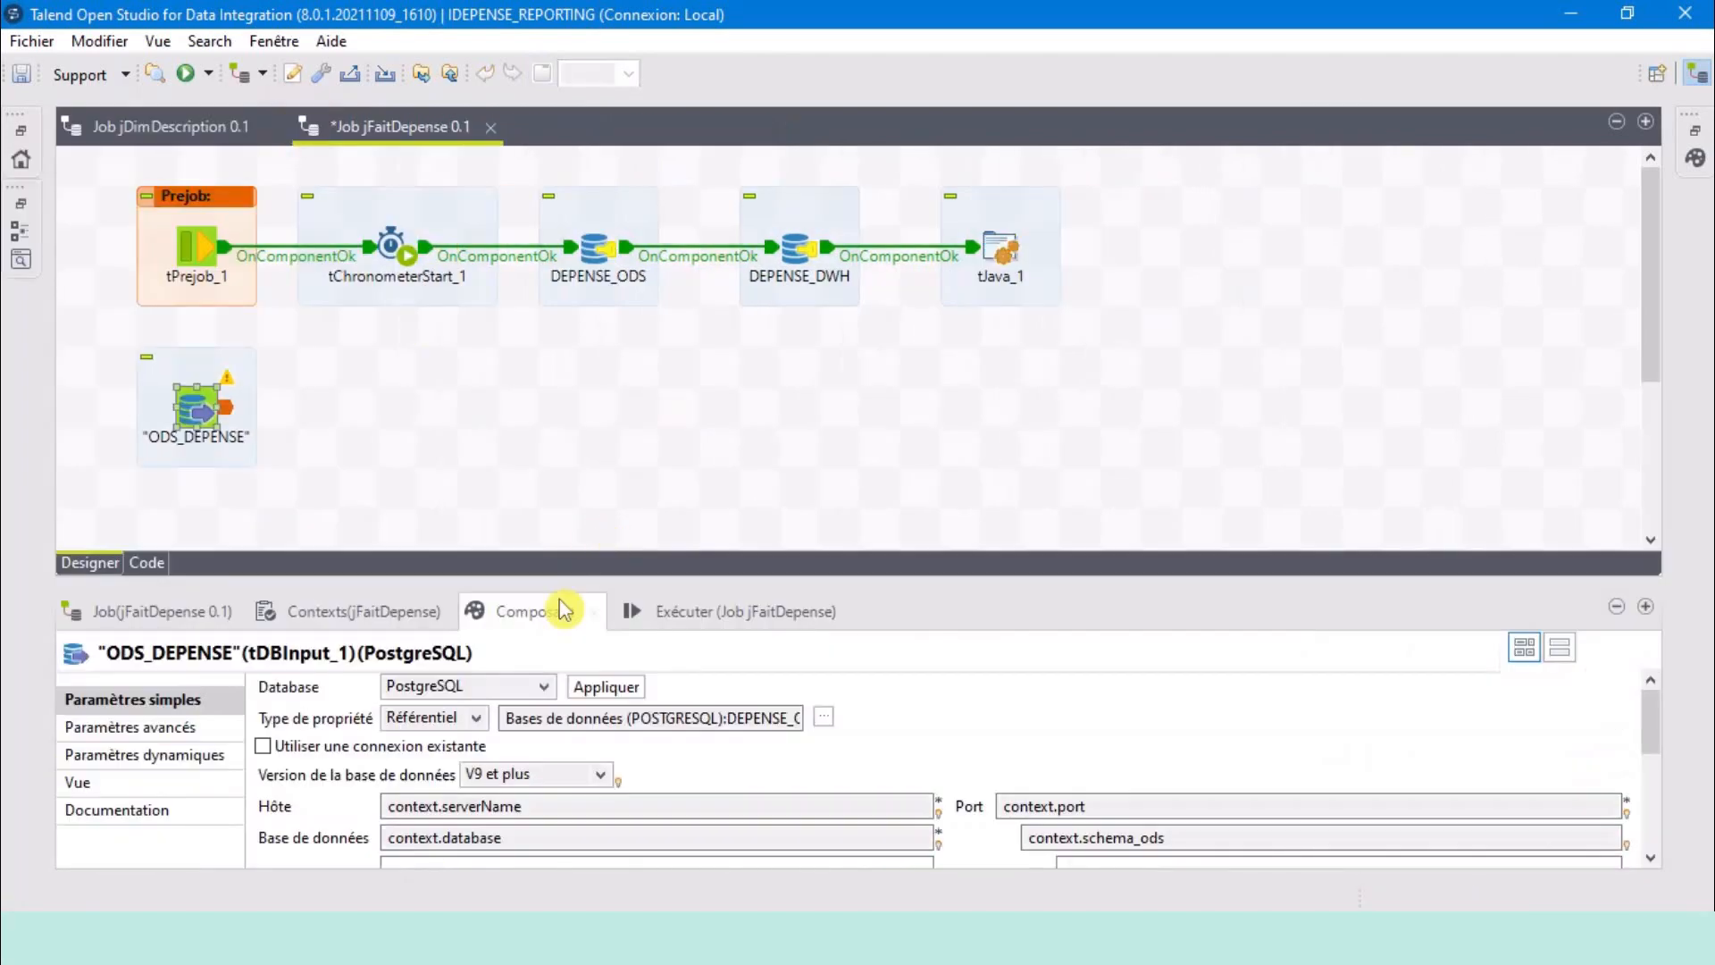
left_click(288, 751)
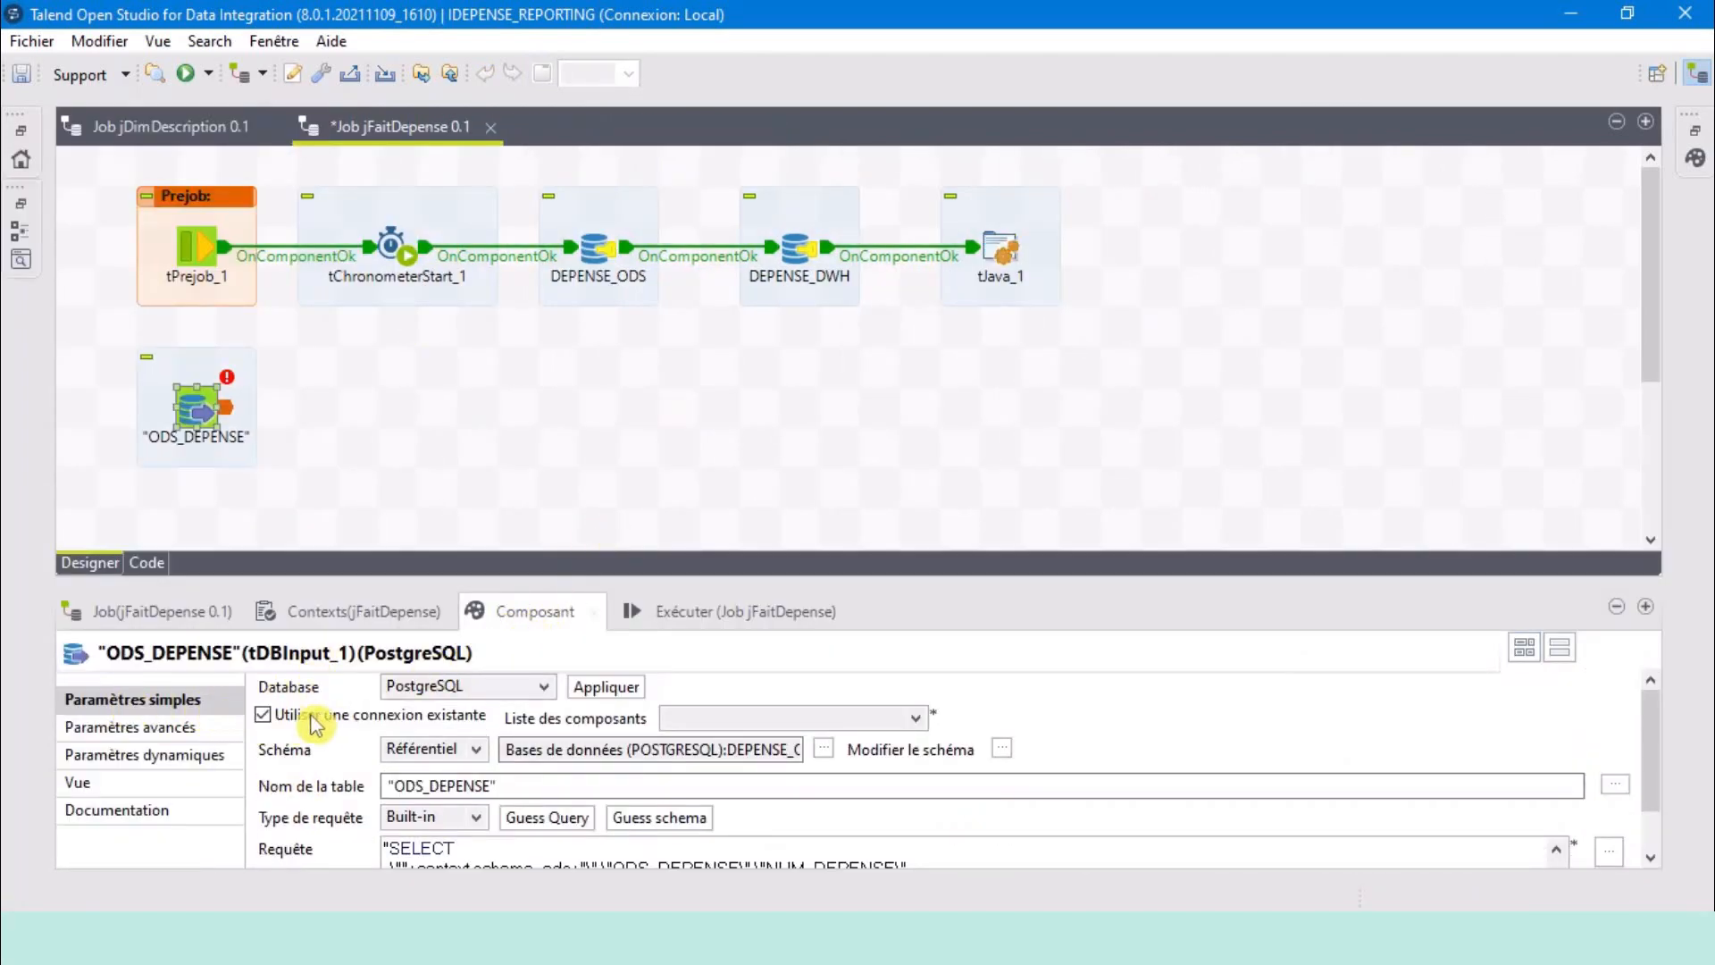
left_click(787, 719)
left_click(795, 735)
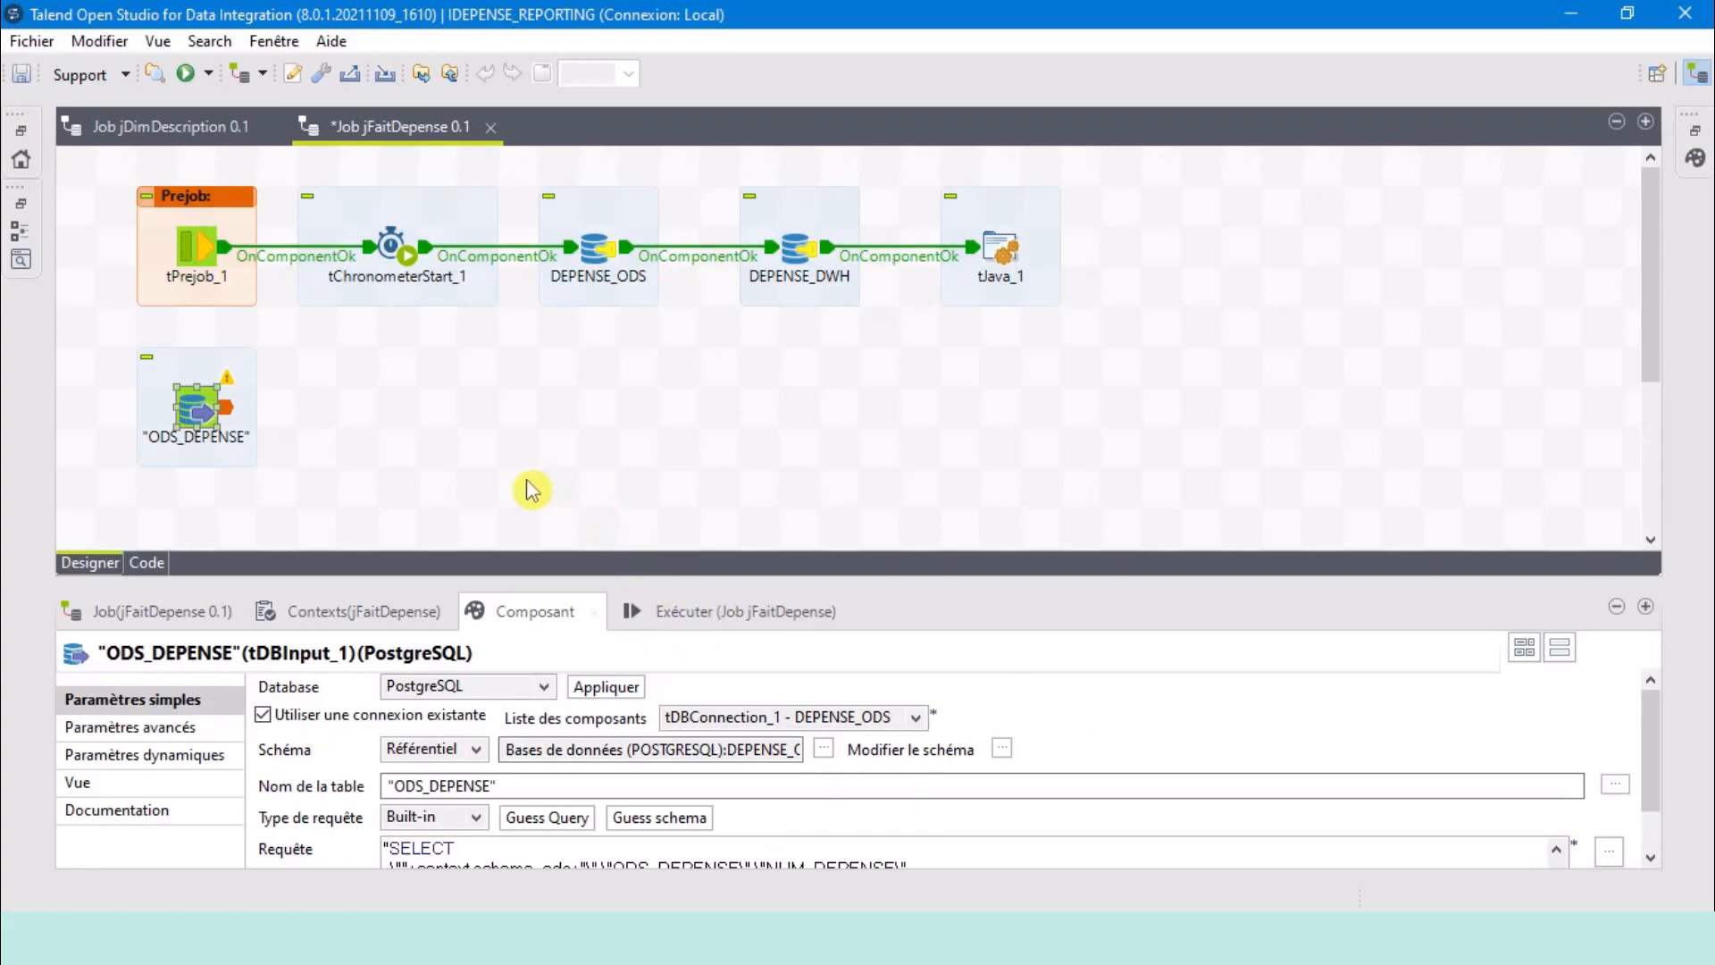
Add the DIM_CALENDRIER table from the DEPENSE_DWH metadata as a tDBInput(PostgreSQL) component, diagonally below ODS_DEPENSE.
left_click(19, 141)
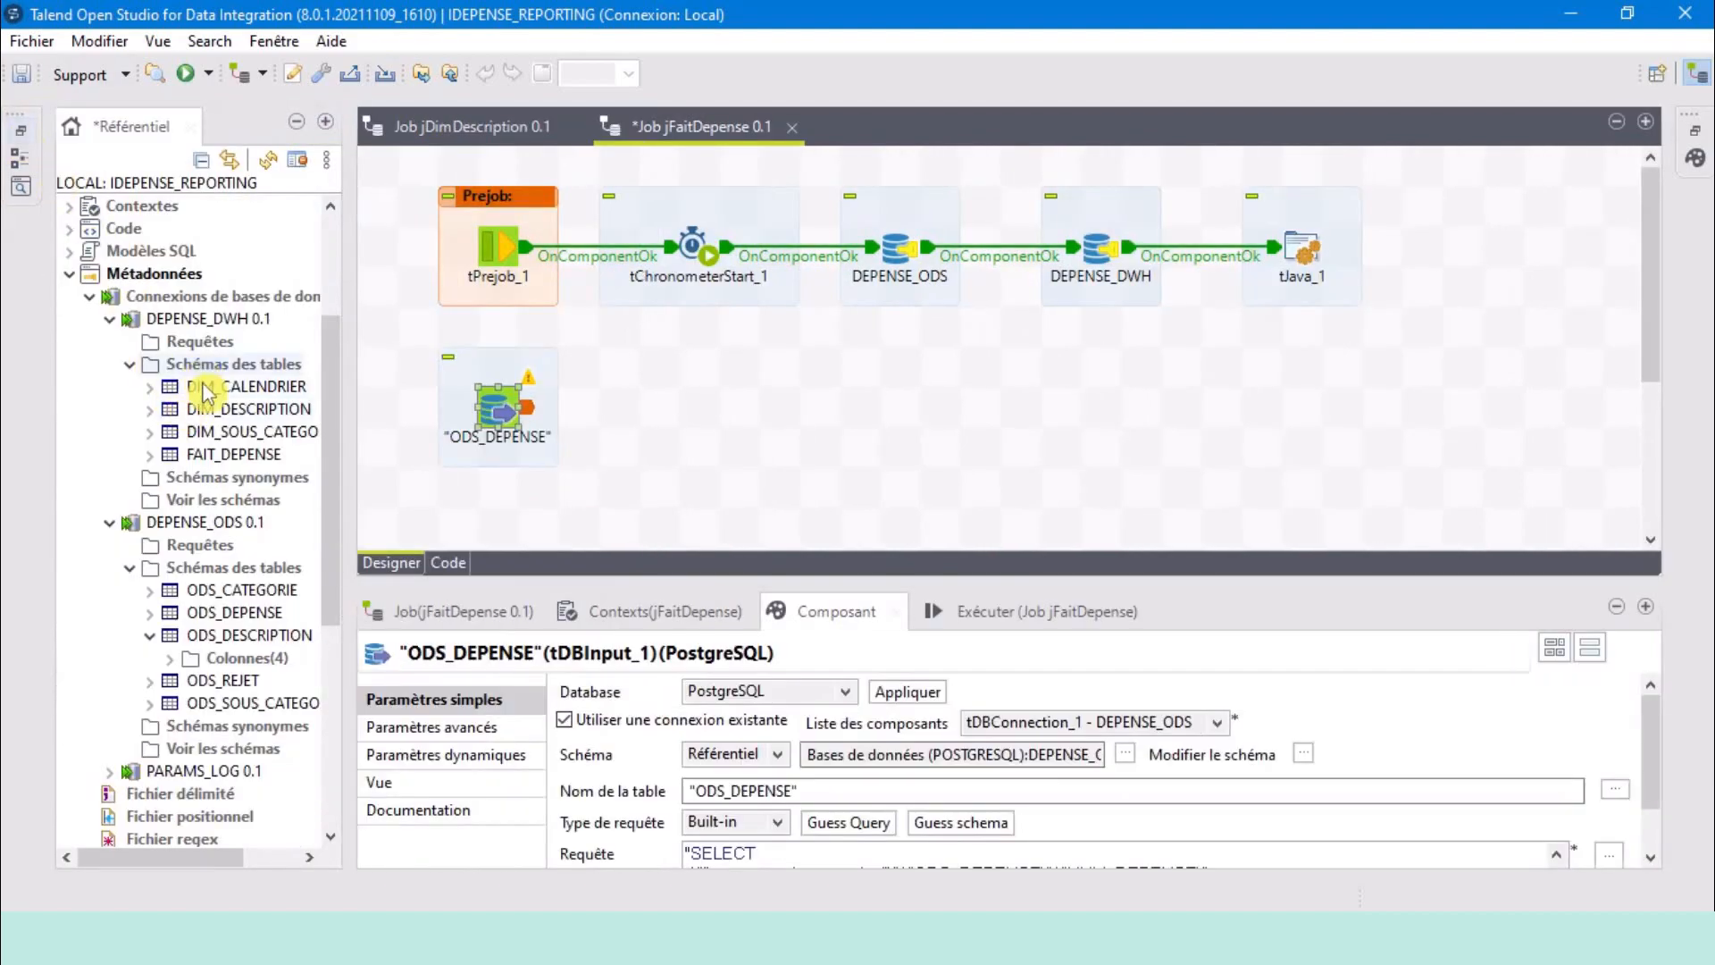
left_click_drag(215, 393, 683, 536)
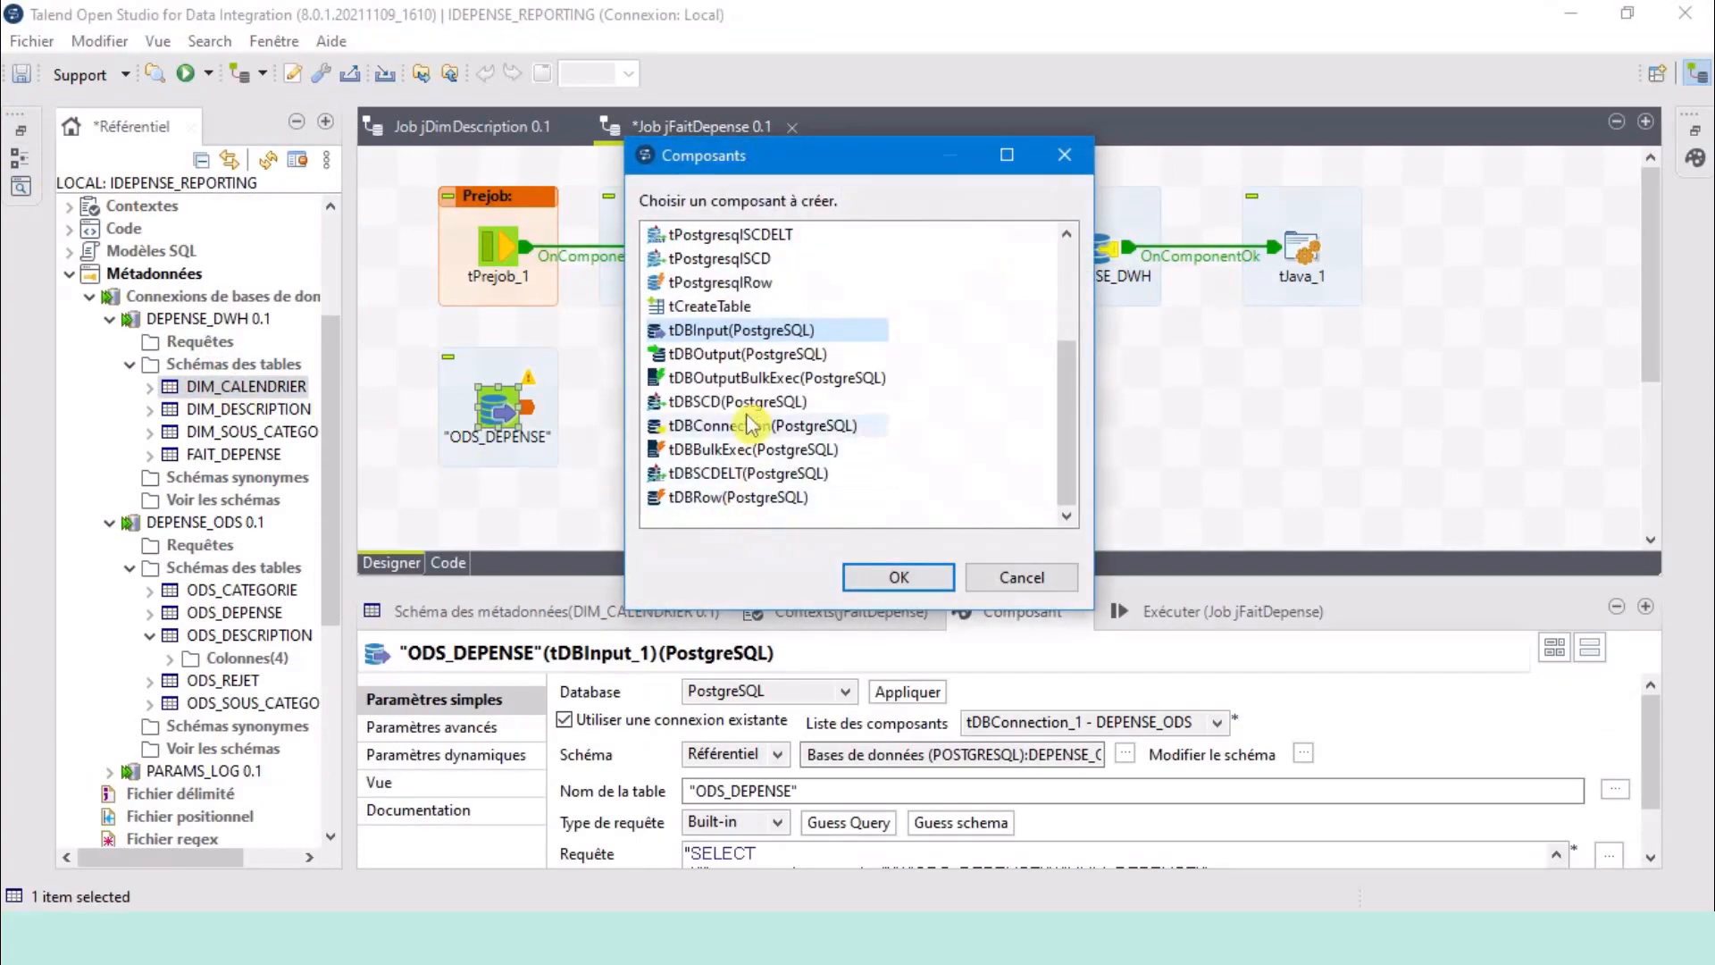
left_click(893, 580)
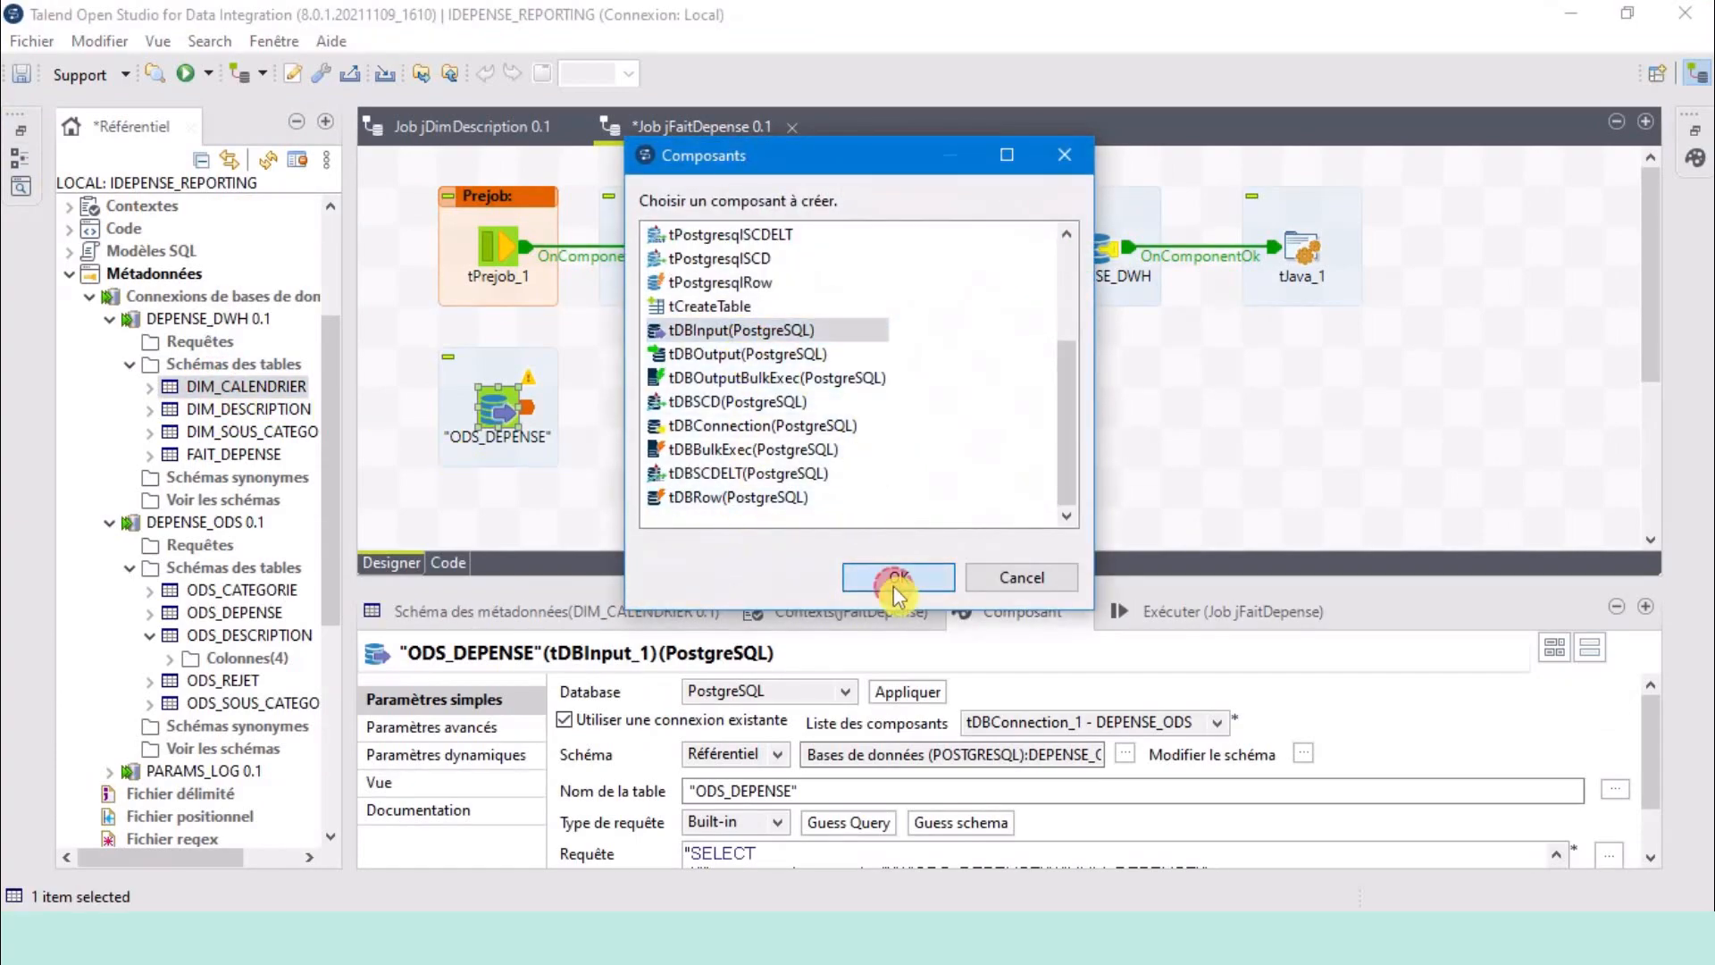
left_click_drag(983, 583, 988, 786)
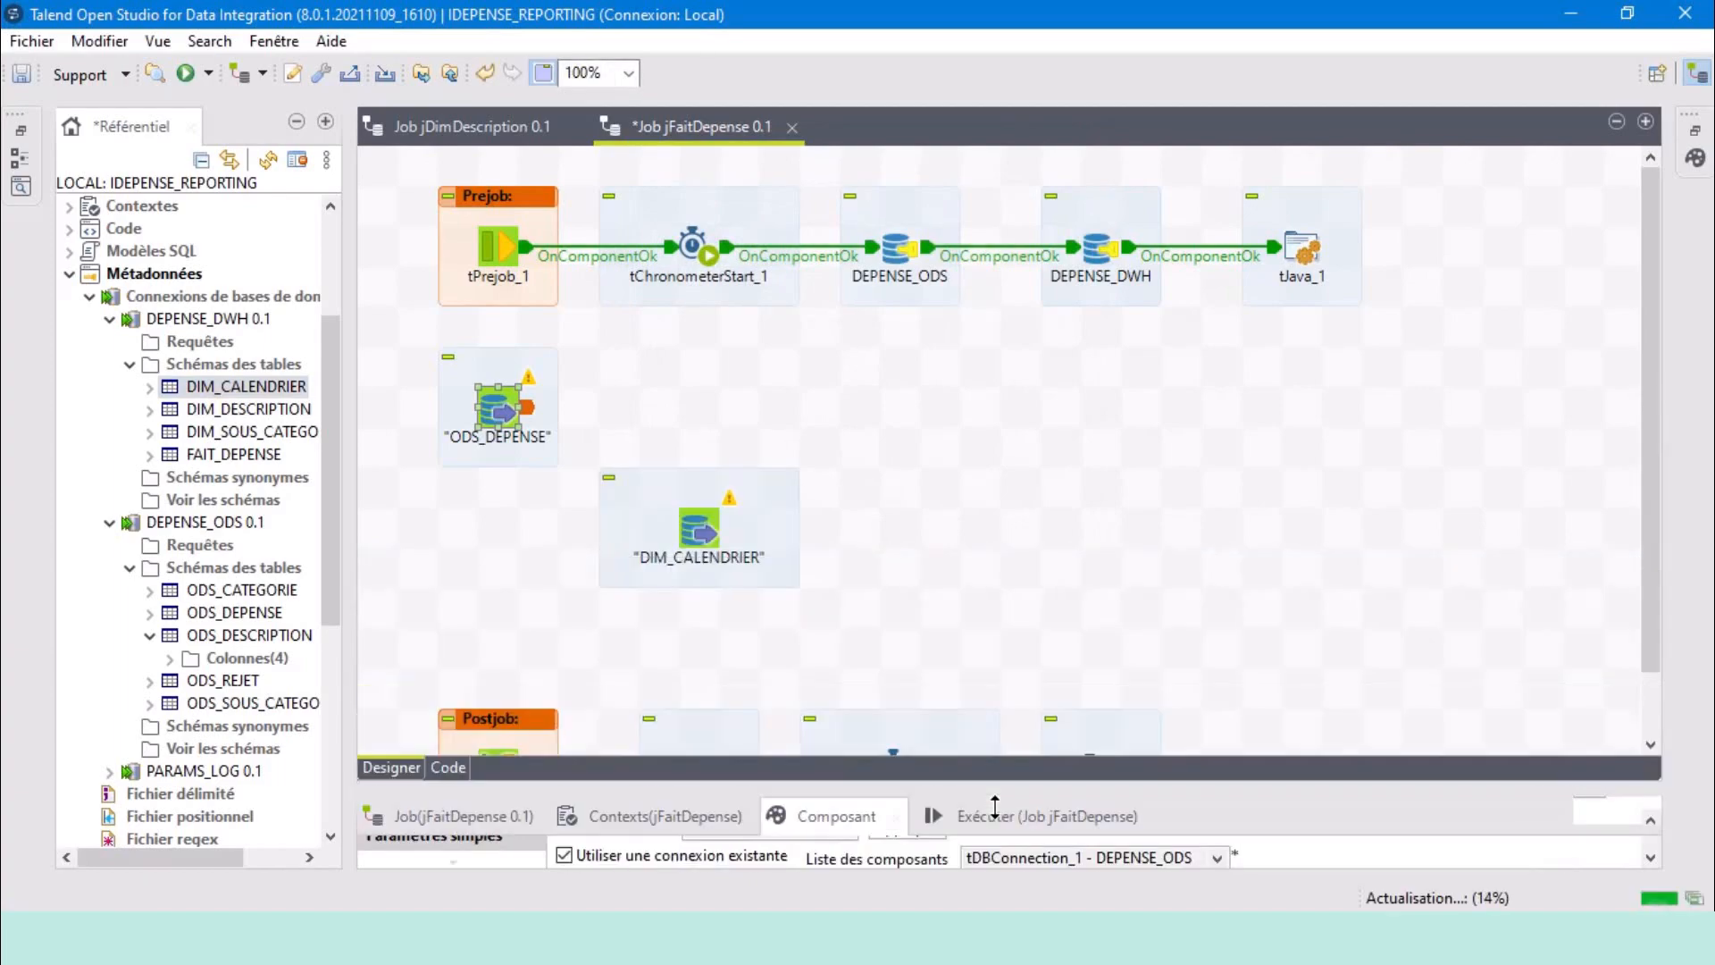
Add a tMap component directly above DIM_CALENDRIER, level with the ODS_DEPENSE input.
left_click(705, 529)
left_click(695, 418)
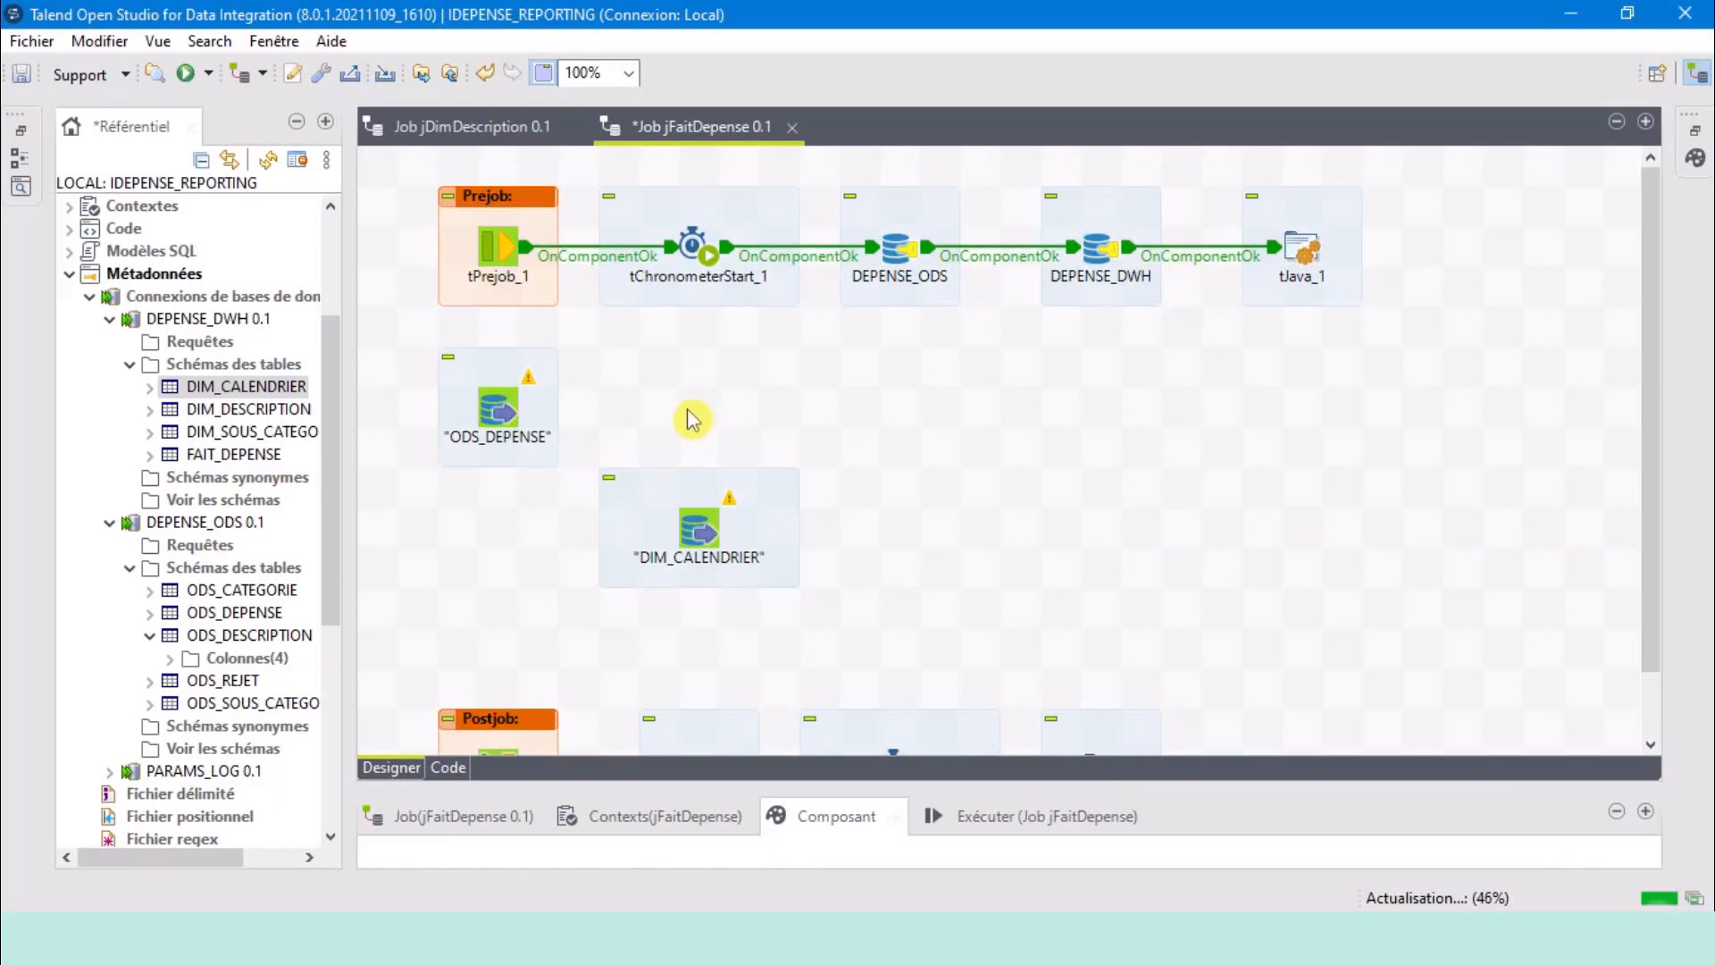
type("tma")
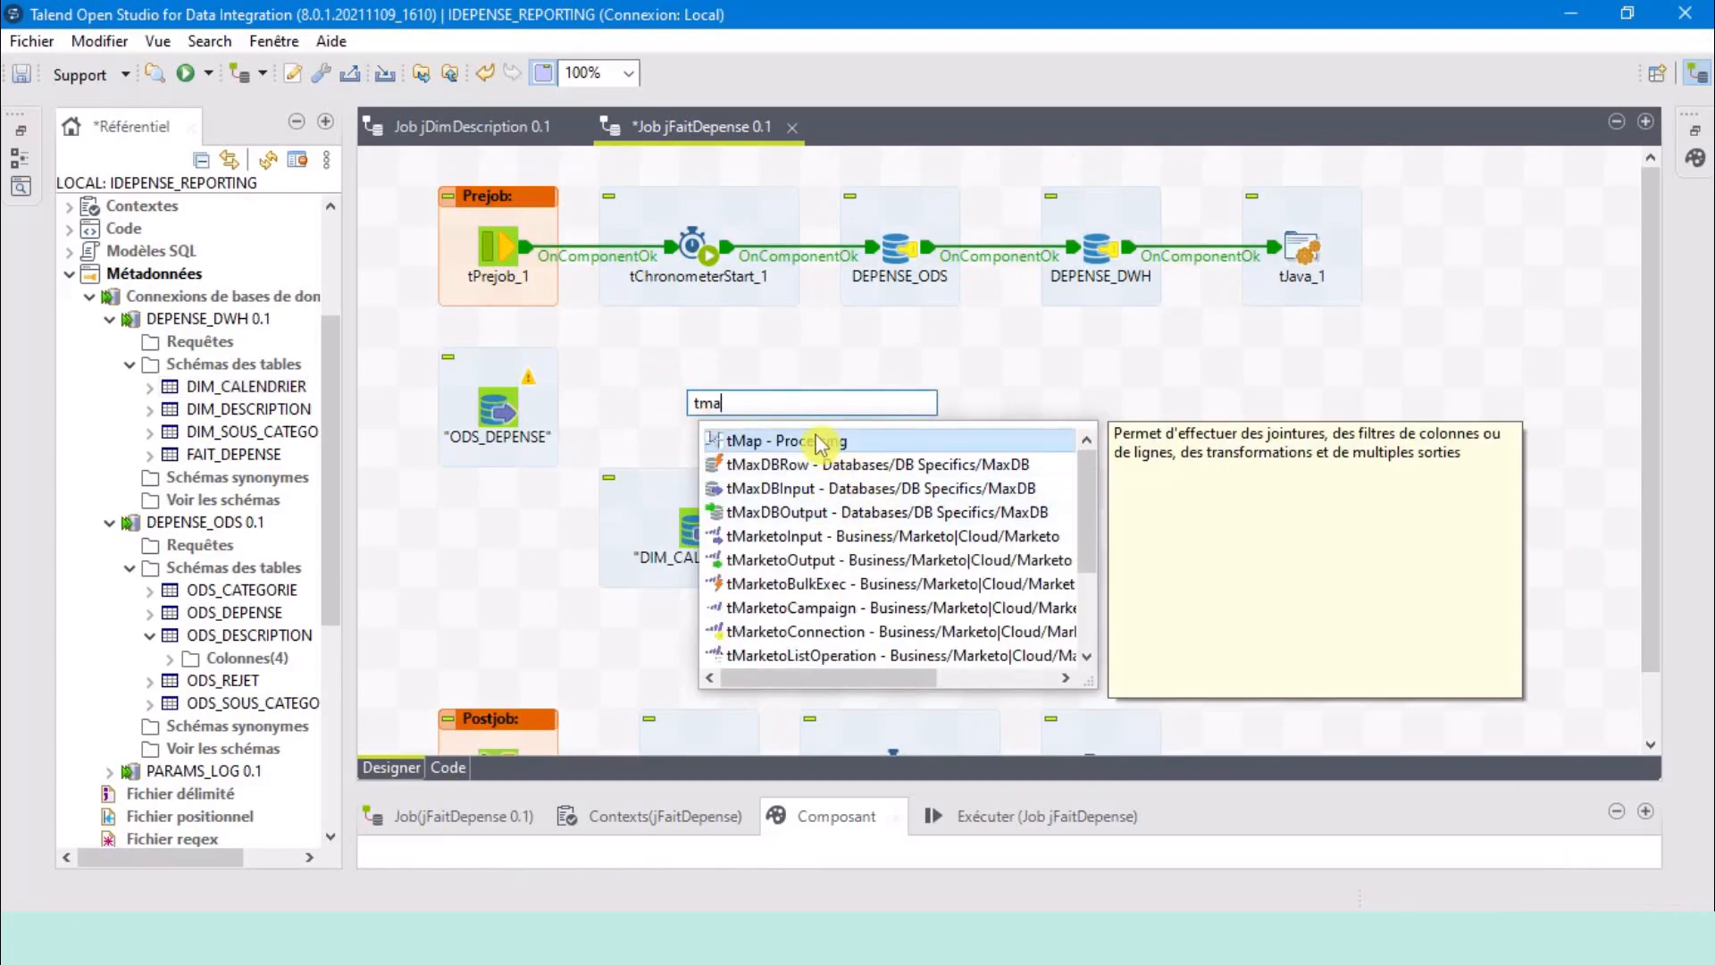
double_click(815, 441)
Connect ODS_DEPENSE to the tMap with a main (Principal) row.
left_click(511, 411)
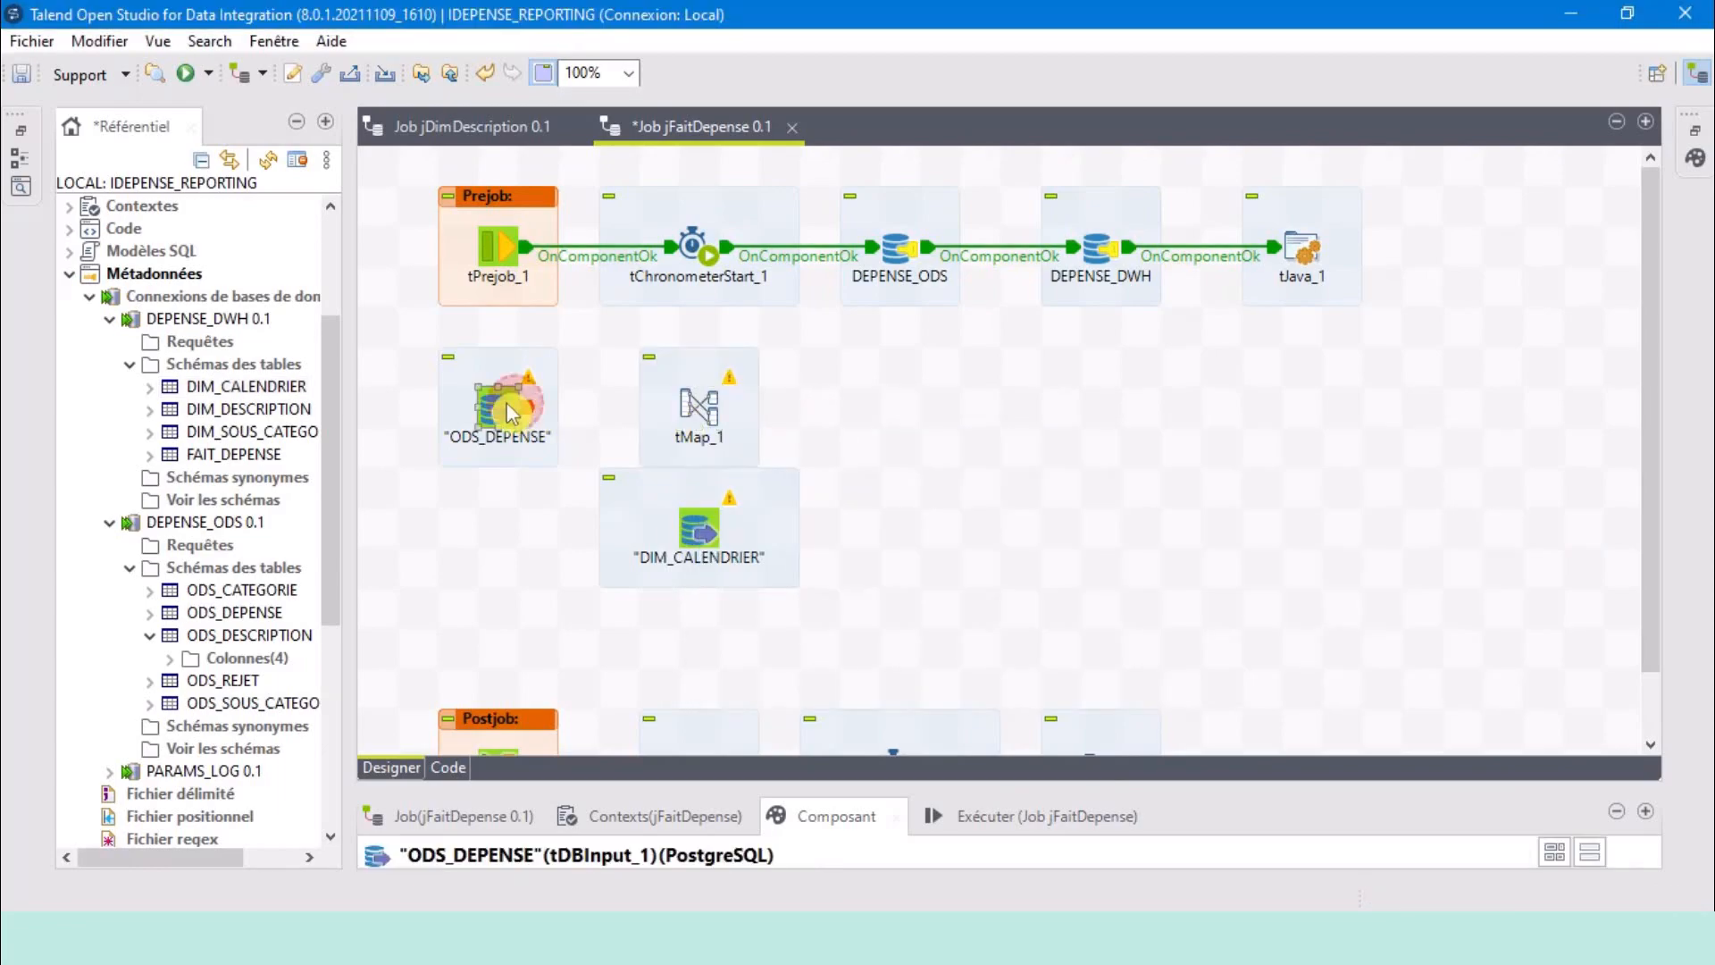
right_click(511, 411)
mouse_move(559, 337)
left_click(920, 418)
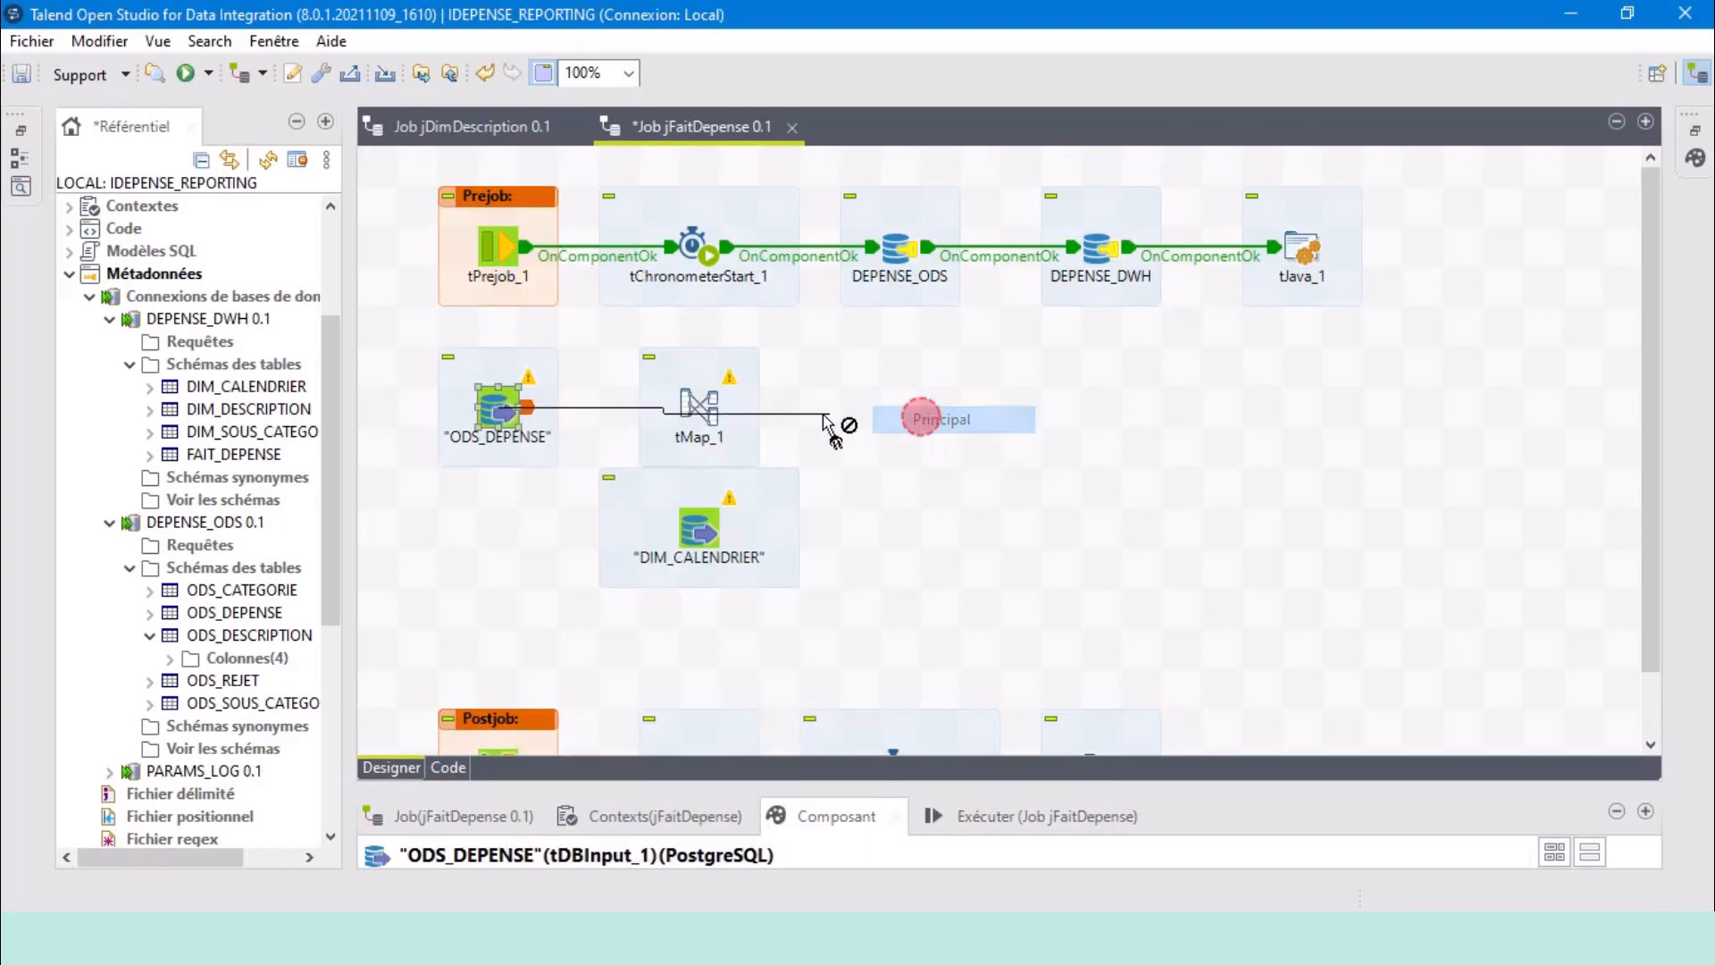
left_click(698, 409)
Link DIM_CALENDRIER to the tMap with a Principal row so that it serves as the lookup input.
left_click(702, 540)
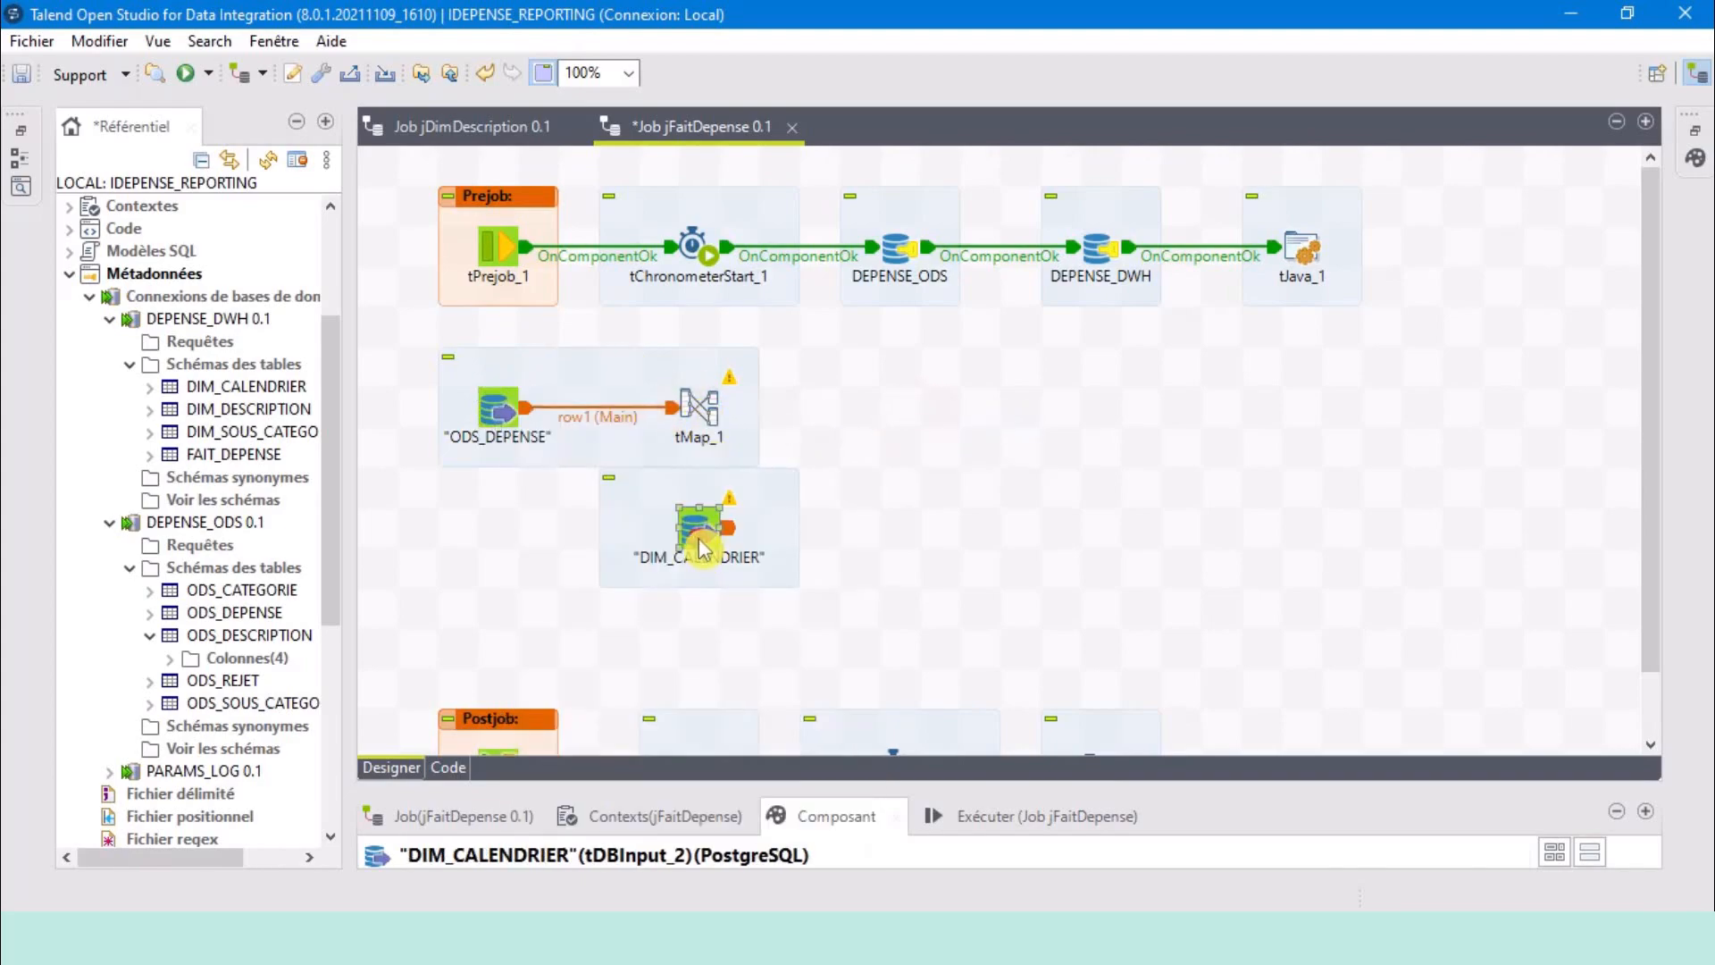
right_click(702, 545)
left_click(927, 93)
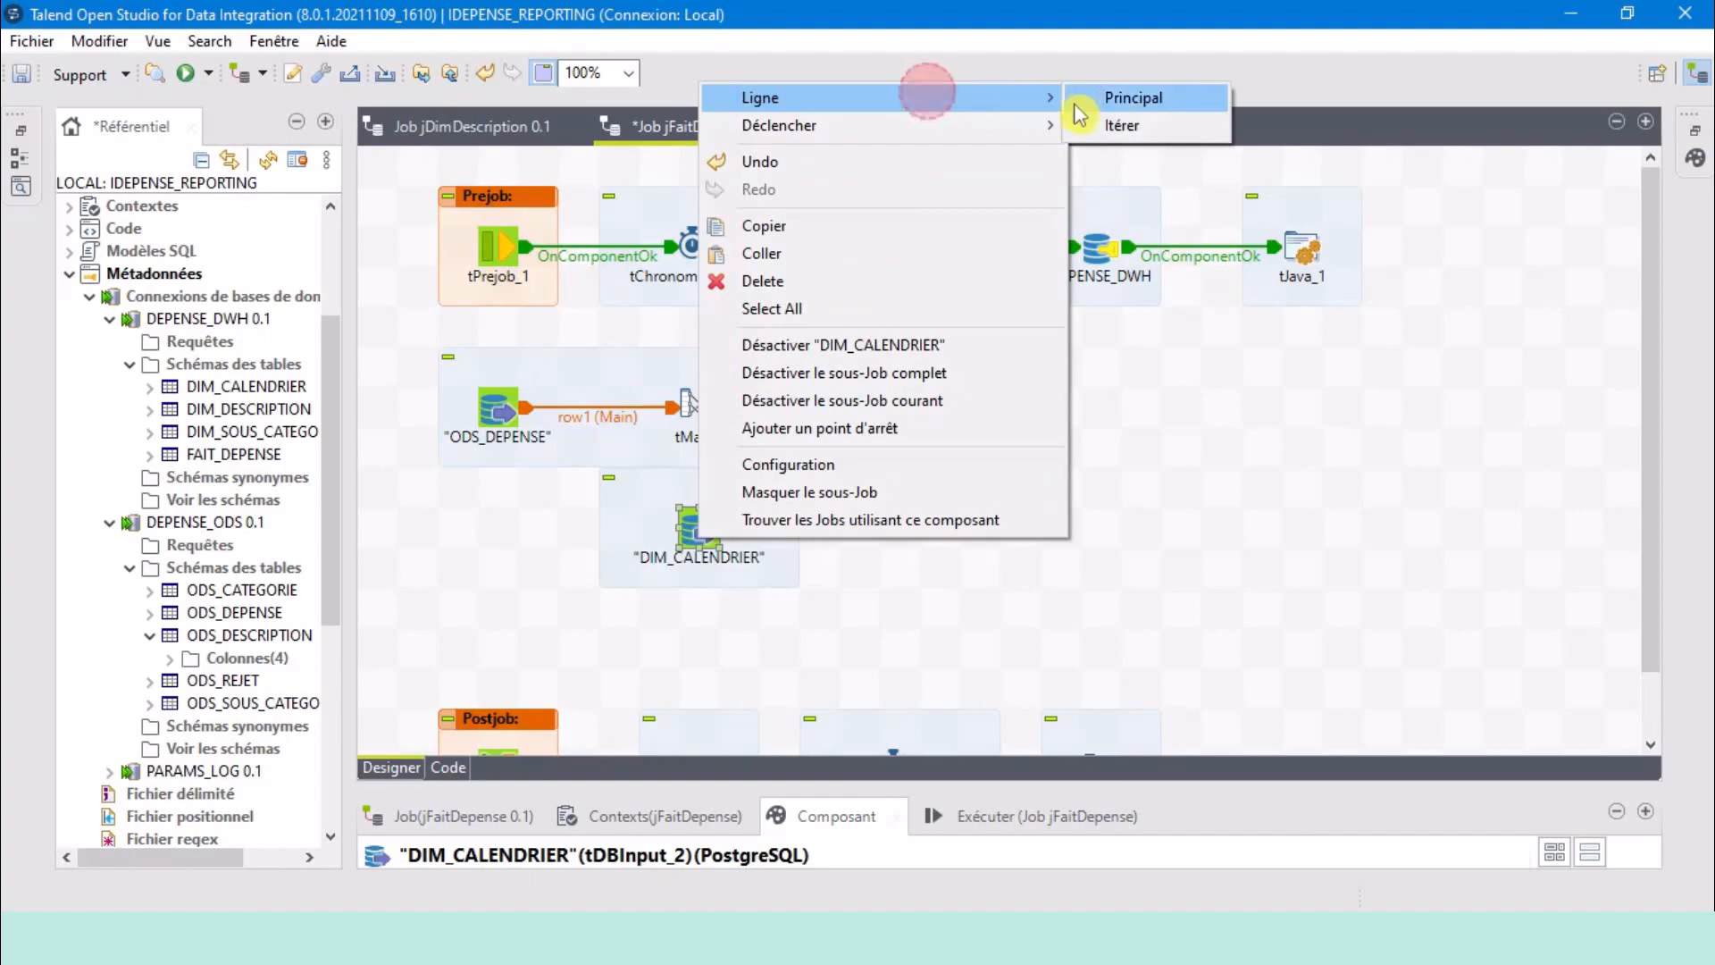
left_click(1085, 100)
left_click(698, 409)
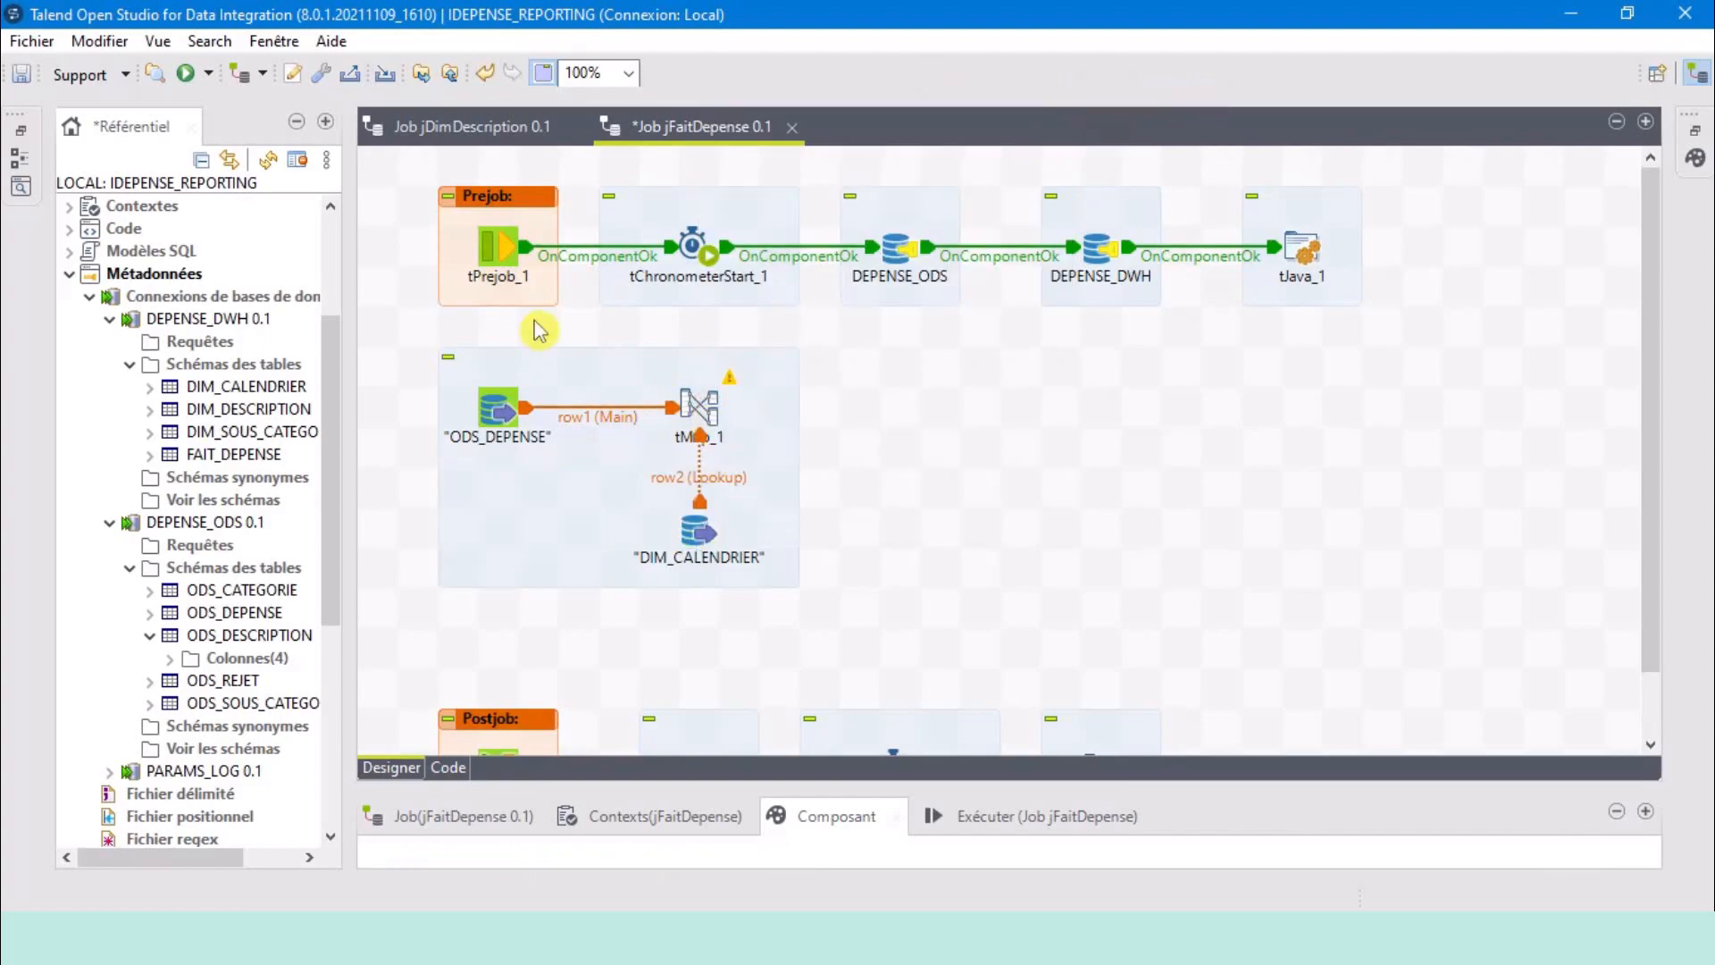
Make the DIM_CALENDRIER input use the existing connection tDBConnection_2 - DEPENSE_DWH.
left_click(297, 121)
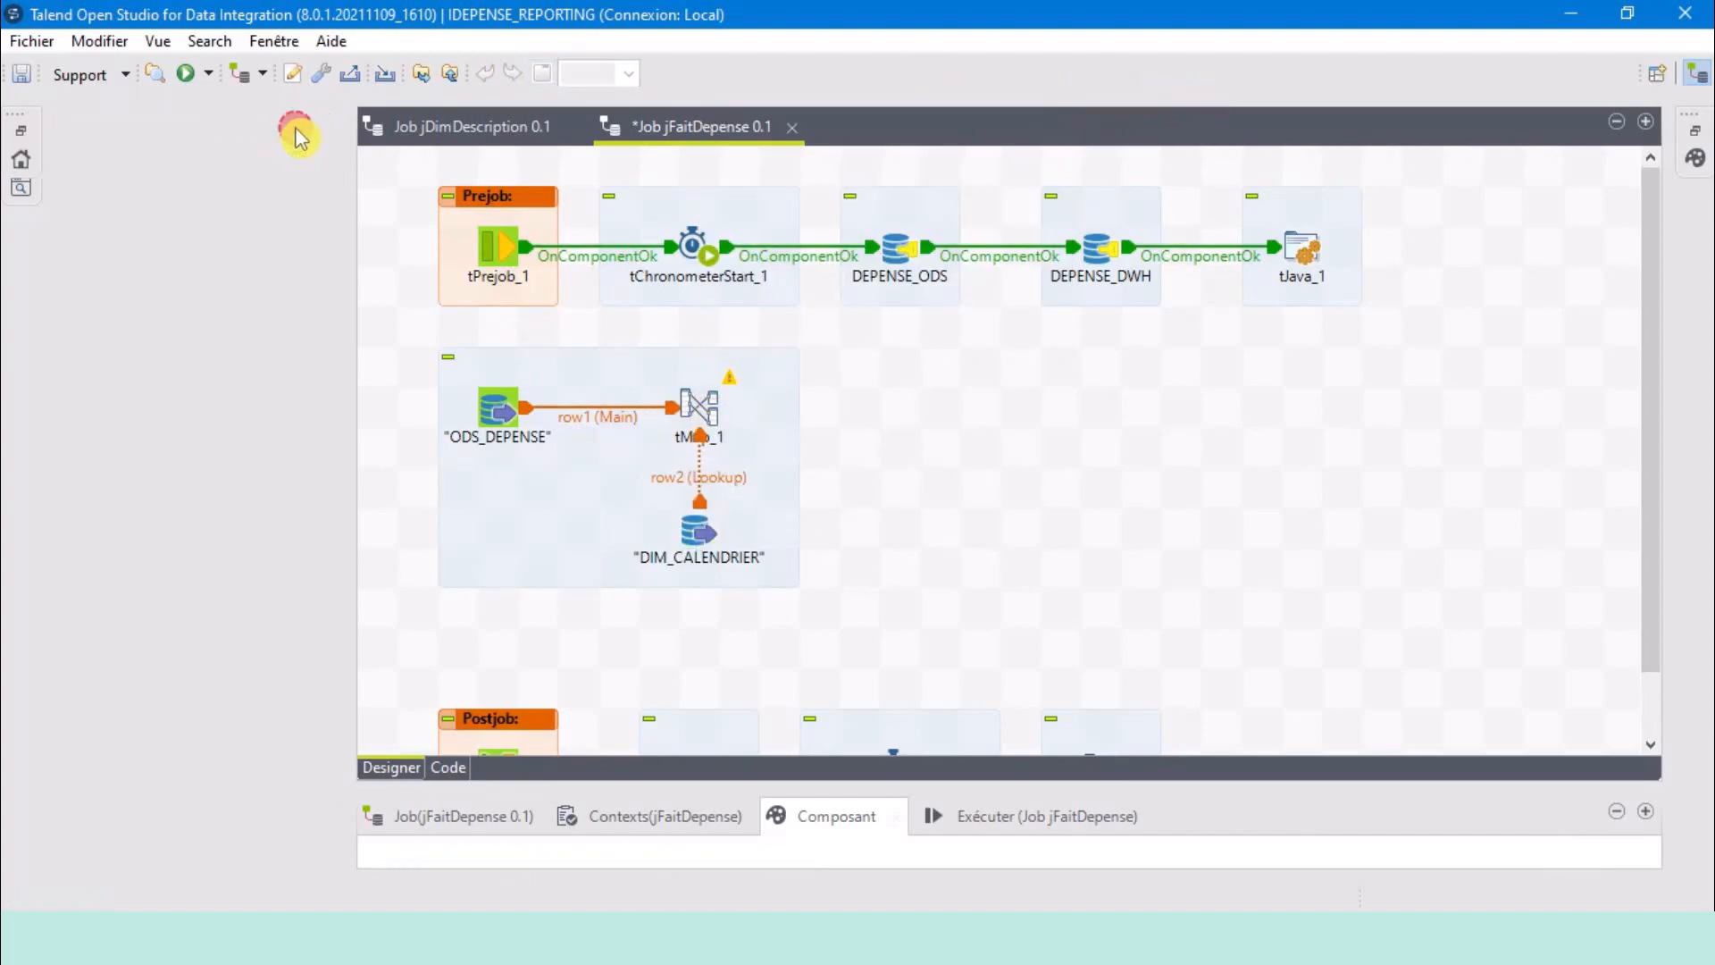
left_click(386, 533)
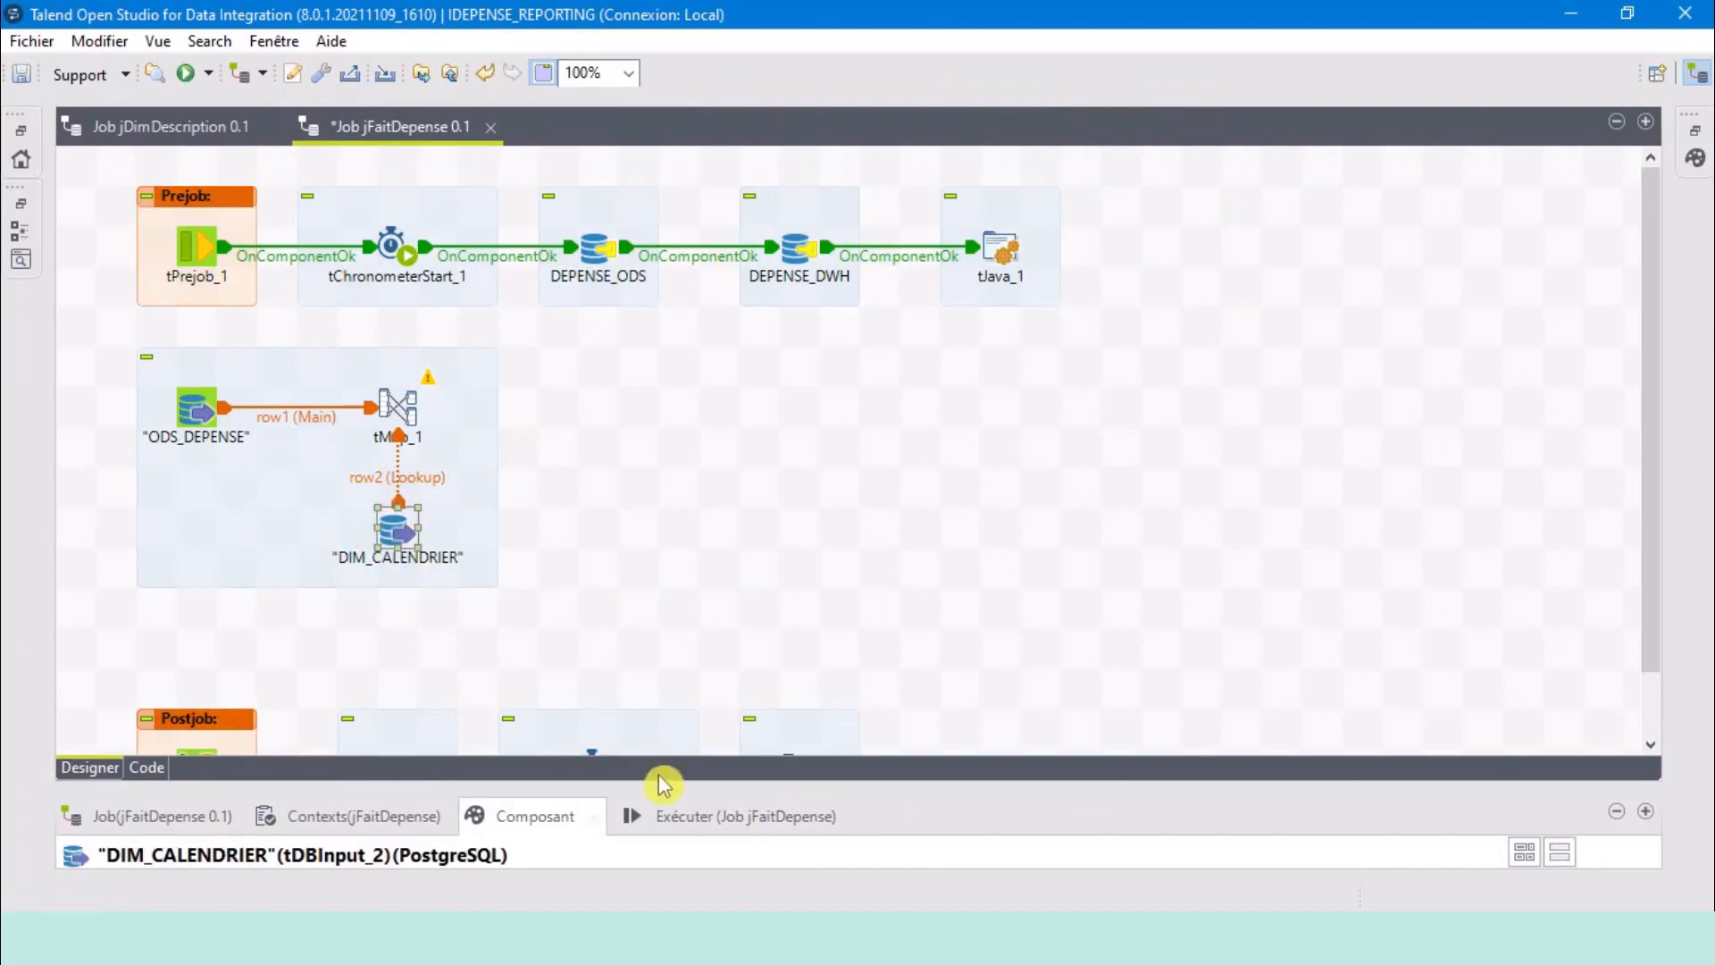
left_click_drag(658, 785, 679, 453)
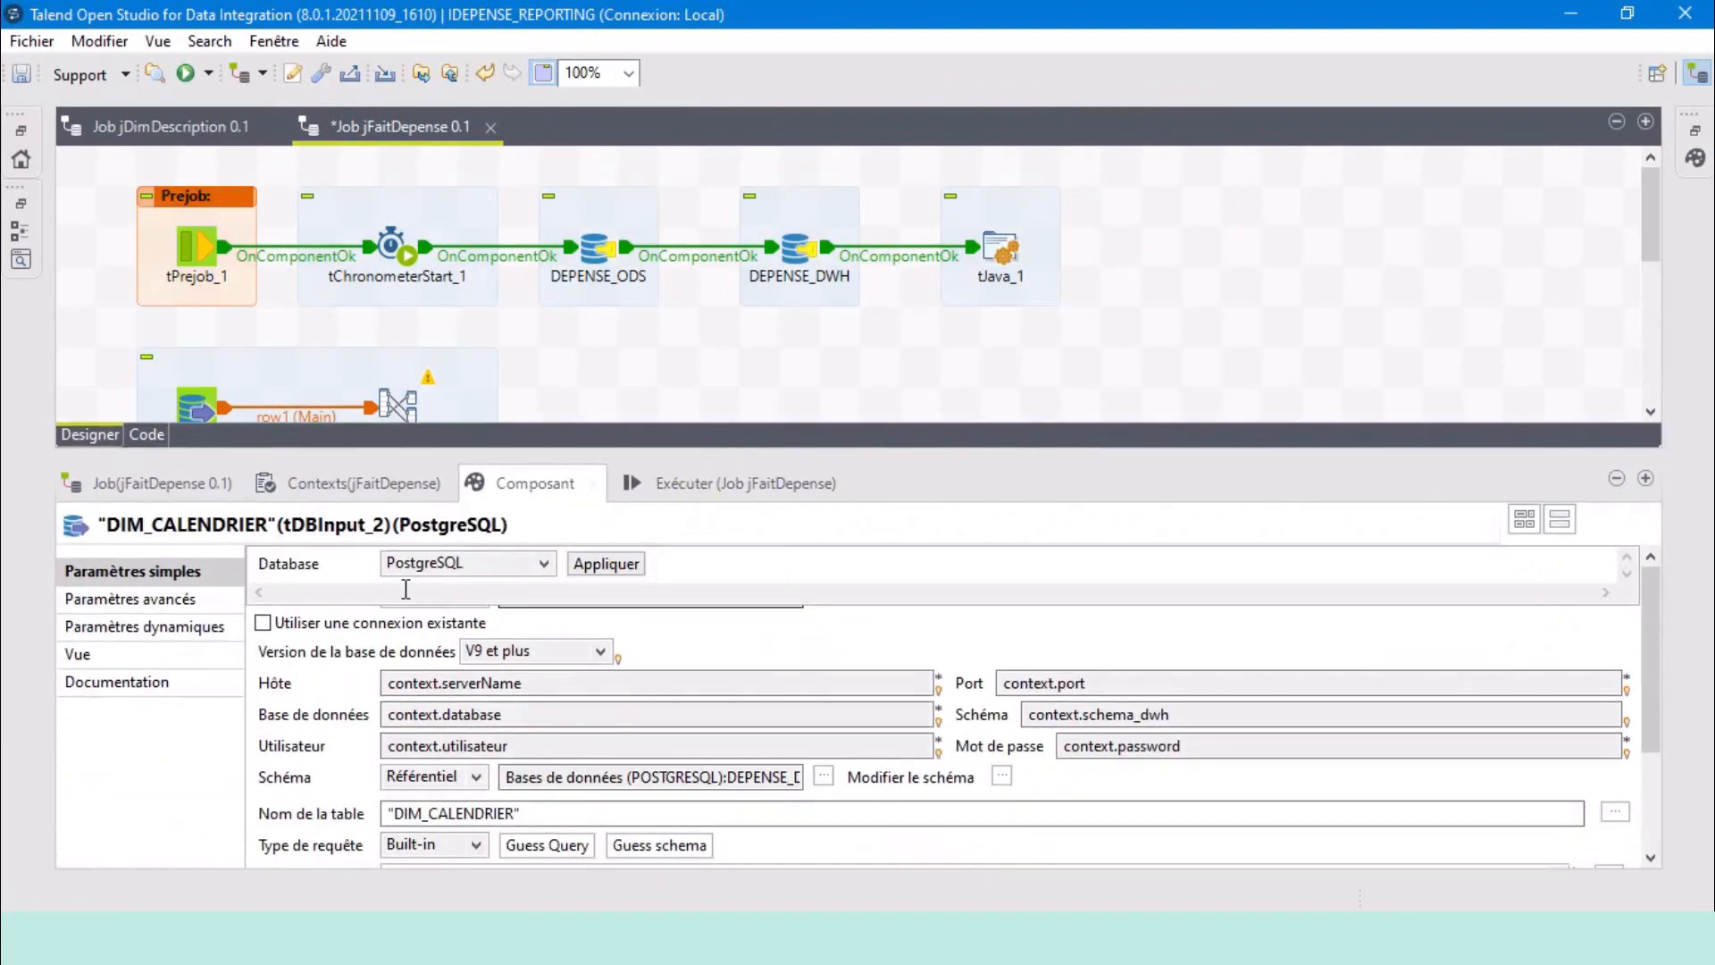
left_click(371, 625)
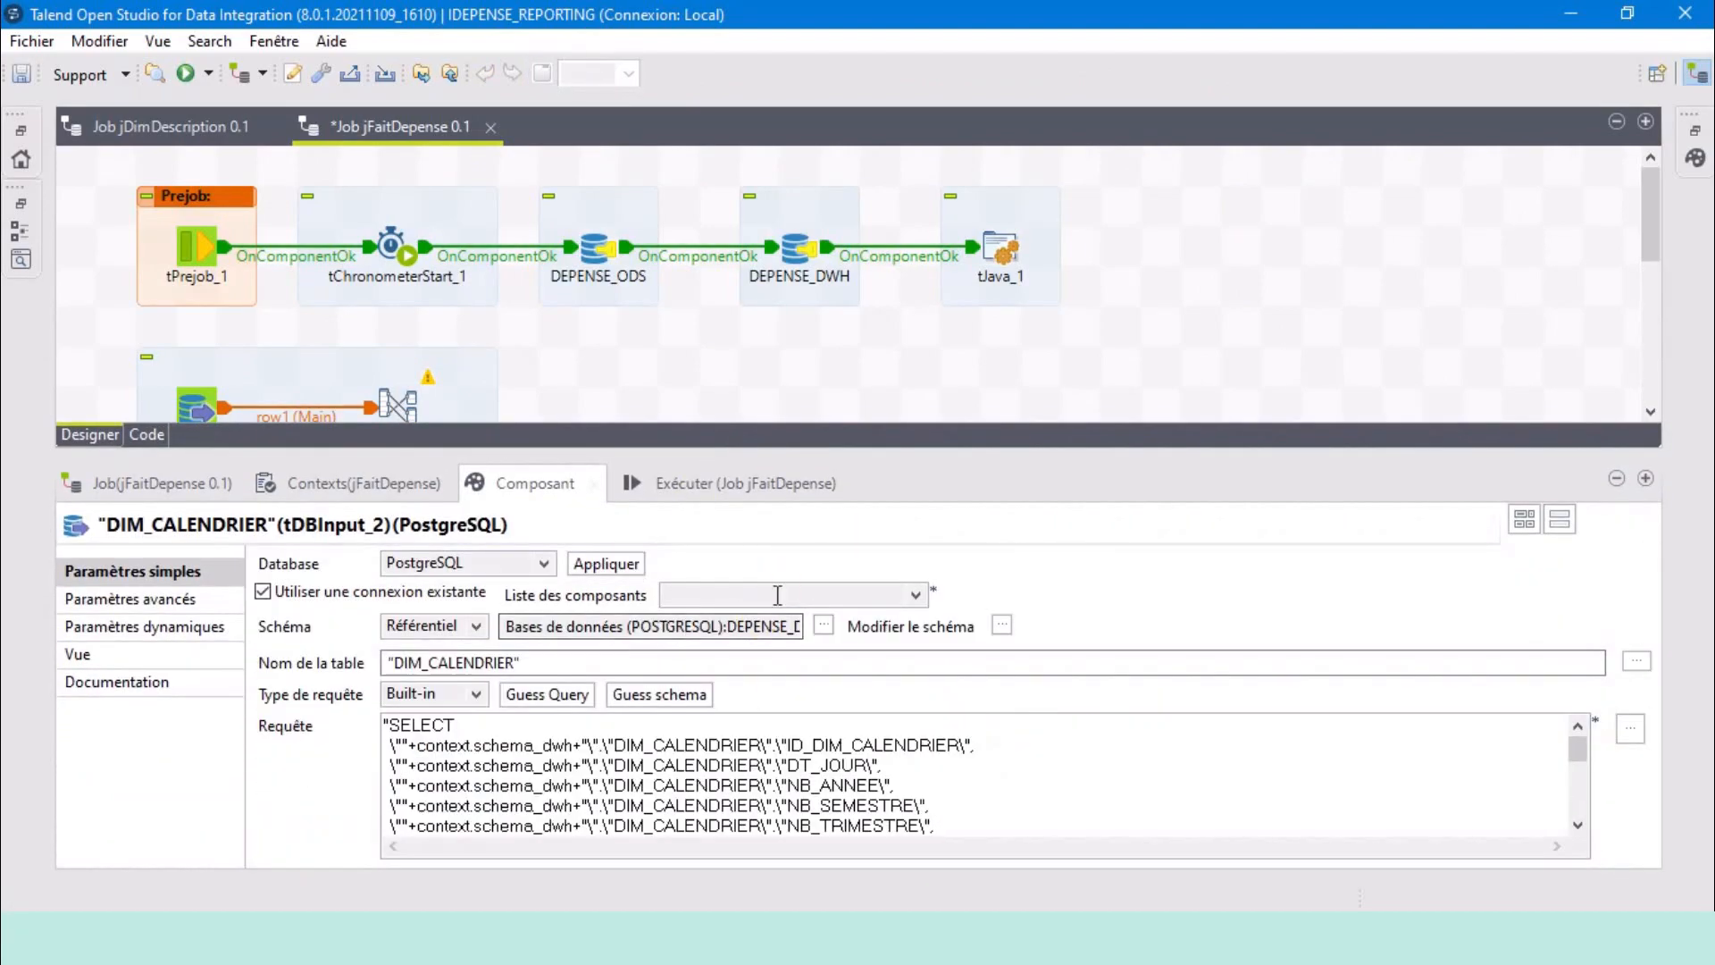
left_click(781, 596)
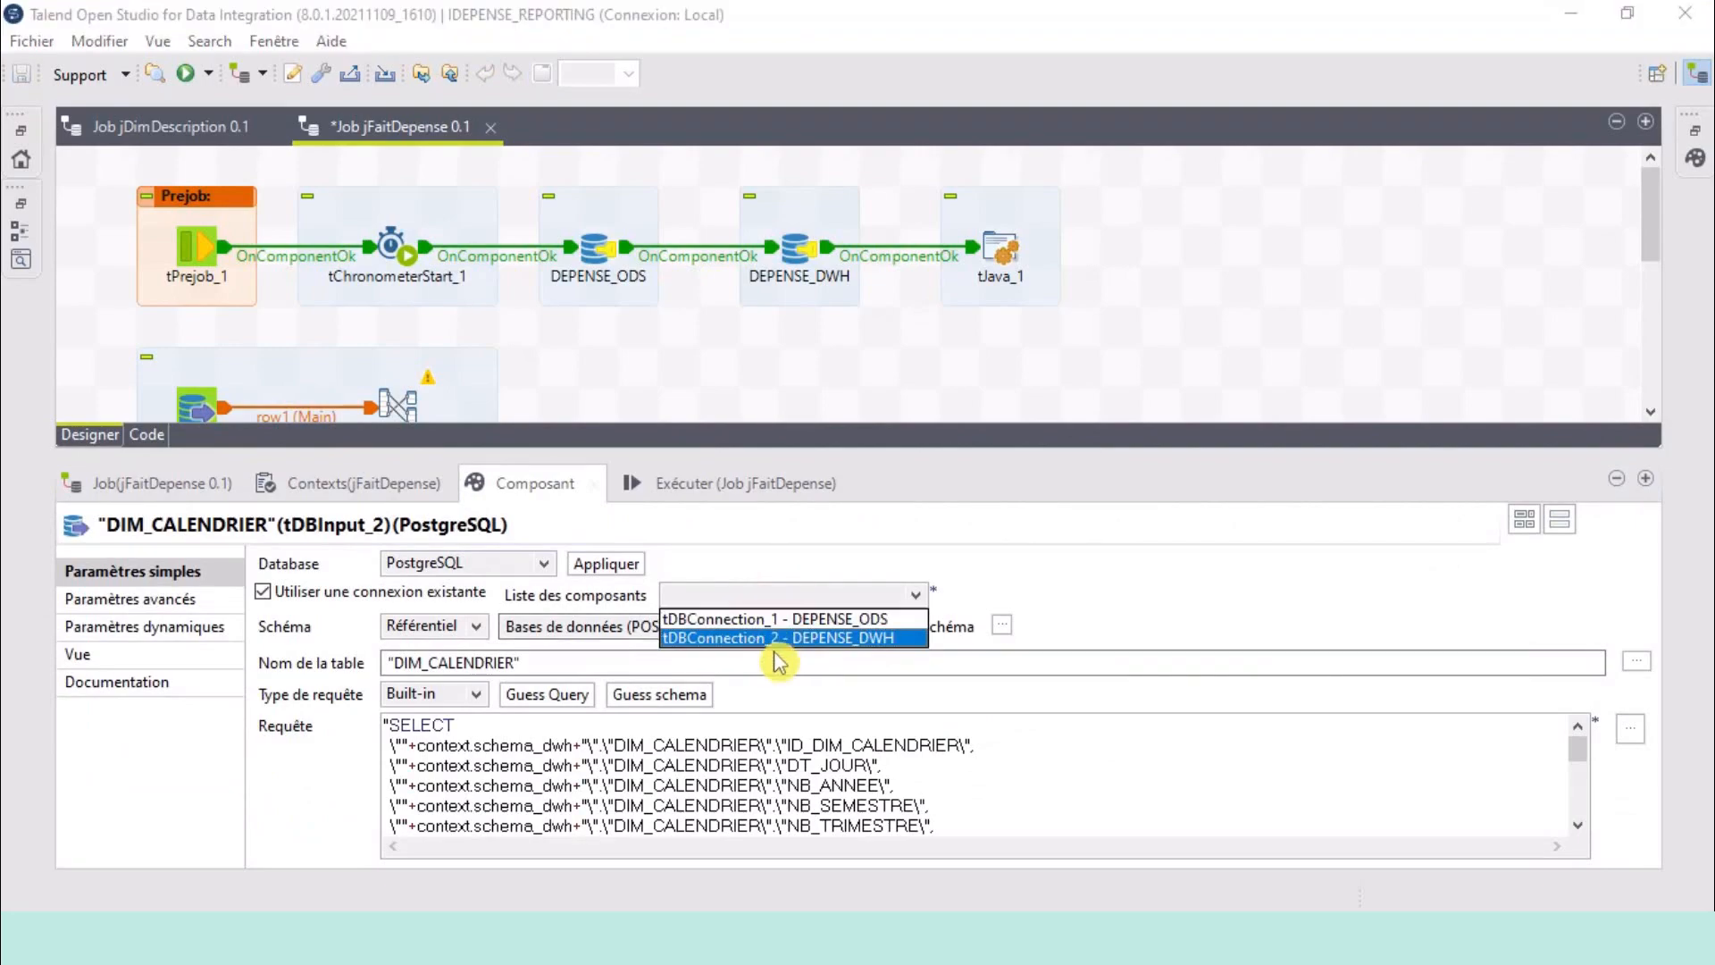
left_click(875, 639)
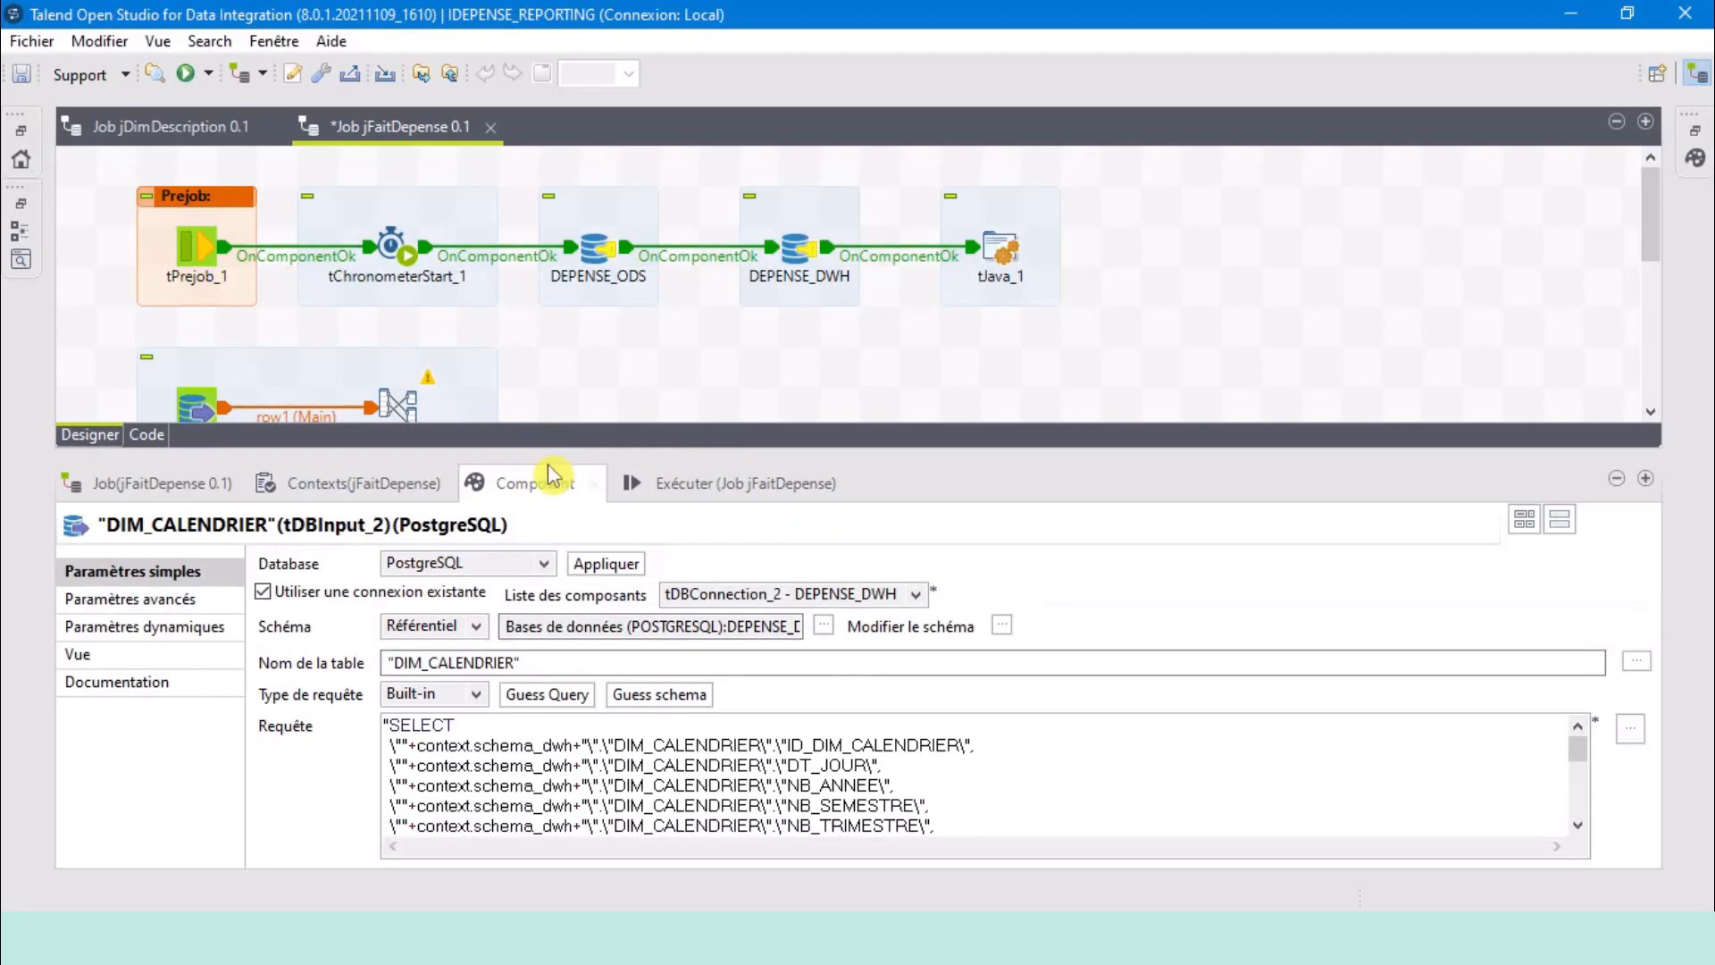
In the tMap mapping editor, join row1.DT_DEPENSE to the DT_JOUR column of the row2 lookup and check the DT_DEPENSE column definition.
left_click_drag(545, 469, 559, 601)
left_click(399, 410)
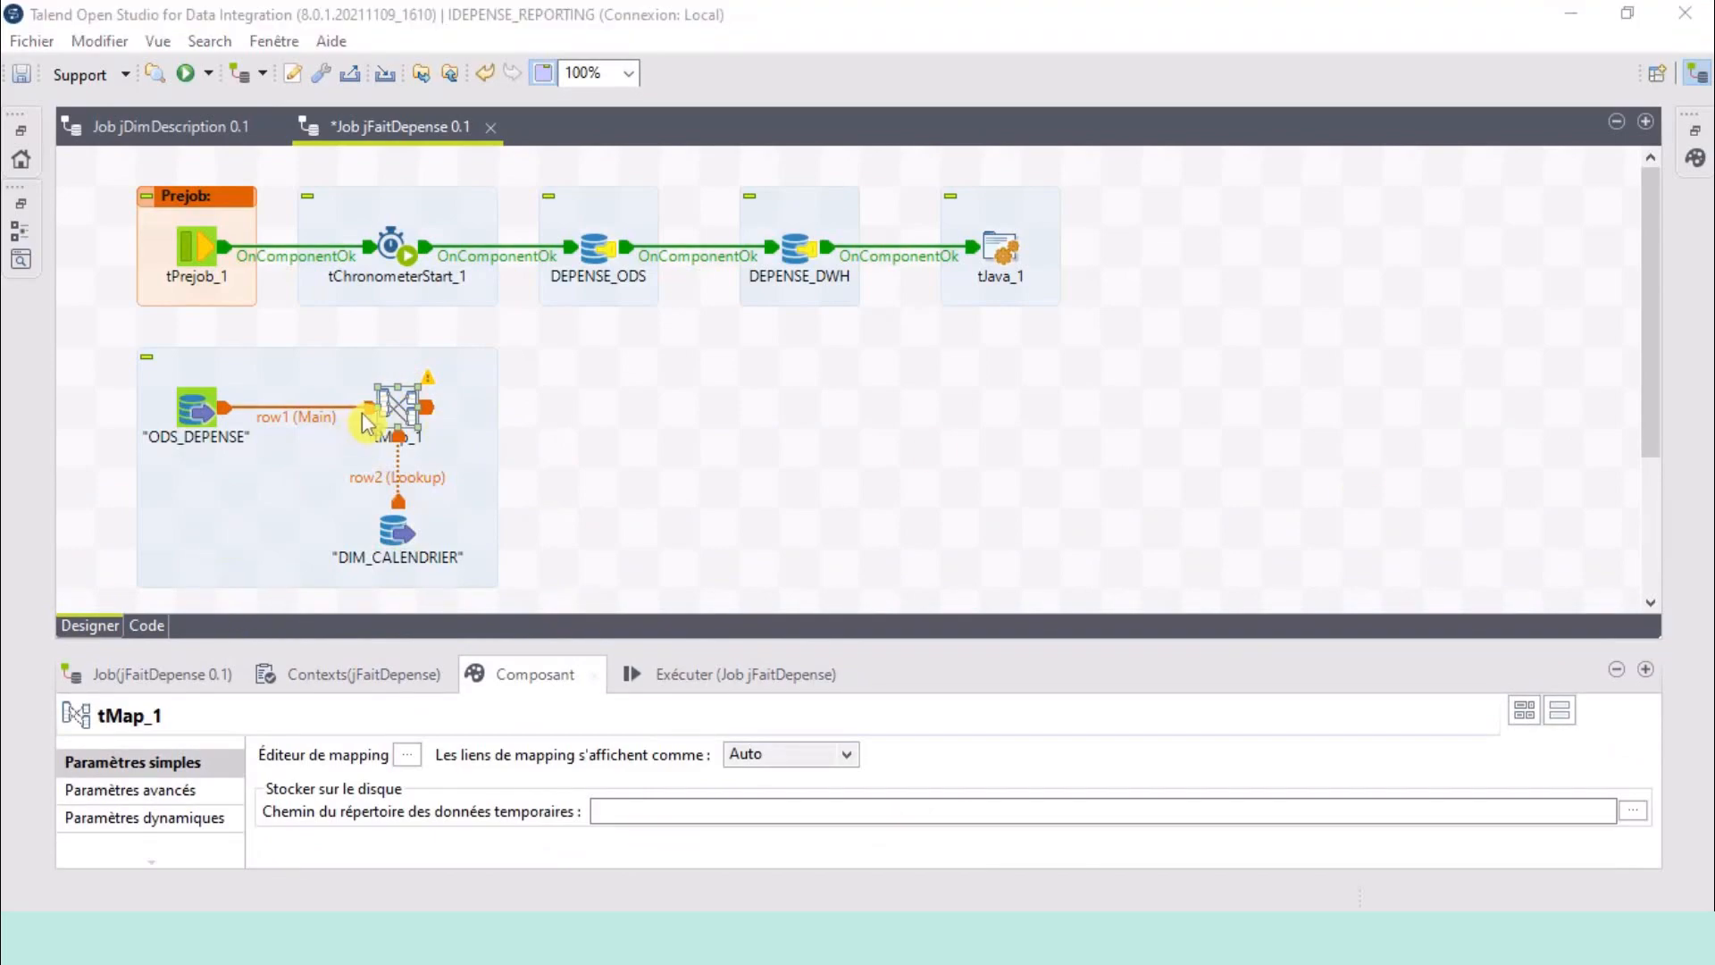
double_click(398, 413)
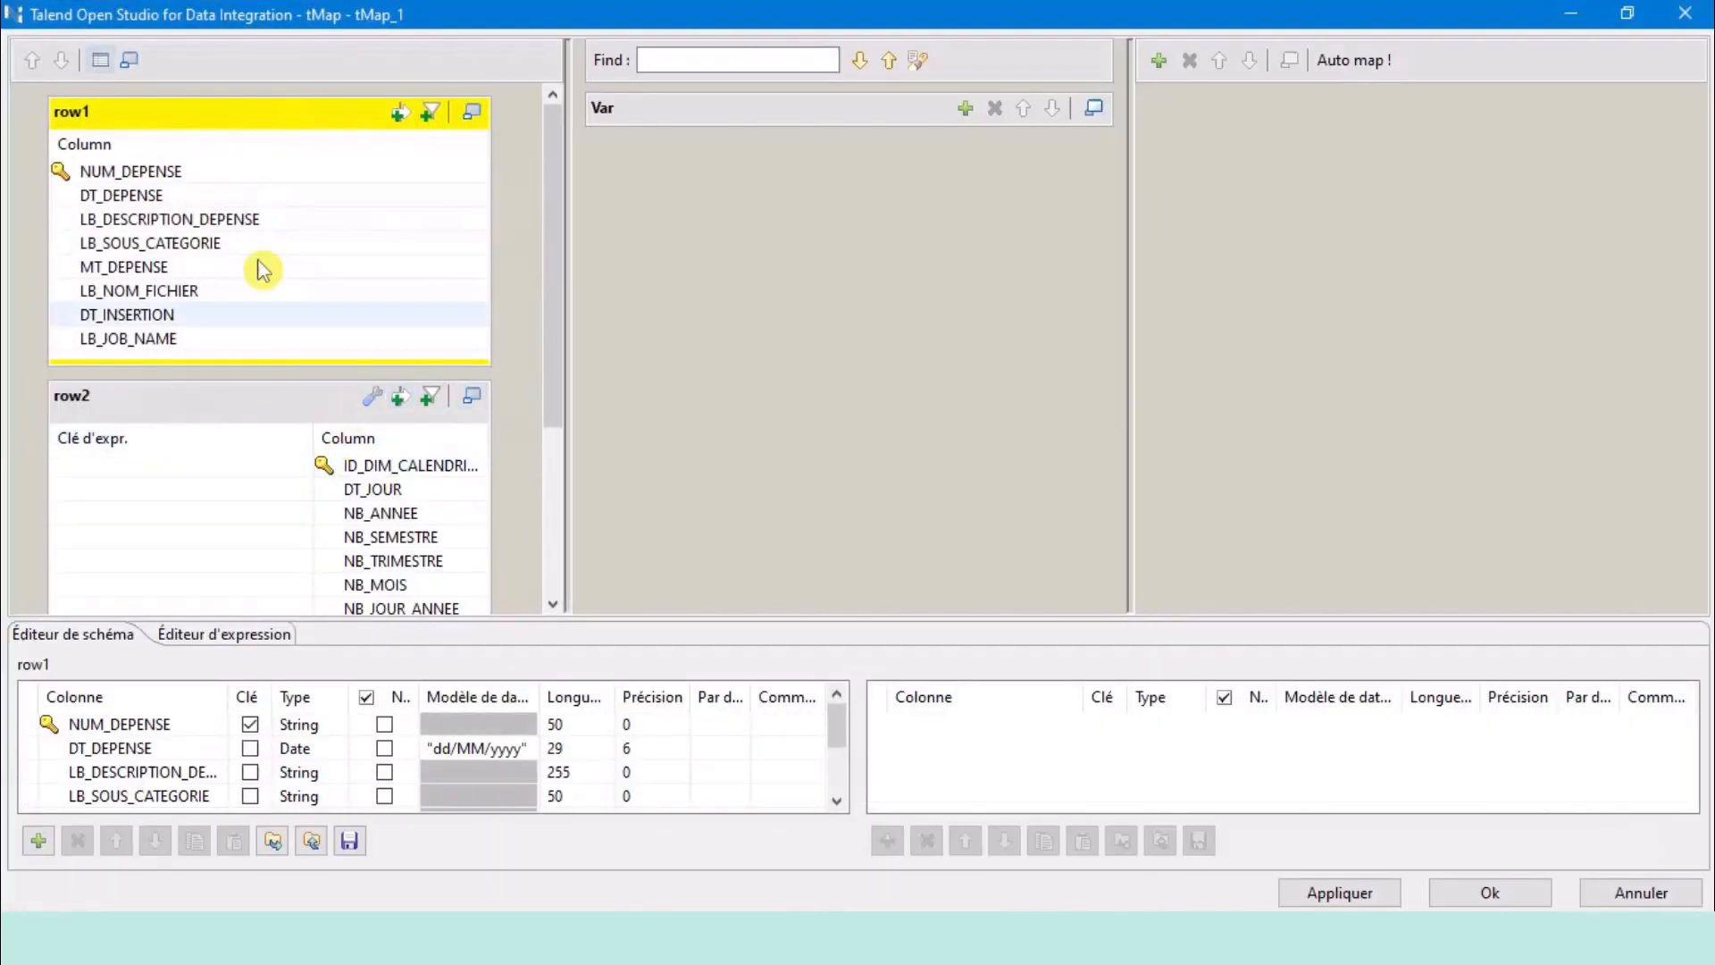
left_click(197, 197)
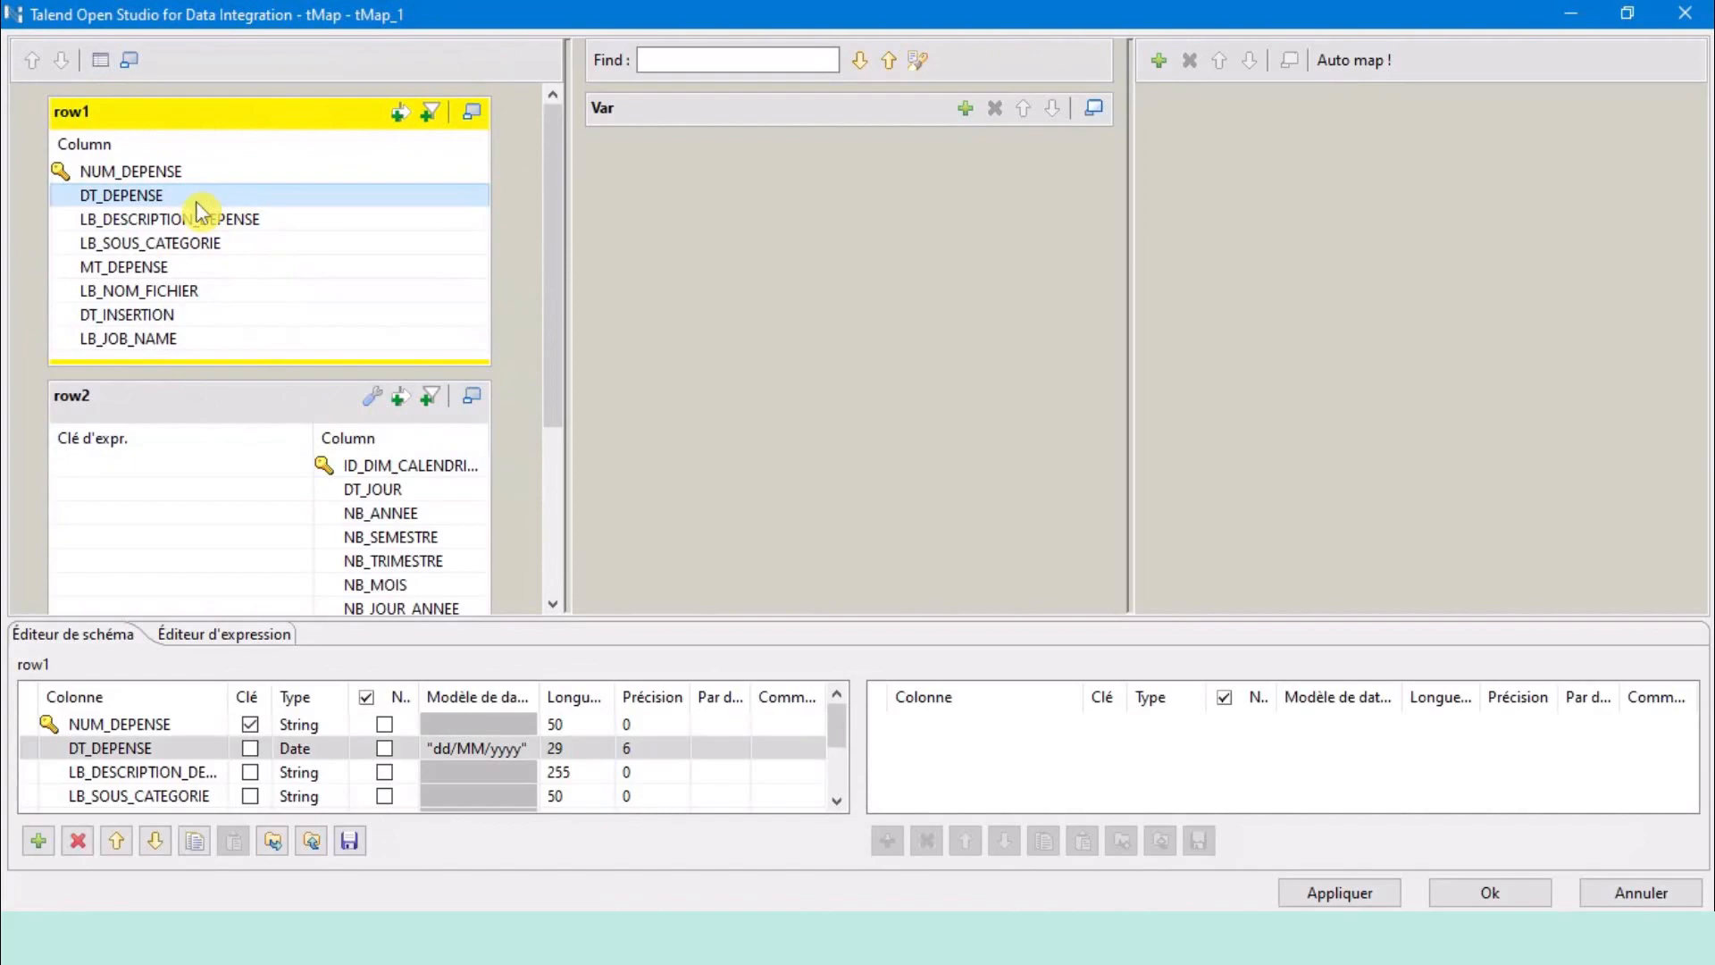
left_click_drag(189, 202, 157, 379)
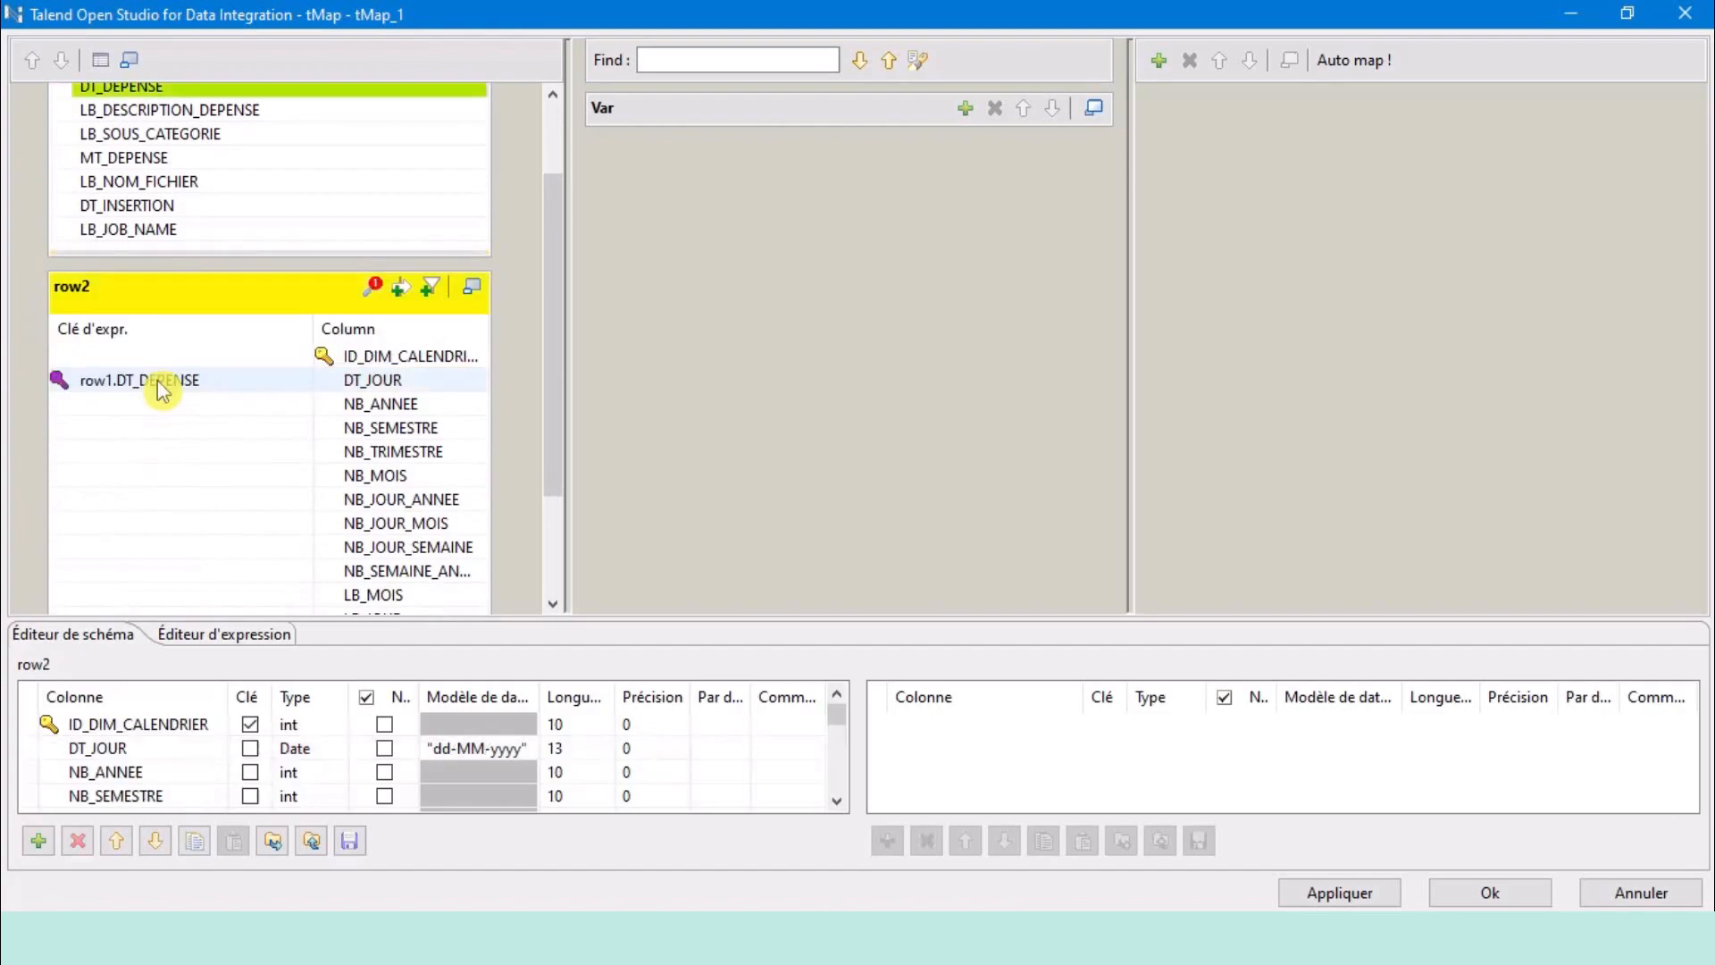
left_click(182, 377)
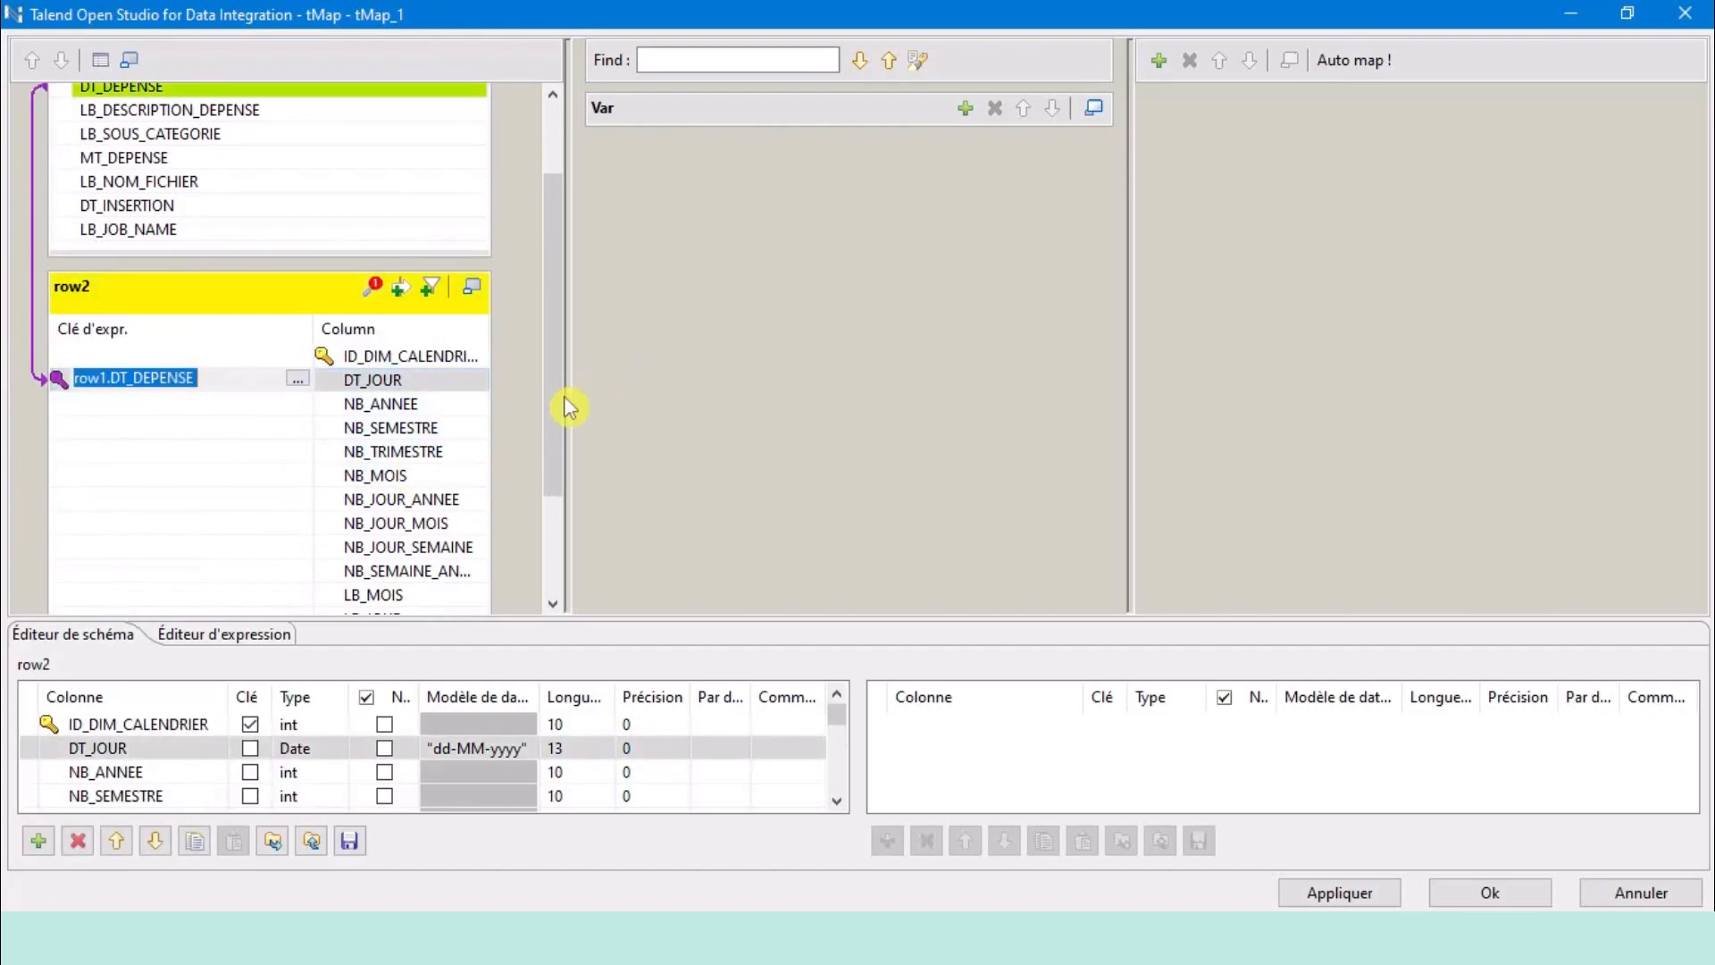
left_click_drag(563, 406, 569, 324)
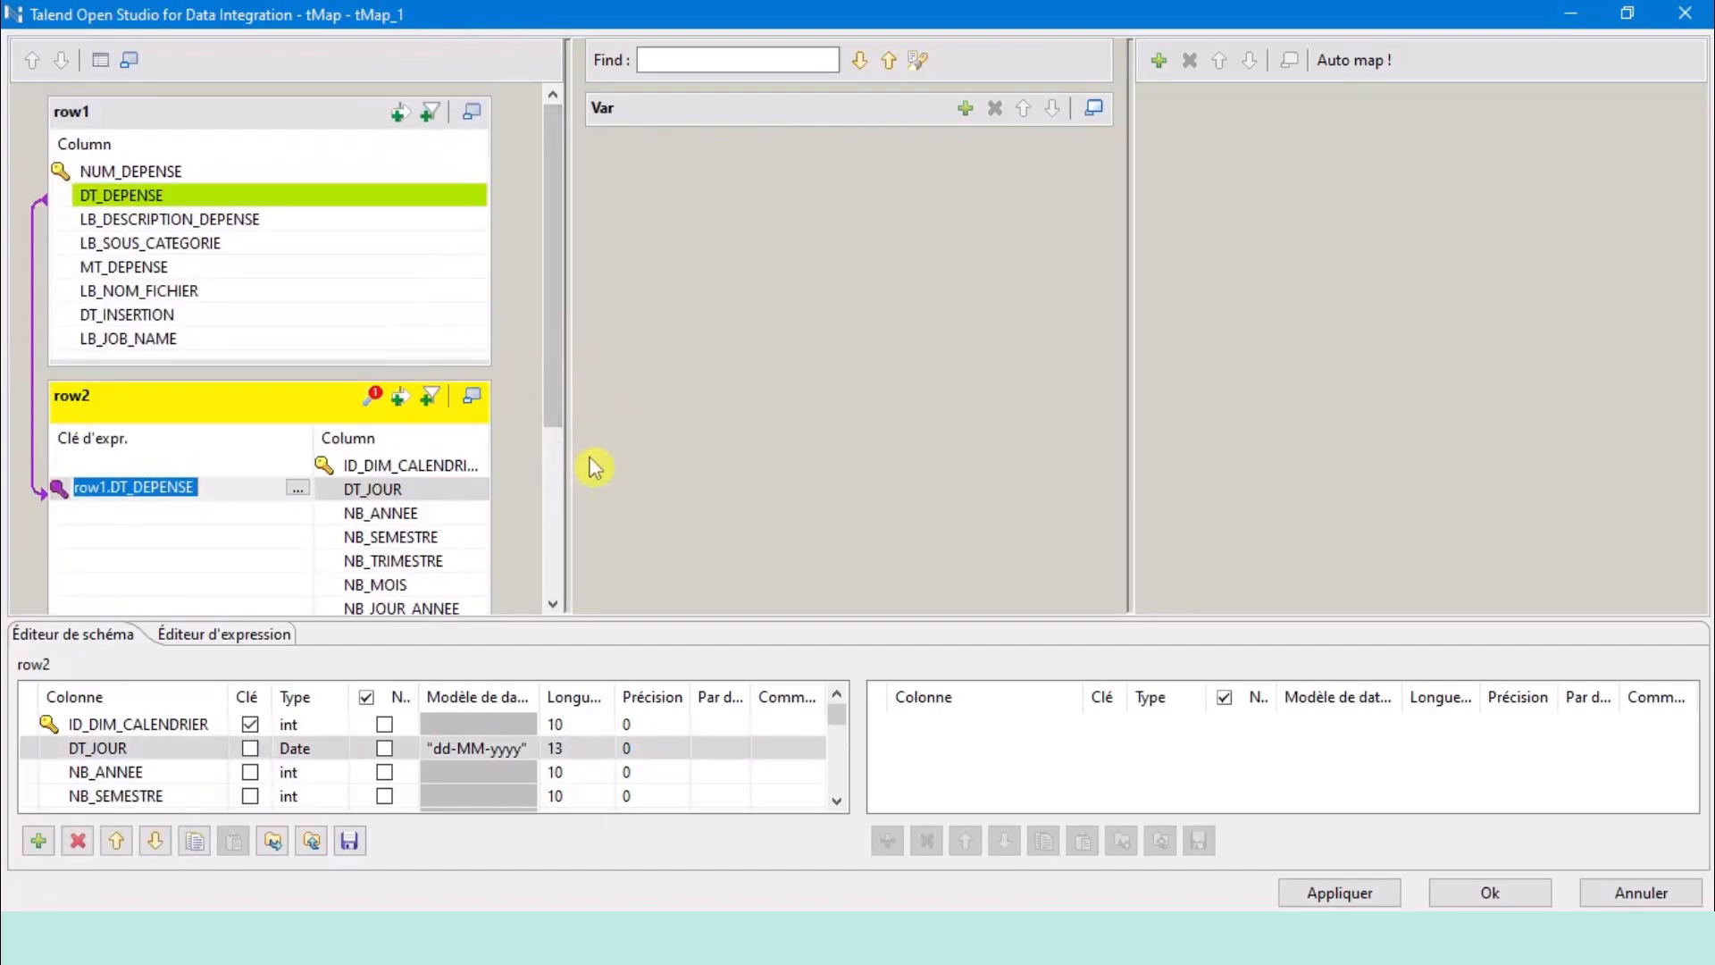
left_click(136, 191)
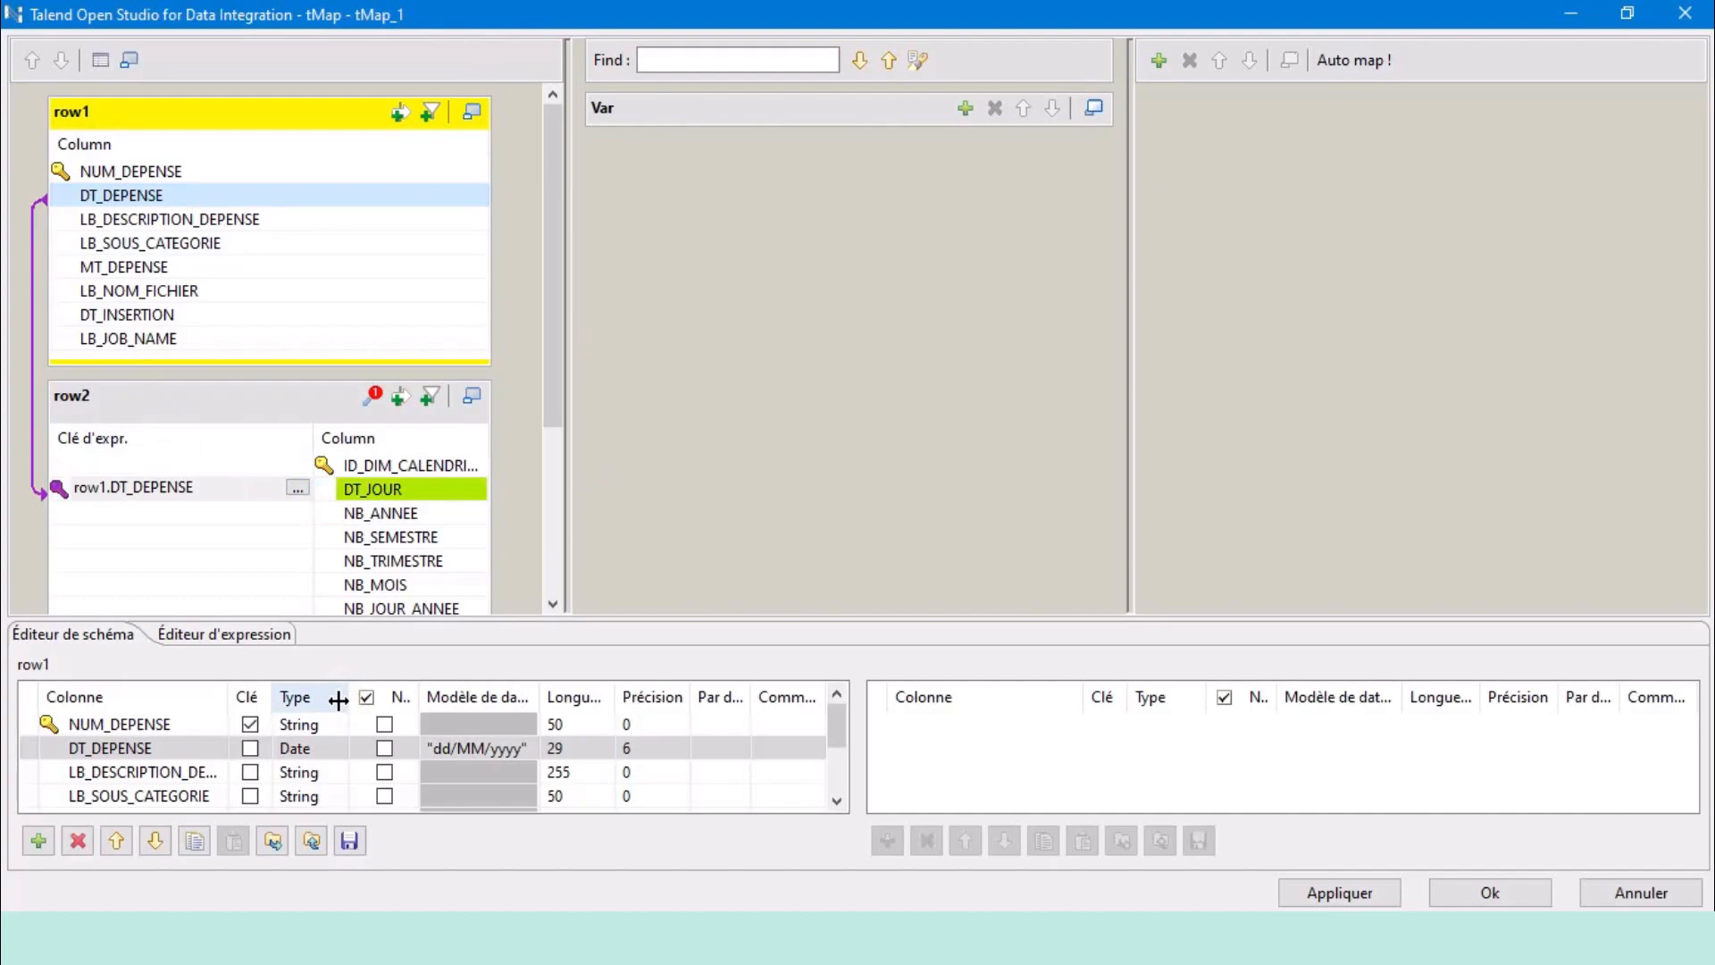
left_click(143, 748)
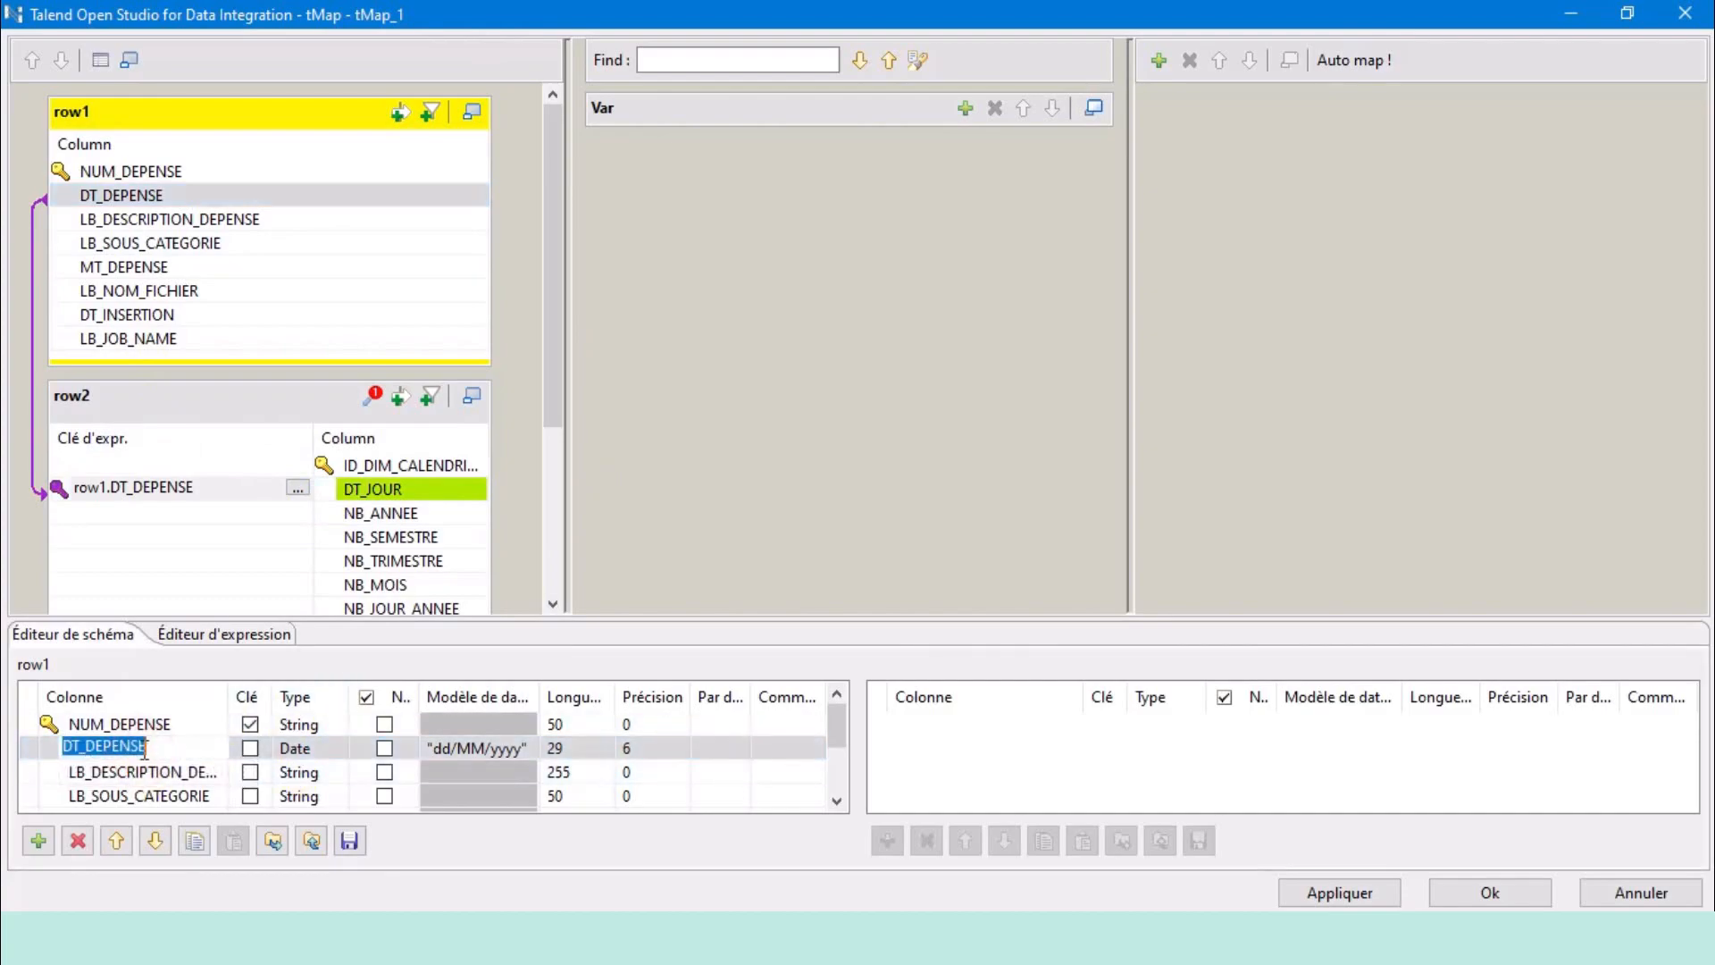
left_click(219, 196)
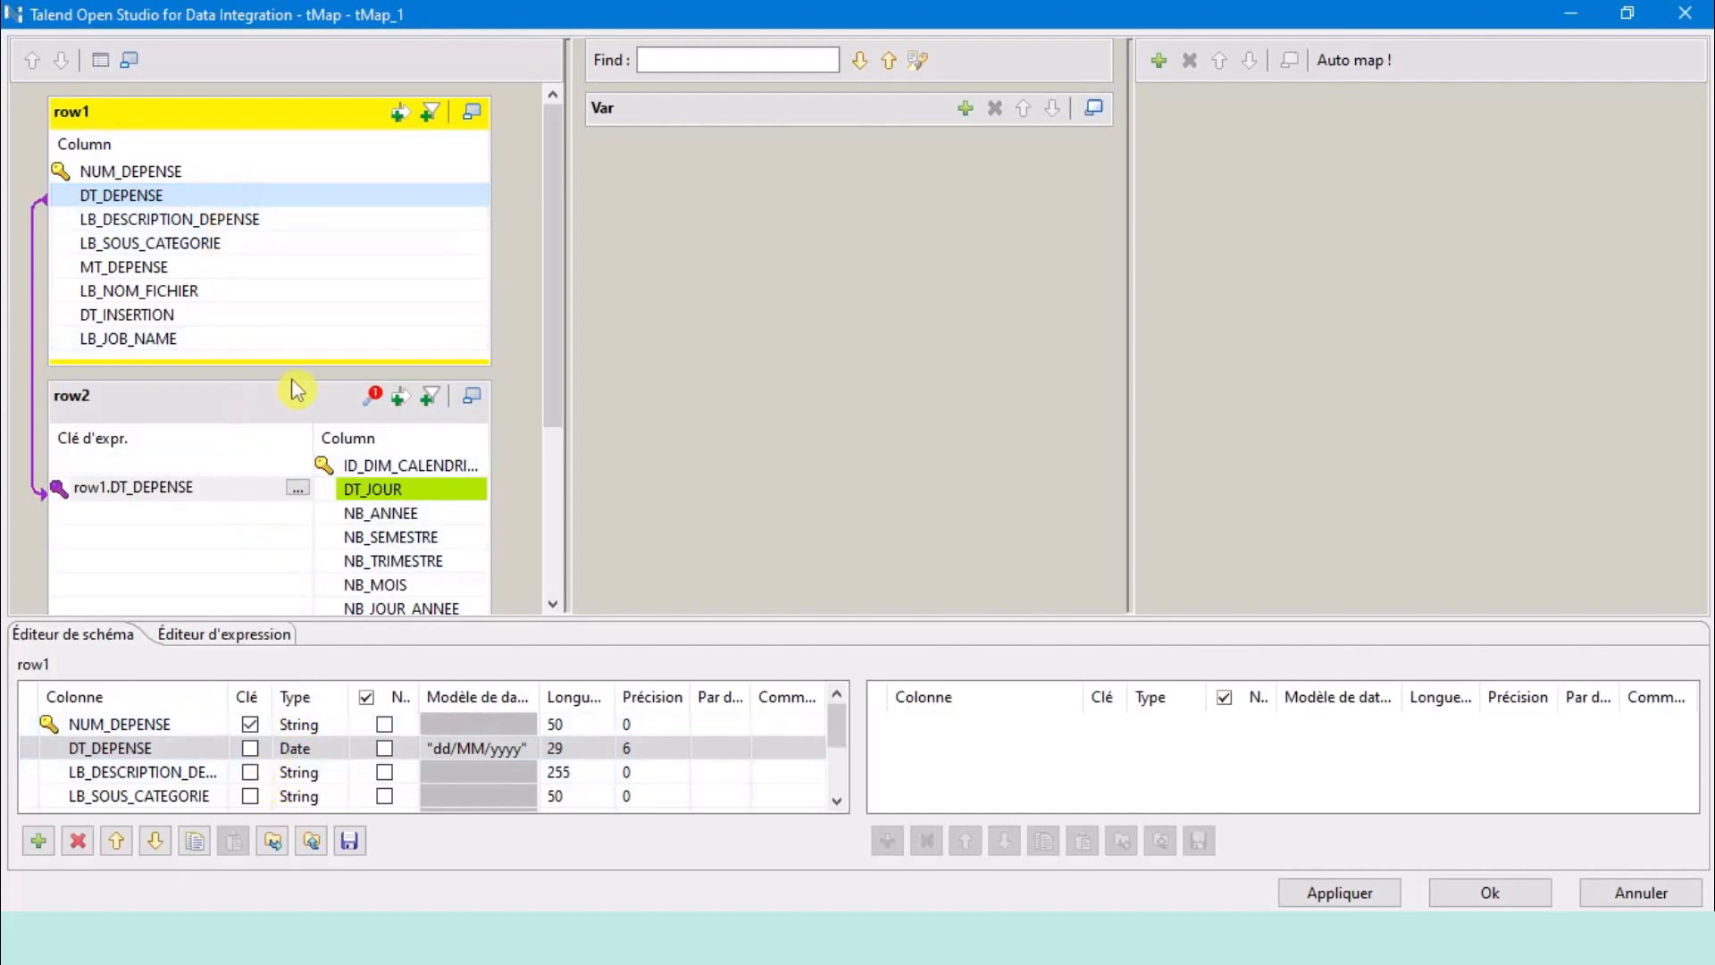
Set the join model of the row2 lookup to Inner Join in the tMap_1 mapping editor.
left_click(378, 399)
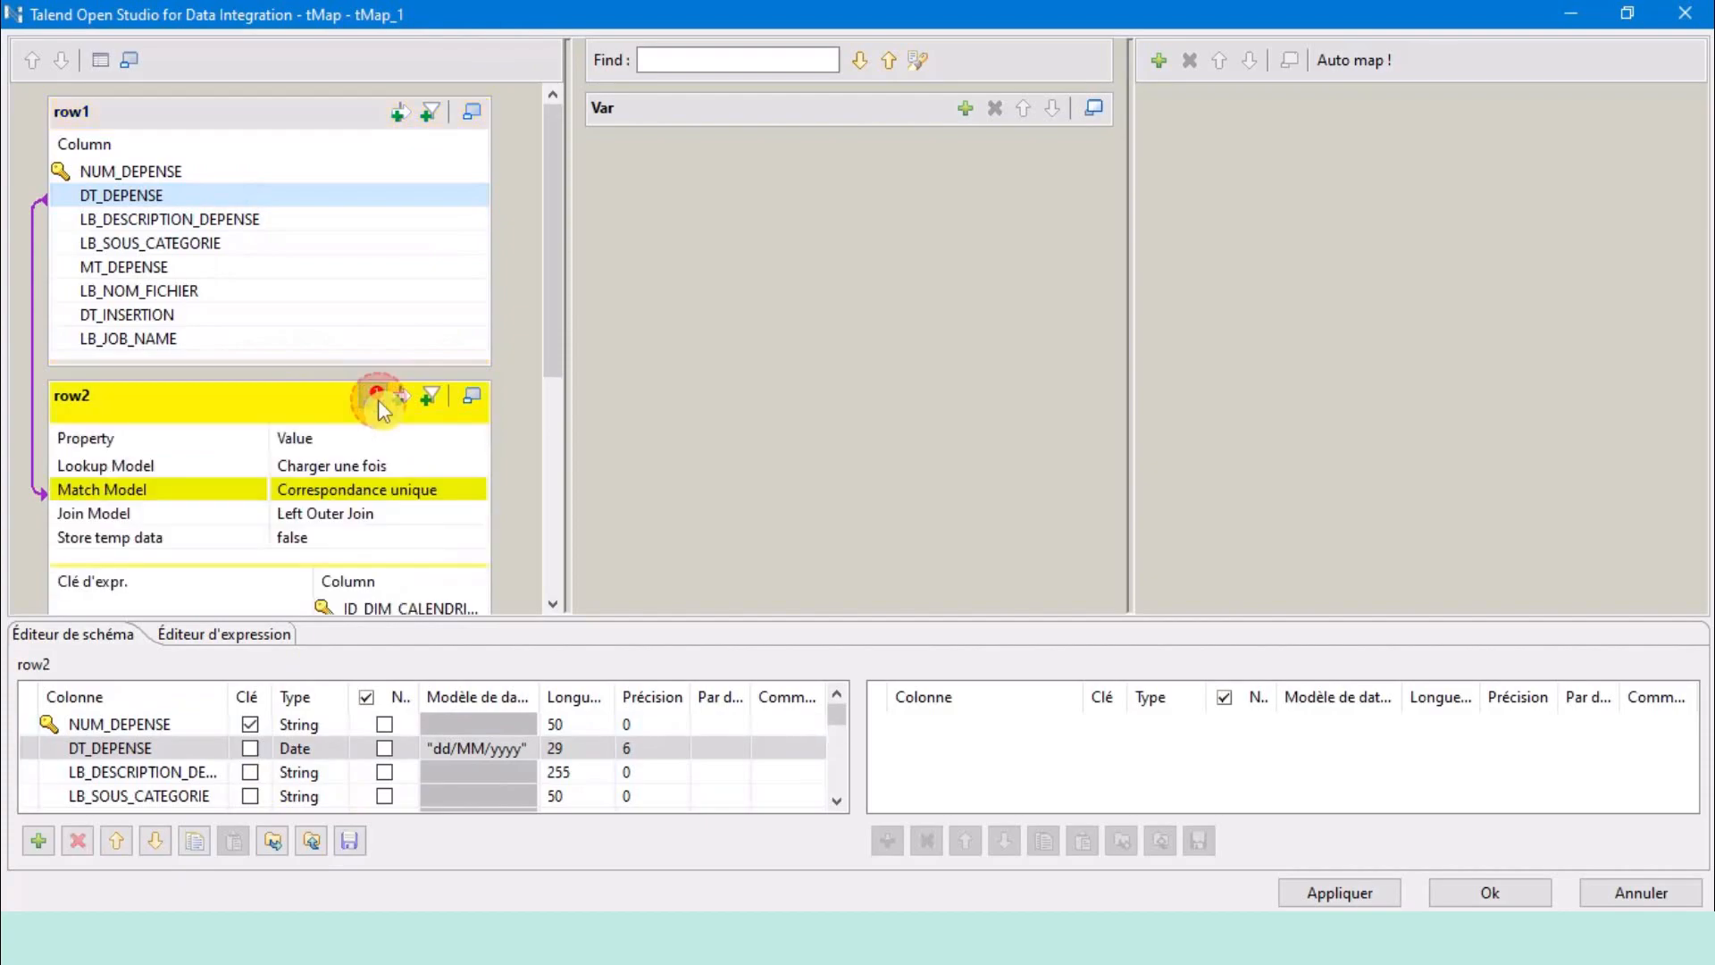
left_click(381, 520)
left_click(475, 514)
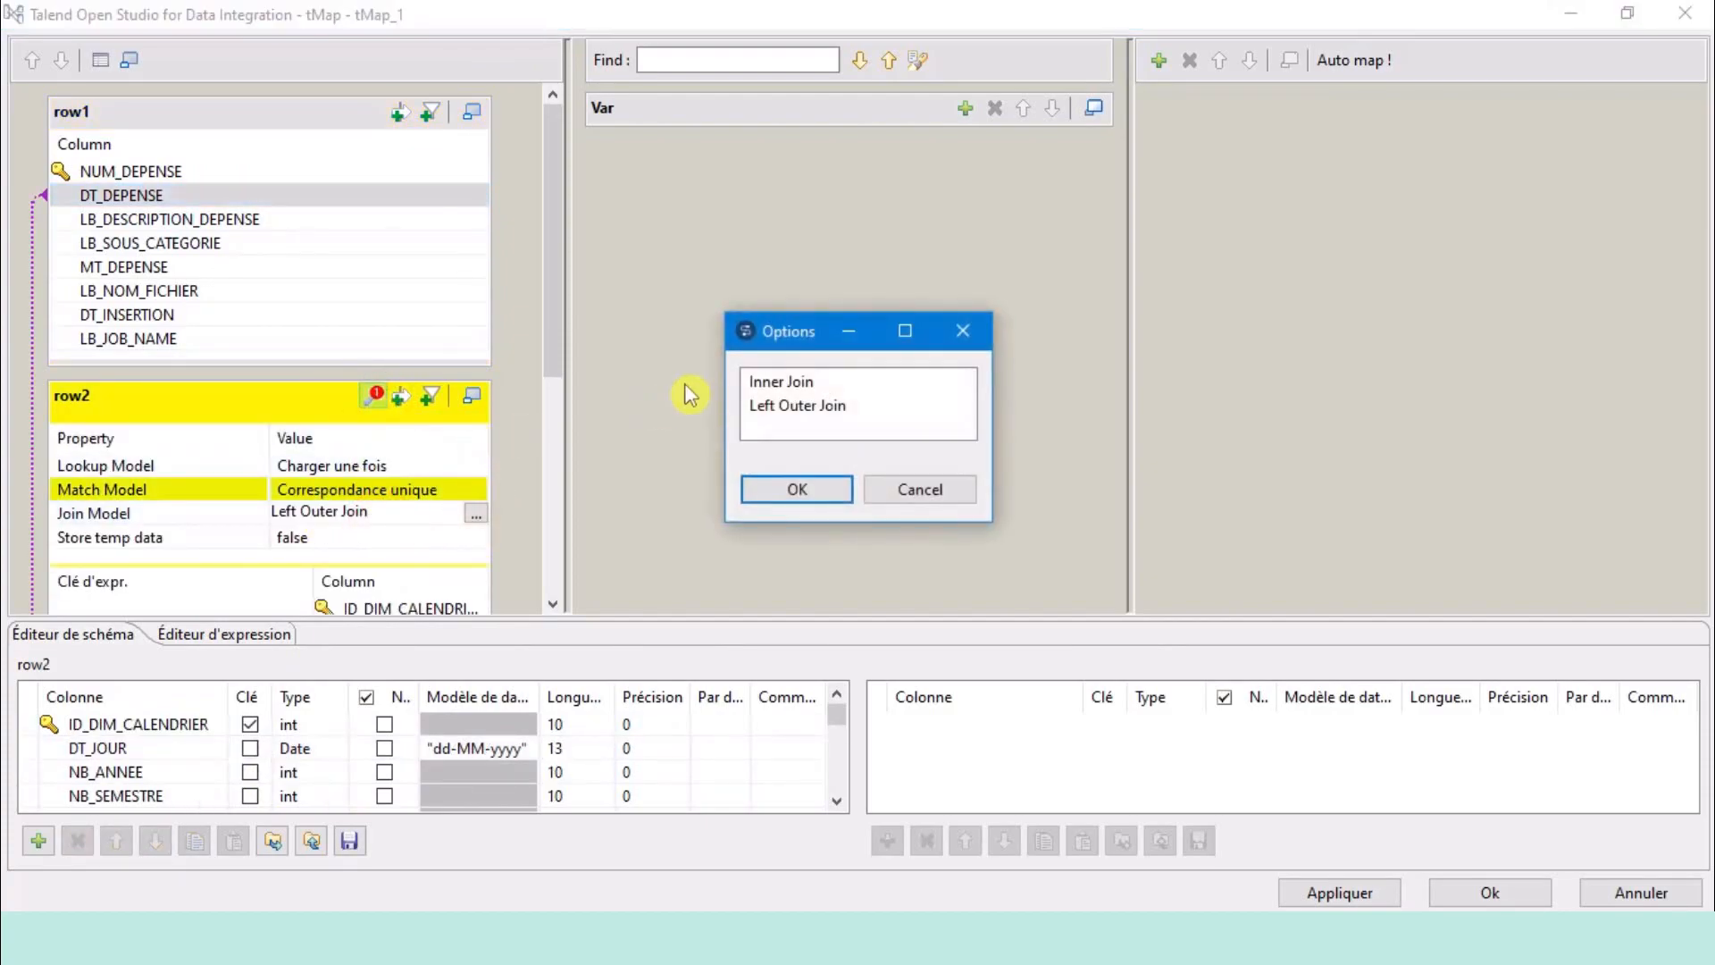
left_click(831, 384)
left_click(798, 488)
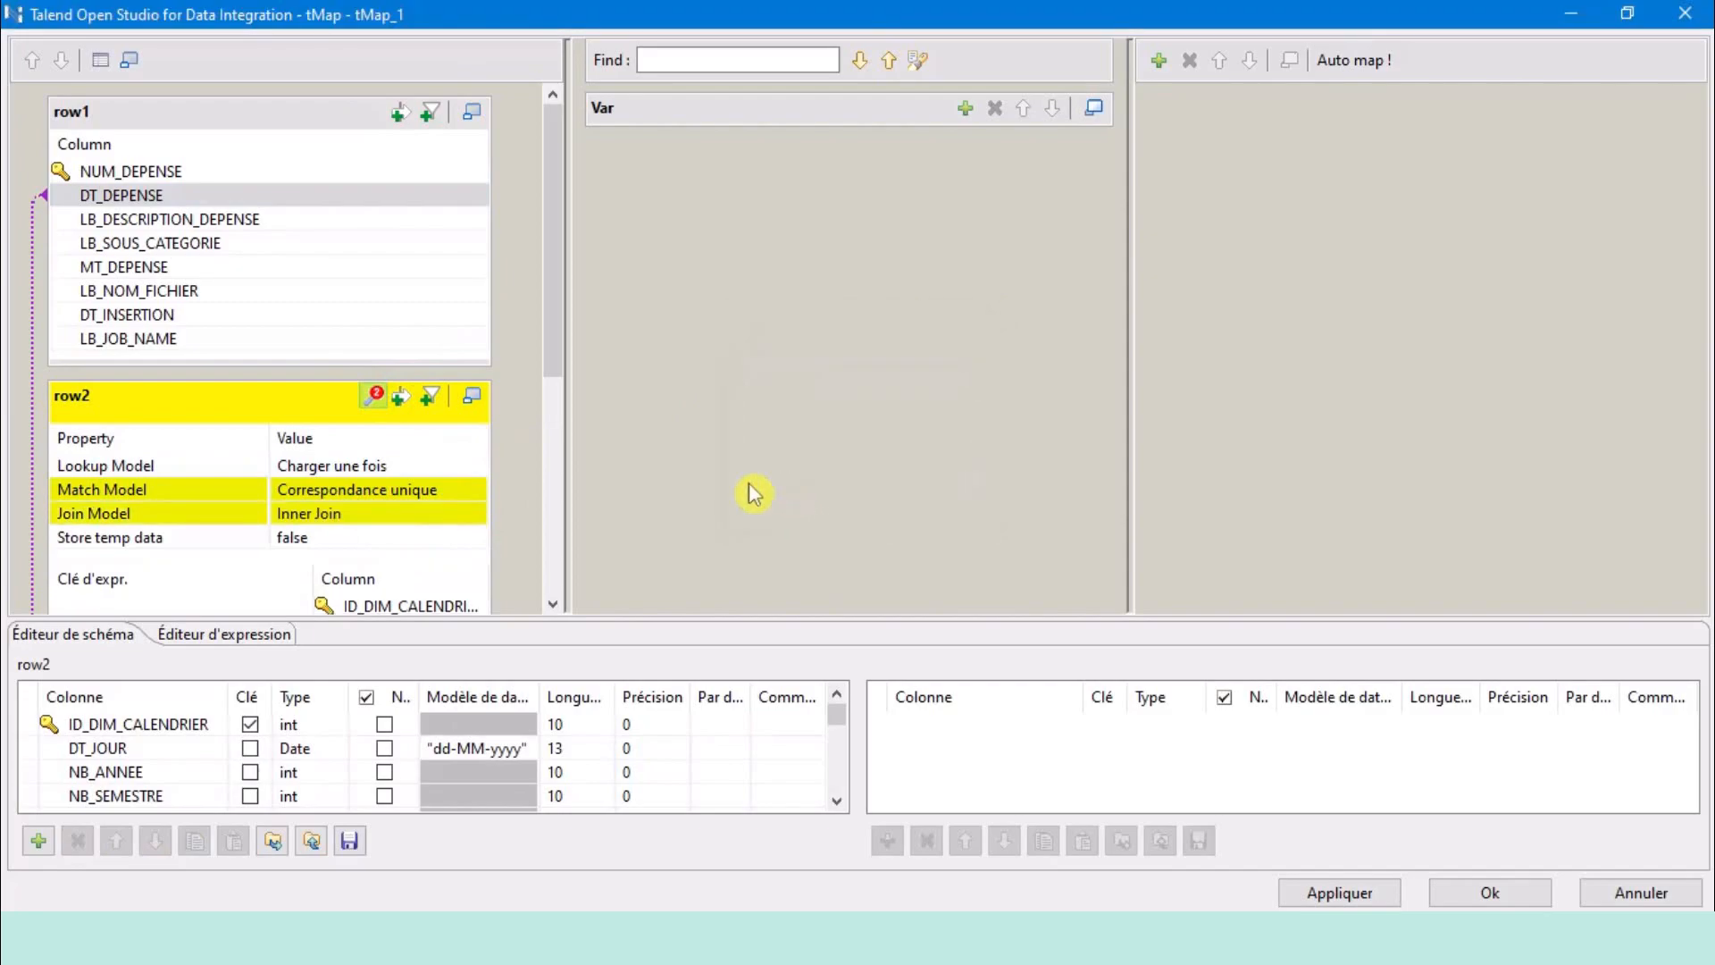
Add a new output table named recupDate to the tMap_1 mapping.
left_click(1160, 61)
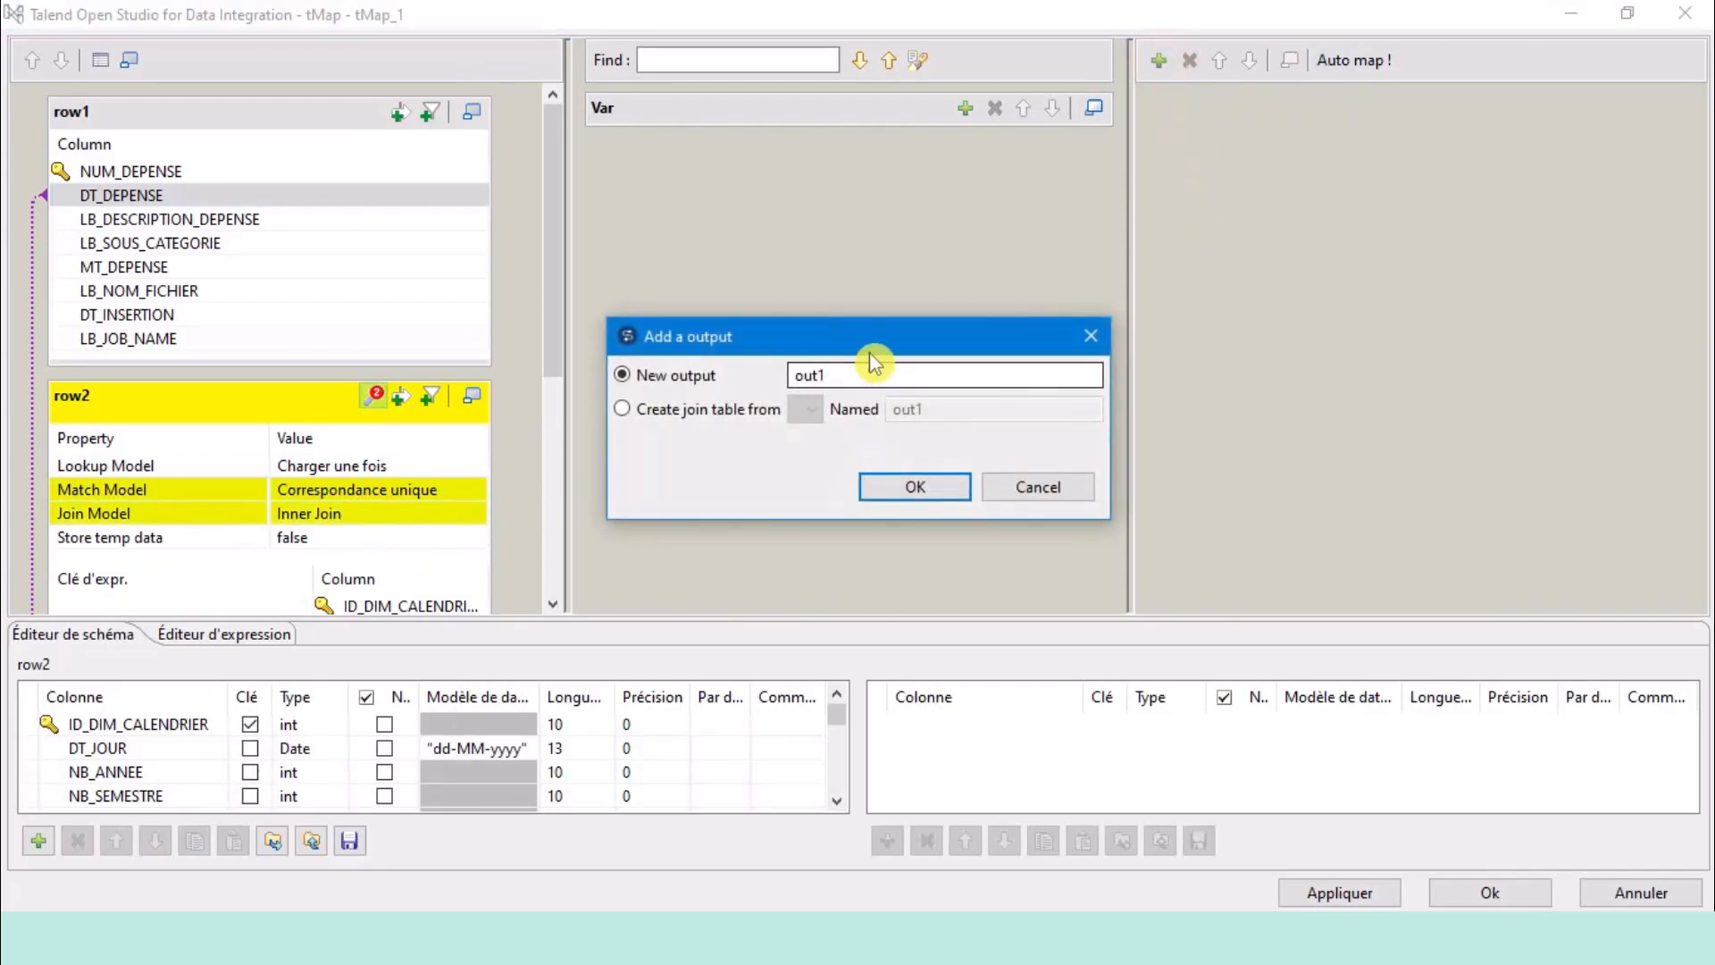
left_click_drag(840, 373, 796, 369)
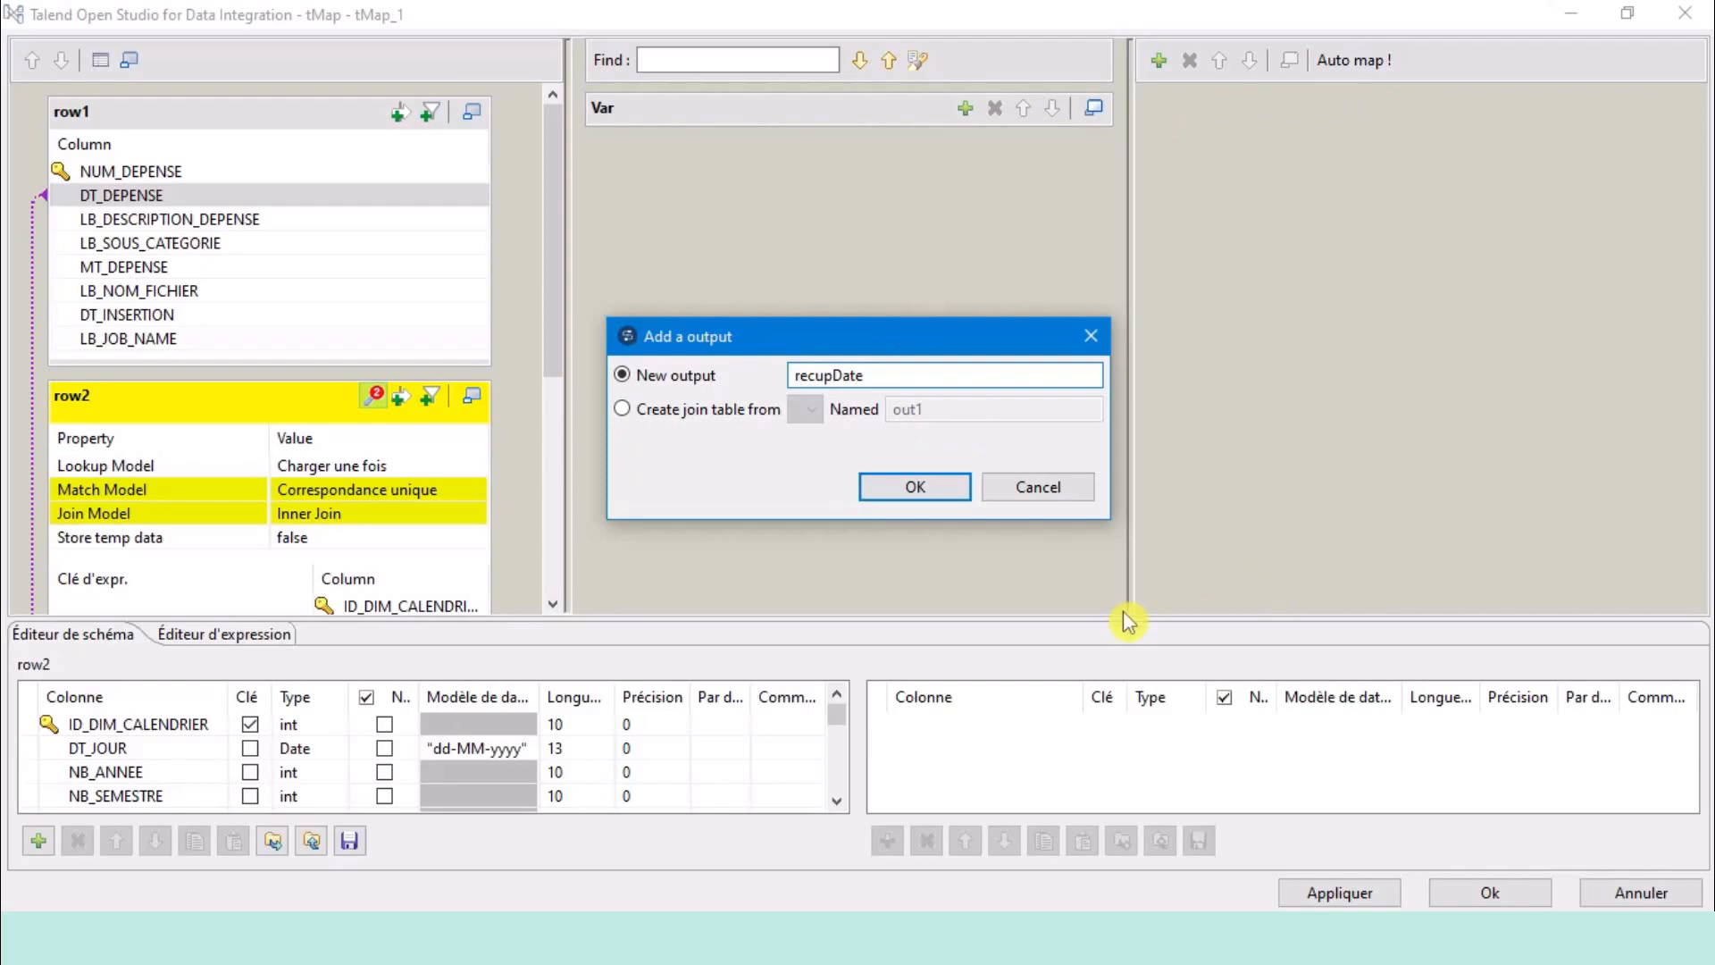
left_click(909, 487)
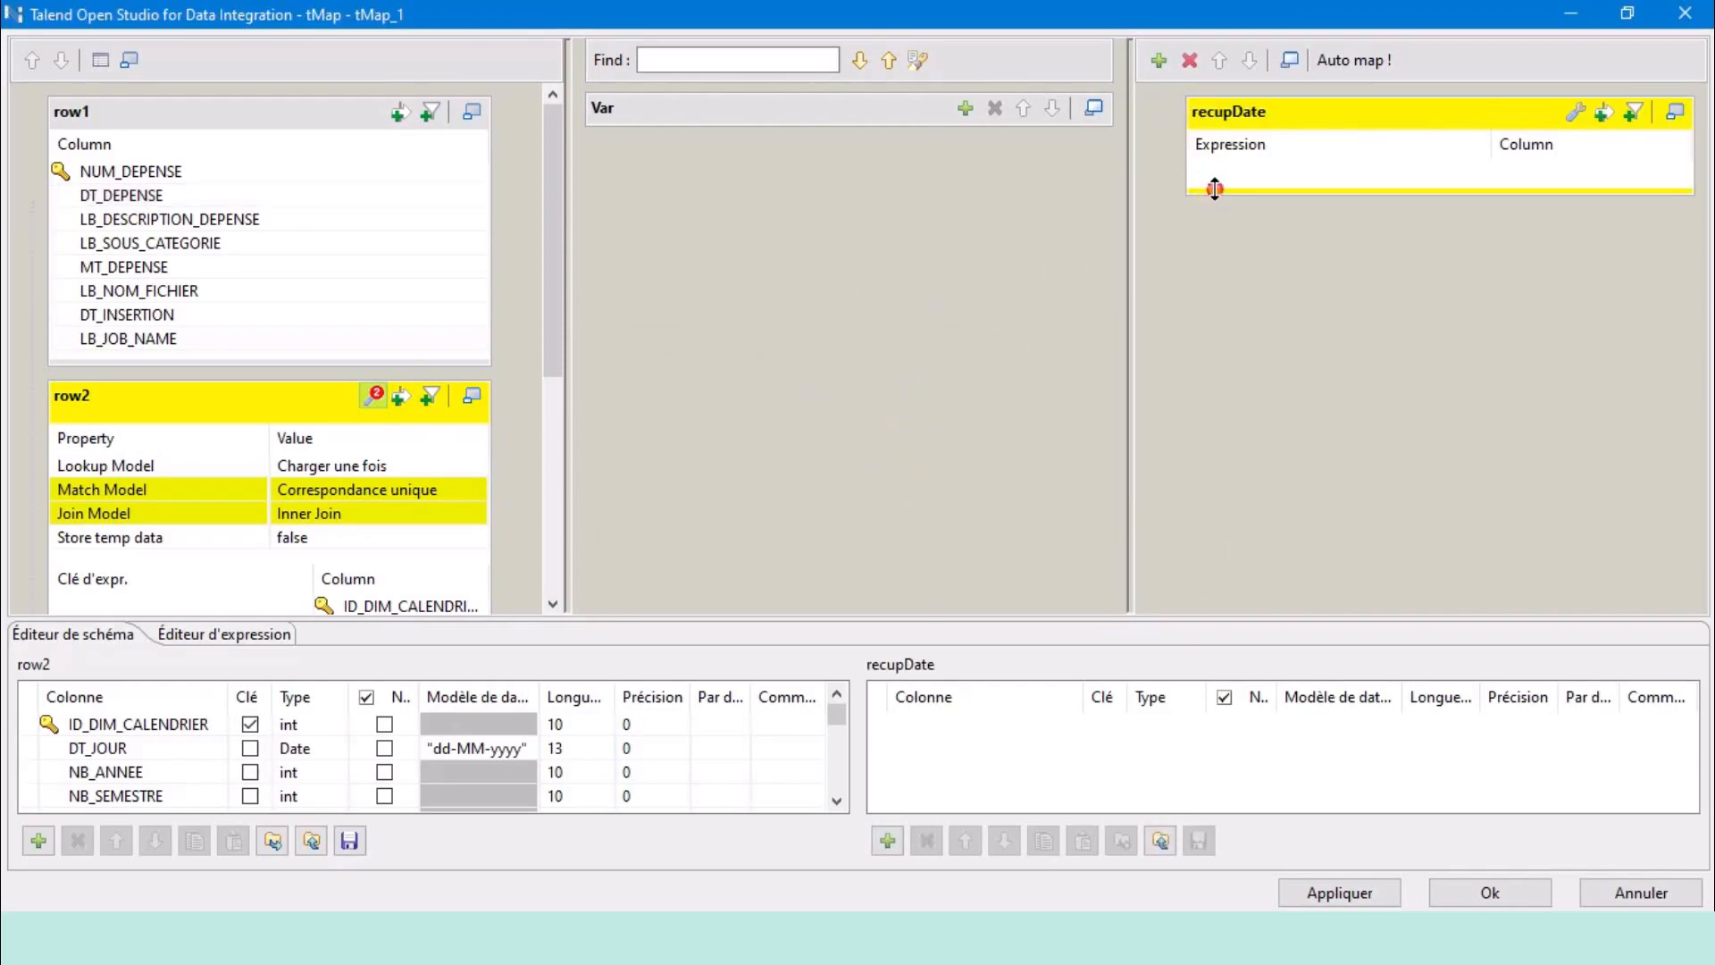
Map NUM_DEPENSE, row2's ID_DIM_CALENDRIER, LB_DESCRIPTION_DEPENSE, LB_SOUS_CATEGORIE and MT_DEPENSE into the recupDate output, and accept the mapping.
left_click_drag(1218, 189, 1225, 407)
left_click_drag(218, 183, 1409, 225)
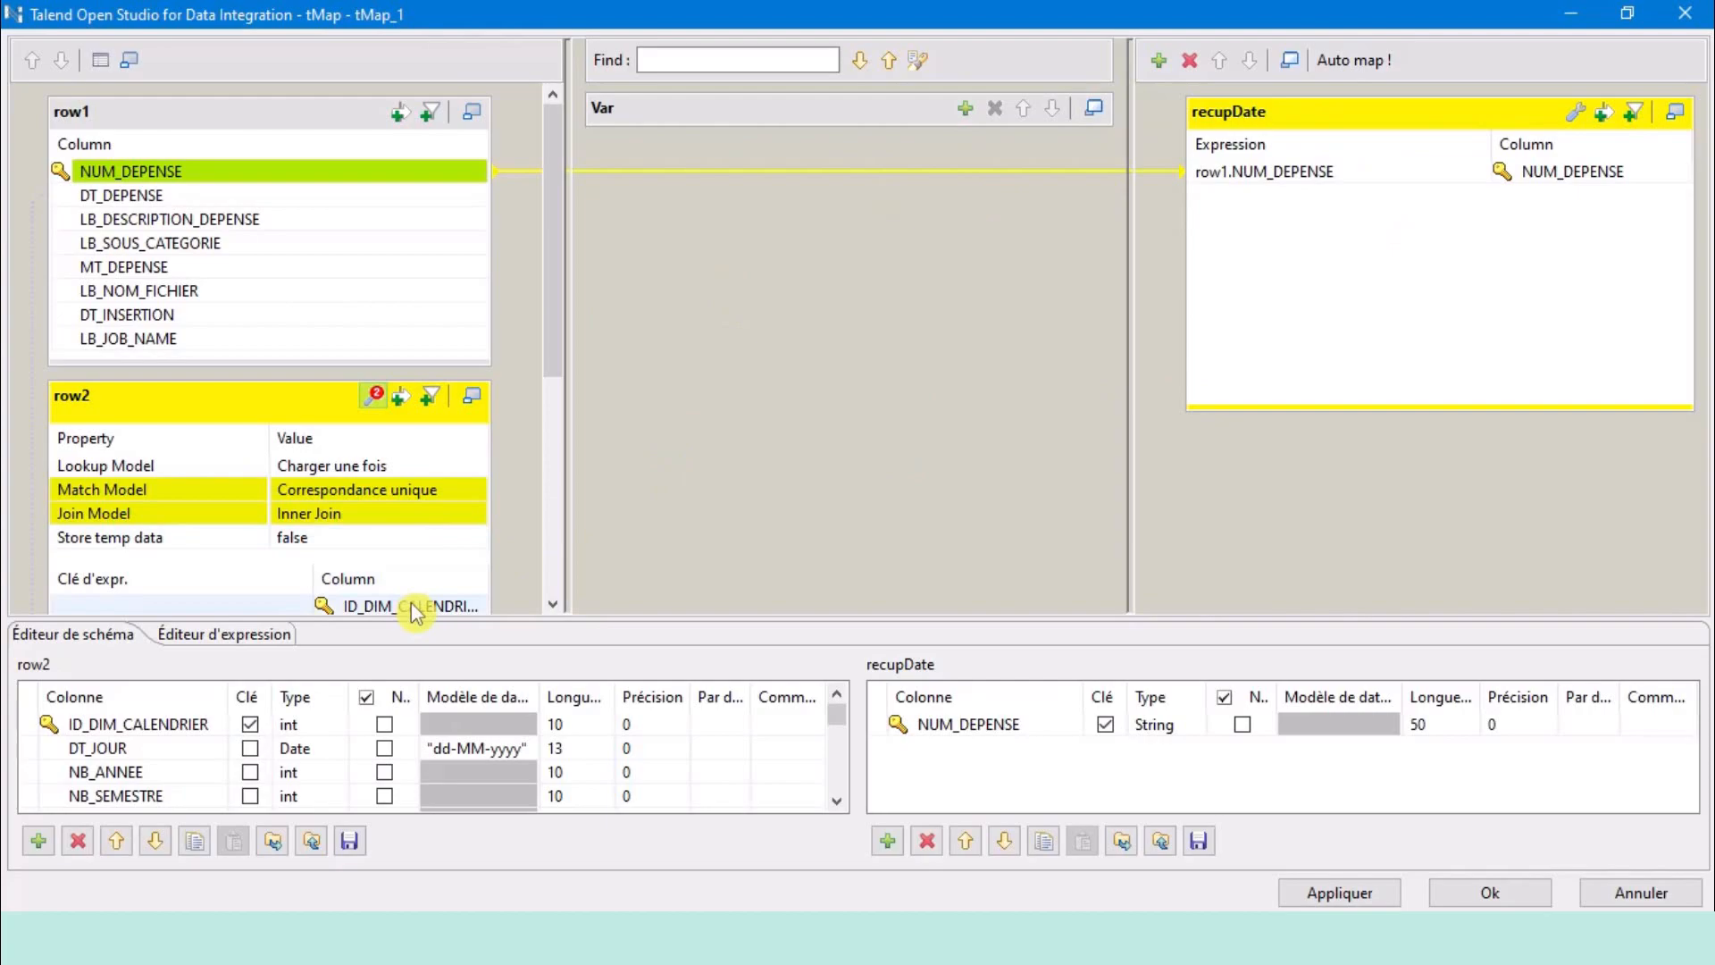
left_click_drag(410, 606, 1439, 259)
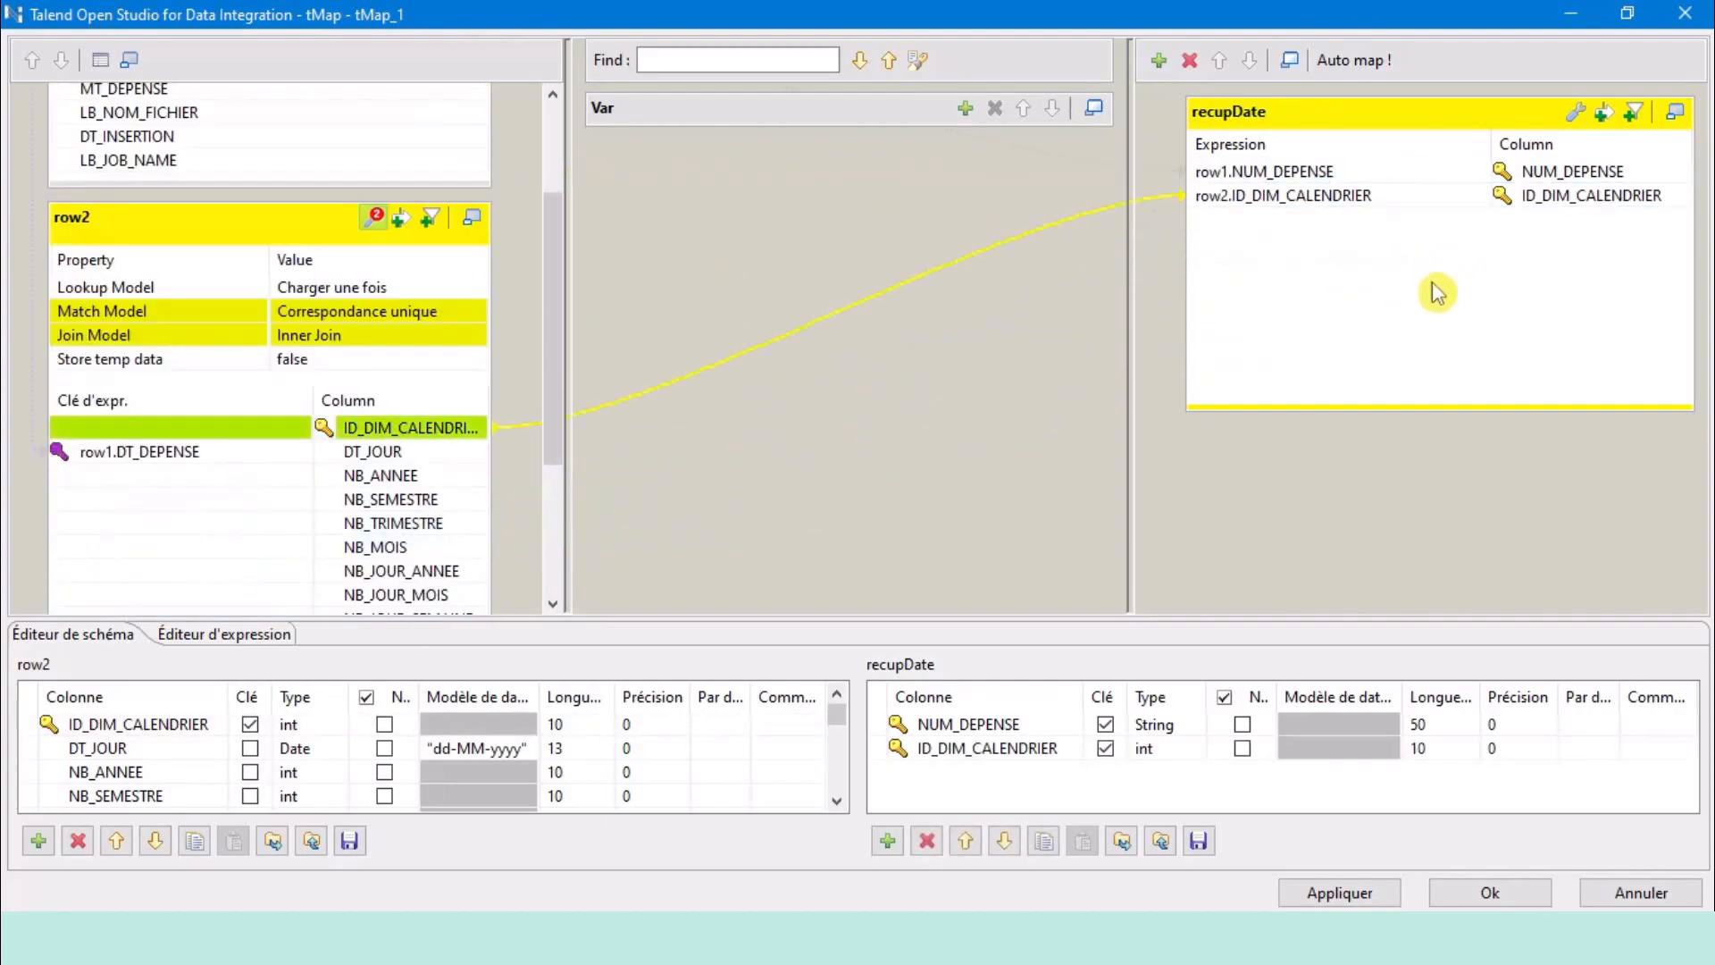
scroll(337, 161, "up", 3)
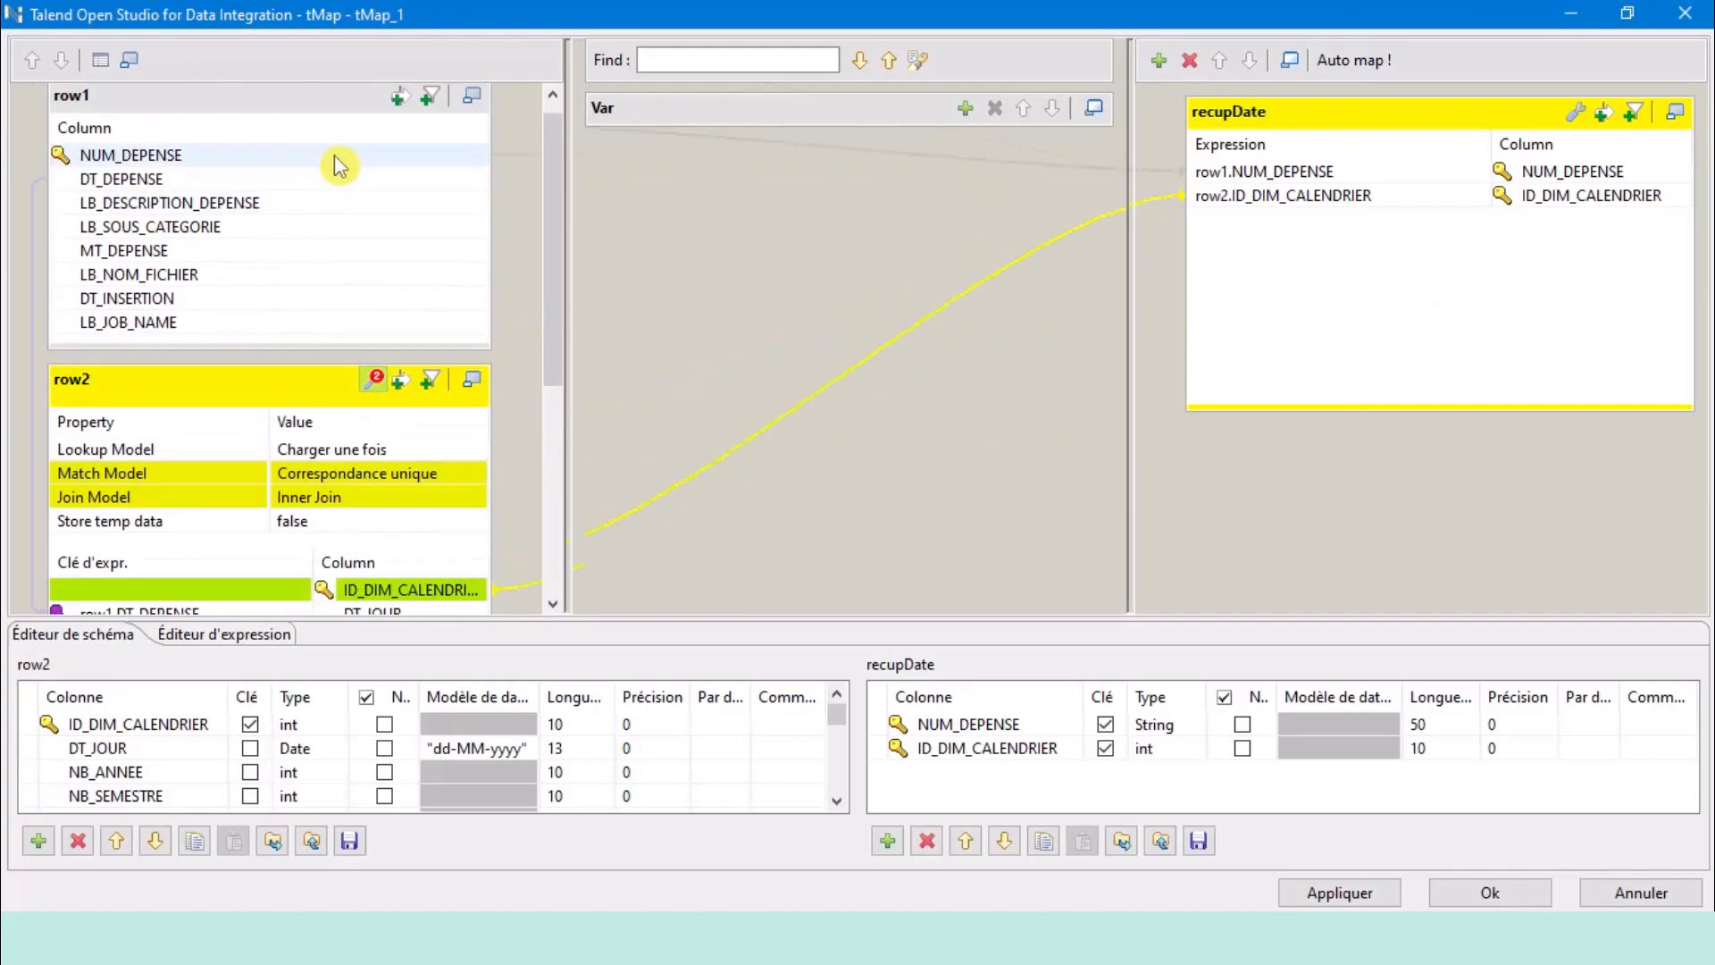
left_click(223, 204)
left_click(211, 236, "shift")
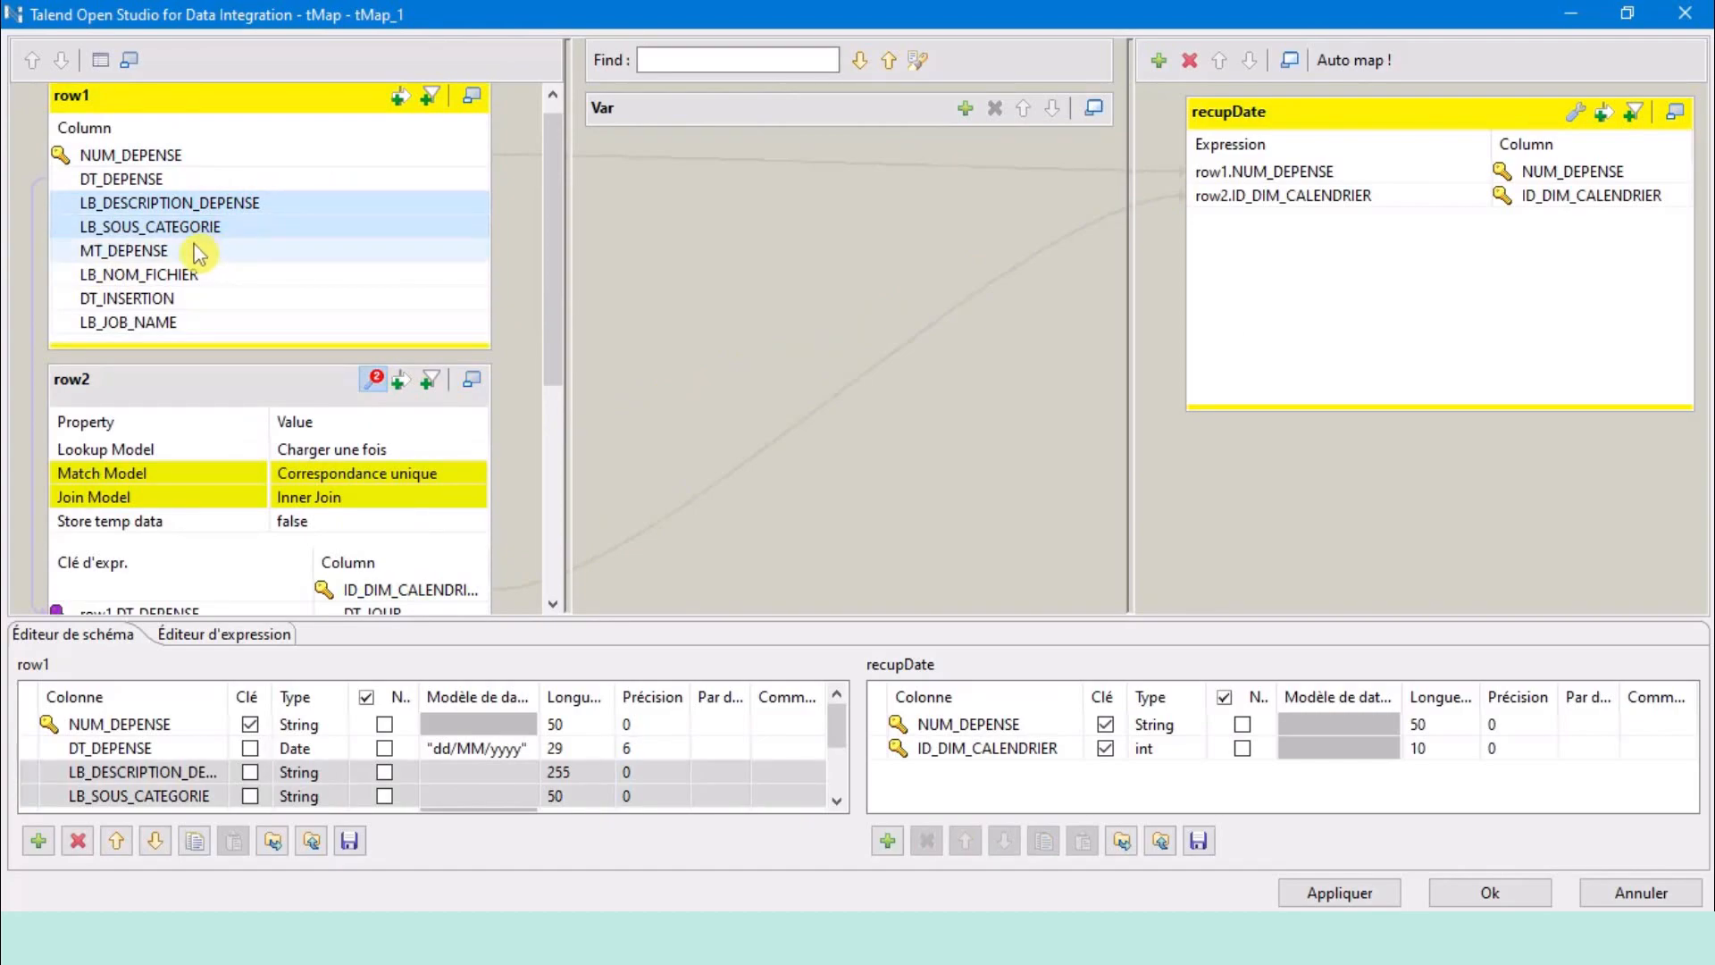
left_click(199, 258, "shift")
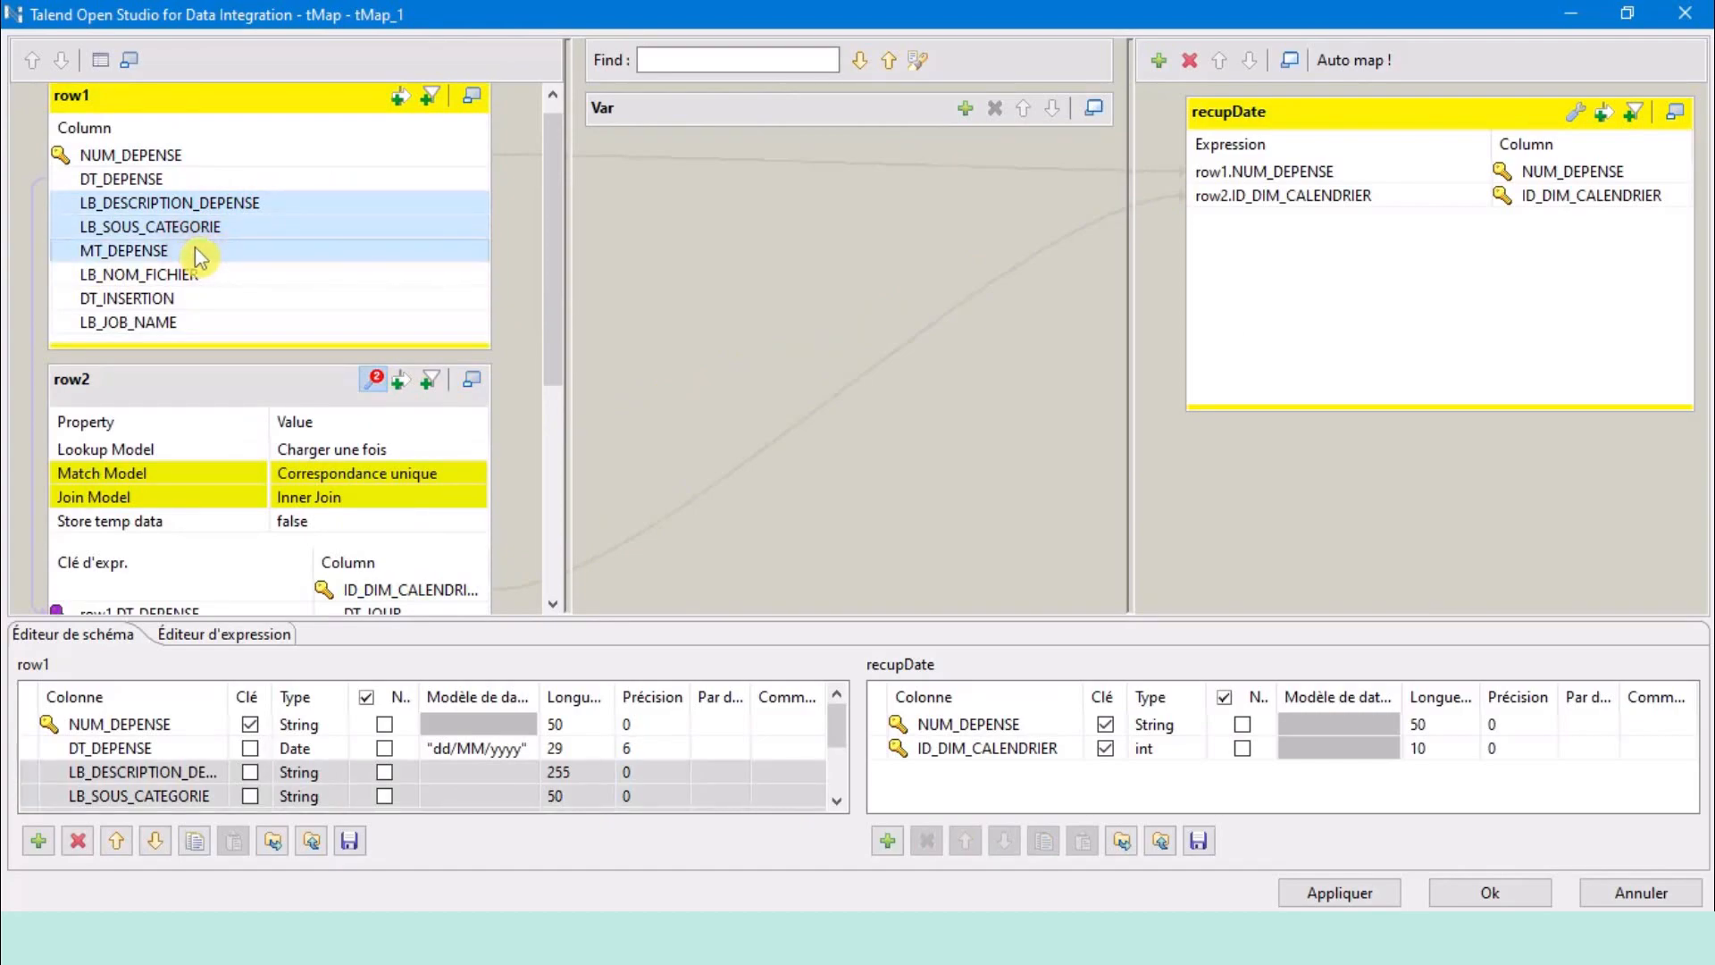
left_click_drag(199, 259, 1295, 293)
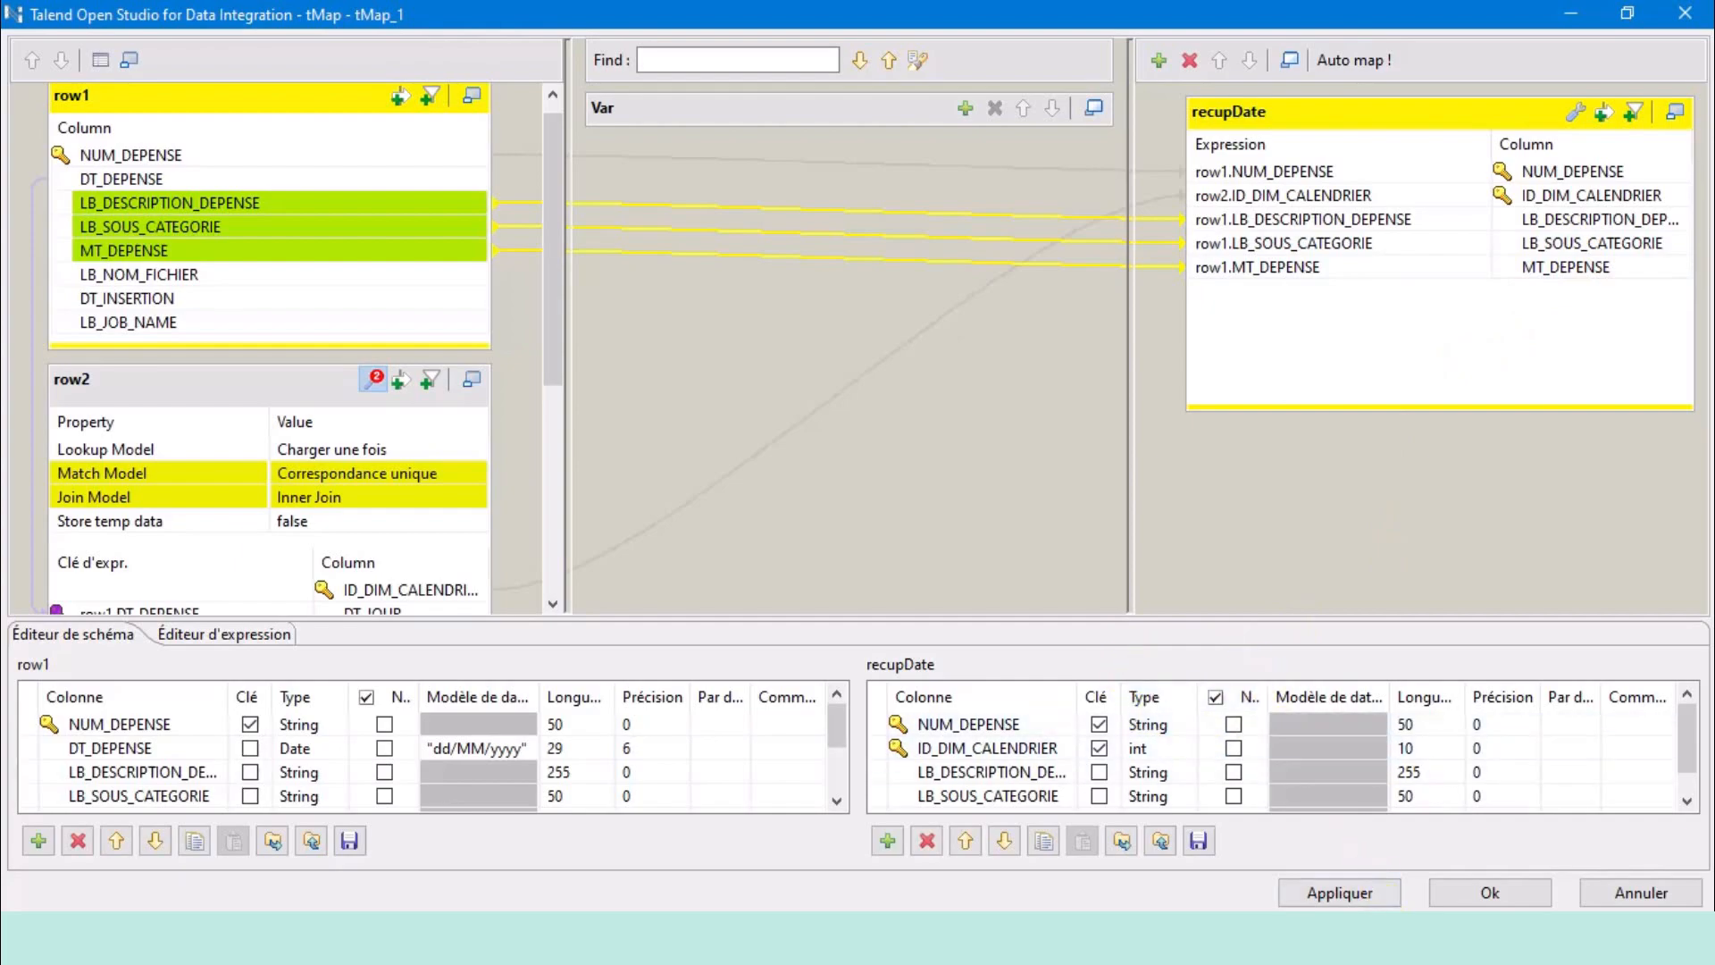
left_click(1490, 893)
left_click(678, 417)
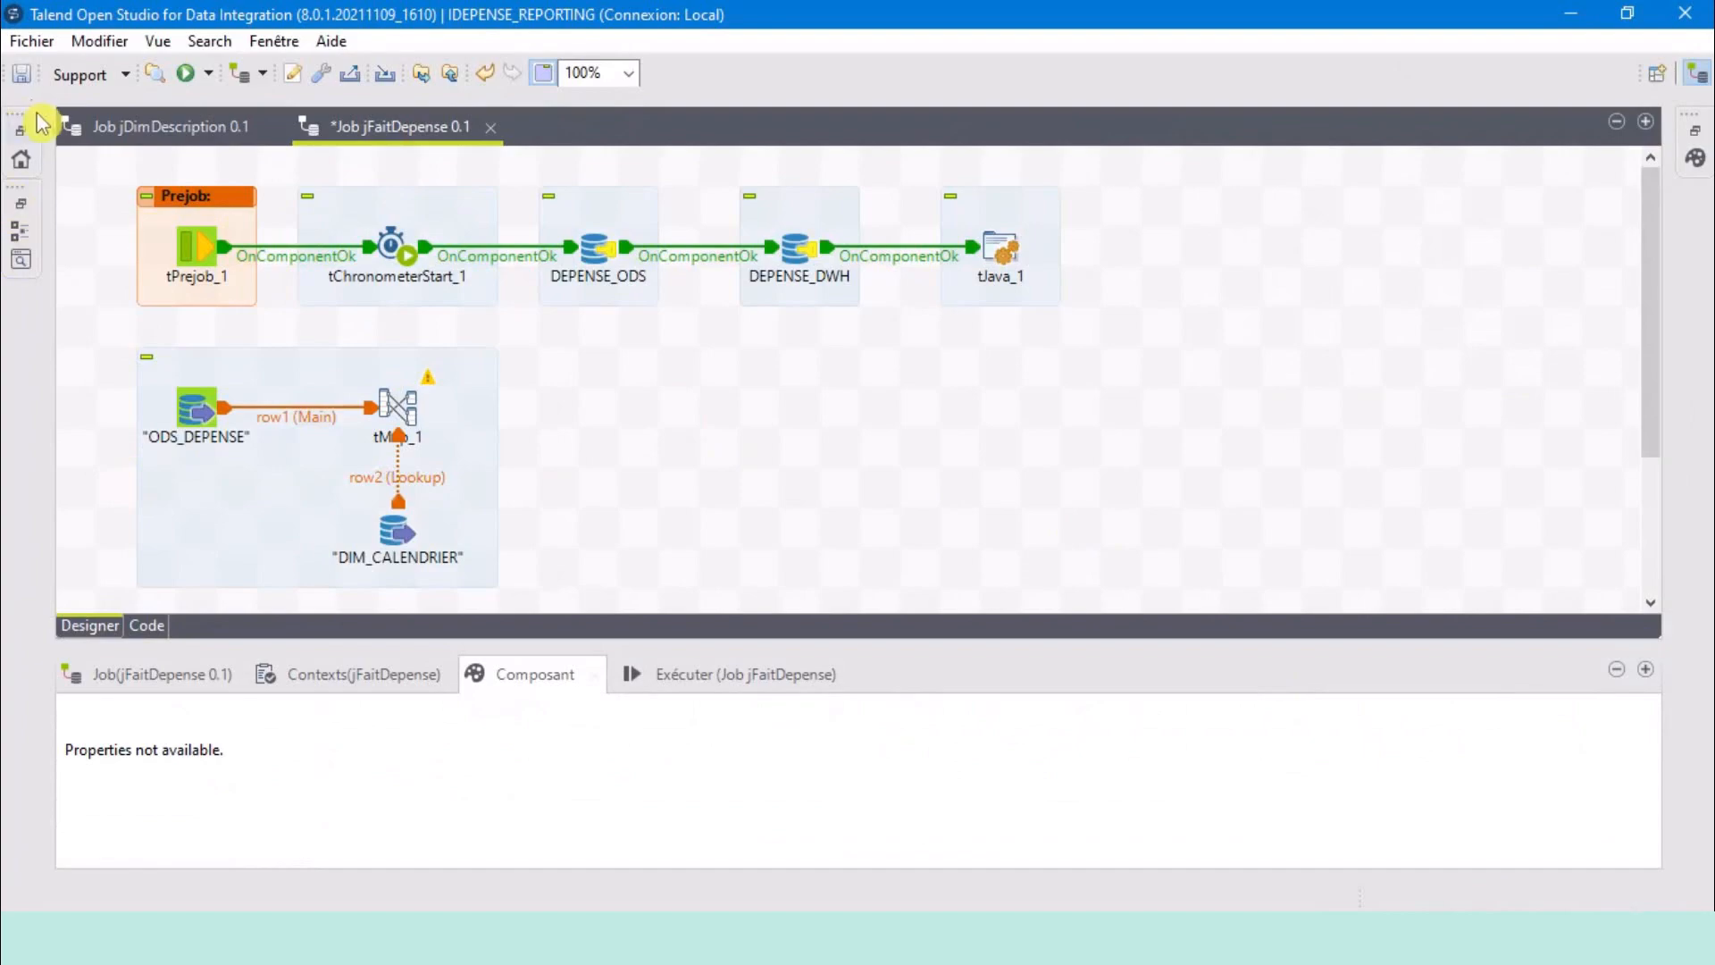
Add the DIM_DESCRIPTION table from the DEPENSE_DWH metadata to the job as a tDBInput(PostgreSQL) component, beside DIM_CALENDRIER.
left_click(21, 139)
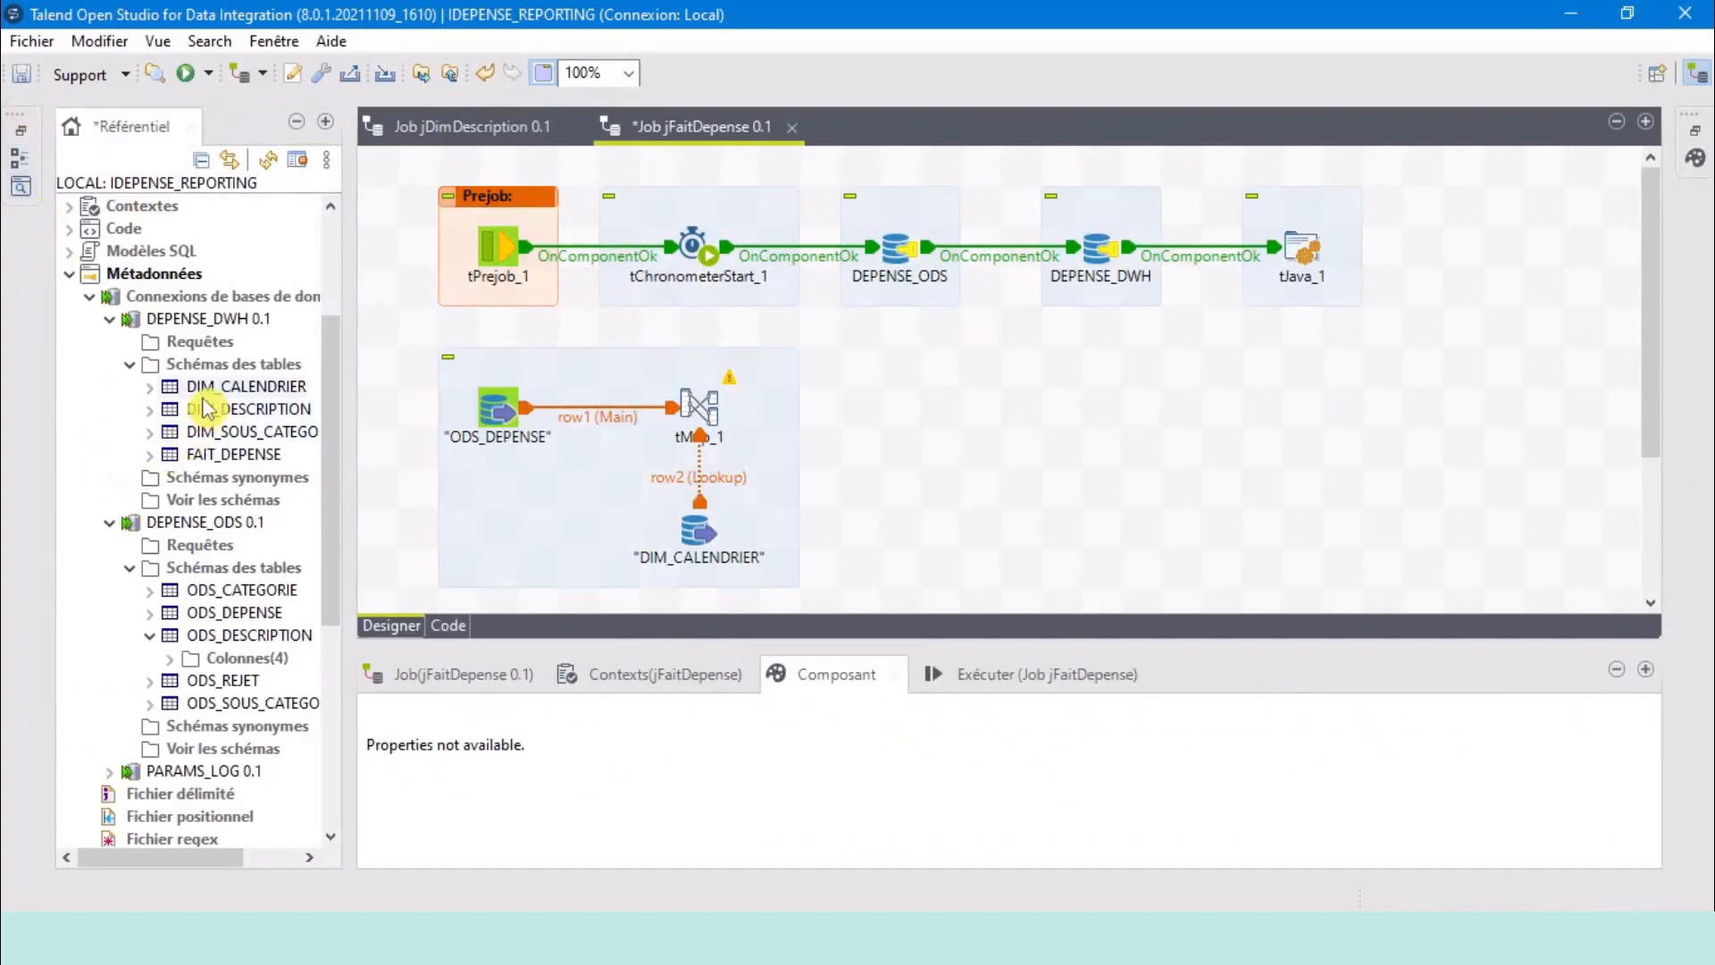
left_click(226, 390)
left_click(215, 409)
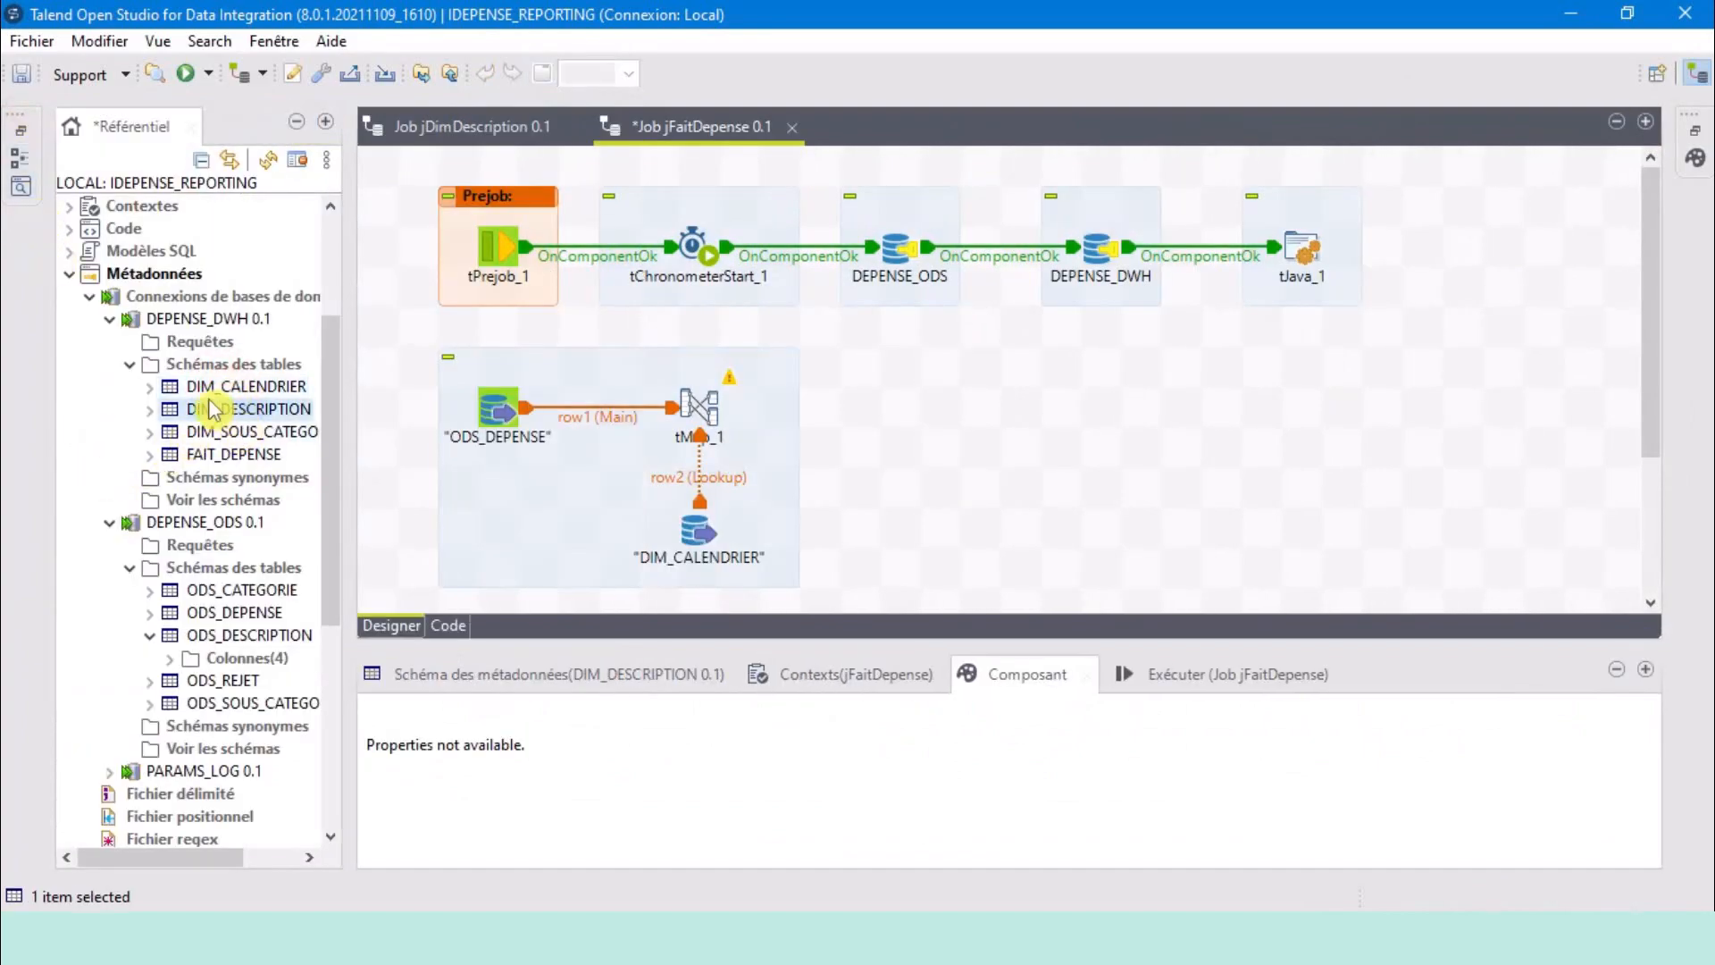
left_click_drag(214, 413, 934, 535)
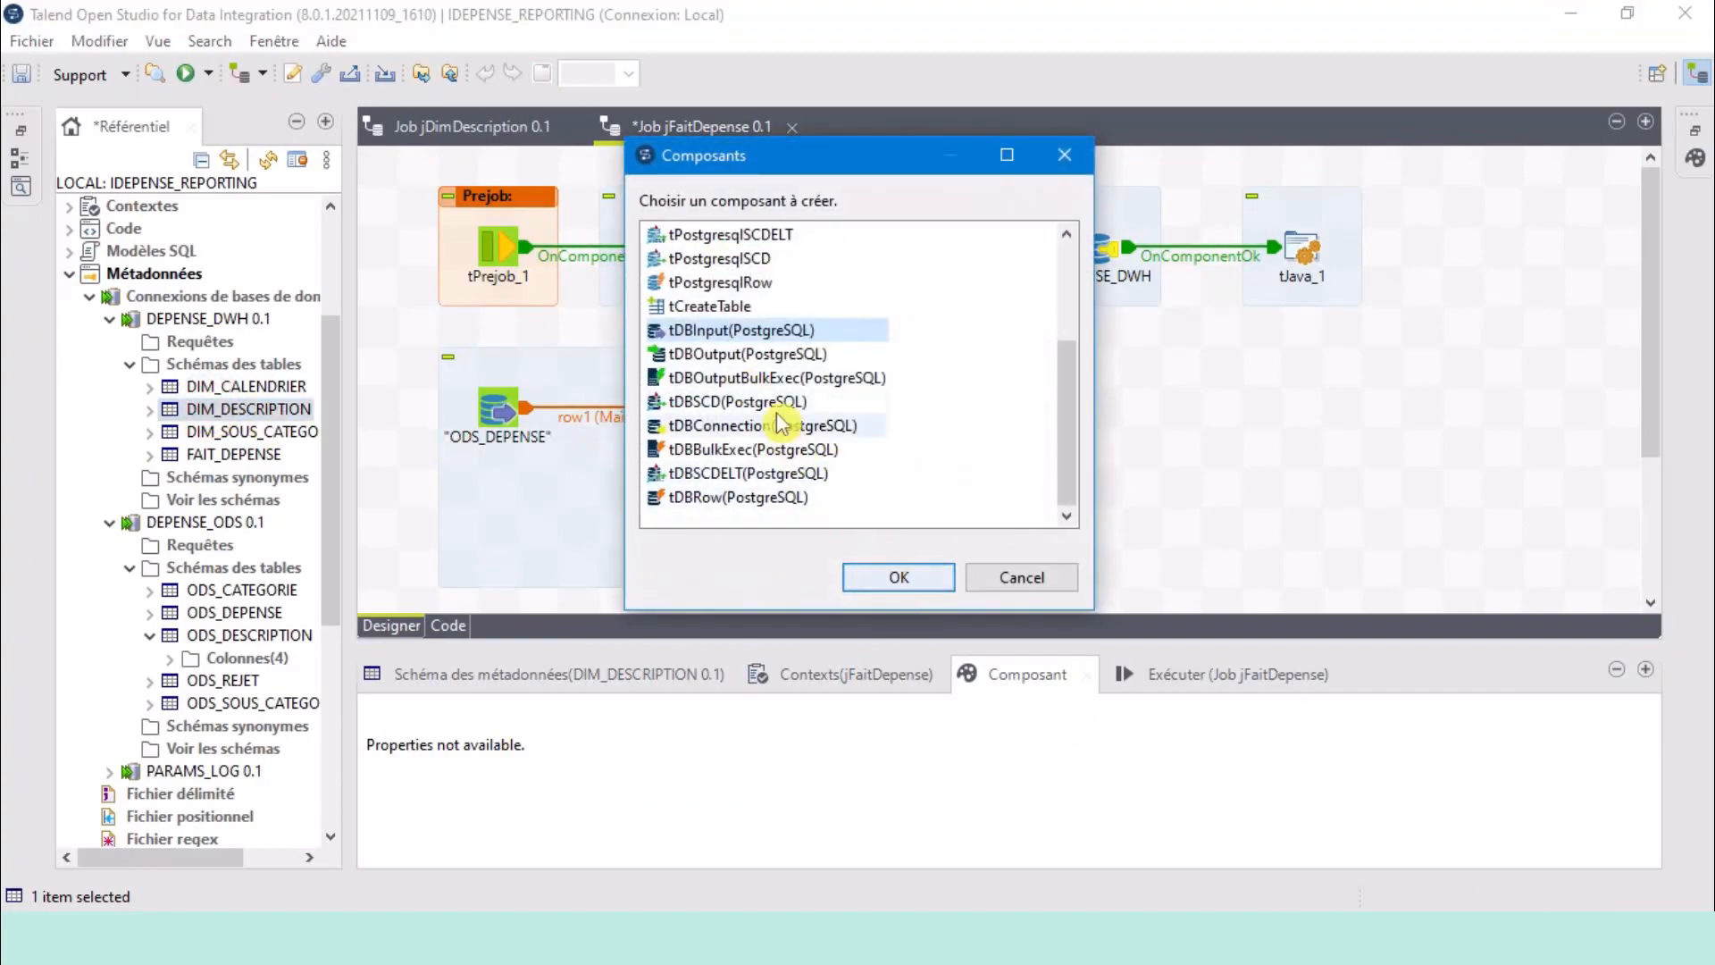
left_click(892, 578)
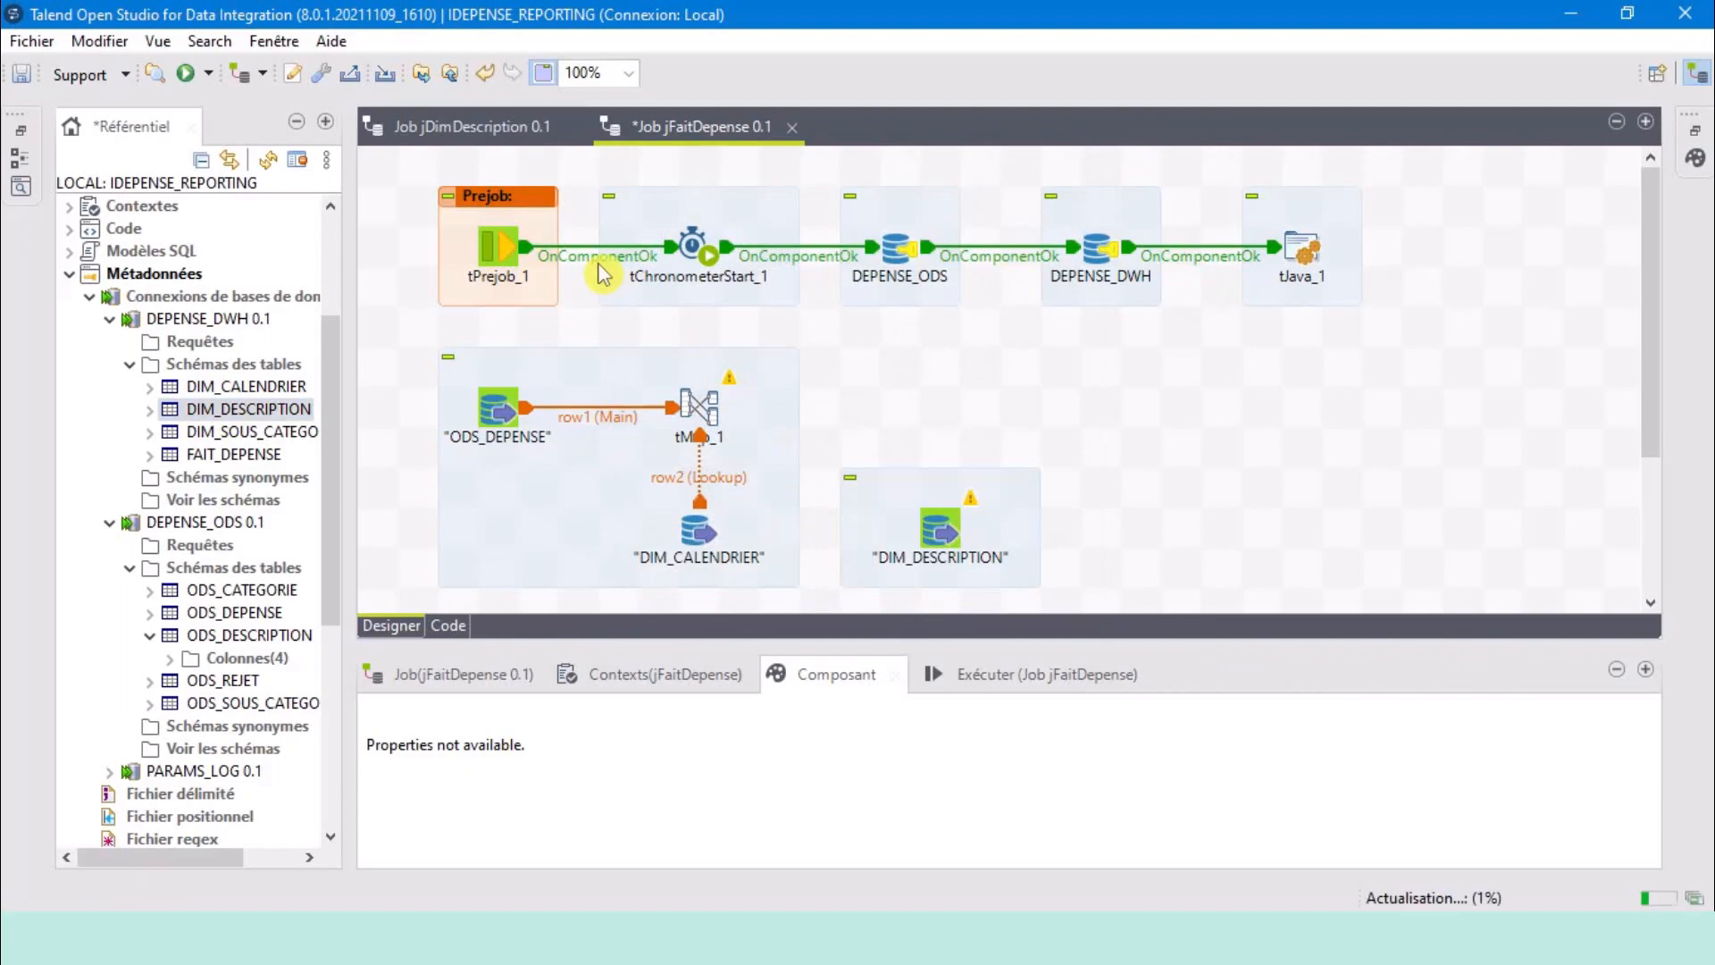
left_click(295, 125)
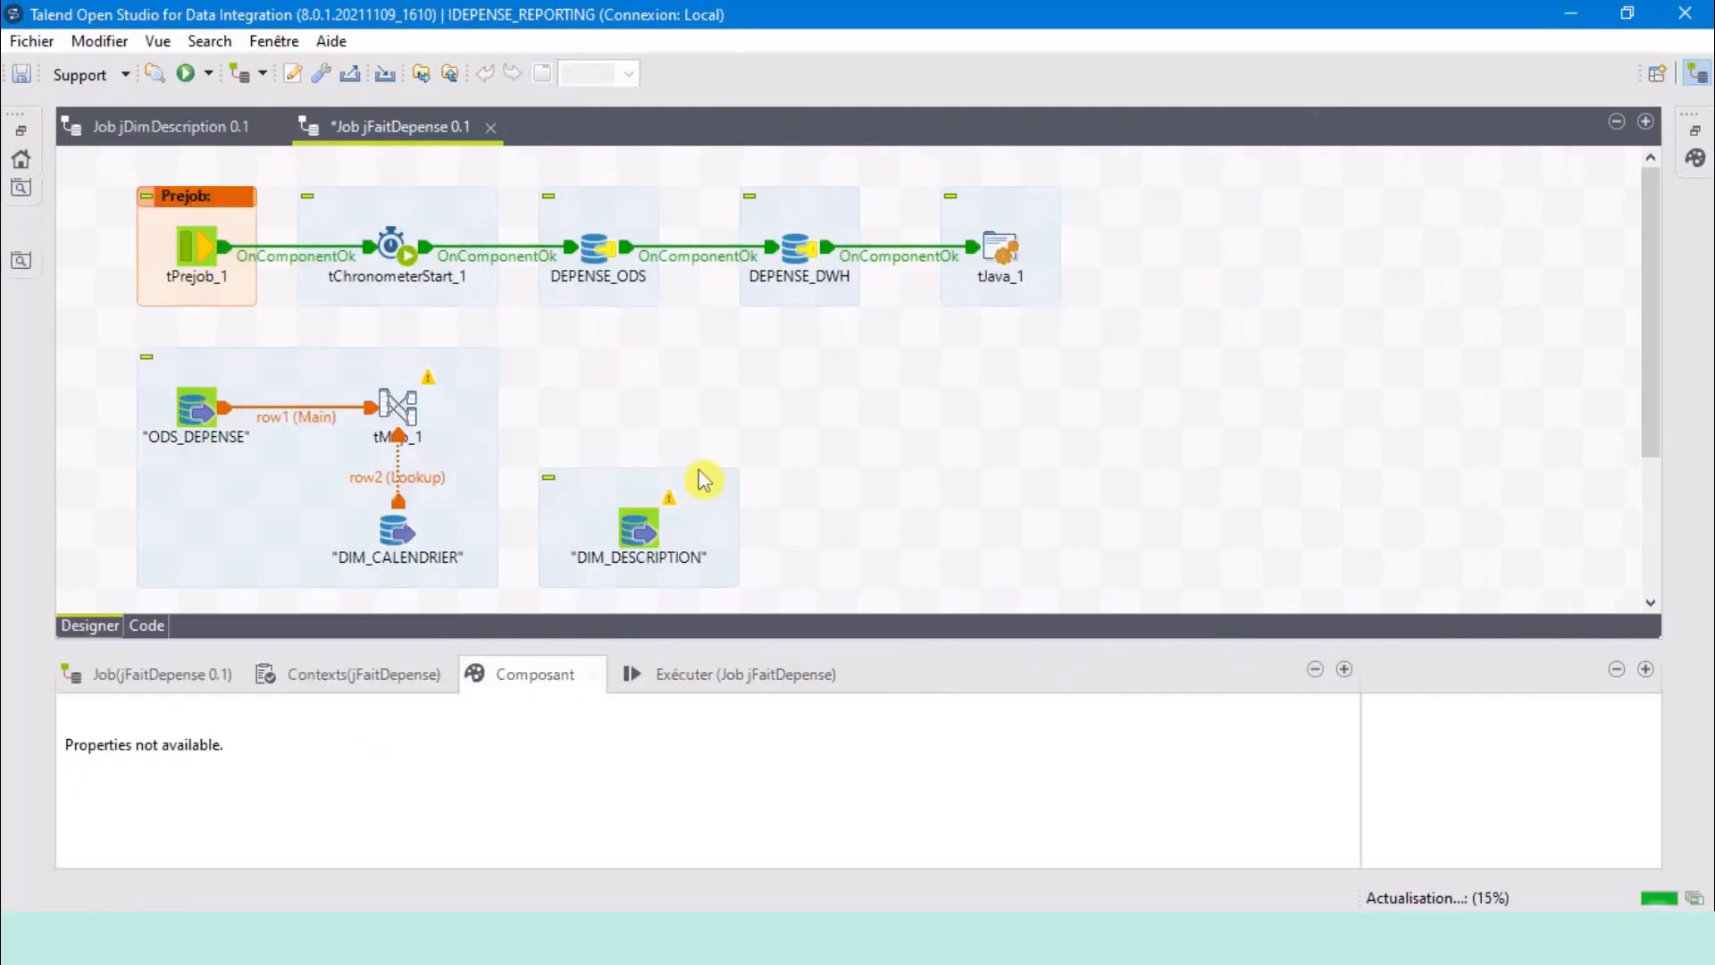
Add a second tMap component just above the DIM_DESCRIPTION input.
left_click(645, 397)
type("tma")
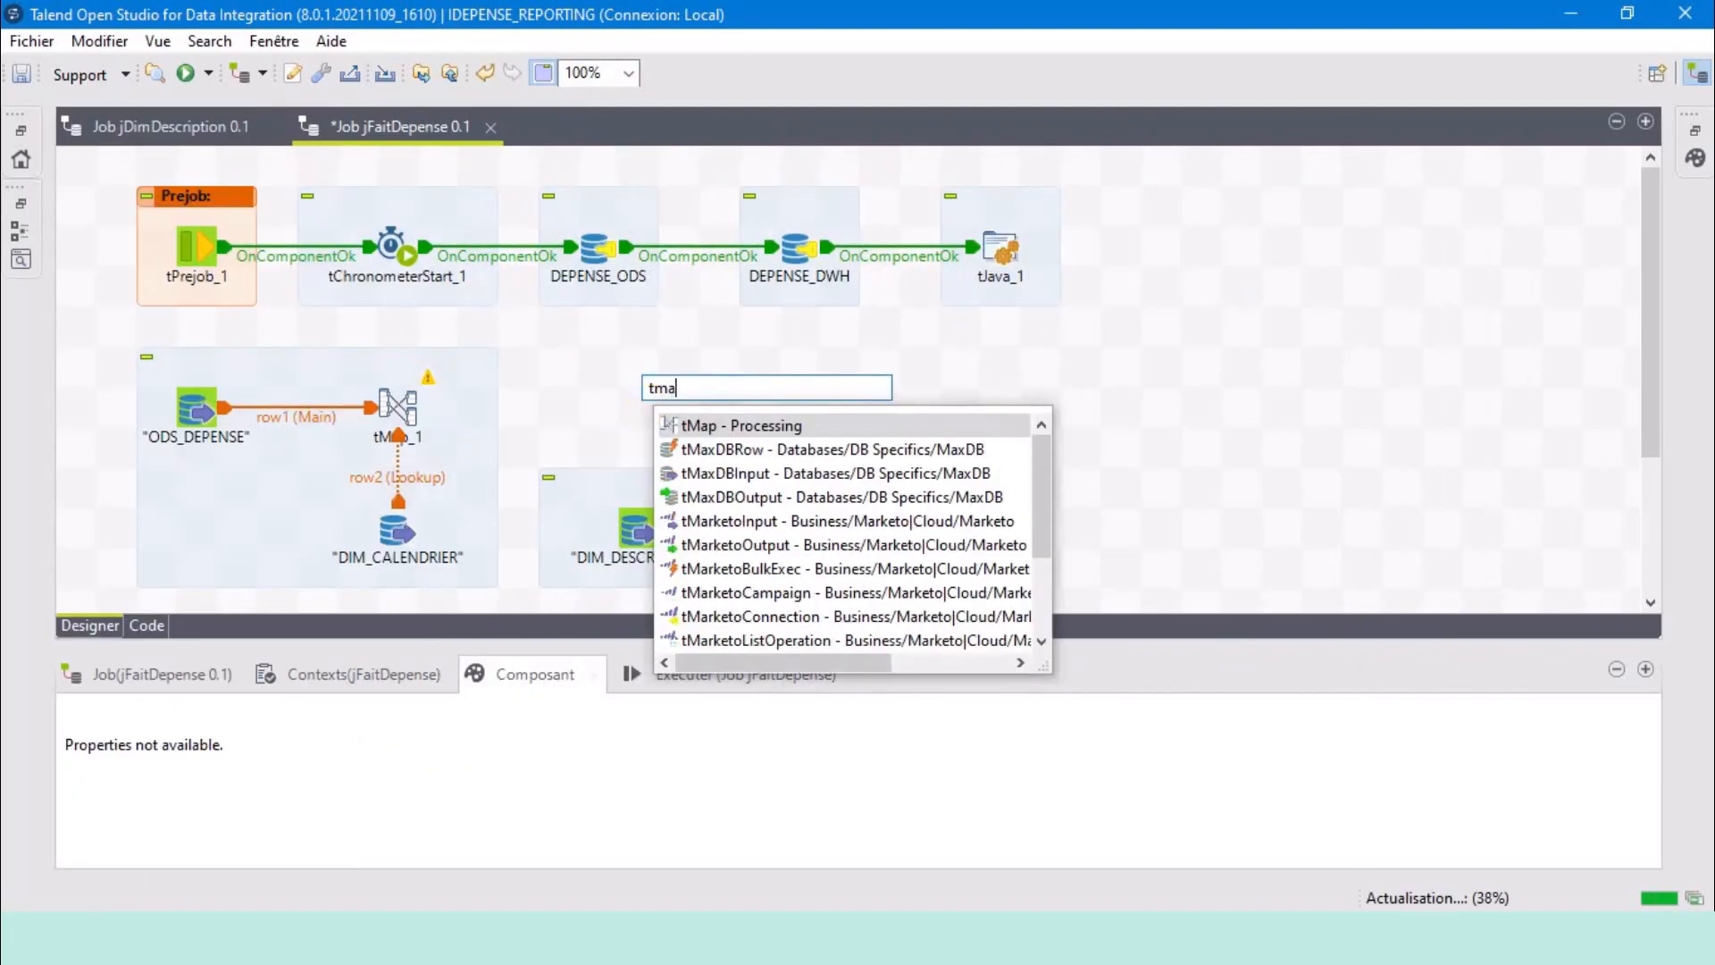
double_click(701, 425)
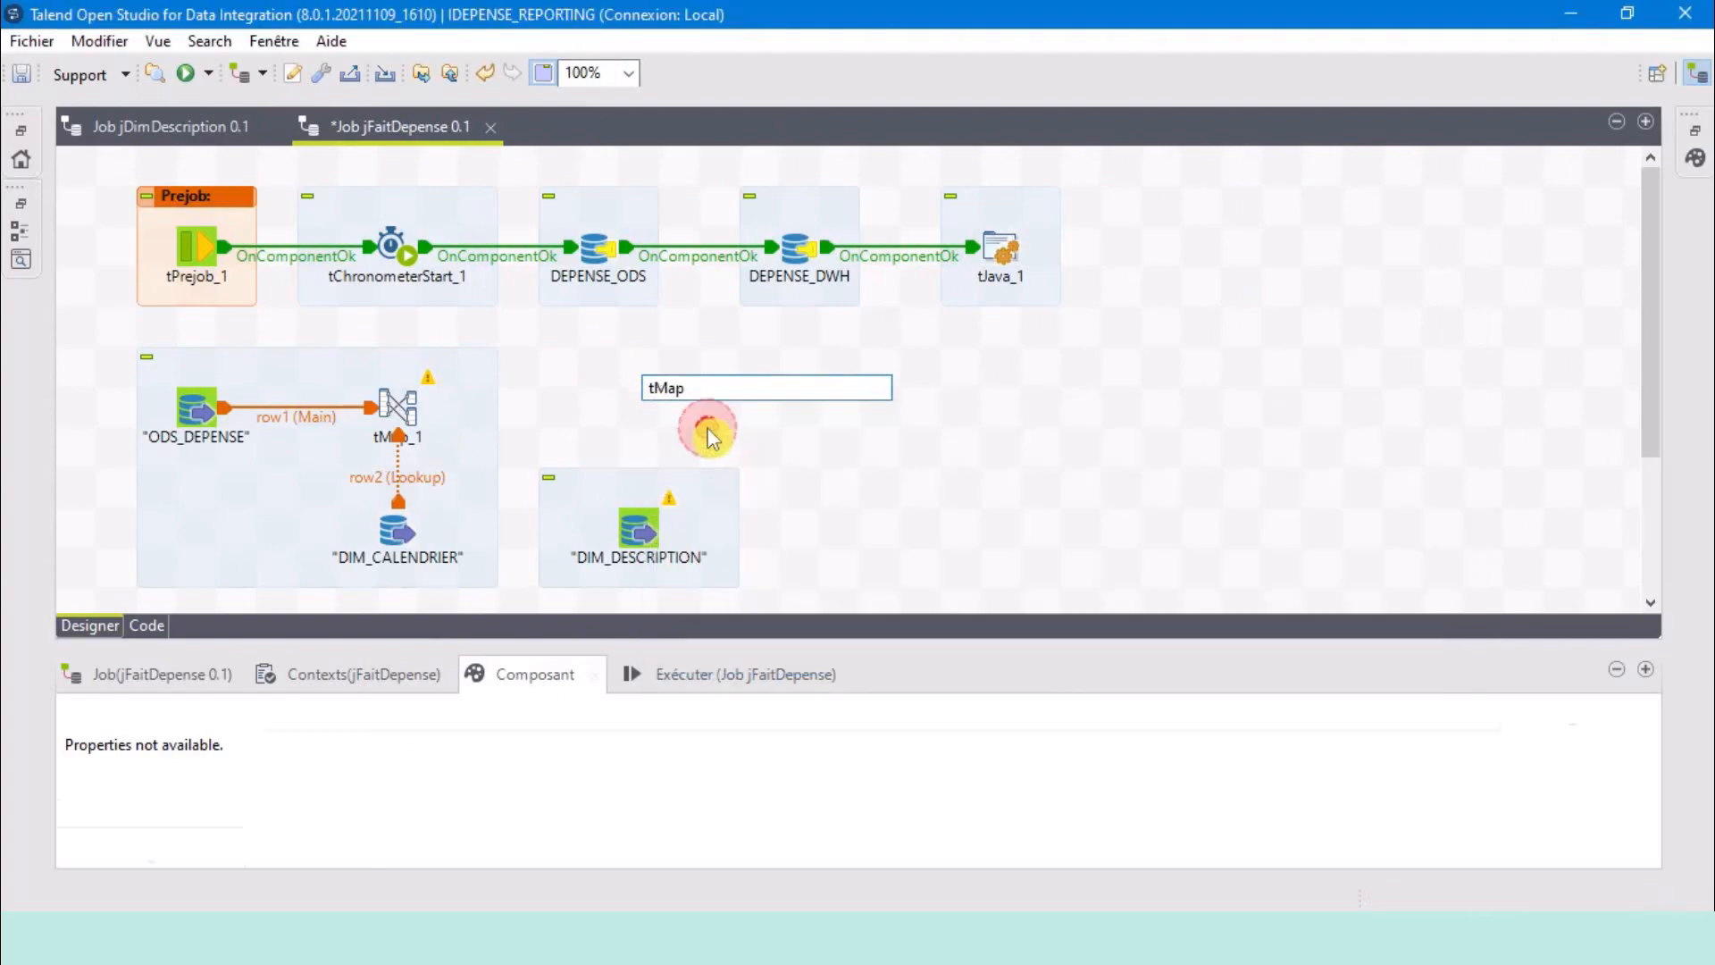
Link tMap_1 to tMap_2 with the recupDate output row.
left_click(417, 414)
right_click(398, 404)
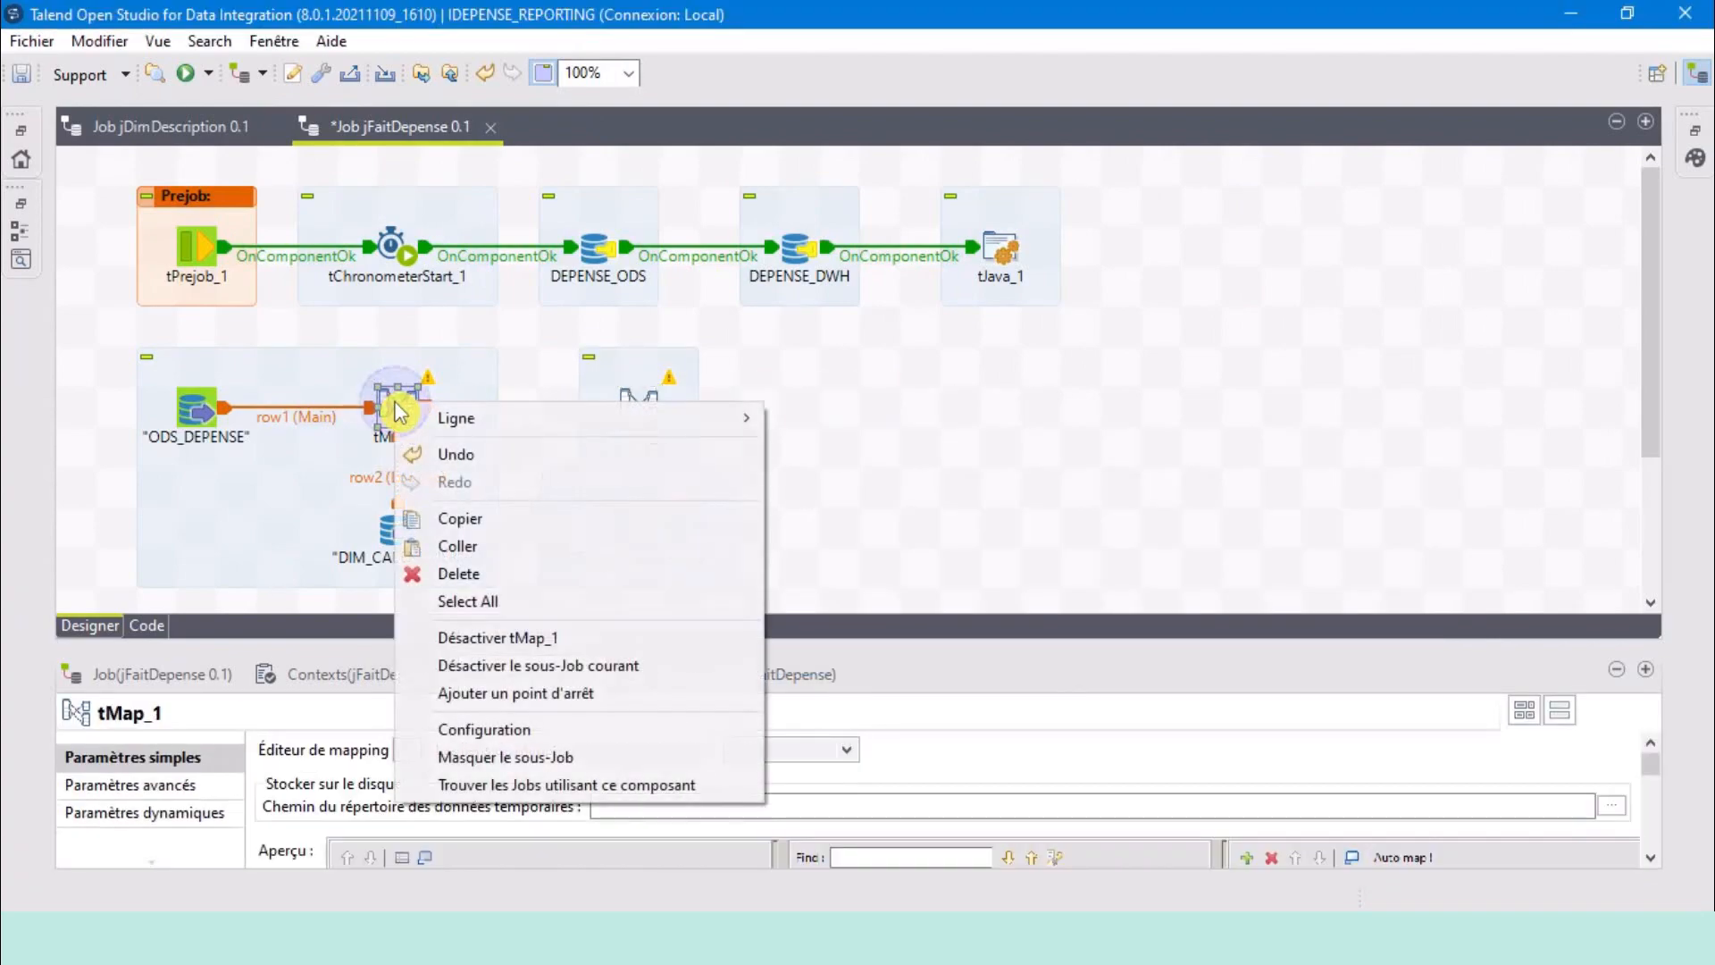
mouse_move(491, 425)
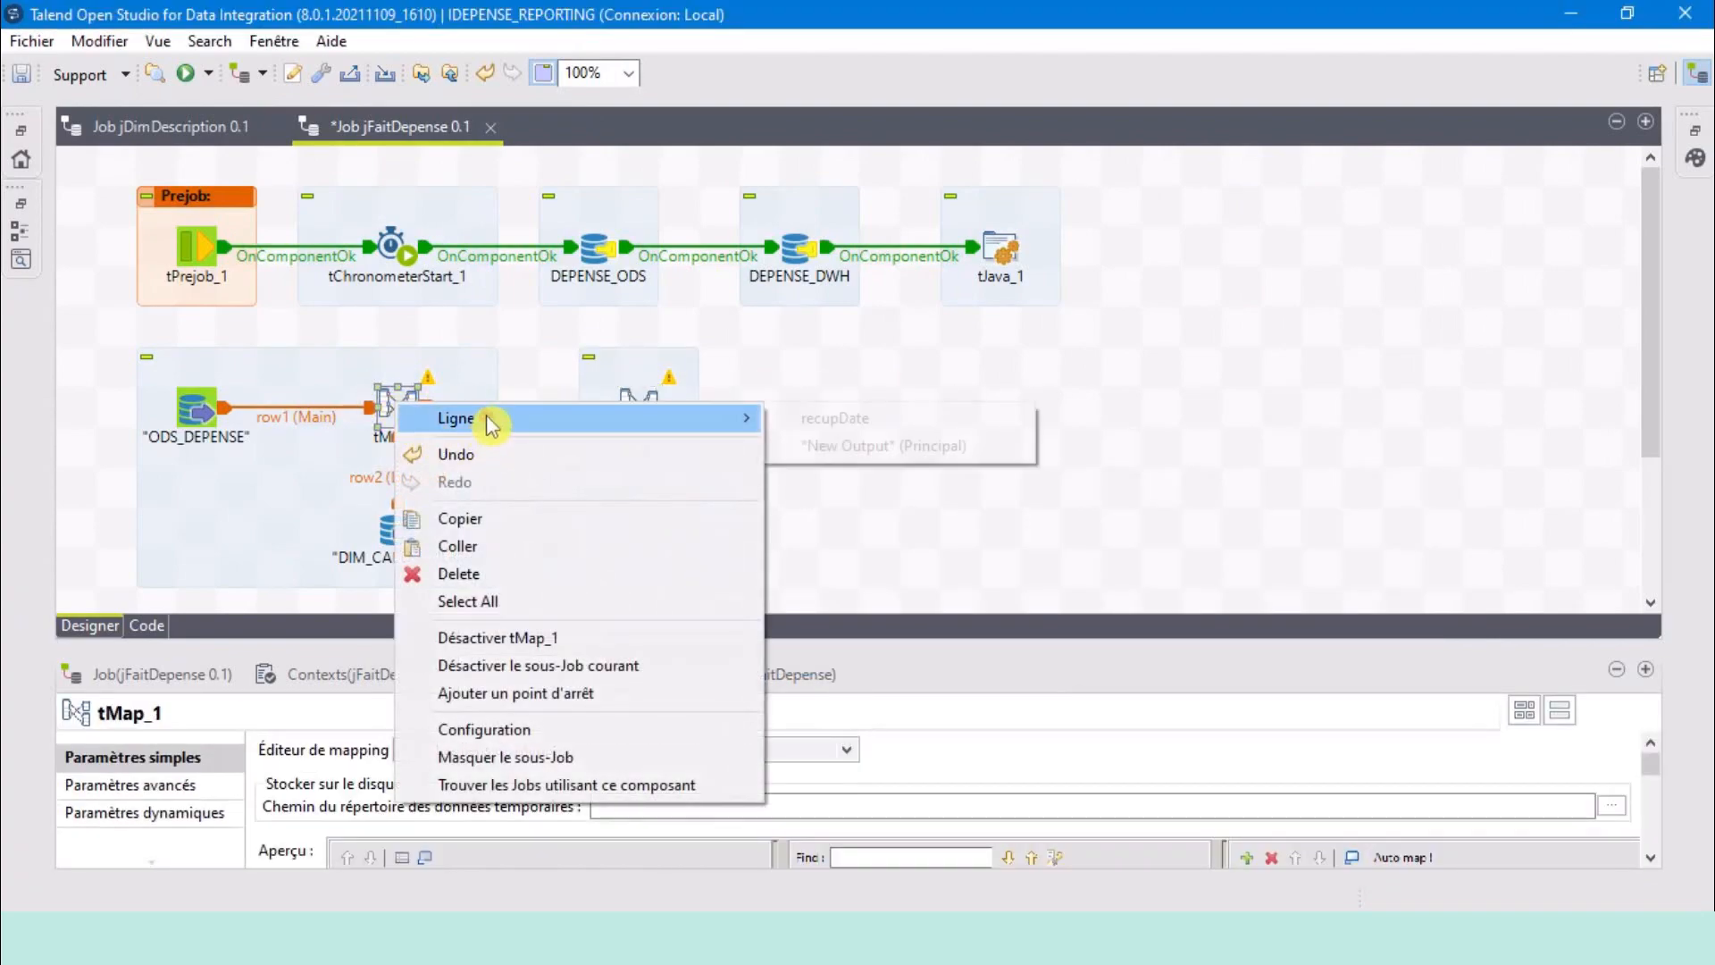
left_click(890, 420)
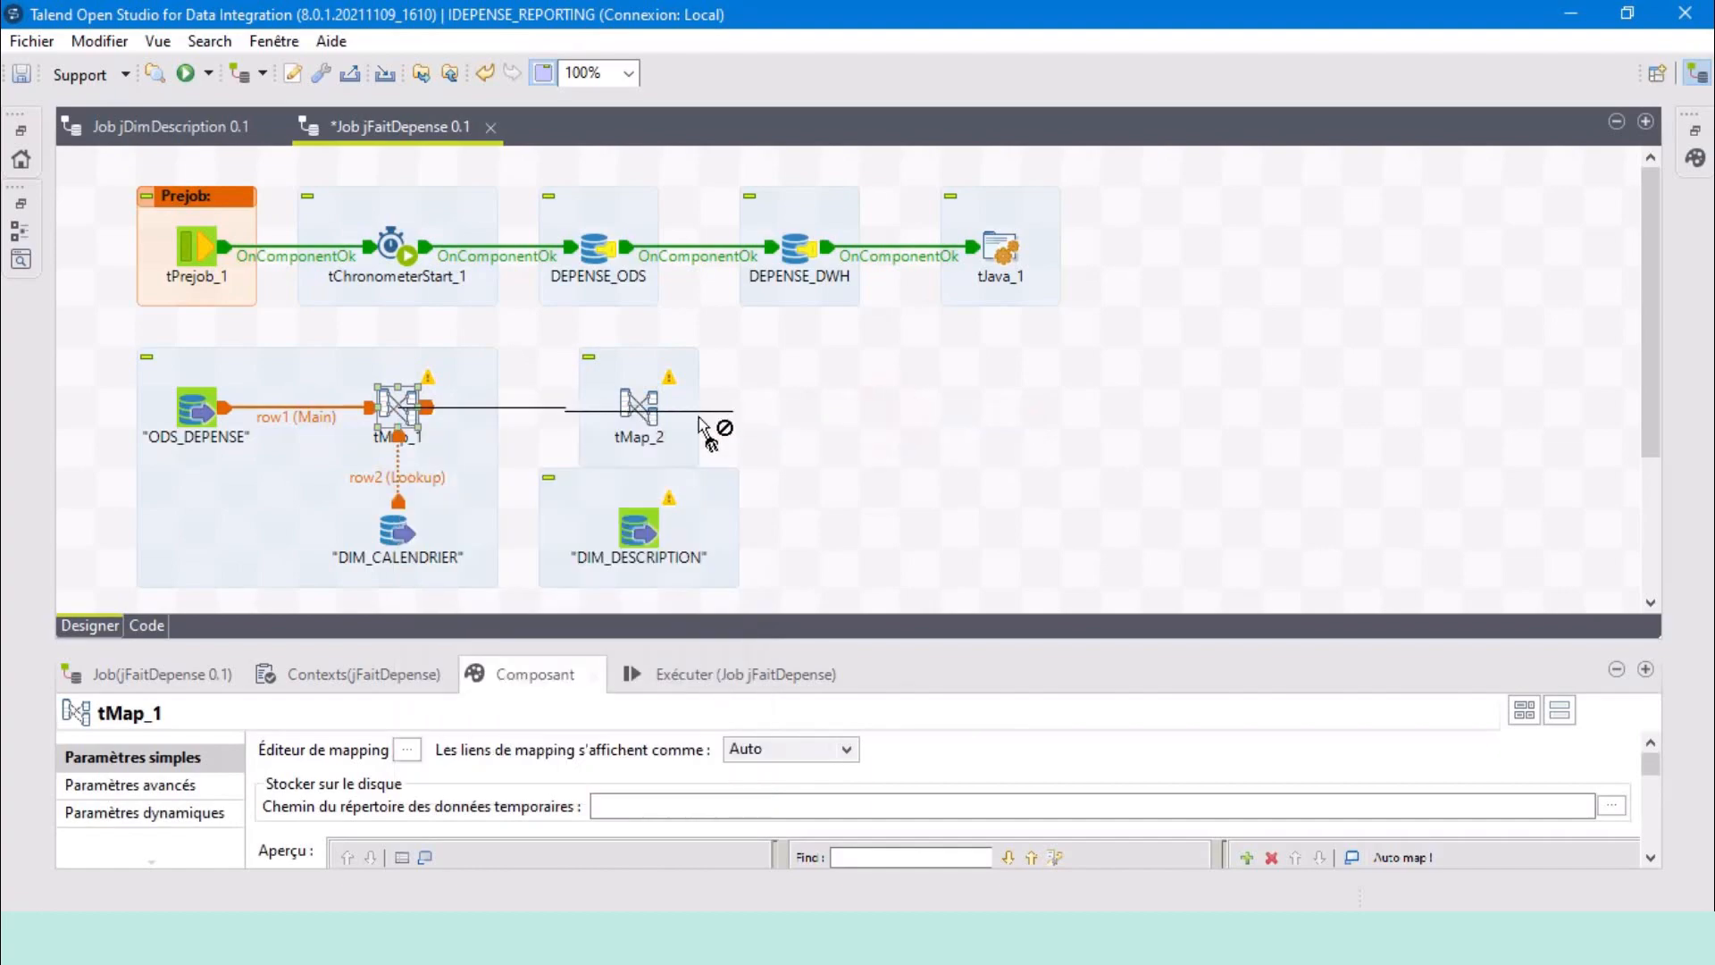
left_click(652, 427)
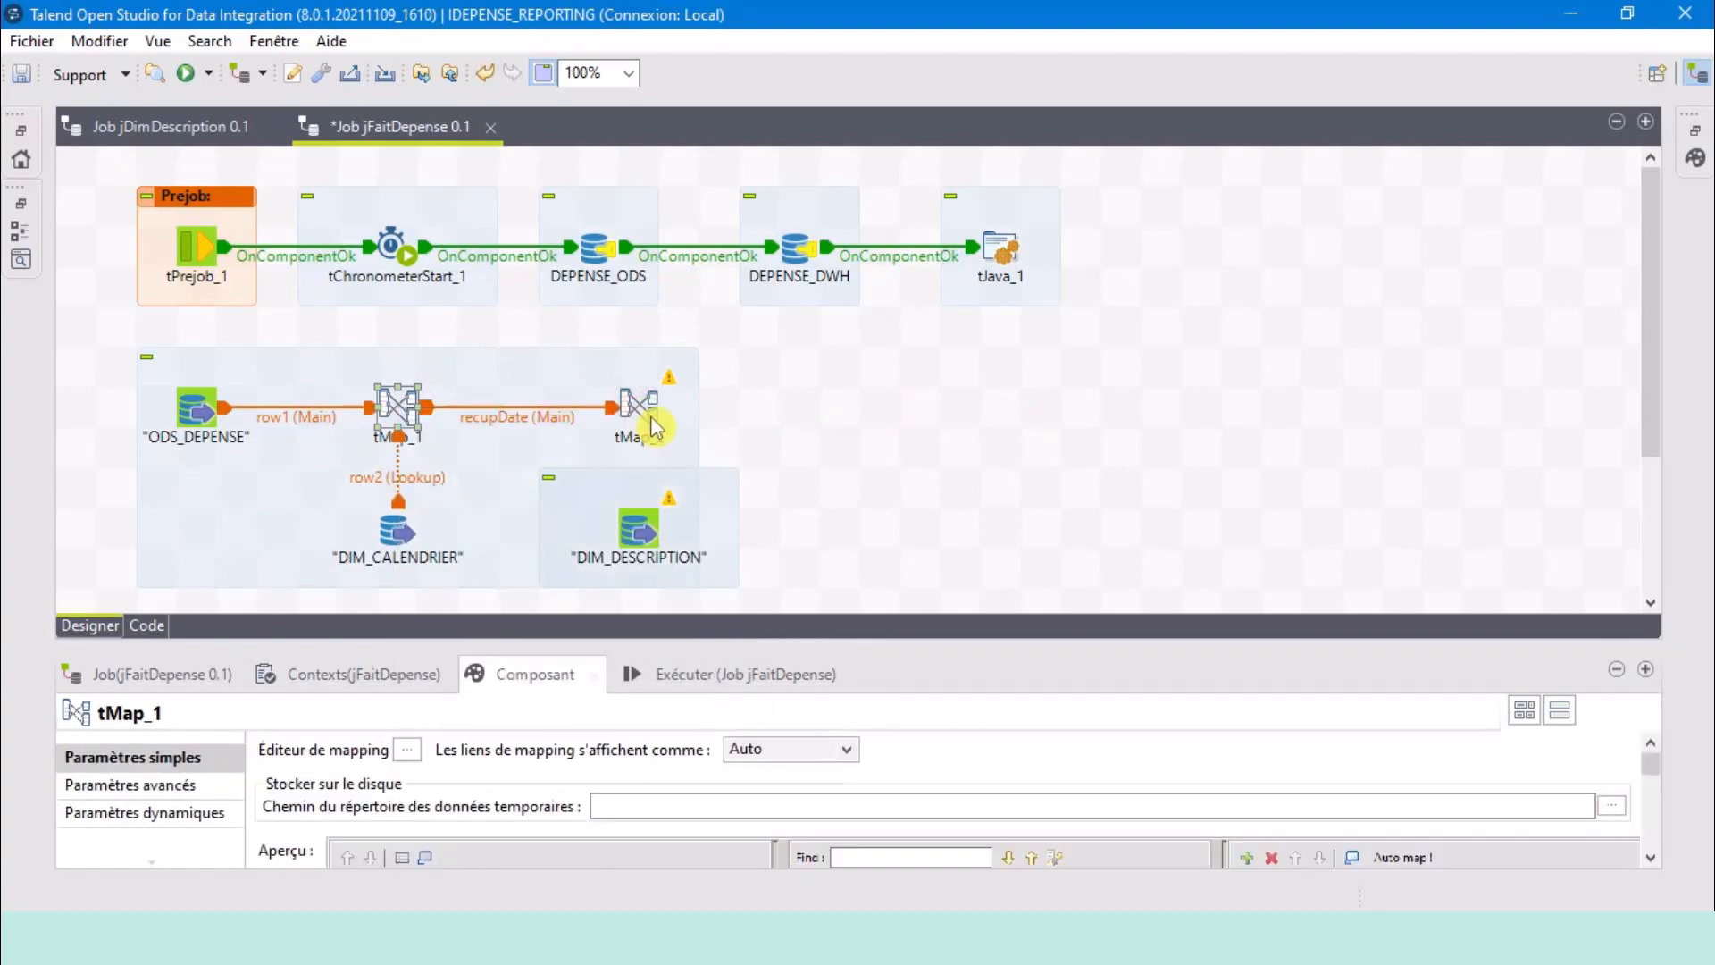
Link the DIM_DESCRIPTION input to tMap_2 with a Principal row as its lookup.
left_click(641, 527)
right_click(640, 527)
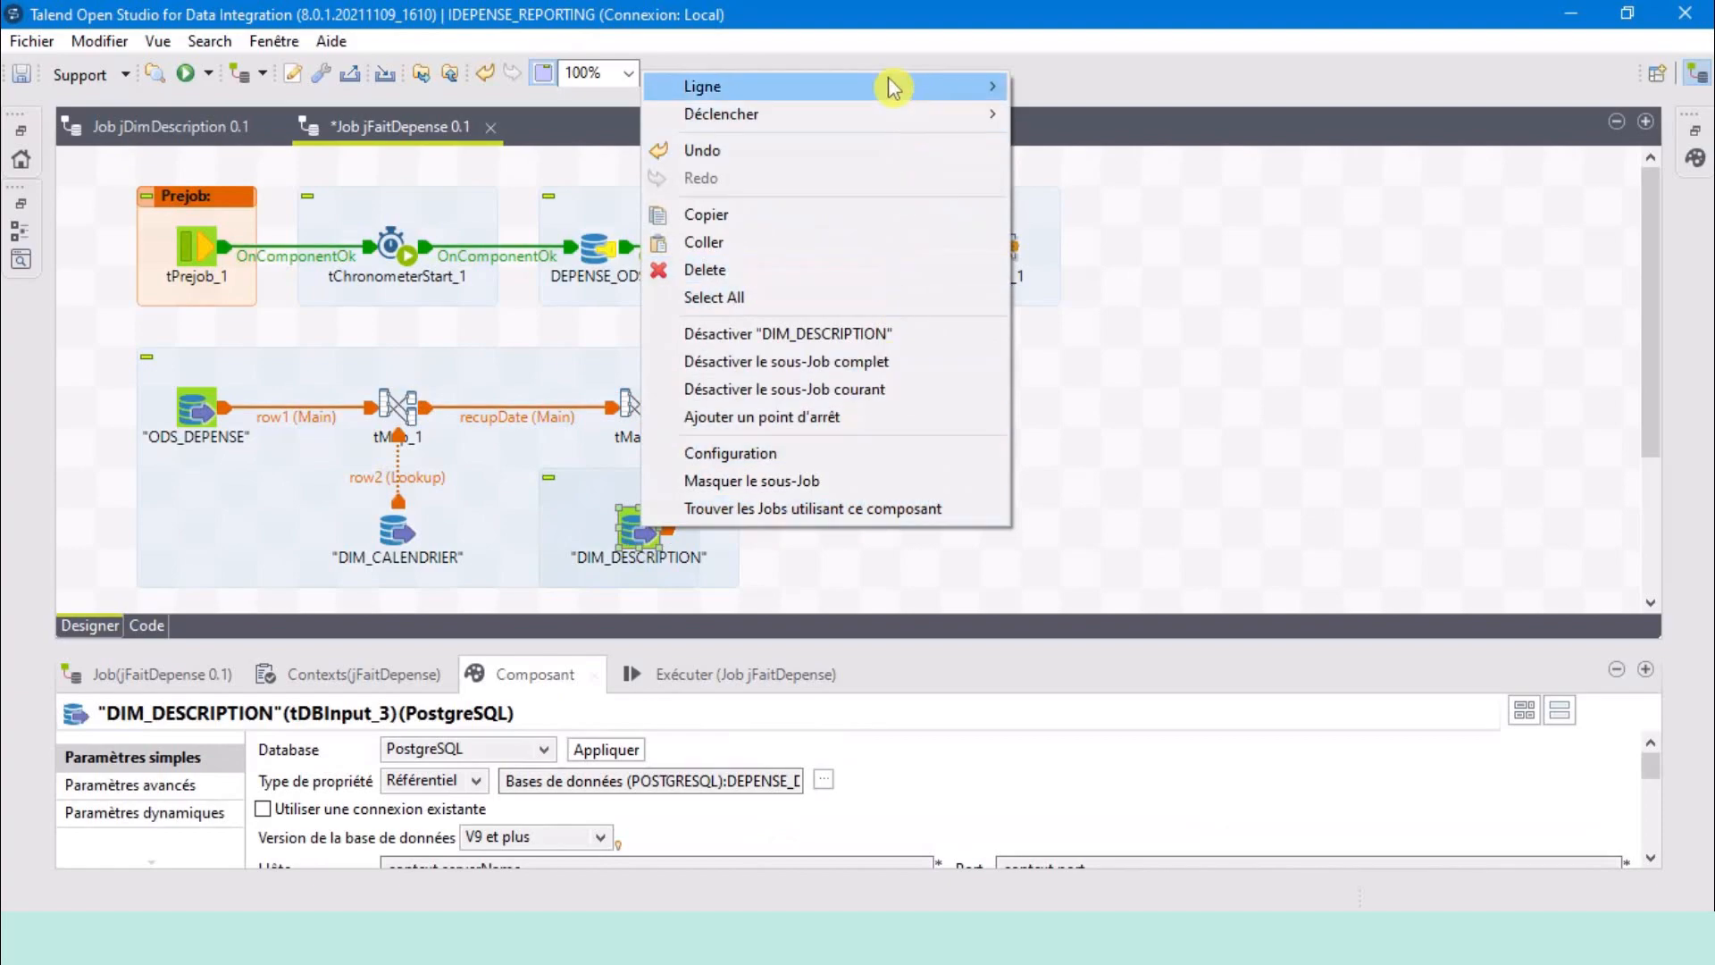
mouse_move(891, 87)
left_click(1105, 91)
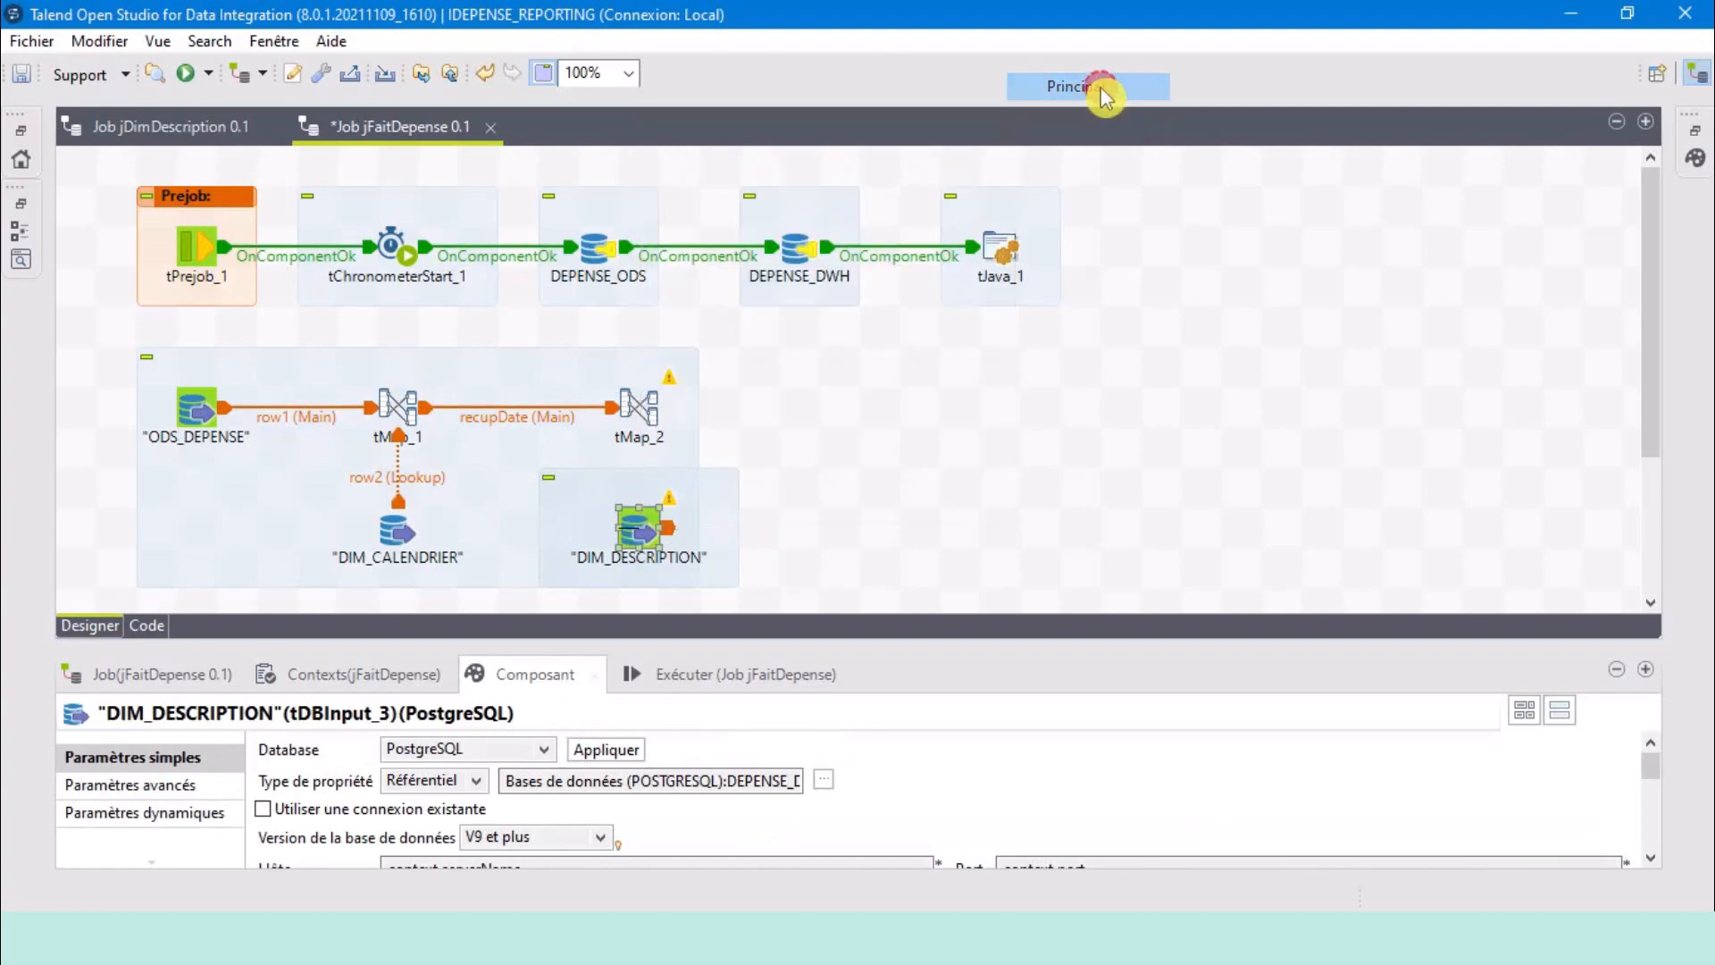
left_click(643, 420)
In the tMap_2 mapping editor, join recupDate.LB_DESCRIPTION_DEPENSE to the matching description column of the row3 lookup.
left_click(643, 419)
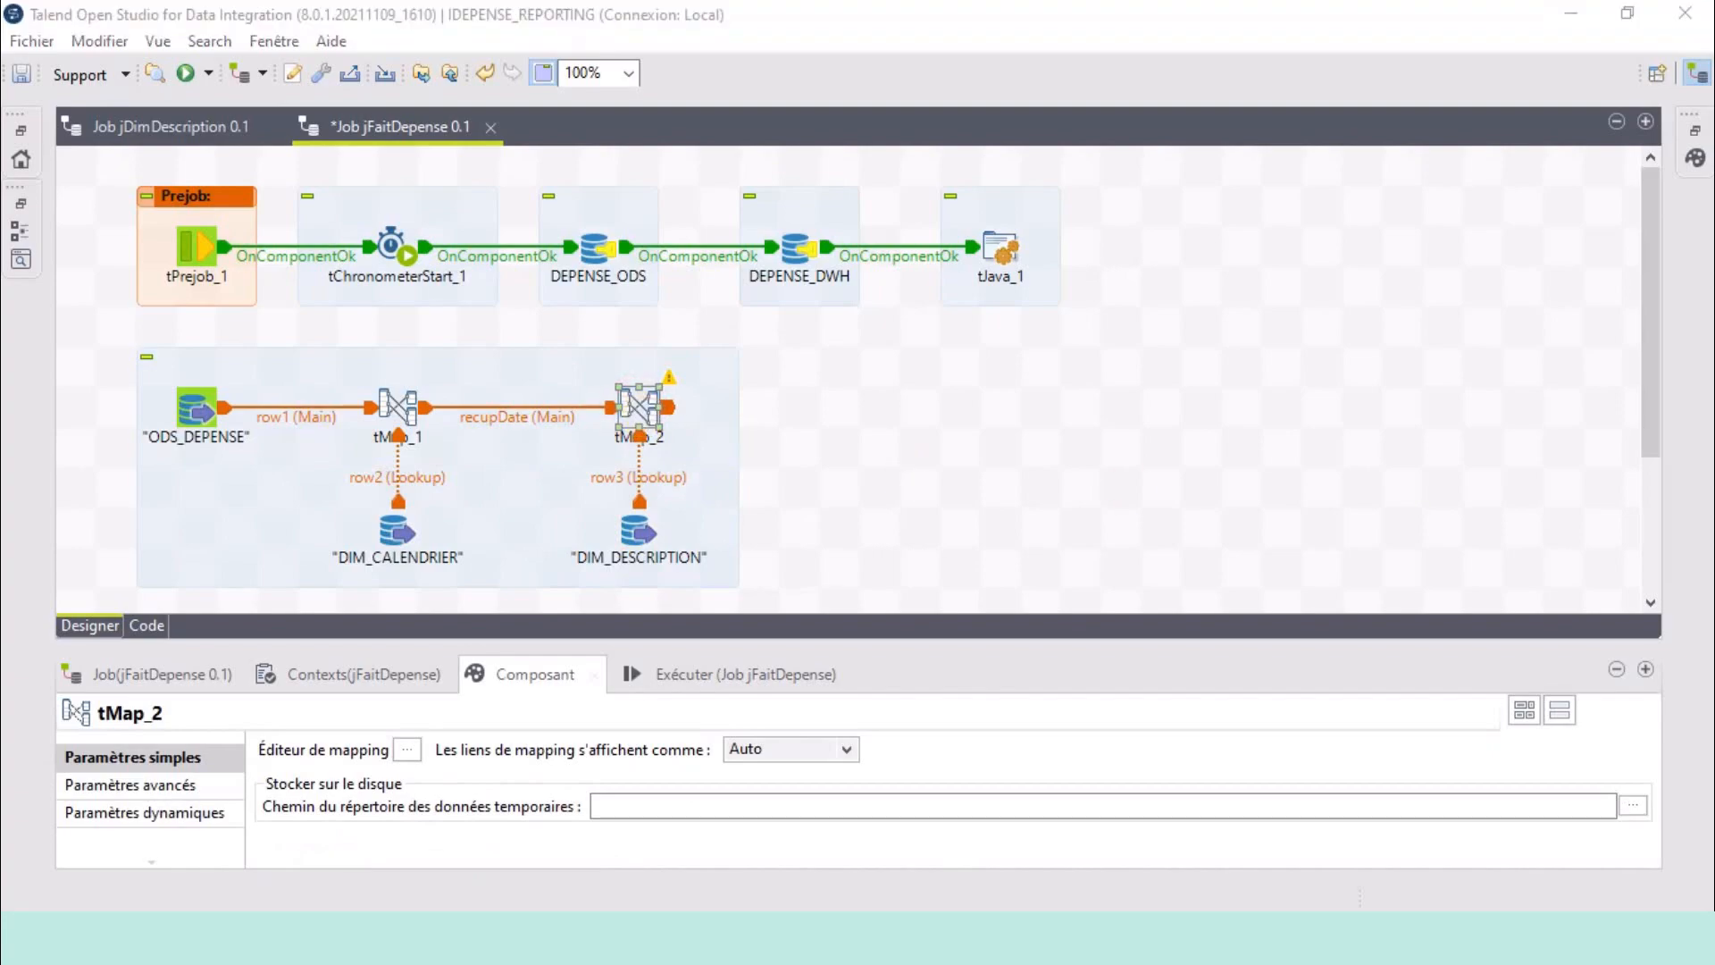
double_click(643, 407)
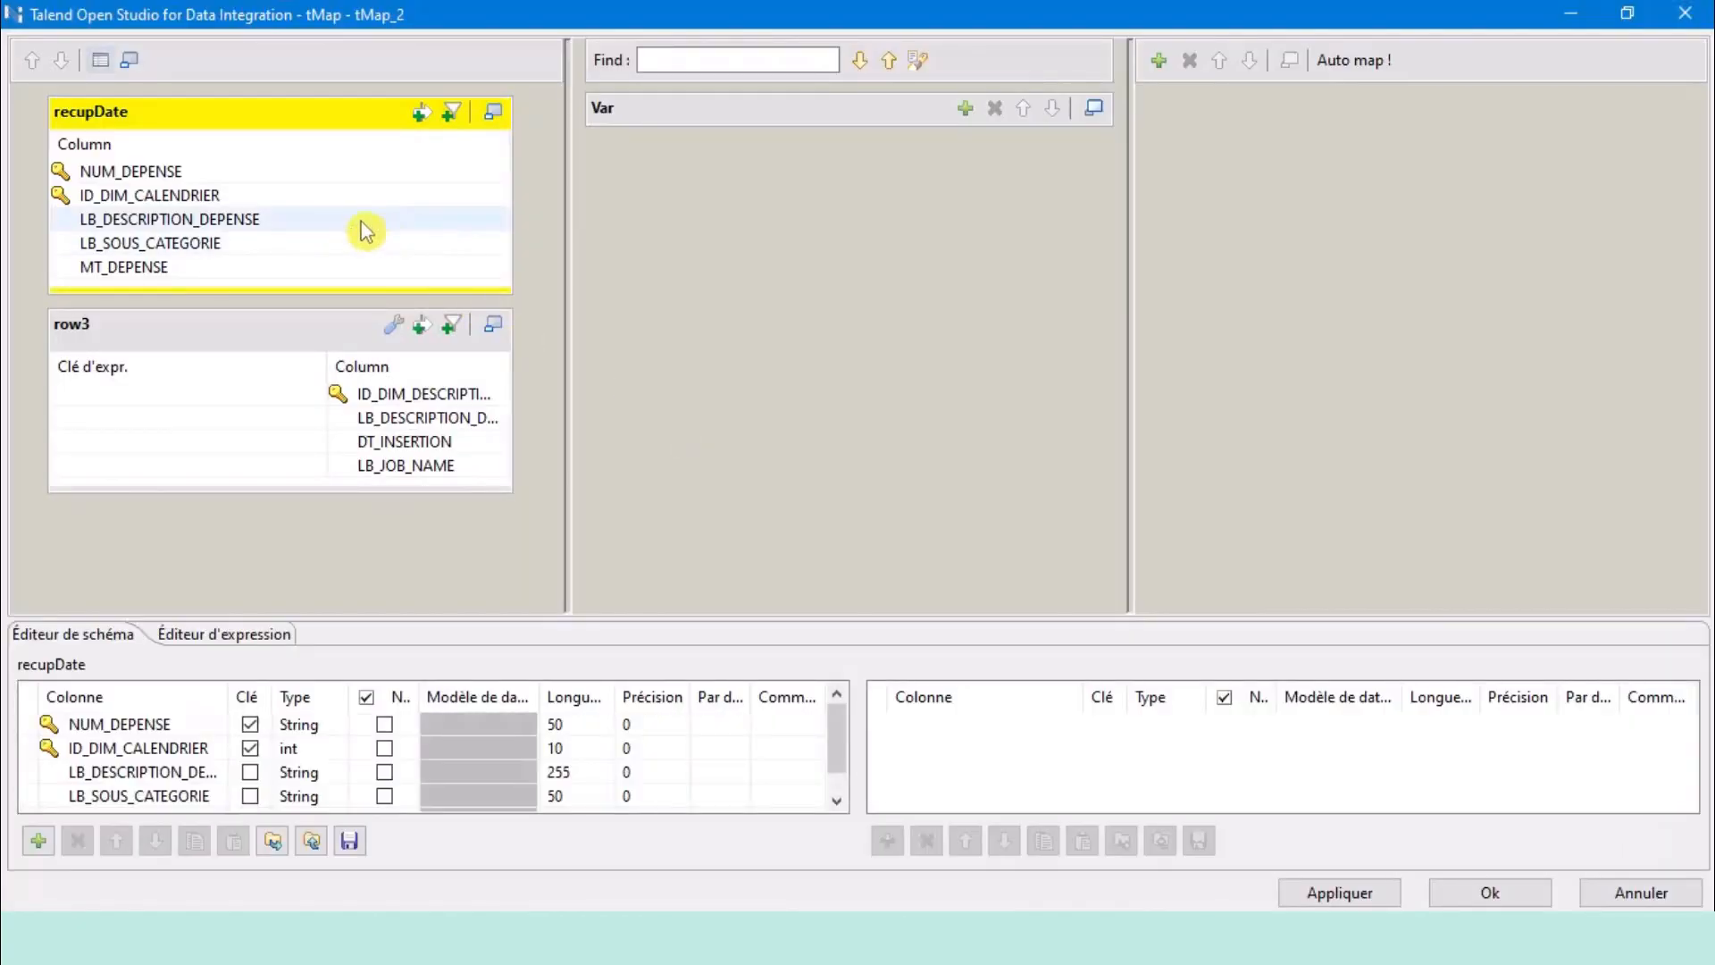
left_click(193, 224)
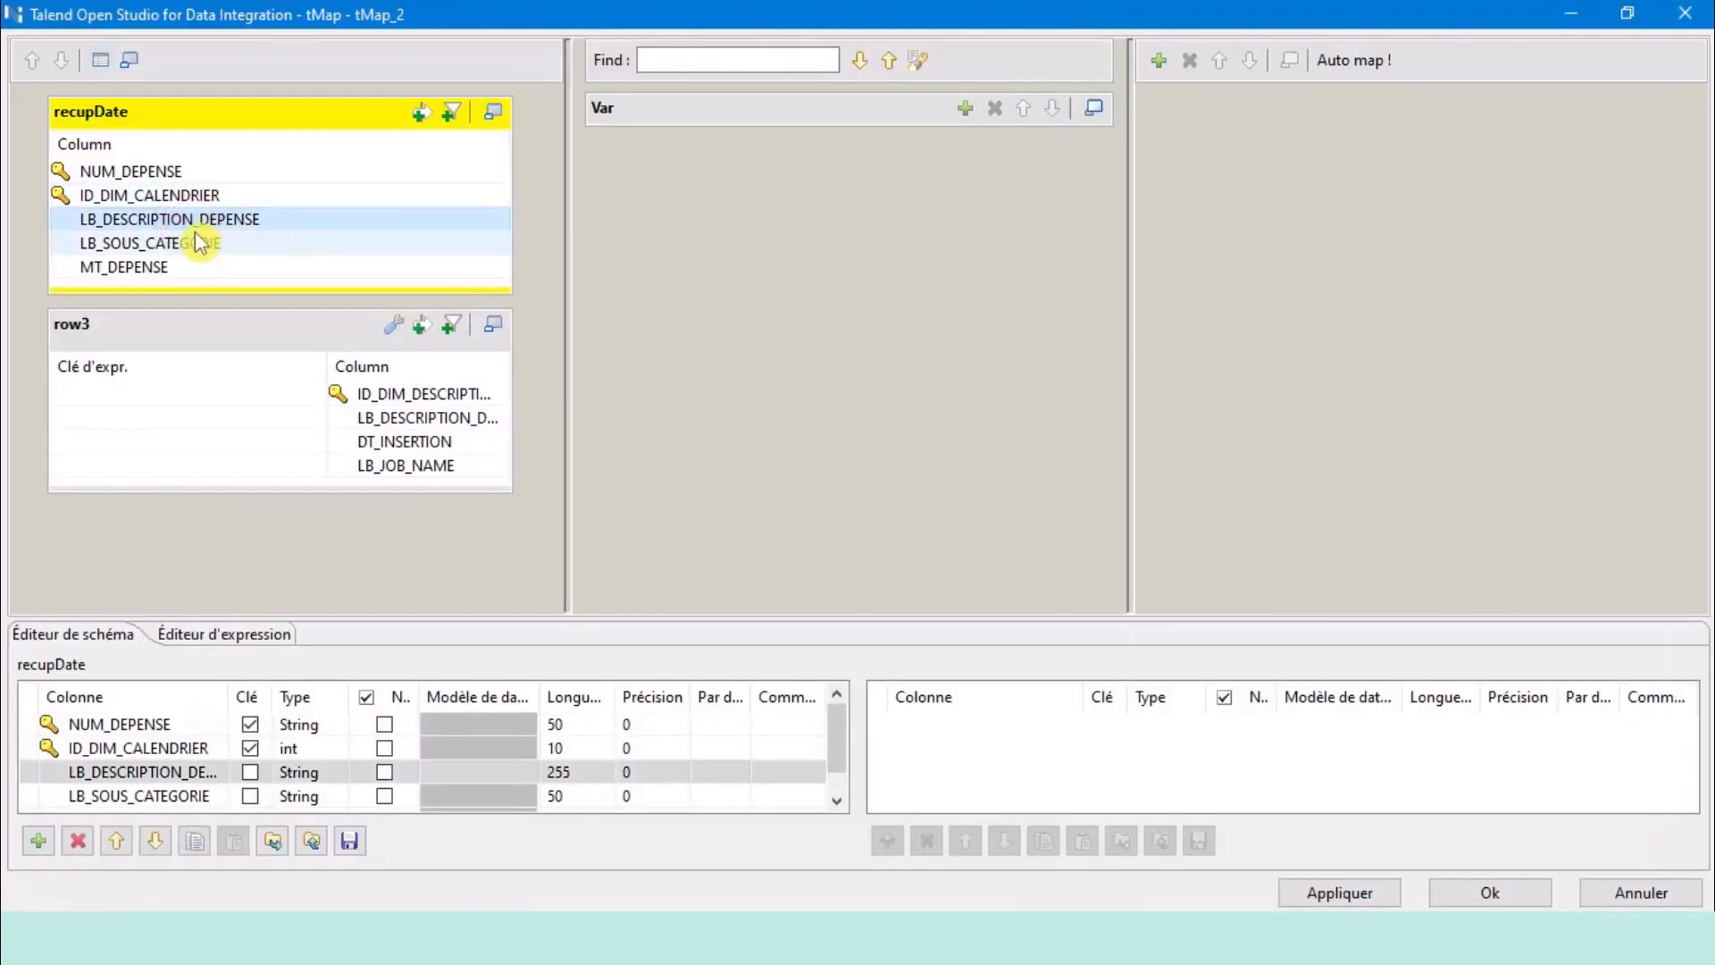
left_click_drag(170, 217, 211, 429)
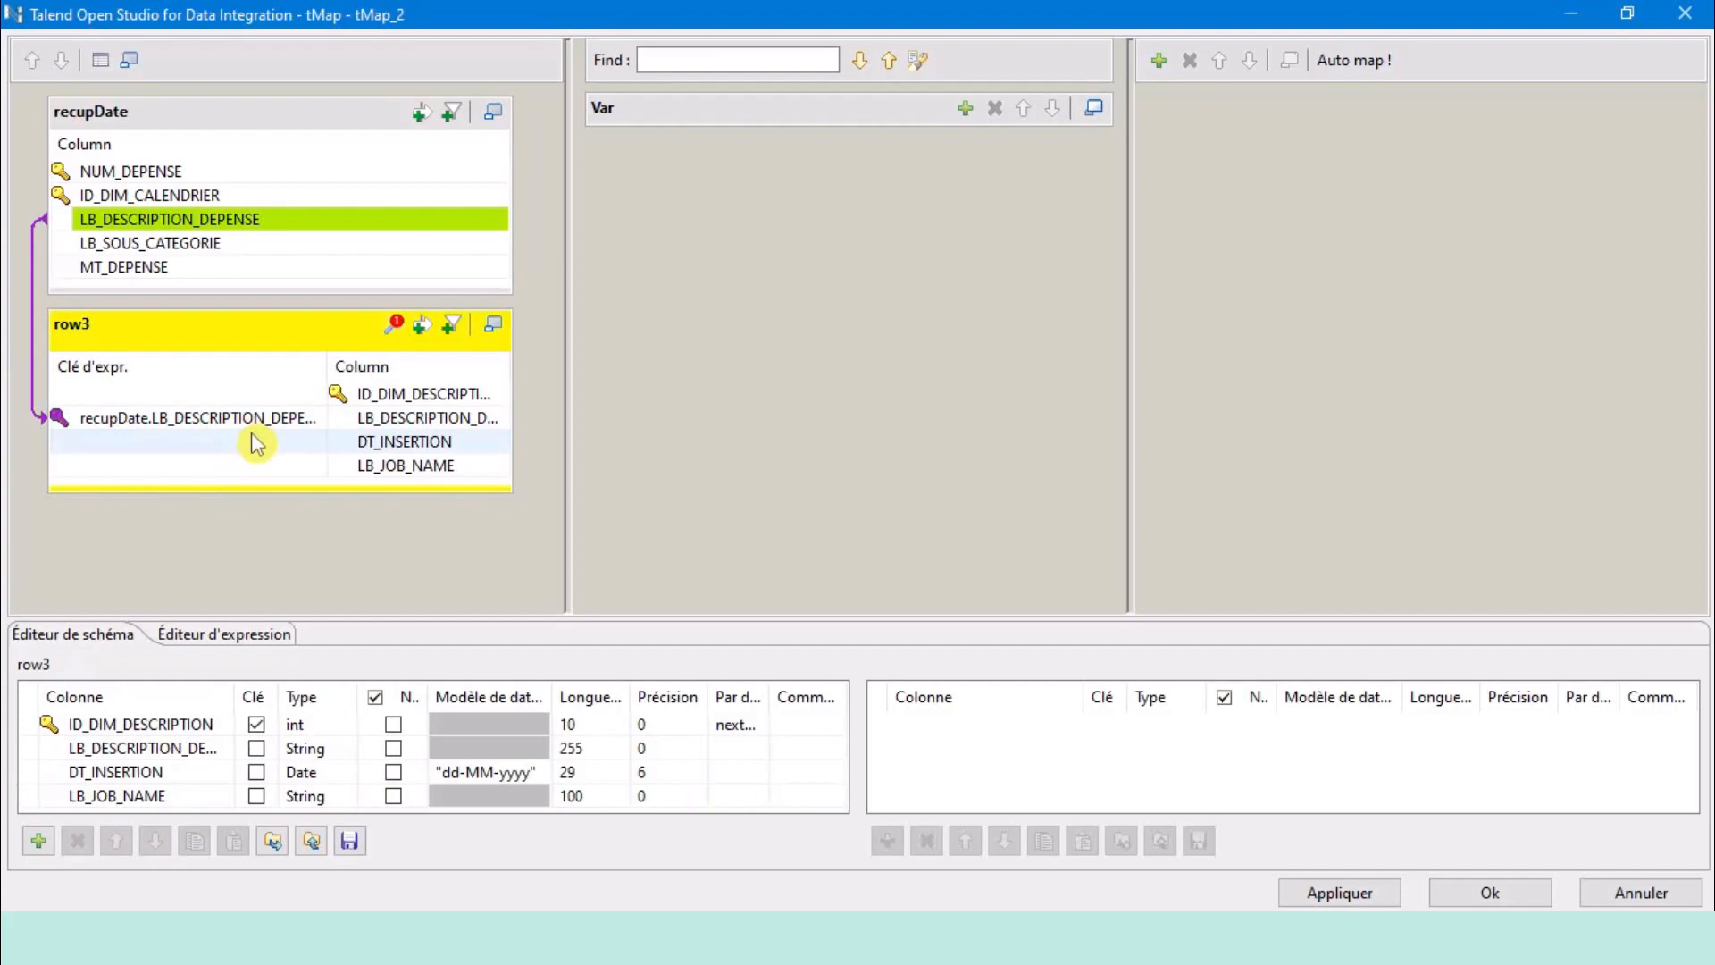
Set the join model of the row3 lookup to Inner Join.
left_click(212, 340)
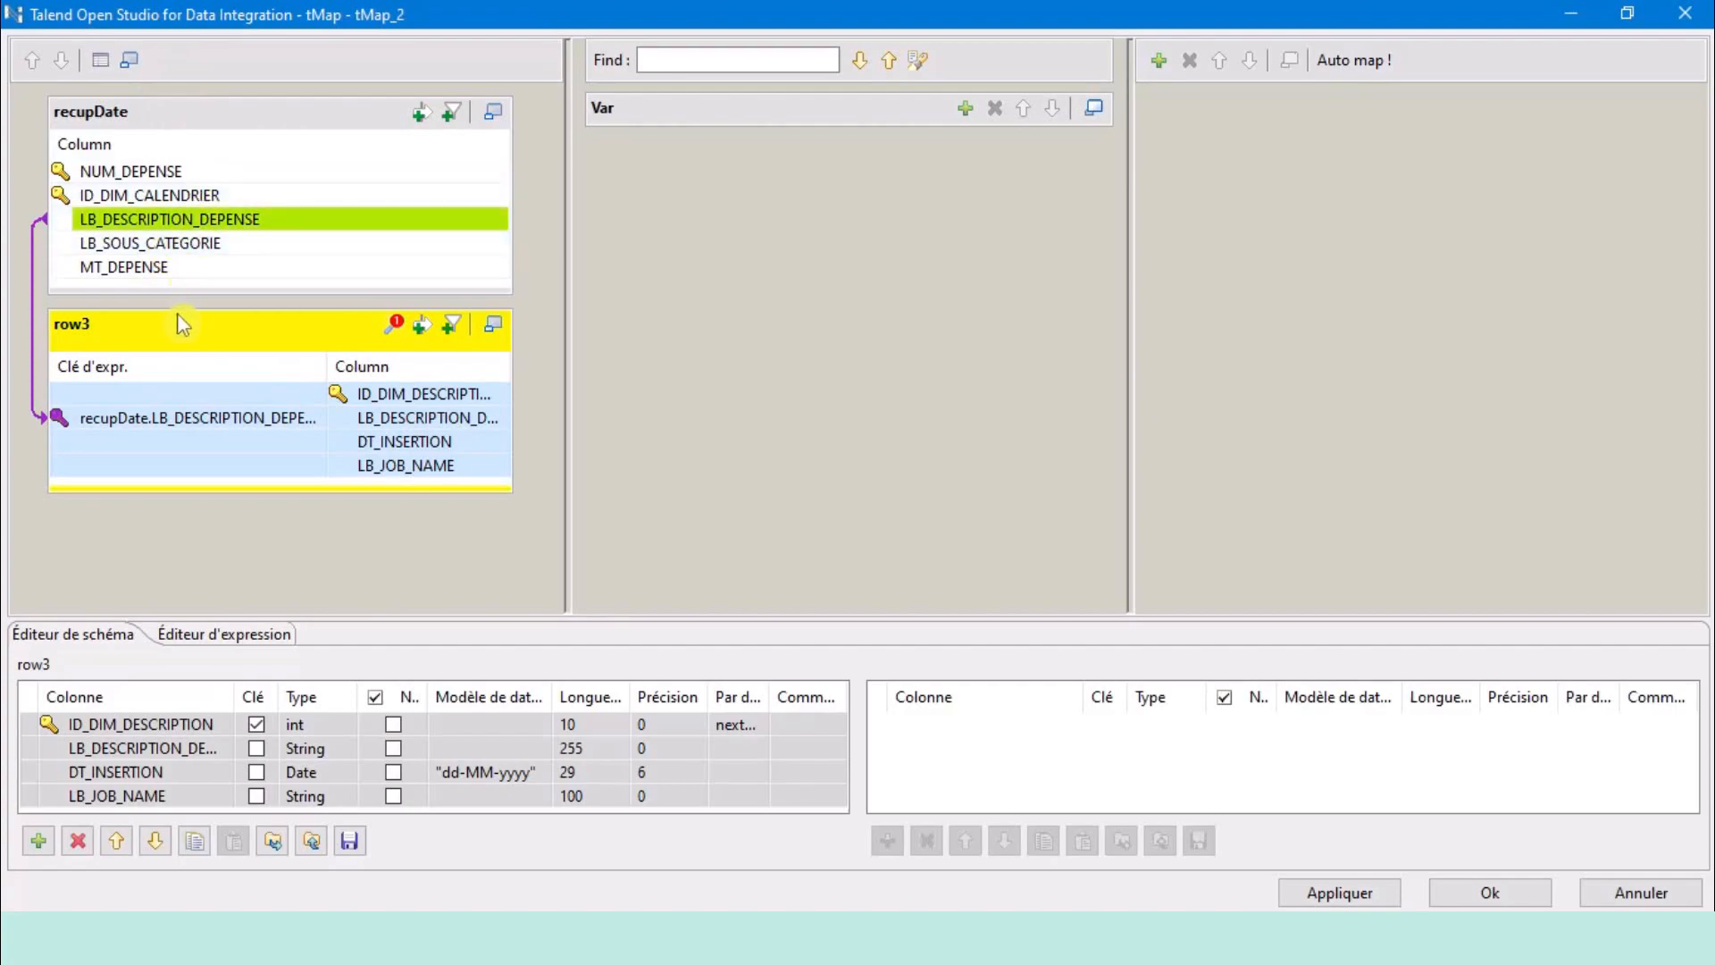
left_click(398, 325)
left_click(373, 442)
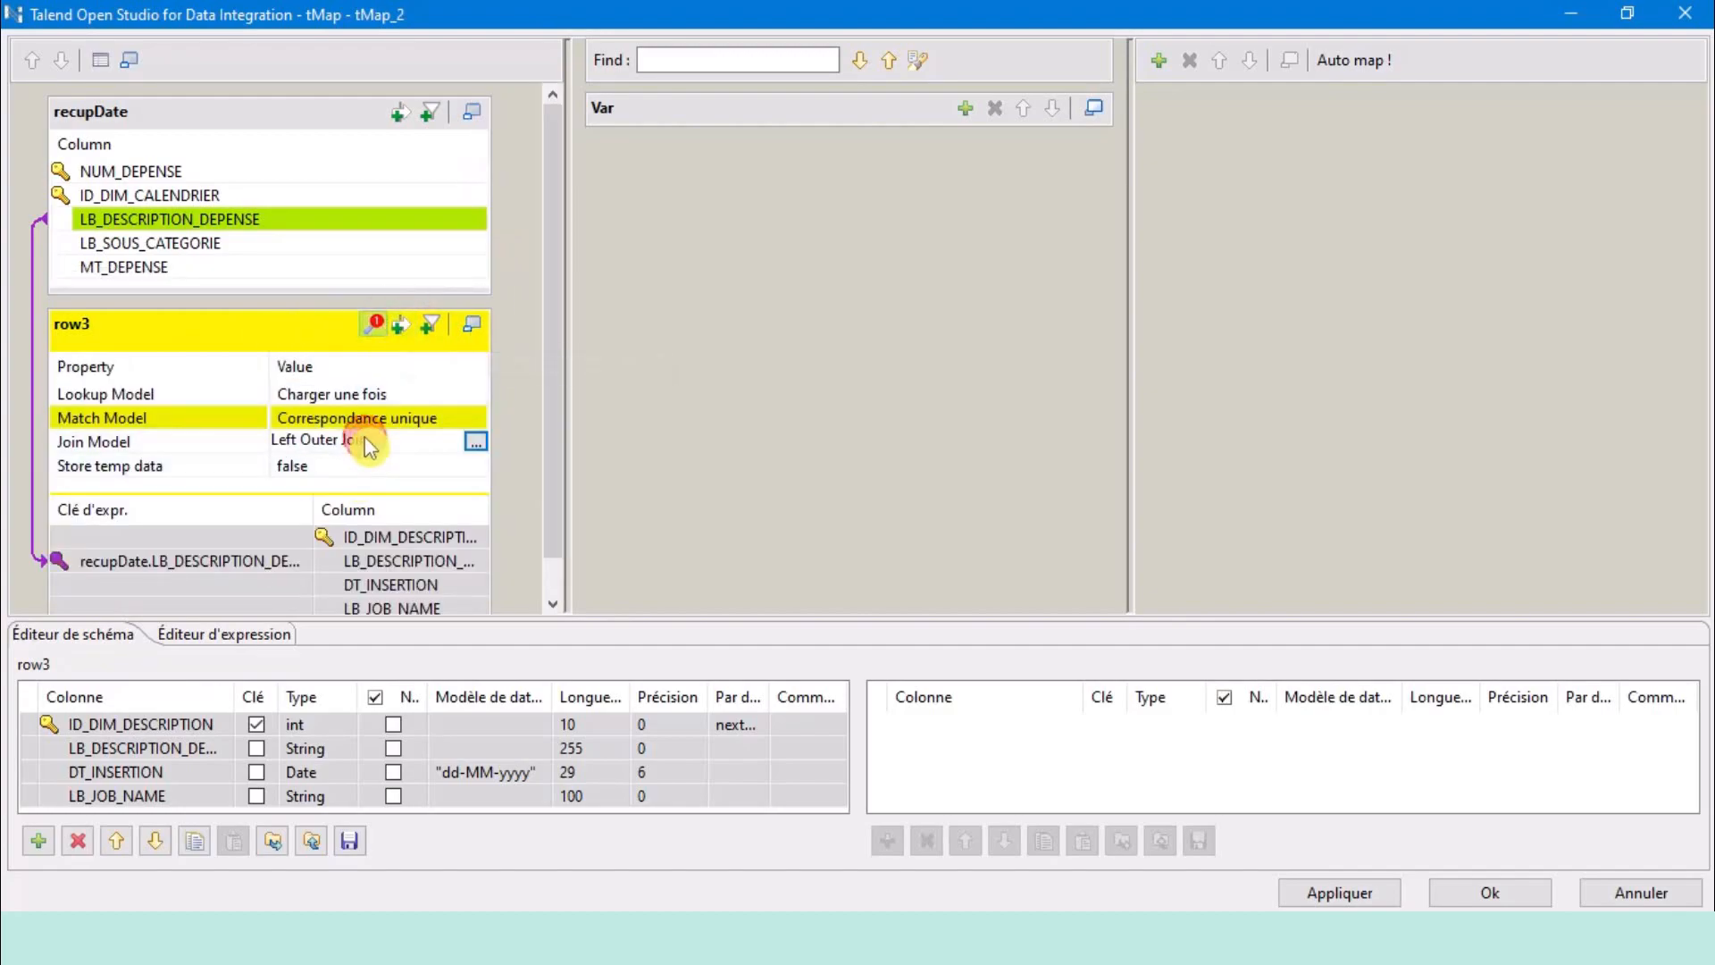
left_click(475, 442)
left_click(795, 384)
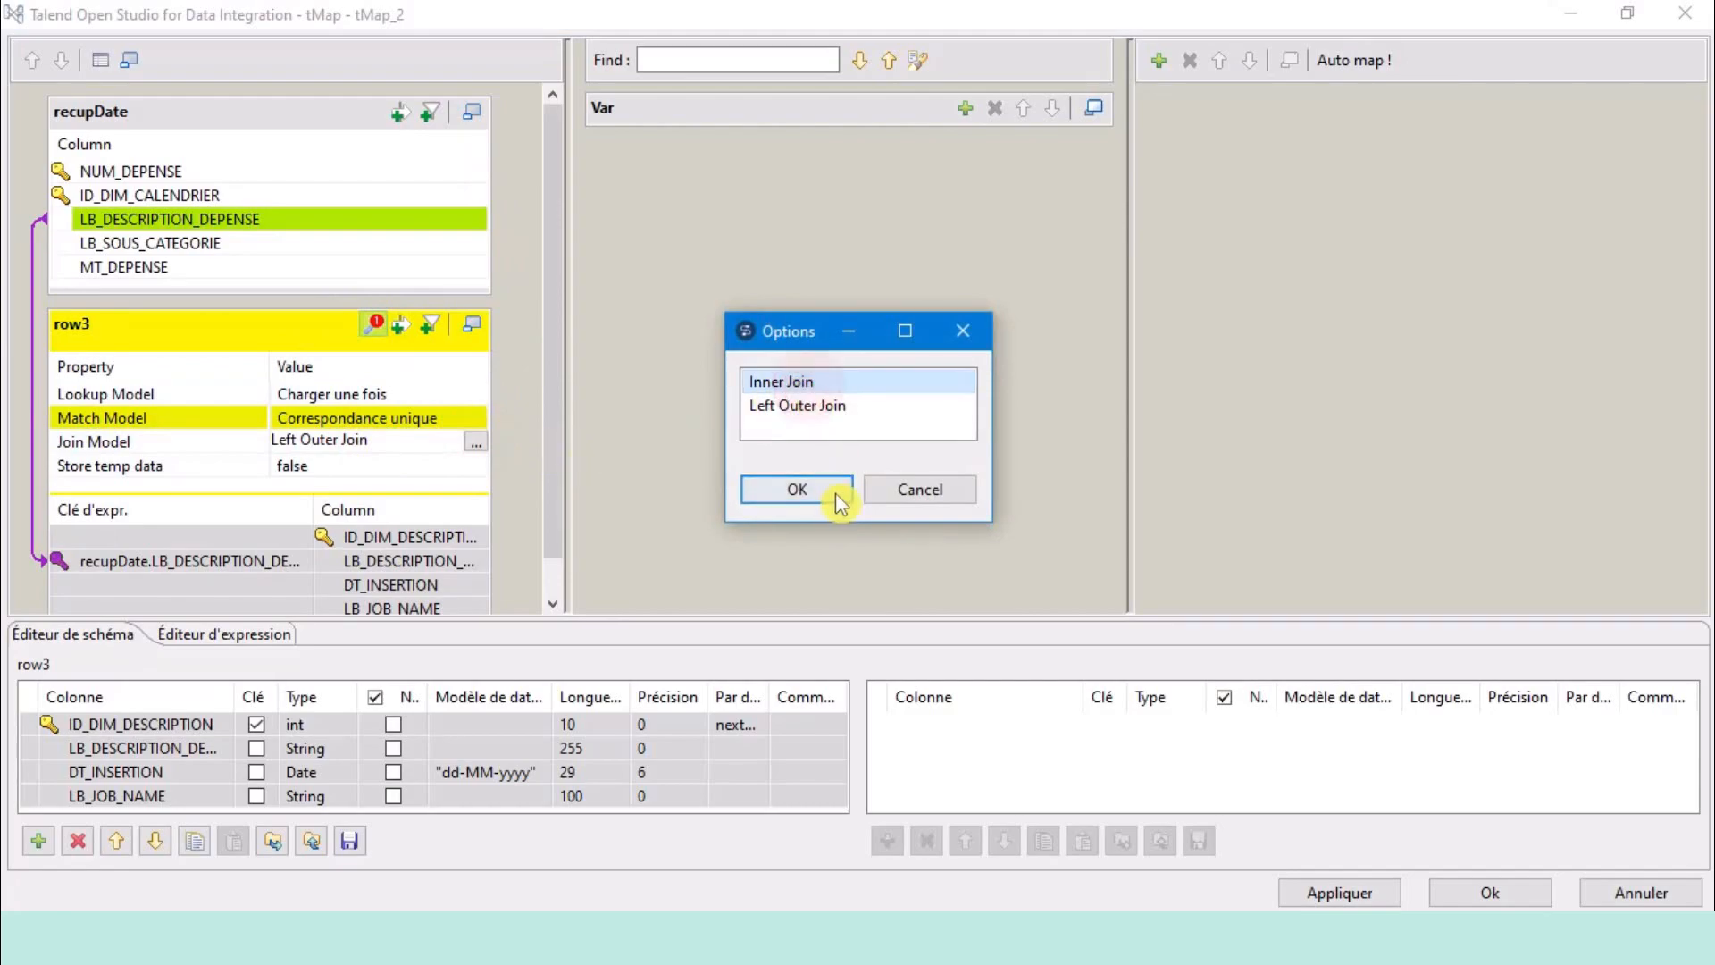
left_click(824, 484)
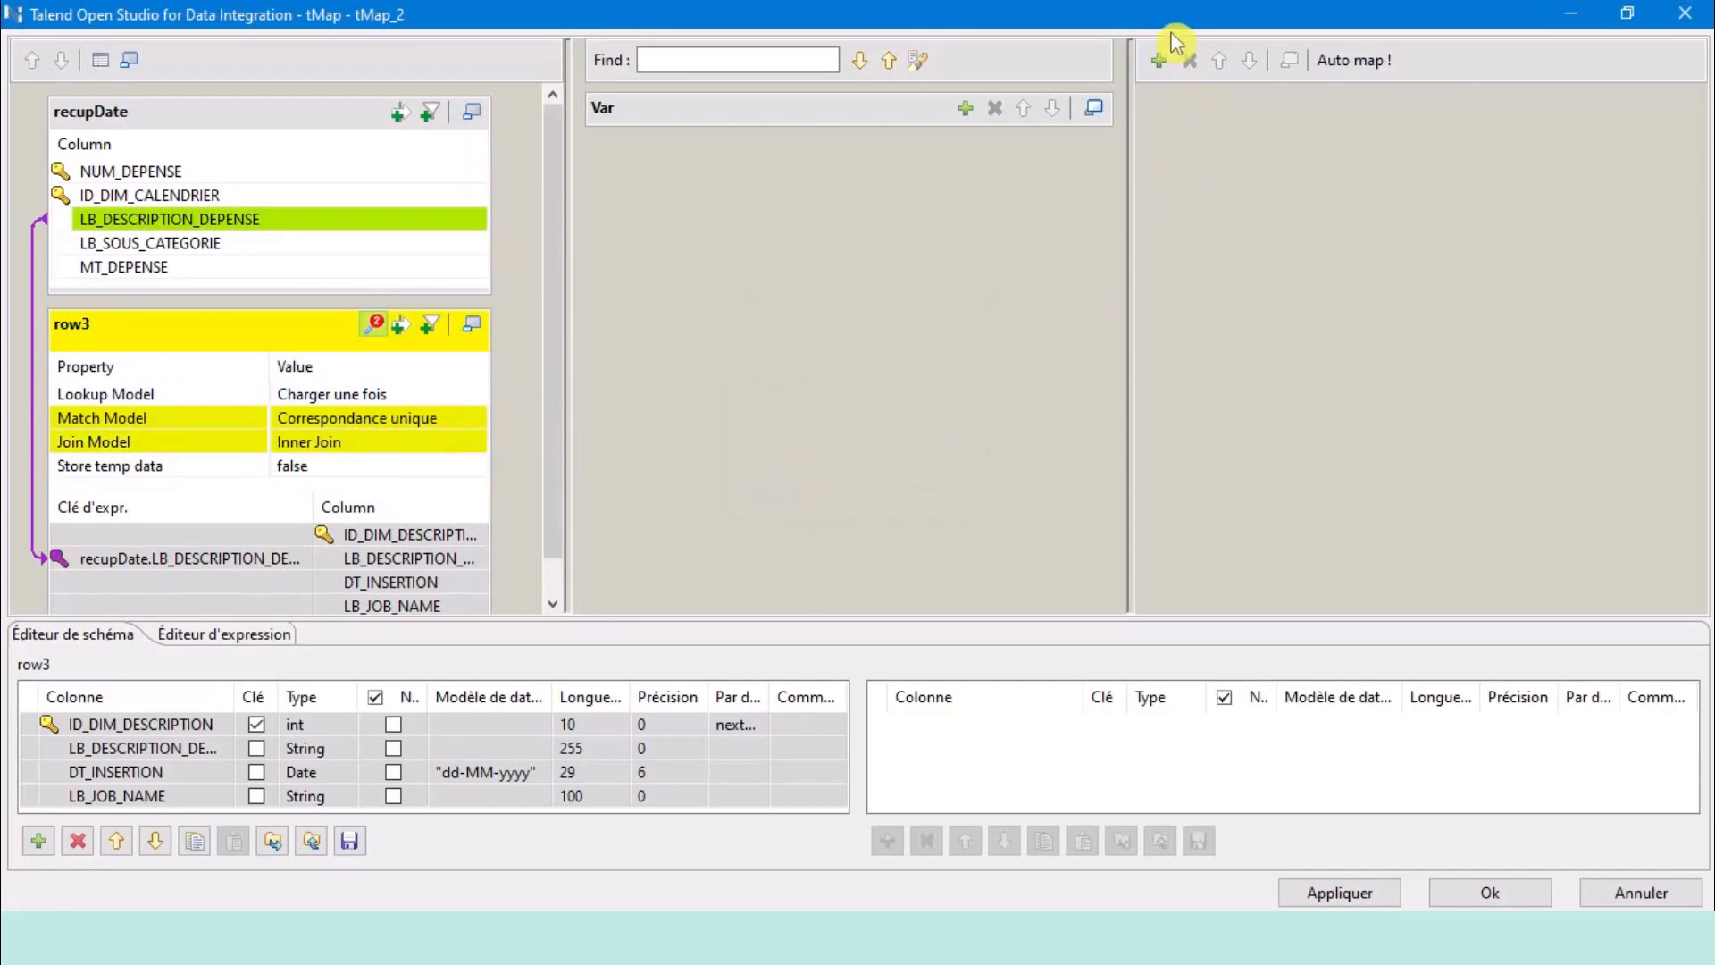
Add a new output named recupDescription to the tMap_2 mapping.
left_click(1161, 62)
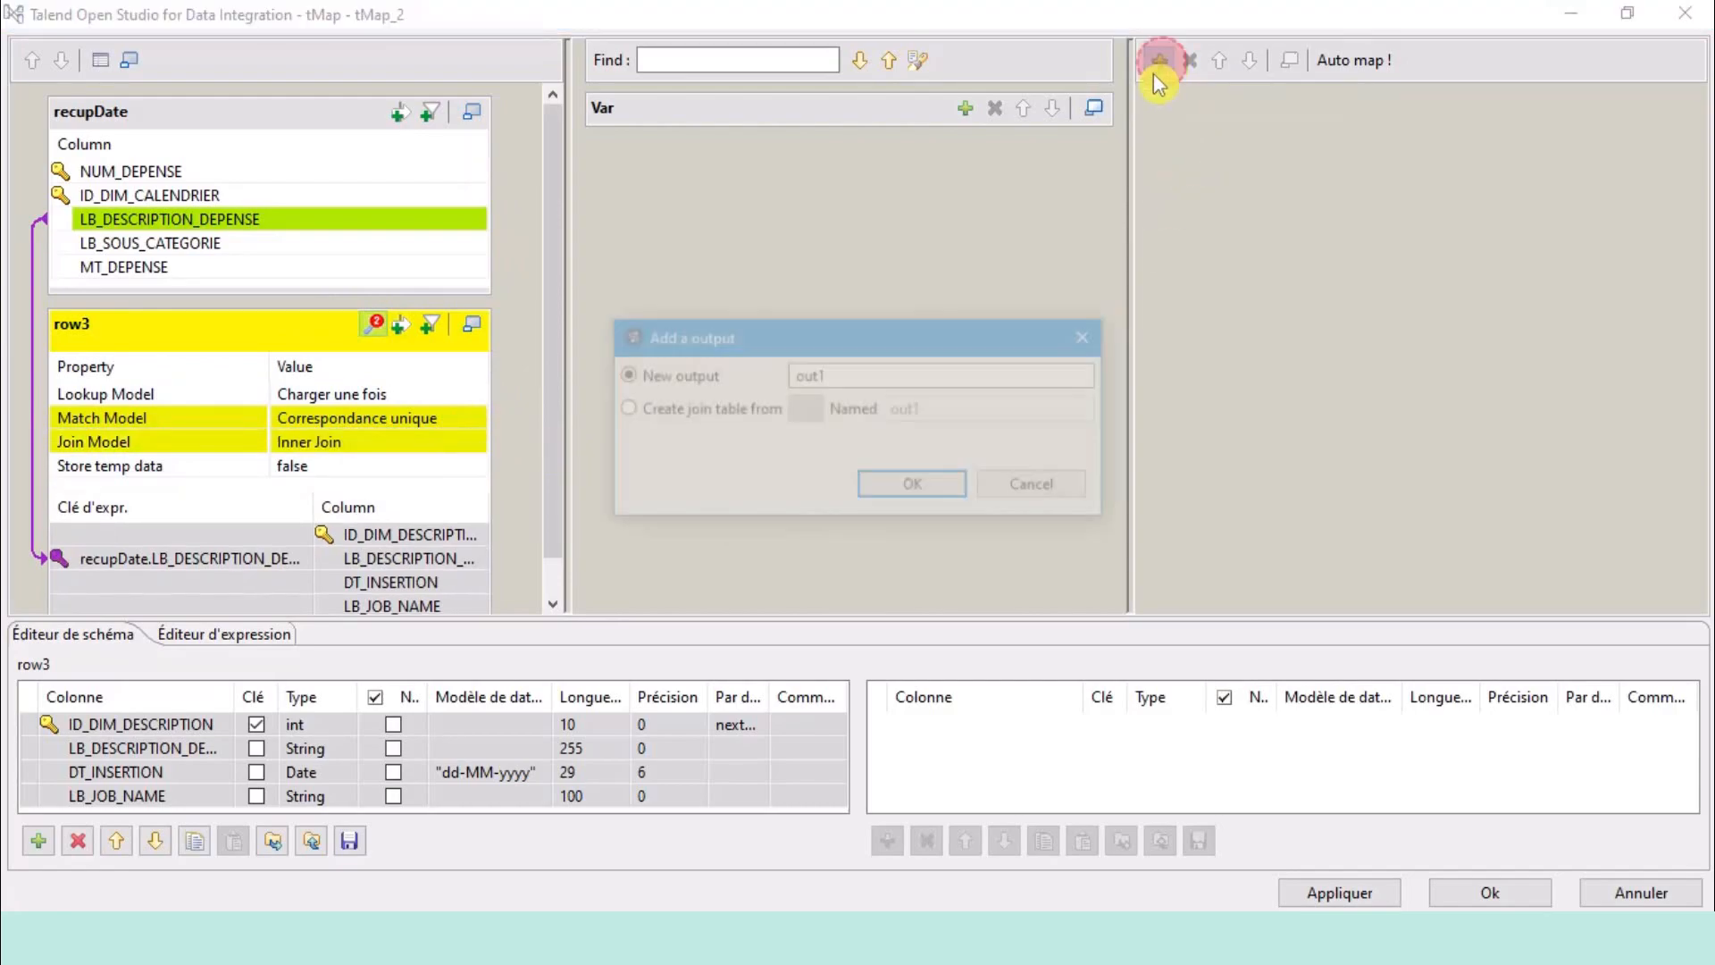
double_click(853, 376)
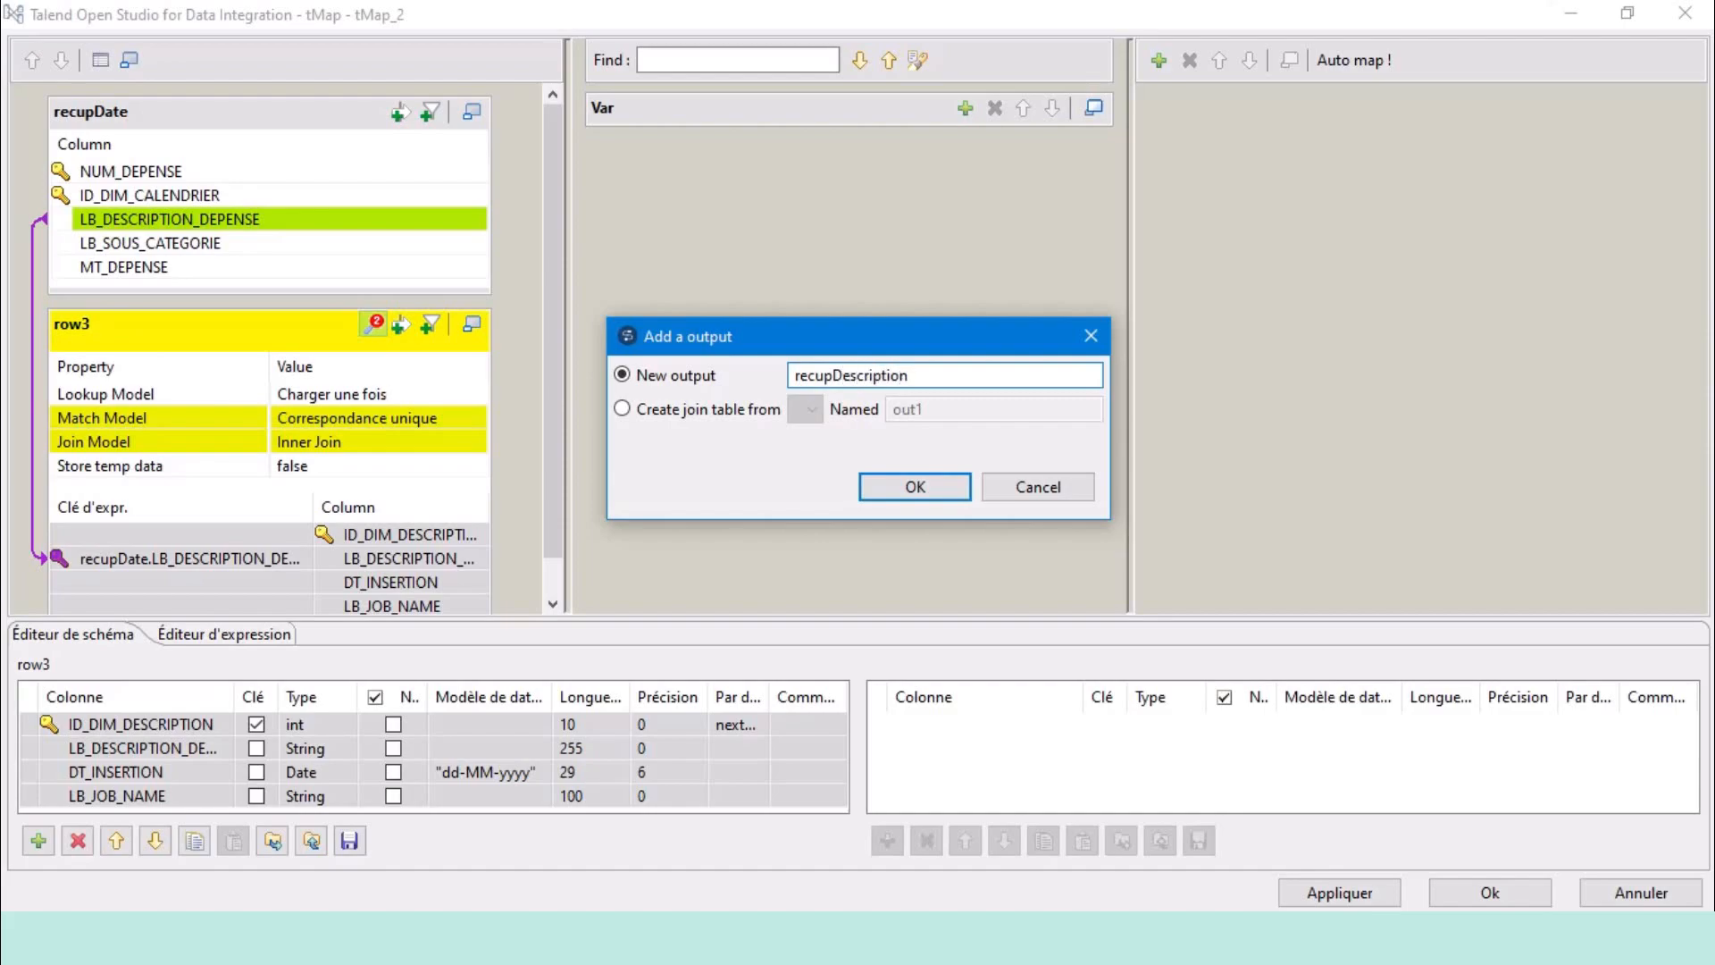
left_click(912, 488)
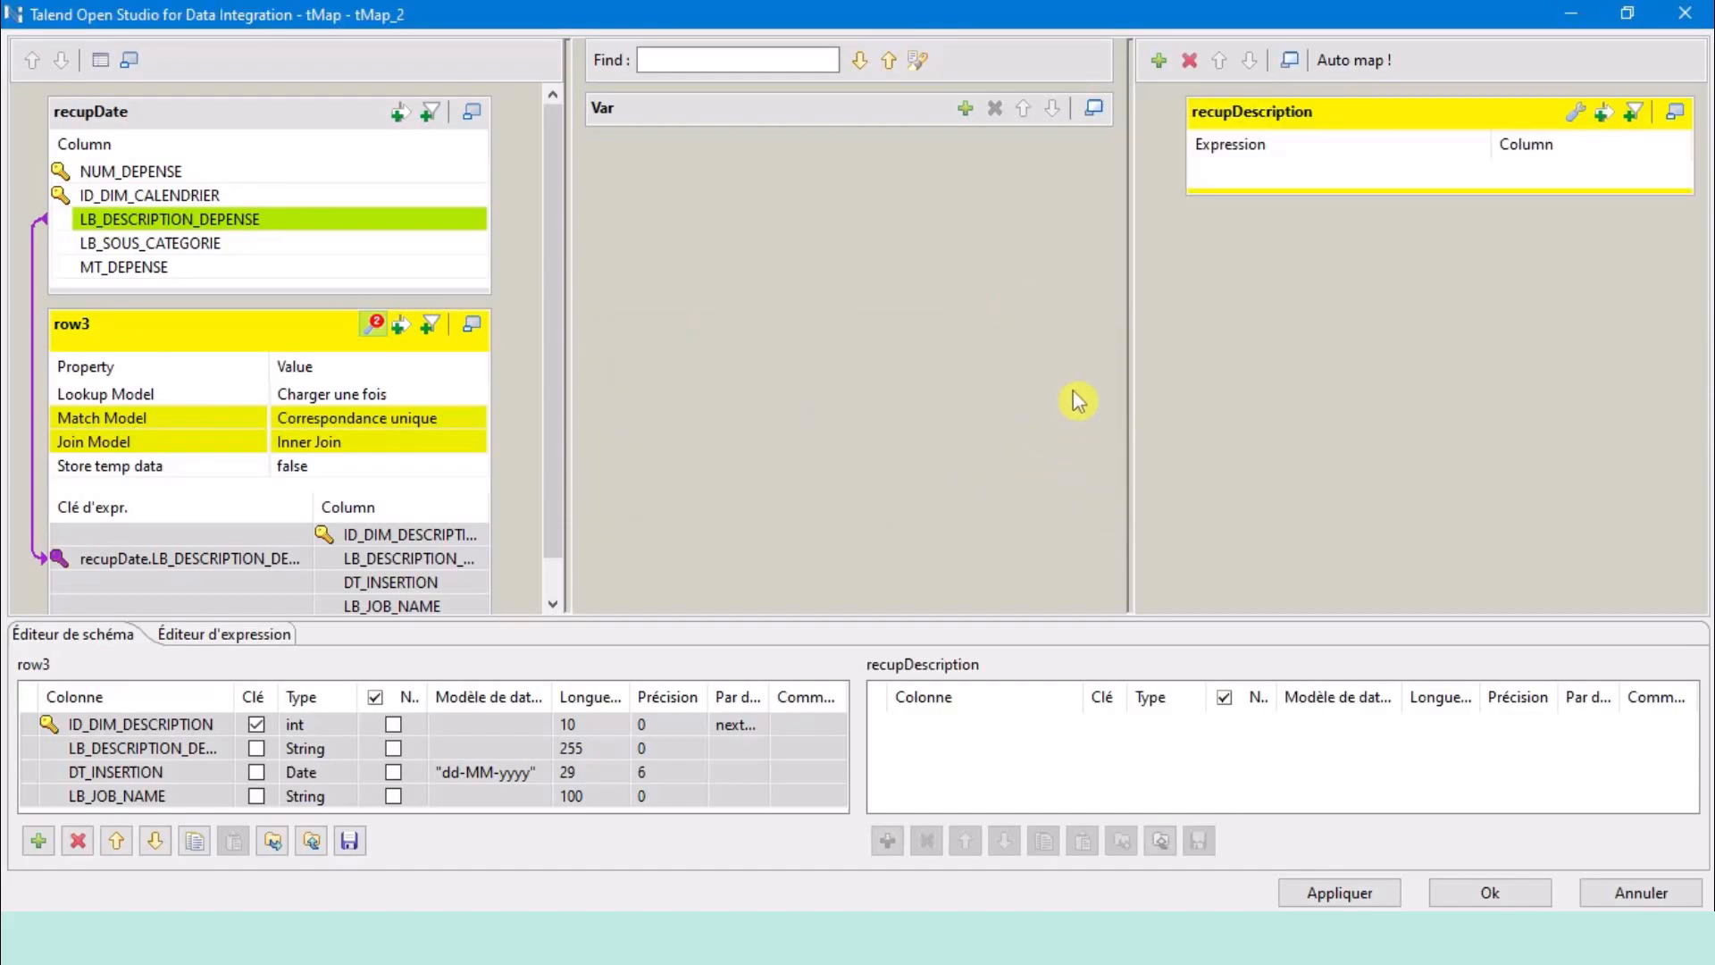
Map NUM_DEPENSE, ID_DIM_CALENDRIER, LB_SOUS_CATEGORIE and MT_DEPENSE from recupDate and ID_DIM_DESCRIPTION from row3 into recupDescription, and save the tMap_2 mapping.
left_click_drag(1274, 189, 1274, 340)
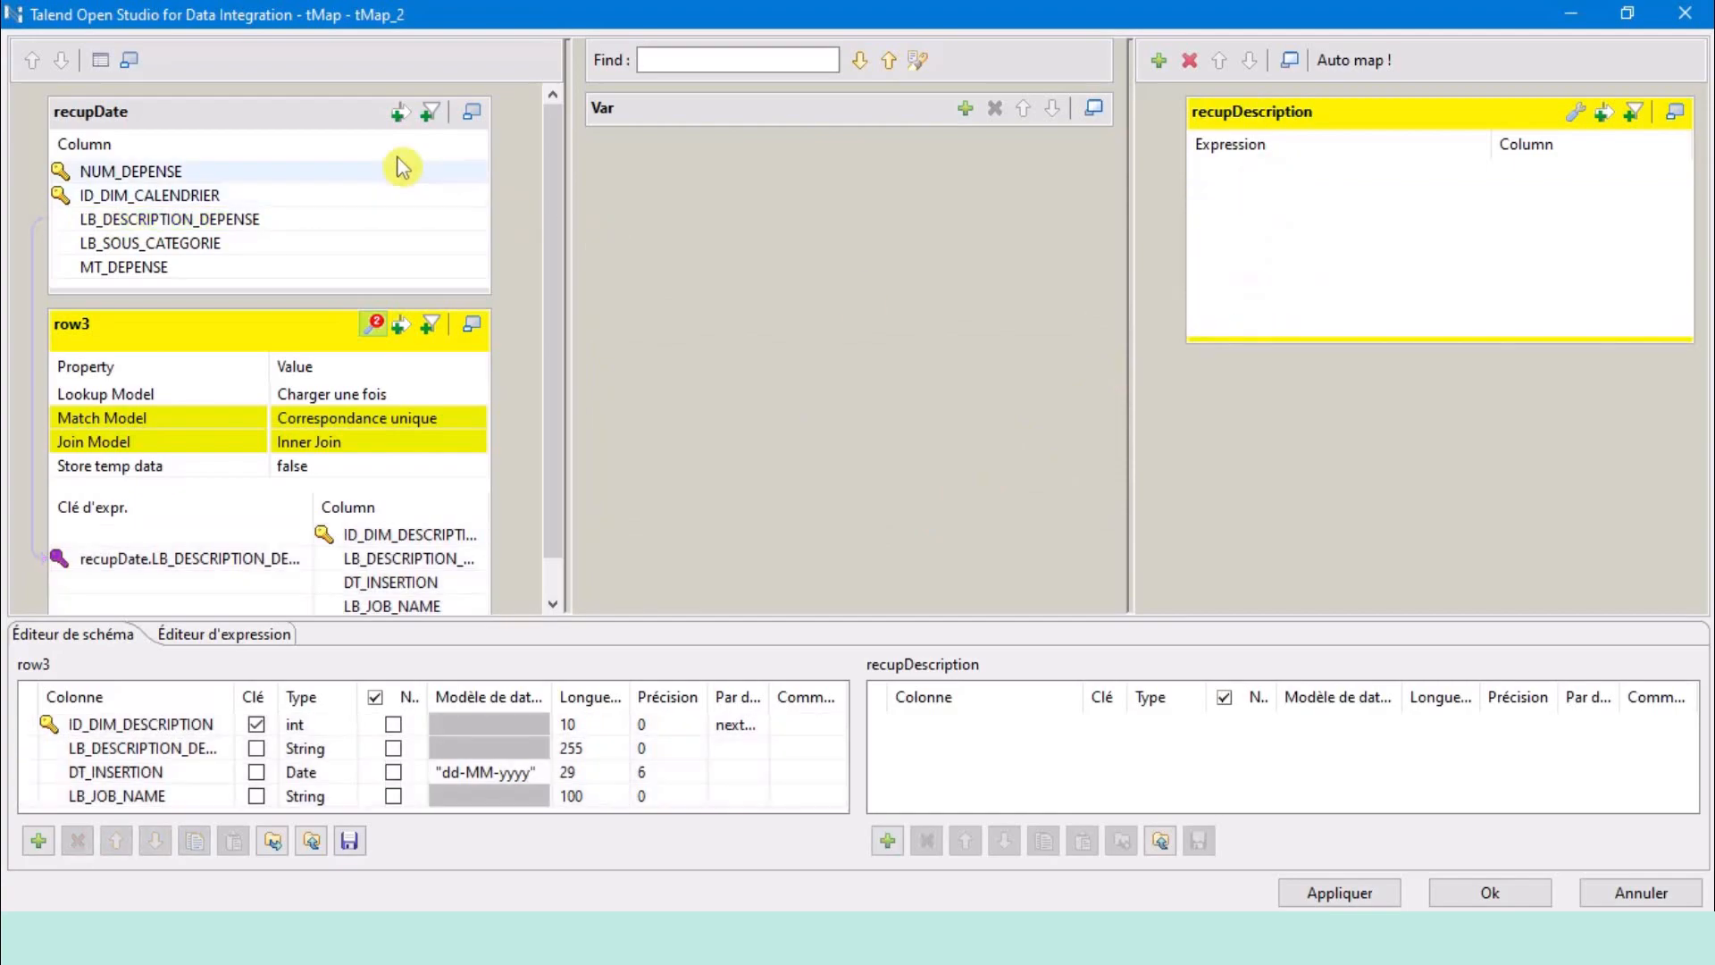
left_click_drag(241, 167, 1269, 172)
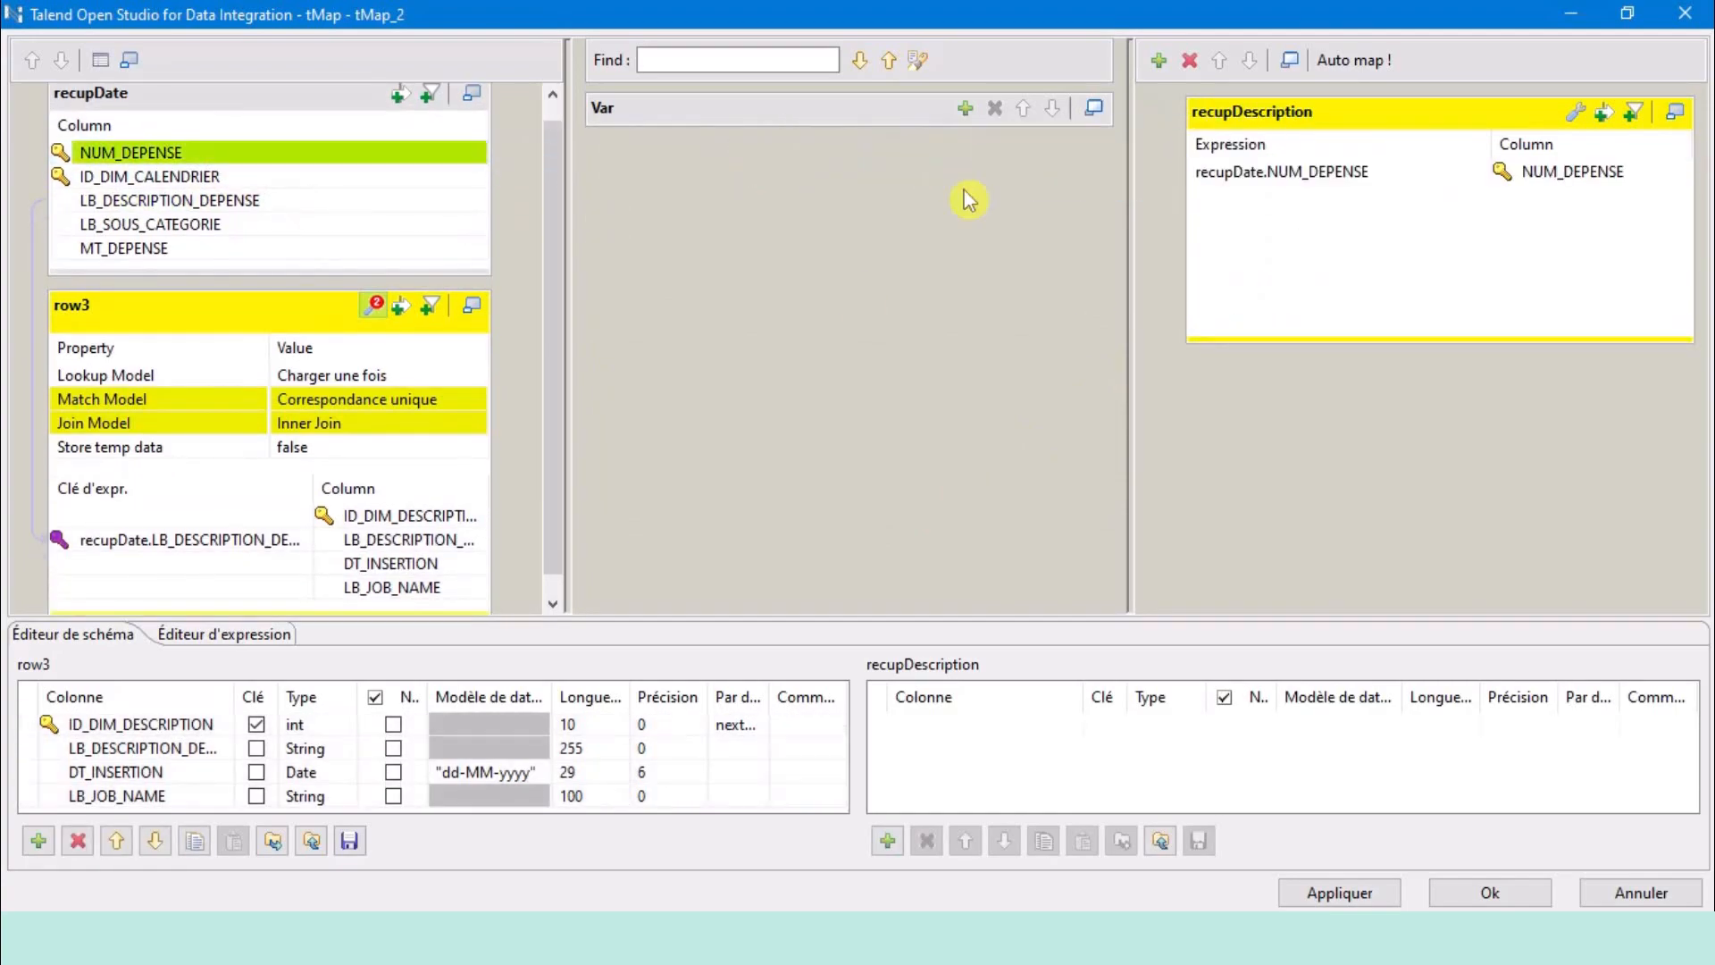
left_click_drag(115, 181, 1365, 263)
left_click_drag(413, 536, 1500, 295)
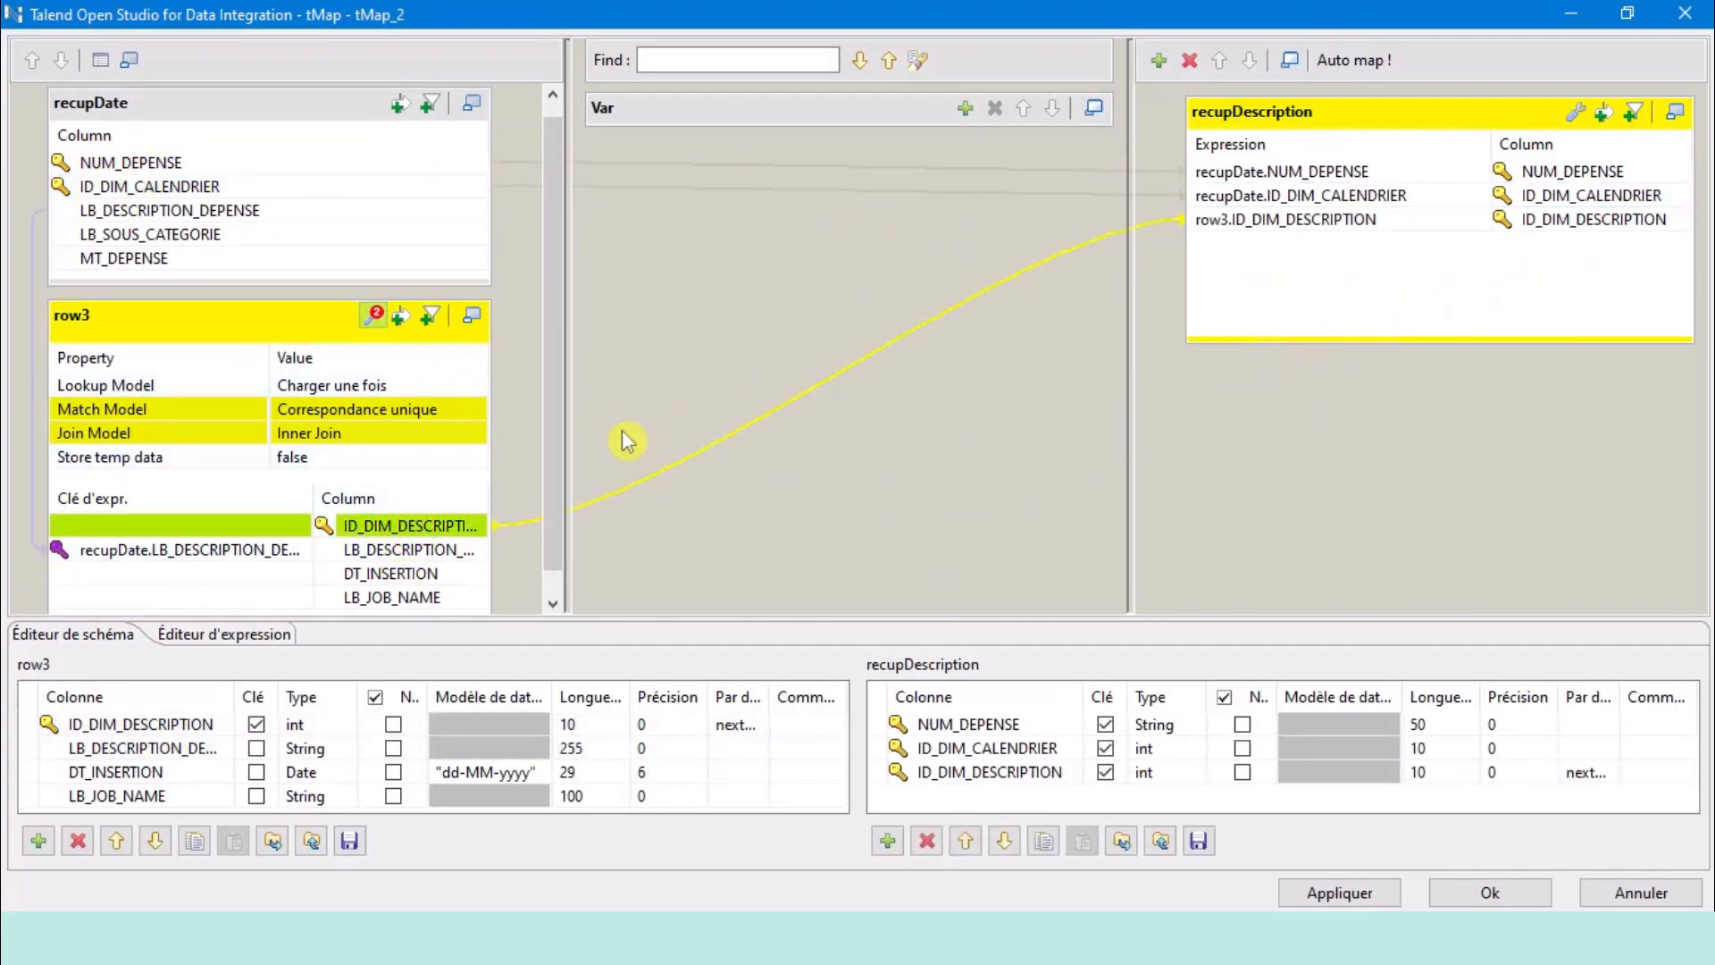
left_click(184, 240)
left_click(172, 260, "shift")
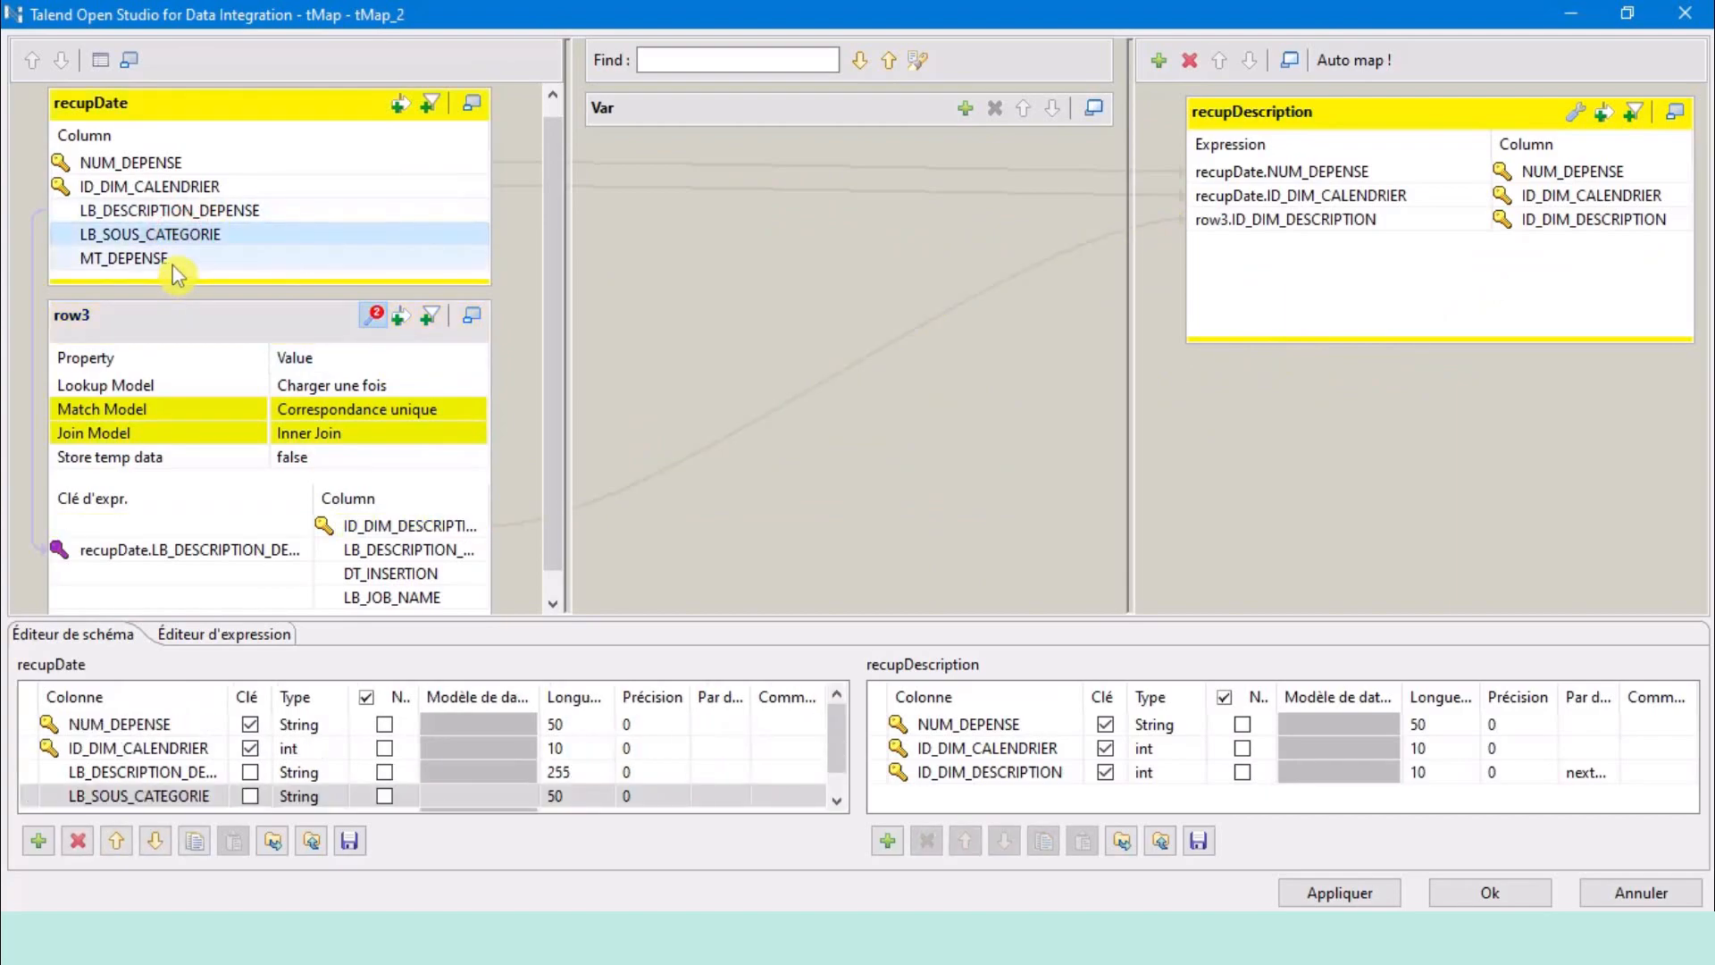
left_click_drag(201, 237, 1317, 272)
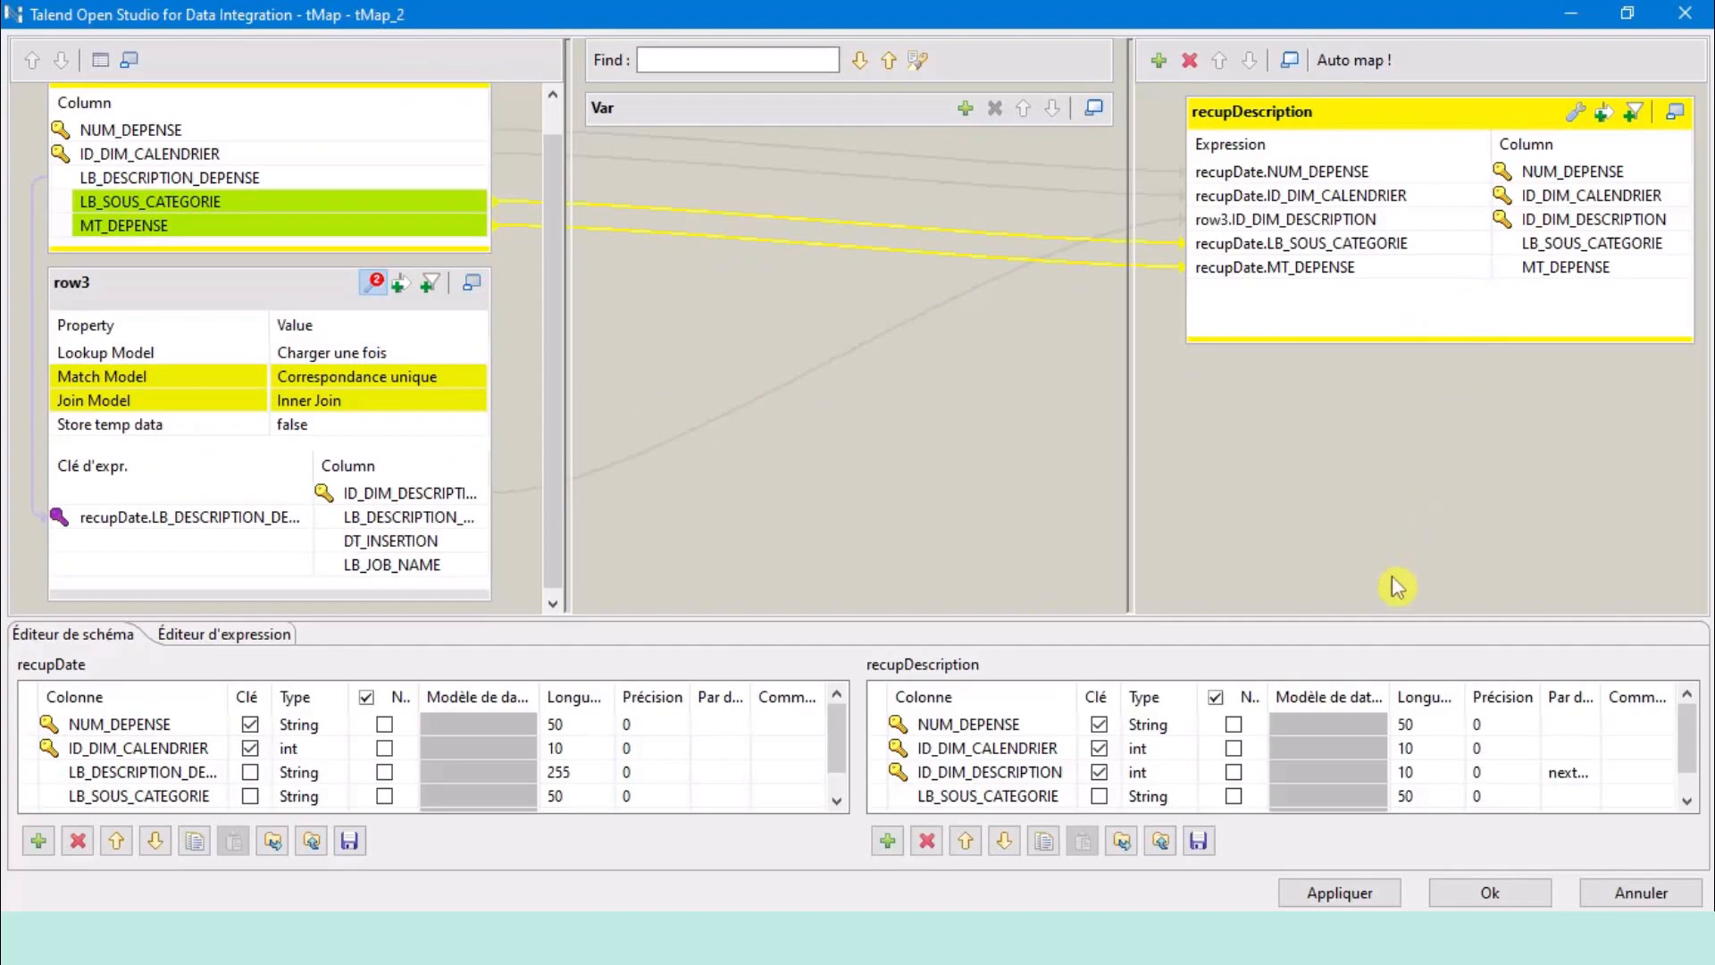
left_click(1357, 899)
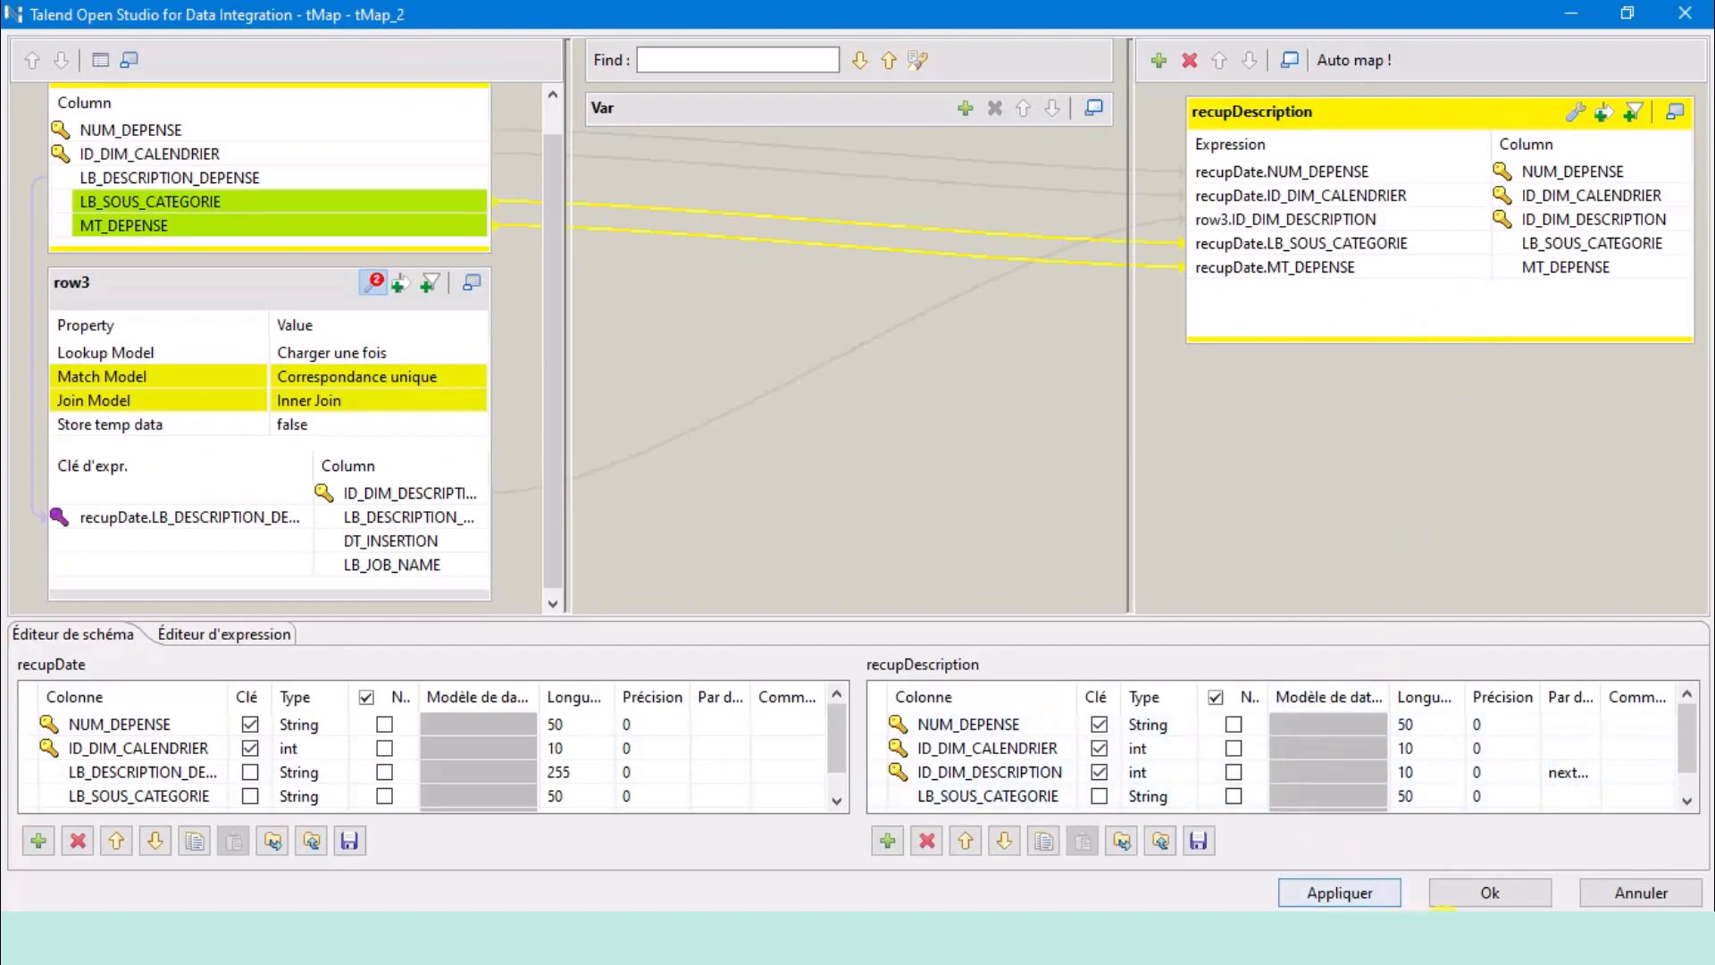
left_click(1499, 893)
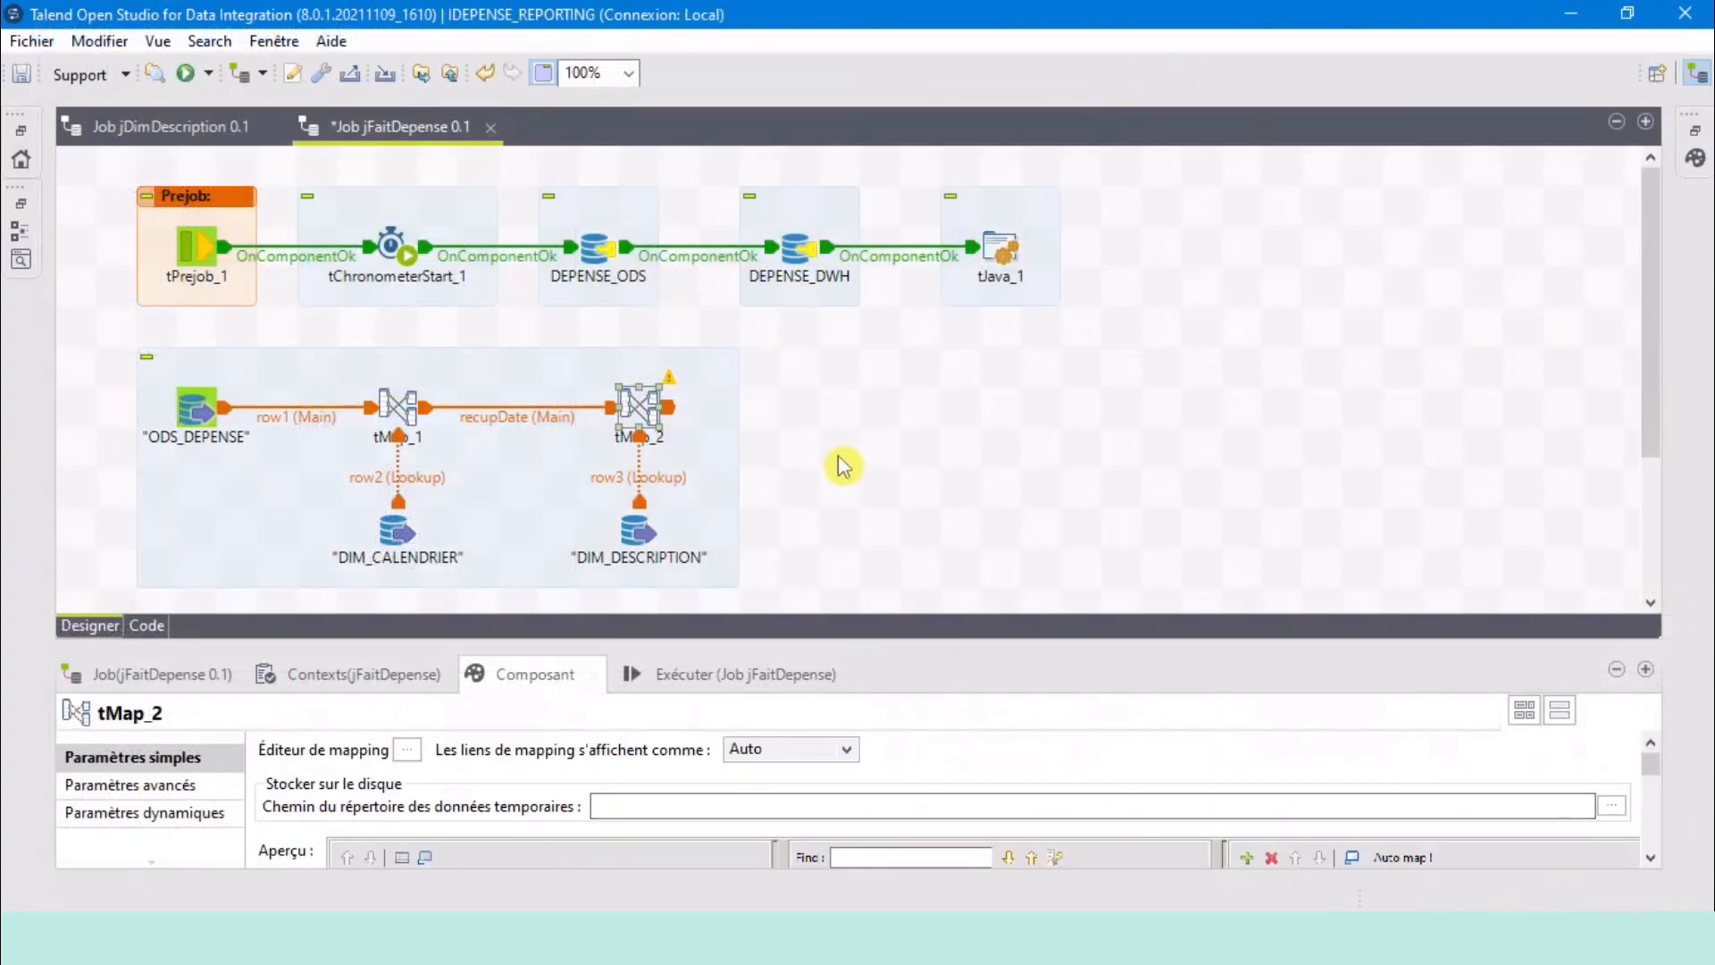
Add a third tMap component to the job, aligned in the row after tMap_2.
left_click(844, 466)
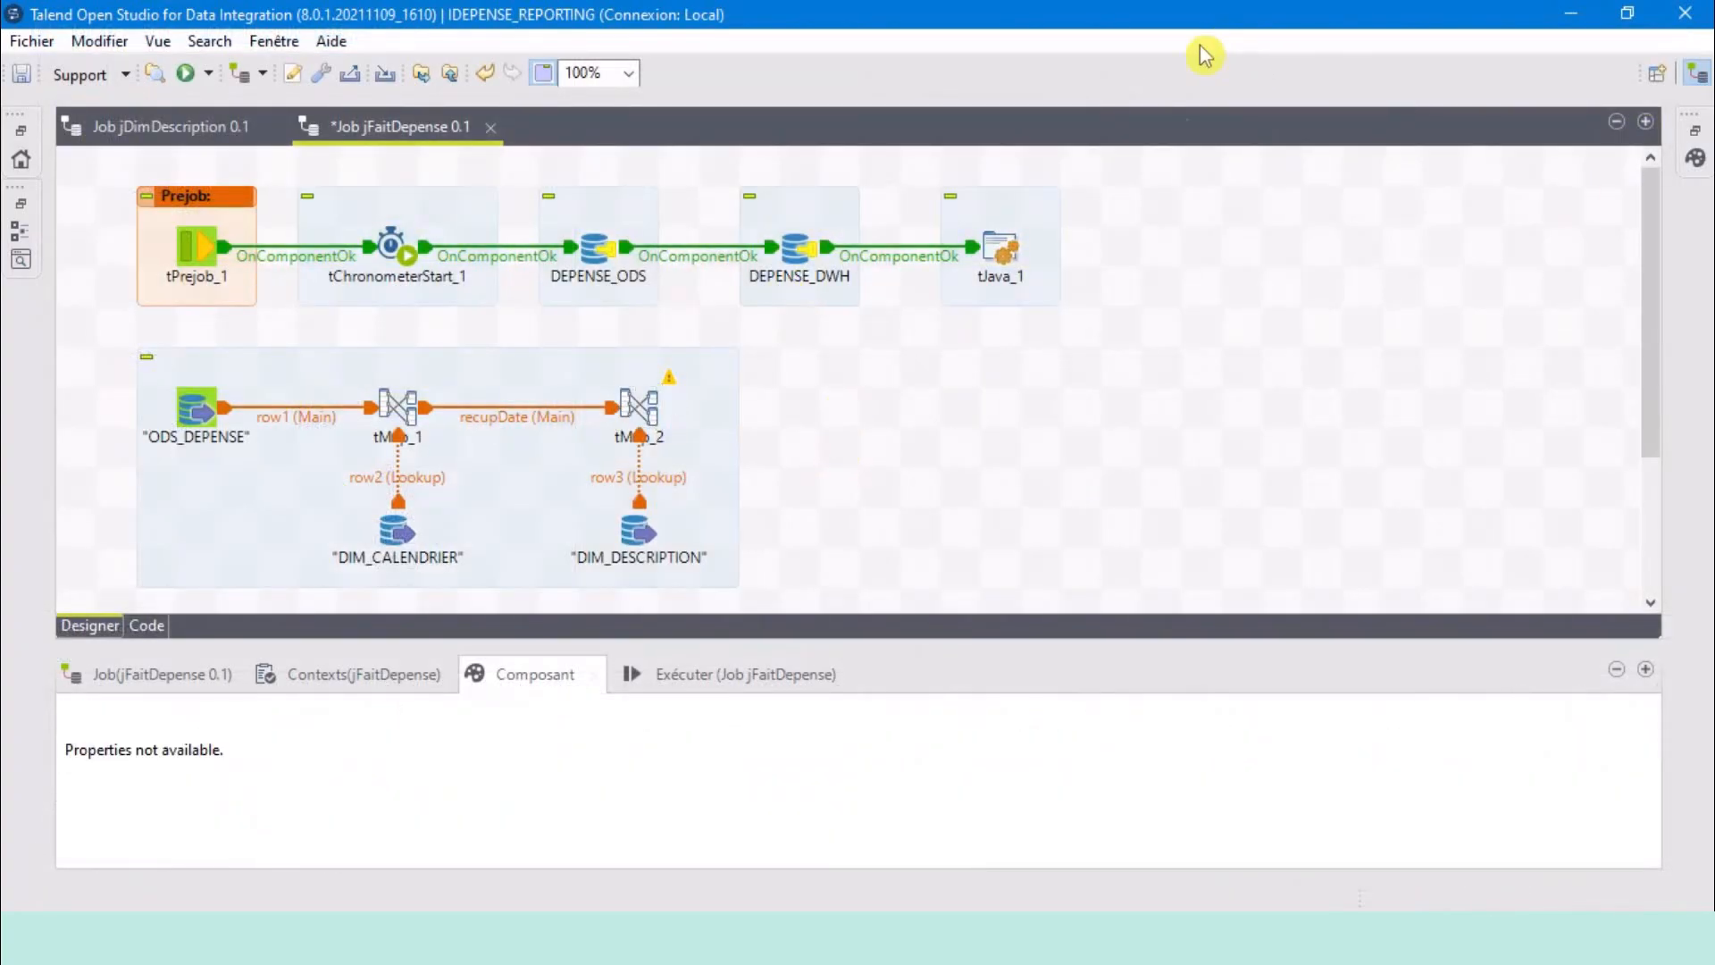
type("tma")
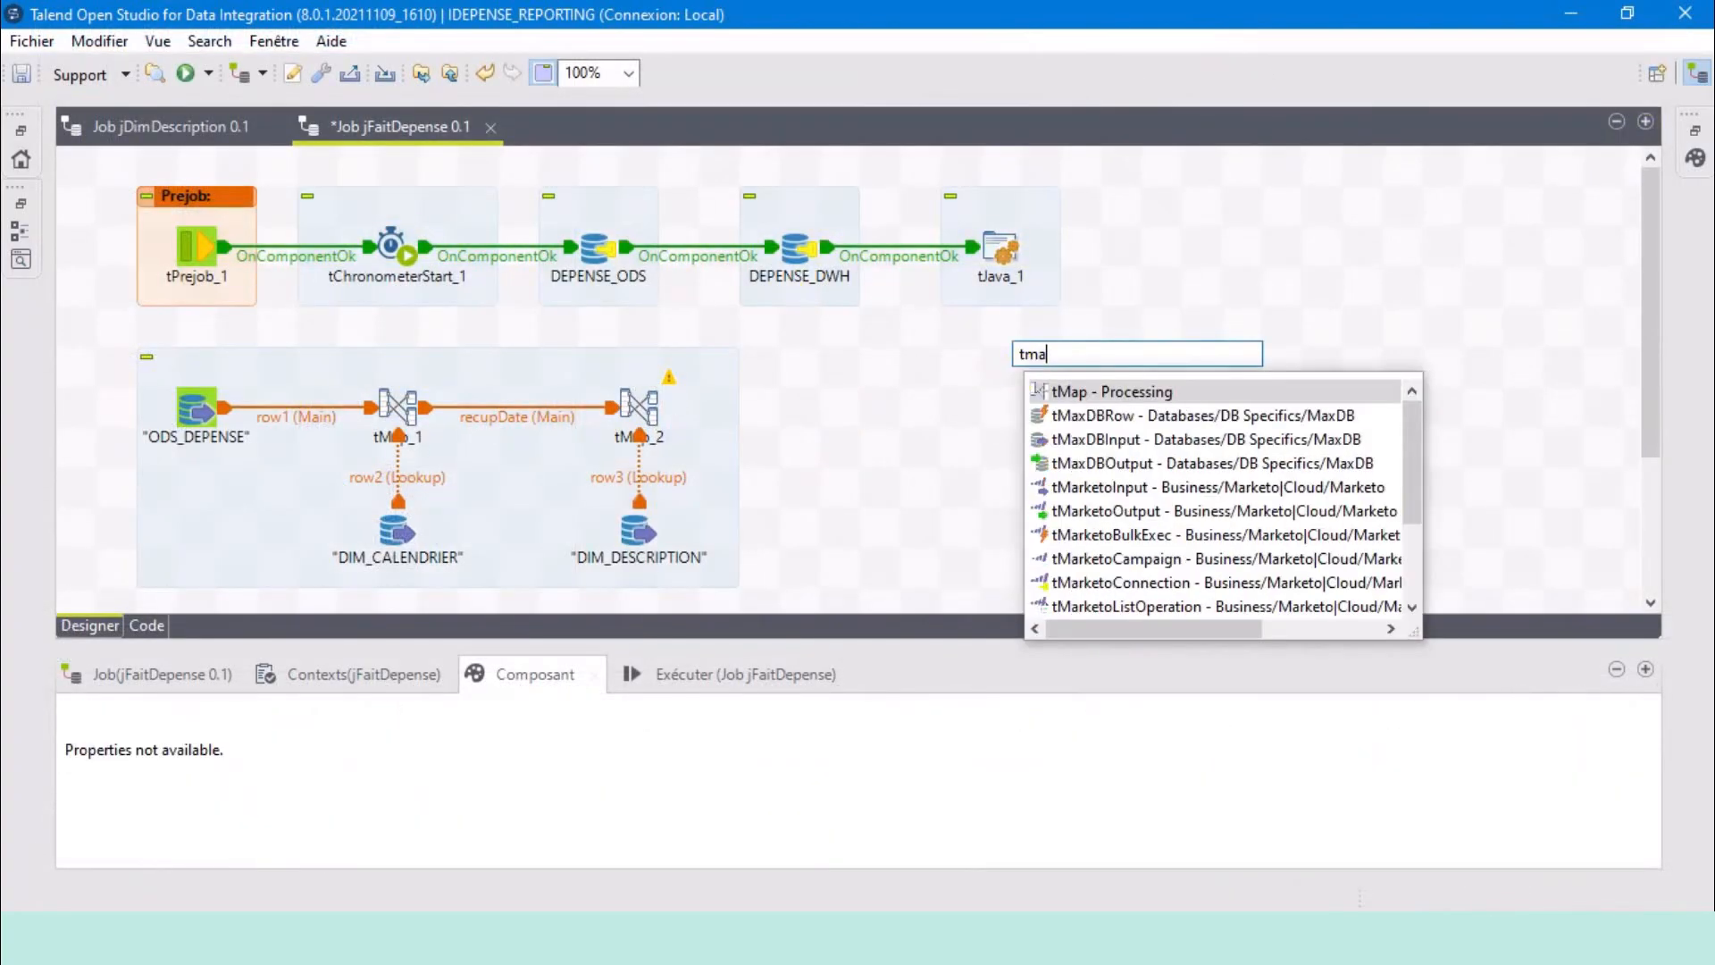
left_click(1088, 395)
double_click(1088, 396)
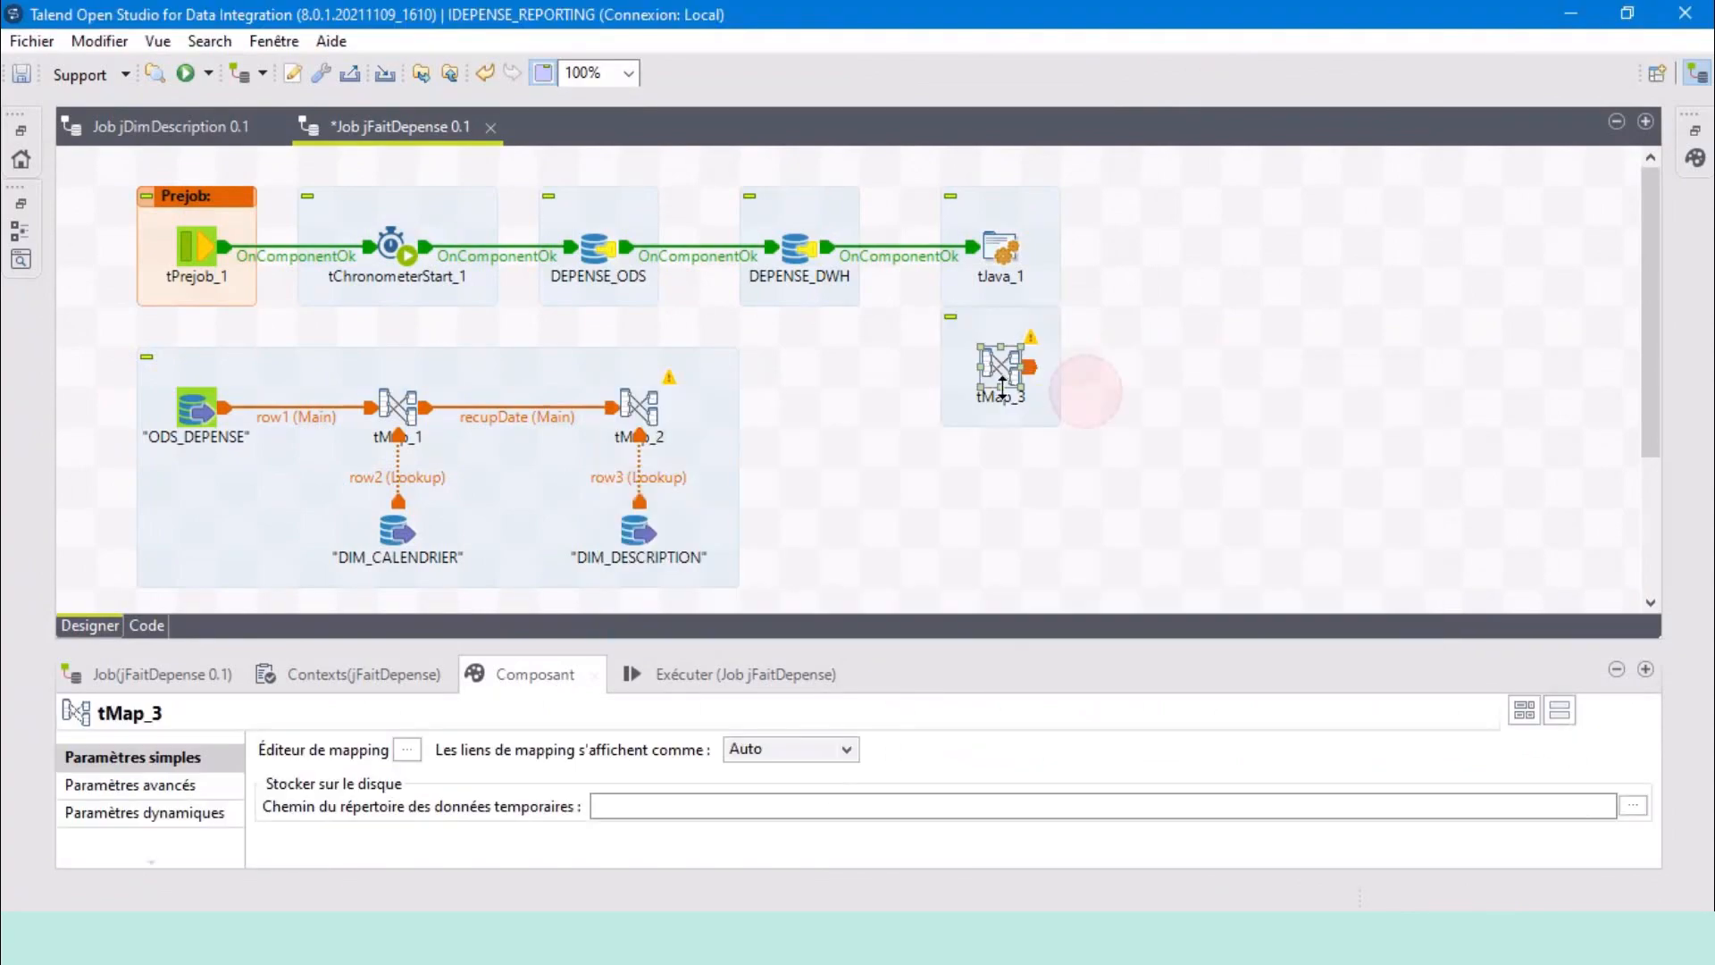
left_click_drag(1005, 393, 886, 433)
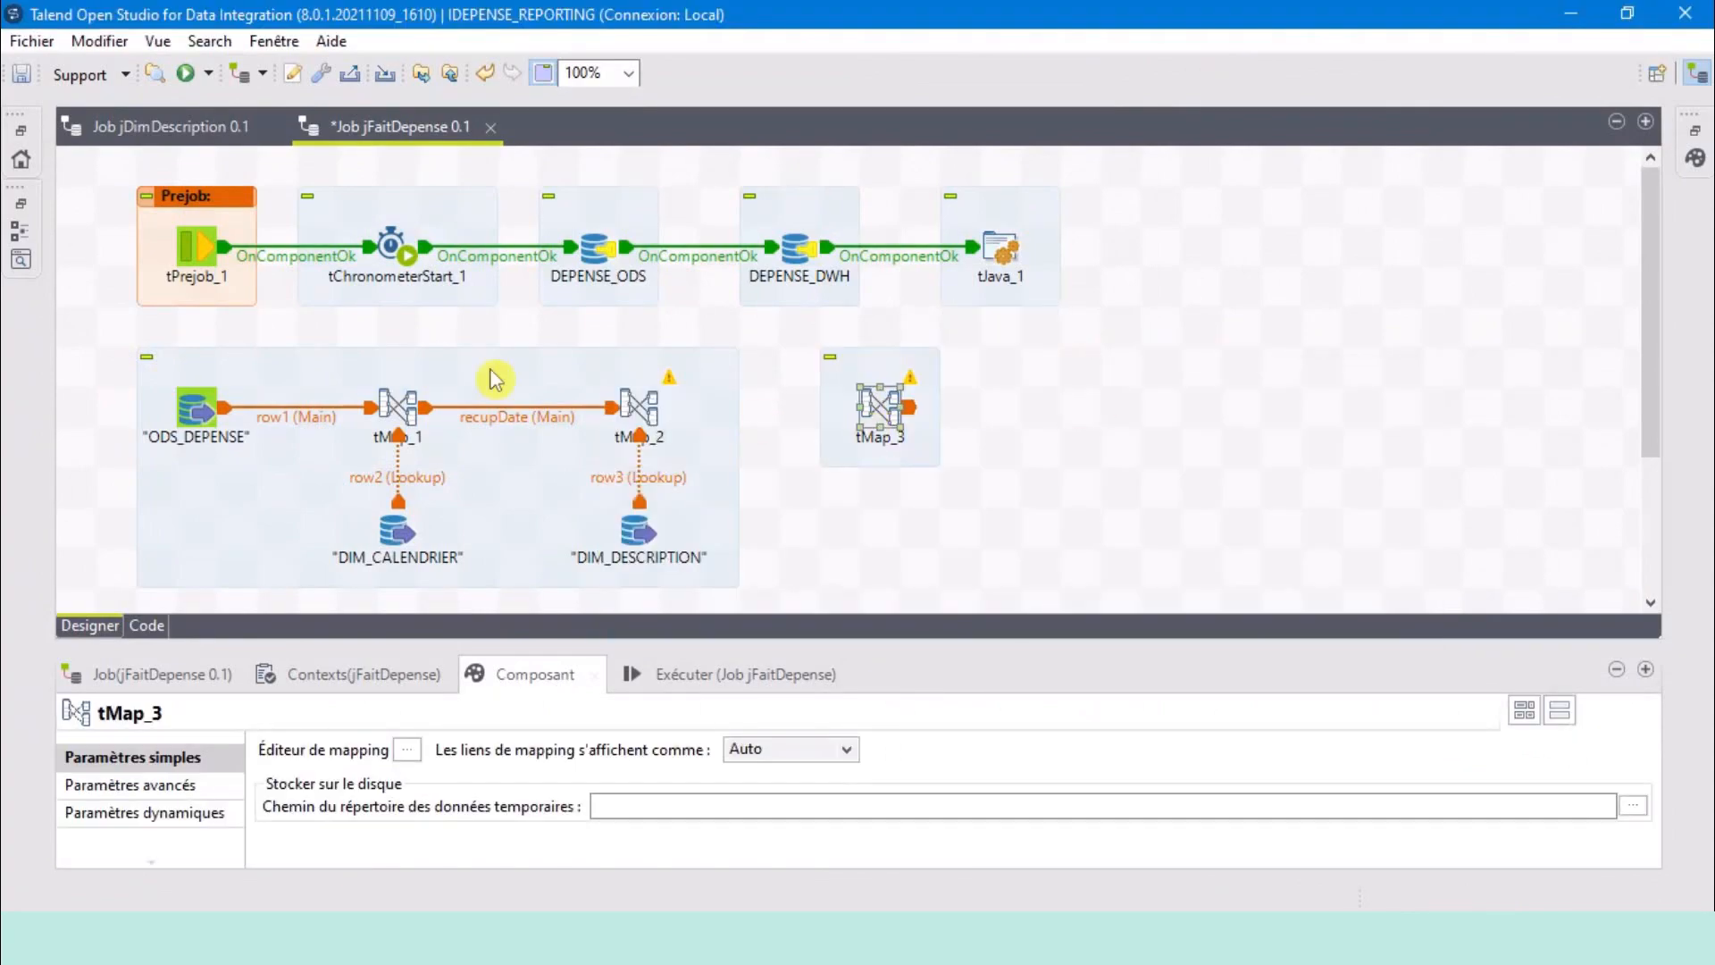
Add the DIM_SOUS_CATEGORIE table of DEPENSE_DWH as a tDBInput(PostgreSQL) component below tMap_3.
left_click(18, 136)
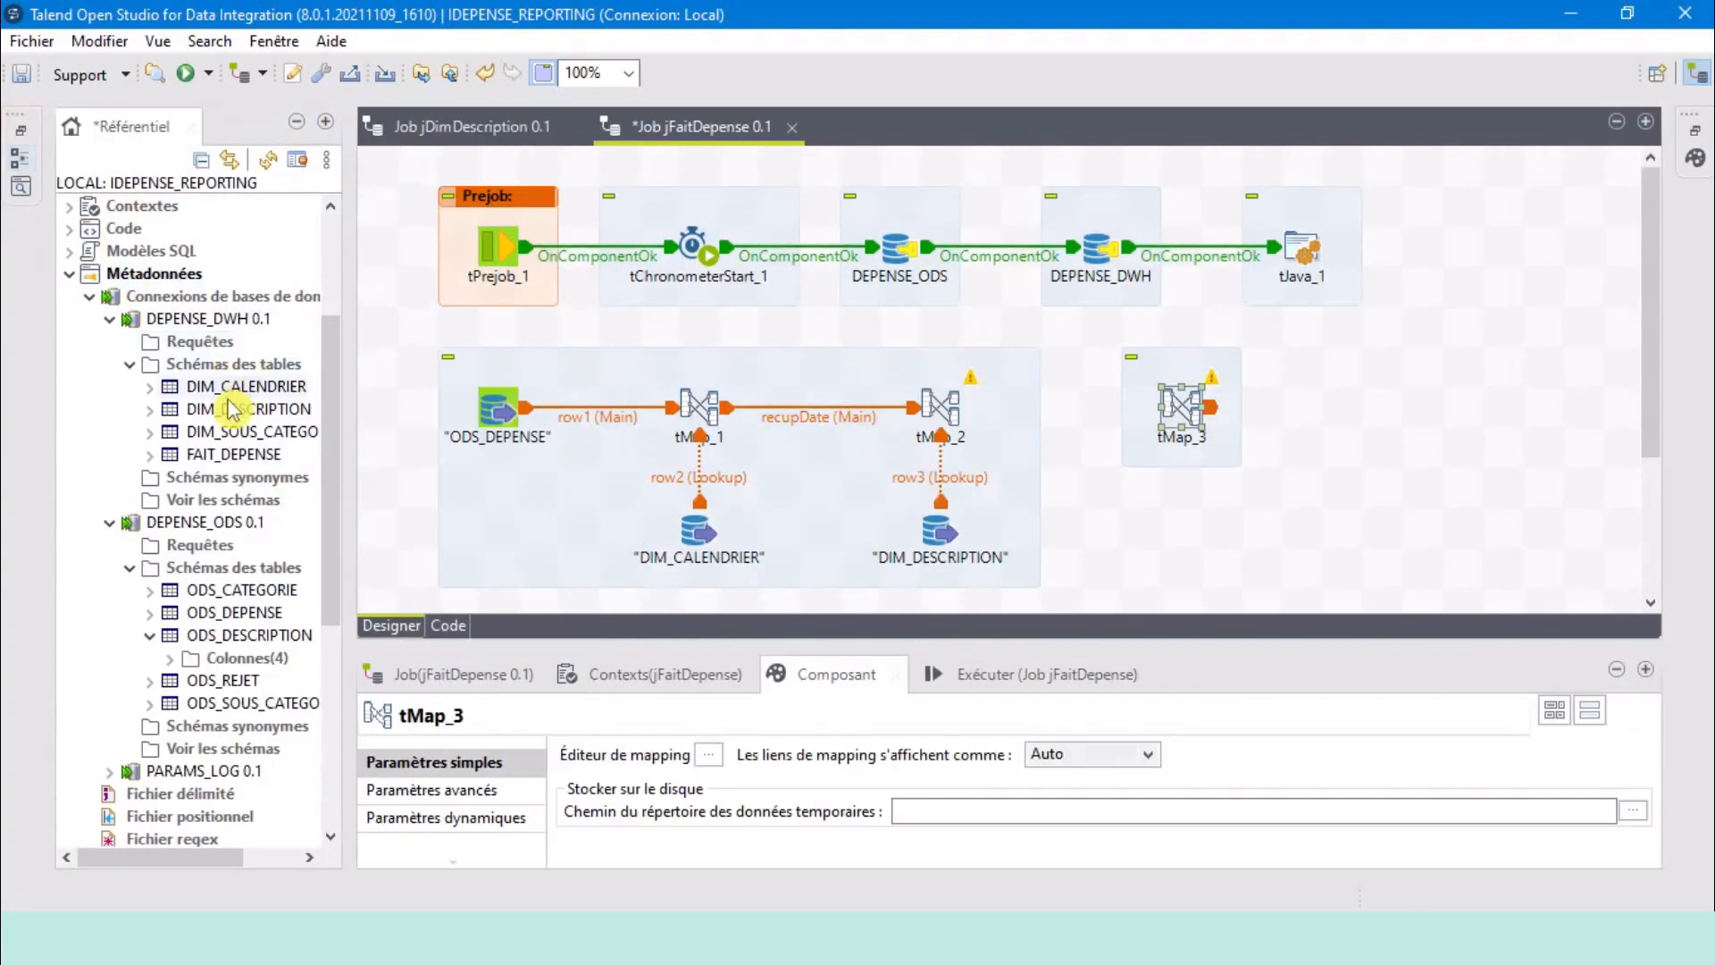
left_click_drag(241, 439, 1160, 530)
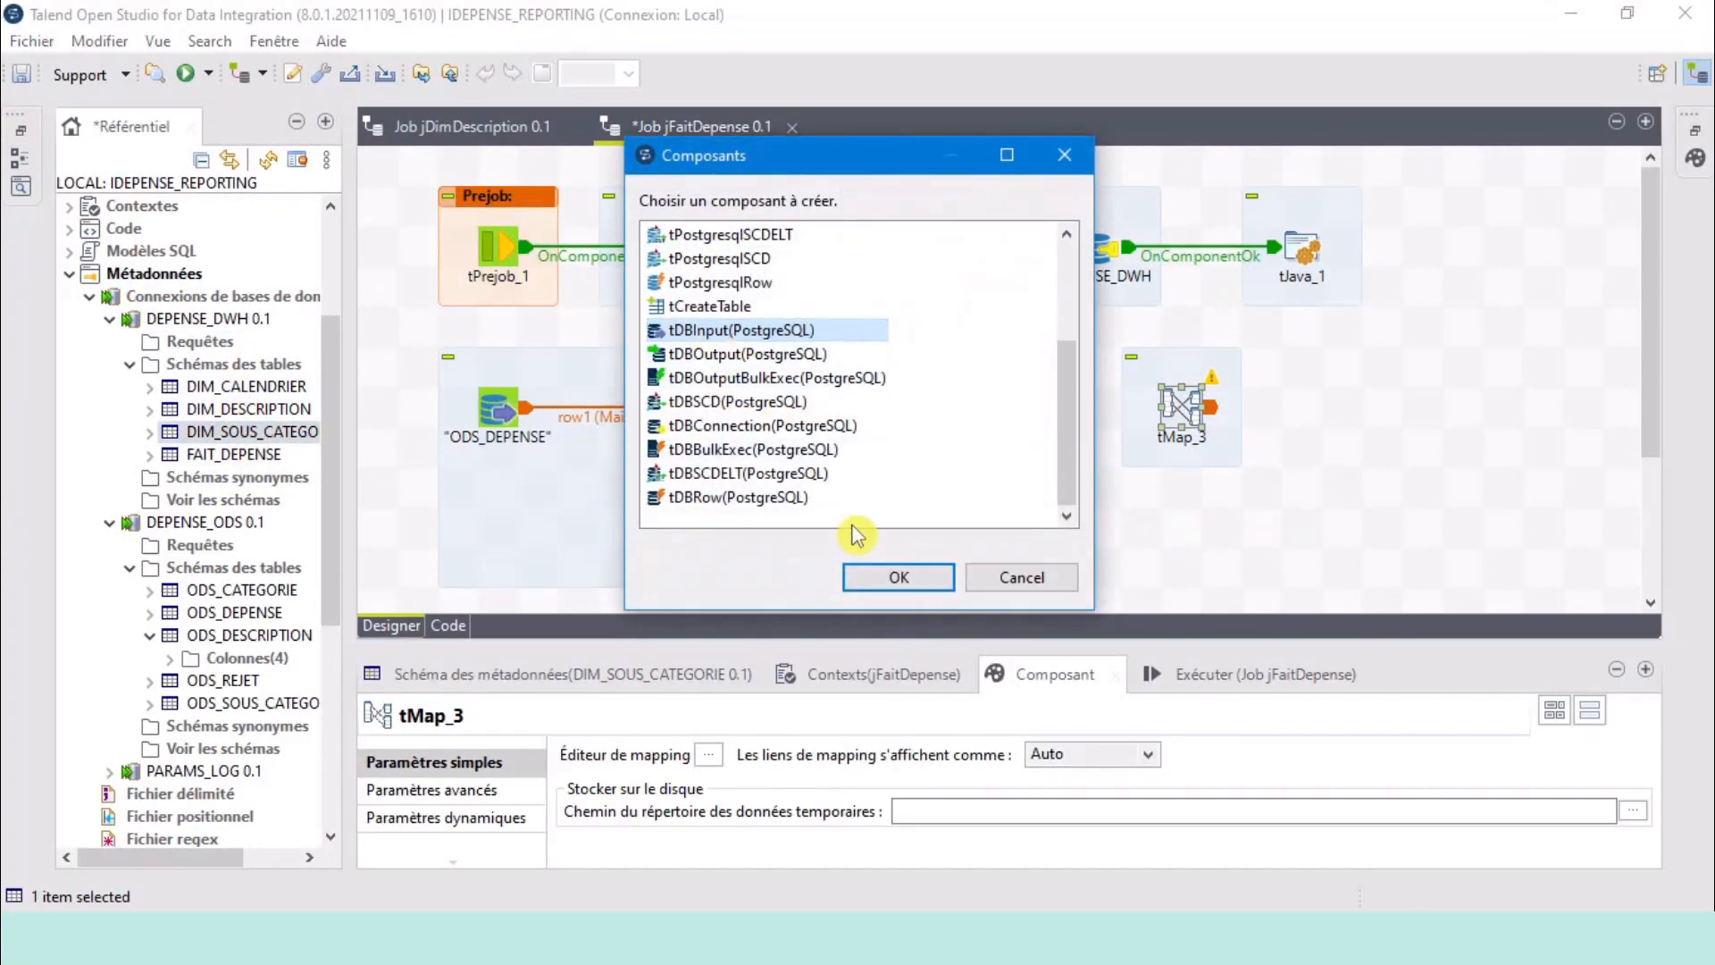
left_click(896, 576)
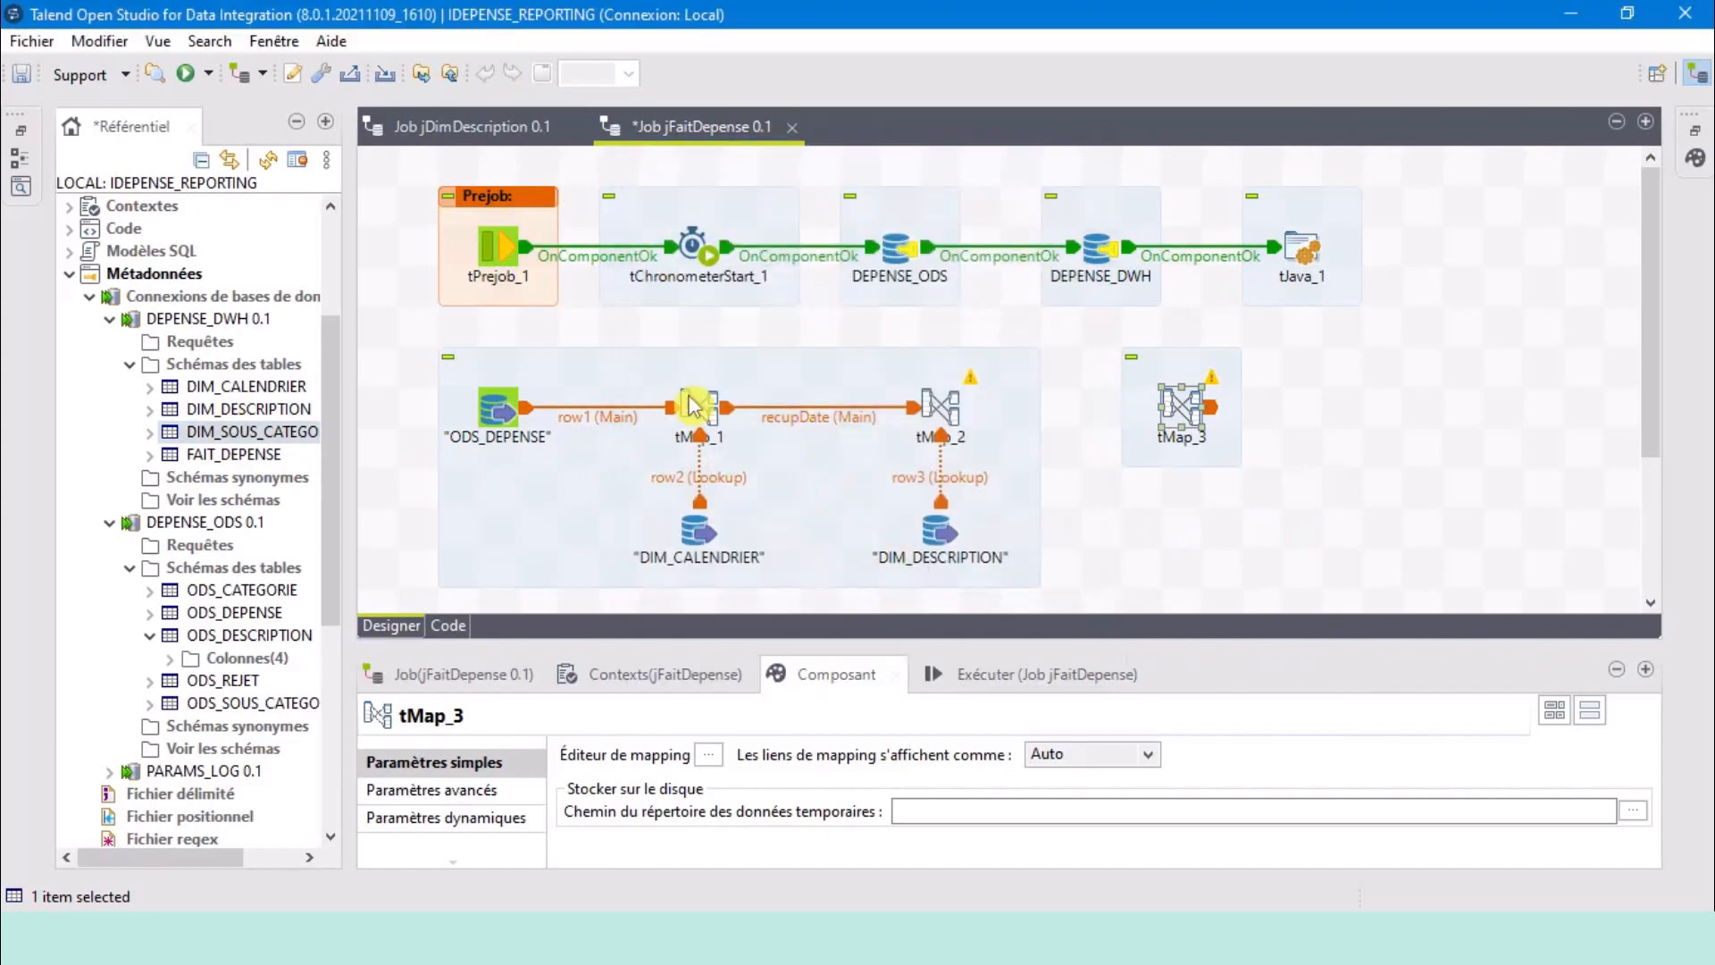
left_click(296, 121)
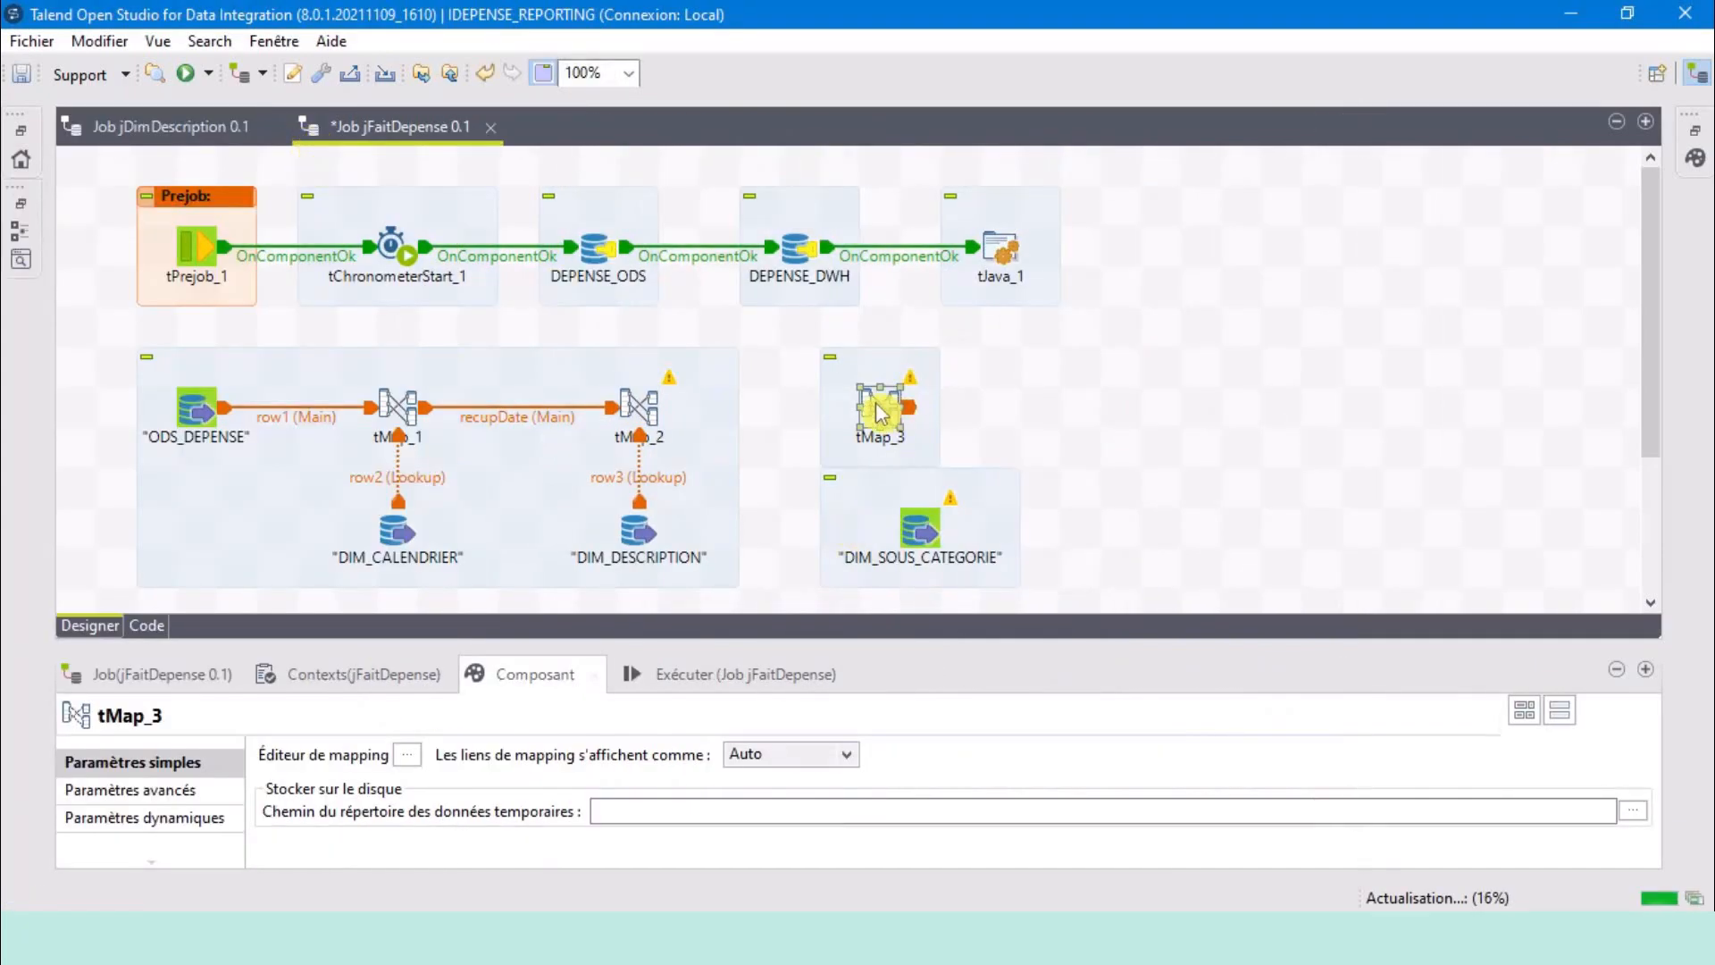
Make the DIM_SOUS_CATEGORIE input use the existing connection tDBConnection_2 - DEPENSE_DWH.
left_click(933, 523)
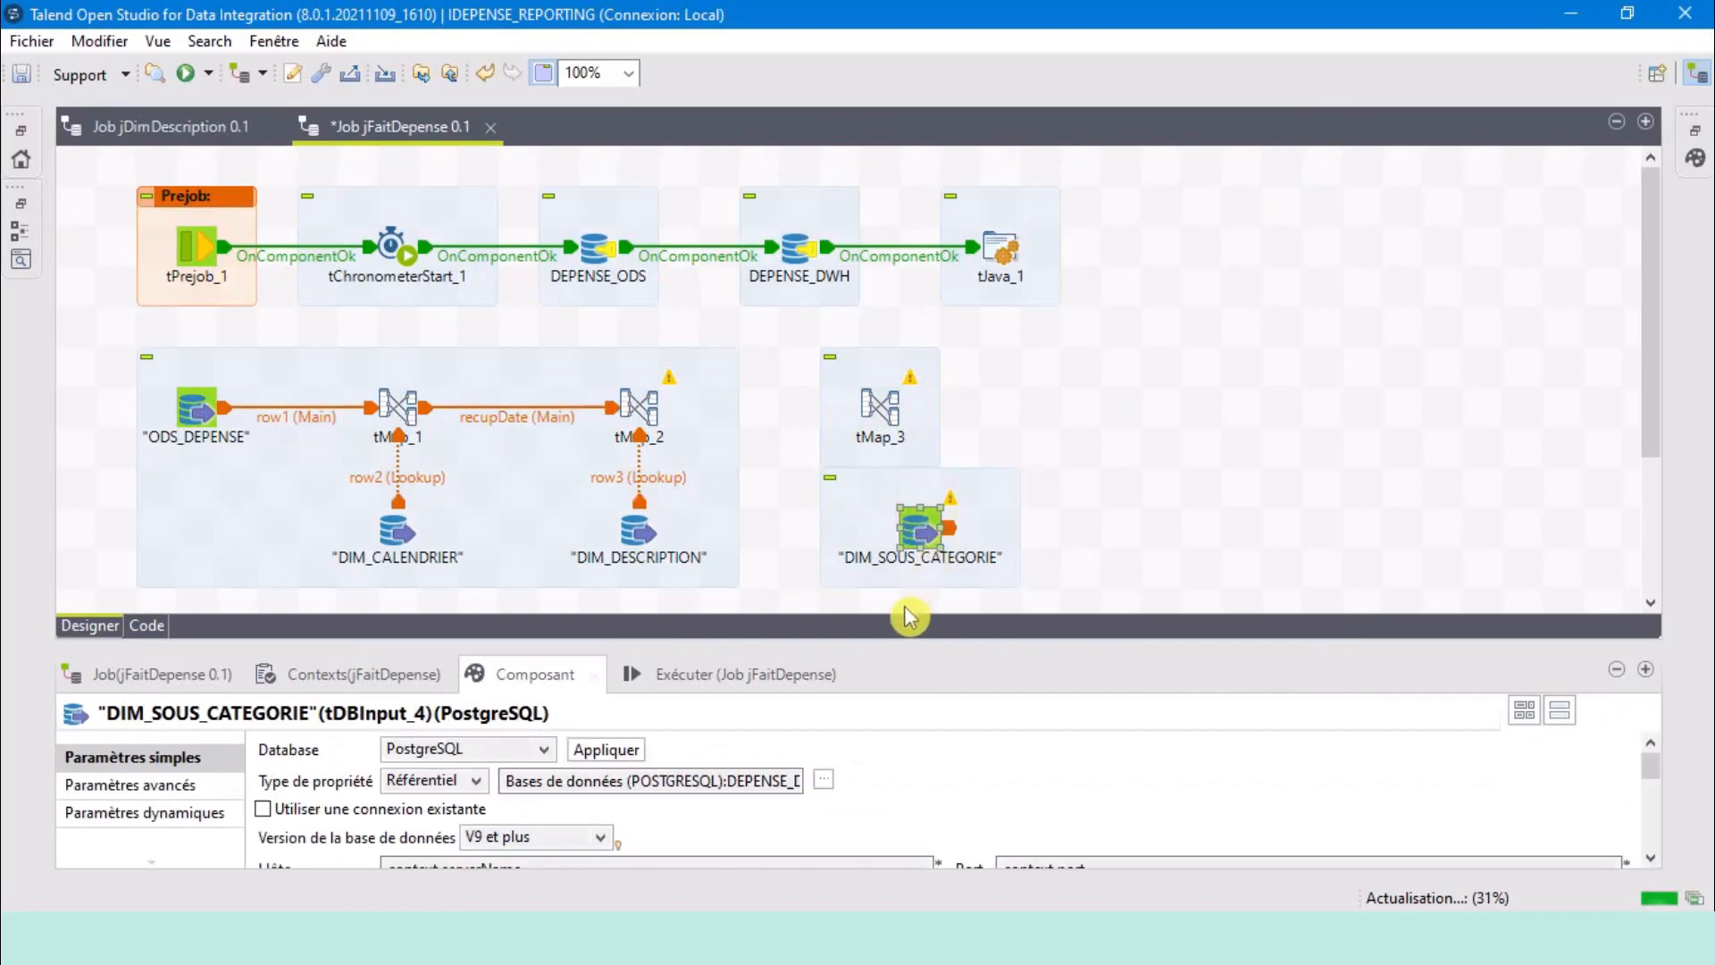
left_click_drag(897, 646, 819, 406)
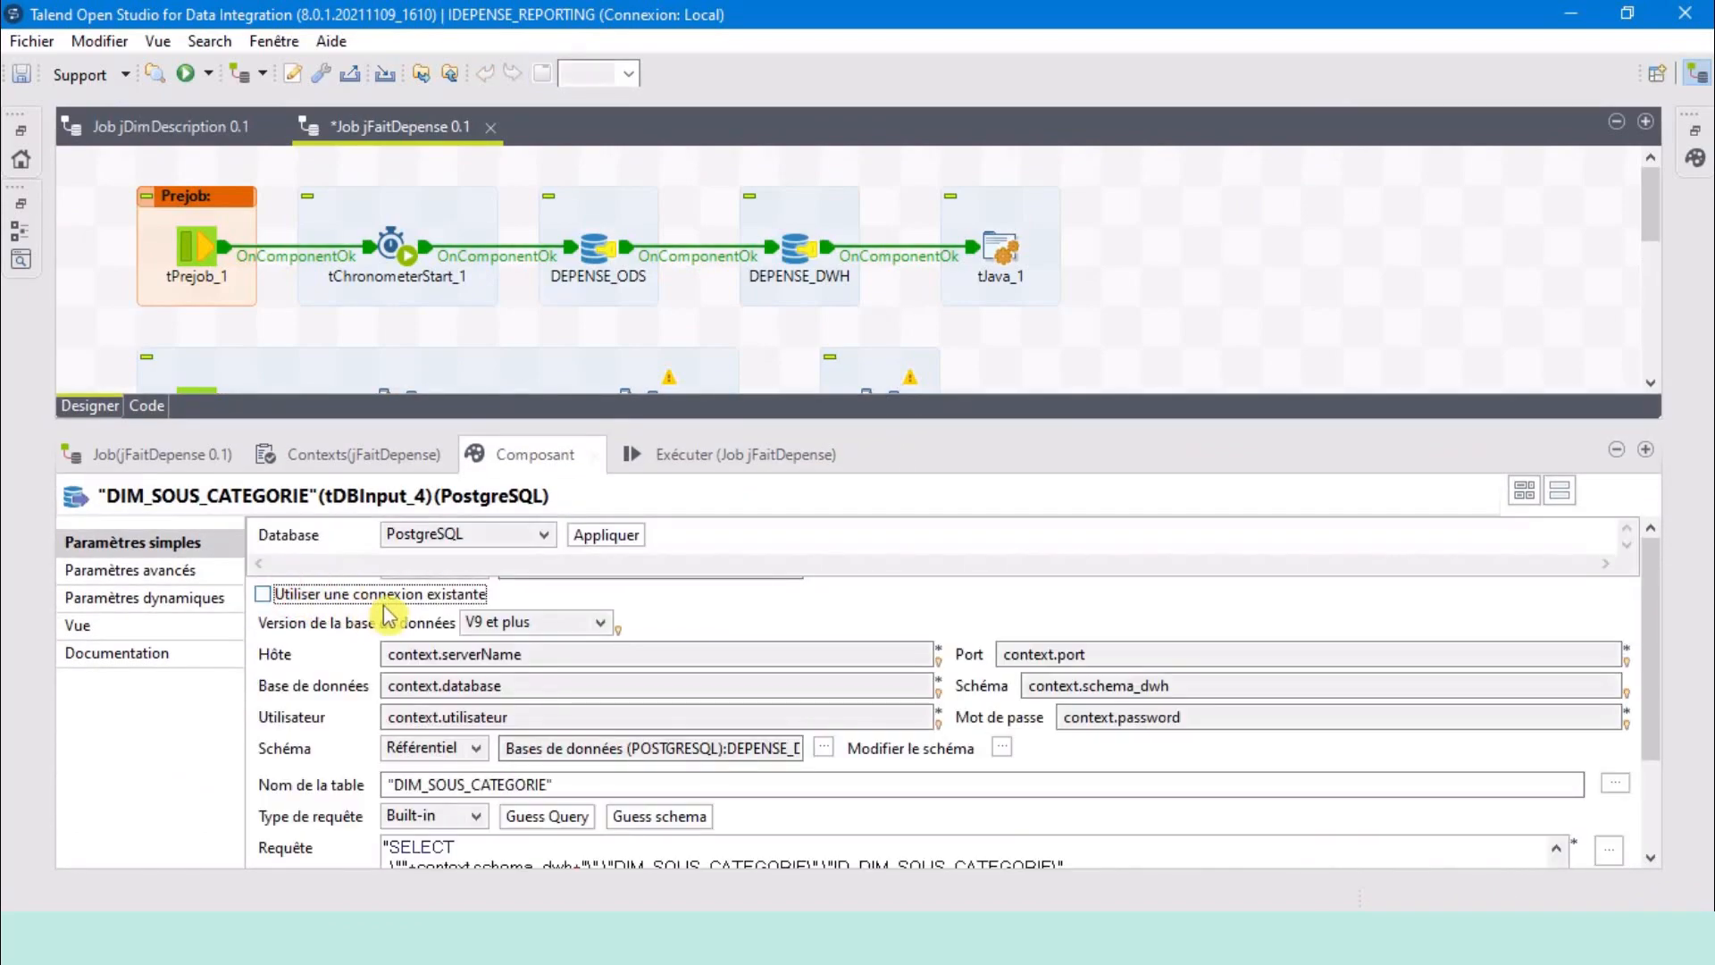
left_click(342, 597)
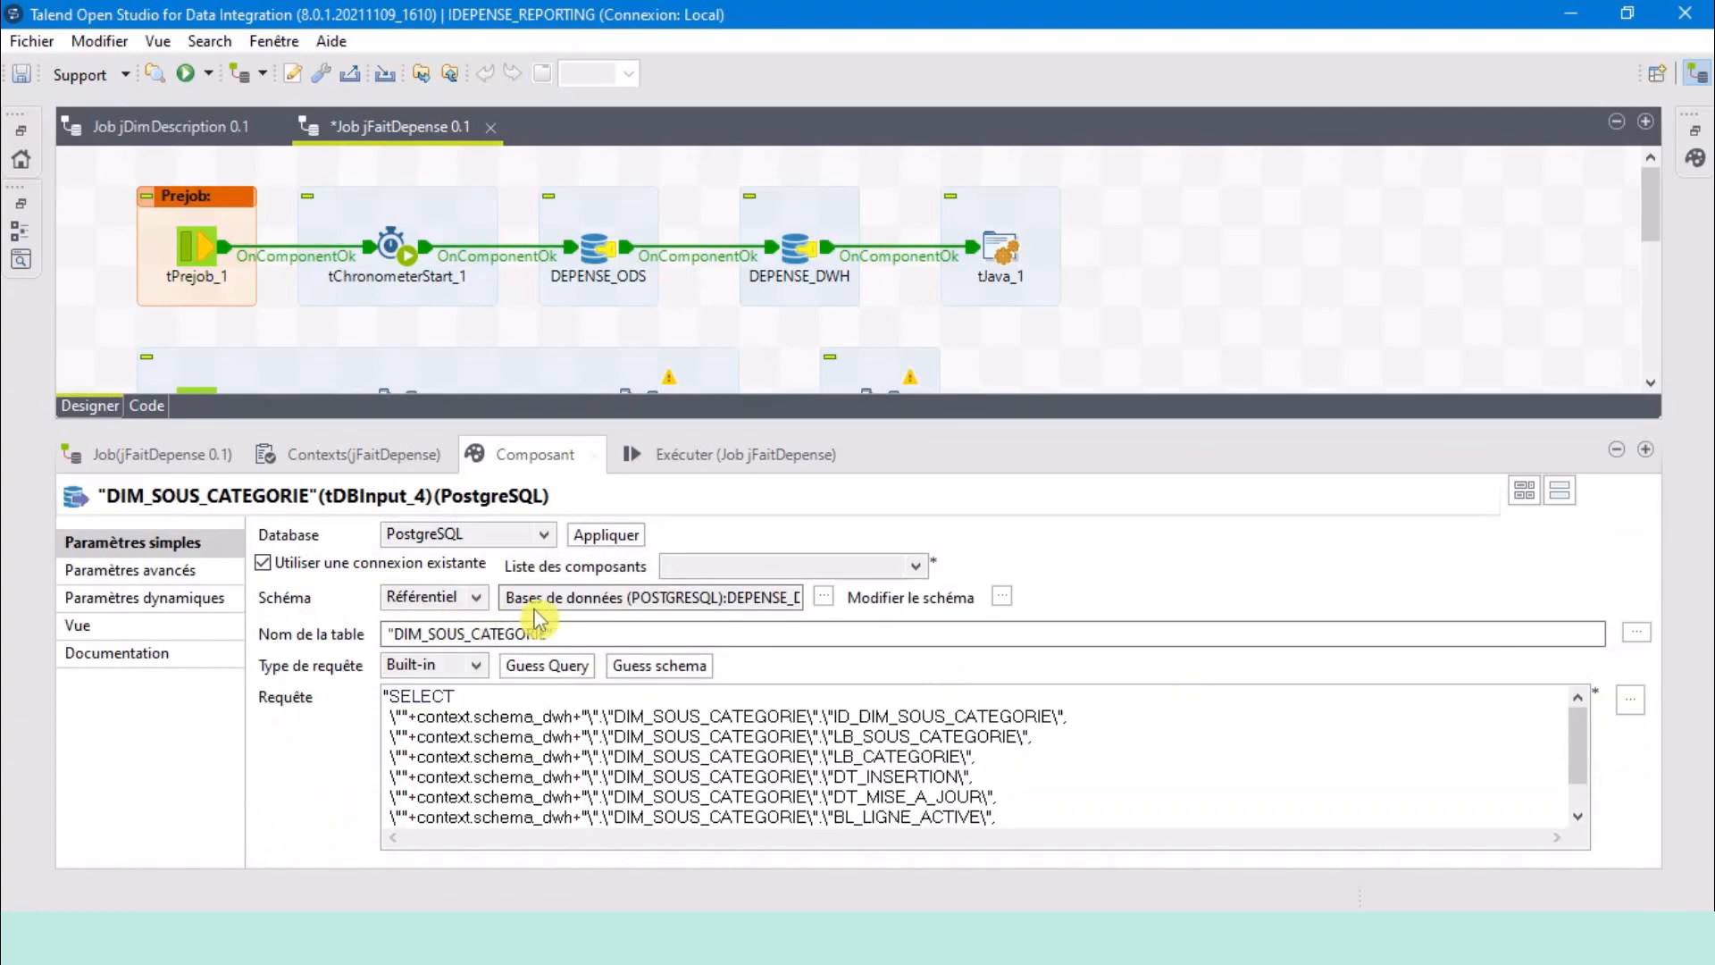
left_click(770, 567)
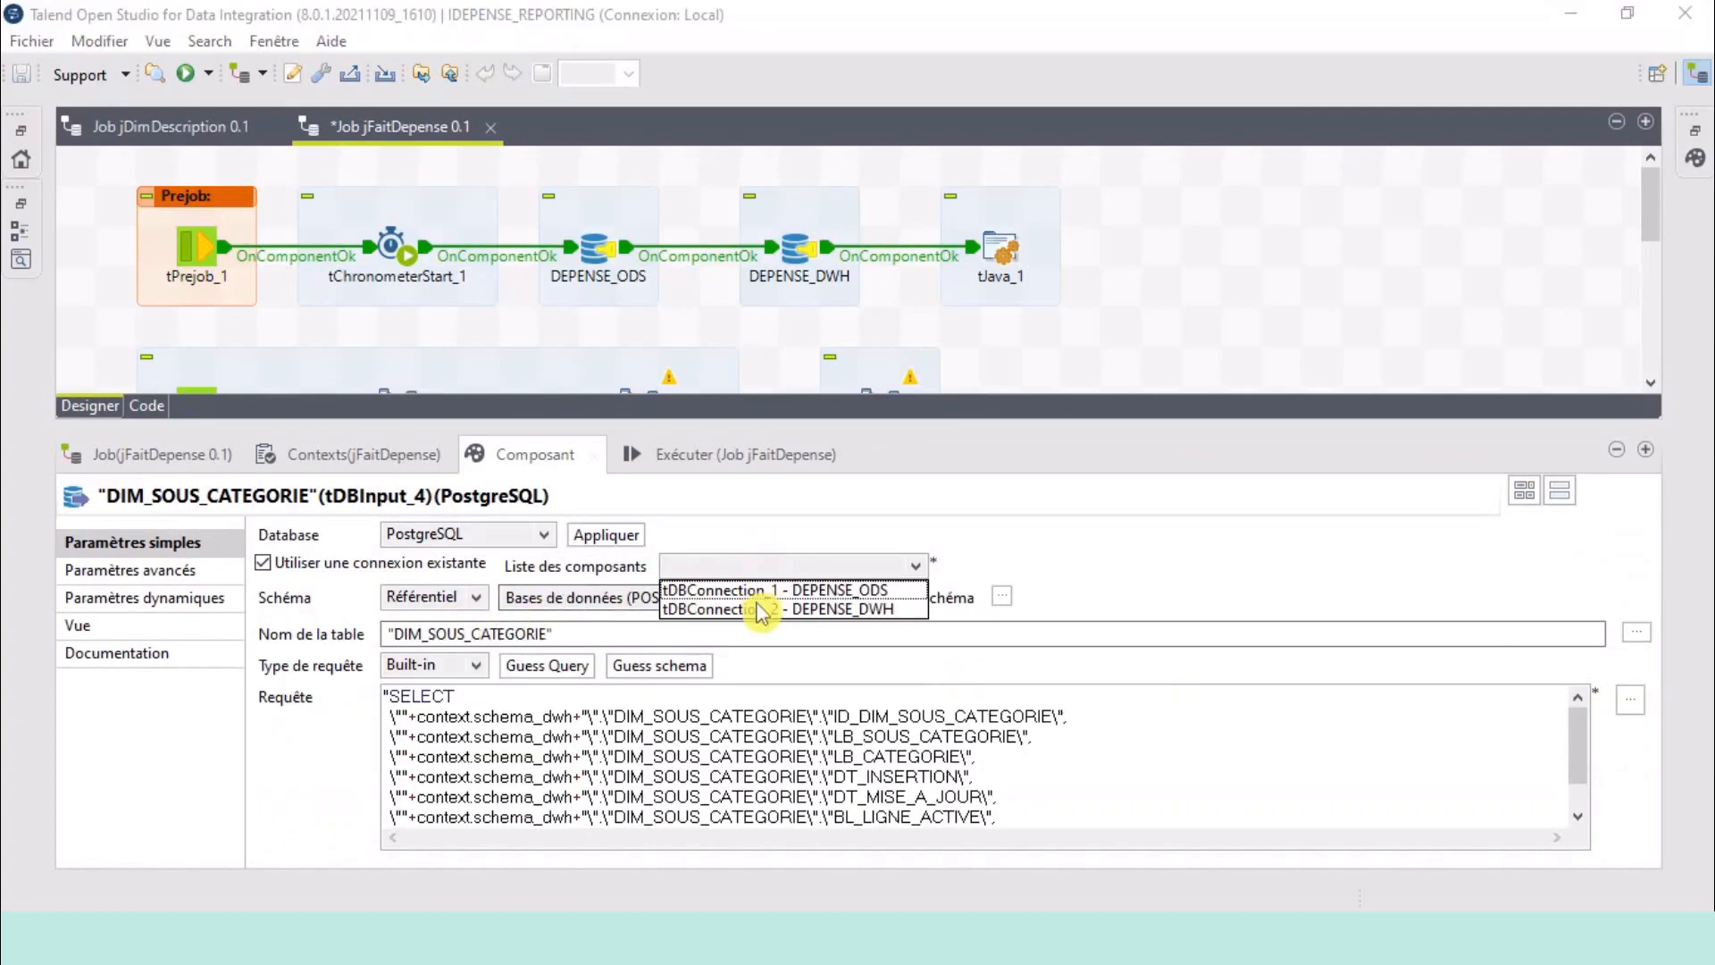
left_click(761, 611)
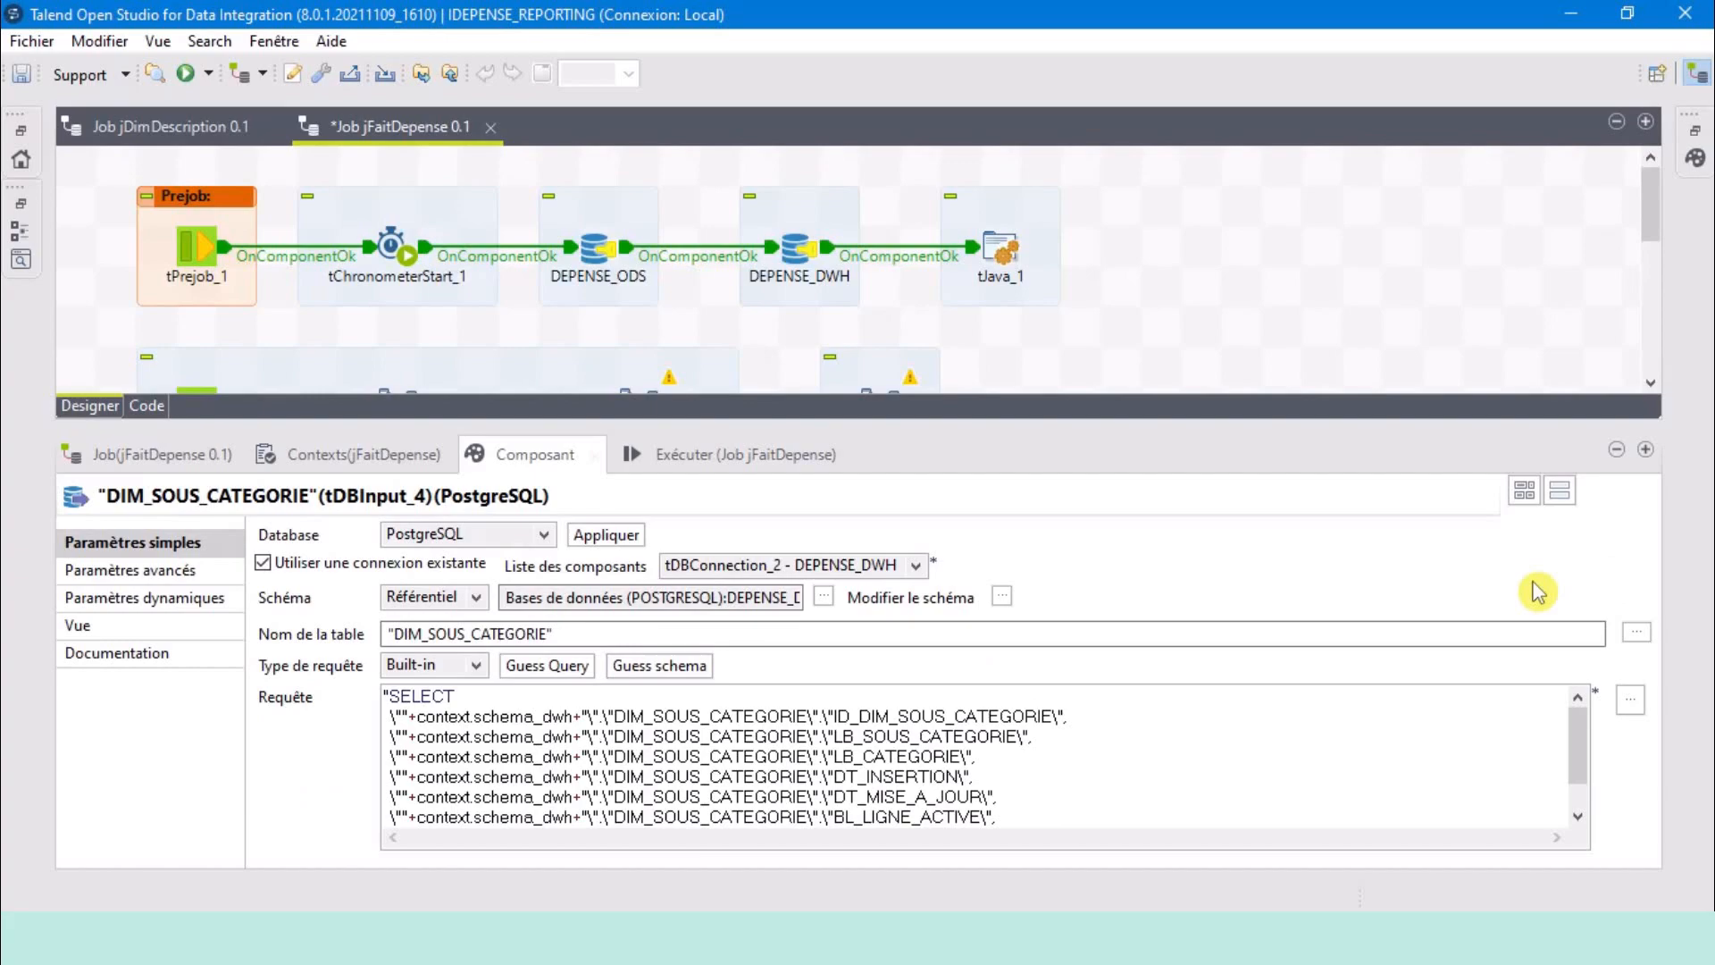
Append the filter WHERE \"BL_LIGNE_ACTIVE\" = 1; on its own line after the FROM clause of the DIM_SOUS_CATEGORIE query.
scroll(920, 290, "down", 5)
left_click(920, 290)
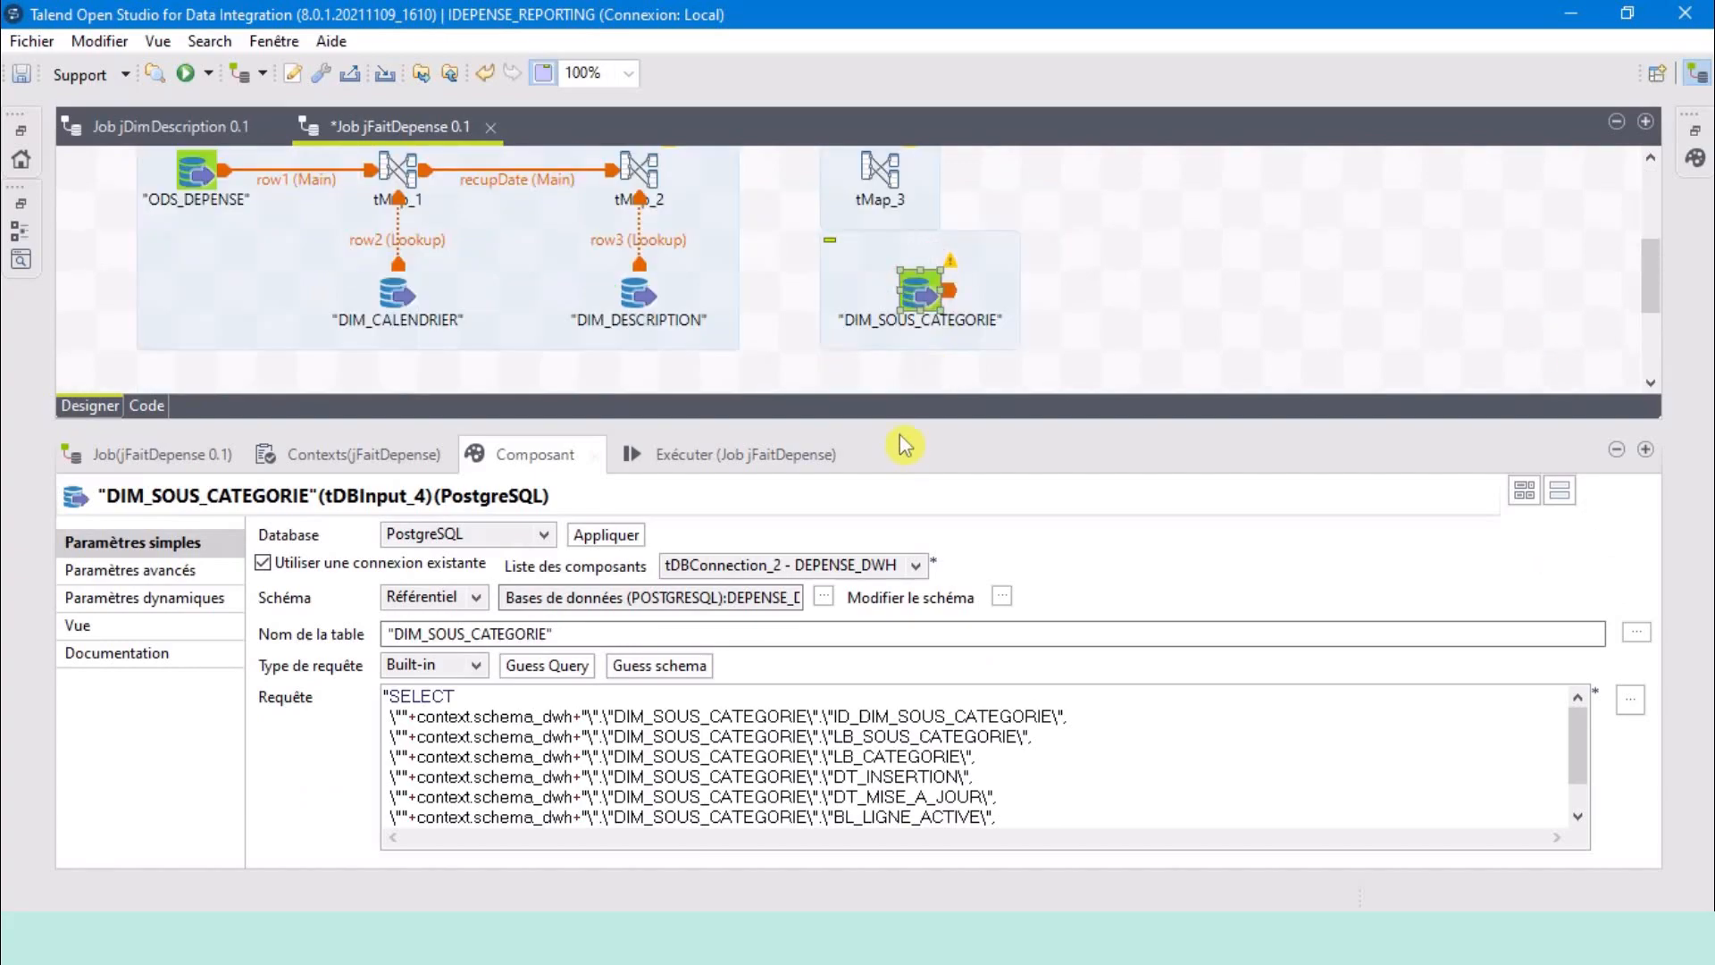
left_click_drag(900, 422, 893, 240)
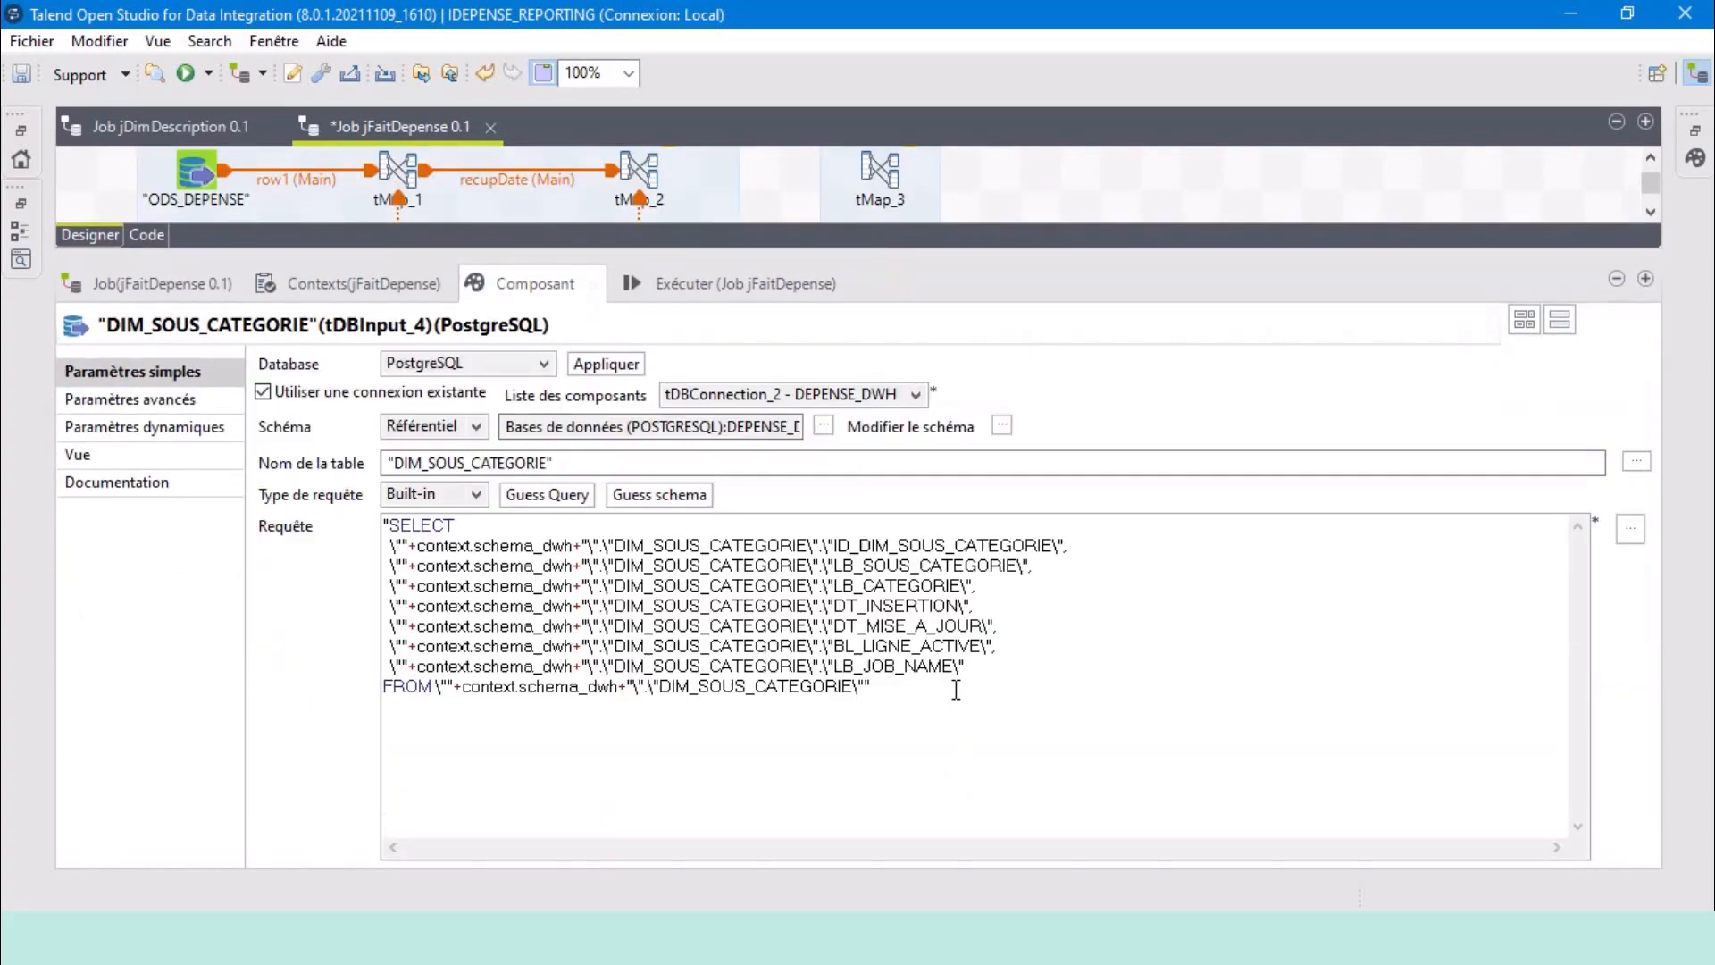
left_click(859, 686)
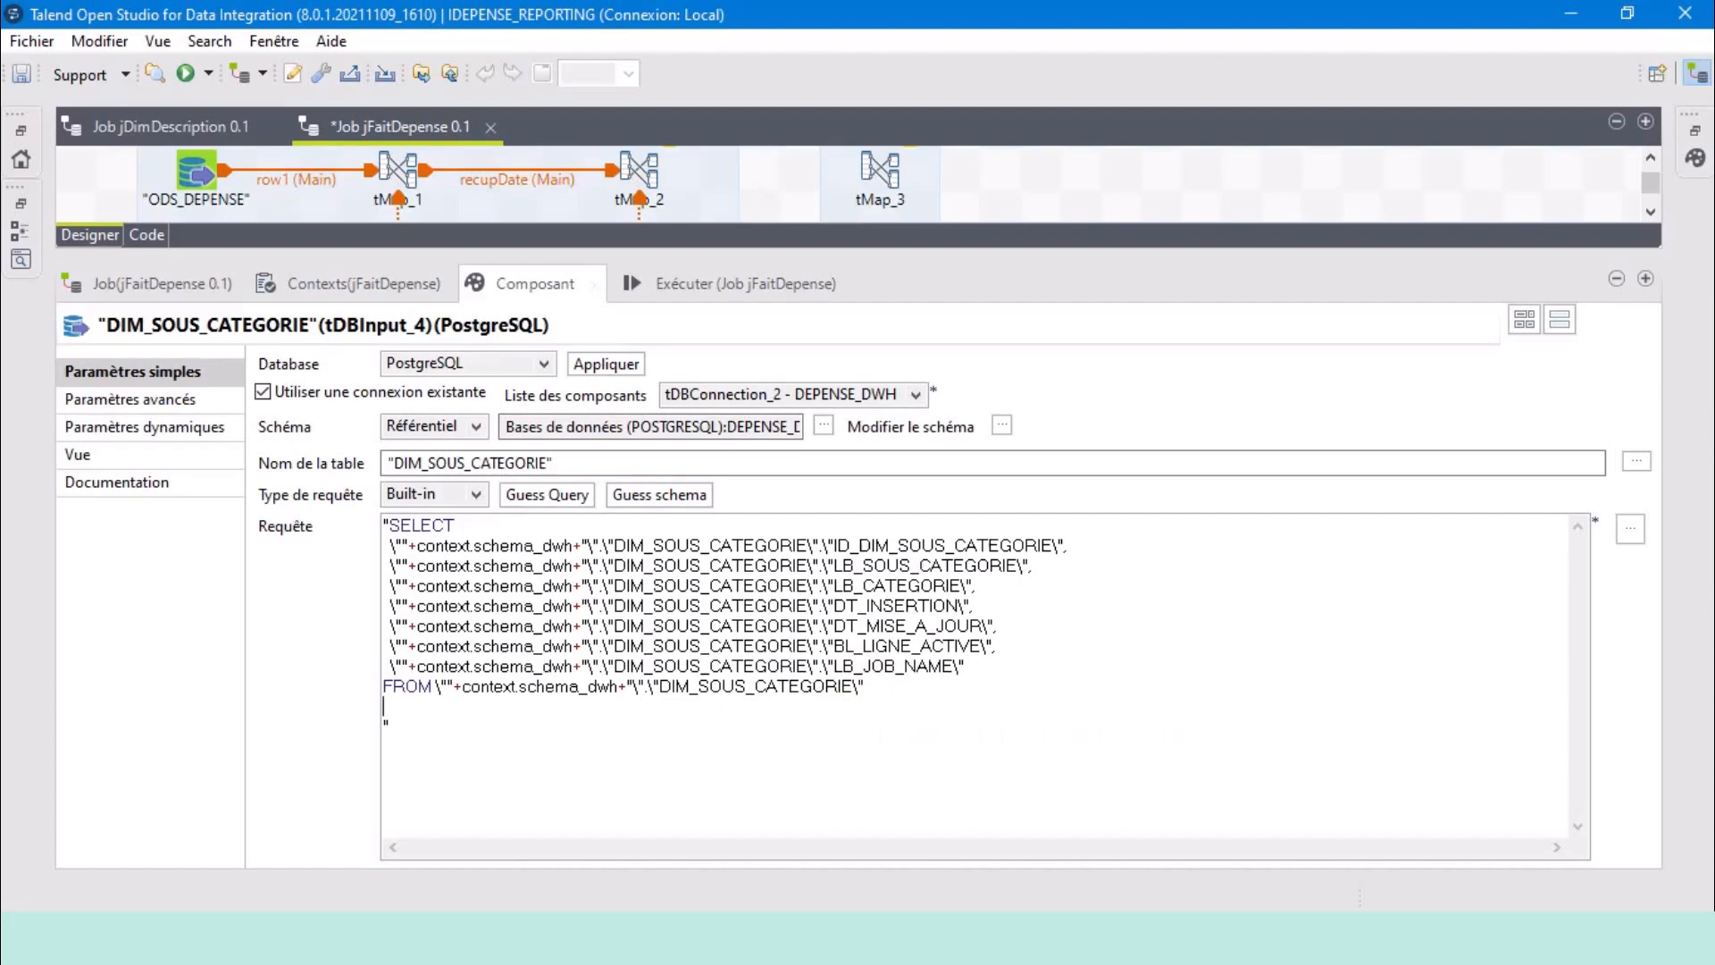
left_click_drag(859, 646, 834, 646)
left_click_drag(980, 645, 846, 658)
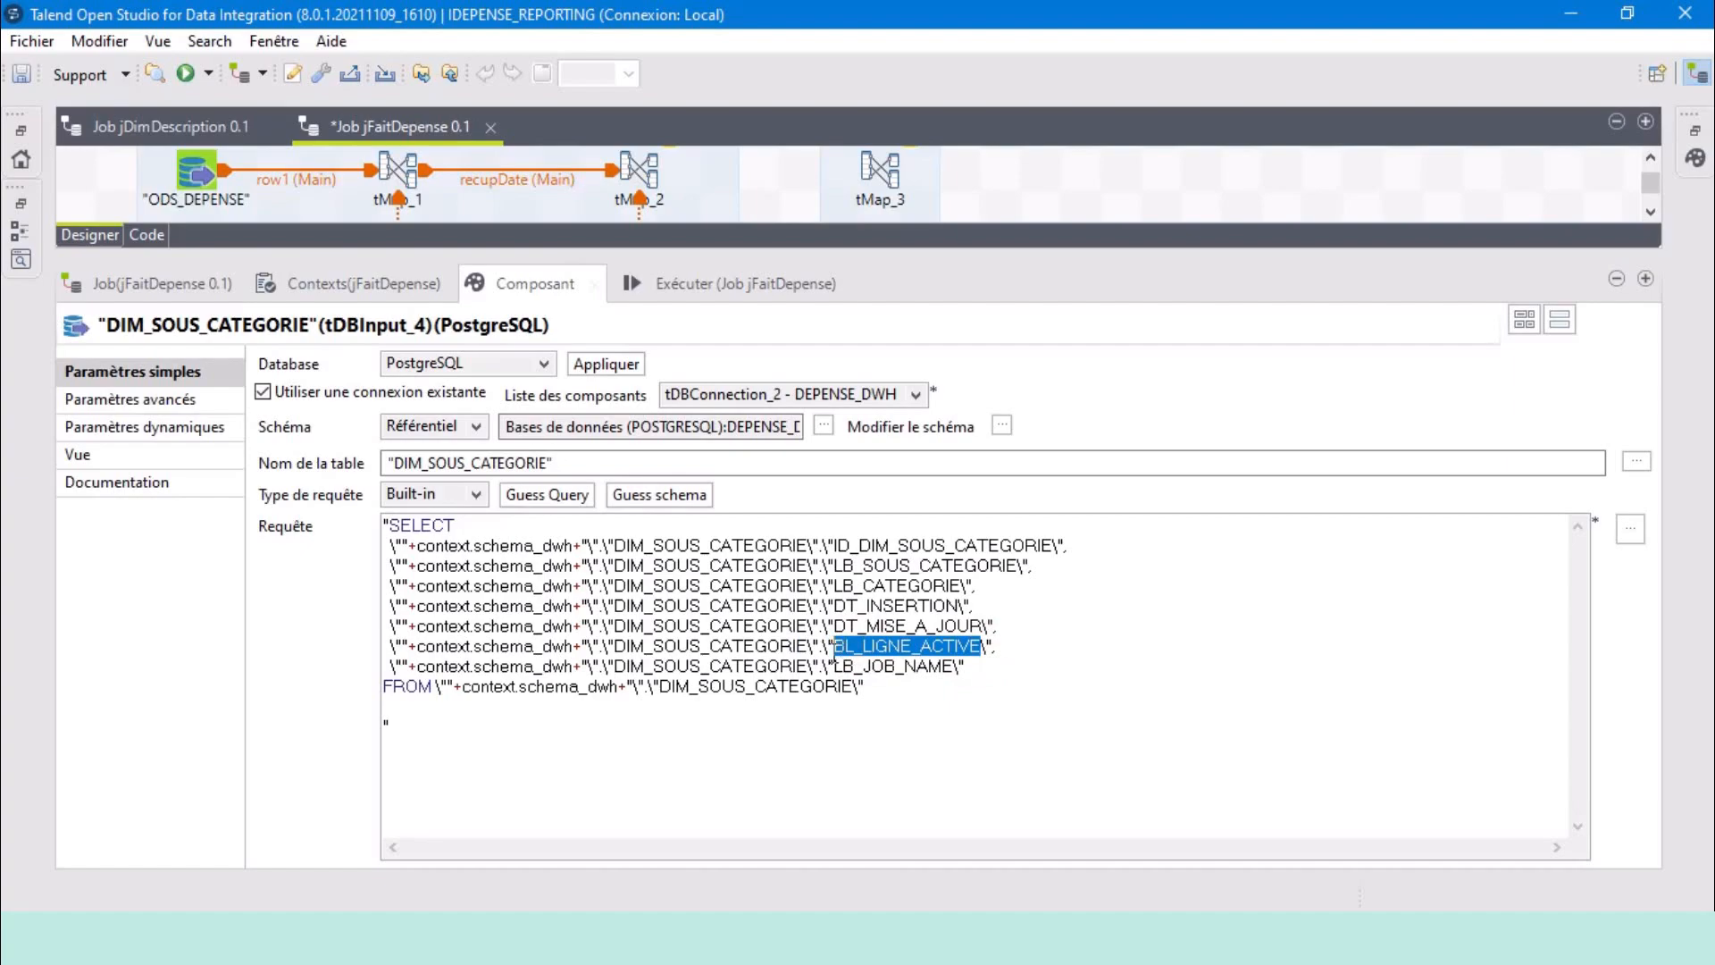
left_click(454, 706)
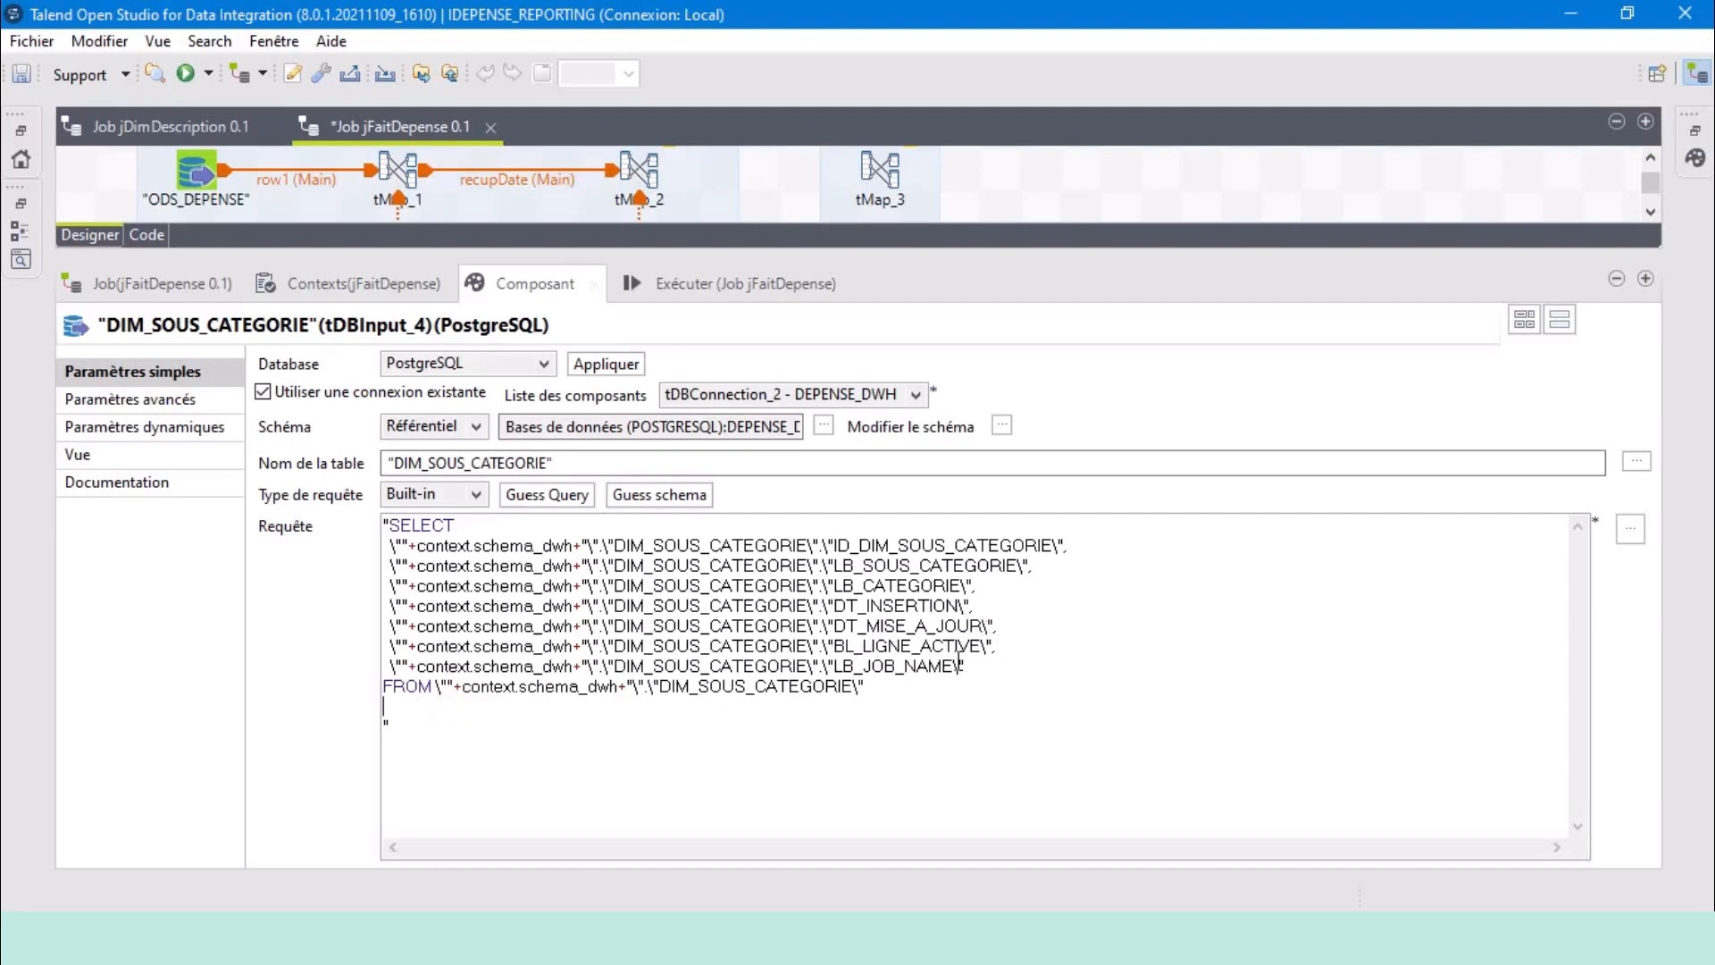
type("WHERE \\\"DIM_SOUS_CATEGORIE\\\".\\\"BL_LIGNE_ACTIVE\\\" = 1;")
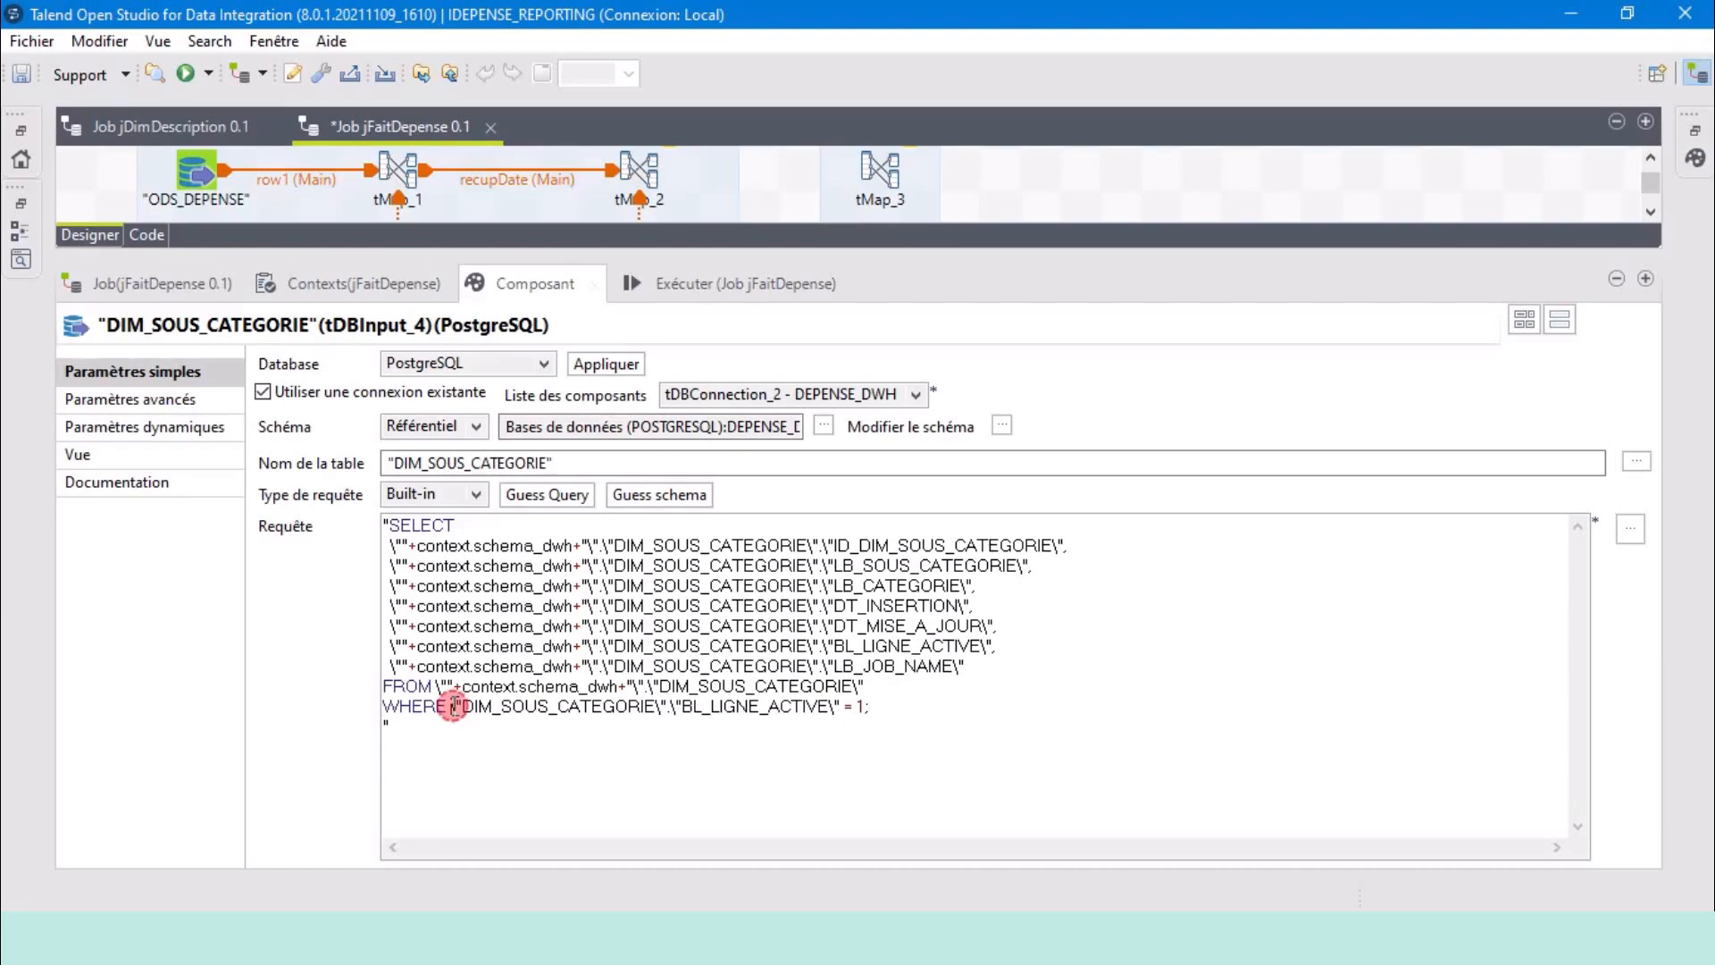
left_click_drag(454, 706, 642, 714)
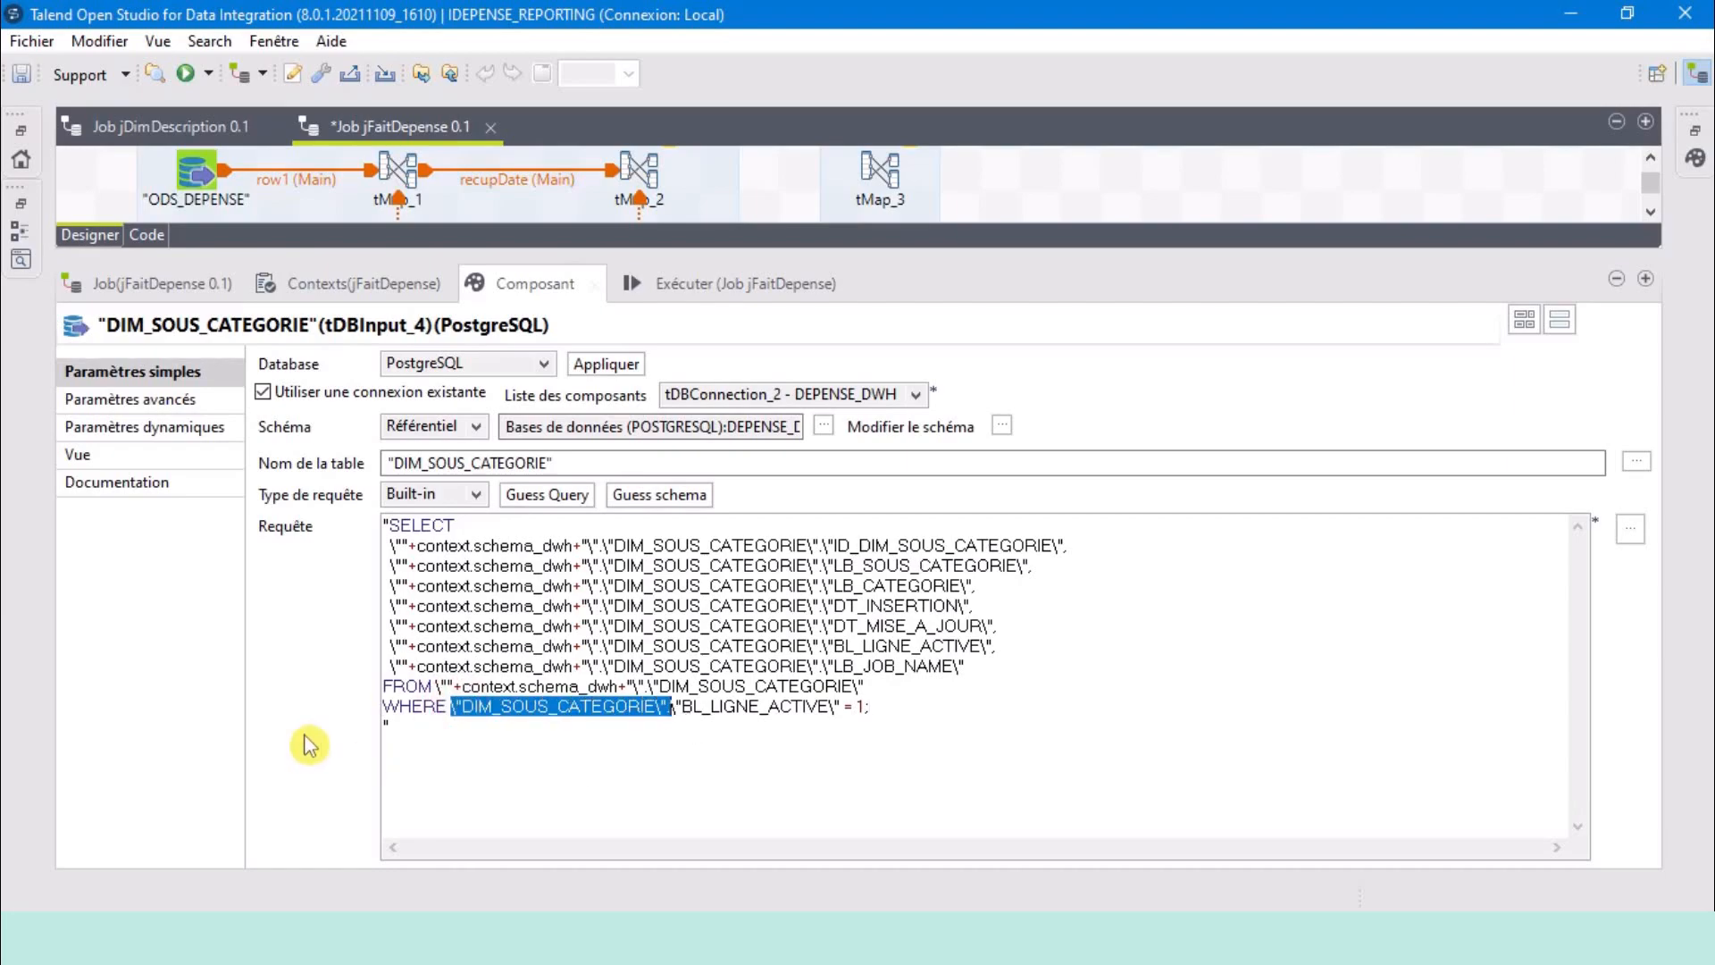
key("Delete")
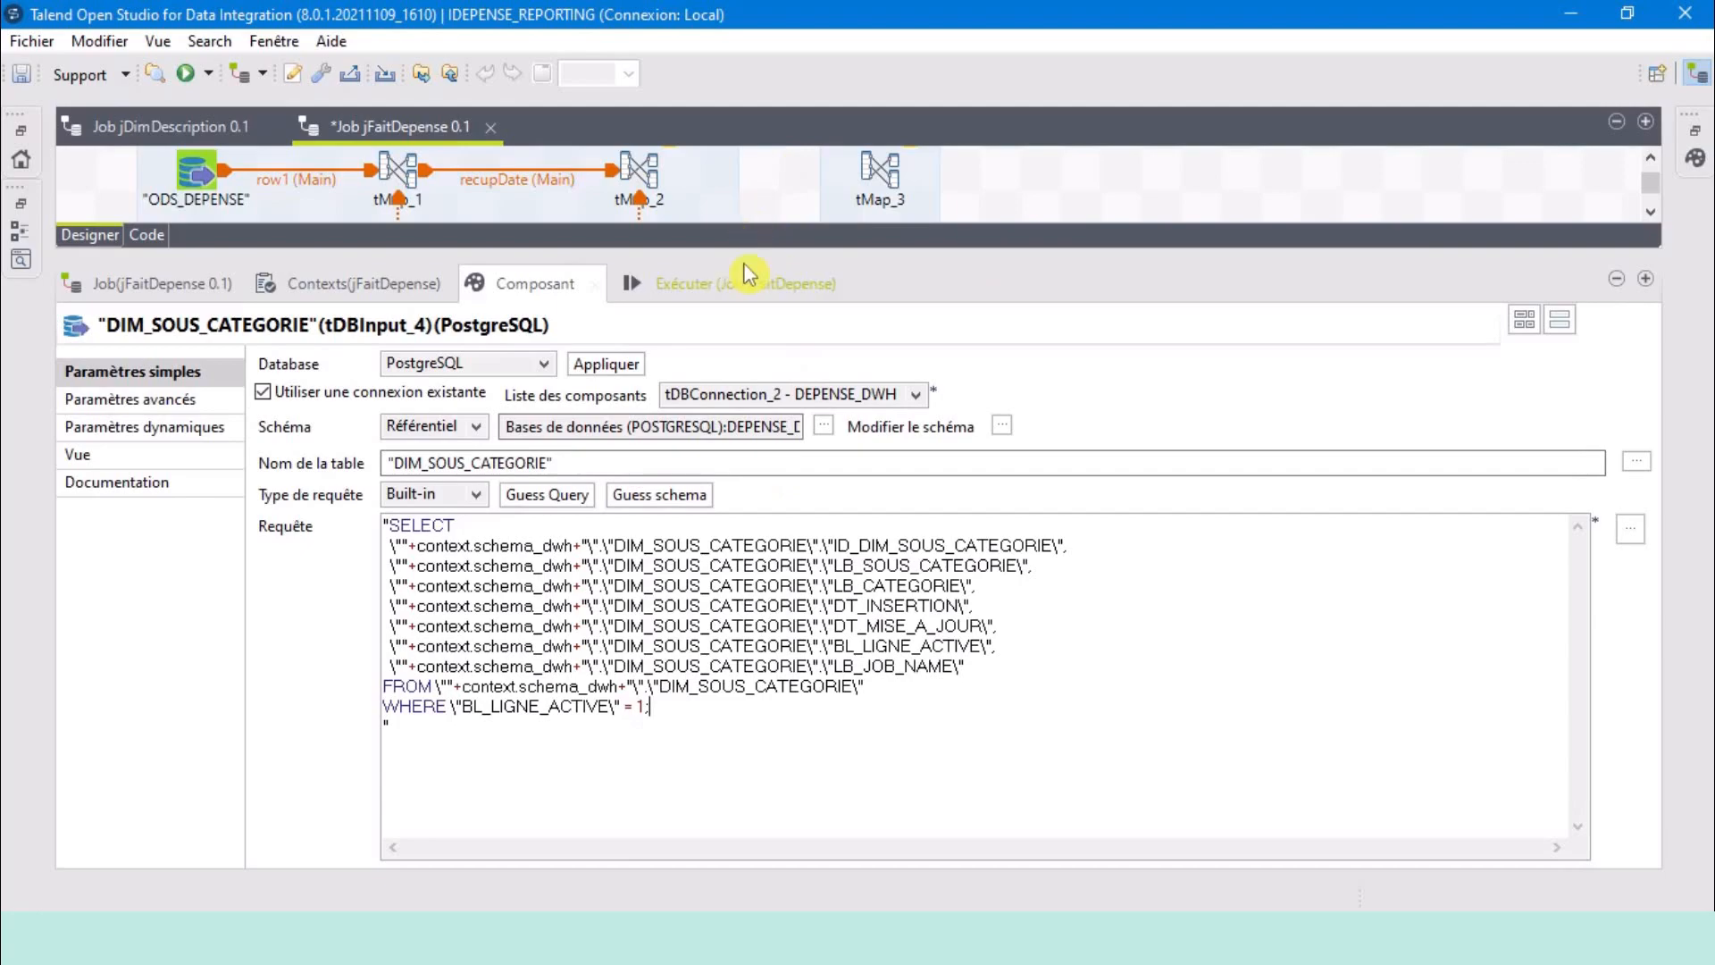
Connect tMap_2 to tMap_3 with the recupDescription output row.
left_click_drag(749, 256, 770, 594)
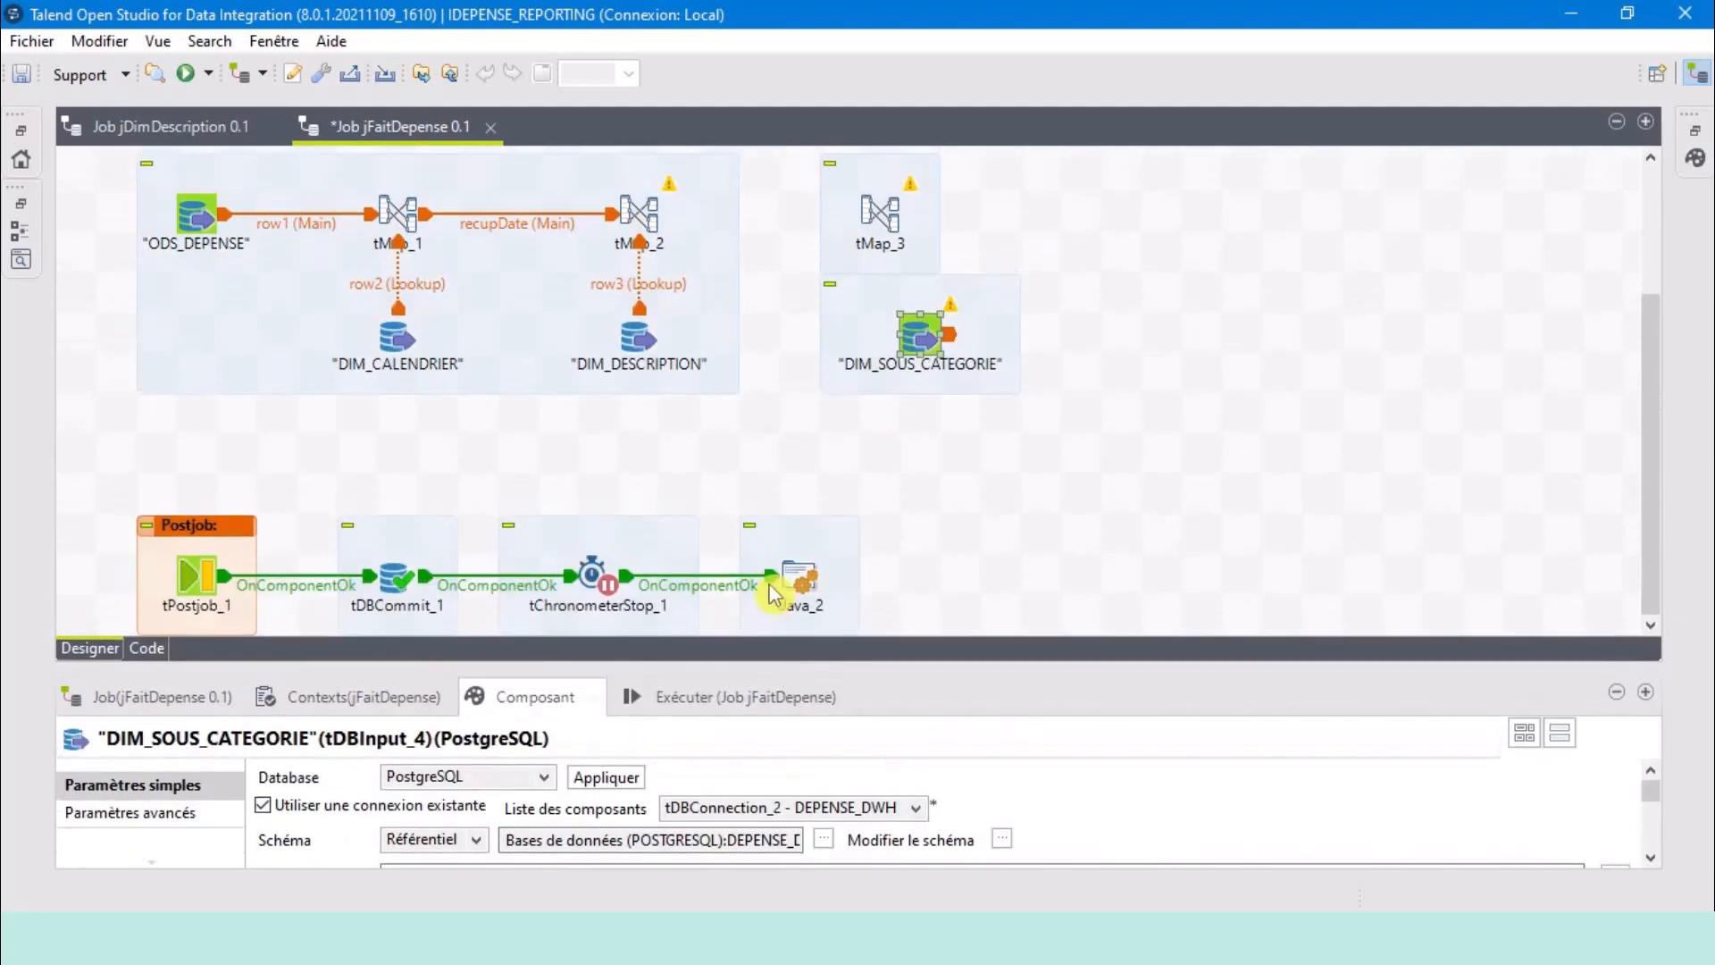
scroll(839, 377, "up", 2)
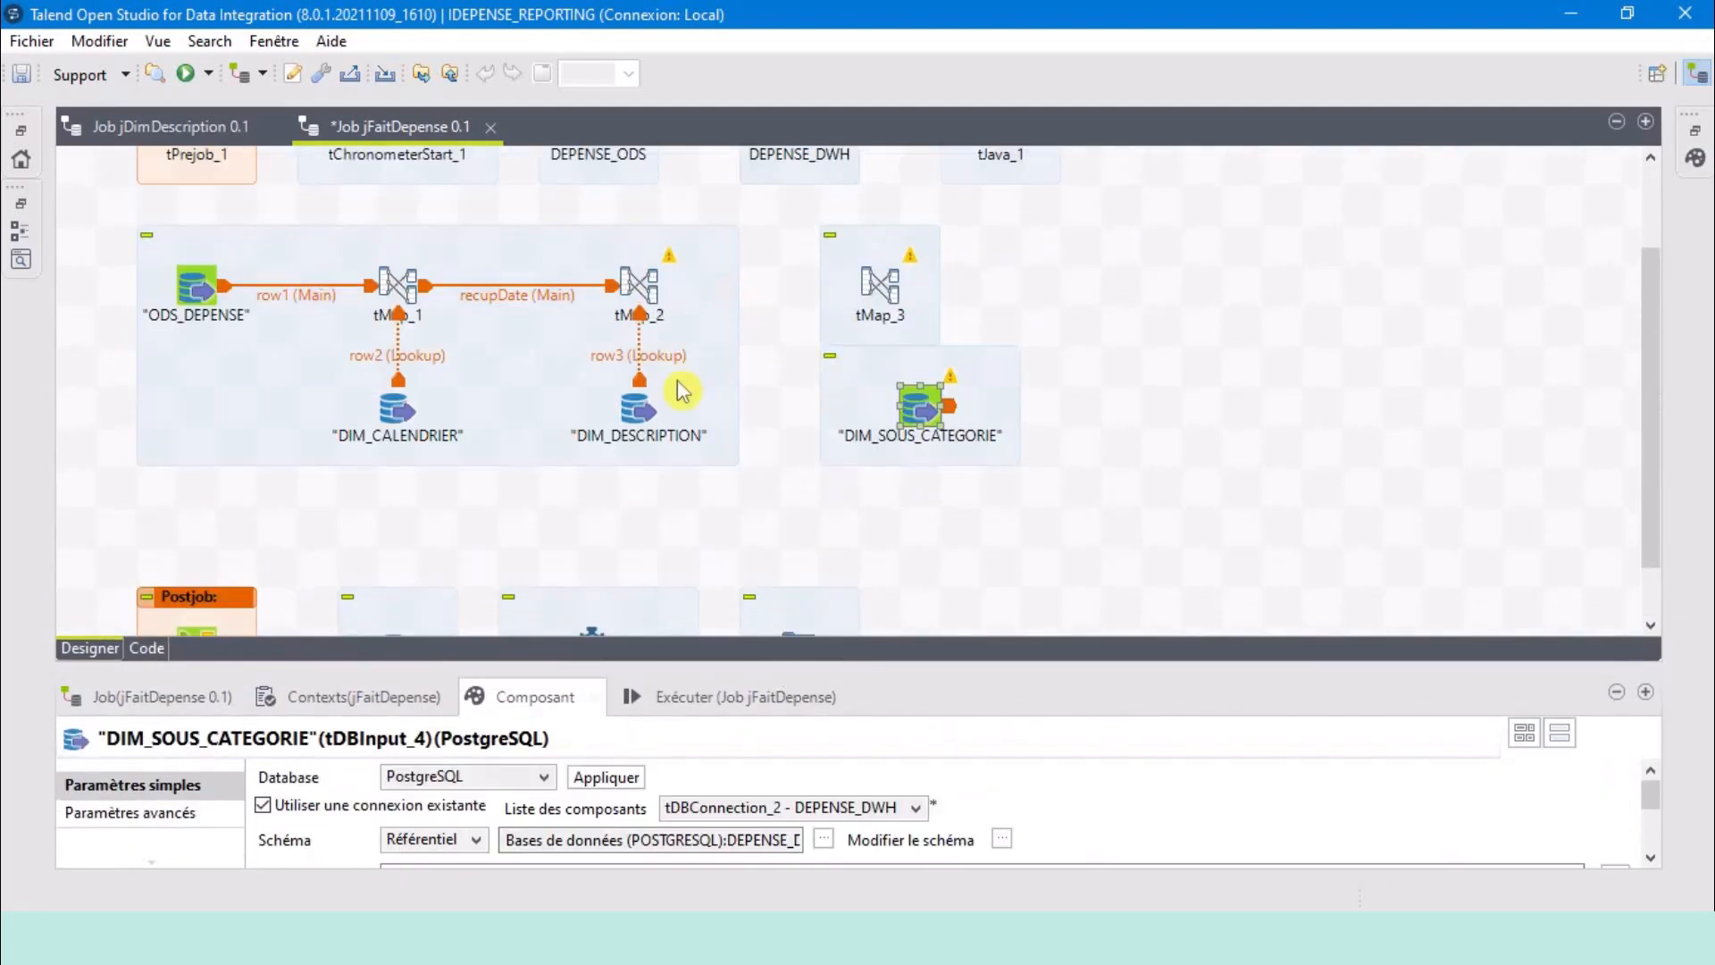
left_click(655, 293)
right_click(639, 282)
mouse_move(977, 306)
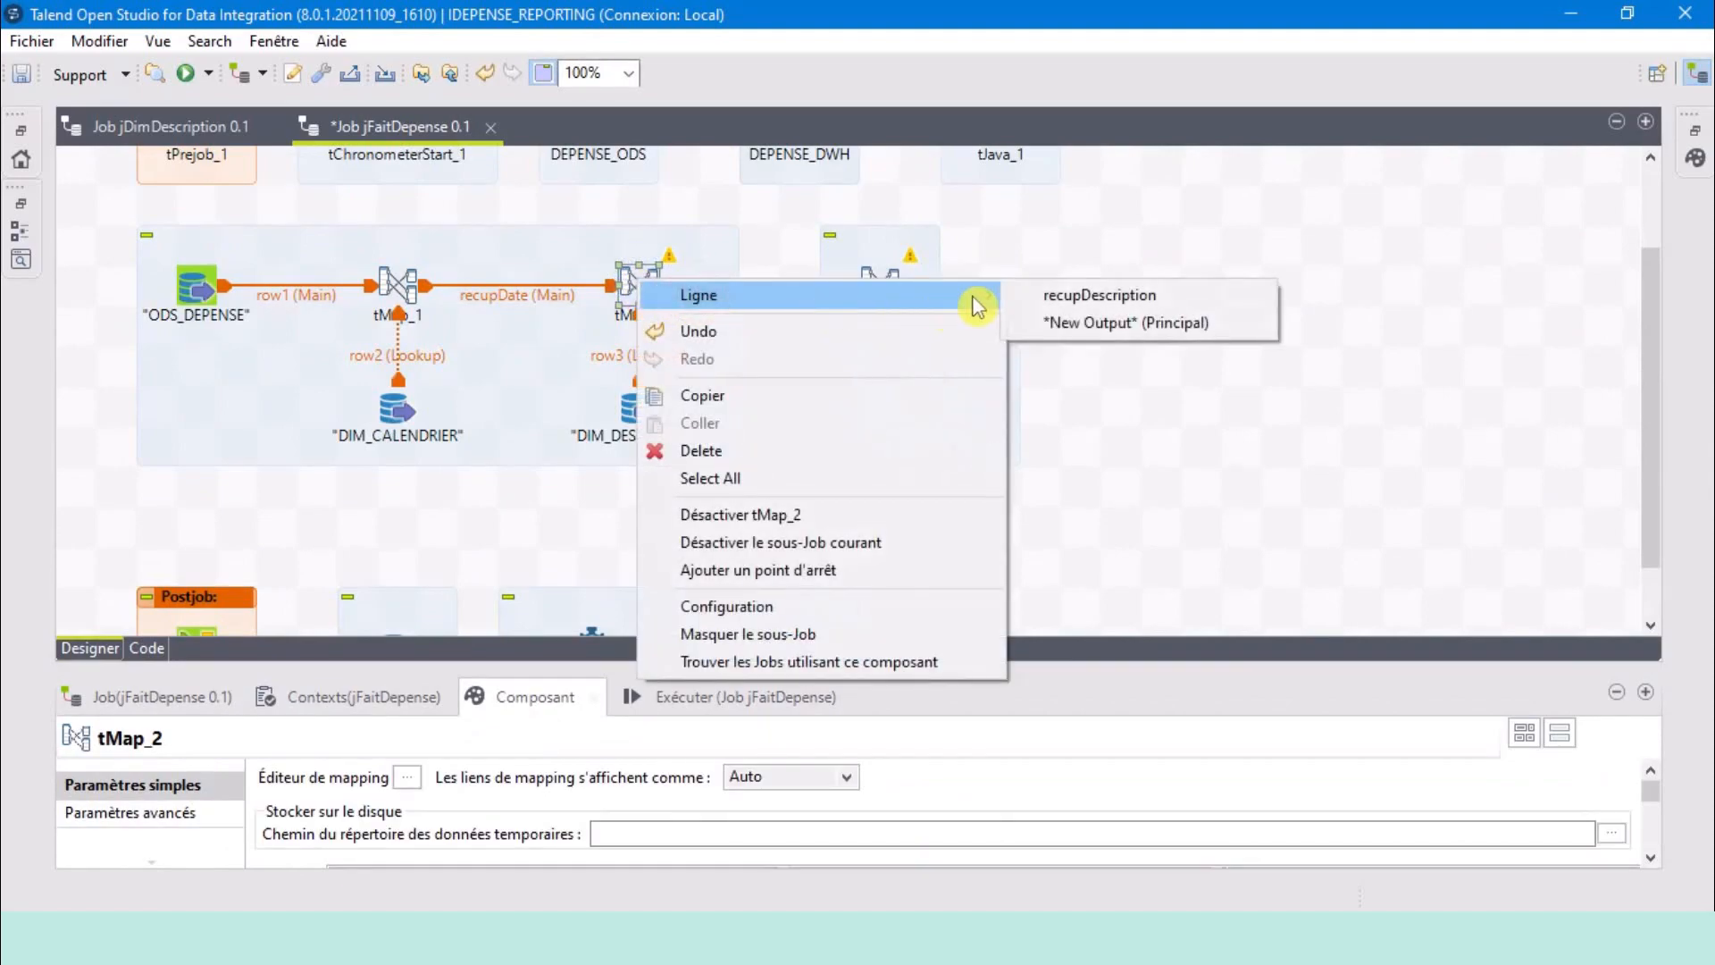
left_click(1133, 300)
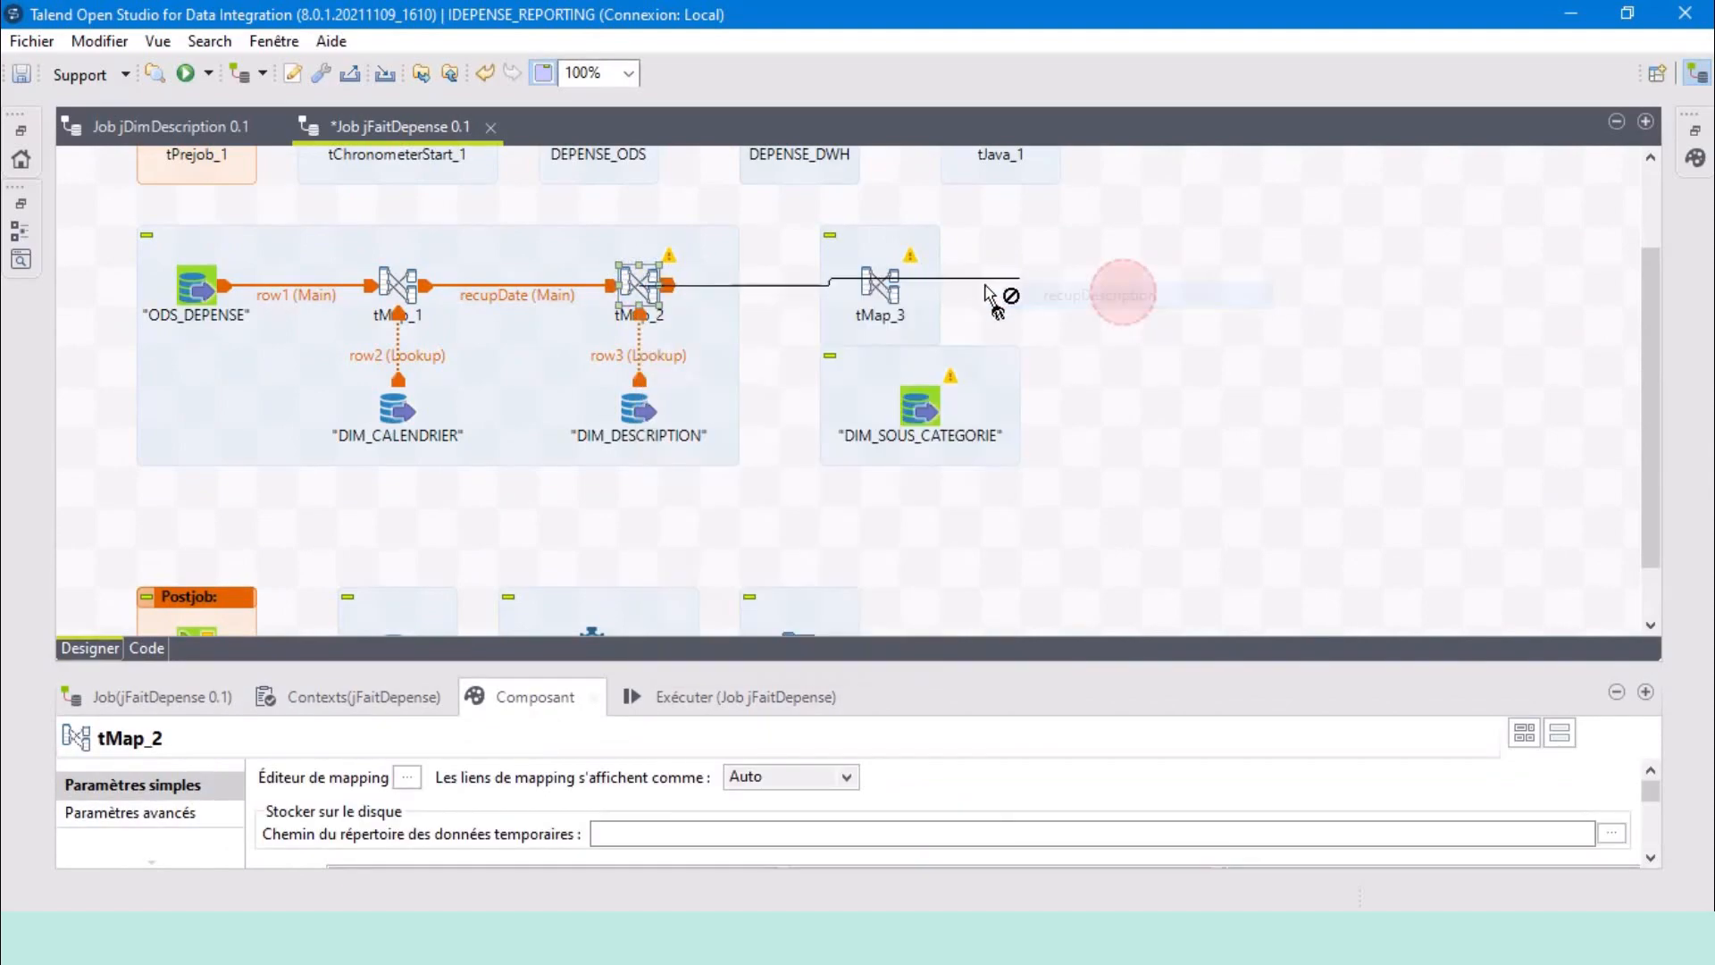
left_click(893, 304)
Align the DIM_SOUS_CATEGORIE input directly under tMap_3 and link it to tMap_3 with a Principal row as its lookup.
left_click(884, 427)
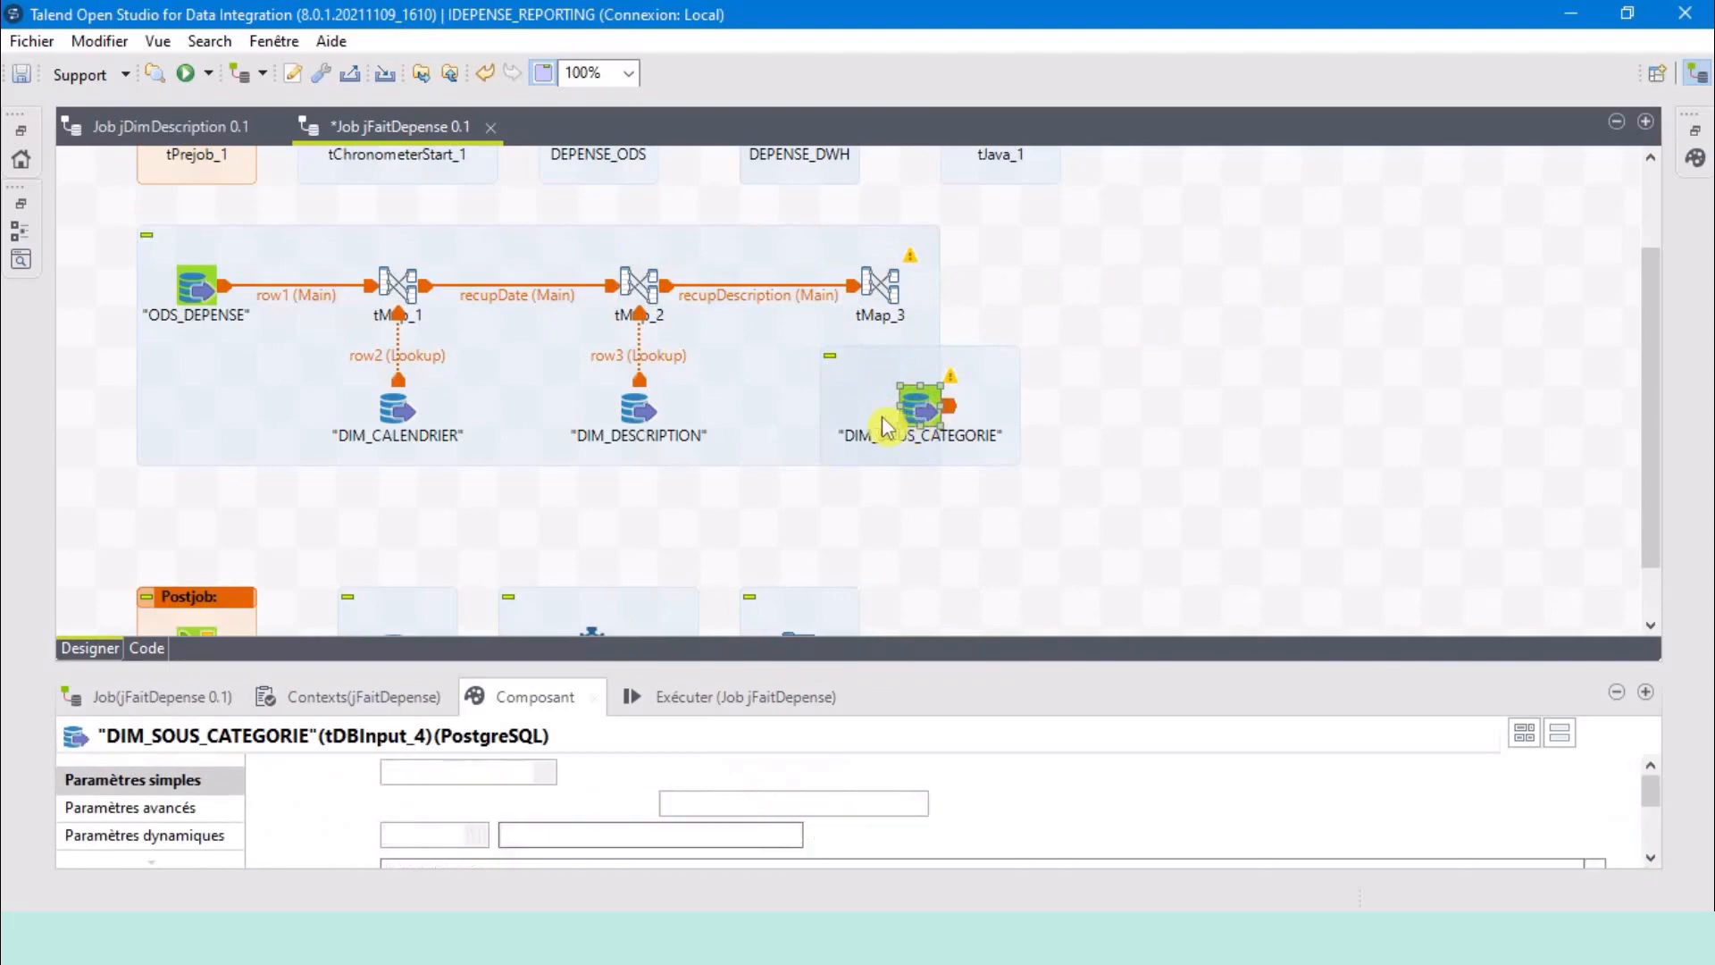
left_click_drag(884, 427, 880, 427)
right_click(875, 412)
mouse_move(977, 419)
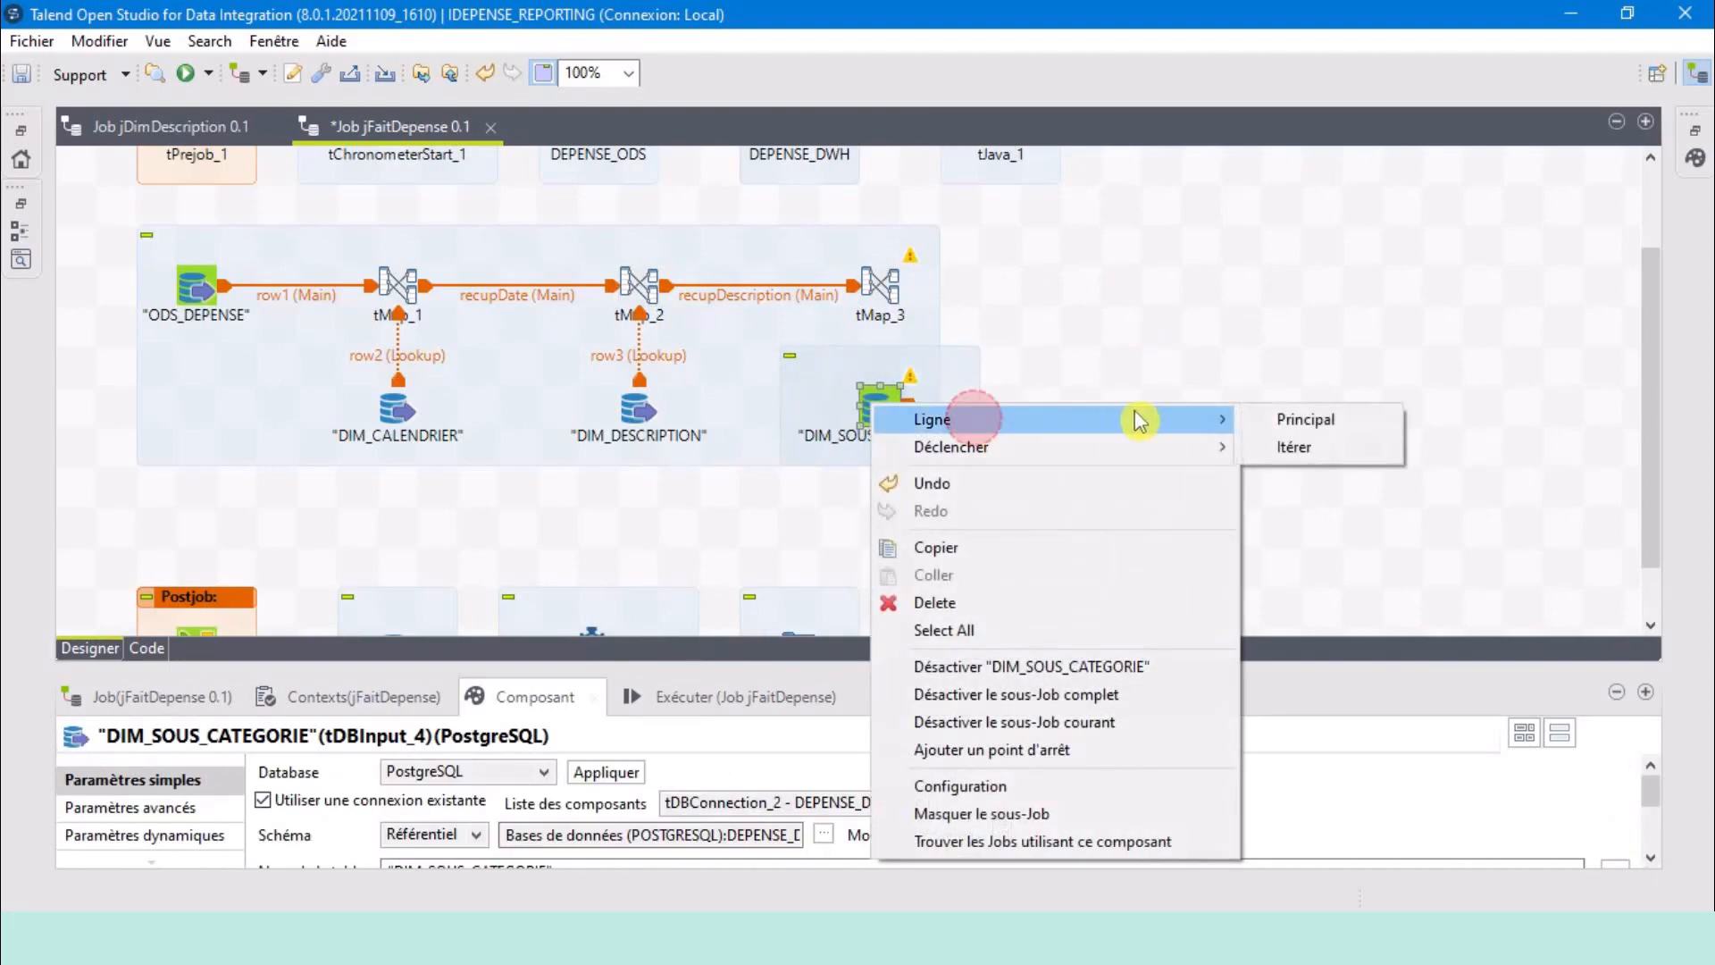
left_click(1279, 417)
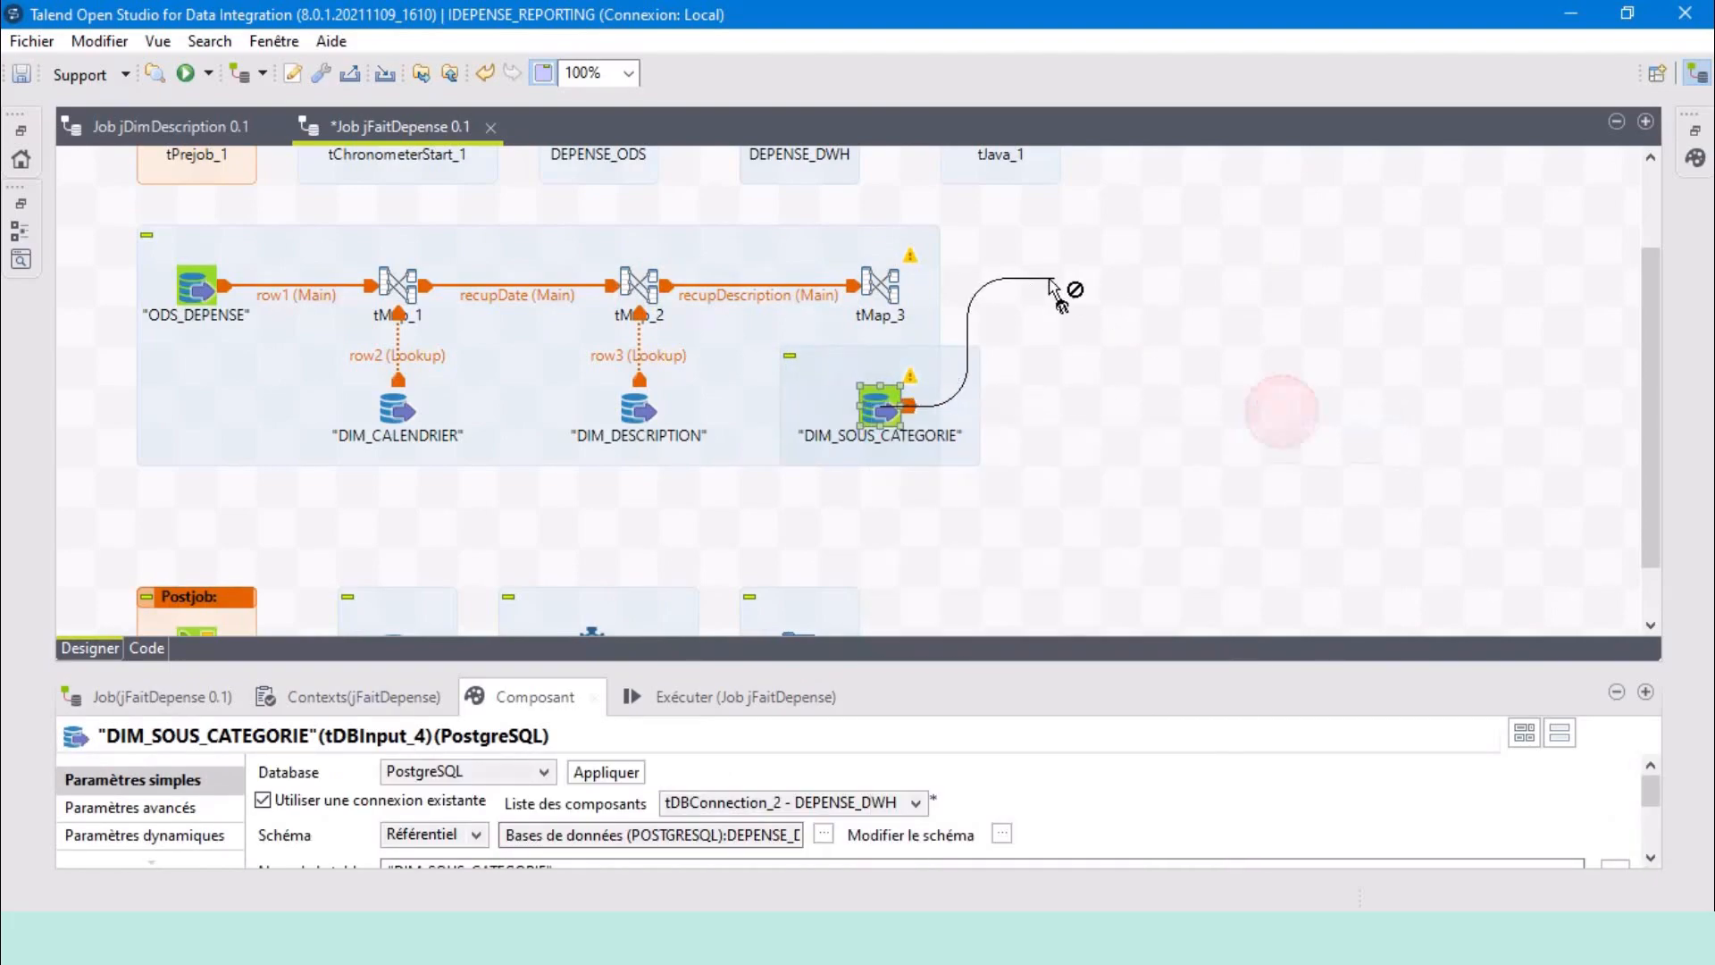
left_click(889, 293)
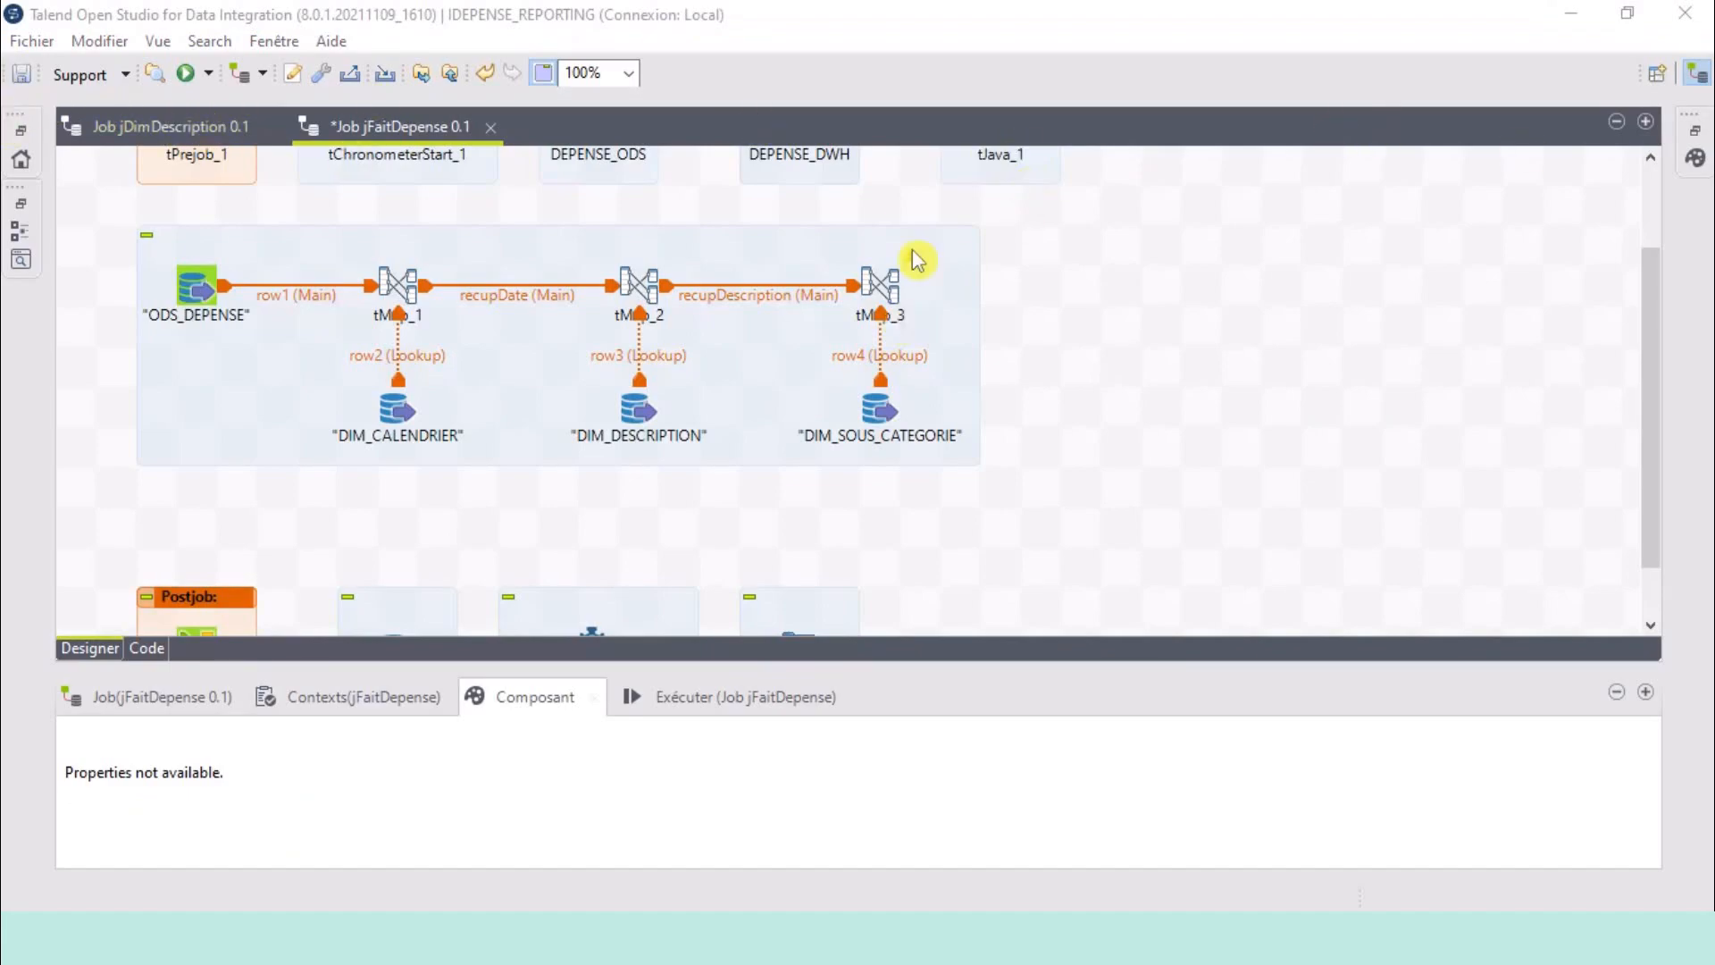
In the tMap_3 mapping editor, join recupDescription.LB_SOUS_CATEGORIE to the LB_SOUS_CATEGORIE column of lookup row4.
double_click(865, 304)
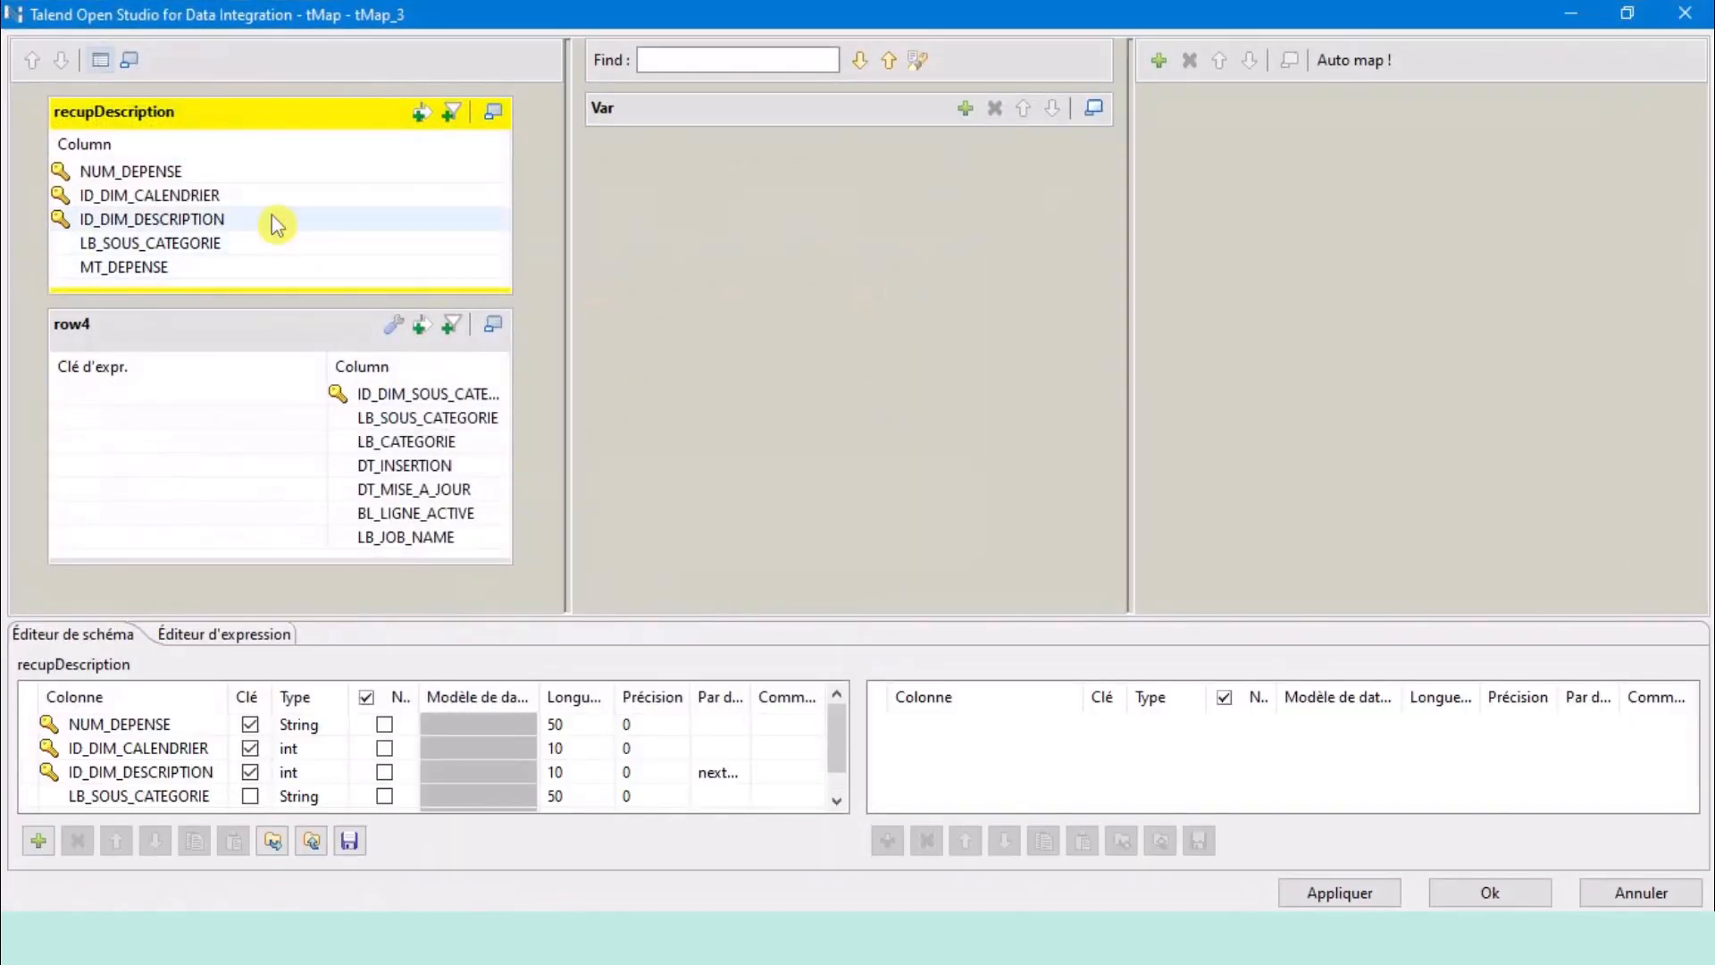
left_click_drag(284, 254, 245, 418)
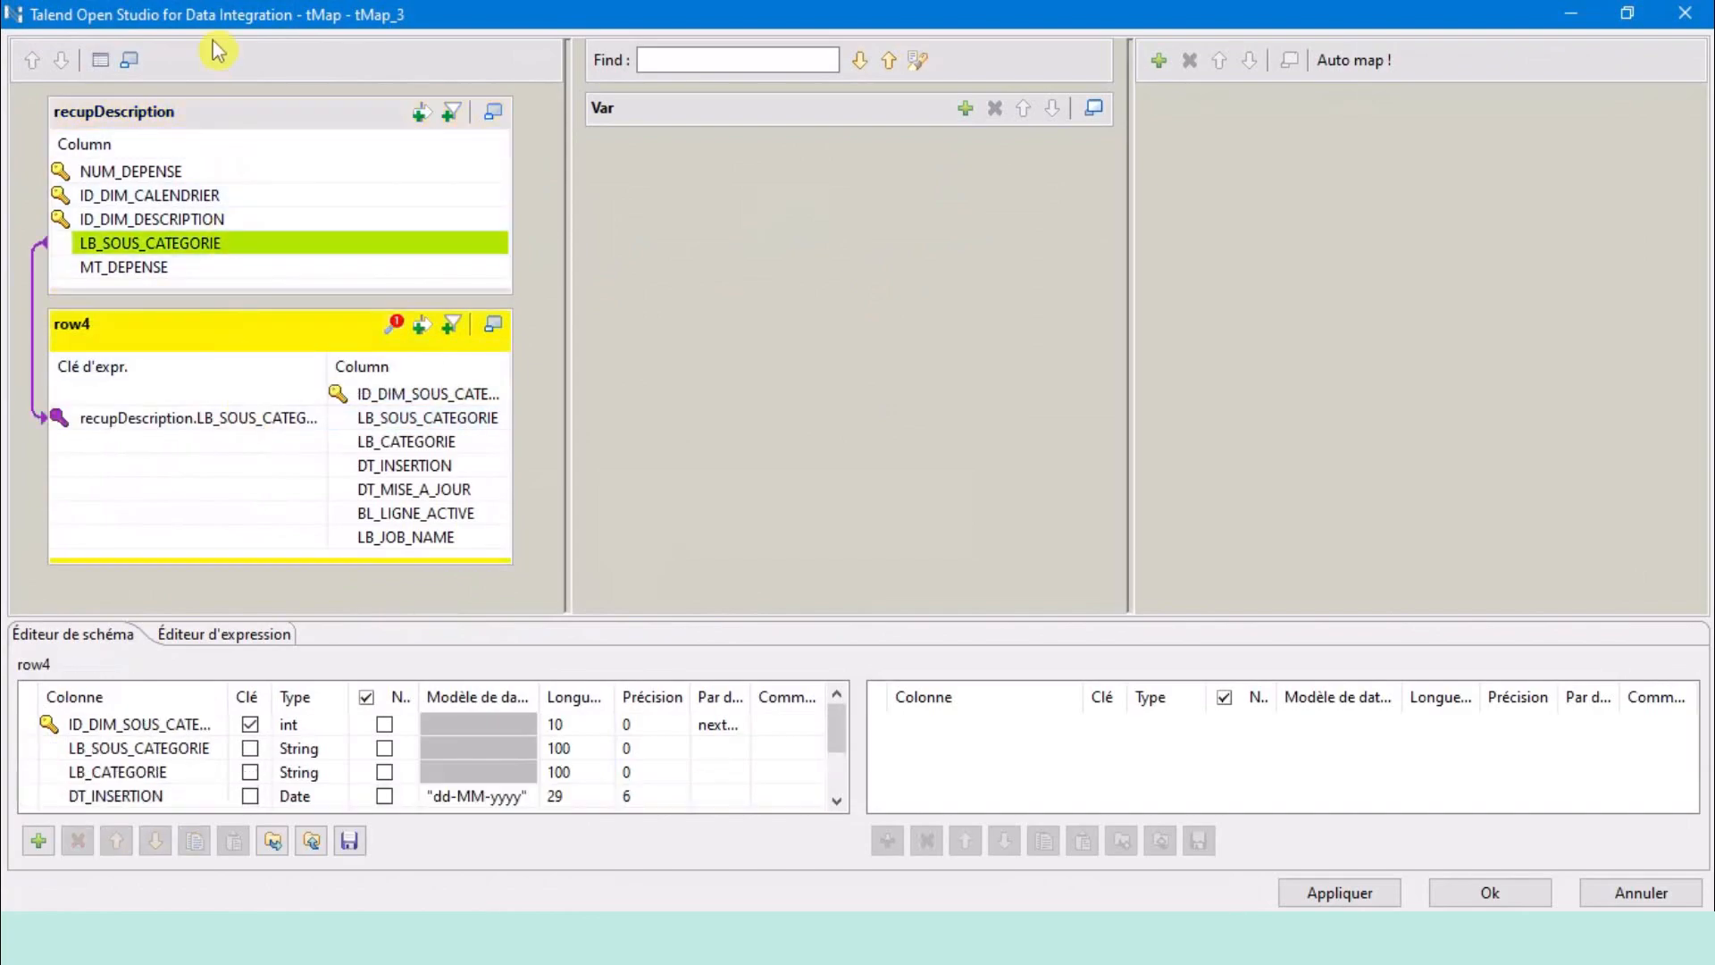
left_click(191, 119)
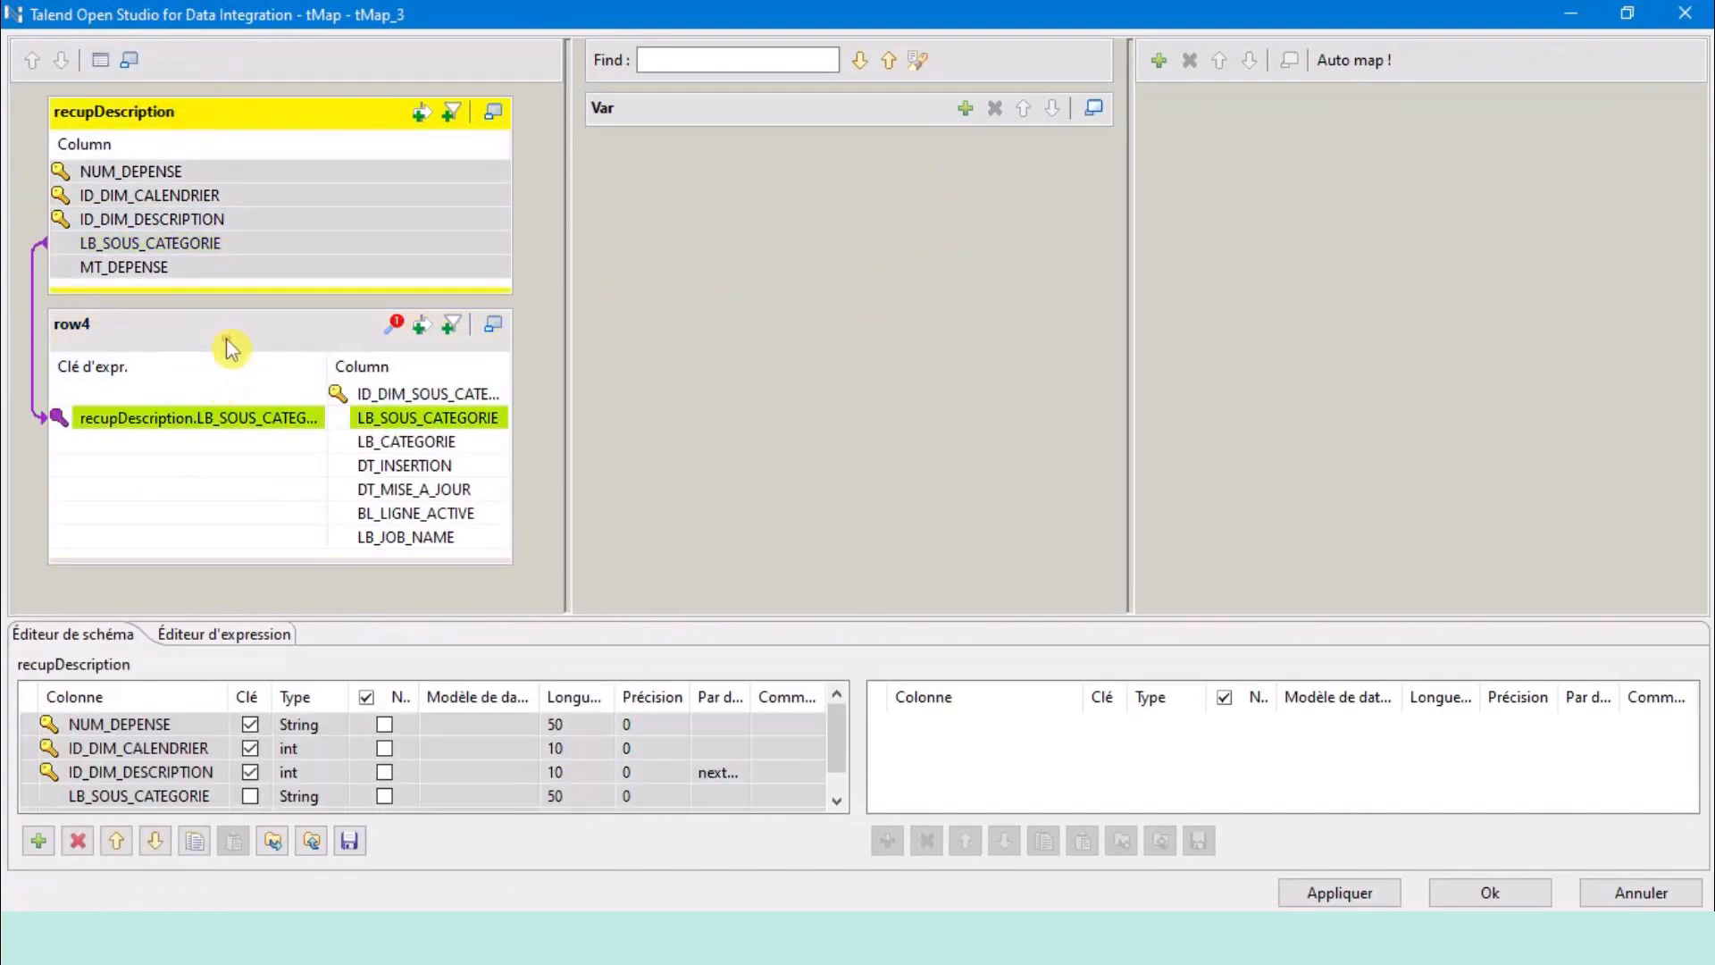
left_click(342, 398)
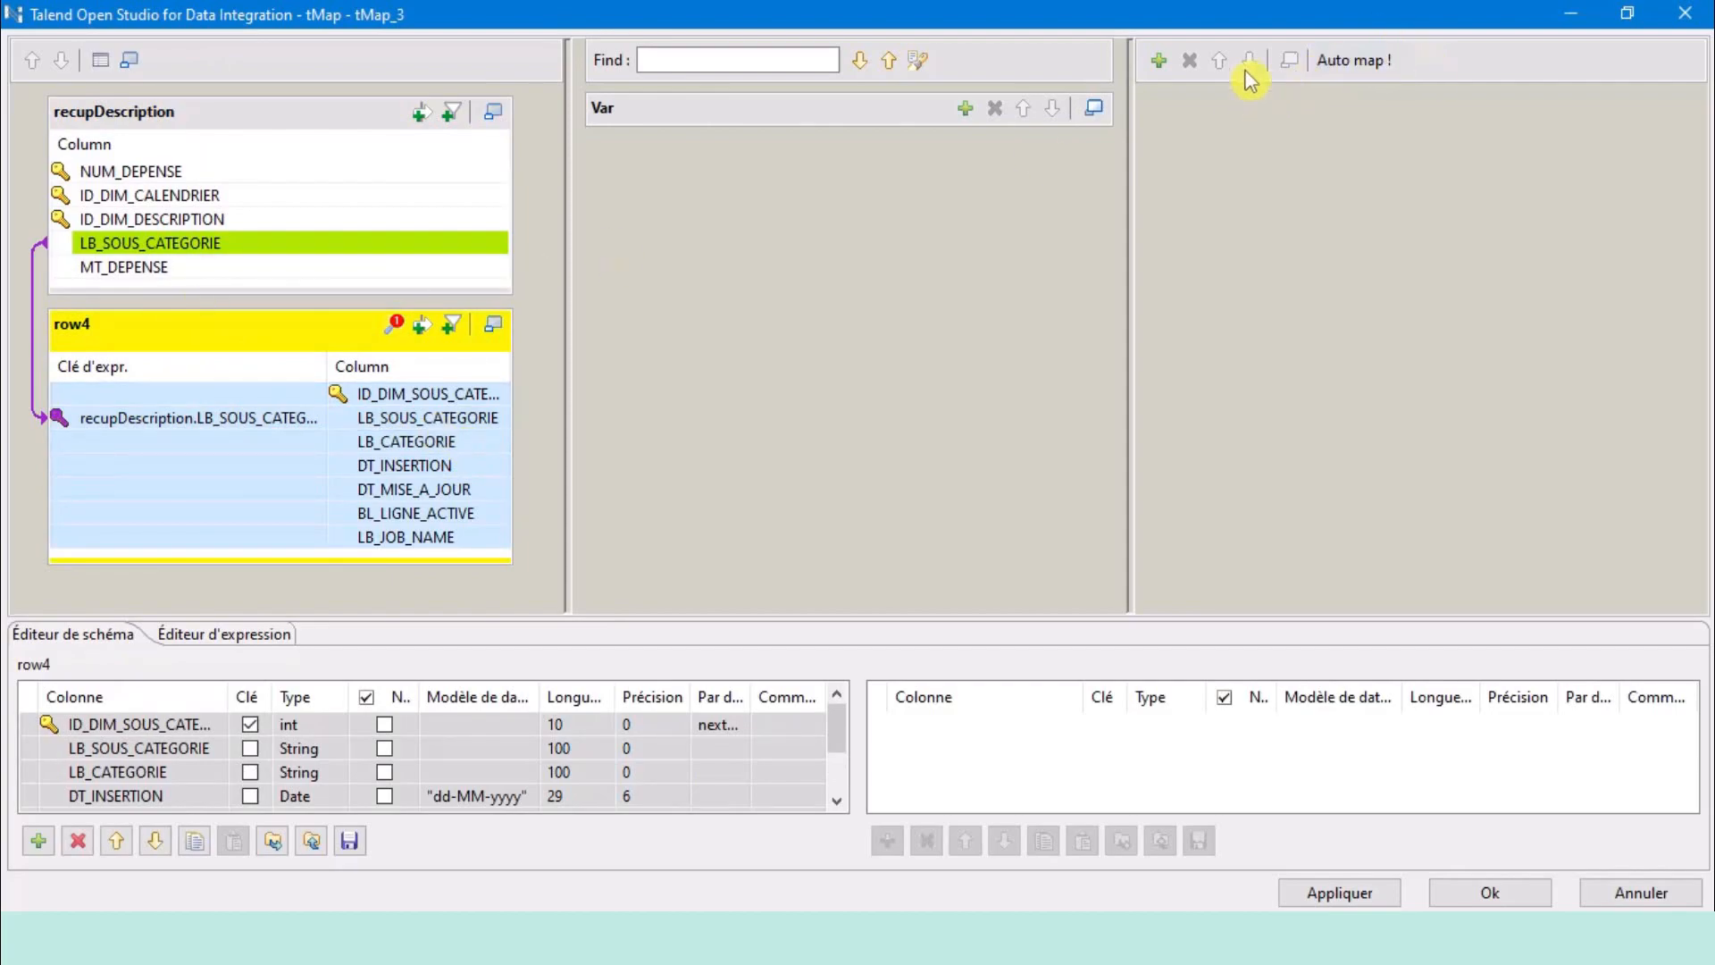
Add a new output table named recupSousCategorie in tMap_3 and enlarge it to make room for columns.
left_click(1173, 60)
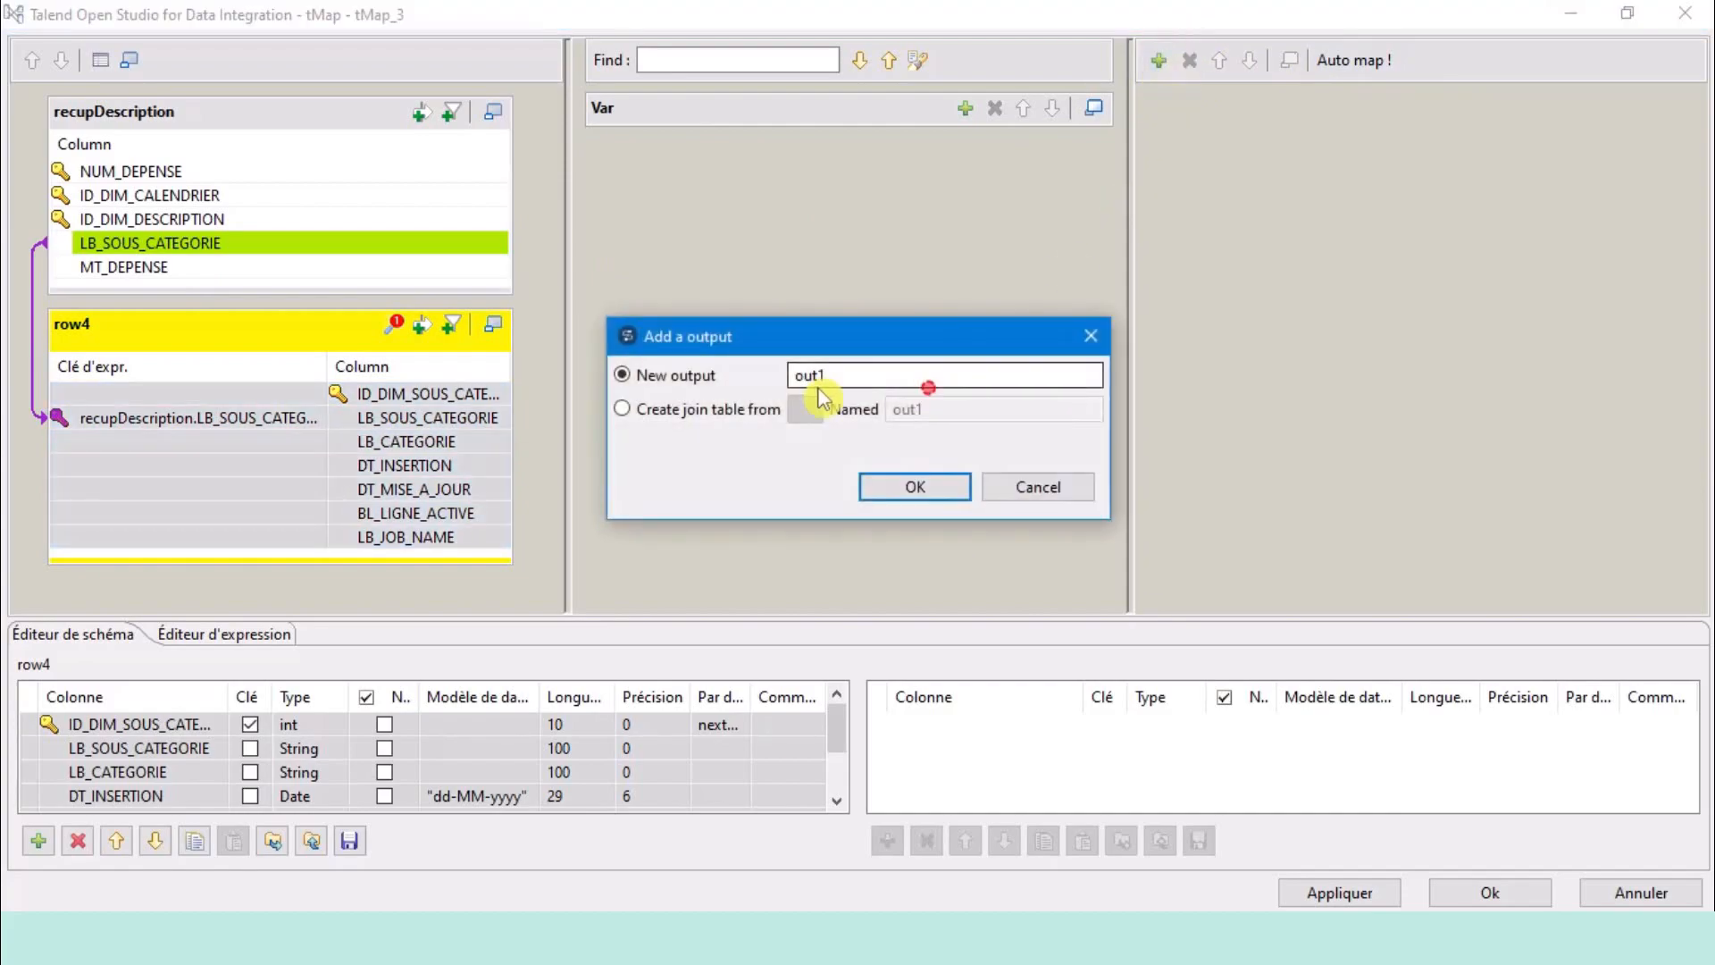
left_click(880, 382)
left_click_drag(864, 374, 596, 390)
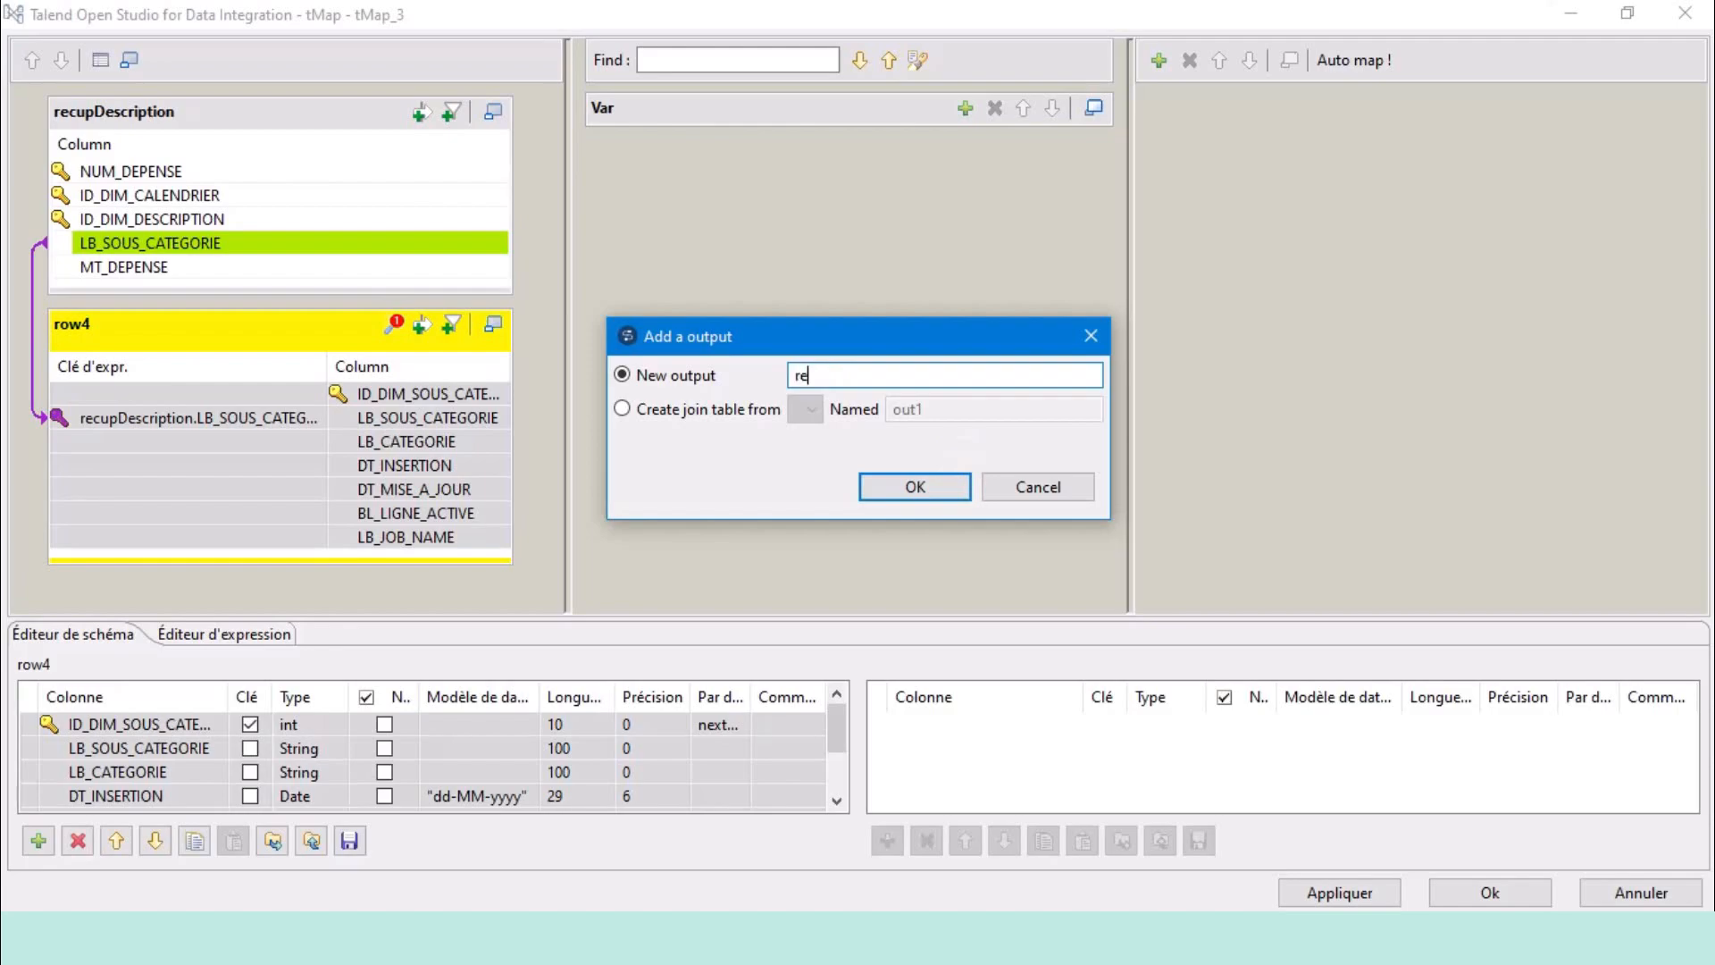
left_click(912, 486)
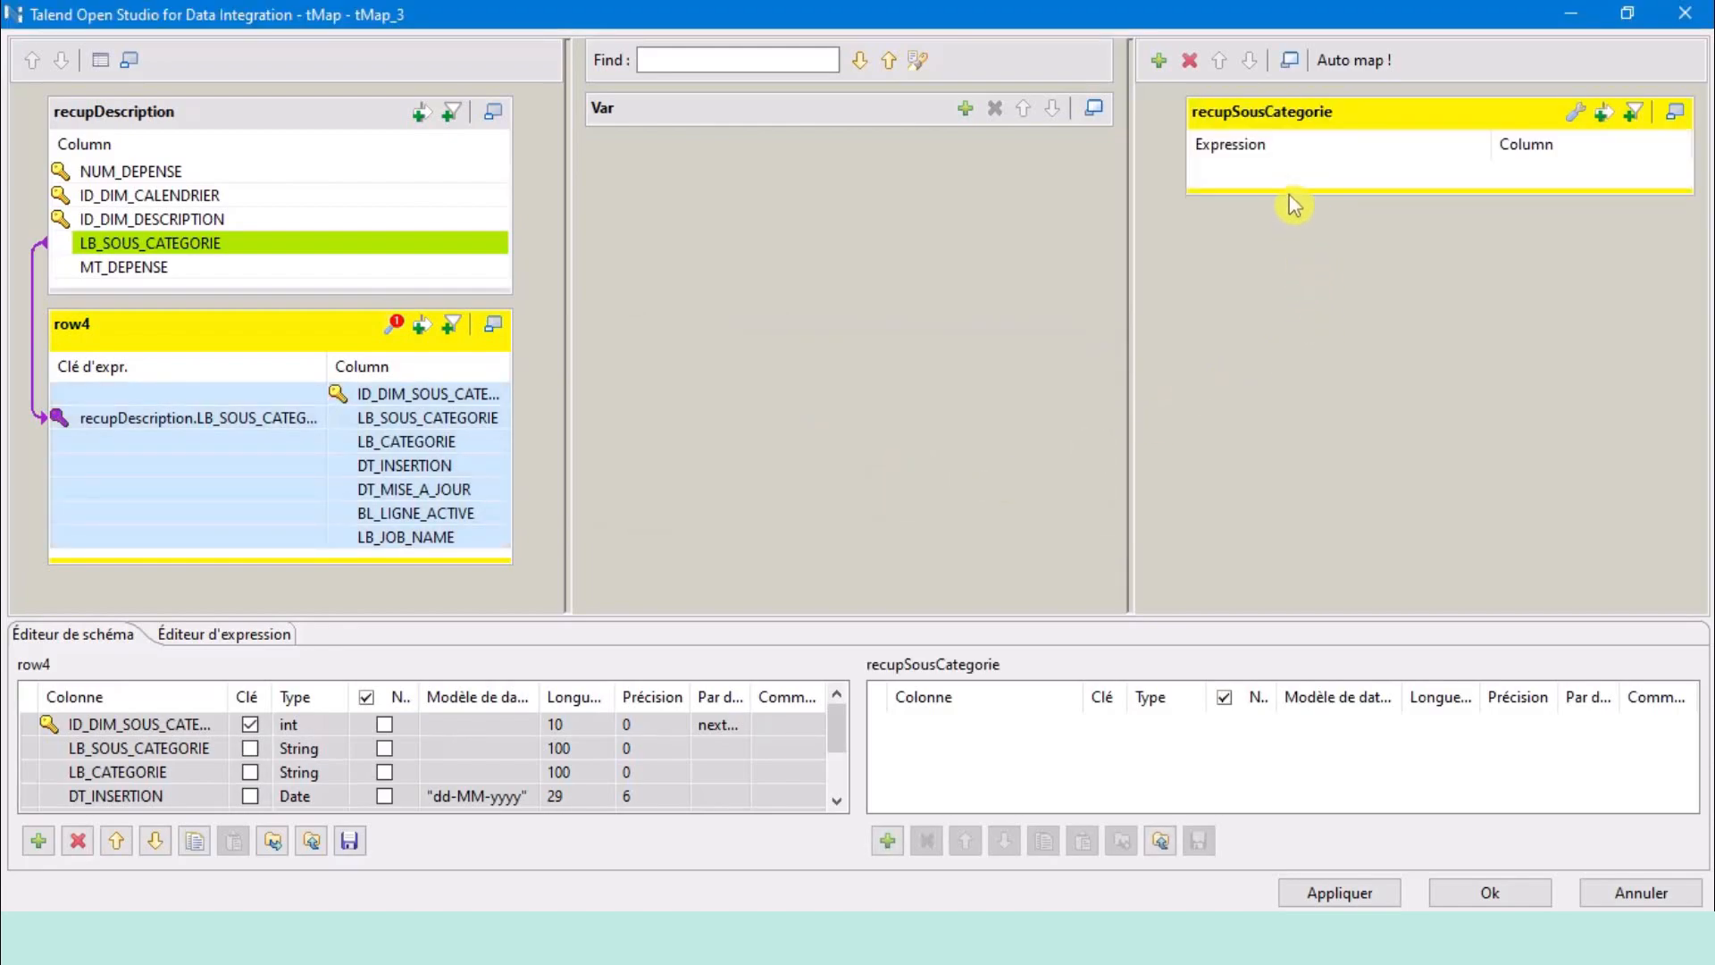
left_click_drag(1286, 191, 1294, 352)
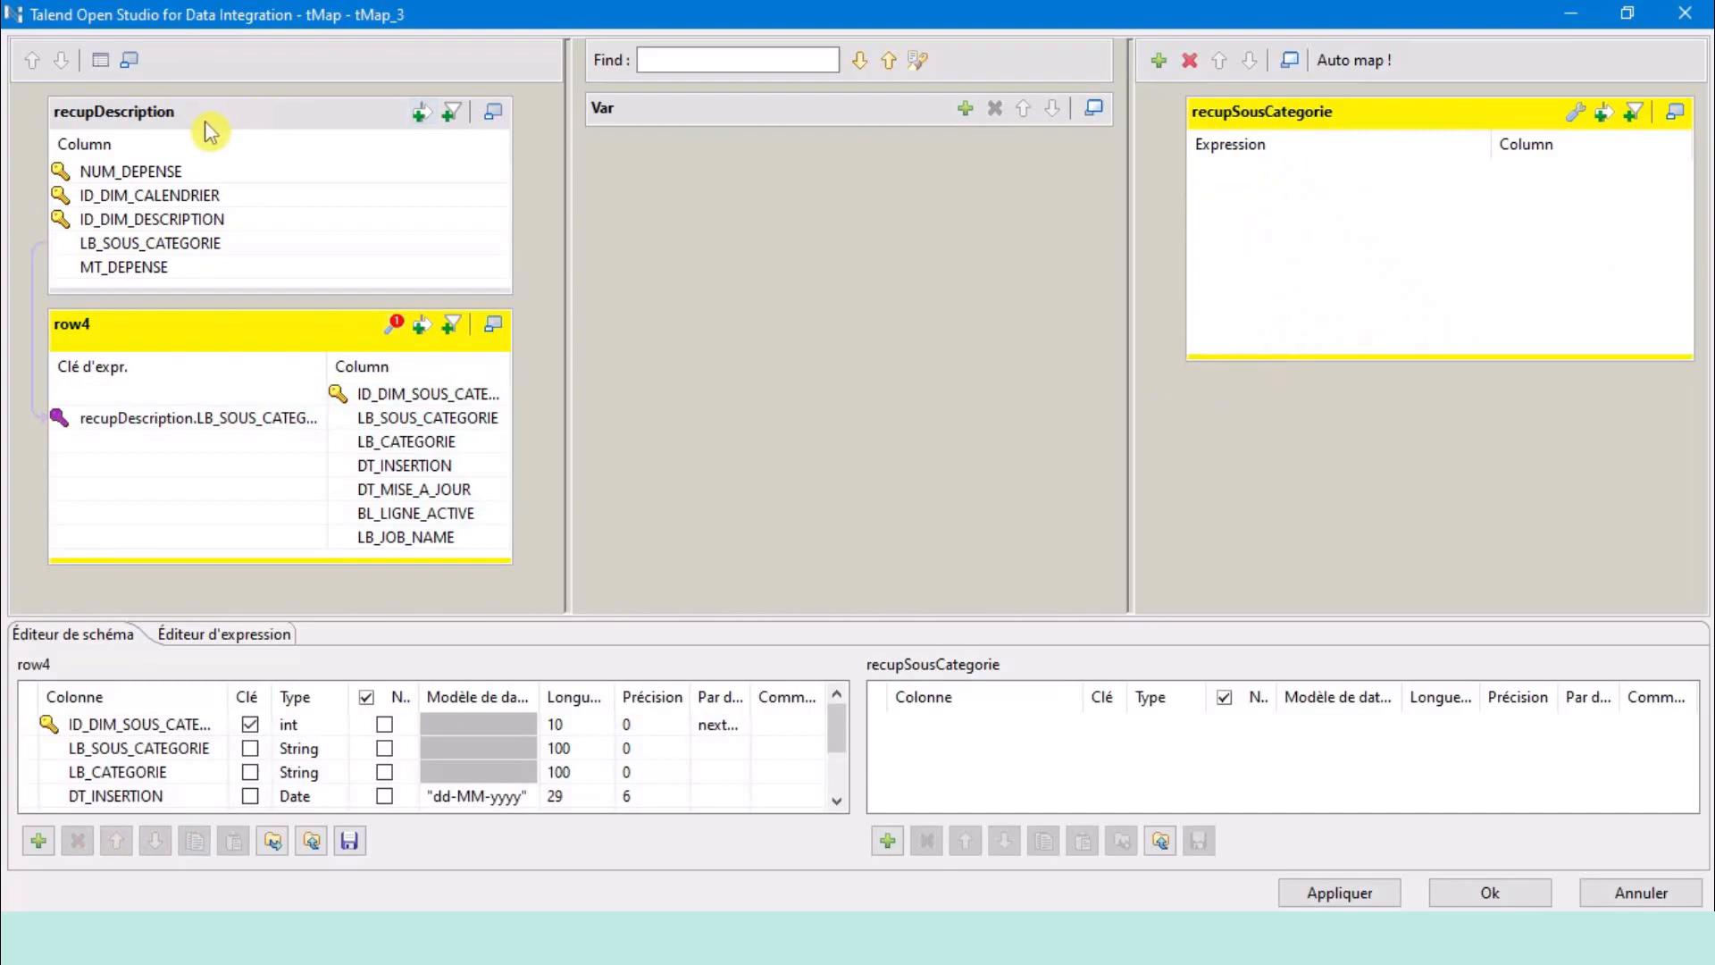
Map NUM_DEPENSE, ID_DIM_CALENDRIER and ID_DIM_DESCRIPTION from recupDescription to the recupSousCategorie output.
left_click(177, 172)
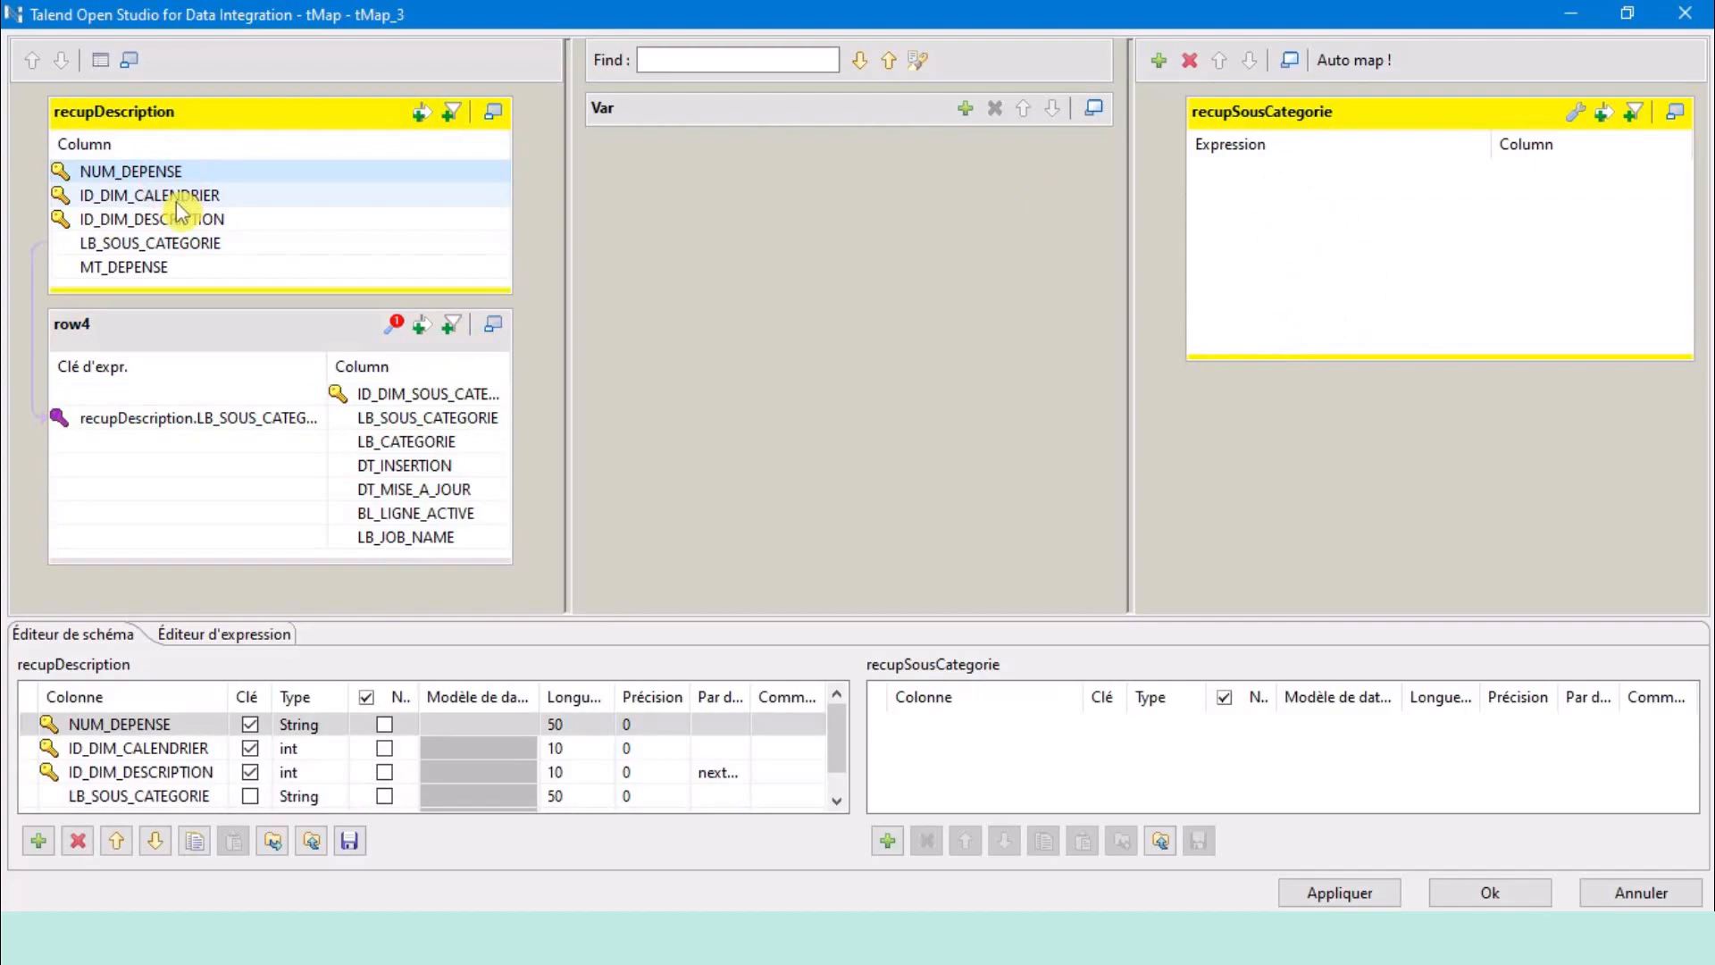
left_click(177, 194, "ctrl")
left_click(178, 219, "ctrl")
left_click_drag(183, 169, 1486, 257)
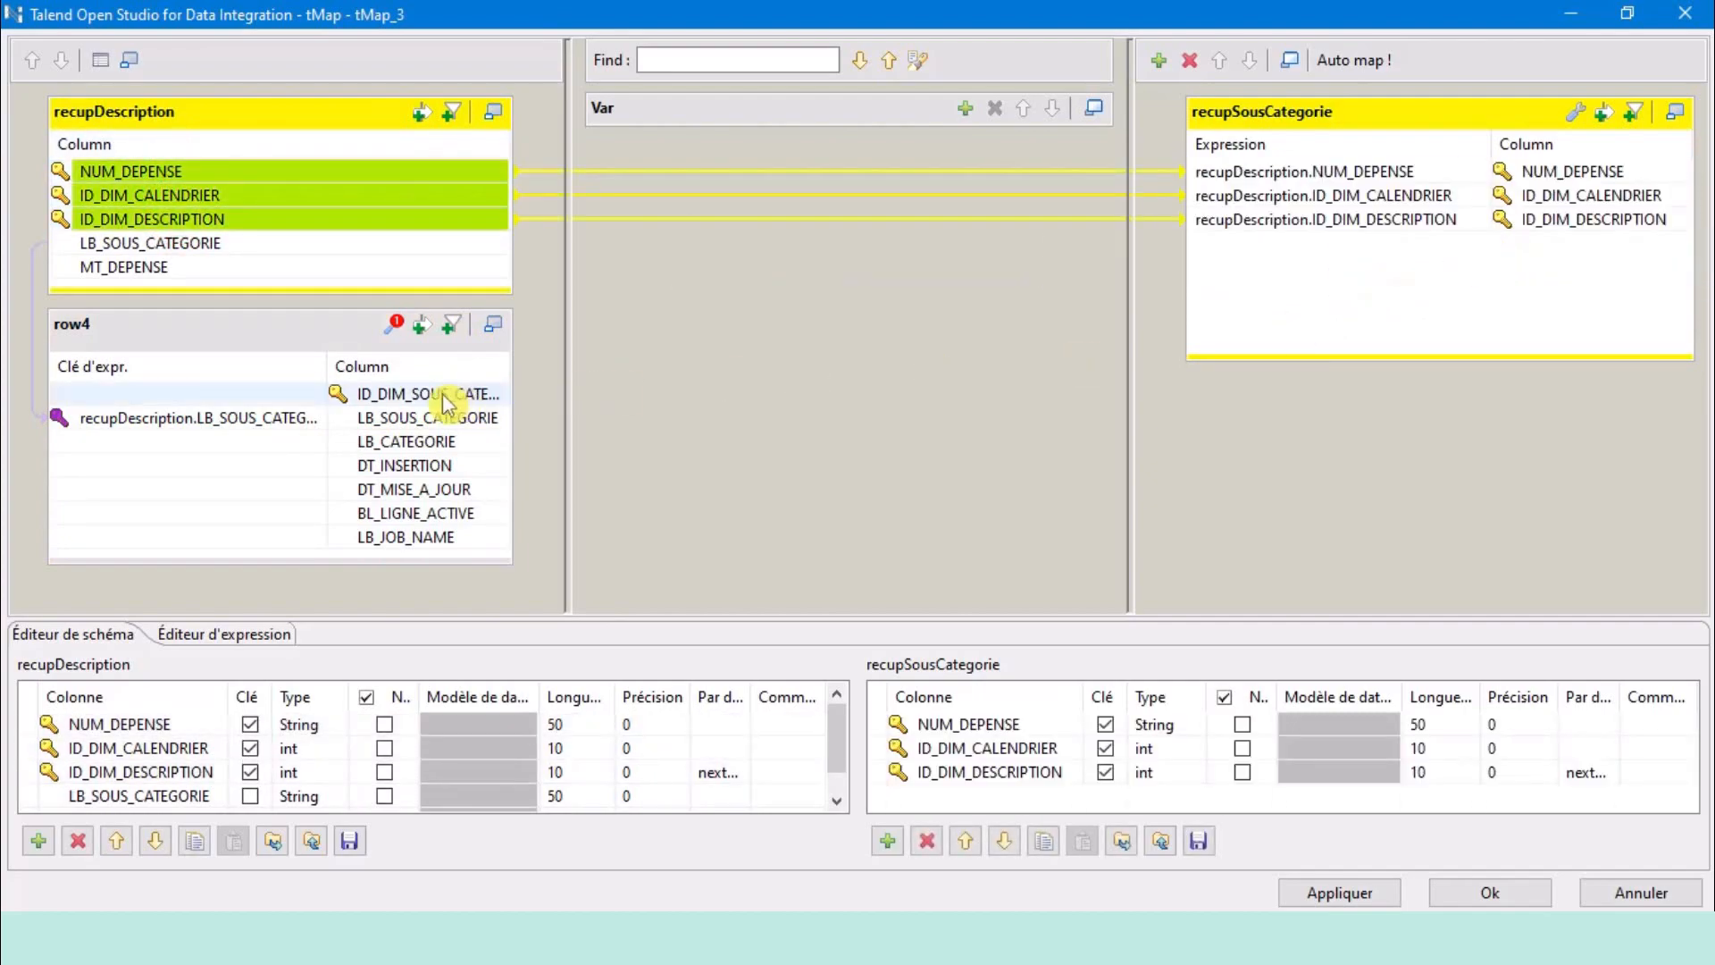
Add ID_DIM_SOUS_CATEGORIE from row4 and MT_DEPENSE from recupDescription to the recupSousCategorie output.
left_click(298, 219)
left_click_drag(429, 394, 1365, 326)
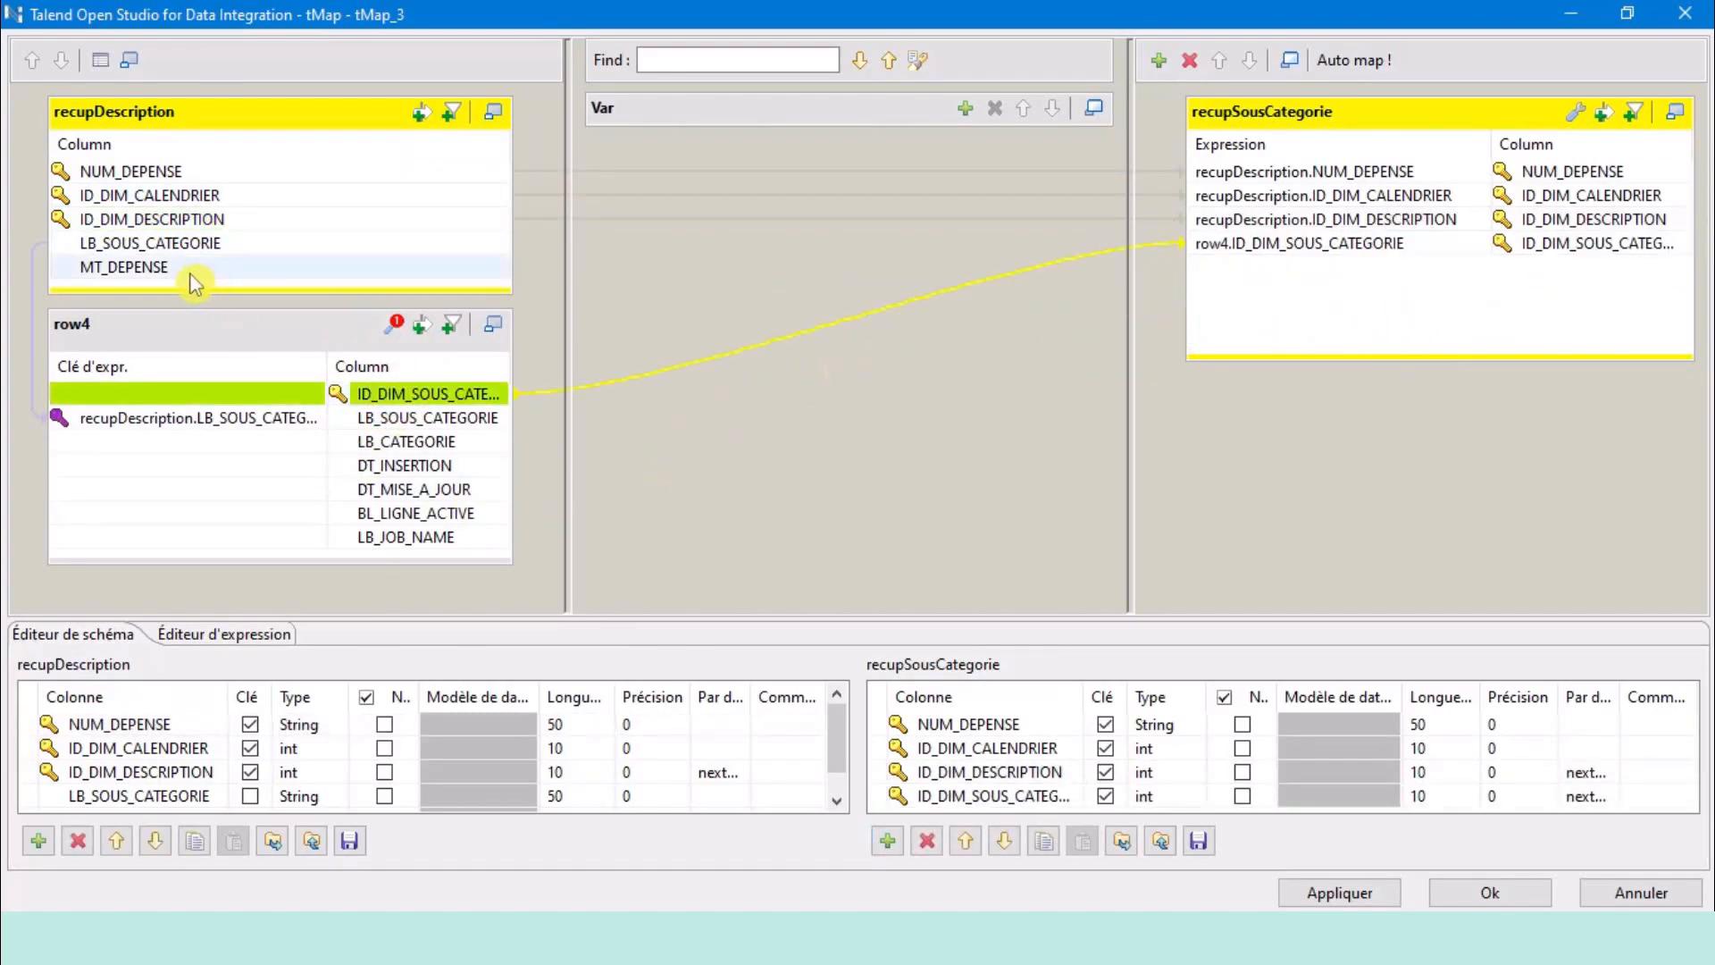
left_click_drag(189, 272, 1413, 275)
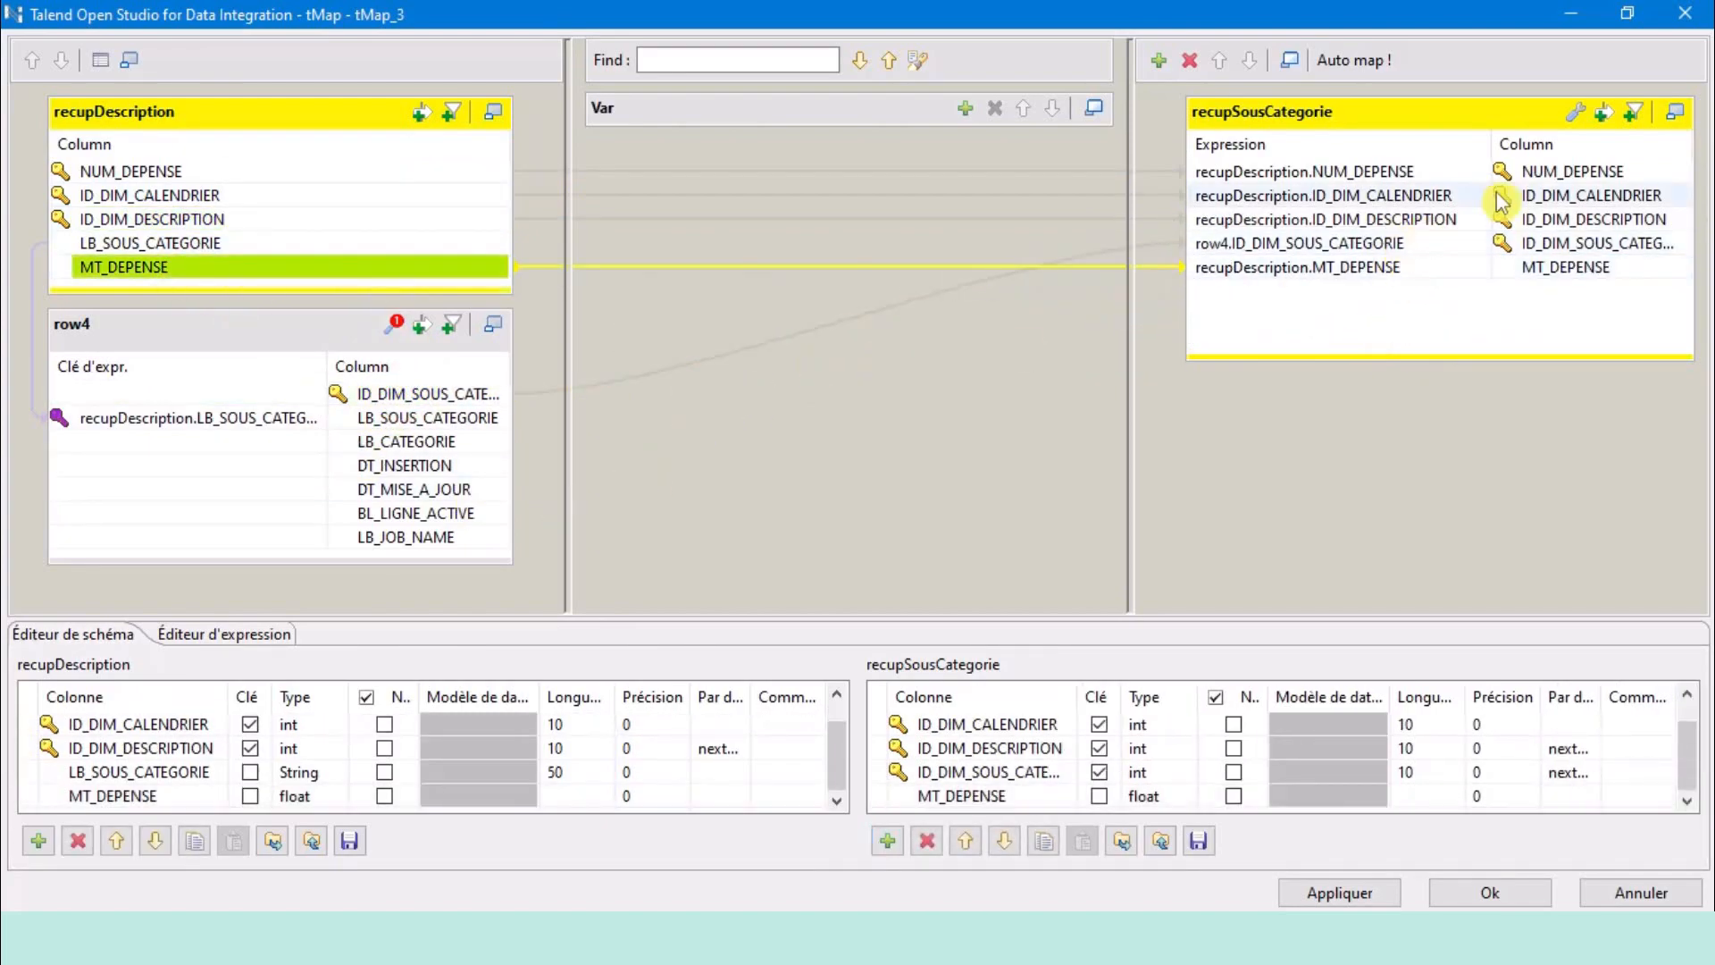
Widen the column names of recupSousCategorie, check its mapped columns, and validate the tMap_3 mapping.
left_click_drag(1489, 144, 1459, 144)
left_click(1526, 179)
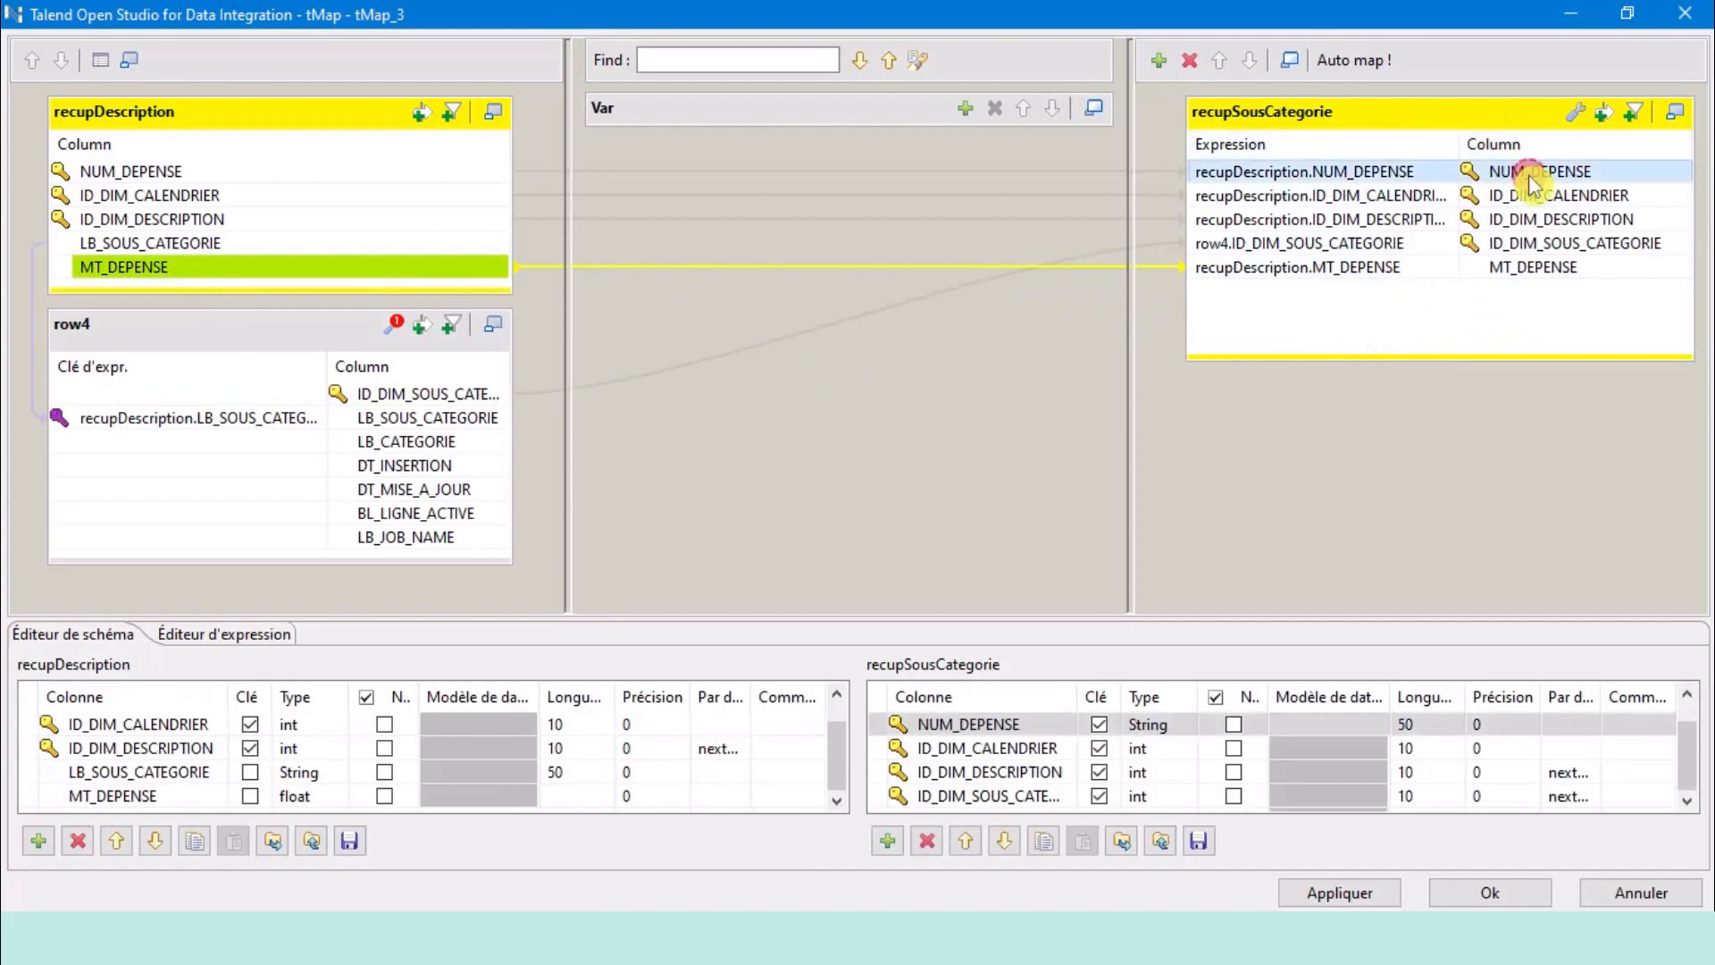
left_click(1653, 198)
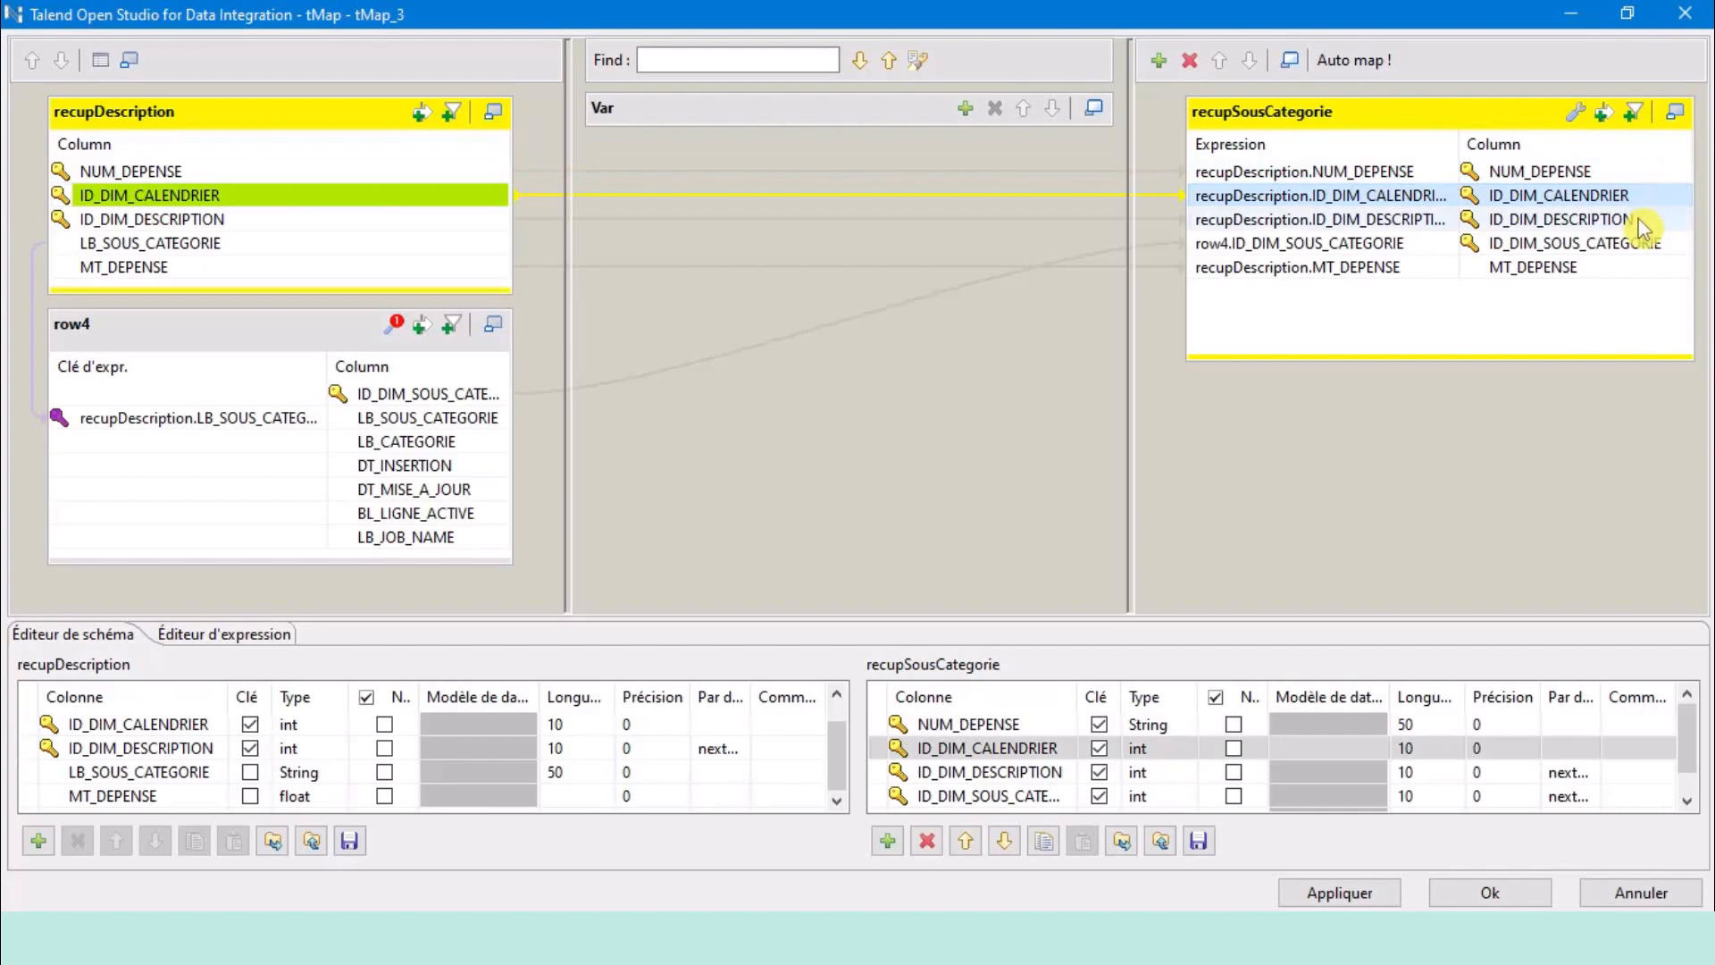
left_click(1646, 245)
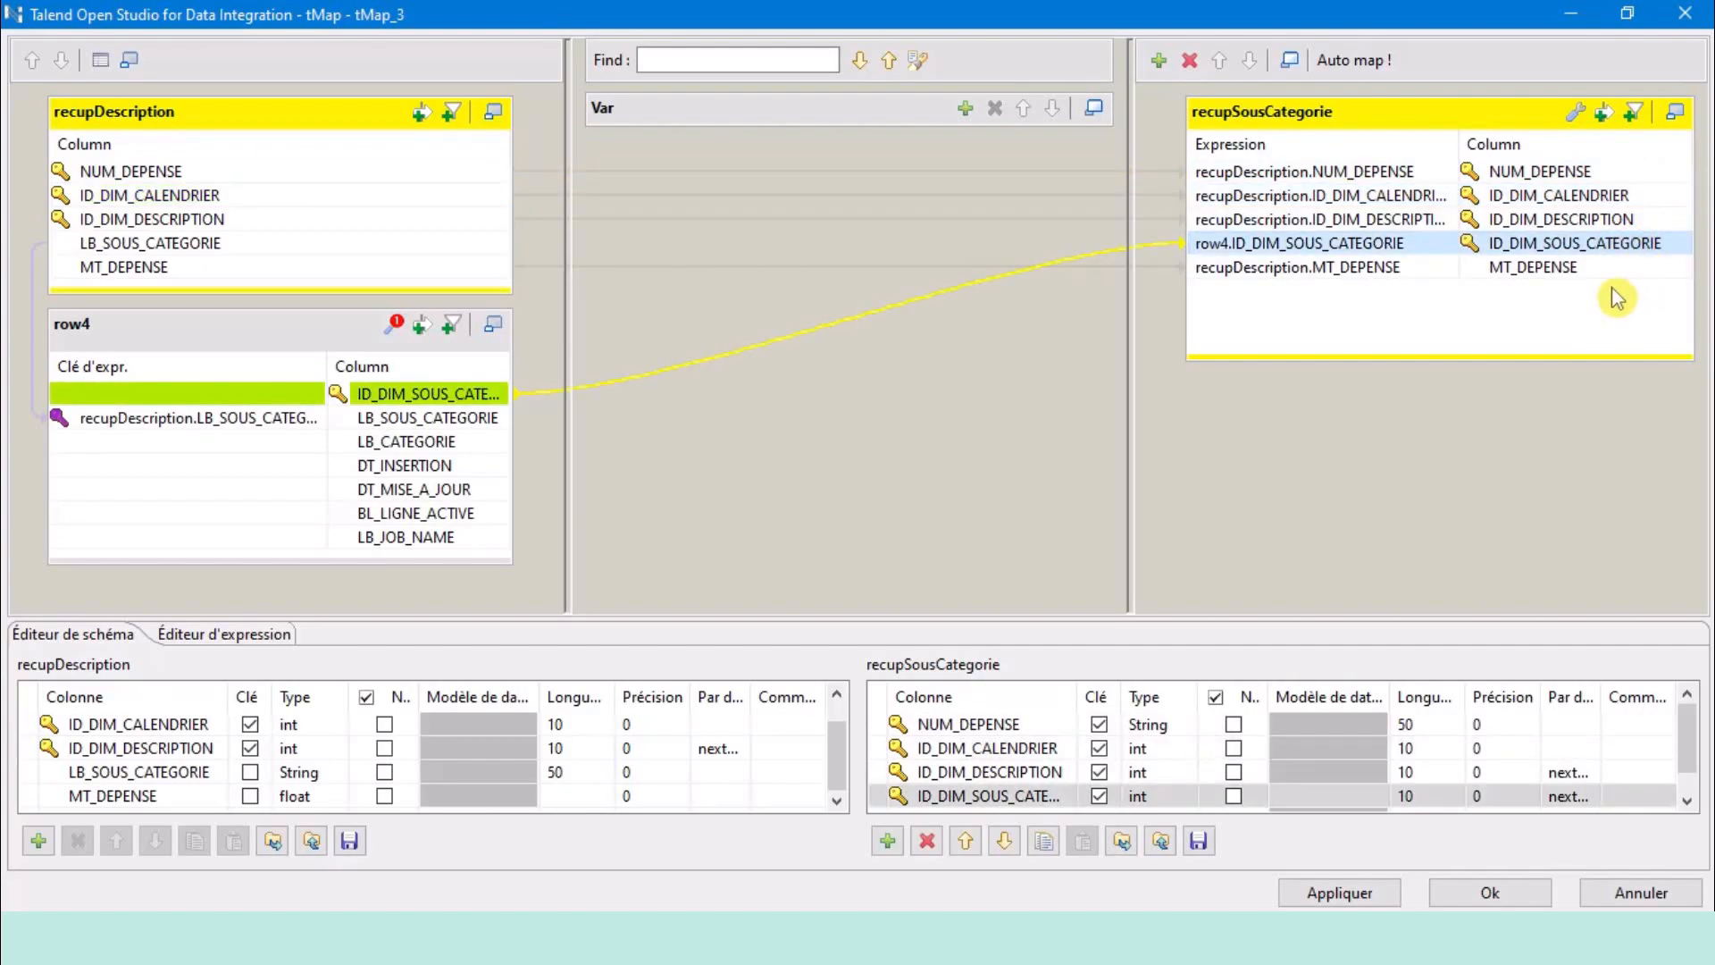
left_click(1604, 270)
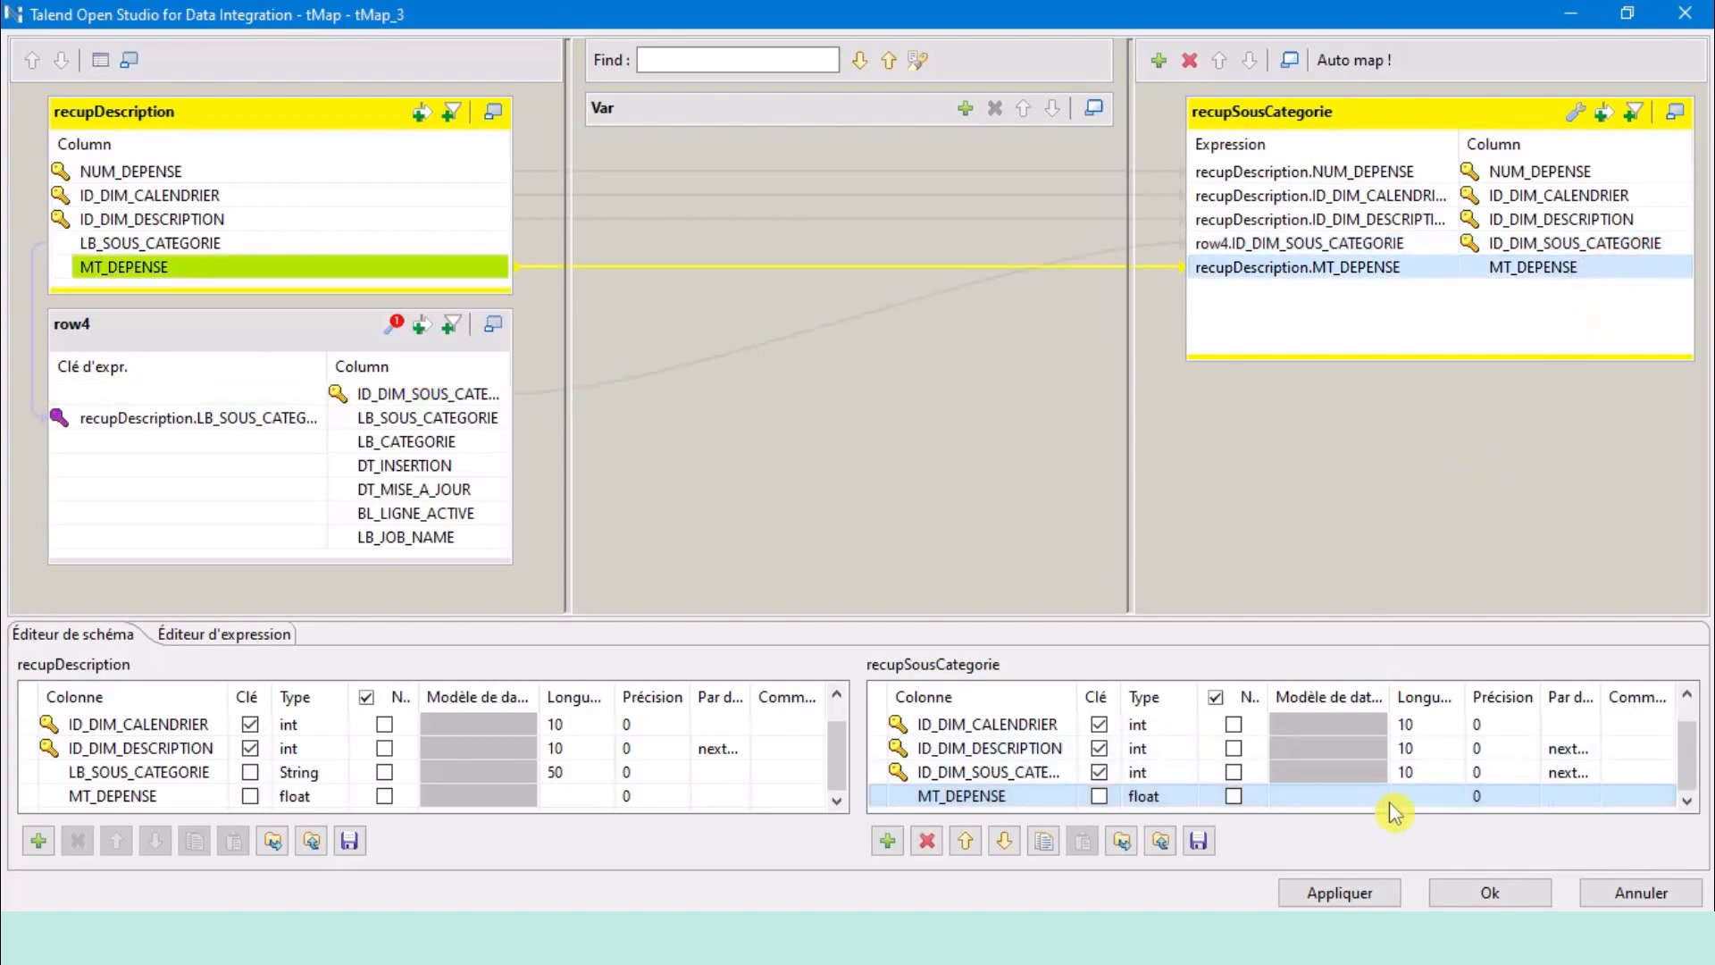
left_click(1498, 896)
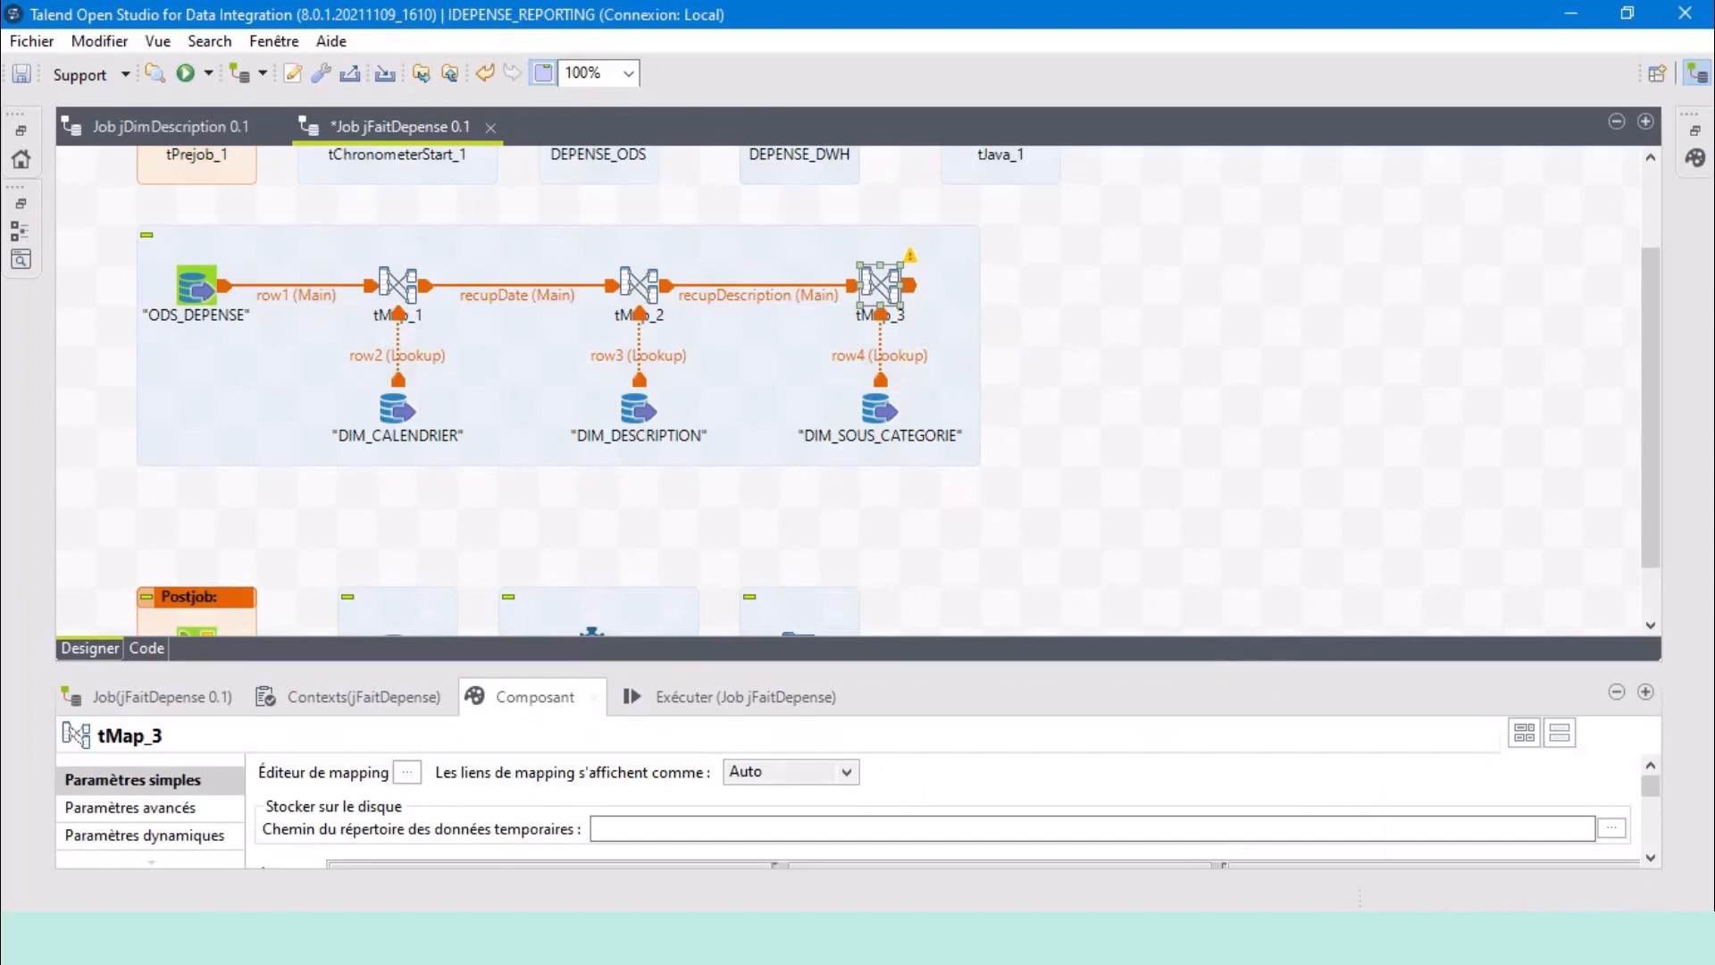
Add the FAIT_DEPENSE table of DEPENSE_DWH as a tDBInput(PostgreSQL) component beyond tMap_3, lowered to the row of lookup inputs.
left_click(22, 132)
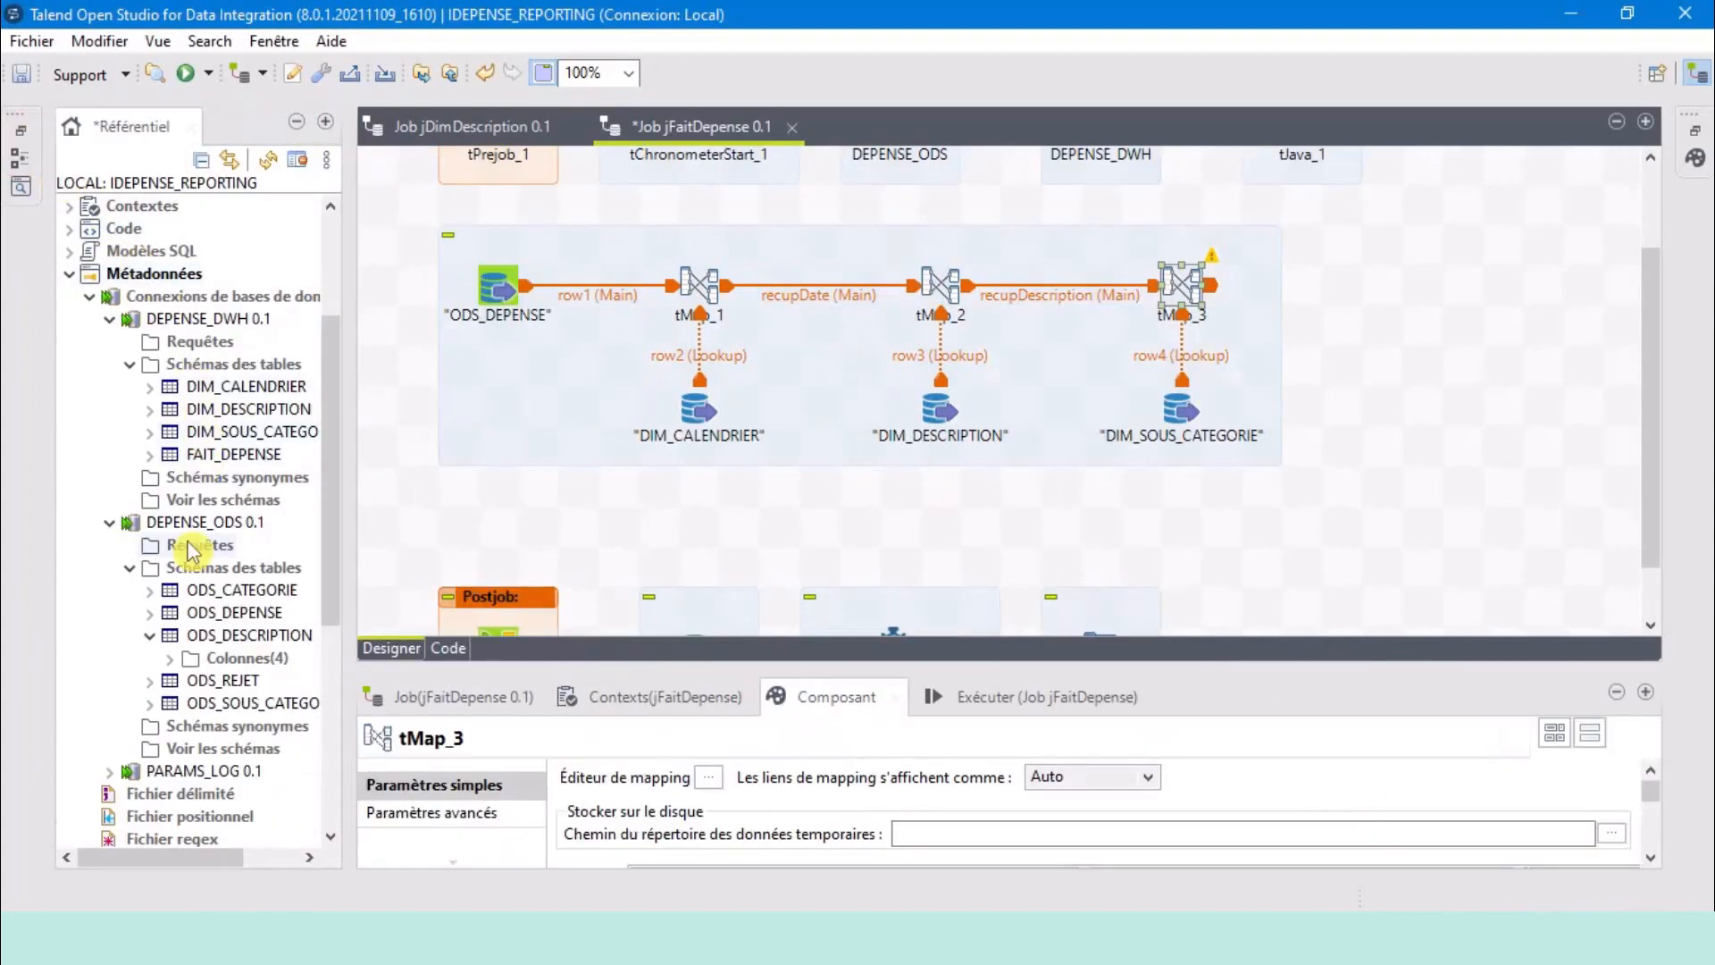
left_click_drag(205, 456, 1326, 304)
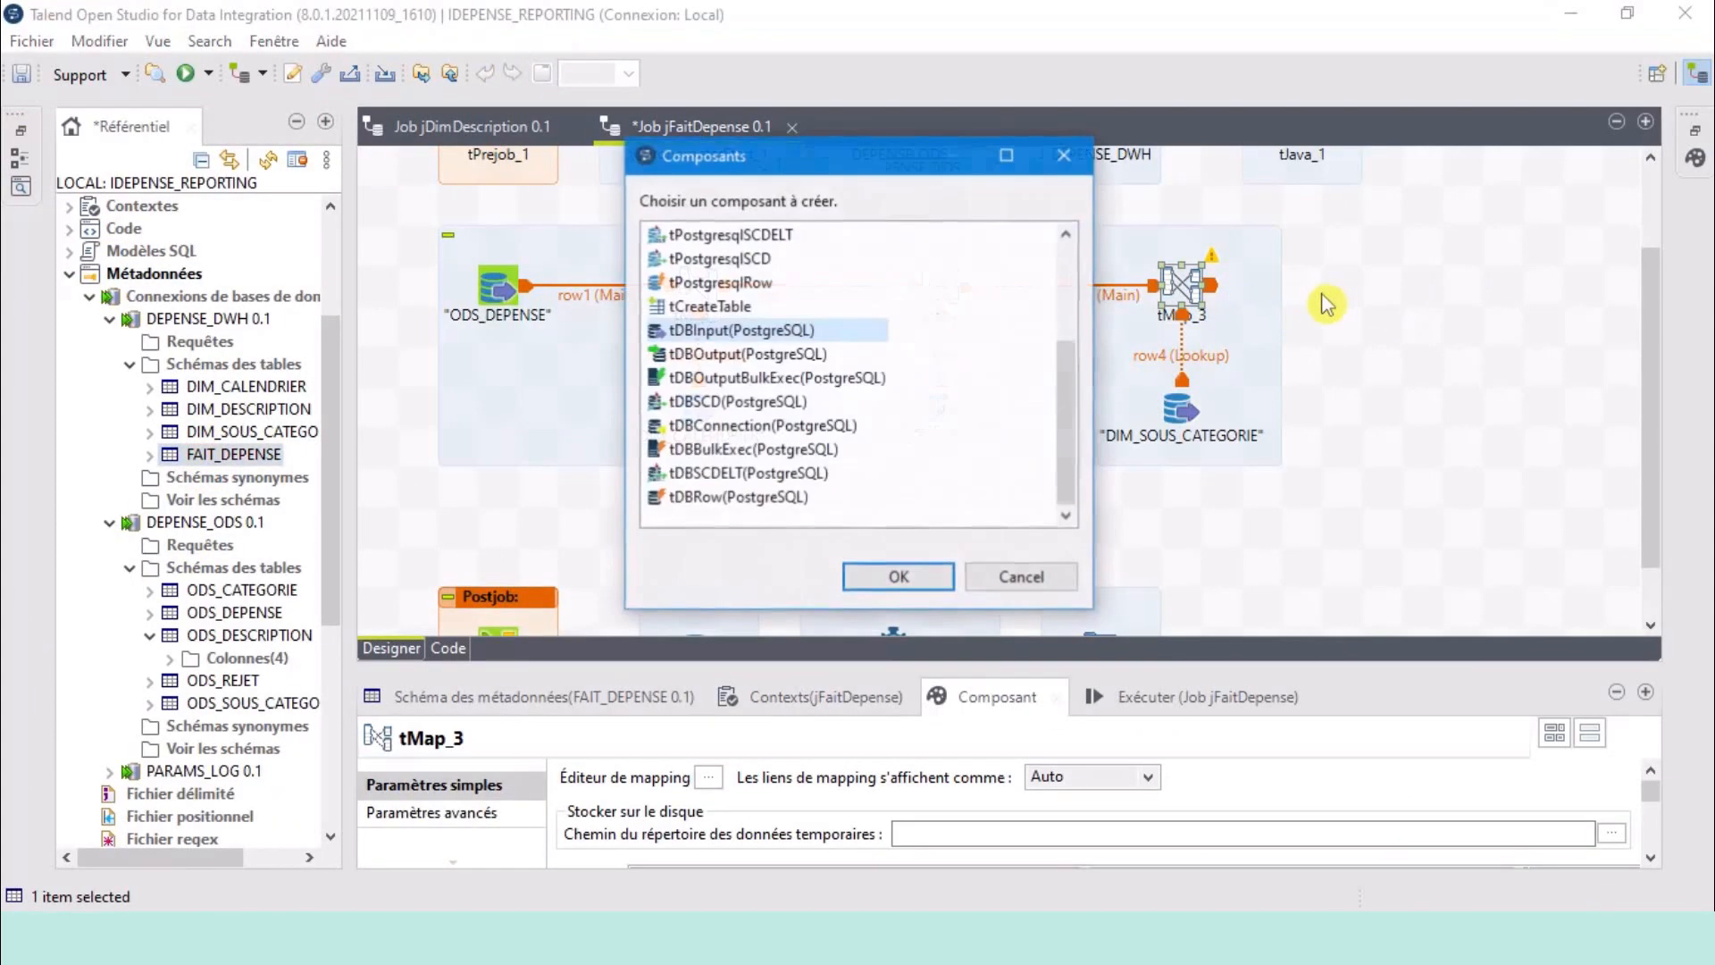
left_click(897, 578)
left_click(296, 122)
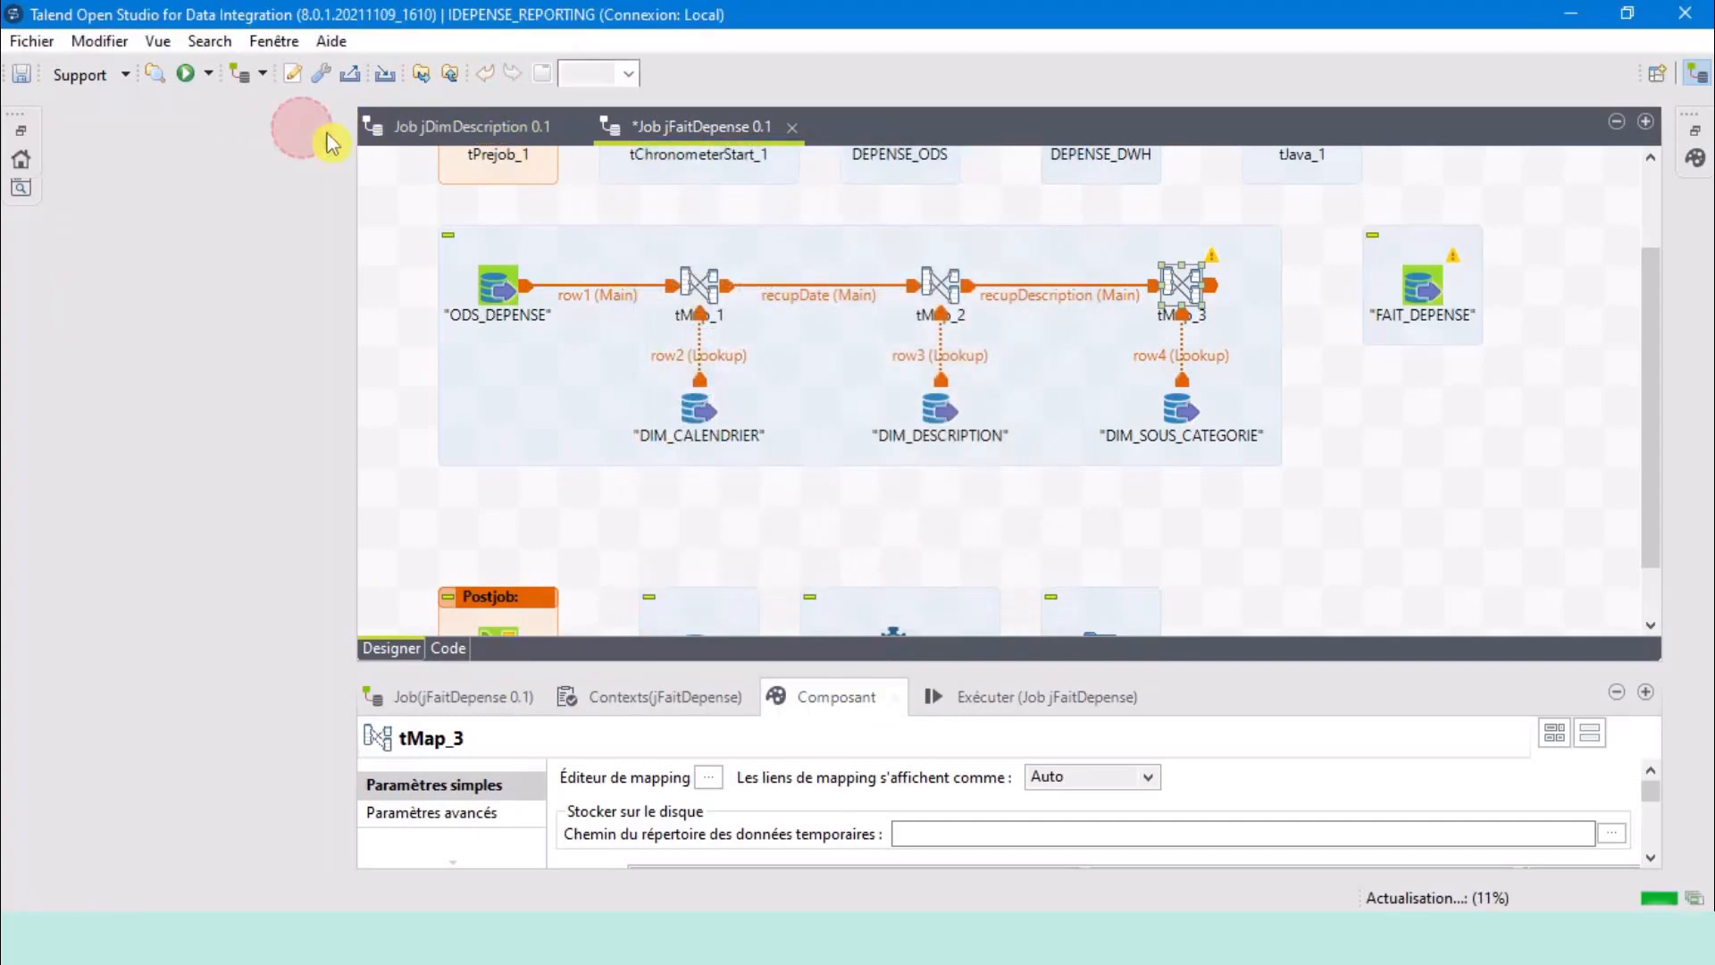
left_click_drag(1118, 288, 1119, 411)
Select the WHERE \"BL_LIGNE_ACTIVE\" = 1; line in the DIM_SOUS_CATEGORIE query for copying.
left_click_drag(999, 671, 999, 355)
scroll(1092, 219, "down", 2)
scroll(1092, 219, "down", 1)
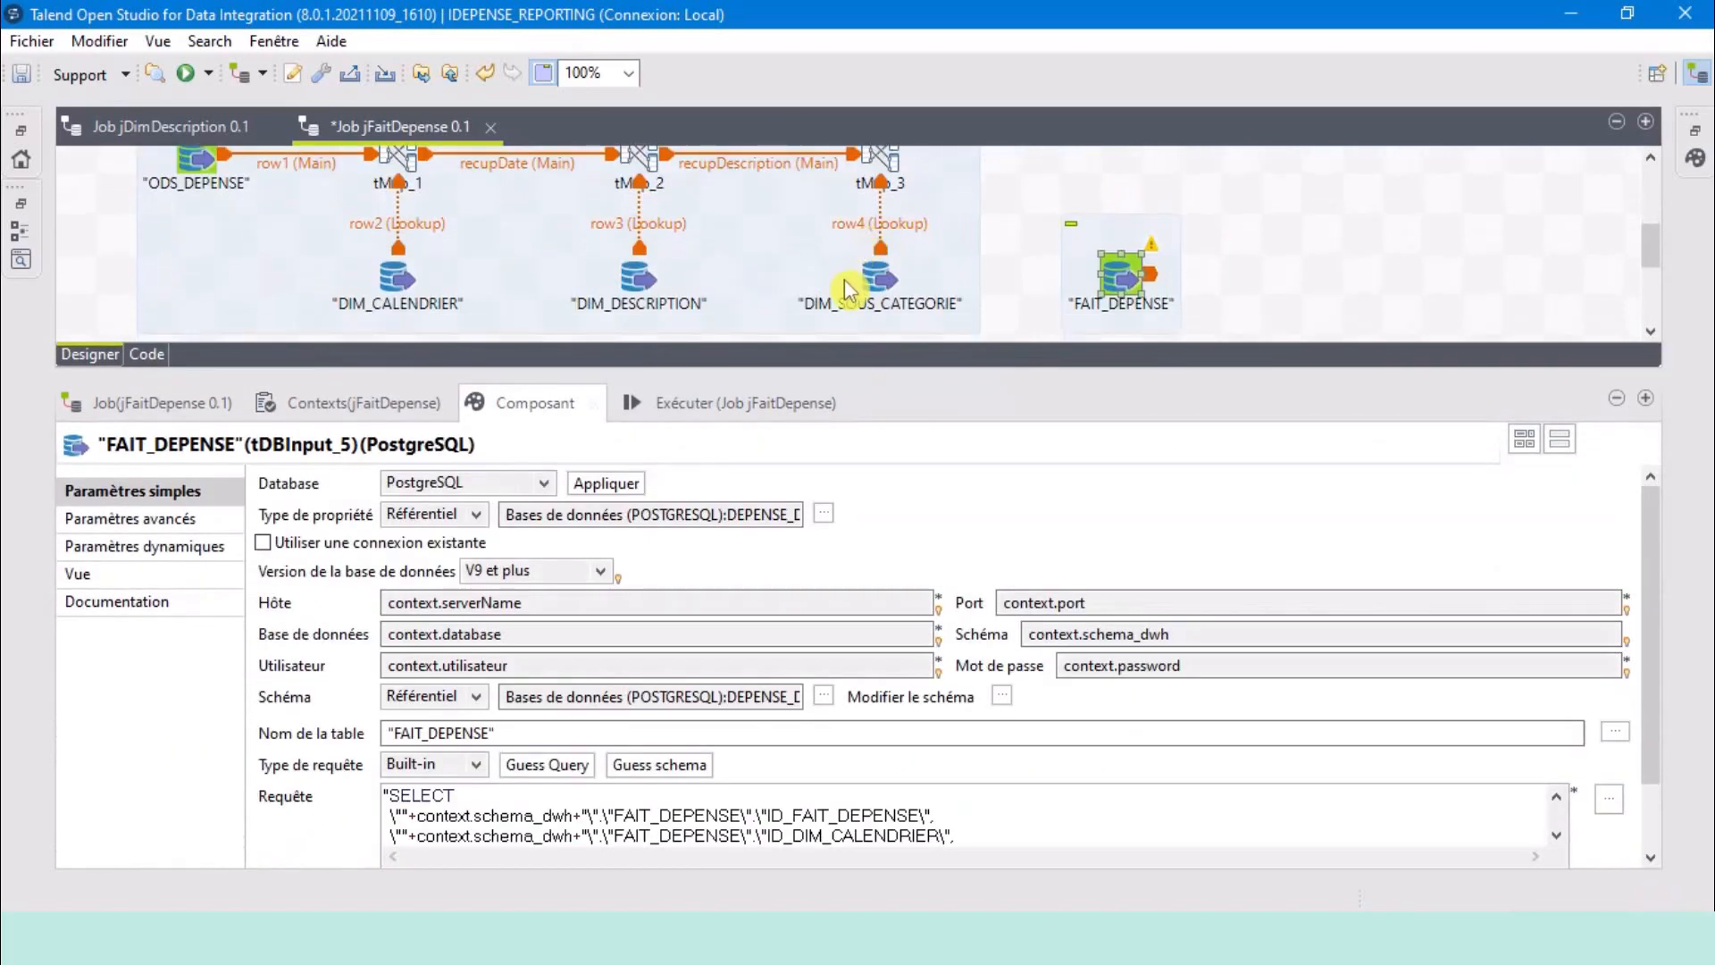
left_click(881, 293)
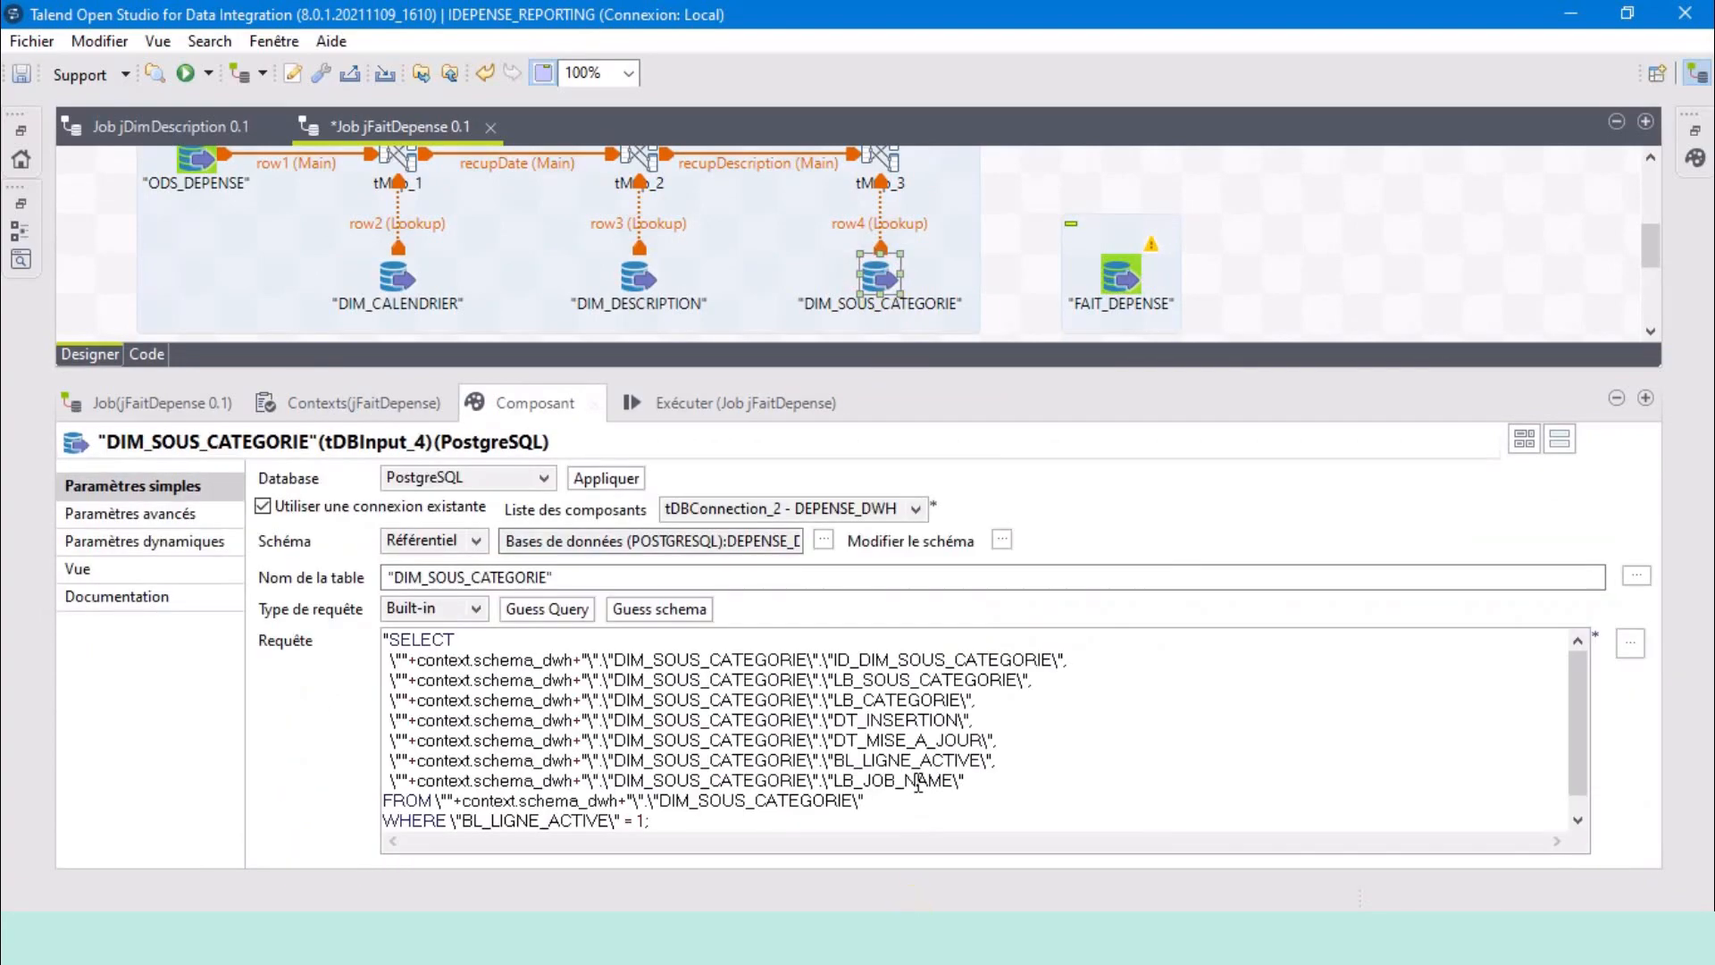
scroll(631, 840, "down", 1)
left_click_drag(669, 797, 434, 798)
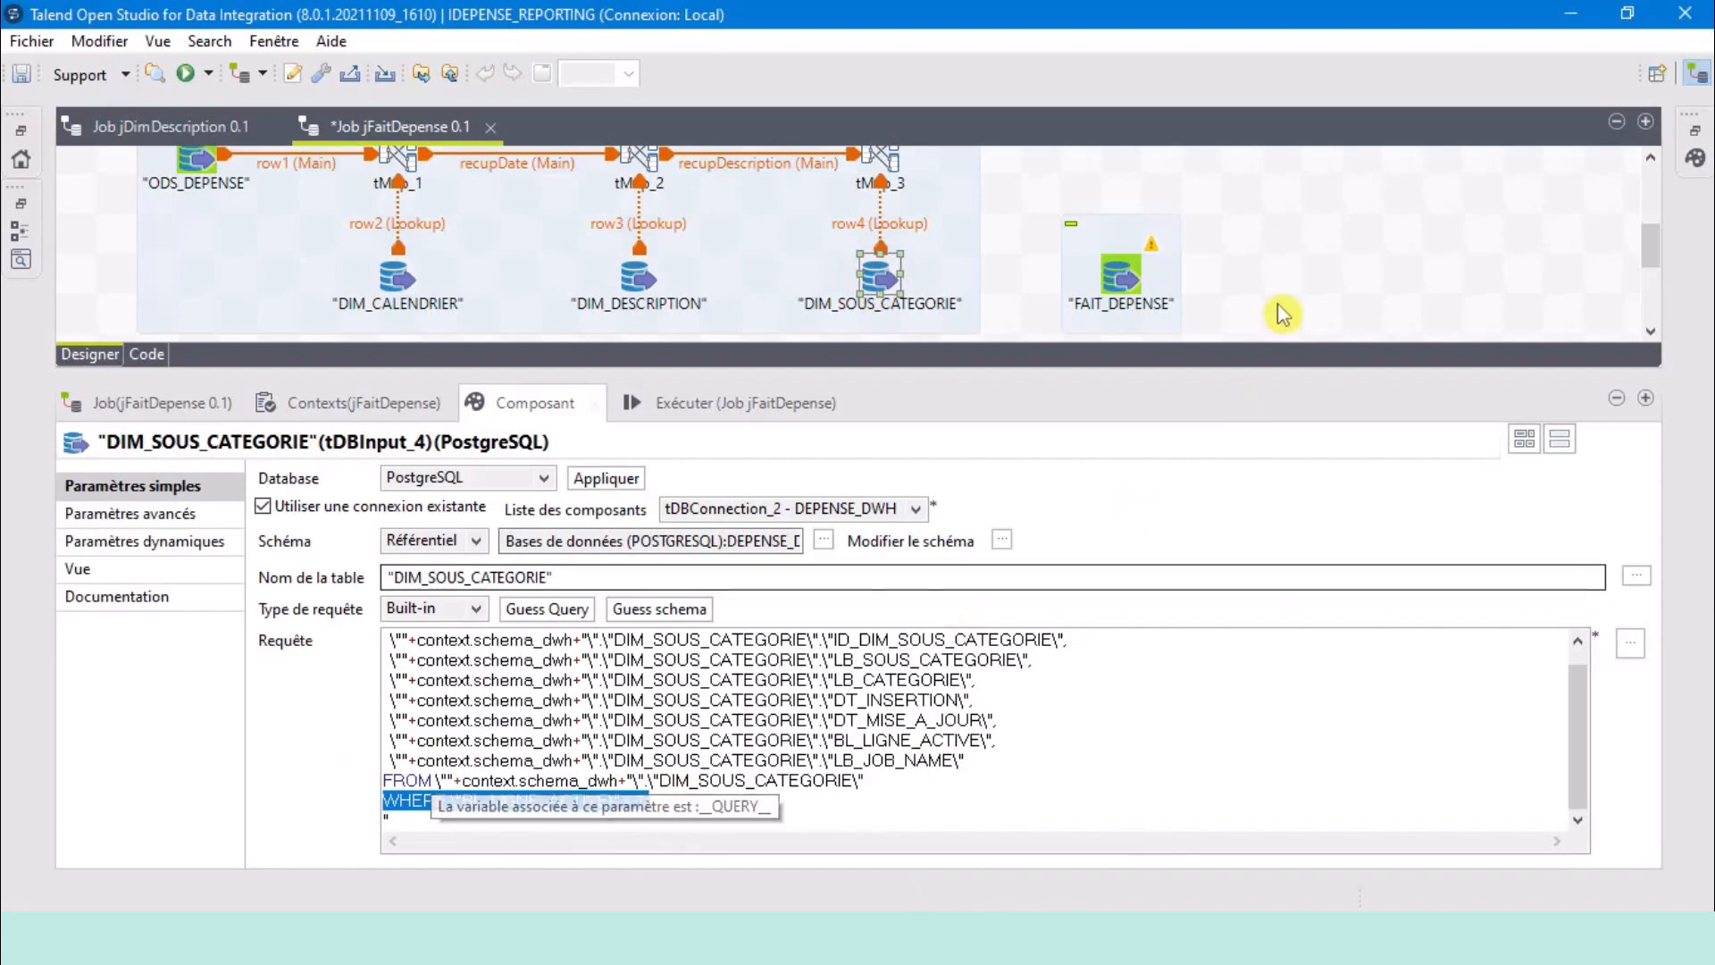
Make the FAIT_DEPENSE input use the existing connection tDBConnection_2 - DEPENSE_DWH.
left_click(1123, 286)
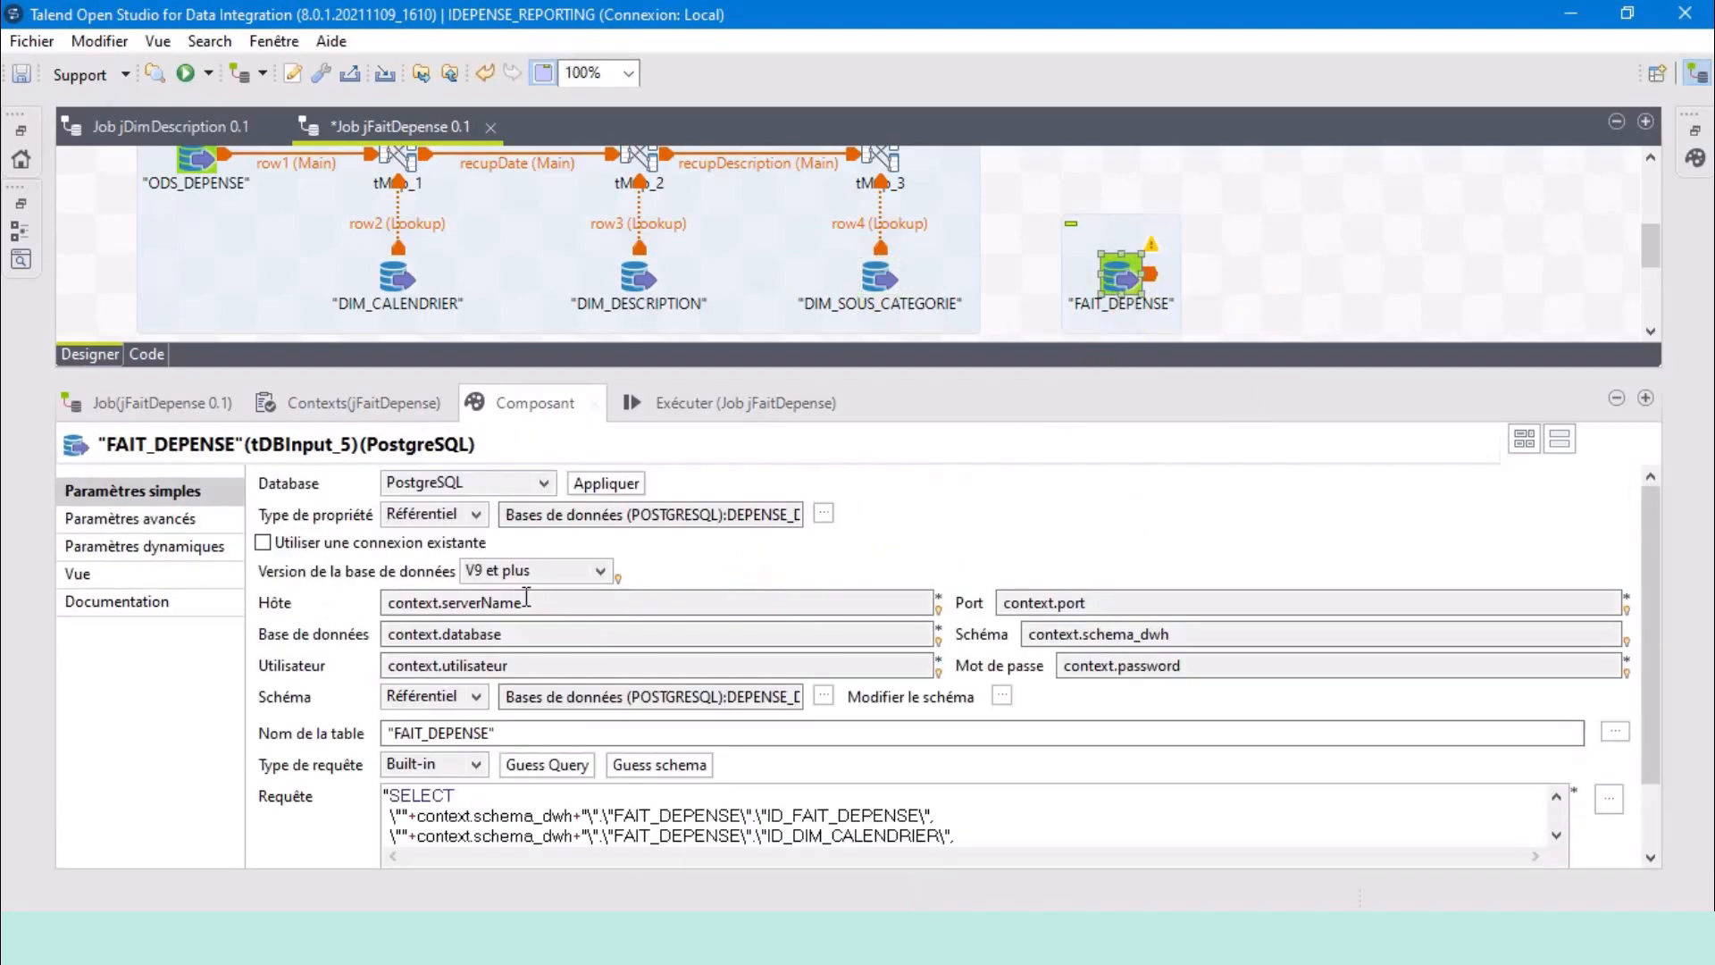
left_click(447, 545)
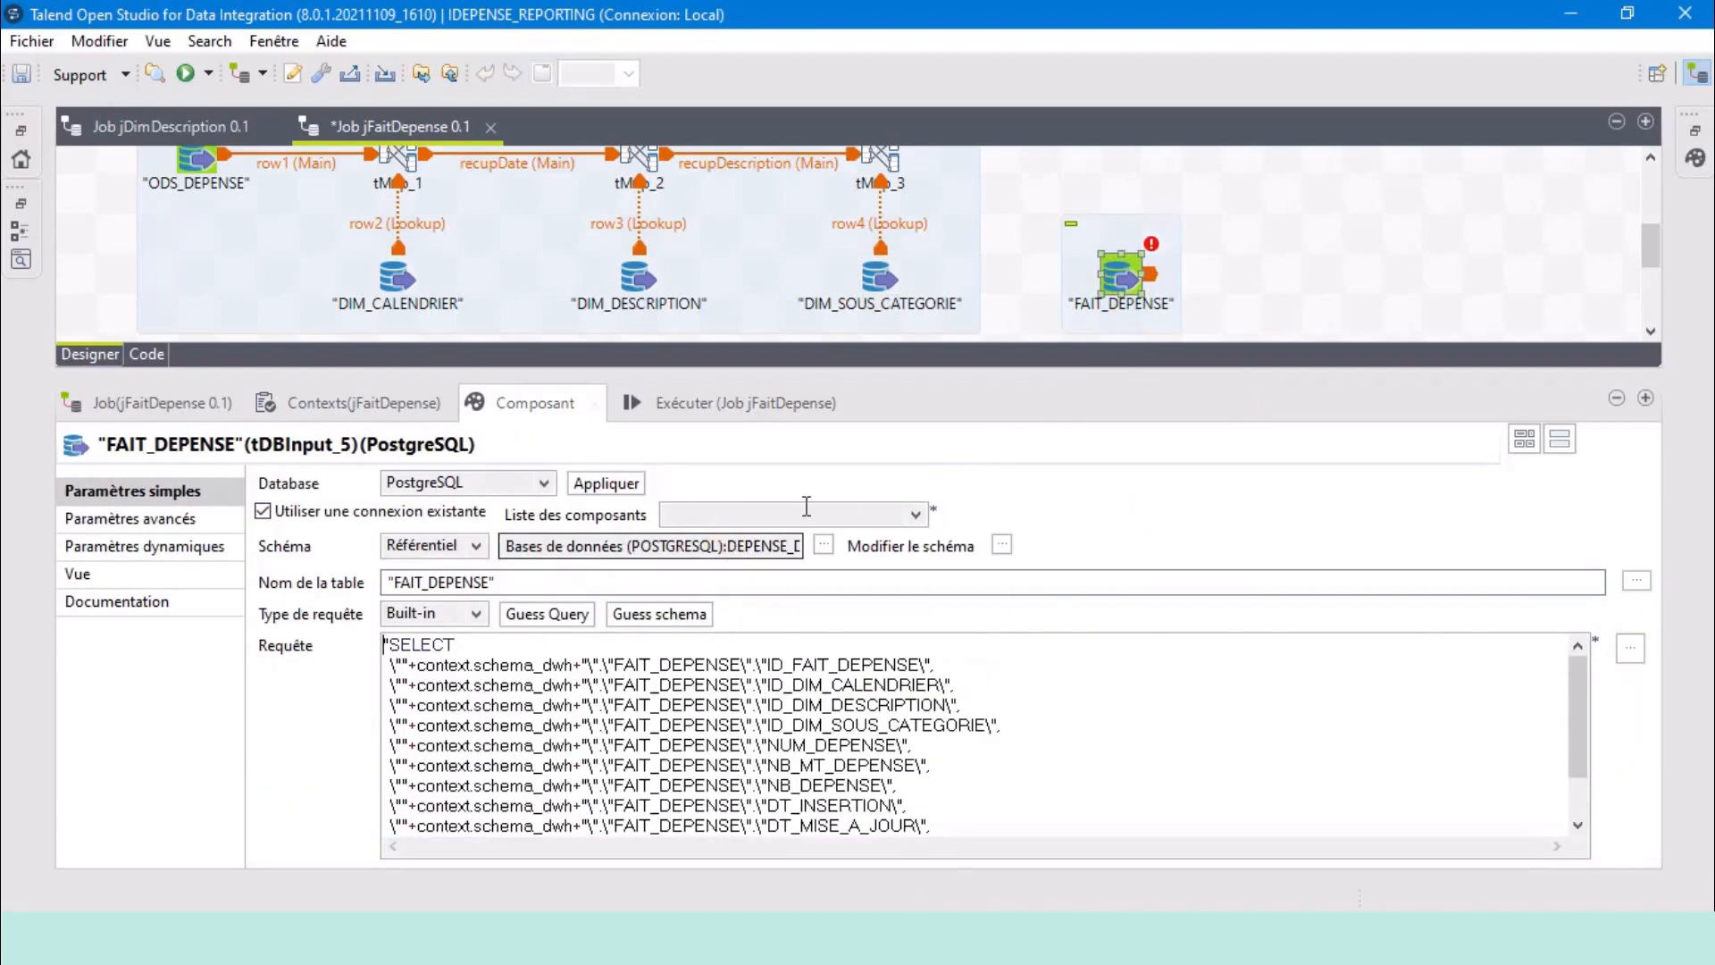
left_click(823, 506)
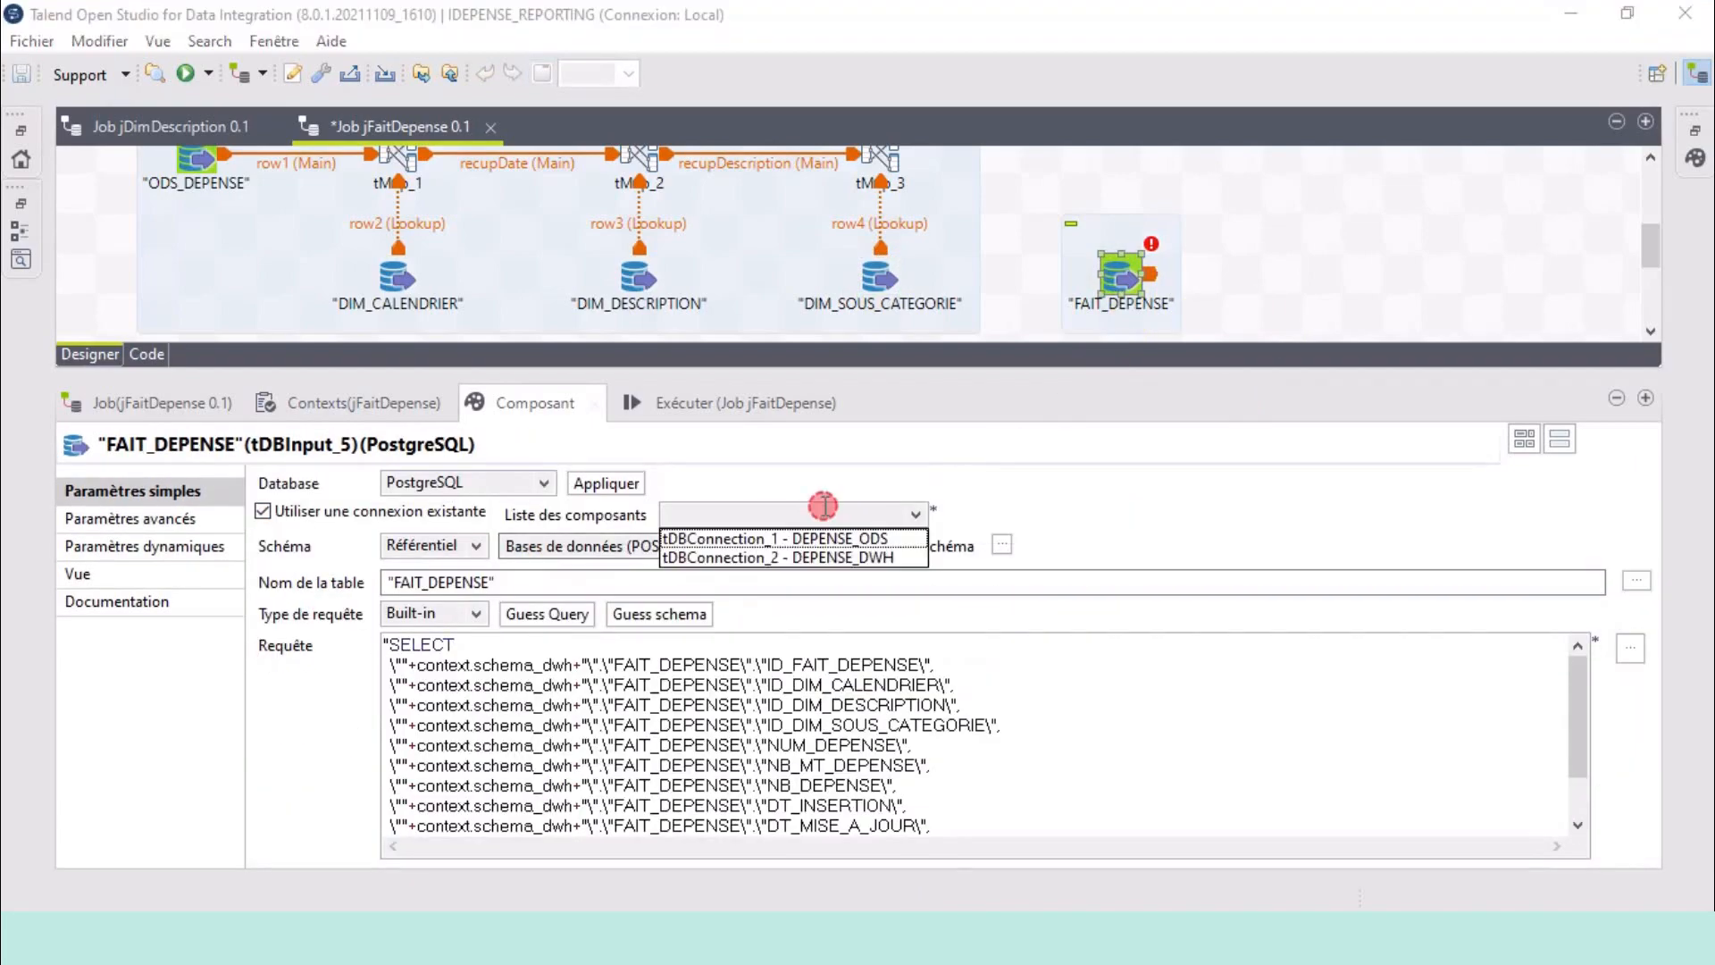
left_click(842, 558)
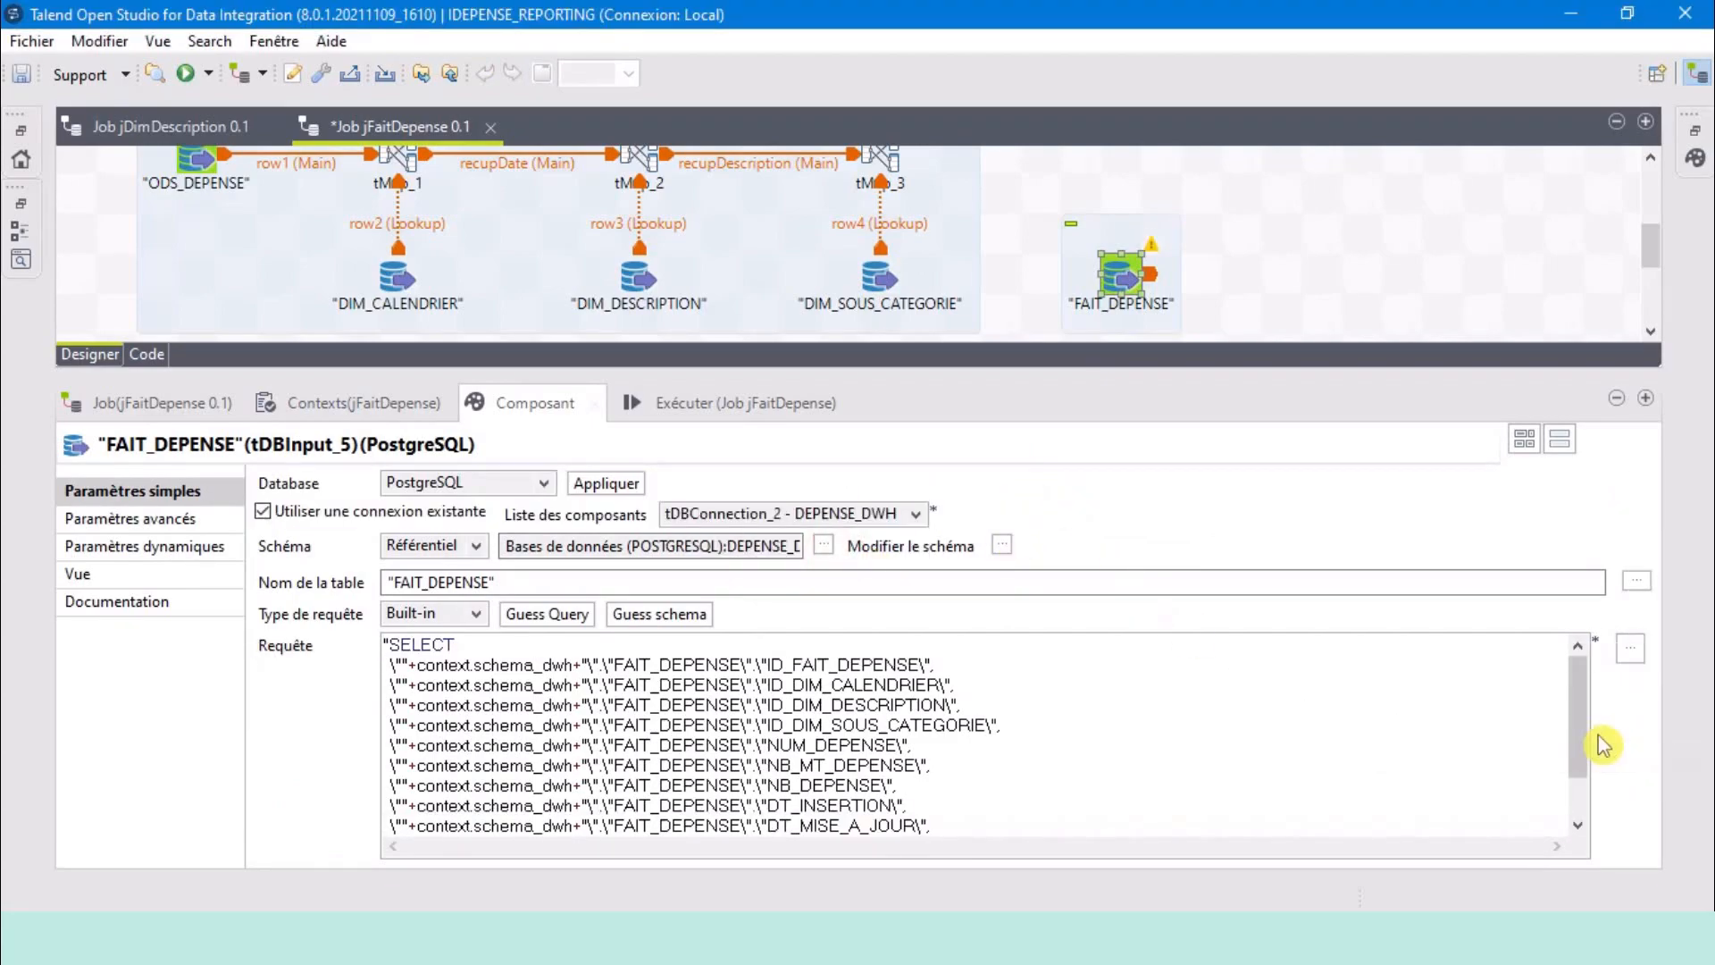
Append the line WHERE \"BL_LIGNE_ACTIVE\" = 1; after the FROM clause of the FAIT_DEPENSE query.
left_click_drag(1581, 737, 1575, 823)
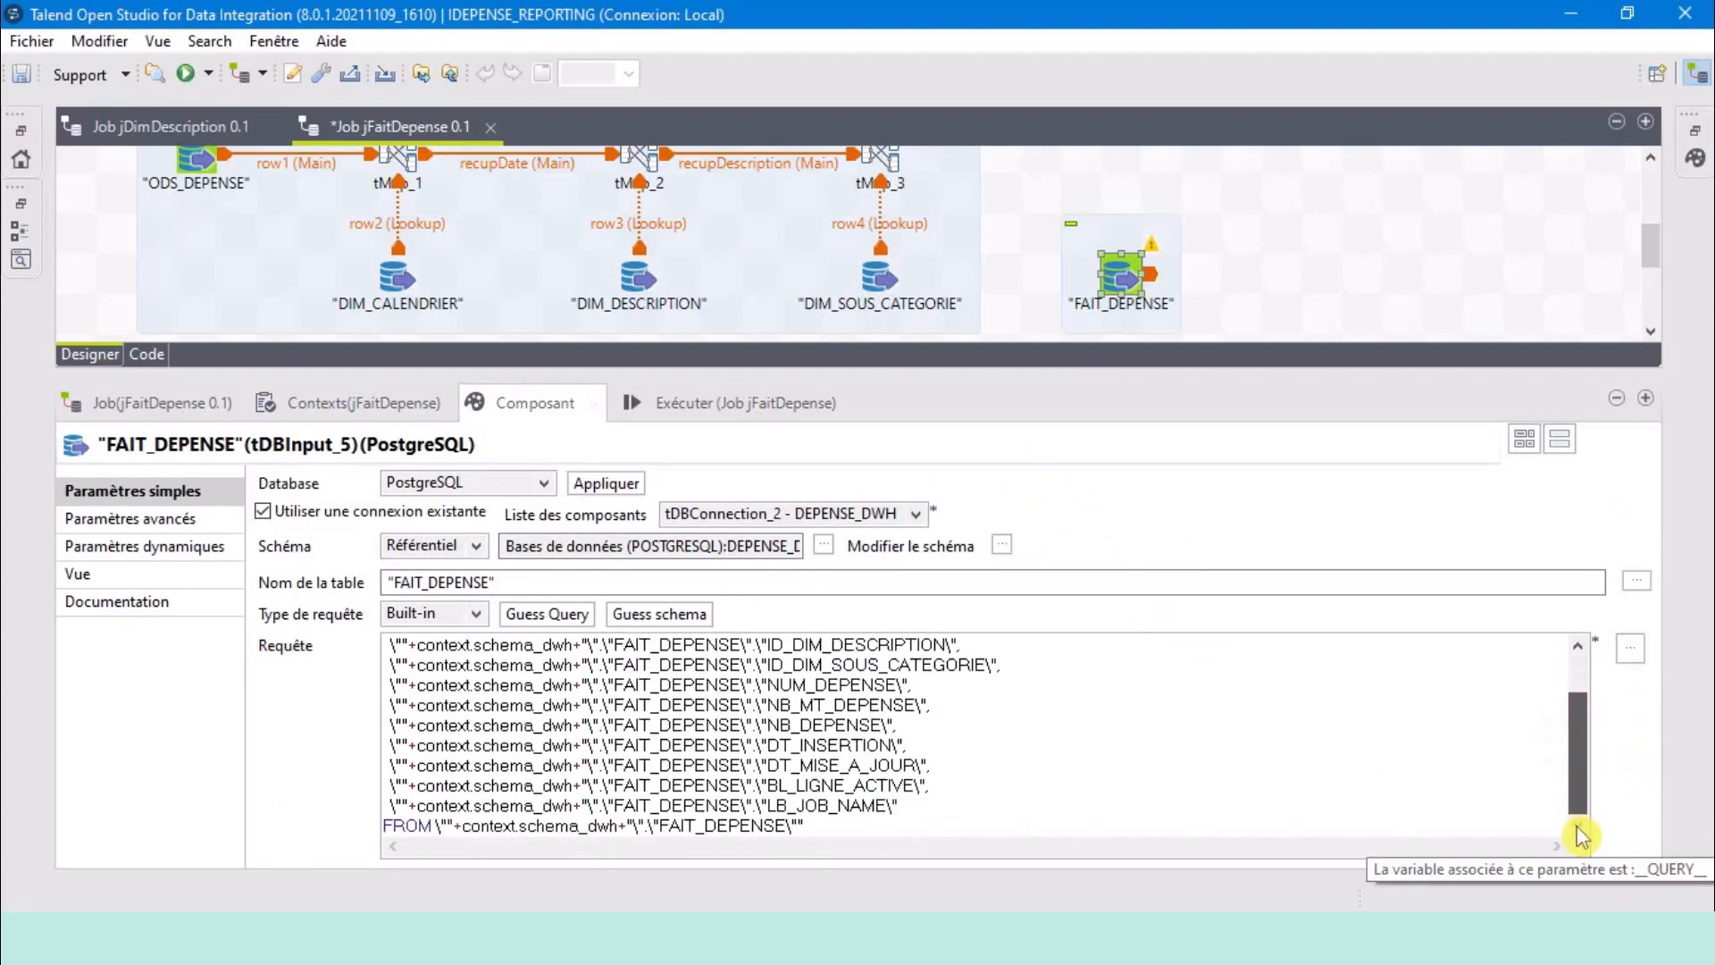
left_click(799, 823)
key("Return")
key("Return")
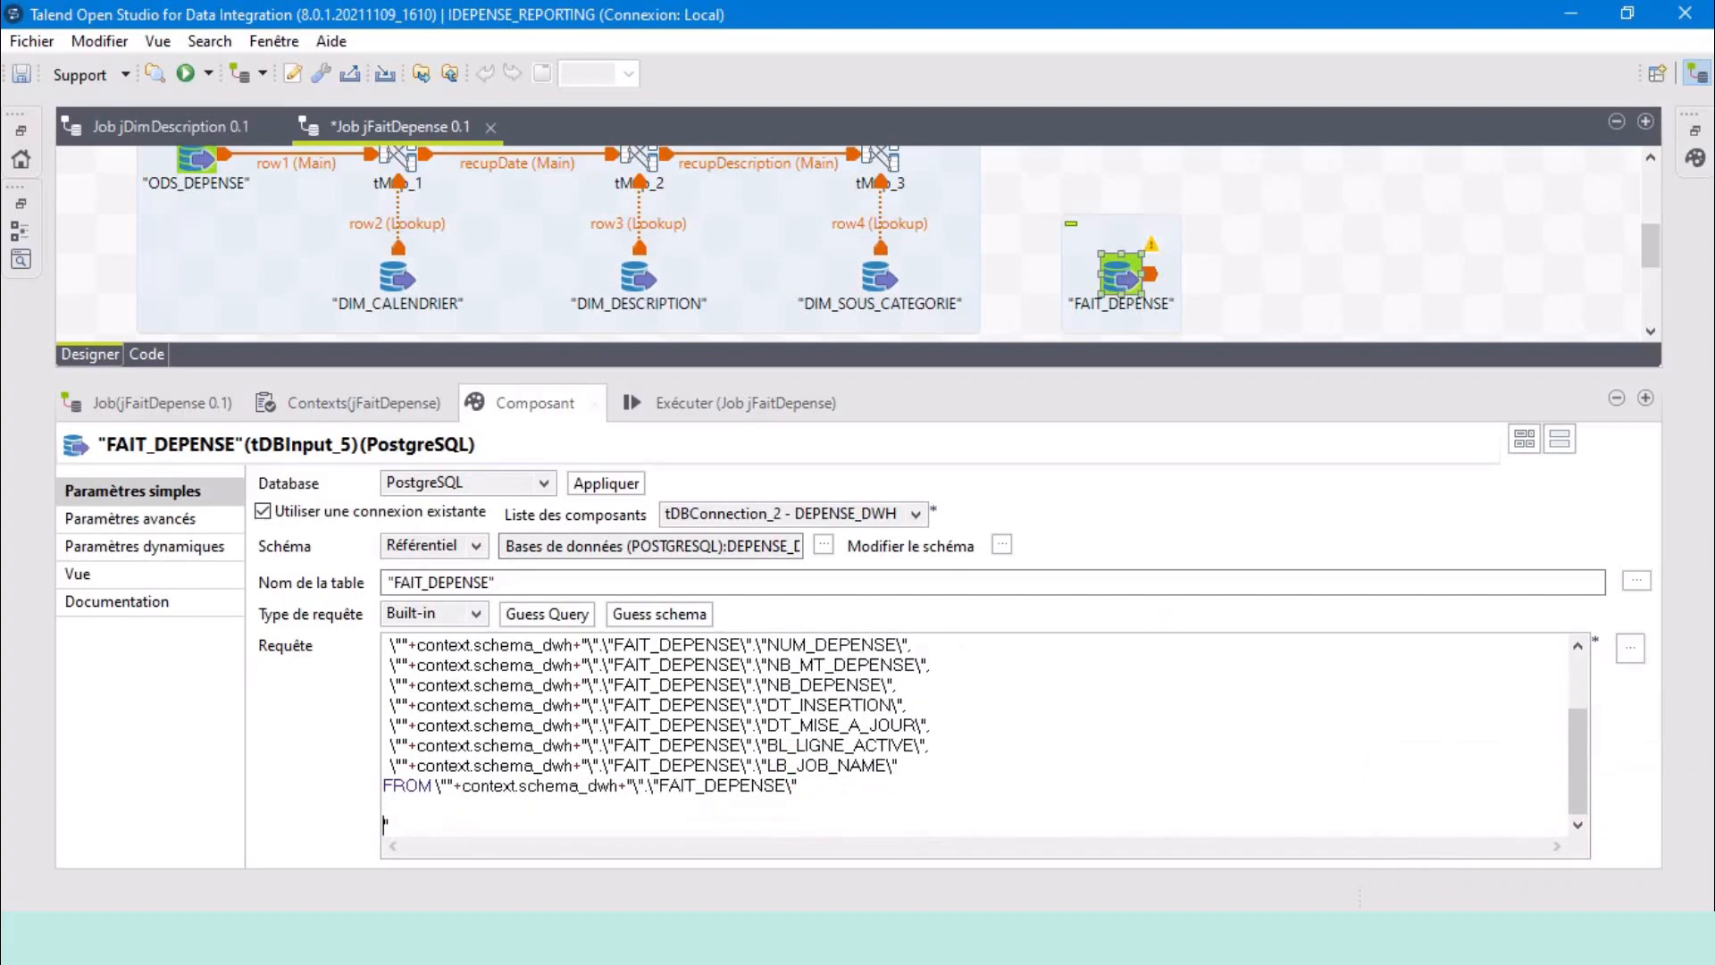
type("WHERE \\\"BL_LIGNE_ACTIVE\\\" = 1;")
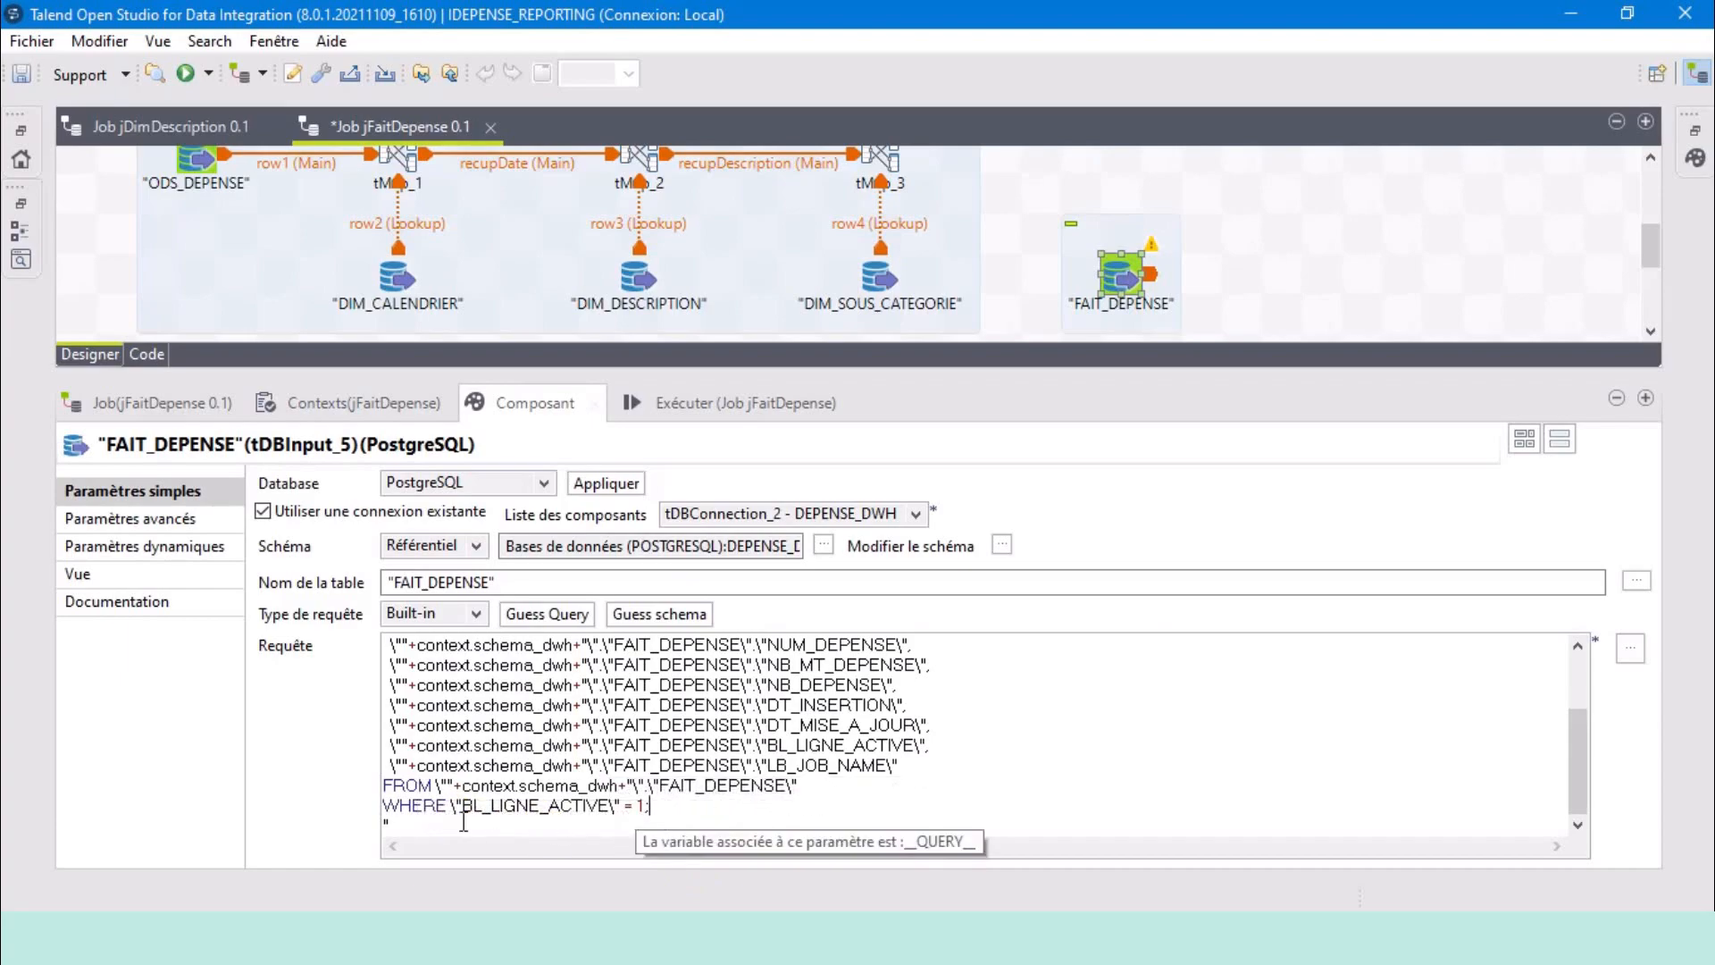
left_click_drag(934, 747, 357, 741)
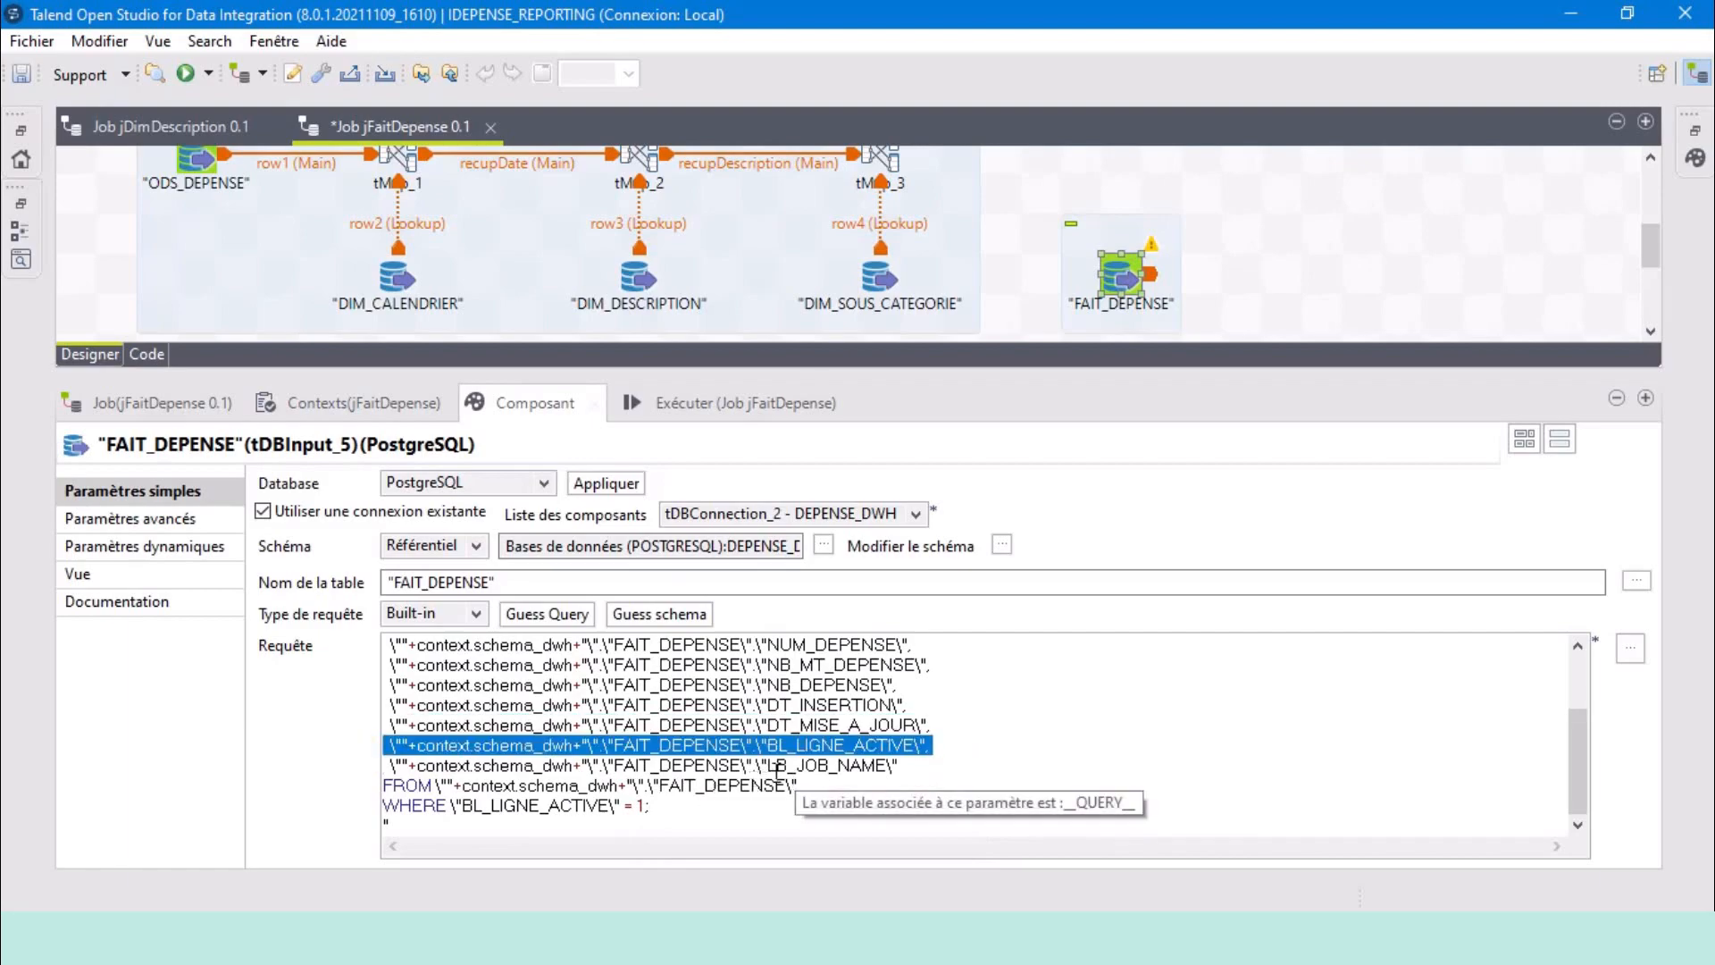
left_click_drag(714, 808, 385, 801)
left_click_drag(665, 799, 336, 812)
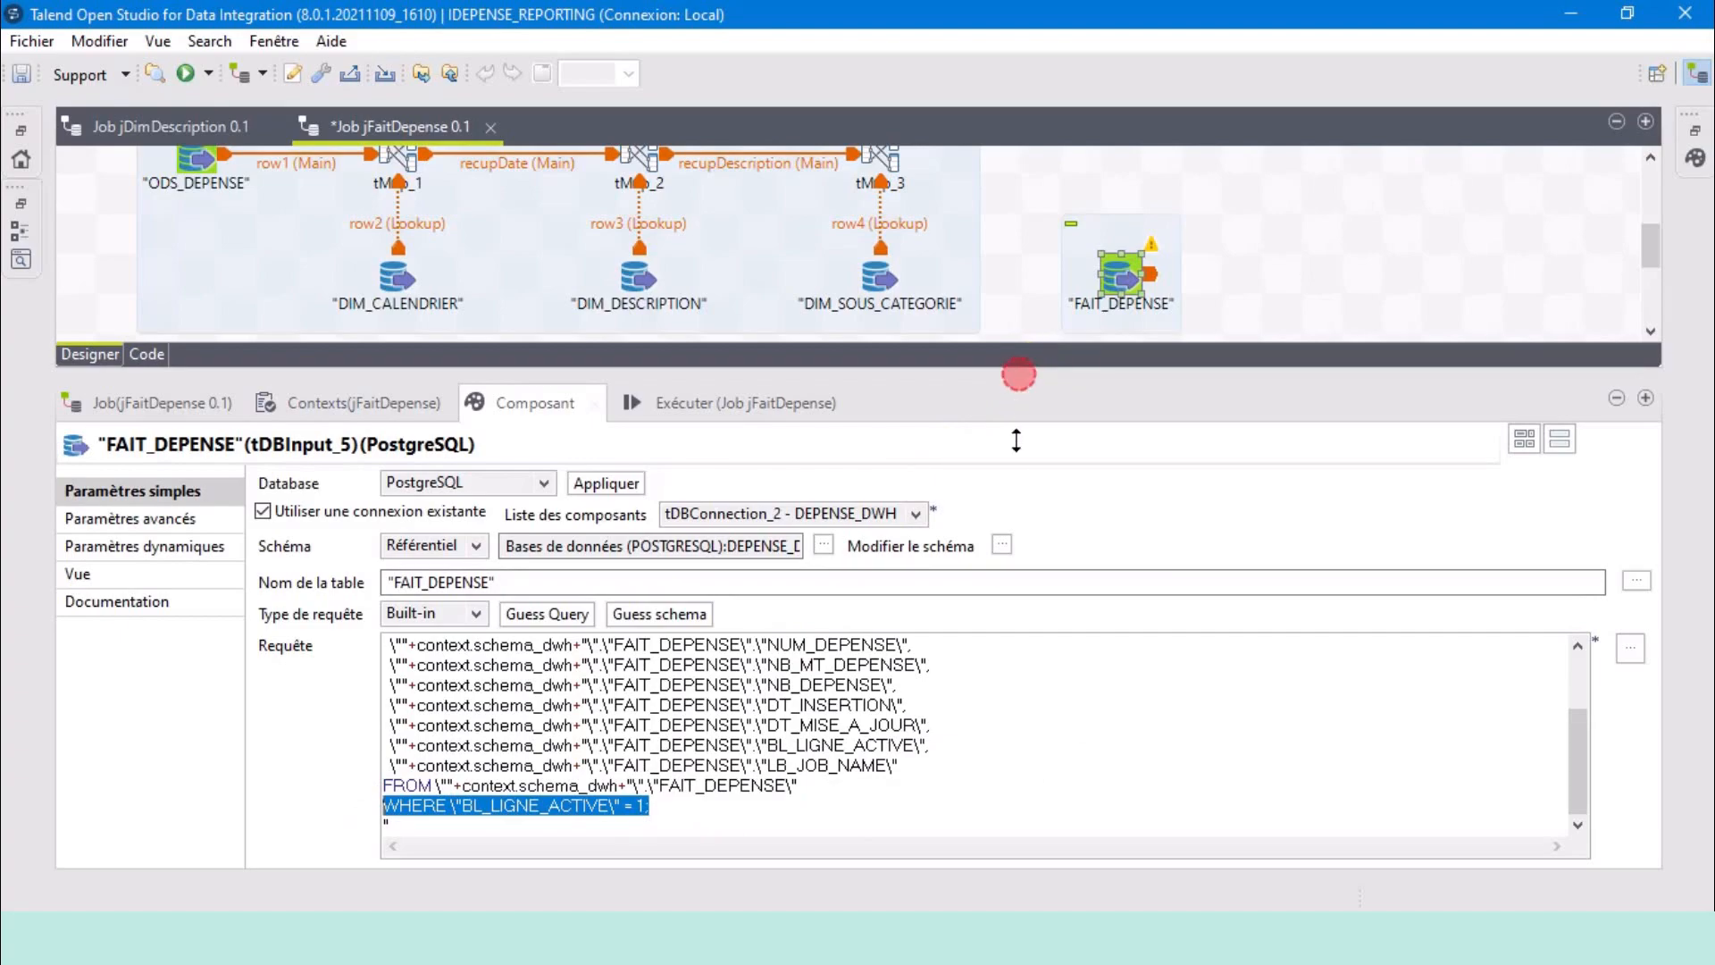
Enlarge the design area and add a tMap component directly above the FAIT_DEPENSE input.
left_click_drag(1015, 440, 1018, 679)
left_click(1110, 402)
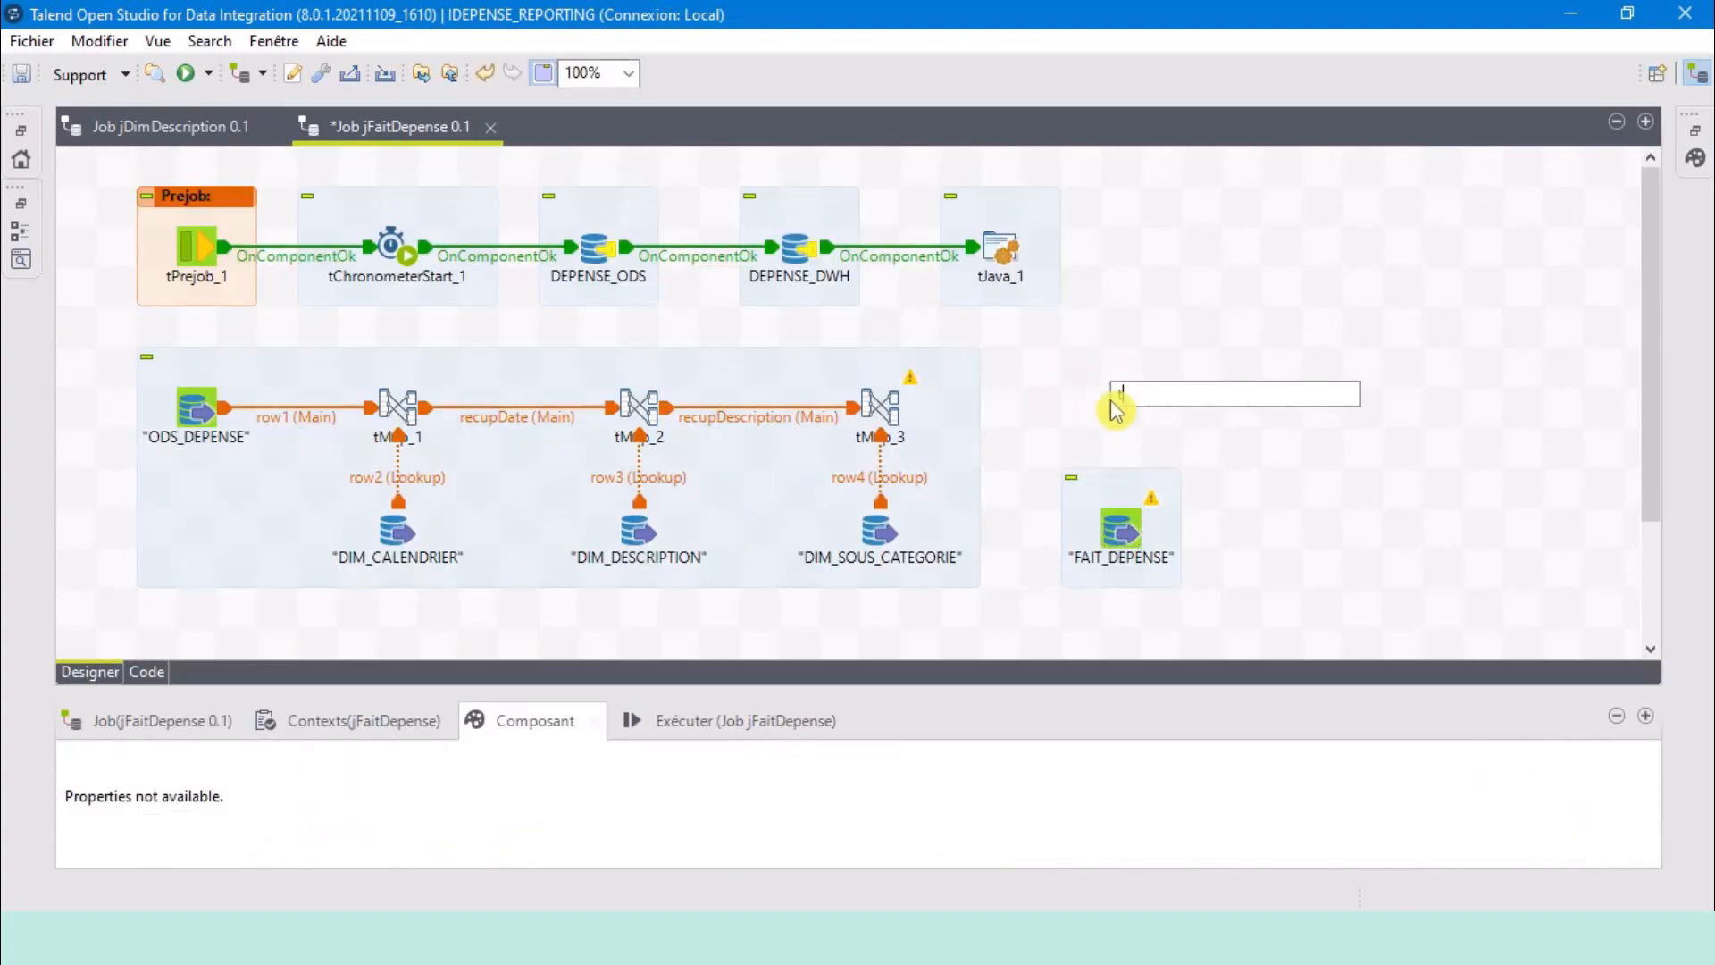
type("tma")
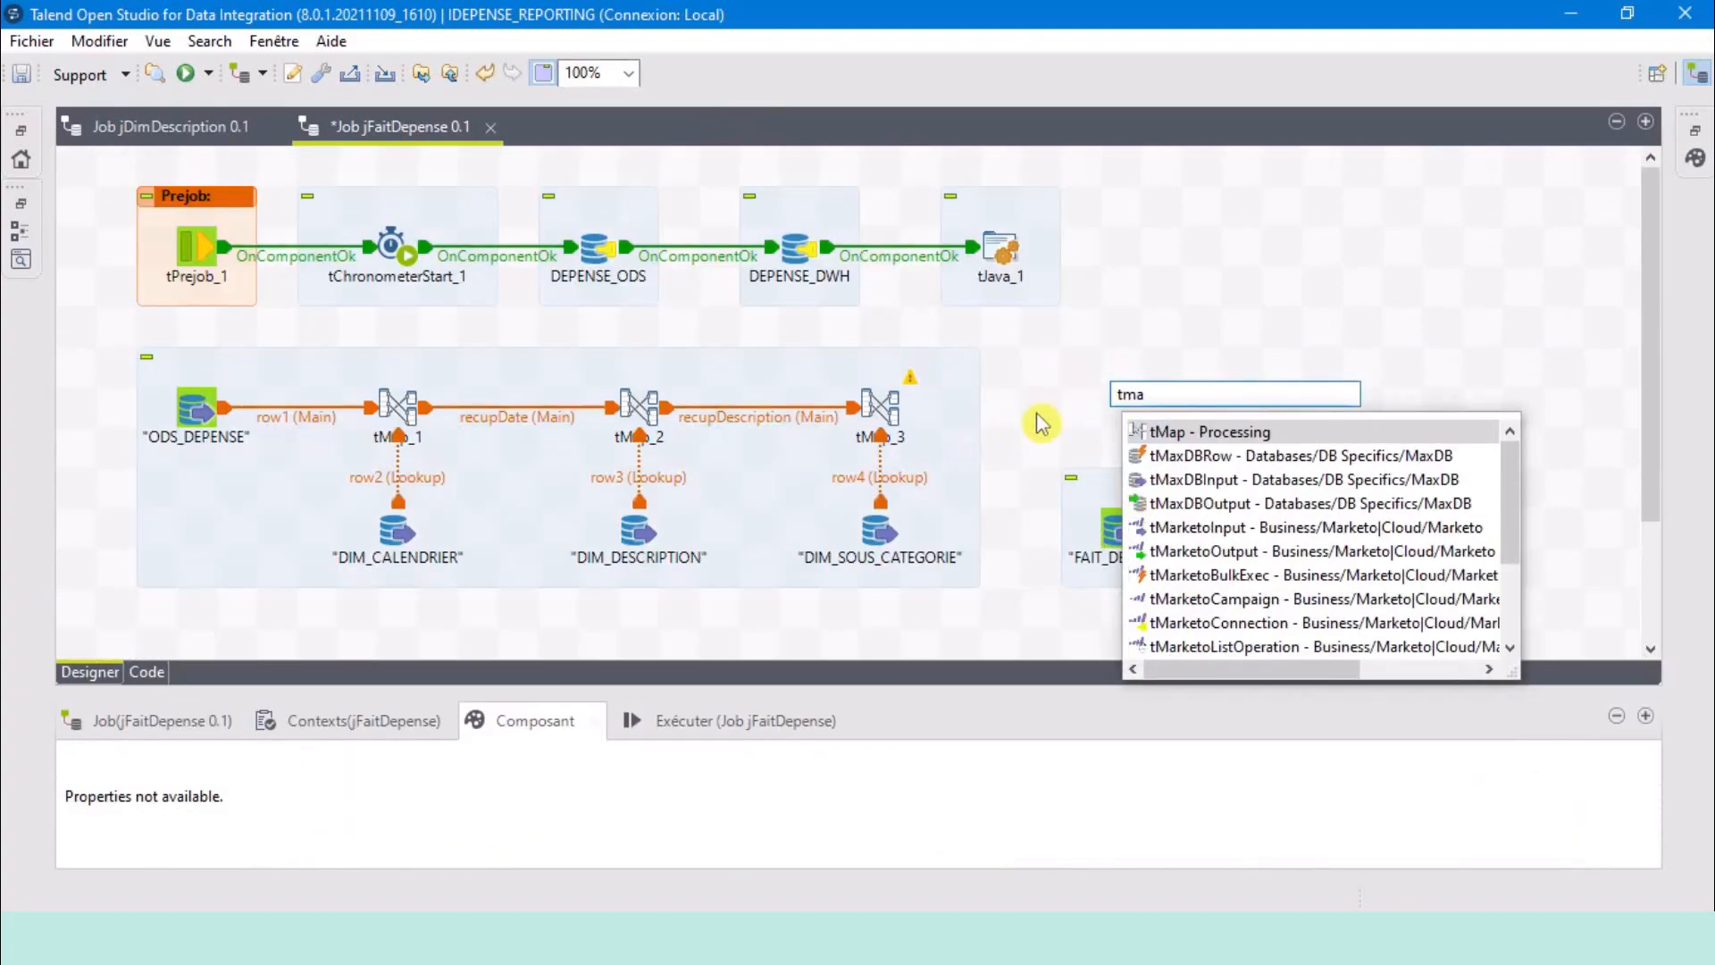
double_click(1199, 433)
Connect tMap_3 to tMap_4 with the recupSousCategorie output row.
left_click(892, 432)
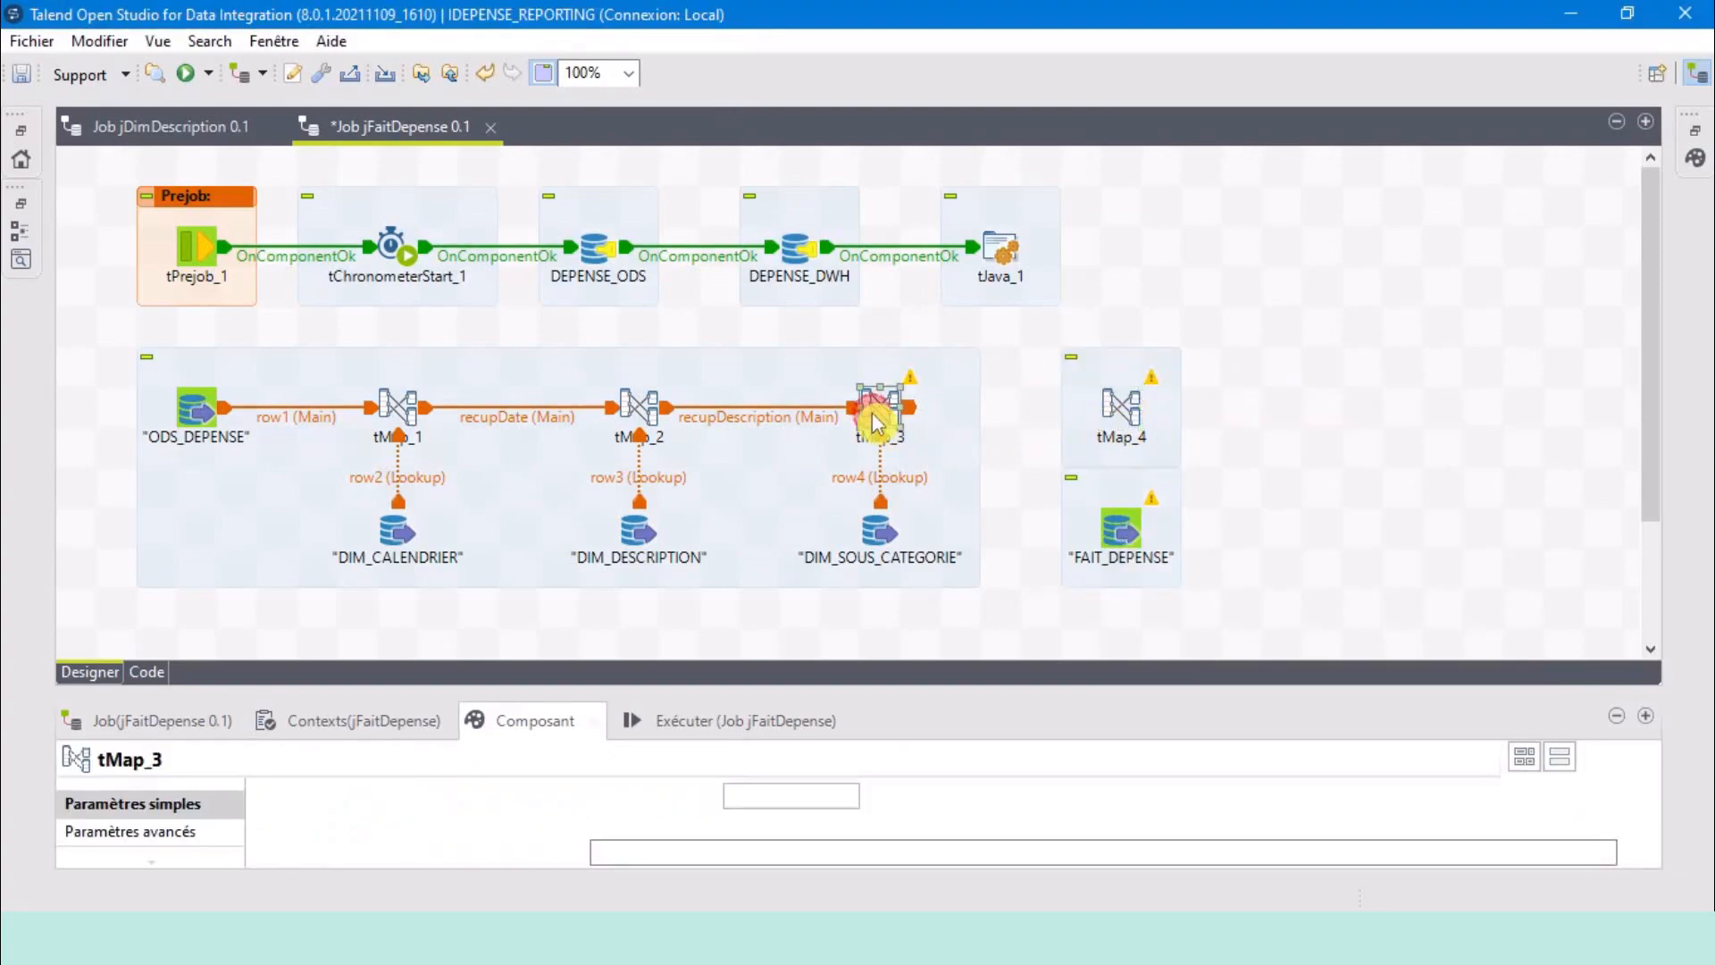
right_click(876, 416)
mouse_move(1036, 429)
left_click(1289, 430)
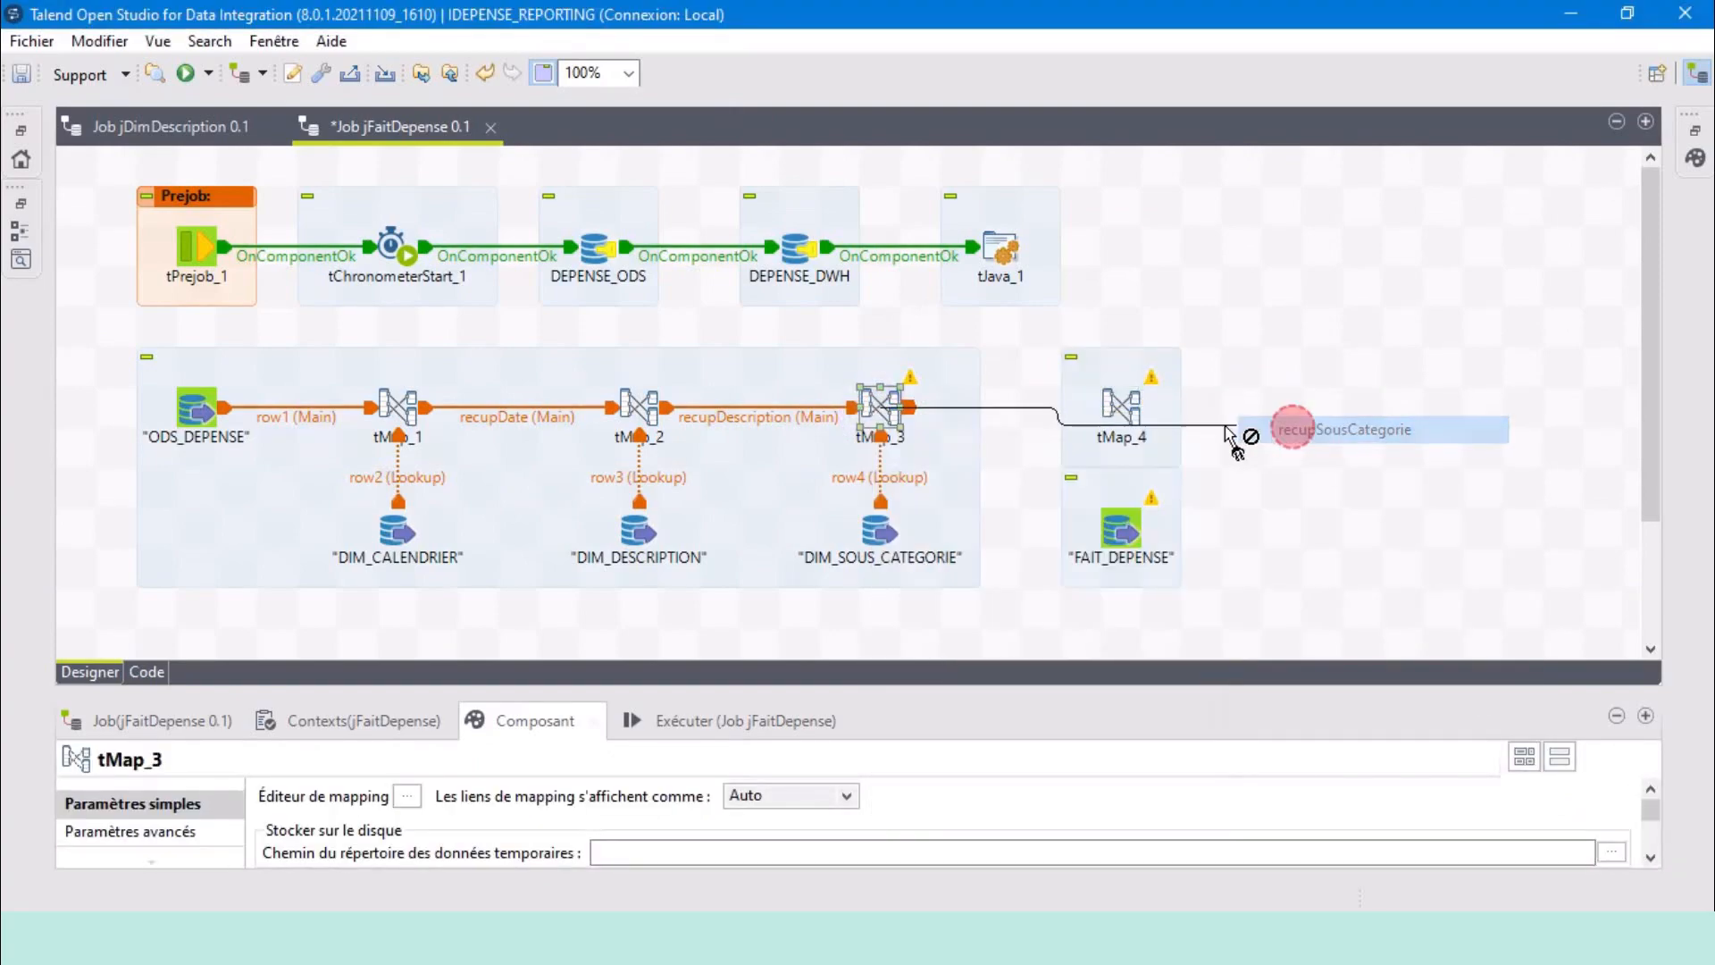
left_click(1121, 406)
Link the FAIT_DEPENSE input to tMap_4 with a Principal row so it serves as the lookup.
left_click(1130, 530)
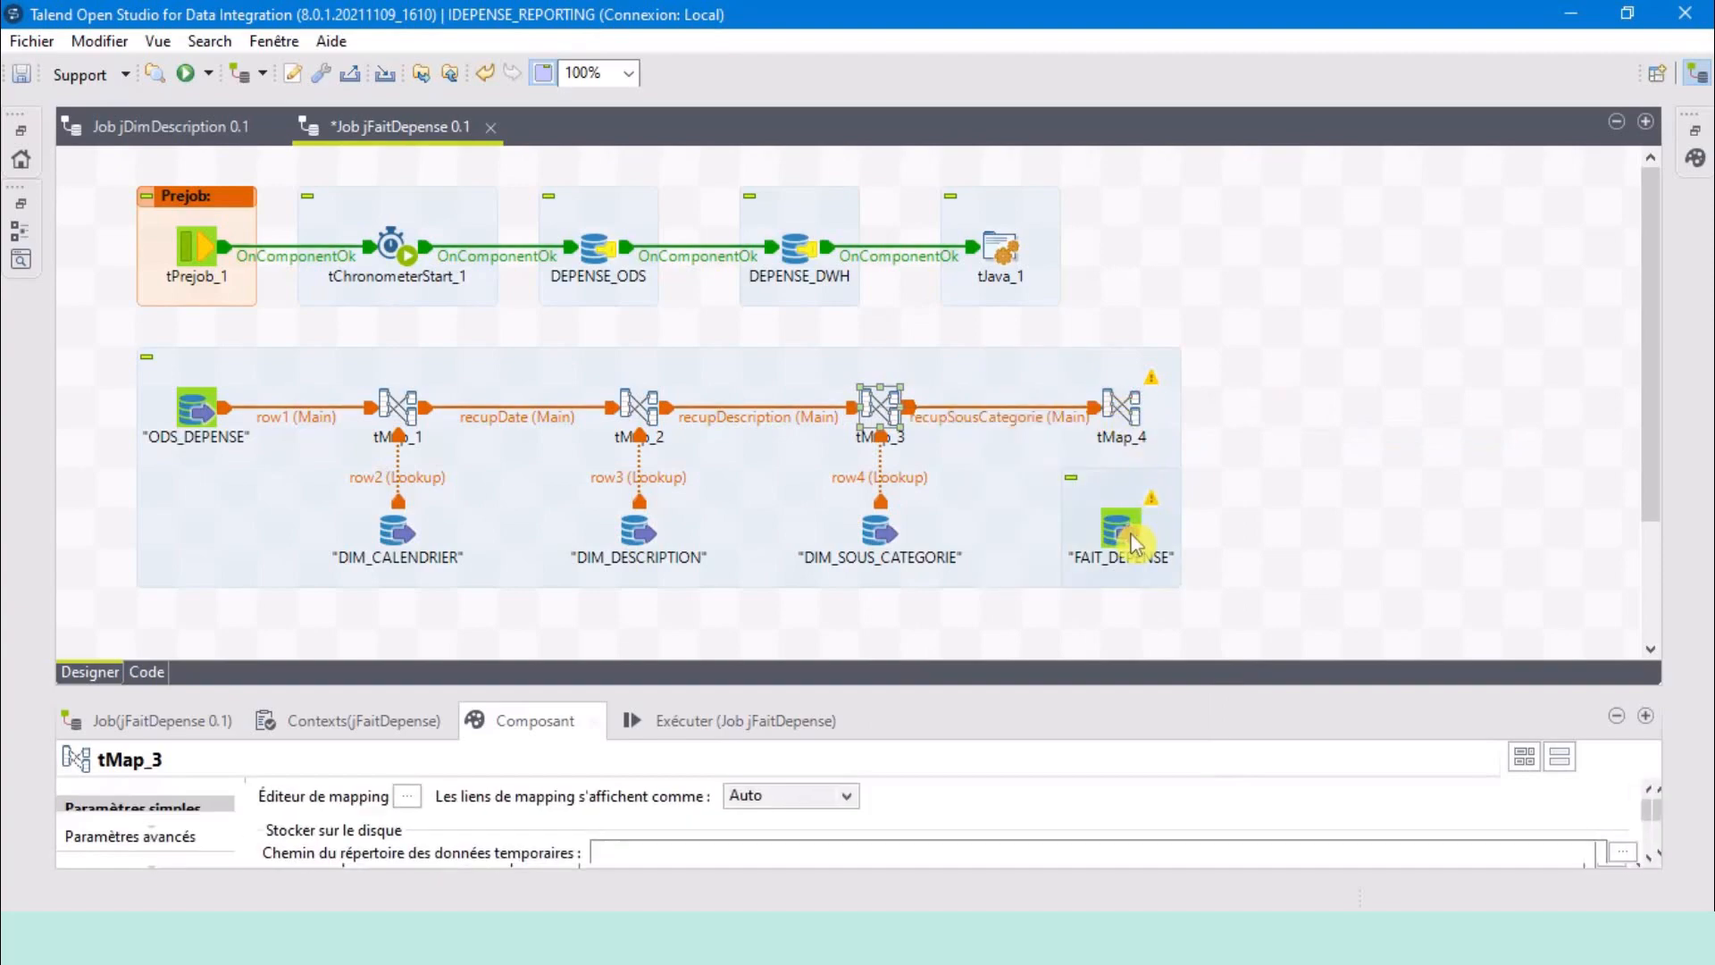
right_click(1133, 532)
mouse_move(1320, 109)
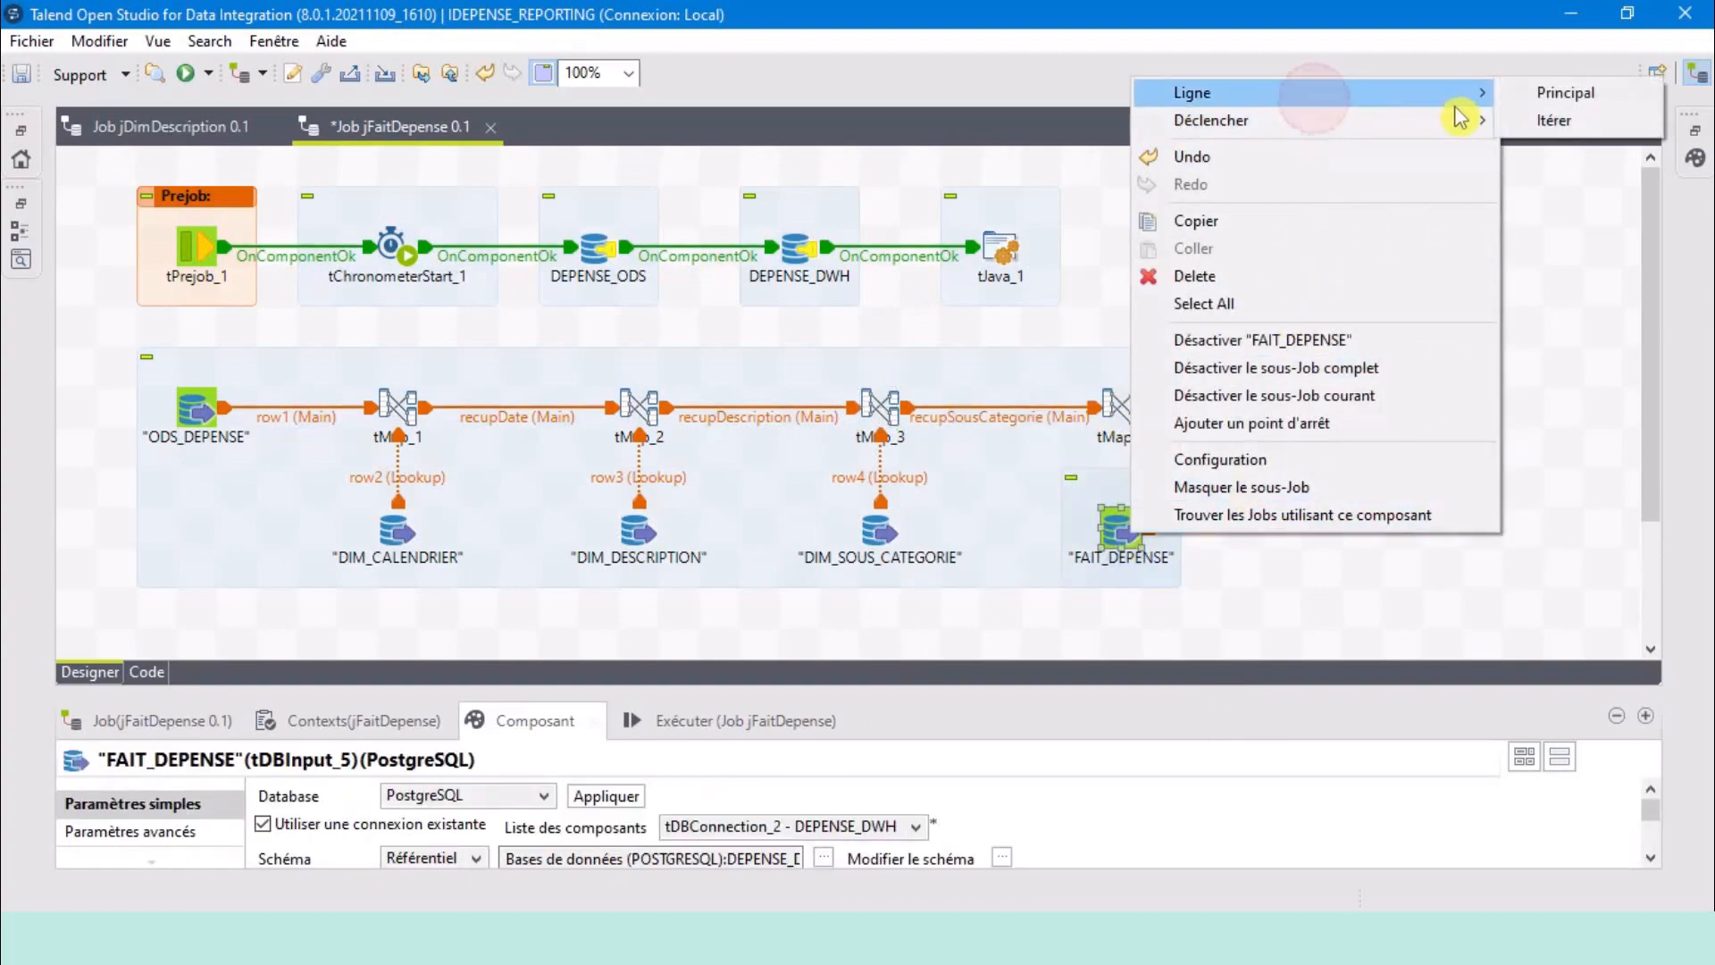
left_click(1599, 94)
left_click(1132, 418)
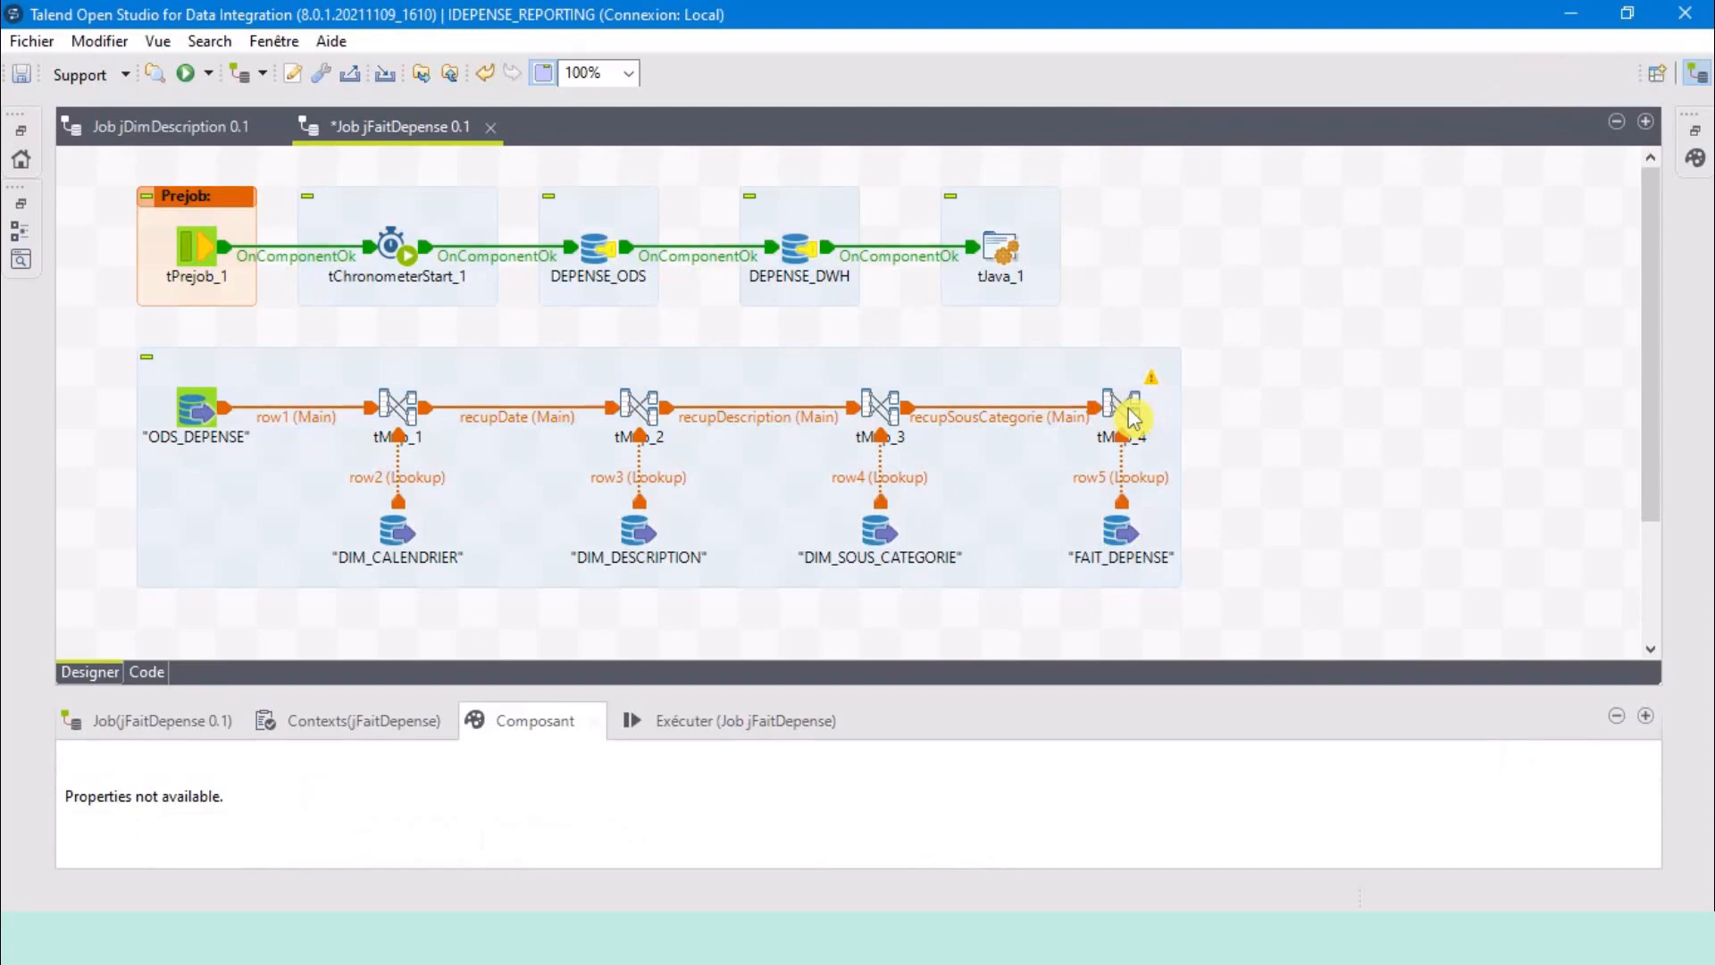
In the tMap_4 mapping editor, enlarge the input area and join recupSousCategorie.NUM_DEPENSE to NUM_DEPENSE of row5.
left_click(1127, 409)
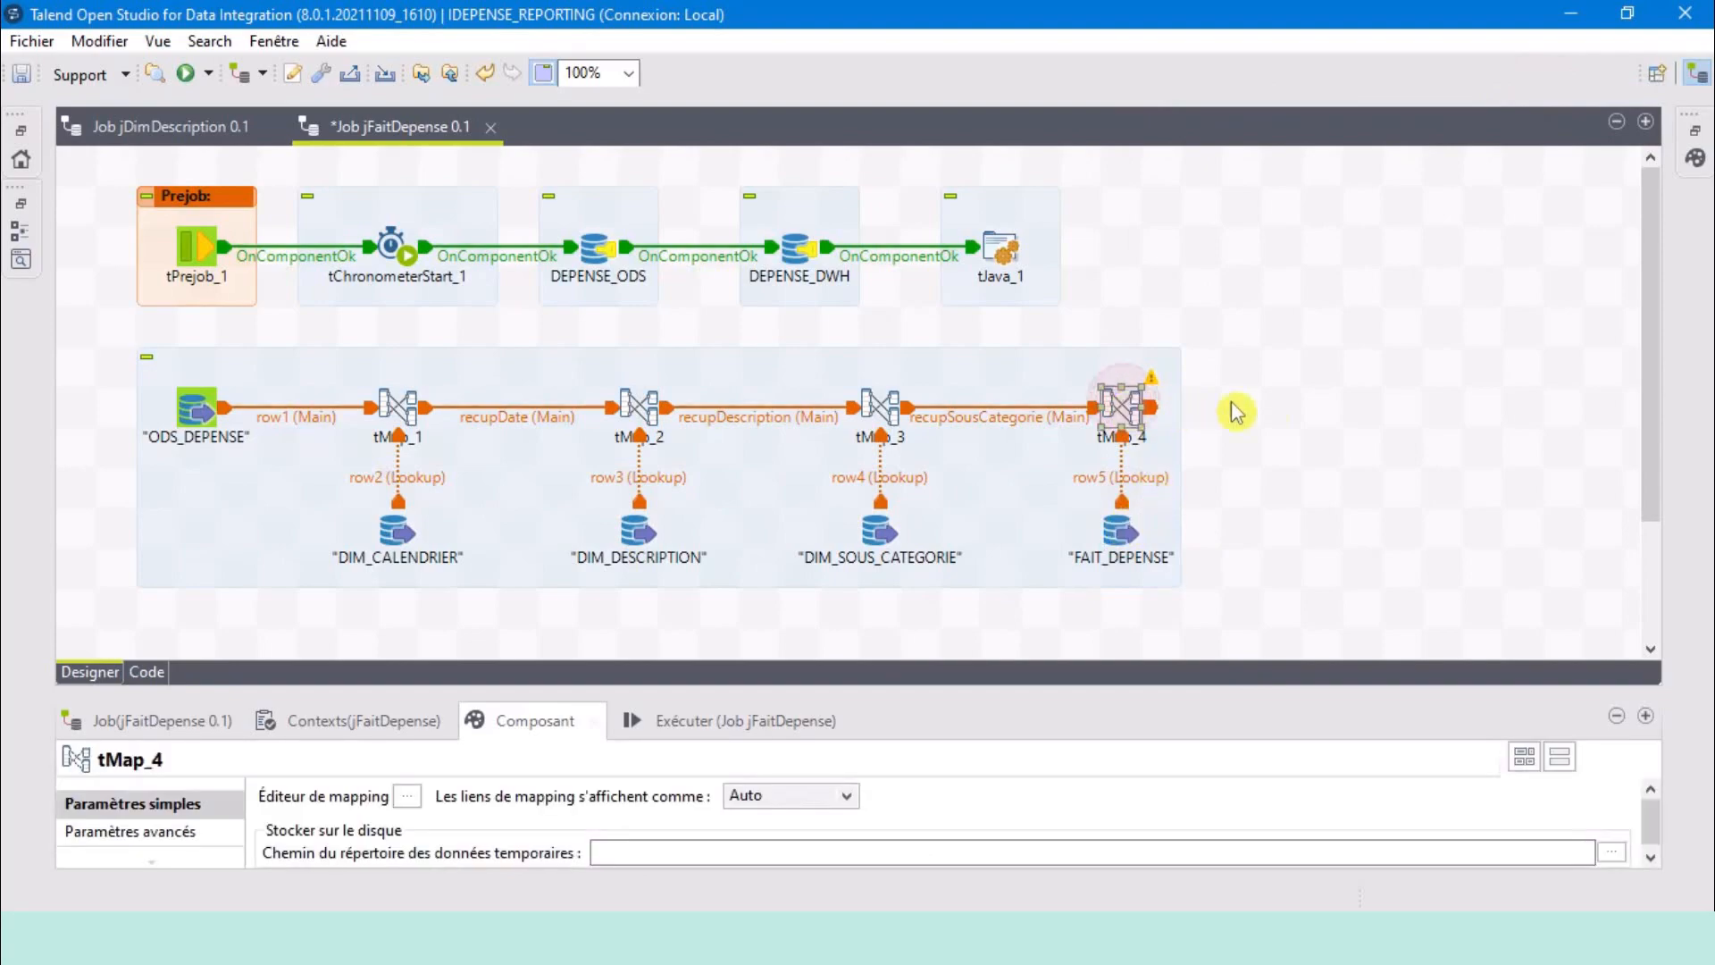
double_click(1124, 411)
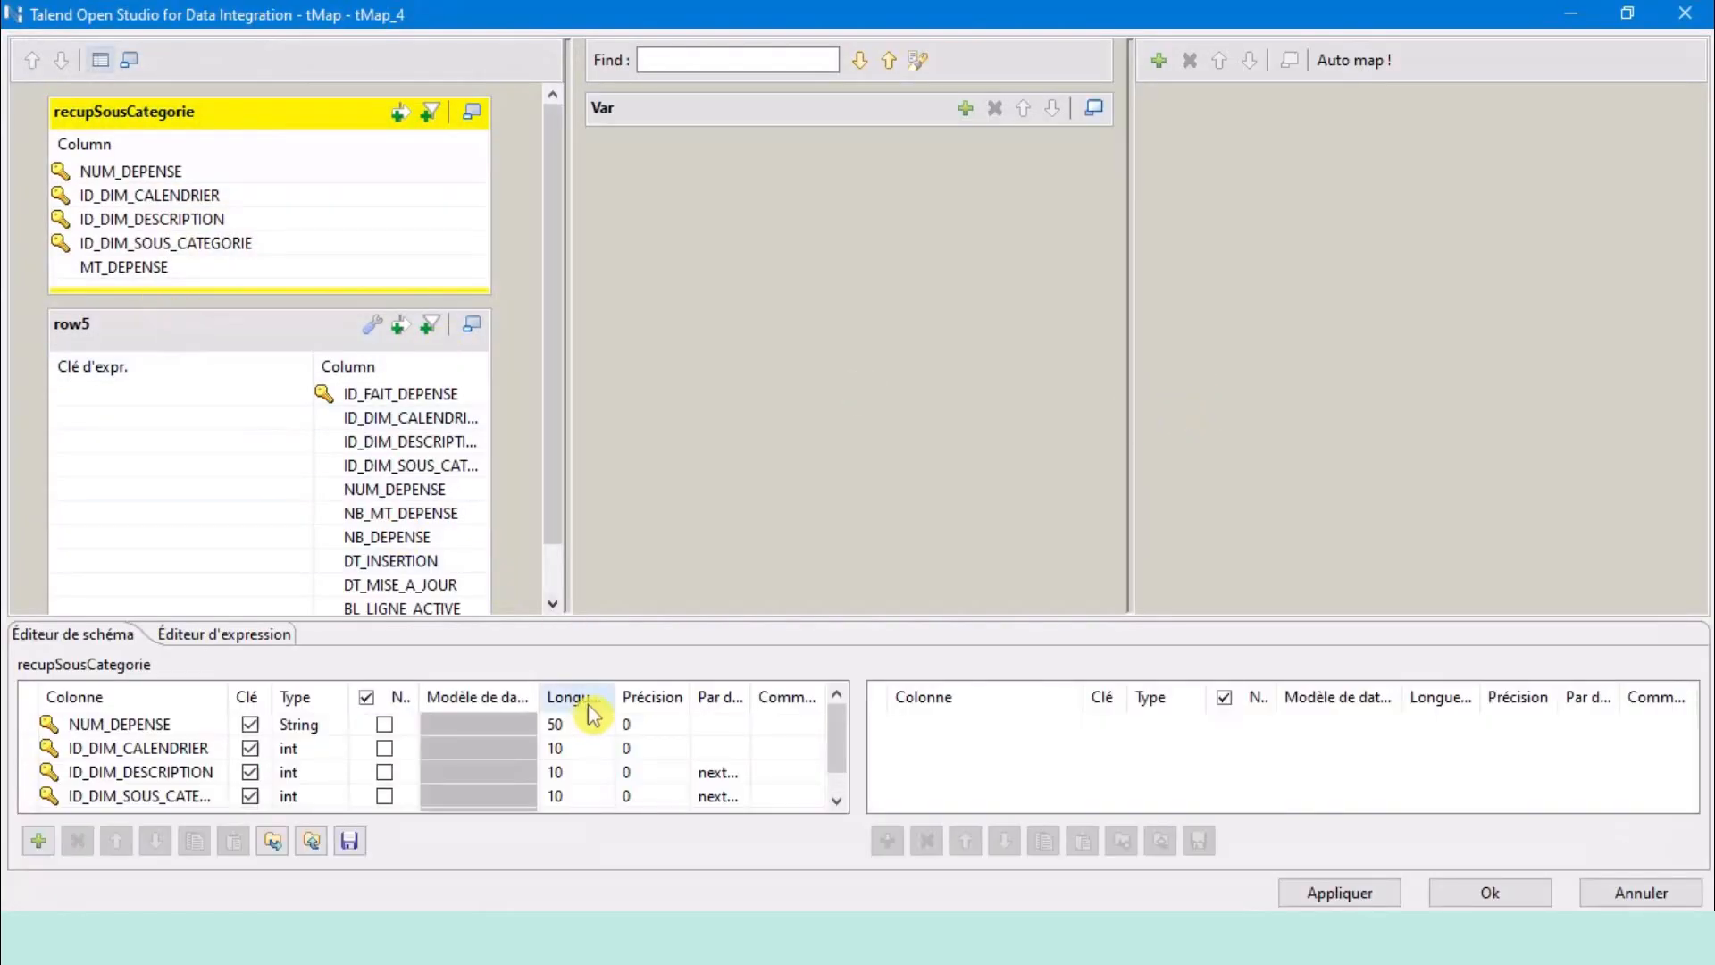
left_click_drag(600, 618, 600, 791)
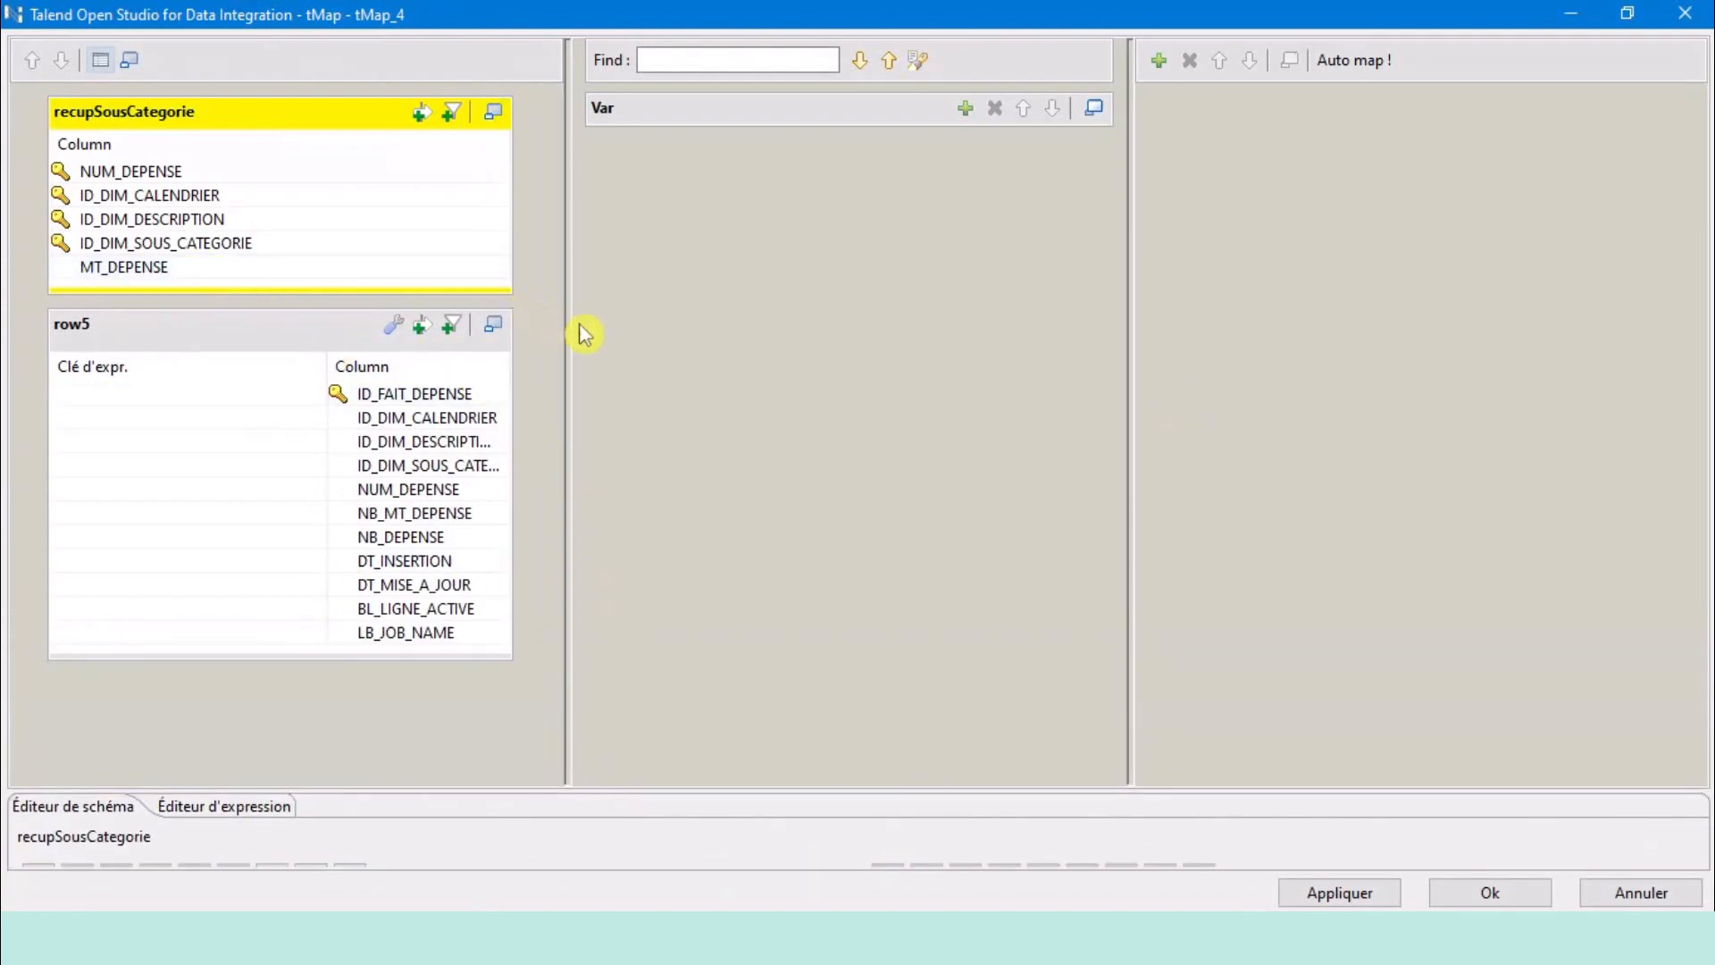
left_click_drag(571, 322, 613, 322)
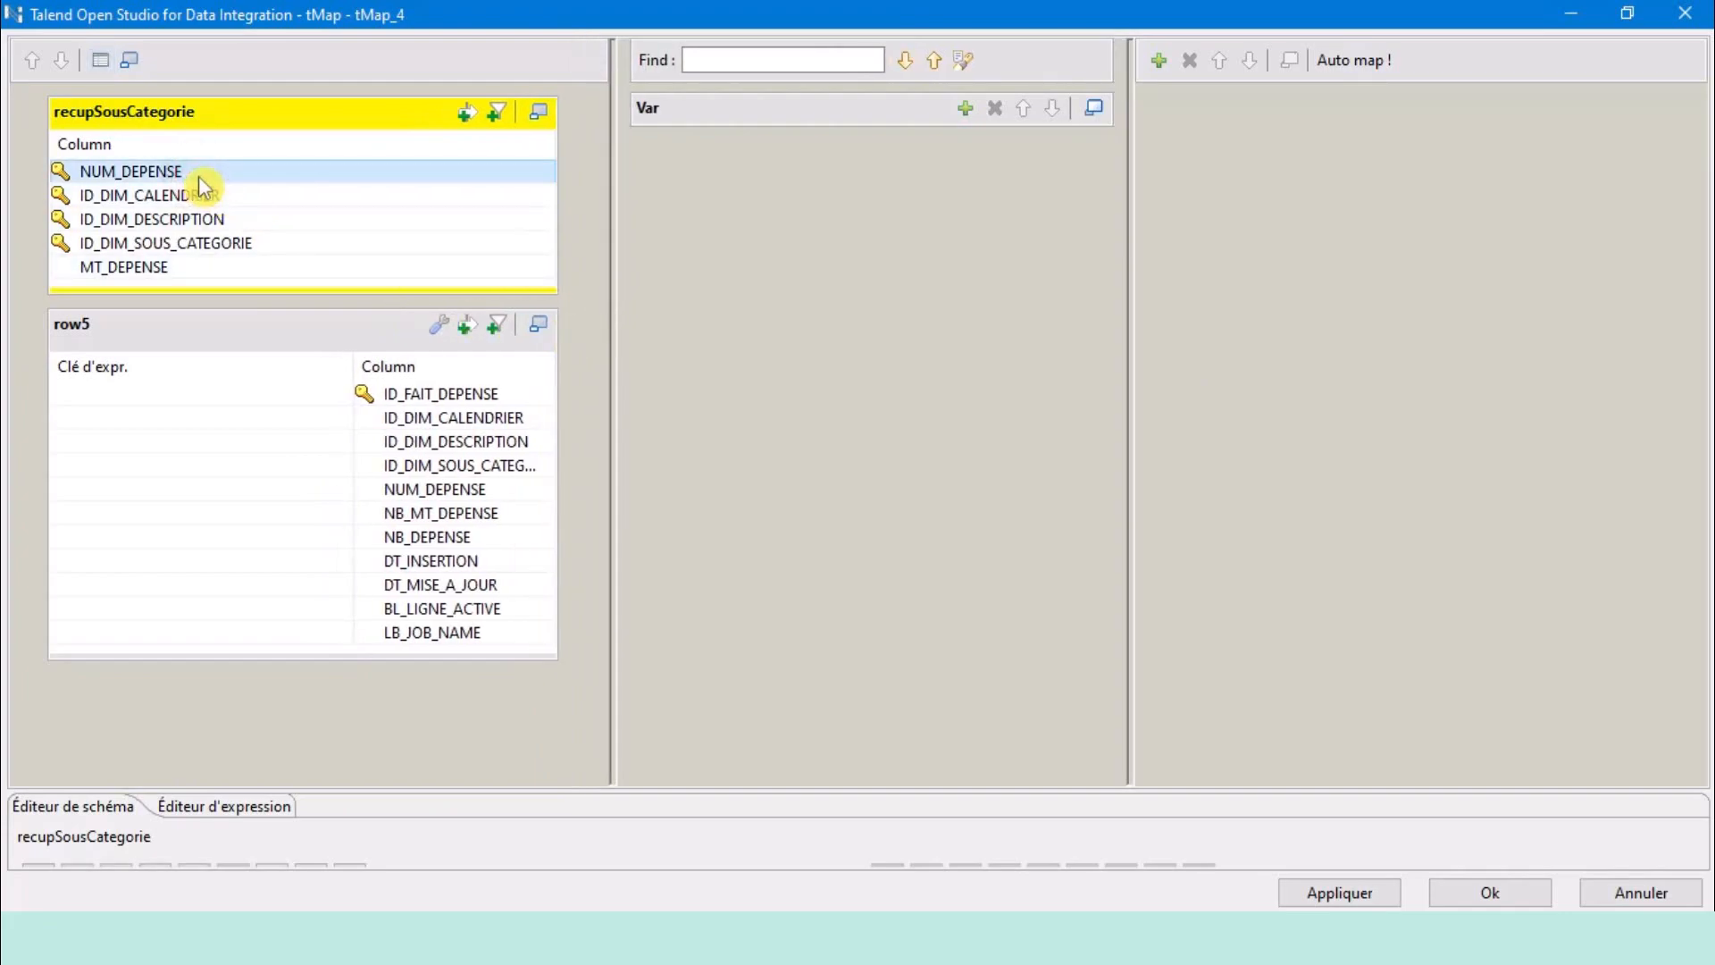
left_click_drag(169, 183, 227, 494)
left_click(286, 114)
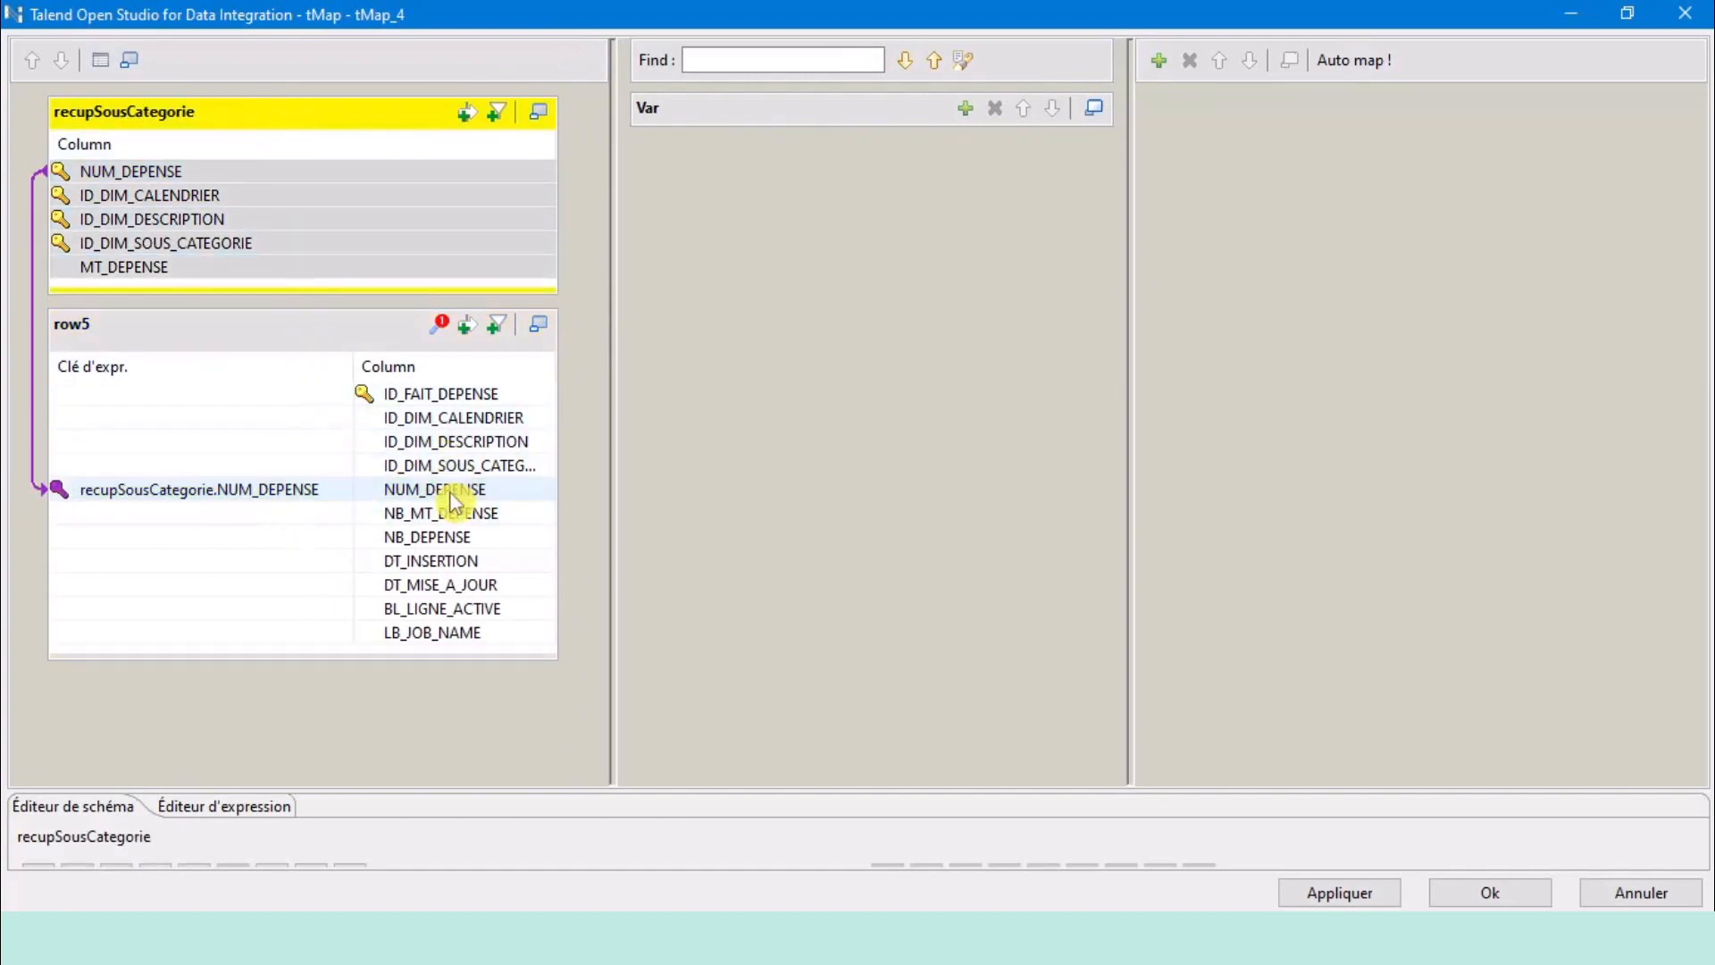
Set the Join Model of the row5 lookup to Inner Join.
left_click(333, 328)
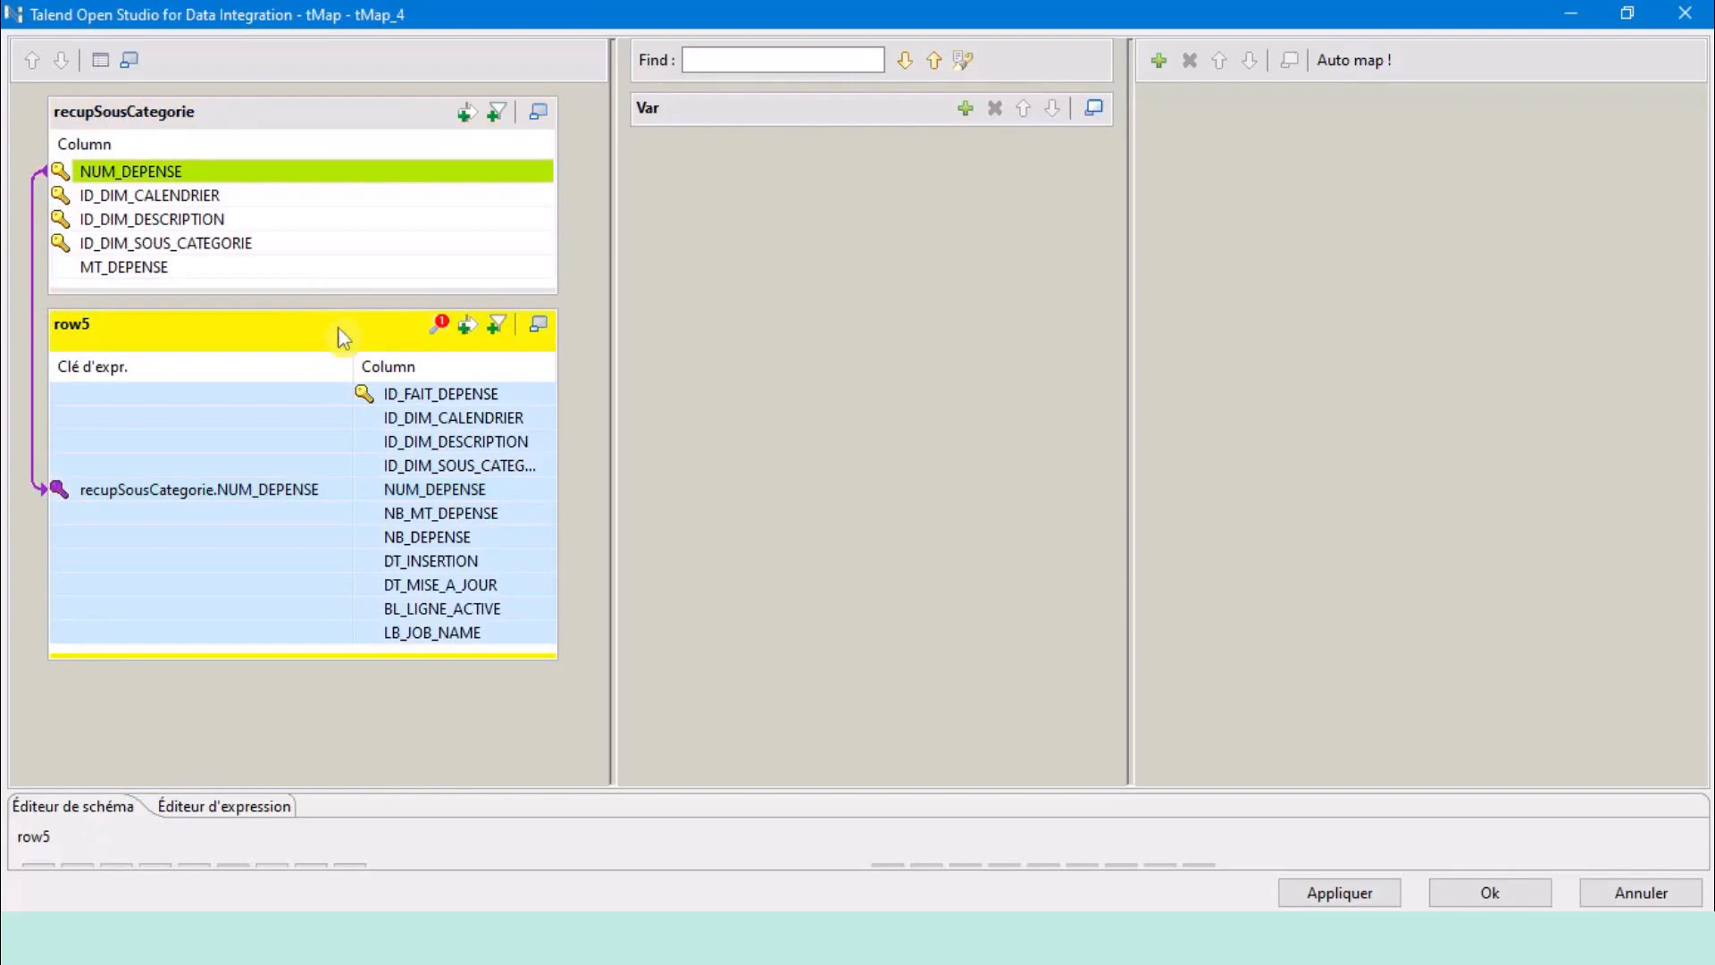
left_click(439, 326)
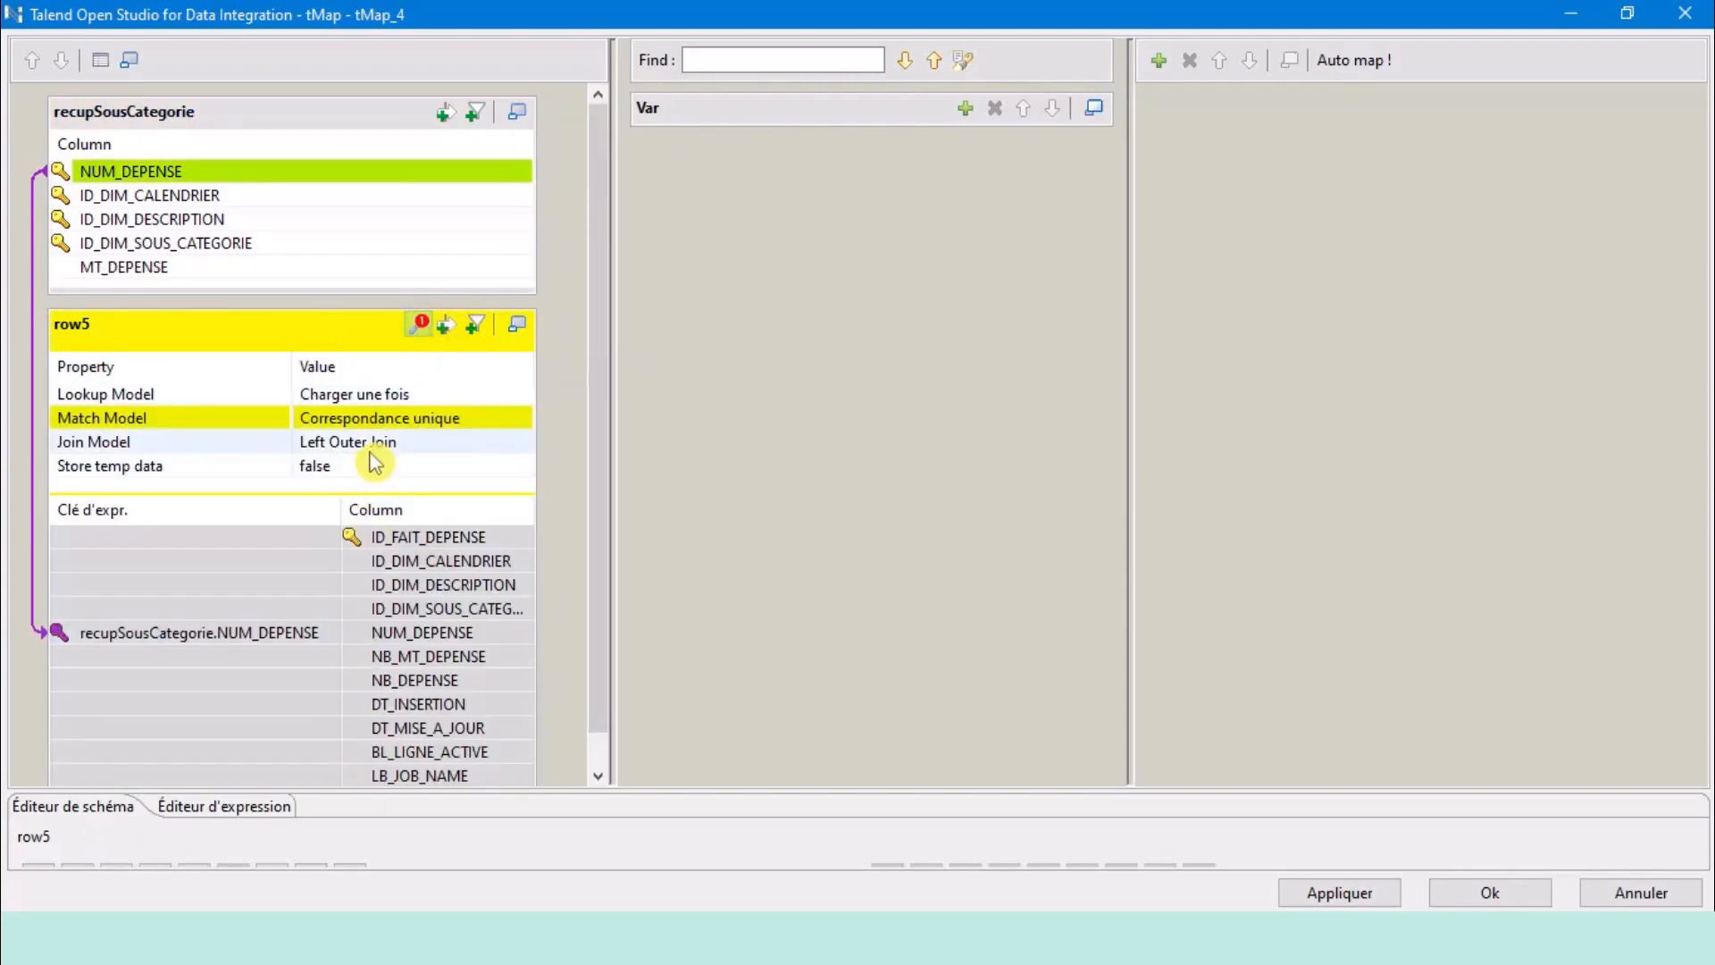
left_click(431, 443)
left_click(521, 443)
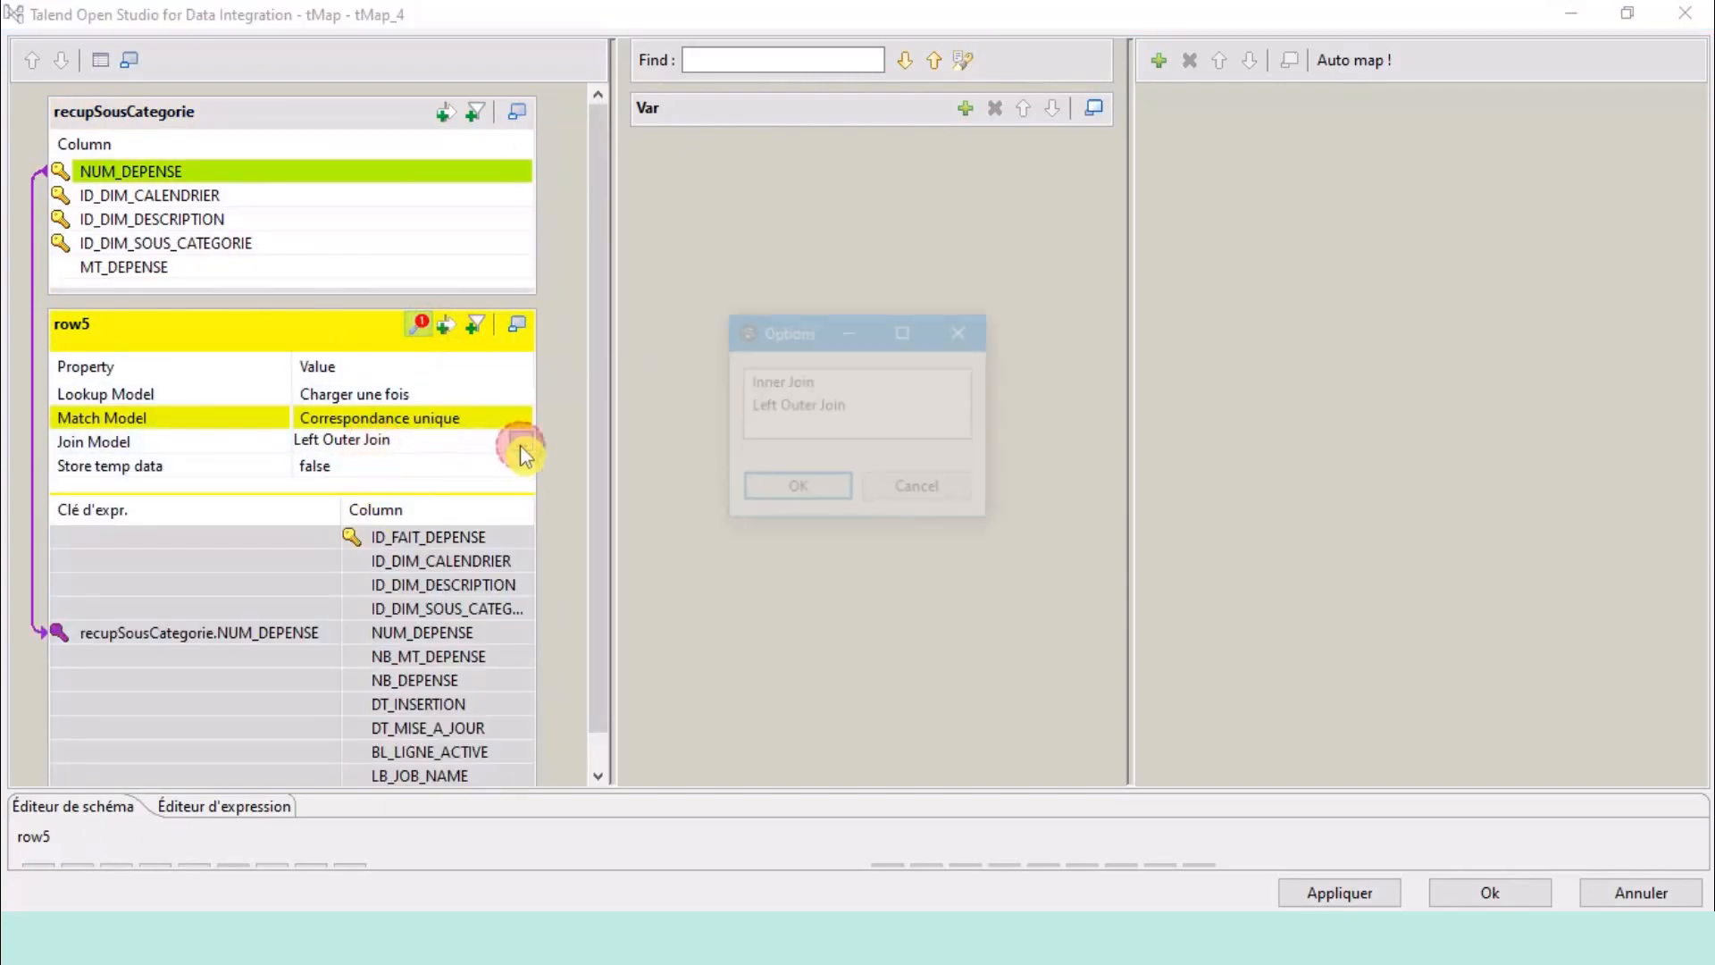
left_click(823, 381)
left_click(796, 490)
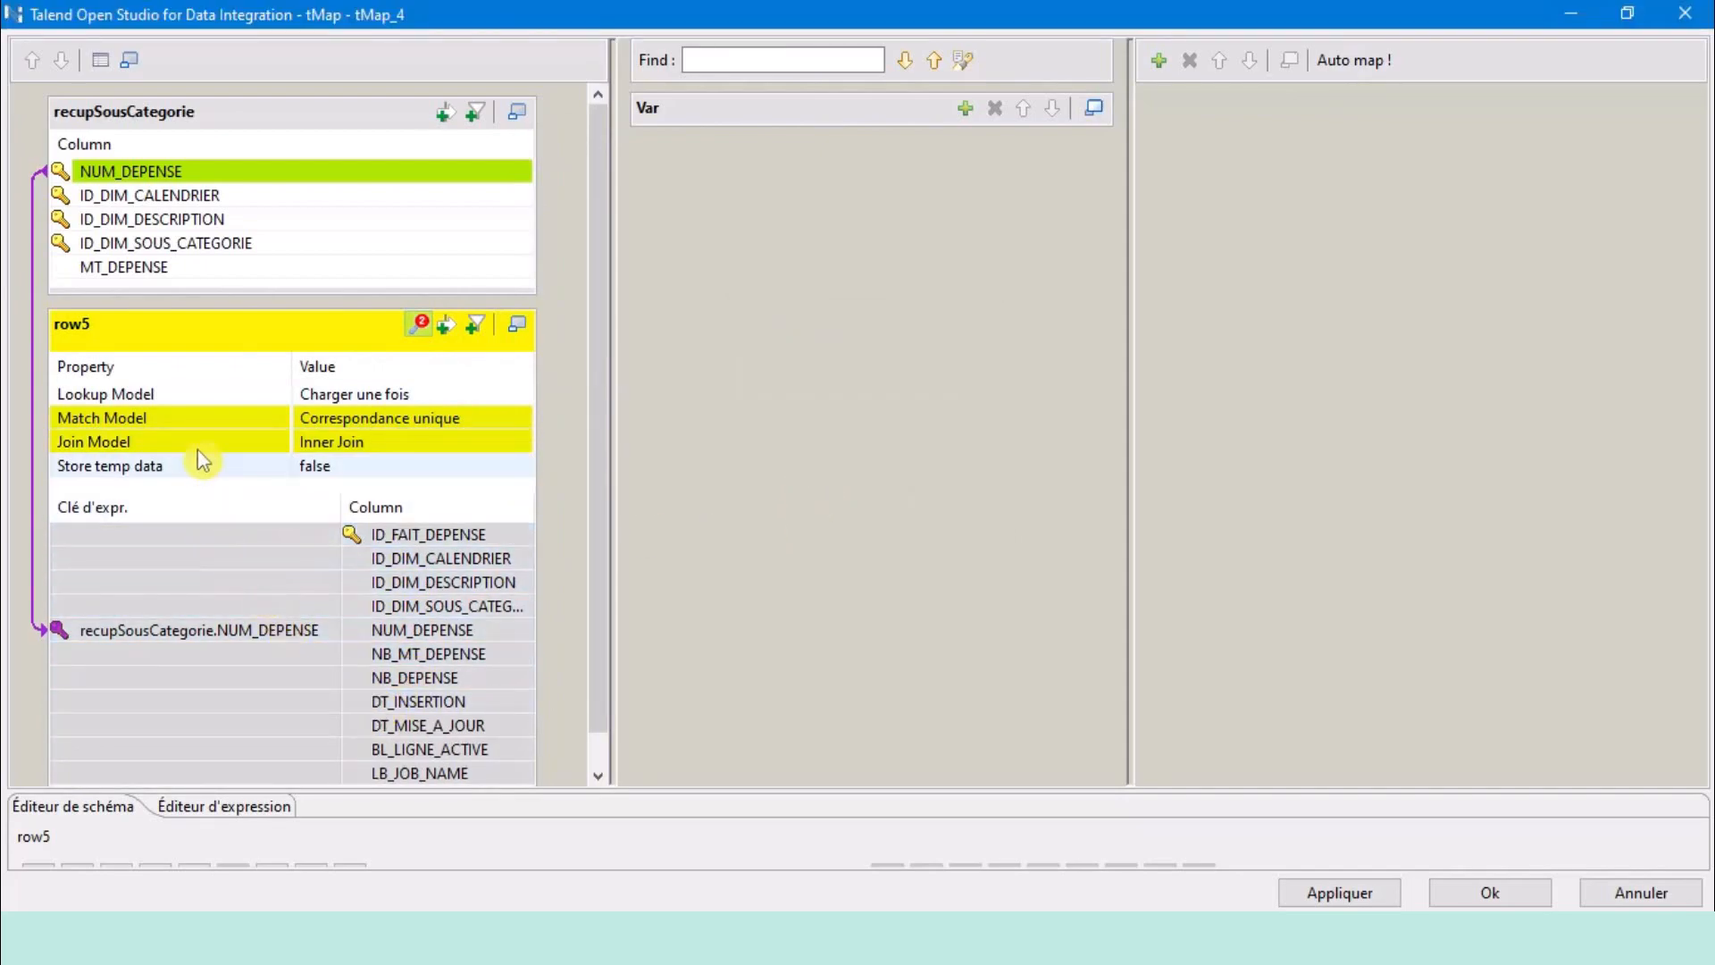
Examine the recupSousCategorie and row5 inputs, including the calendar, description and subcategory ID columns of row5.
left_click(277, 117)
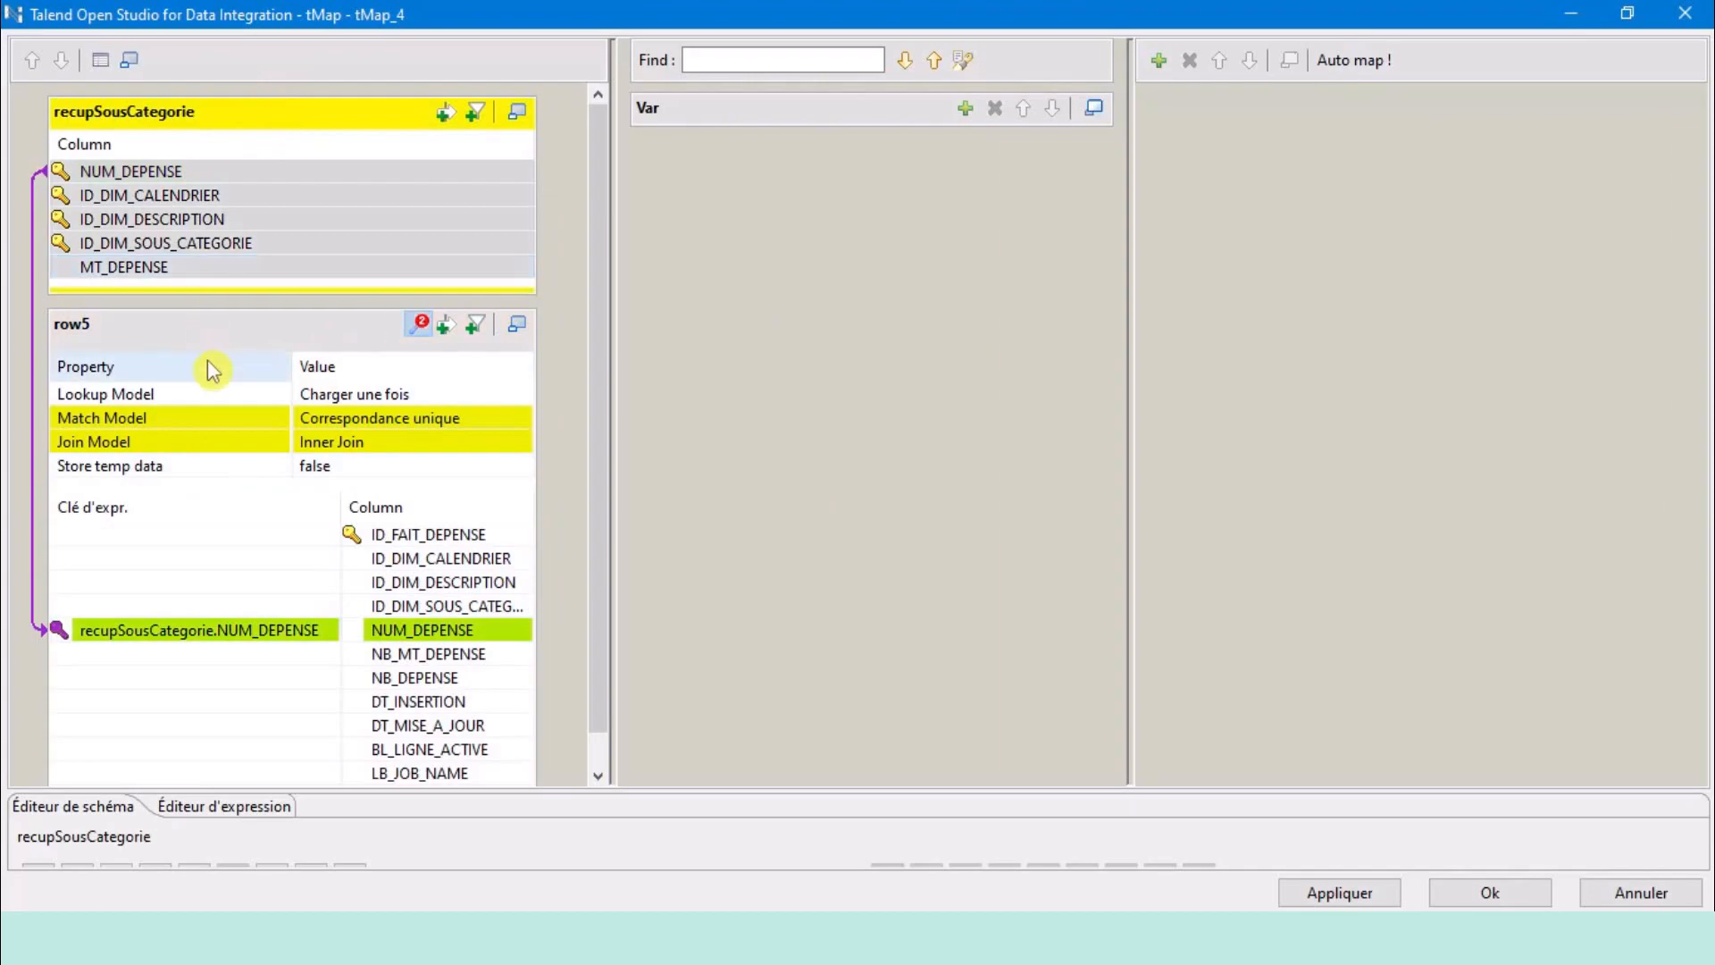
left_click(245, 330)
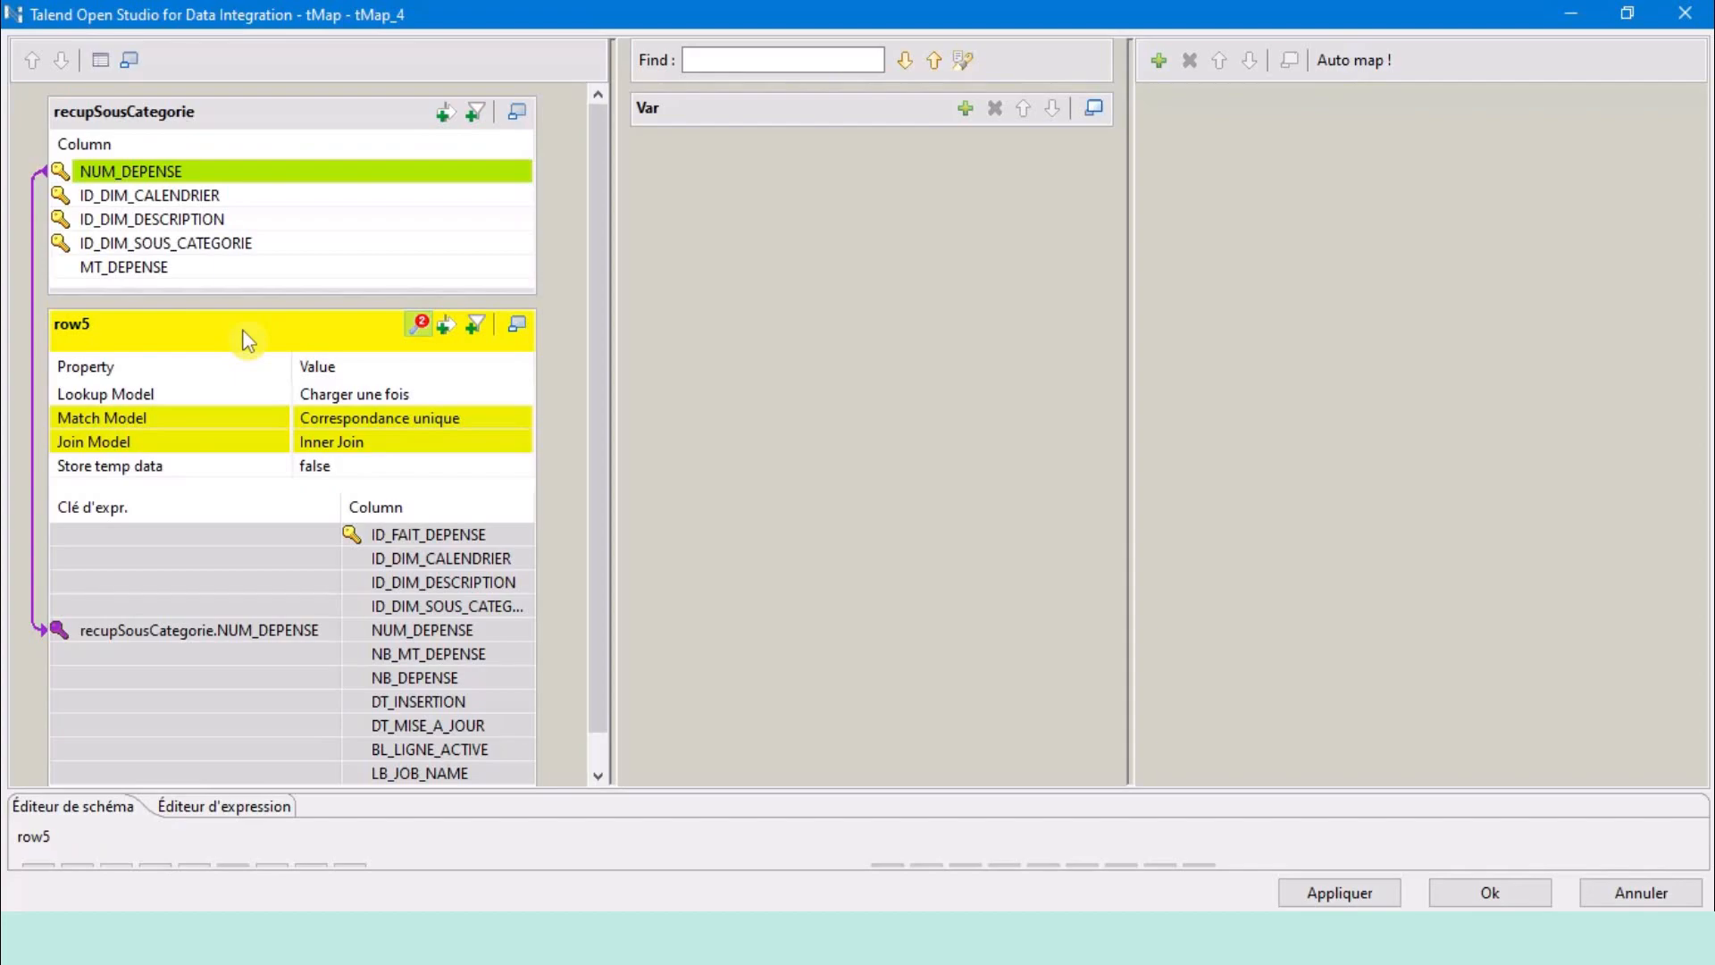
left_click(473, 561)
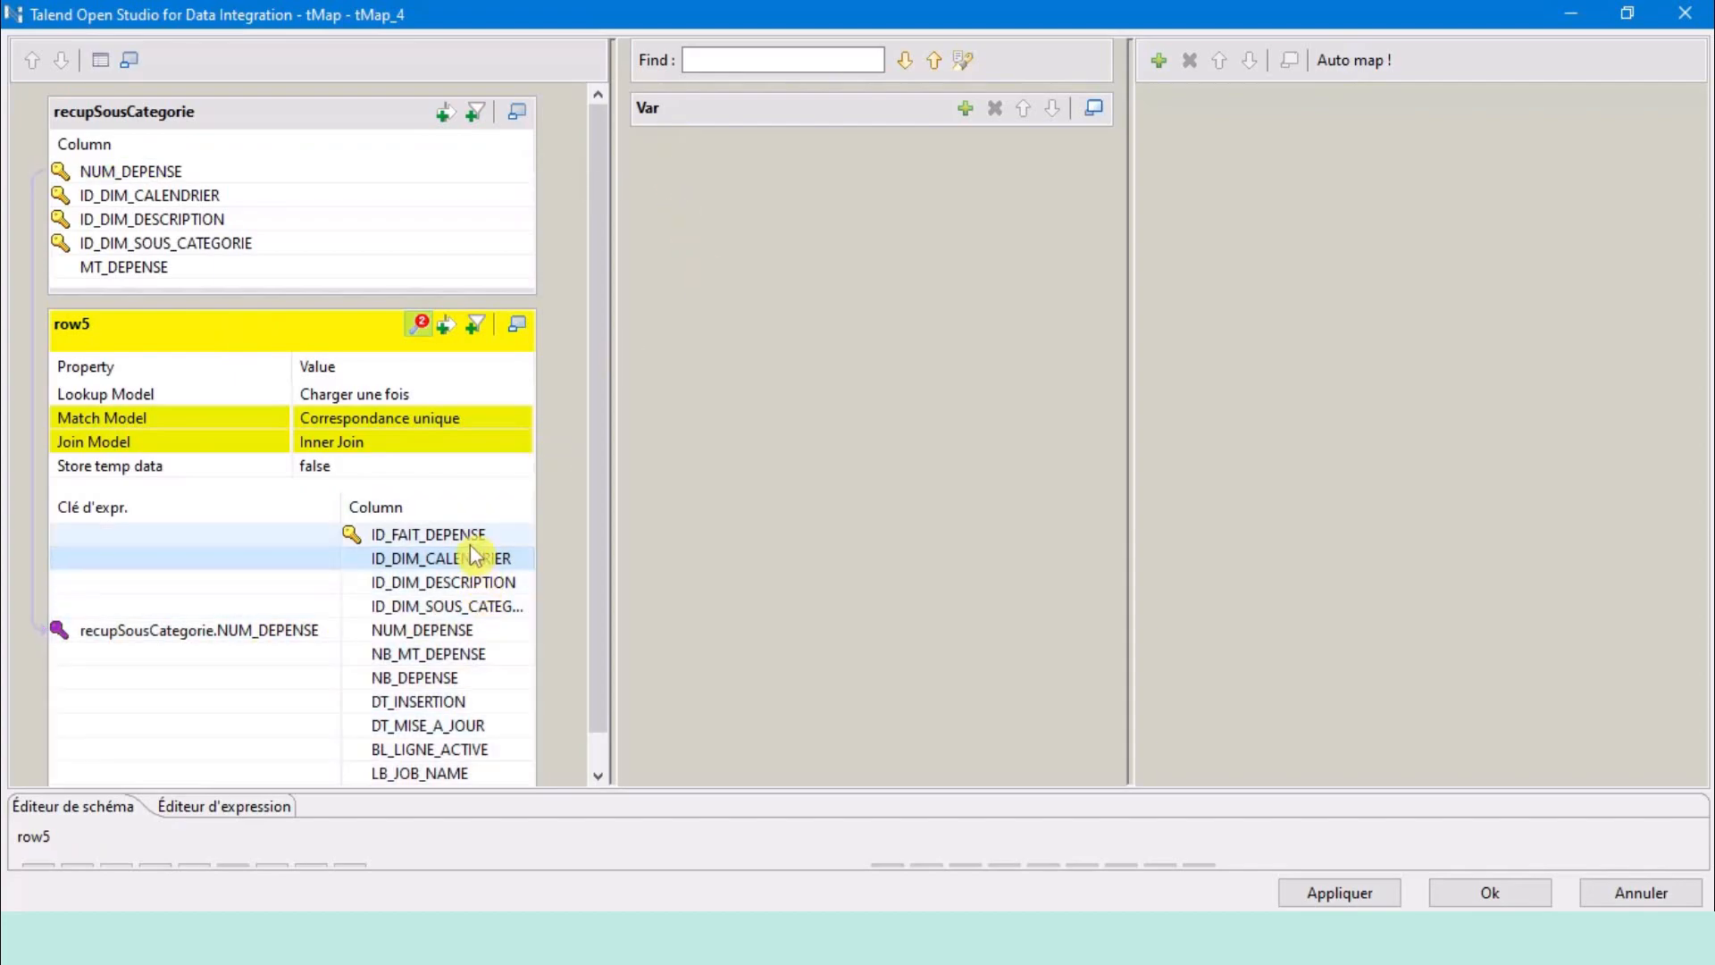
left_click(468, 581)
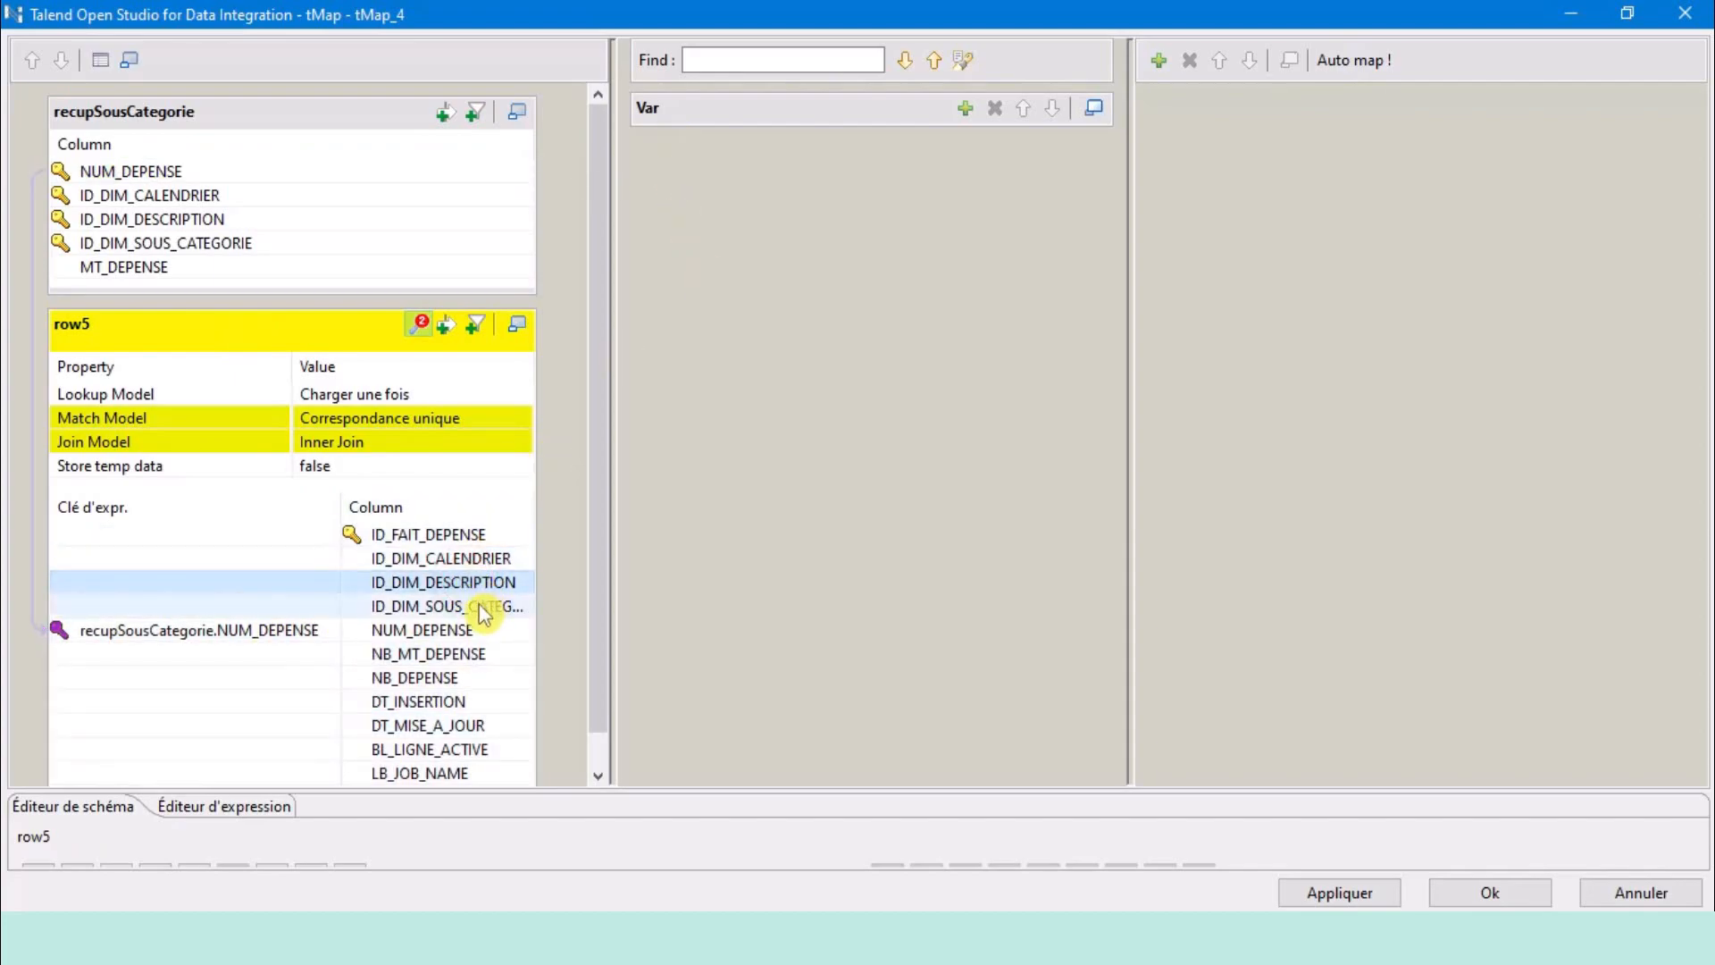
left_click(487, 606)
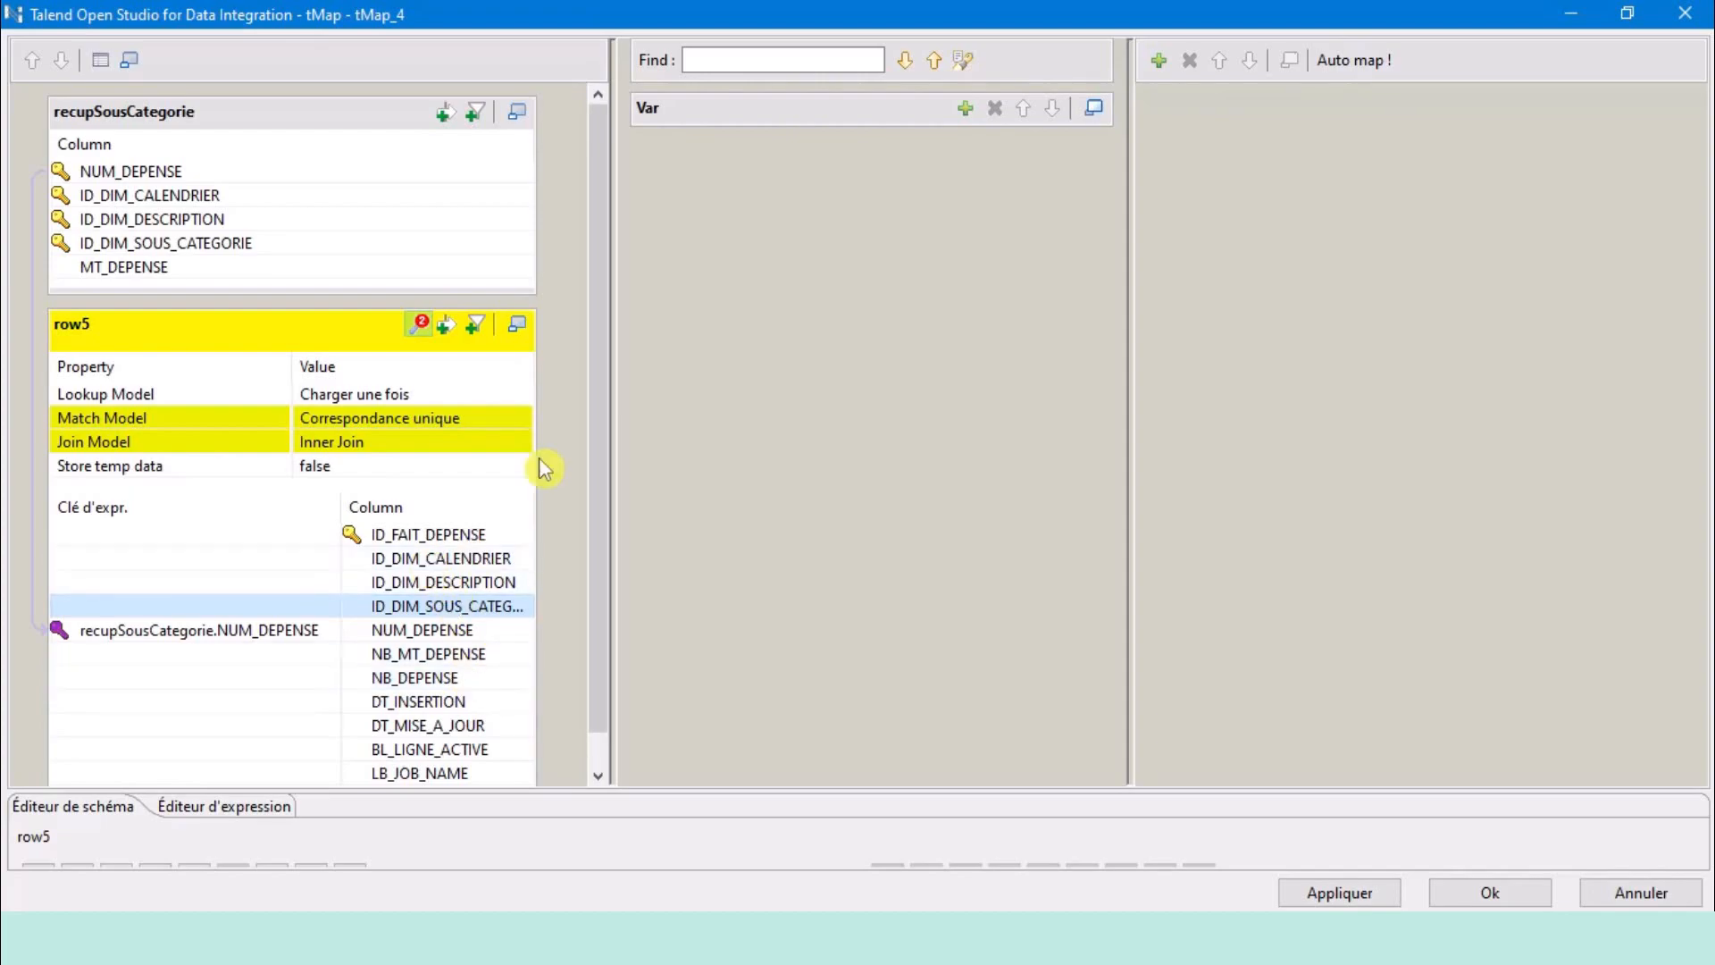
left_click(116, 126)
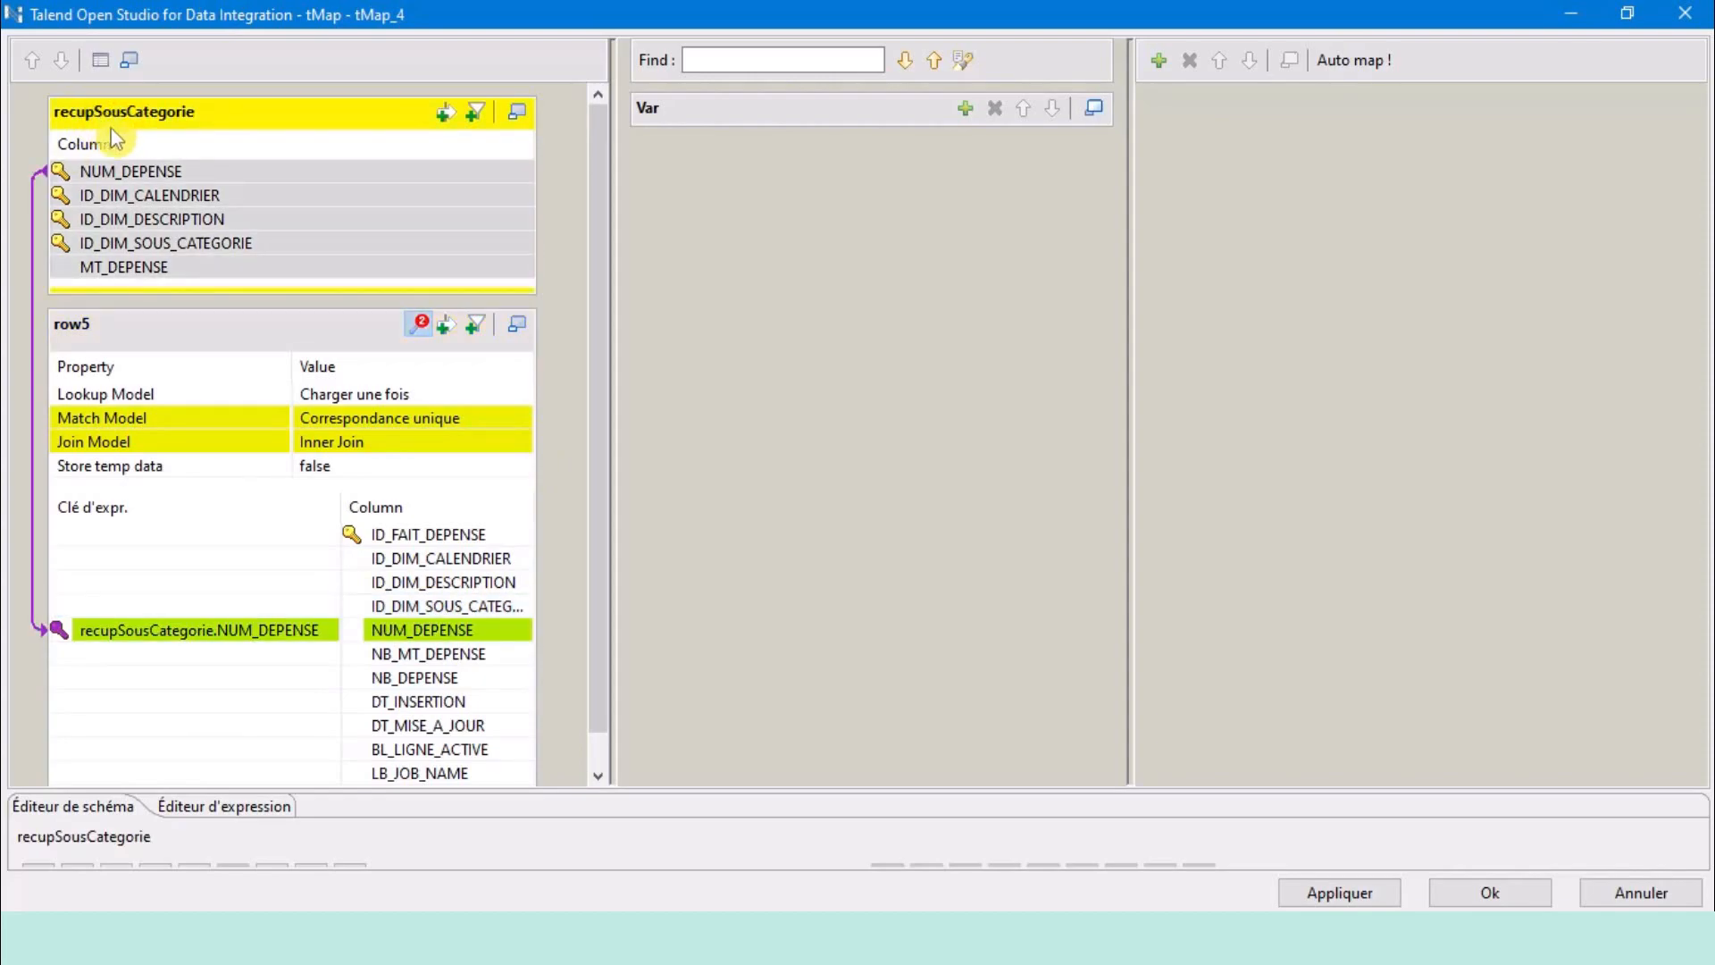
left_click(252, 337)
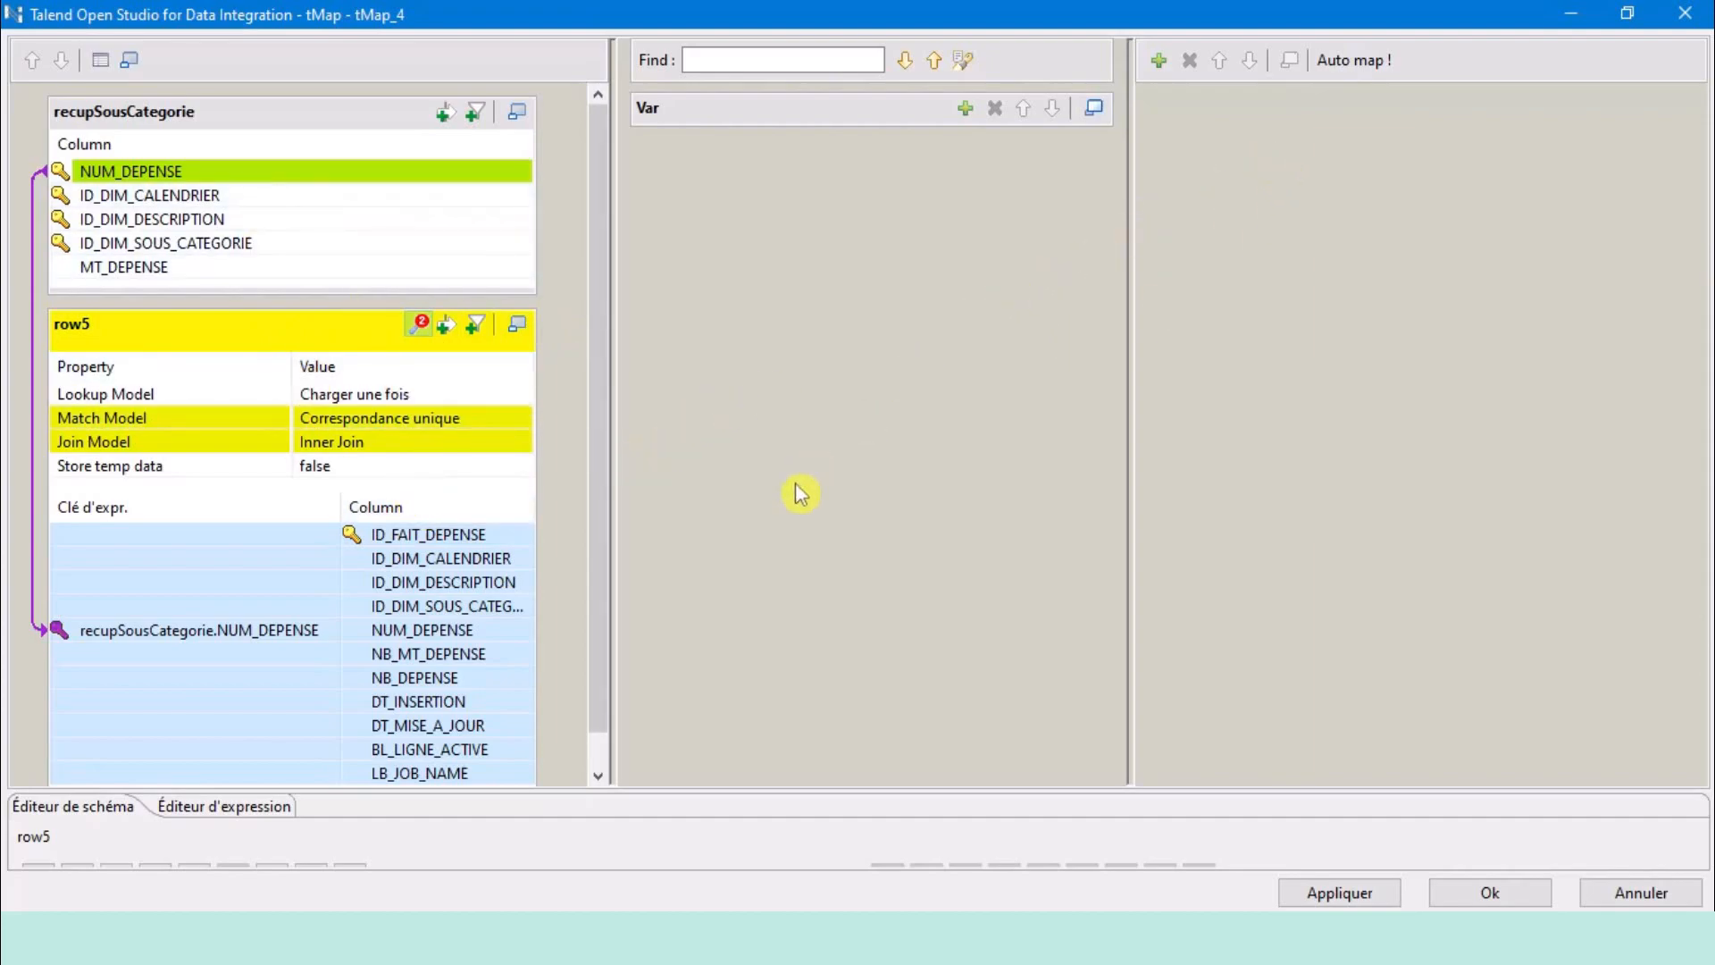
Create a new output named insertDepense in tMap_4 and extend its table area for more columns.
left_click(1160, 60)
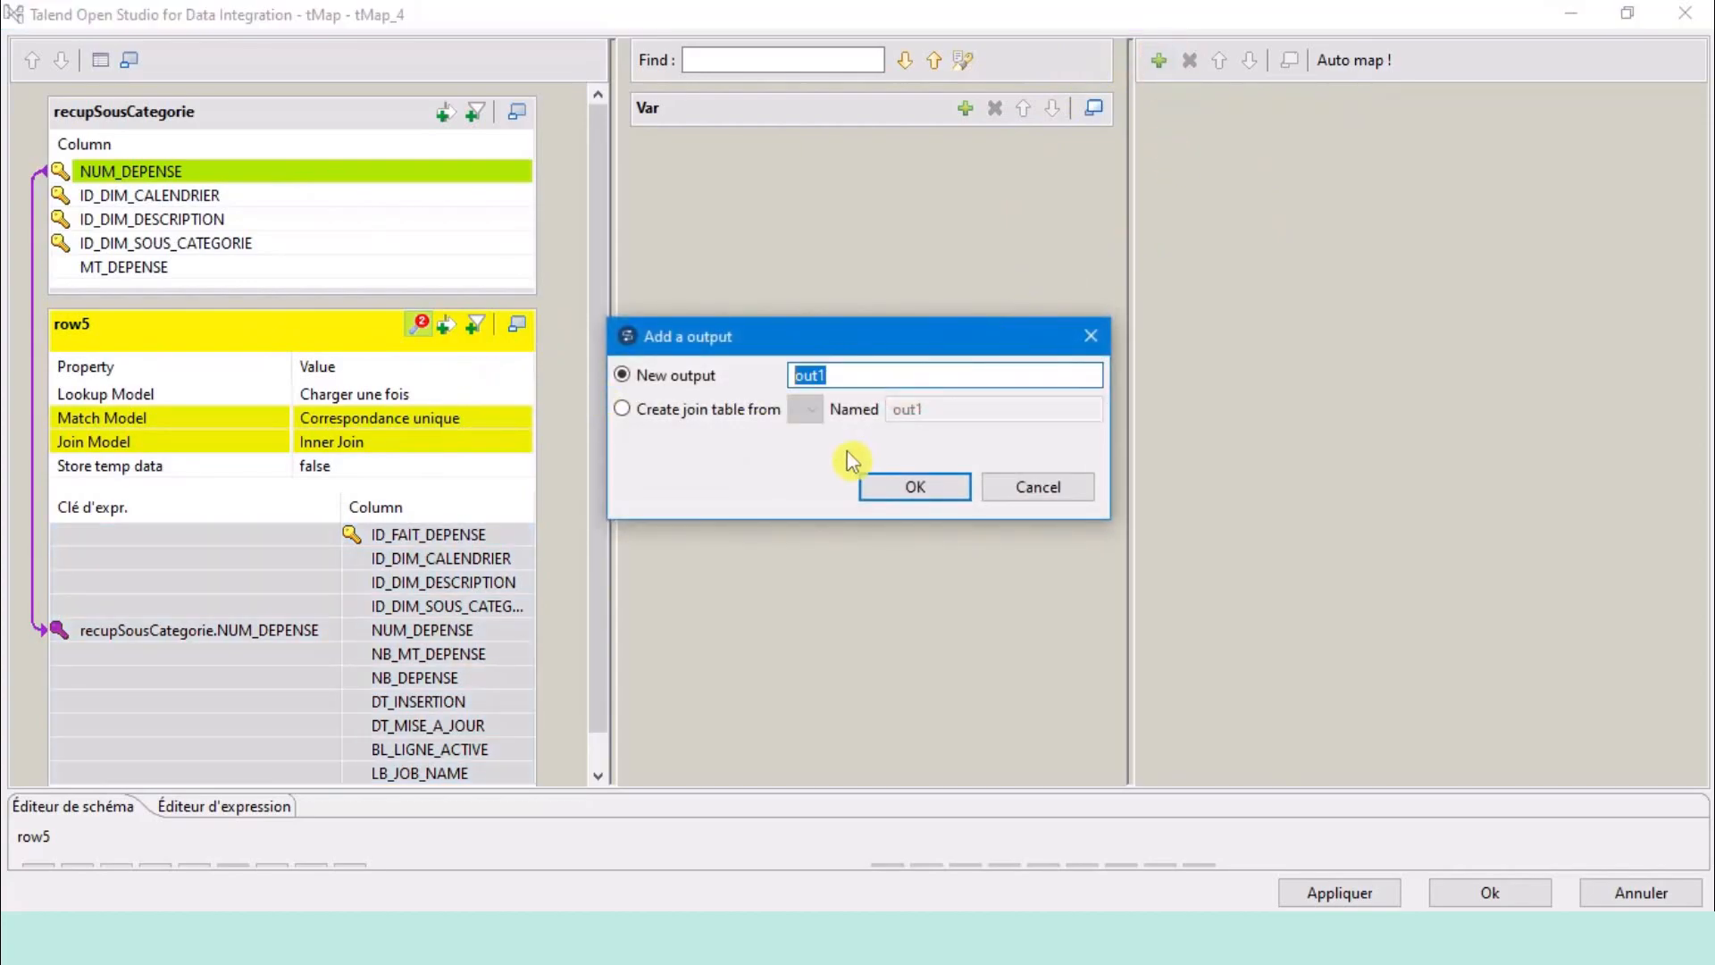
type("in")
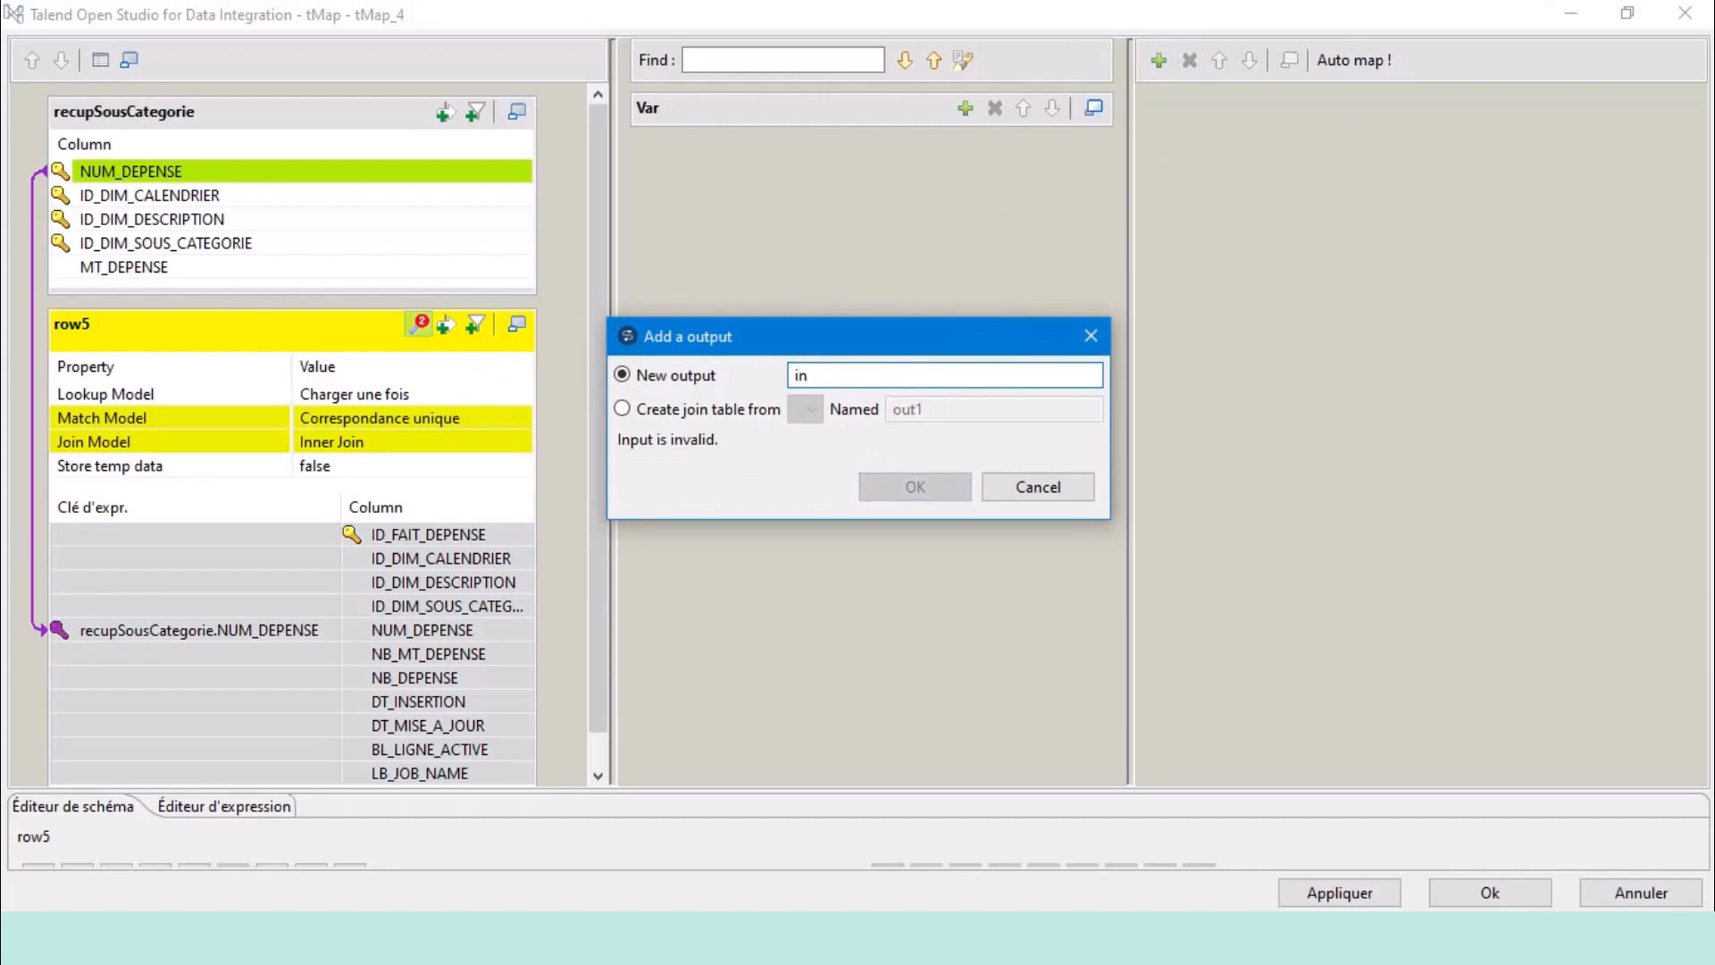
type("sertDepense")
left_click(938, 487)
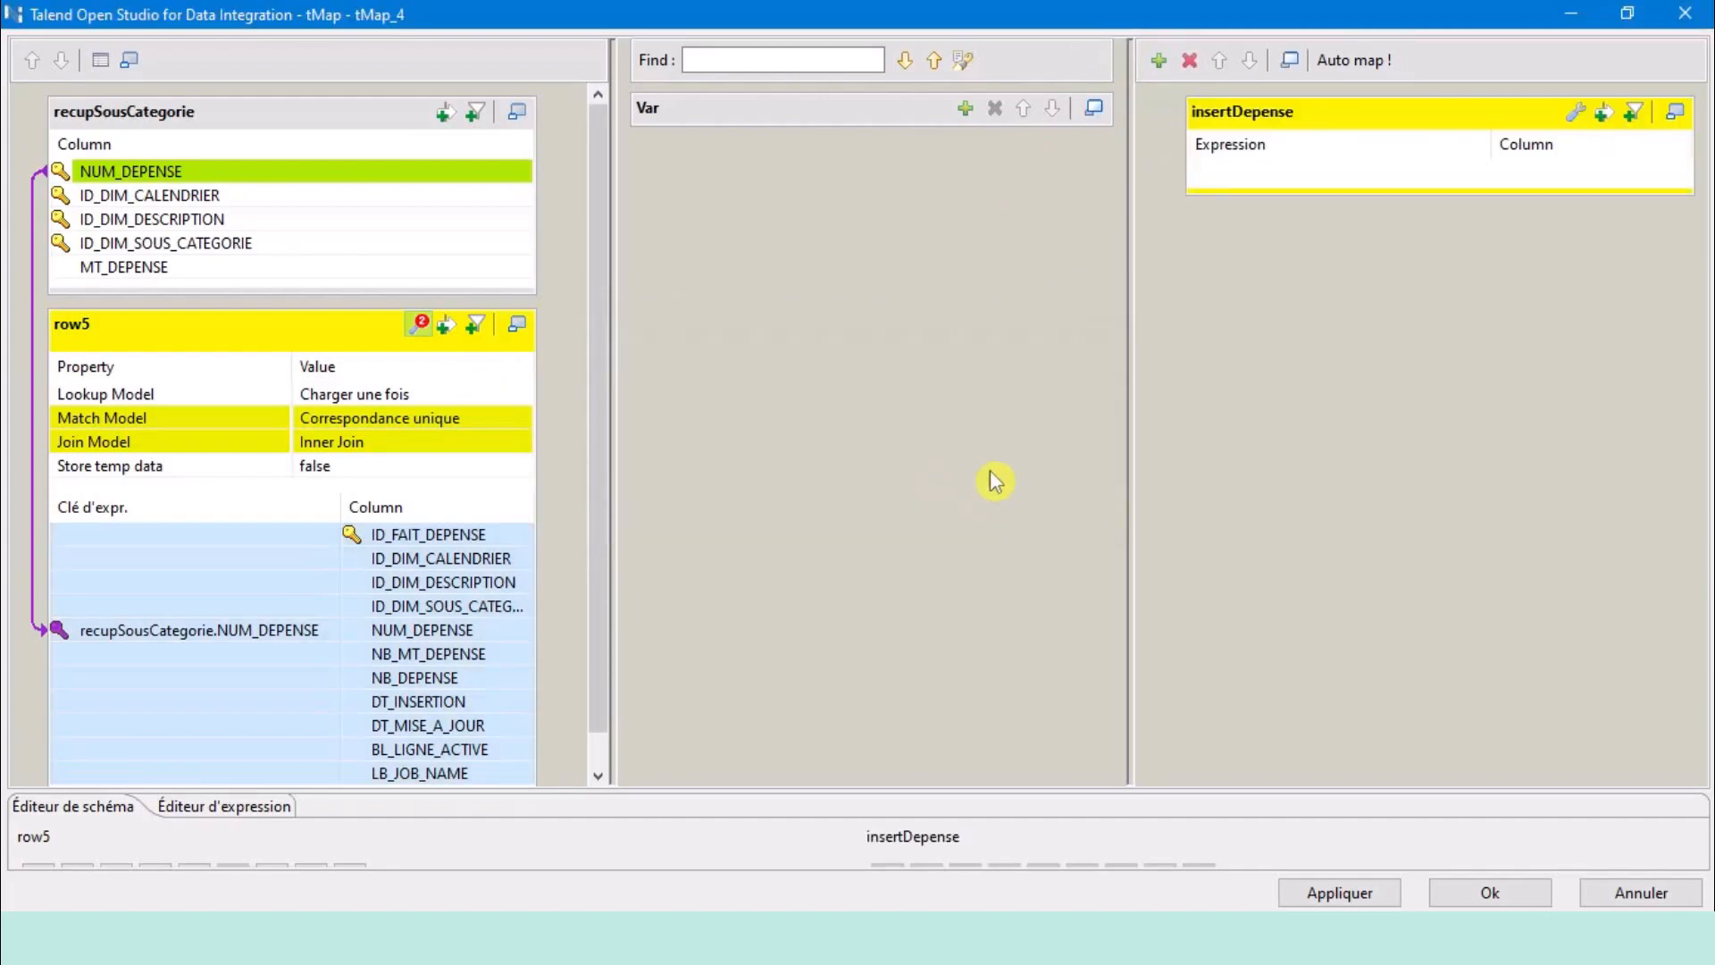
left_click_drag(1340, 190, 1378, 410)
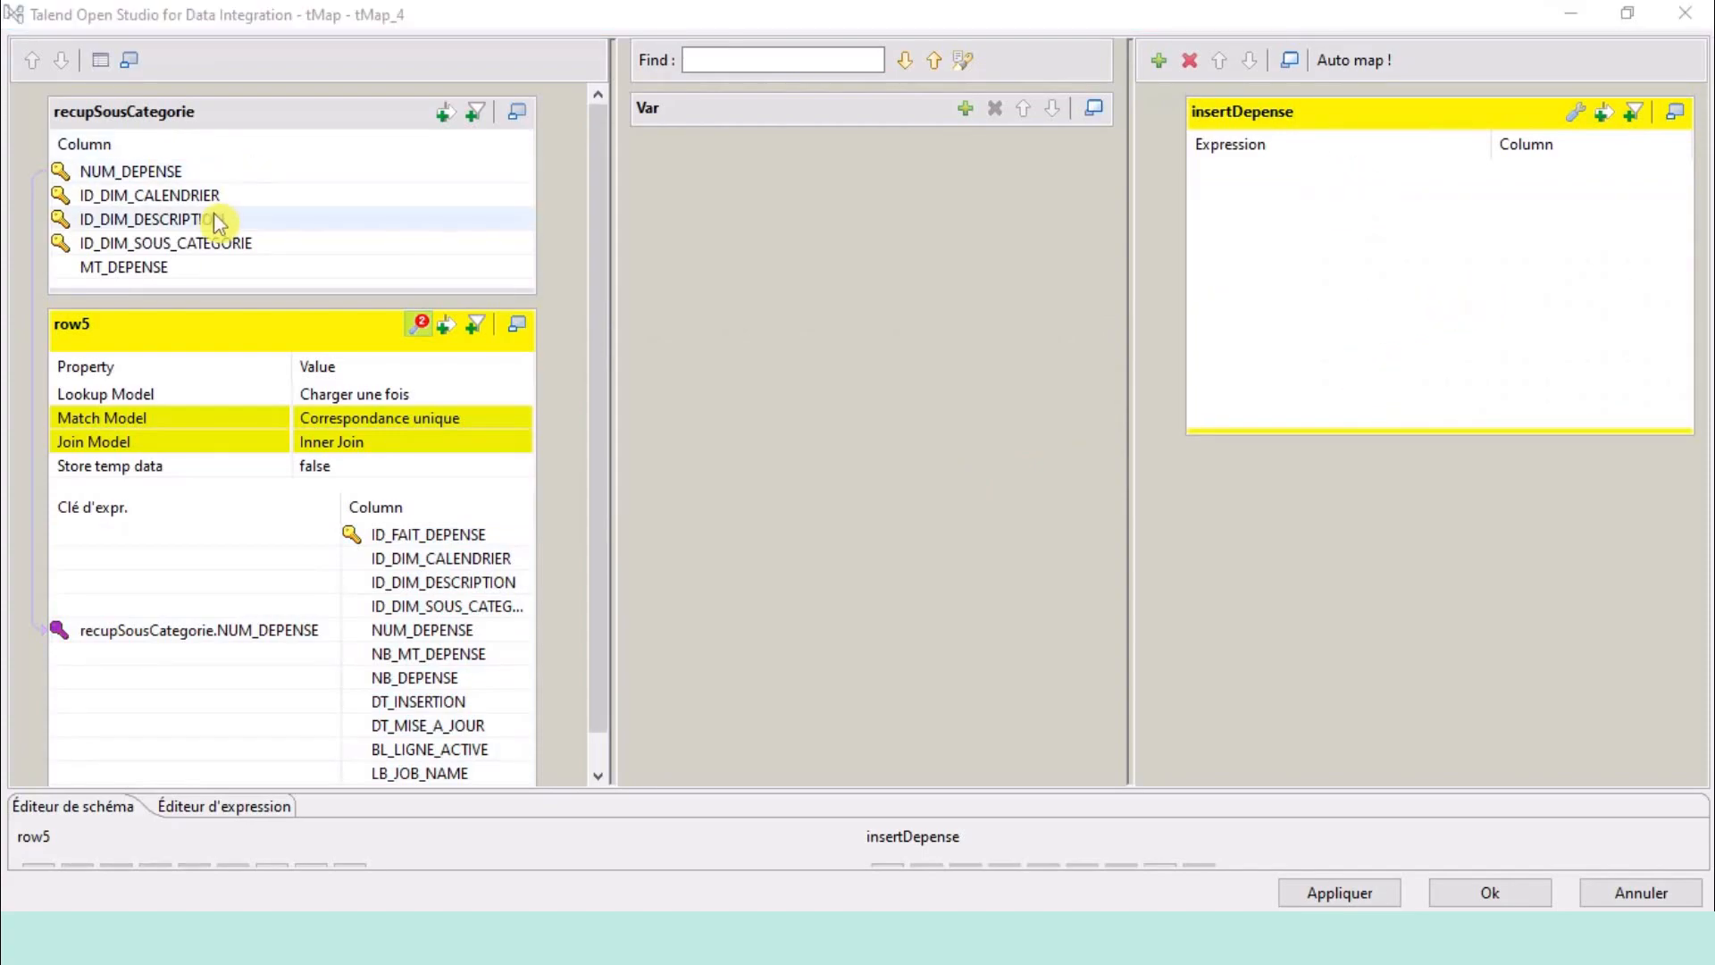
Map ID_DIM_CALENDRIER, ID_DIM_DESCRIPTION, ID_DIM_SOUS_CATEGORIE, NUM_DEPENSE and MT_DEPENSE from recupSousCategorie into insertDepense.
left_click_drag(211, 195, 1237, 181)
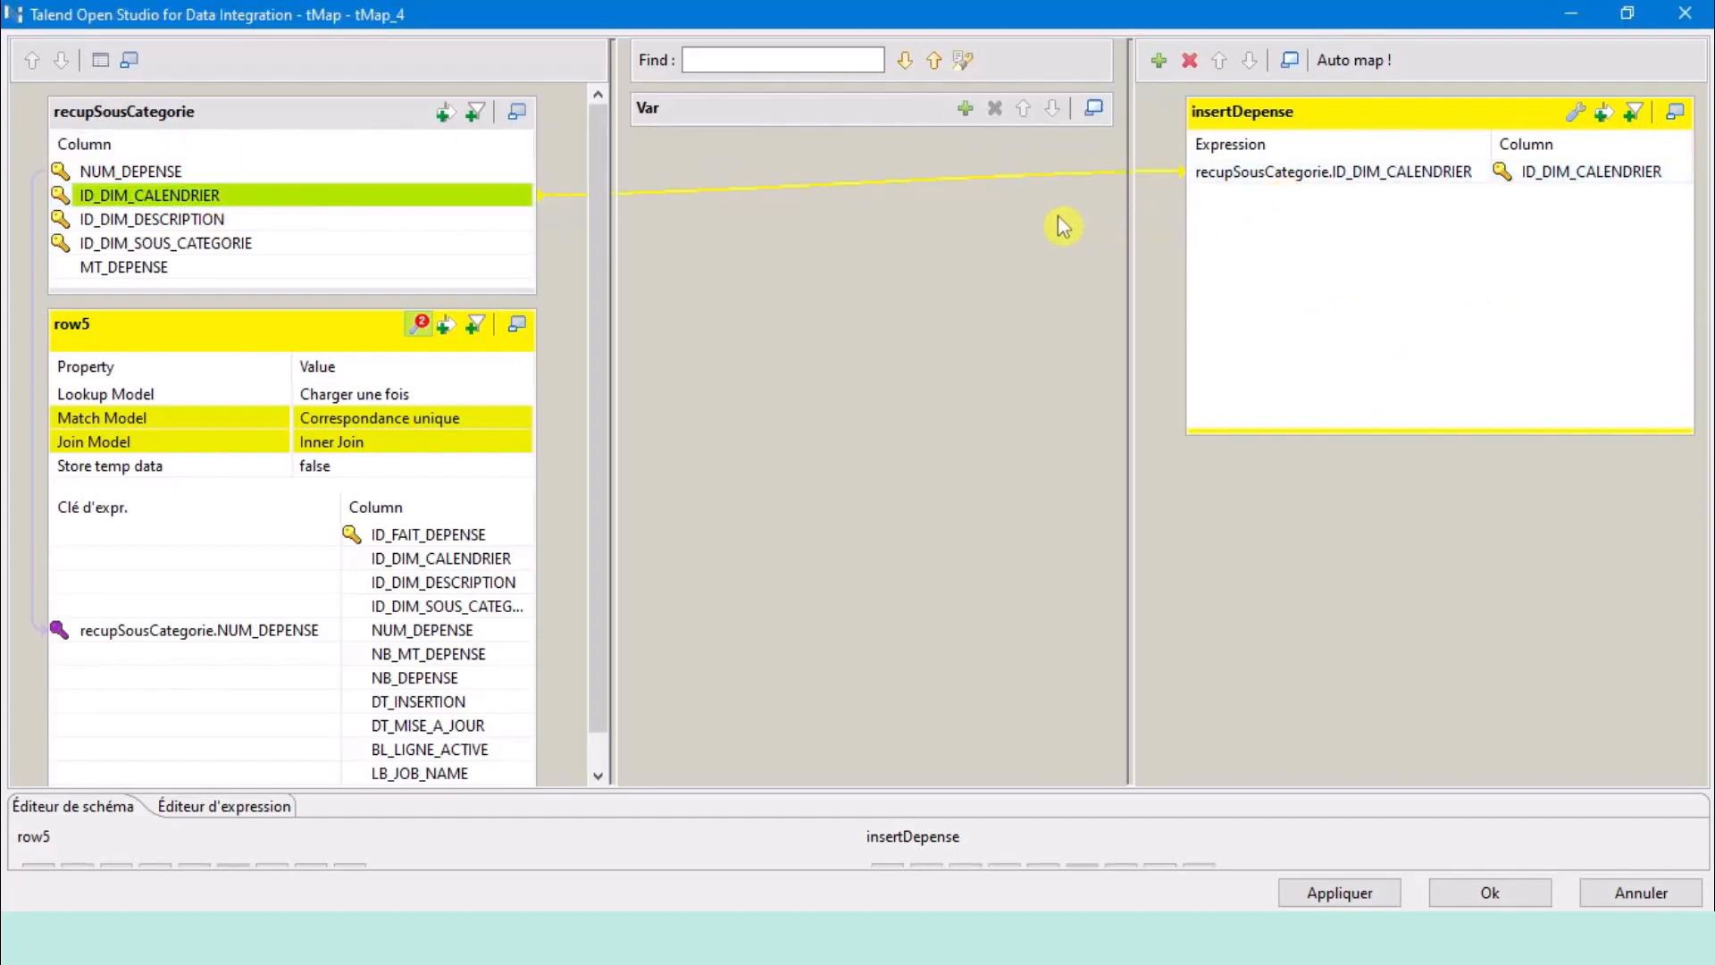
left_click_drag(202, 226, 1505, 227)
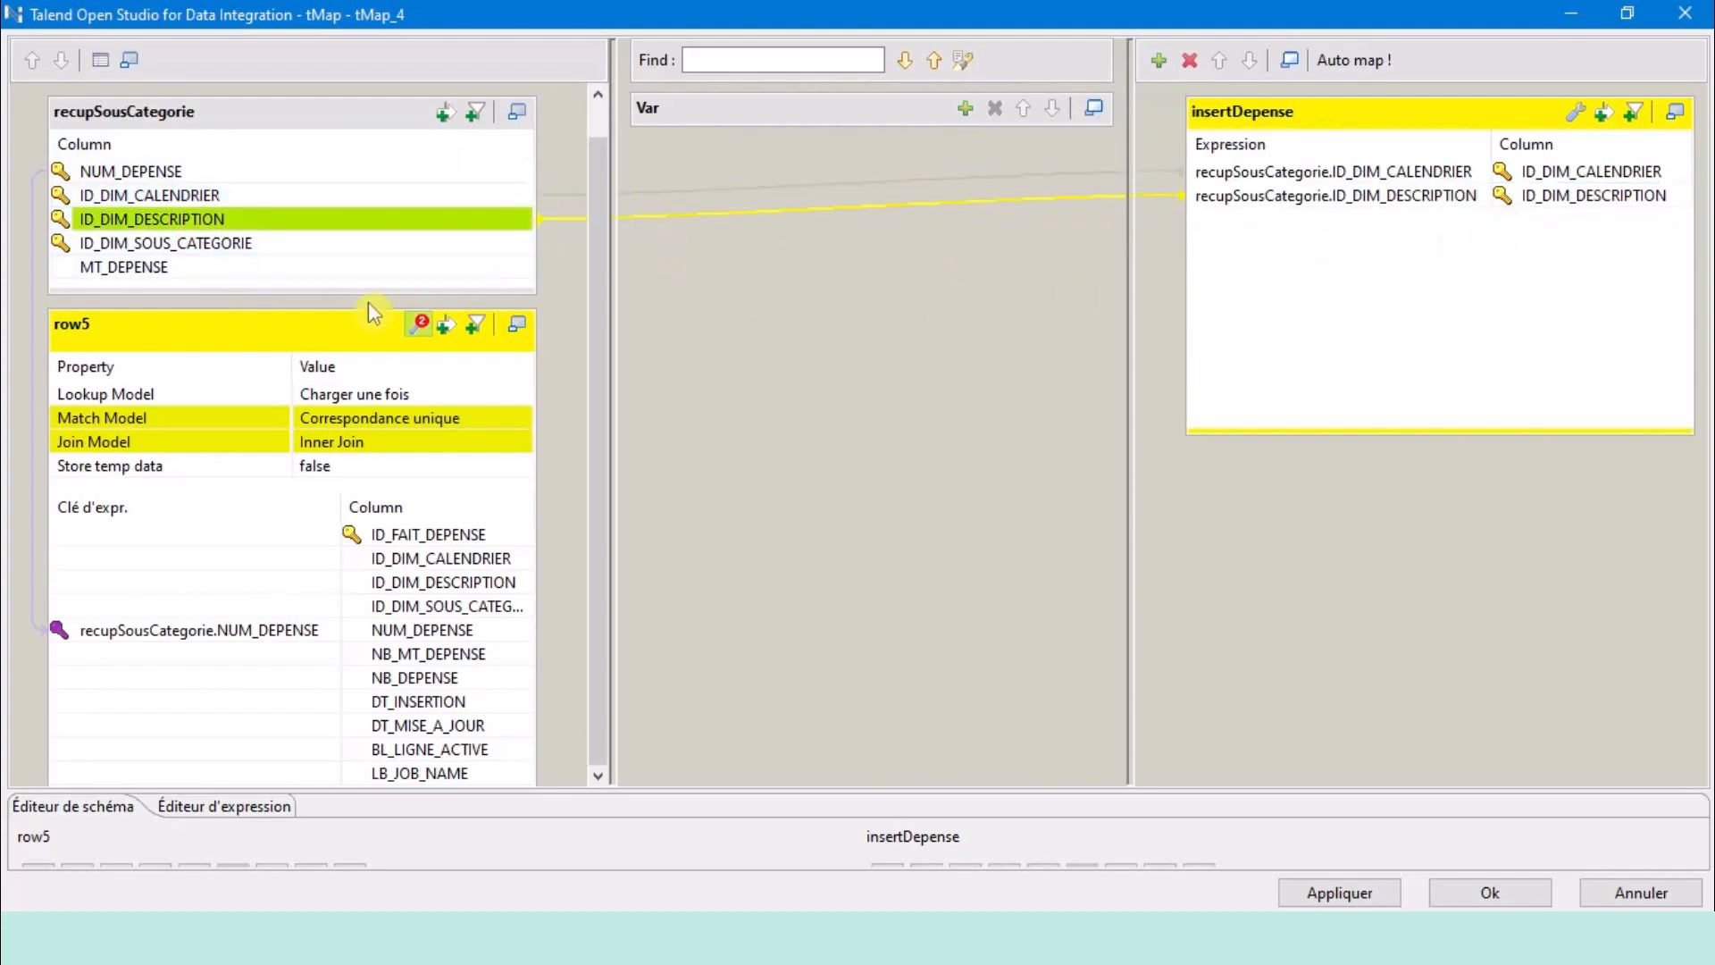
left_click_drag(254, 243, 1477, 240)
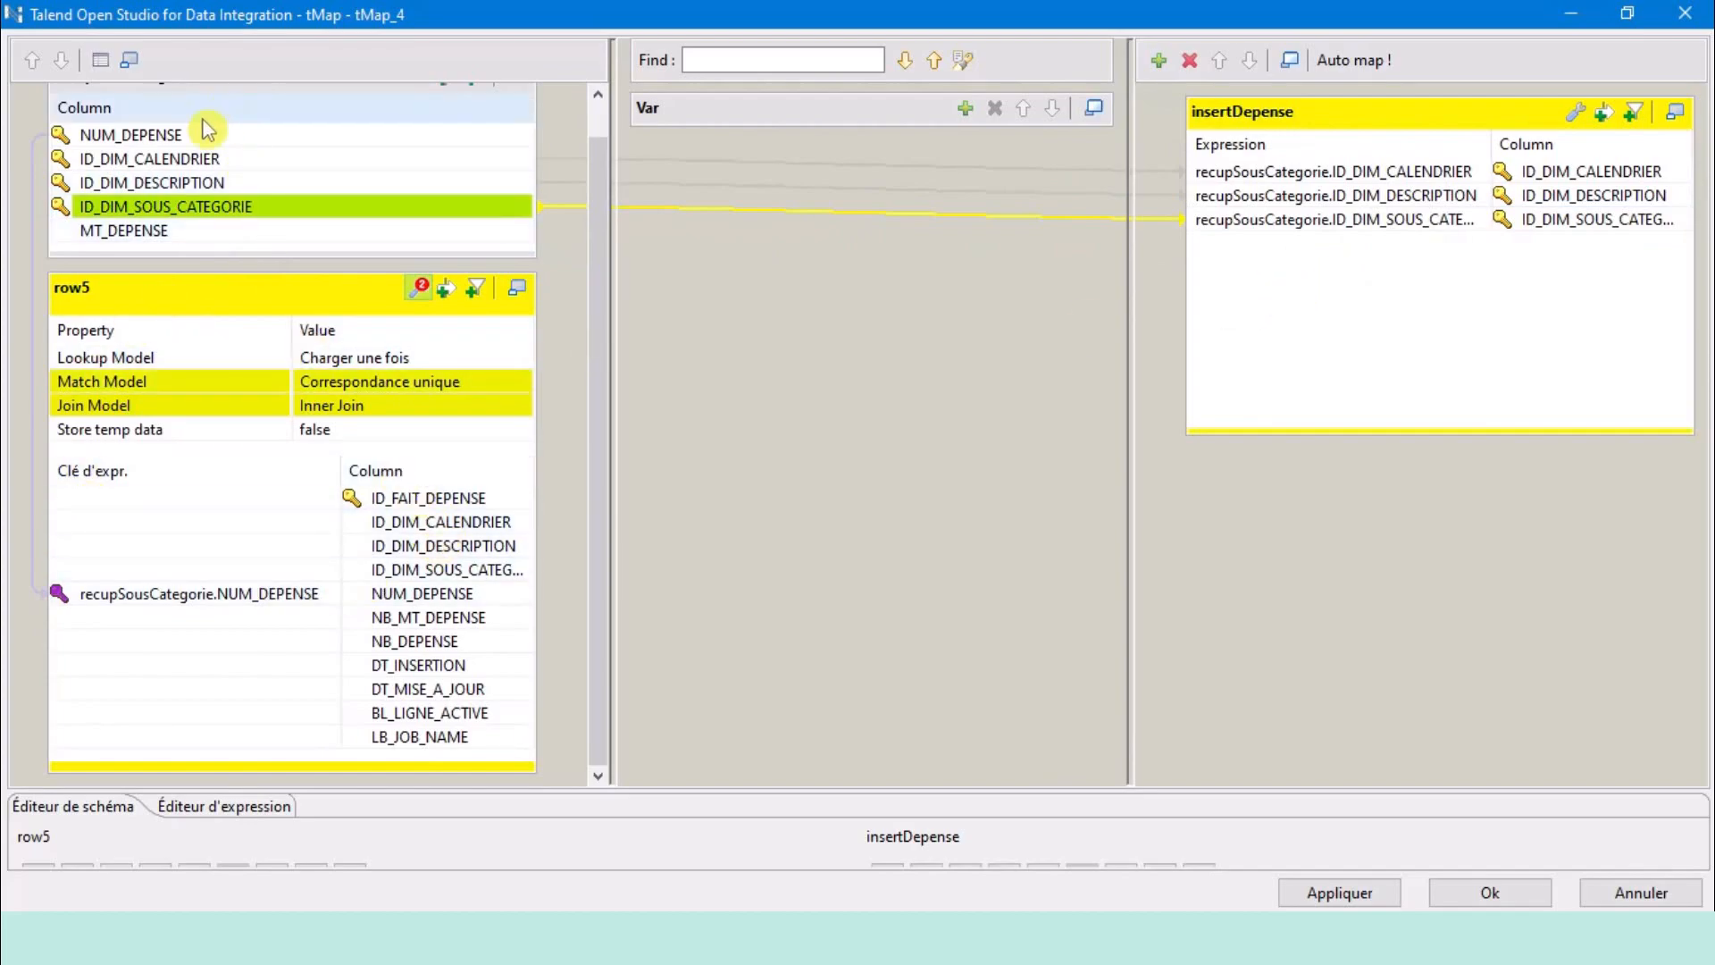
left_click_drag(179, 136, 1456, 327)
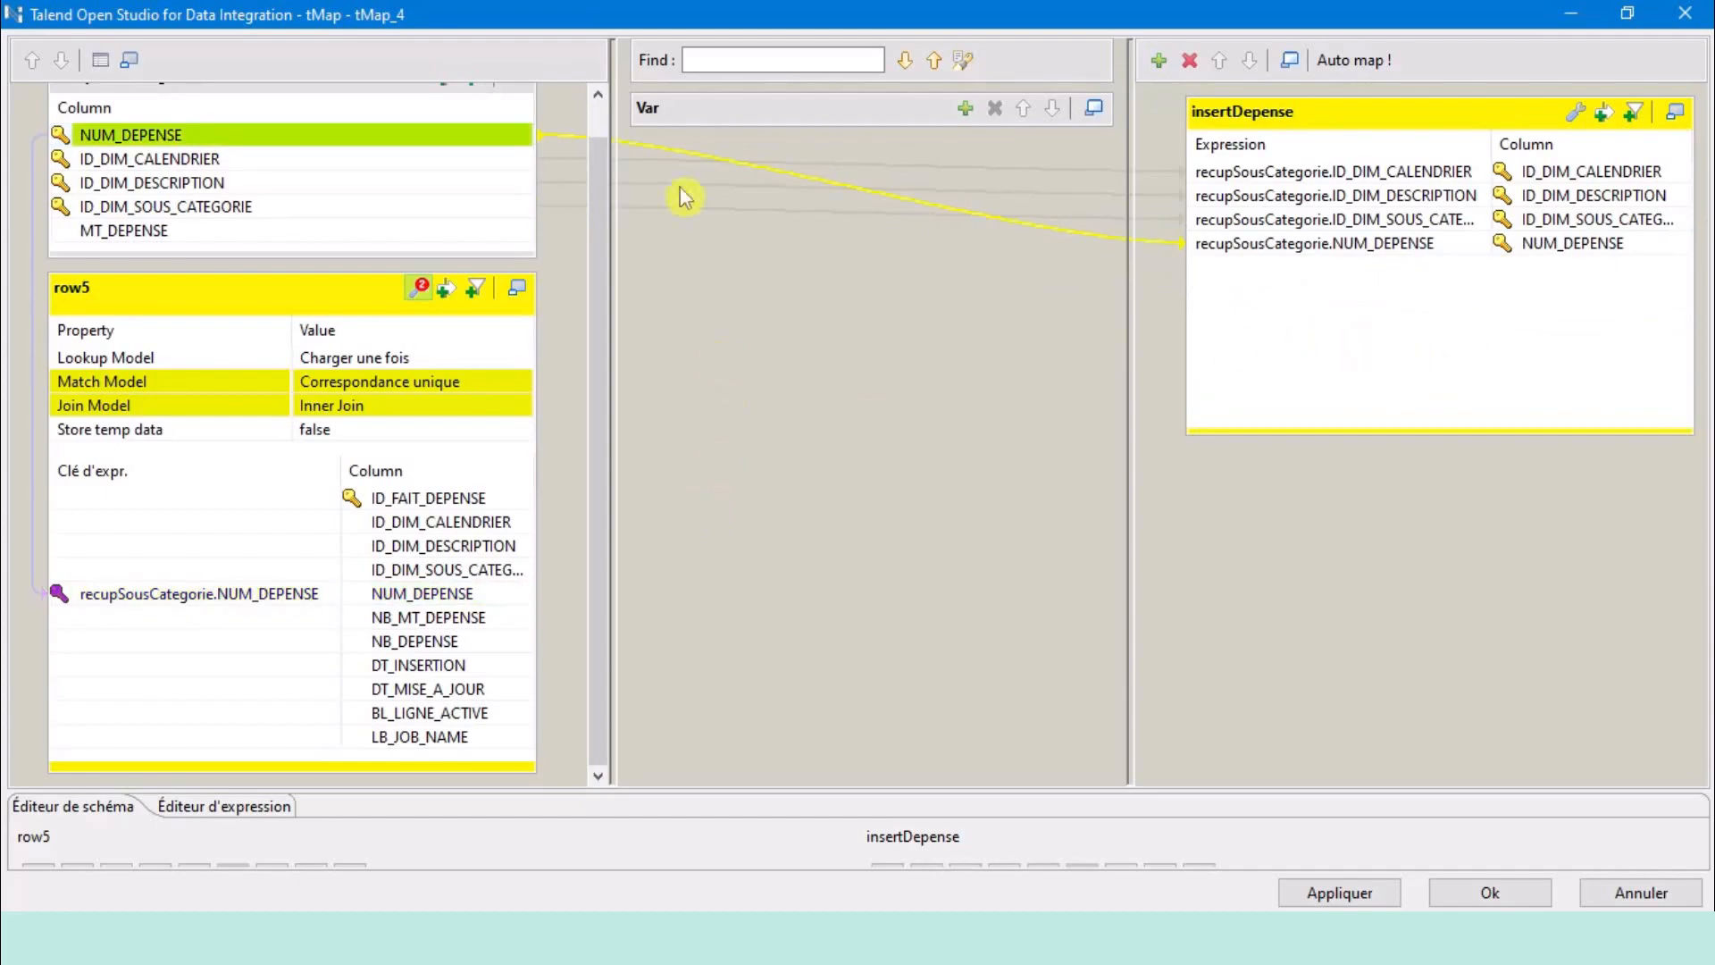
left_click_drag(160, 230, 1516, 328)
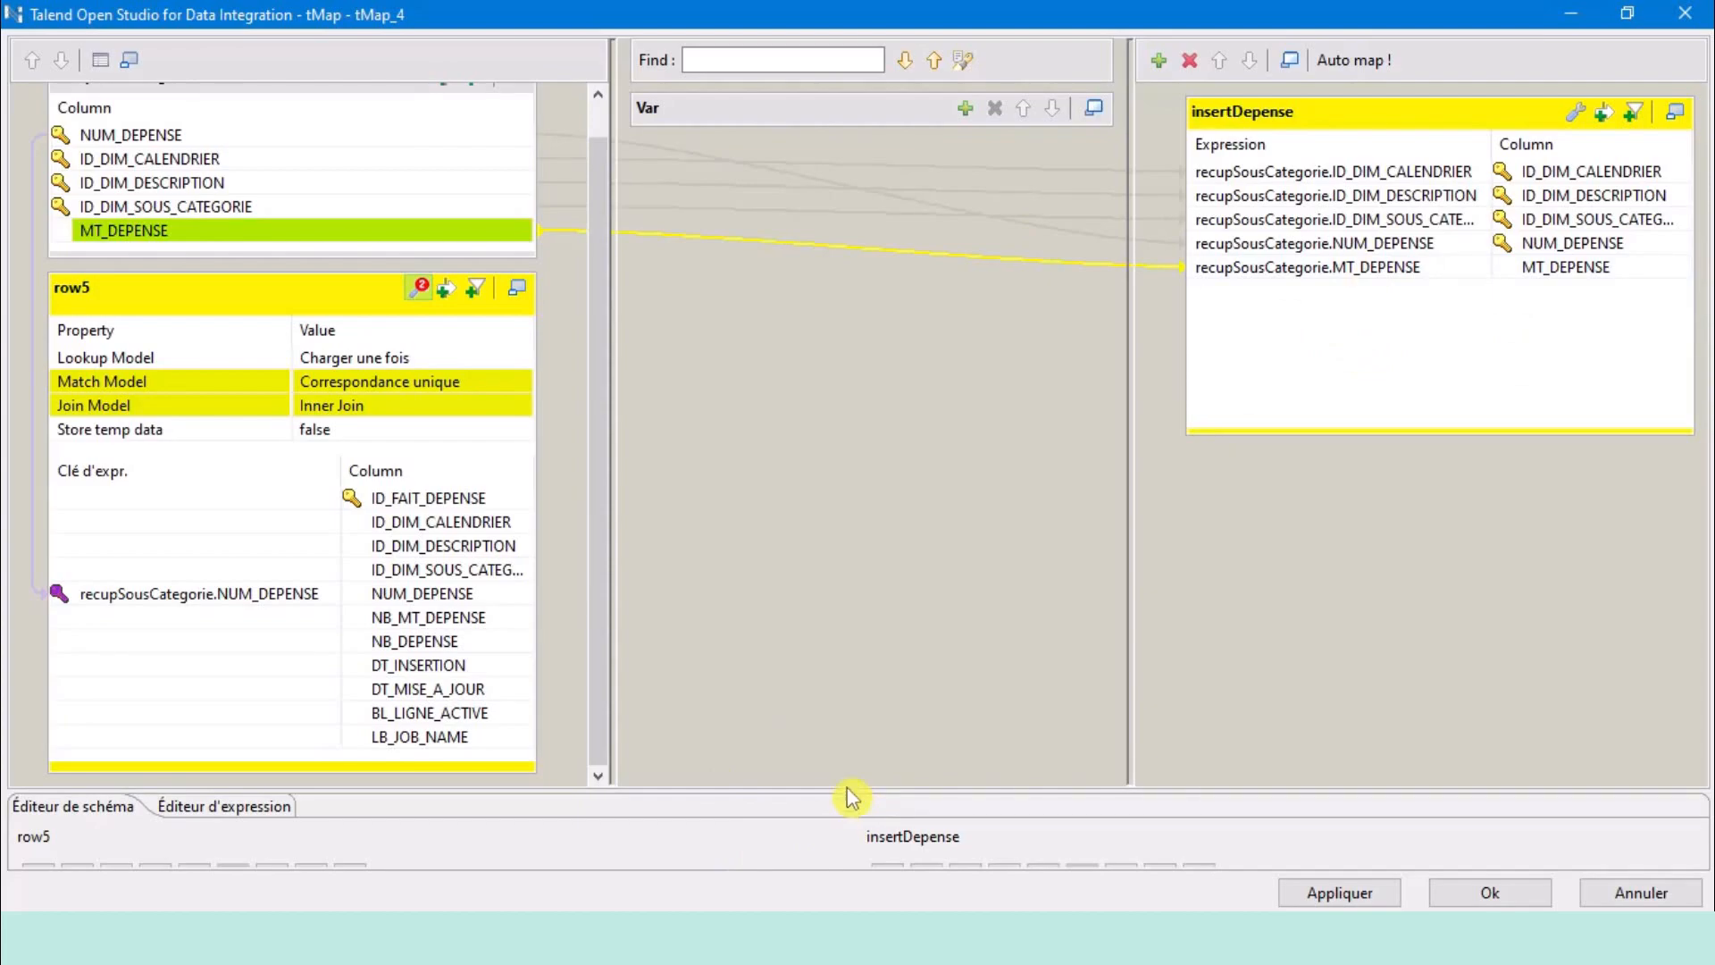
Enlarge the schema editor, add a new column after MT_DEPENSE in insertDepense, and open its name for editing.
left_click_drag(846, 793, 859, 367)
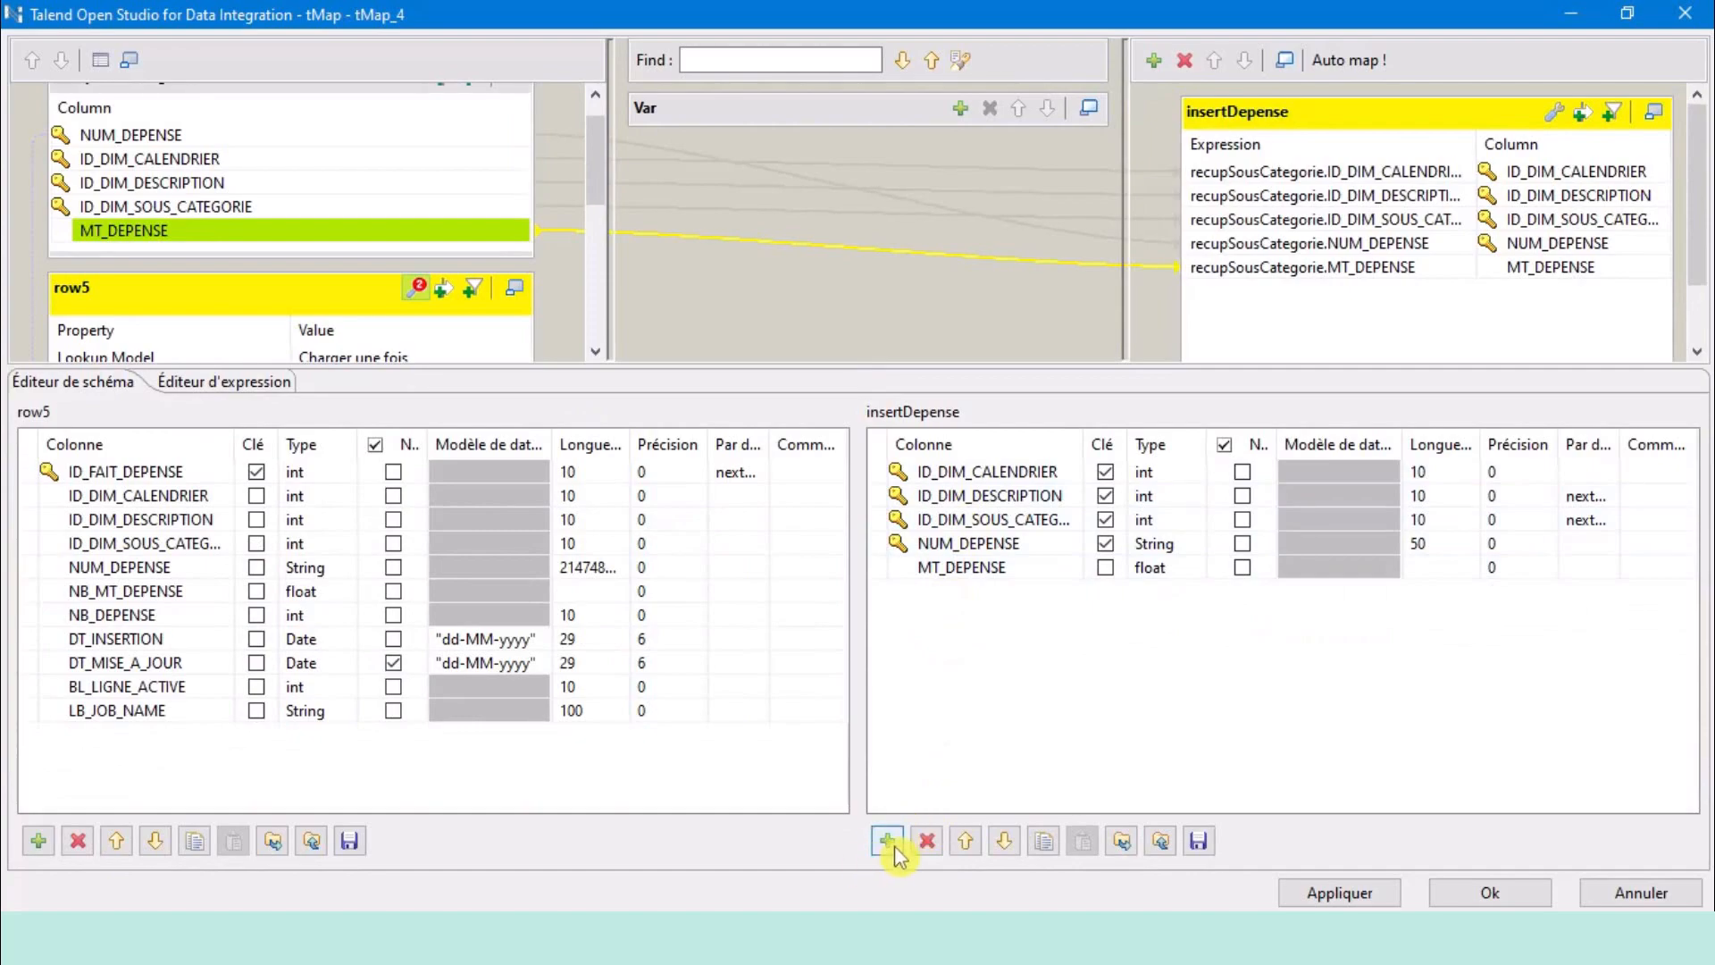
left_click(887, 840)
left_click(942, 594)
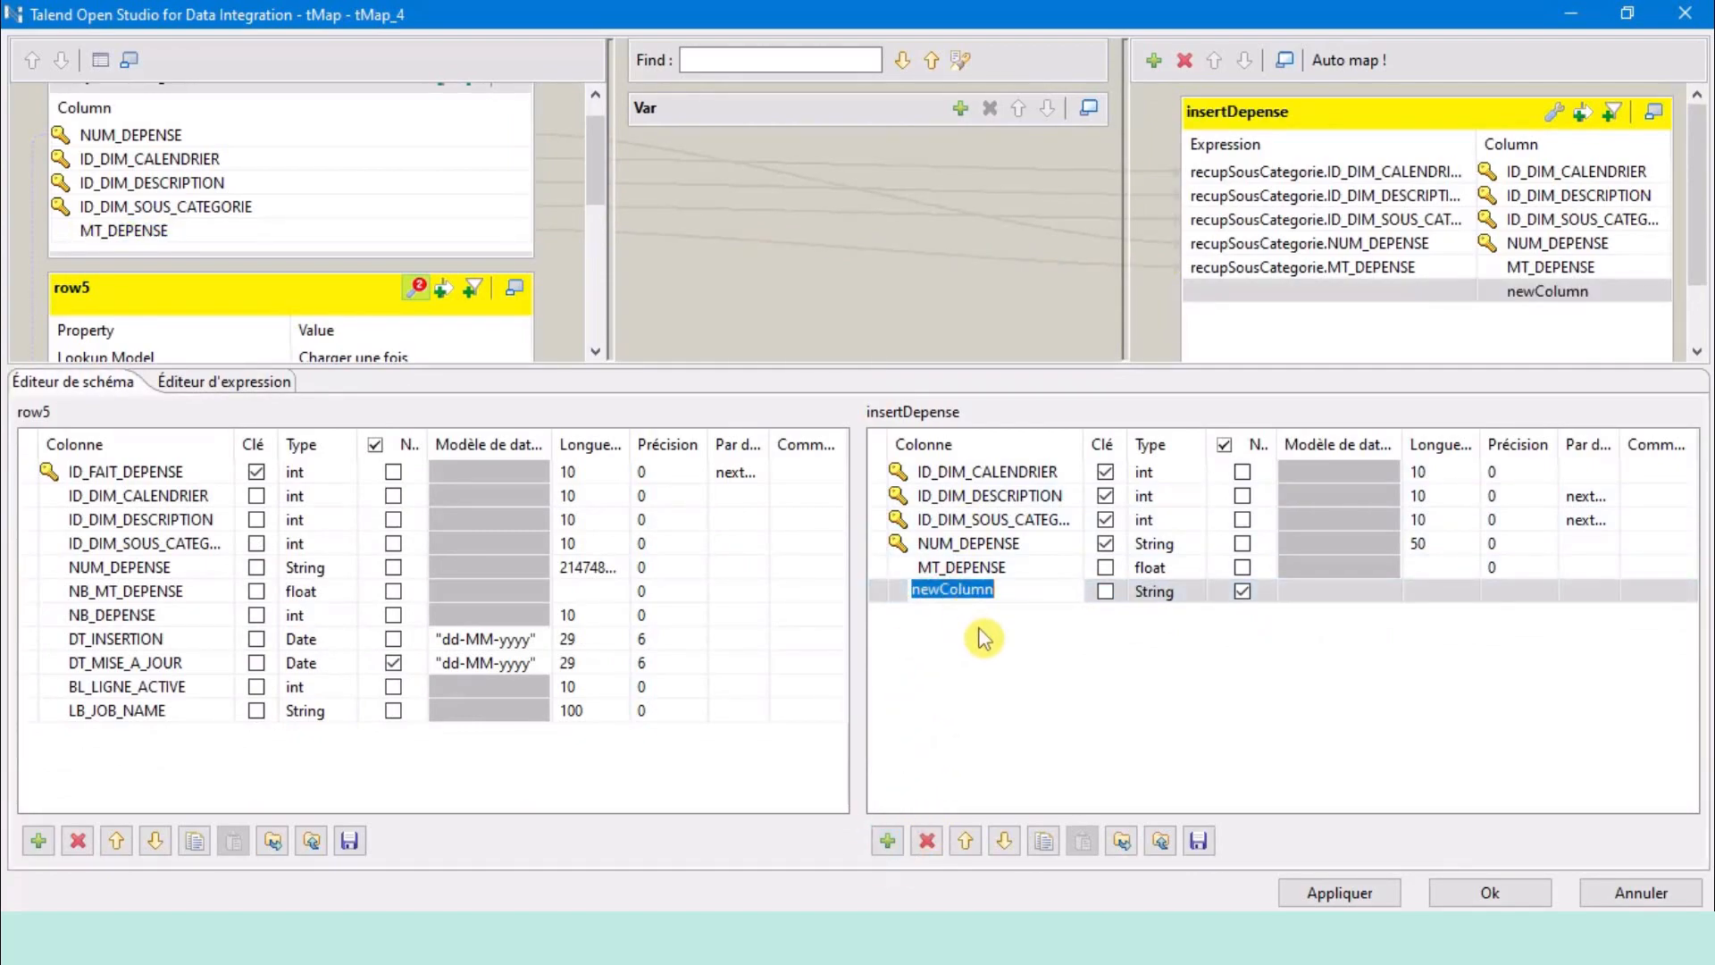
Name the new insertDepense column NB_DEPENSE and set its type to int | Integer.
type("NB_DEPENSE")
left_click(1188, 591)
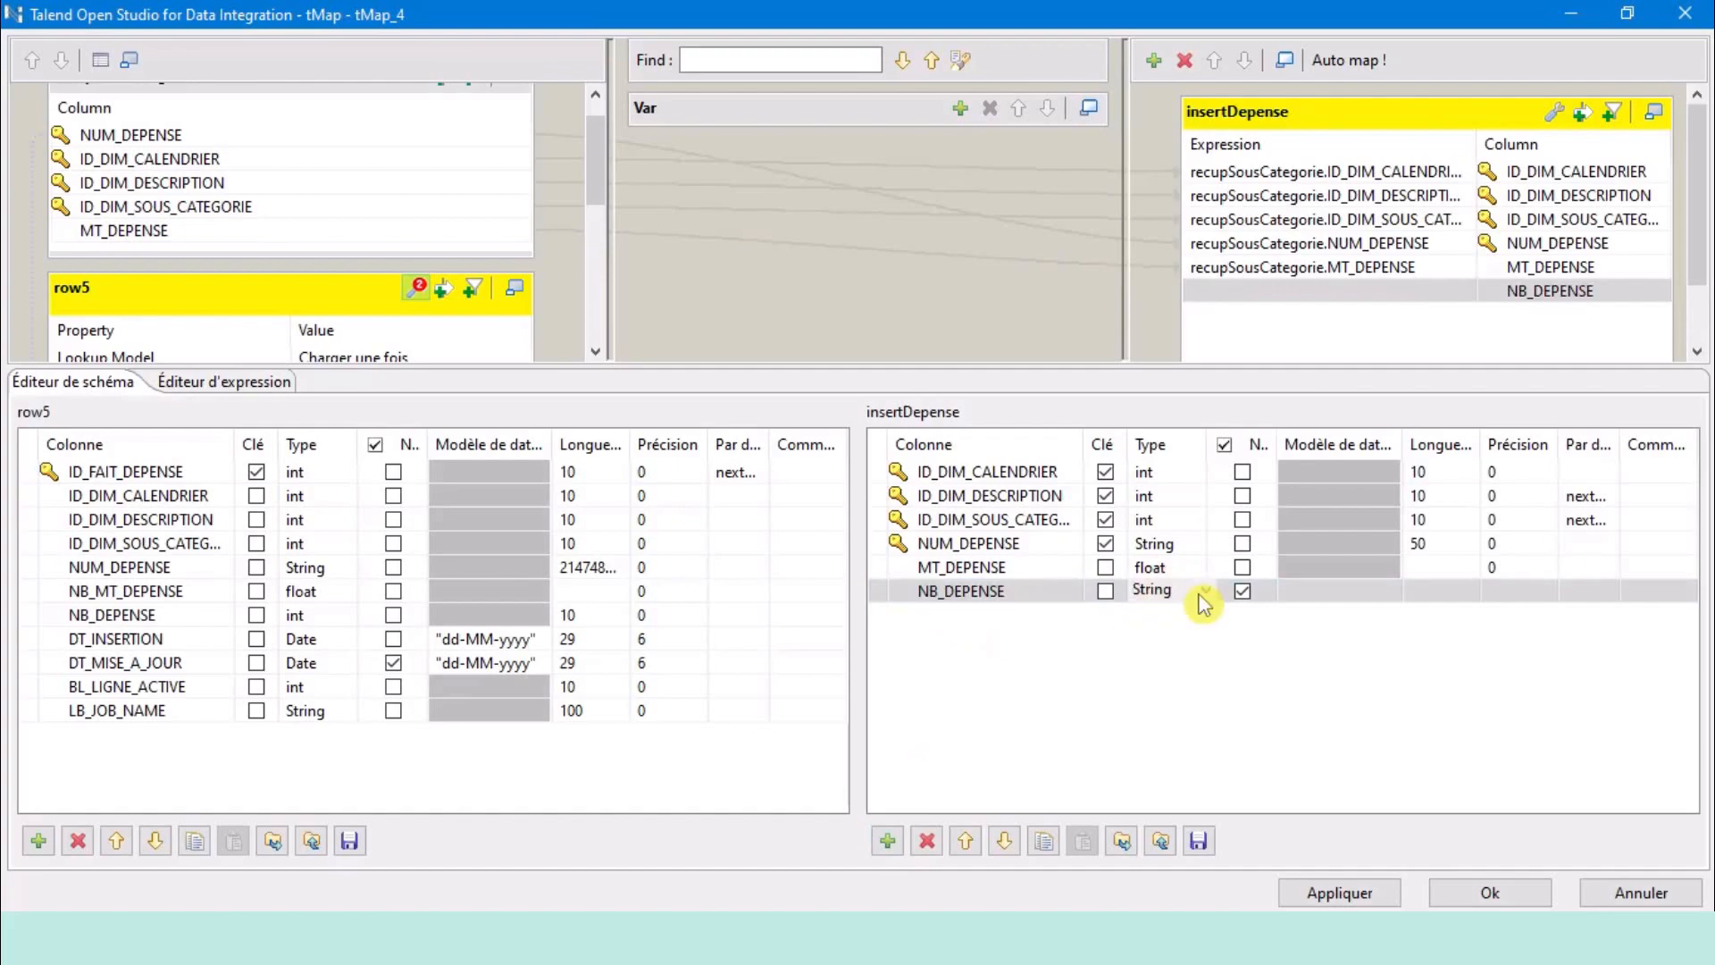
left_click(1203, 591)
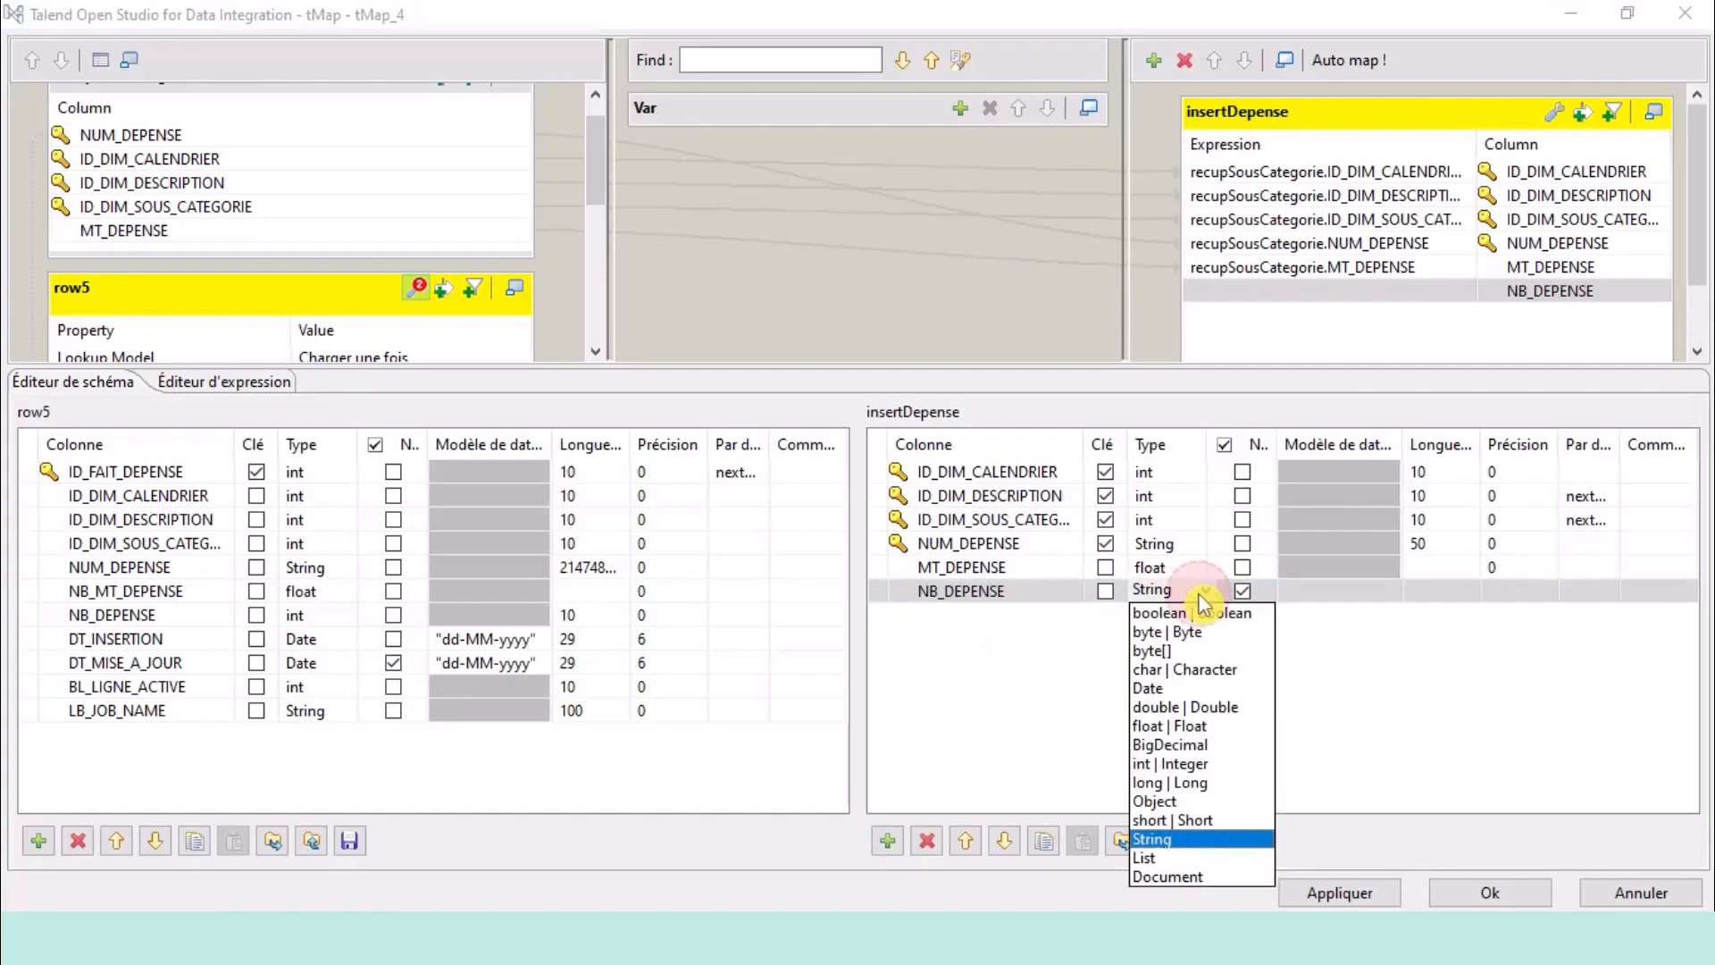
left_click(1191, 764)
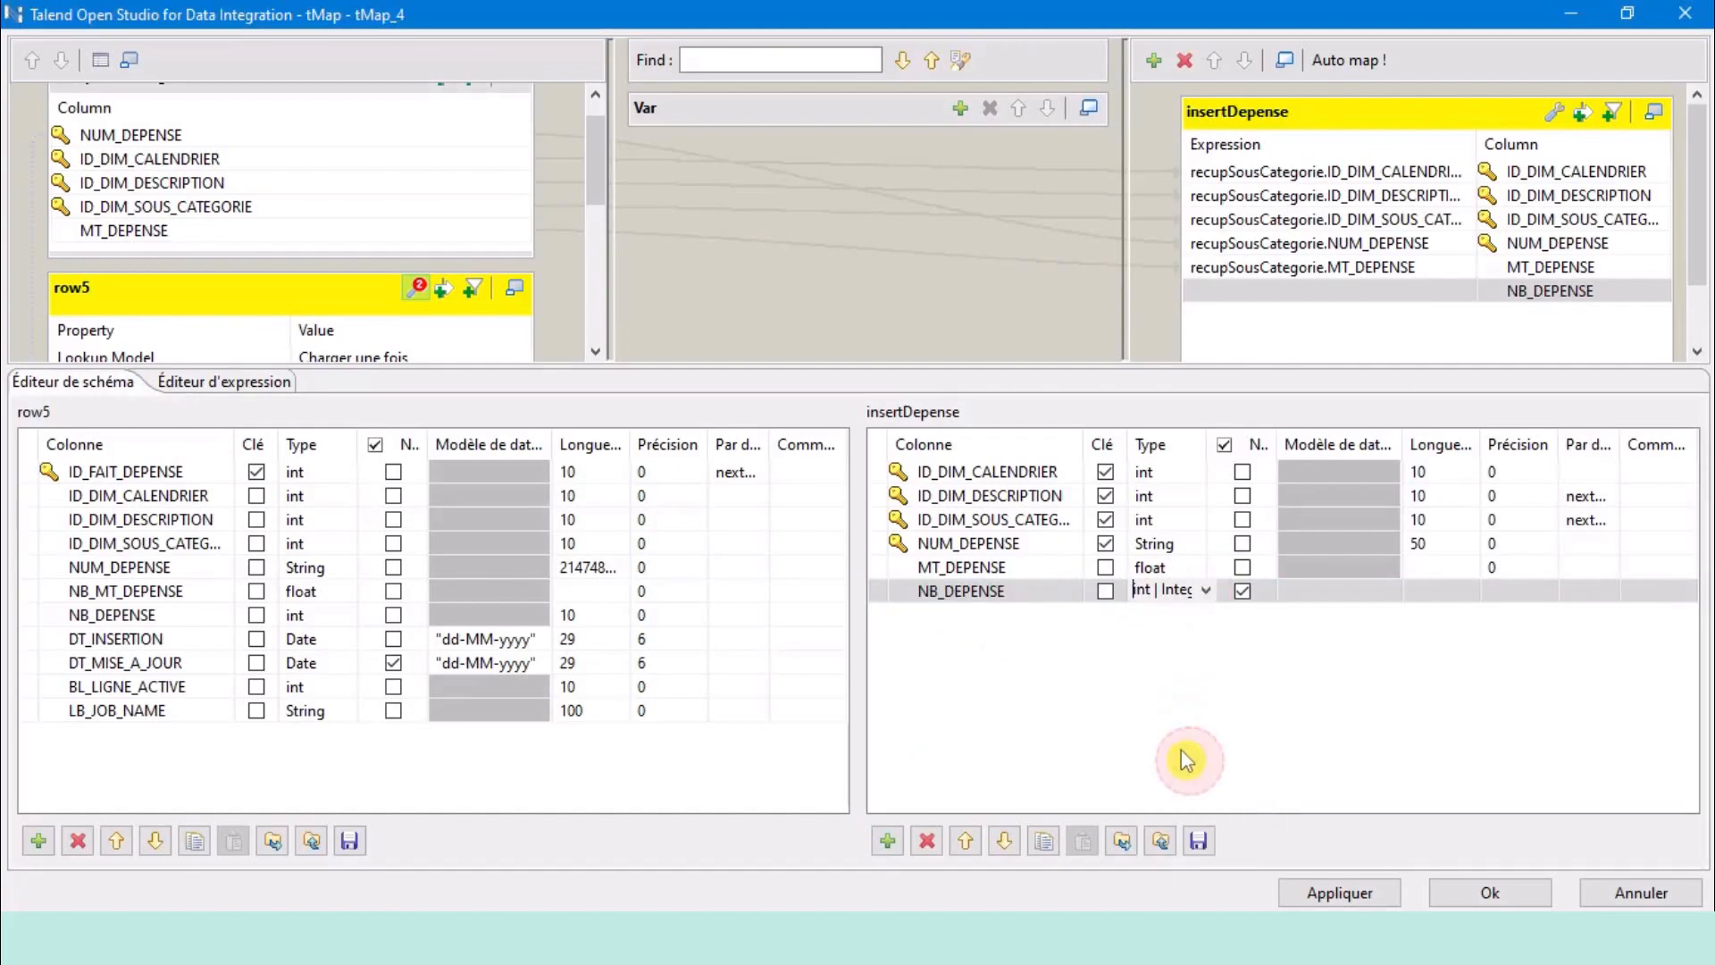
Enter 1 as the expression for the NB_DEPENSE column in the insertDepense output.
left_click(1306, 277)
left_click(1303, 295)
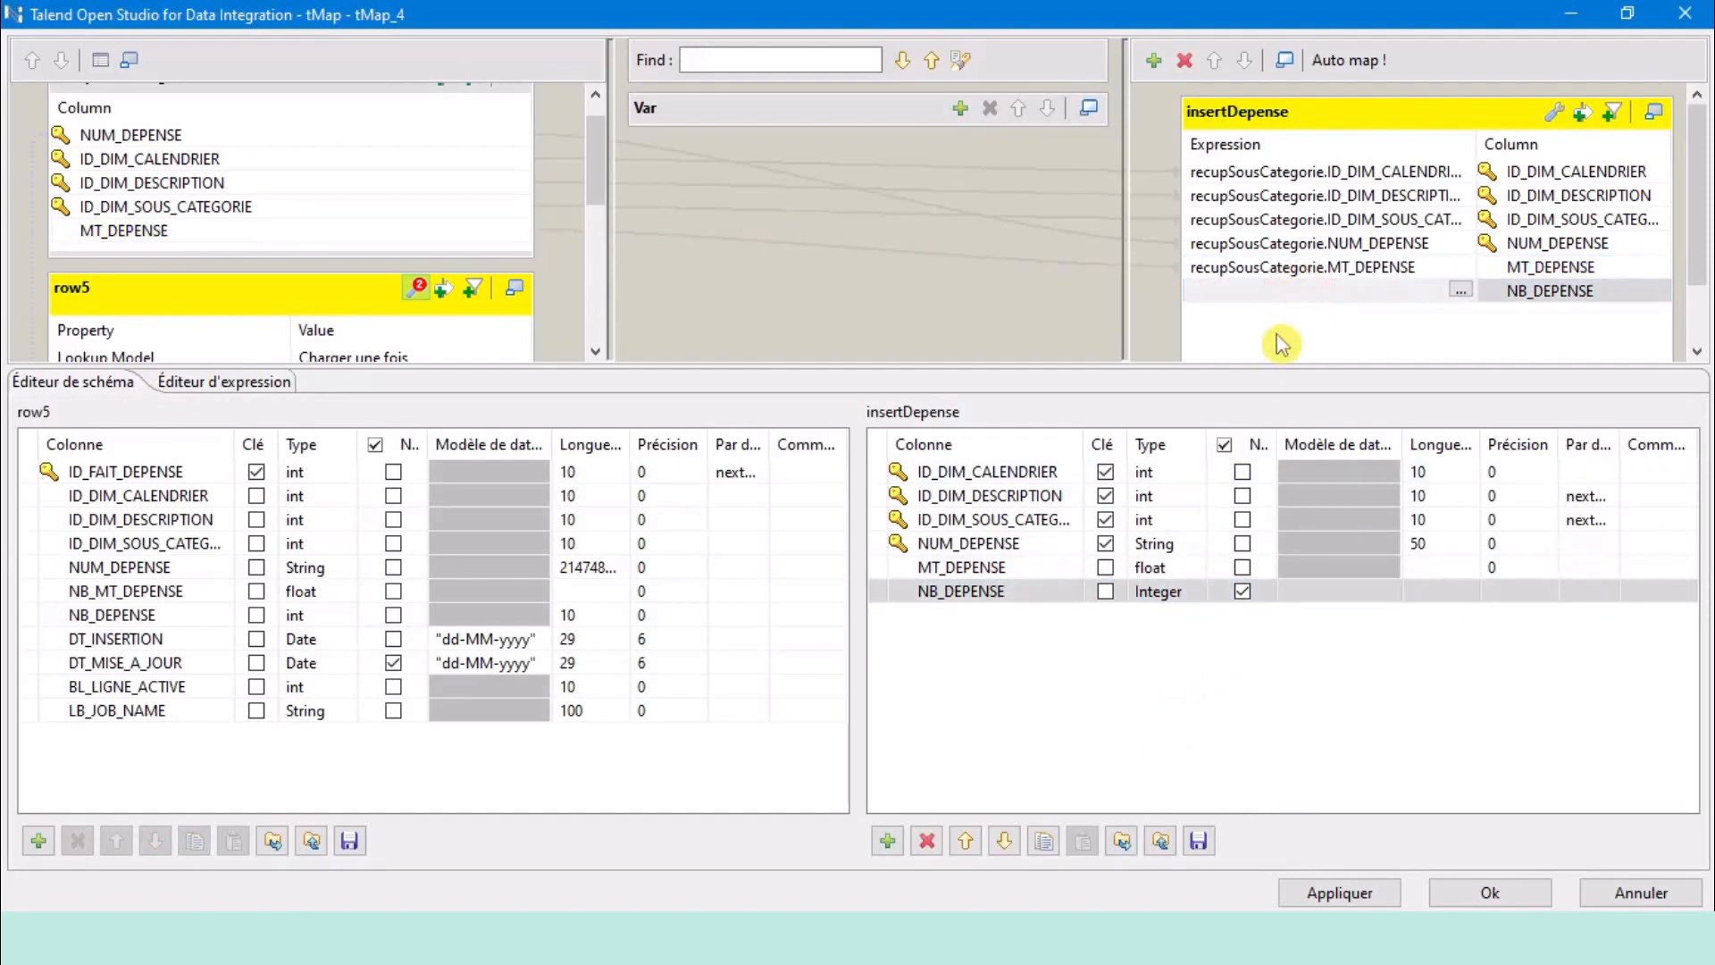
type("1")
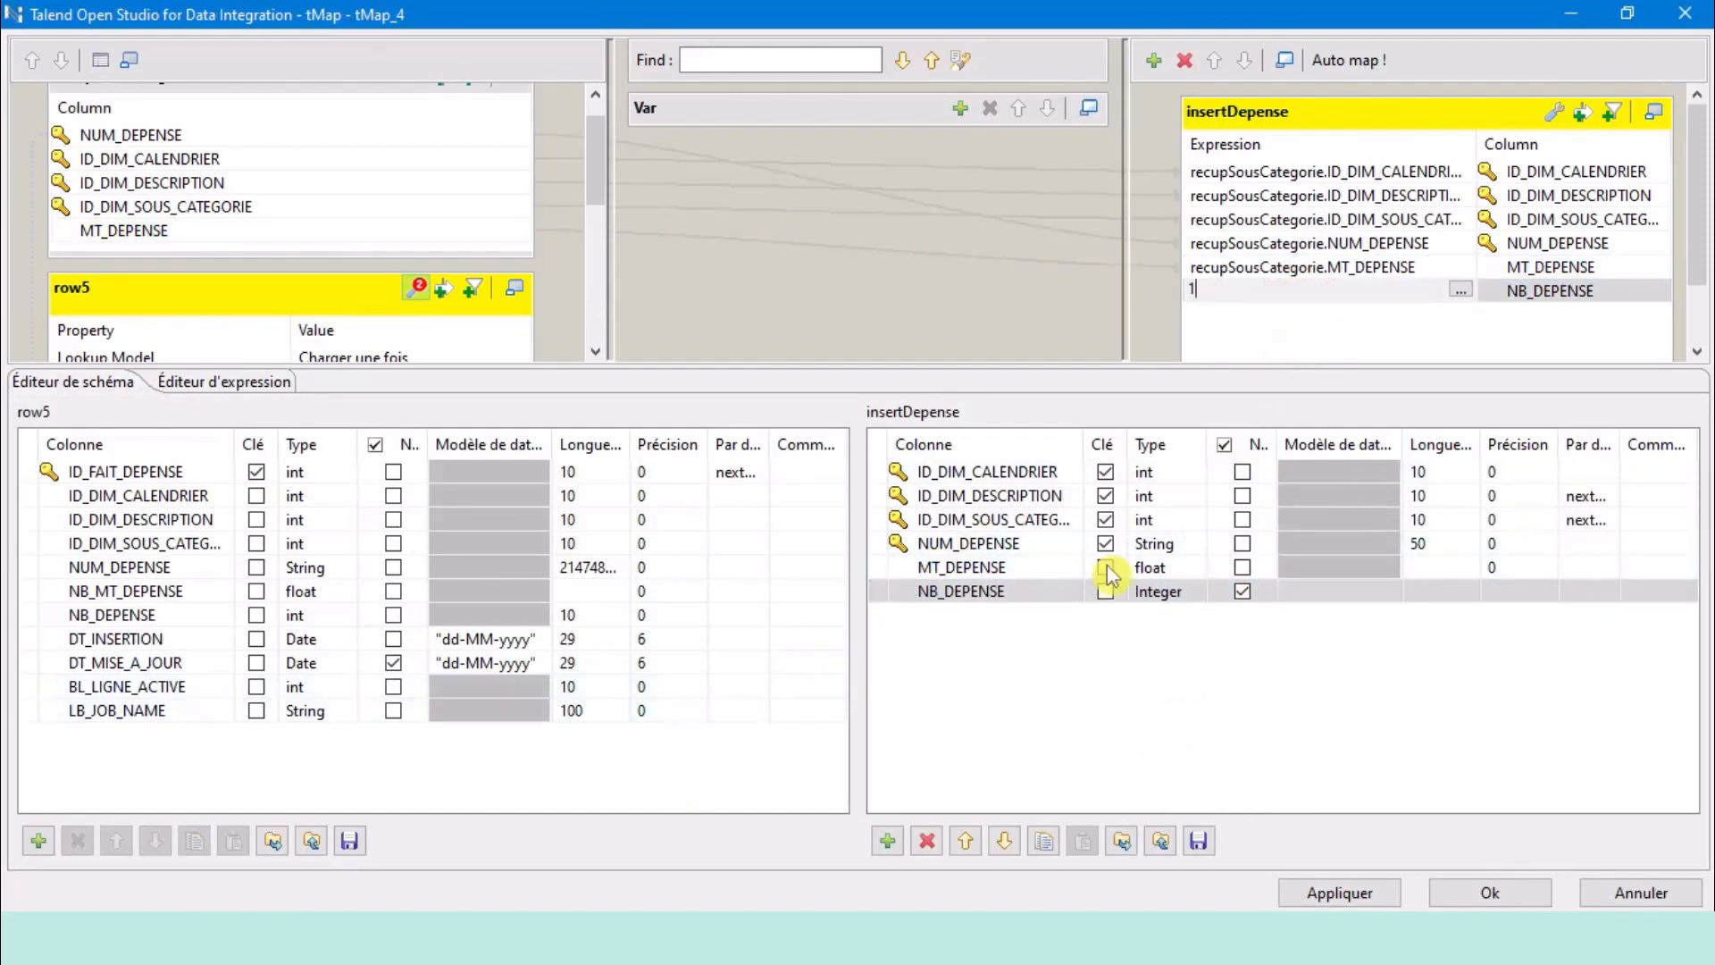
Rename the MT_DEPENSE column of the insertDepense schema as NB_MT_DEPENSE.
left_click(983, 570)
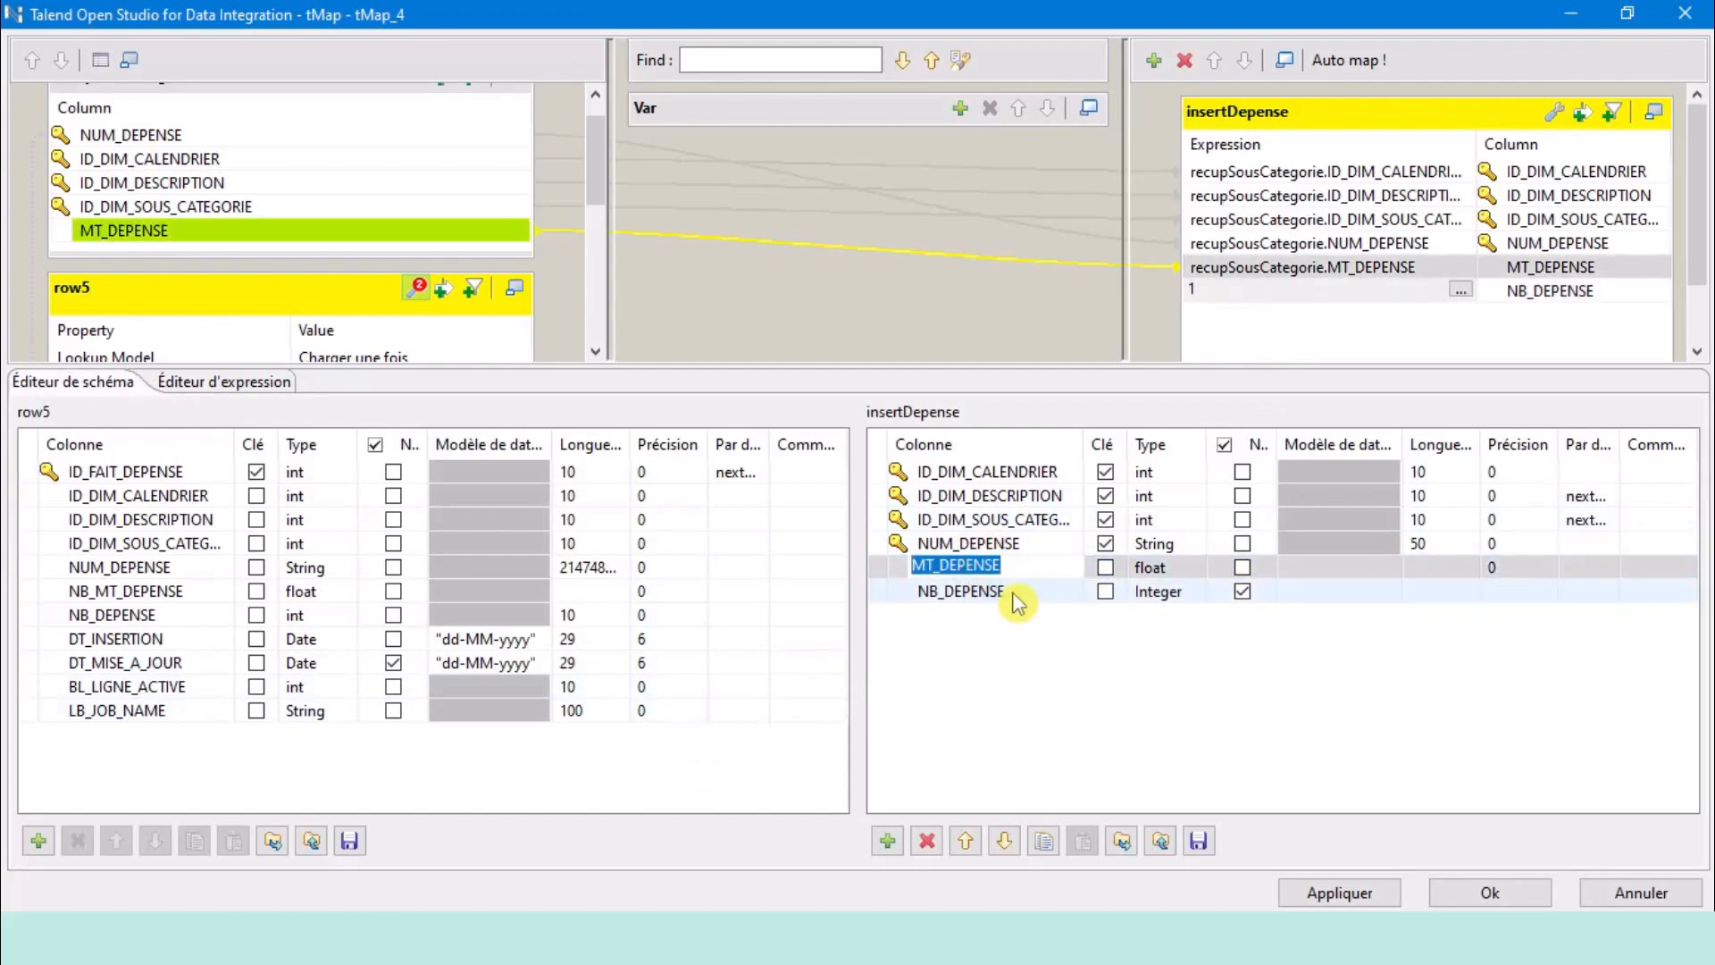
left_click(916, 567)
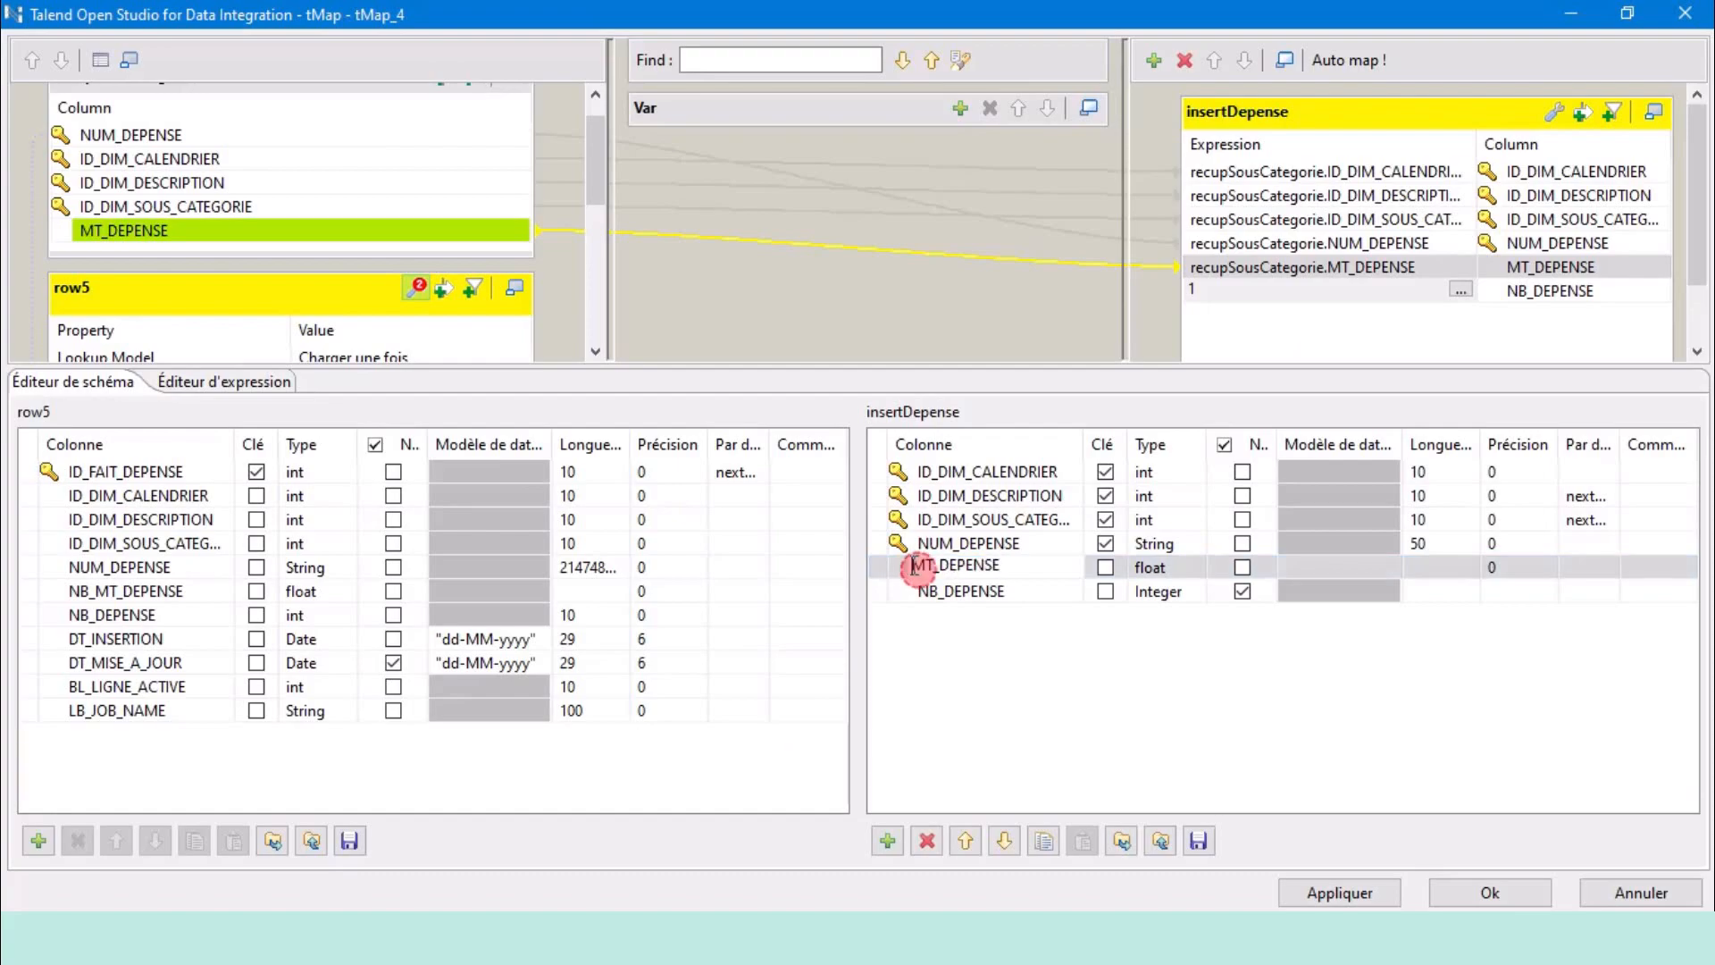
type("nb_")
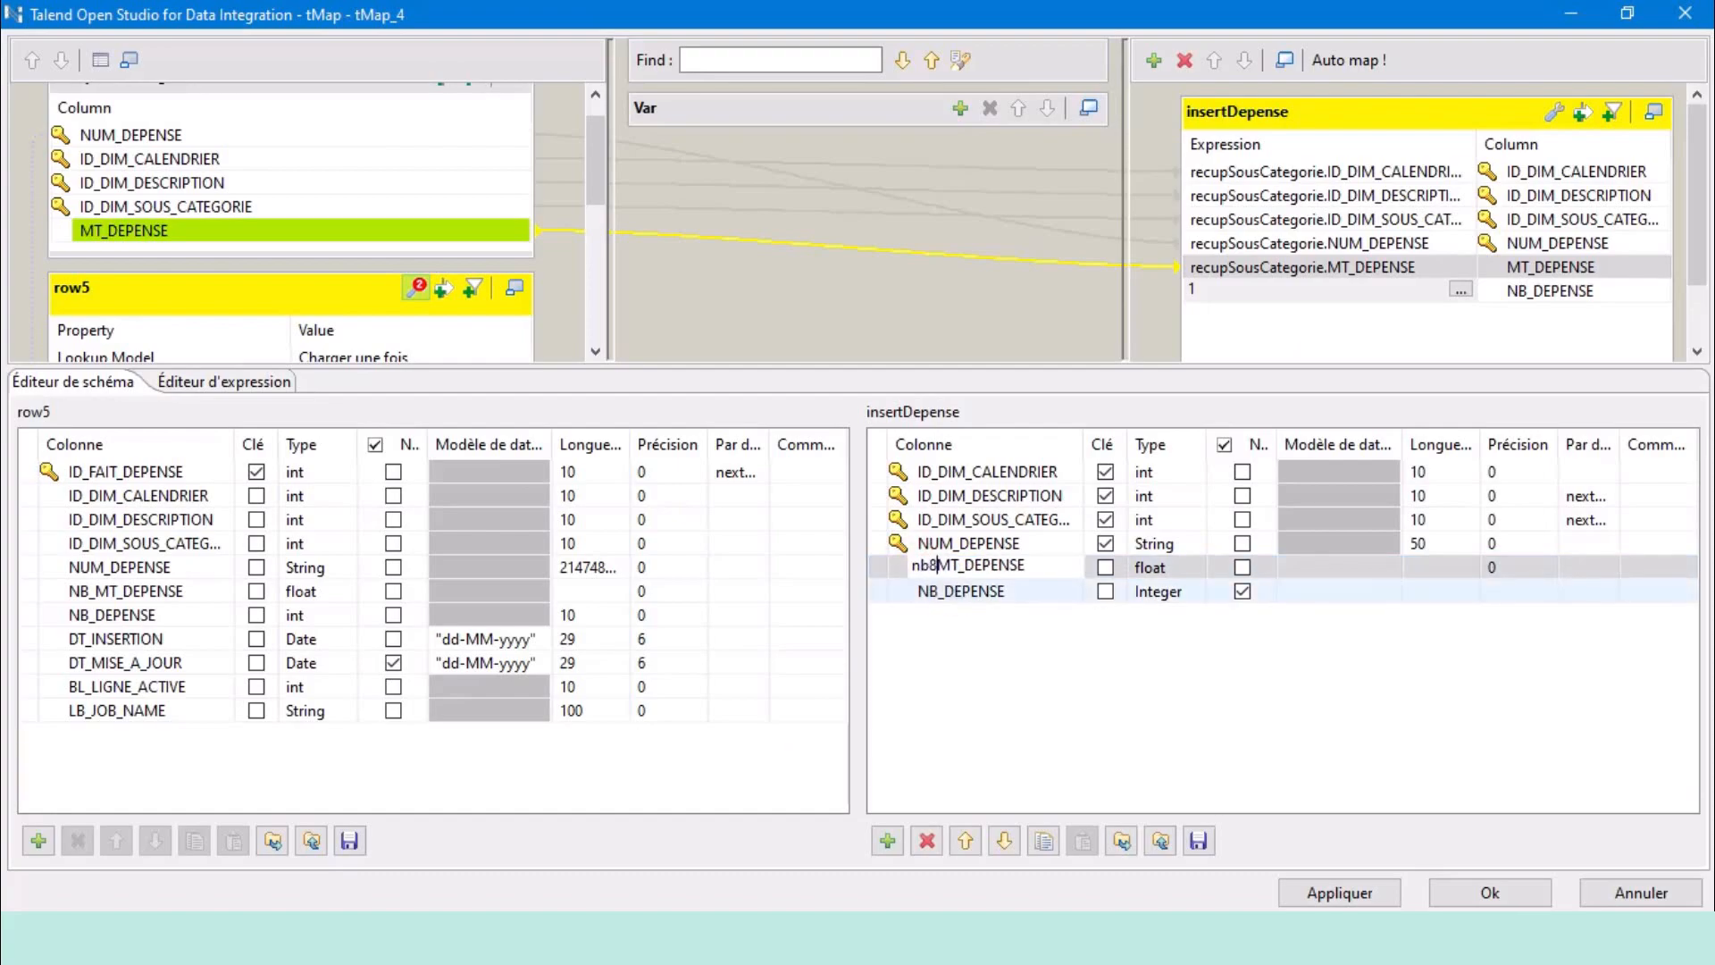
key("BackSpace")
key("BackSpace")
key("BackSpace")
type("NB_")
left_click(984, 593)
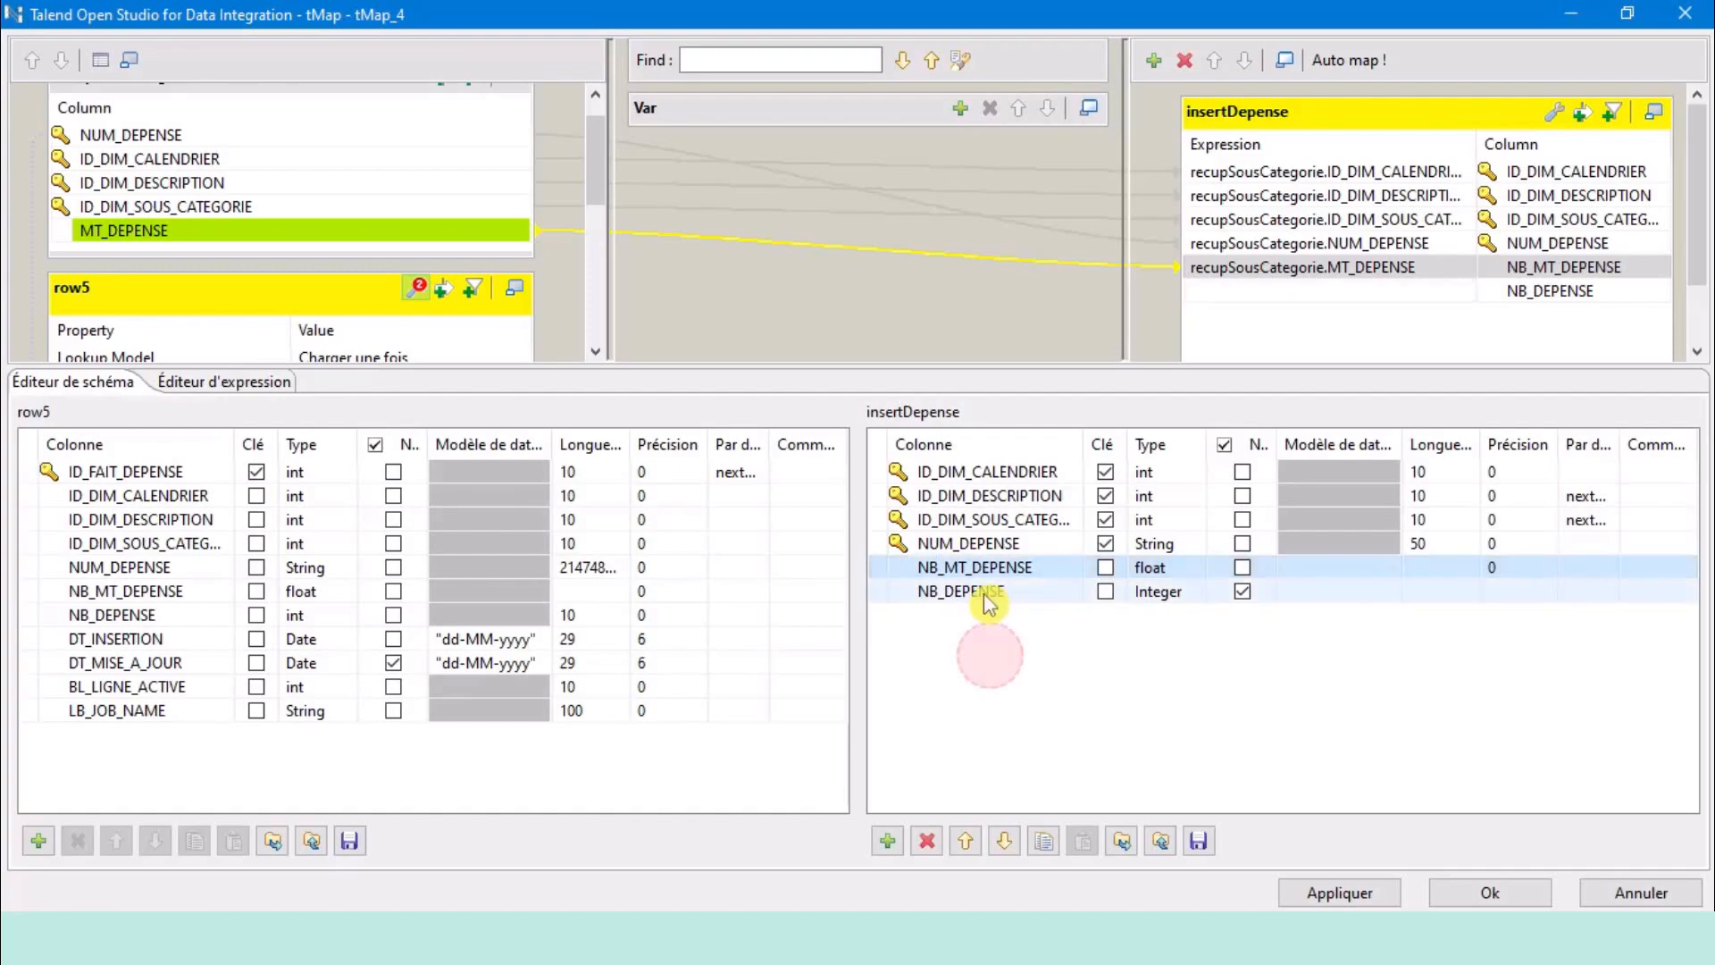
left_click(1010, 565)
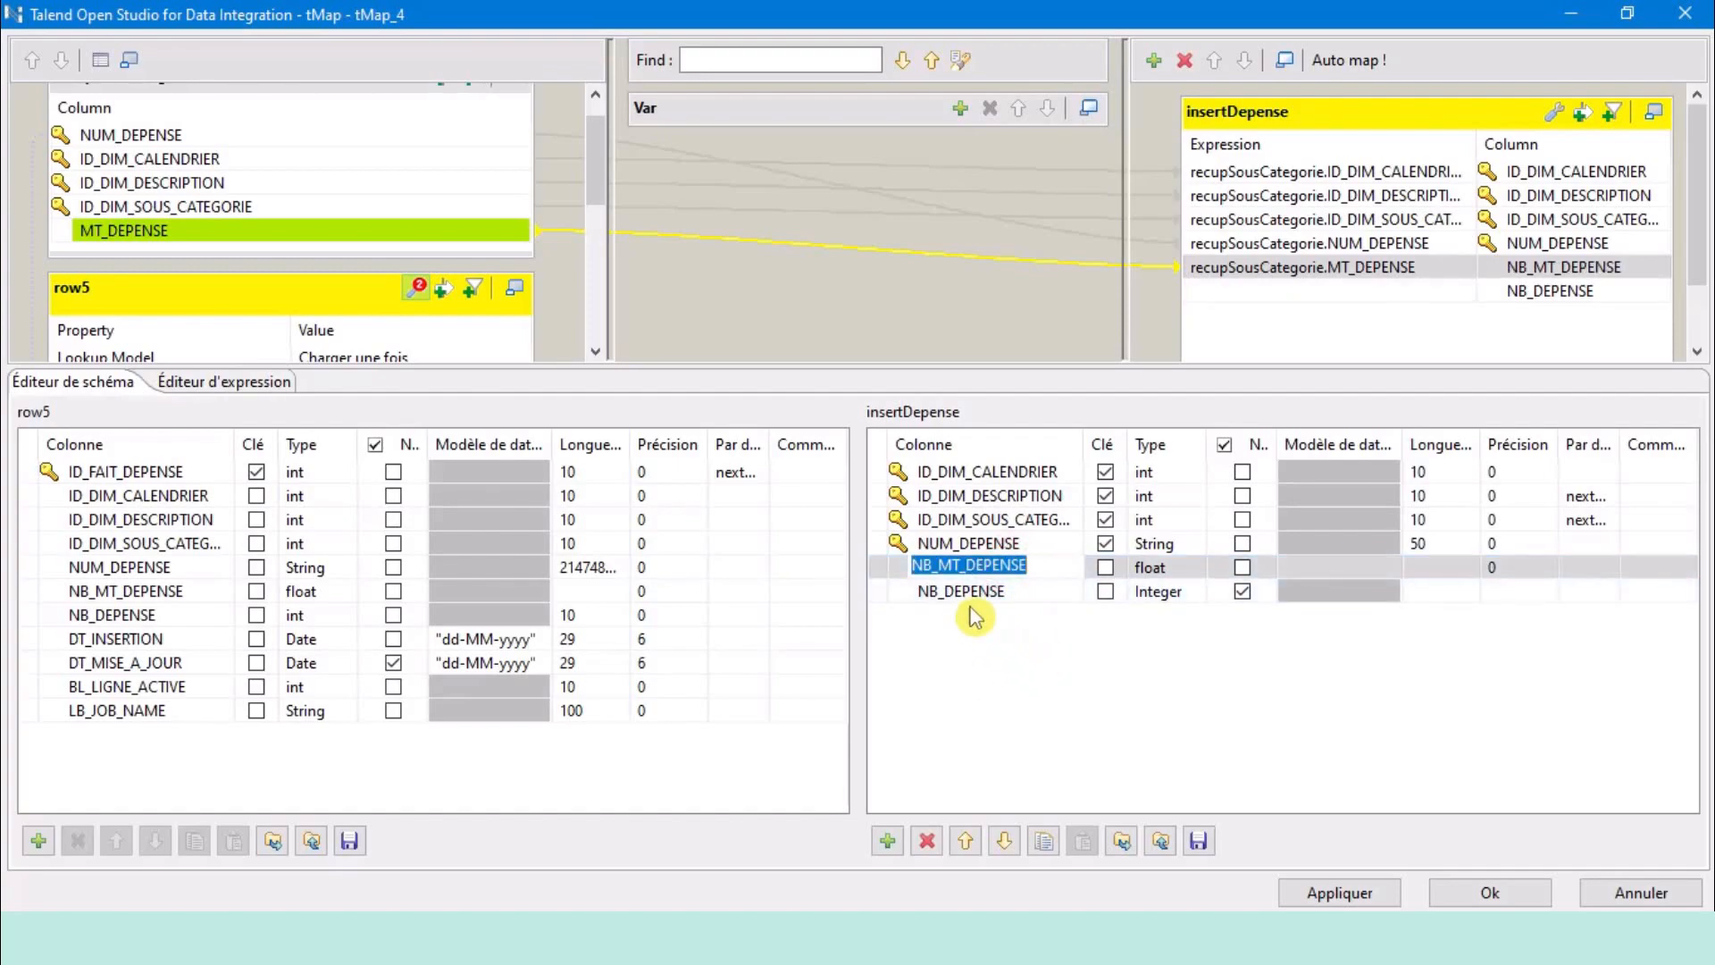
left_click(973, 637)
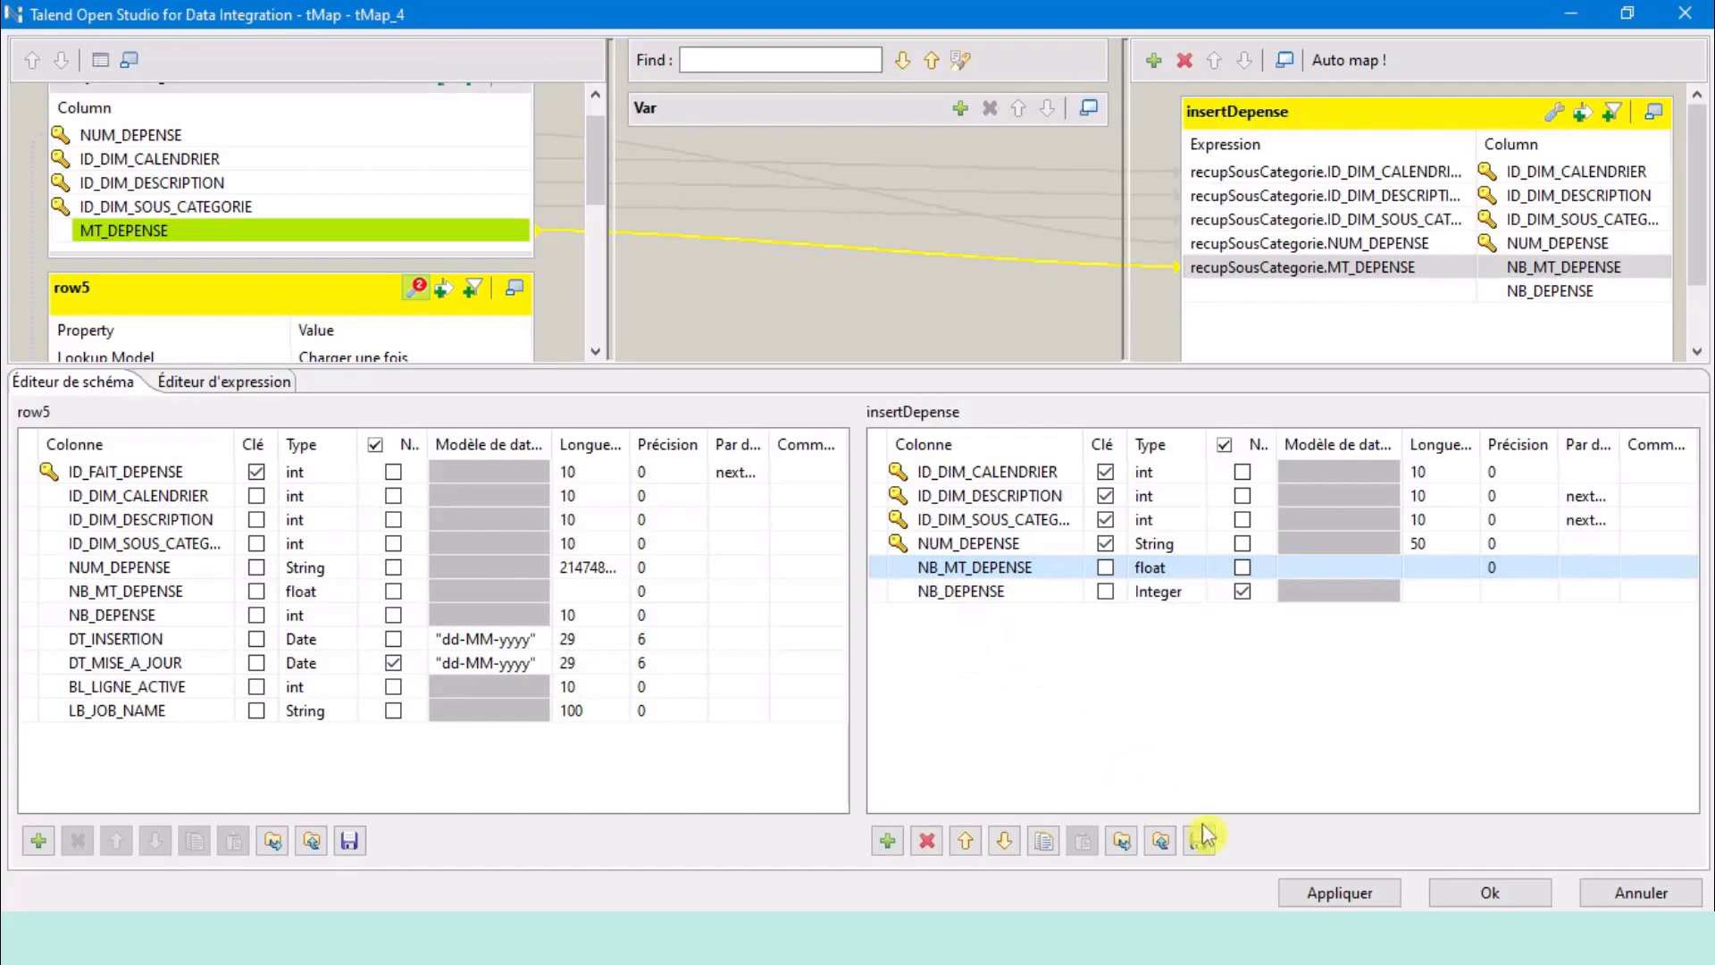
Switch to pgAdmin and compare the NB_MT_DEPENSE name in the FAIT_DEPENSE table script with the column in the Talend insertDepense schema.
left_click(1170, 938)
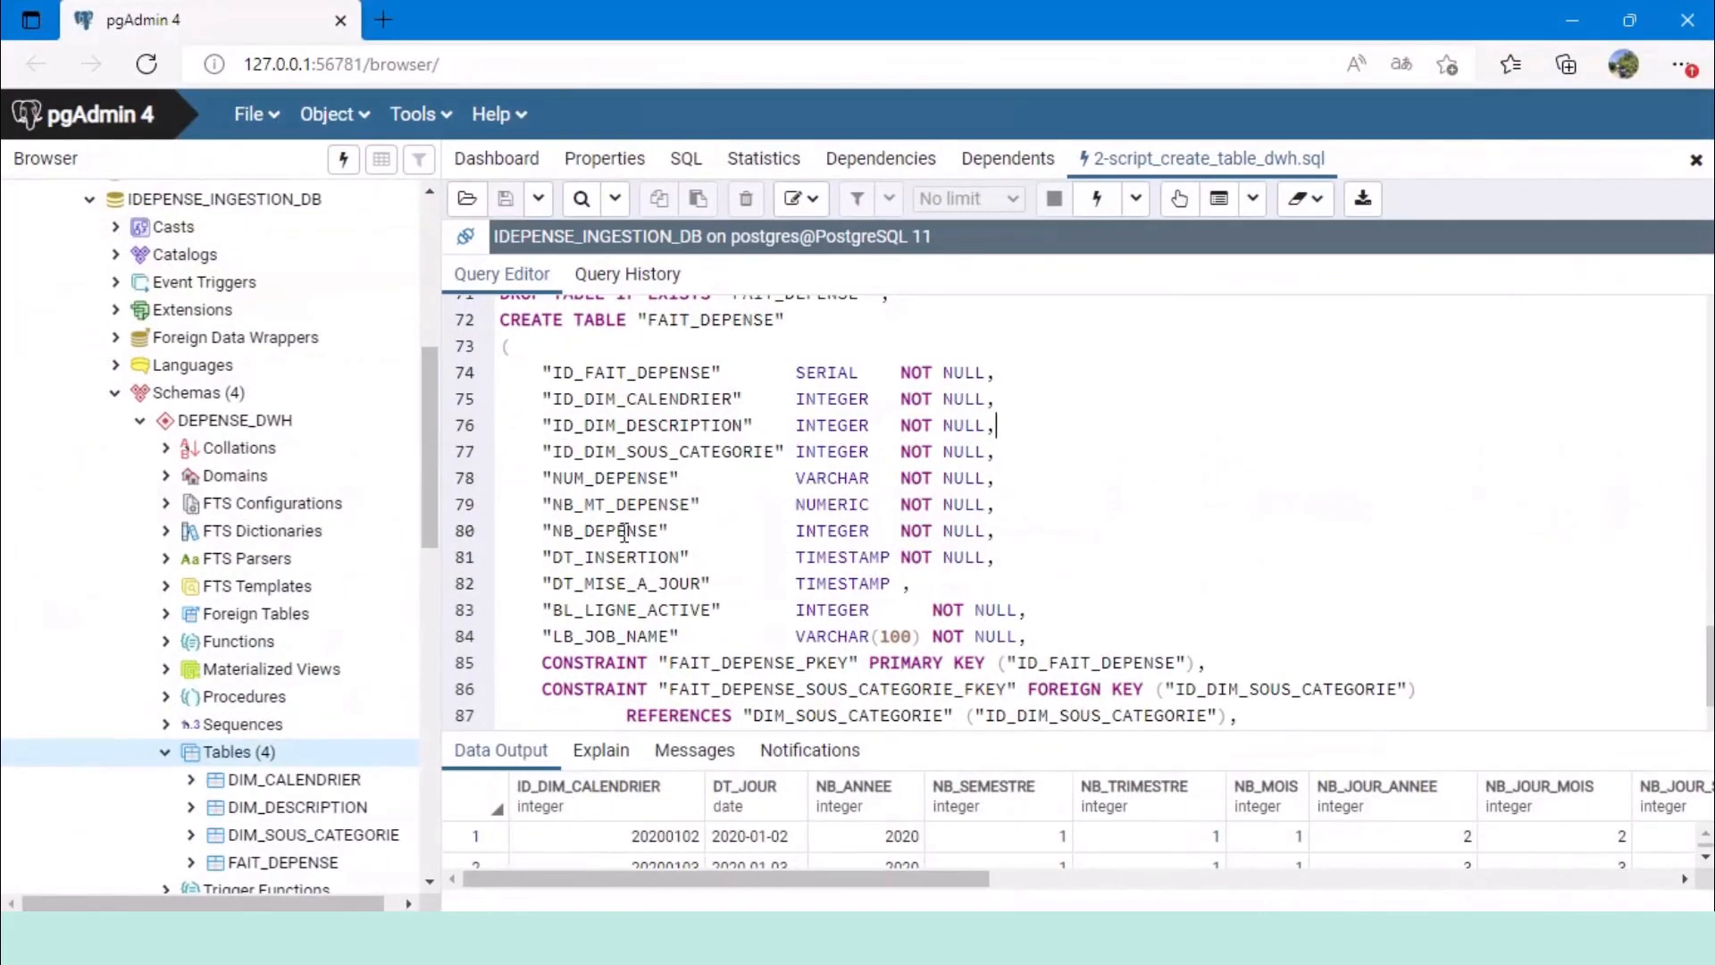
double_click(603, 504)
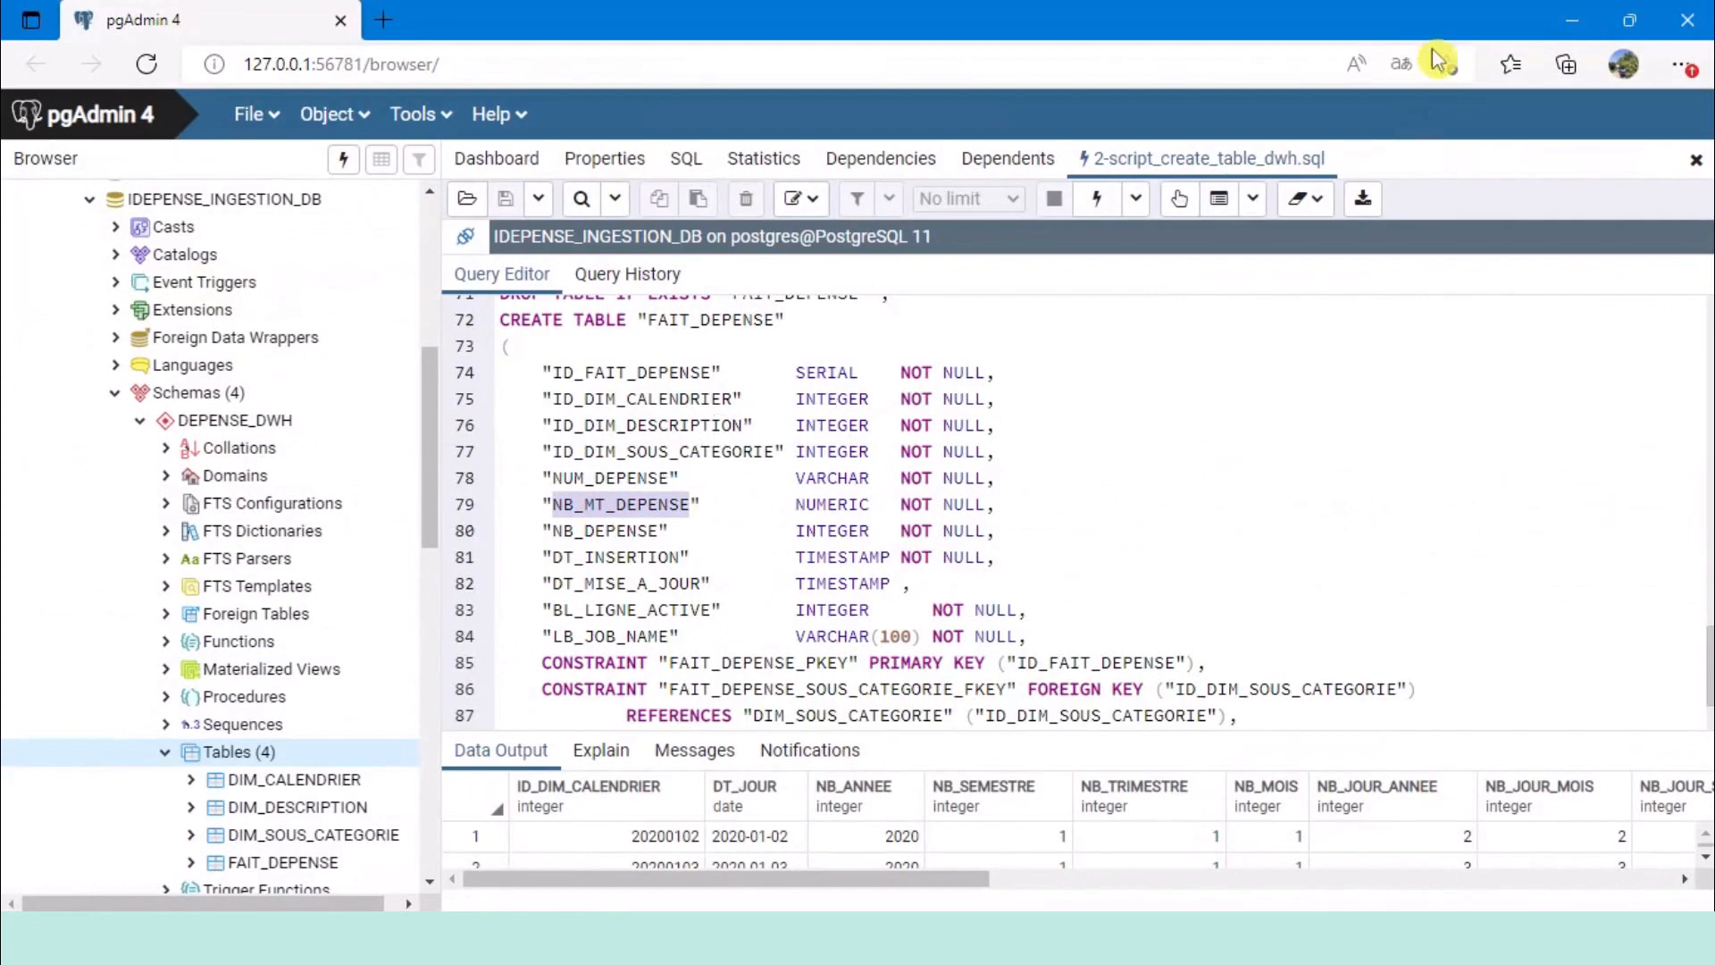
left_click(1571, 21)
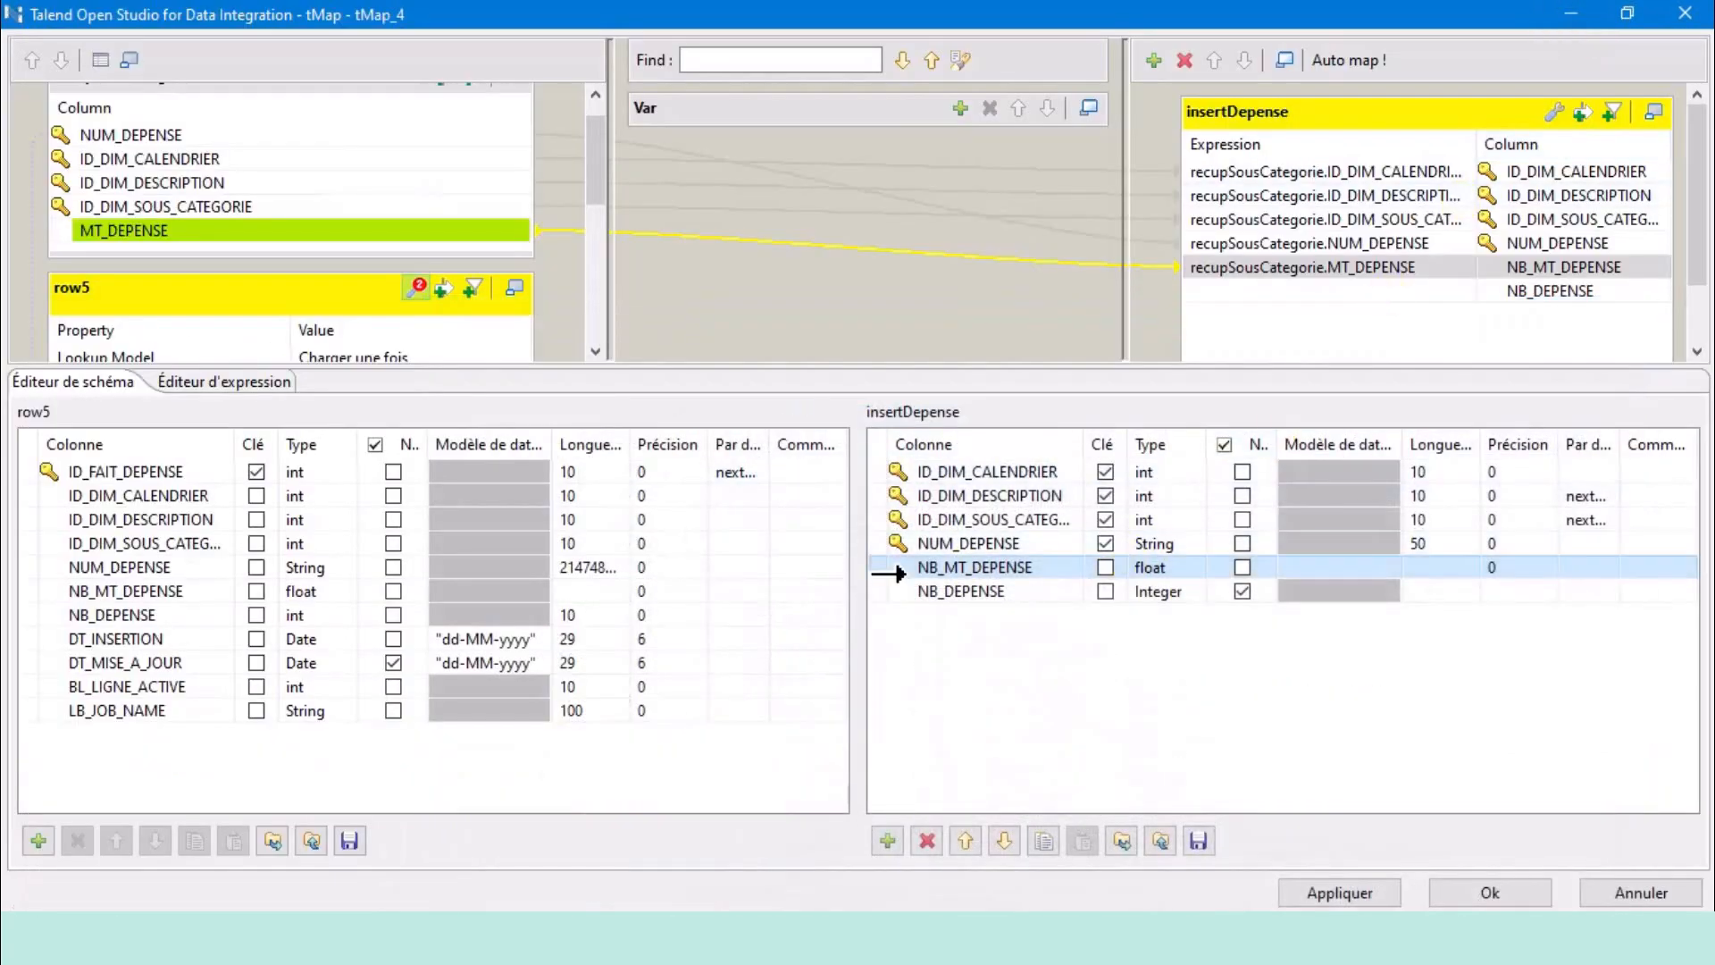
left_click(981, 566)
left_click(984, 568)
left_click(1004, 675)
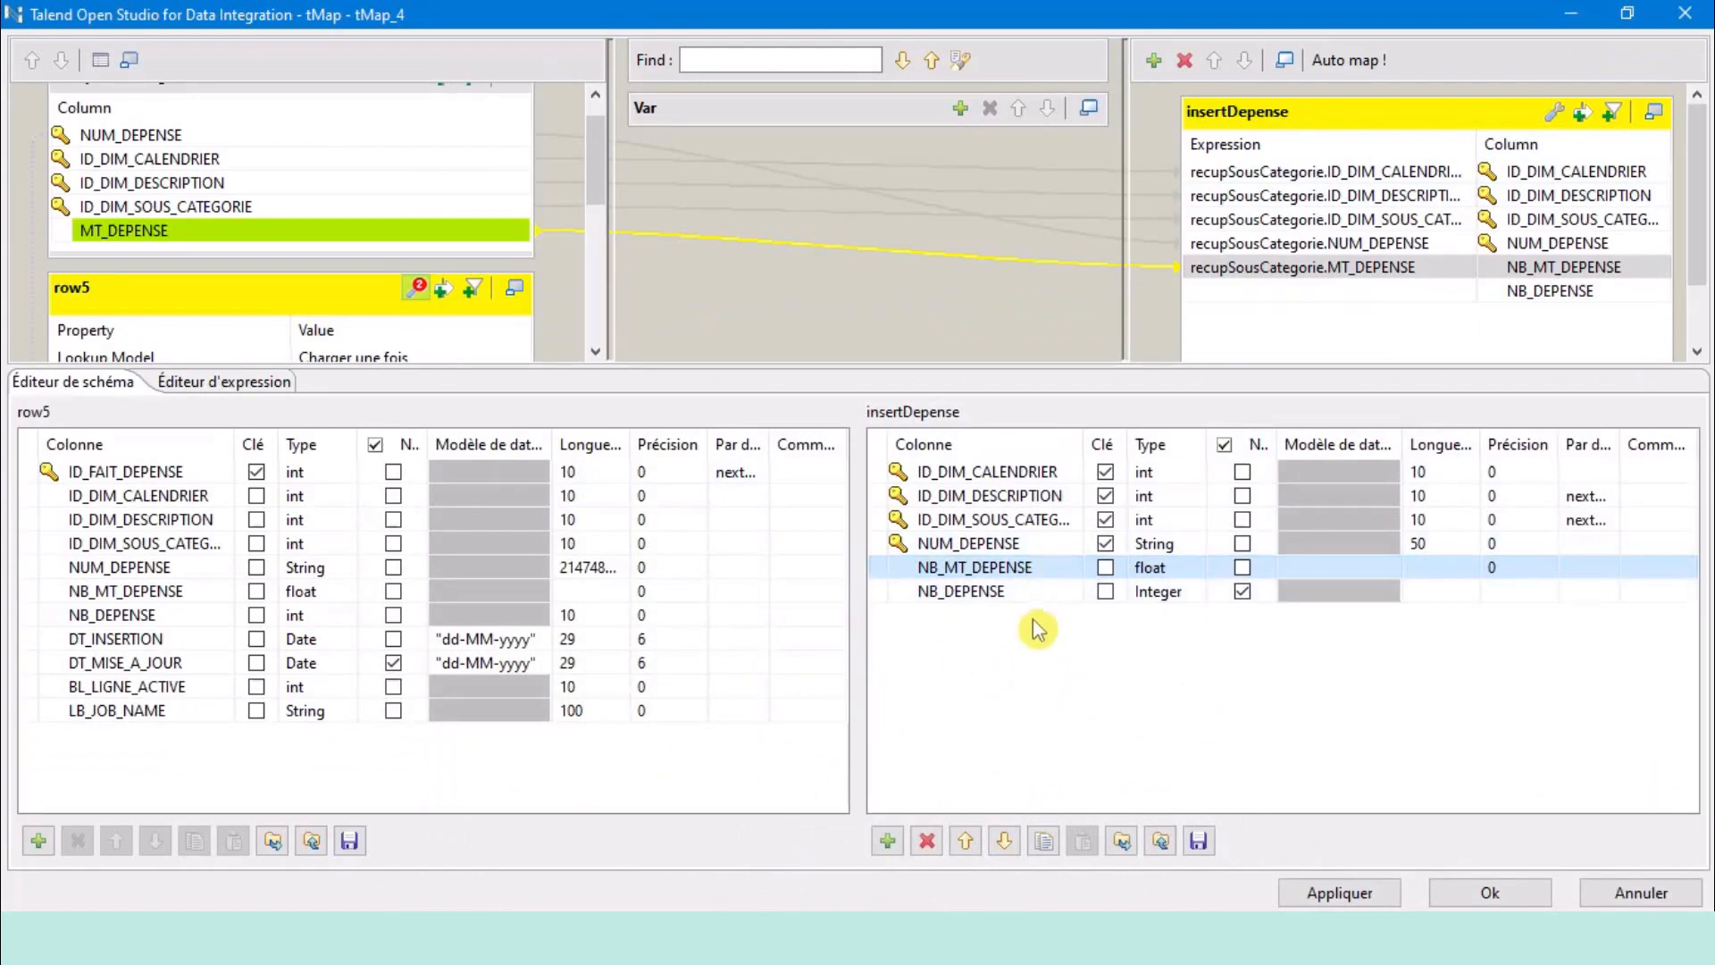
left_click(1008, 669)
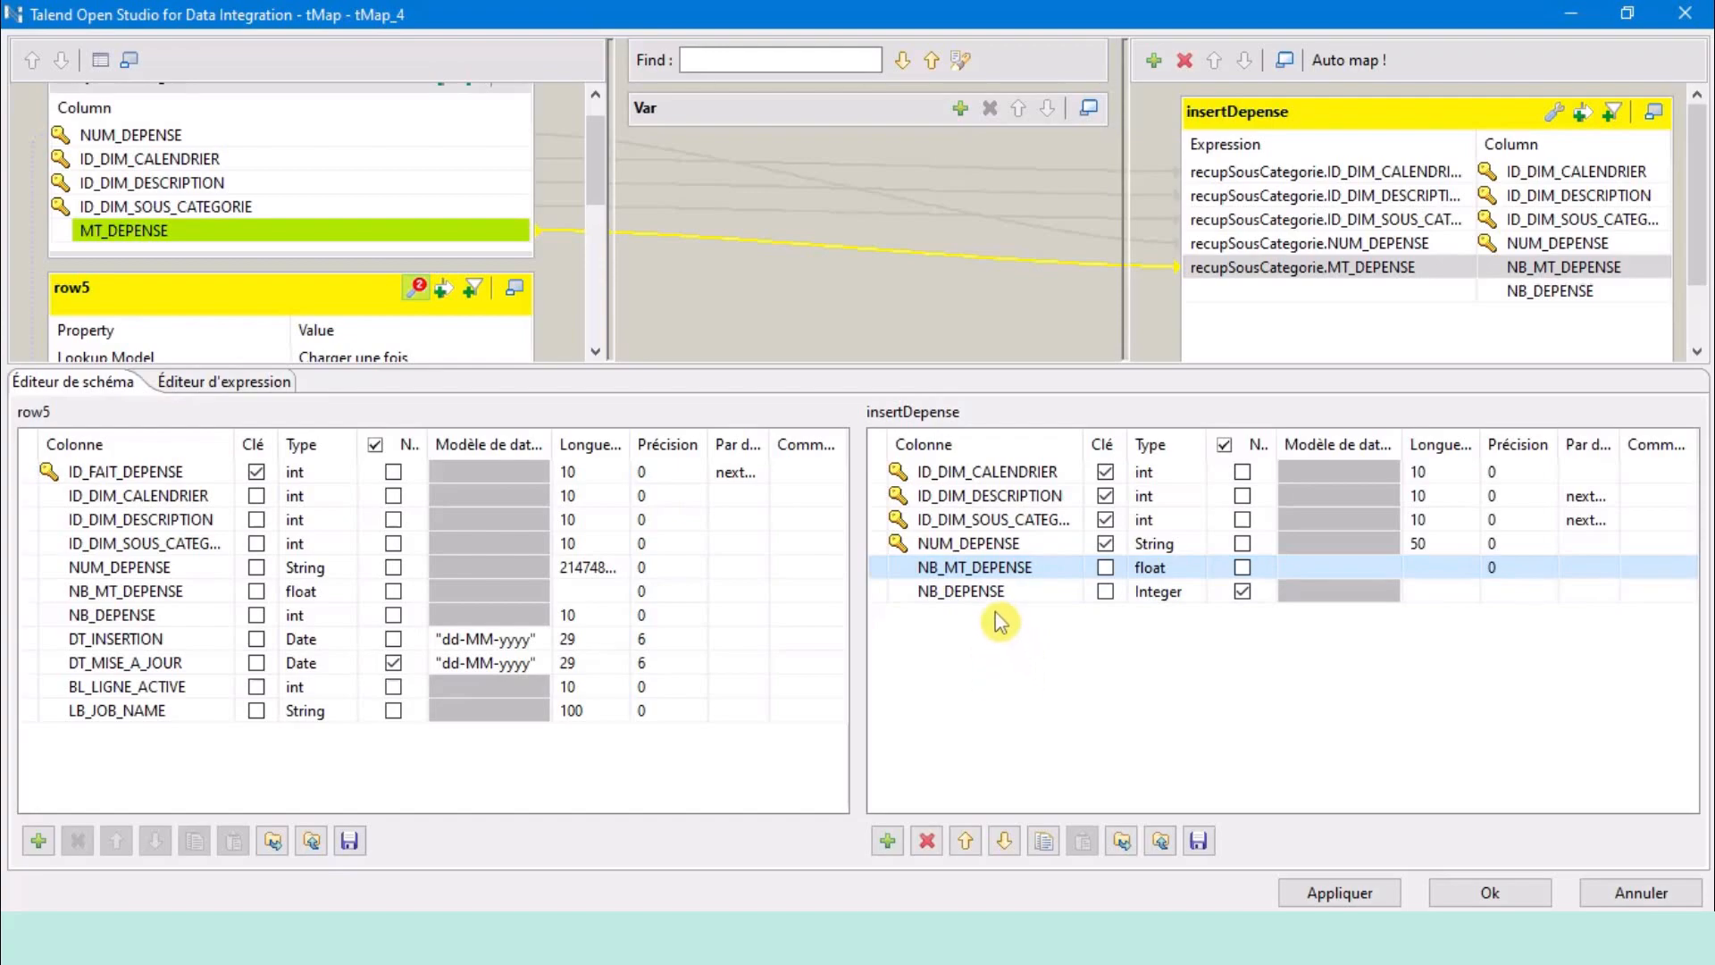
left_click(987, 567)
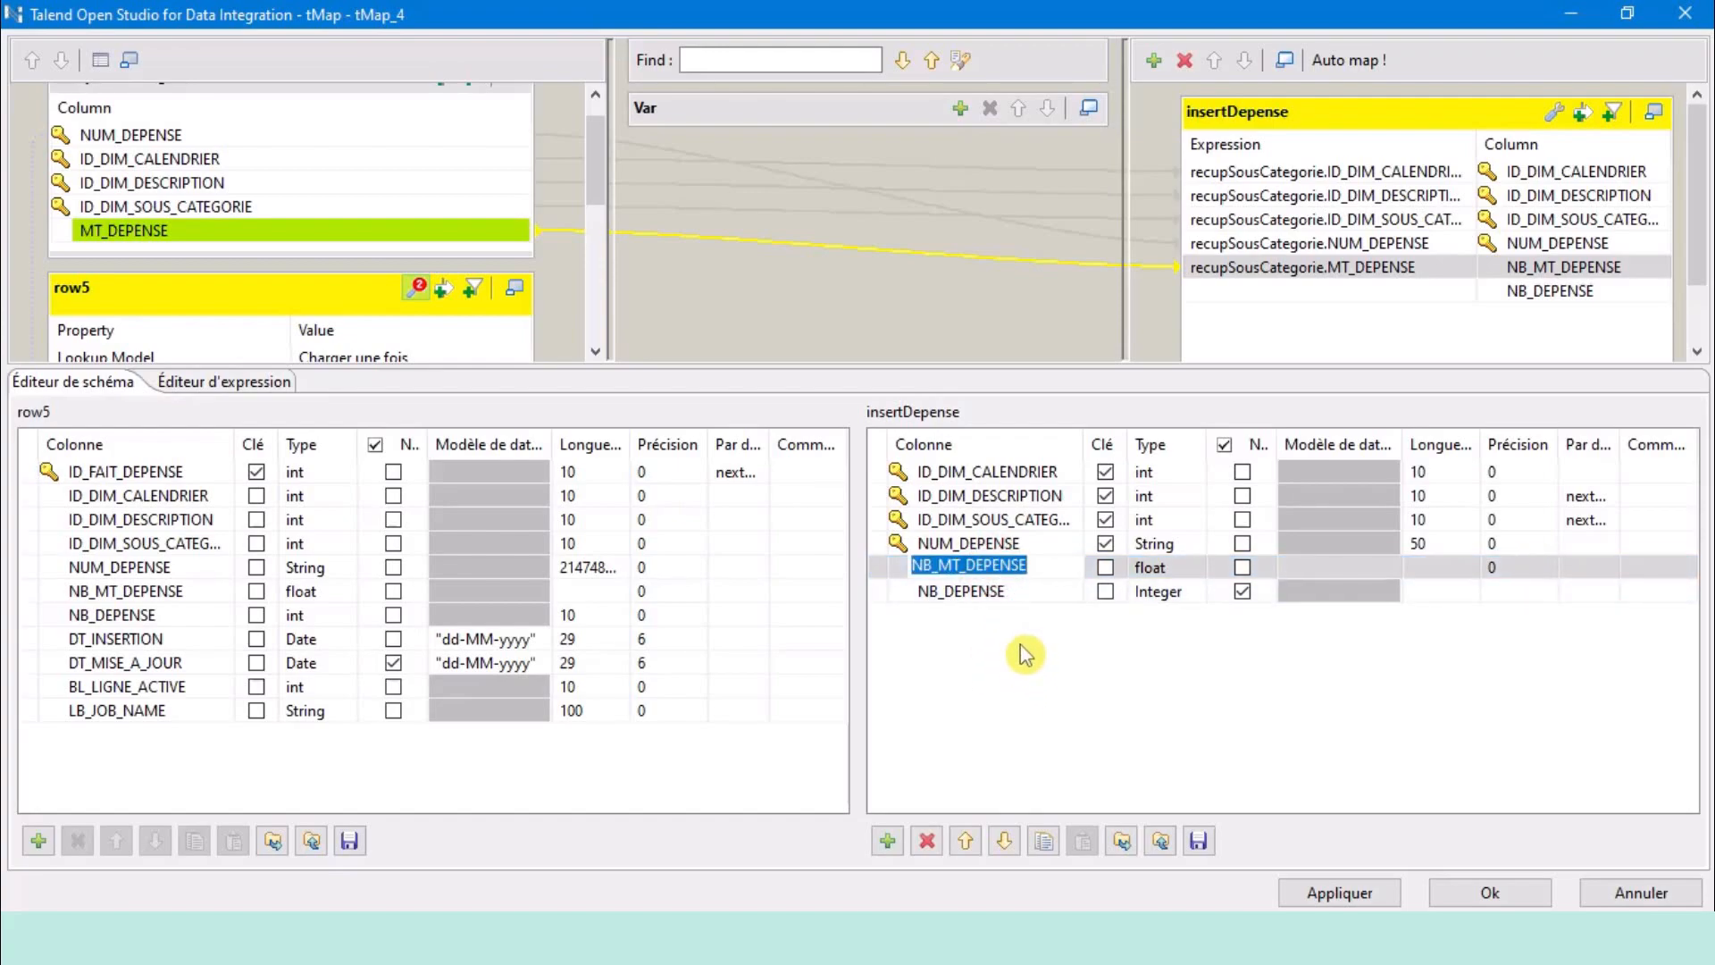
Set the expression of the NB_DEPENSE output column in insertDepense to 1.
left_click(972, 593)
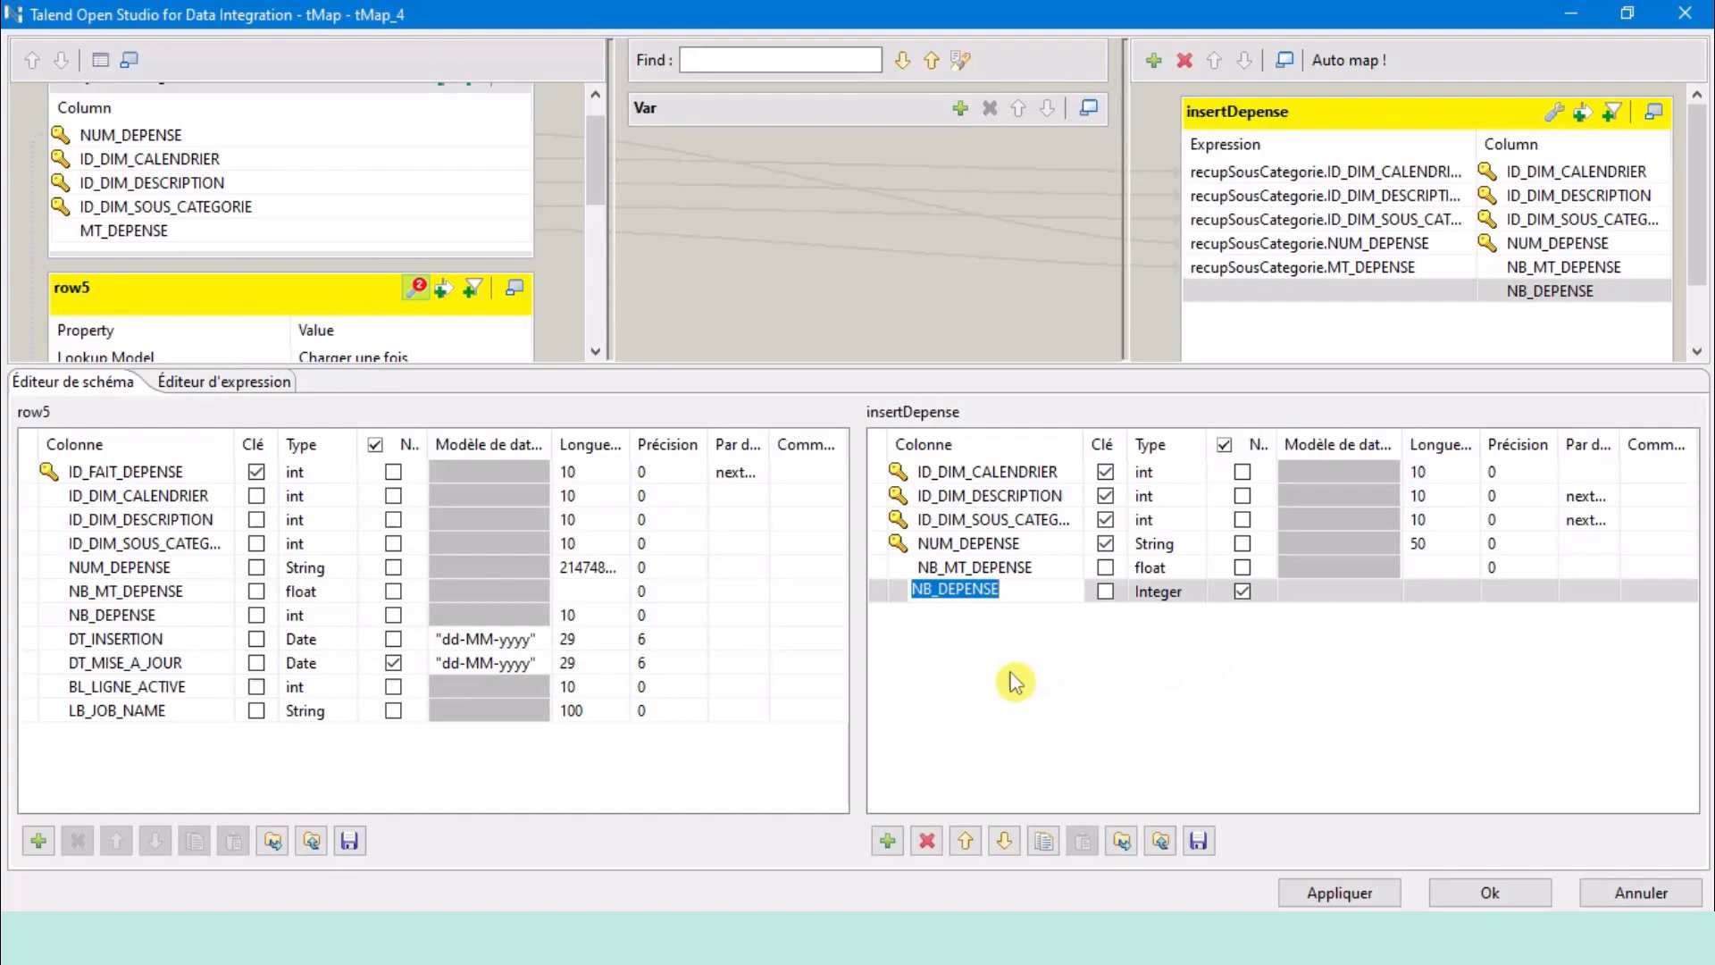
left_click(1381, 292)
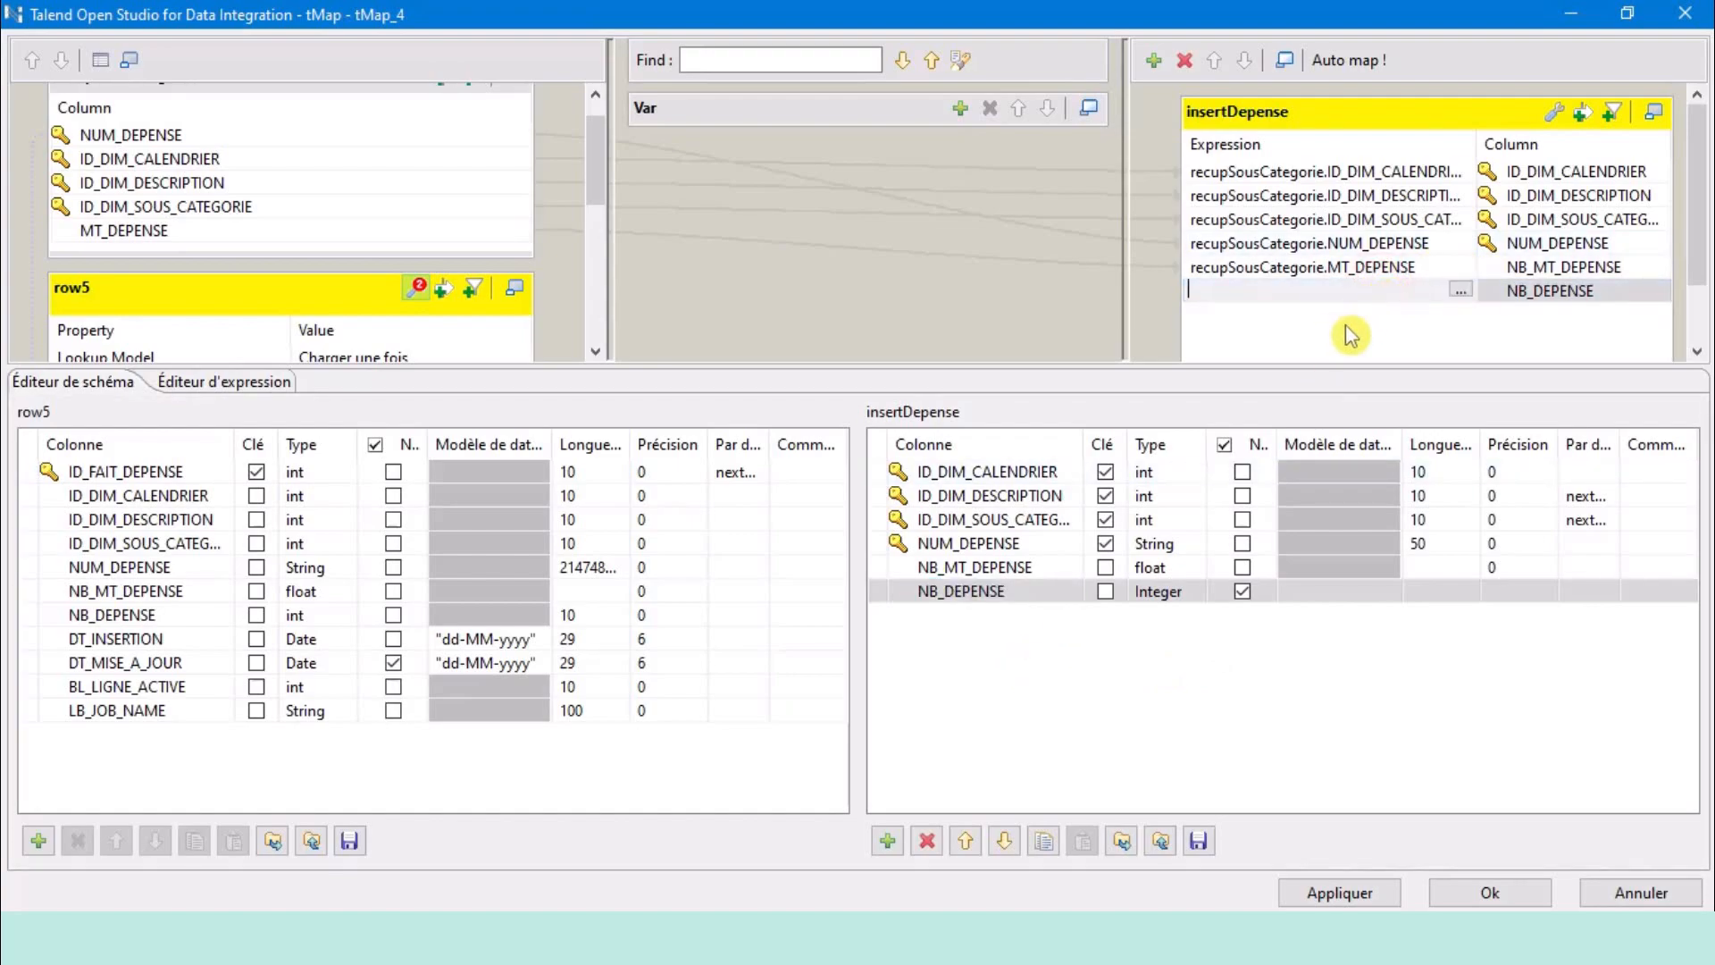
type("1")
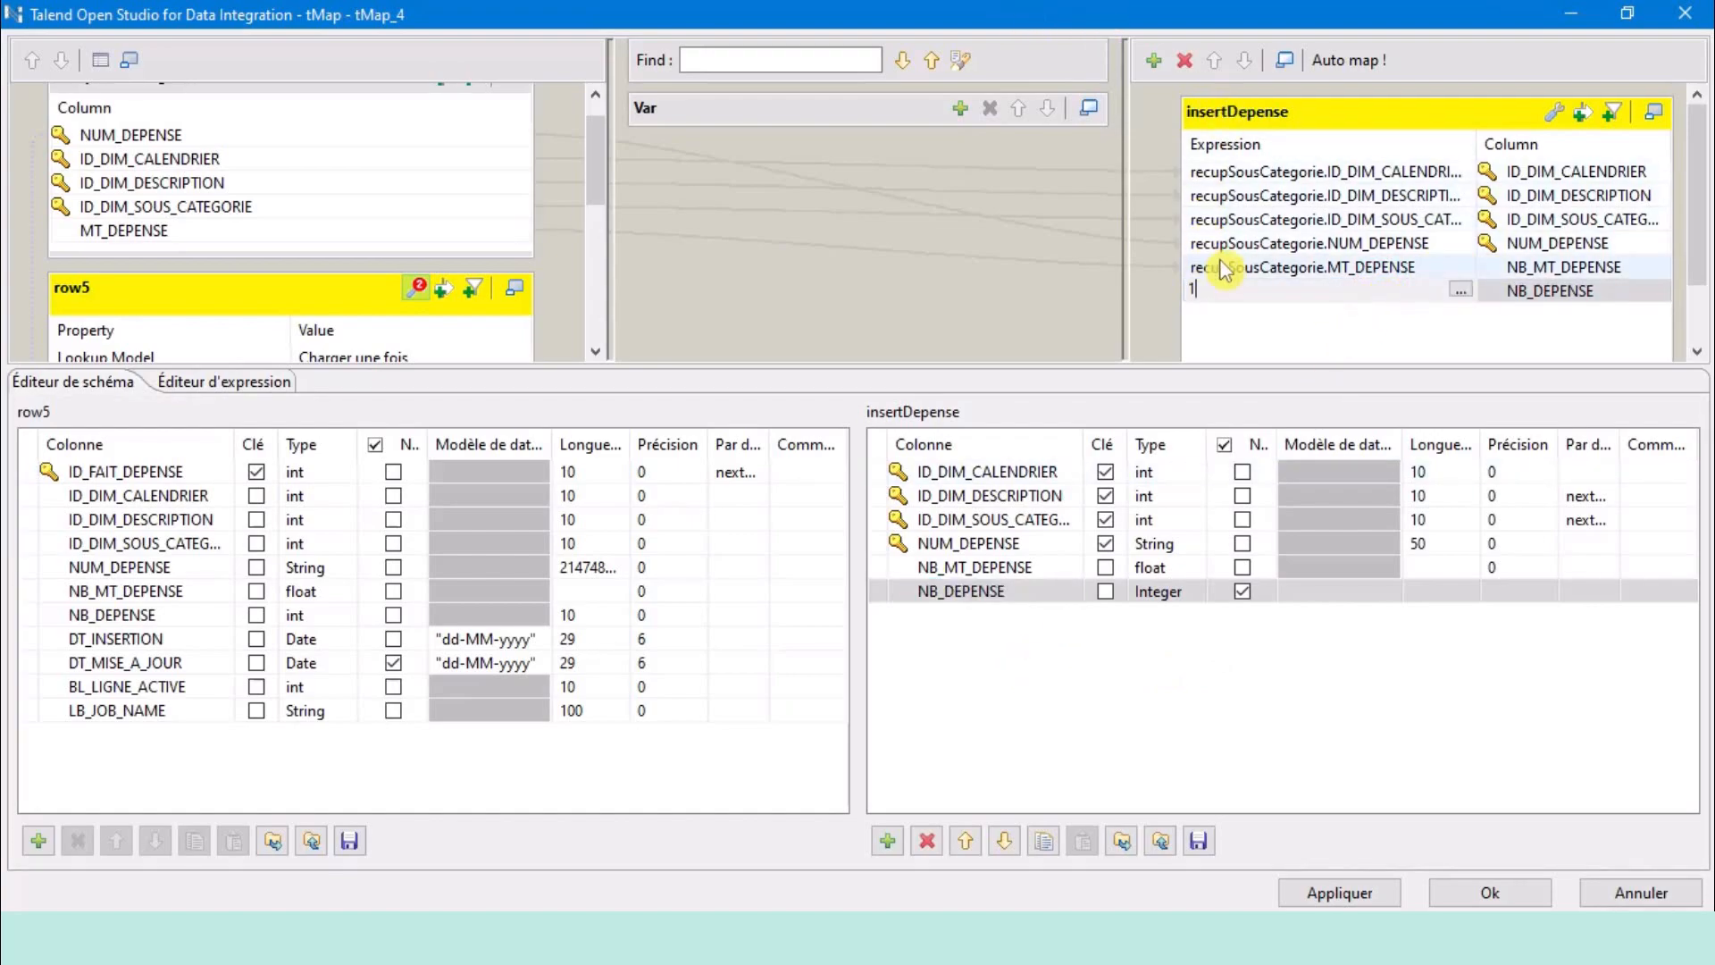
left_click(1250, 266)
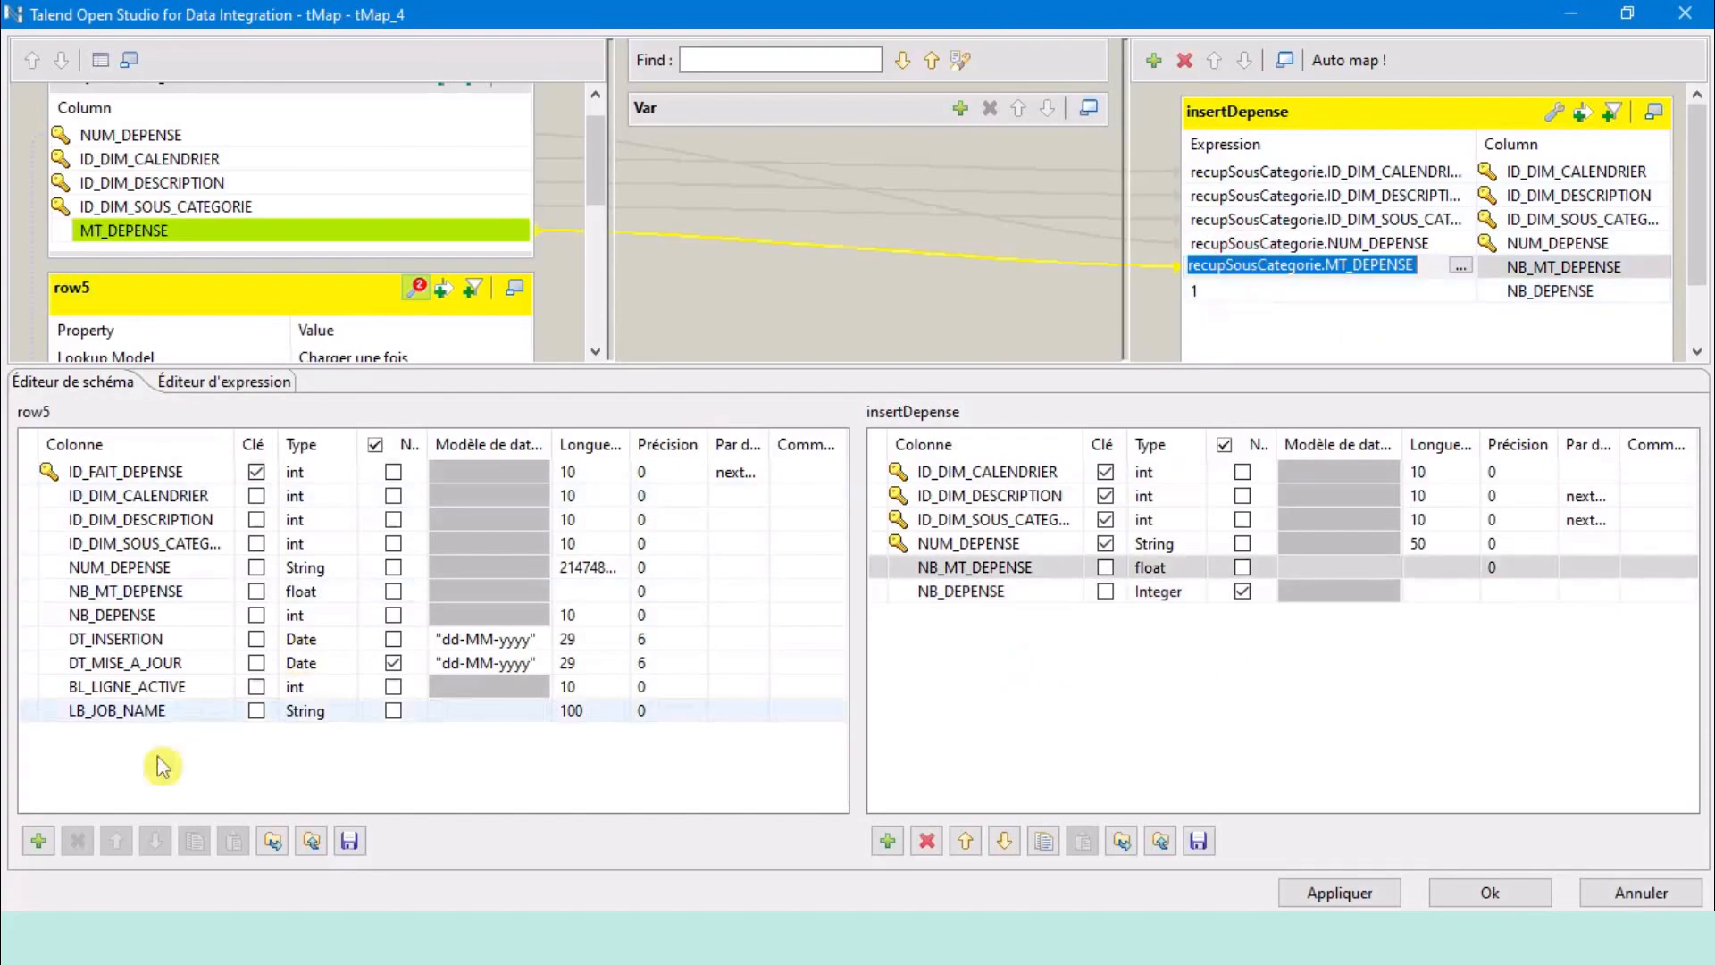
Add the DT_INSERTION column from row5 to the insertDepense output below NB_DEPENSE.
left_click(117, 637)
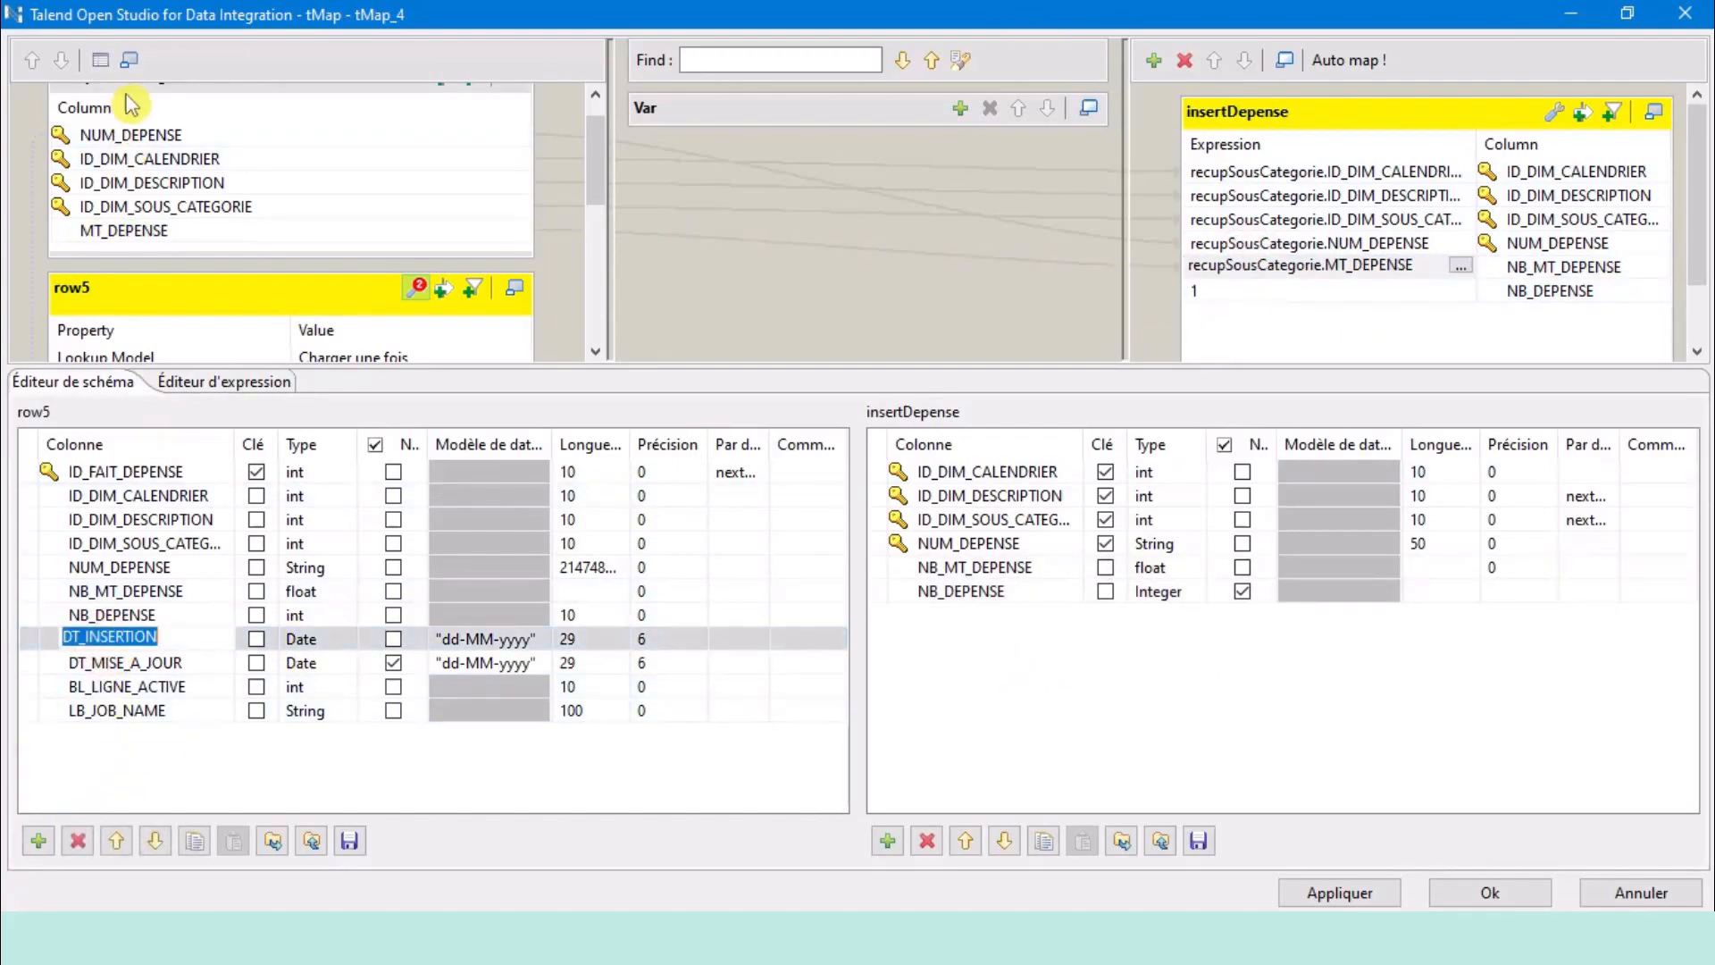
scroll(447, 263, "down", 5)
left_click_drag(431, 237, 1346, 314)
Replace the DT_INSERTION expression in insertDepense with TalendDate.getCurrentDate().
left_click(1322, 229)
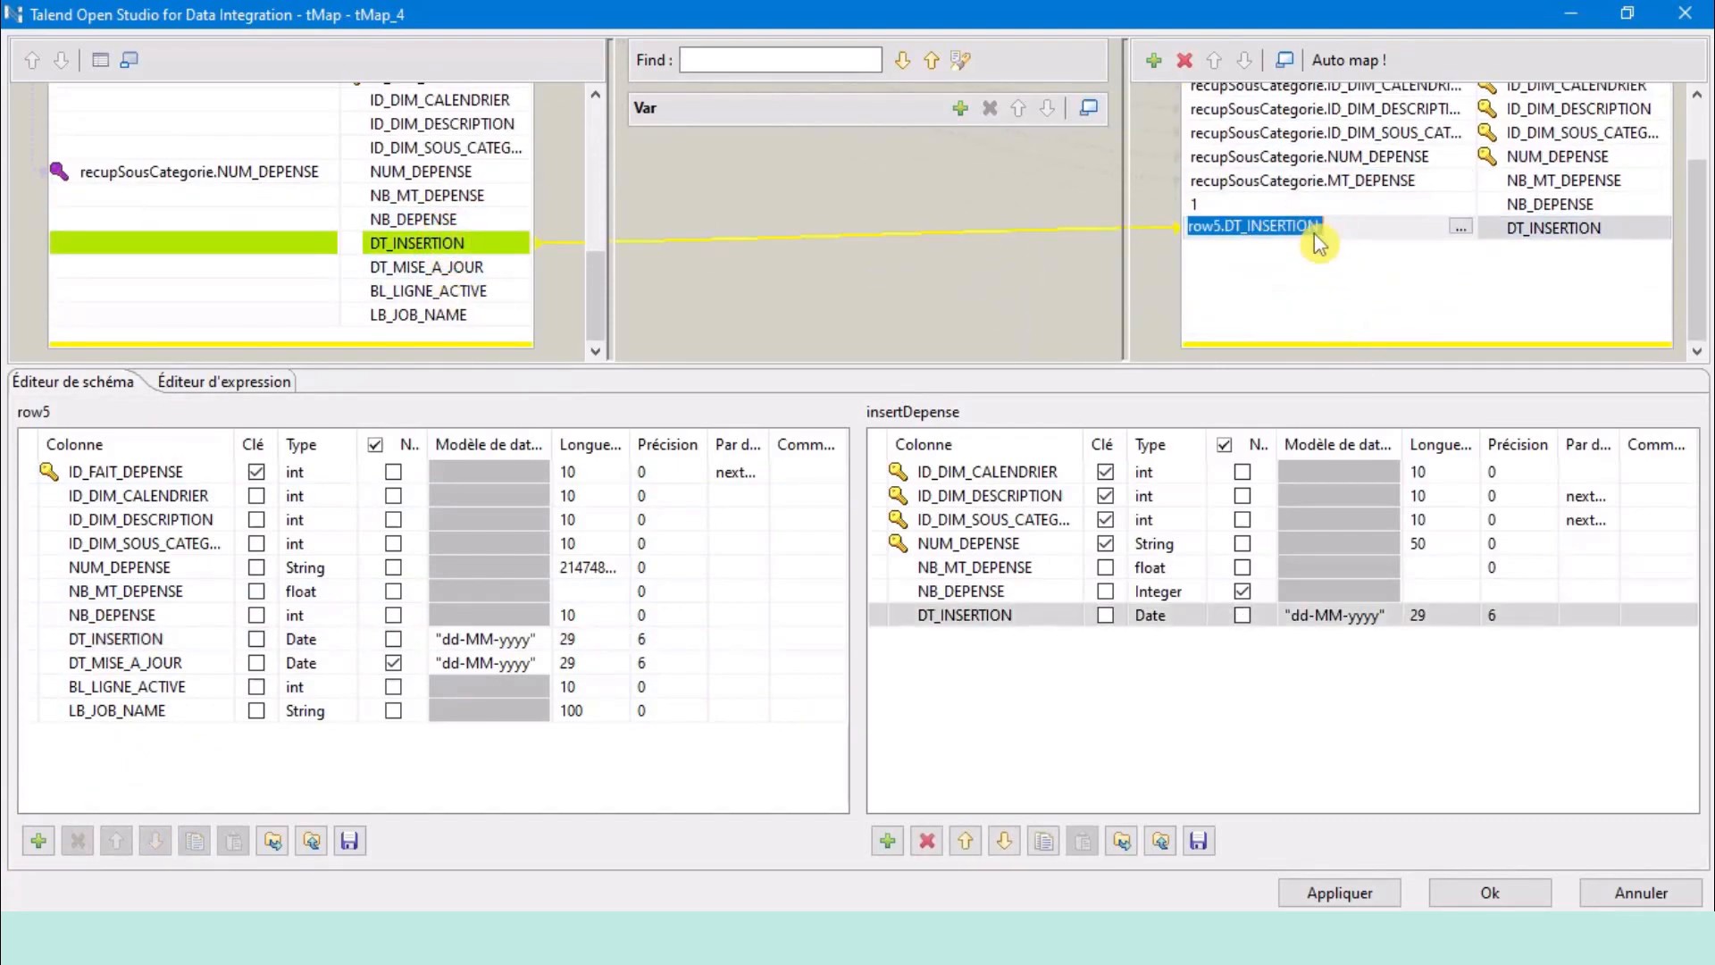
key("Delete")
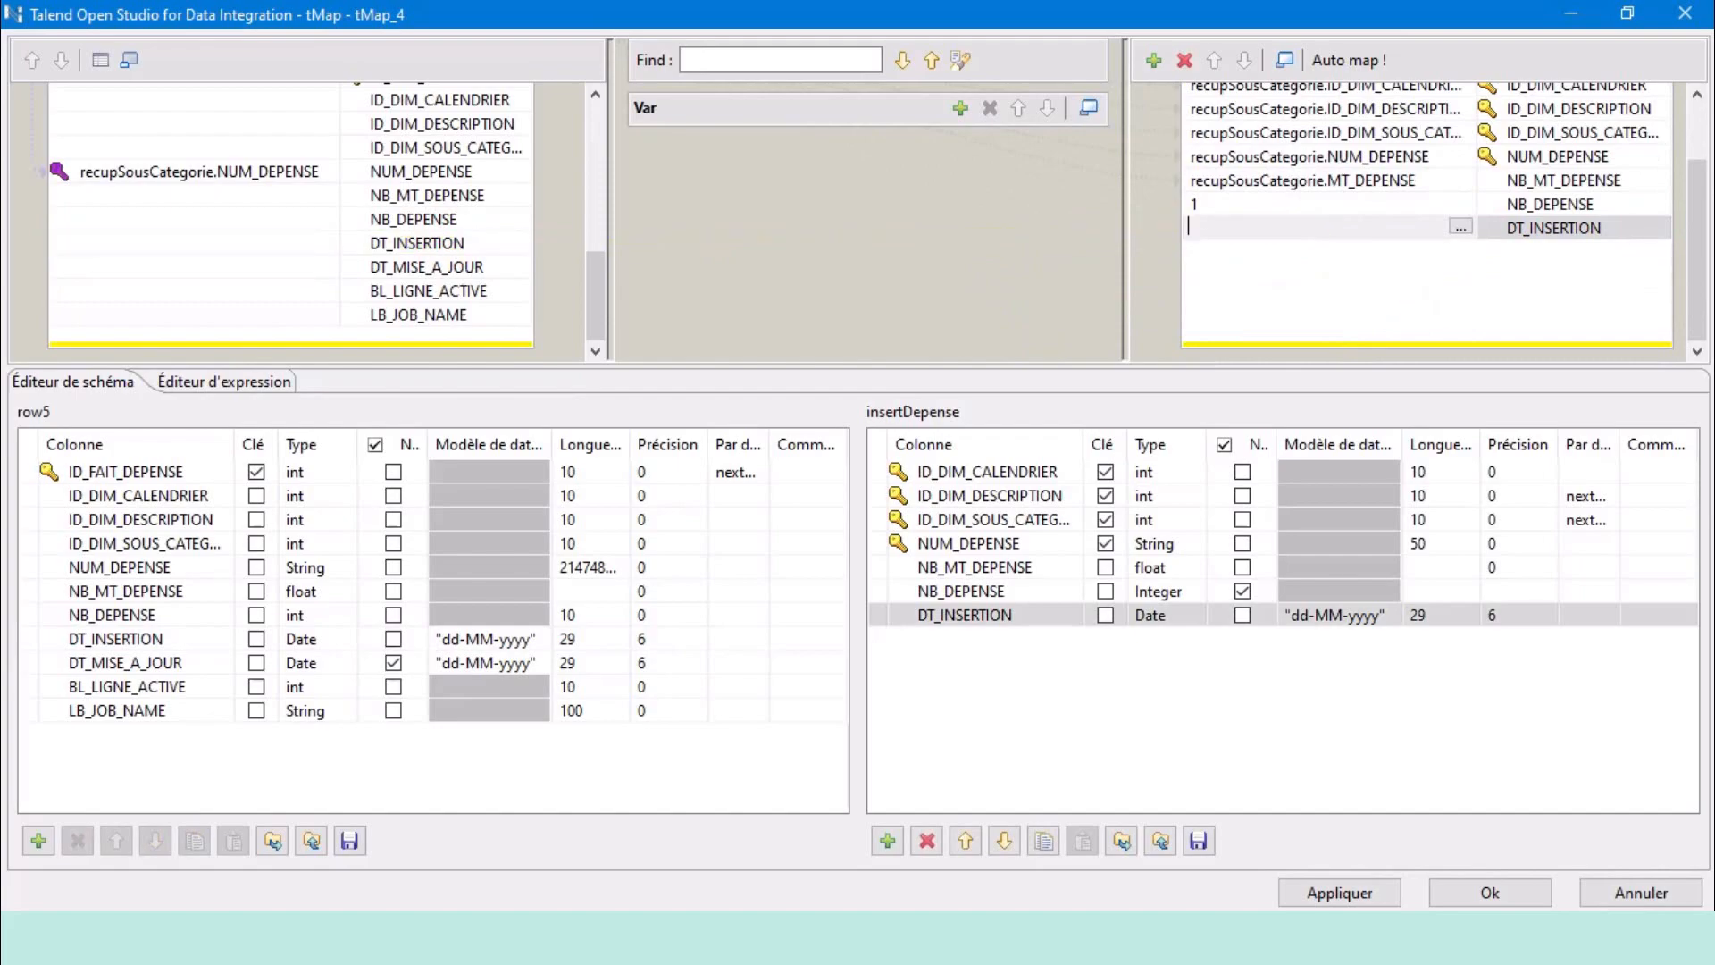
key("ctrl+space")
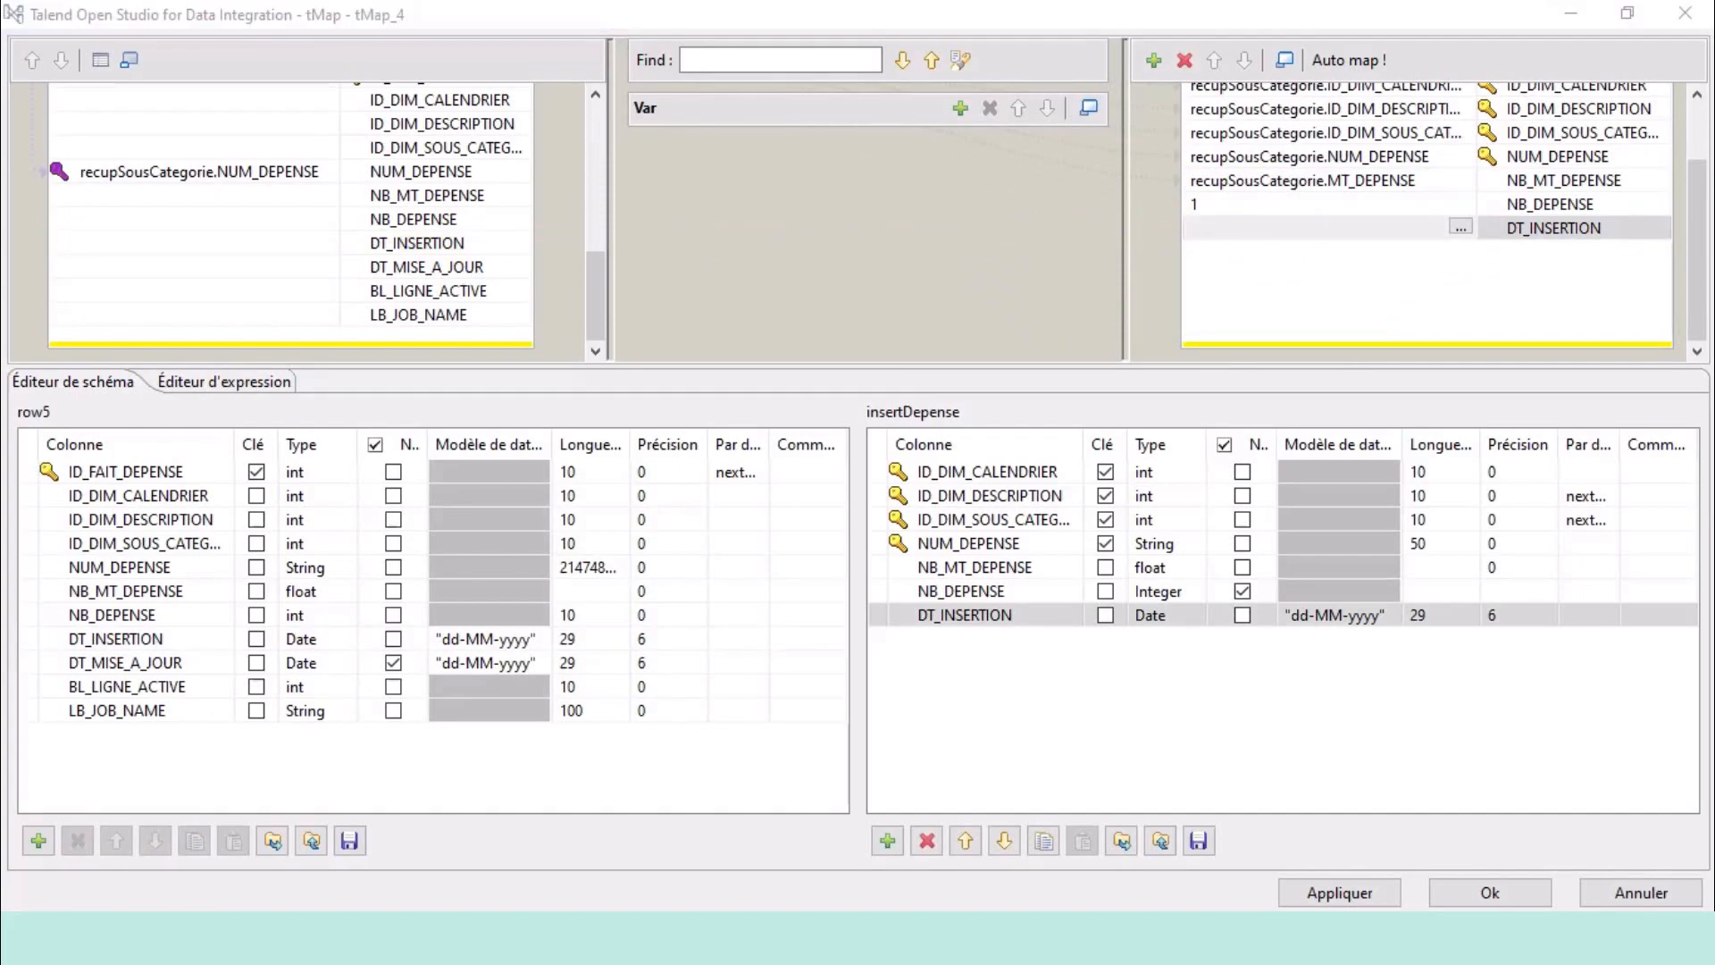
left_click(1325, 229)
type("TalendDate.getCurrentDate()")
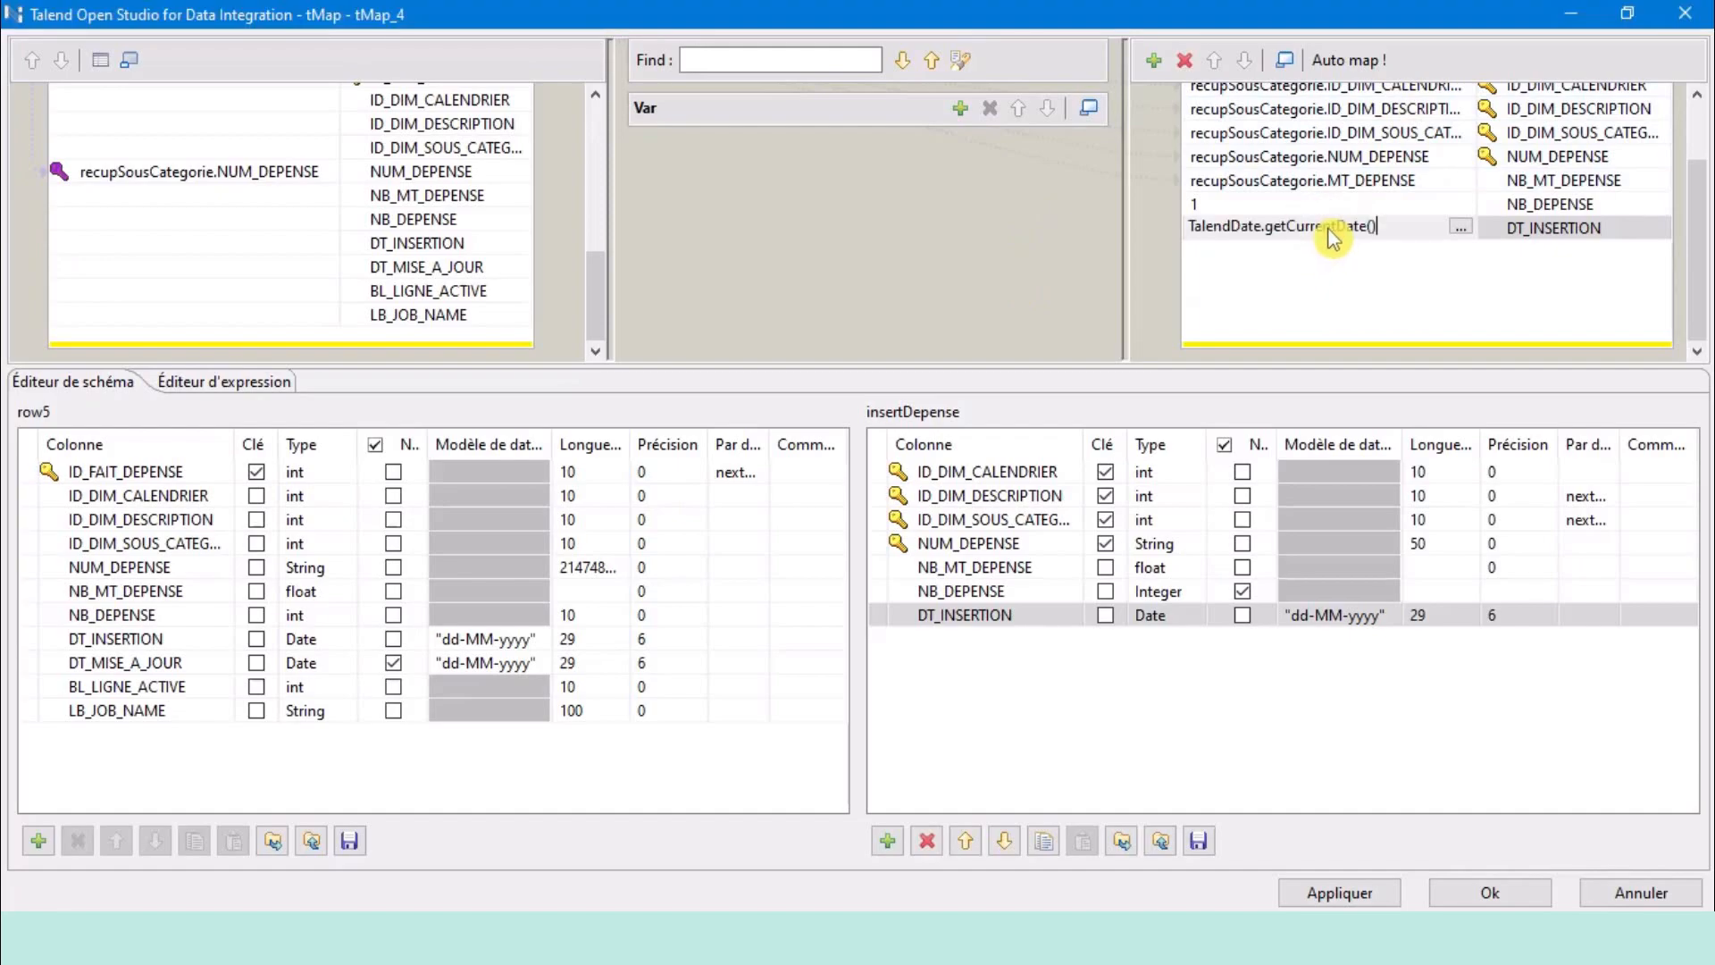
left_click(1340, 295)
key("Up")
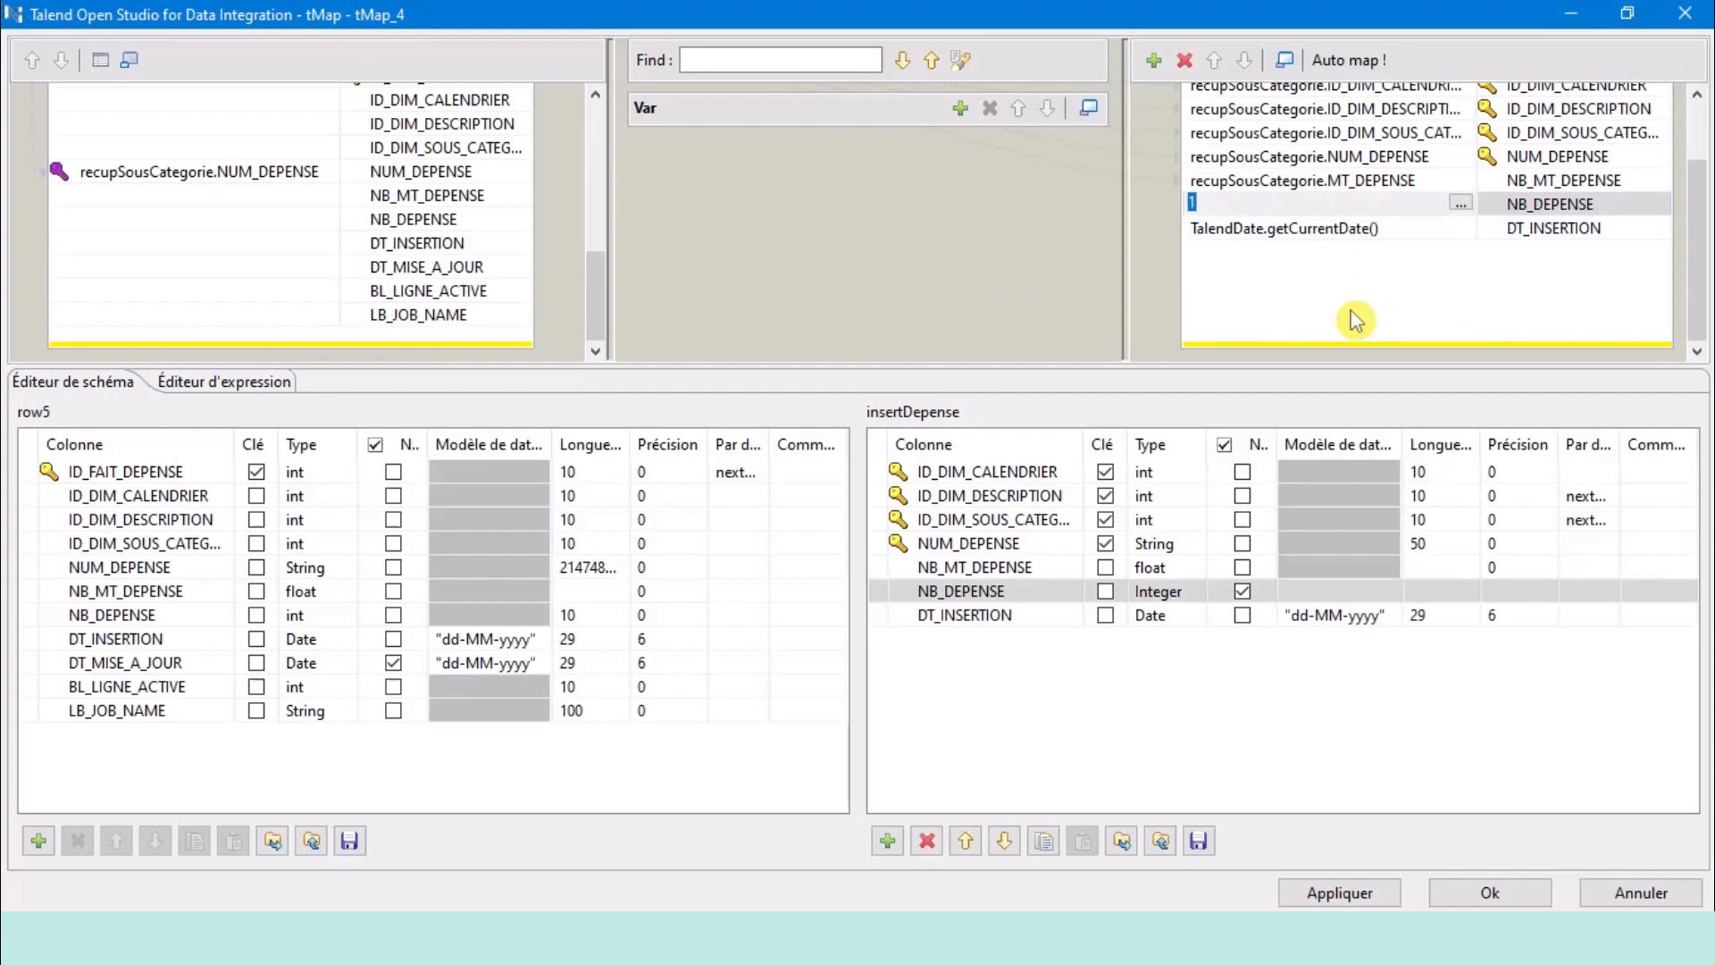
left_click(1004, 718)
left_click(982, 618)
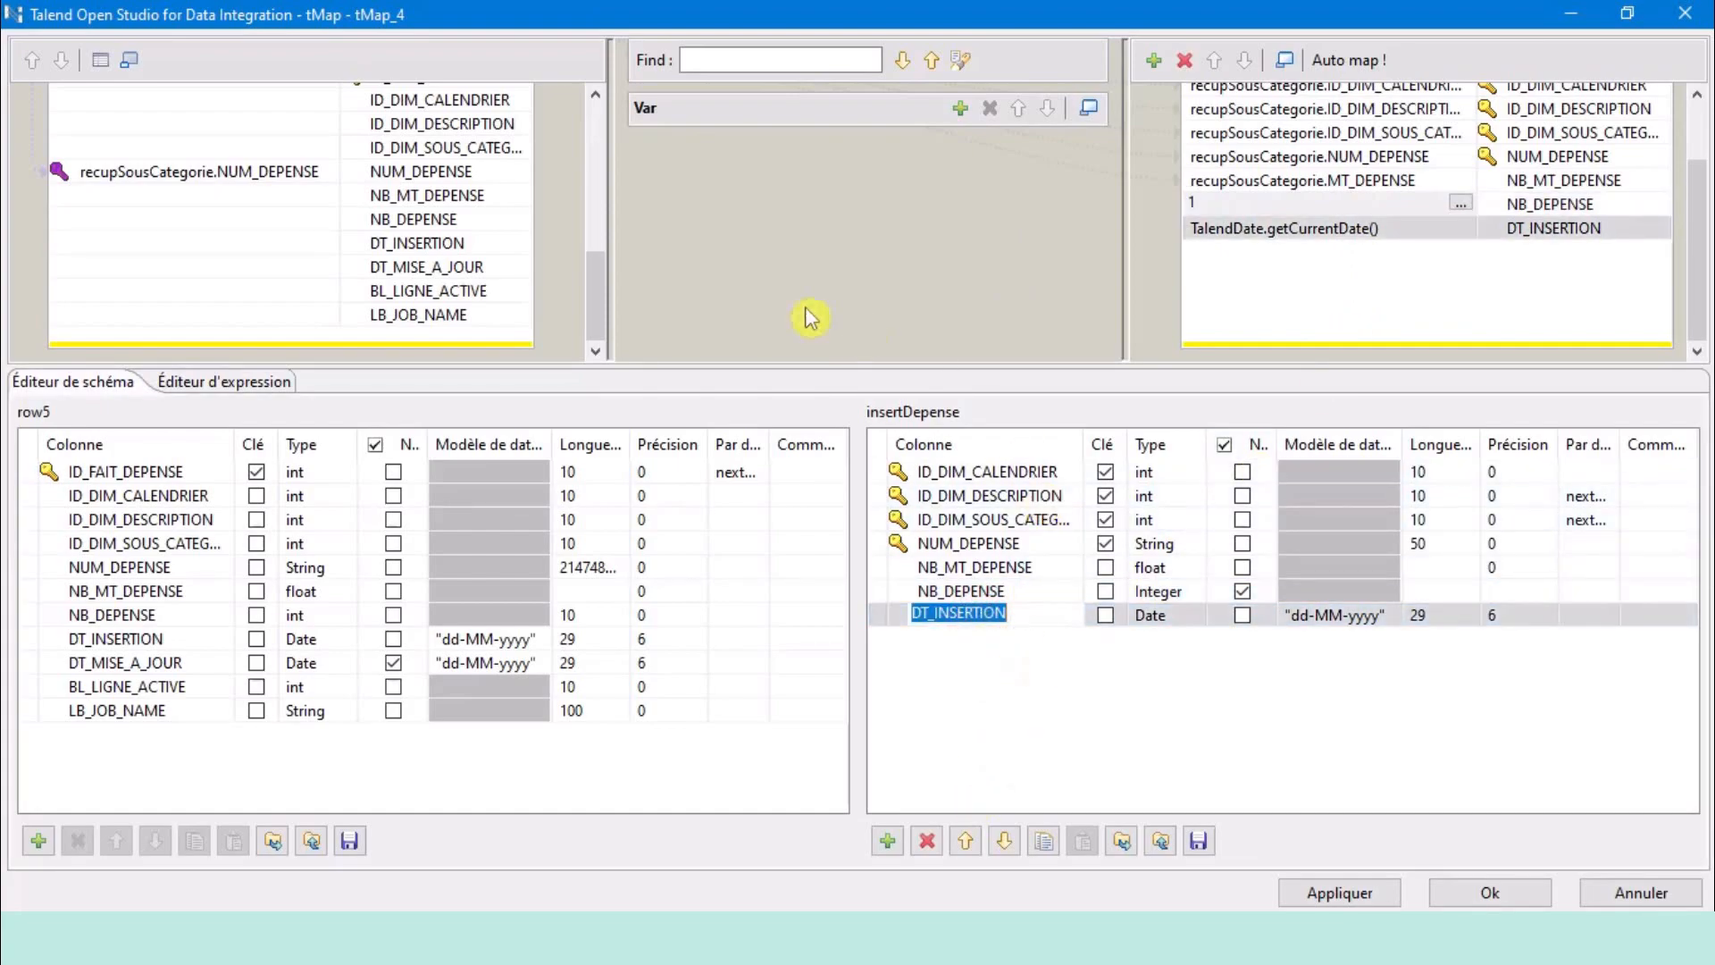
Add the BL_LIGNE_ACTIVE and LB_JOB_NAME columns from row5 to the insertDepense output.
left_click(446, 295)
left_click_drag(447, 299, 1548, 331)
scroll(1473, 317, "down", 1)
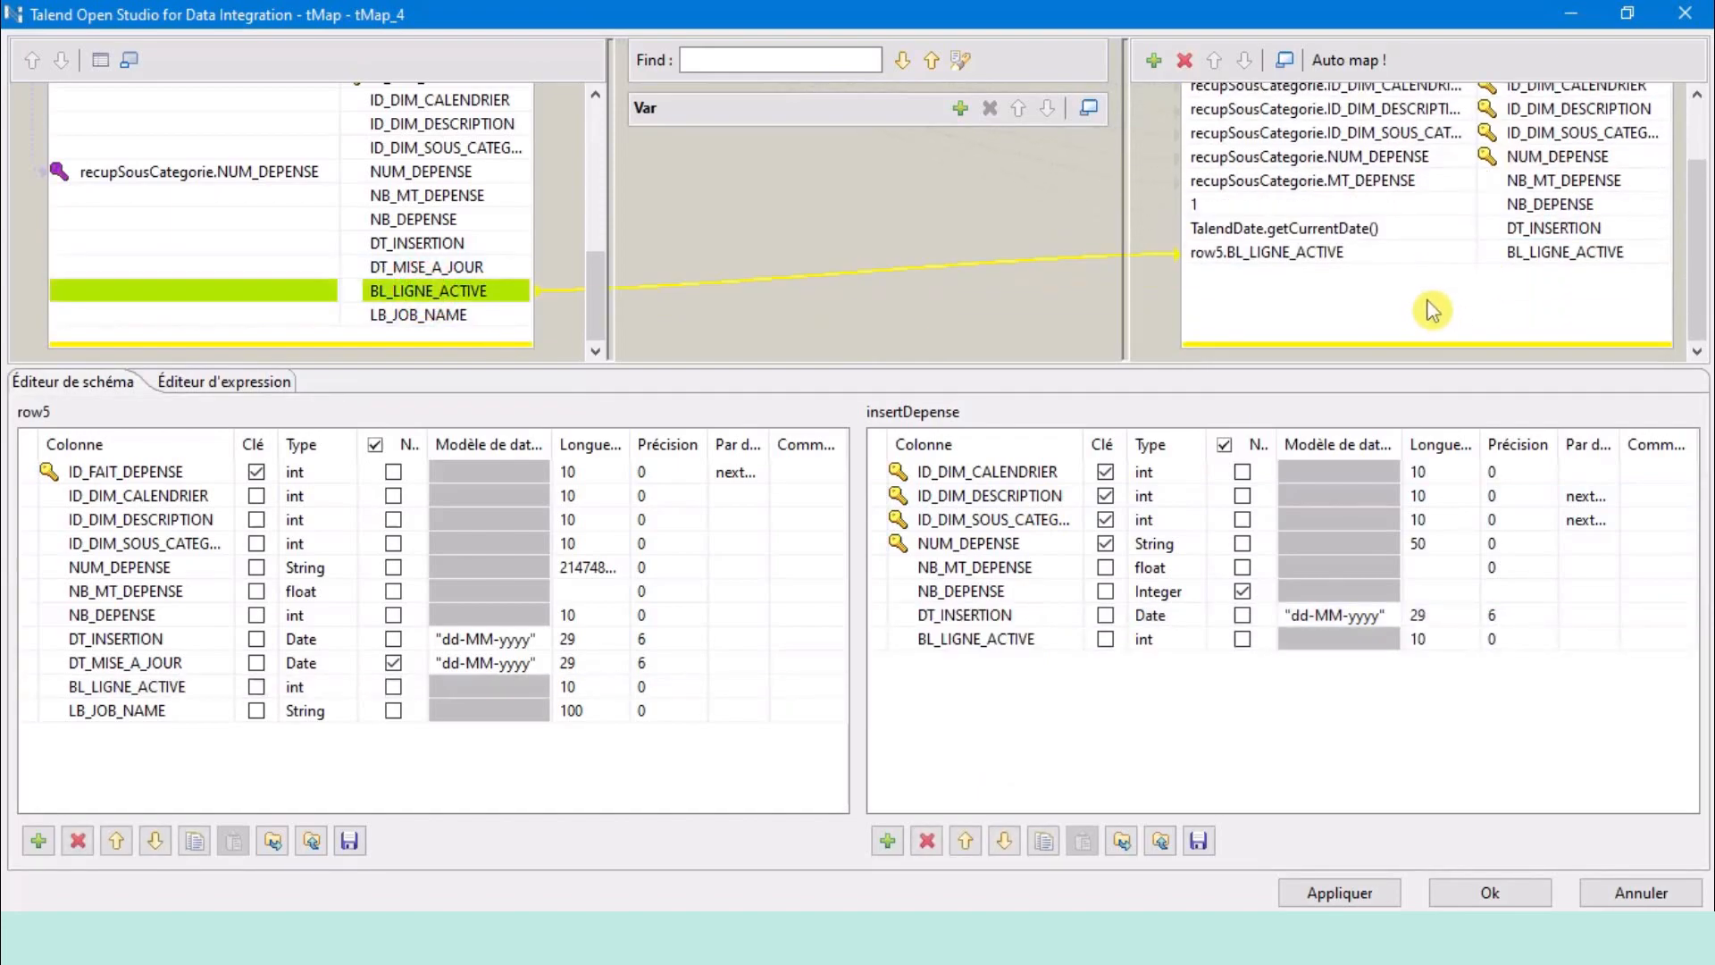
left_click_drag(452, 316, 1422, 333)
In insertDepense, set the BL_LIGNE_ACTIVE expression to 1 and the LB_JOB_NAME expression to jobName.
left_click(1337, 253)
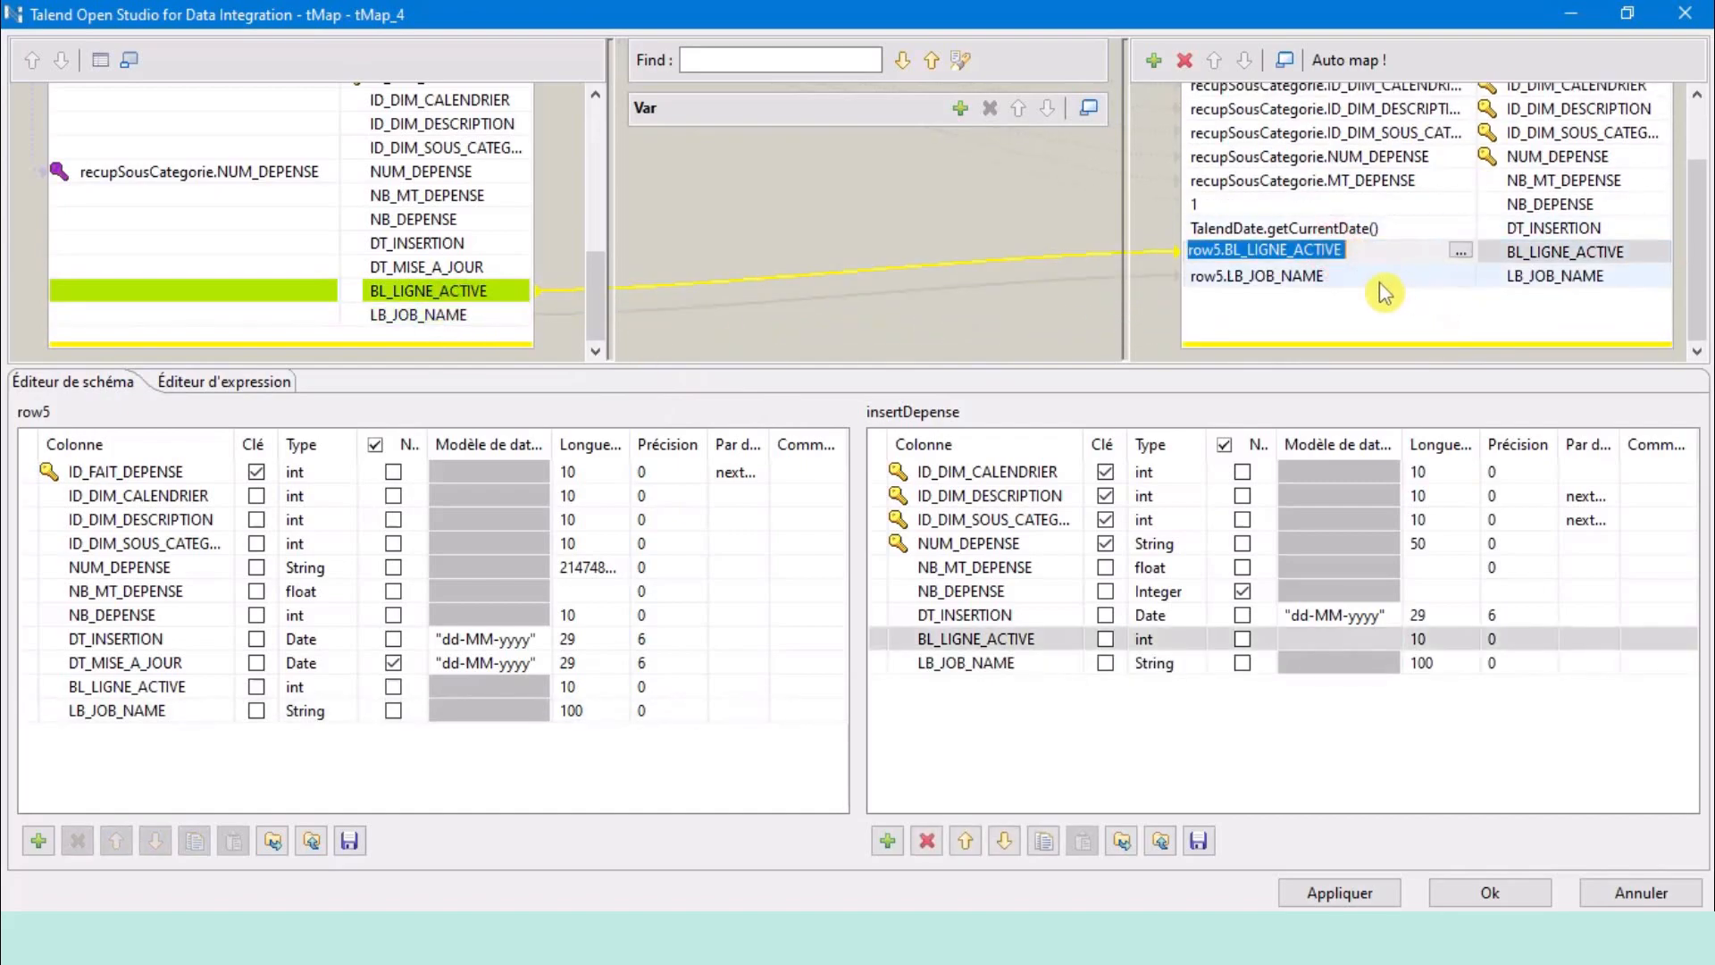
key("Delete")
type("1")
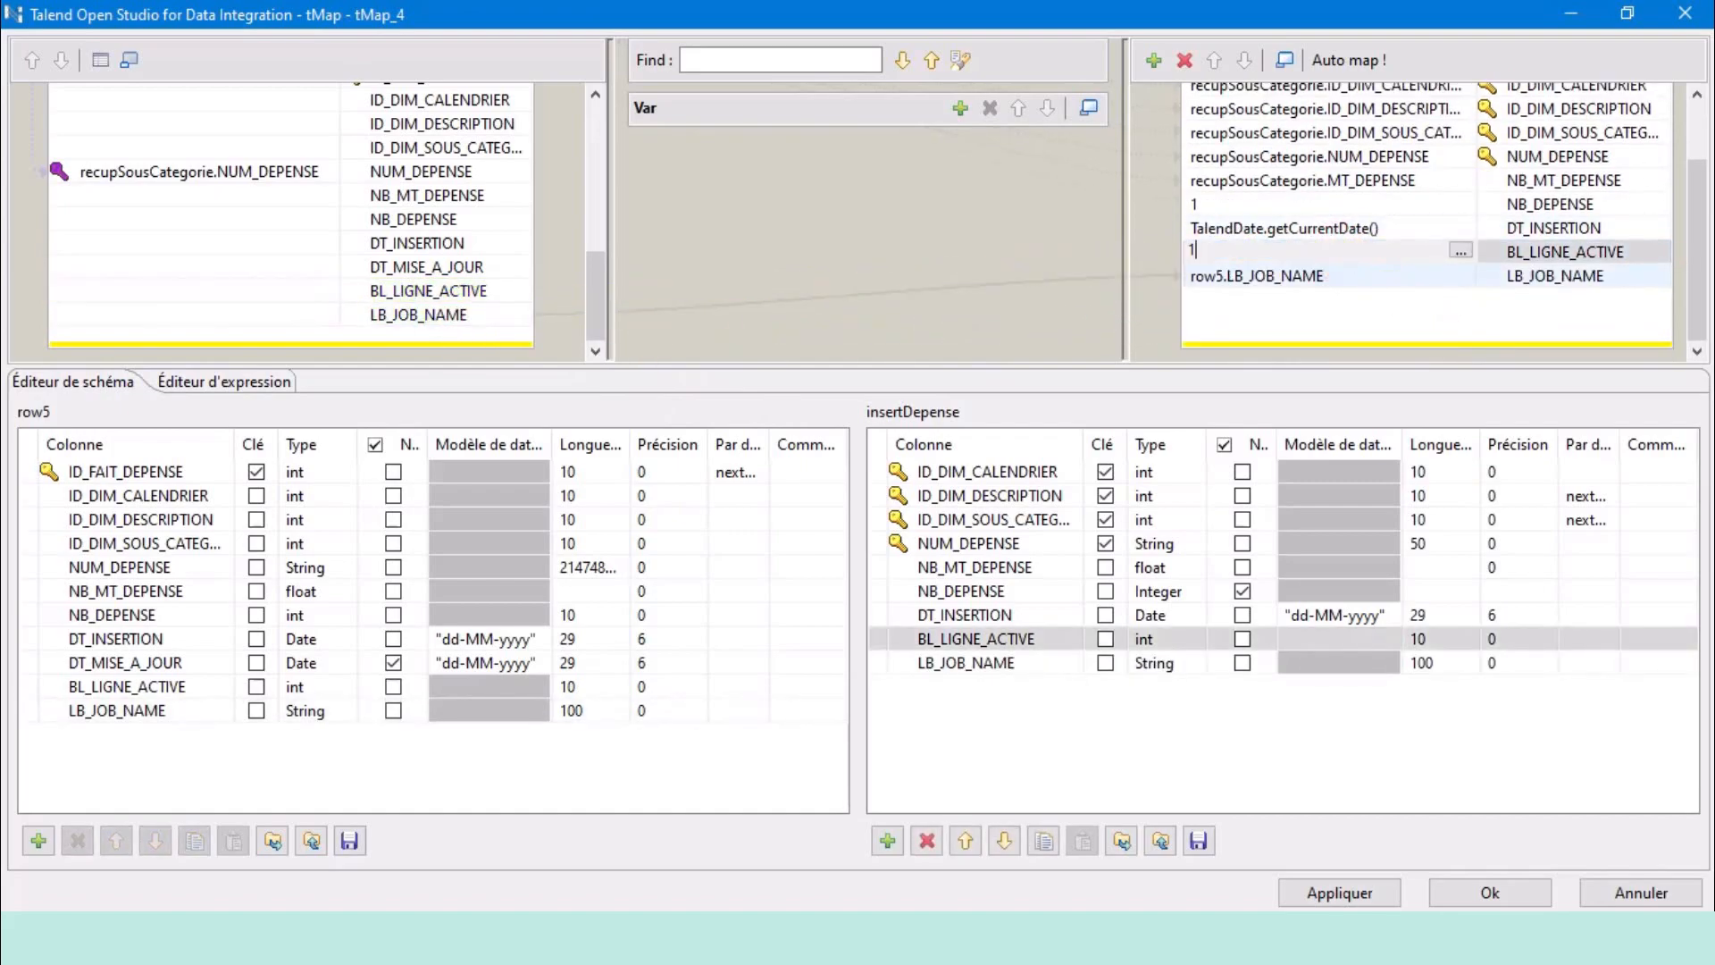
left_click(1347, 277)
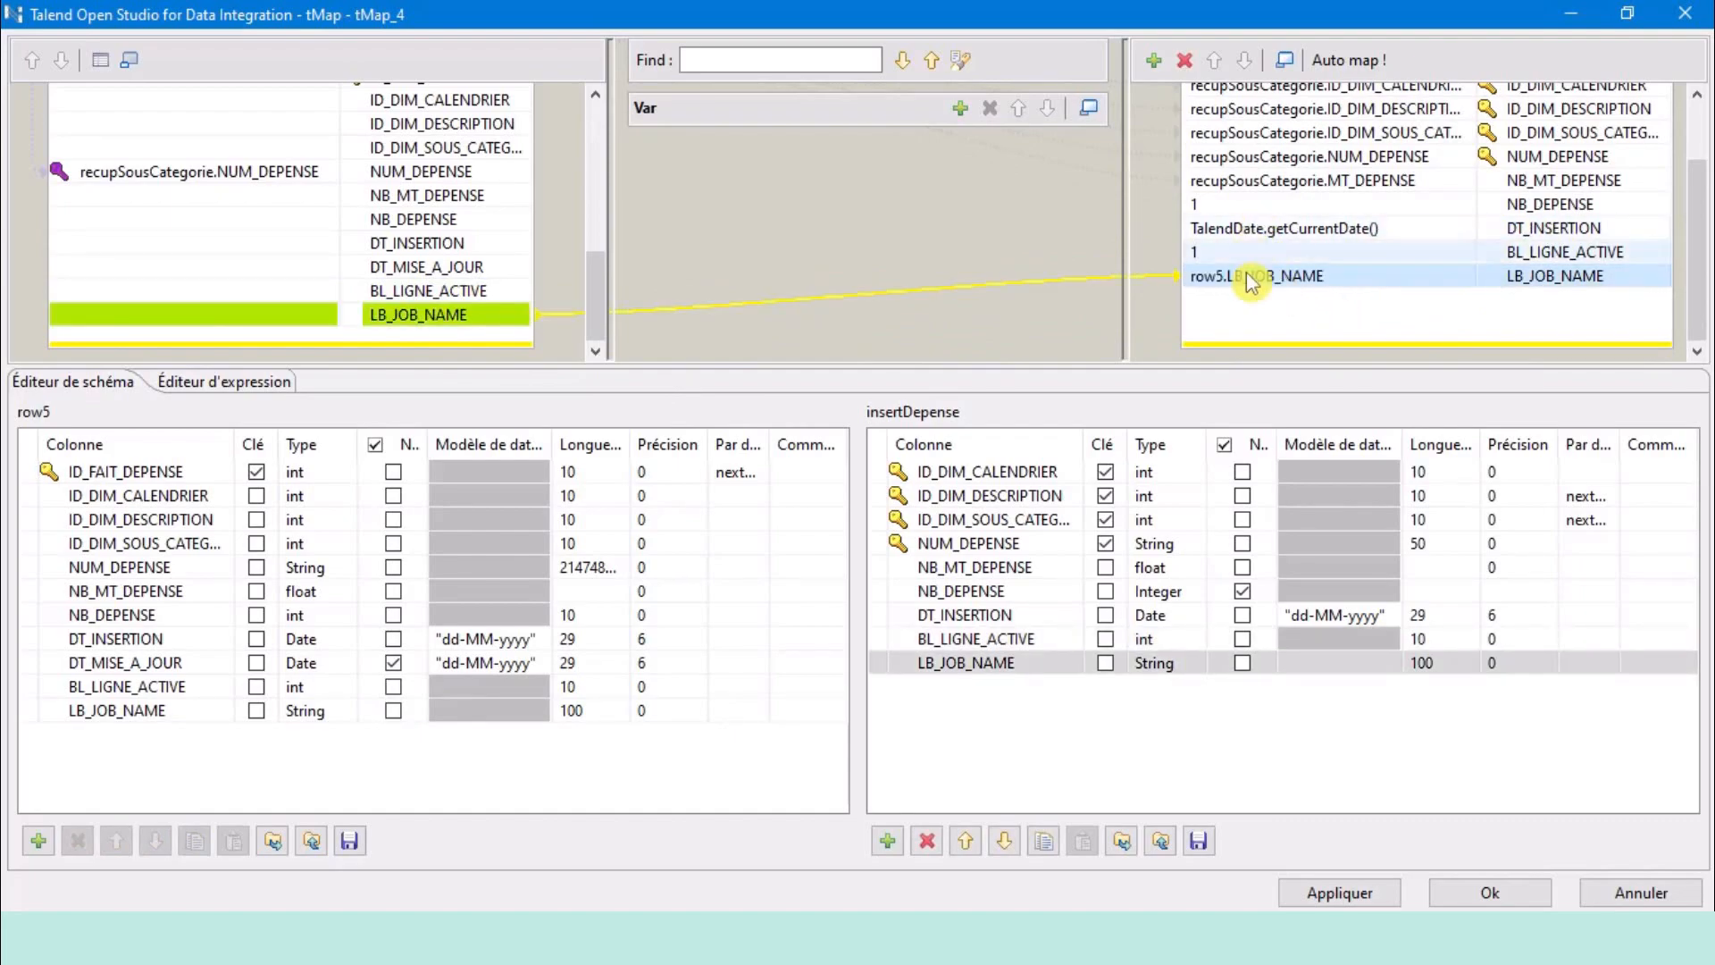
key("BackSpace")
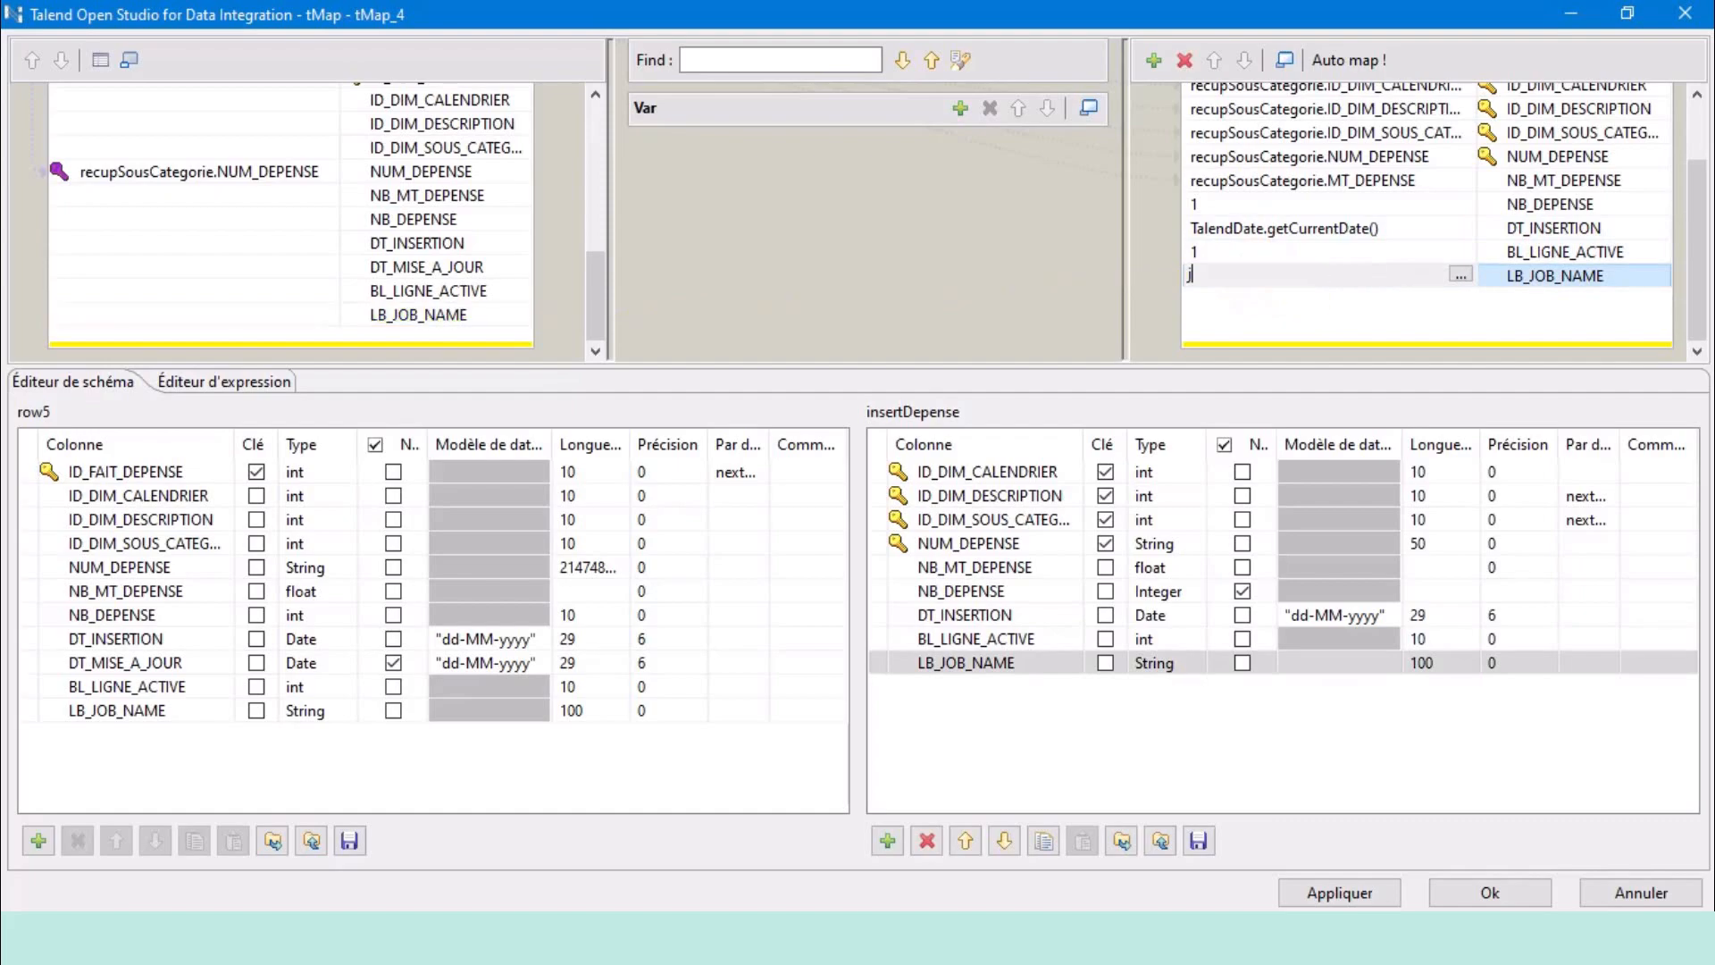
type("jobName")
Enlarge the mapping area and review the column mappings of the insertDepense output.
left_click_drag(1319, 364, 1407, 643)
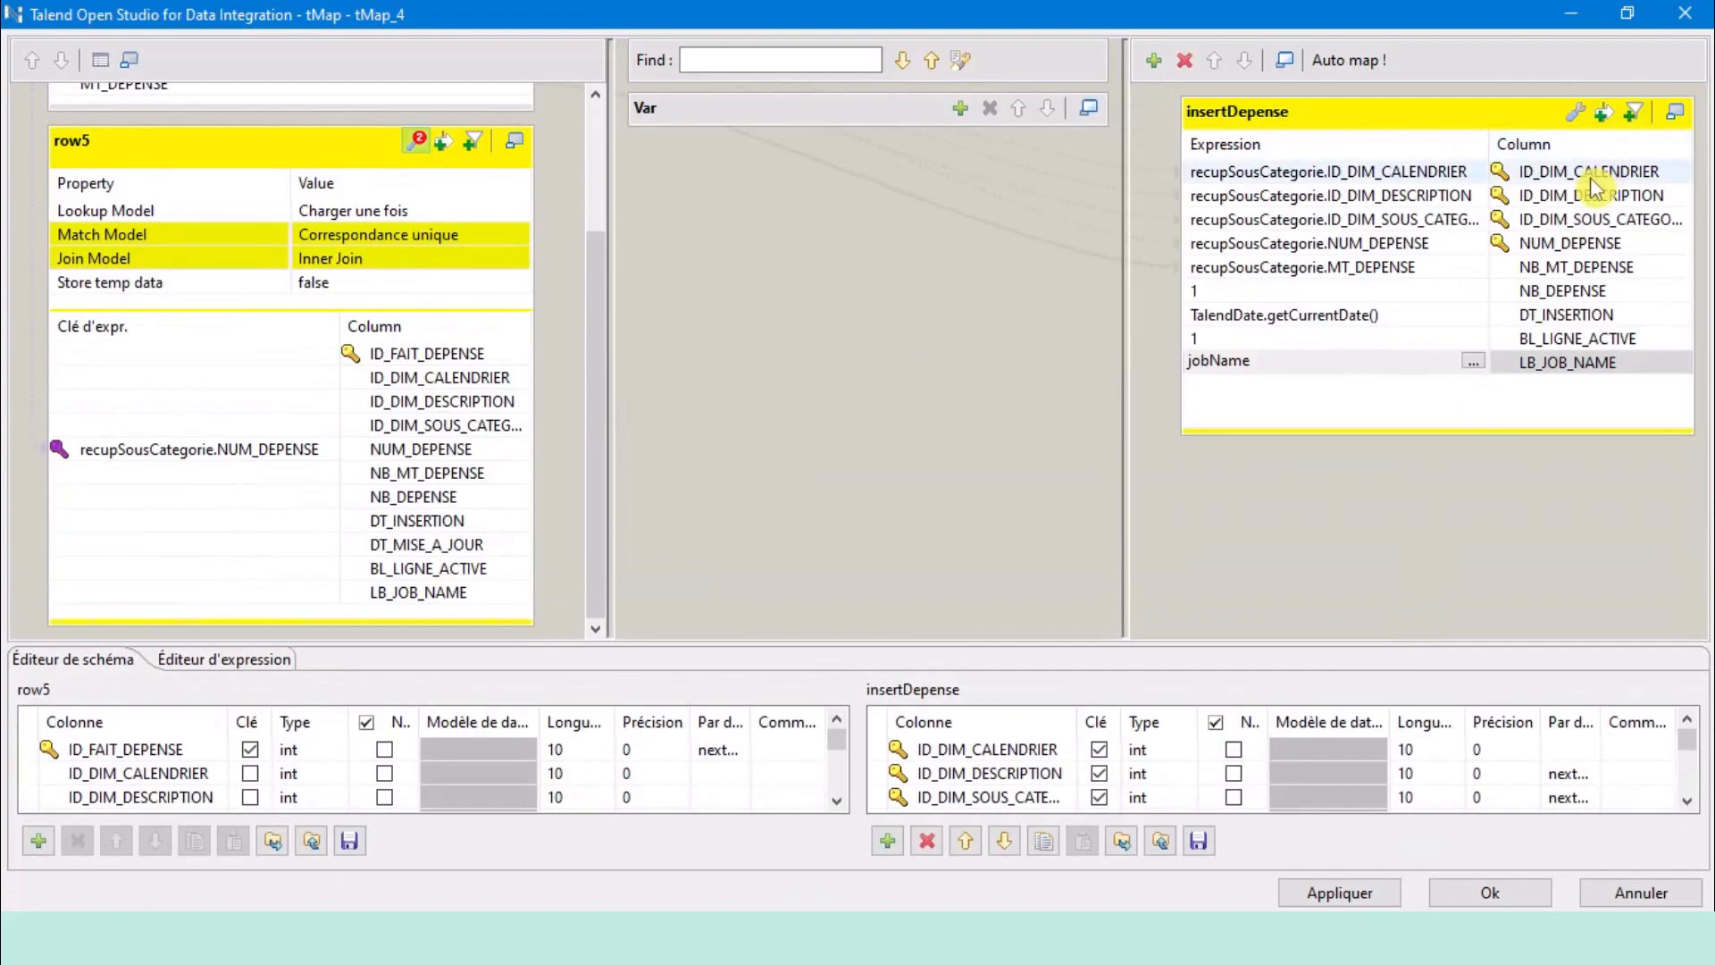
left_click(1545, 195)
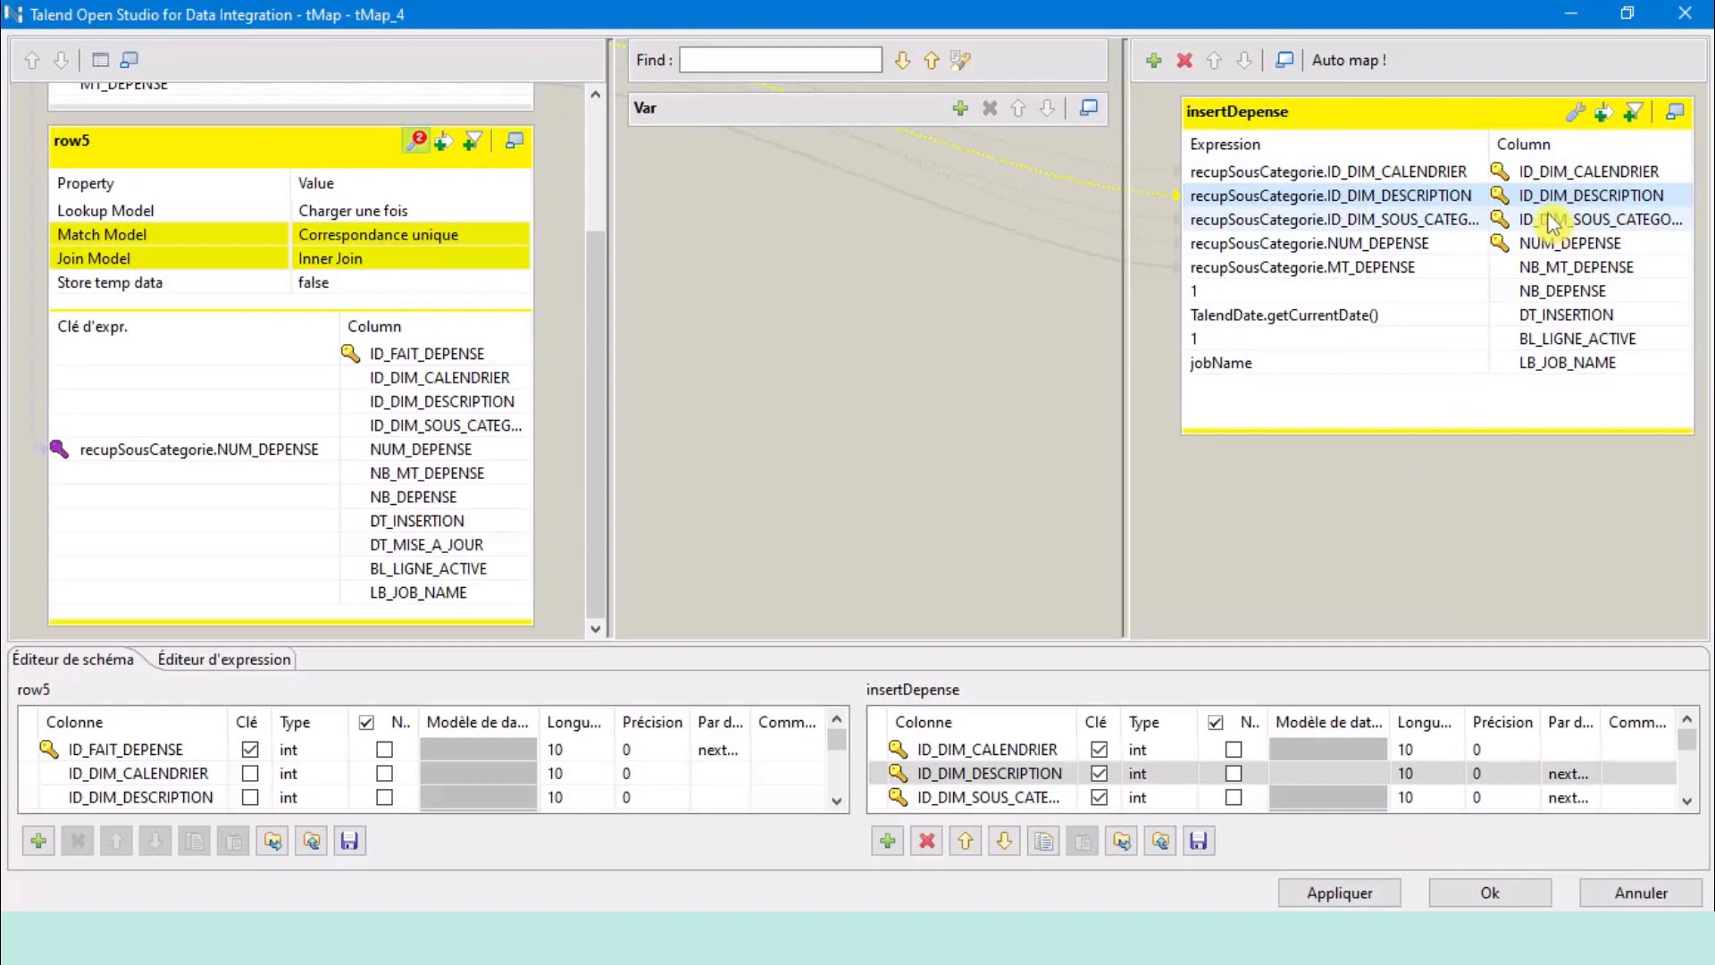
Check the insertDepense columns one by one, from ID_DIM_SOUS_CATEGORIE down to LB_JOB_NAME, against their expressions.
left_click(1552, 221)
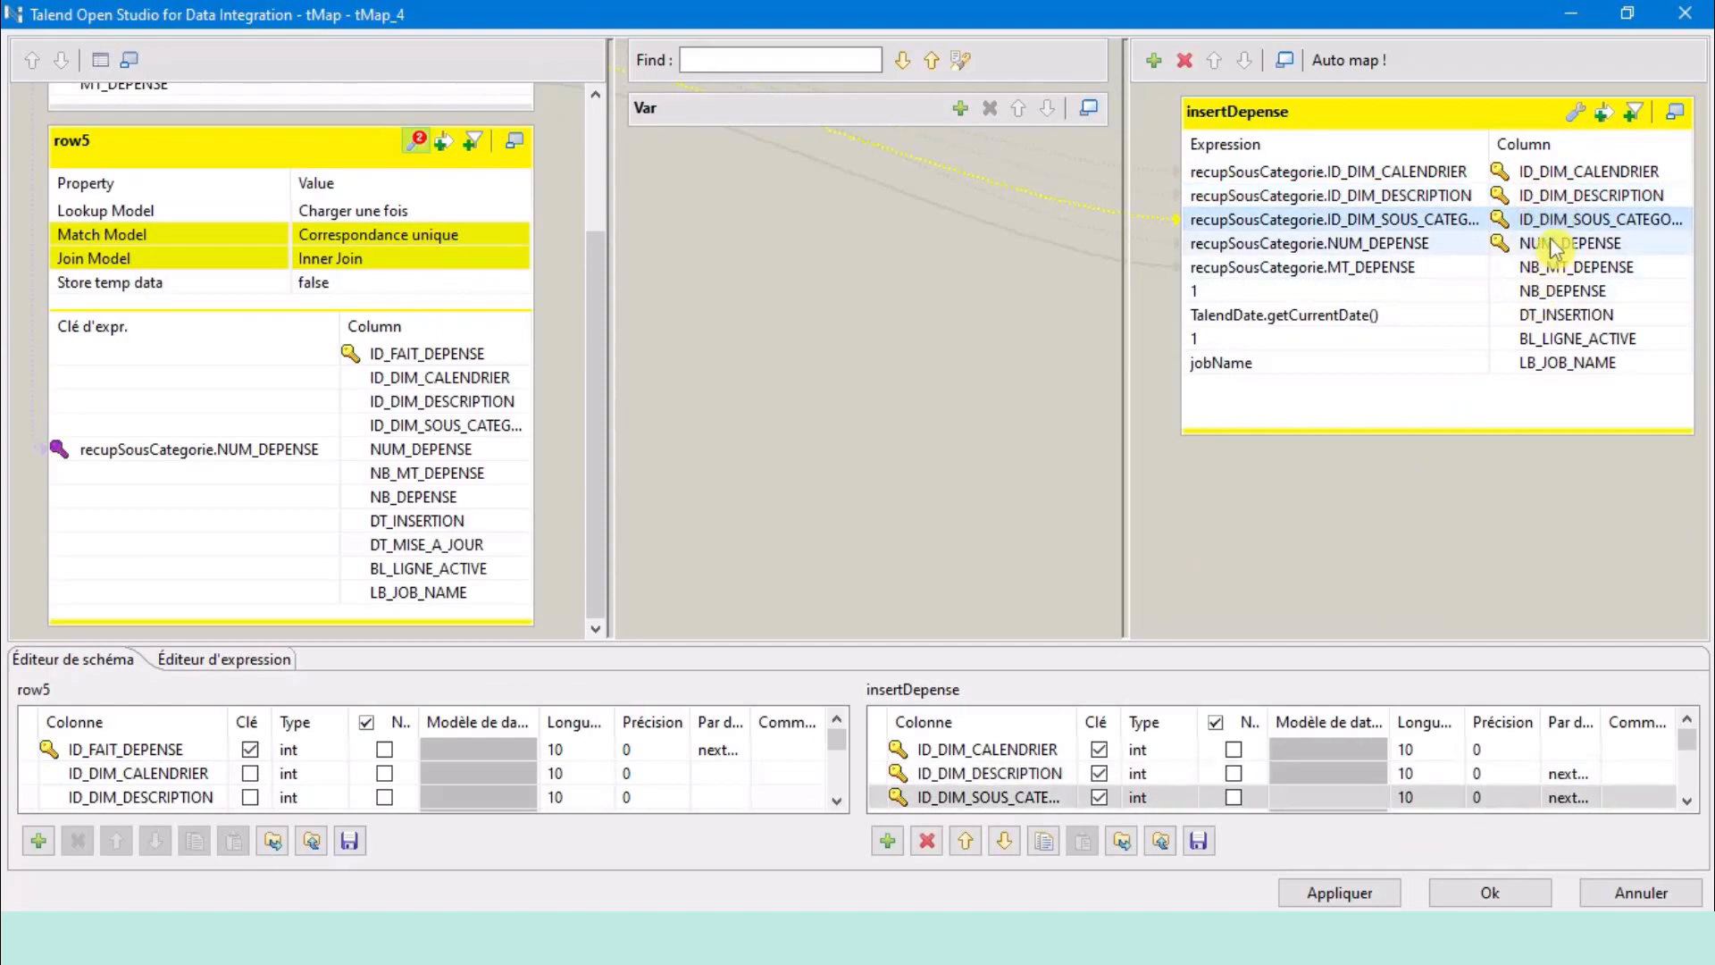
left_click(1556, 245)
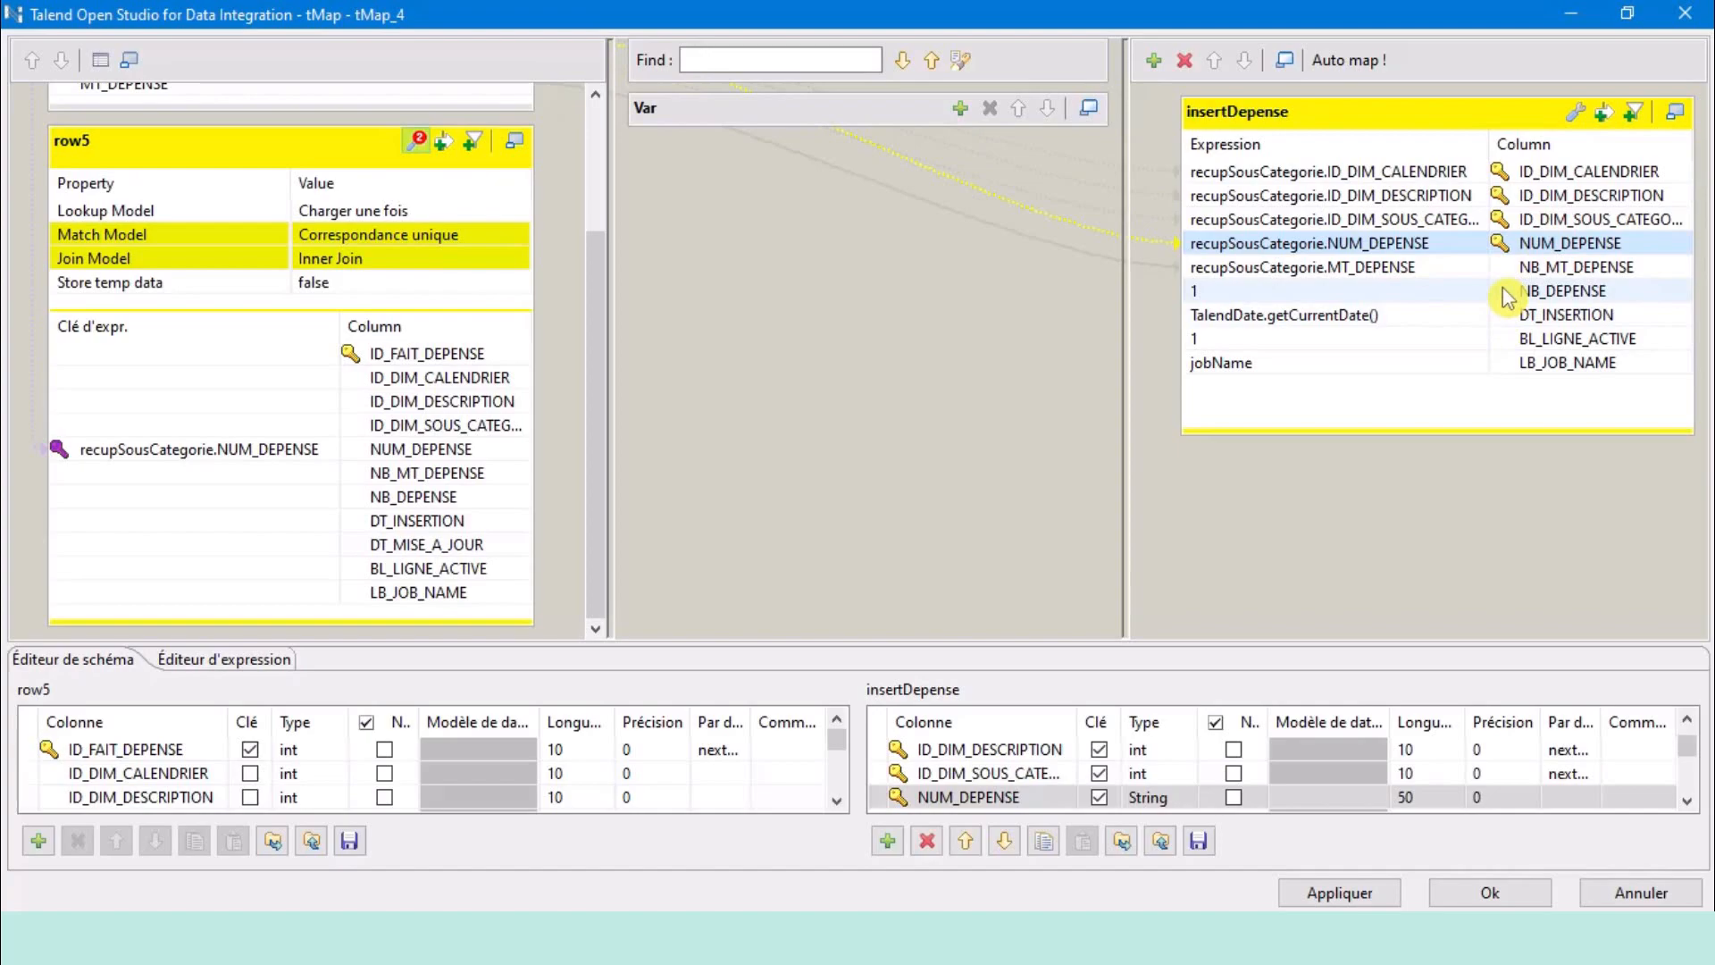
left_click(1523, 269)
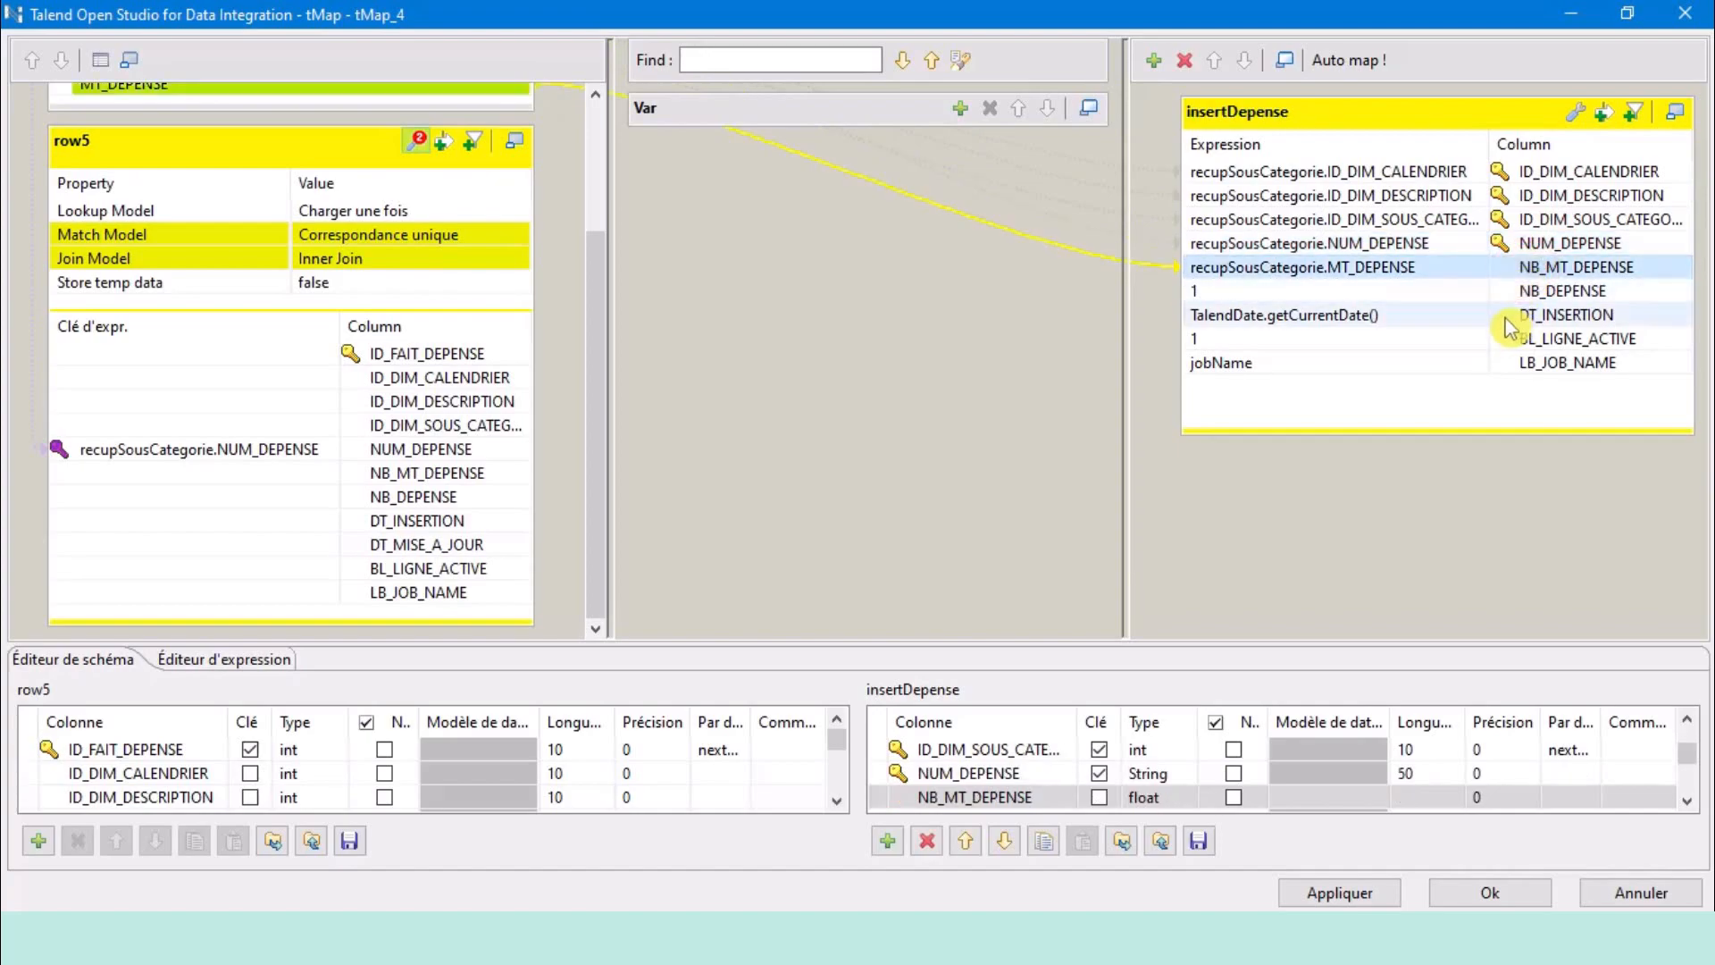
left_click(1528, 294)
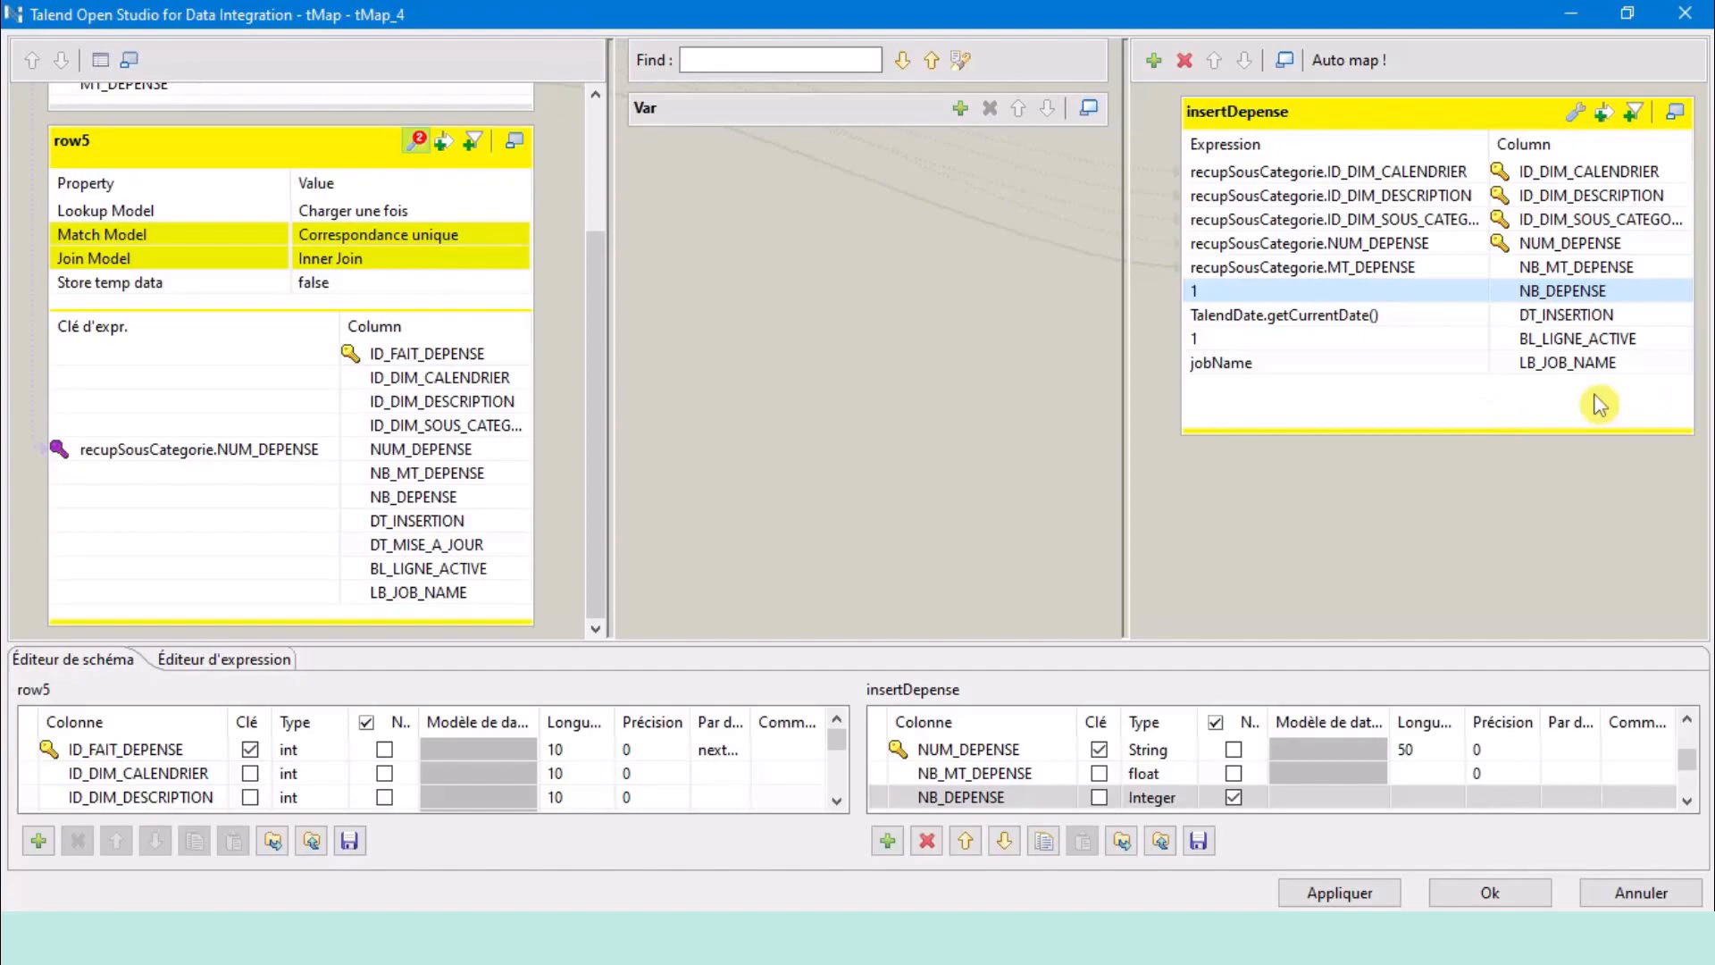
left_click(1590, 317)
left_click(1322, 321)
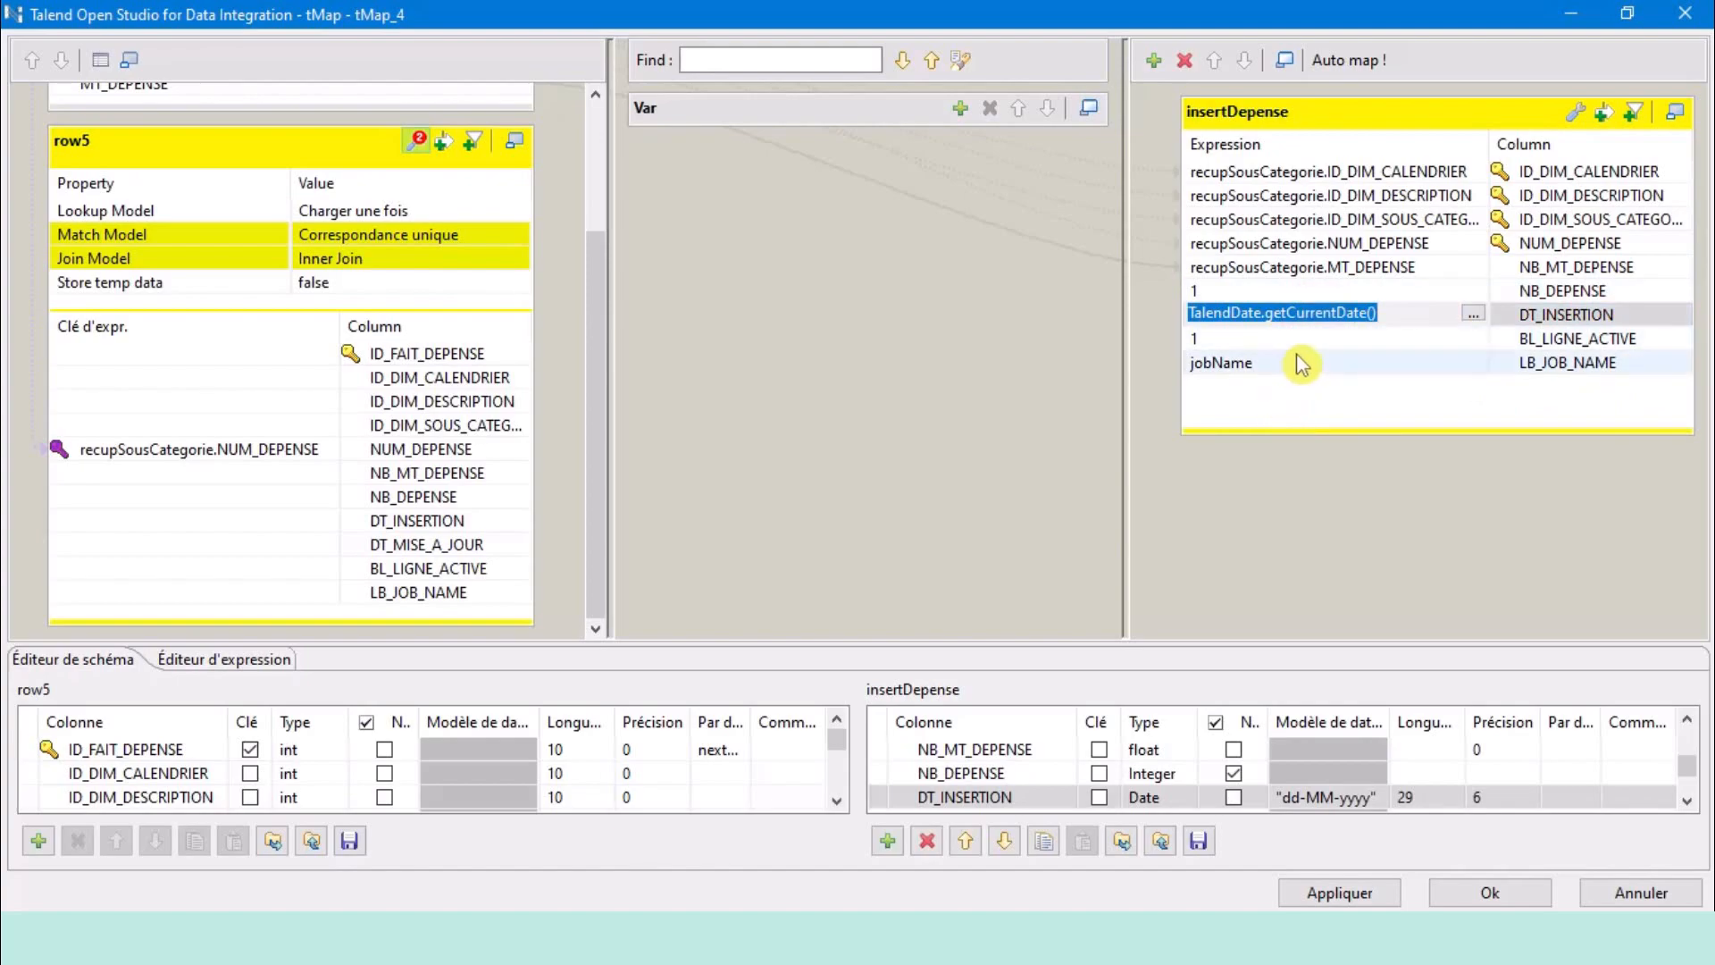
left_click(1466, 343)
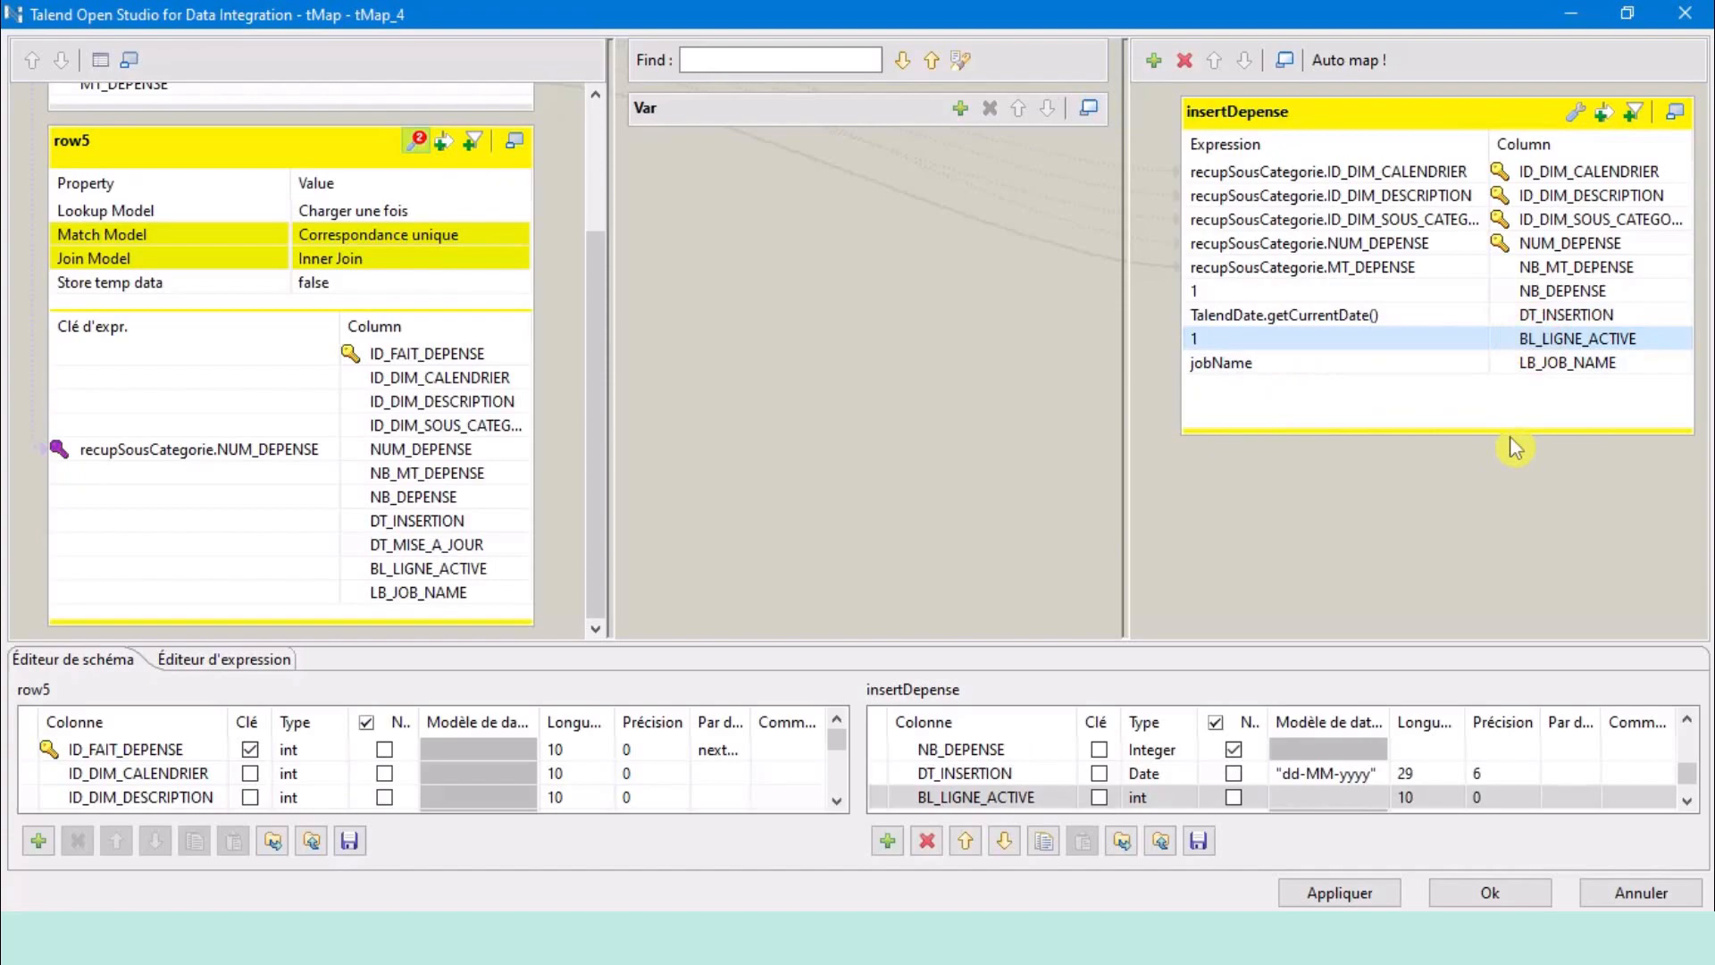
left_click(1608, 361)
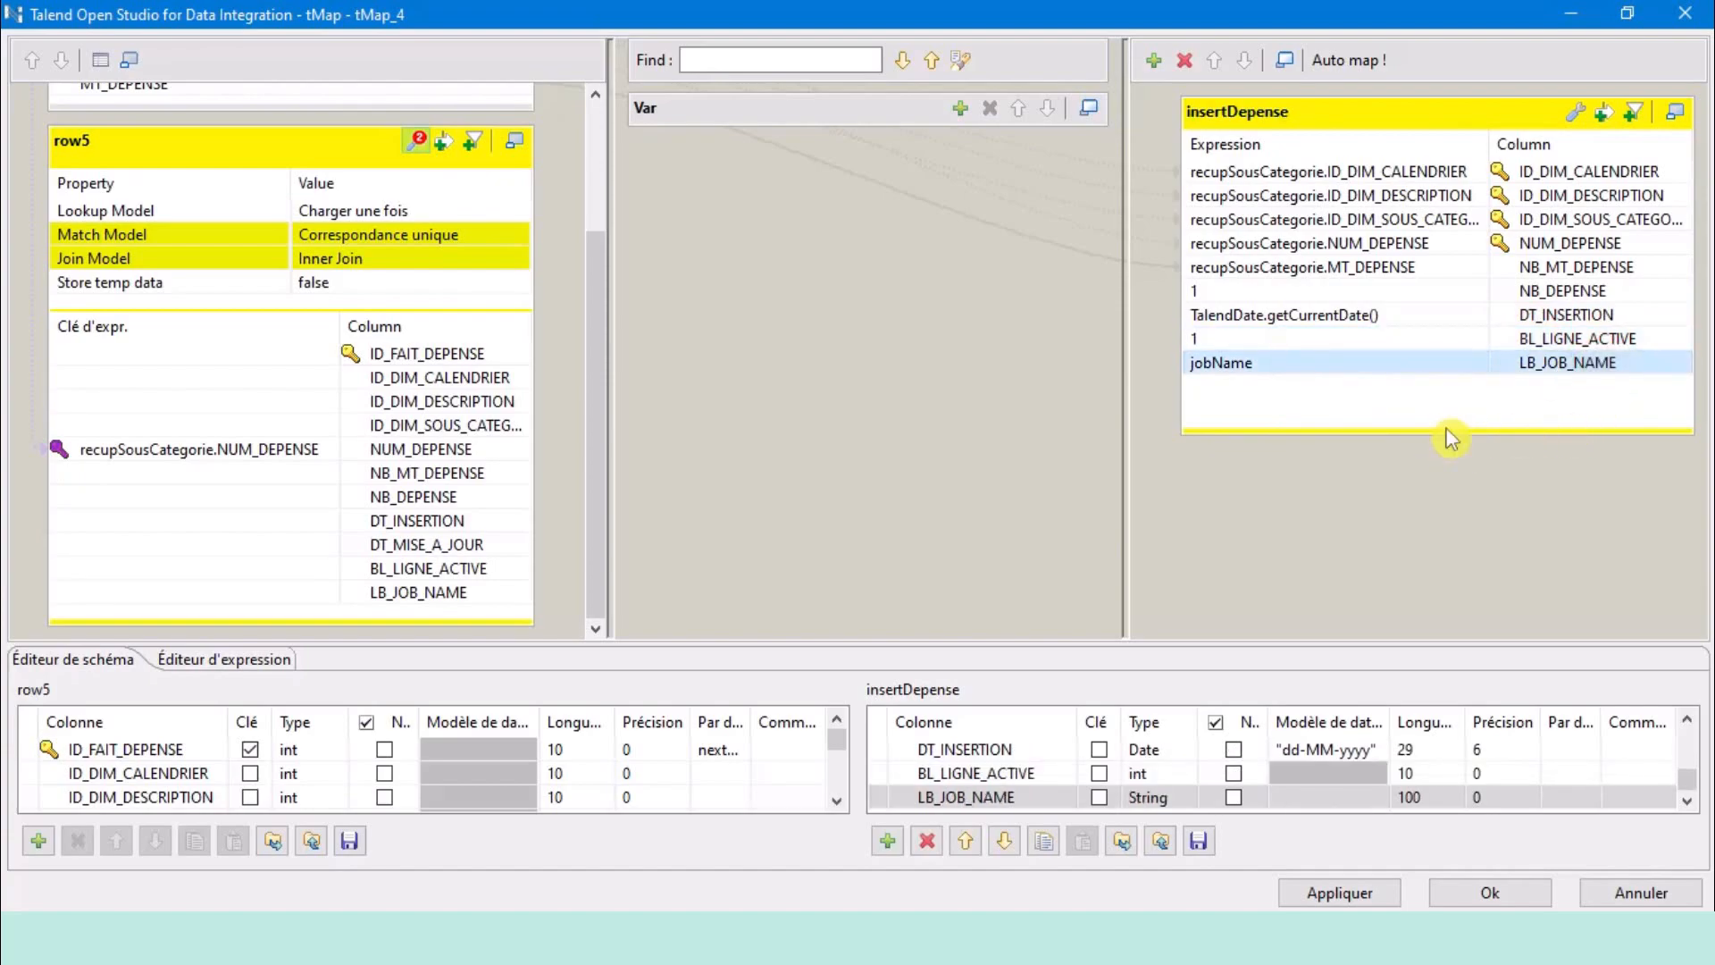
Reduce the height of the insertDepense table and set its Catch lookup inner join reject property to true.
left_click_drag(1436, 429, 1443, 403)
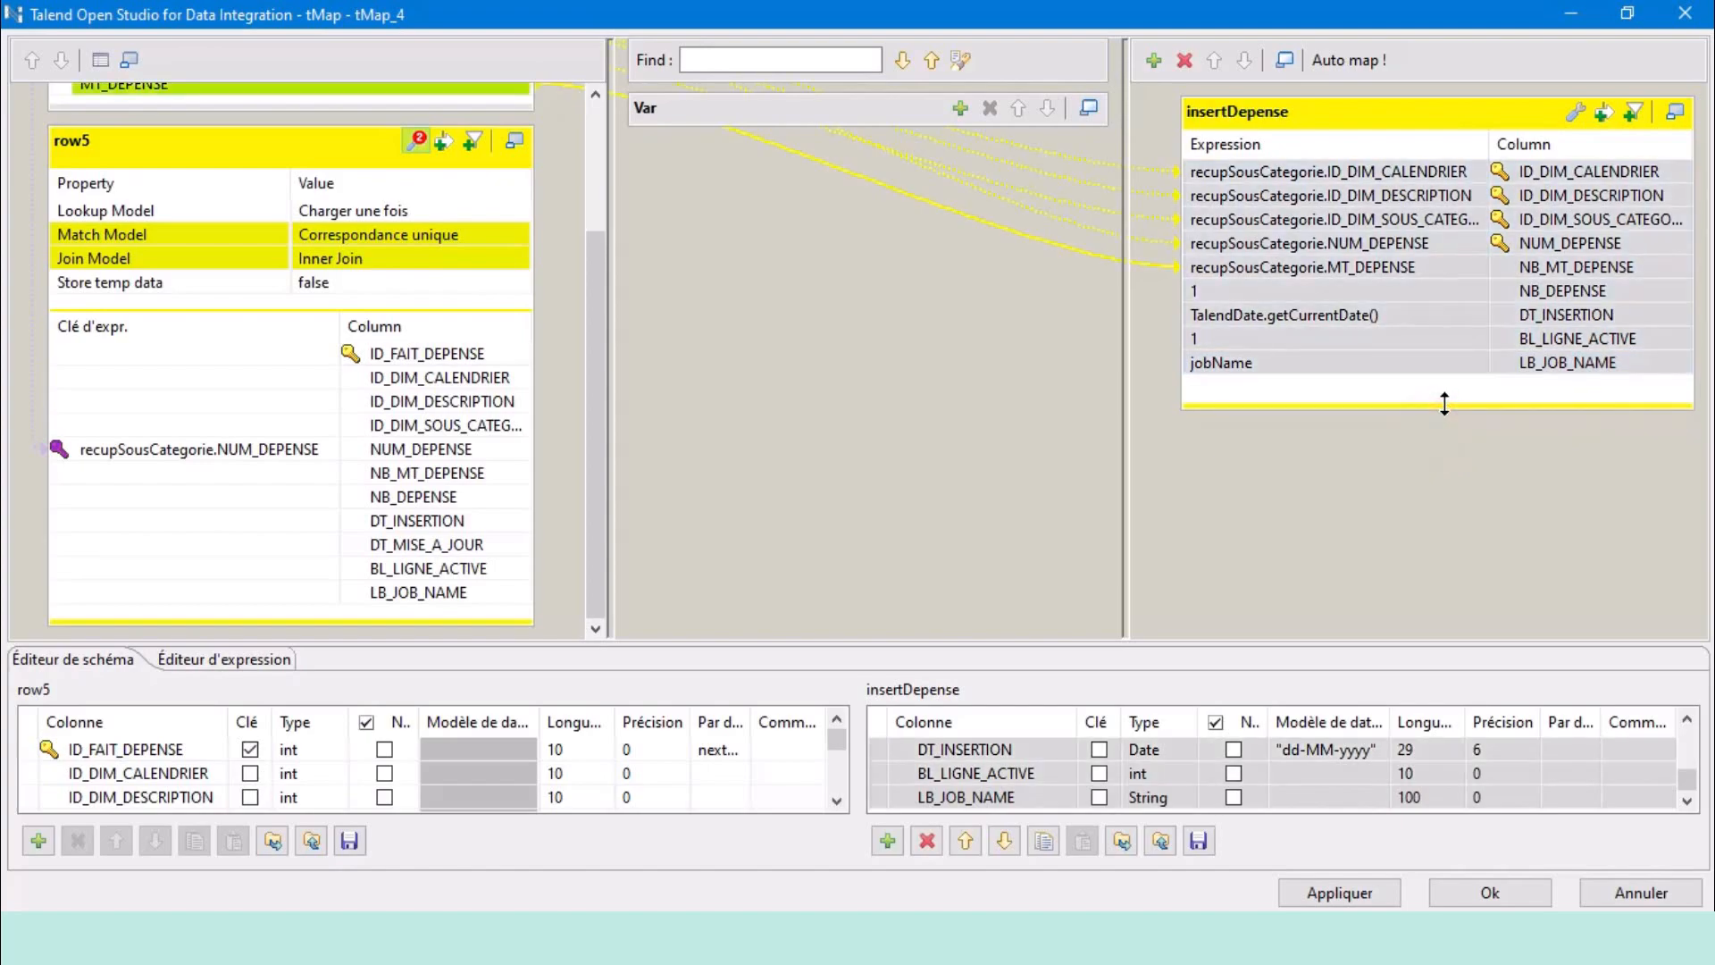
left_click(1575, 112)
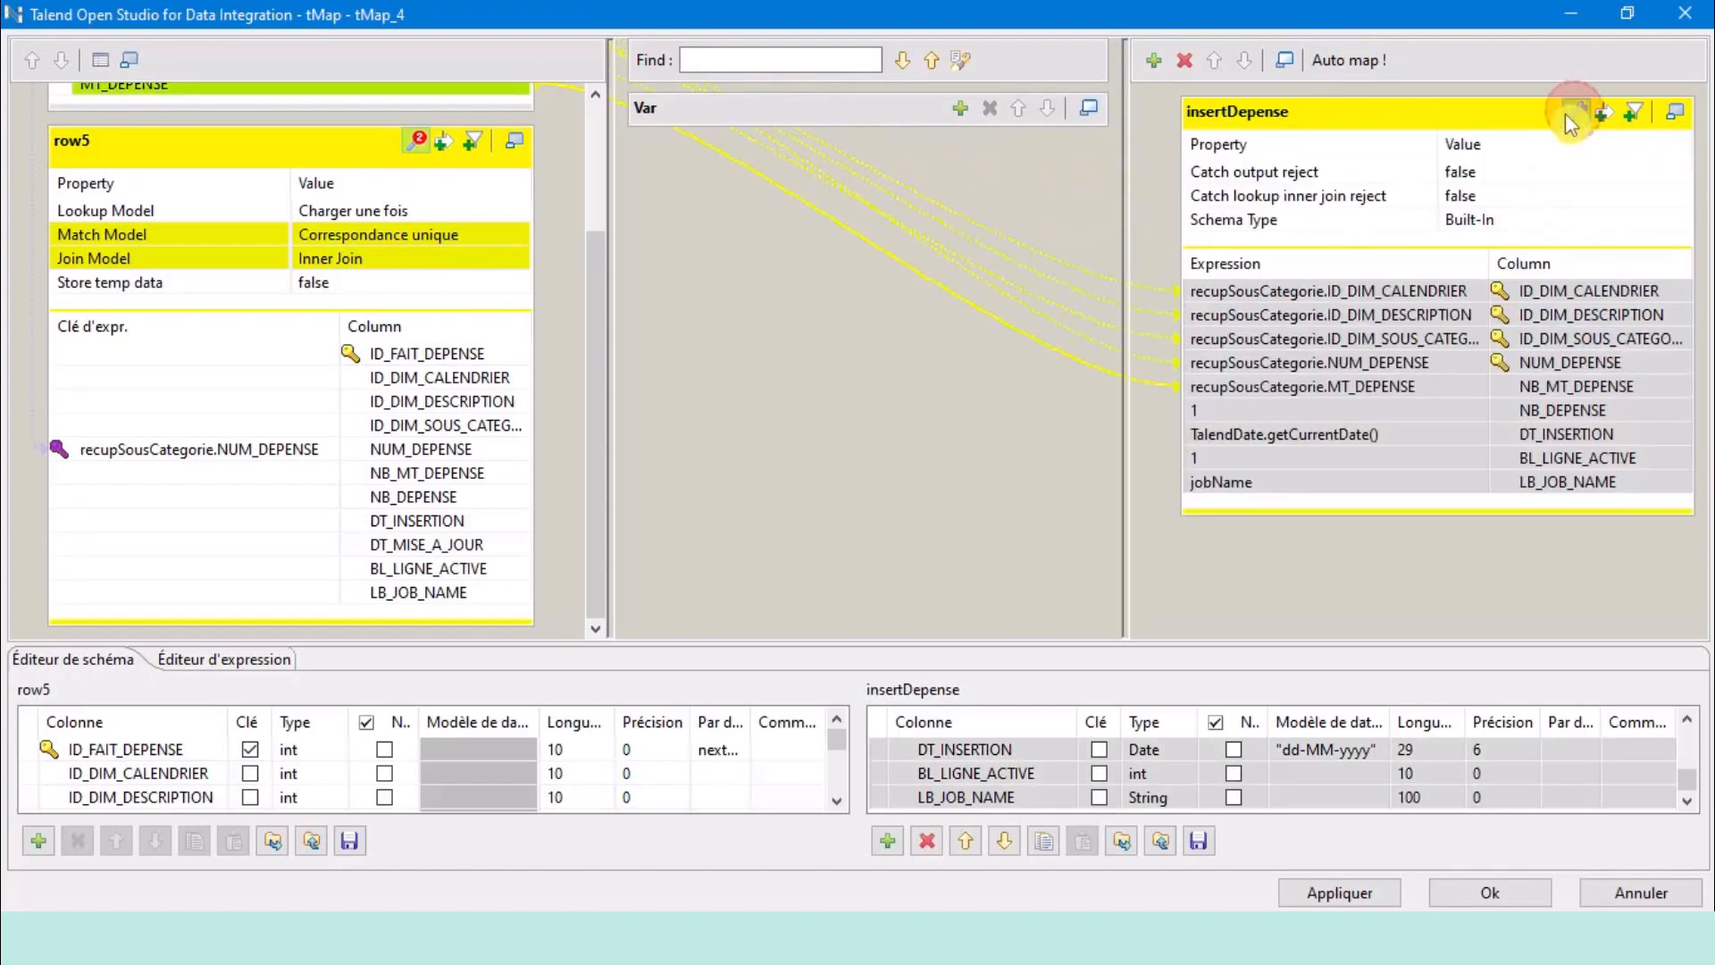
left_click(1487, 199)
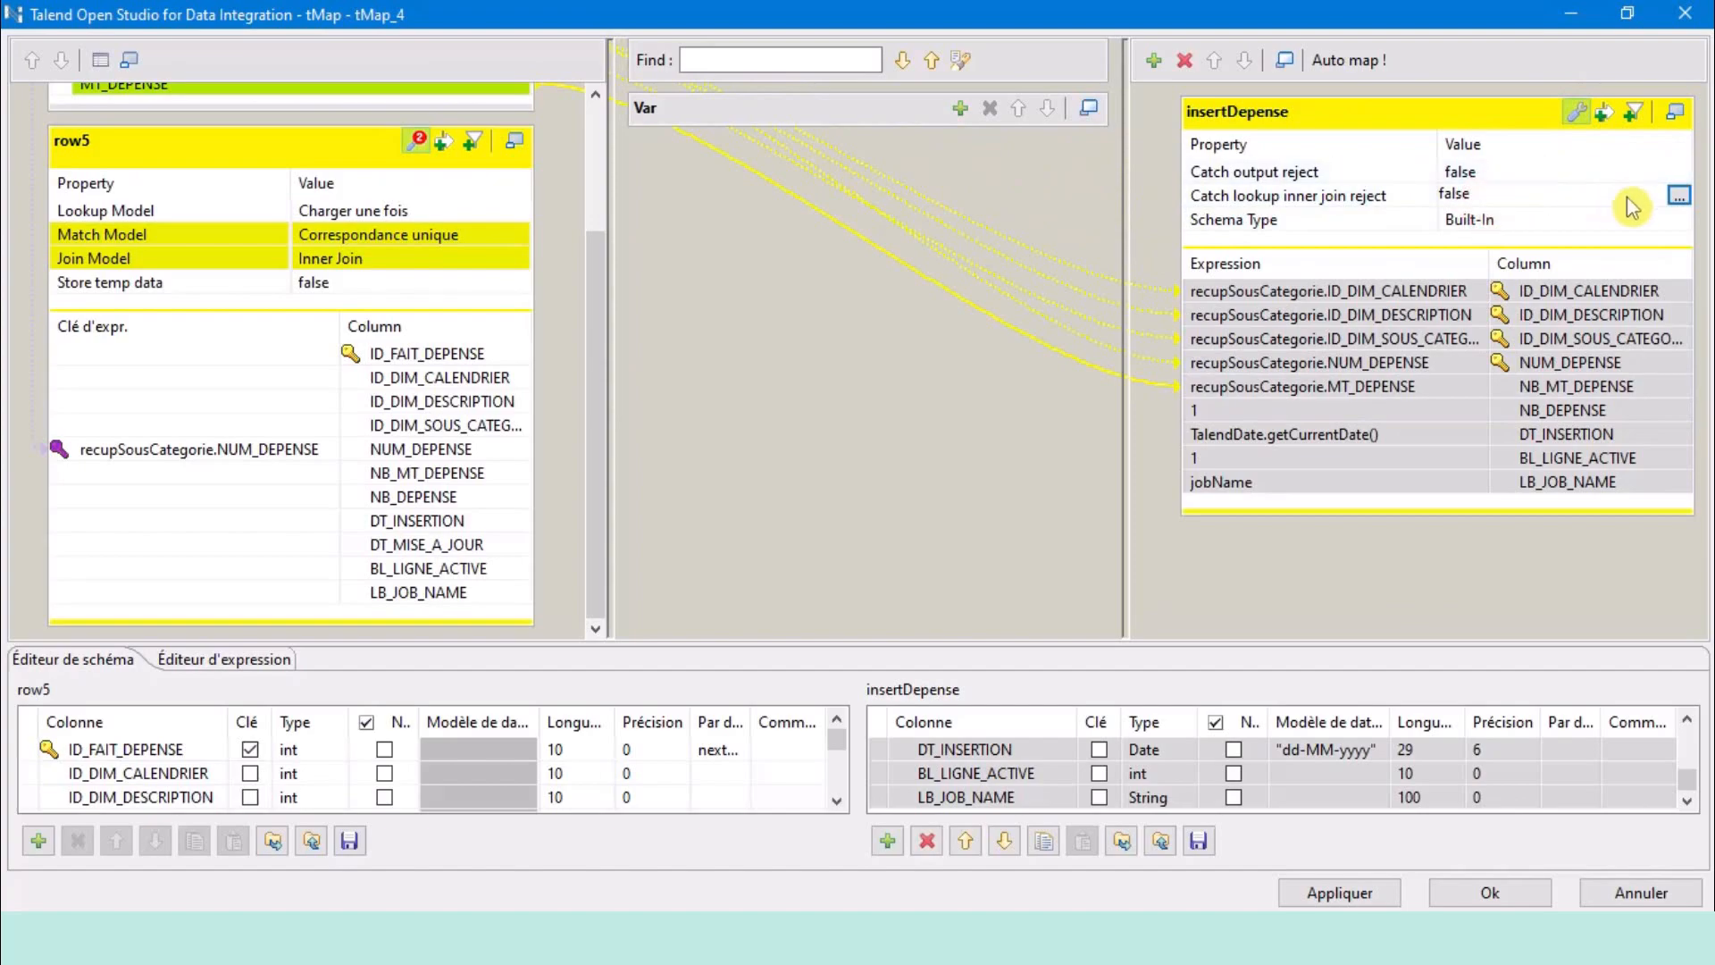
left_click(1679, 196)
left_click(784, 383)
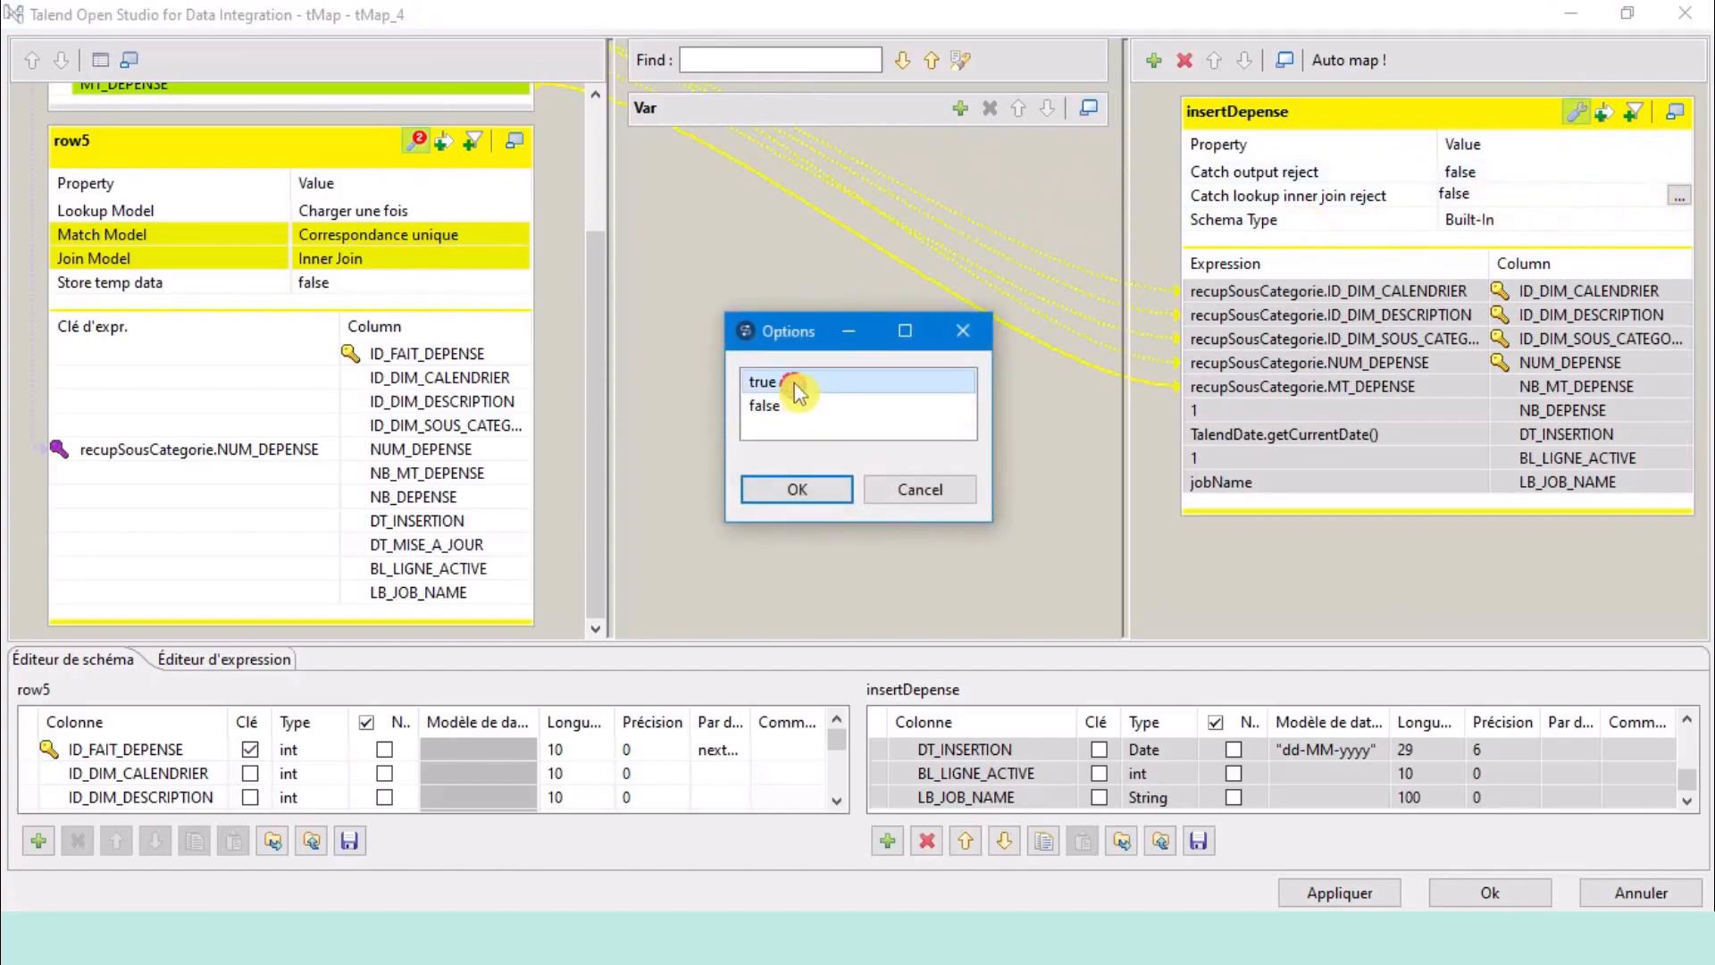
left_click(797, 489)
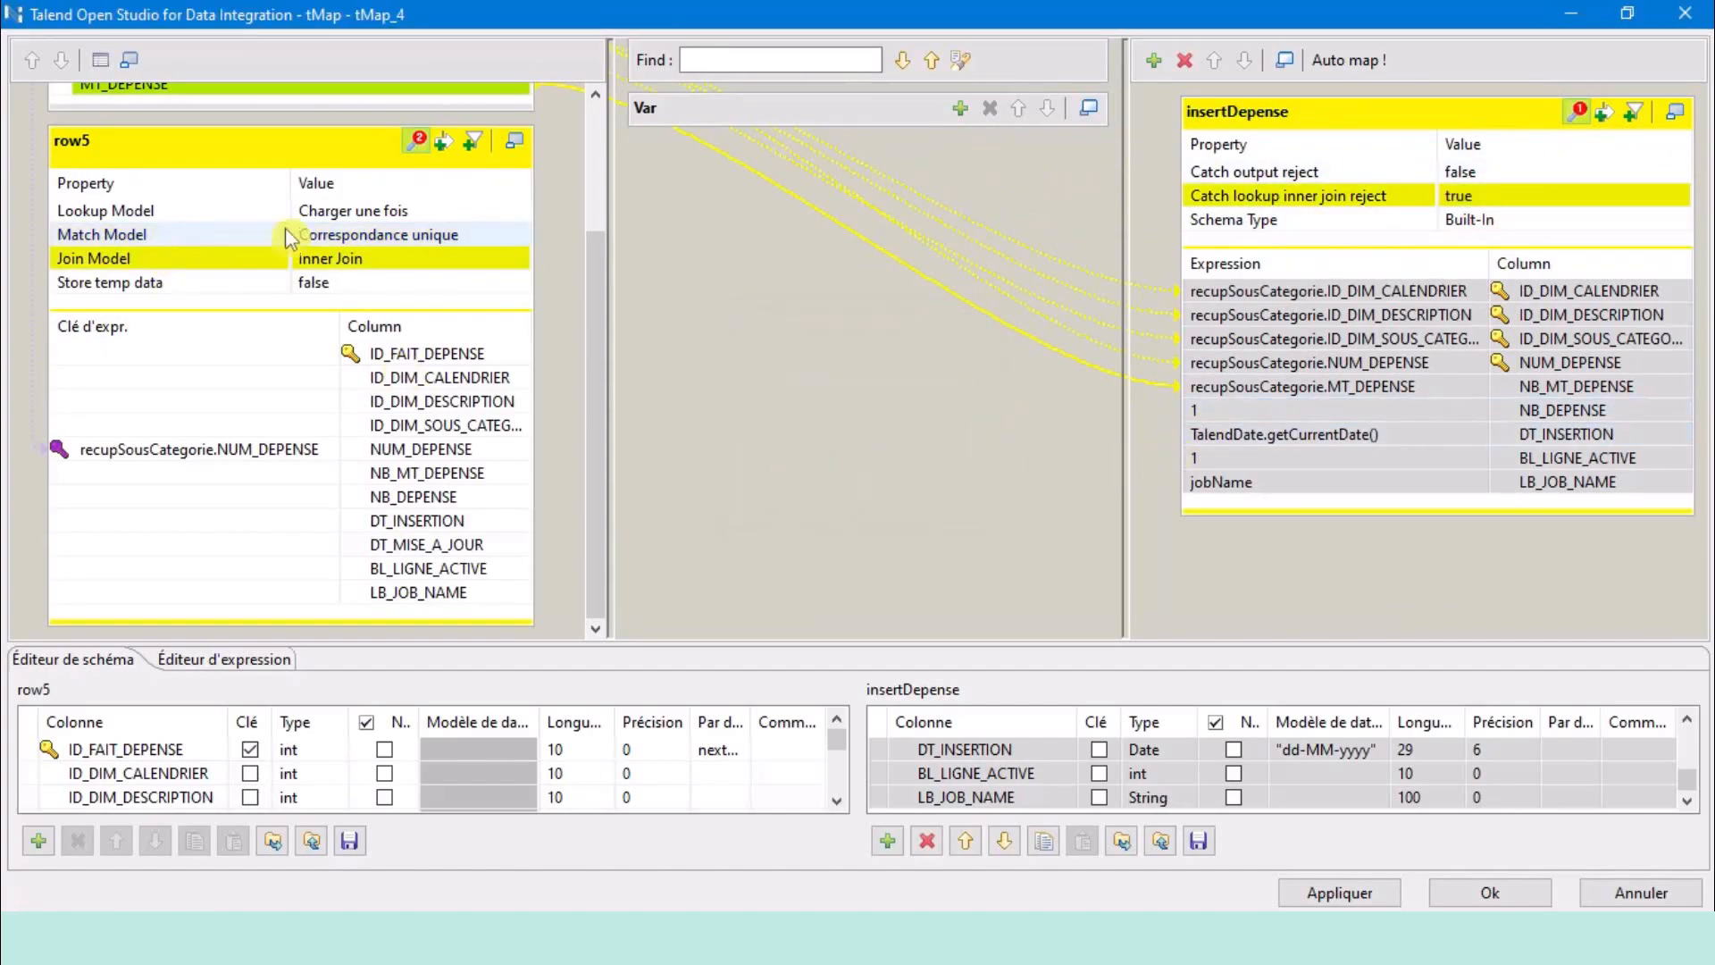
Examine how the recupSousCategorie columns feed the NUM_DEPENSE join key in row5 and the insertDepense output.
scroll(509, 295, "up", 3)
scroll(505, 304, "up", 3)
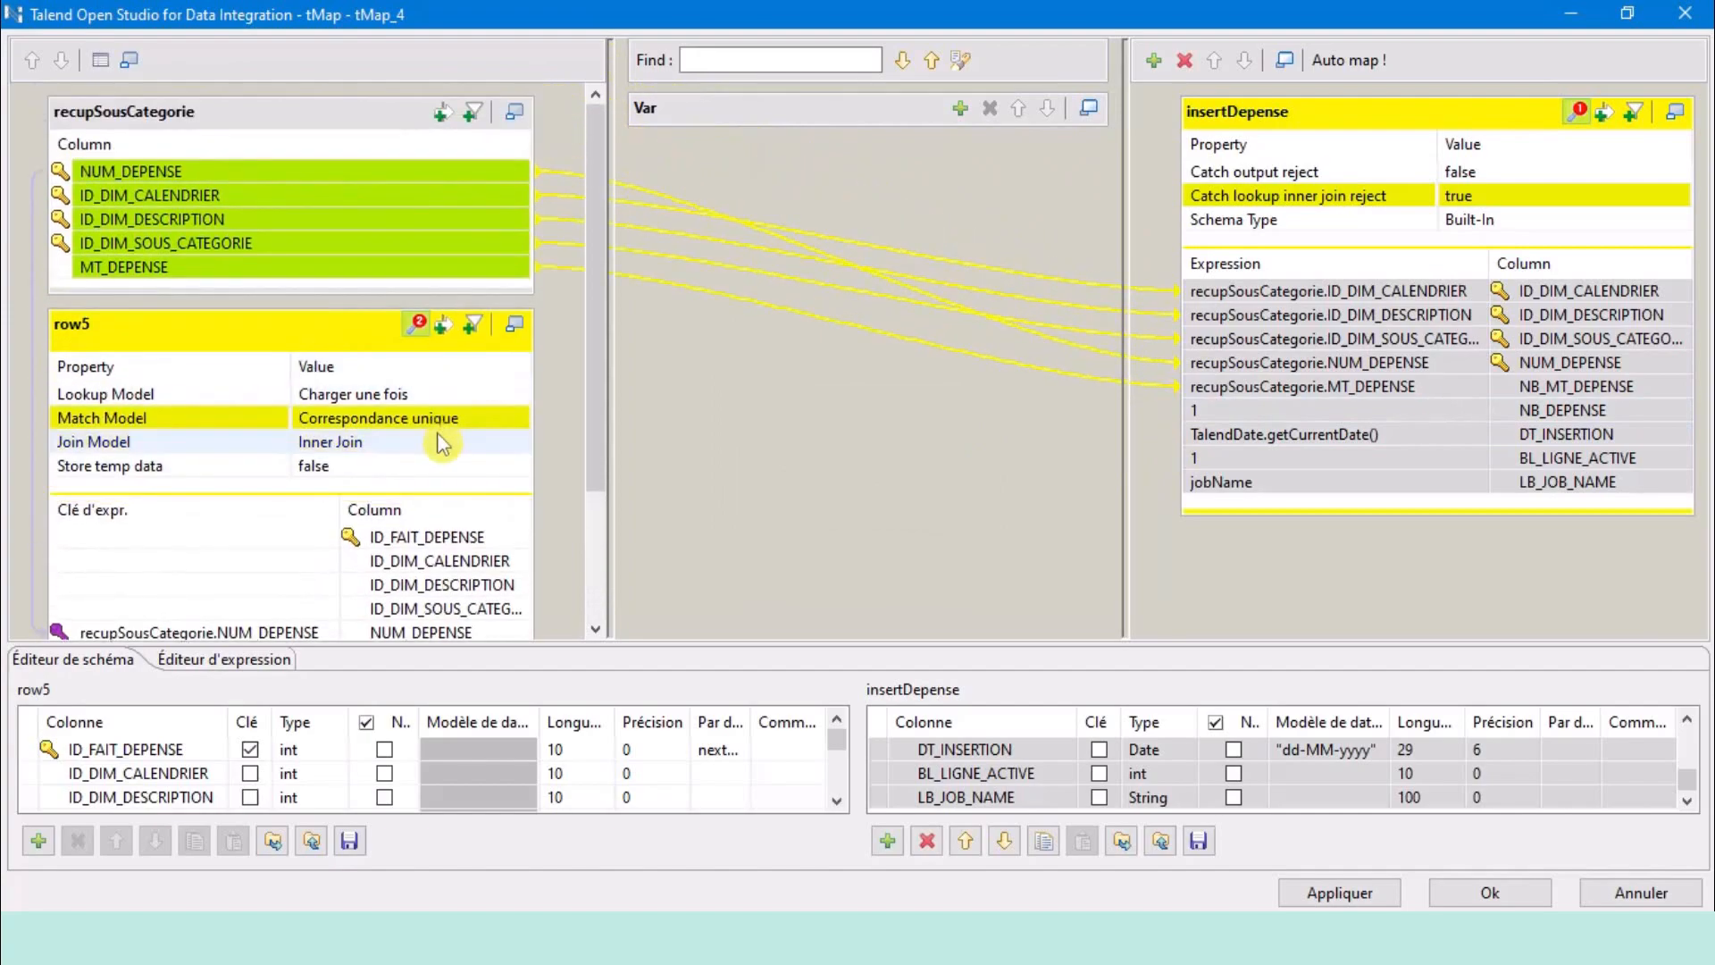
left_click(237, 173)
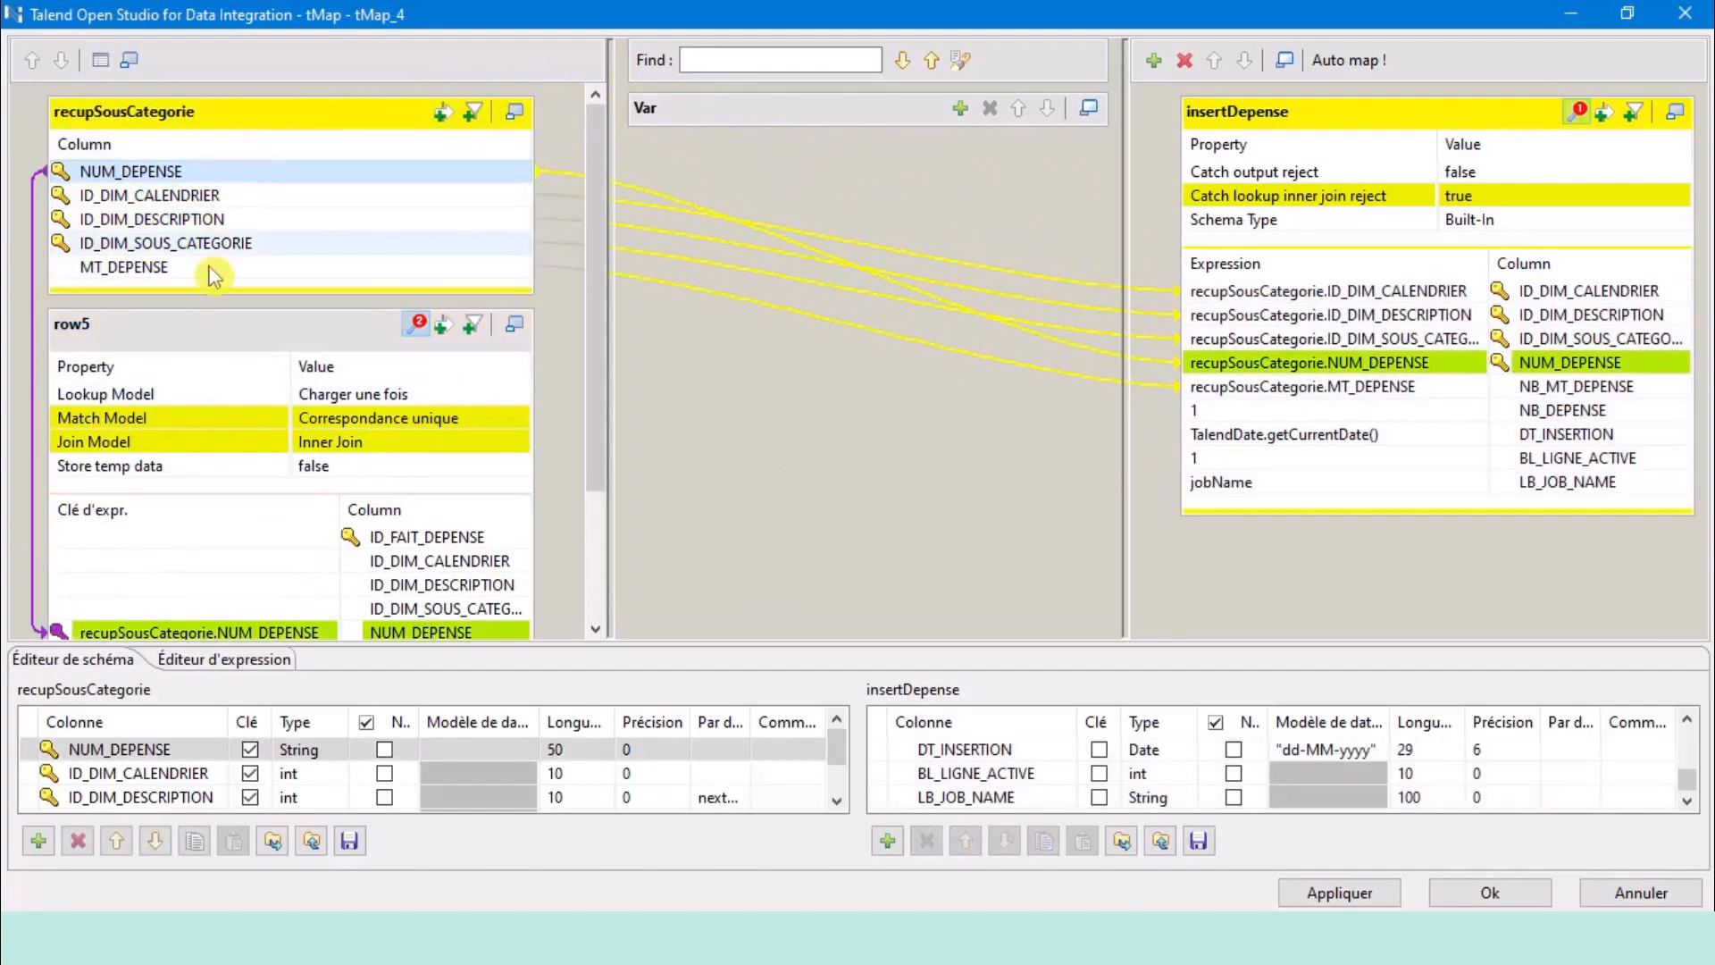
scroll(223, 447, "down", 3)
scroll(218, 496, "up", 3)
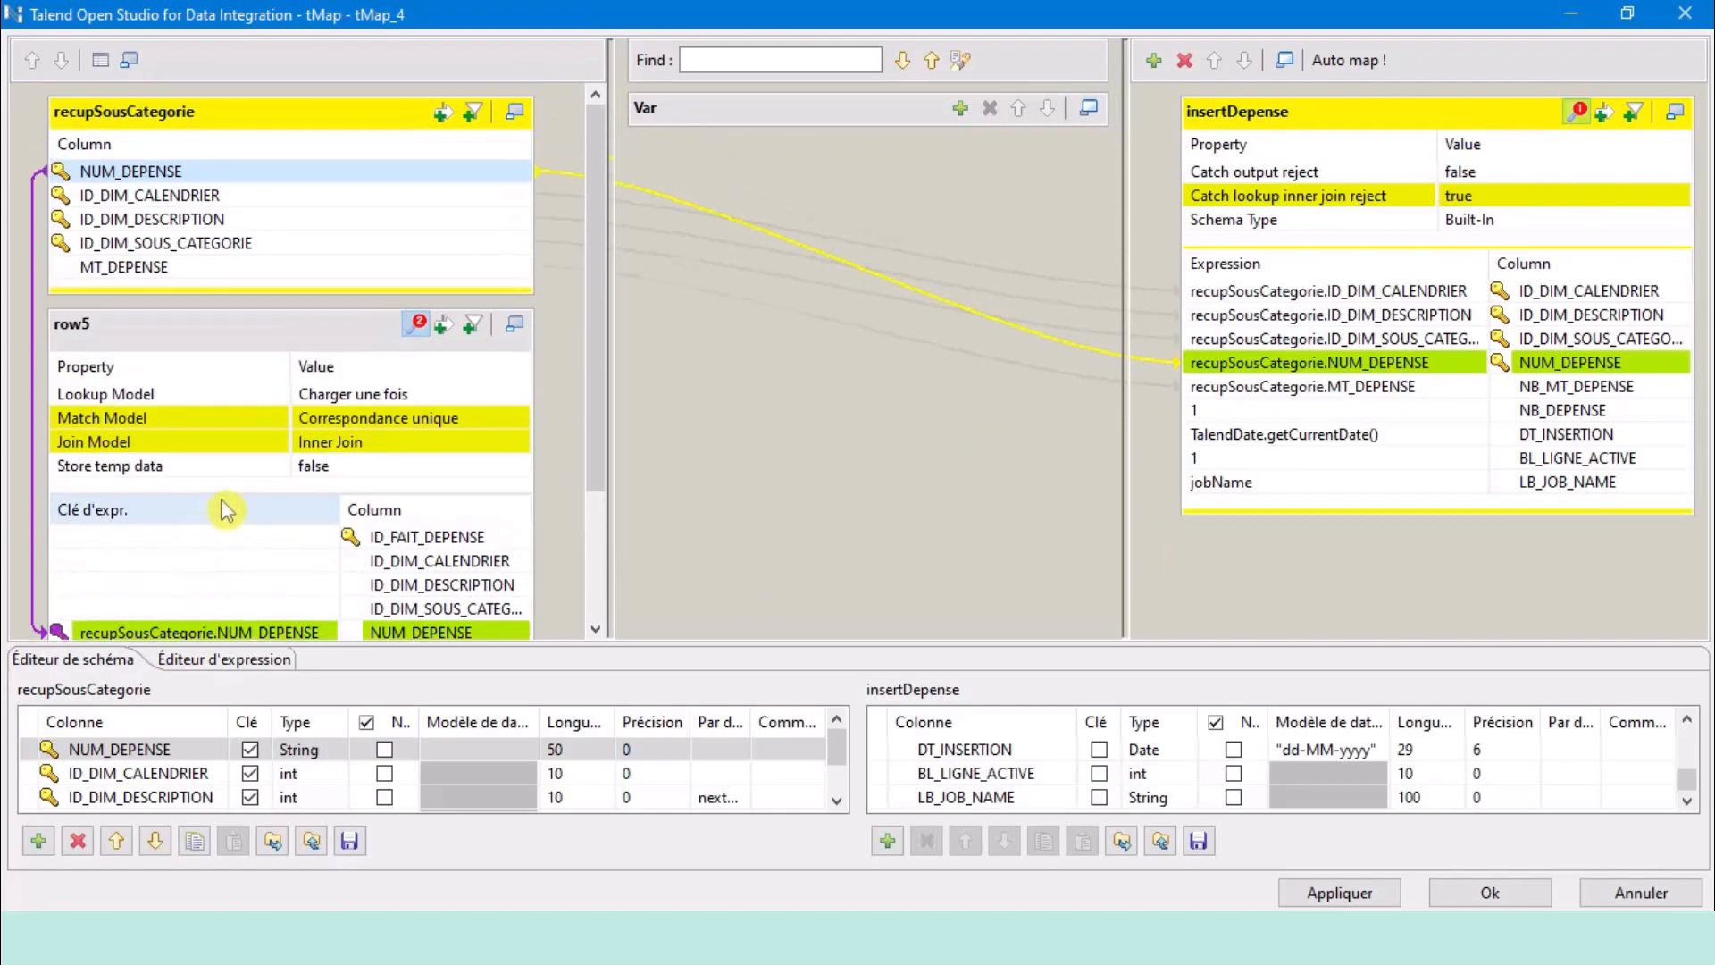
left_click(221, 143)
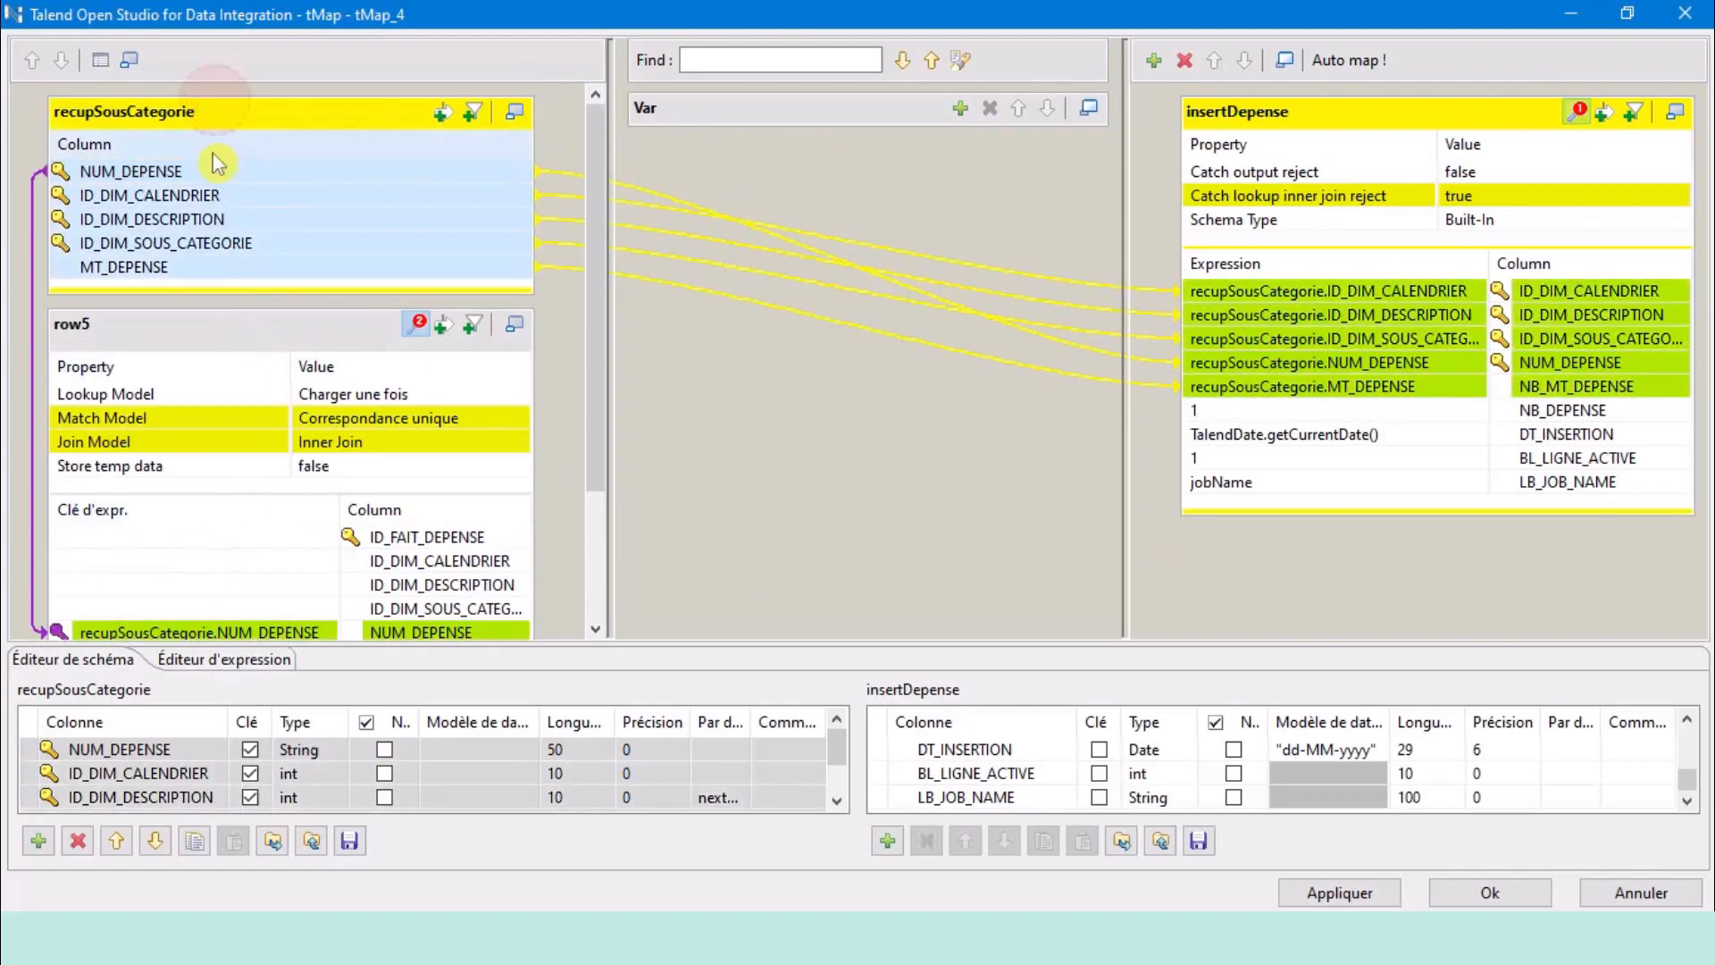
scroll(217, 491, "down", 2)
scroll(216, 492, "down", 1)
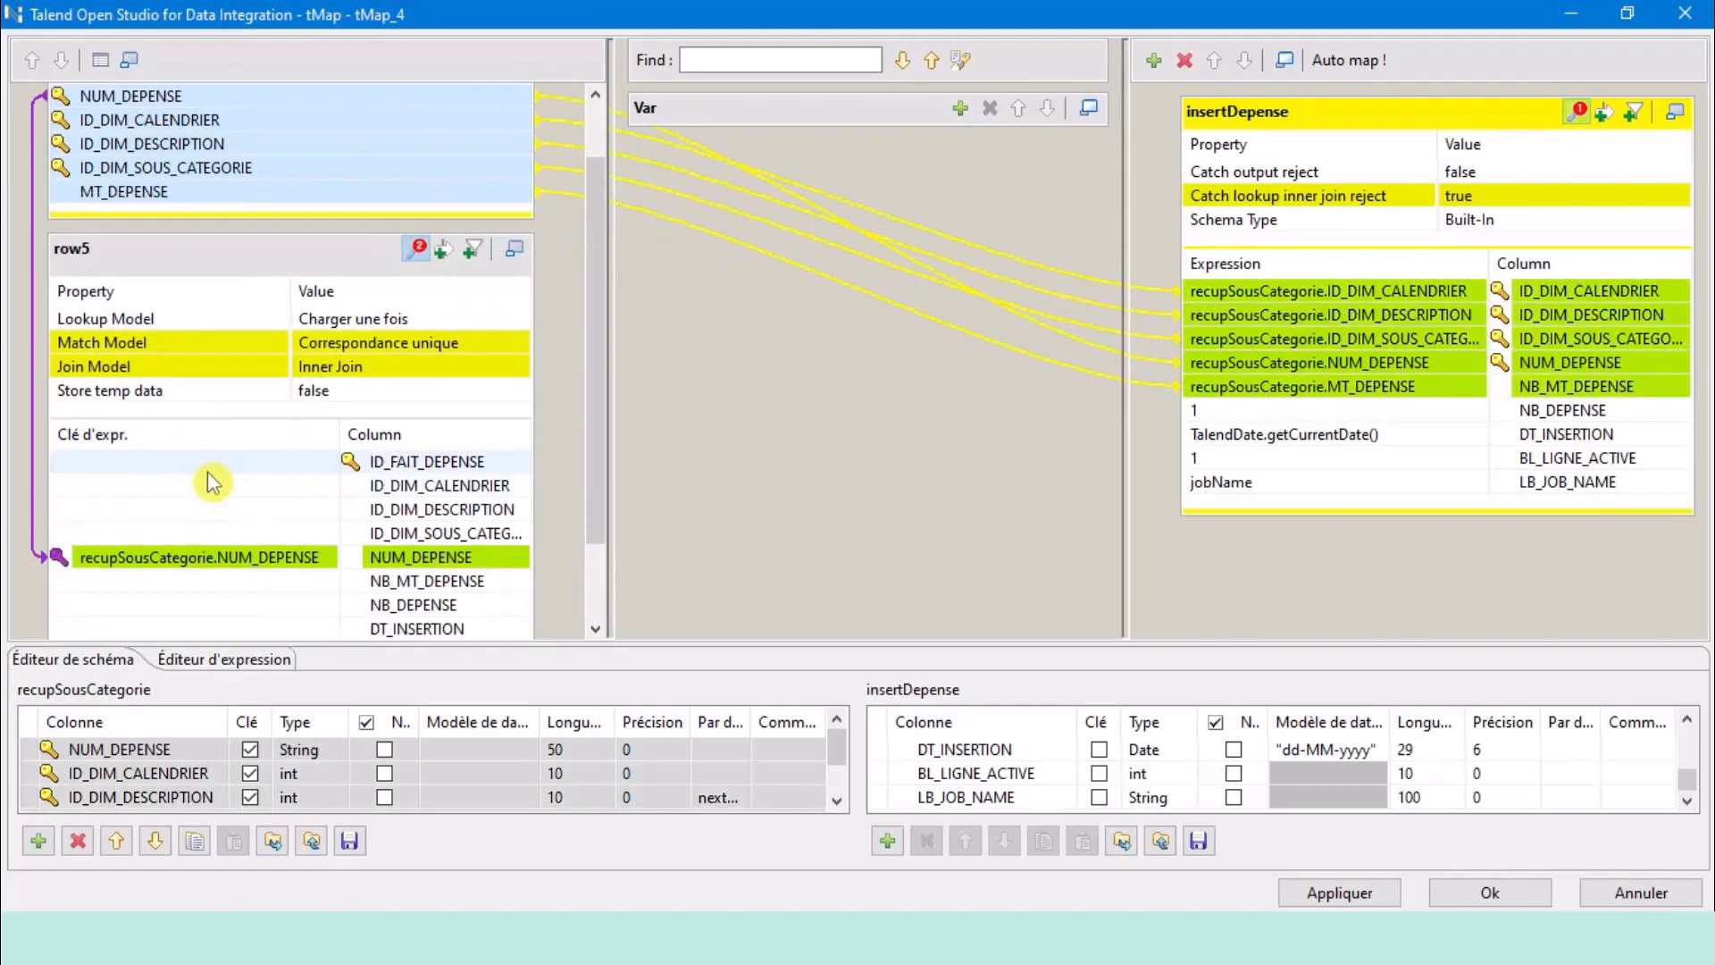
scroll(212, 482, "up", 3)
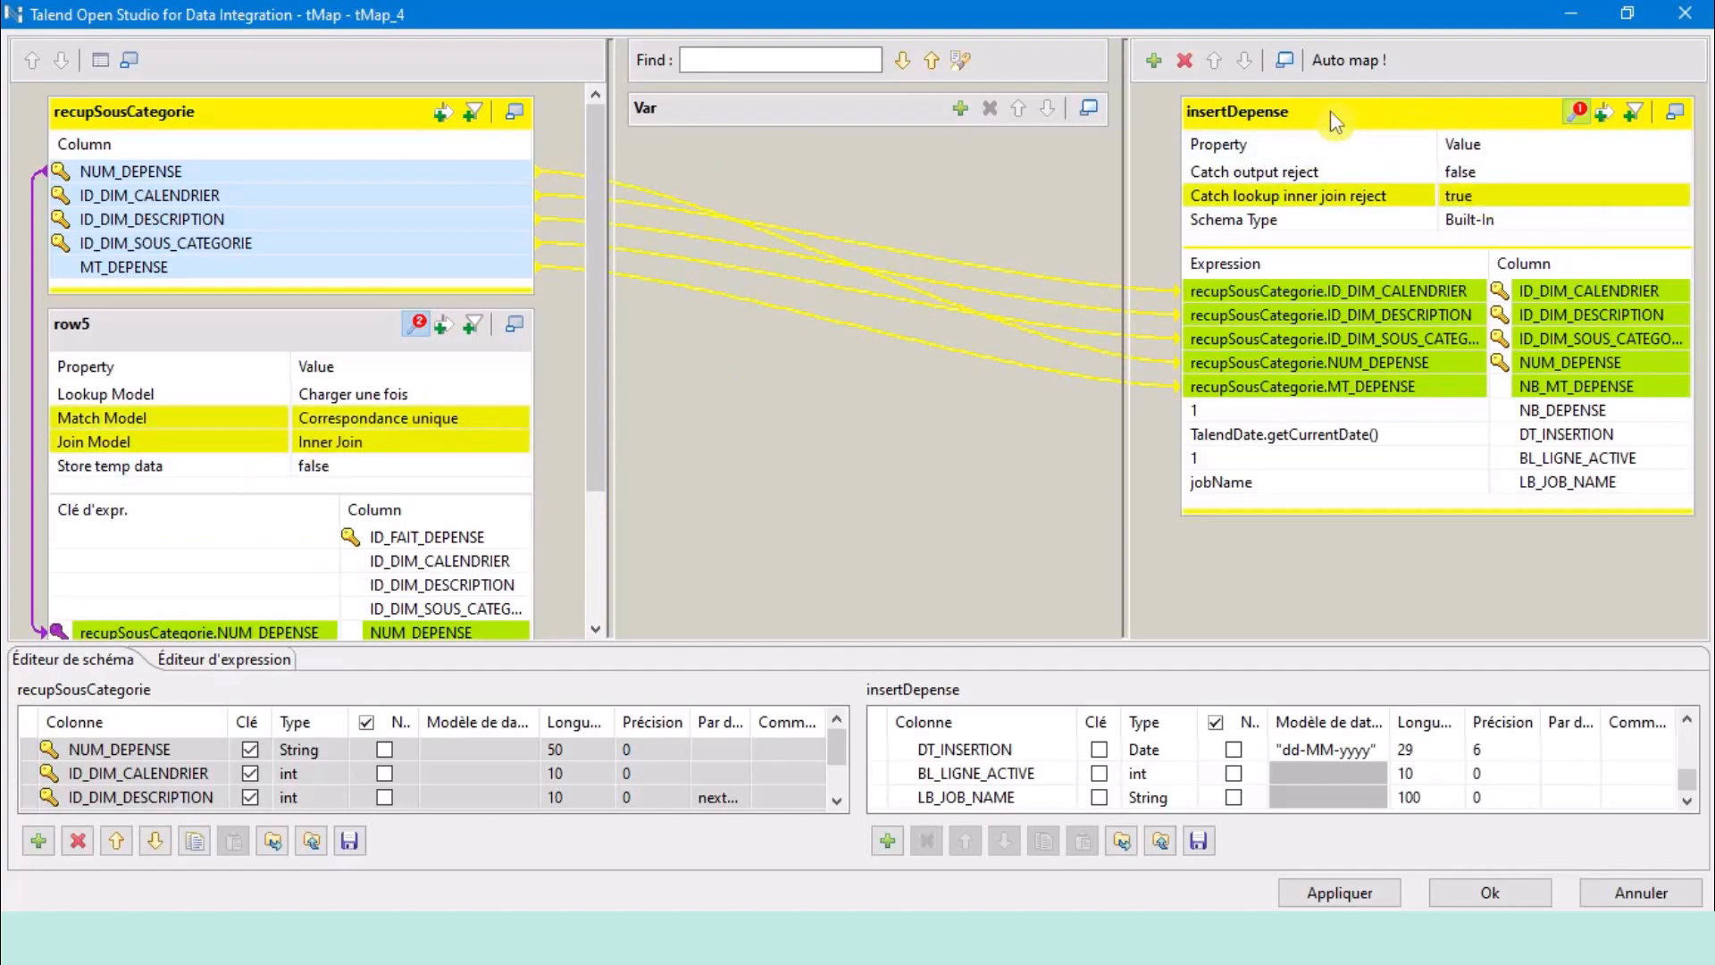
left_click(1337, 125)
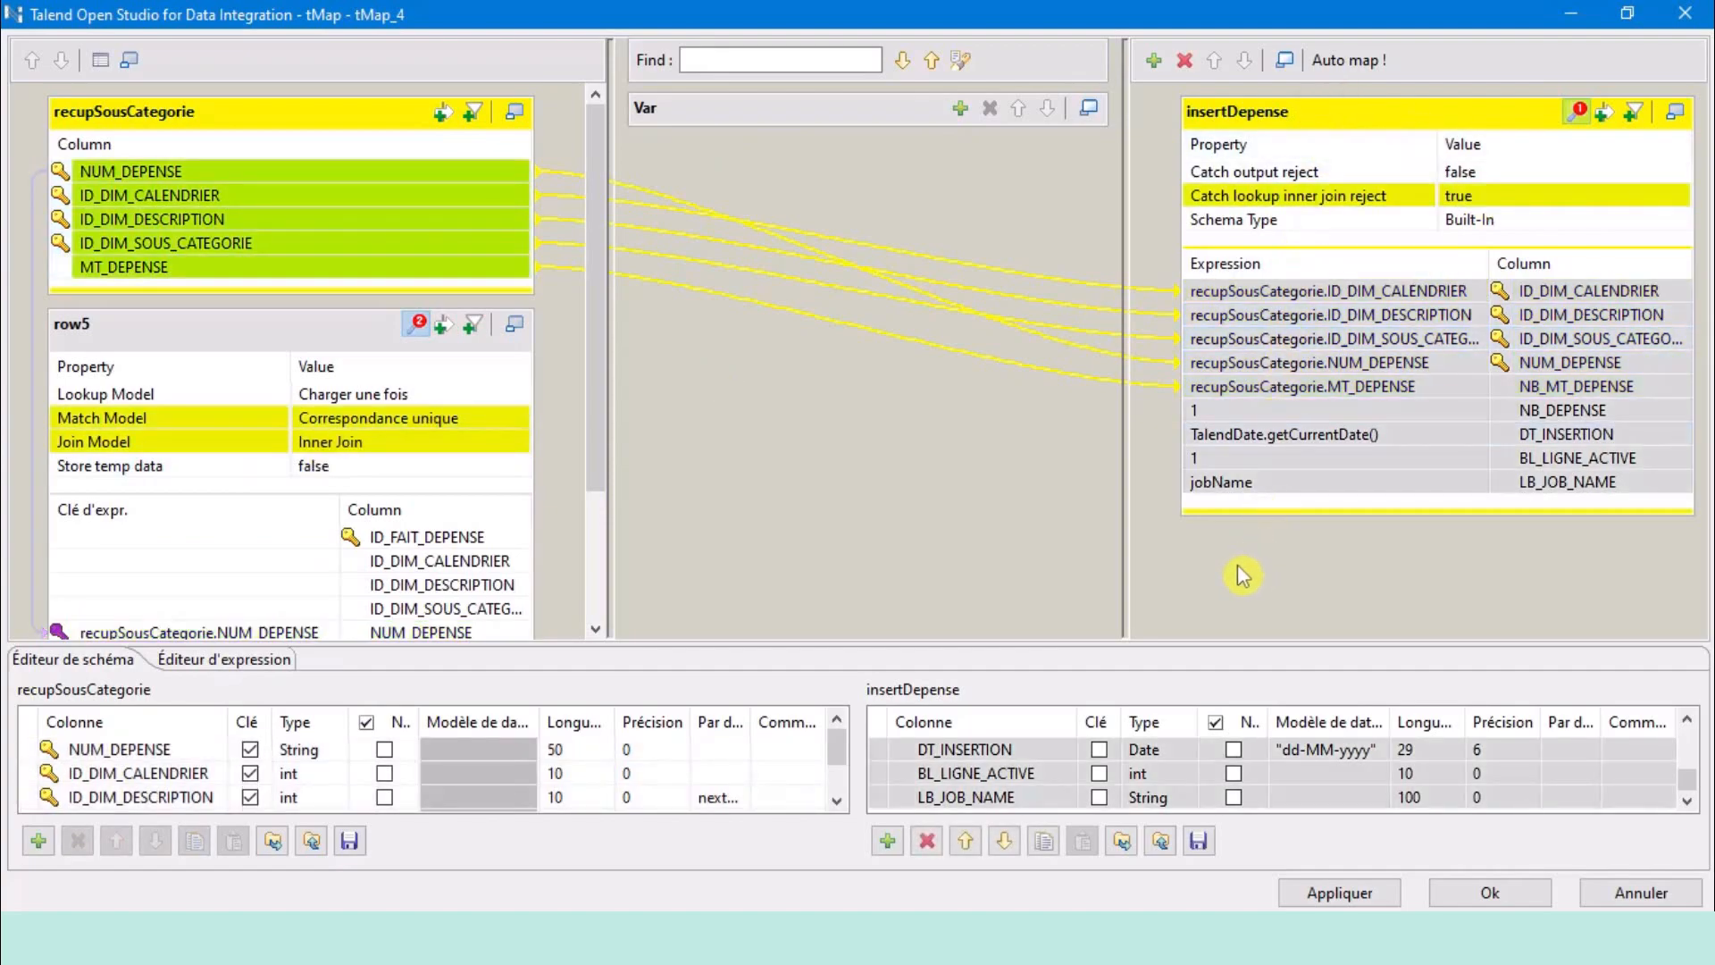
Collapse the insertDepense table and add a new output named updateBICurrent.
left_click(1675, 114)
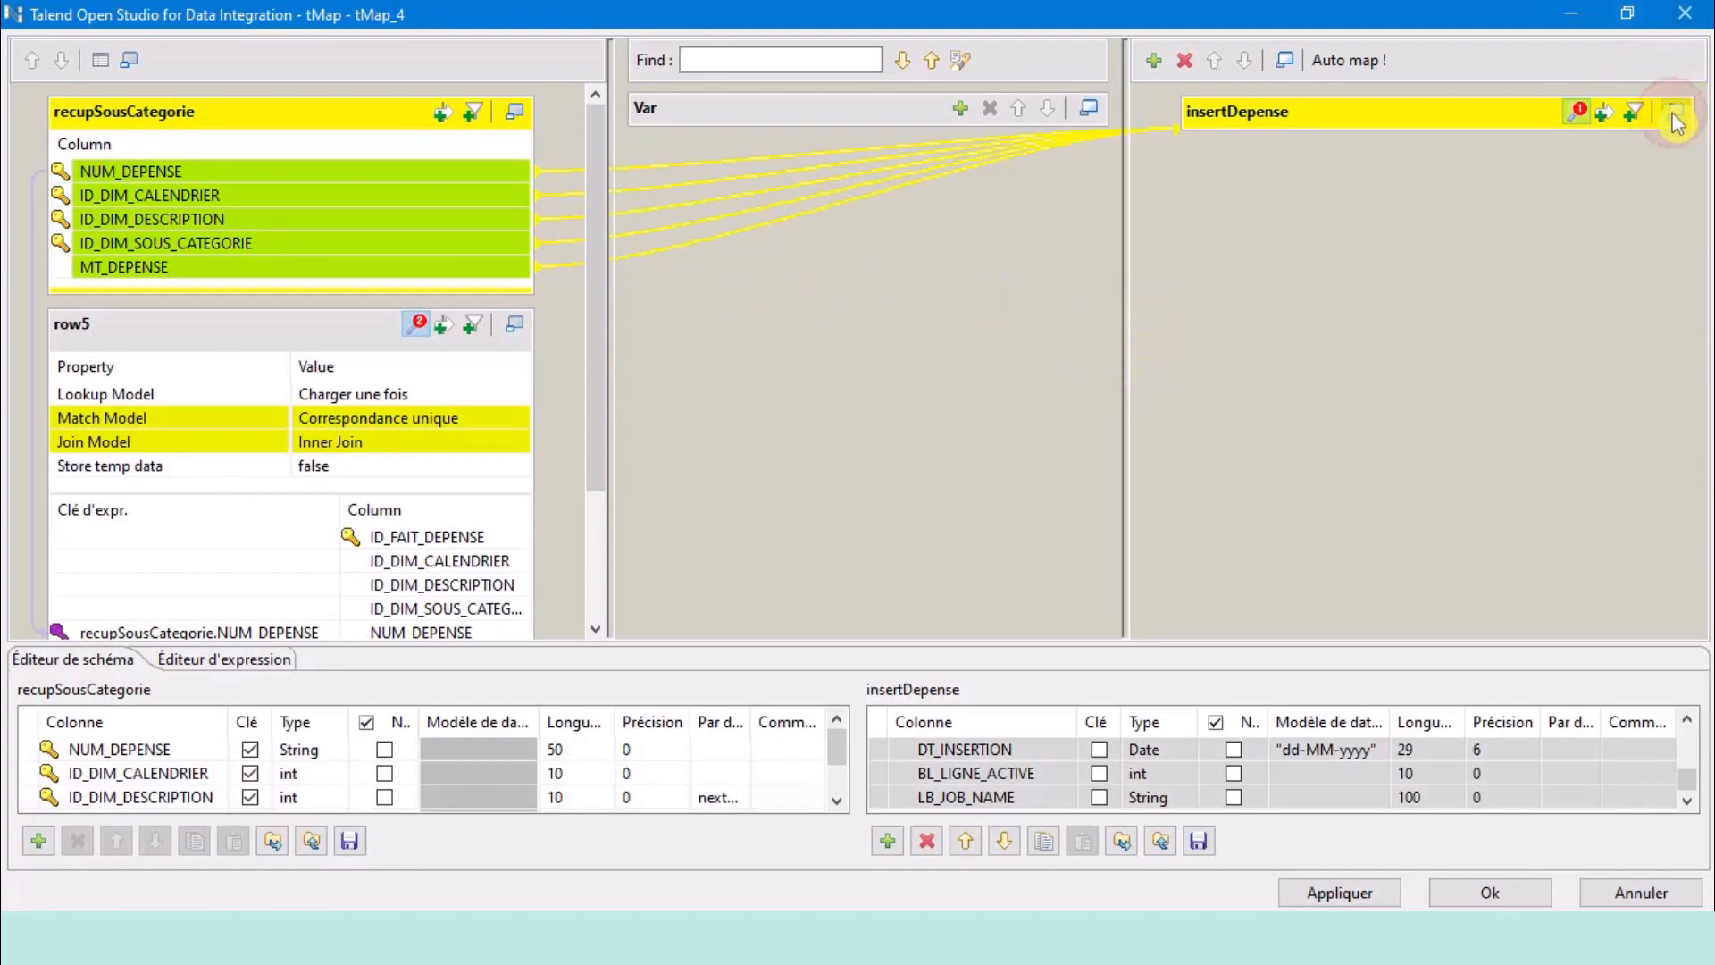
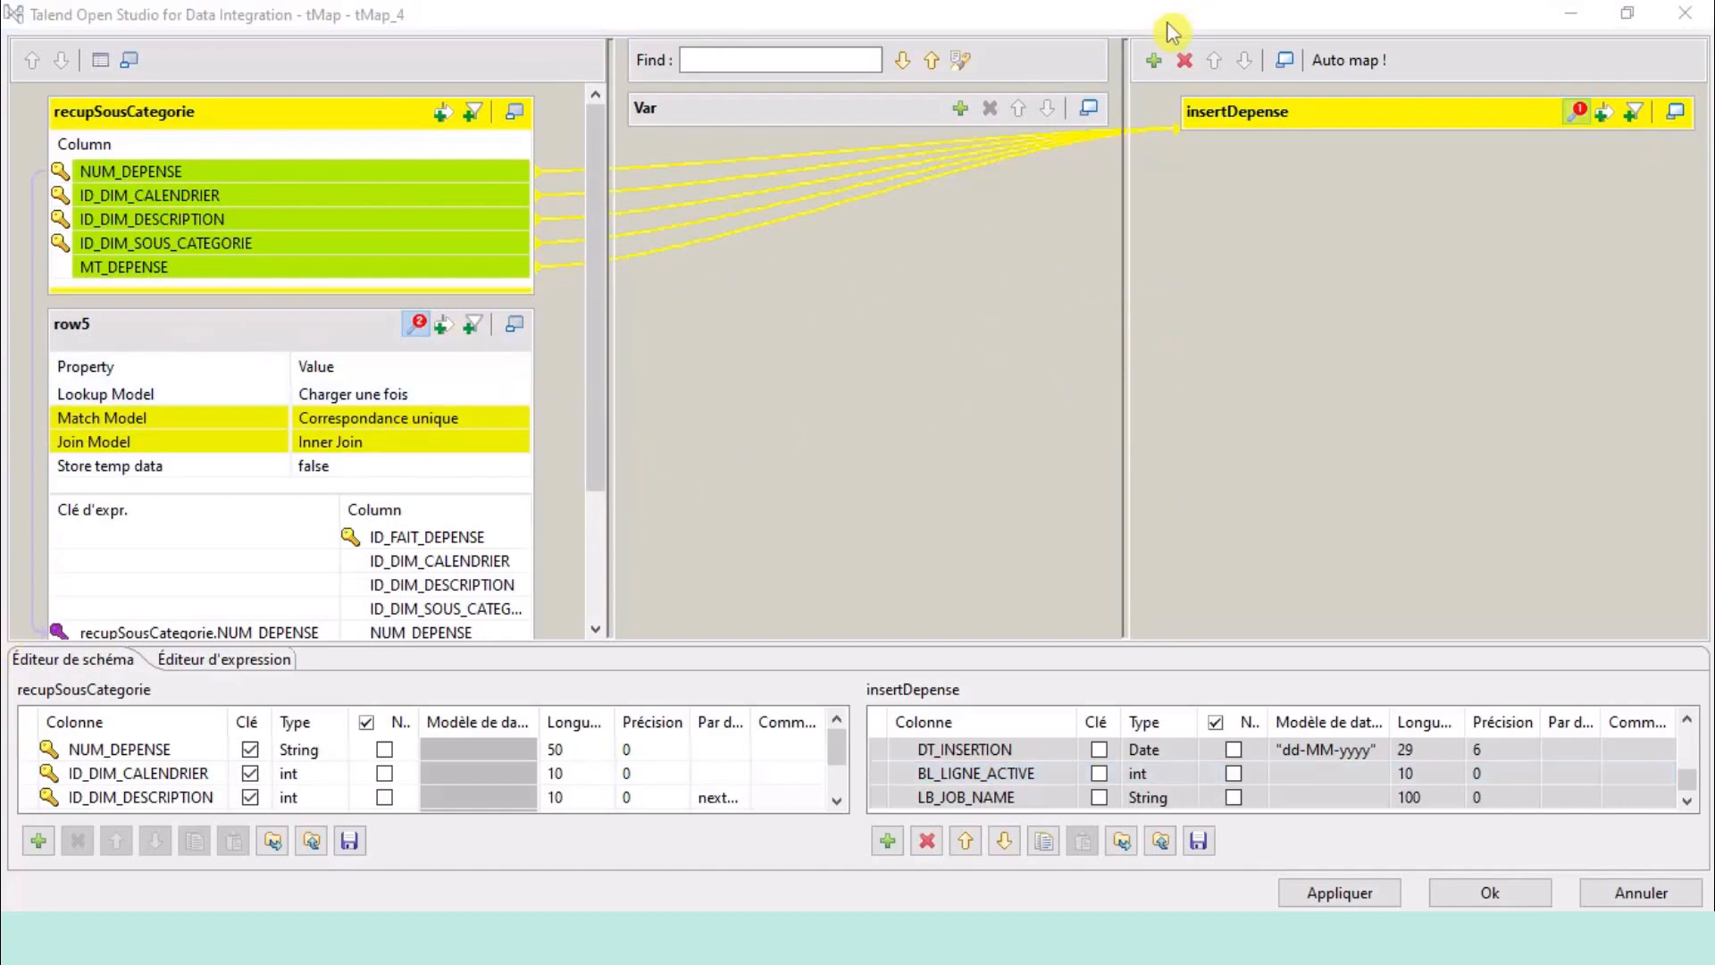
left_click(1154, 59)
double_click(818, 376)
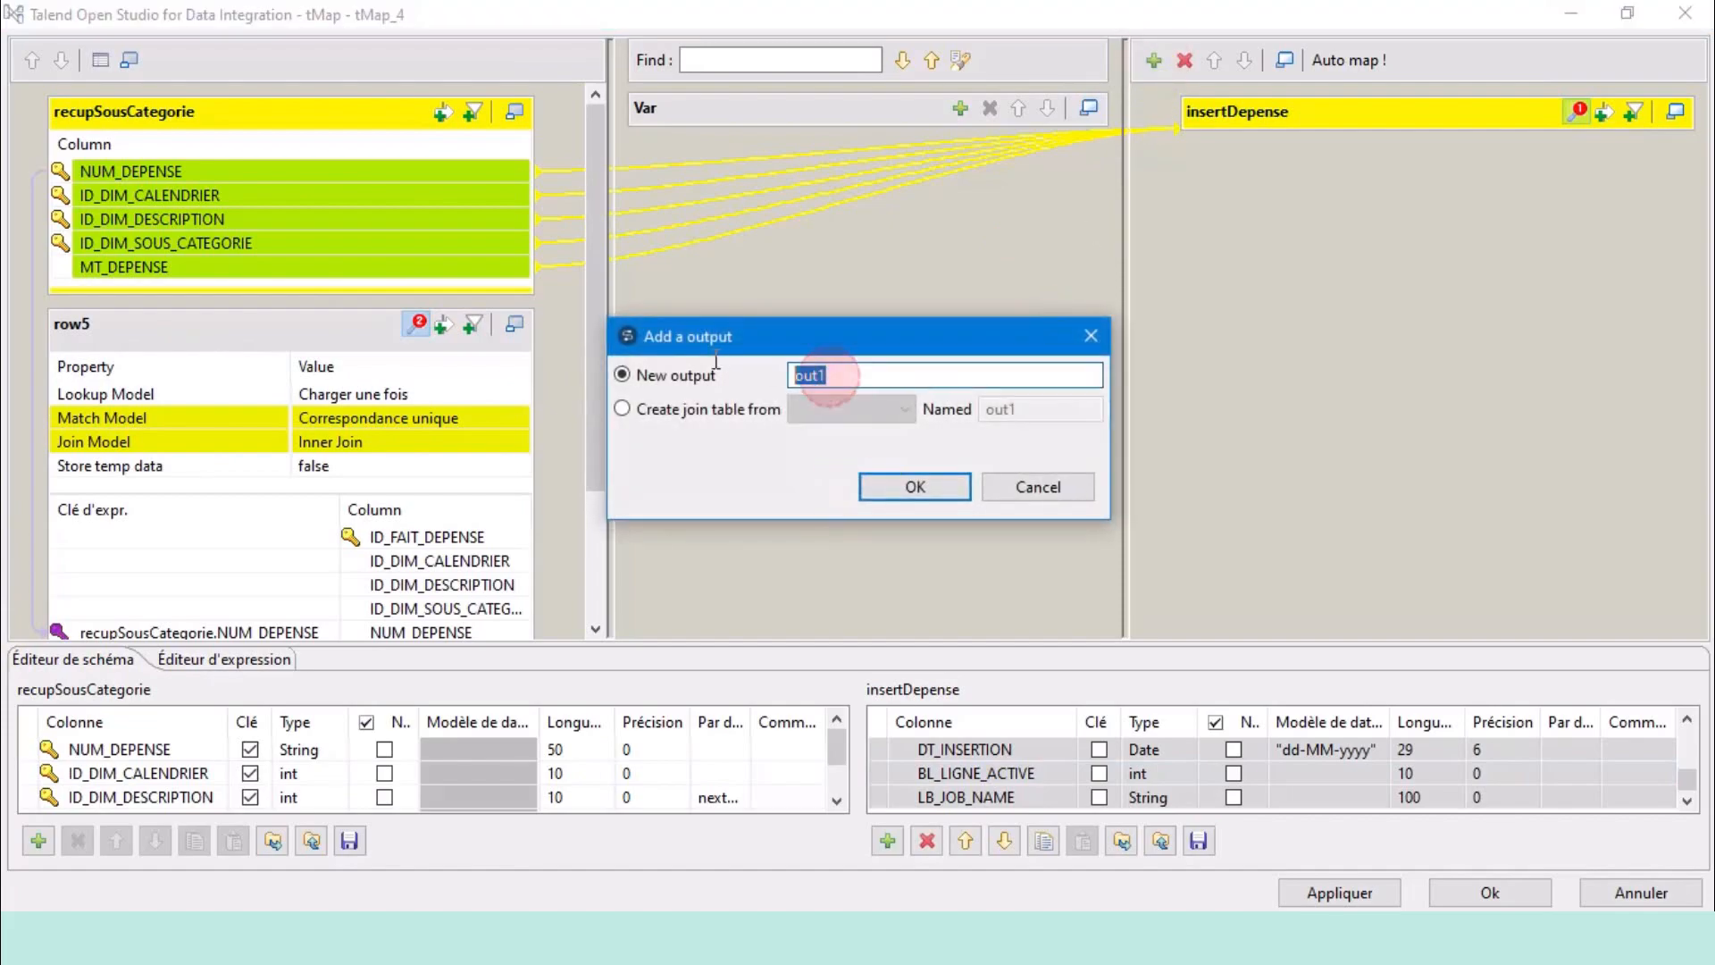
type("up")
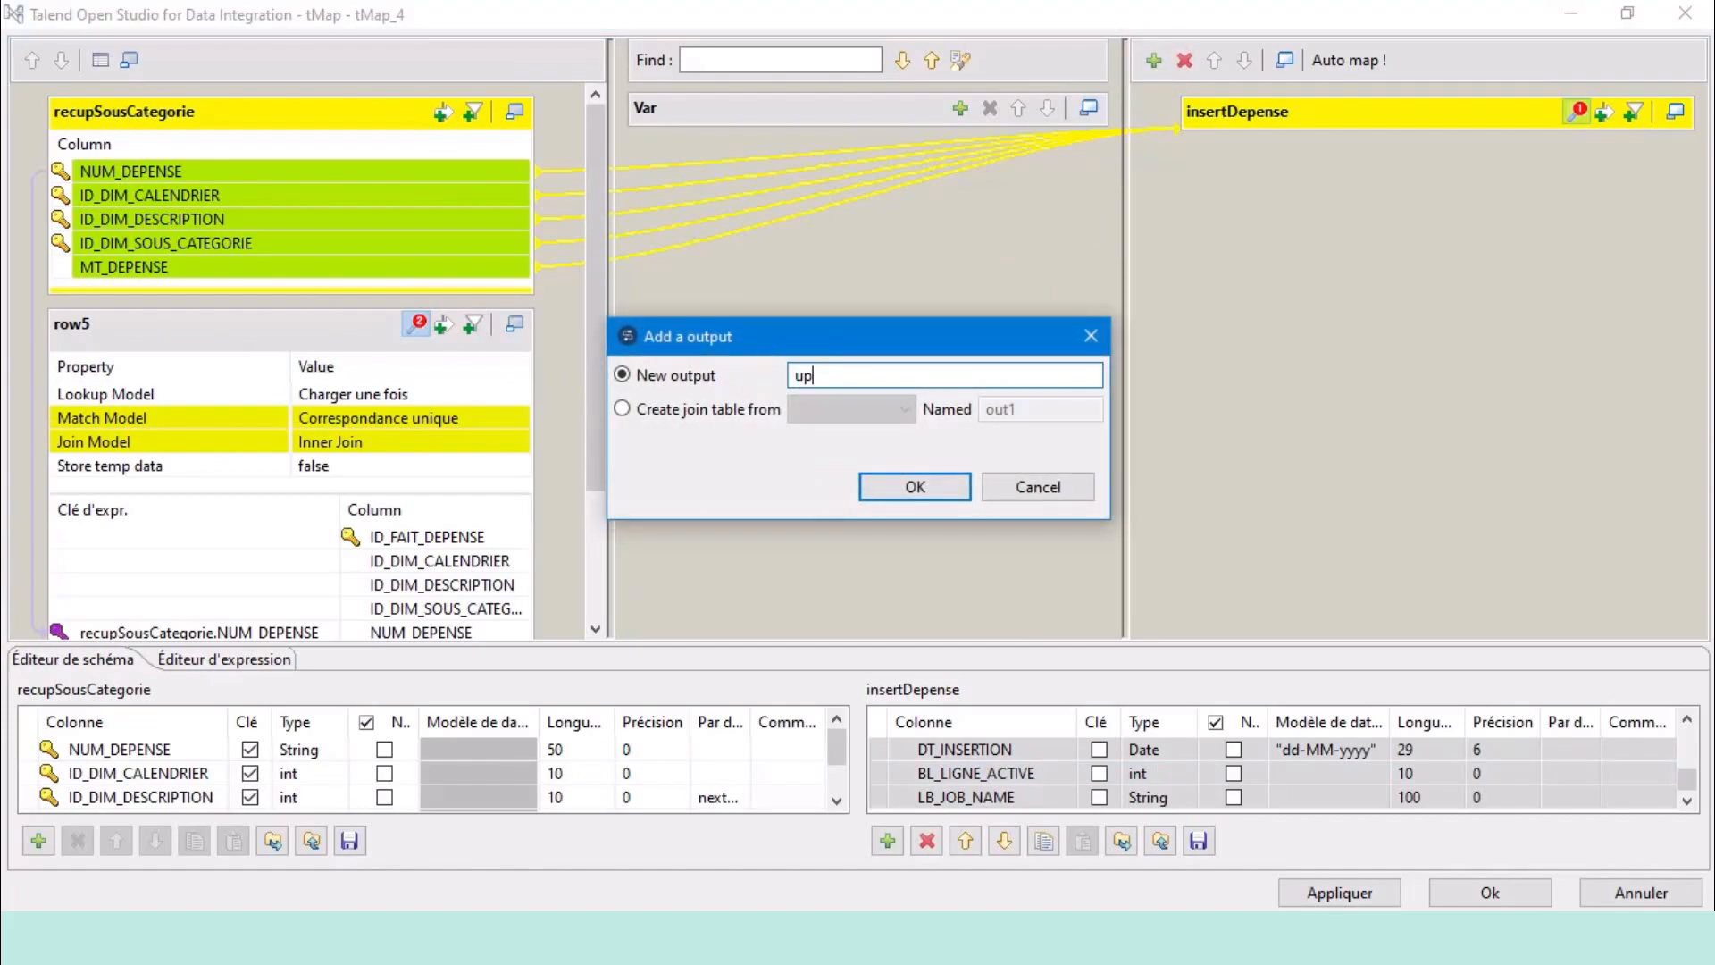
type("dateBICurrent")
left_click(911, 488)
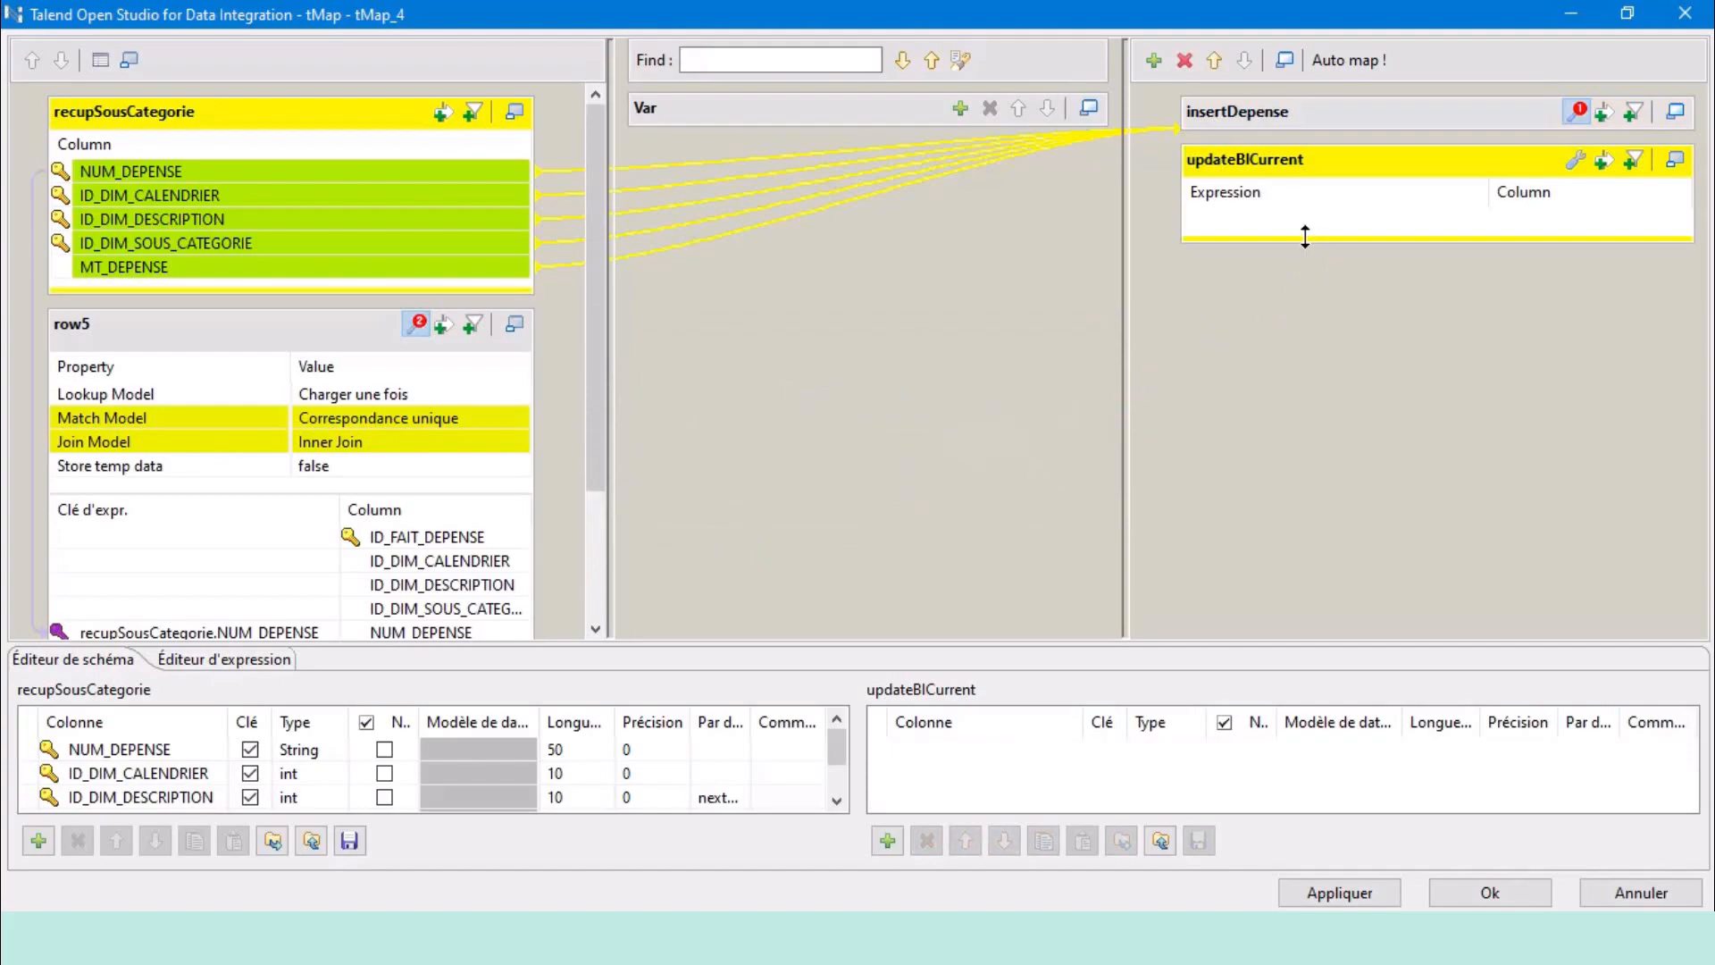
Enlarge the updateBICurrent table and add the ID_FAIT_DEPENSE, DT_MISE_A_JOUR and BL_LIGNE_ACTIVE columns from row5 to it.
left_click_drag(1303, 237, 1313, 295)
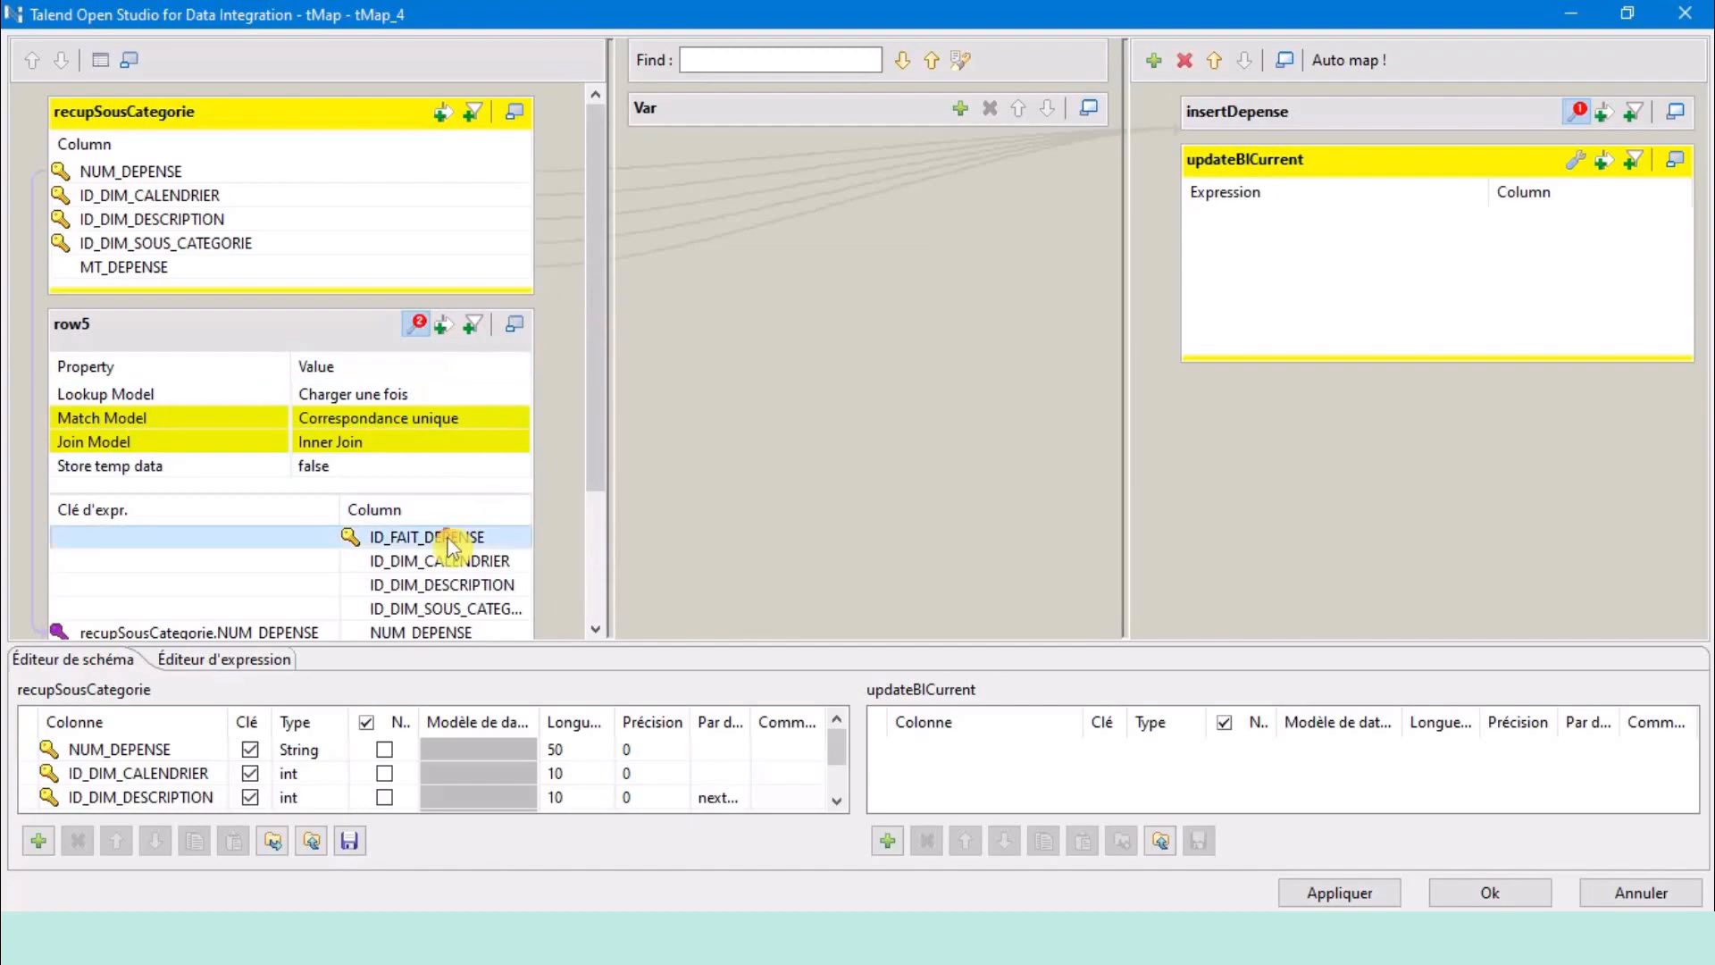
left_click_drag(451, 542, 1376, 330)
scroll(424, 518, "down", 2)
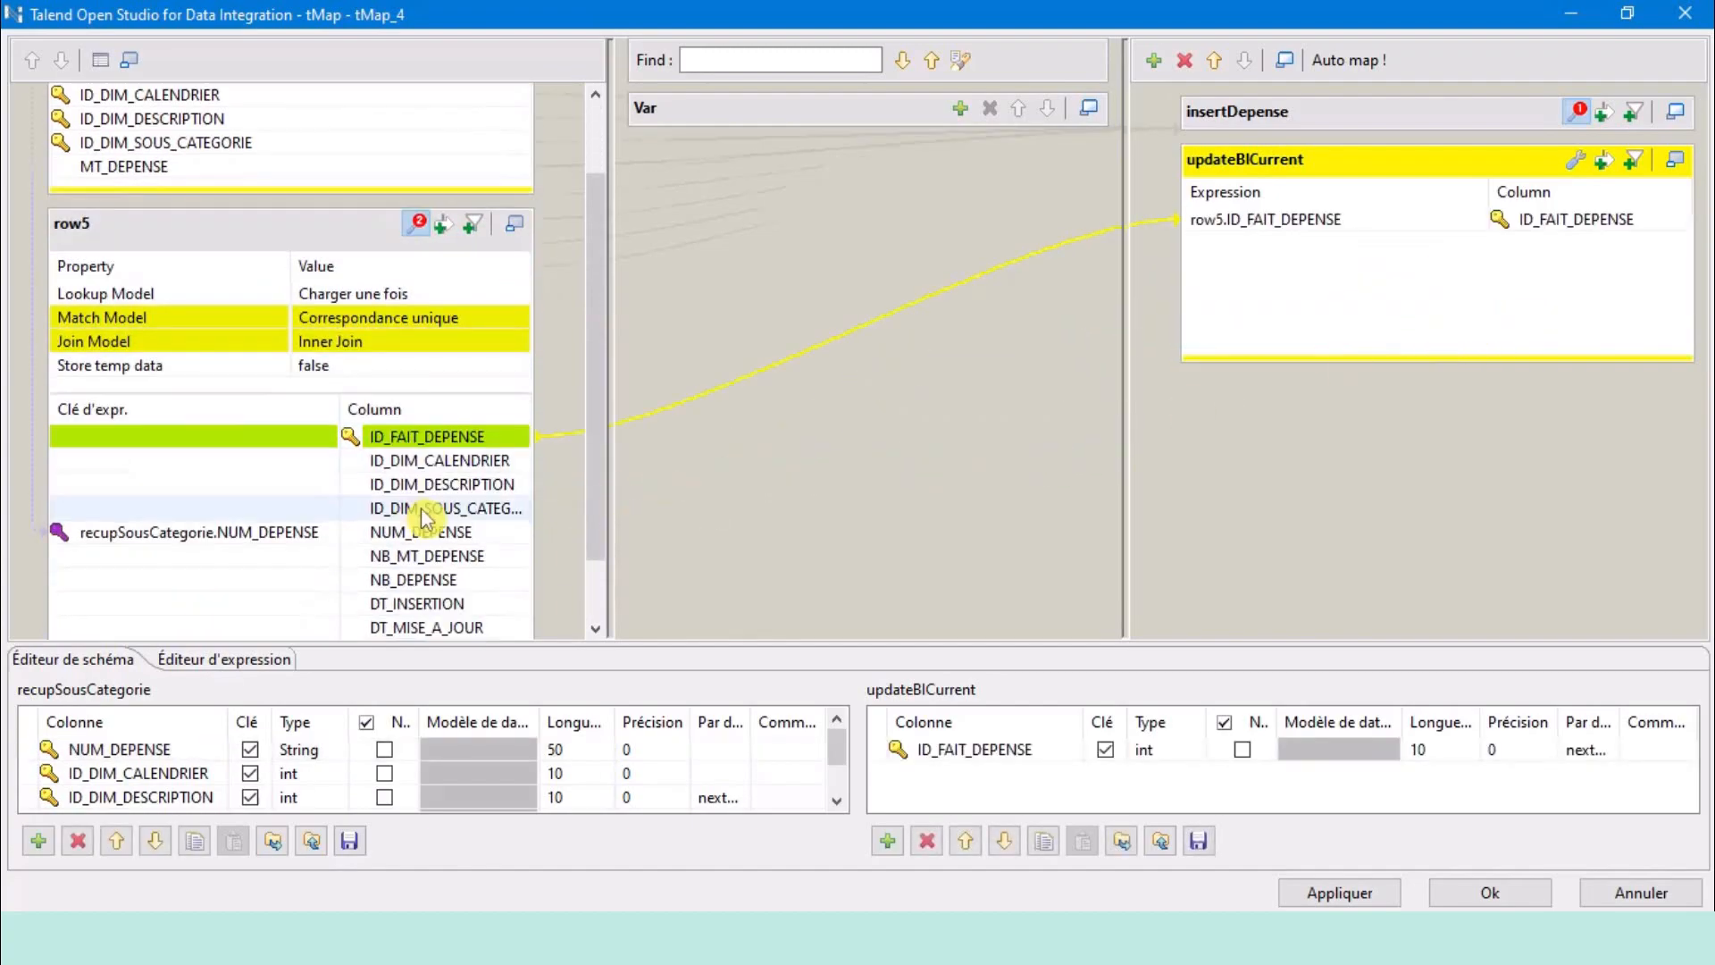
scroll(422, 518, "down", 3)
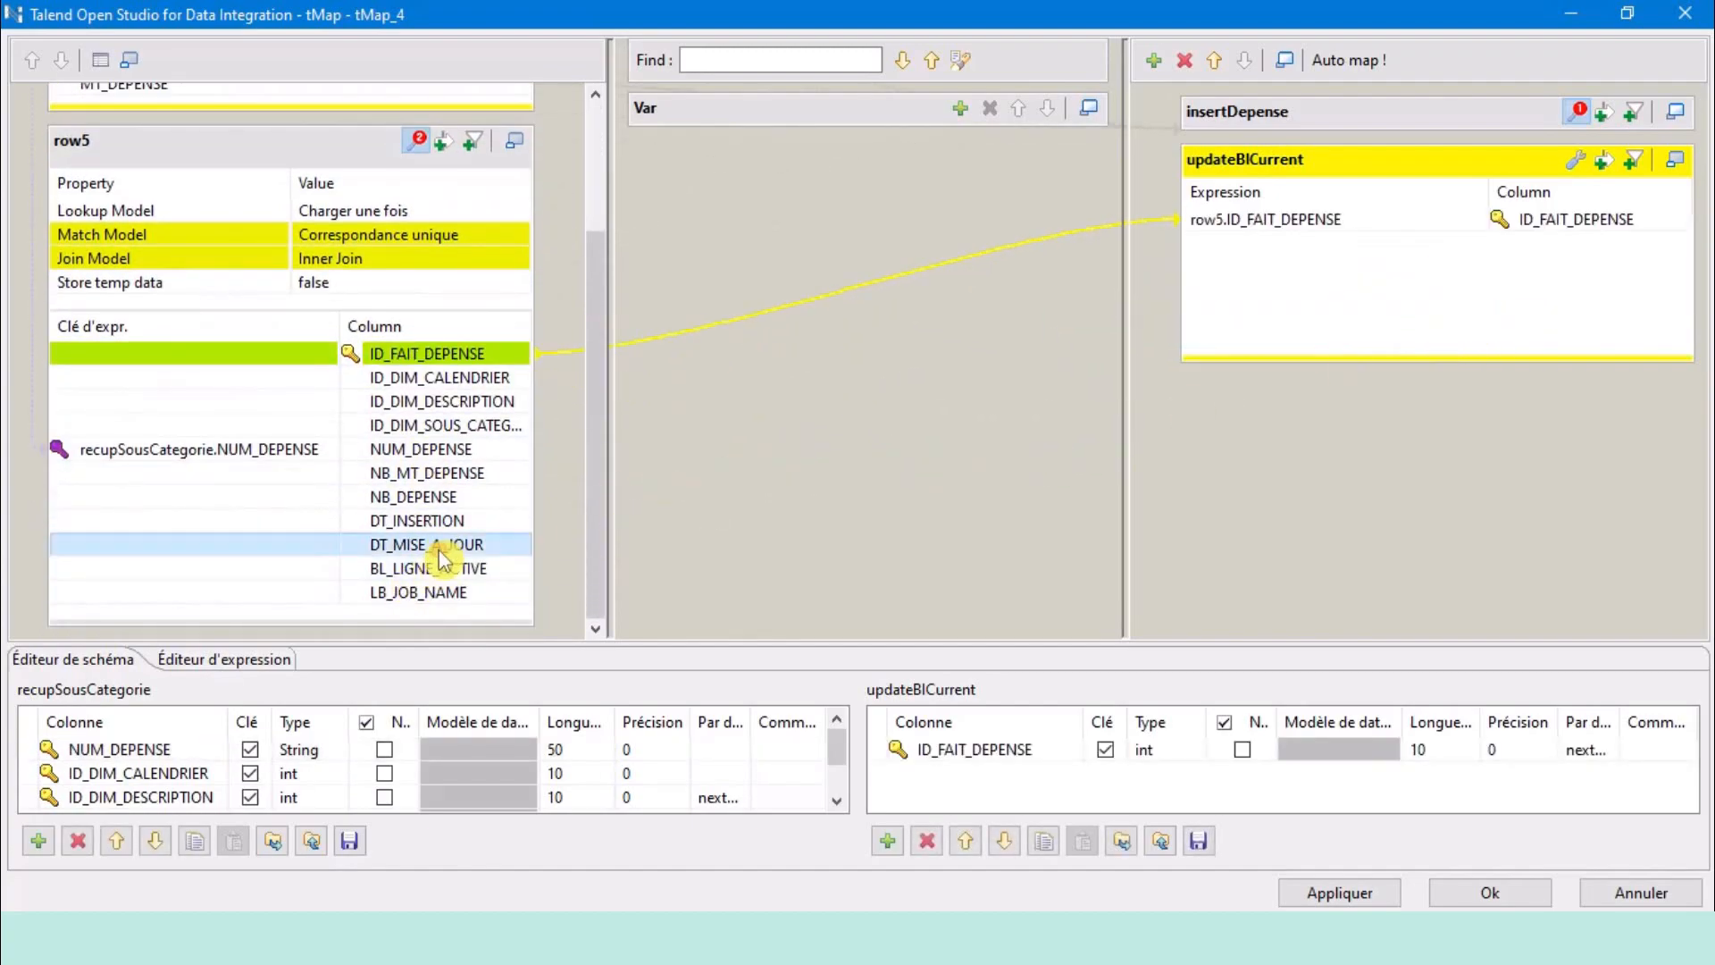
left_click_drag(439, 547, 1411, 266)
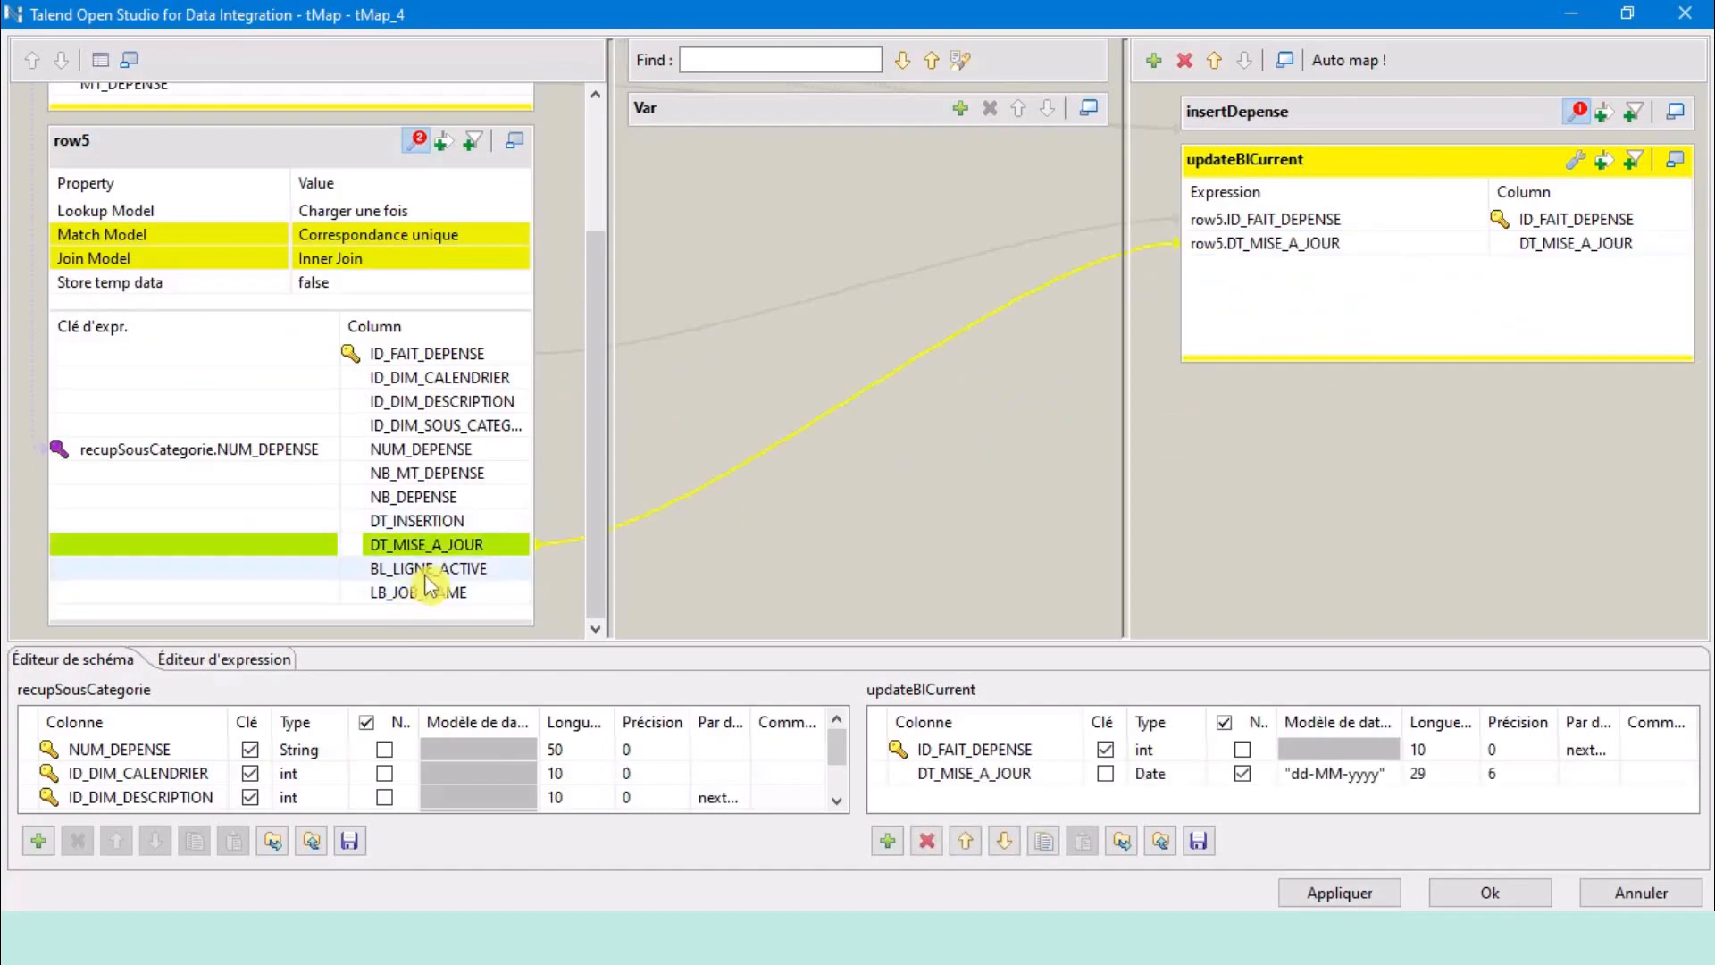
left_click_drag(426, 576, 1300, 279)
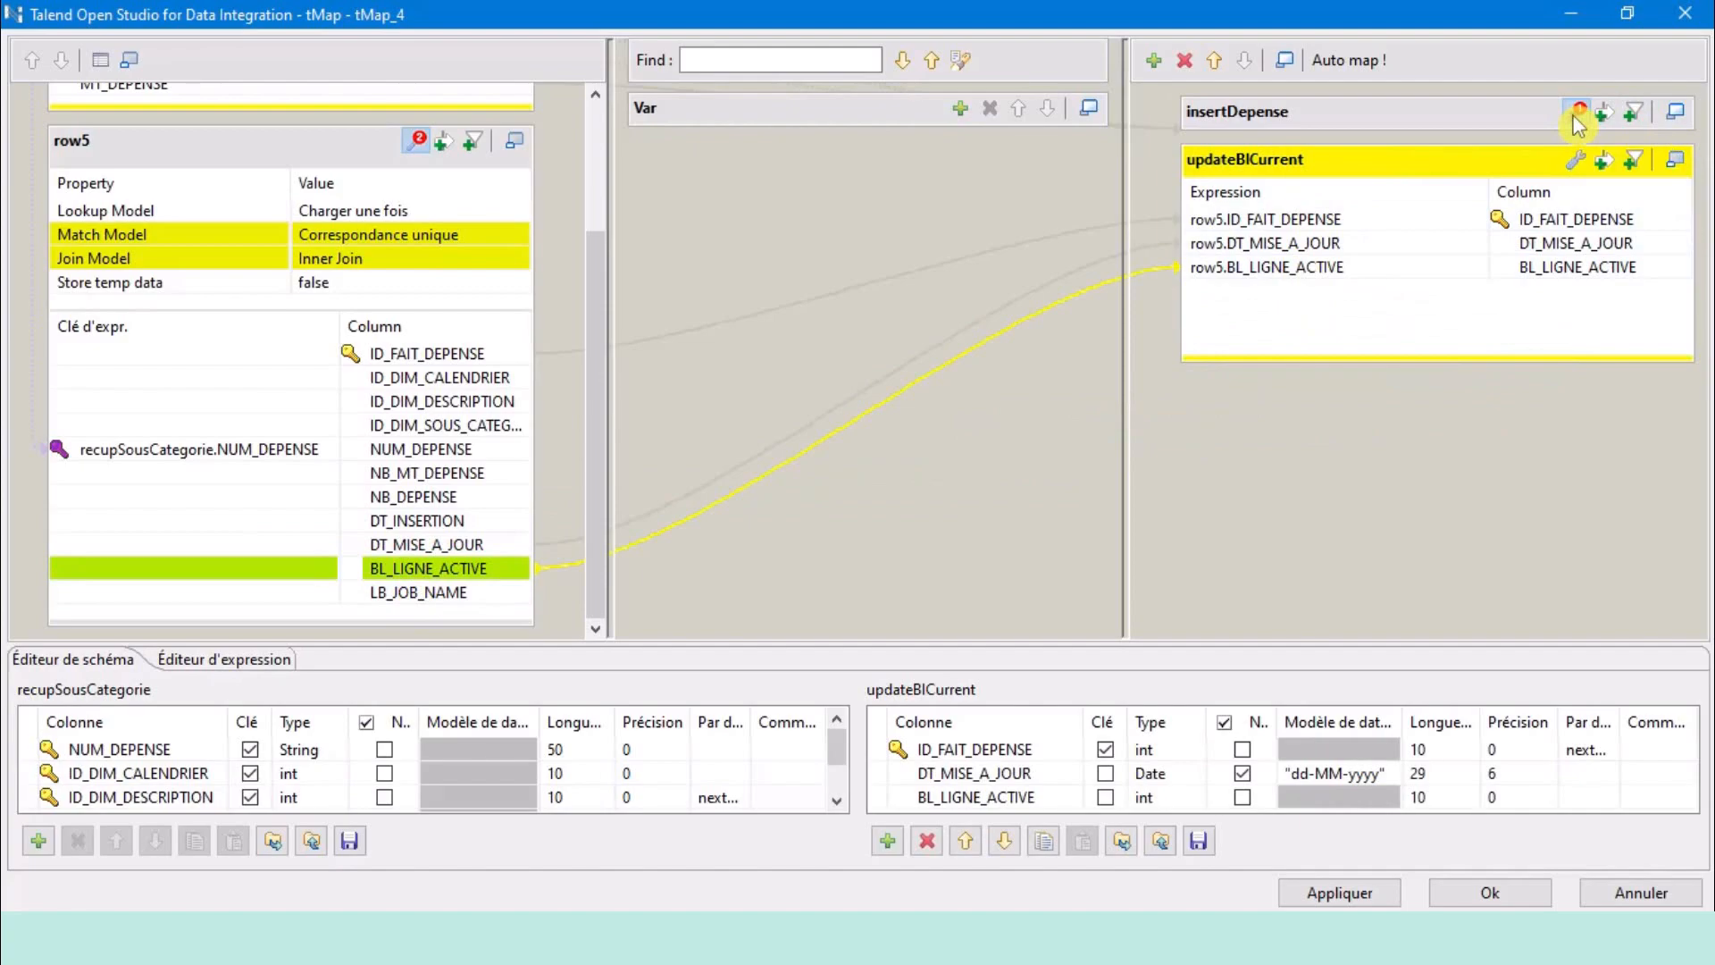
Copy the TalendDate.getCurrentDate() expression from DT_INSERTION in insertDepense into the DT_MISE_A_JOUR expression of updateBICurrent, leaving insertDepense collapsed.
left_click(1573, 116)
left_click(1315, 312)
key("ctrl+c")
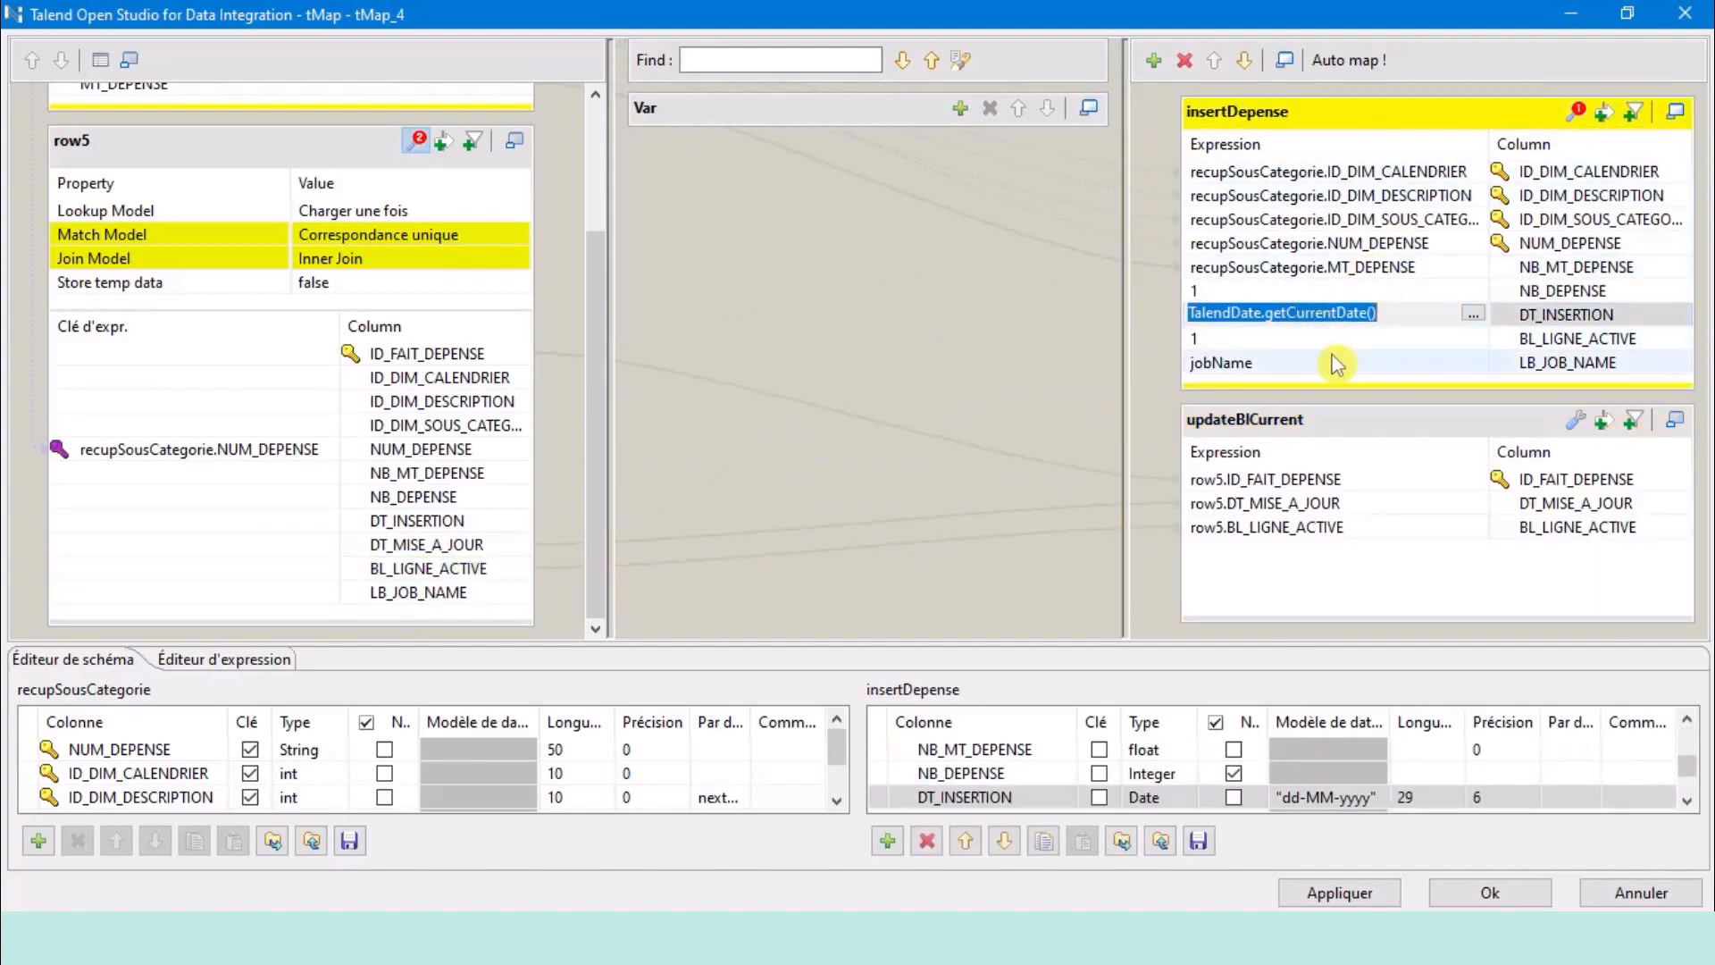
left_click(1575, 113)
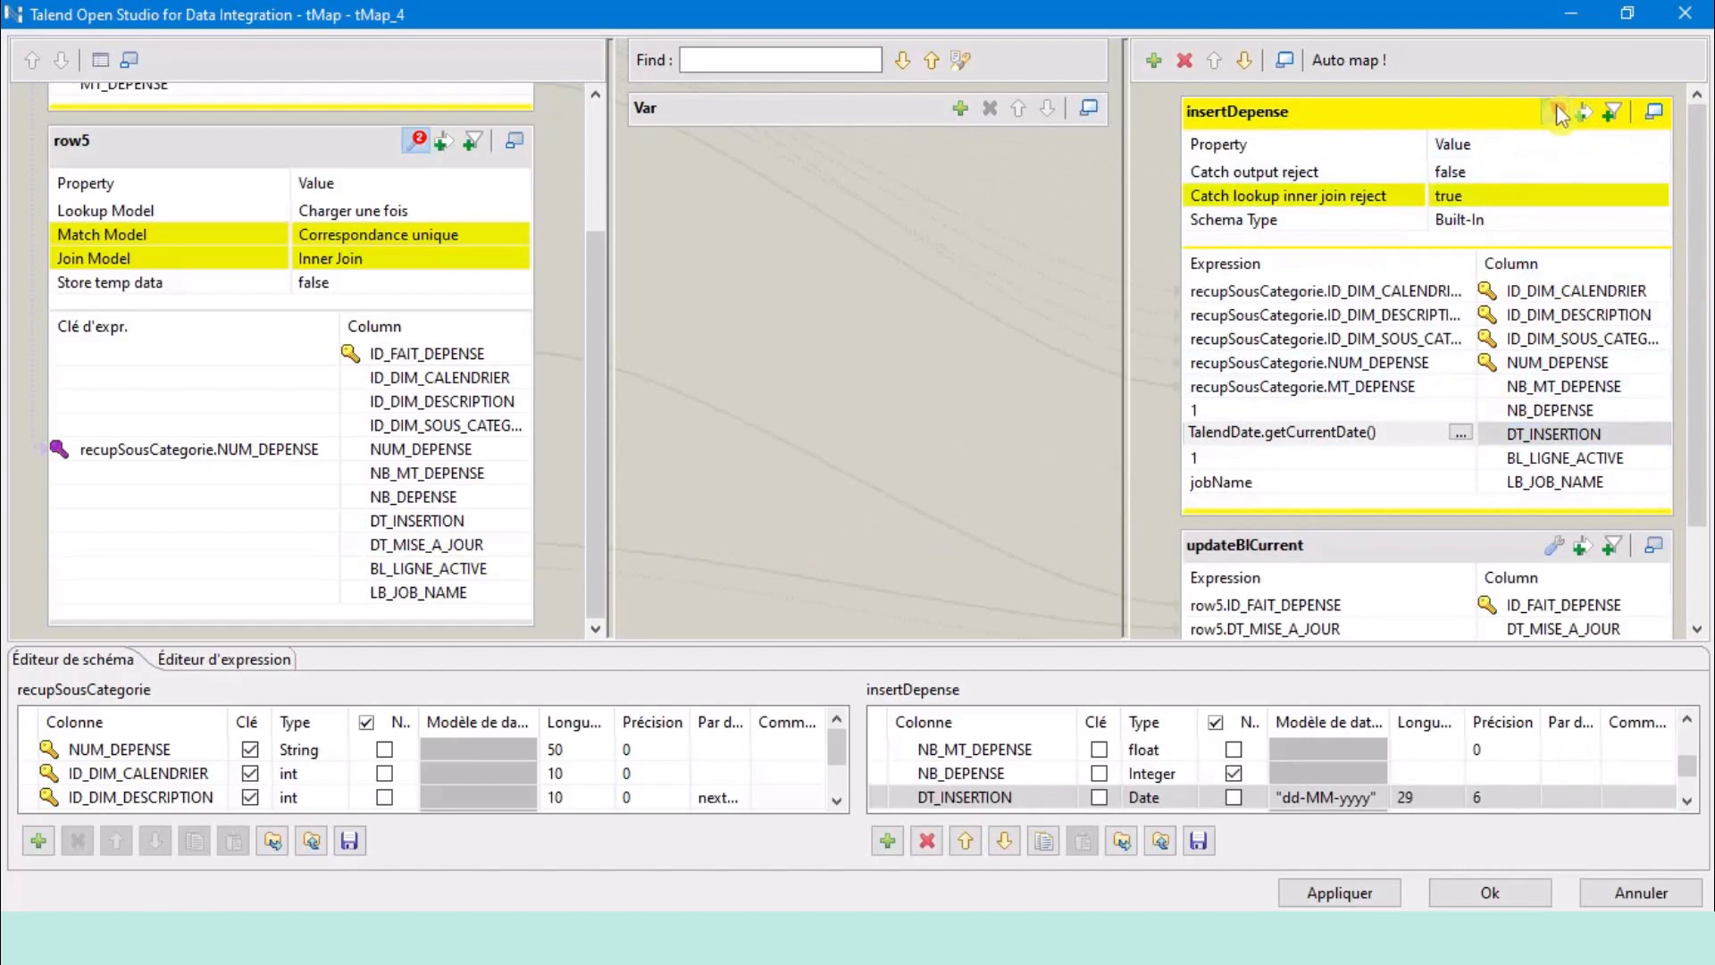
left_click(1559, 114)
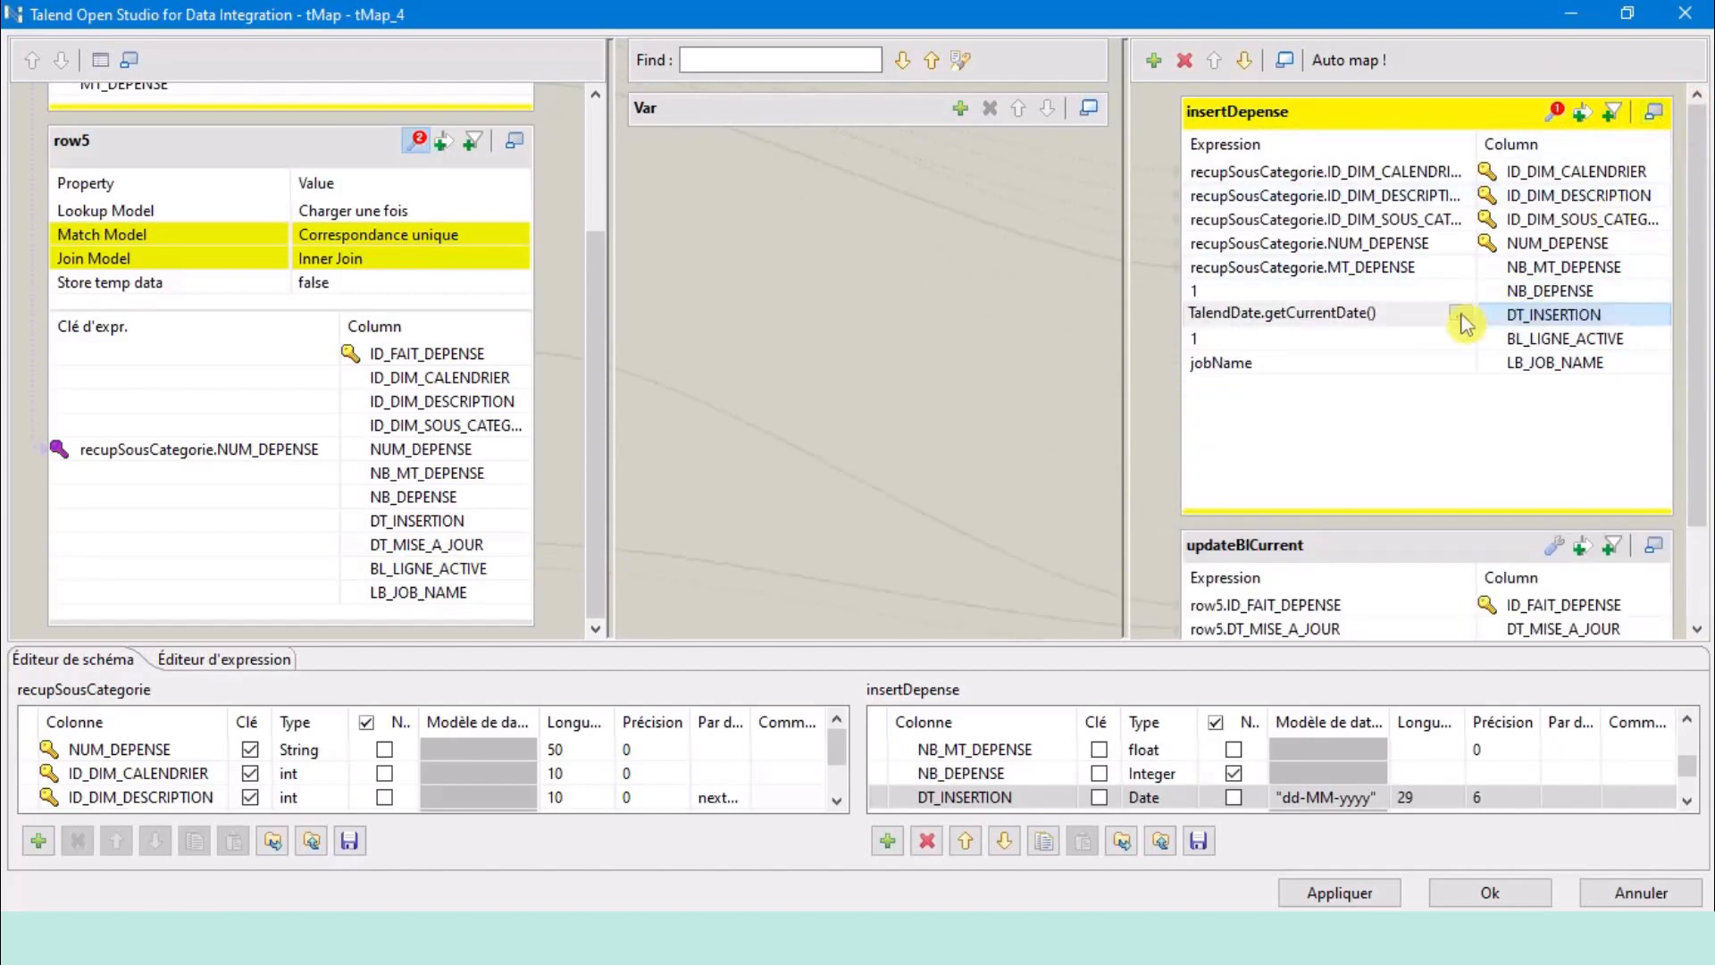
left_click(1669, 112)
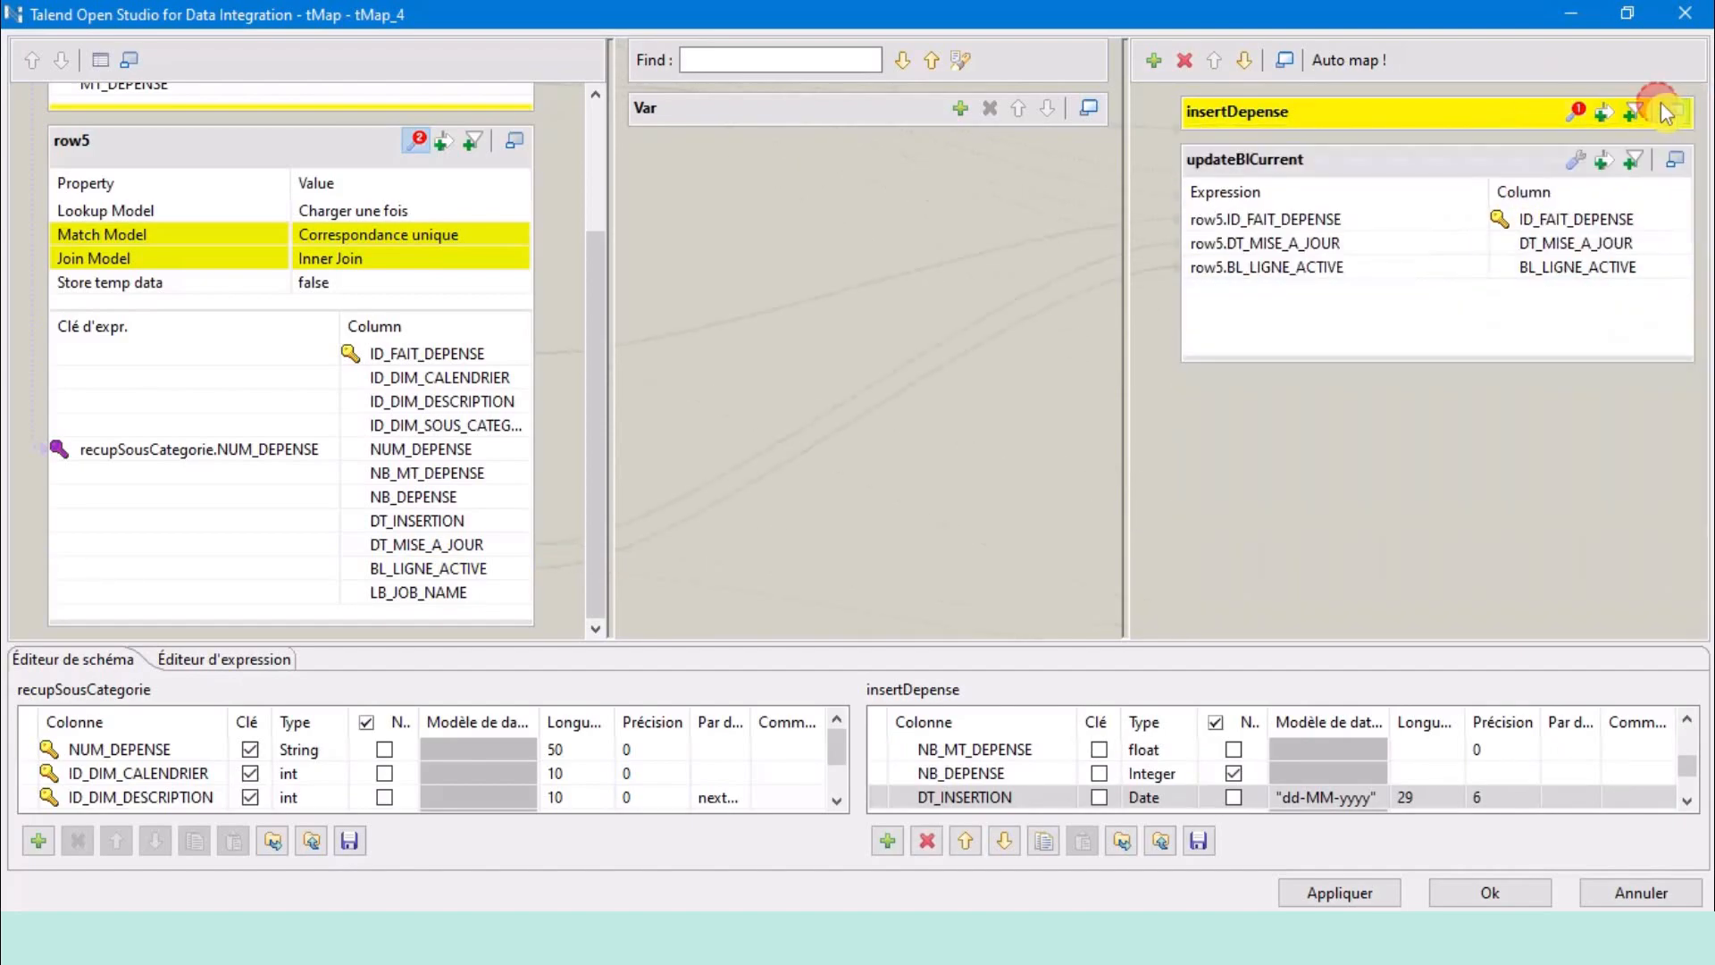
left_click(1466, 170)
left_click(1340, 245)
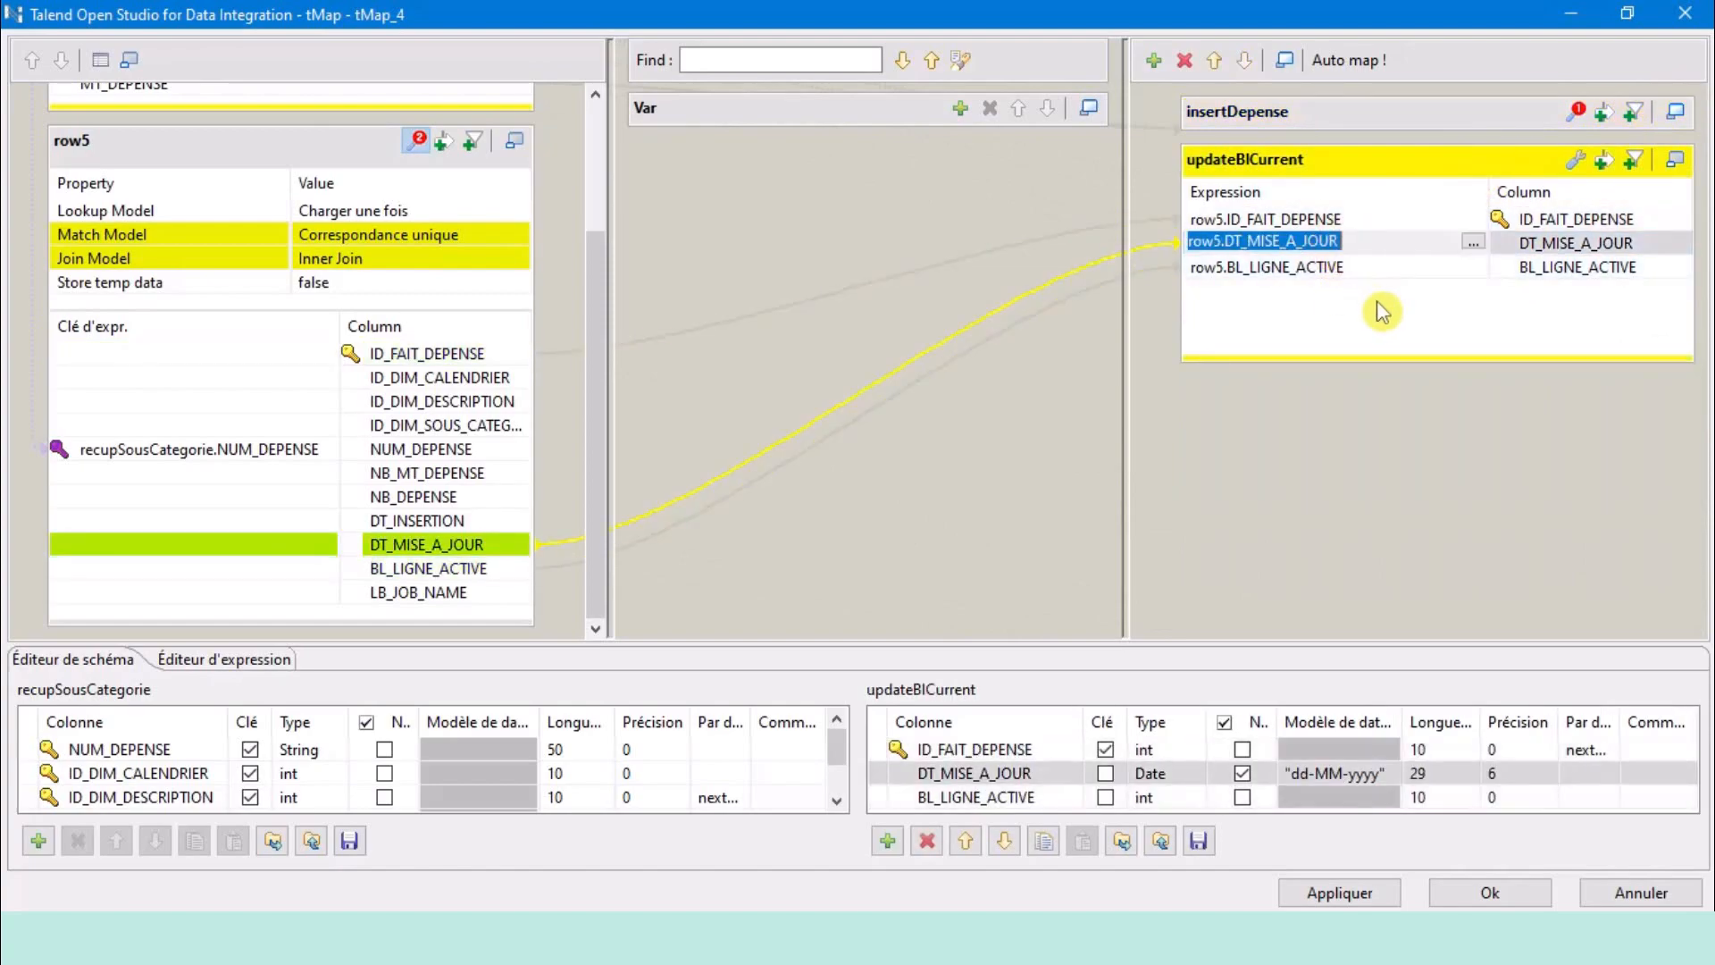
key("ctrl+v")
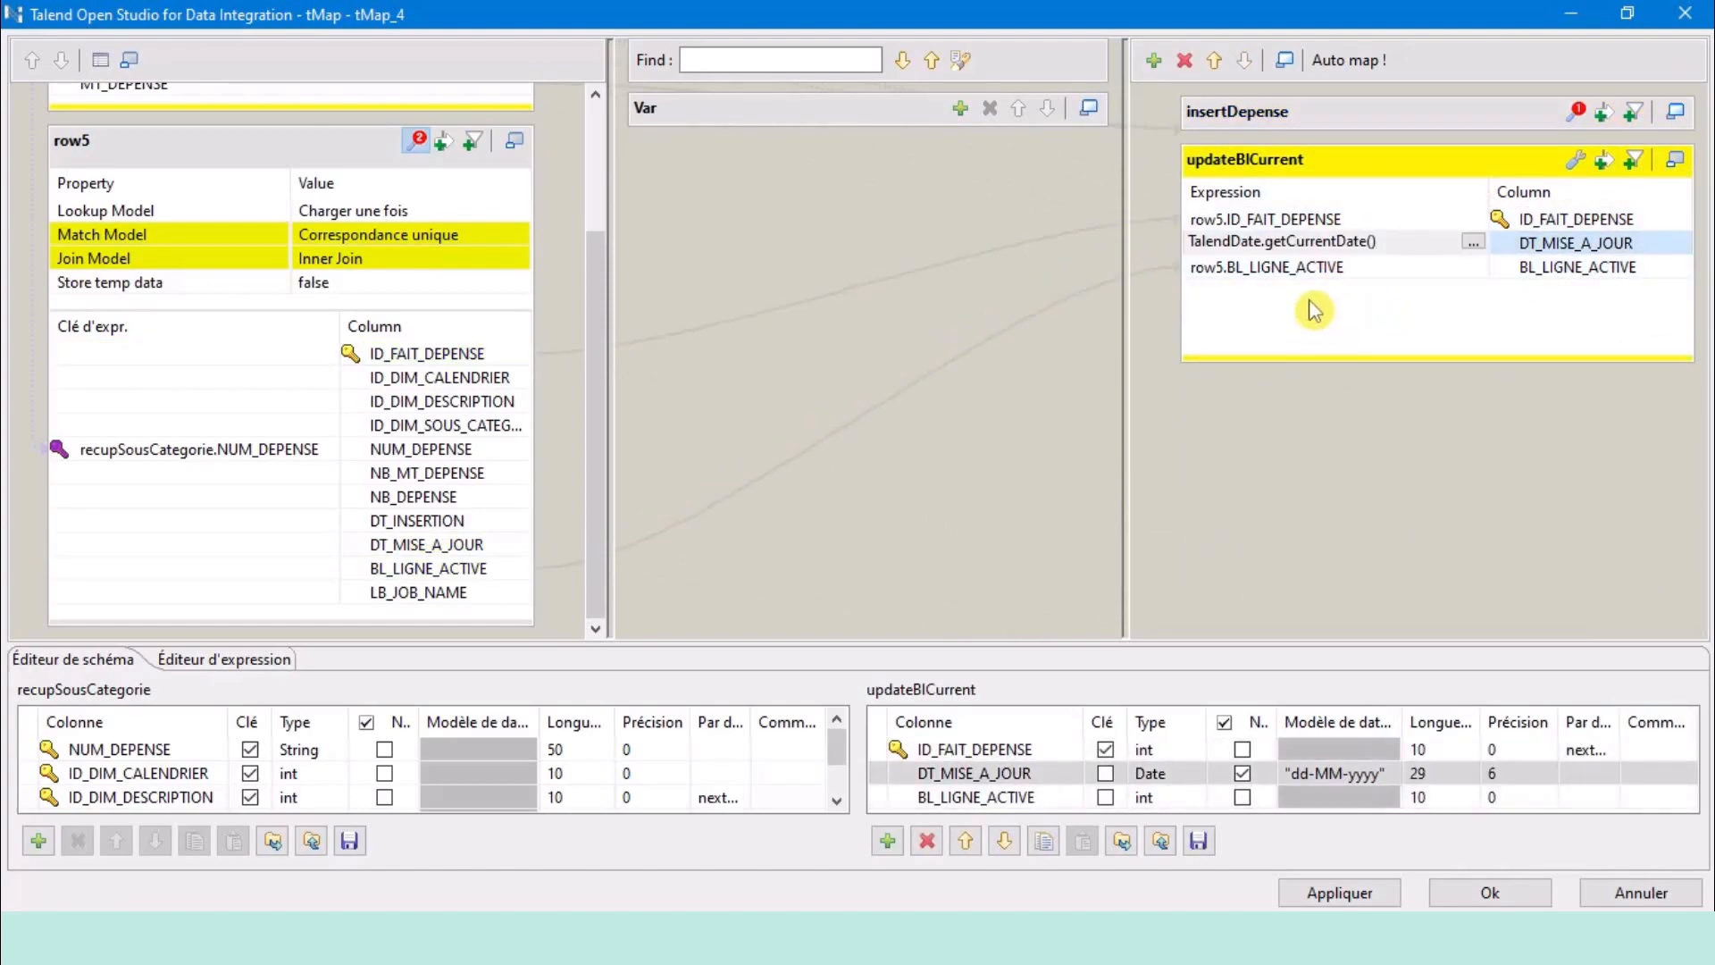
Replace the BL_LIGNE_ACTIVE expression in the updateBICurrent output with 0.
left_click(1260, 268)
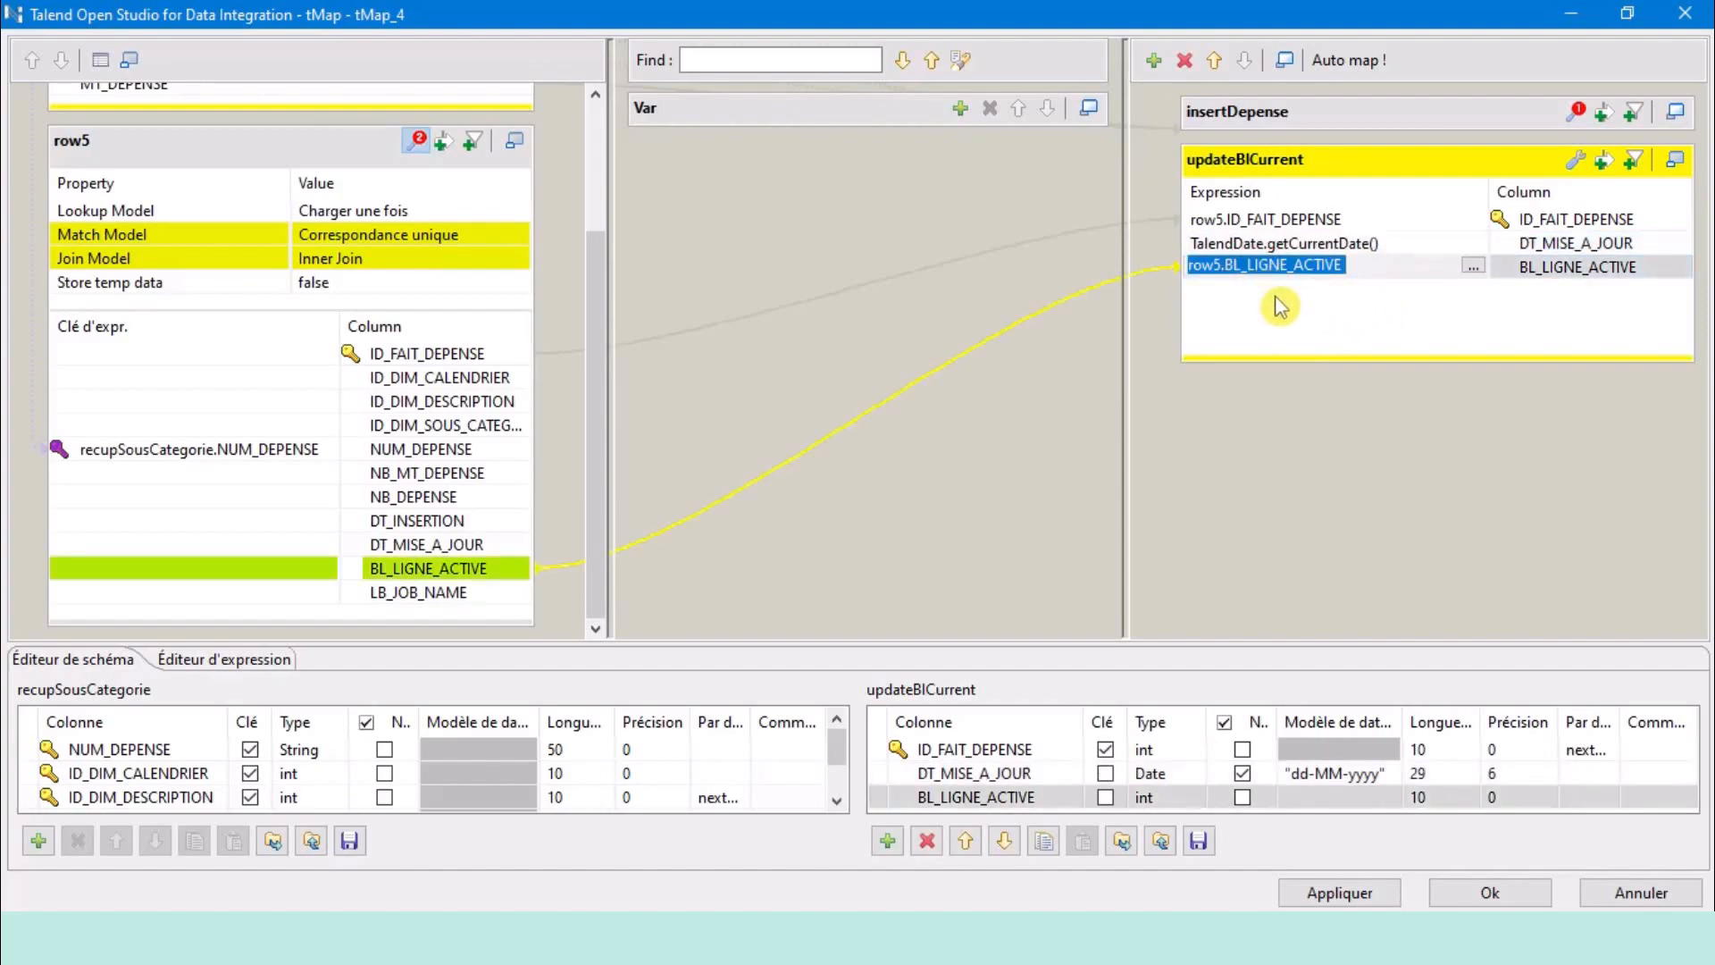
type("0")
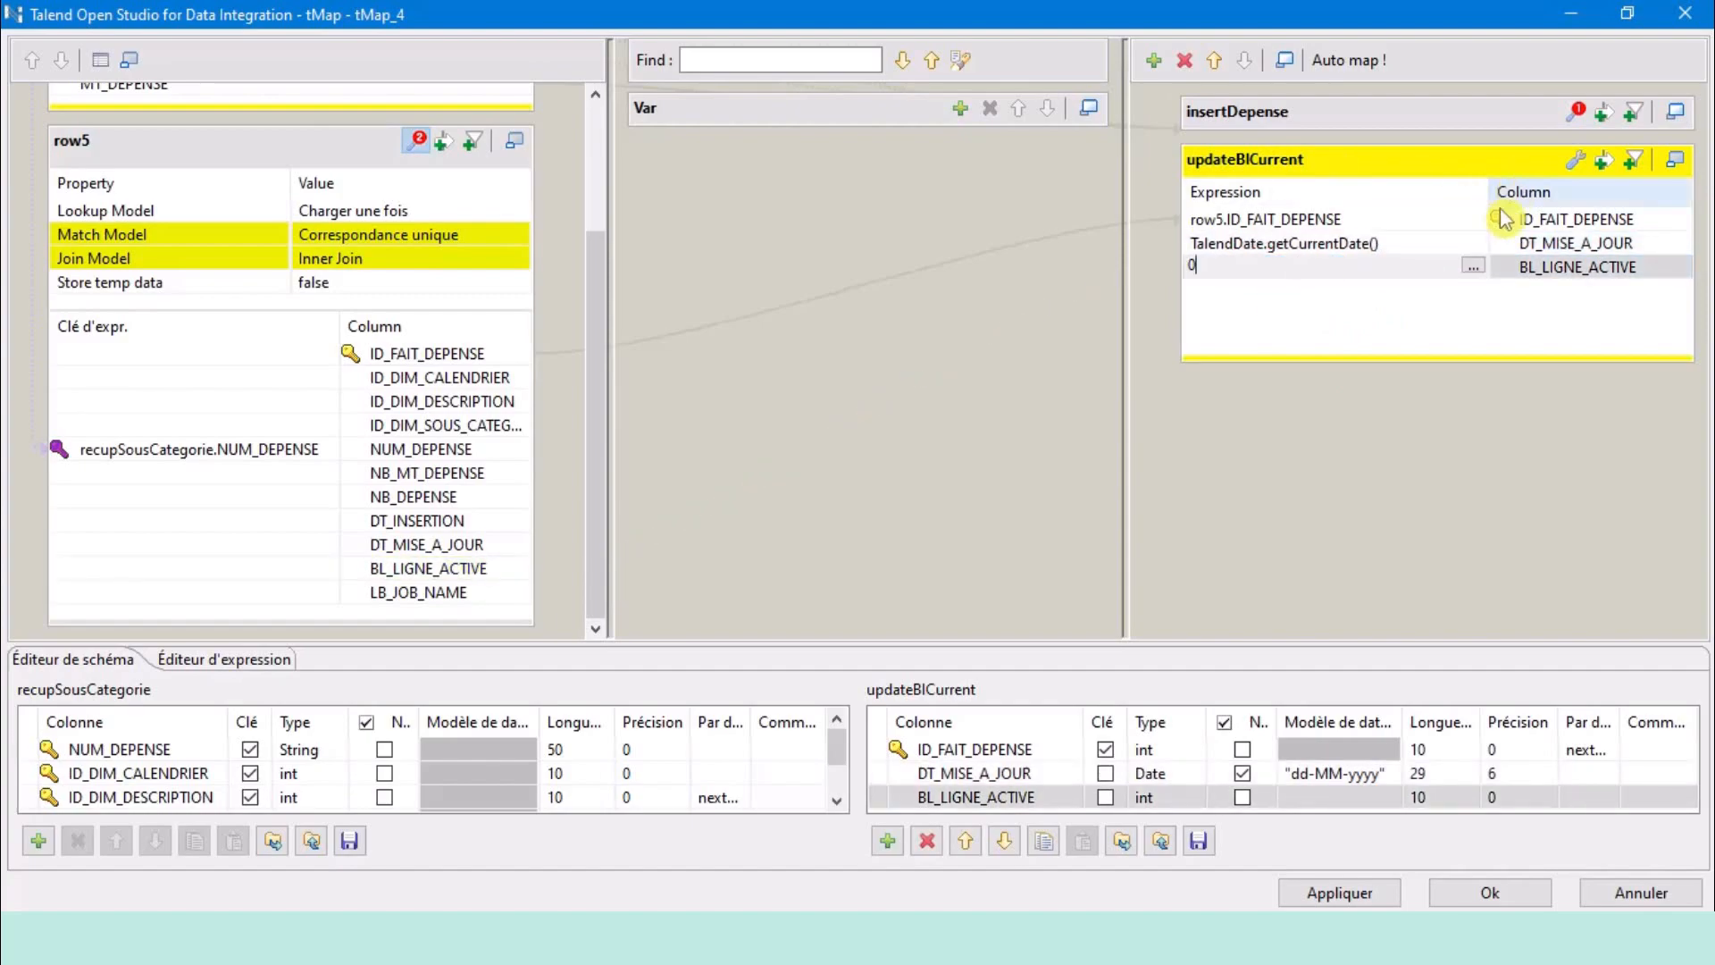
left_click(1387, 221)
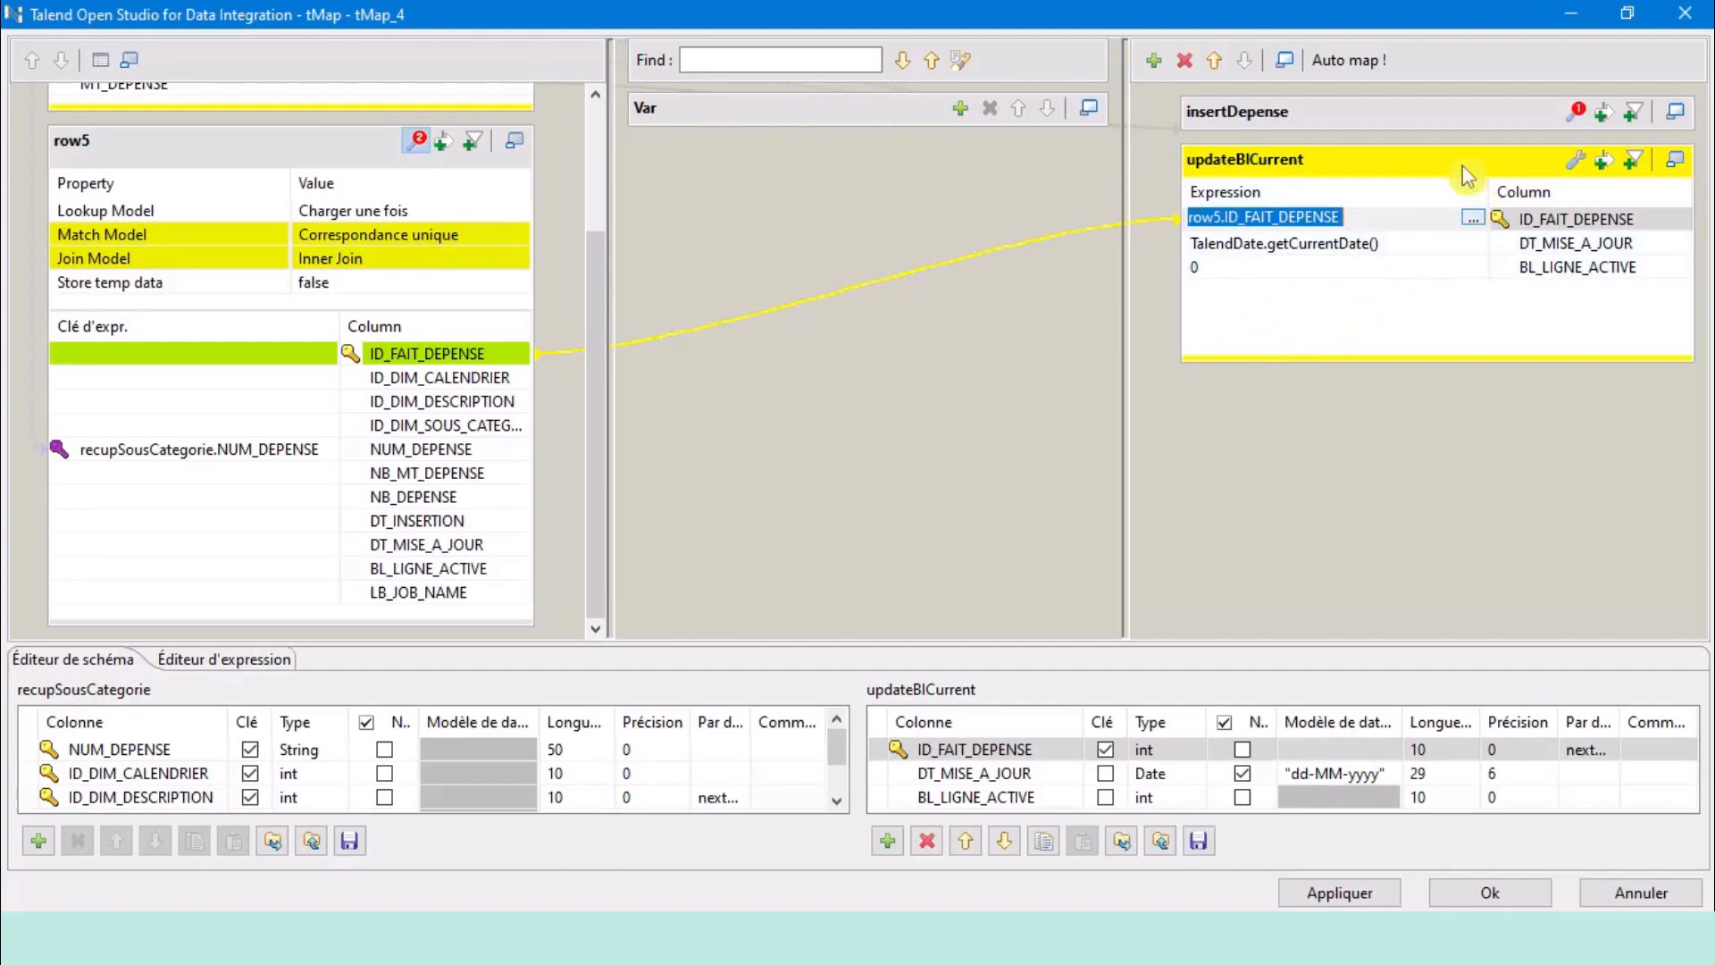
Show the updateBICurrent properties and add a filter testing whether ID_DIM_CALENDRIER, ID_DIM_DESCRIPTION or ID_DIM_SOUS_CATEGORIE differs between recupSousCategorie and row5.
left_click(1574, 163)
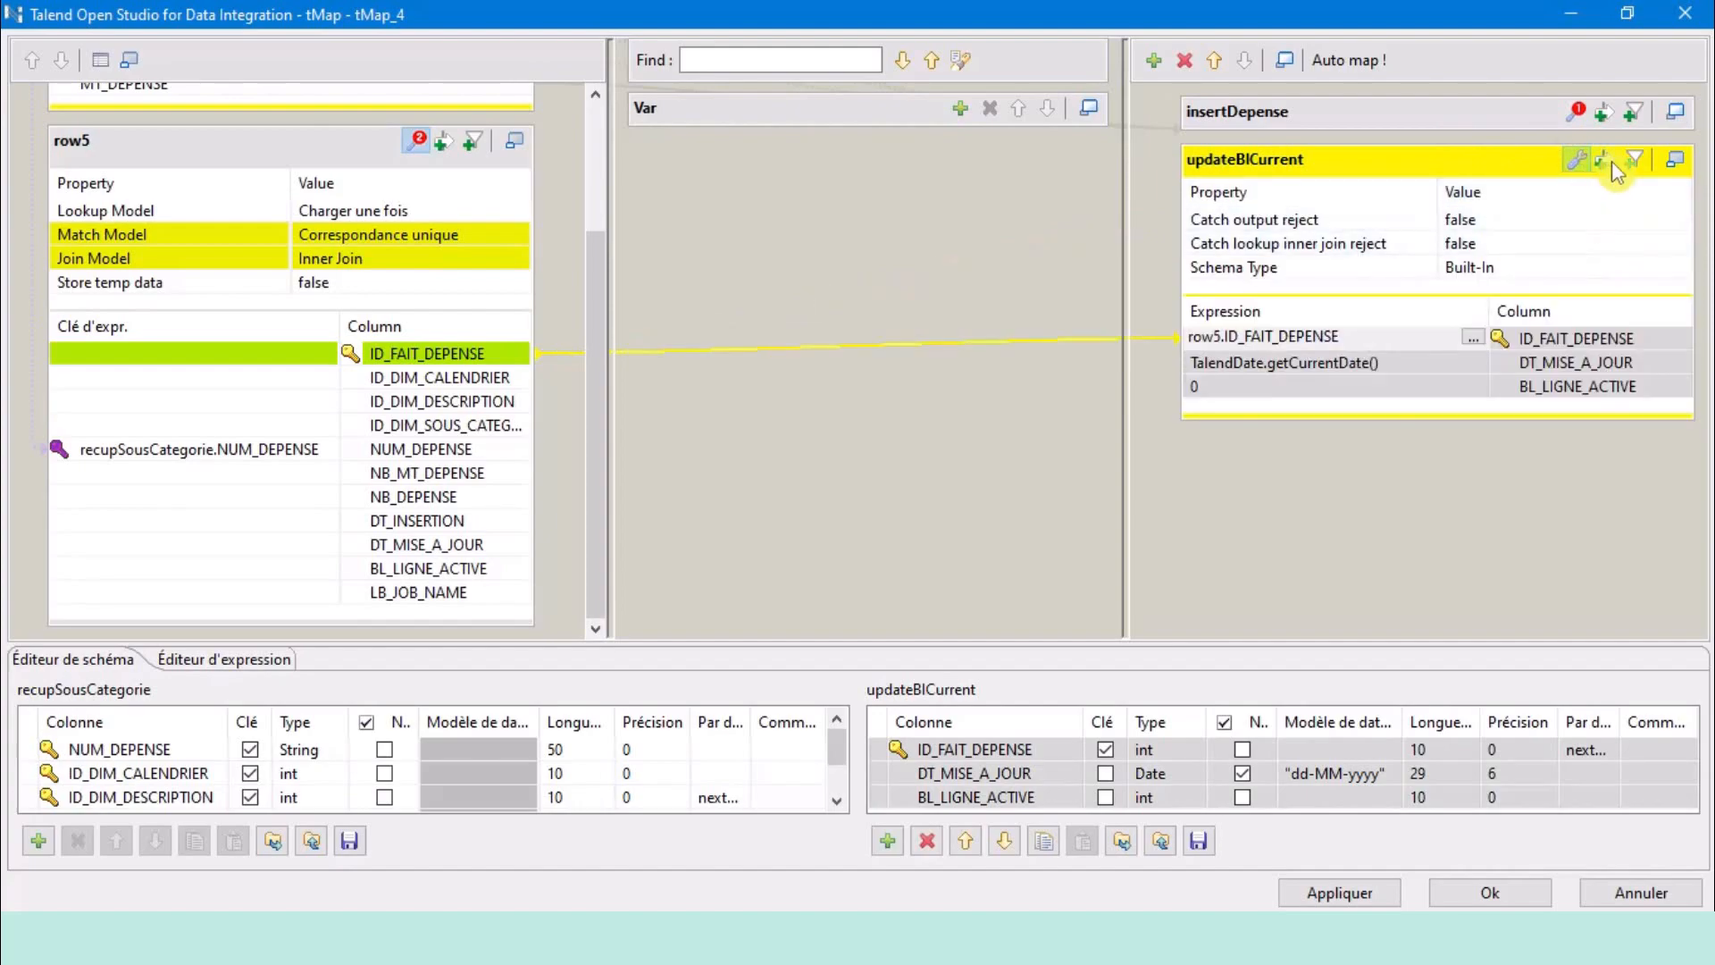
left_click(1612, 161)
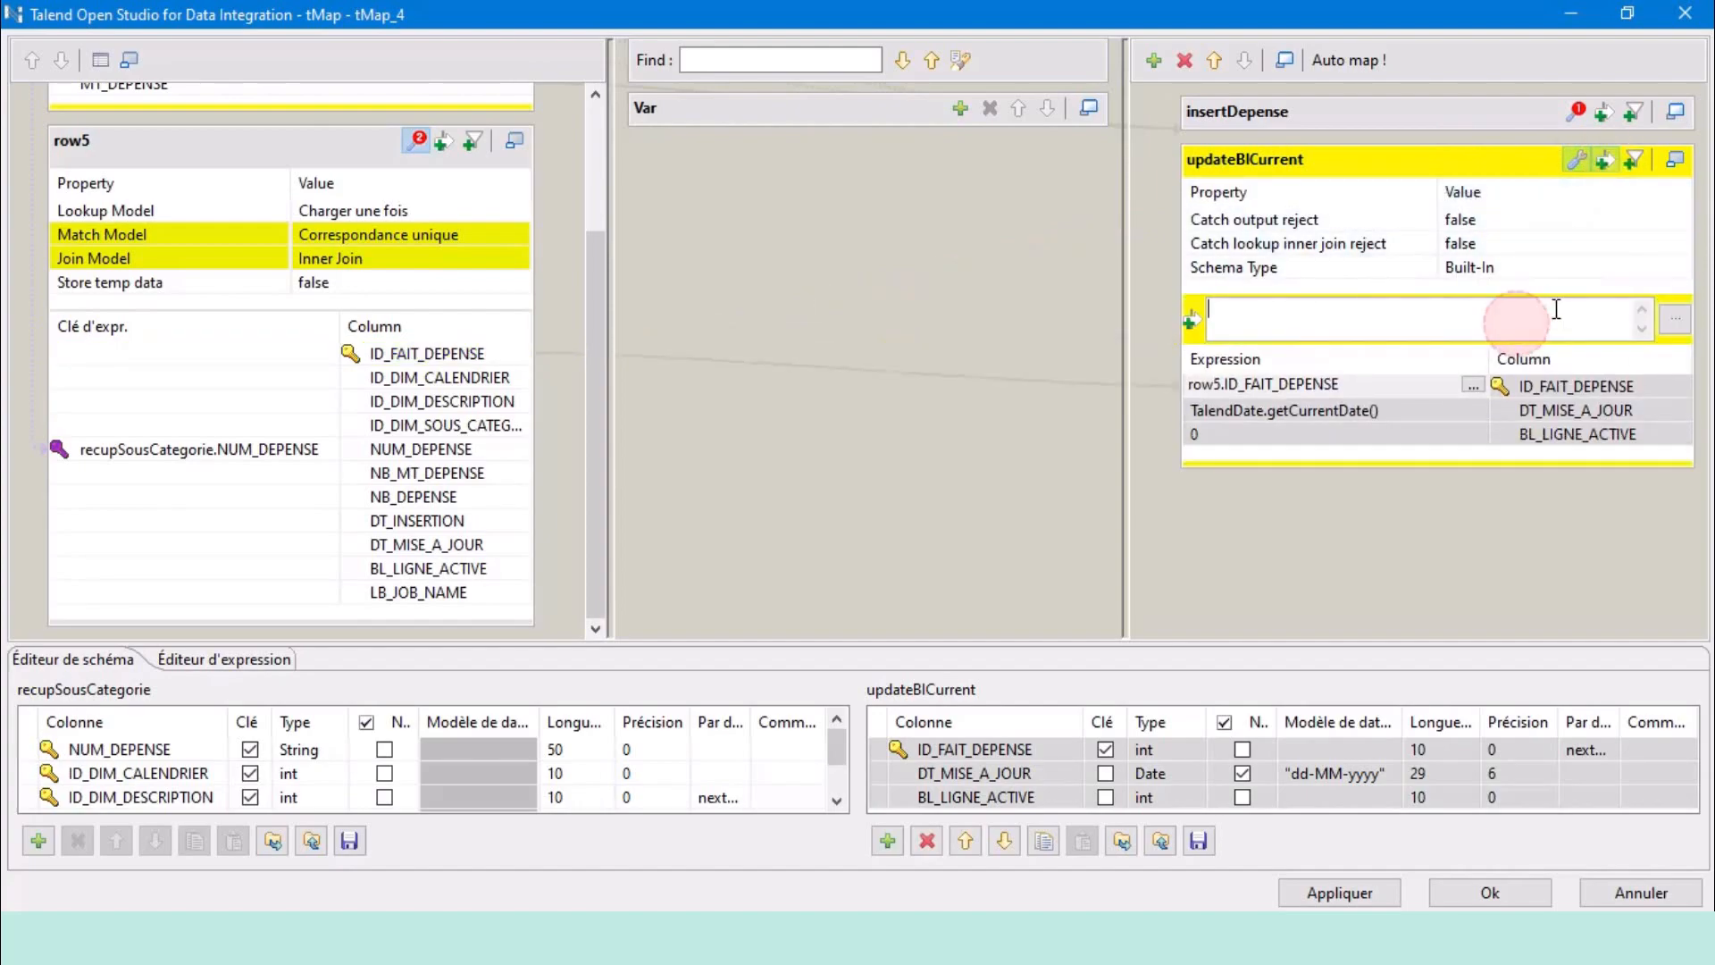
scroll(593, 268, "up", 4)
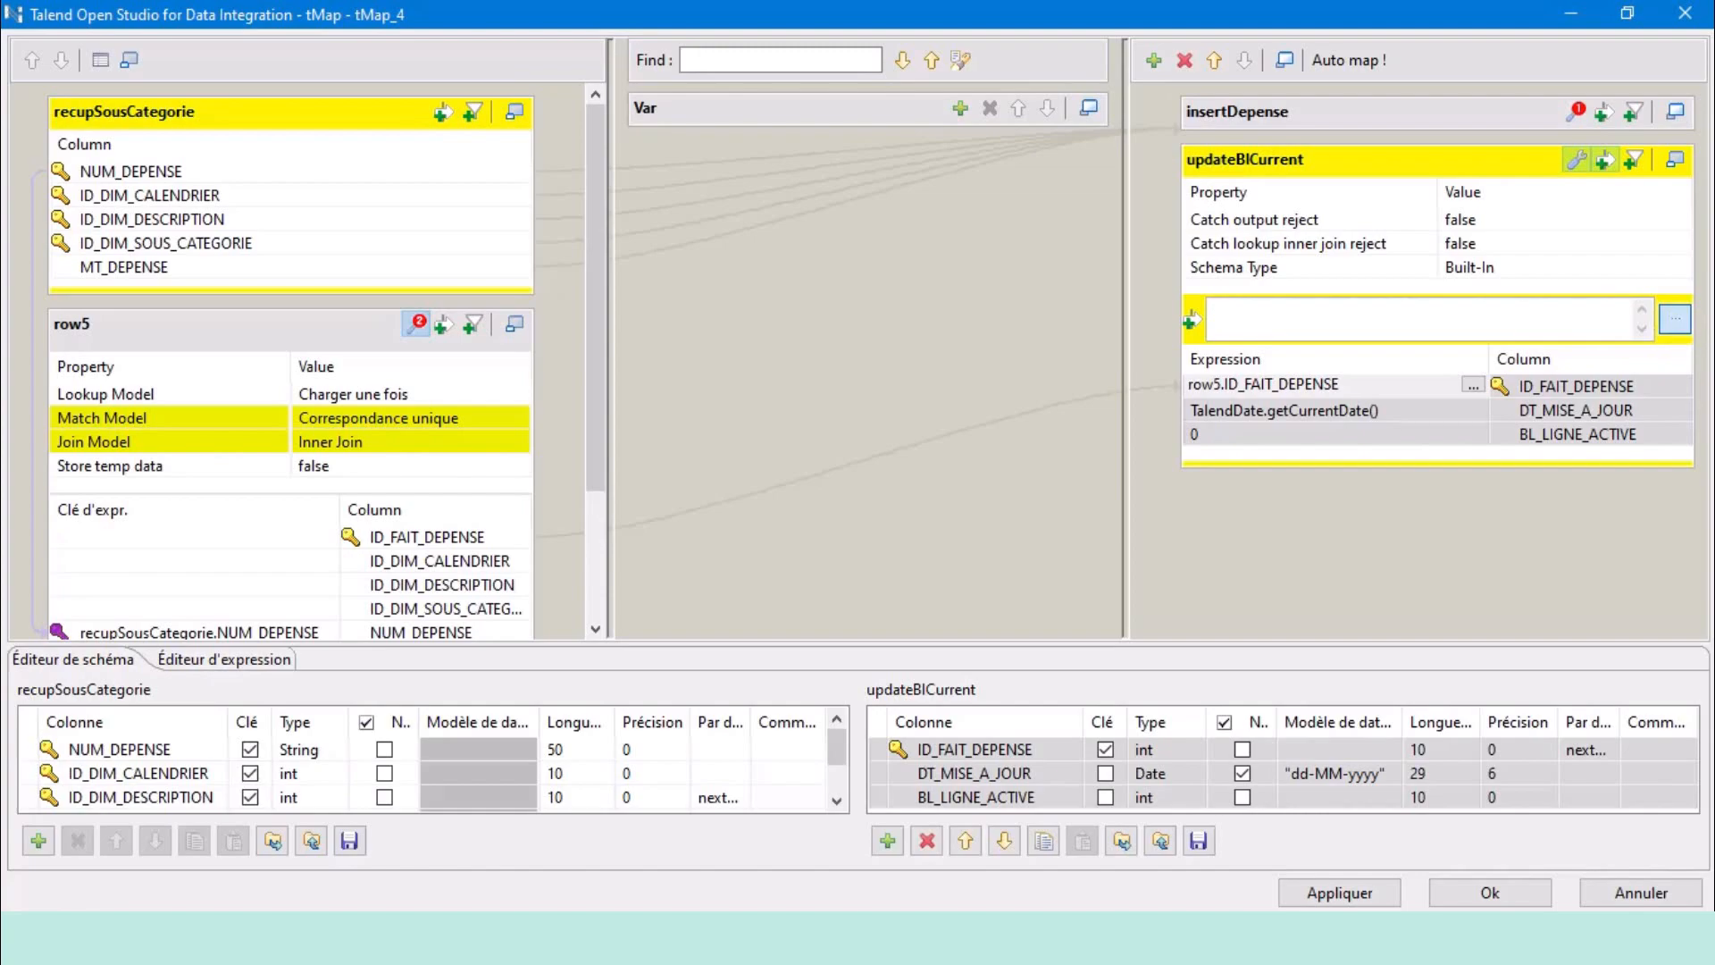
left_click(1675, 319)
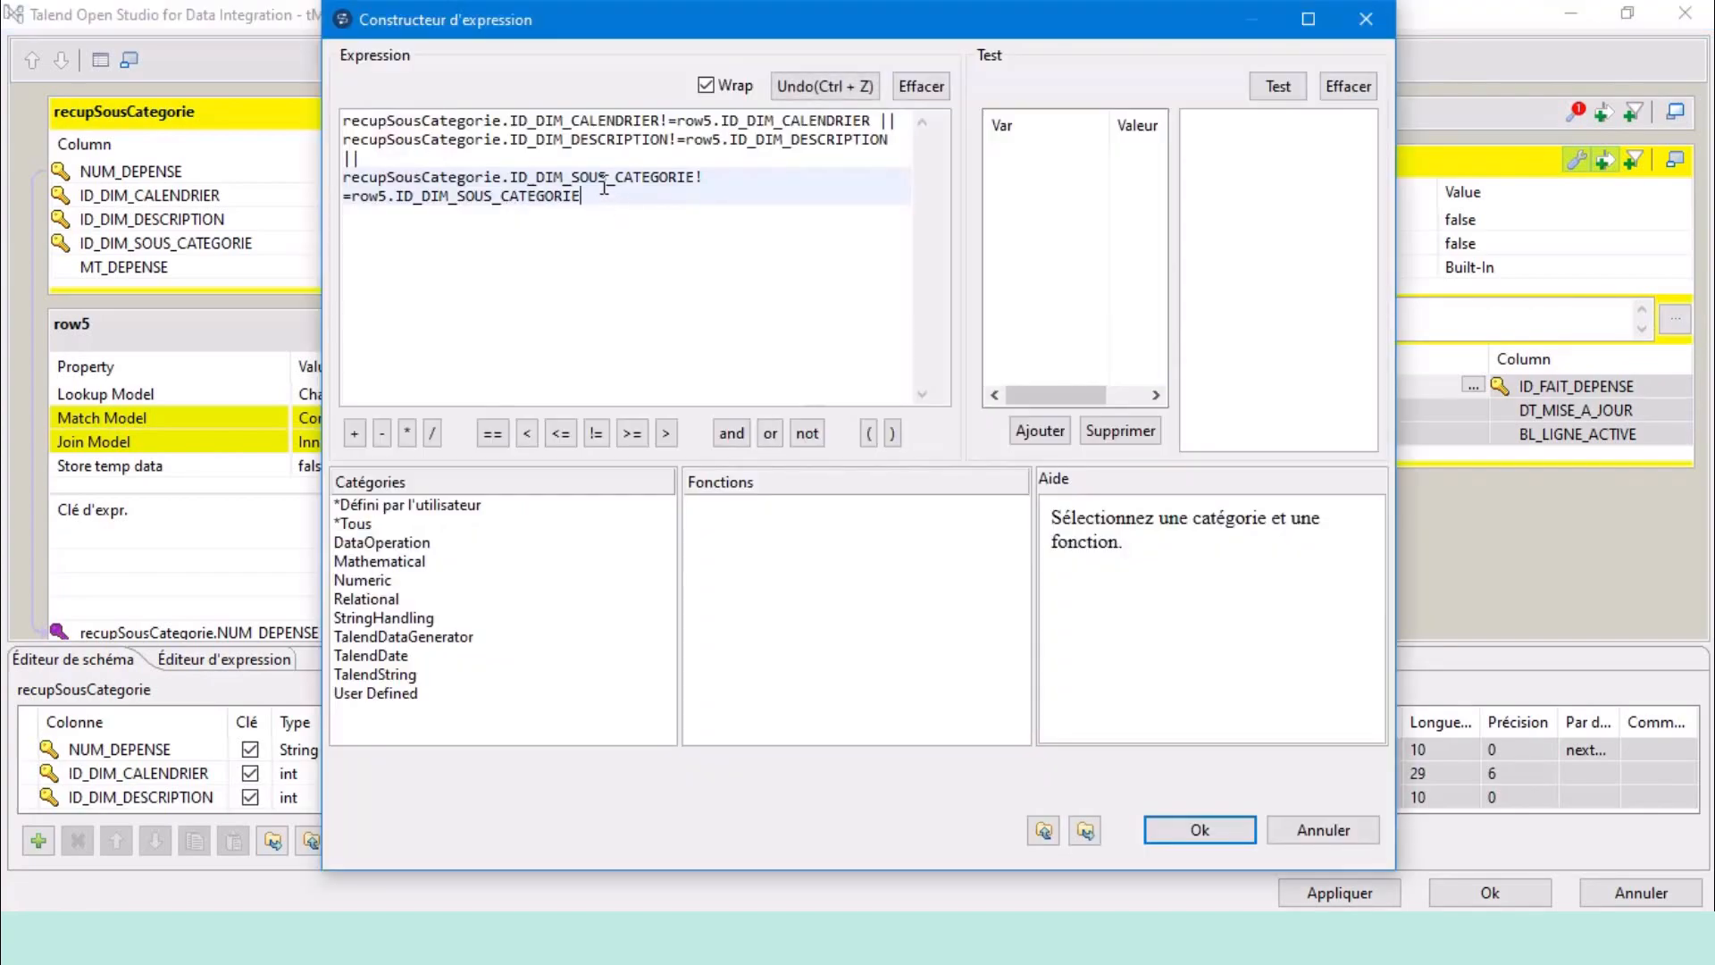
Examine how the filter expression compares the recupSousCategorie calendar and description IDs with their row5 counterparts.
double_click(451, 120)
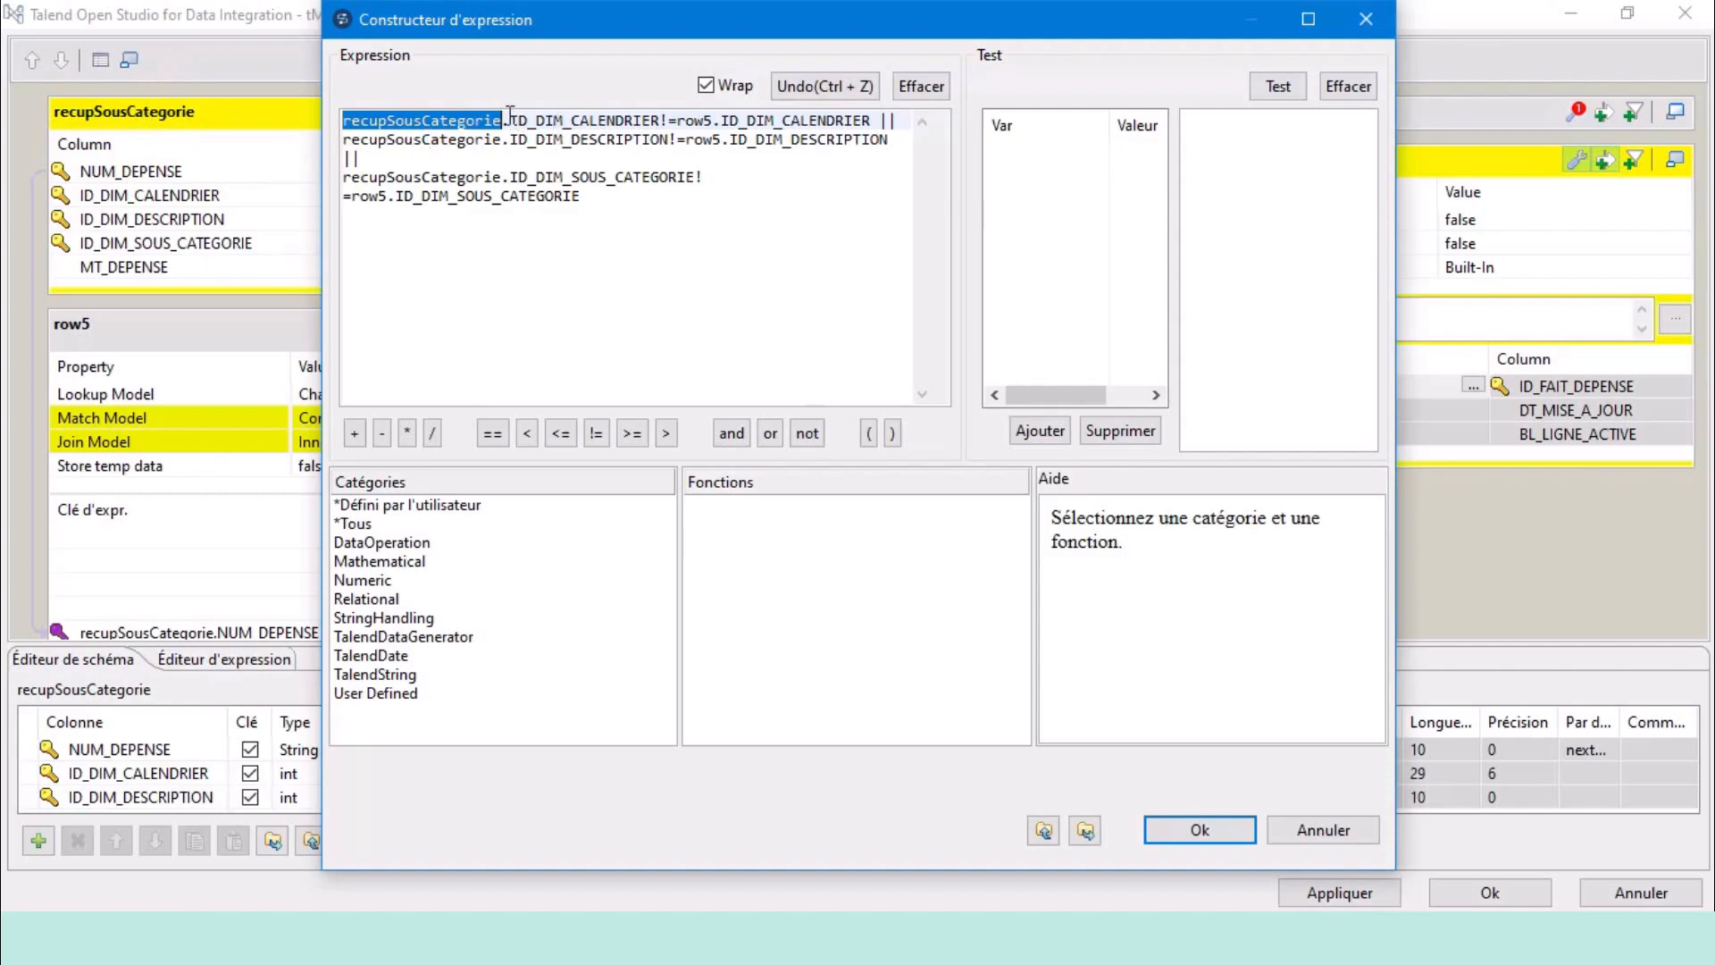
left_click_drag(510, 114, 644, 106)
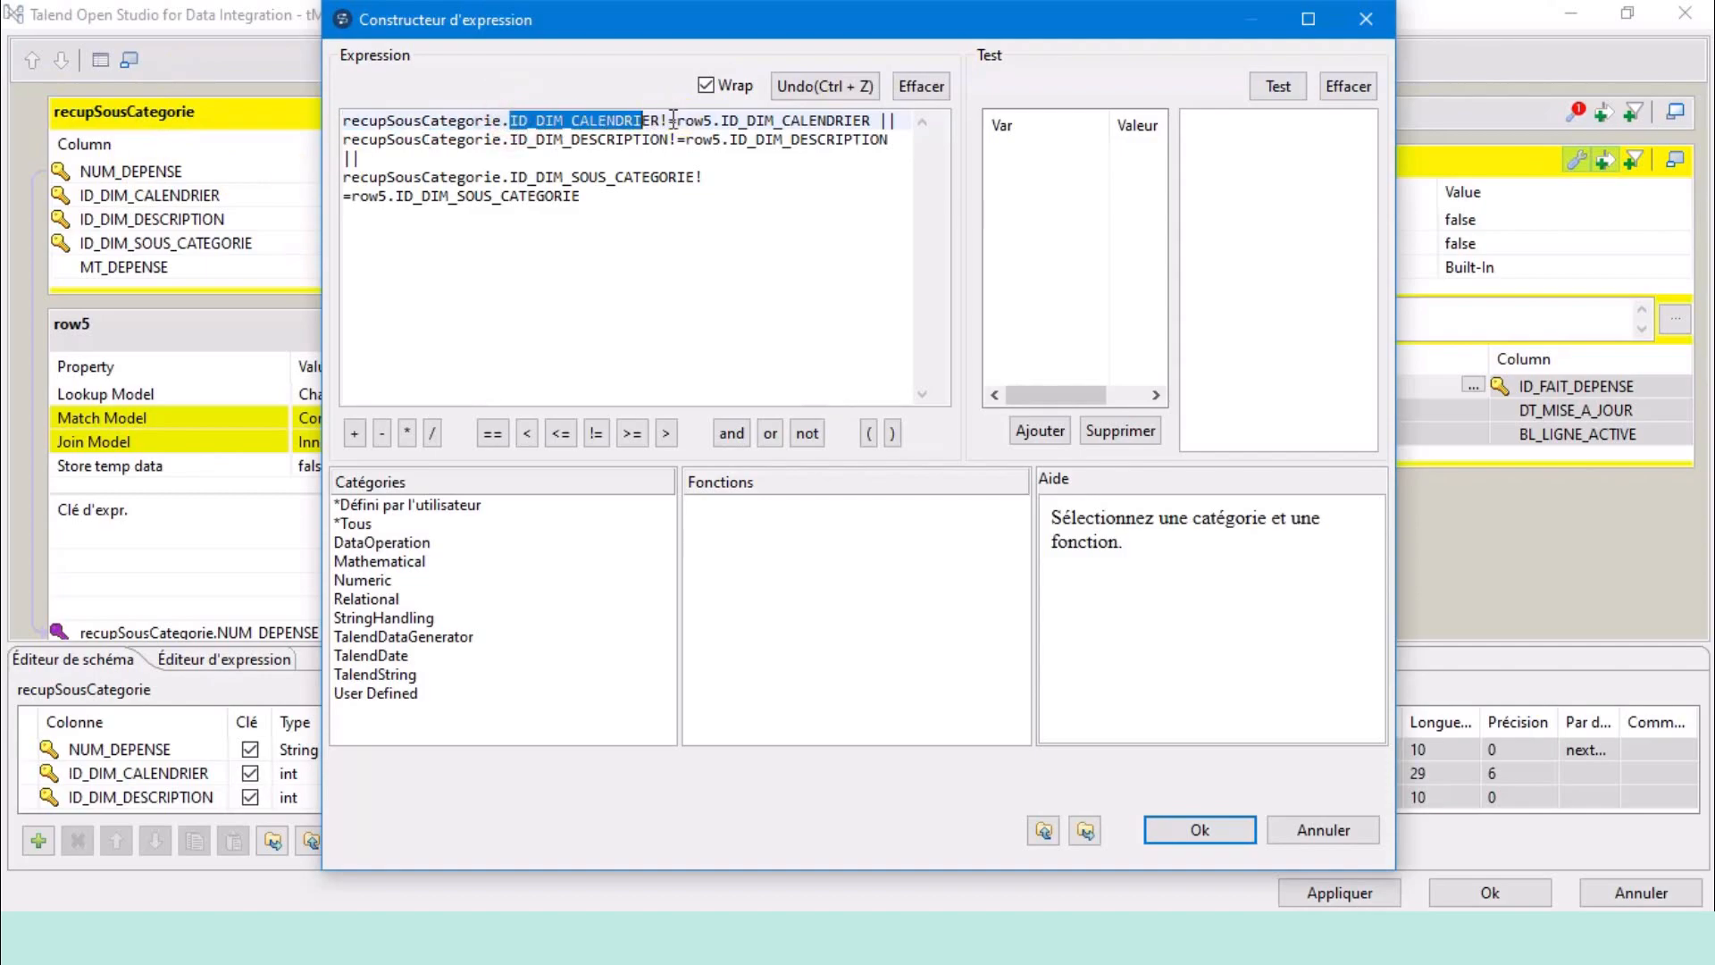
left_click(548, 120)
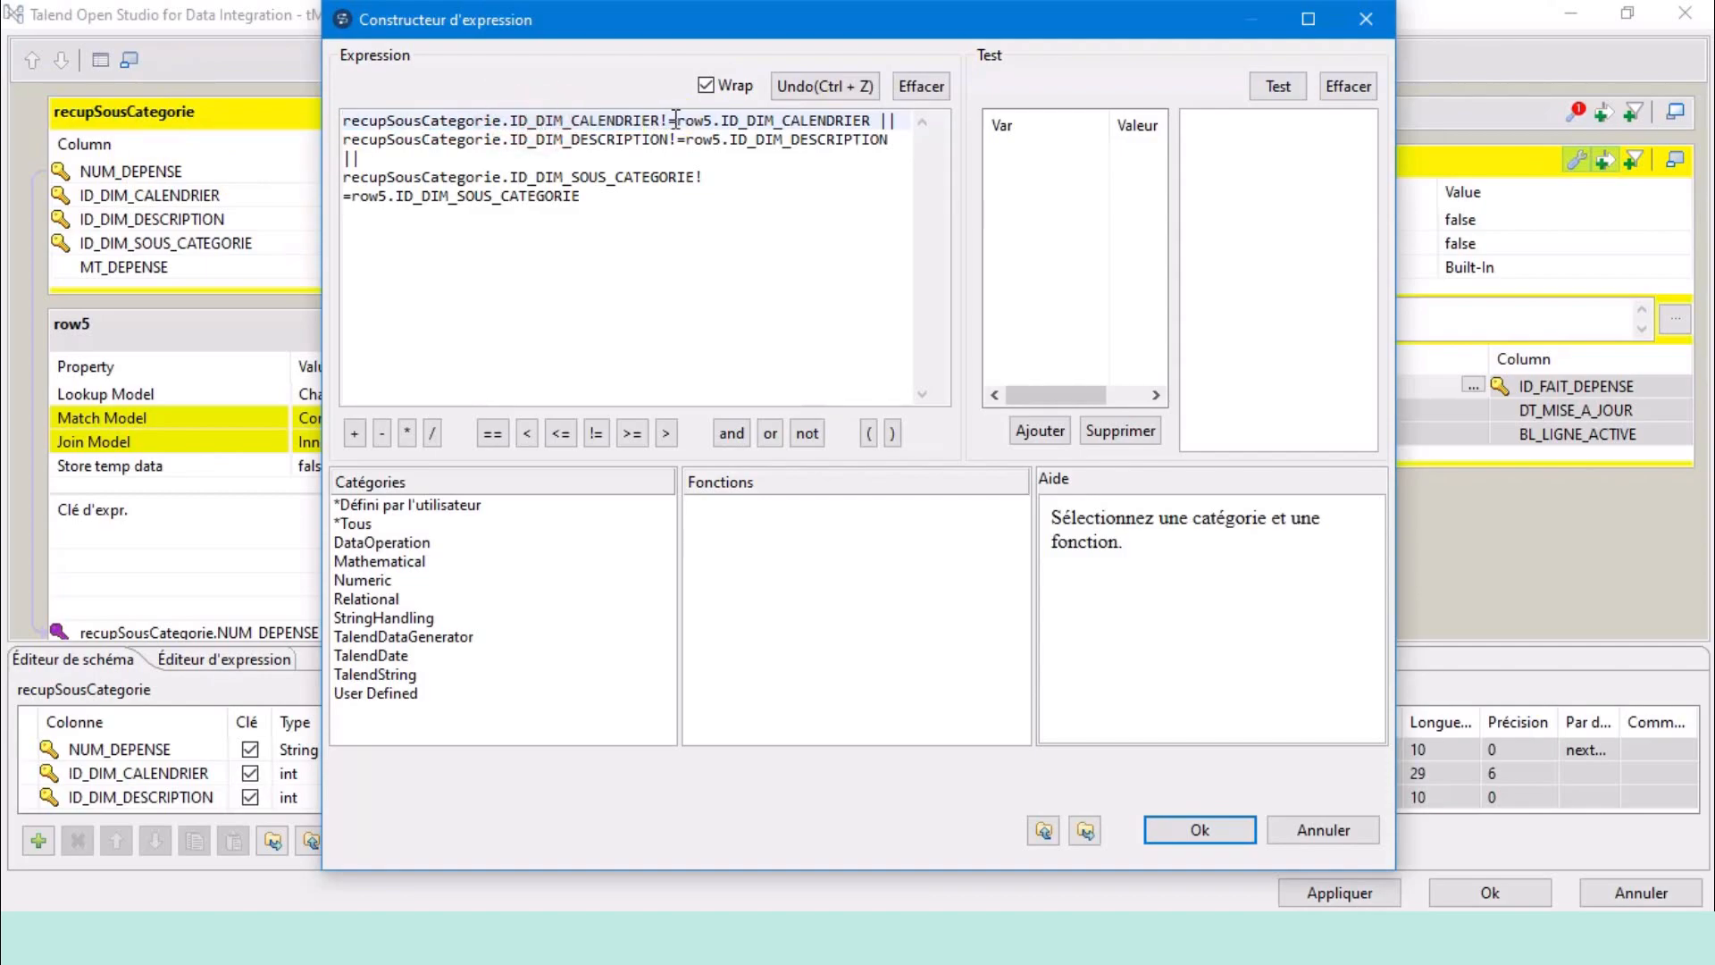
left_click_drag(676, 119, 860, 115)
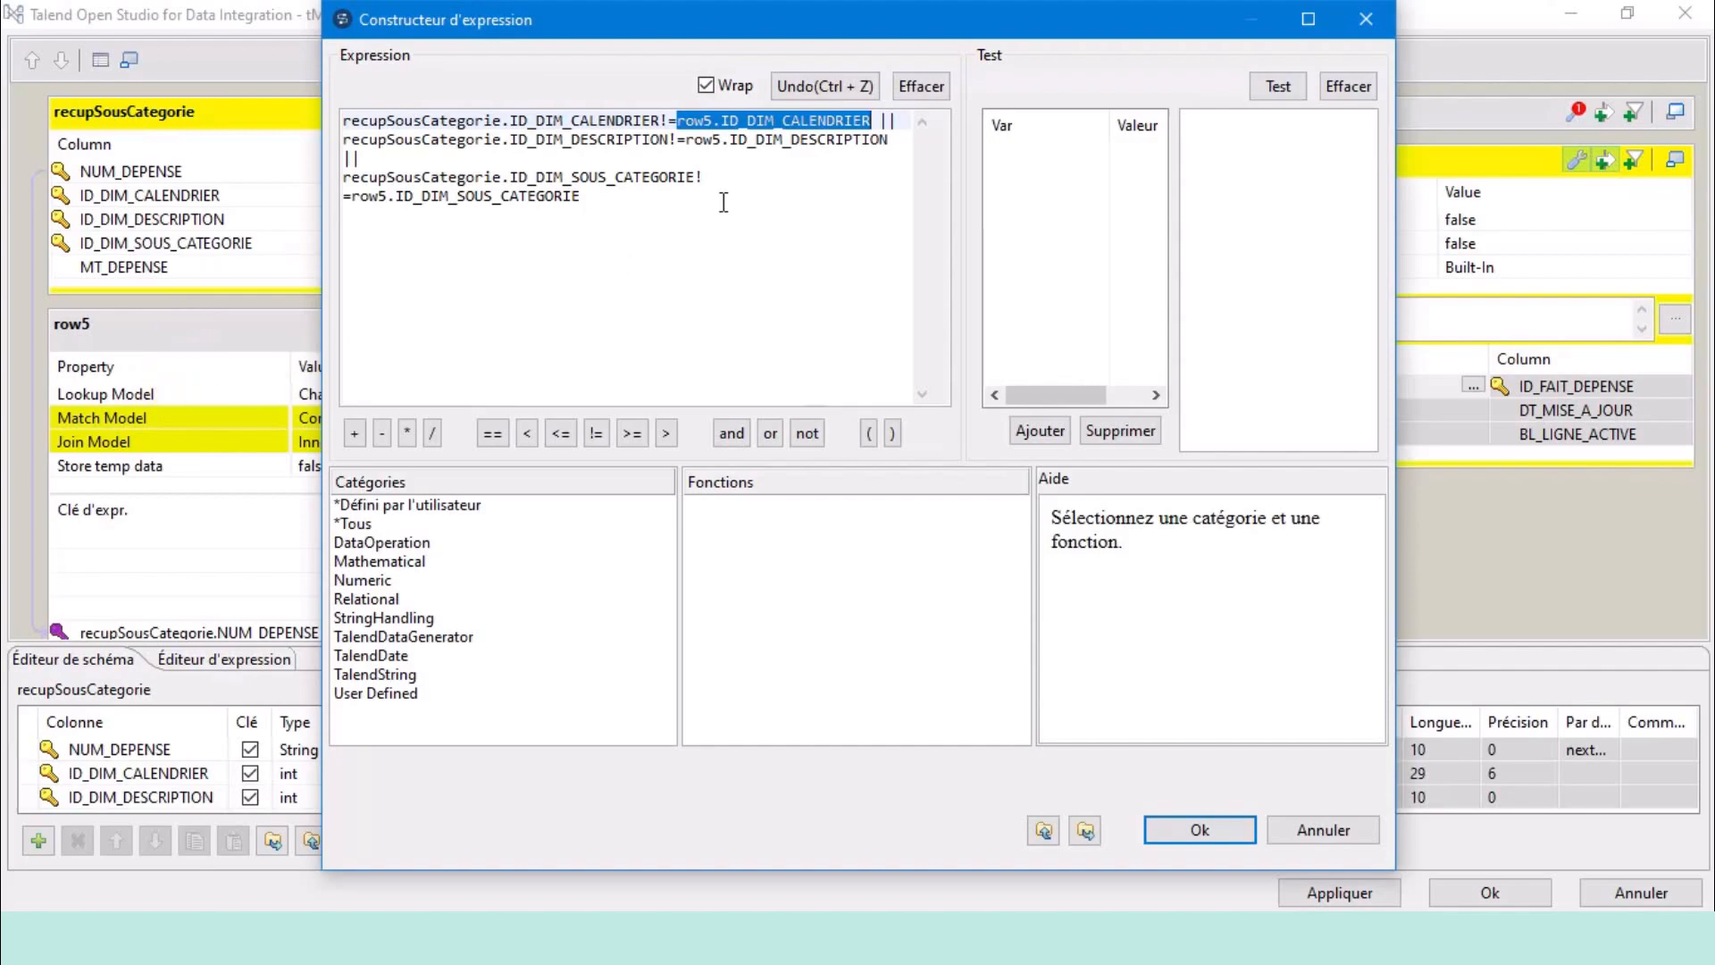
left_click(387, 144)
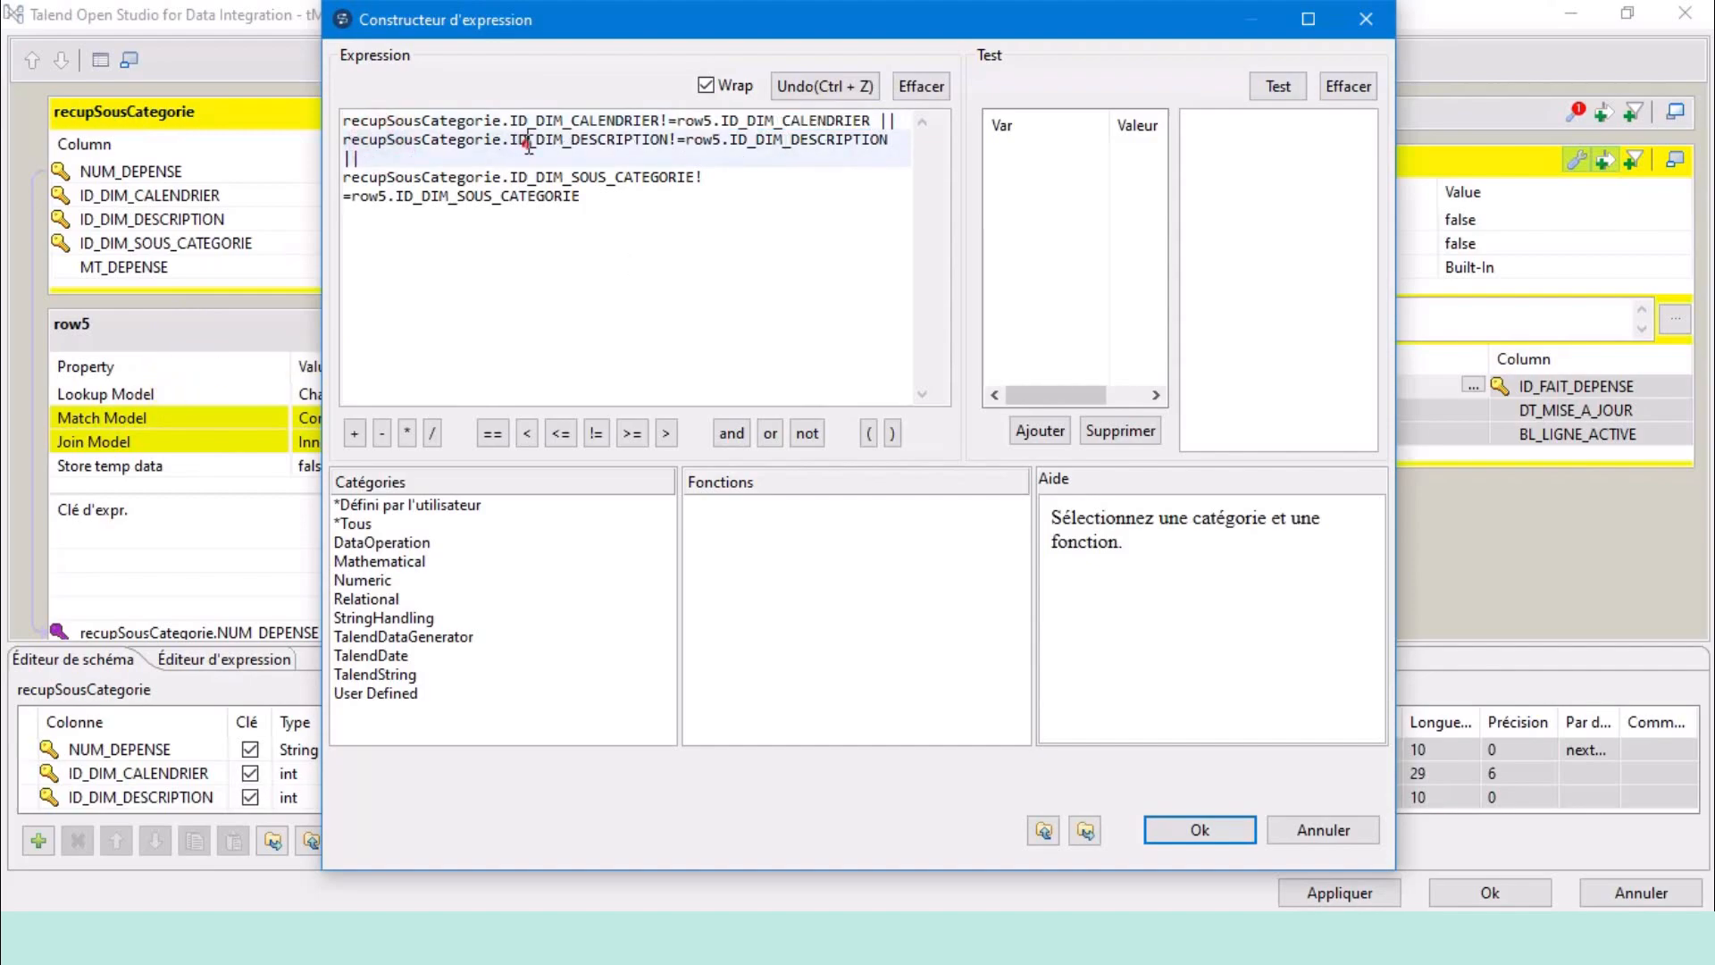
left_click_drag(534, 141, 696, 150)
double_click(836, 124)
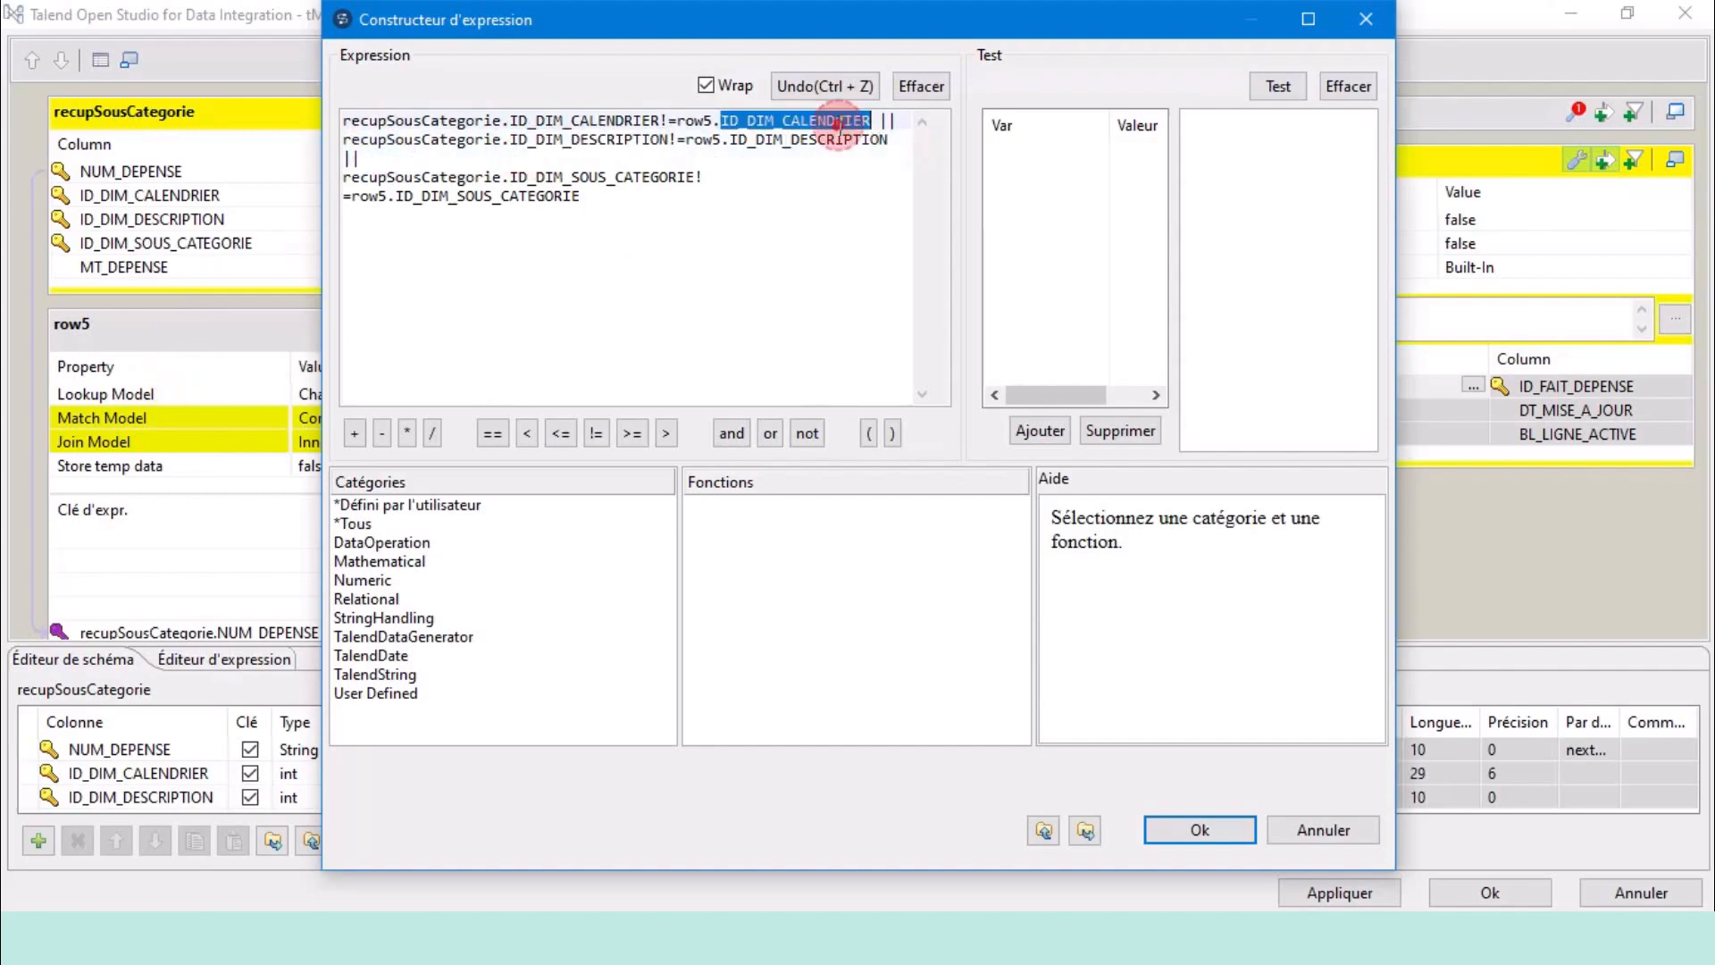
double_click(833, 134)
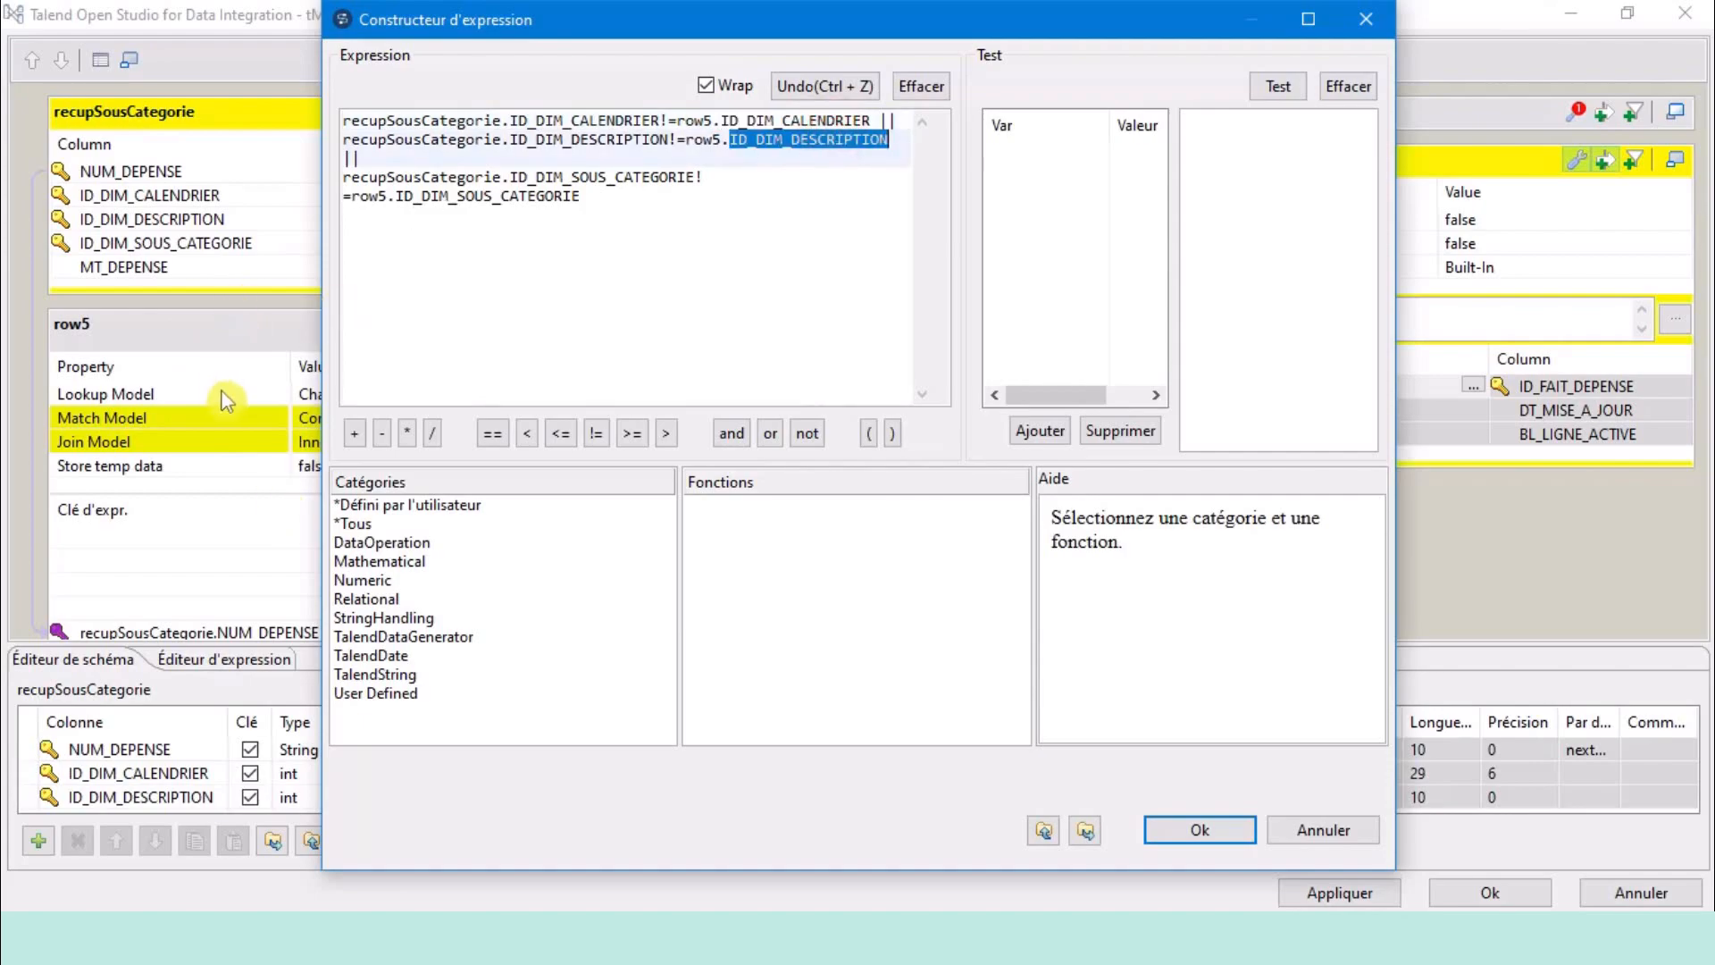
Duplicate the || recupSousCategorie.ID_DIM_SOUS_CATEGORIE!=row5.ID_DIM_SOUS_CATEGORIE clause at the end of the filter expression, moving the expression builder off the input tables.
left_click(588, 197)
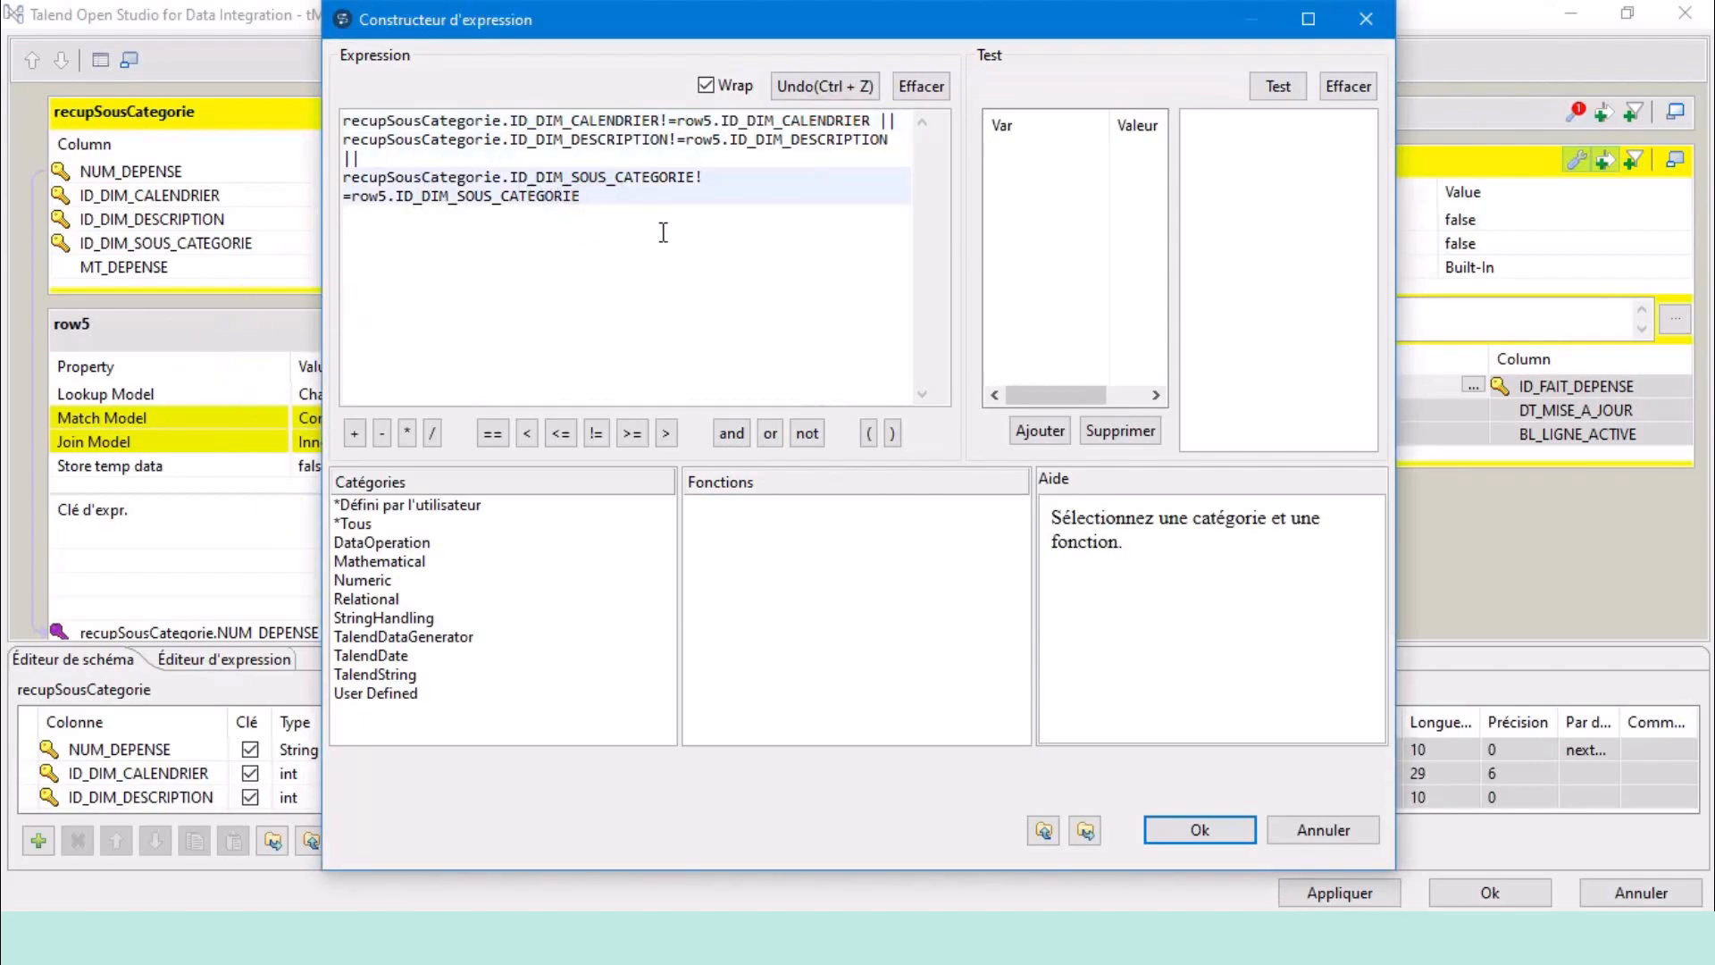
left_click_drag(588, 197, 292, 163)
key("ctrl+c")
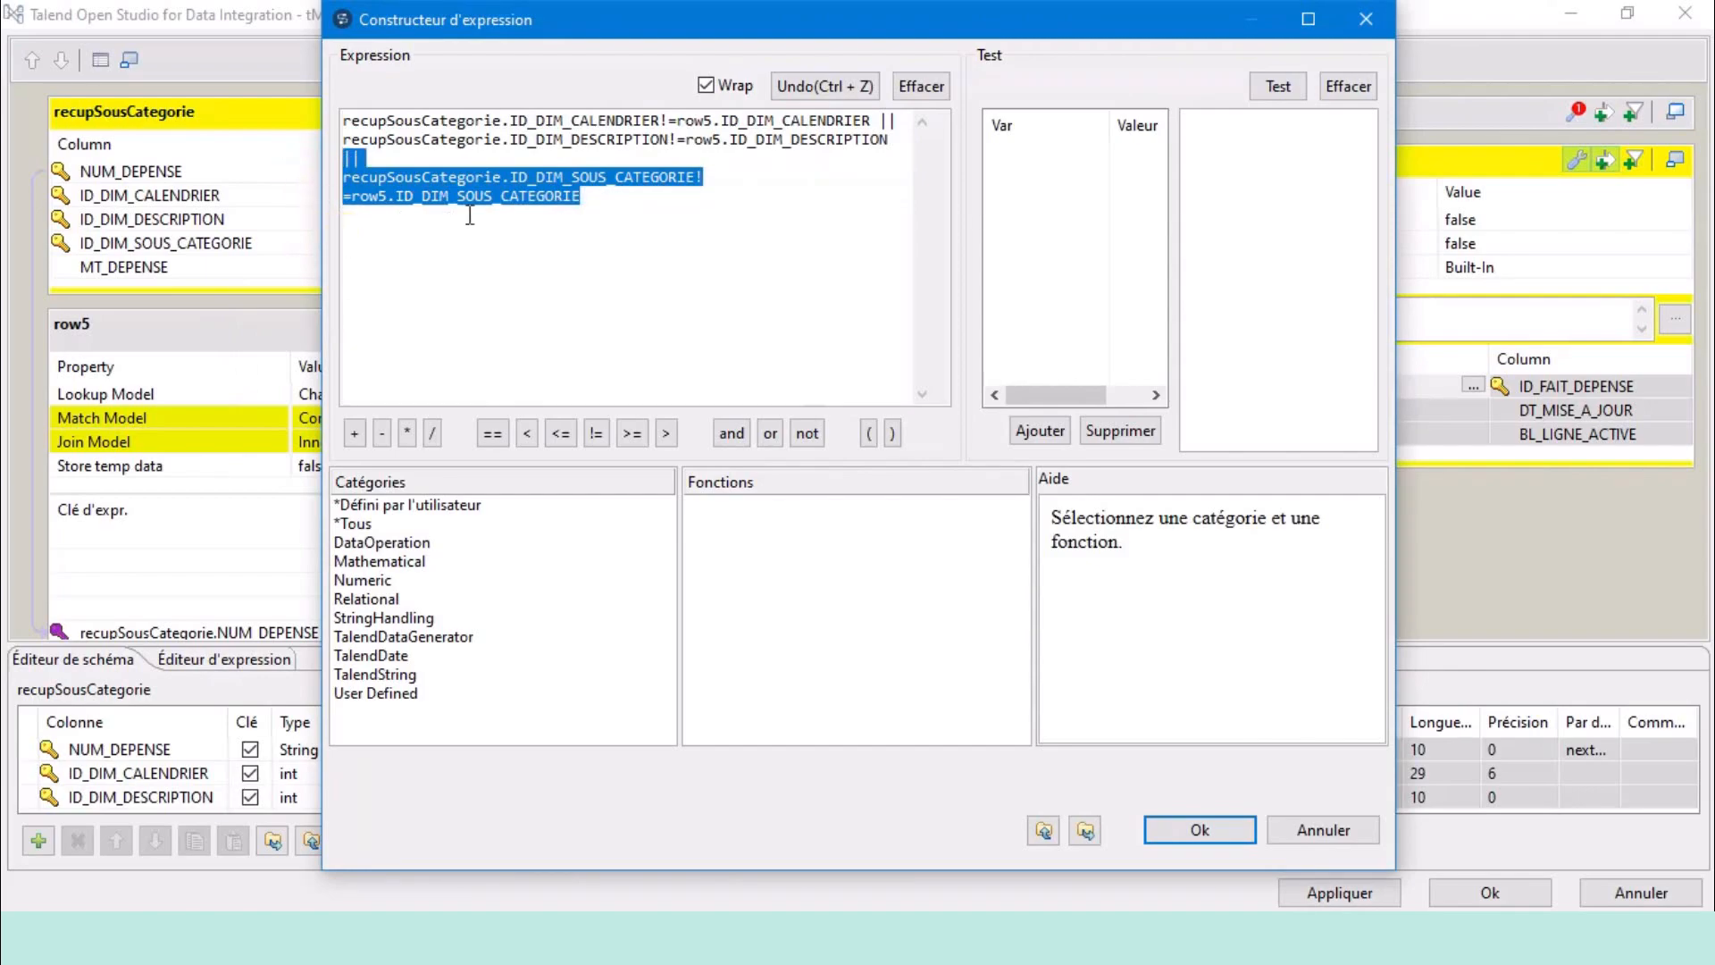
left_click_drag(657, 14, 842, 41)
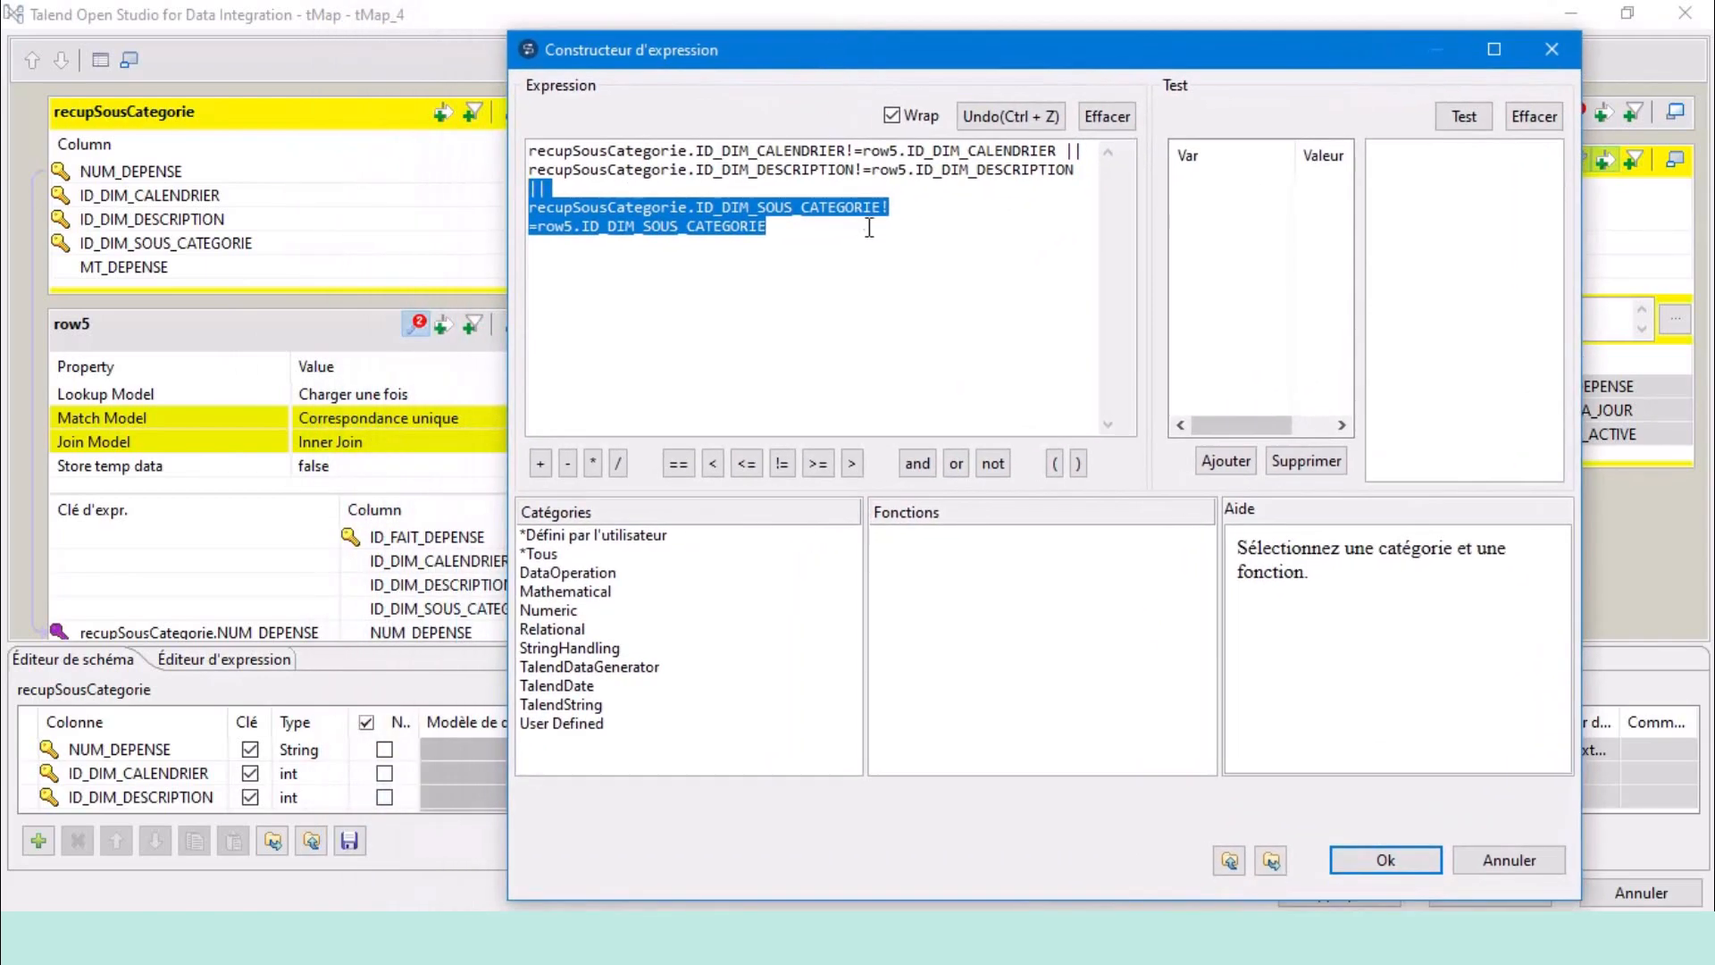
left_click(873, 238)
key("Return")
key("Return")
key("ctrl+v")
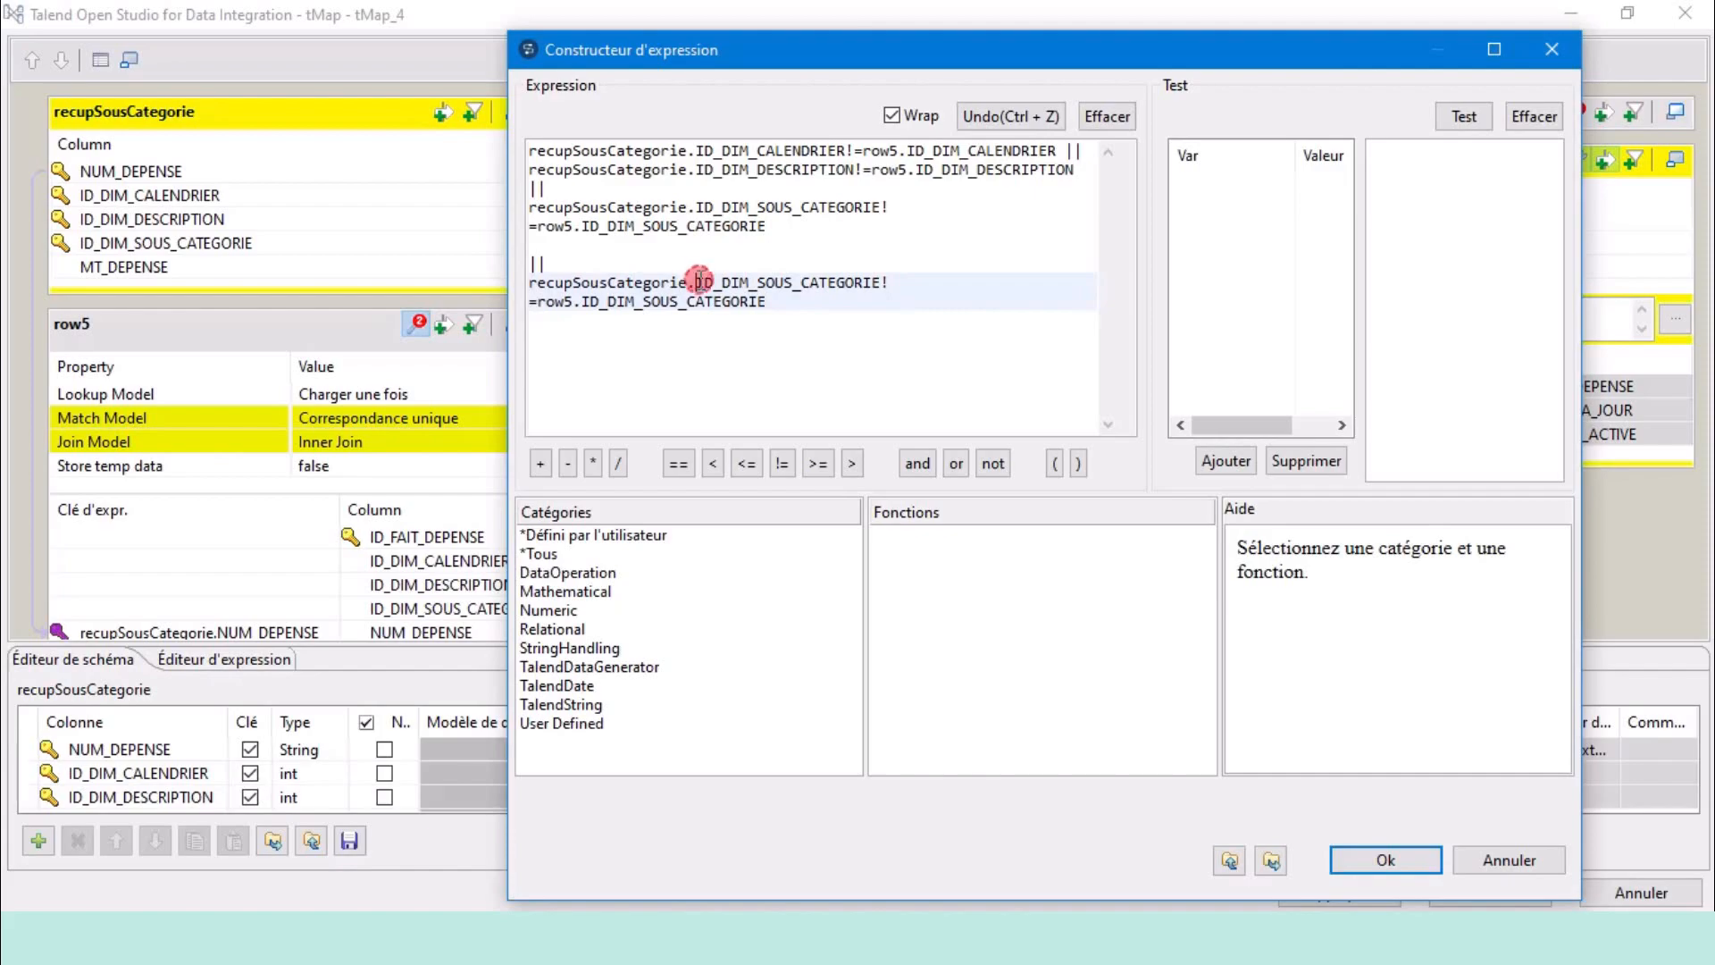
Change the duplicated clause to recupSousCategorie.MT_DEPENSE!=row5.NB_MT_DEPENSE and remove the blank line above it.
left_click_drag(697, 282, 858, 285)
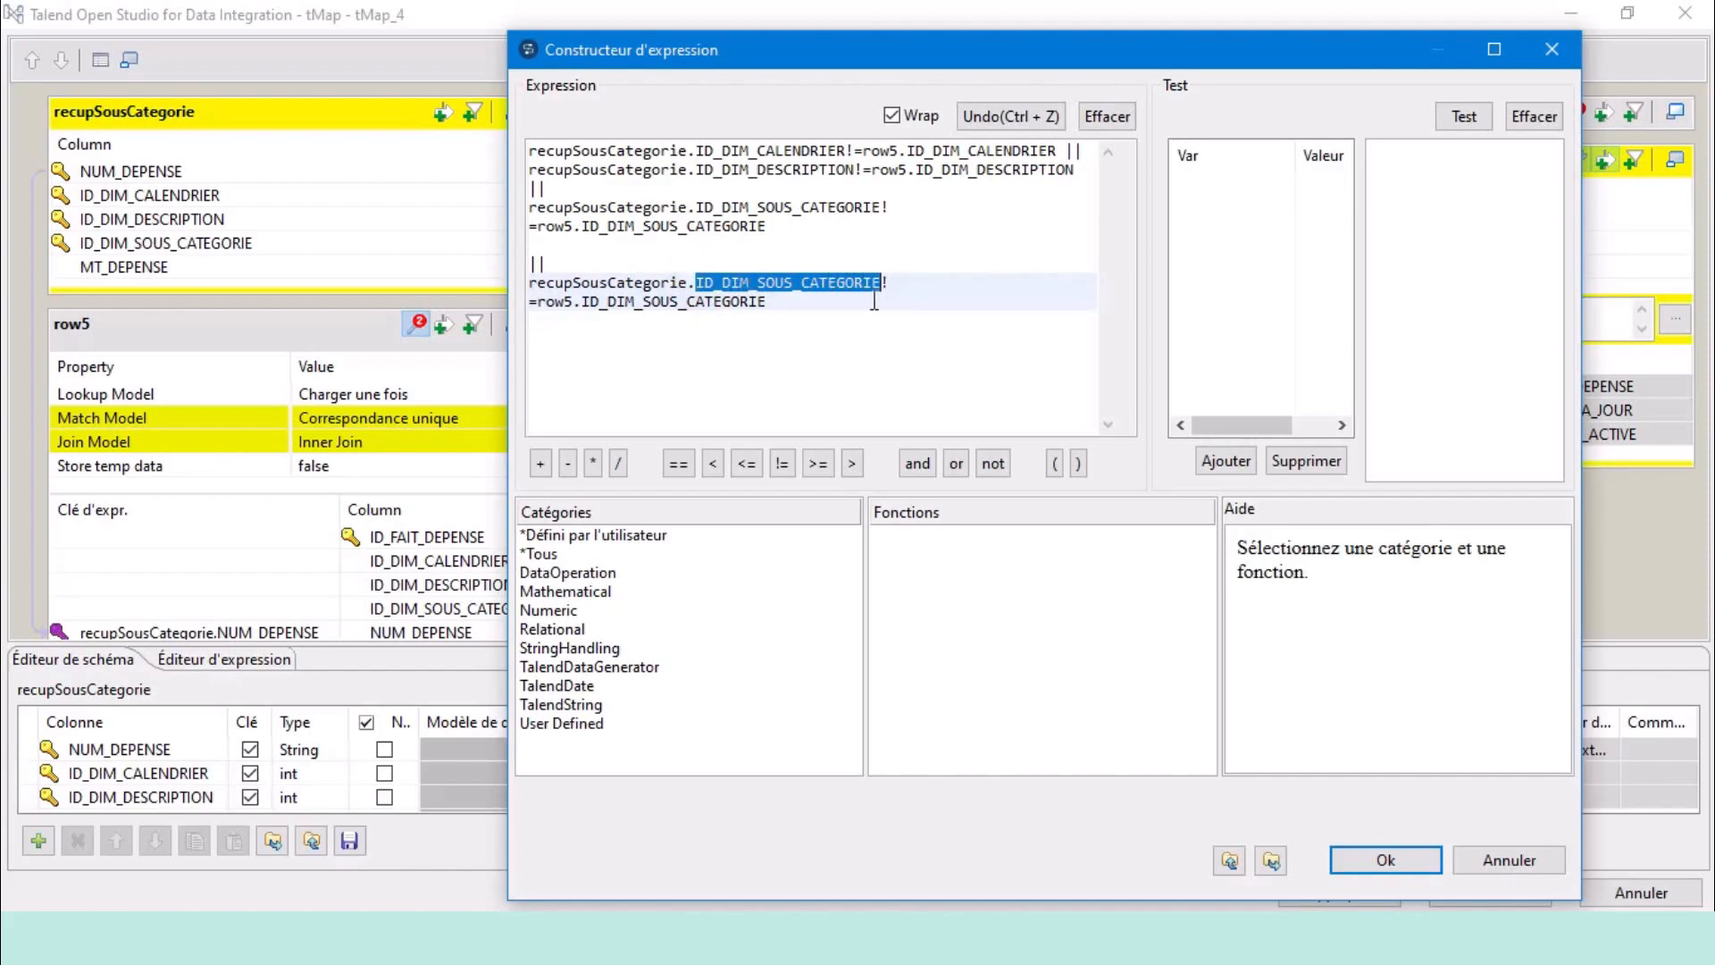
type("MT")
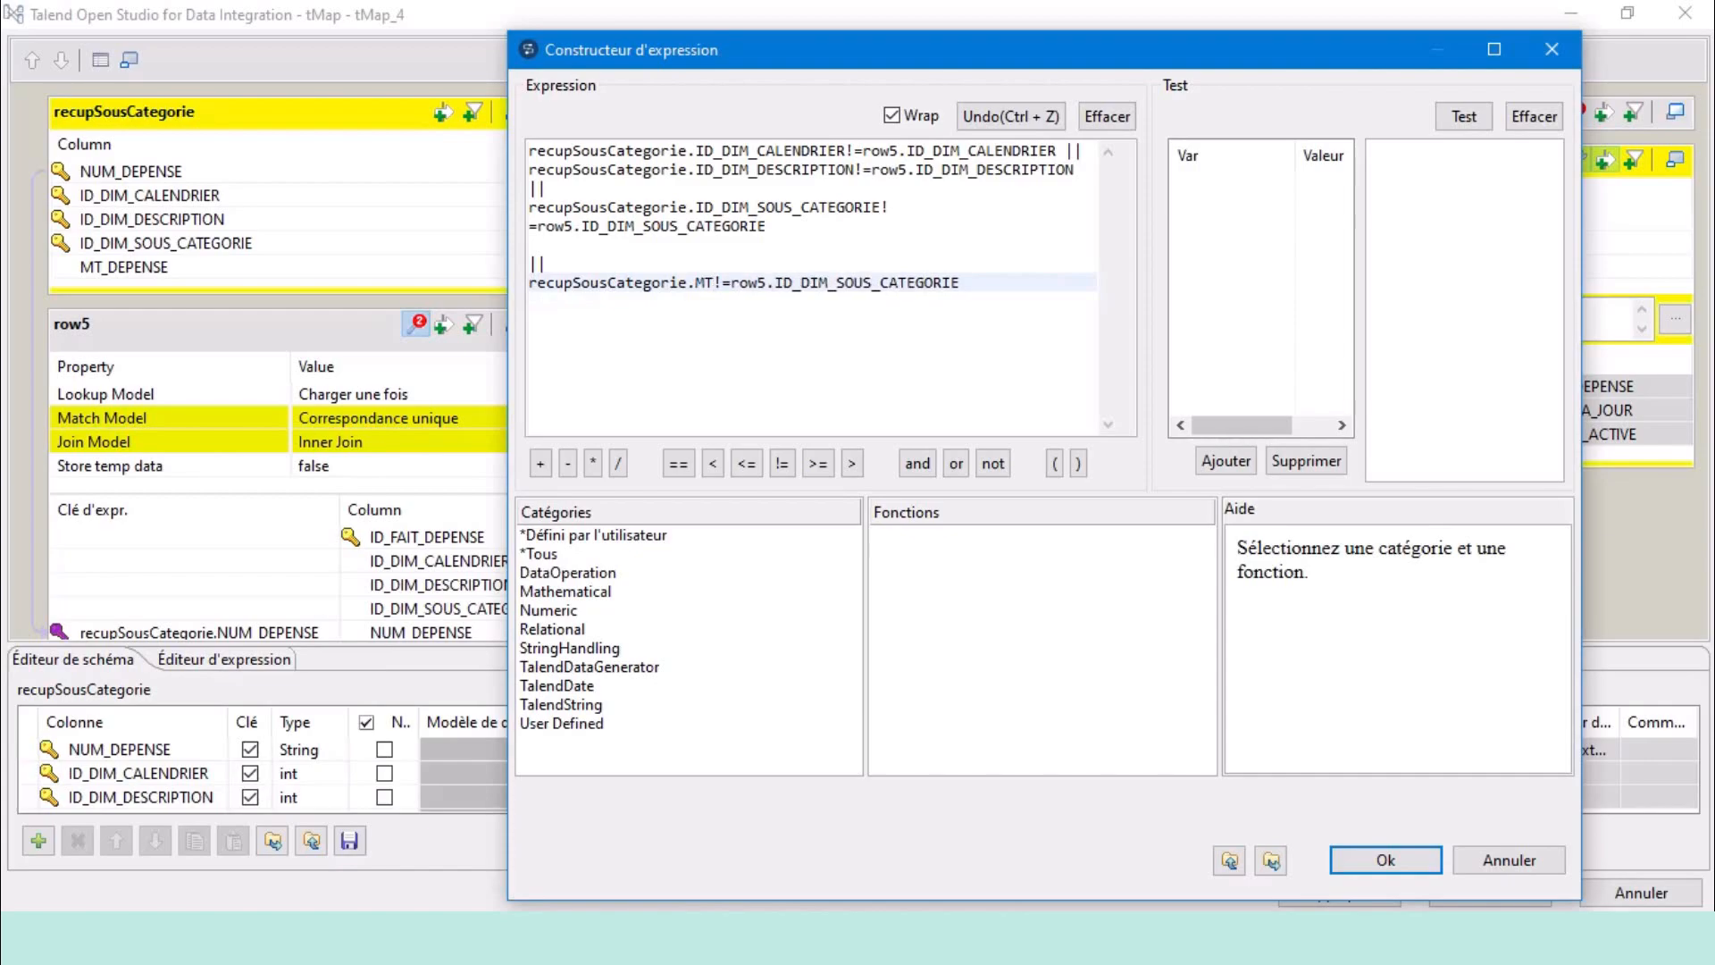
type("_DEPENSE")
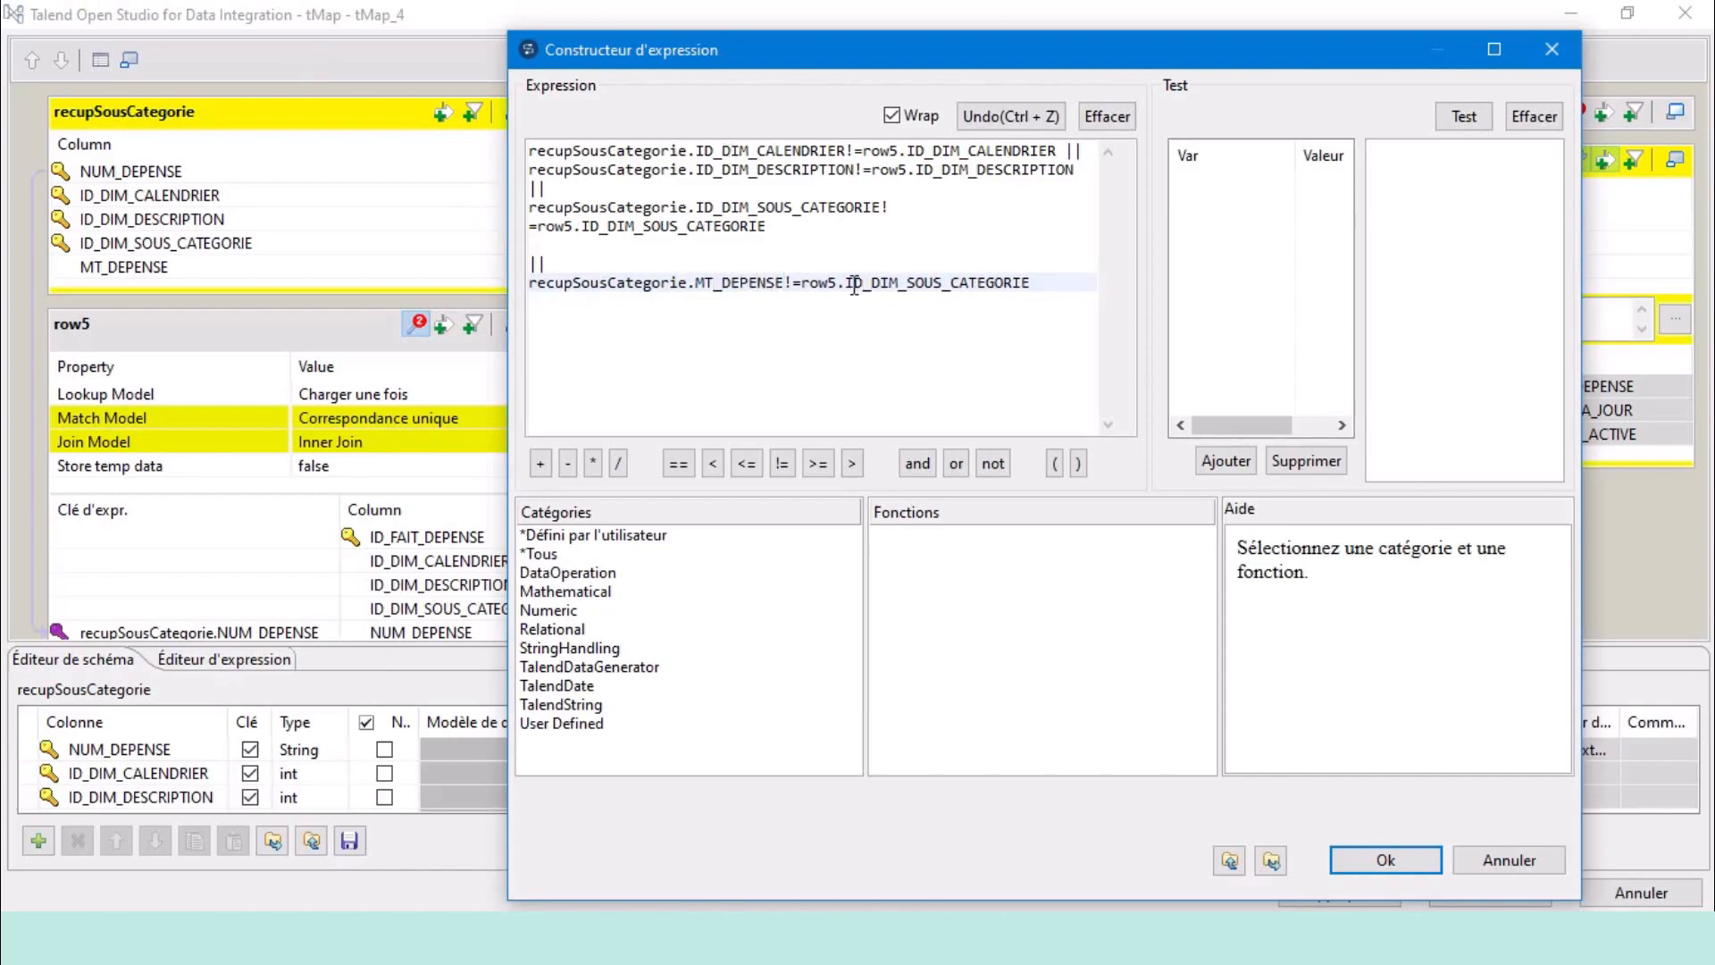
left_click_drag(849, 286, 1022, 282)
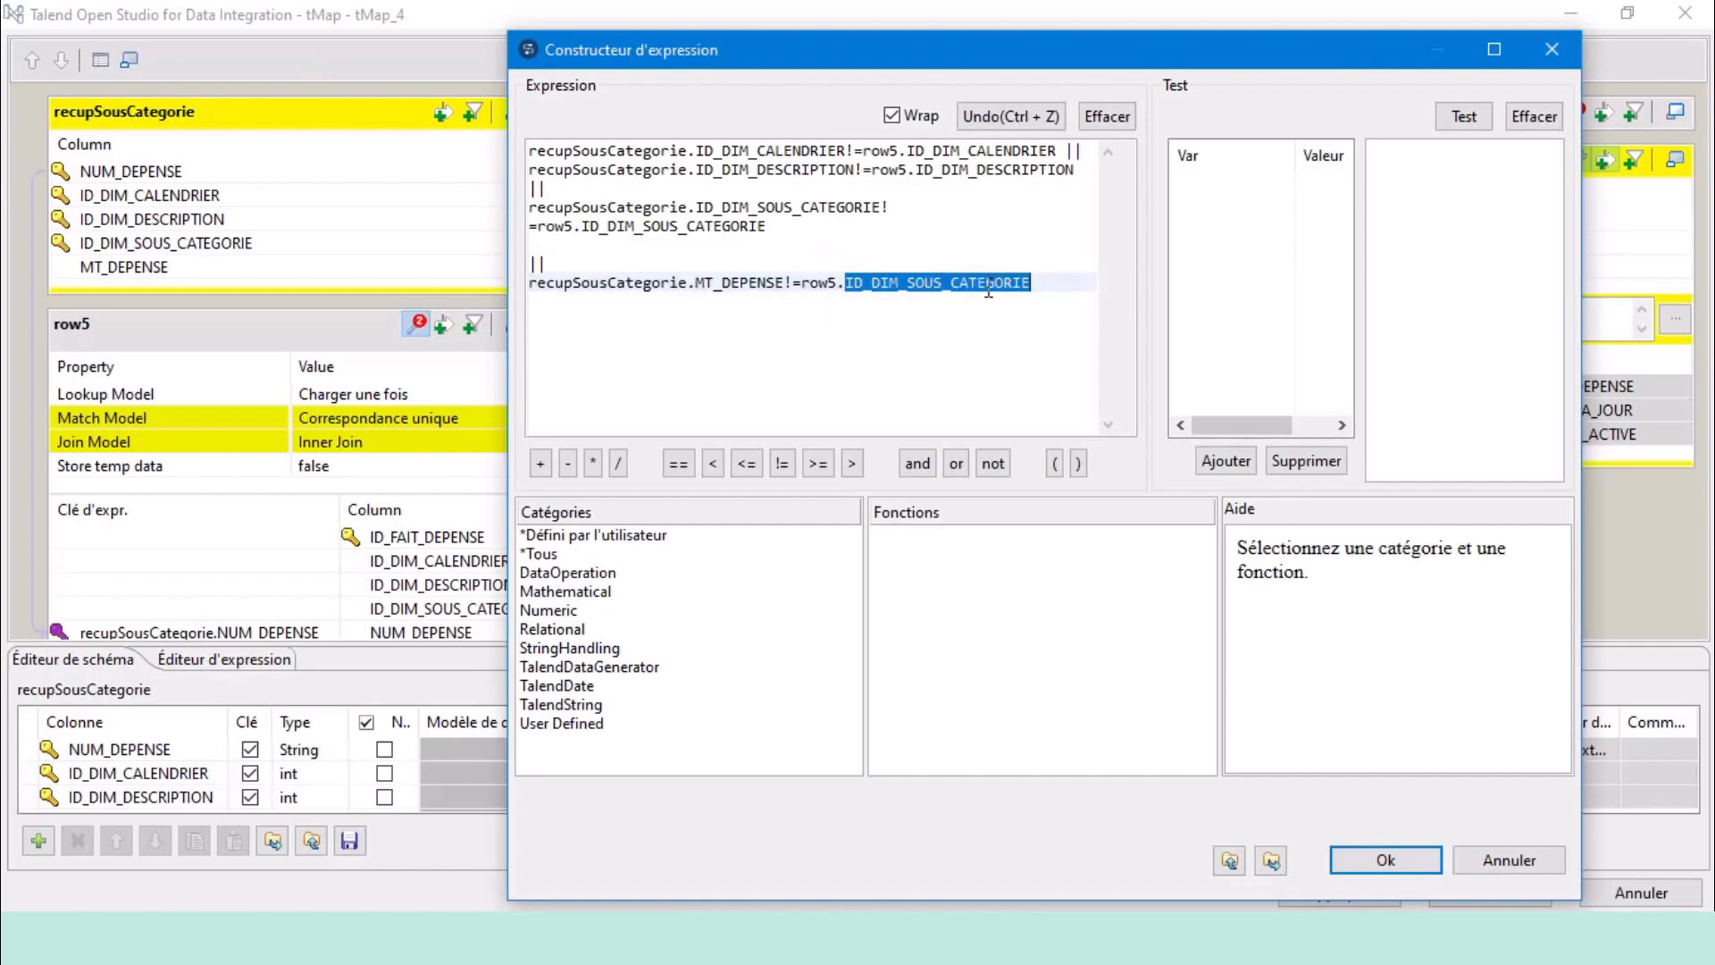
type("NB_MT")
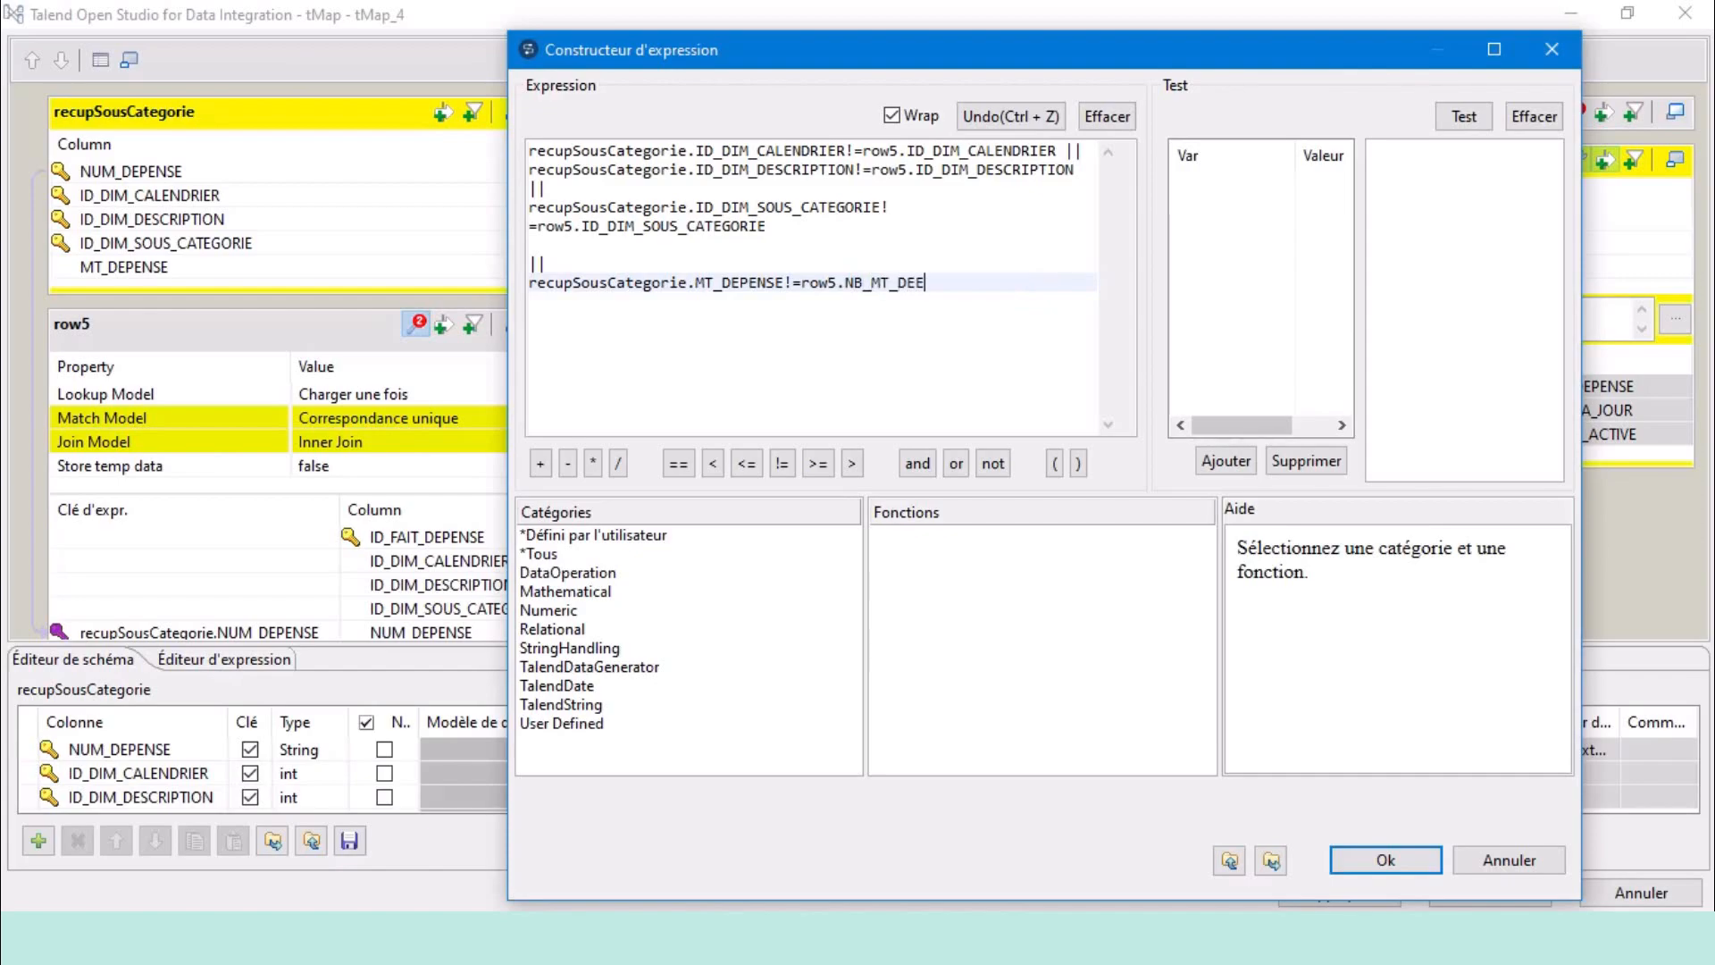
key("ctrl+a")
left_click(992, 263)
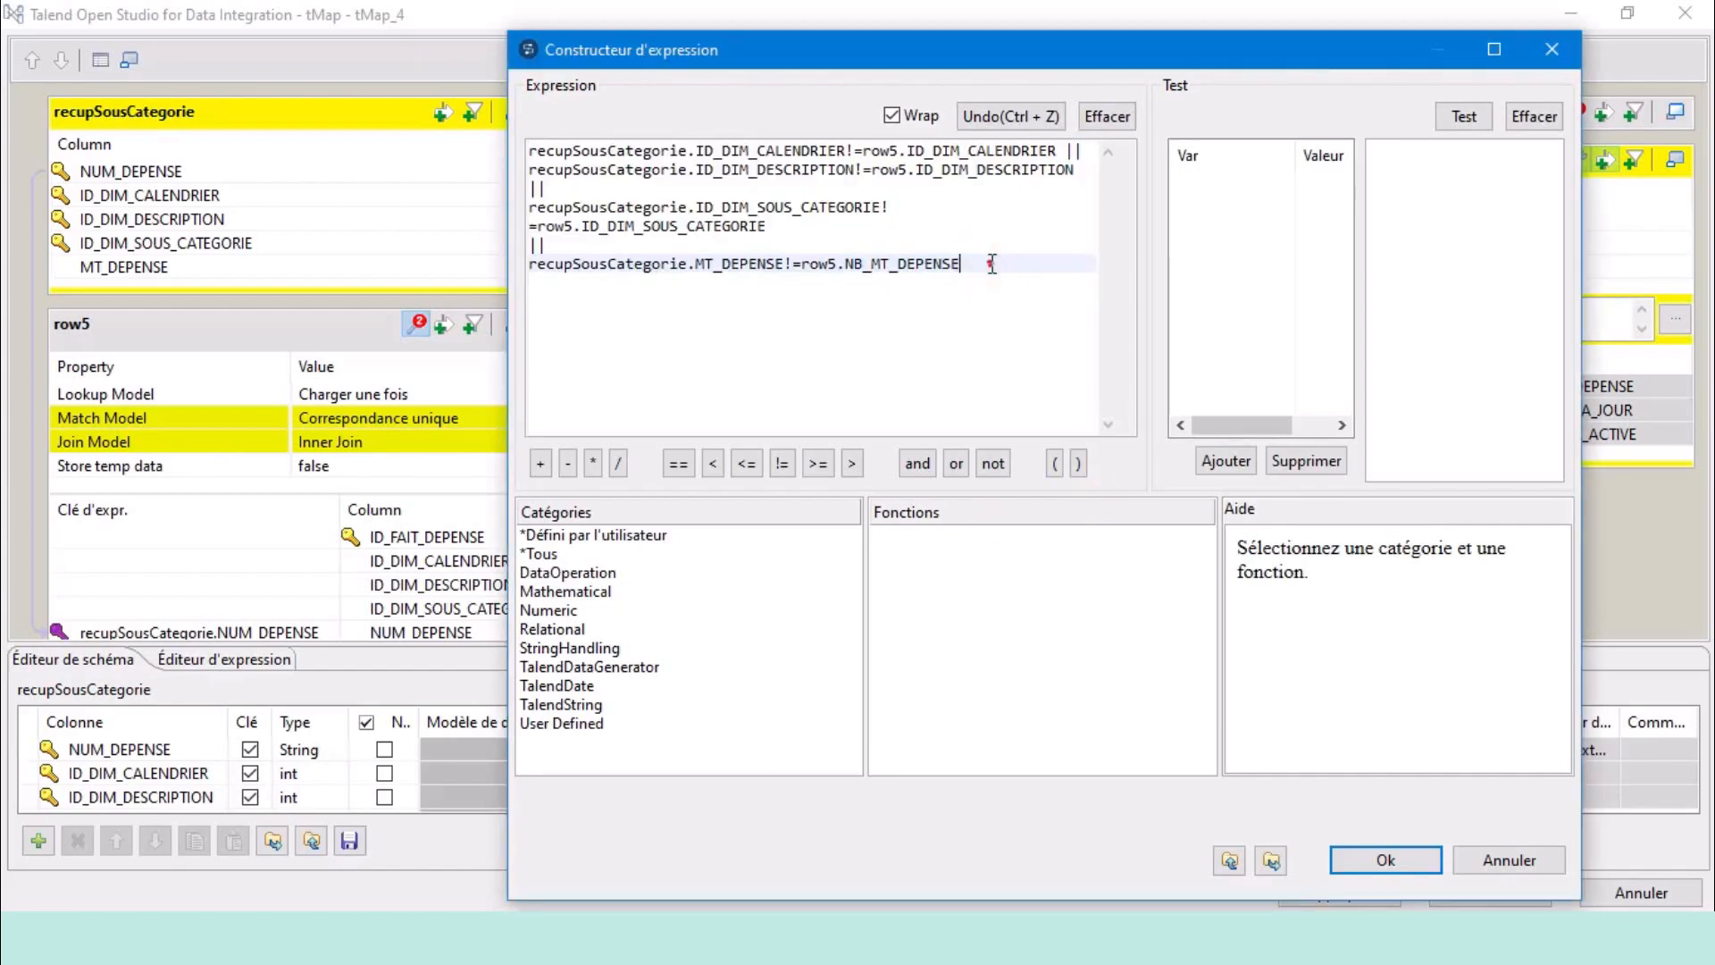
Copy the complete filter condition, apply it to updateBICurrent and review it down to its last clause.
key("ctrl+a")
key("ctrl+c")
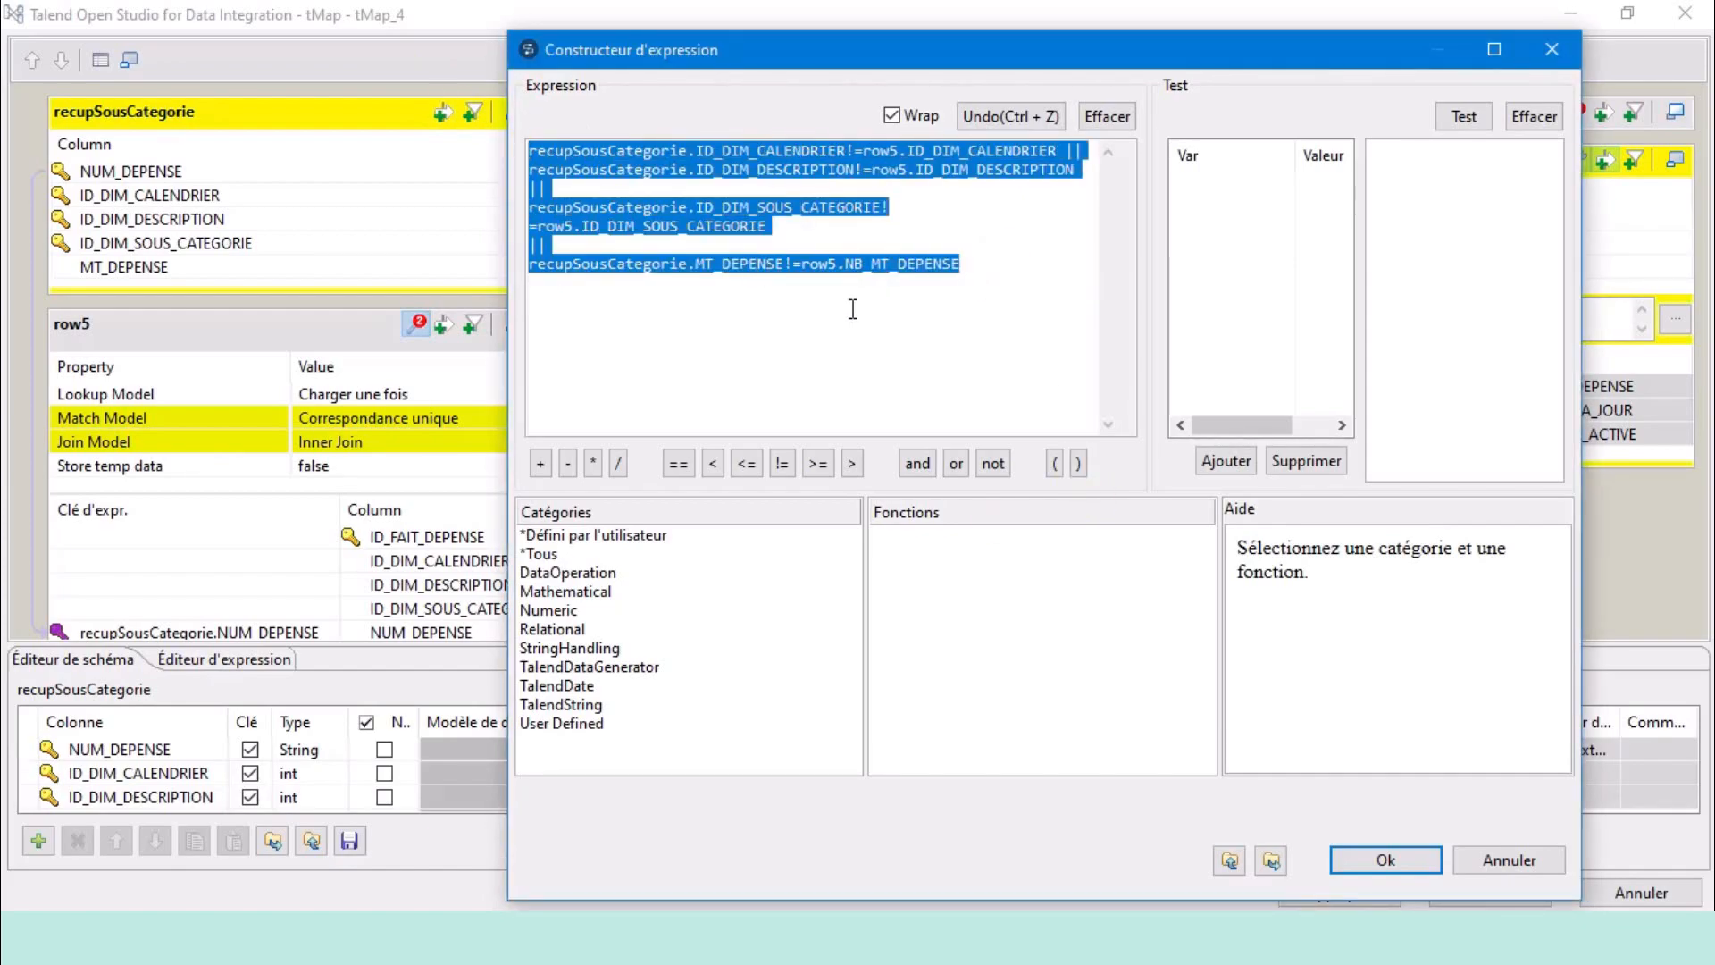
left_click(1392, 861)
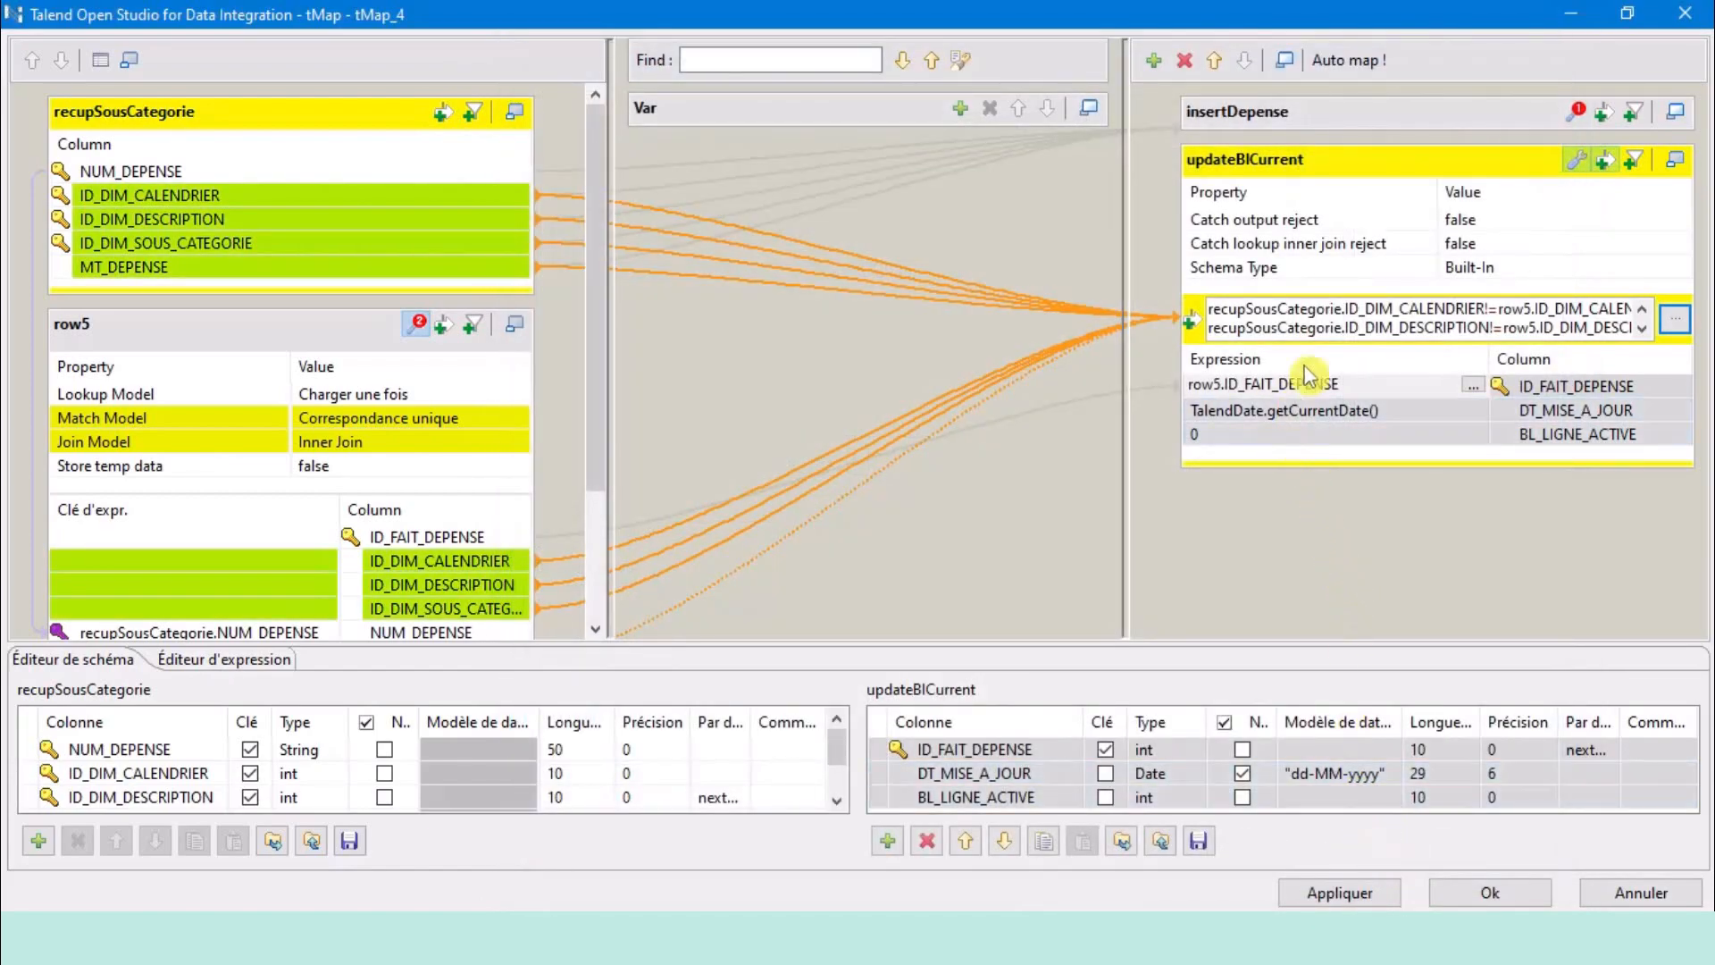
left_click(1391, 321)
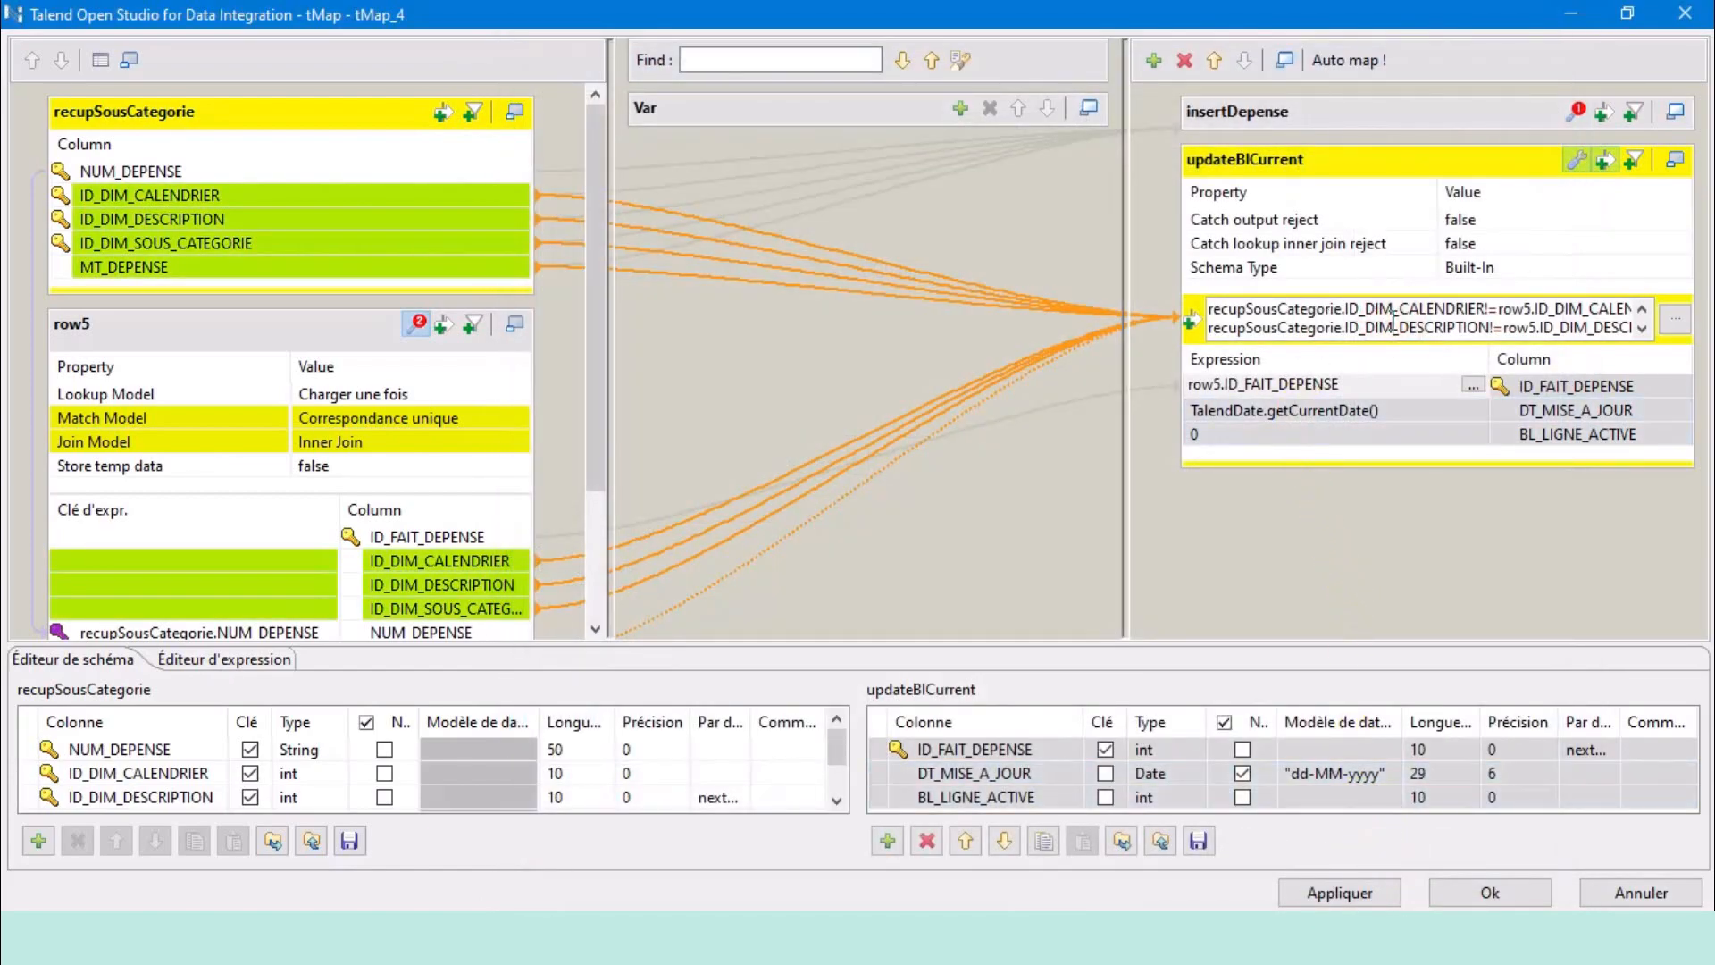
scroll(1388, 316, "down", 2)
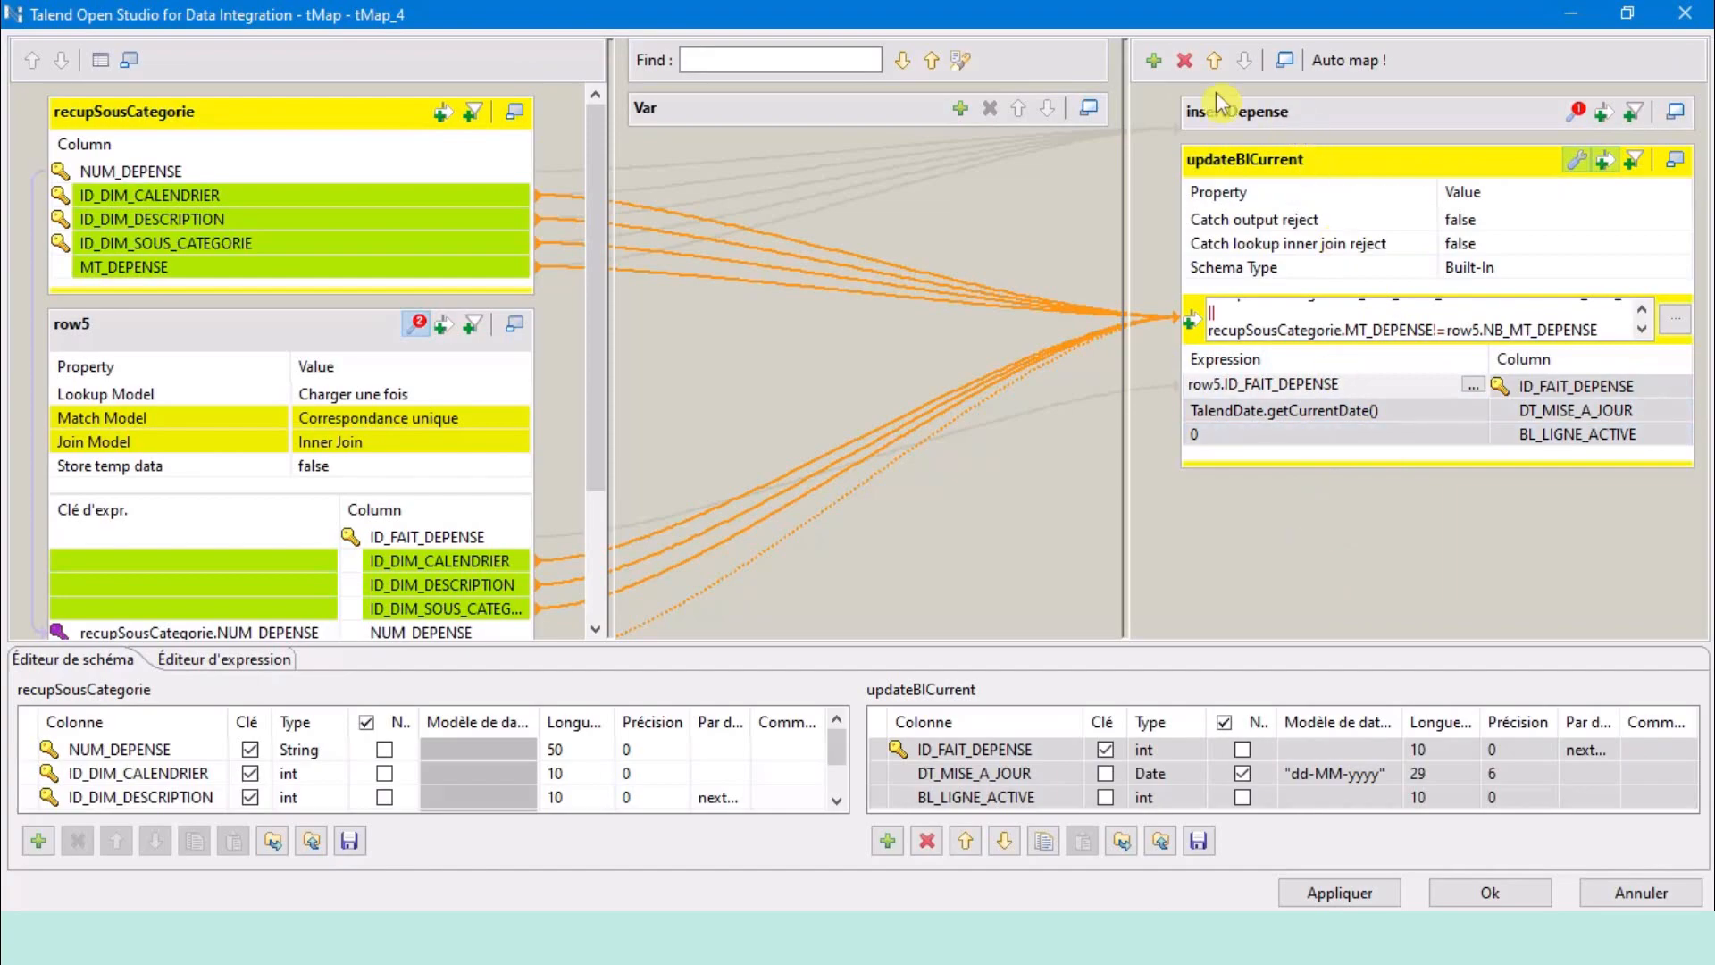
Add a new output named insertNewDepense.
left_click(1153, 61)
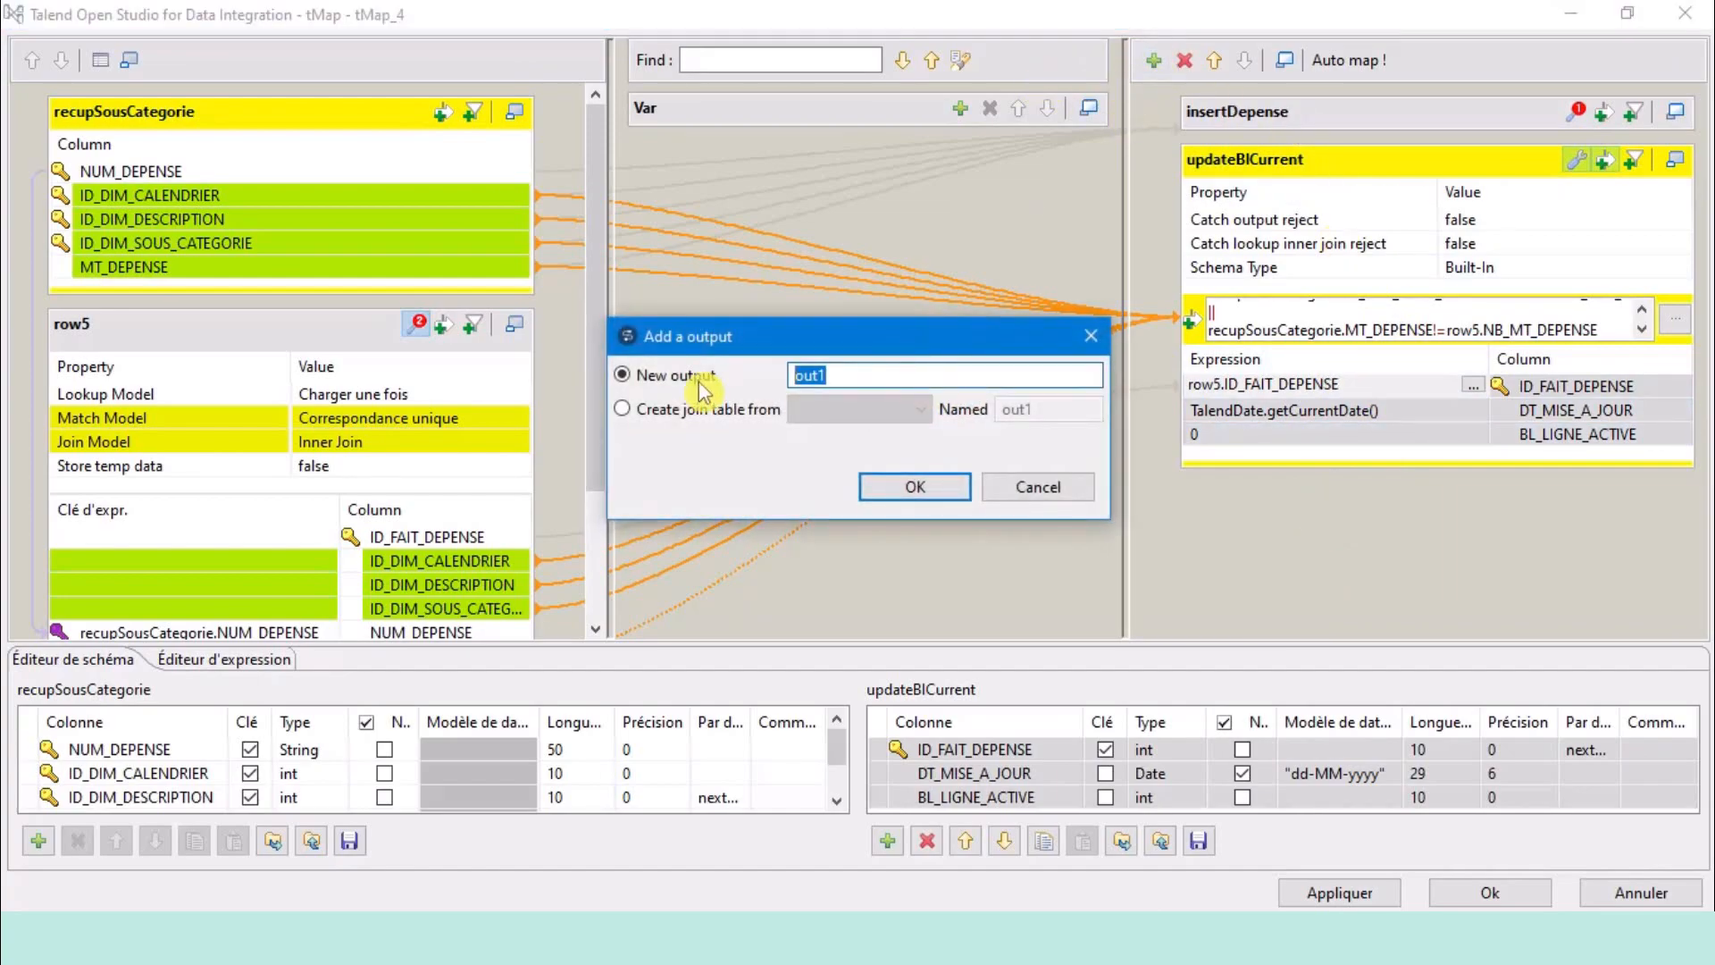
type("i")
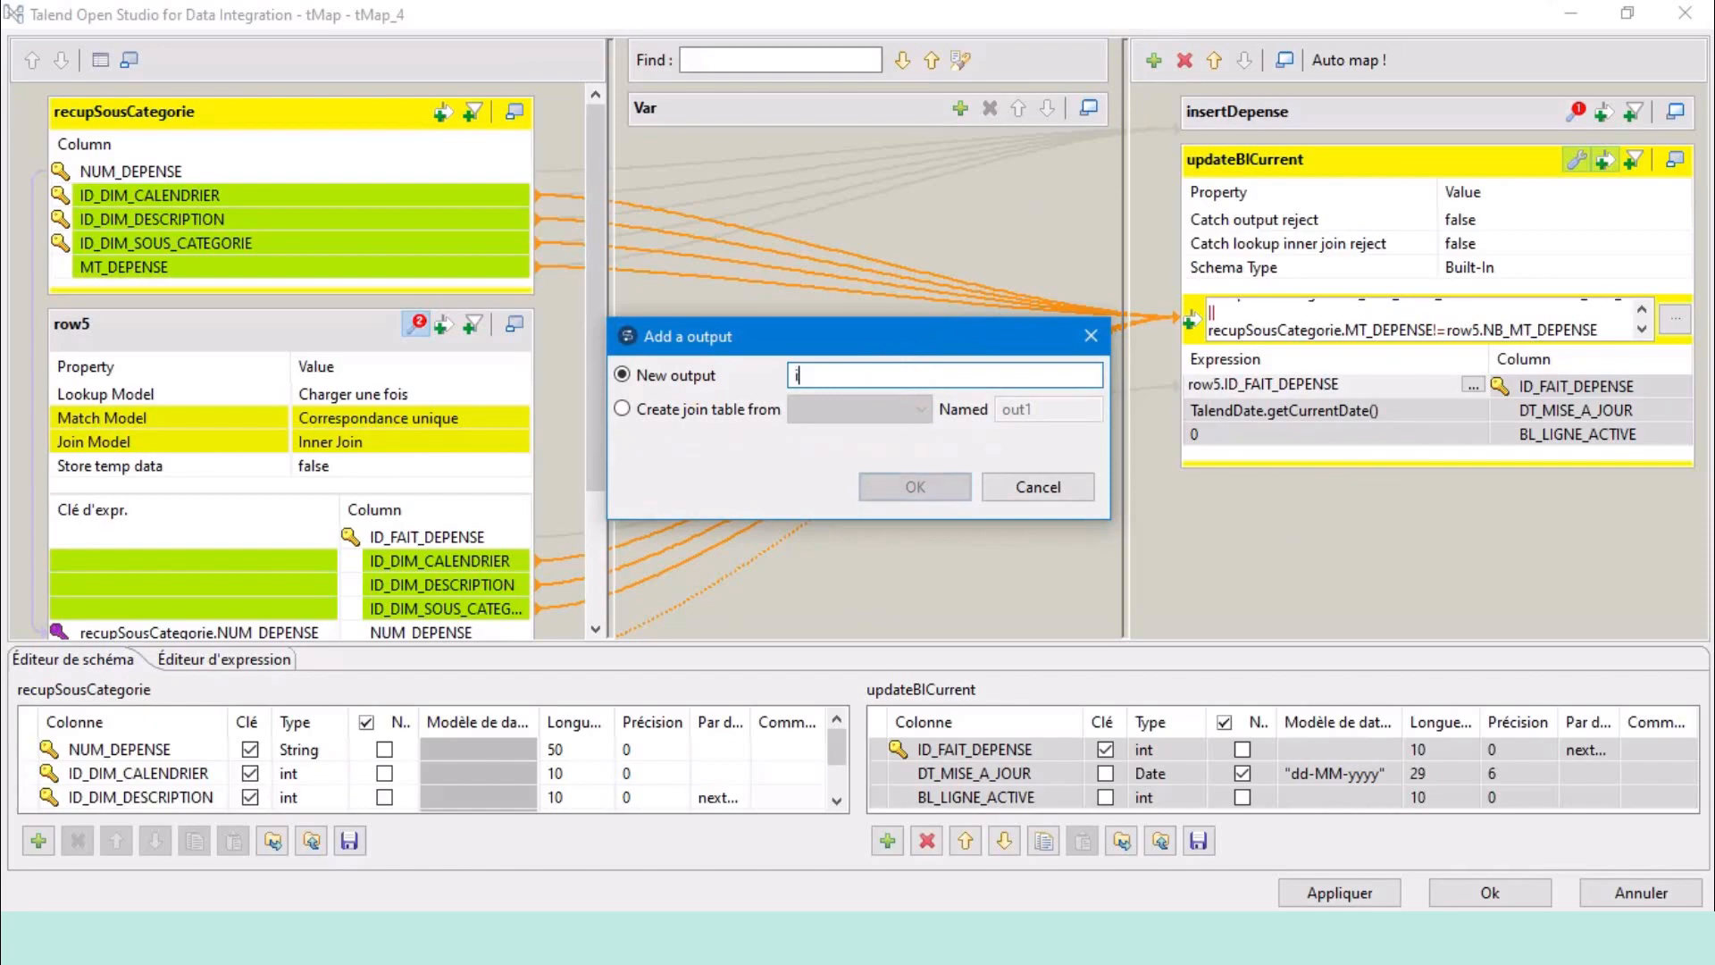
type("nsertNewDepense")
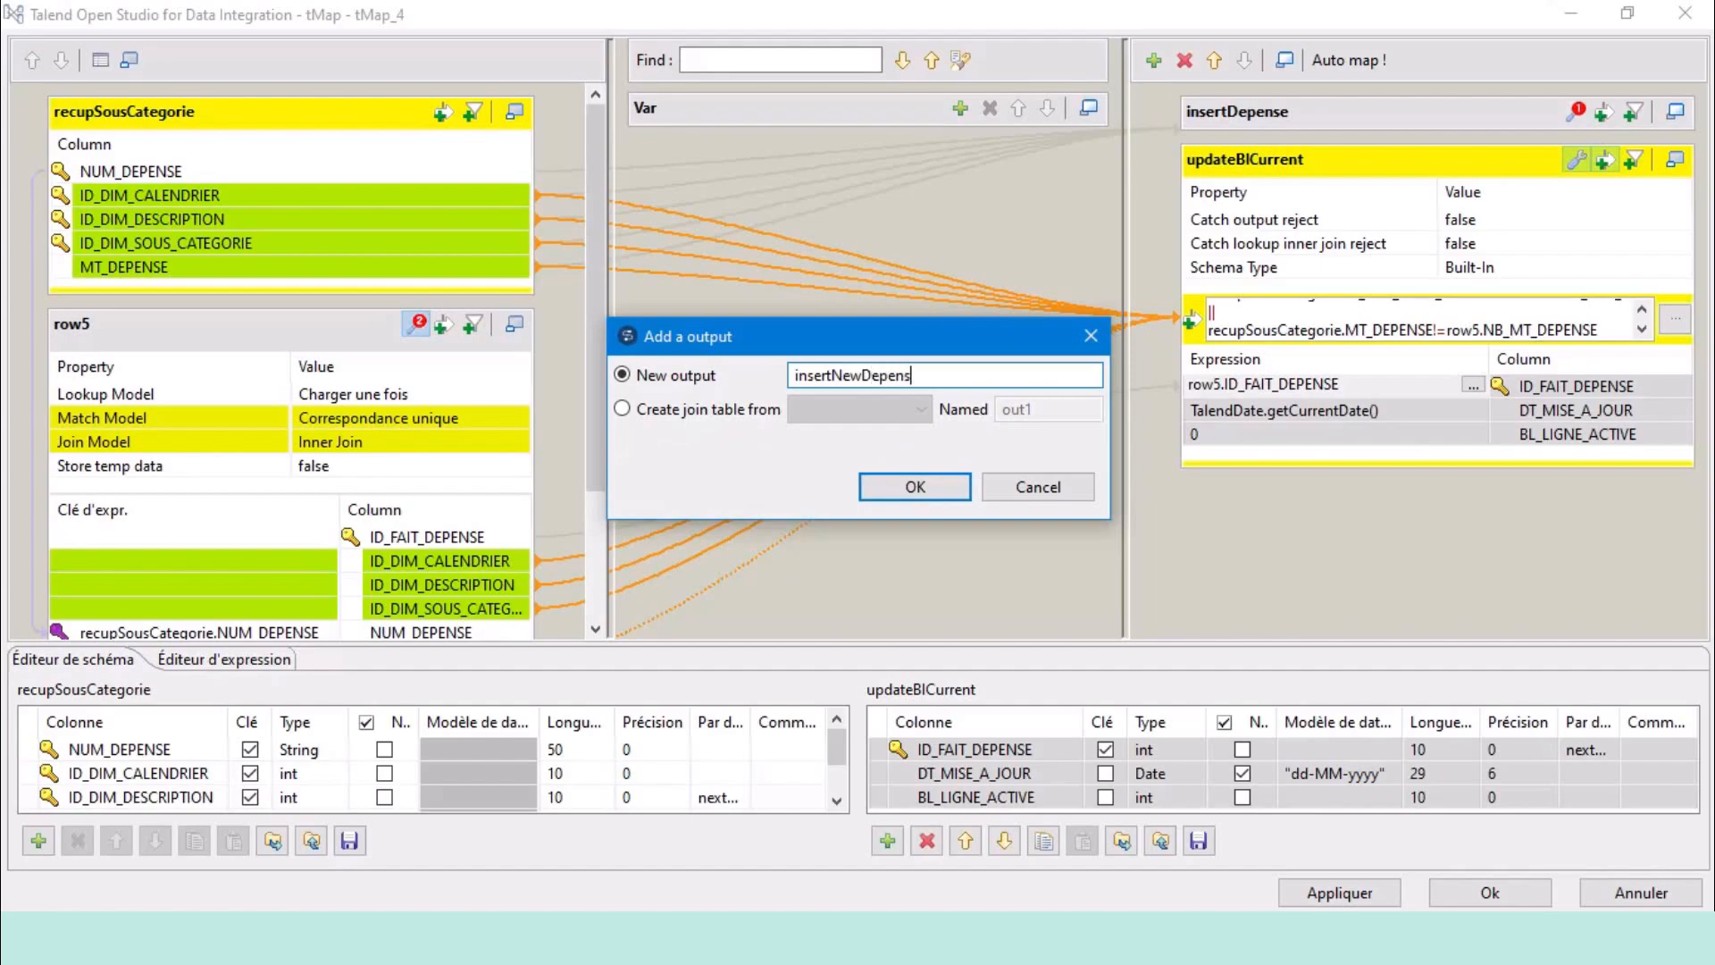
left_click(915, 487)
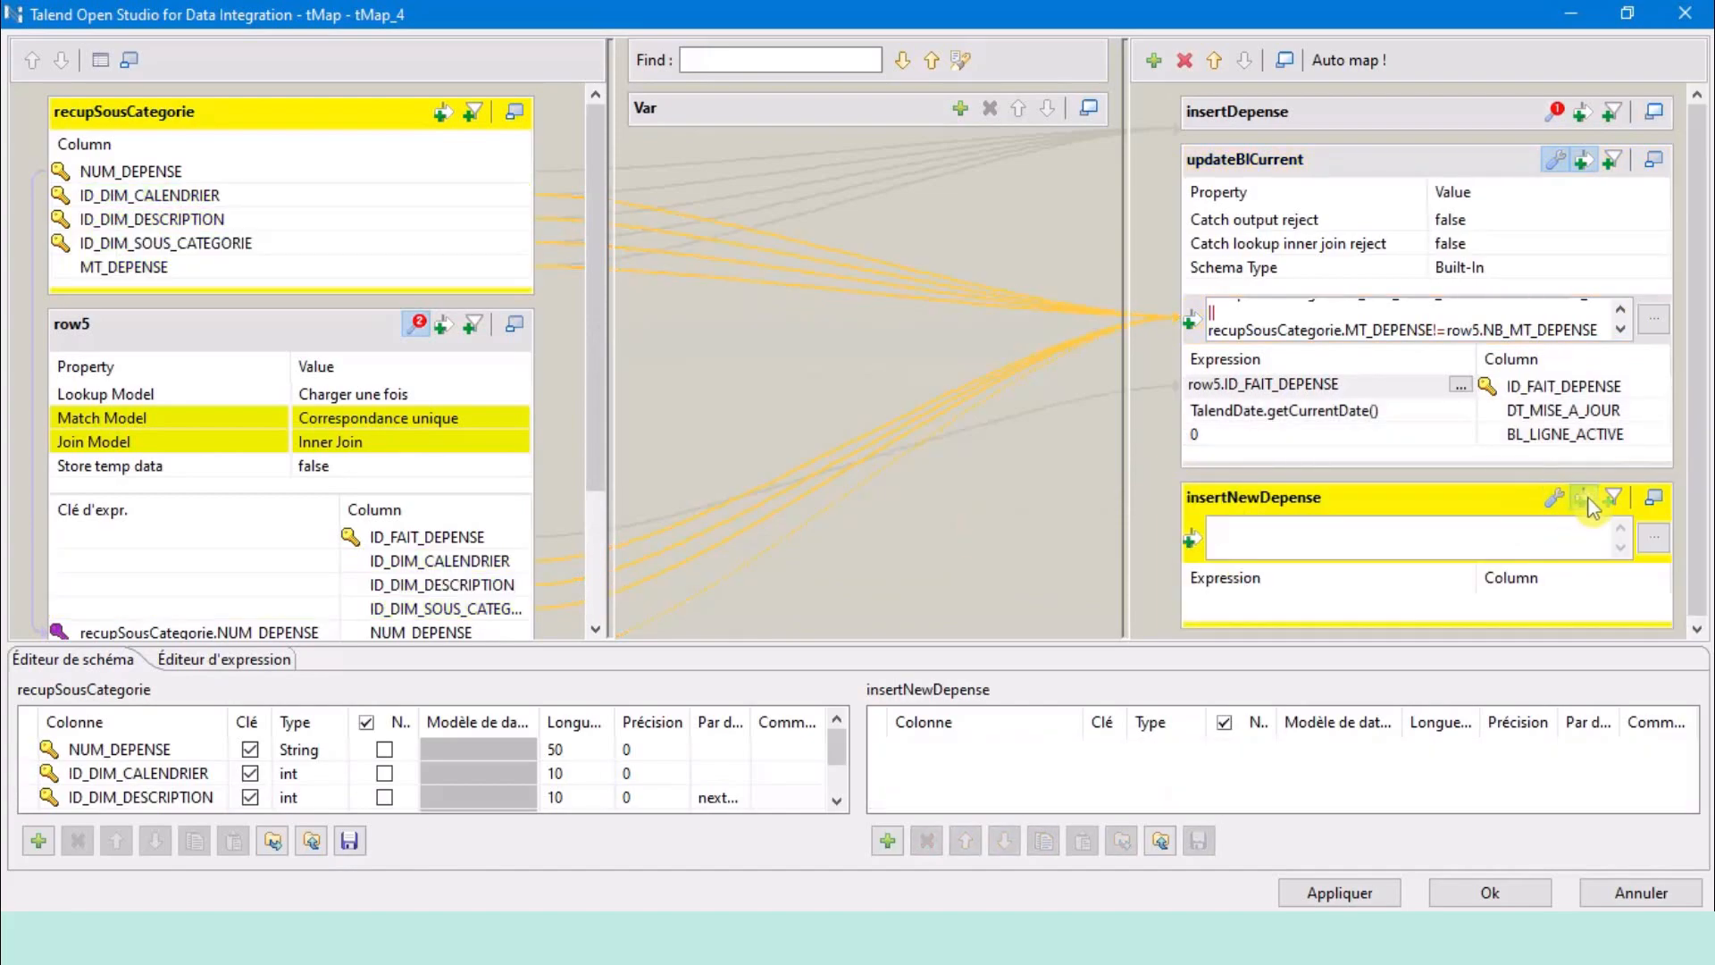
Paste the copied updateBICurrent condition as the filter expression of the insertNewDepense output and confirm it.
left_click(1588, 535)
left_click(1654, 537)
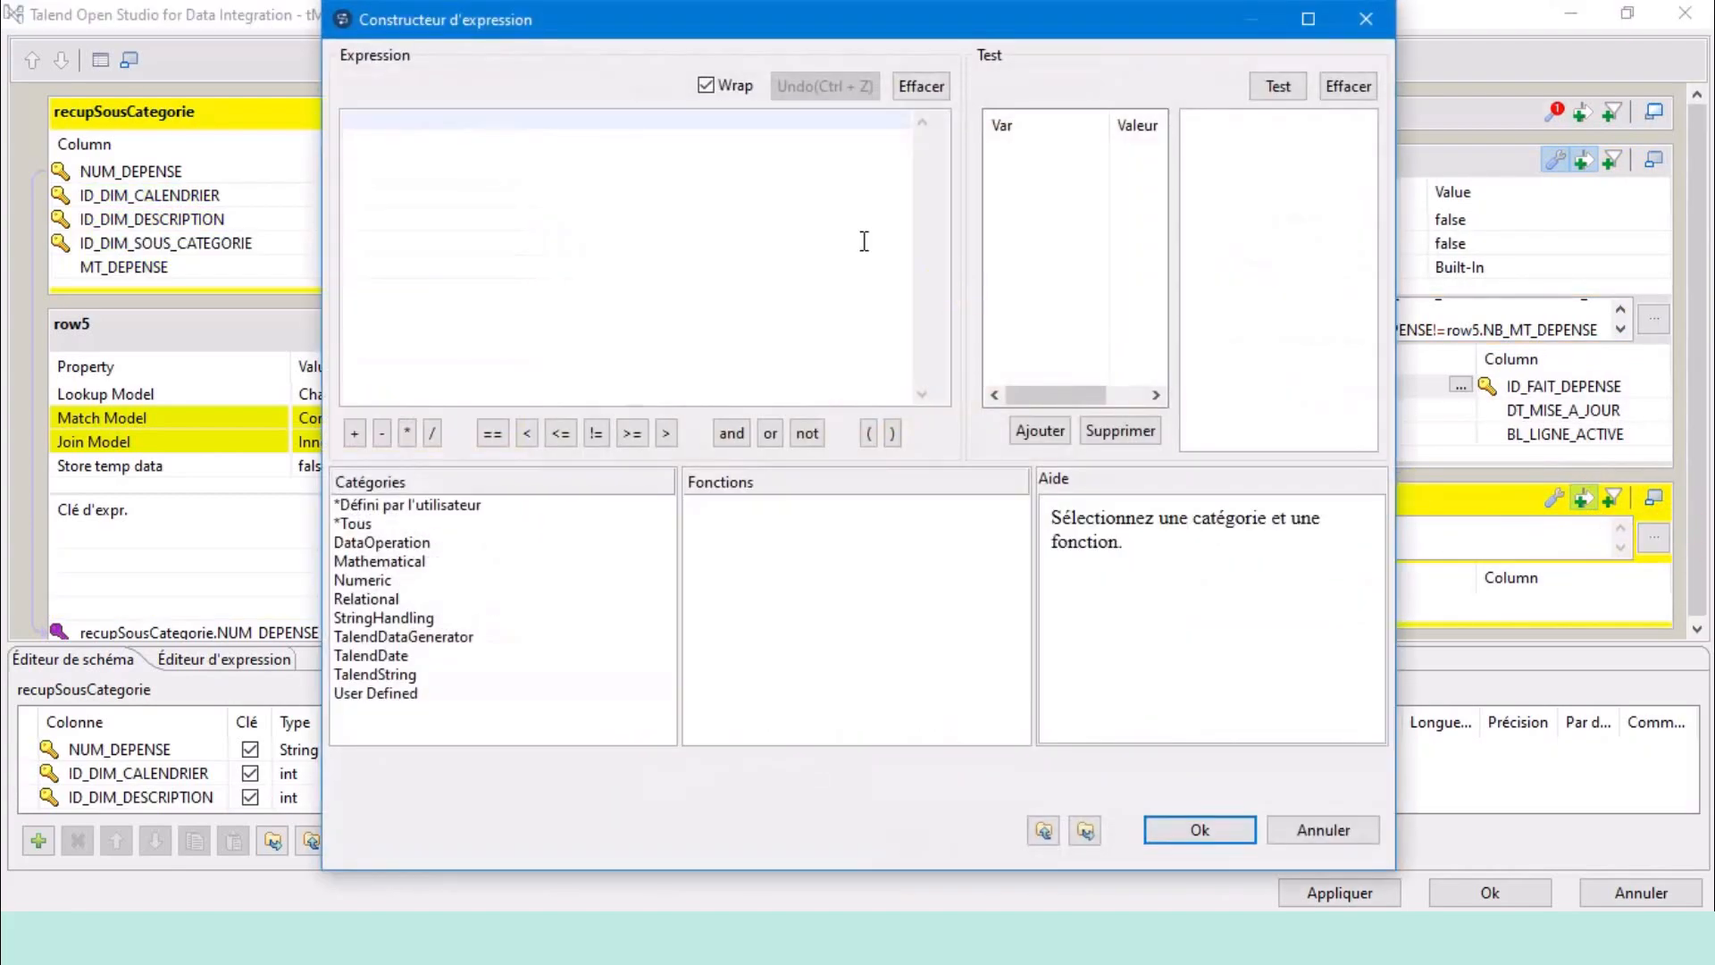
key("ctrl+v")
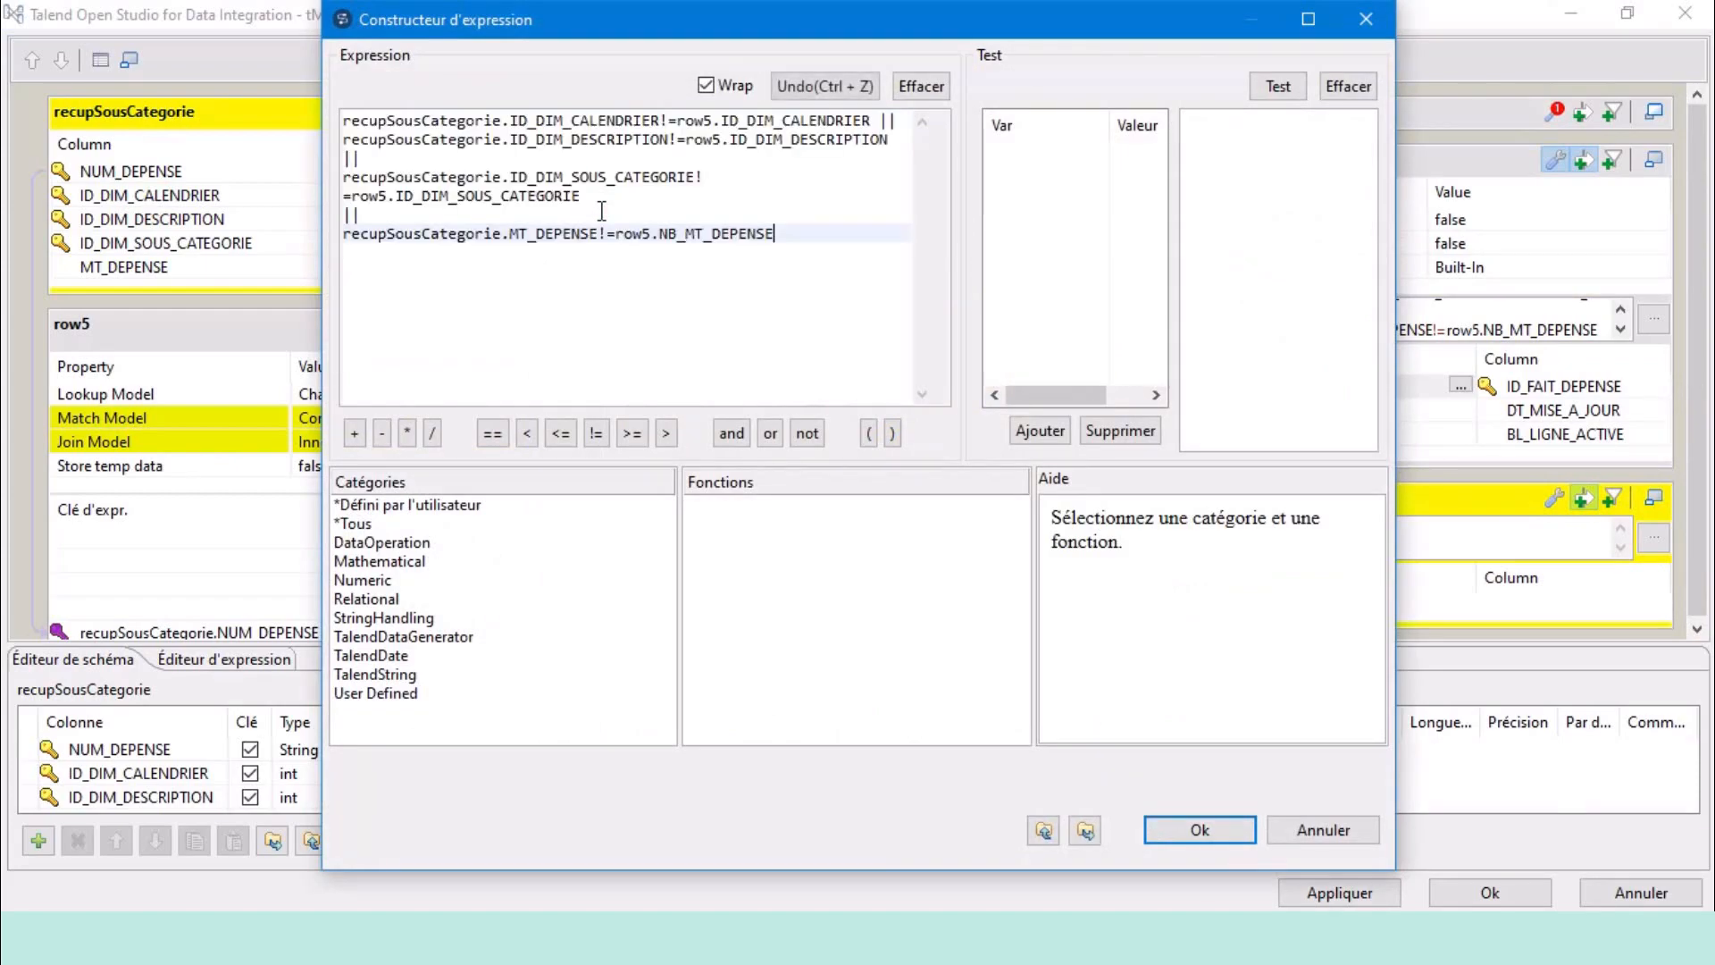
left_click(1201, 833)
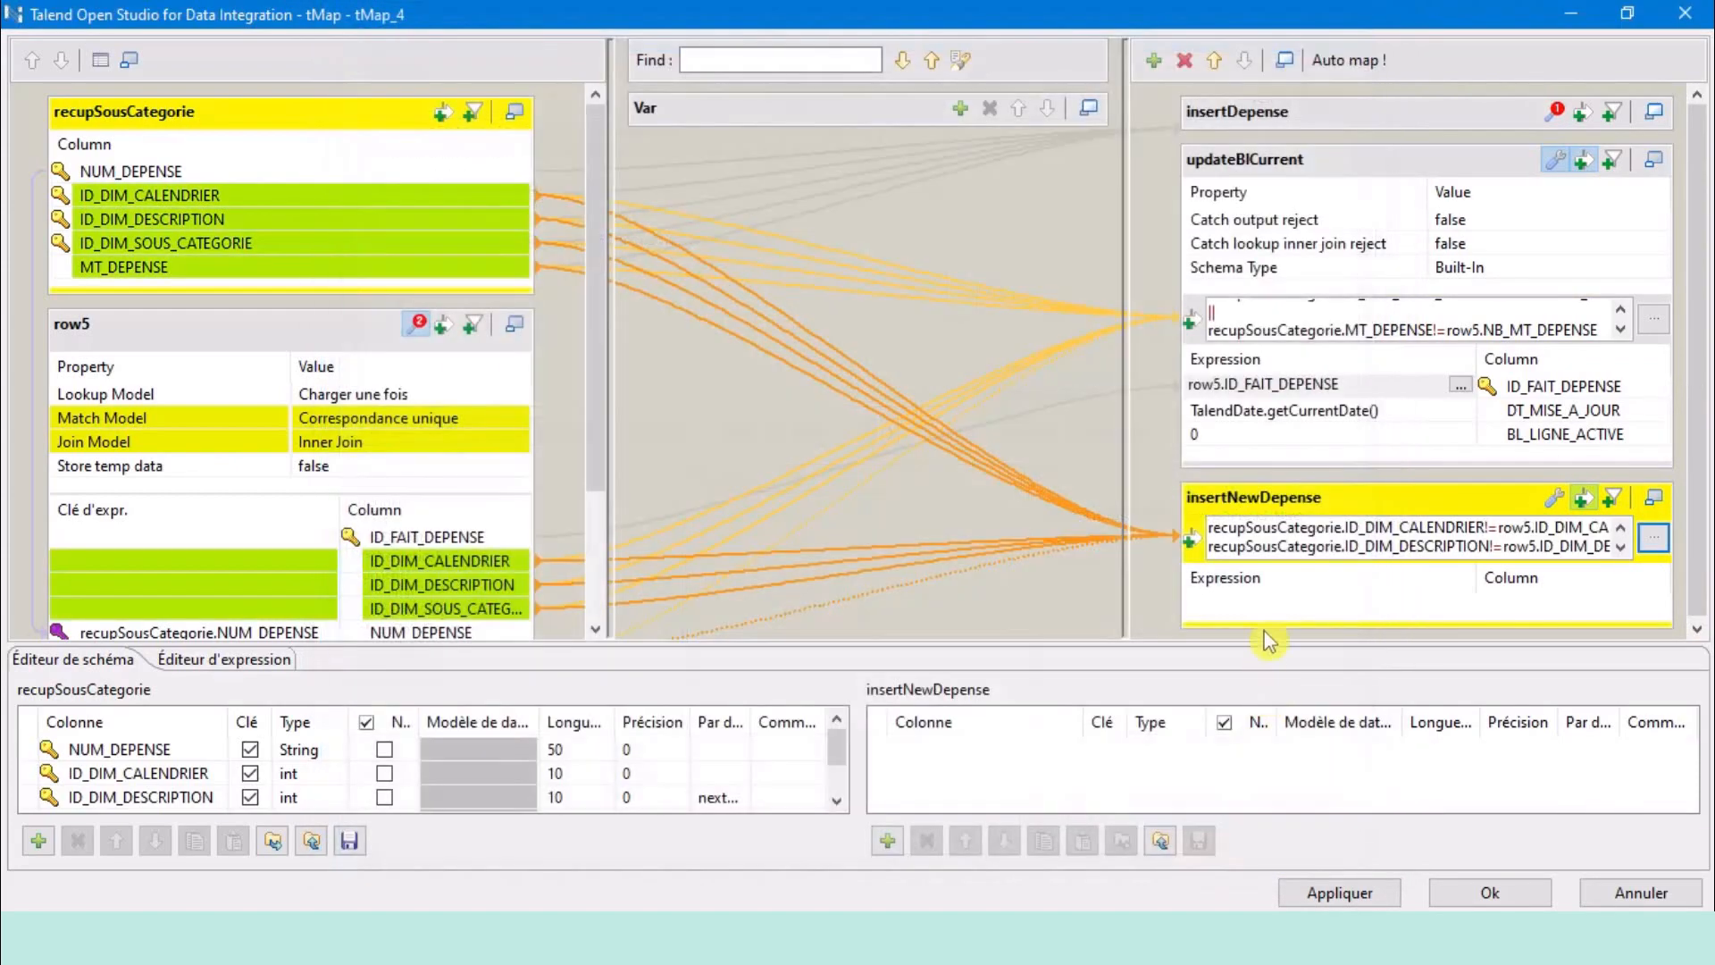
Copy all column mappings of the insertDepense output, from ID_DIM_CALENDRIER to LB_JOB_NAME, into the insertNewDepense output.
left_click(1299, 315)
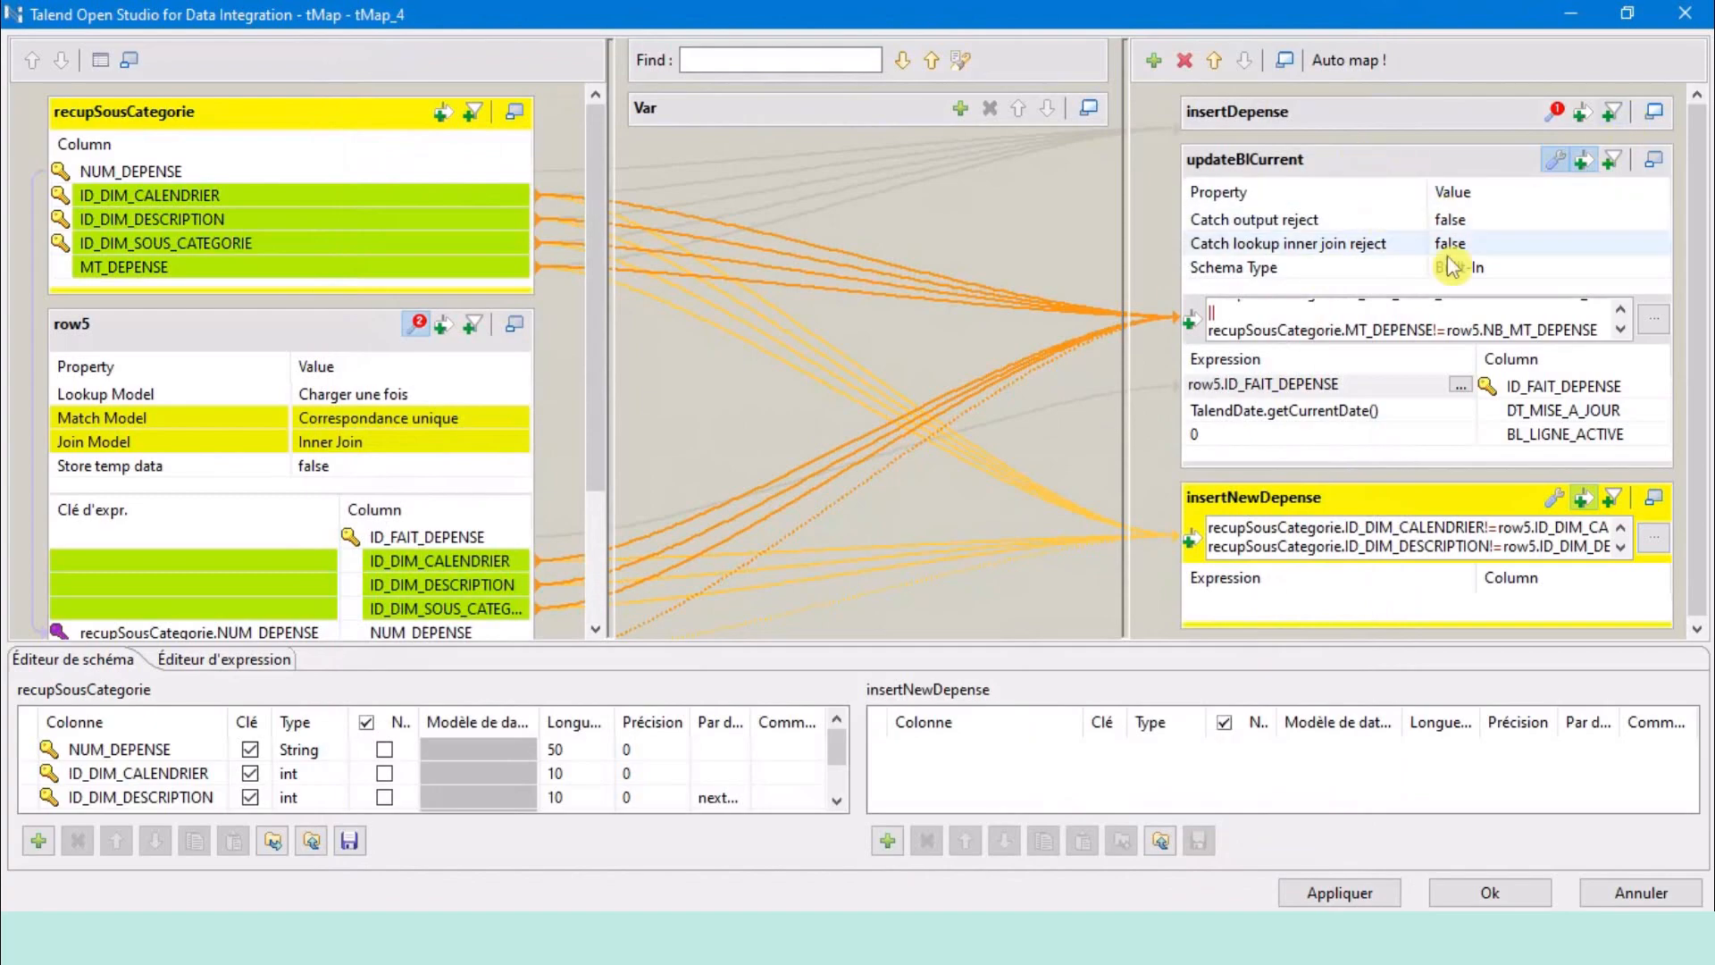
left_click(1655, 161)
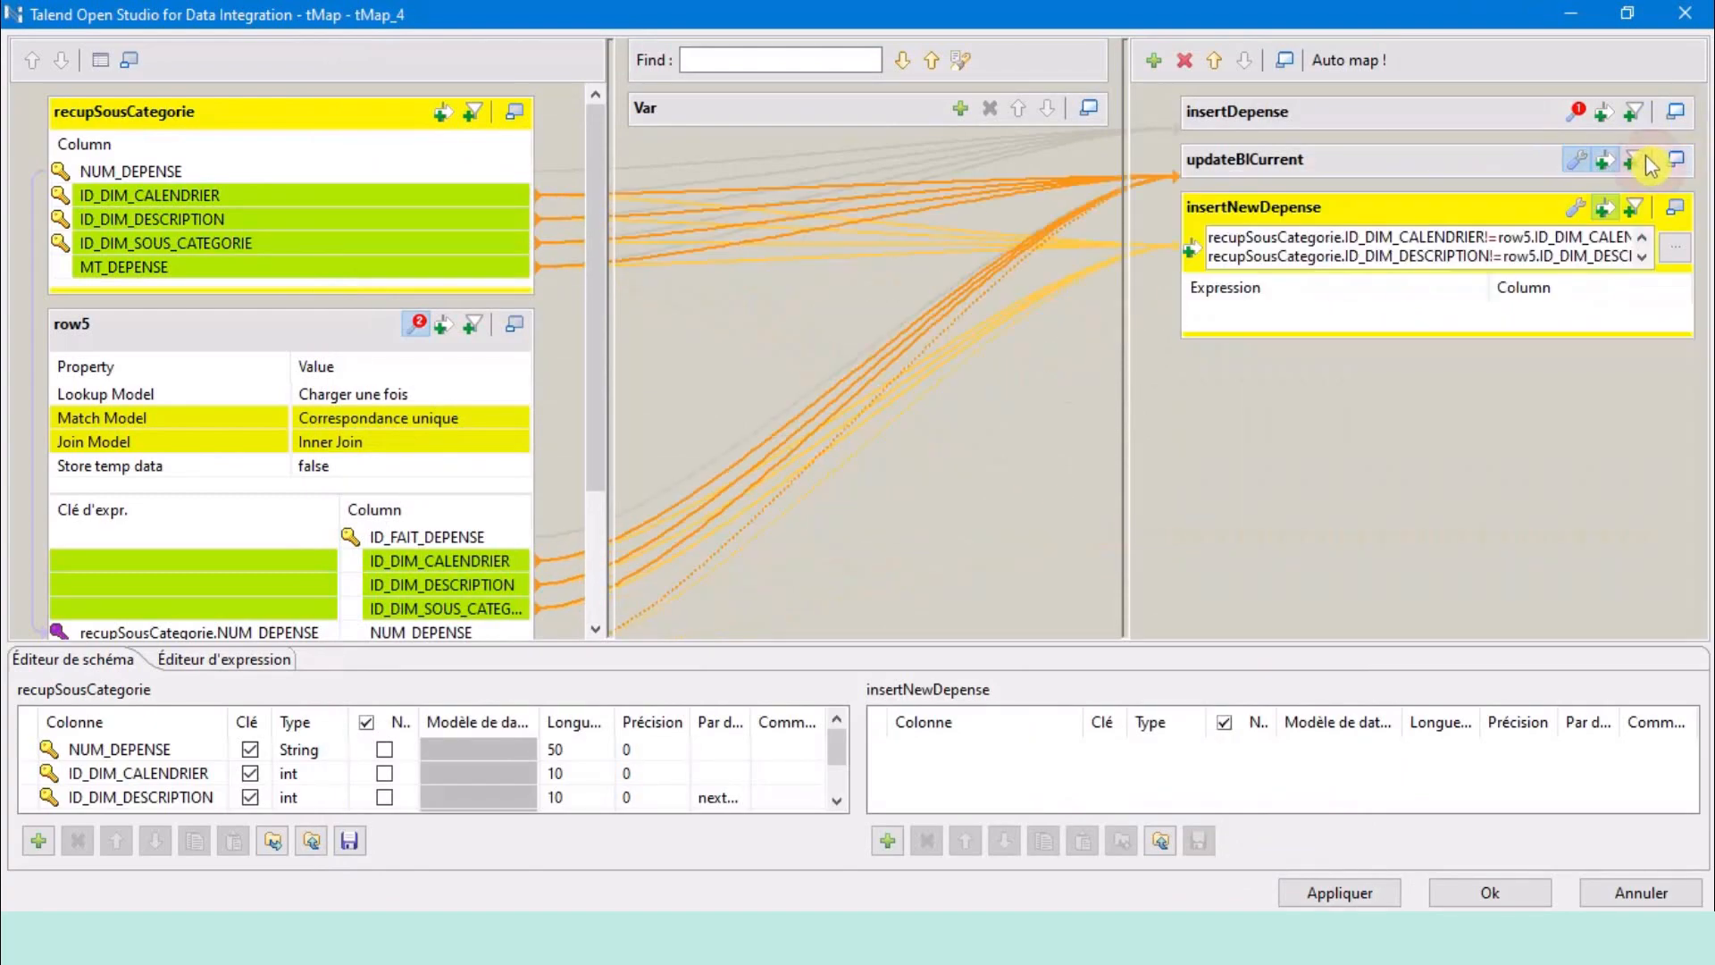
left_click(1575, 116)
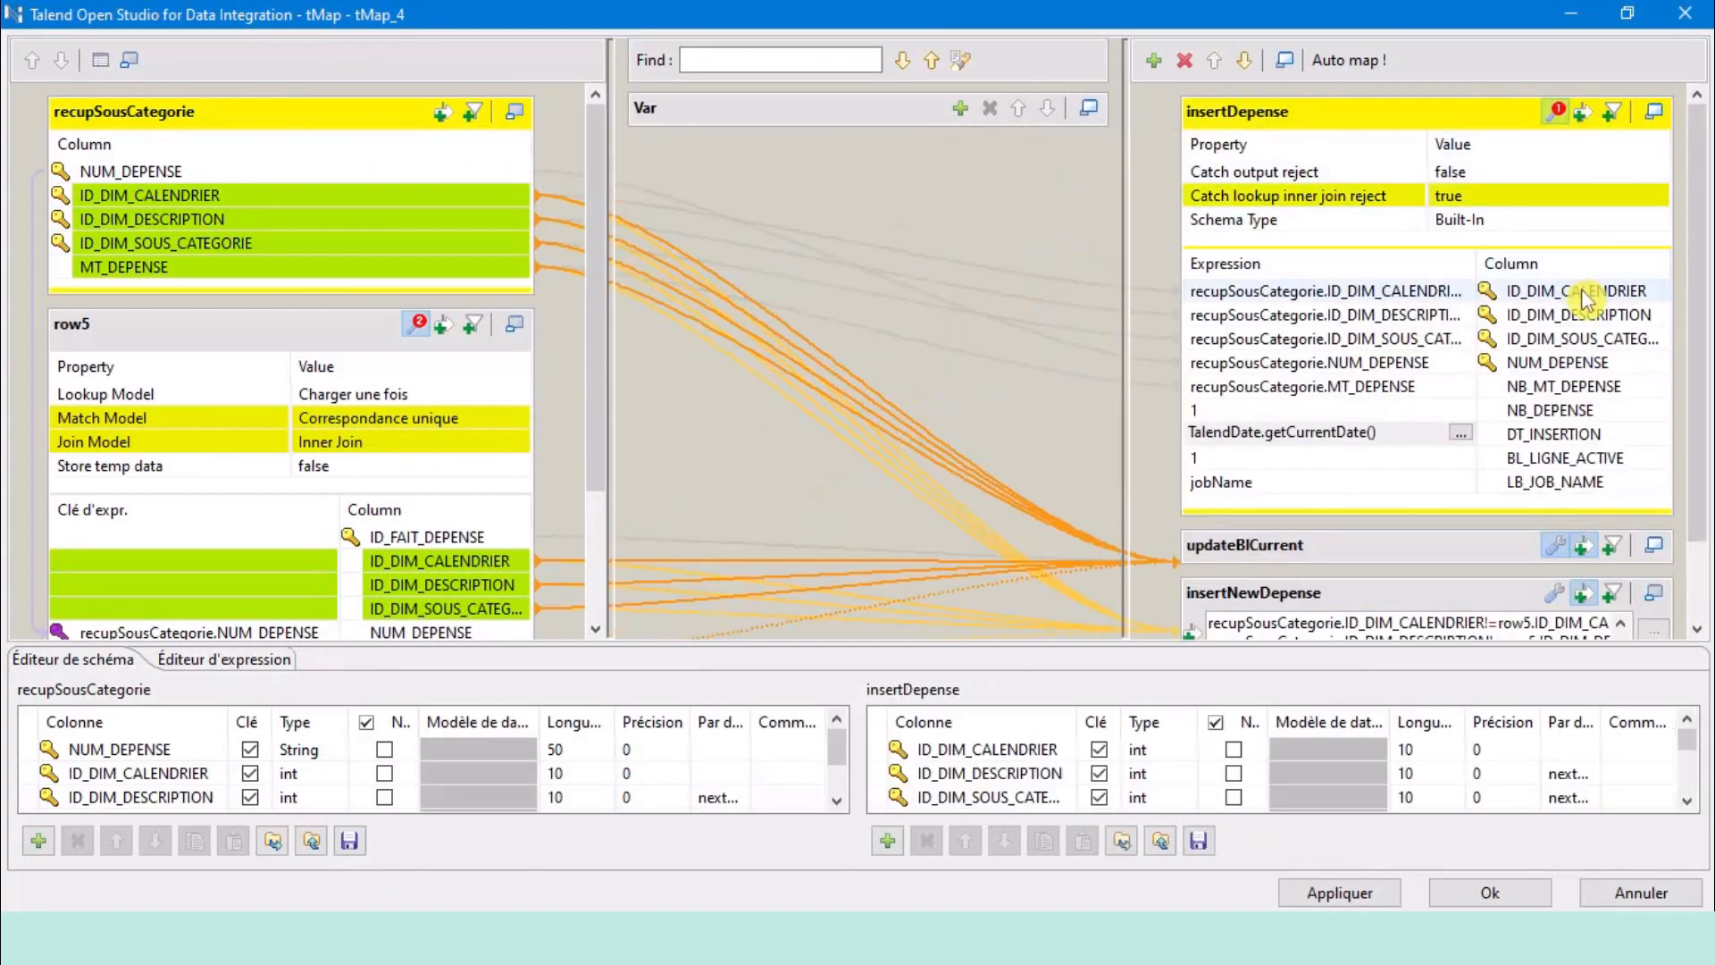
left_click(1583, 293)
left_click(1559, 487, "shift")
scroll(1599, 398, "down", 2)
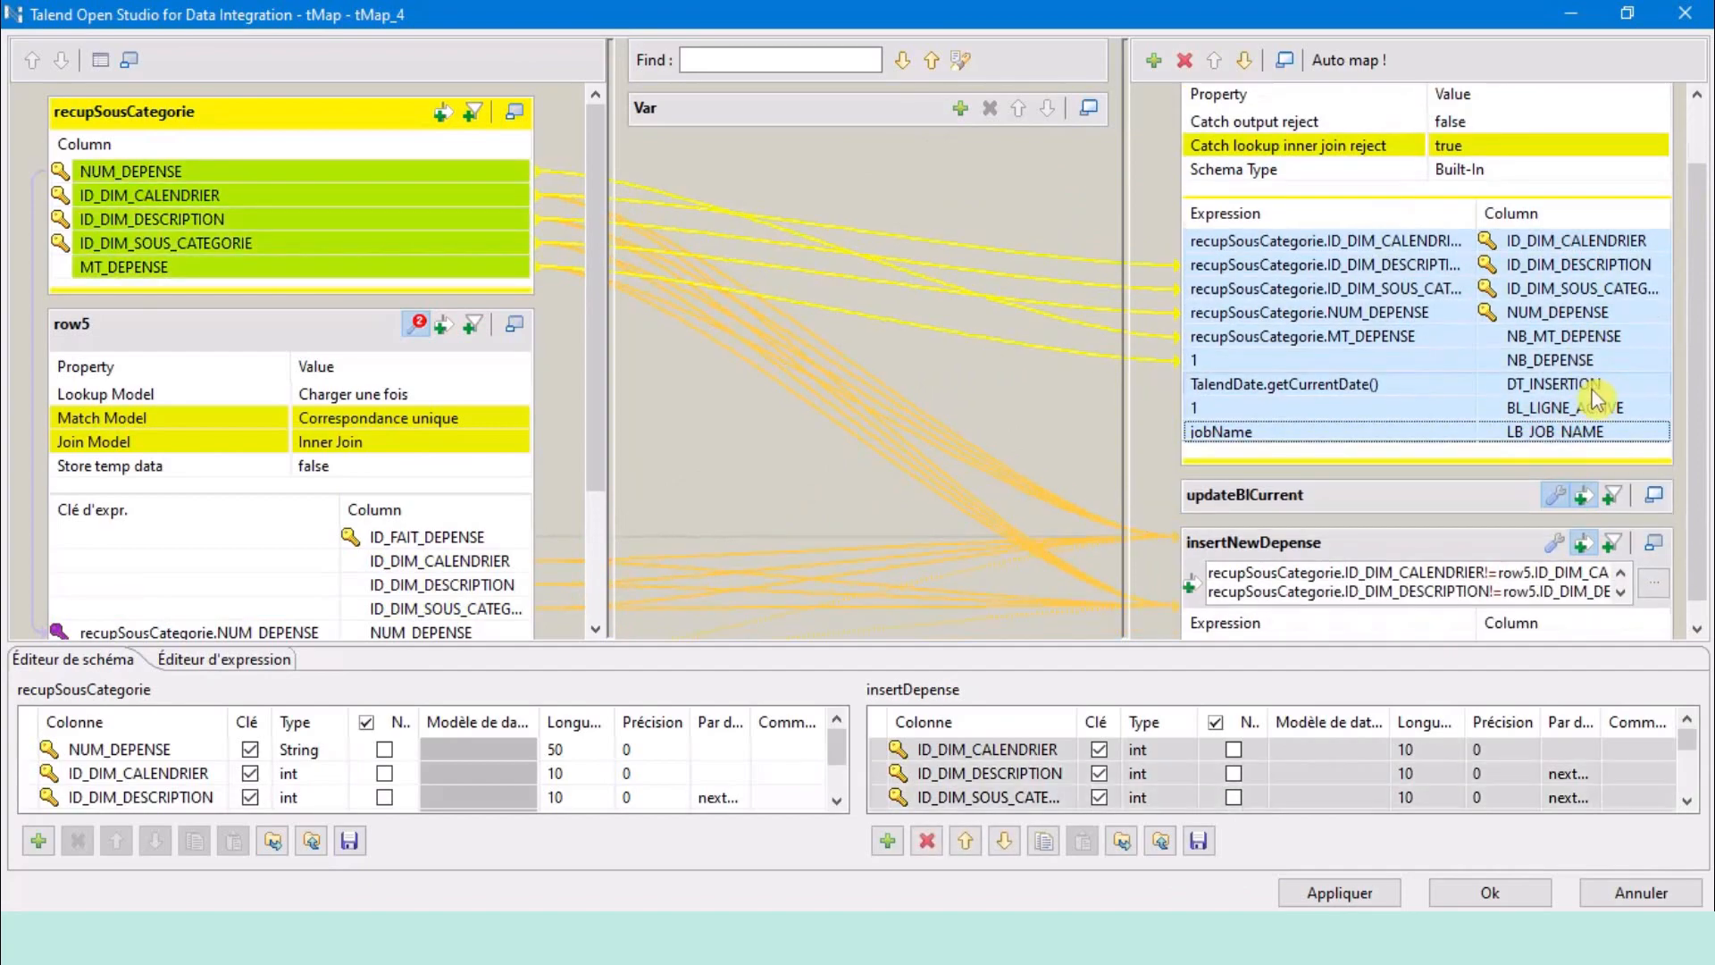
left_click_drag(1575, 224, 1588, 597)
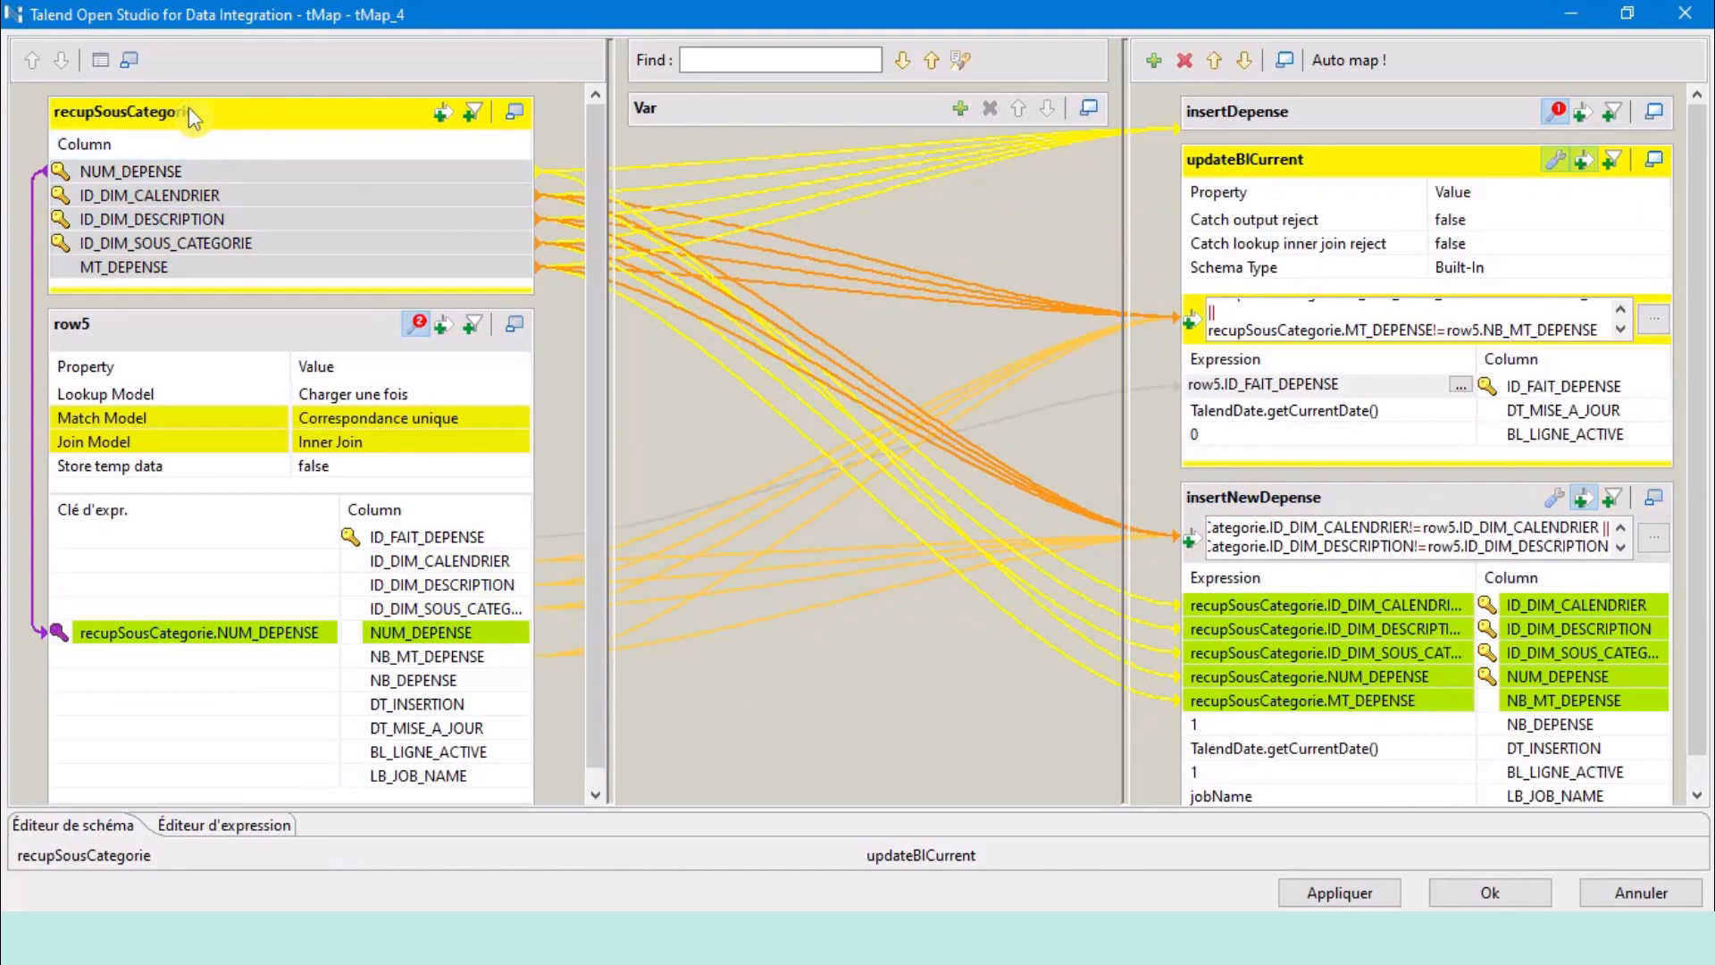
Check the row5 lookup links, then confirm the tMap_4 mapping and return to the job design.
left_click(235, 331)
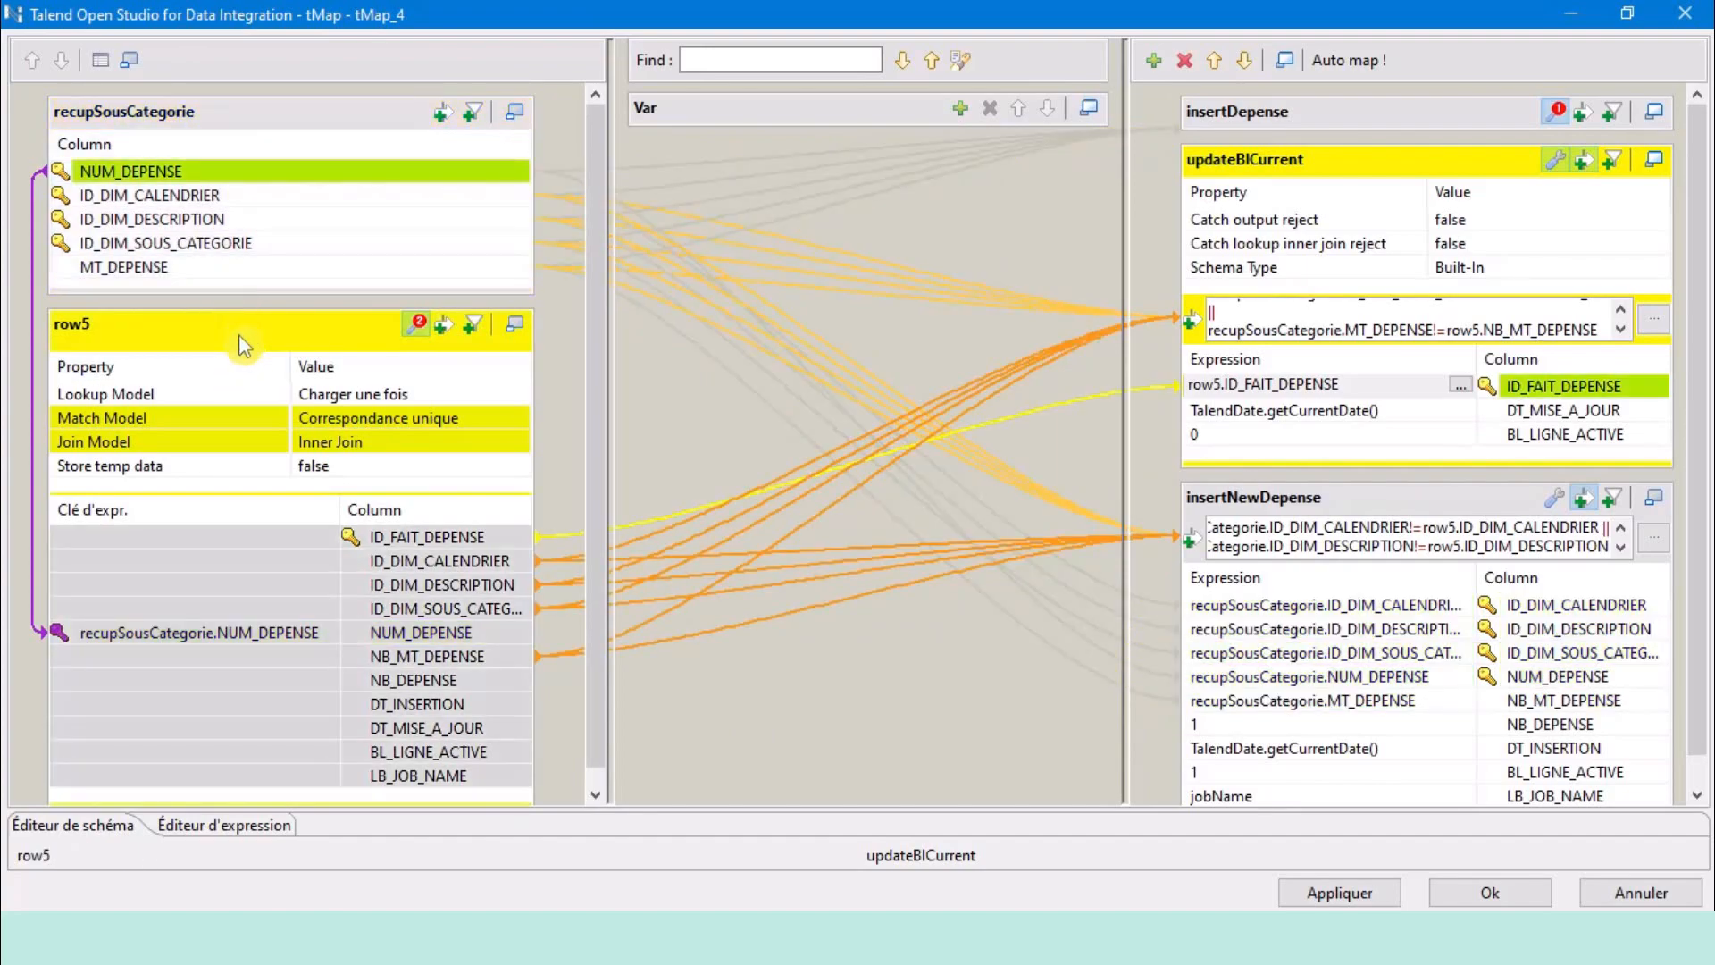
left_click(1516, 904)
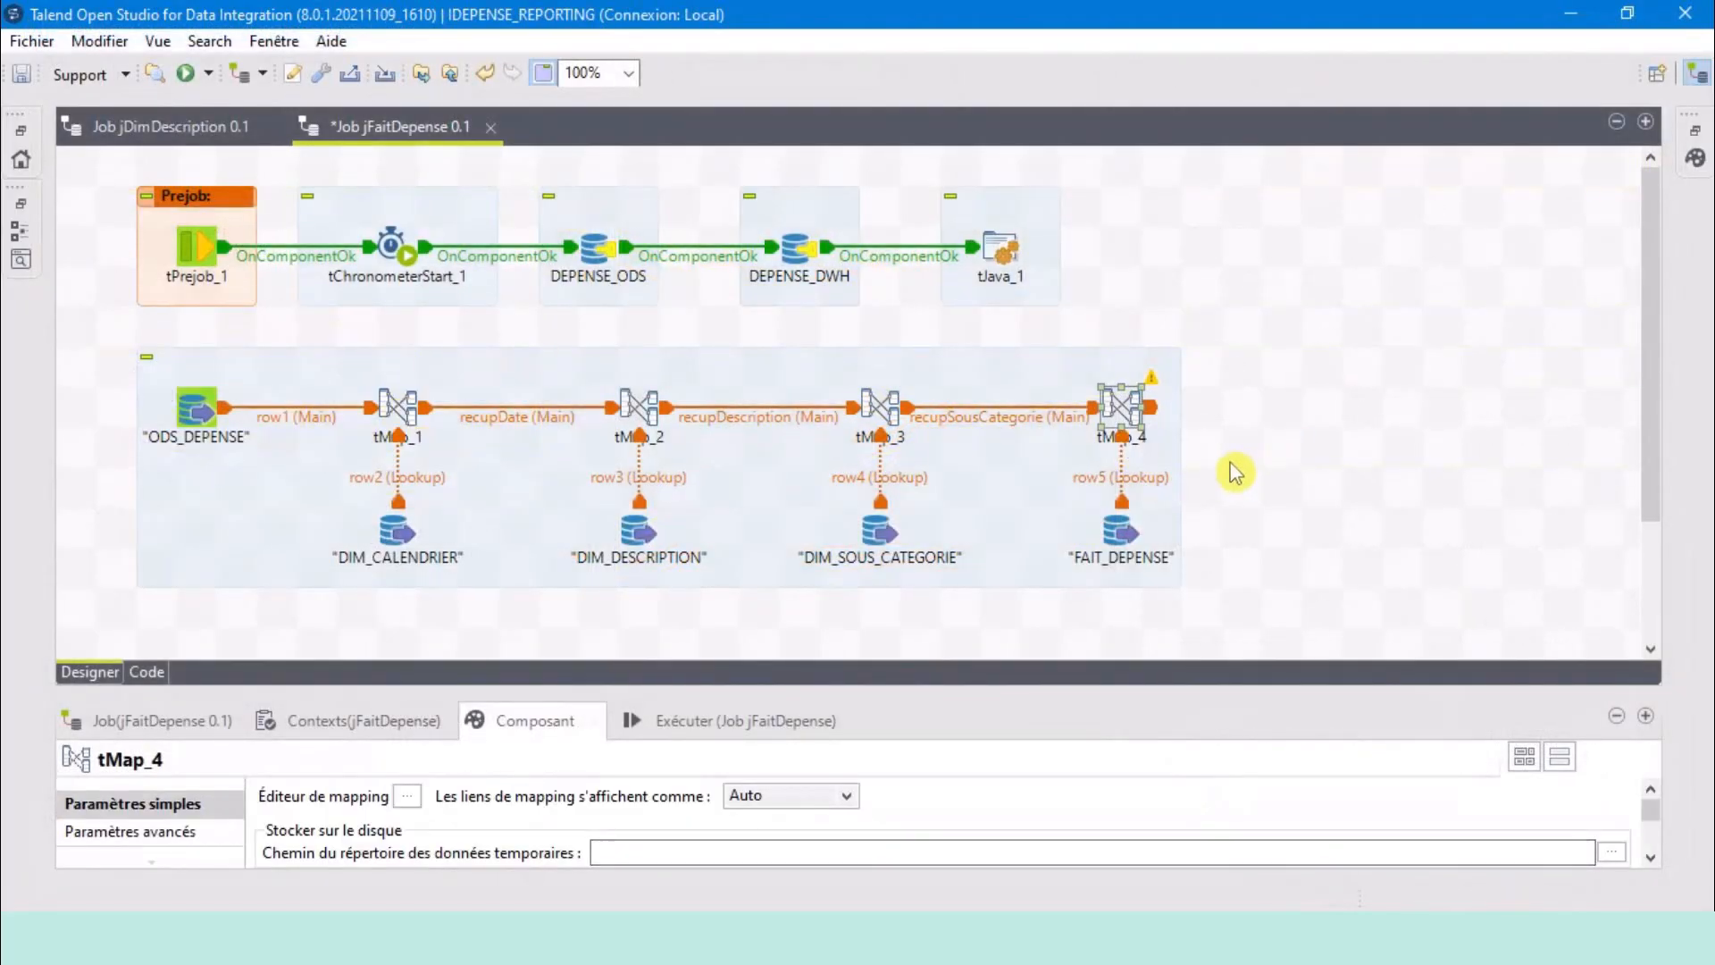
left_click(1275, 455)
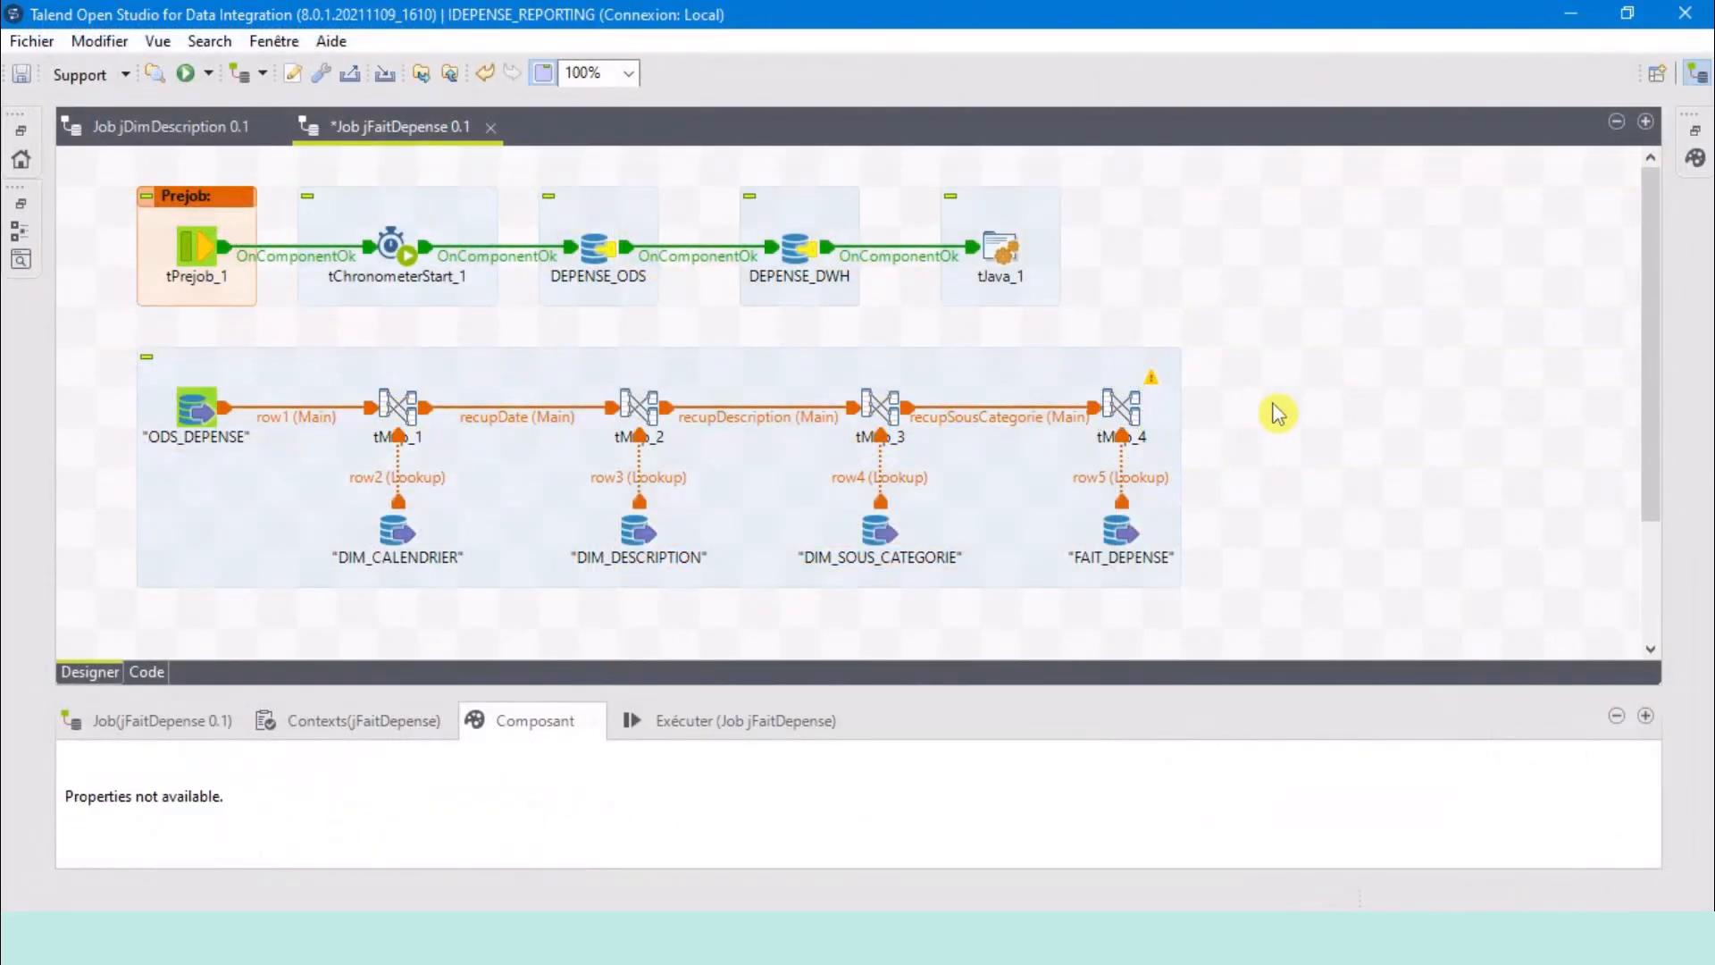
Add the FAIT_DEPENSE table from the DEPENSE_DWH metadata as a tDBOutput(PostgreSQL) component above and to the right of tMap_4.
left_click(18, 134)
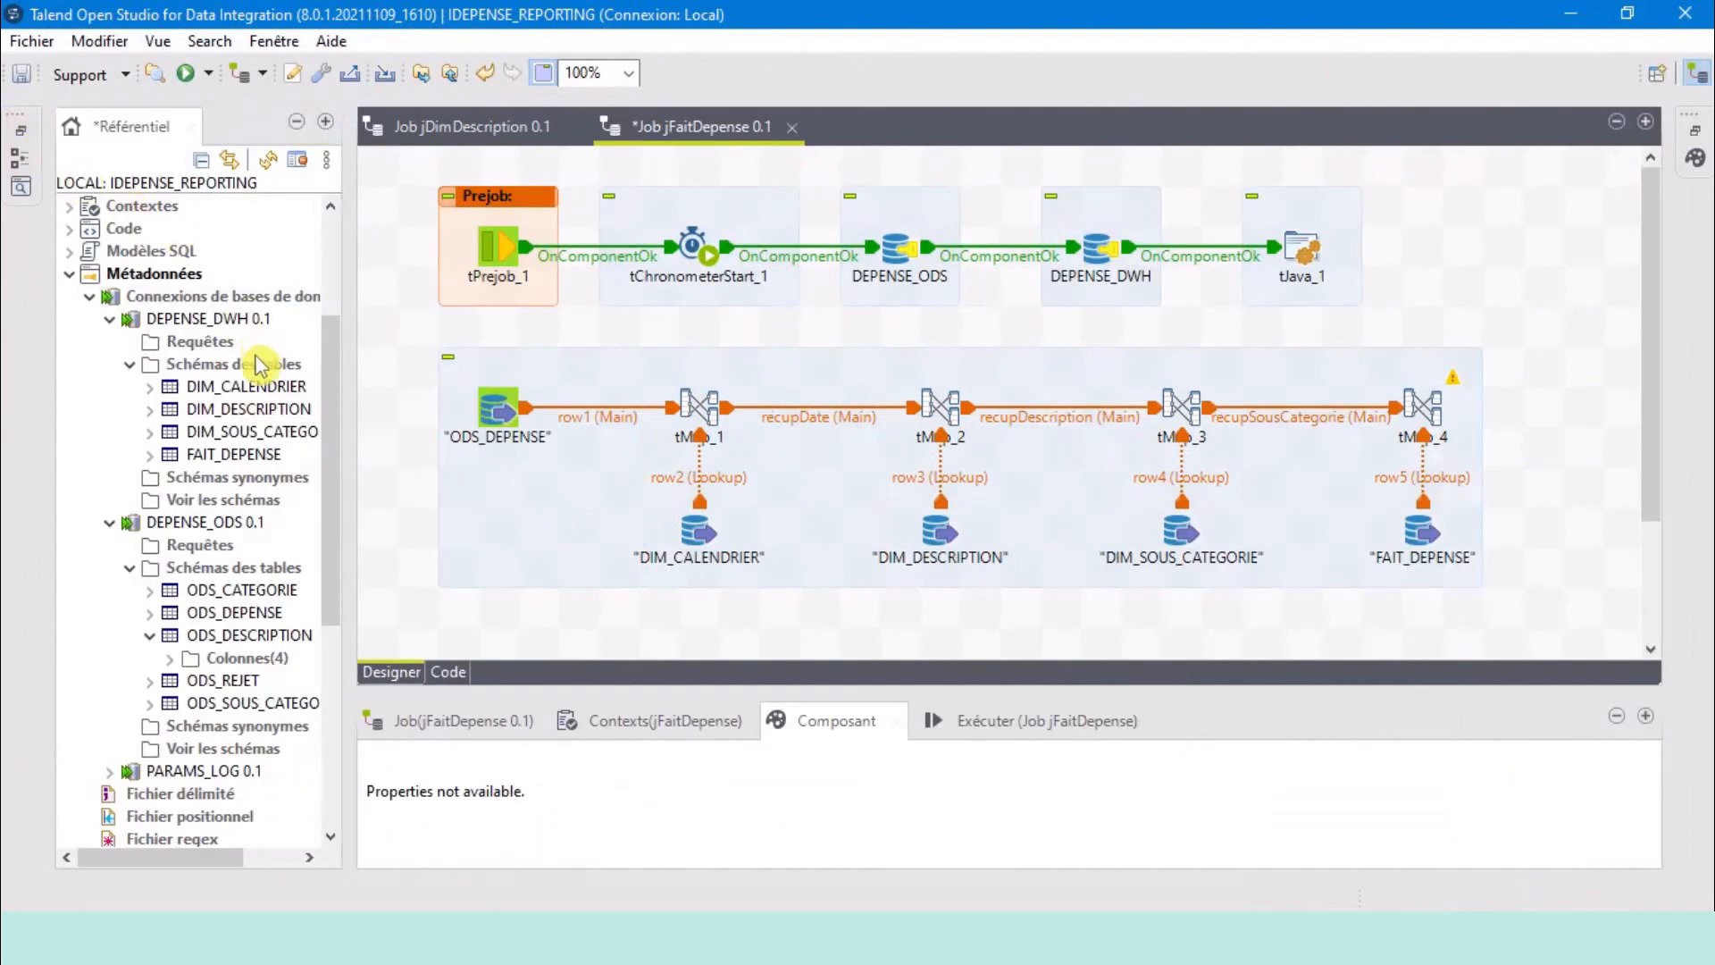
left_click_drag(225, 455, 1572, 309)
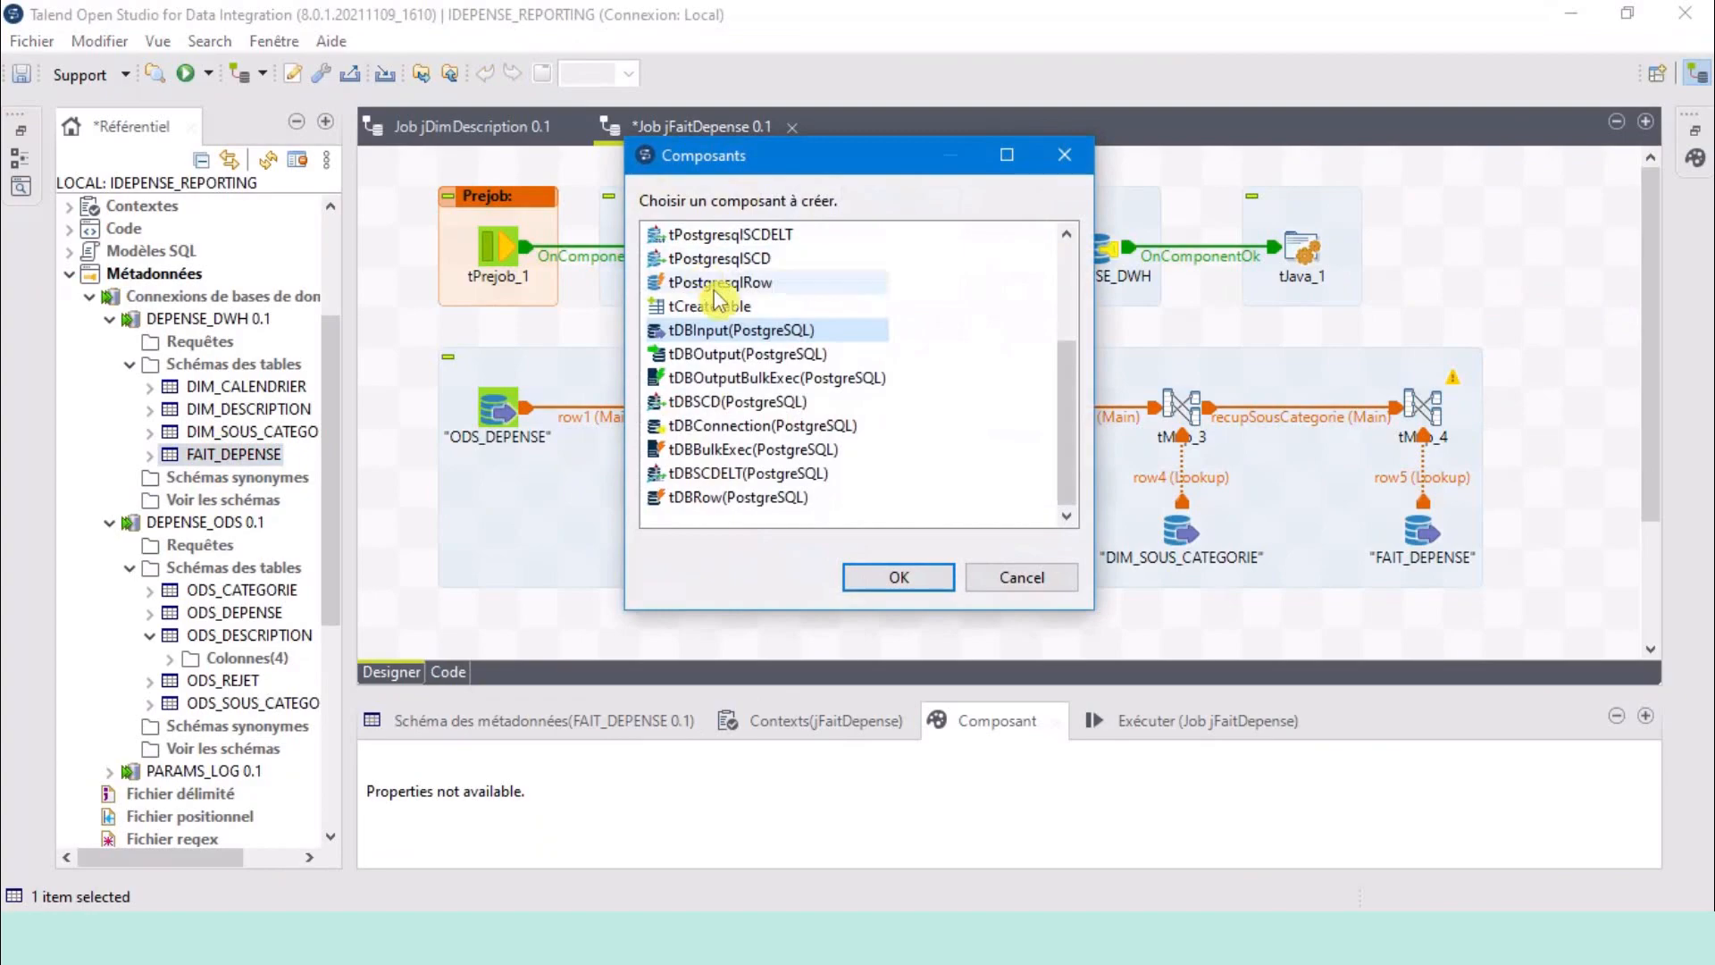
left_click(714, 353)
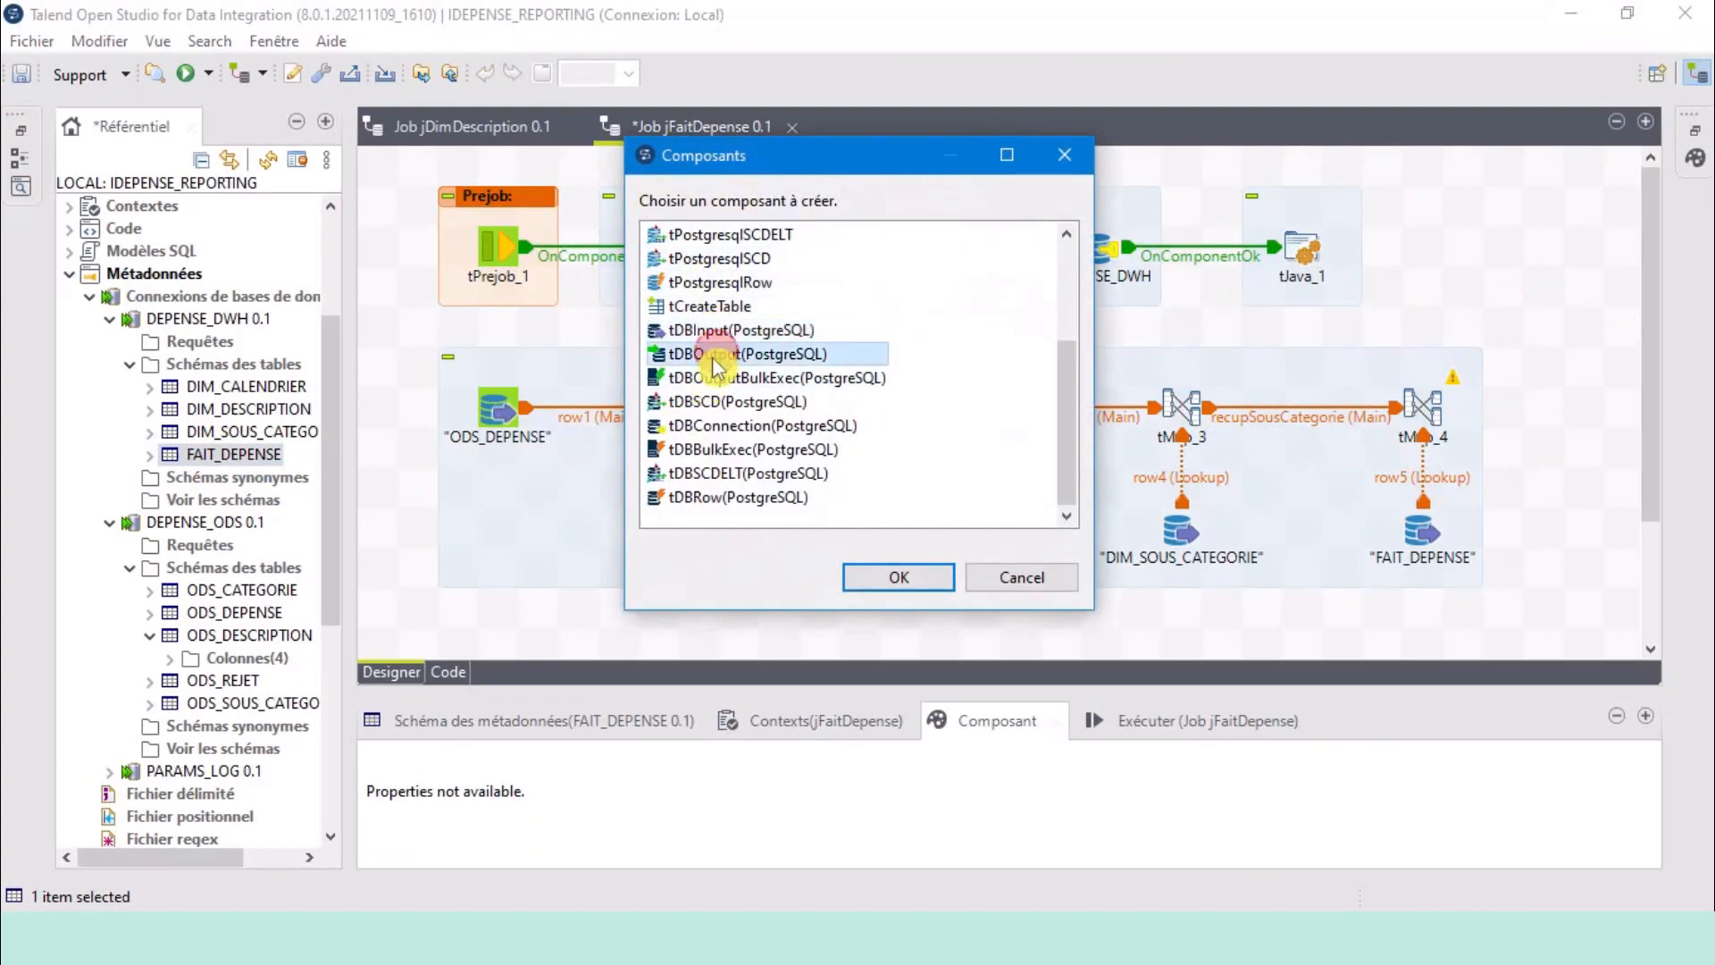
left_click(893, 578)
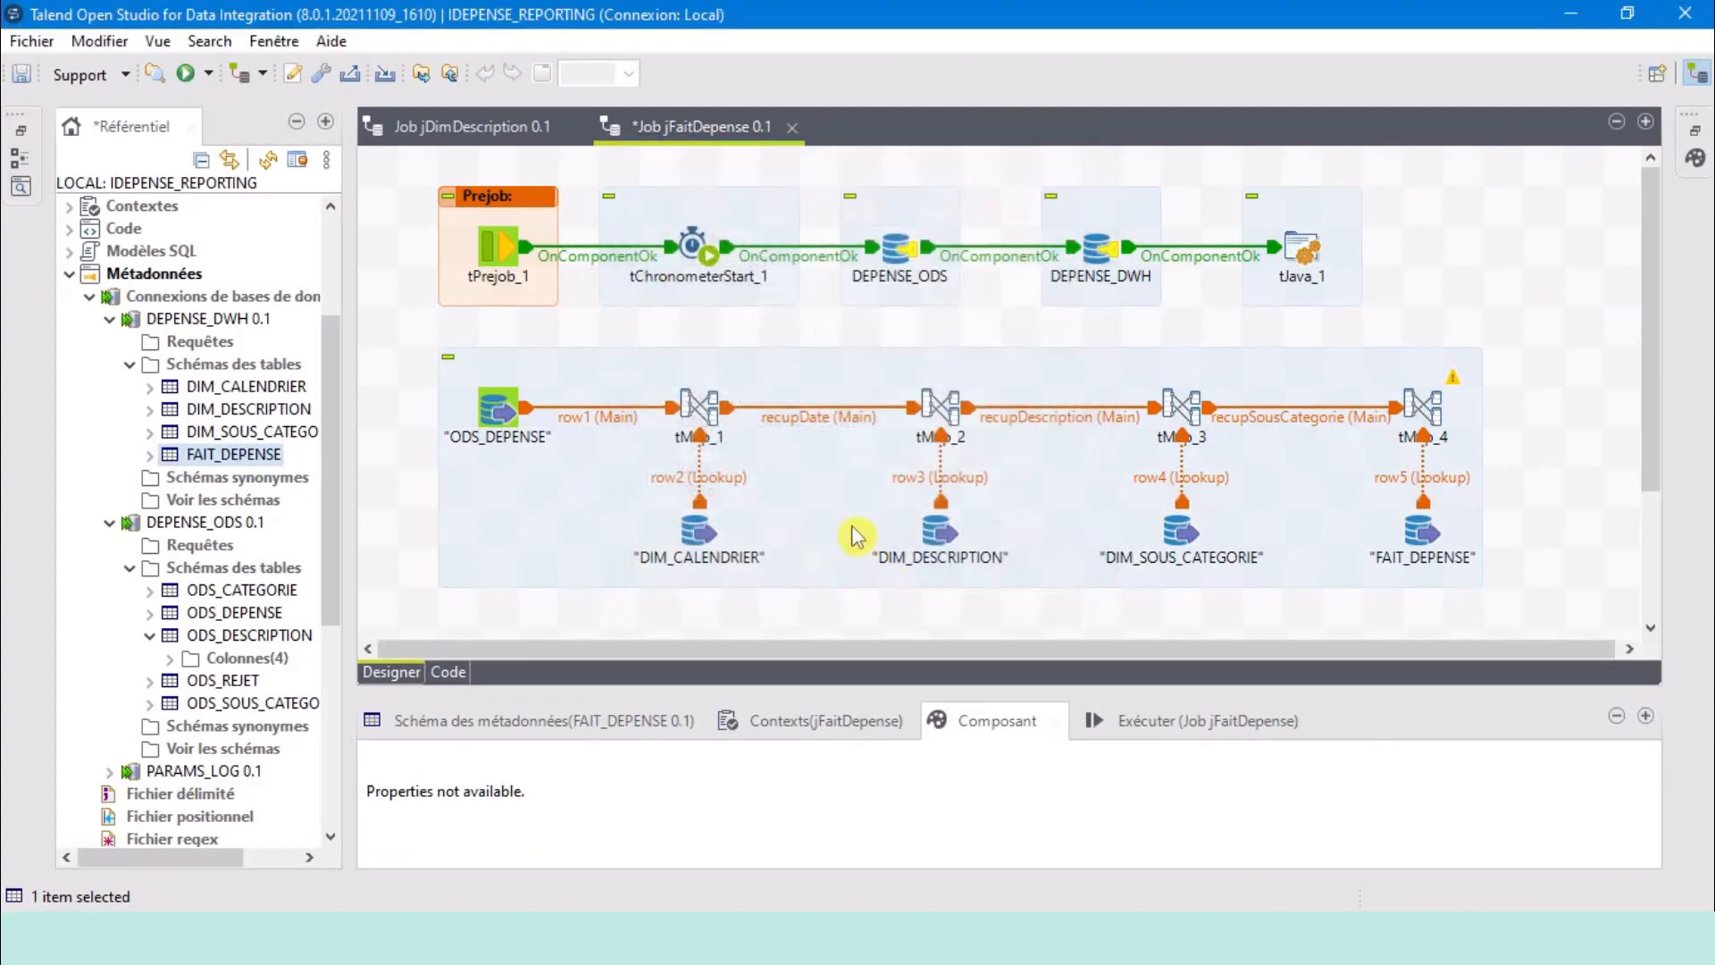
left_click(295, 123)
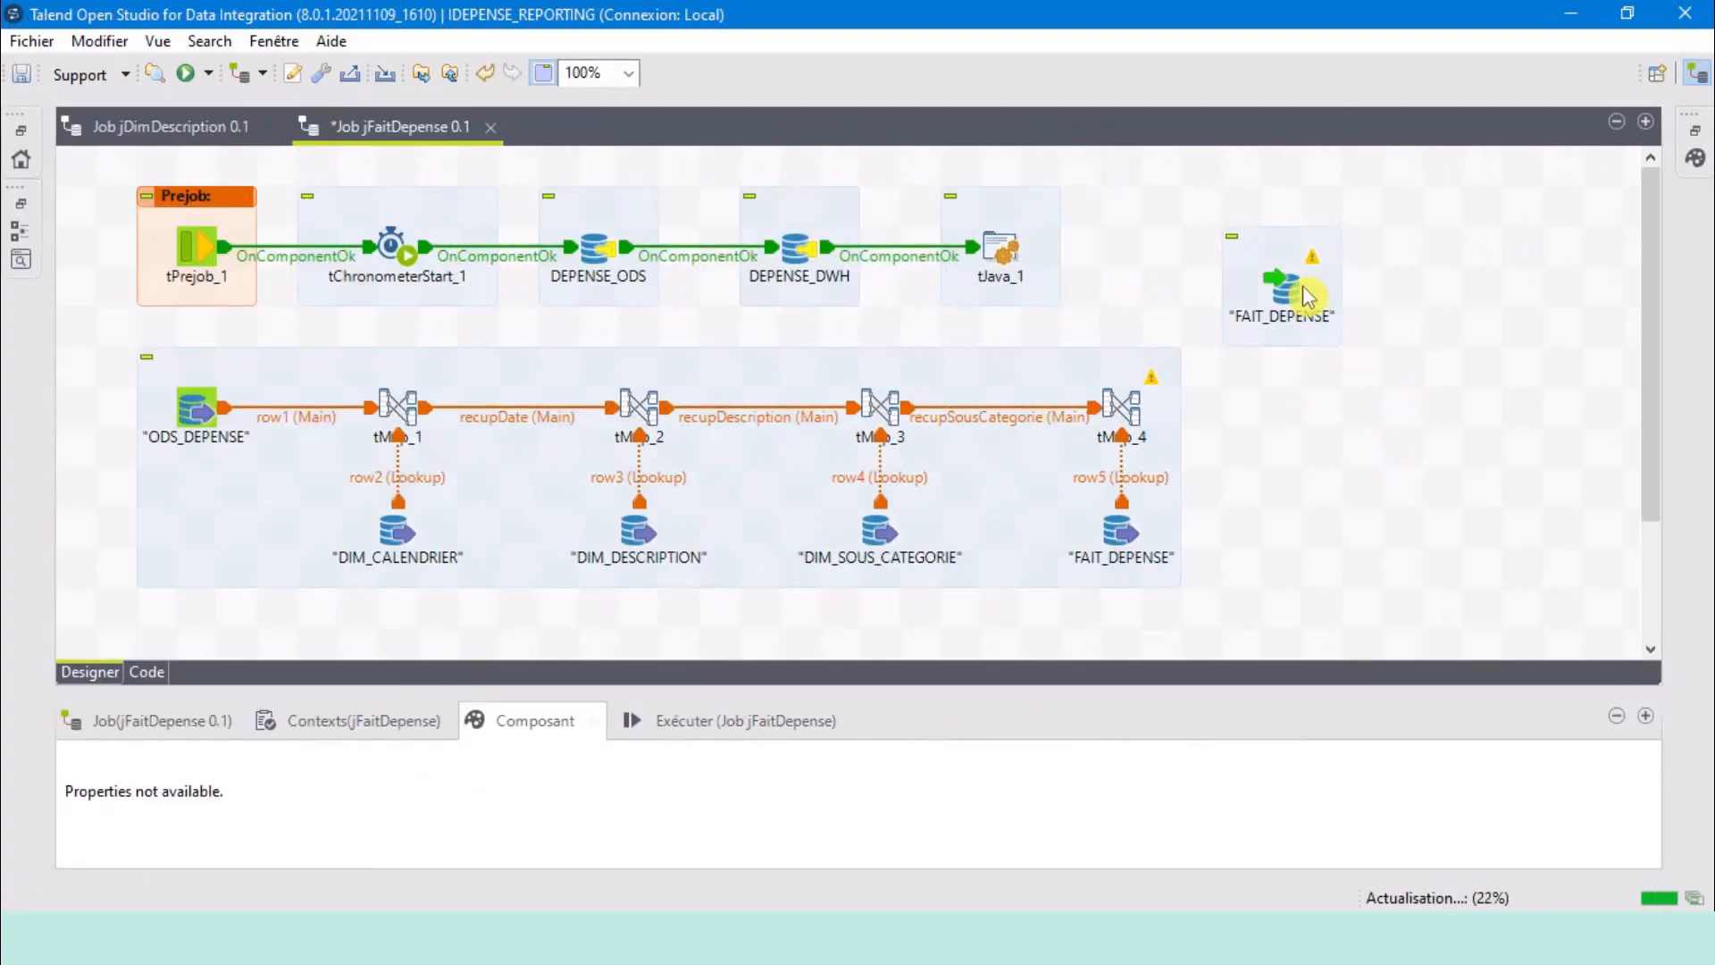
Make the new FAIT_DEPENSE output component use the existing DEPENSE_DWH connection.
left_click(1301, 286)
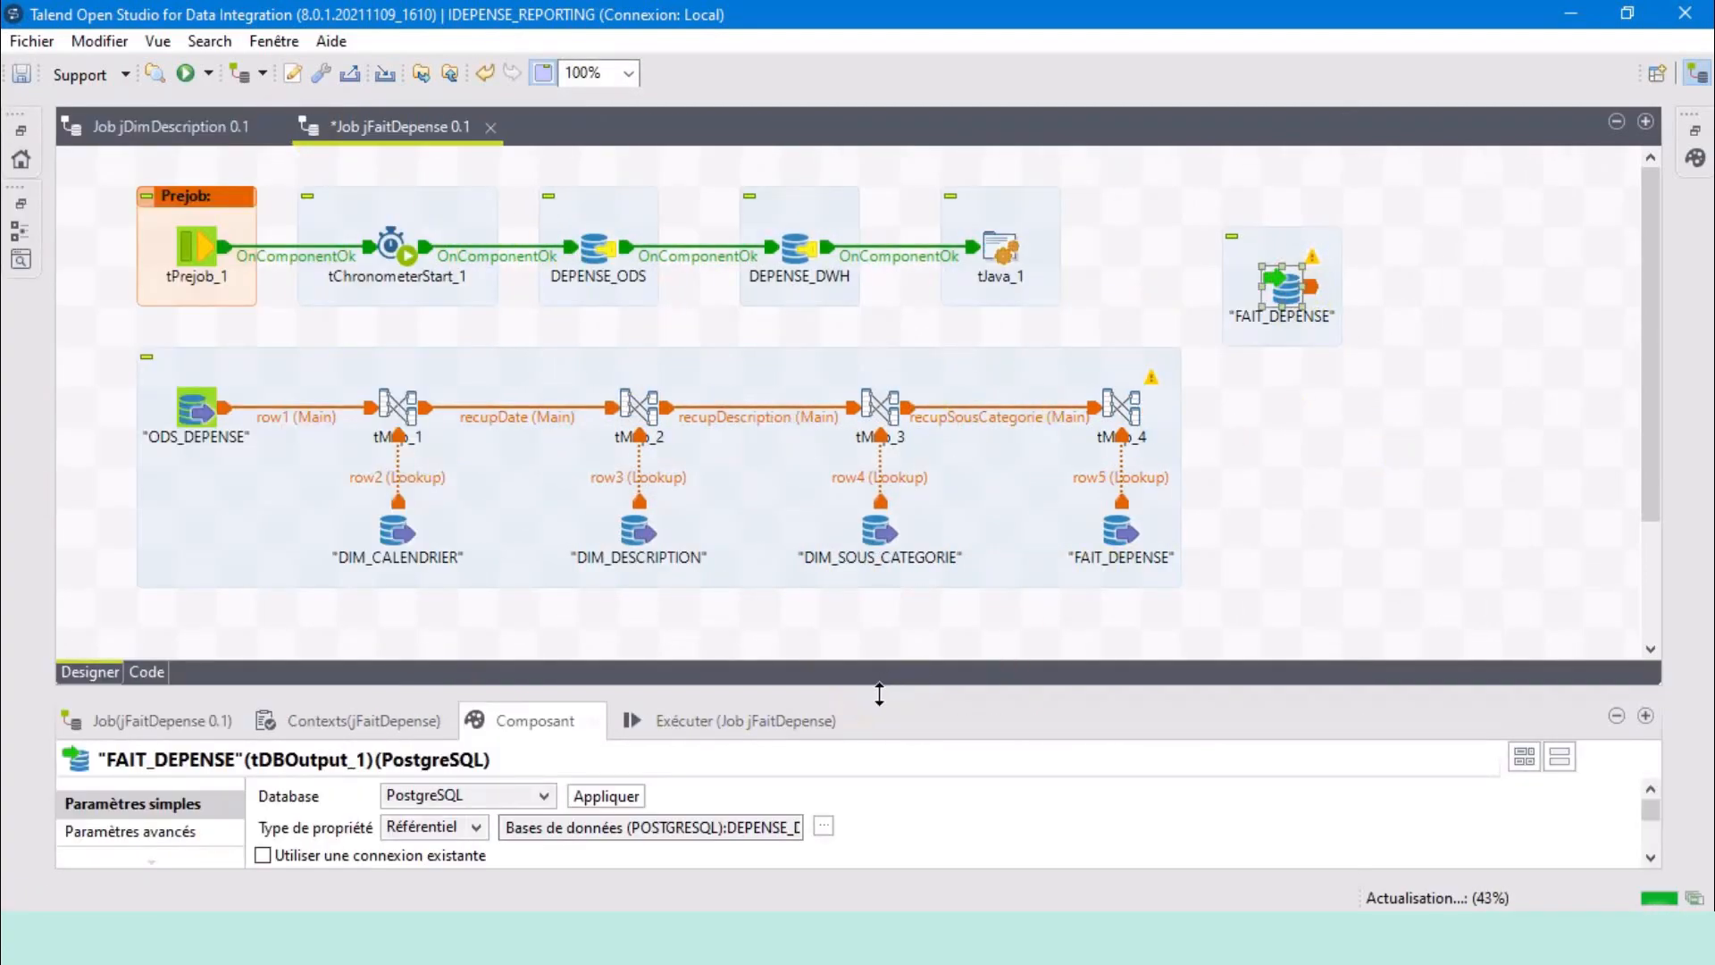
left_click_drag(961, 694, 972, 483)
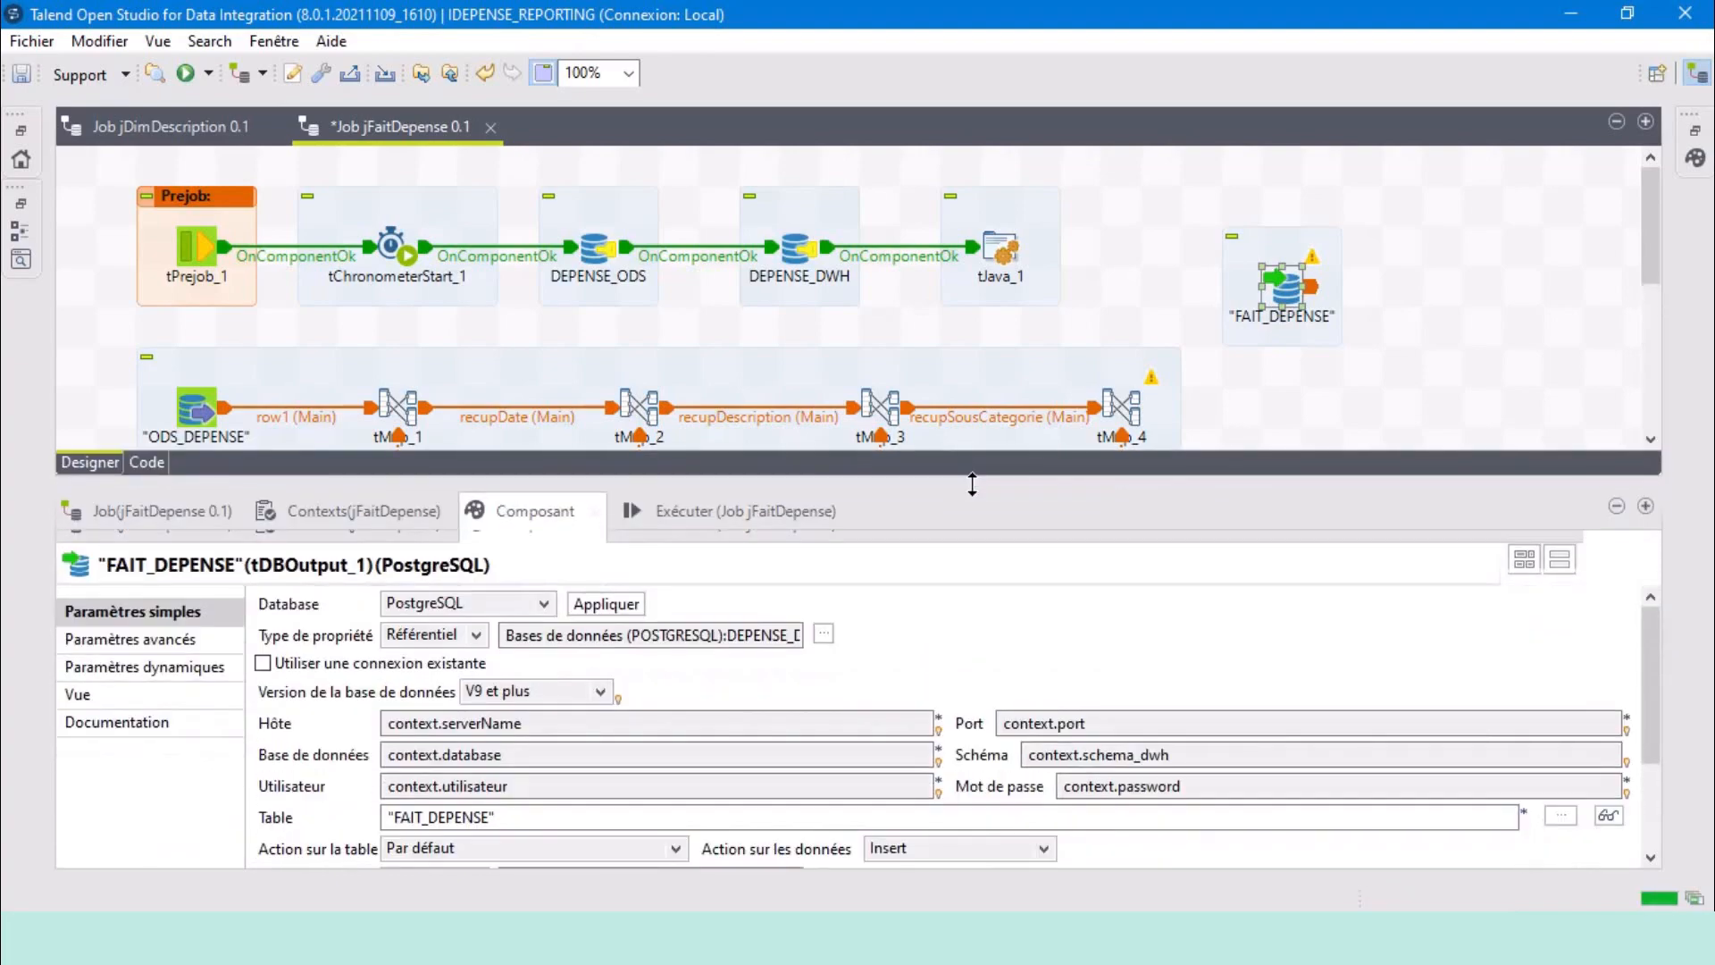
left_click(427, 652)
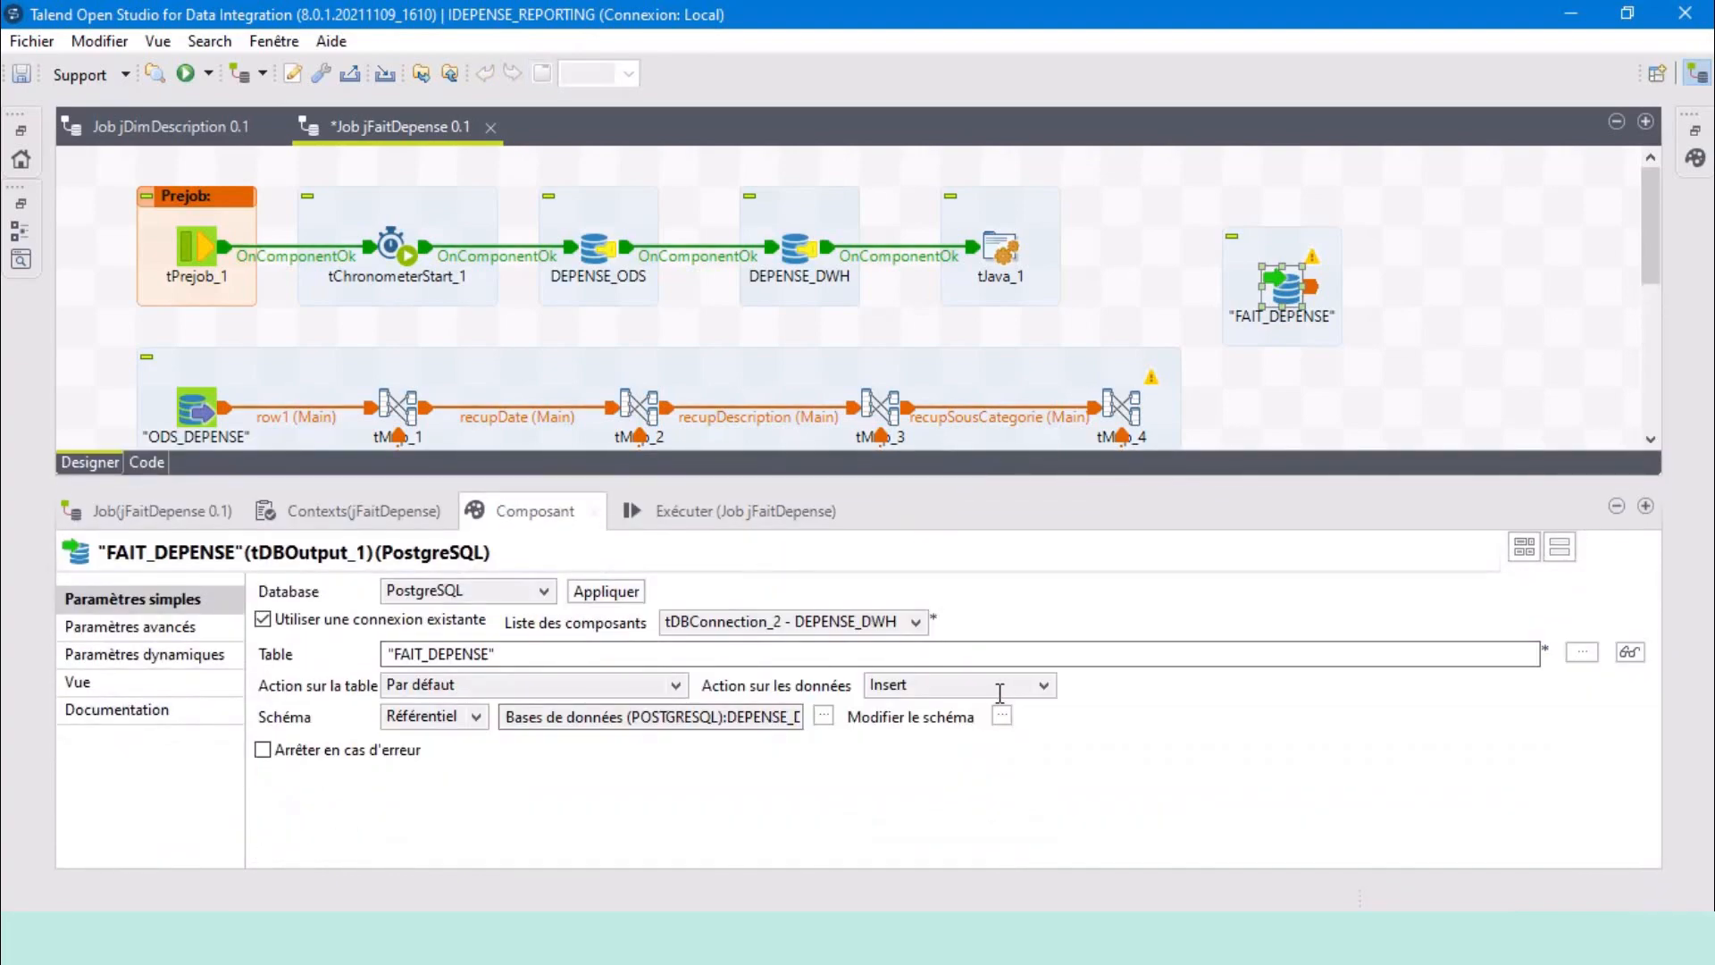
Link tMap_4's insertDepense output to the FAIT_DEPENSE output component without retrieving the target schema, and synchronise the component's columns.
left_click(1121, 407)
right_click(1141, 408)
mouse_move(1143, 410)
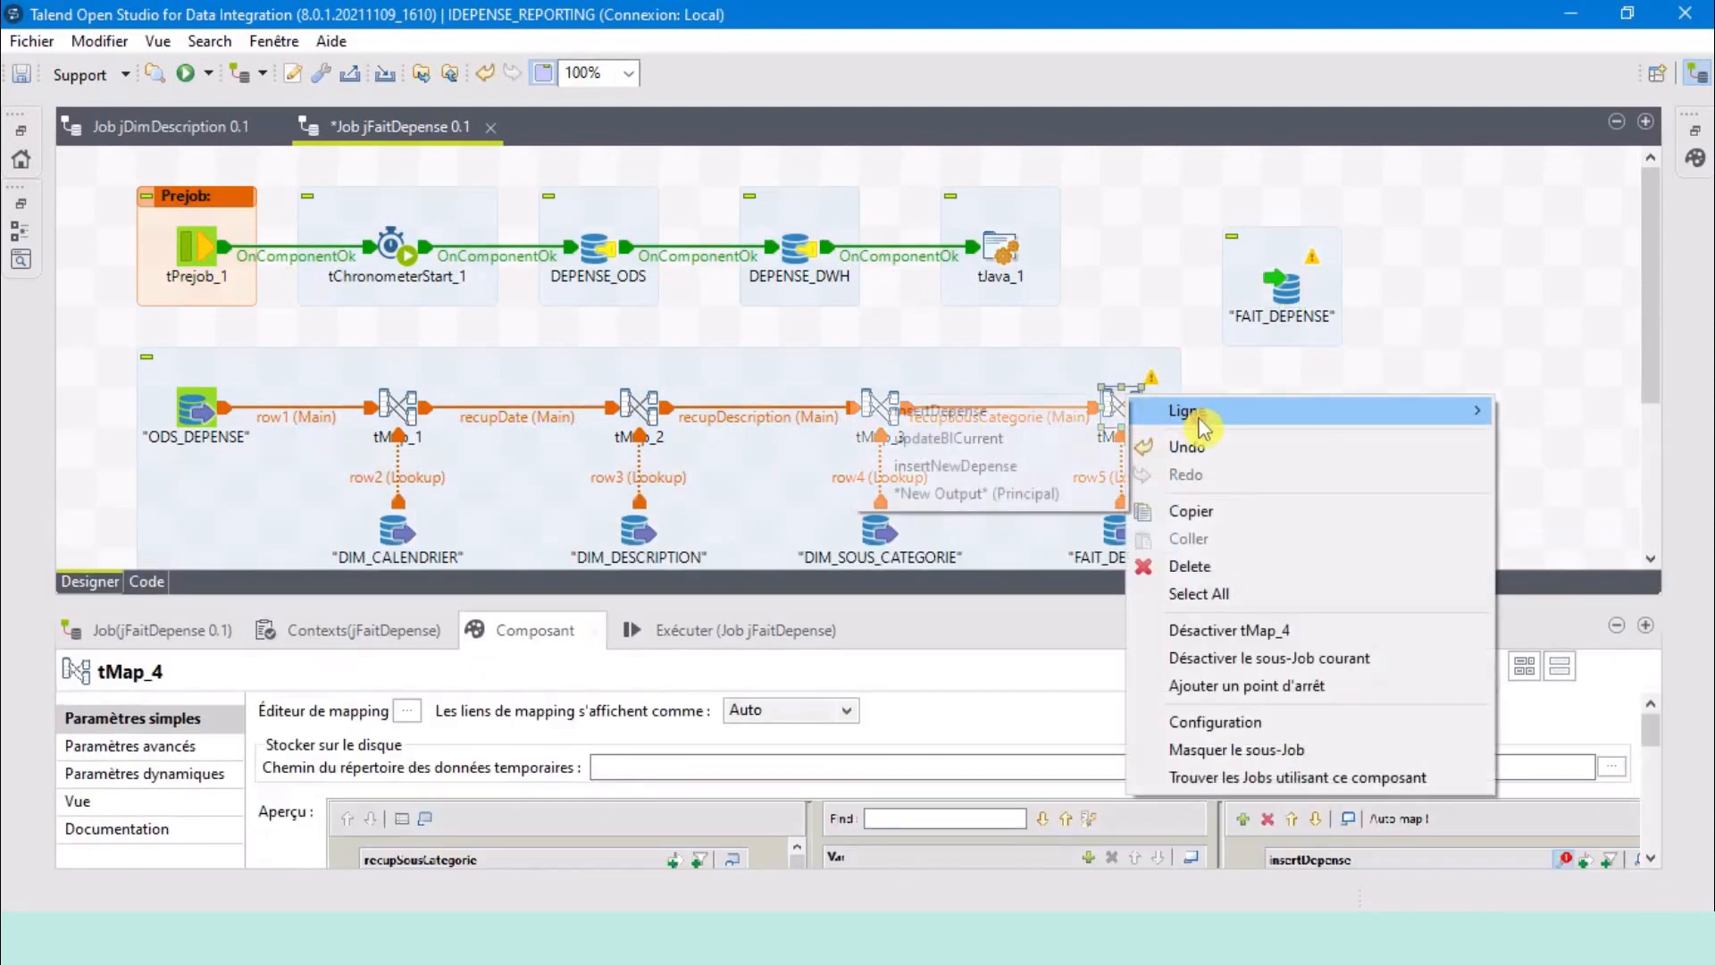
left_click(983, 410)
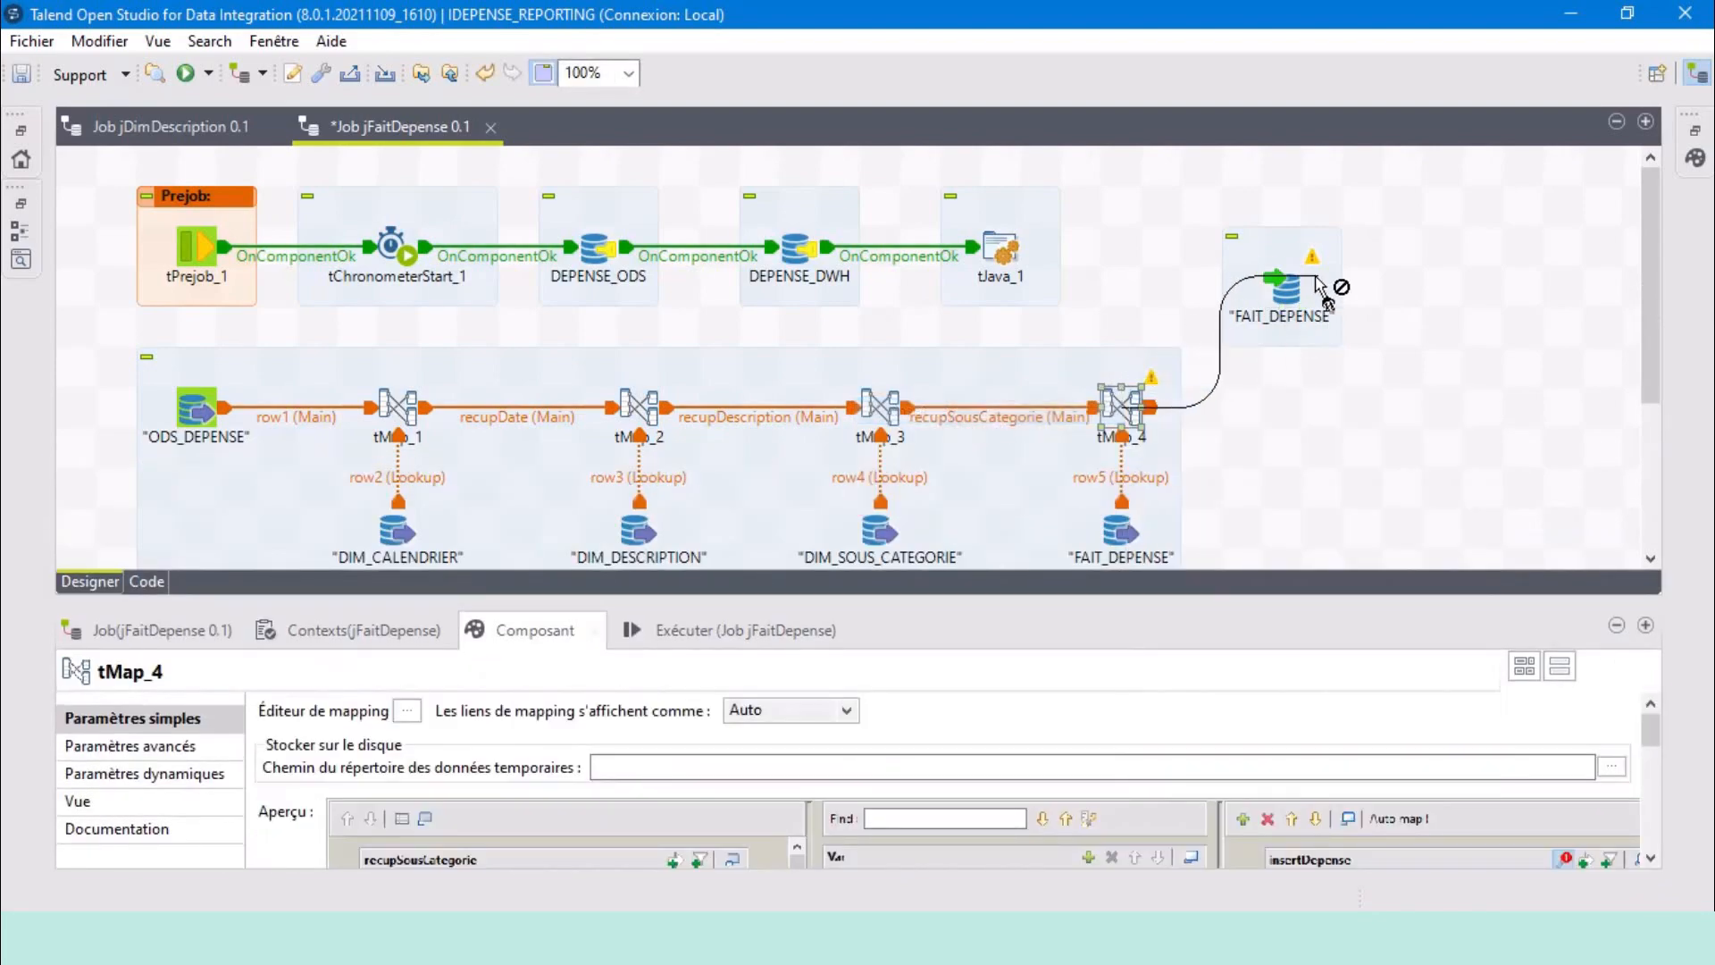
left_click(1291, 288)
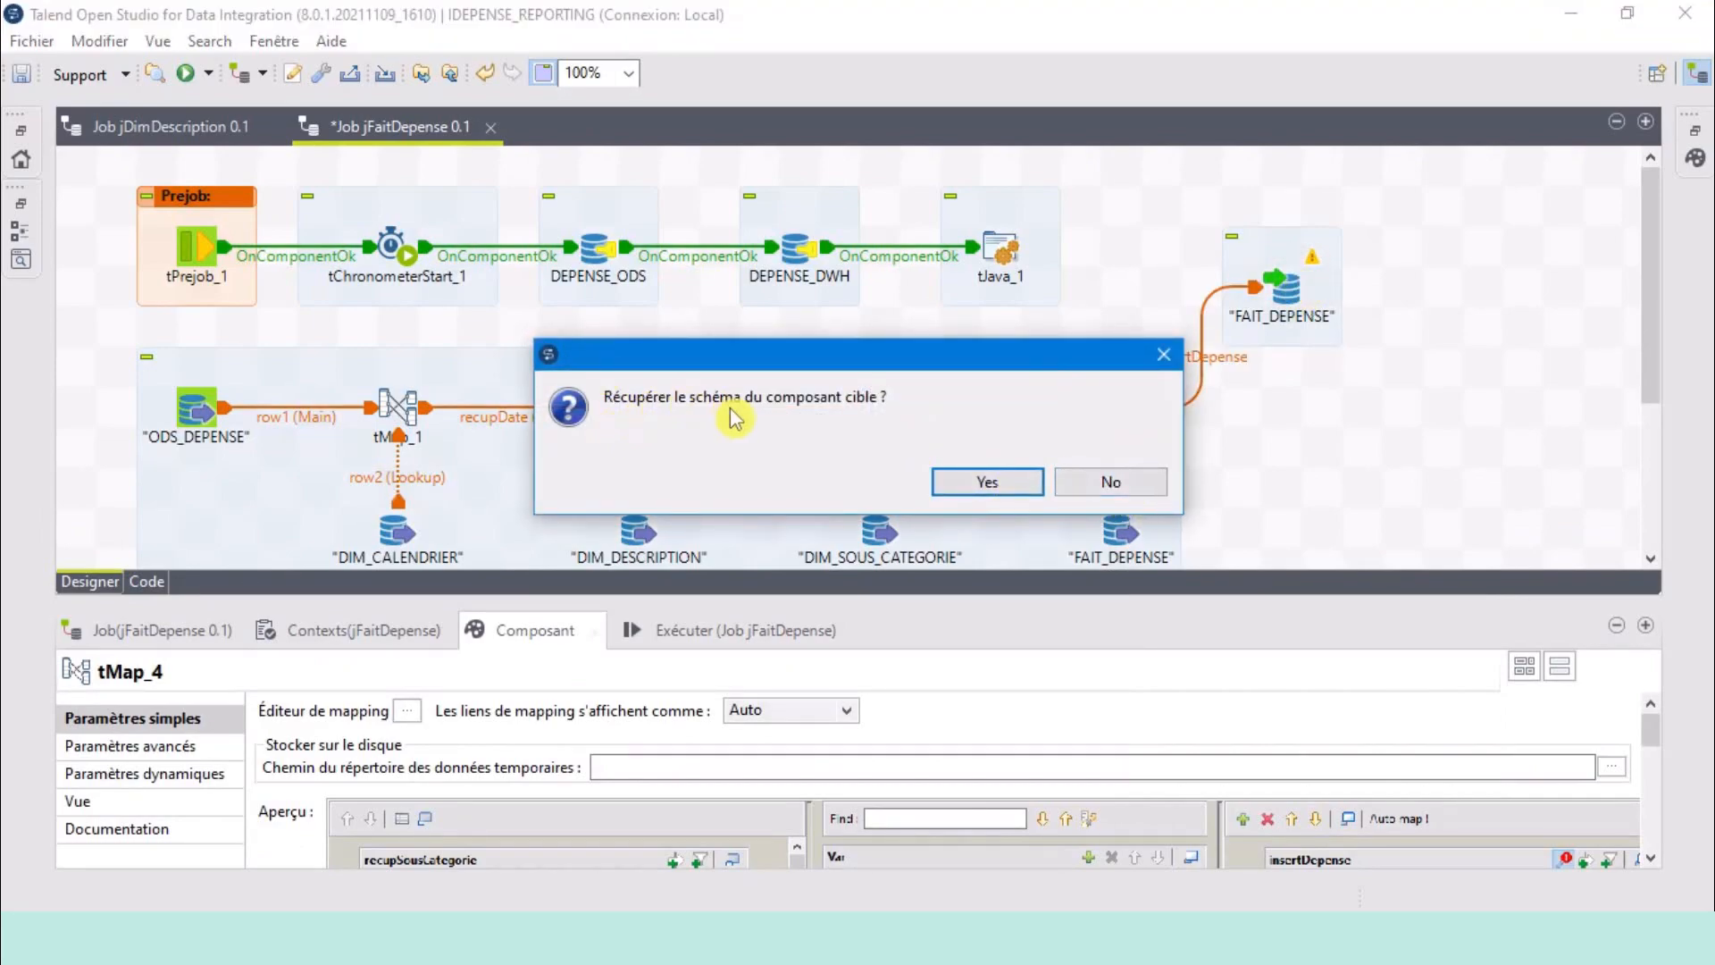
left_click(1131, 485)
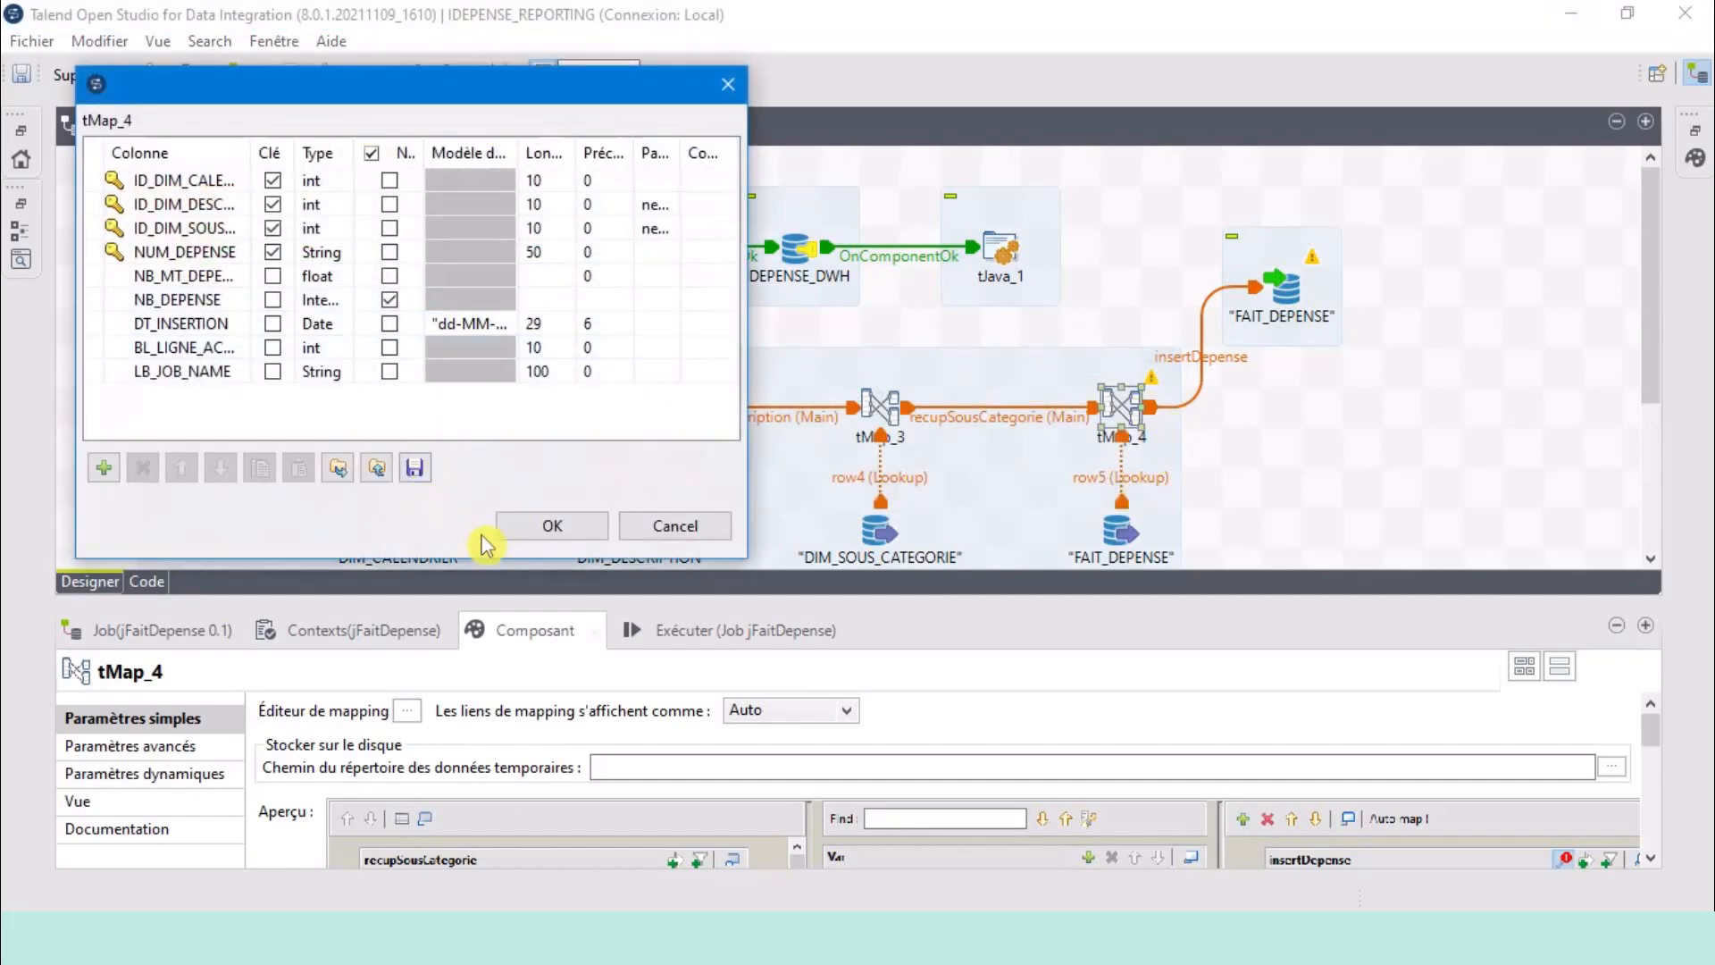
left_click(542, 525)
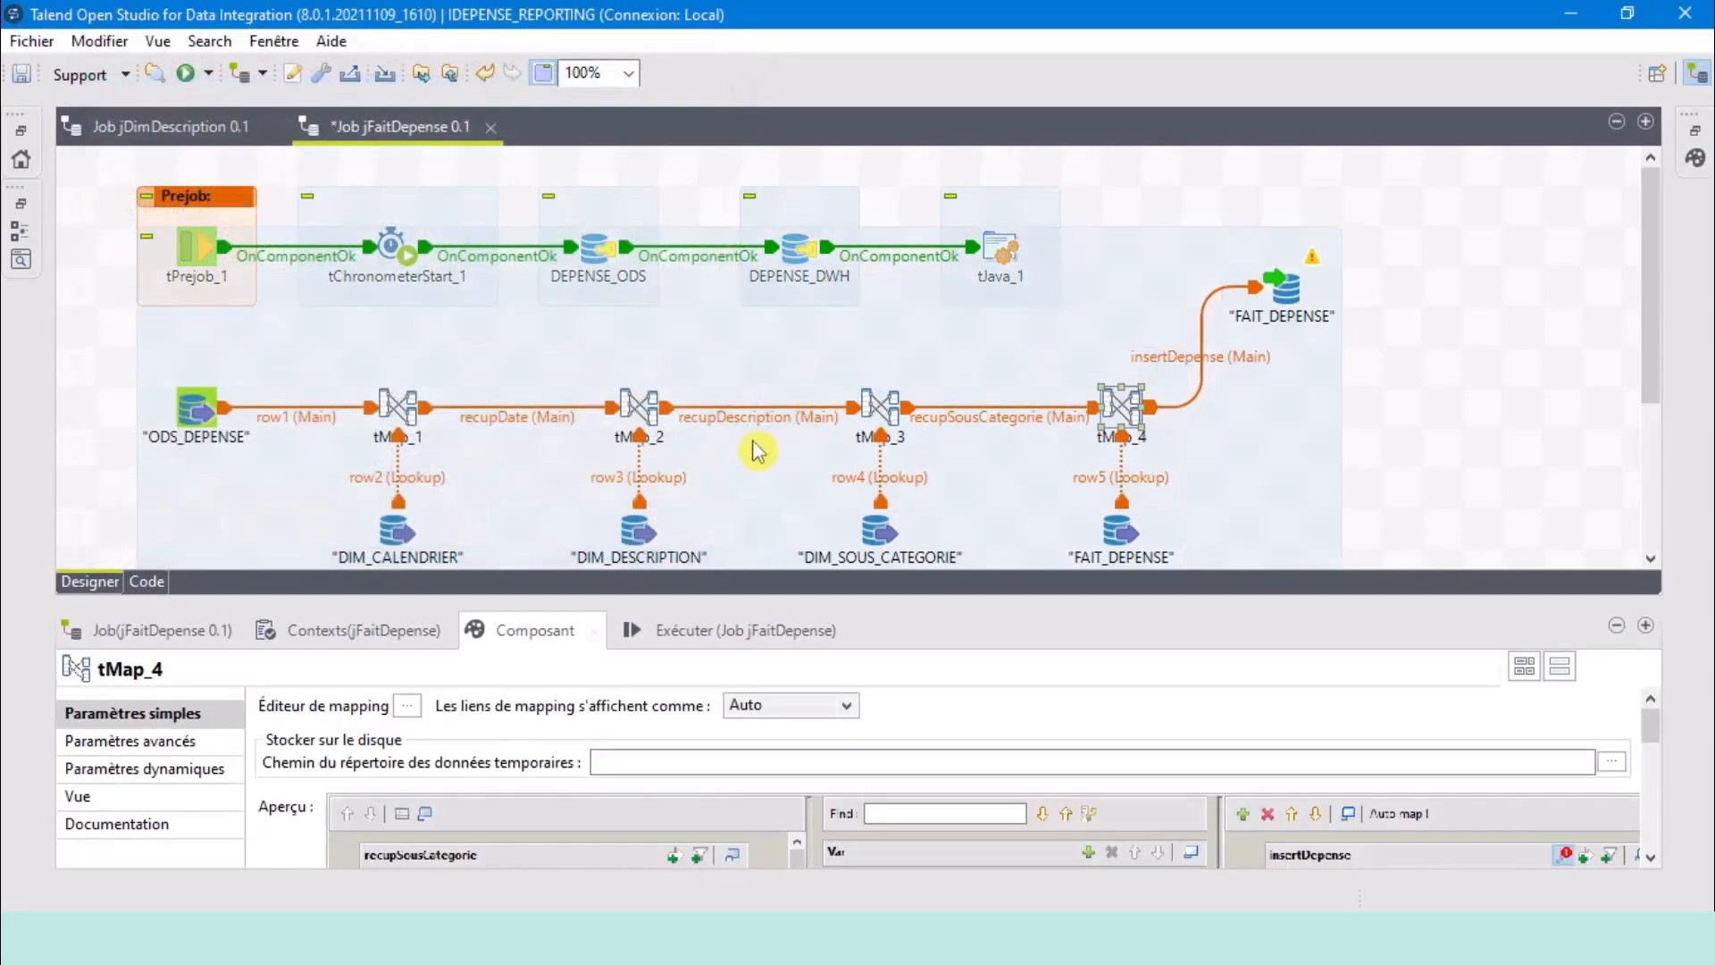
left_click(1273, 273)
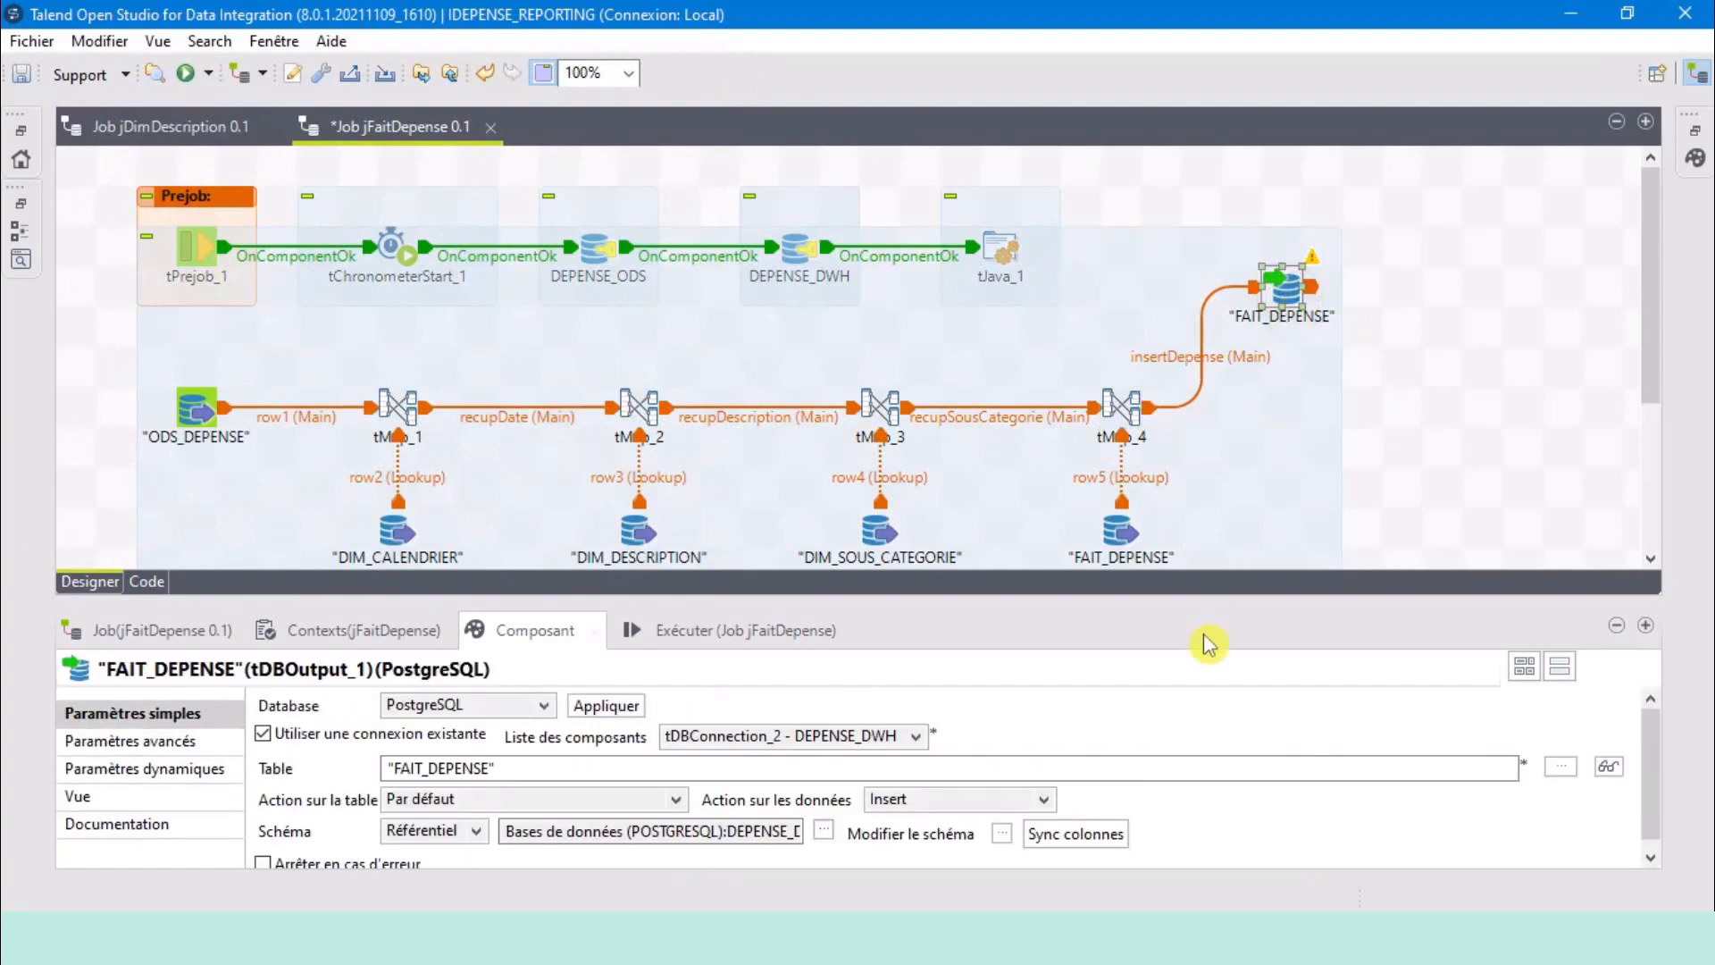
left_click(1098, 834)
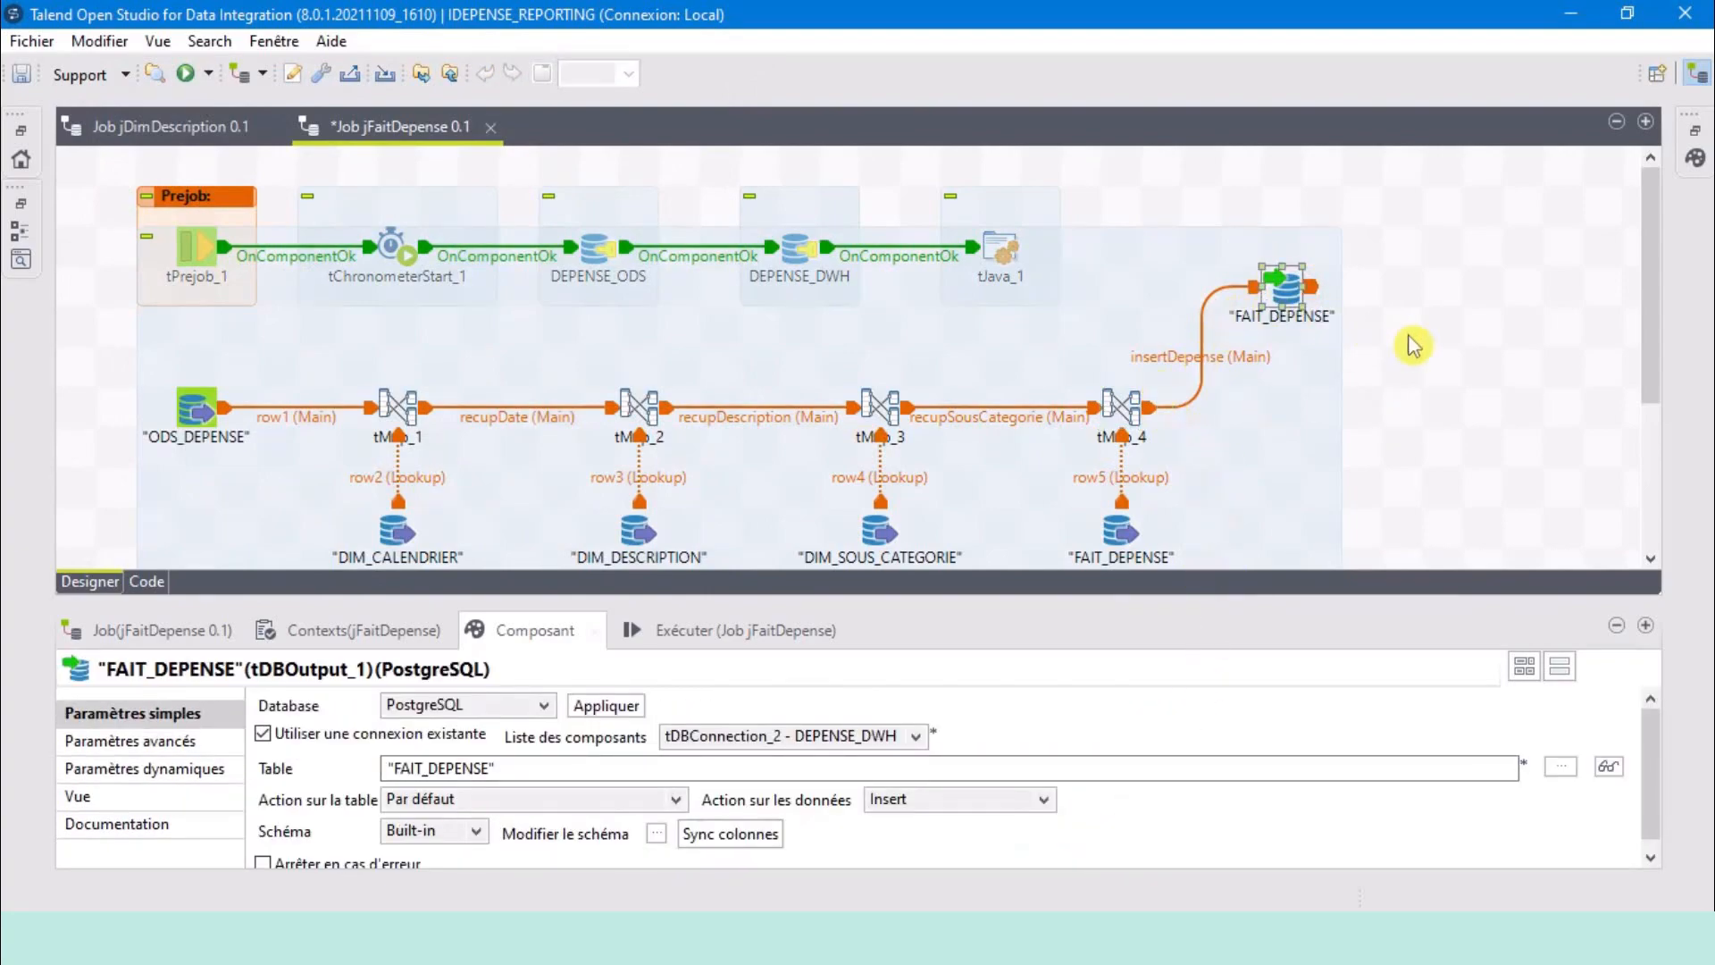
Duplicate the FAIT_DEPENSE output component and place the copy directly below the original, level with tMap_4.
left_click(1278, 294)
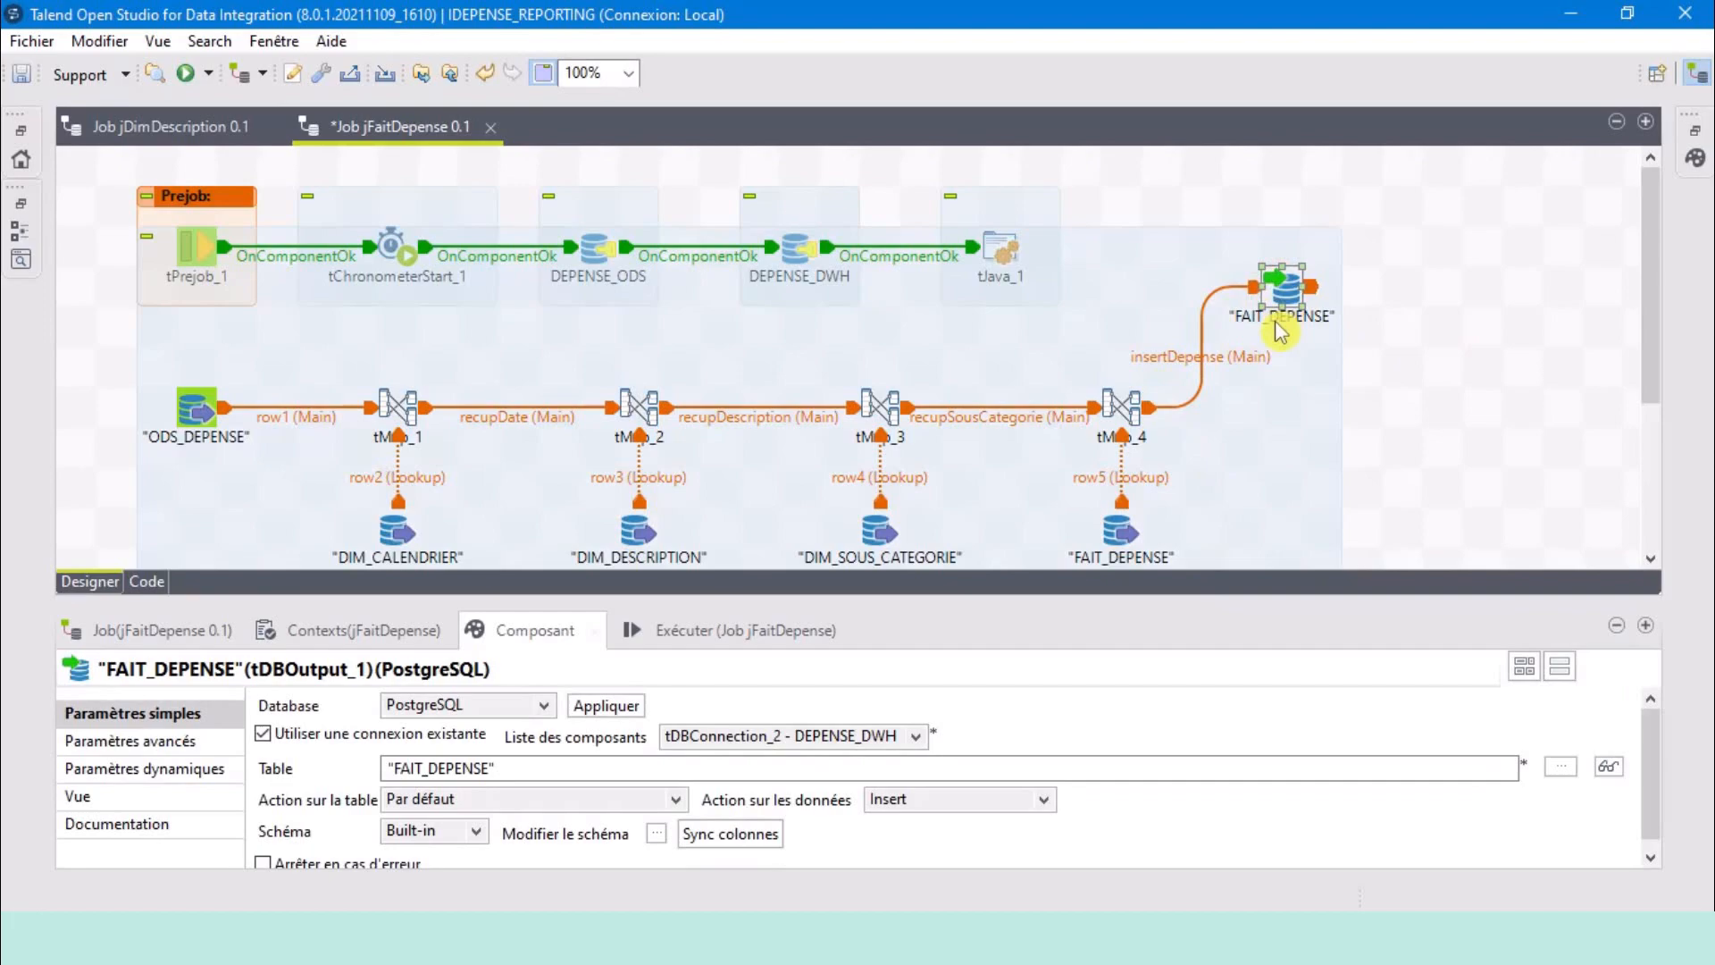
key("ctrl+v")
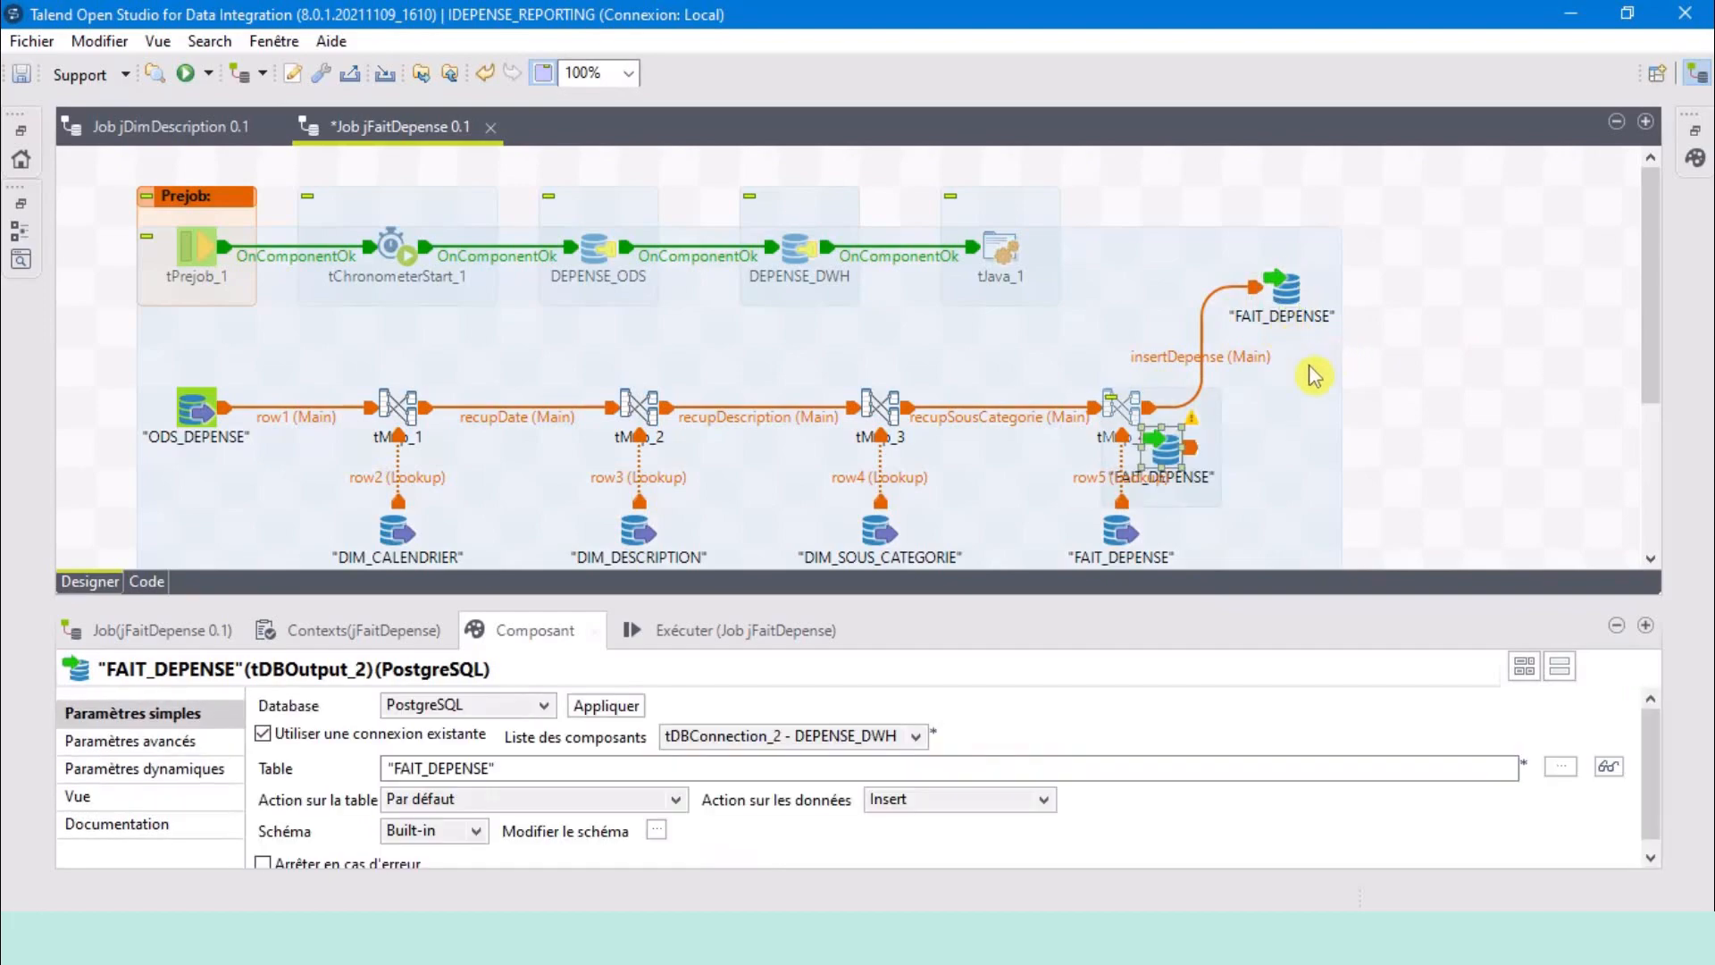
left_click_drag(1179, 459, 1269, 444)
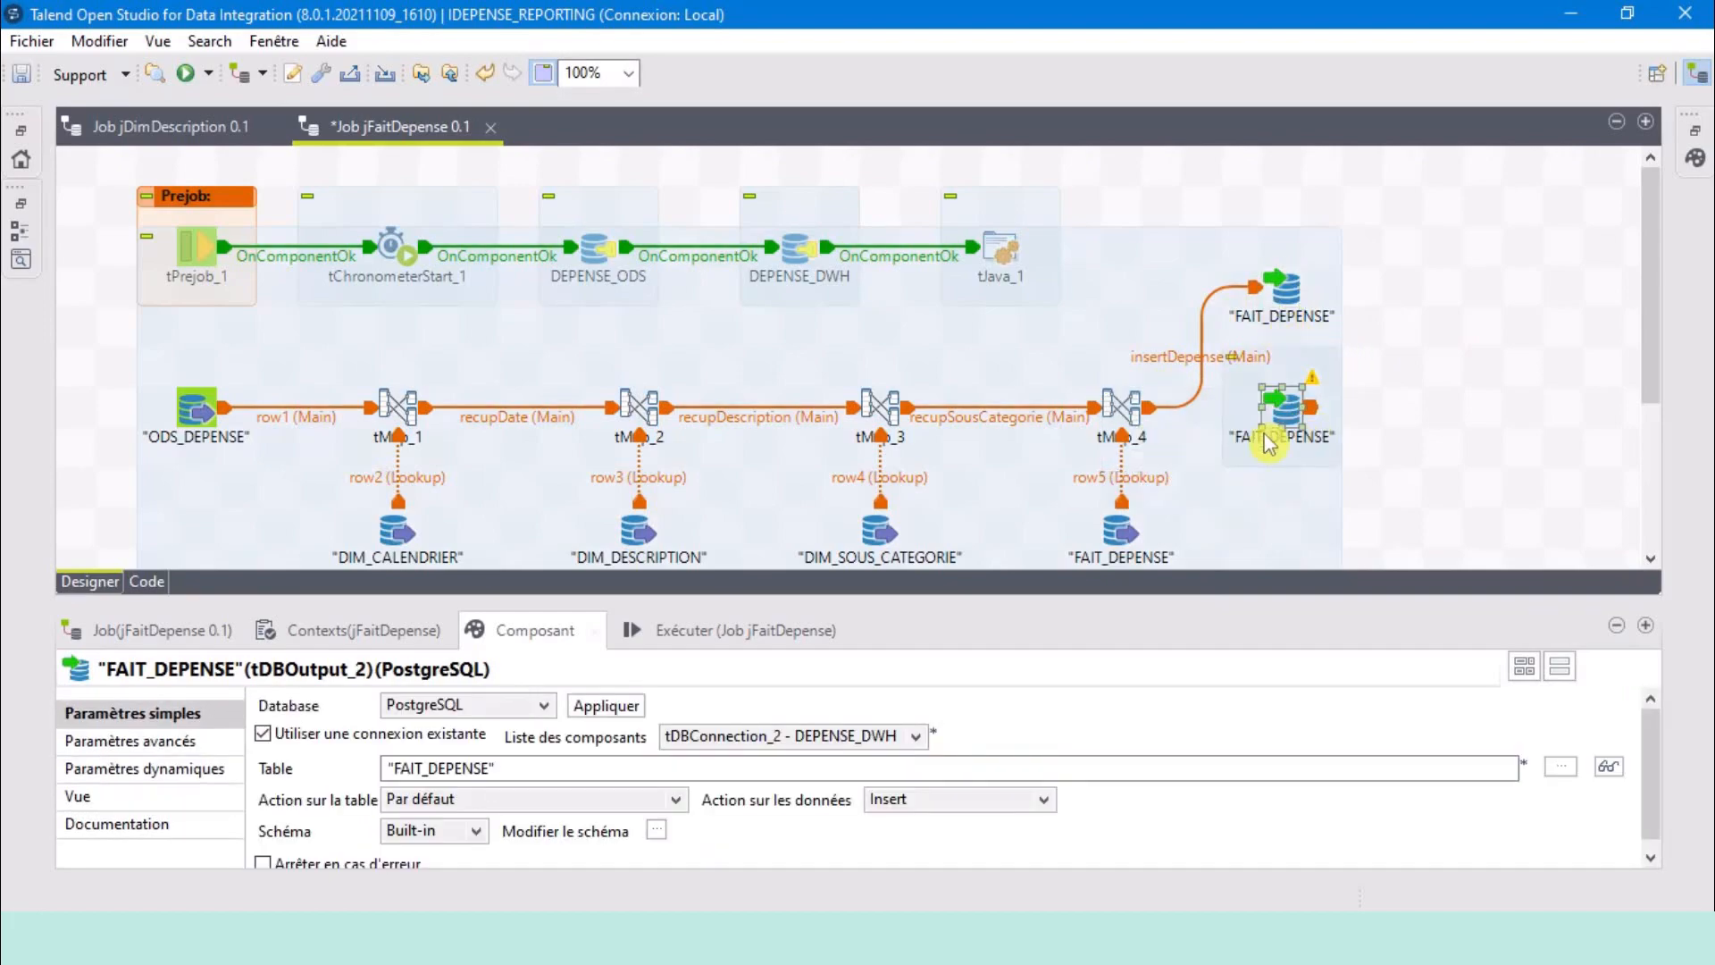
Link tMap_4's updateBICurrent output to the duplicated FAIT_DEPENSE component.
left_click(1105, 412)
right_click(1129, 408)
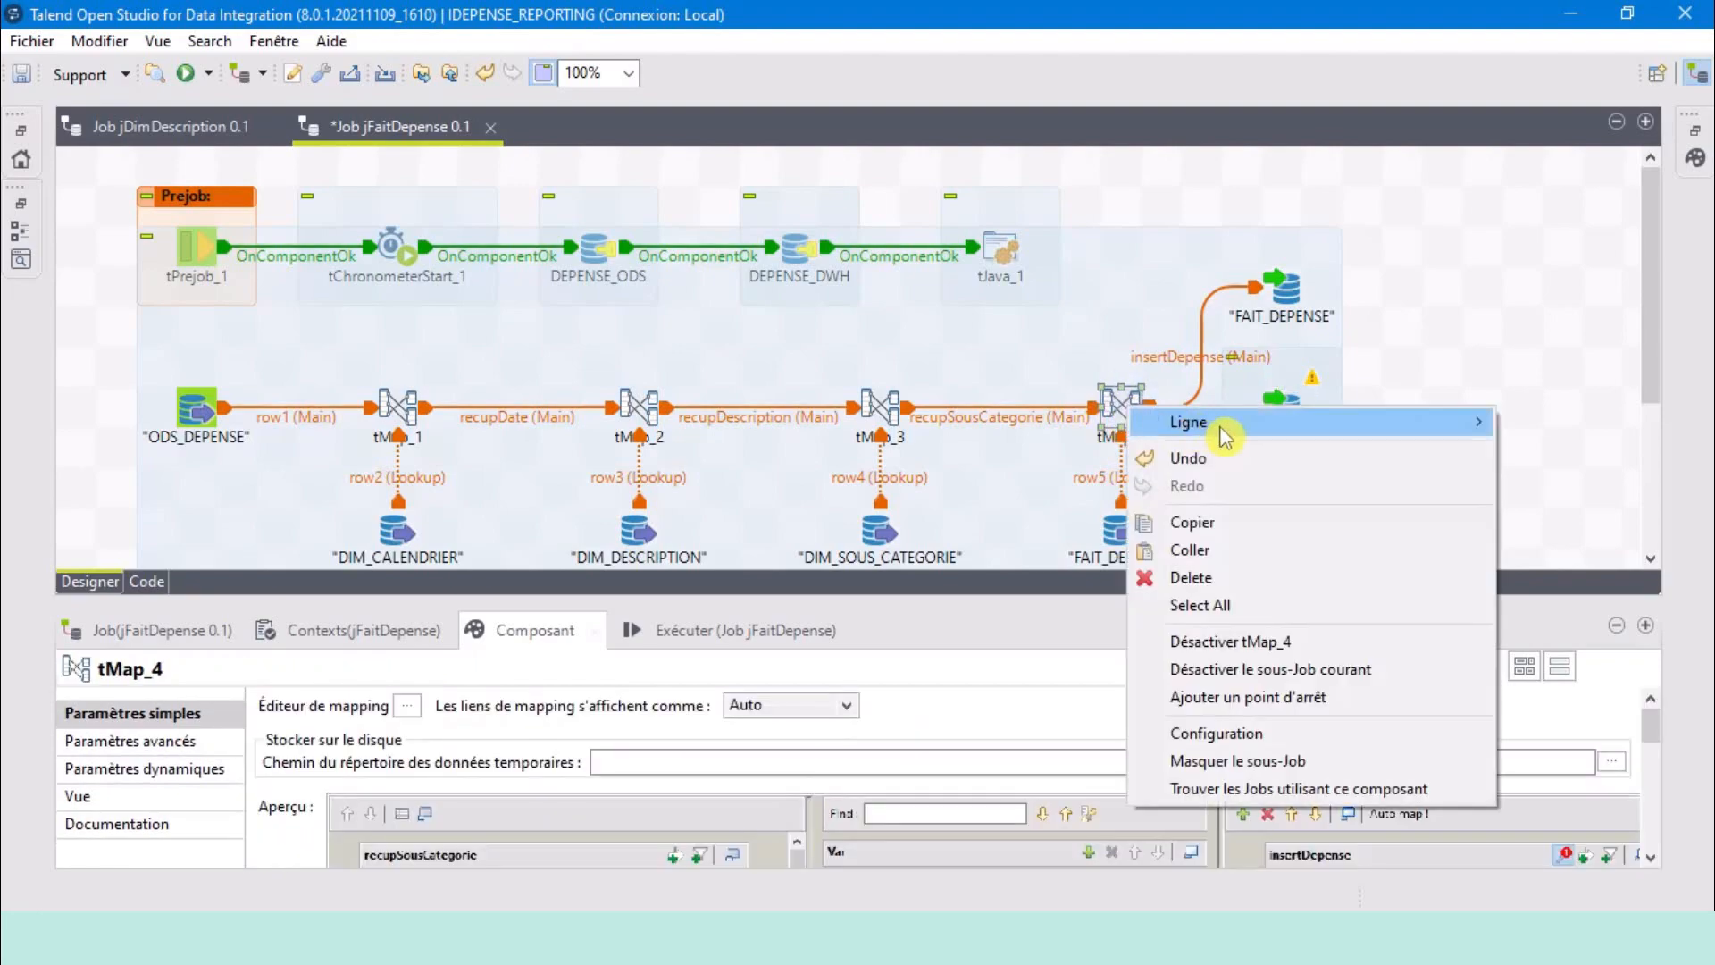
mouse_move(1197, 438)
left_click(950, 421)
left_click(1296, 409)
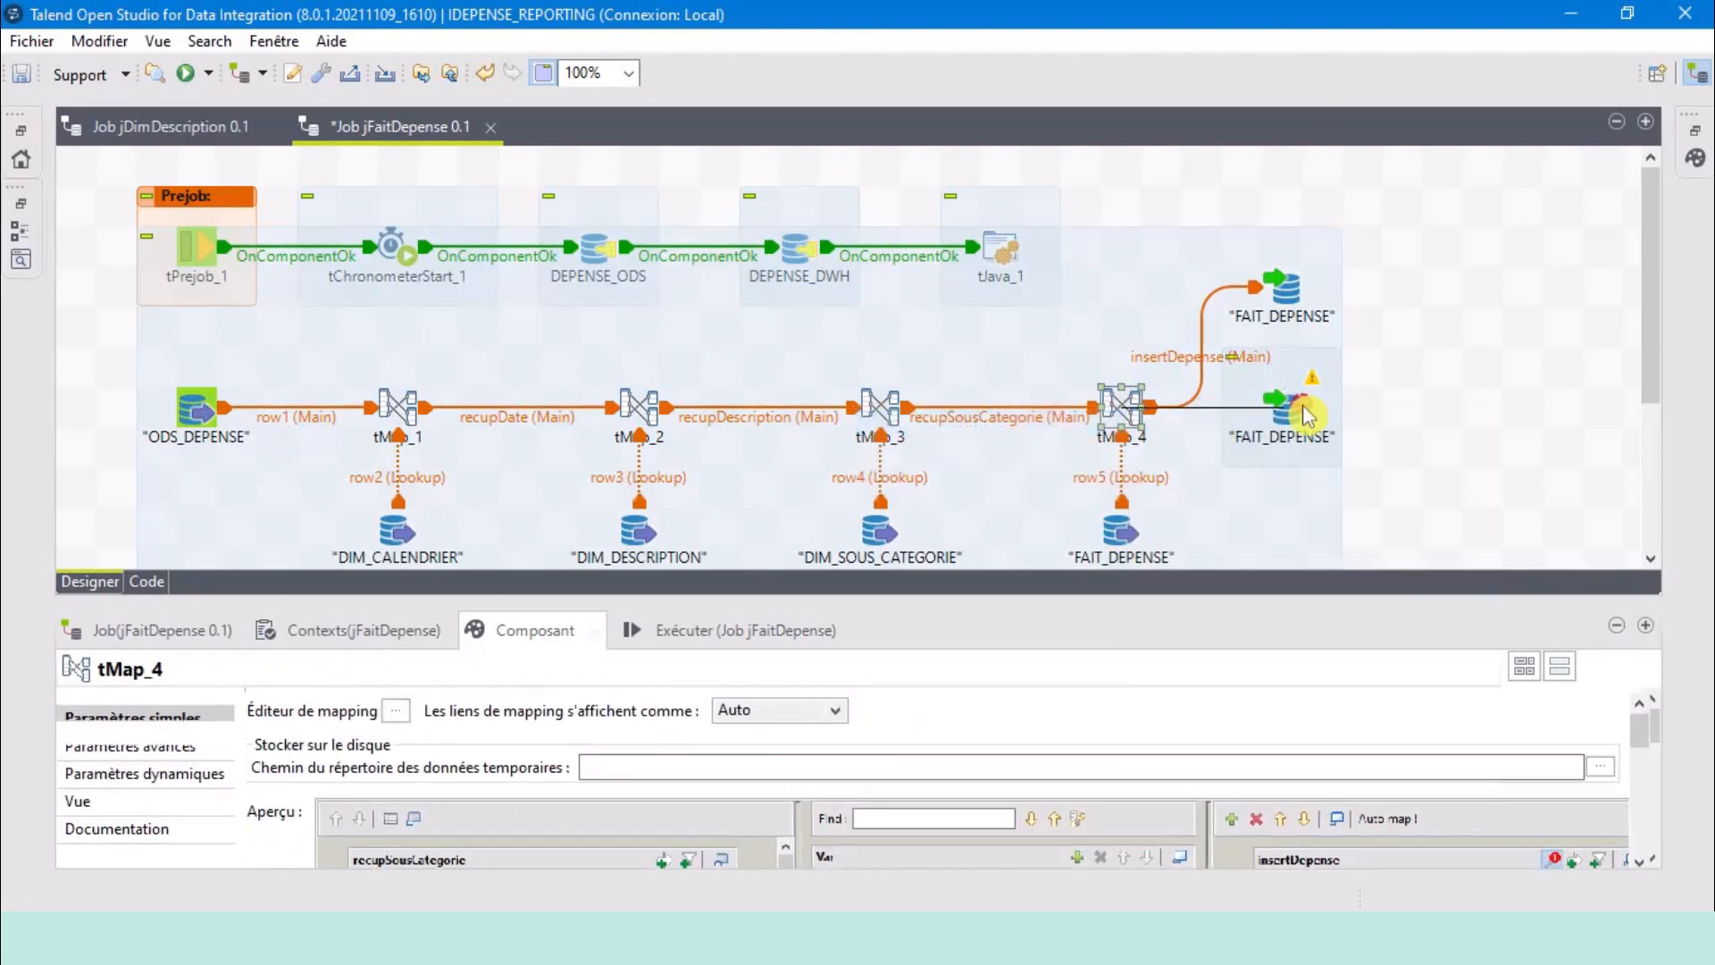
Set the data action of the updateBICurrent target component to Update and synchronise its columns.
left_click(1296, 415)
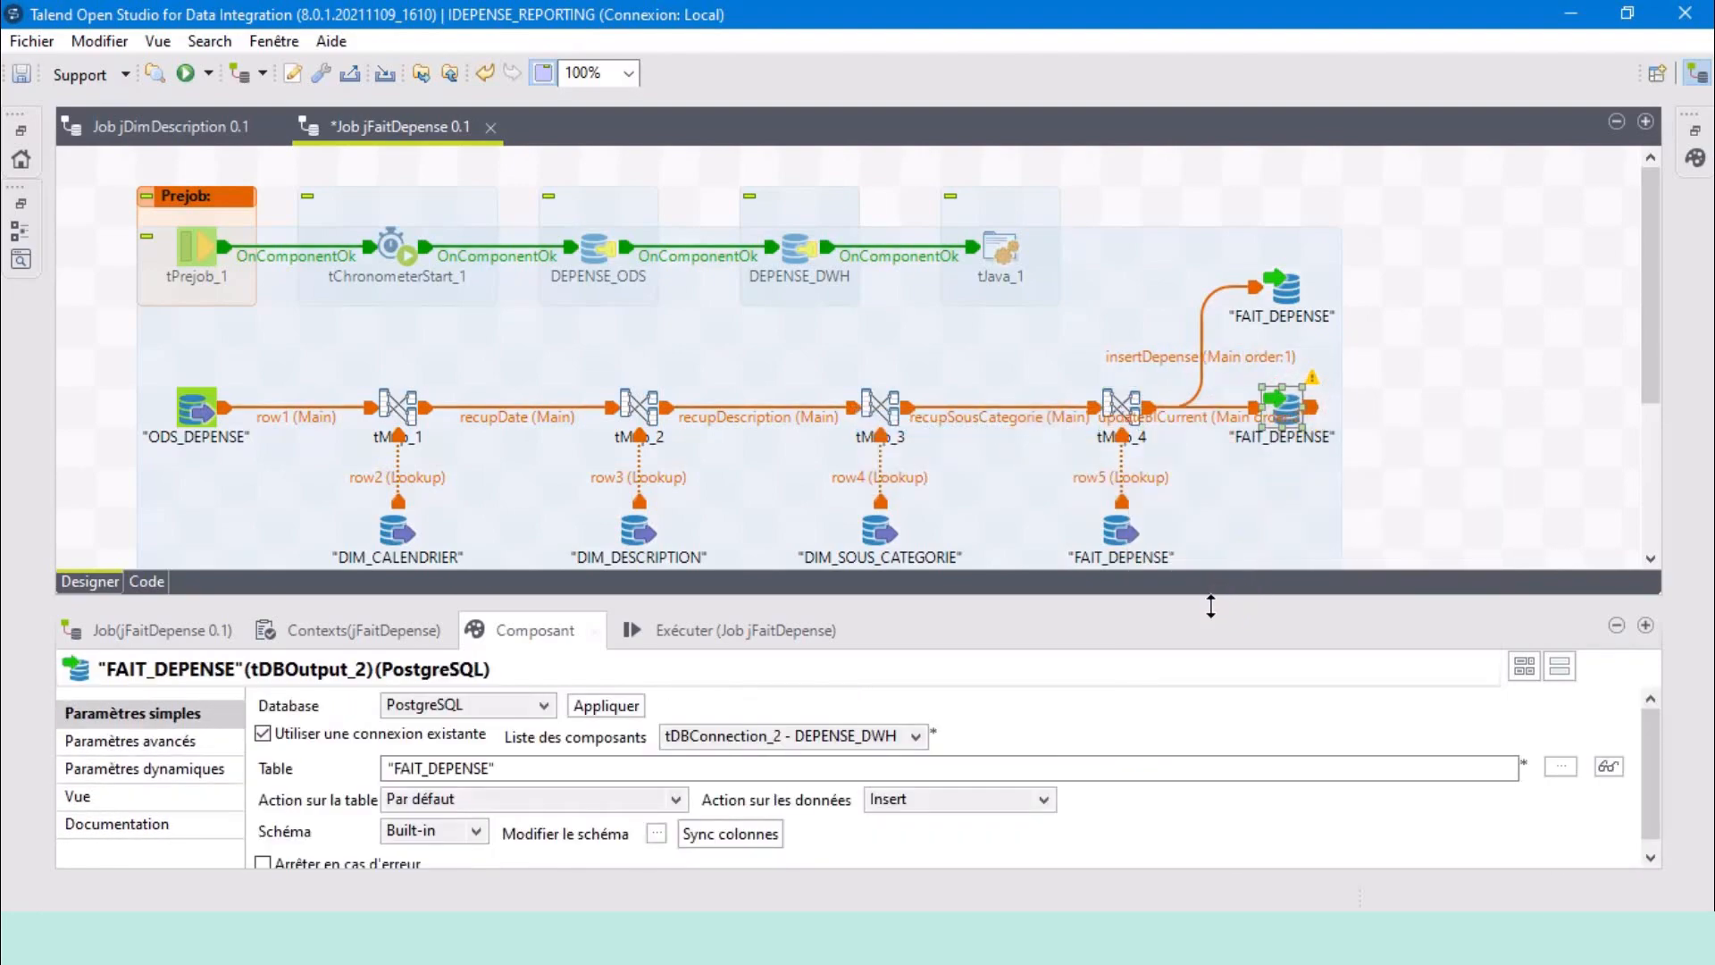
left_click_drag(1210, 607, 1215, 512)
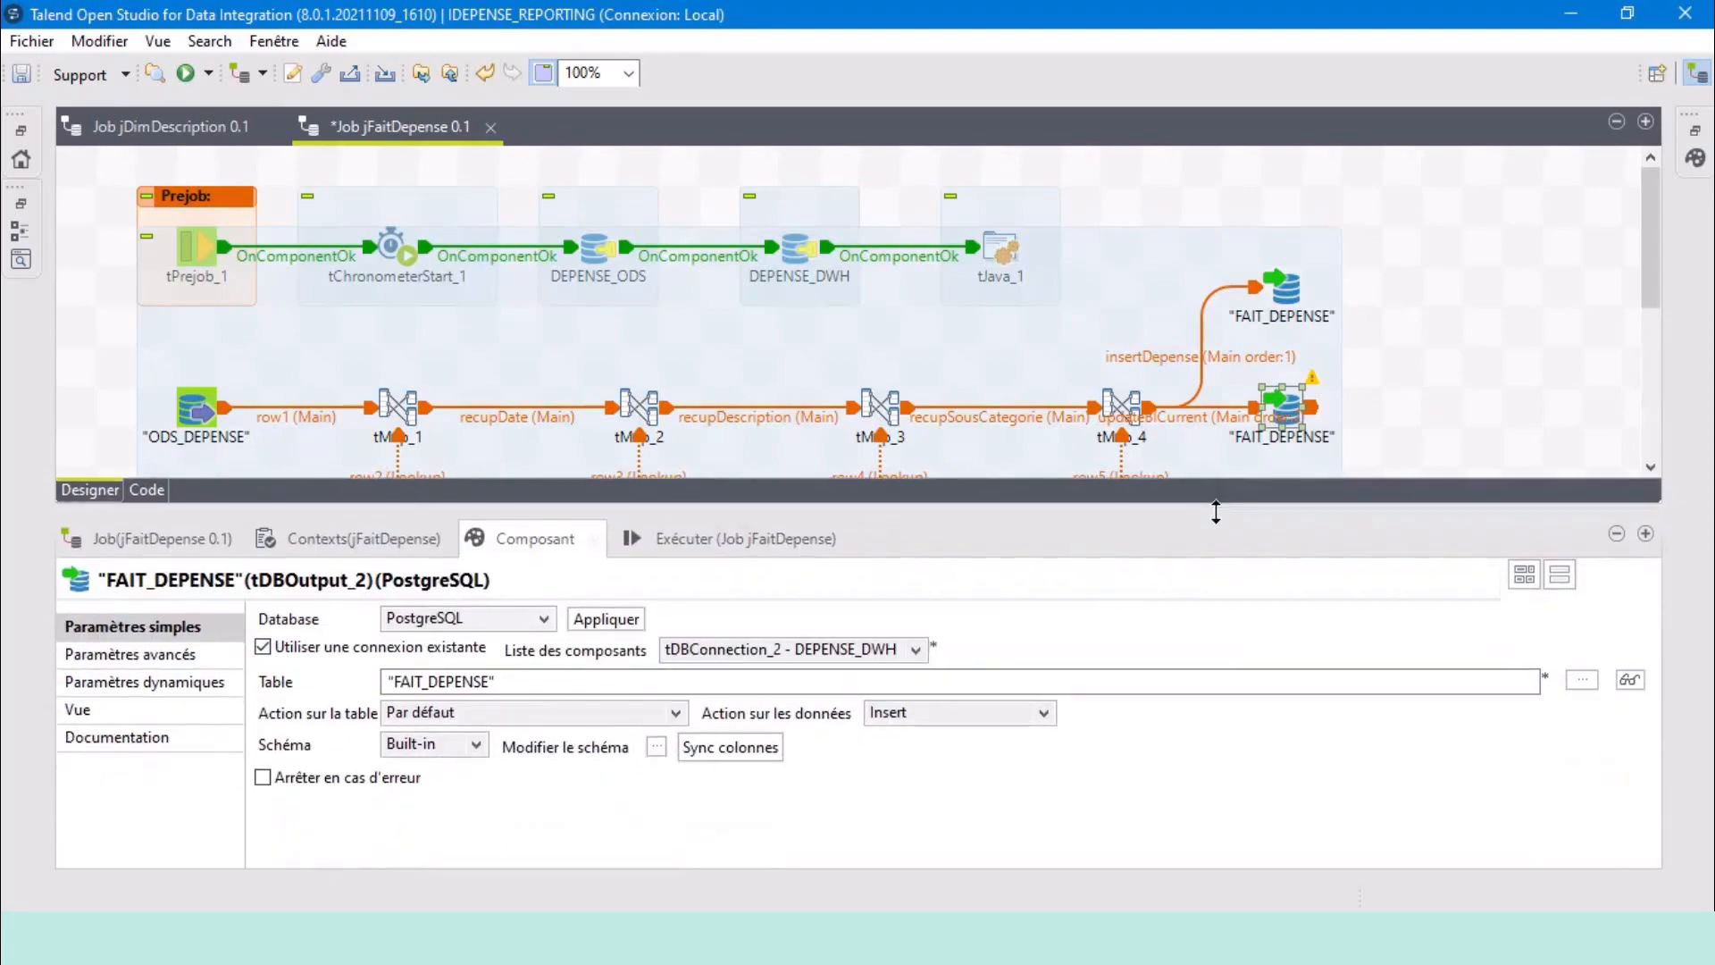
left_click(1027, 714)
left_click(931, 756)
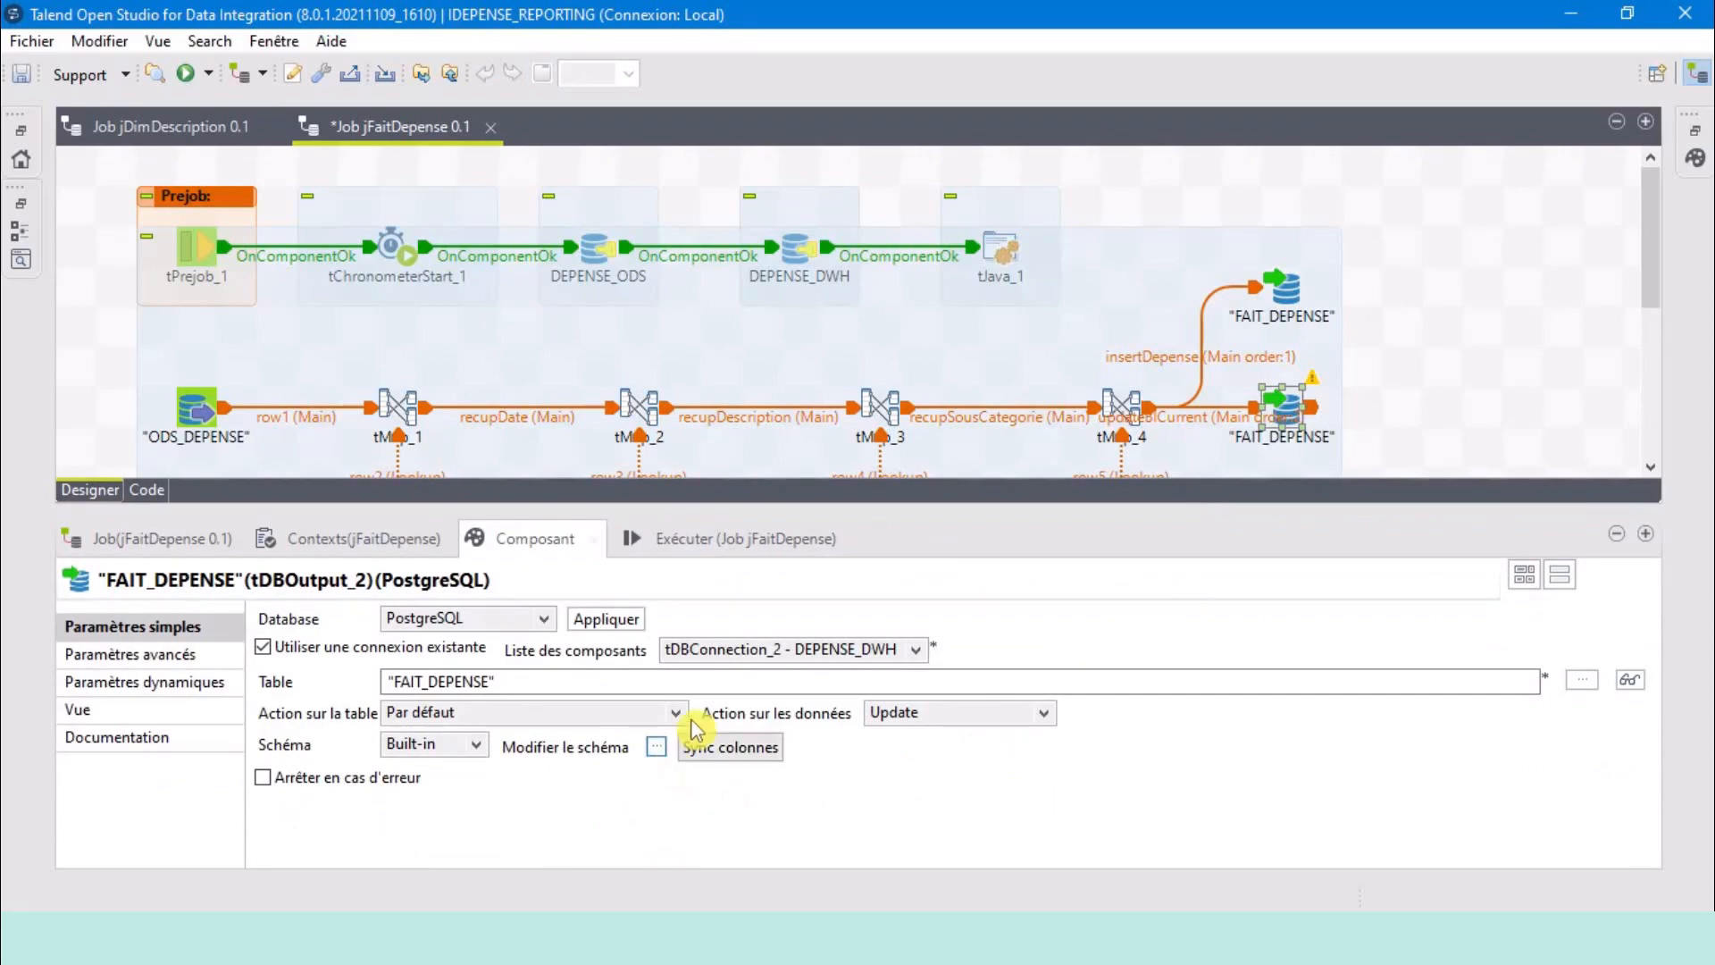
left_click(719, 753)
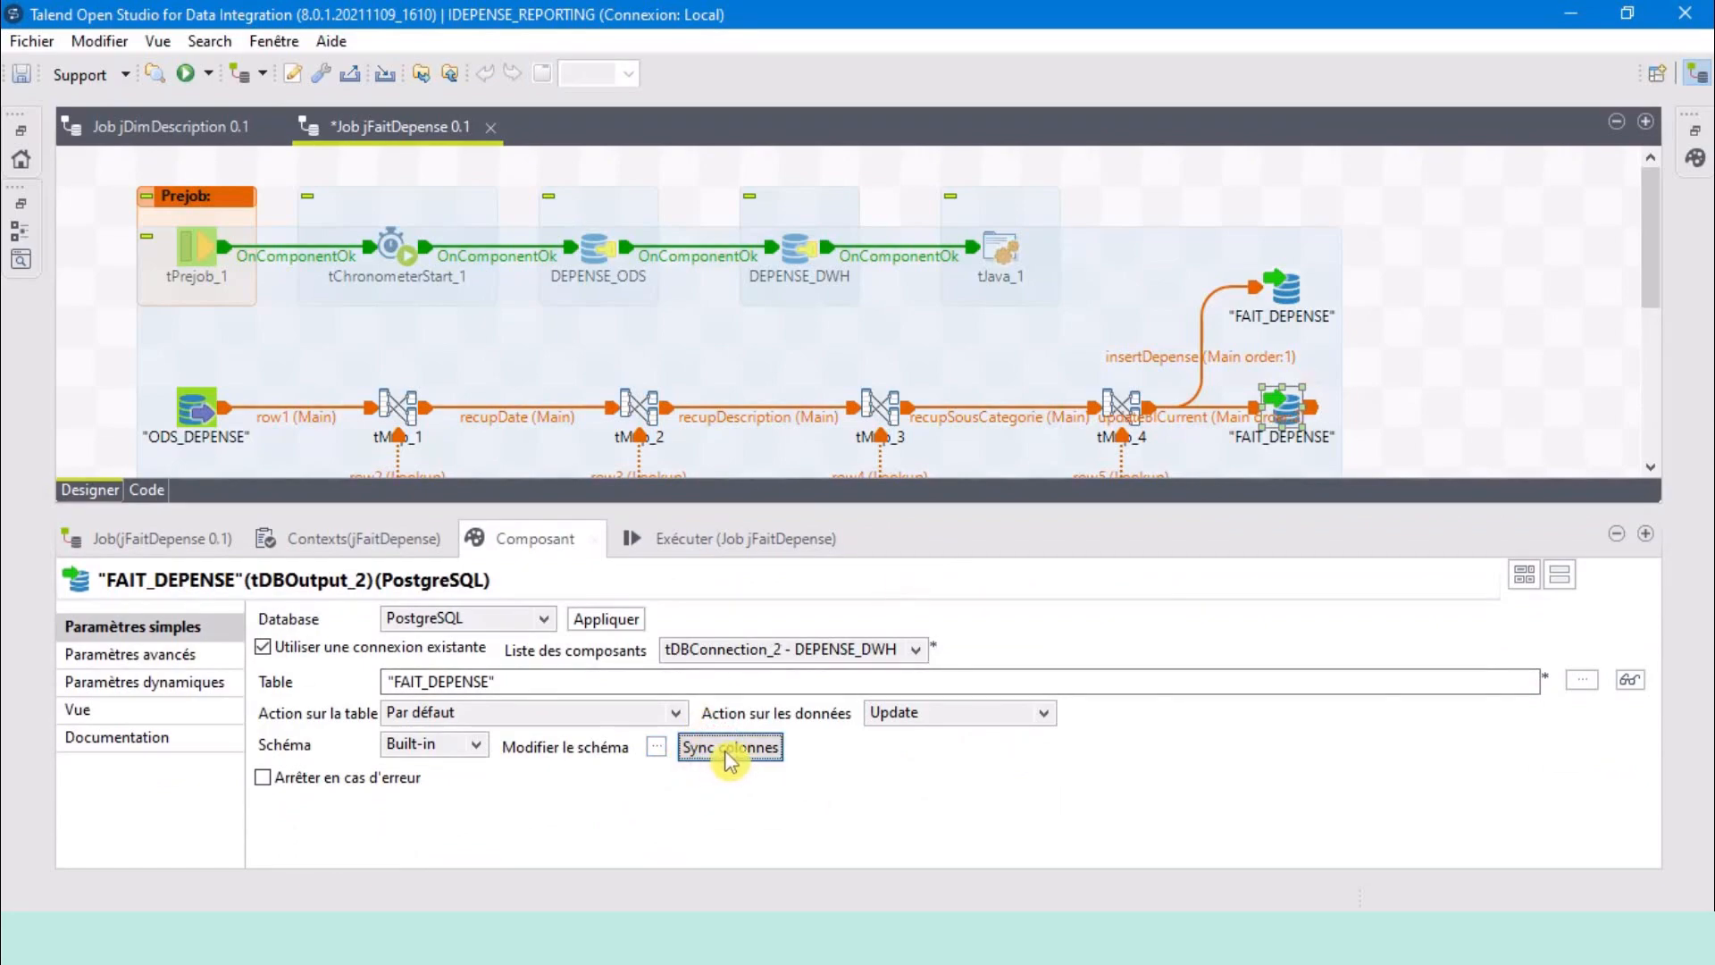
Duplicate the insertDepense target component FAIT_DEPENSE again and place this copy below the updateBICurrent target.
left_click_drag(1153, 512, 1153, 758)
left_click(1281, 304)
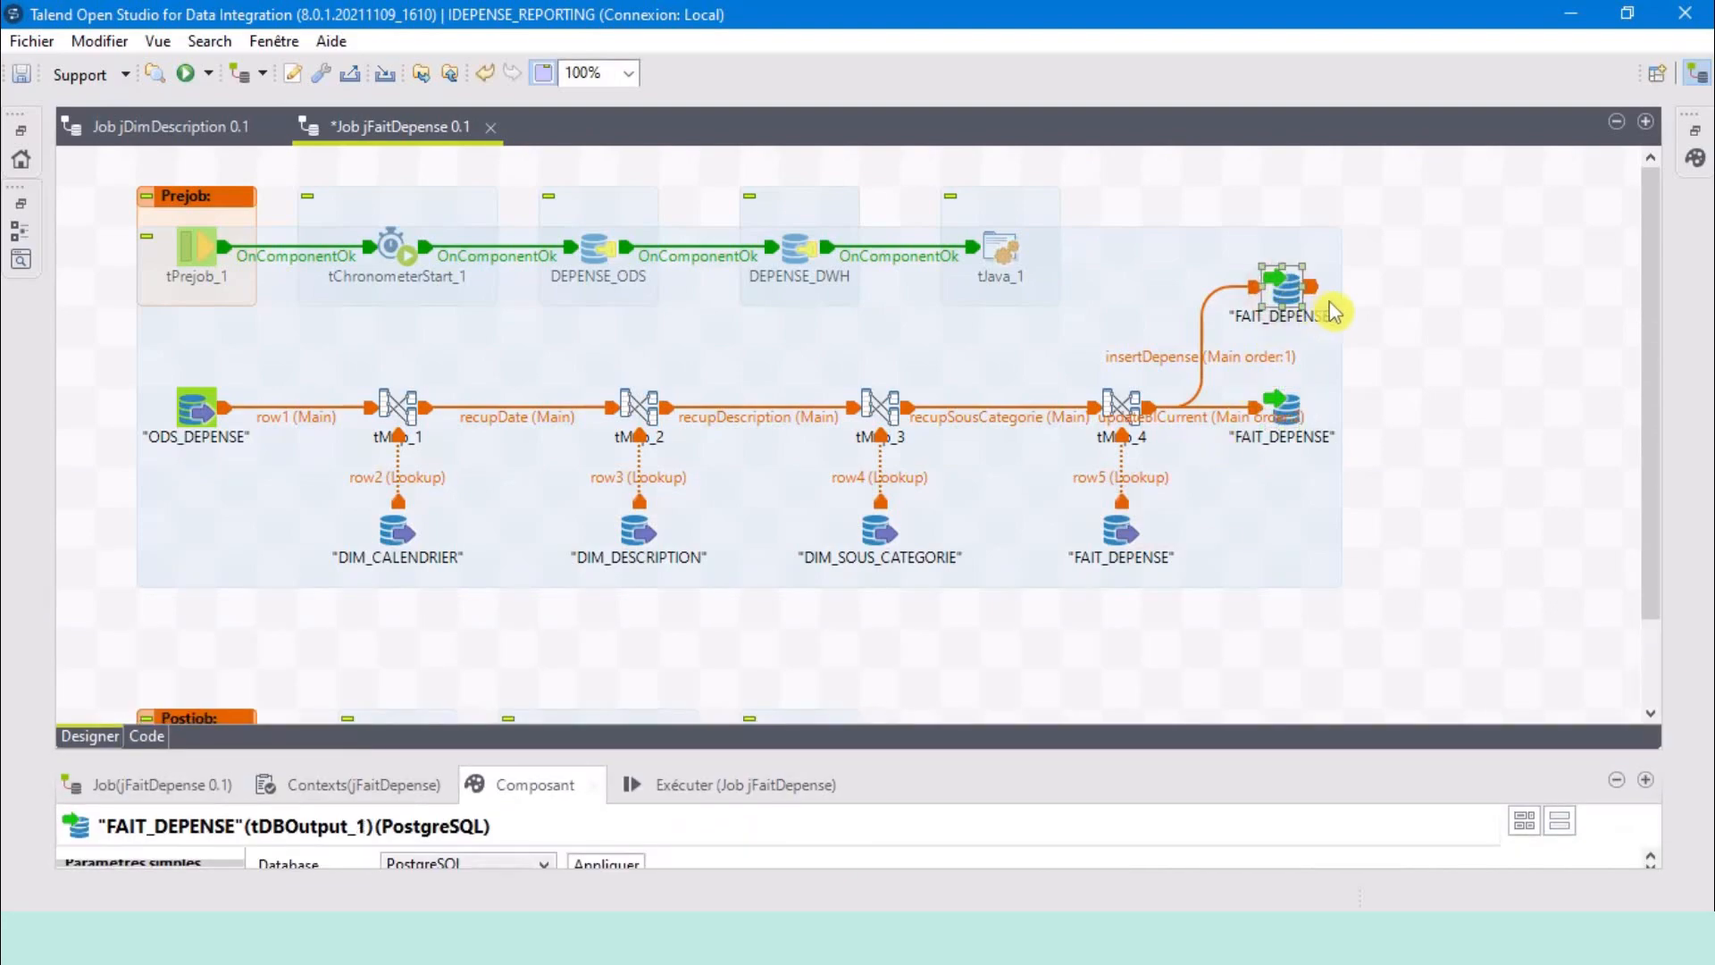
key("ctrl+v")
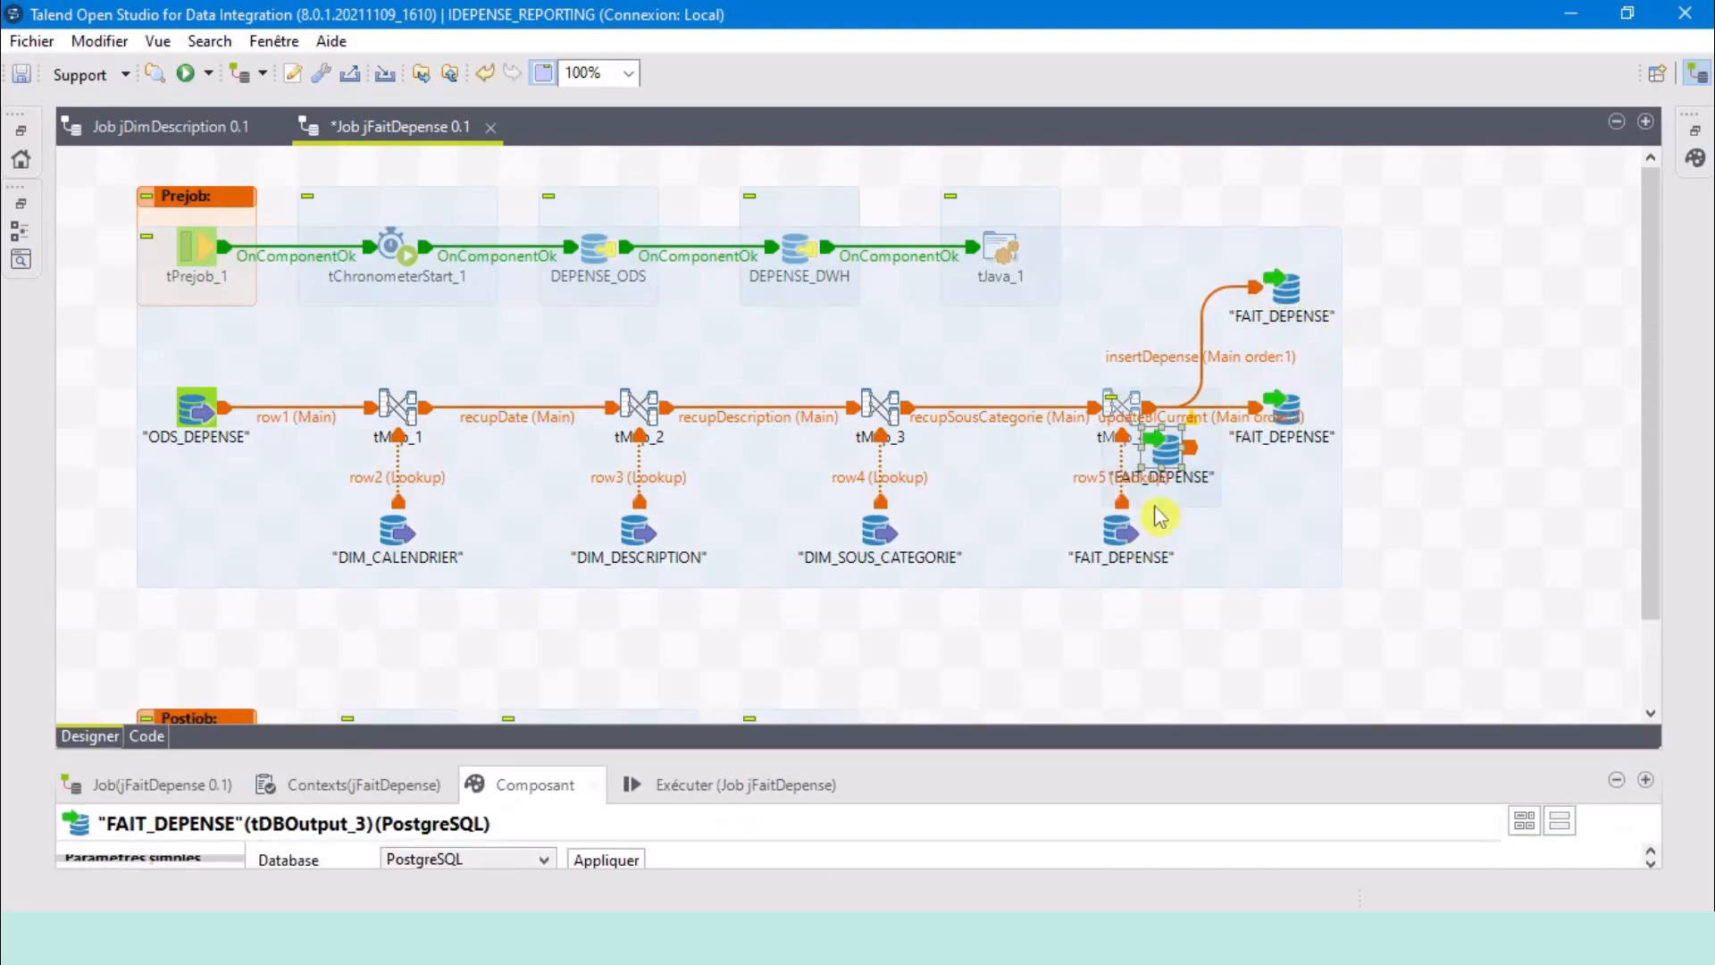
left_click_drag(1166, 456, 1292, 558)
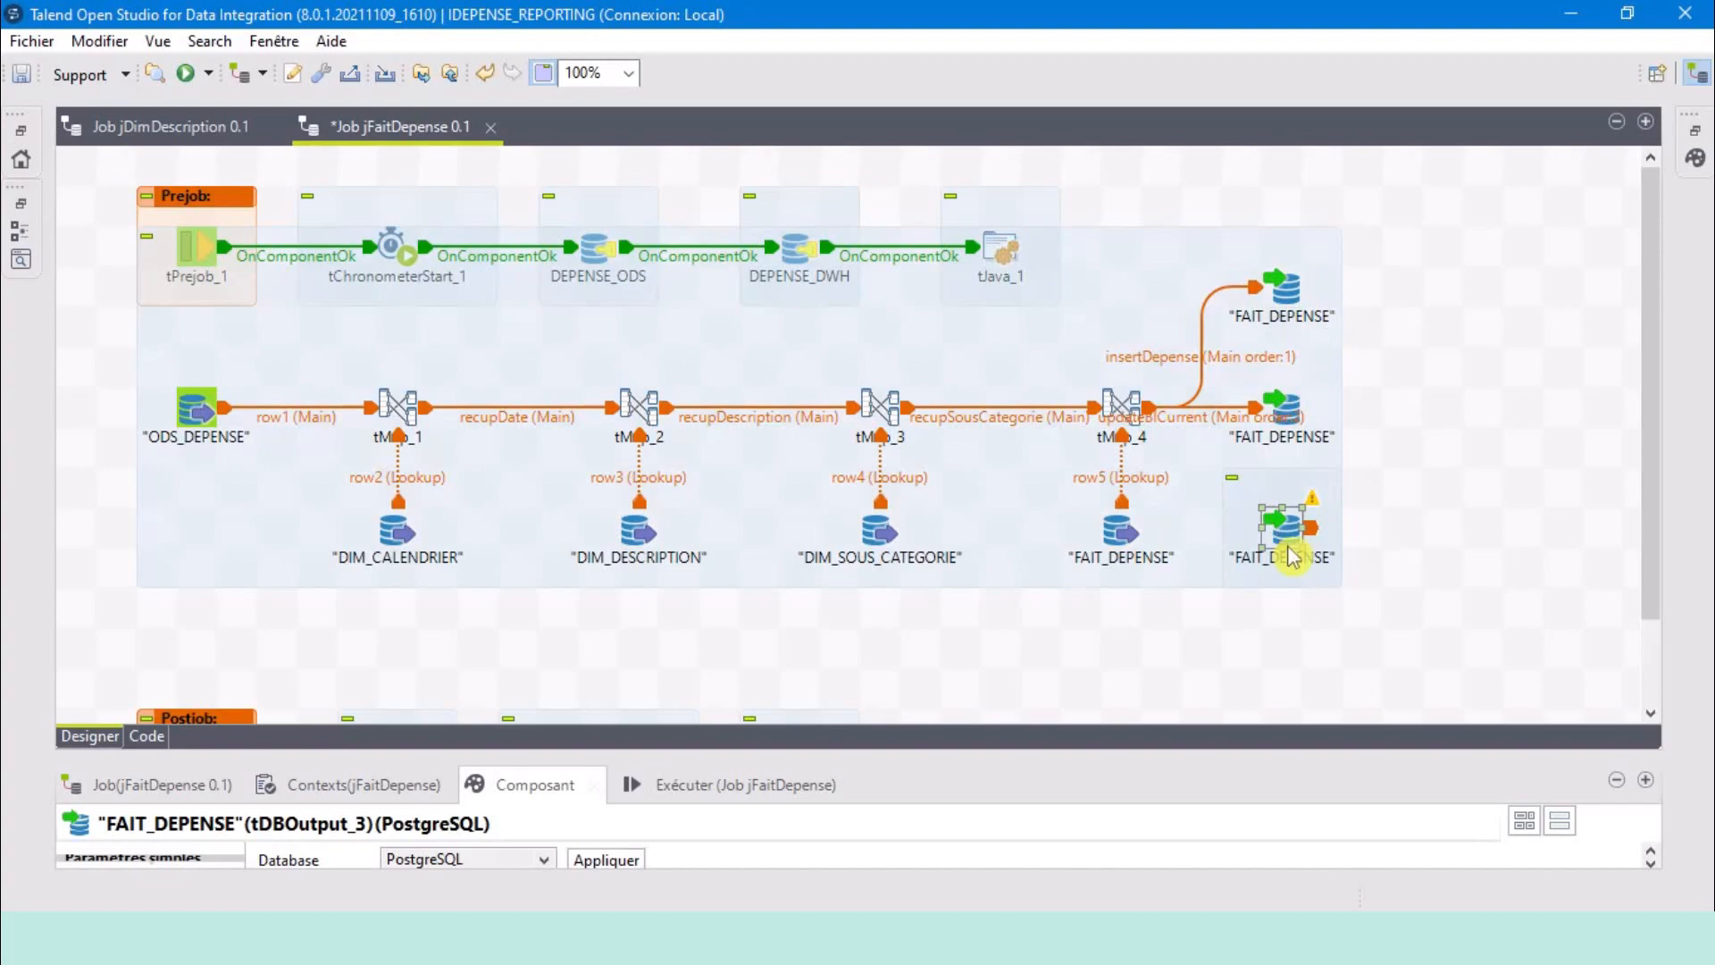
Link tMap_4's insertNewDepense output to the lowest FAIT_DEPENSE output component and synchronise that component's columns.
right_click(1128, 415)
mouse_move(1411, 420)
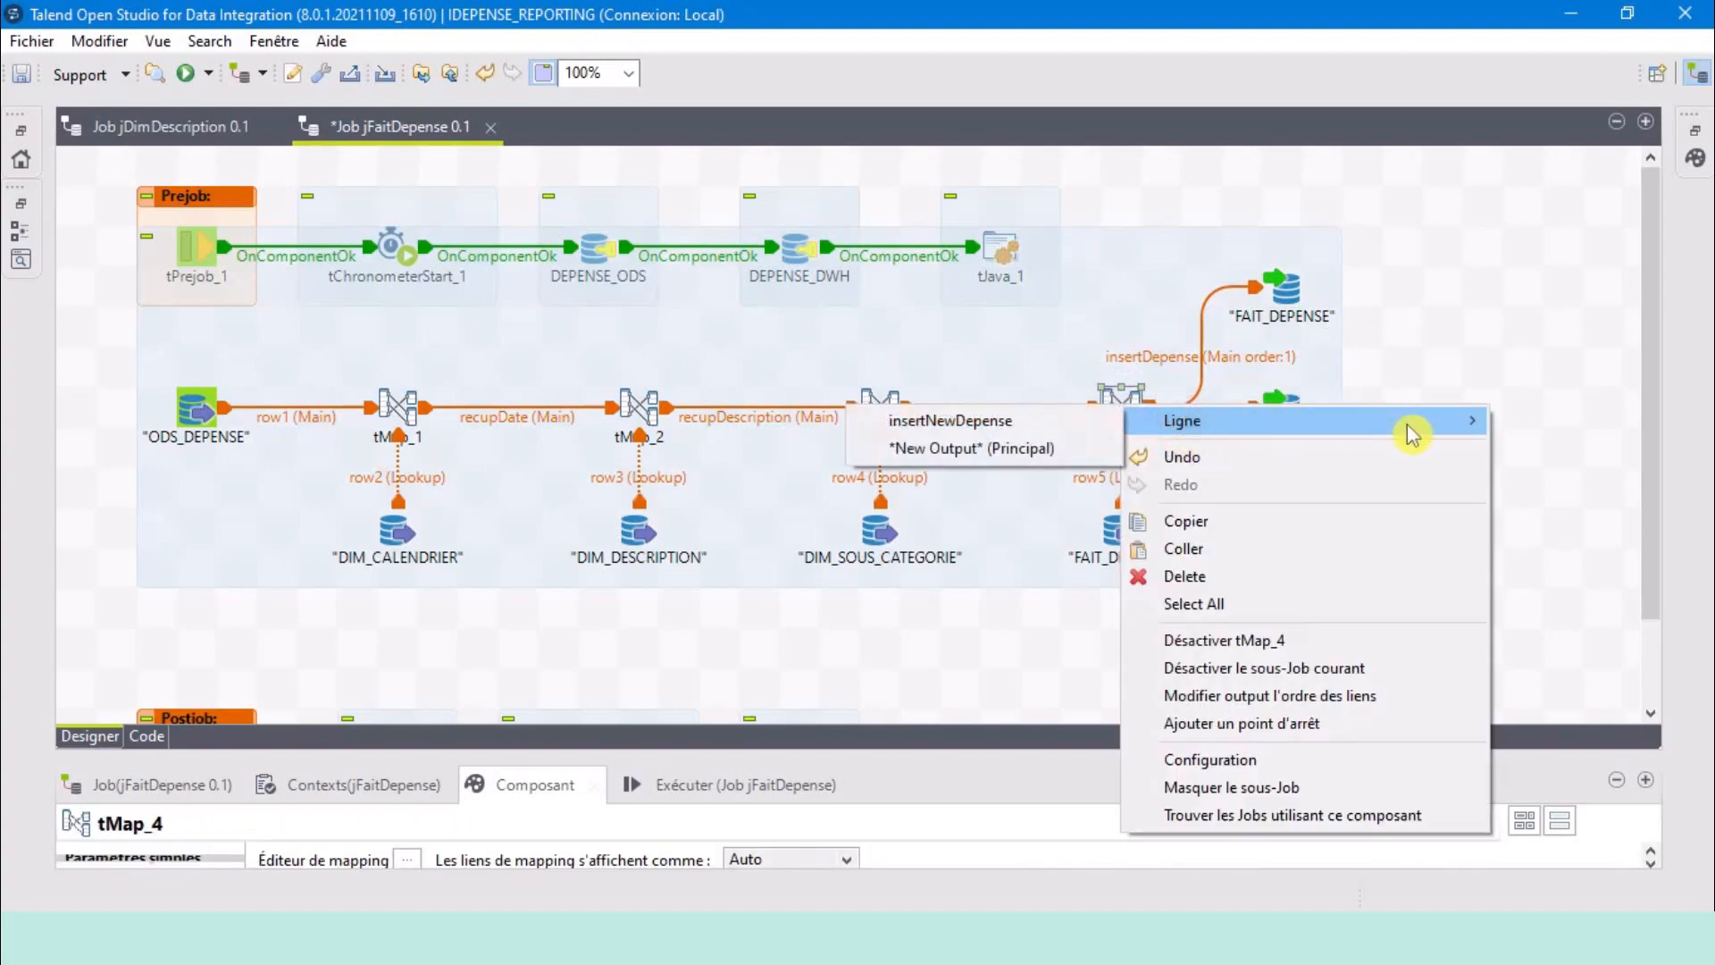
left_click(950, 420)
left_click(1282, 532)
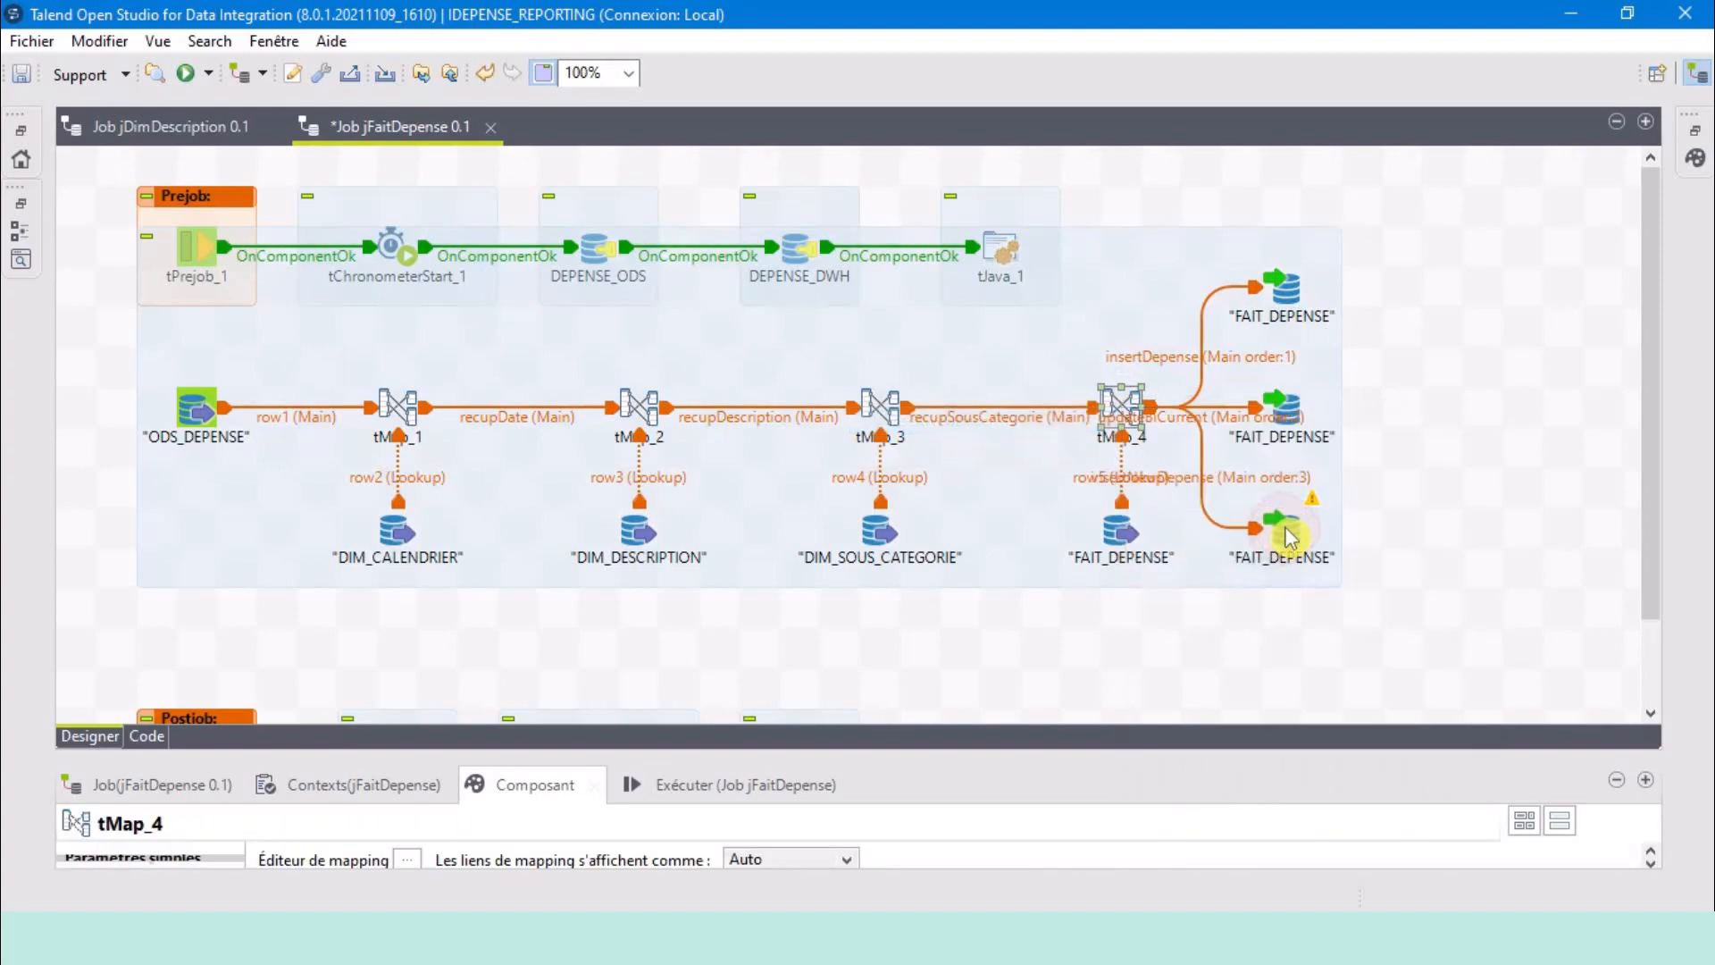
left_click_drag(1168, 753, 1187, 418)
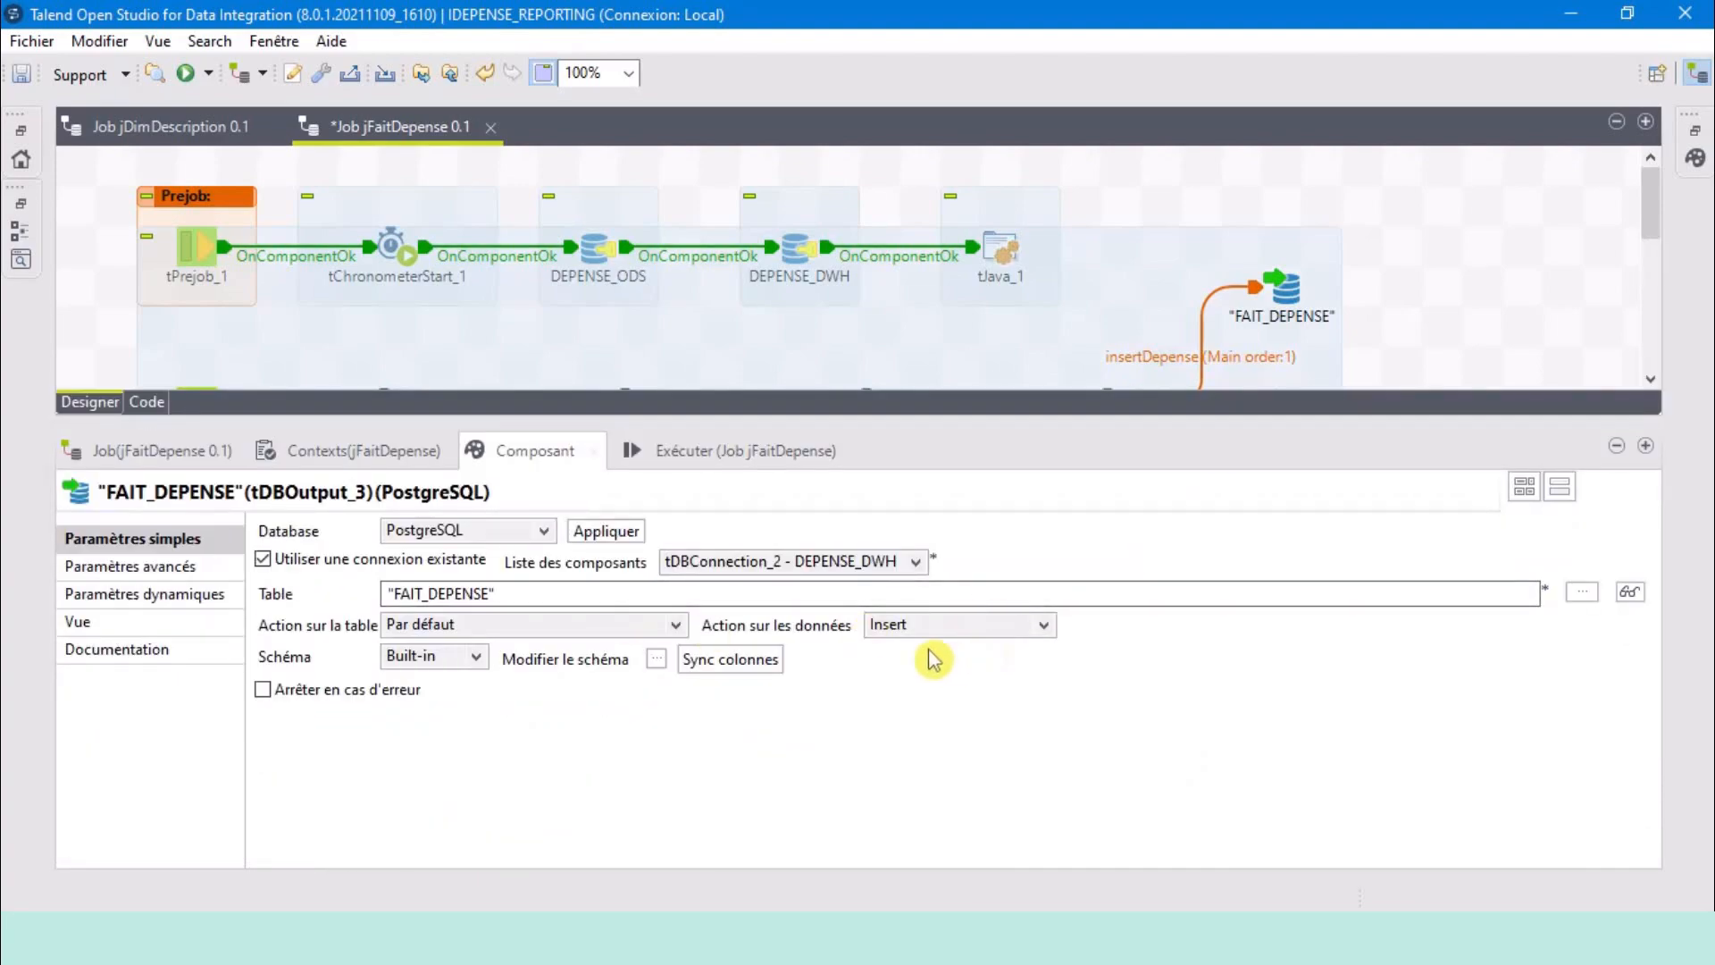
left_click(754, 665)
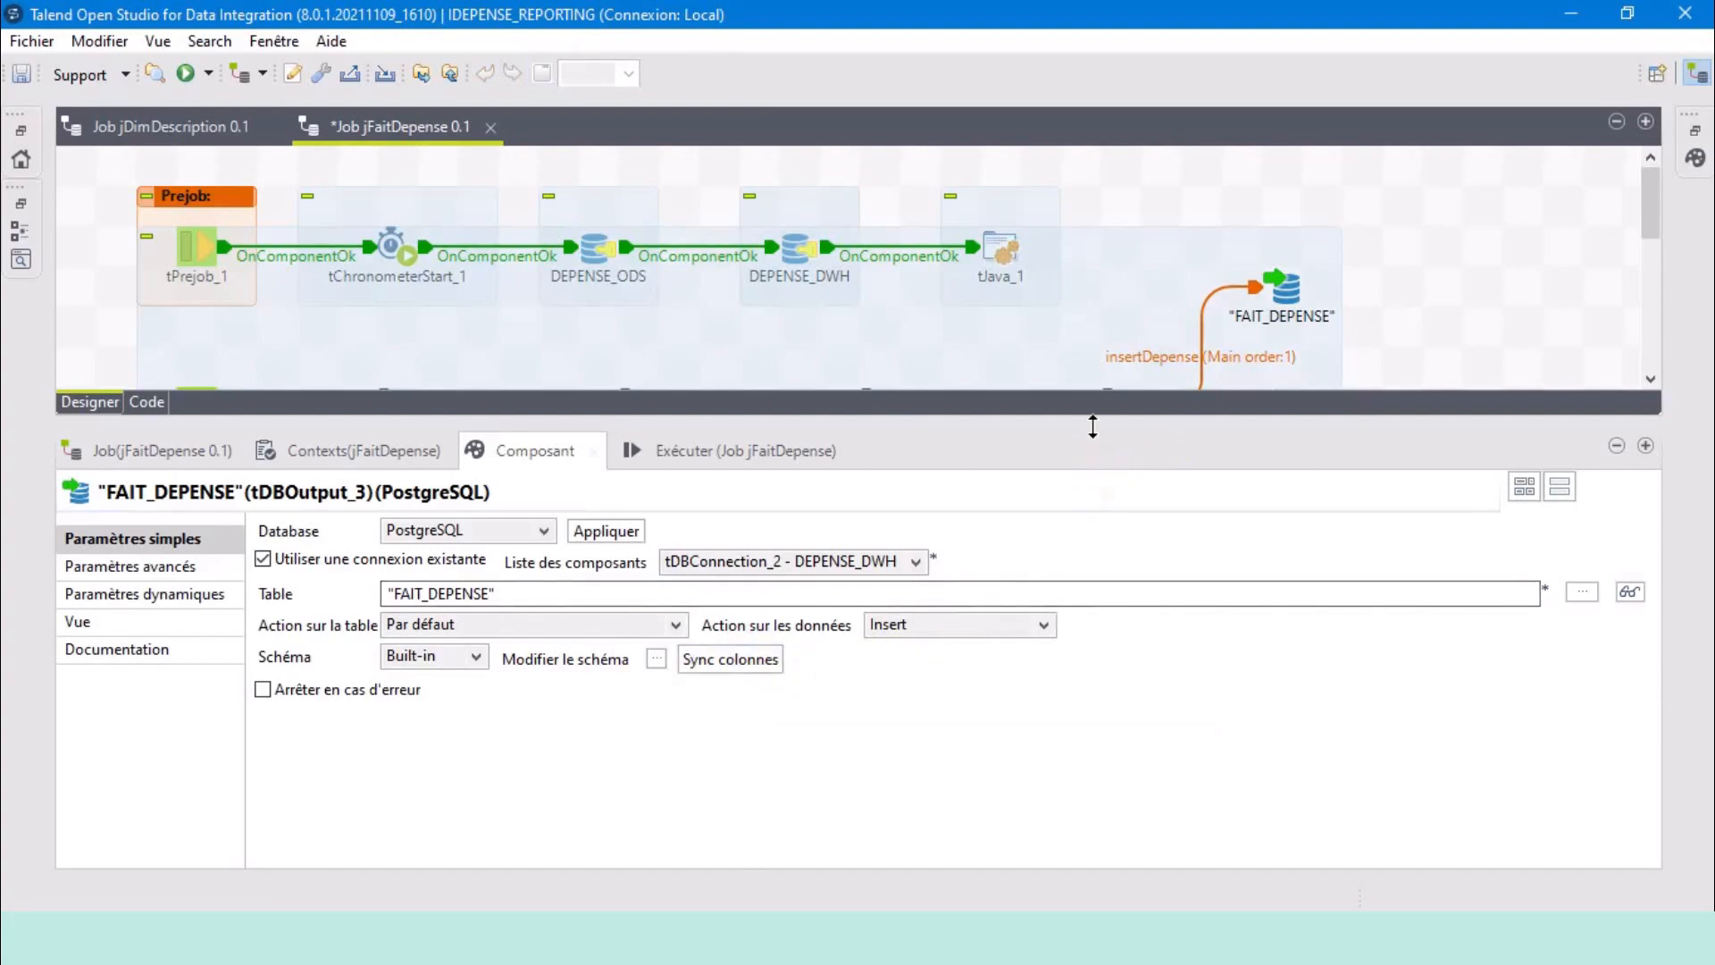
Move the three FAIT_DEPENSE output components farther from tMap_4, aligned in one column, to space out their link labels.
left_click_drag(1092, 421, 1103, 771)
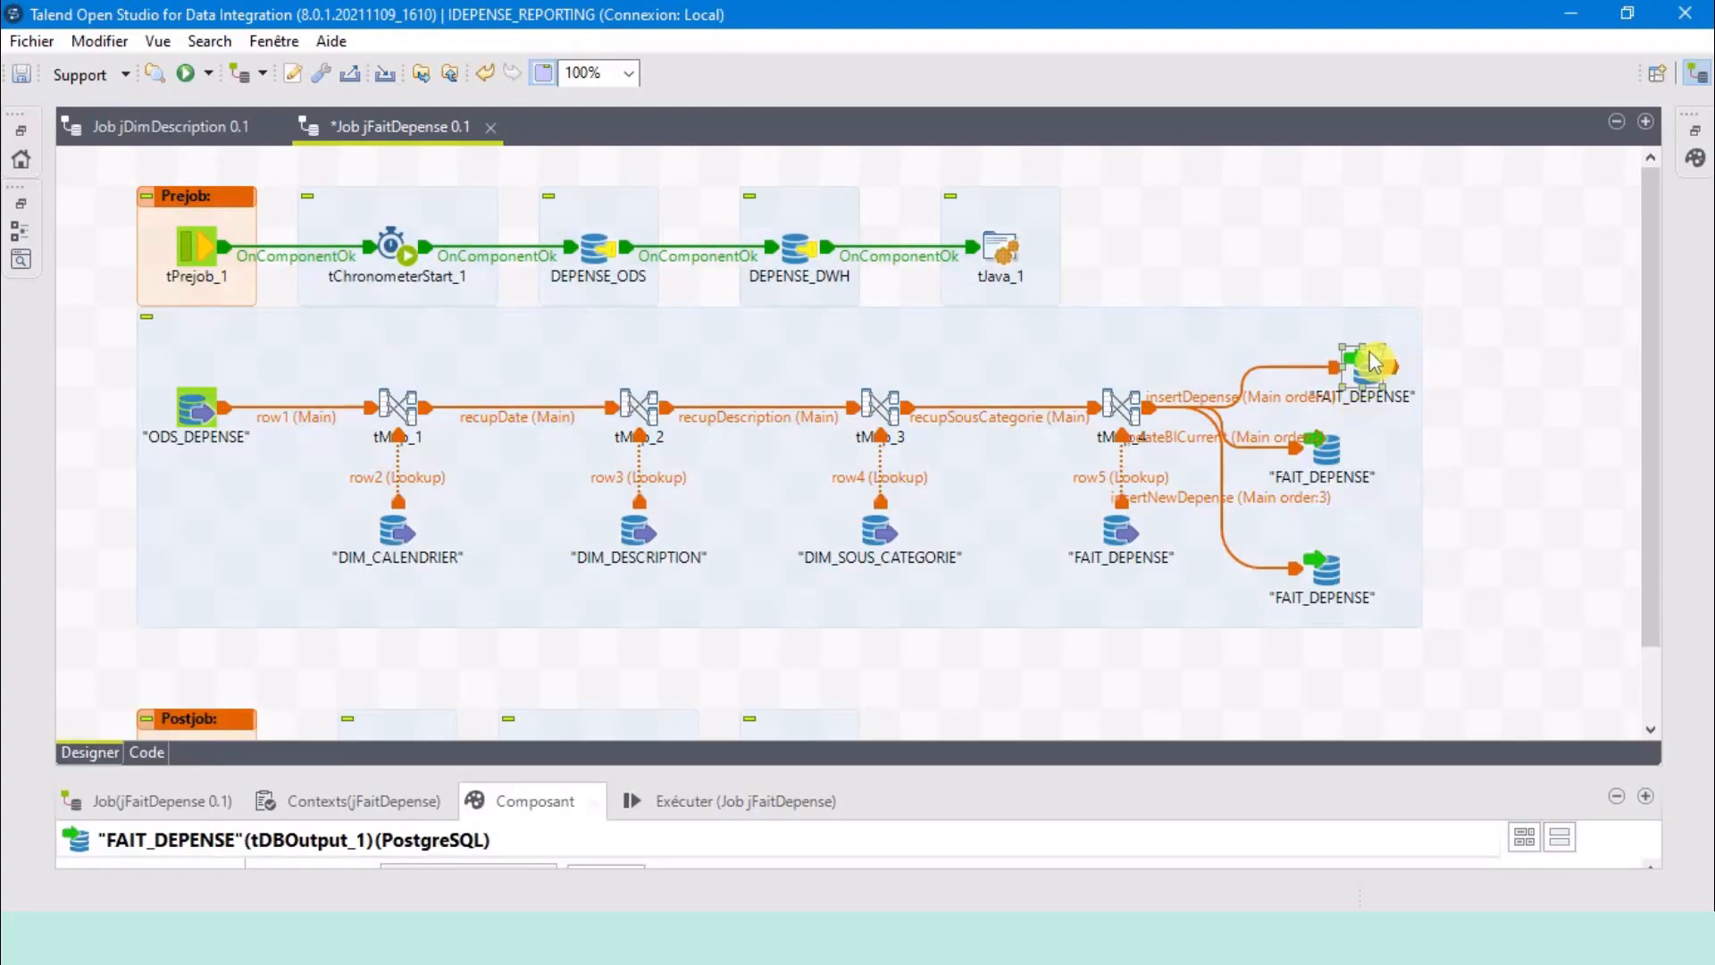
left_click_drag(1373, 360, 1421, 375)
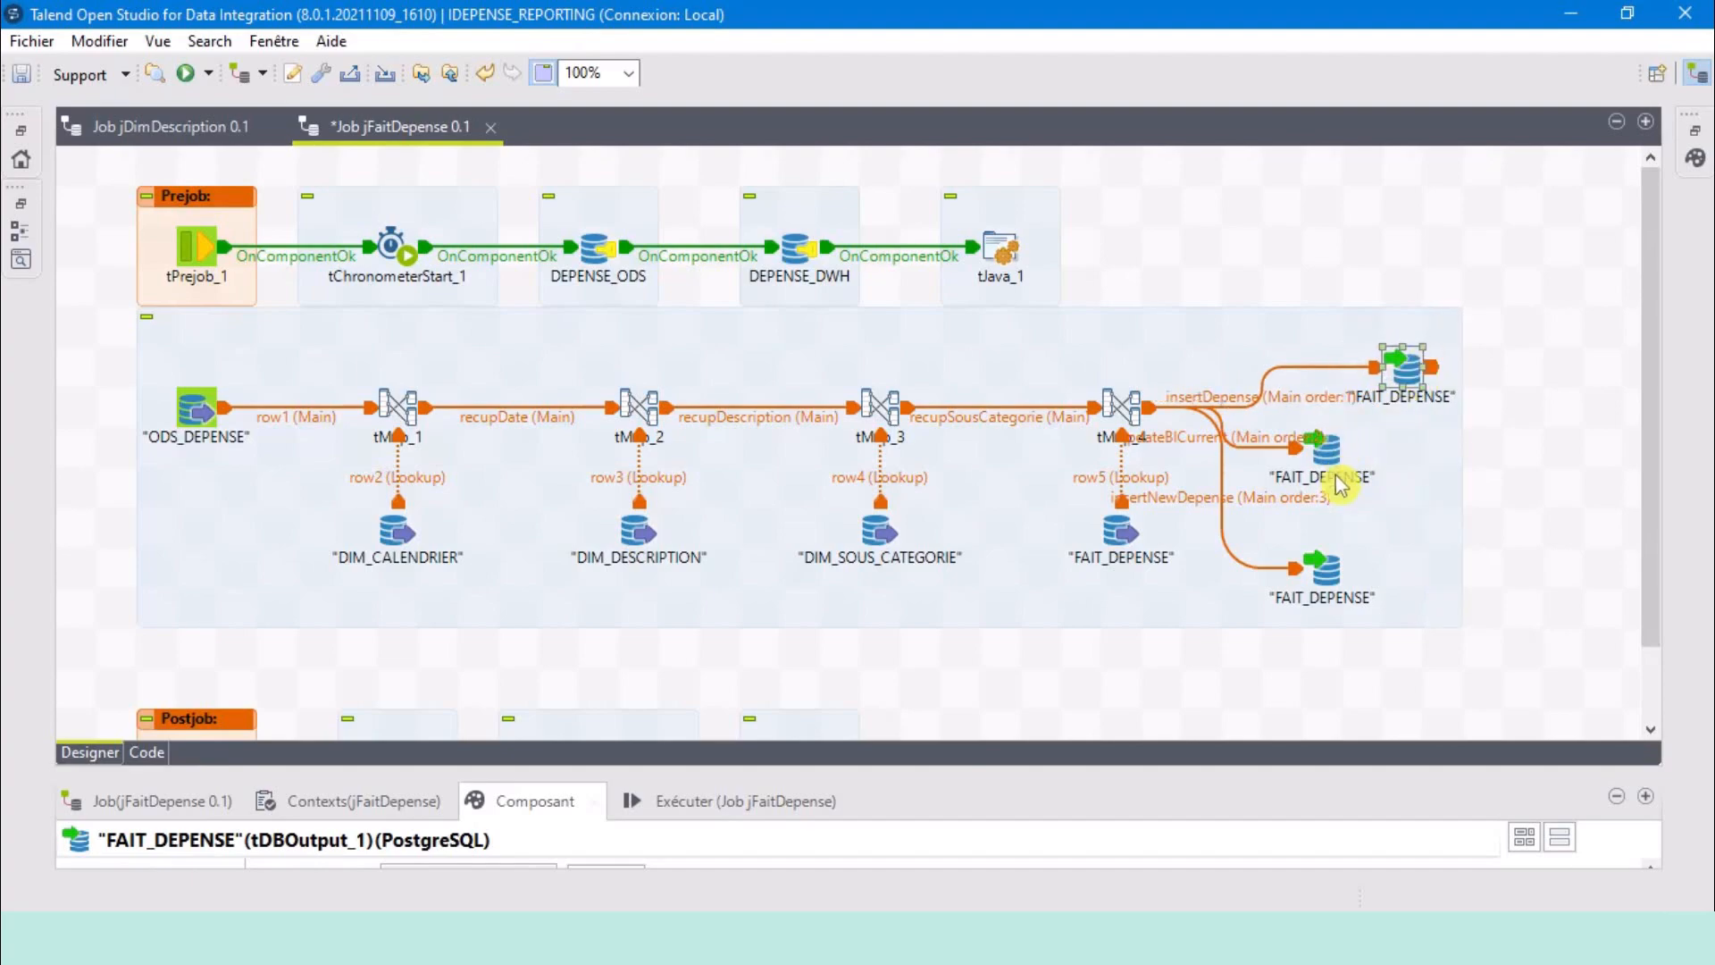
left_click_drag(1334, 457, 1402, 465)
left_click_drag(1342, 571, 1420, 571)
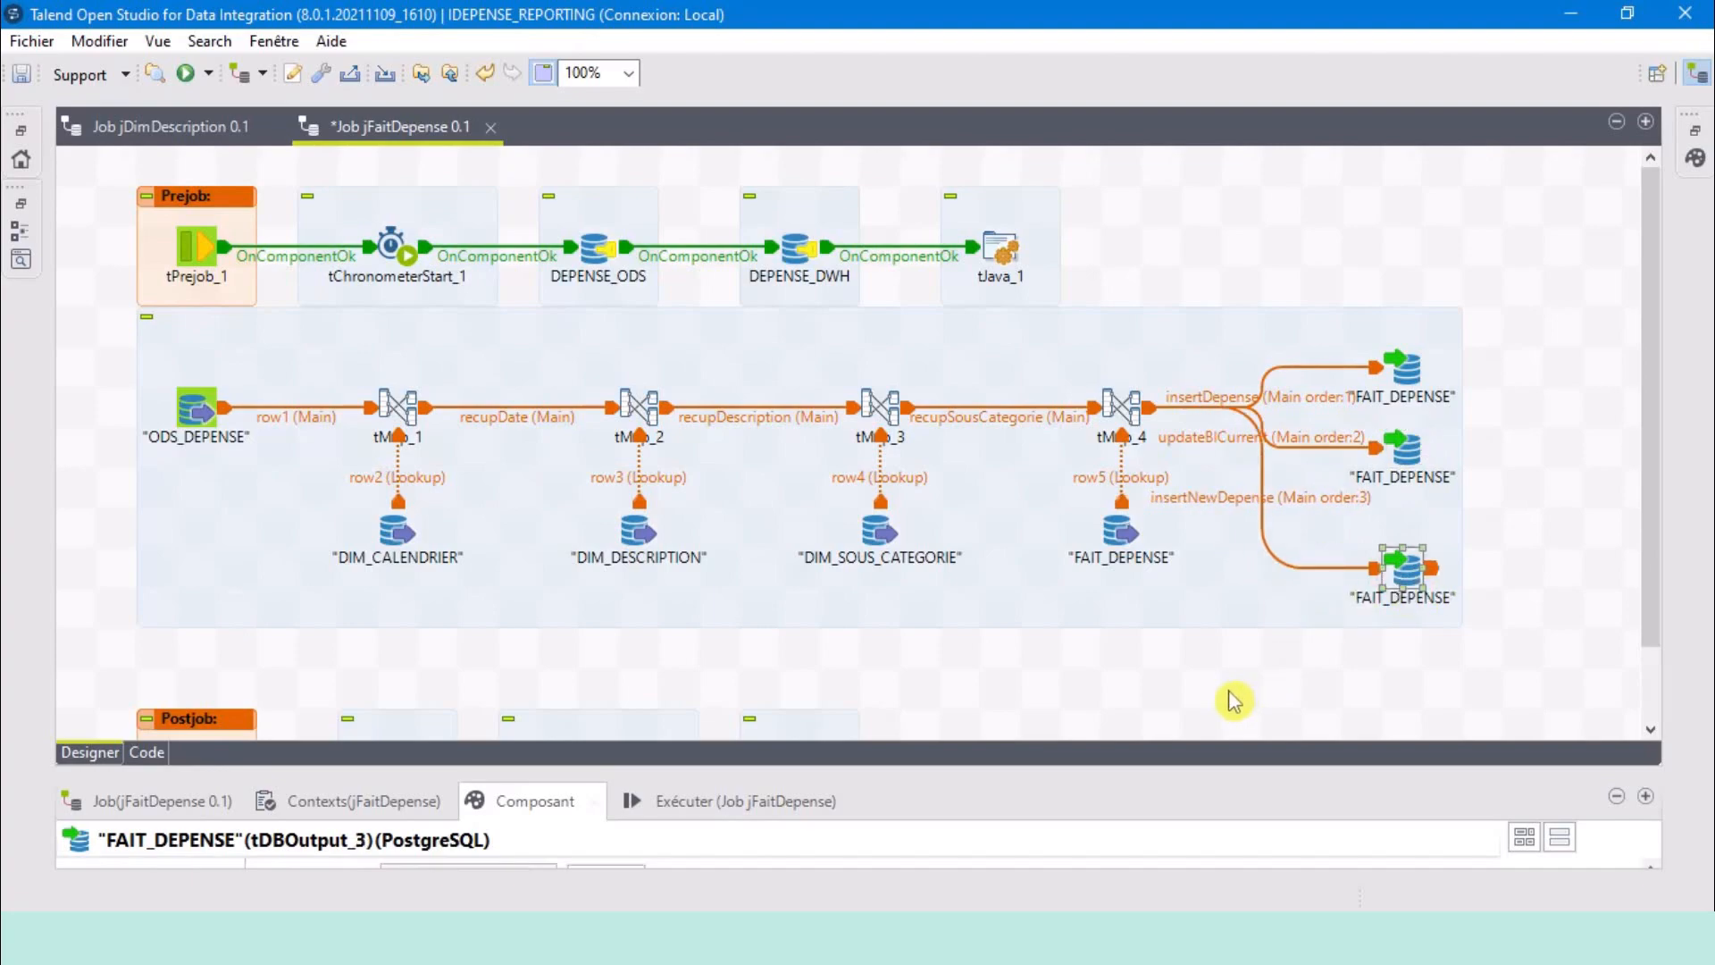
Review the flow from ODS_DEPENSE through the lookup joins and output mappings of tMap_1, tMap_2 and tMap_3.
left_click(210, 429)
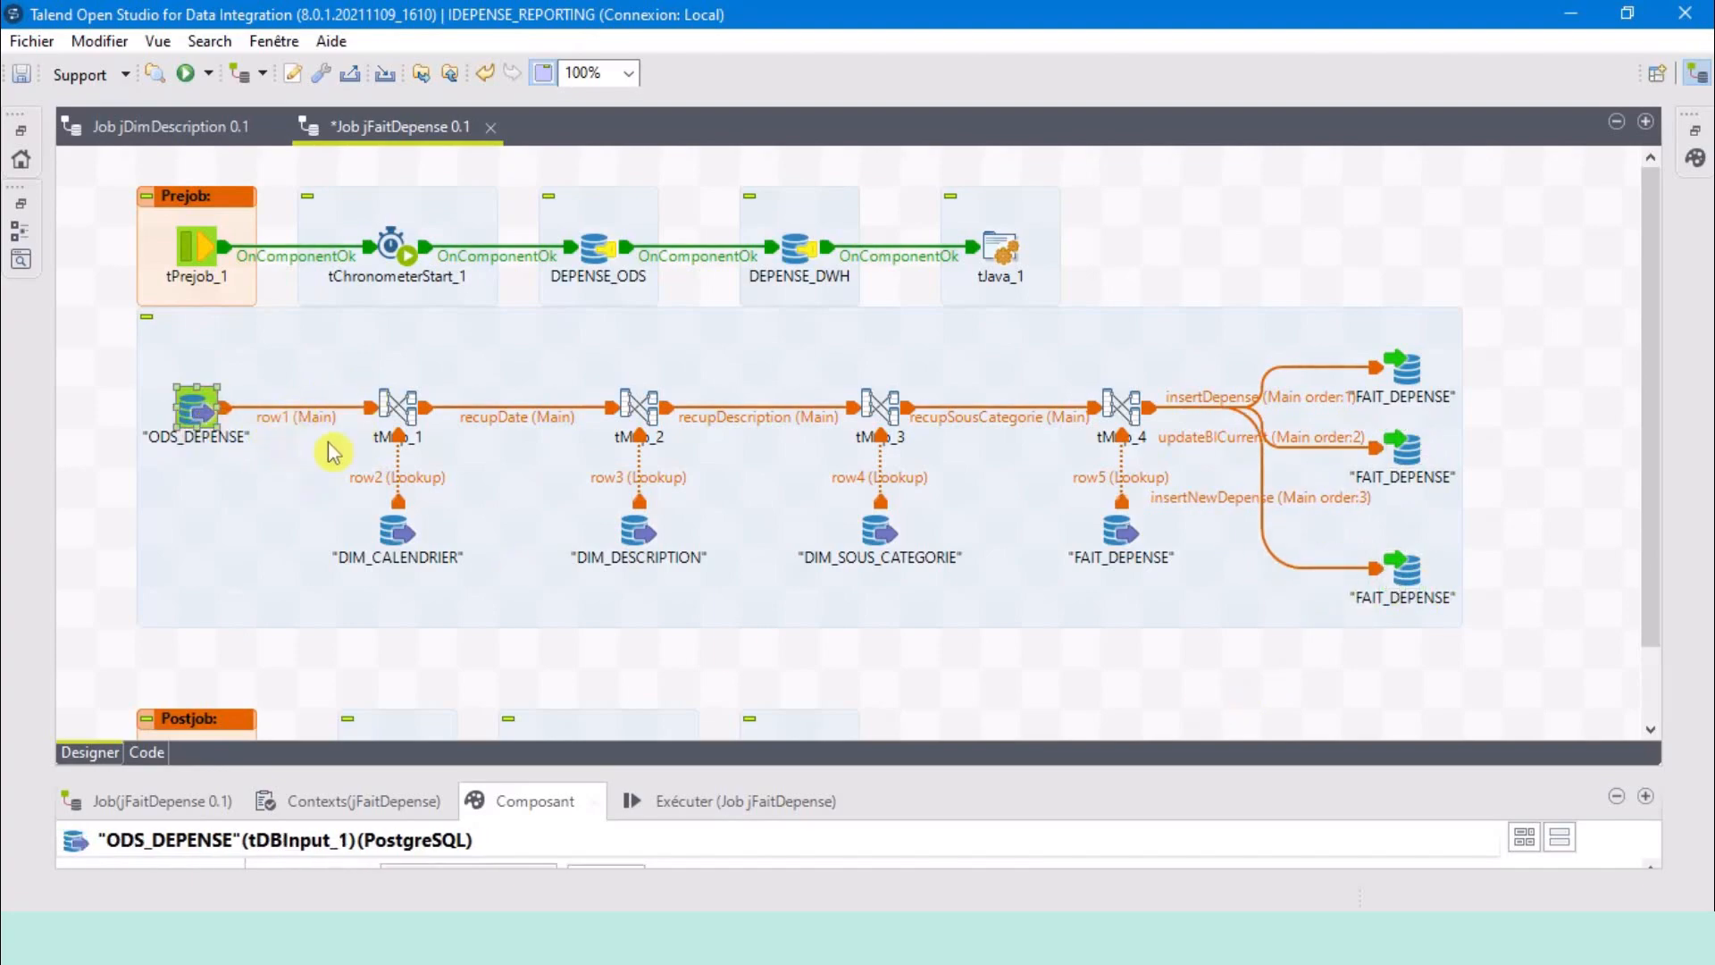
left_click(407, 407)
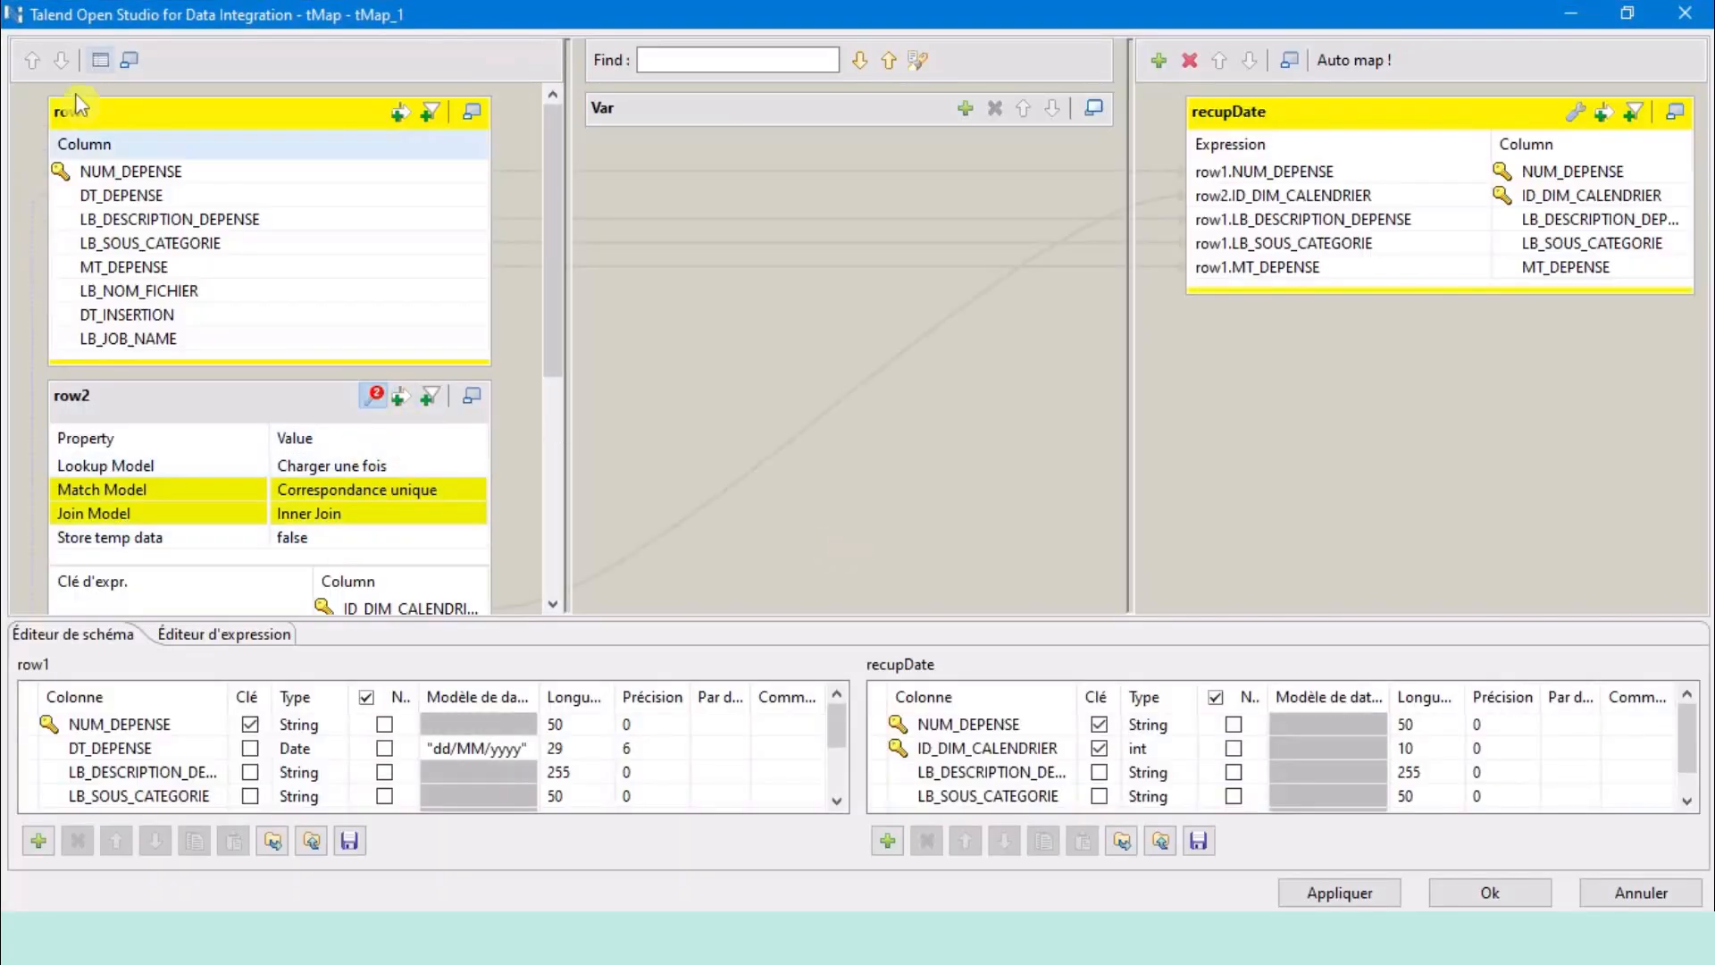
left_click(185, 115)
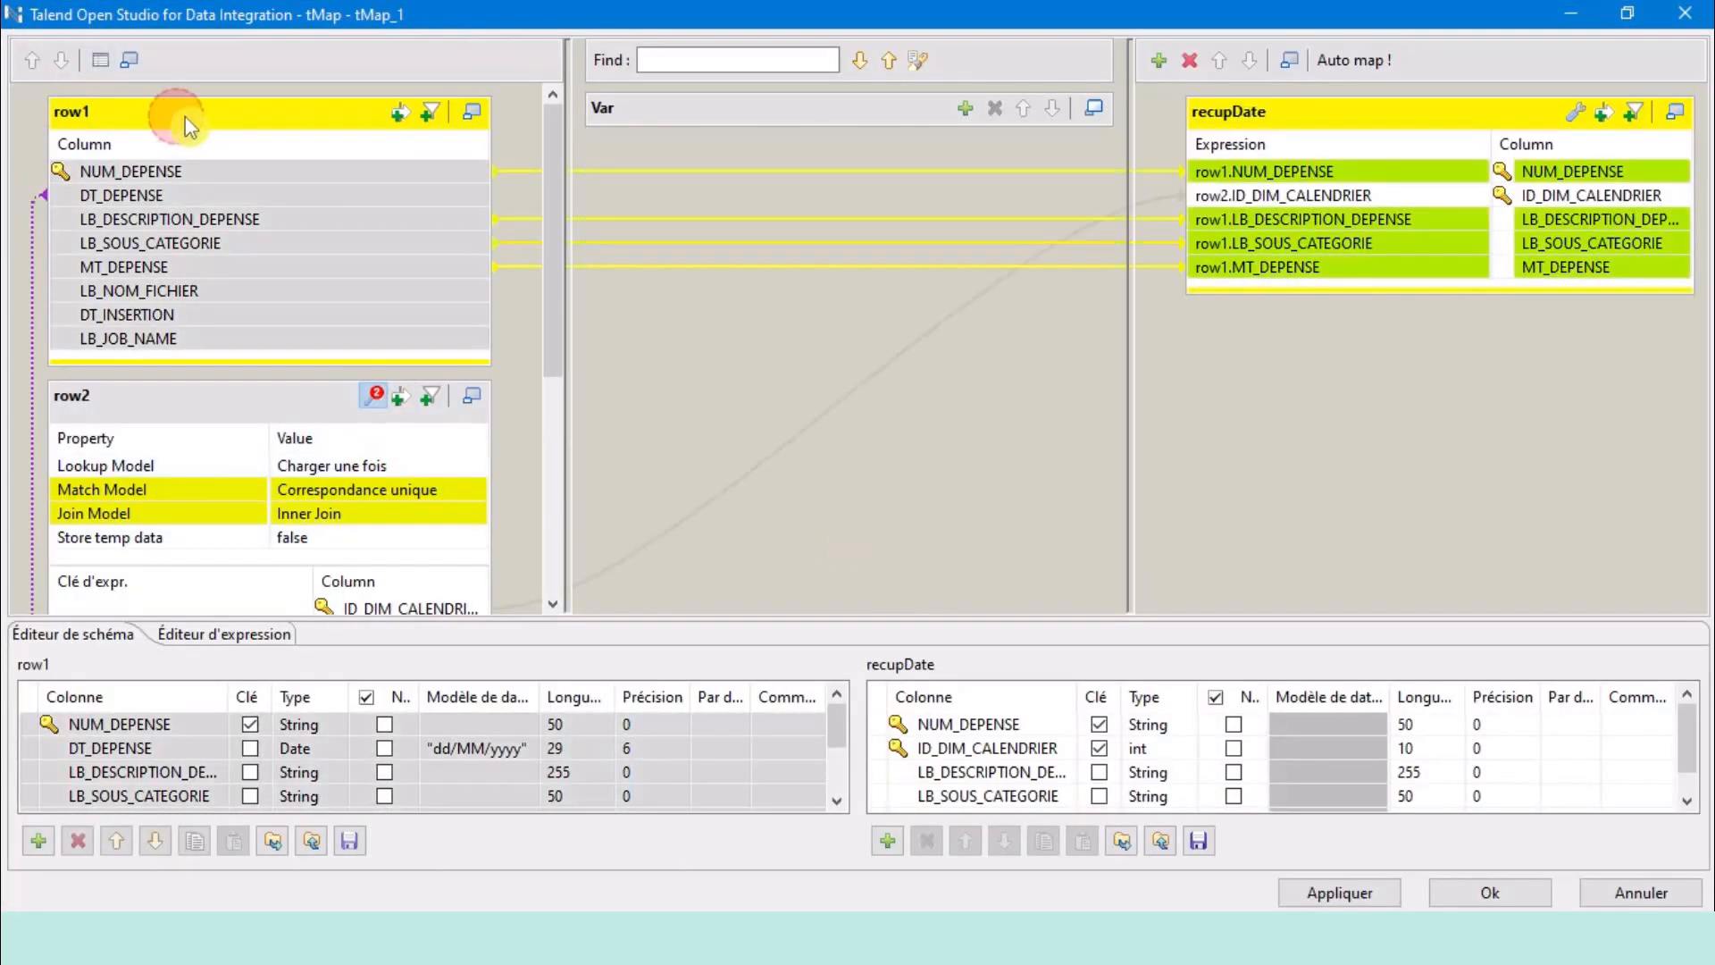
left_click(226, 394)
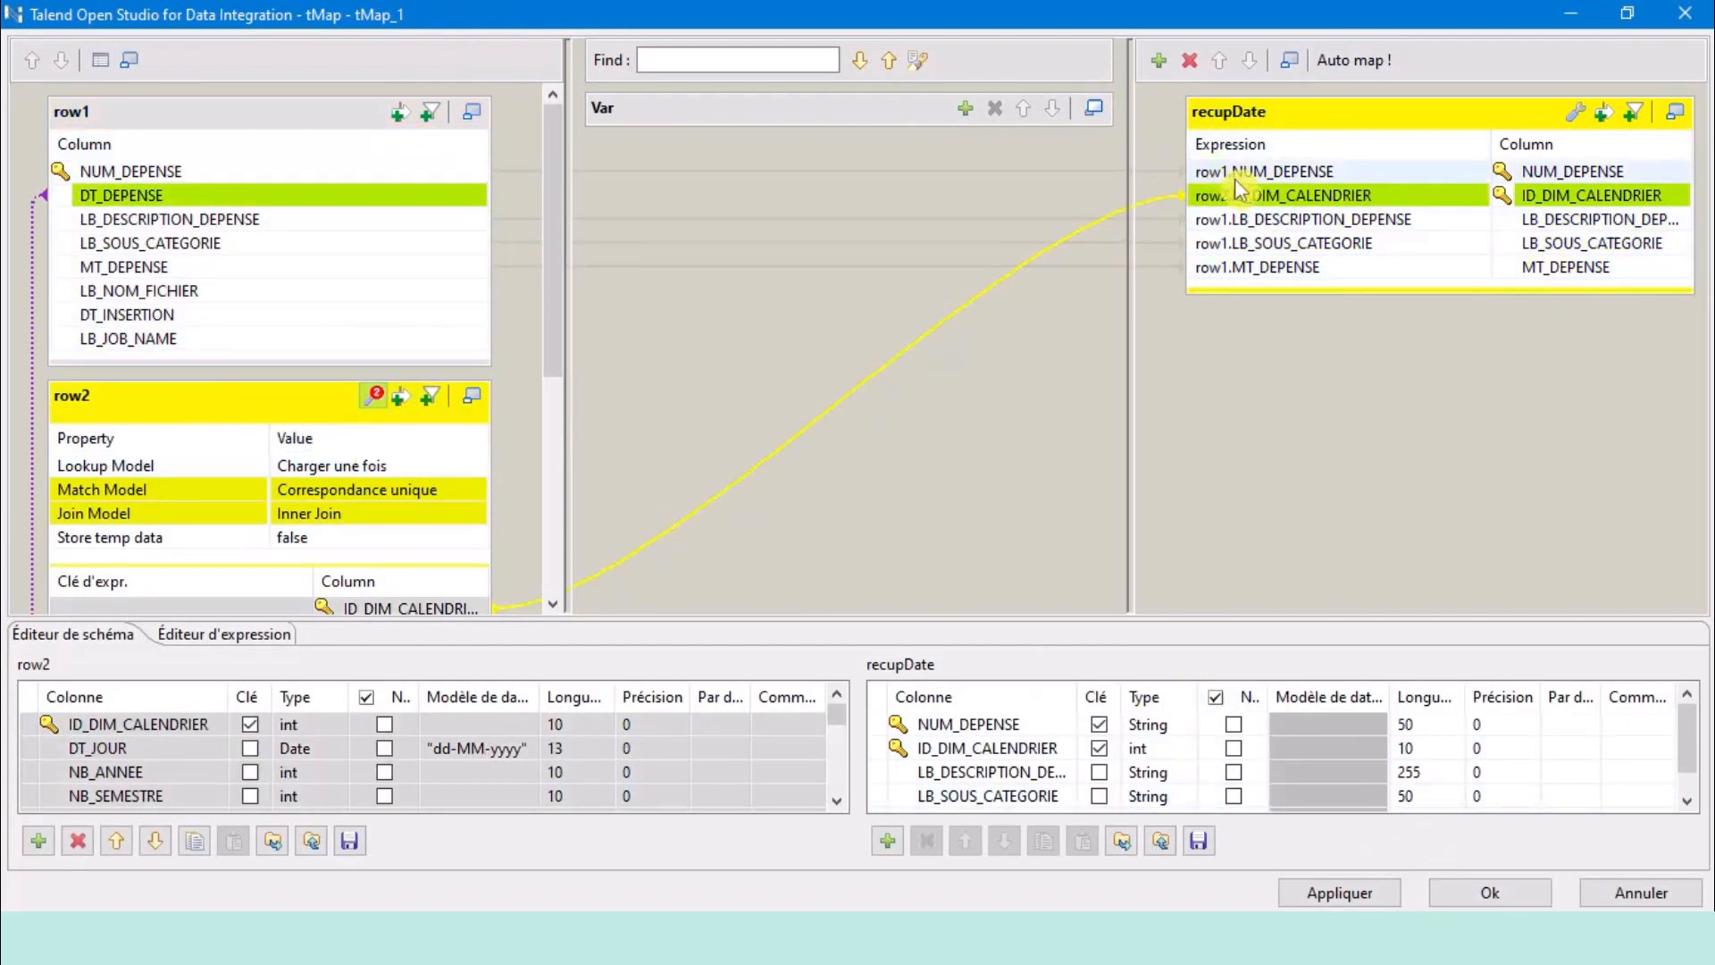
left_click(1490, 893)
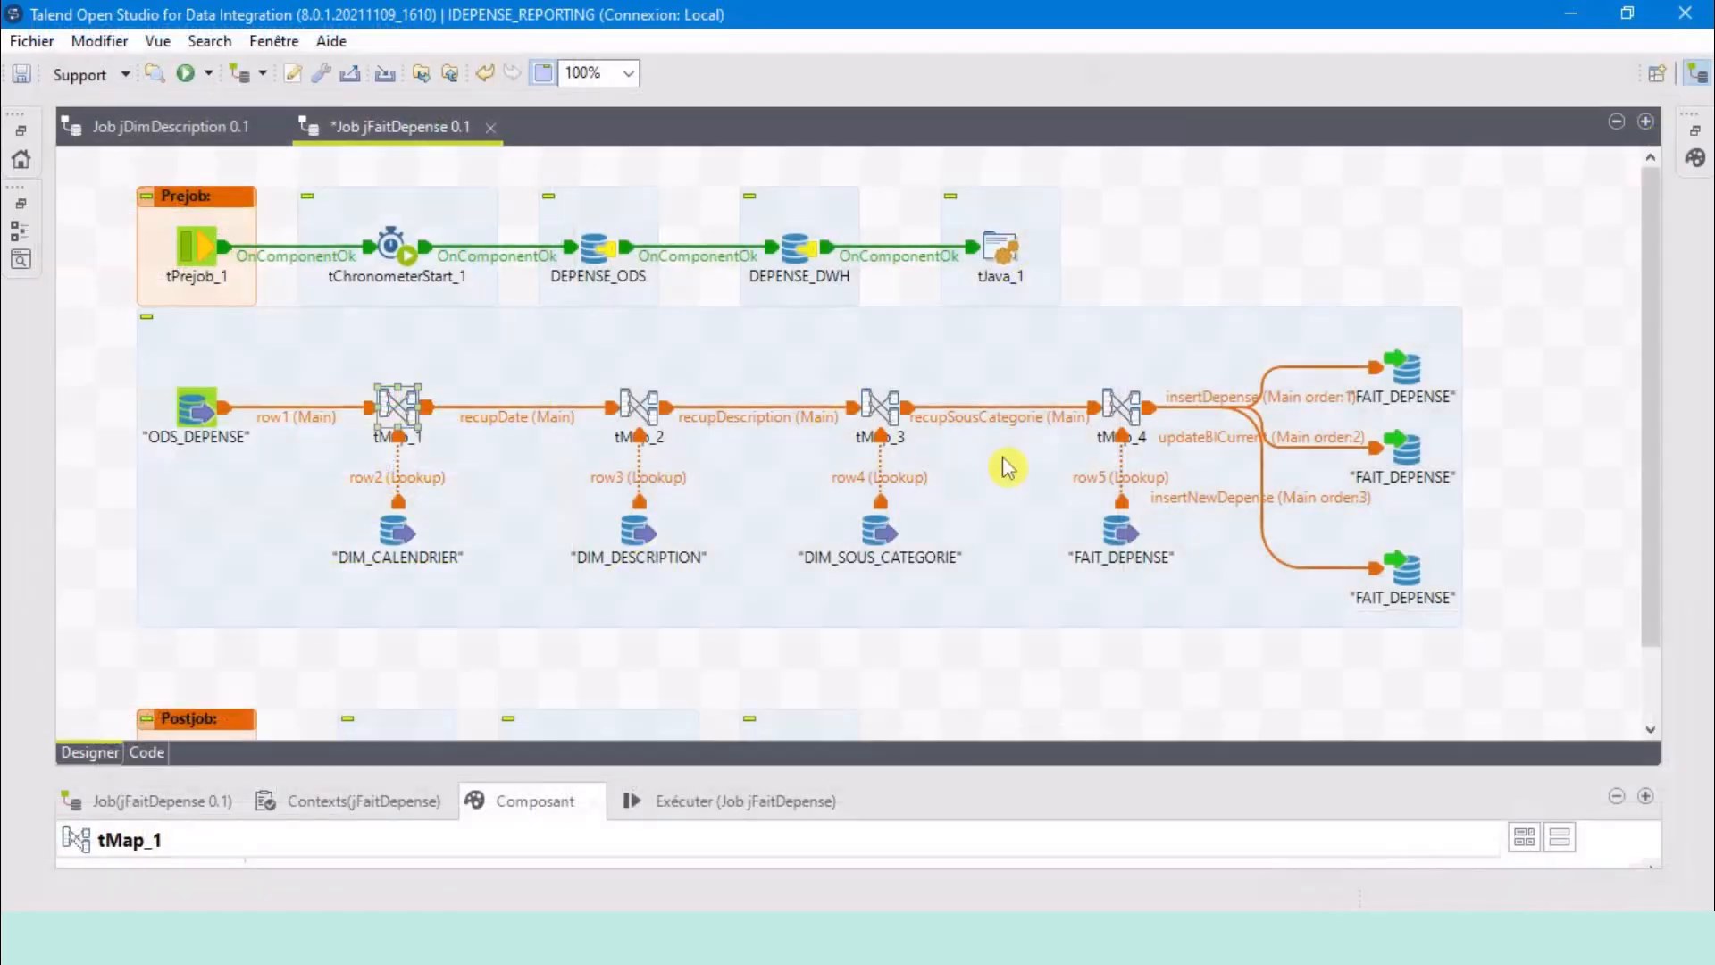
double_click(643, 409)
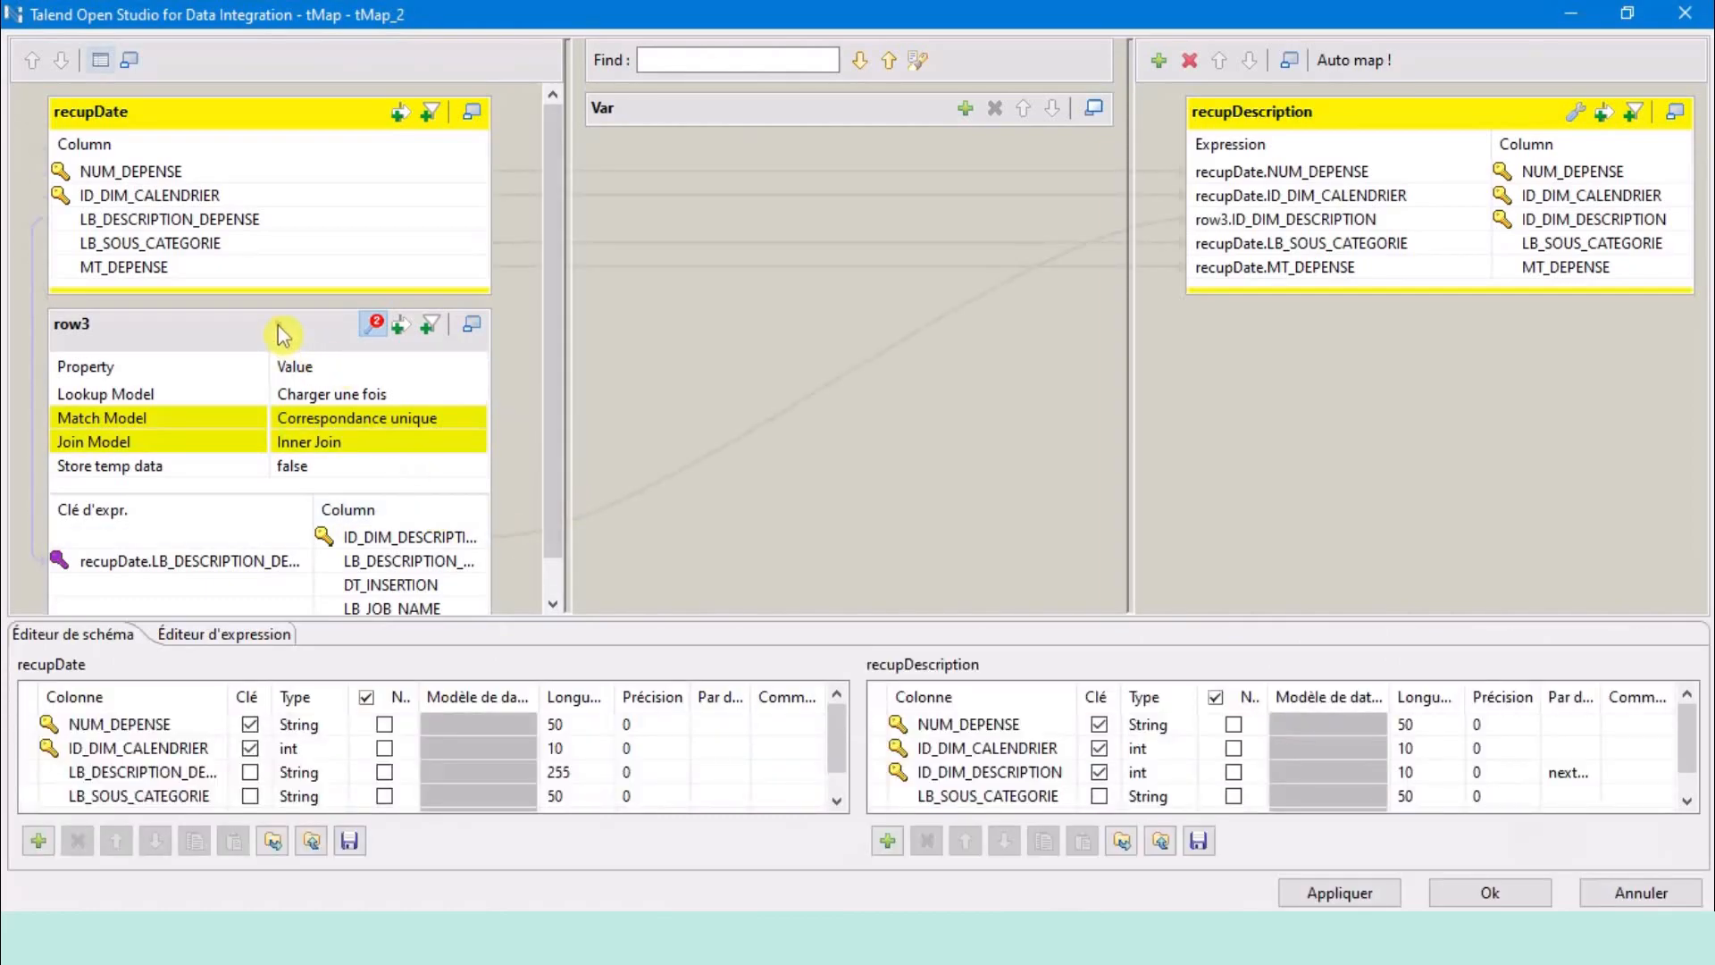
left_click(277, 324)
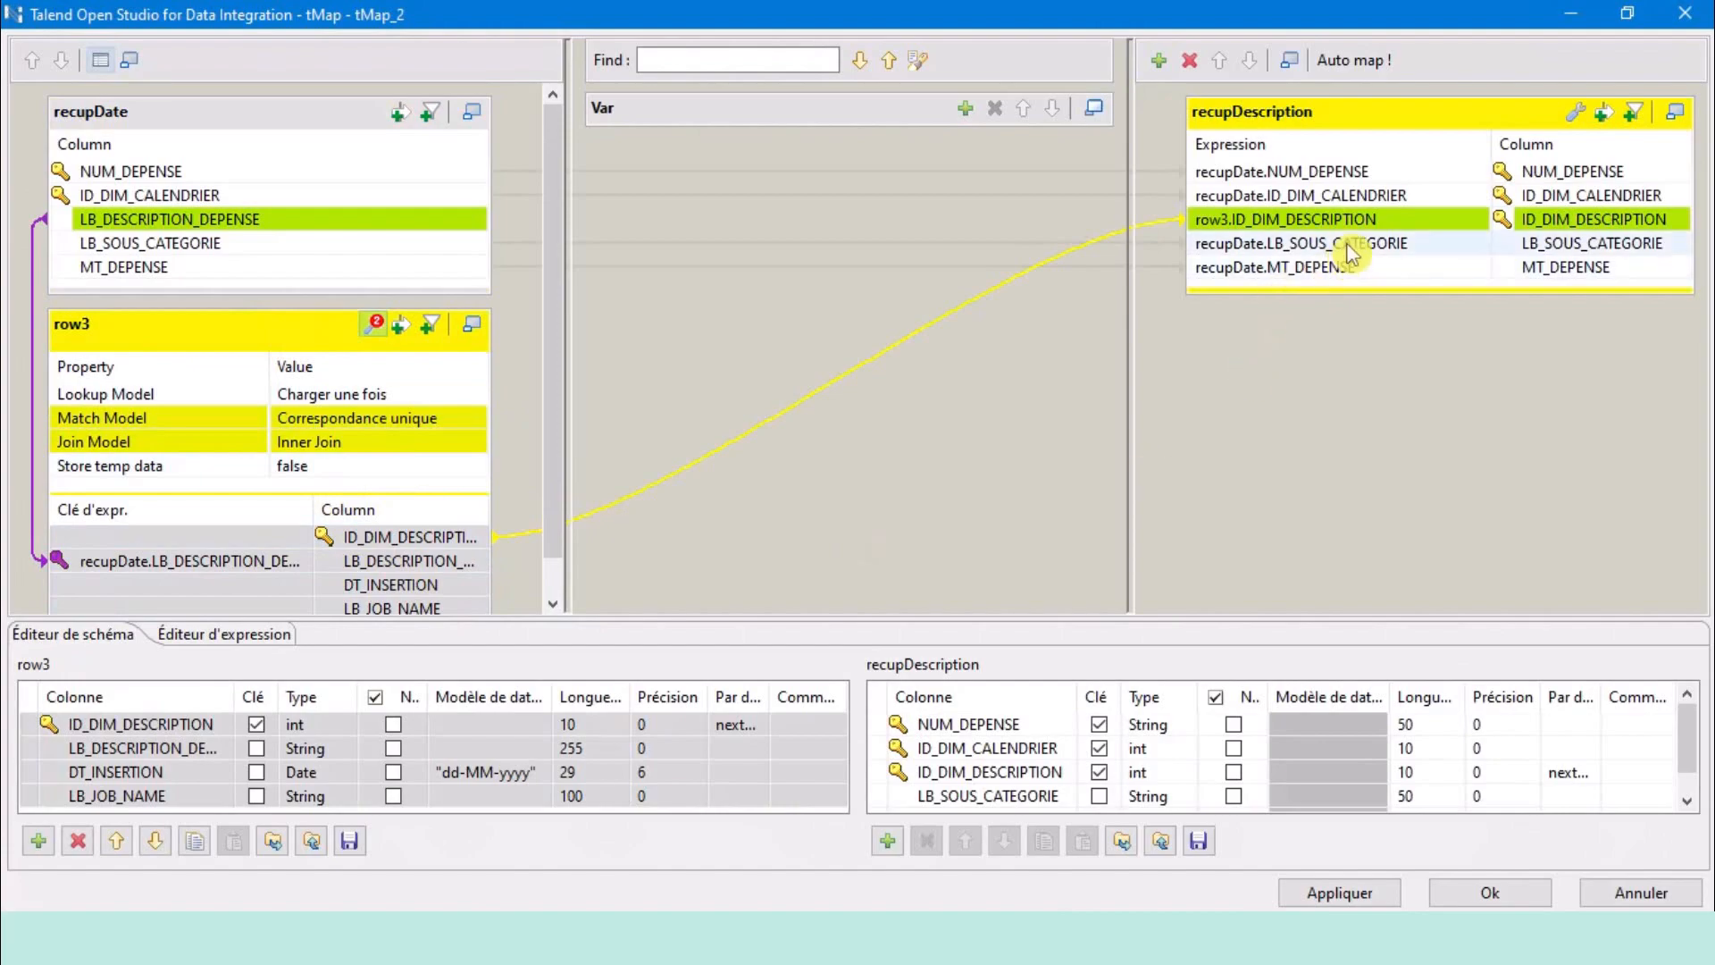
left_click(1492, 894)
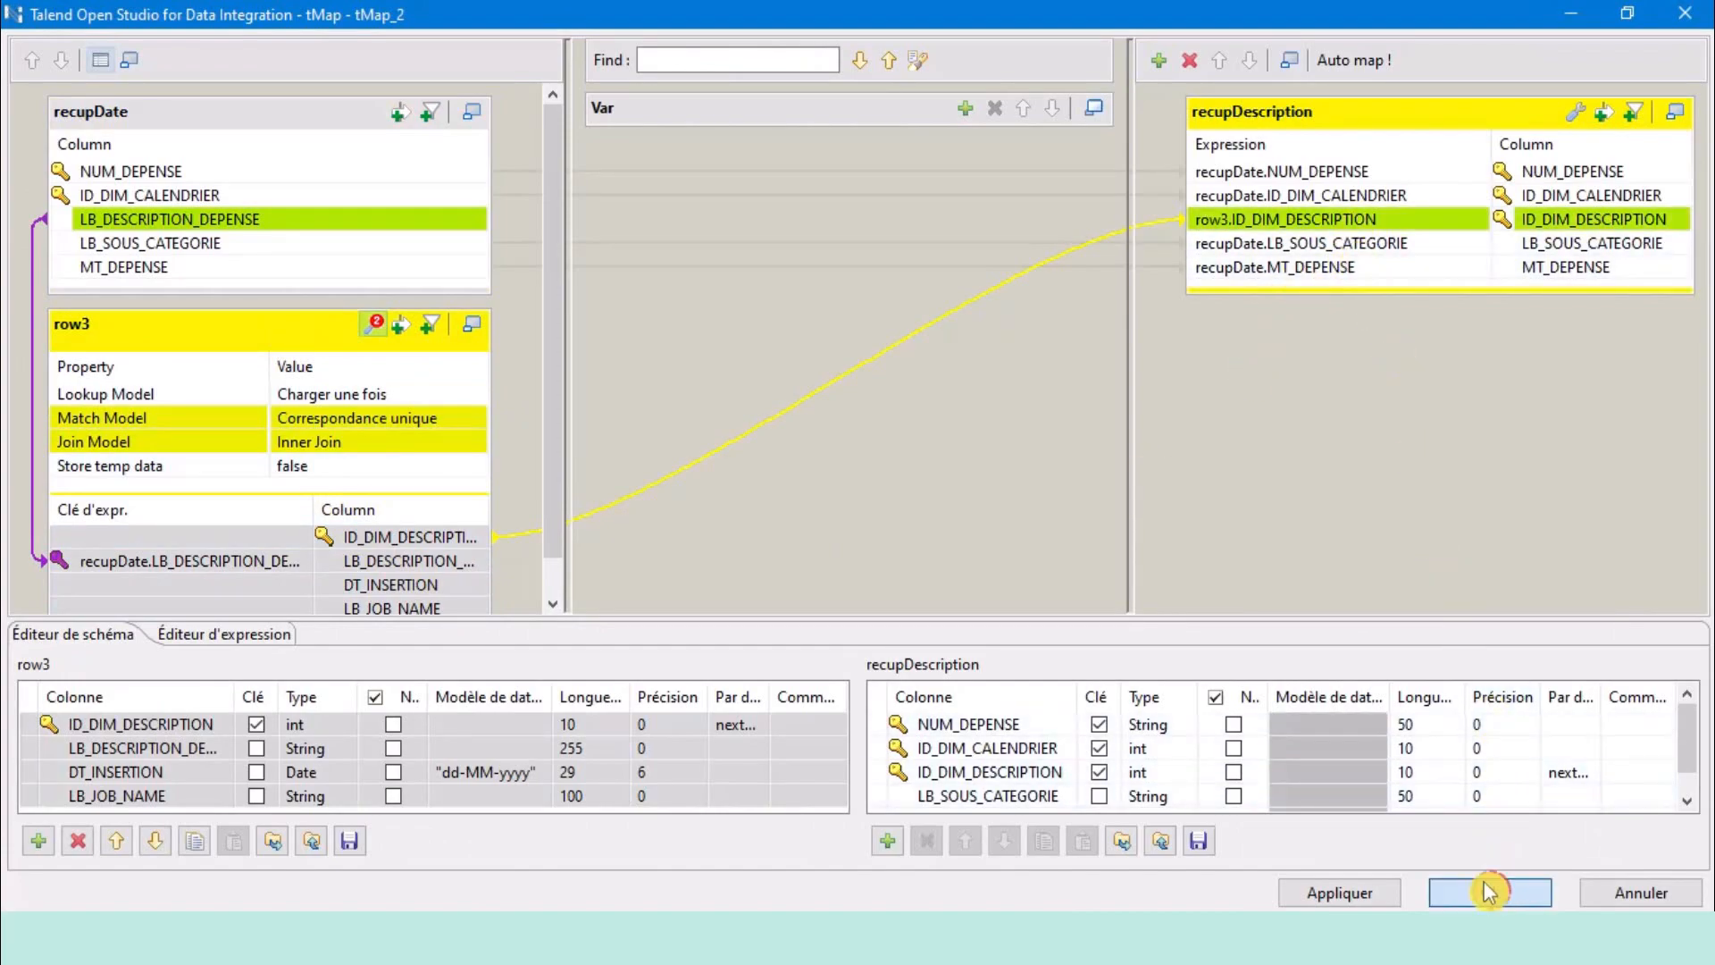
double_click(891, 410)
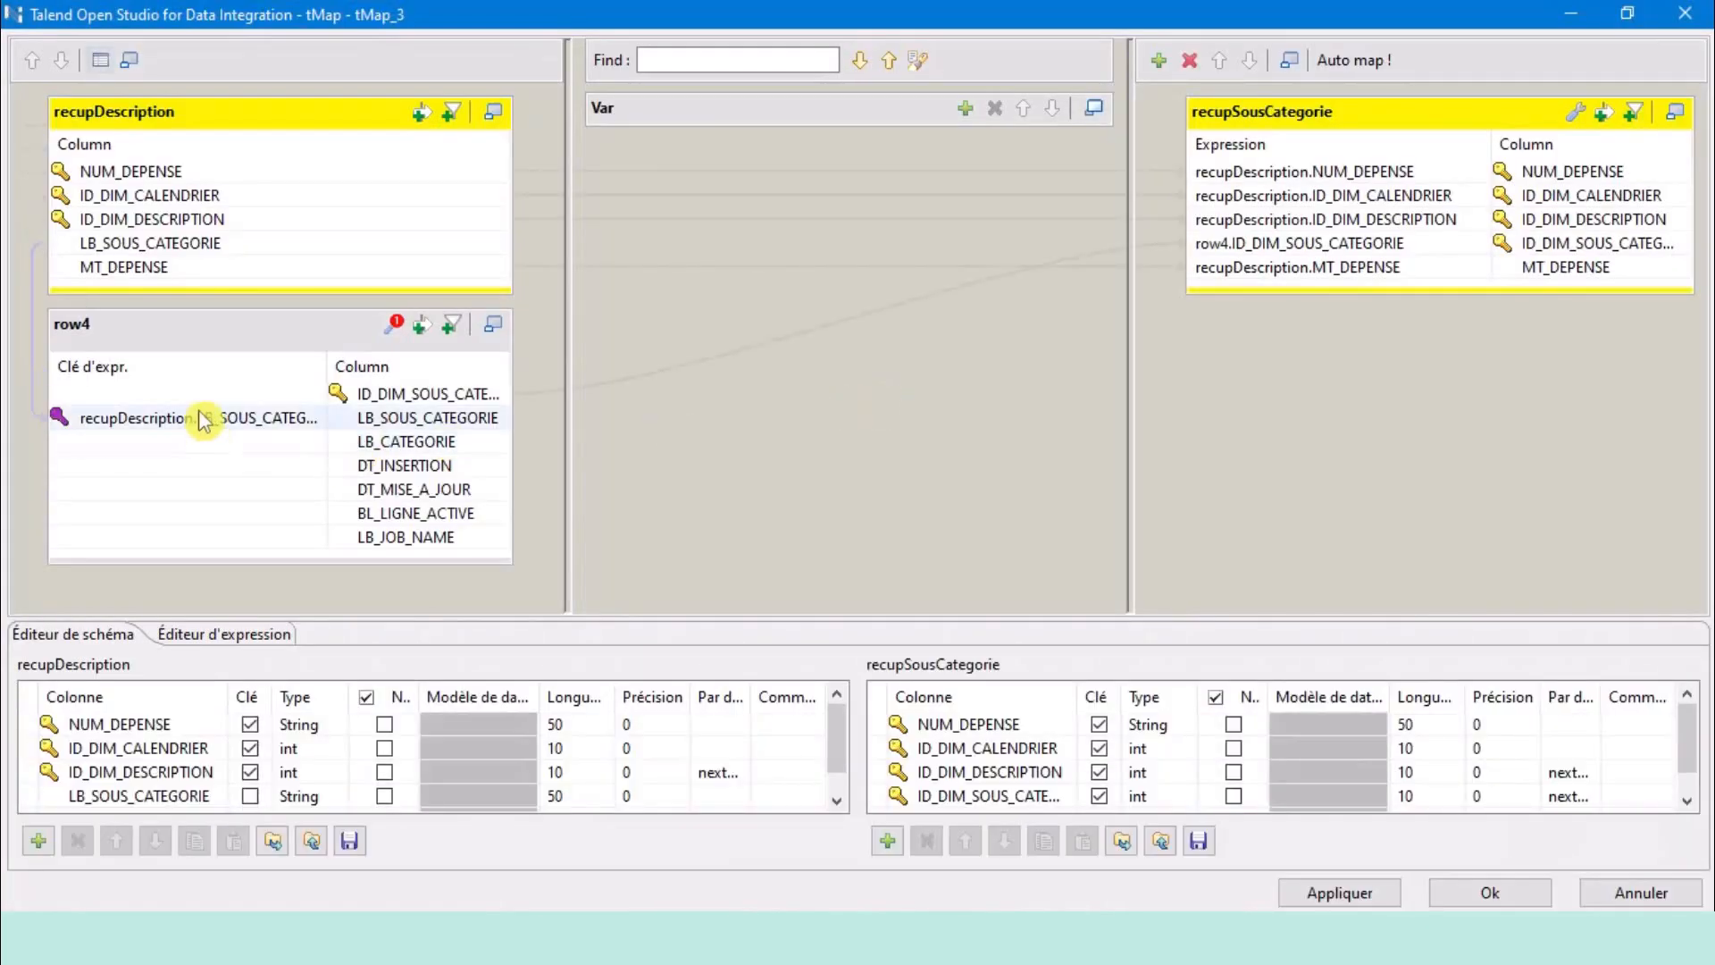
left_click(230, 332)
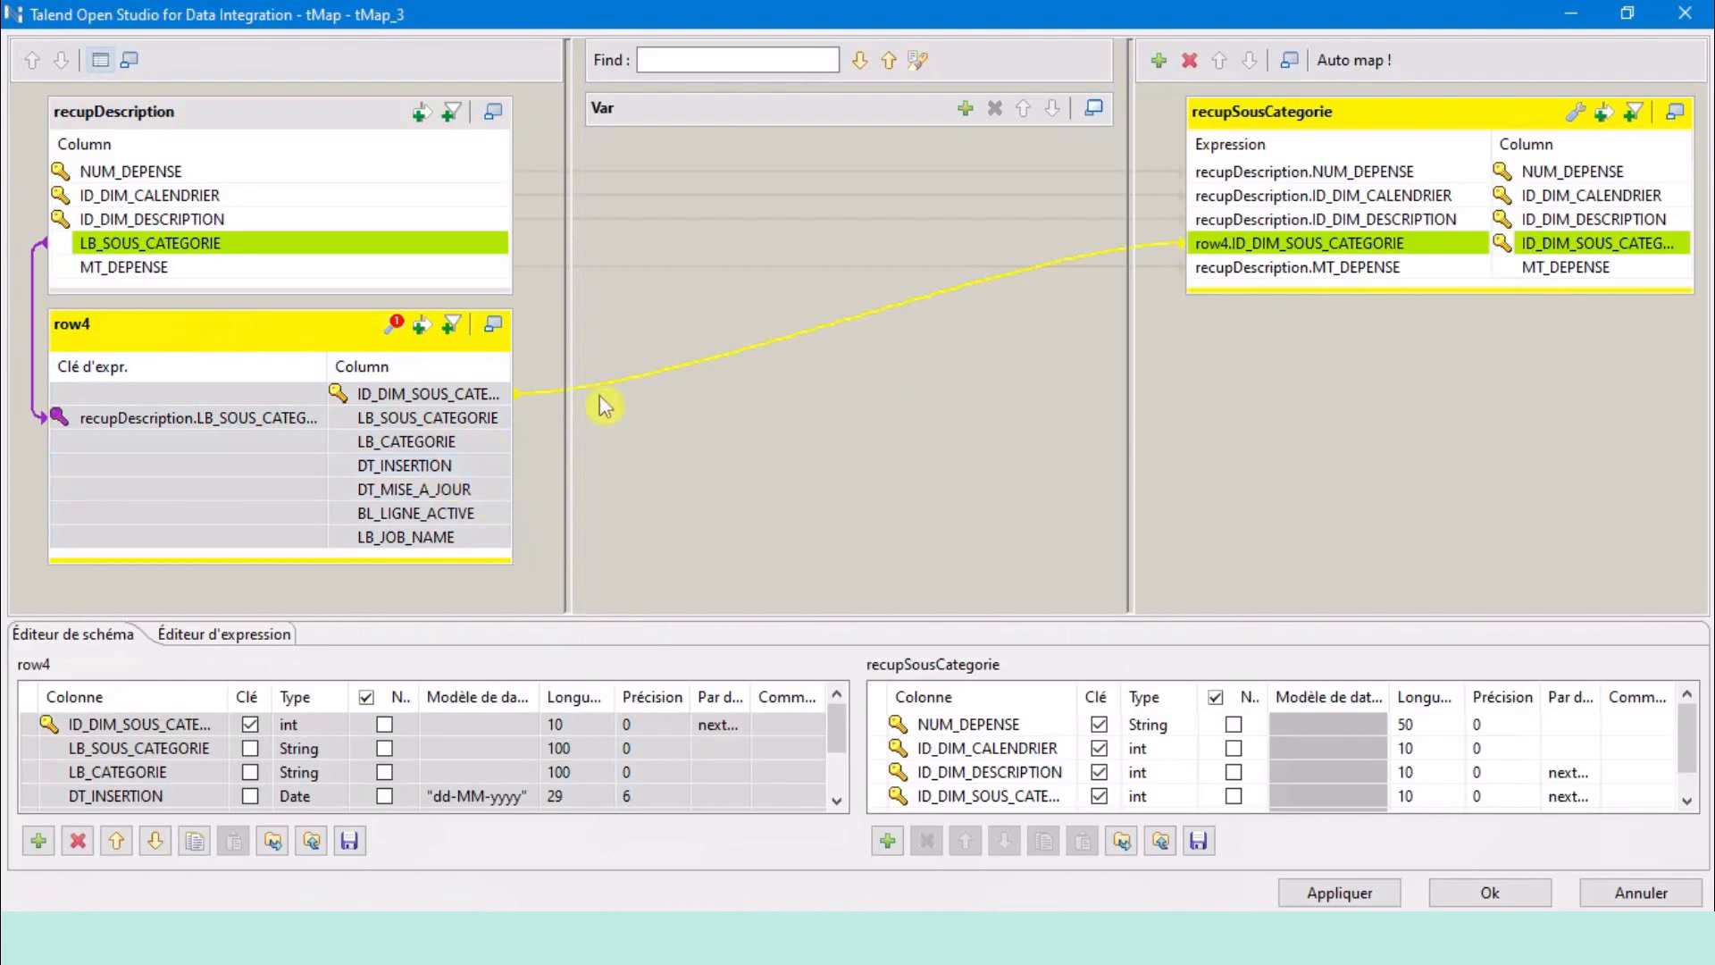
left_click(1489, 893)
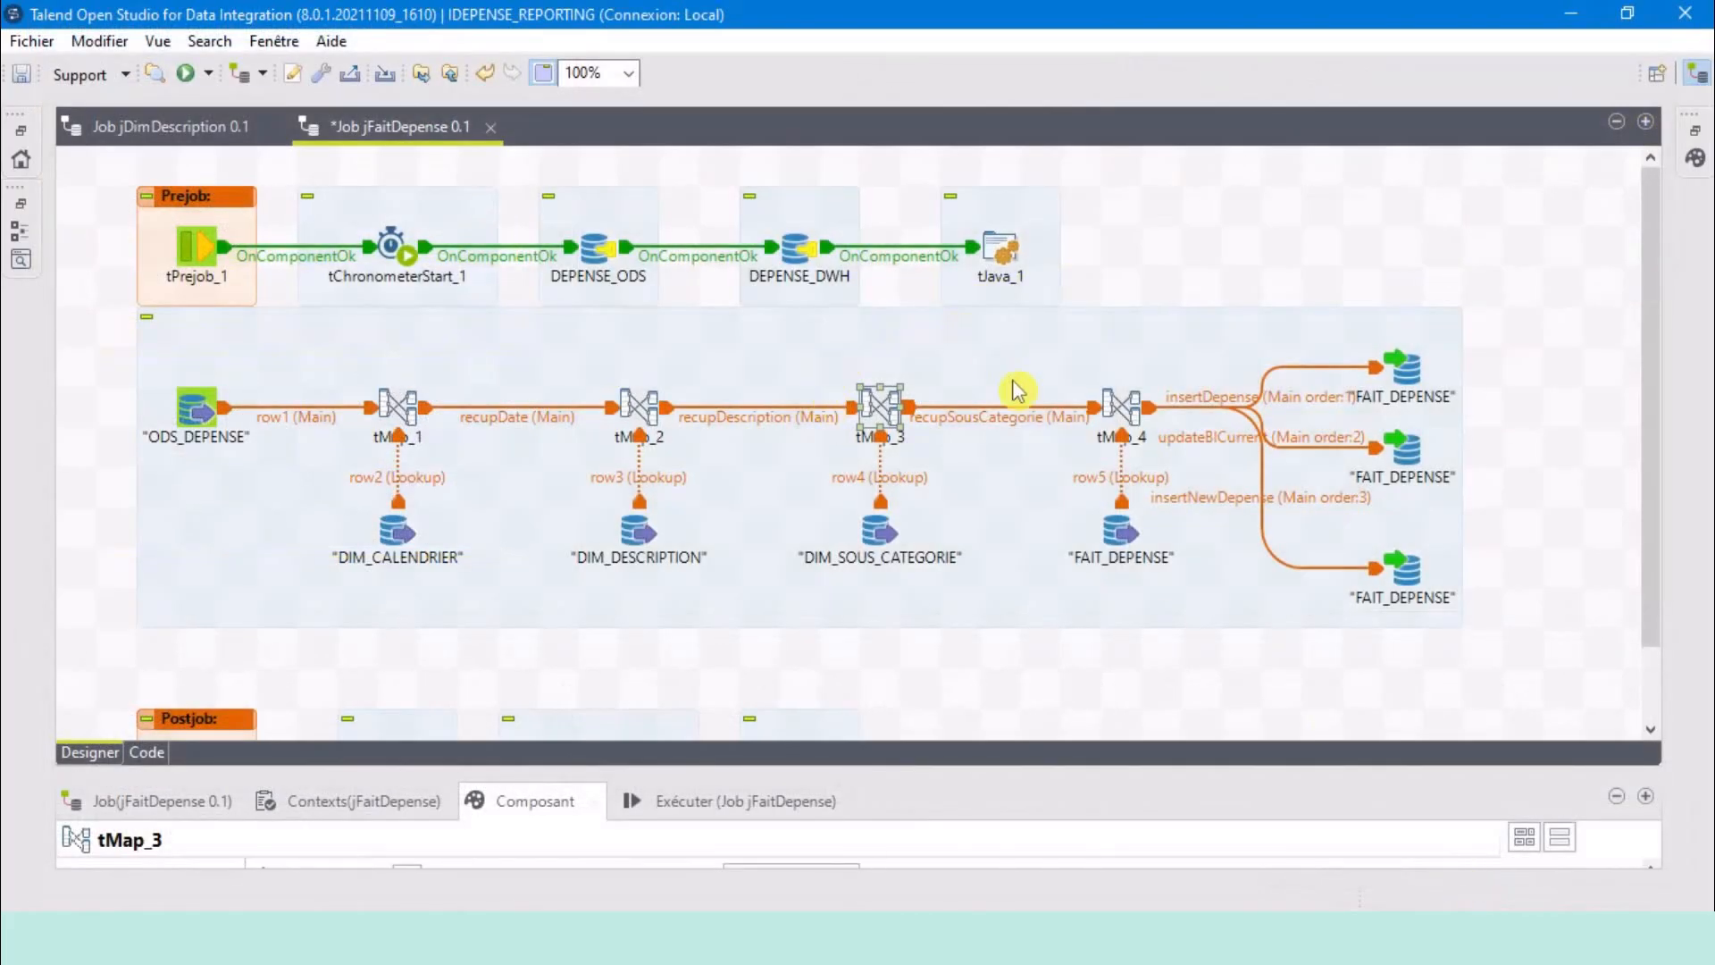
Review tMap_4's NUM_DEPENSE join with row5, insertDepense's inner join reject setting, and the updateBICurrent and insertNewDepense outputs.
double_click(1122, 411)
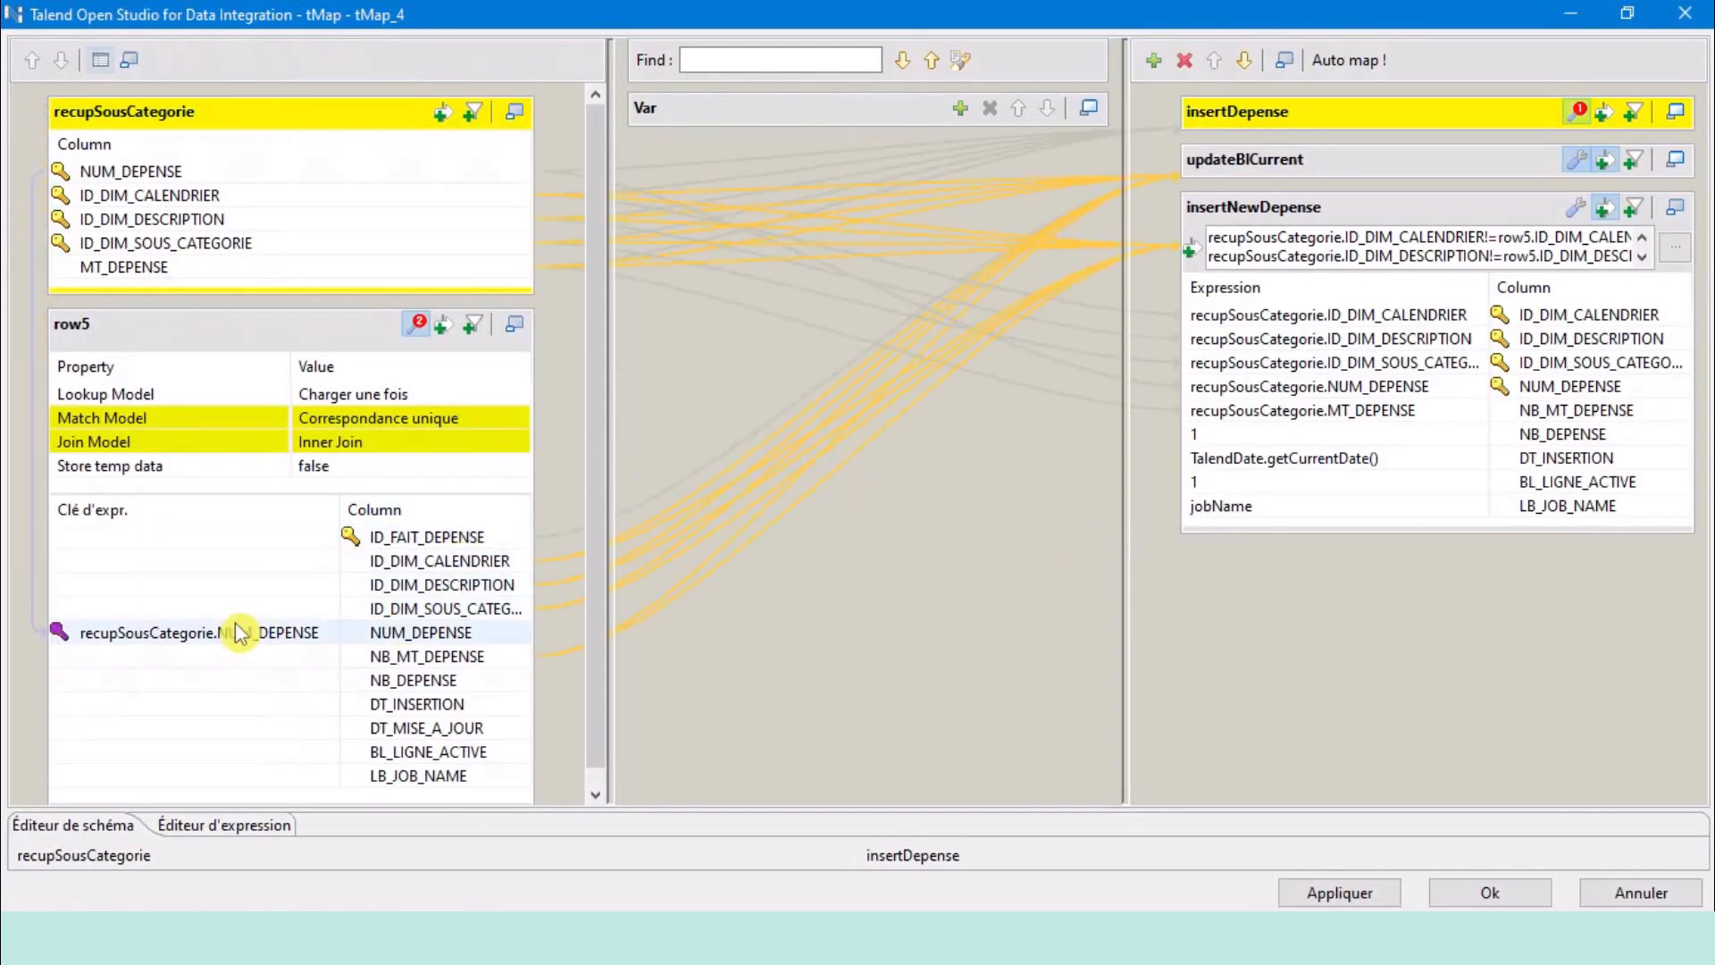
left_click(240, 633)
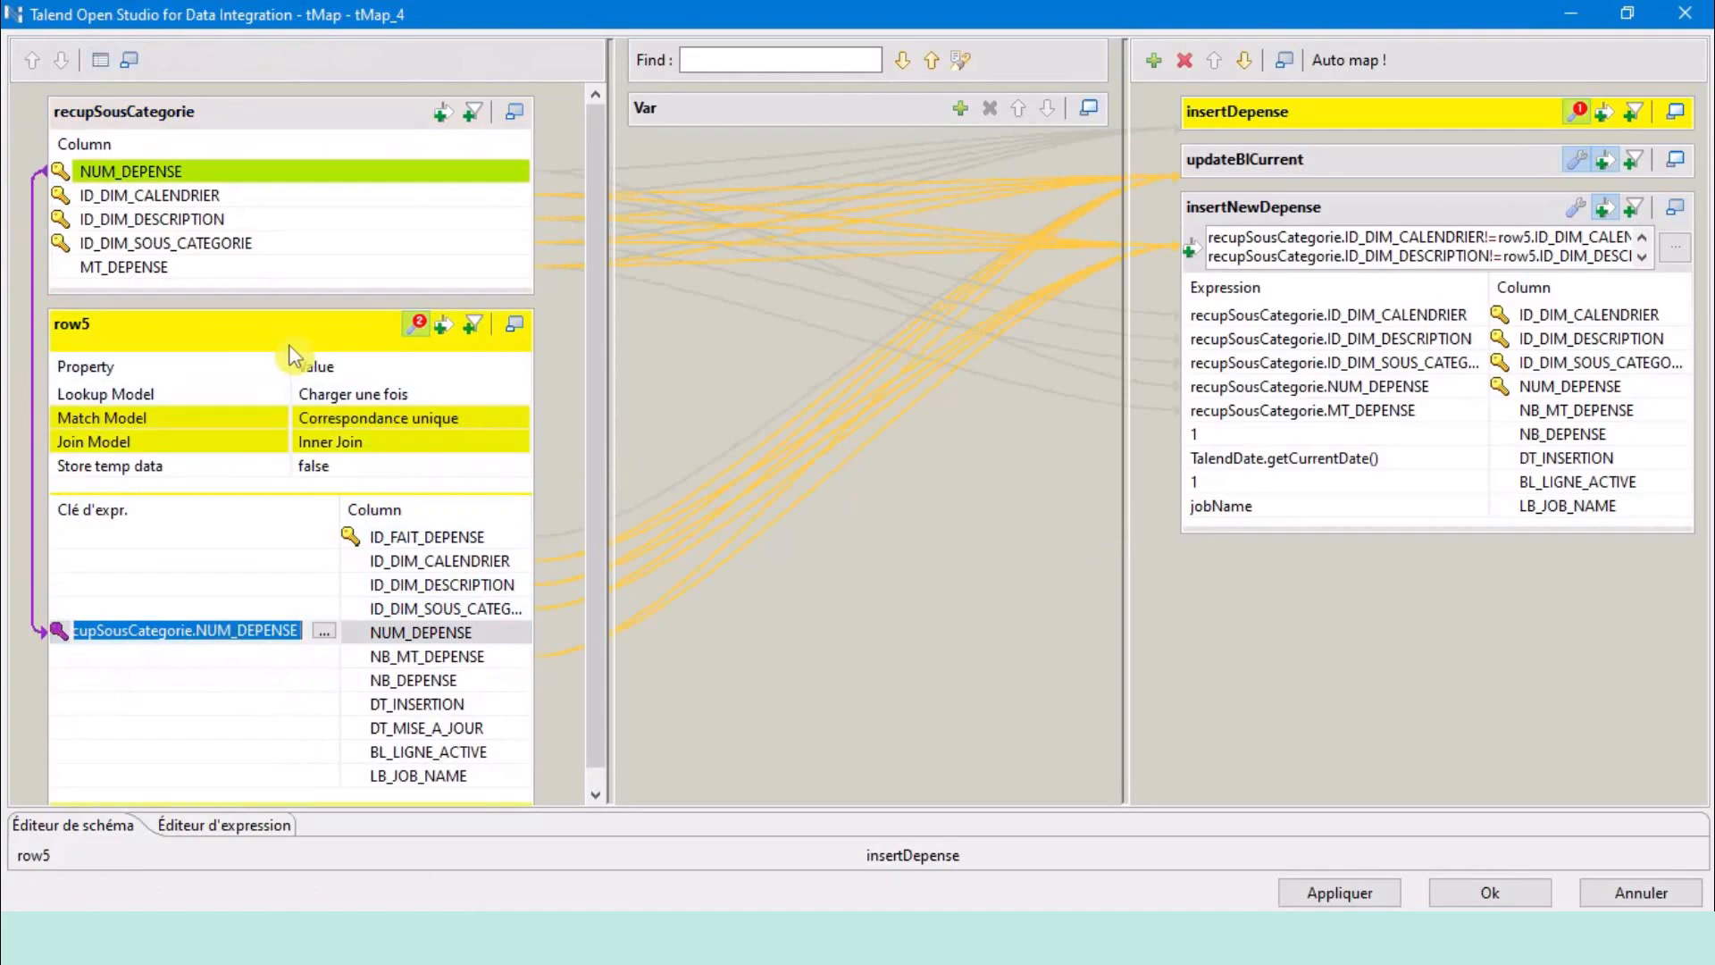
left_click(1578, 111)
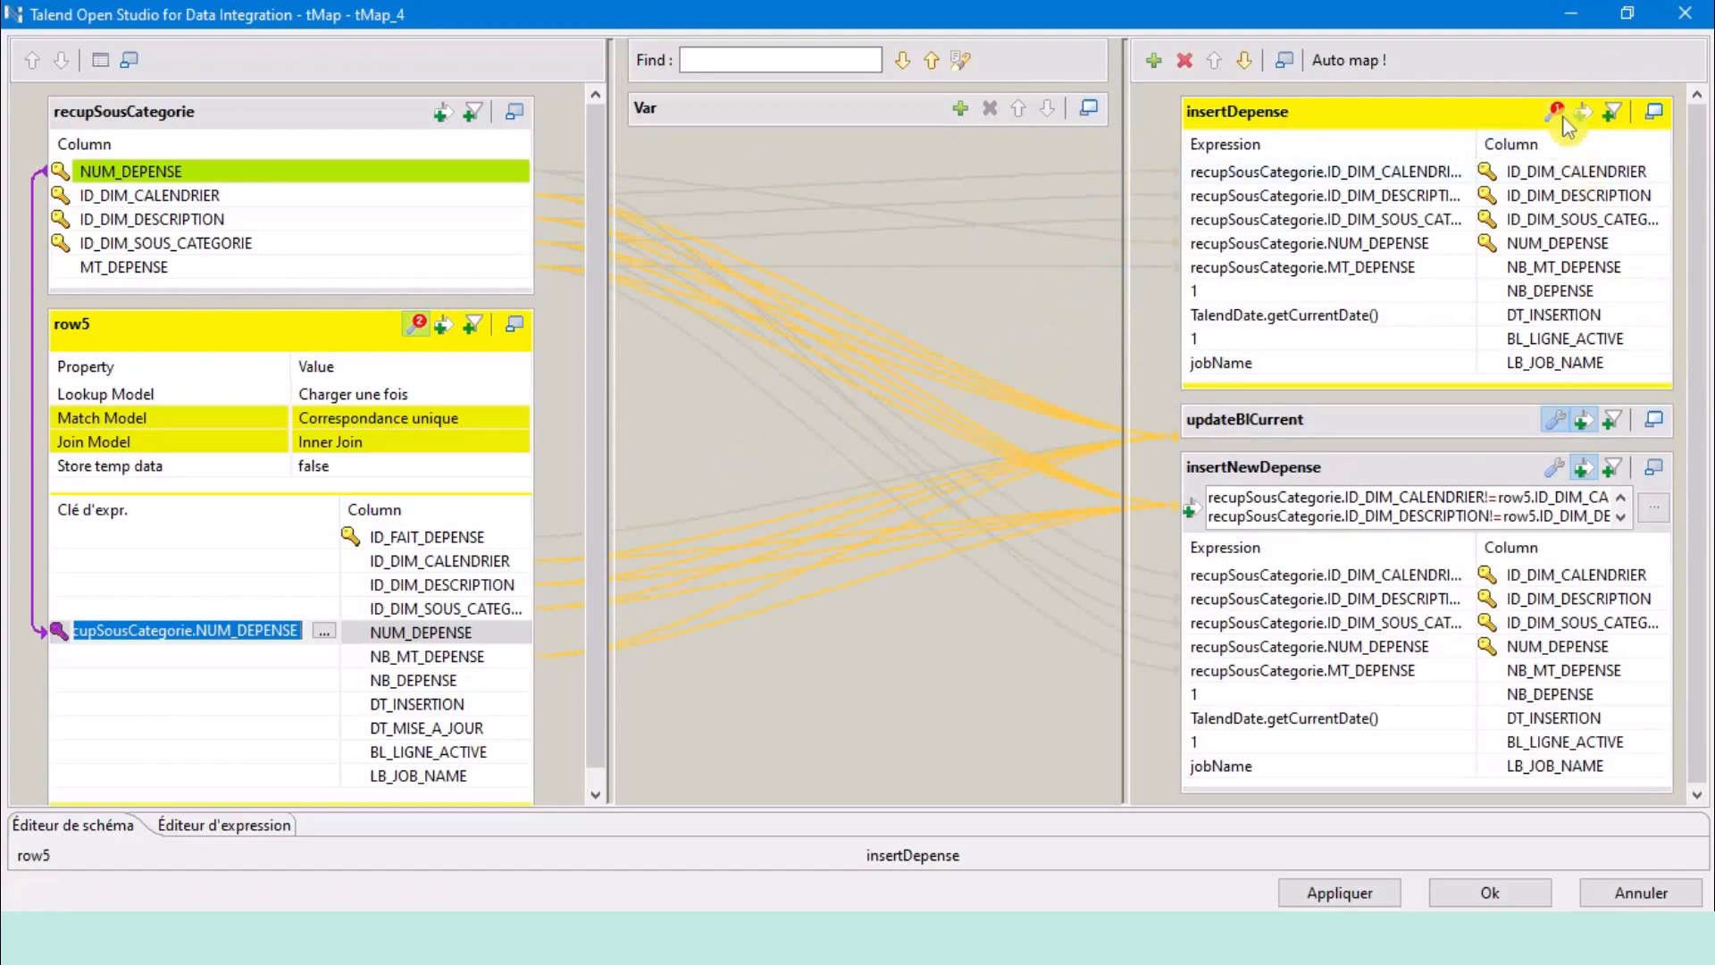
left_click(1556, 111)
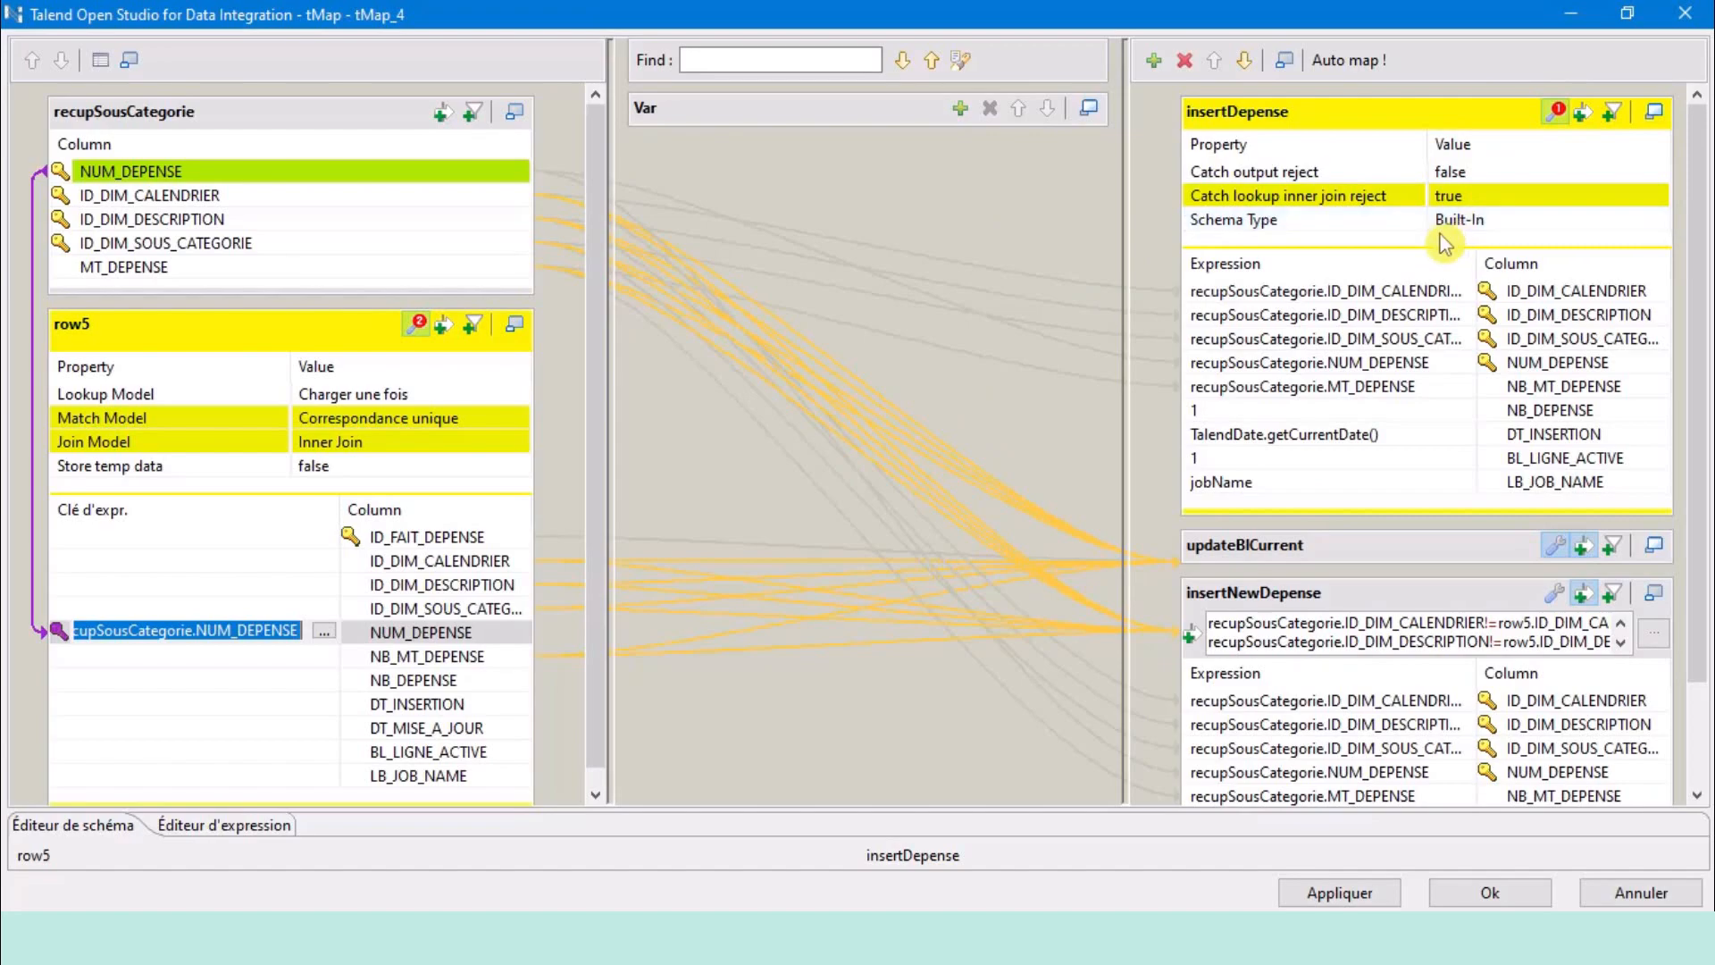
left_click(1364, 547)
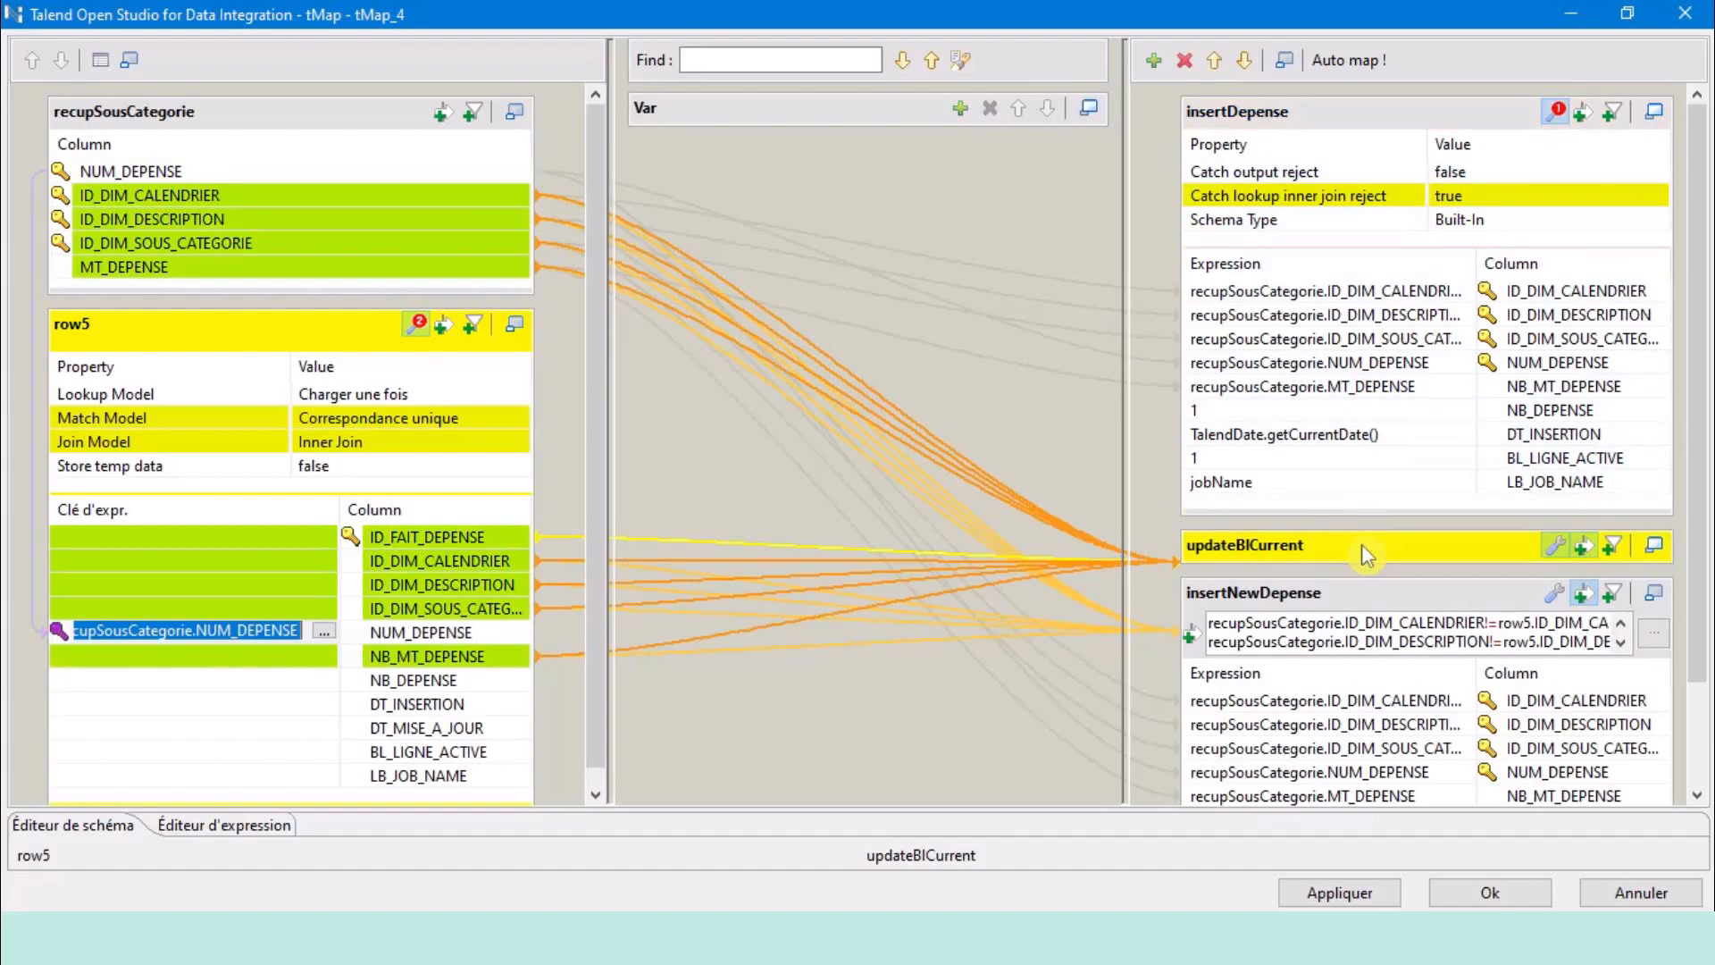
scroll(1362, 544, "down", 3)
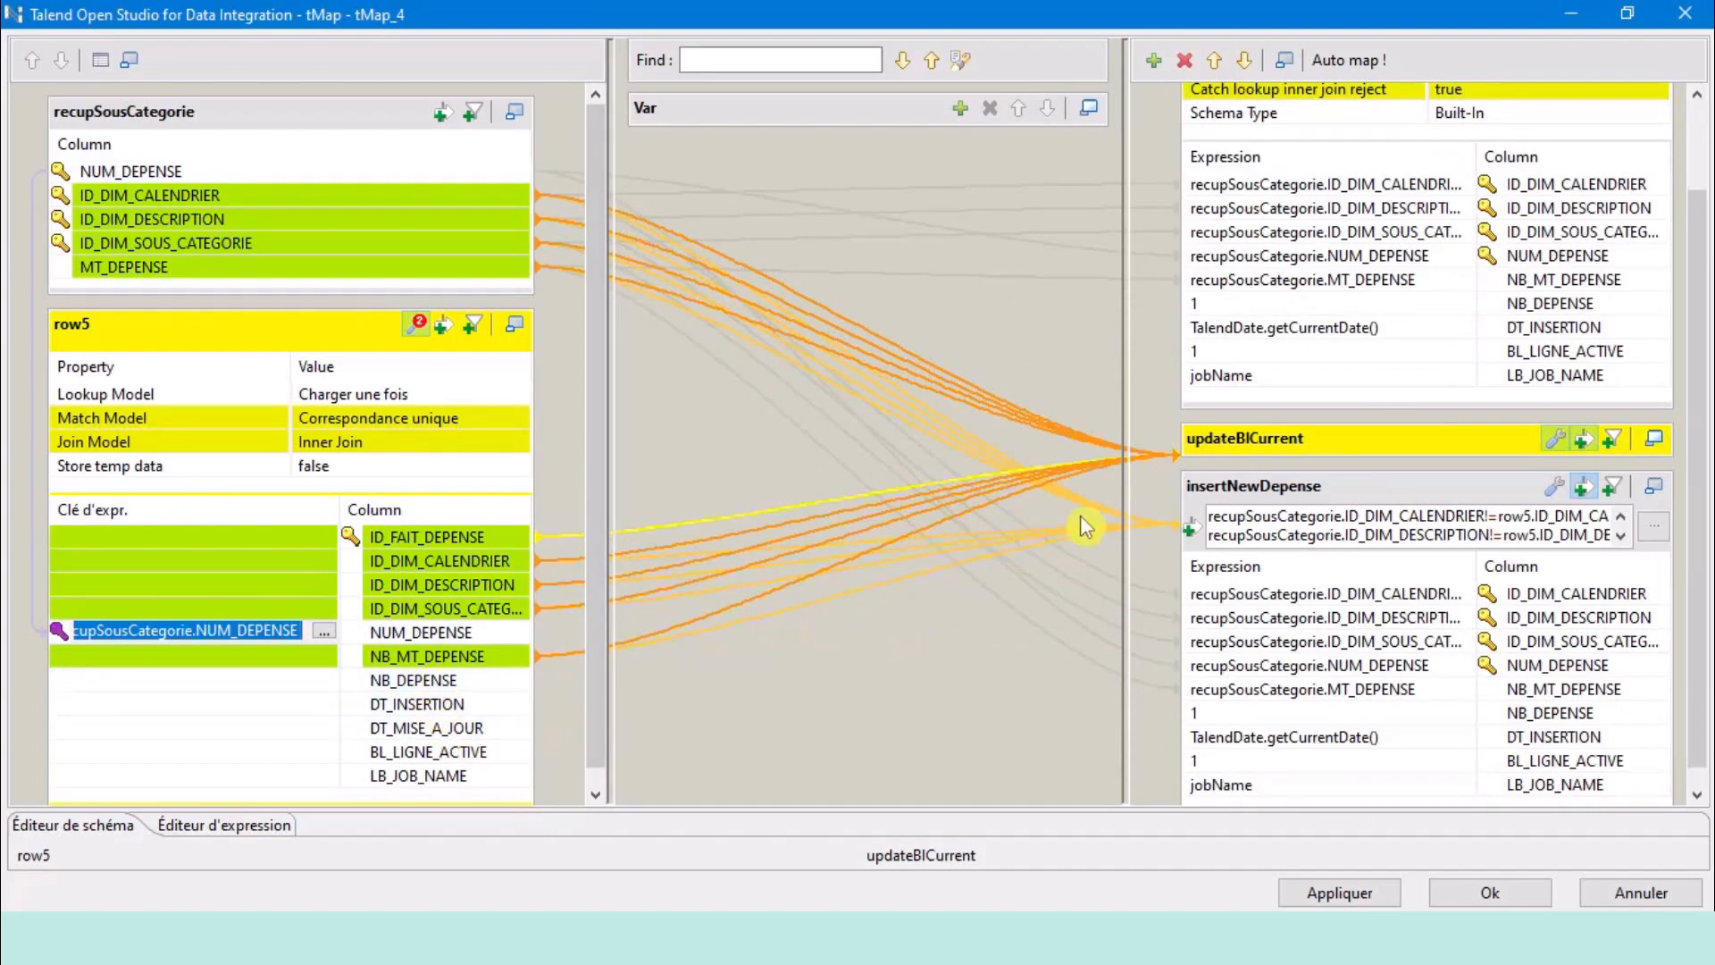
left_click(1364, 486)
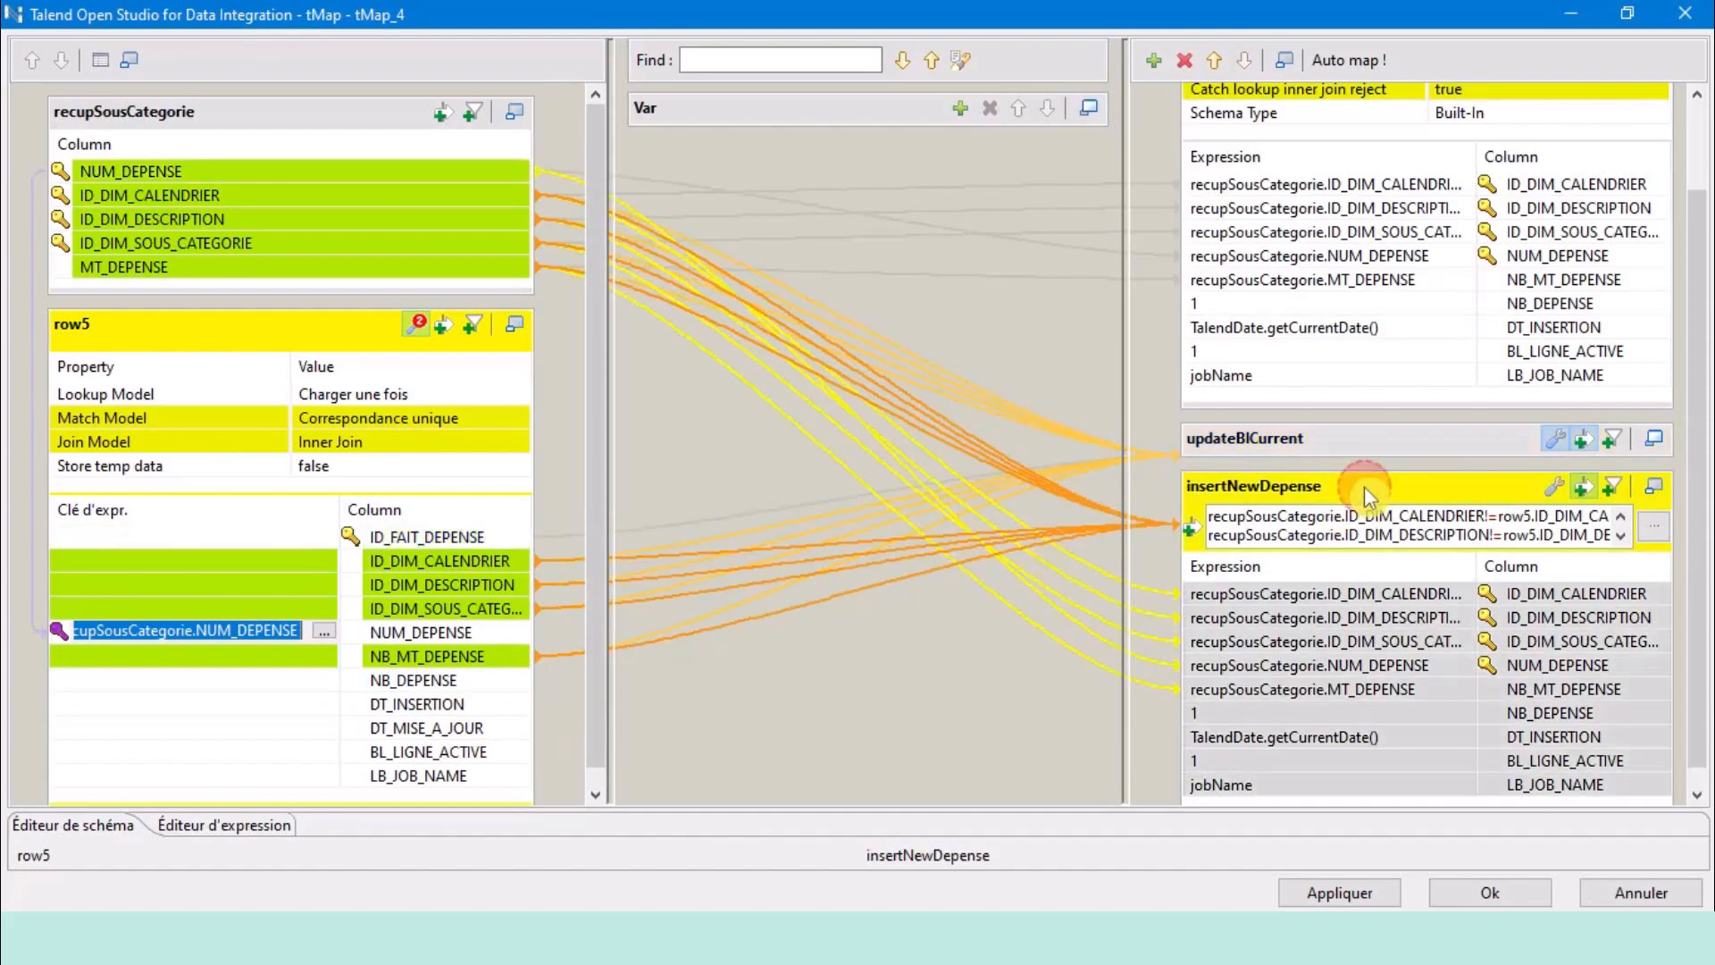
left_click(1493, 893)
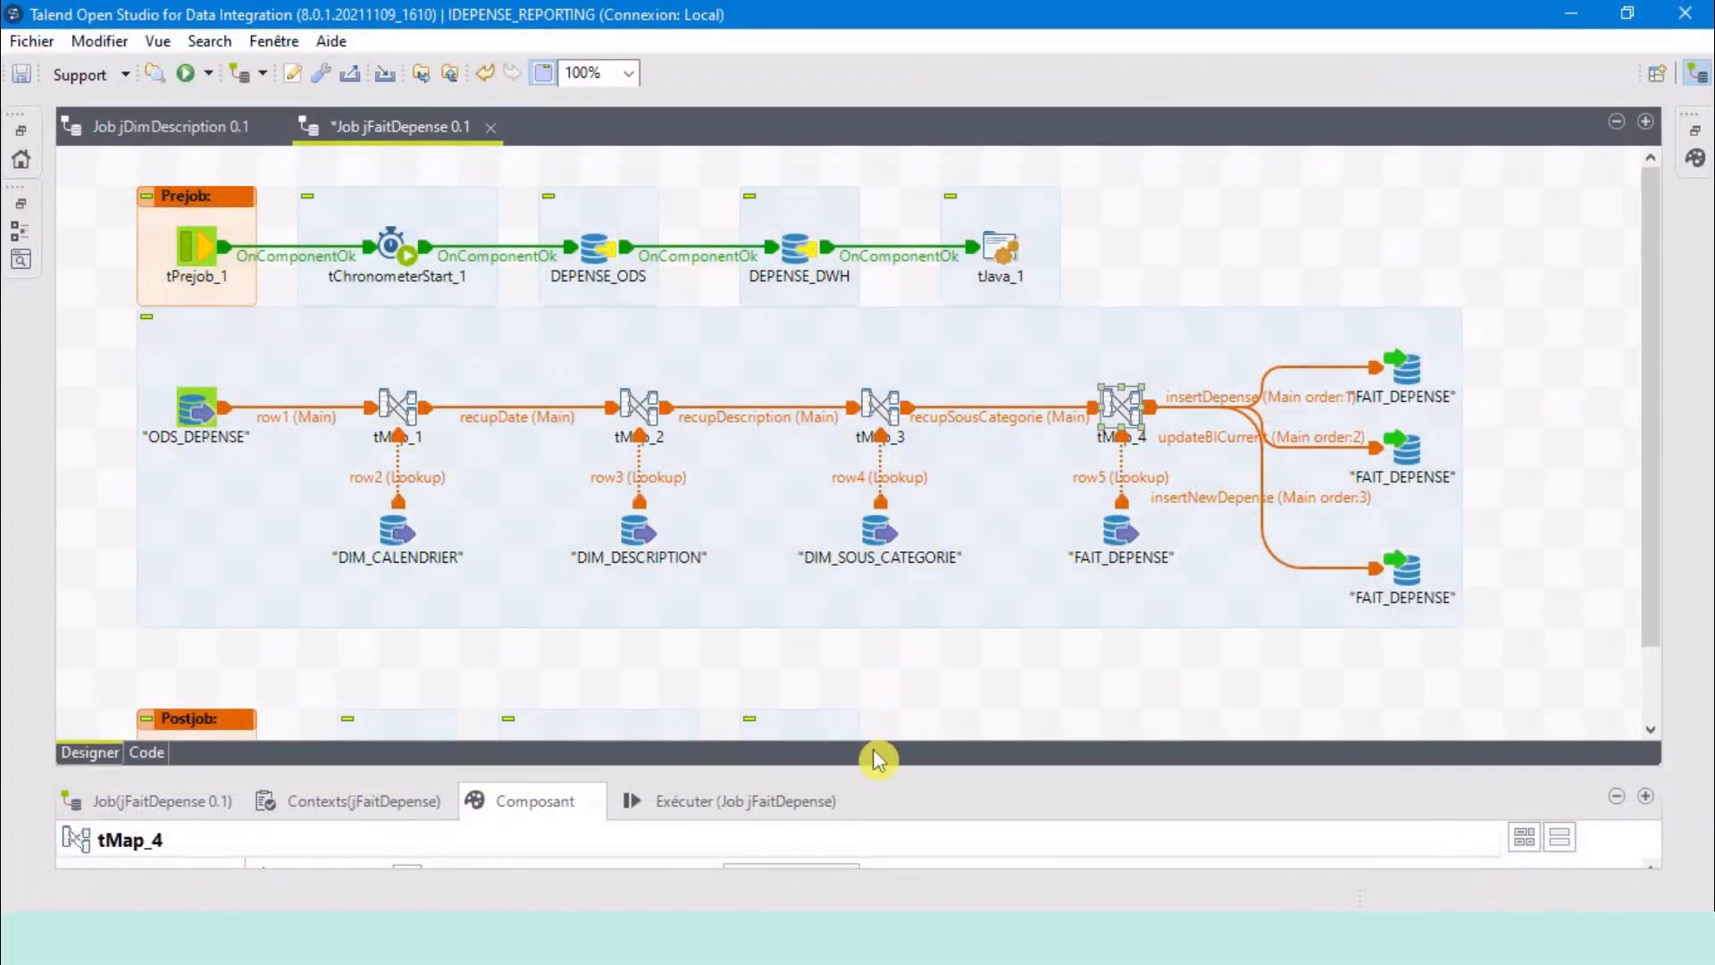
Run the jFaitDepense job and check the row flow from ODS_DEPENSE to the insertDepense target component.
left_click(684, 801)
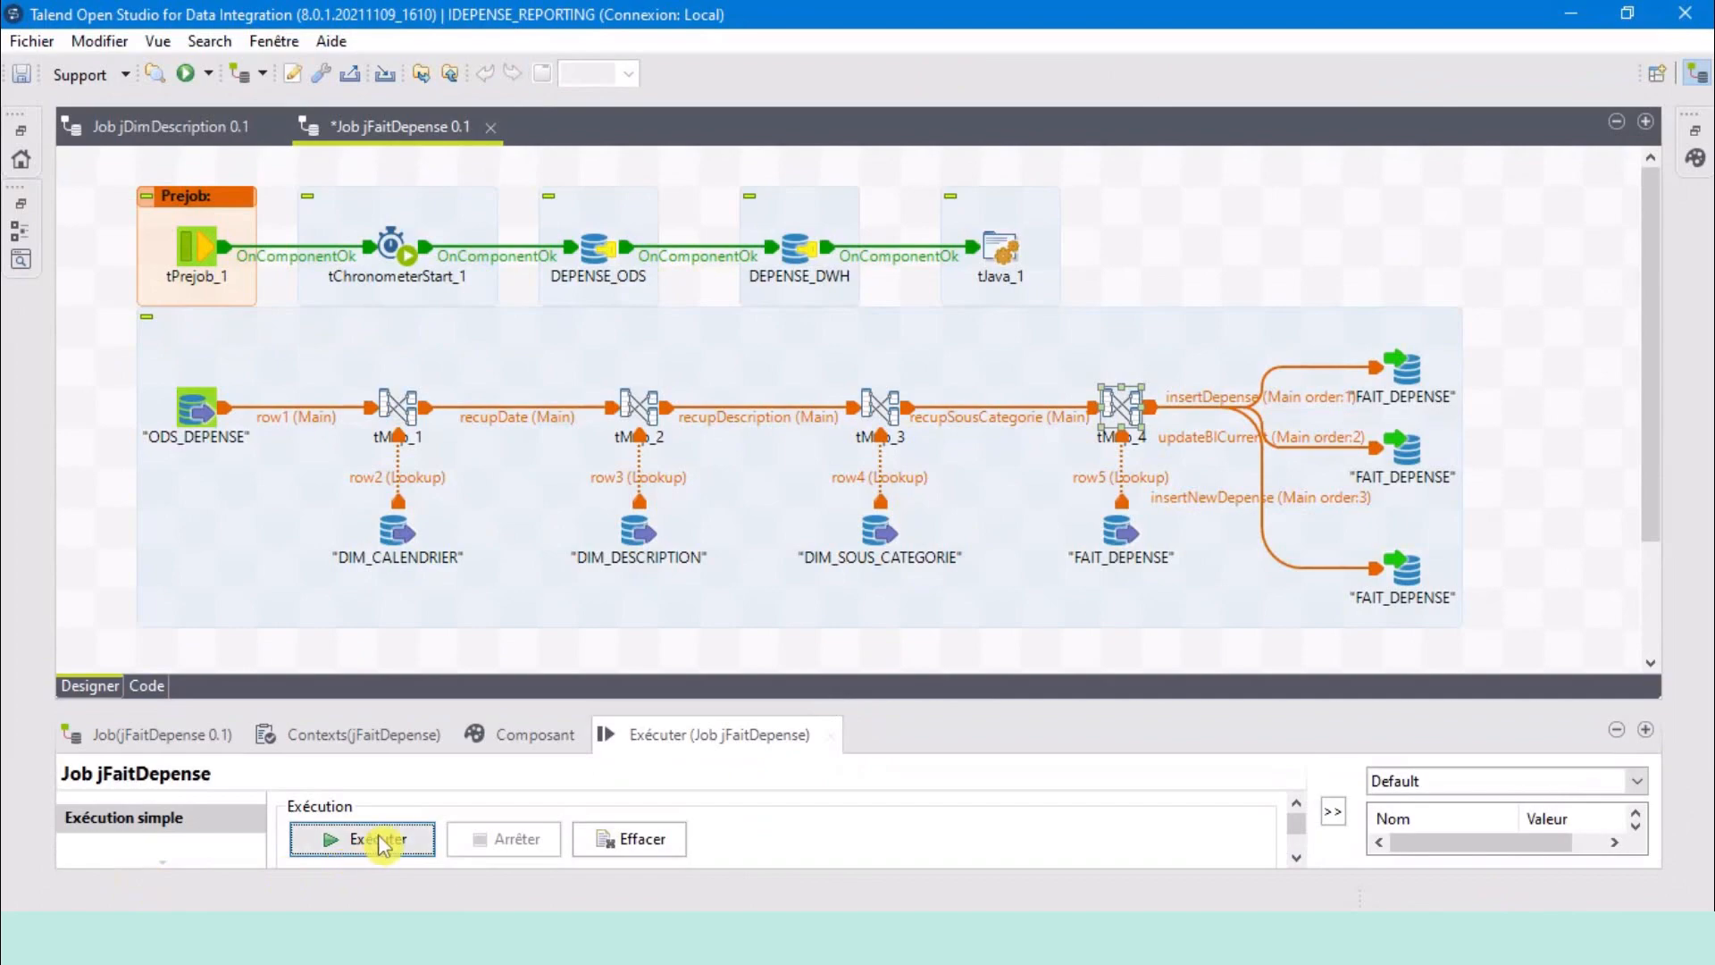
left_click(378, 842)
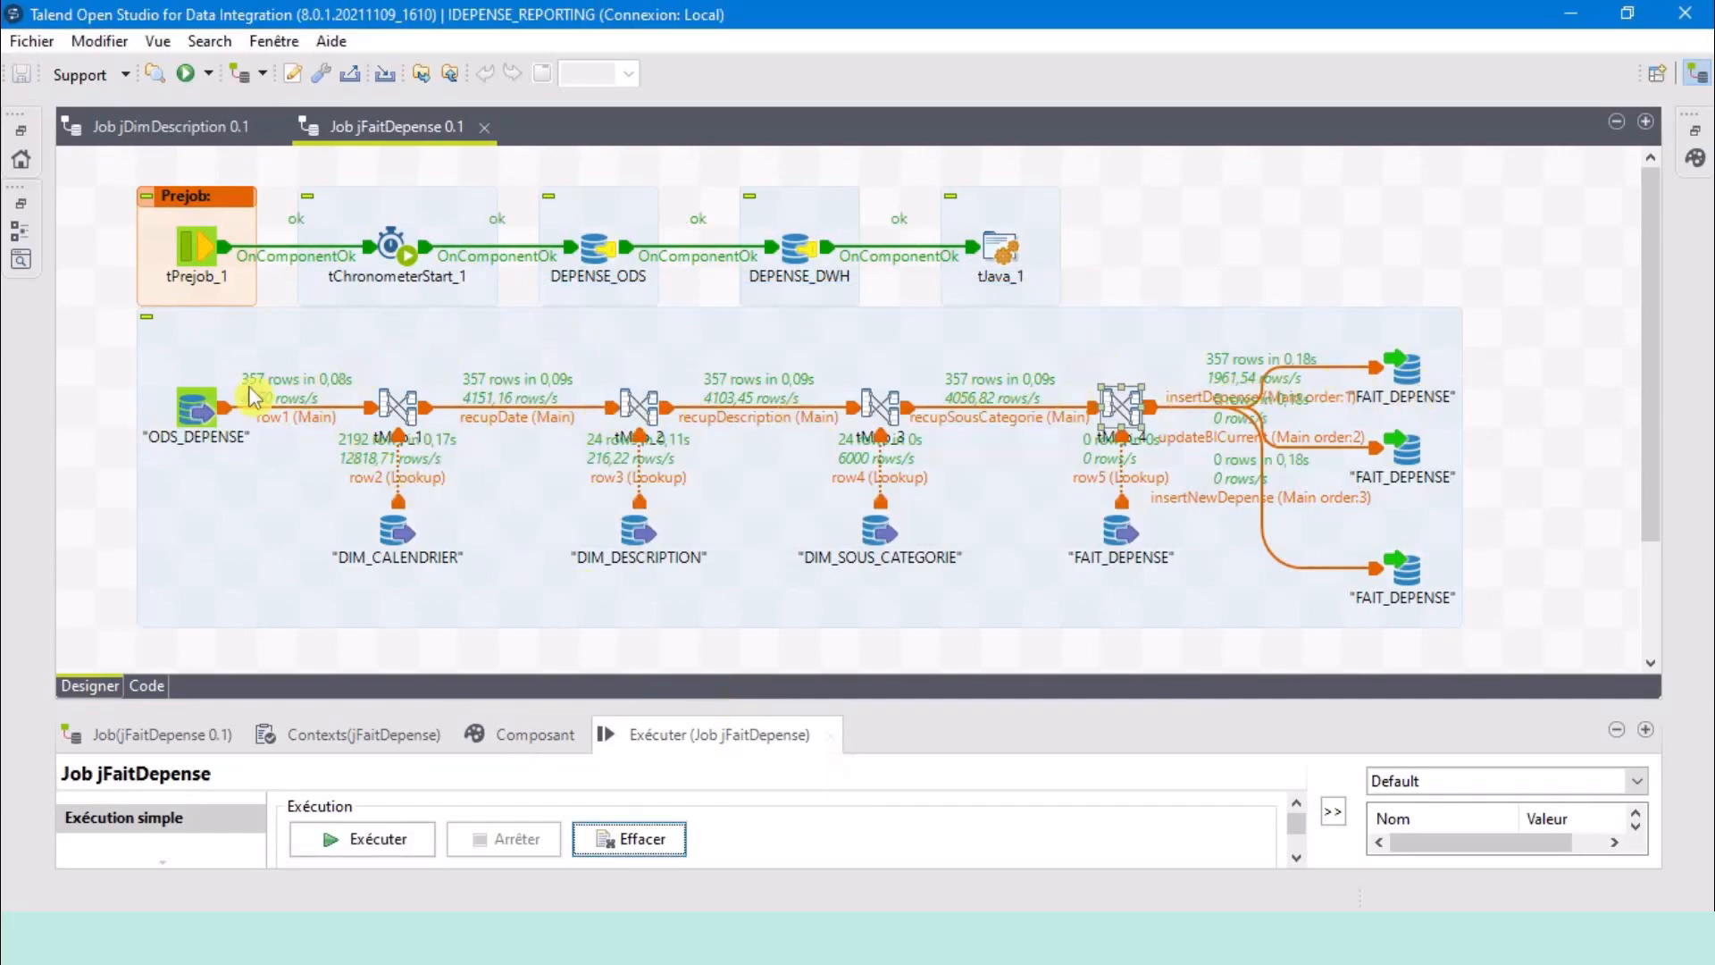
left_click(218, 411)
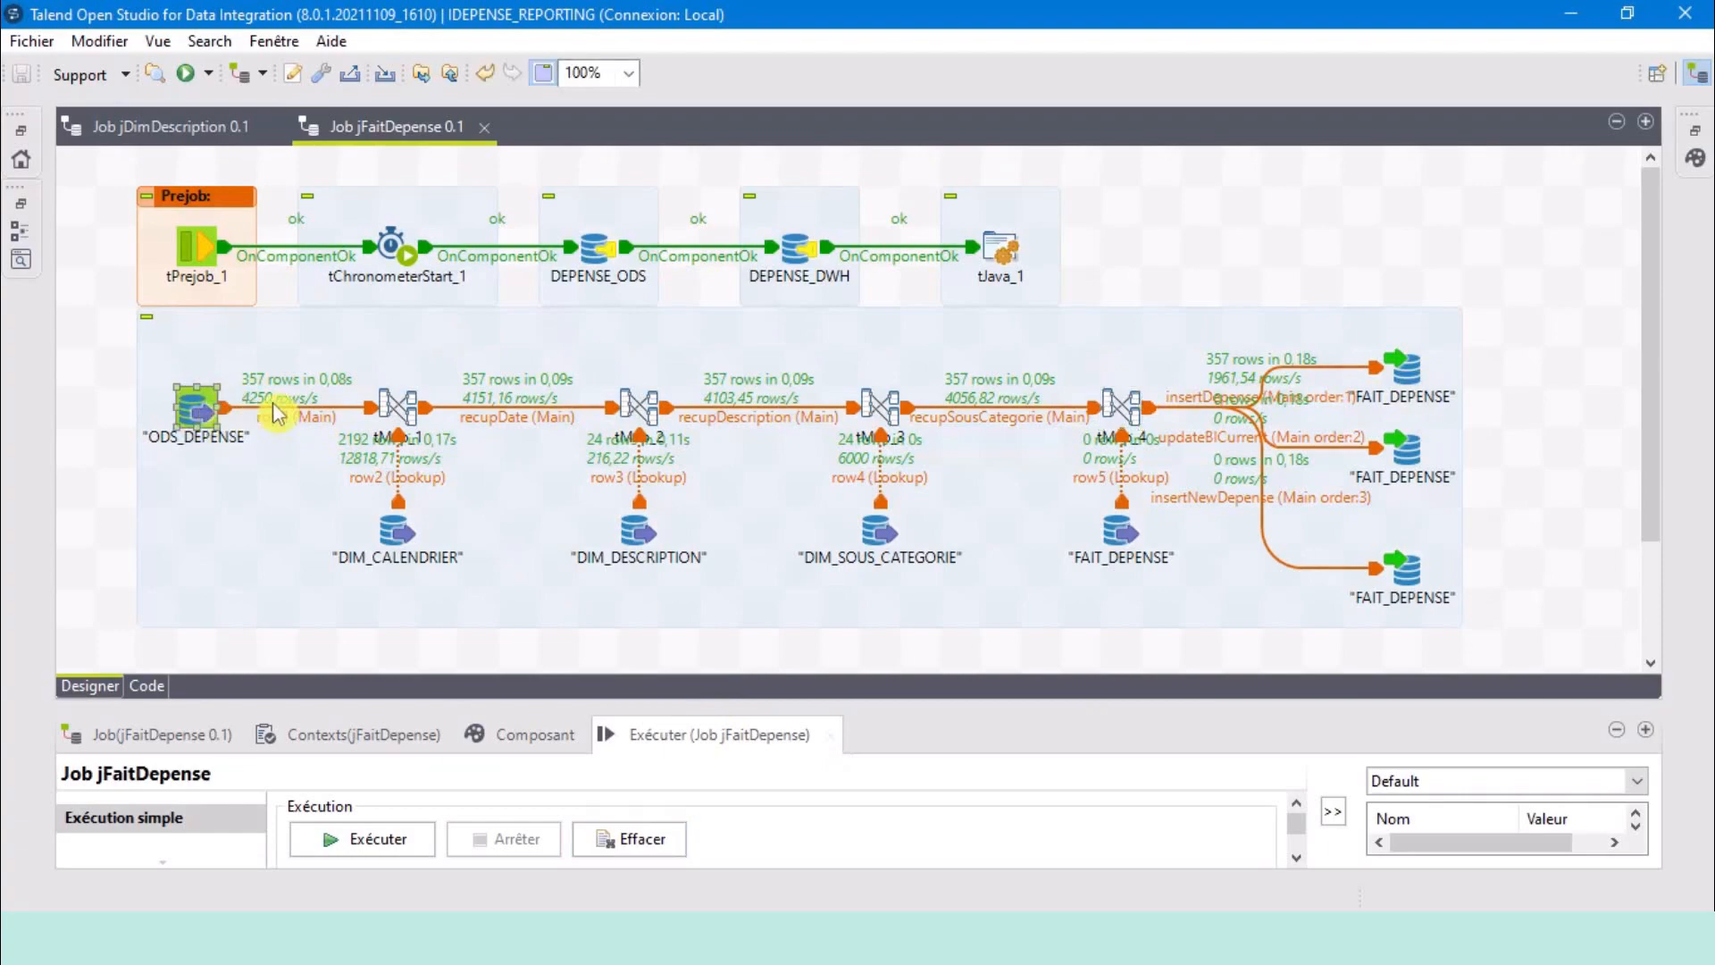
left_click(1400, 380)
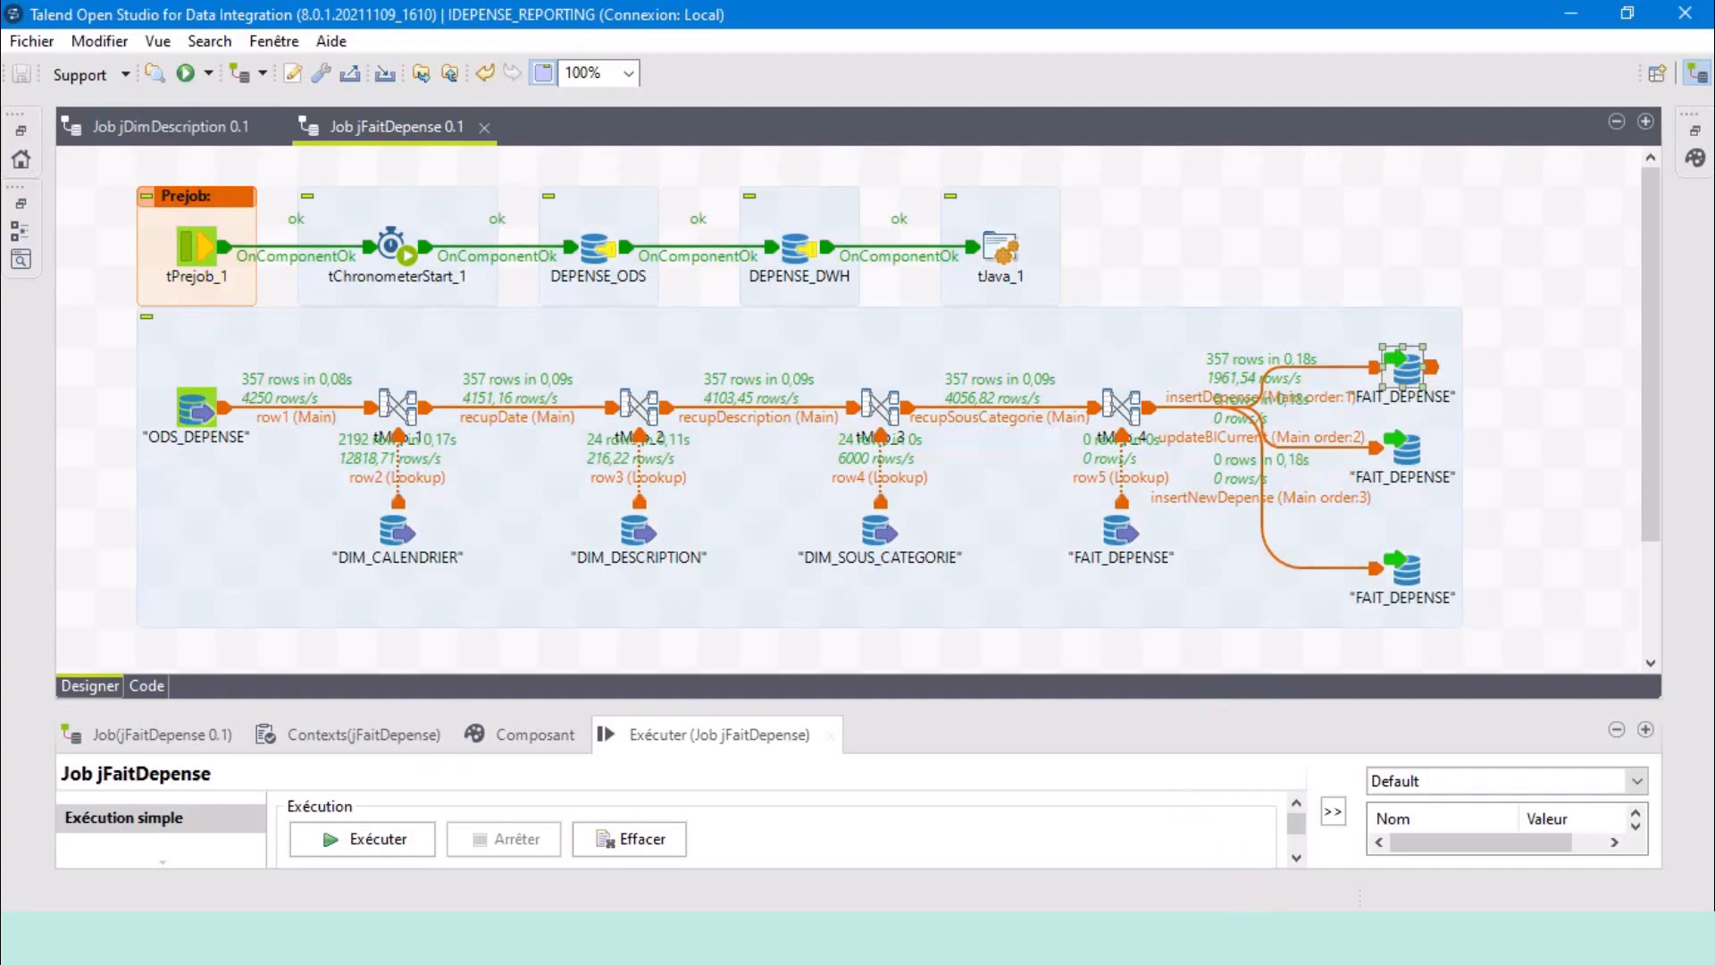
Switch to pgAdmin 4 and open the script 3-script_select_table_dwh.sql in the query editor.
left_click(1313, 889)
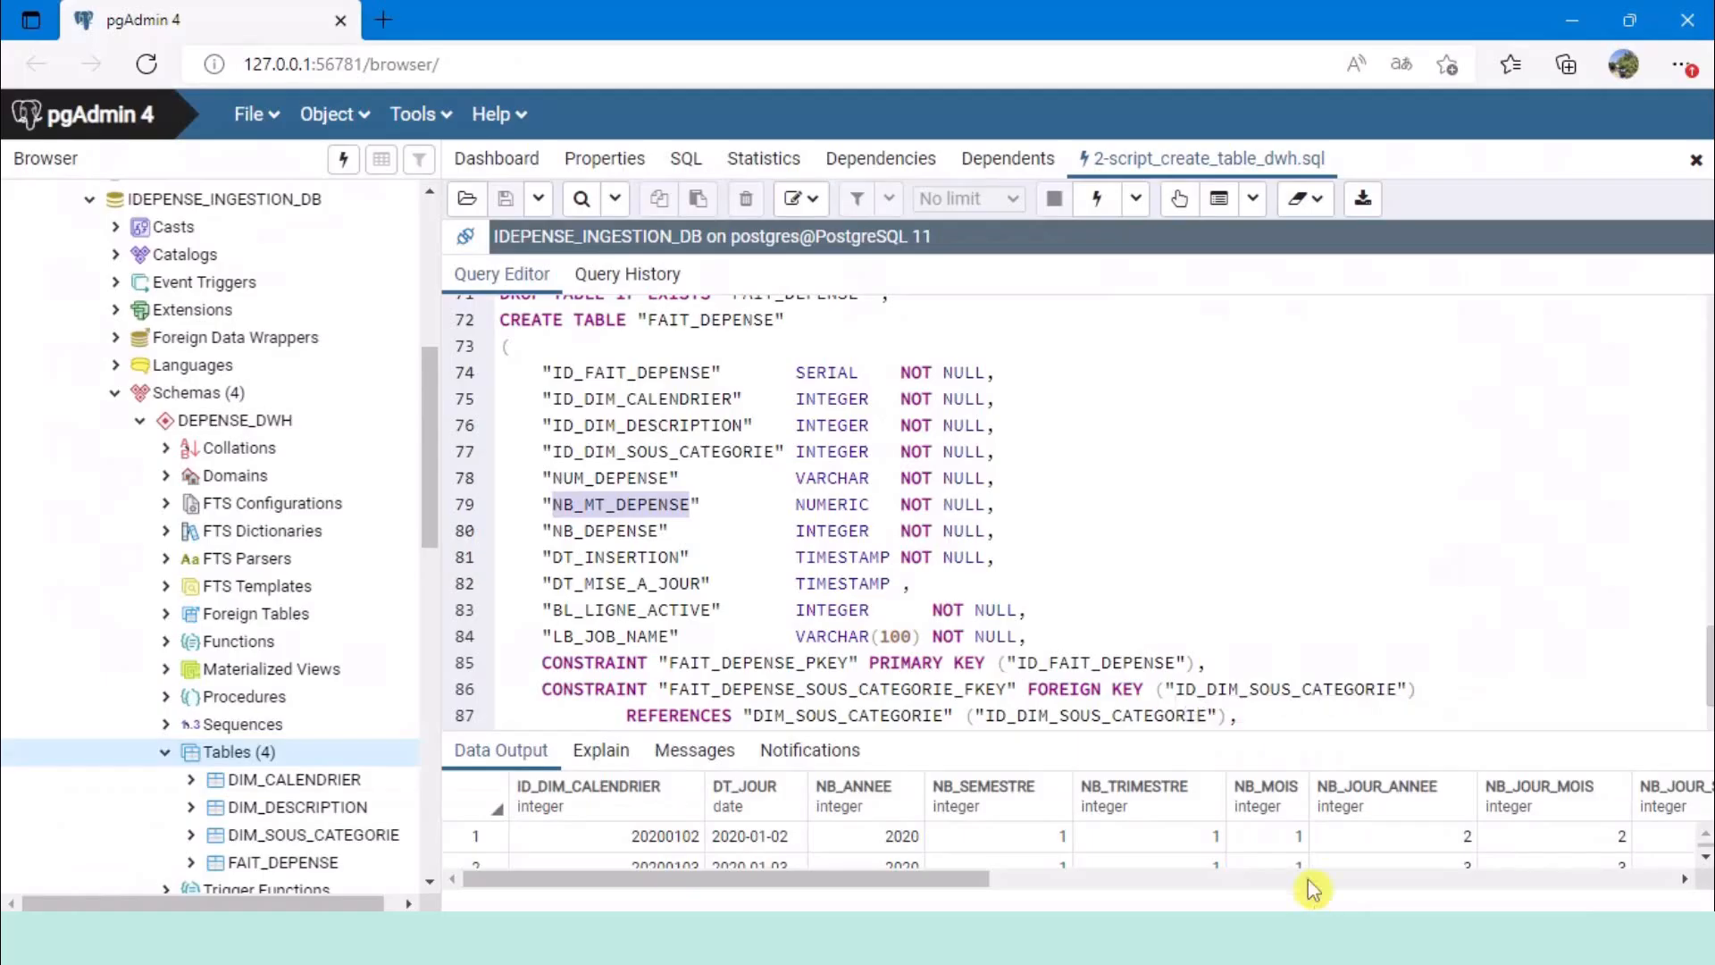
scroll(959, 533, "up", 3)
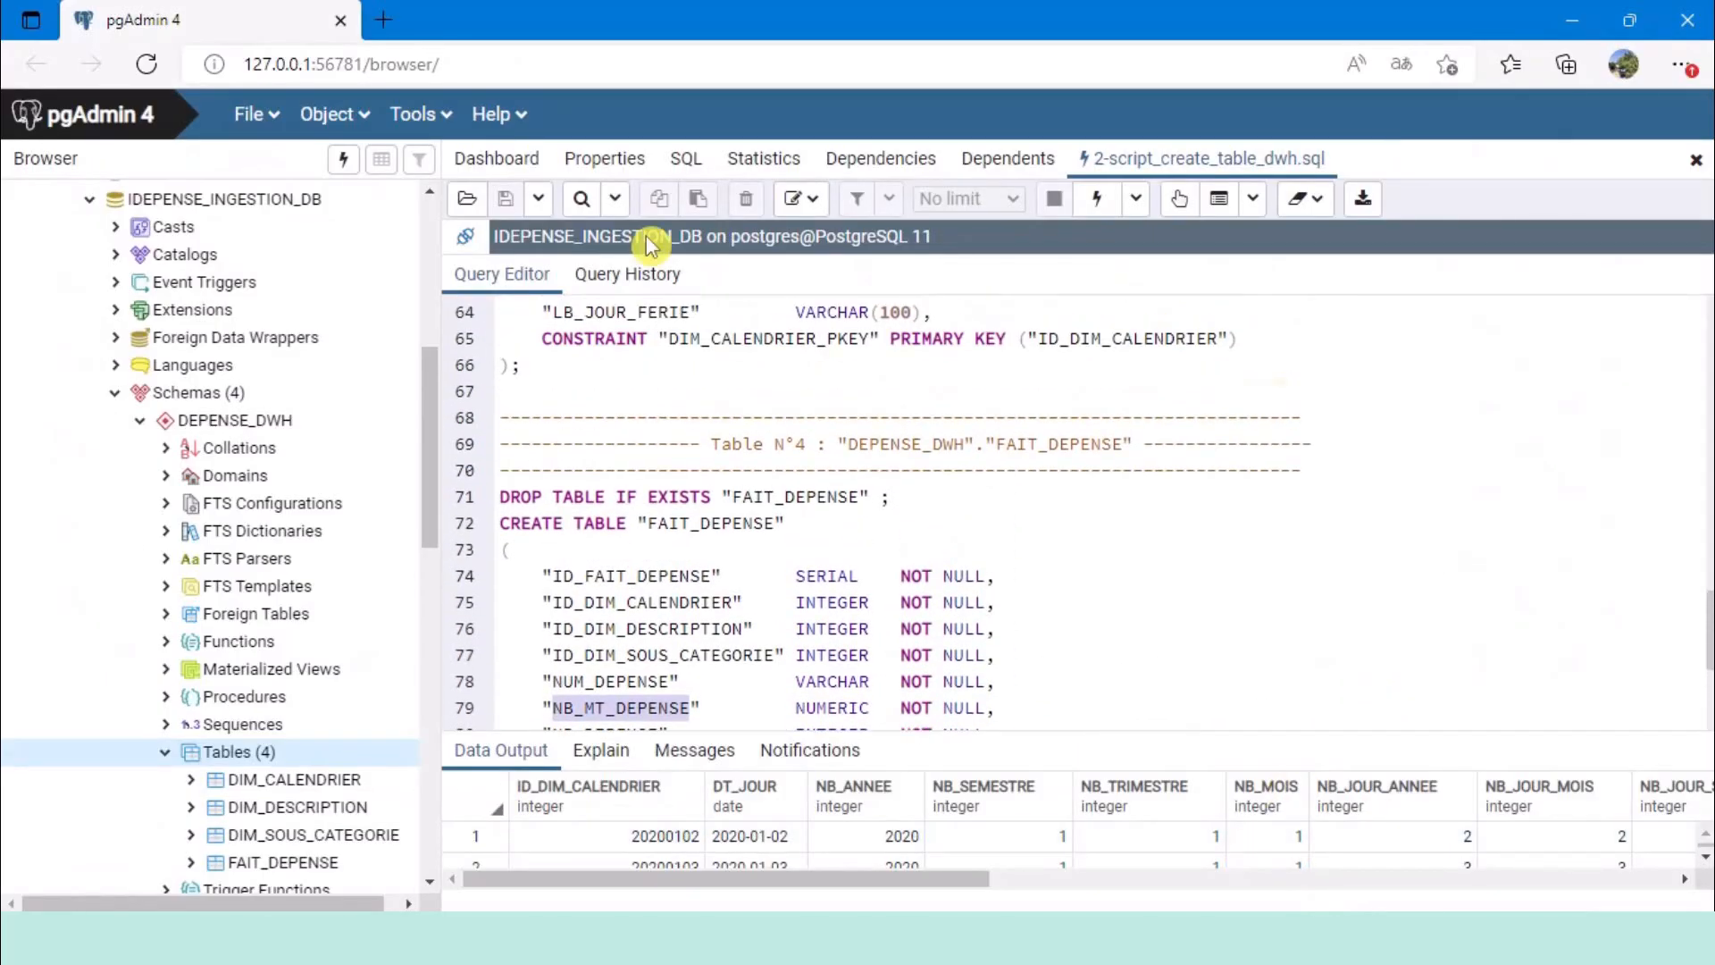
left_click(468, 201)
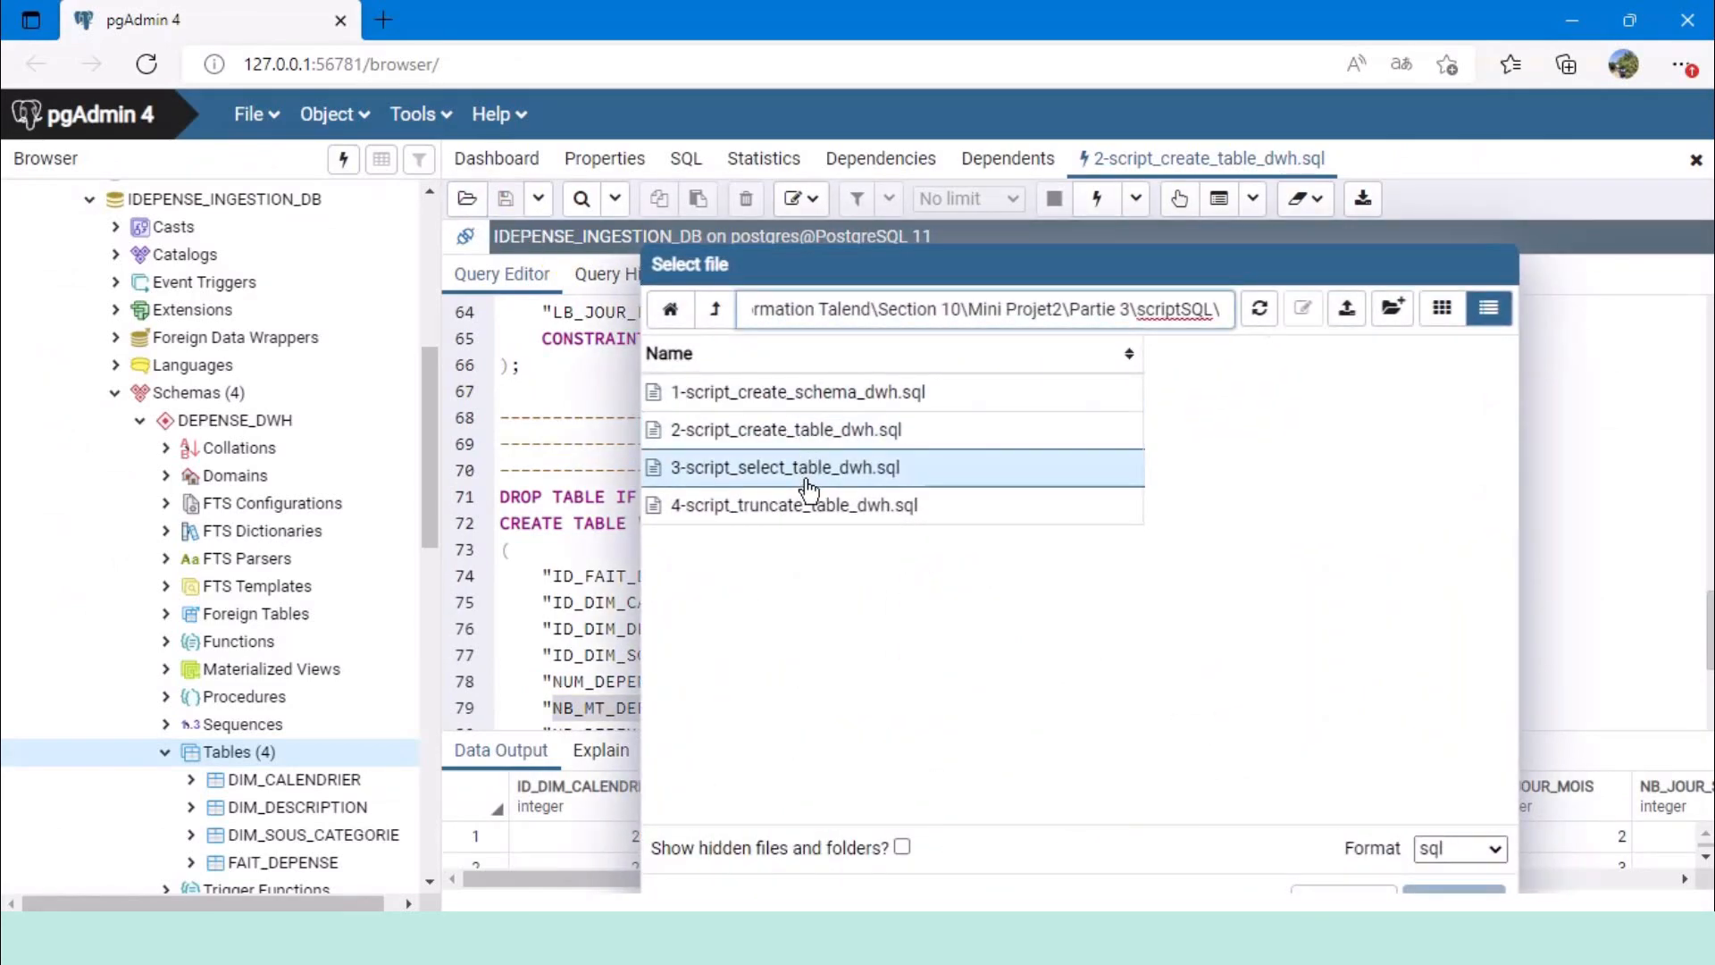
left_click(806, 473)
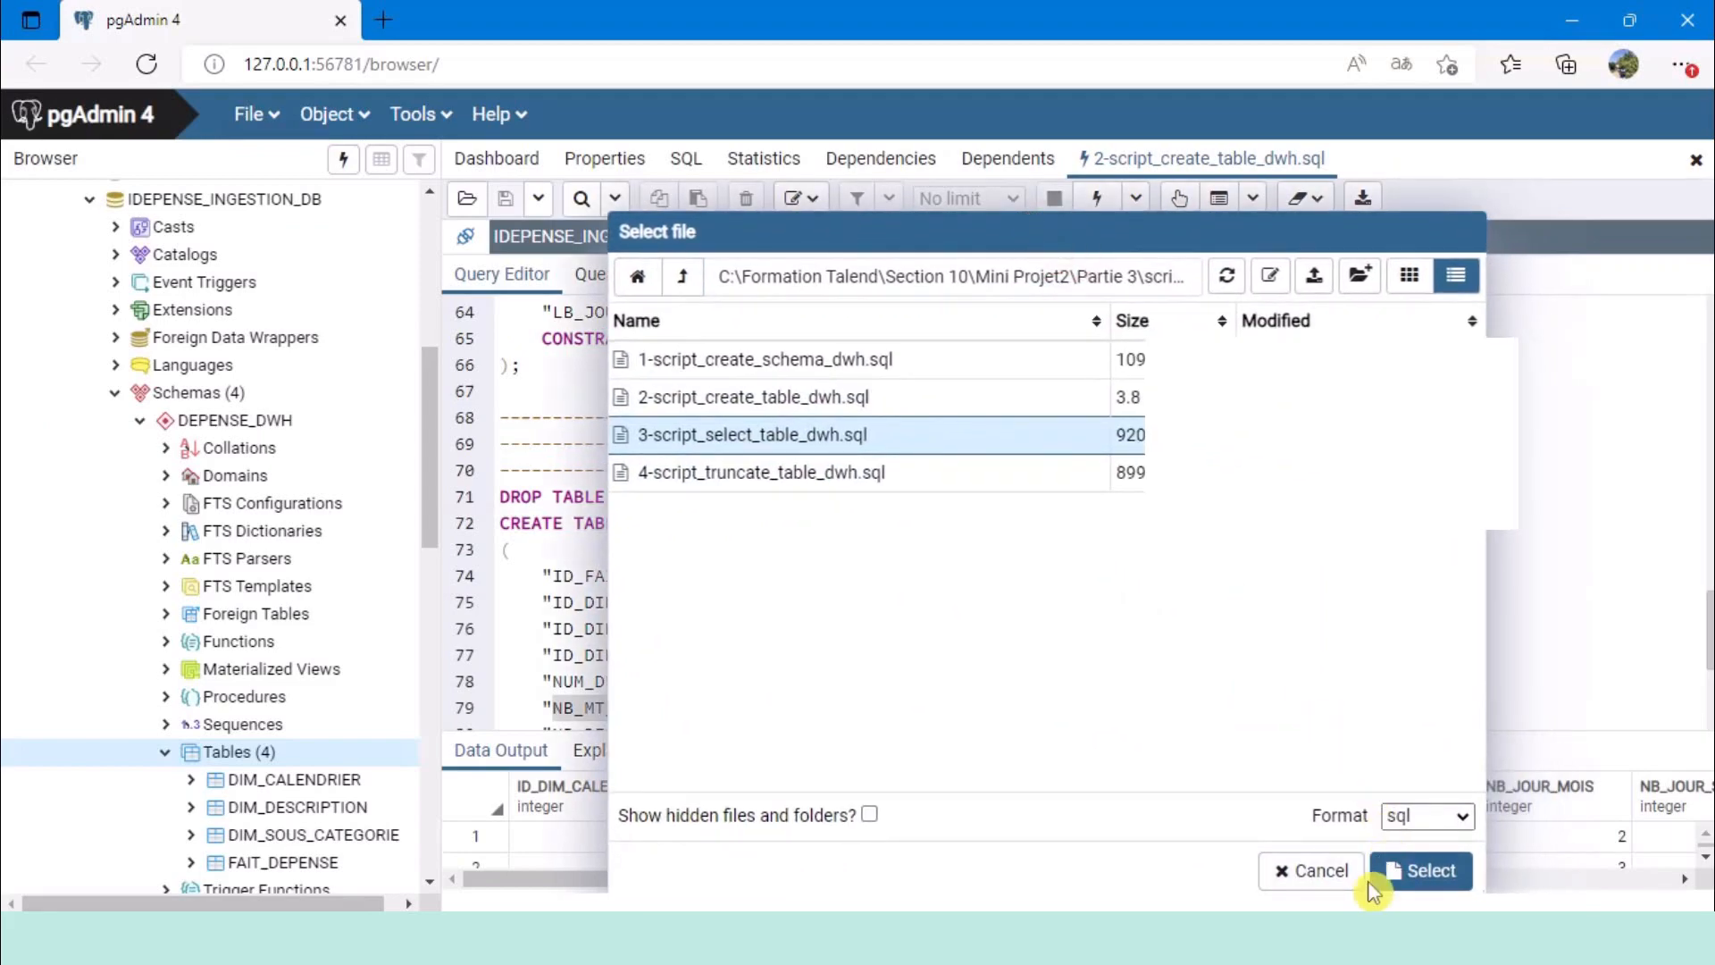
left_click(1427, 876)
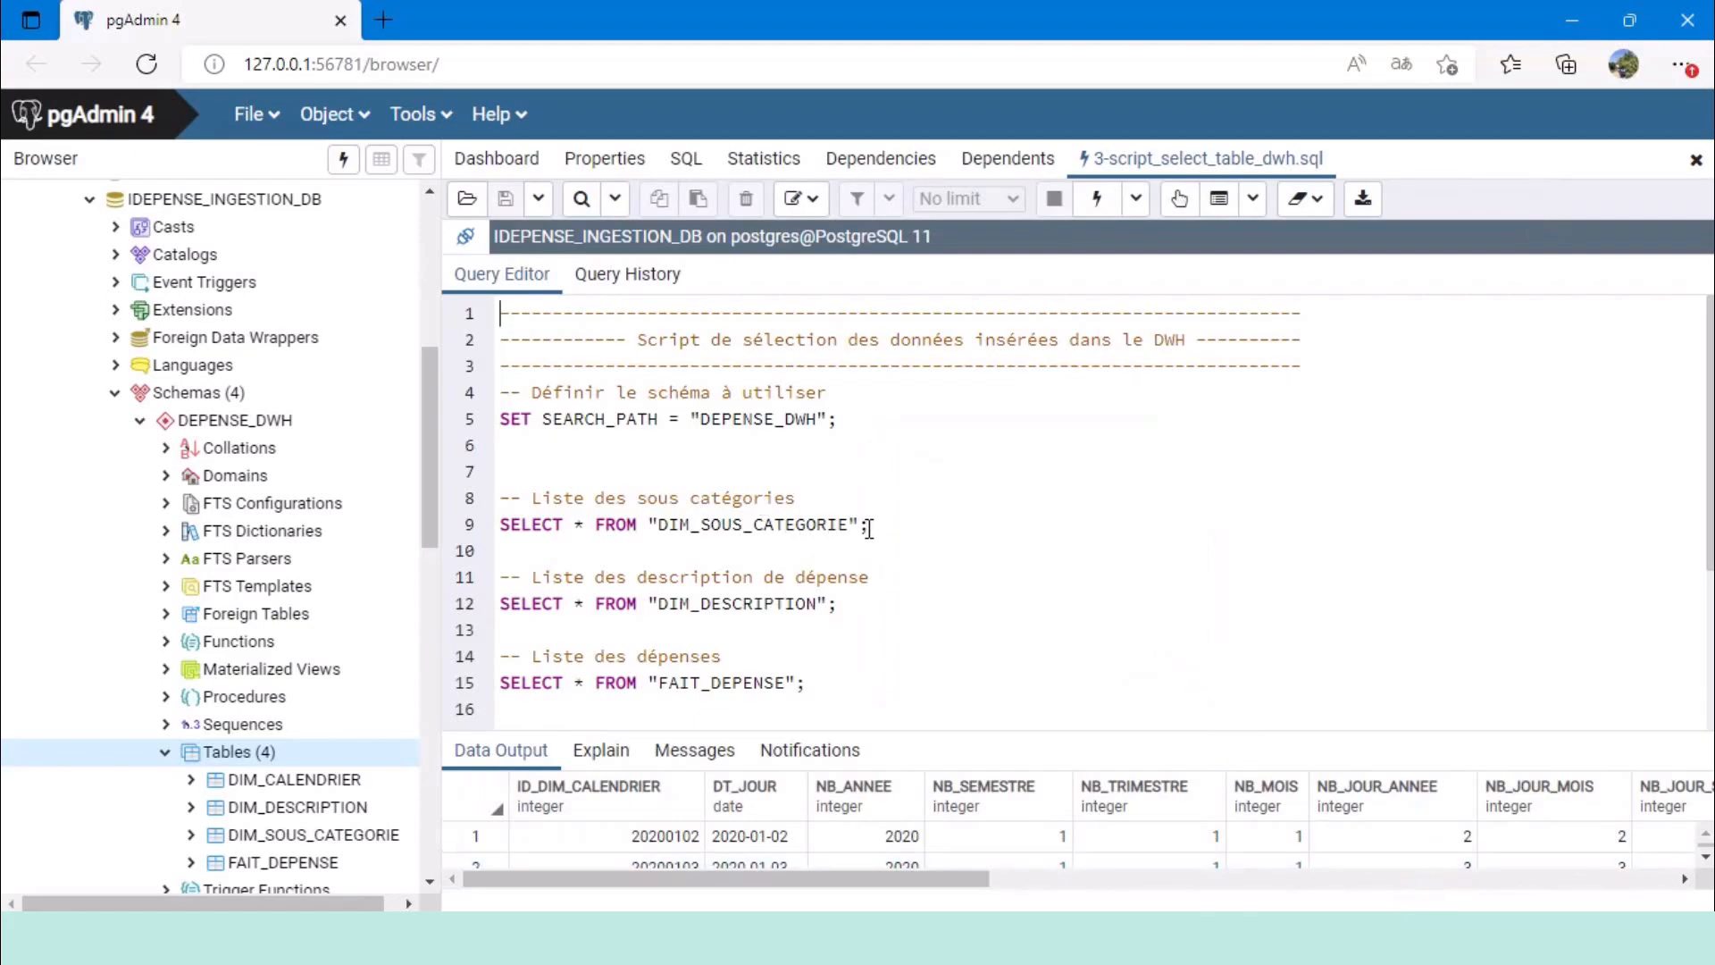
Set the search path to DEPENSE_DWH and run the SELECT query on FAIT_DEPENSE from the script.
left_click_drag(891, 418, 406, 417)
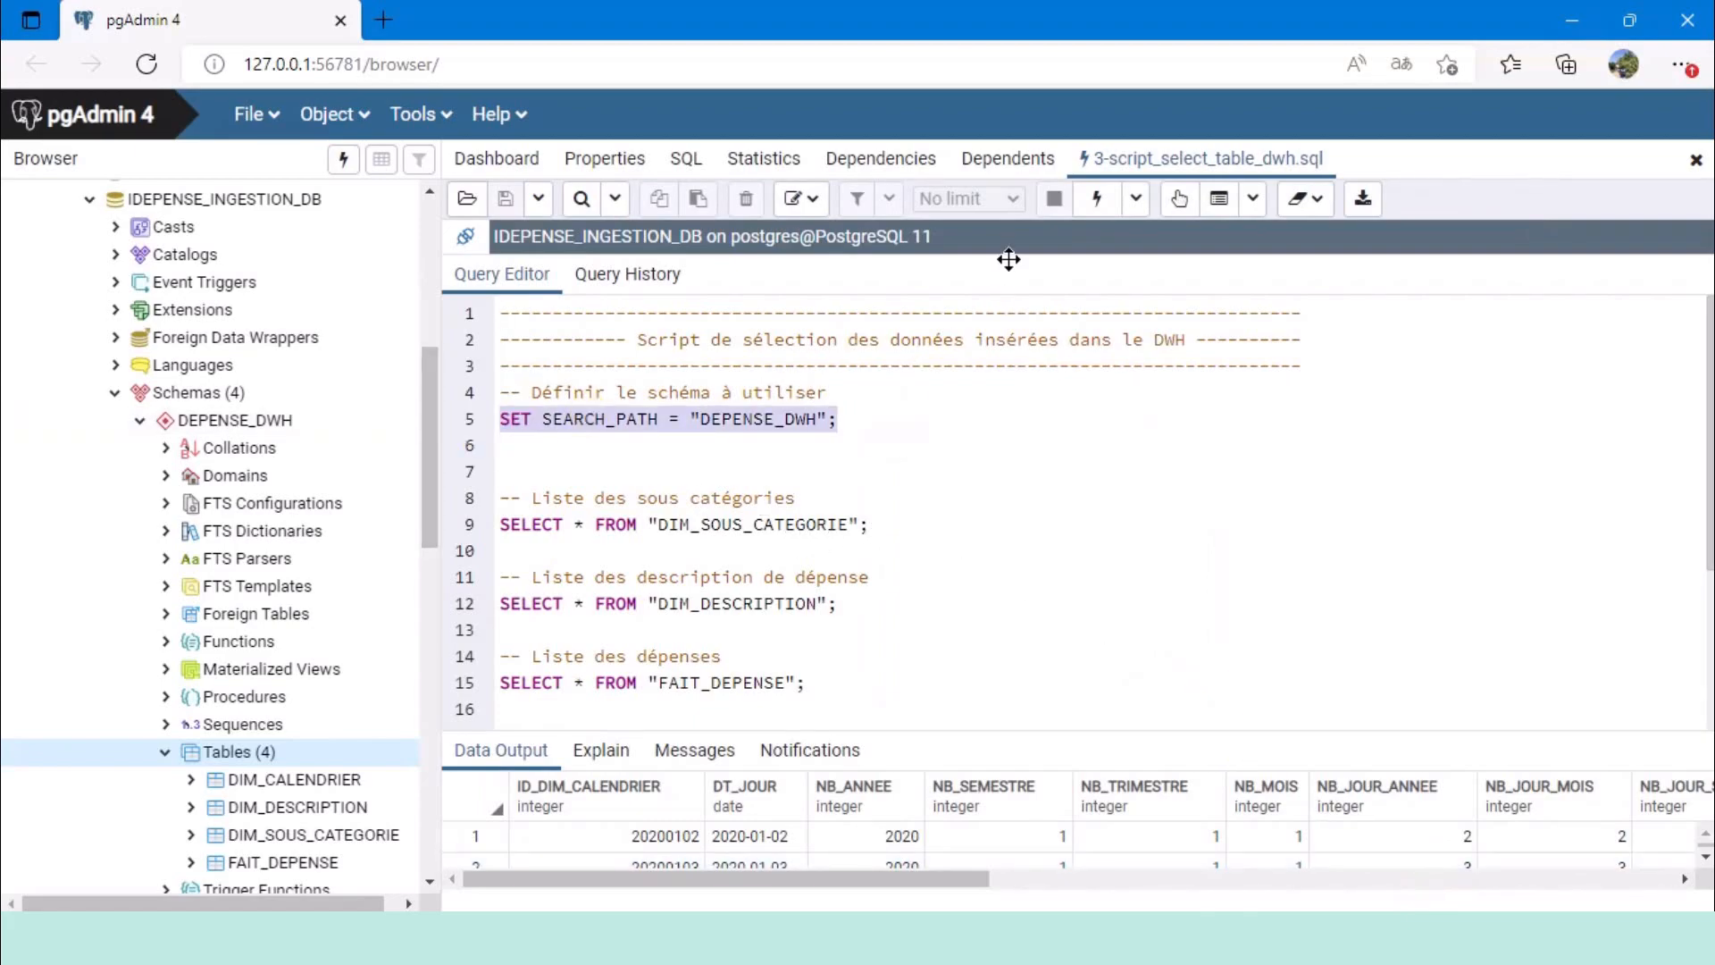
left_click(1101, 204)
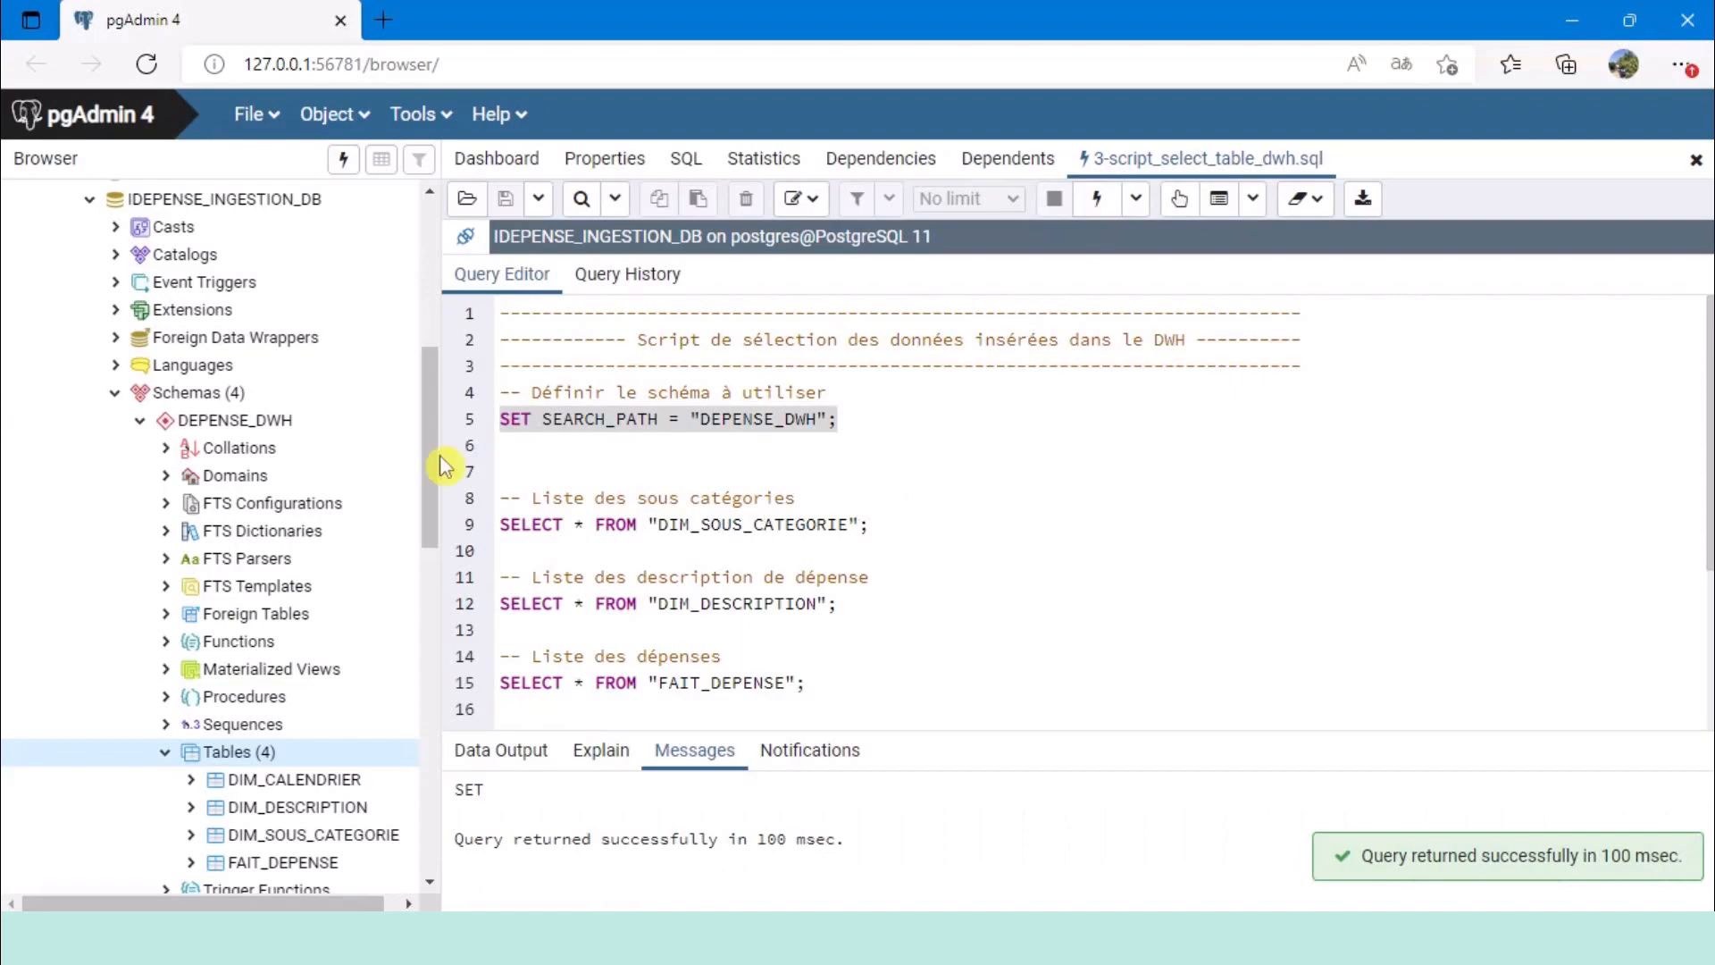
scroll(864, 576, "down", 3)
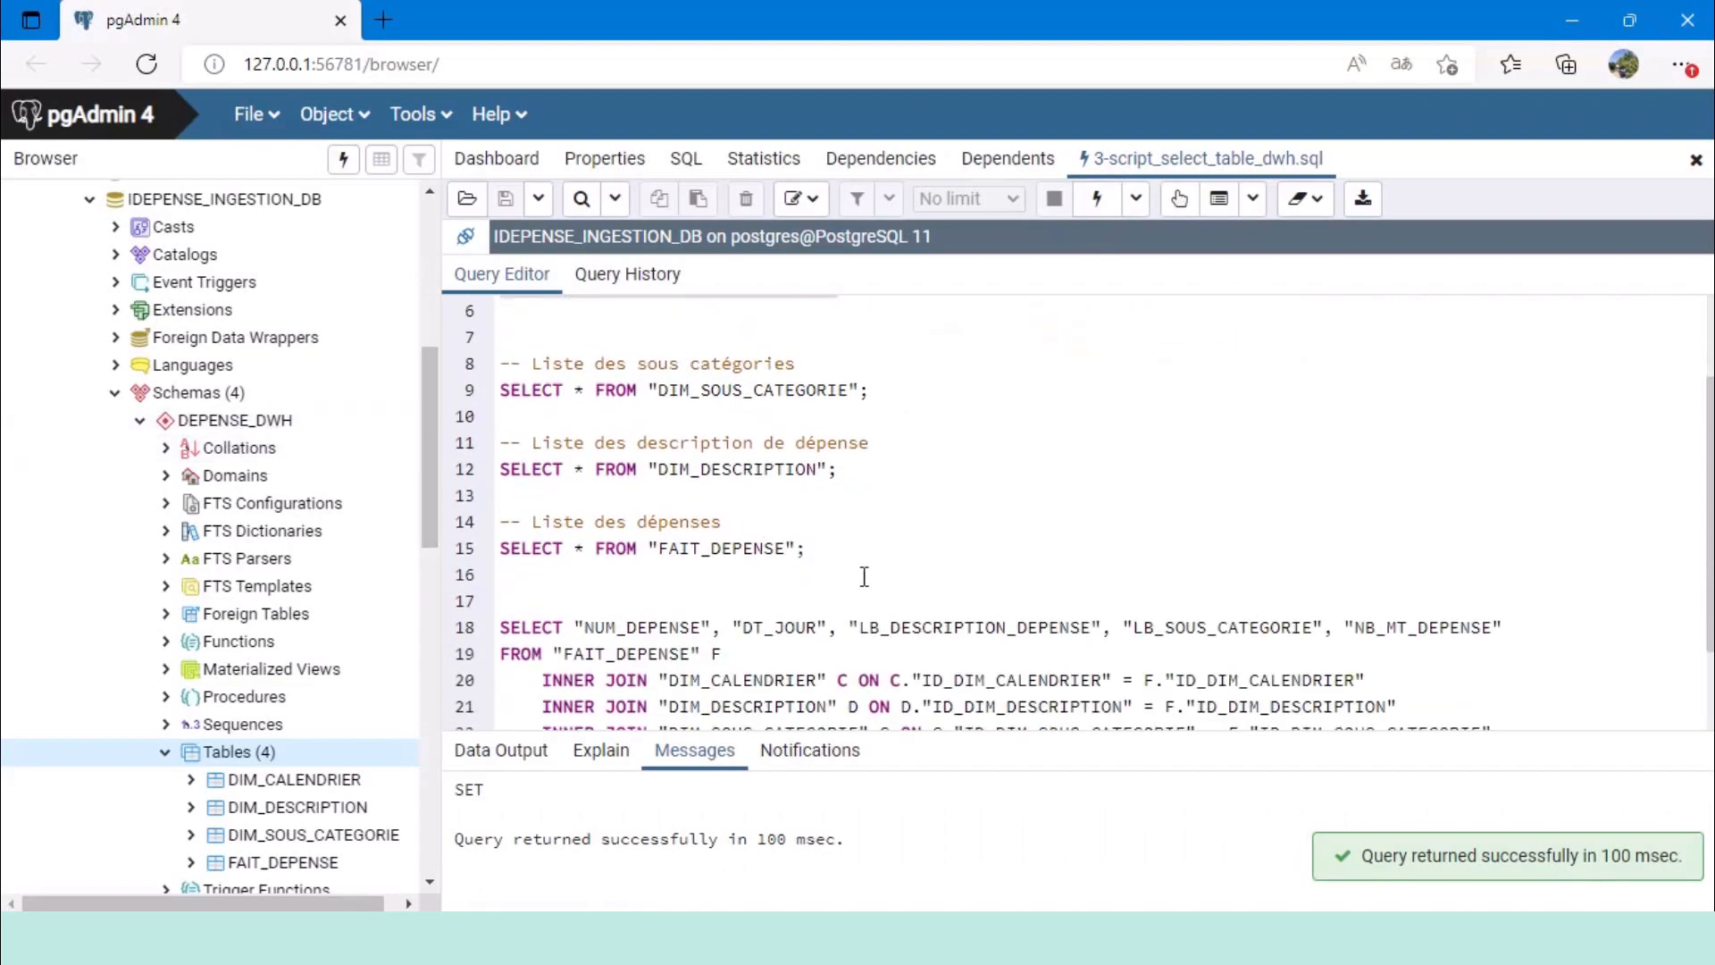
left_click_drag(851, 547, 444, 538)
key("ctrl+c")
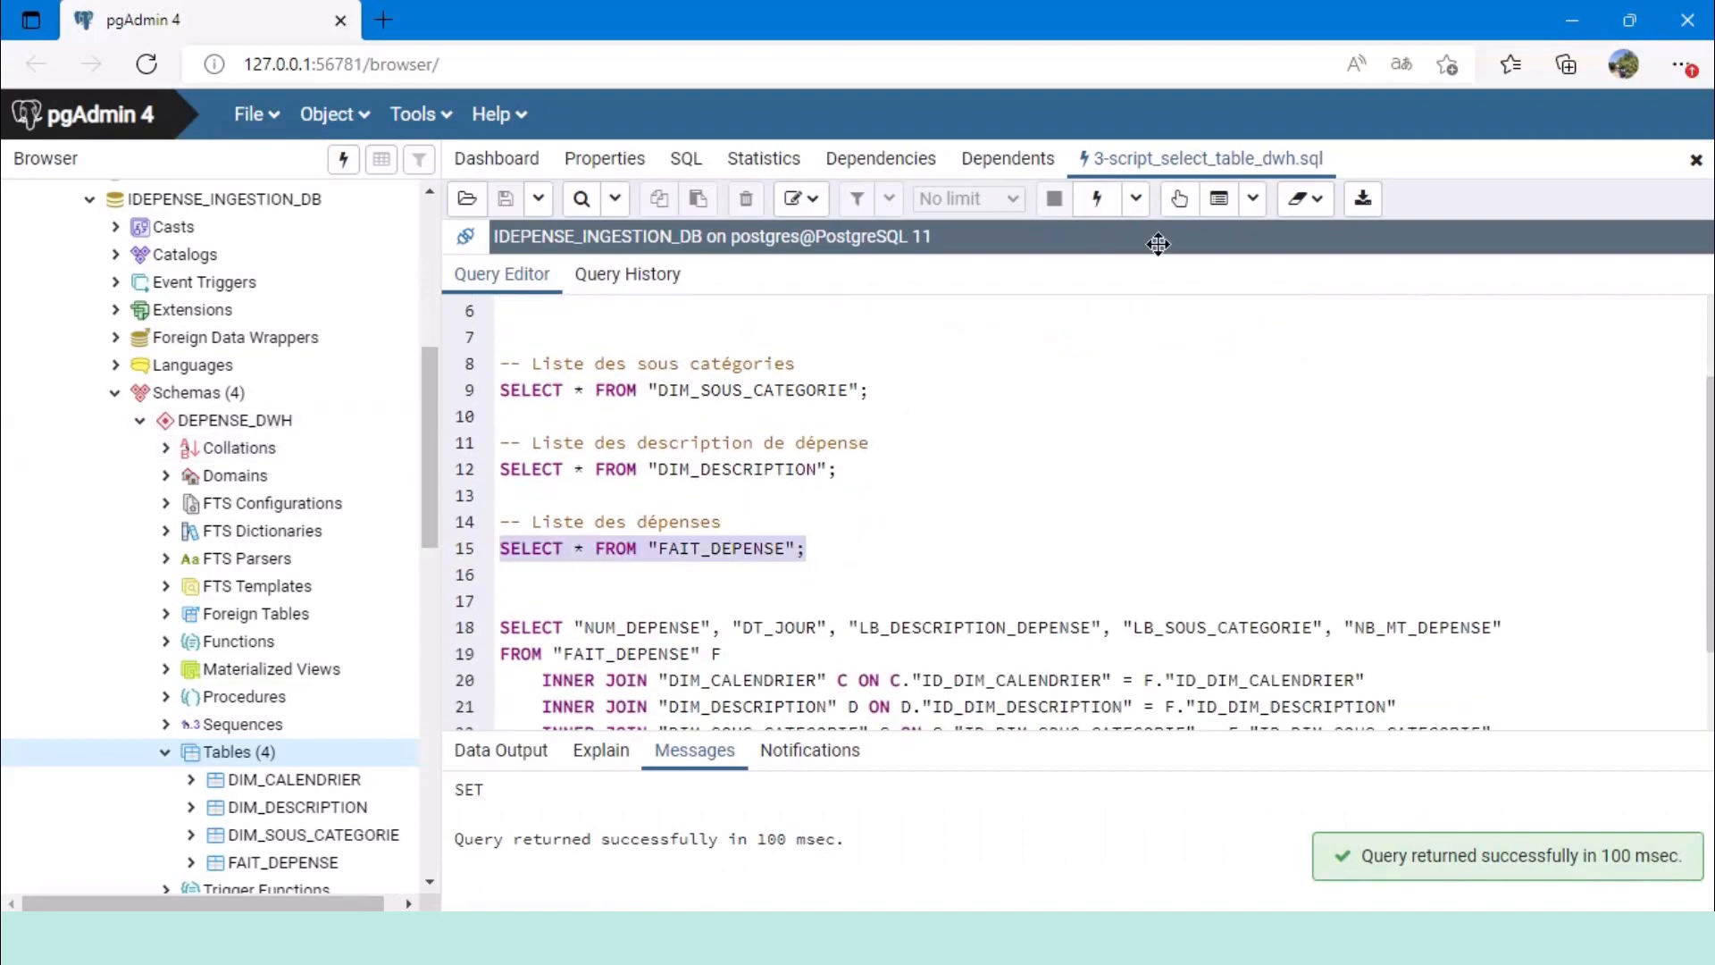
left_click(1097, 198)
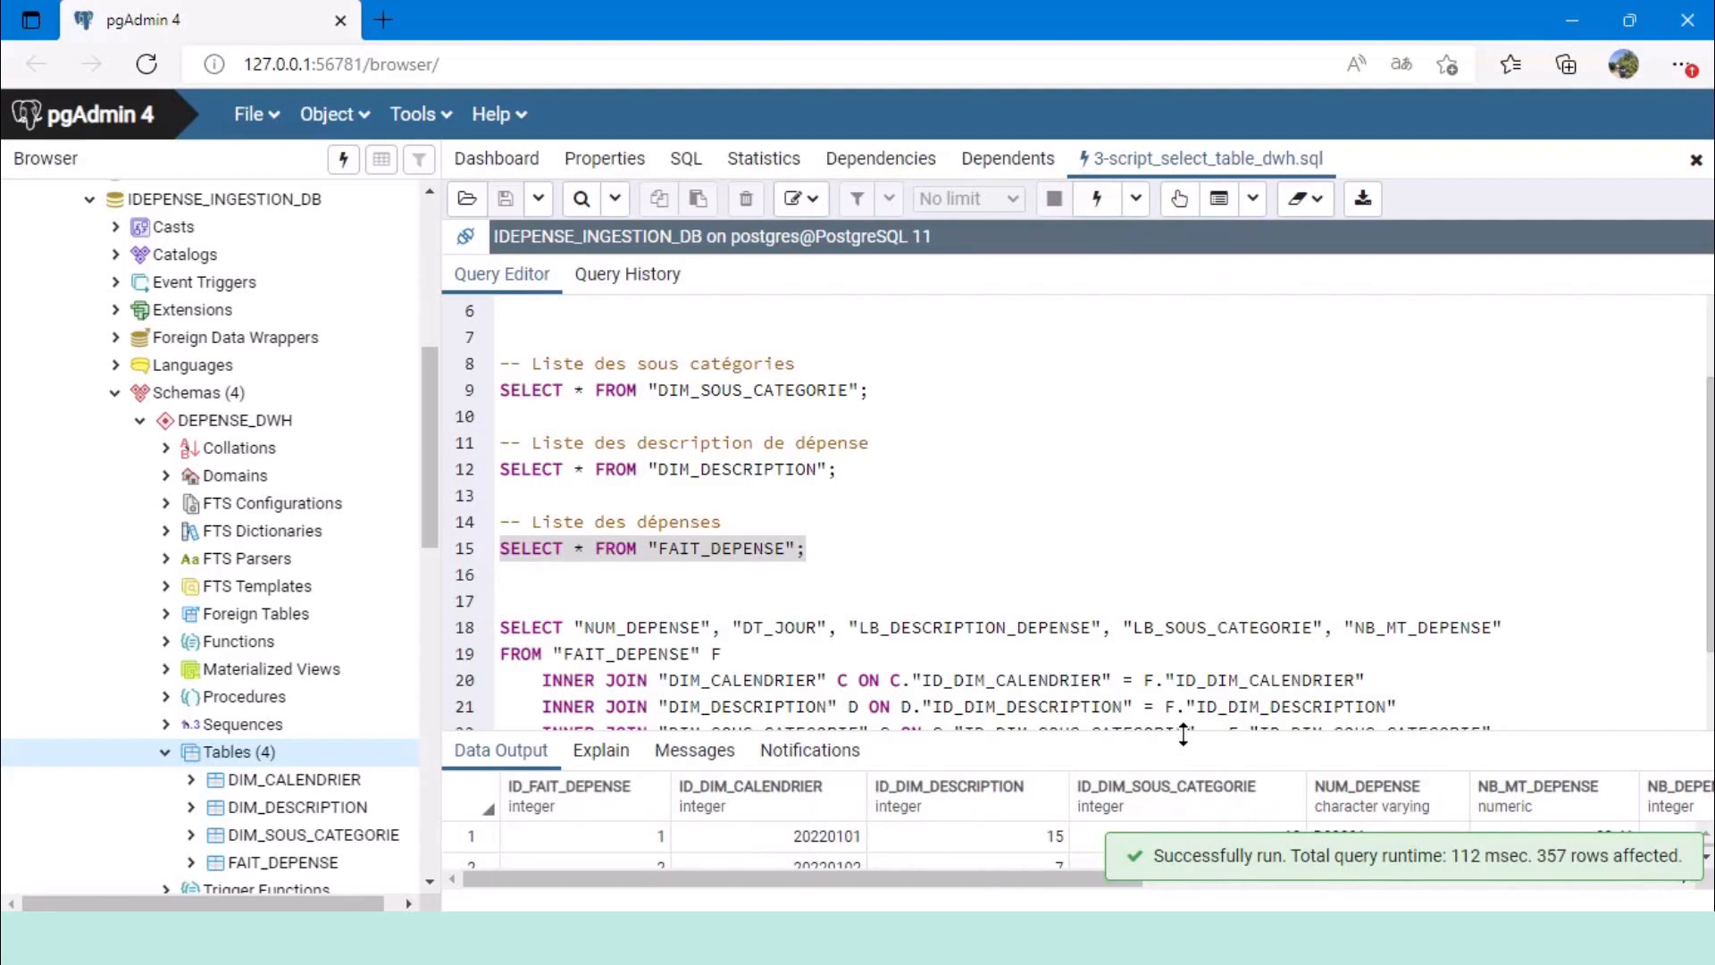
Duplicate the FAIT_DEPENSE SELECT query below the original and change the copy's table to ODS_DEPENSE.
left_click_drag(1183, 734, 1197, 770)
scroll(784, 513, "down", 3)
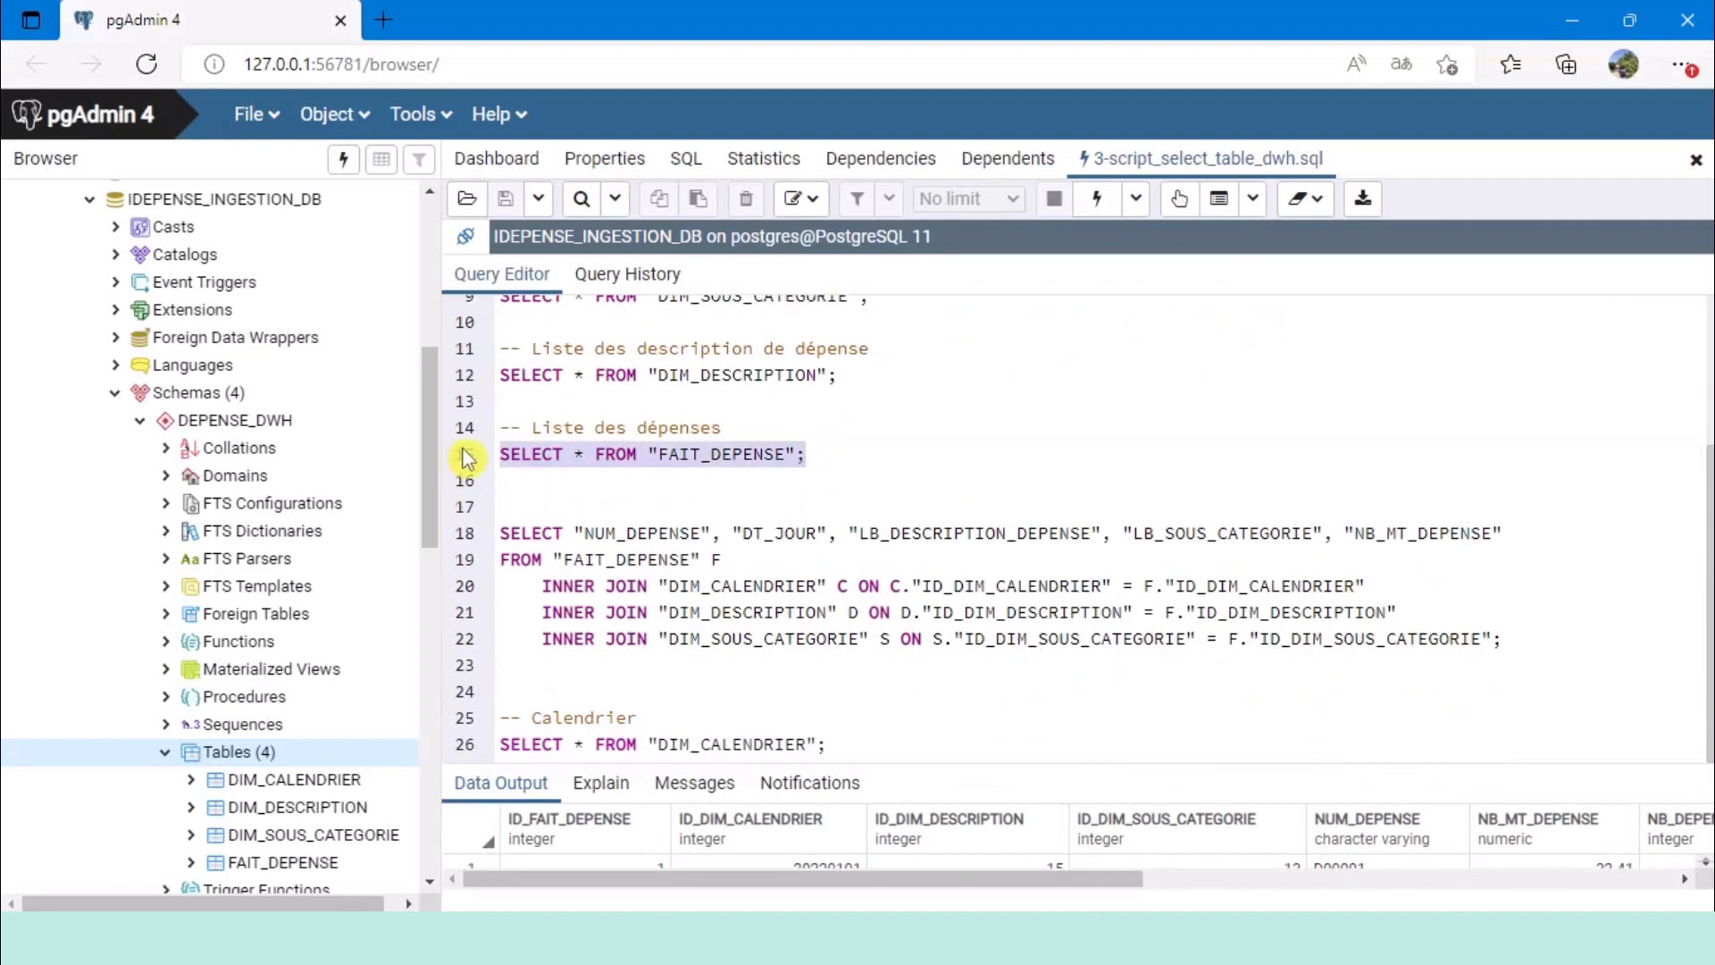
left_click(890, 456)
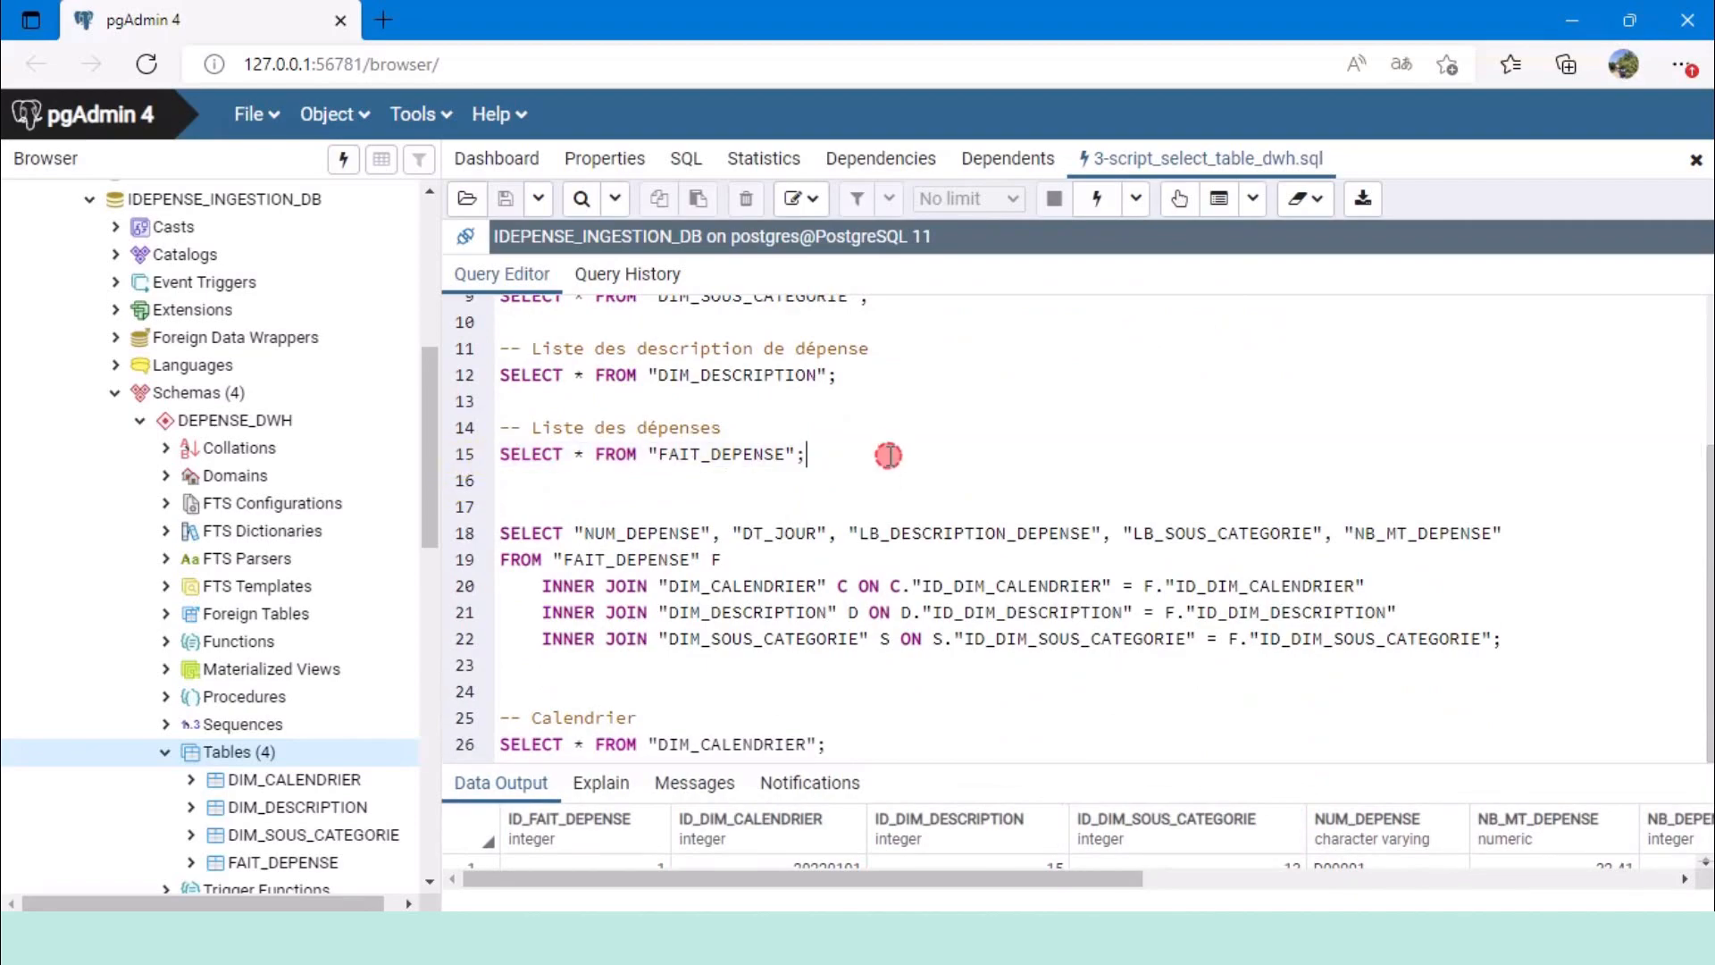
key("Return")
key("Return")
key("ctrl+v")
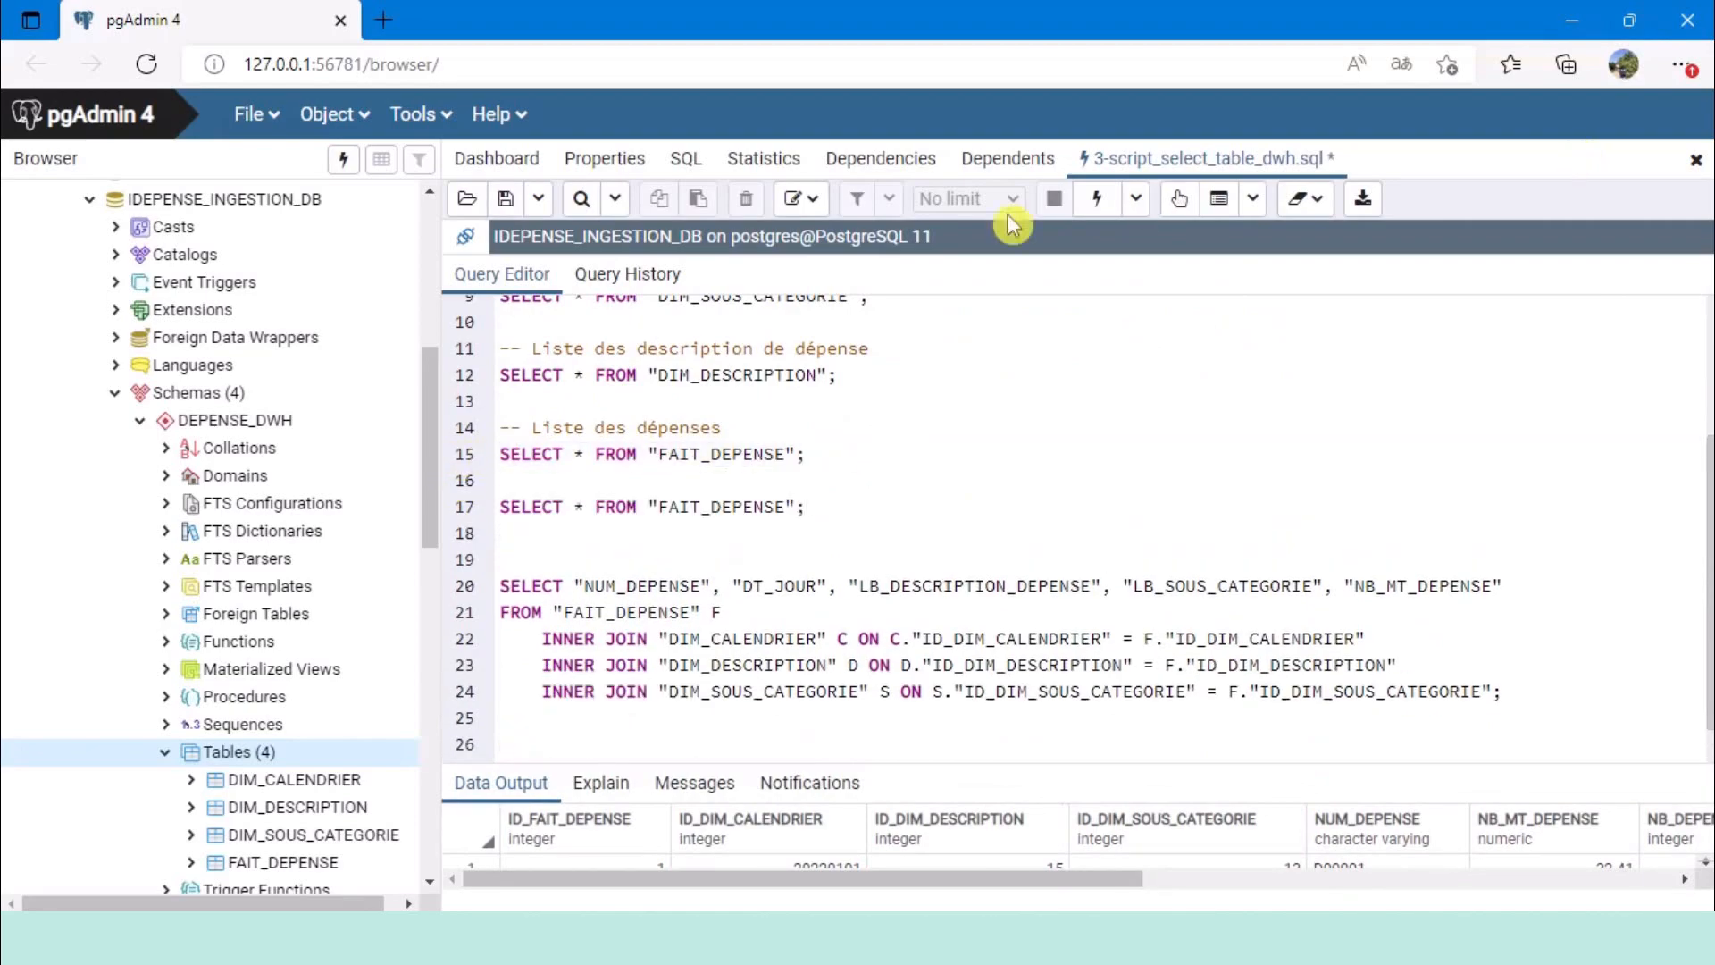
left_click_drag(703, 508, 659, 501)
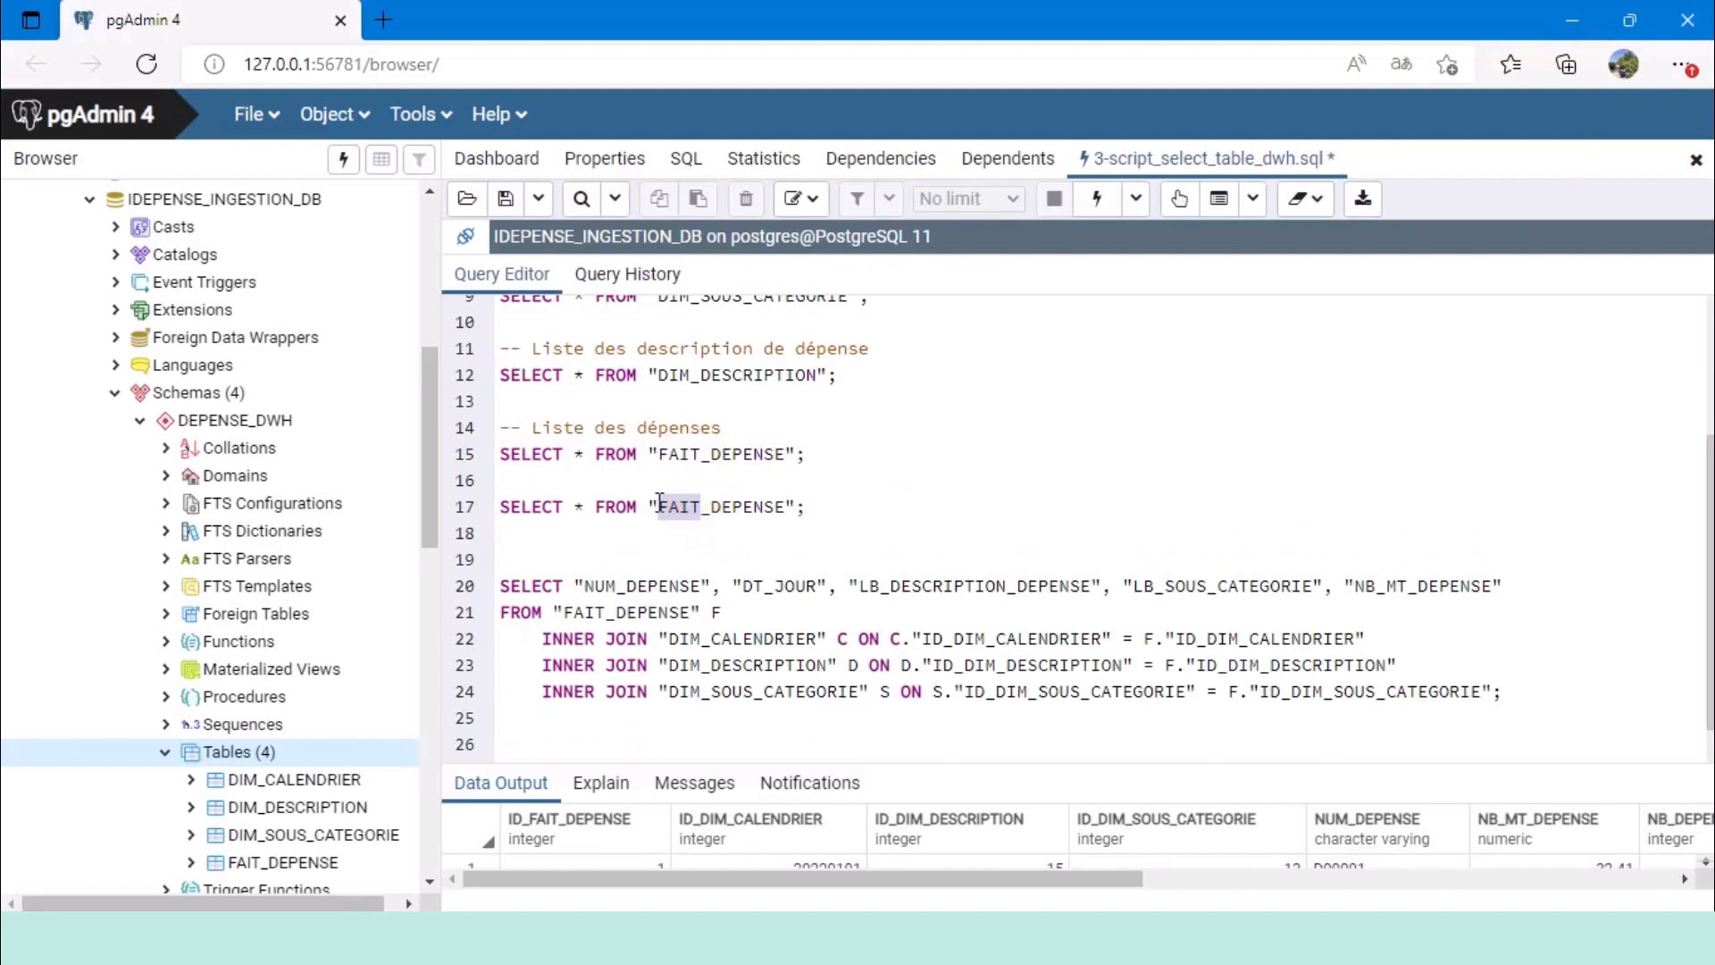
type("ods")
key("BackSpace")
key("BackSpace")
key("BackSpace")
type("ODS")
Qualify ODS_DEPENSE in the copied query with the "DEPENSE_ODS" schema and run that query.
scroll(737, 398, "up", 2)
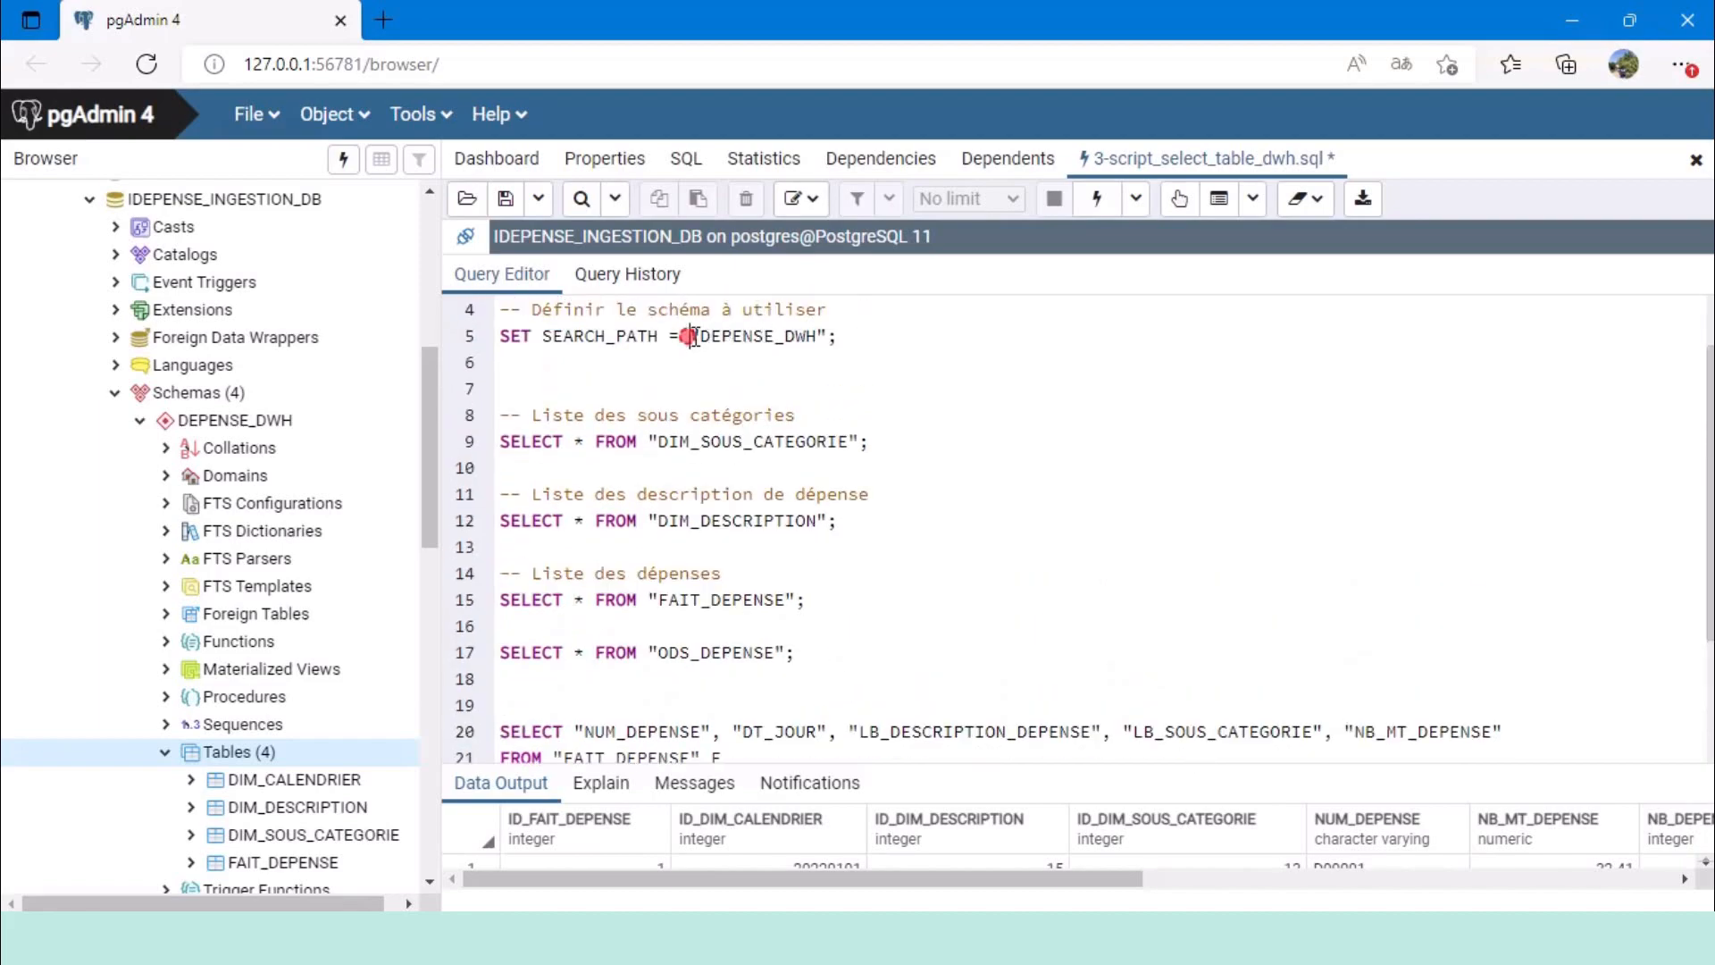
left_click_drag(694, 338, 830, 338)
key("ctrl+c")
scroll(681, 491, "down", 2)
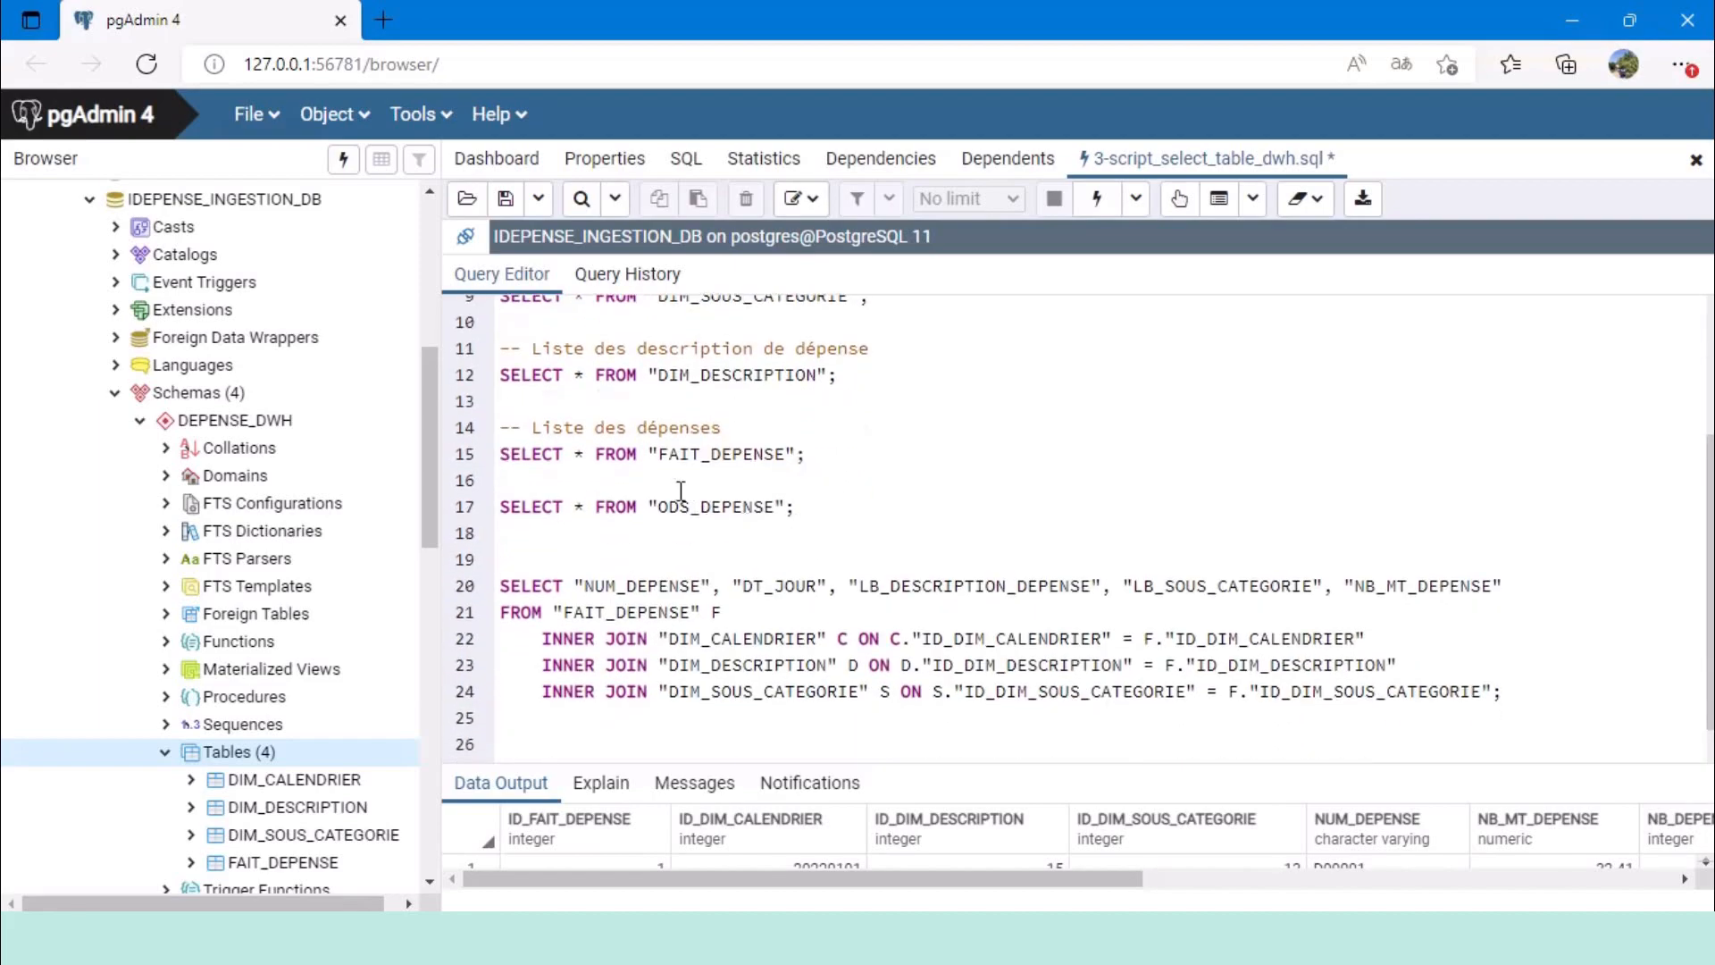
left_click(649, 497)
key("ctrl+v")
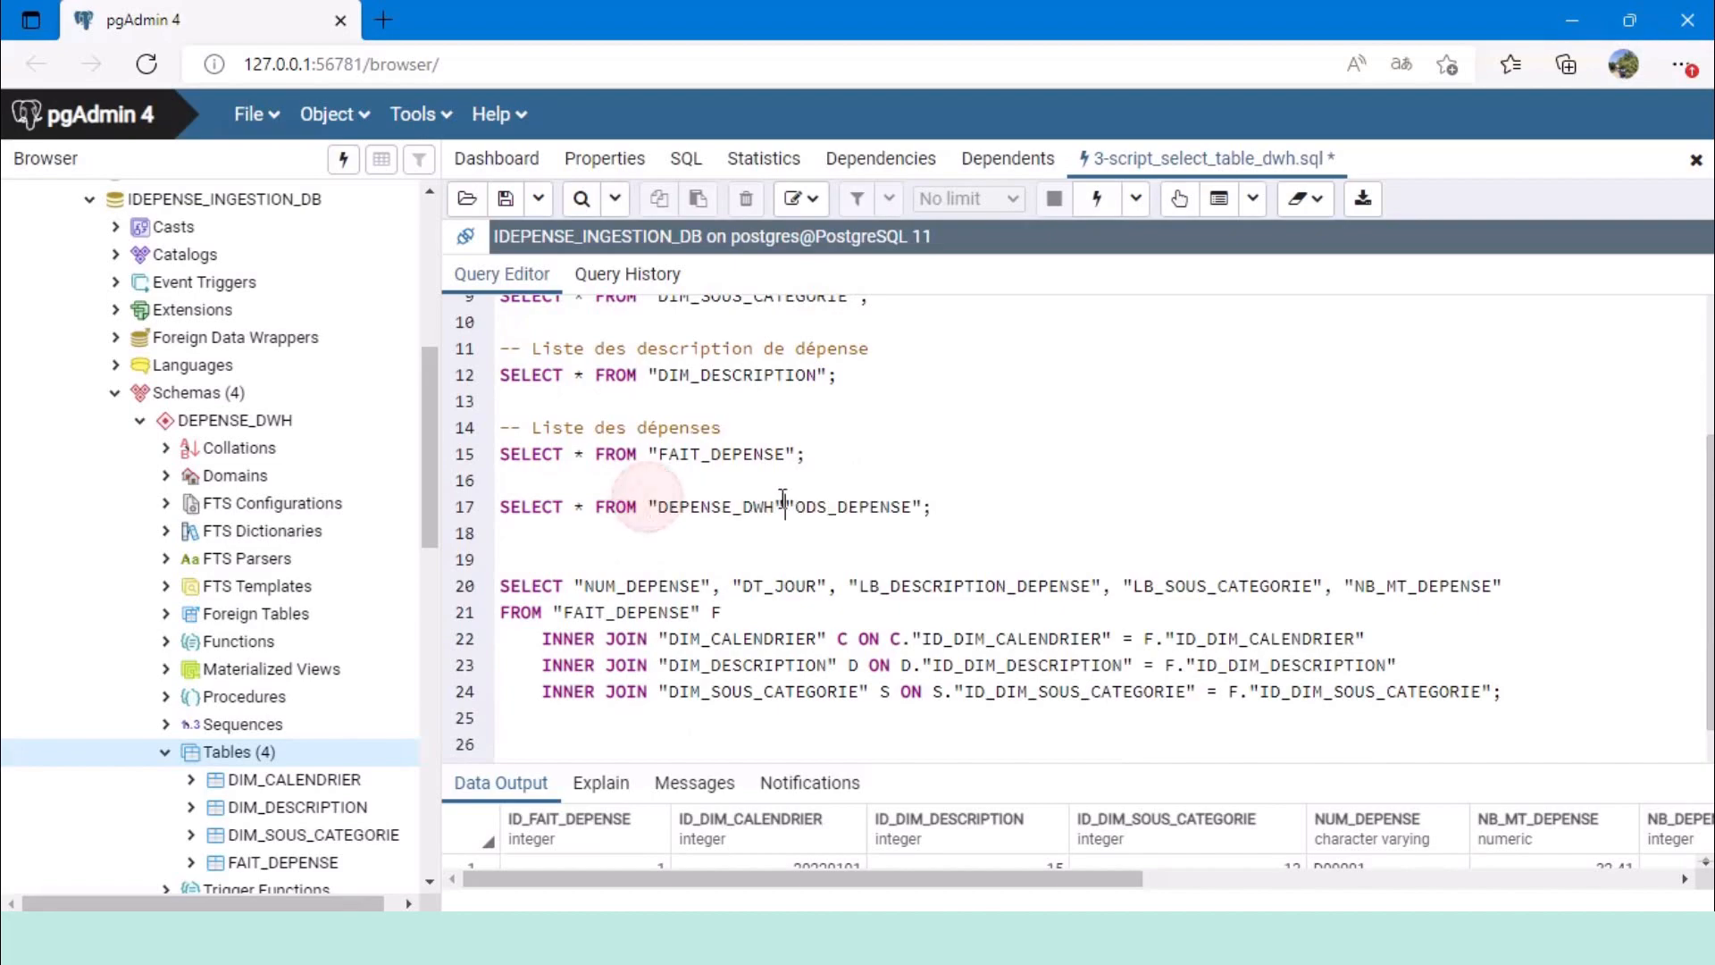
type(";")
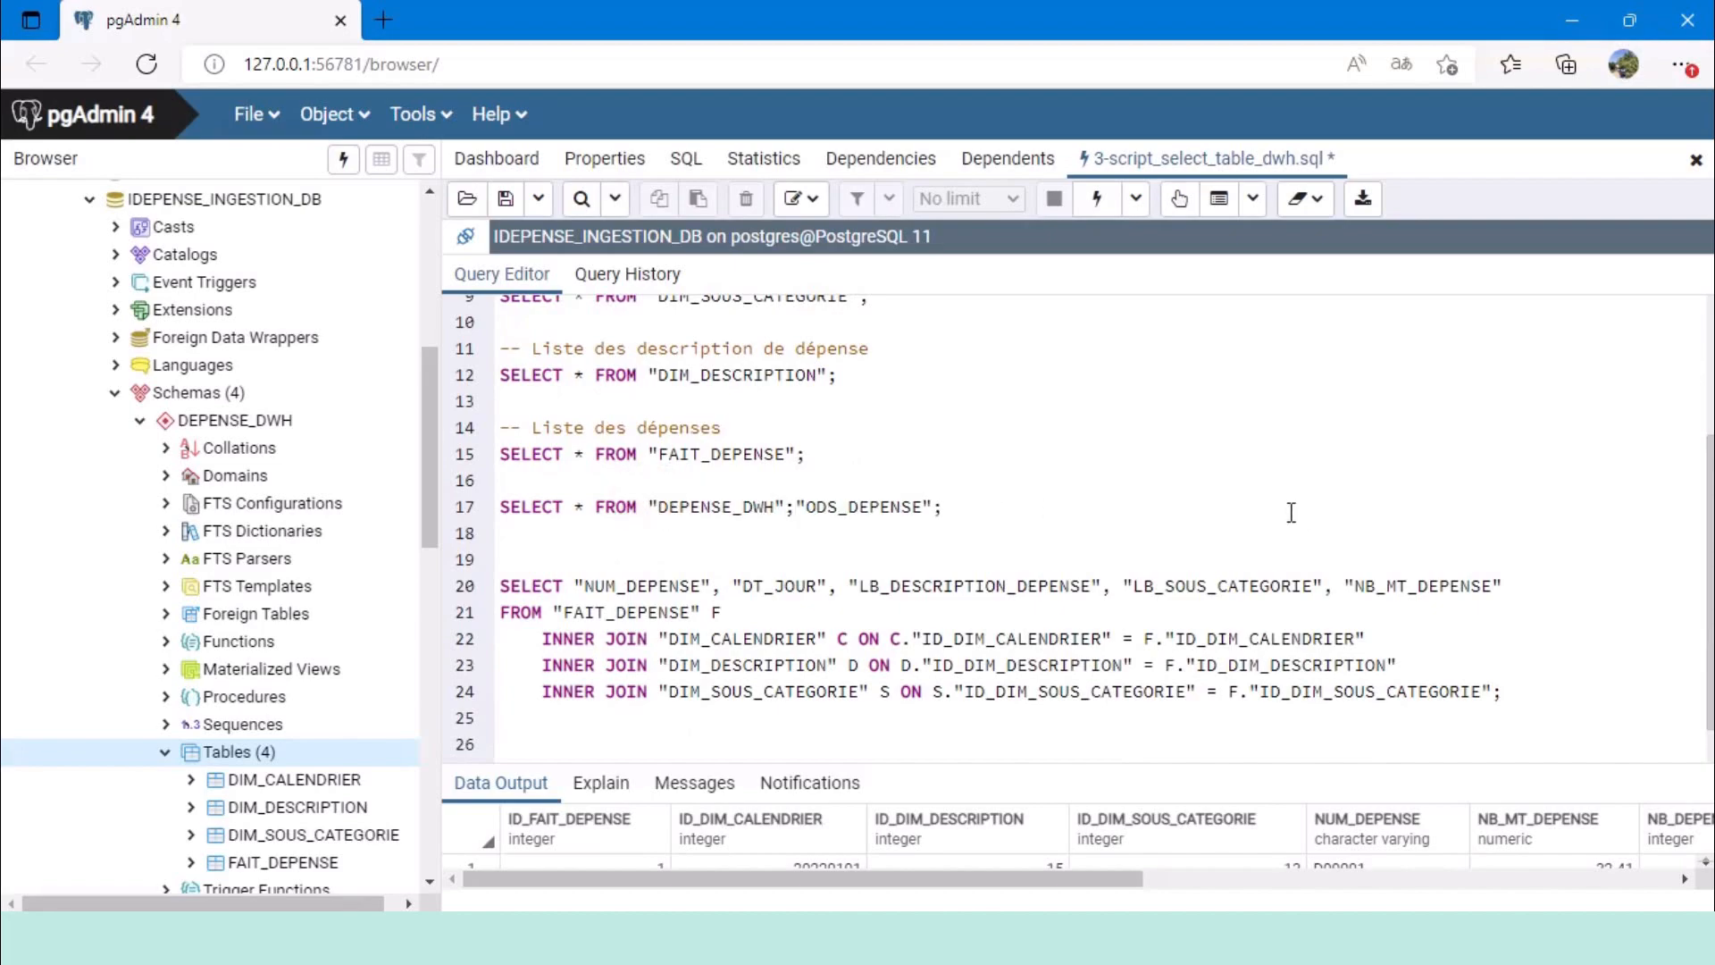
key("BackSpace")
type(".")
left_click_drag(741, 505, 779, 506)
type("ODS")
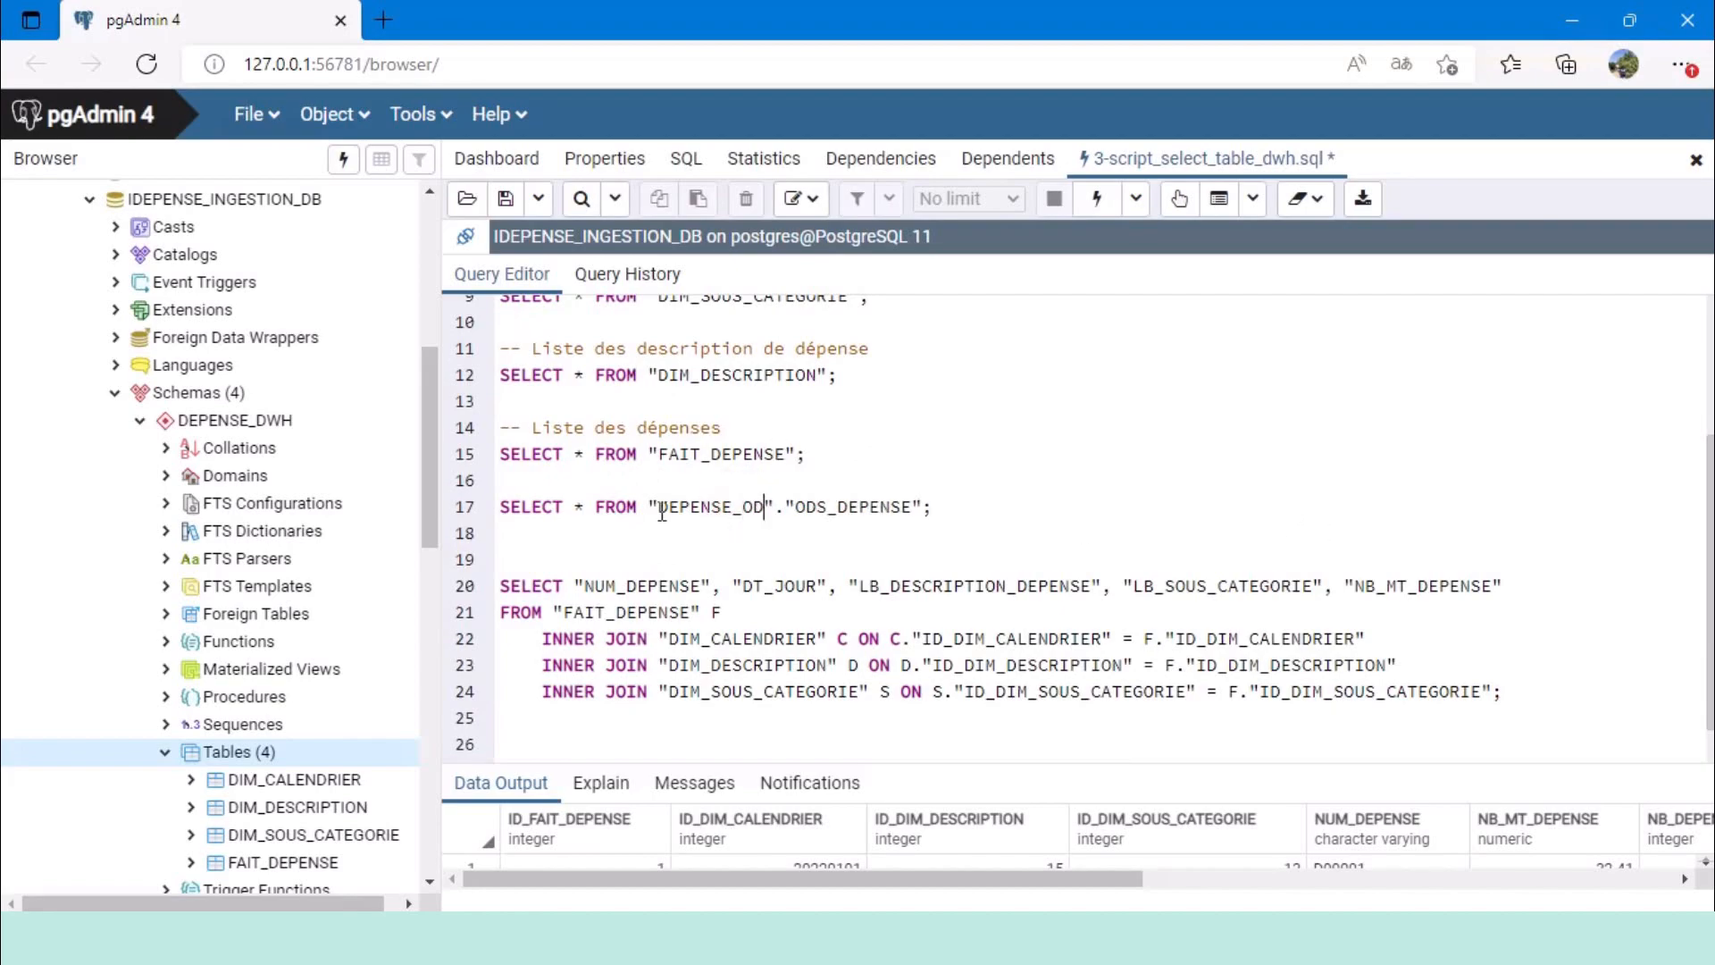
left_click_drag(948, 508, 497, 507)
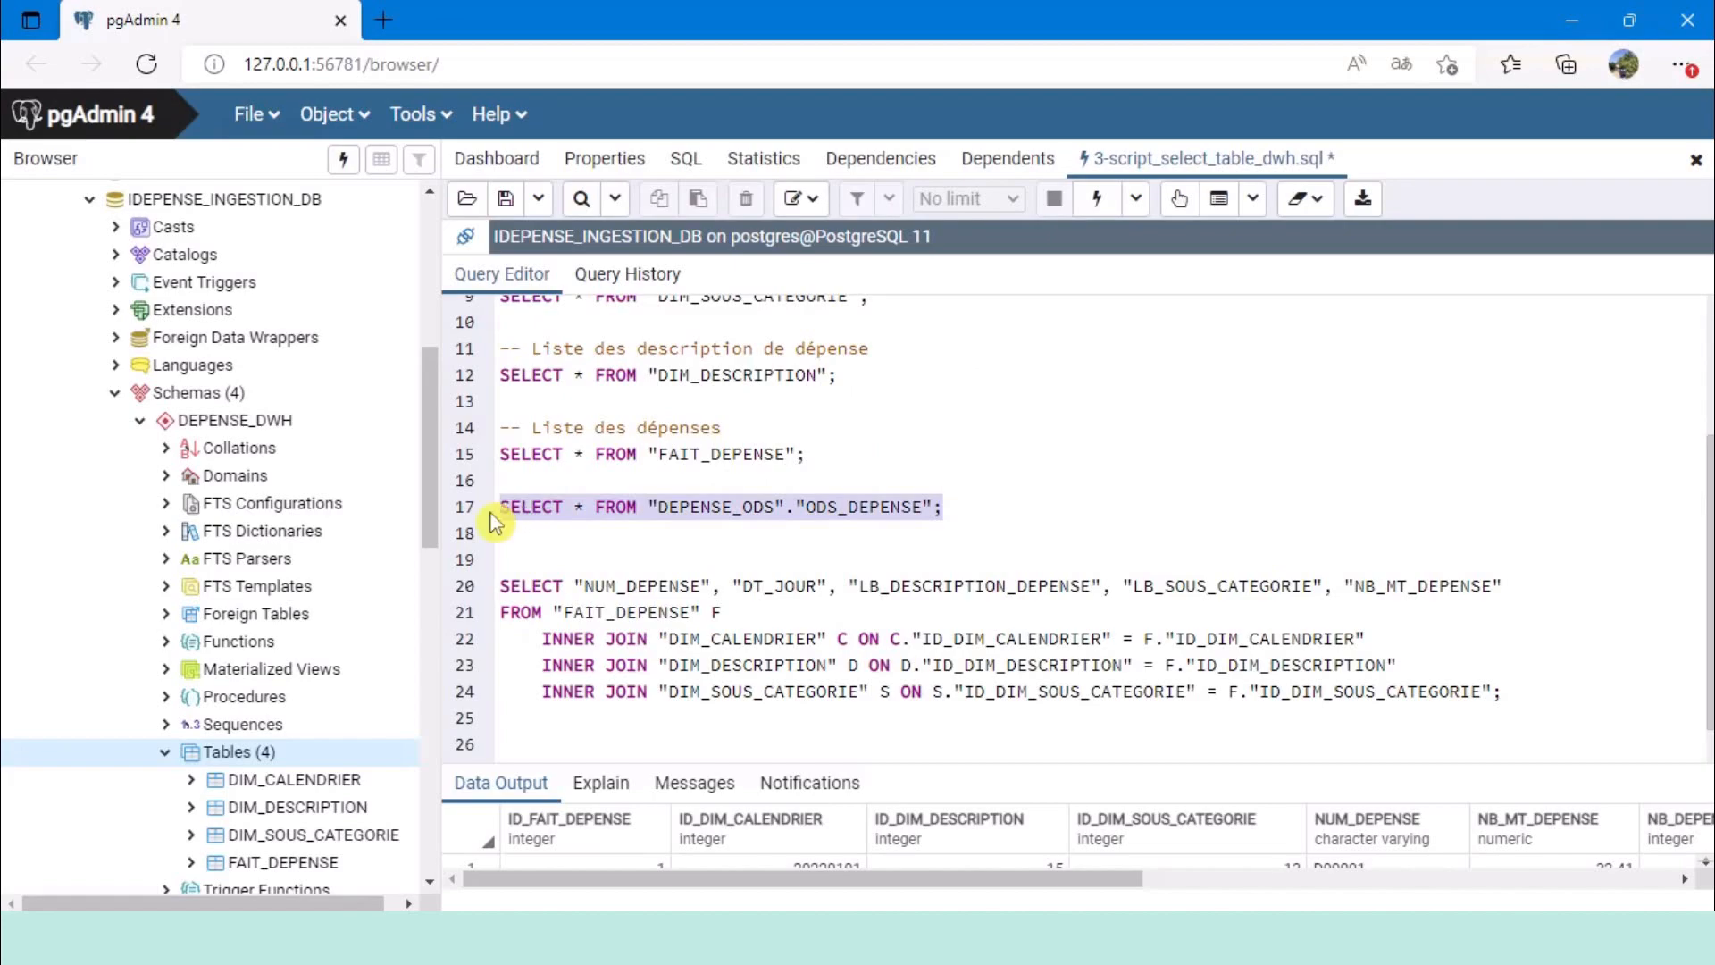
left_click(1083, 199)
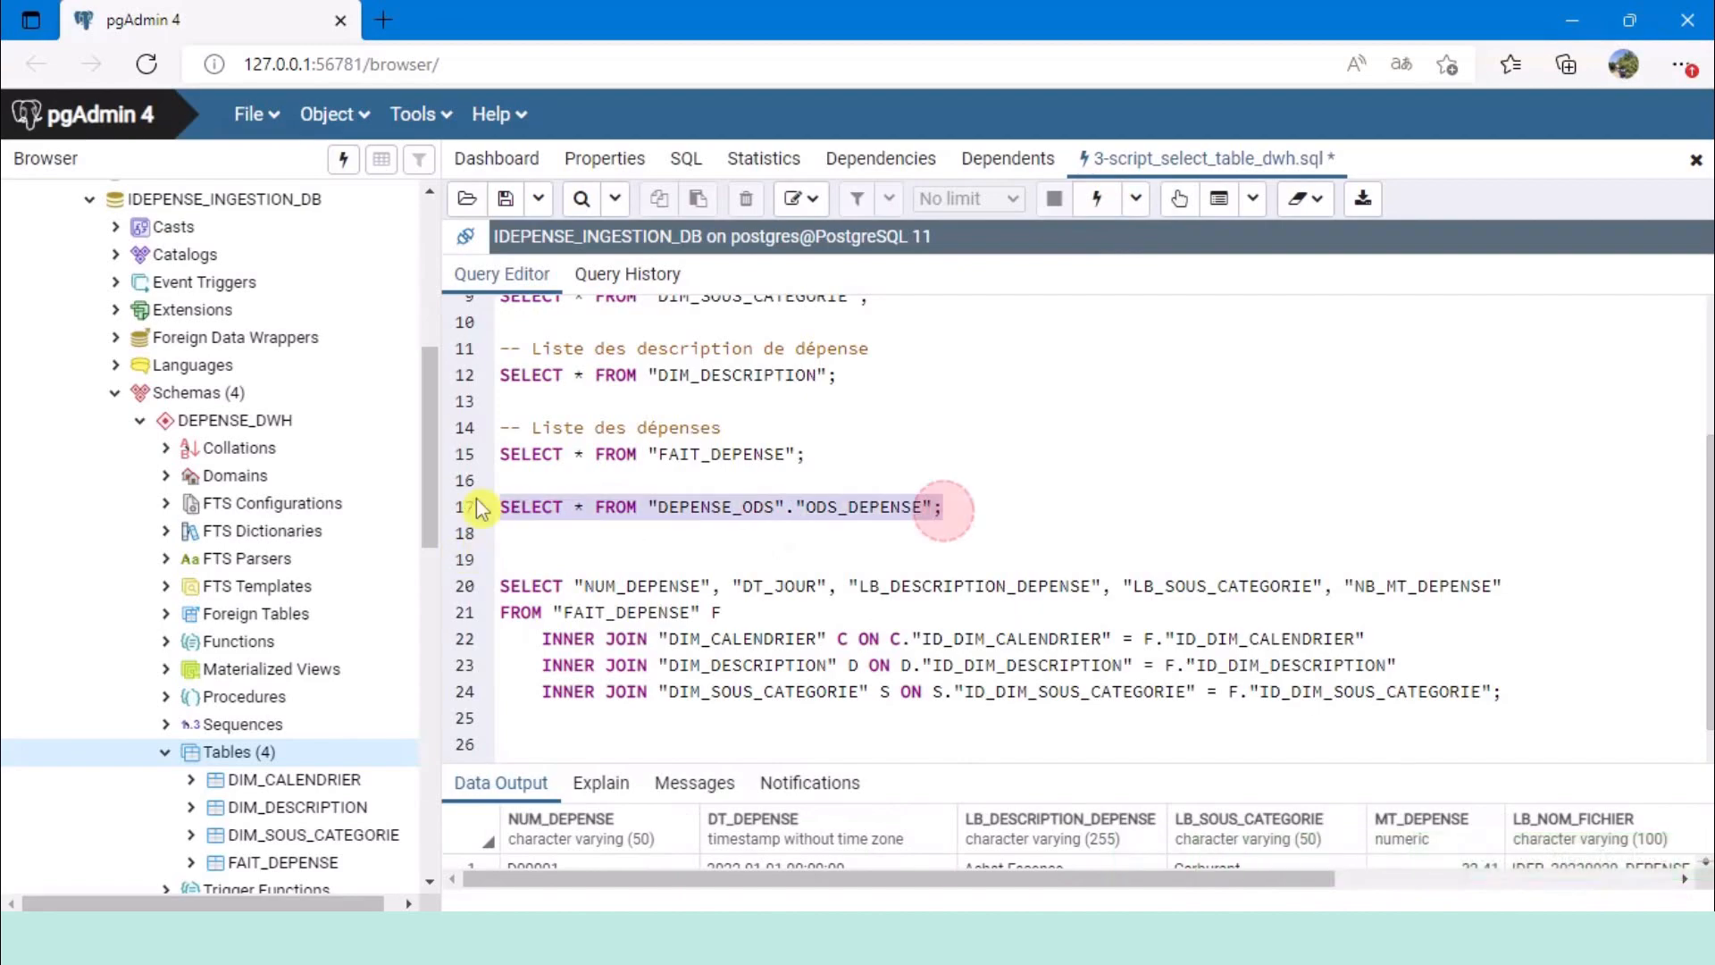
Delete the temporary ODS_DEPENSE query and the extra blank lines it left in the script.
key("Delete")
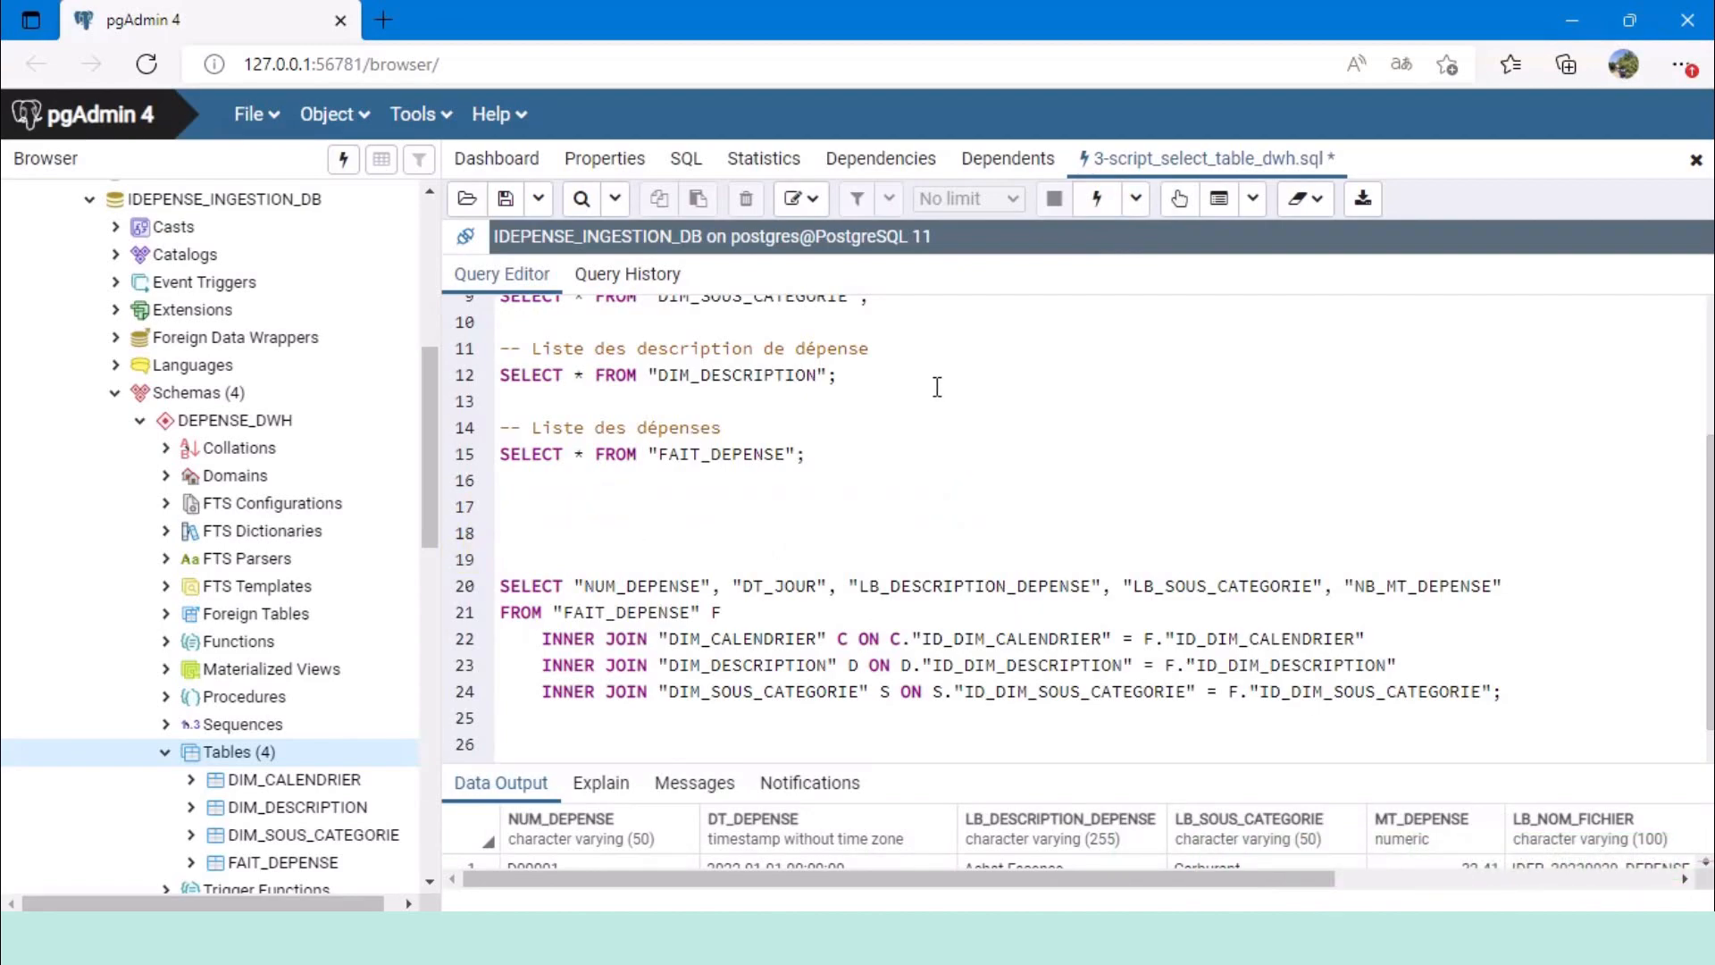
left_click_drag(1508, 691, 483, 603)
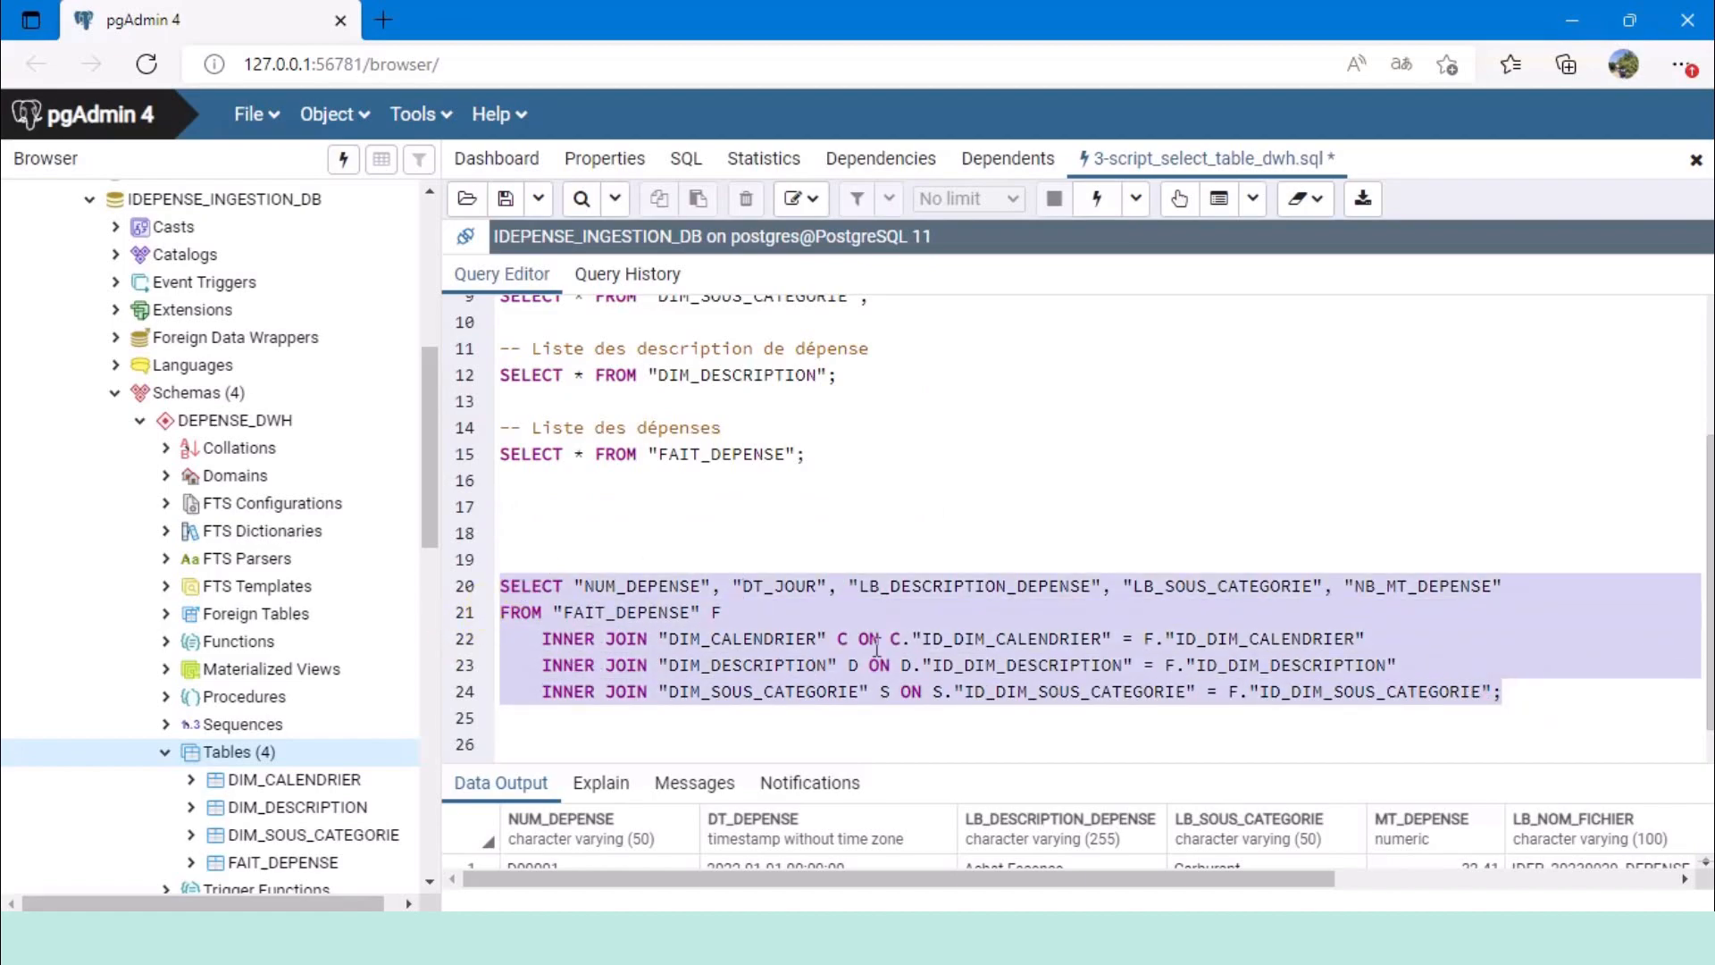
scroll(876, 645, "down", 1)
left_click(520, 498)
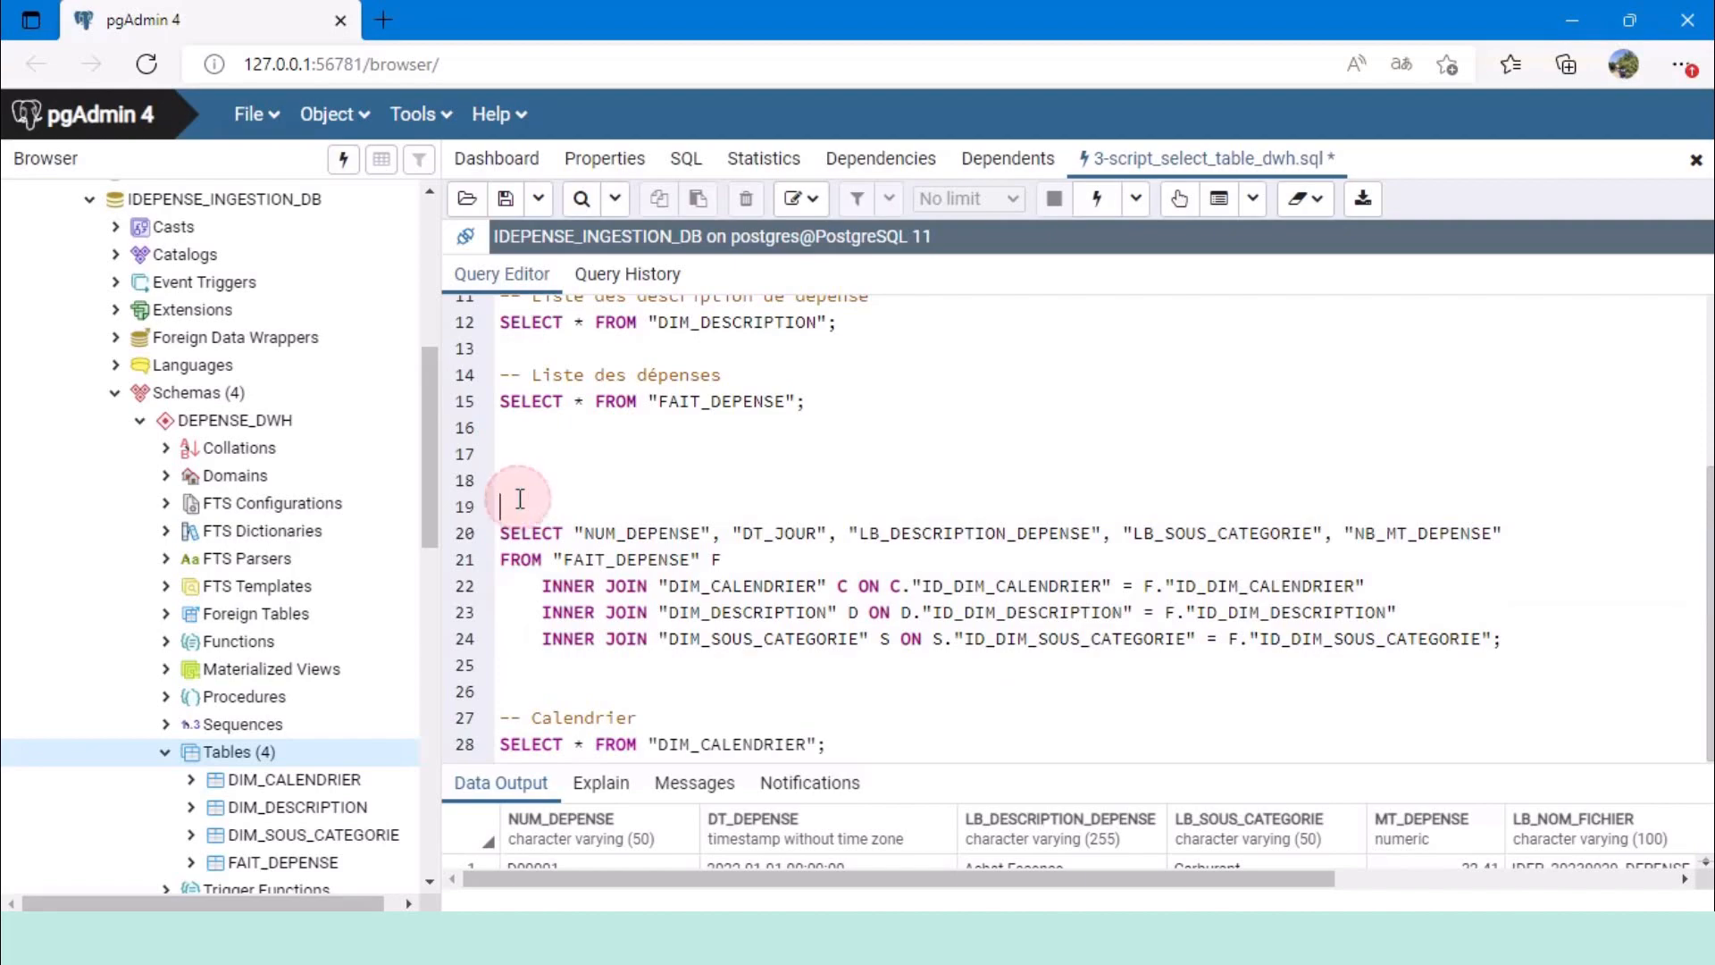
key("BackSpace")
key("BackSpace")
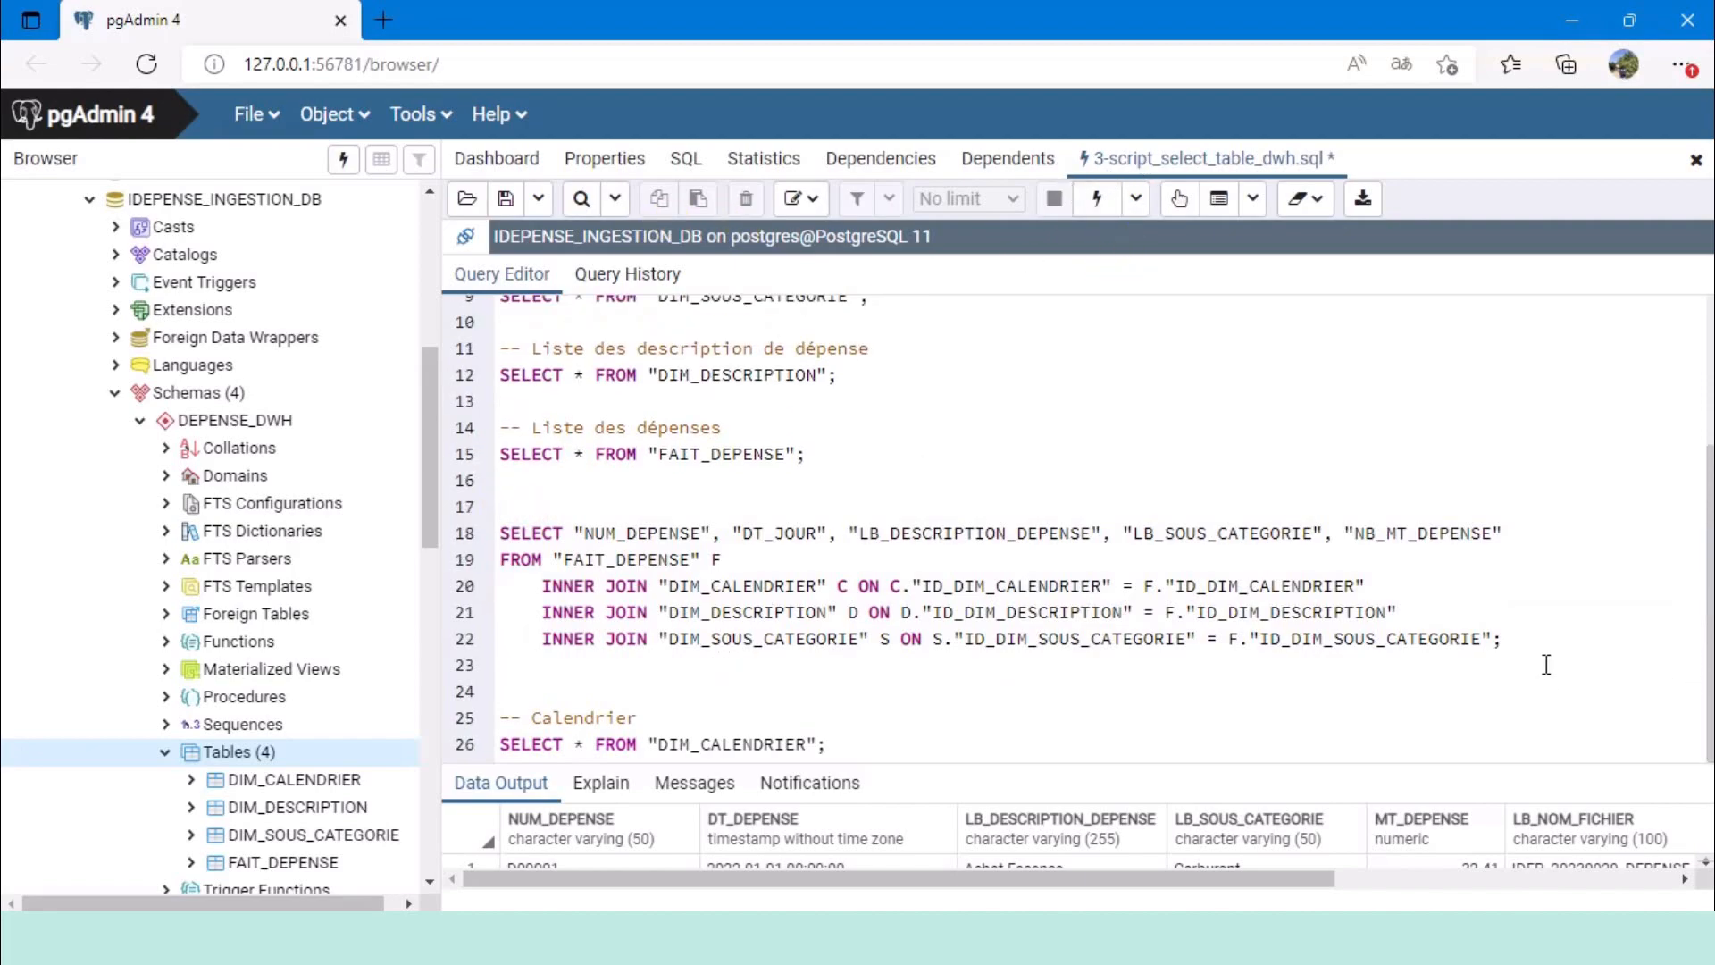
Run the query joining FAIT_DEPENSE with the DIM_CALENDRIER, DIM_DESCRIPTION and DIM_SOUS_CATEGORIE tables and examine the returned rows.
left_click_drag(1510, 639, 498, 533)
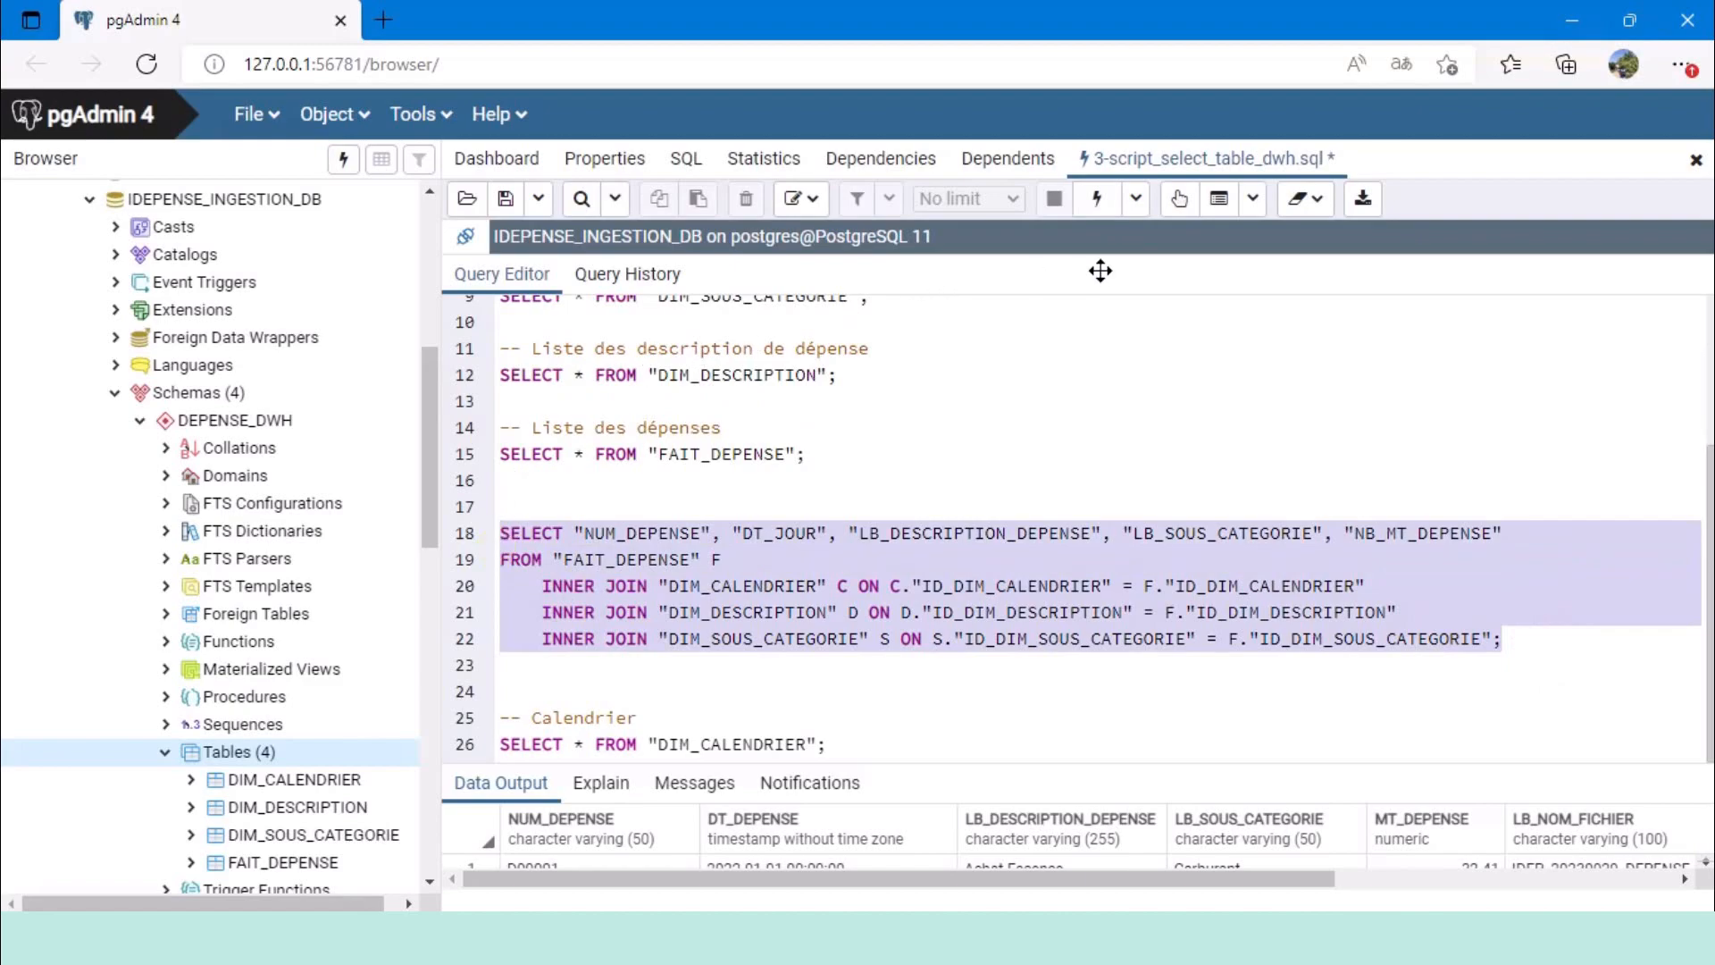
left_click(1097, 199)
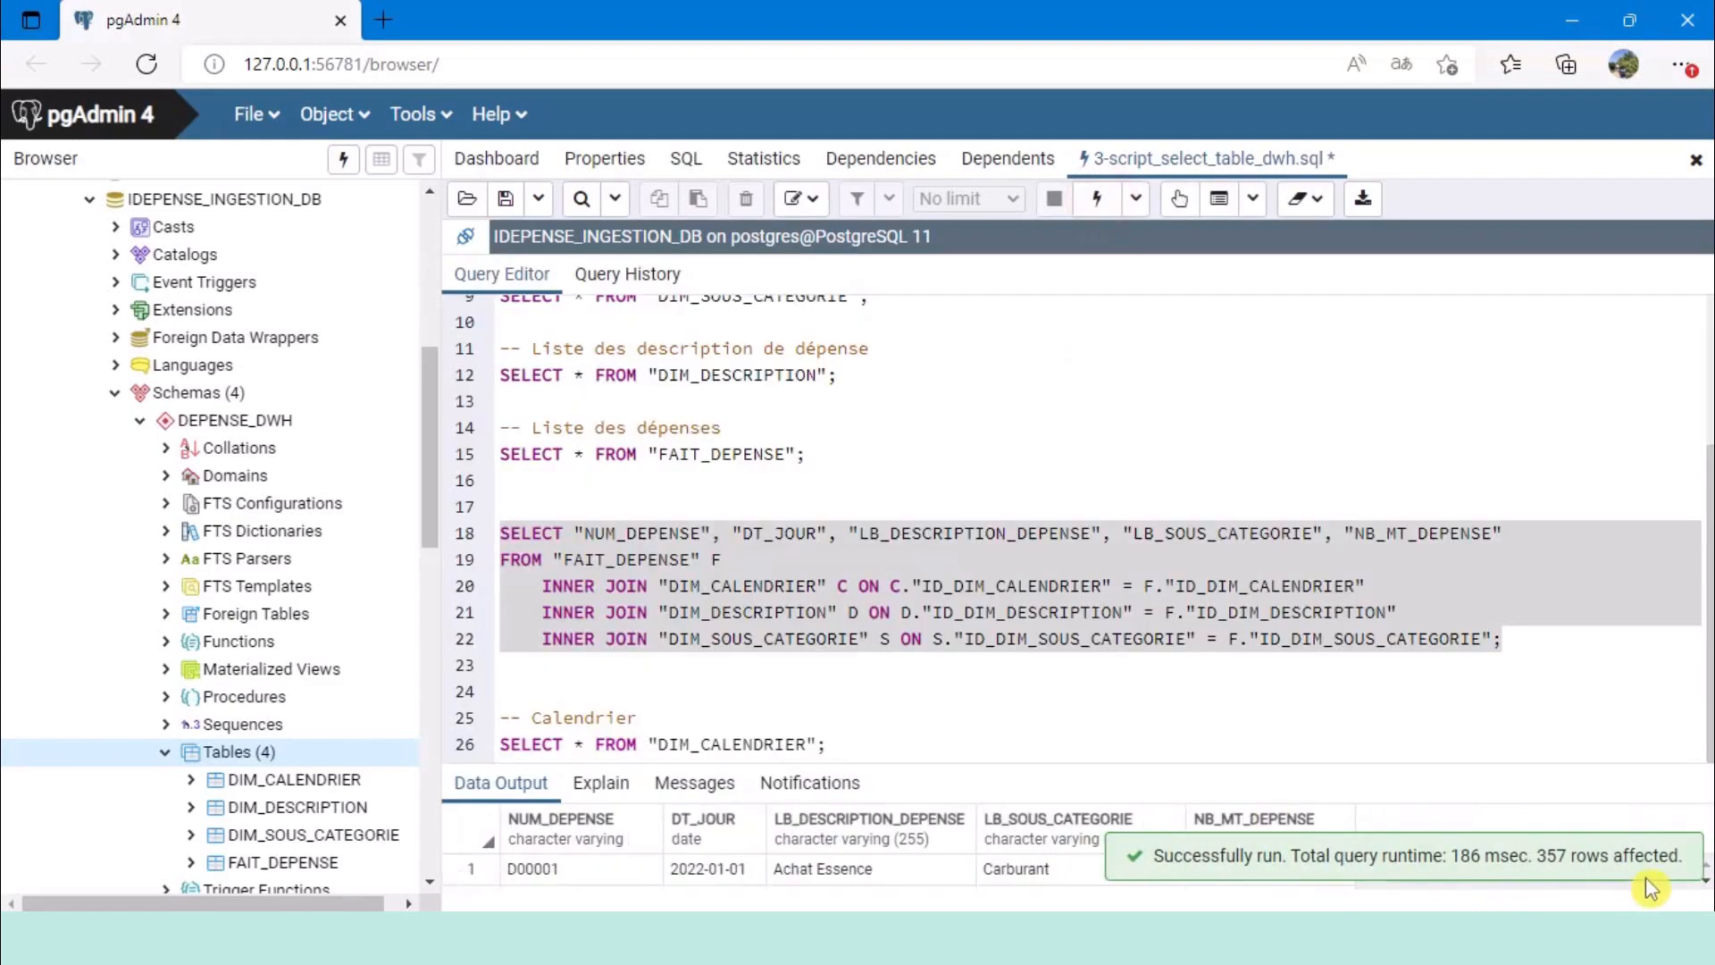
left_click_drag(881, 765, 896, 498)
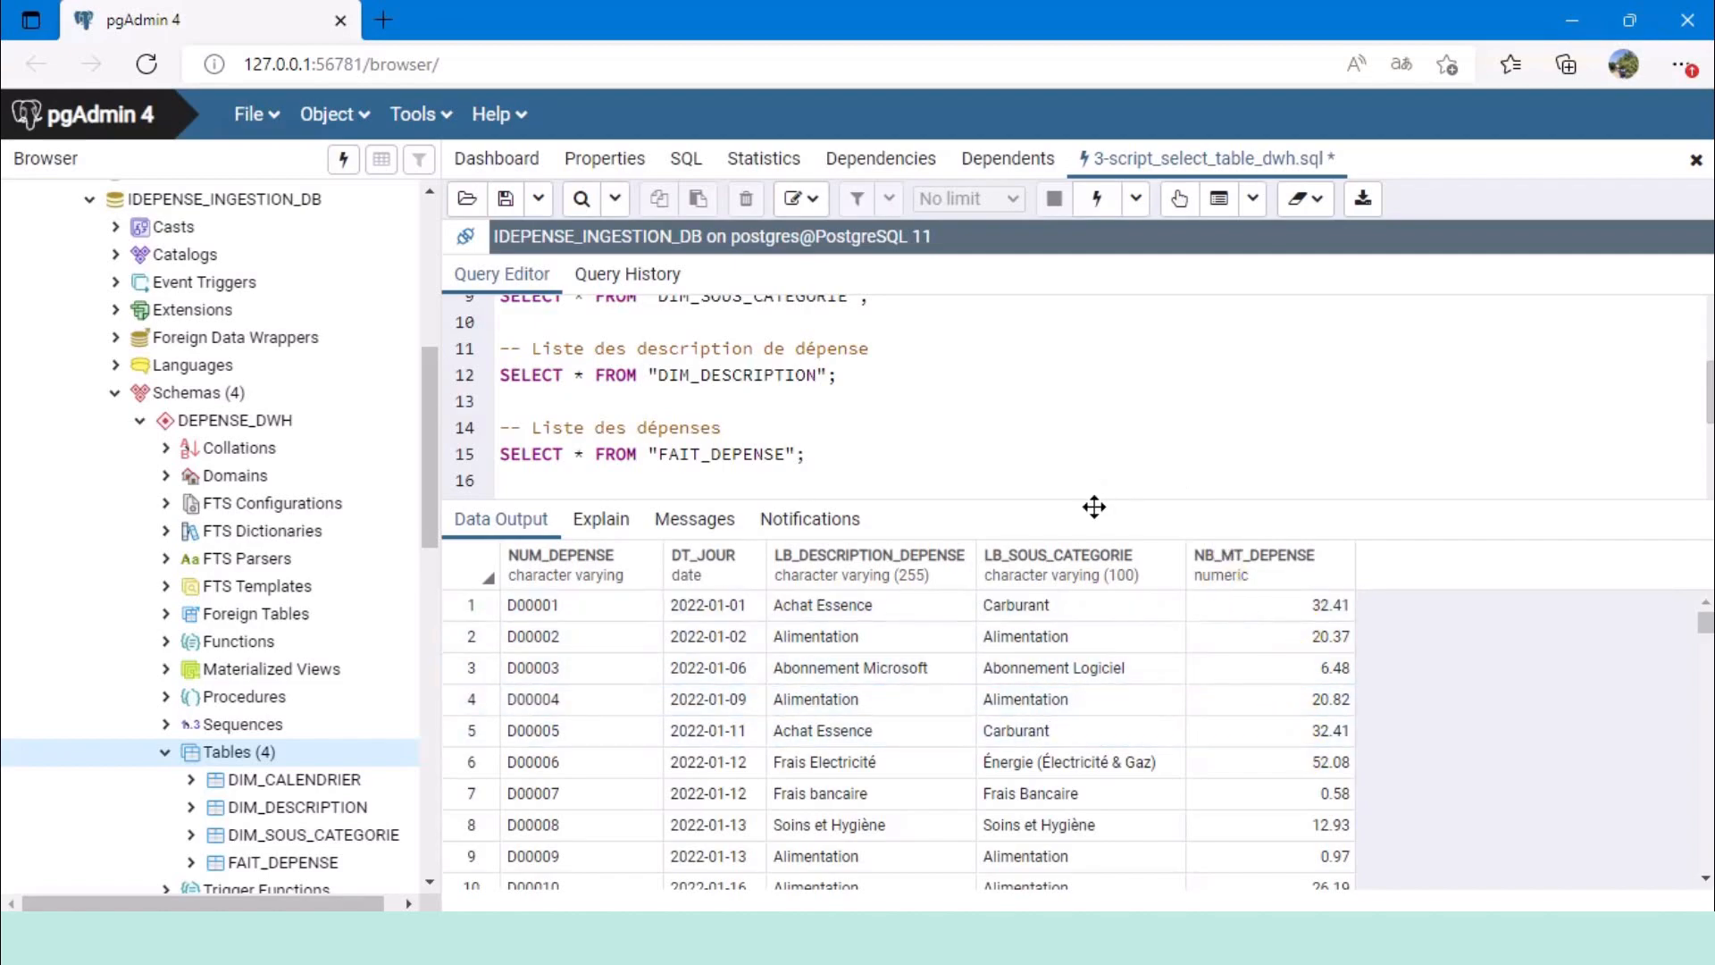
left_click_drag(1090, 502, 1049, 738)
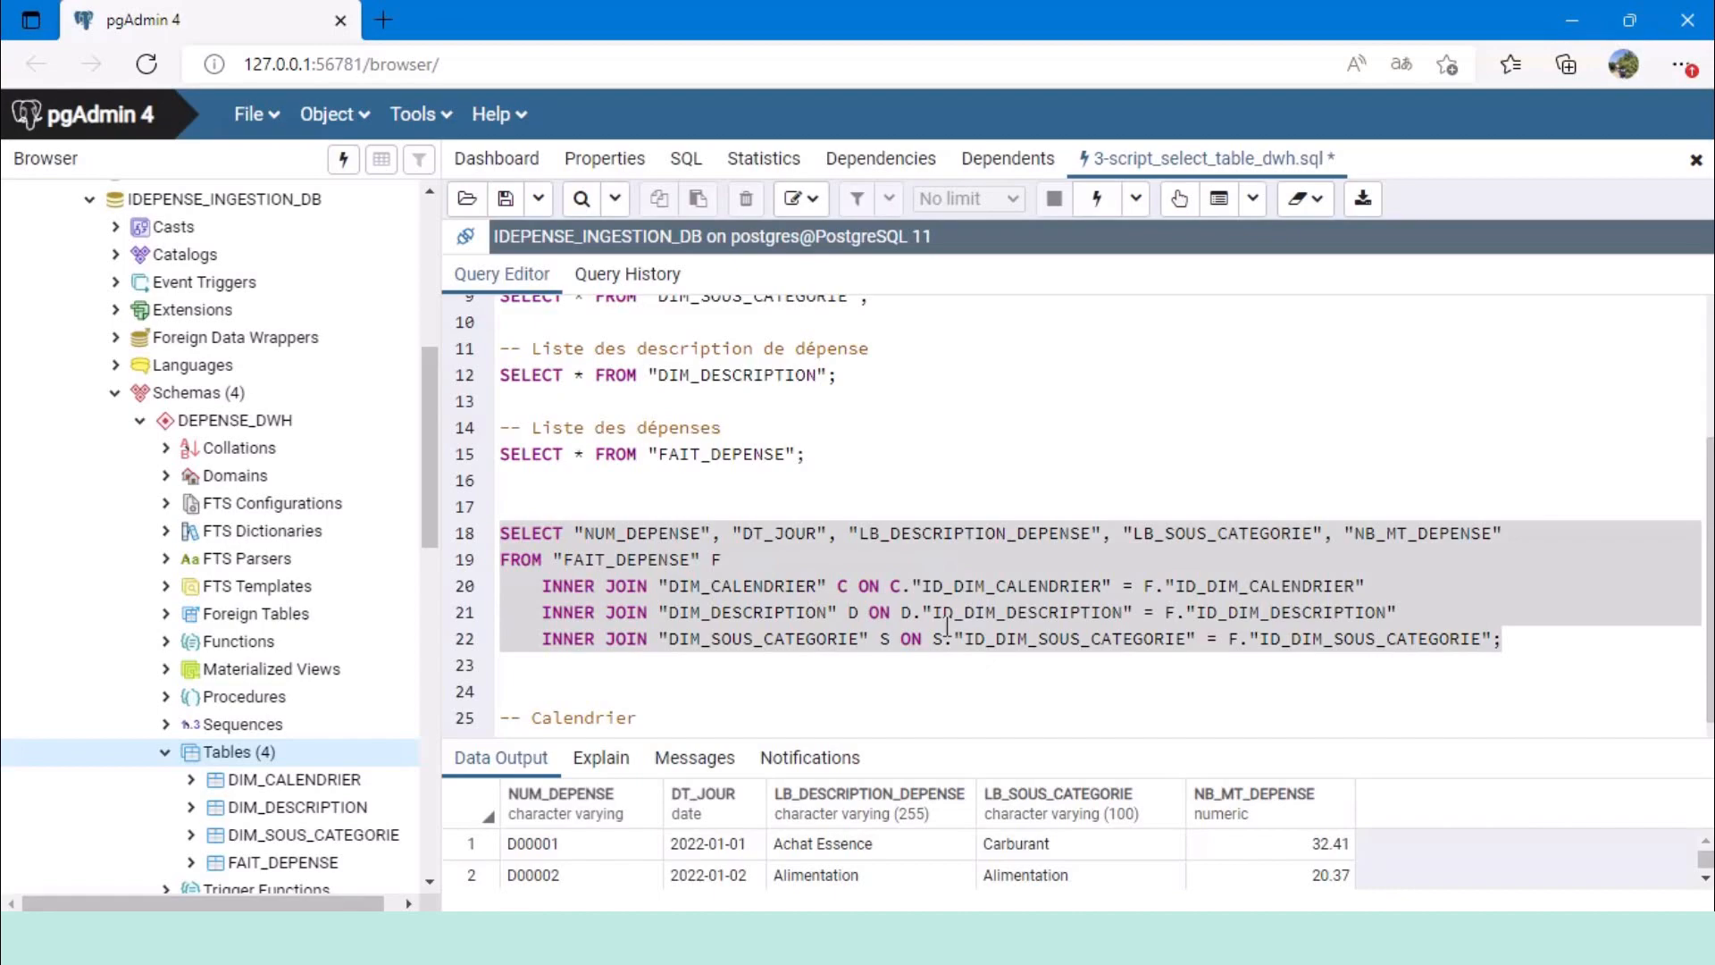
Save the SQL script and switch back to Talend Open Studio.
scroll(1121, 695, "down", 1)
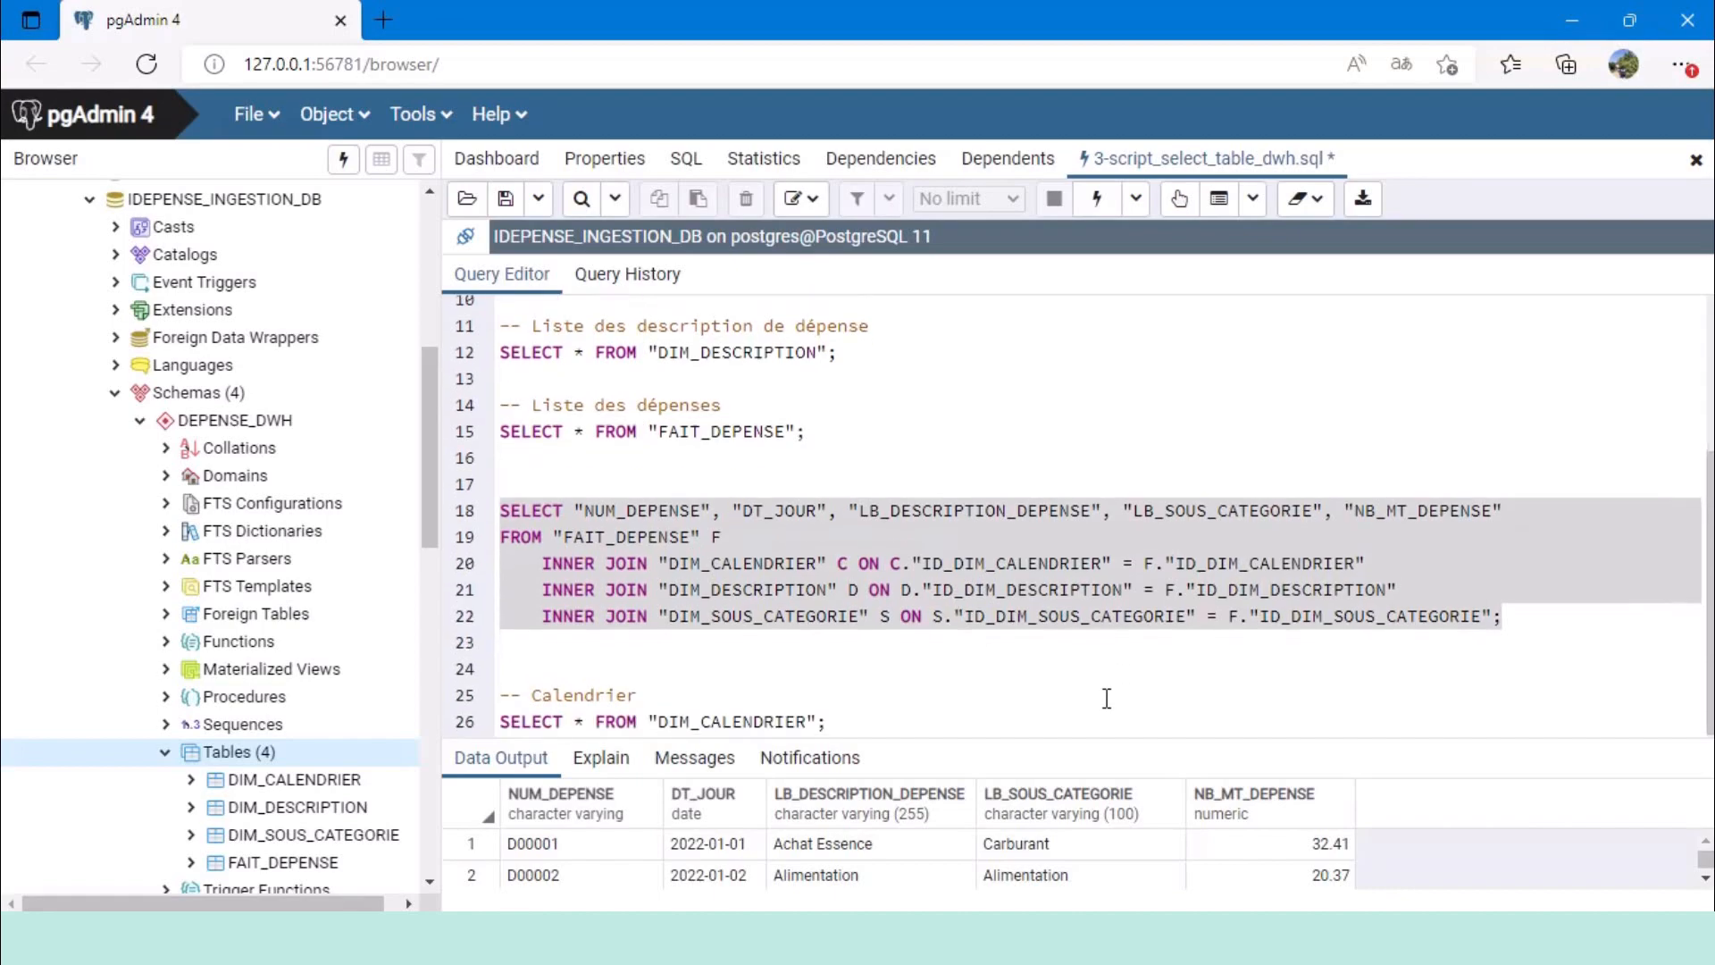
left_click(914, 410)
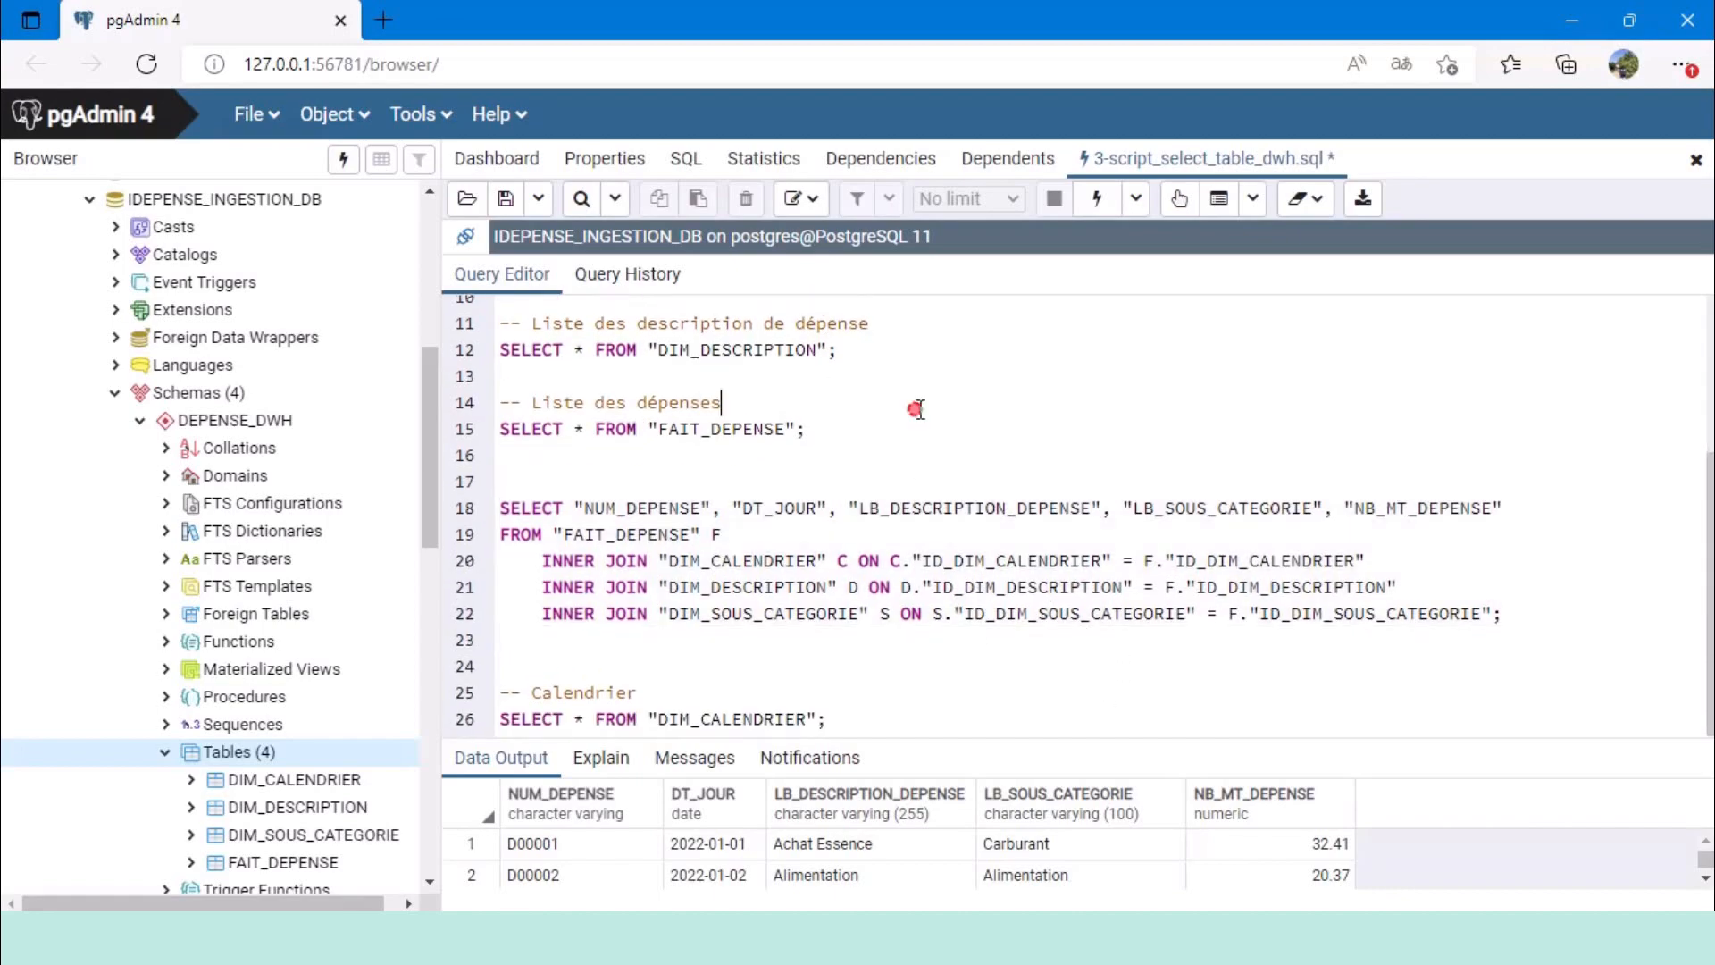
left_click(505, 199)
left_click(1574, 30)
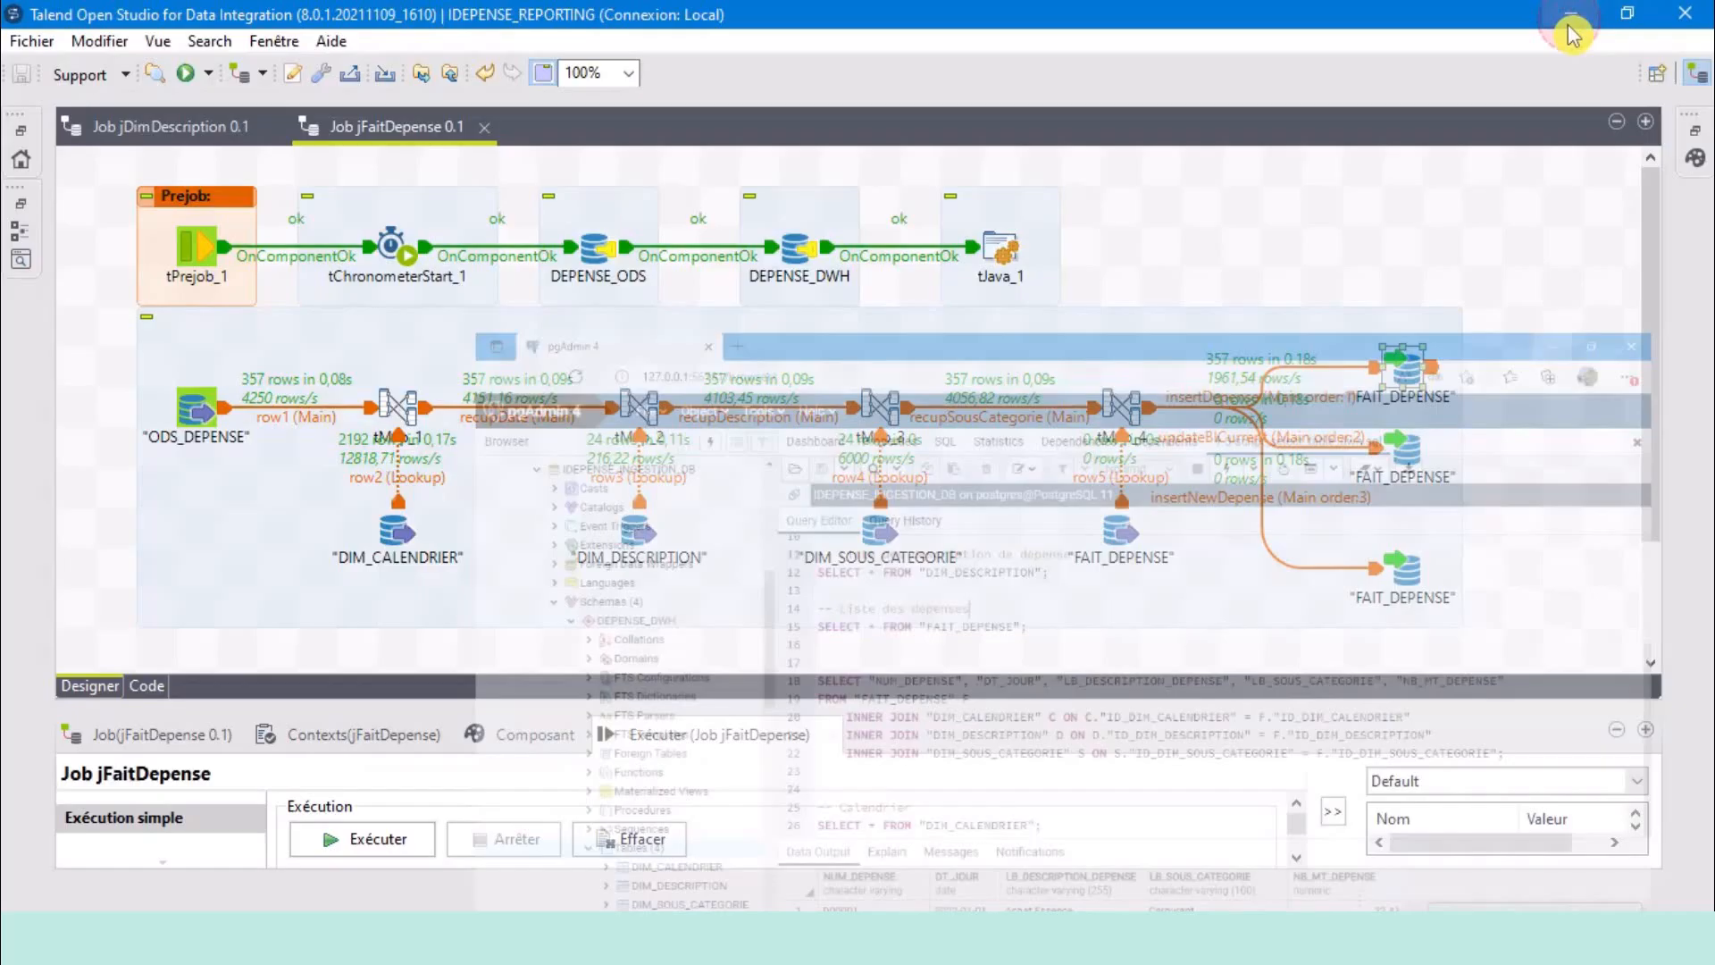
Review the jDimDescription, jDimSousCategorie, jFaitDepense and jGenerateCalendar jobs in the repository's DWH folder.
left_click(21, 131)
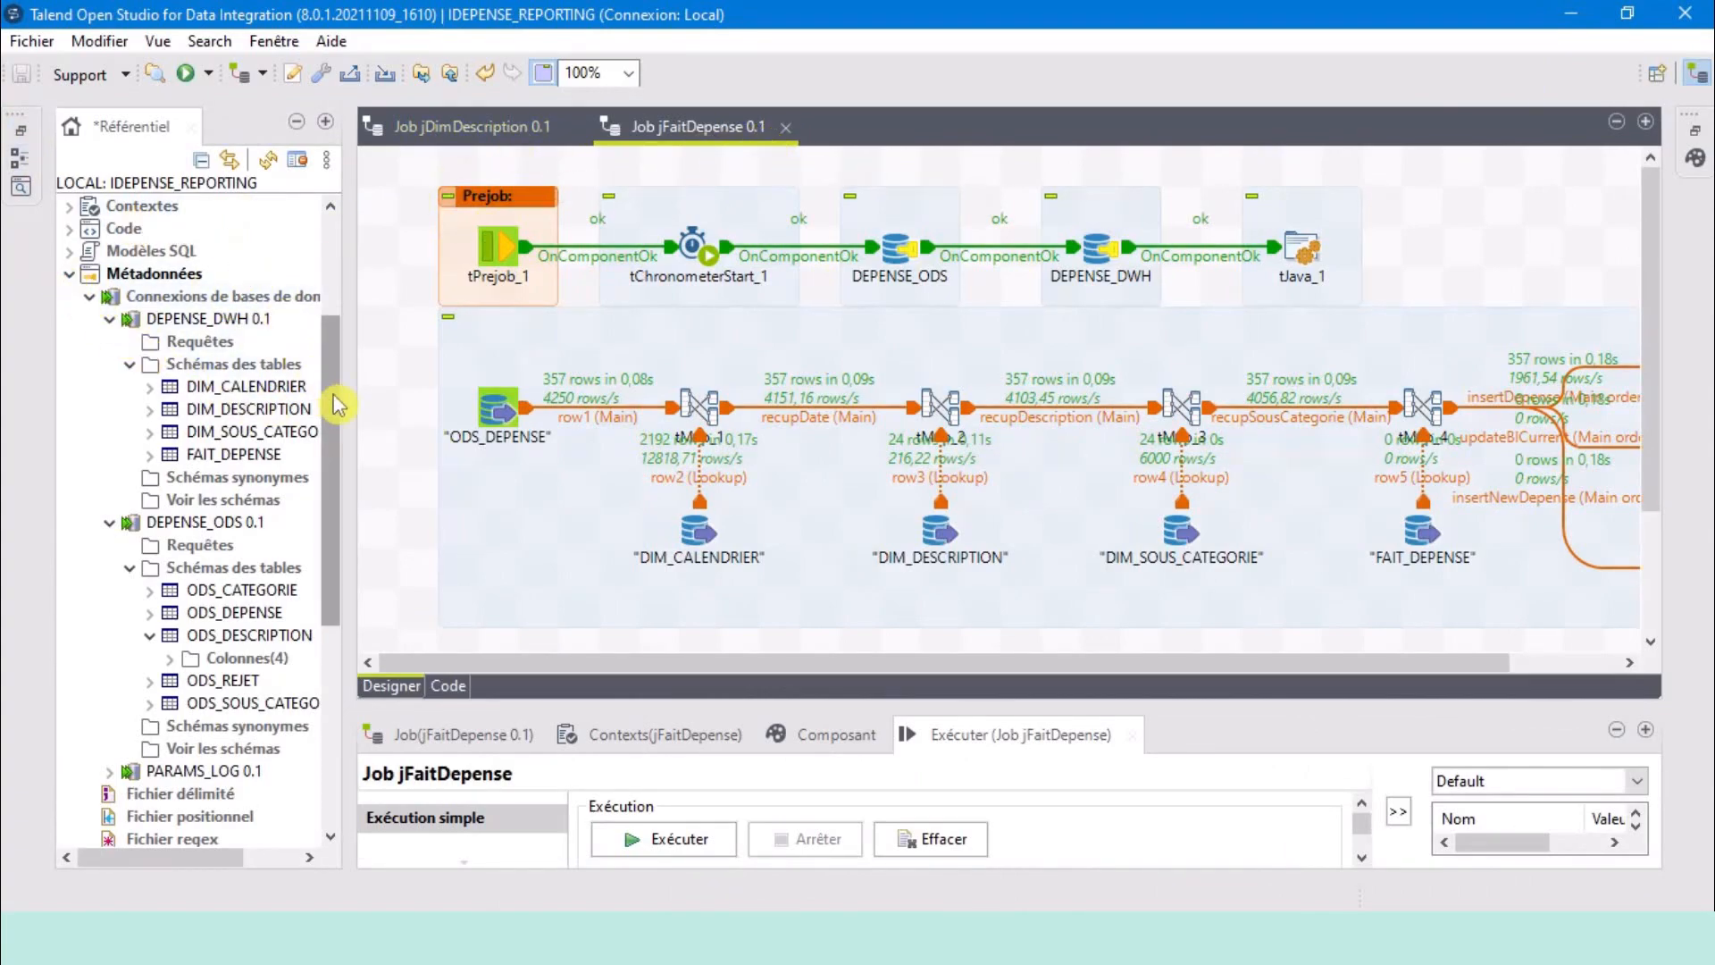
left_click_drag(339, 402, 339, 268)
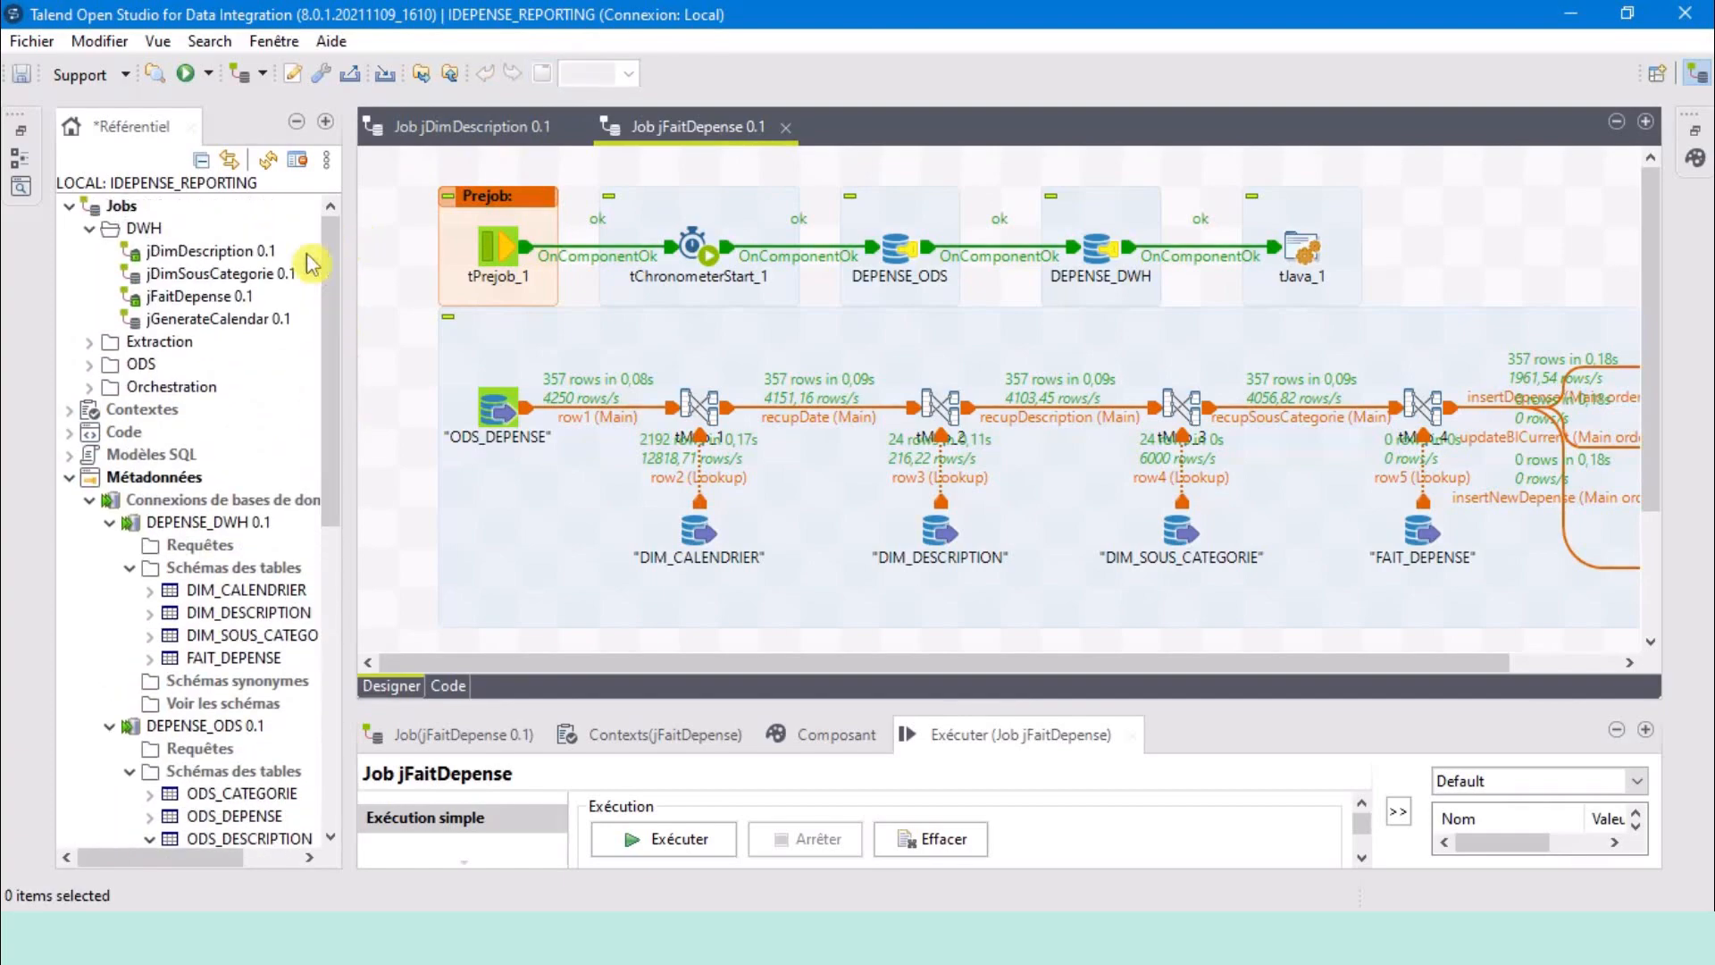
left_click(225, 252)
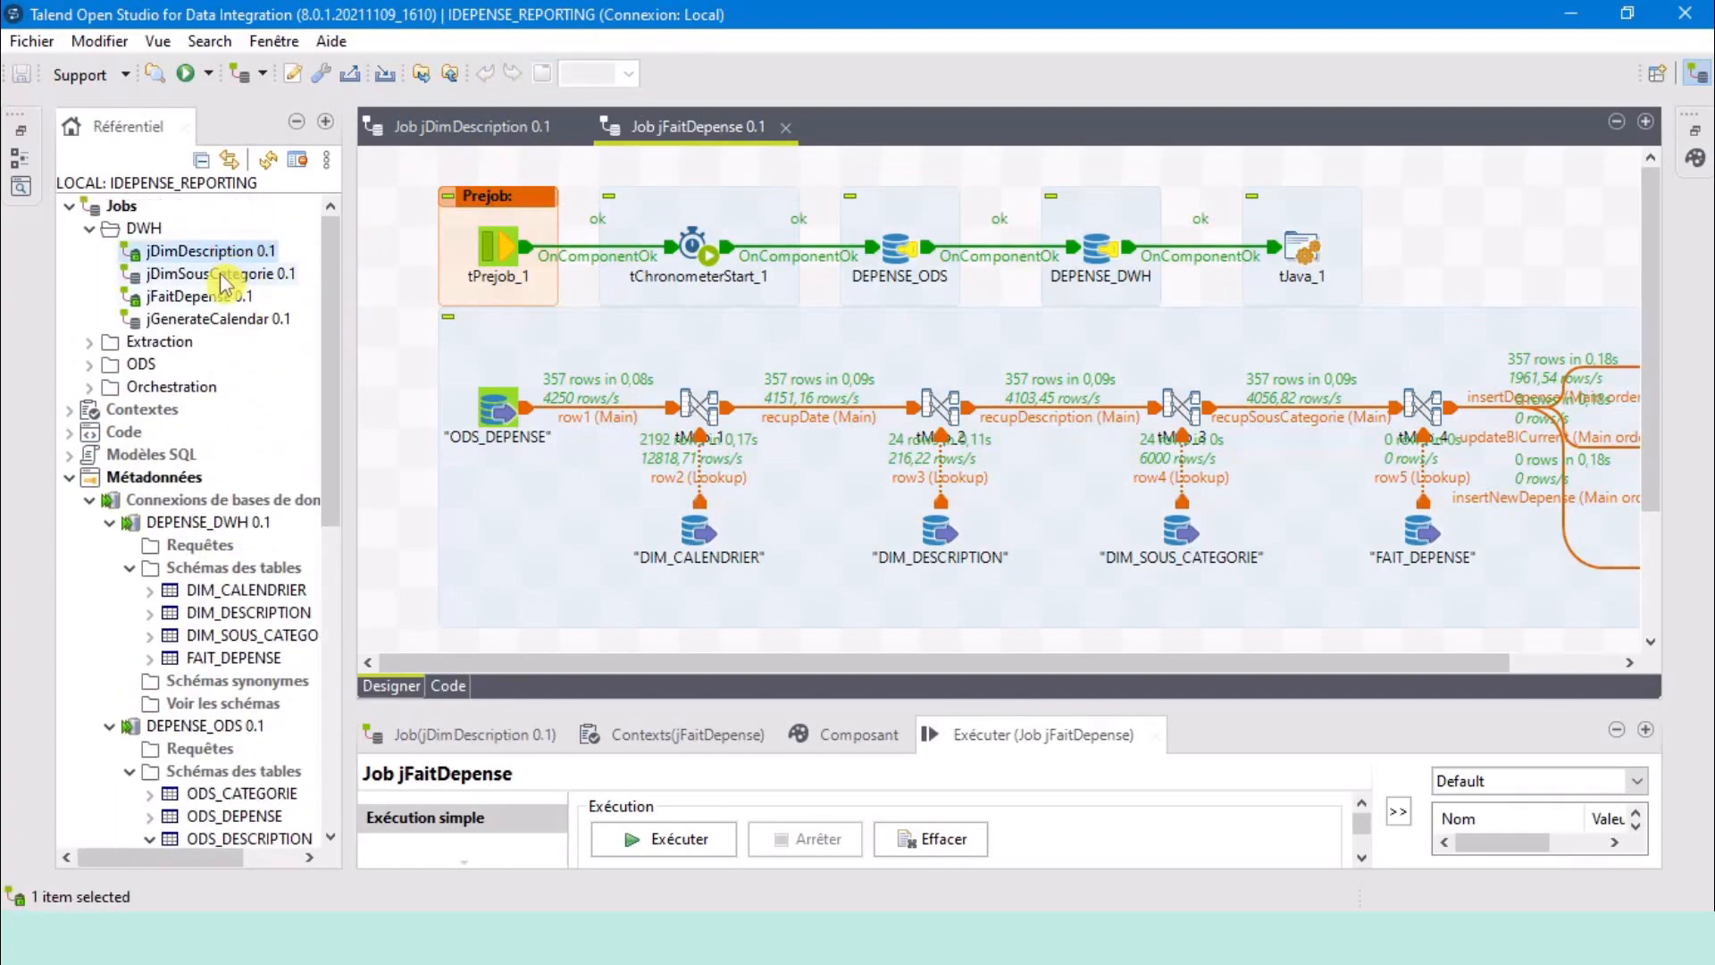
left_click(231, 274)
left_click(251, 324)
left_click(224, 298)
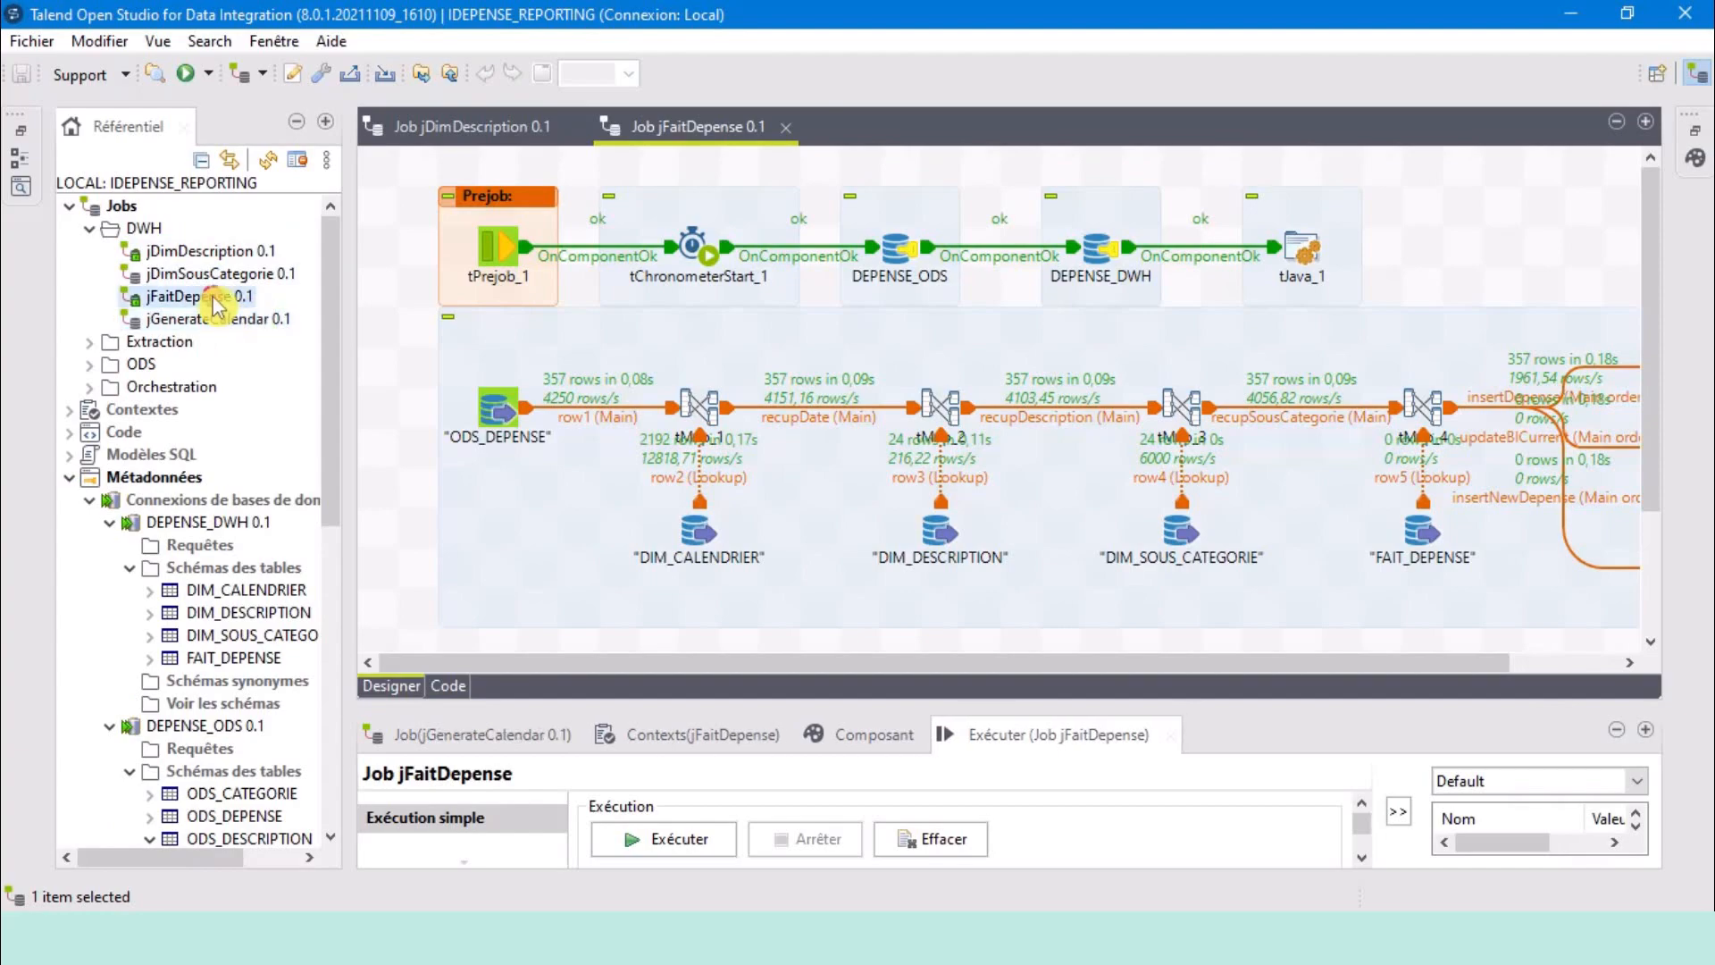
left_click(238, 320)
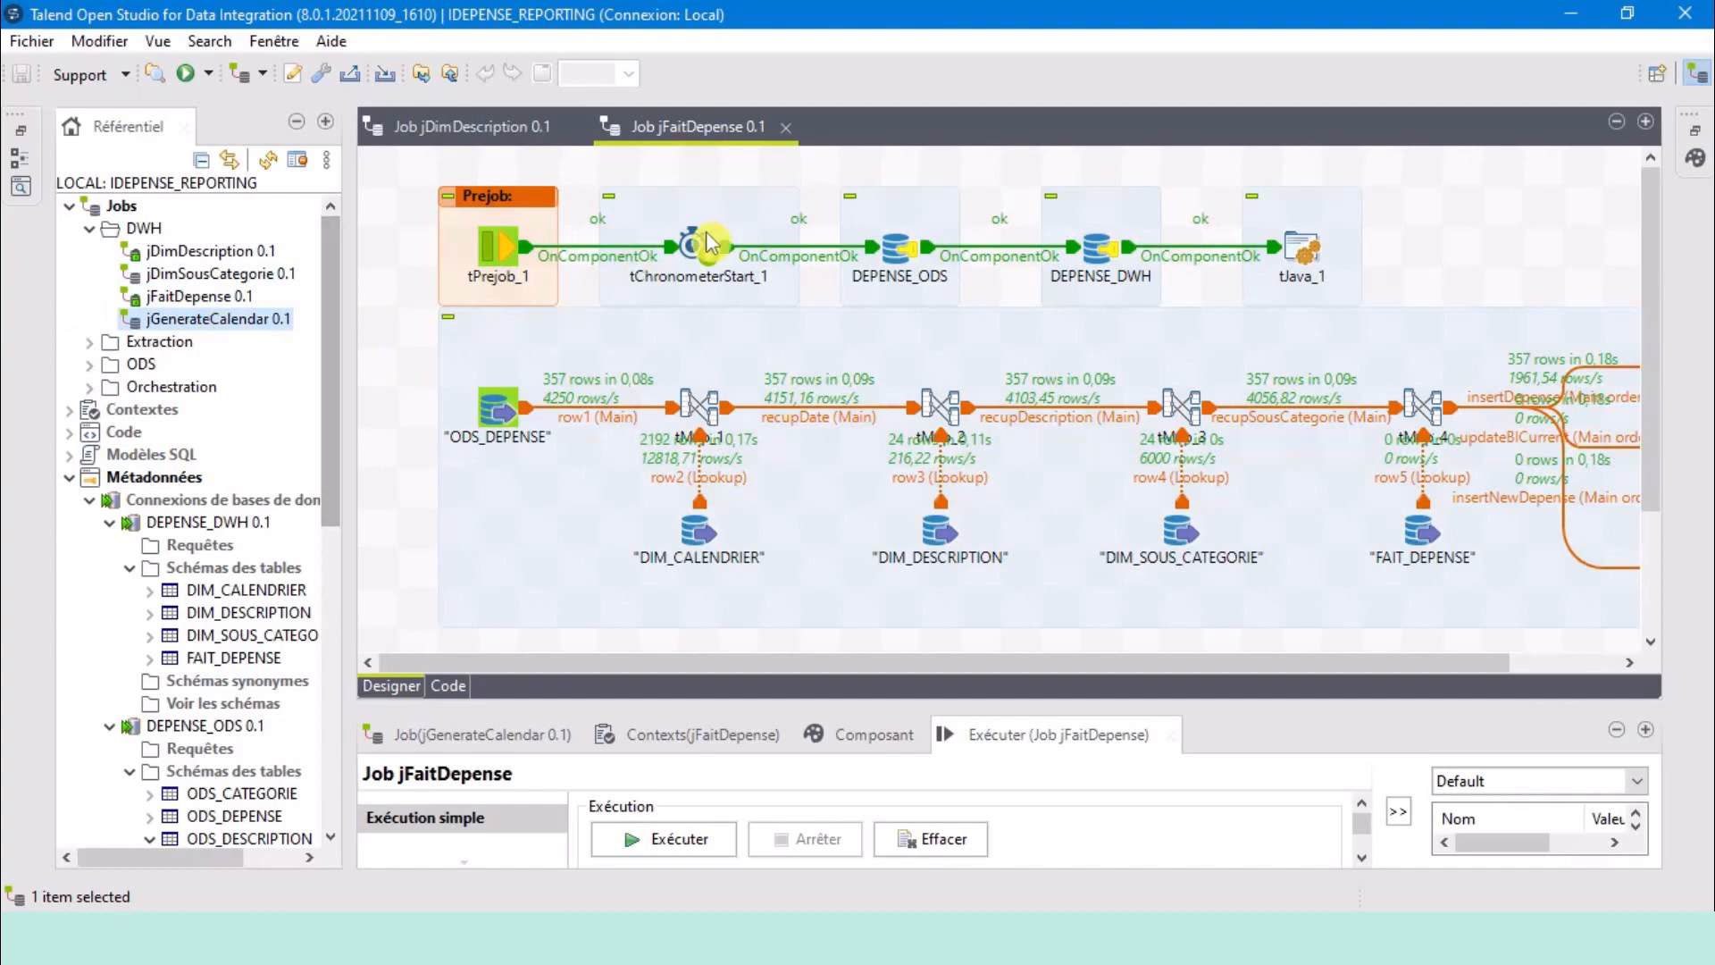
Close jFaitDepense, create a job named jChargeDWH in the Orchestration folder and accept adding the repository context groups to it.
left_click(789, 134)
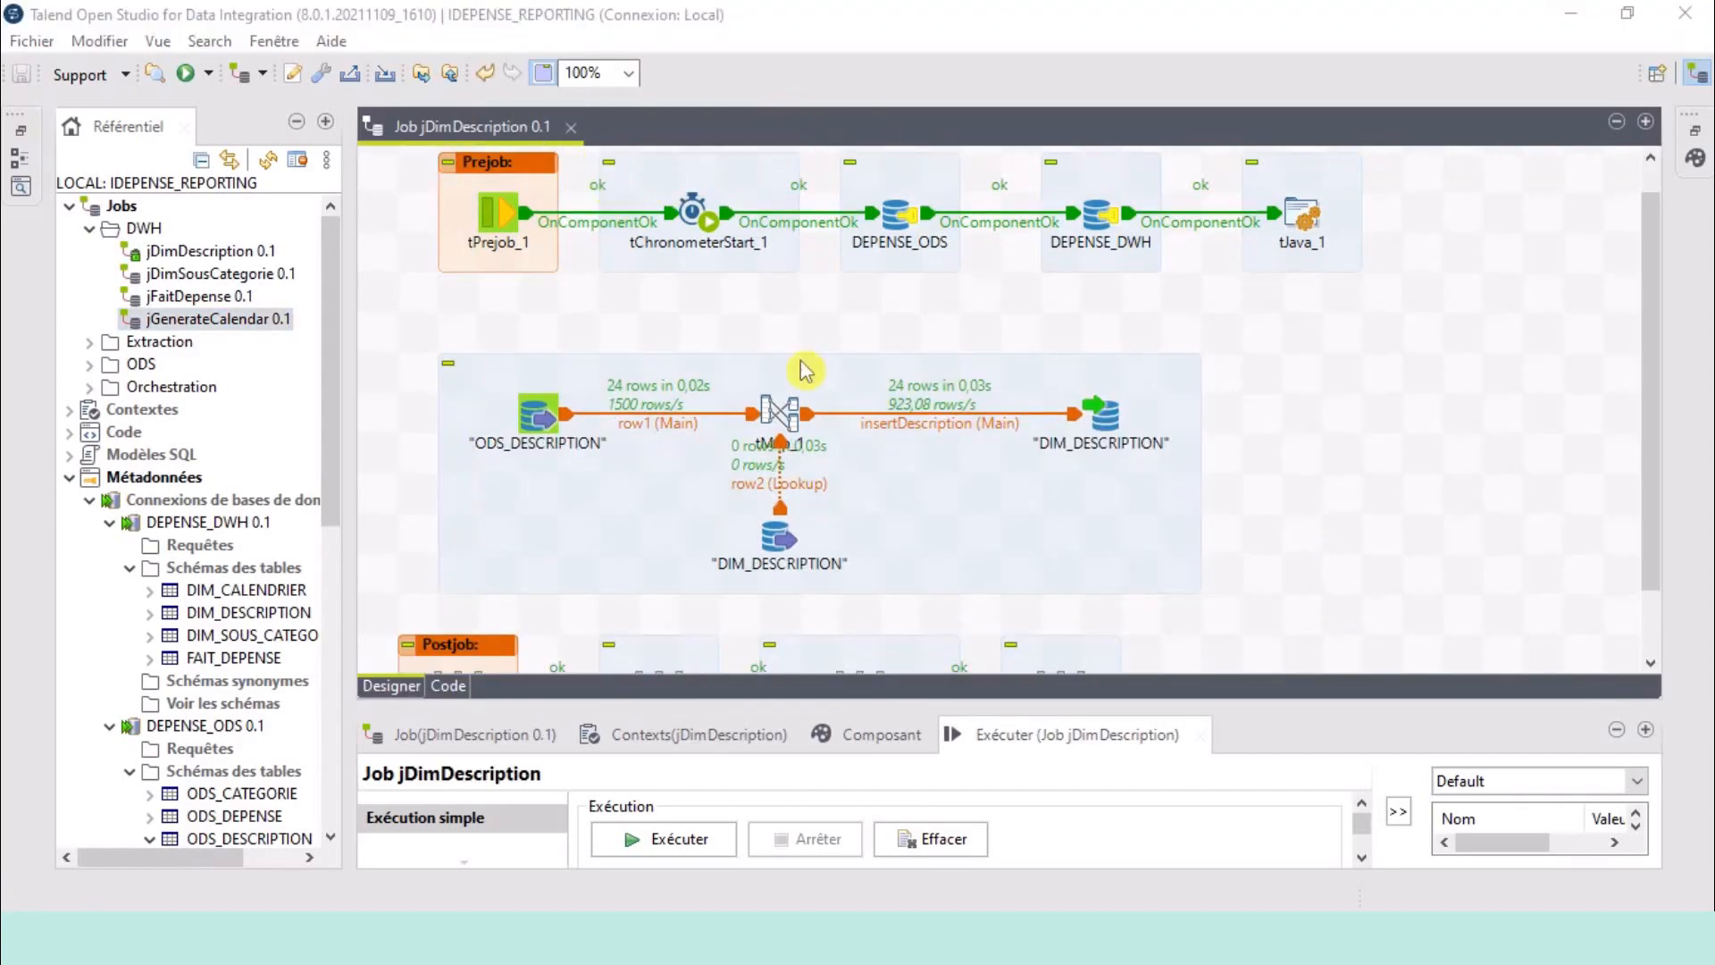
double_click(98, 387)
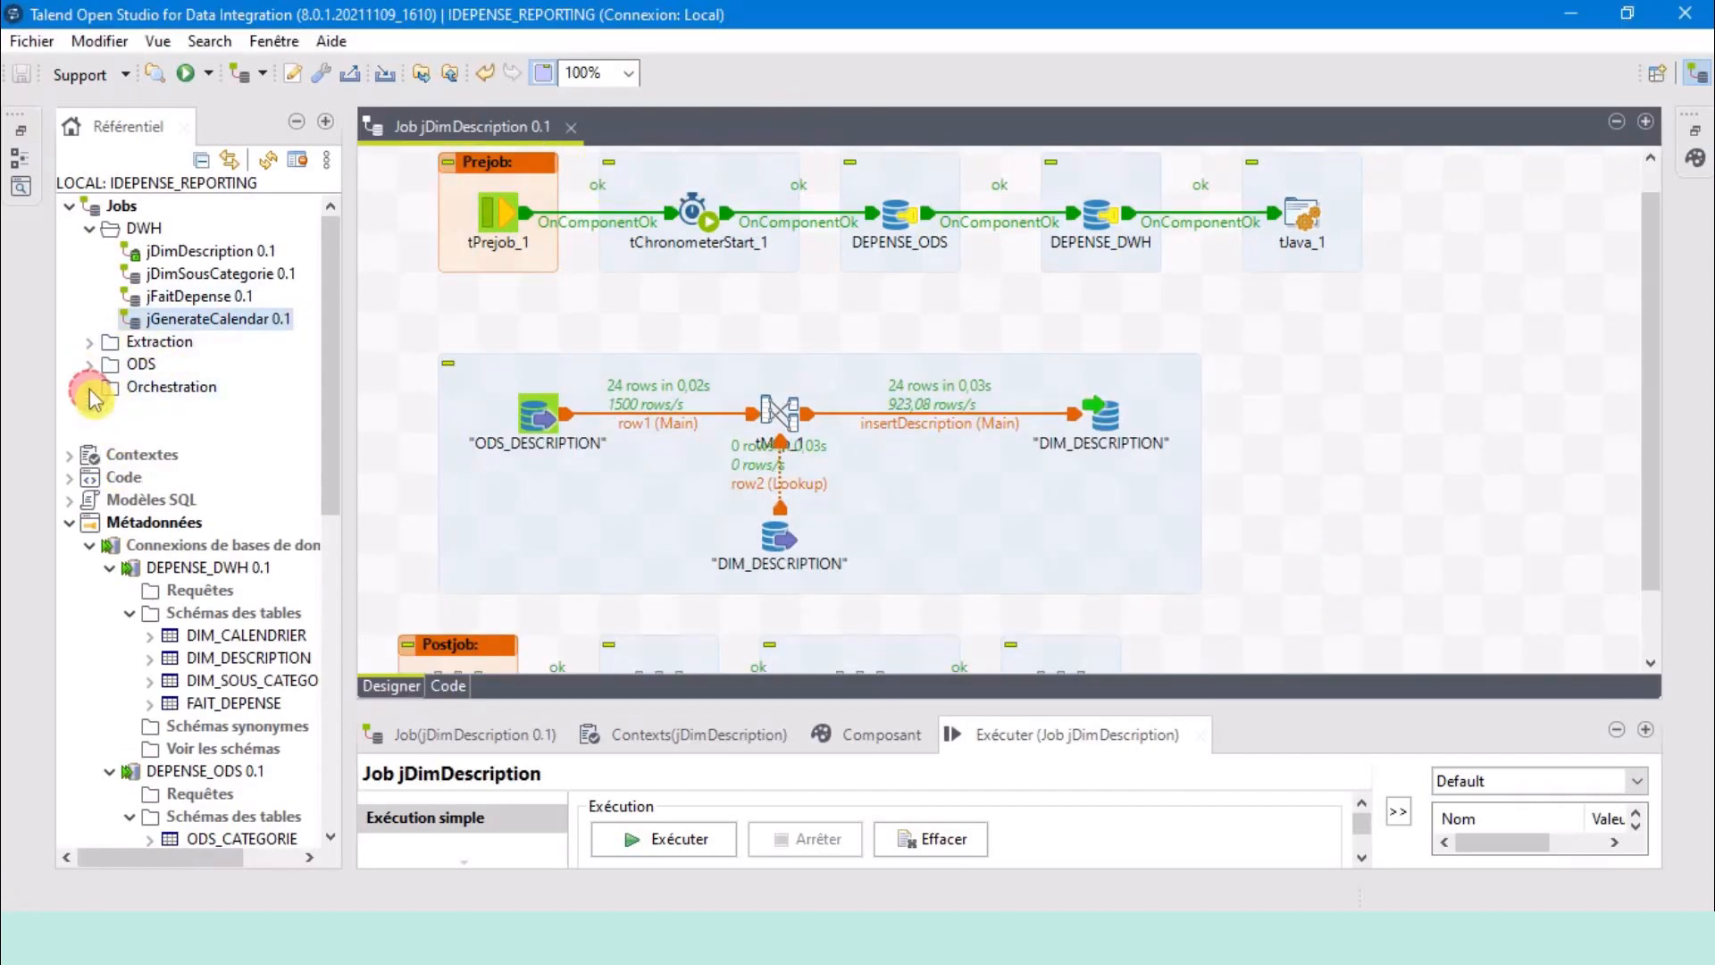
right_click(162, 384)
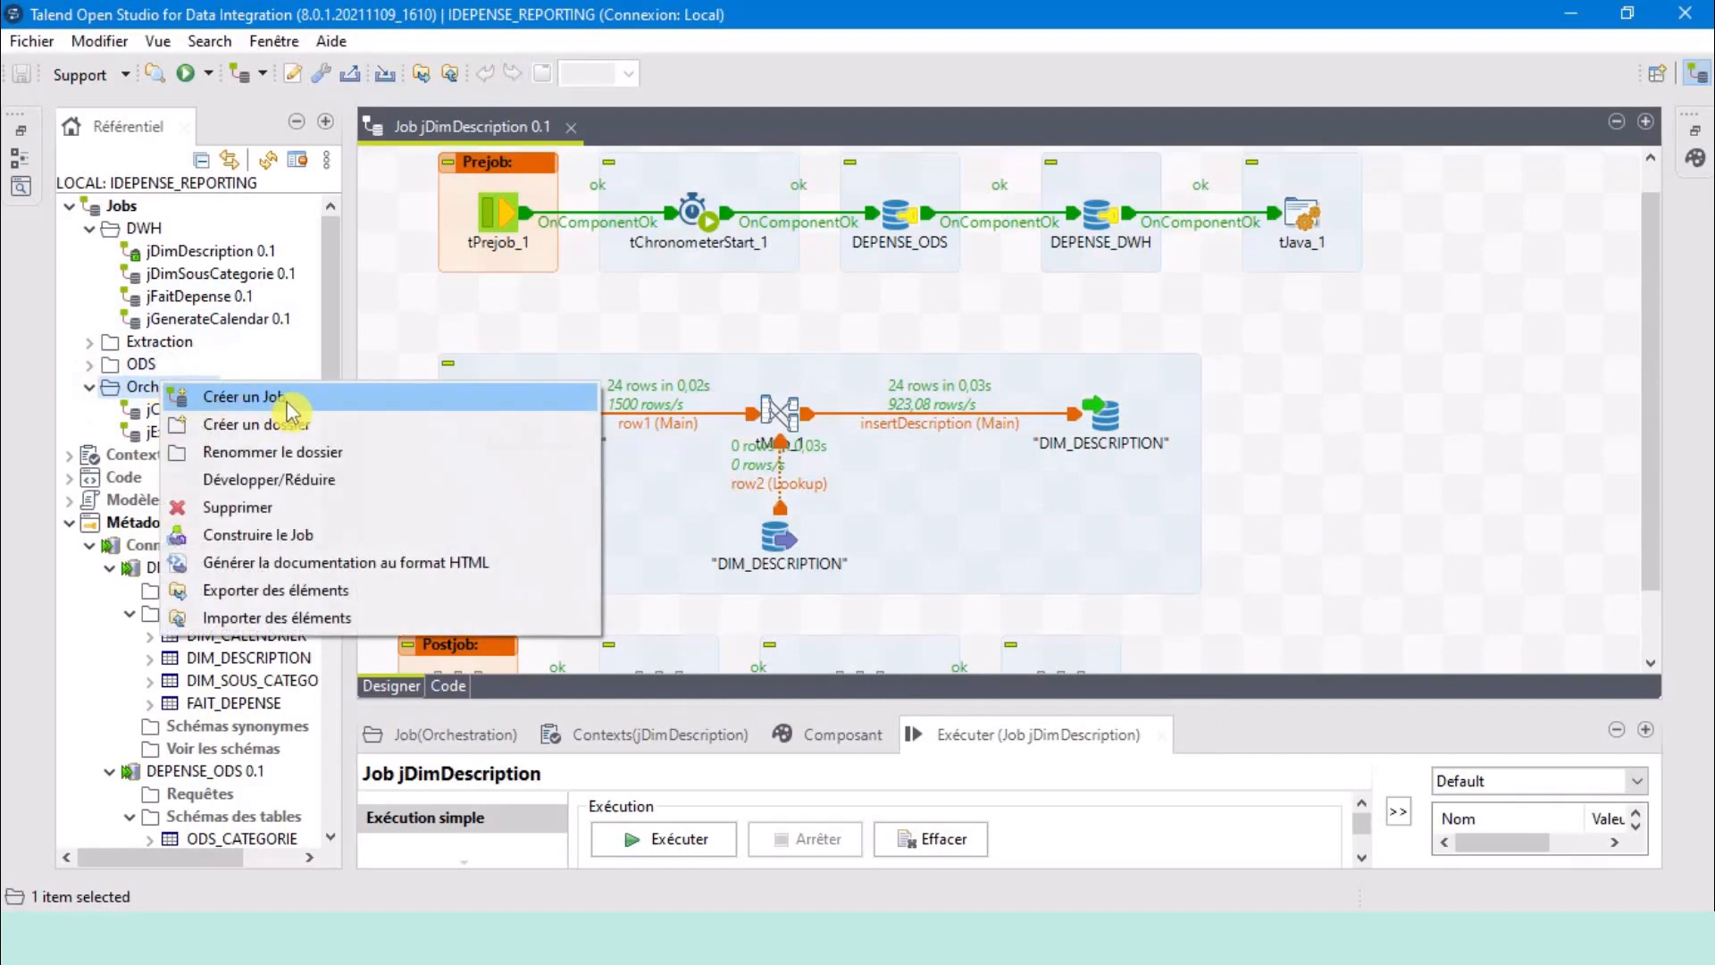
left_click(287, 403)
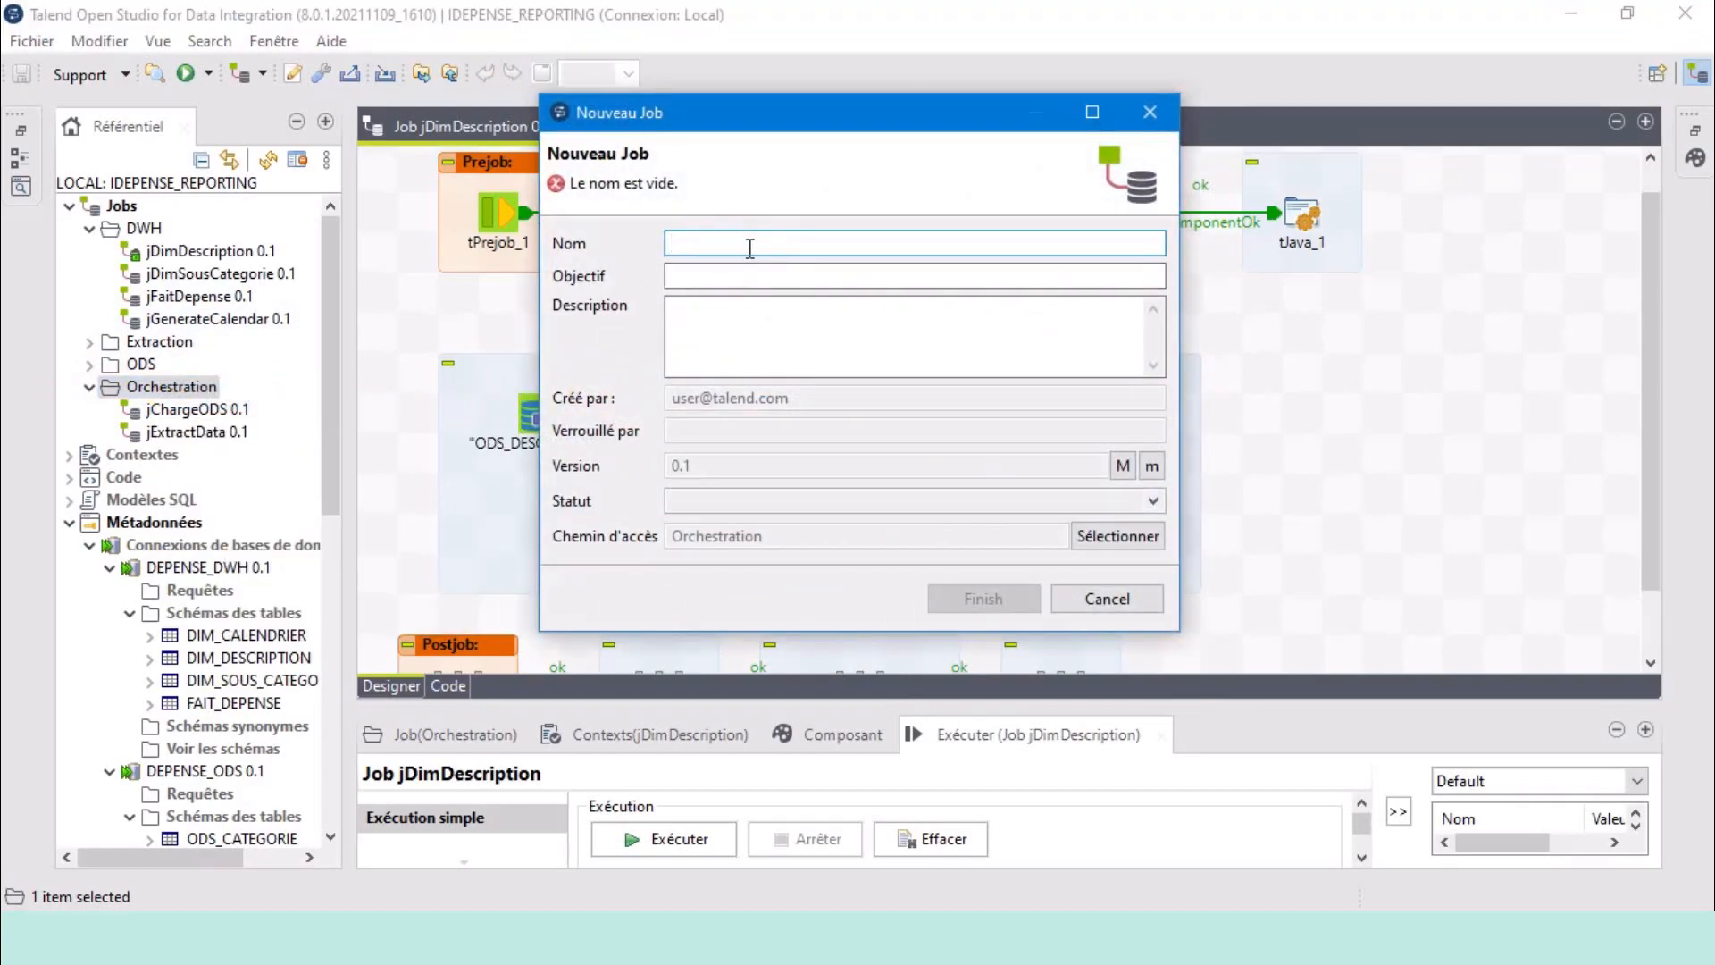
type("J")
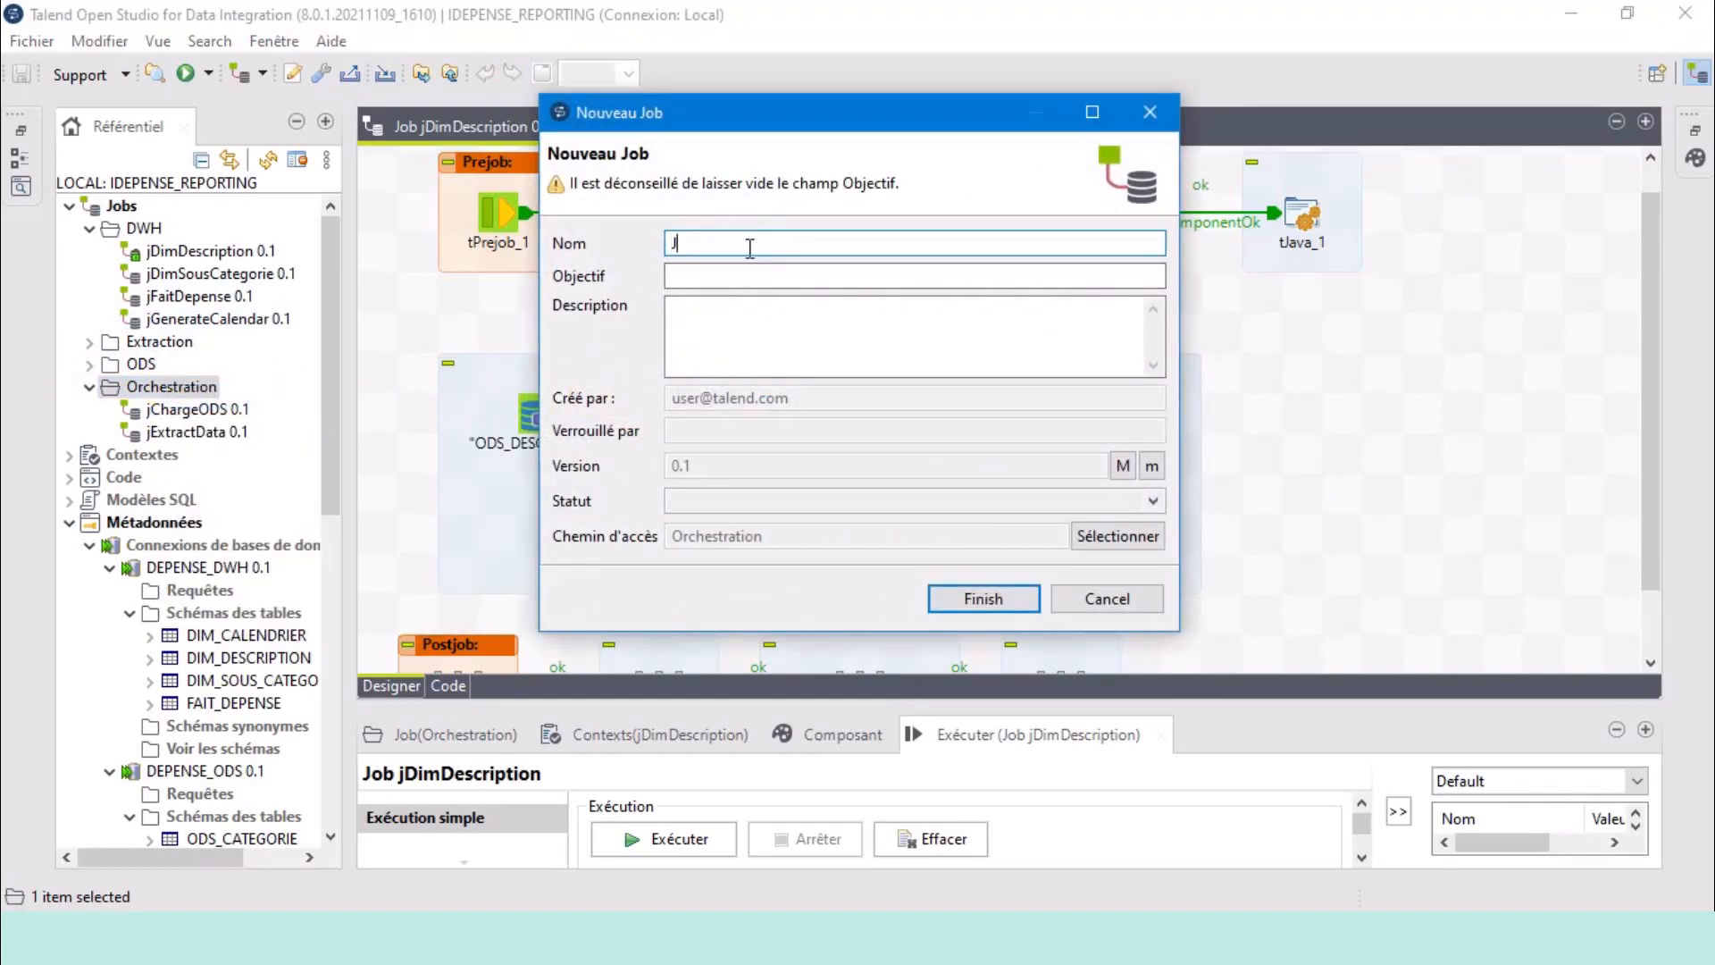
key("BackSpace")
type("j")
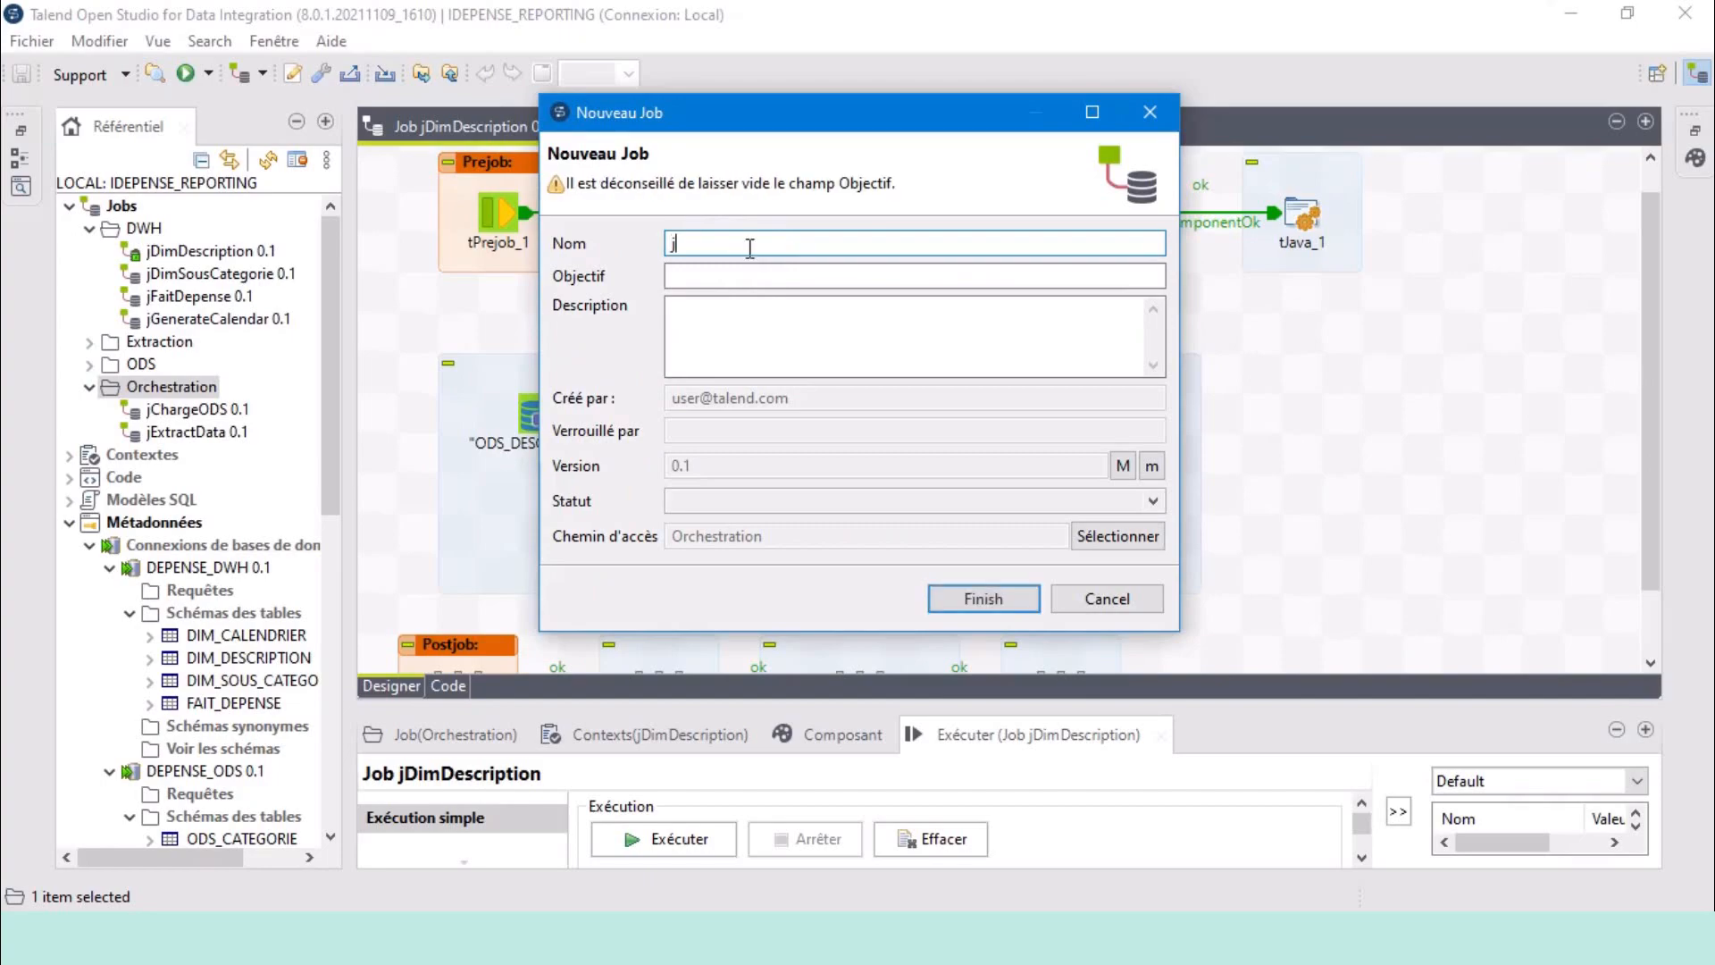
left_click(990, 593)
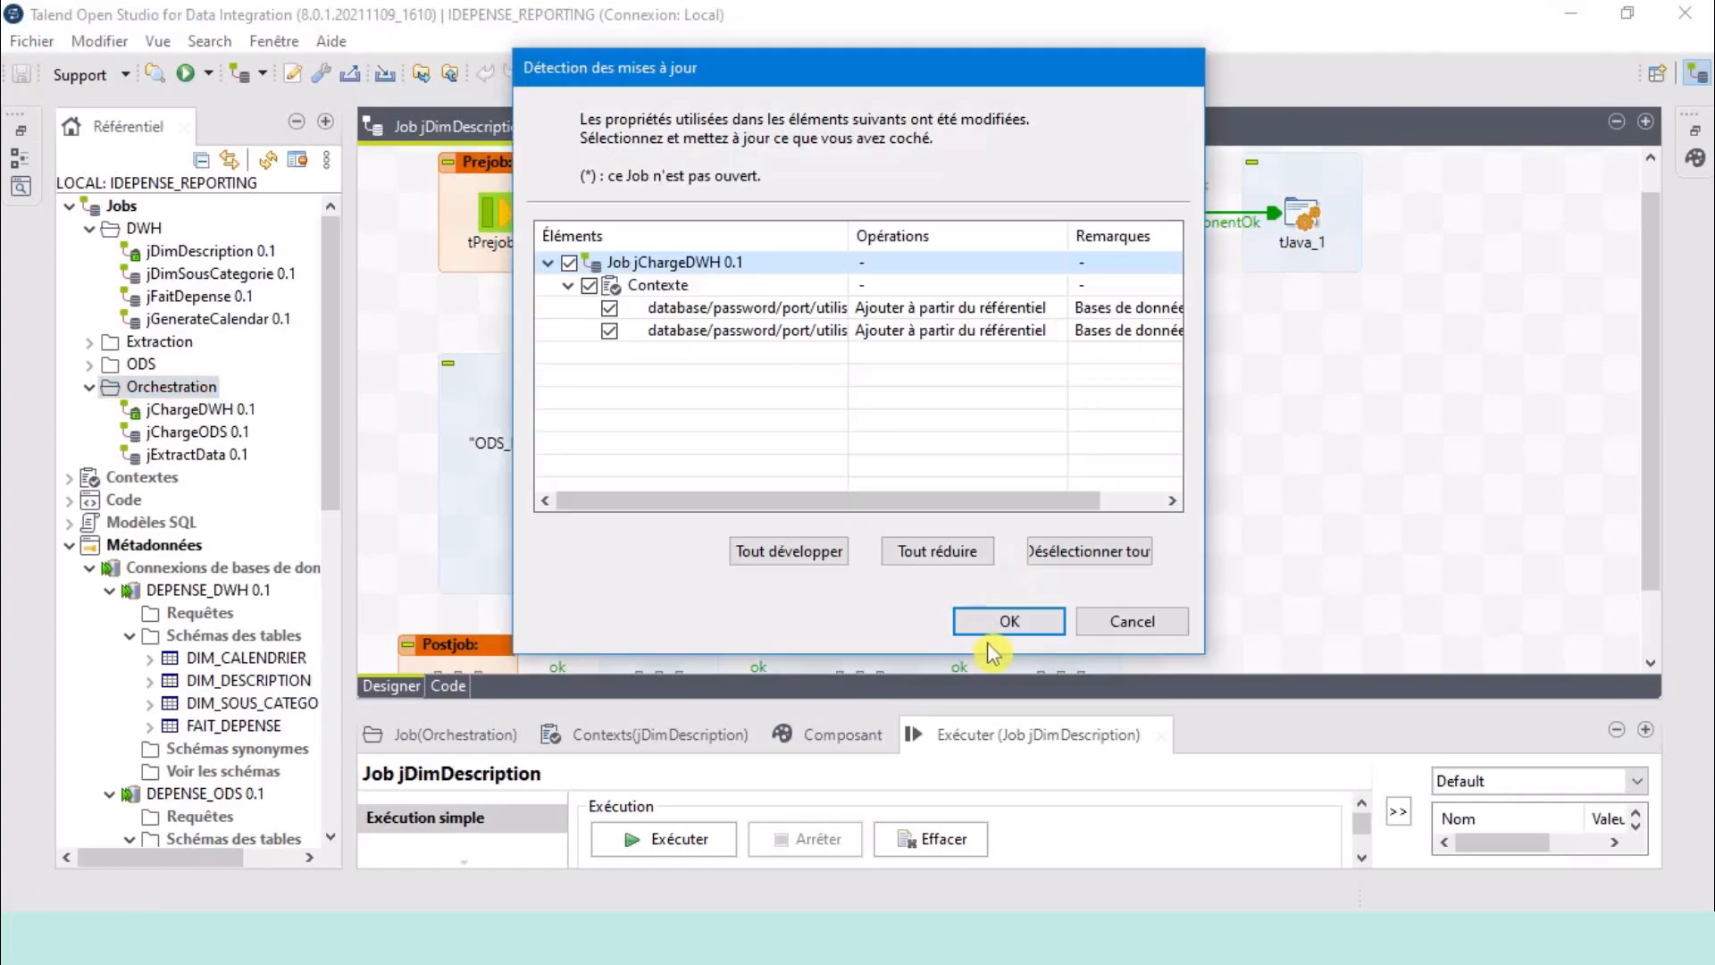
left_click(995, 621)
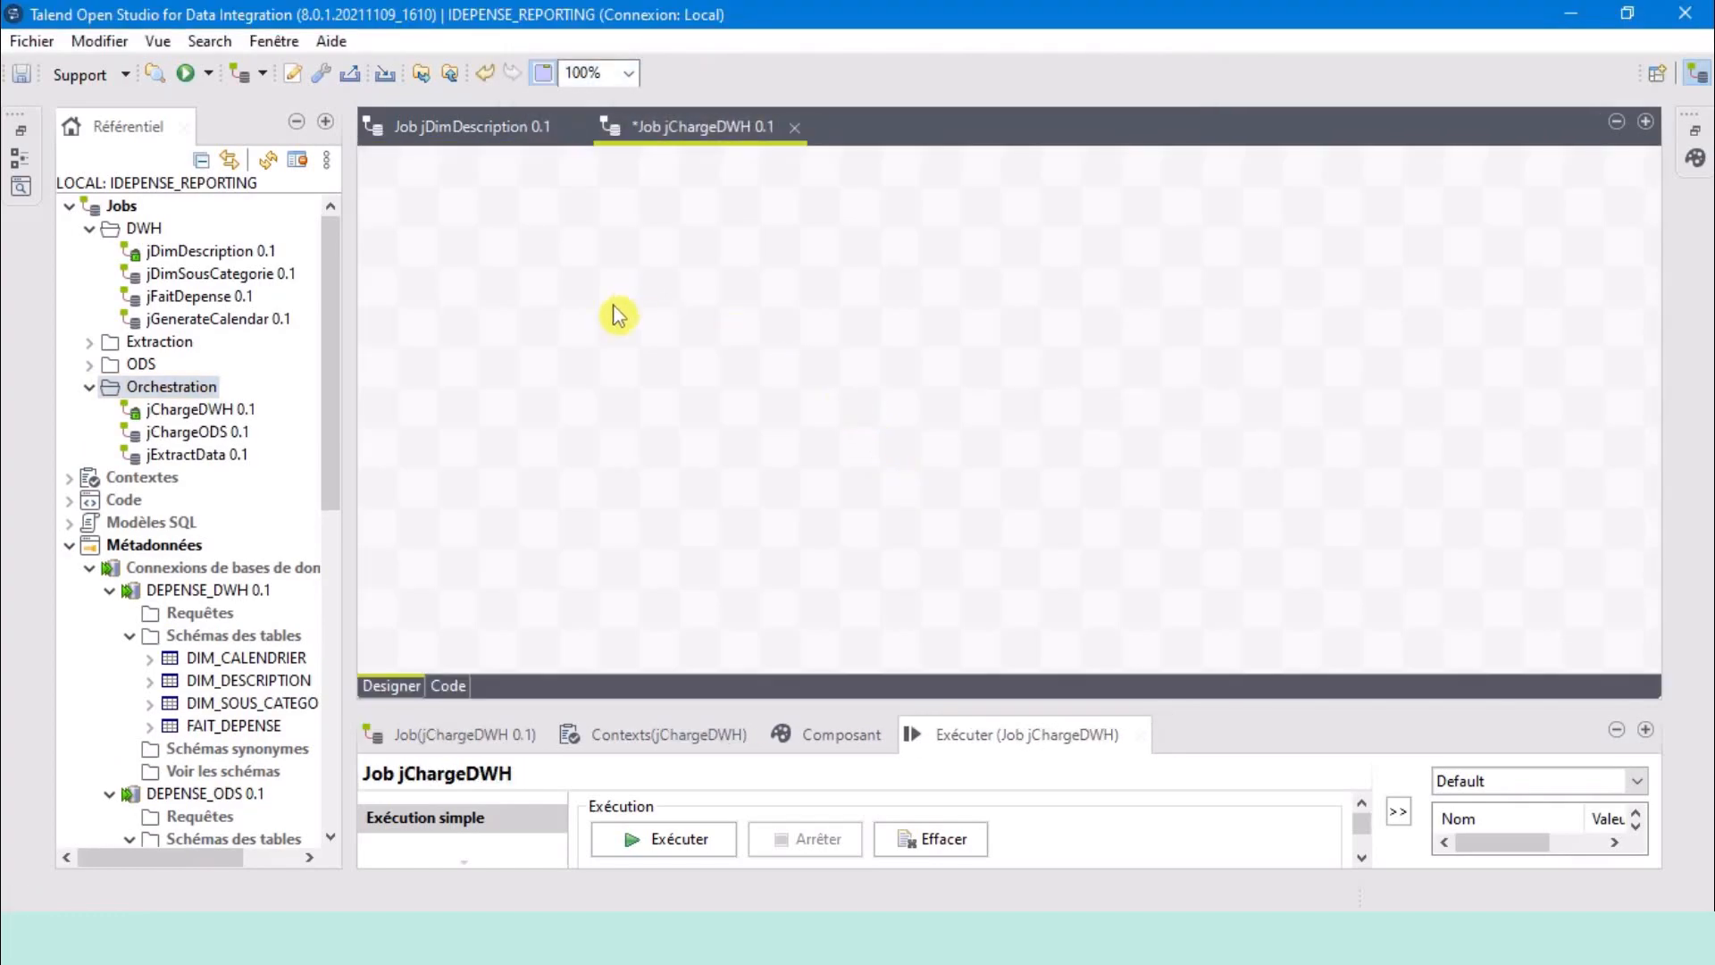
Copy the Prejob chain from jDimDescription into jChargeDWH, accepting the context parameters, and close jDimDescription.
left_click(447, 127)
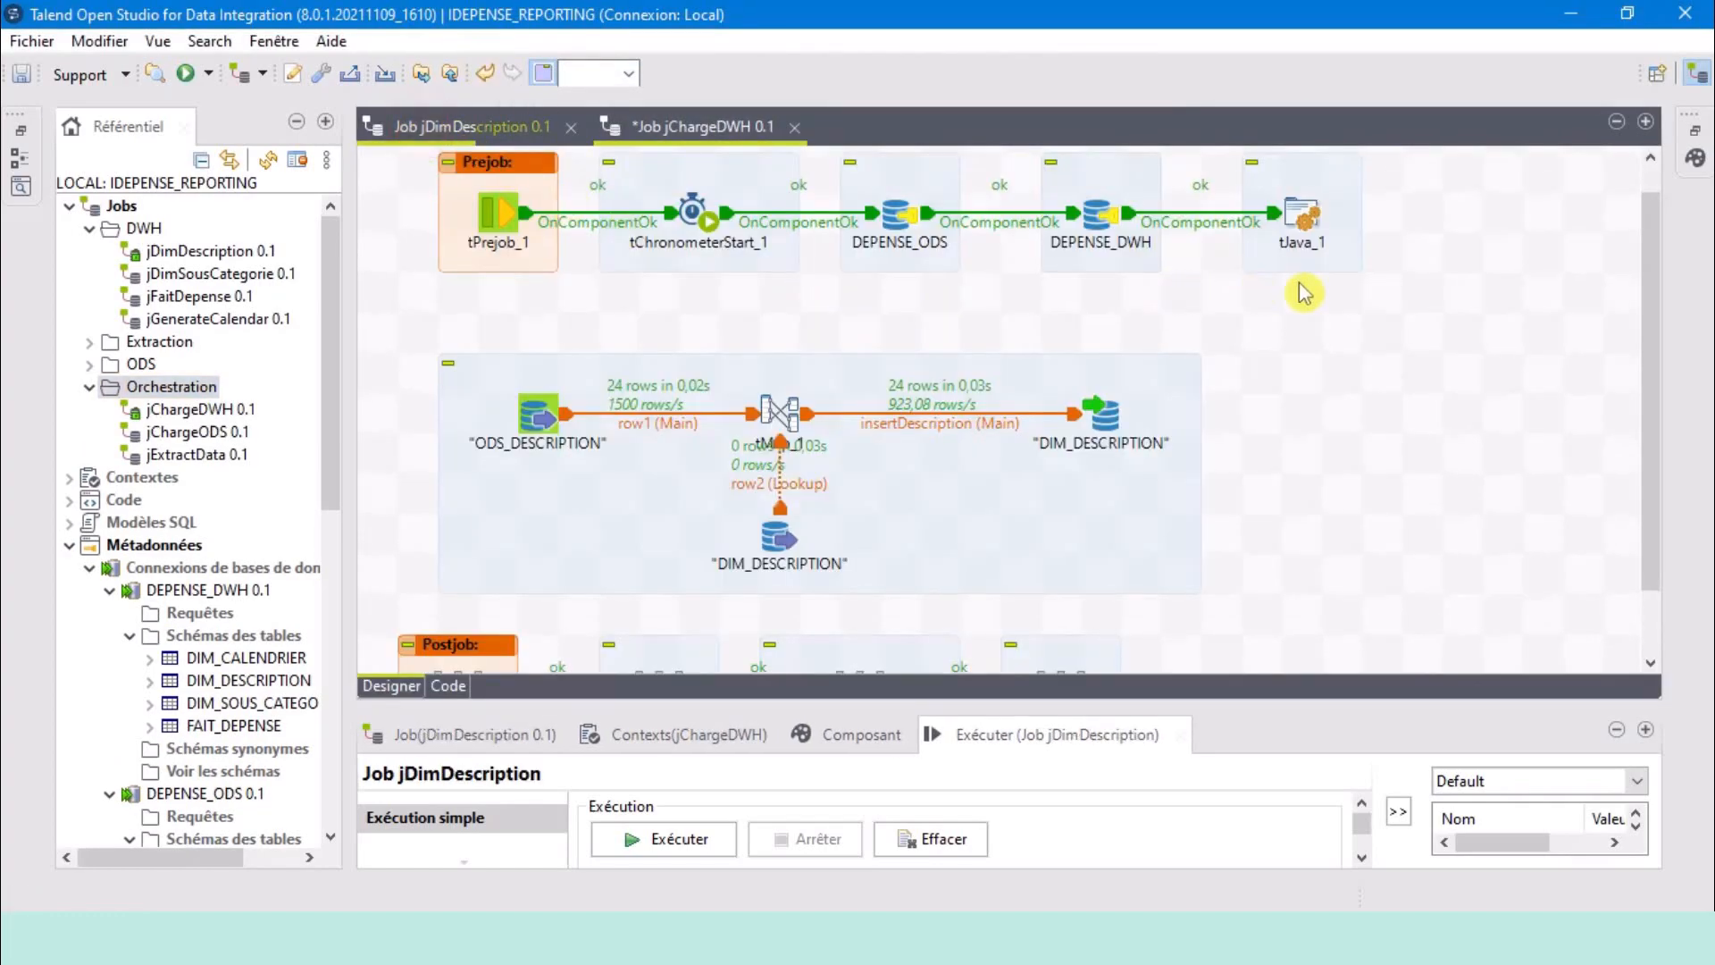
left_click_drag(1403, 287, 413, 148)
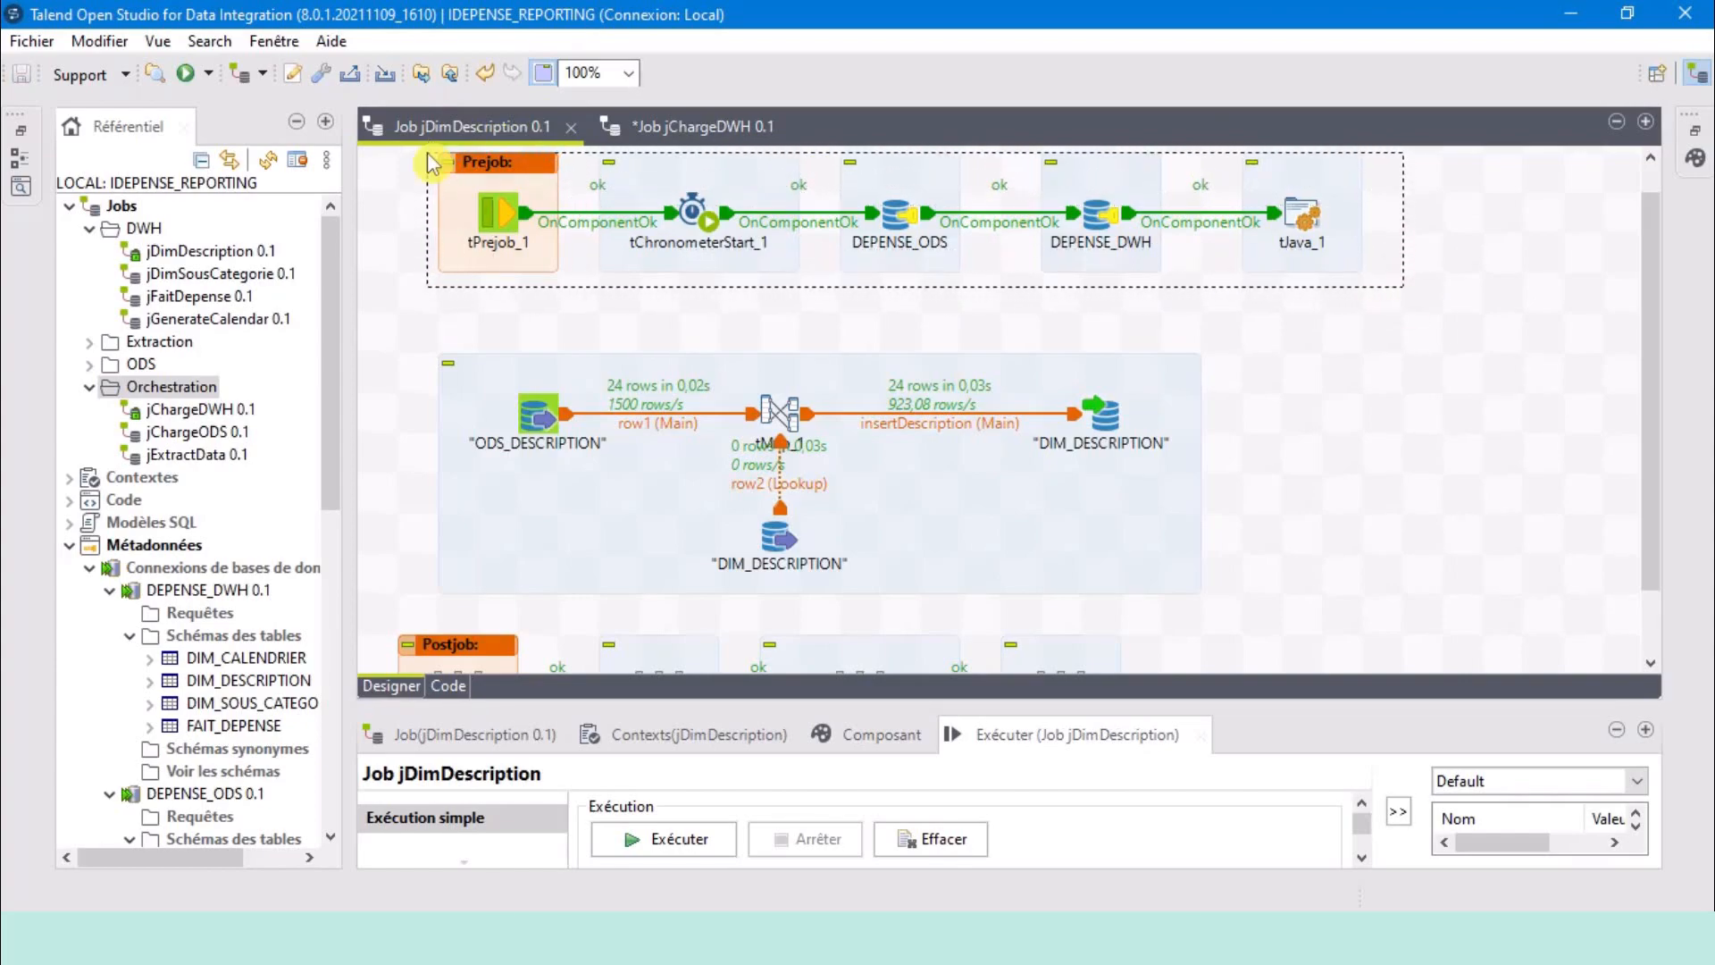
left_click(714, 126)
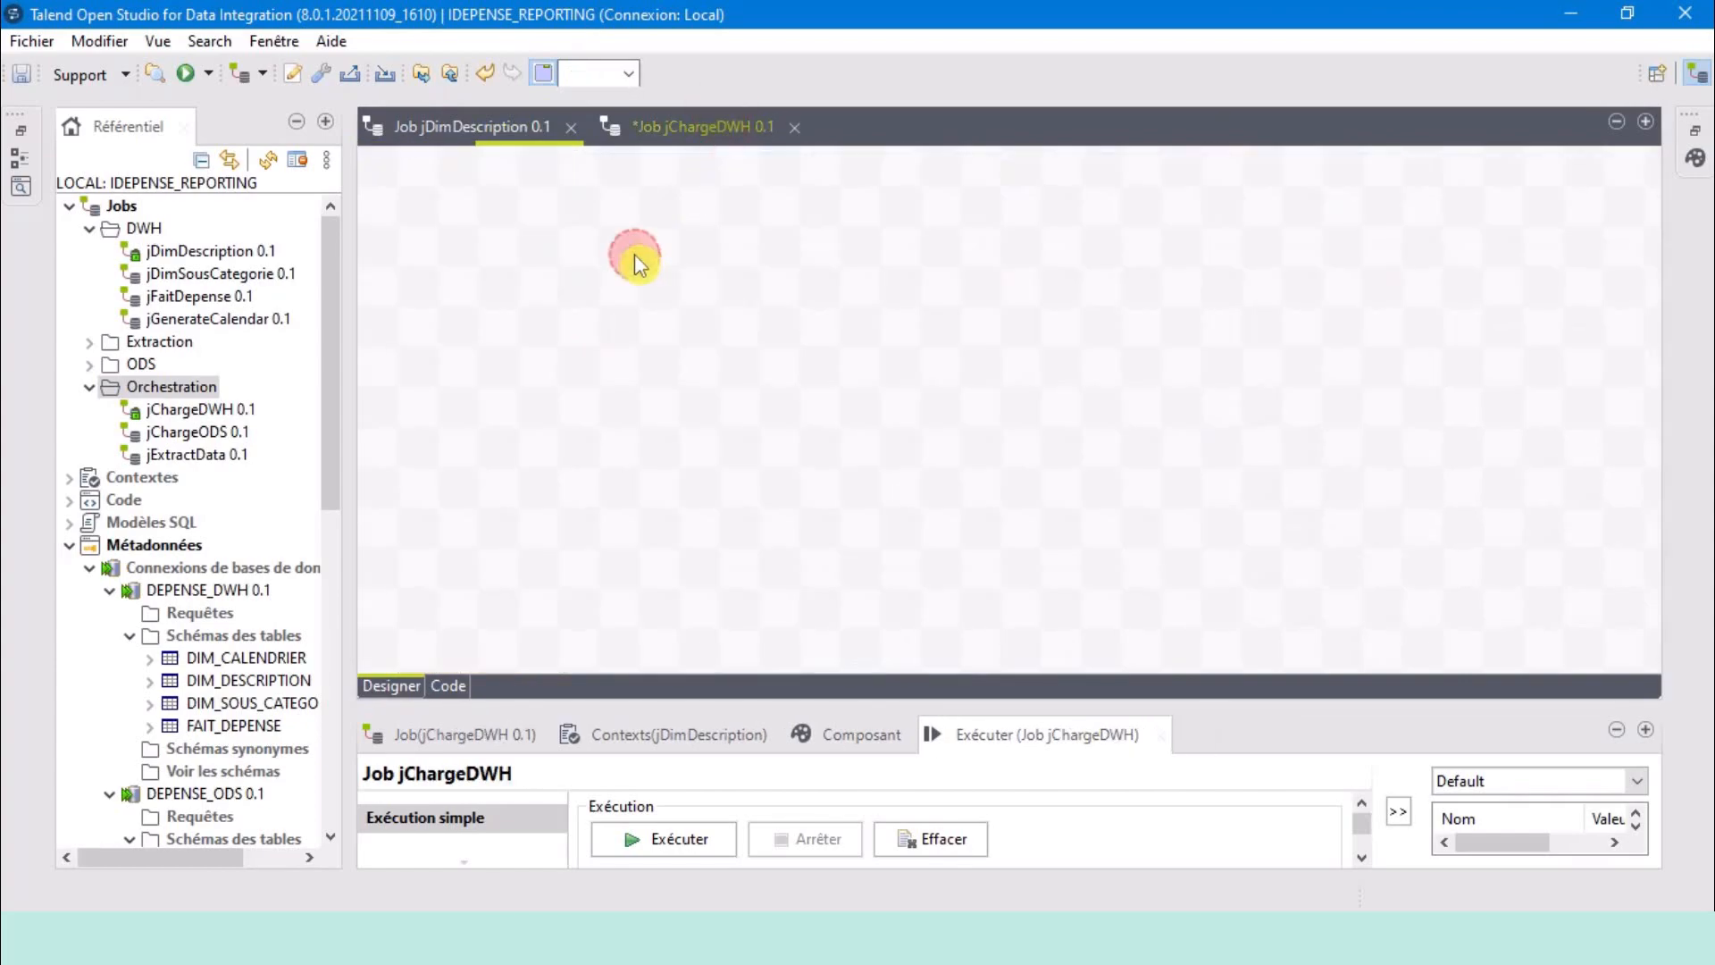
key("ctrl+v")
left_click(915, 536)
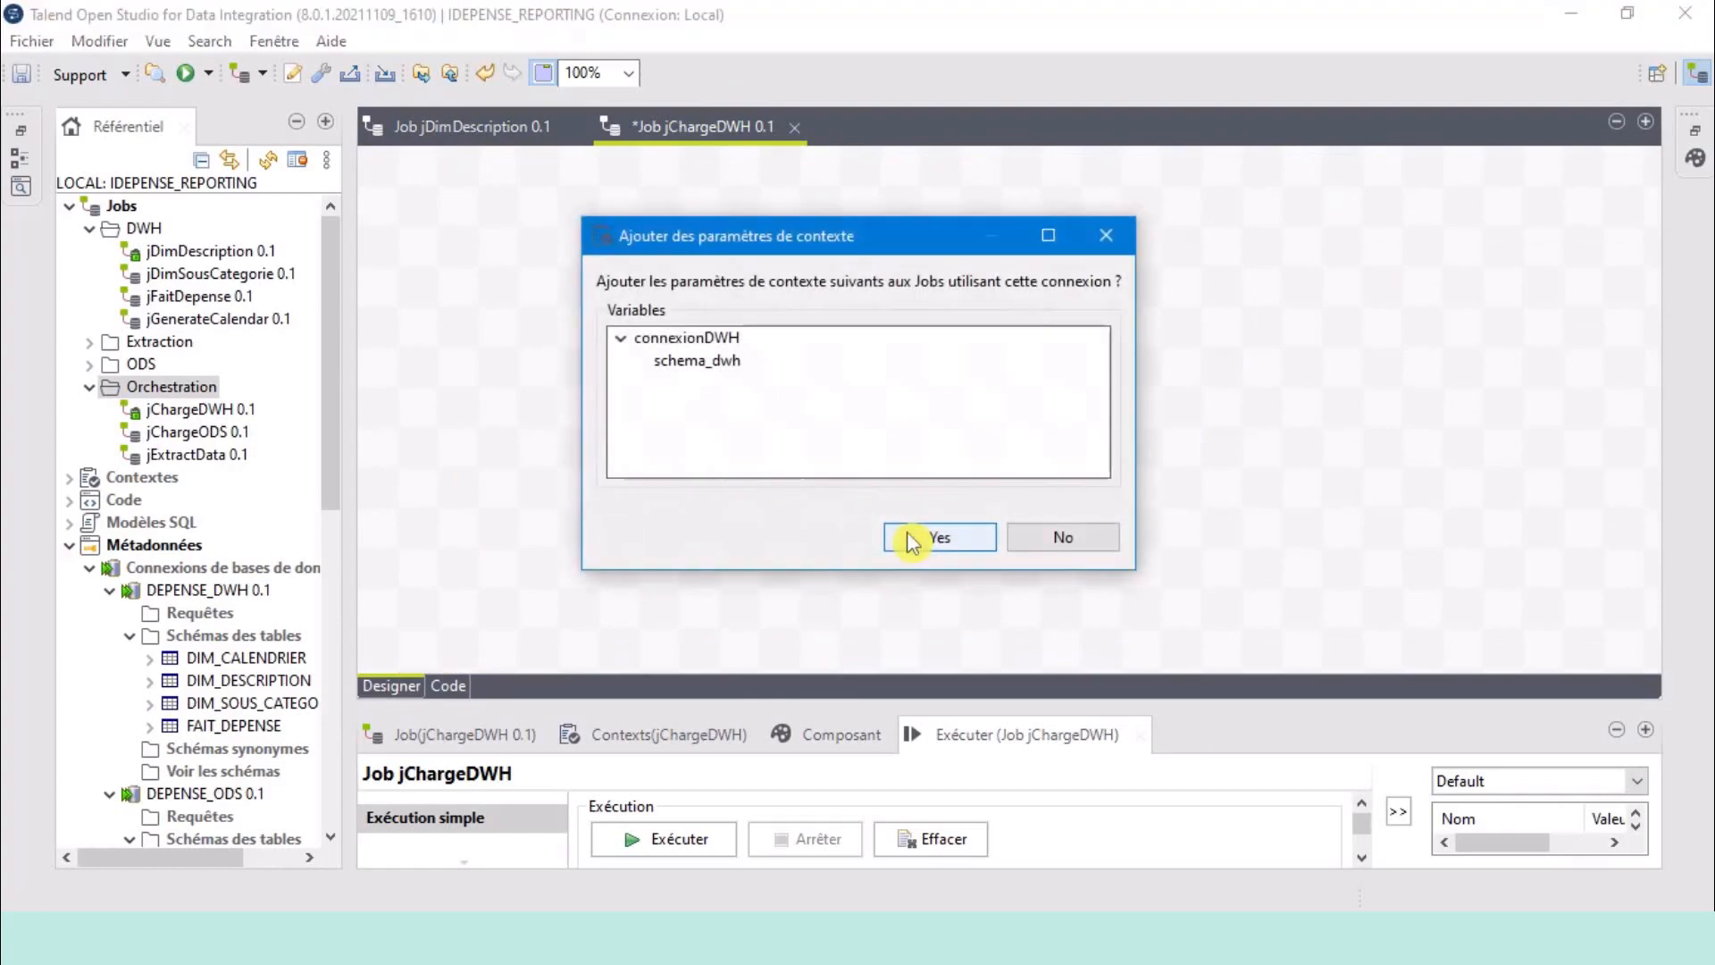
left_click(908, 534)
left_click(563, 132)
left_click(573, 134)
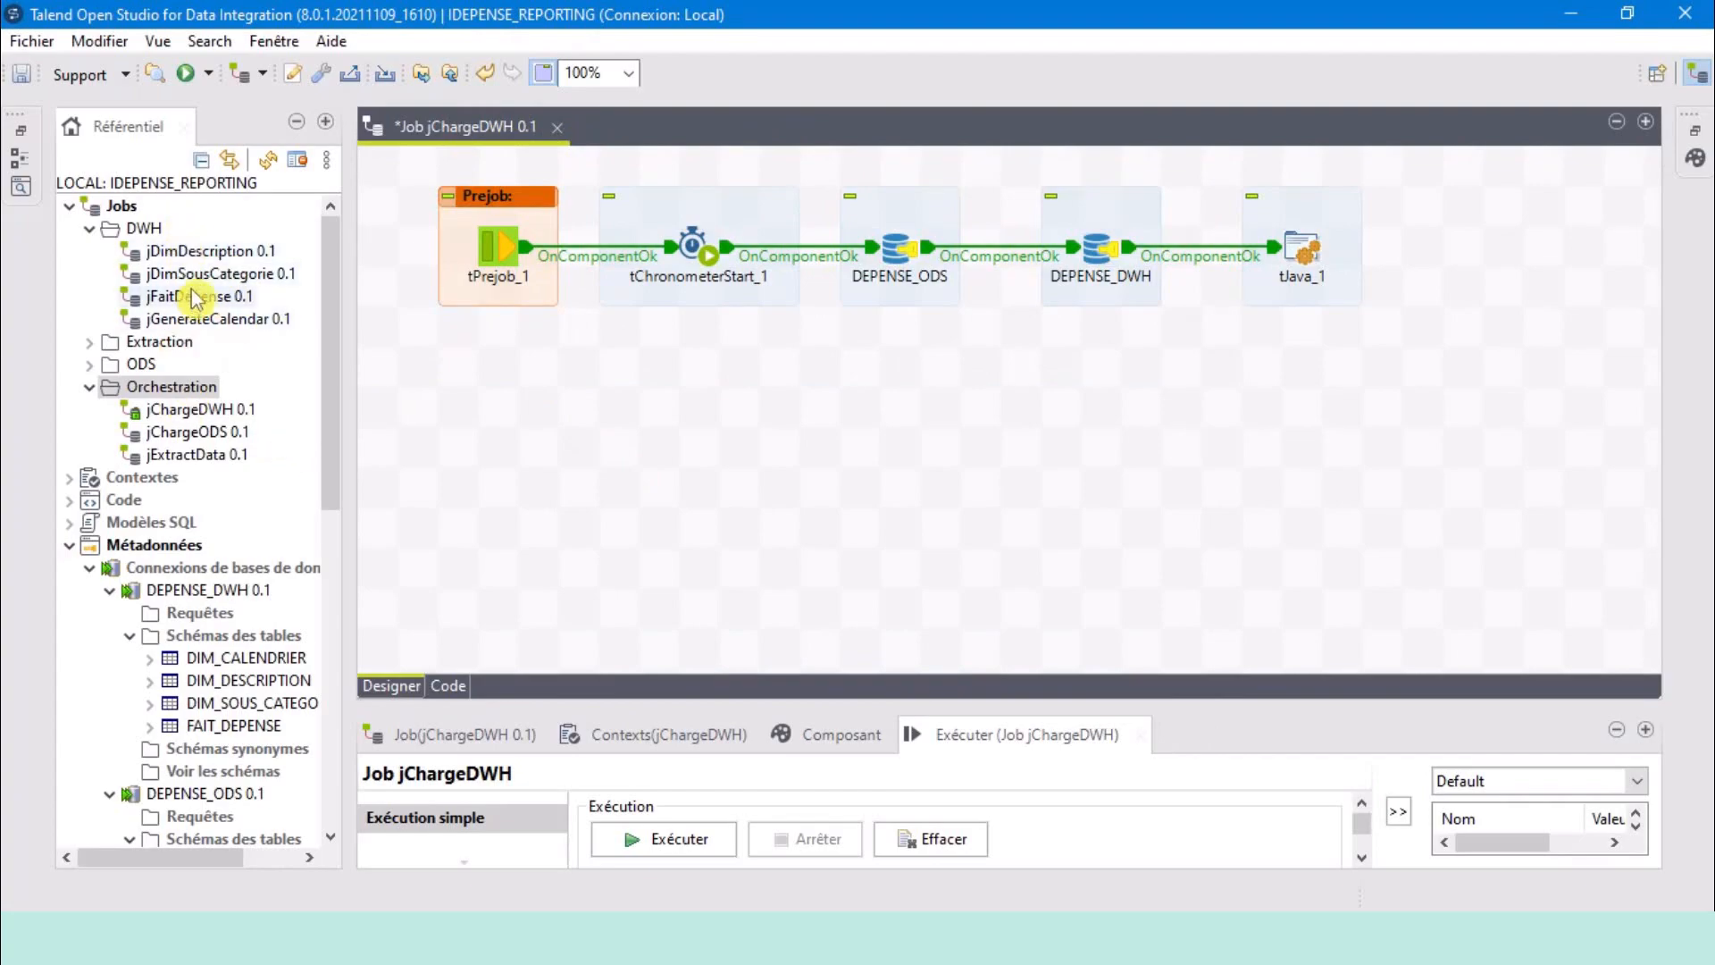
Add the jDimSousCategorie, jDimDescription and jFaitDepense jobs from the DWH folder to the jChargeDWH canvas below the Prejob chain.
left_click(209, 251)
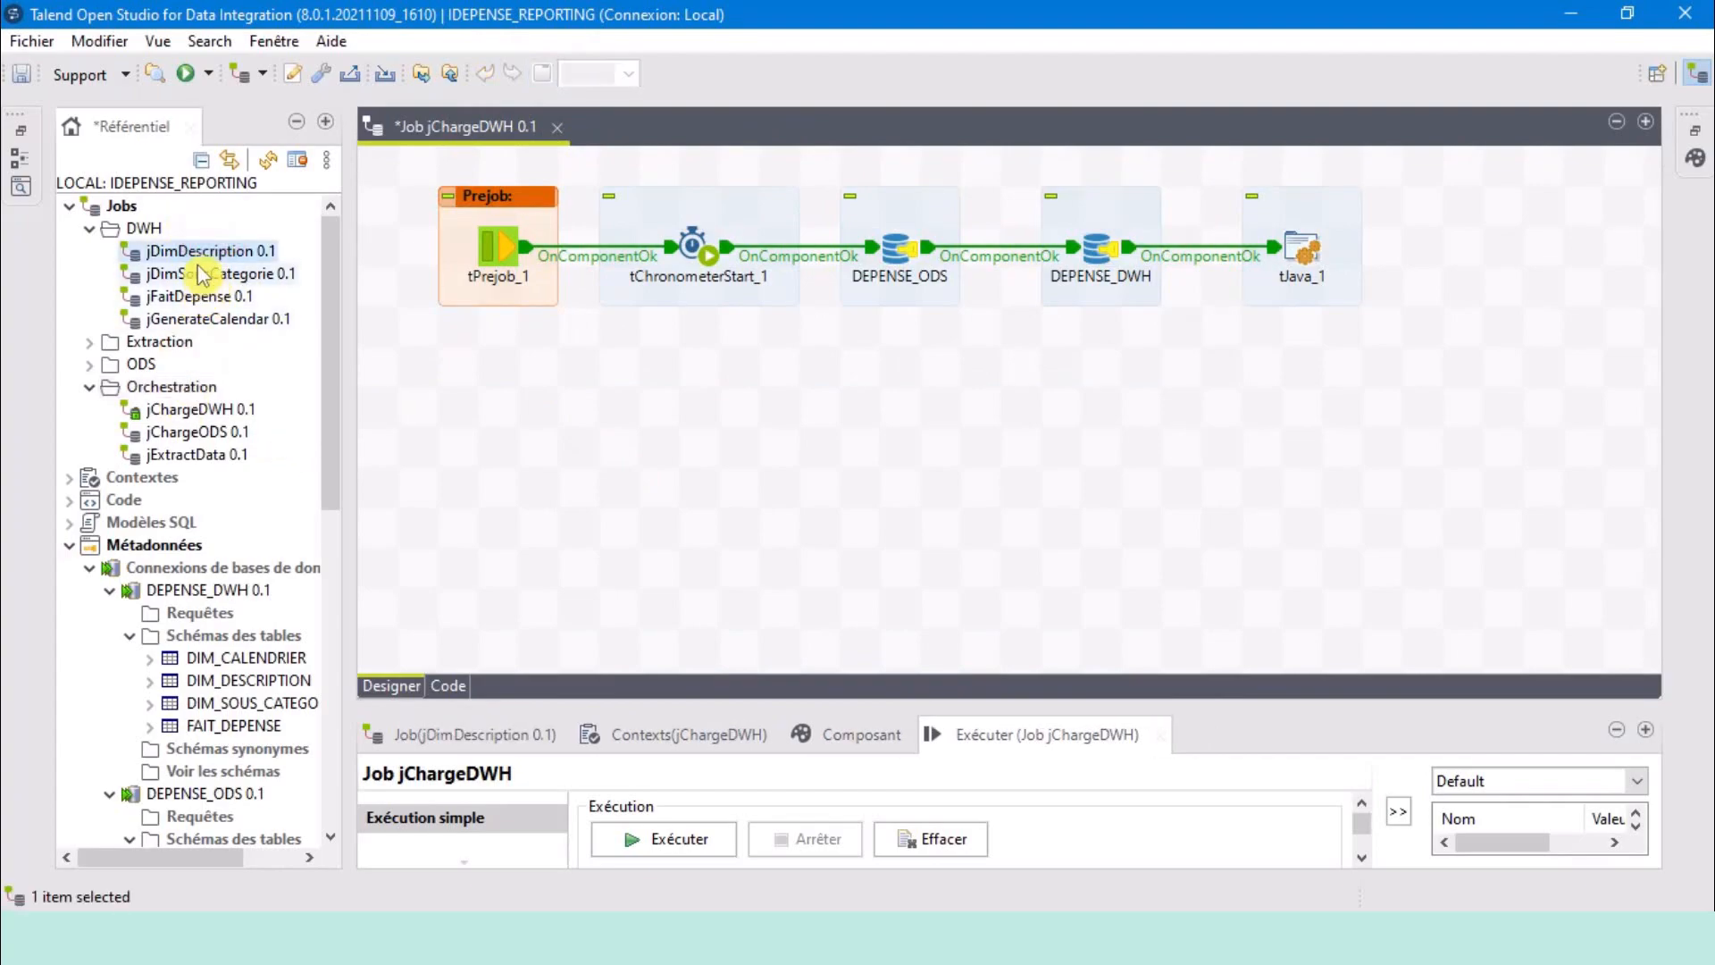
left_click_drag(200, 277, 547, 413)
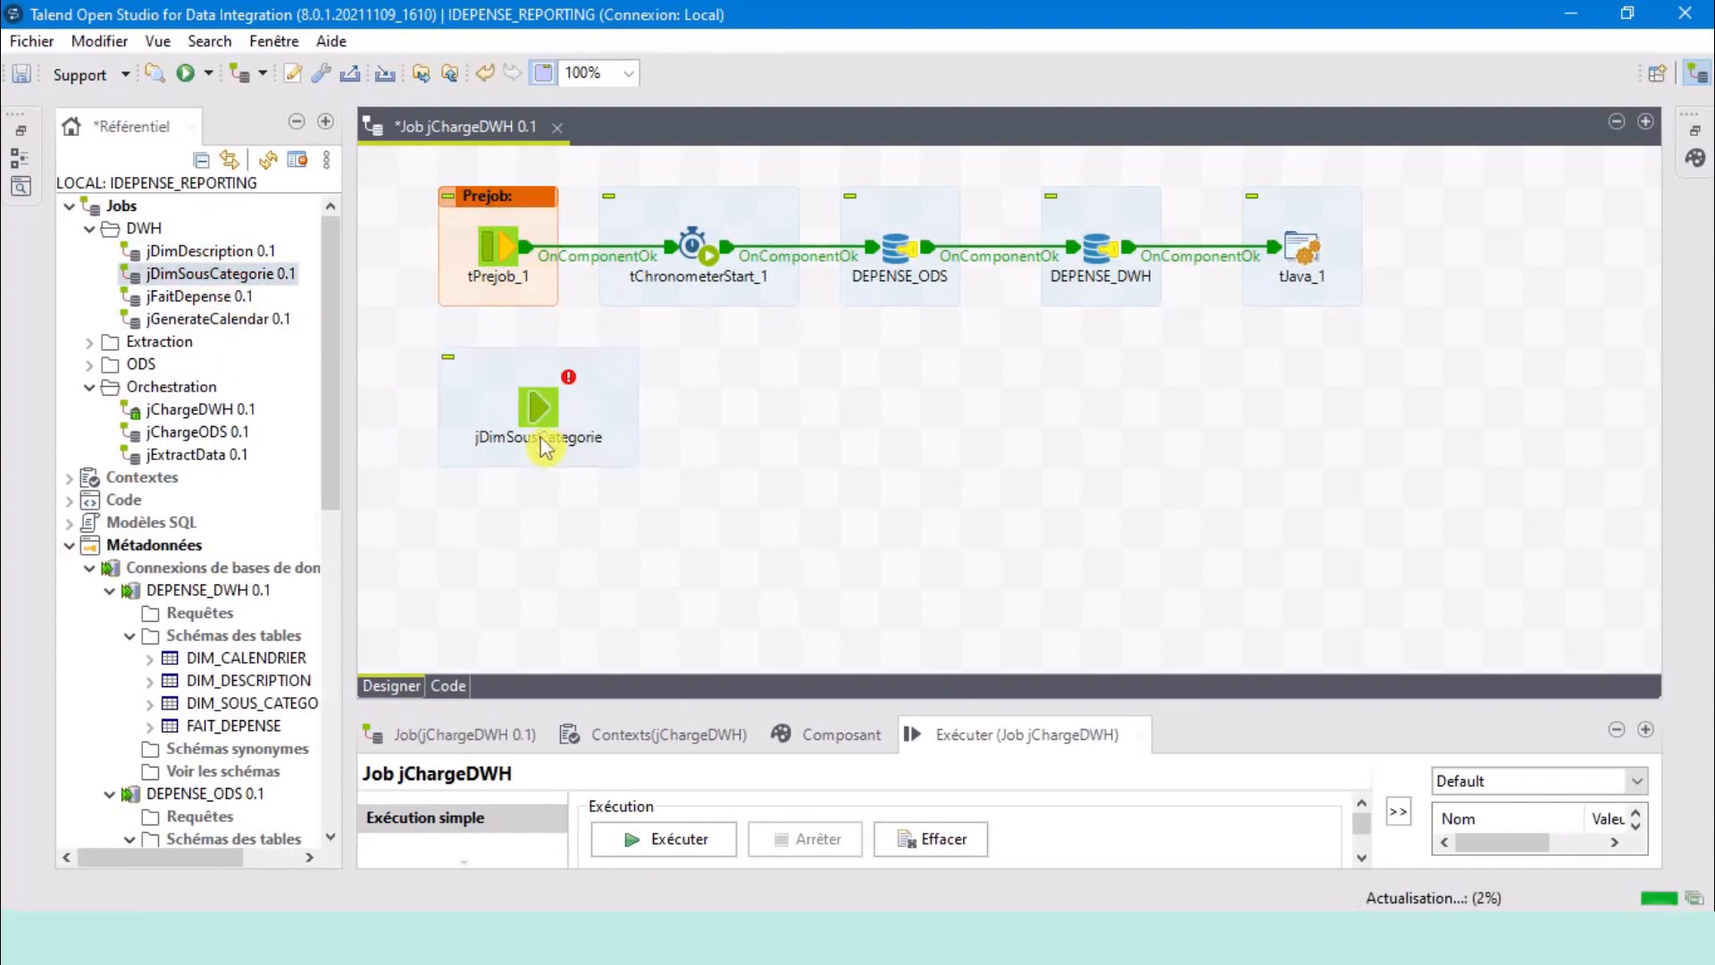
left_click(221, 254)
left_click_drag(221, 255, 844, 390)
left_click_drag(199, 295, 1049, 426)
left_click_drag(1200, 402, 1200, 402)
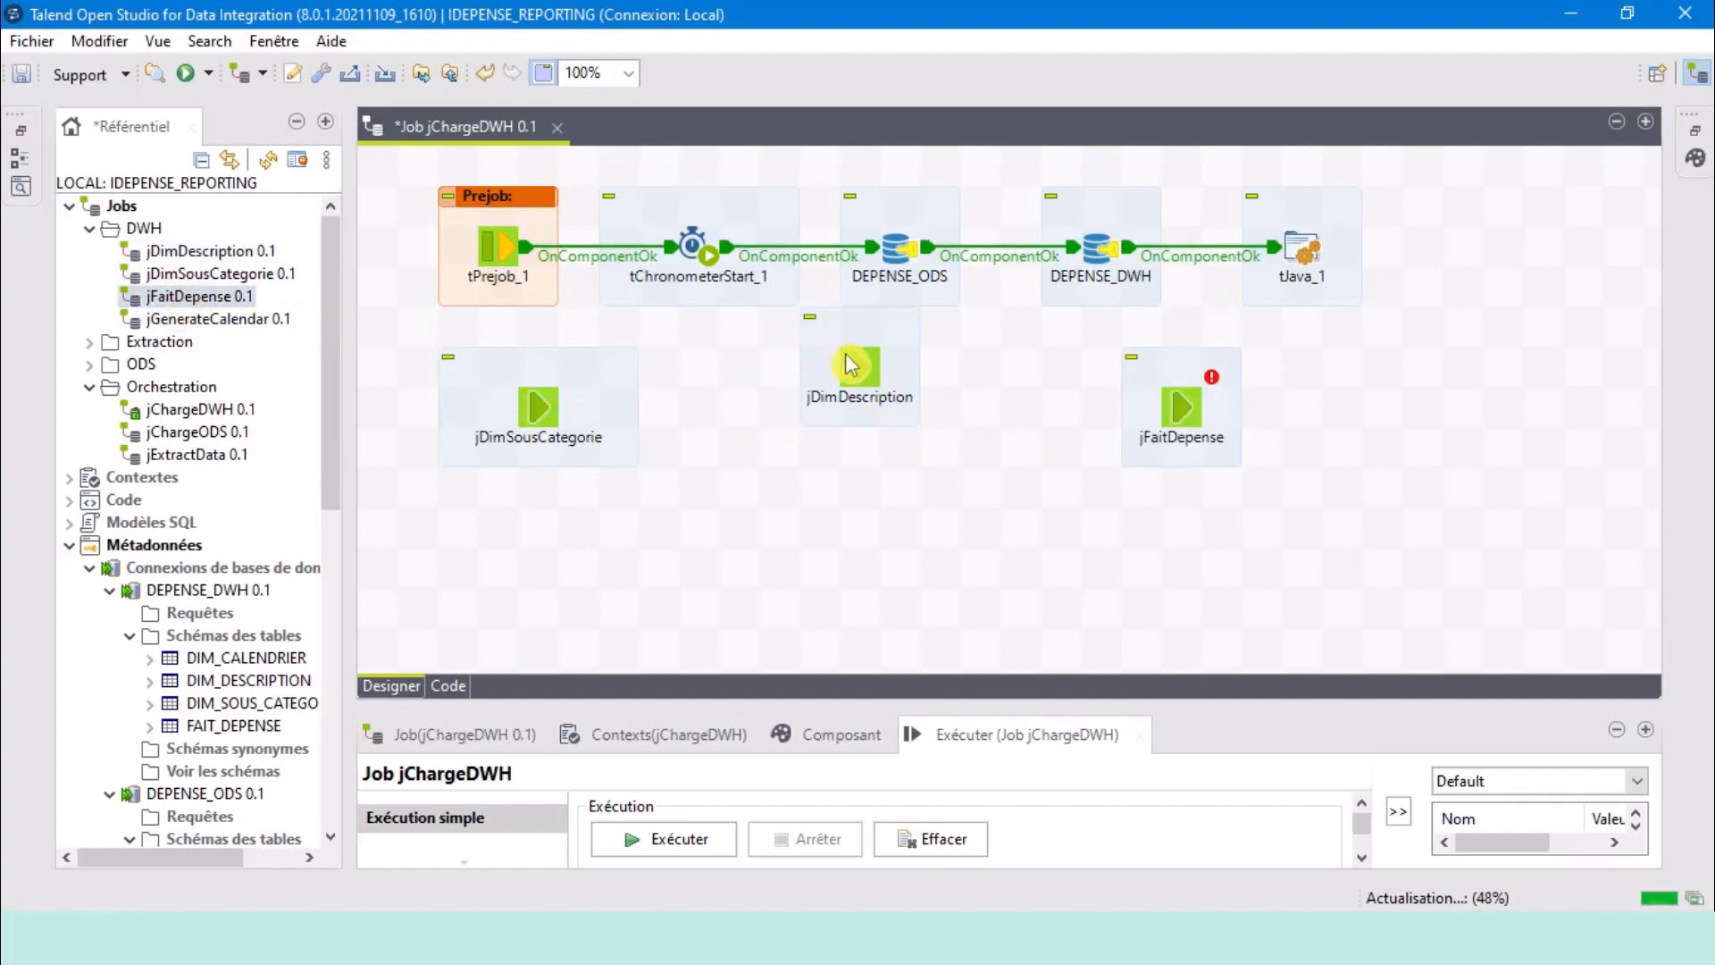
Align jDimDescription and jDimSousCategorie on one row and link jDimSousCategorie to jDimDescription with an On Subjob Ok trigger.
left_click(854, 413)
left_click_drag(859, 375, 859, 455)
left_click_drag(536, 409, 536, 449)
right_click(536, 449)
mouse_move(615, 442)
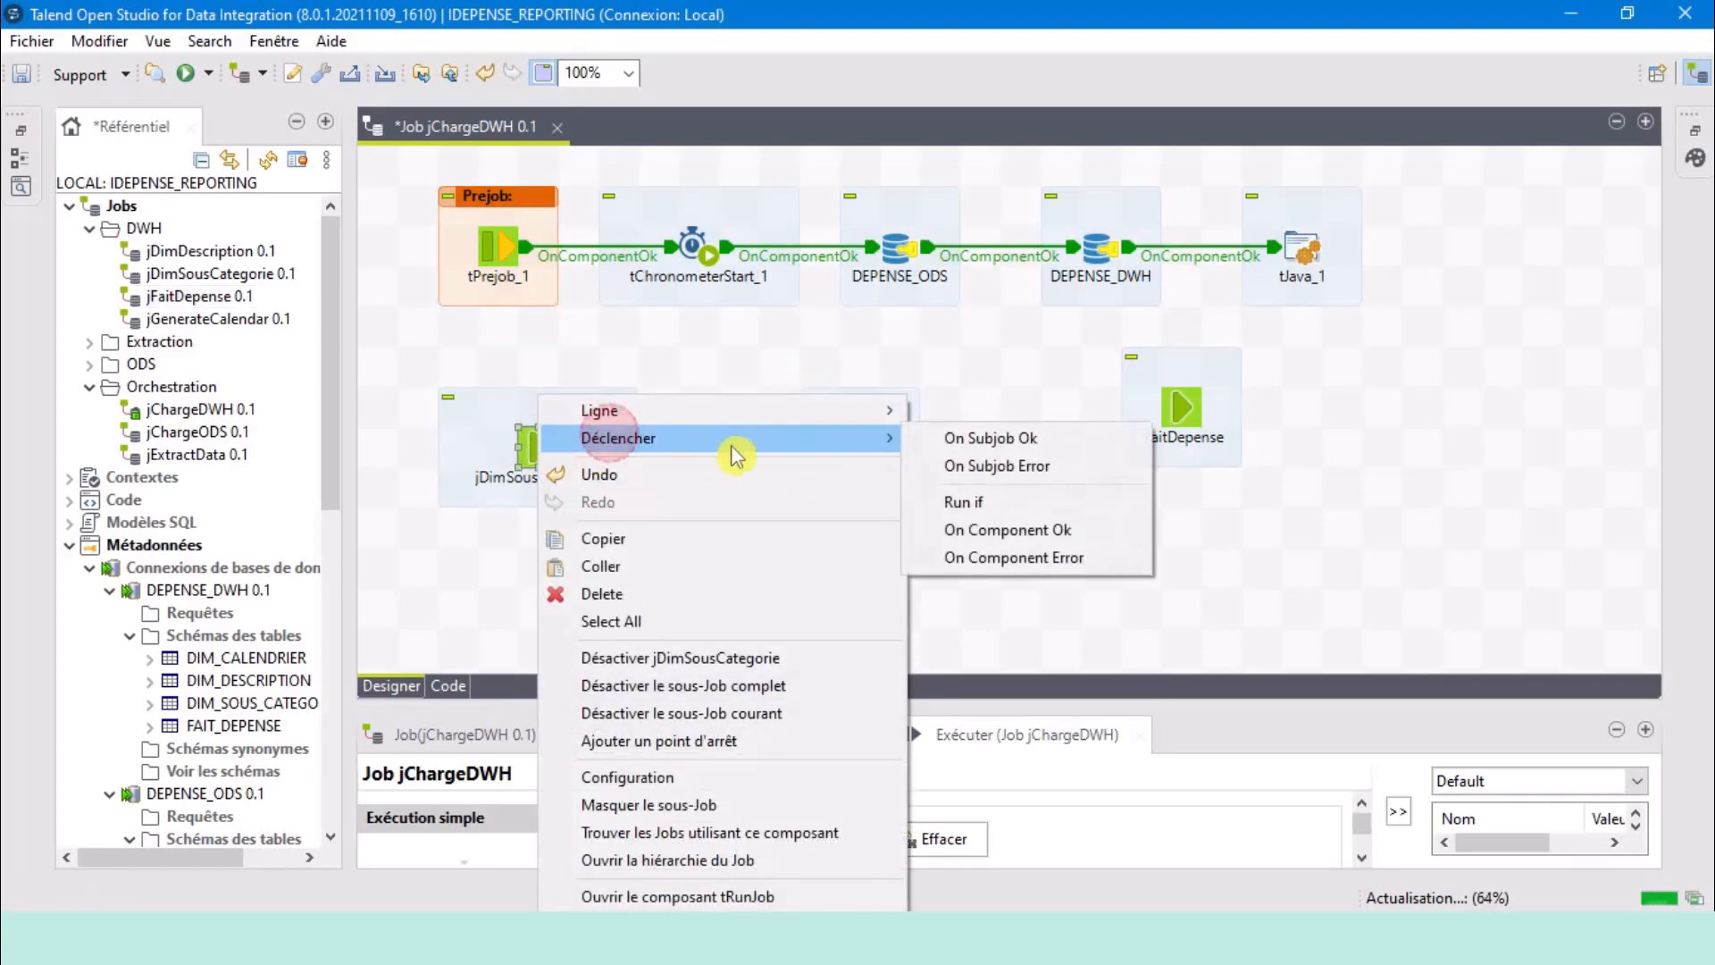
left_click(990, 438)
left_click(860, 456)
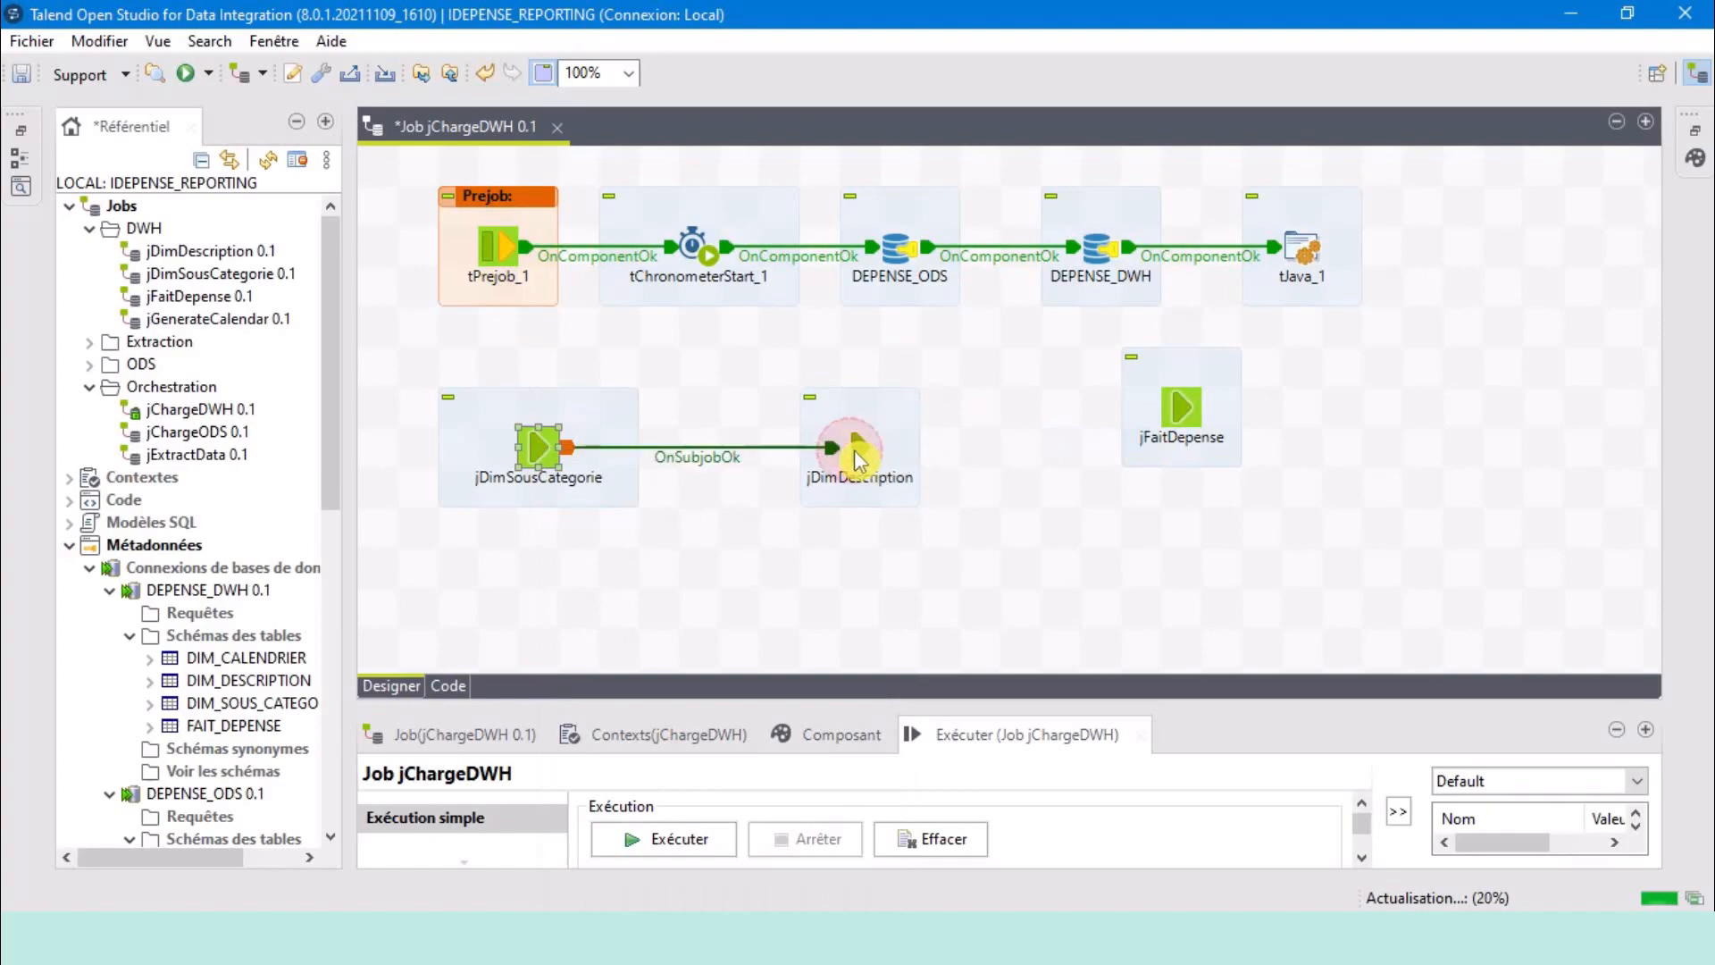
Link jDimDescription to jFaitDepense with an On Subjob Ok trigger and align jFaitDepense with the row.
right_click(857, 451)
mouse_move(927, 473)
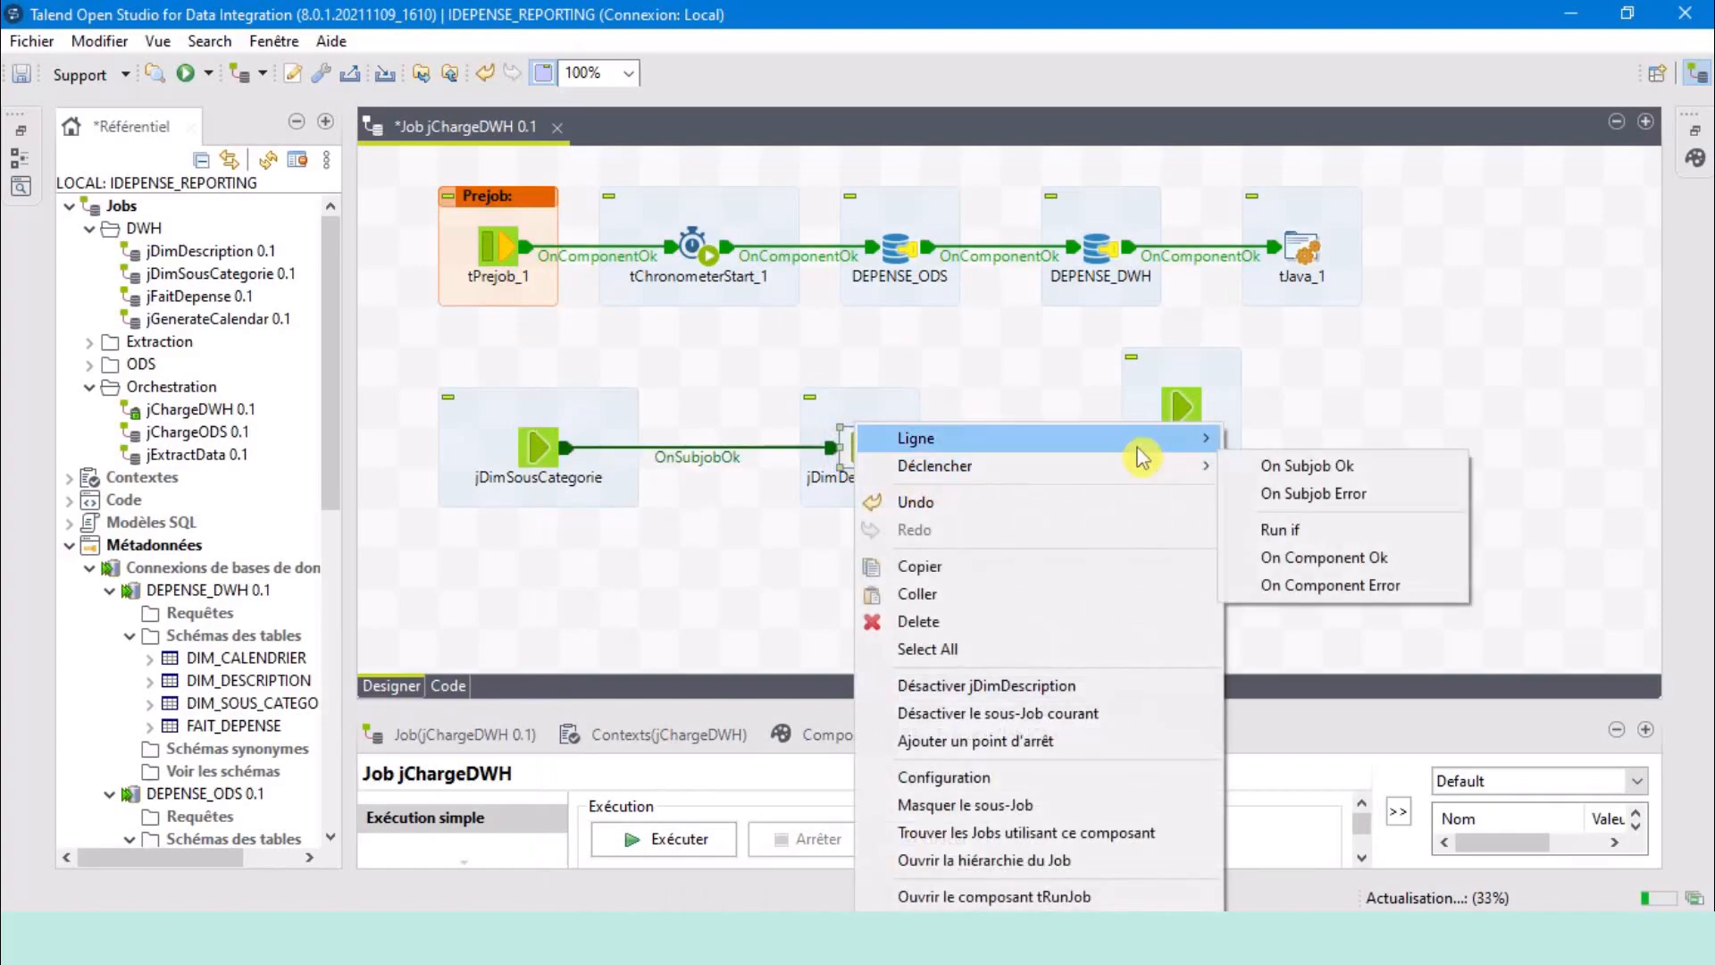
left_click(1292, 480)
left_click(1188, 407)
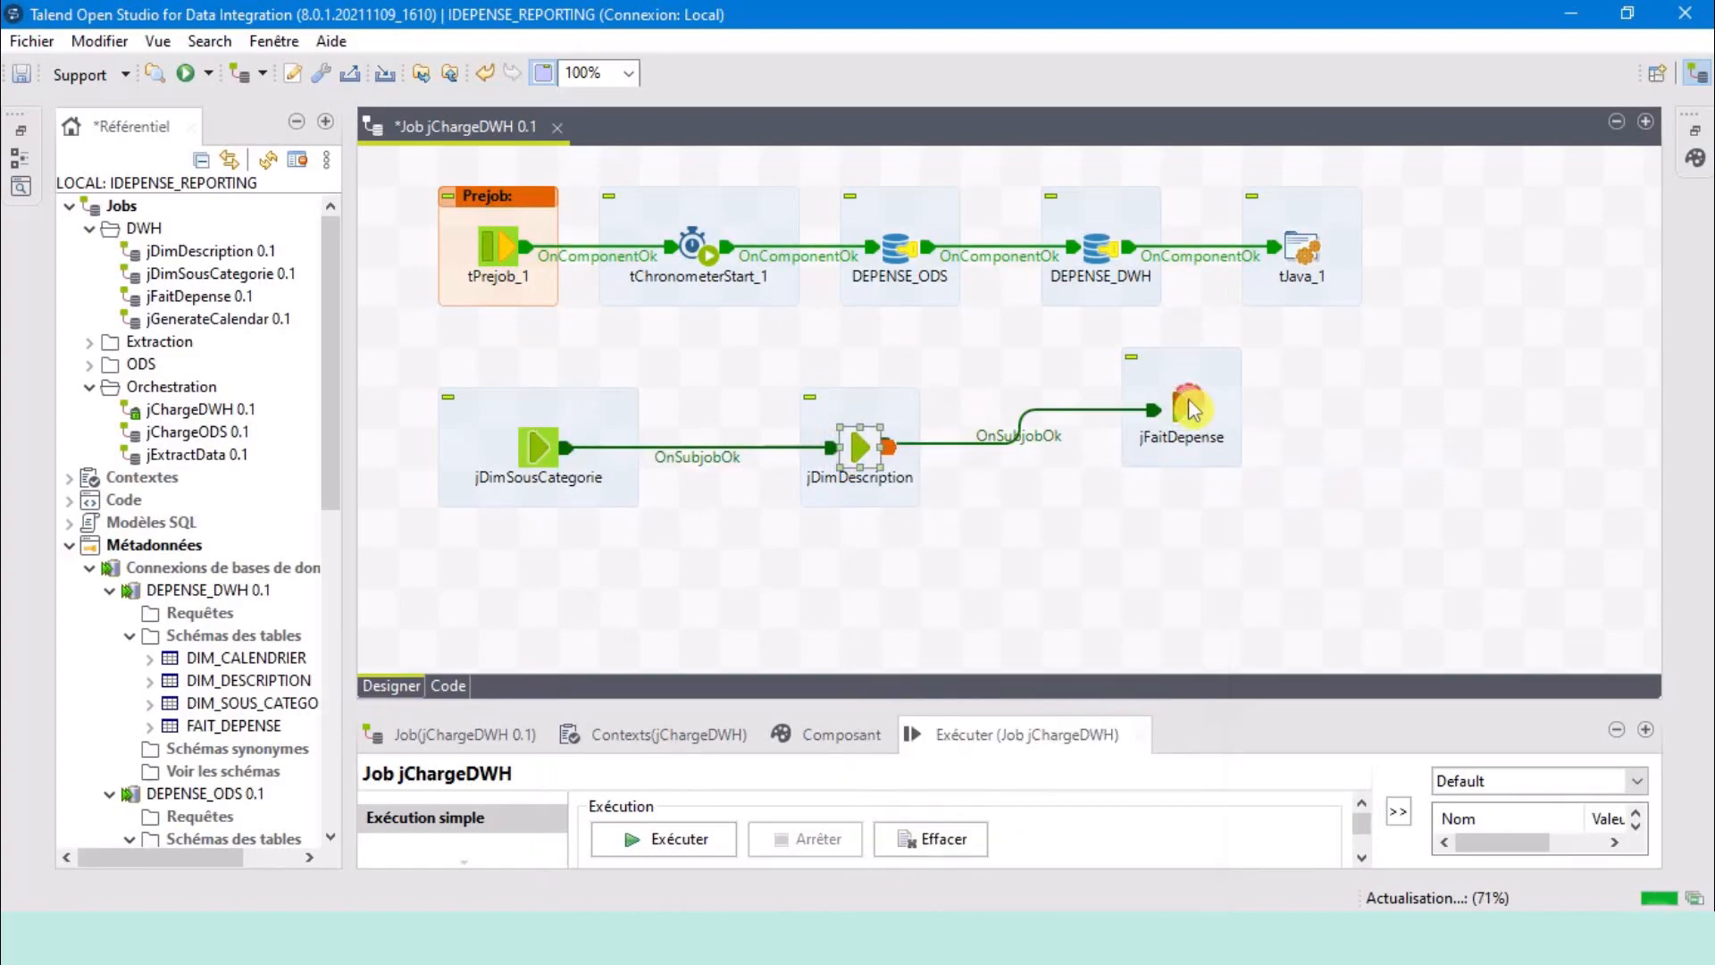
left_click_drag(1191, 415, 1181, 456)
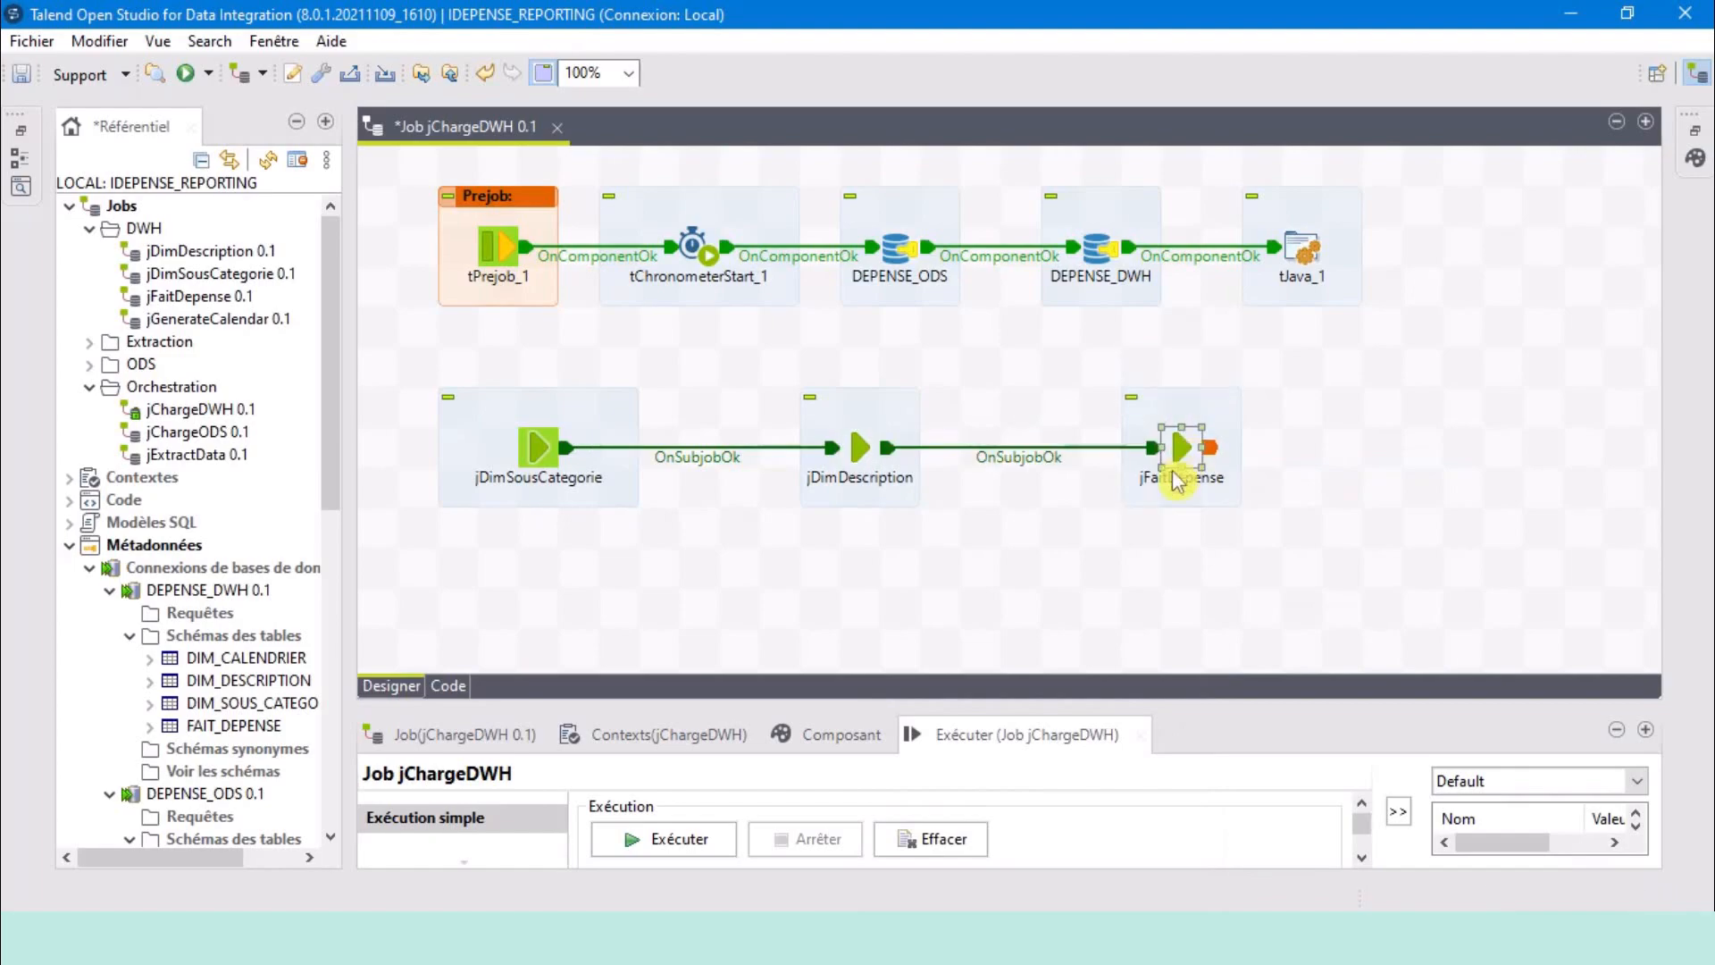
left_click(949, 563)
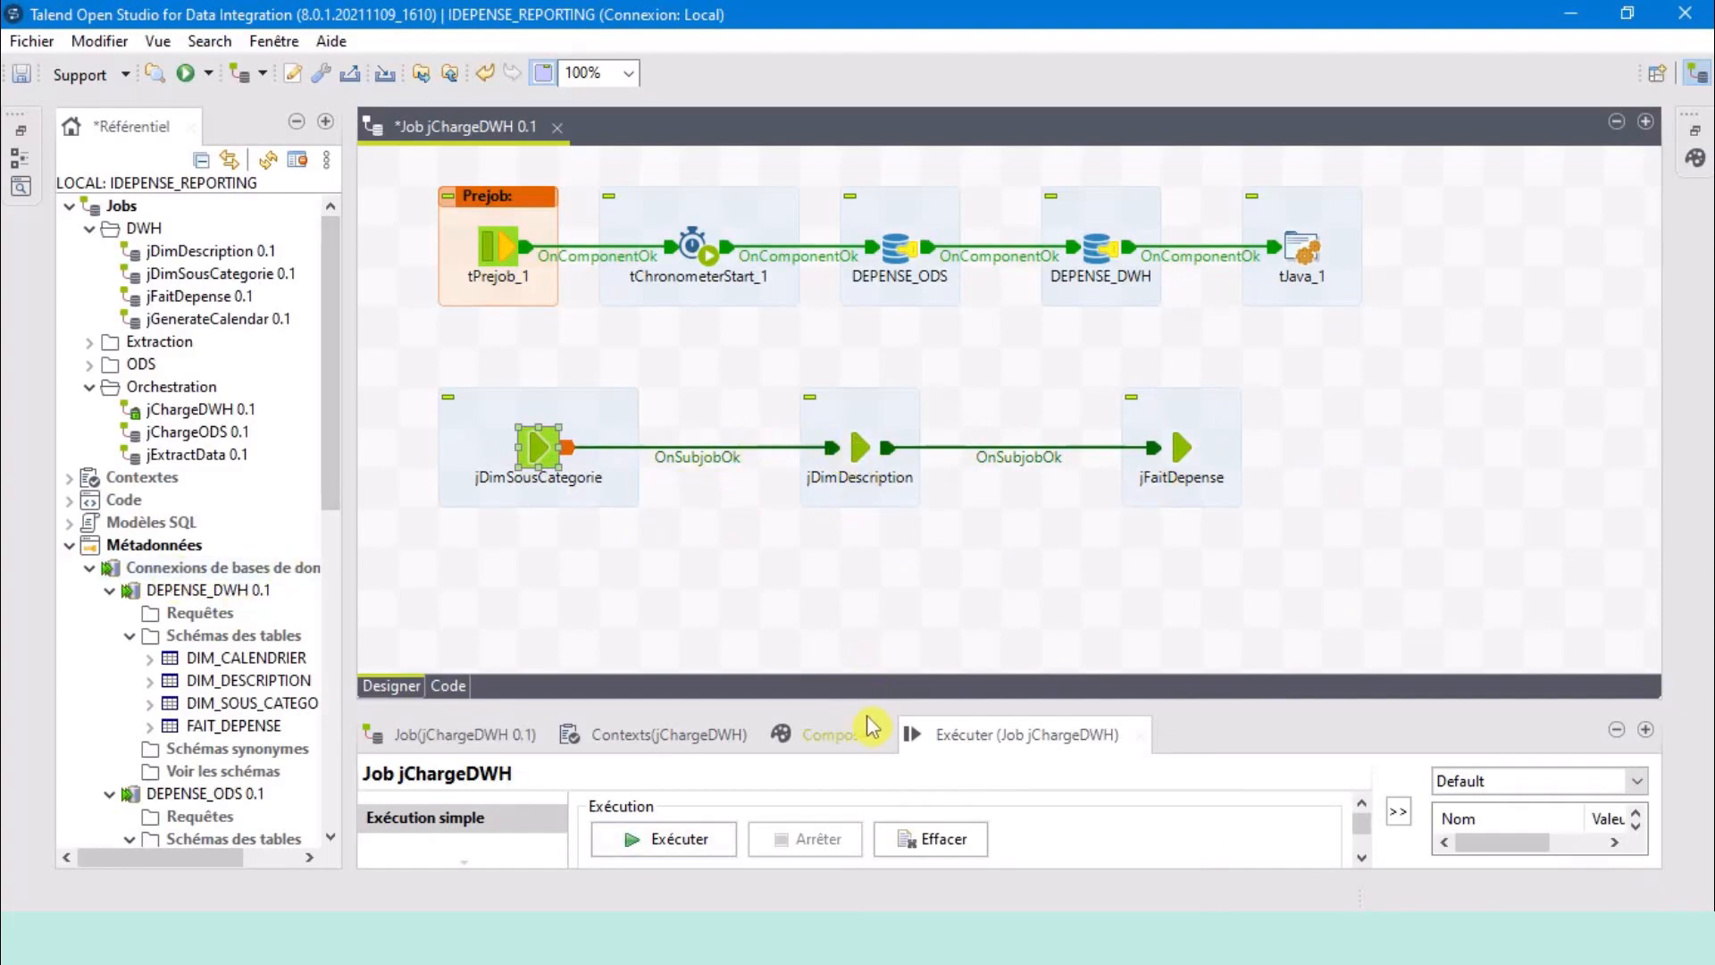
Enable "Transmettre le contexte complet" for the jDimSousCategorie, jDimDescription and jFaitDepense components.
left_click_drag(861, 700, 847, 338)
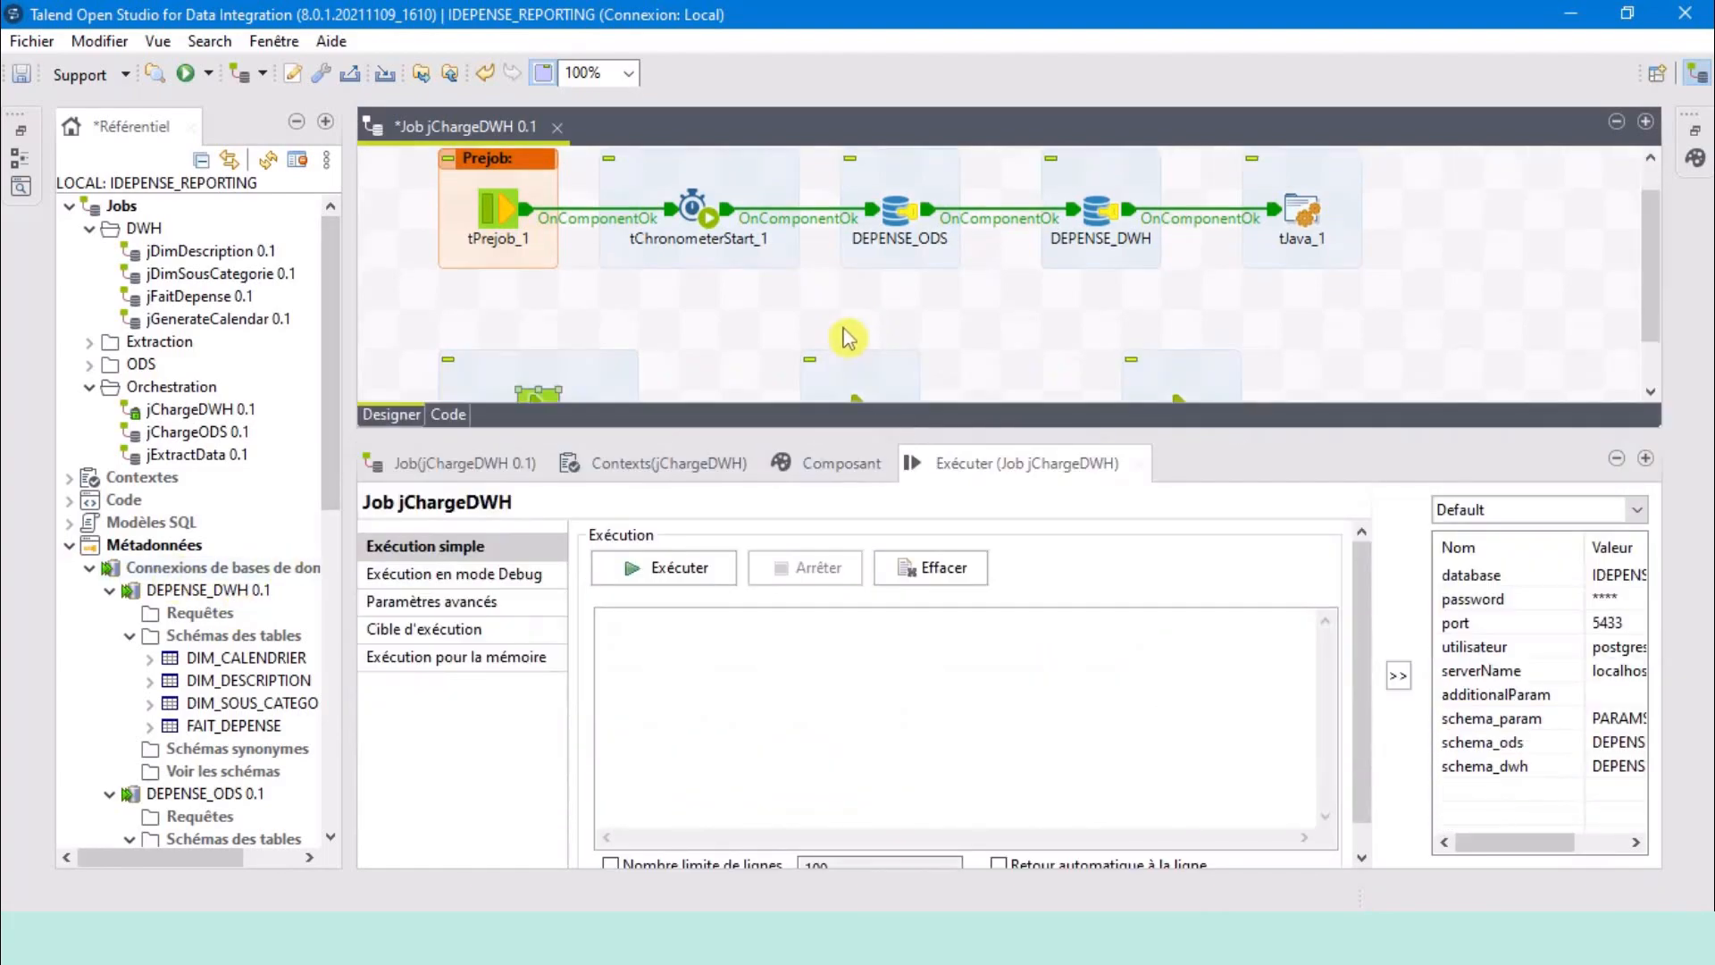
scroll(846, 338, "down", 3)
left_click(839, 463)
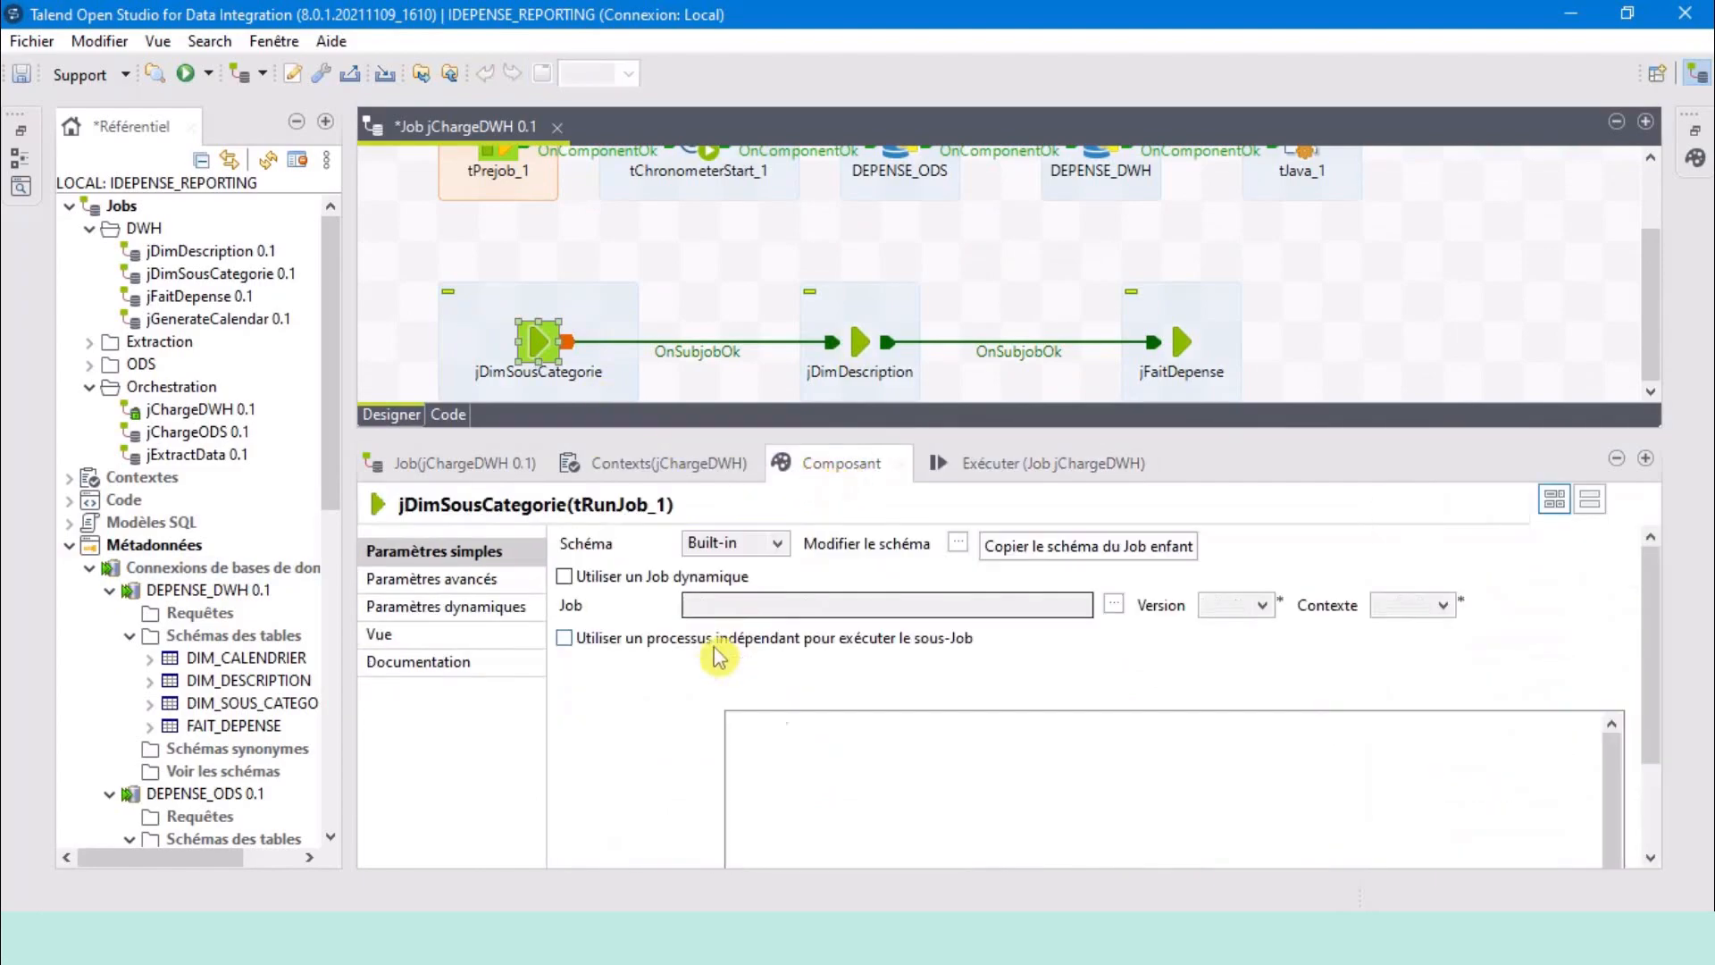
left_click(652, 689)
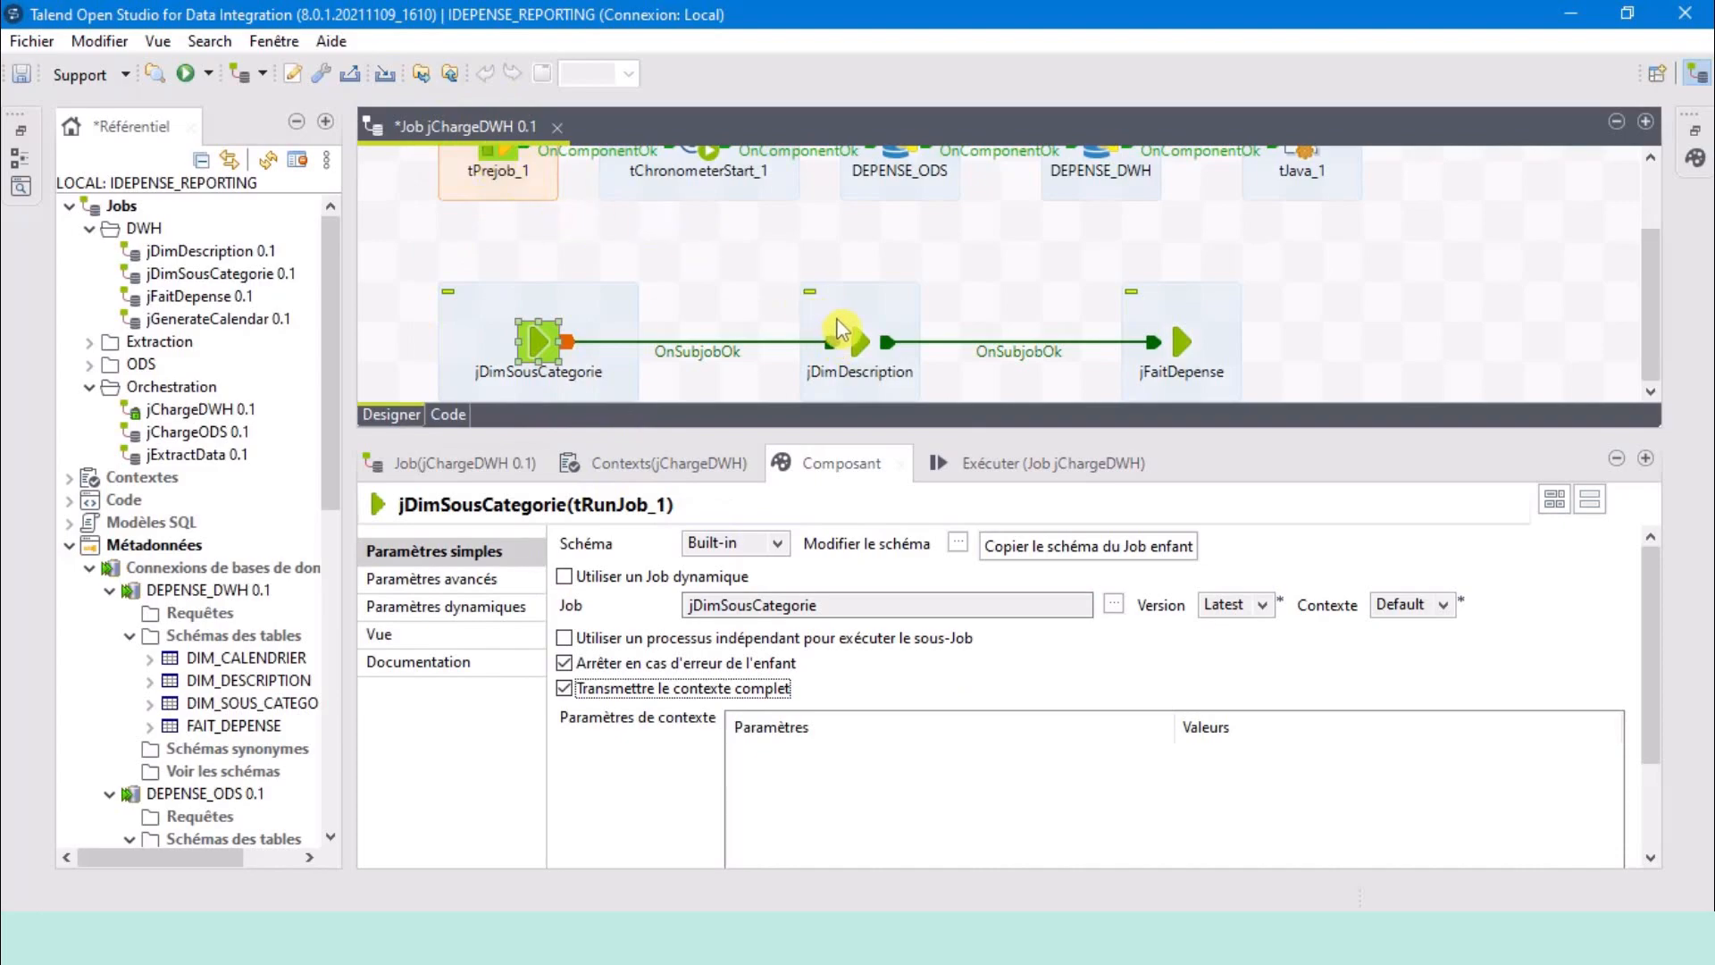
left_click(860, 339)
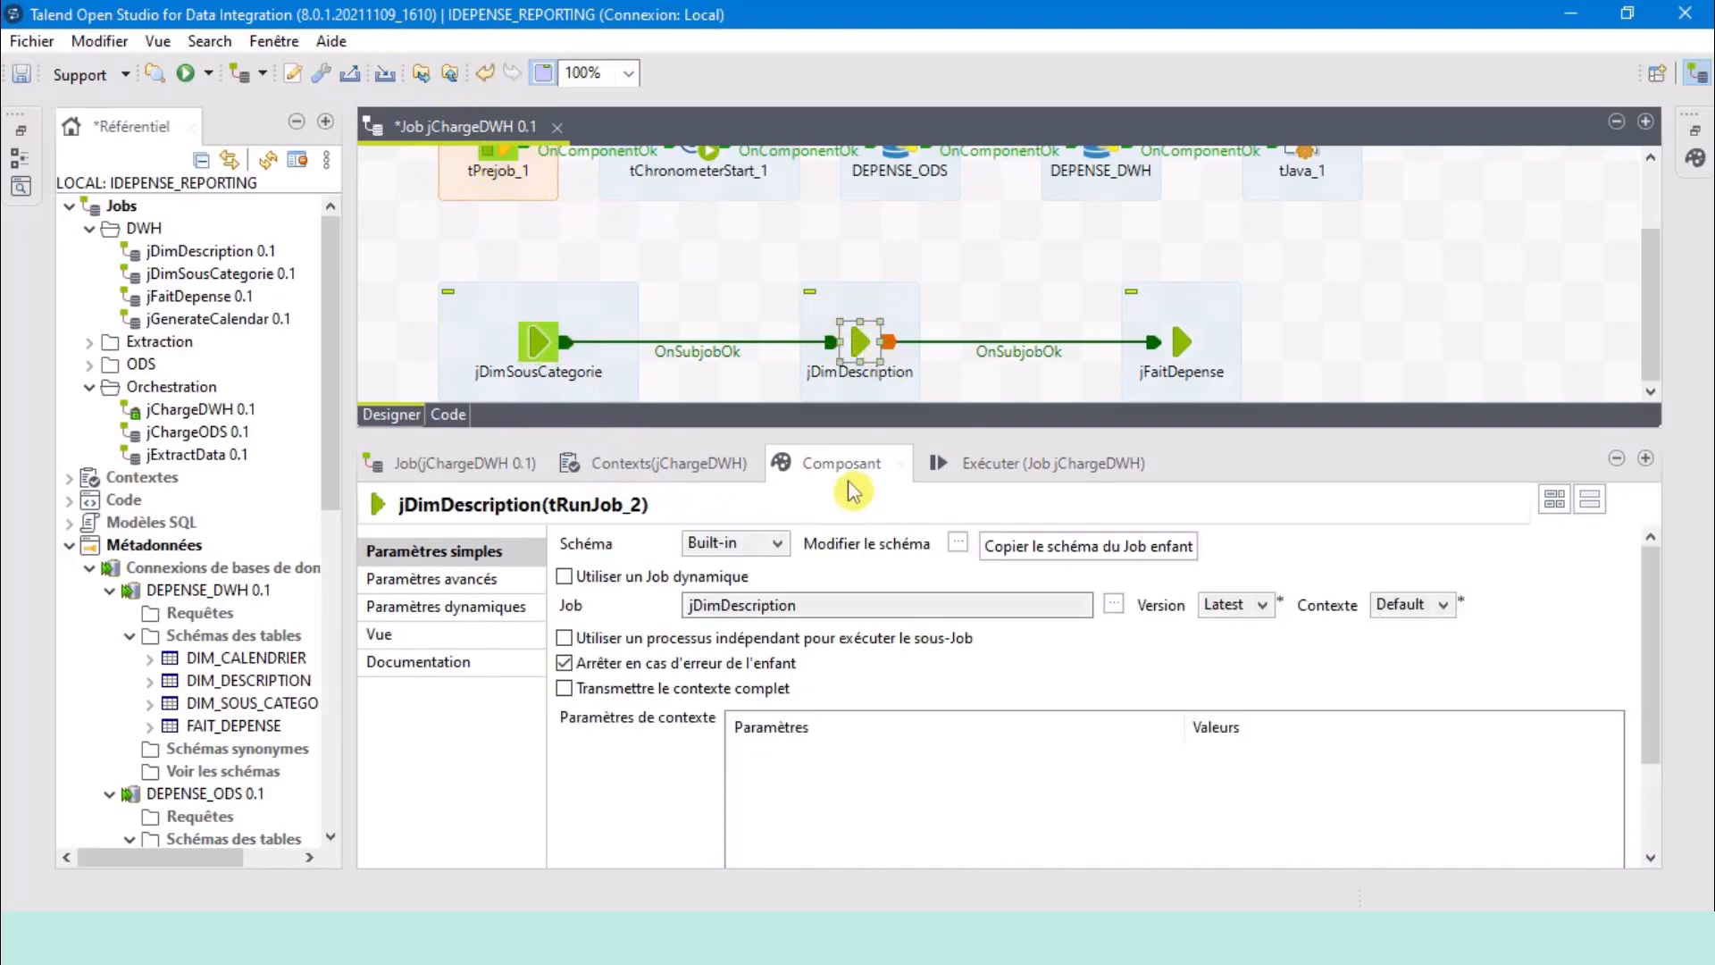
left_click(608, 689)
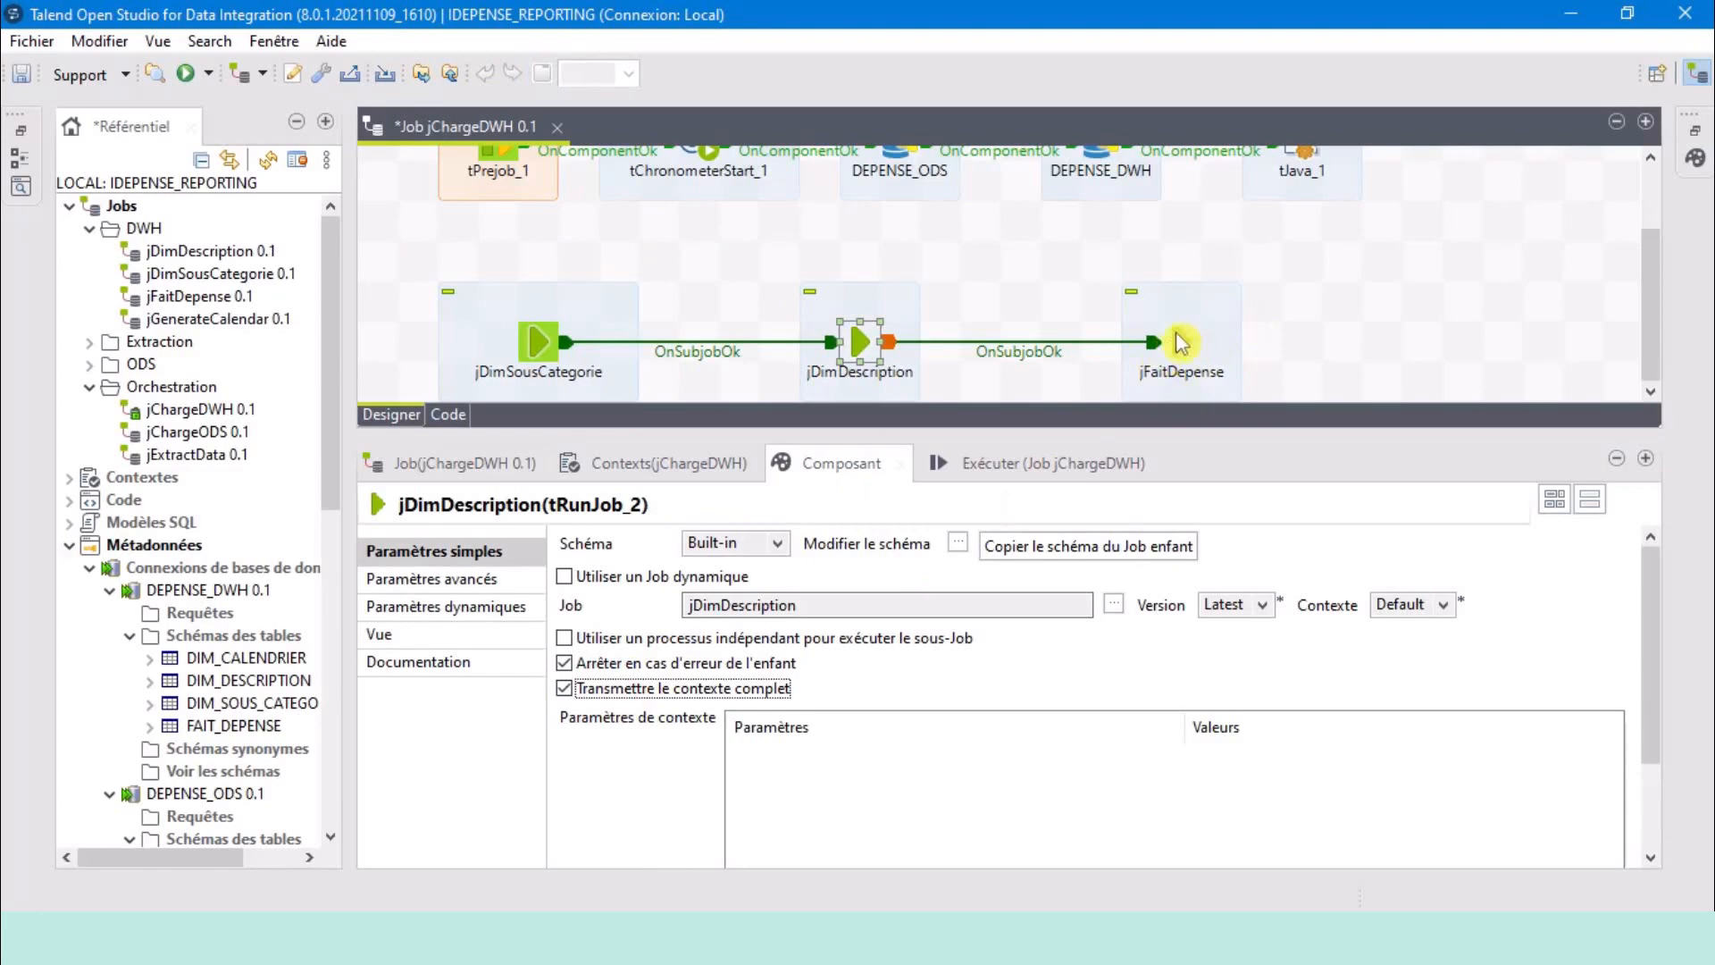
left_click(1188, 347)
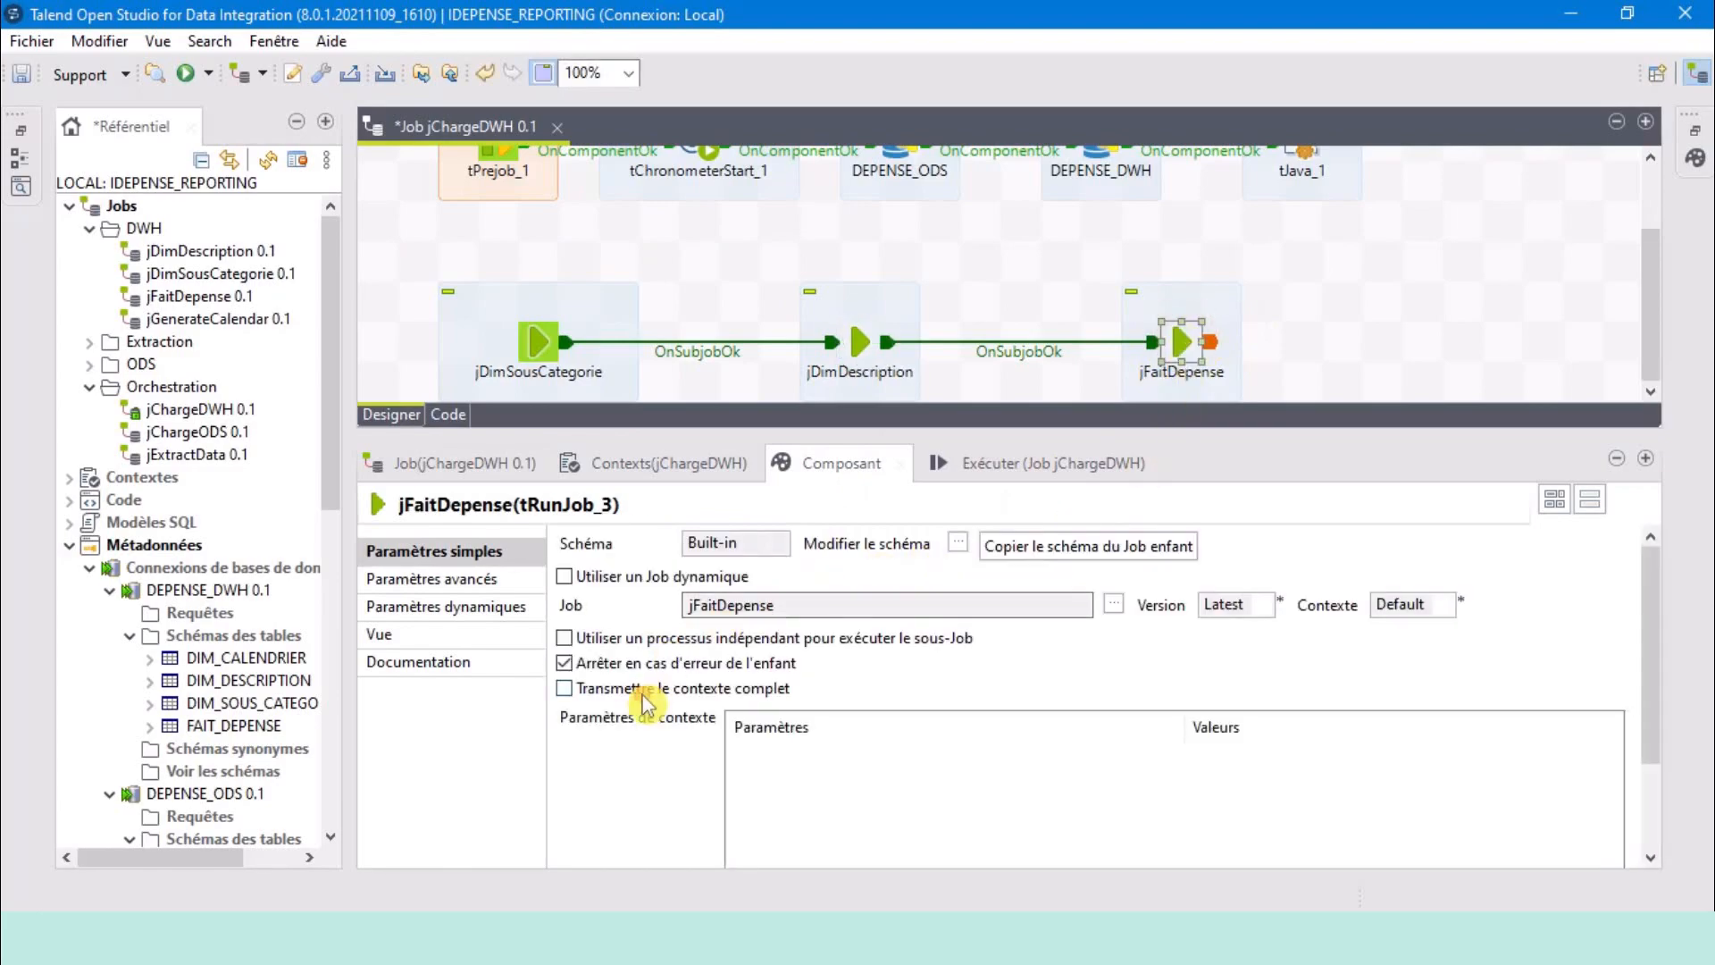
left_click(607, 689)
Review the context variables of the jChargeDWH job and save the job.
left_click(715, 463)
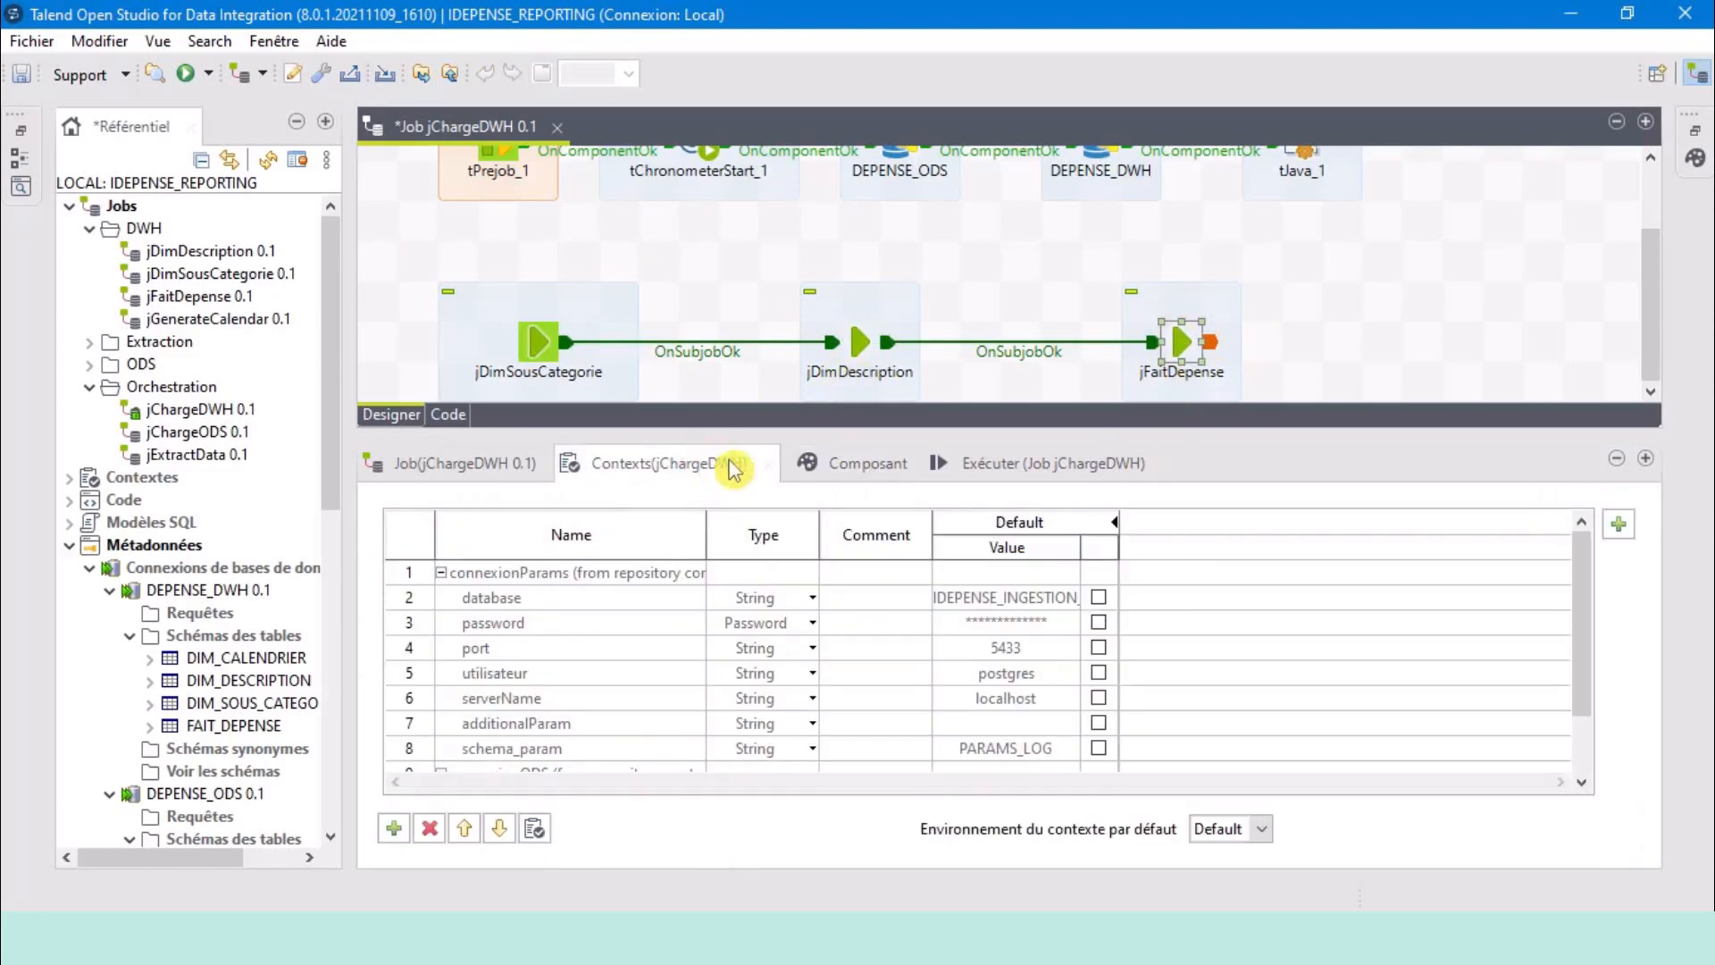
scroll(983, 662, "down", 1)
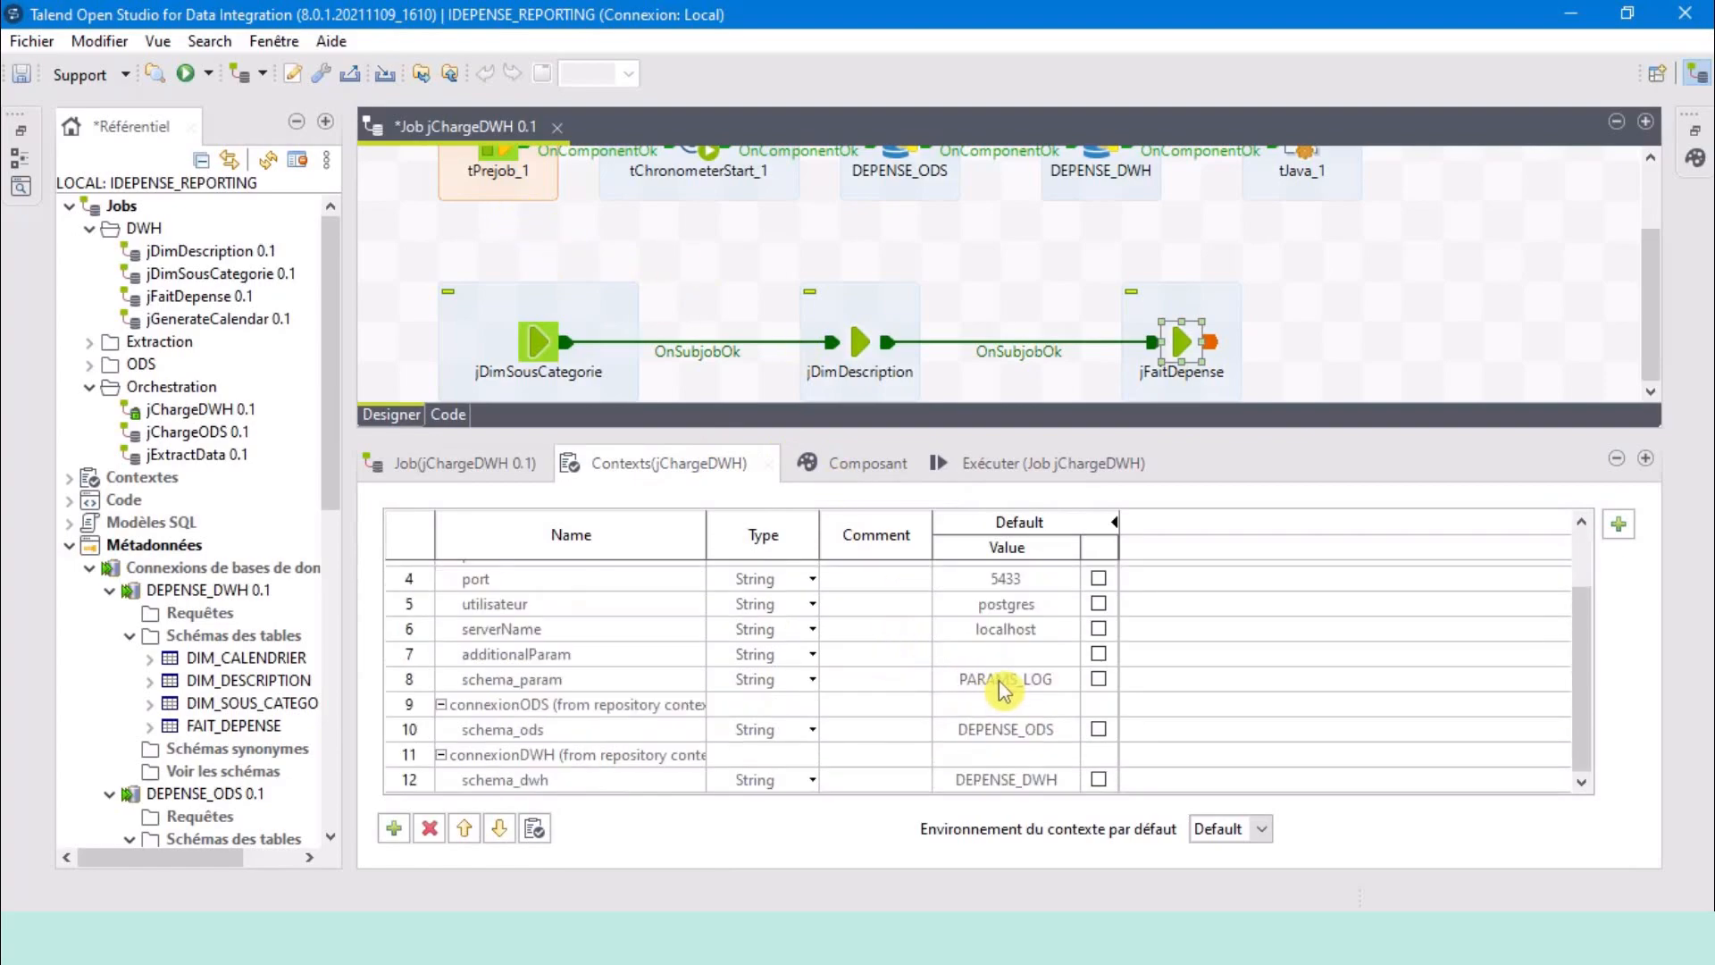
scroll(965, 636, "up", 1)
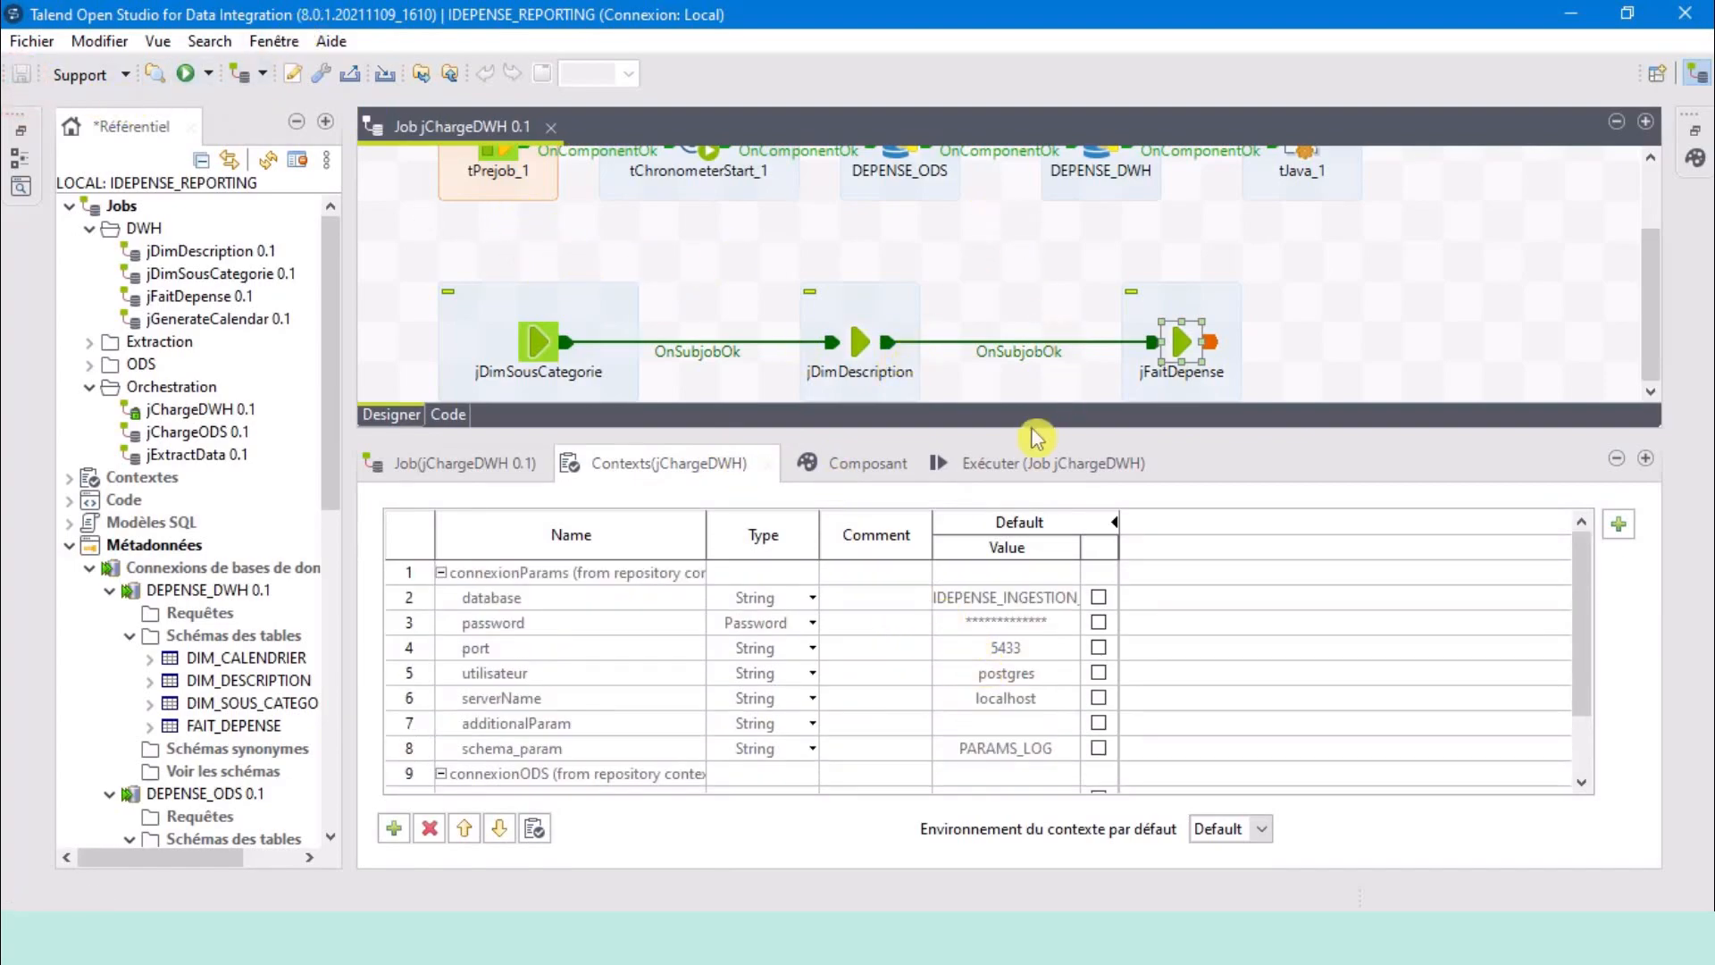
left_click_drag(1056, 435, 1107, 751)
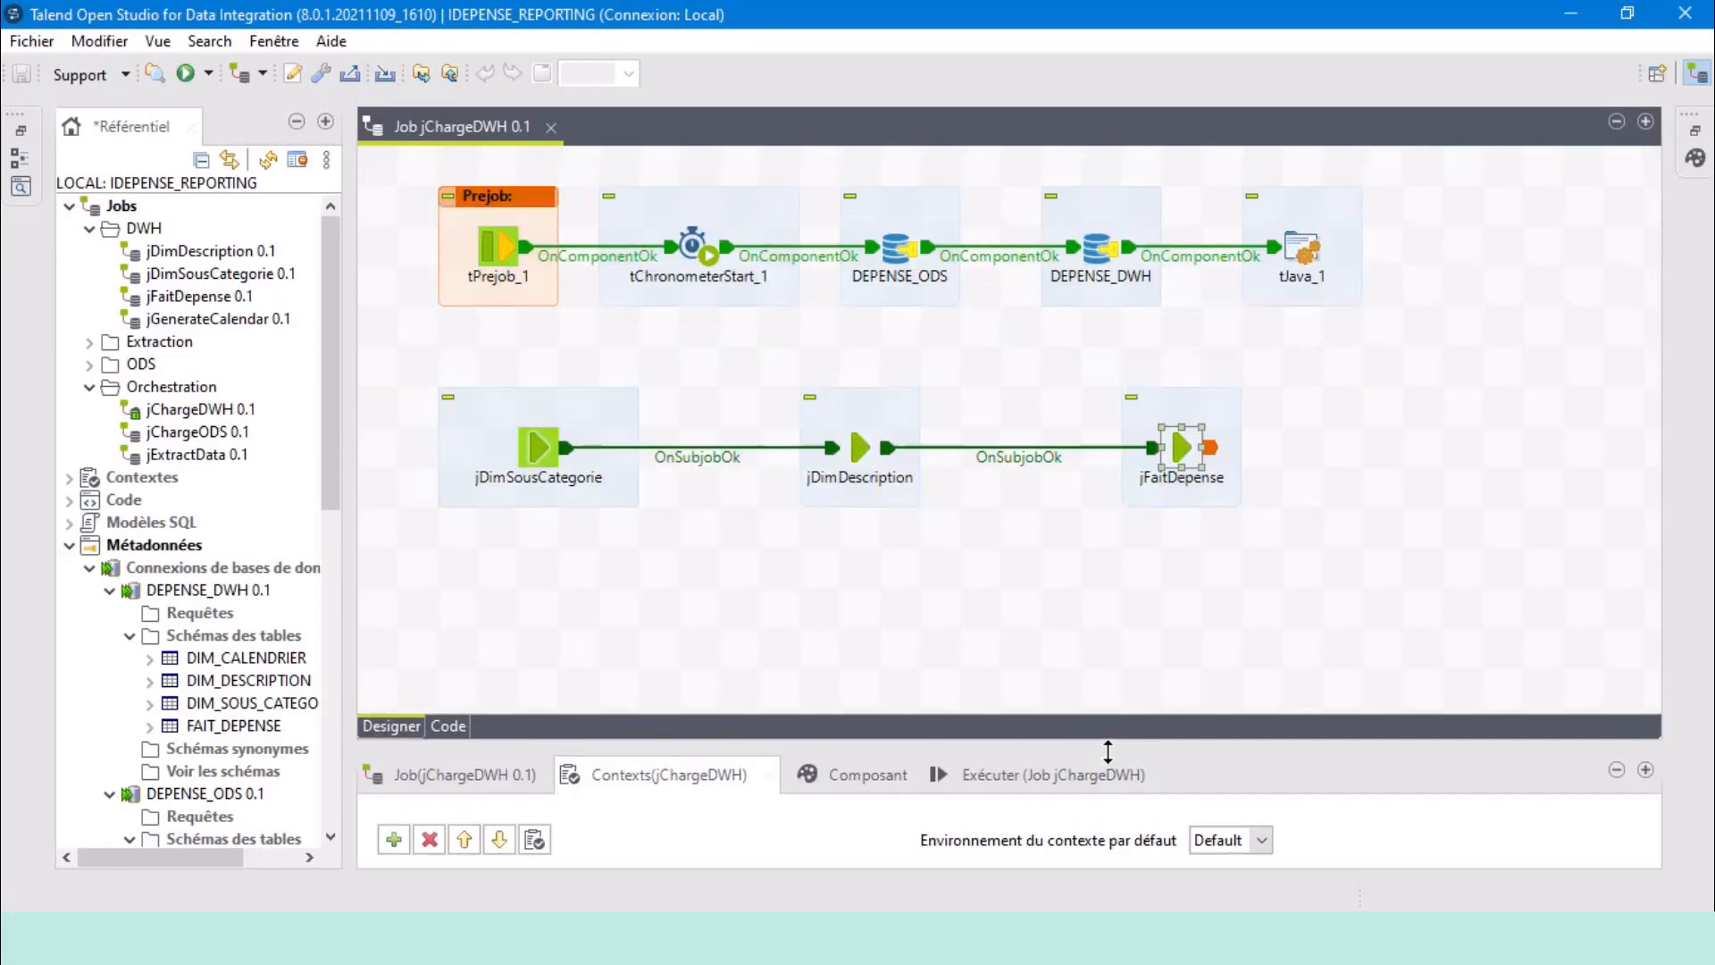
Display the basic settings of the DEPENSE_ODS connection component and check its shared database connection options.
left_click(905, 250)
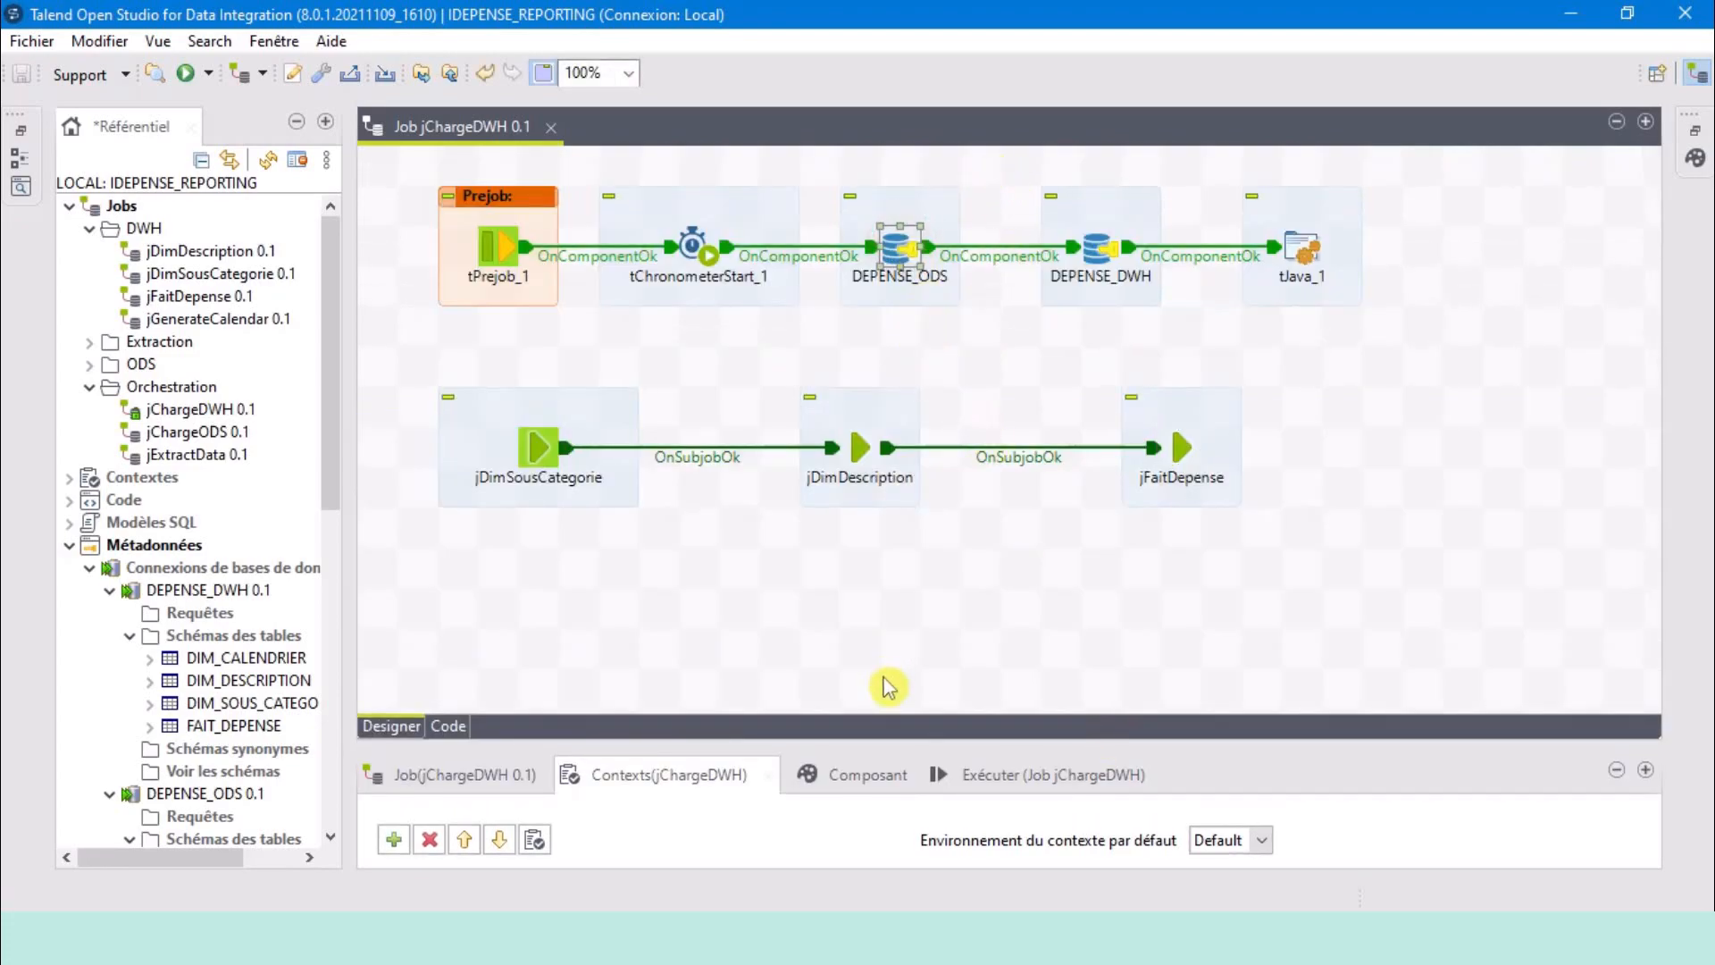
left_click_drag(860, 744, 898, 496)
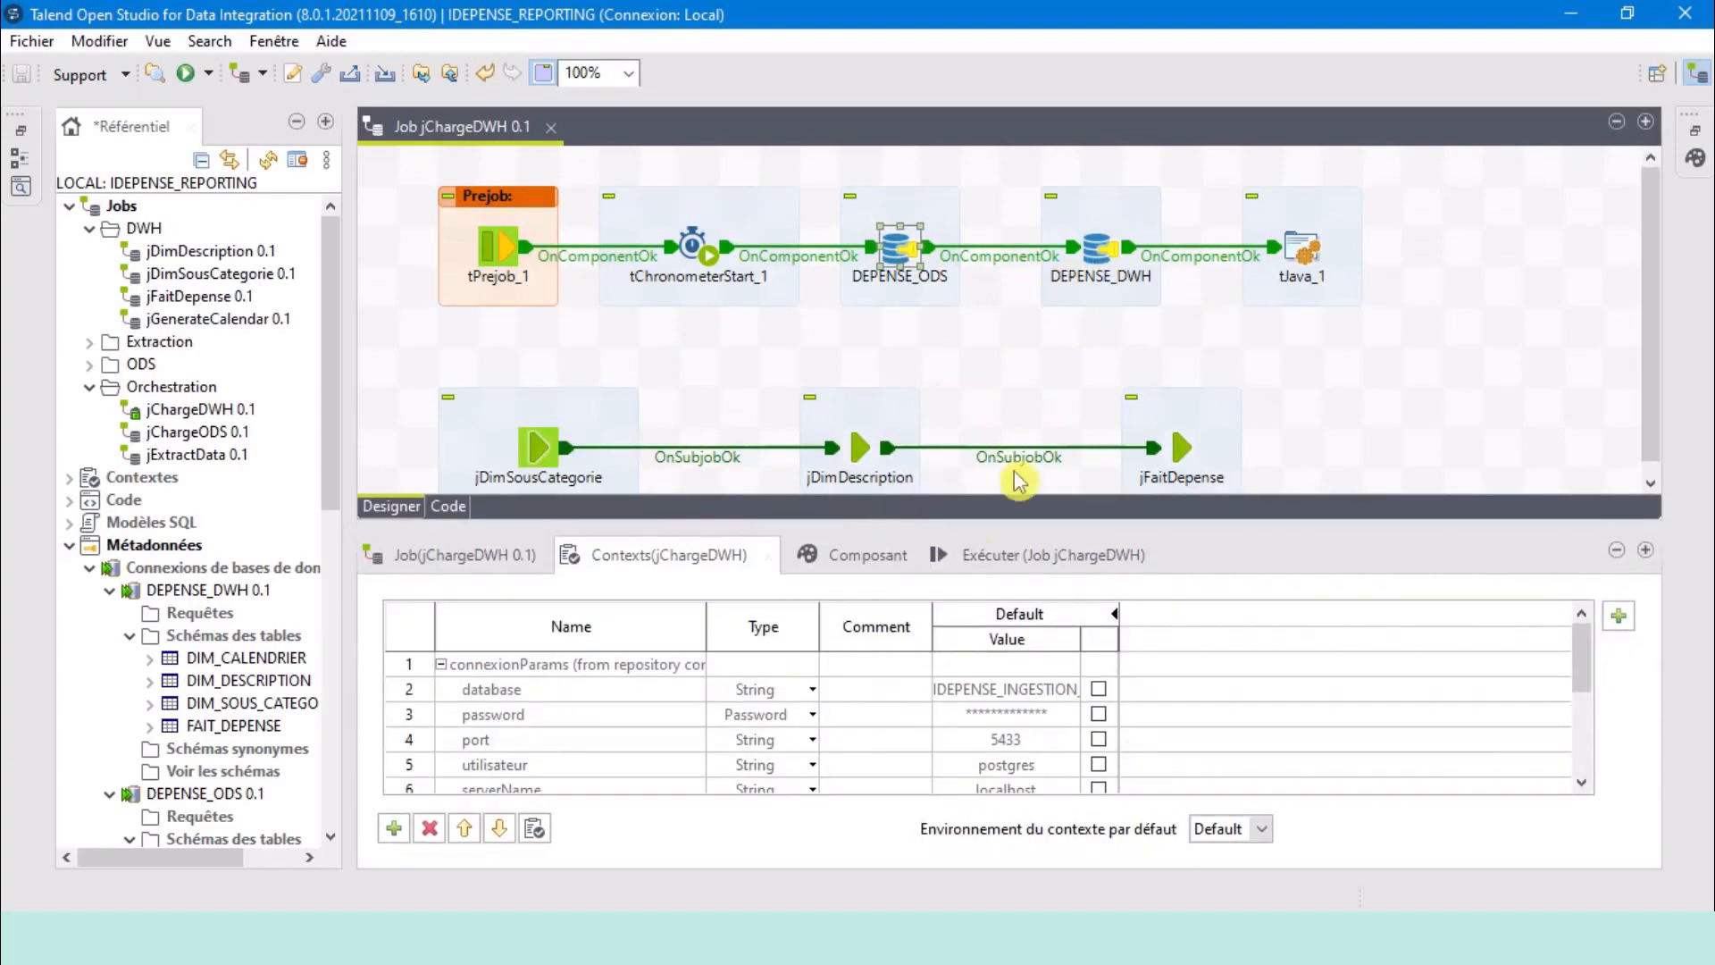
left_click(889, 557)
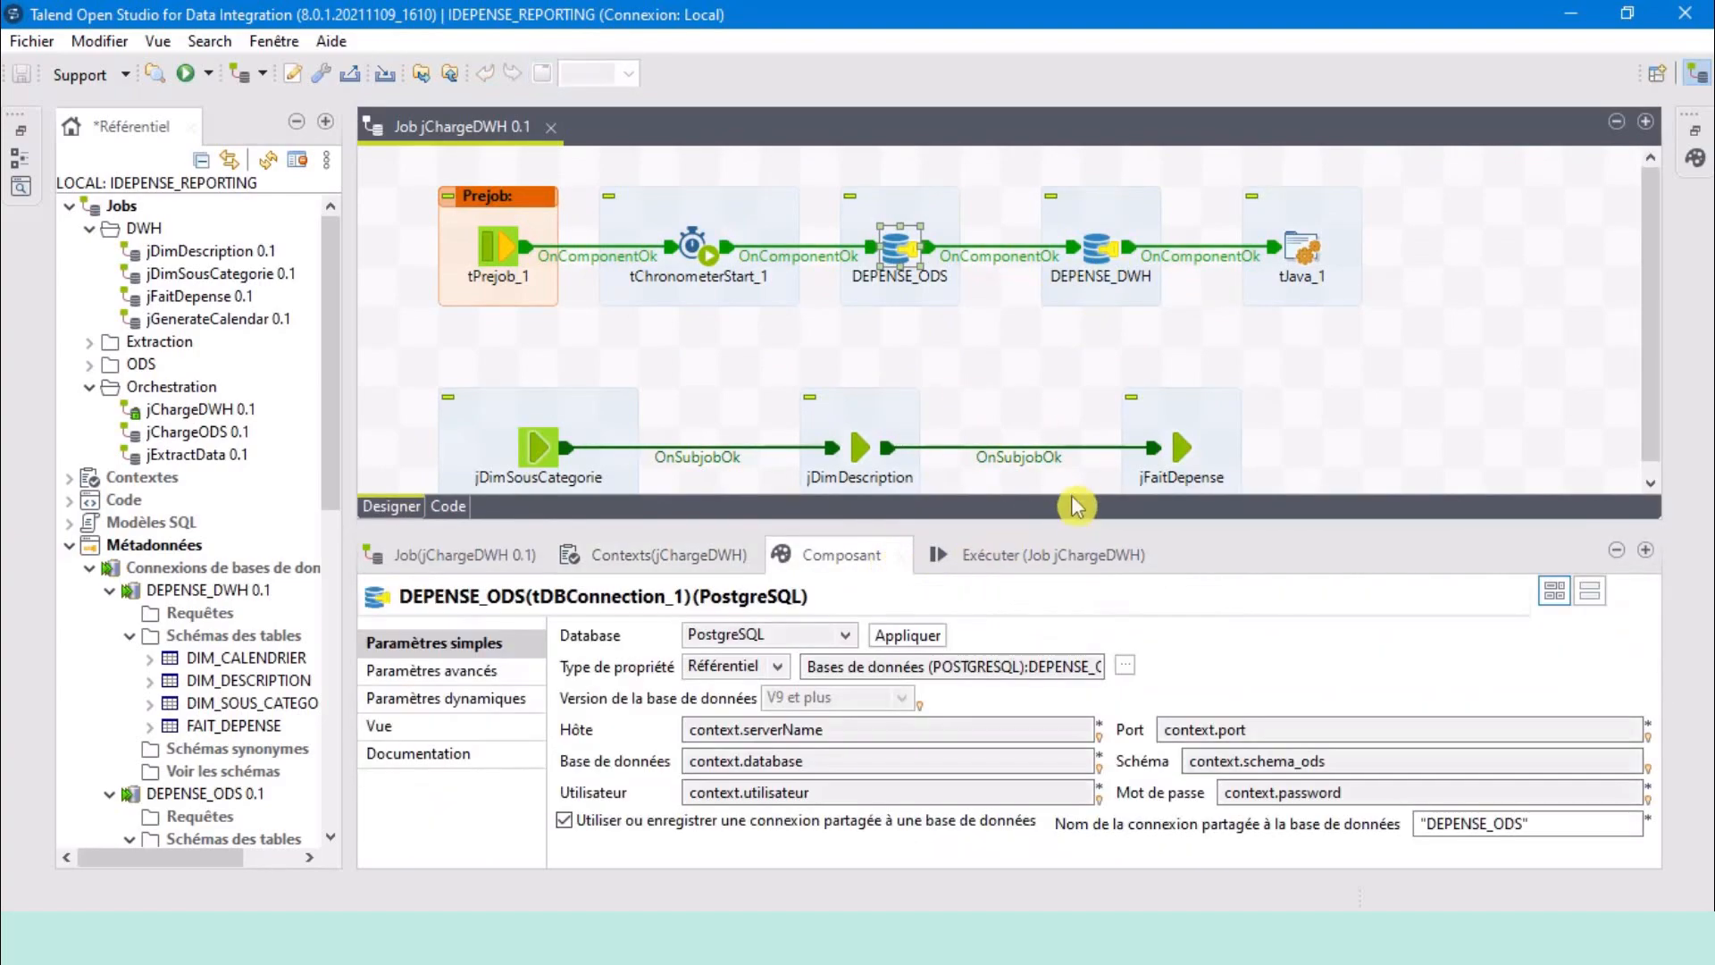
Add a tPostjob component to the job design and place it below jDimSousCategorie, aligned with tPrejob_1.
left_click_drag(1036, 536, 1040, 677)
left_click(1014, 633)
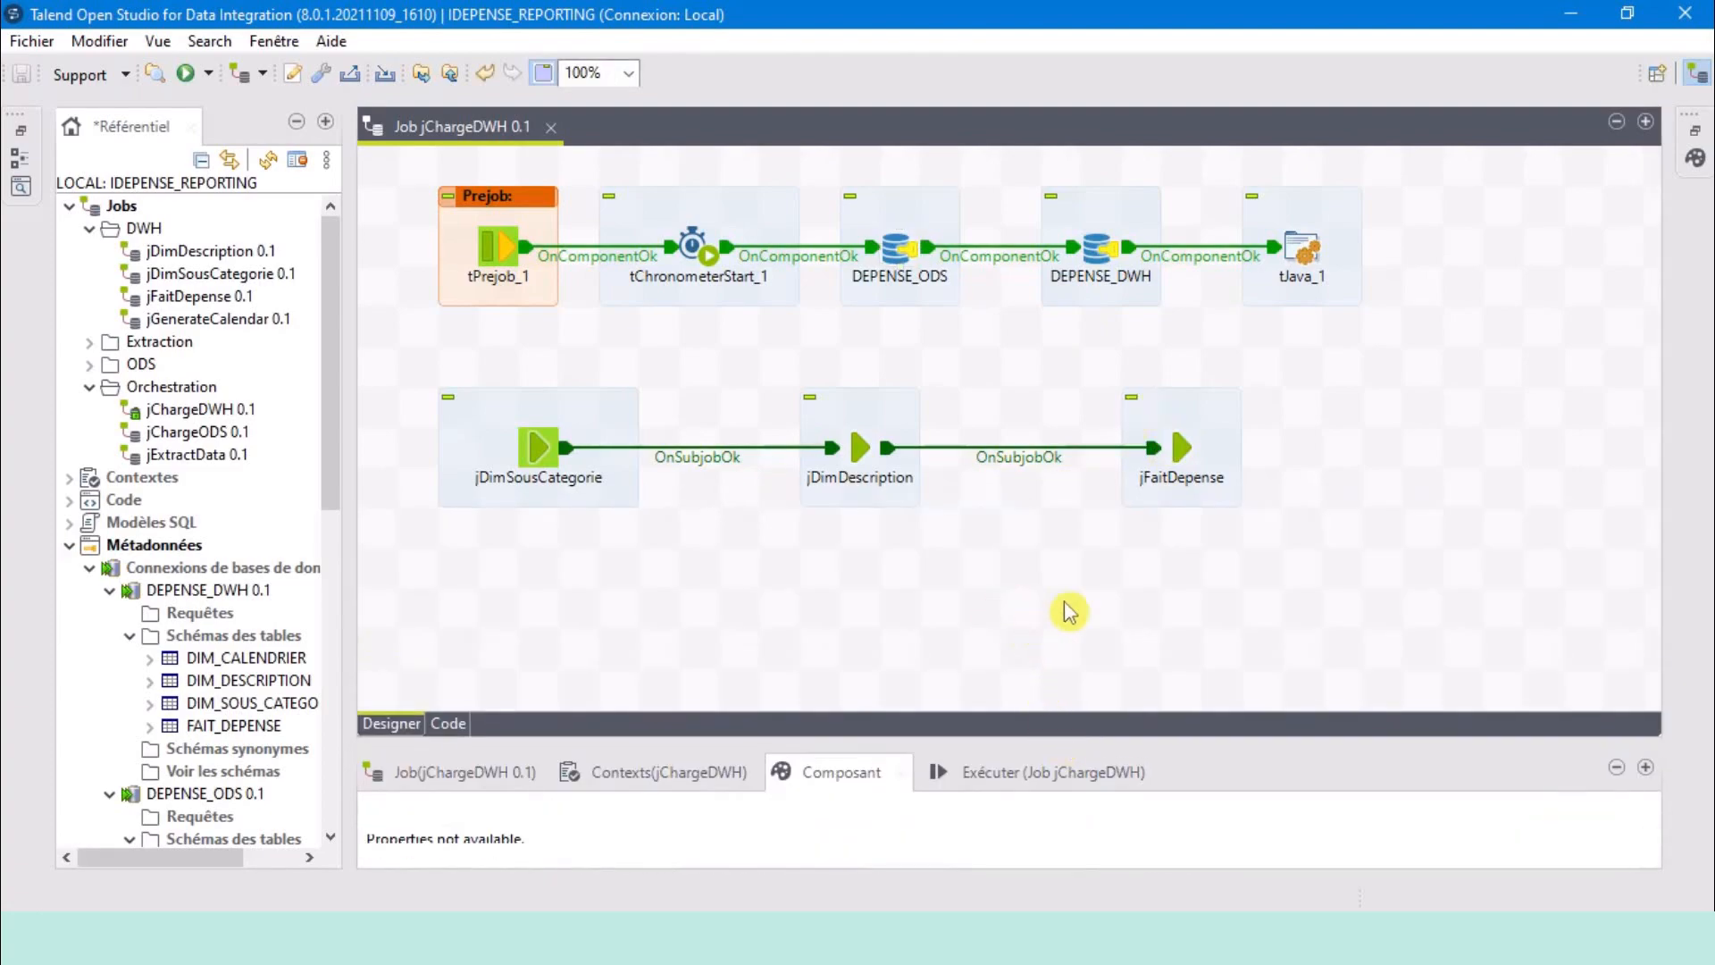
type("TPO")
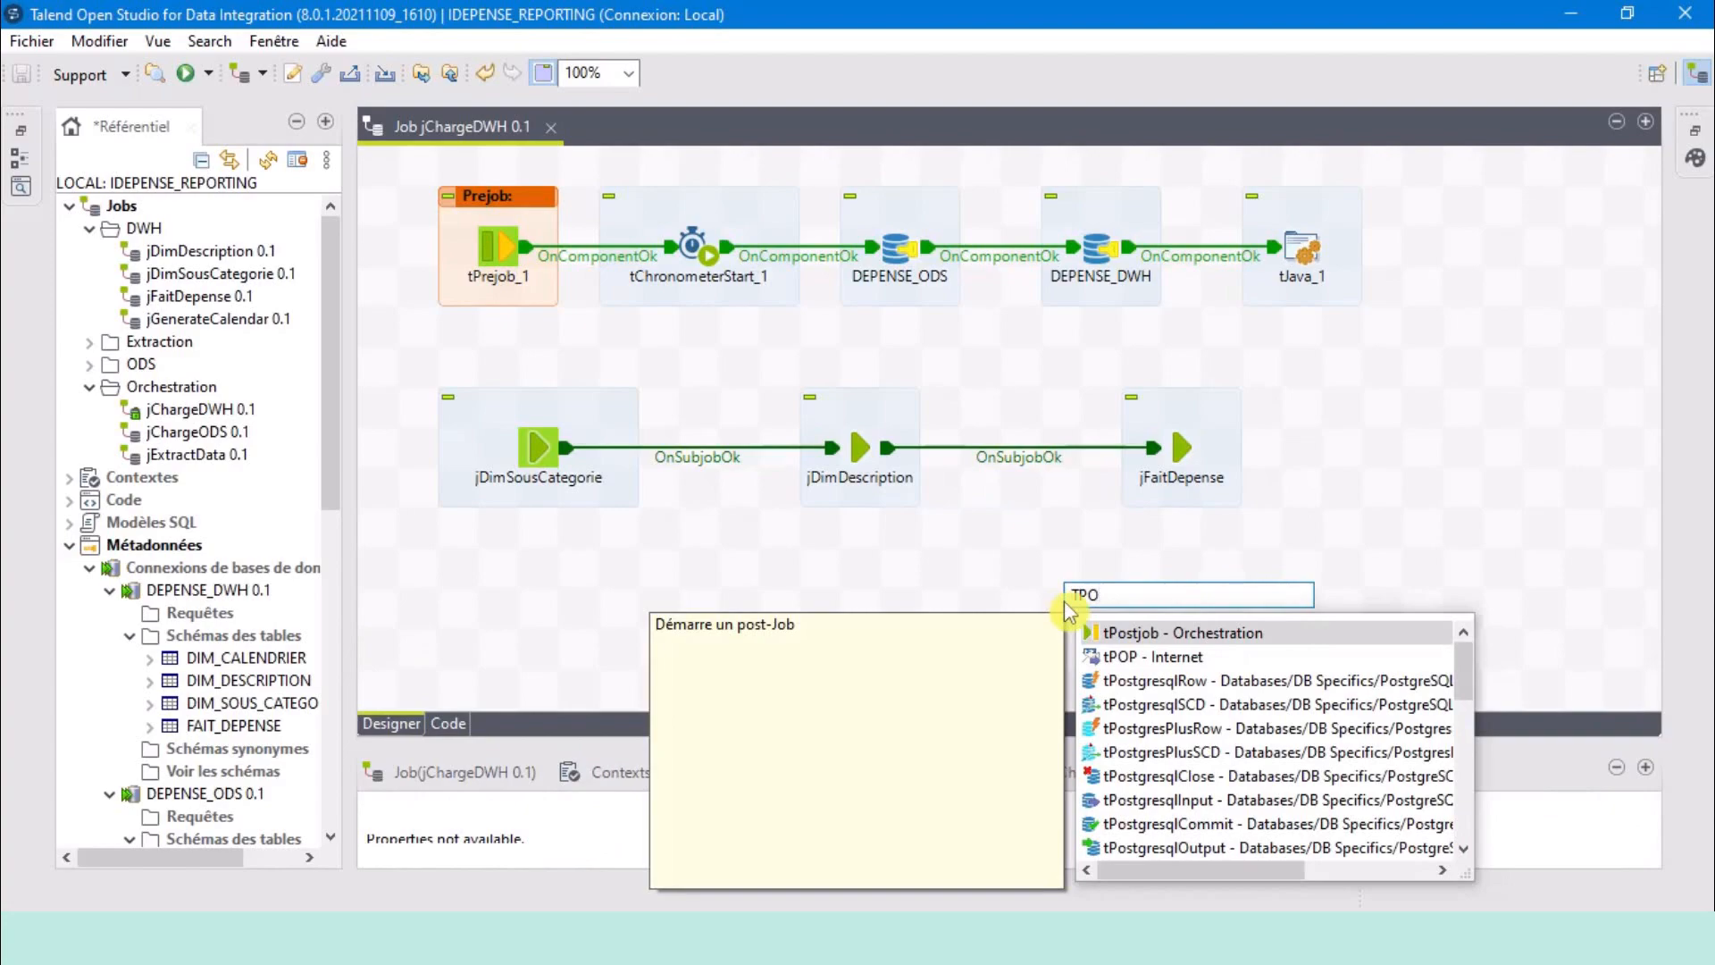
double_click(1124, 632)
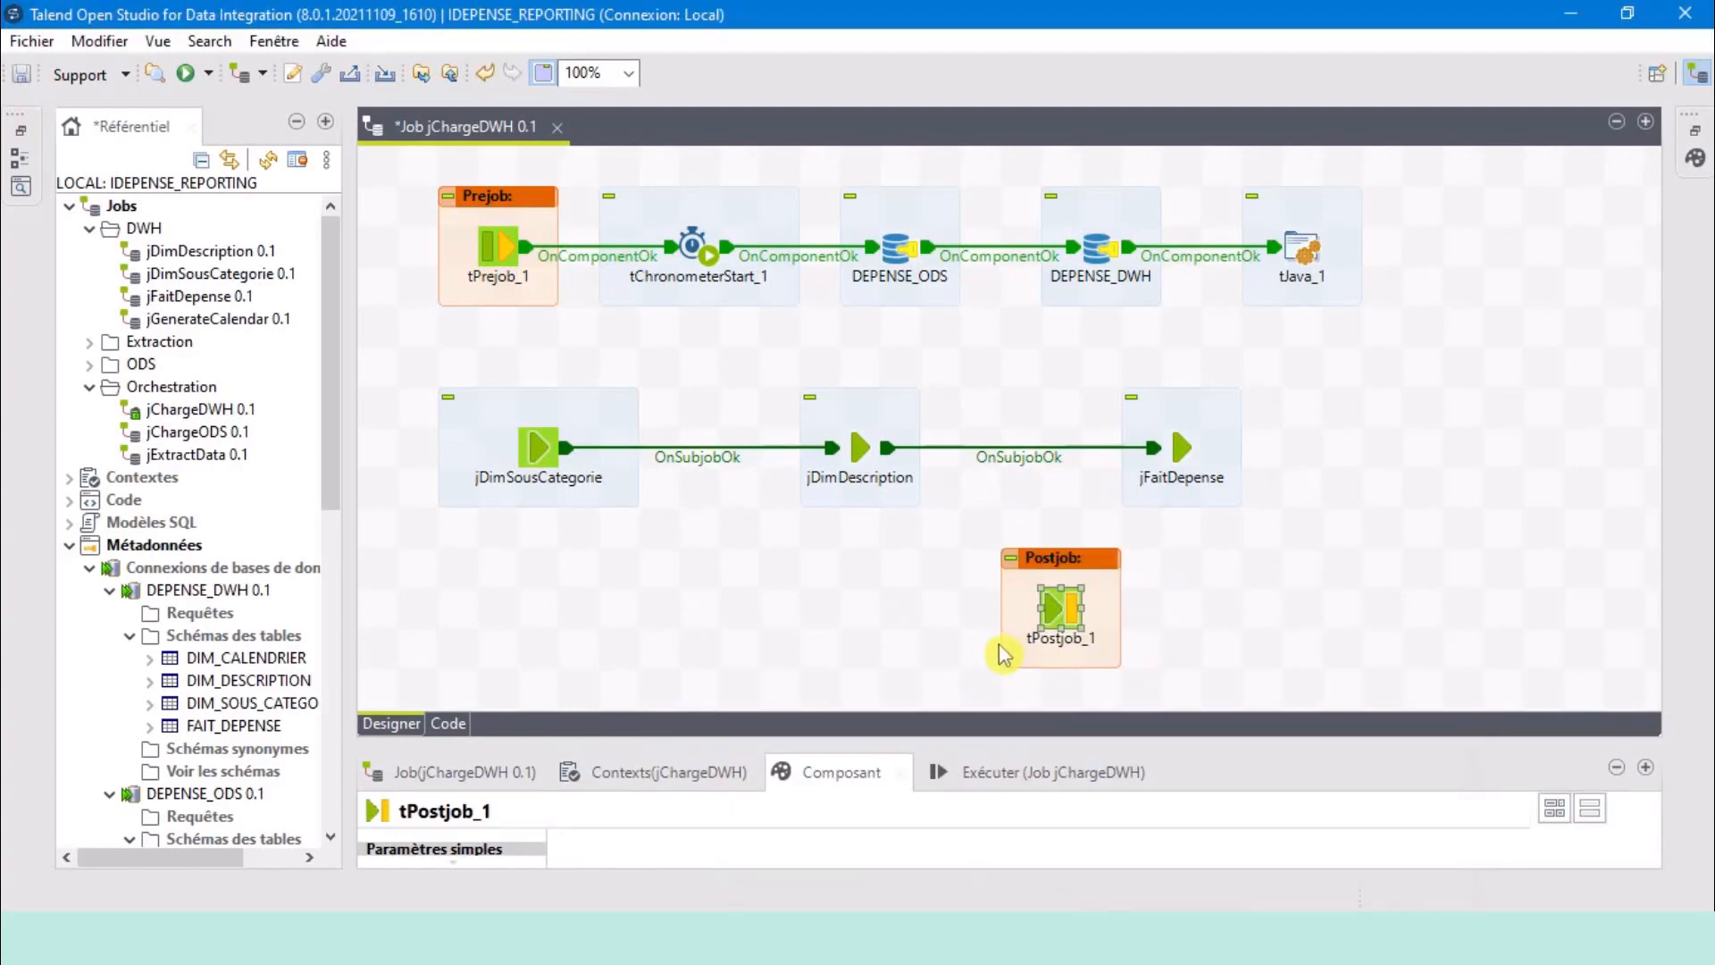
left_click_drag(1061, 618, 497, 656)
Add a tDBClose component to the job design below jDimDescription.
left_click(883, 559)
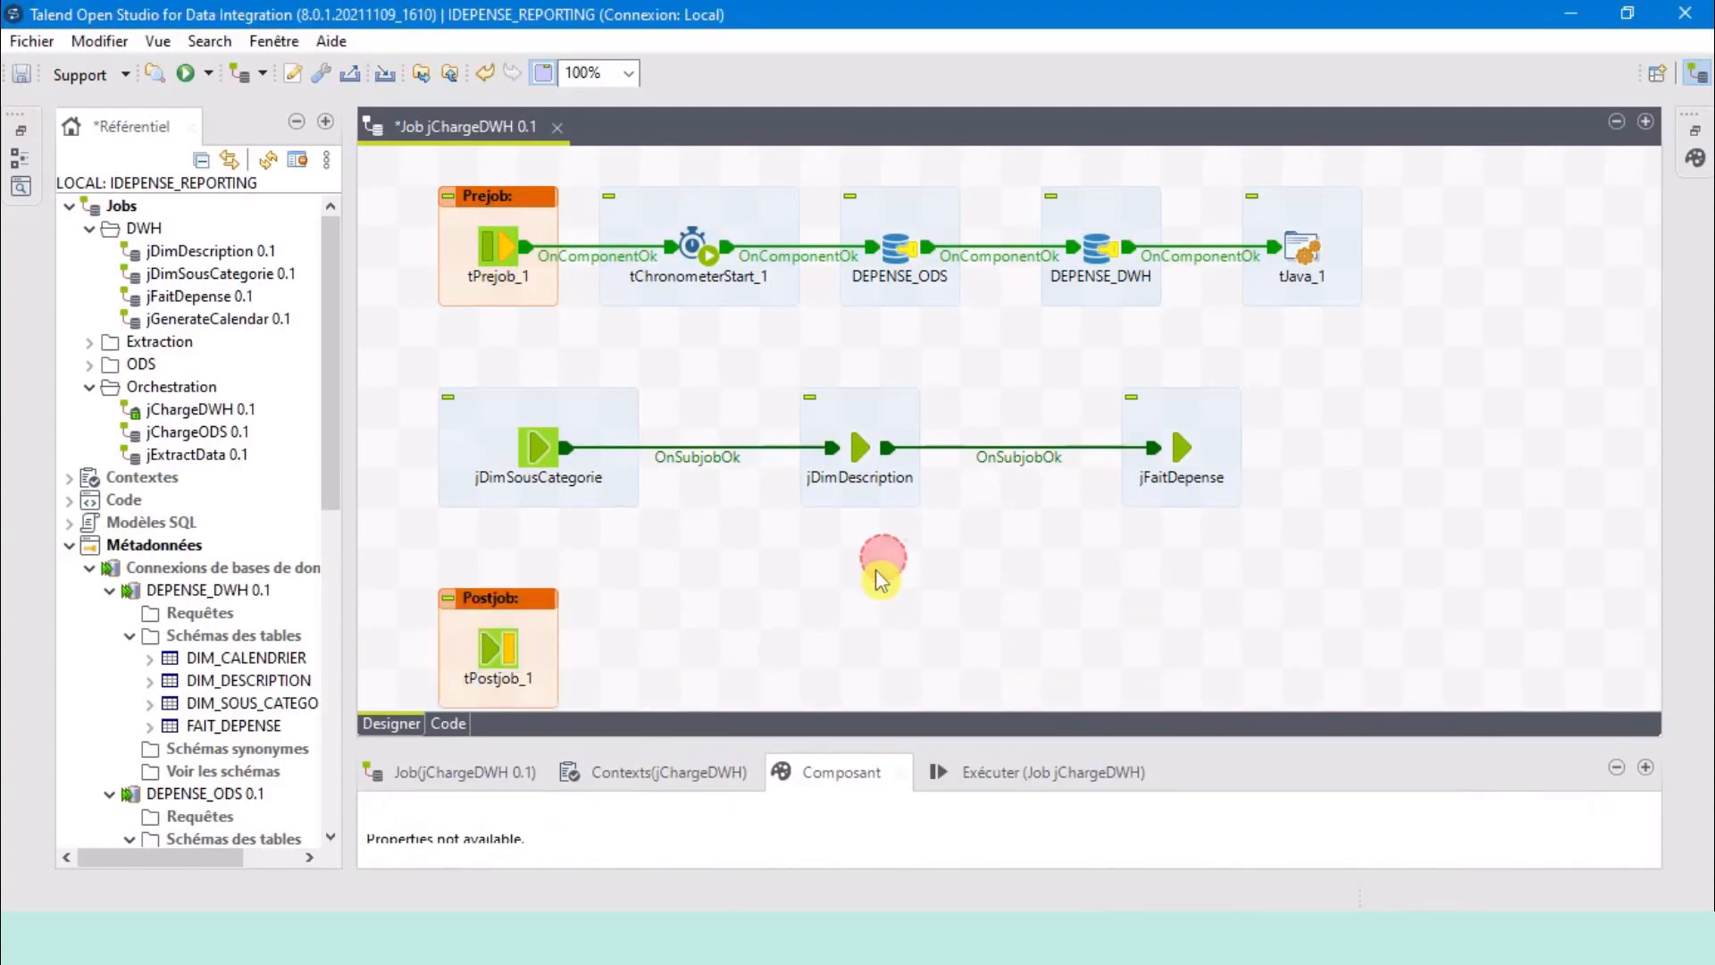
type("TDBV")
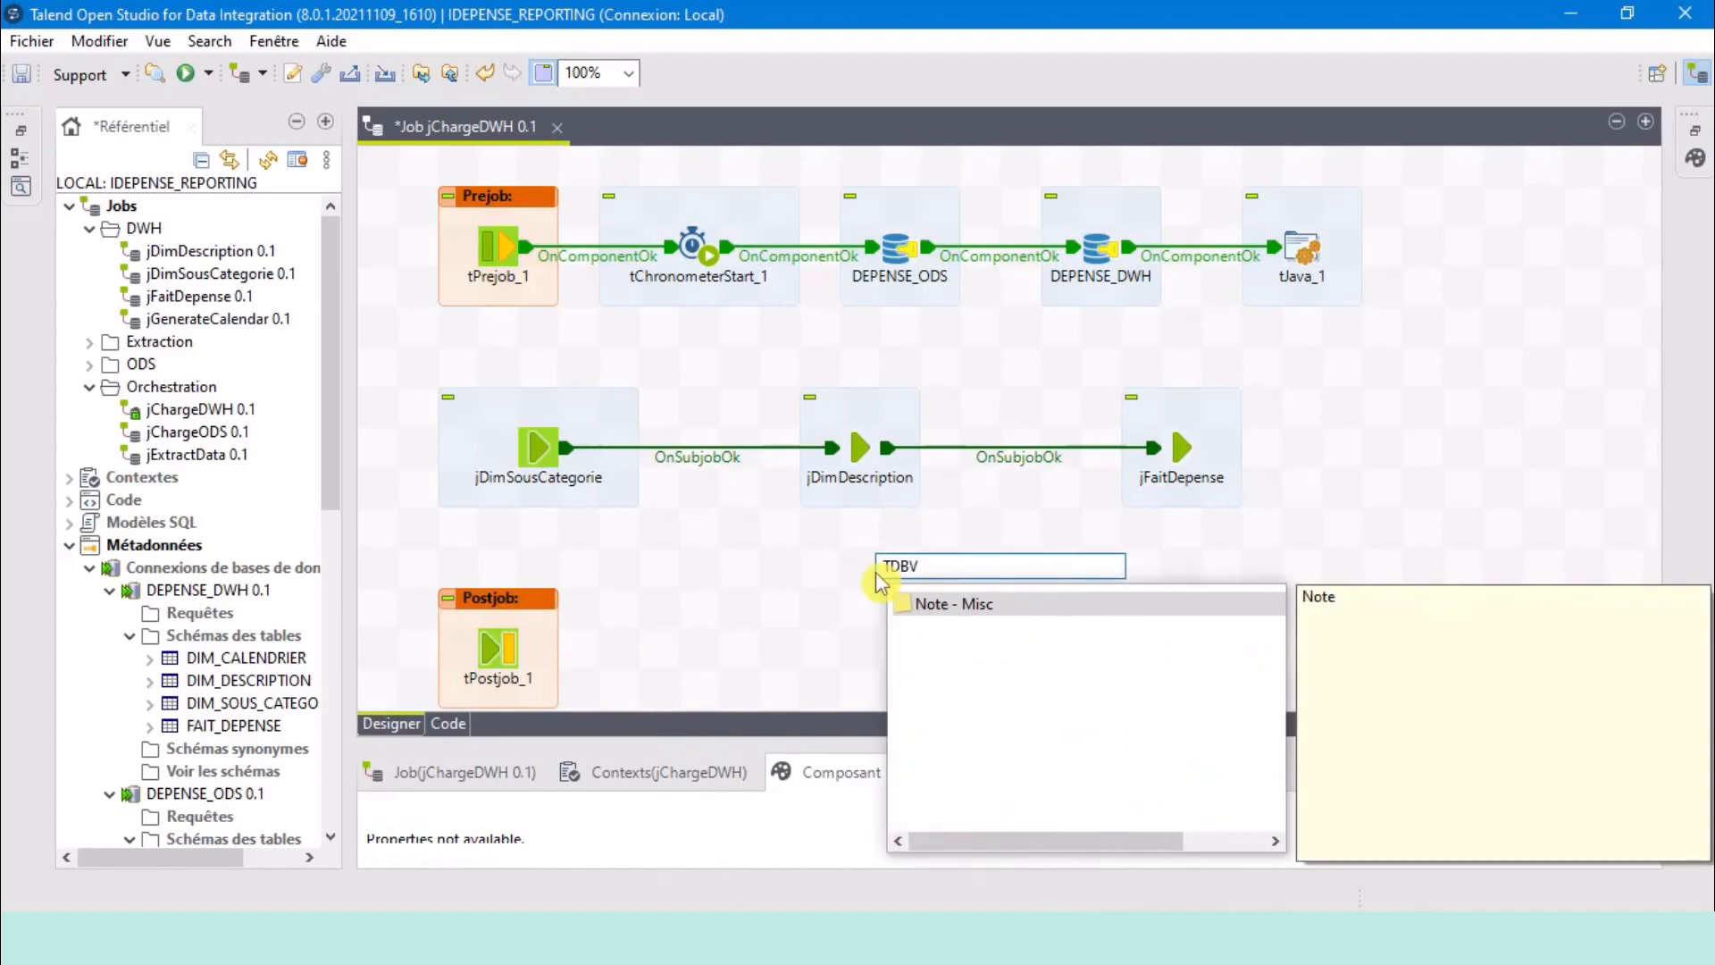
key("BackSpace")
type("C")
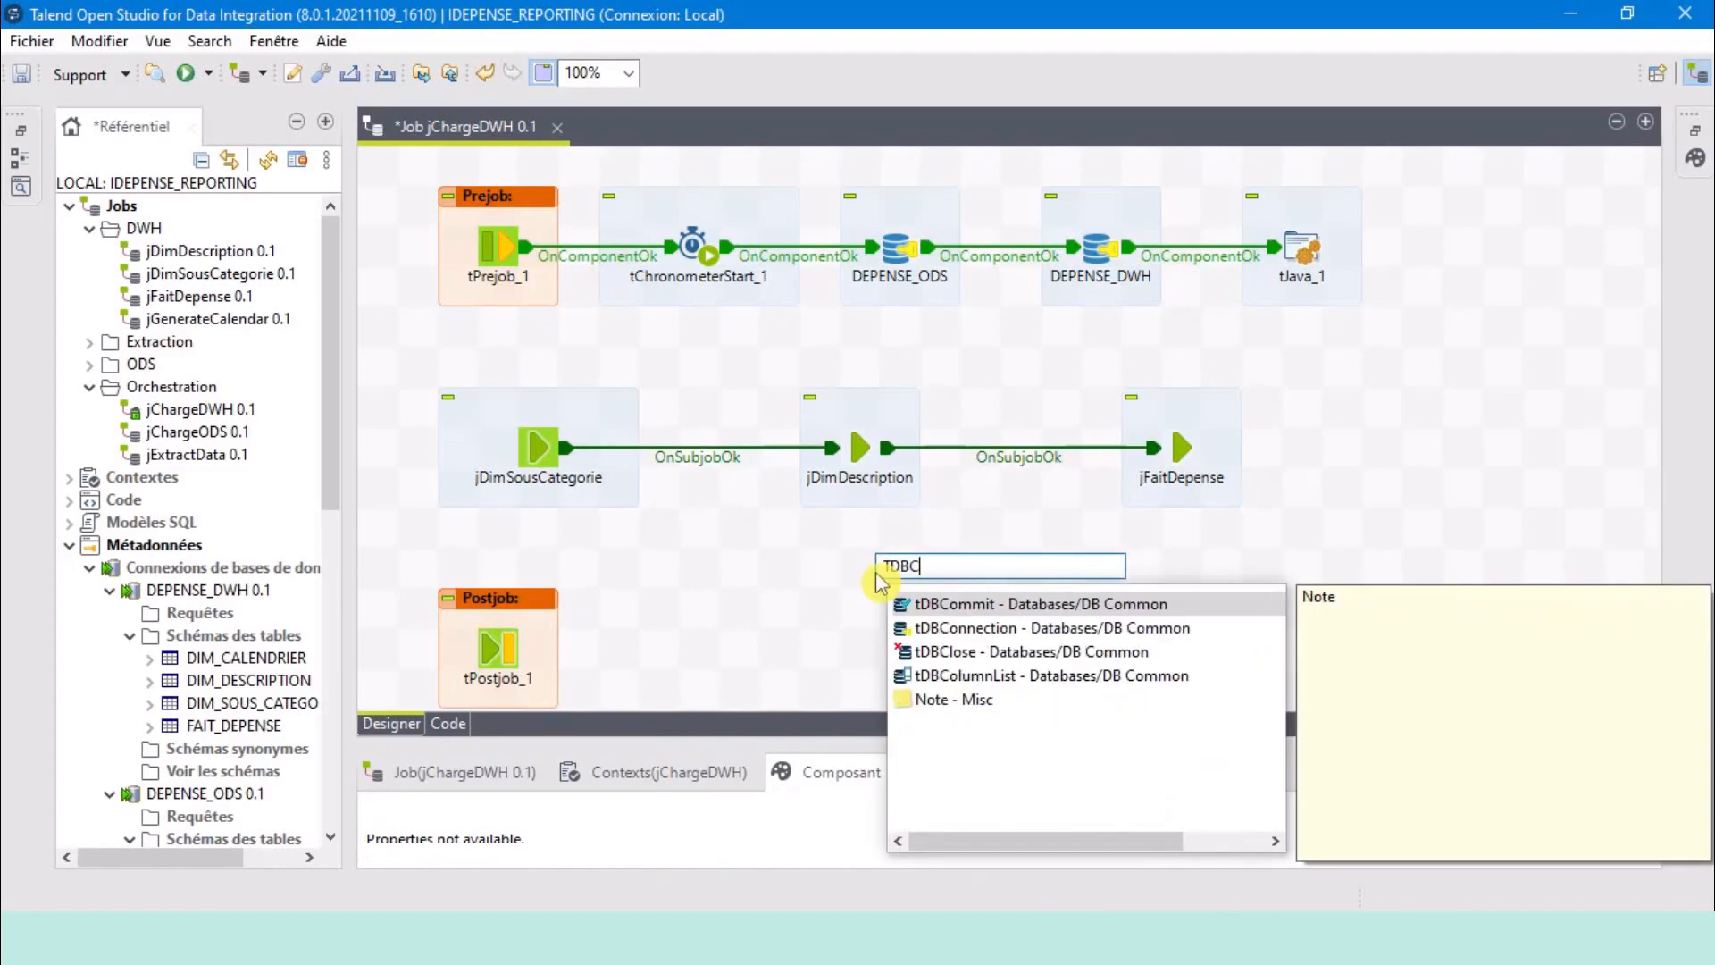
double_click(927, 659)
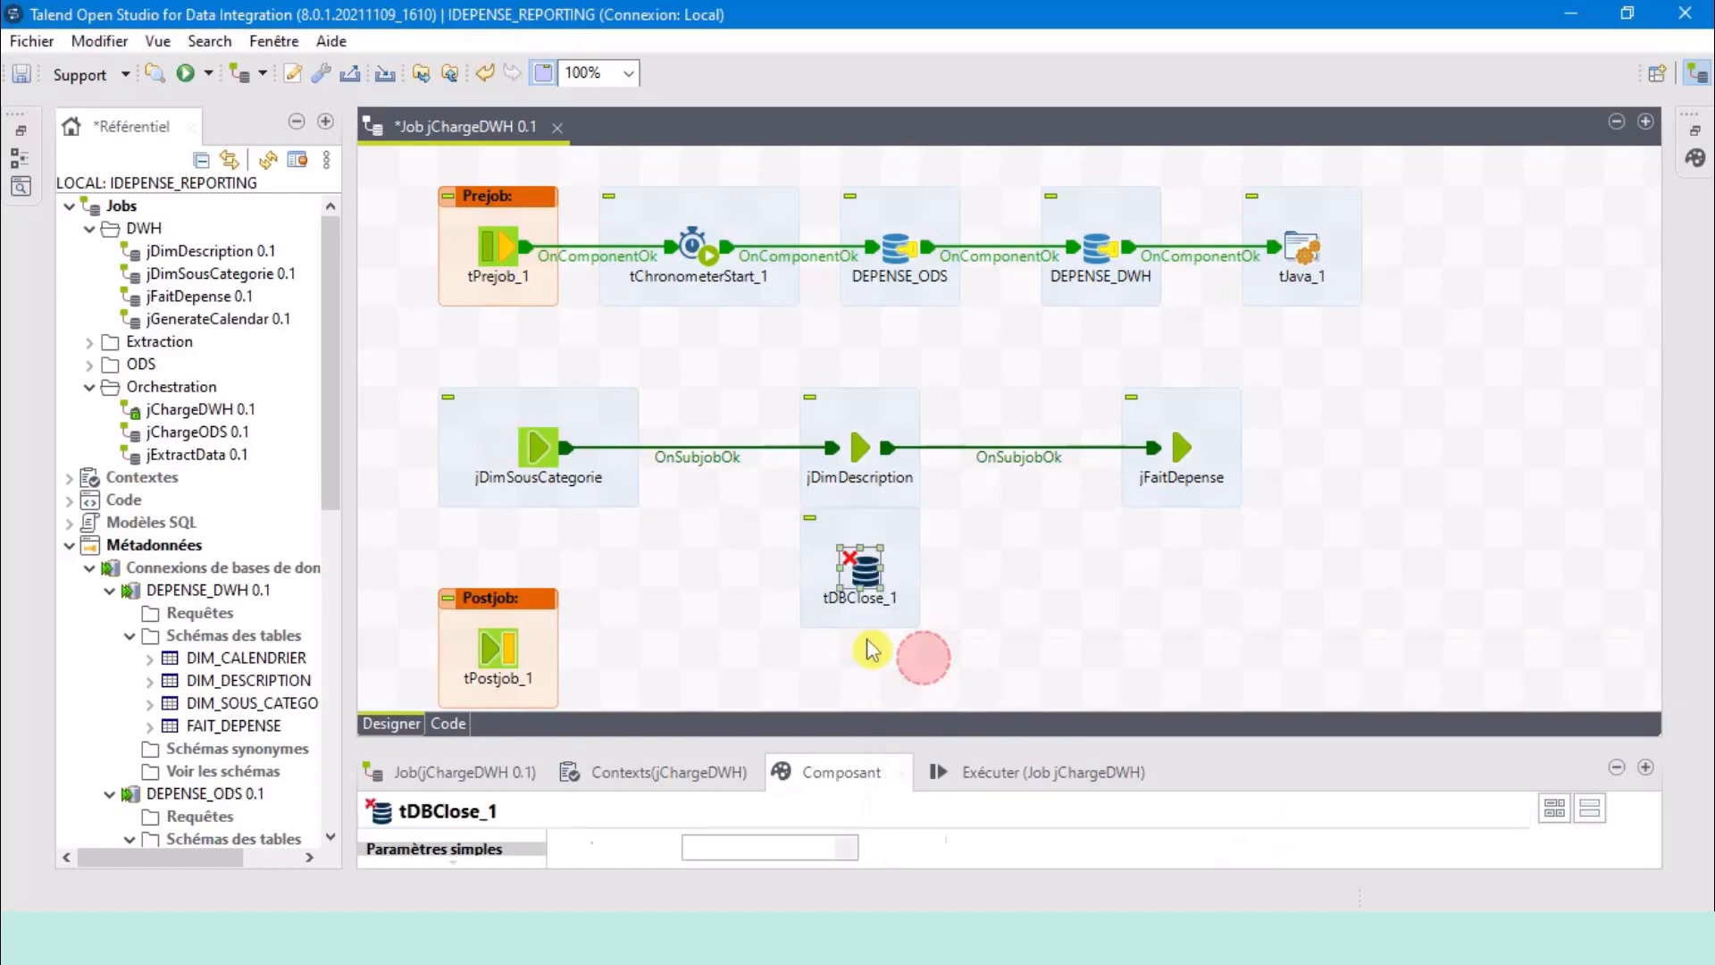
Set tDBClose_1 to PostgreSQL with the connection tDBConnection_1 - DEPENSE_ODS and move it beside tPostjob_1.
left_click(808, 848)
left_click_drag(840, 685, 849, 728)
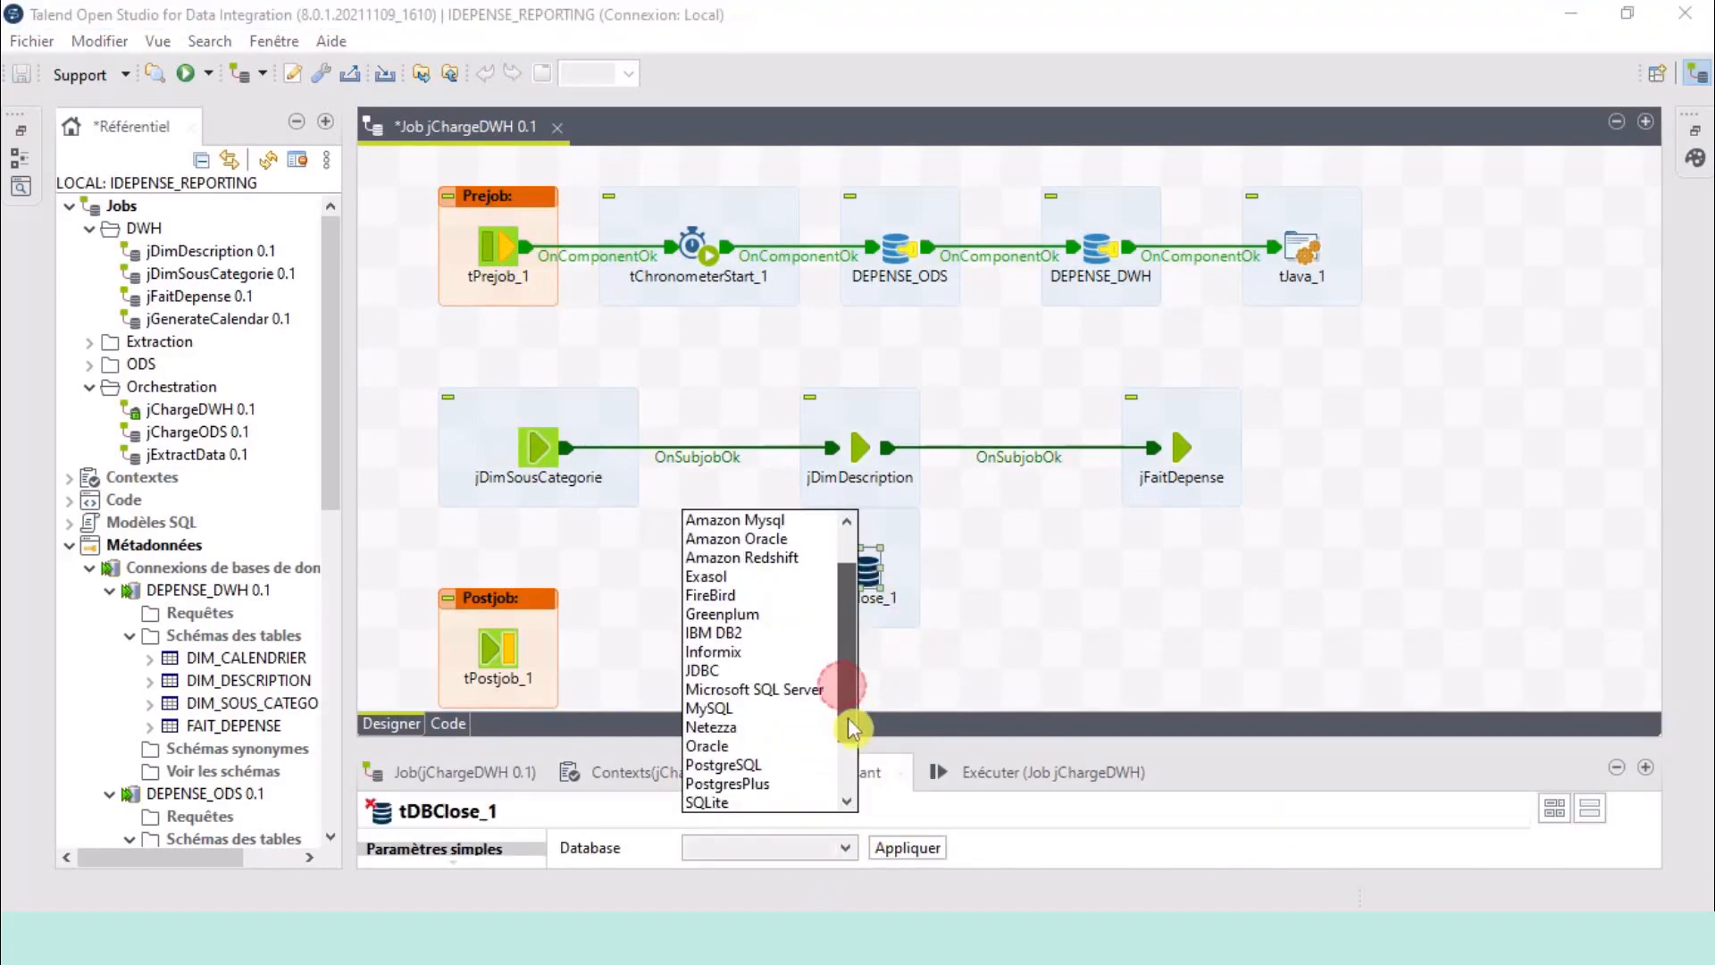
left_click(760, 749)
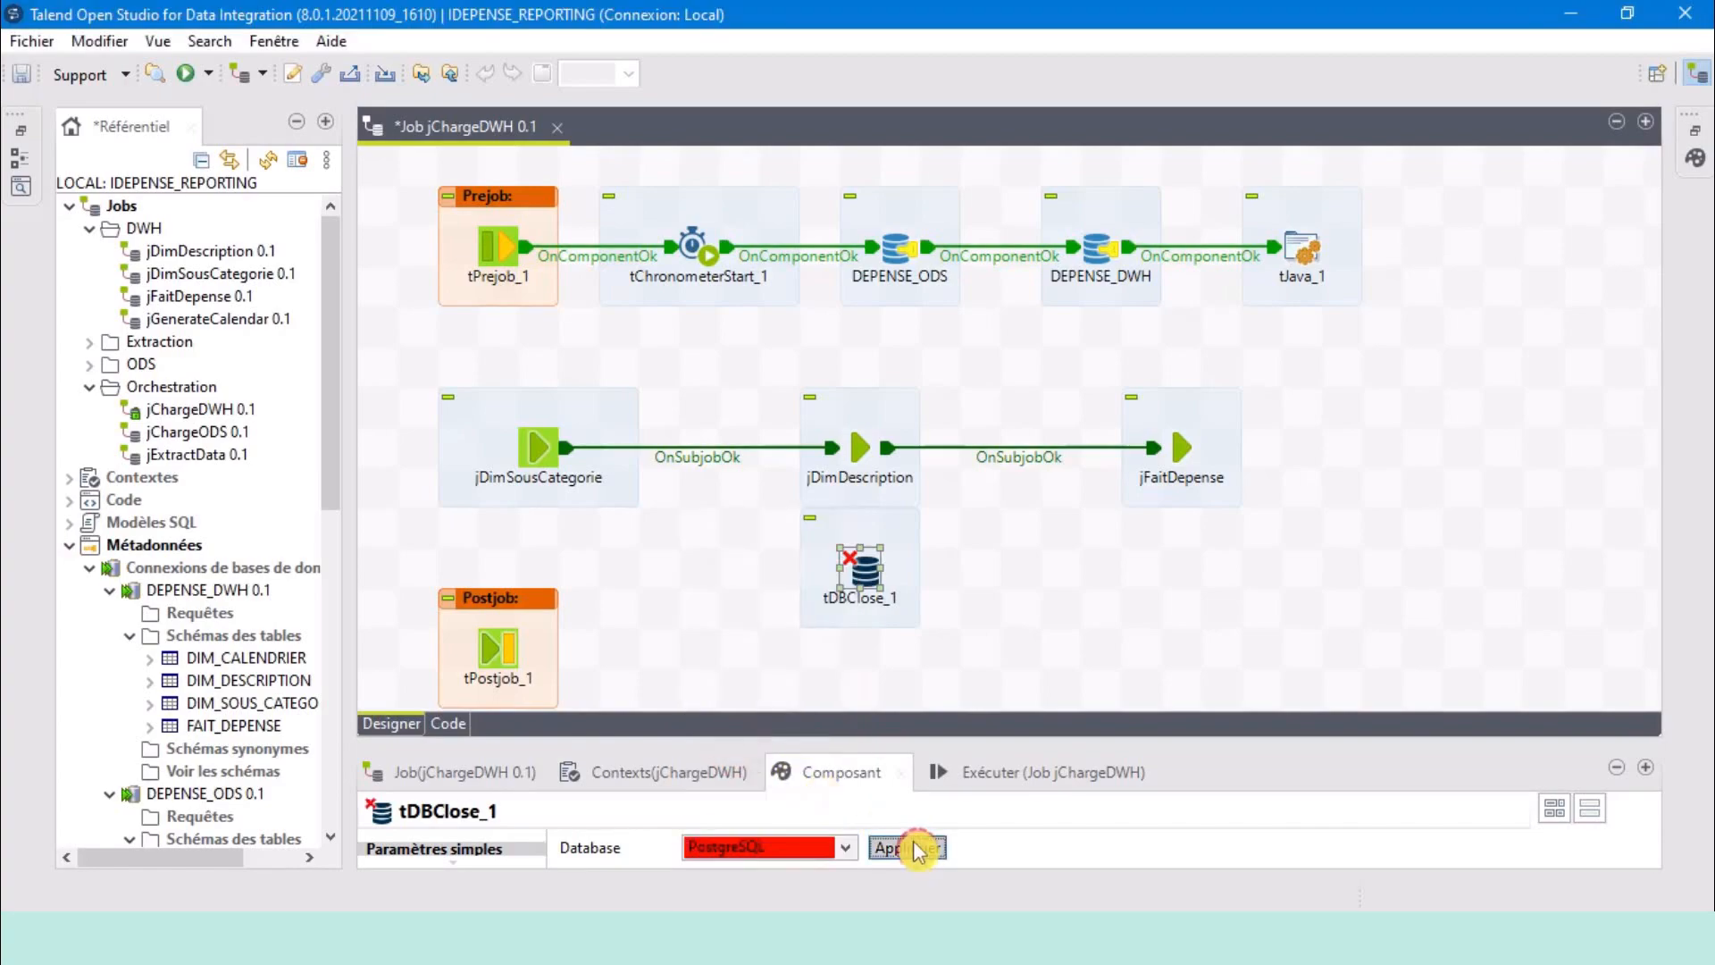
left_click(918, 849)
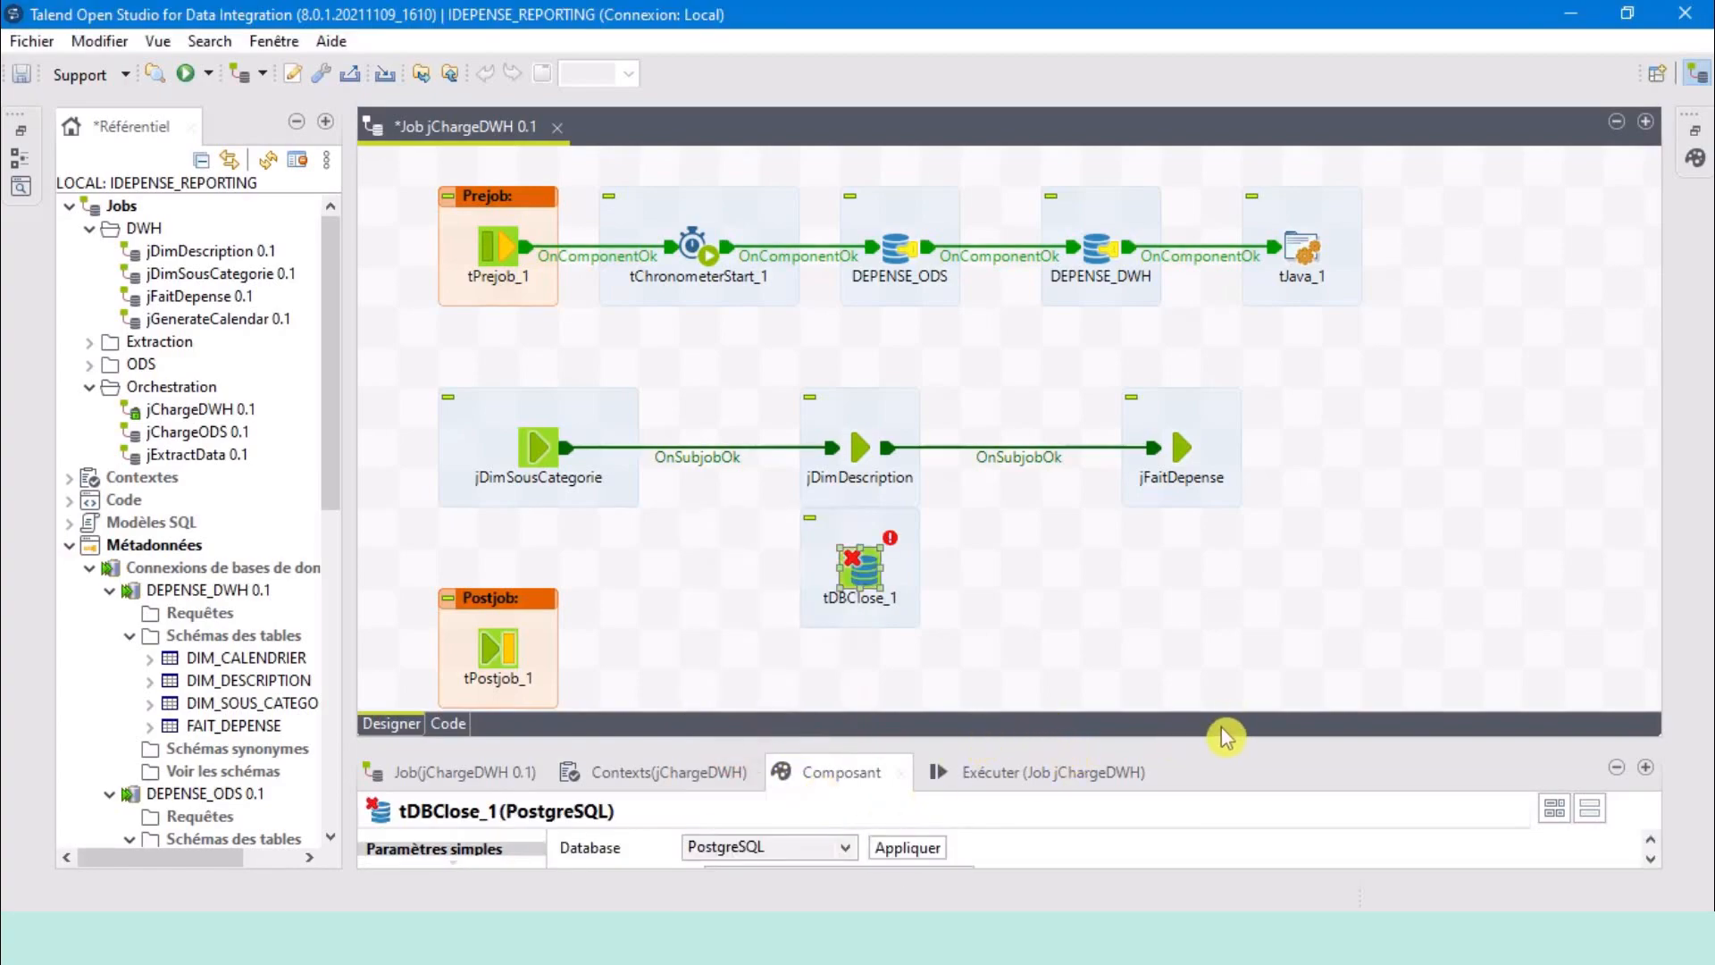
left_click_drag(1213, 743, 1202, 652)
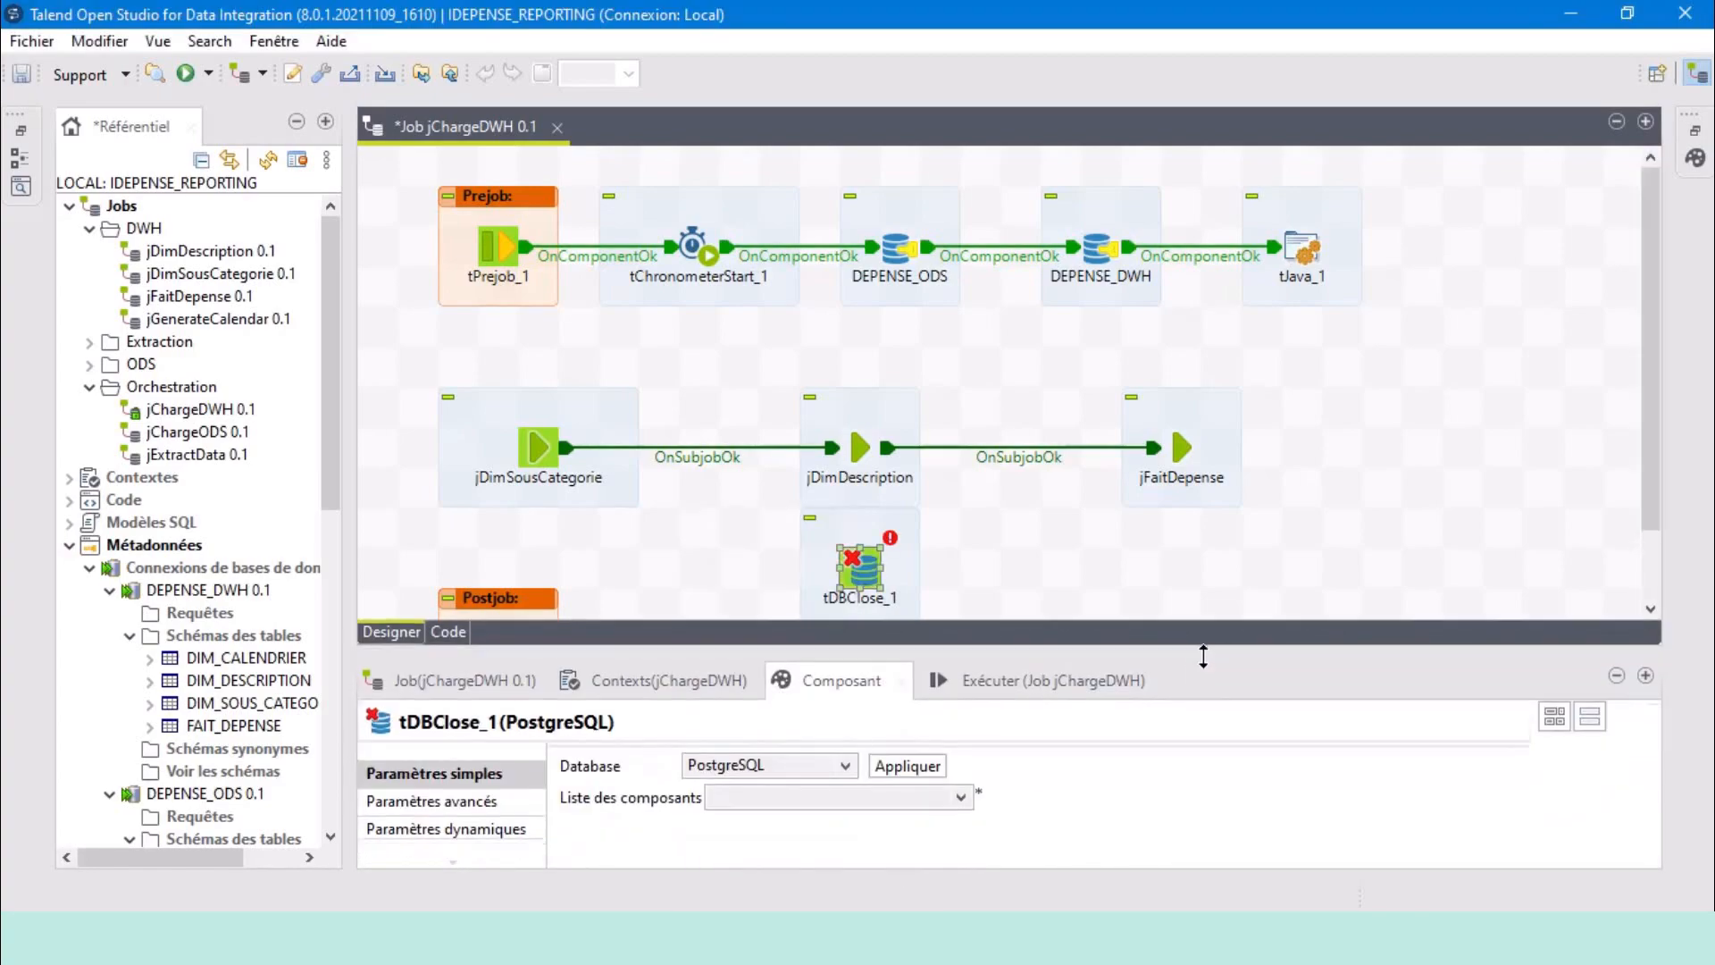
left_click(918, 792)
left_click(862, 815)
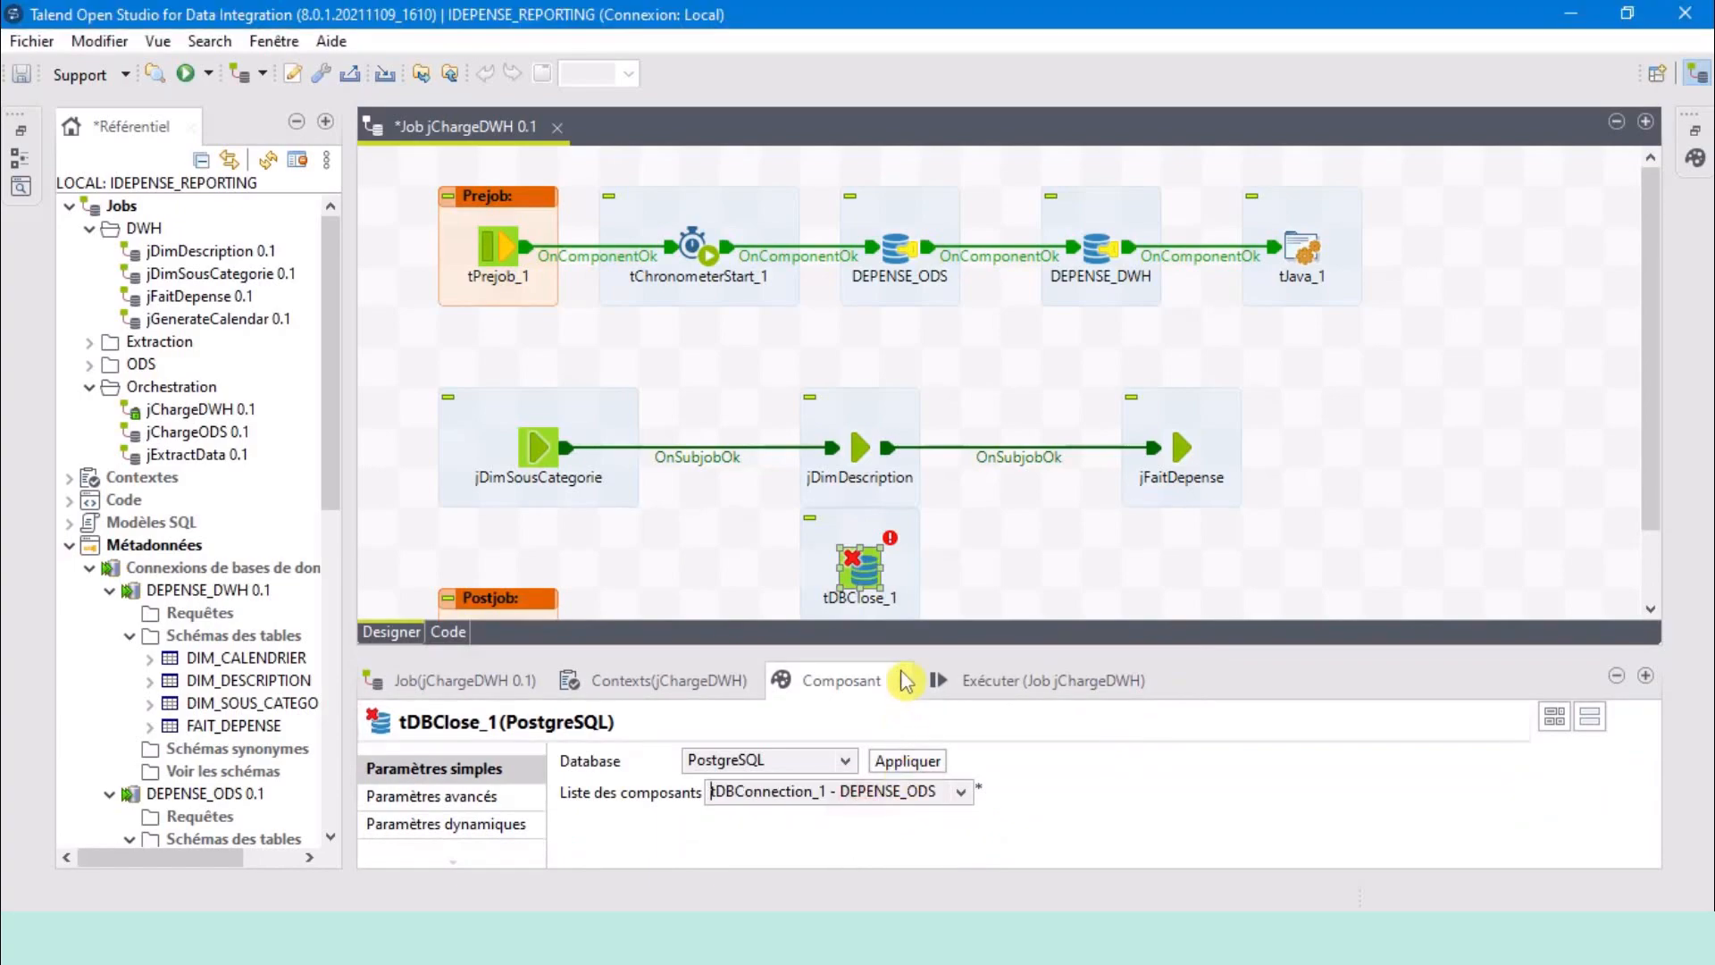
left_click_drag(809, 570, 737, 675)
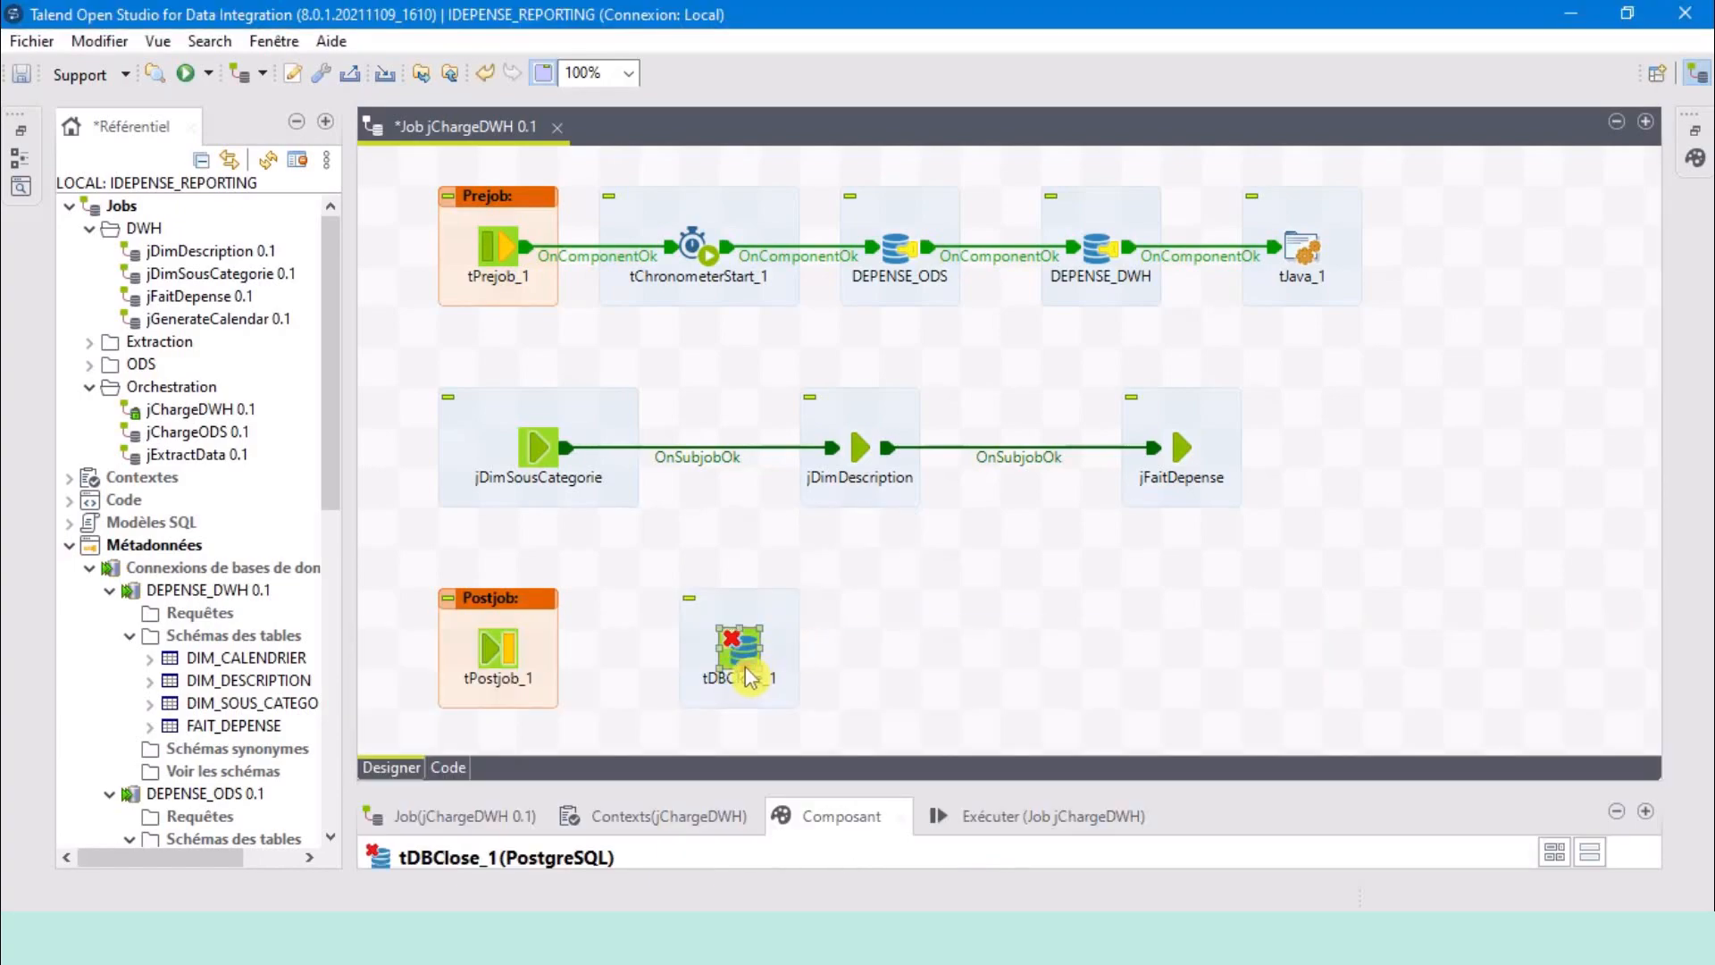
Duplicate the tDBClose component beside the original and set the copy's connection to tDBConnection_2 - DEPENSE_DWH.
key("ctrl+v")
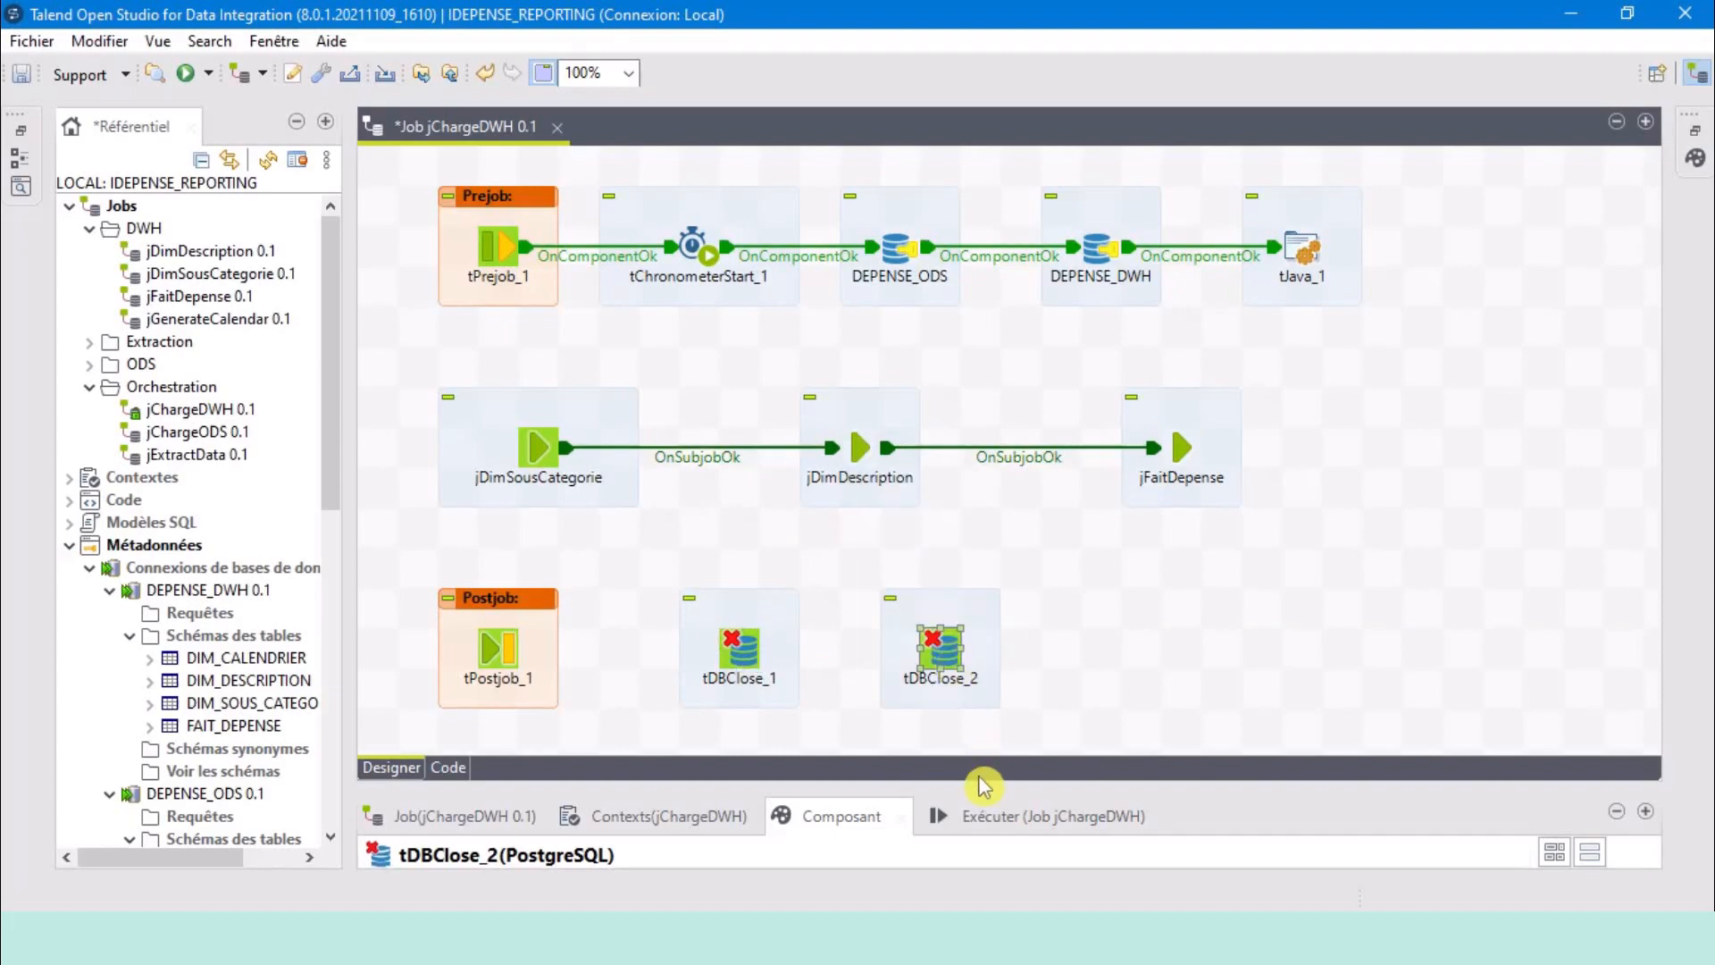
left_click_drag(978, 783, 978, 579)
left_click(961, 721)
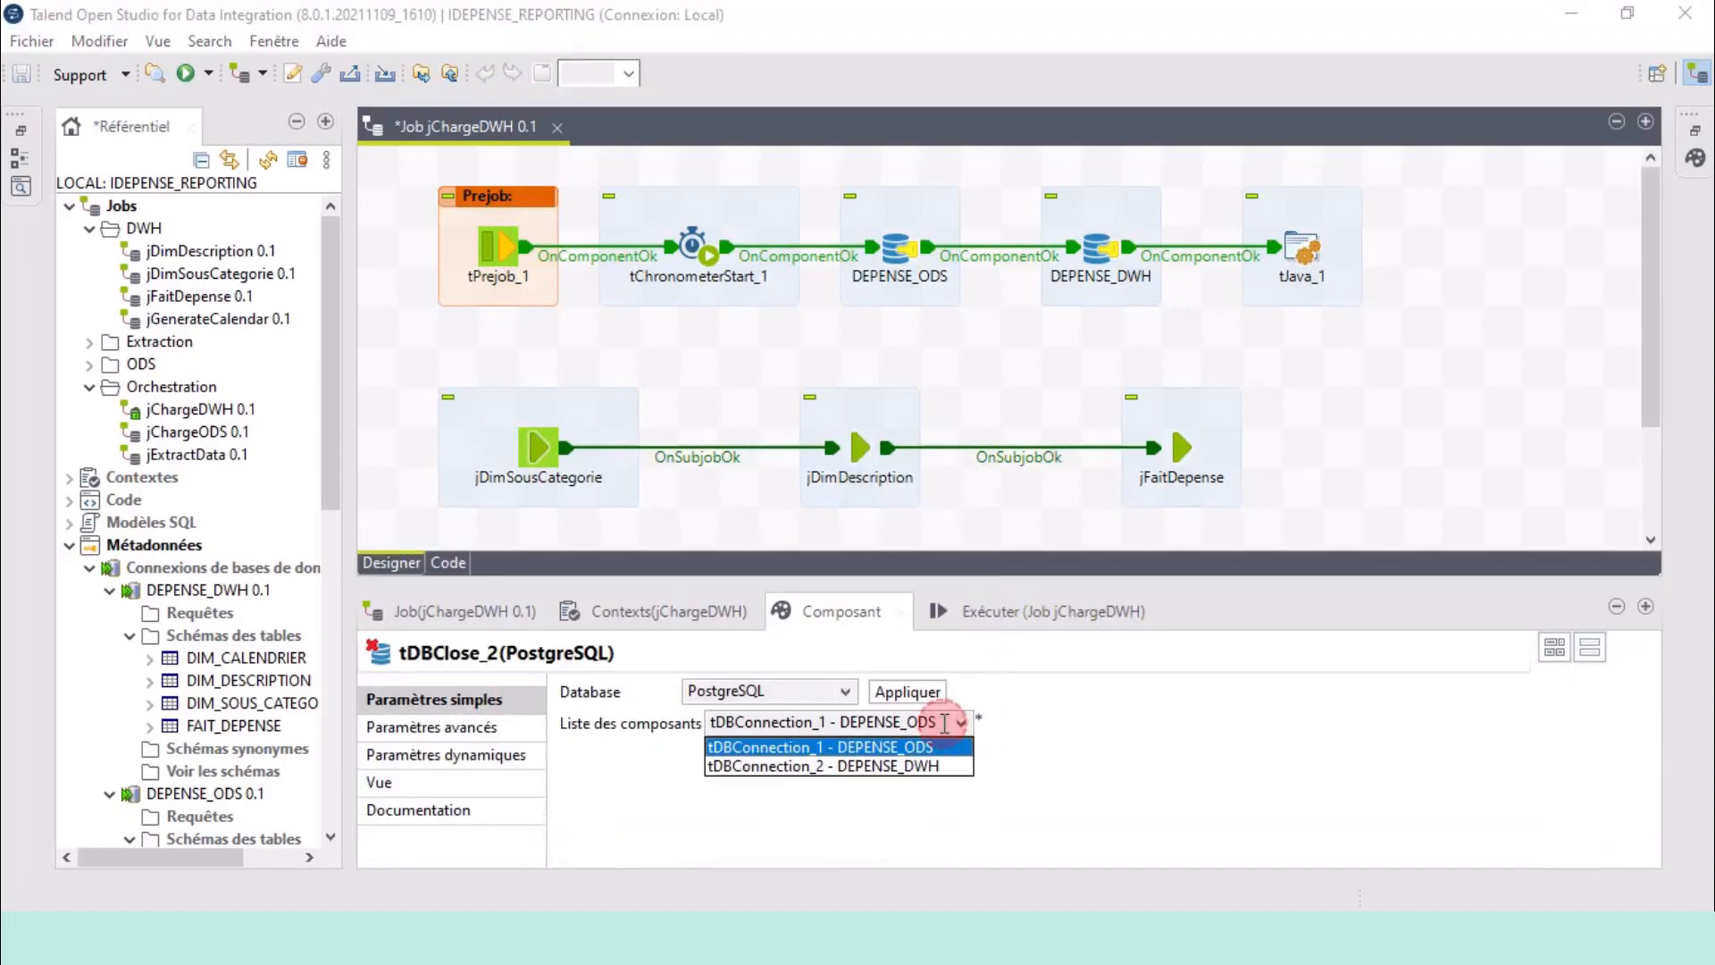
left_click(930, 765)
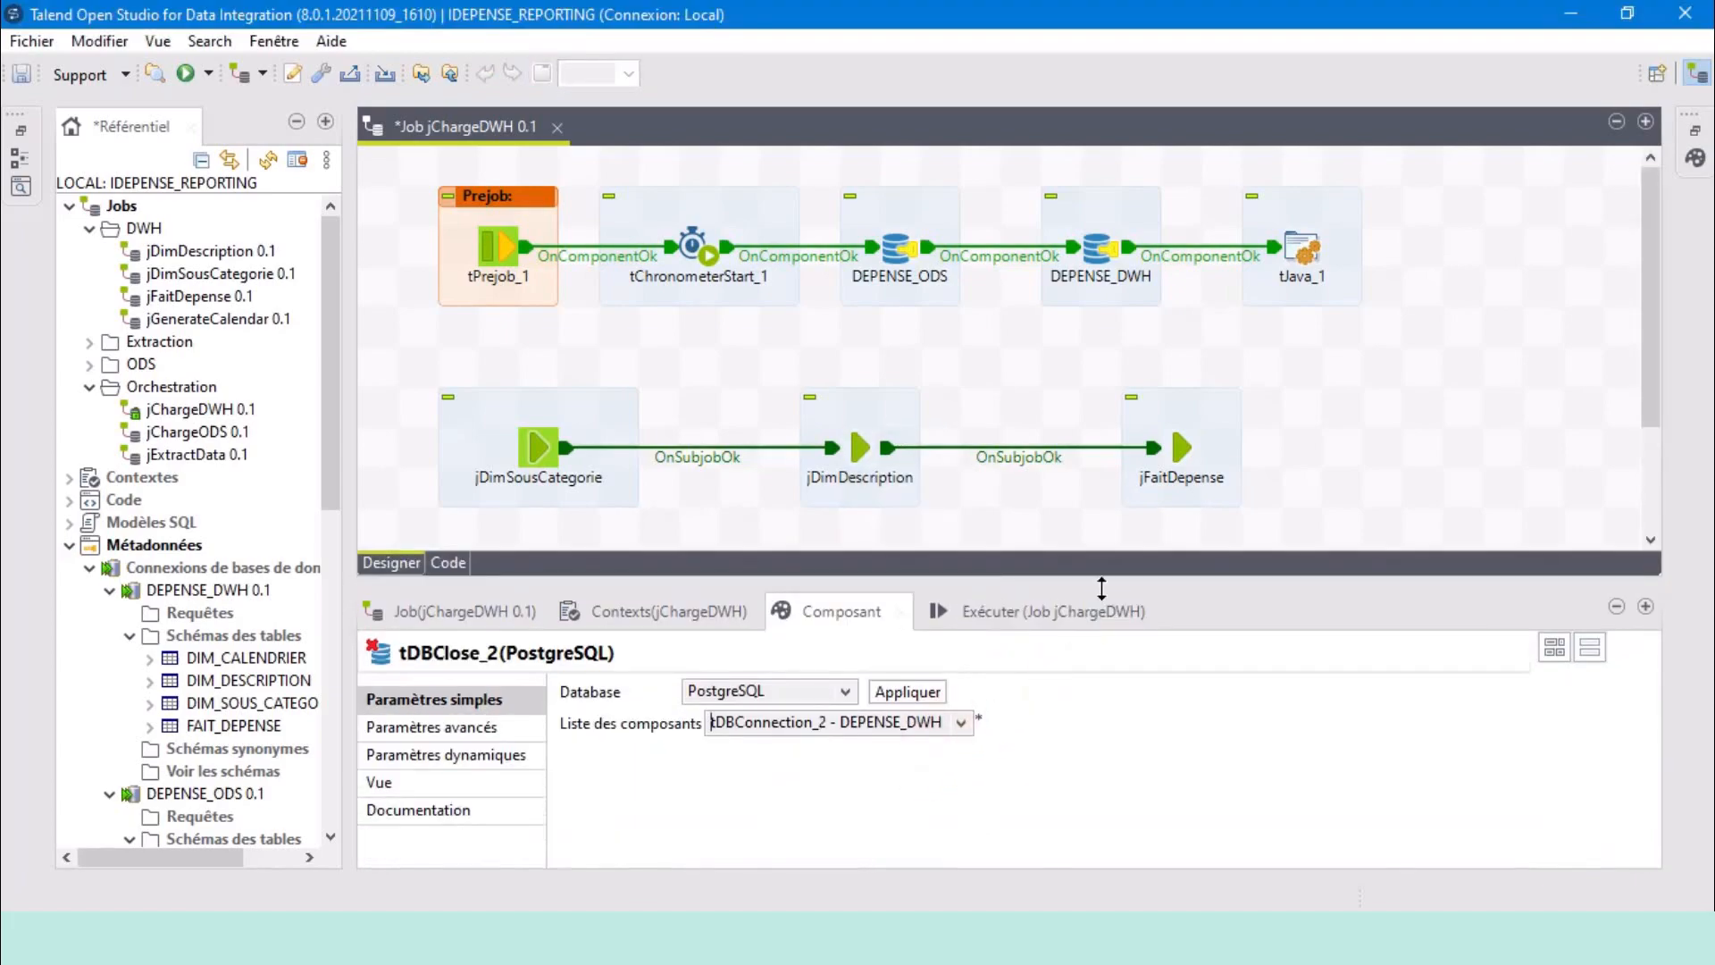
left_click_drag(1101, 583, 1123, 725)
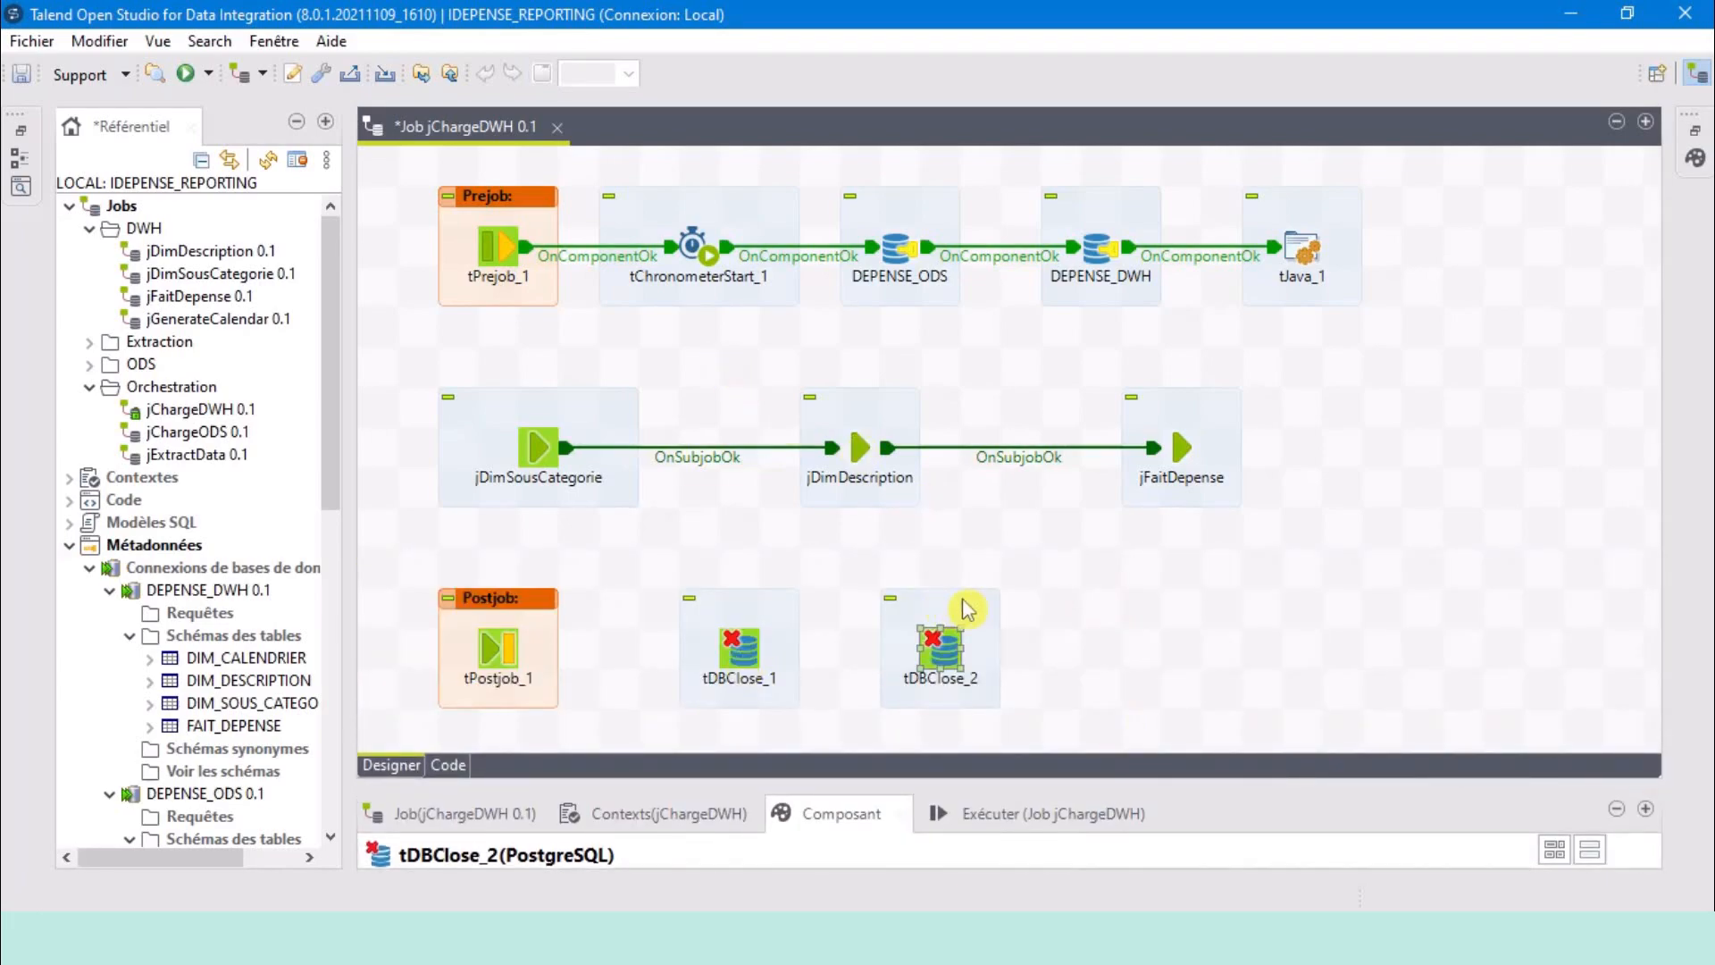
Add a tChronometerStop component after tDBClose_2 and align it with the post-job row.
left_click(1163, 690)
type("TCH")
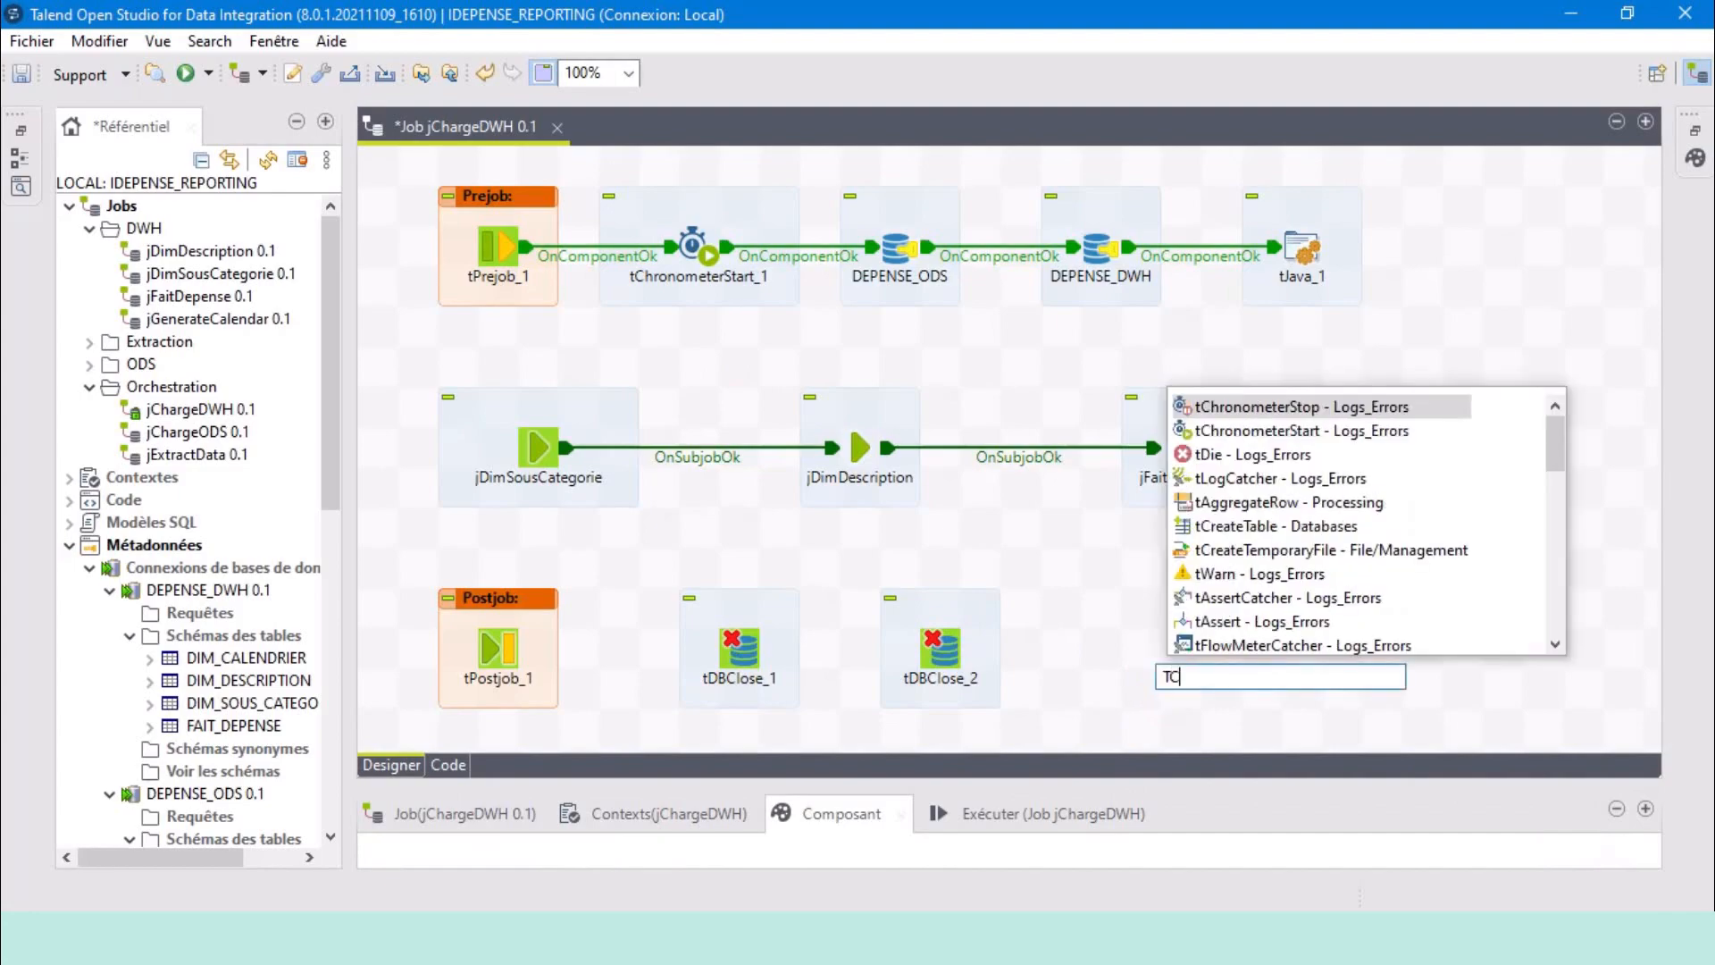
double_click(1304, 408)
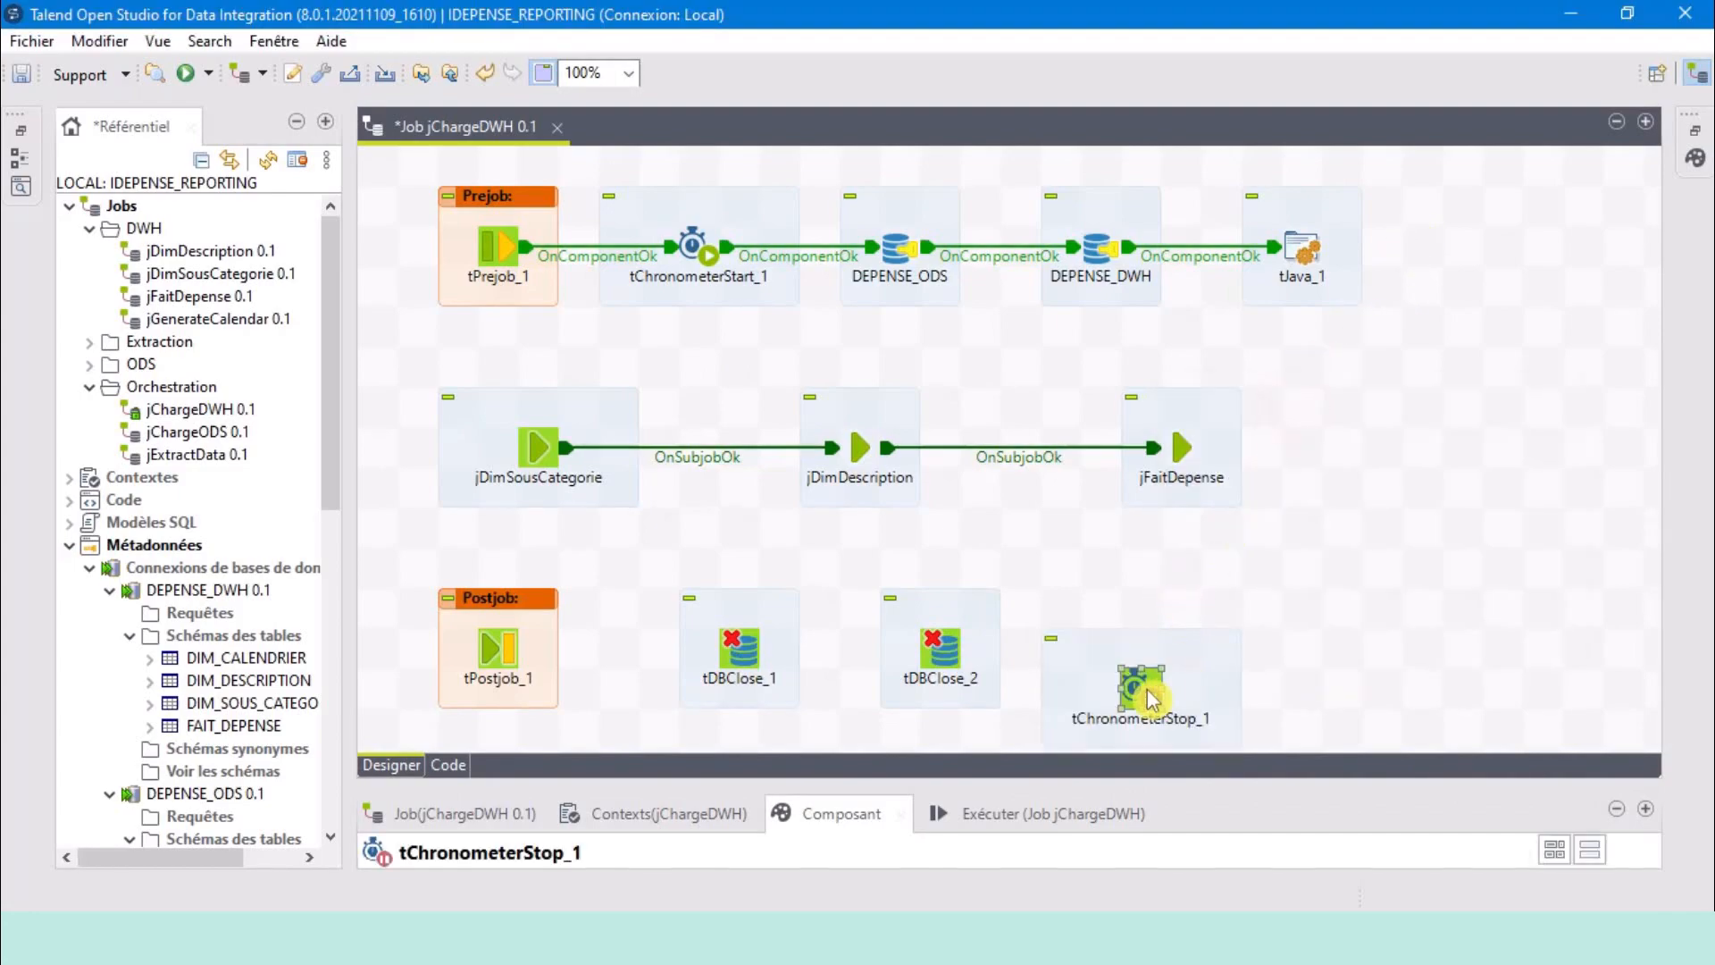
left_click_drag(1148, 697, 1148, 656)
Add a tJava component and place it after tChronometerStop_1 at the end of the post-job row.
left_click(1286, 465)
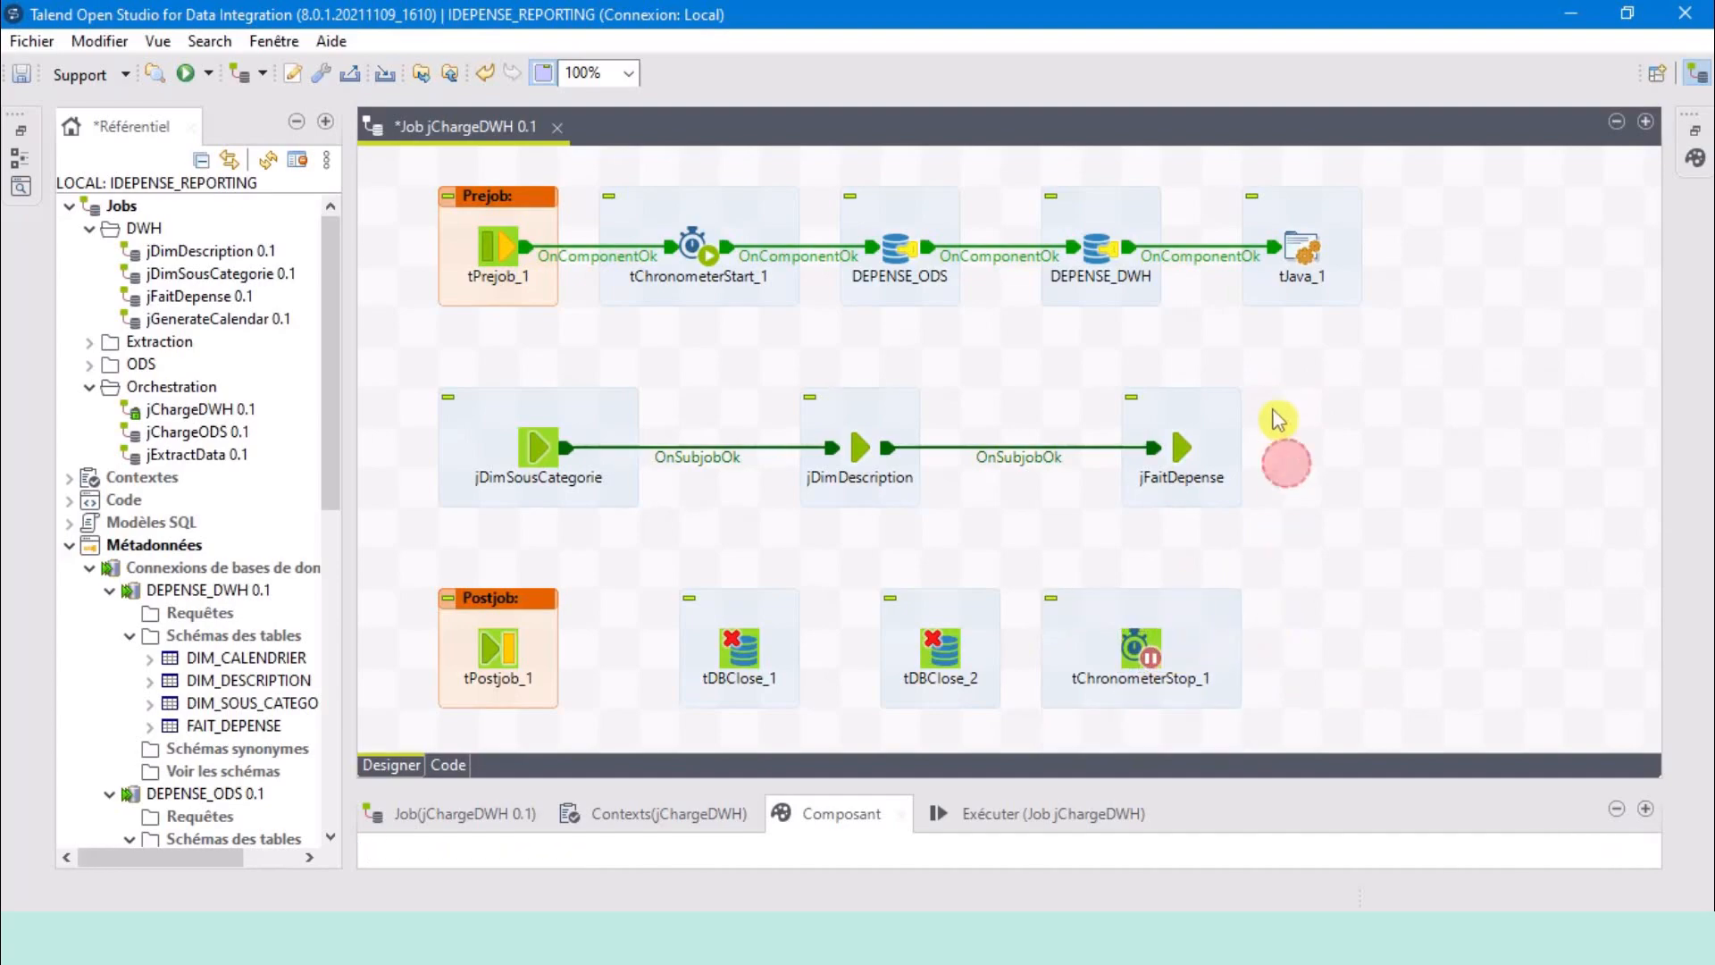
type("TJA")
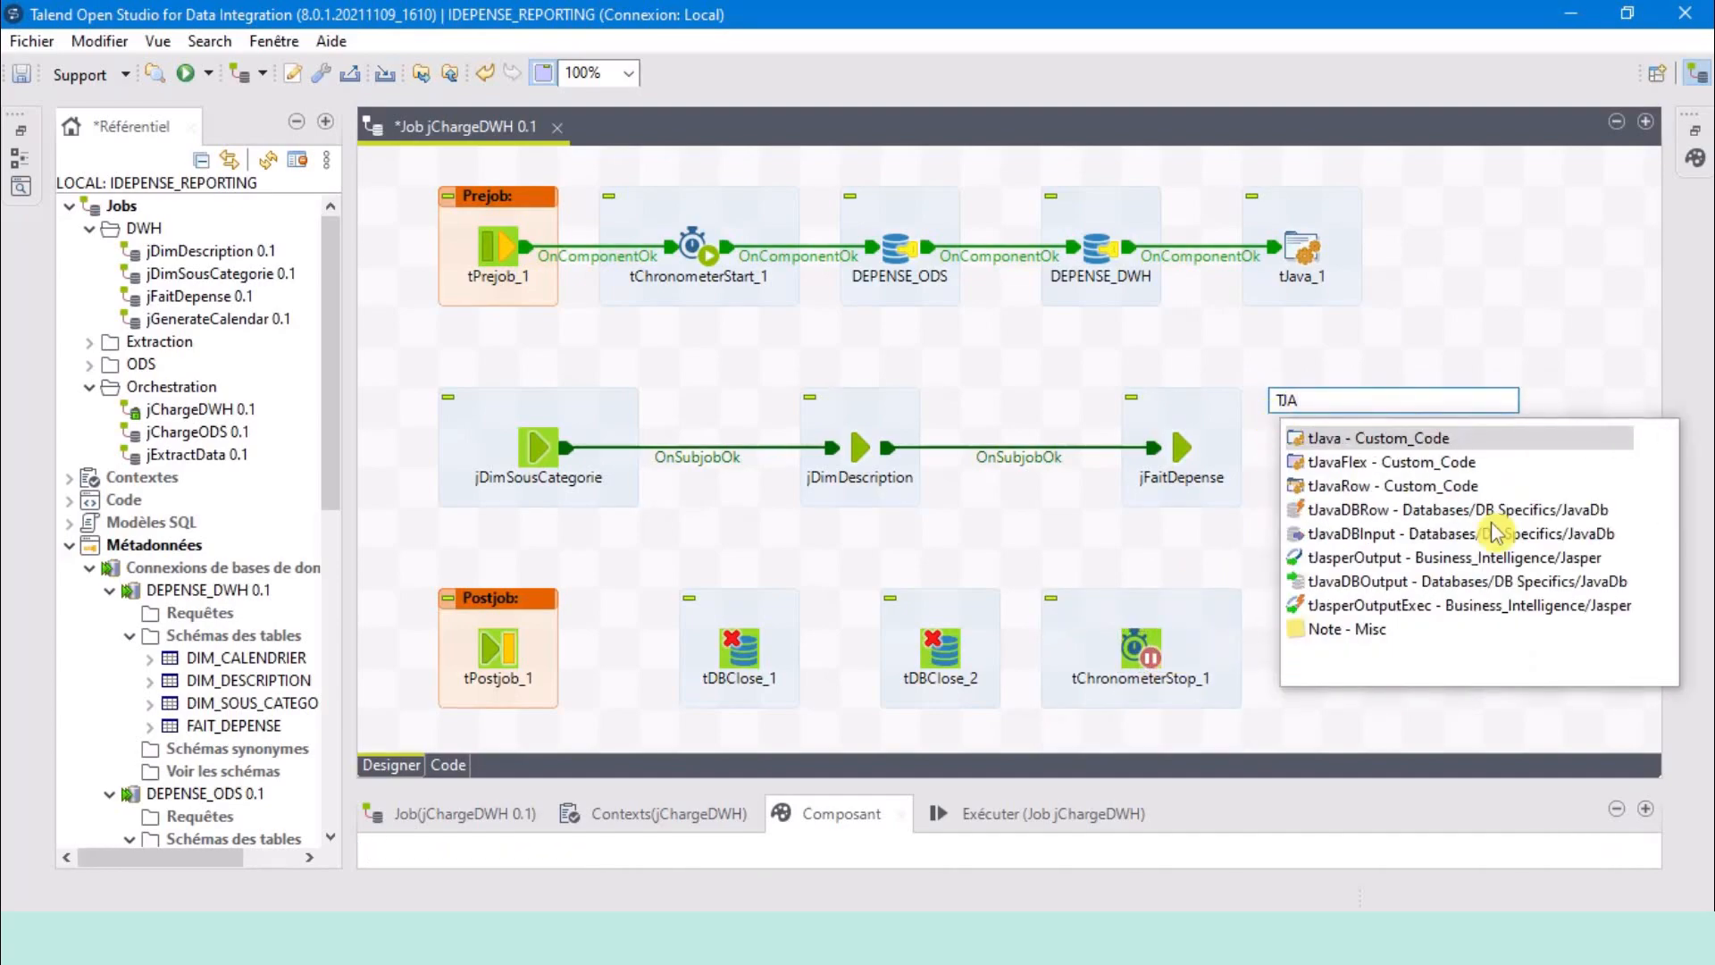
left_click(1319, 438)
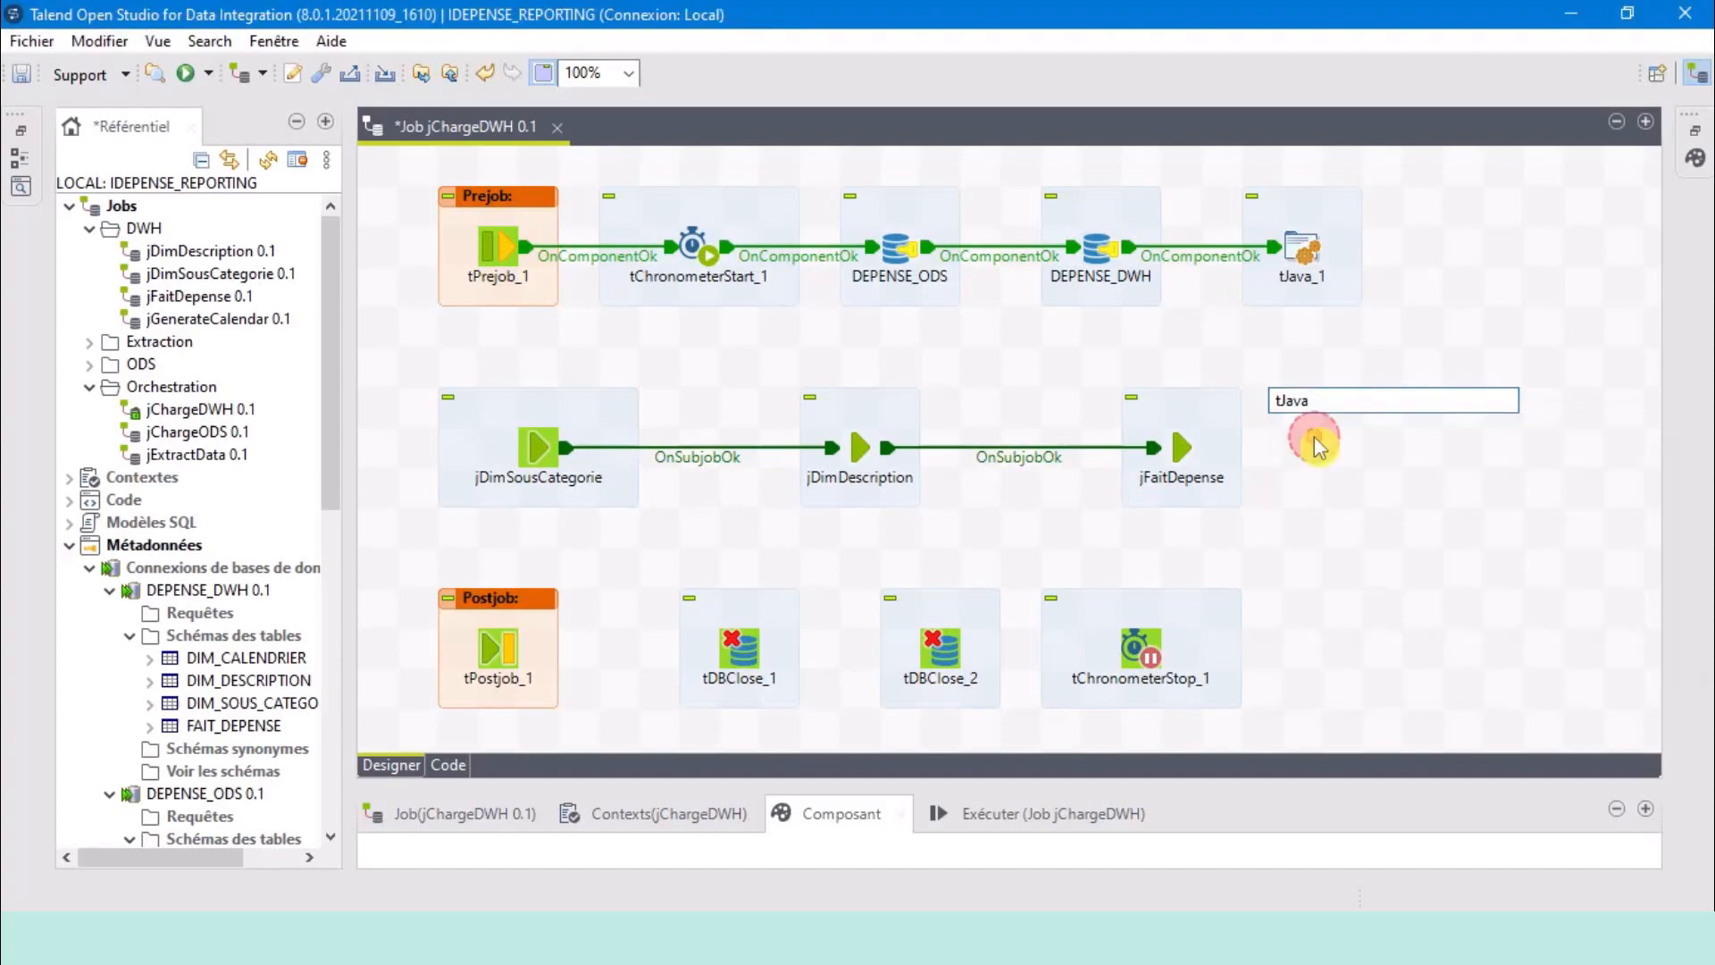
left_click_drag(1279, 416, 1385, 656)
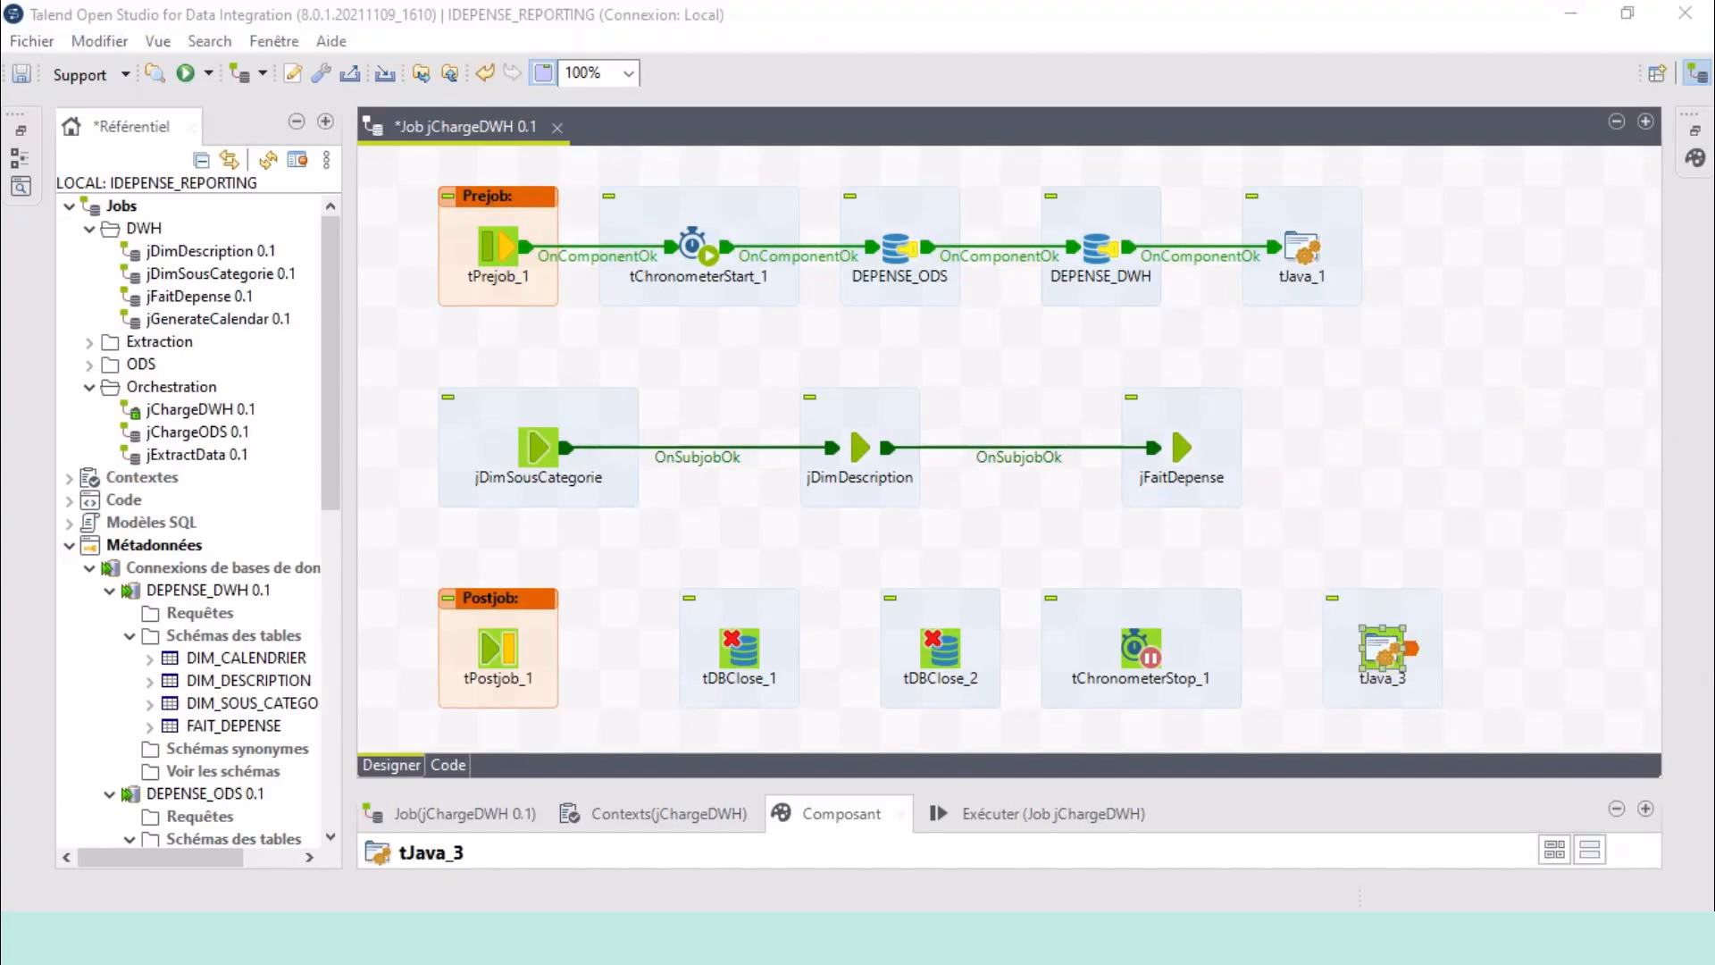
Fill tJava_3 with println code for the job's end time from tChronometerStop_1_STOPTIME, total duration from tChronometerStop_1_DURATION, and a separator line.
left_click_drag(1180, 786, 1180, 502)
left_click_drag(1037, 616, 326, 620)
type("System.out.println(\"Fin d'exécution du job \"+jobName+ \"          : \"+ TalendDate.formatDate(\"yyyy-MM-dd HH:mm:ss\",new java.util.Date(((Long)globalMap.get(\"tChronometerStop_1_STOPTIME\"))) ));  System.out.println(\"Durée totale d'exécution du job \"+jobName+ \" : \"+ customCode.getFormattedTime(((Long)globalMap.get(\"tChronometerStop_1_DURATION\"))) + \"\"); System.out.println(\"-----------------------------------------------------------------------------\");")
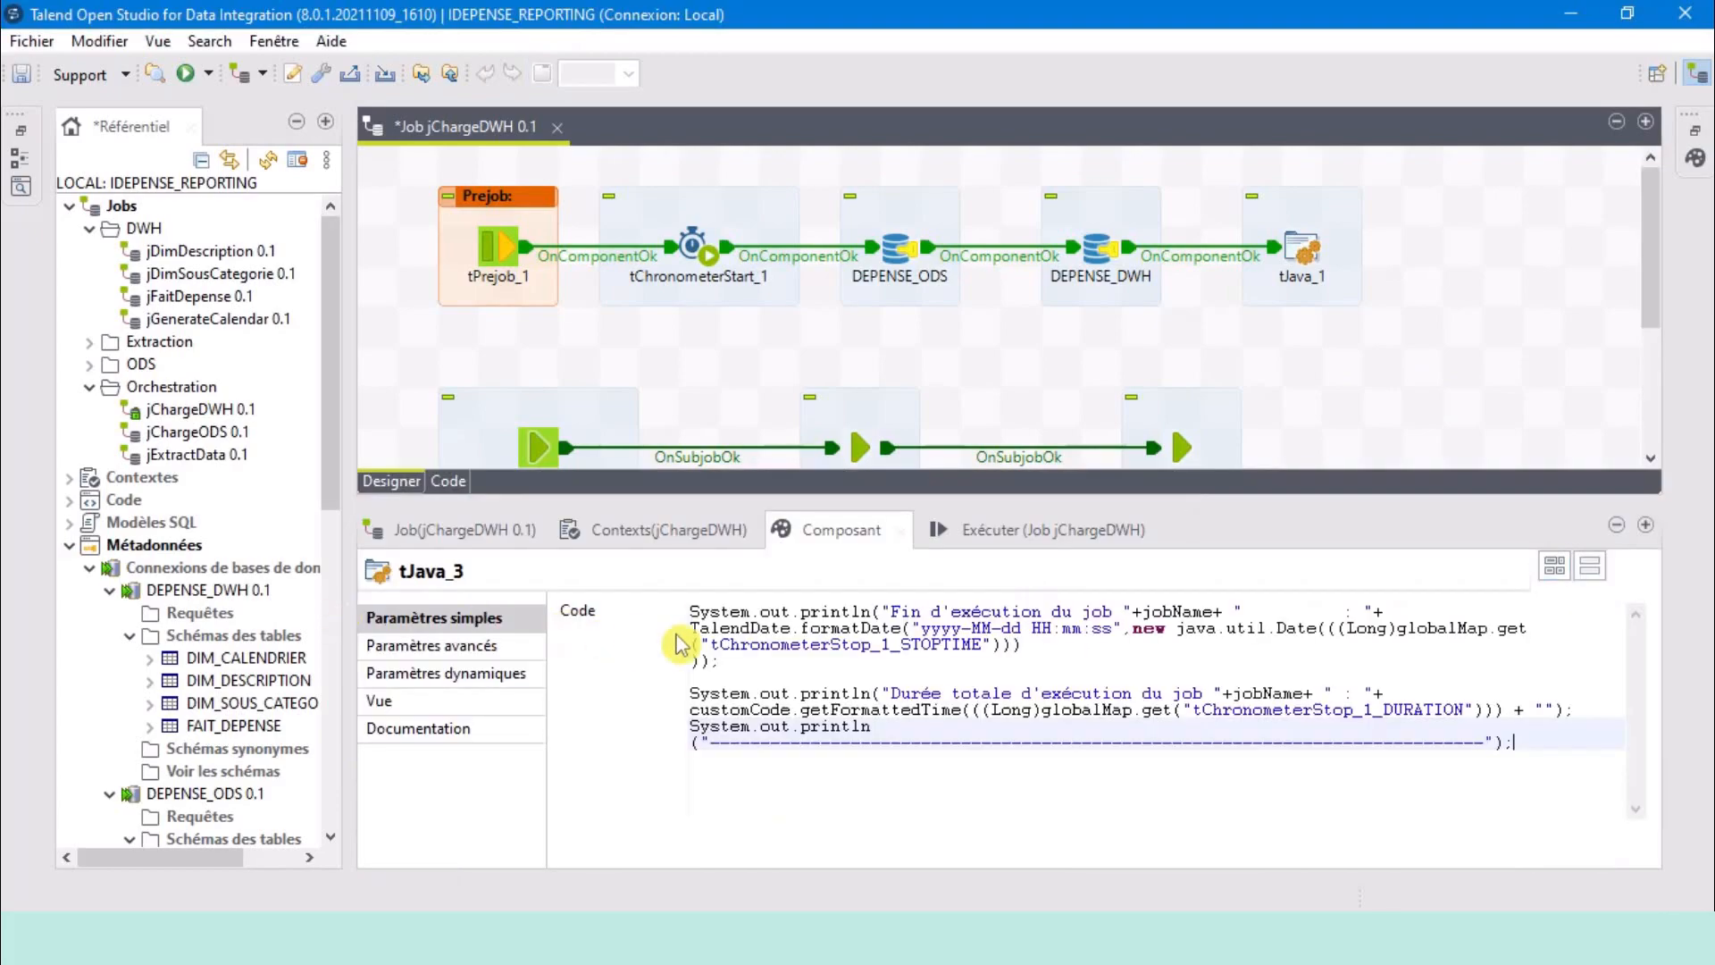
left_click_drag(1045, 502, 984, 761)
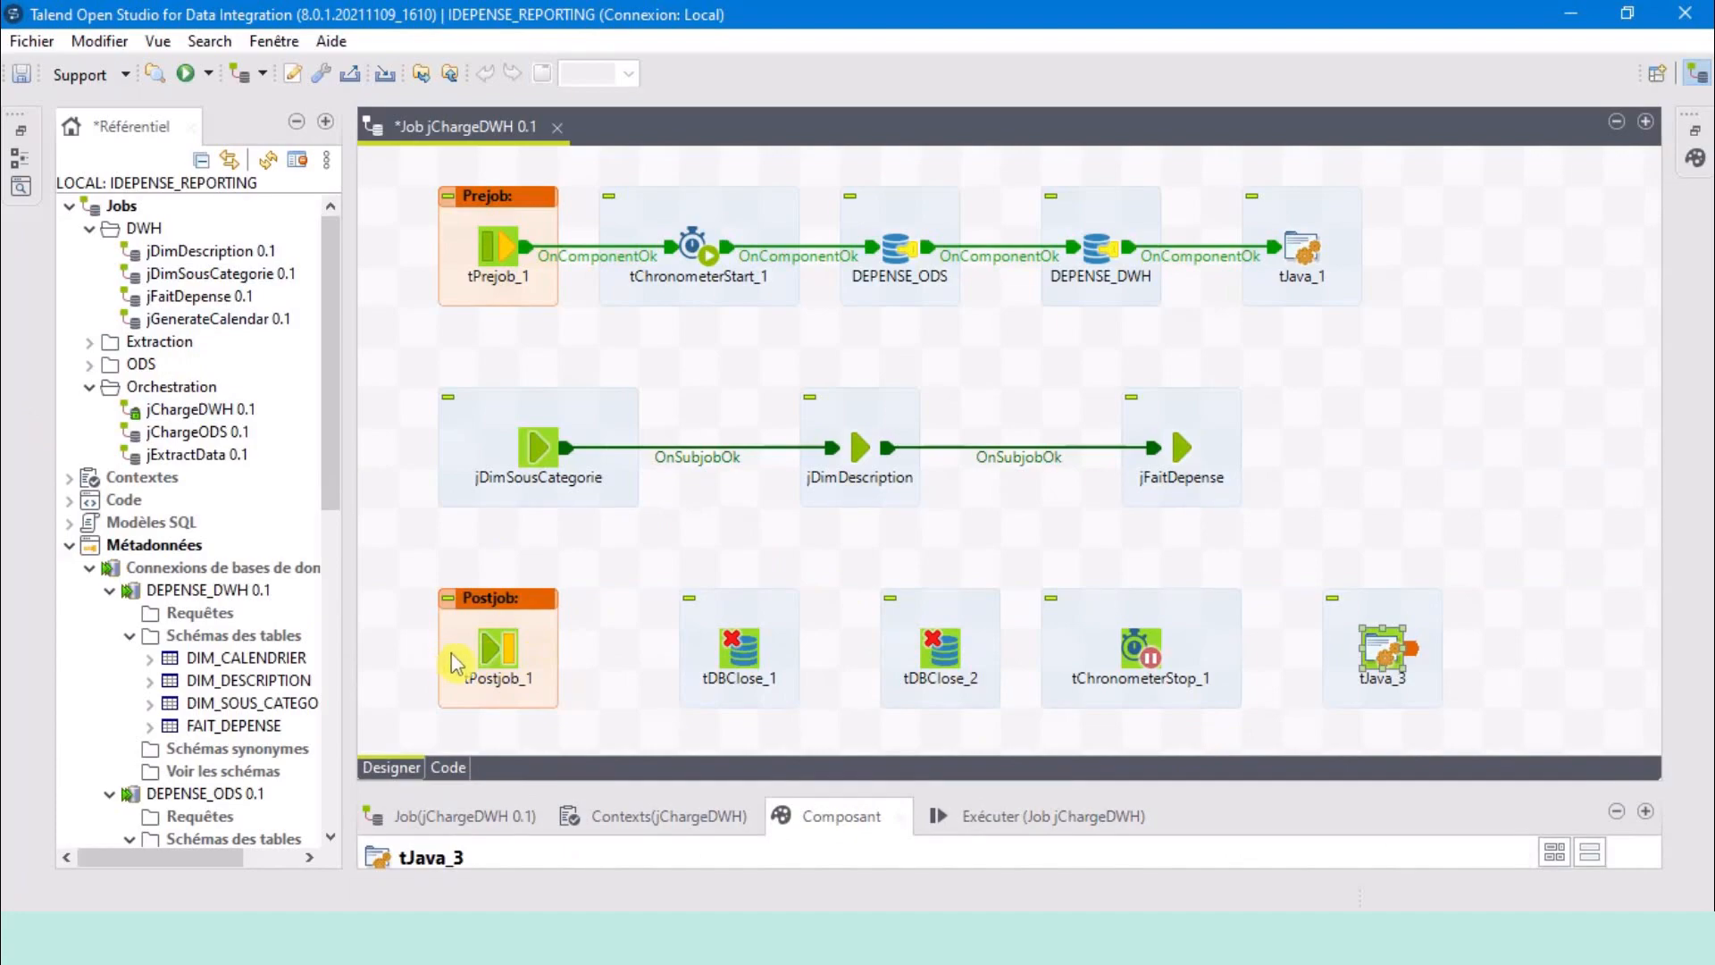
Link tPostjob_1 to tDBClose_1 with an On Component Ok trigger and move tDBClose_1 slightly closer.
left_click(511, 661)
right_click(504, 659)
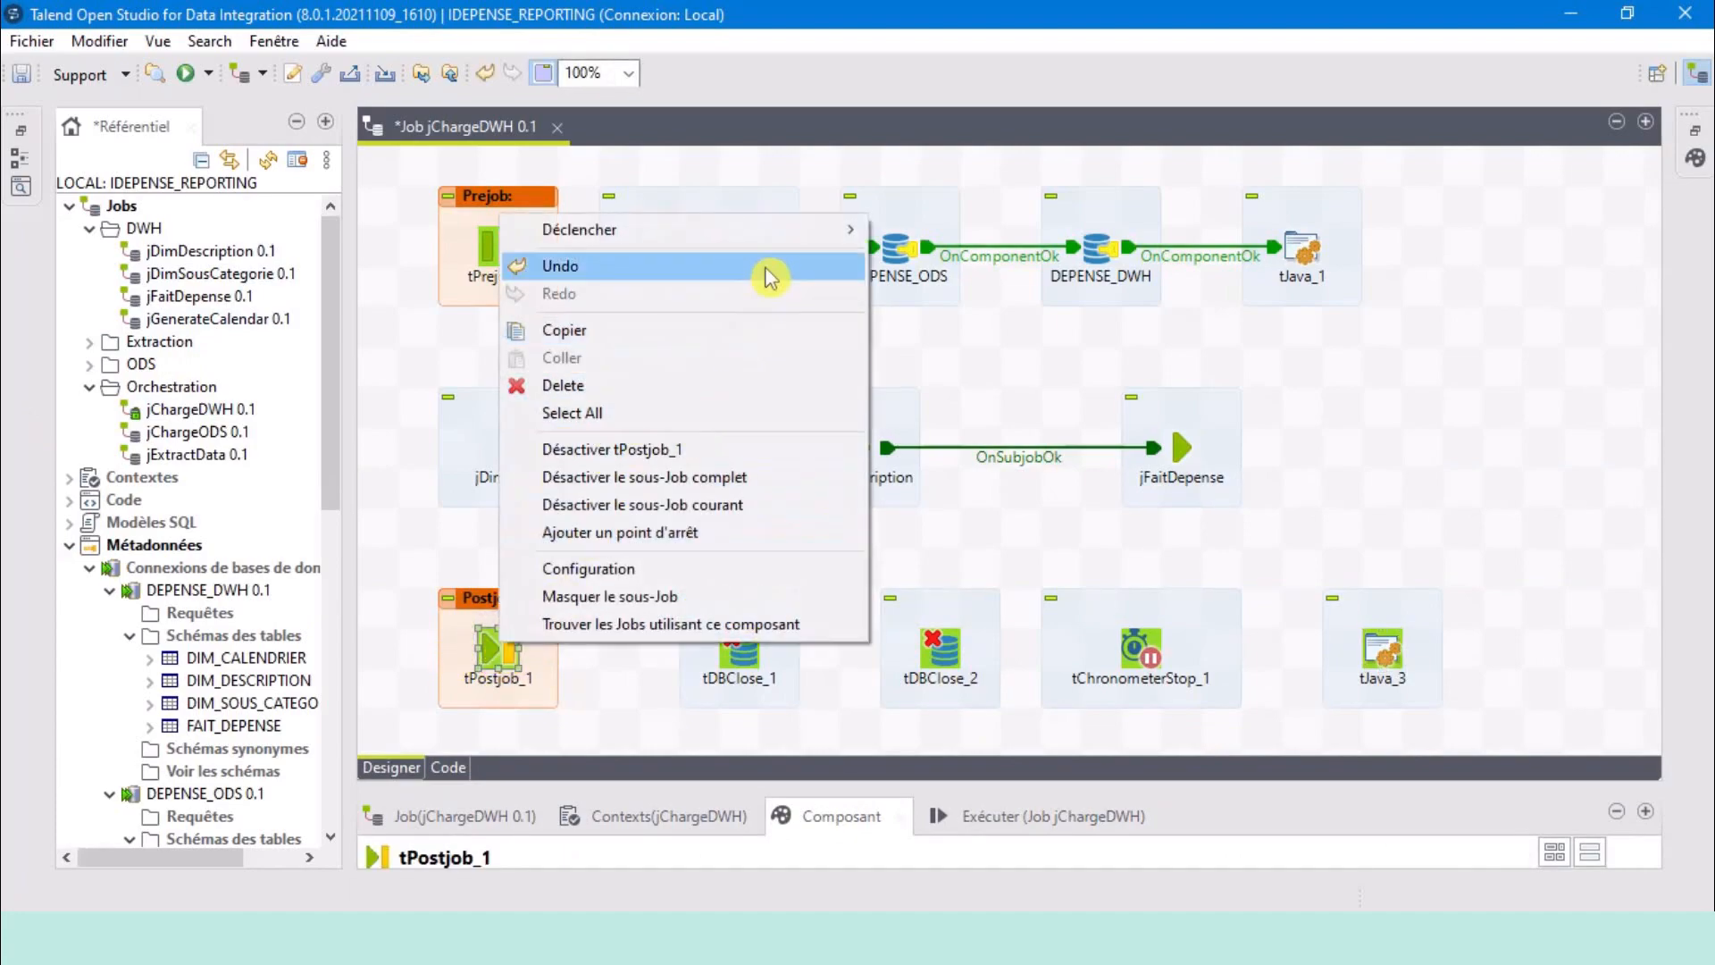
left_click(974, 231)
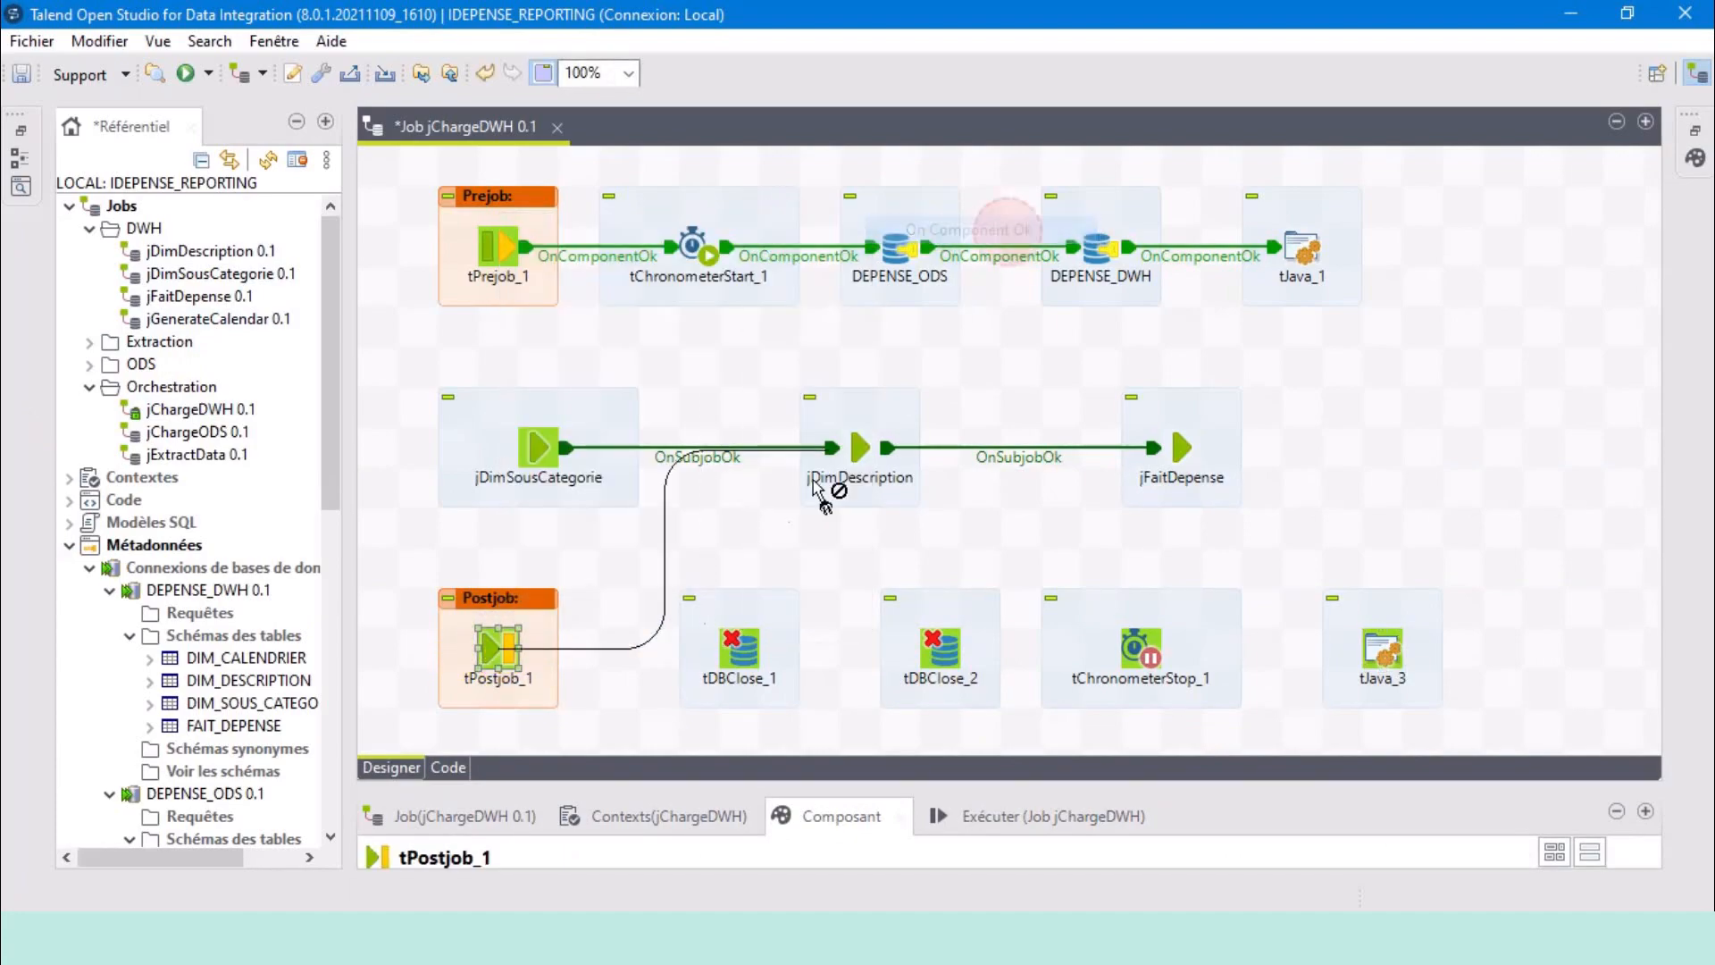
left_click(736, 661)
left_click_drag(736, 666, 697, 663)
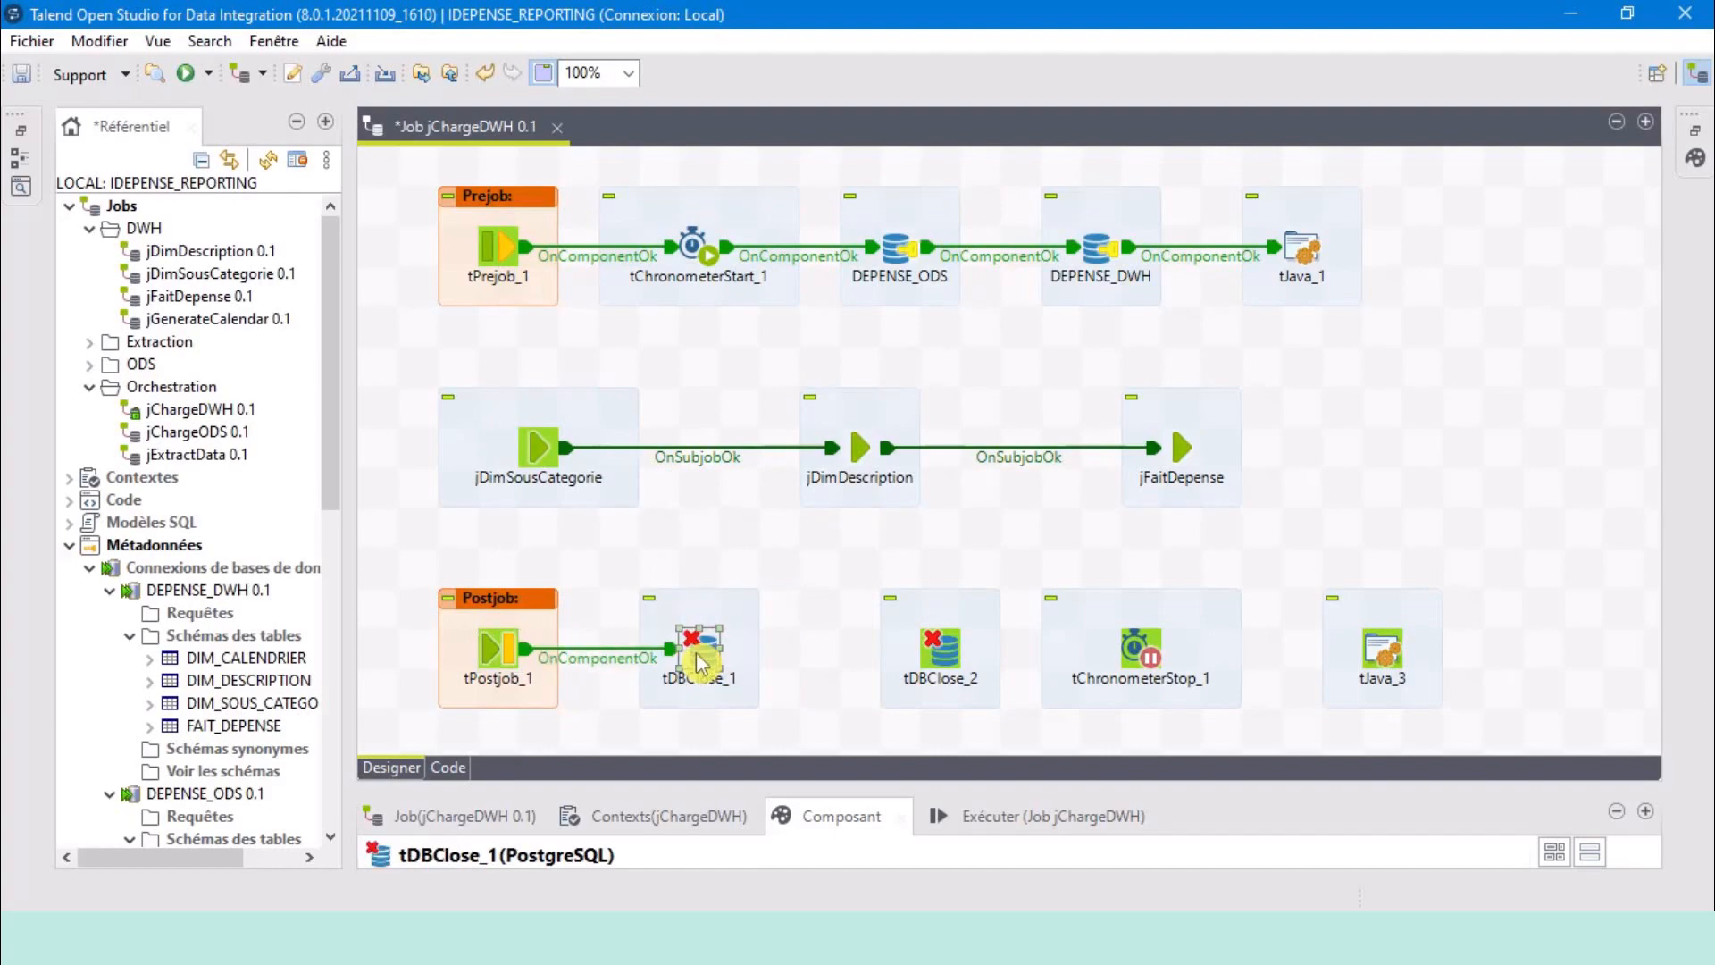
Link tDBClose_1 to tDBClose_2 with an On Component Ok trigger and move tDBClose_2 slightly closer.
right_click(697, 663)
mouse_move(1010, 265)
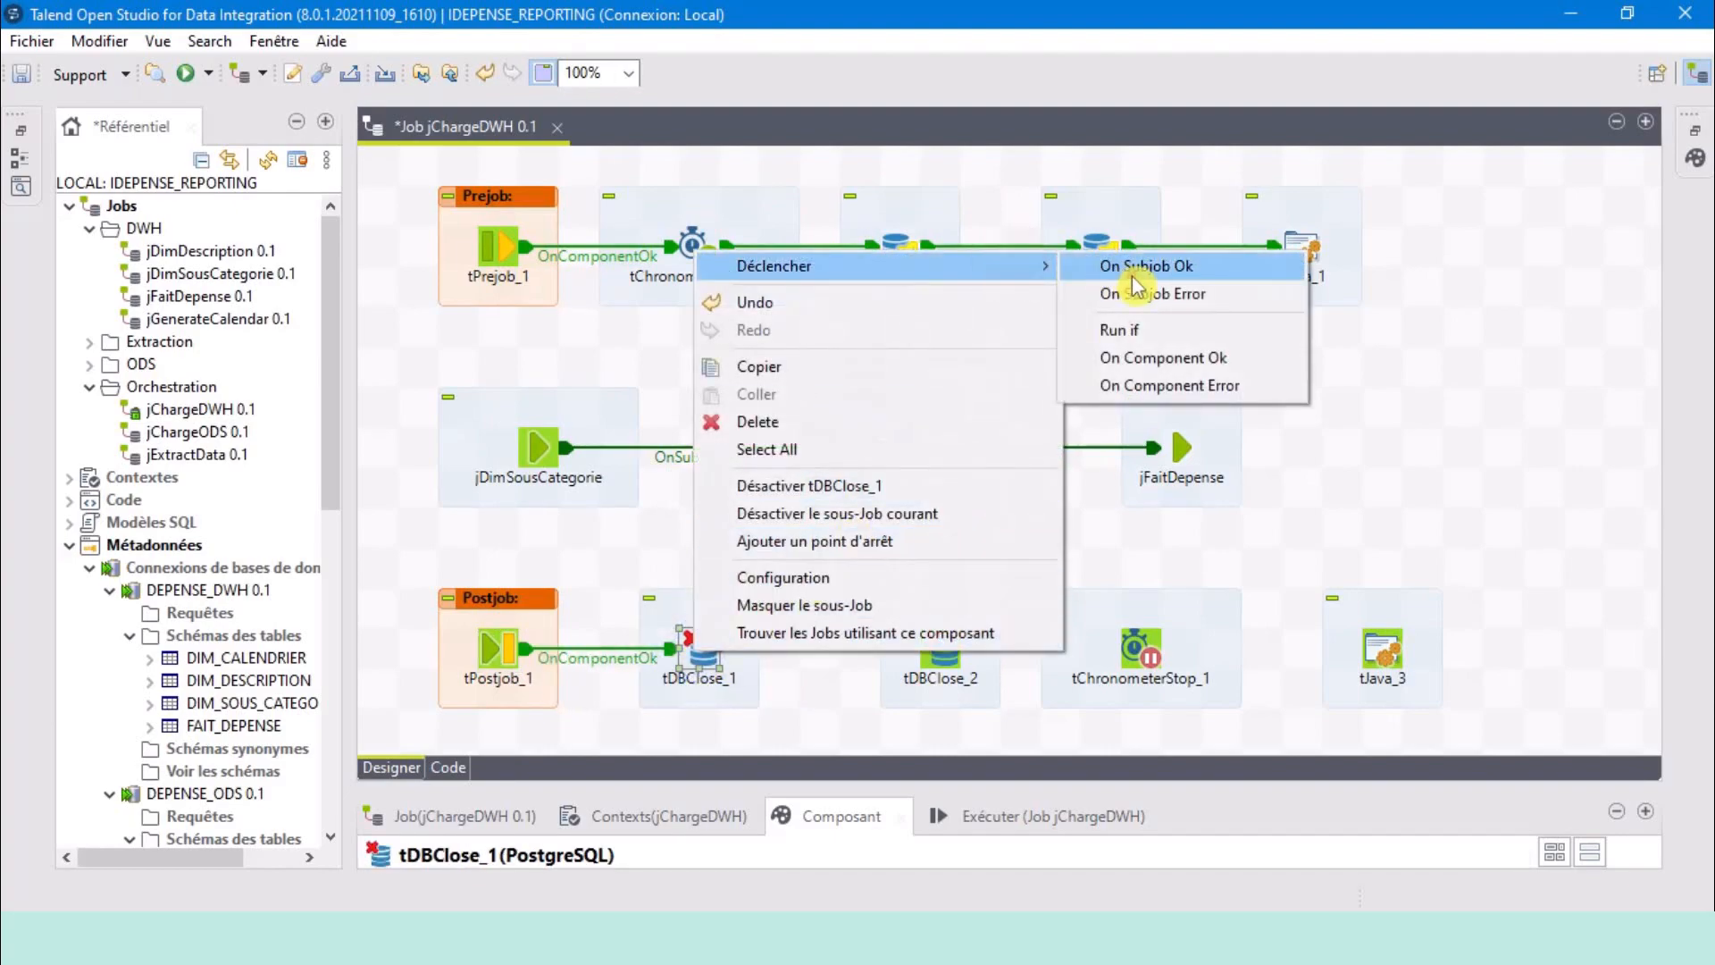
left_click(1162, 369)
left_click(946, 666)
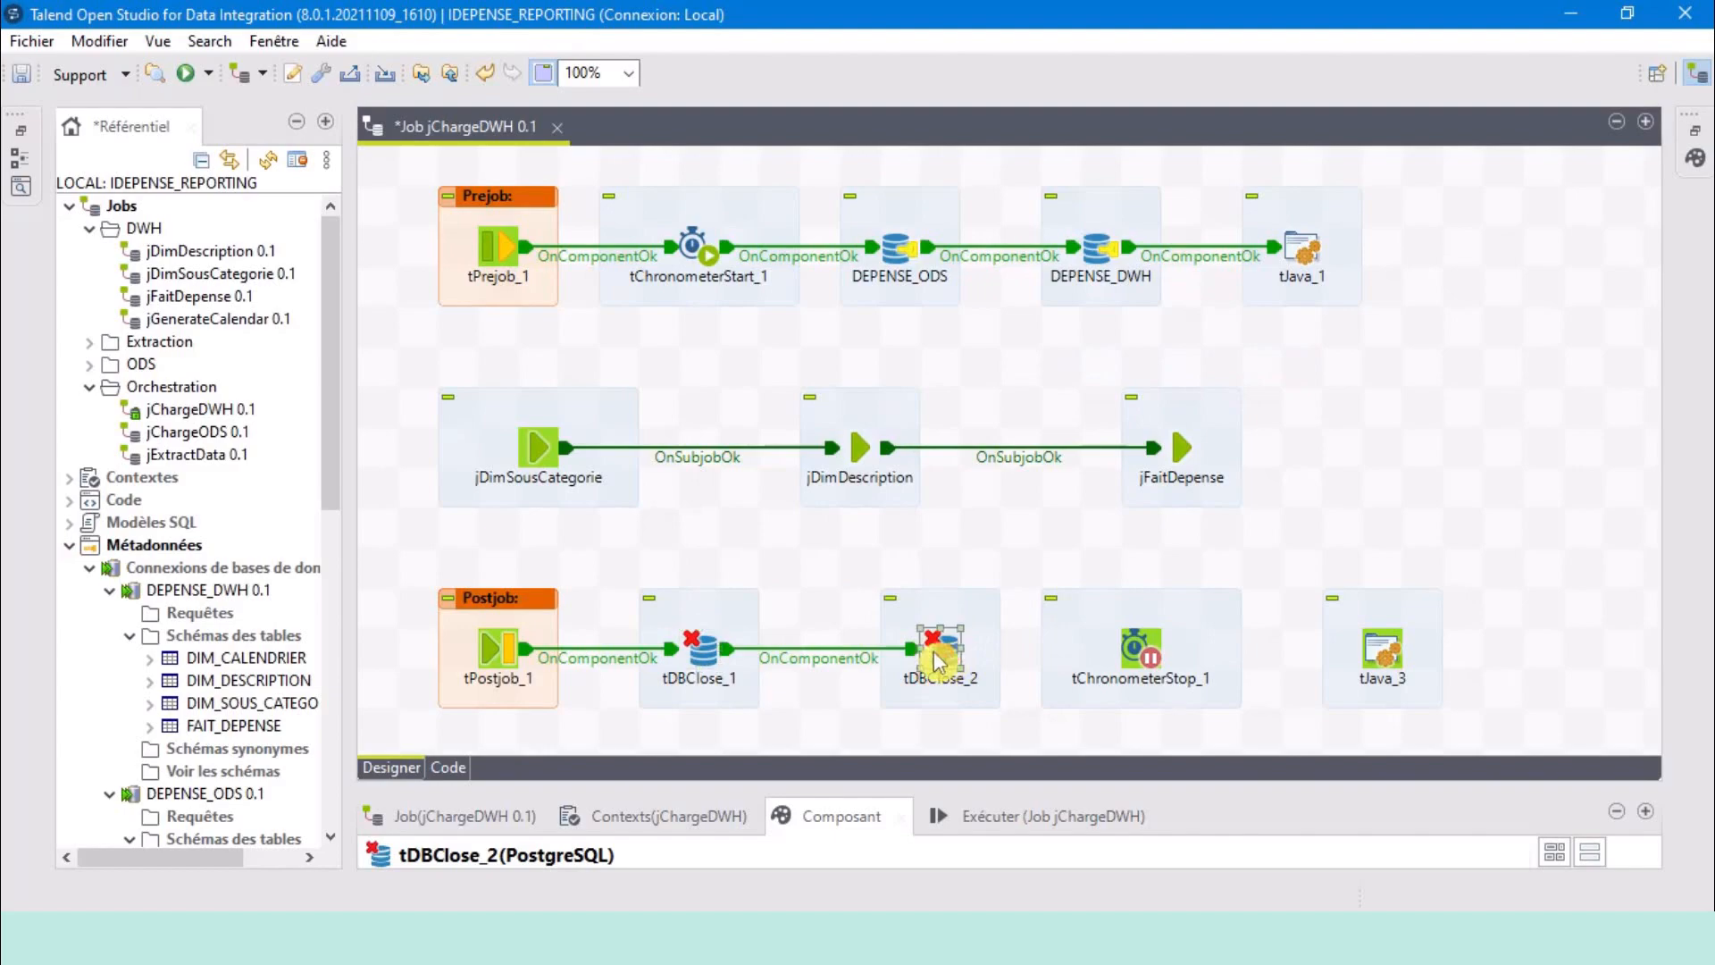
left_click_drag(945, 663, 909, 661)
Link tDBClose_2 to tChronometerStop_1 with an On Component Ok trigger and move tChronometerStop_1 slightly closer.
right_click(894, 649)
mouse_move(1189, 268)
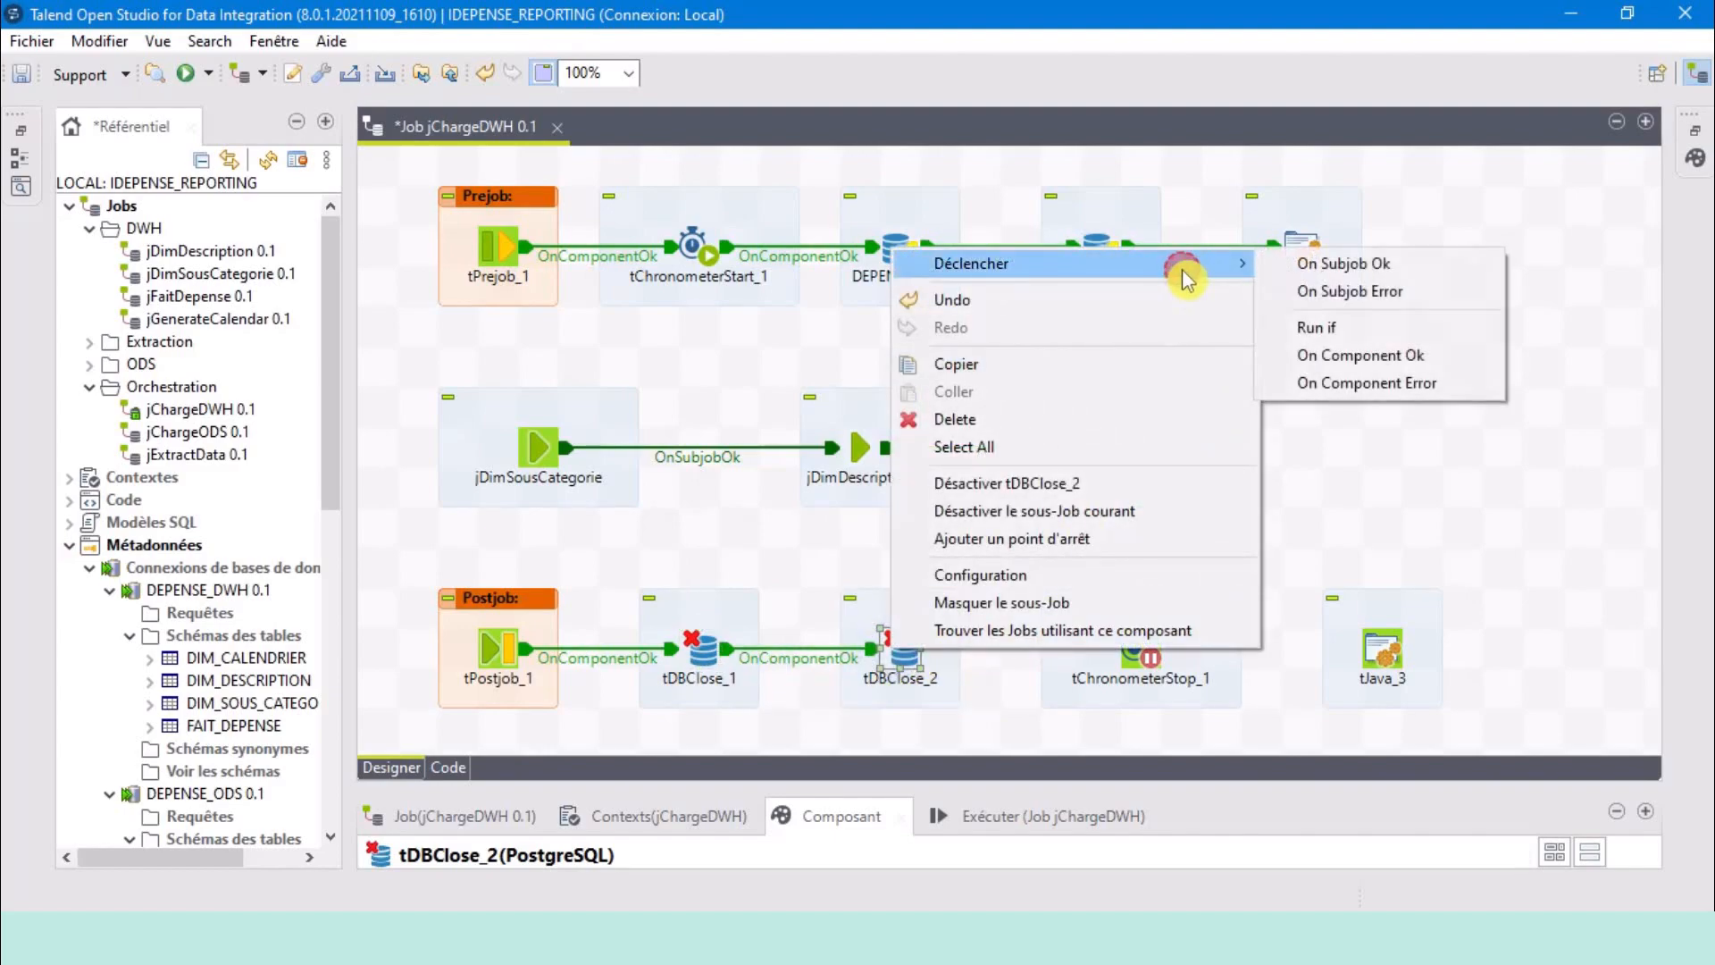
left_click(1361, 355)
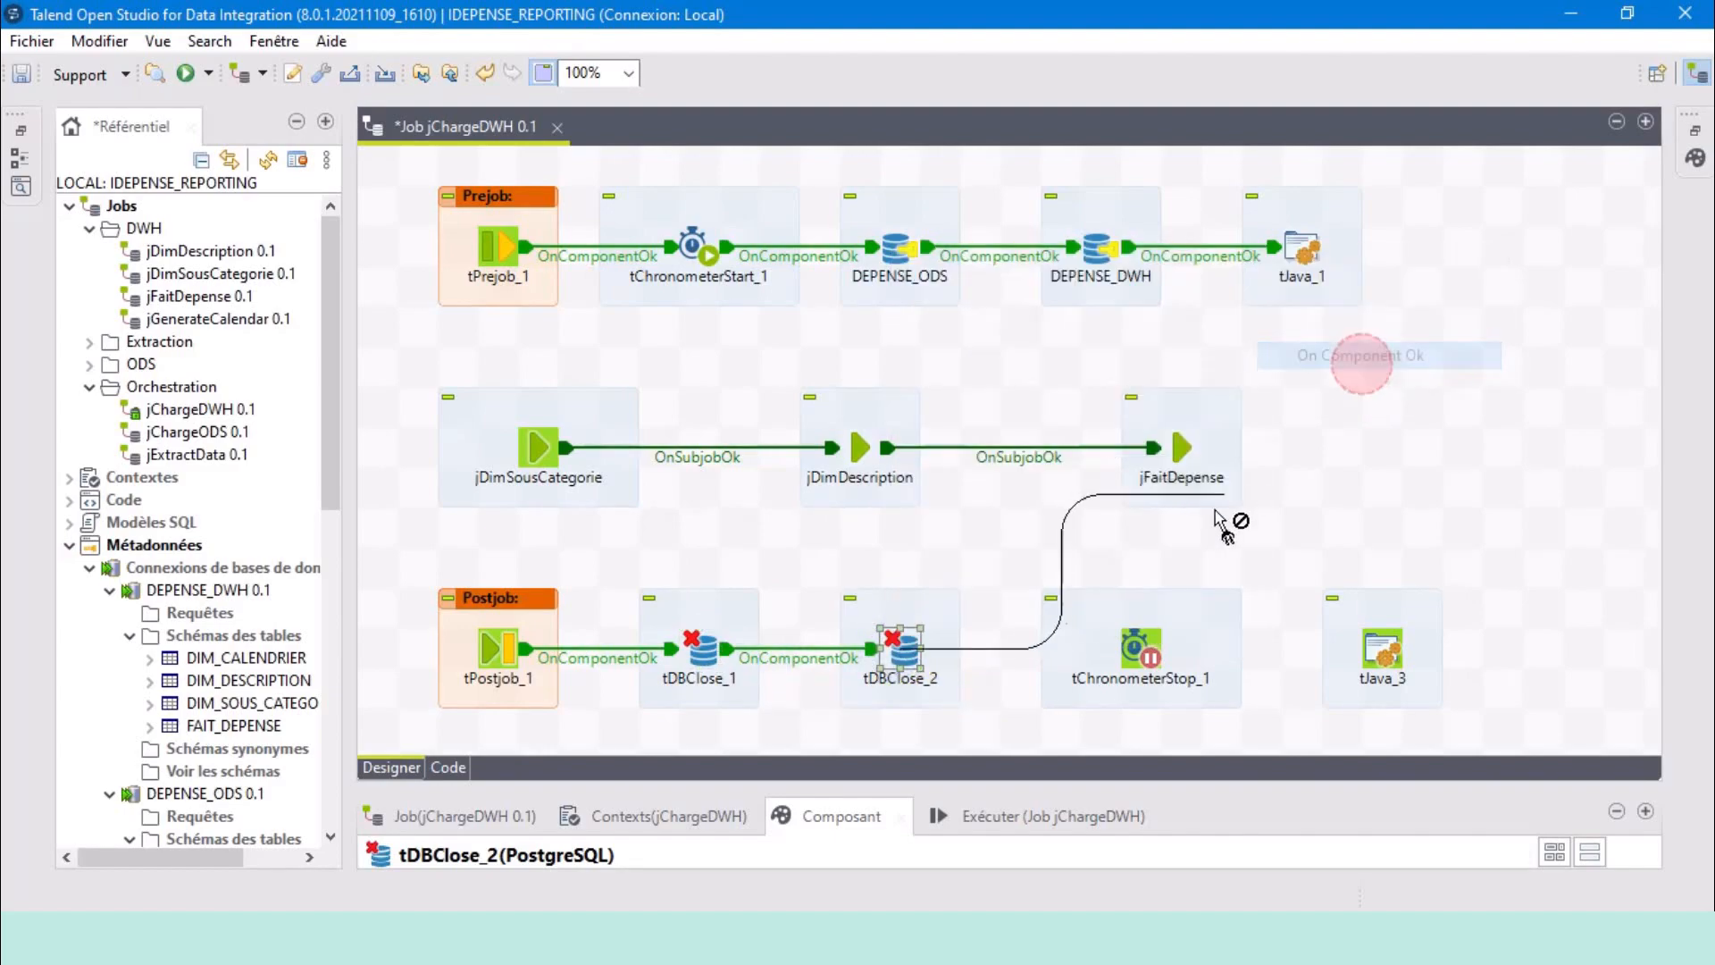
left_click(1143, 650)
left_click_drag(1144, 650, 1112, 661)
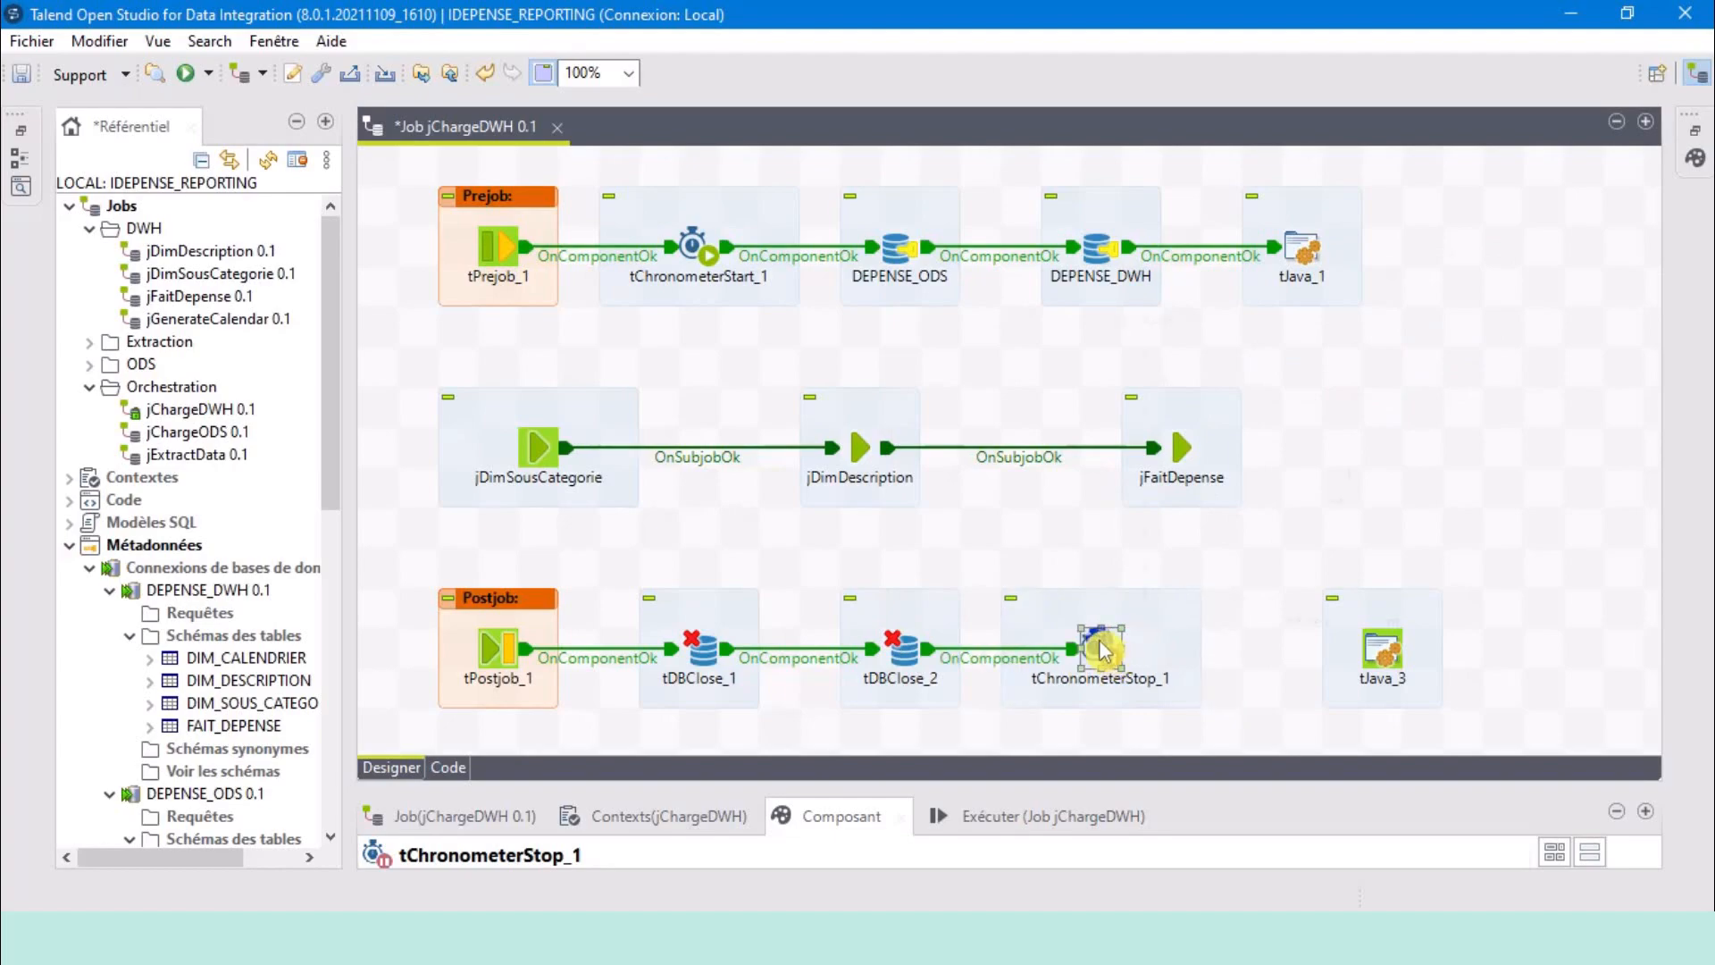
Link tChronometerStop_1 to tJava_3 with an On Component Ok trigger and move tJava_3 slightly closer.
right_click(1105, 650)
mouse_move(1286, 257)
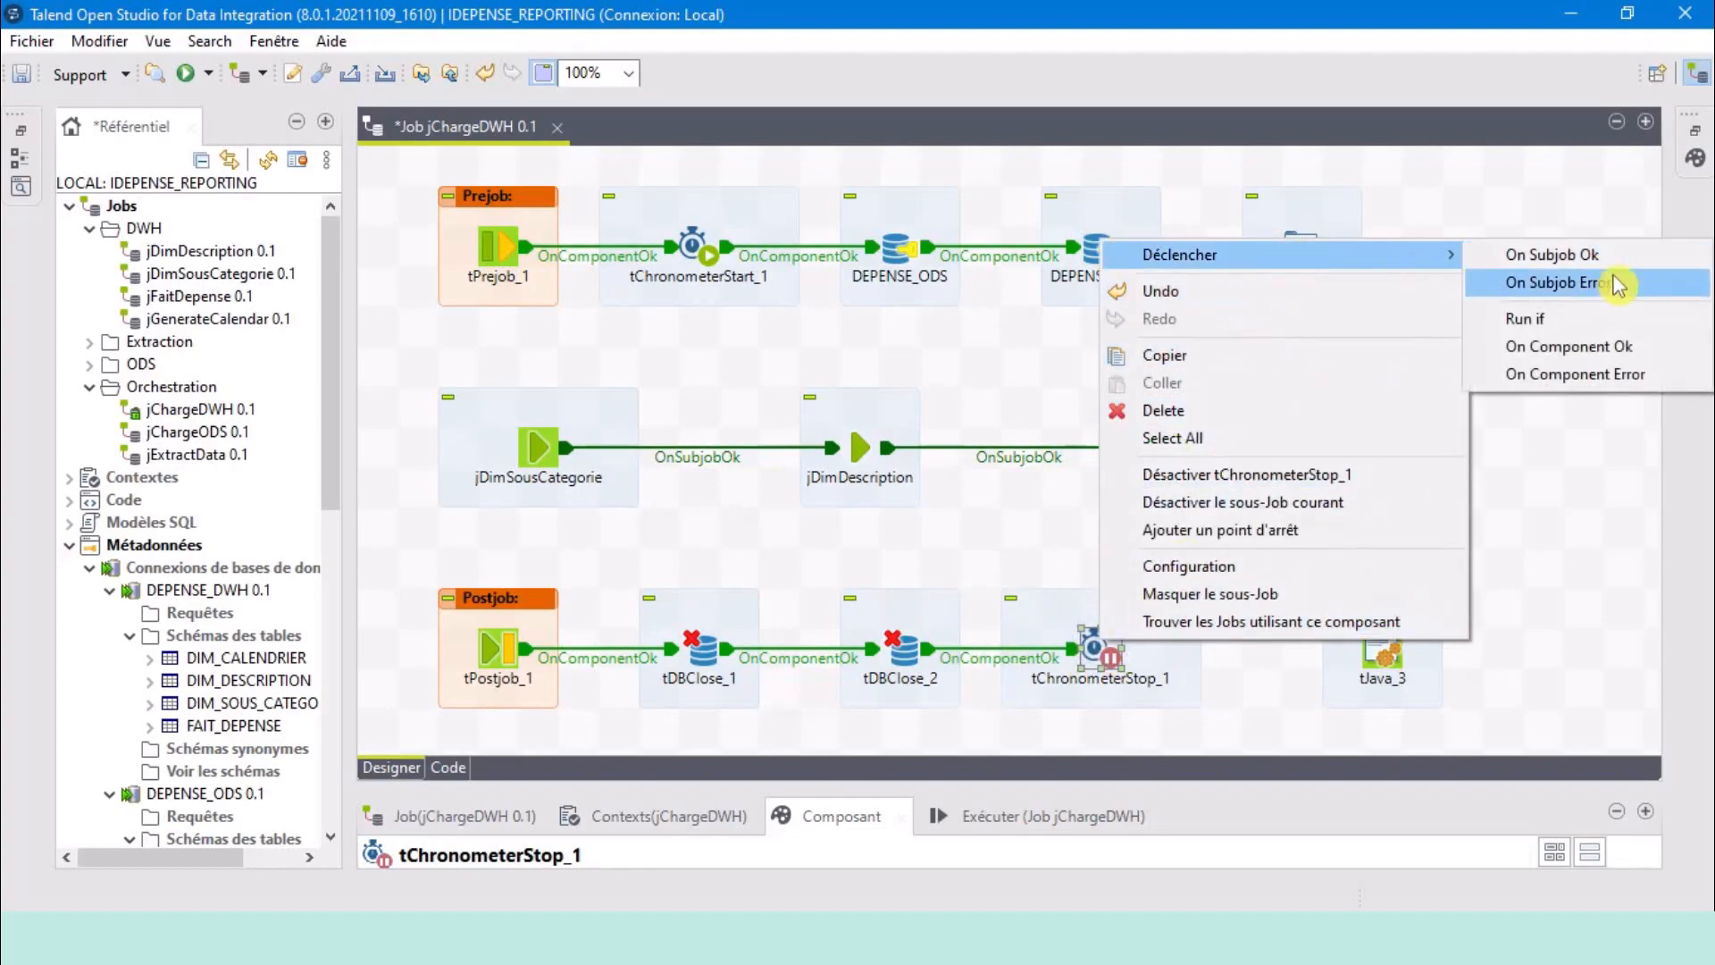
left_click(1584, 356)
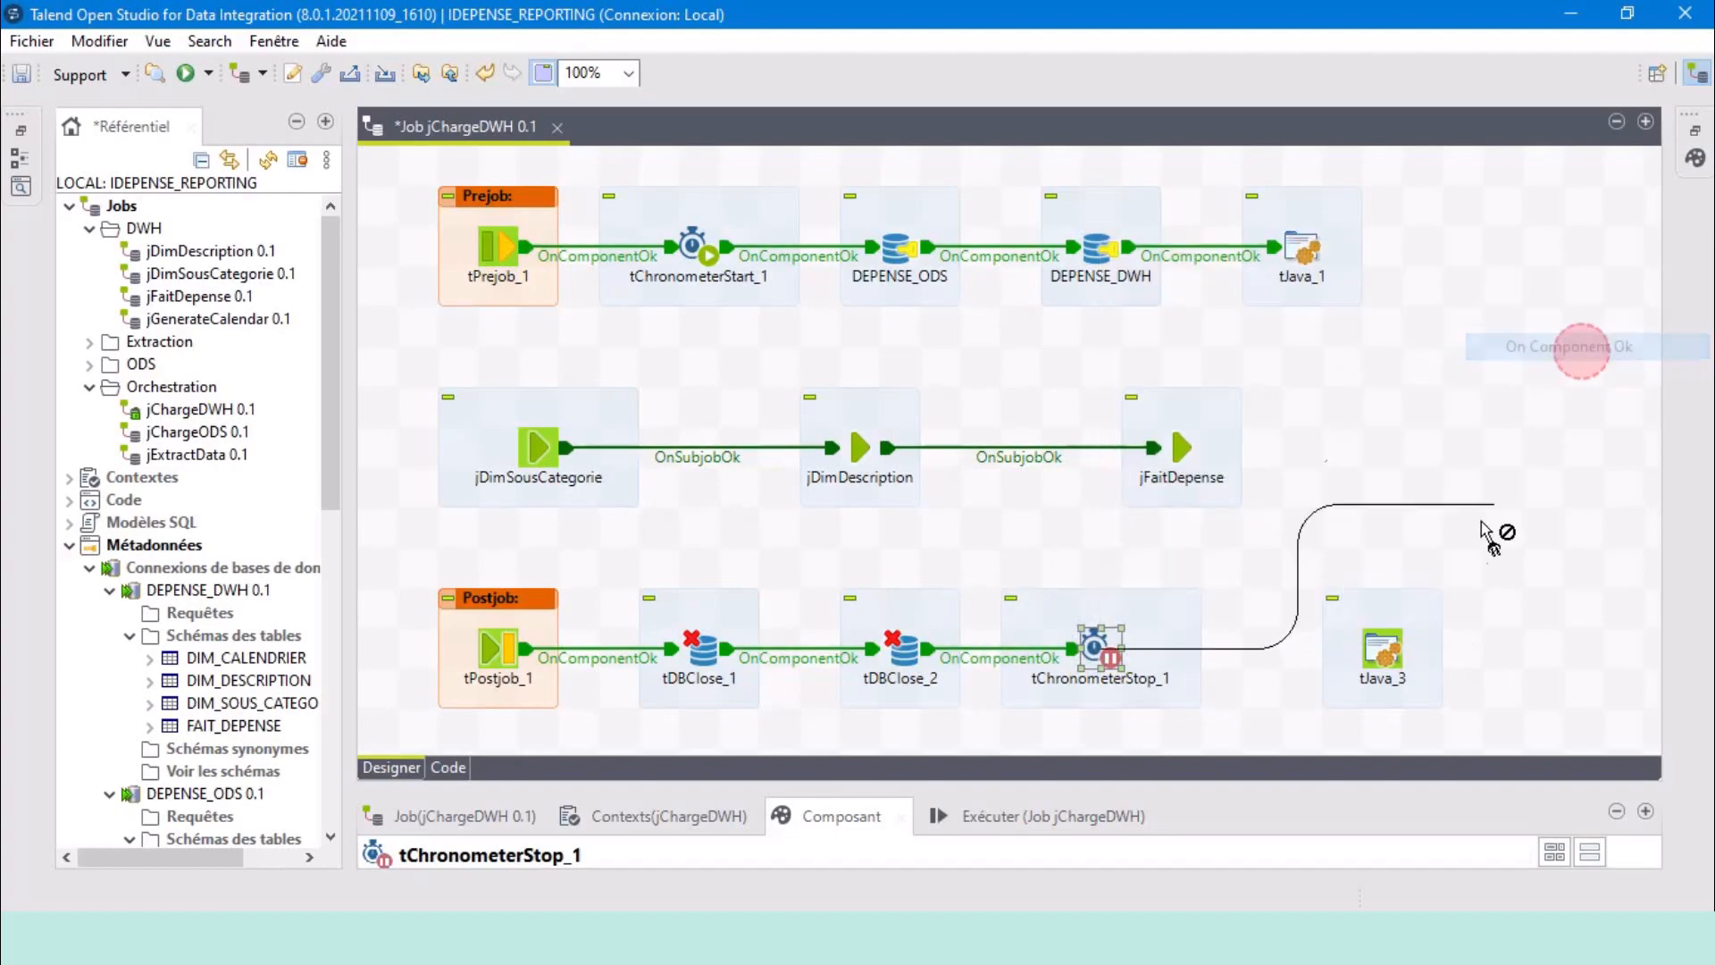
left_click(1376, 666)
left_click_drag(1377, 665, 1337, 666)
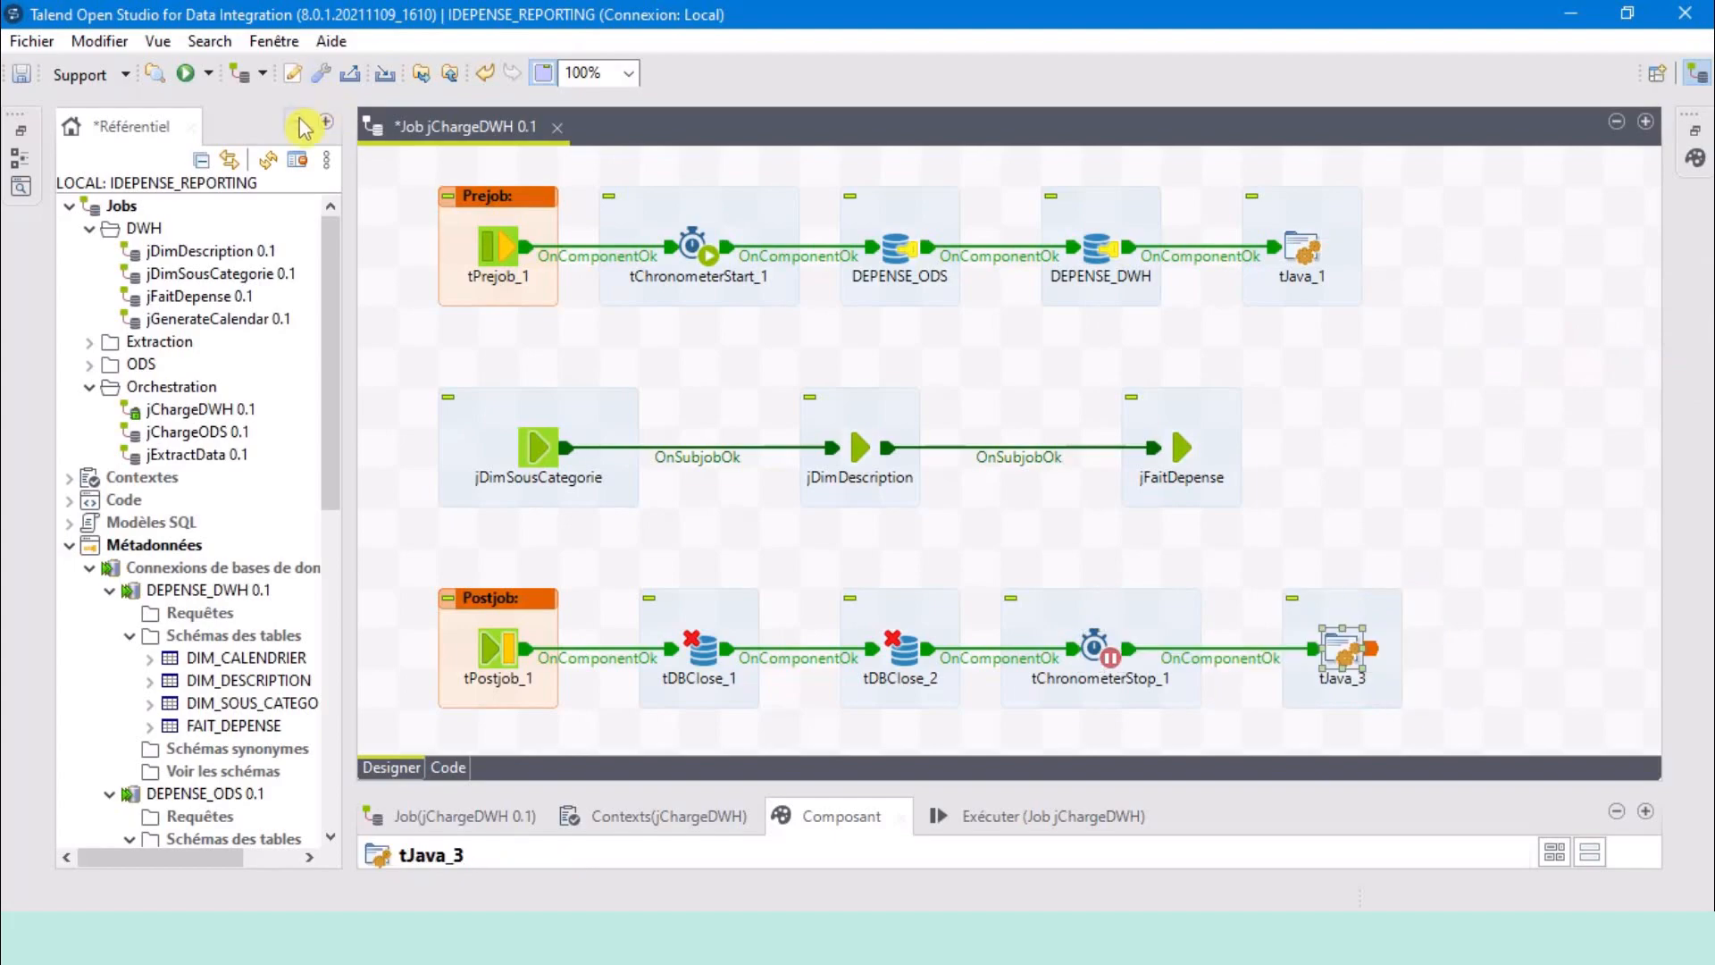
Collapse the repository and enlarge the component settings area to review the tJava_3 code and the job's subjobs.
left_click(301, 122)
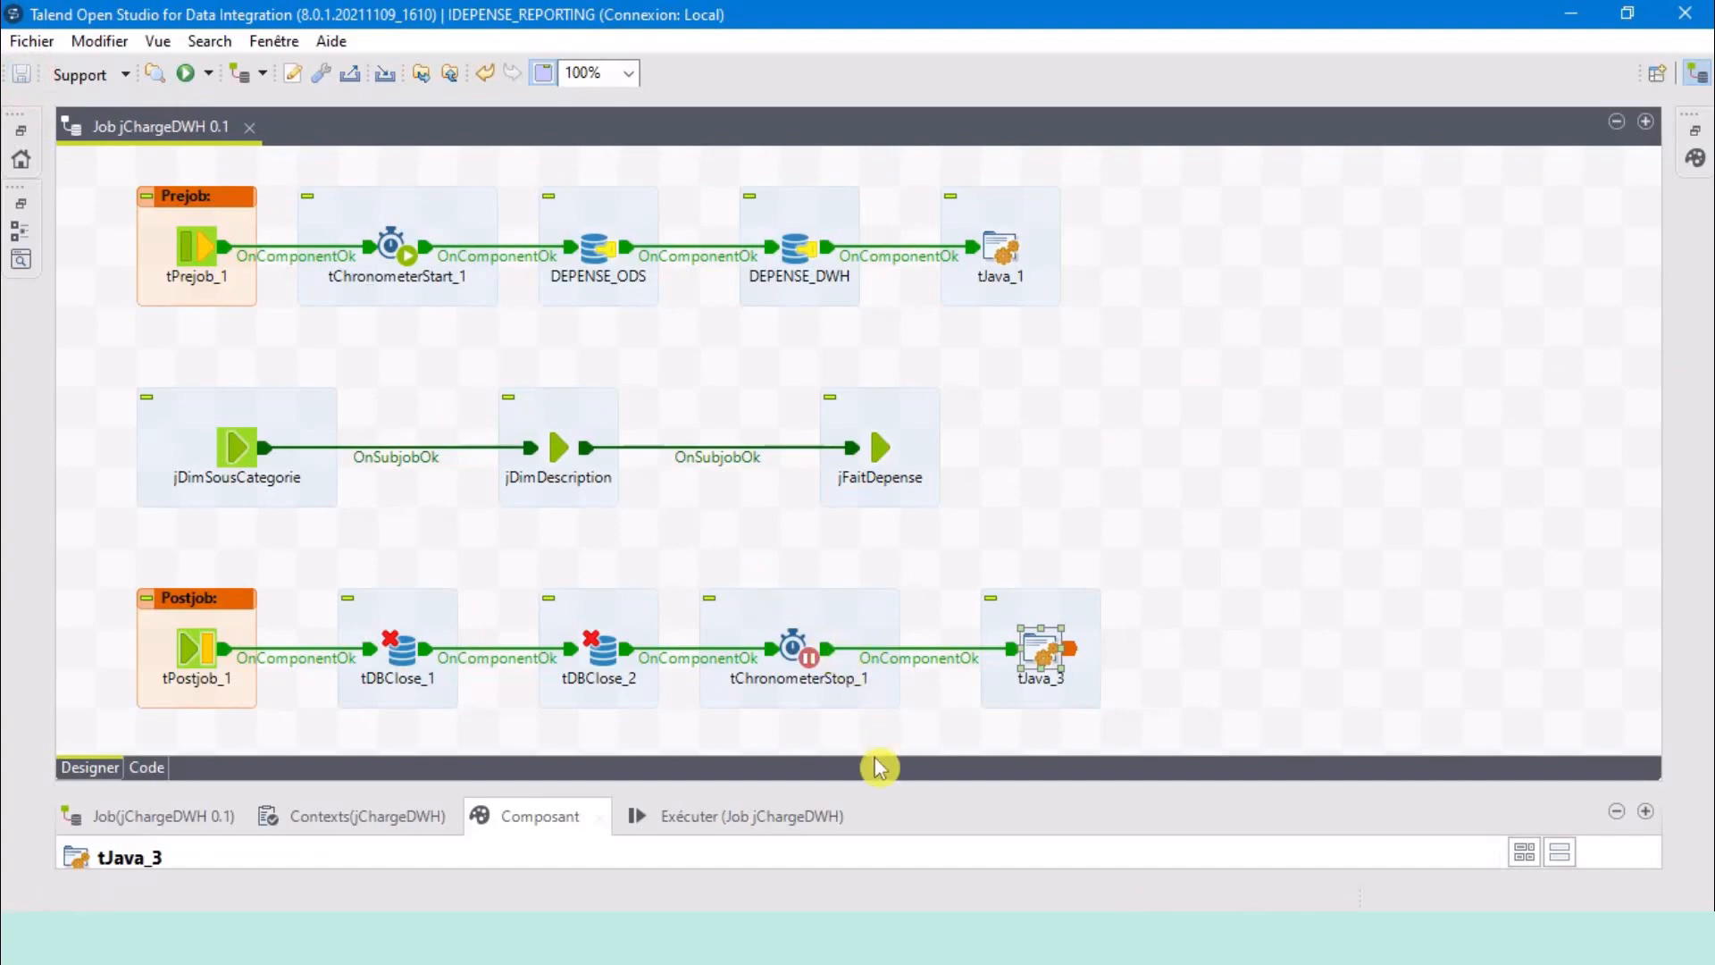
left_click_drag(866, 789, 831, 577)
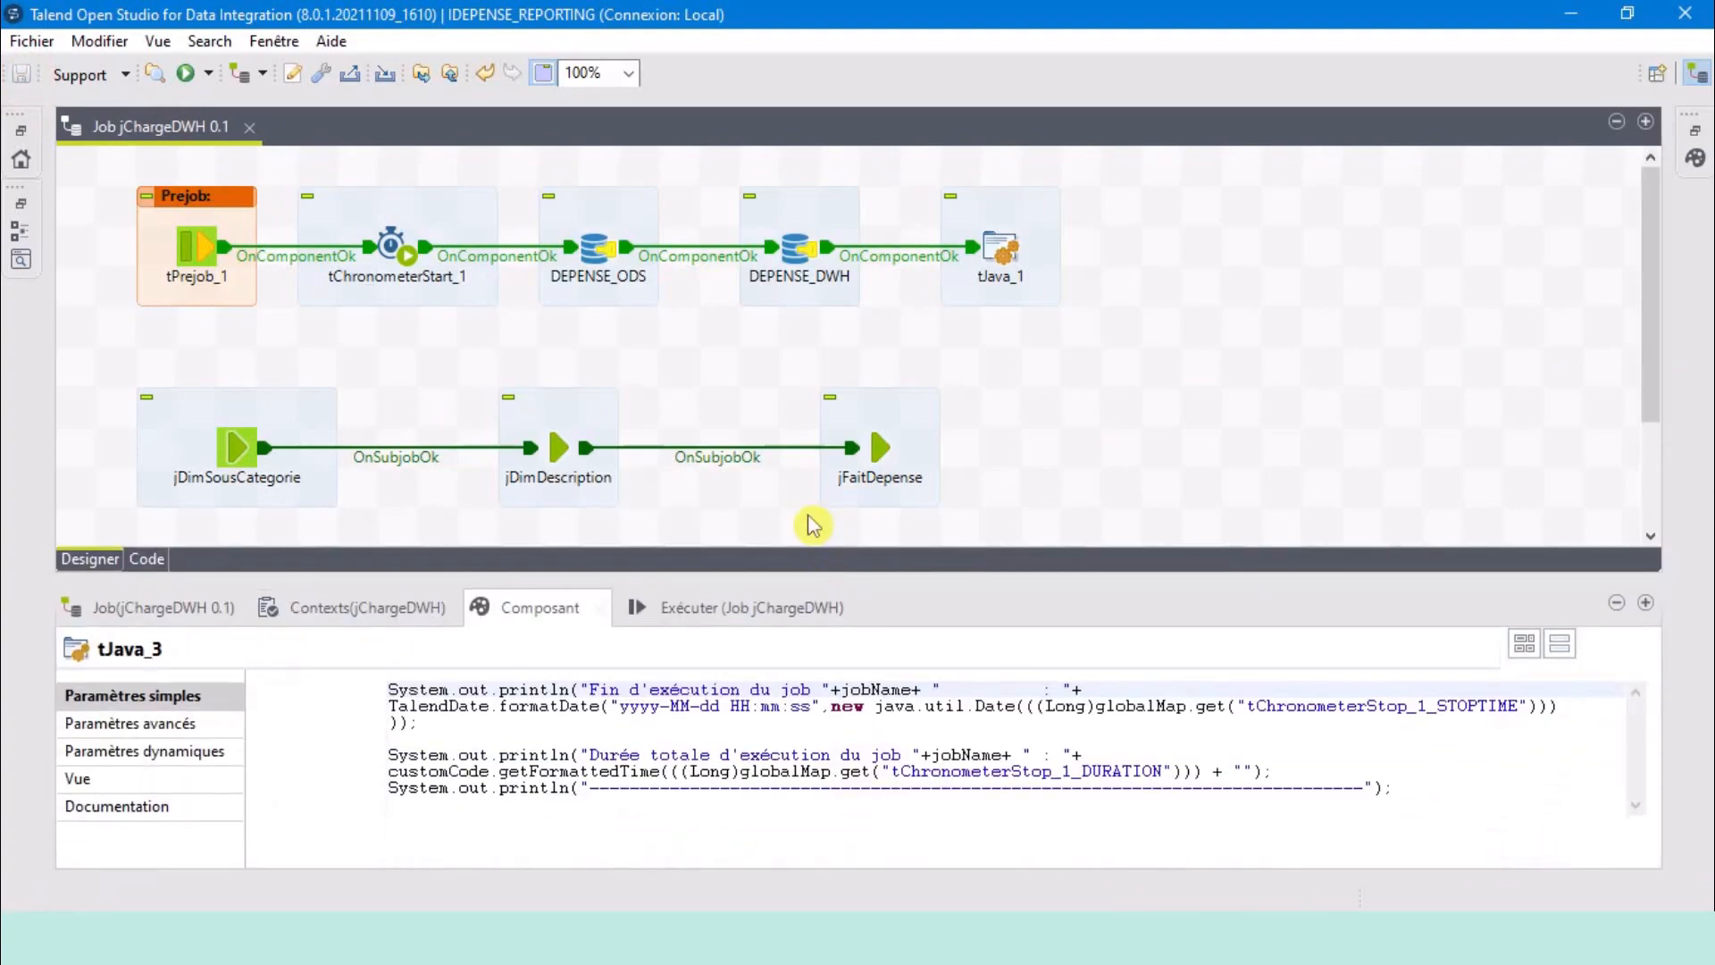
scroll(697, 415, "down", 3)
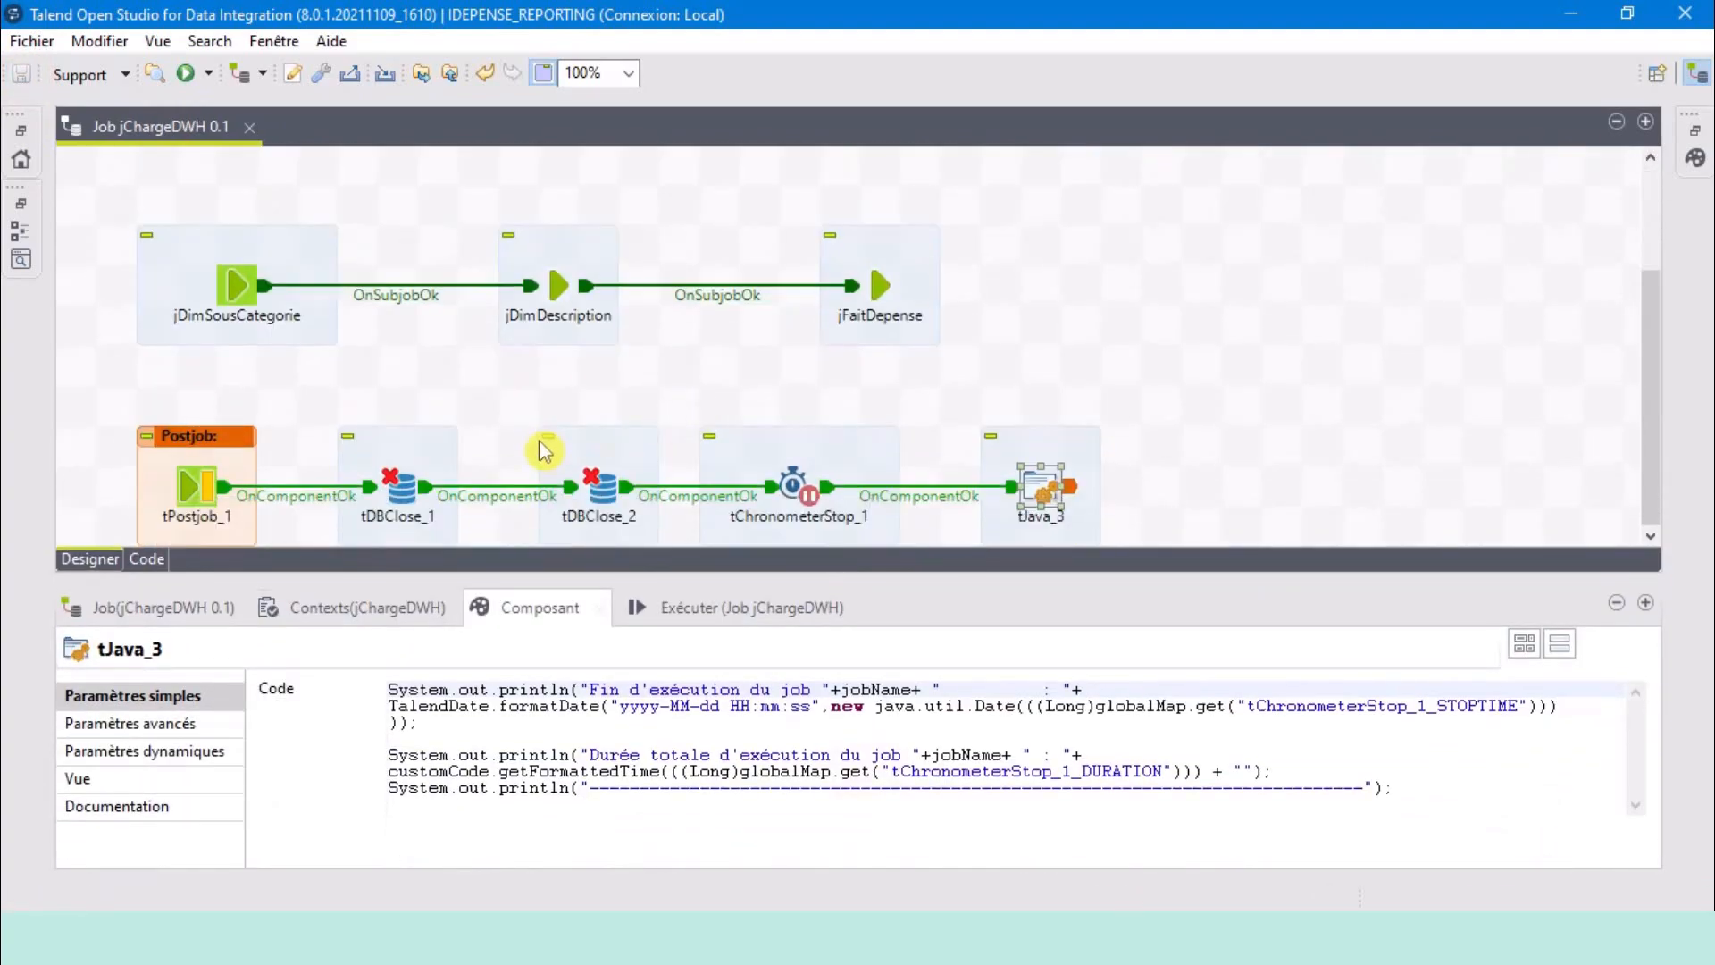
scroll(1000, 419, "up", 3)
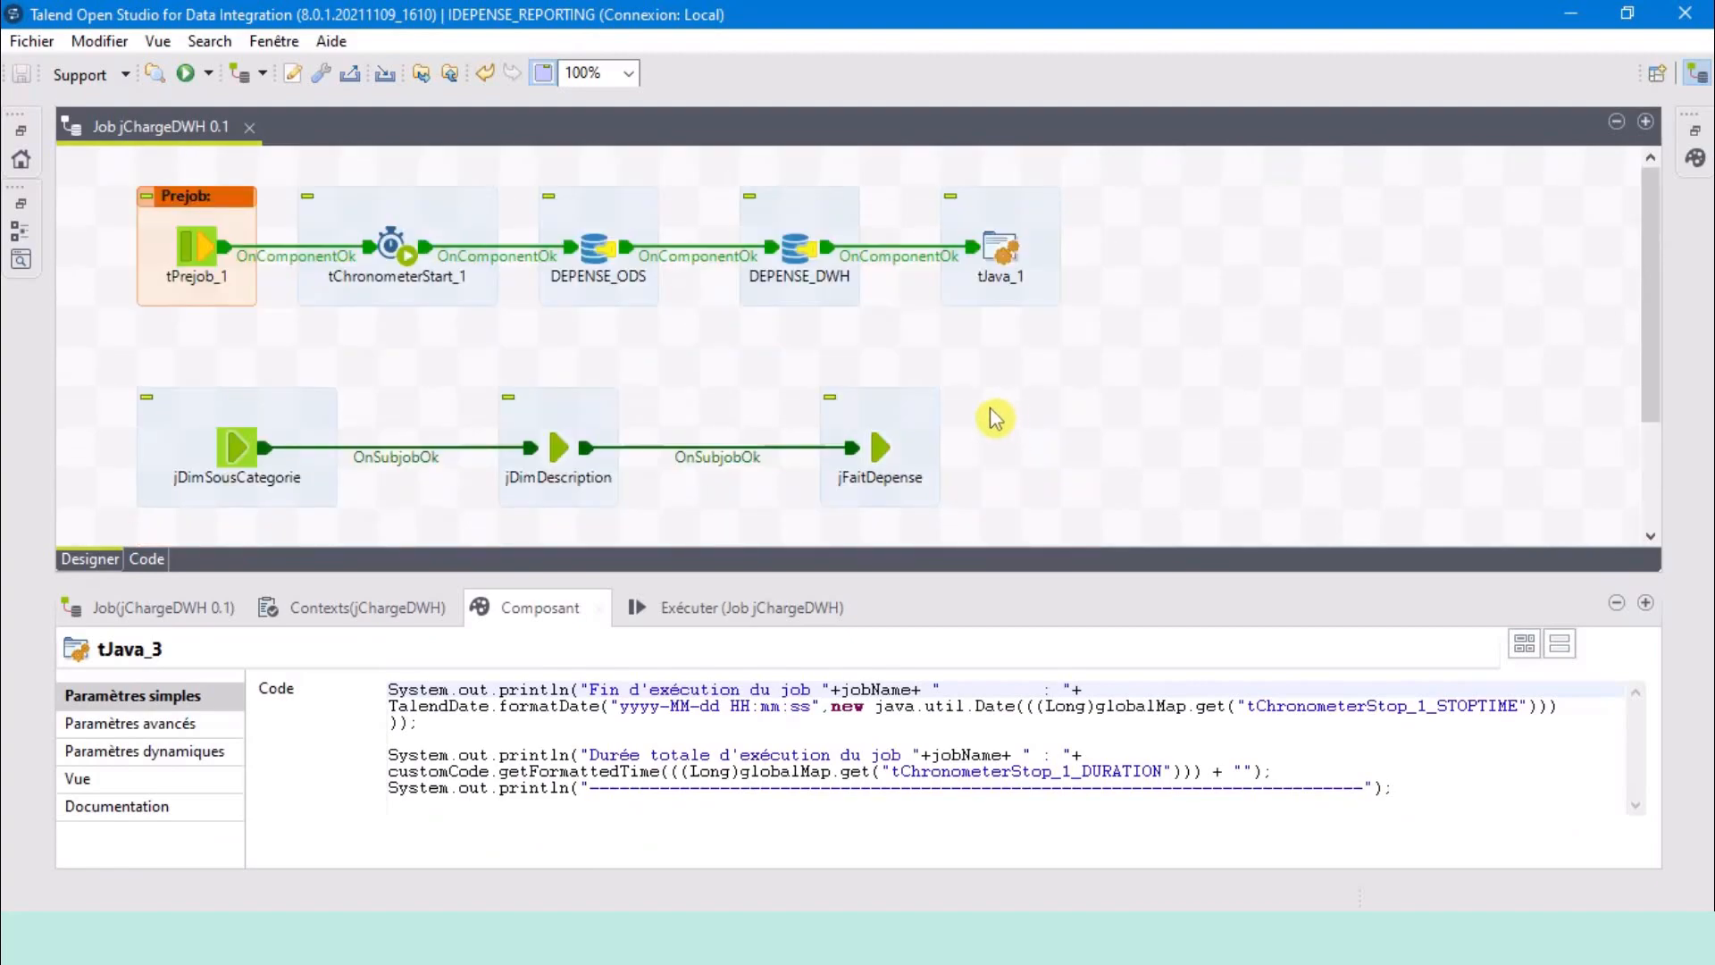
scroll(938, 422, "down", 3)
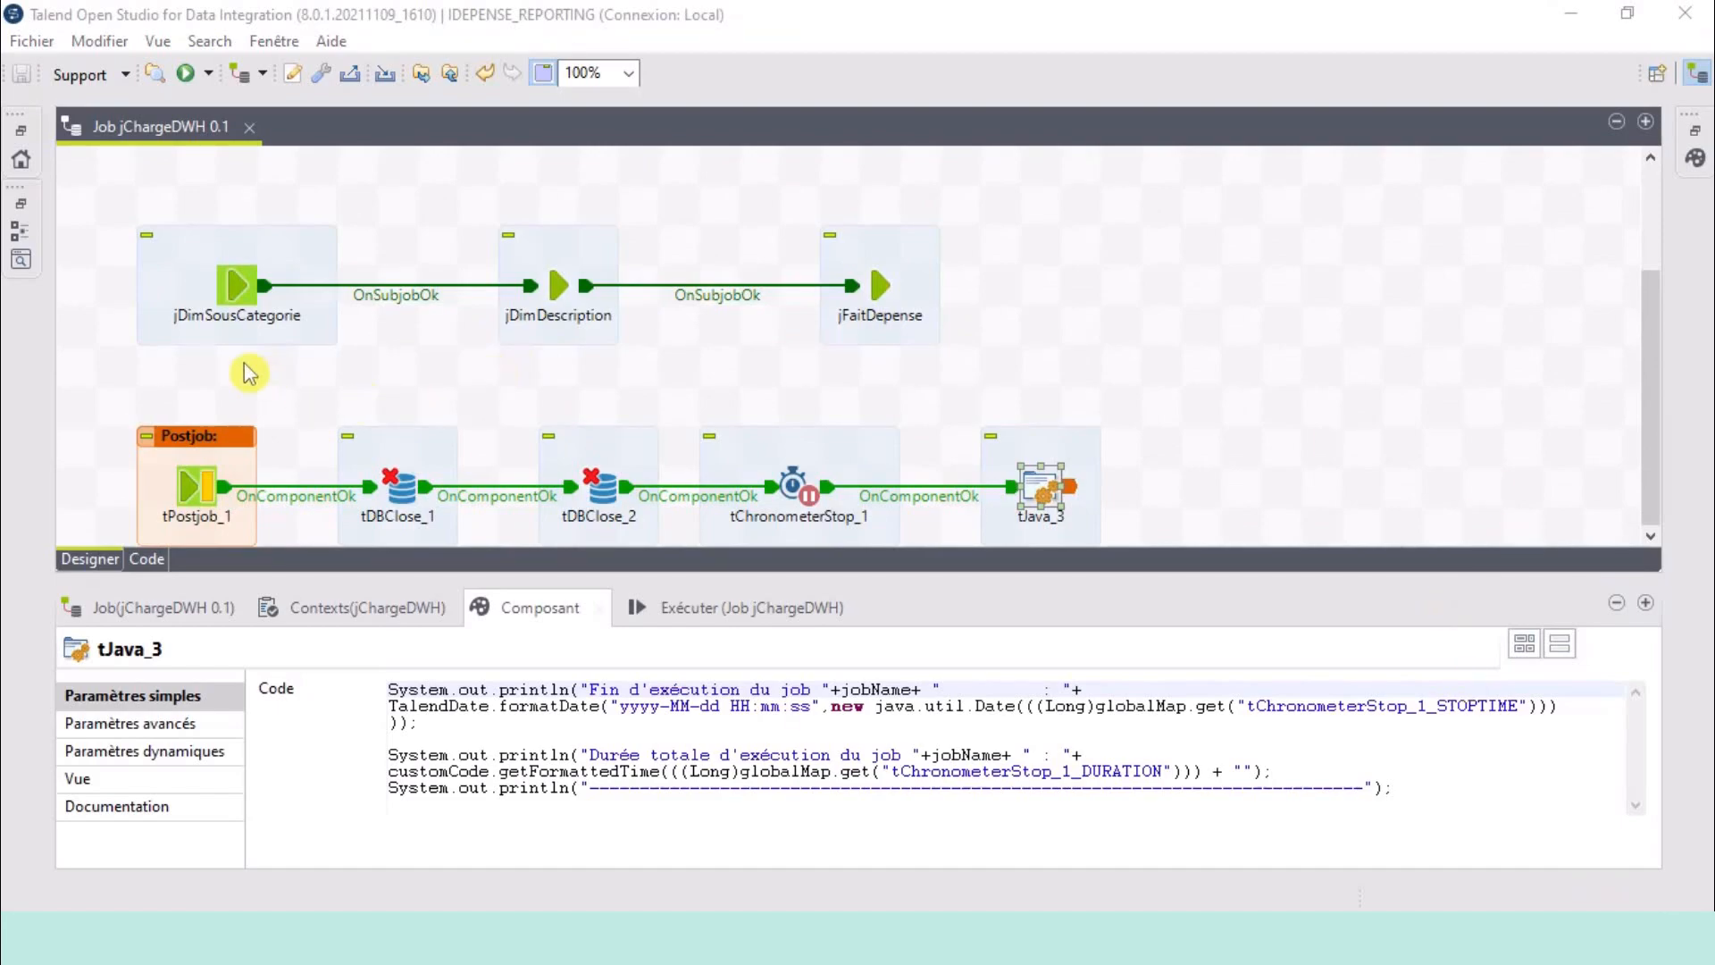
Enlarge the execution area and run the jChargeDWH job.
left_click_drag(196, 355, 1187, 236)
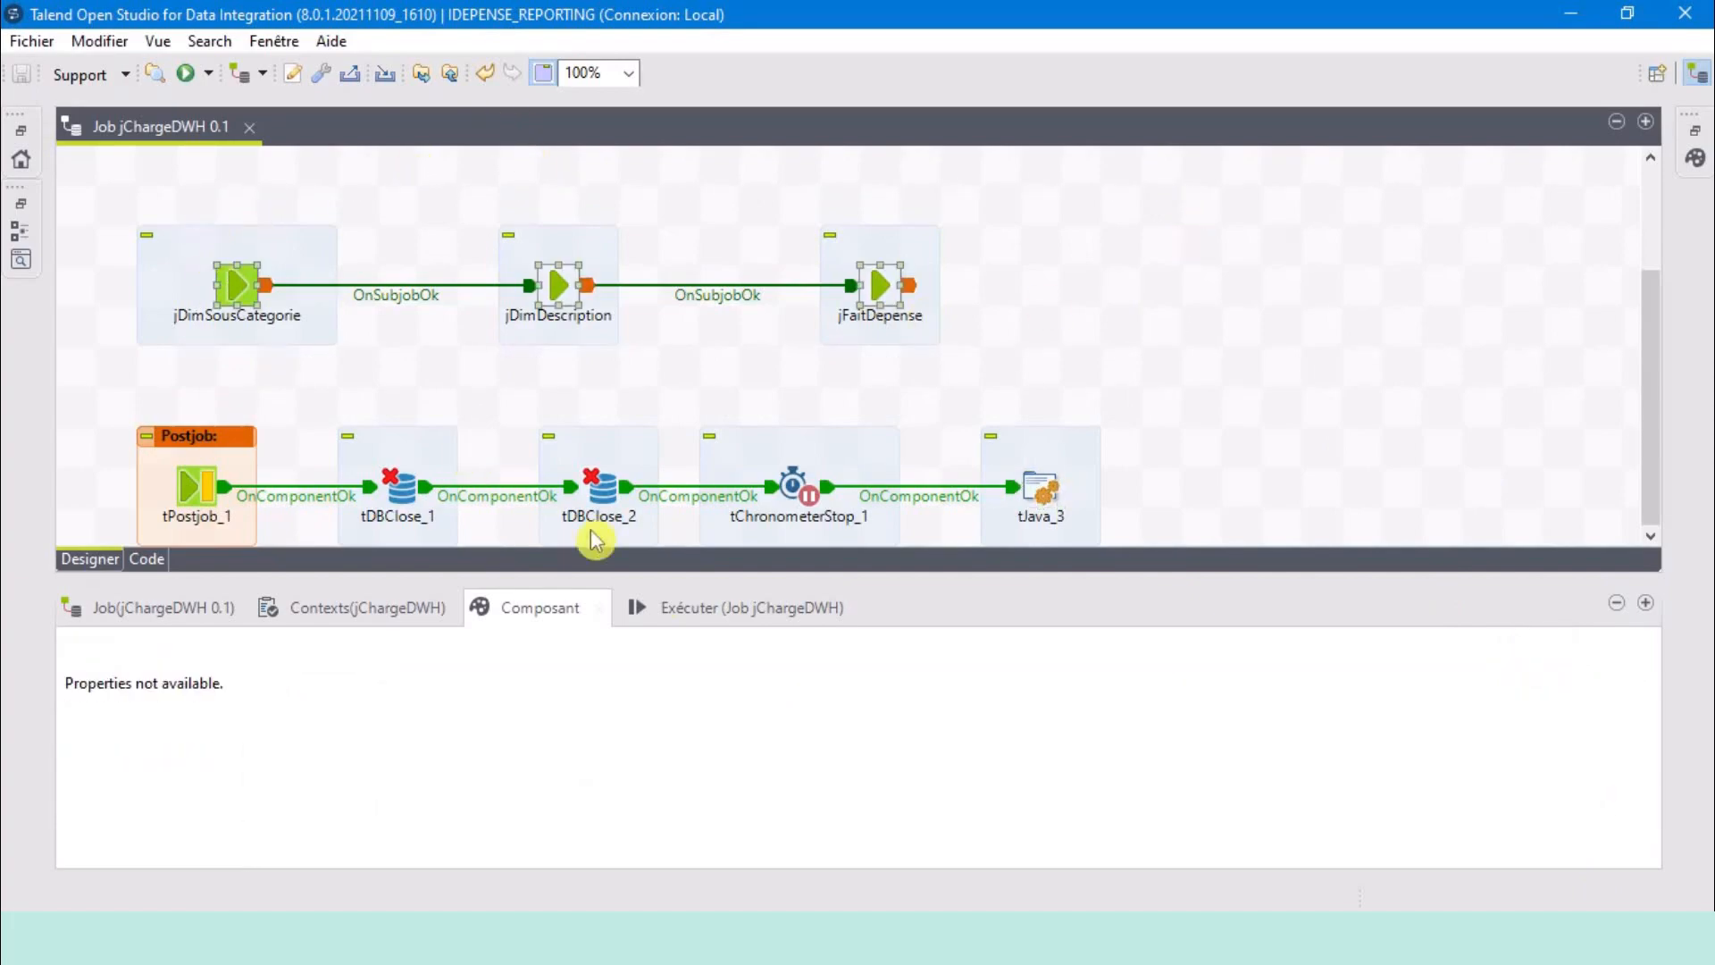
left_click_drag(971, 585, 988, 436)
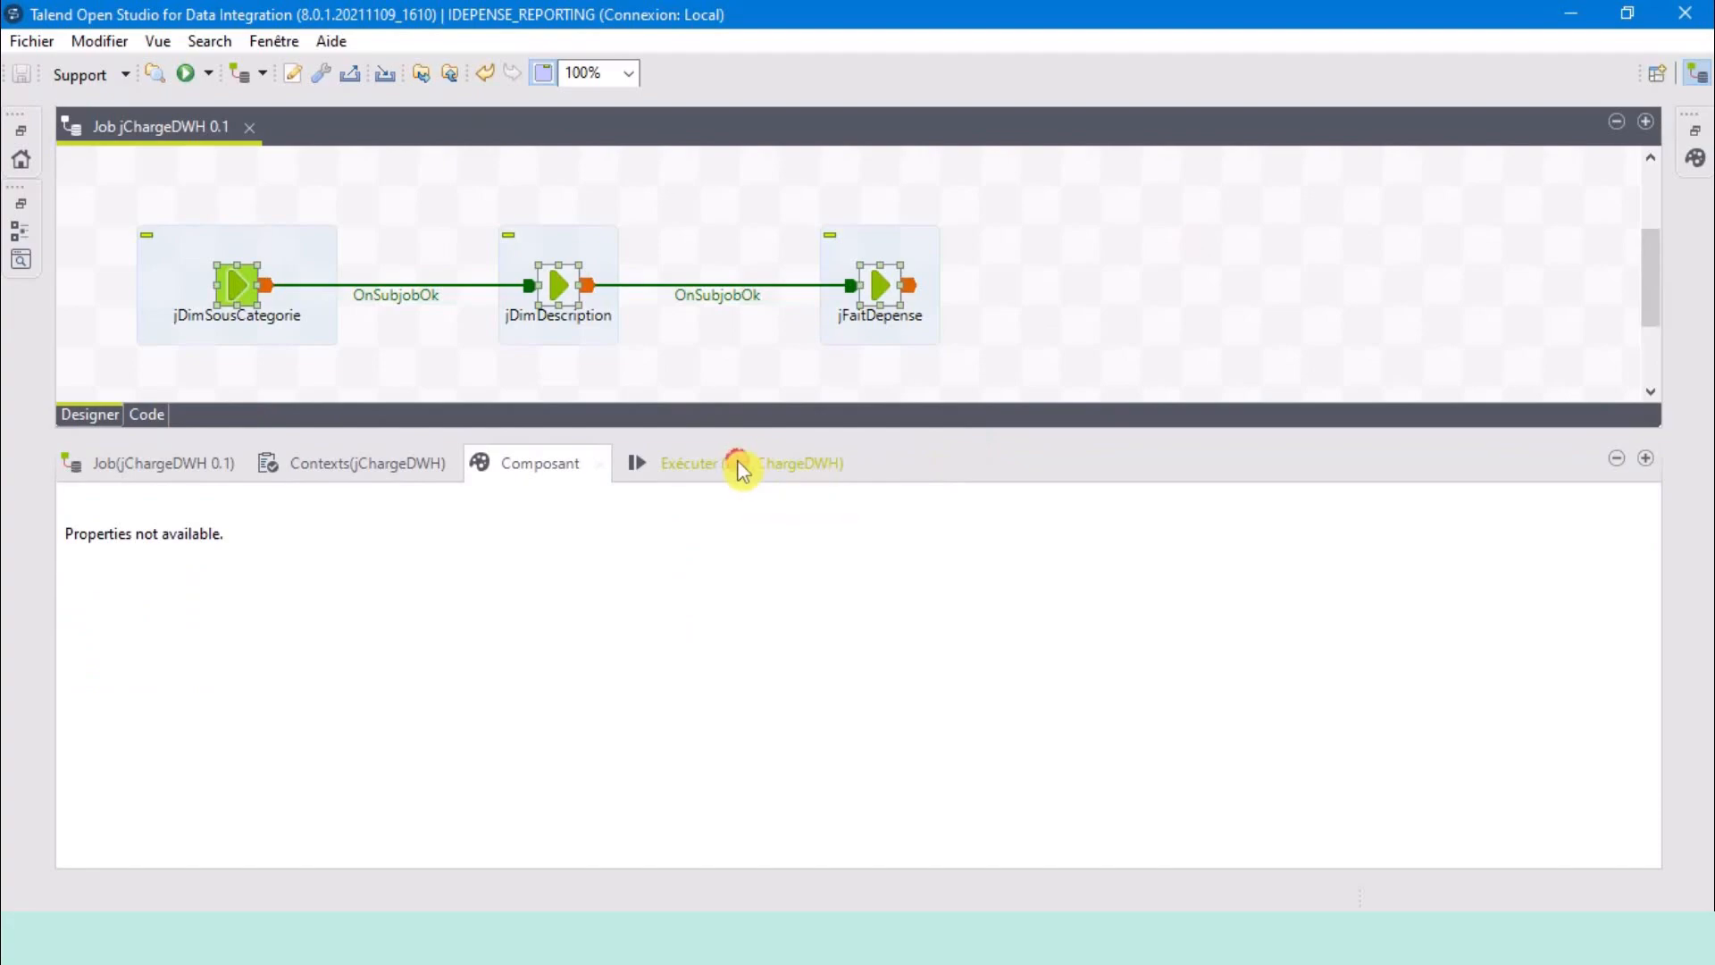
left_click(739, 464)
left_click(410, 577)
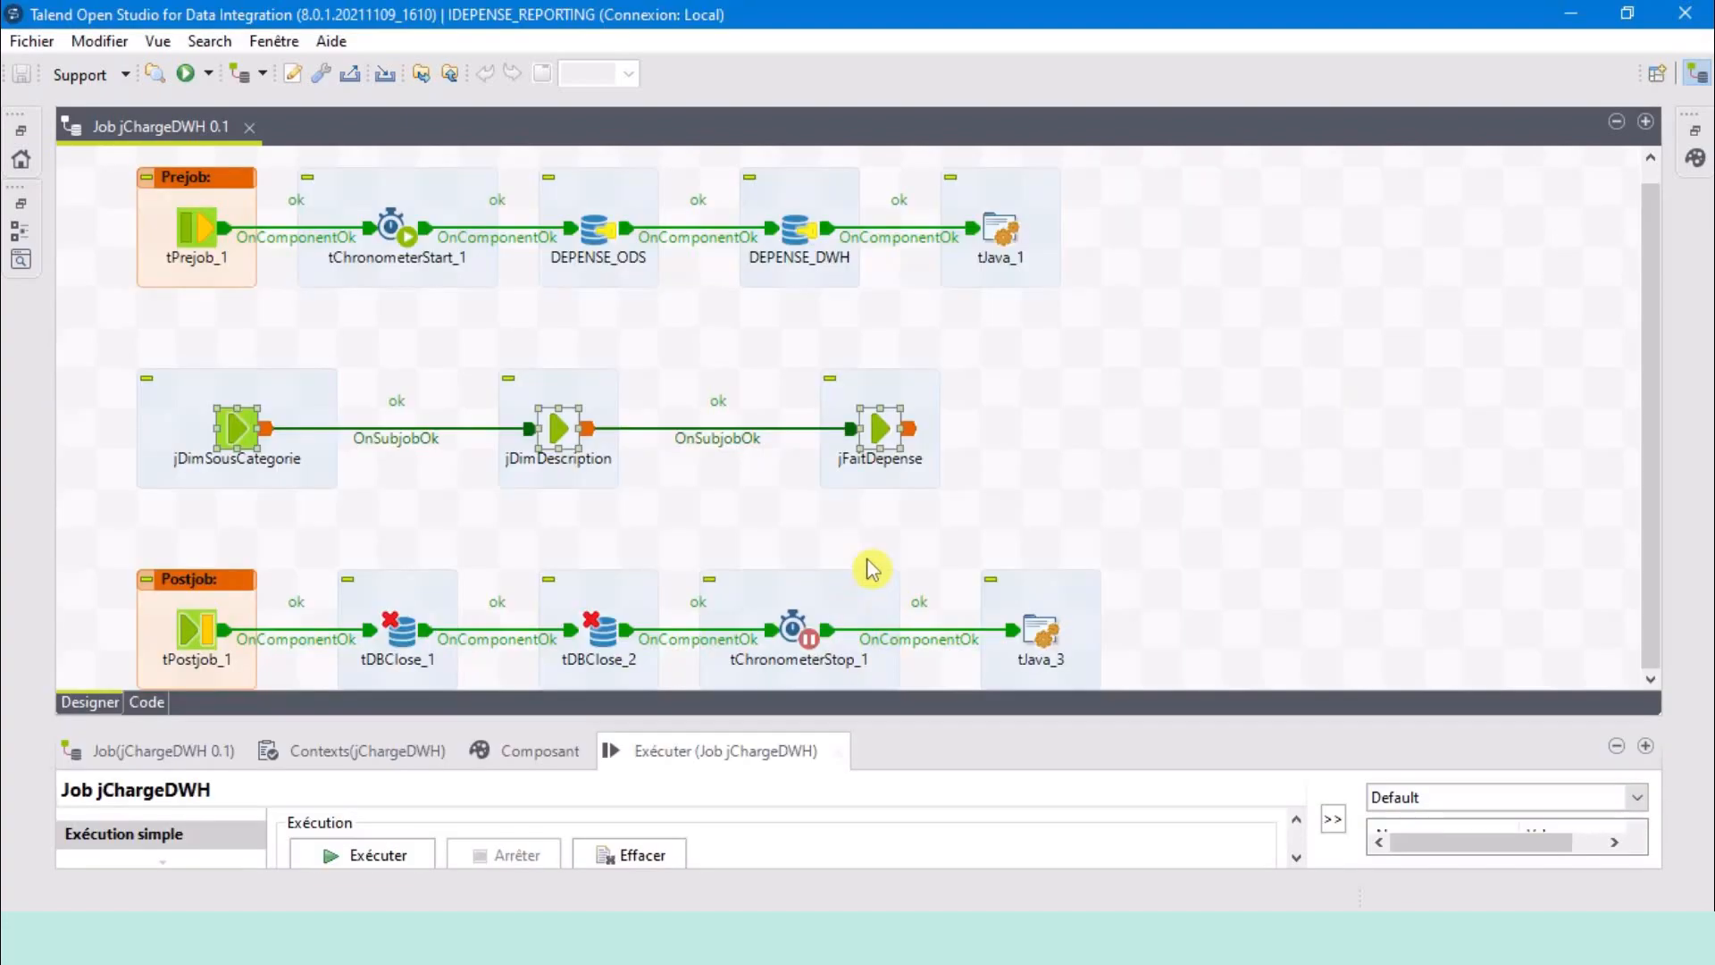
scroll(874, 534, "down", 1)
left_click(228, 454)
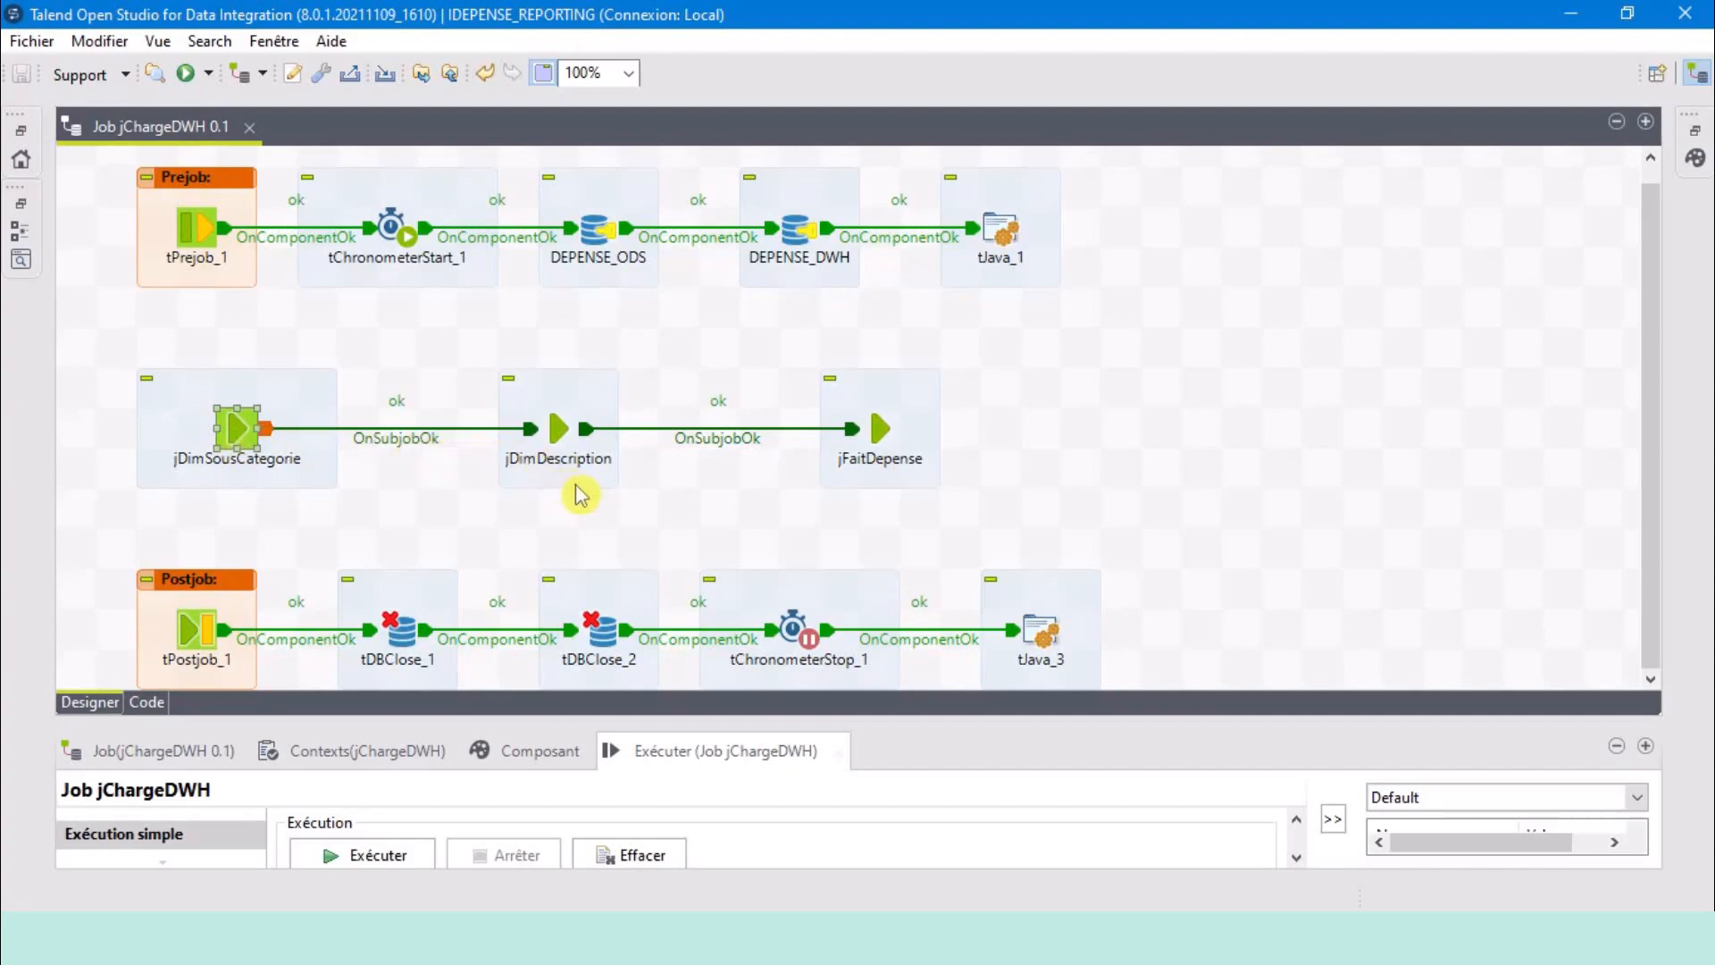
left_click_drag(618, 494, 124, 366)
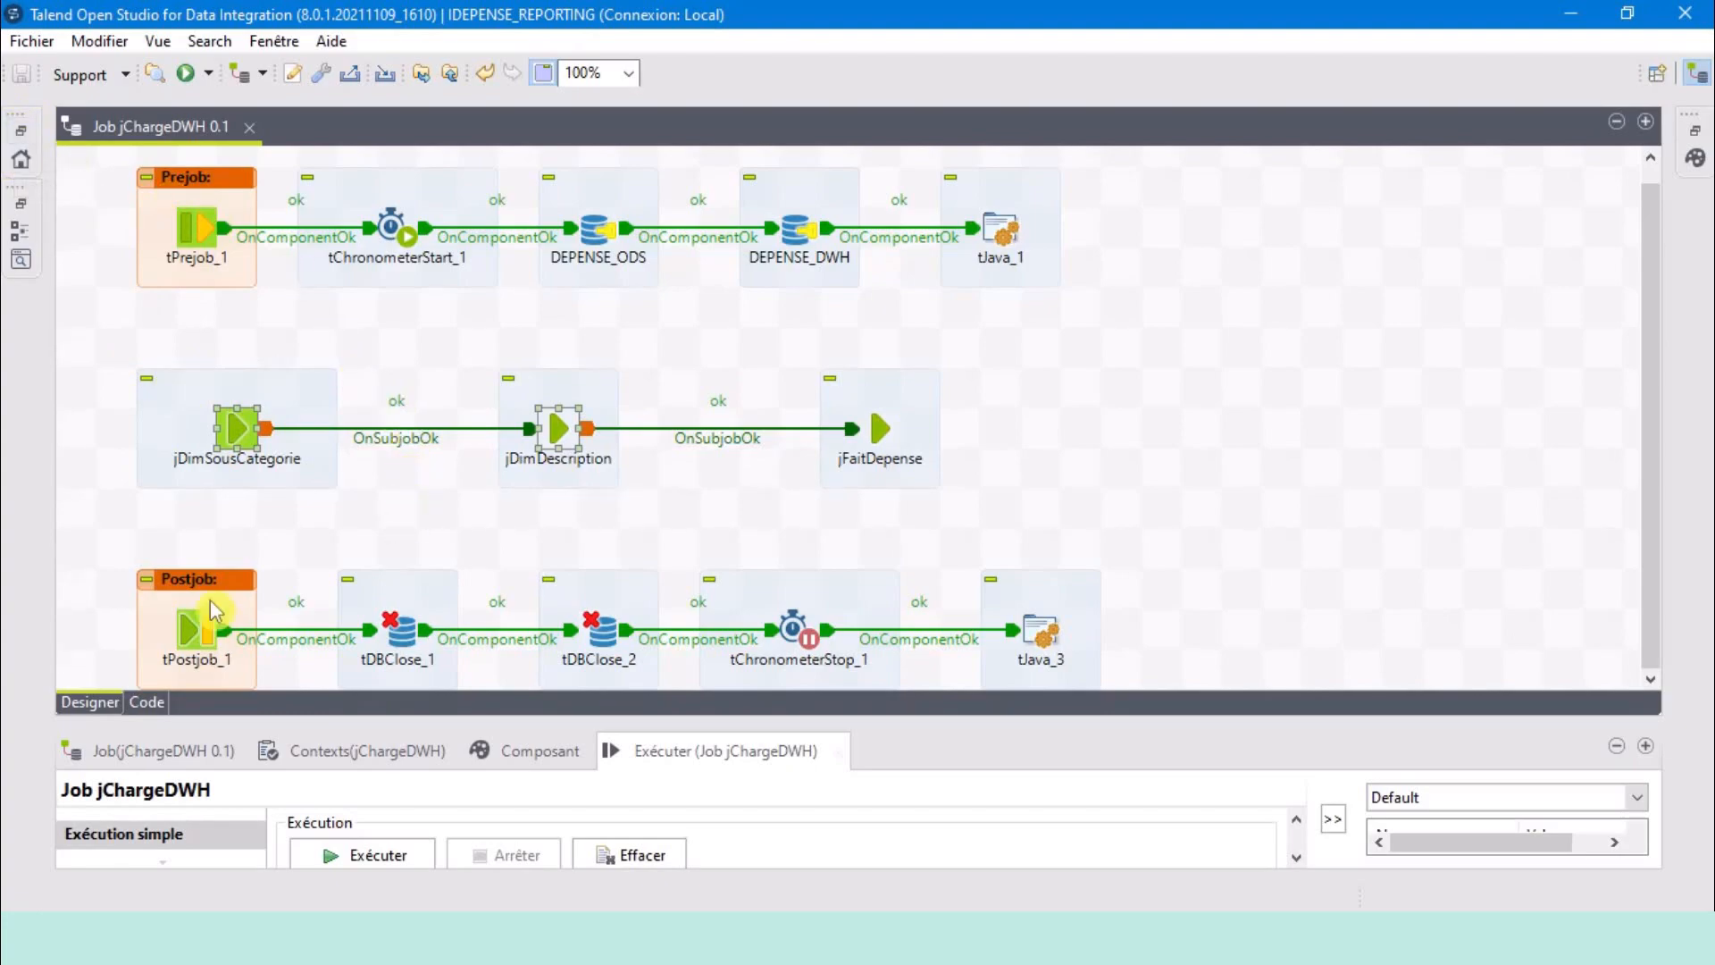
left_click_drag(1091, 510, 682, 295)
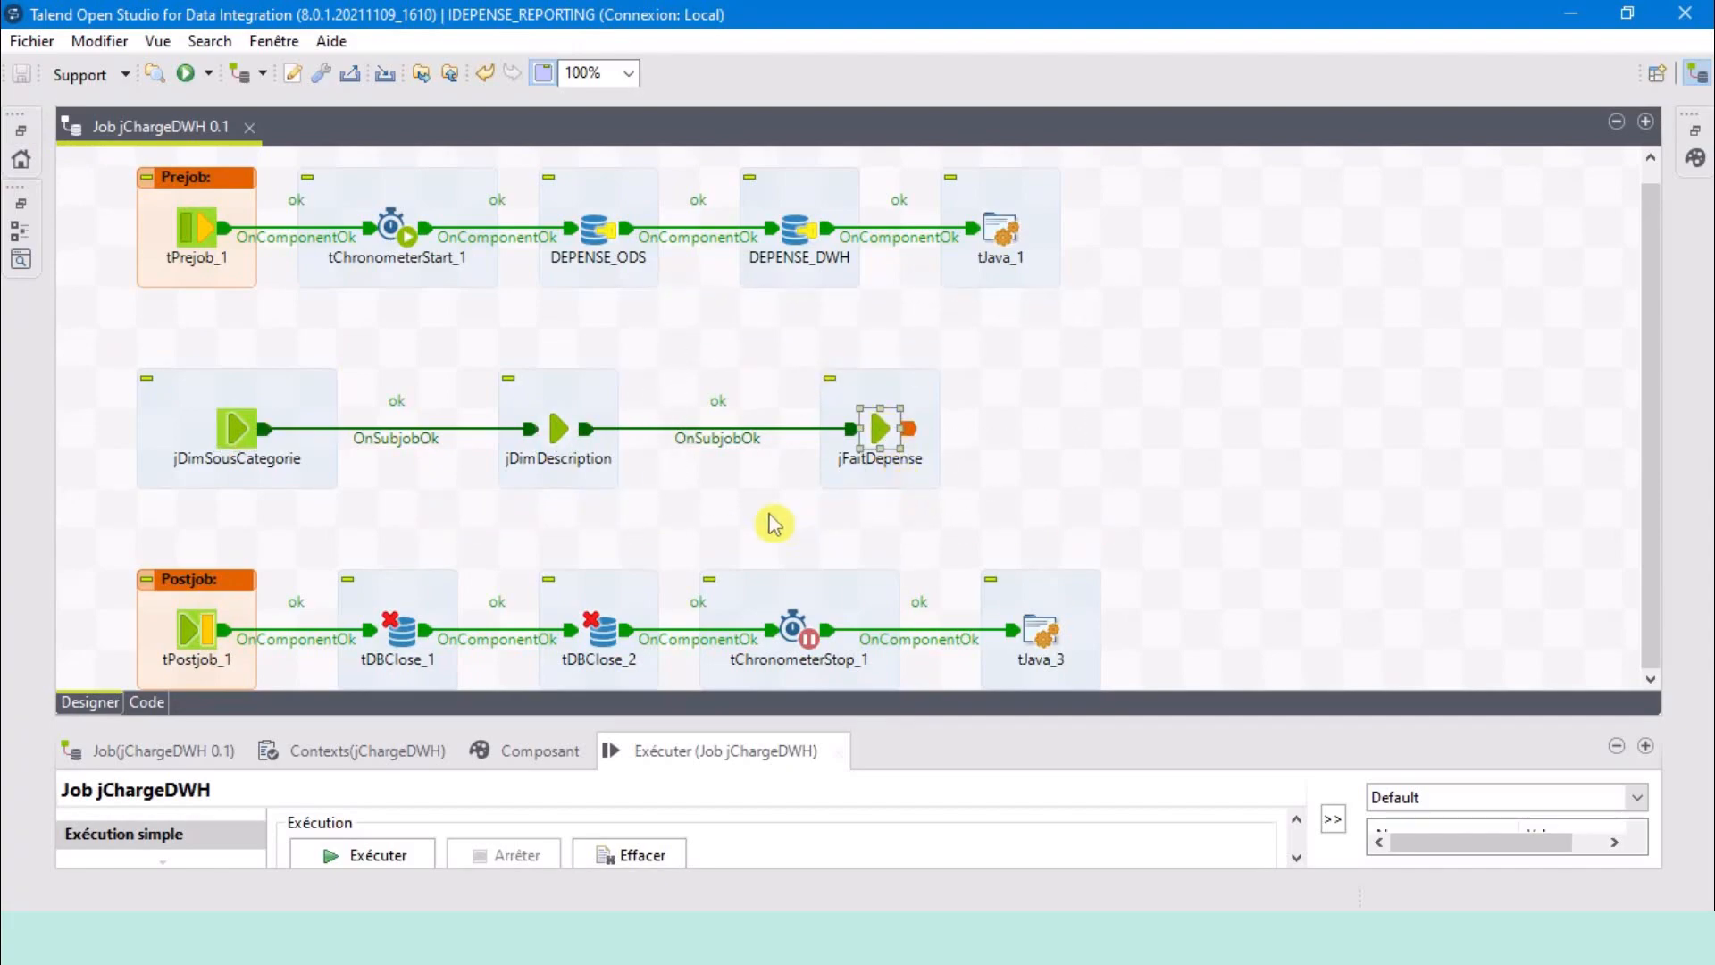
left_click_drag(726, 514, 125, 342)
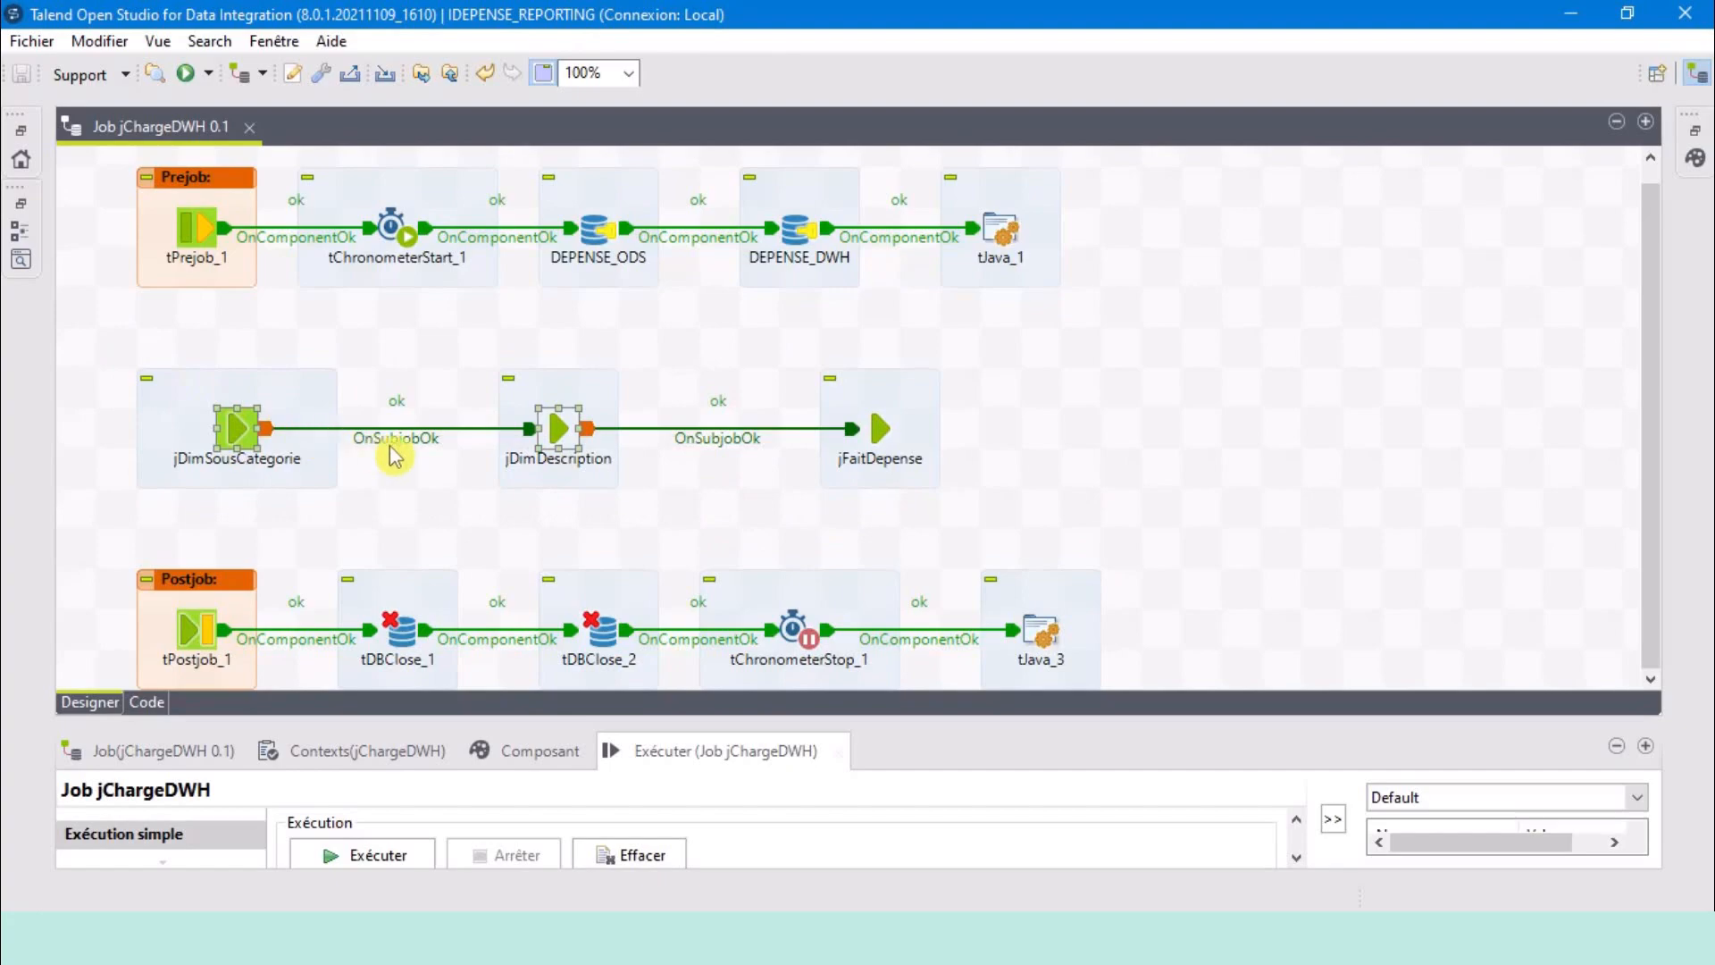
left_click(608, 546)
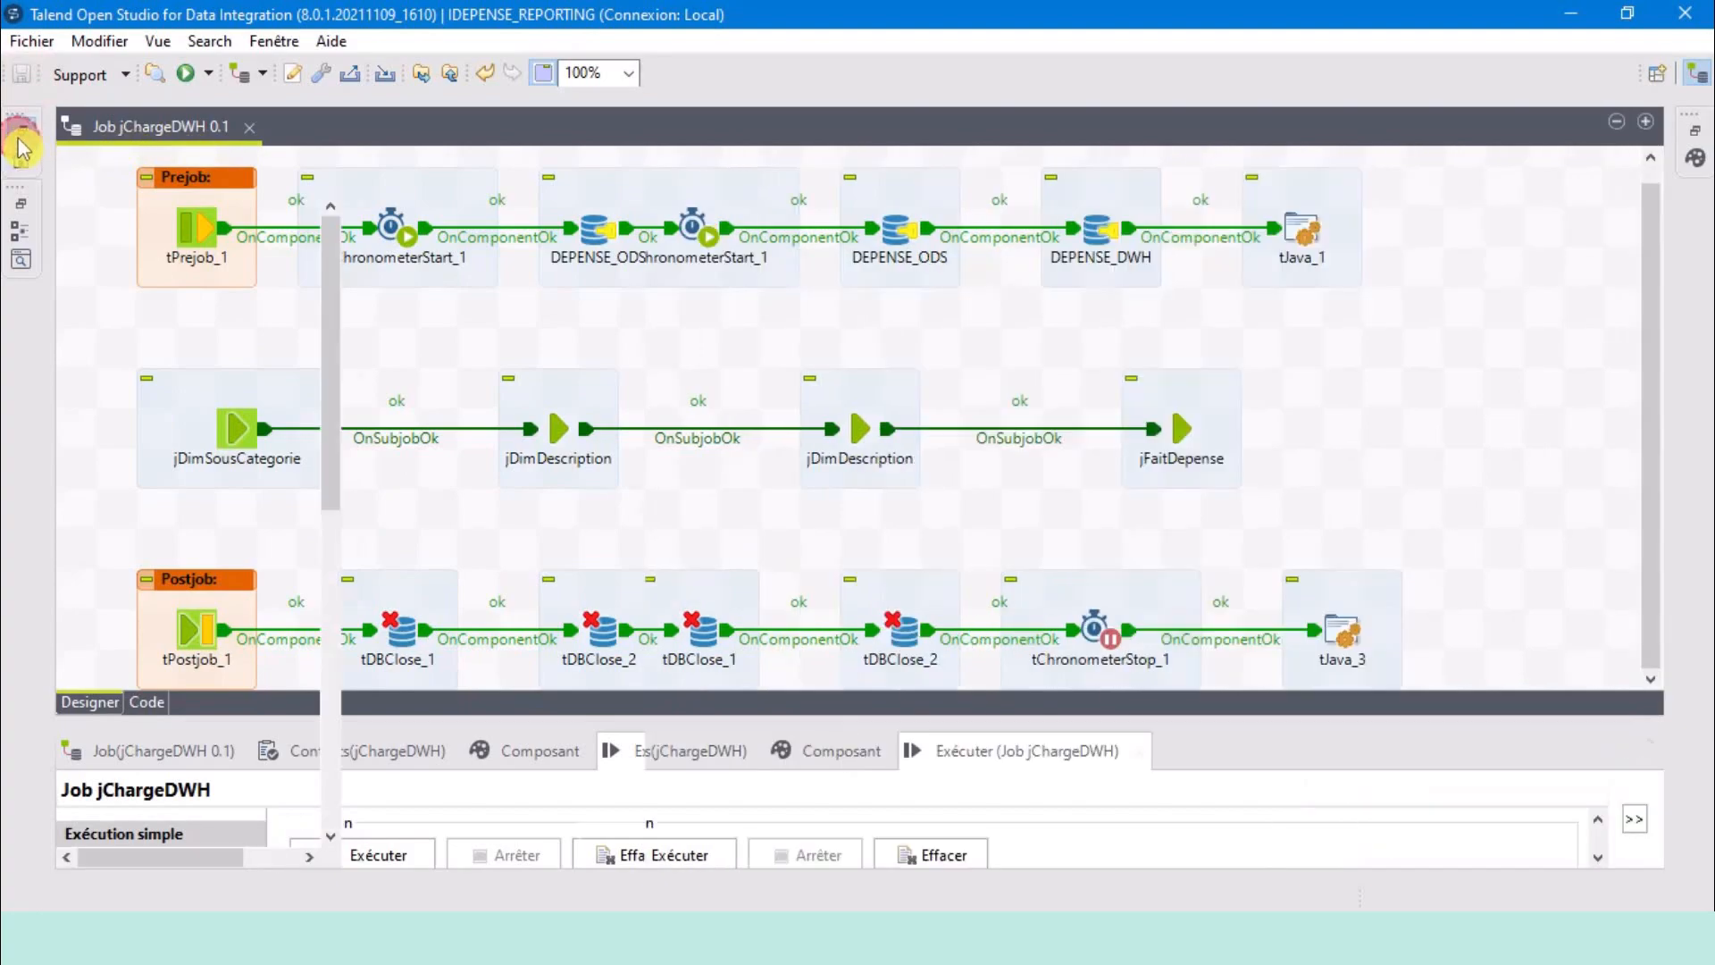
Review the Orchestration jobs jChargeDWH, jChargeODS and jExtractData in the repository, including the build option for jChargeDWH.
left_click(215, 410)
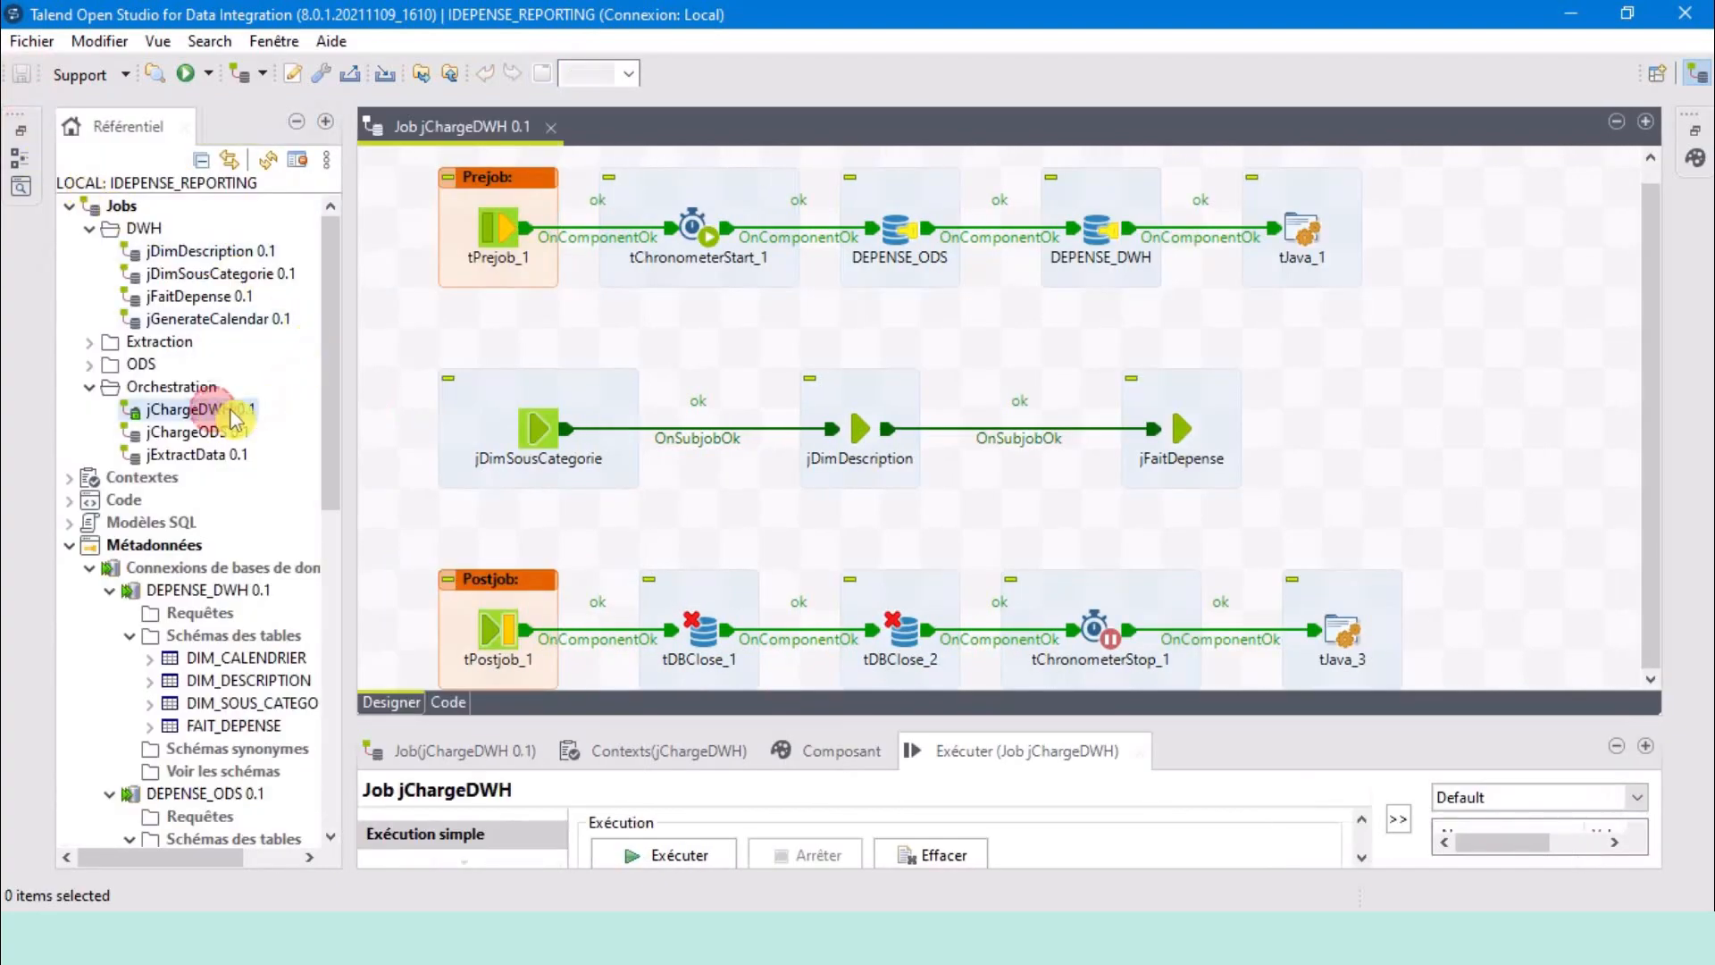
right_click(221, 409)
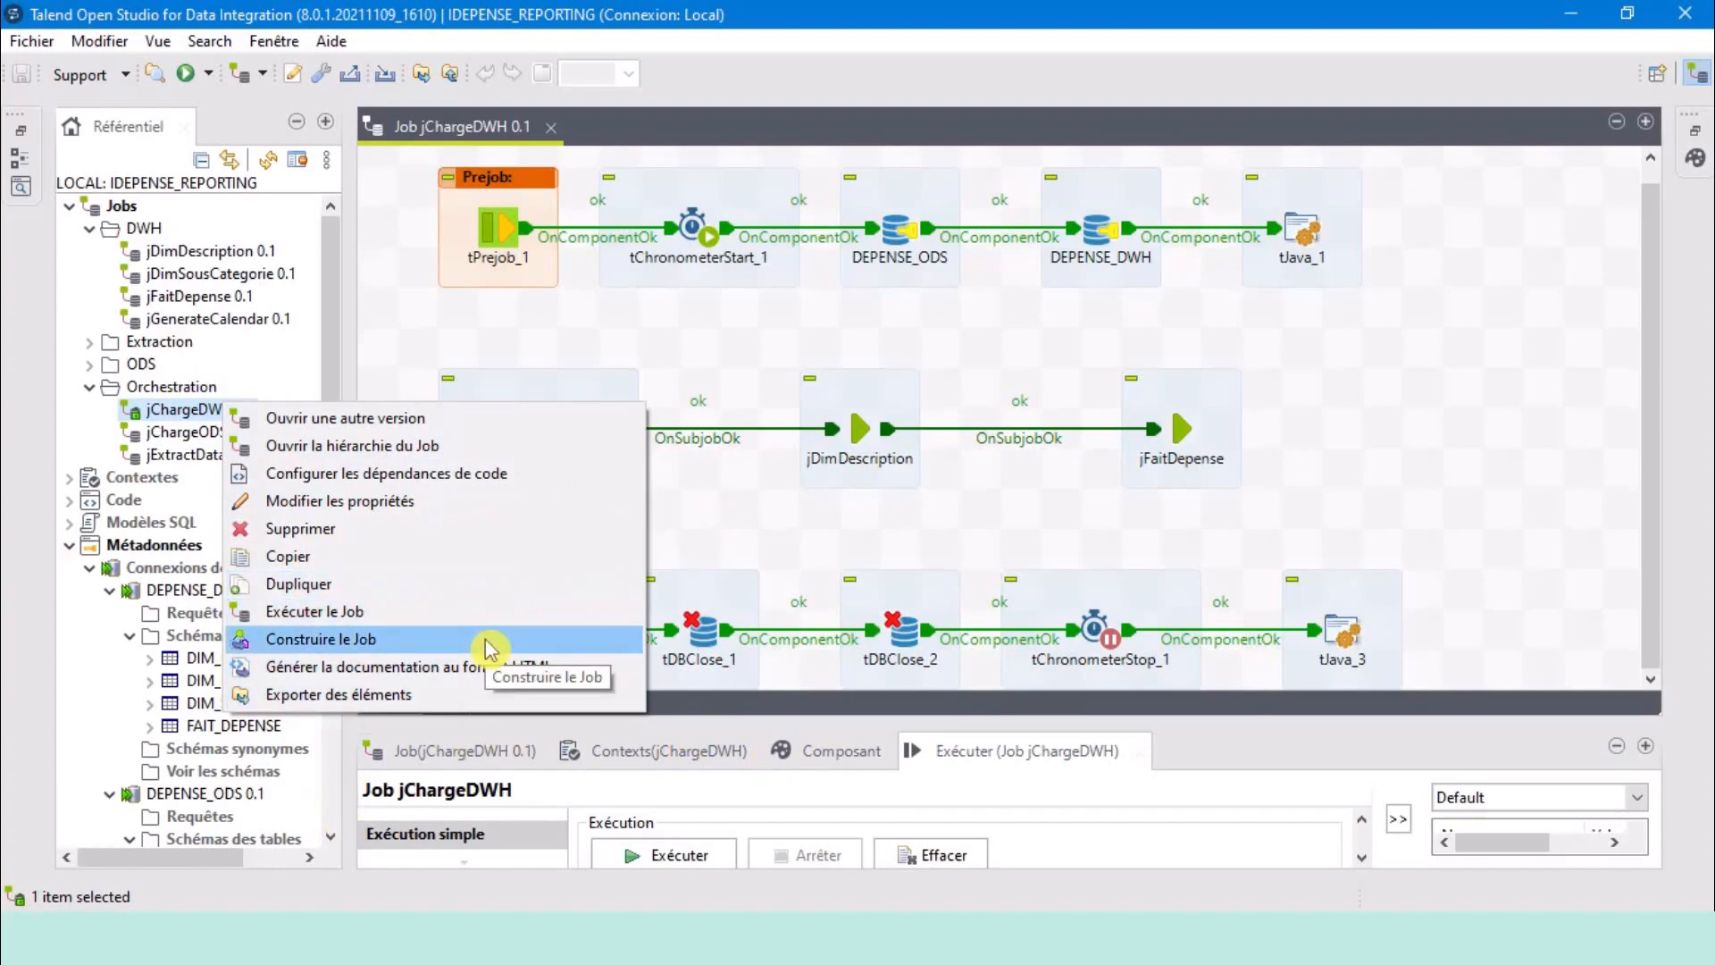
left_click(448, 344)
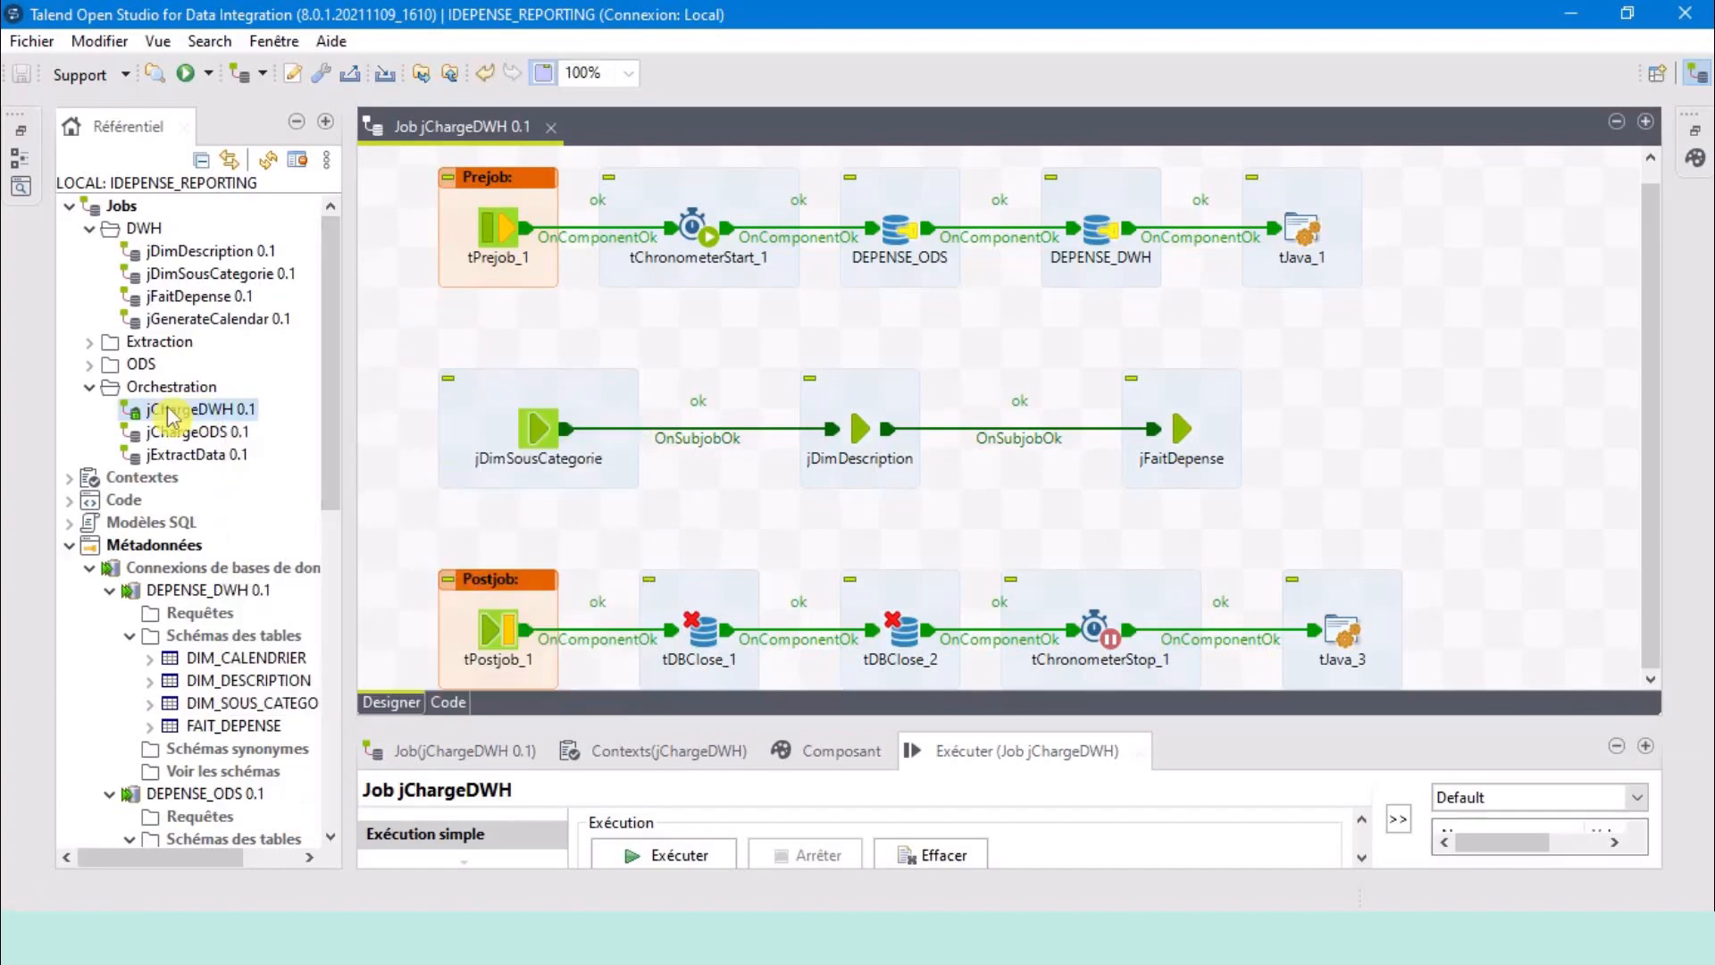
left_click(145, 387)
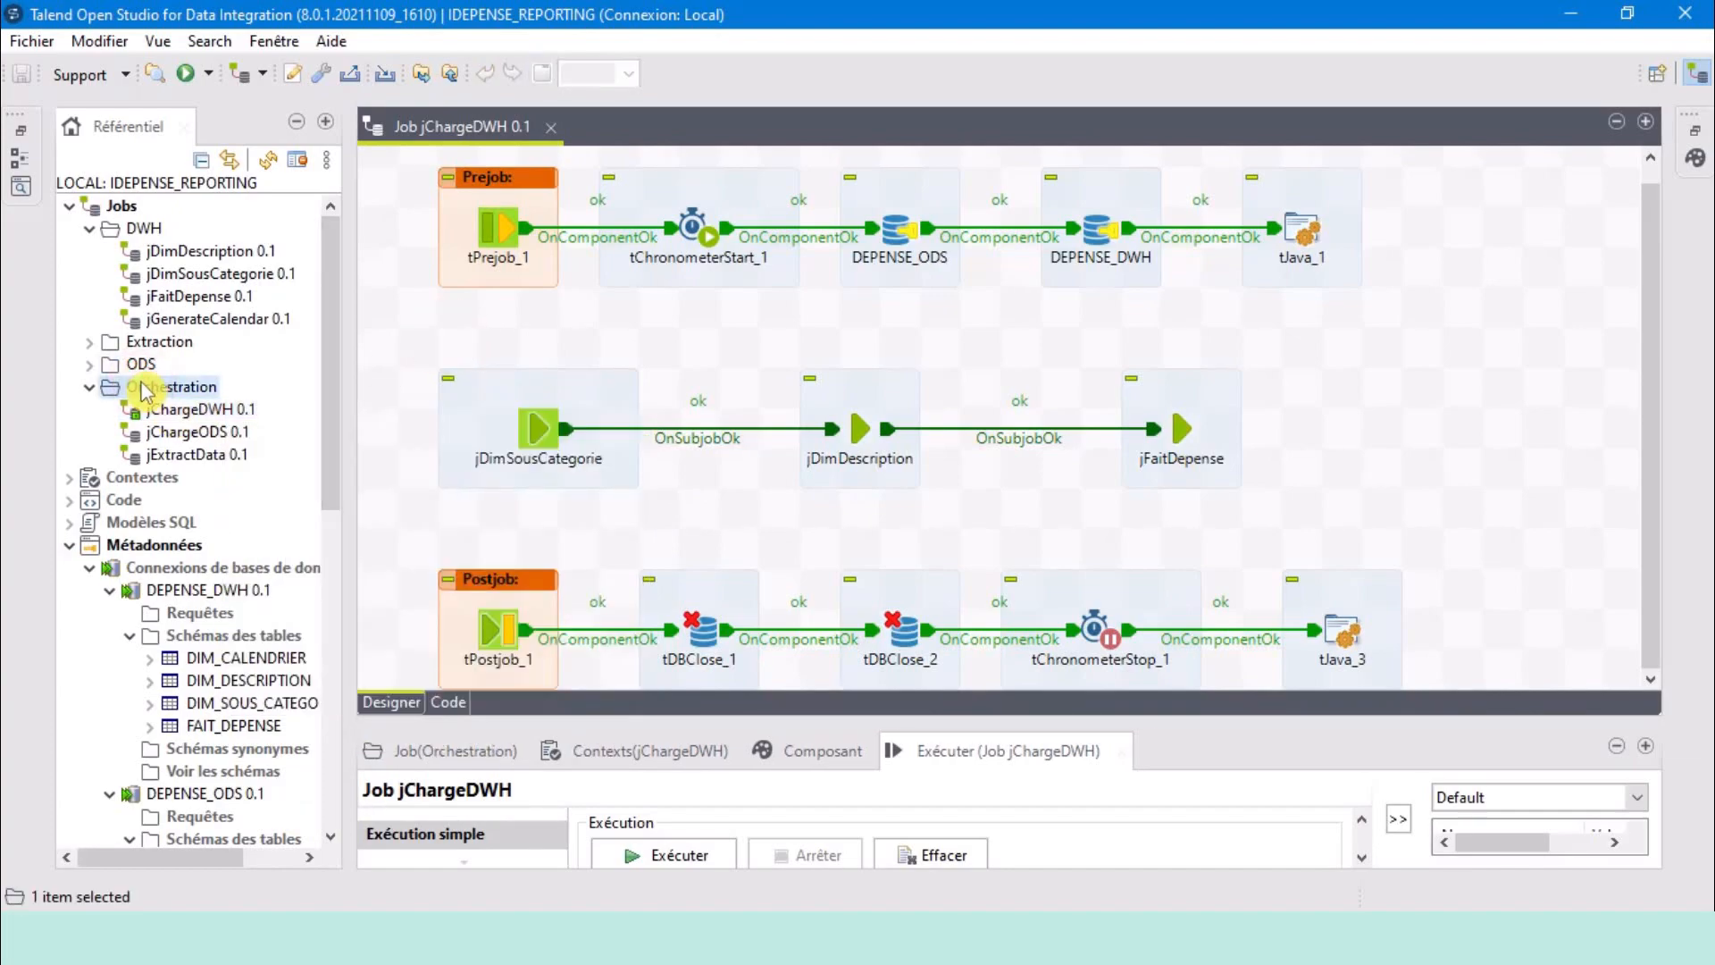
left_click(216, 431)
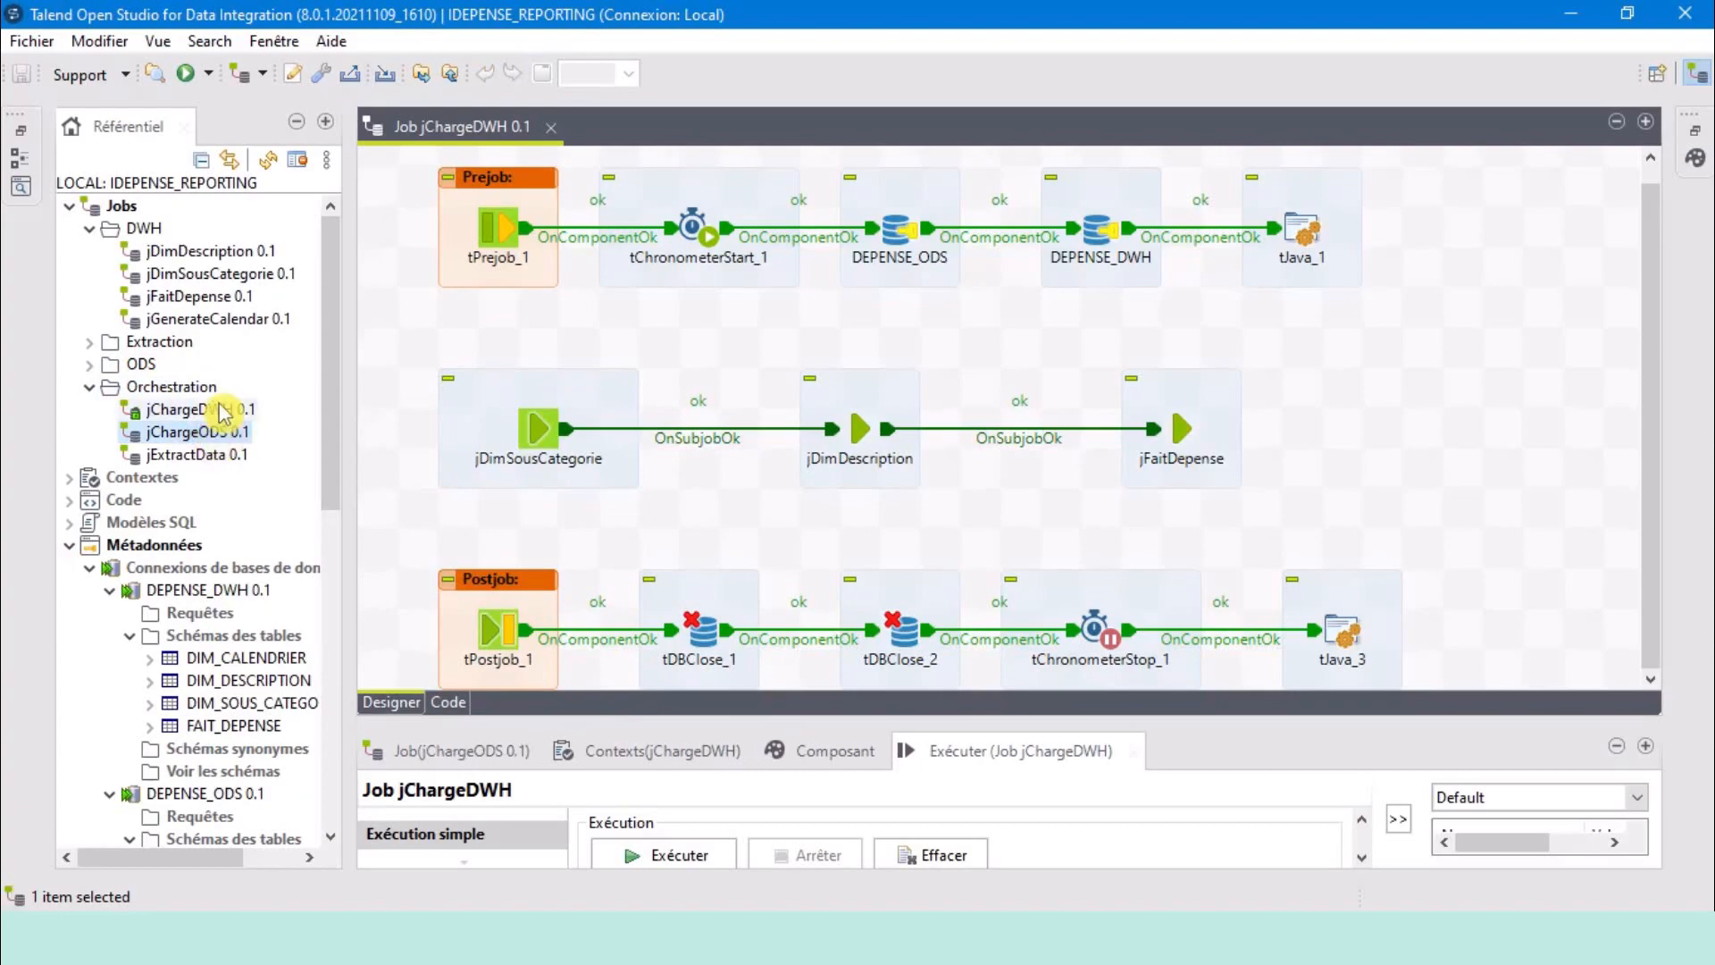
left_click(217, 413)
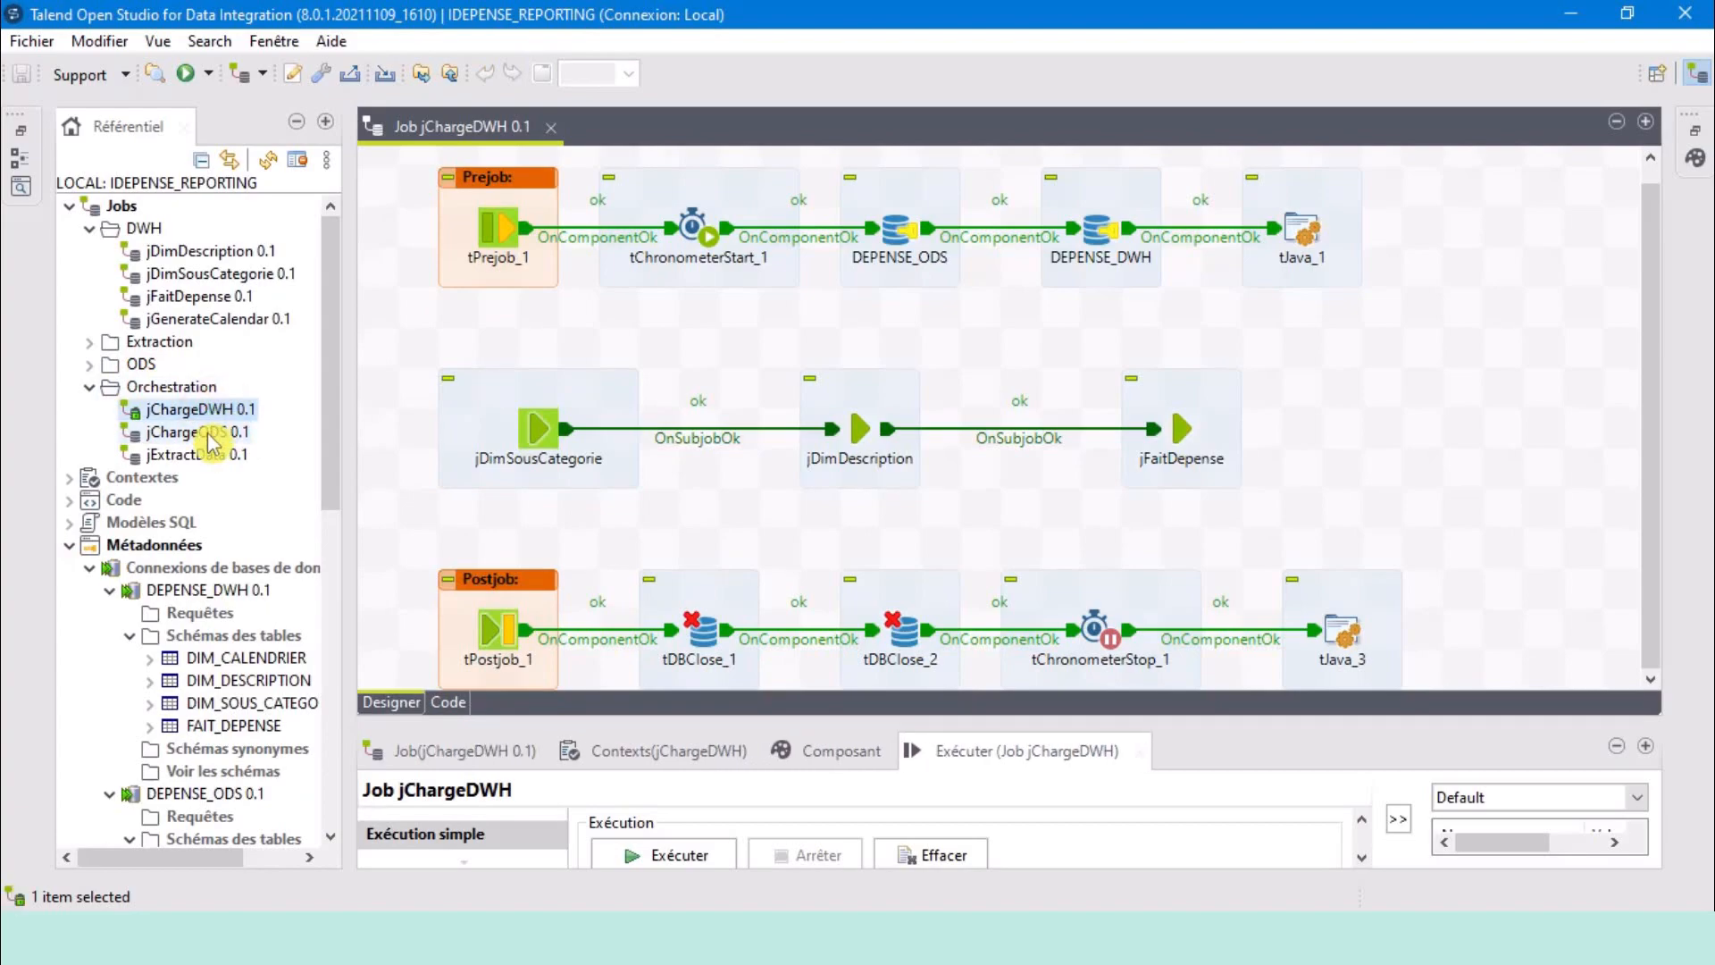
left_click(212, 436)
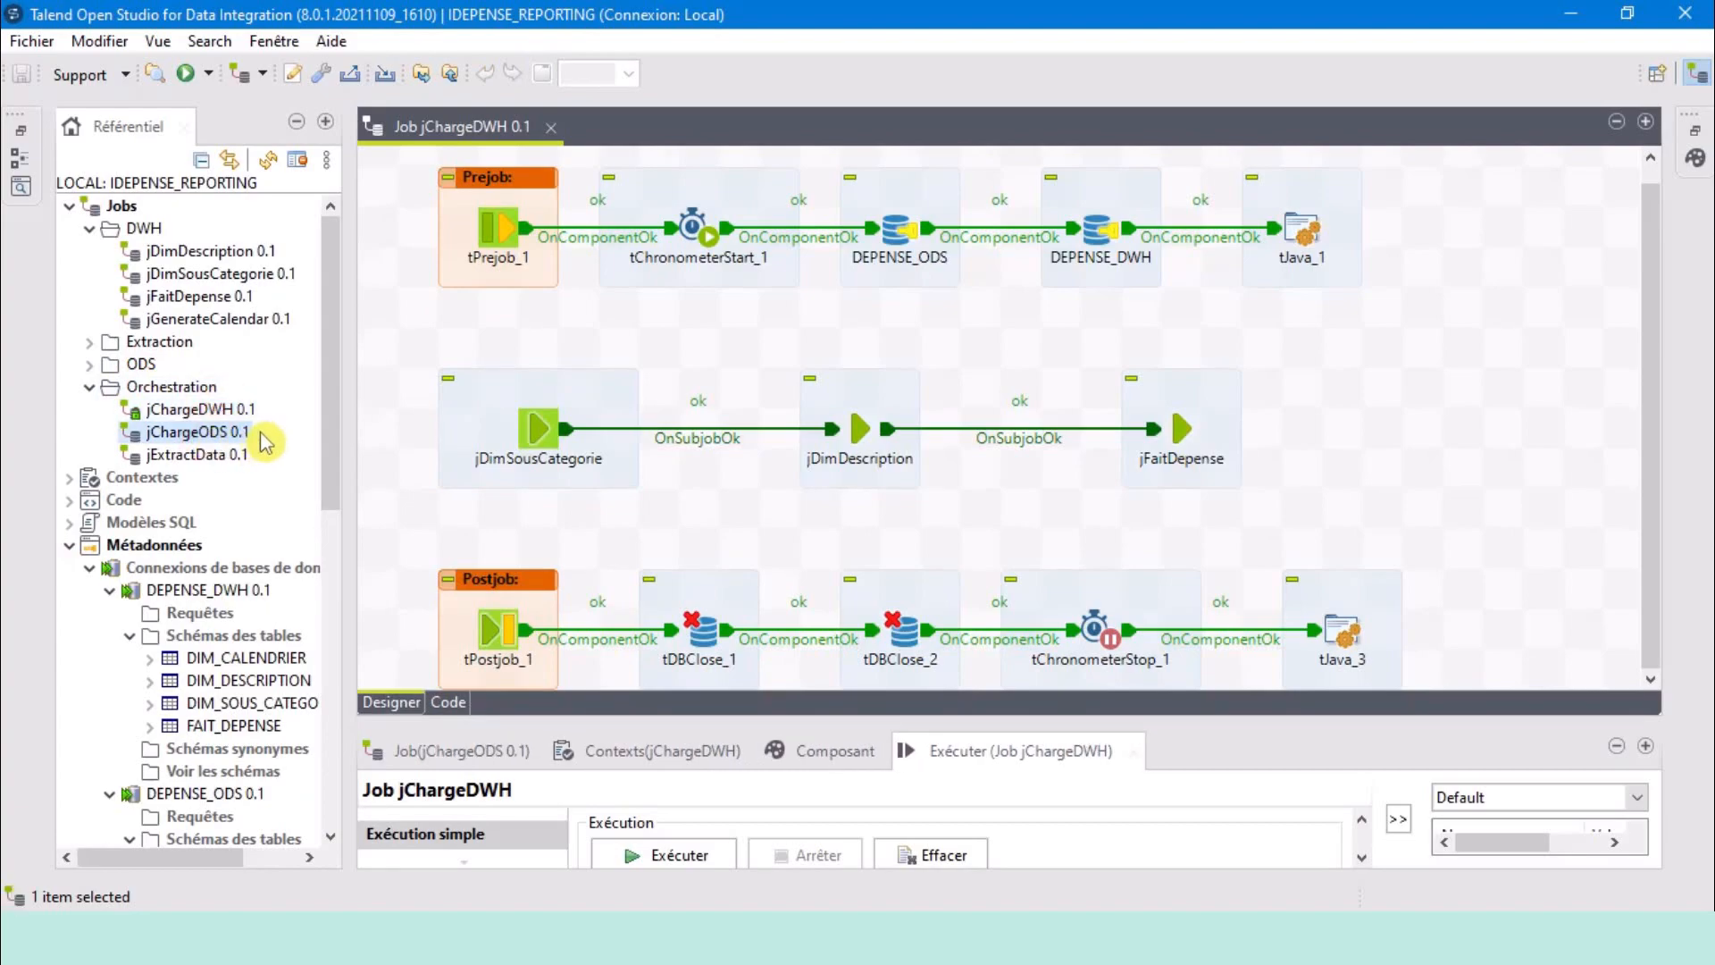
left_click(217, 410)
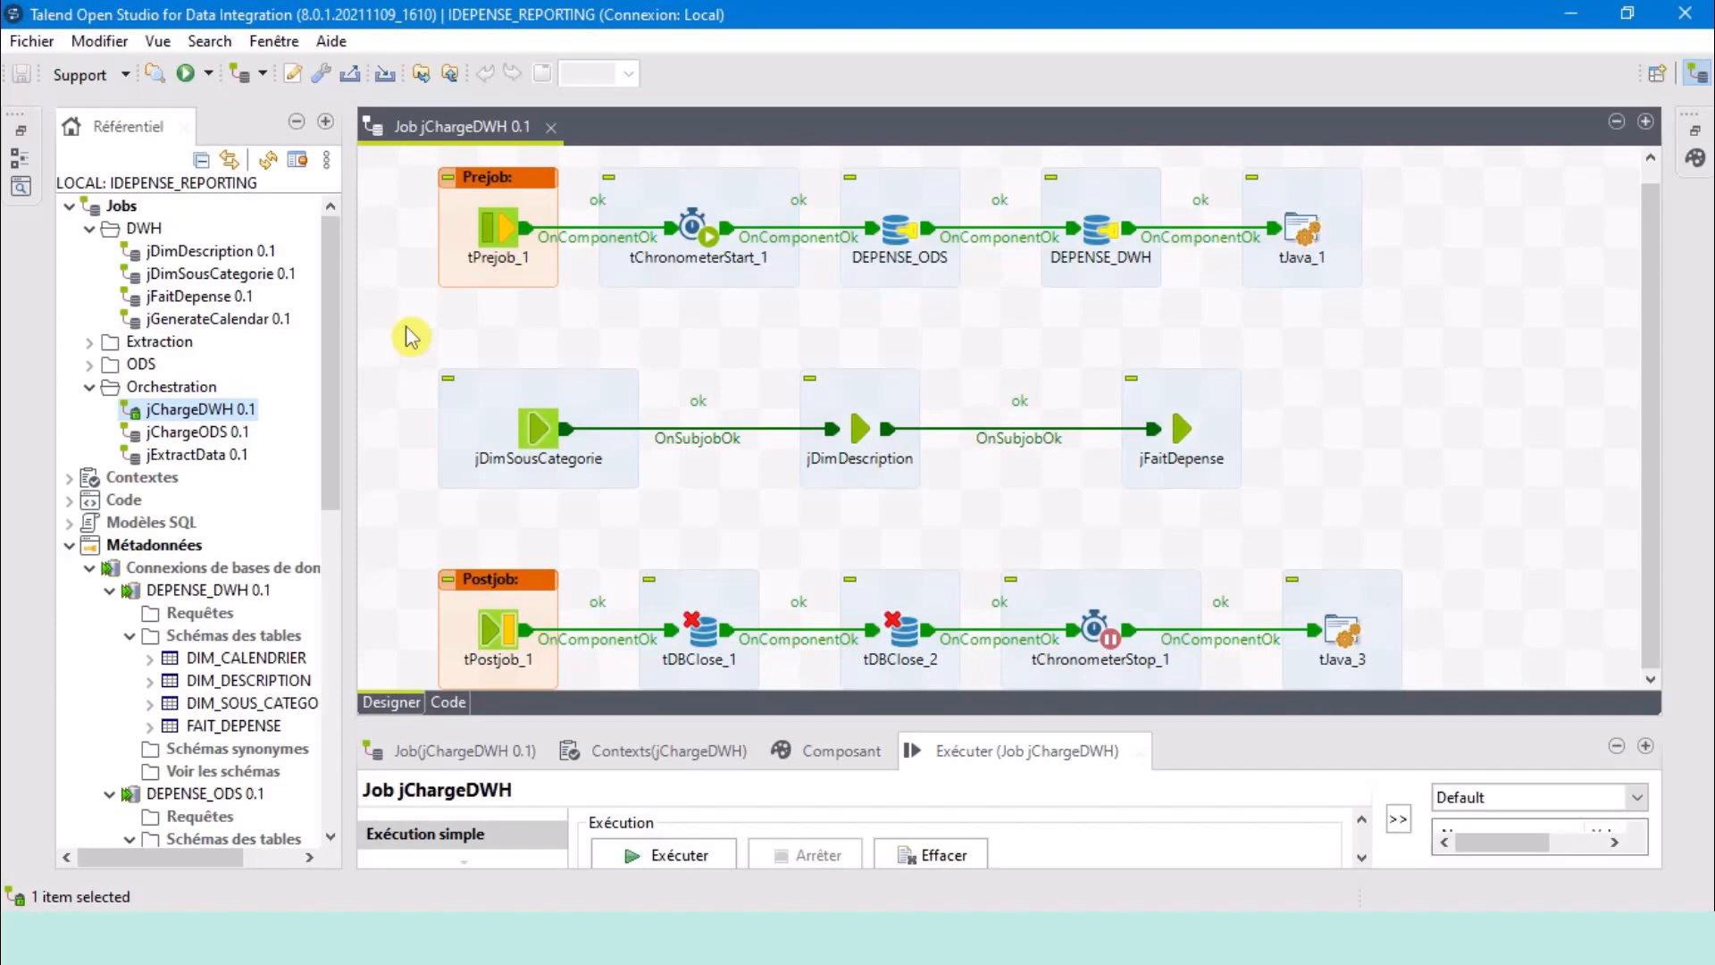
left_click(205, 456)
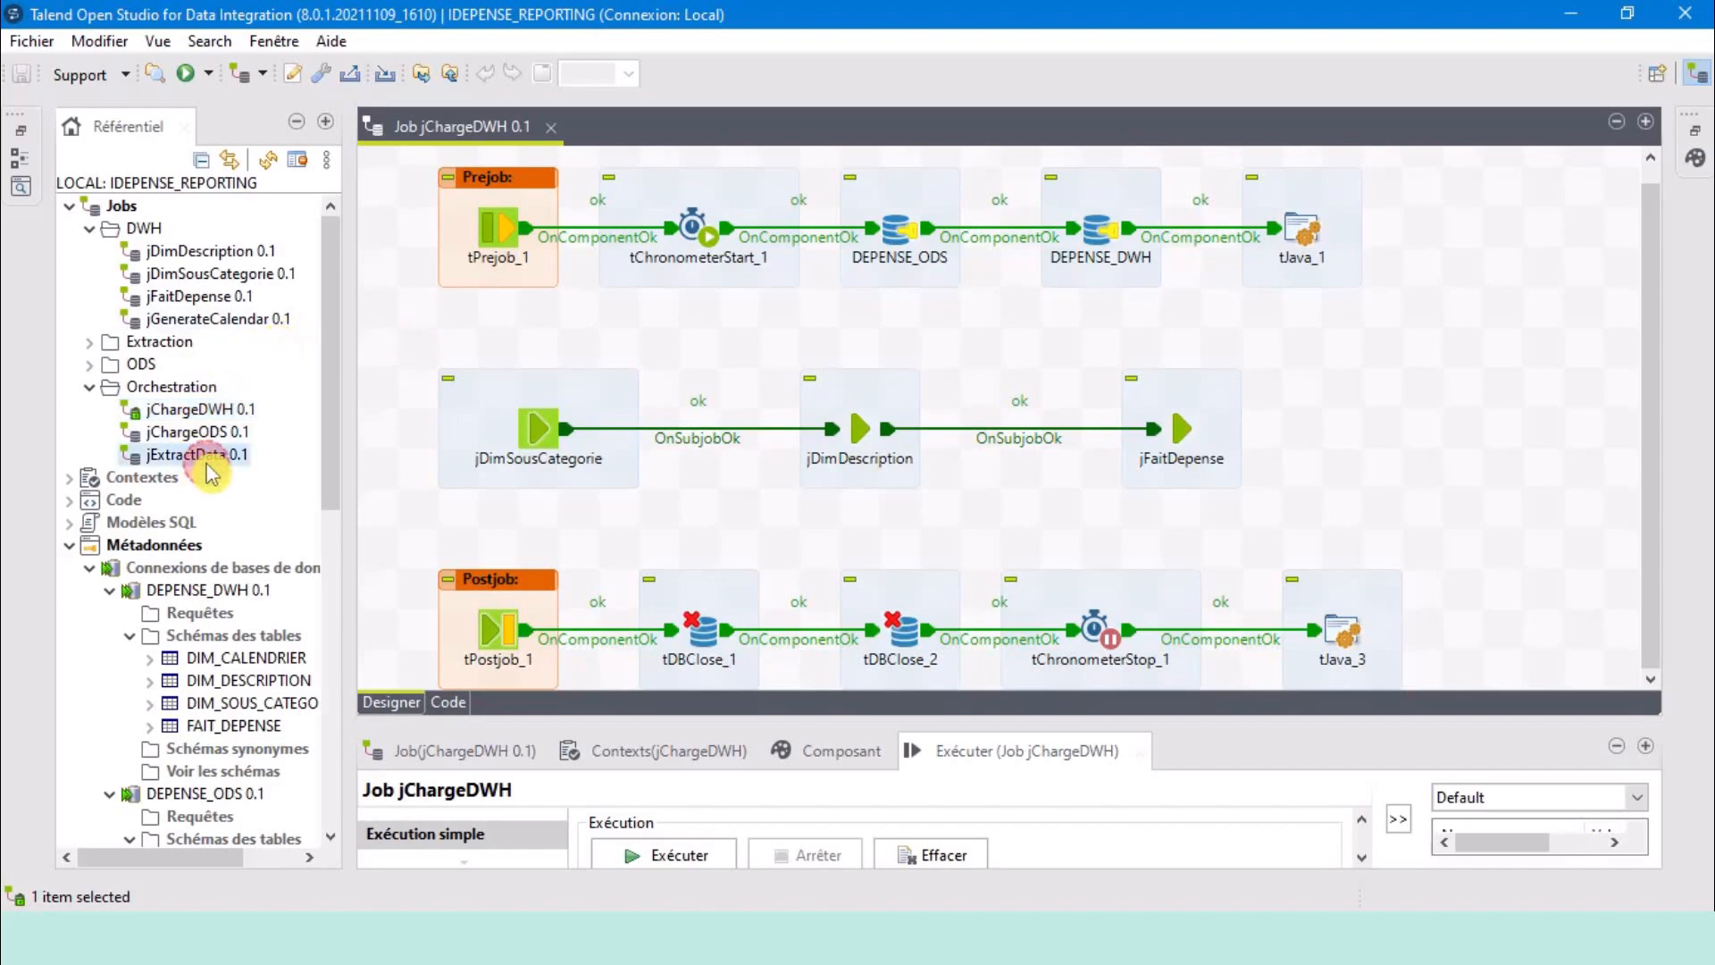
left_click(227, 436)
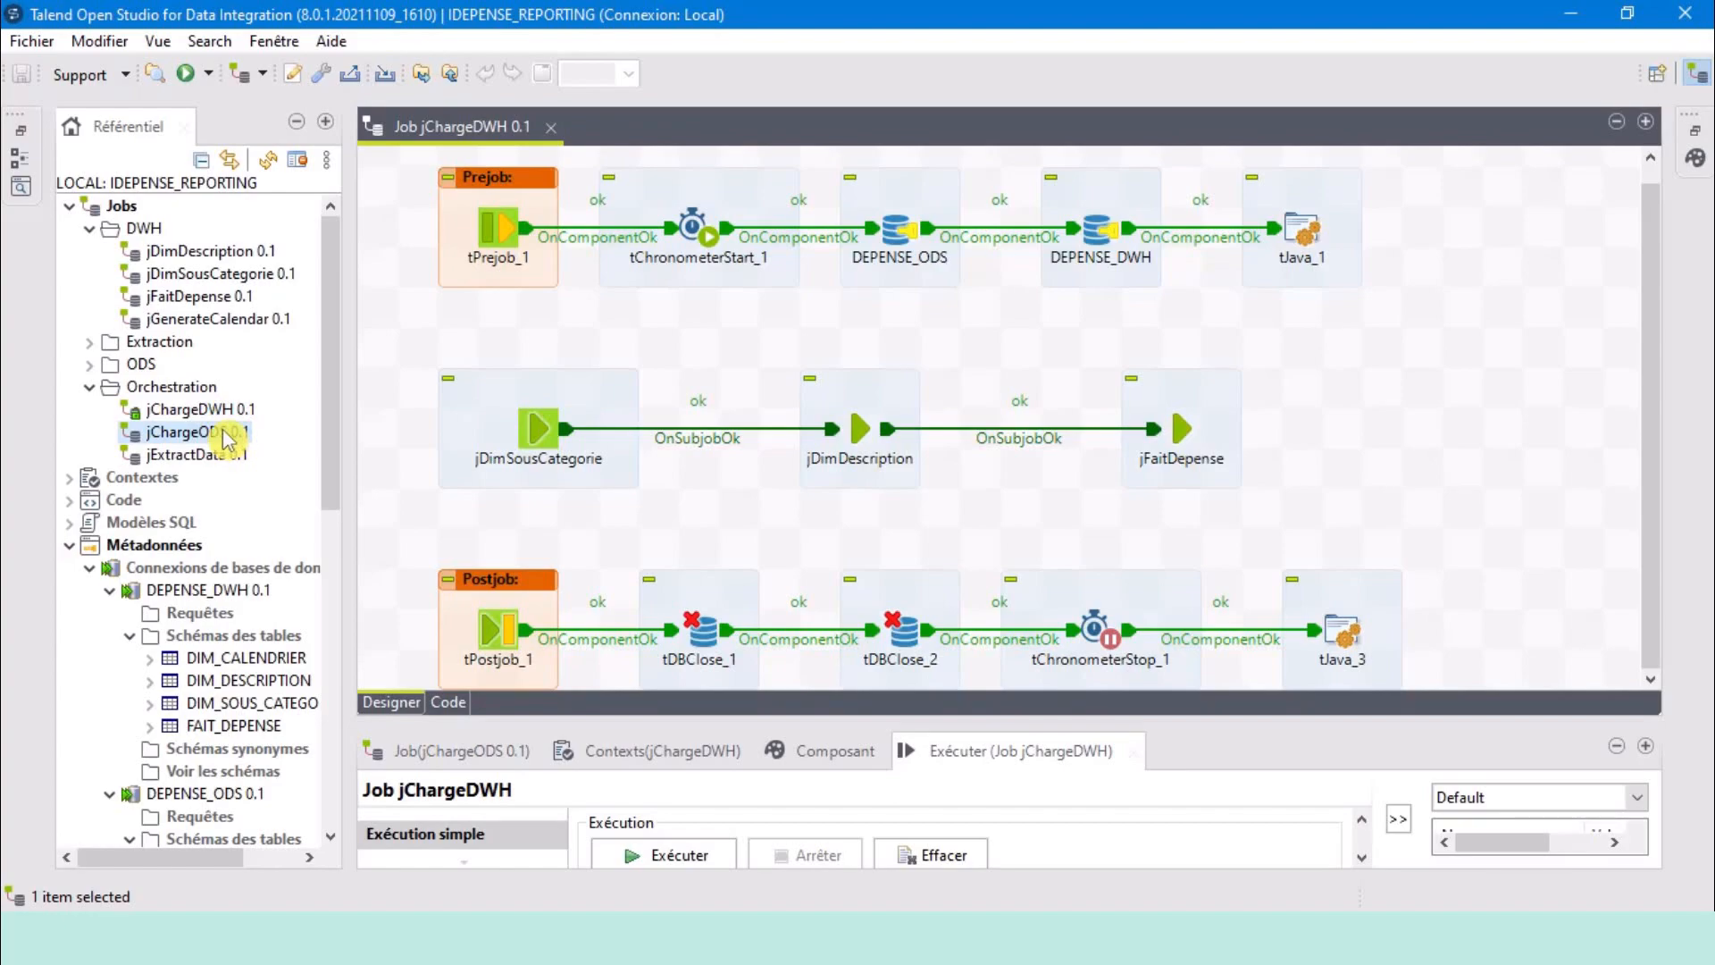
left_click(125, 386)
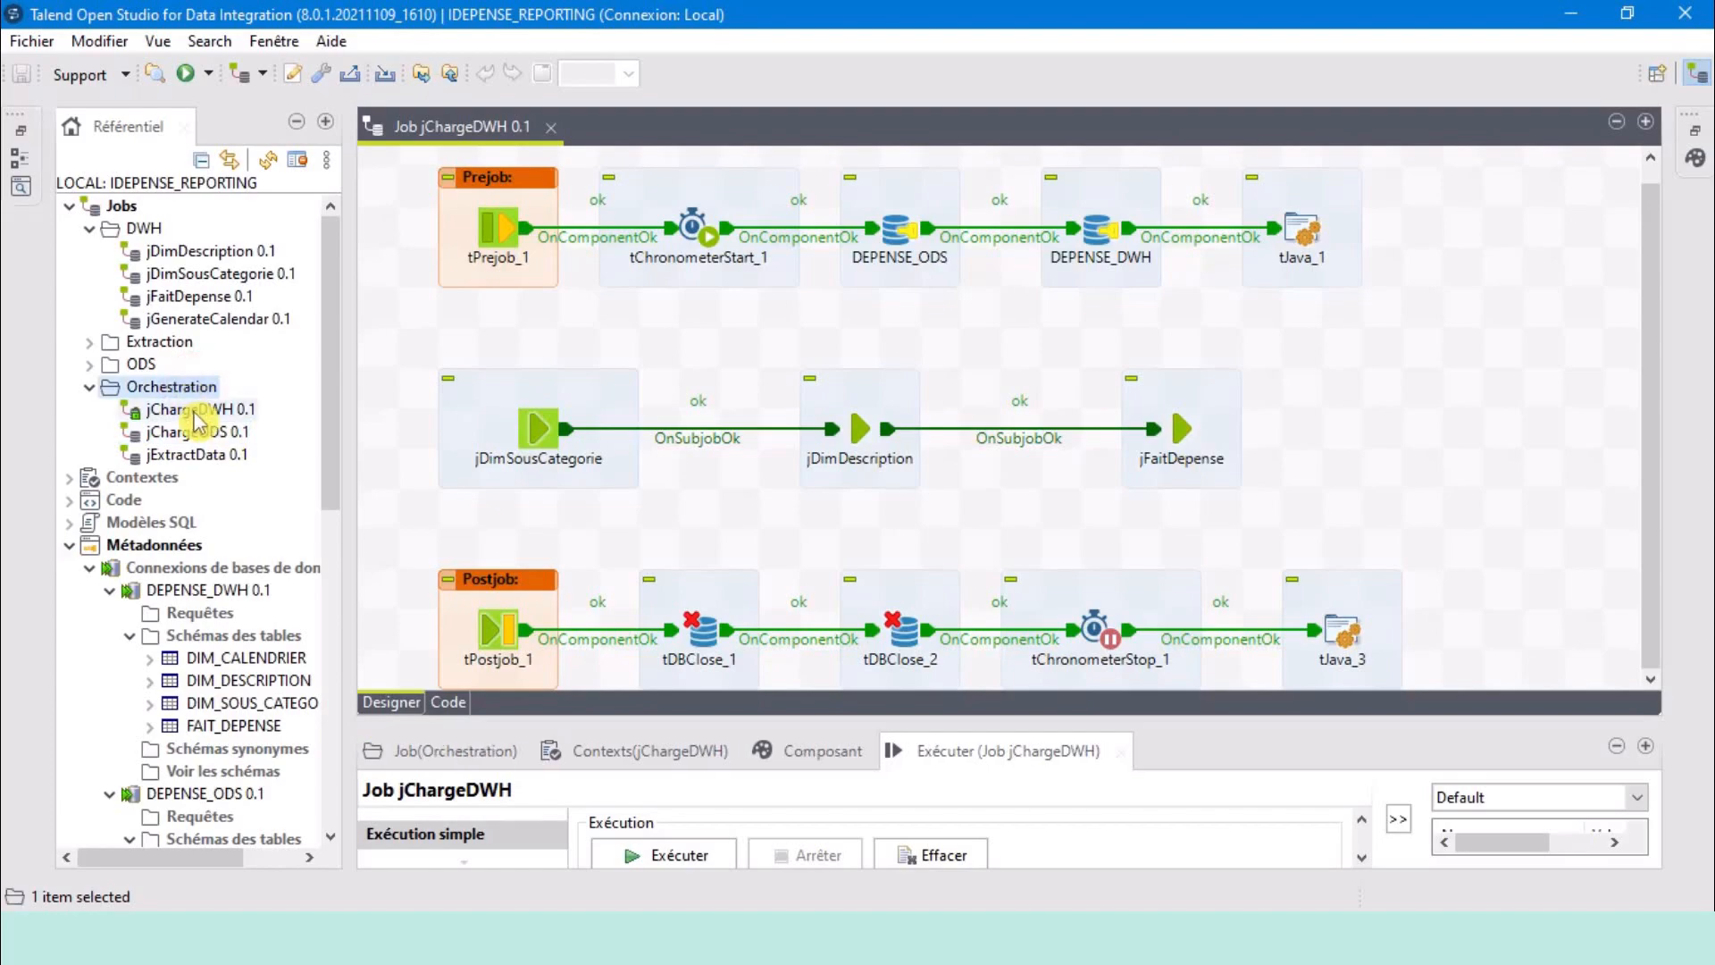
left_click(204, 411)
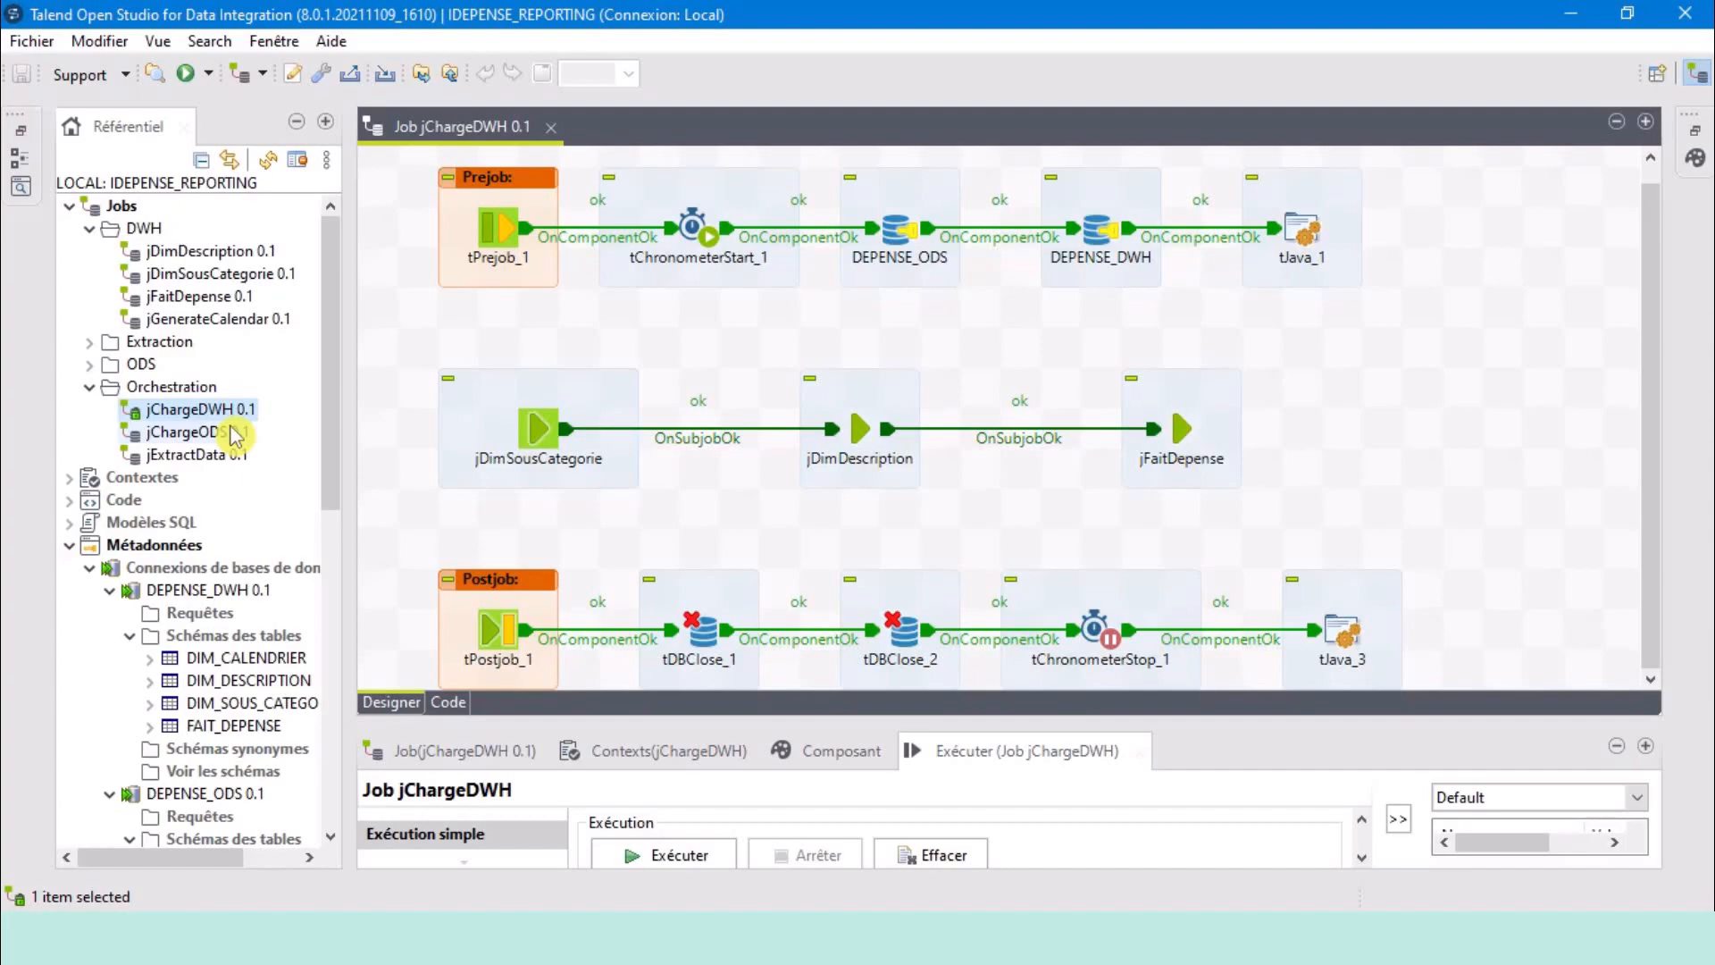
left_click(297, 132)
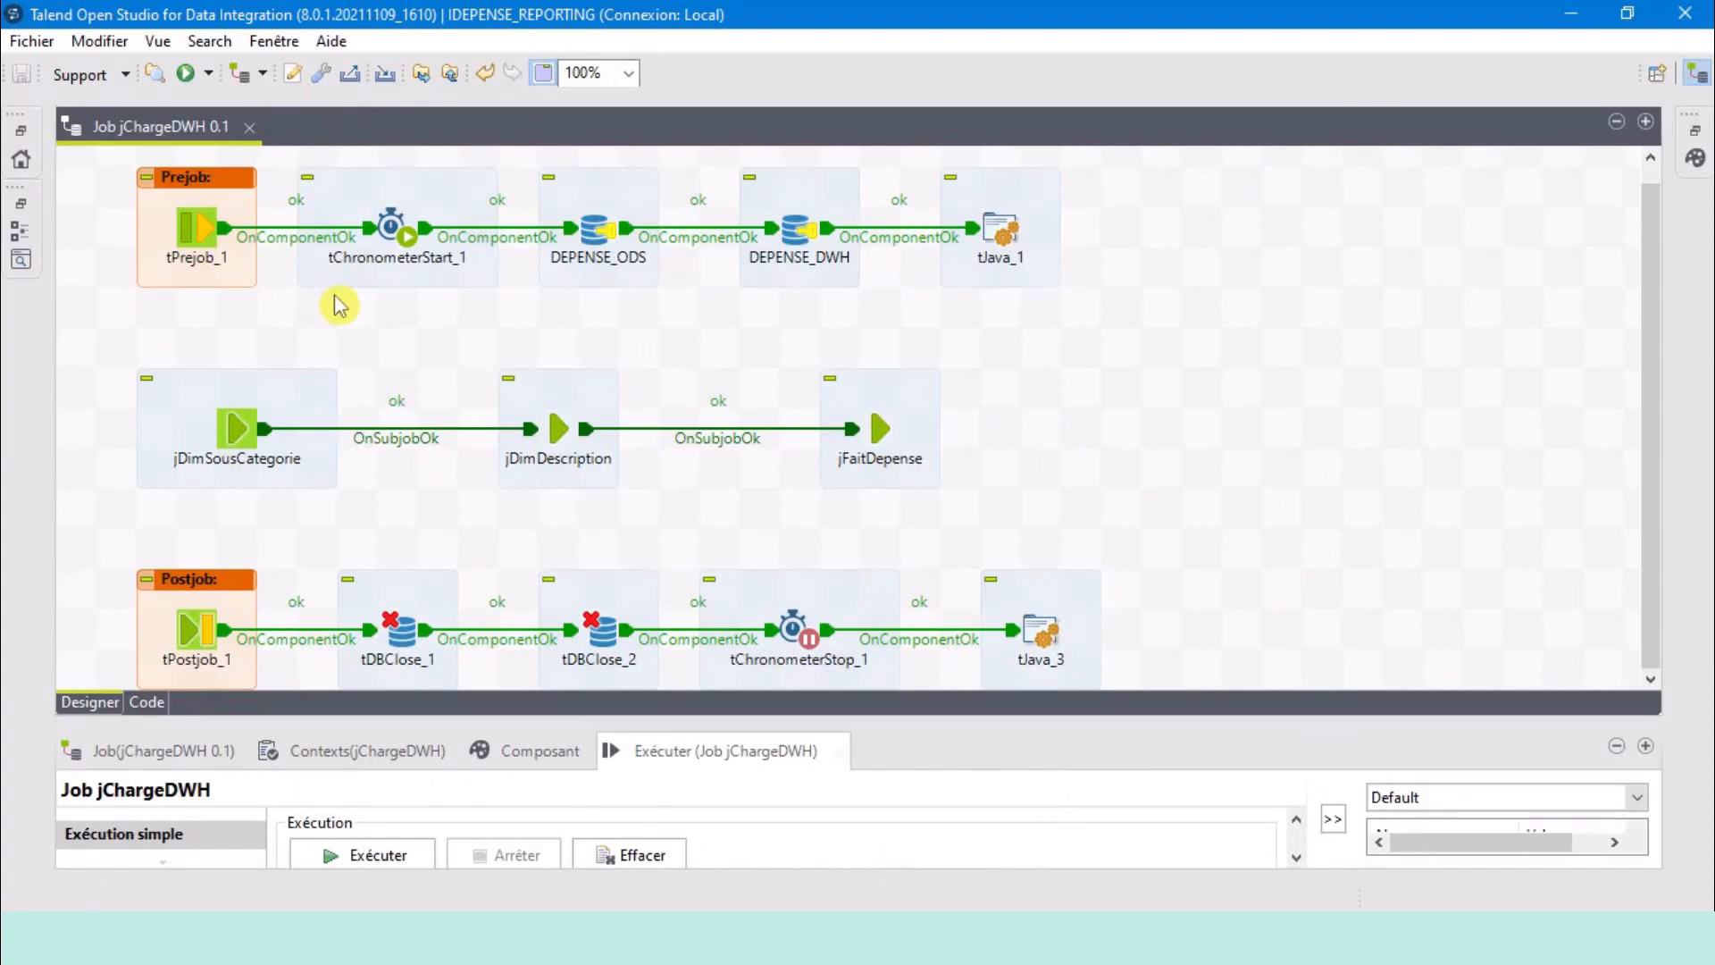